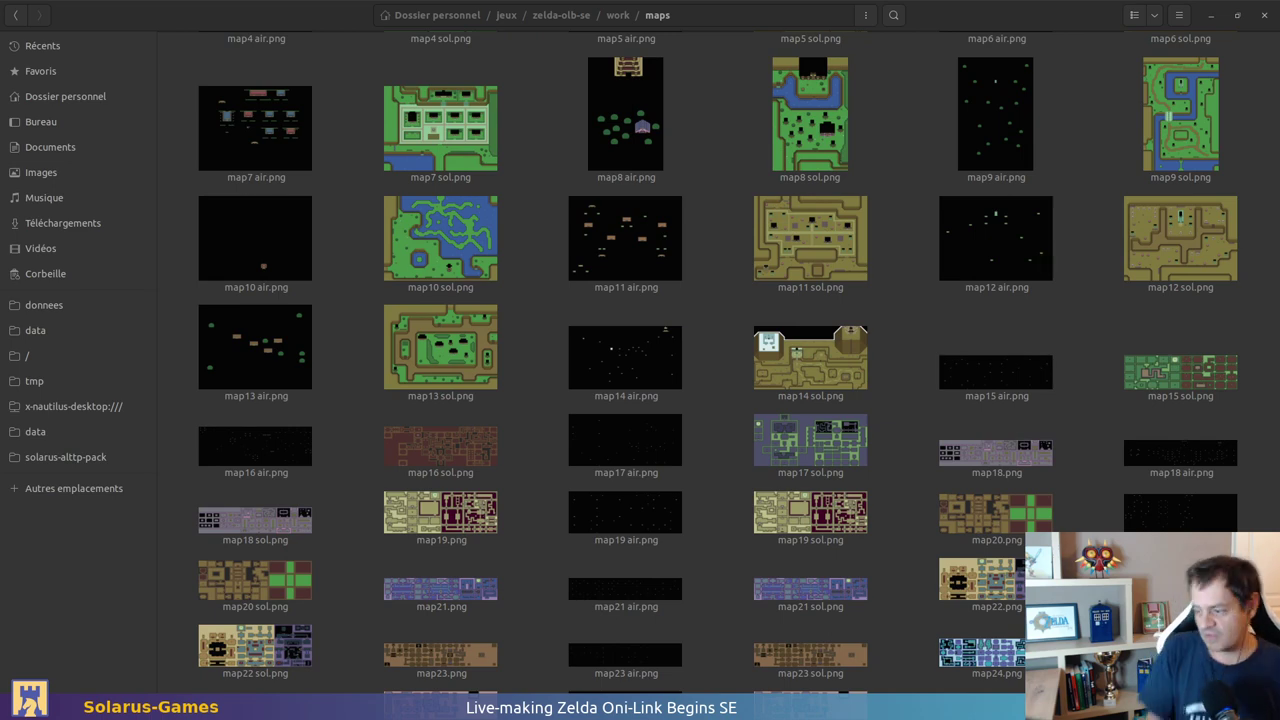
Step: Browse the map images in the maps folder, through the dungeon maps to the cave maps
key("alt+Tab")
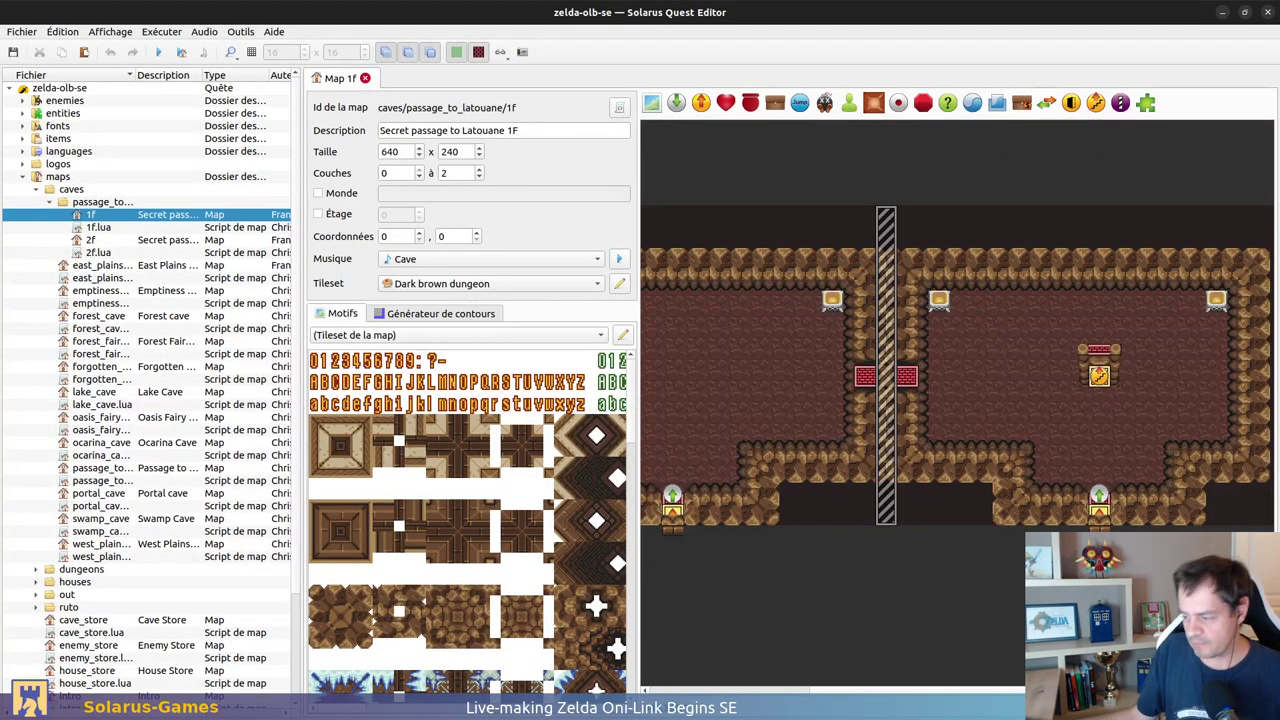
key("alt+Tab")
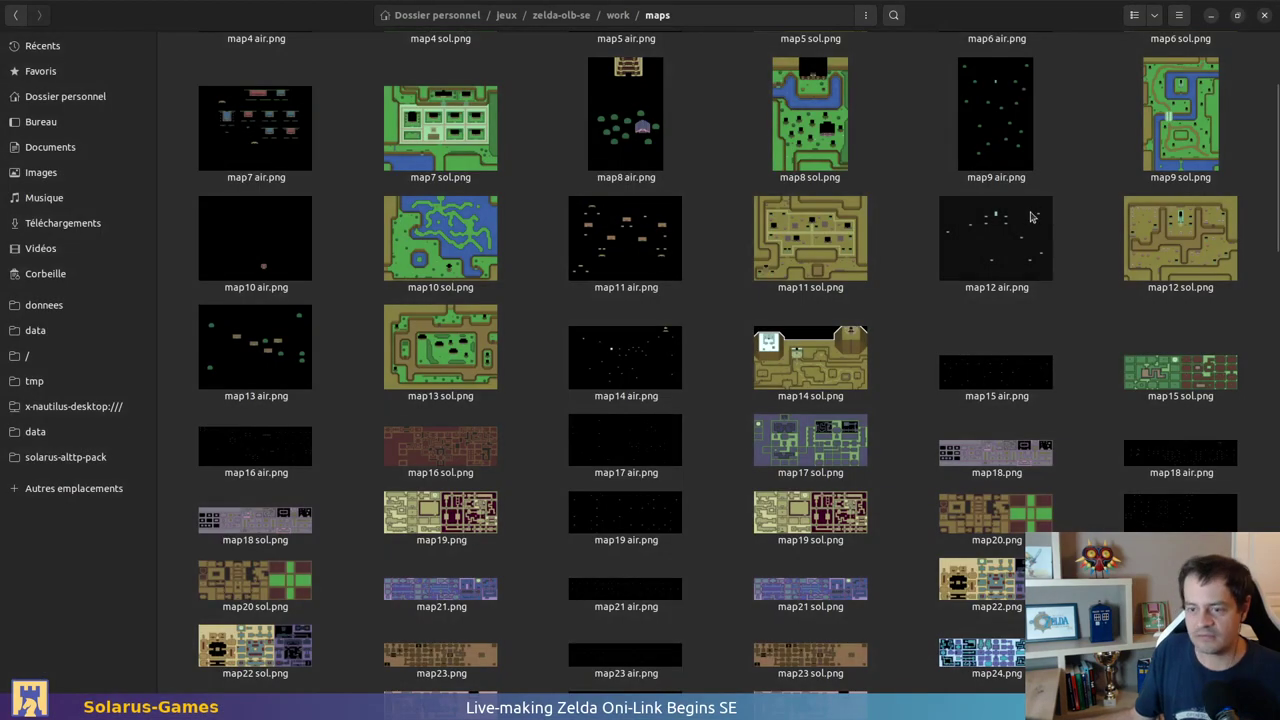
scroll(710, 473, "down", 15)
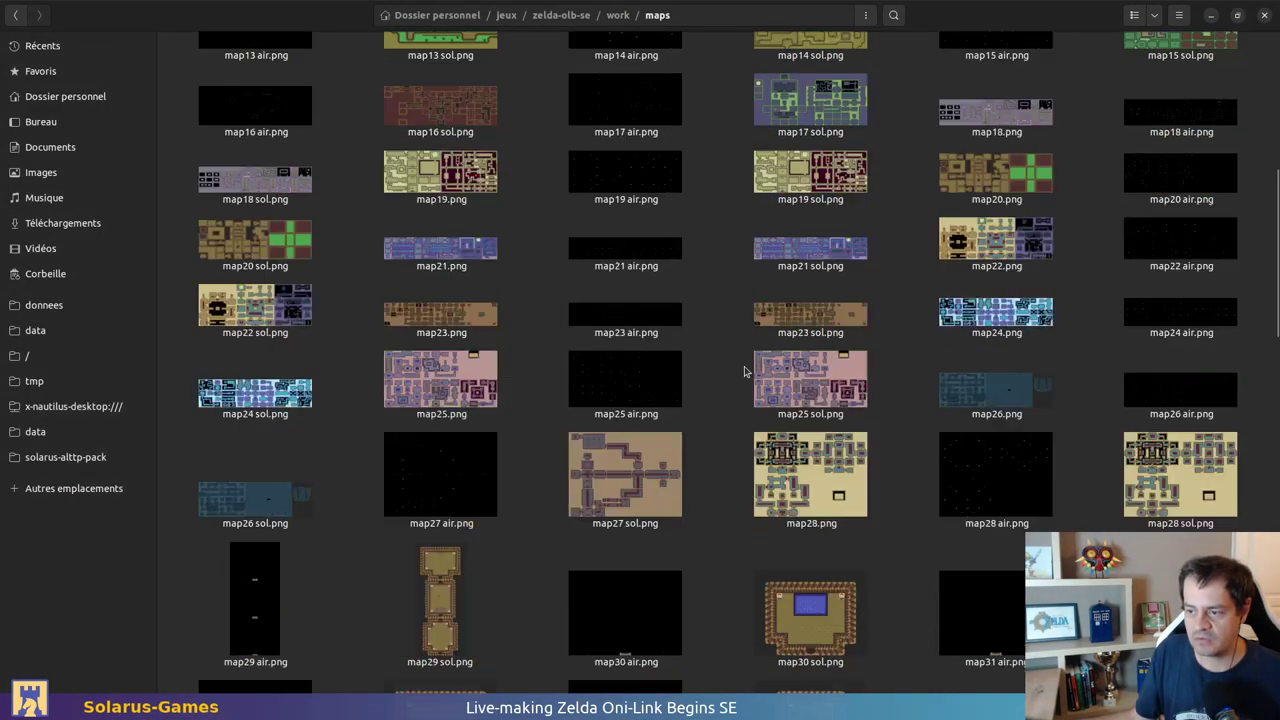
scroll(737, 335, "up", 5)
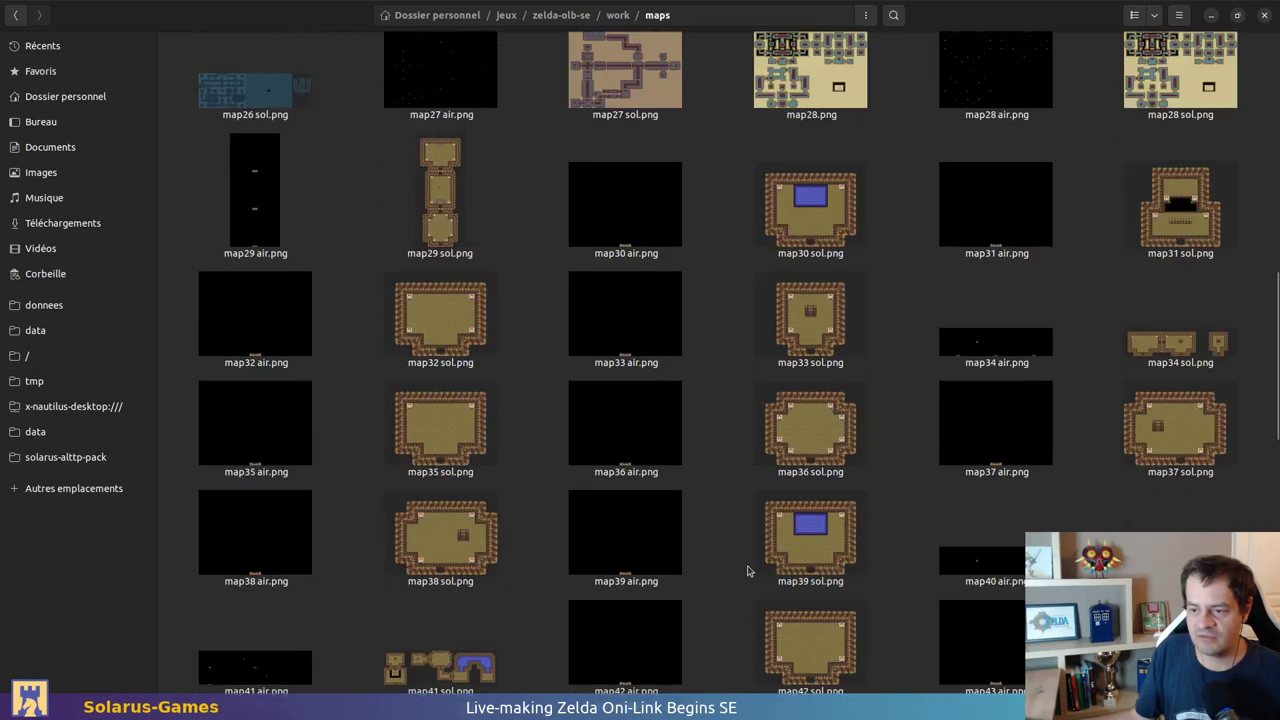
scroll(755, 351, "down", 3)
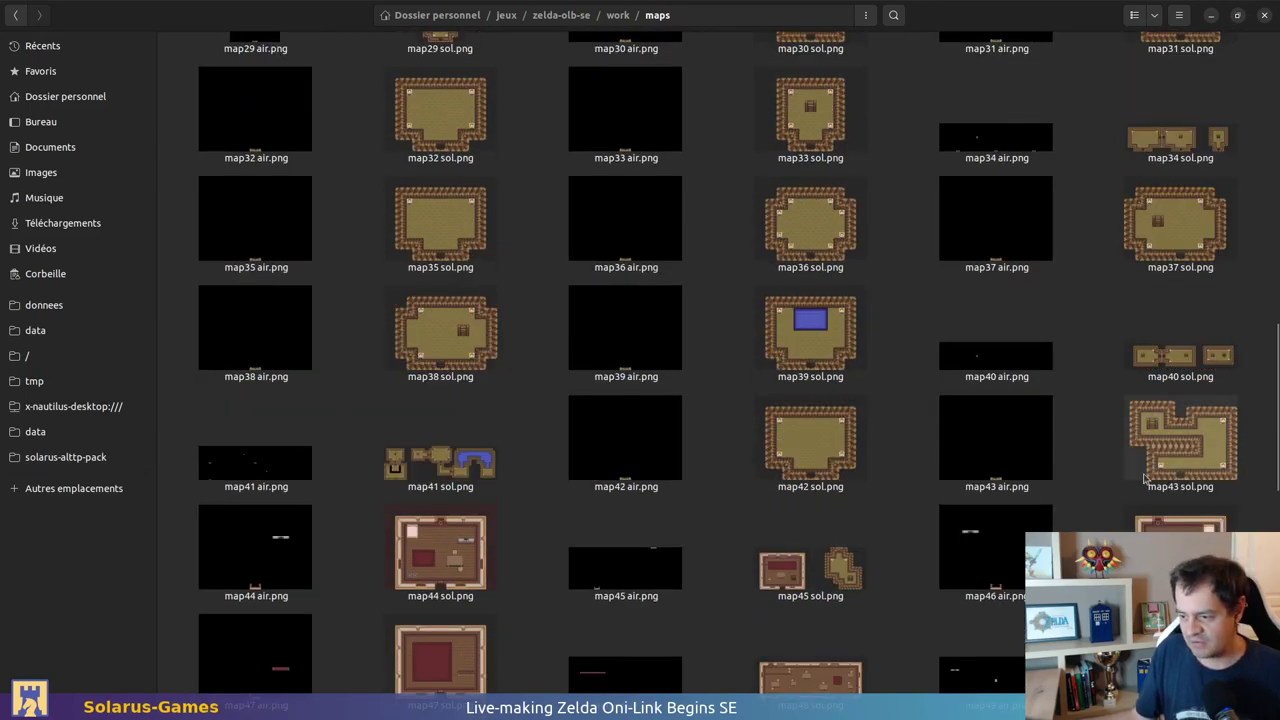
Step: Switch to the GitLab Interior maps progress issue, sign in with the saved credentials and Remember me enabled, and review the Caves checklist
key("alt+Tab")
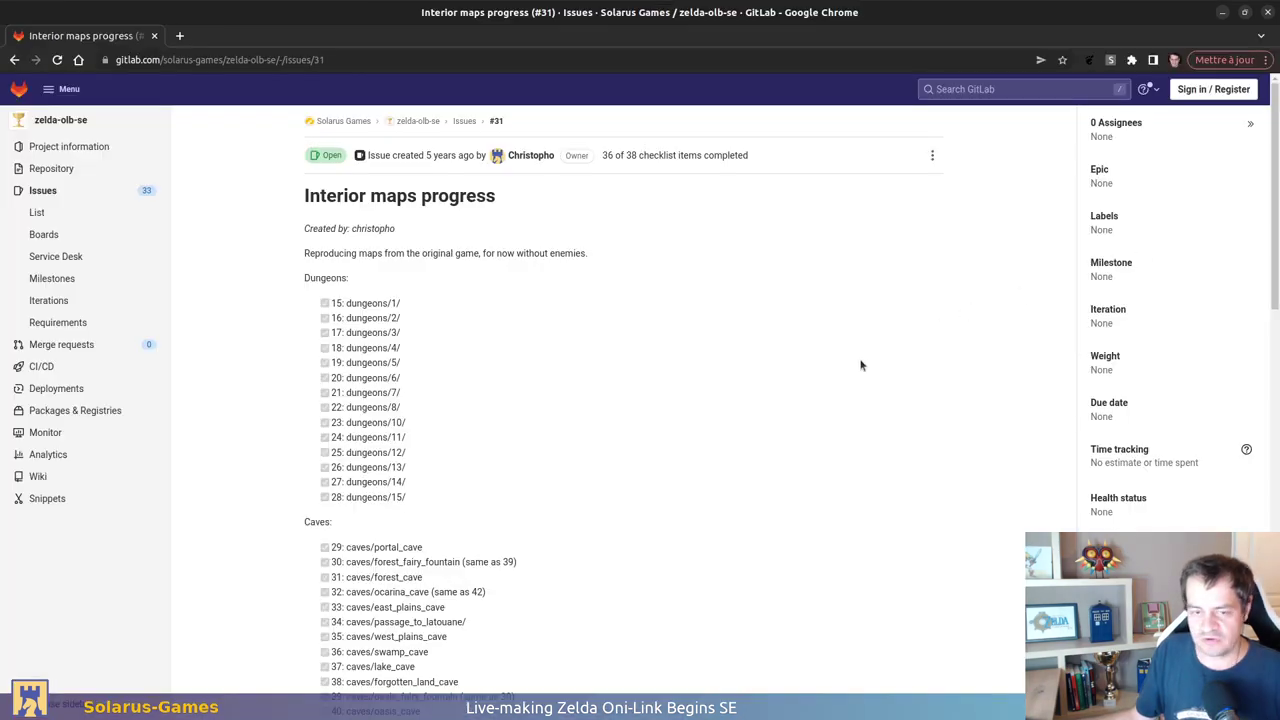
scroll(903, 331, "down", 2)
scroll(903, 331, "up", 2)
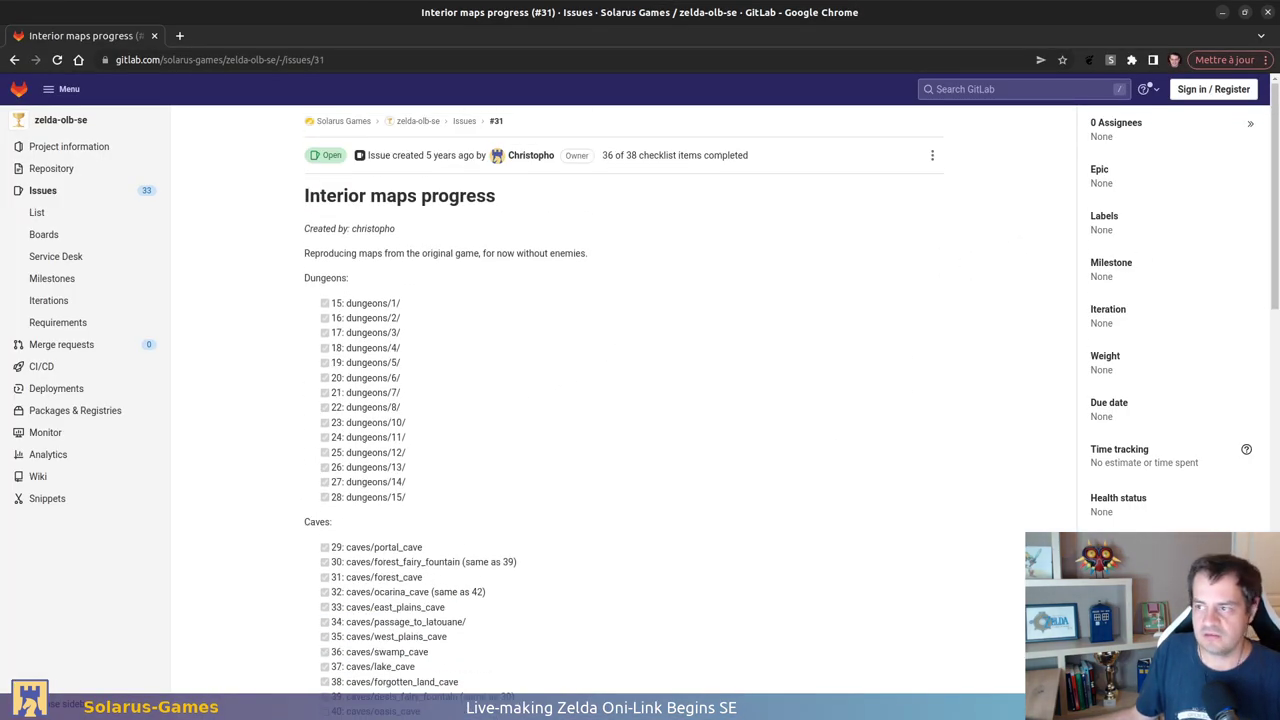
left_click(1213, 90)
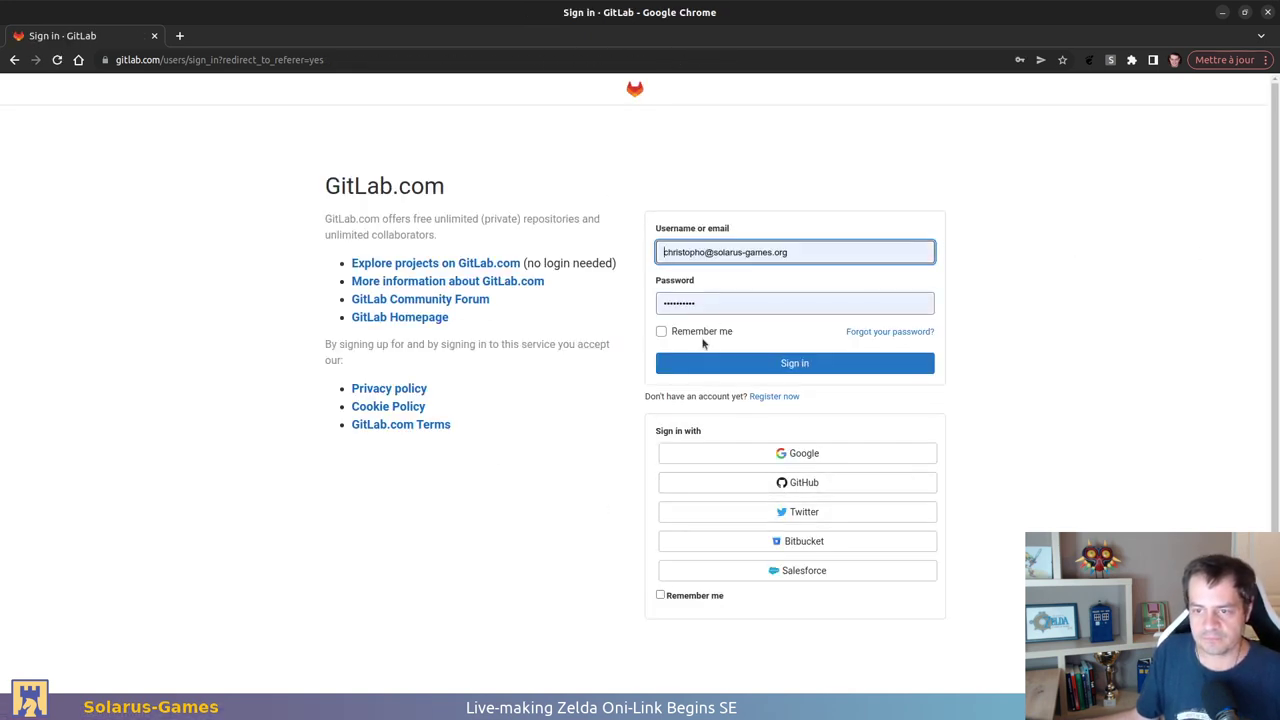
left_click(661, 331)
left_click(690, 368)
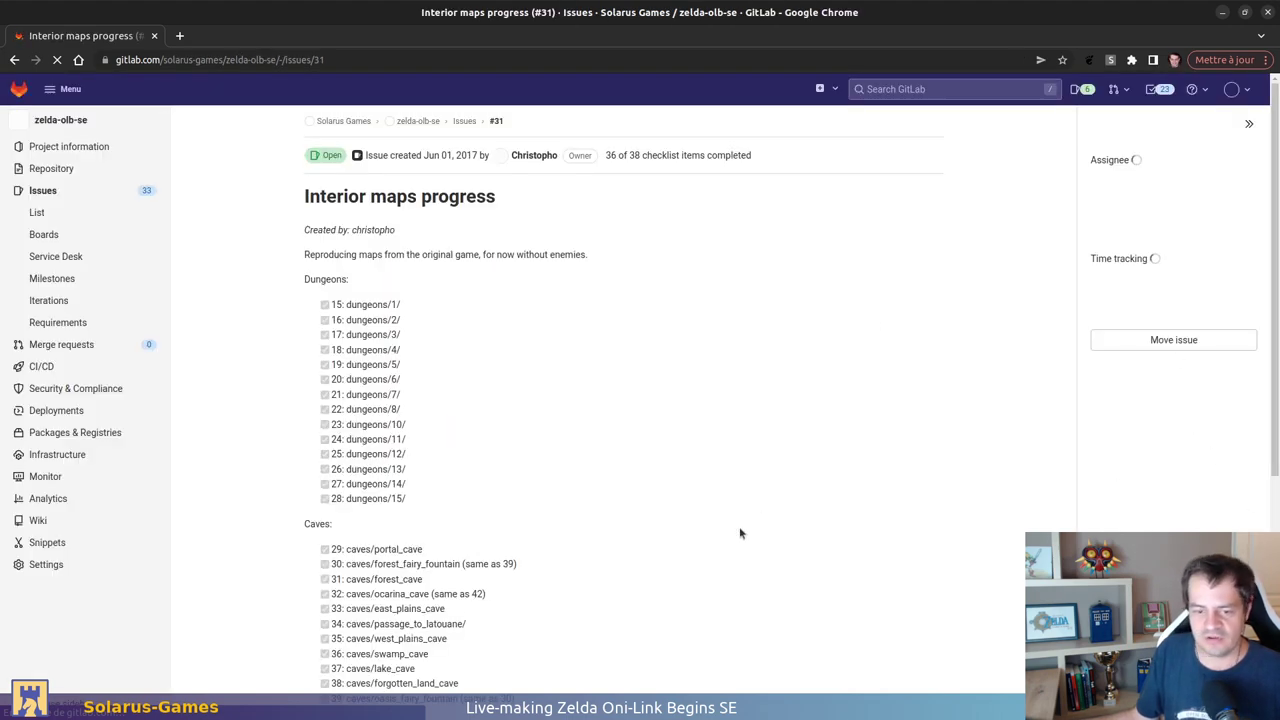
scroll(740, 529, "down", 5)
scroll(590, 317, "up", 3)
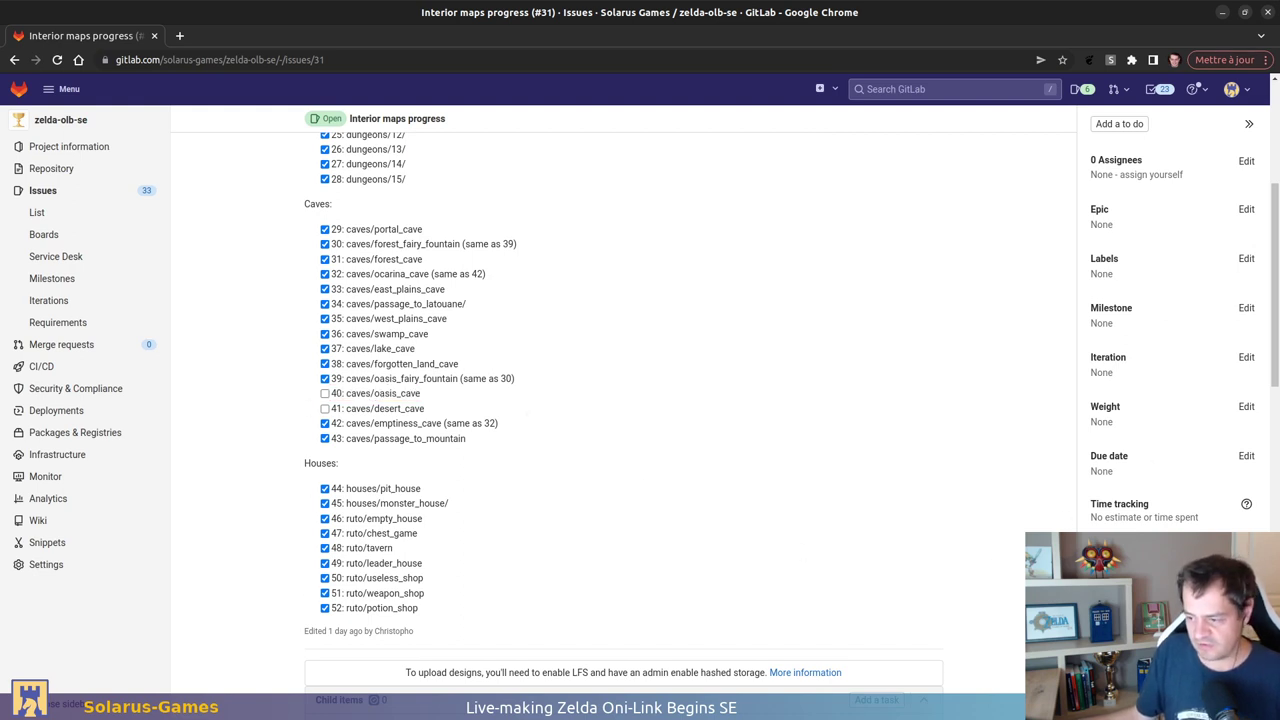
Step: Return to the maps folder, preview map40 sol.png, and open that image in GIMP
key("alt+Tab")
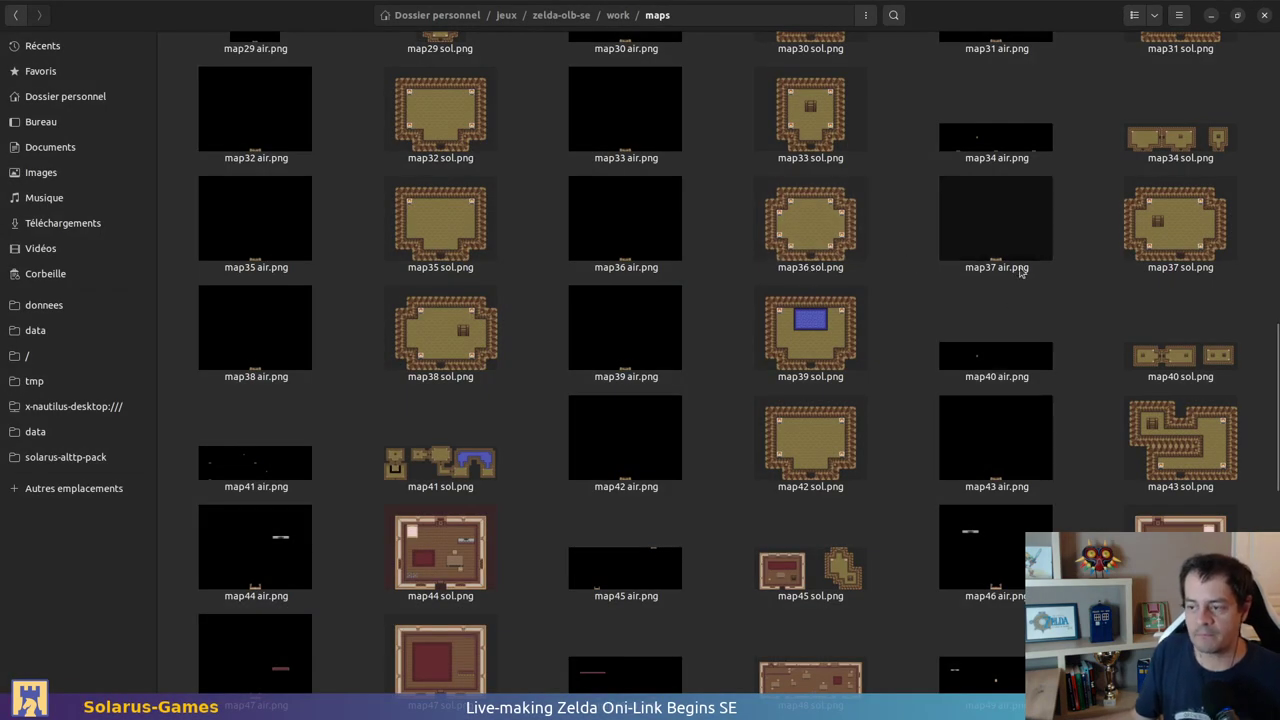
double_click(1180, 362)
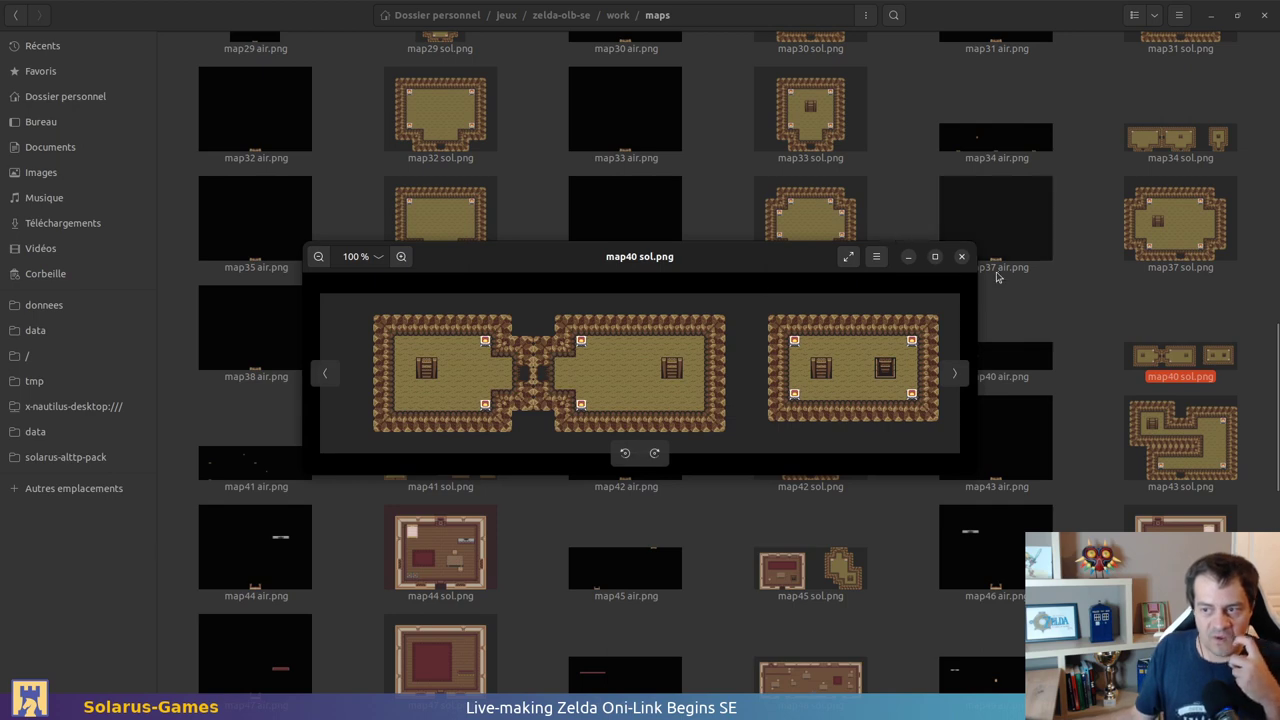
left_click(962, 256)
right_click(1170, 358)
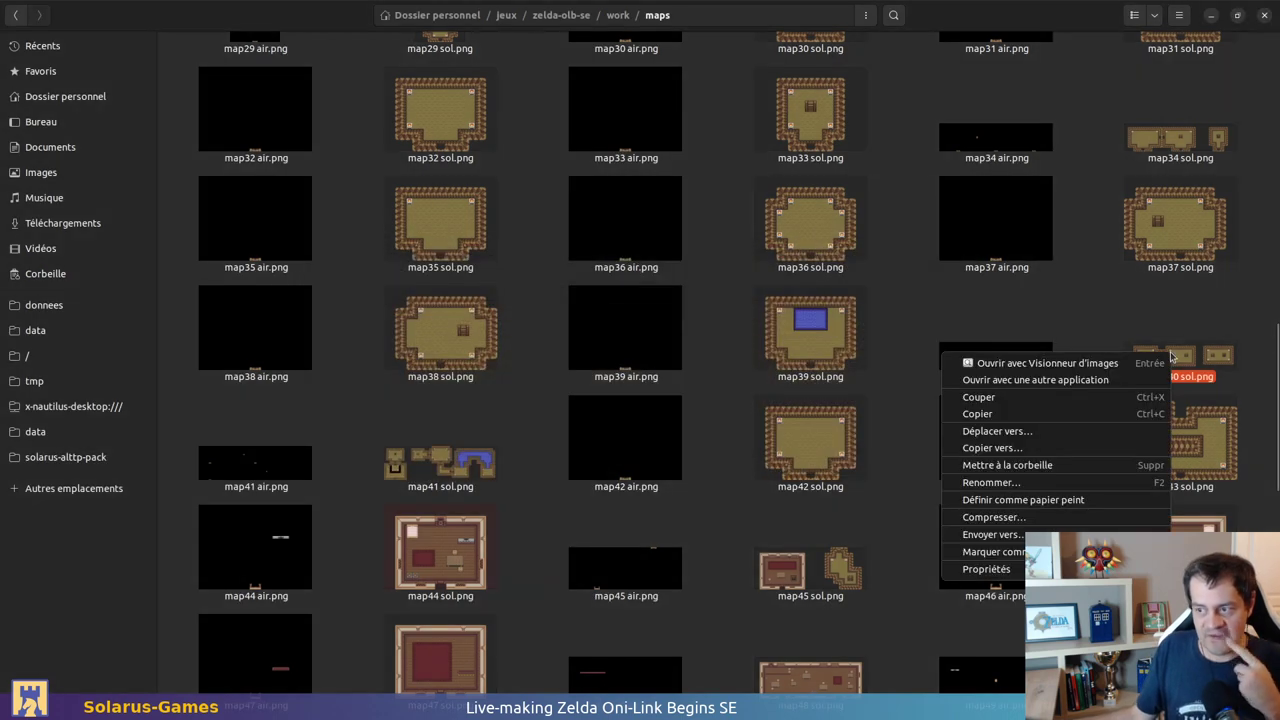
left_click(1060, 382)
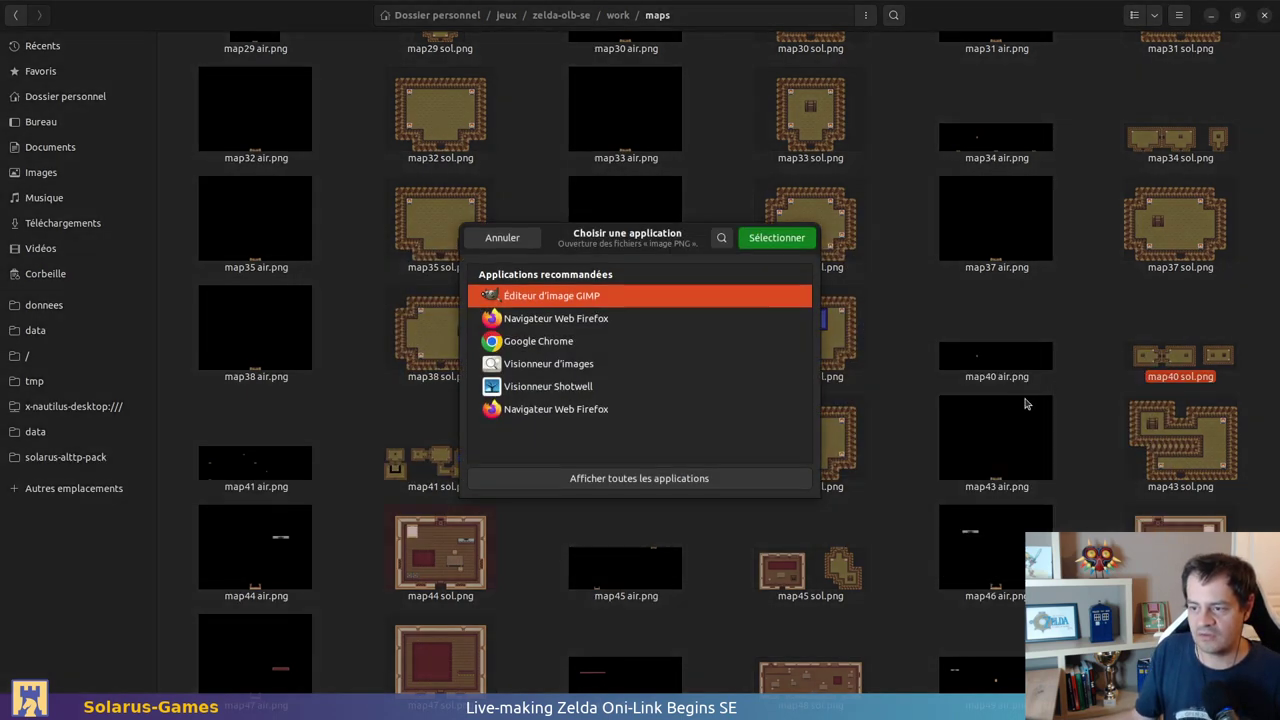
double_click(605, 296)
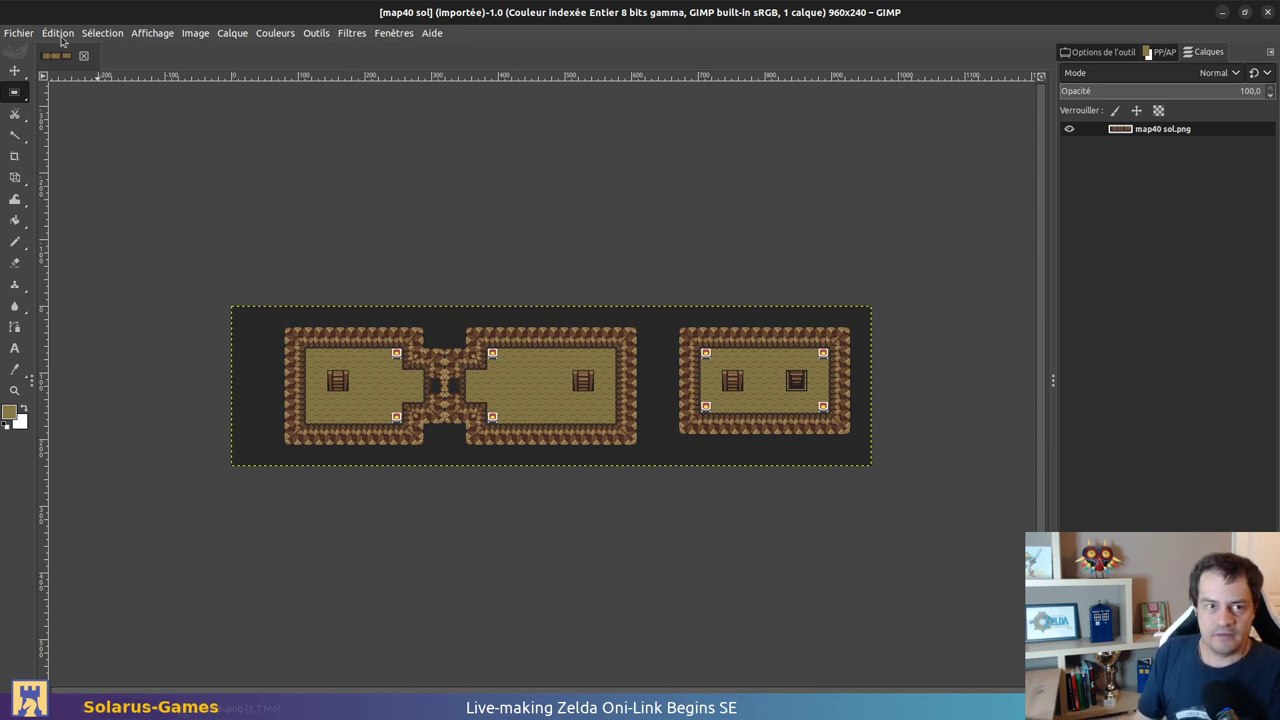
Step: Convert the map40 sol image to RGB mode and set its layer opacity to 50
left_click(24, 34)
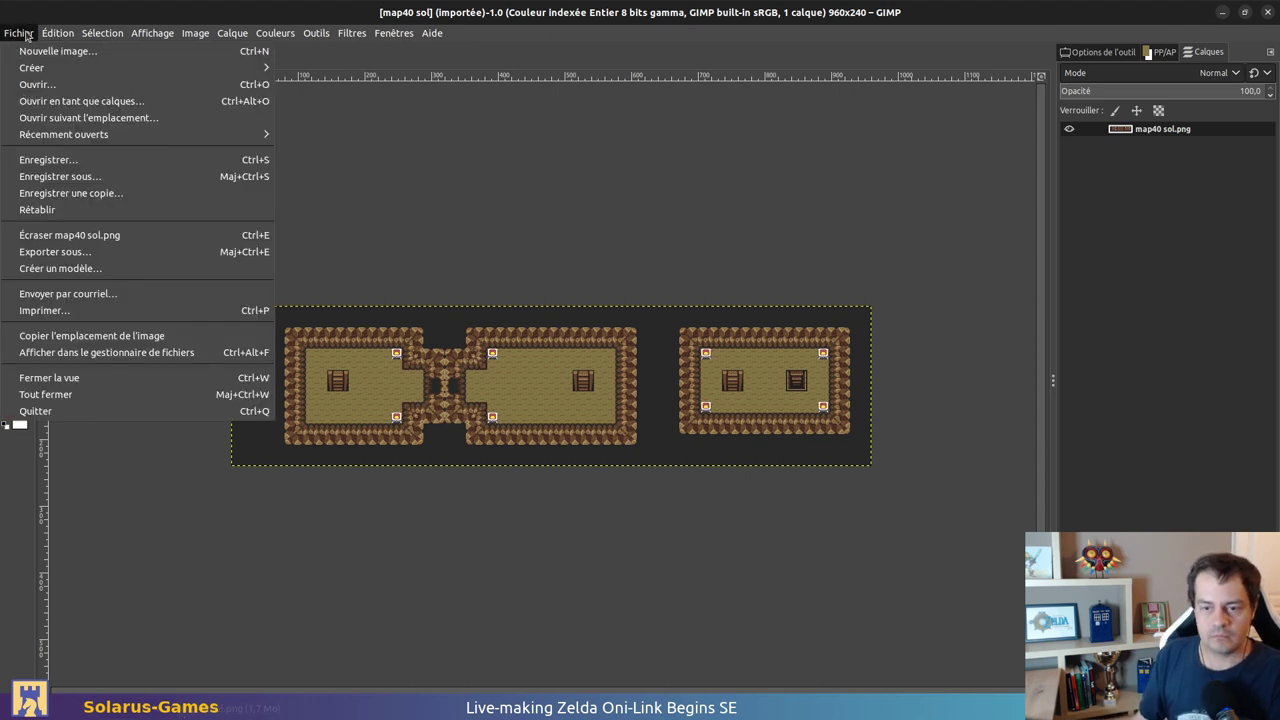
left_click(24, 34)
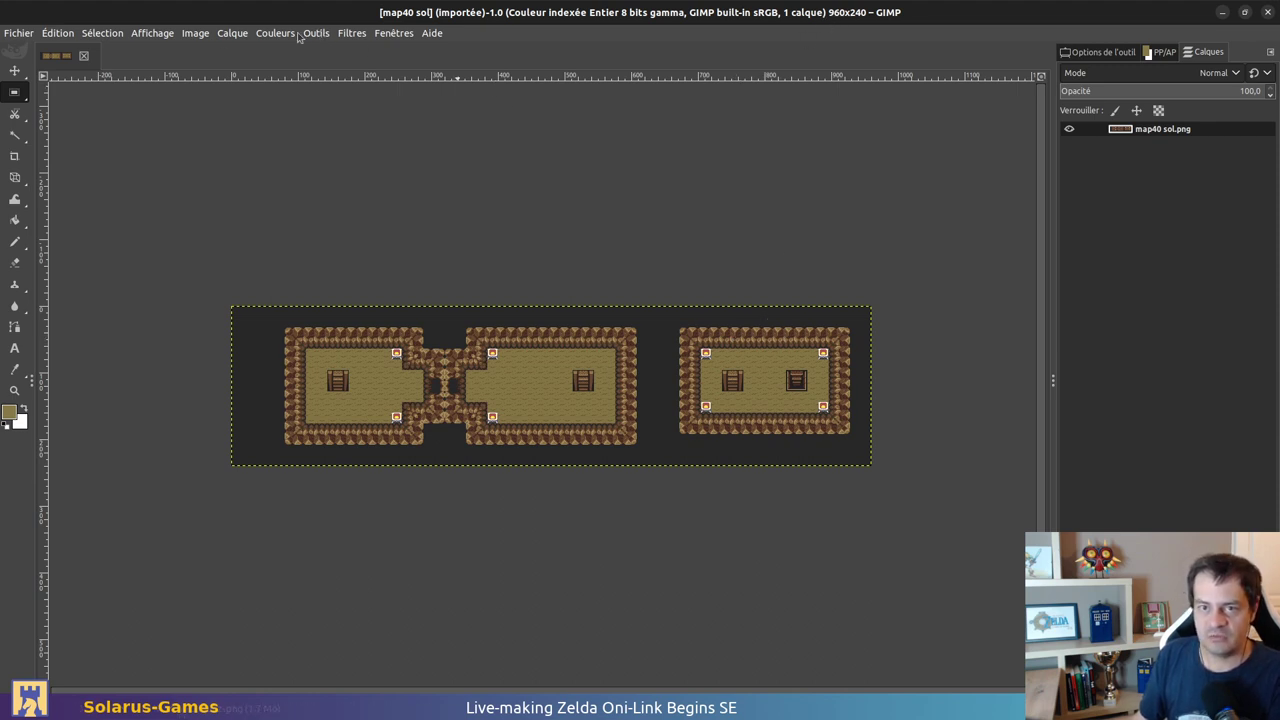
left_click(204, 35)
mouse_move(230, 76)
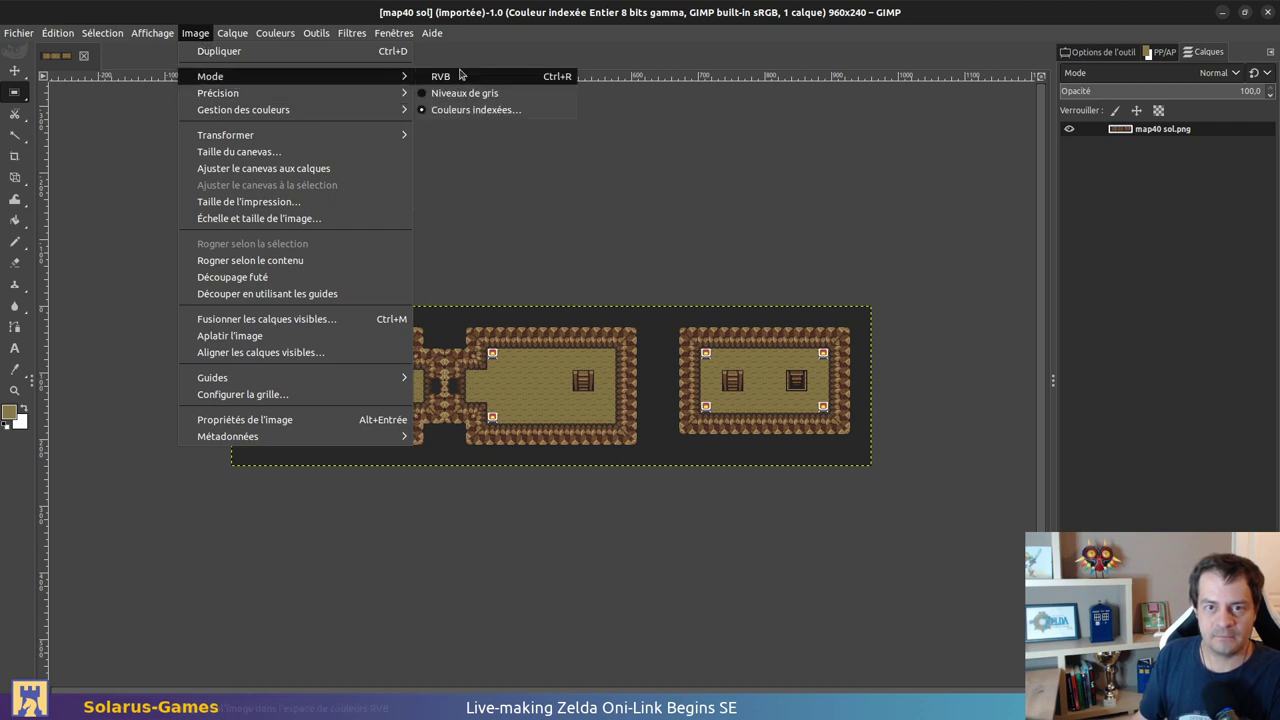
left_click(450, 75)
left_click_drag(1190, 93, 1156, 95)
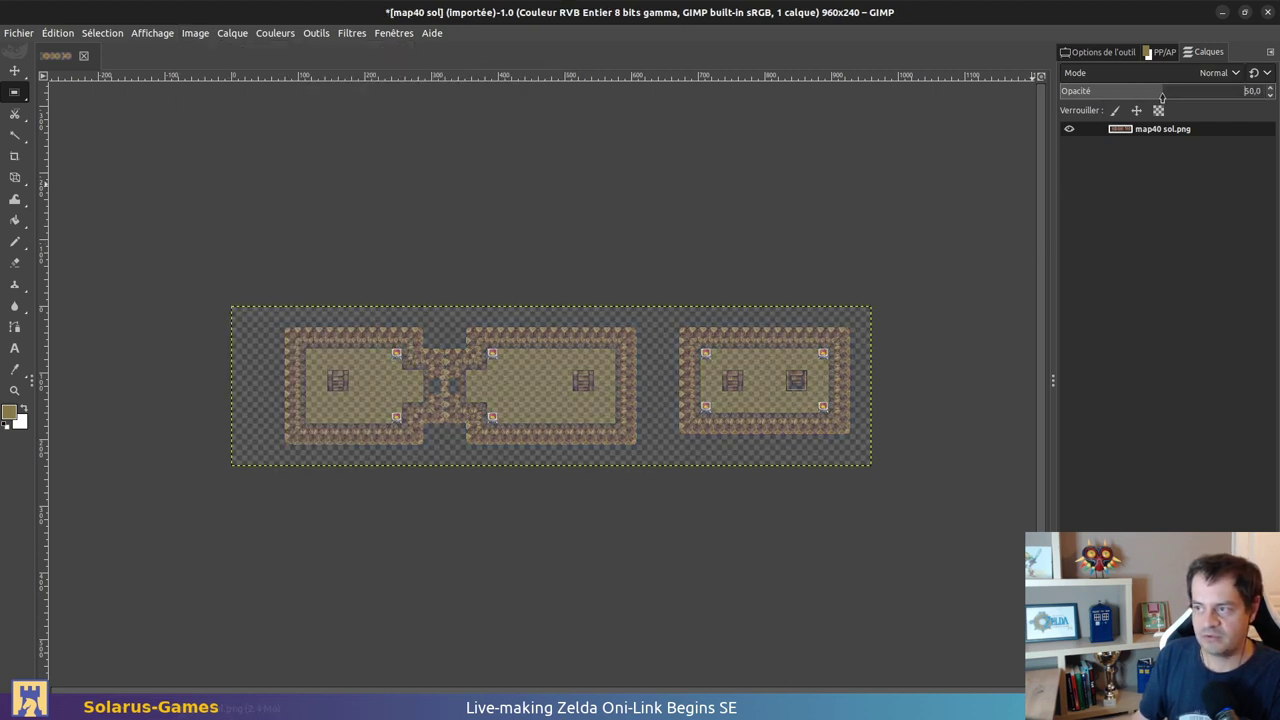
Step: Export the image as 960x240.png into the quest's data/sprites/work folder
key("ctrl+shift+e")
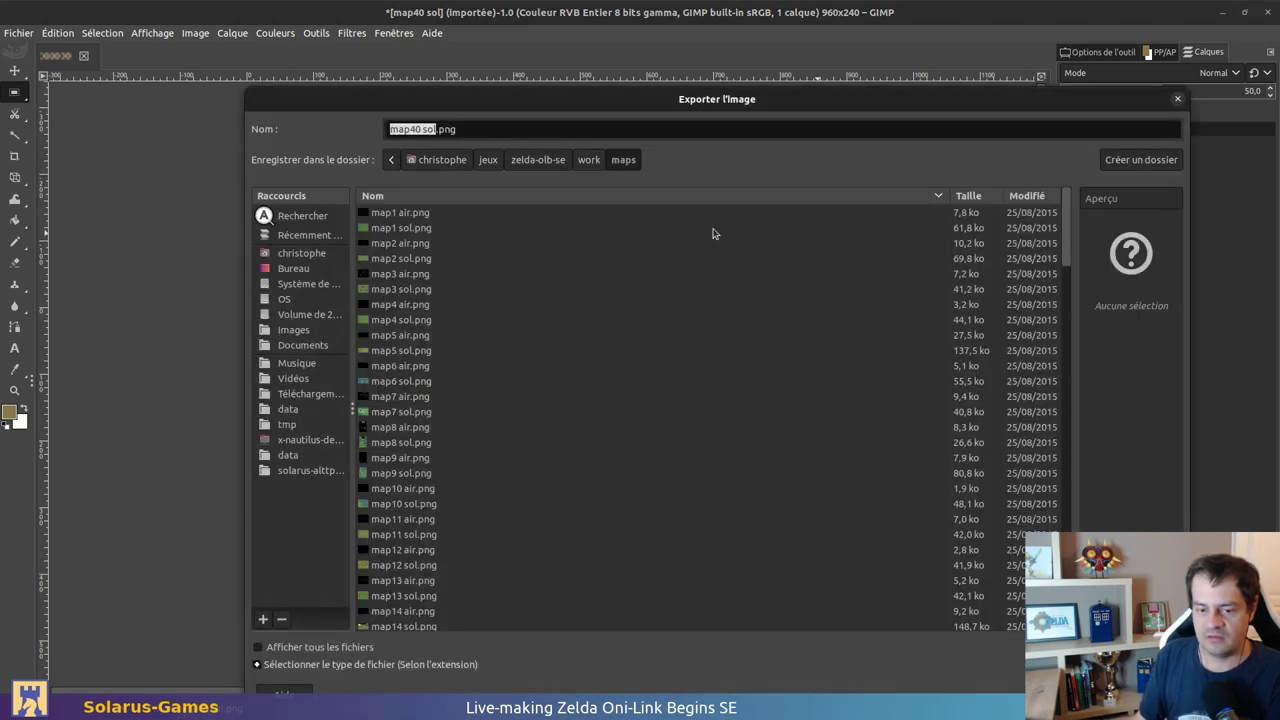
left_click(540, 163)
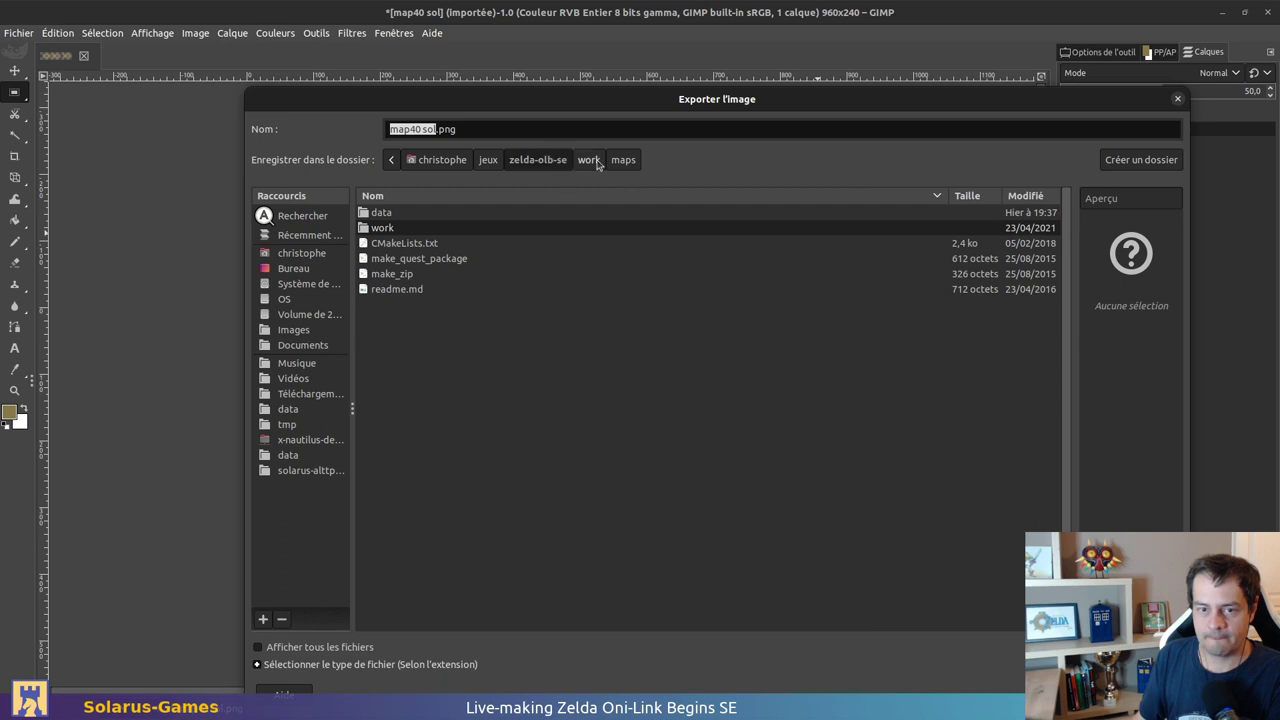
left_click(623, 160)
left_click(545, 160)
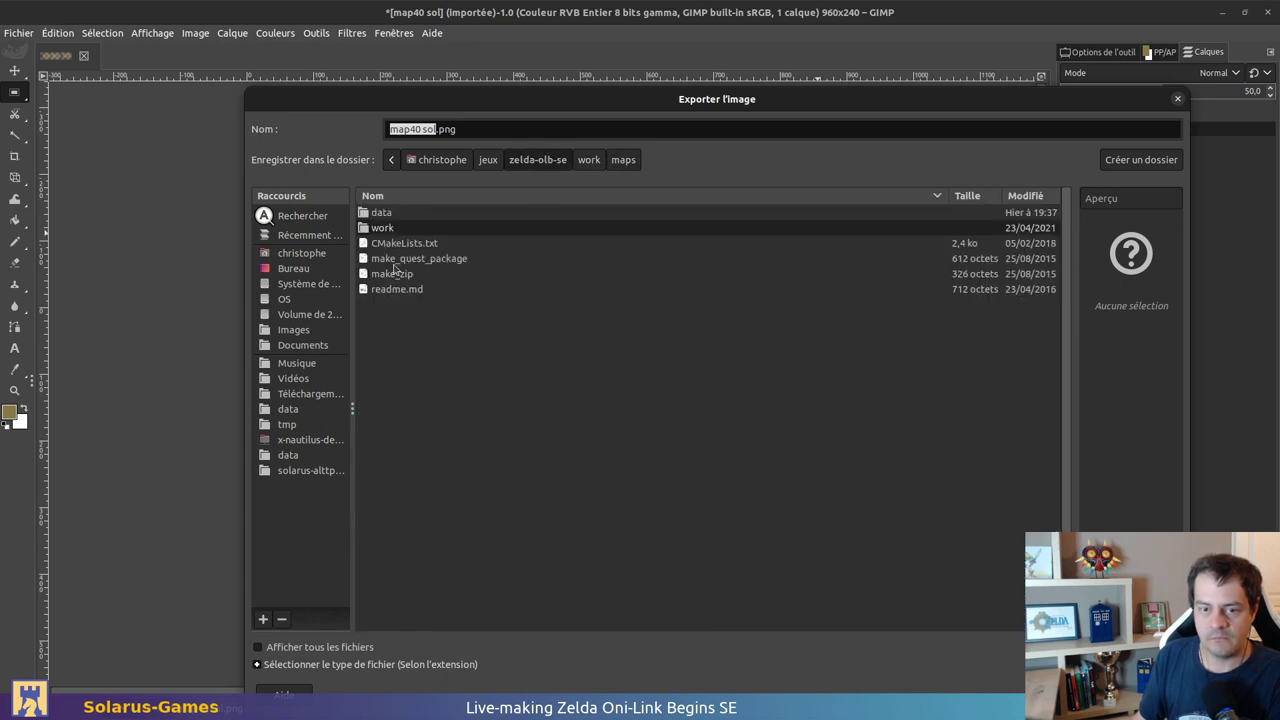
double_click(403, 213)
double_click(405, 387)
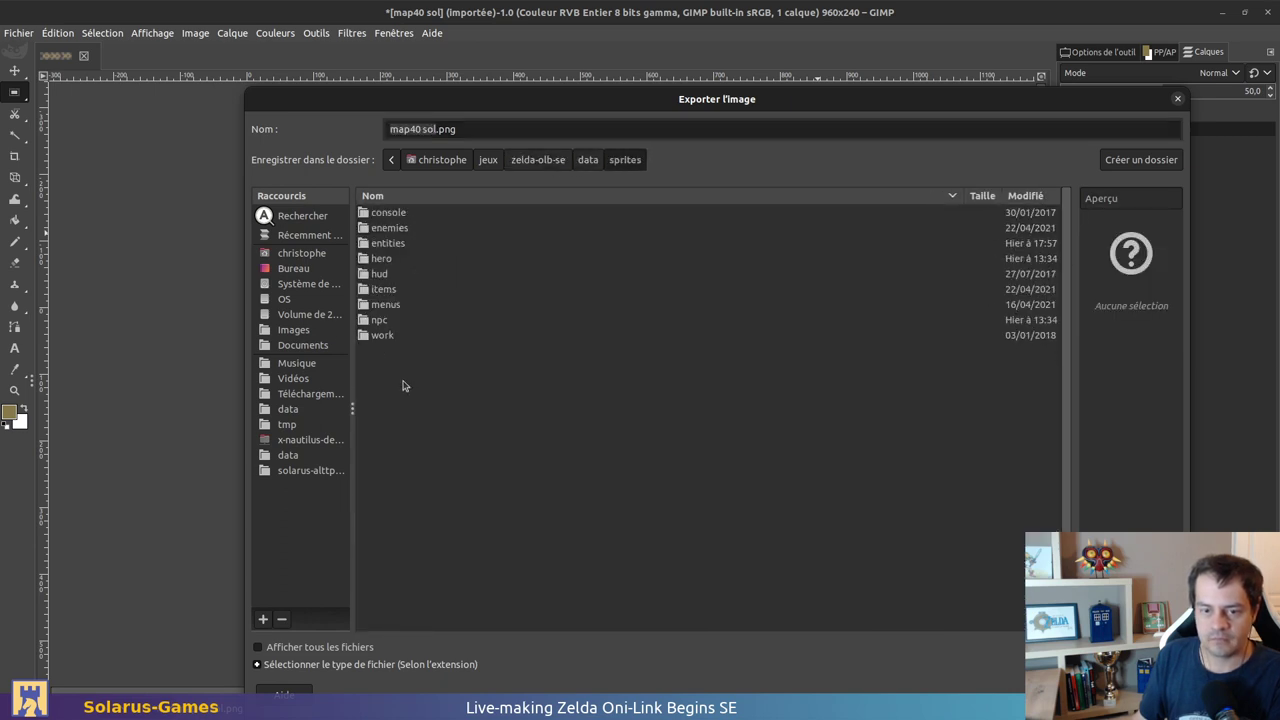
double_click(408, 338)
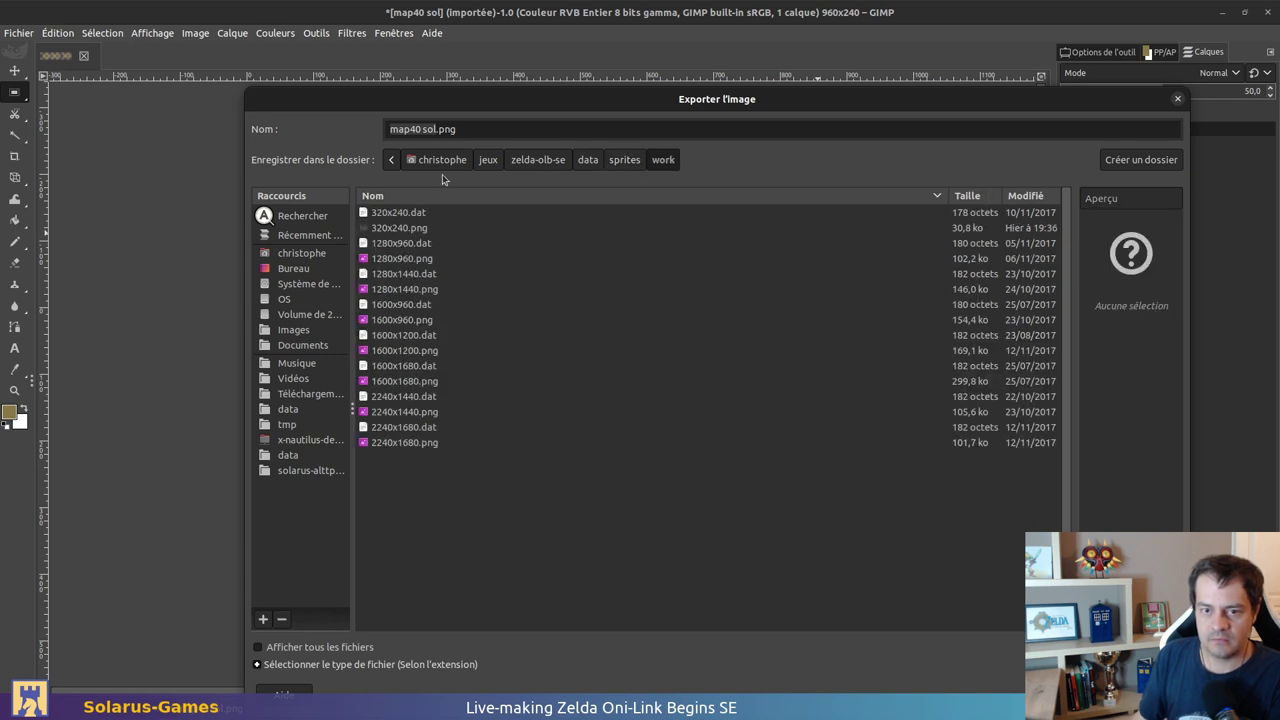
left_click(431, 128)
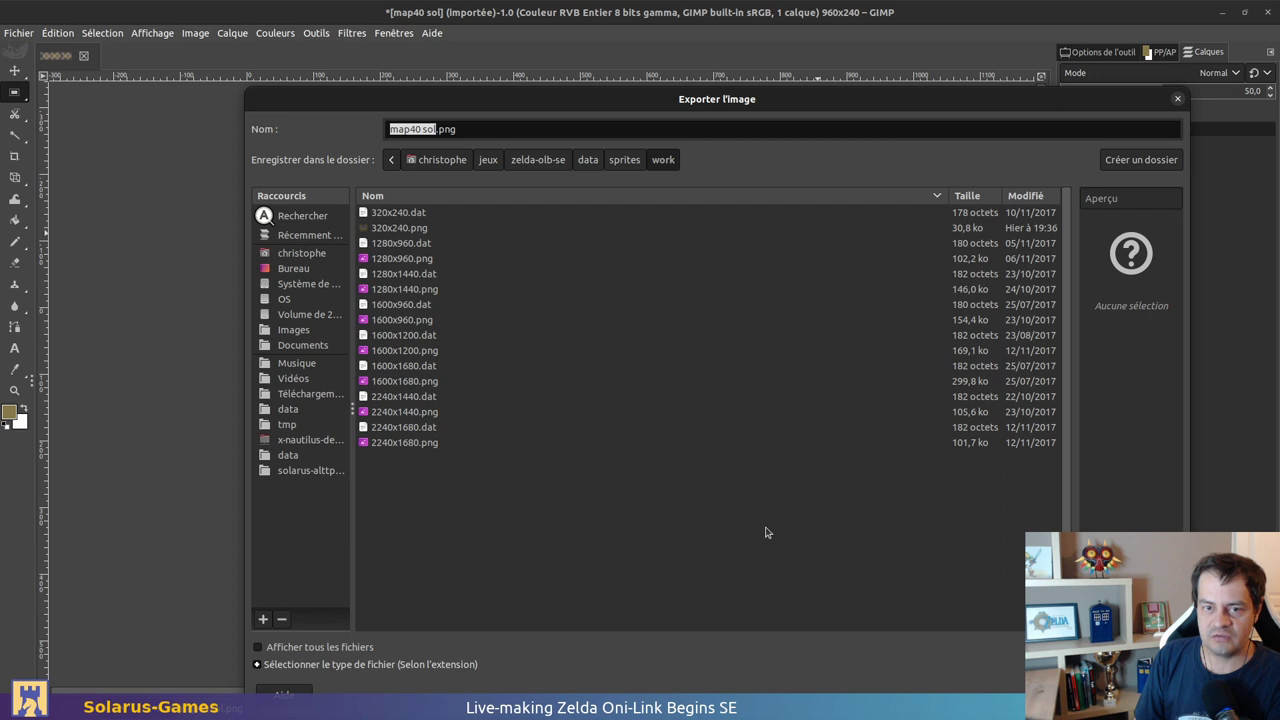
type("96")
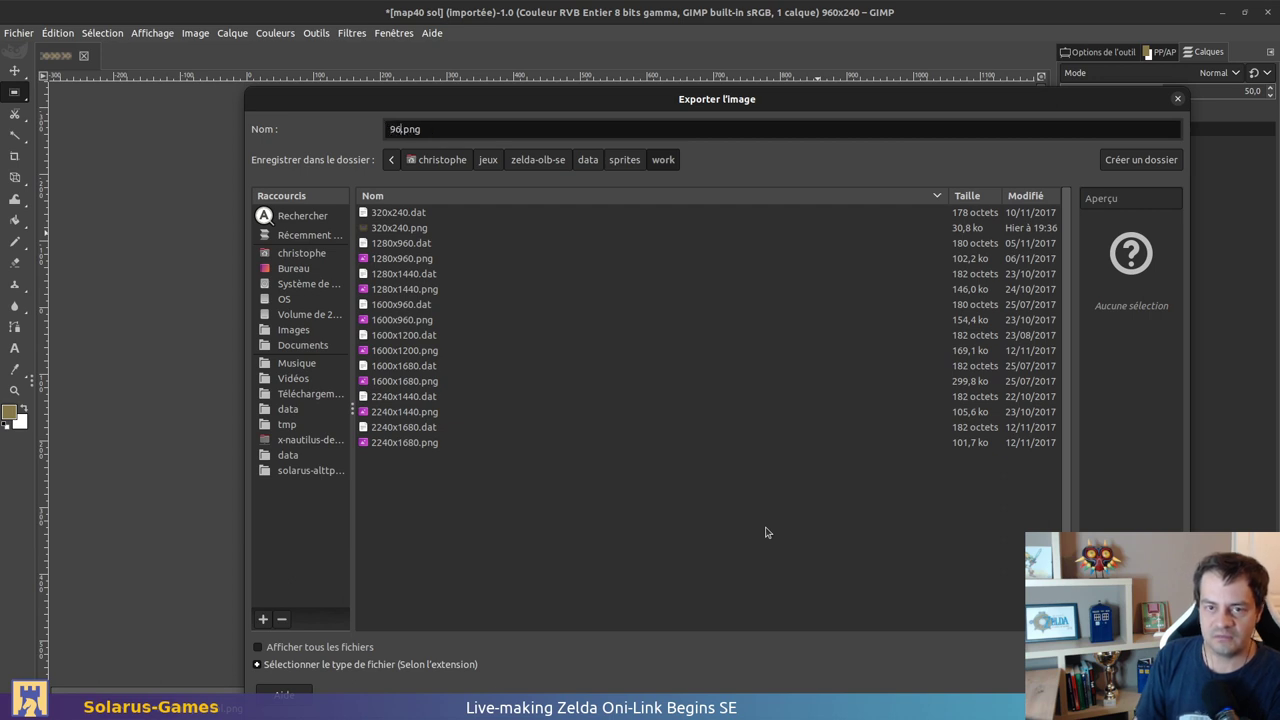
type("0x240")
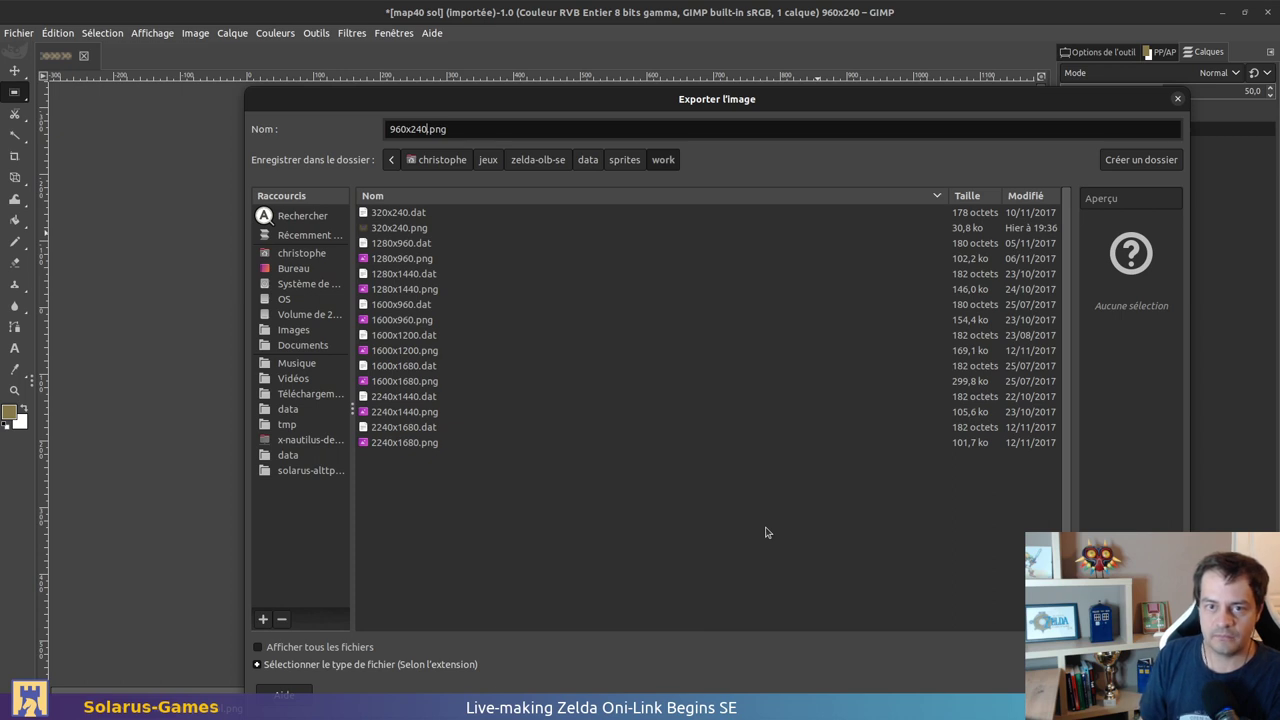
key("Return")
key("Return")
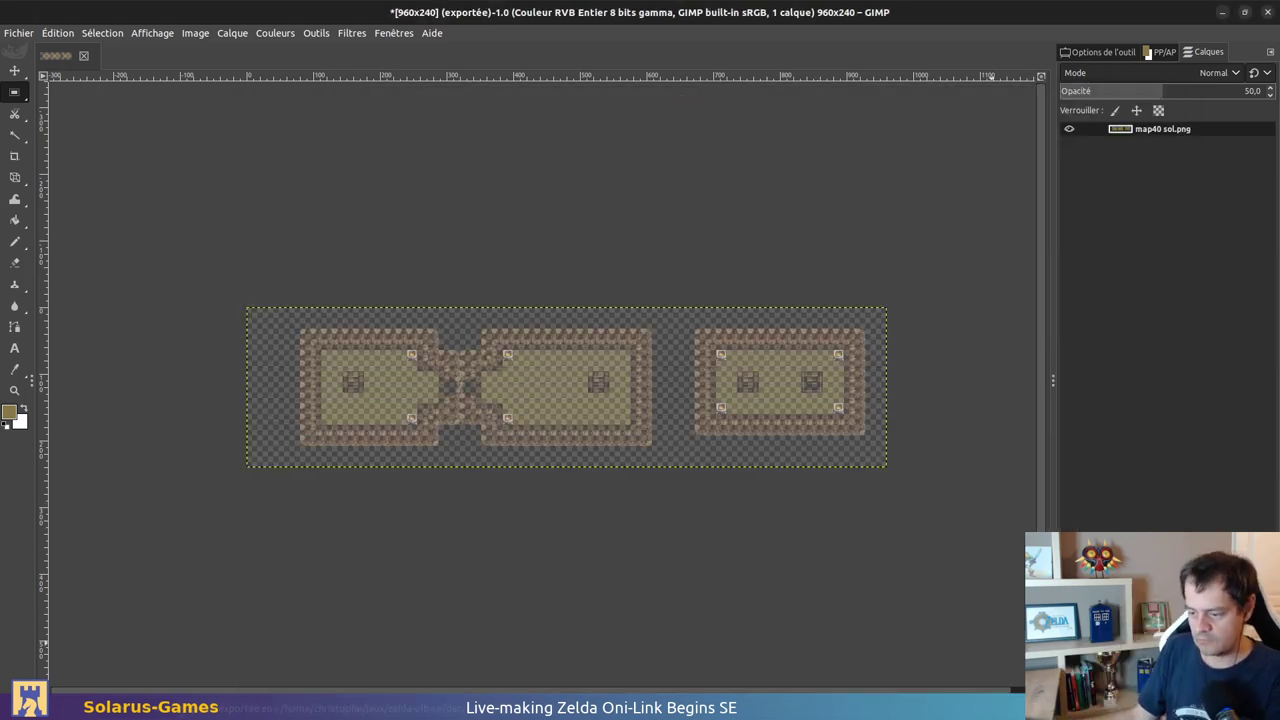
Step: Switch to Solarus Quest Editor and expand the sprites/work folder in the quest tree
key("alt+Tab")
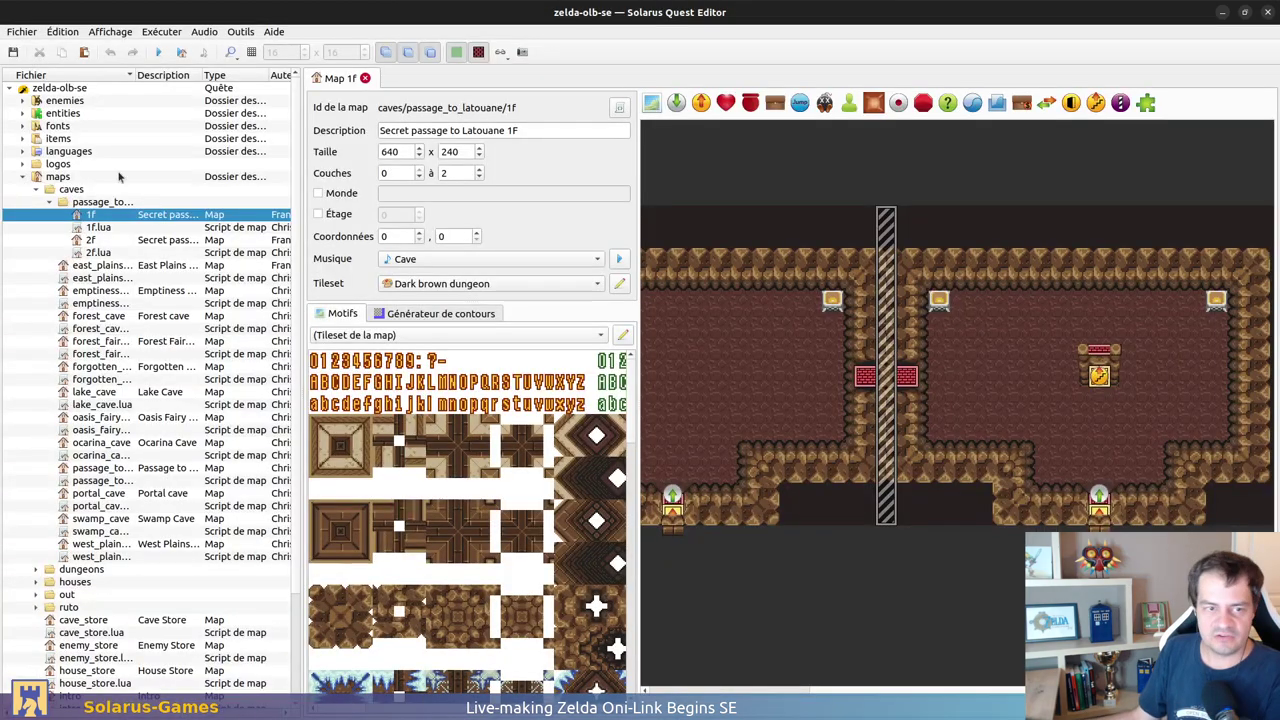
scroll(102, 493, "down", 4)
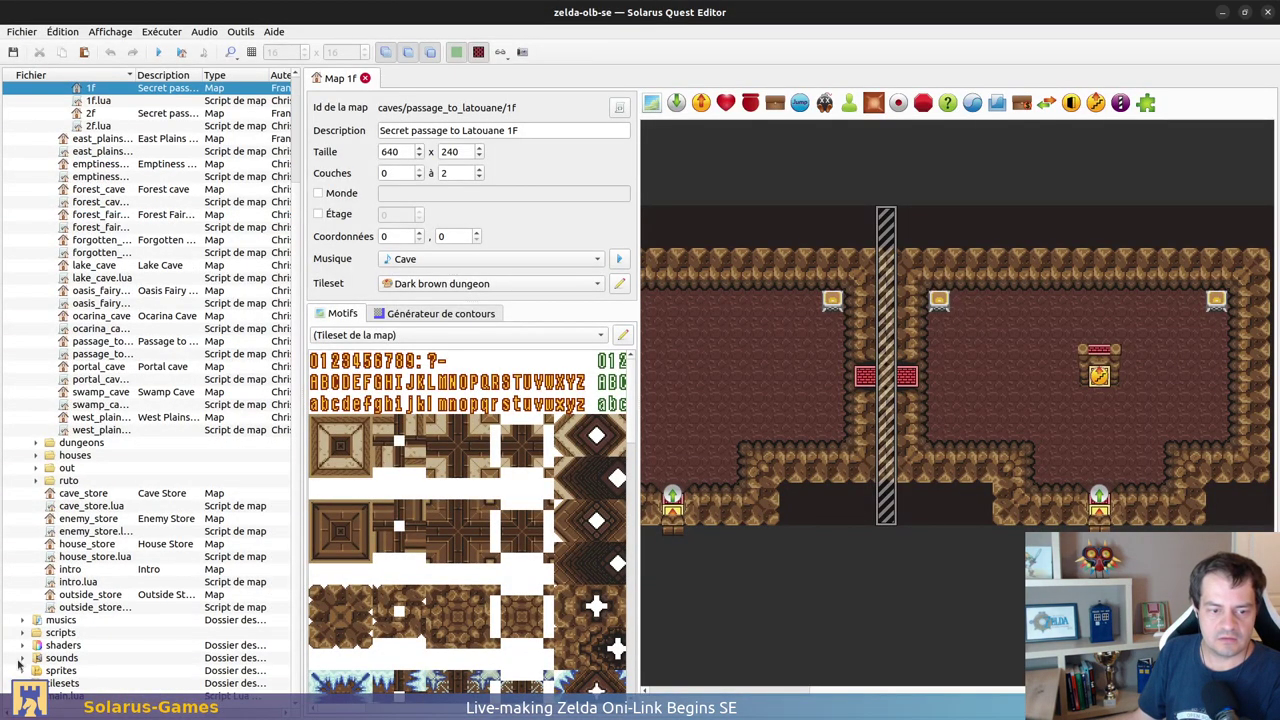
left_click(22, 670)
scroll(22, 600, "down", 3)
left_click(36, 670)
scroll(88, 597, "down", 5)
Step: Start a new sprite in the work folder with the ID work/960x240 and the description 960x240 PNG
right_click(82, 456)
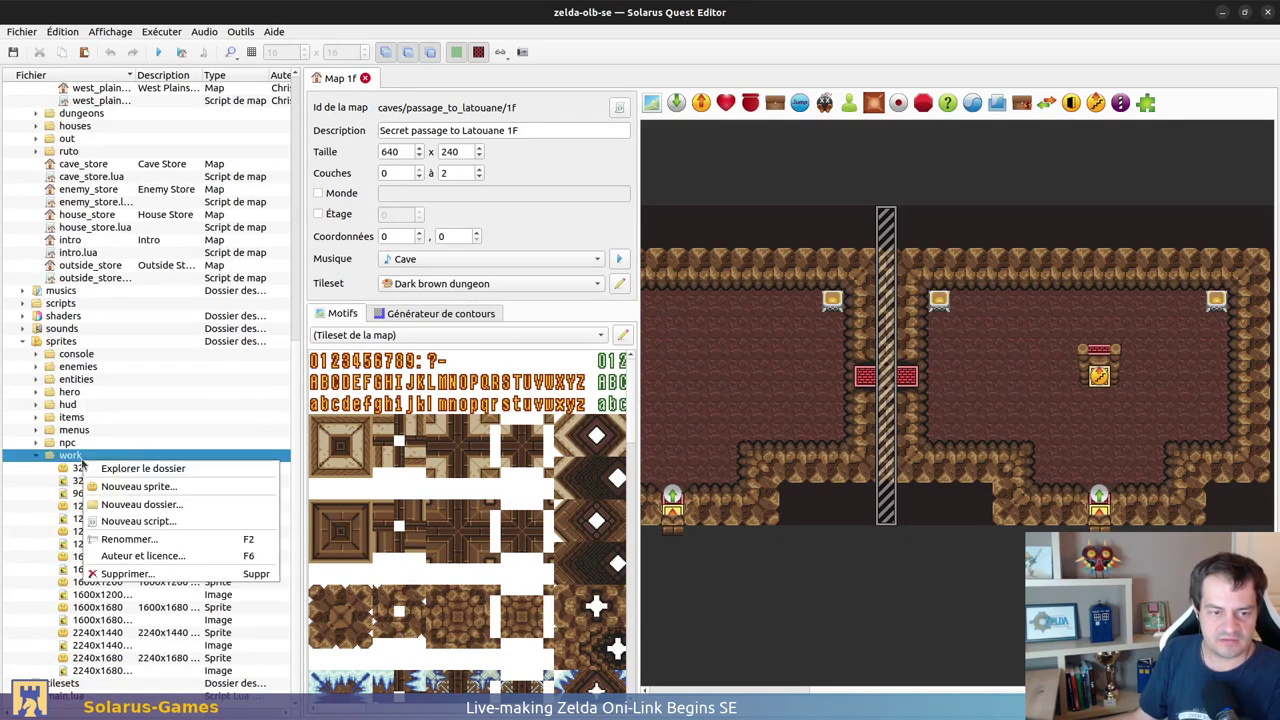
left_click(112, 487)
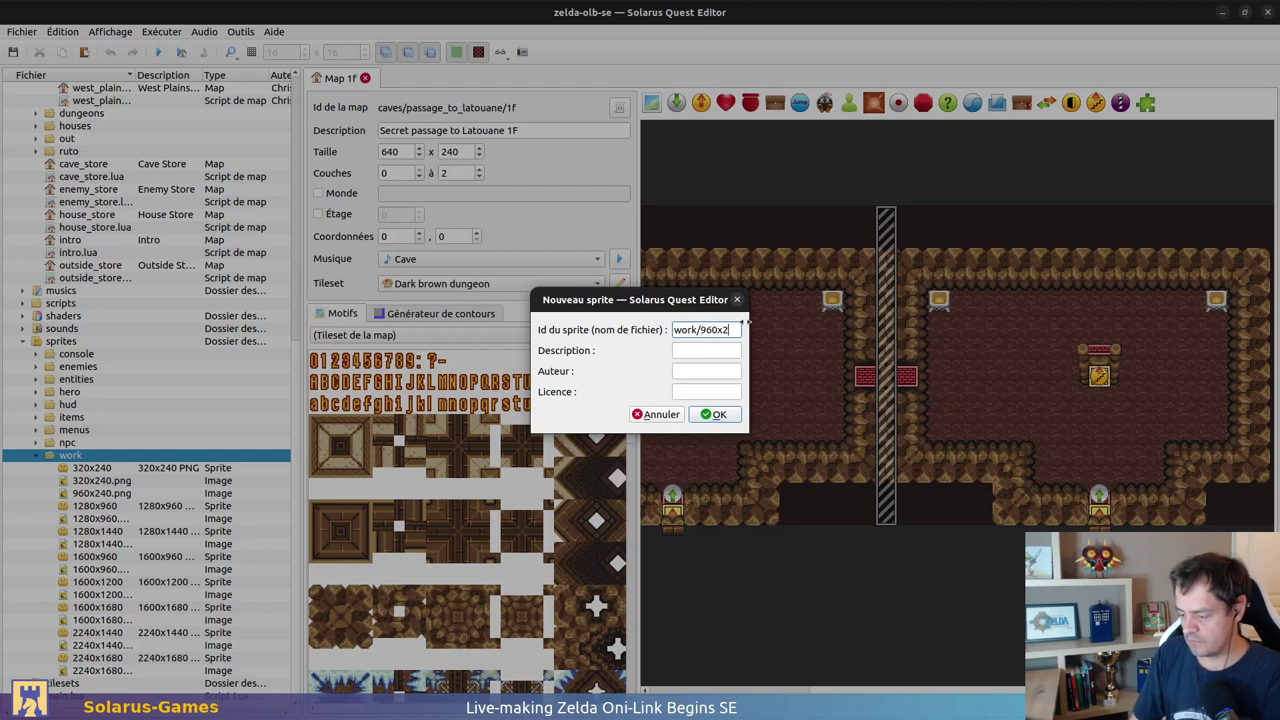
key("Tab")
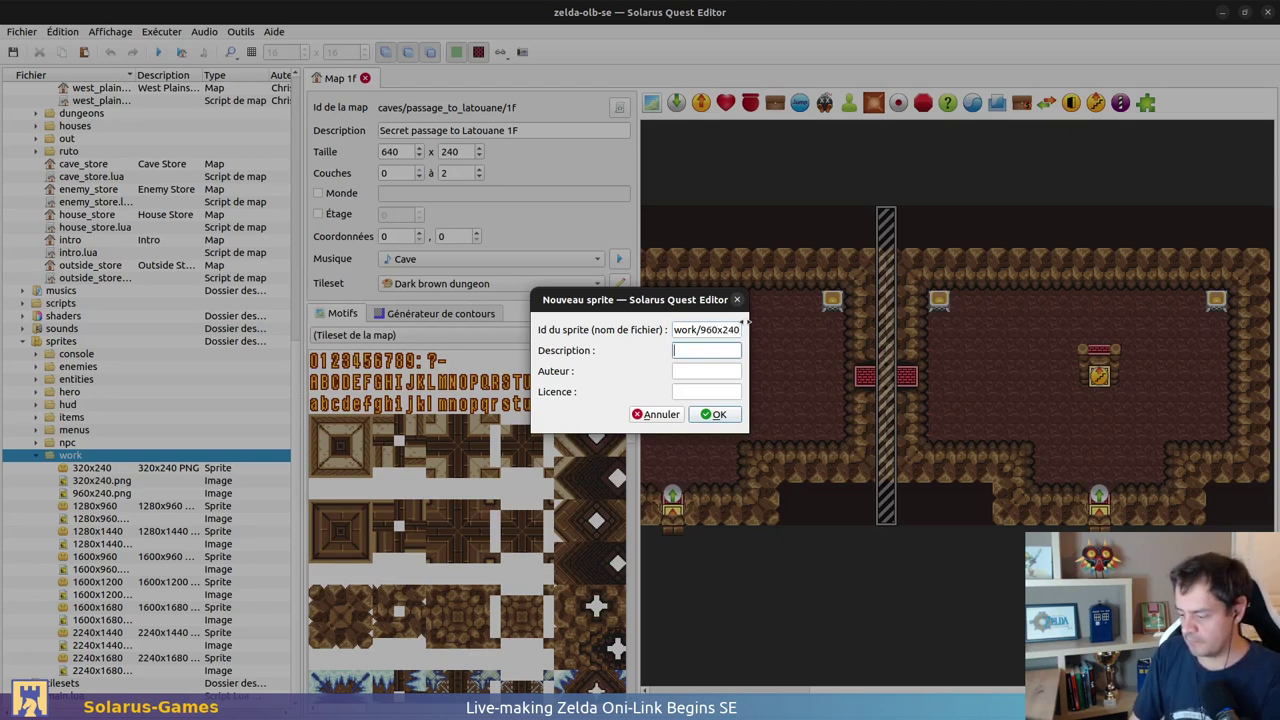
key("shift+Tab")
key("End")
key("ctrl+shift+Left")
key("ctrl+c")
key("Tab")
key("ctrl+v")
Step: Enter the author's name and create the sprite, and widen the quest tree to show the Author column in full
key("shift+Tab")
key("Tab")
key("Tab")
type("Christopho")
key("Tab")
key("Return")
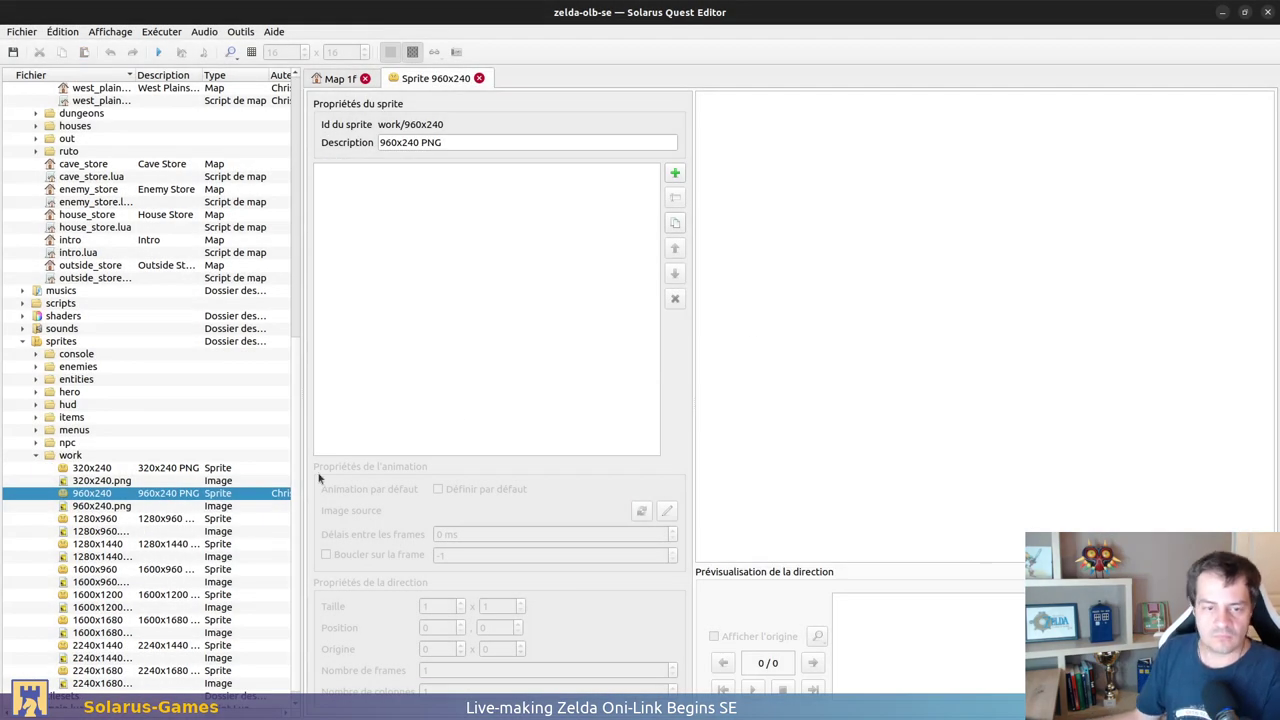
left_click_drag(300, 476, 340, 514)
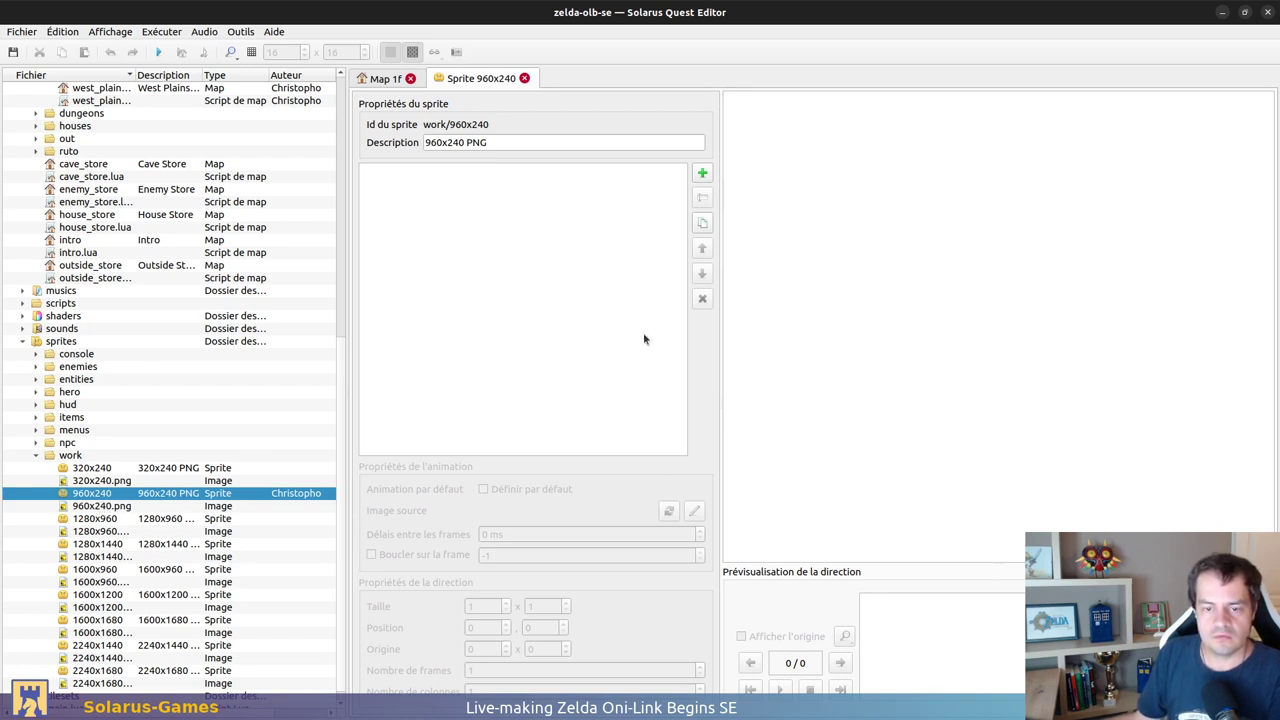
Step: Add an animation named normal to the sprite, with work/960x240.png as its source image
left_click(703, 173)
left_click(760, 169)
type("normal")
key("Return")
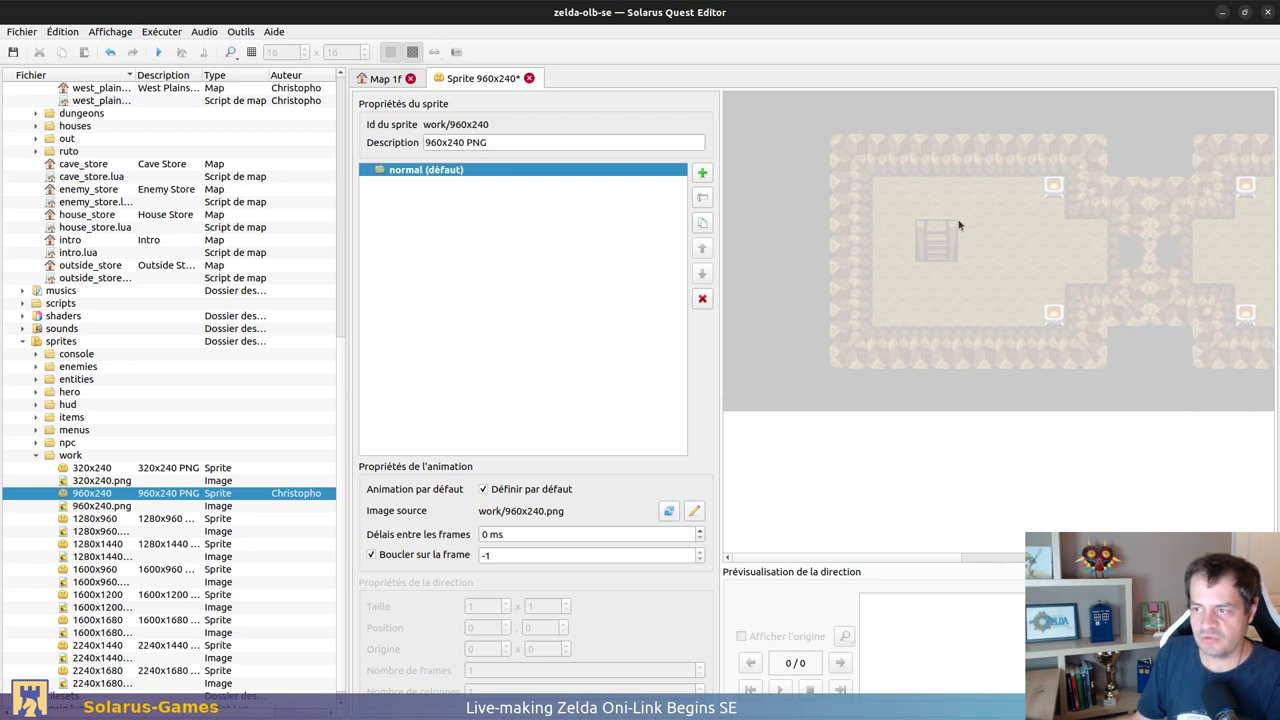
scroll(894, 233, "down", 2, "ctrl")
left_click_drag(777, 109, 767, 122)
left_click(739, 103)
key("Escape")
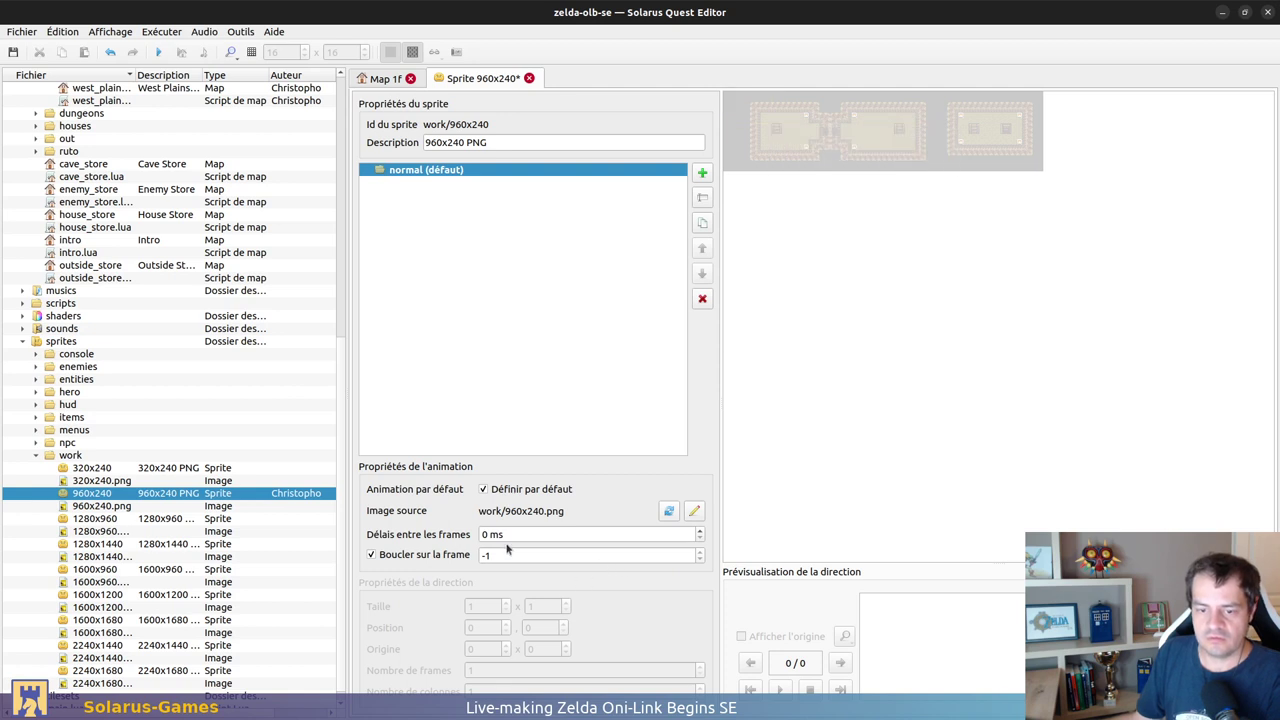
Step: Add a direction to the normal animation and set its size to 960 x 240
left_click(702, 174)
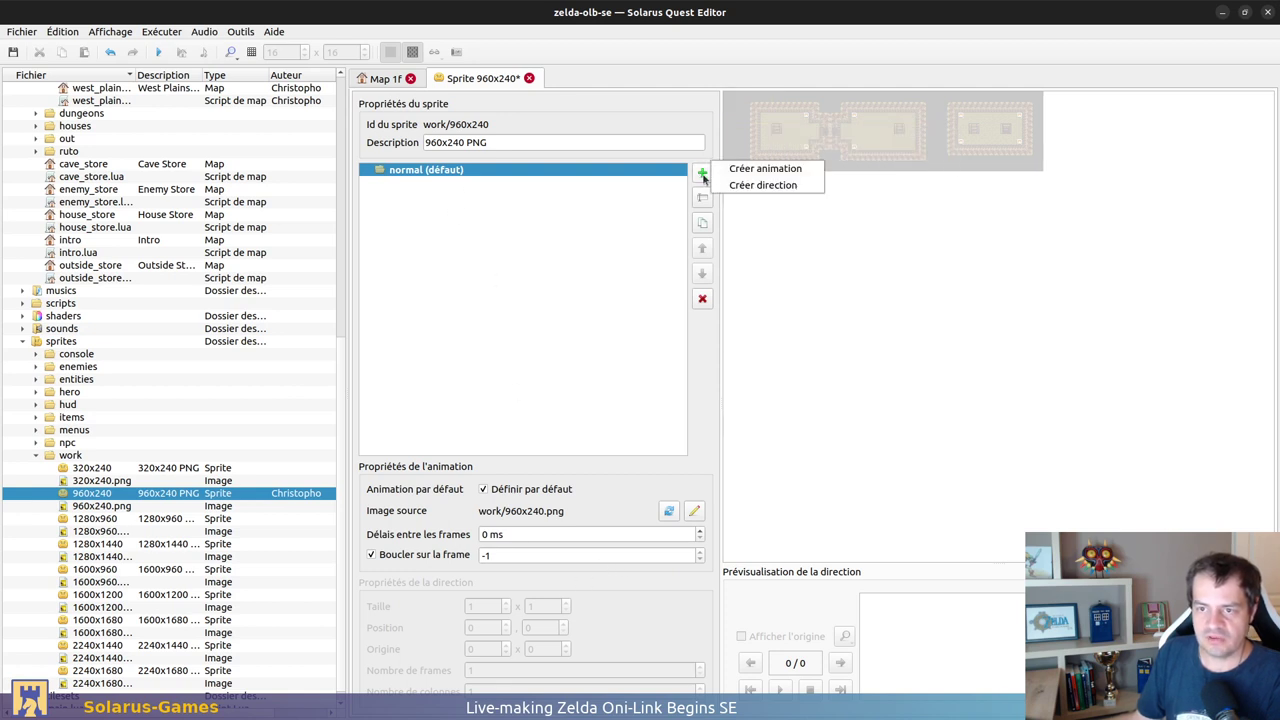
left_click(765, 186)
double_click(478, 606)
type("960")
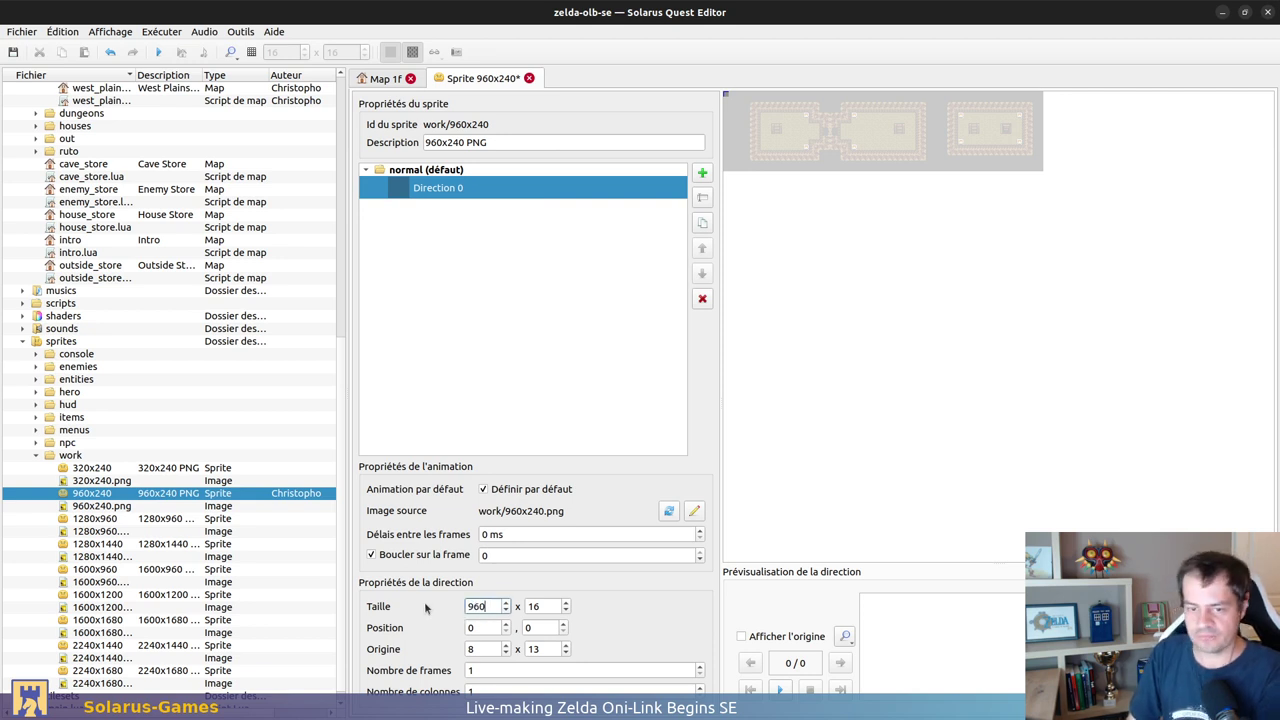
key("Tab")
type("240")
key("Return")
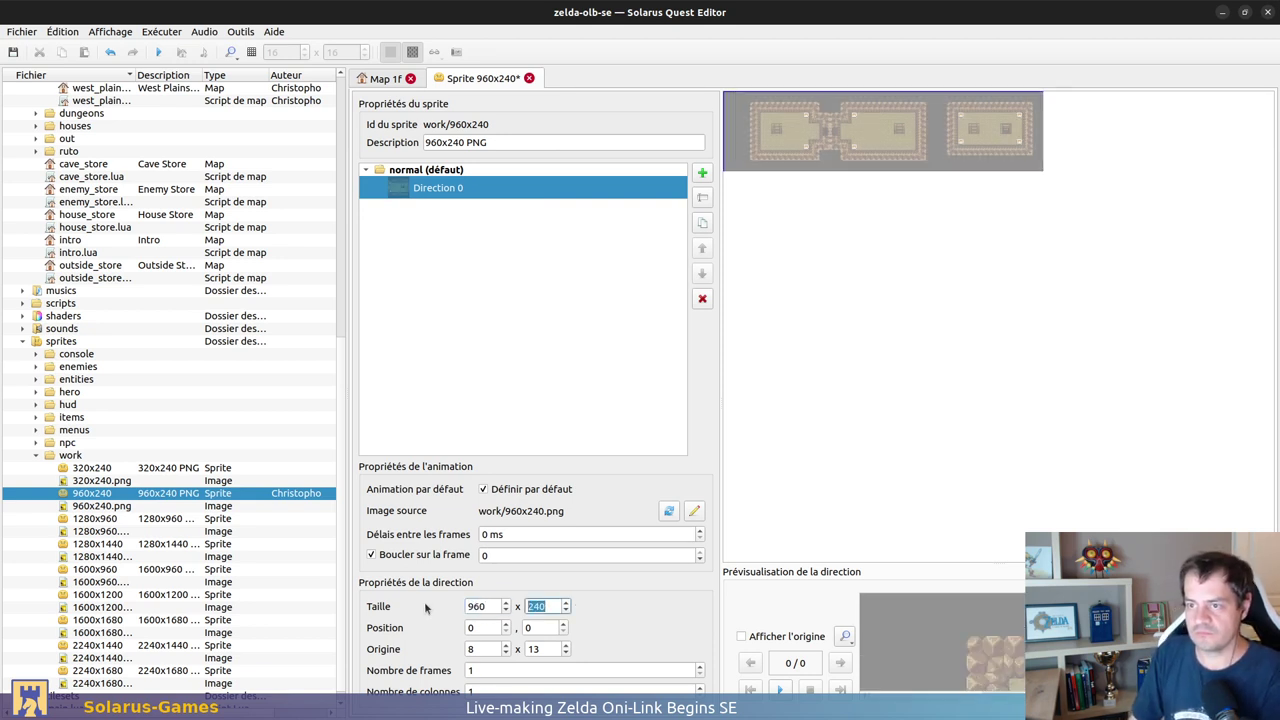
Step: Turn off frame looping for the normal animation and save the sprite
left_click(854, 176)
left_click(836, 148)
left_click(797, 489)
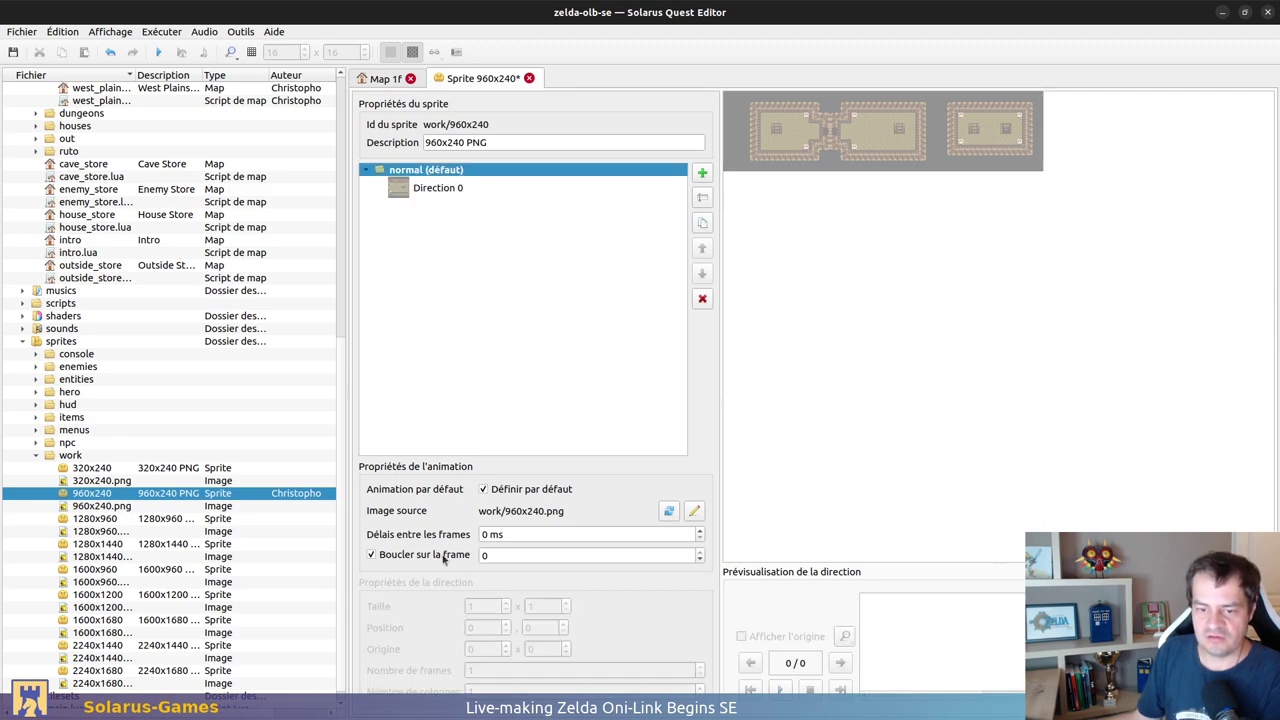
left_click(372, 555)
key("ctrl+s")
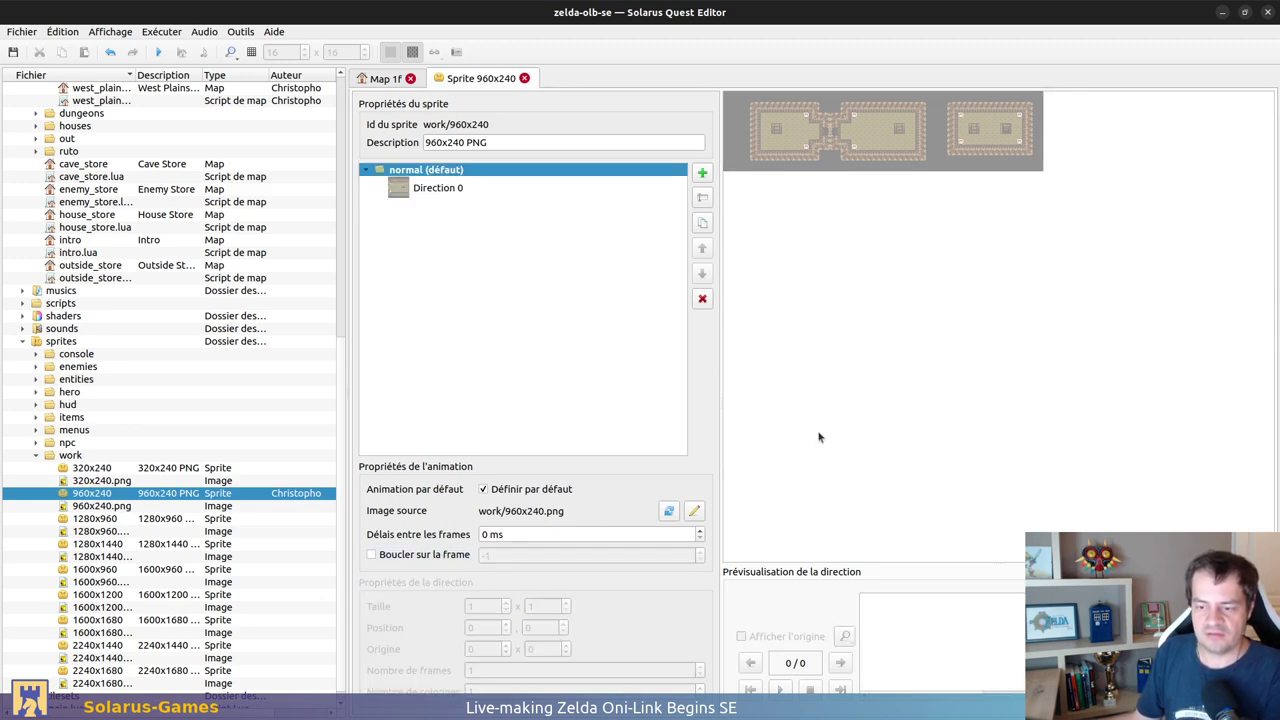
Step: Start a new map in the maps/caves folder with the ID caves/oasis_cave and the description Oasis Cave
left_click(388, 79)
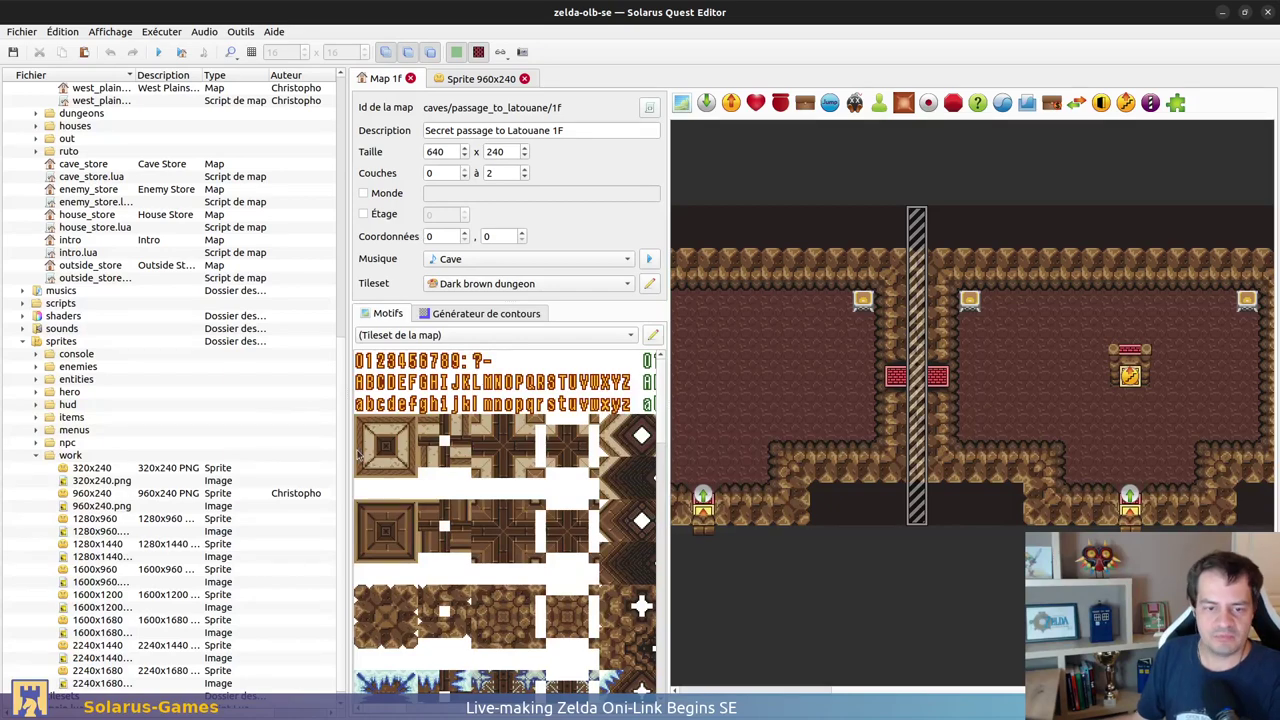
left_click_drag(345, 450, 250, 450)
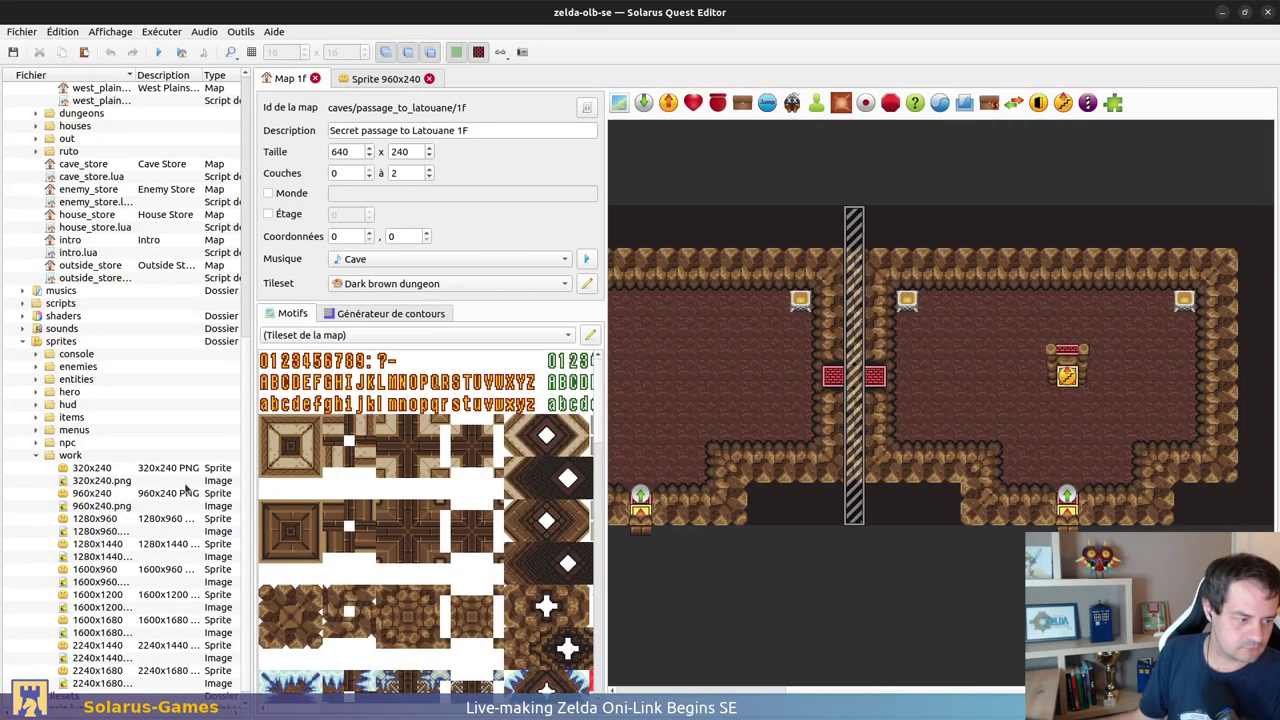
scroll(116, 230, "up", 12)
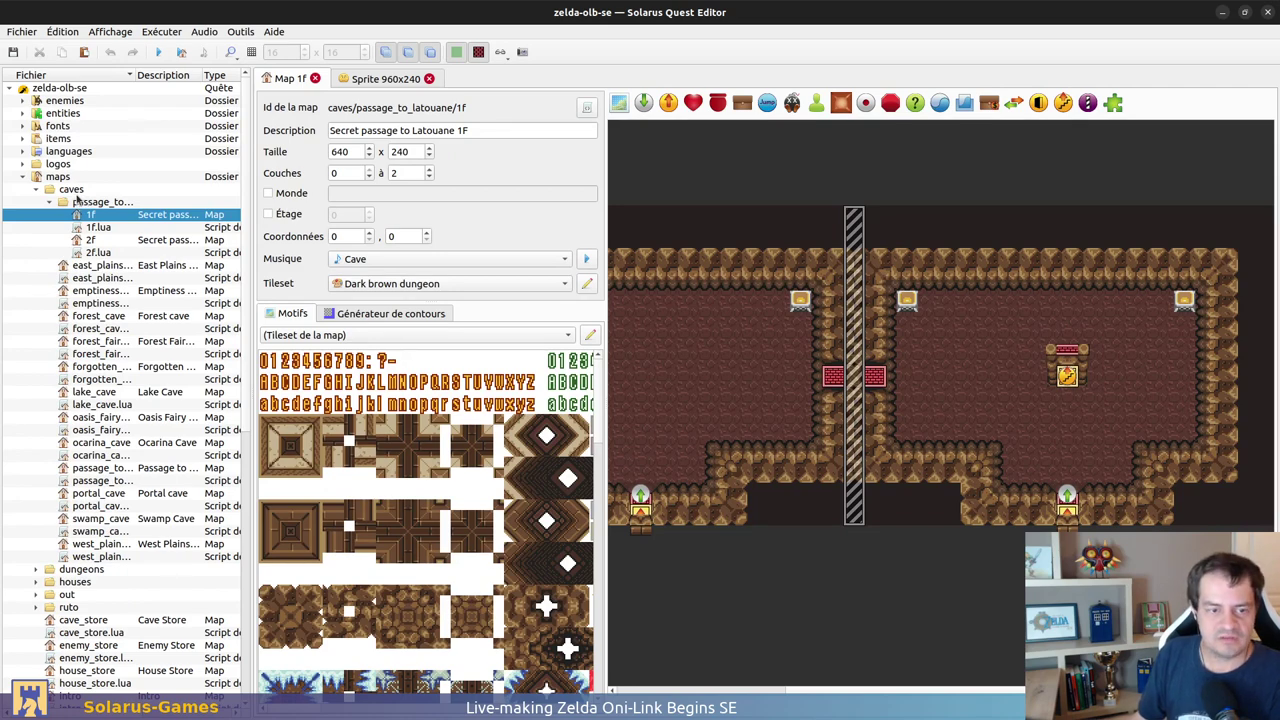
right_click(77, 195)
left_click(120, 222)
type("oasis_cave")
key("Tab")
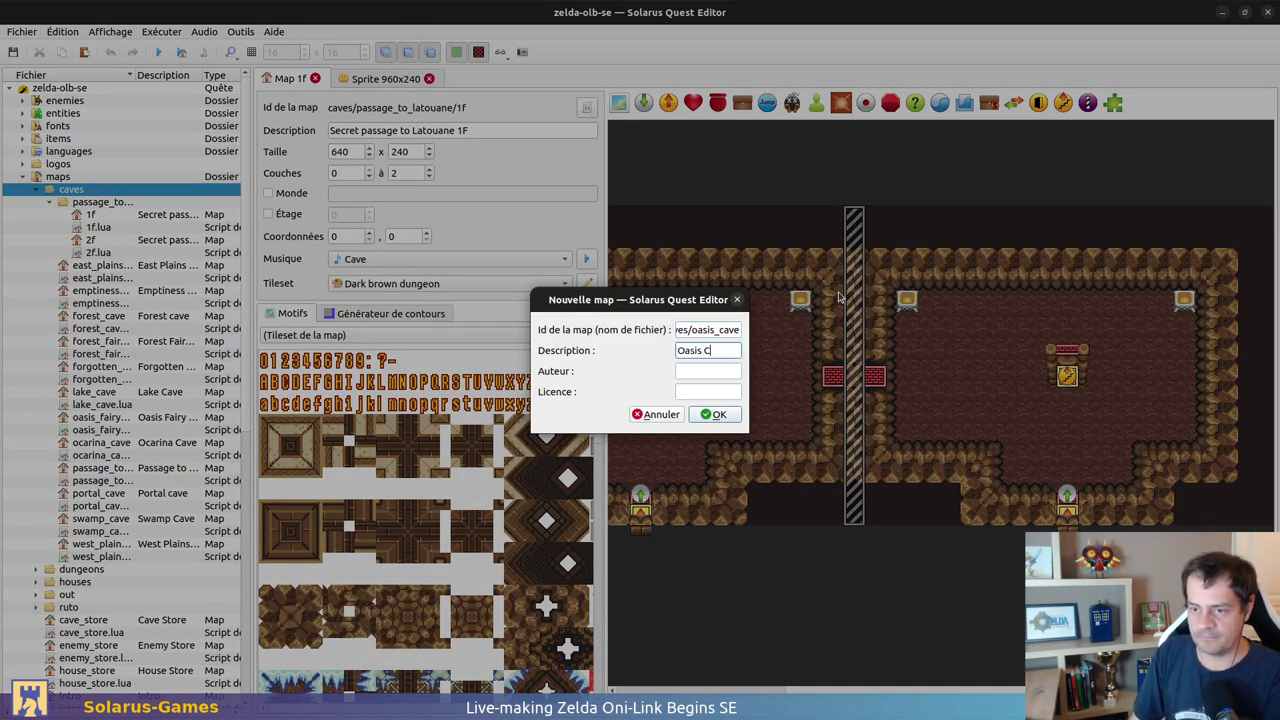
Step: Enter the author's name and the licence GPL v3, and create the map
key("Tab")
type("Christopho")
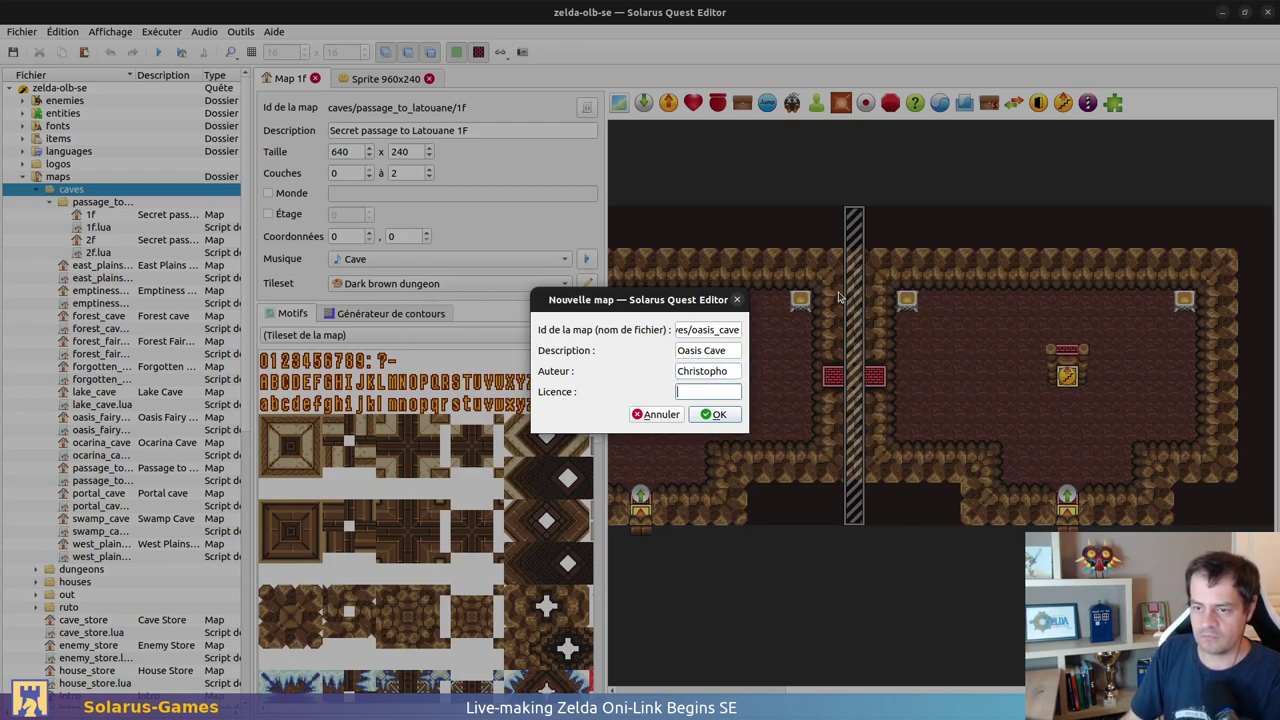
type("GPL")
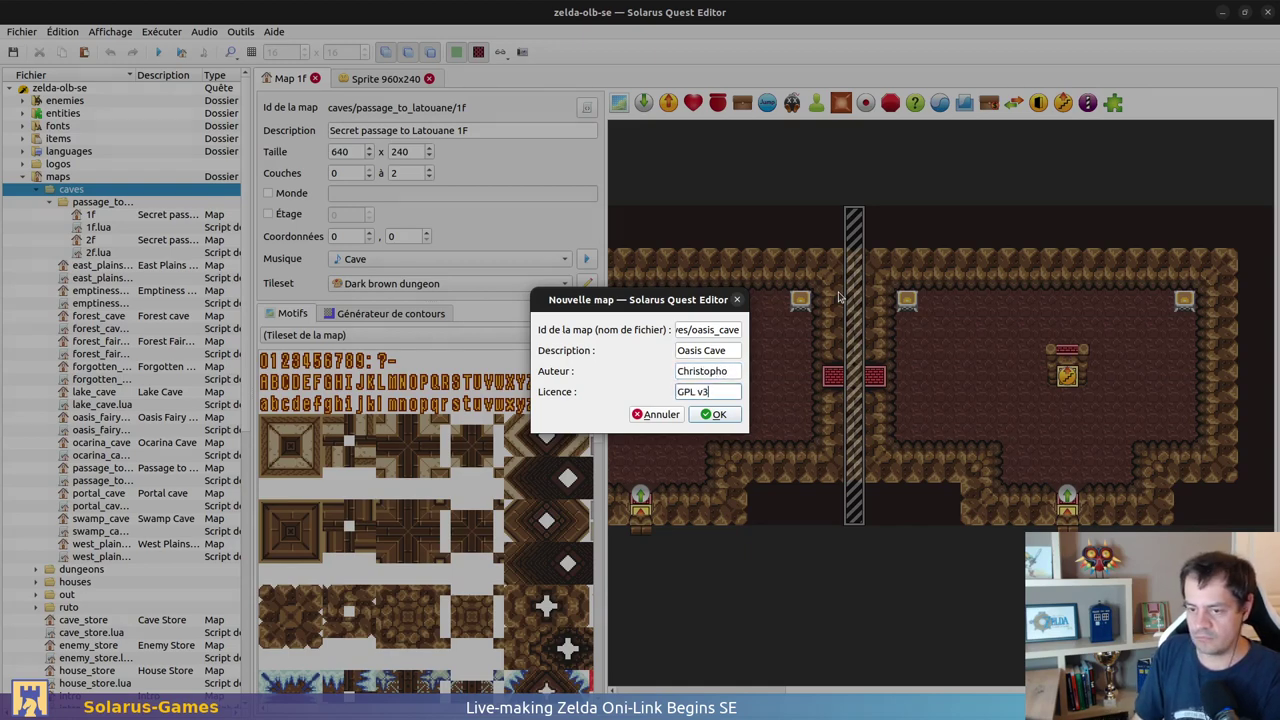
type(" v3")
key("Return")
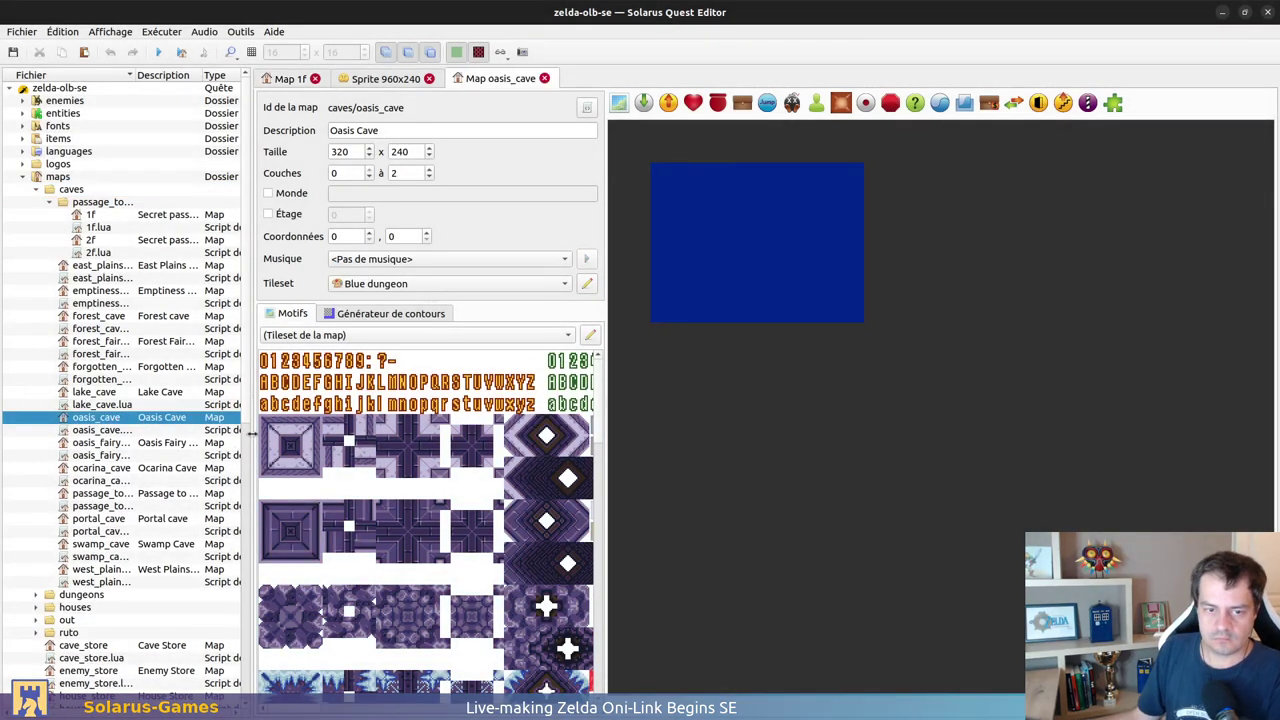
Step: Change the oasis_cave map's licence to CC BY-SA 4.0 in the quest tree
scroll(249, 440, "down", 13)
scroll(234, 410, "up", 13)
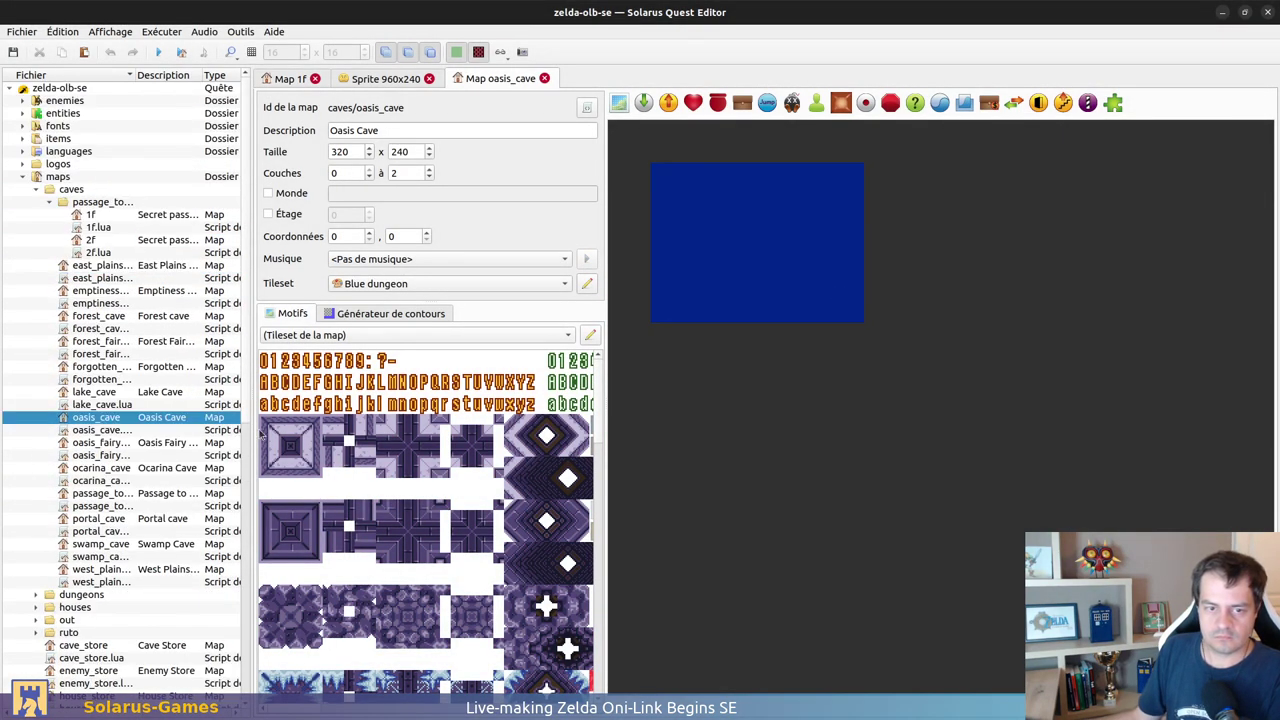
left_click_drag(249, 437, 455, 437)
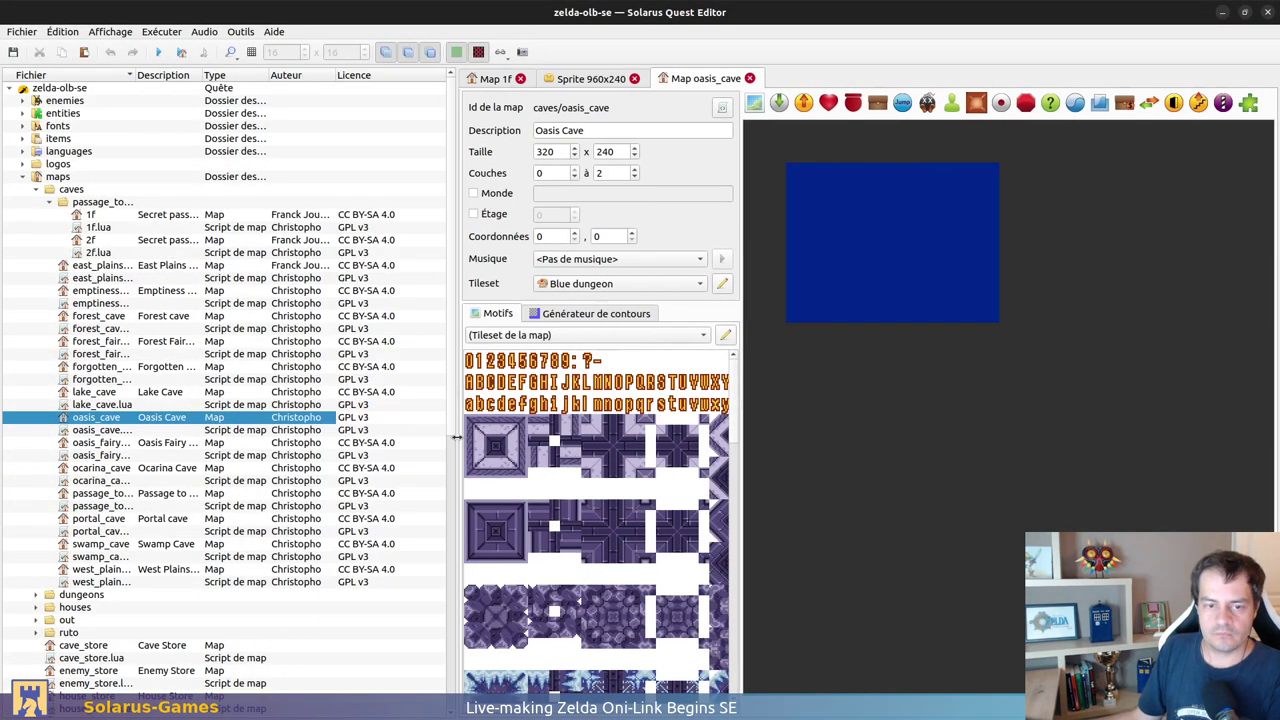
left_click(380, 394)
left_click(375, 420)
left_click(336, 445)
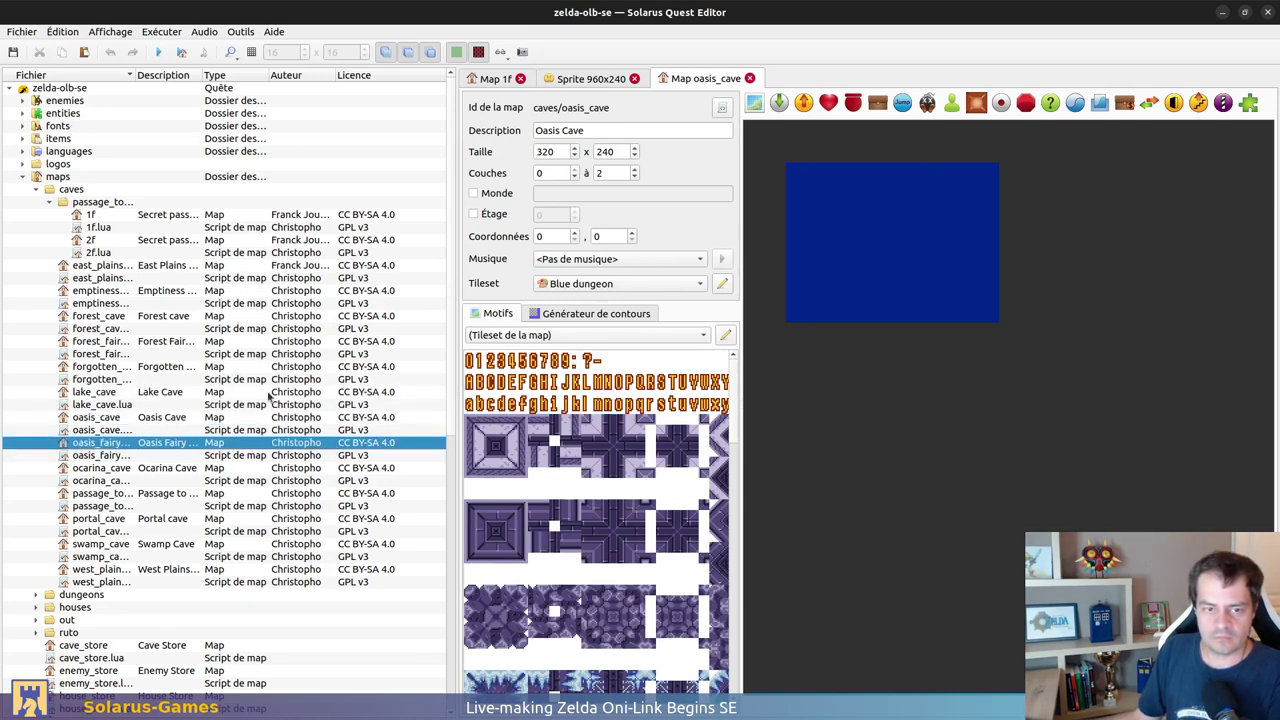
left_click_drag(455, 309, 249, 318)
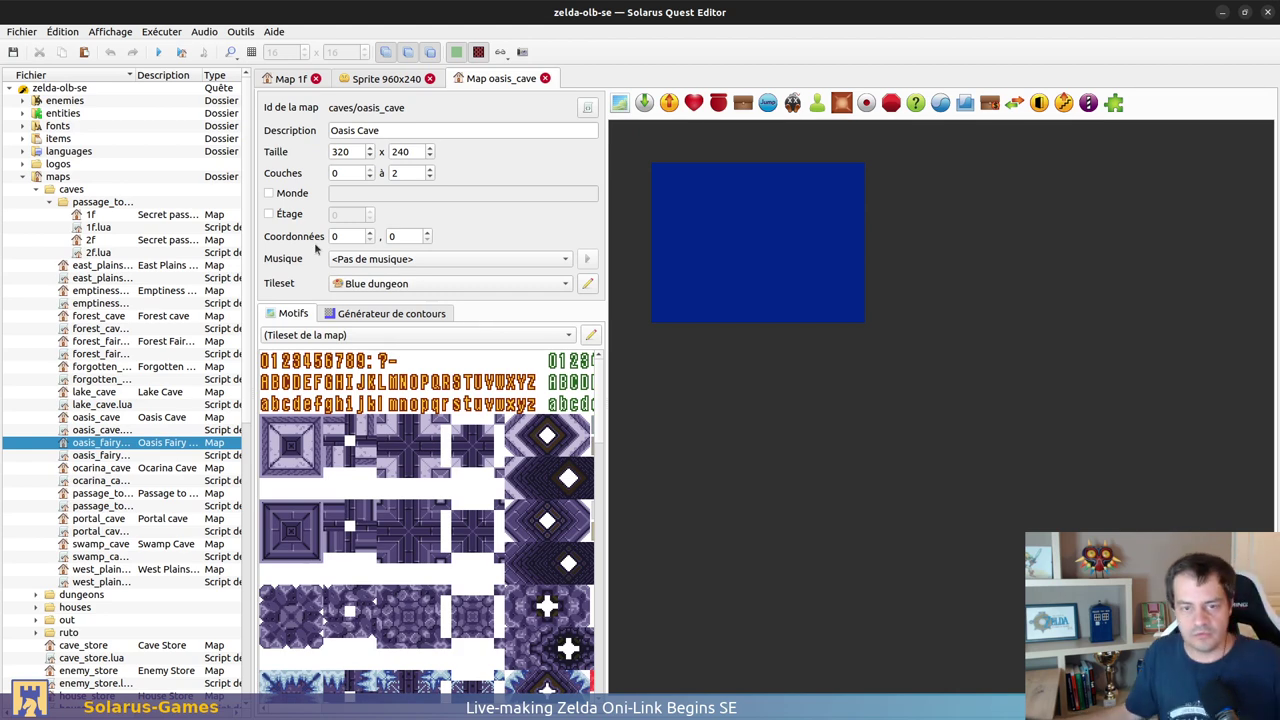
Step: Set the Oasis Cave map's music to Cave and its tileset to Dark brown dungeon
left_click(368, 259)
left_click(372, 238)
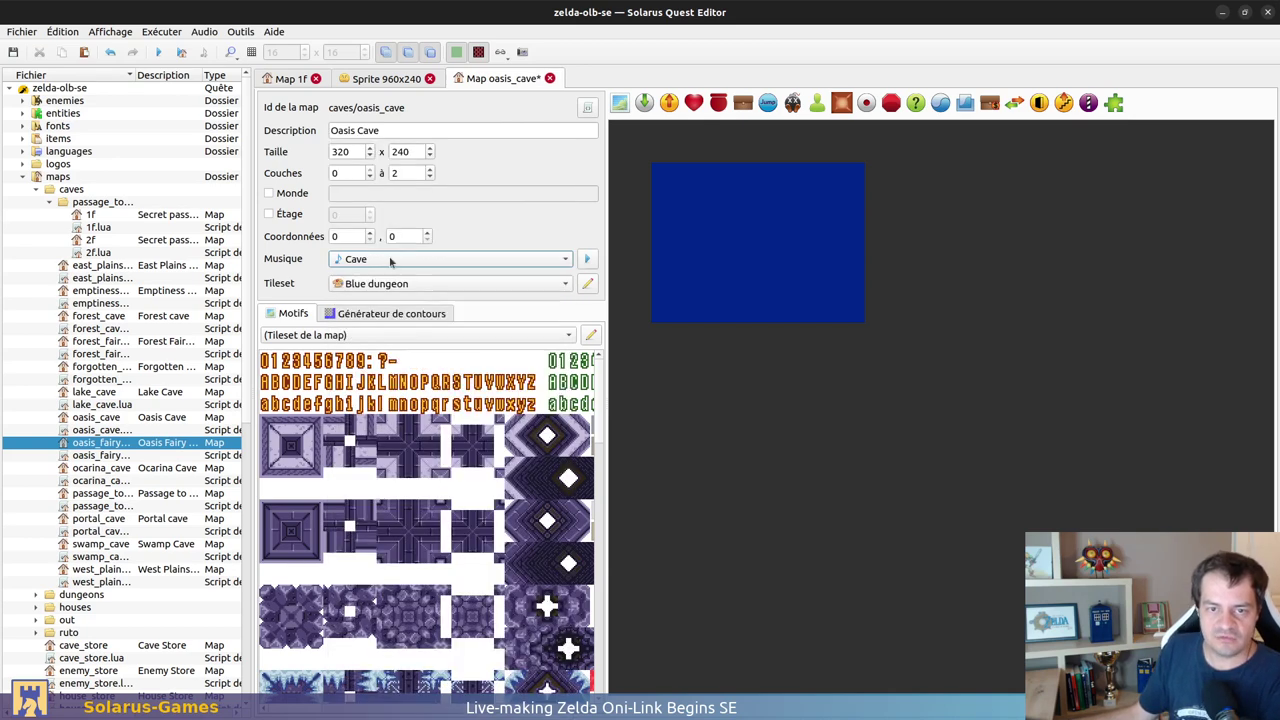
left_click(480, 284)
left_click(440, 308)
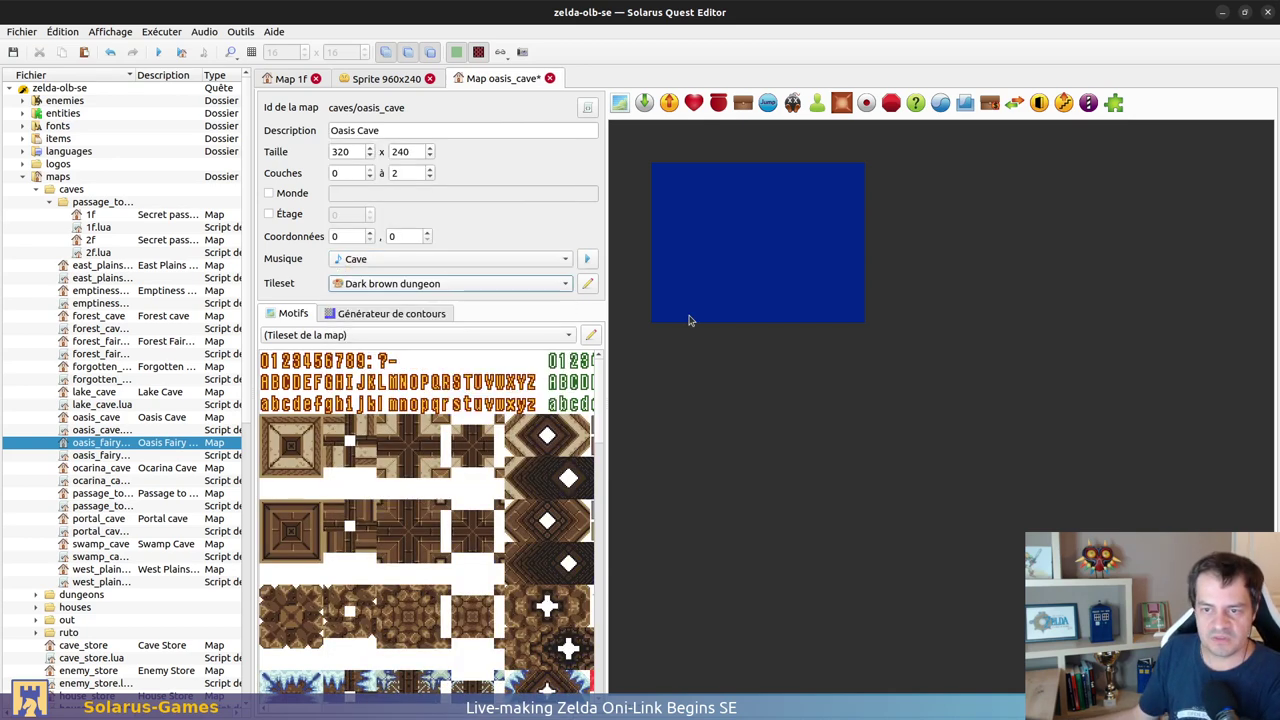
Step: Set the Oasis Cave map's width to 960
double_click(350, 151)
type("960")
key("Return")
left_click(766, 474)
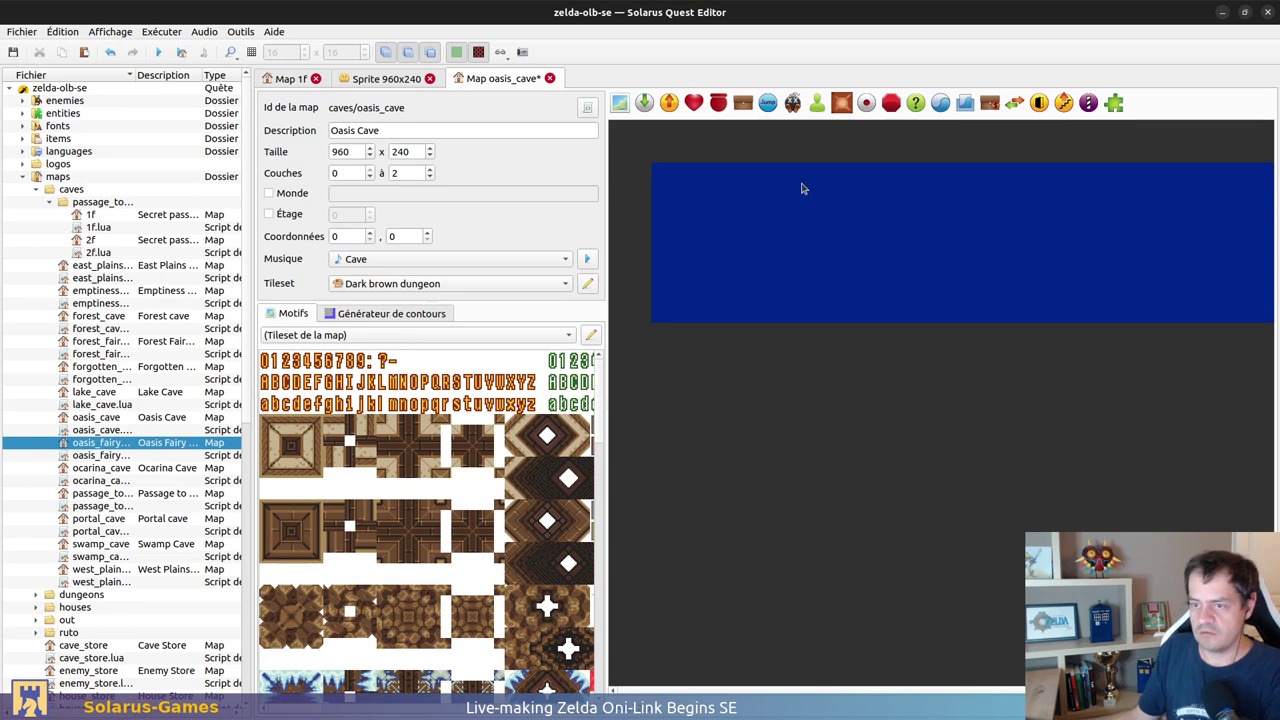
scroll(803, 189, "down", 2, "ctrl")
scroll(695, 165, "up", 1, "ctrl")
scroll(700, 162, "up", 1, "ctrl")
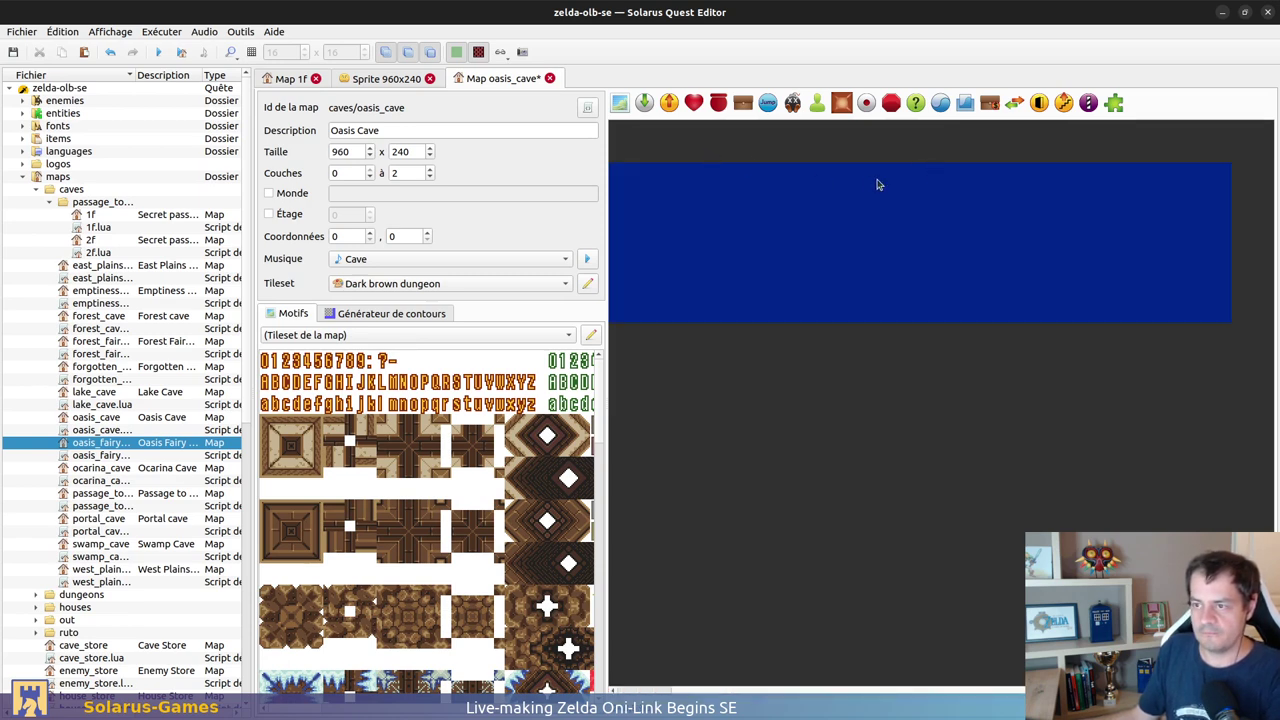
Step: Place a custom entity with the 960x240 PNG sprite at the map's upper-left corner and stretch it over the whole map
left_click(1114, 103)
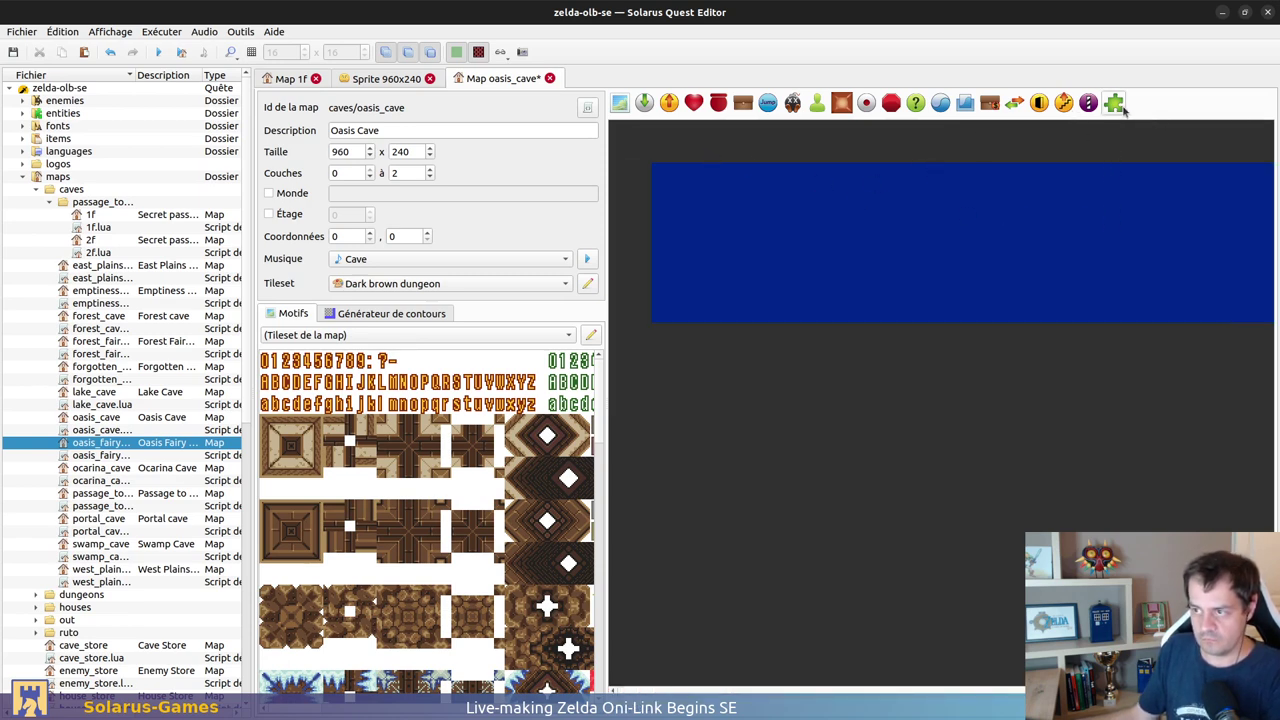
left_click(656, 169)
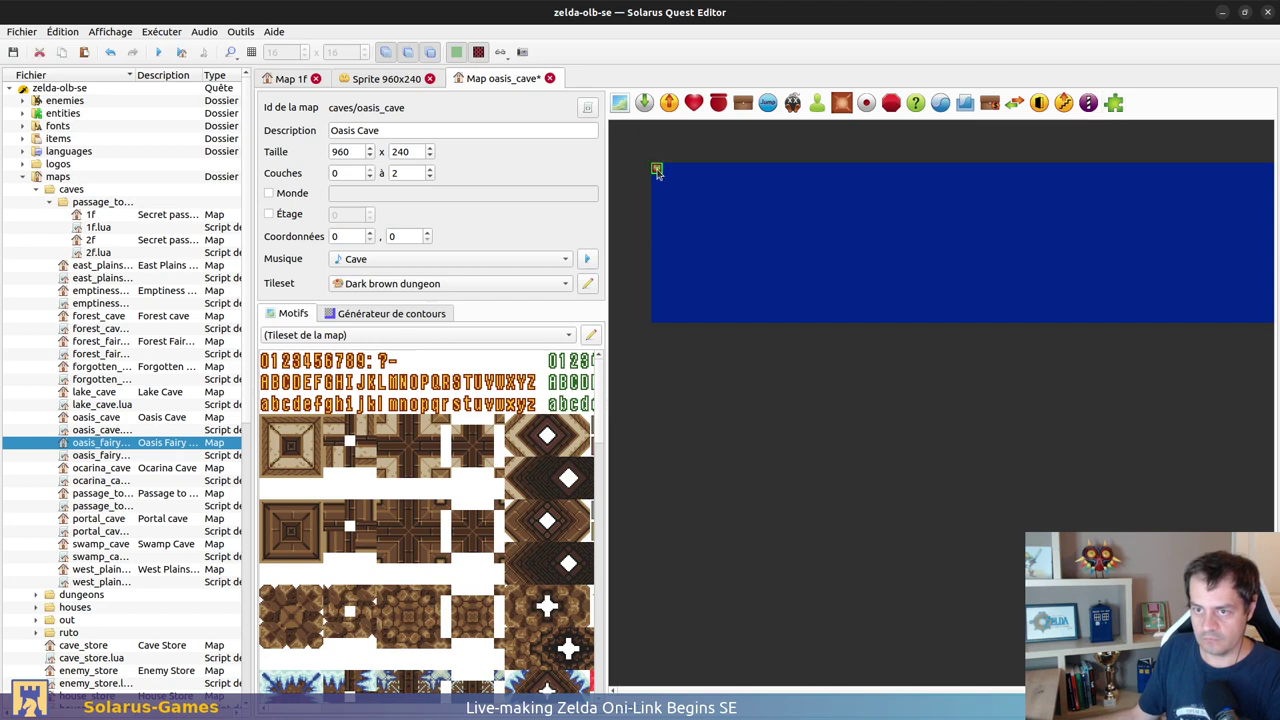
left_click(509, 297)
left_click(630, 300)
left_click(605, 386)
scroll(706, 334, "down", 2)
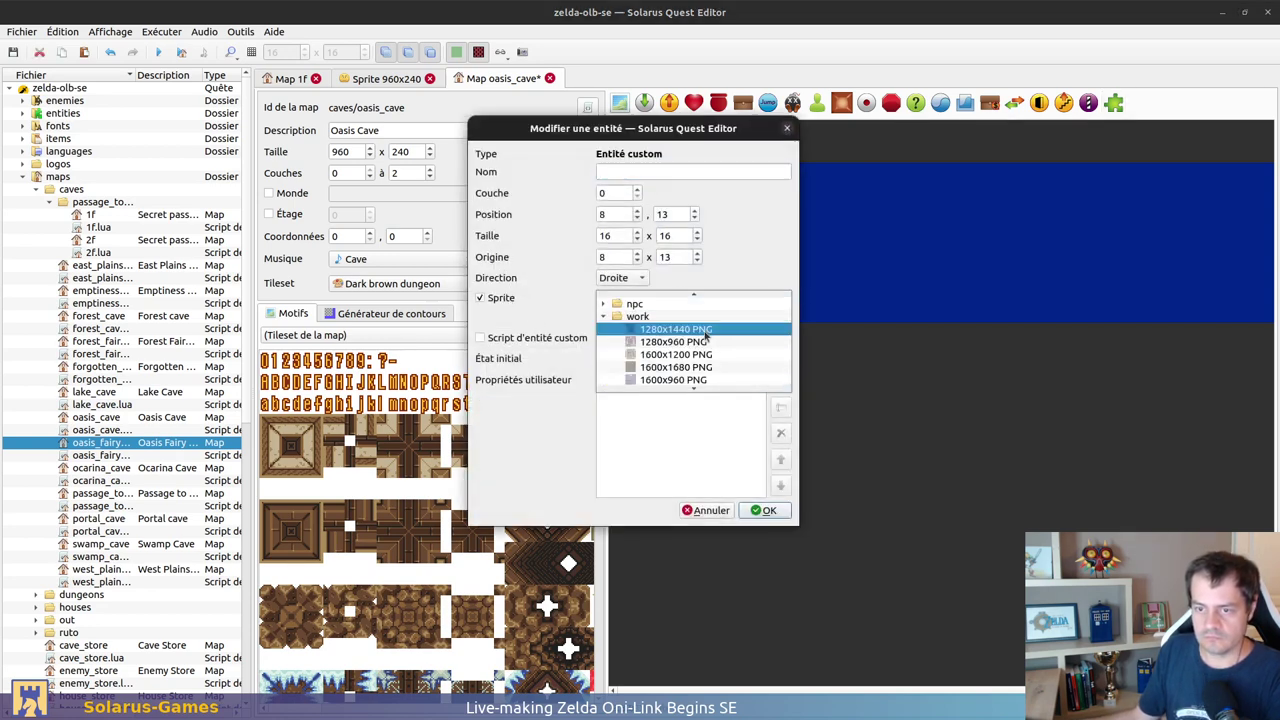
scroll(700, 345, "down", 3)
left_click(674, 380)
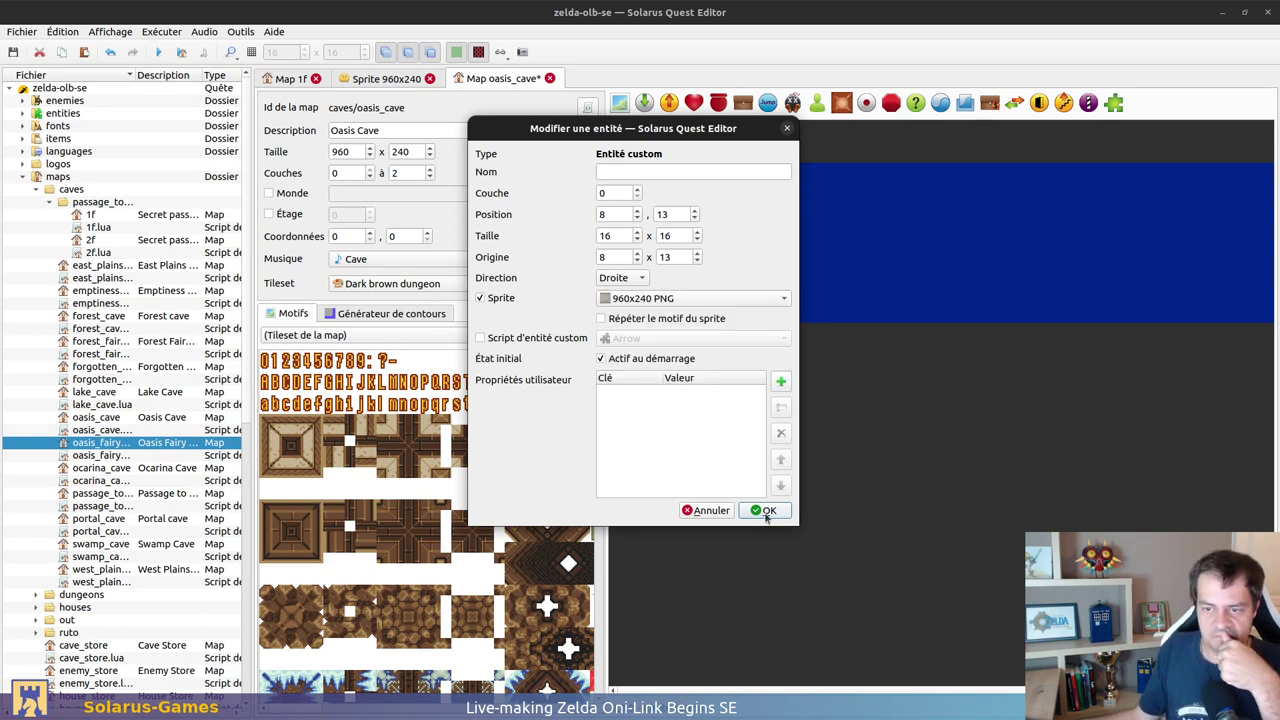
left_click(765, 511)
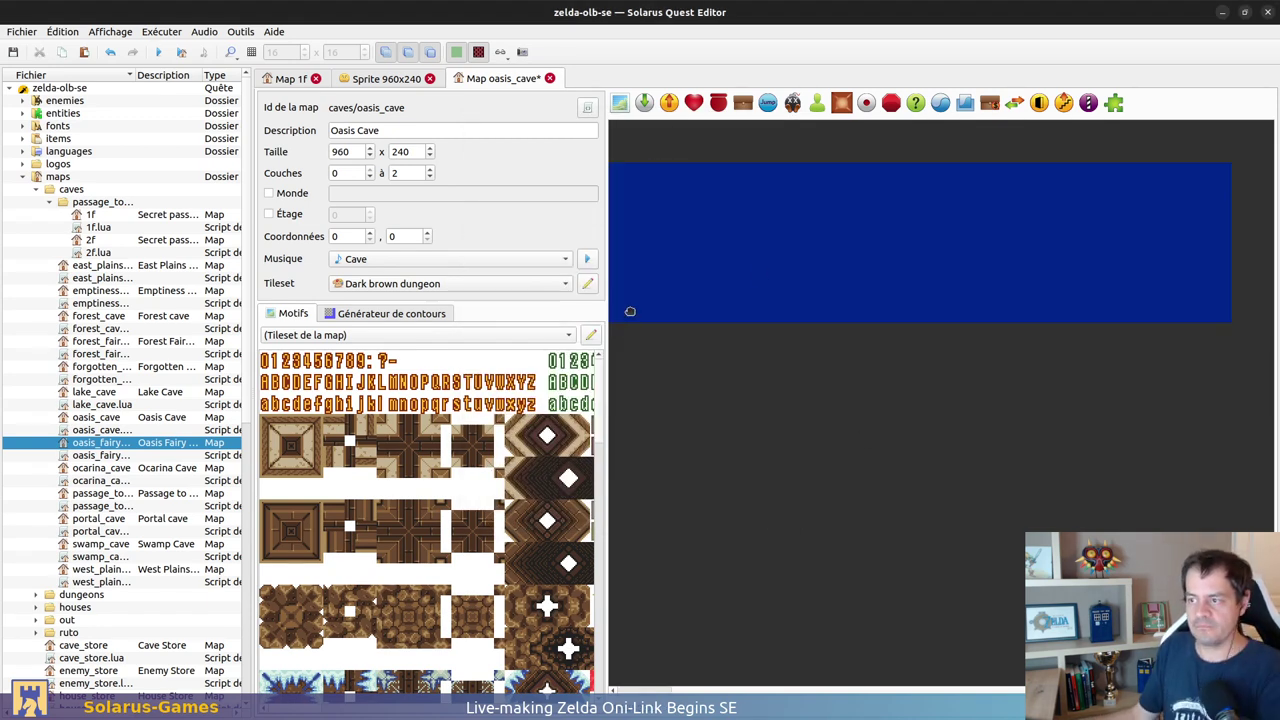
left_click_drag(652, 164, 1229, 324)
Step: Set the map's lowest layer to -1, move the guide entity onto it and save the map
left_click(370, 178)
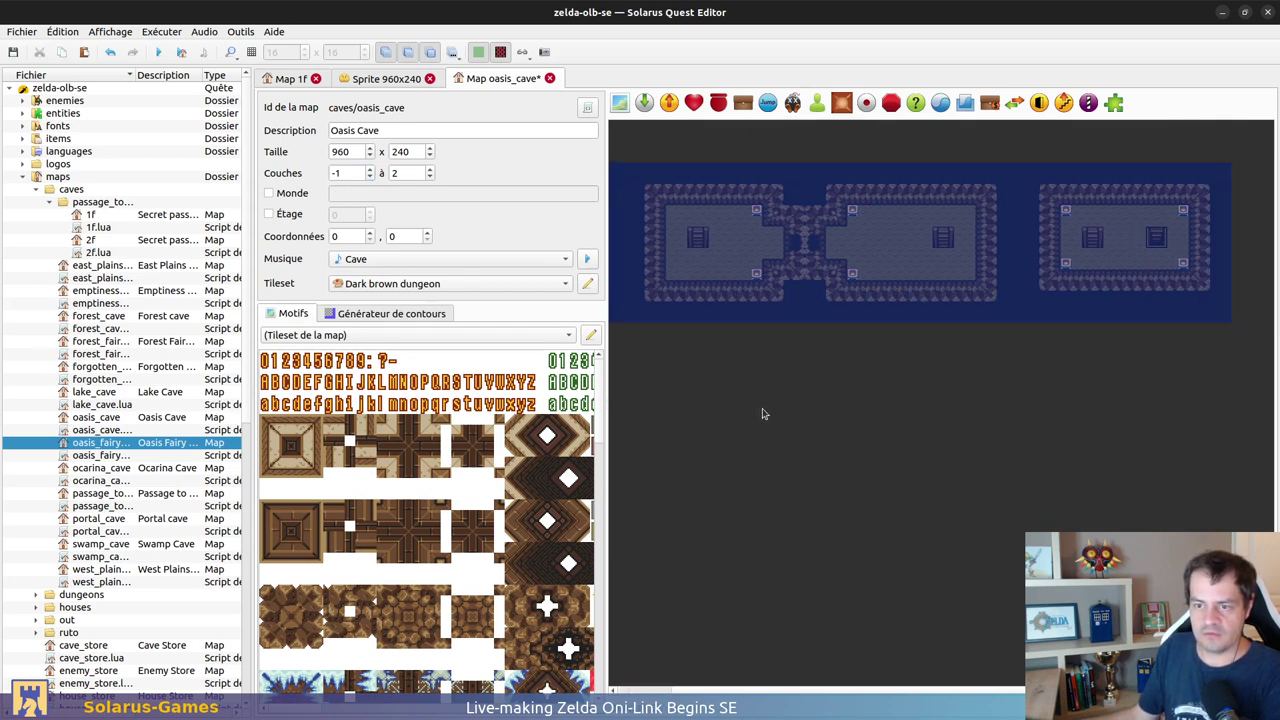
right_click(775, 256)
left_click(828, 384)
left_click(828, 385)
key("ctrl+s")
scroll(756, 220, "up", 2, "ctrl")
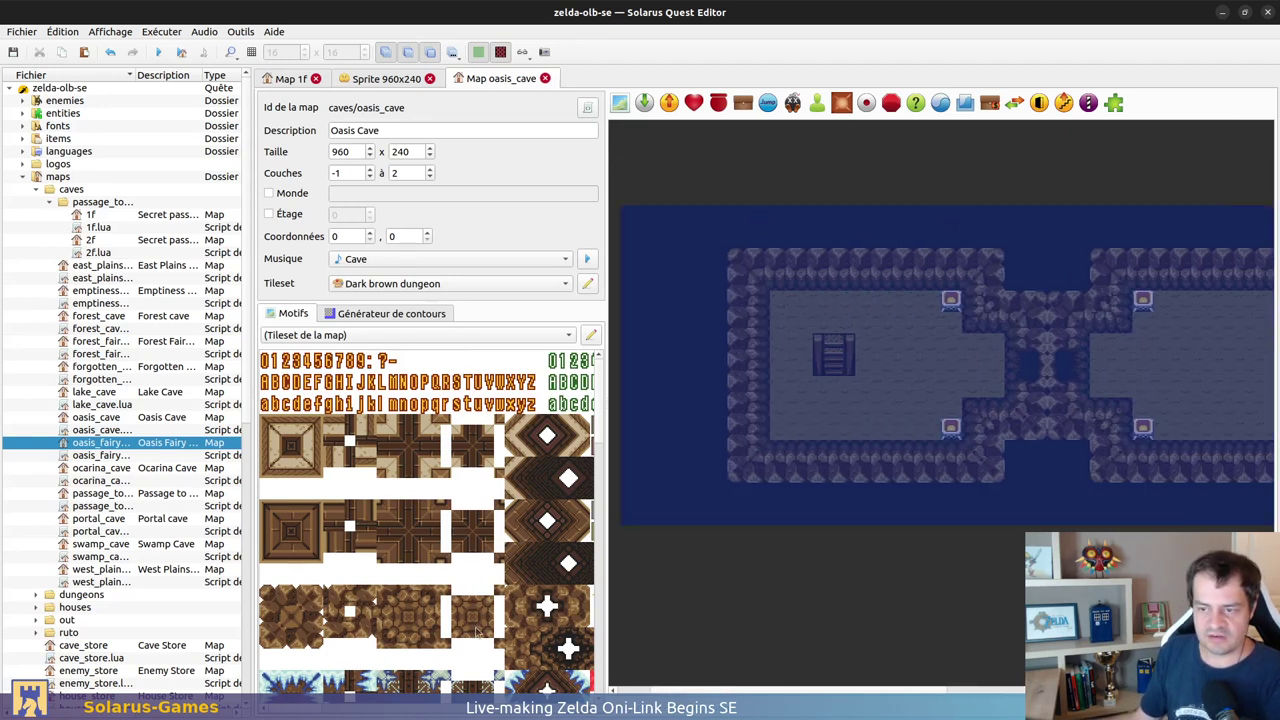
Step: Open the oasis_fairy_fountain map and copy one of its torches
scroll(335, 560, "down", 3)
middle_click_drag(336, 561, 335, 558)
middle_click_drag(543, 463, 486, 531)
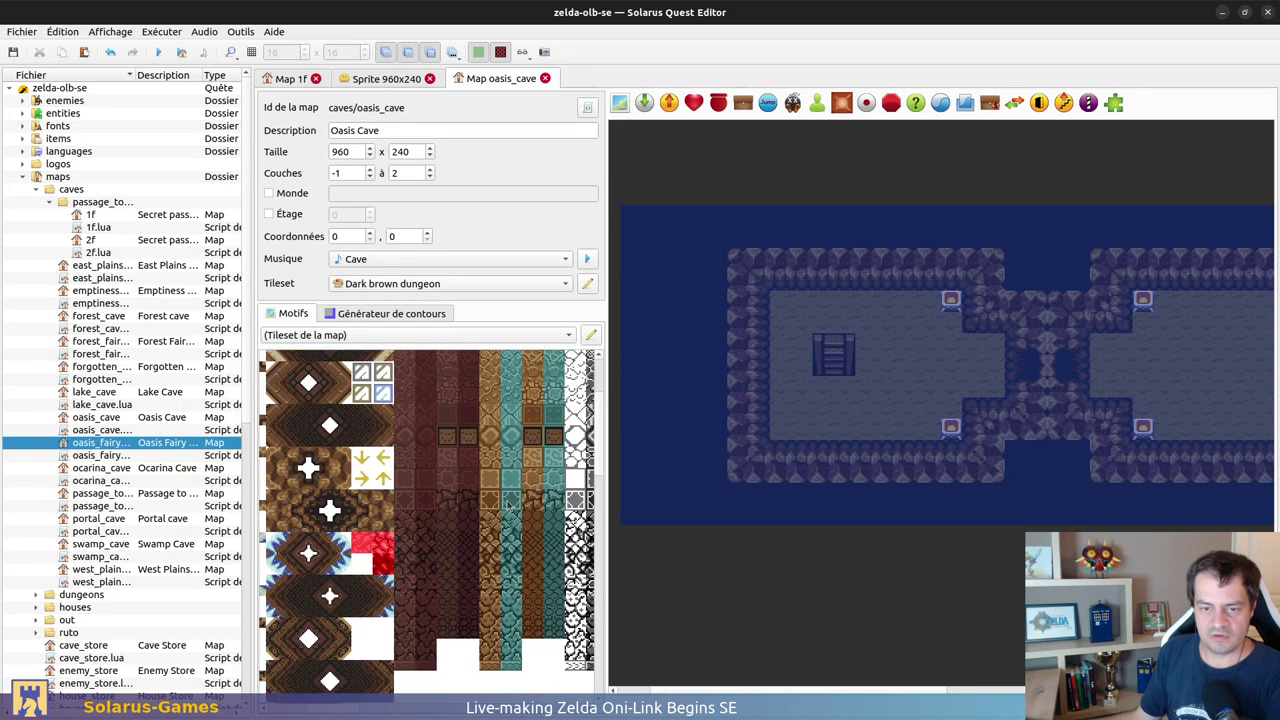
left_click(106, 417)
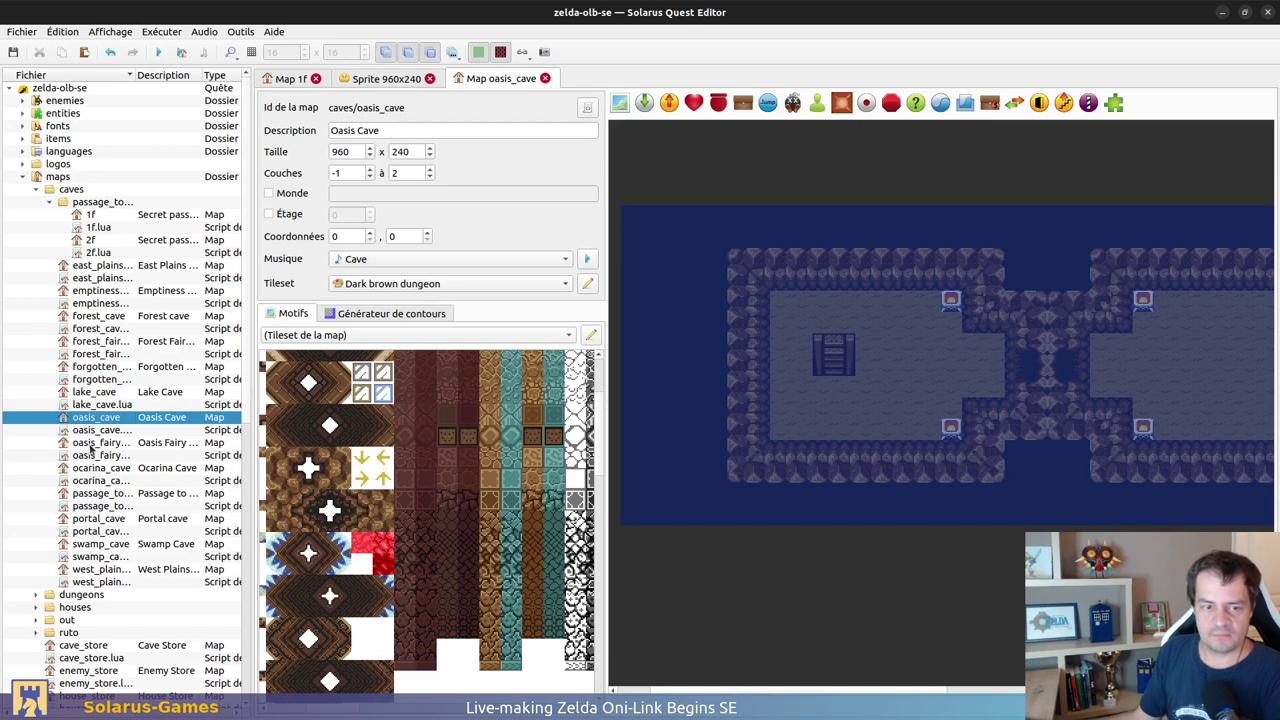
double_click(92, 444)
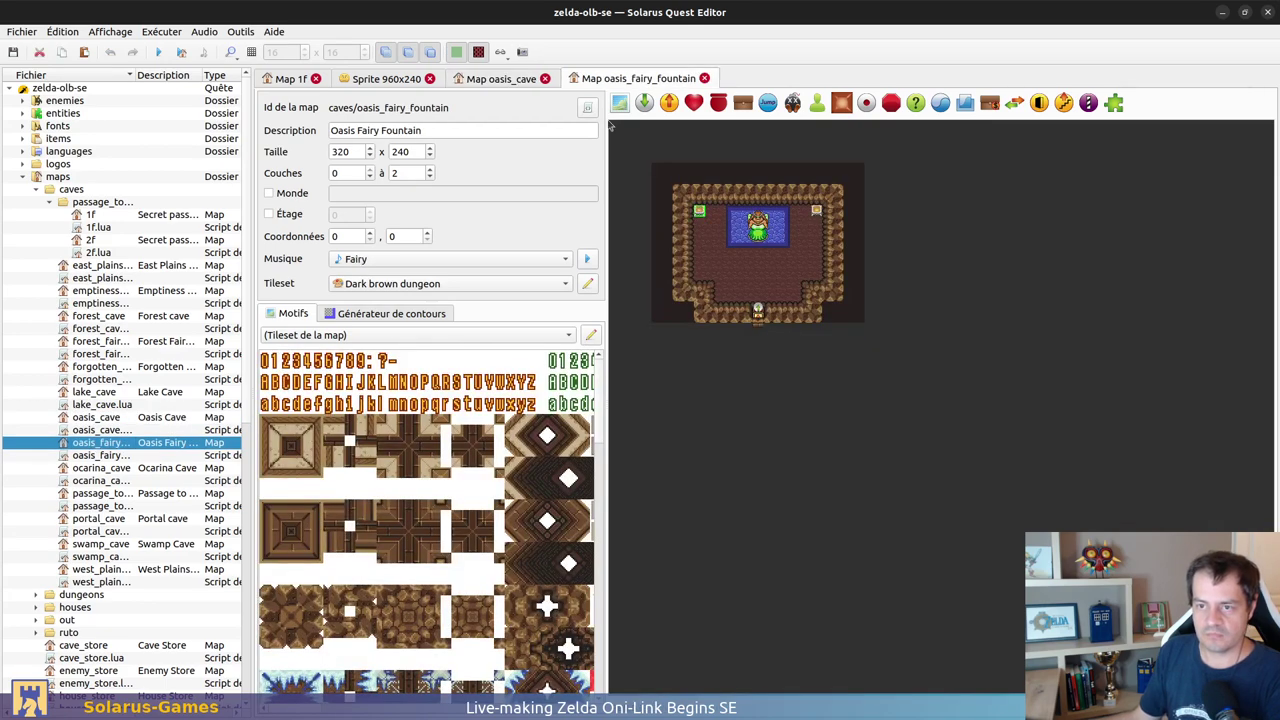
Step: Paste torches over the guide's two torches in the first room of oasis_cave, and duplicate the pair onto the second room's torches
left_click(497, 79)
key("ctrl+v")
right_click(956, 307)
left_click(957, 437)
left_click(957, 307, "ctrl")
key("ctrl+c")
key("ctrl+v")
left_click(1146, 371)
Step: Paste a torch pair on the left side of the third room and move the lower torch up onto the guide's torch
key("ctrl+v")
middle_click_drag(1168, 375, 778, 389)
left_click(1190, 378)
middle_click_drag(1082, 492, 864, 502)
left_click(900, 492)
left_click_drag(967, 430, 966, 411)
Step: Duplicate the third room's torch pair onto the room's right side and save the map
left_click(962, 299, "ctrl")
key("ctrl+c")
key("ctrl+v")
left_click(1205, 363)
key("ctrl+s")
Step: Expand the out maps folder and open the C1 (Desert) map
scroll(160, 497, "down", 6)
left_click(36, 434)
scroll(57, 443, "down", 4)
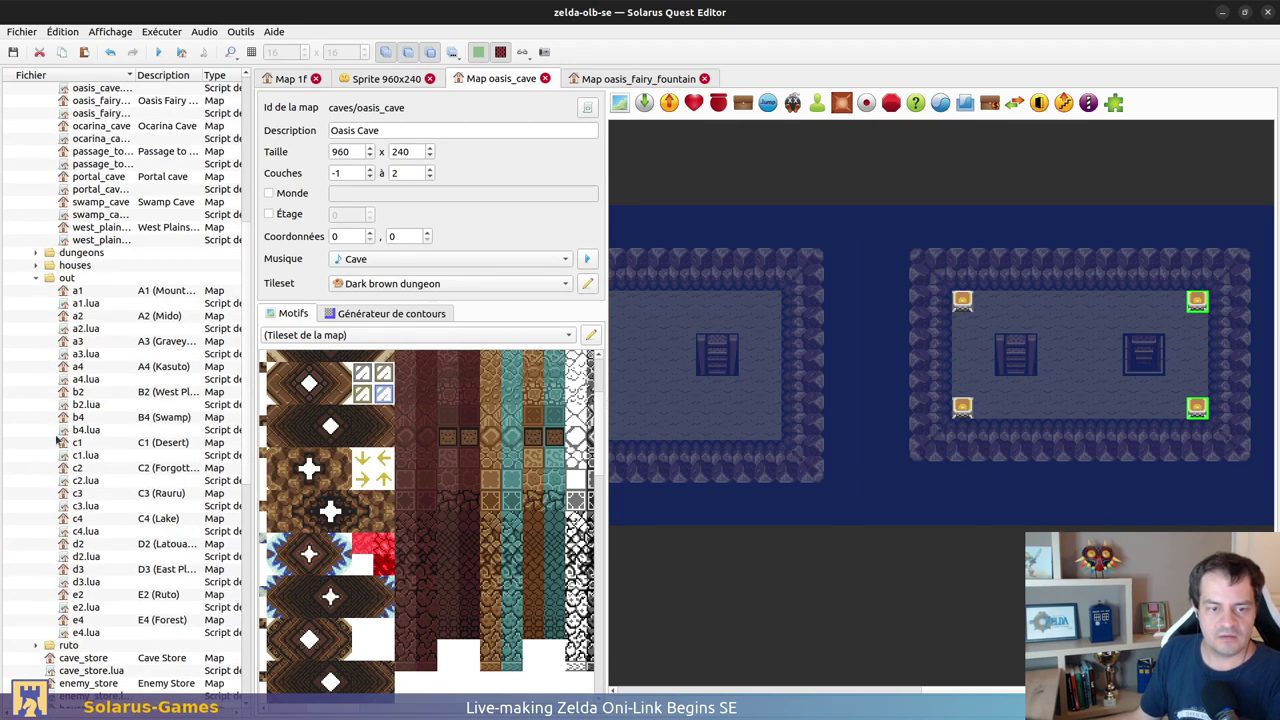
double_click(74, 443)
Step: Examine the two cave entrances east of the oasis lake on the C1 (Desert) map
scroll(1036, 474, "down", 5)
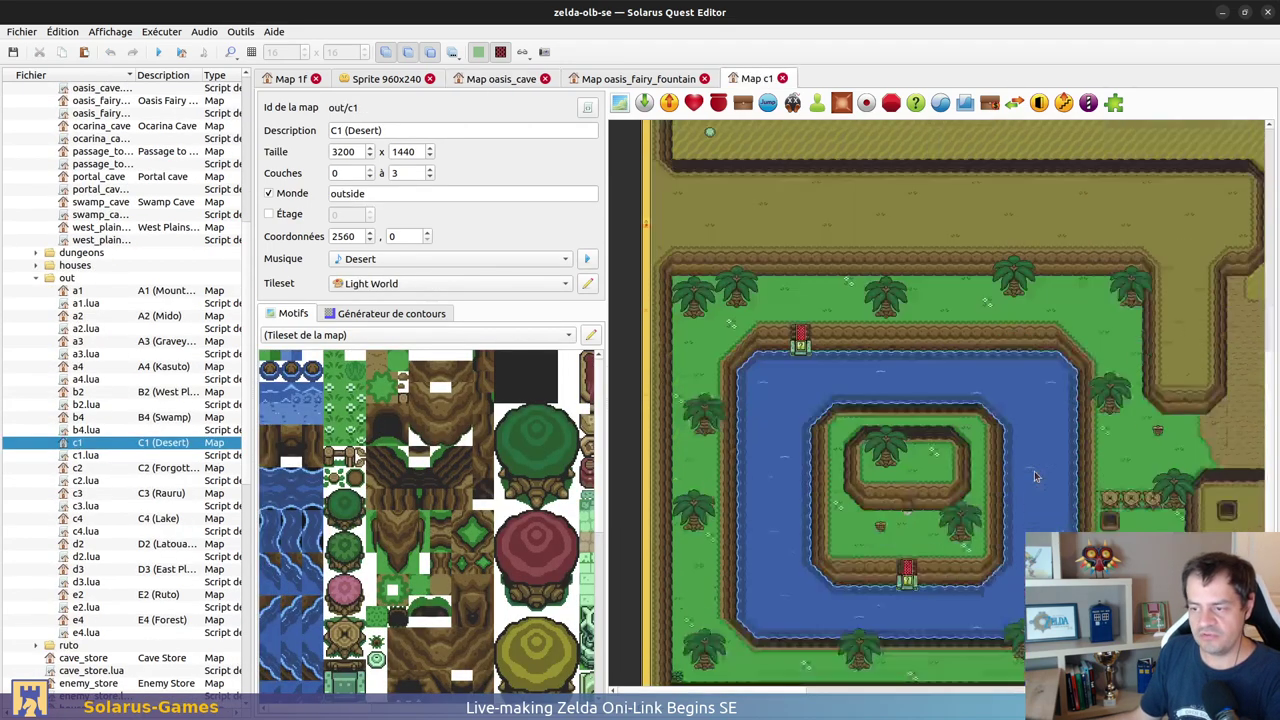
middle_click_drag(1050, 436, 708, 400)
scroll(847, 513, "up", 1, "ctrl")
middle_click_drag(740, 440, 783, 440)
left_click(732, 415)
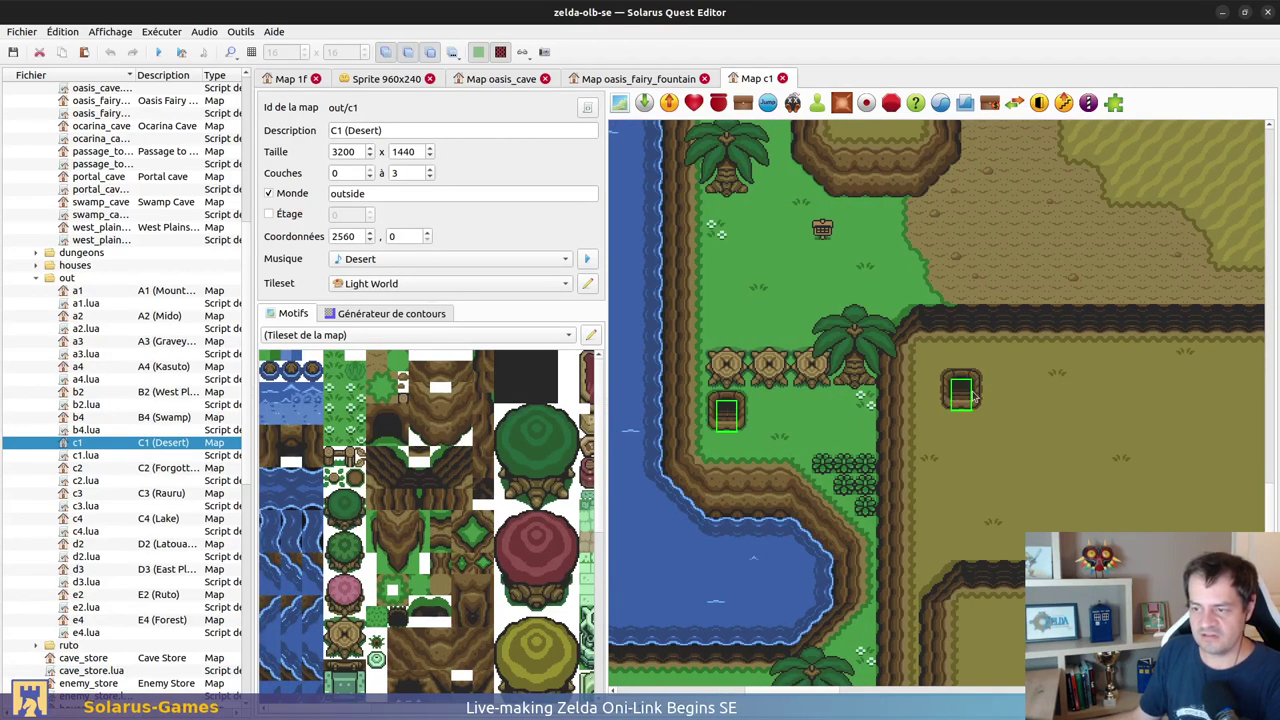
left_click(819, 420)
Step: Close the oasis_fairy_fountain map and return to the oasis_cave map
left_click(598, 80)
middle_click(598, 84)
left_click(499, 80)
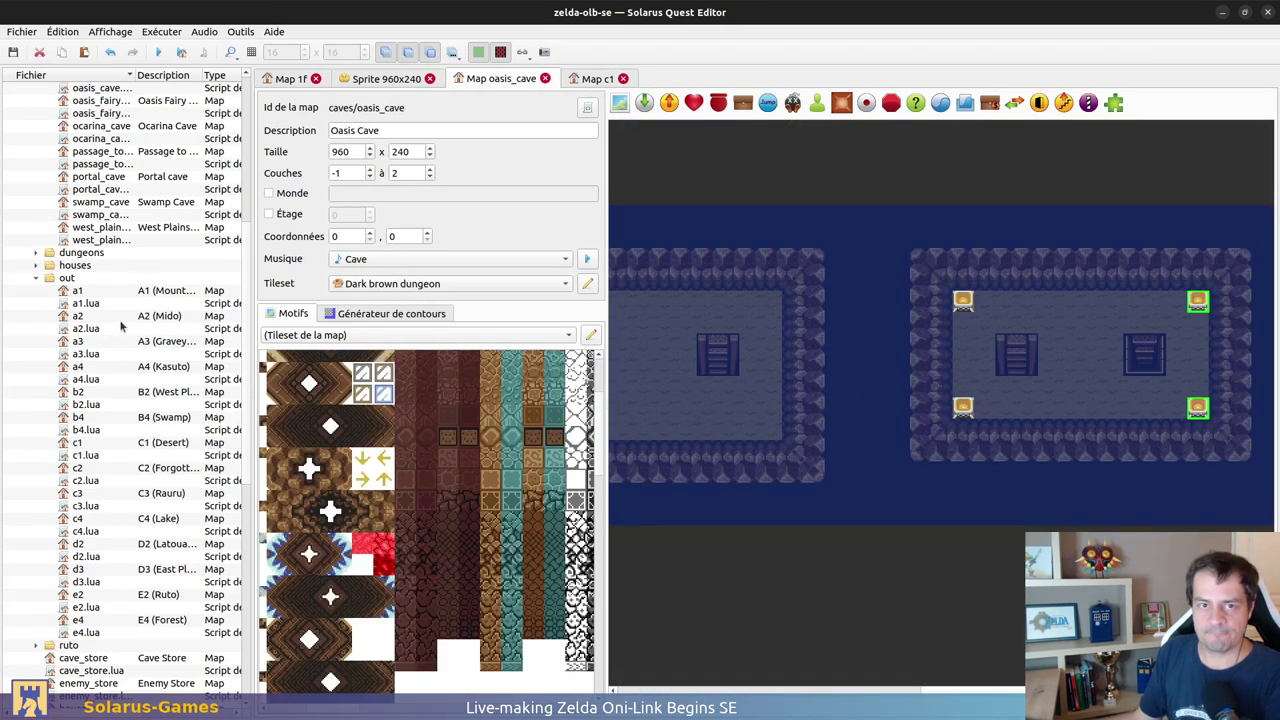
Step: Open the lake_cave map for reference, inspect its room and the central staircase, and return to the oasis_cave map
scroll(120, 330, "up", 9)
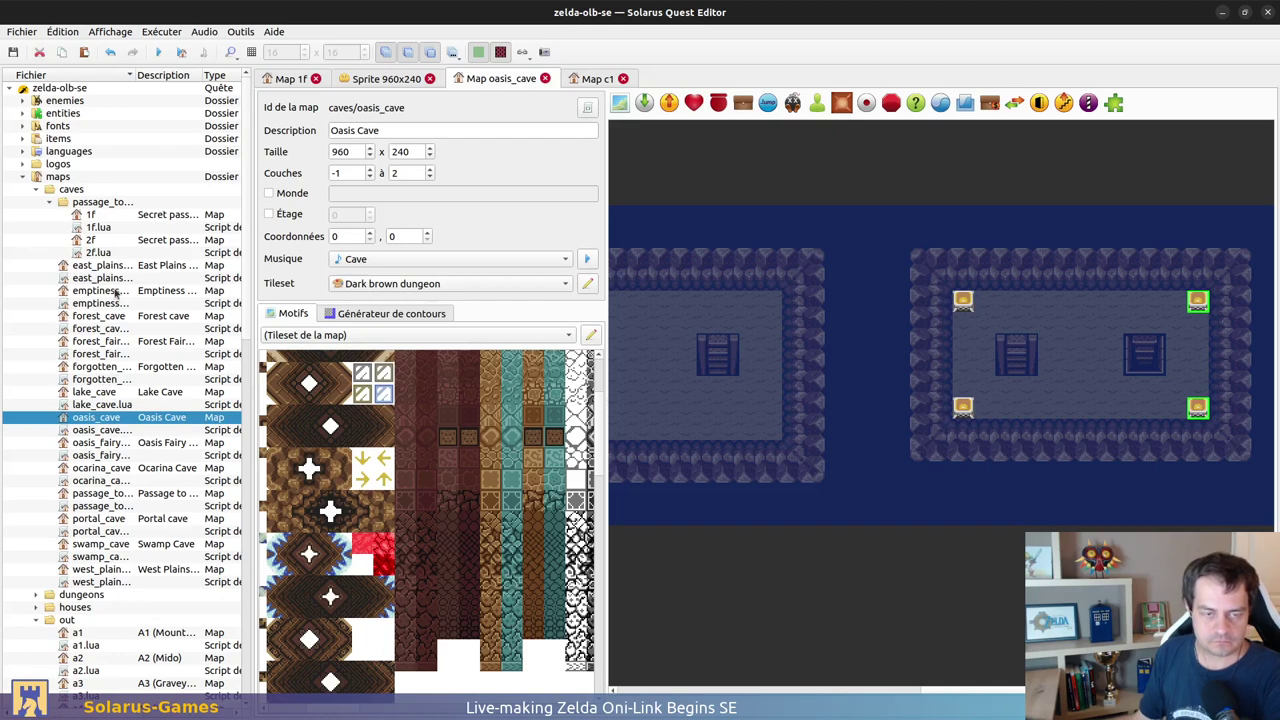
double_click(107, 393)
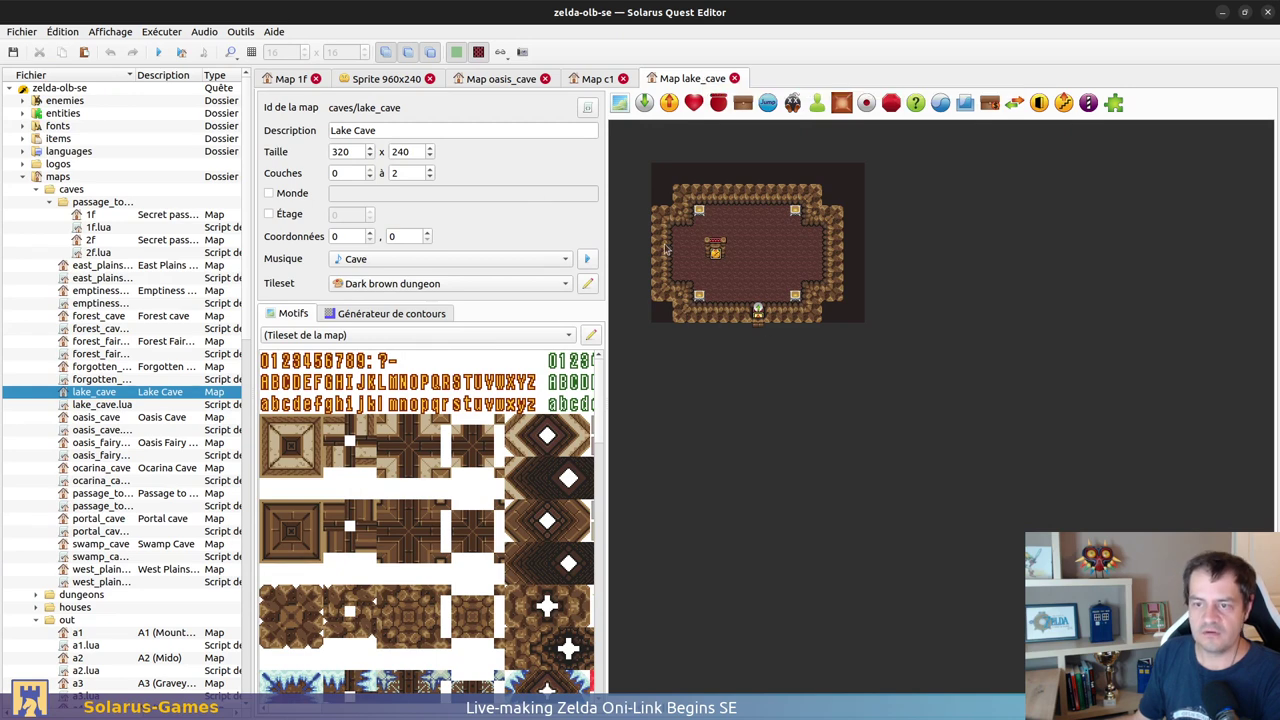
scroll(657, 216, "up", 1, "ctrl")
left_click_drag(791, 349, 906, 434)
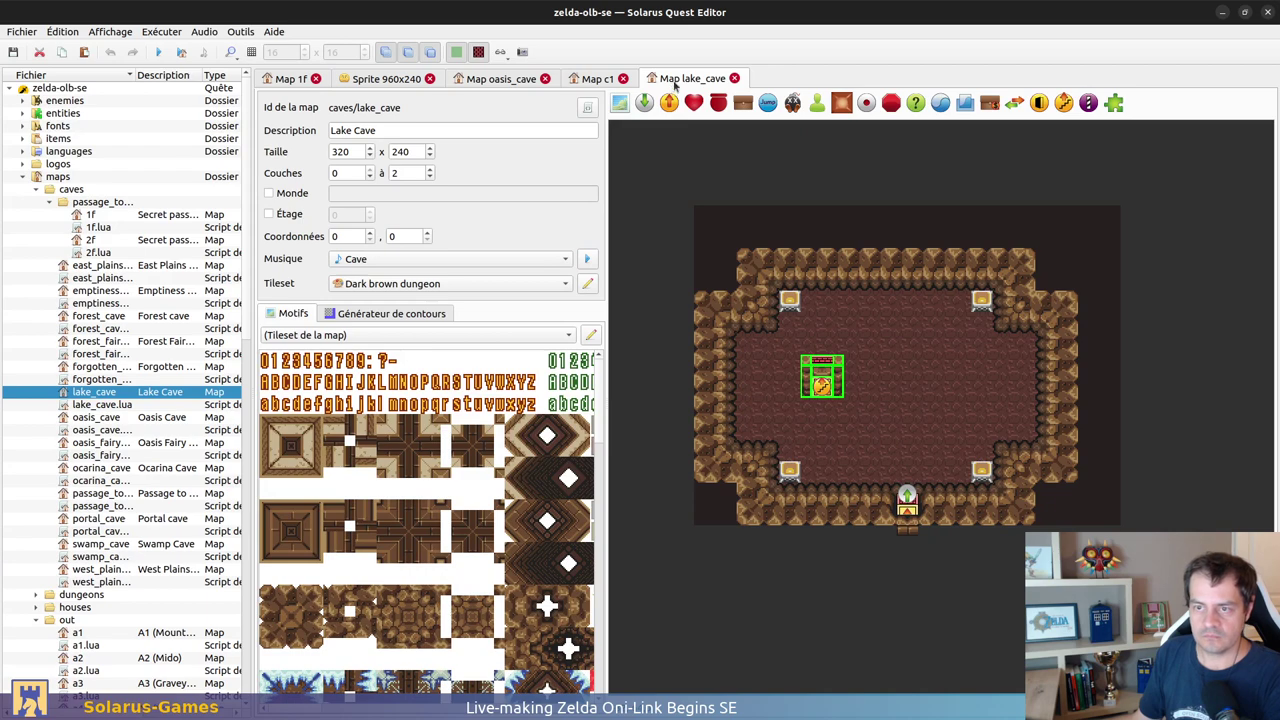
scroll(675, 86, "up", 2)
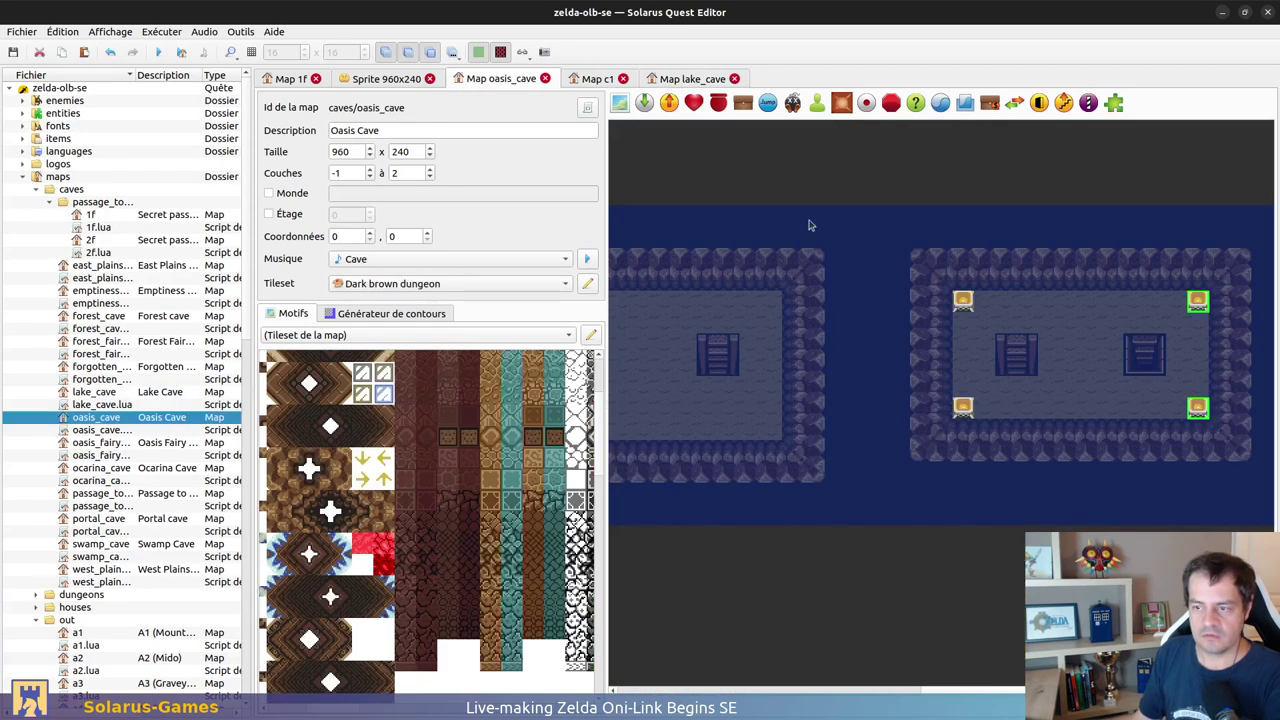
Step: Look over the three rooms of the oasis_cave map and their staircases
scroll(1230, 276, "right", 2)
scroll(971, 386, "right", 5)
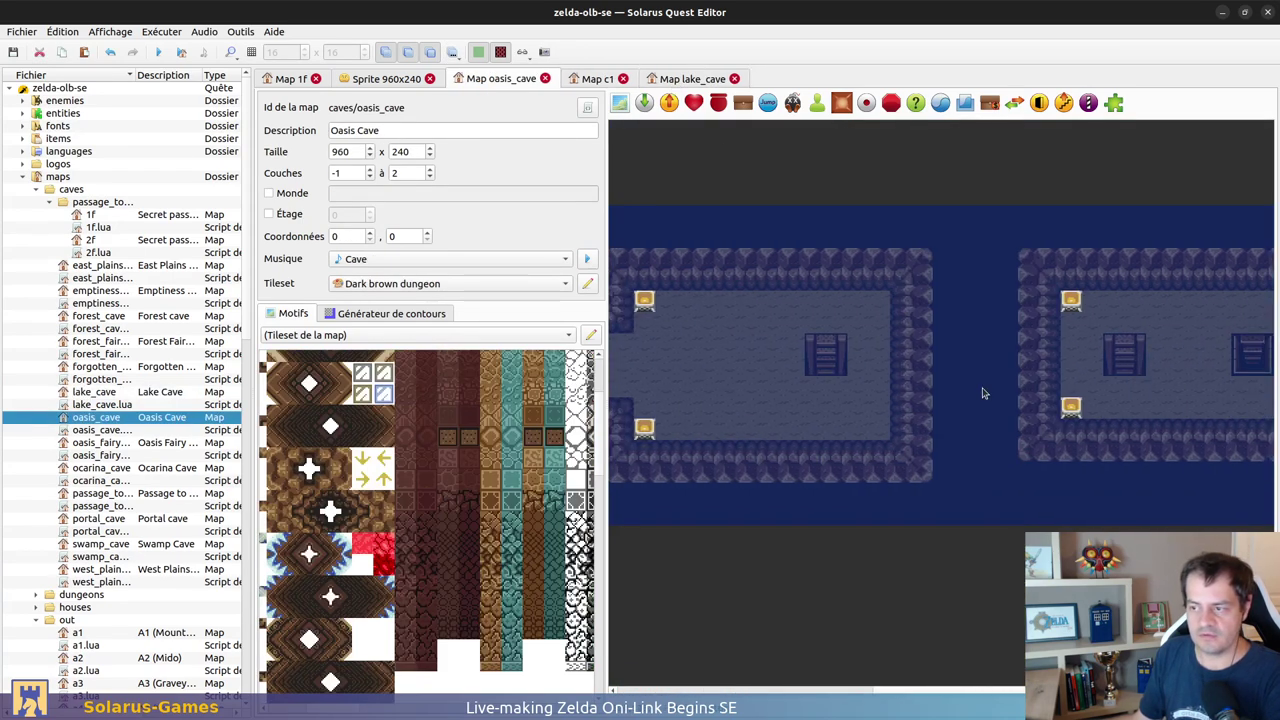
scroll(820, 396, "left", 1)
scroll(810, 390, "down", 1, "ctrl")
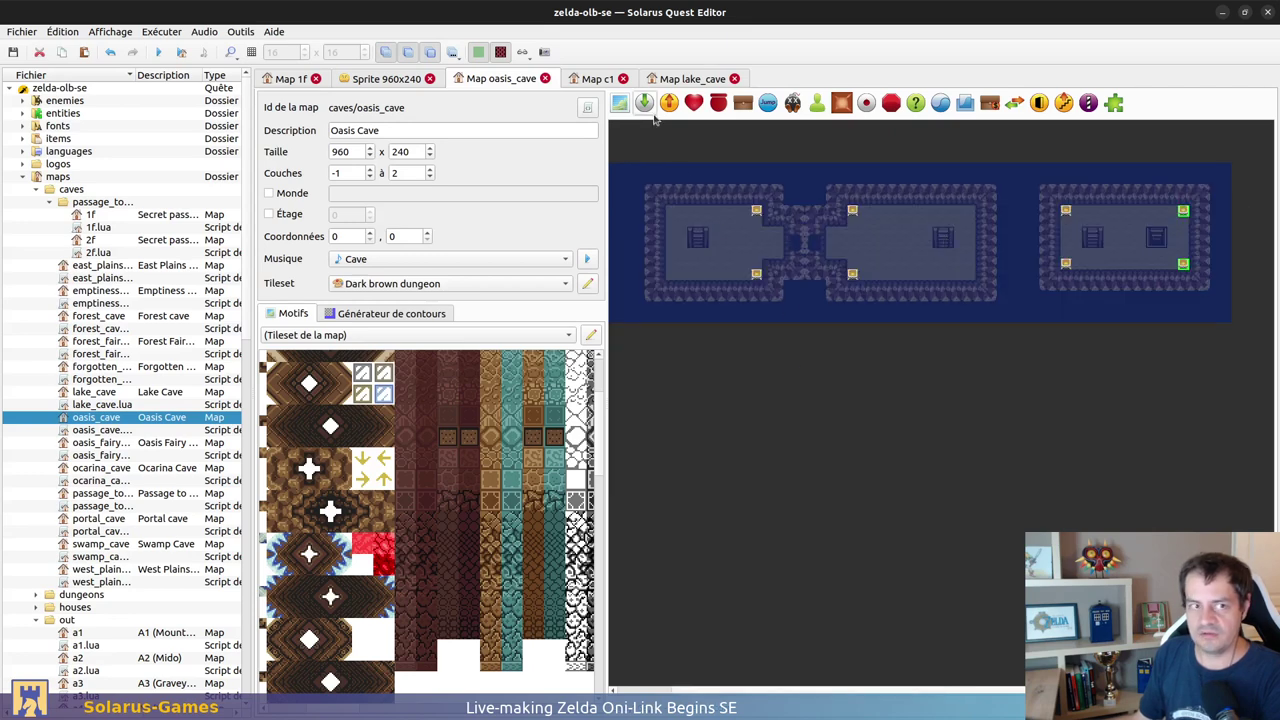
scroll(680, 207, "up", 1, "ctrl")
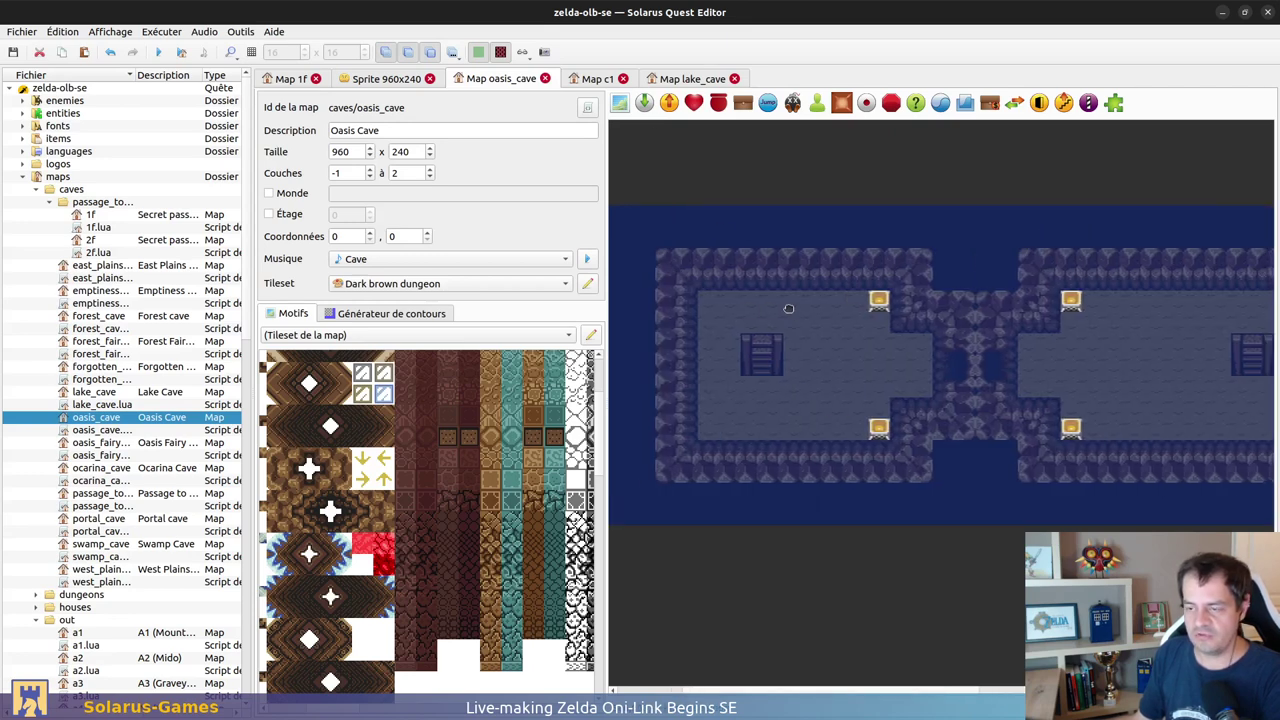
scroll(882, 425, "down", 1, "ctrl")
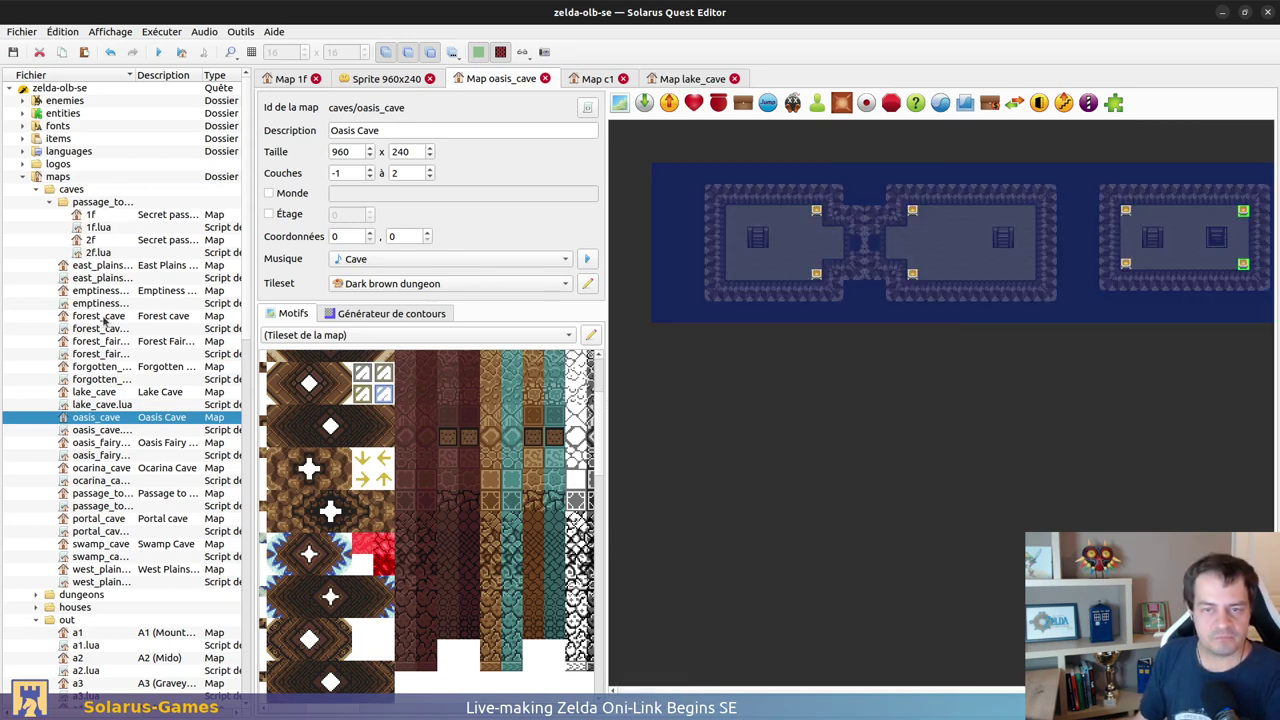
Step: View the passage_to_latouane maps 1f and 2f to see how a multi-floor cave is organised
double_click(98, 212)
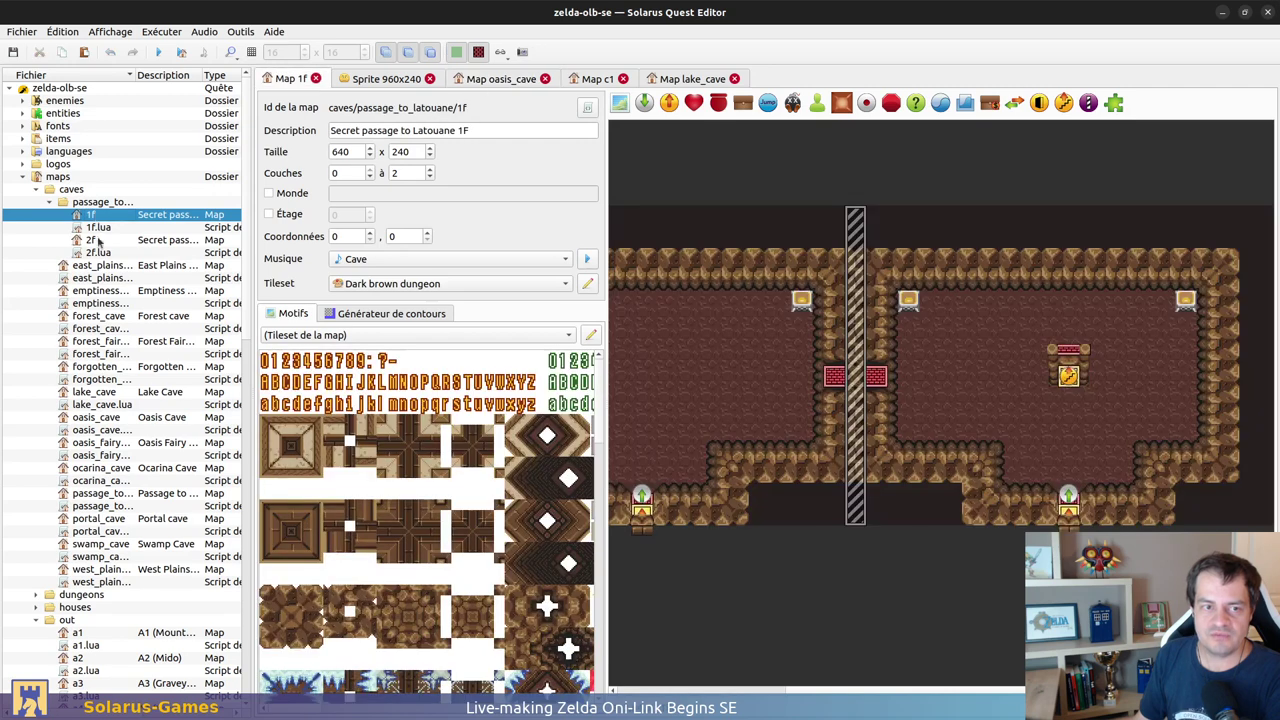
scroll(680, 353, "down", 1, "ctrl")
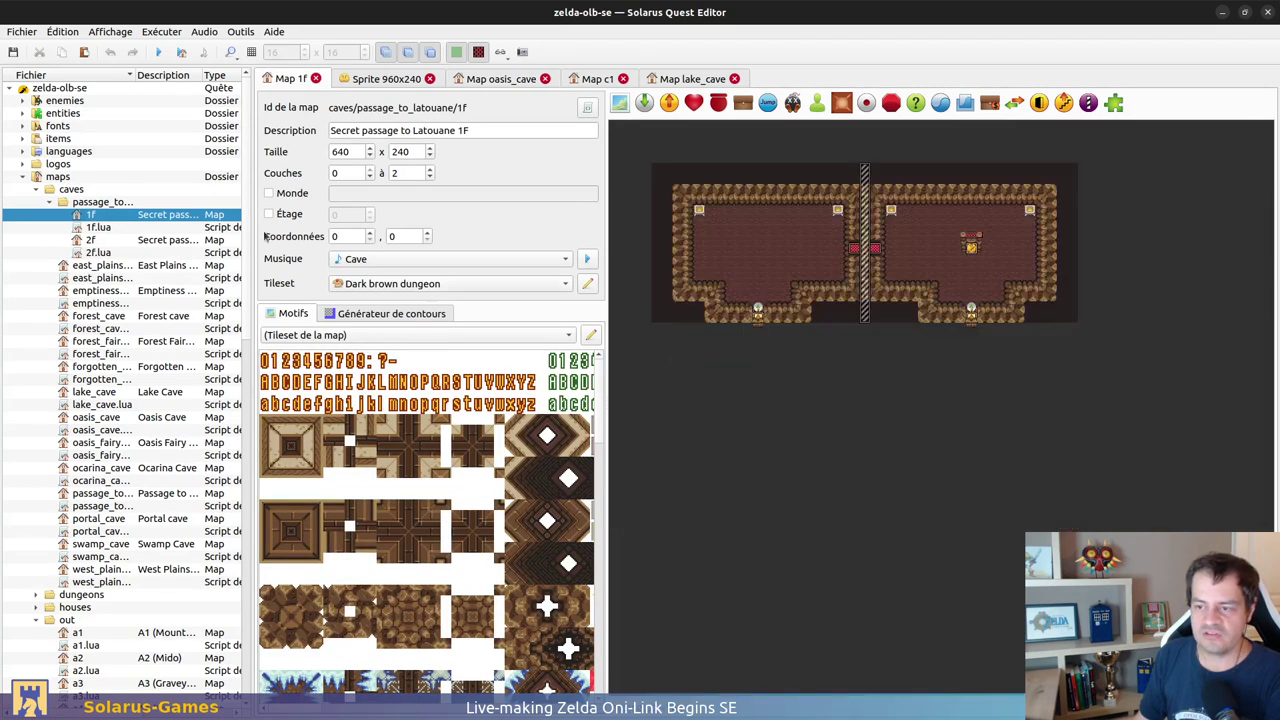
double_click(96, 241)
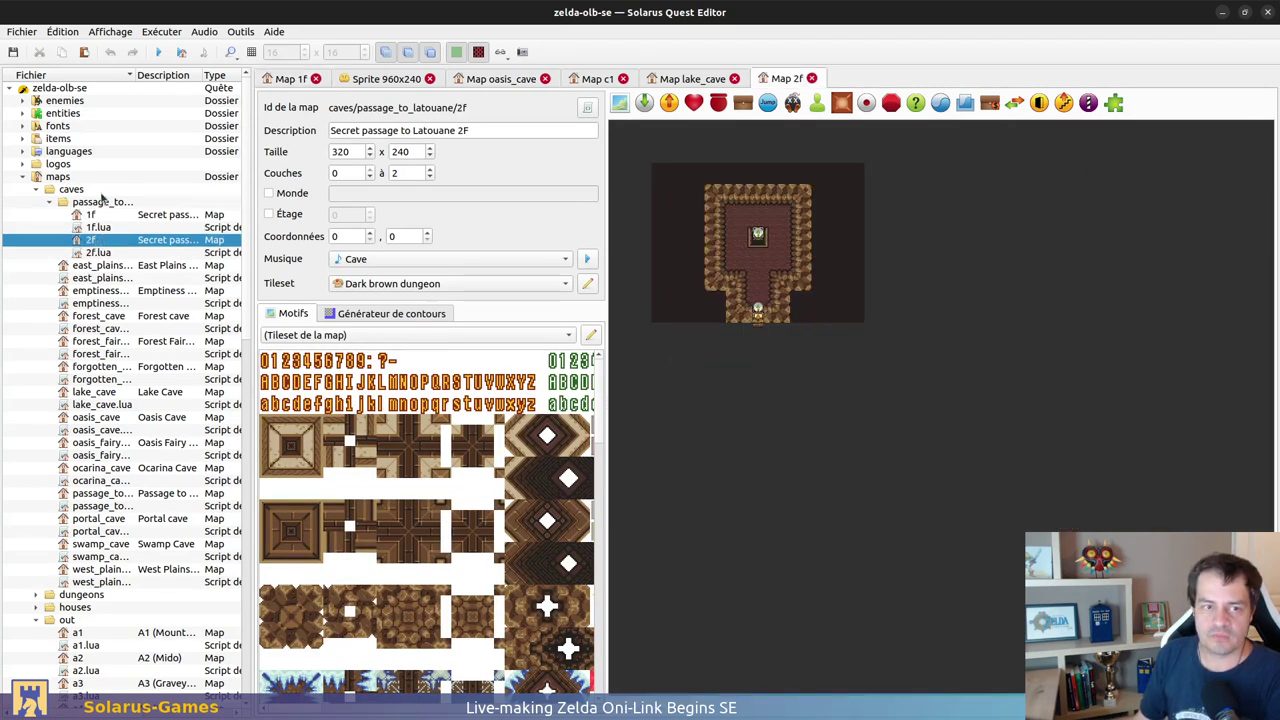
Step: Widen the file tree and its name column, and create a folder named oasis_cave inside maps/caves
left_click(97, 329)
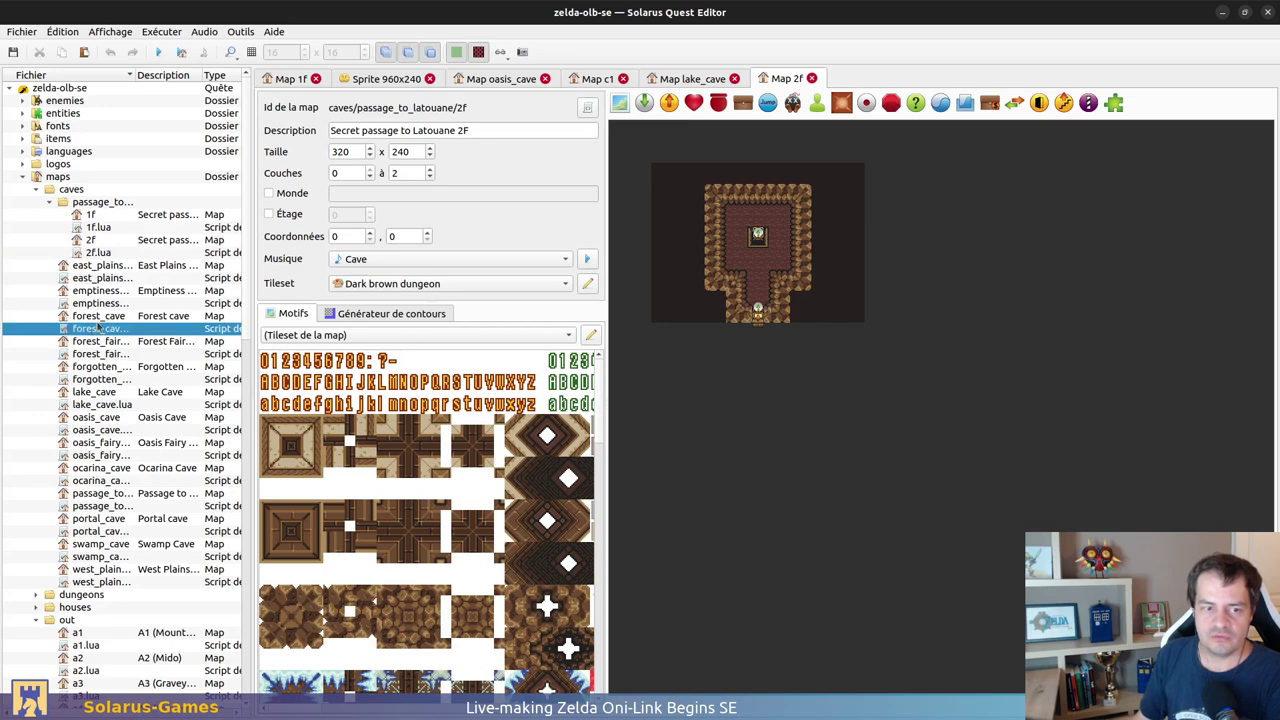
left_click(94, 418)
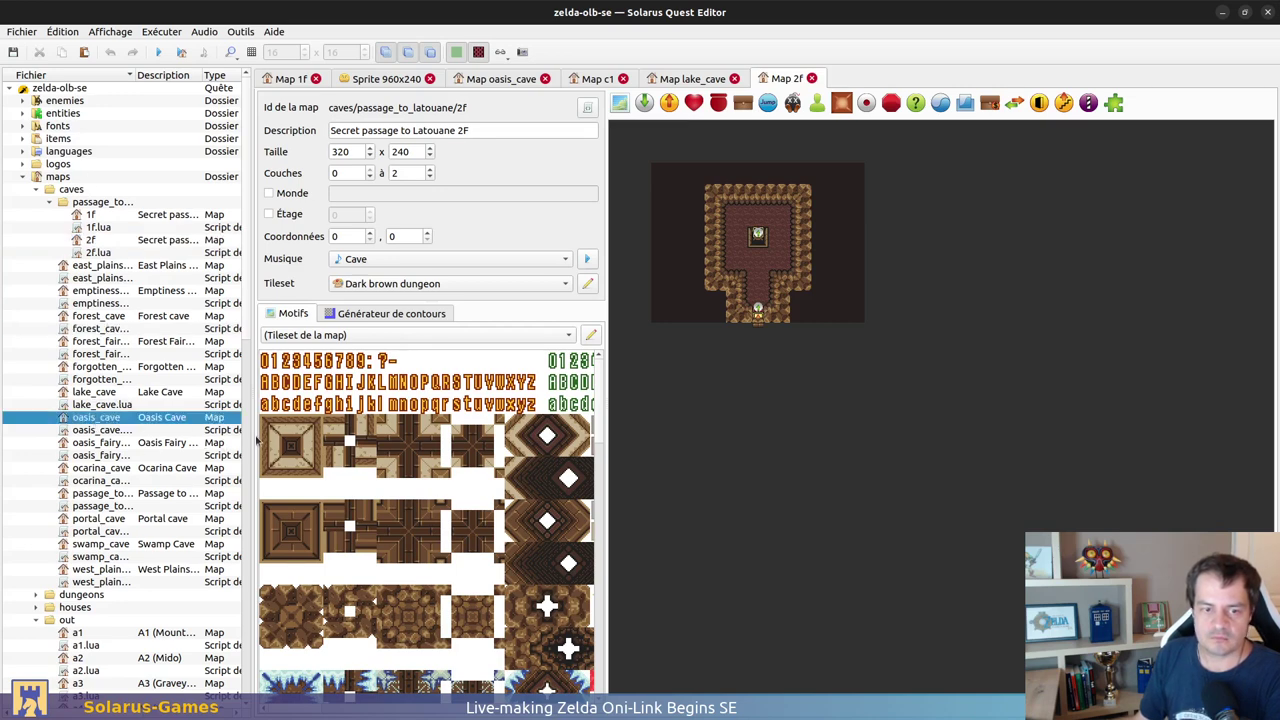
left_click_drag(253, 435, 358, 435)
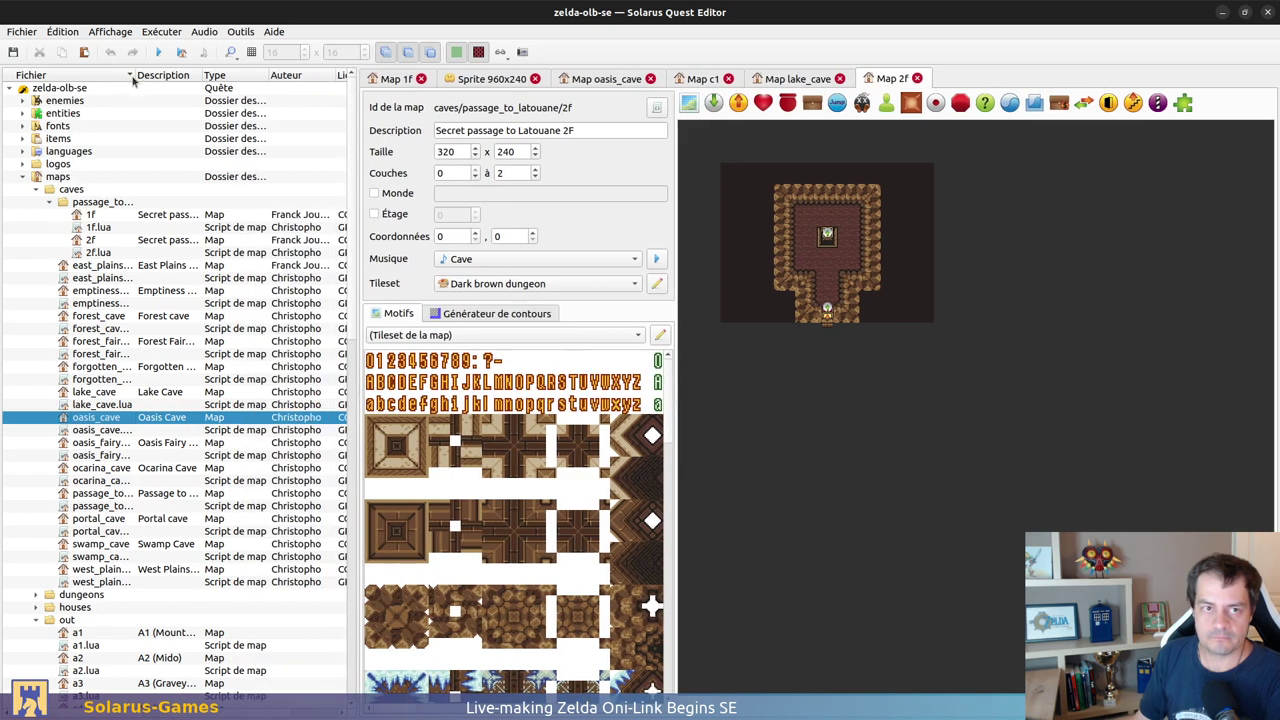
left_click_drag(131, 75, 181, 88)
right_click(96, 188)
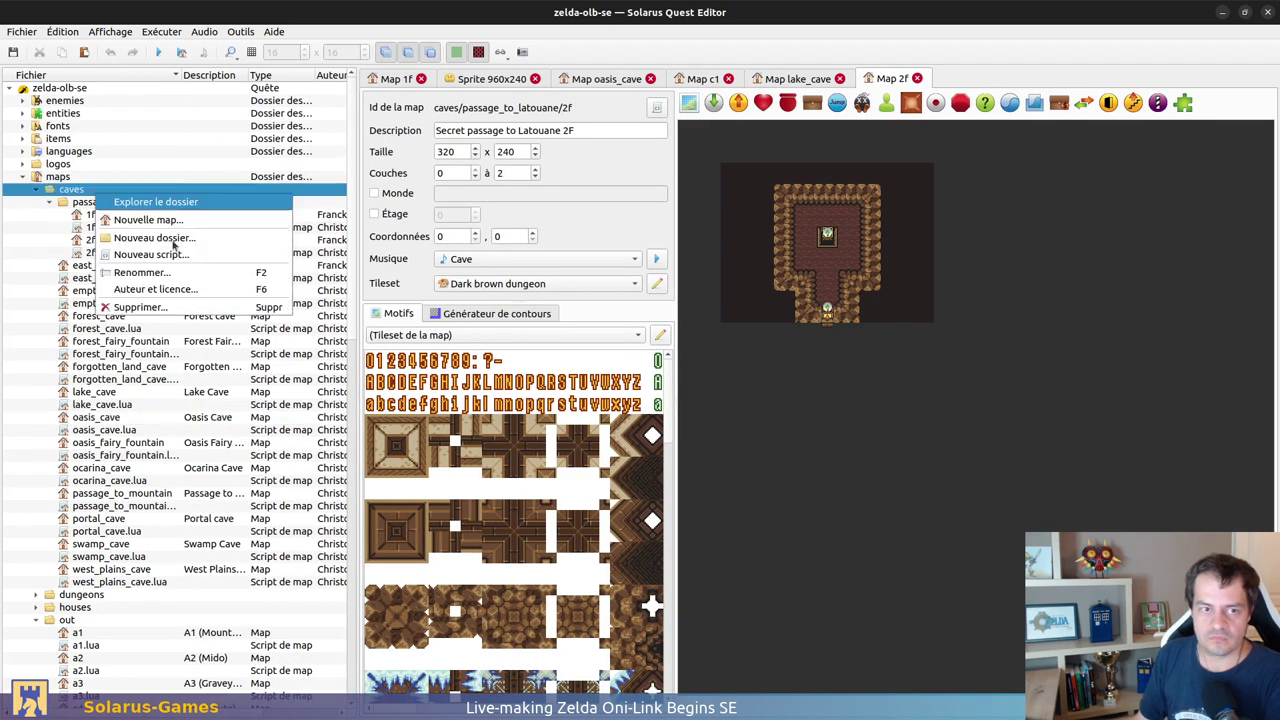
left_click(135, 234)
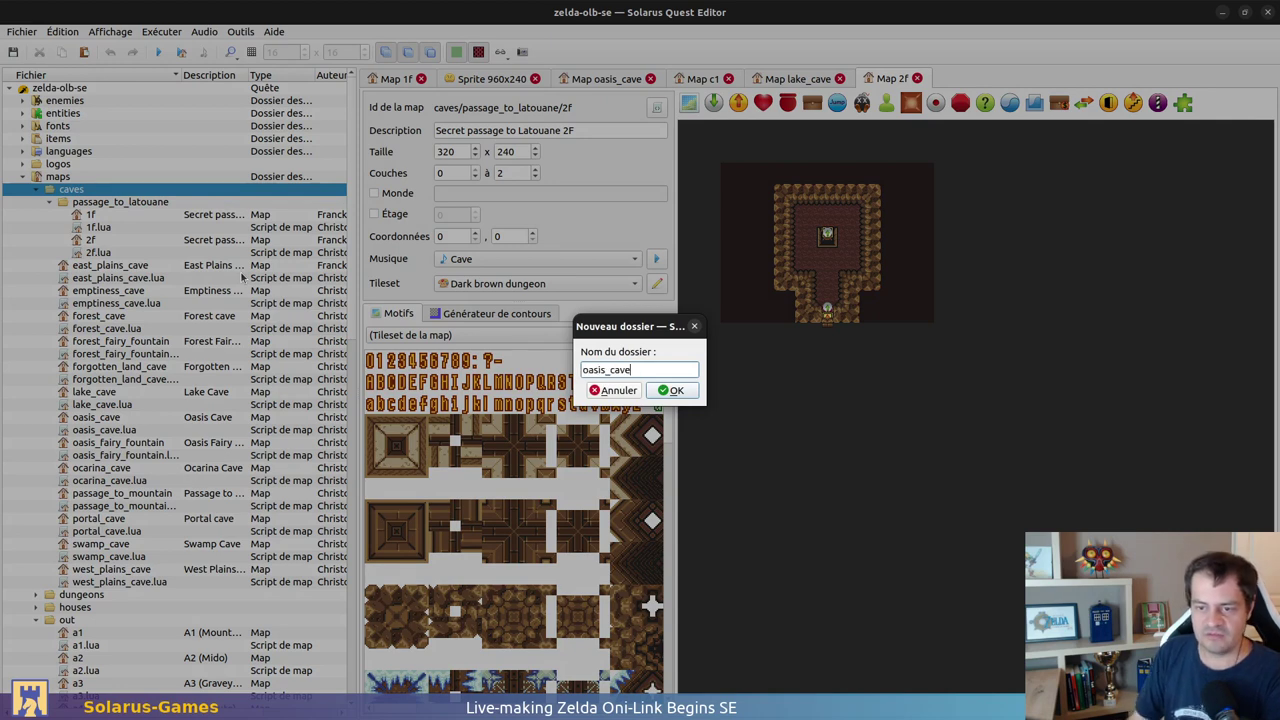
left_click(684, 392)
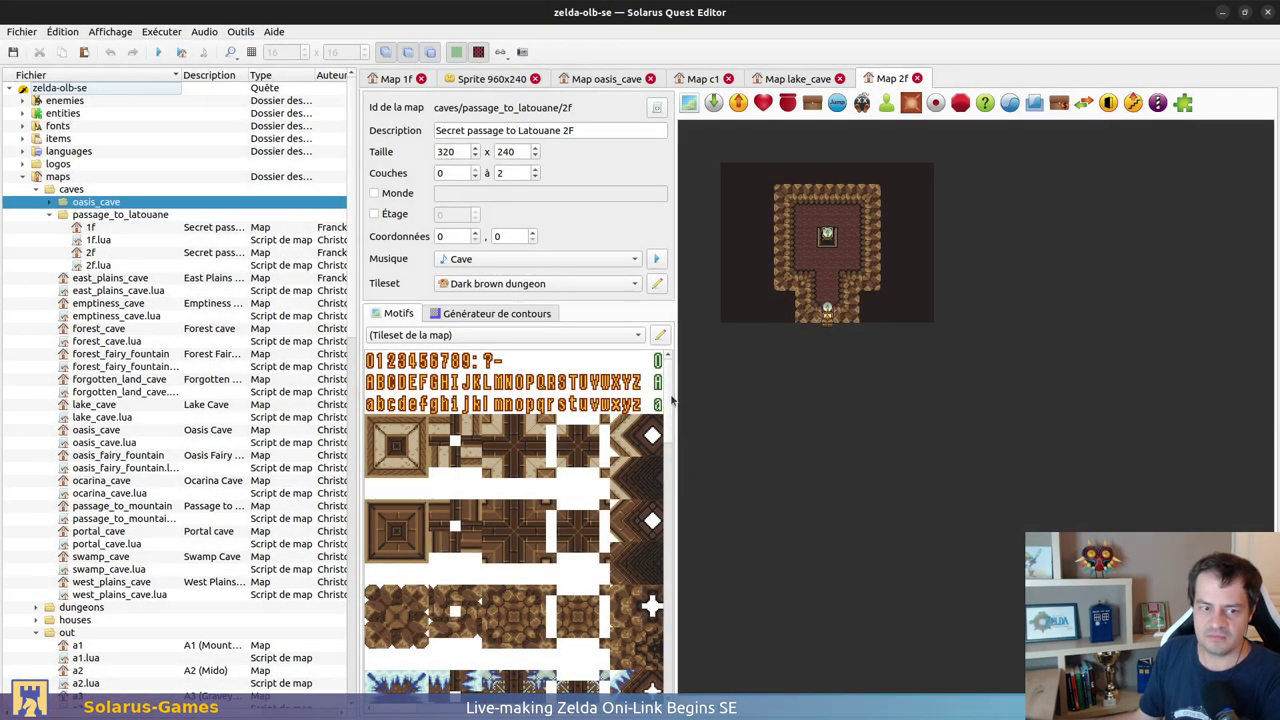
Step: Rename the oasis_cave map to caves/oasis_cave/1f, keeping the update of teletransporters leading to it enabled
left_click(119, 431)
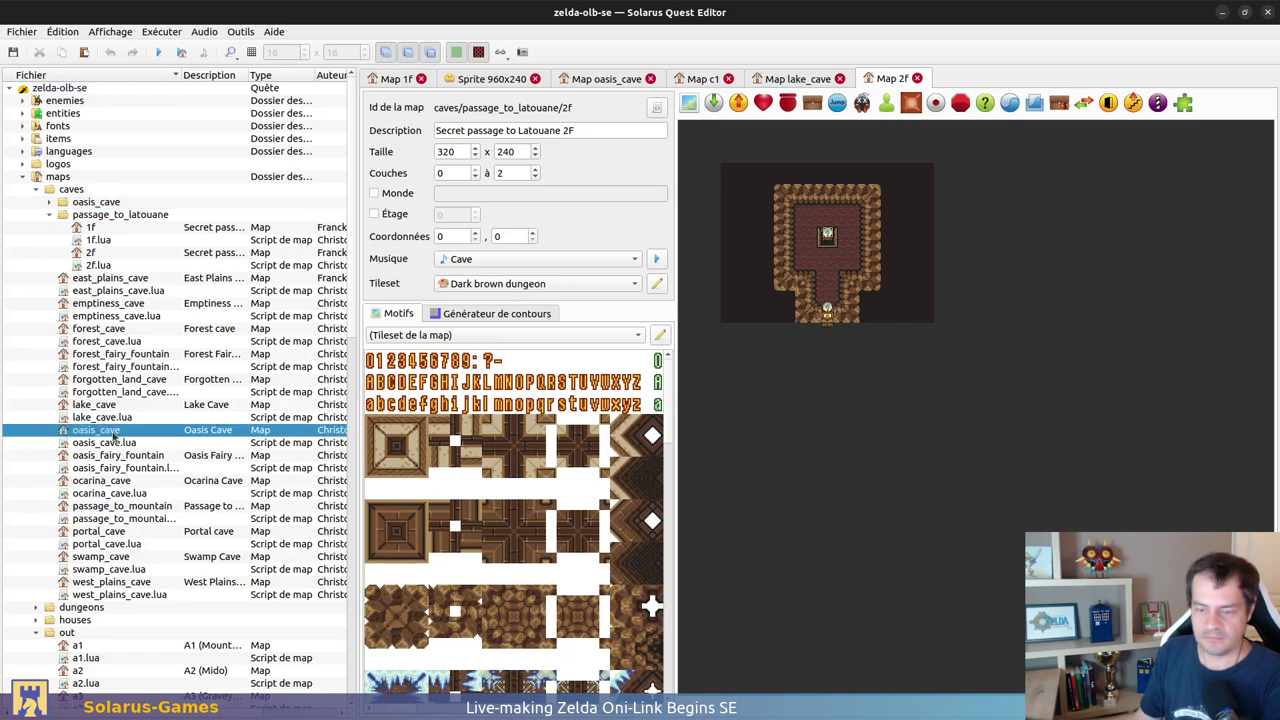
key("F2")
left_click(624, 320)
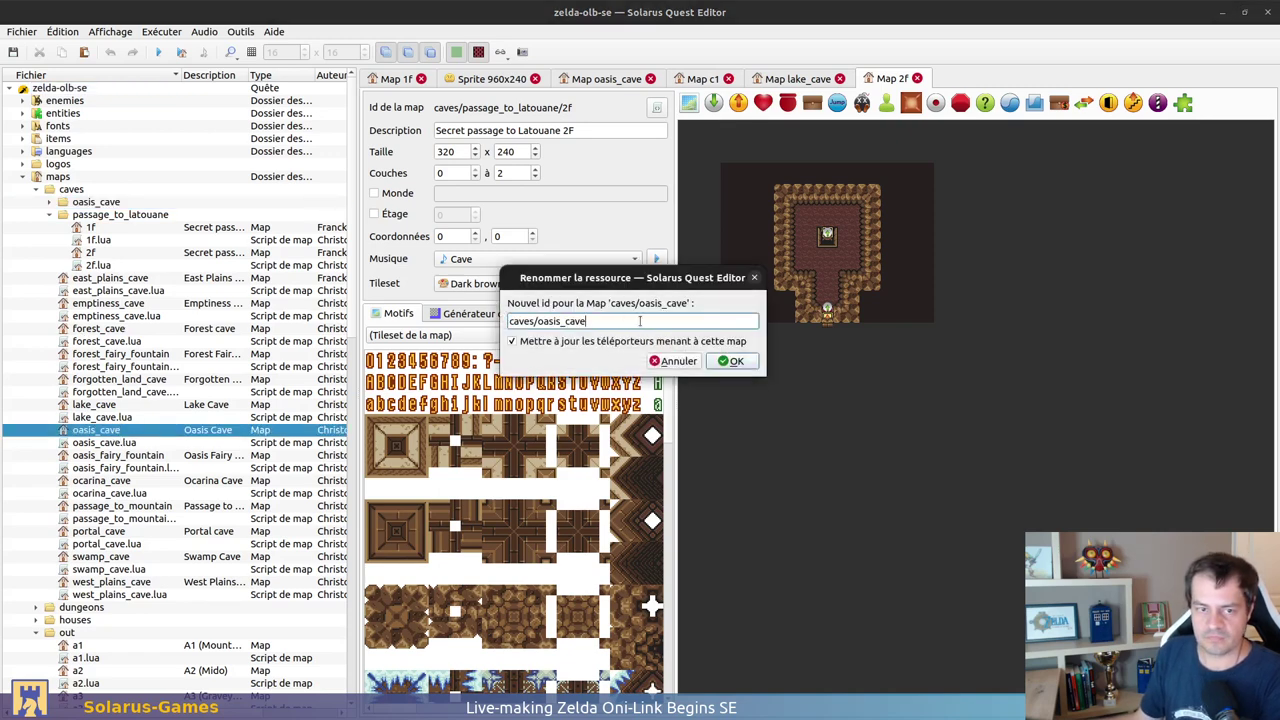
type("/1f")
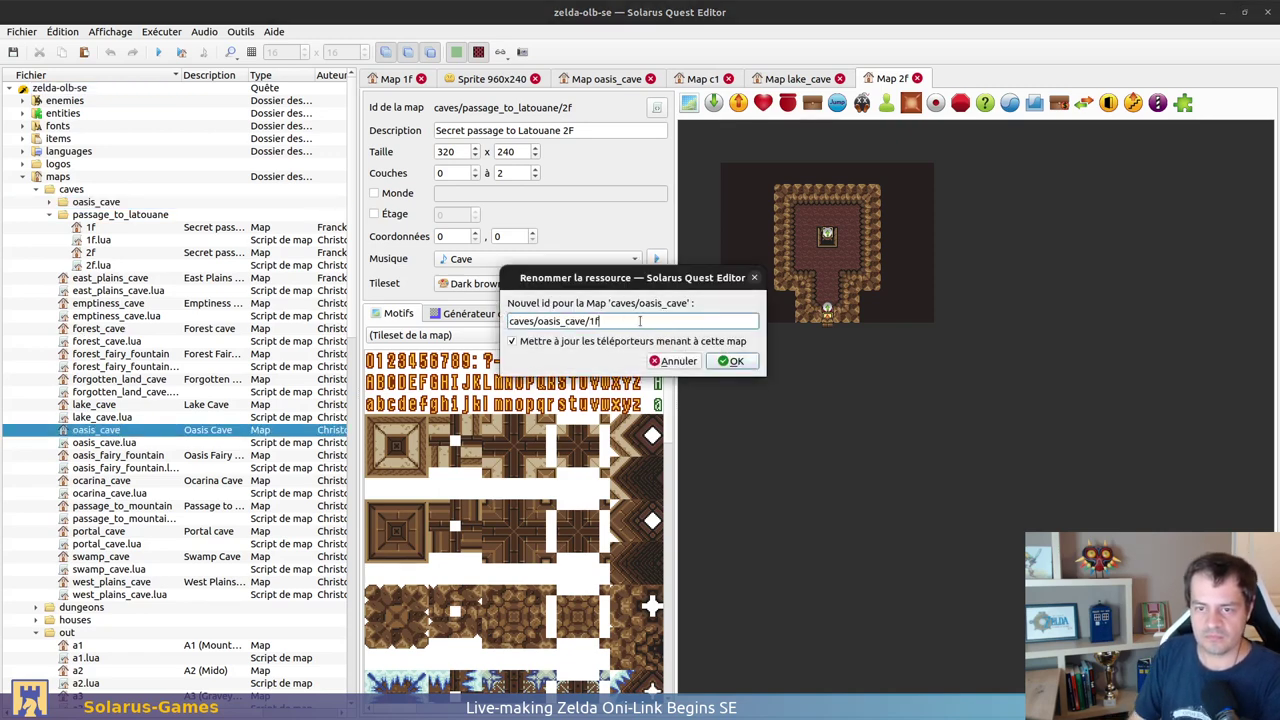
key("Return")
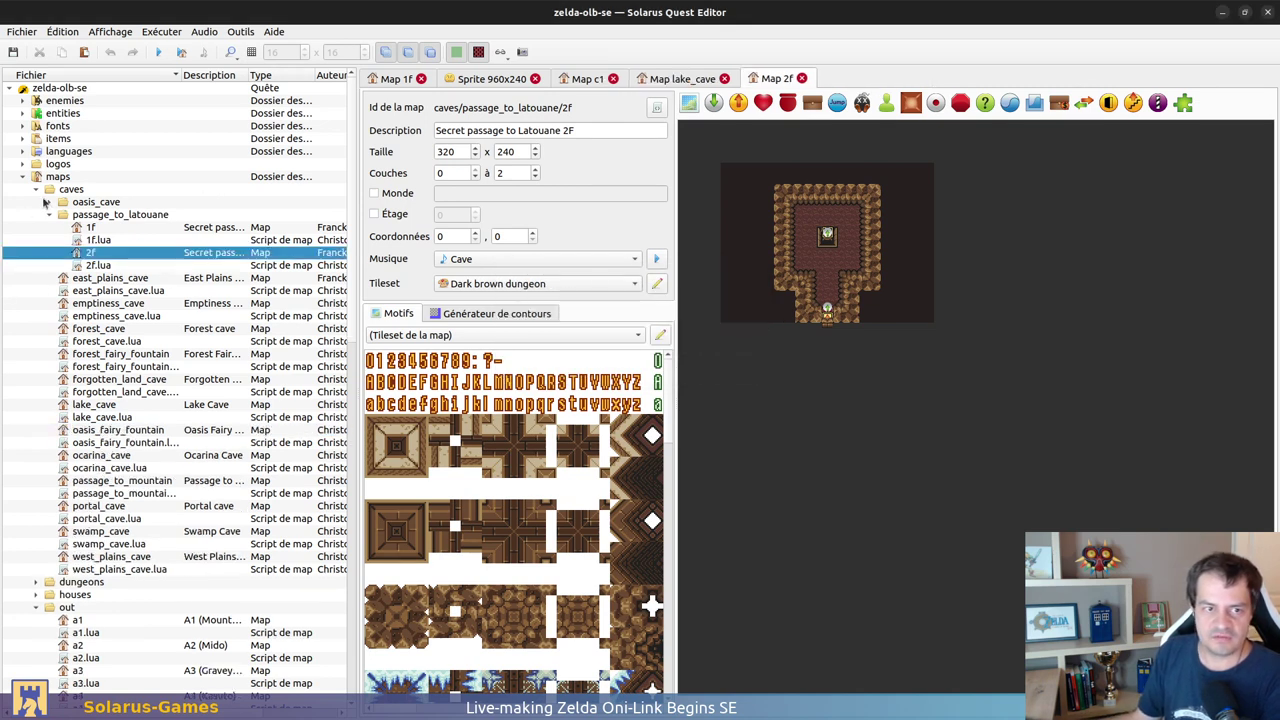
Step: Expand the new oasis_cave folder and create a map in it with the id caves/oasis_cave/2f
left_click(50, 202)
left_click(99, 216)
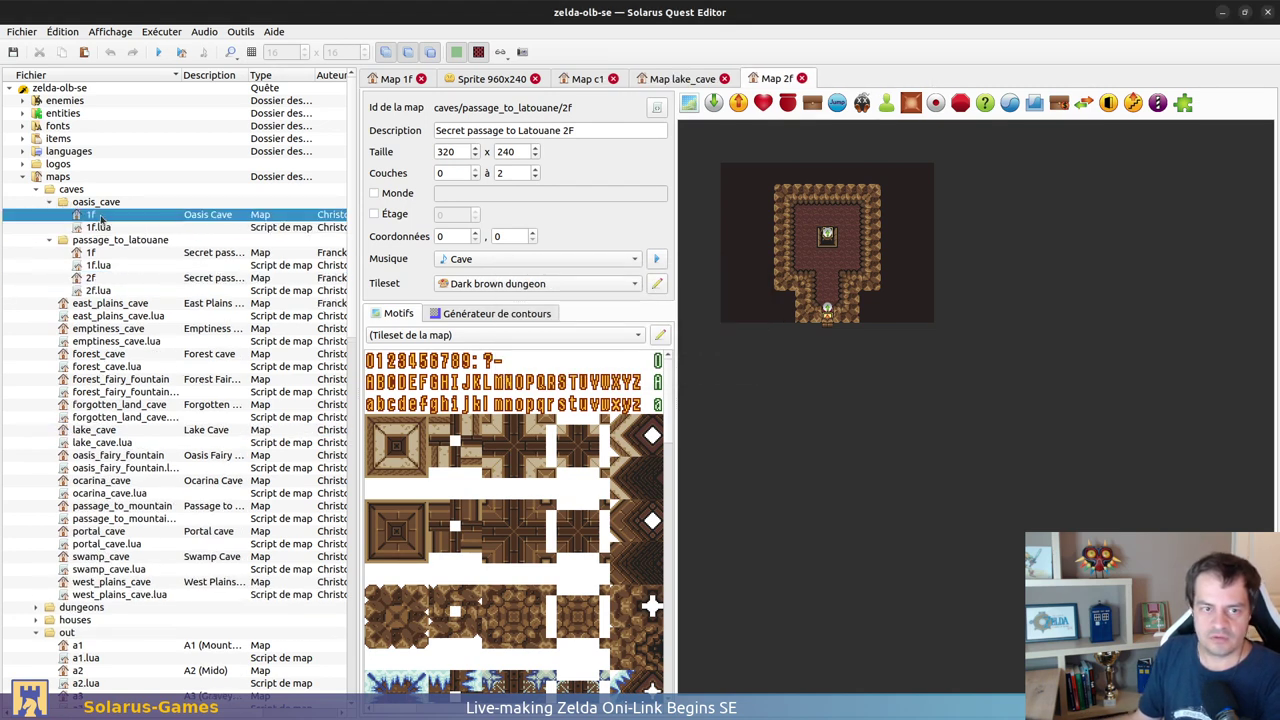
right_click(96, 204)
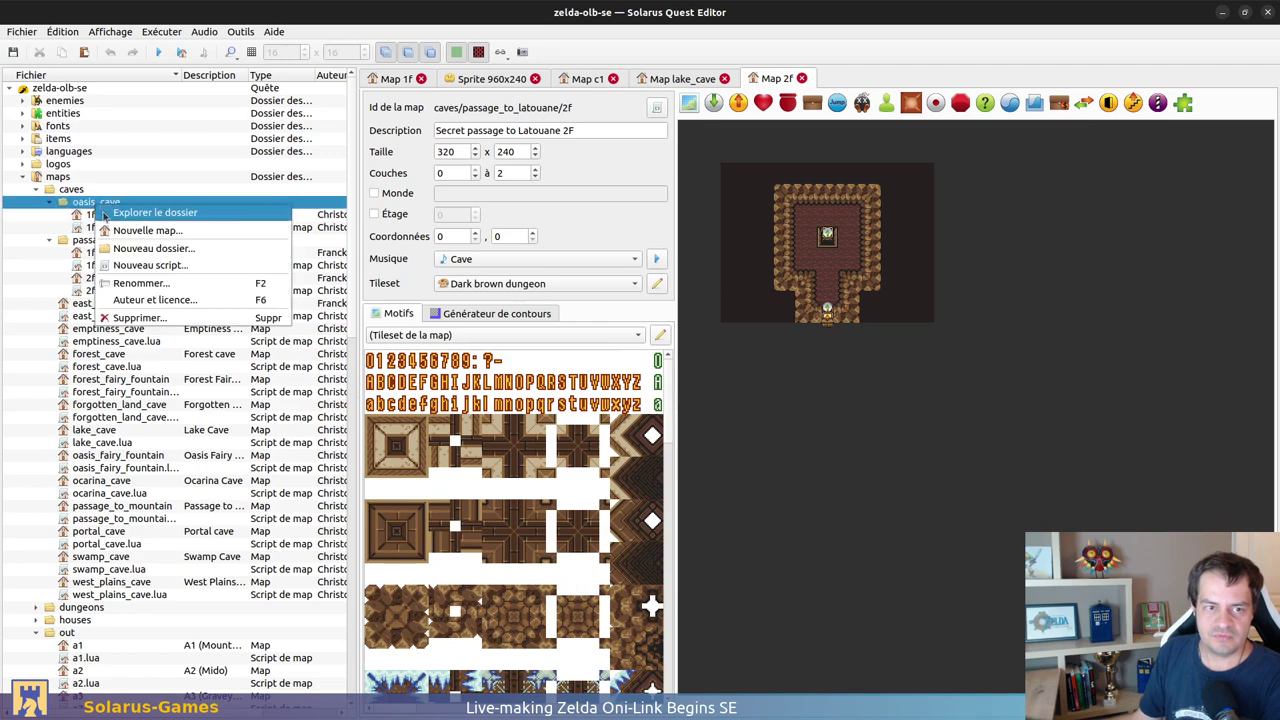
left_click(140, 229)
type("2f")
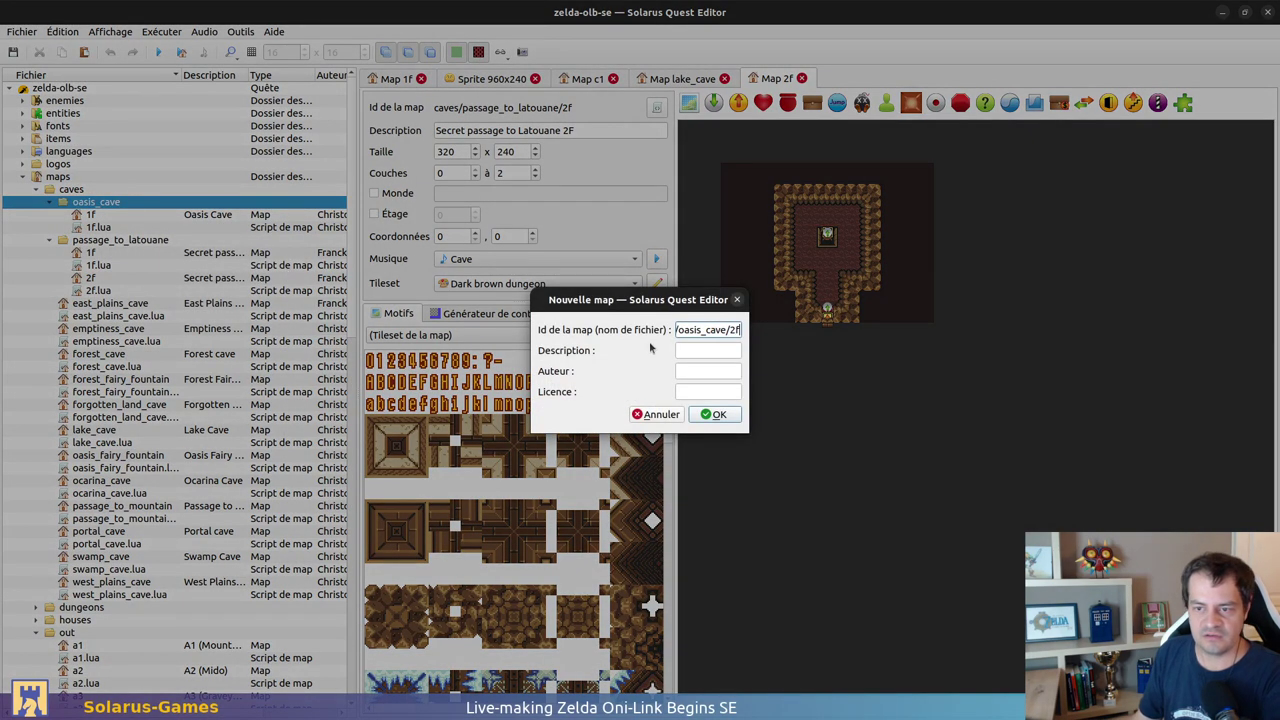
left_click(716, 414)
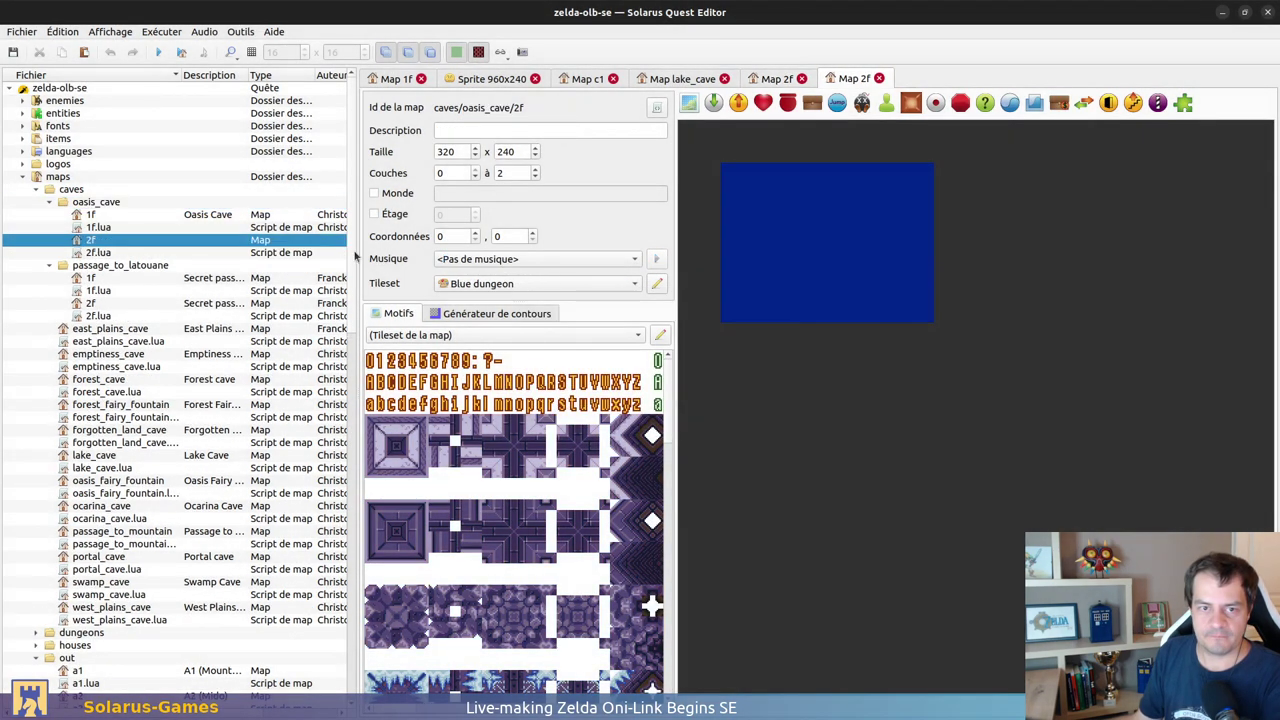
Step: Widen the file tree to show the author column and copy the 1f map's author to oasis_cave's 2f and 2f.lua
left_click_drag(360, 258, 612, 256)
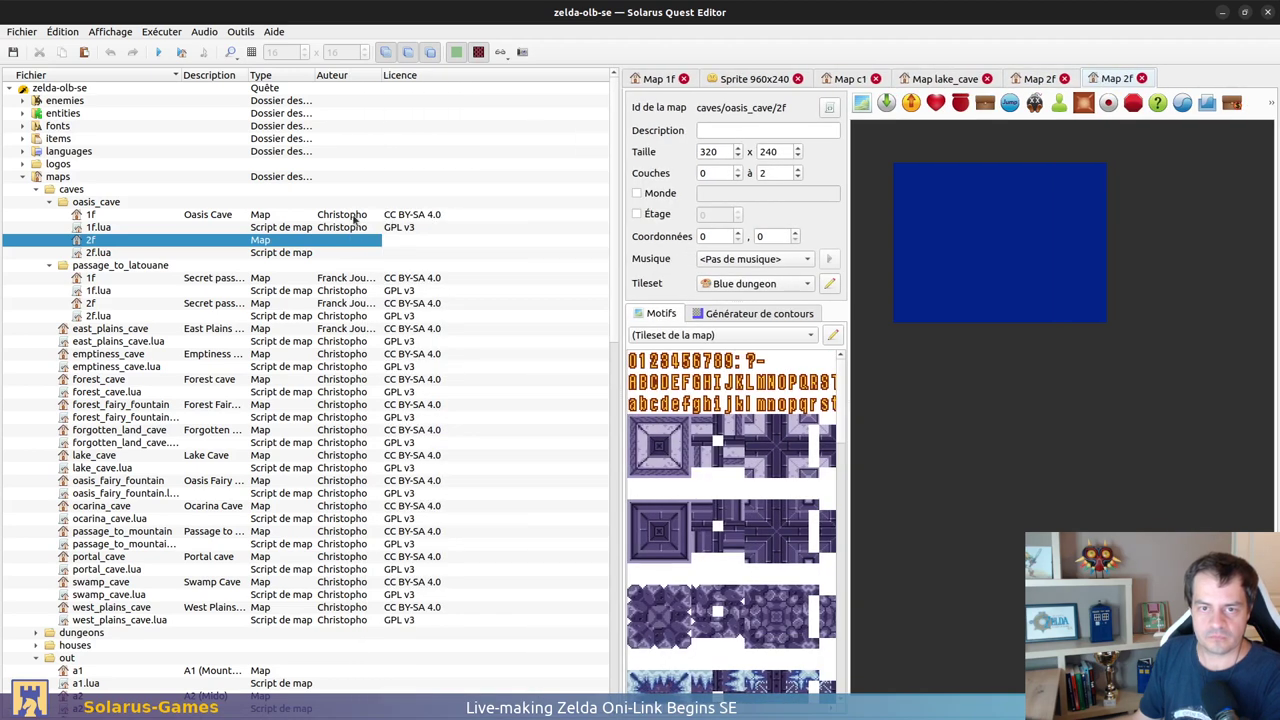
left_click(352, 217)
double_click(354, 241)
key("ctrl+v")
double_click(354, 253)
key("ctrl+v")
Step: Set the licence of oasis_cave's 2f.lua to GPL v3 and of its 2f map to CC BY-SA 4.0
double_click(411, 230)
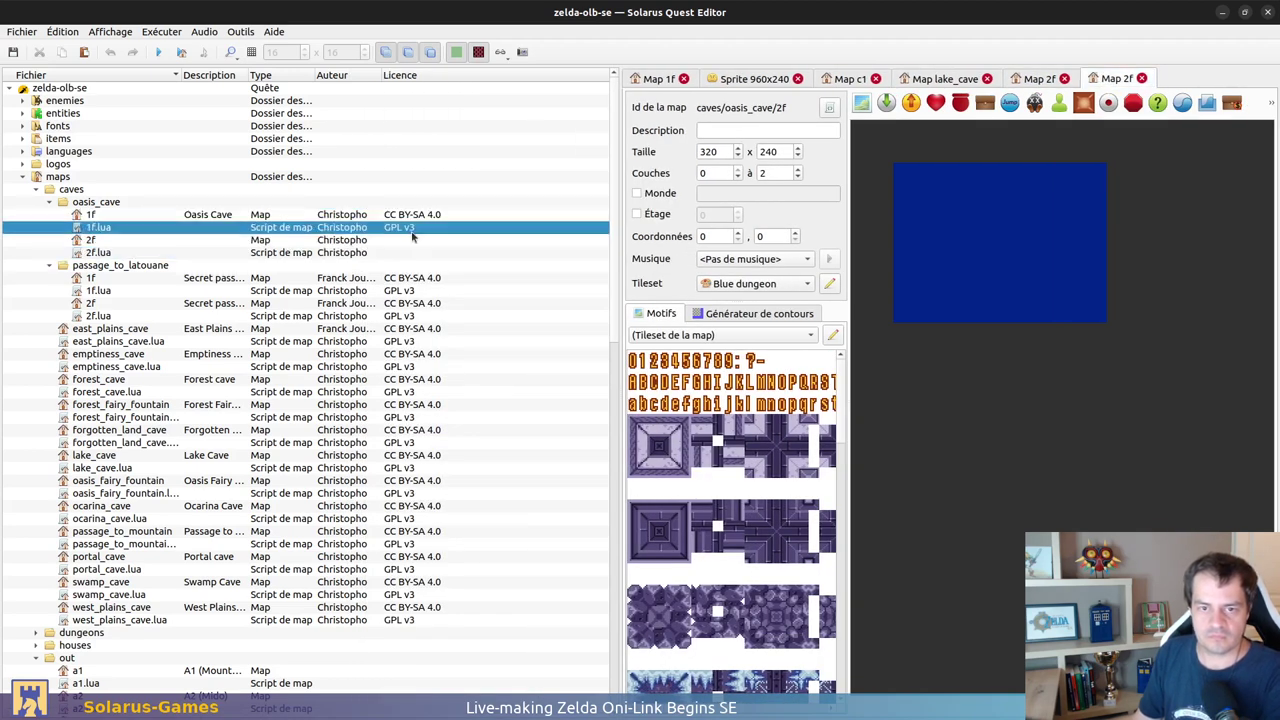
left_click(416, 252)
left_click(112, 254)
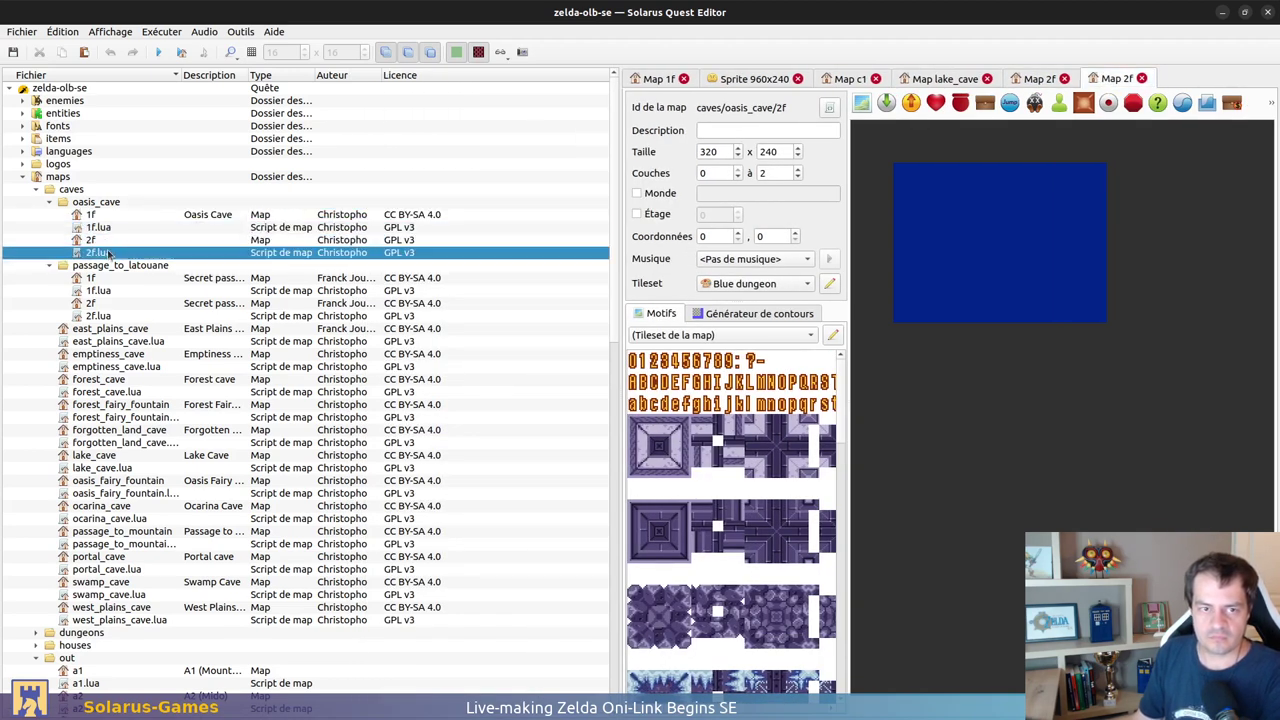
left_click(398, 219)
left_click(419, 237)
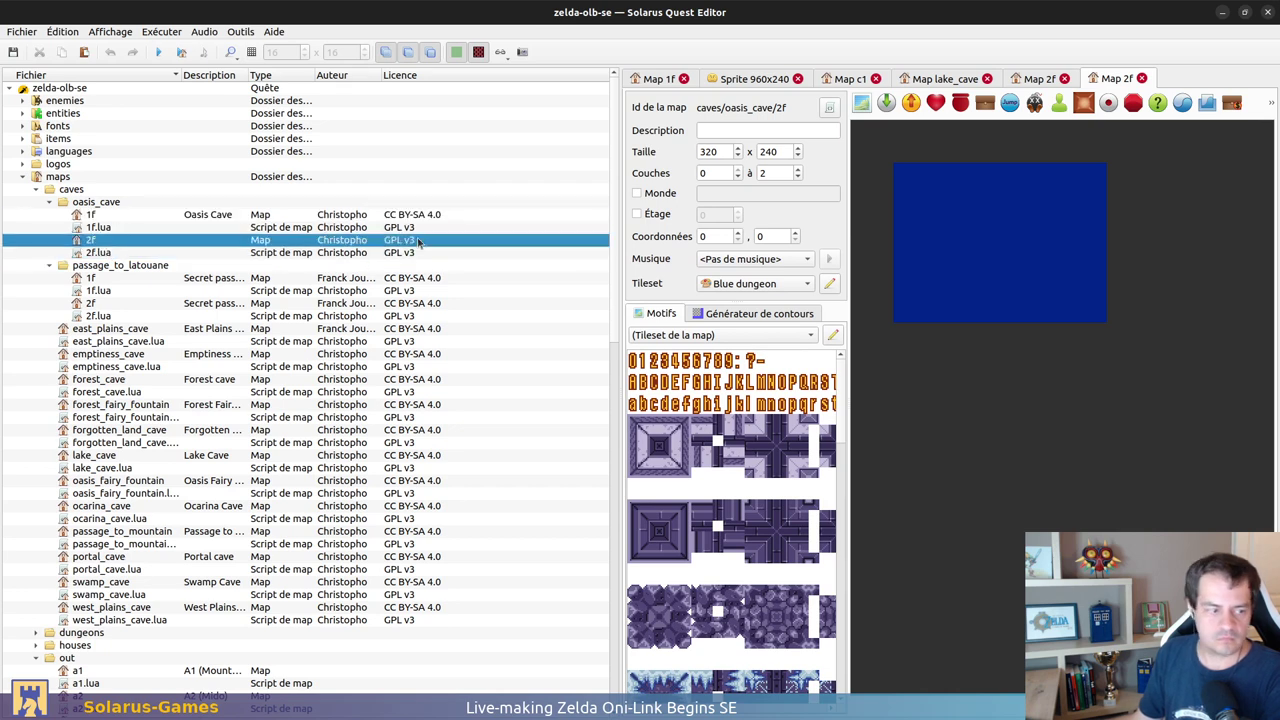
key("Return")
Step: Delete all the template code from oasis_cave's 2f.lua and 1f.lua scripts and close both files
double_click(131, 256)
left_click(828, 435)
key("ctrl+a")
key("Delete")
double_click(118, 227)
left_click(1018, 322)
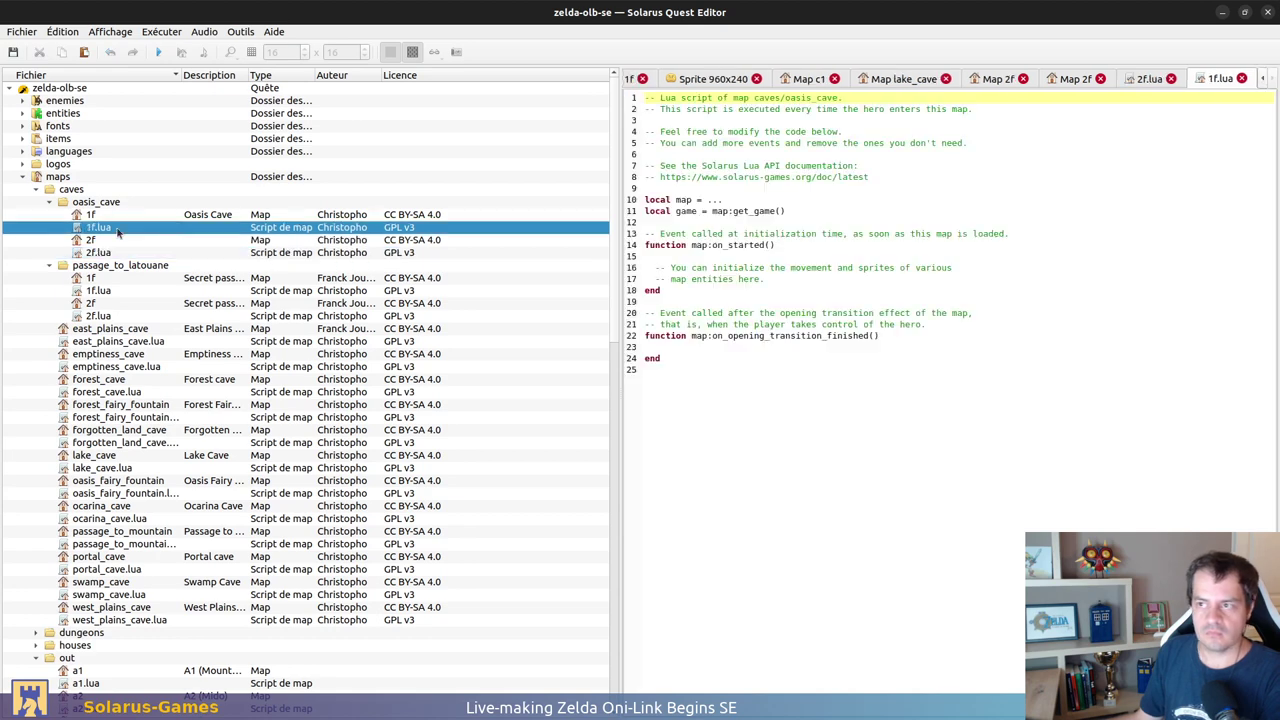
key("ctrl+a")
key("Delete")
key("ctrl+w")
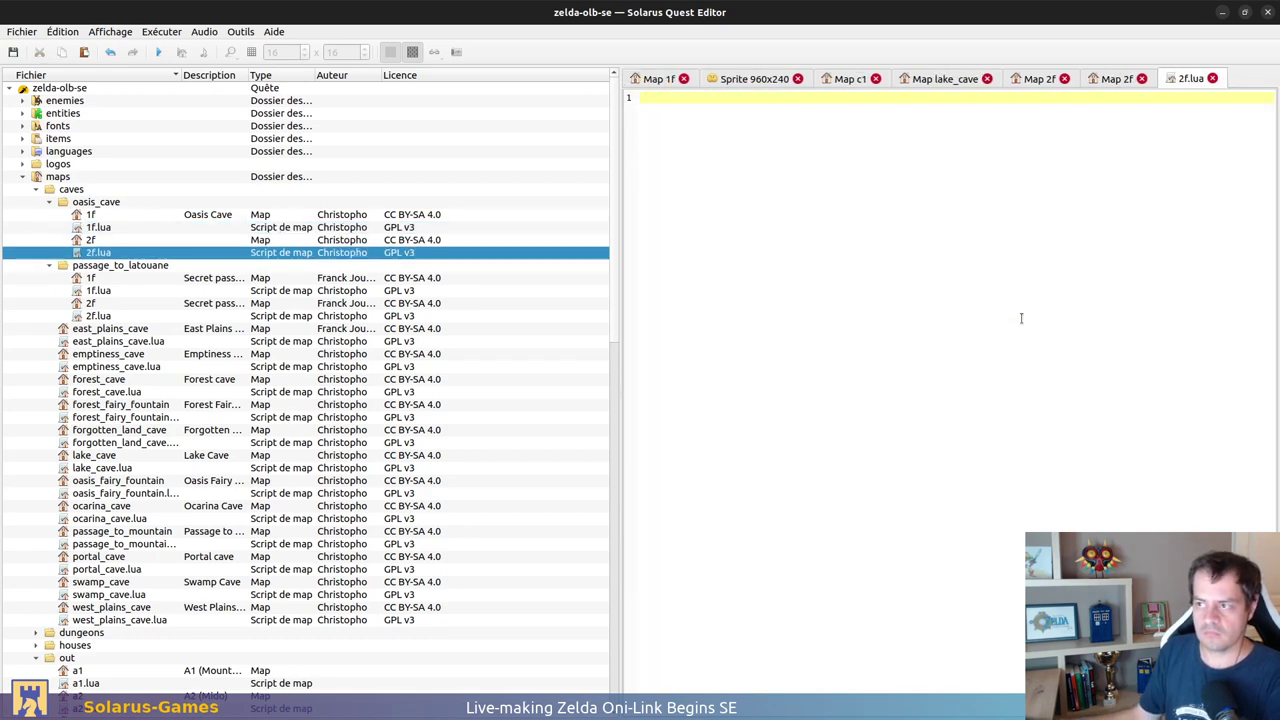
key("ctrl+w")
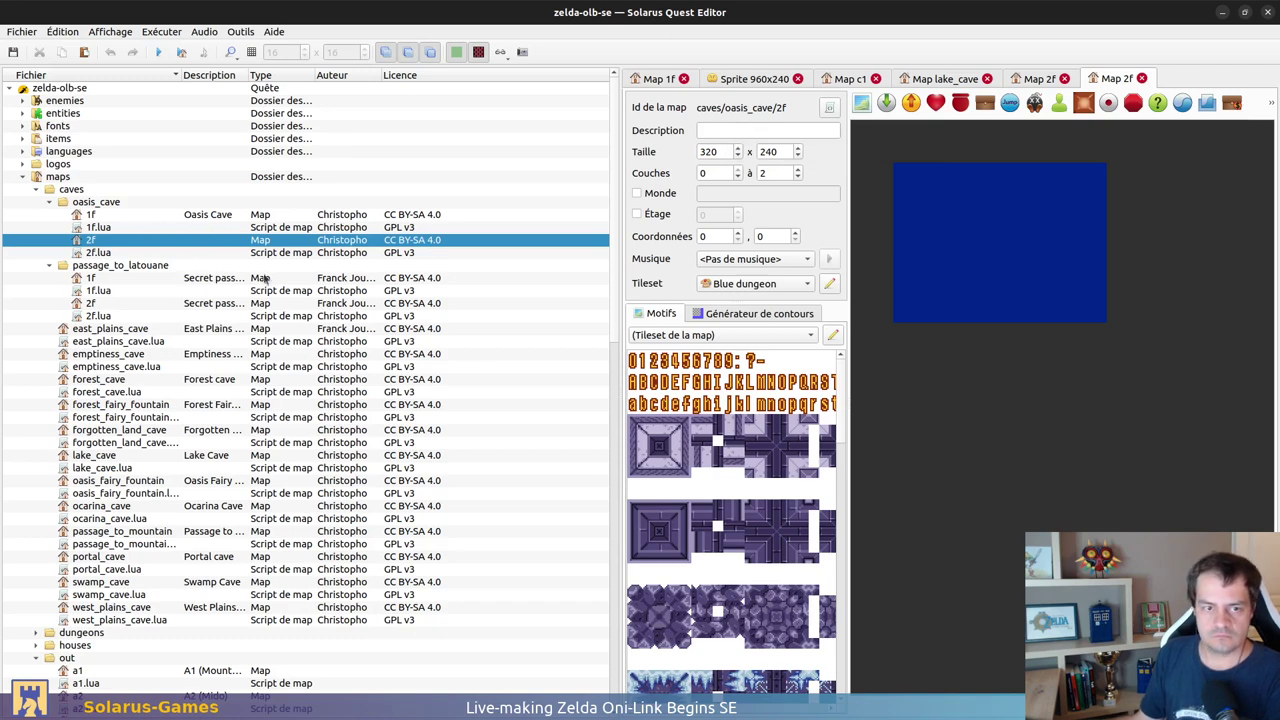
Step: Widen the file tree's description column and describe oasis_cave's maps as Oasis Cave 1F and Oasis Cave 2F
left_click_drag(245, 75, 348, 80)
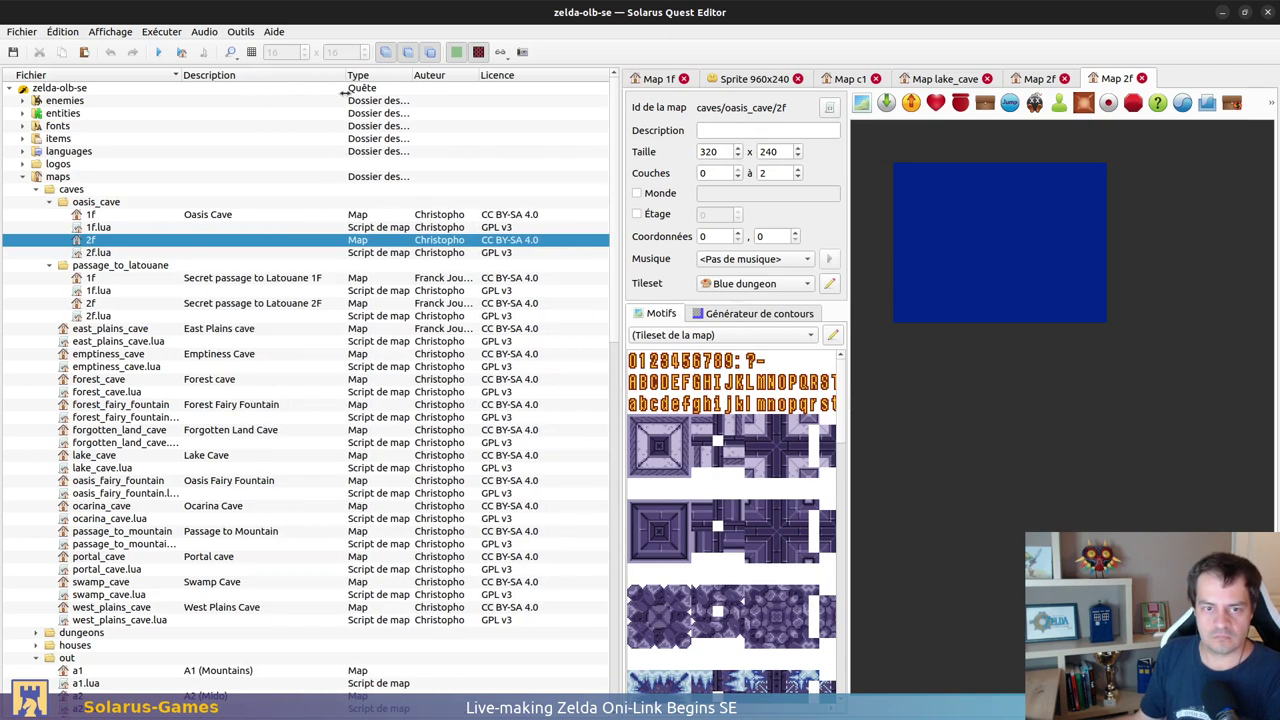
double_click(244, 214)
type("1F")
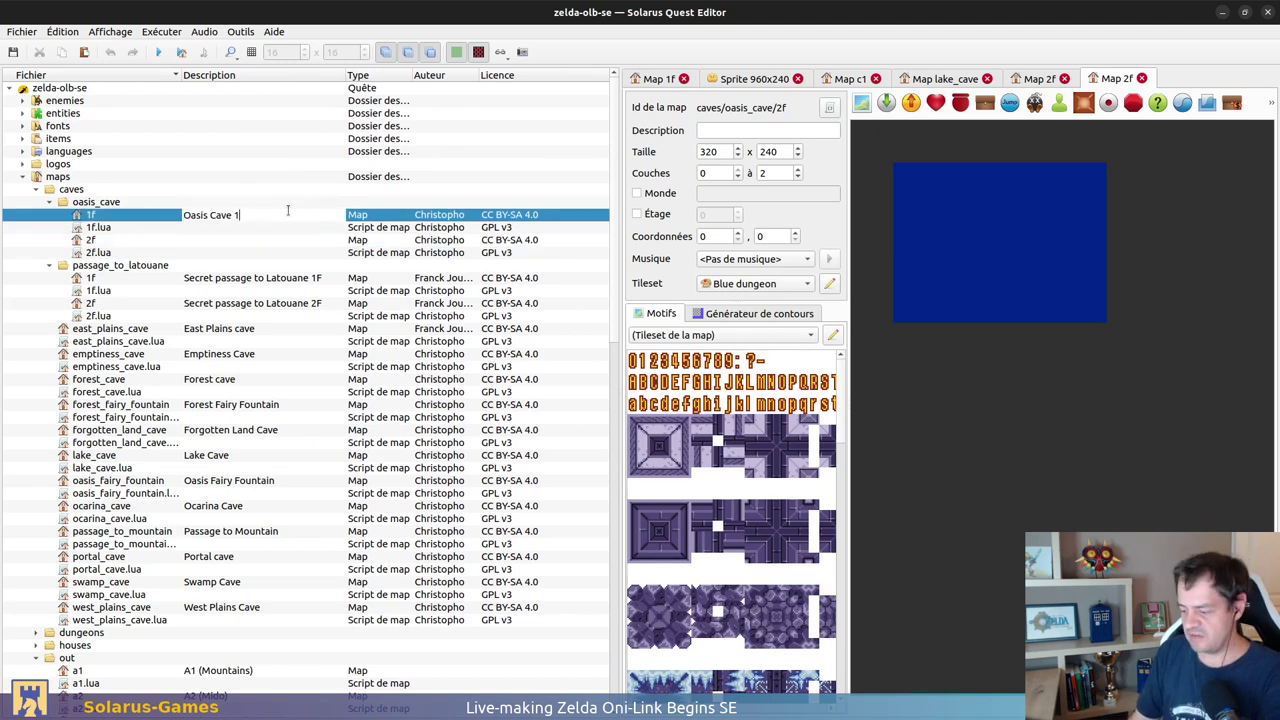
key("Return")
double_click(279, 243)
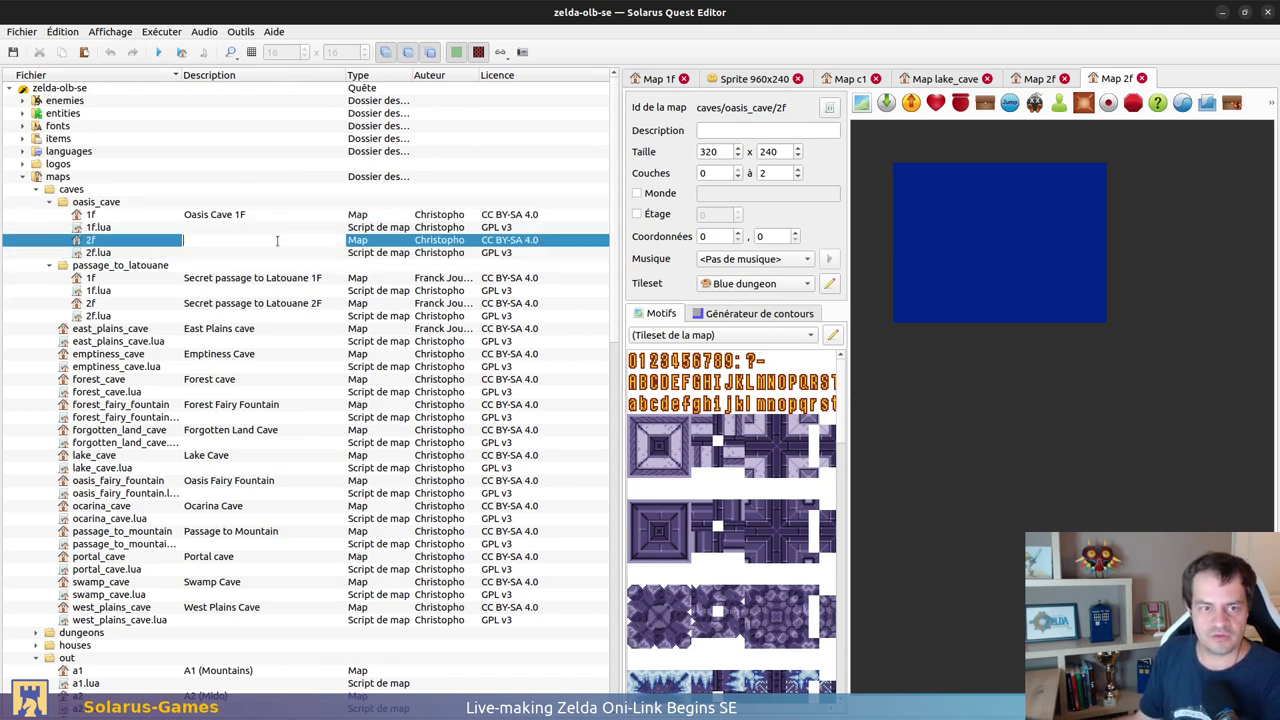
type("Cave 2F")
key("Return")
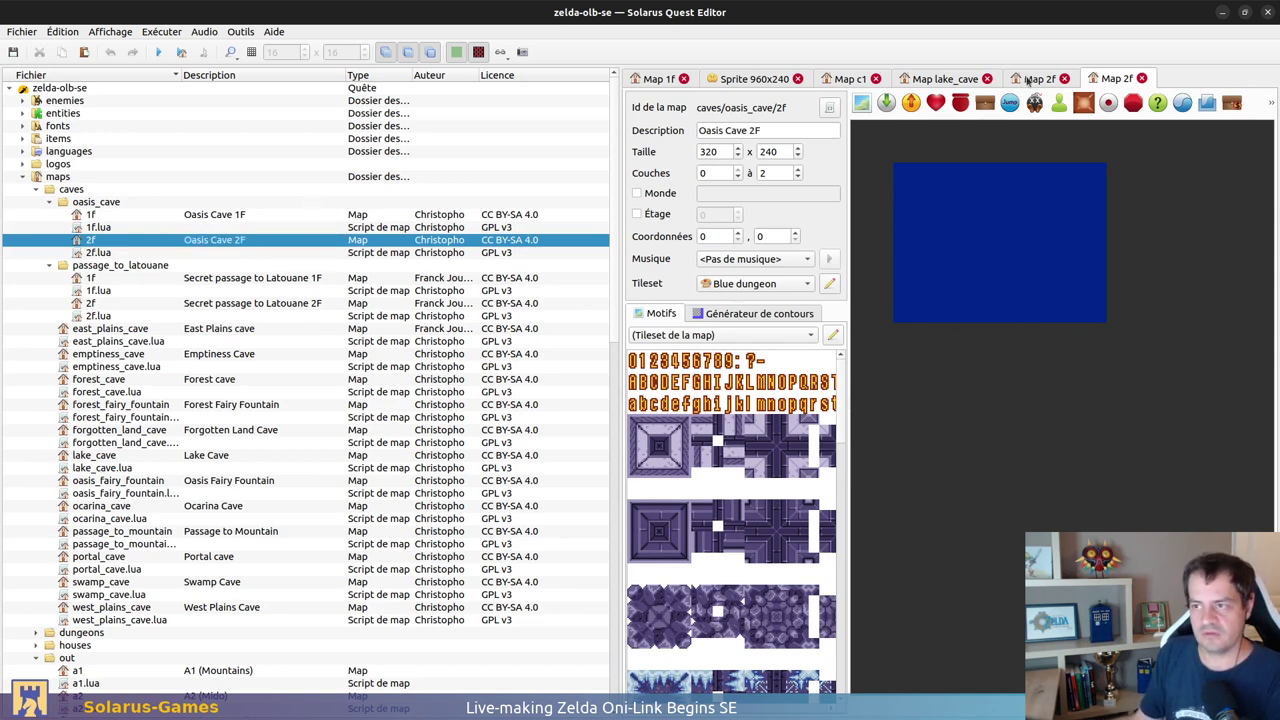
Step: Open oasis_cave's 1f map, enlarge the editing area, and resize the blue overlay tile to cover only the two joined rooms
double_click(92, 215)
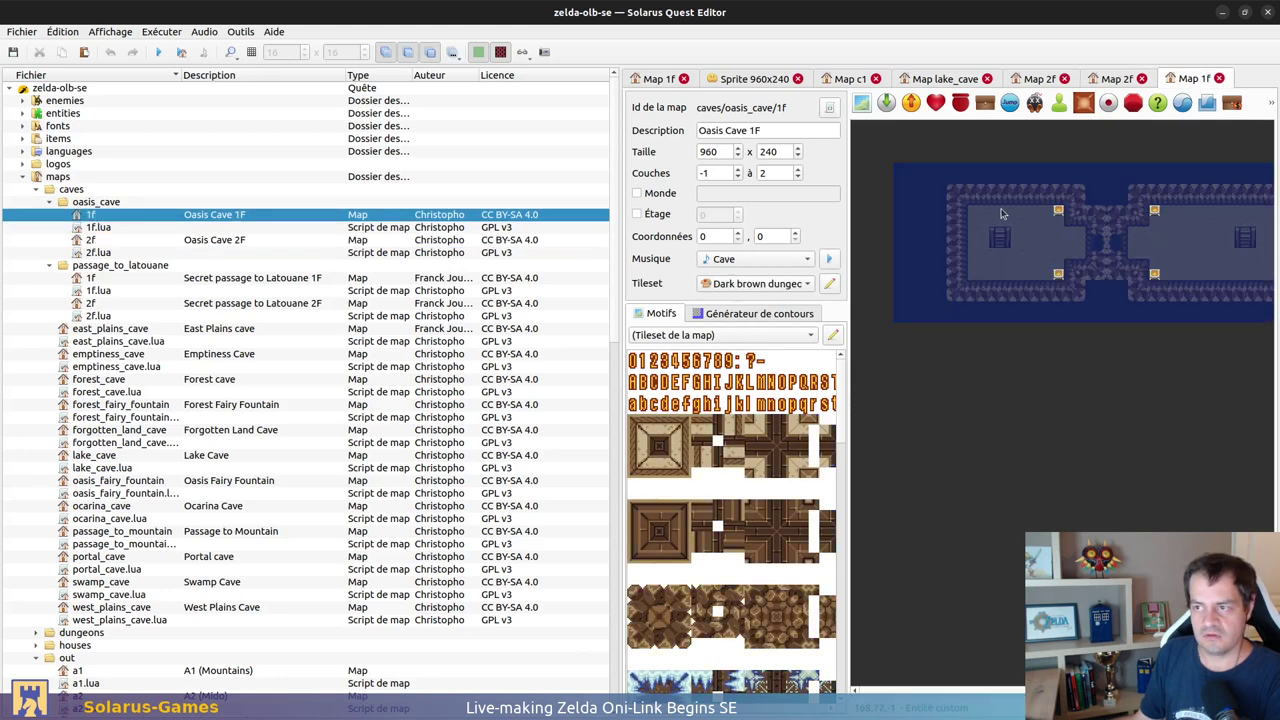
left_click_drag(619, 255, 328, 305)
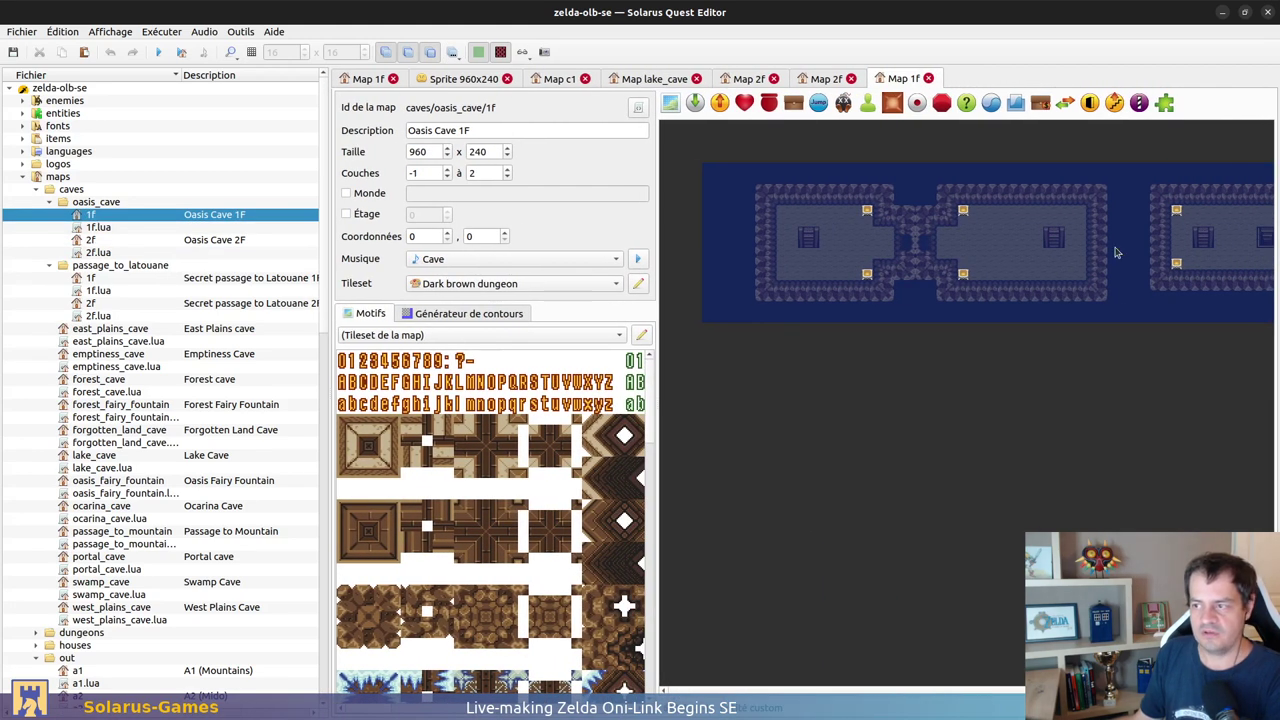
left_click(1203, 298)
key("r")
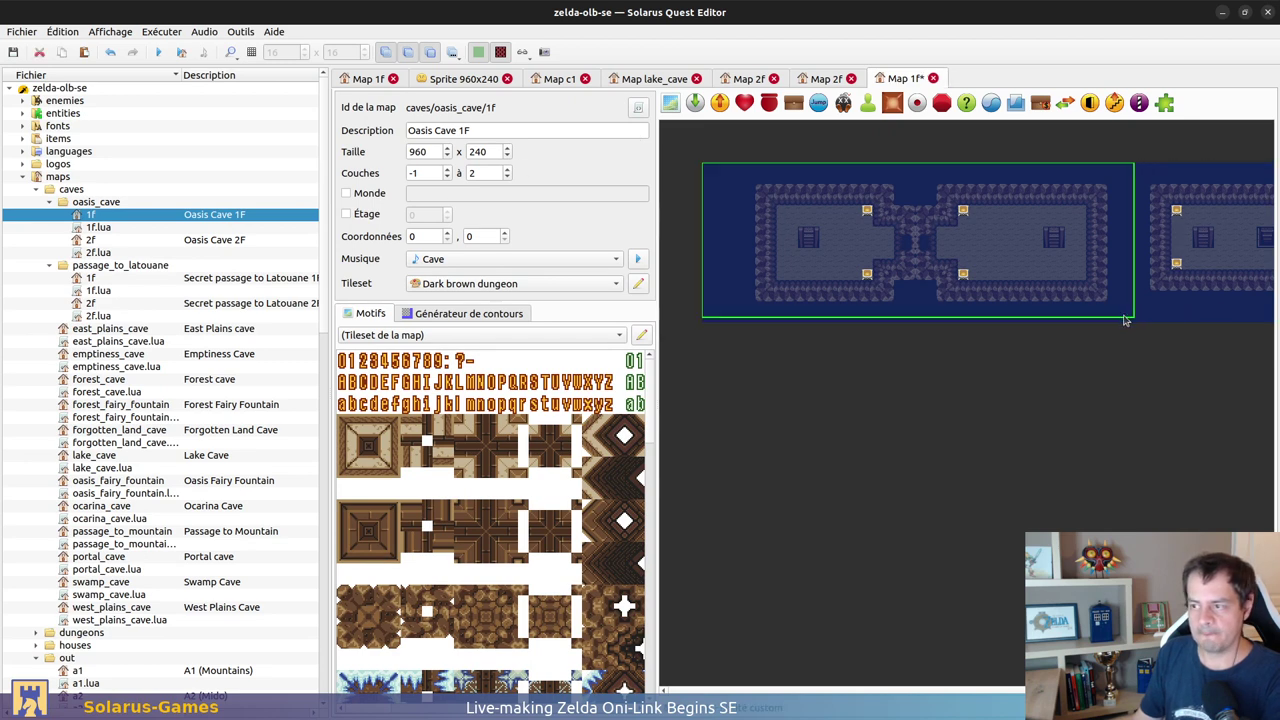
left_click(1126, 322)
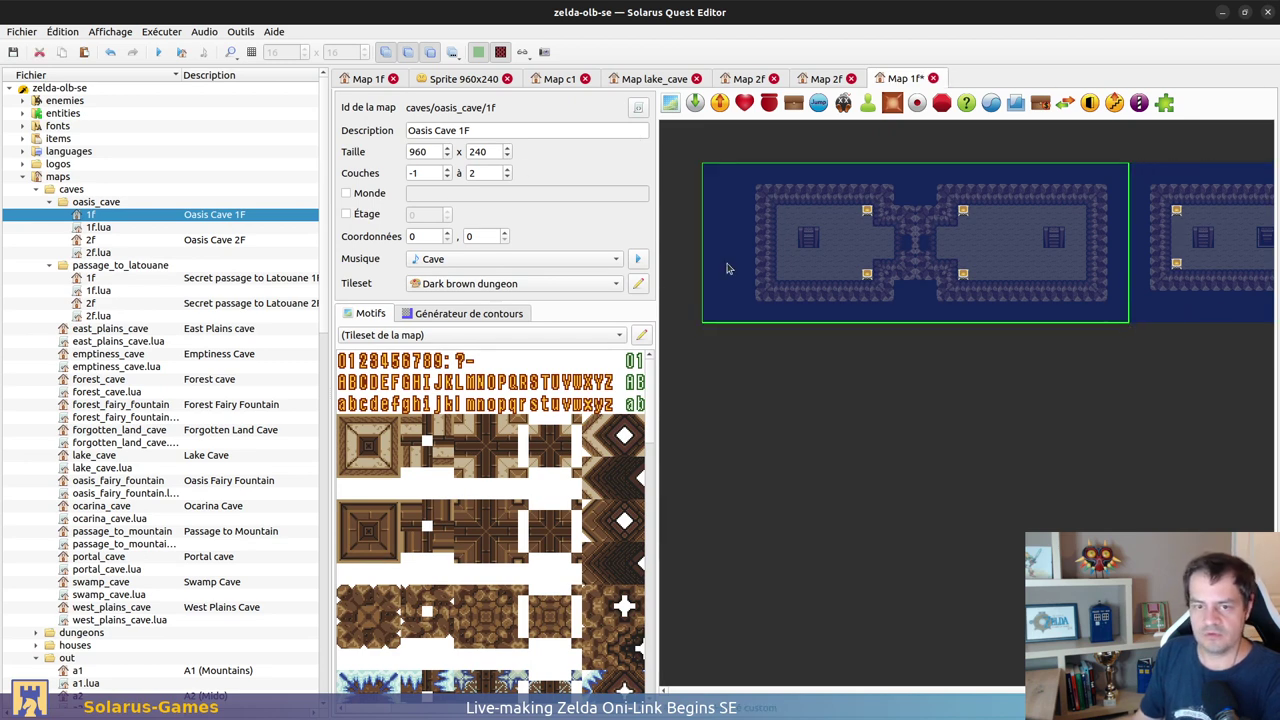
Step: Set the width of oasis_cave's 1f map to 640 and save the map
double_click(410, 151)
type("640")
key("Return")
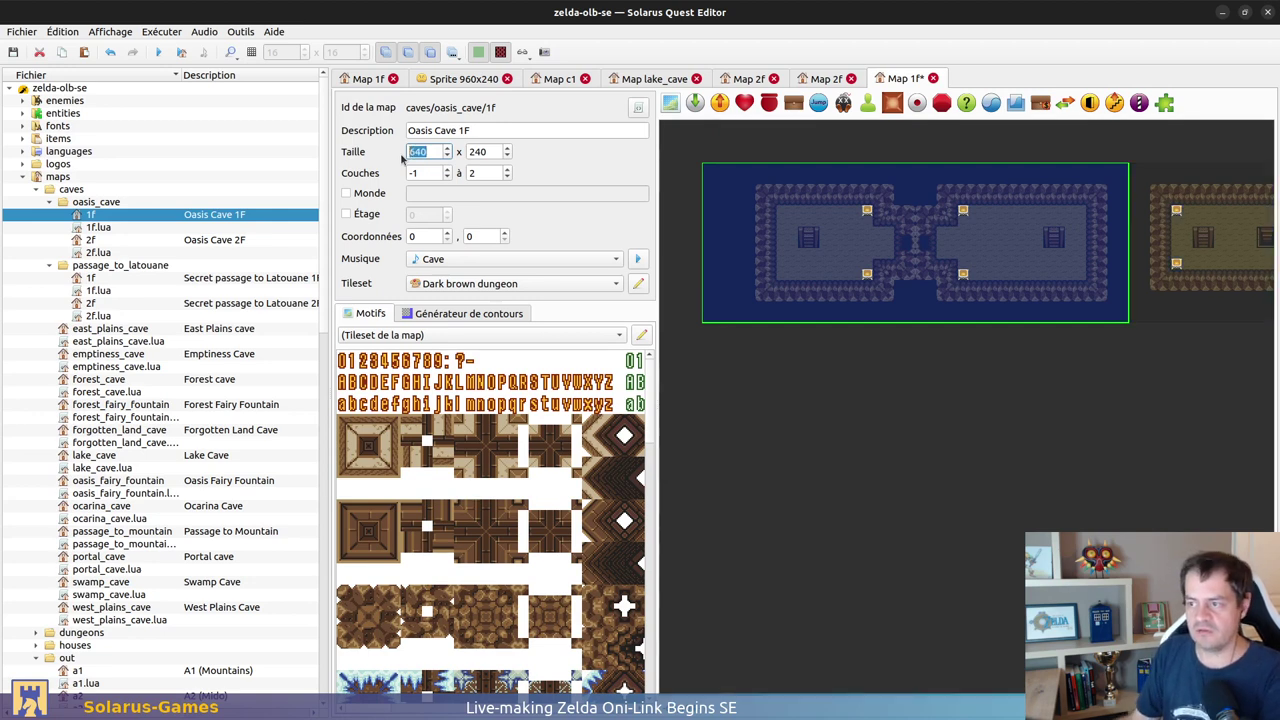
left_click(986, 275)
left_click(1061, 455)
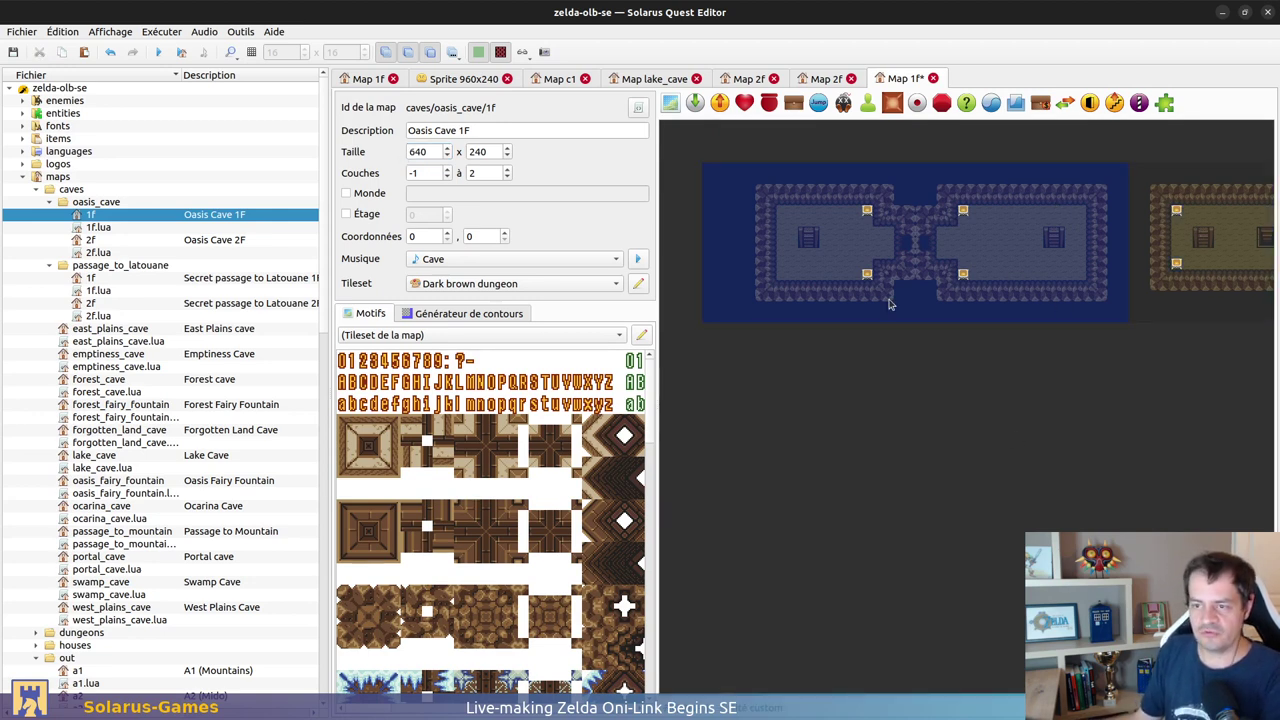
key("ctrl+s")
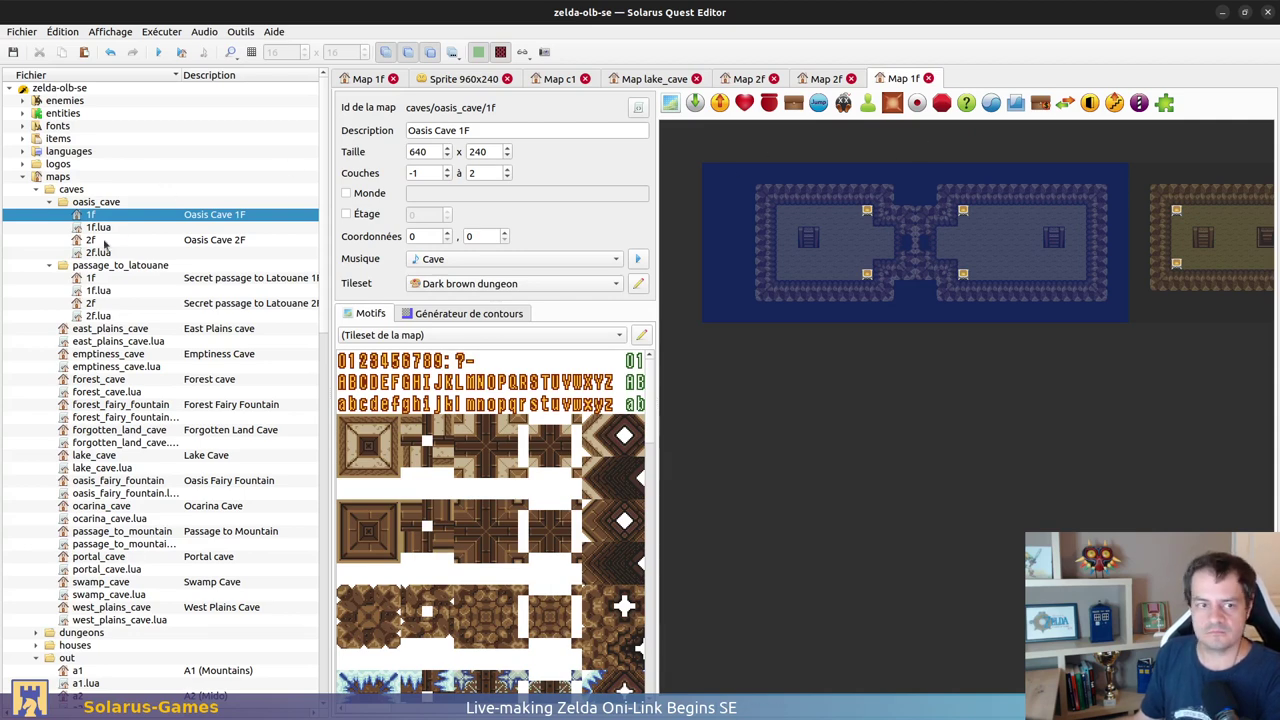
Step: Open passage_to_latouane's 1f and 2f maps and arrange them side by side in the list of open files
double_click(92, 279)
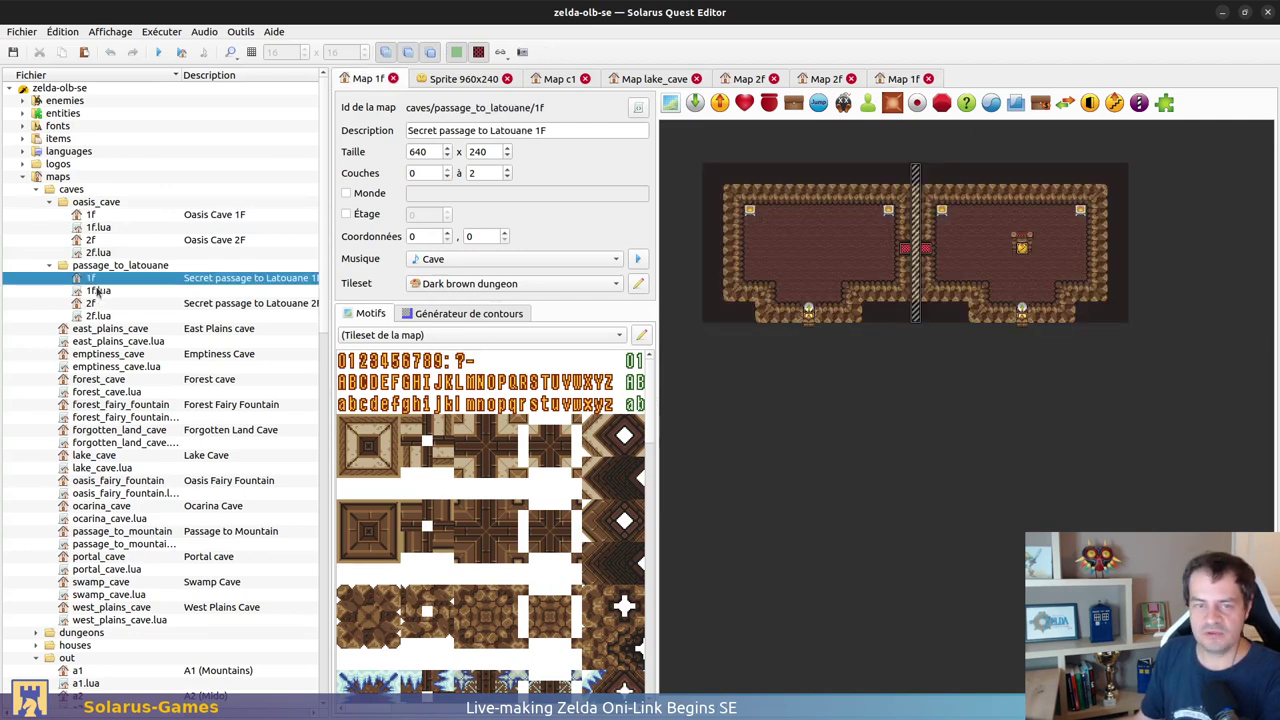
double_click(91, 303)
left_click(826, 79)
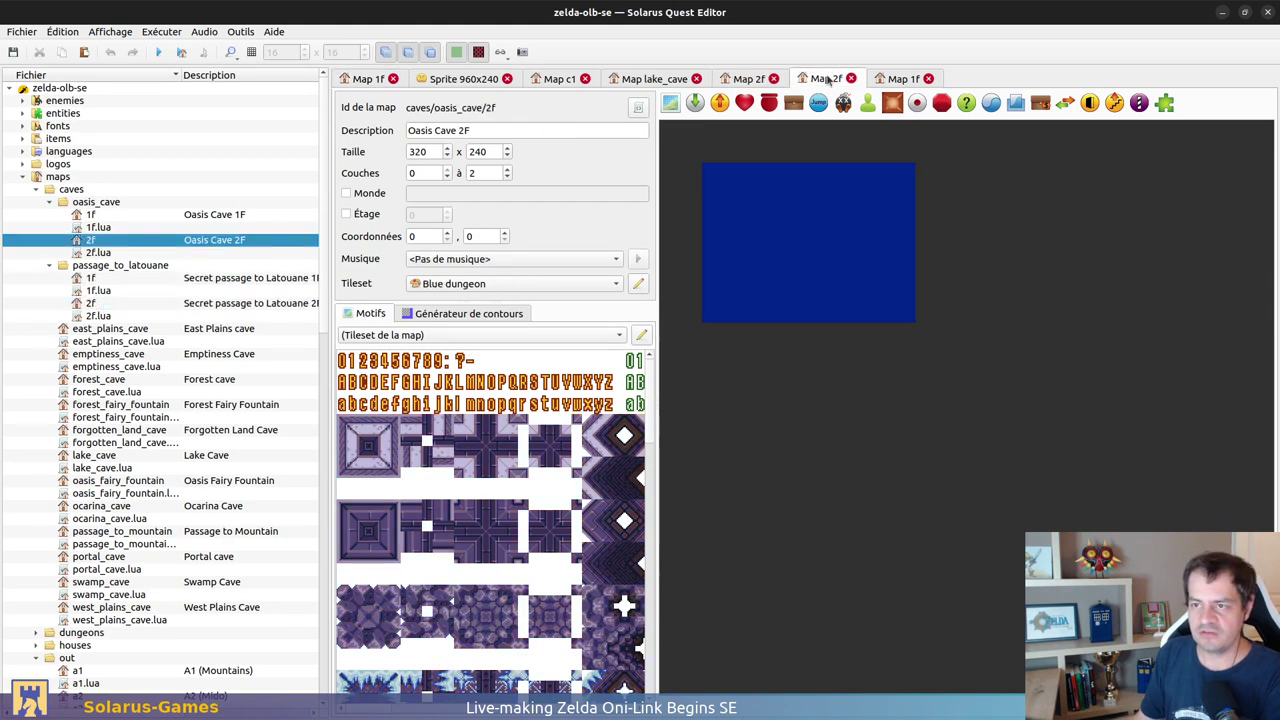
left_click(757, 80)
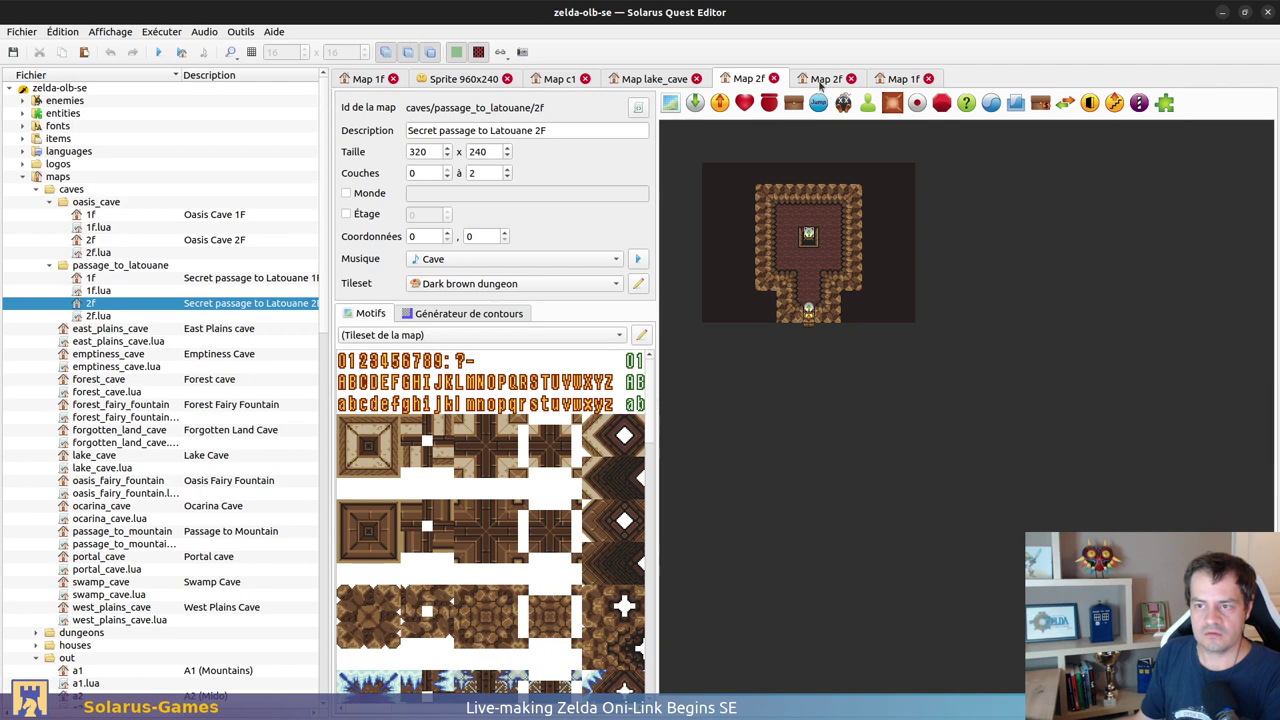
double_click(105, 279)
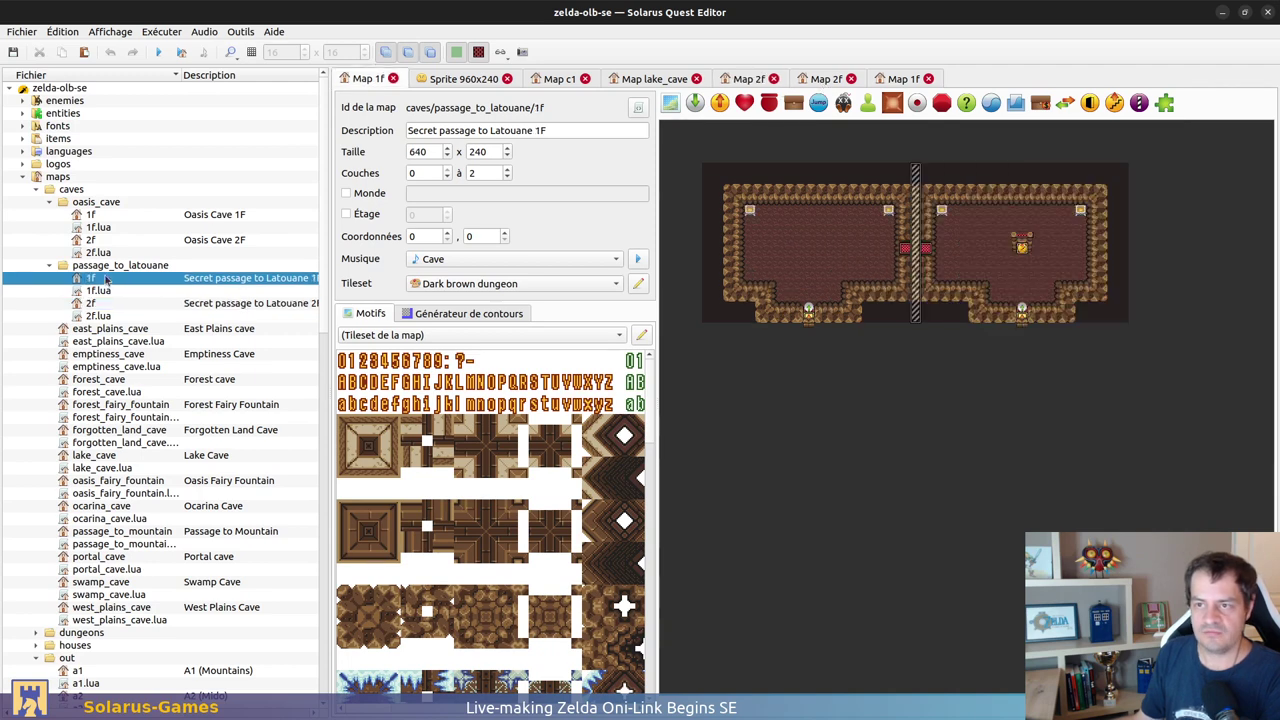
left_click_drag(748, 79, 445, 80)
left_click(366, 79)
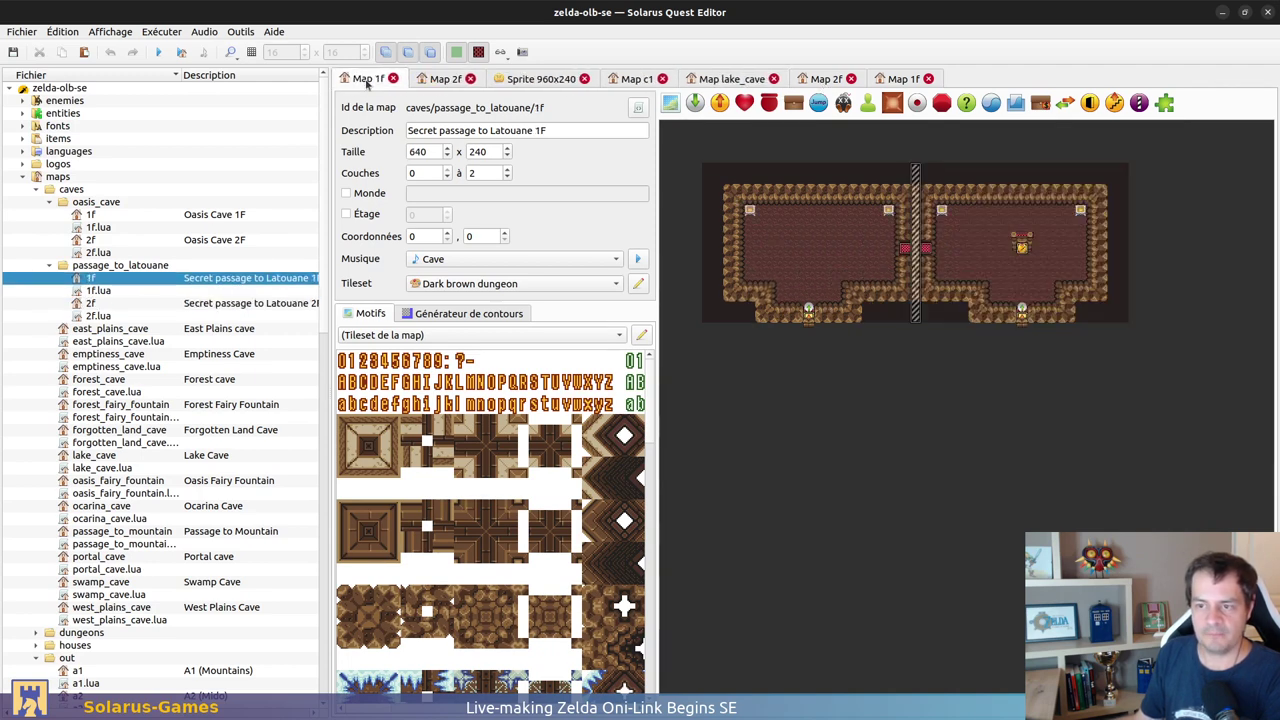
Step: Copy the staircase from the right-hand room of passage_to_latouane's 1f map and return to oasis_cave's 1f map
left_click(1020, 240)
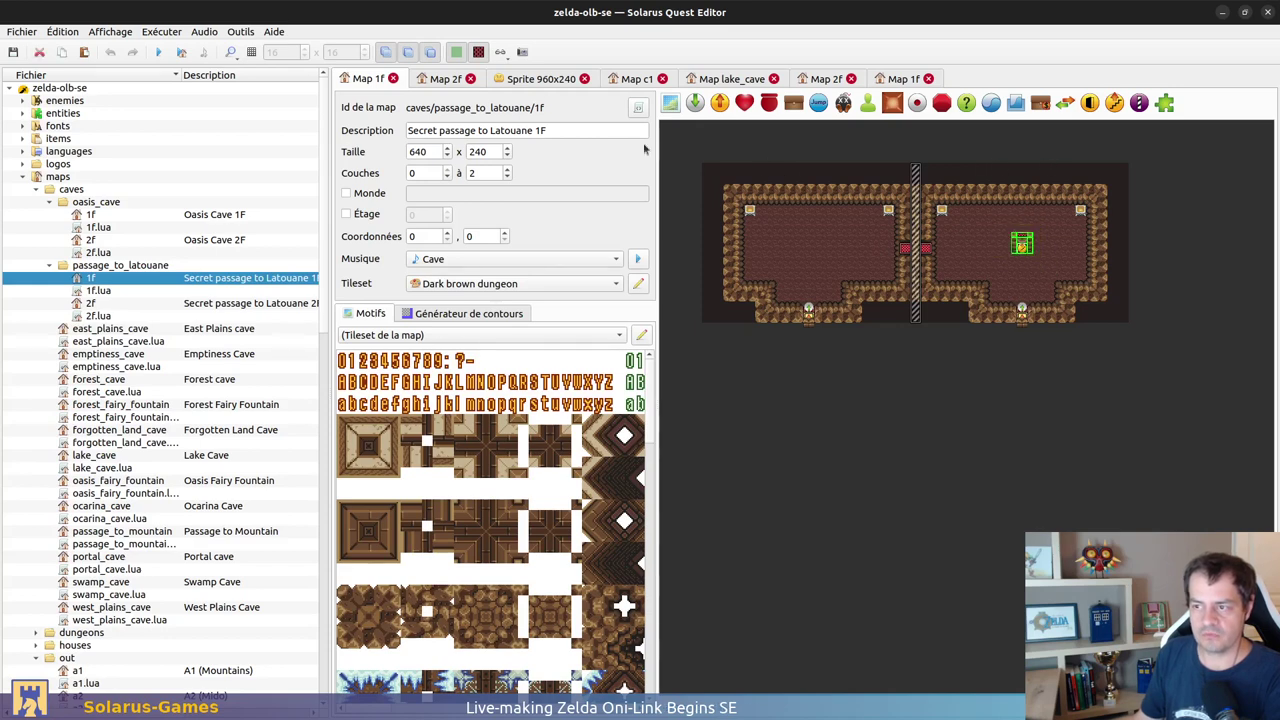
left_click(448, 80)
left_click(900, 79)
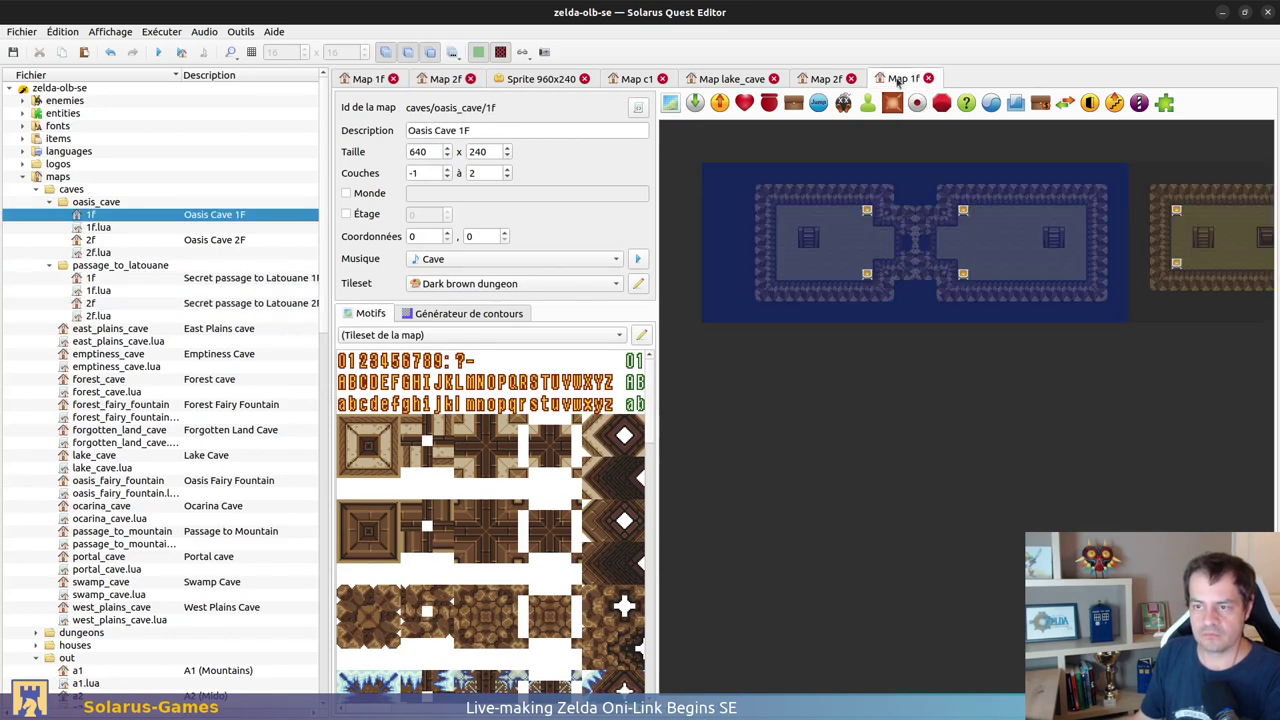
Step: Close the 960x240 sprite, c1 and lake_cave files, and place oasis_cave's 1f map before its 2f map
left_click(584, 79)
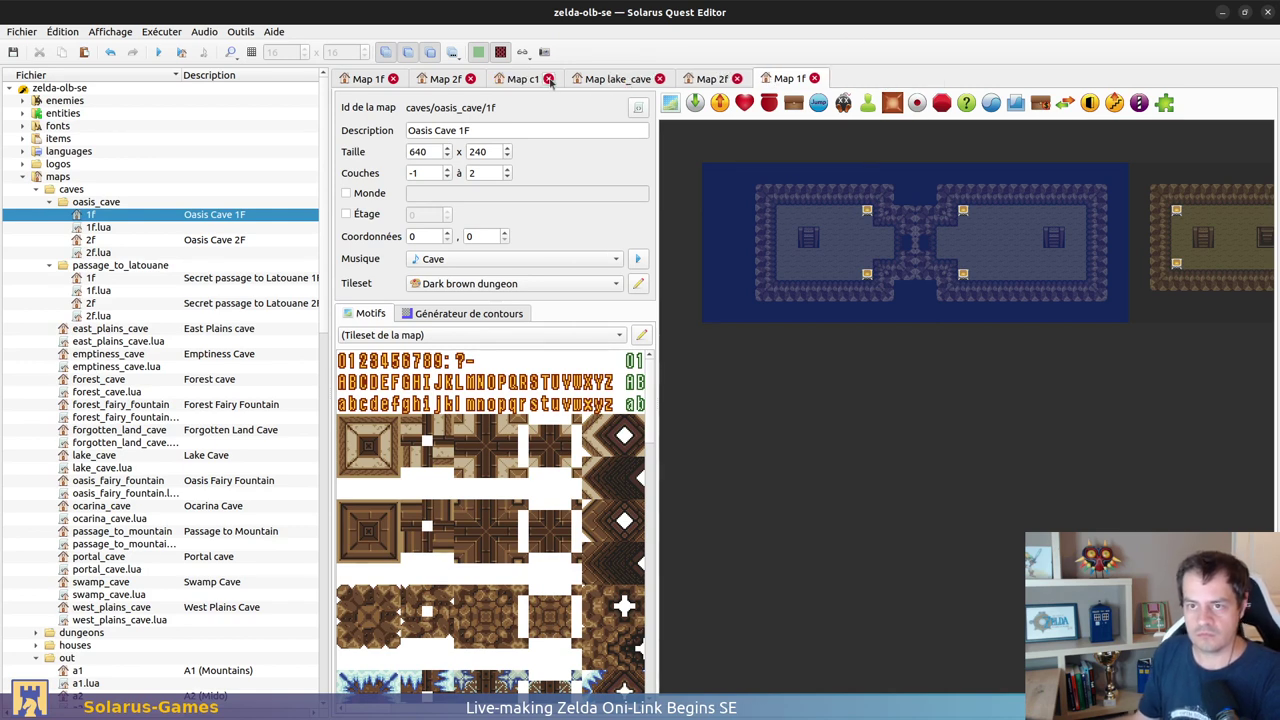
middle_click(528, 81)
middle_click(530, 81)
left_click(533, 80)
left_click_drag(533, 80, 590, 82)
left_click(525, 78)
Step: Paste the copied staircase over the stairs in both rooms of oasis_cave's 1f map and save it
scroll(849, 240, "up", 1, "ctrl")
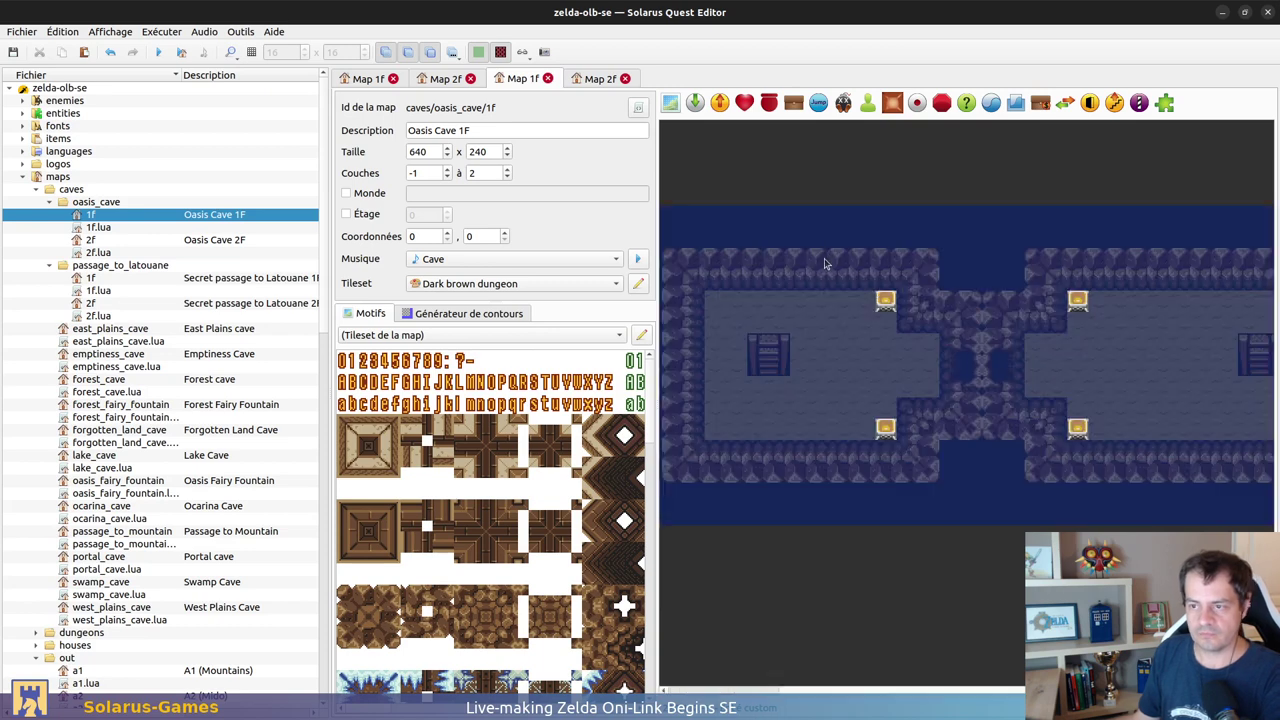
middle_click_drag(828, 259, 847, 262)
key("ctrl+v")
left_click(780, 360)
middle_click_drag(974, 388, 735, 388)
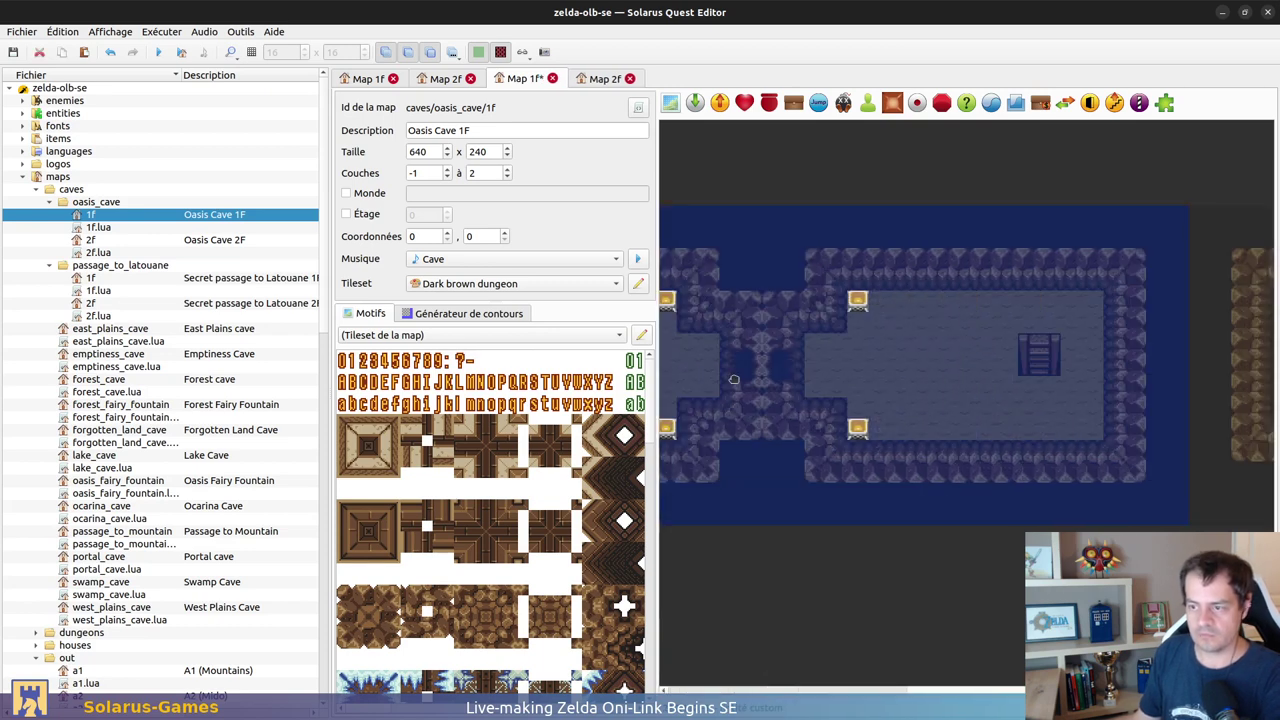
left_click(1050, 370)
middle_click_drag(966, 550, 968, 510)
left_click(955, 519)
left_click(798, 565)
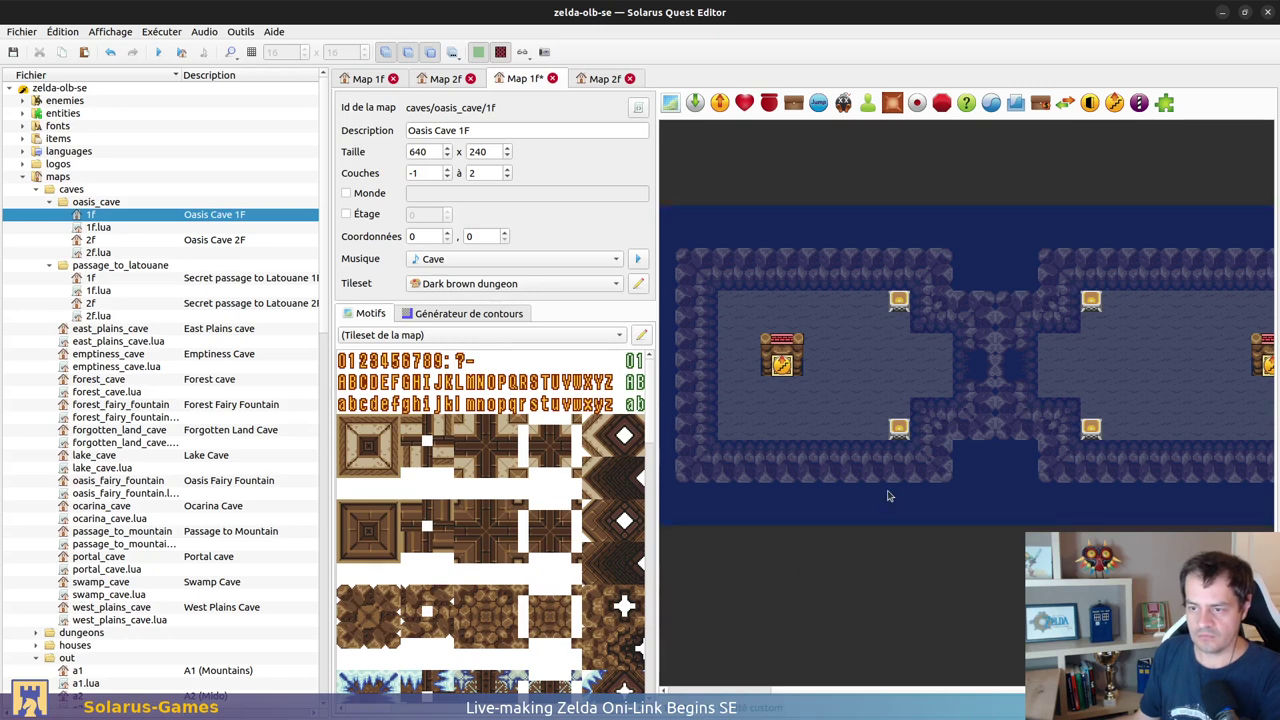
key("ctrl+s")
scroll(1071, 491, "right", 3)
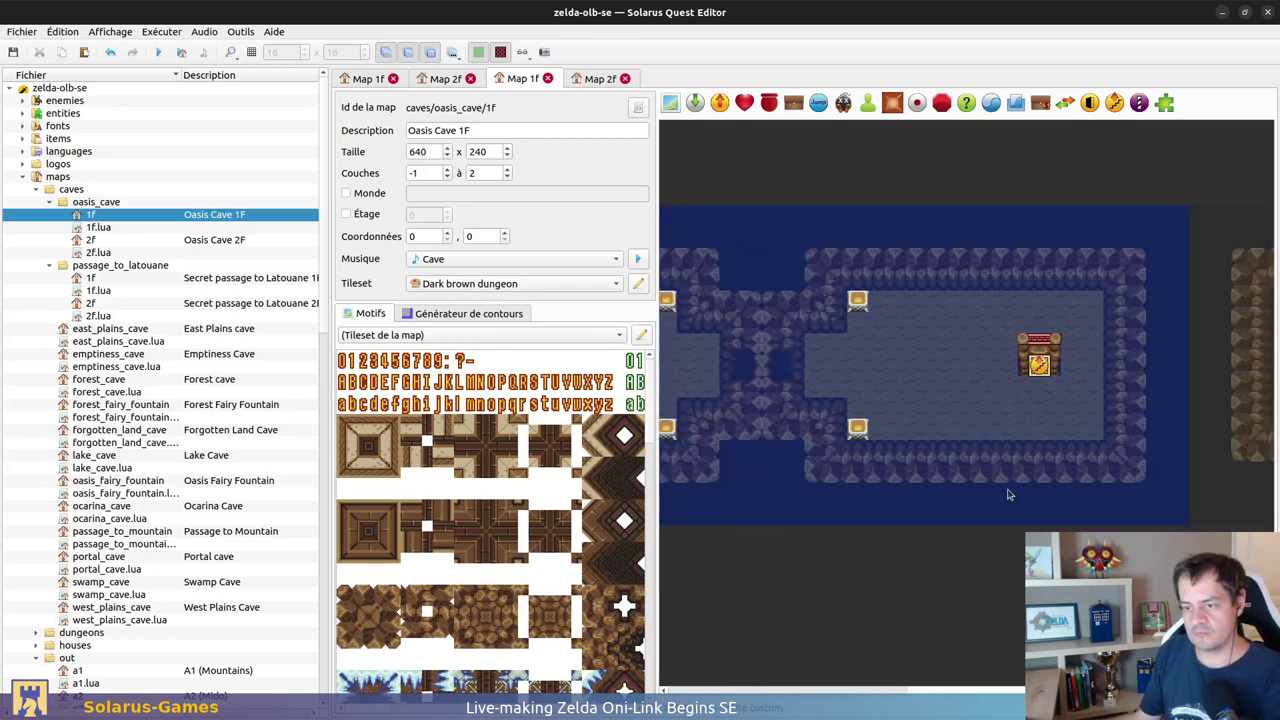
scroll(930, 520, "left", 5)
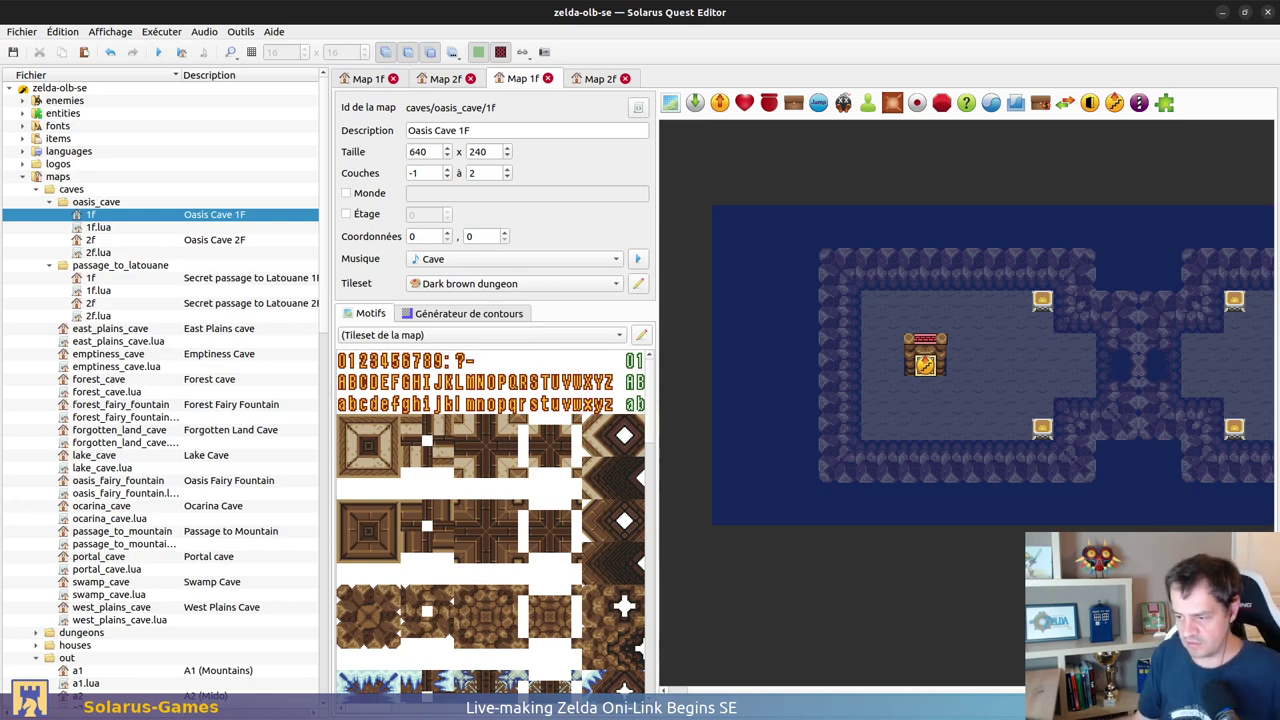
Step: Switch to the file manager's folder of original map images and move its window off the quest editor
key("alt+Tab")
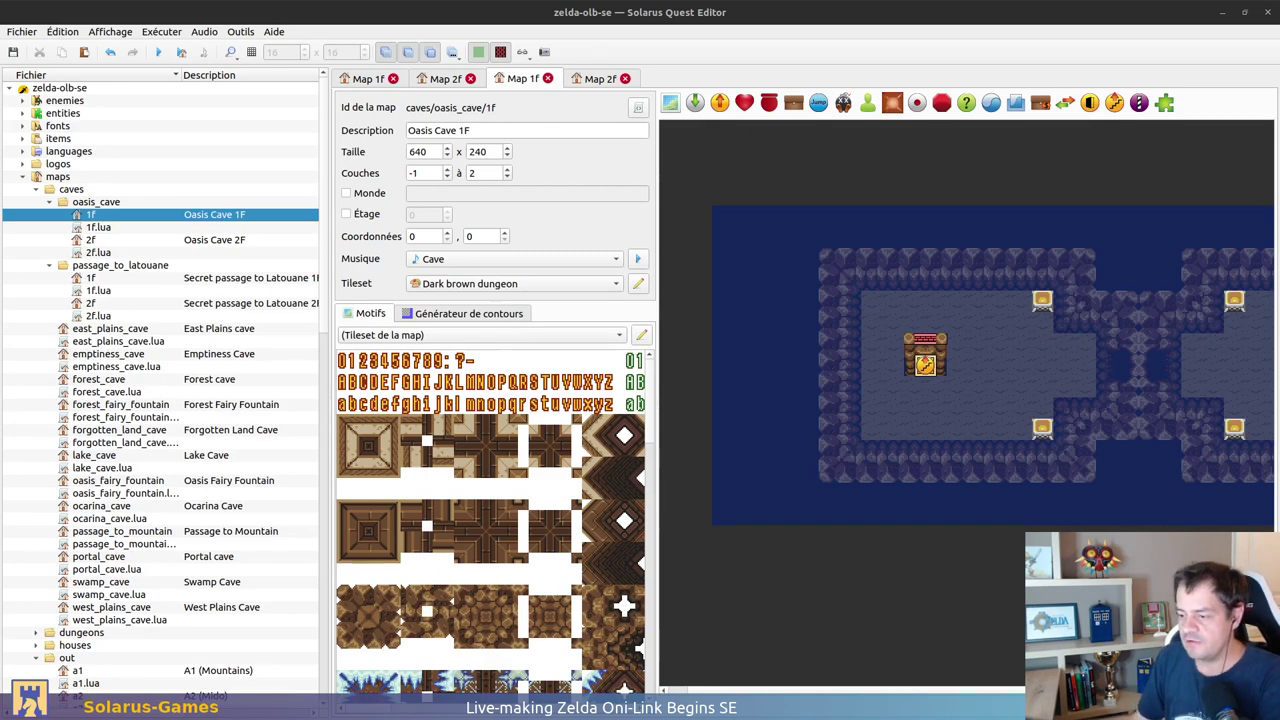
key("alt+Tab")
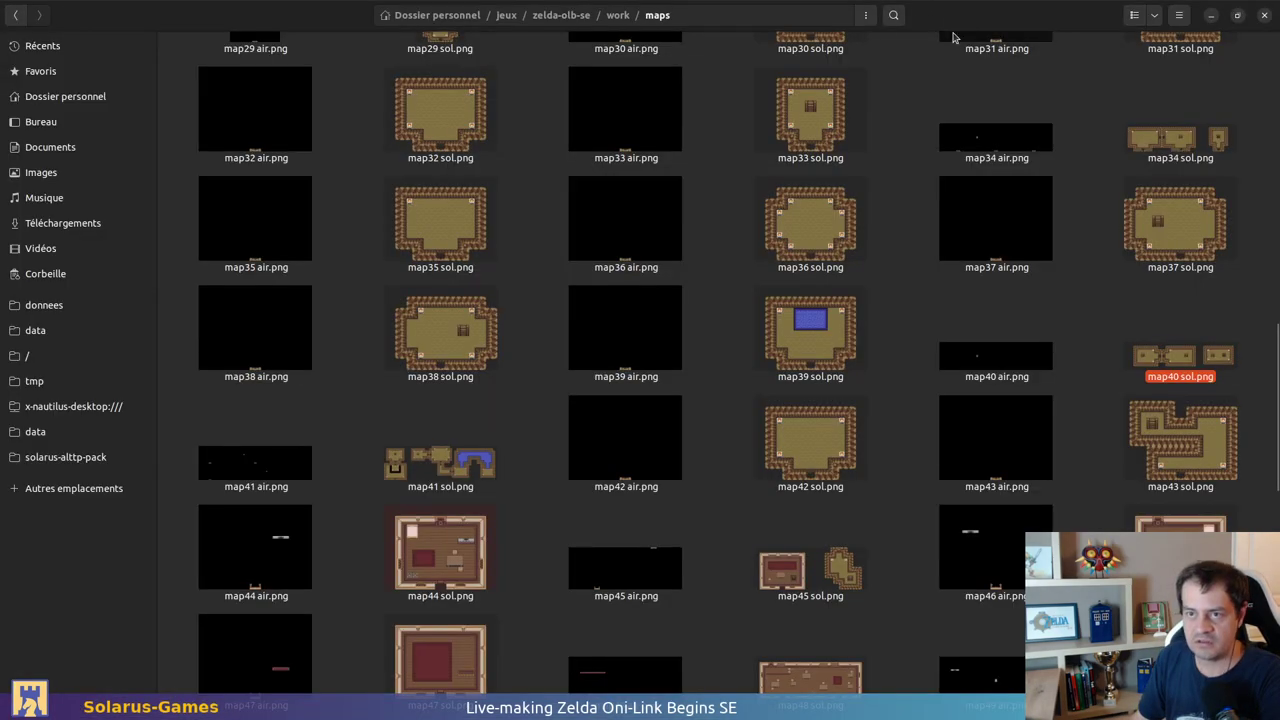
left_click_drag(956, 13, 1279, 237)
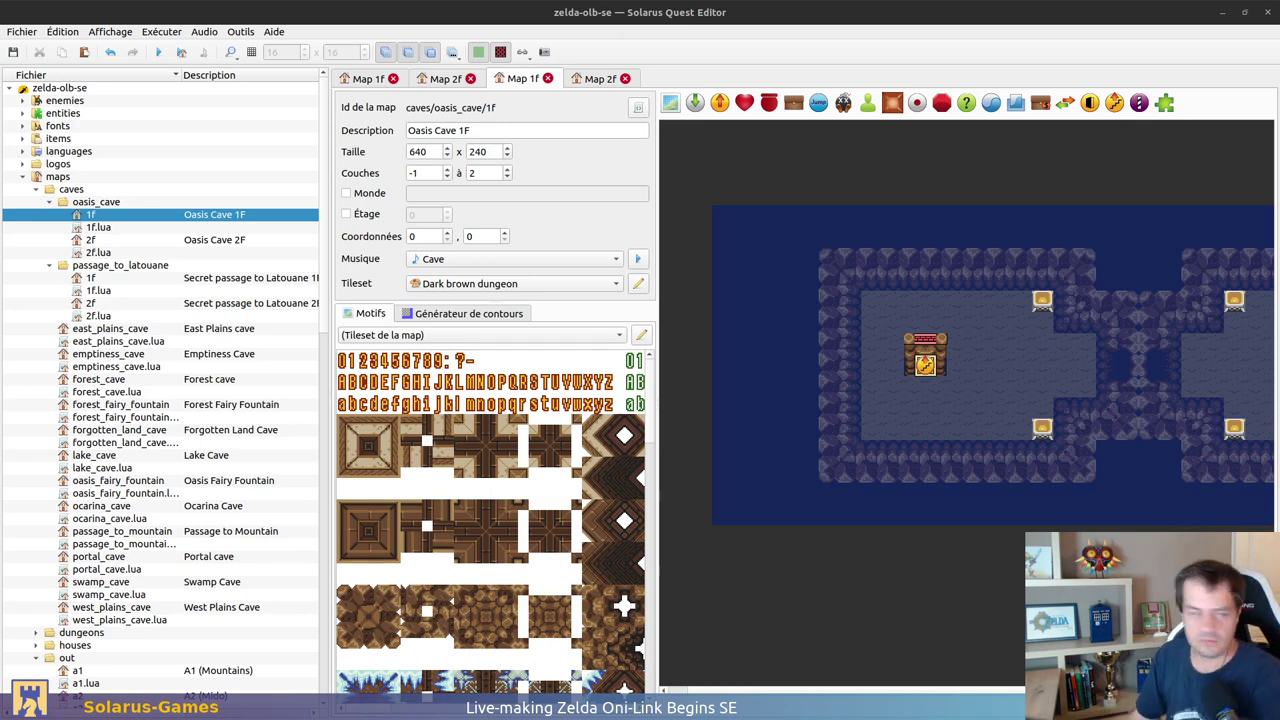
Step: Cover both rooms and their two facing alcoves with the dark red-brown floor pattern from the map's tileset
middle_click_drag(785, 446, 430, 290)
middle_click_drag(586, 400, 438, 548)
left_click(404, 490)
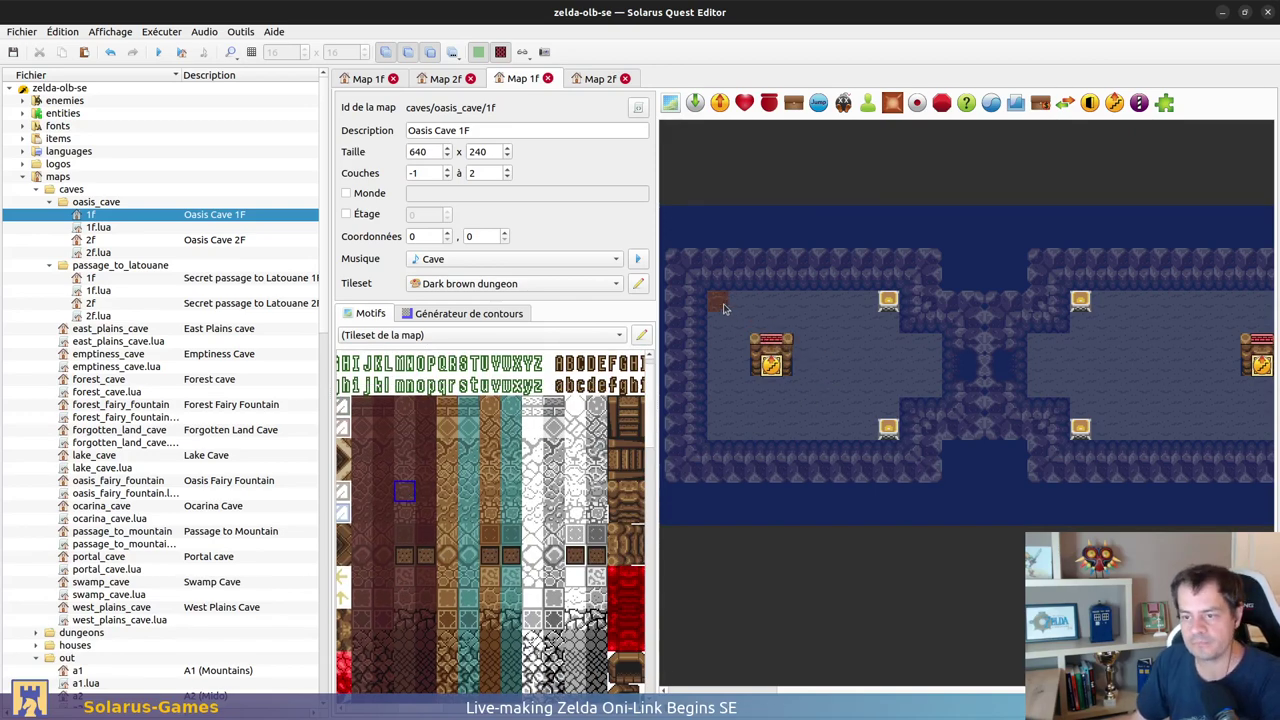
mouse_move(704, 288)
left_mouse_down()
mouse_move(904, 420)
mouse_move(900, 444)
left_mouse_up()
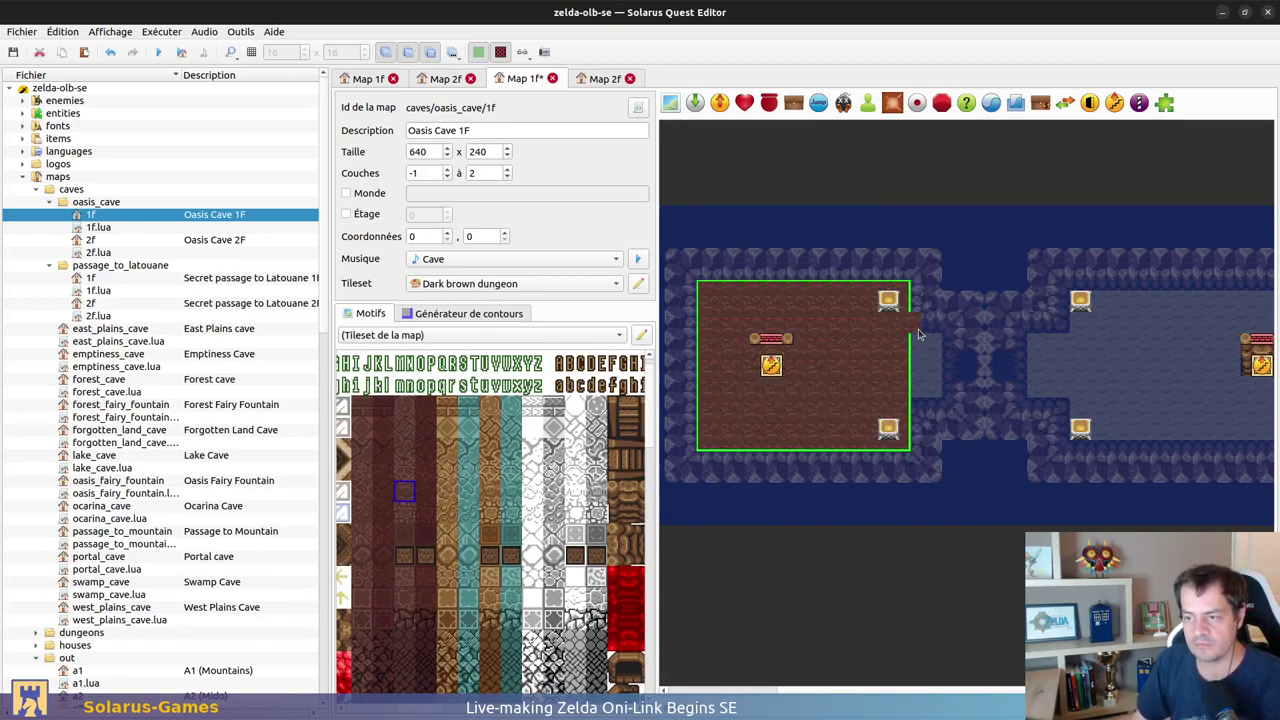
left_click_drag(913, 326, 949, 405)
left_click_drag(1020, 326, 1052, 404)
middle_click_drag(1025, 300, 802, 300)
mouse_move(844, 287)
left_mouse_down()
mouse_move(960, 396)
mouse_move(1110, 440)
left_mouse_up()
left_click(820, 385)
Step: Send the floor tiles behind the staircases and keep all four floor areas of both rooms selected
middle_click_drag(883, 357, 1130, 359)
left_click(922, 373)
key("b")
left_click(956, 369, "ctrl")
left_click(1140, 378, "ctrl")
left_click(1064, 379, "ctrl")
right_click(1064, 379)
left_click(1067, 361)
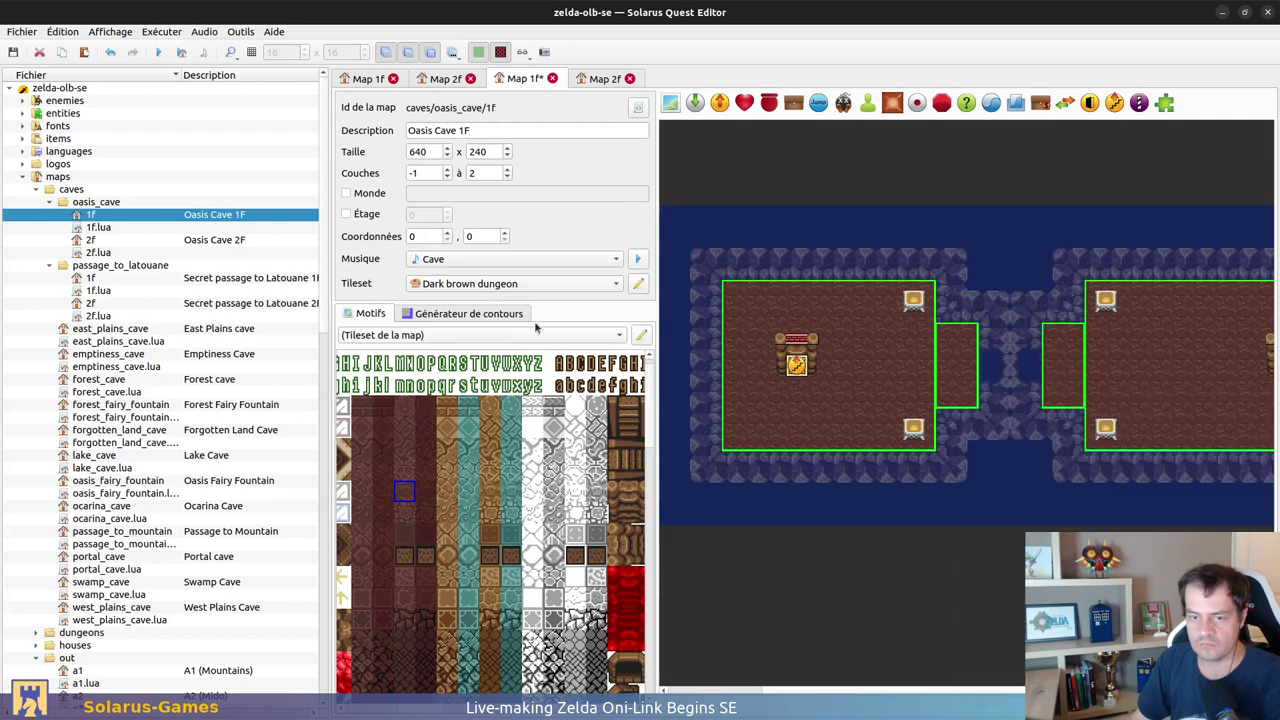
Step: Generate wall_border-3 and wall-3 contour tiles around the selected floor areas, and save the 1f map
left_click(468, 313)
left_click(452, 386)
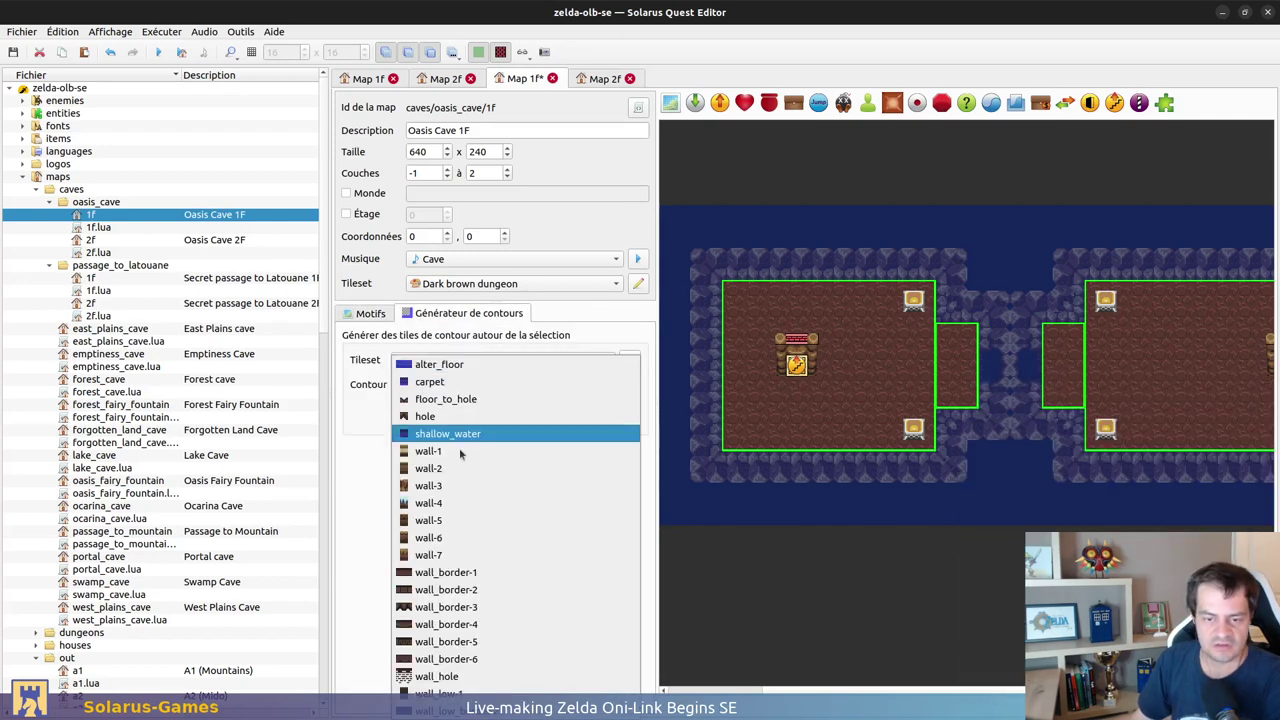
left_click(493, 612)
left_click(489, 393)
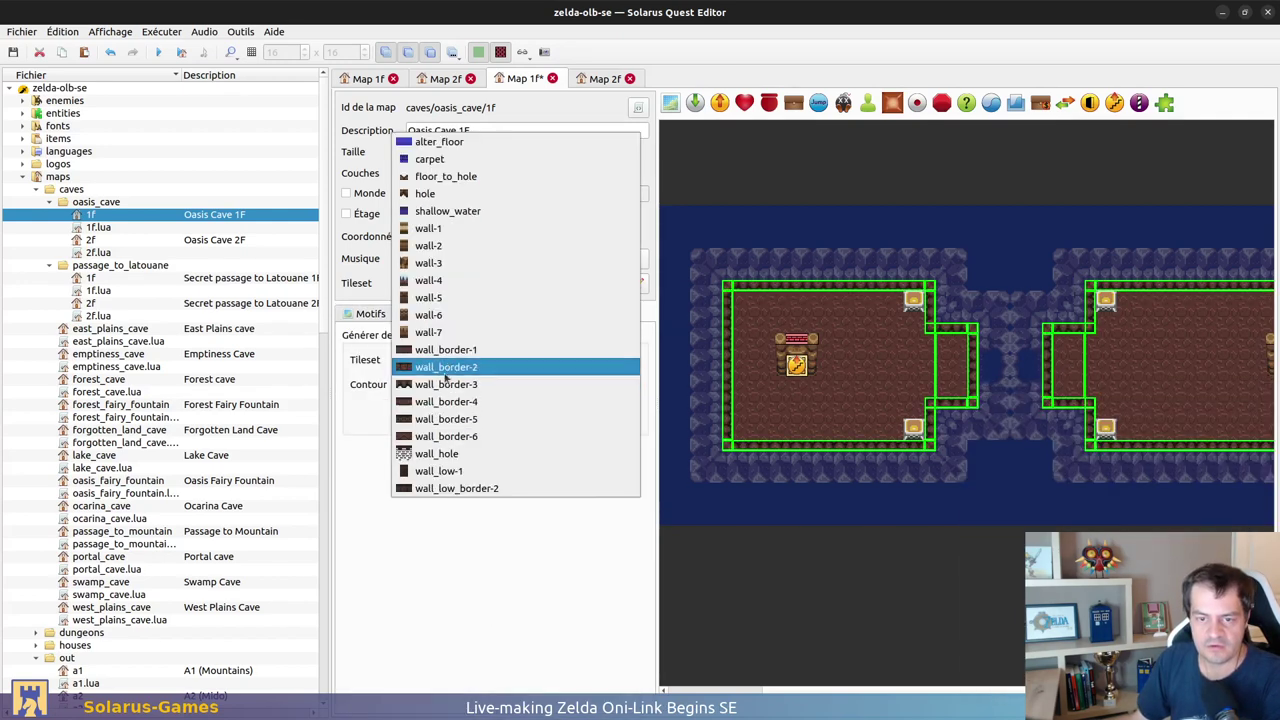
left_click(452, 264)
left_click(598, 420)
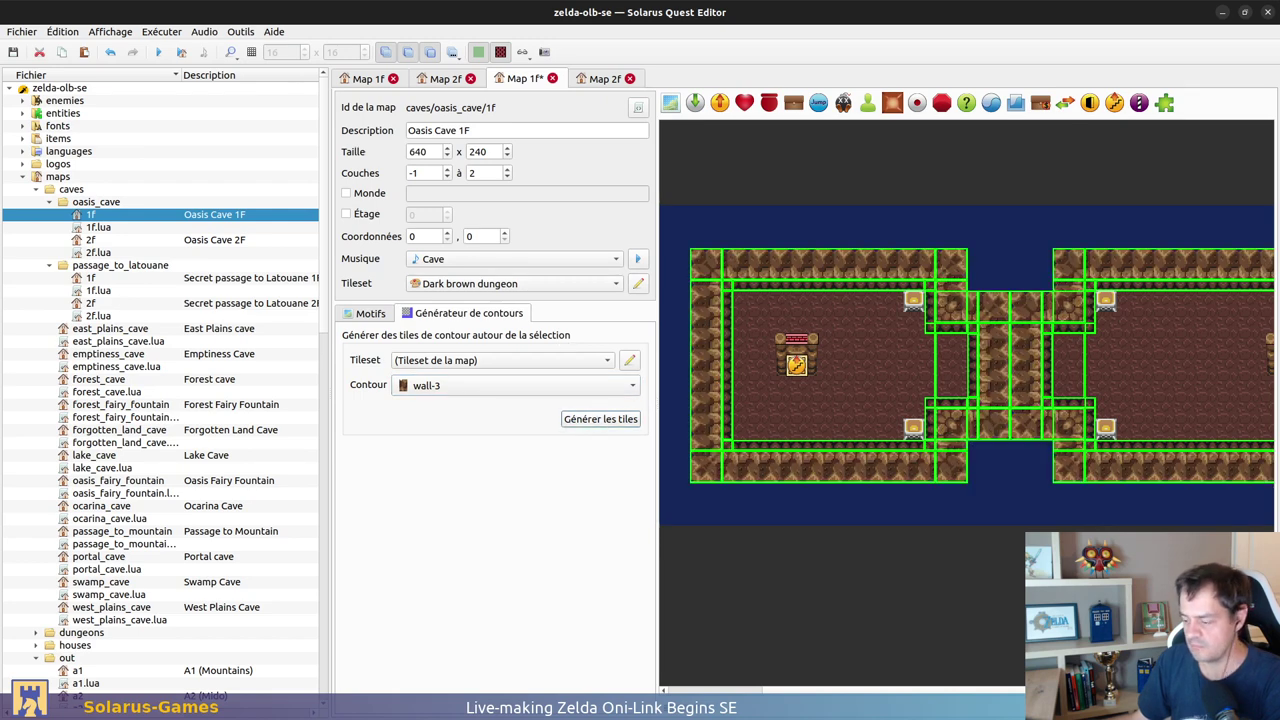
left_click(780, 560)
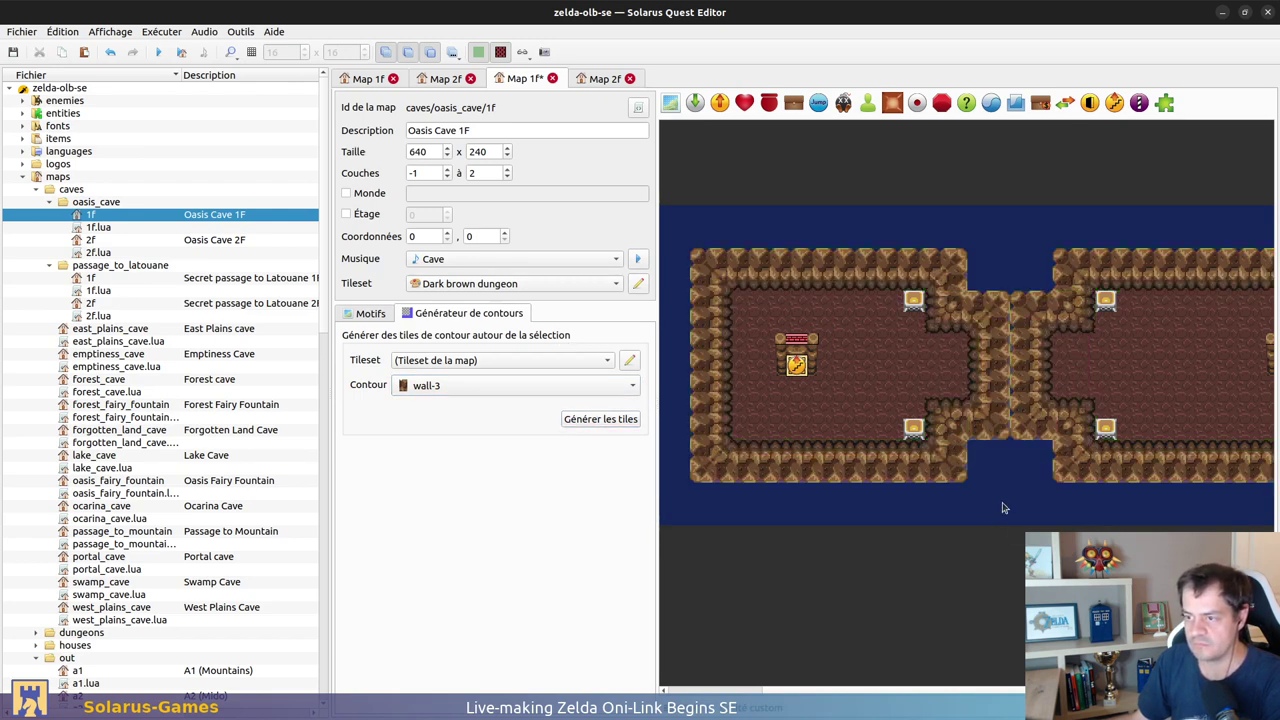
key("ctrl+s")
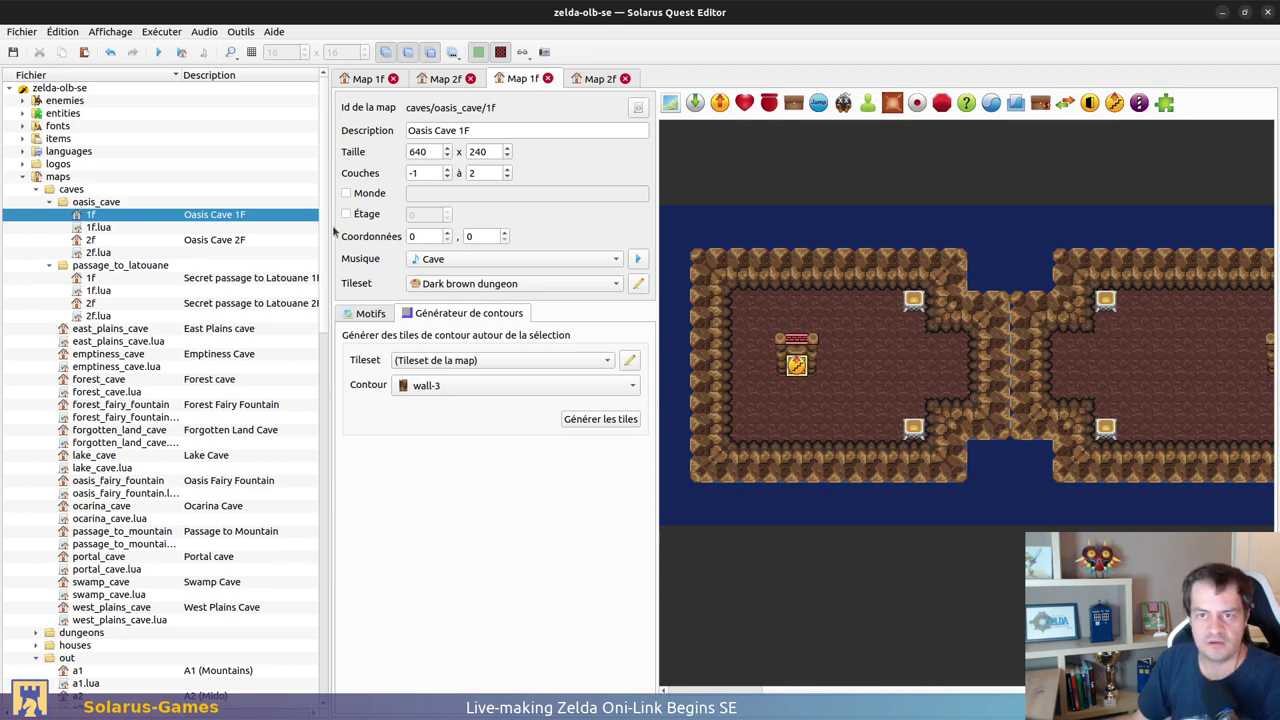
Step: Collapse the out folder of maps and open the cave_store map
scroll(140, 672, "down", 6)
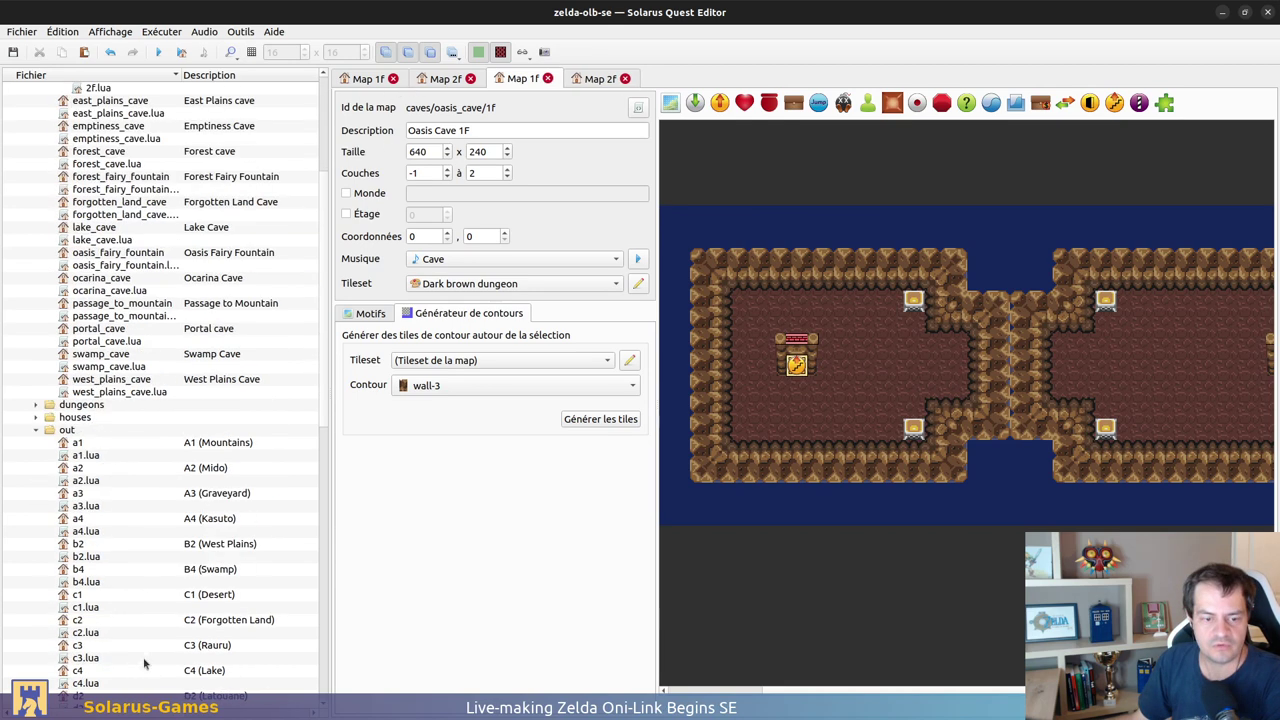
left_click(39, 431)
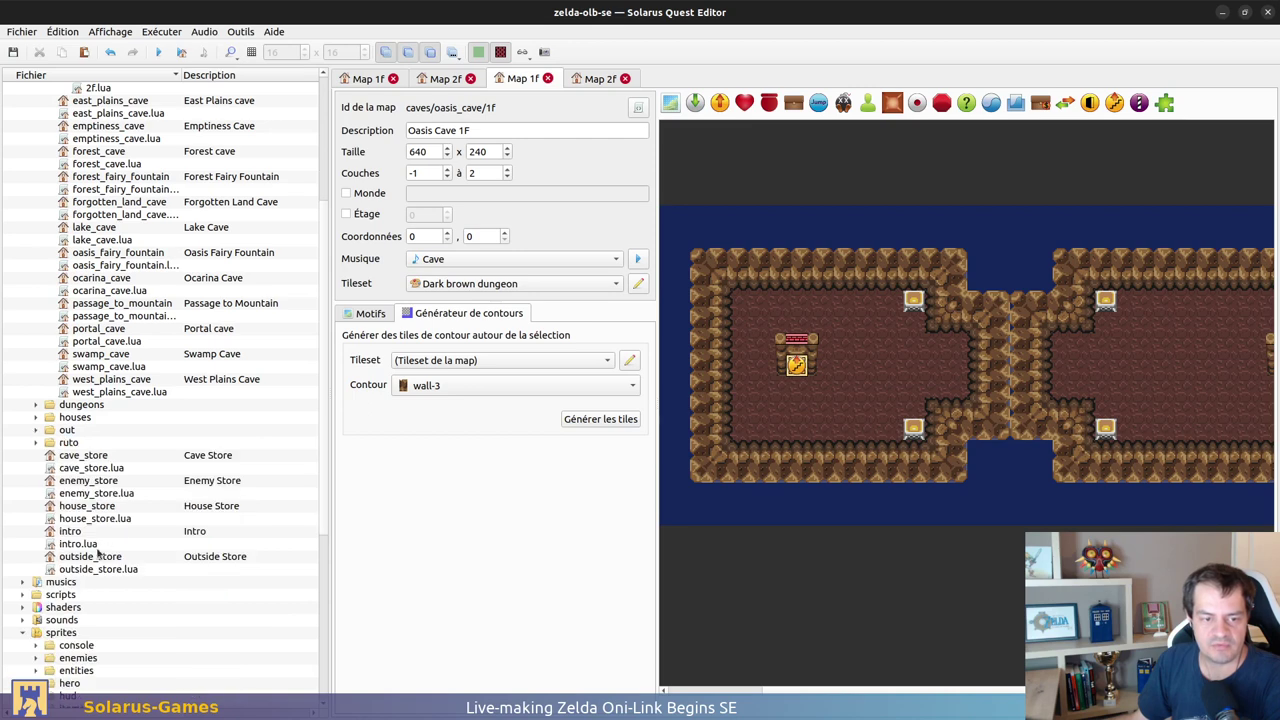
double_click(94, 454)
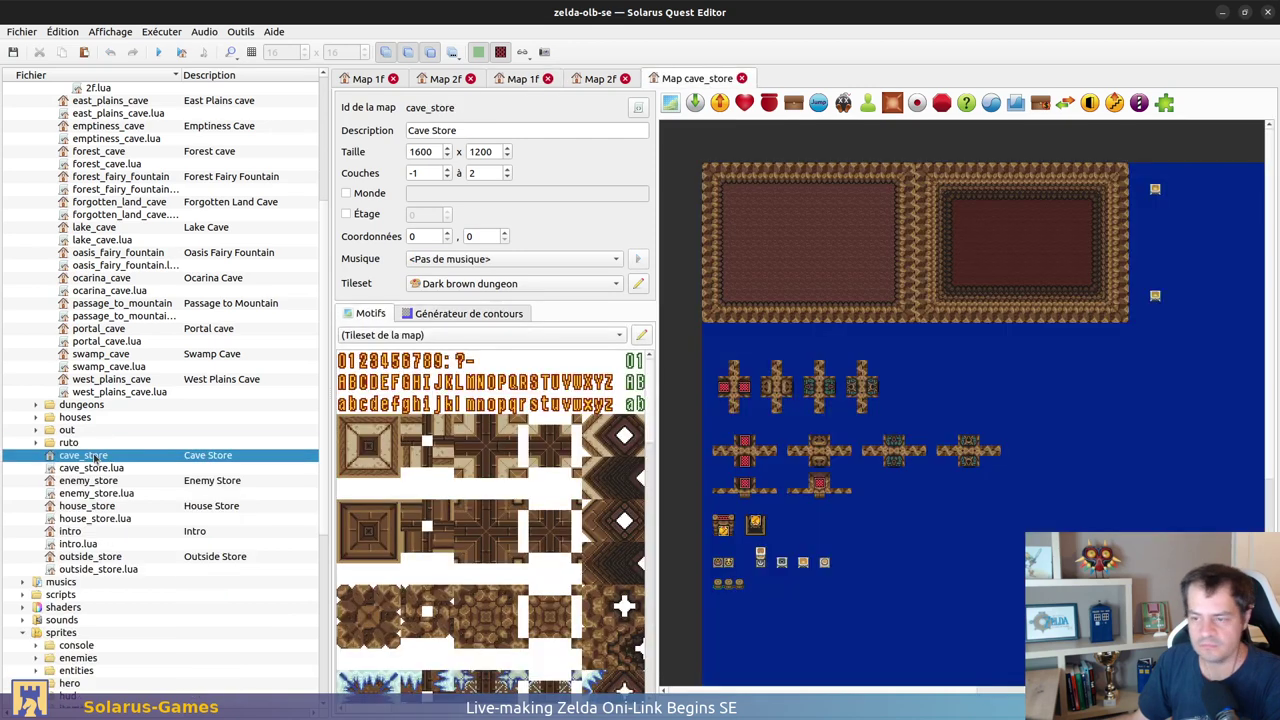
Step: Copy the horizontal red-floored doorway passage from cave_store into the wall joining the two rooms of oasis cave 1f, and save
scroll(716, 360, "up", 1, "ctrl")
left_click_drag(700, 352, 816, 466)
left_click(581, 81)
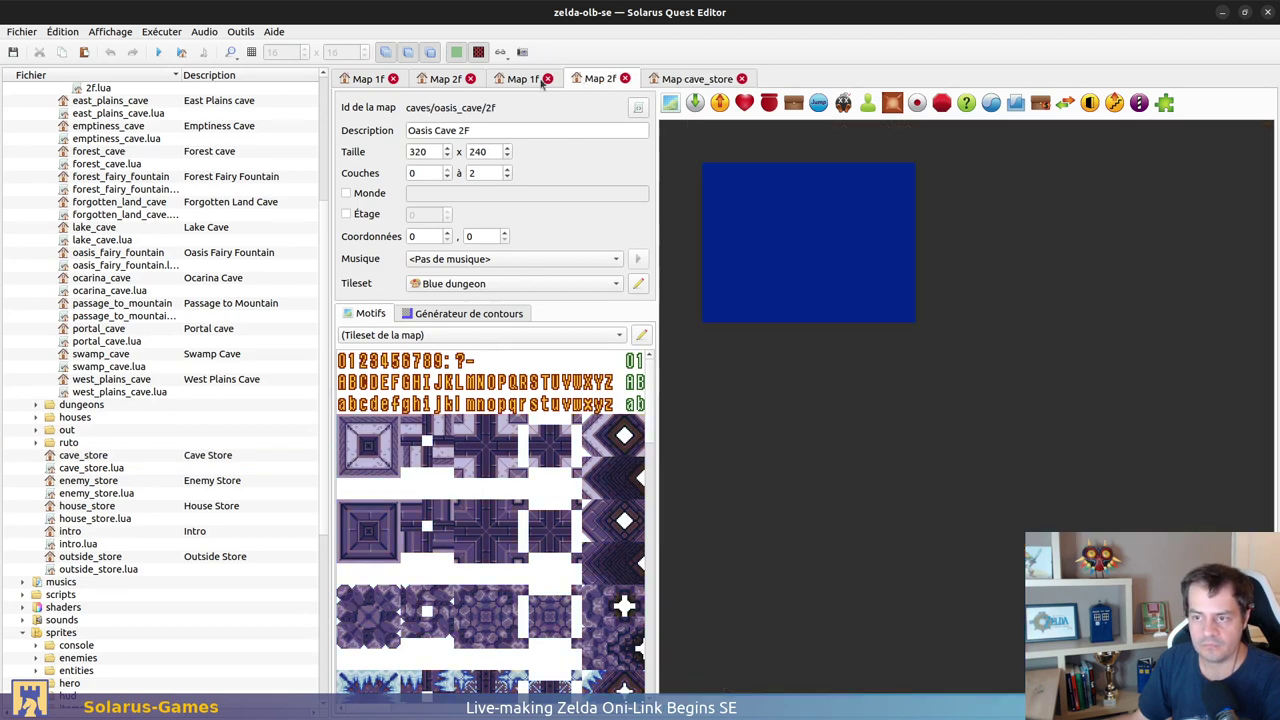
left_click(525, 82)
key("ctrl+v")
left_click_drag(987, 385, 1014, 379)
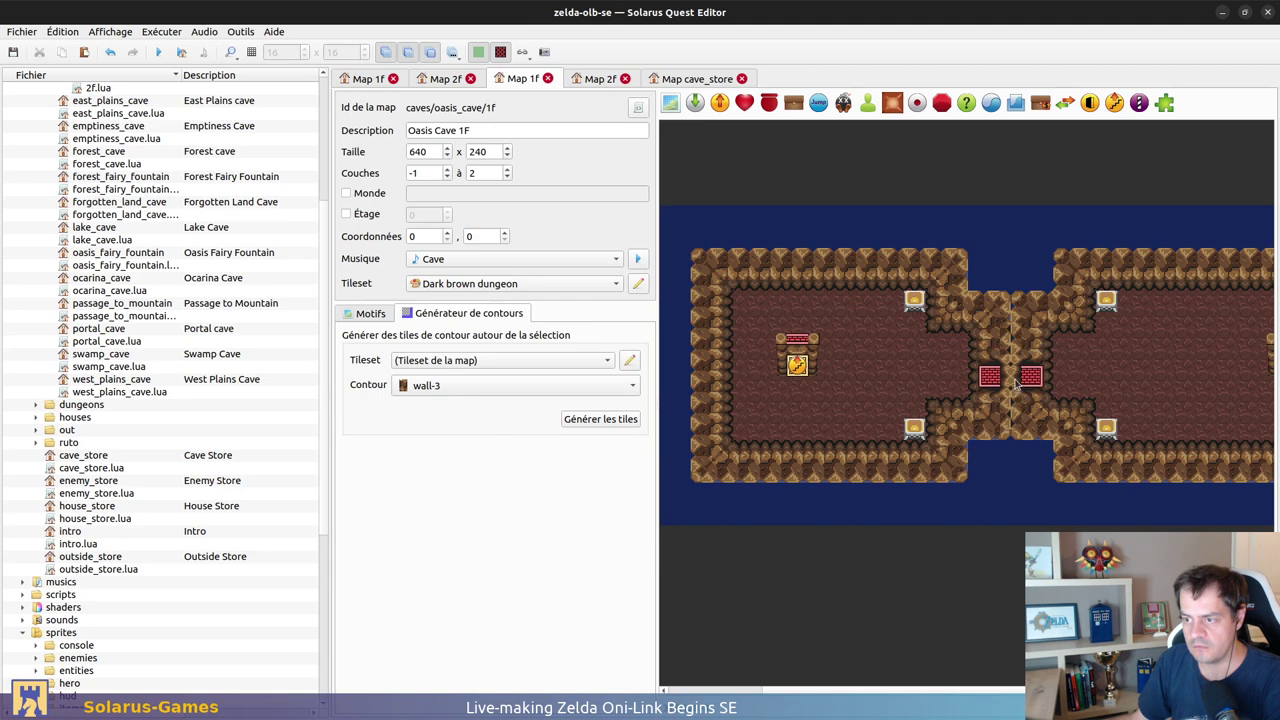
left_click(1014, 376)
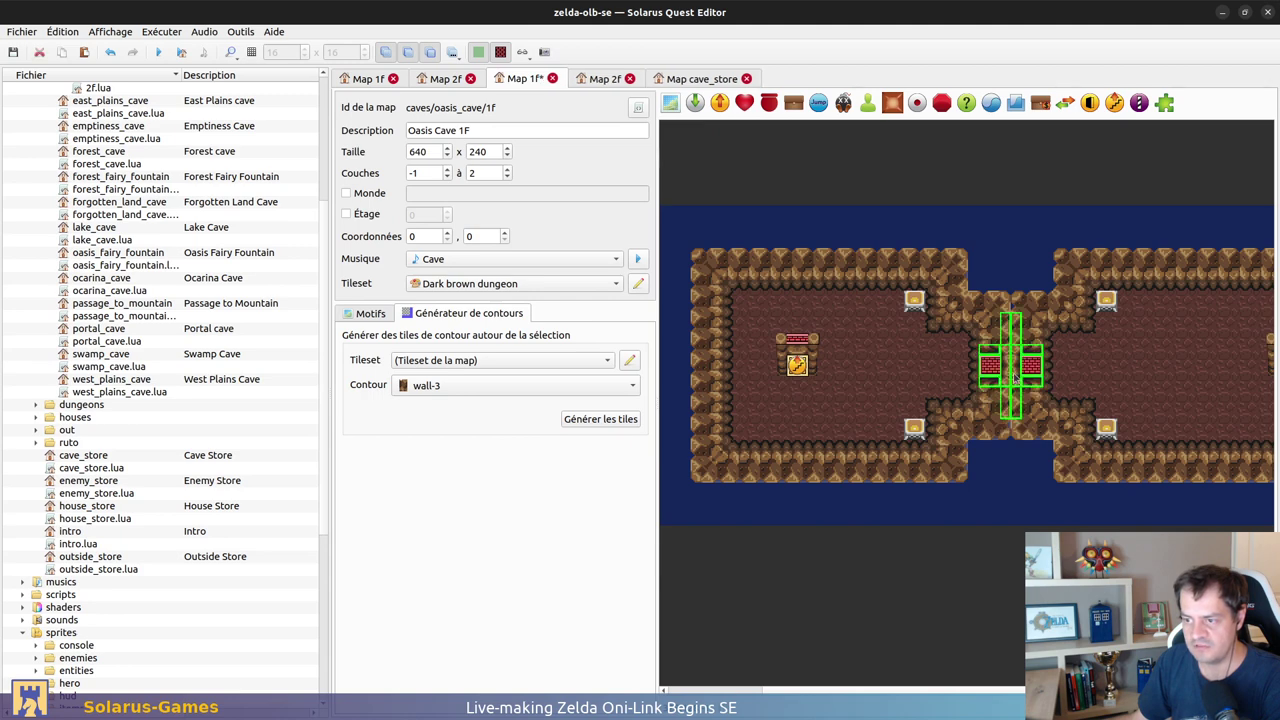
left_click(1006, 638)
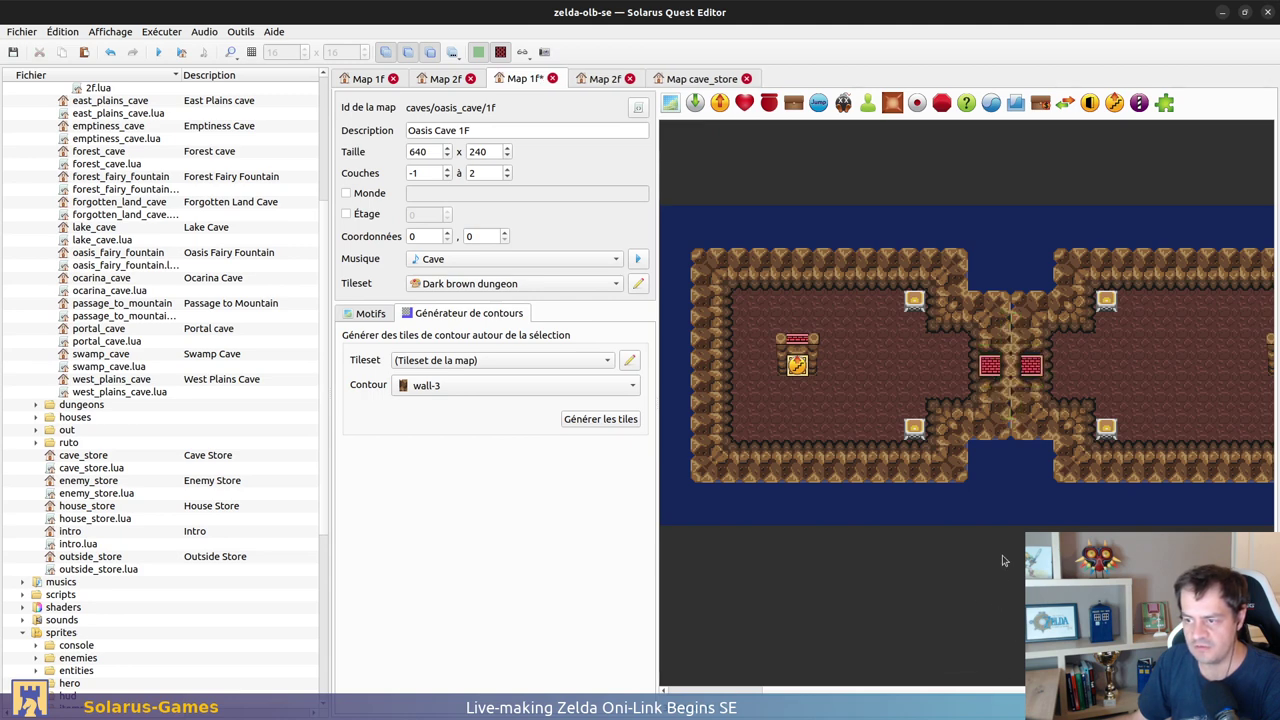
key("ctrl+s")
Step: Copy a dark filler tile from the passage_to_latouane 2f map to the upper-left corner of oasis cave 1f
mouse_move(1098, 430)
middle_mouse_down()
mouse_move(876, 450)
mouse_move(1101, 422)
middle_mouse_up()
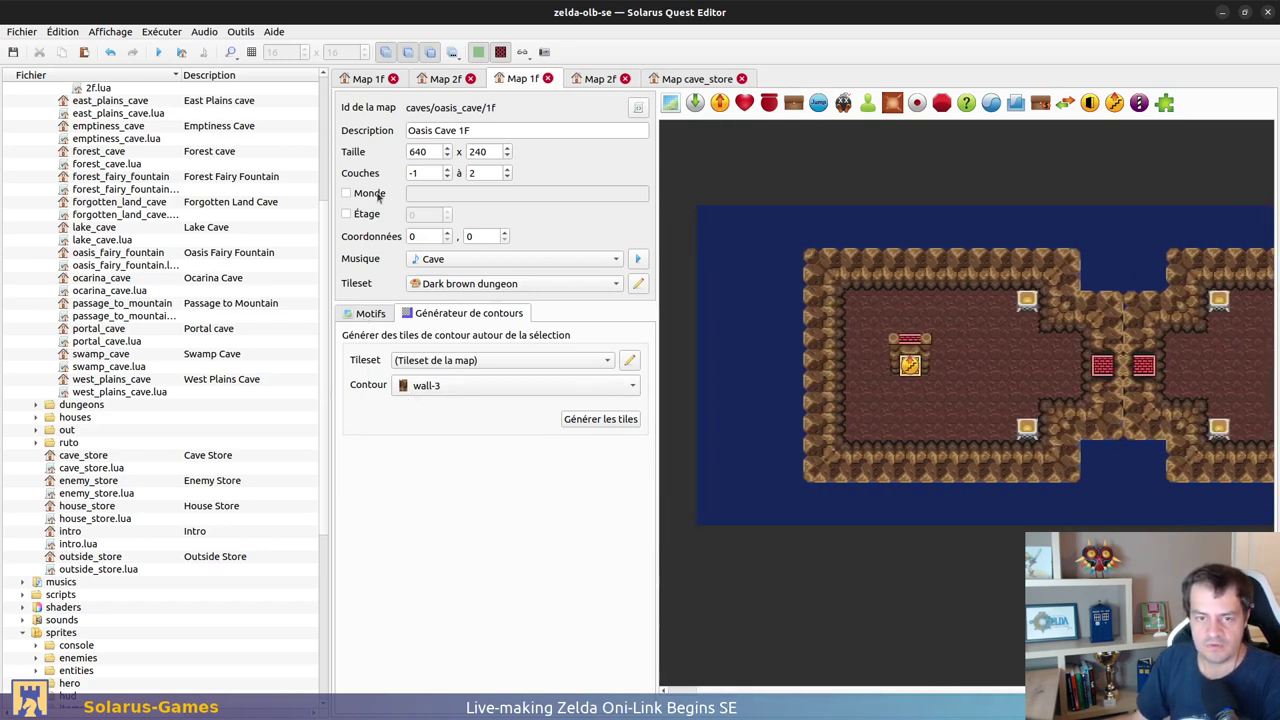
left_click(580, 78)
left_click(453, 80)
left_click(734, 223)
left_click(519, 80)
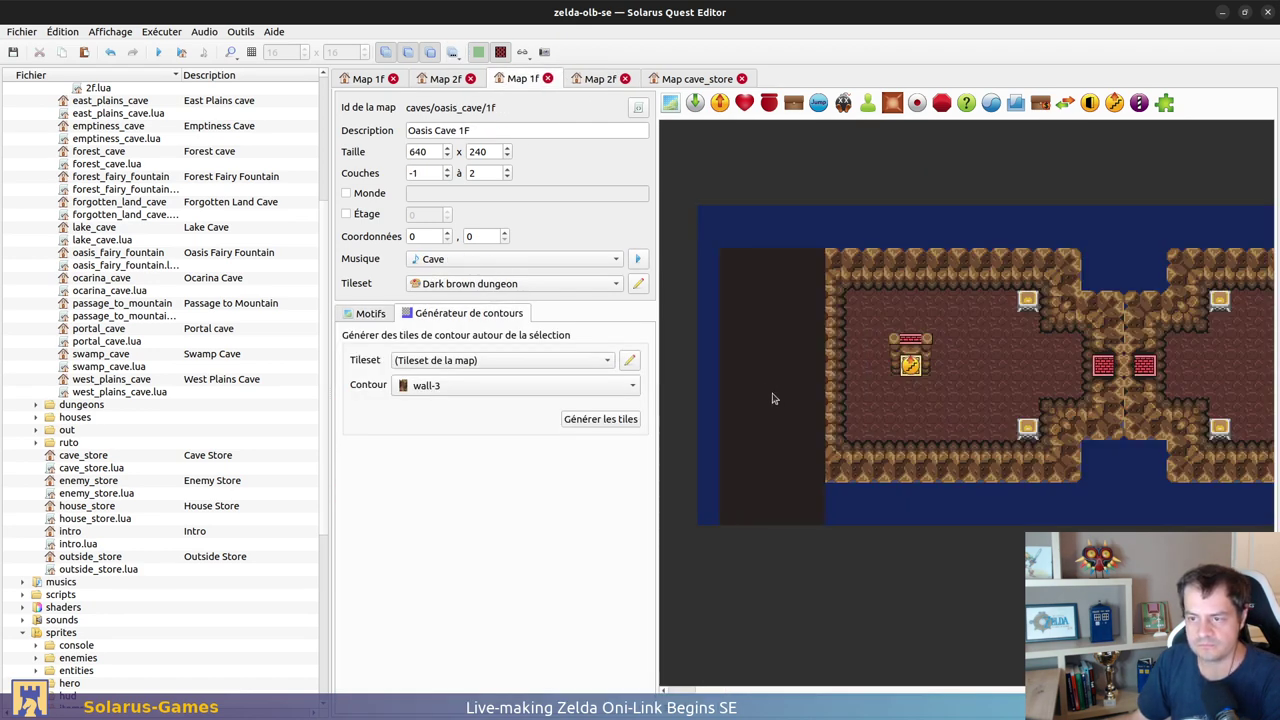
right_click(757, 356)
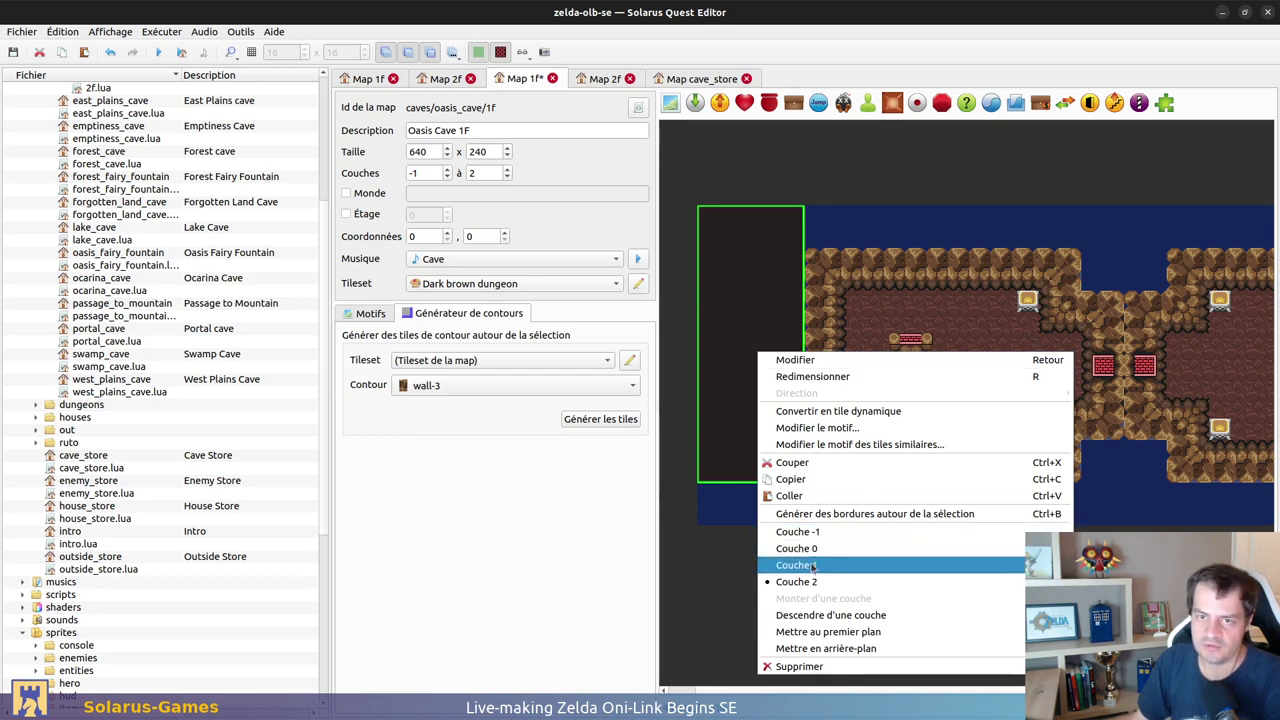
left_click(734, 179)
Step: Set the 1f map's lowest layer to 0, accepting the deletion of its entity, and save the map
left_click(448, 168)
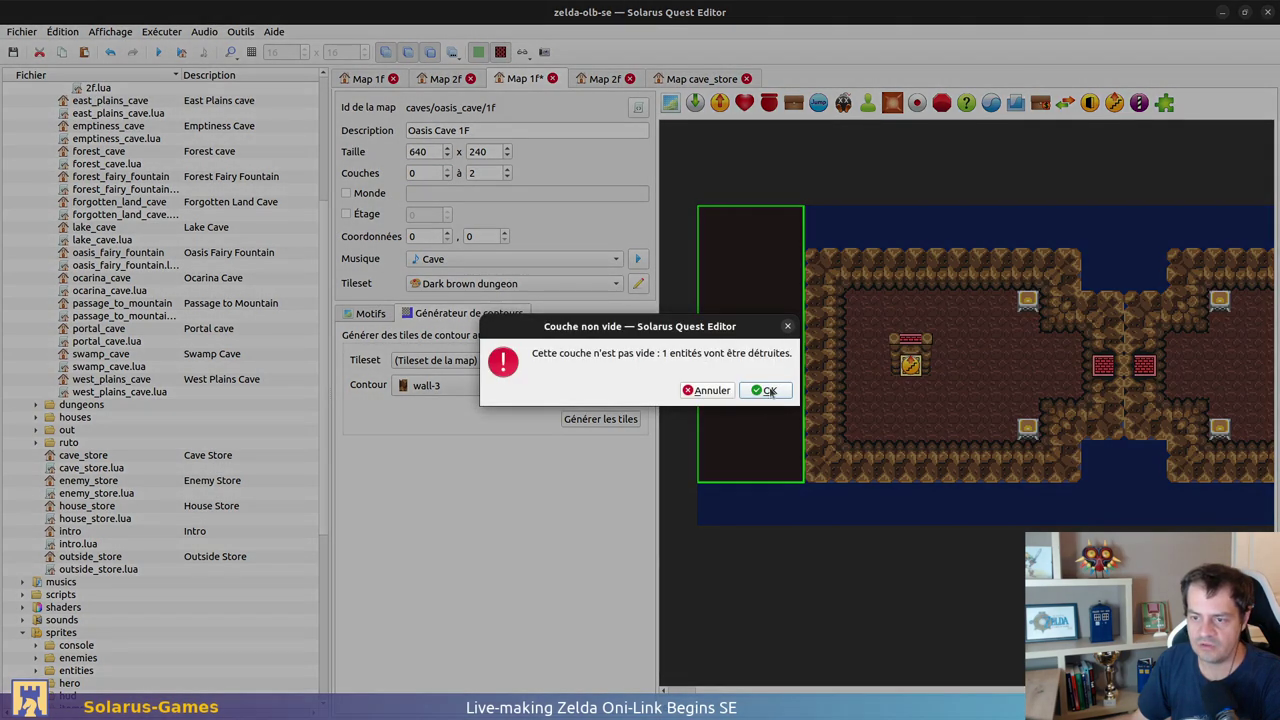
left_click(767, 391)
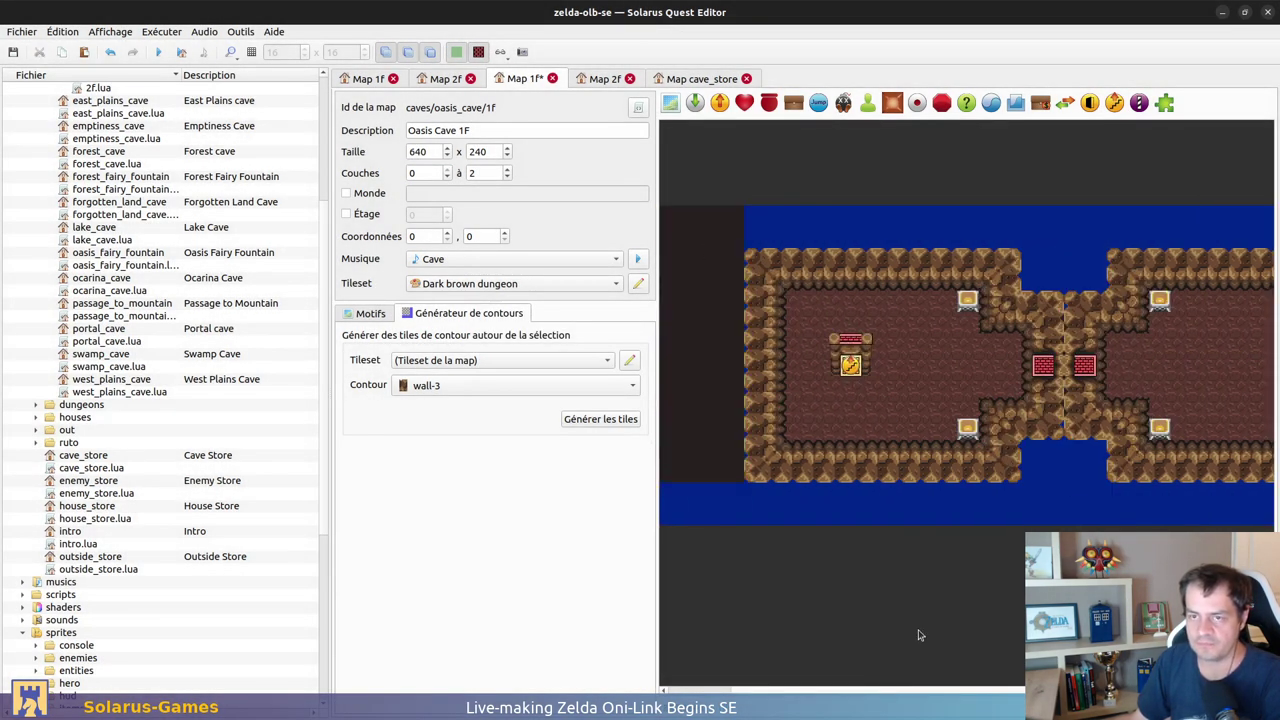
key("ctrl+s")
Step: Check which layer the dark filler tiles use in the passage_to_latouane 1f and 2f maps
left_click(360, 80)
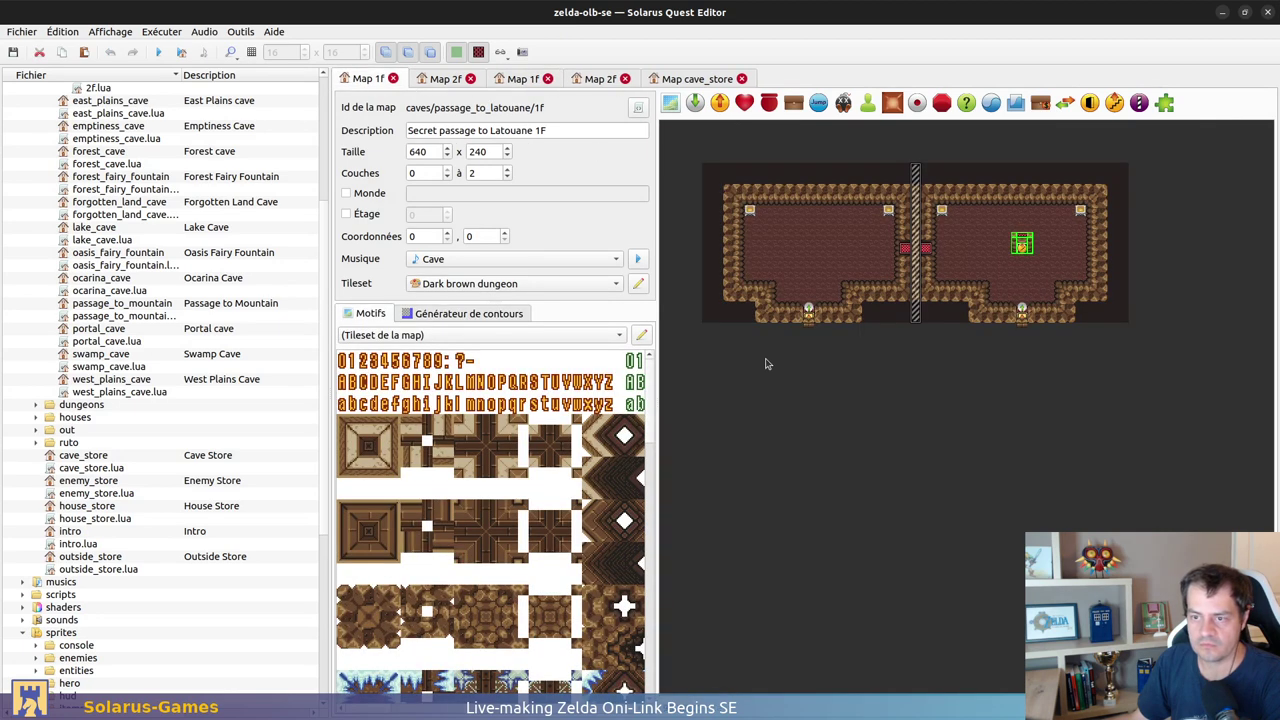
right_click(738, 318)
left_click(689, 445)
left_click(711, 240)
right_click(711, 240)
left_click(735, 152)
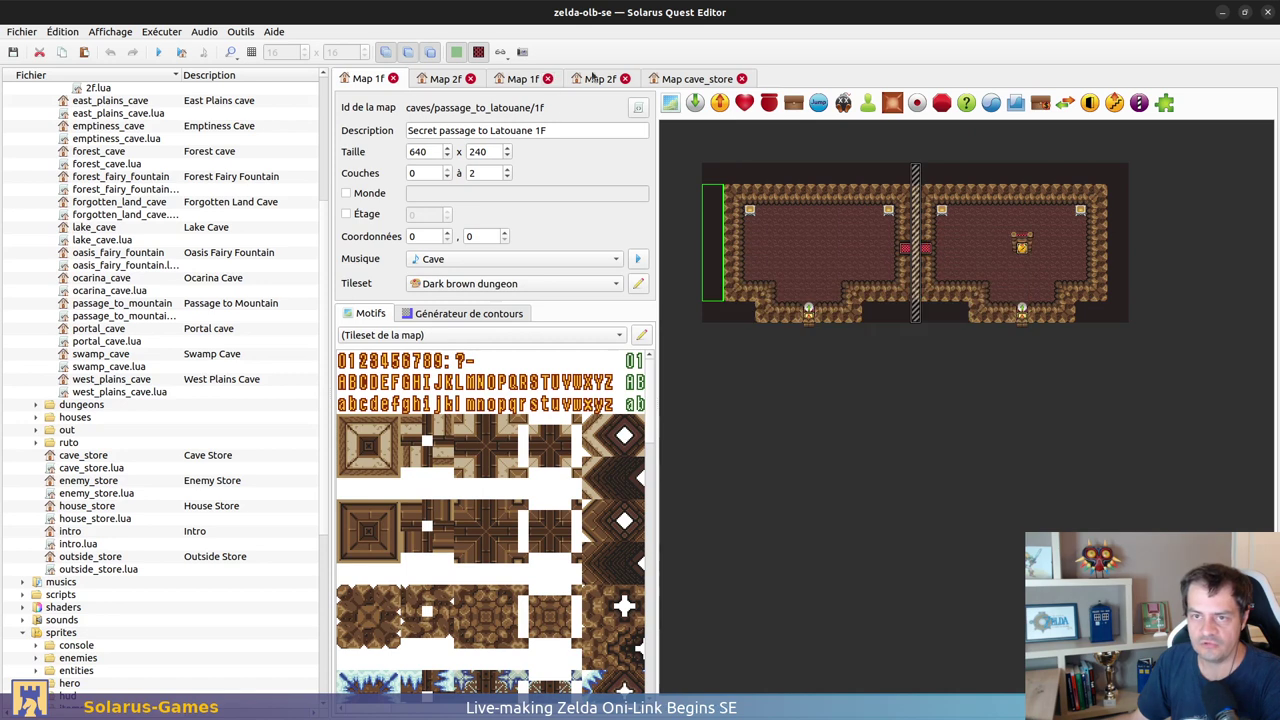
left_click(446, 79)
left_click(754, 377)
right_click(723, 277)
left_click(904, 225)
right_click(877, 228)
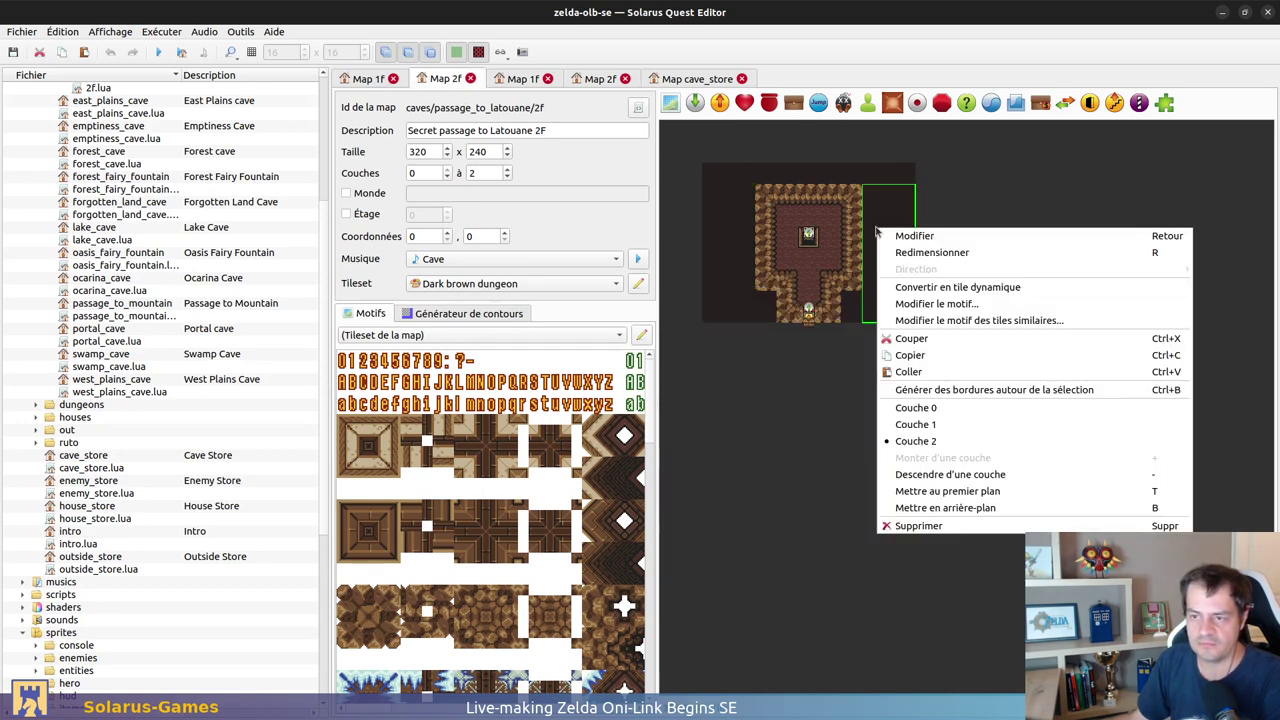
left_click(764, 488)
Step: Resize the dark filler tile in oasis cave 1f into a strip spanning the map's full width above the rooms
left_click(522, 79)
left_click(719, 350)
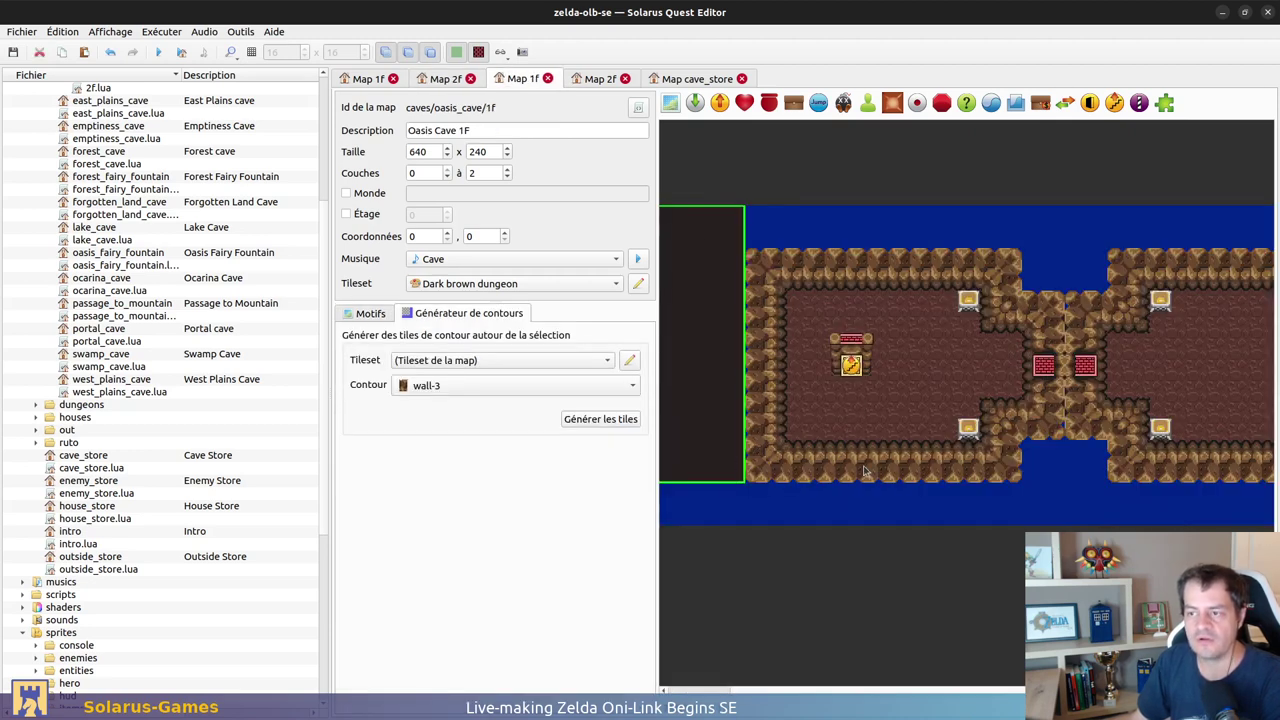
middle_click_drag(768, 472, 840, 475)
key("r")
left_click(1010, 215)
middle_click_drag(956, 528, 641, 531)
key("r")
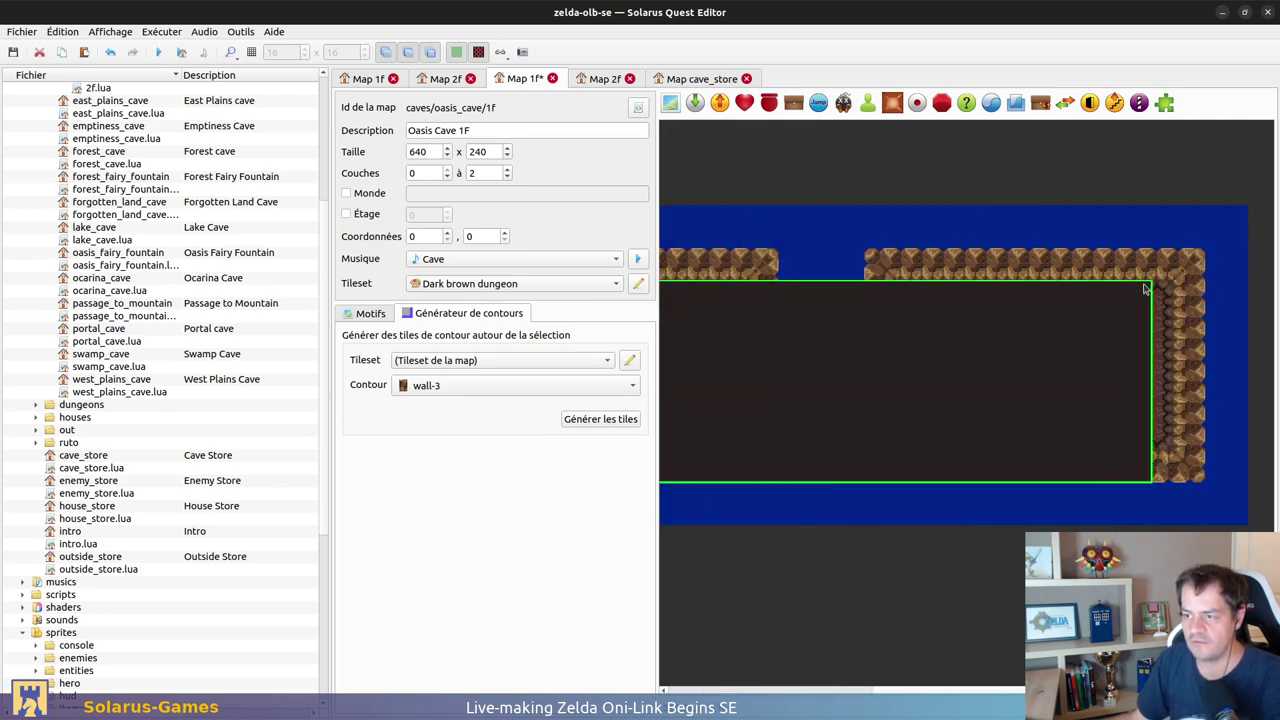
left_click(1240, 214)
key("r")
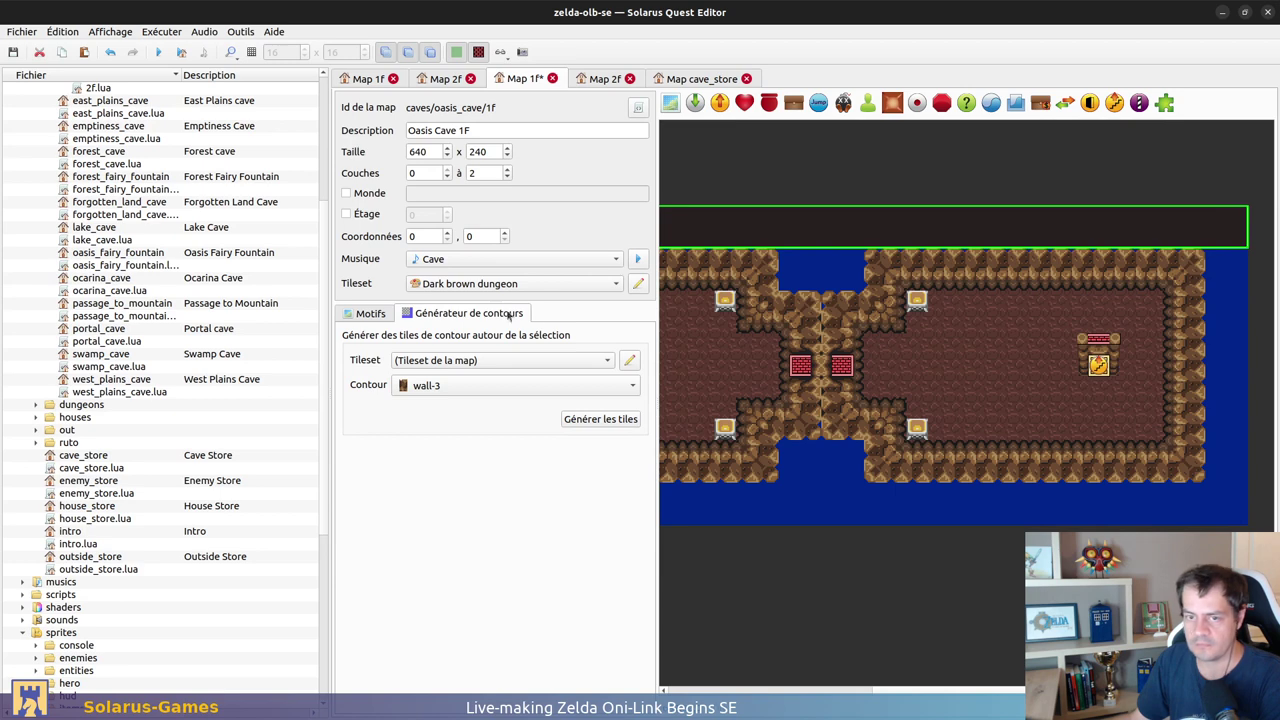
Step: Place a copy of the full-width dark strip along the lower edge of the map, below the rooms
scroll(967, 441, "down", 1, "ctrl")
key("ctrl+c")
key("ctrl+v")
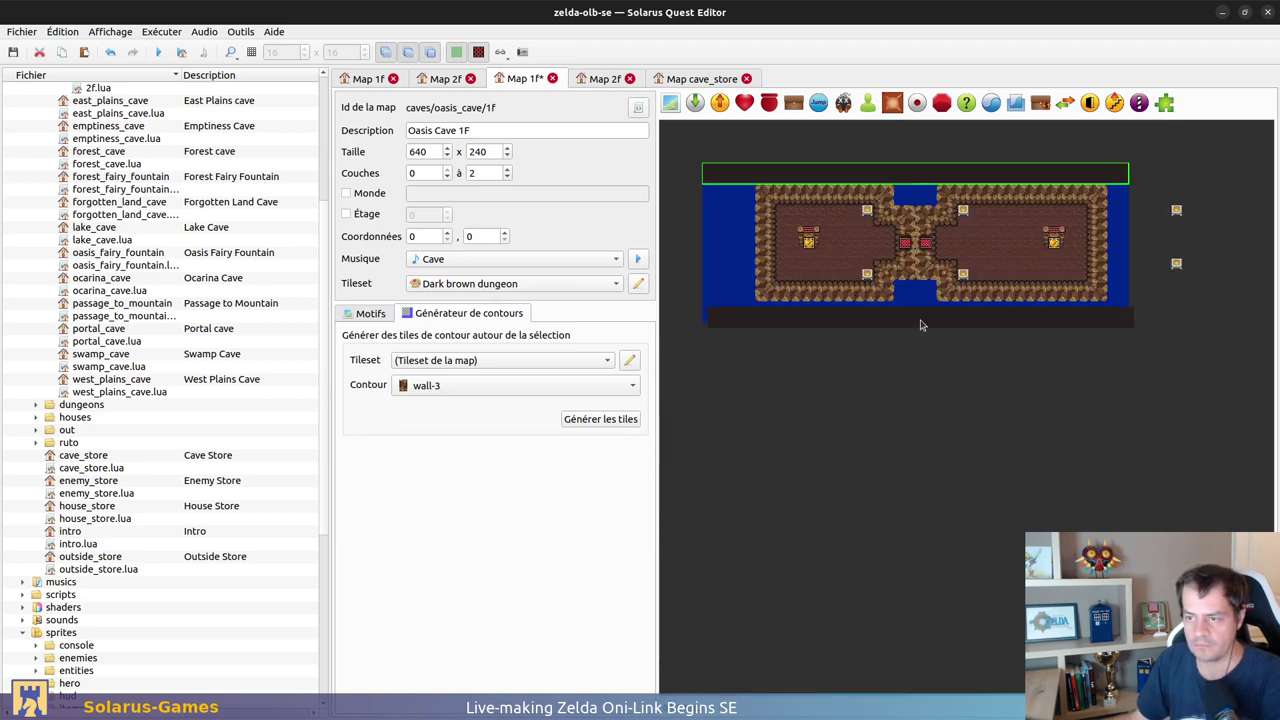
left_click(933, 320)
Step: Fill the notches above and below the connecting passage between the rooms with dark tiles
key("ctrl+v")
left_click(1107, 199)
key("r")
left_click_drag(924, 208, 937, 206)
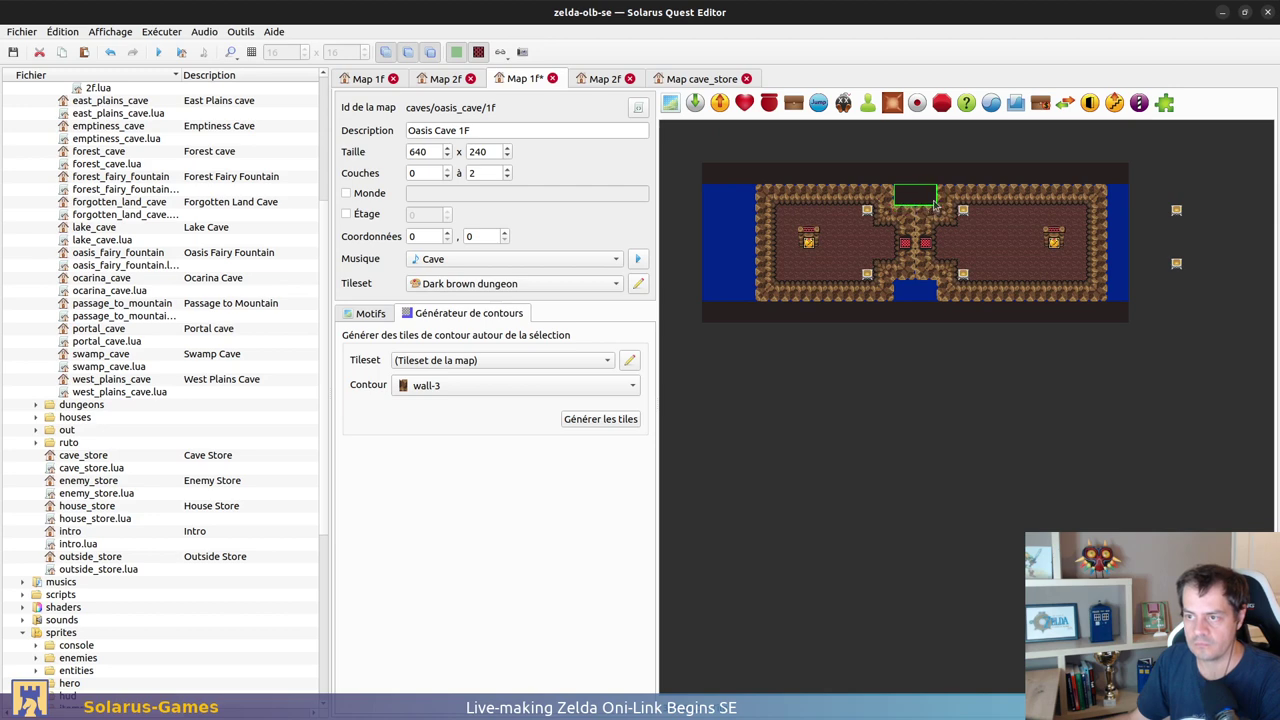
left_click(918, 300)
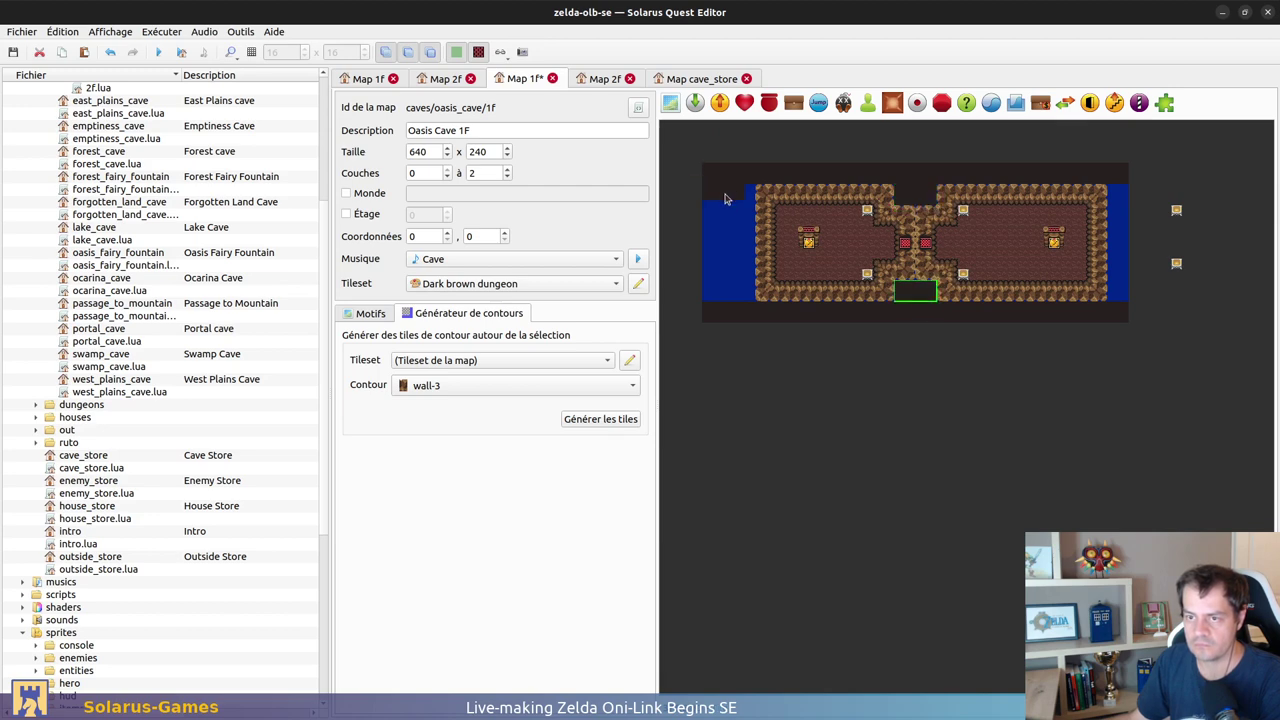
Step: Fill the gaps between the rooms' outer side walls and the map's left and right edges with dark tiles
left_click(727, 200)
key("r")
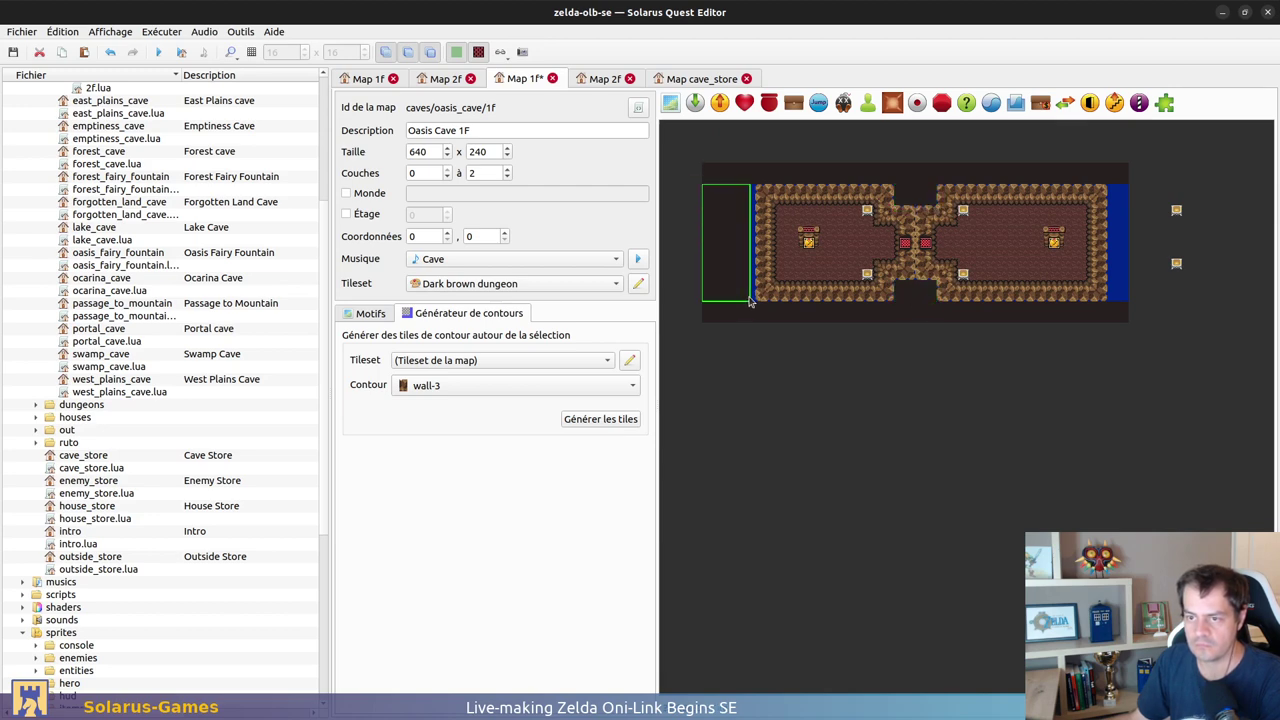
left_click_drag(750, 302, 753, 300)
left_click(756, 304)
key("ctrl+c")
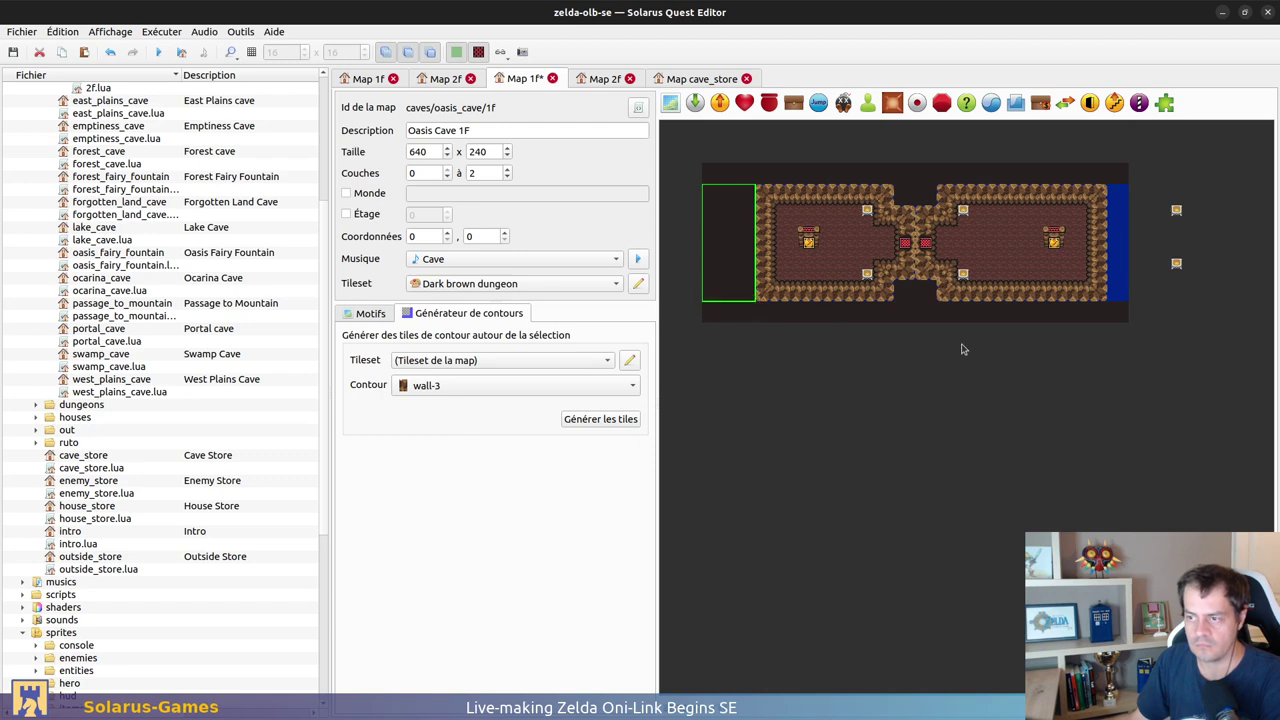
key("ctrl+v")
left_click(1137, 248)
key("r")
left_click(1125, 299)
Step: Delete the two stray torches outside the right side of the map and save it
left_click(1196, 296)
left_click_drag(1198, 298, 1149, 181)
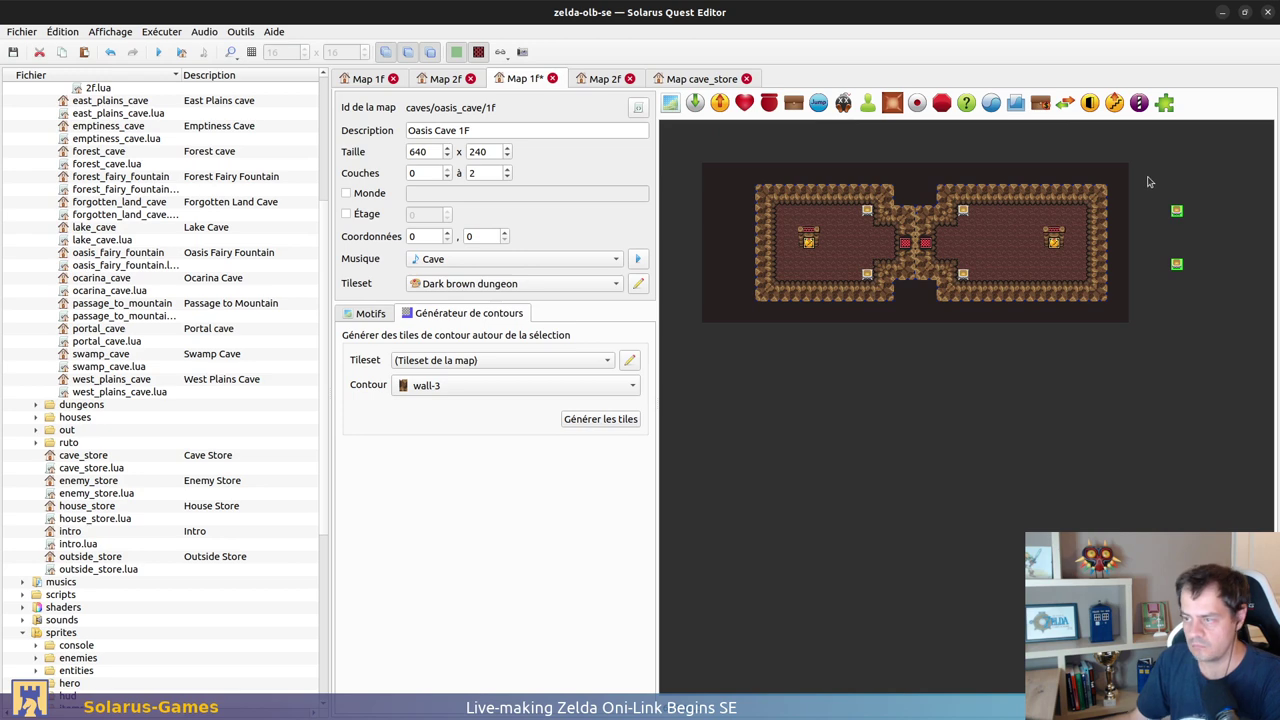
key("Delete")
key("ctrl+s")
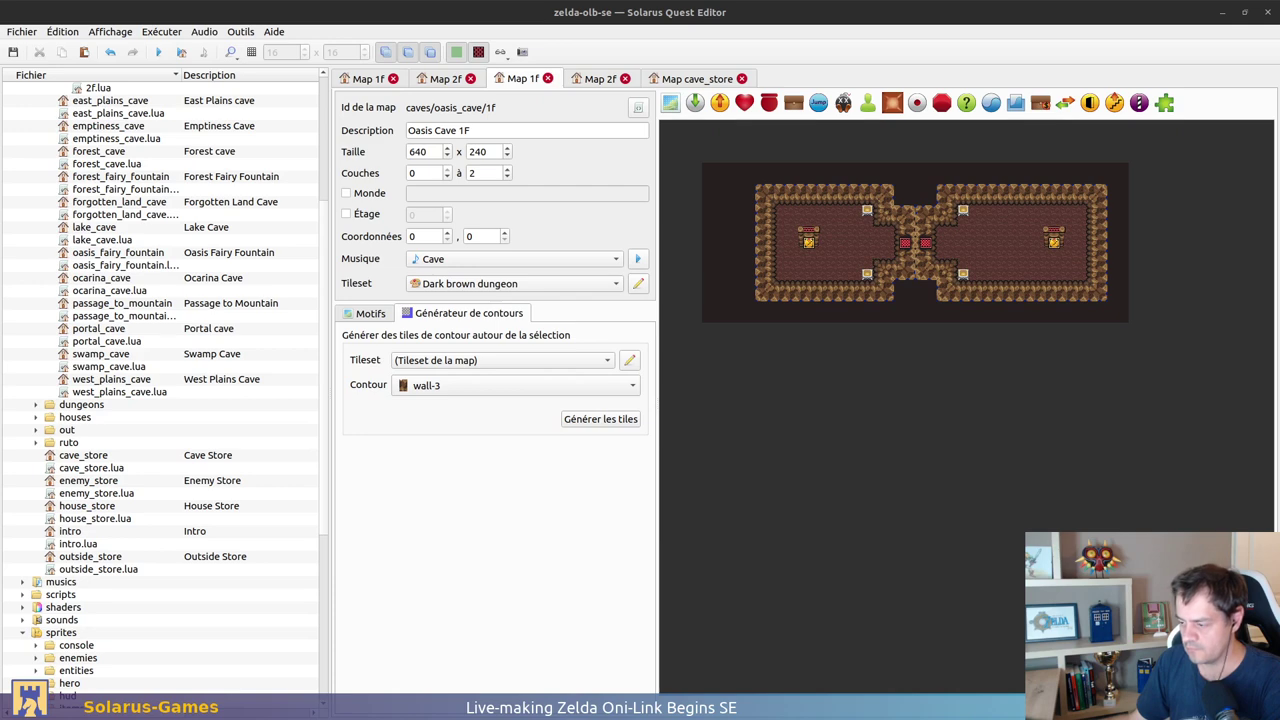
Step: Compare the 1f layout with the original map image map40 sol.png, and move the image off the editor
left_click_drag(1279, 190, 912, 354)
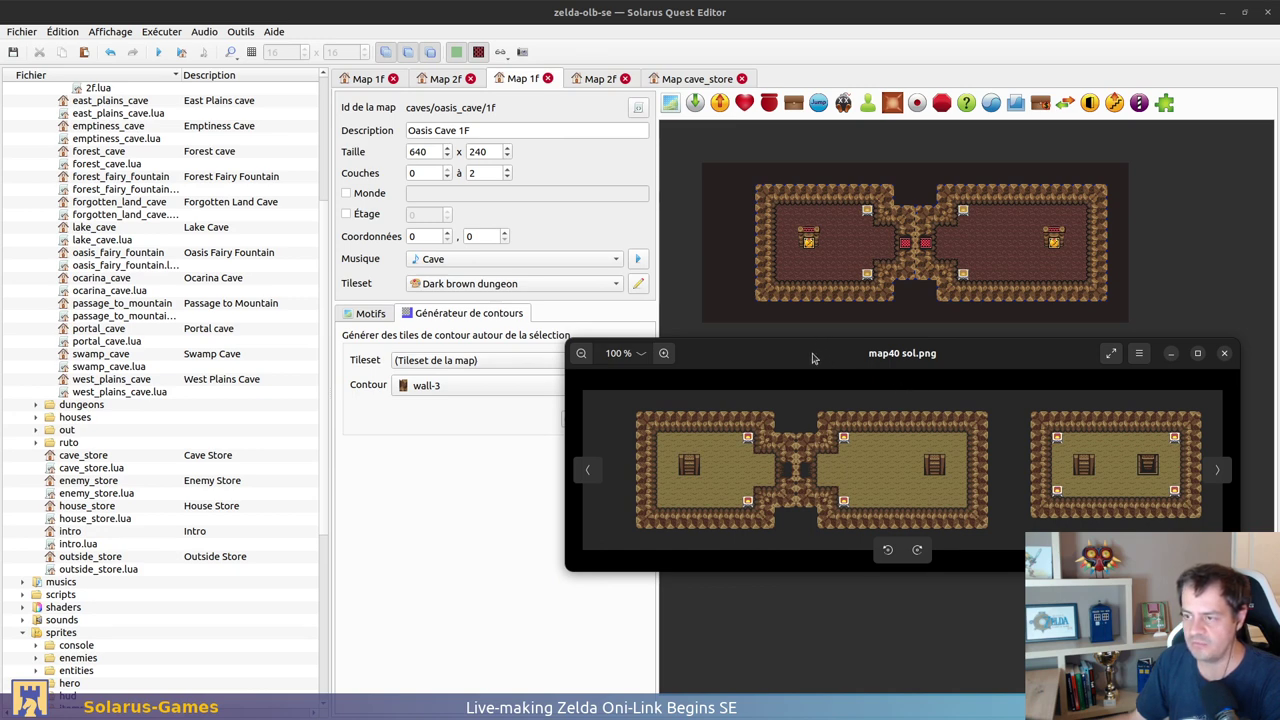
left_click_drag(812, 358, 1279, 430)
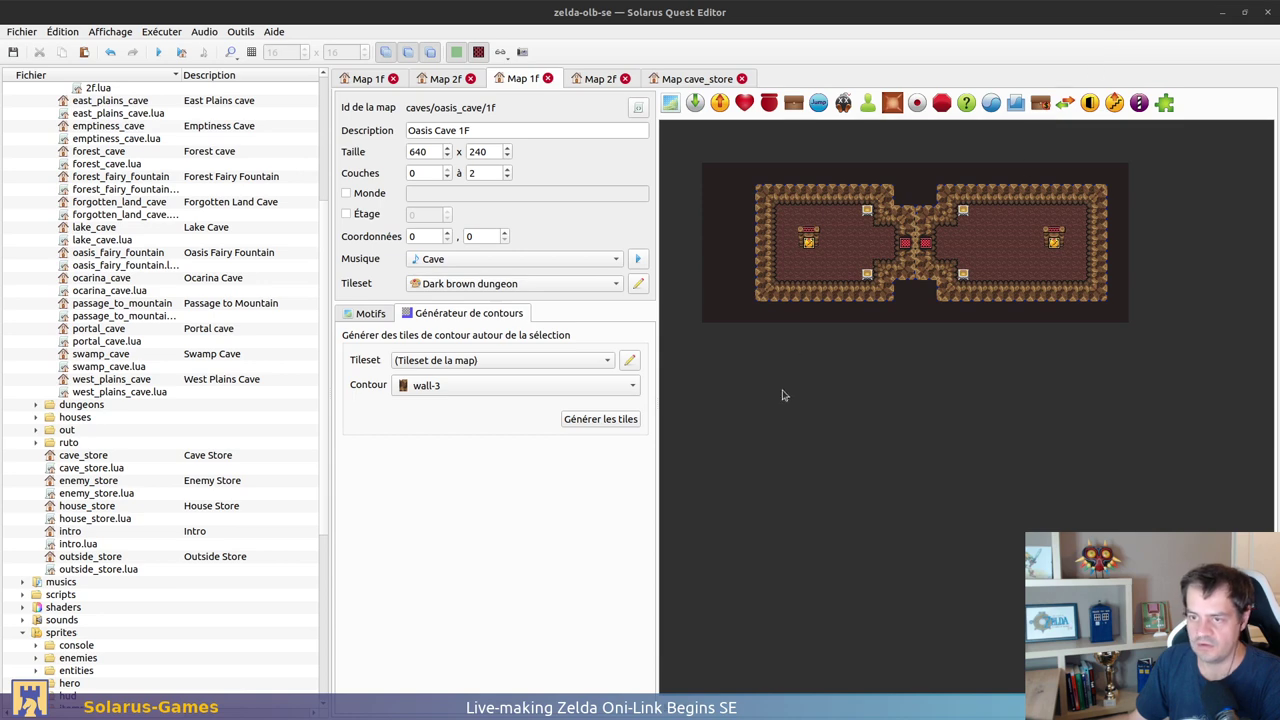
Step: Try to cover the upper edge of the left room's top wall with a narrow dark tile
scroll(811, 140, "up", 1, "ctrl")
mouse_move(752, 285)
left_mouse_down()
mouse_move(743, 277)
mouse_move(756, 270)
left_mouse_up()
key("r")
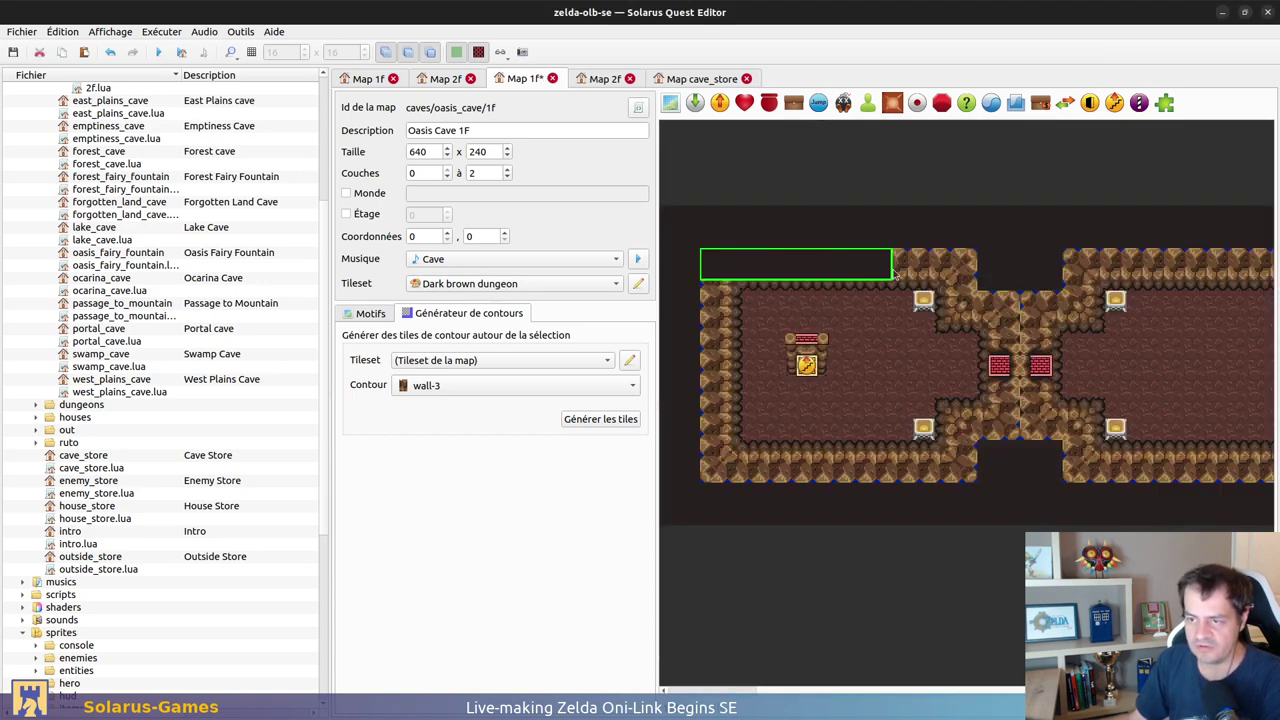
right_click(966, 255)
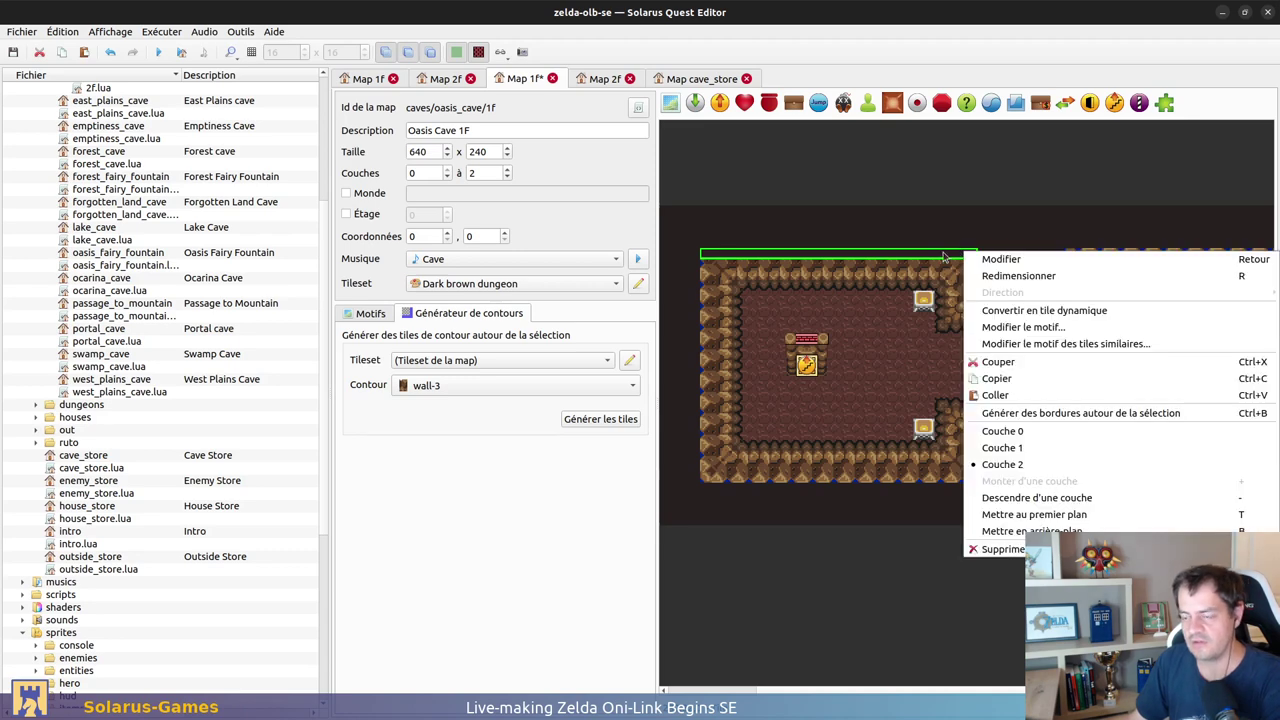
left_click(904, 258)
left_click(1050, 295)
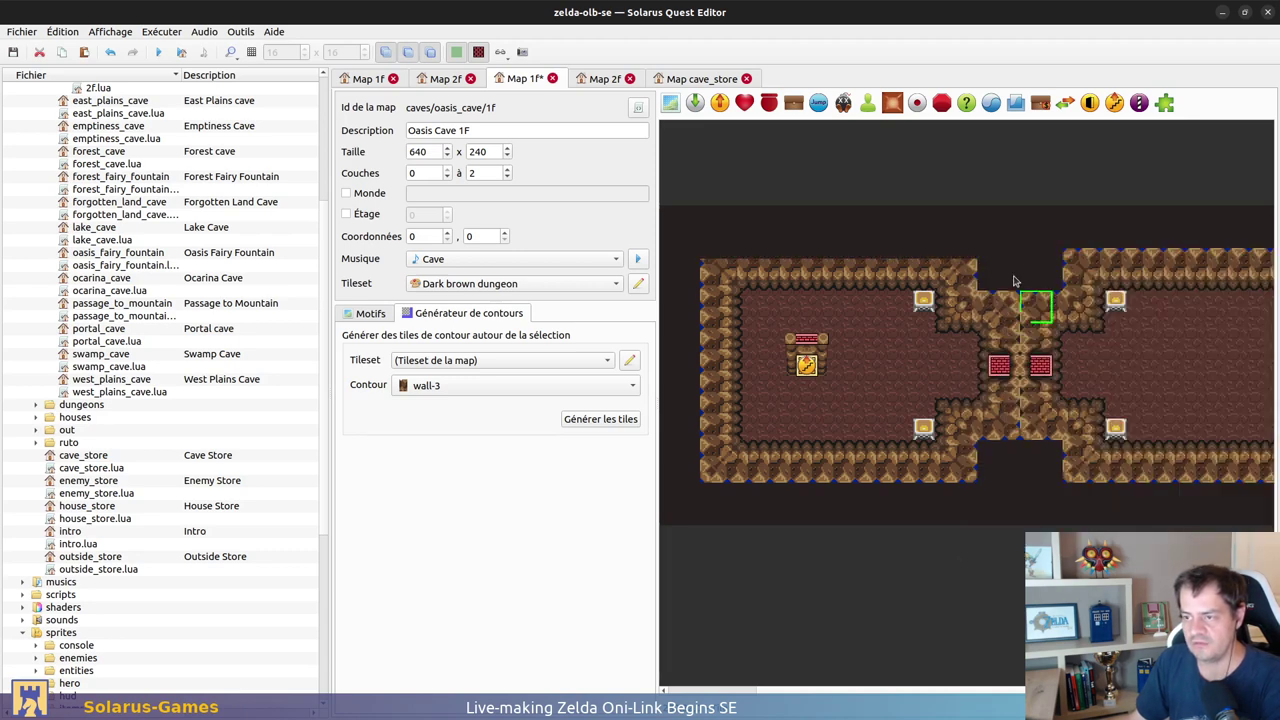
right_click(999, 273)
key("Escape")
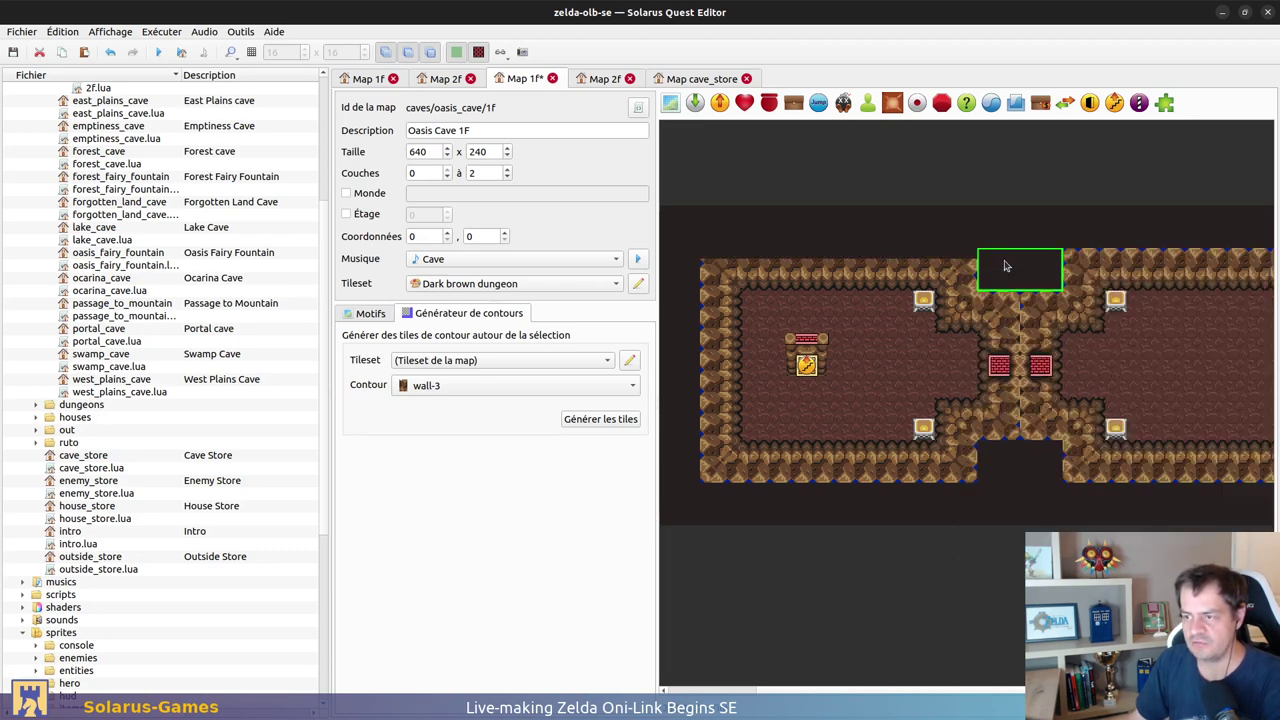
right_click(997, 224)
left_click(907, 235)
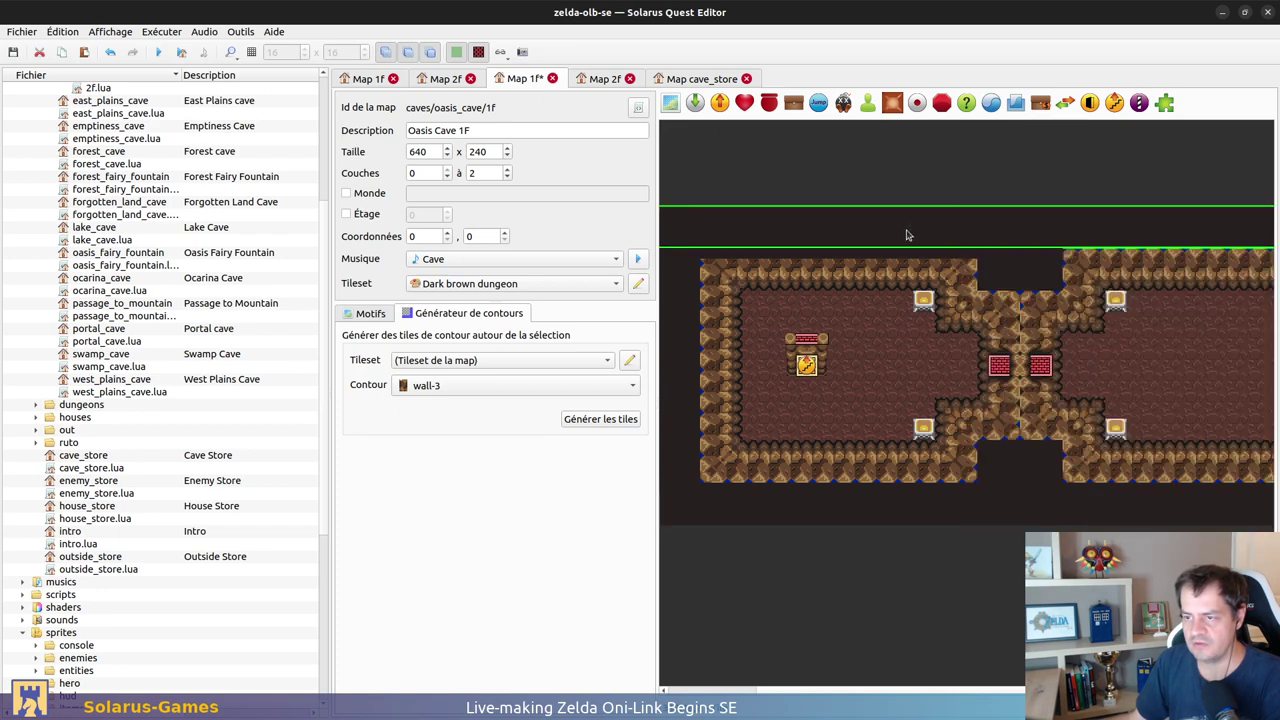
Step: Undo the strip deletion and the trial tile's resizing, delete the dark tile over the left room's corner, and save
key("Delete")
key("ctrl+z")
key("ctrl+z")
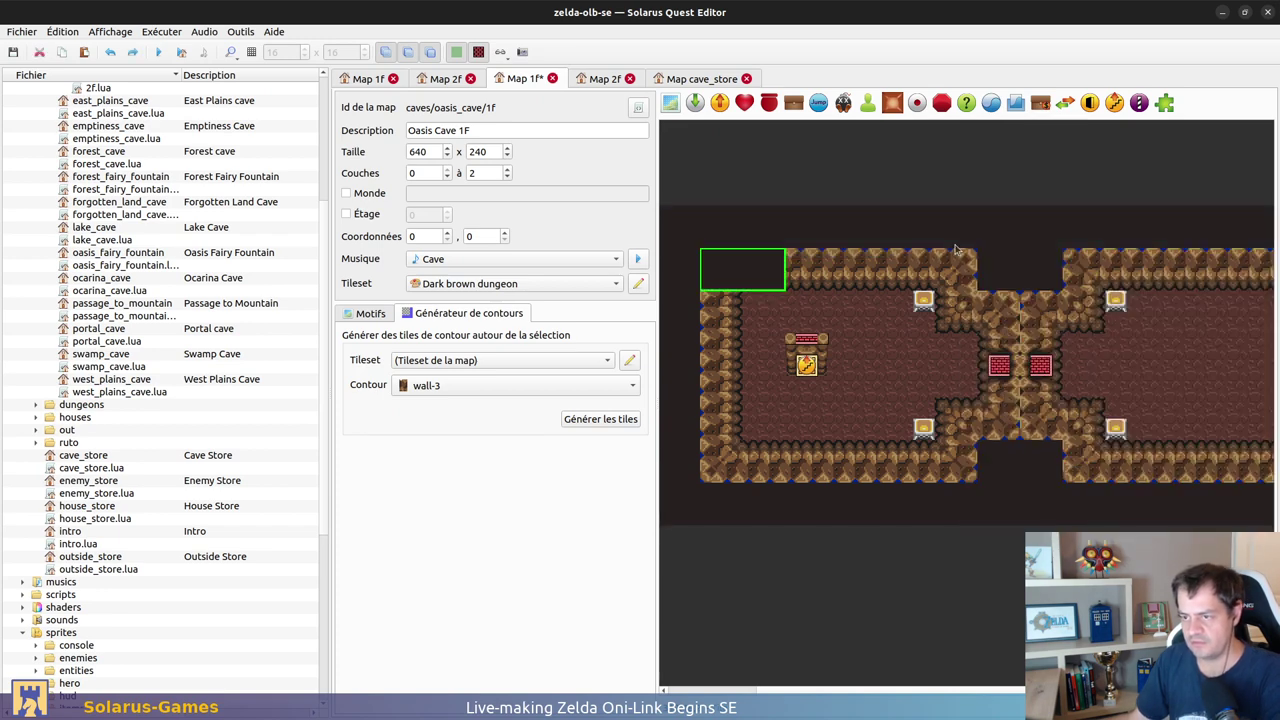
key("Delete")
key("ctrl+s")
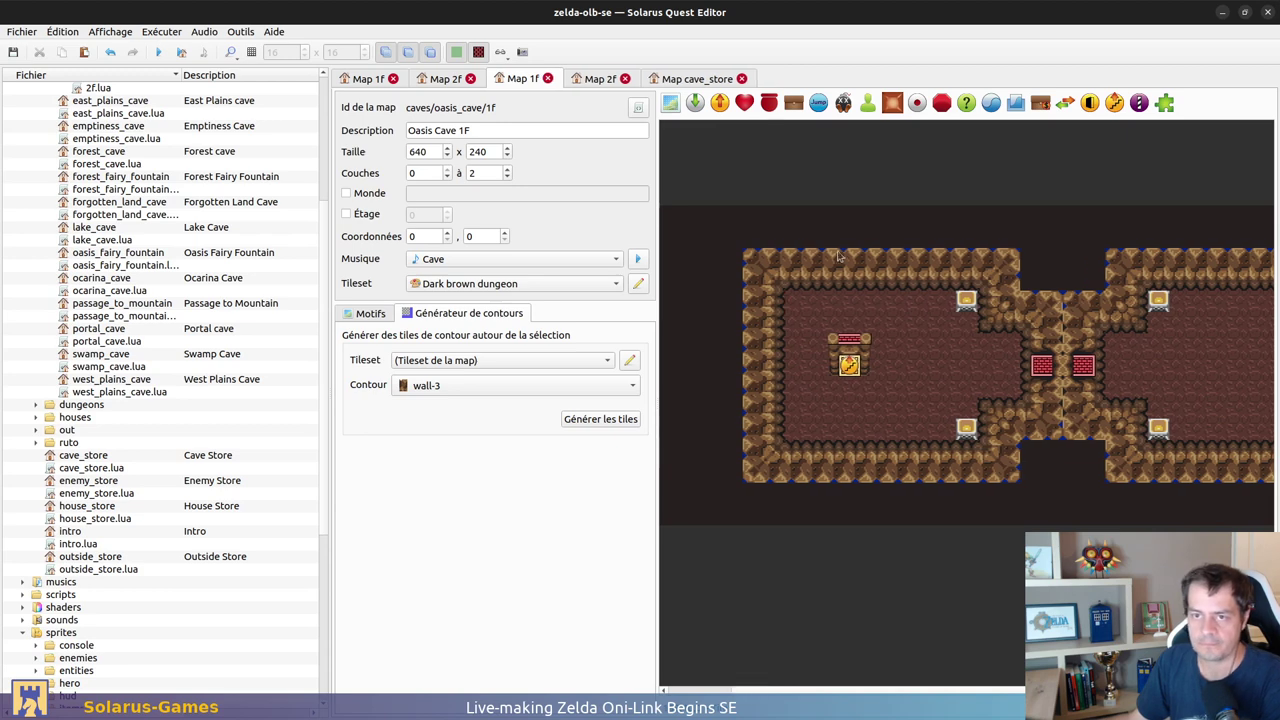
Step: Isolate layer 2, move all the dark surrounding tiles to layer 1, show every layer again and save the 1f map
left_click(389, 52)
left_click(408, 54)
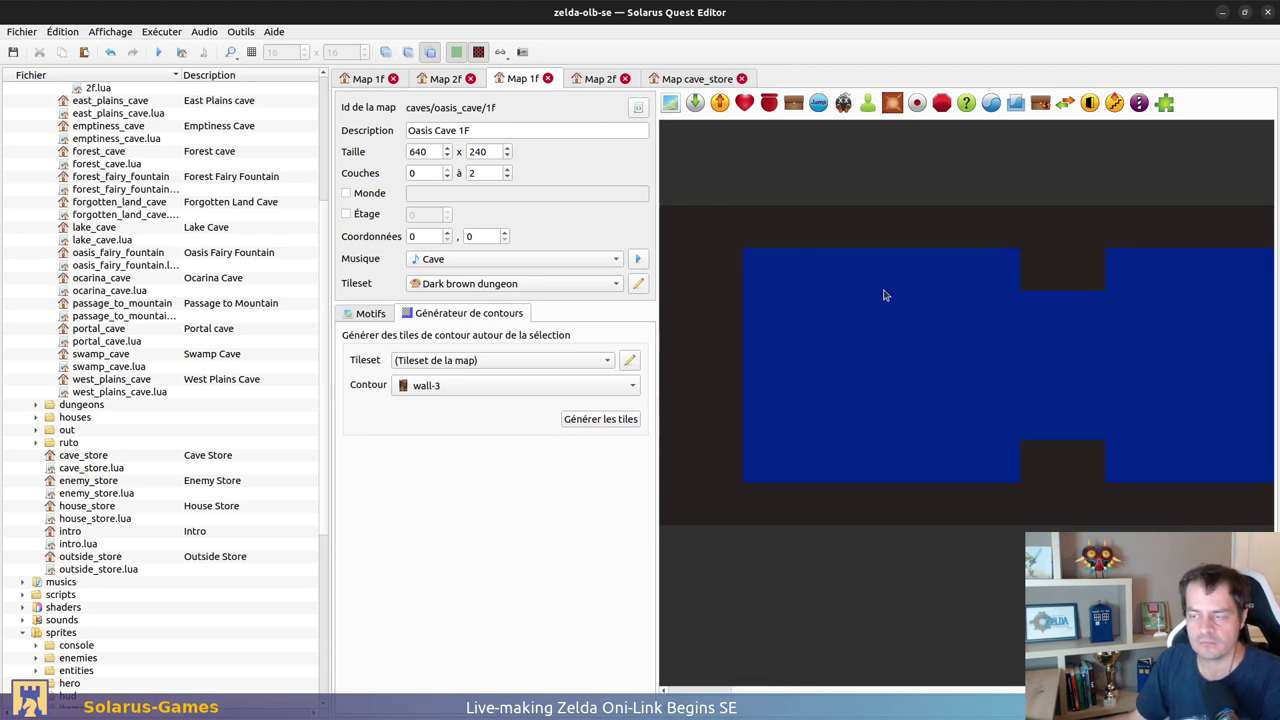
scroll(880, 290, "down", 1)
left_click_drag(1132, 358, 670, 142)
right_click(754, 227)
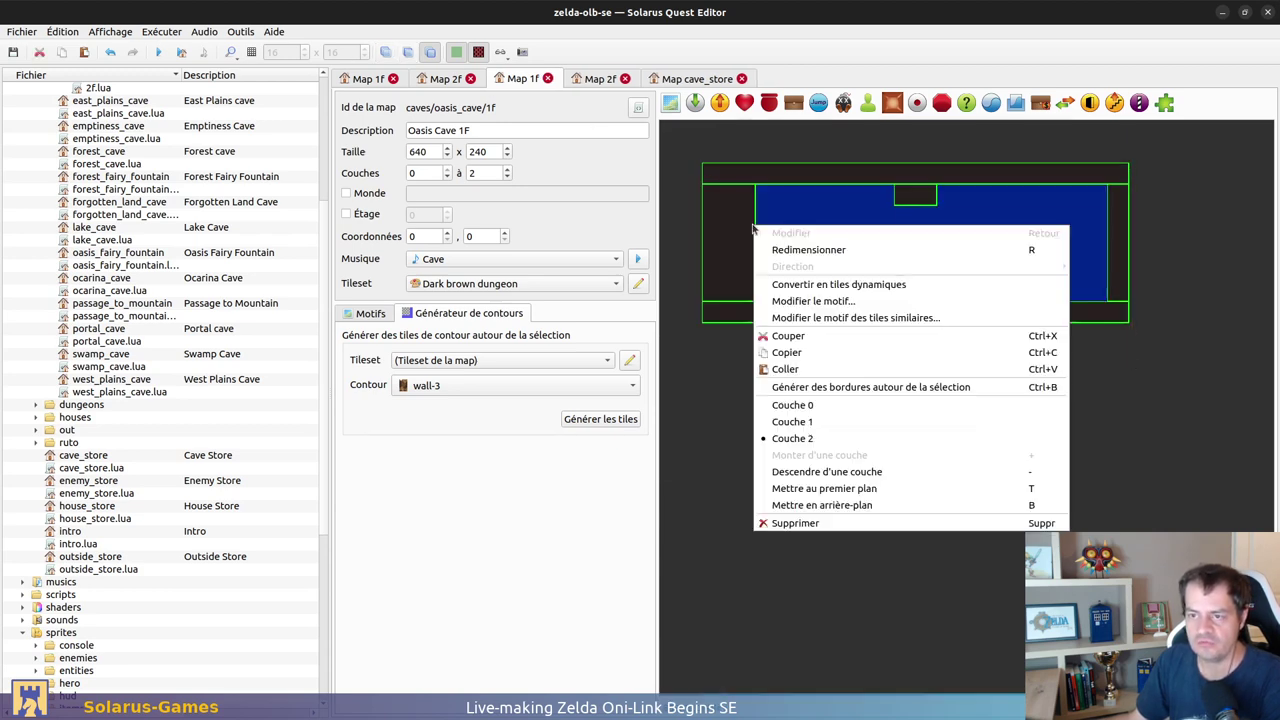
left_click(838, 424)
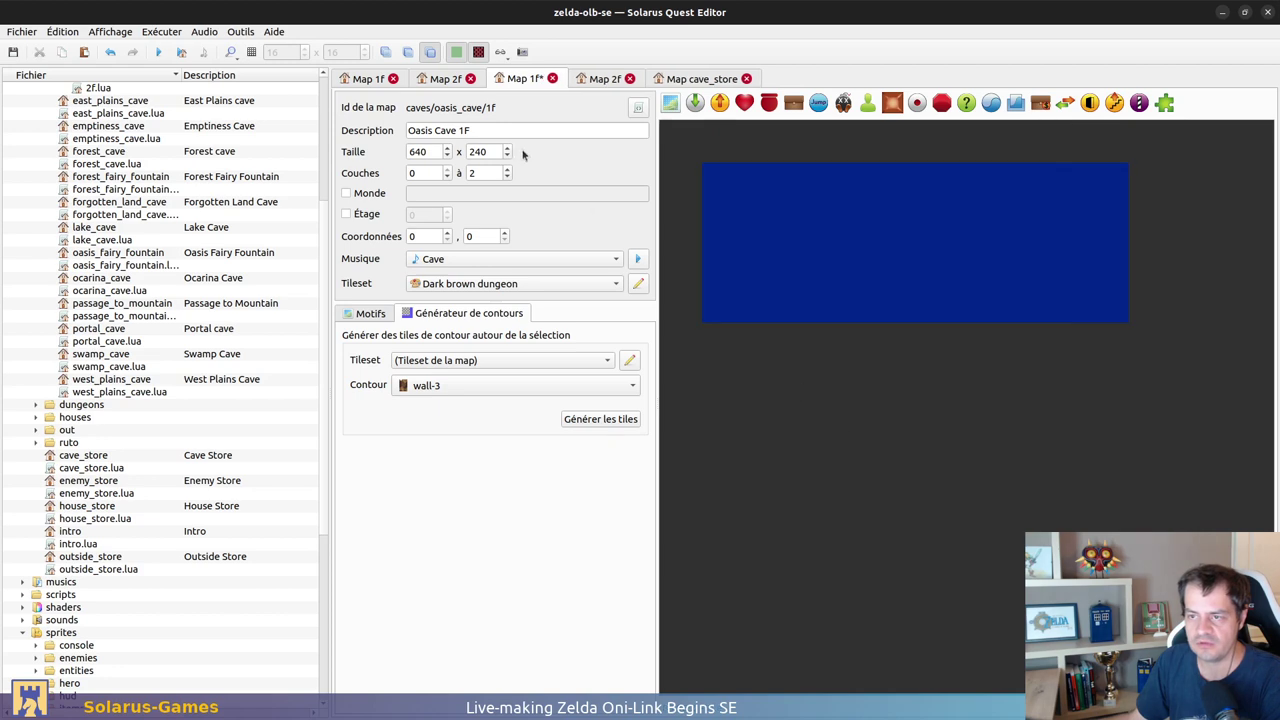
left_click(386, 52)
left_click(408, 52)
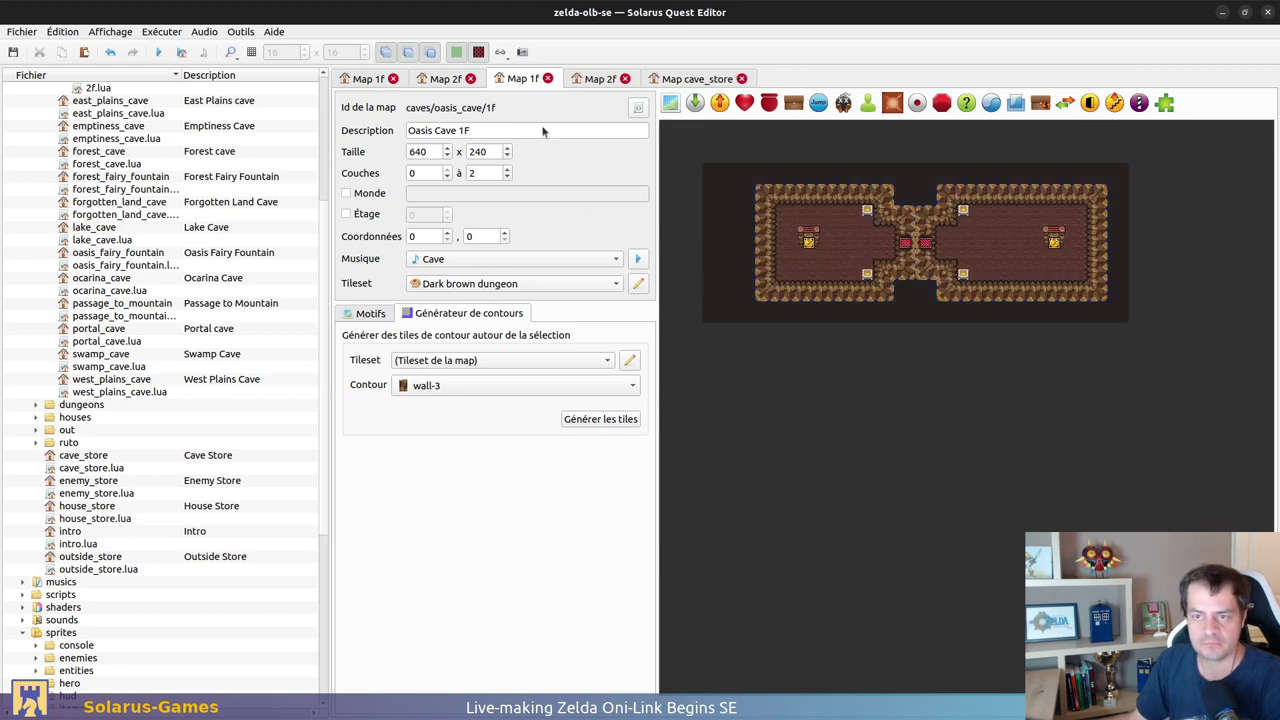
Step: Put a dark tile on layer 0 and stretch it into a narrow strip along the left room's upper wall edge
scroll(1024, 286, "up", 1, "ctrl")
left_click_drag(1025, 286, 778, 286)
right_click(780, 283)
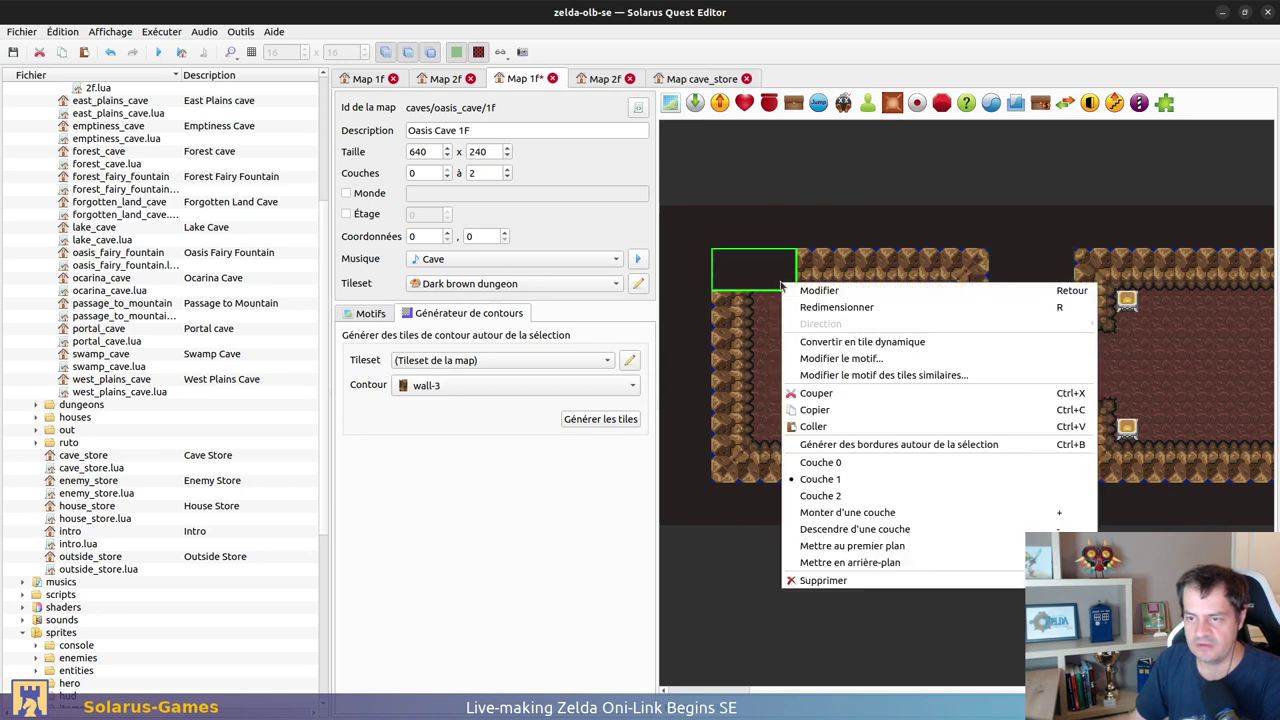
left_click(852, 461)
key("r")
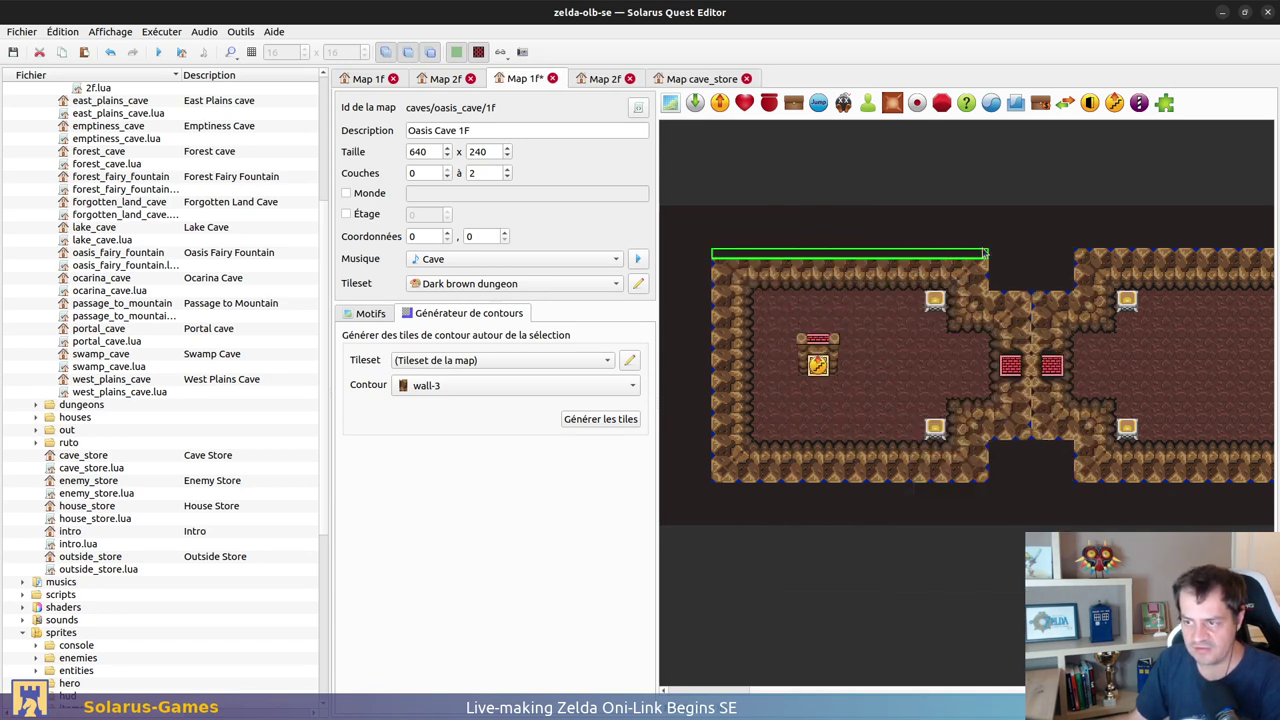
Step: Extend the dark strip across the whole upper wall edge of the right room and send it to the back
scroll(1070, 314, "right", 4)
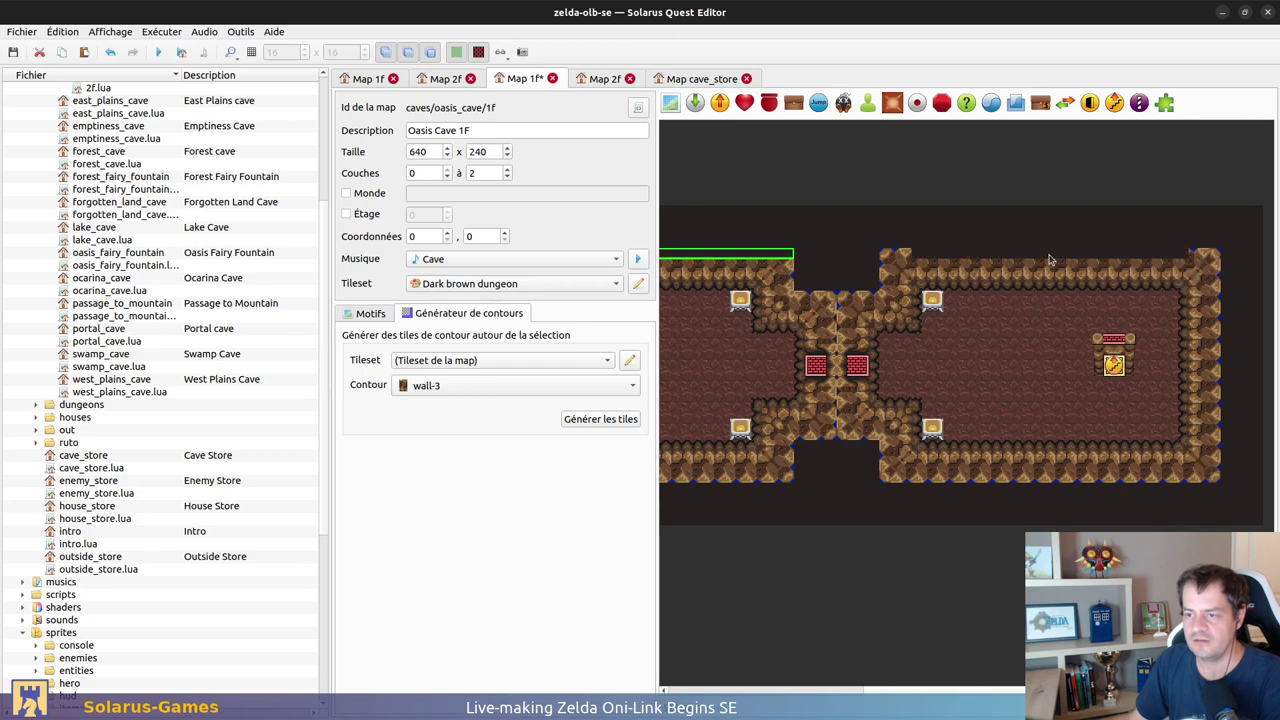
left_click(1021, 260)
key("r")
left_click(1218, 259)
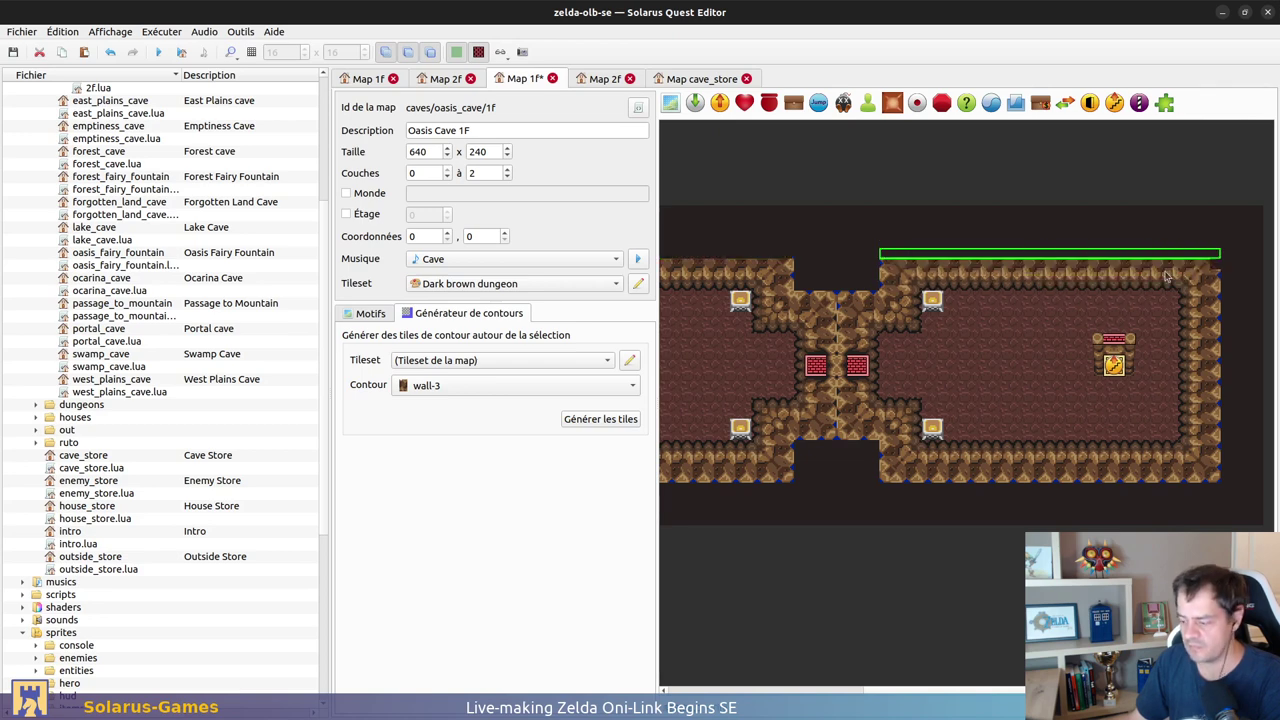
key("b")
Step: Add dark strips along the upper and lower wall edges of the central corridor and send them to the back
left_click_drag(806, 302, 880, 306)
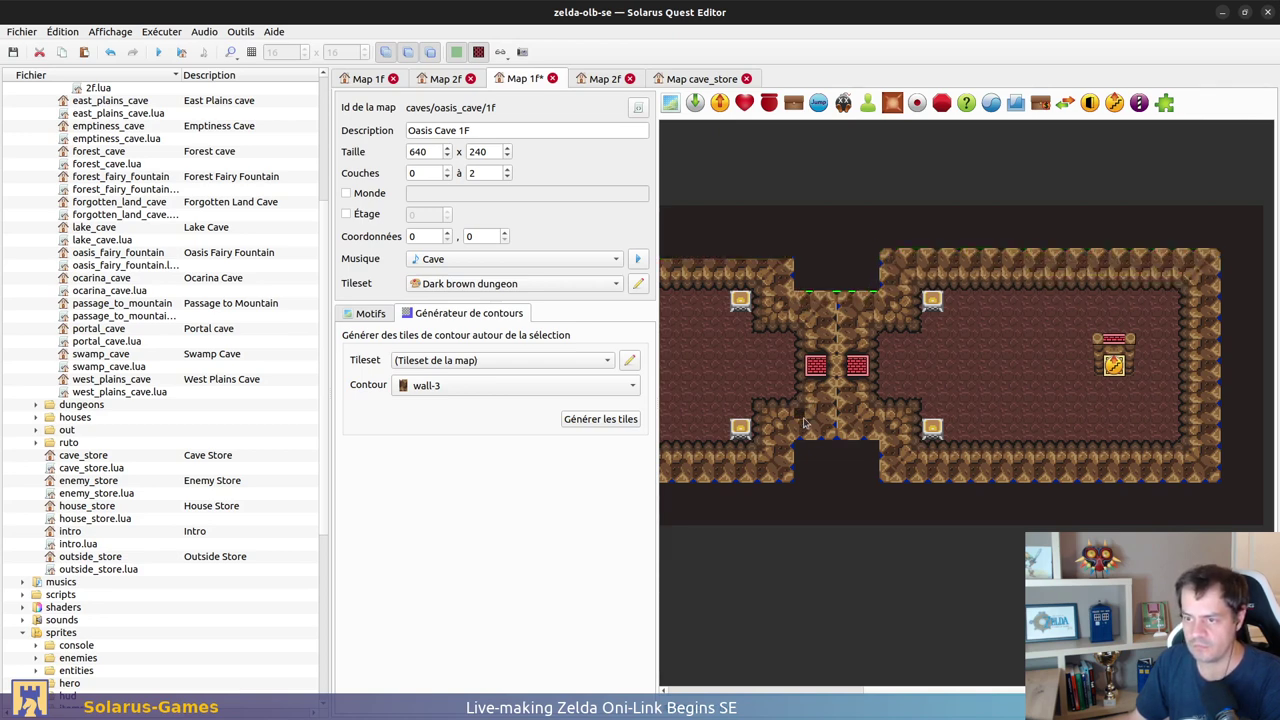
left_click_drag(829, 449, 878, 441)
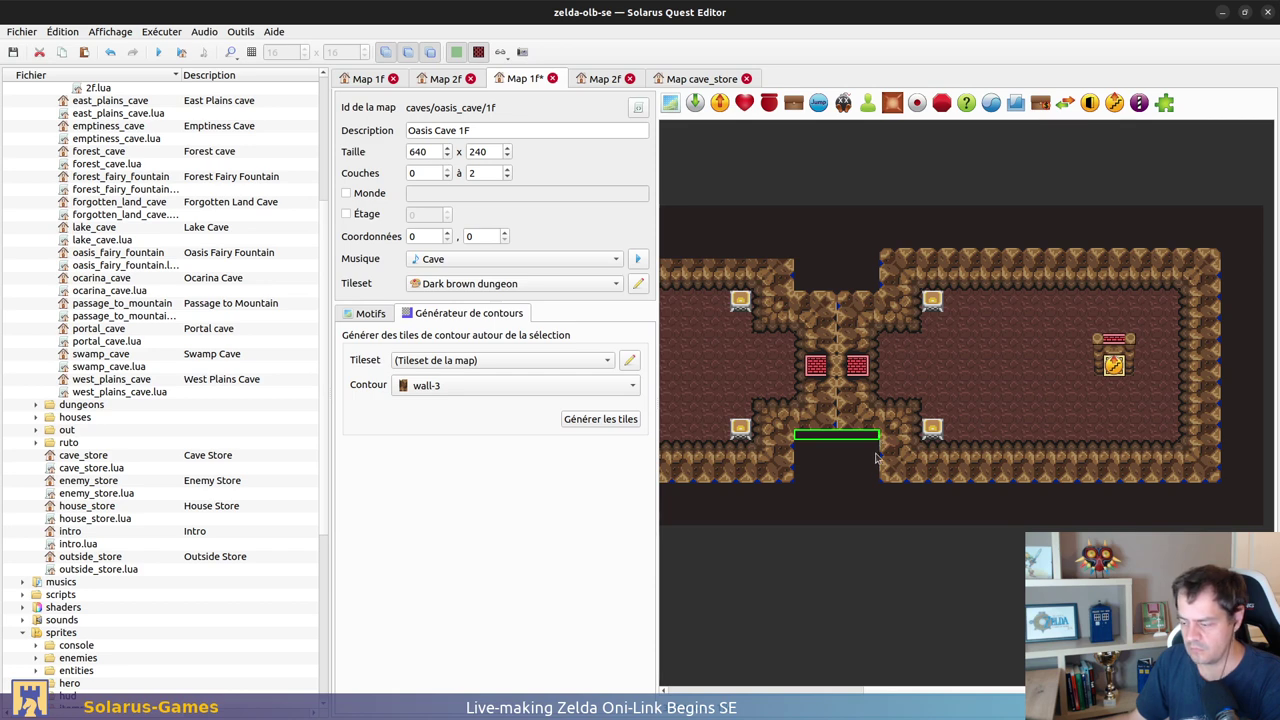
key("b")
Step: Place dark strips along the bottom wall edges of the right and left rooms
key("ctrl+v")
left_click_drag(923, 476, 1222, 482)
scroll(829, 482, "left", 5)
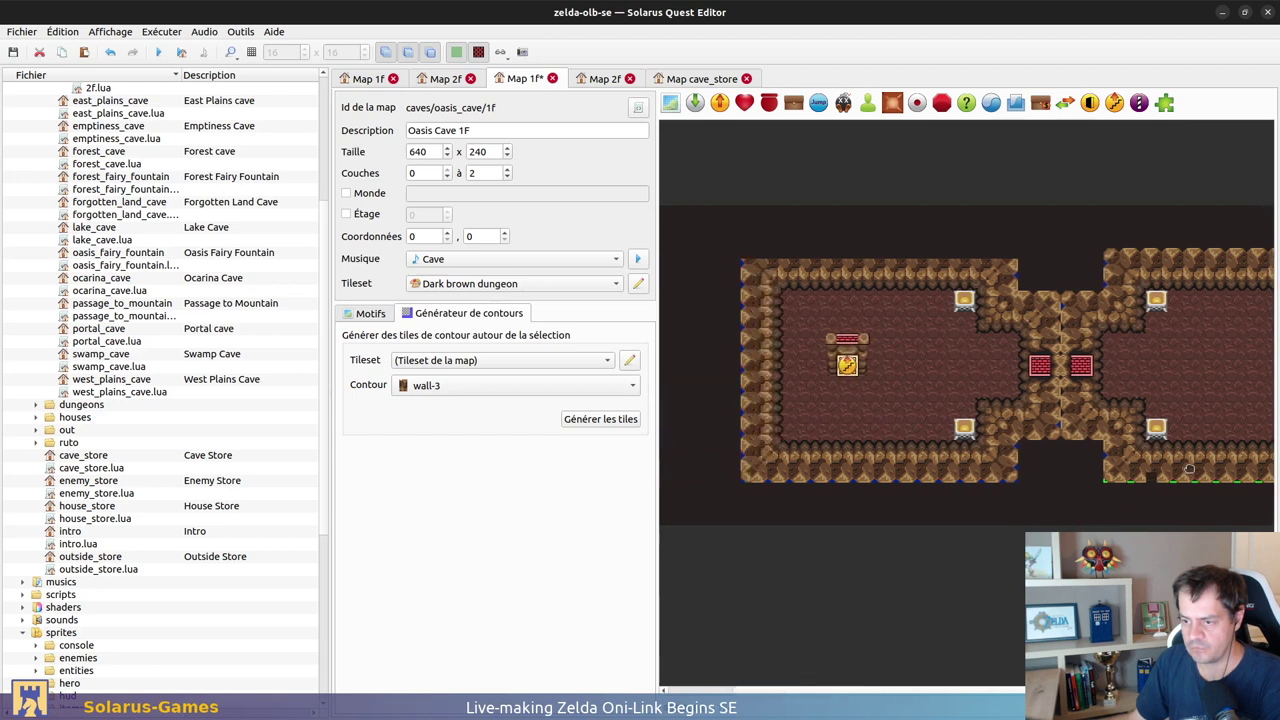
left_click_drag(785, 479, 1058, 480)
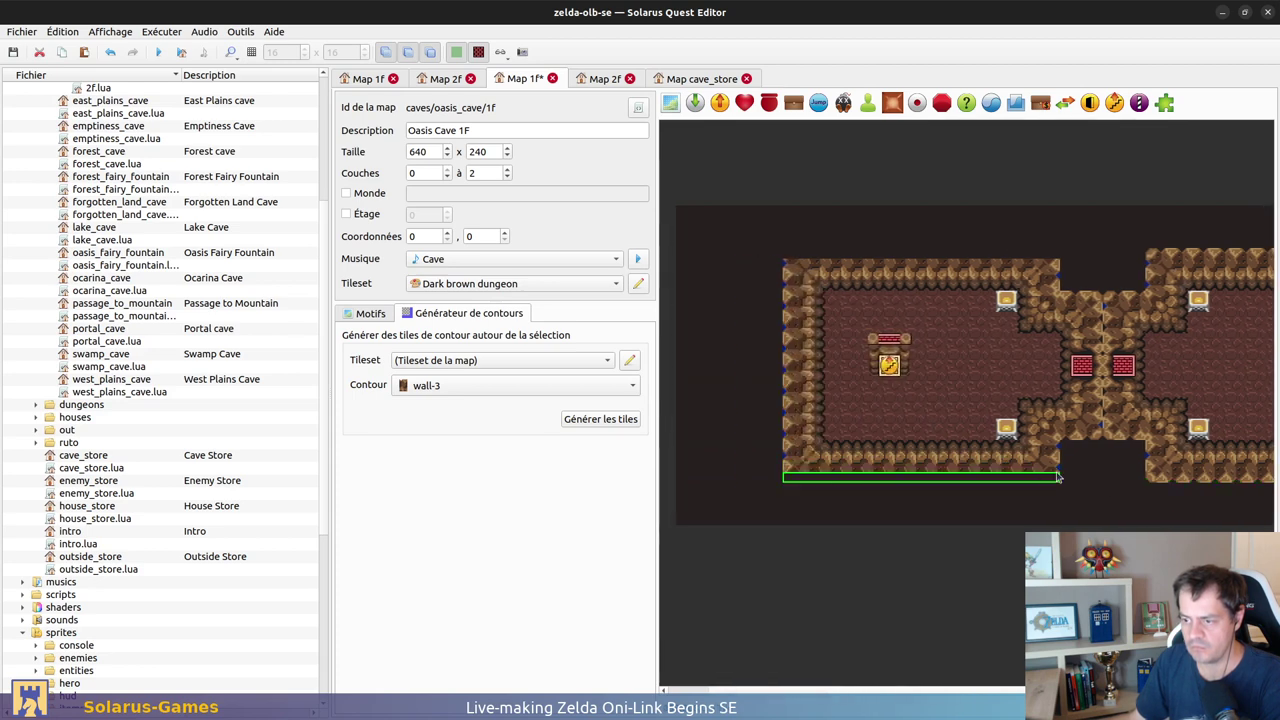
Step: Back the left room's outer left edge and its short right edges above and below the corridor with dark strips
left_click_drag(785, 260, 790, 472)
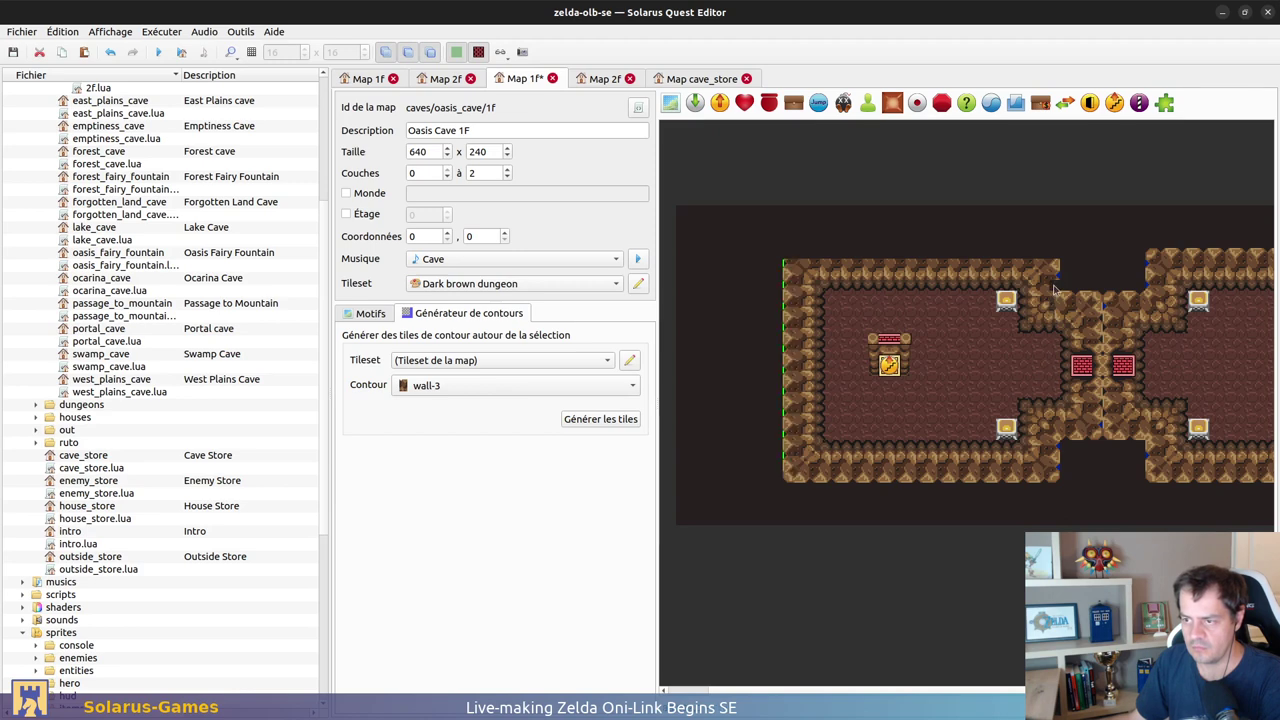
left_click_drag(1058, 268, 1066, 304)
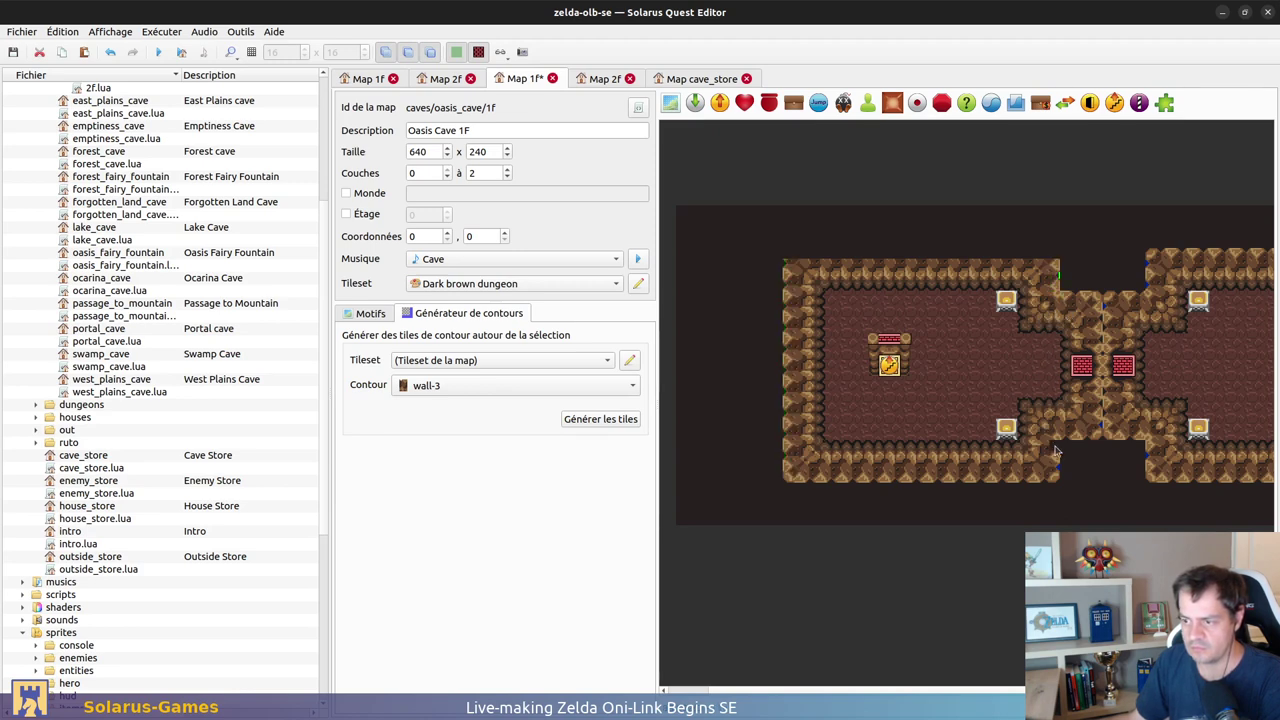
left_click_drag(1055, 449, 1061, 470)
key("b")
Step: Fill the vertical seam between the two halves of the corridor wall with a dark strip sent to the back
key("ctrl+v")
left_click(1097, 424)
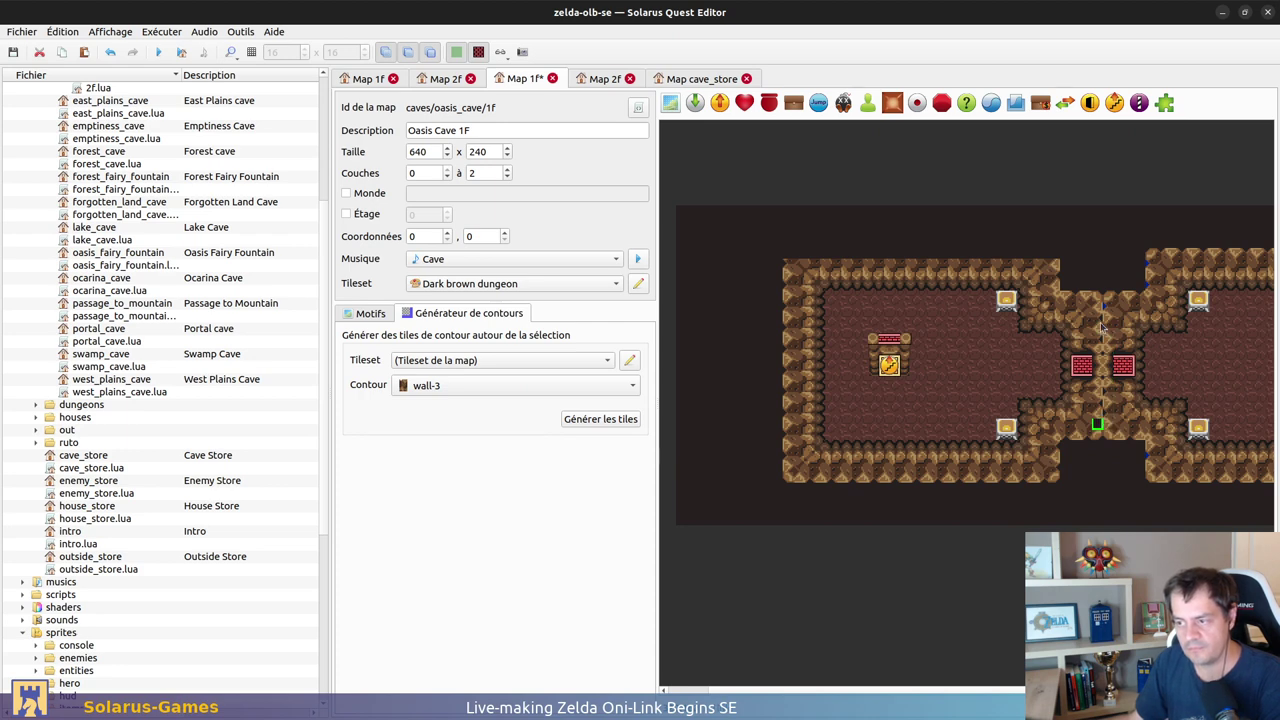
left_click_drag(1106, 304, 1109, 421)
key("b")
Step: Back the right room's short left edges above and below the corridor with dark tiles
middle_click_drag(1161, 404, 866, 391)
key("ctrl+v")
left_click_drag(858, 263, 857, 285)
key("b")
key("ctrl+v")
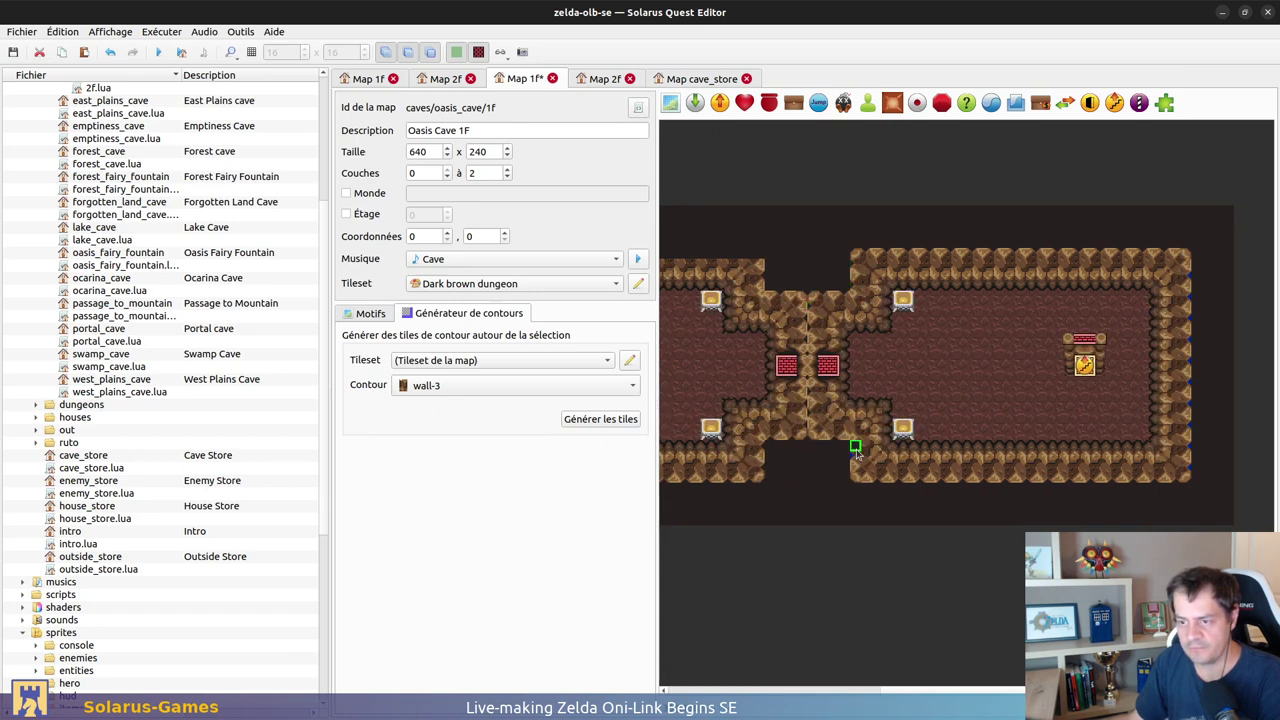
Step: Stretch a dark strip along the right room's outer right edge and save the map
left_click_drag(1184, 467, 1185, 260)
left_click(901, 543)
key("ctrl+s")
Step: Examine the wall tiles around the red brick doorways and both rooms for remaining gaps
scroll(779, 420, "up", 1, "ctrl")
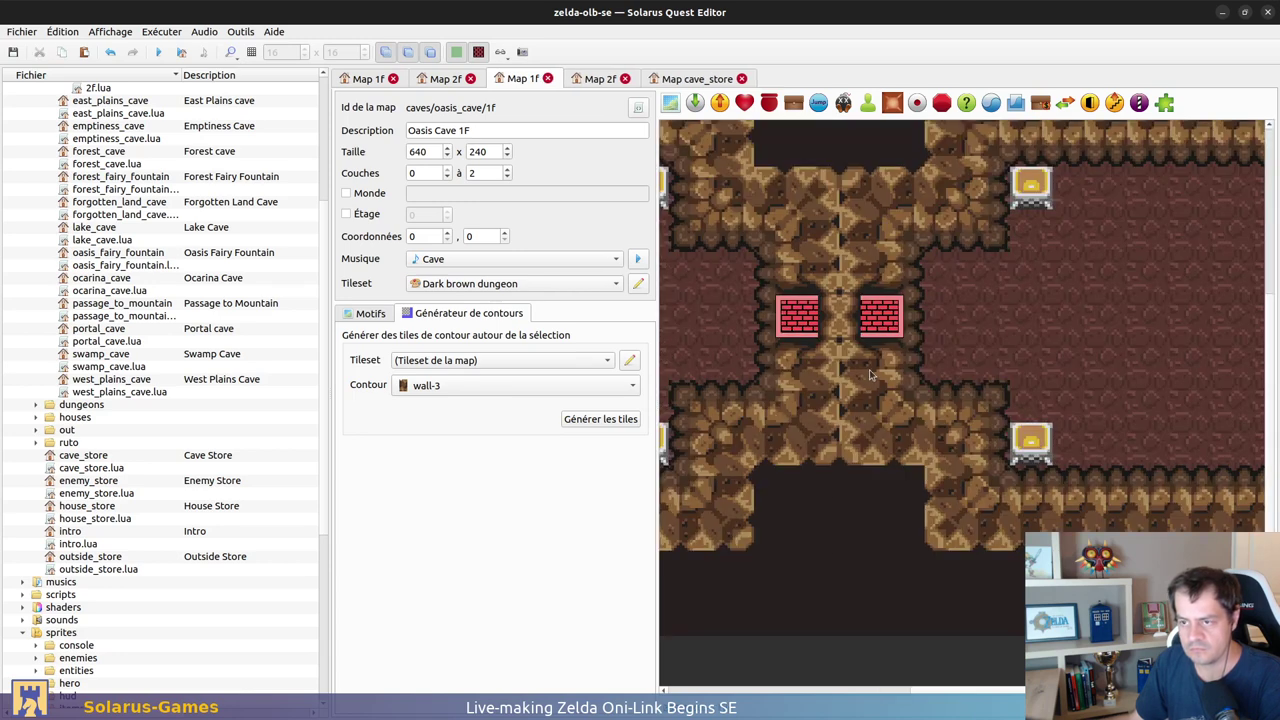
left_click(823, 277)
left_click(810, 283)
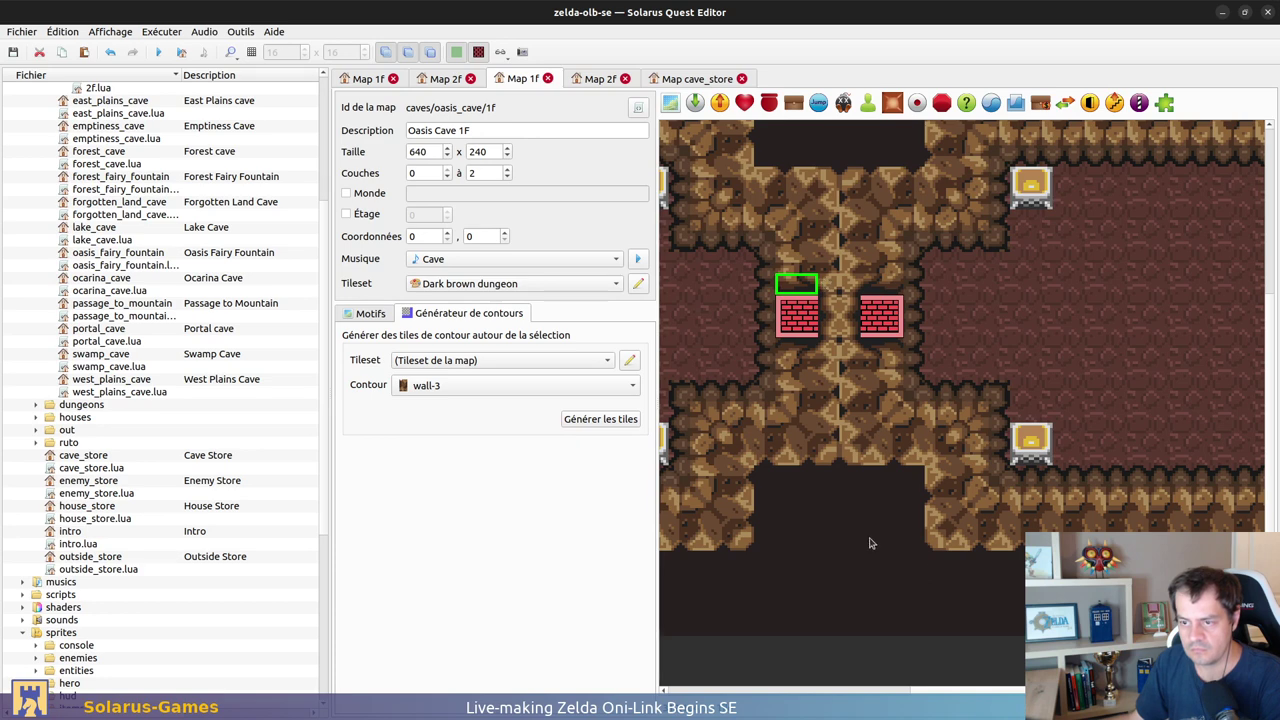
scroll(870, 543, "down", 1, "ctrl")
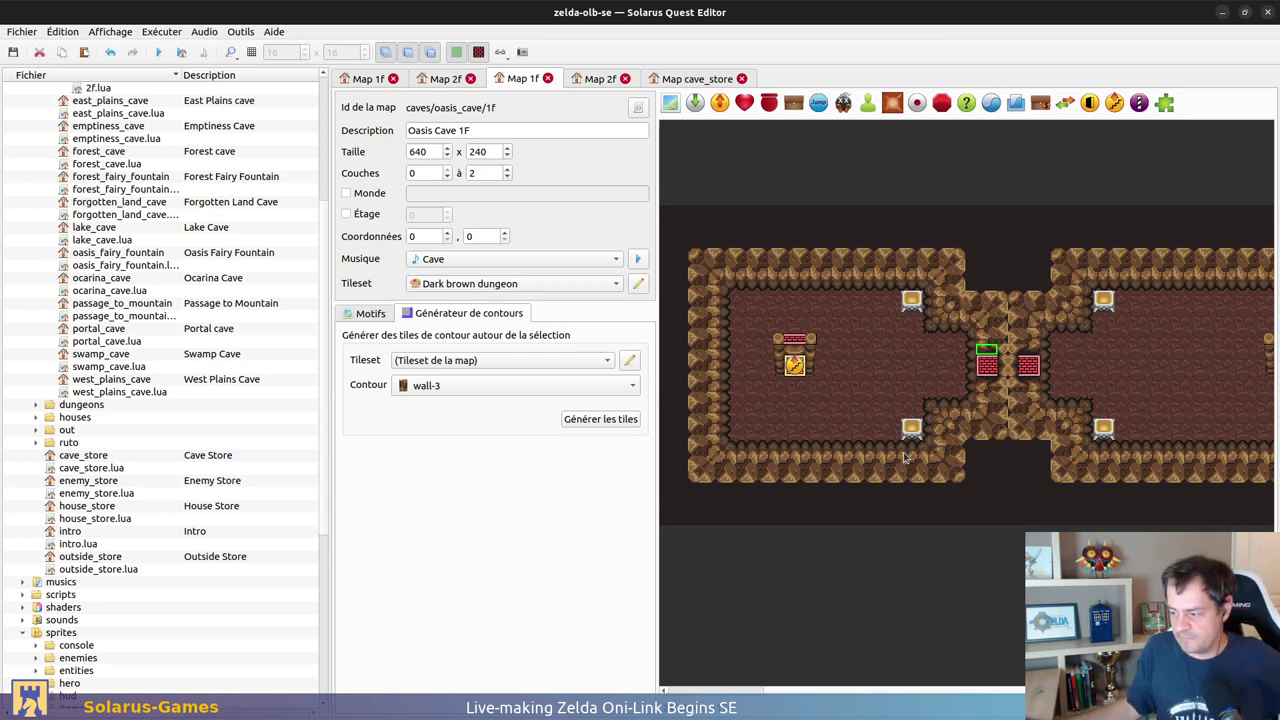
middle_click_drag(1220, 500, 974, 414)
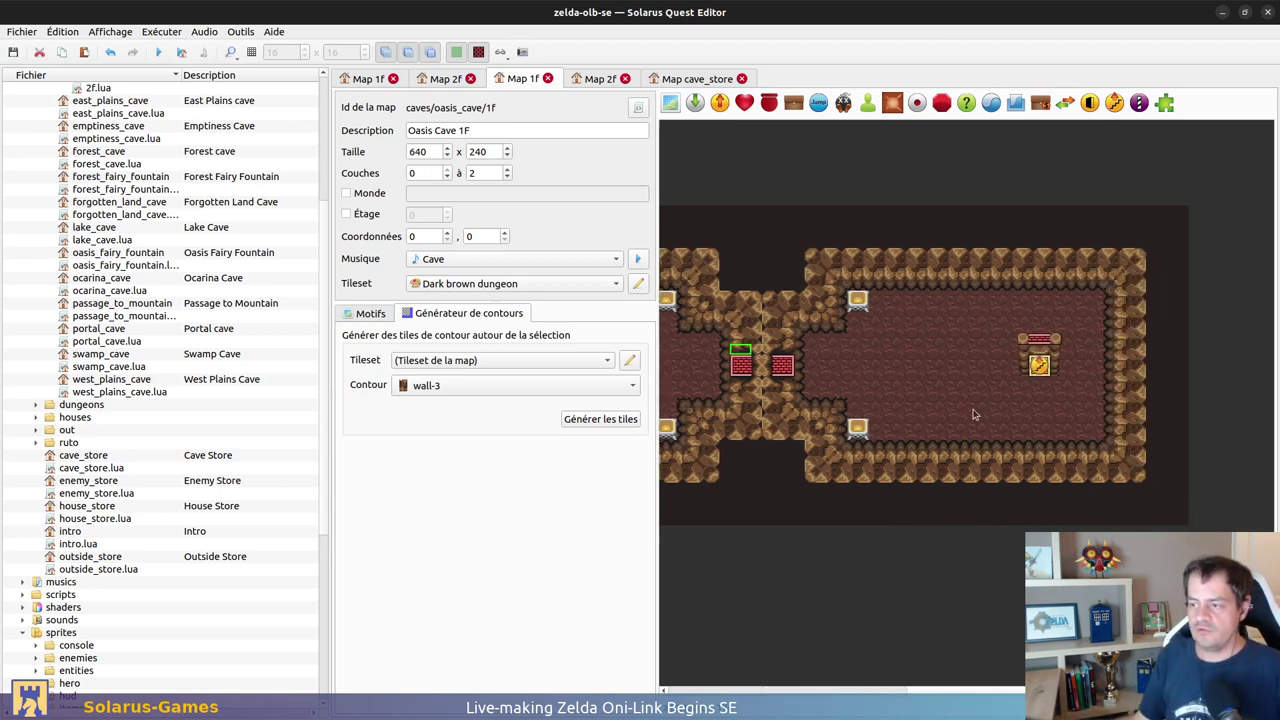
middle_click_drag(838, 607, 899, 606)
left_click(899, 606)
scroll(789, 392, "left", 3)
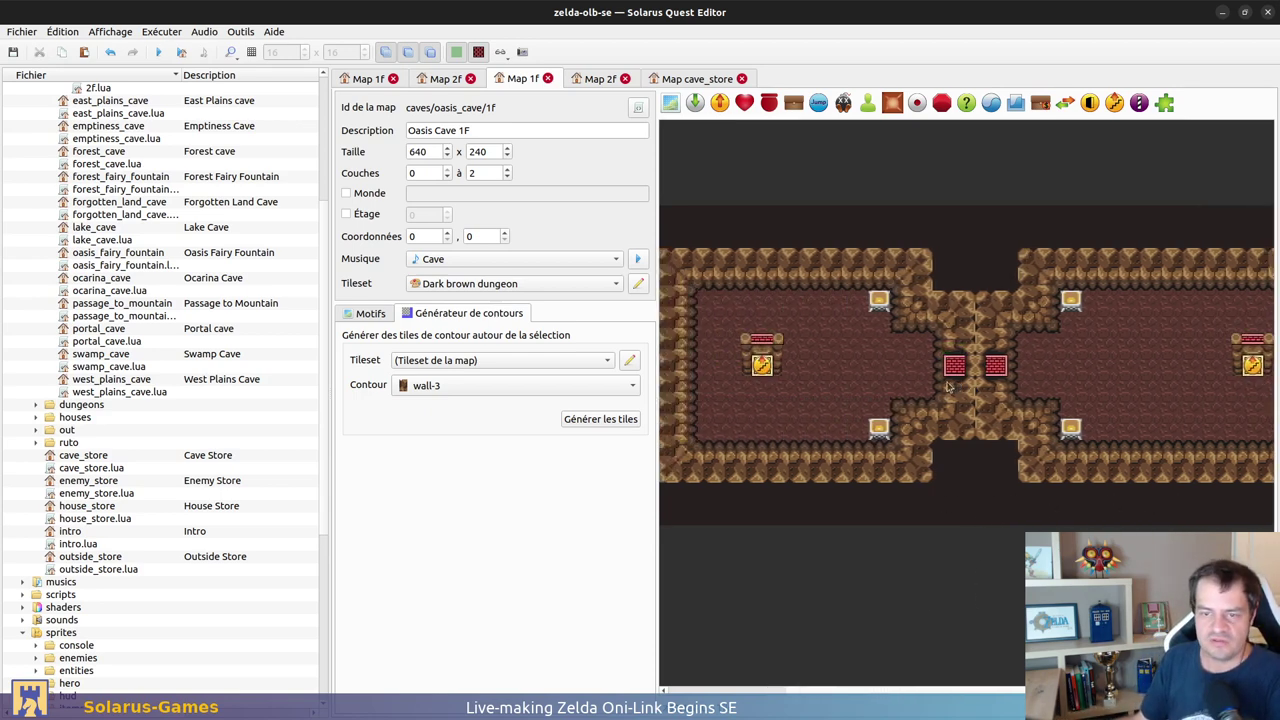
Step: Open the destination from_2f on the left room's staircase, accept its properties and save the map
double_click(763, 367)
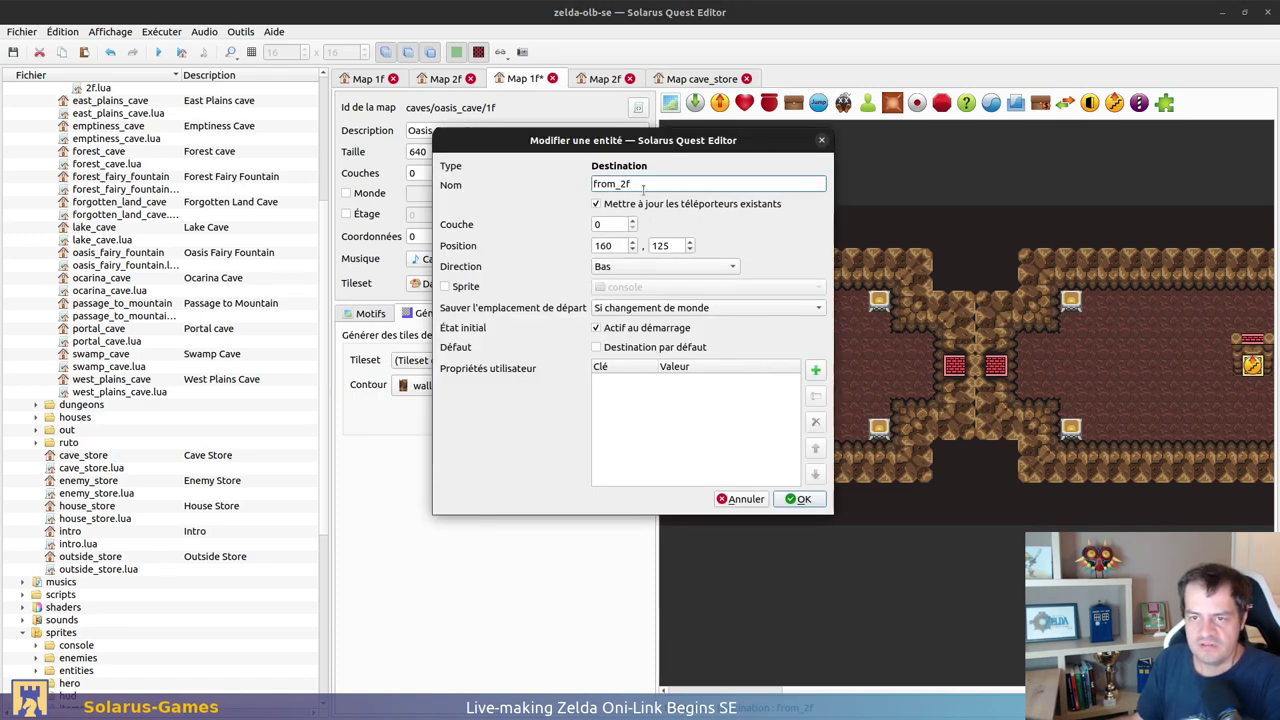
key("Return")
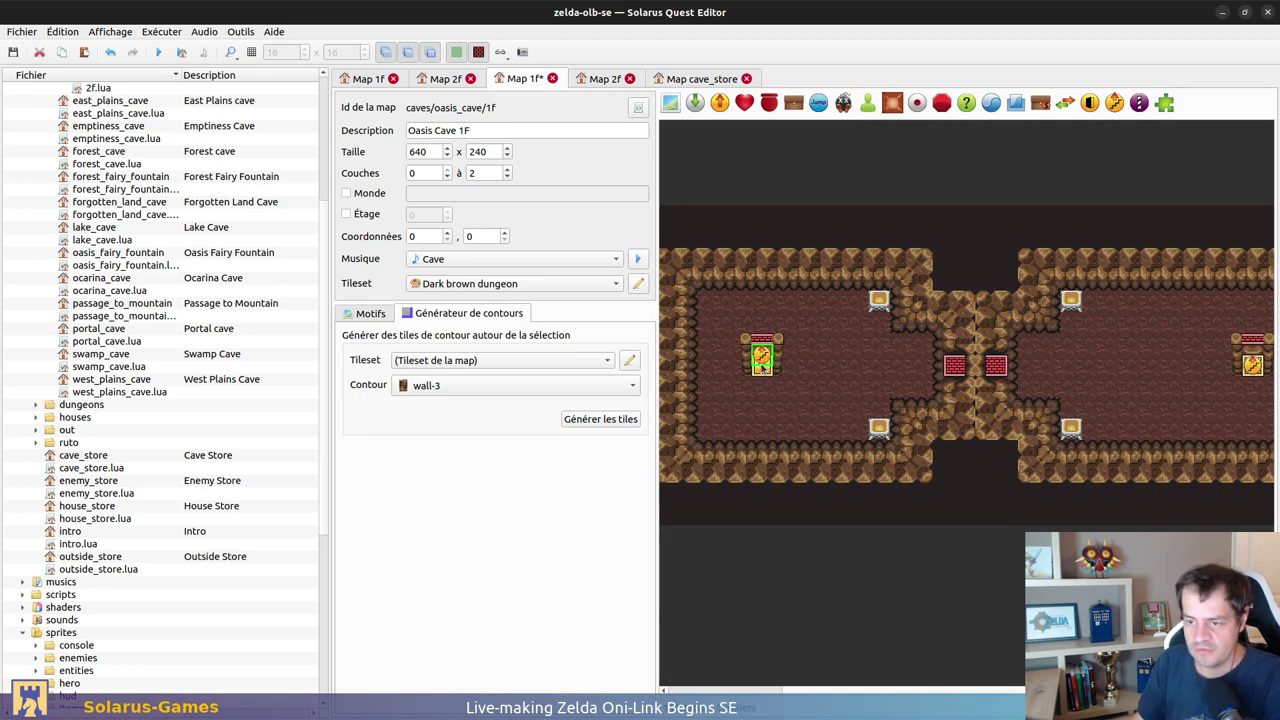
key("ctrl+s")
Step: Position the entity on the right room's staircase and save the map
scroll(1016, 400, "right", 2)
middle_click_drag(1016, 400, 982, 400)
mouse_move(1088, 367)
left_mouse_down()
mouse_move(1045, 398)
mouse_move(1088, 398)
mouse_move(1088, 365)
mouse_move(1084, 409)
mouse_move(1085, 369)
left_mouse_up()
left_click_drag(1039, 405, 1088, 366)
key("ctrl+s")
Step: Open the Oasis Cave 2F map, set its lowest layer to -1, and place a custom entity near the map's upper-left corner
scroll(211, 193, "up", 6)
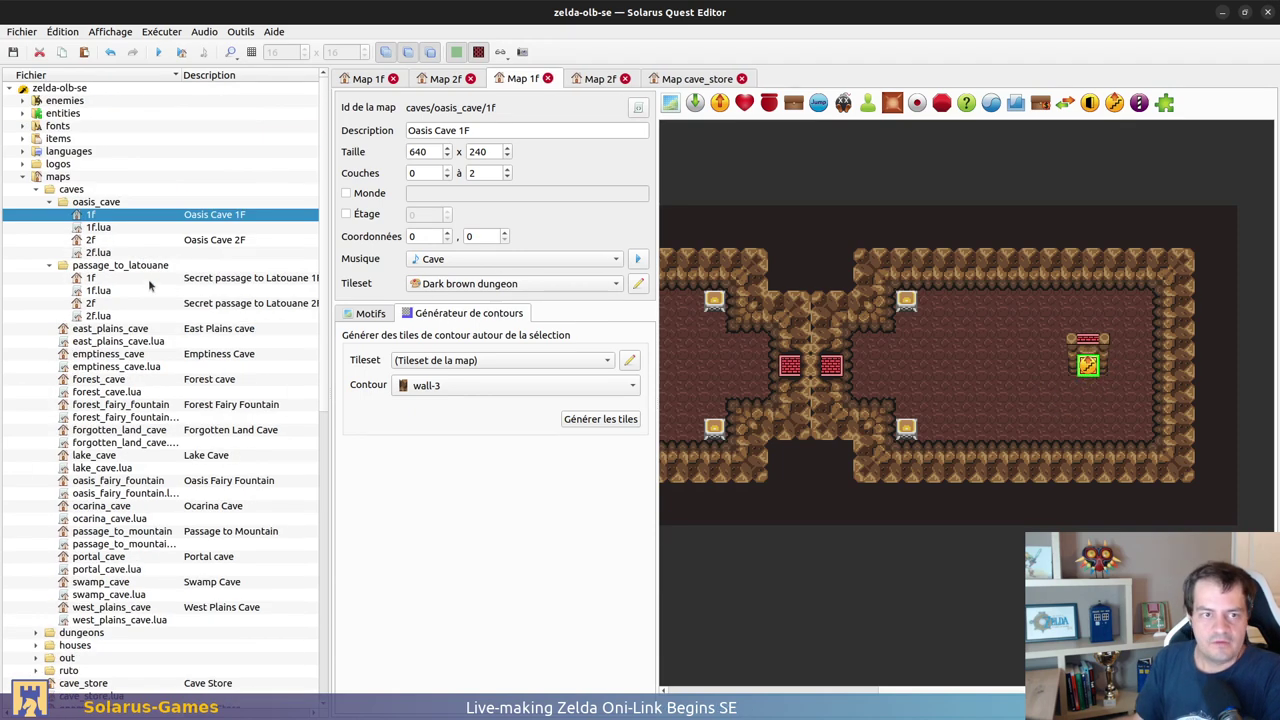
double_click(98, 244)
scroll(733, 207, "up", 1, "ctrl")
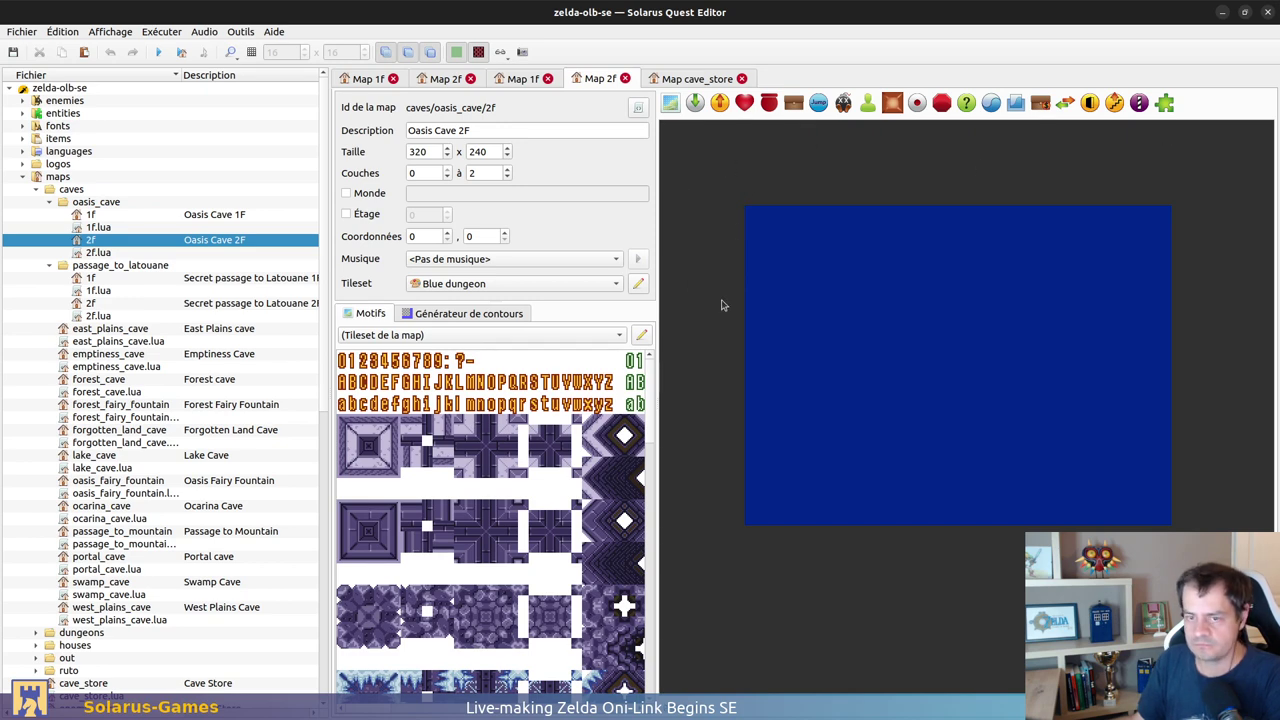
left_click(448, 177)
left_click(1164, 103)
left_click(731, 199)
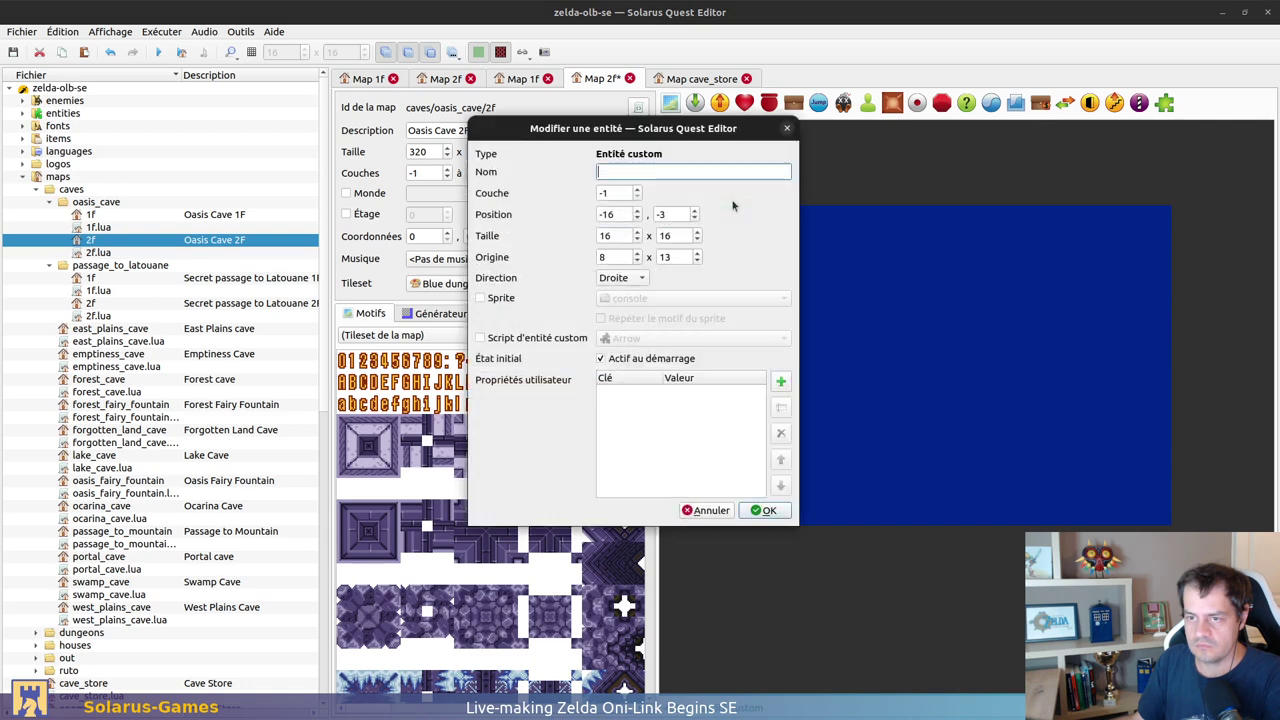
Step: Give the custom entity the 960x240 PNG reference sprite
left_click(480, 298)
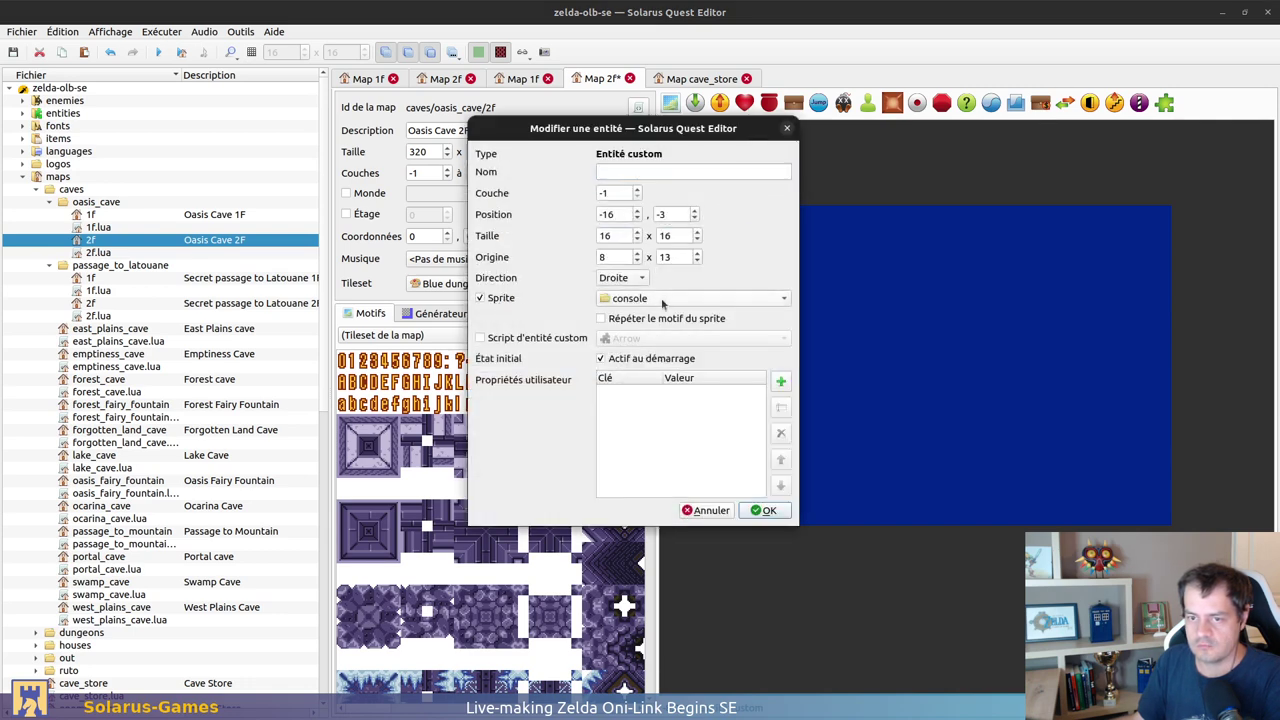
left_click(663, 298)
left_click(603, 386)
scroll(650, 350, "down", 2)
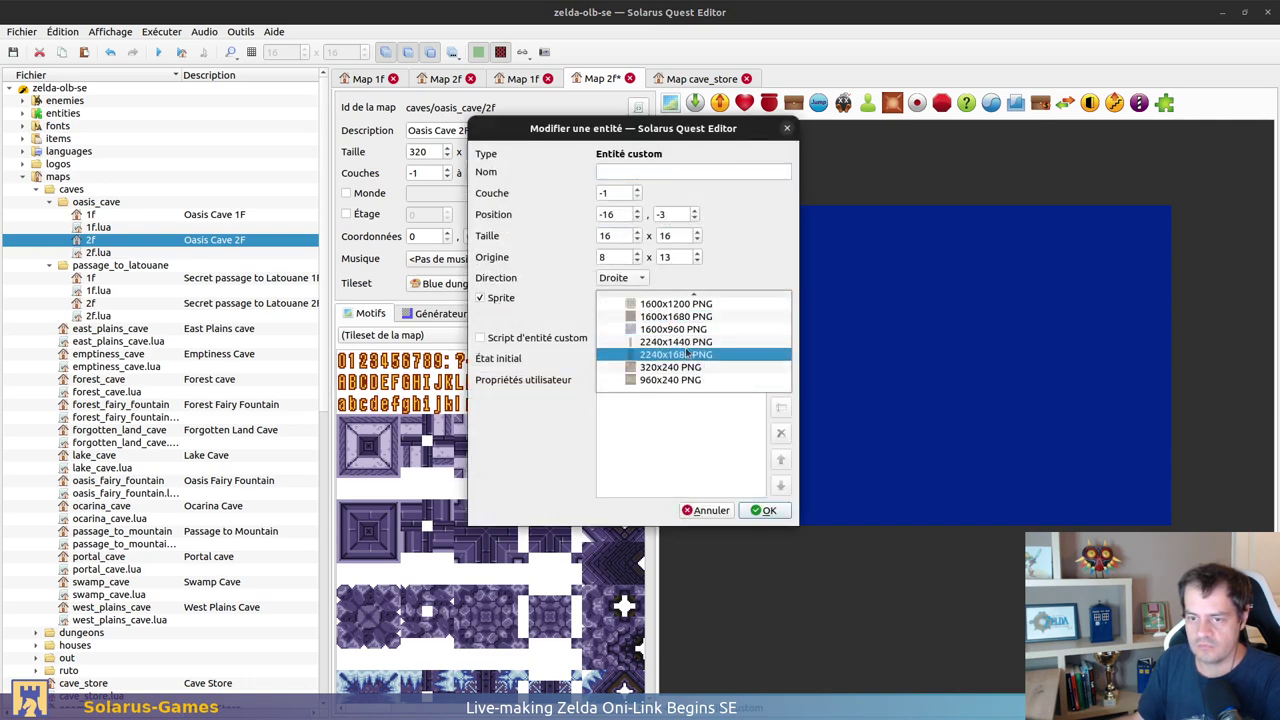
left_click(650, 381)
left_click(764, 510)
Step: Resize and move the reference image so its room with two staircases lines up with the 2f map area, and save
key("r")
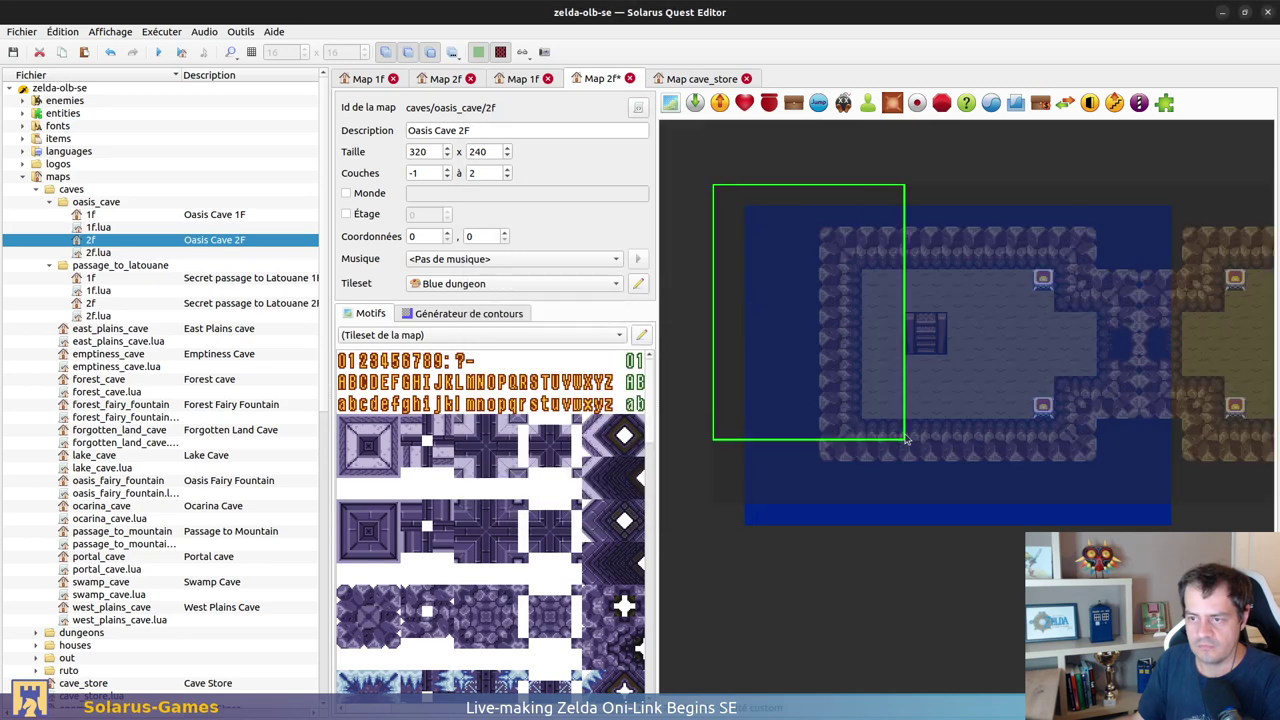
left_click(711, 200)
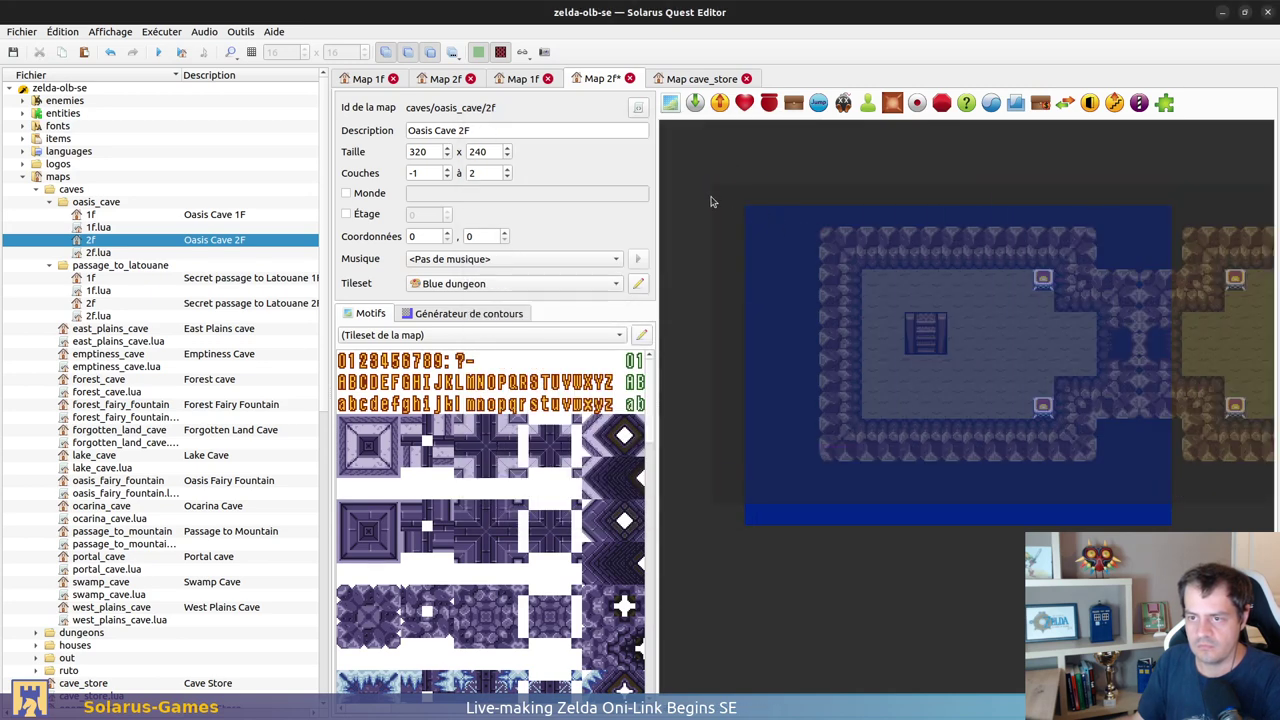
double_click(723, 203)
key("Escape")
left_click_drag(718, 190, 747, 218)
left_click_drag(1223, 514, 1244, 520)
left_click_drag(1060, 251, 608, 264)
key("r")
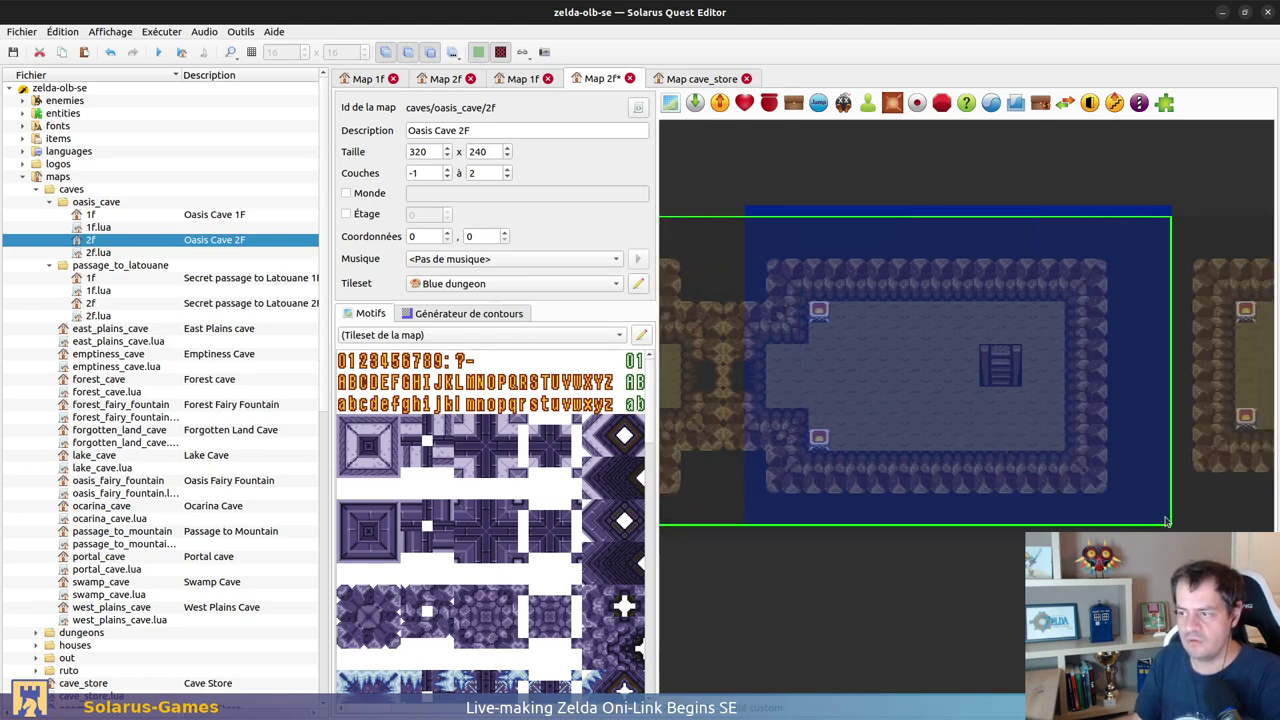
left_click_drag(1166, 520, 1140, 522)
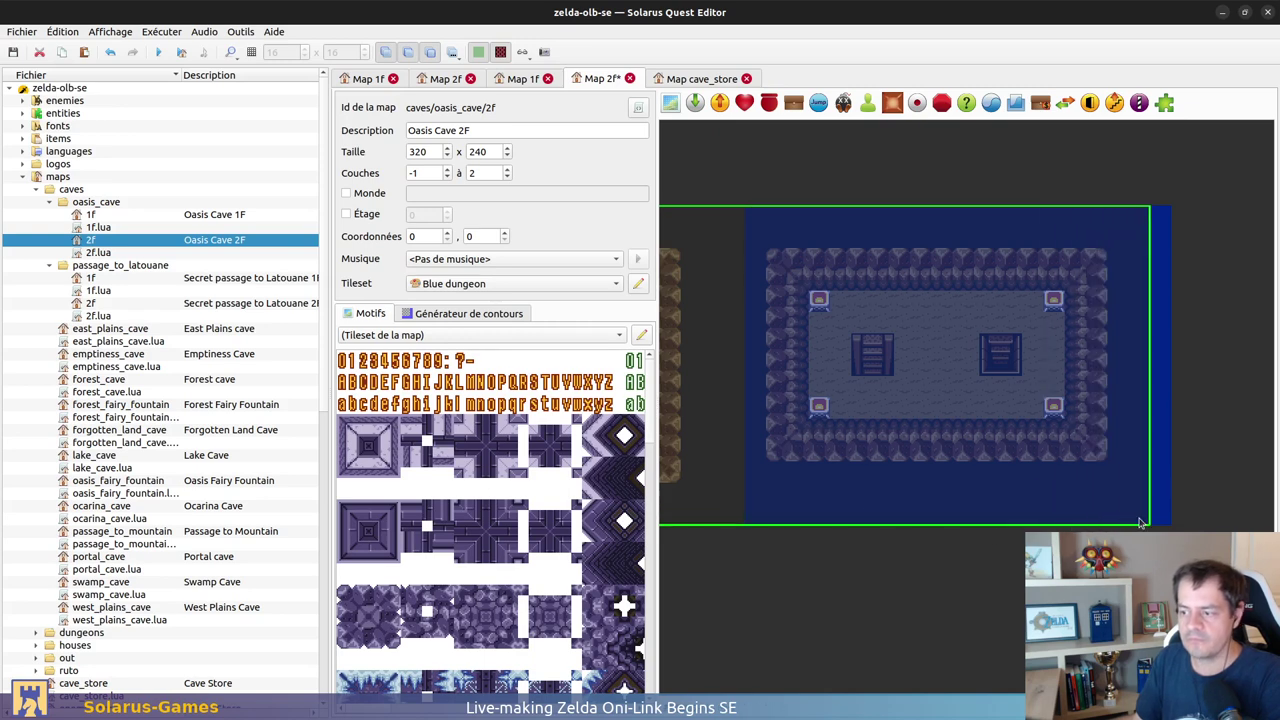
left_click(1155, 525)
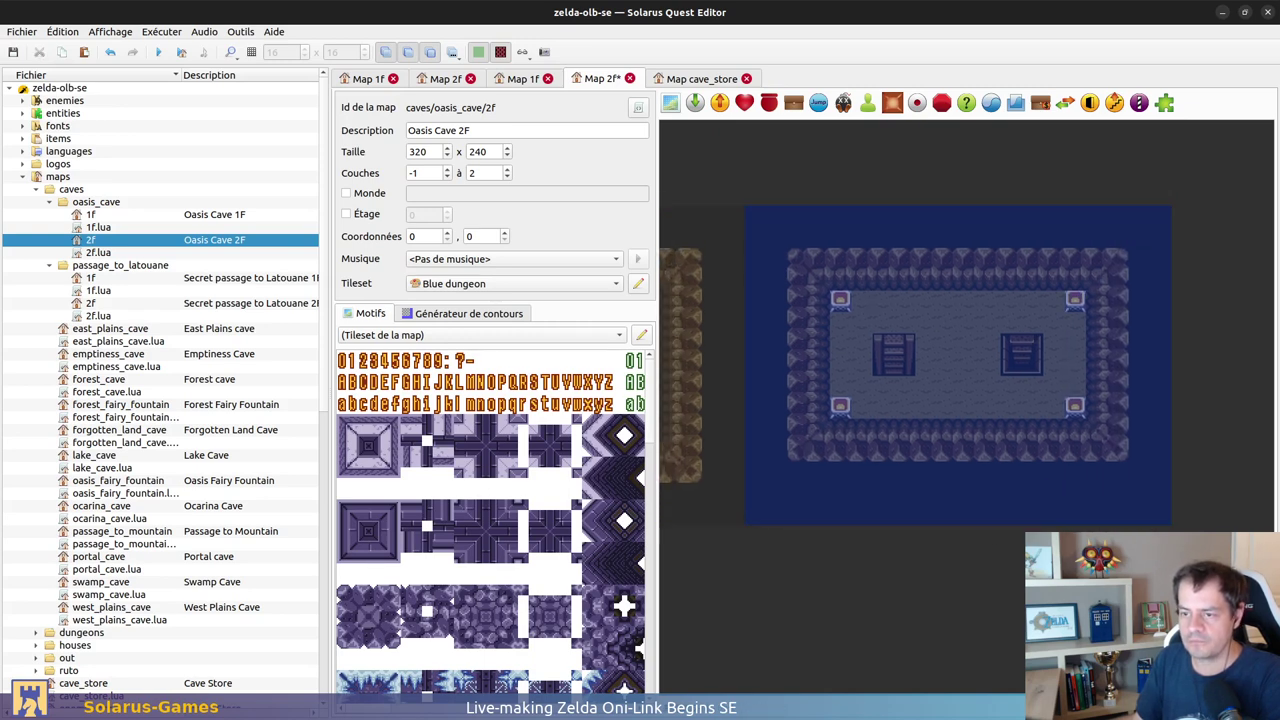
key("ctrl+s")
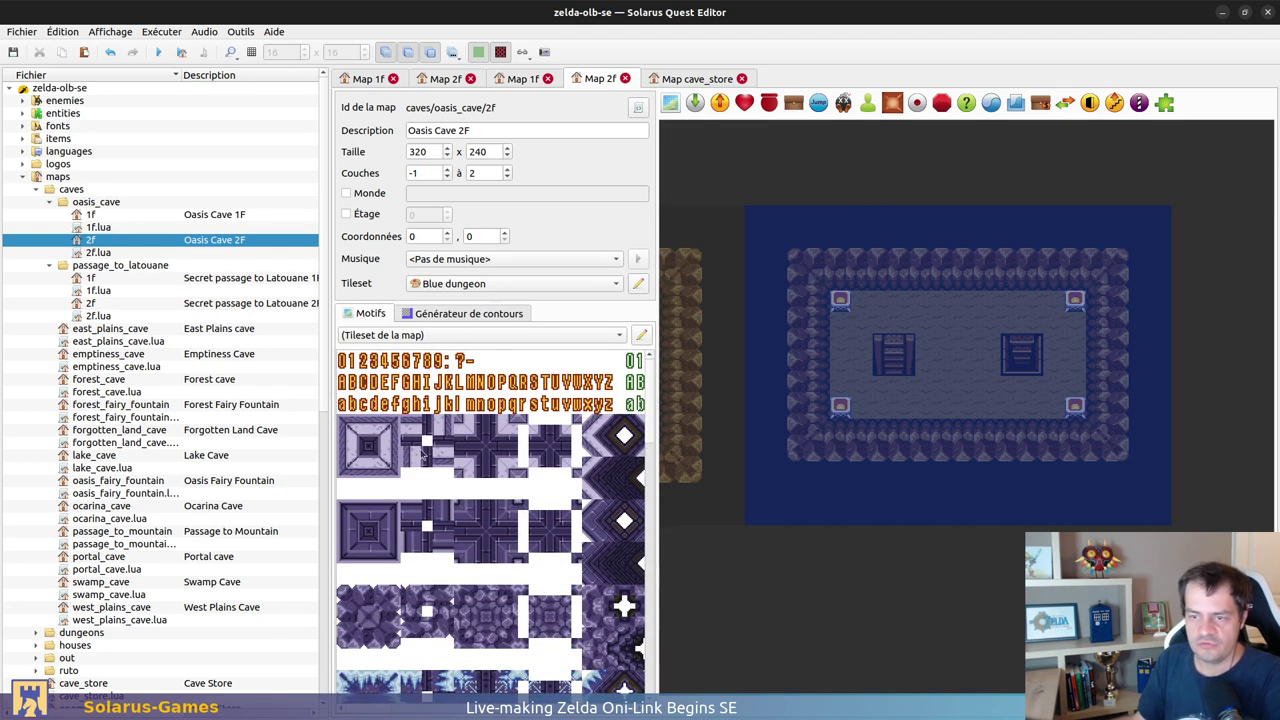
Step: Copy the right room's two torches from the Oasis Cave 1F map onto the left torch spots of the 2F reference image
left_click(519, 80)
left_click(908, 303)
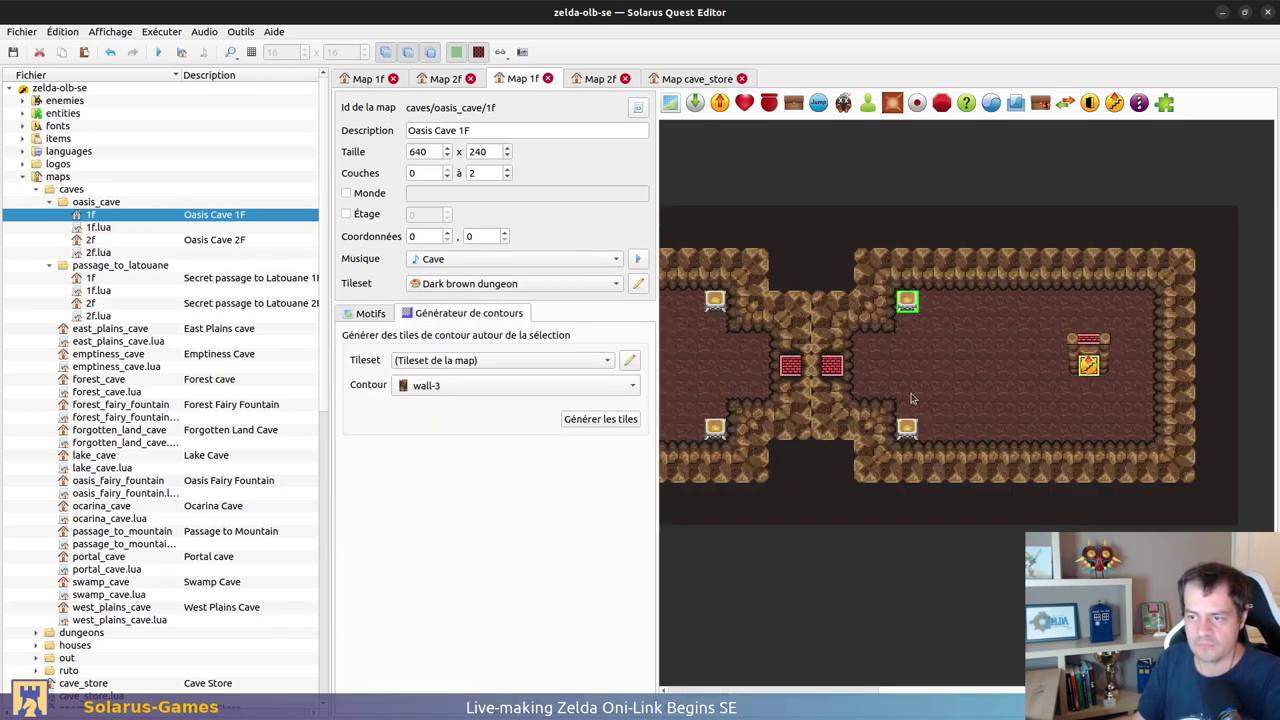
left_click(906, 430, "ctrl")
left_click(598, 80)
key("ctrl+v")
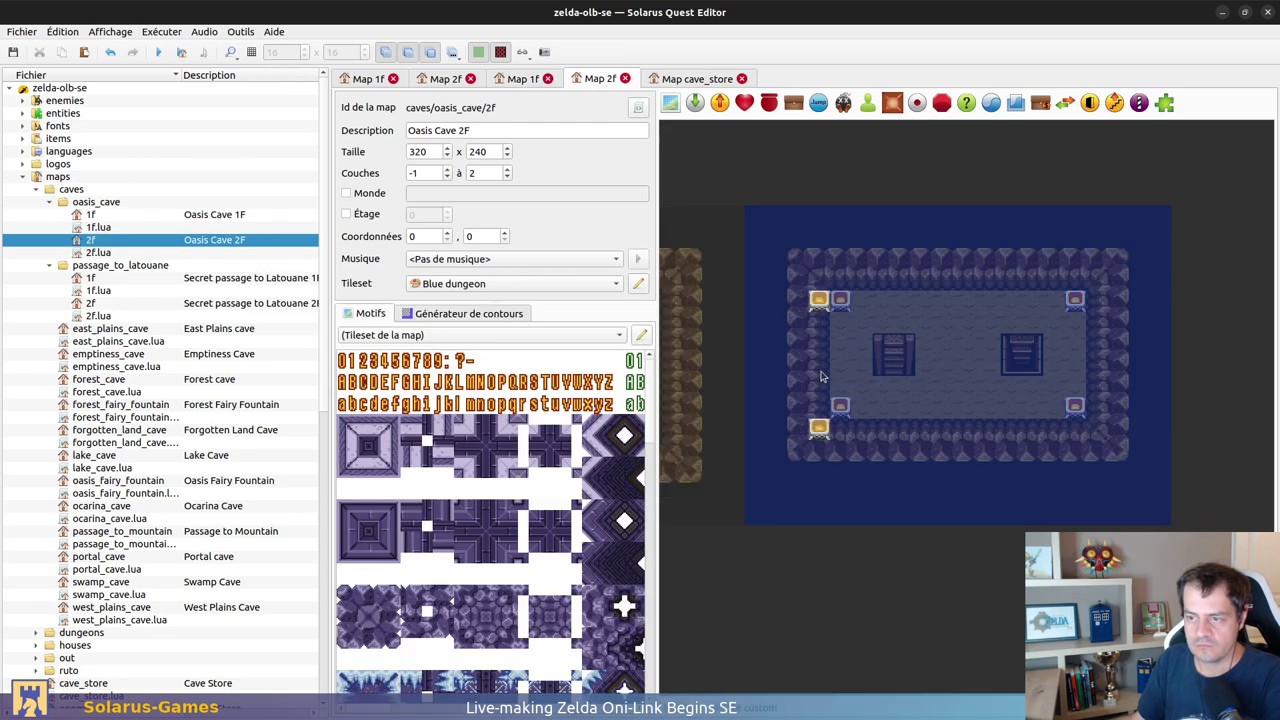
left_click(845, 445)
left_click_drag(846, 439, 845, 418)
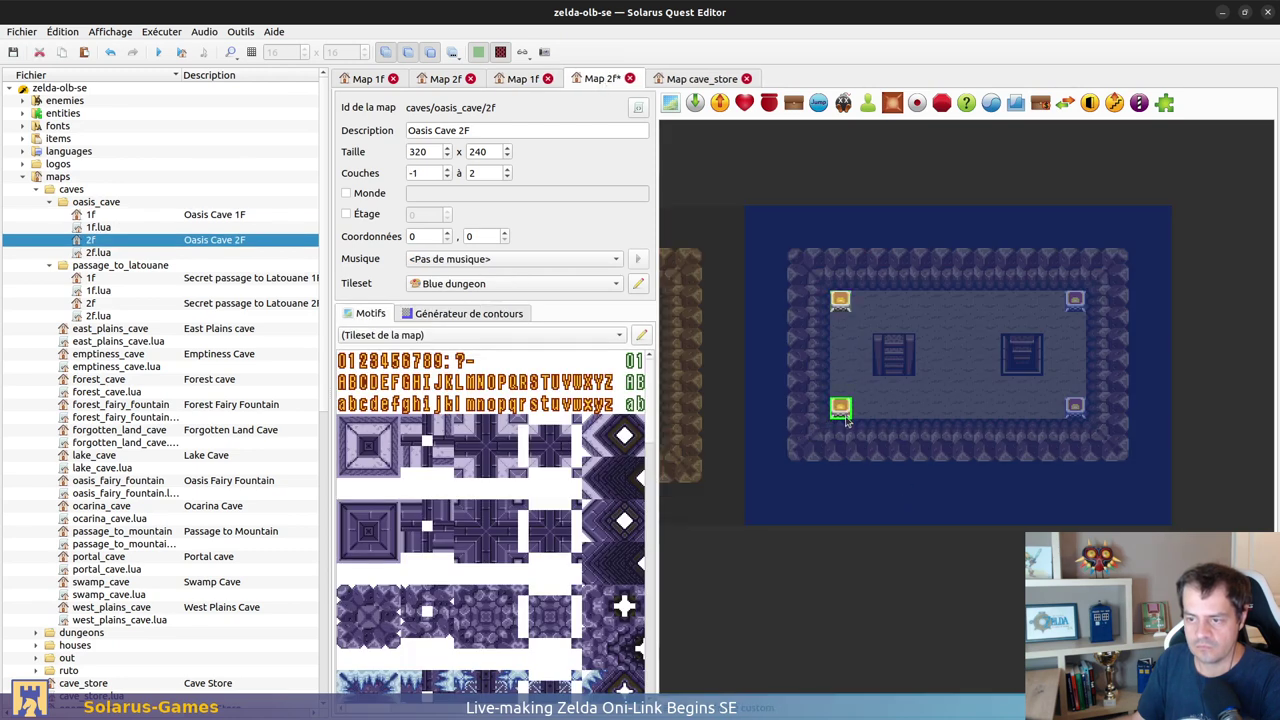
Step: Duplicate the pair of torches onto the two right torch spots of the 2F room and save the map
left_click(844, 307, "ctrl")
key("ctrl+c")
key("ctrl+v")
left_click(1084, 357)
key("ctrl+s")
left_click(885, 196)
Step: Copy the right room's staircase with its surrounding tiles from Oasis Cave 1F onto the 2F room's left staircase
left_click(524, 80)
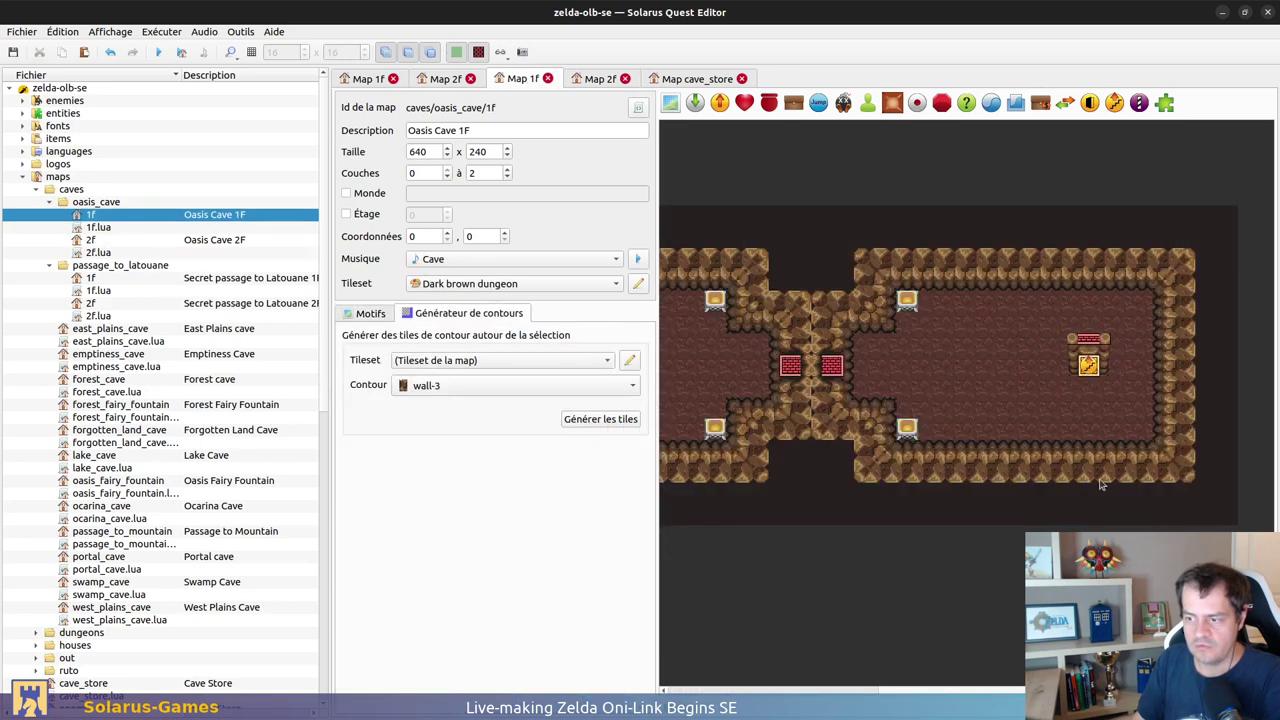
left_click_drag(1042, 330, 1122, 412)
left_click(612, 80)
key("ctrl+v")
left_click(894, 355)
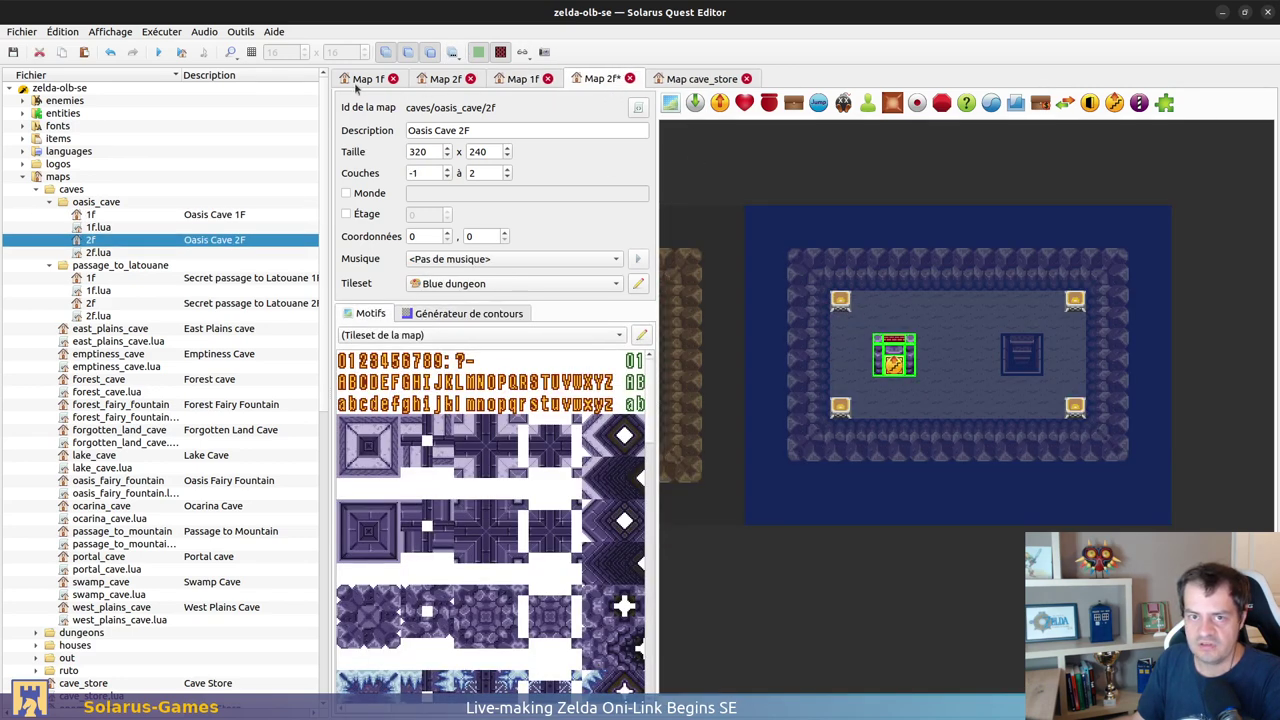
Step: Copy the central staircase and its destination from Secret passage to Latouane 2F onto Oasis Cave 2F's right staircase, and save
left_click(432, 79)
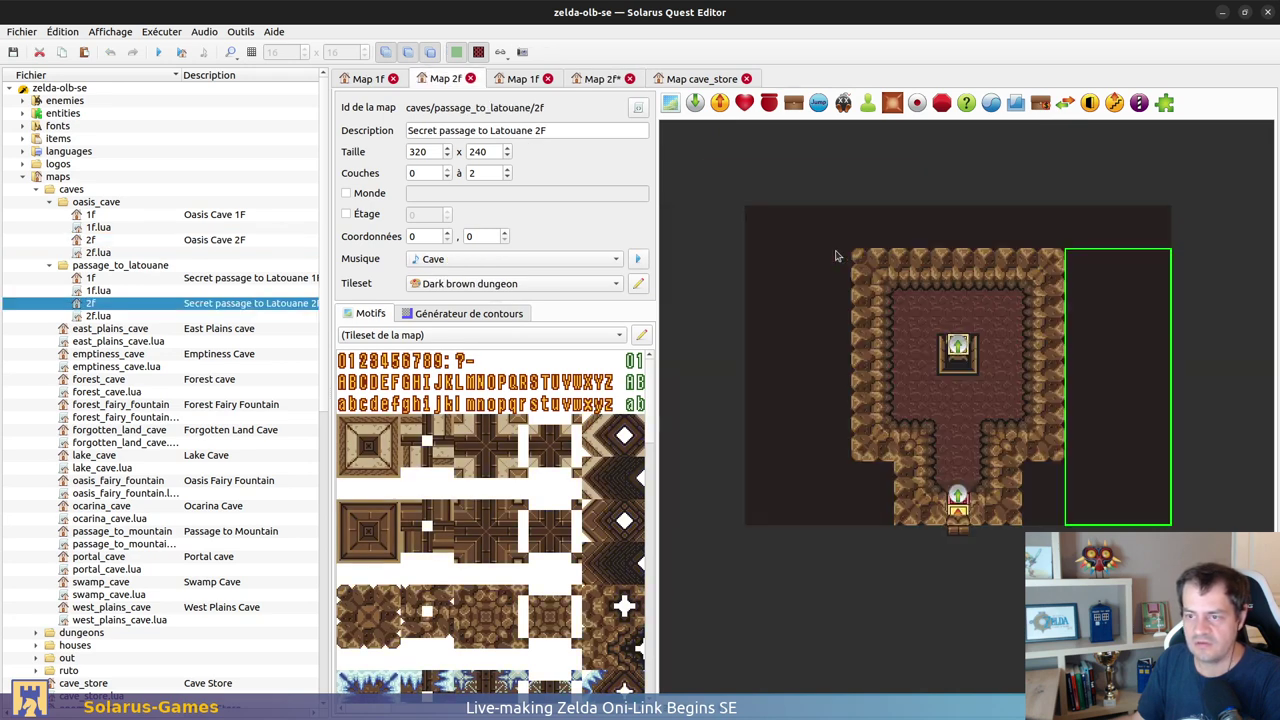
left_click(612, 80)
left_click(1026, 366)
left_click(1016, 597)
key("ctrl+s")
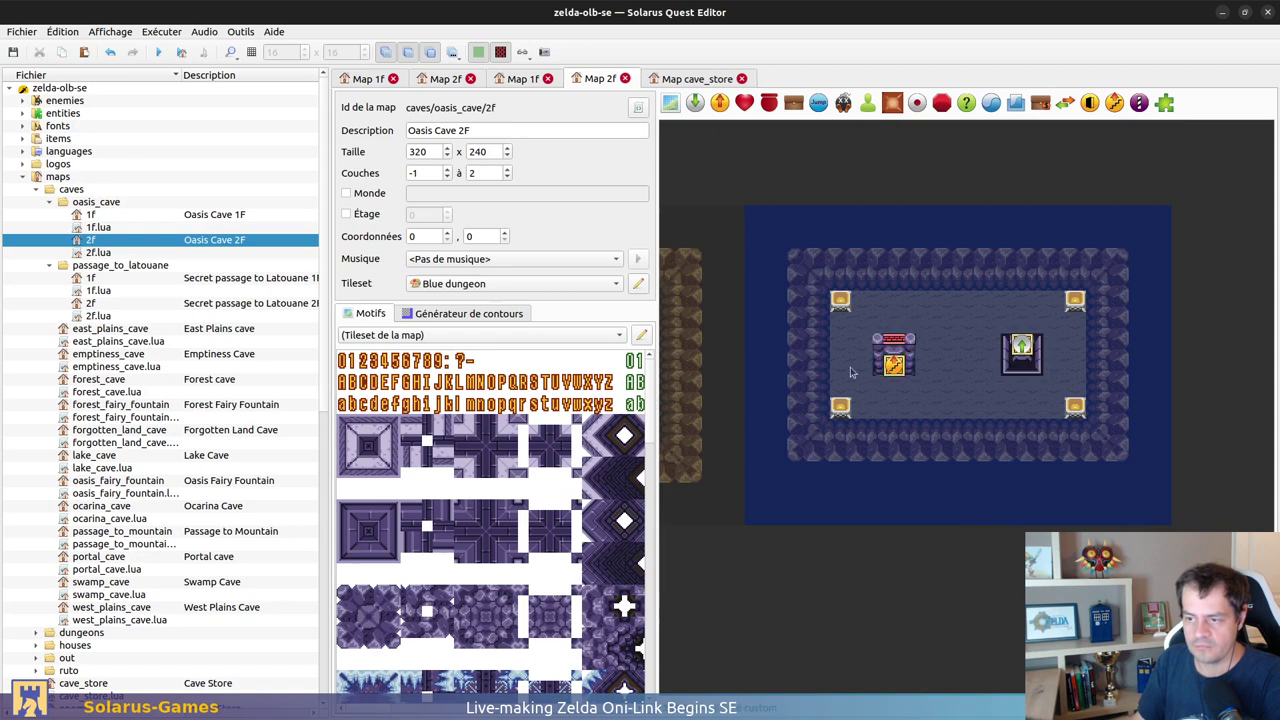
Step: Copy the floor tile from Oasis Cave 1F into the 2F map and resize it to cover the room's floor
left_click(522, 78)
key("ctrl+c")
left_click(603, 78)
key("ctrl+v")
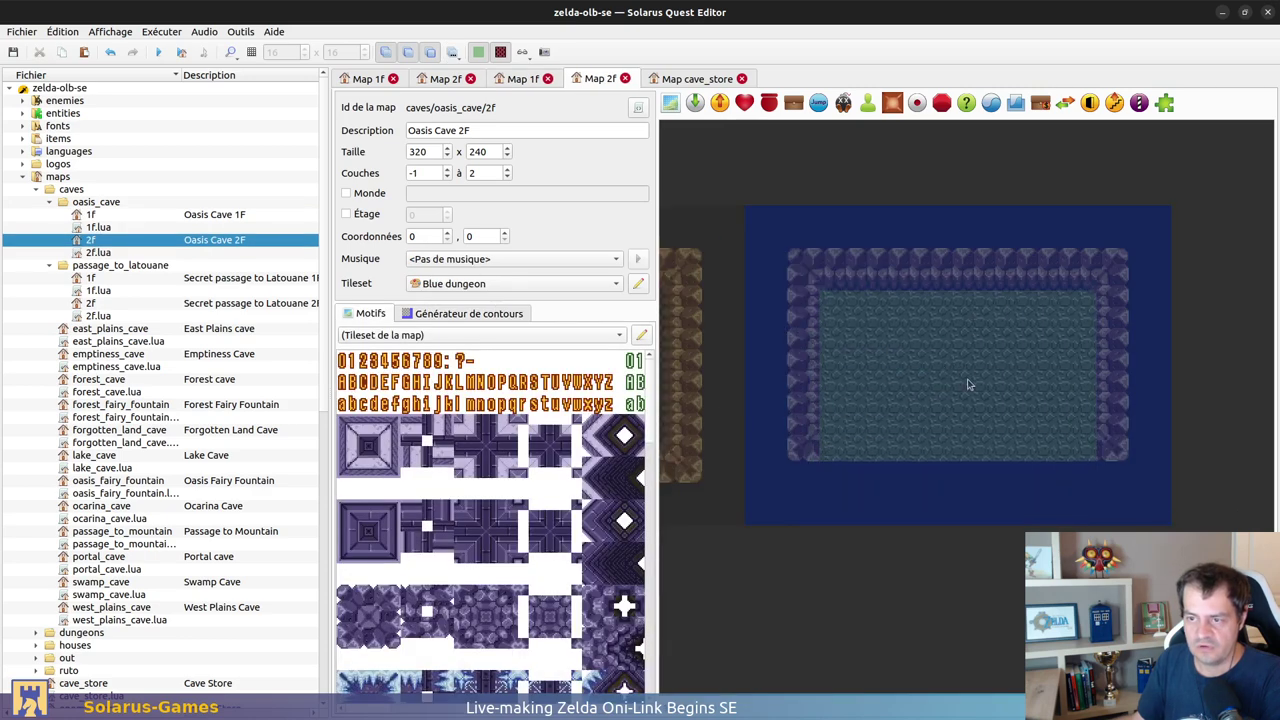
left_click(978, 403)
left_click_drag(1072, 408, 1094, 428)
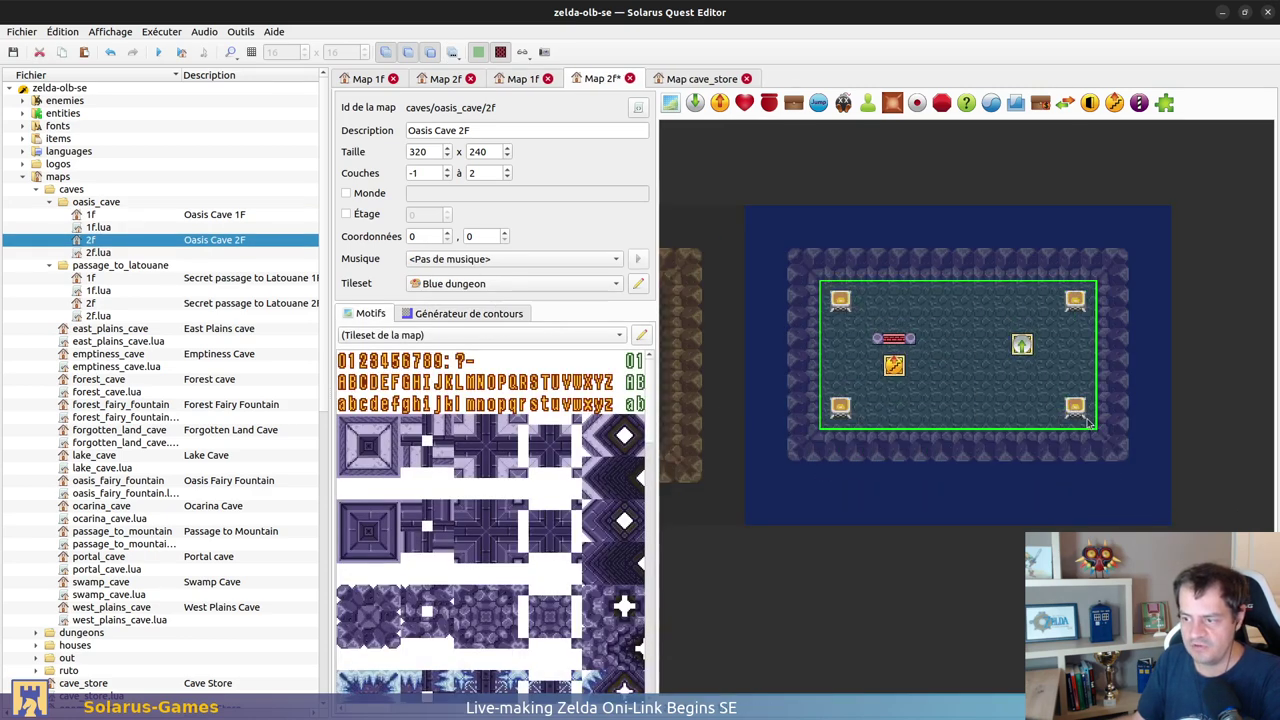
Step: Set the 2F map's tileset to Dark brown dungeon and its music to Cave
left_click(550, 283)
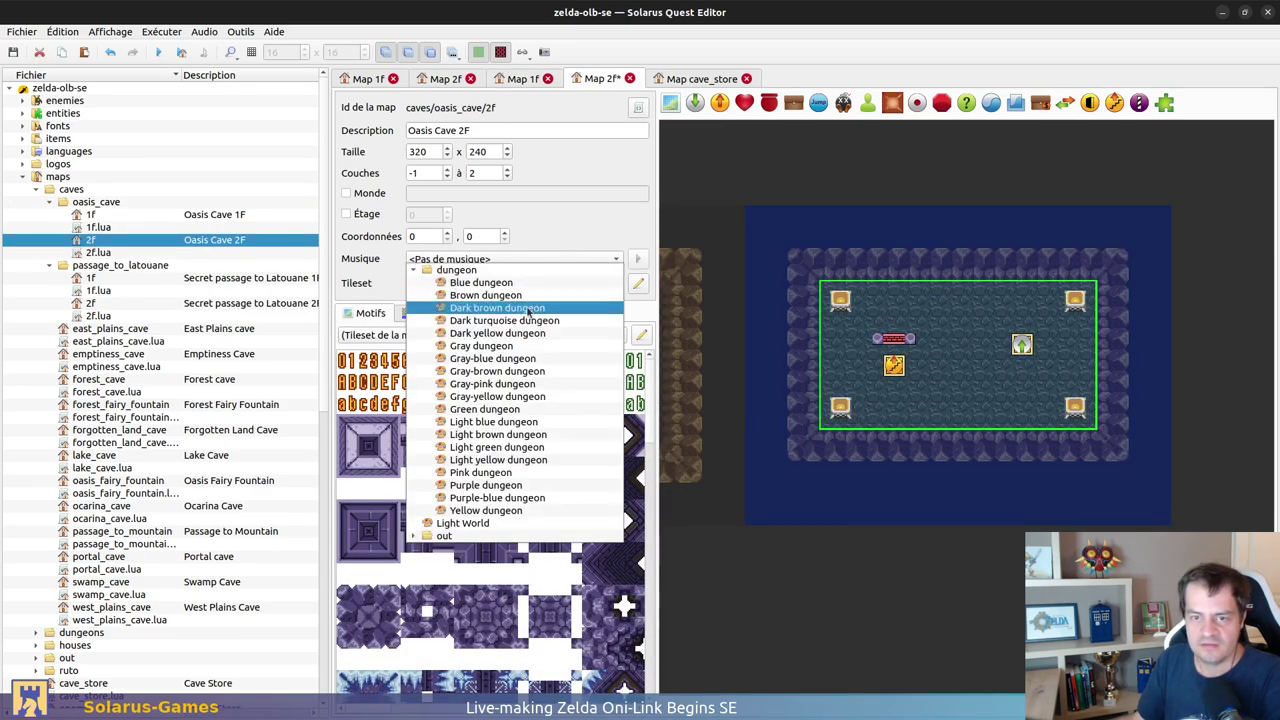
left_click(515, 309)
left_click(470, 260)
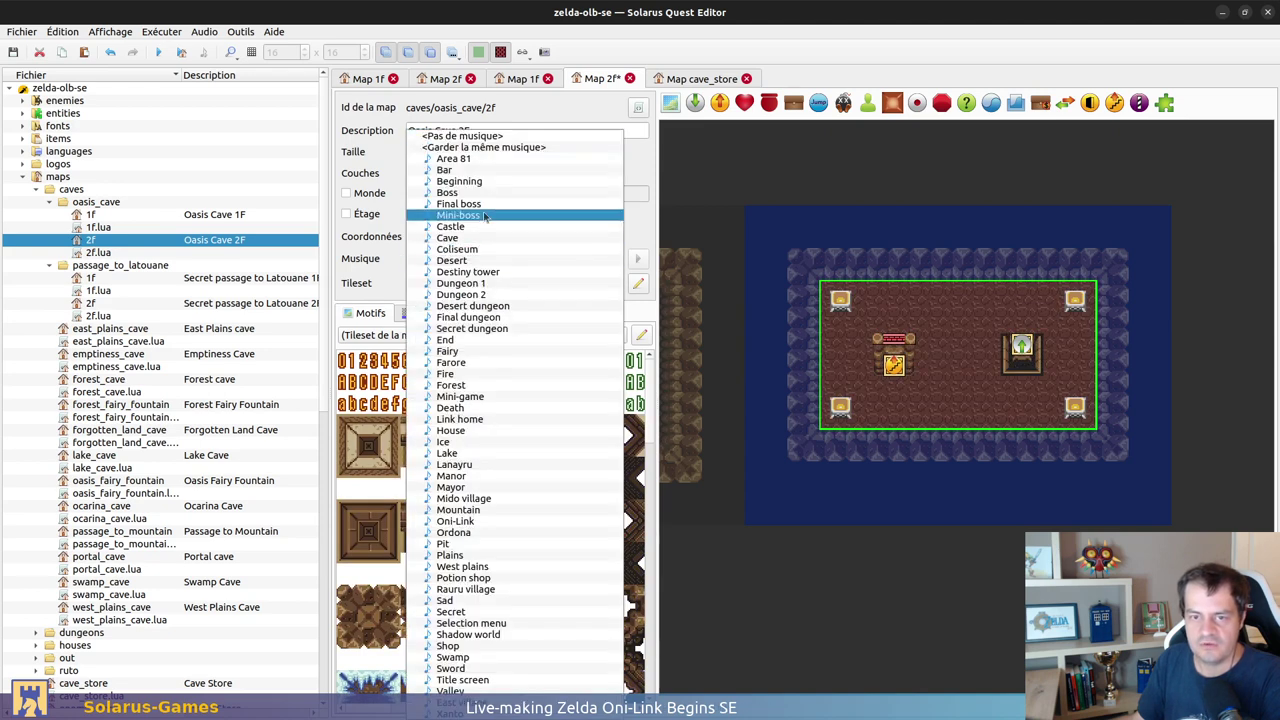
left_click(488, 238)
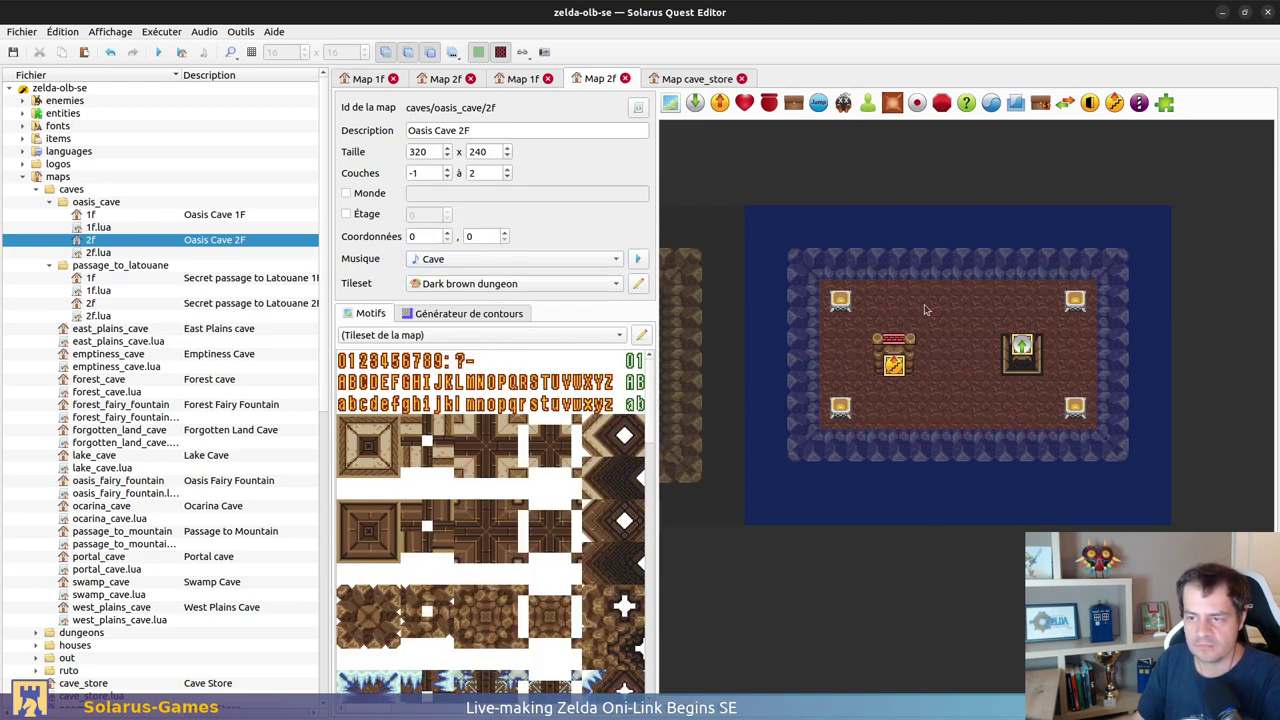
Step: Generate a wall_border-3 contour around the 2F room's floor tile
left_click(430, 314)
left_click(466, 383)
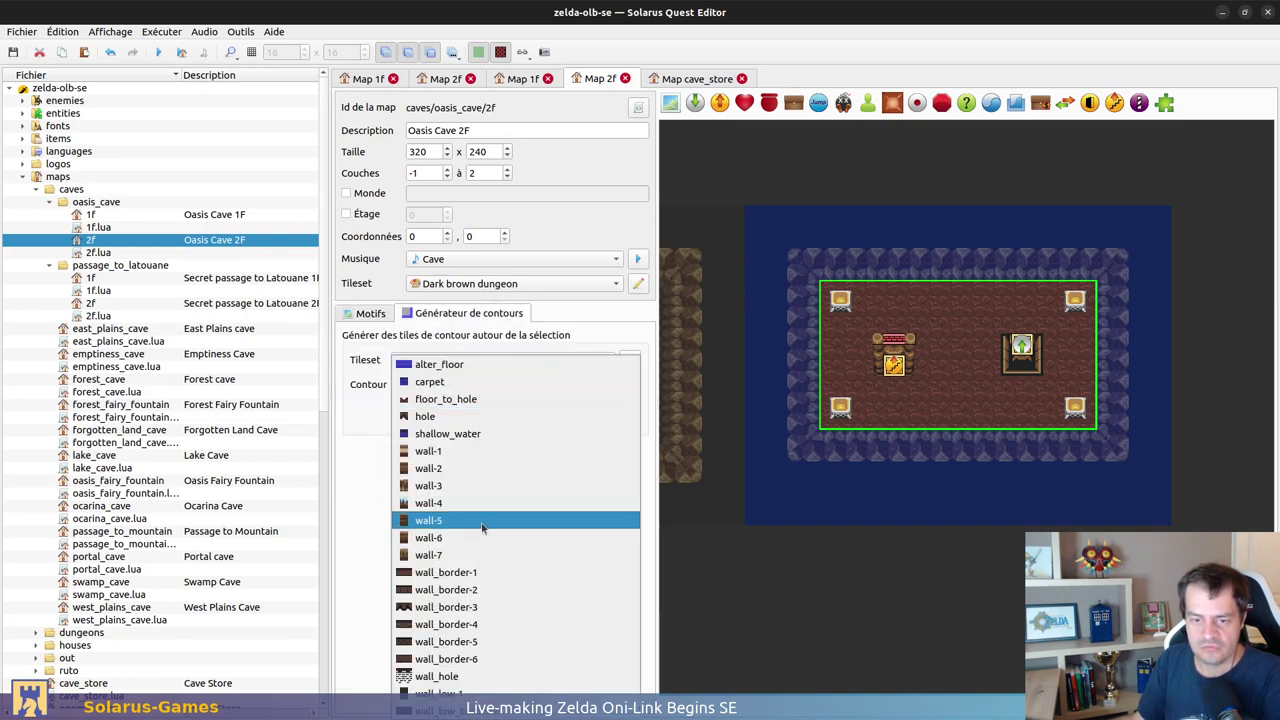
left_click(485, 595)
left_click(575, 419)
Step: Generate a wall-3 contour around the 2F room's border tiles and save the map
left_click(450, 385)
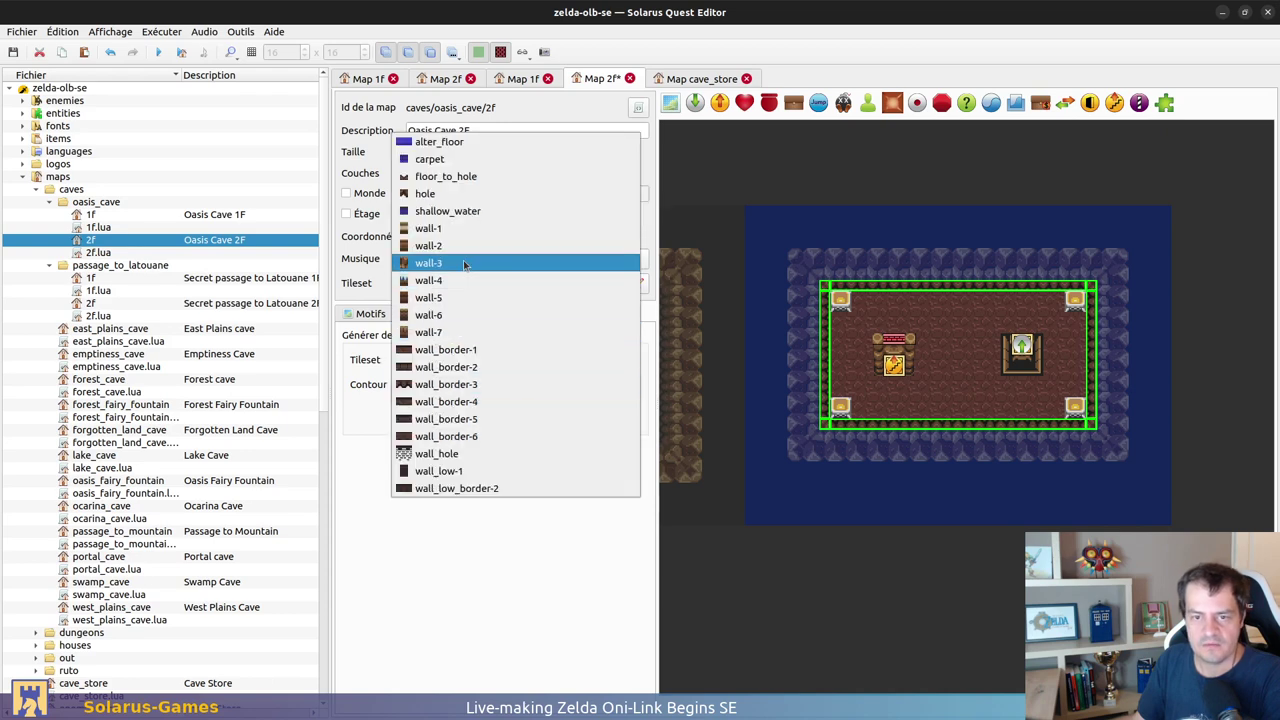
left_click(430, 263)
left_click(600, 419)
left_click(997, 590)
key("ctrl+s")
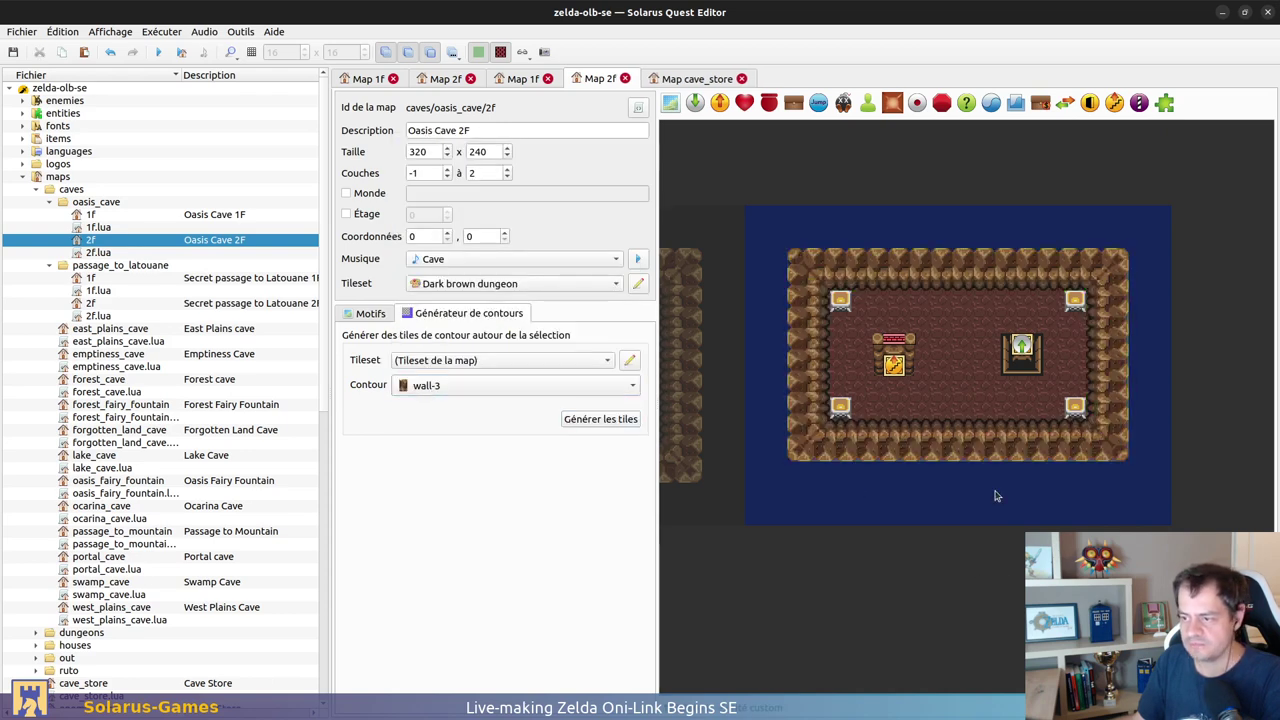
Step: Copy the black tile from Oasis Cave 1F and fill the 2F map's area outside the walls on all four sides
left_click(522, 79)
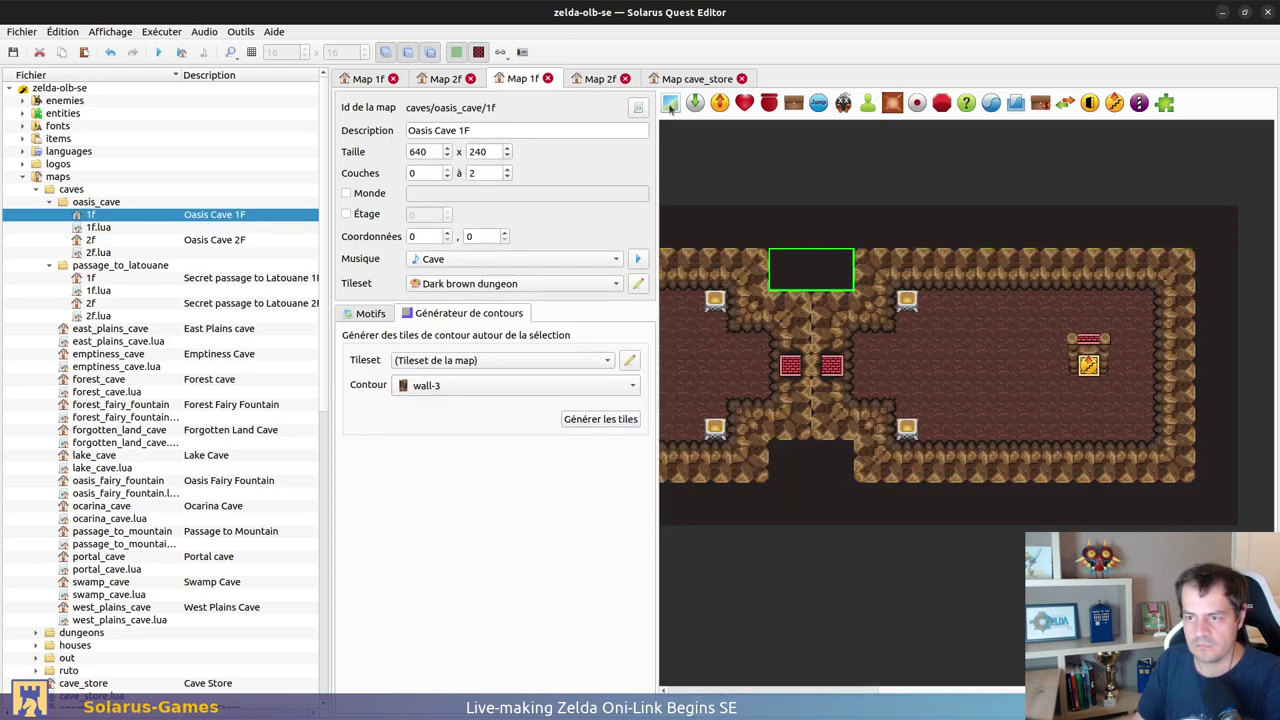
left_click(600, 79)
left_click_drag(746, 208, 1164, 247)
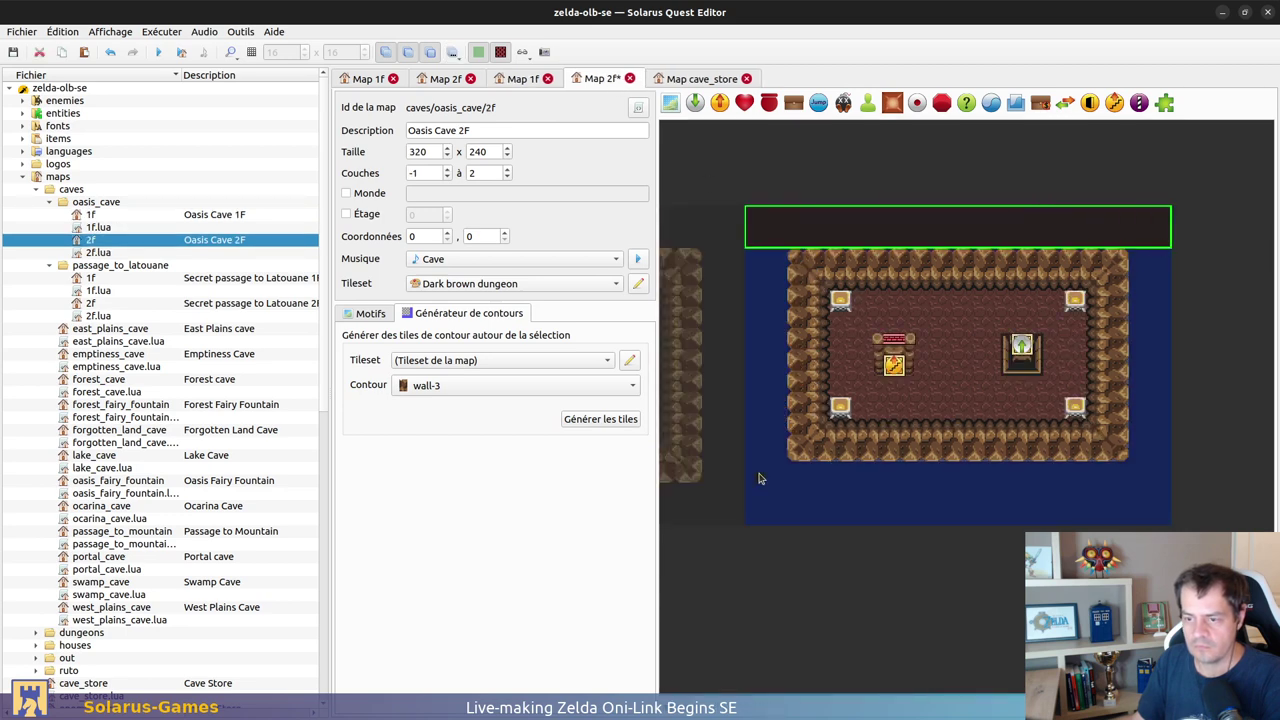
left_click_drag(754, 475, 1166, 528)
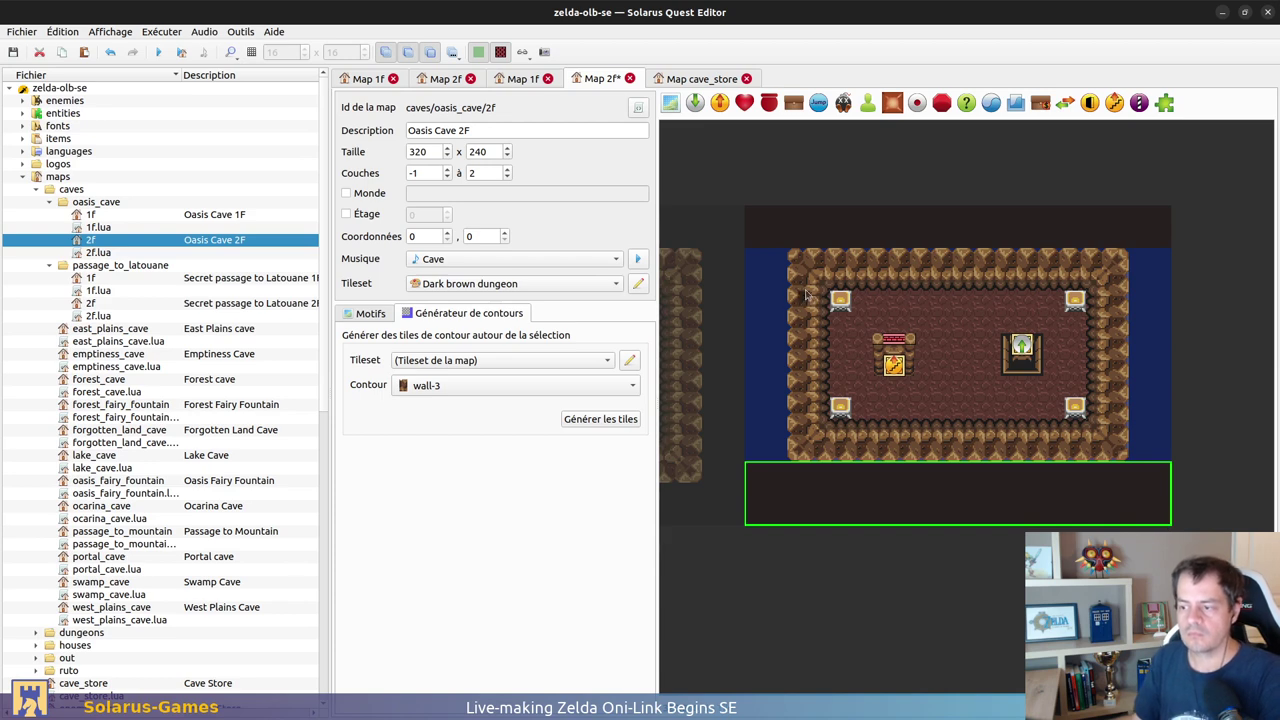
left_click_drag(754, 258, 786, 458)
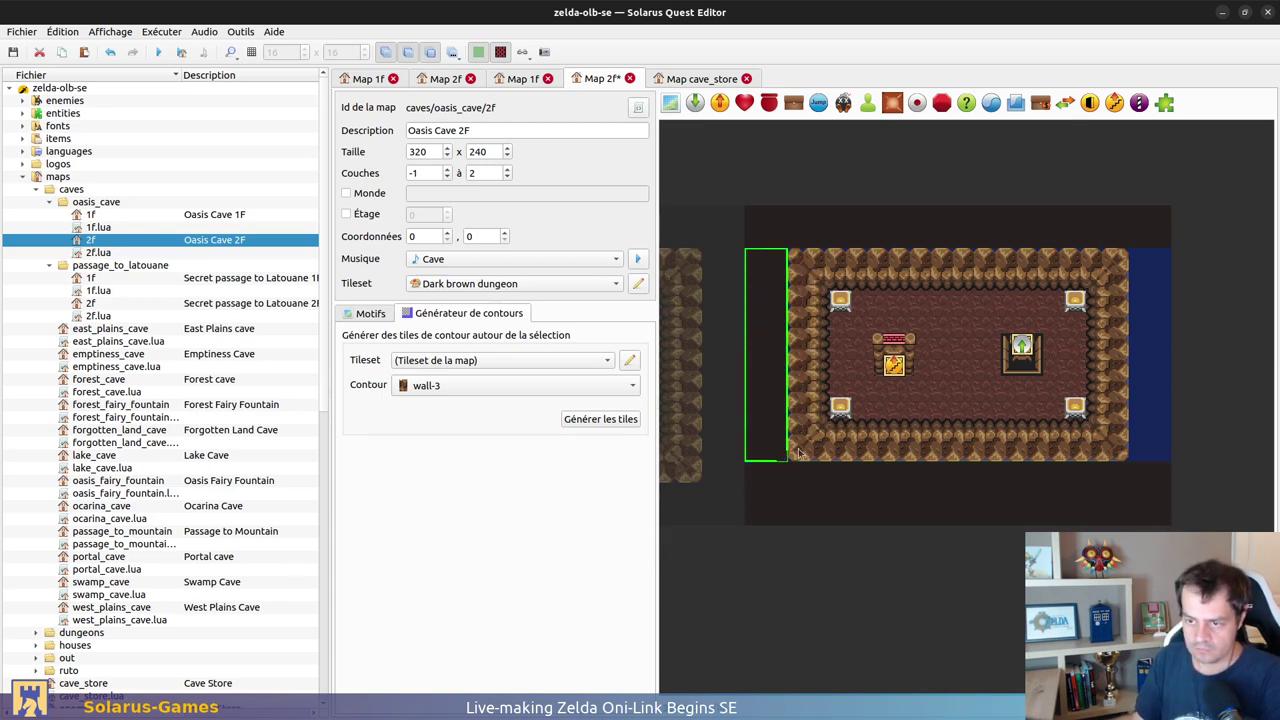
left_click_drag(1131, 254, 1166, 456)
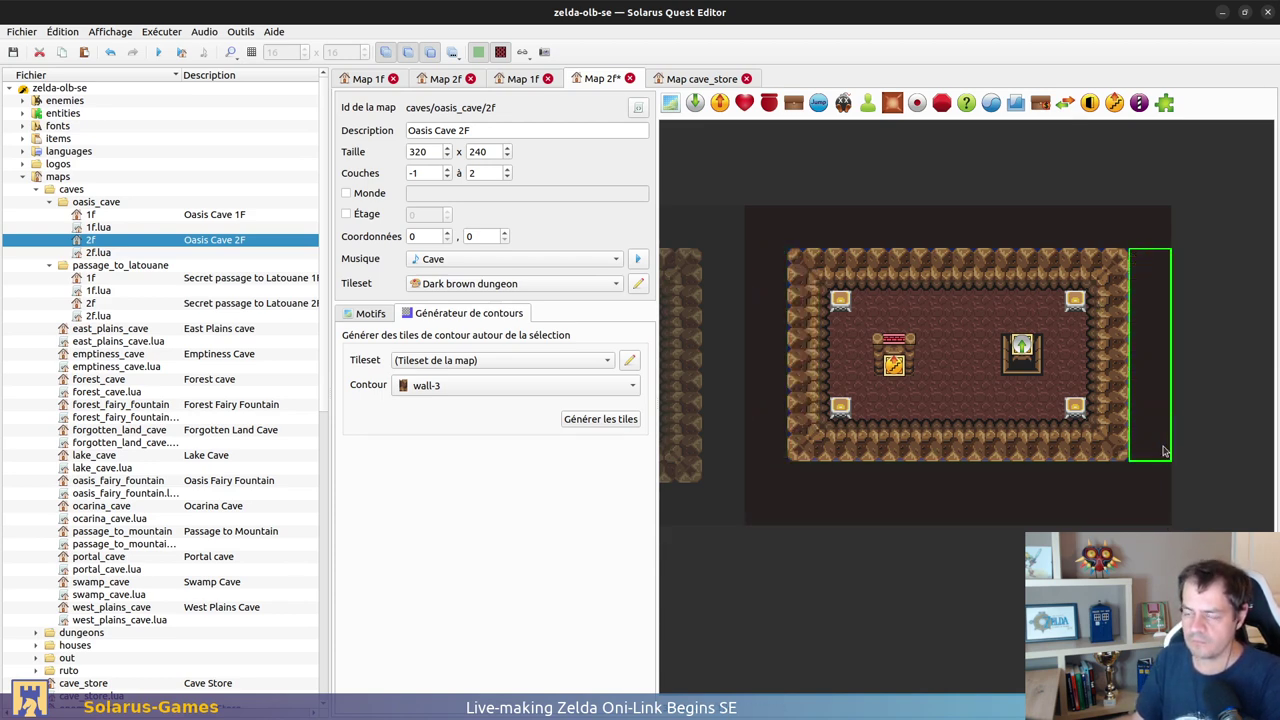
Step: Add thin black tiles behind the top and bottom outer edges of the 2F room's walls
left_click_drag(790, 252, 1120, 263)
right_click(960, 254)
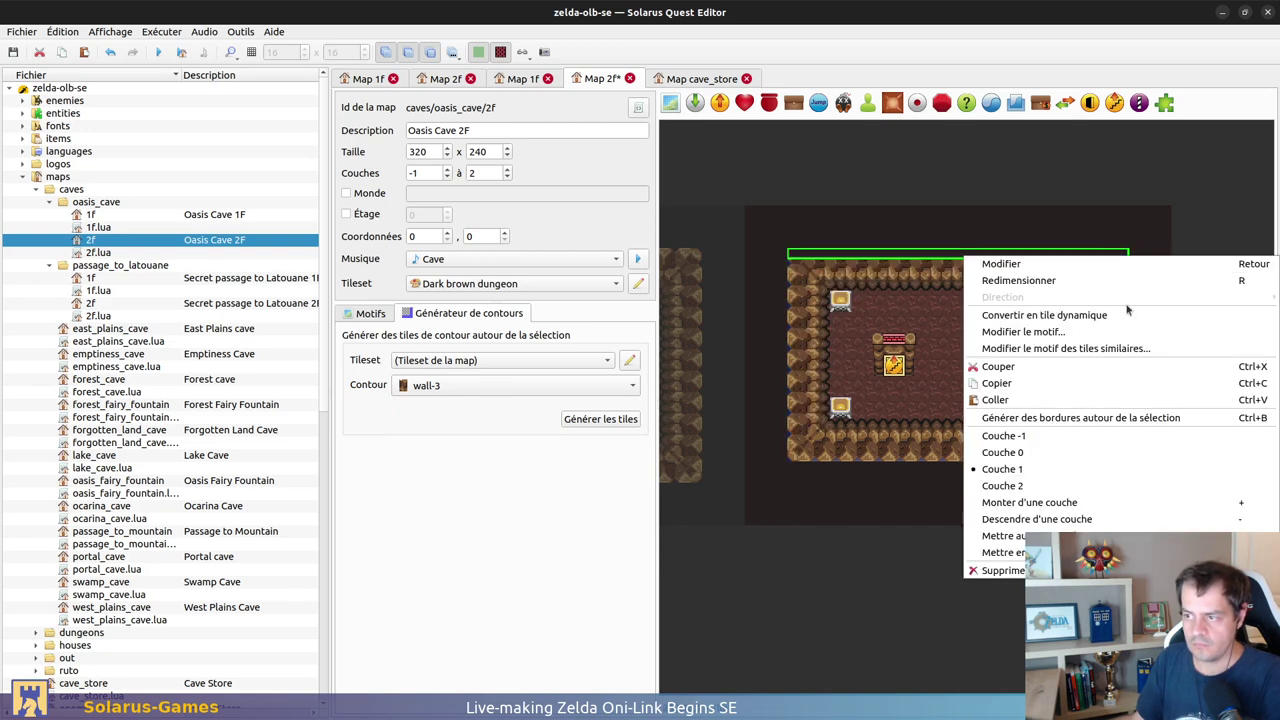
left_click(1026, 456)
key("ctrl+c")
key("ctrl+v")
right_click(963, 456)
left_click(956, 264)
key("r")
left_click(805, 455)
key("Delete")
left_click(829, 252)
key("Delete")
Step: Place thin vertical black tiles behind the side outer edges of the 2F room's walls and save the map
left_click(799, 295)
left_click(791, 305)
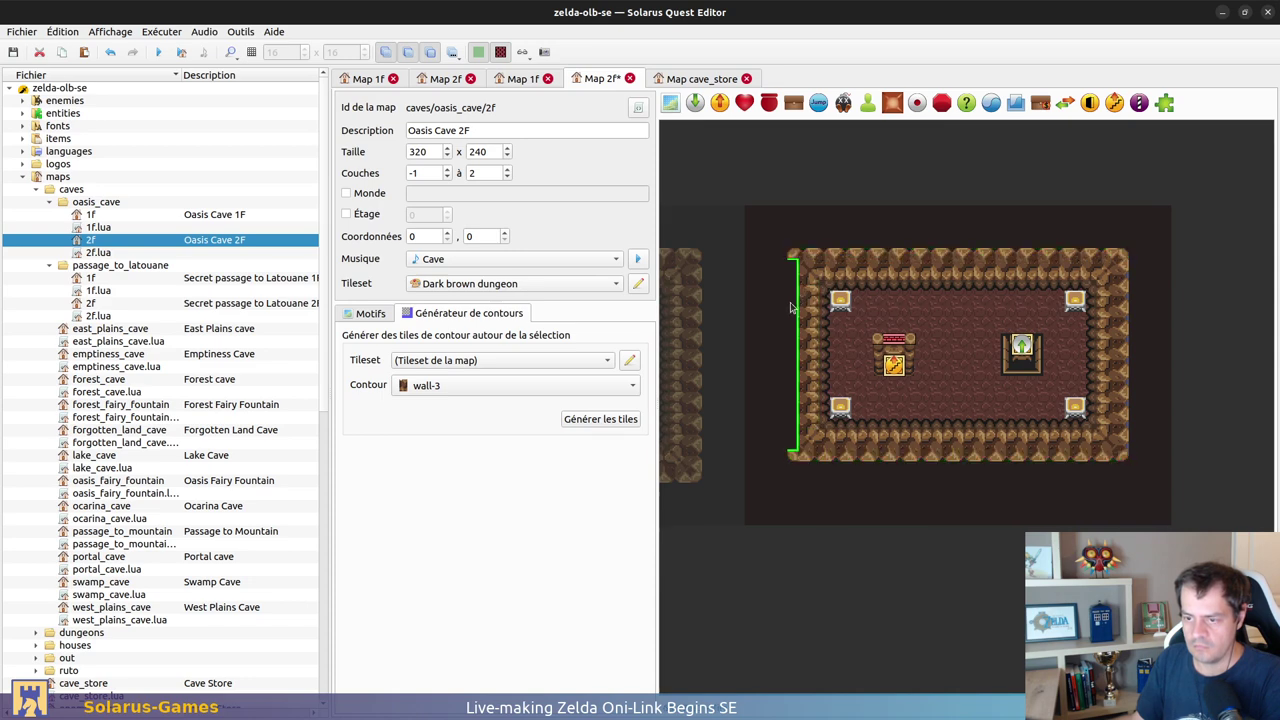
key("ctrl+x")
key("ctrl+v")
key("ctrl+shift+z")
key("Delete")
left_click(780, 373)
left_click_drag(794, 377, 793, 408)
key("b")
key("ctrl+s")
left_click(860, 577)
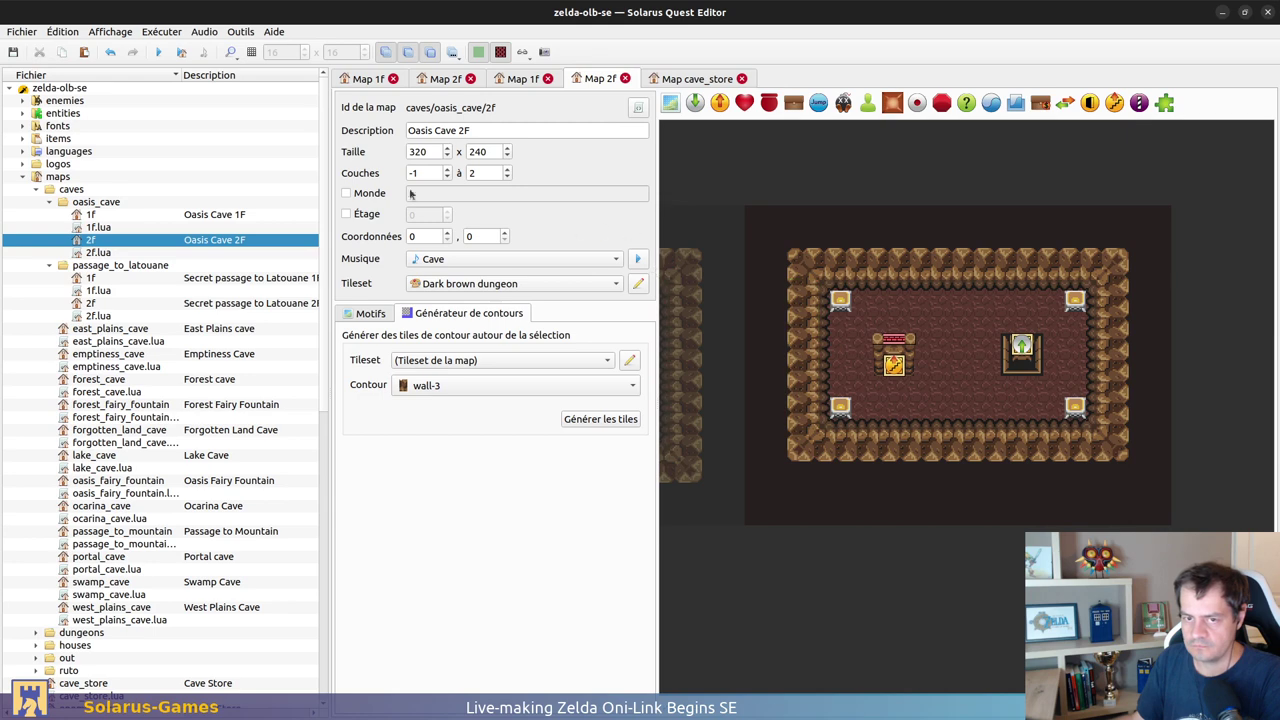
Step: Set the 2F map's lowest layer to 0, accepting the deletion of the reference image entity, and save
left_click(449, 170)
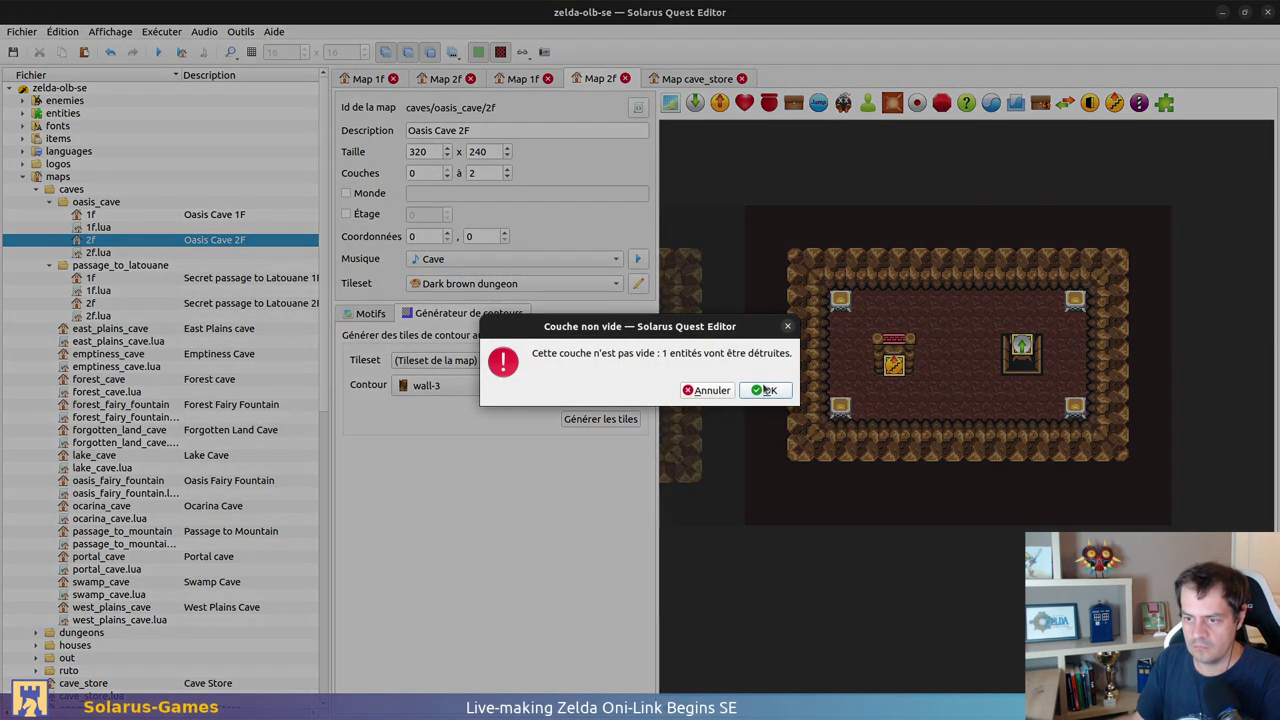
left_click(764, 387)
key("ctrl+s")
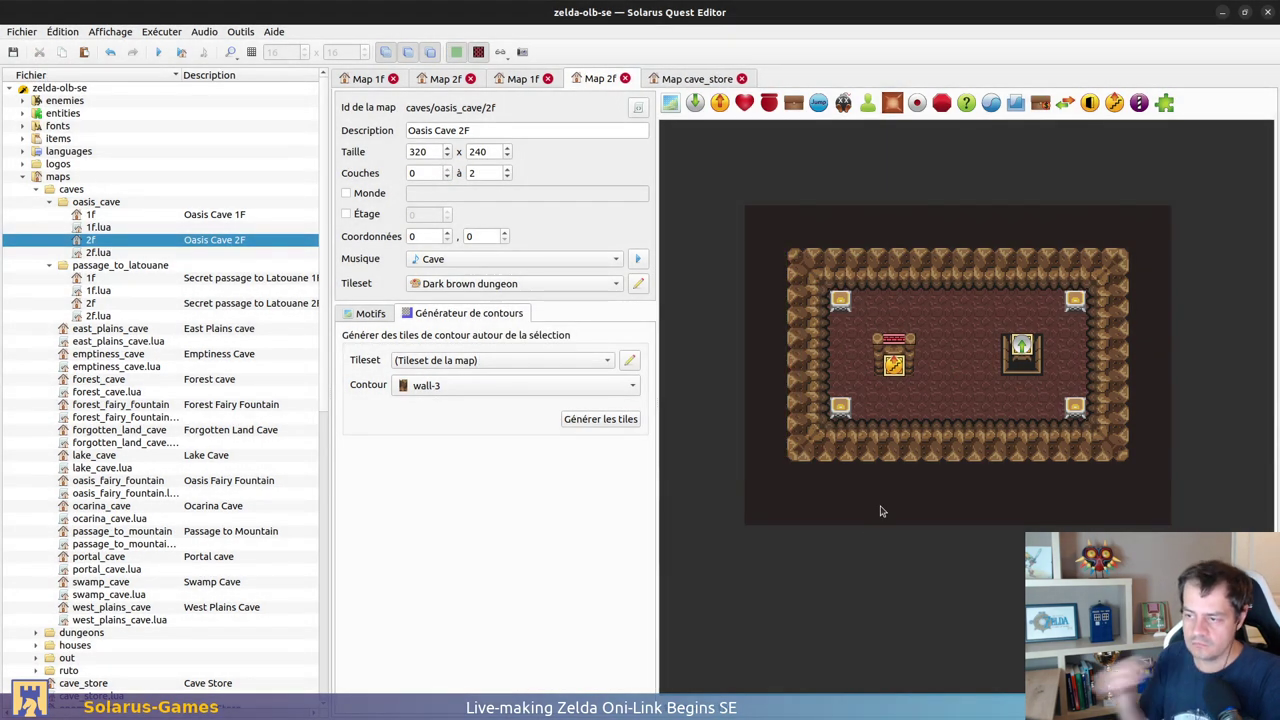
Step: Resize the inner wall border tiles along the 2F room's horizontal and vertical sides and save the map
left_click(876, 290)
left_click(933, 428, "ctrl")
key("Left")
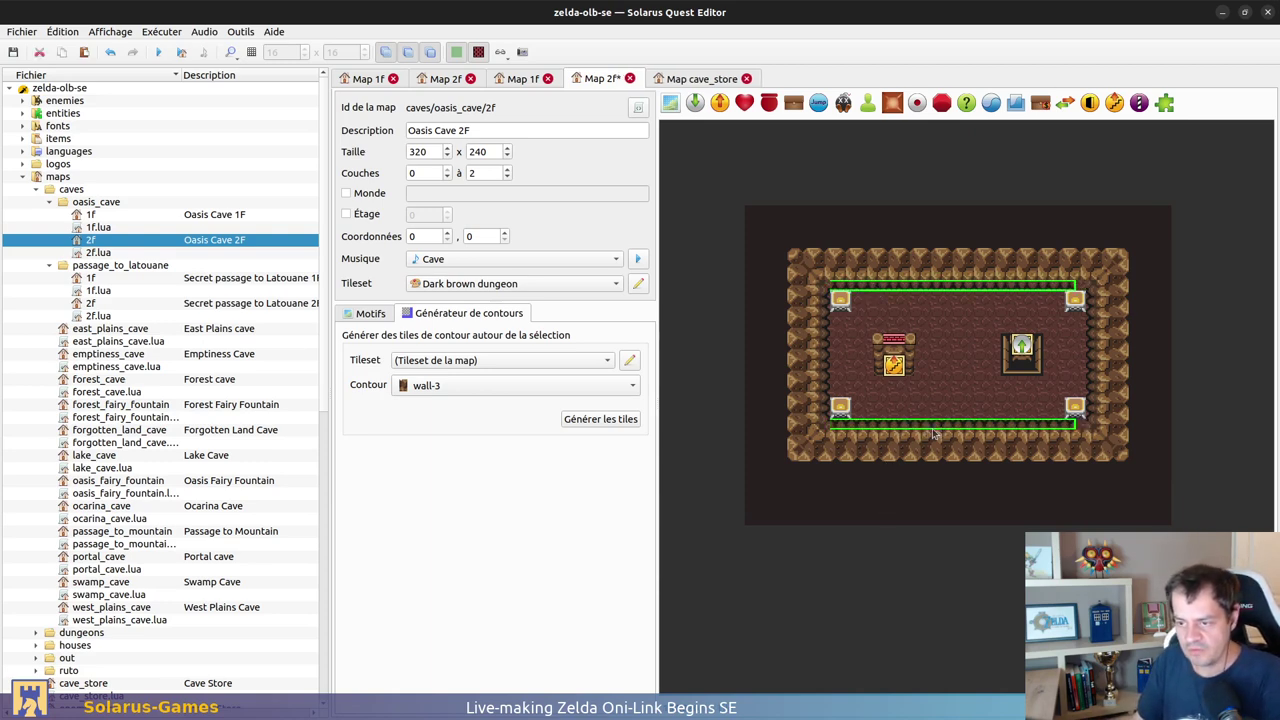
left_click(1093, 408)
left_click(821, 380, "ctrl")
key("r")
left_click(822, 408)
left_click(751, 335)
key("ctrl+s")
Step: On the Oasis Cave 1F map, shorten the border tiles at the two protruding wall corners of the right room
left_click(500, 79)
left_click(875, 330)
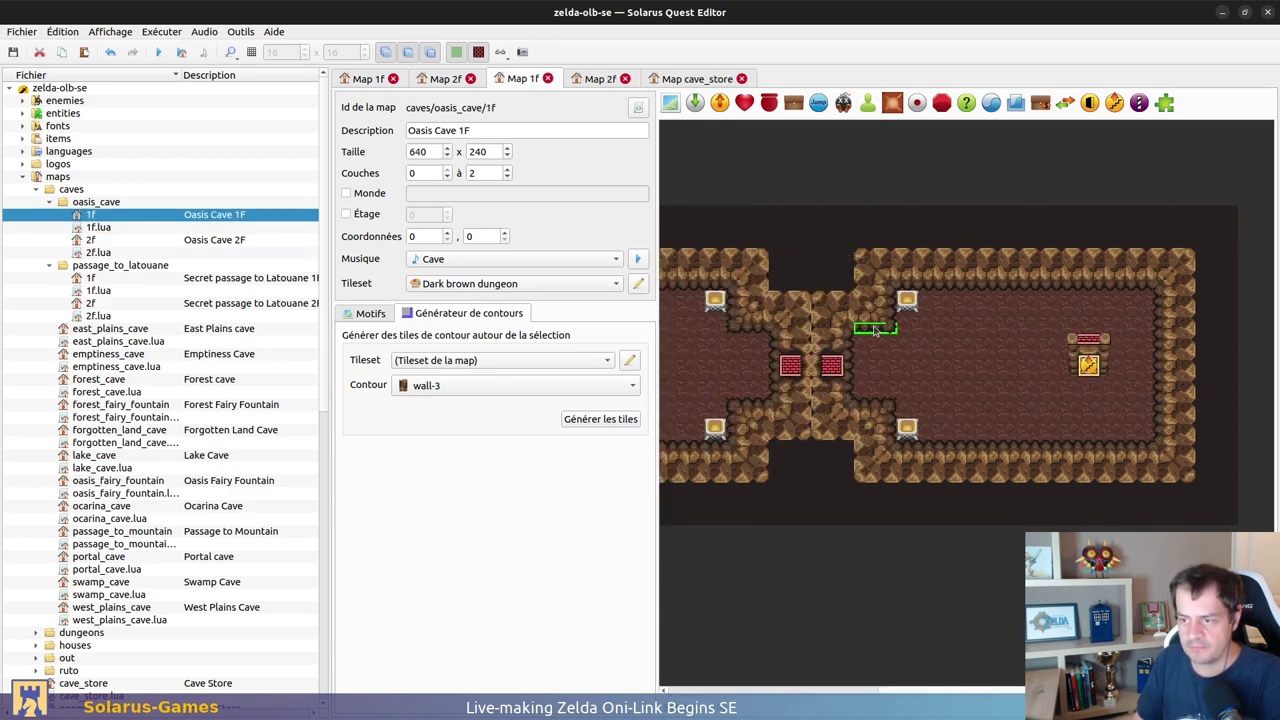
left_click(874, 406, "ctrl")
key("t")
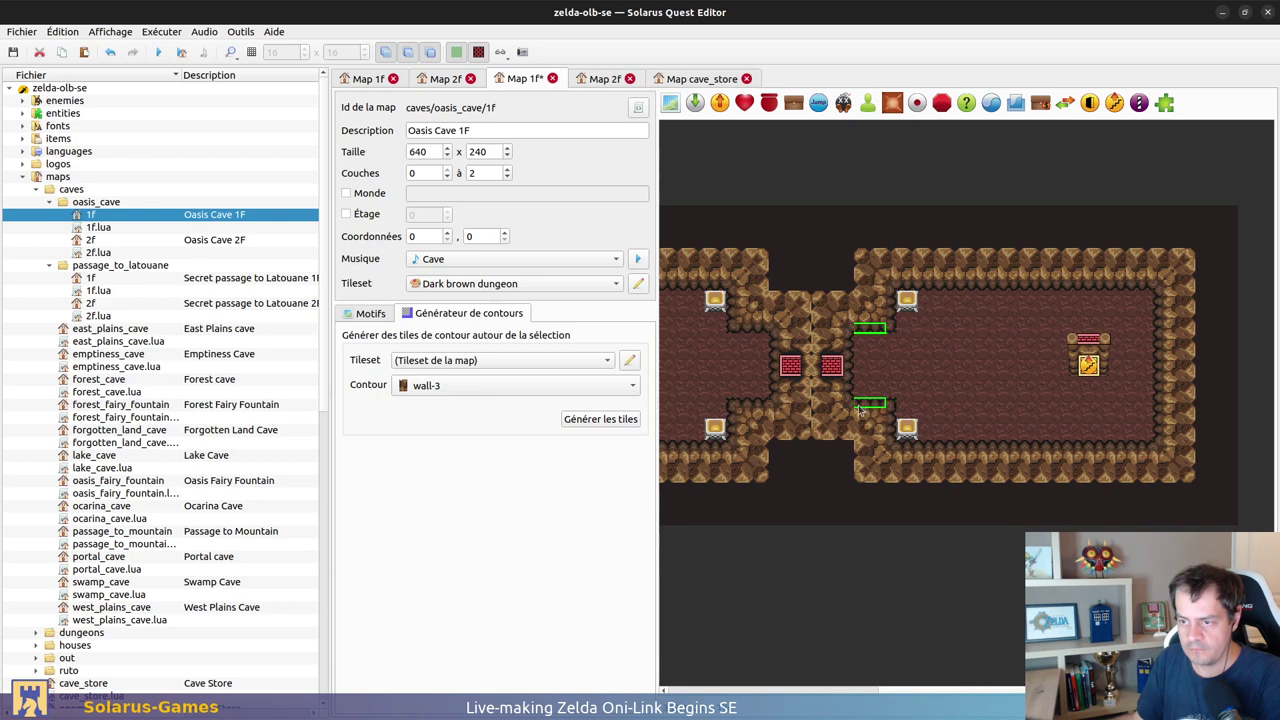
left_click(890, 317)
left_click(888, 425)
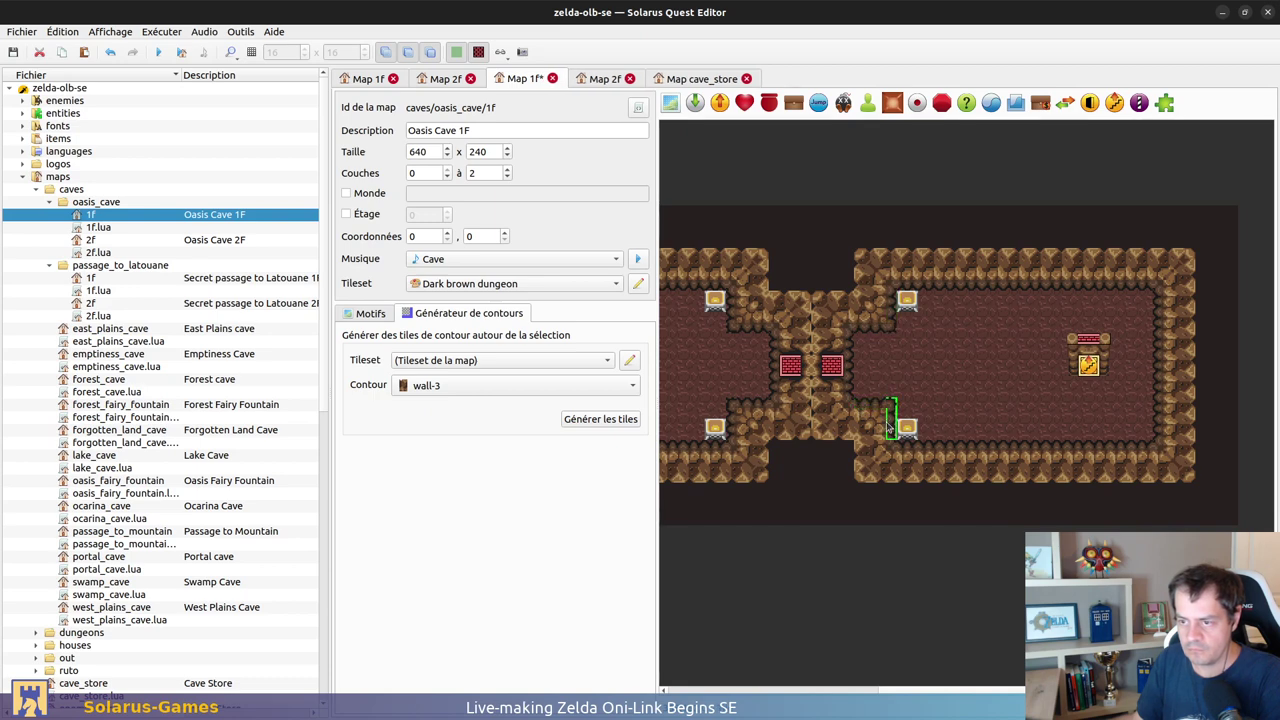
left_click(895, 314)
Step: Adjust the border tiles beside the right room's red block and along its bottom, right and top walls
left_click(846, 345)
key("r")
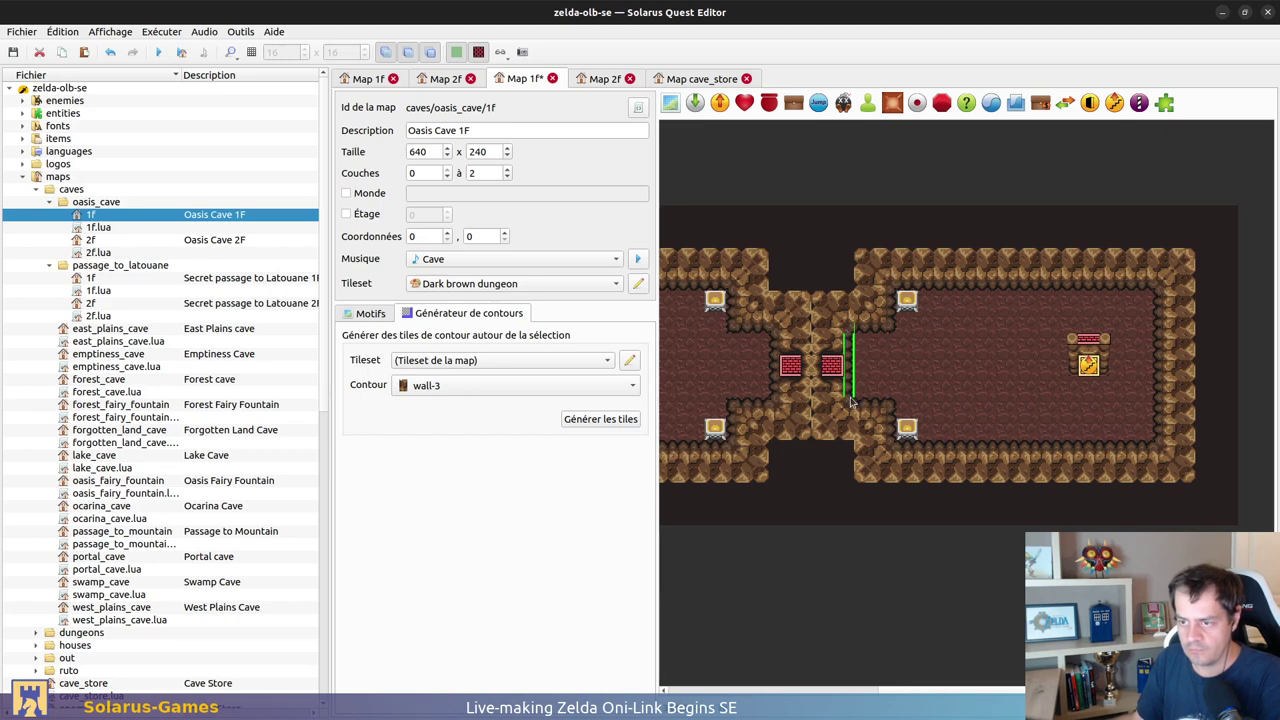
left_click(960, 449)
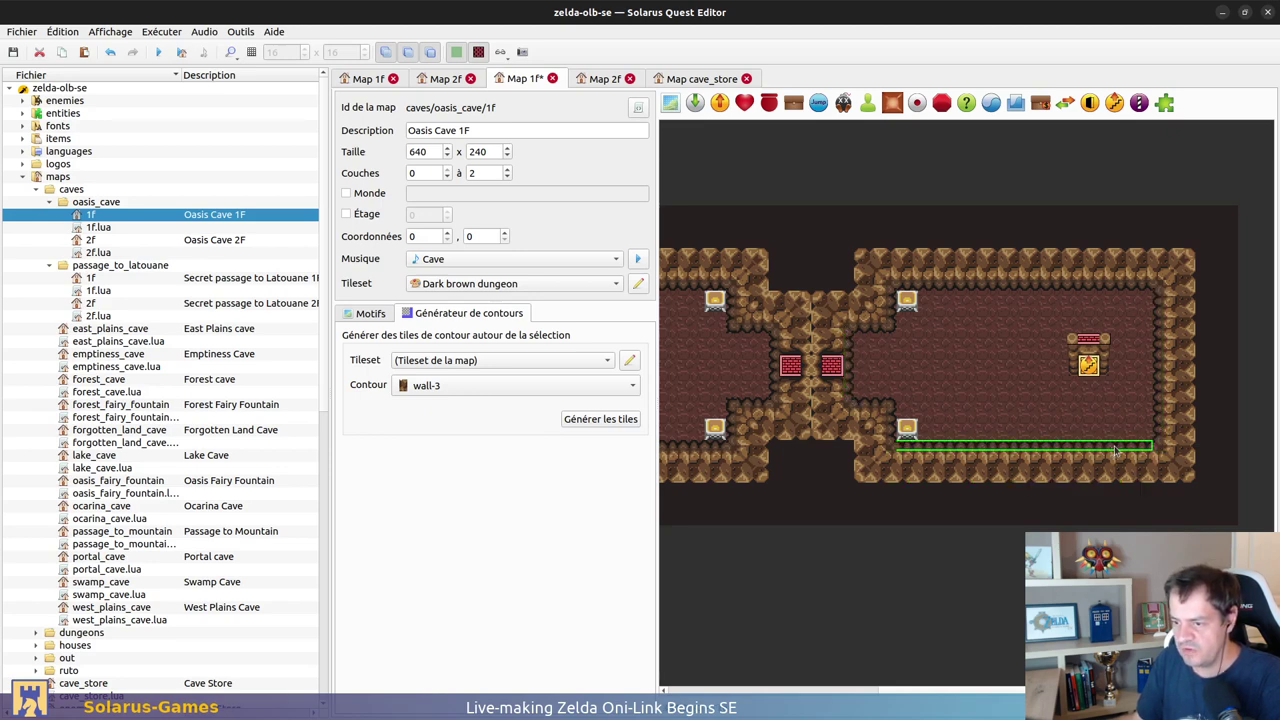
left_click(1167, 424)
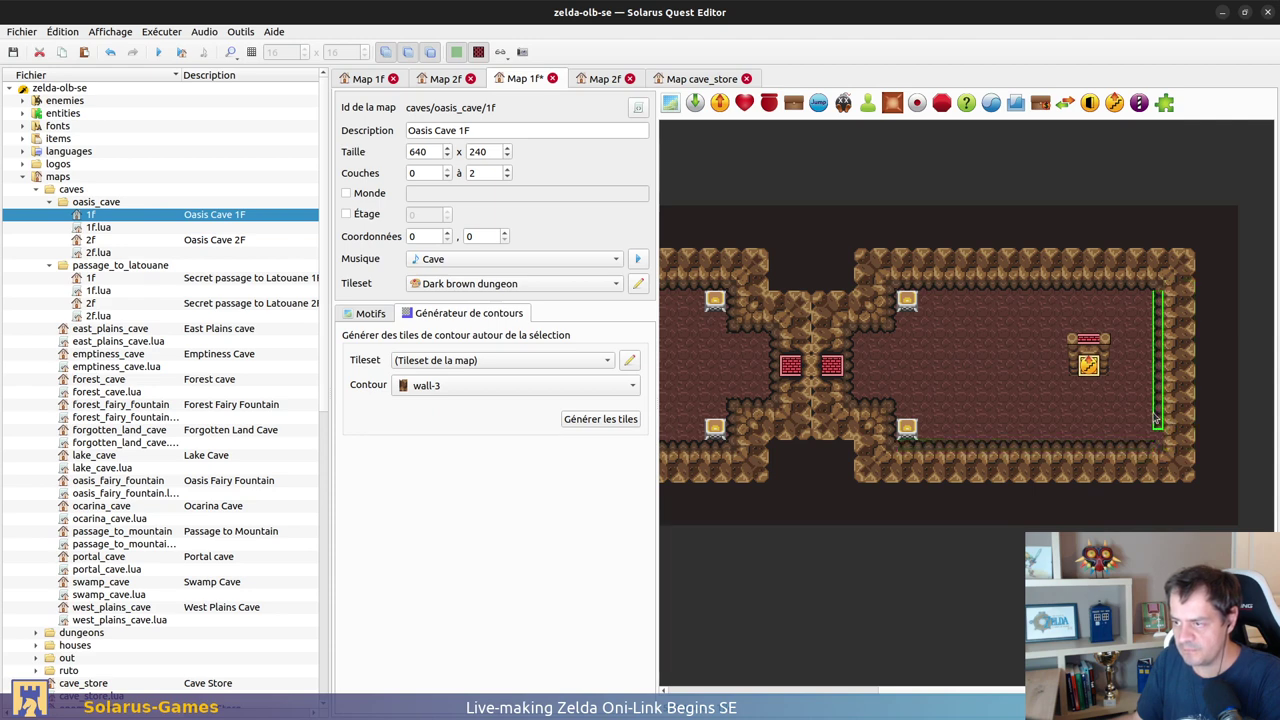
left_click(1106, 288)
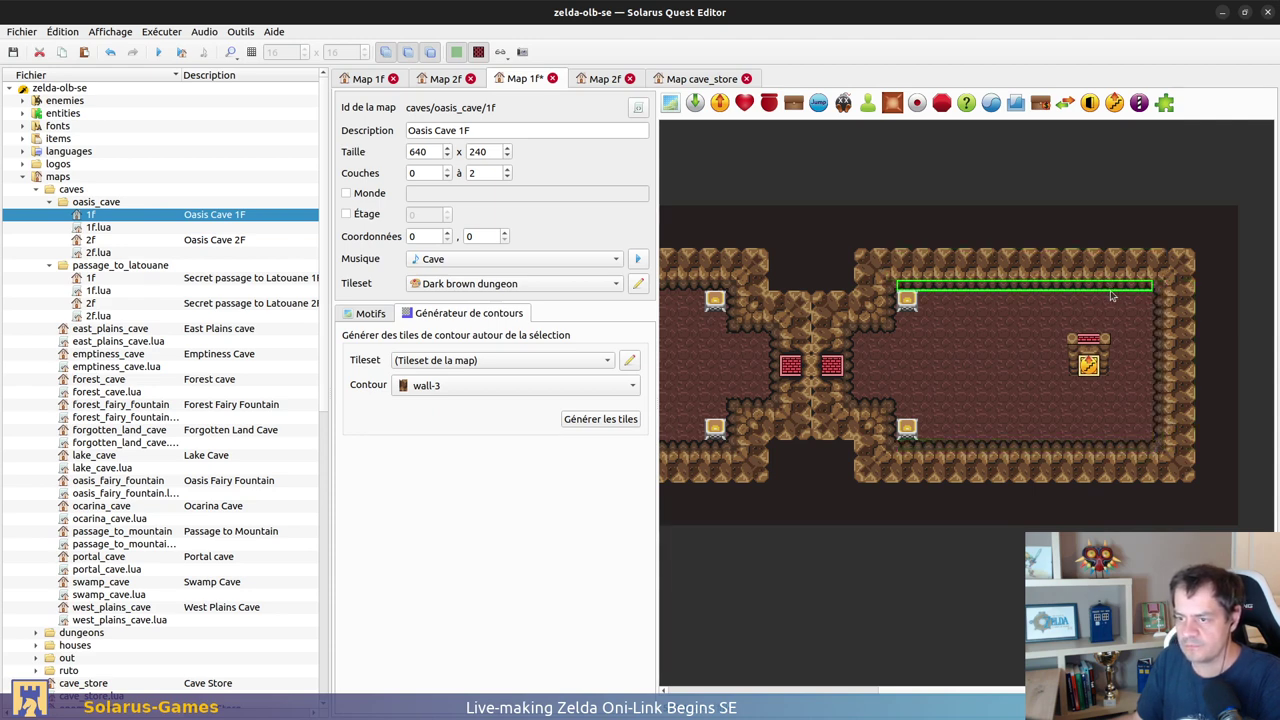
left_click(896, 315)
Step: Adjust the border tiles at the left room's two protruding wall corners and beside its red block
middle_click_drag(849, 377, 1062, 372)
left_click(966, 334)
left_click_drag(981, 335, 985, 336)
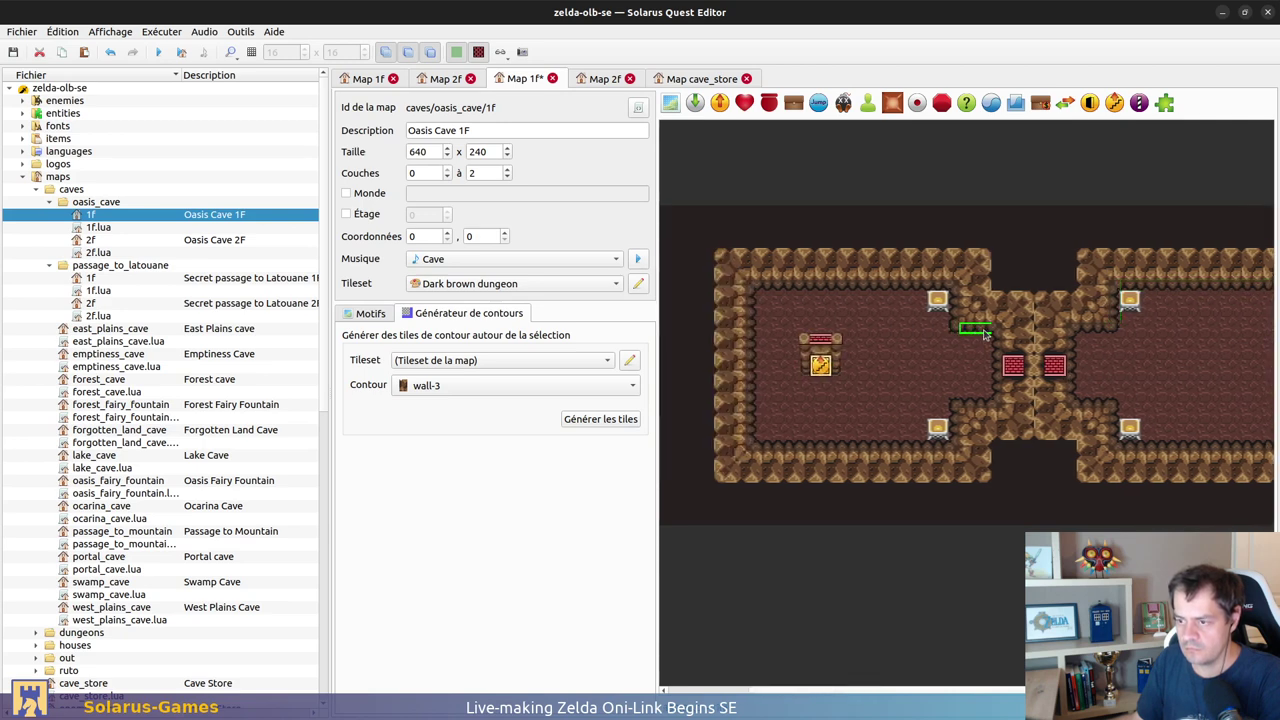
left_click_drag(976, 410, 996, 376)
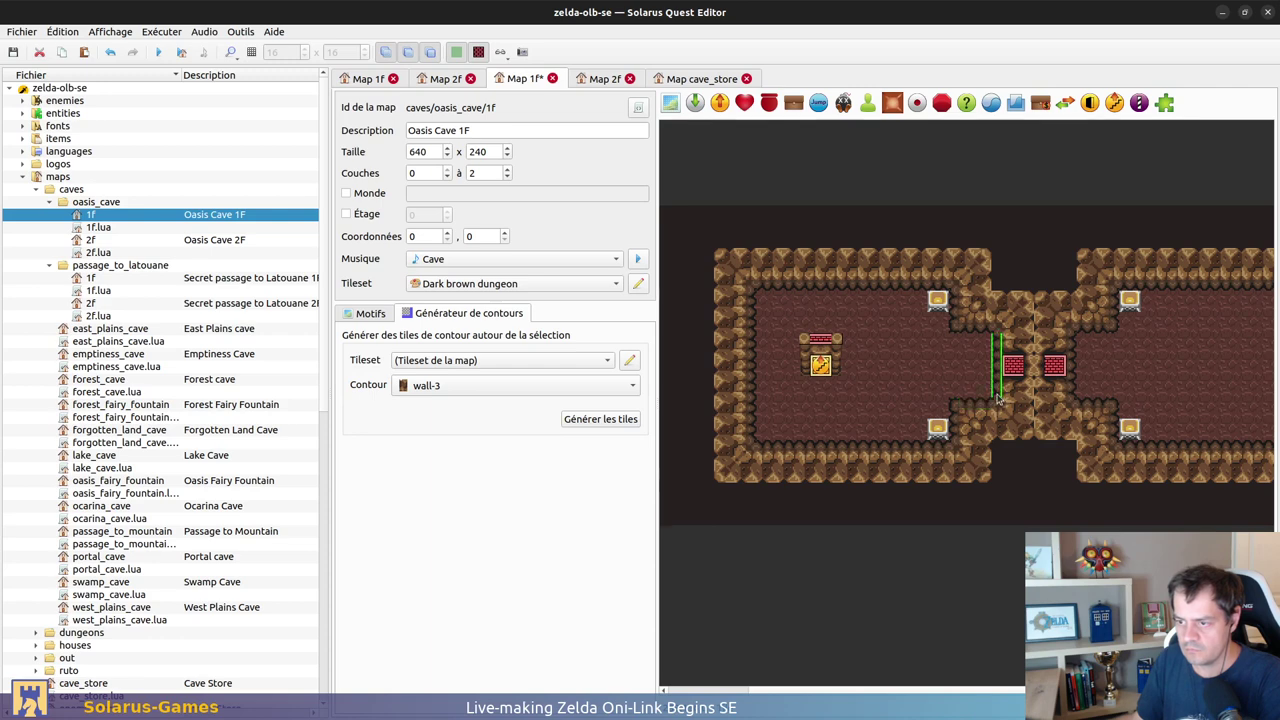
left_click_drag(964, 427, 958, 432)
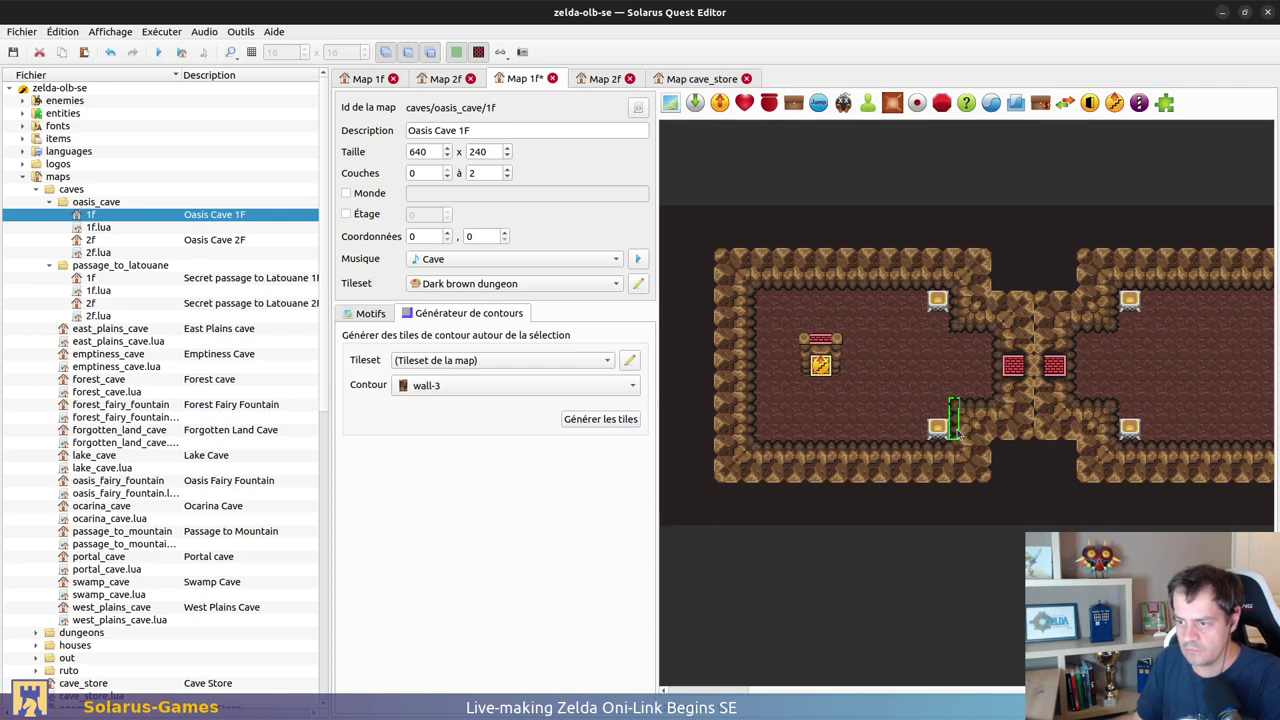
Step: Adjust the border tiles along the left room's top, bottom and left walls and save the 1F map
left_click(951, 304)
left_click(911, 279)
left_click_drag(912, 285, 913, 453)
left_click(751, 394)
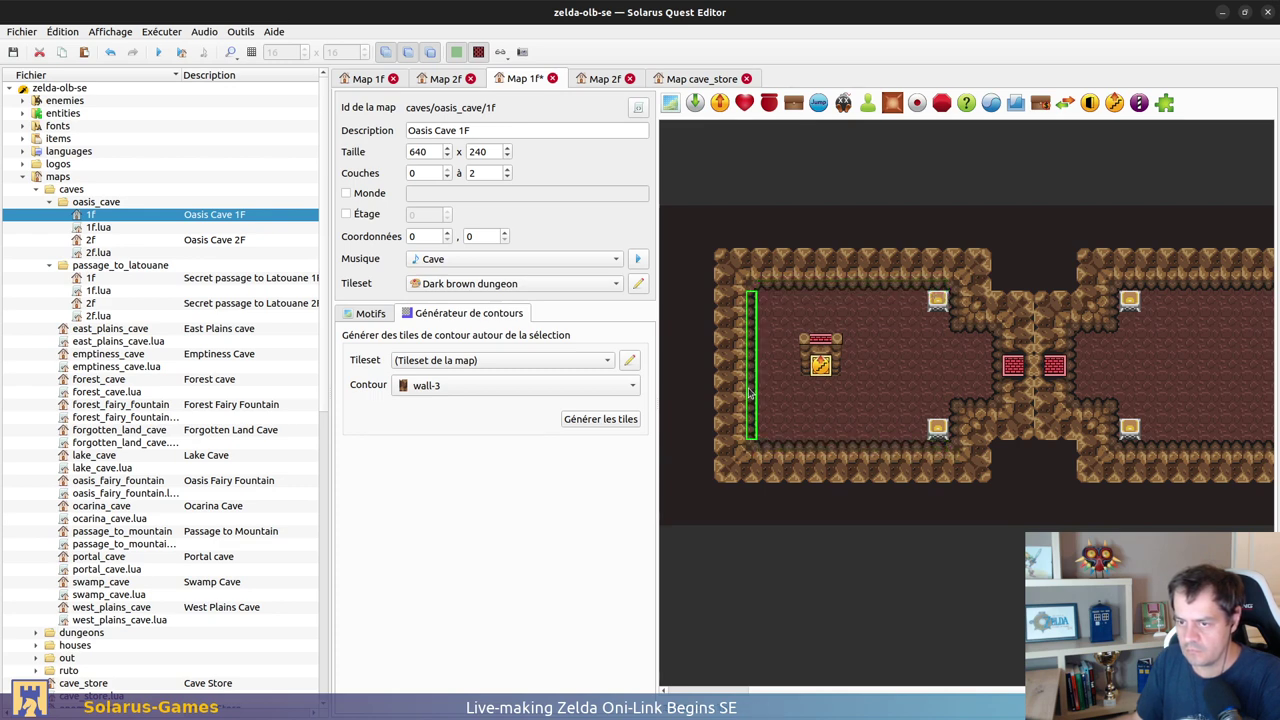
left_click(786, 563)
key("ctrl+s")
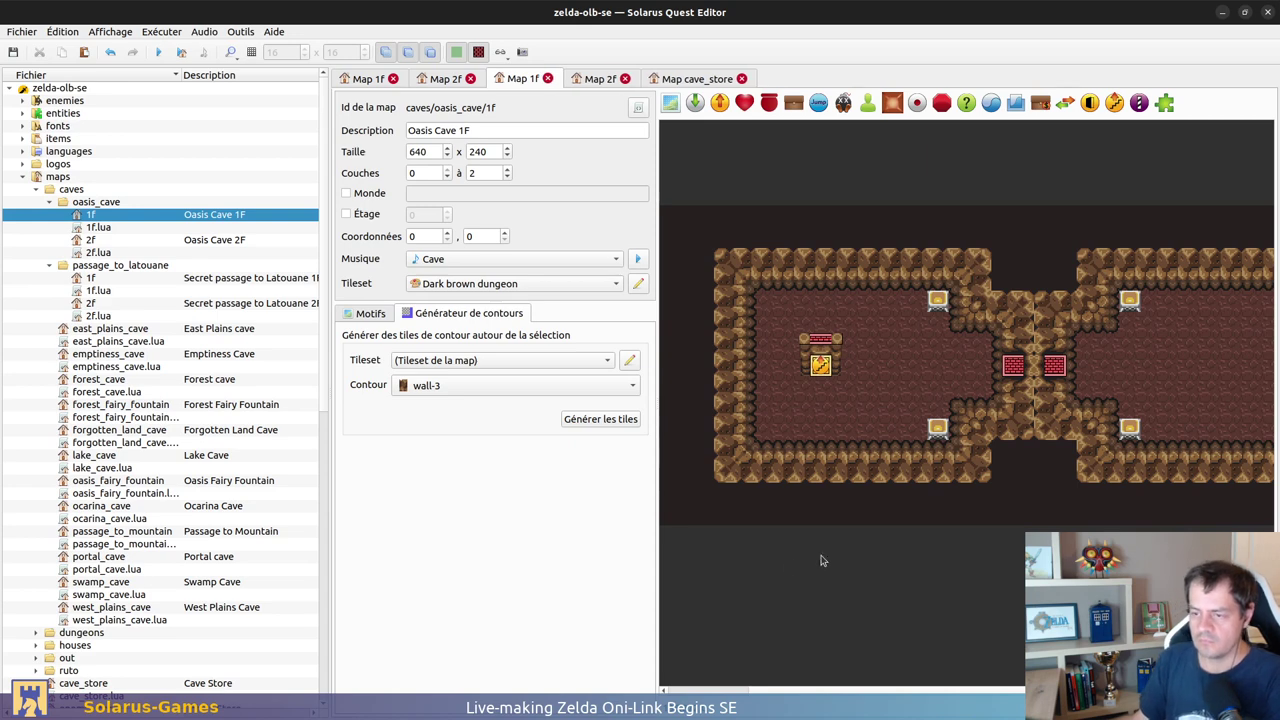
Step: On the Oasis Cave 2F map, check the name of the right staircase's destination and the teletransporter and stairs stacked over it
scroll(740, 530, "right", 4)
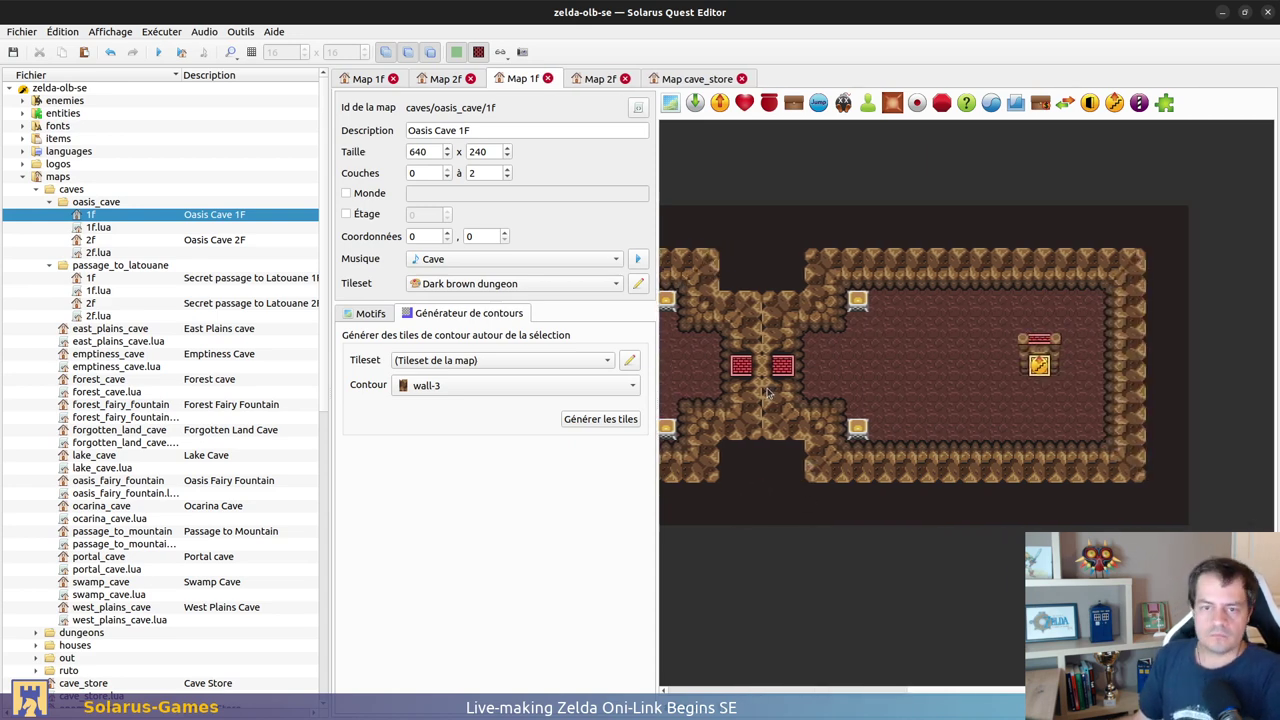
left_click(597, 79)
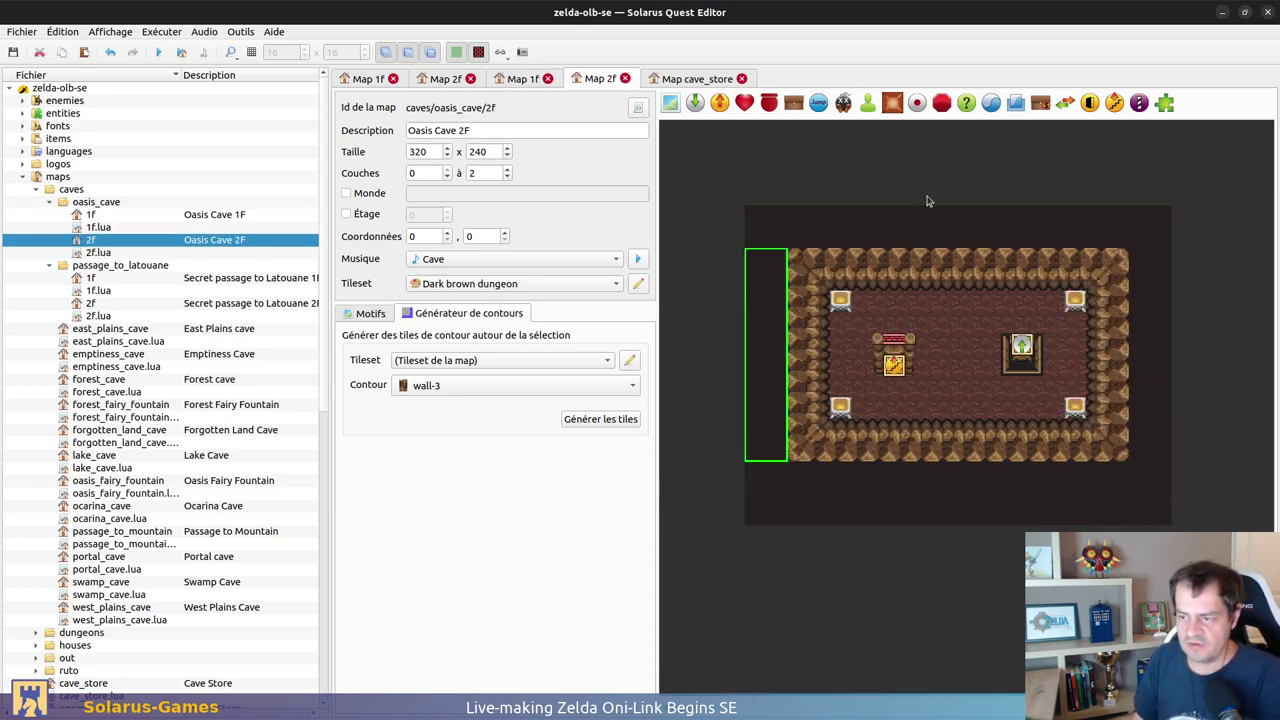
left_click(698, 188)
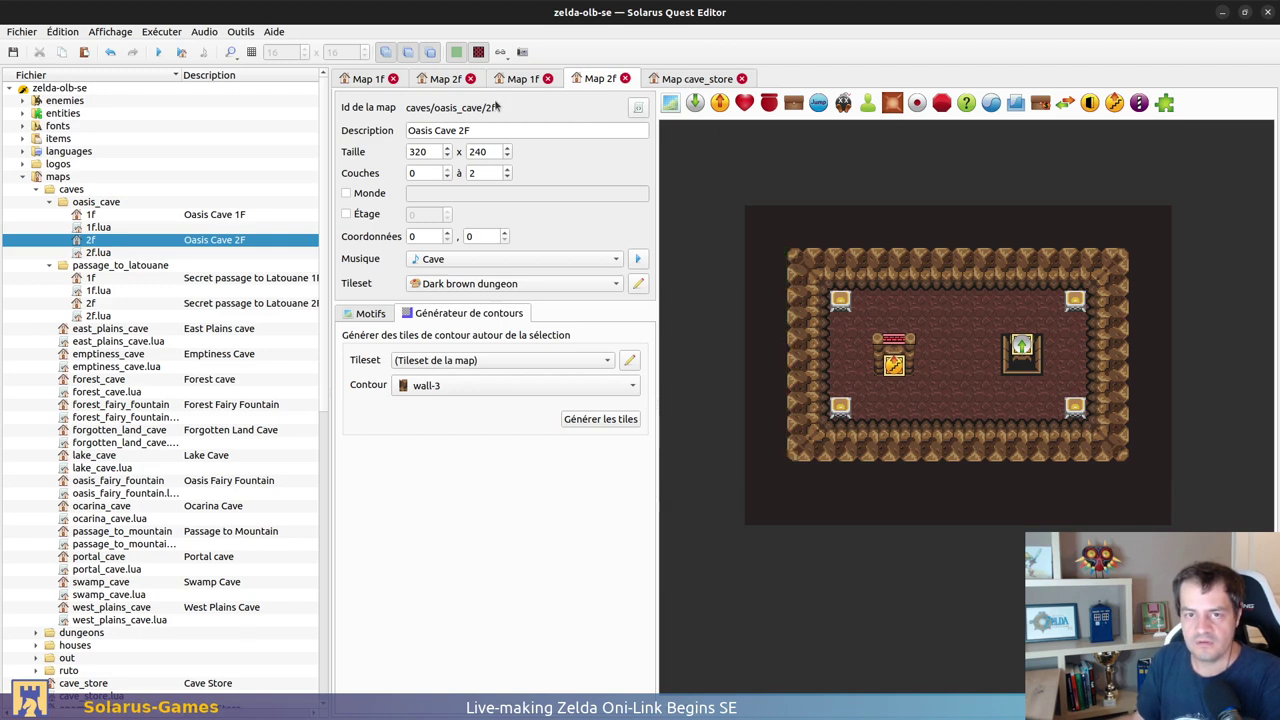
double_click(1022, 345)
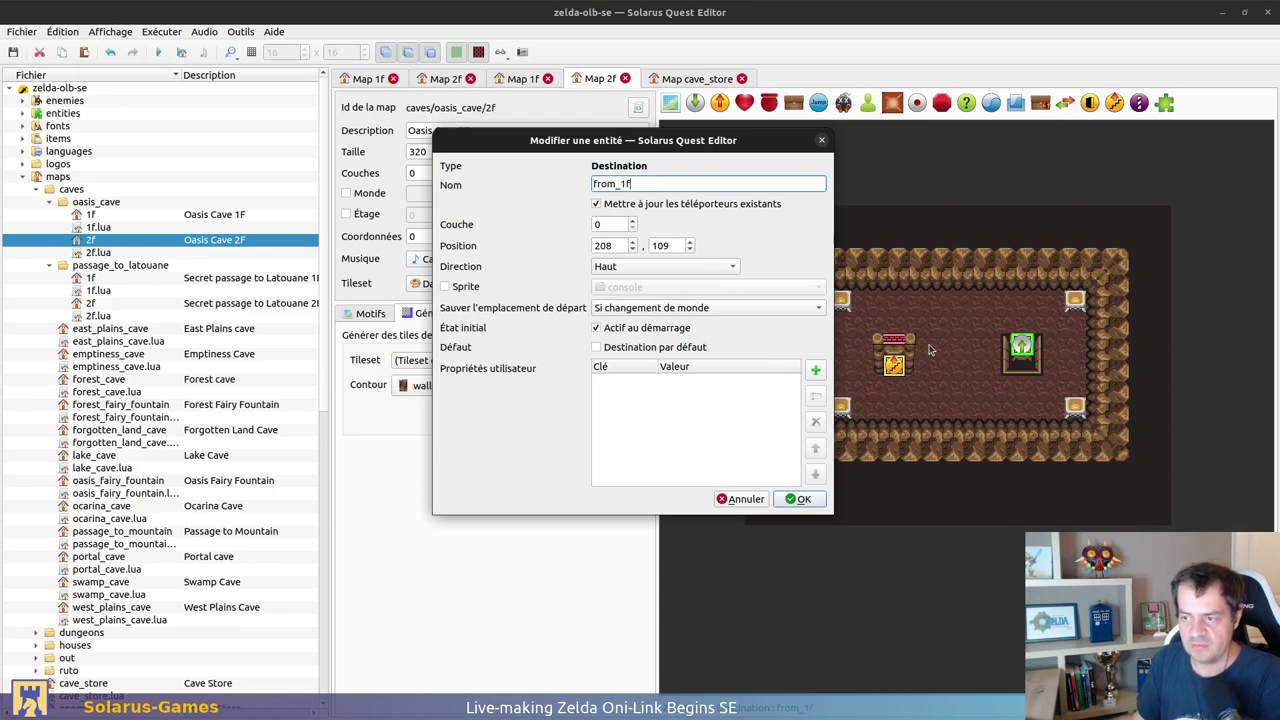
key("Return")
left_click_drag(1027, 357, 1057, 325)
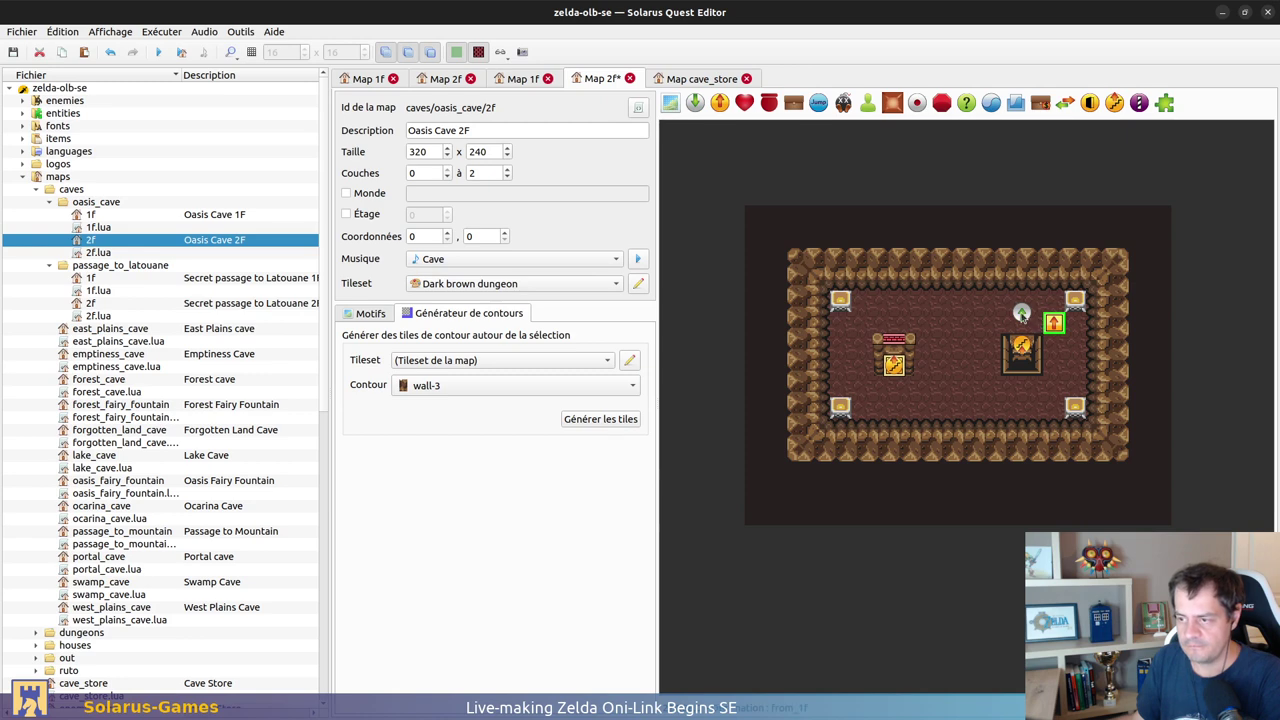
left_click(1026, 343)
left_click_drag(1026, 319, 1063, 366)
left_click_drag(1054, 322, 1020, 347)
Step: Rename the destination at the 2F map's left staircase as from_outside_east
left_click_drag(891, 371, 922, 389)
double_click(898, 372)
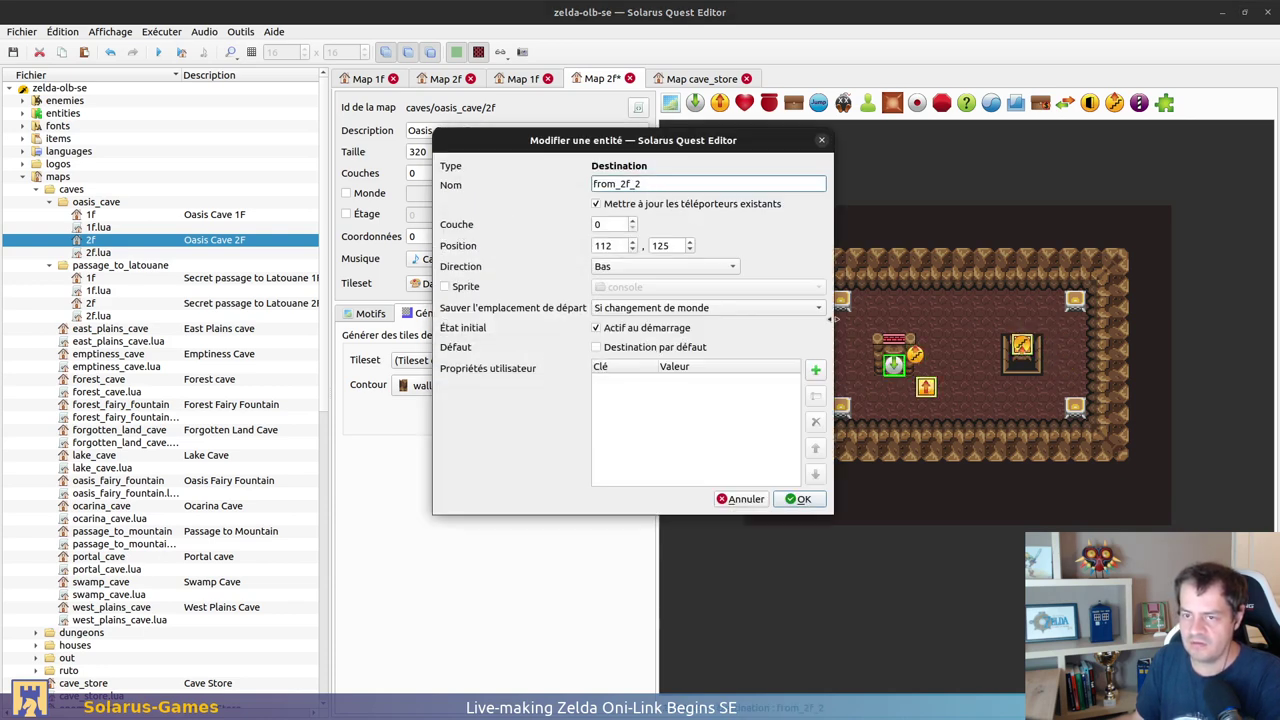
key("Return")
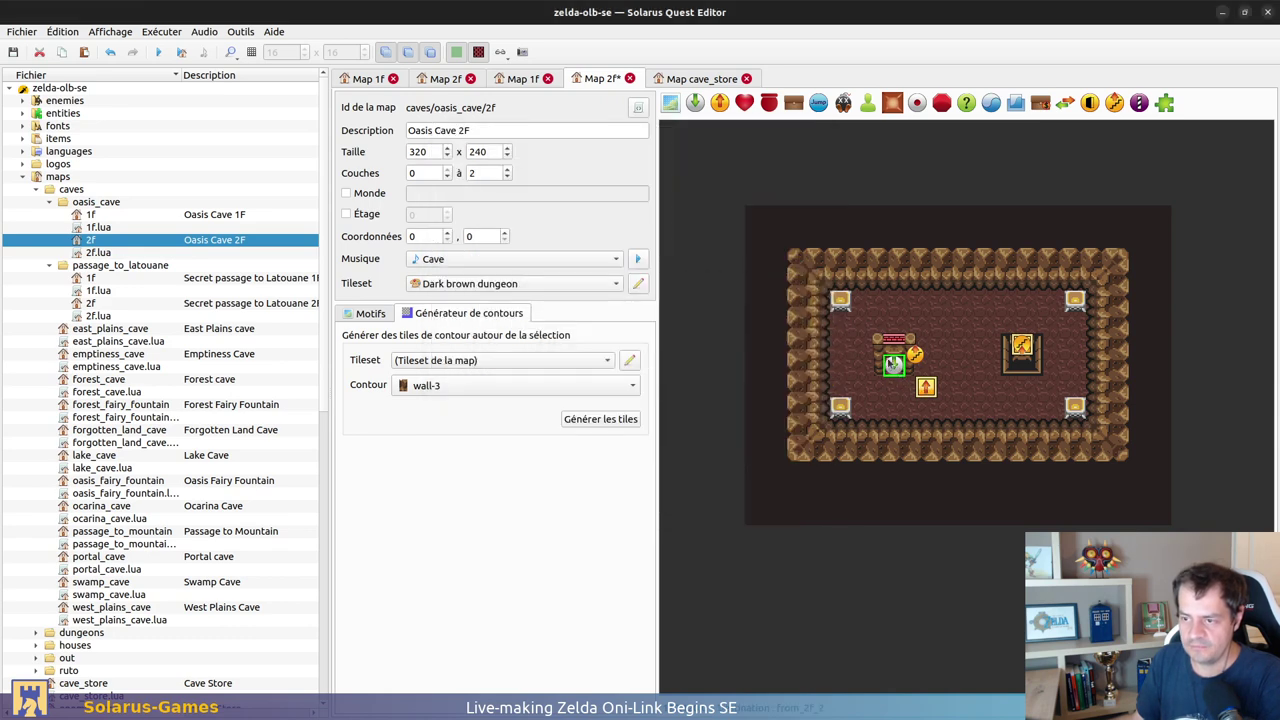
mouse_move(928, 391)
left_mouse_down()
mouse_move(898, 370)
mouse_move(916, 353)
mouse_move(887, 368)
mouse_move(929, 368)
mouse_move(938, 404)
left_mouse_up()
double_click(895, 366)
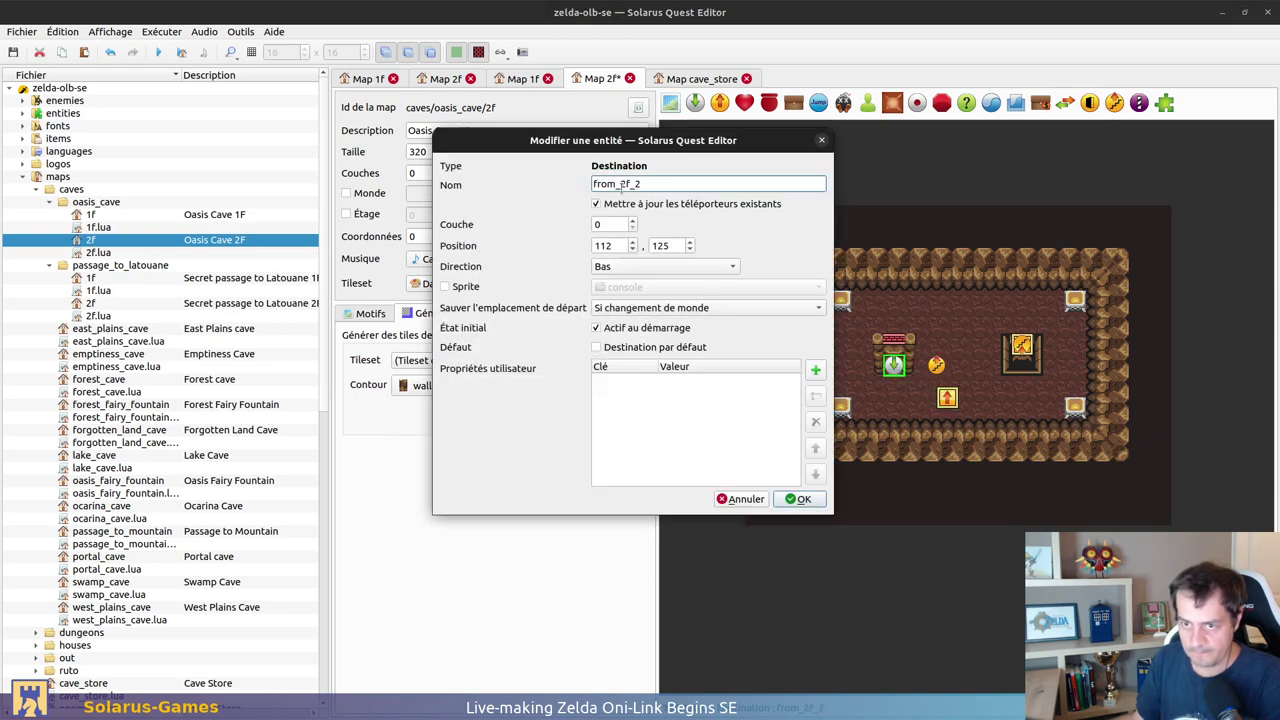
left_click_drag(621, 186, 709, 187)
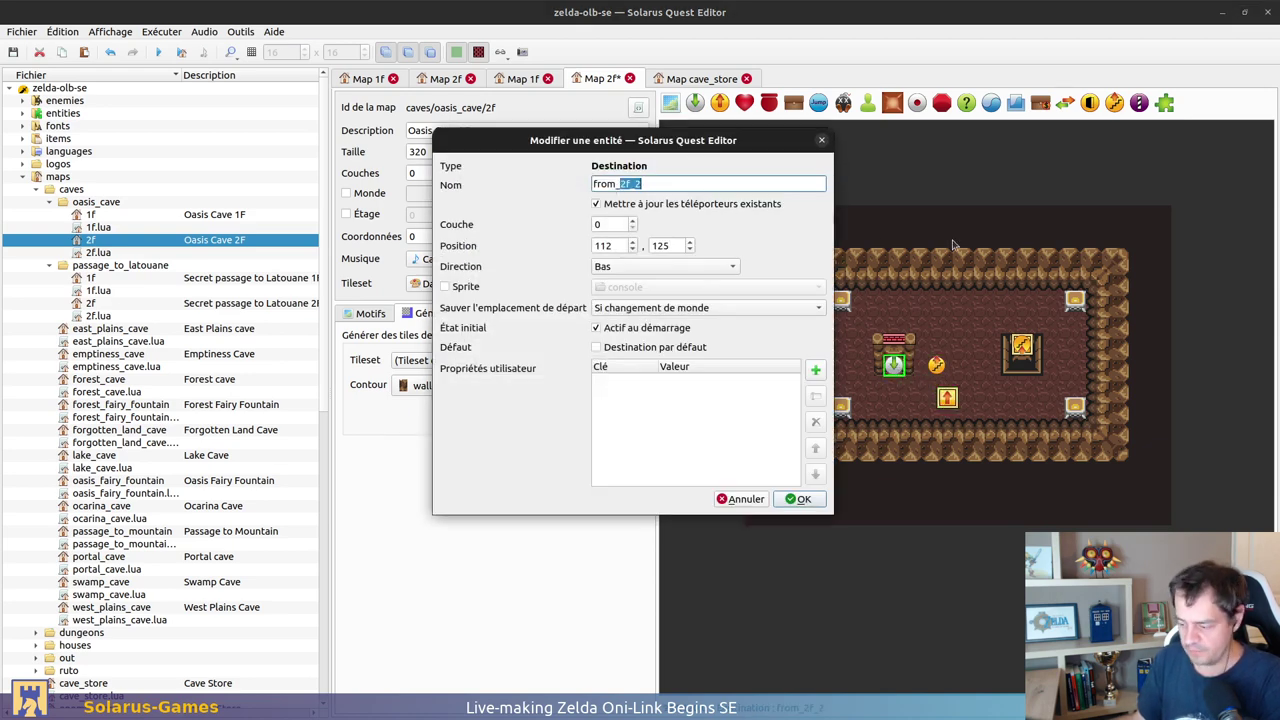
type("outside")
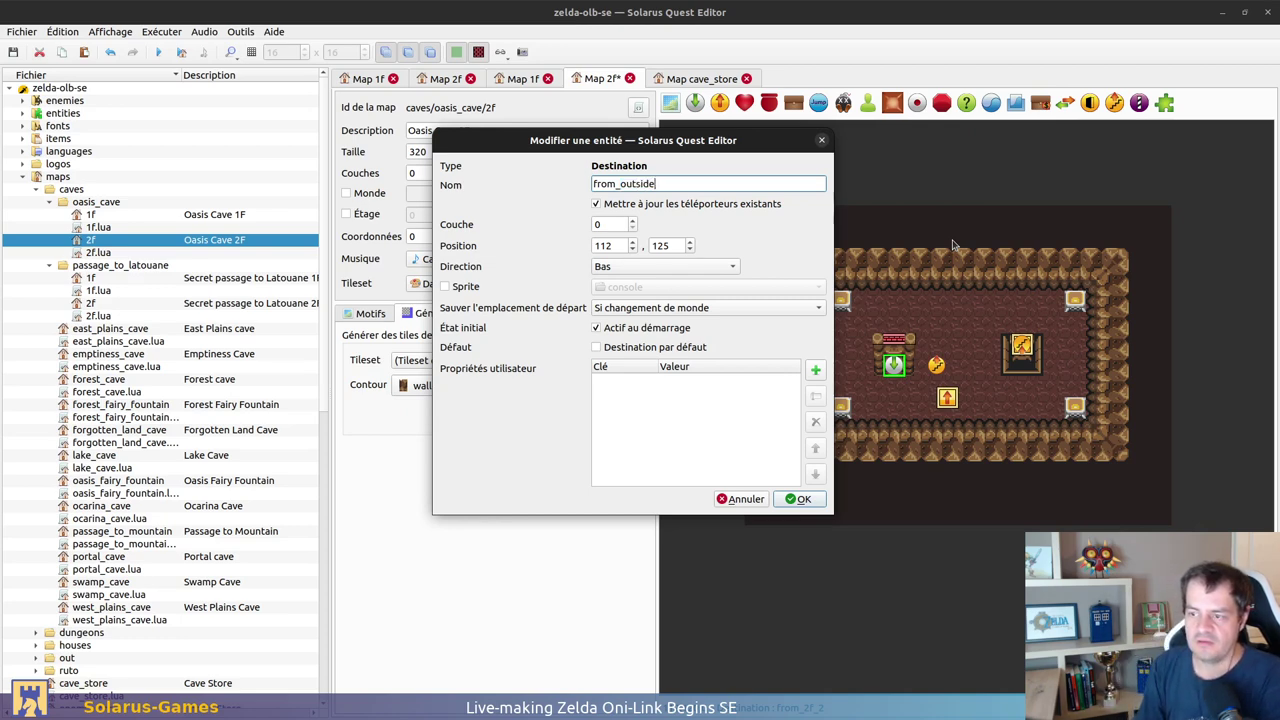
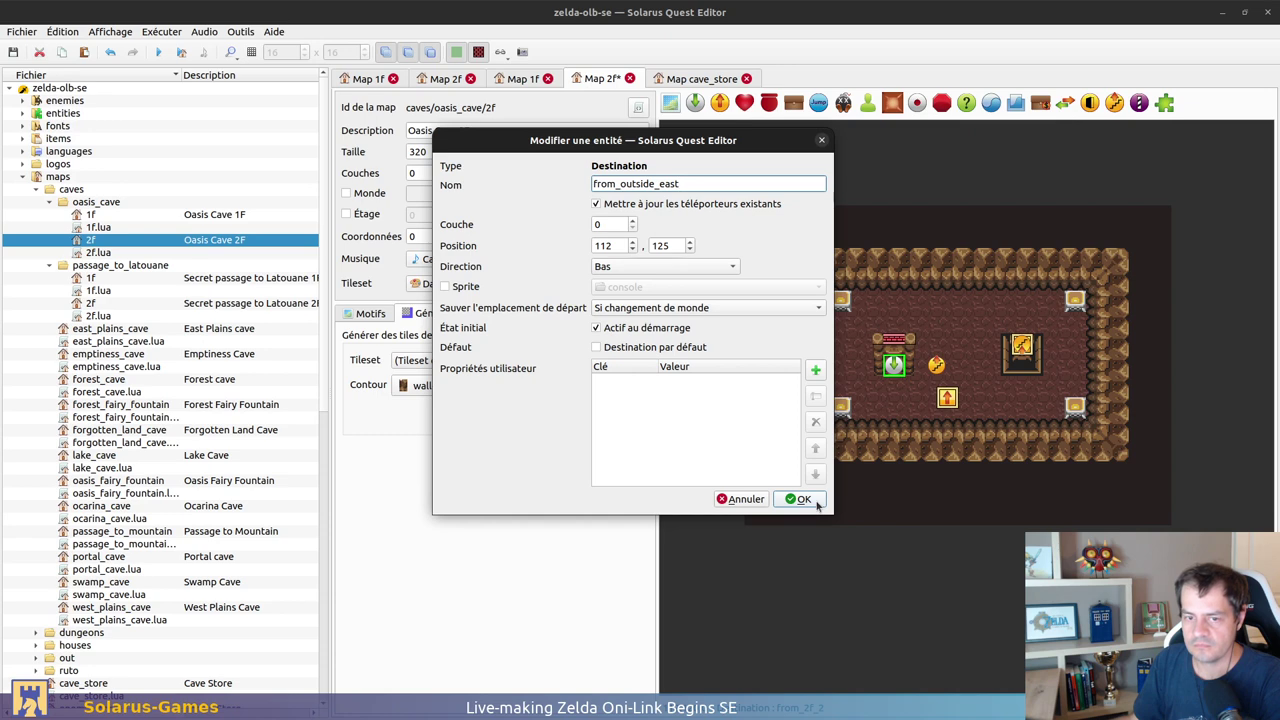
left_click(815, 503)
Step: Put the stairs and teletransporter back over the from_outside_east destination and save the 2F map
left_click_drag(940, 367, 894, 366)
left_click(958, 409)
key("ctrl+s")
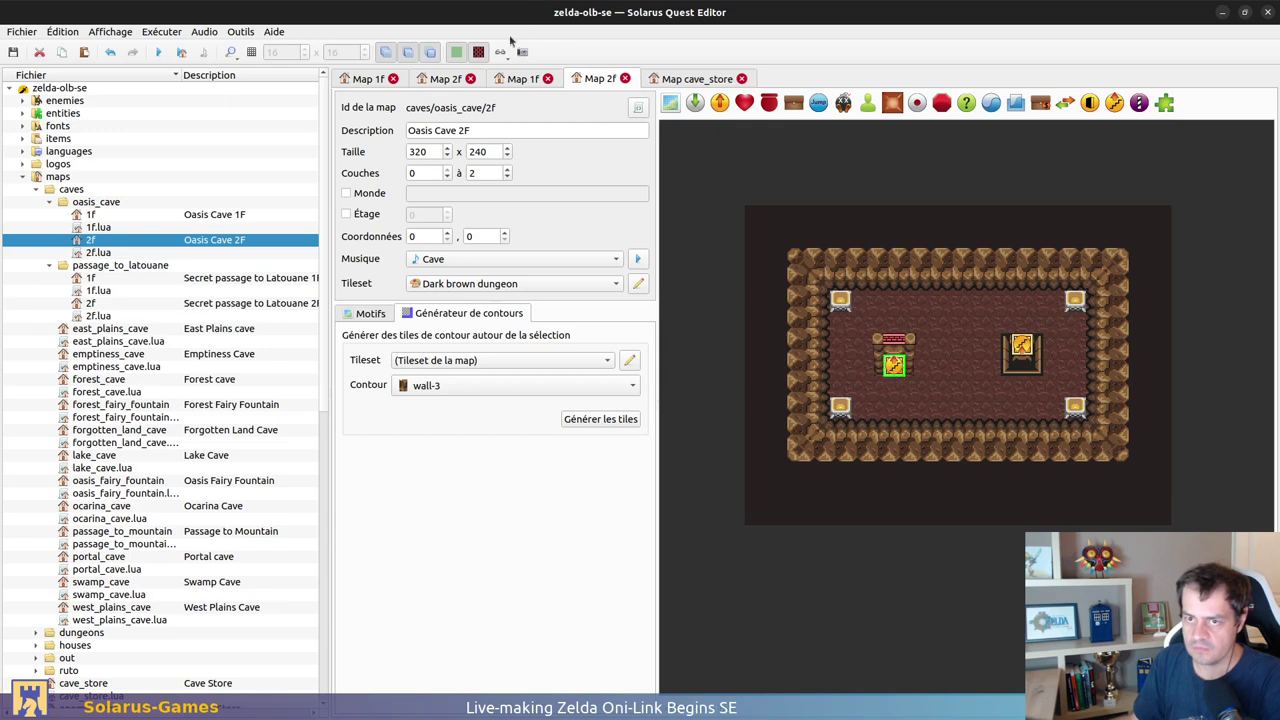
Step: On the Oasis Cave 1F map, rename the left staircase's destination as from_outside_west, restack the stairs and teletransporter over it, and save
left_click(521, 79)
middle_click_drag(789, 301, 1076, 340)
middle_click_drag(1121, 408, 980, 394)
scroll(1023, 444, "left", 2)
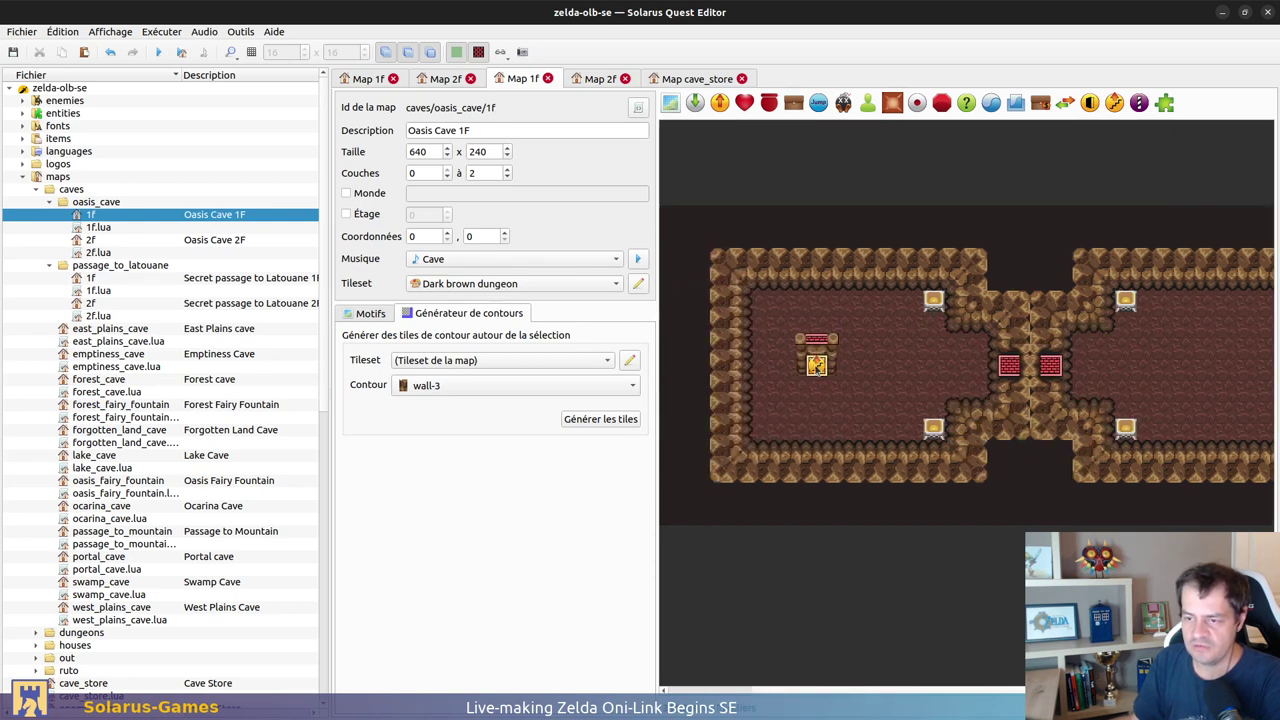
double_click(817, 366)
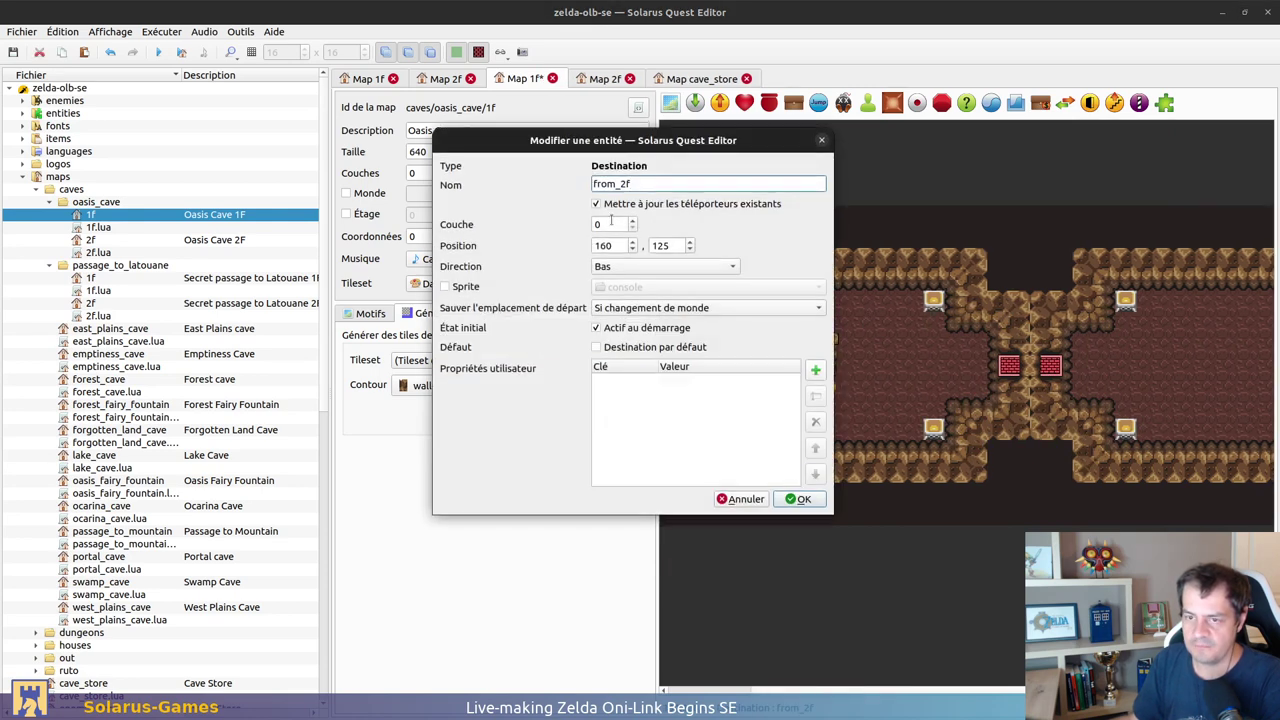
key("Return")
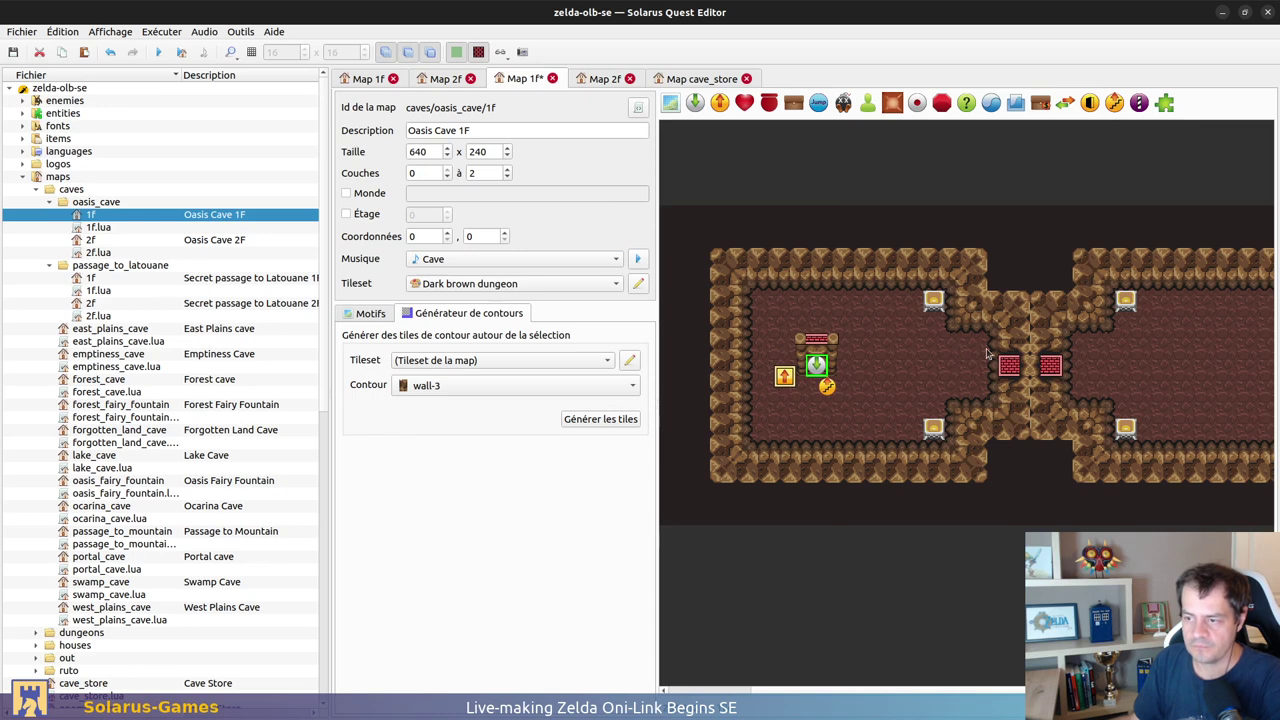
double_click(822, 370)
key("BackSpace")
key("BackSpace")
type("outside_west")
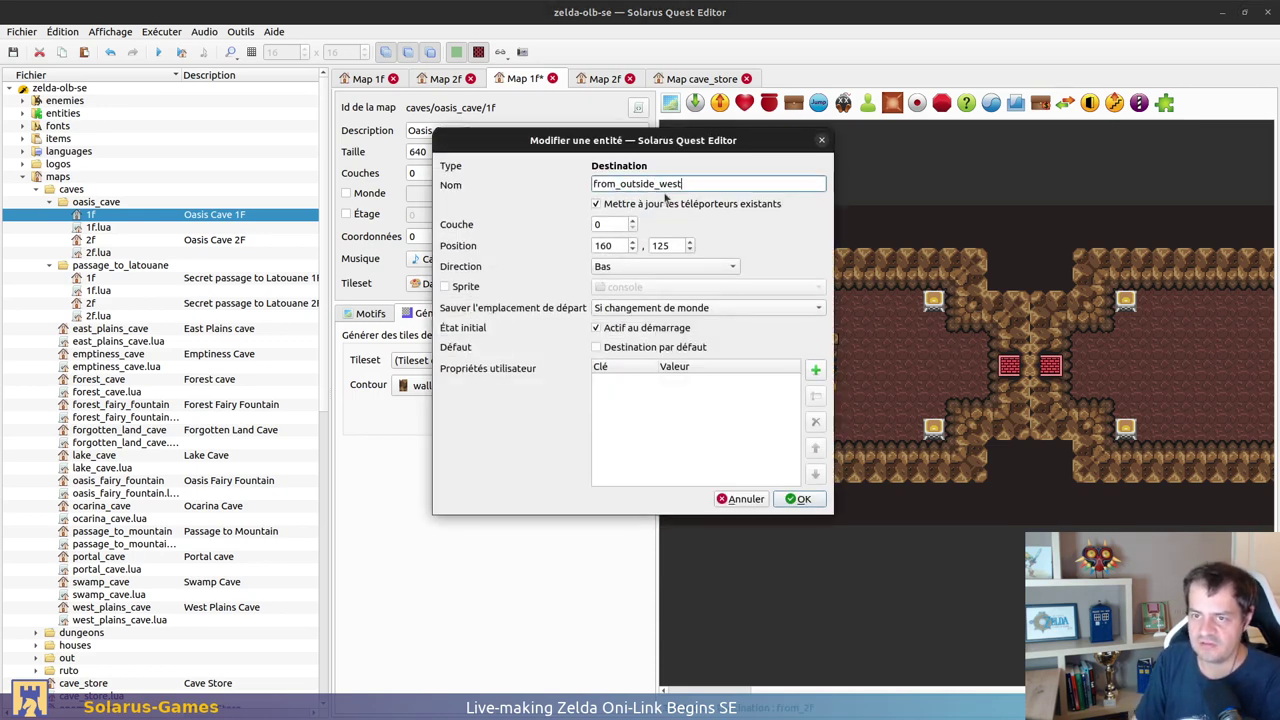
key("Return")
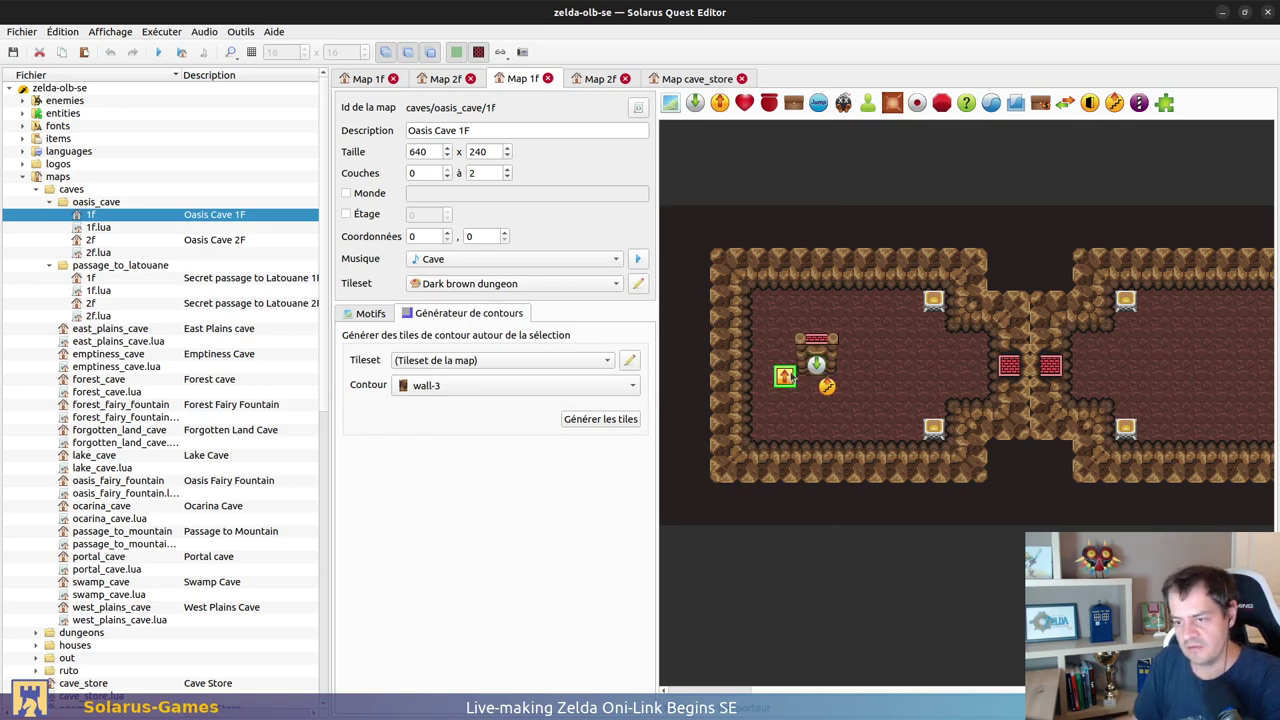
left_click_drag(826, 385, 814, 371)
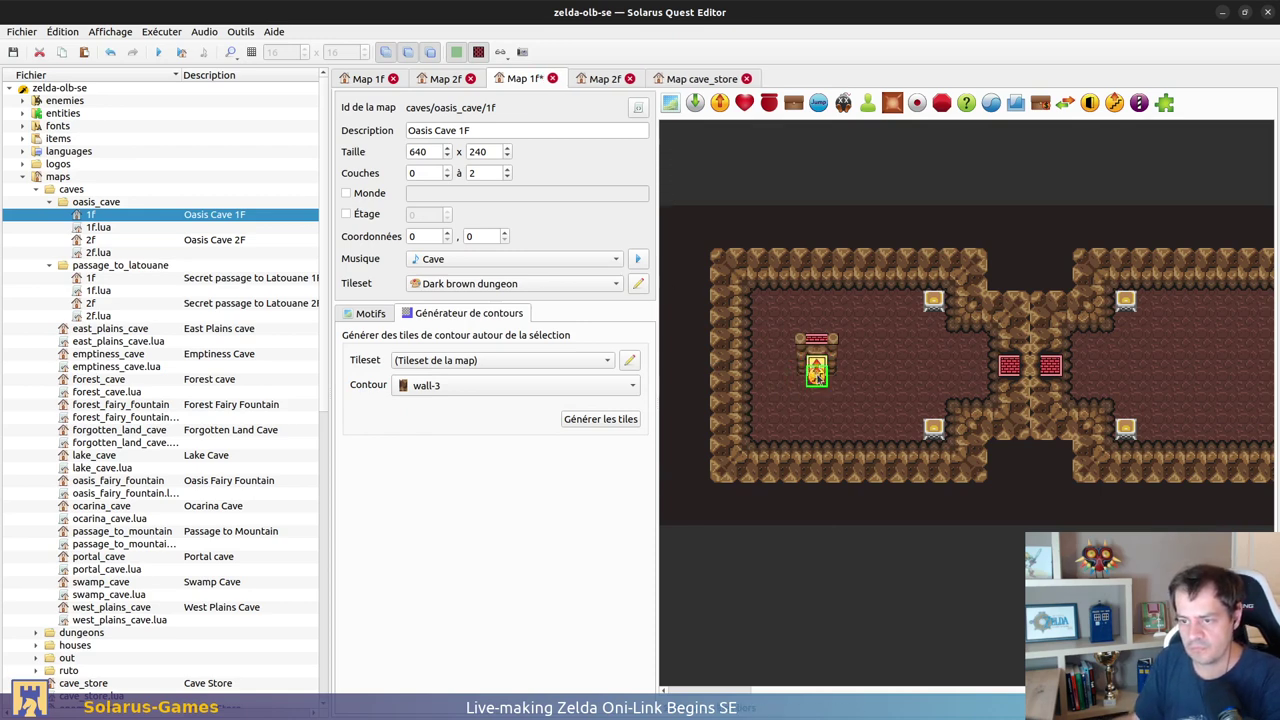
key("ctrl+s")
Step: Check the name of the destination under the right room's staircase entities, restack them and save the 1F map
scroll(945, 397, "right", 3)
mouse_move(1035, 367)
left_mouse_down()
mouse_move(1003, 378)
mouse_move(1039, 390)
left_mouse_up()
left_click(1033, 359)
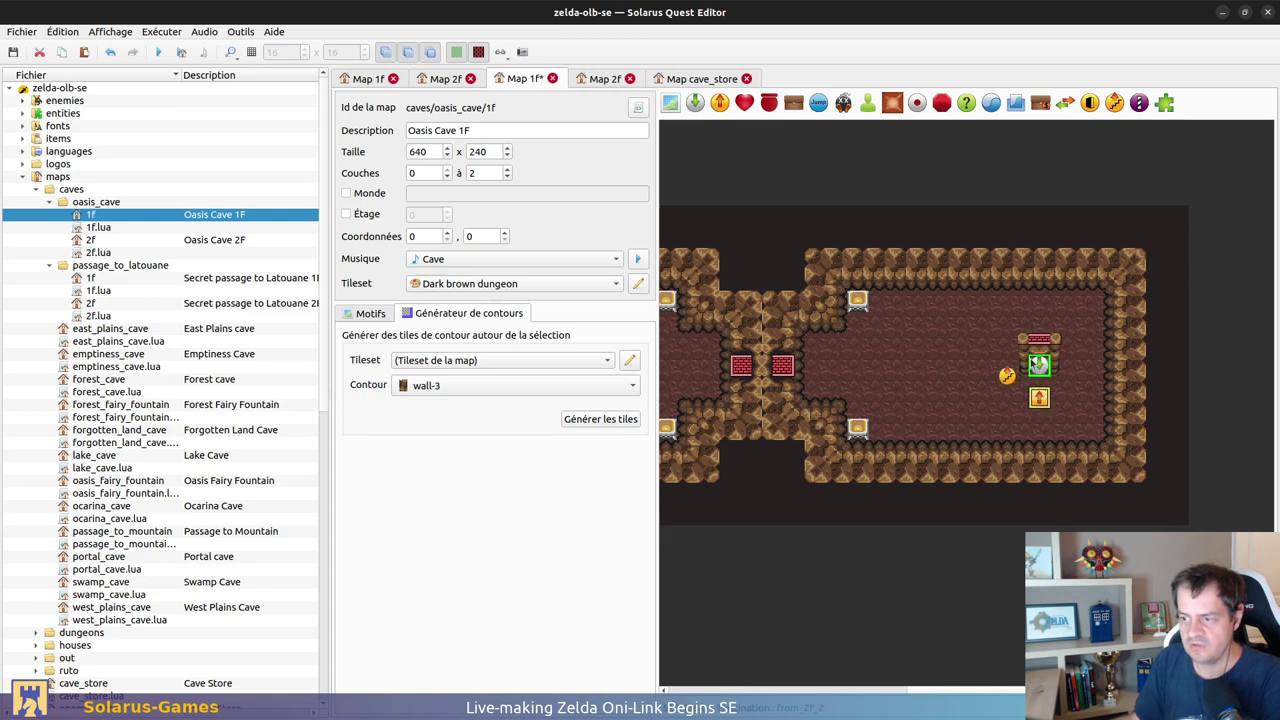
double_click(1035, 360)
key("Return")
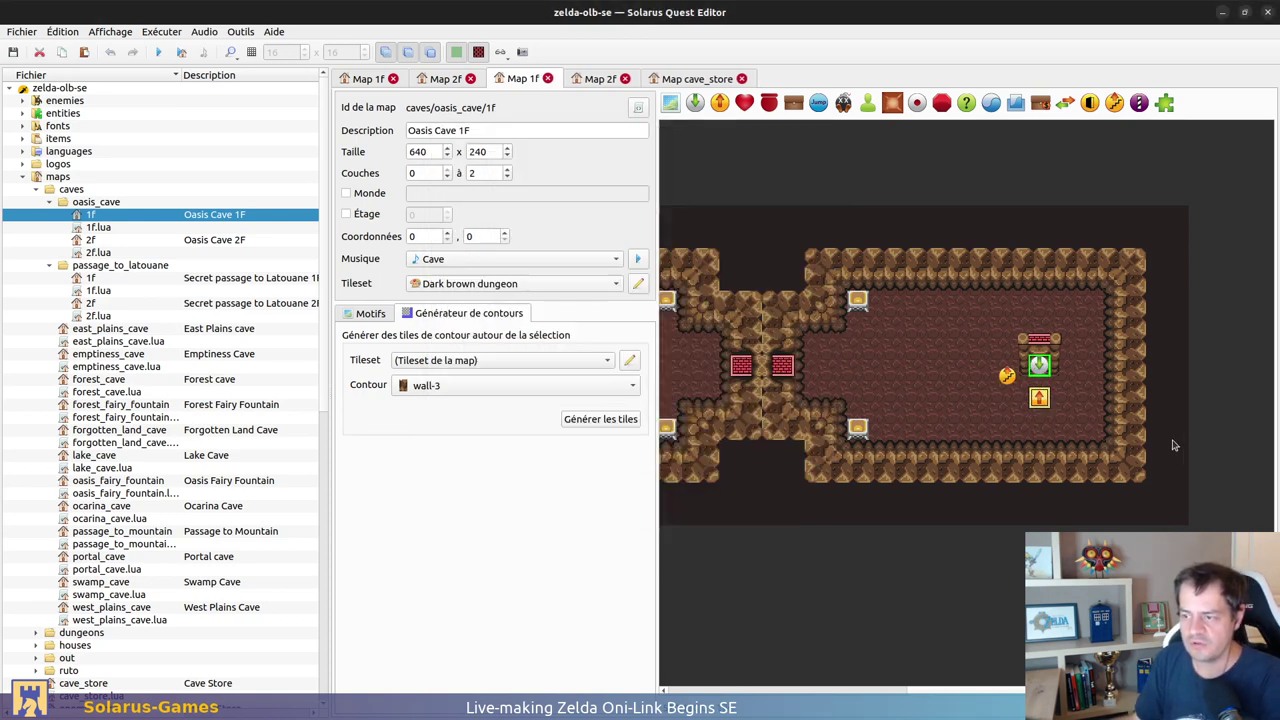
left_click_drag(1045, 405, 1045, 375)
key("ctrl+s")
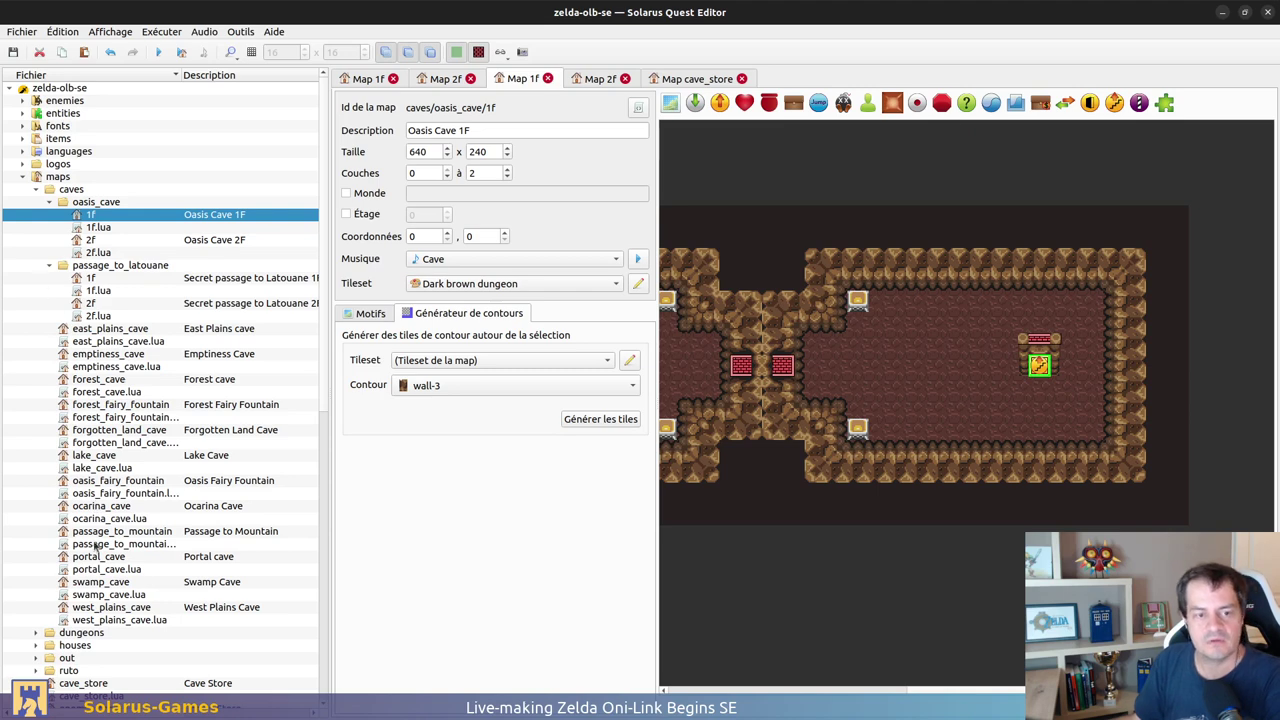
Step: Open the C1 (Desert) map and examine the two cave entrances near the oasis for existing entities
scroll(50, 594, "down", 3)
left_click(36, 544)
scroll(60, 450, "down", 10)
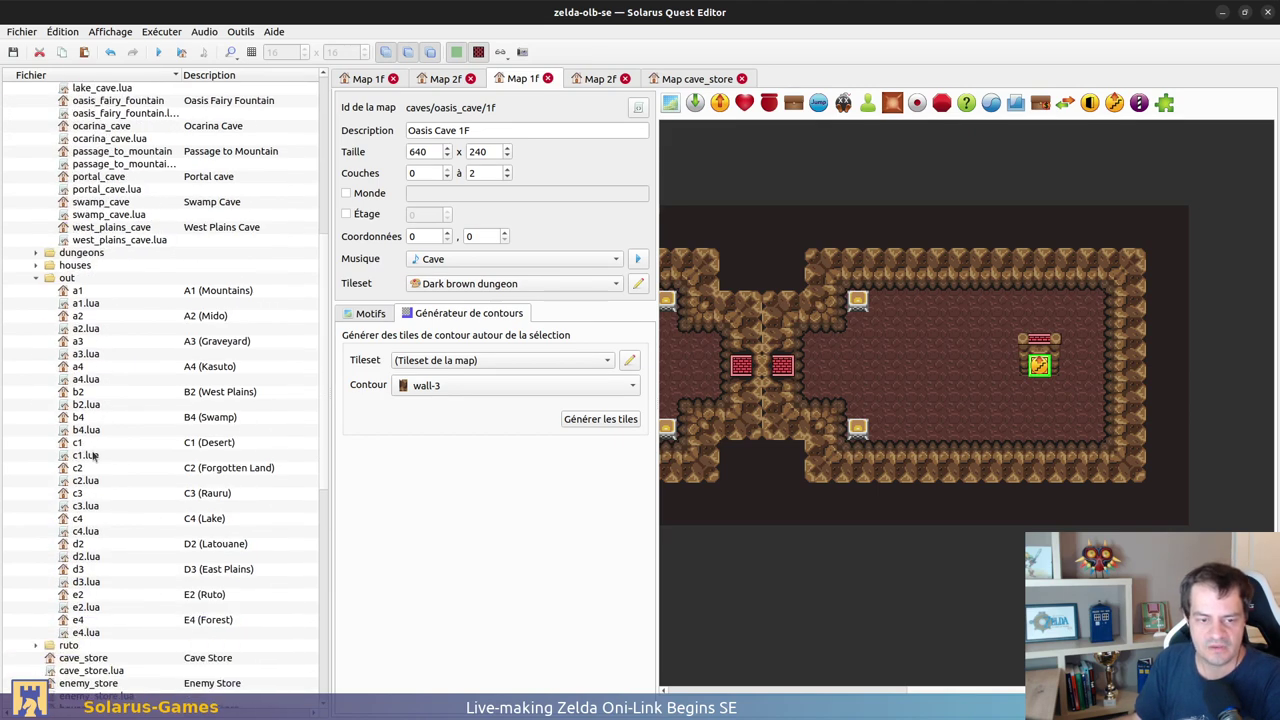
double_click(77, 328)
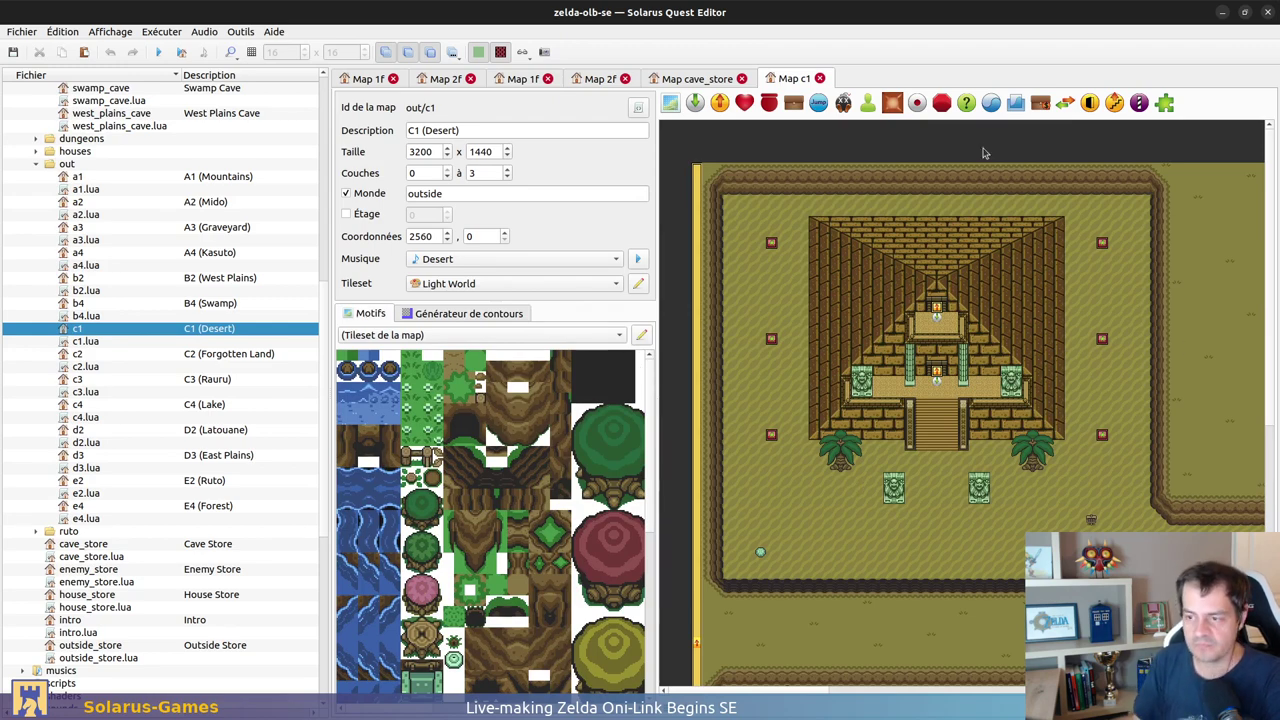
middle_click_drag(1085, 502, 757, 224)
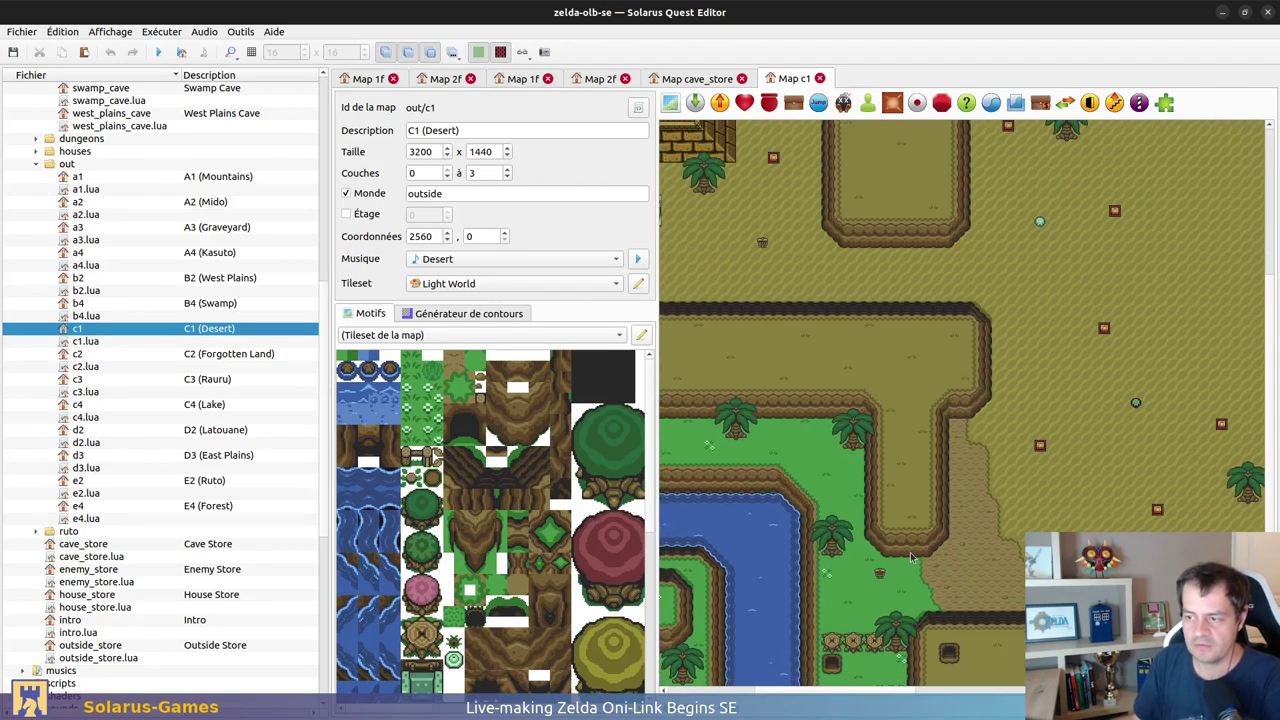
double_click(1041, 447)
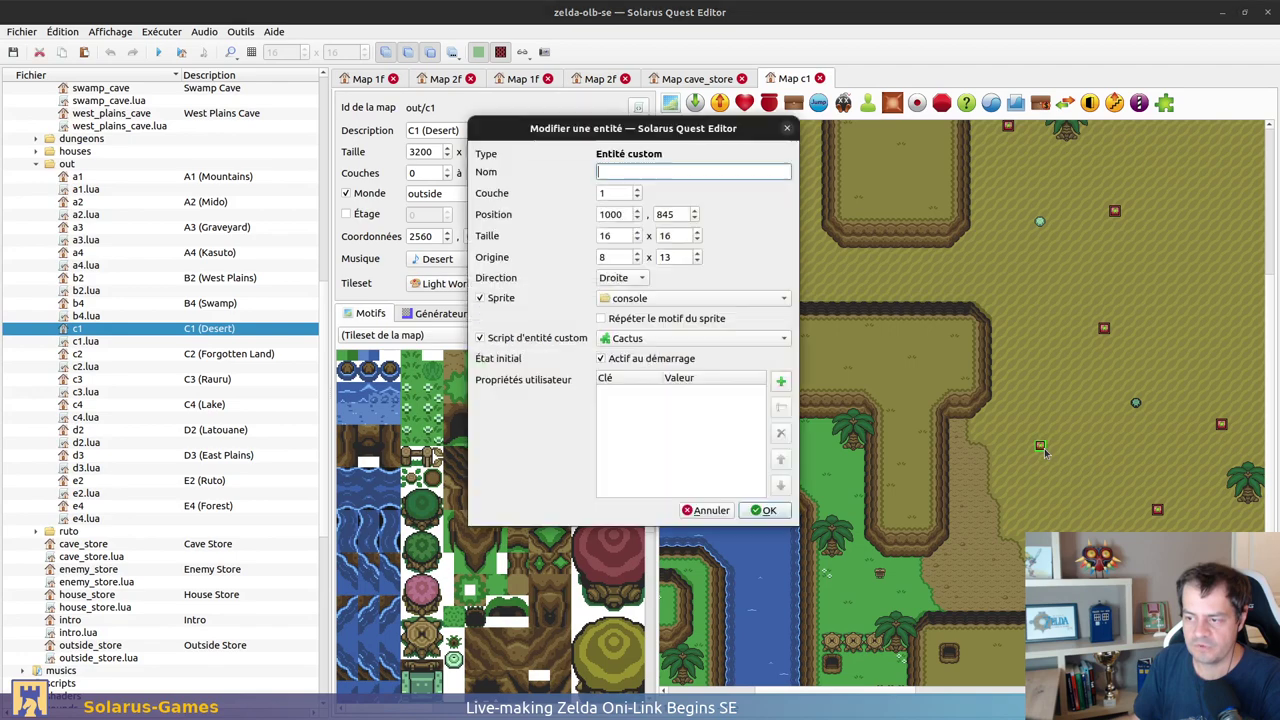
key("Escape")
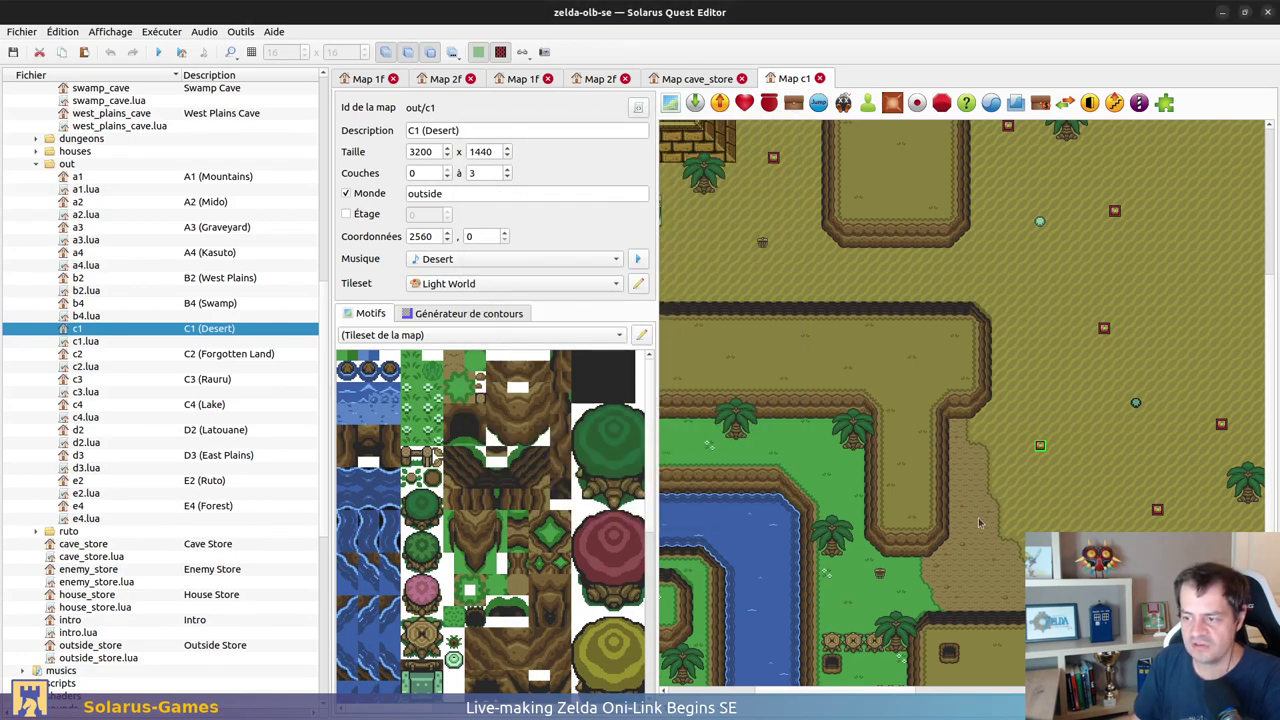
scroll(980, 514, "down", 3)
scroll(856, 498, "up", 1, "ctrl")
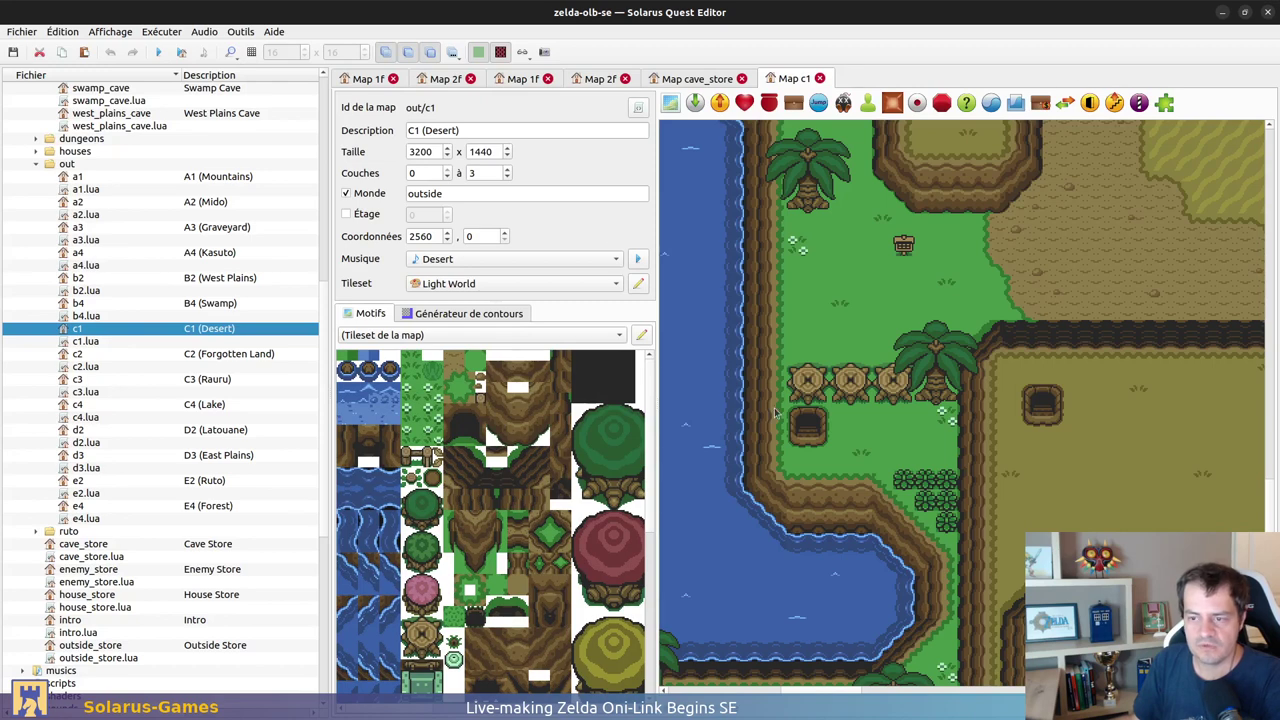
scroll(776, 412, "down", 1, "ctrl")
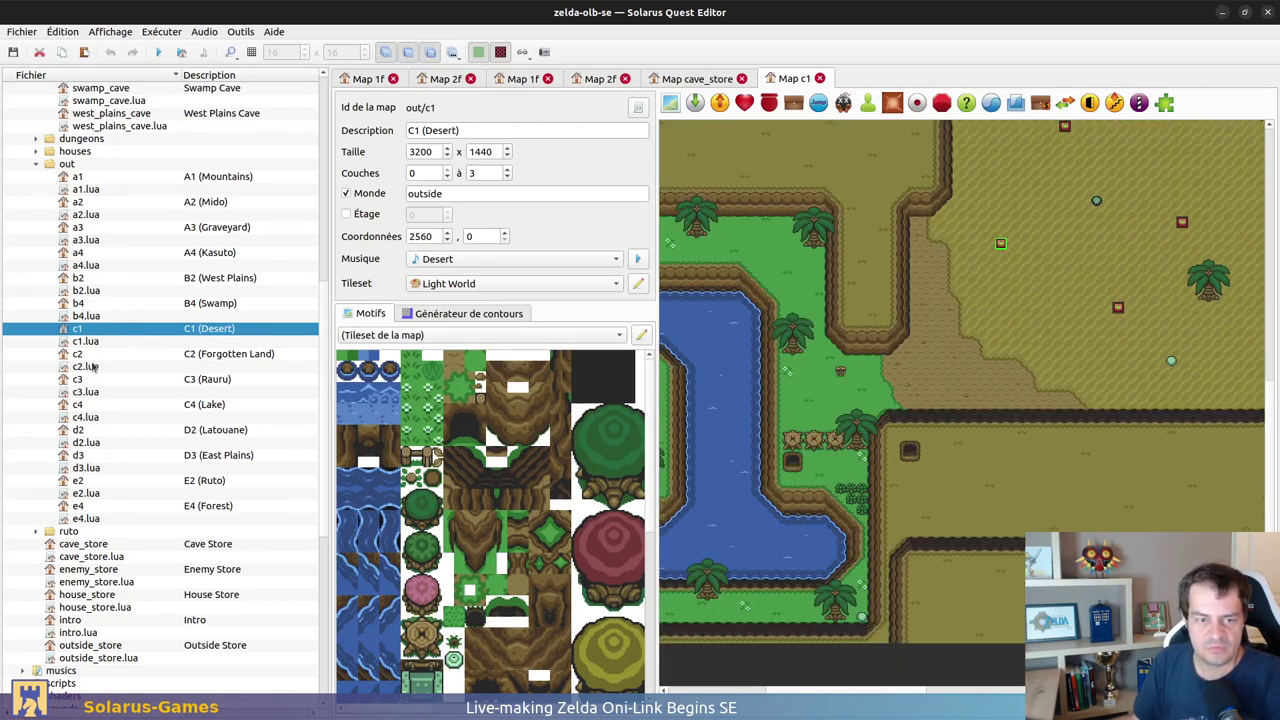
Step: Open the C4 (Lake) map, copy the teletransporter, destination and stairs from an island's cave entrance, undo the moves and close the map
double_click(88, 406)
scroll(1196, 478, "down", 1)
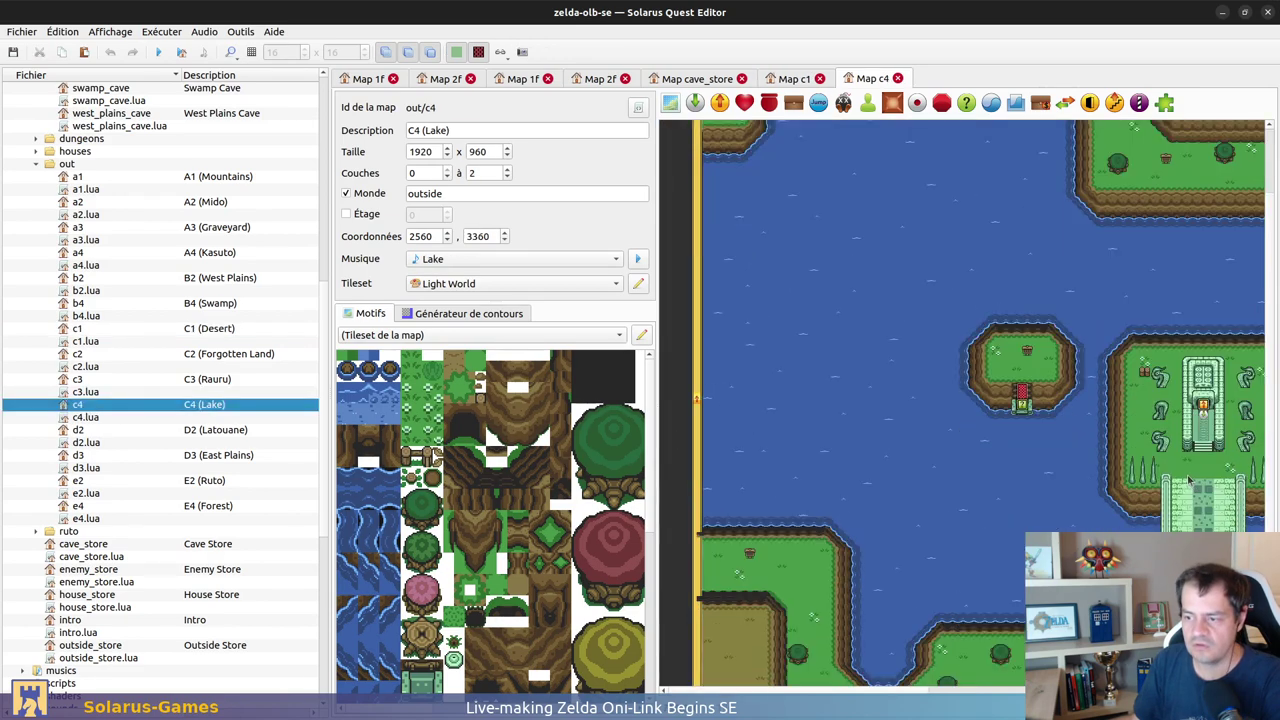
middle_click_drag(1188, 477, 742, 444)
middle_click_drag(1219, 411, 872, 451)
scroll(891, 396, "up", 1, "ctrl")
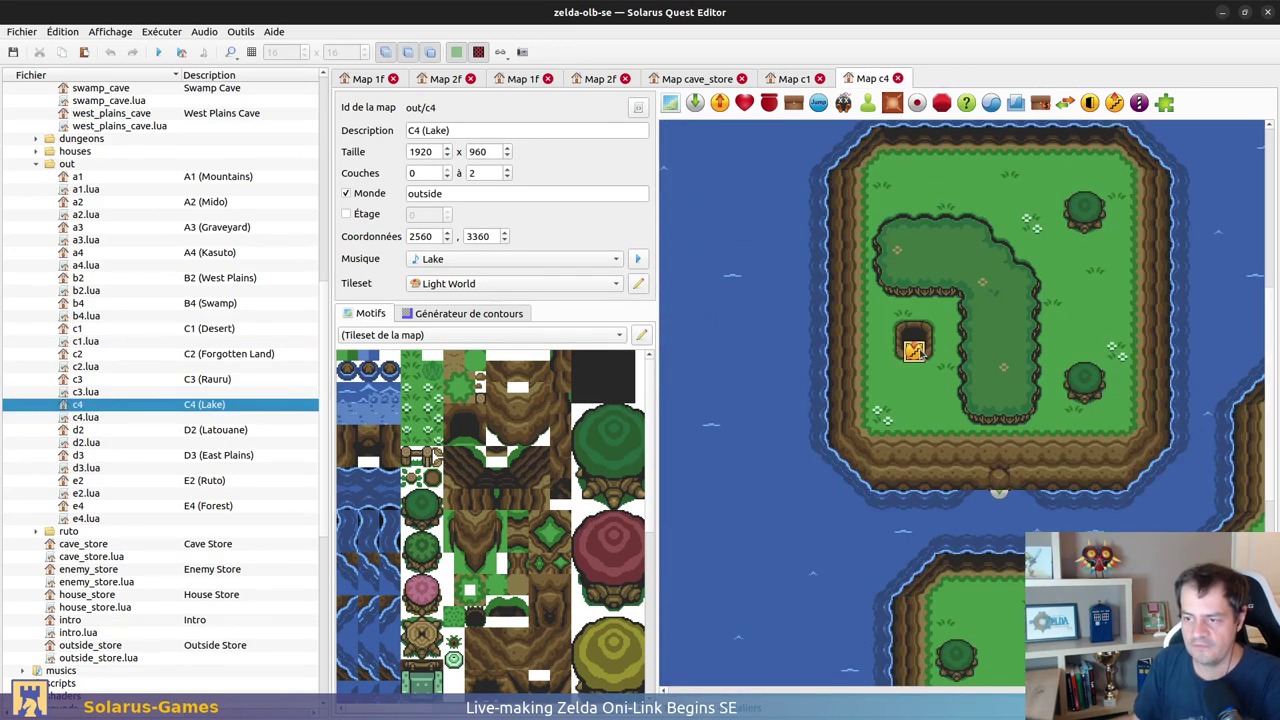
left_click_drag(914, 350, 915, 382)
left_click(906, 374, "ctrl")
key("ctrl+z")
key("ctrl+z")
key("ctrl+z")
key("ctrl+w")
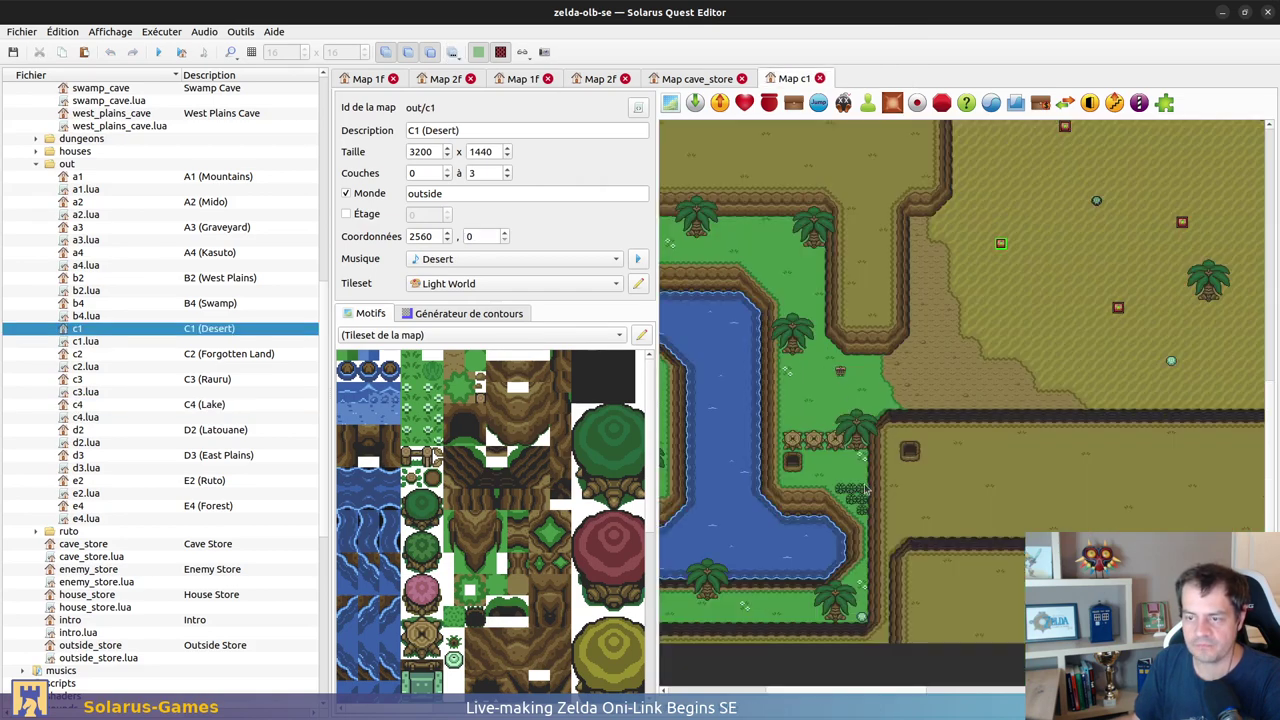
Step: Paste the copied entrance entities beside each of the two cave entrances near the oasis on the C1 (Desert) map
scroll(820, 499, "up", 1, "ctrl")
key("ctrl+v")
right_click(818, 449)
key("Escape")
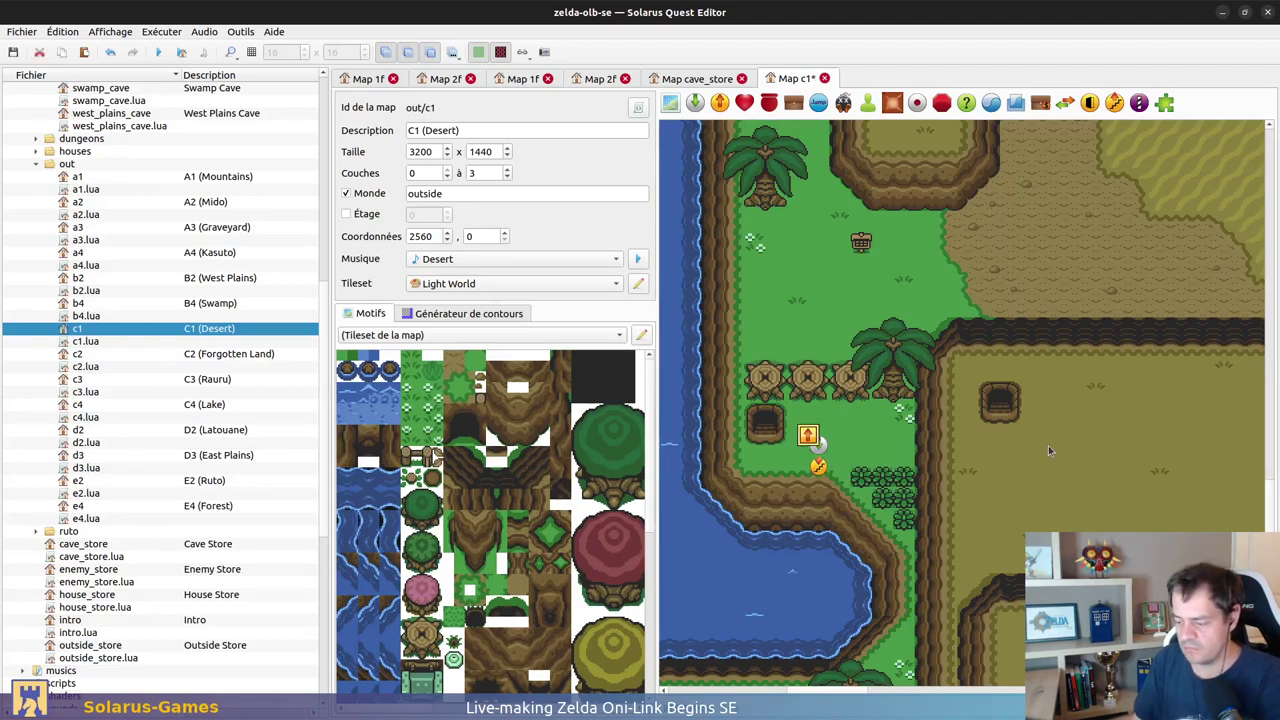
key("ctrl+v")
left_click(1059, 404)
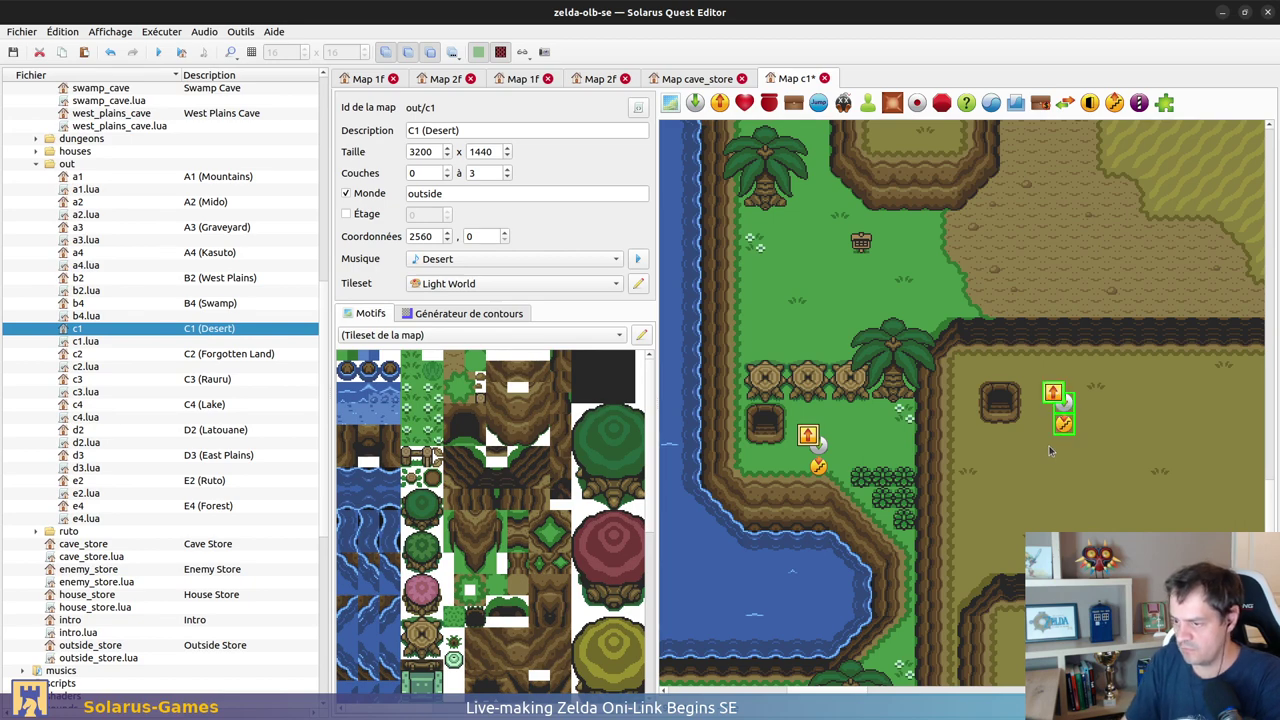
Step: Rename the pasted destination beside the western cave entrance as from_oasis_cave_west
left_click(822, 447)
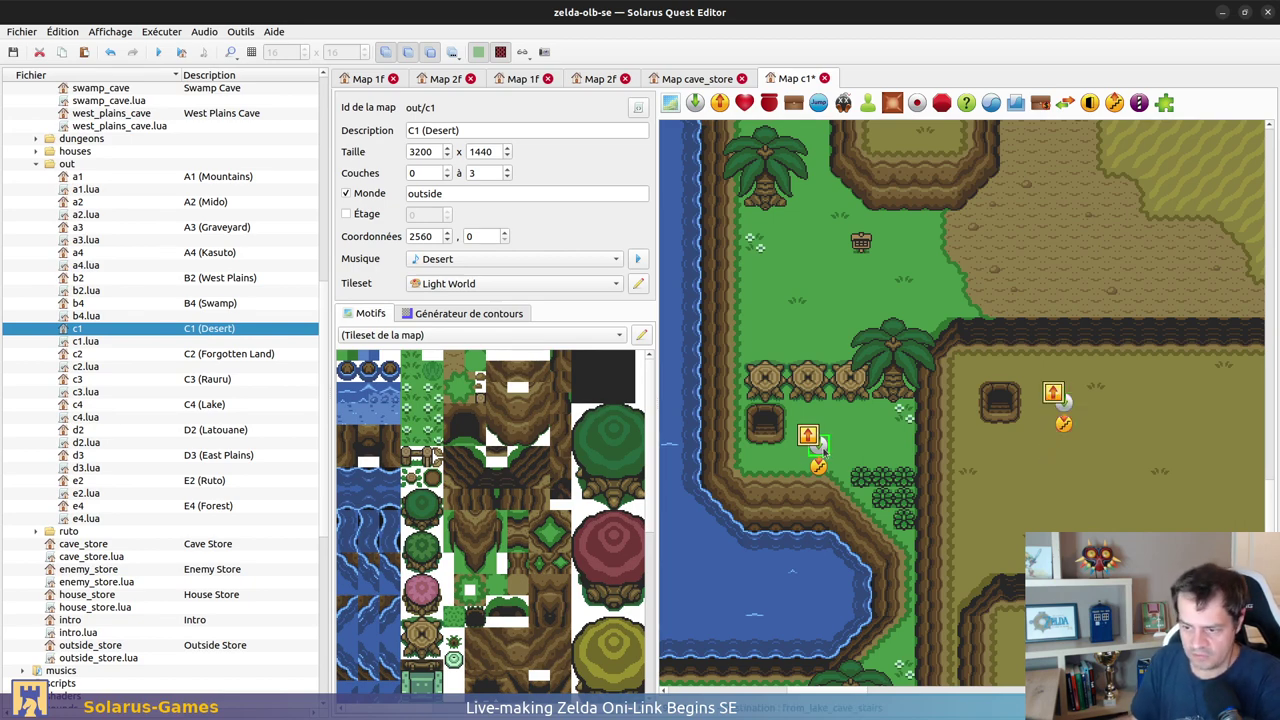
double_click(820, 449)
left_click_drag(620, 183, 800, 226)
type("oasis_cave_w")
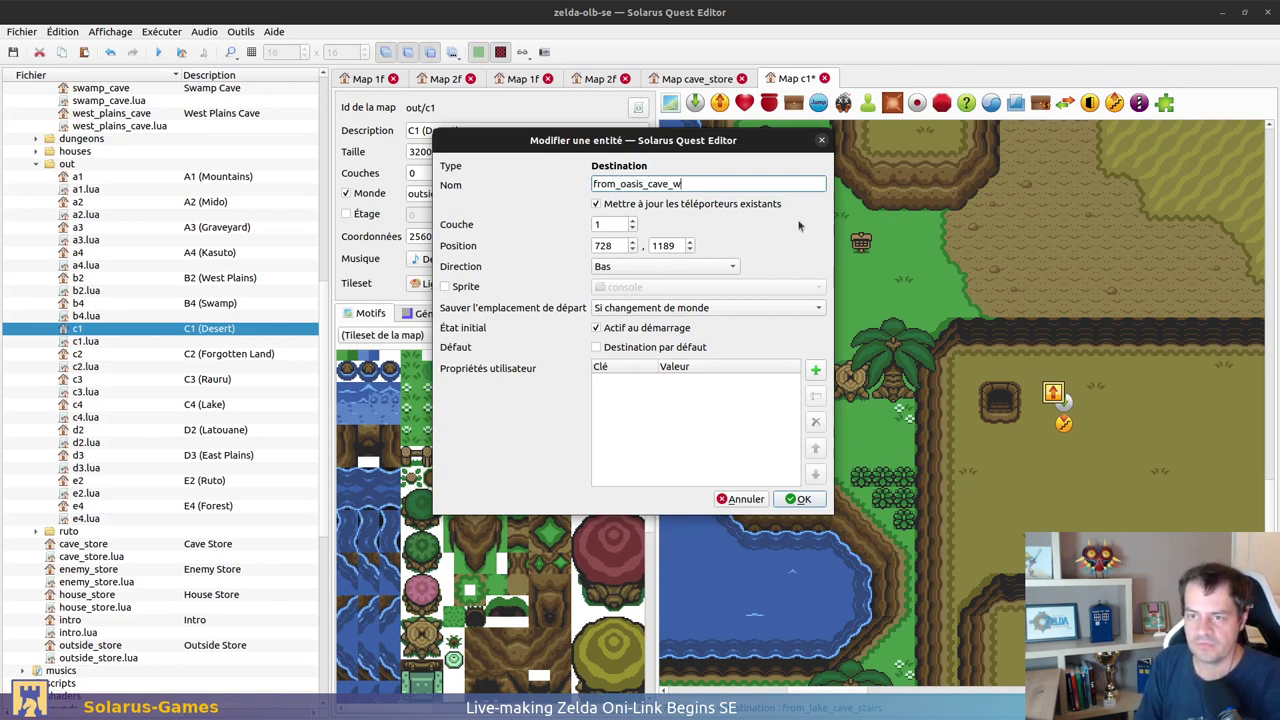
type("est")
key("Return")
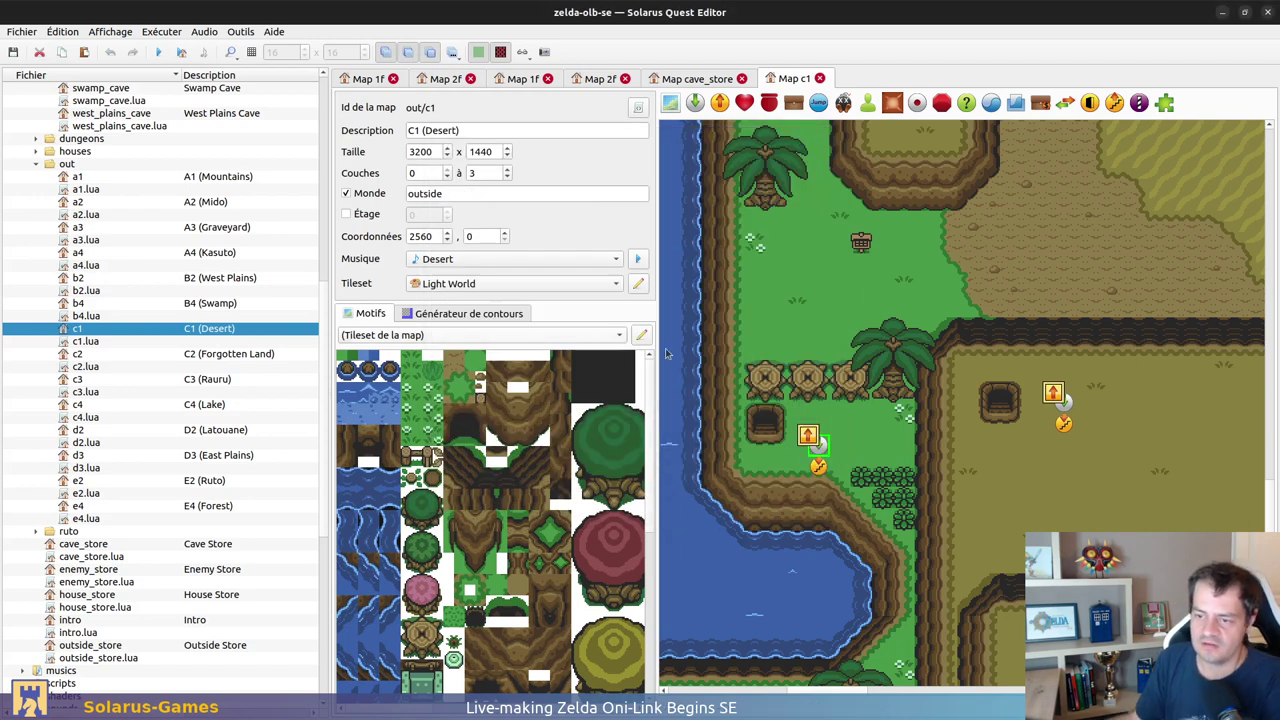
Step: Stack the destination and teletransporter on the western cave entrance, link the teletransporter to from_outside_west on Oasis Cave 1F, and cover it with the stairs
left_click_drag(821, 448, 763, 440)
left_click(823, 435)
left_click(808, 440)
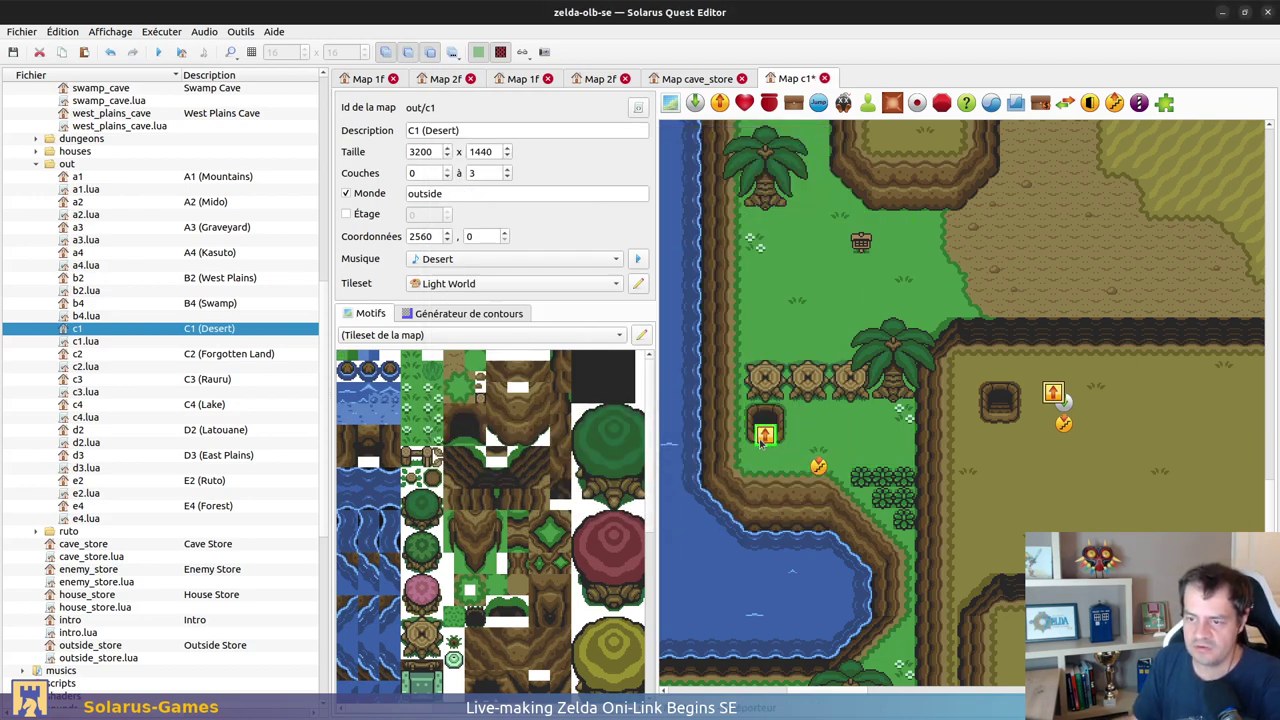
double_click(761, 439)
left_click(636, 320)
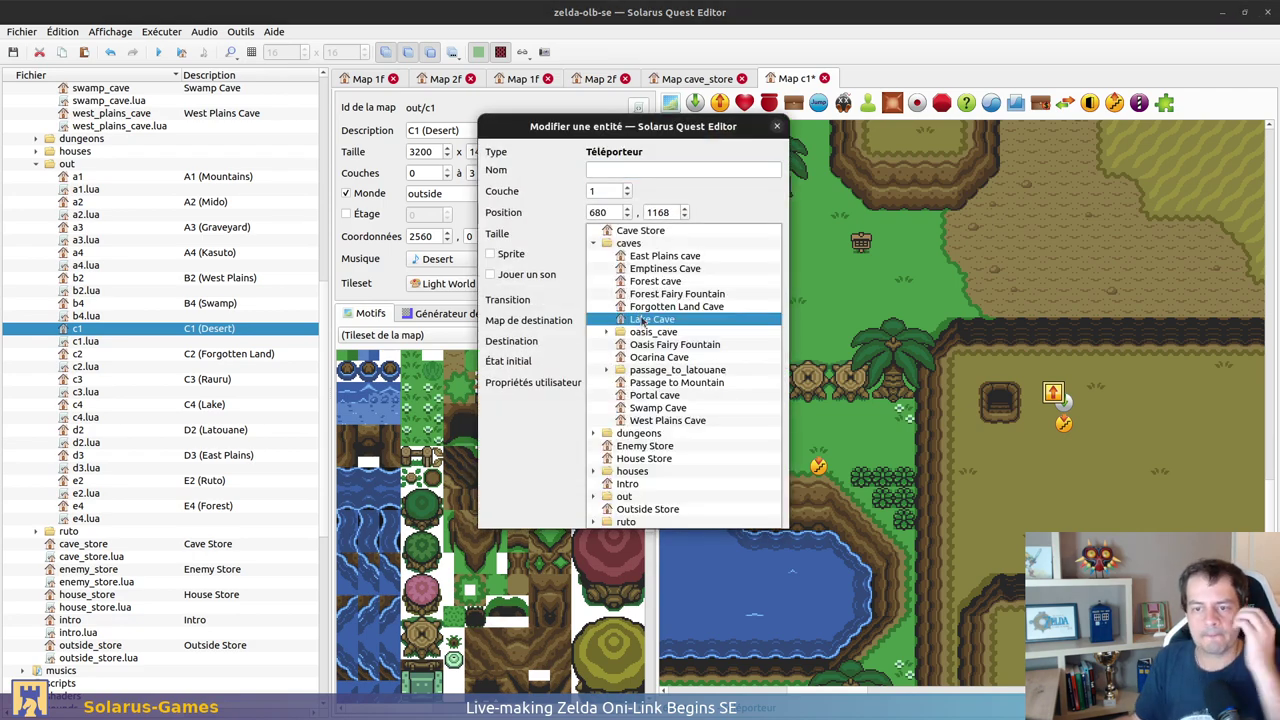
left_click(605, 332)
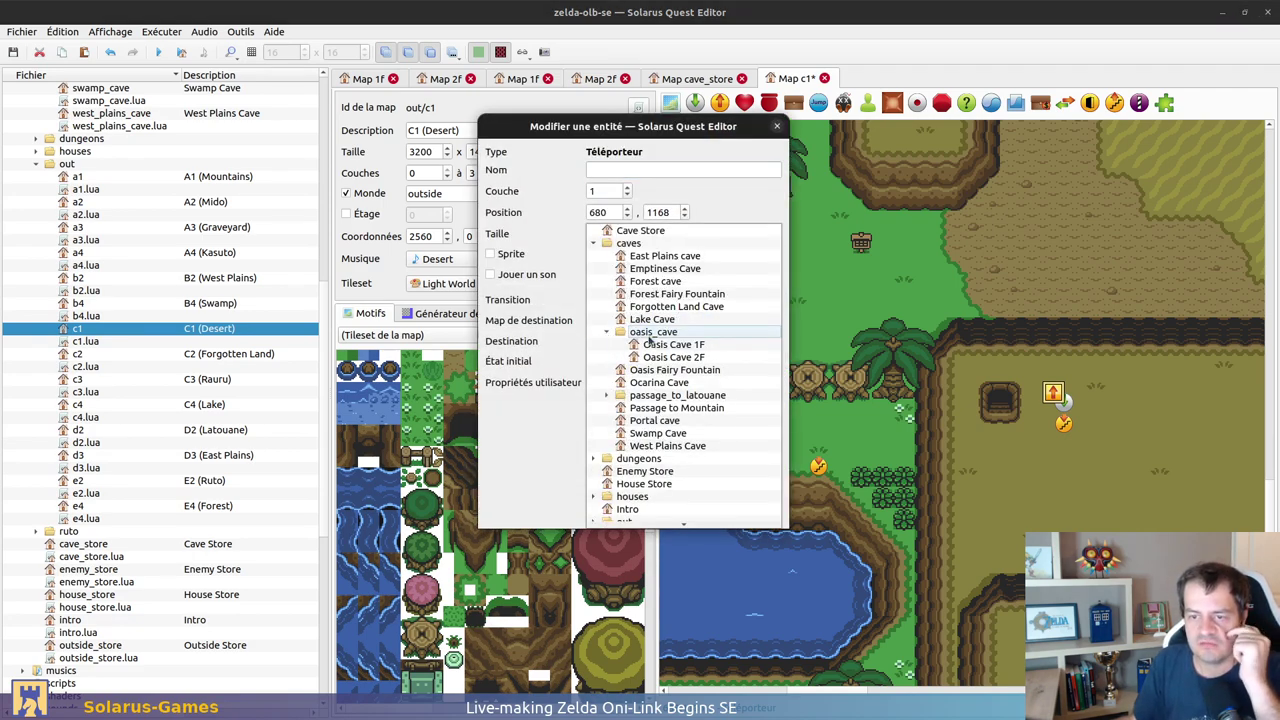
left_click(674, 345)
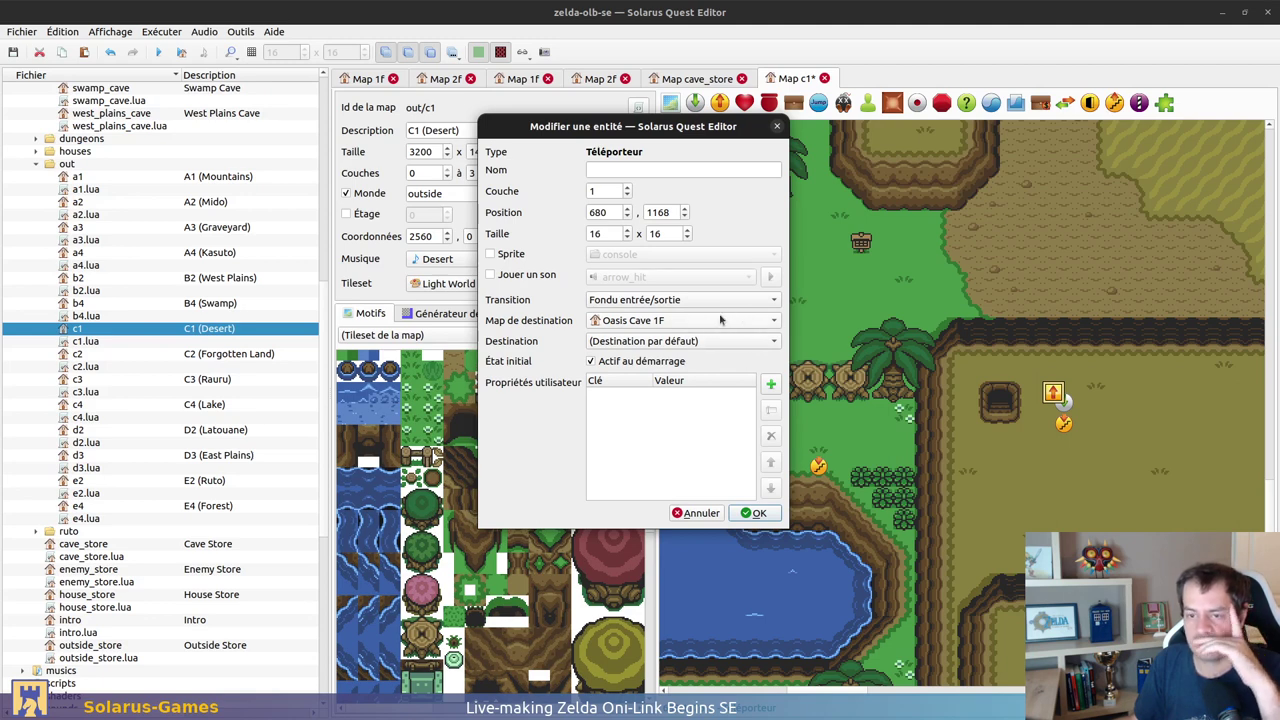
left_click(680, 341)
left_click(642, 417)
left_click(752, 513)
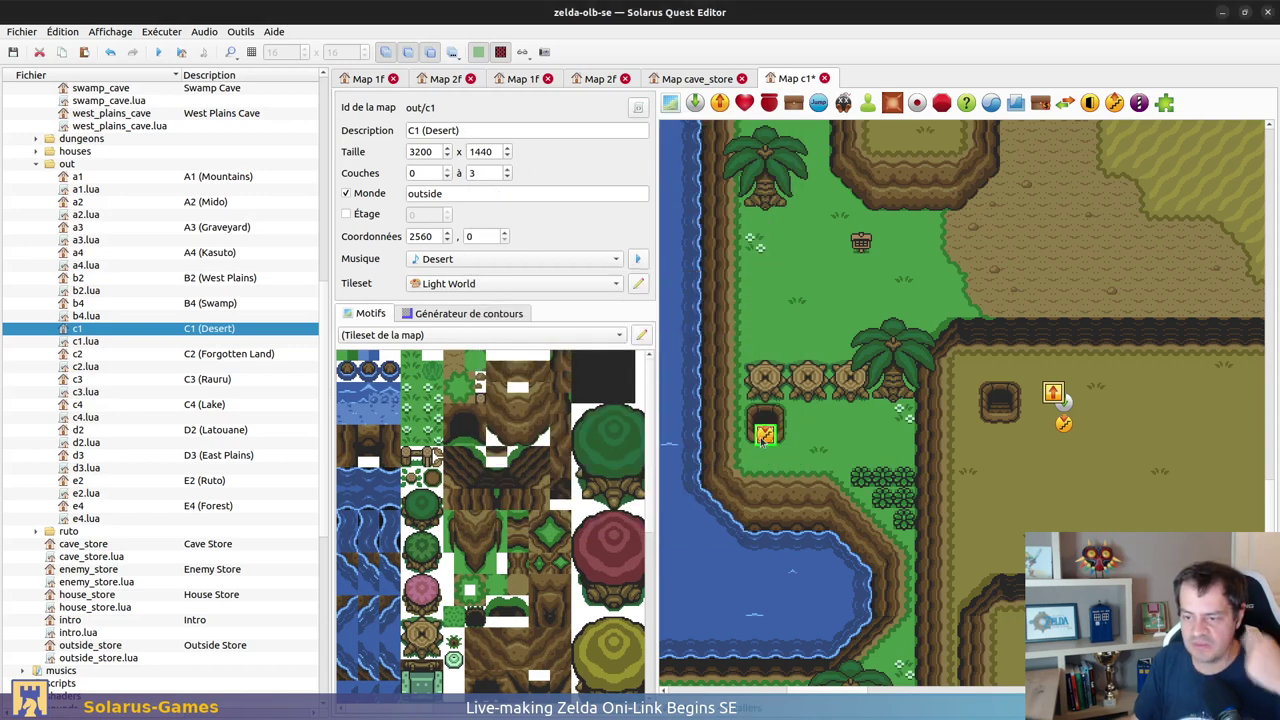
Step: Place the other pasted destination on the eastern cave entrance, rename it as from_oasis_cave_east and save the map
left_click_drag(1068, 407, 1004, 417)
double_click(1004, 417)
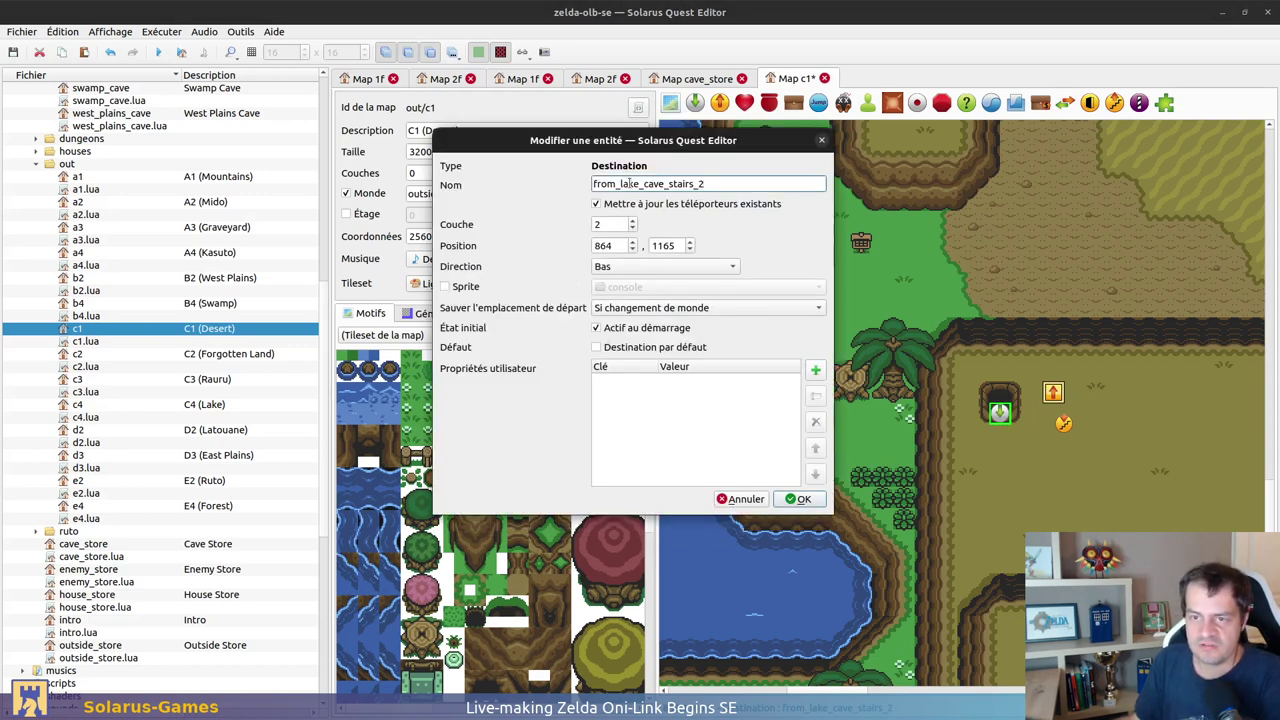
left_click_drag(621, 184, 857, 204)
key("BackSpace")
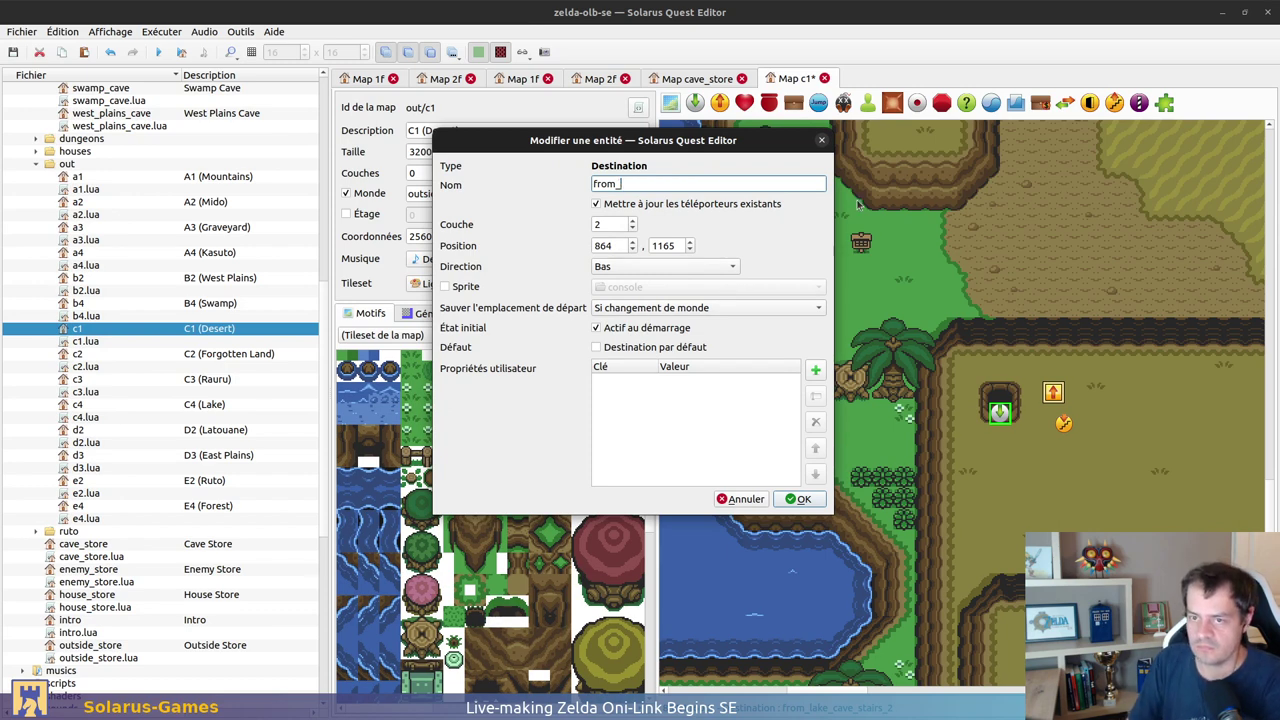
type("oasis_cave_east")
key("Return")
key("ctrl+s")
Step: Stack the teletransporter, linked to from_outside_east on Oasis Cave 2F, and the stairs on the eastern entrance, then save and close the cave_store map
left_click_drag(1051, 399, 999, 419)
double_click(999, 419)
left_click(650, 320)
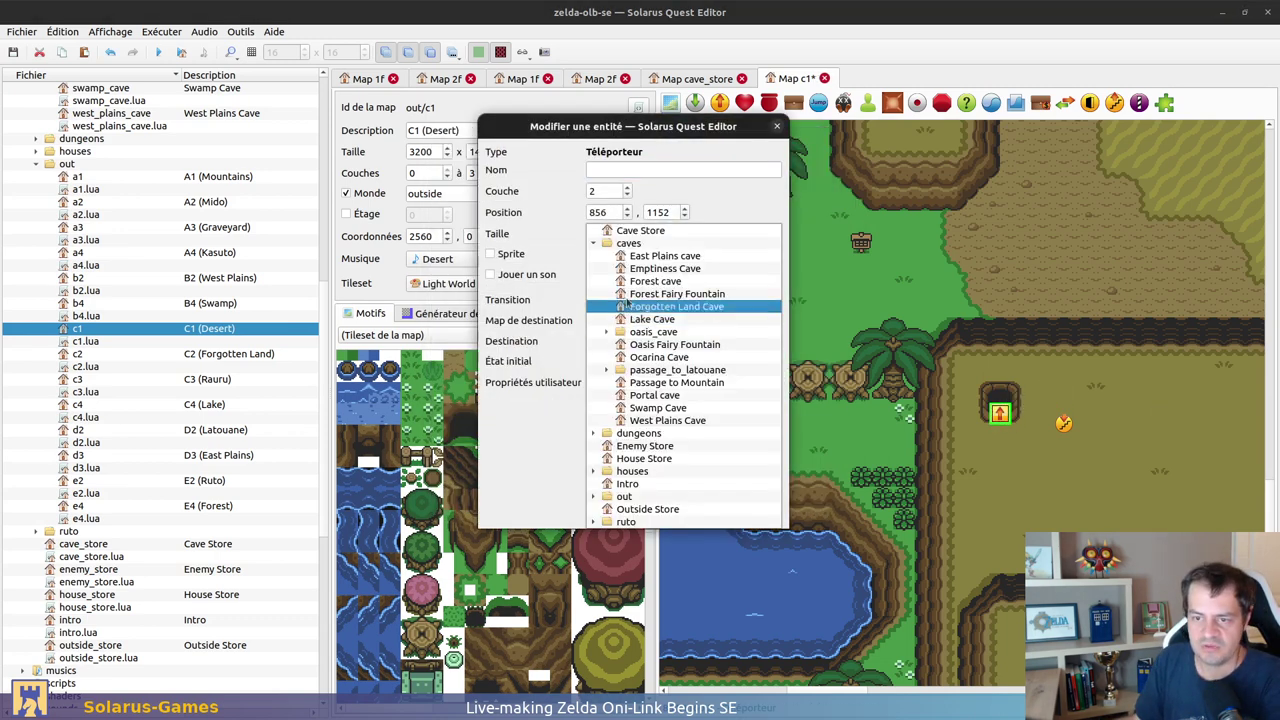
left_click(650, 331)
left_click(659, 358)
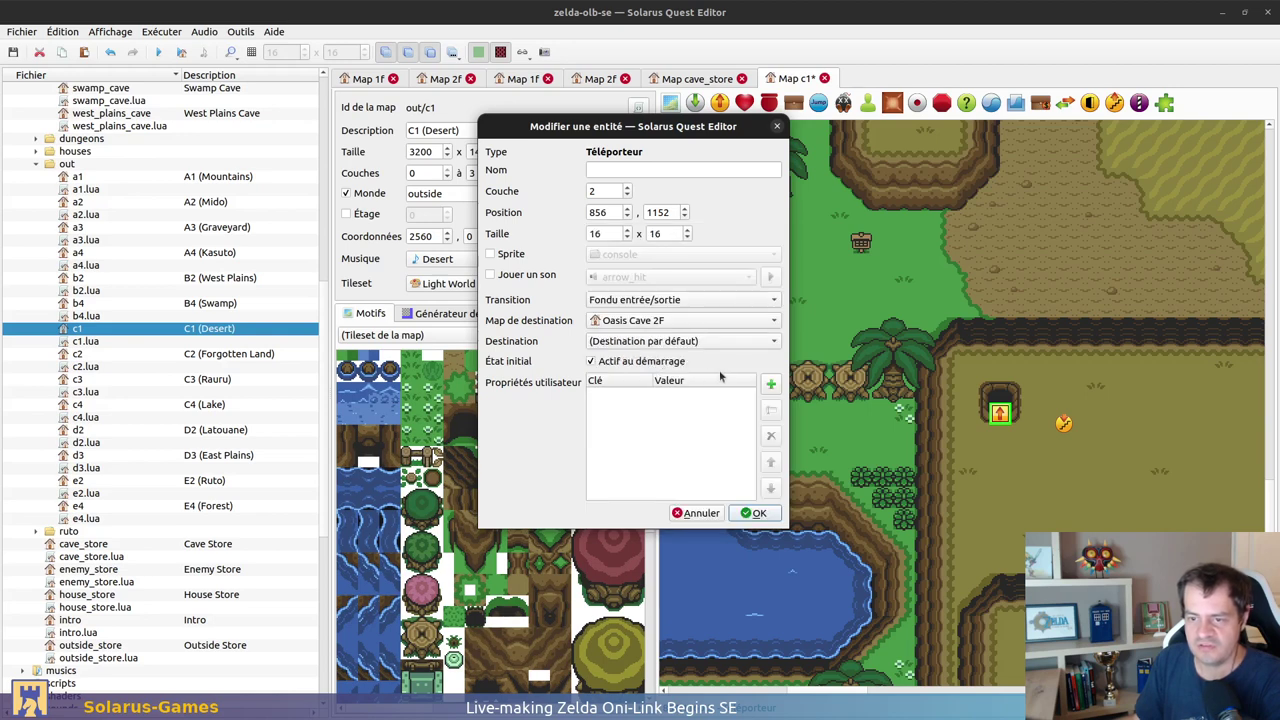
left_click(663, 341)
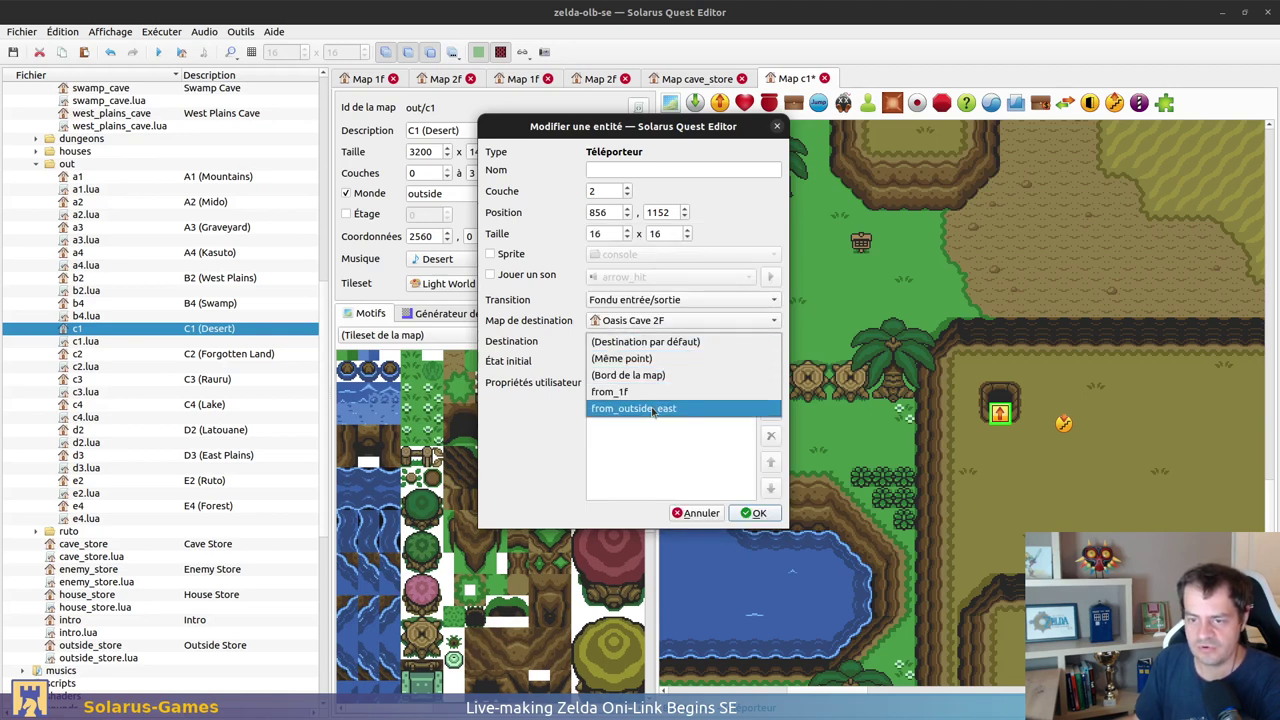
left_click(655, 409)
left_click(758, 513)
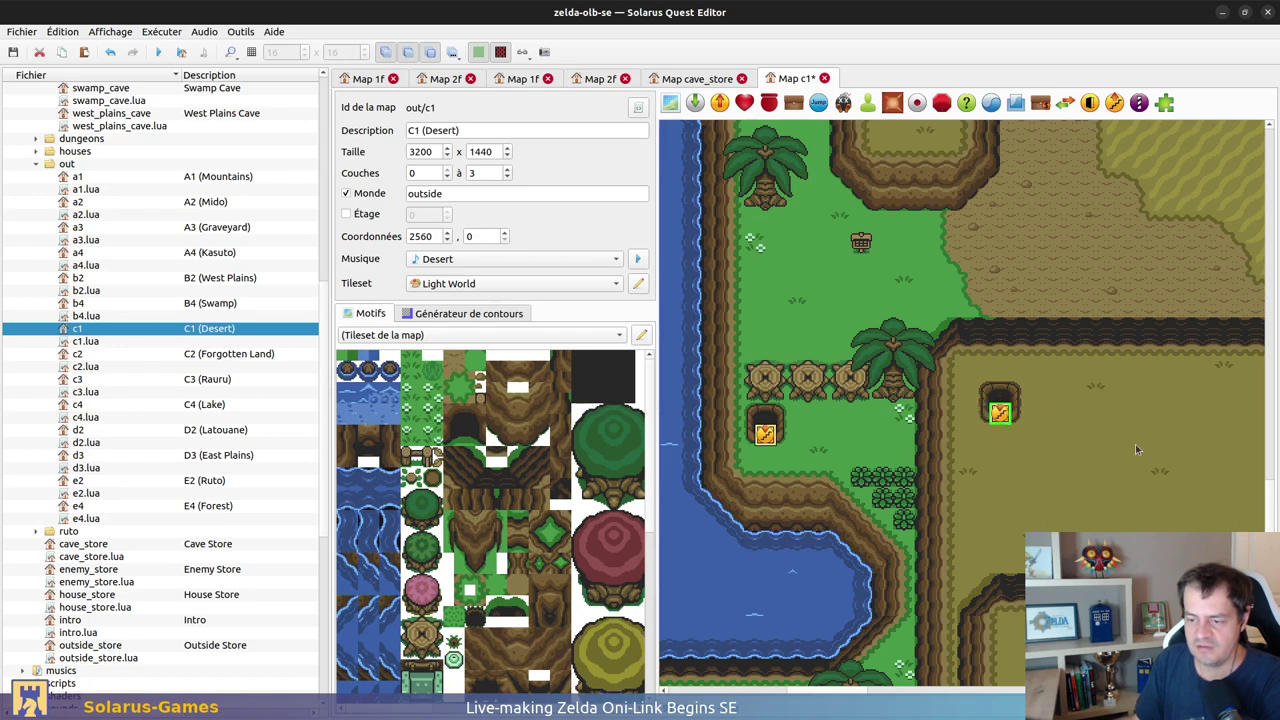
key("ctrl+s")
middle_click(700, 80)
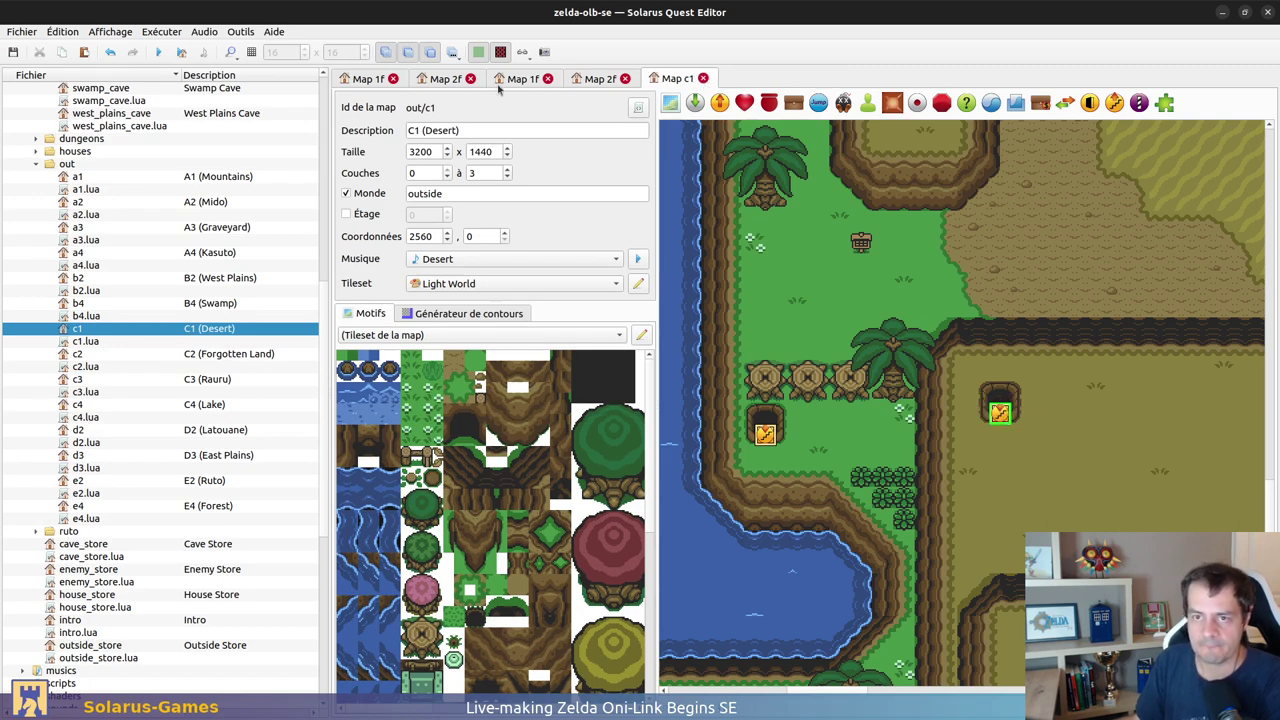
Step: On the Oasis Cave 1F map, uncover the left staircase's teletransporter and set its destination map to C1 (Desert)
left_click(520, 78)
scroll(765, 430, "left", 3)
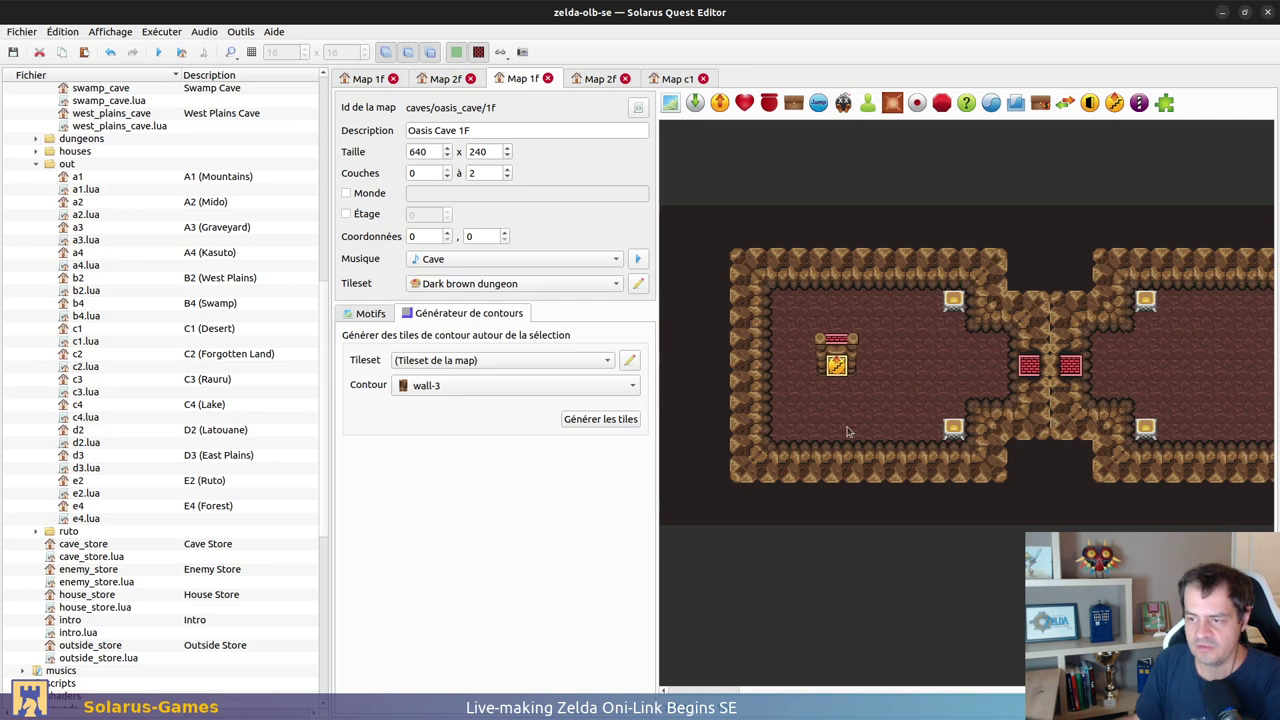
left_click(836, 365)
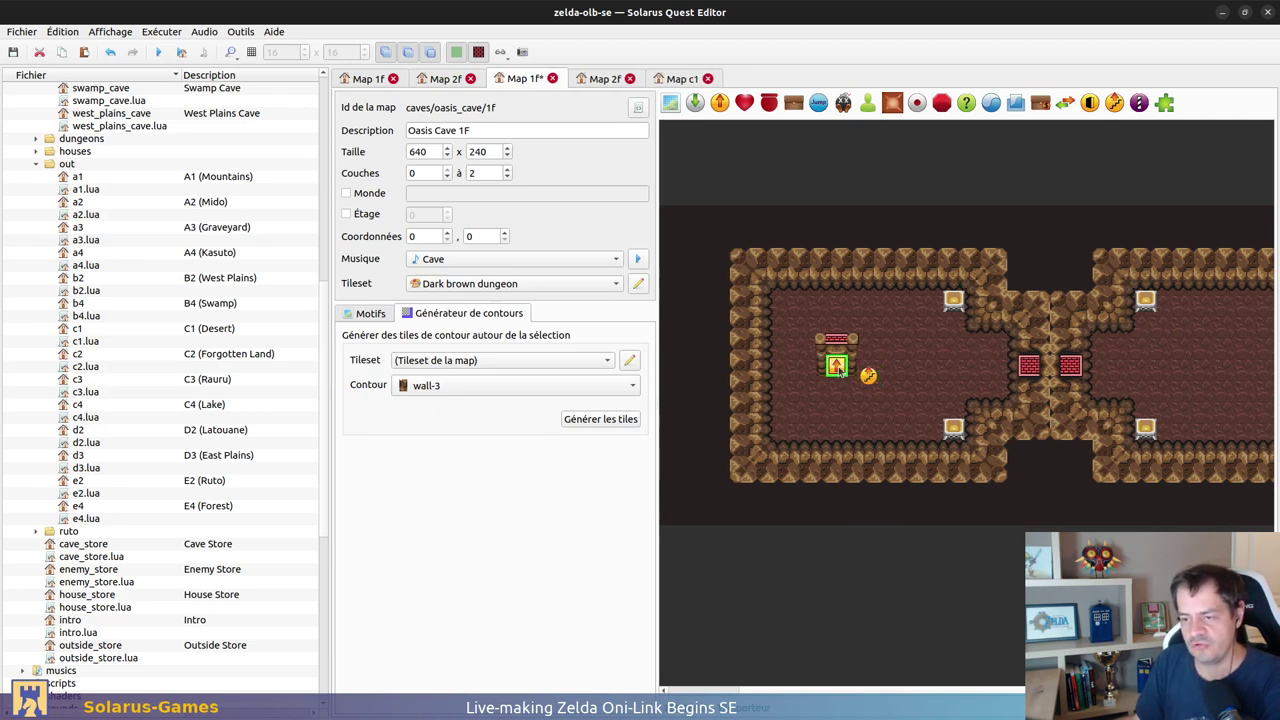
double_click(840, 368)
left_click(656, 322)
scroll(620, 360, "up", 5)
left_click(595, 332)
left_click(593, 408)
scroll(650, 420, "down", 3)
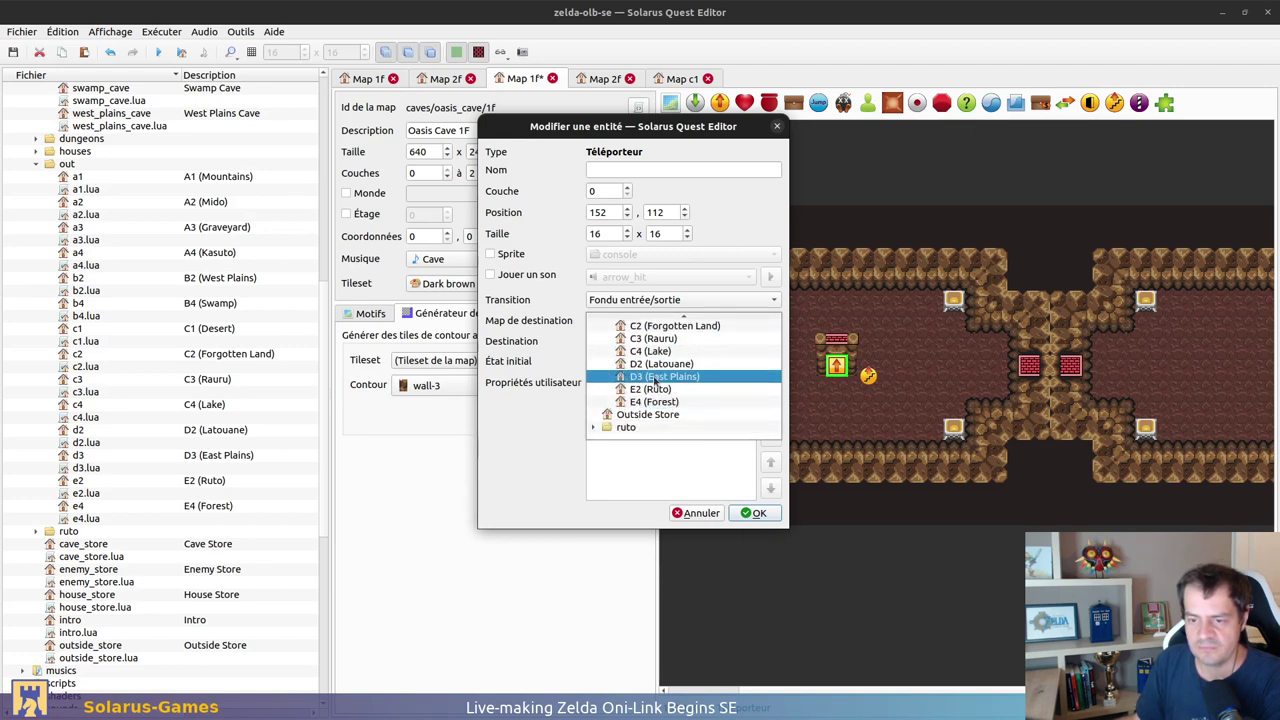
scroll(667, 380, "up", 1)
left_click(669, 357)
Step: Set the left teletransporter's destination to from_oasis_cave_west, put the stairs back over it and save the 1F map
left_click(669, 345)
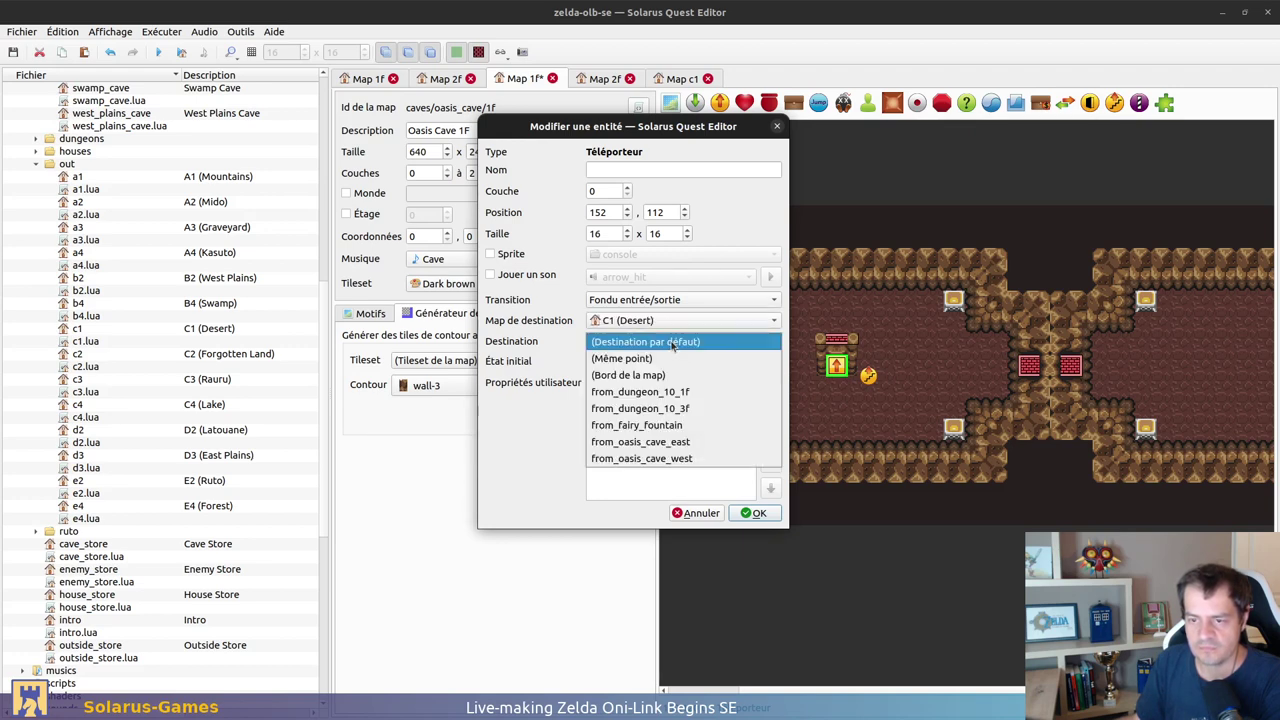
left_click(730, 461)
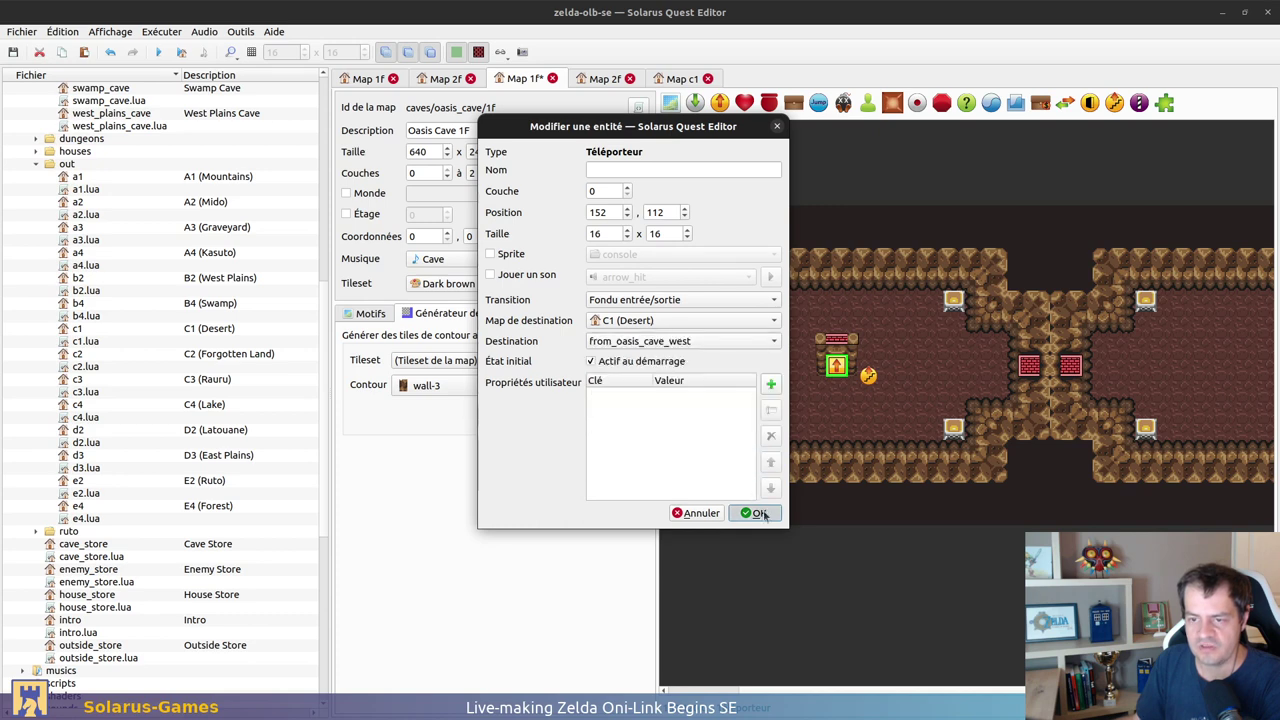
left_click(755, 513)
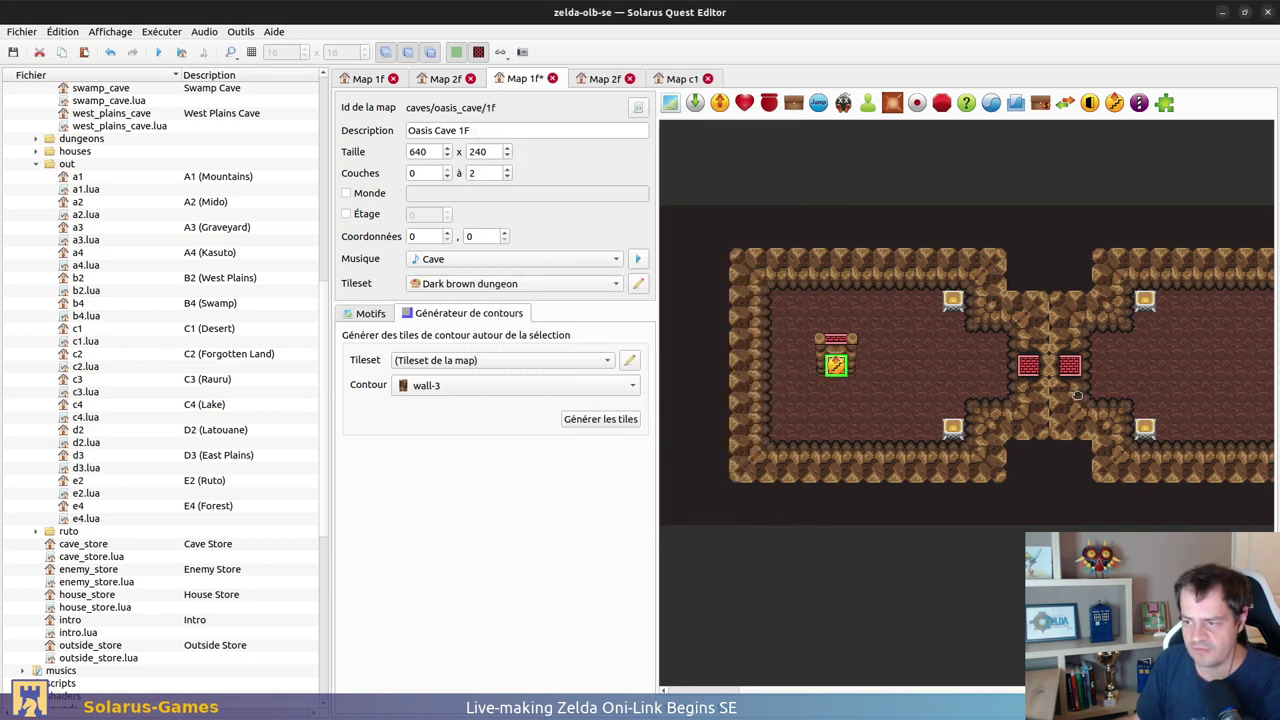
scroll(838, 372, "right", 3)
key("ctrl+s")
Step: Link the right staircase's teletransporter to the from_1f destination on Oasis Cave 2F and save the 1F map
left_click_drag(1040, 369, 1030, 369)
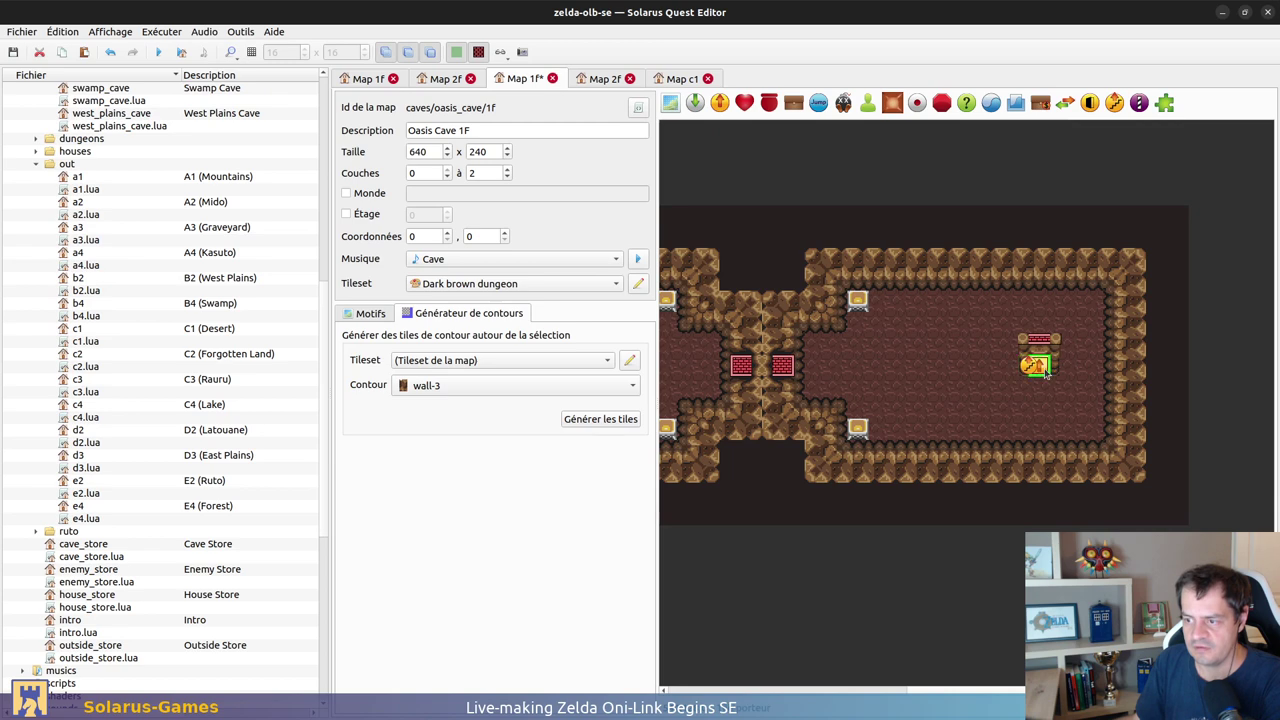
double_click(1034, 366)
left_click(666, 344)
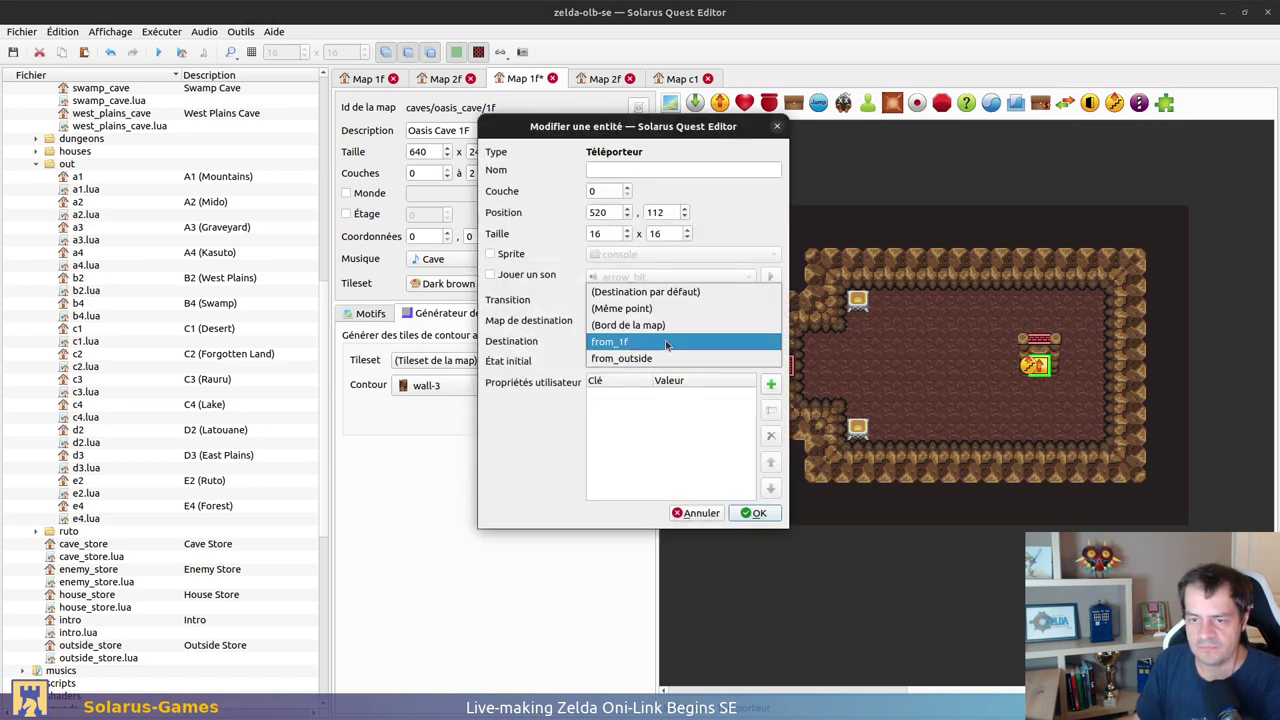
left_click(663, 342)
left_click(680, 320)
scroll(650, 365, "up", 3)
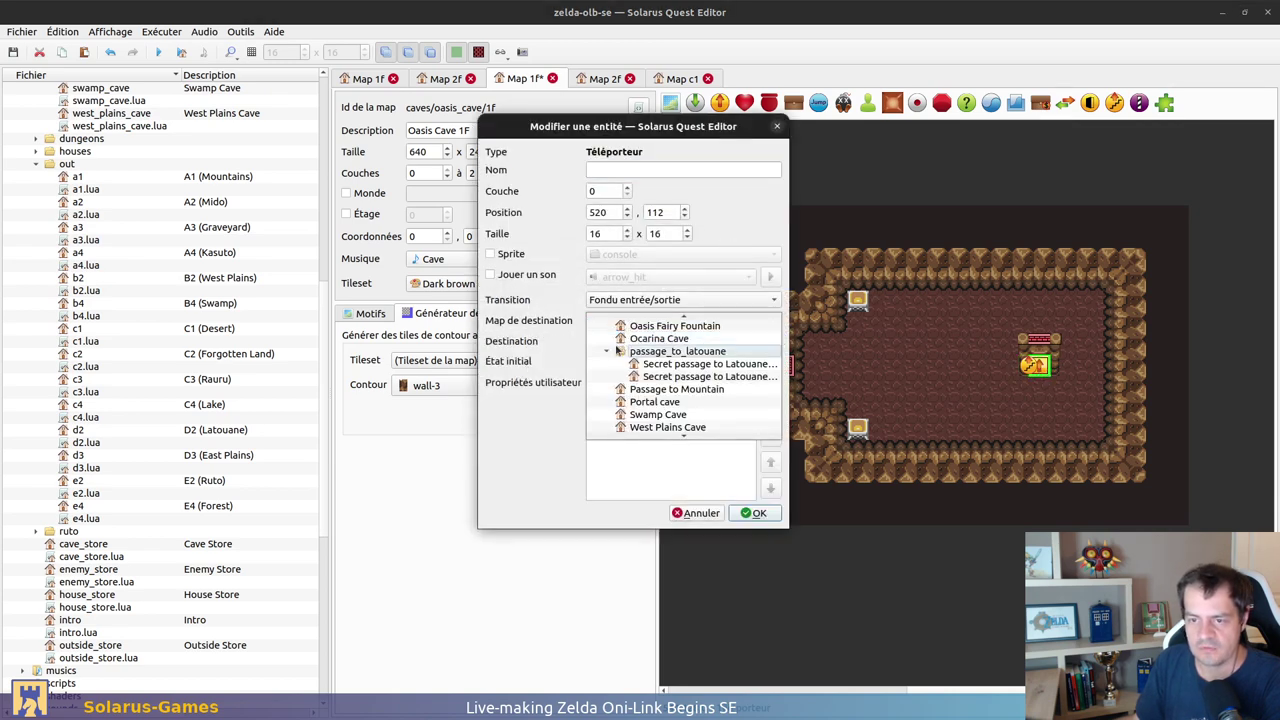
left_click(607, 420)
scroll(660, 362, "down", 2)
left_click(692, 375)
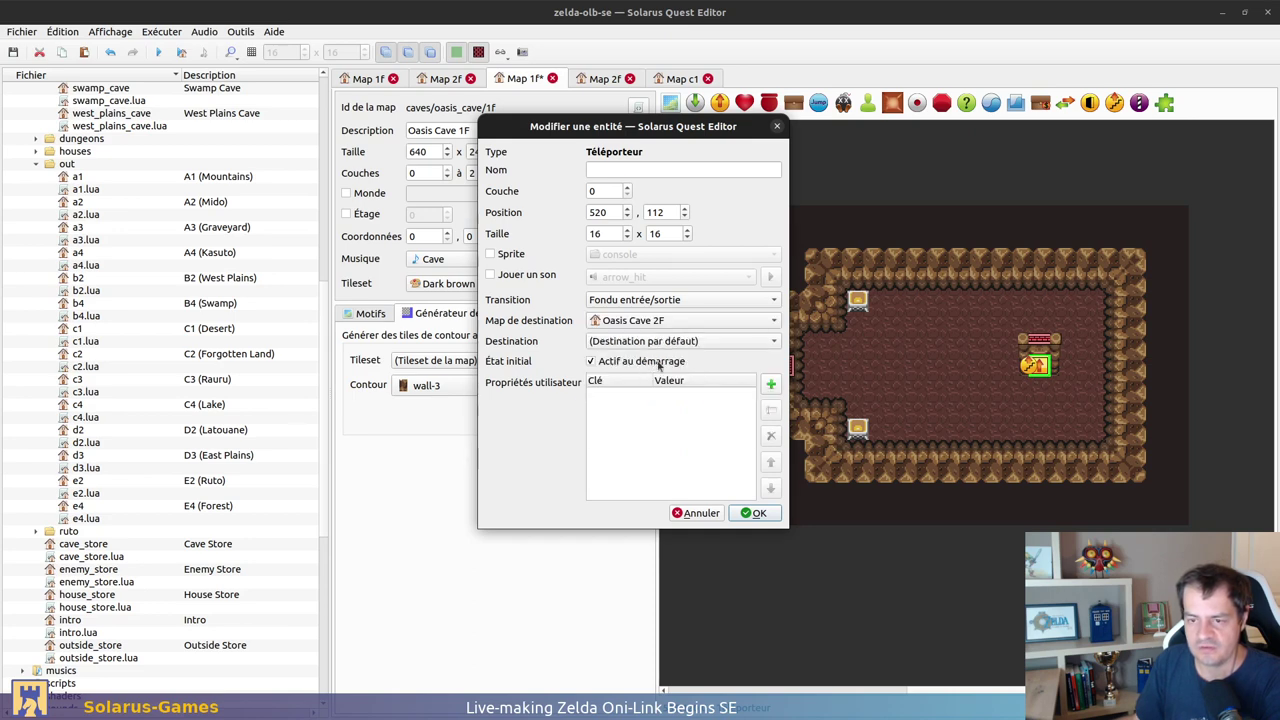
left_click(660, 341)
left_click(652, 392)
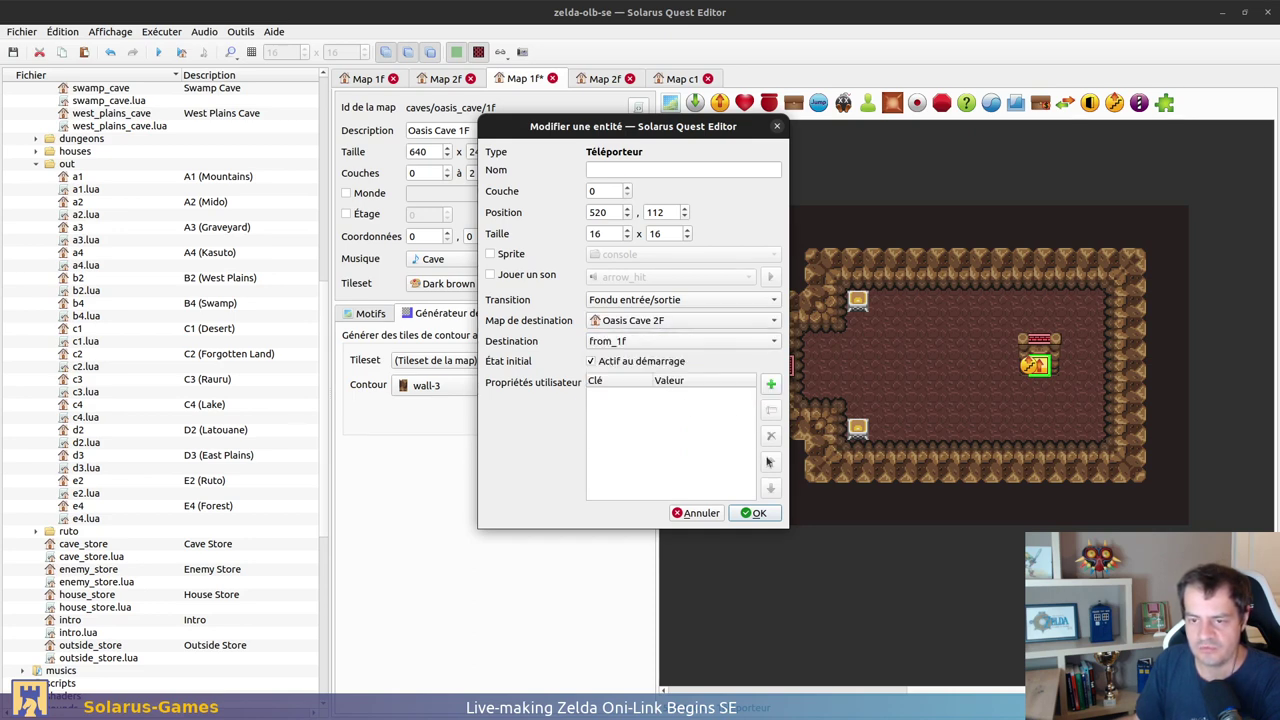
left_click(757, 512)
key("ctrl+s")
Step: On the Oasis Cave 2F map, link the left staircase's teletransporter to the from_2f destination on Oasis Cave 1F and save
left_click(584, 78)
left_click_drag(899, 369, 922, 379)
double_click(895, 368)
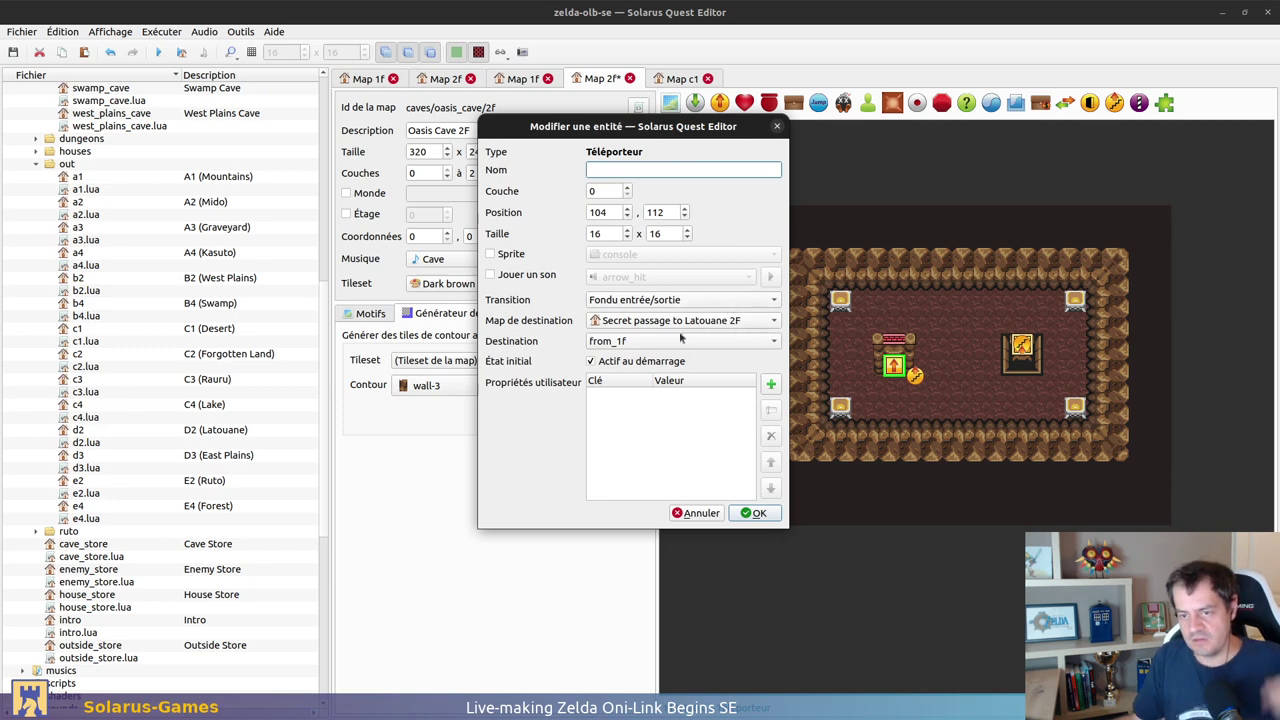
left_click(647, 322)
left_click(607, 326)
left_click(657, 349)
left_click(658, 345)
left_click(659, 341)
left_click(659, 325)
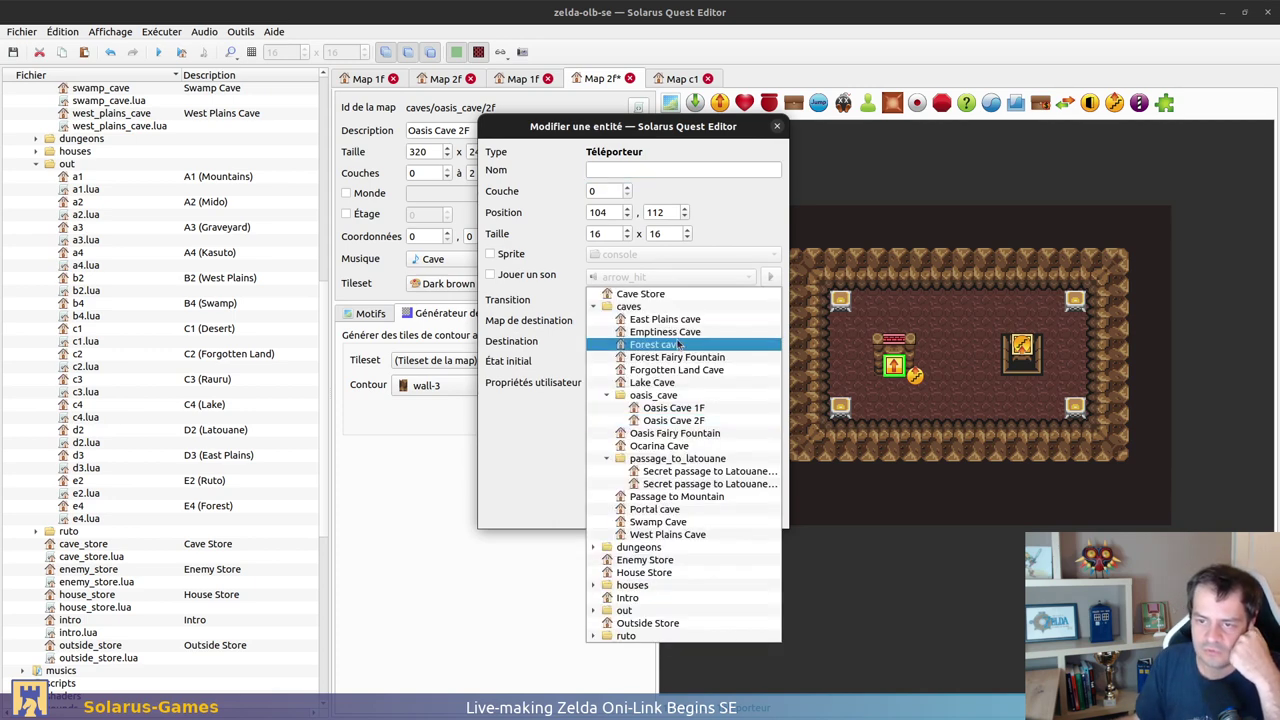
left_click(678, 408)
left_click(680, 342)
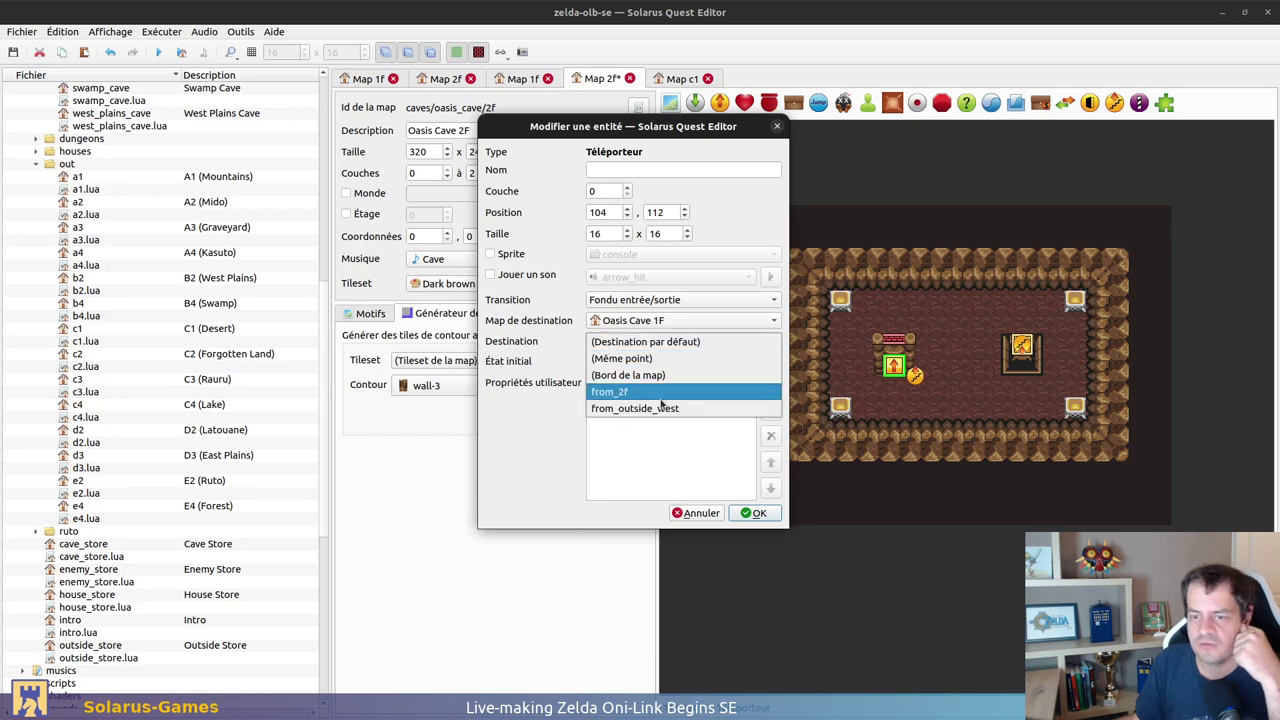
left_click(660, 396)
left_click(753, 513)
key("ctrl+s")
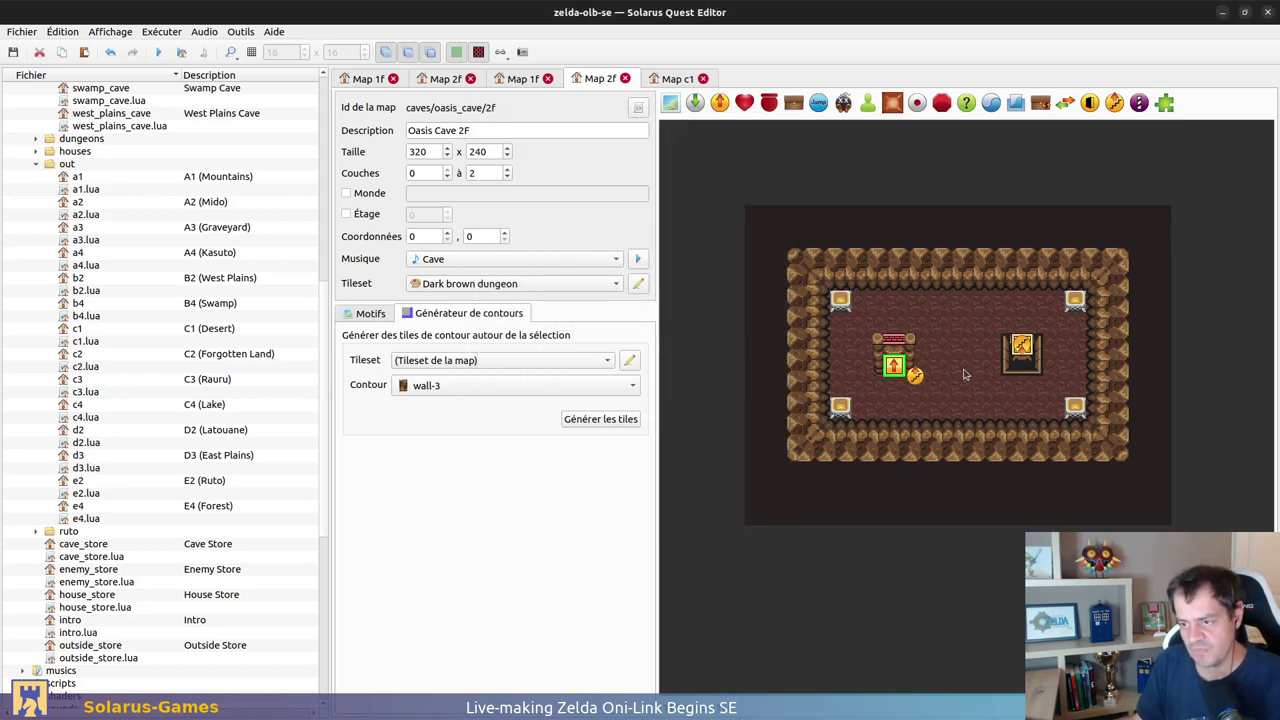
Step: On the Oasis Cave 2F map, link the left teletransporter to the from_oasis_cave_east destination on C1 (Desert)
double_click(899, 370)
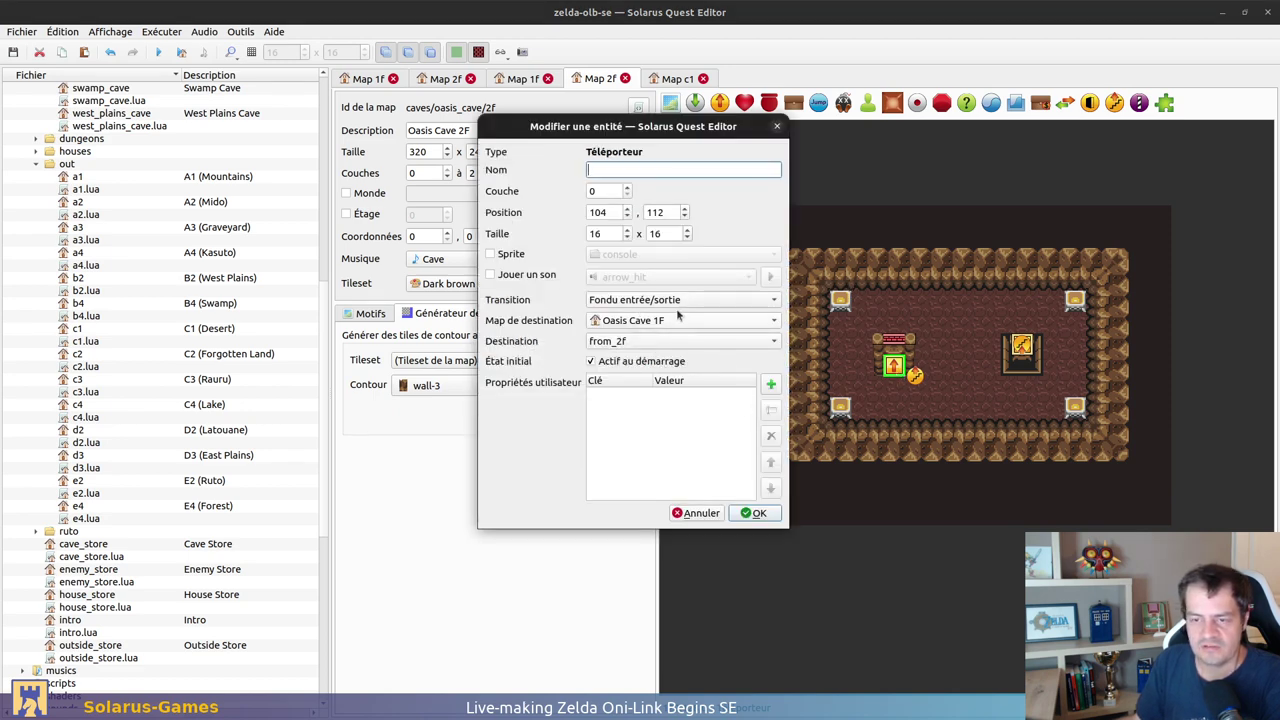
left_click(634, 322)
scroll(715, 372, "down", 10)
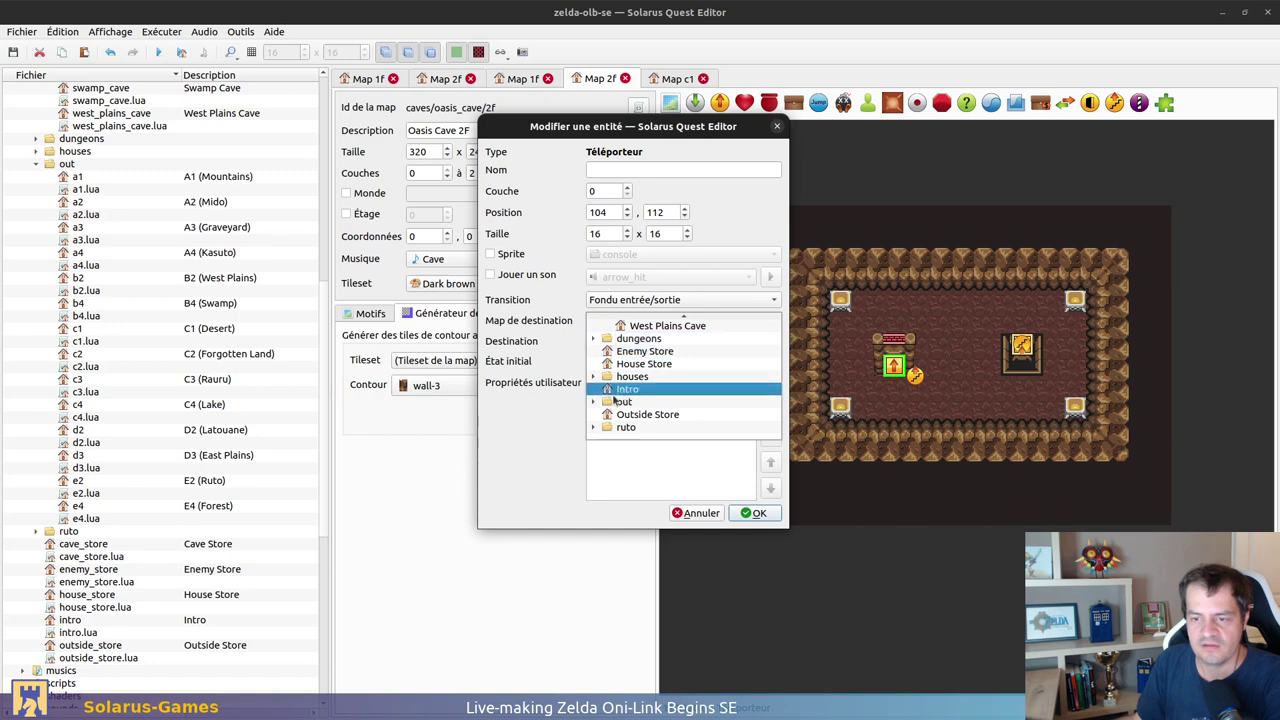
left_click(668, 377)
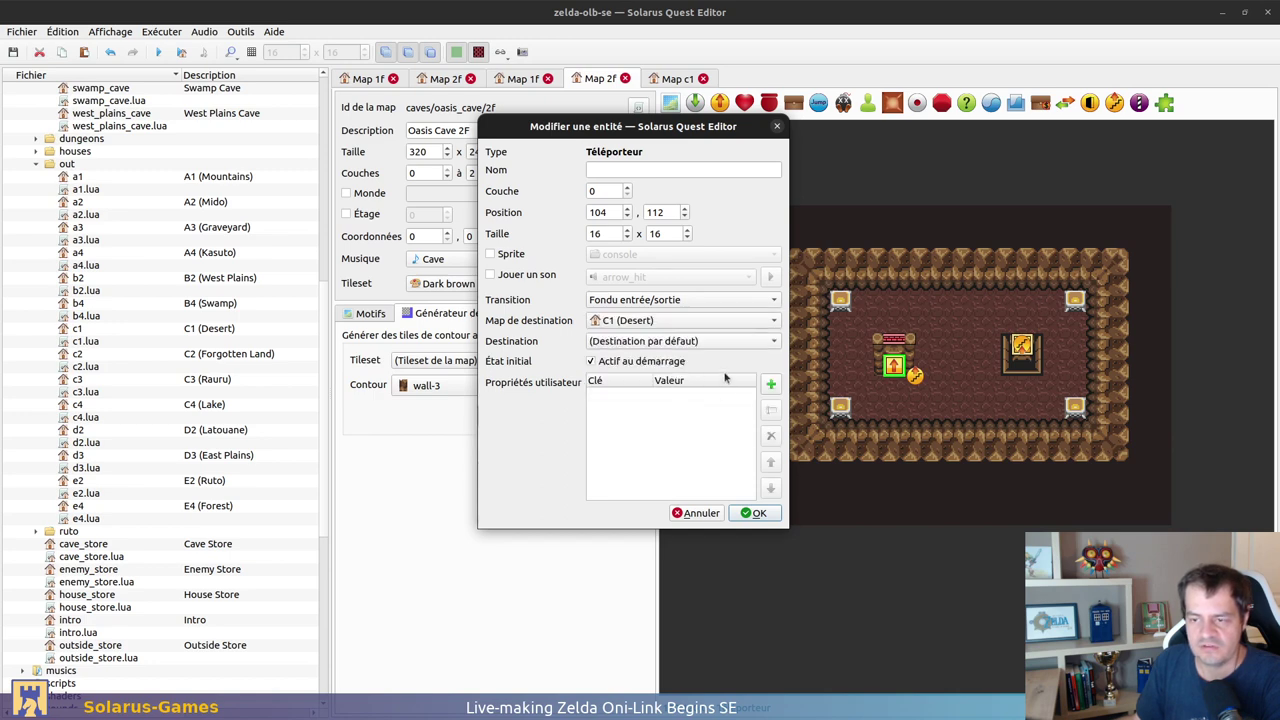
left_click(682, 341)
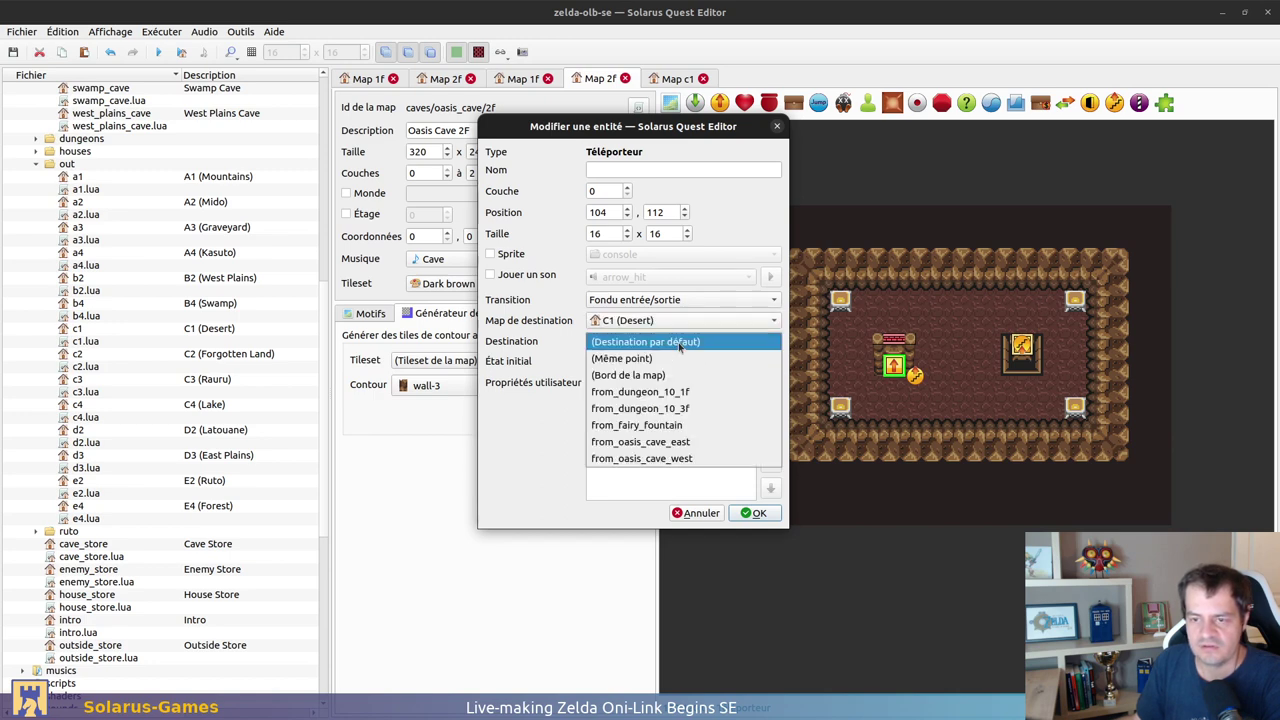
left_click(688, 458)
left_click(752, 512)
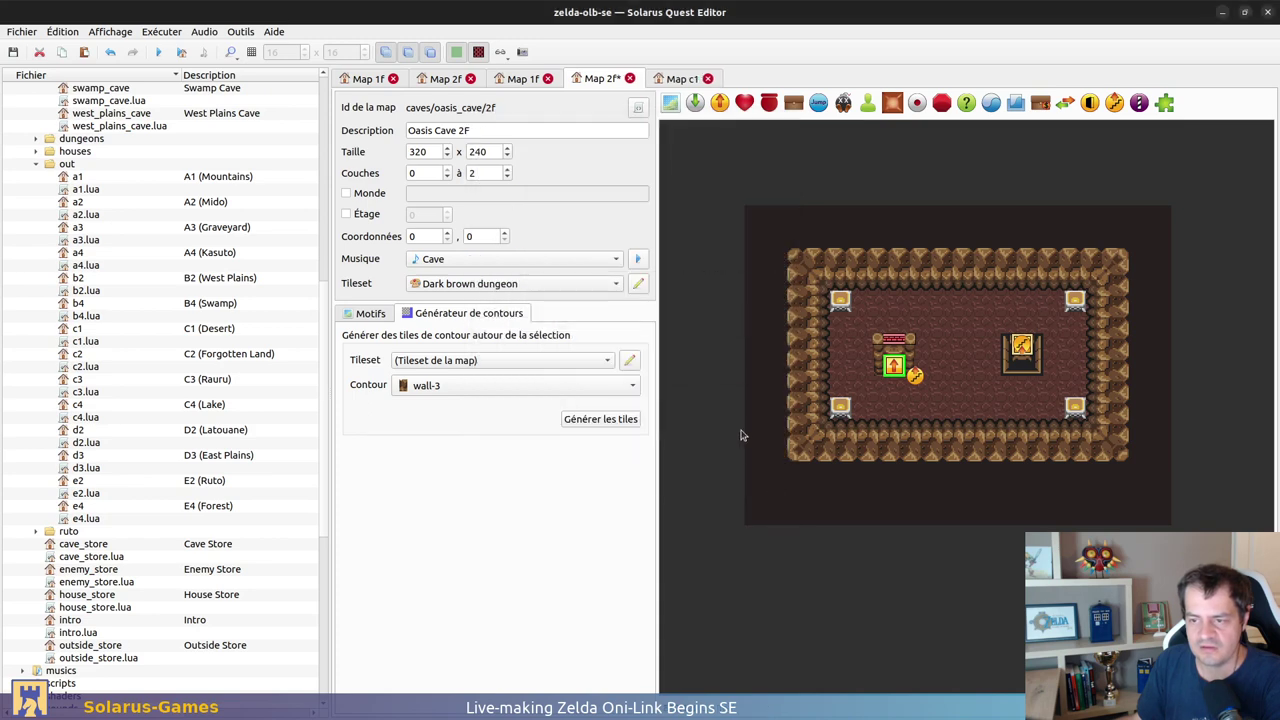
Step: Put the left stairs back over their teletransporter and move the right stairs off theirs on the 2F map
double_click(914, 375)
key("Escape")
double_click(893, 366)
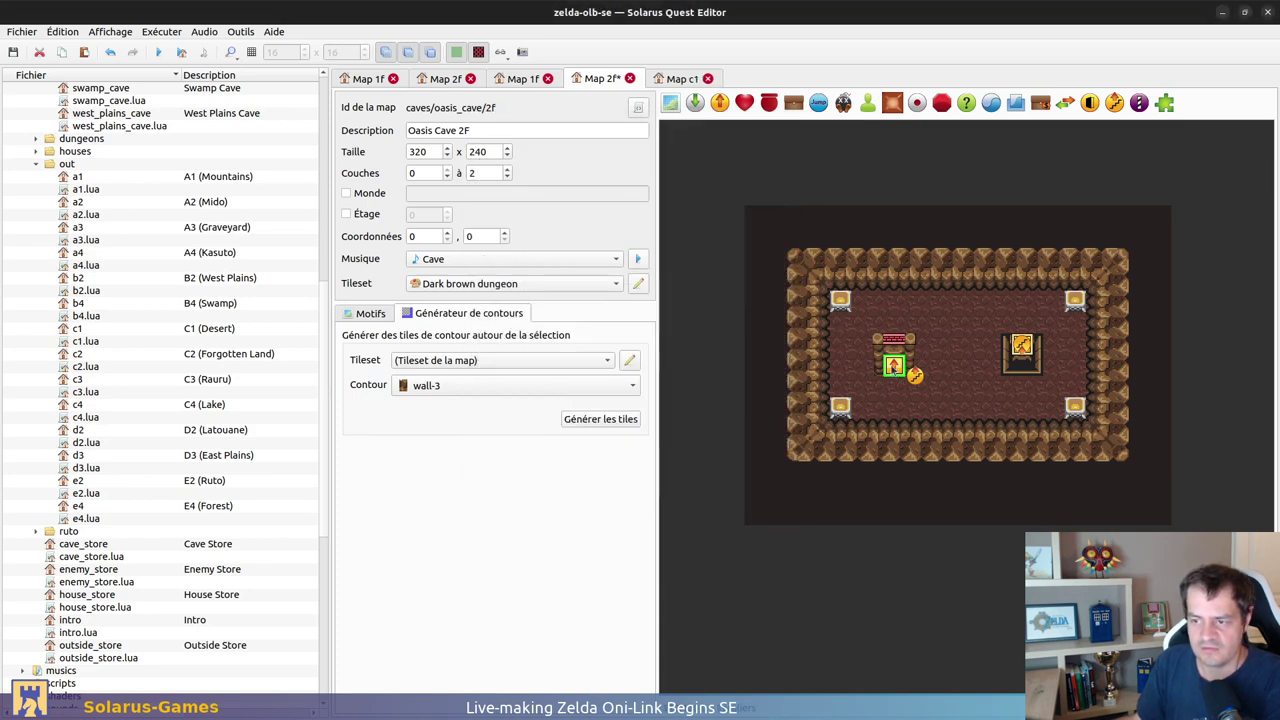
key("Escape")
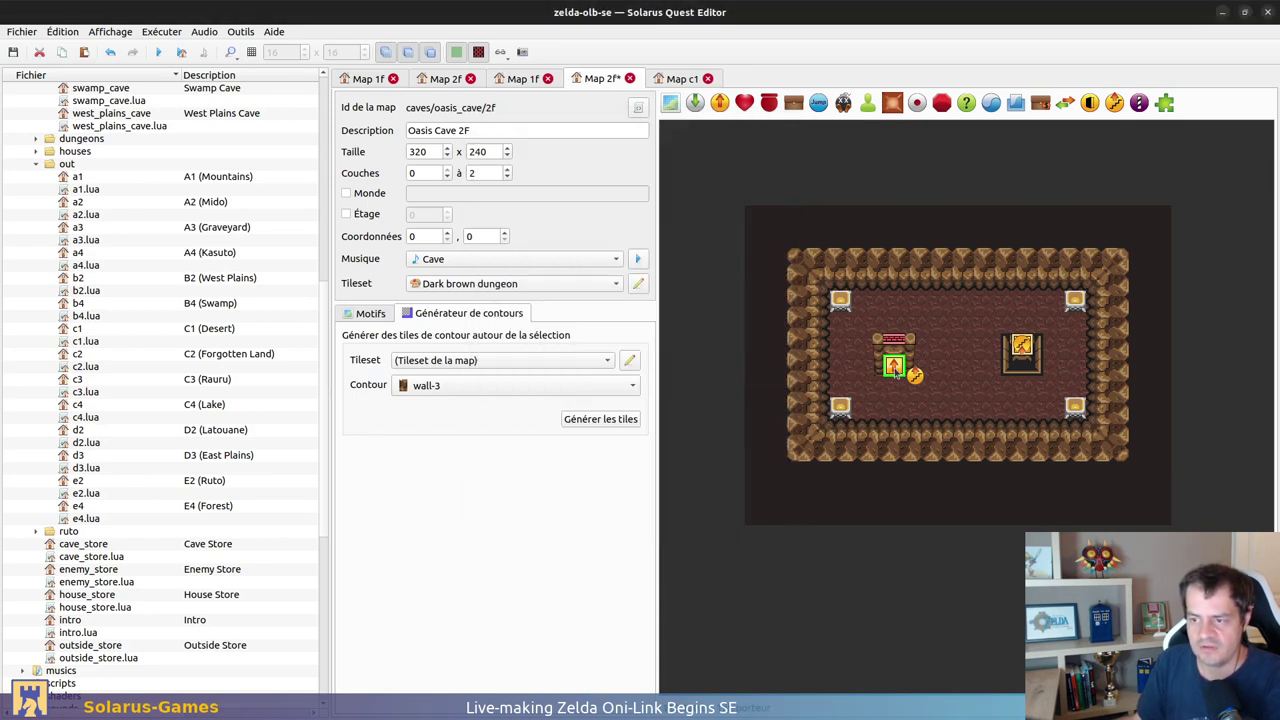
left_click_drag(914, 375, 1030, 326)
Step: Link the right teletransporter to the from_2f destination on Oasis Cave 1F, put the stairs back over it and save the 2F map
double_click(1024, 345)
left_click(656, 321)
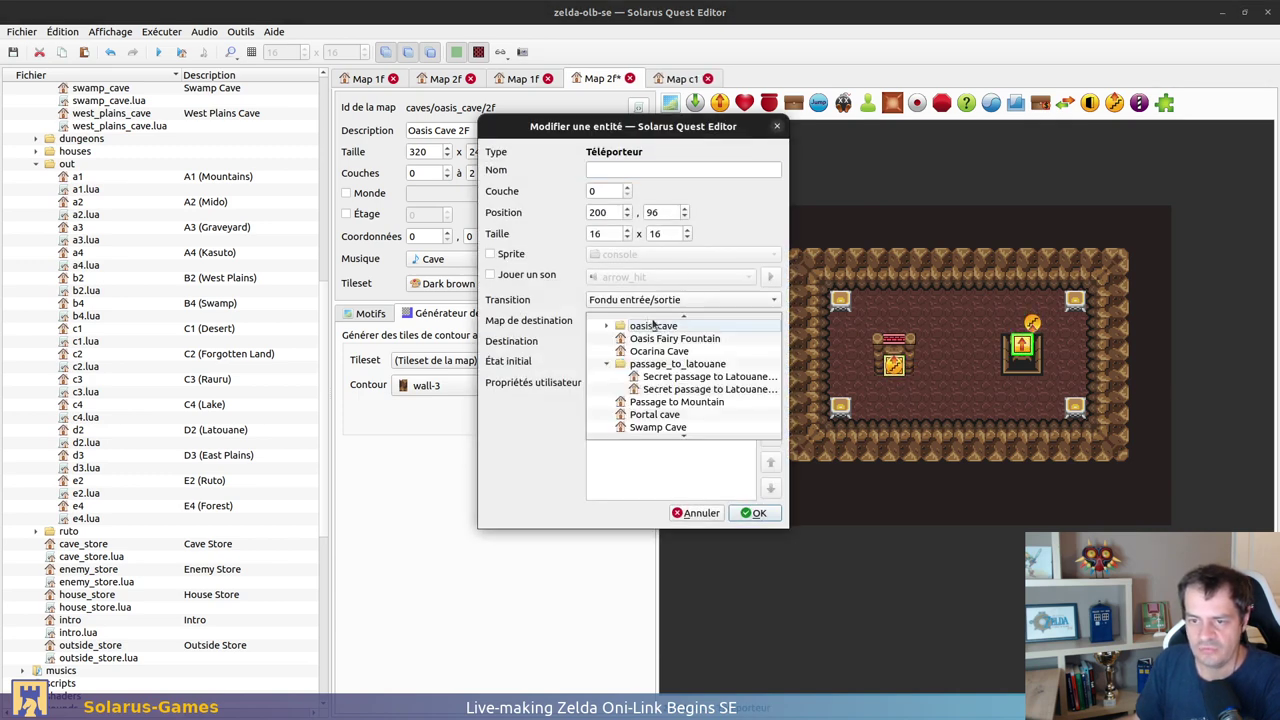
left_click(641, 364)
left_click(660, 377)
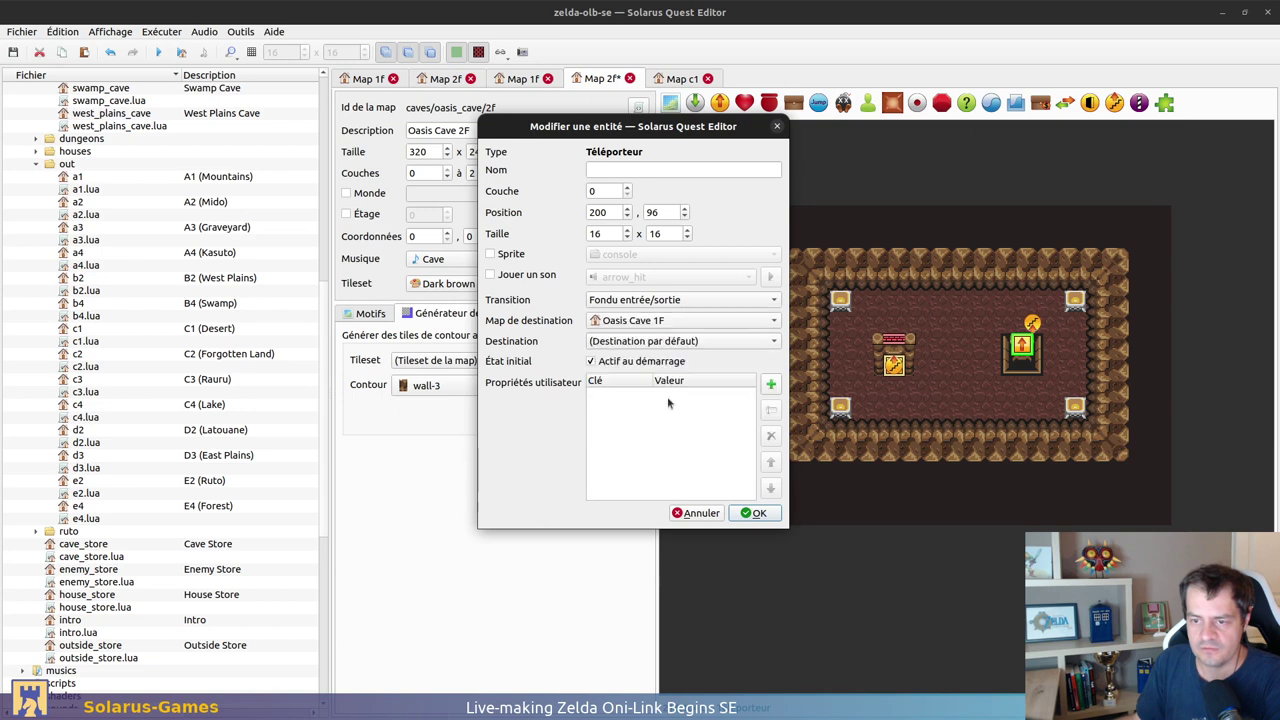
left_click(686, 341)
left_click(646, 398)
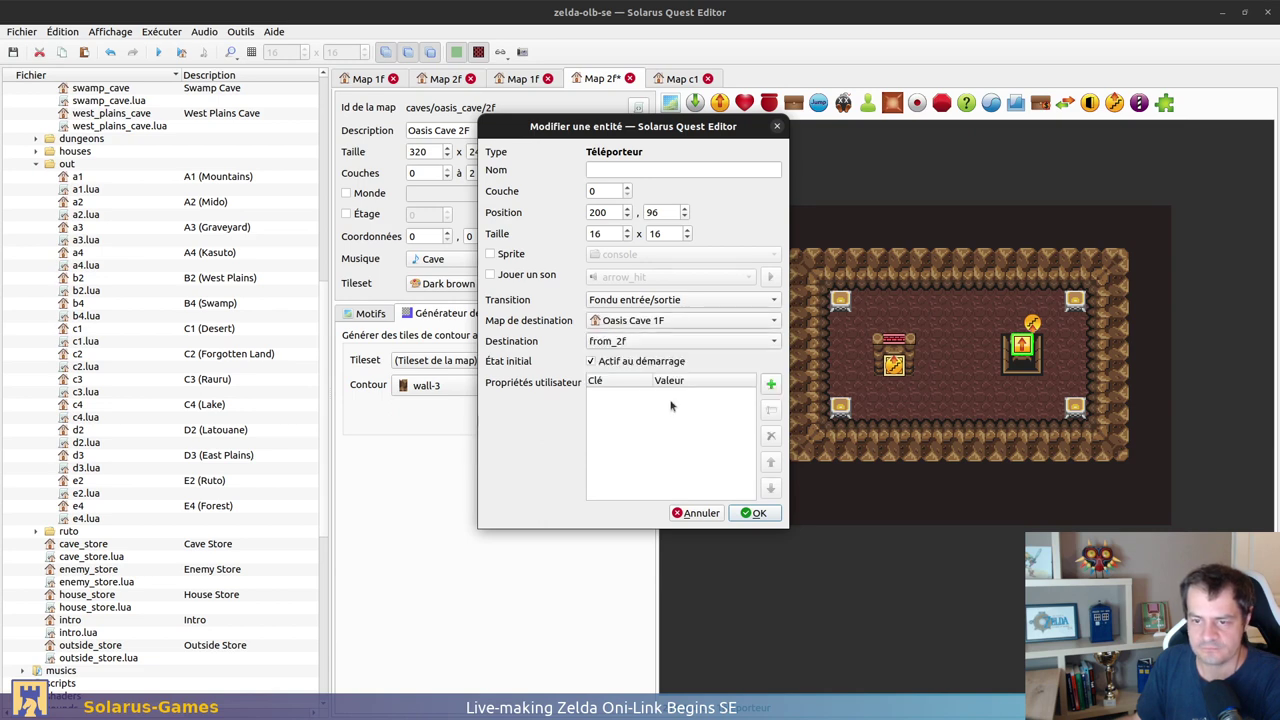
left_click(757, 513)
key("ctrl+s")
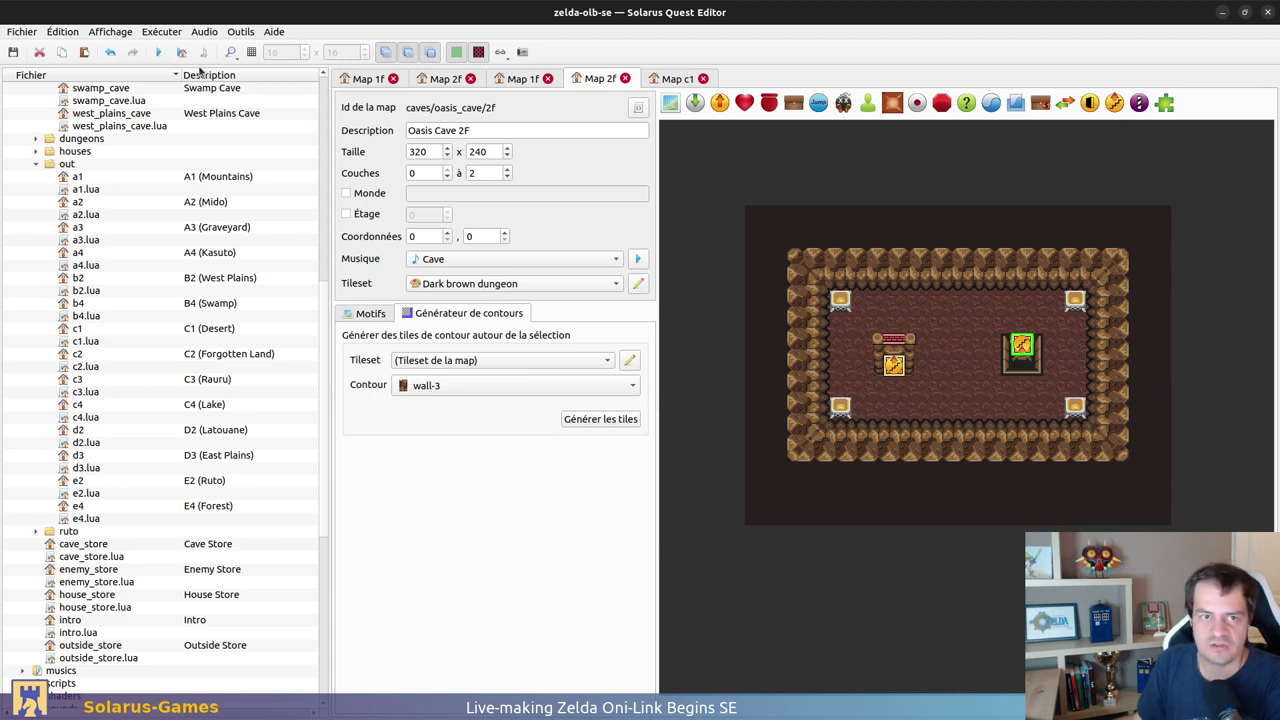
Step: Run the quest and take the hero up the left 2F staircase to test the exit to the desert
left_click(159, 52)
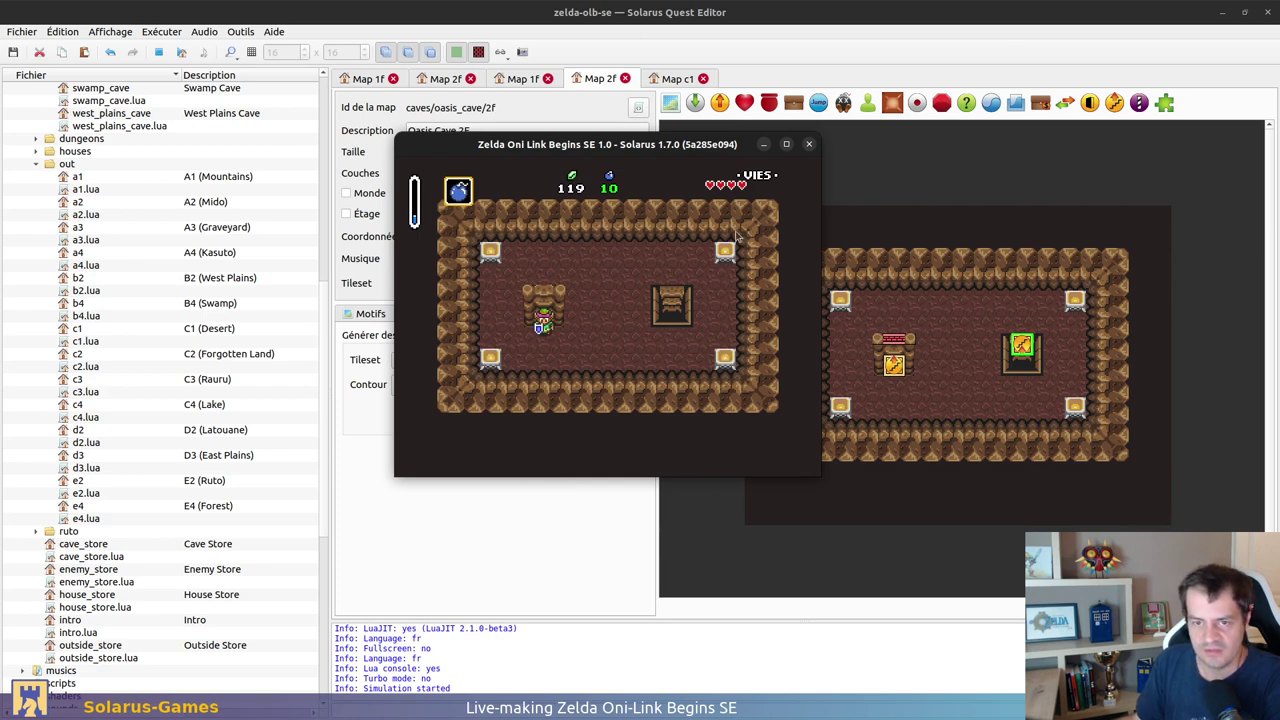
key("Up")
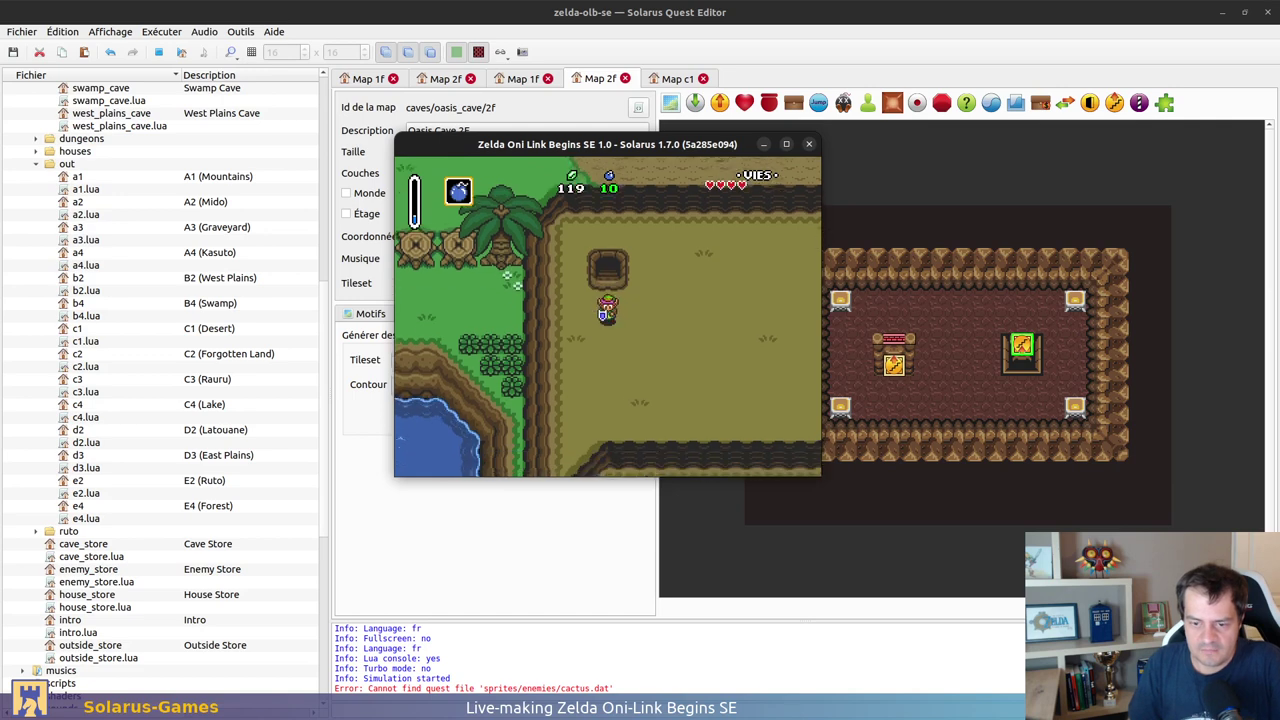
key("Right")
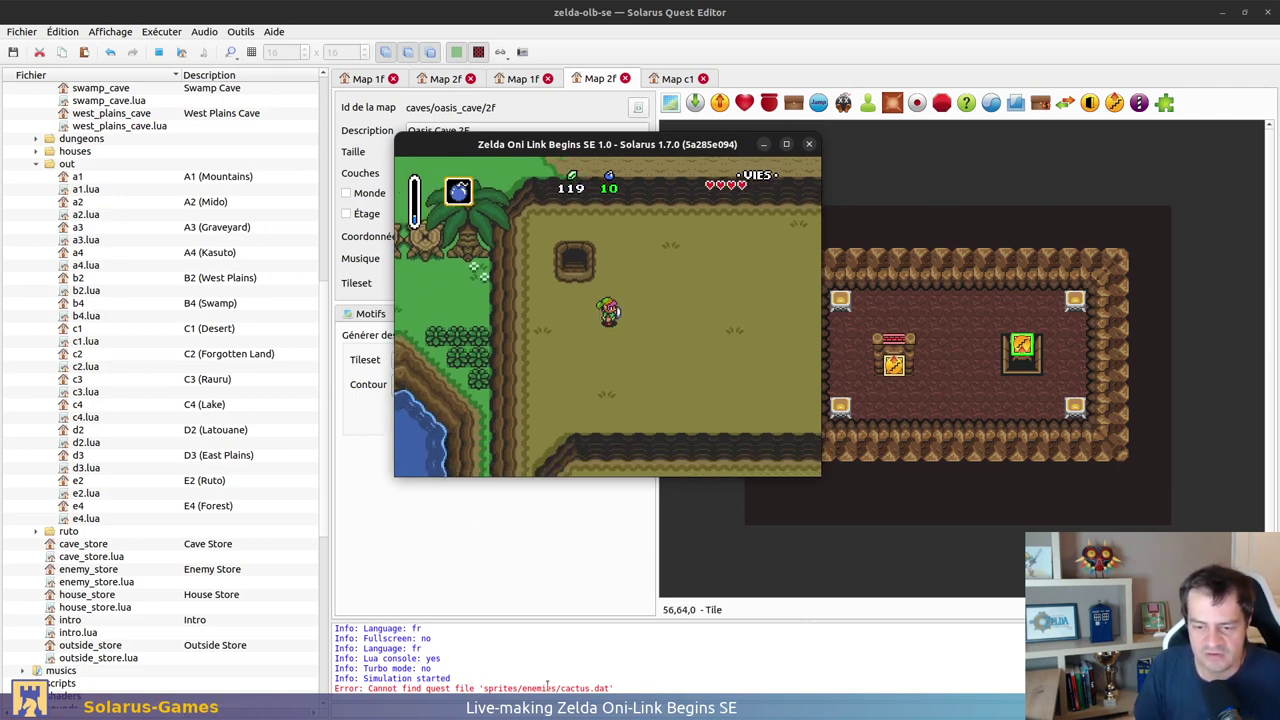
Step: Look for the cactus sprite among the alttp enemy sprites in the quest files
scroll(40, 485, "down", 10)
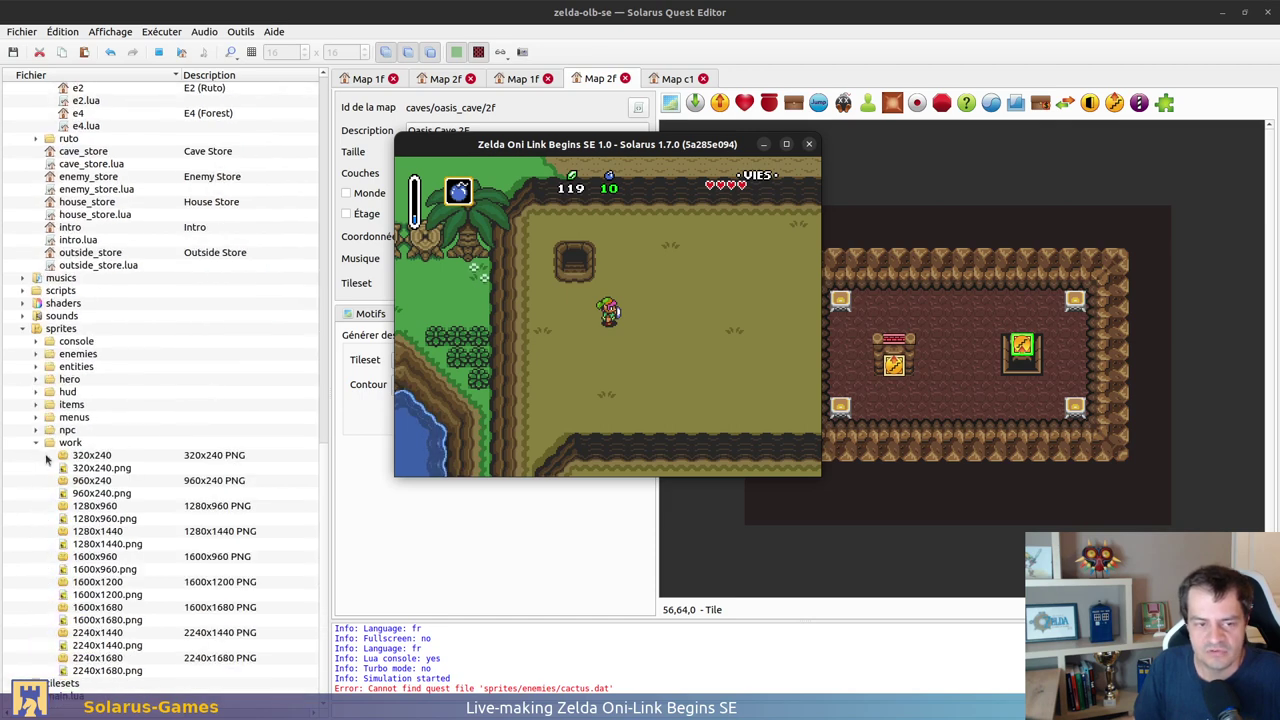
left_click(36, 354)
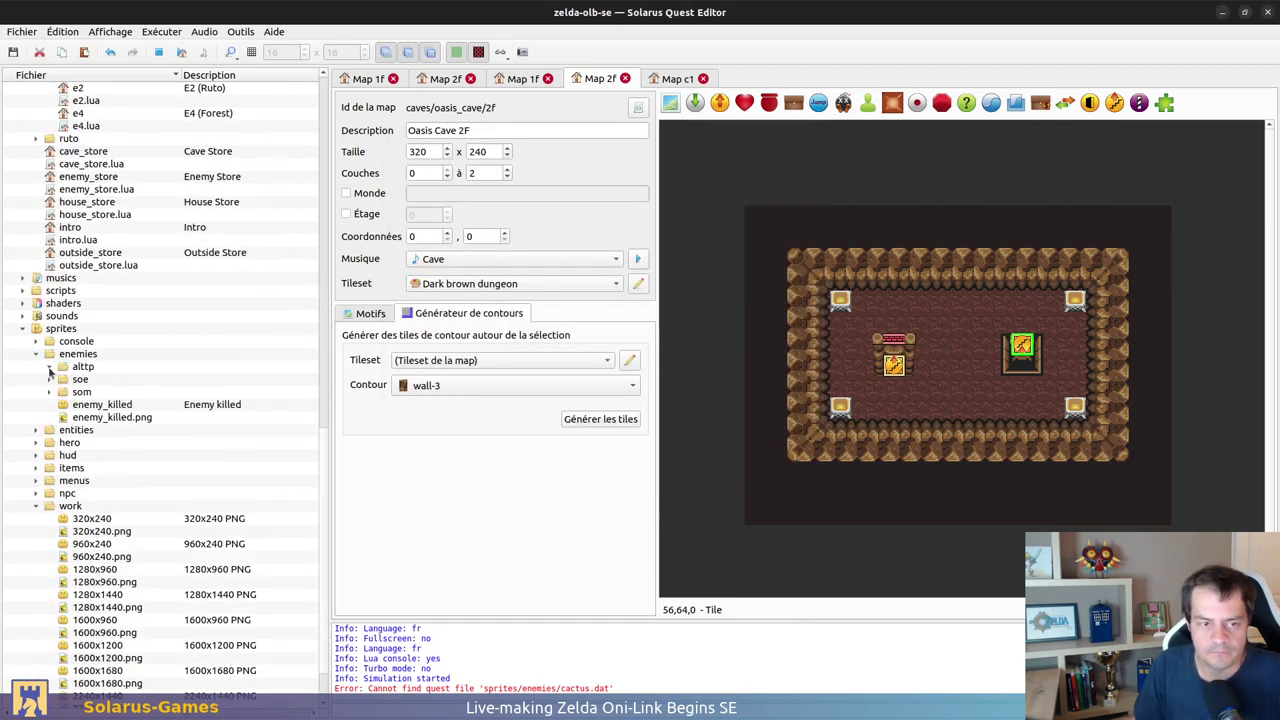
left_click(50, 367)
scroll(133, 468, "down", 4)
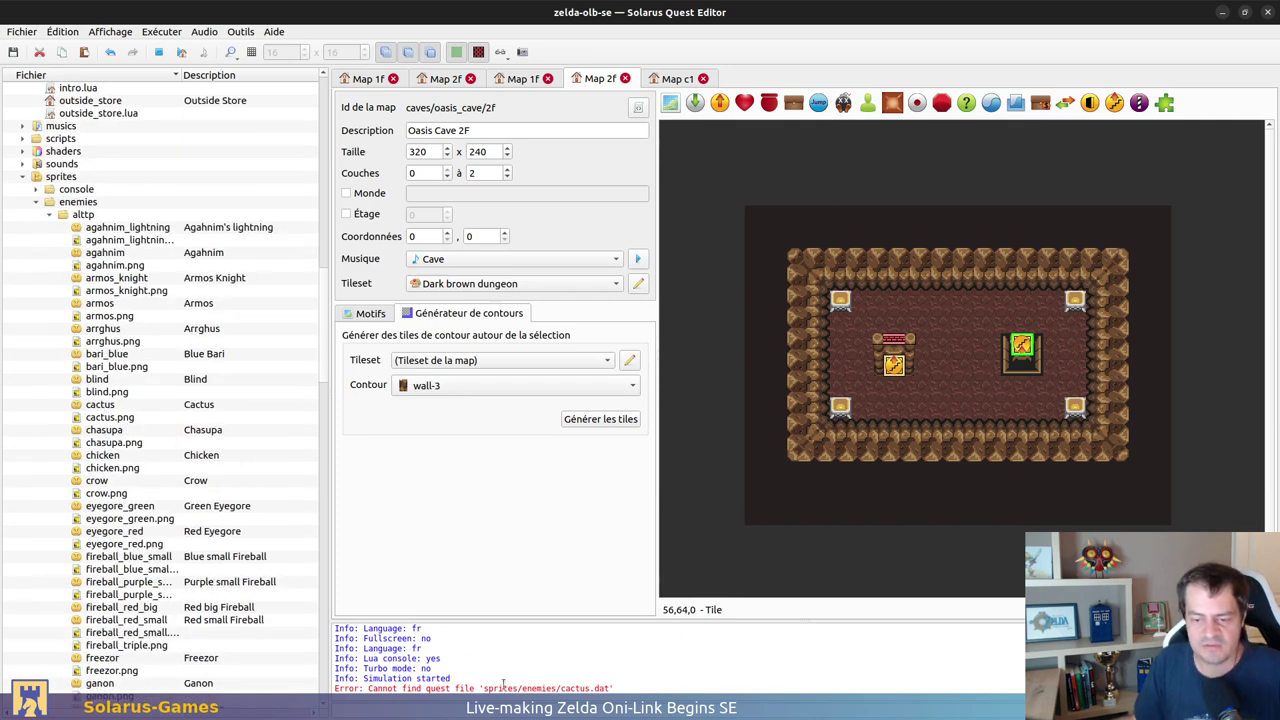
Step: Read through the cactus custom entity's script and find a cactus entity on the C1 (Desert) map
scroll(208, 252, "up", 10)
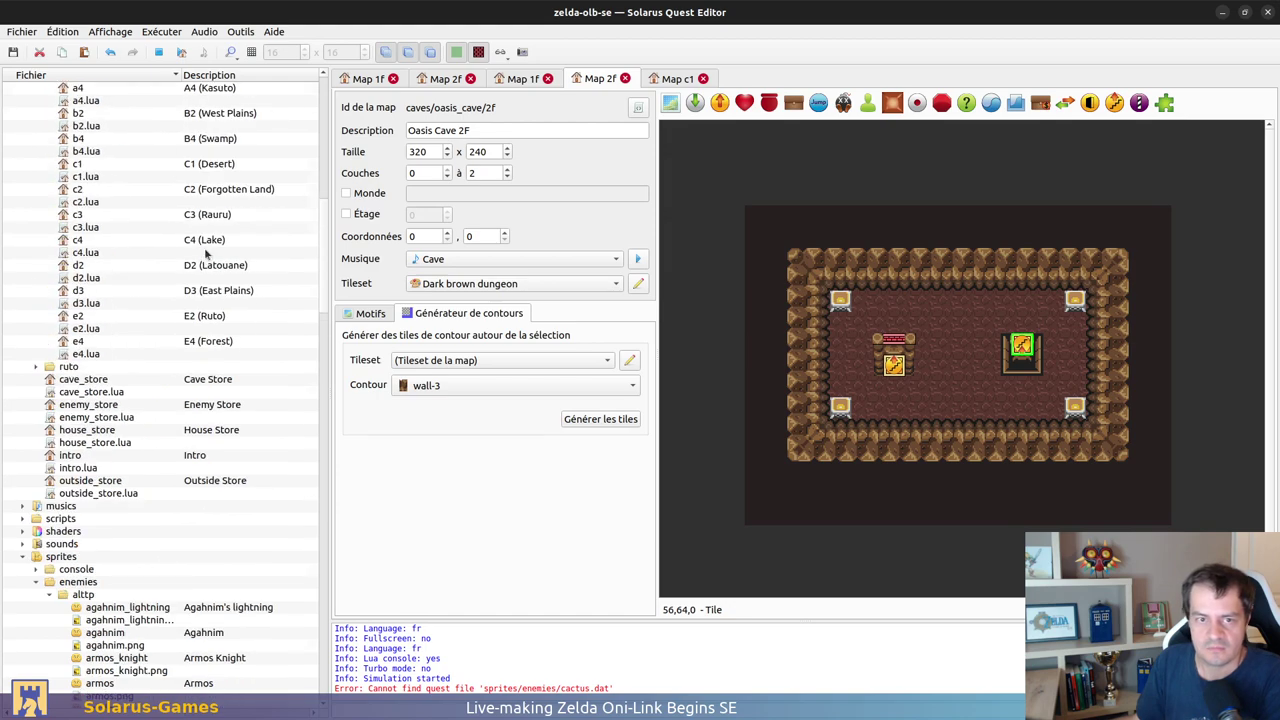
scroll(208, 252, "up", 15)
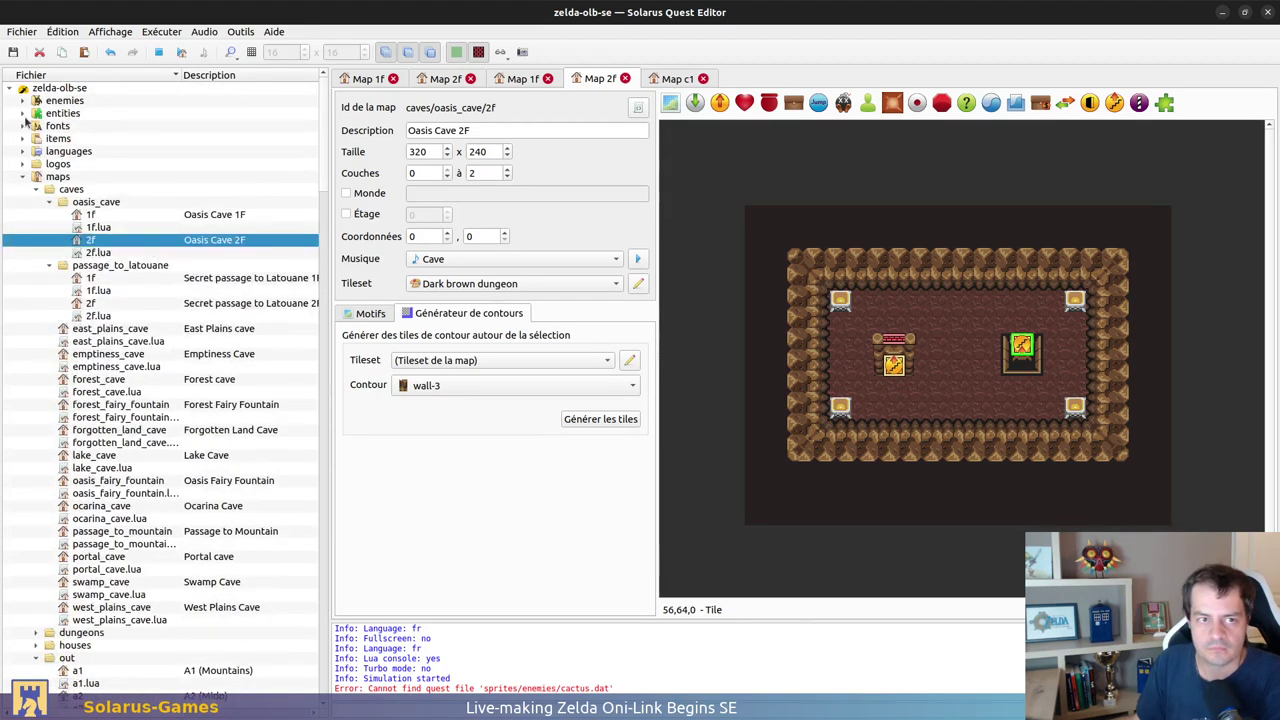
left_click(22, 101)
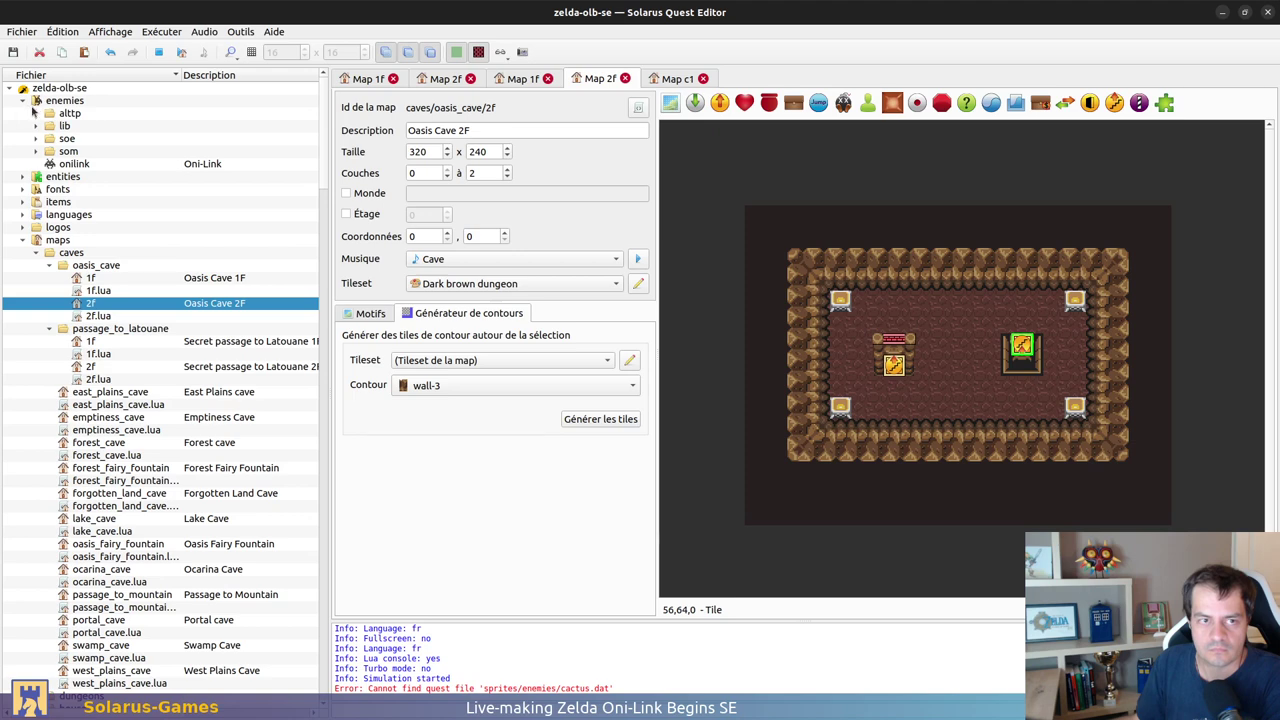
left_click(24, 102)
left_click(24, 114)
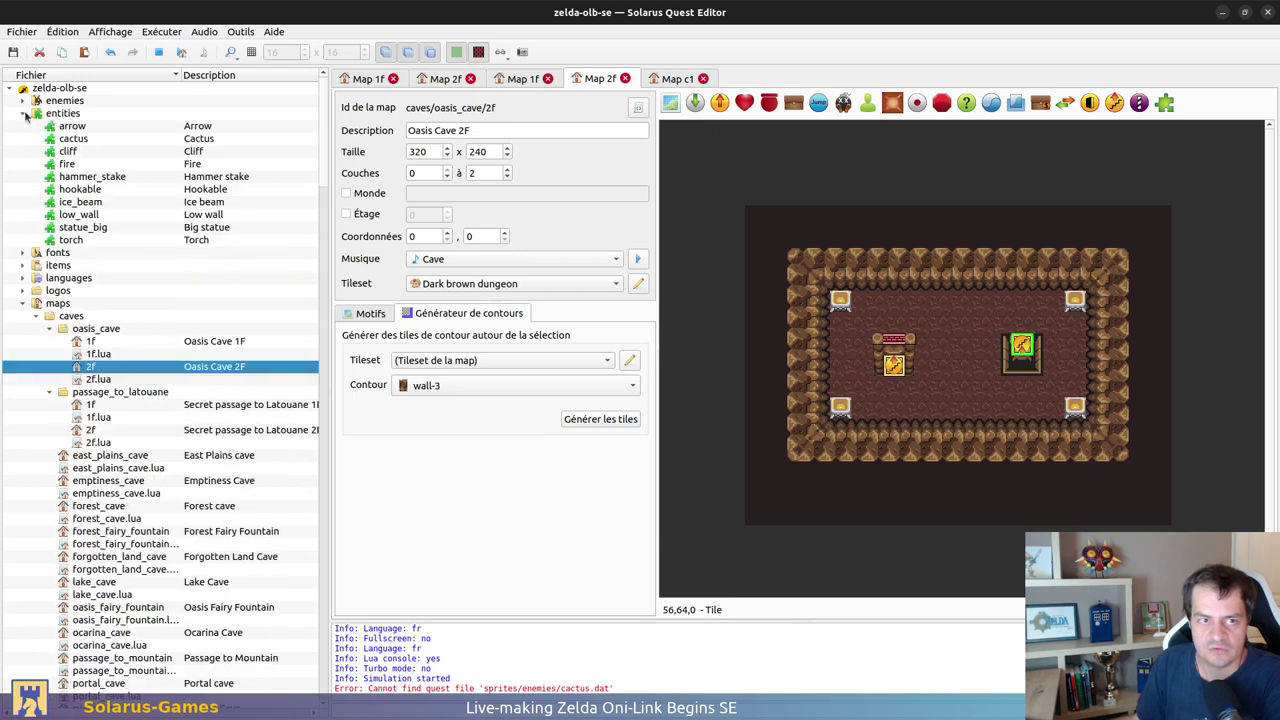
double_click(74, 139)
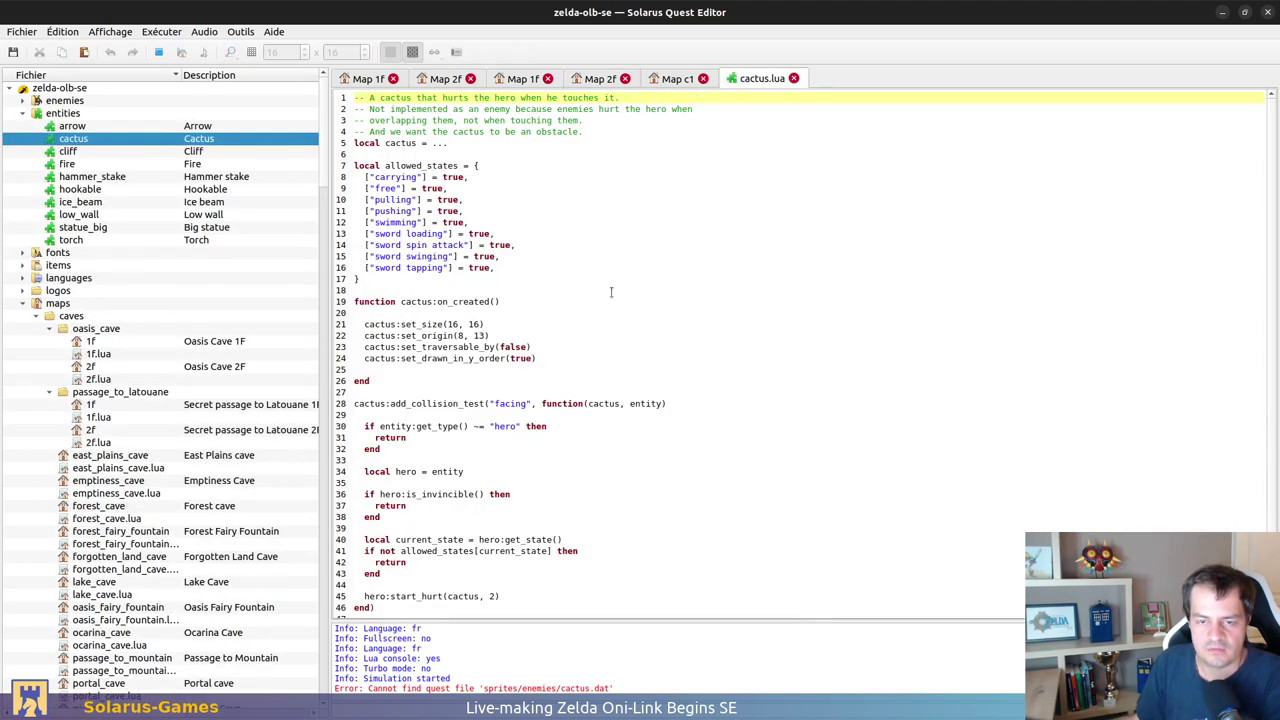
scroll(590, 305, "down", 1)
left_click(584, 345)
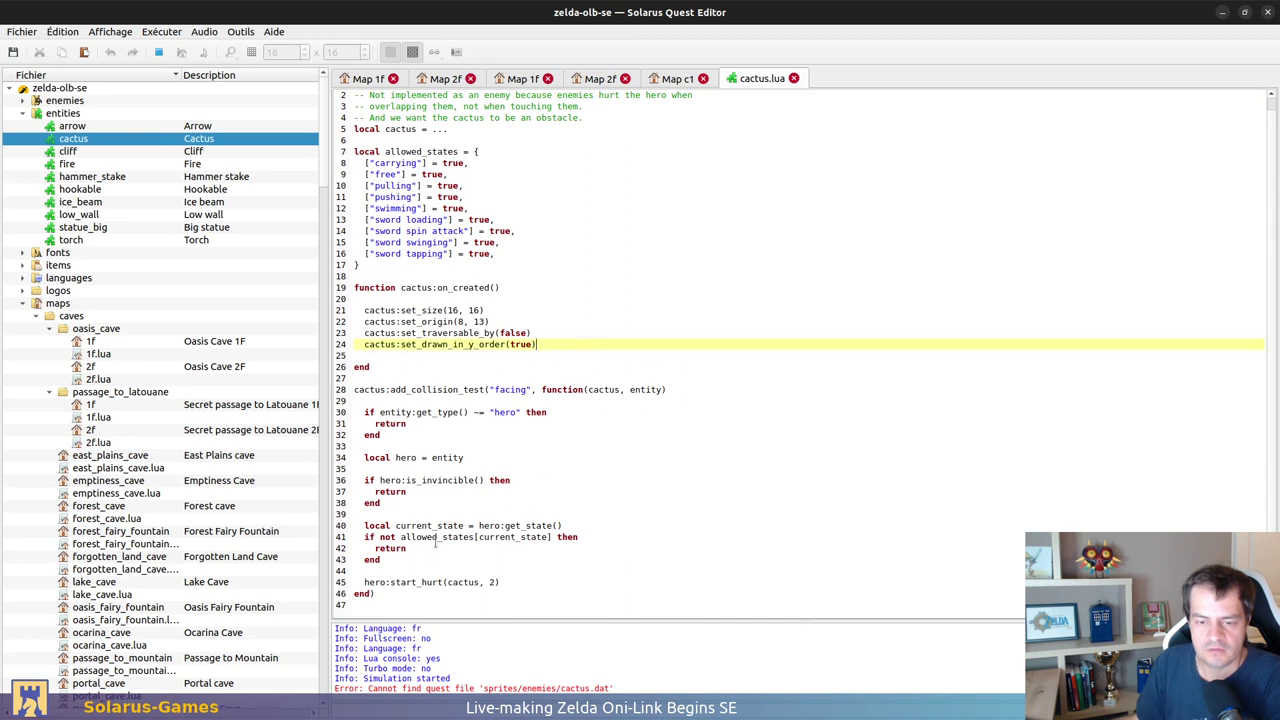
scroll(432, 585, "up", 1)
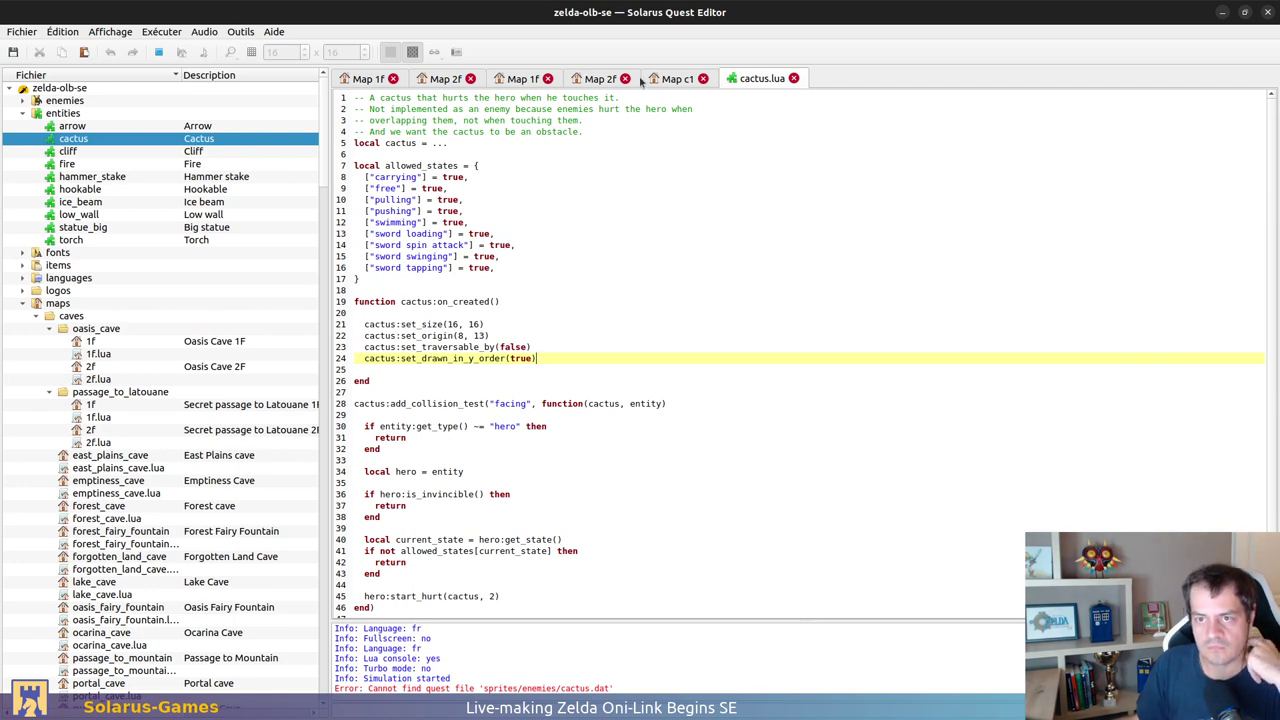
left_click(685, 83)
scroll(1062, 360, "up", 8)
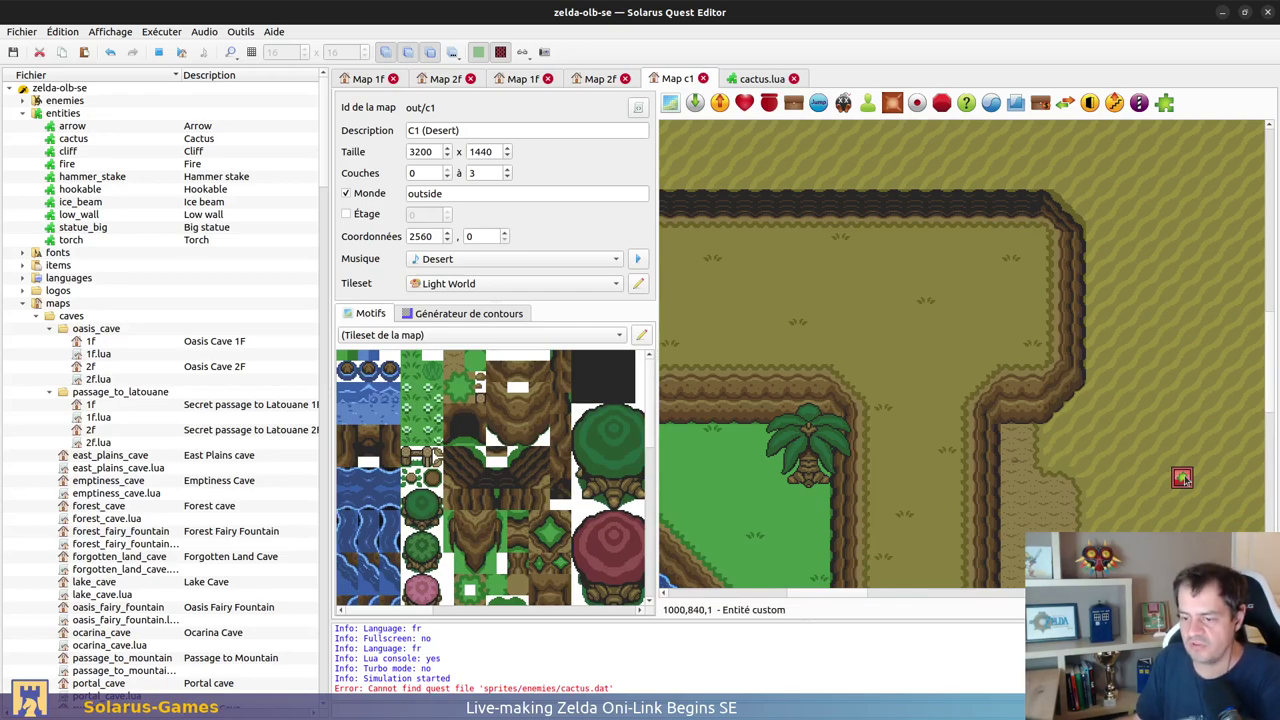
Step: In the running game, enter the cave from the desert's east entrance and cross 2F to its right staircase
key("alt+Tab")
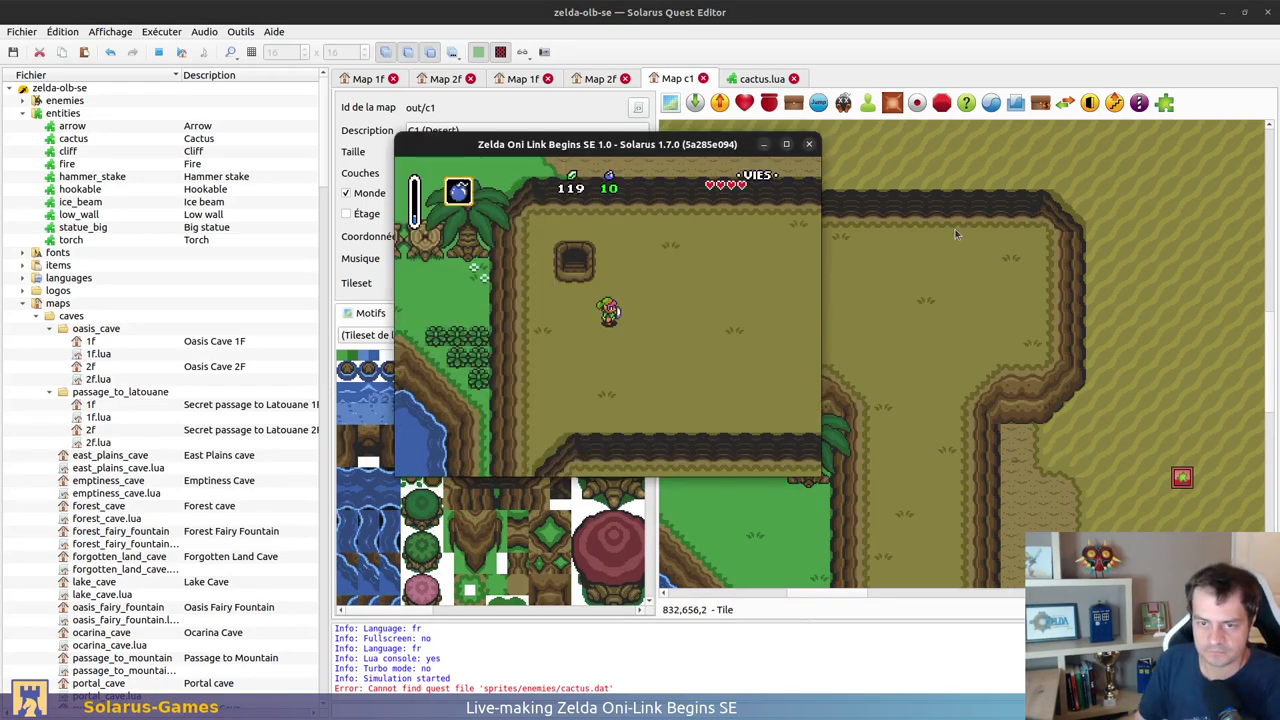
key("Right")
key("Up")
key("Left")
key("Up")
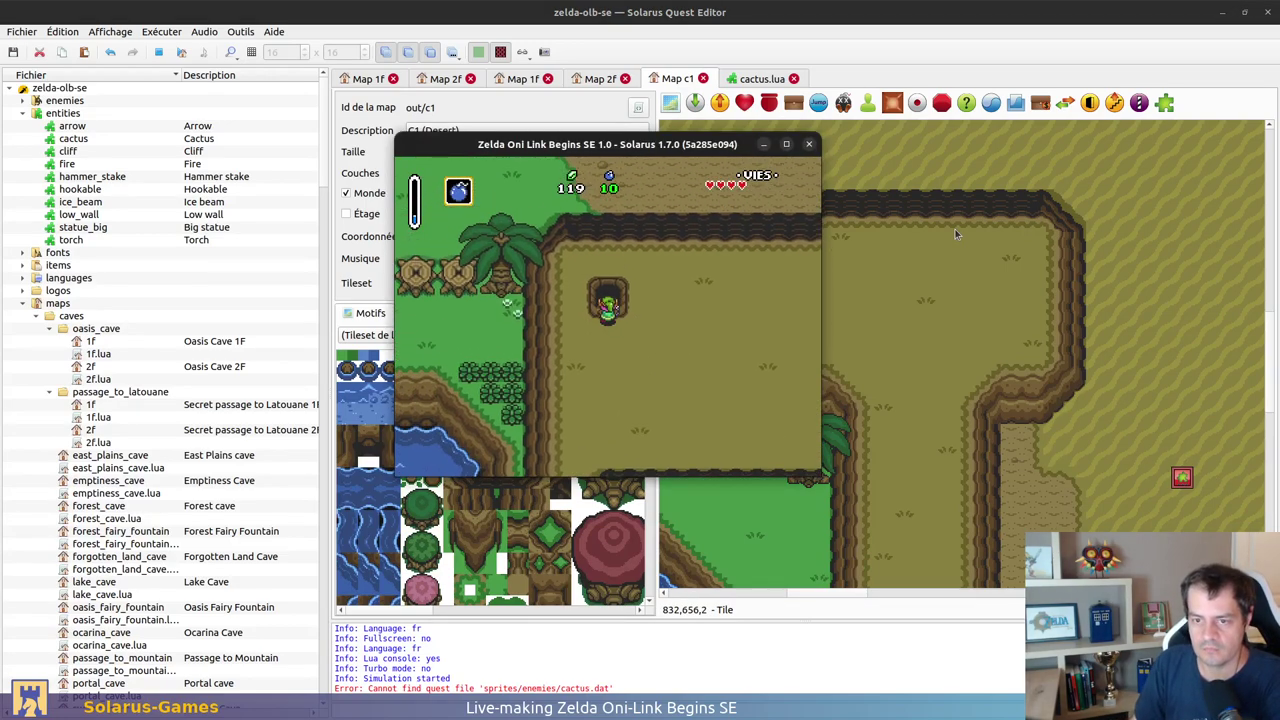
key("Down")
key("Right")
key("Up")
key("Right")
key("Up")
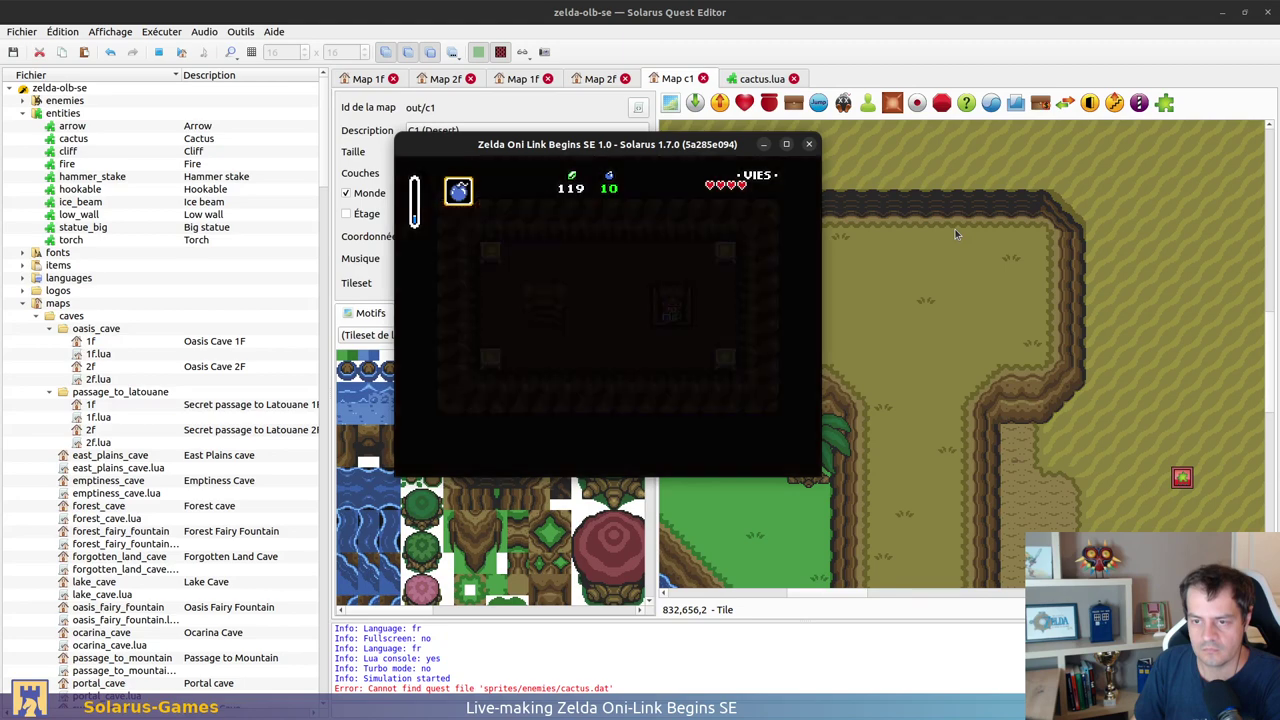
Step: Walk the hero west through Oasis Cave 1F and out of the left staircase to test the west exit
key("Down")
key("Left")
key("Left")
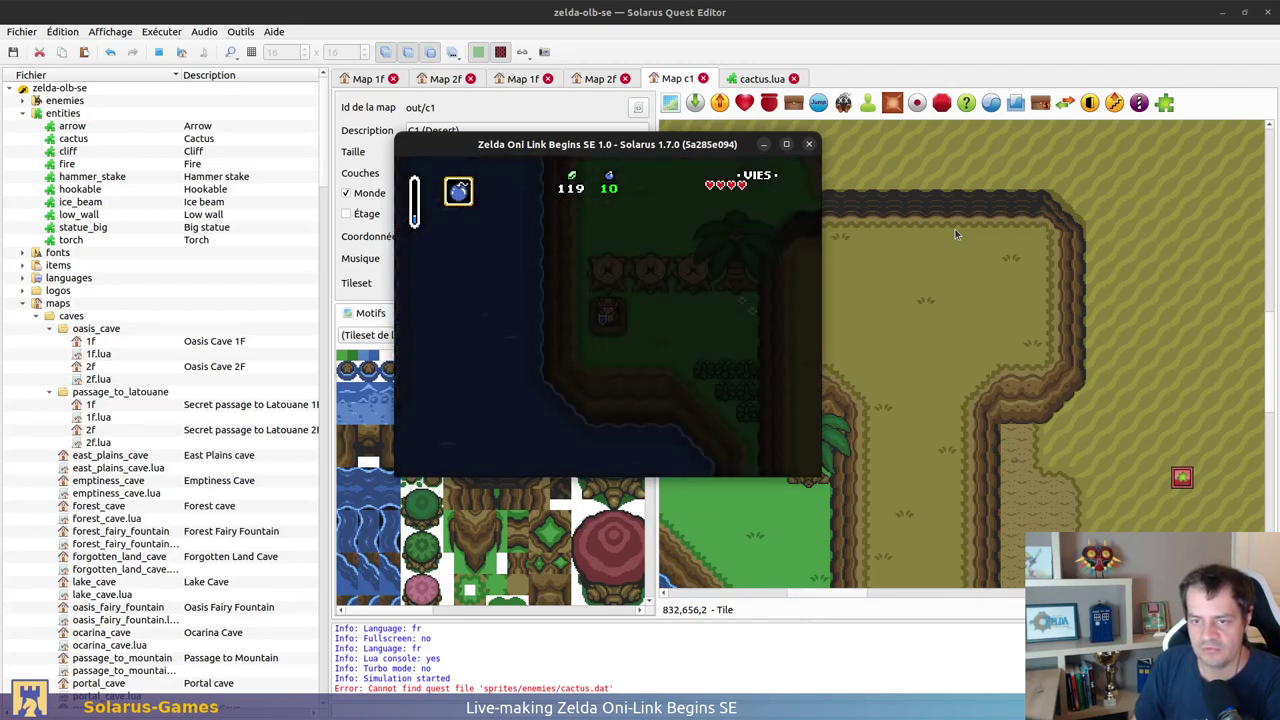
Step: Test the reverse route from the west entrance through 1F up to 2F, and return down to 1F heading west
key("Up")
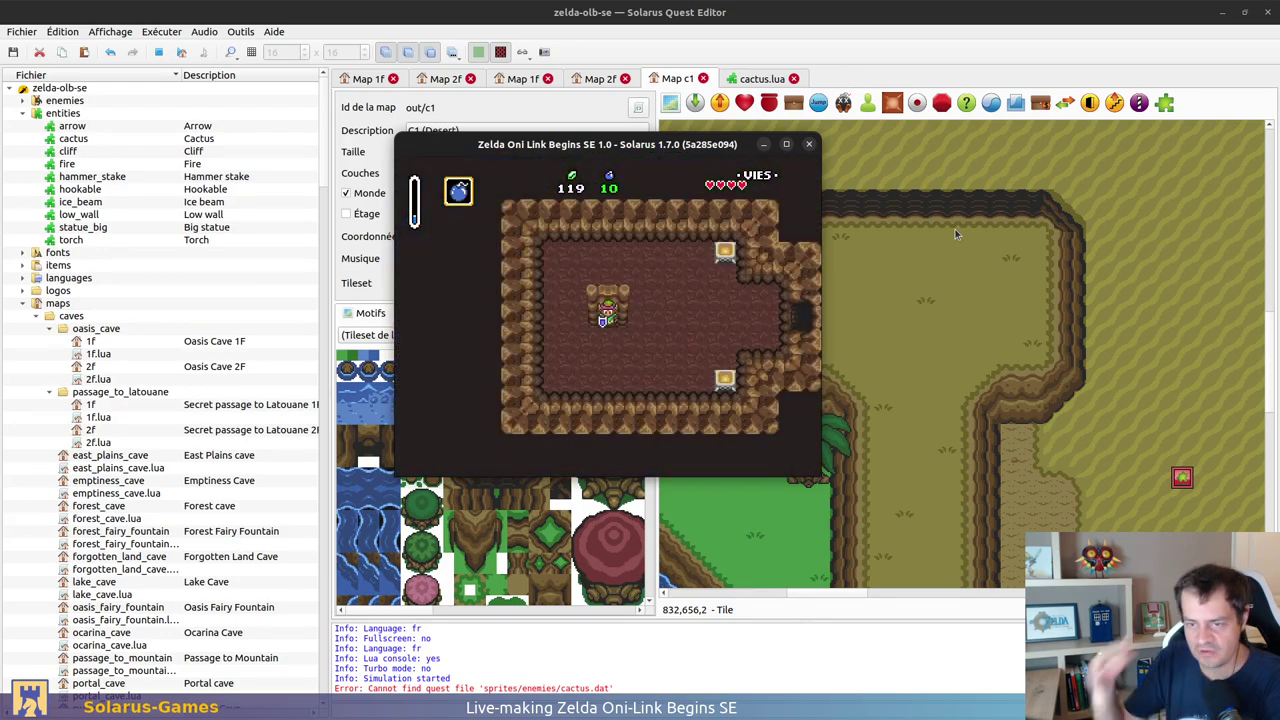
key("Right")
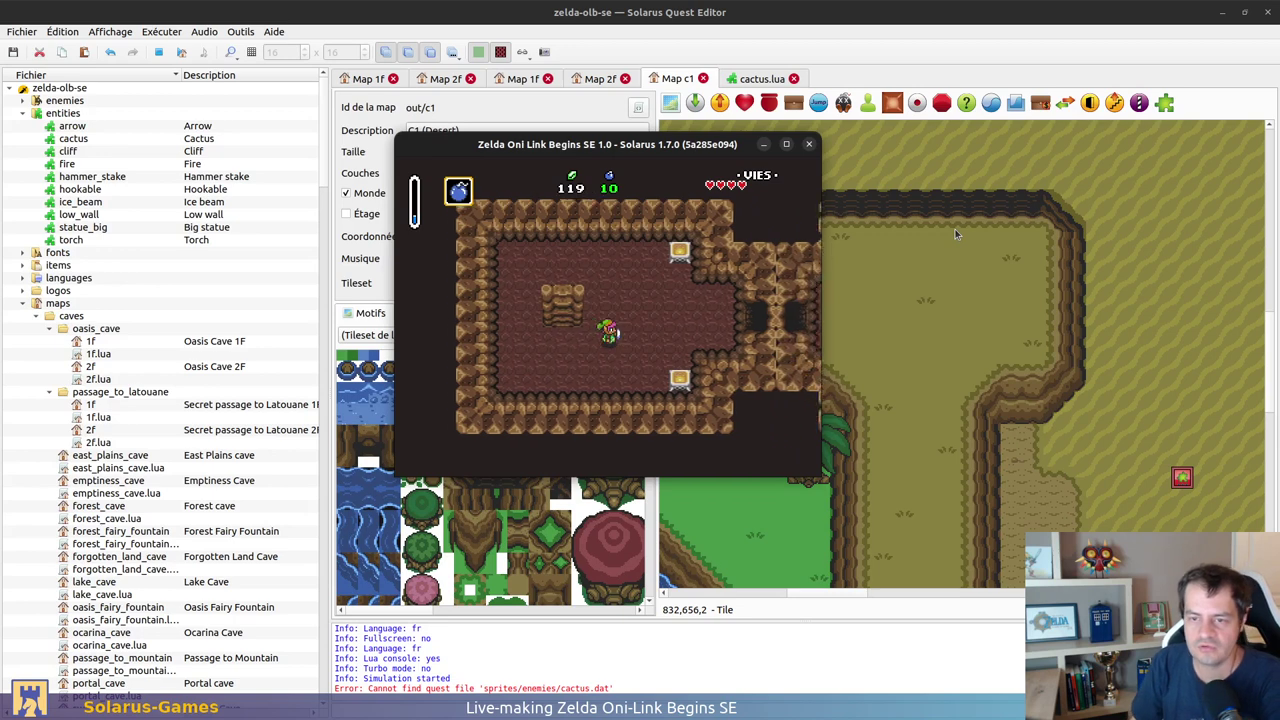
key("Right")
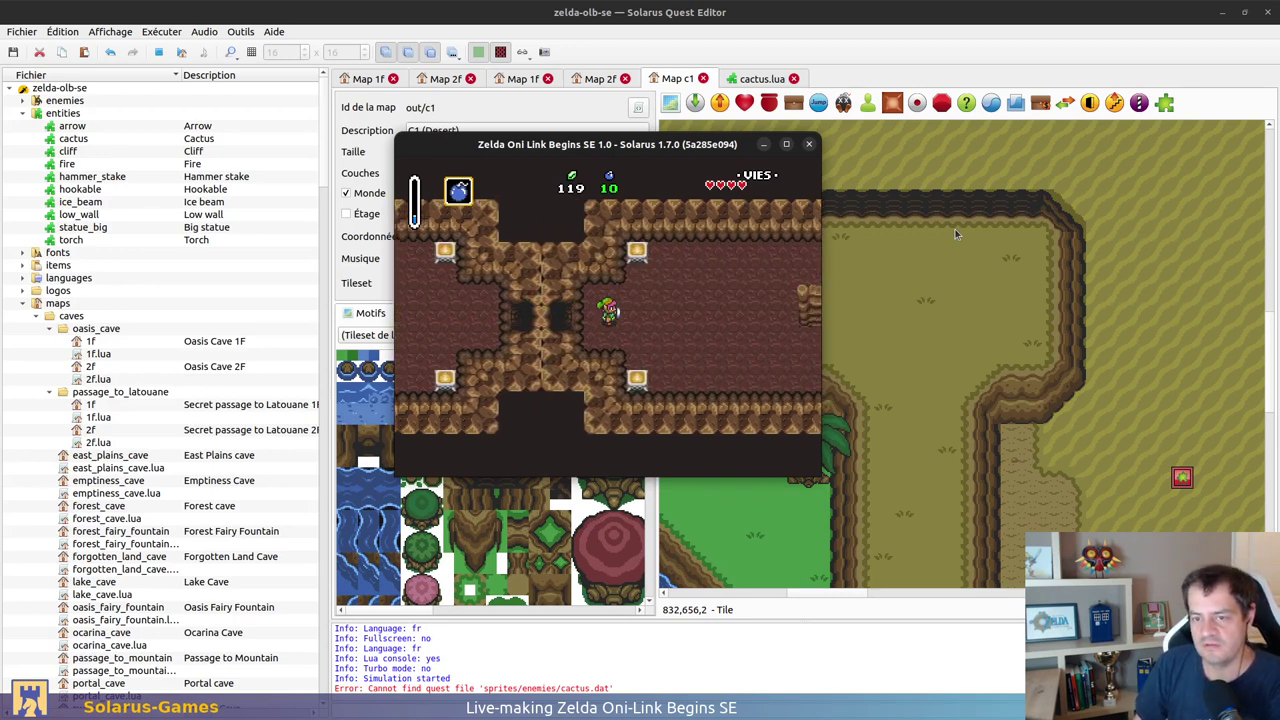
key("Right")
key("Up")
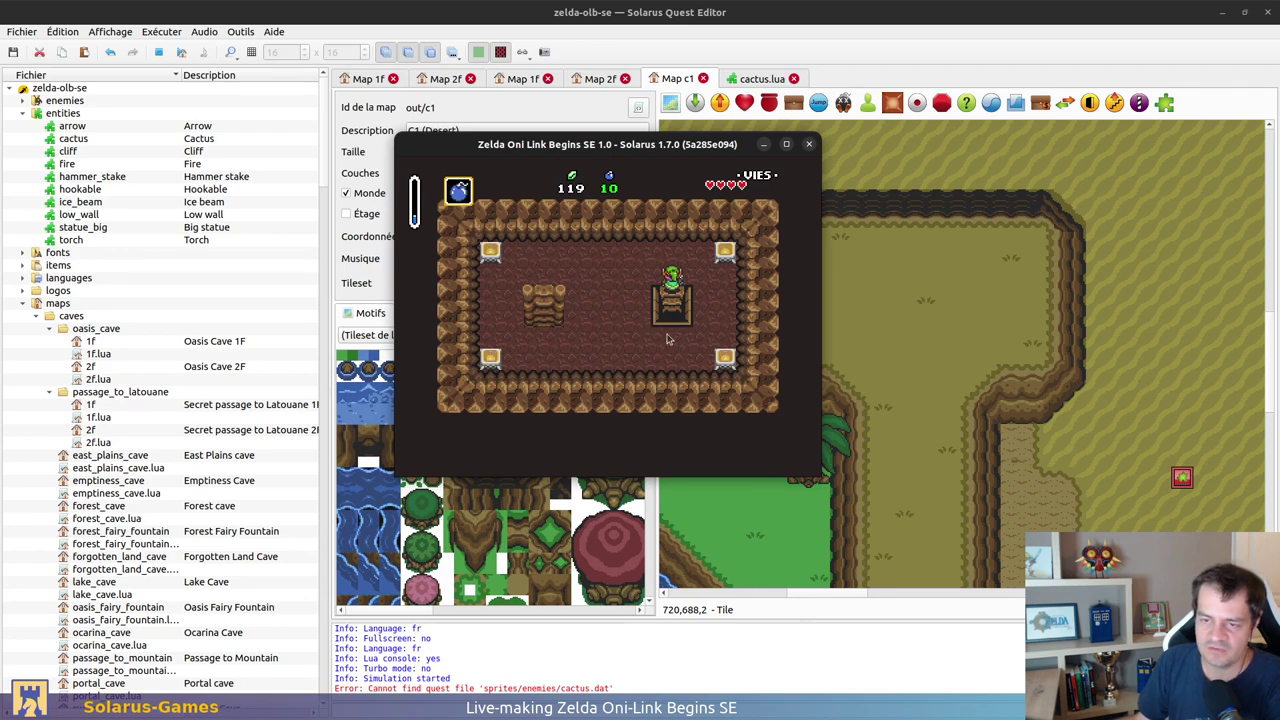
key("Down")
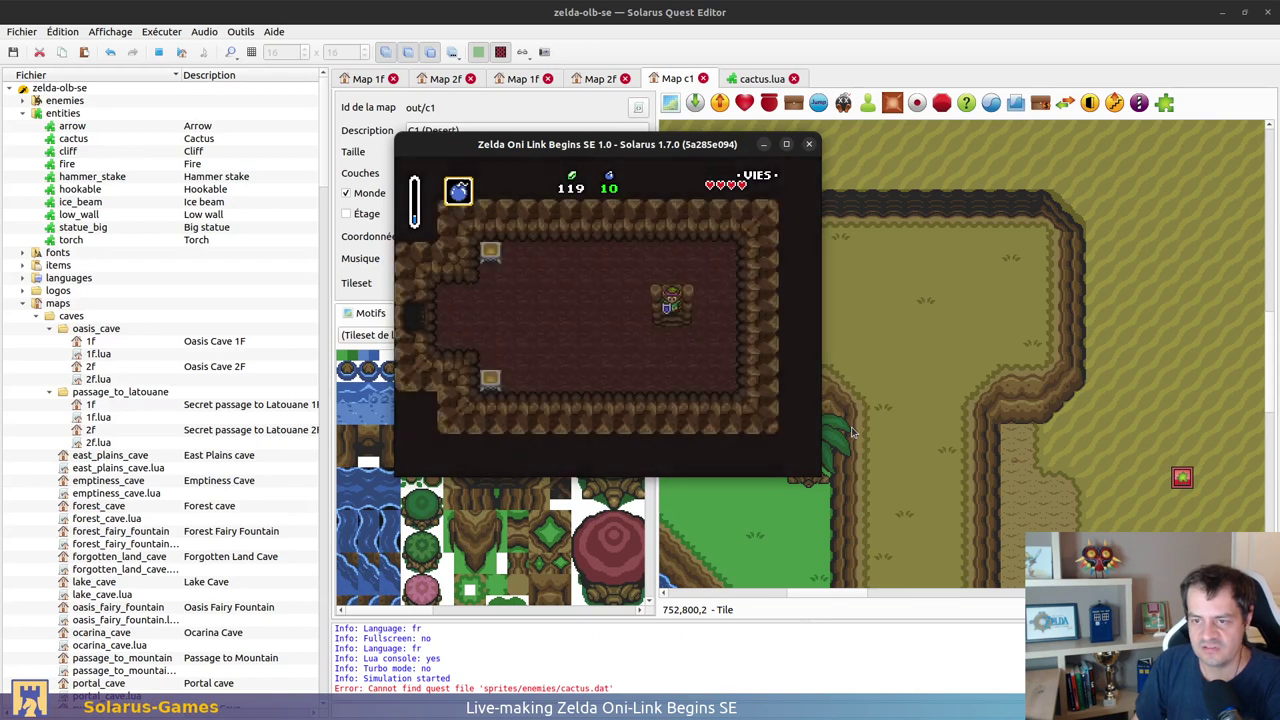
key("Left")
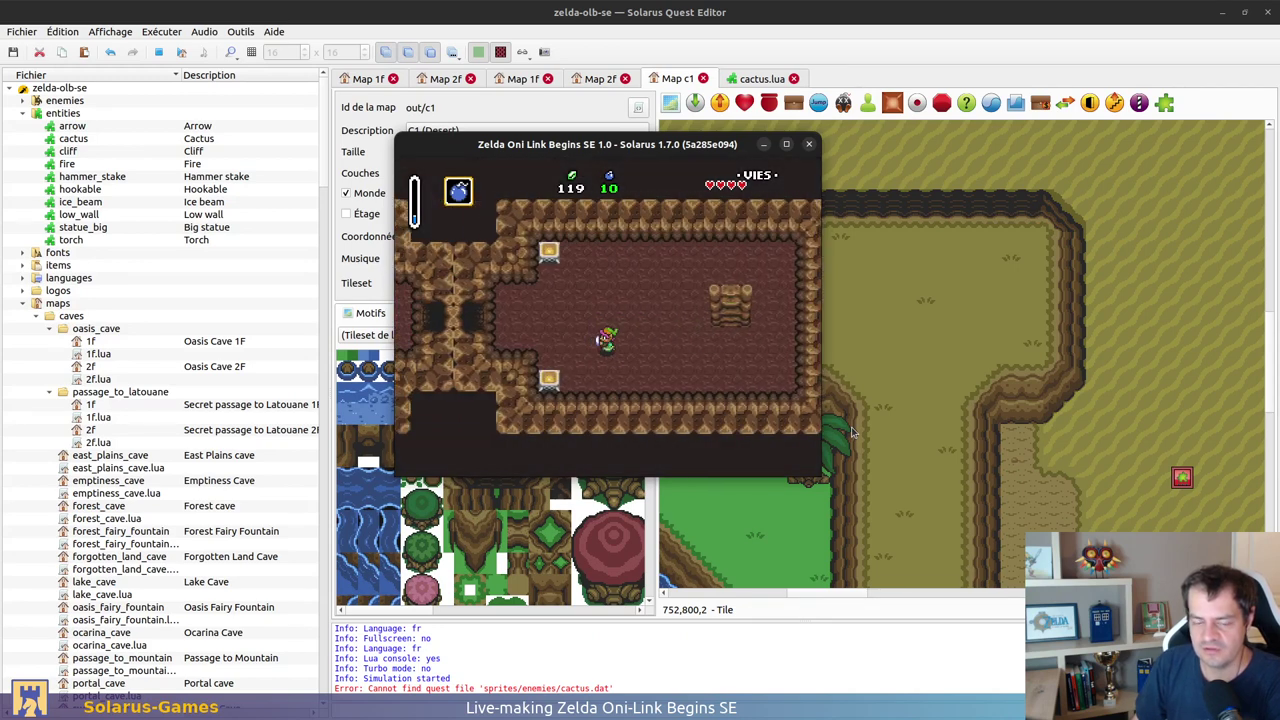
Step: Walk the hero west through Oasis Cave 1F and back outside through the west exit, and close the running game
key("Up")
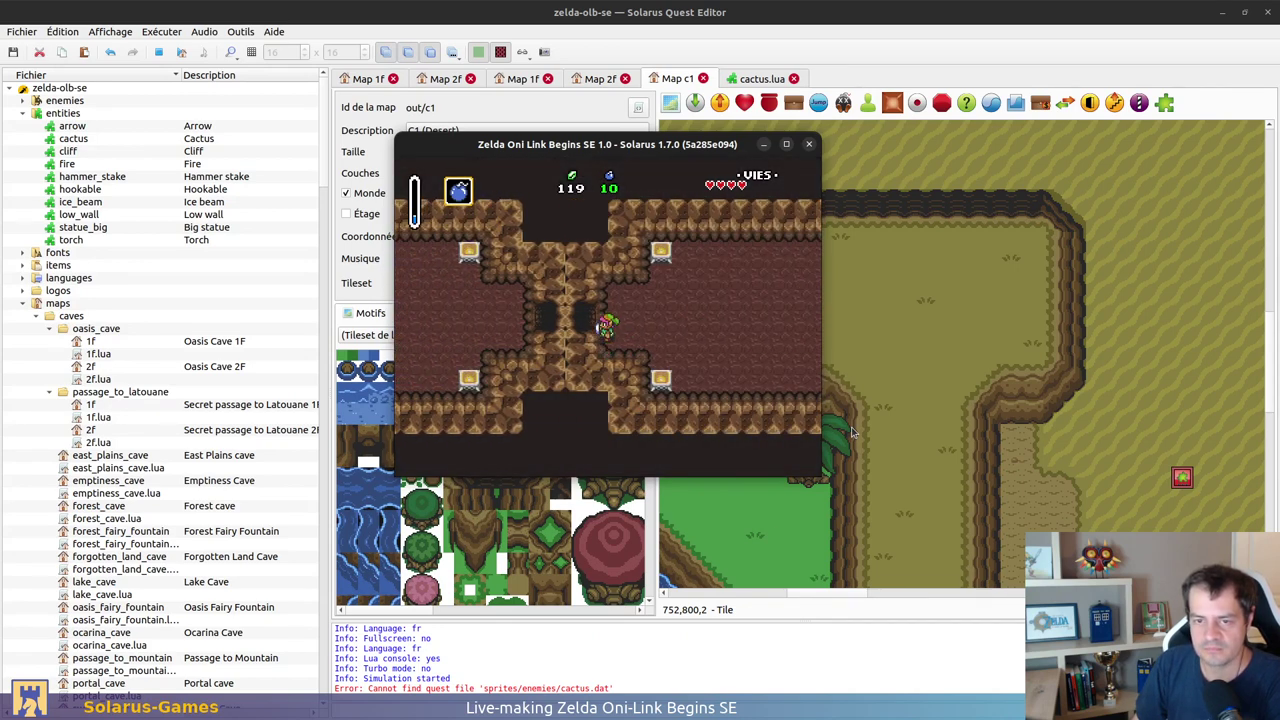
key("Left")
key("Left")
key("Down")
key("Up")
key("Up")
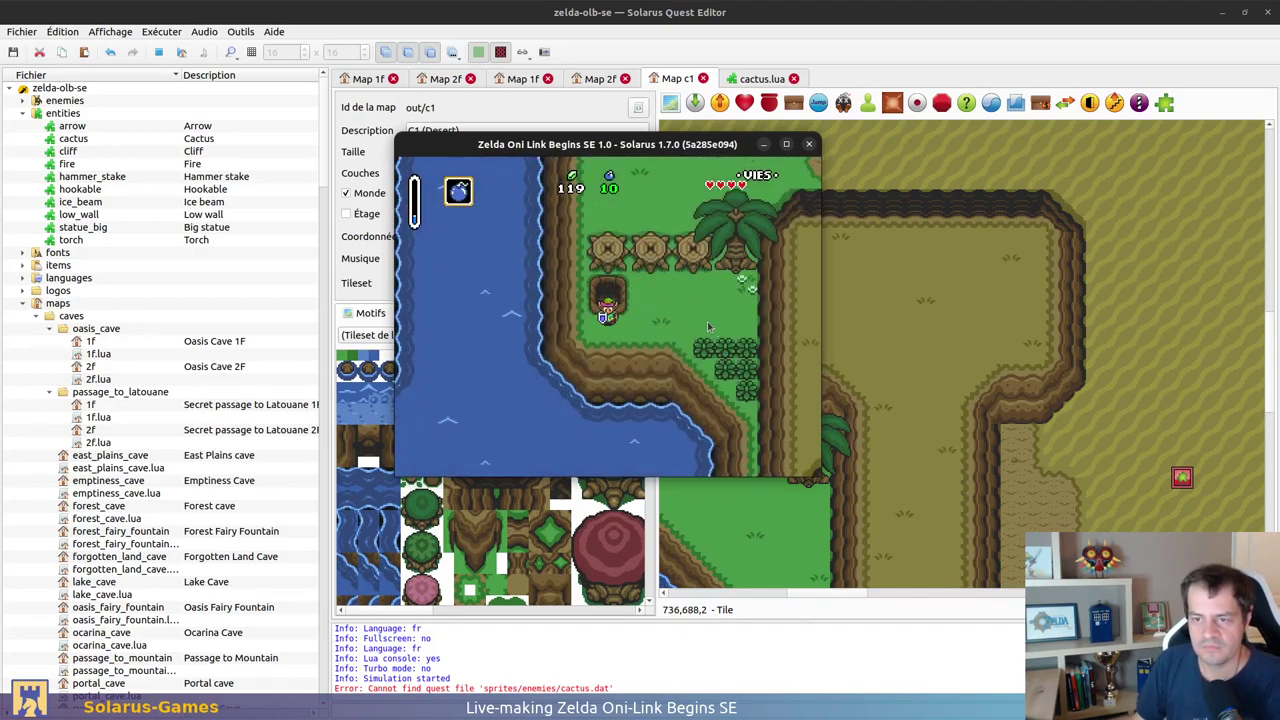
left_click(809, 144)
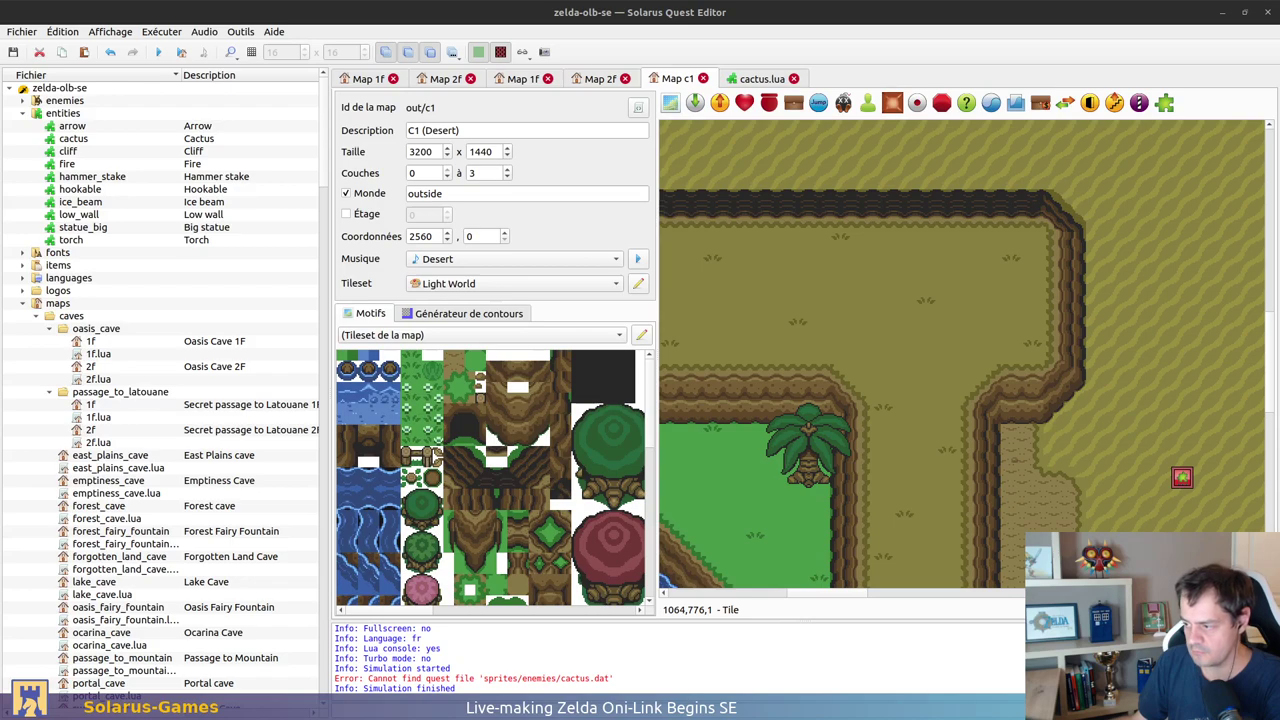
Step: Switch to the terminal session in zelda-olb-se/data and check the repository's changes with git status
left_click_drag(1279, 146, 611, 3)
left_click(1045, 44)
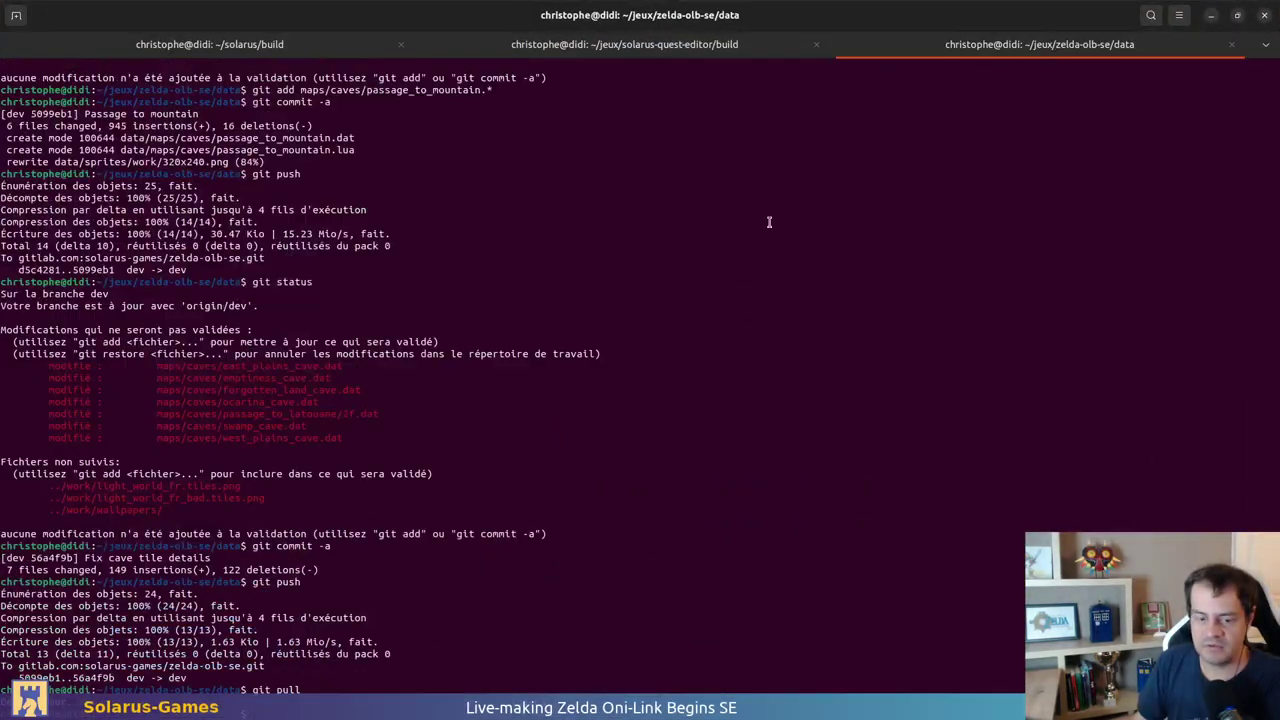
type("git status")
key("Return")
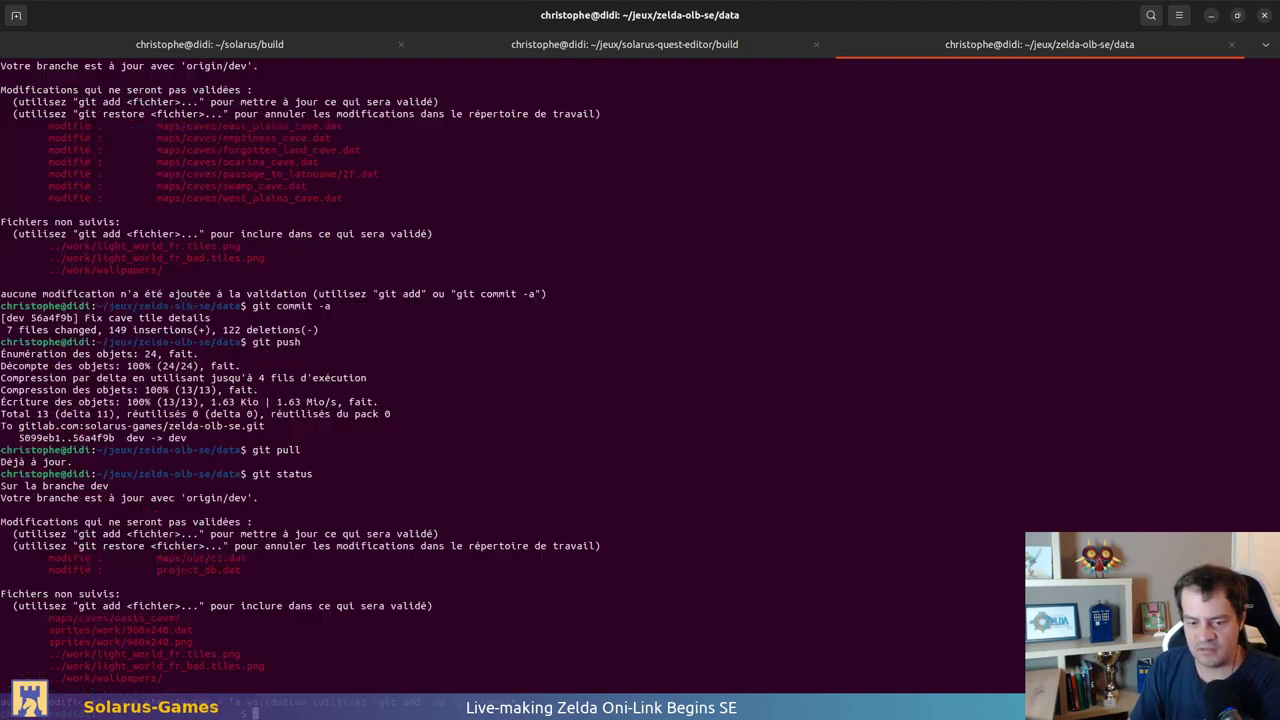
Step: Enter a git add command for the new maps/caves/oasis_cave/ folder in place of the commit command
type("git commit map")
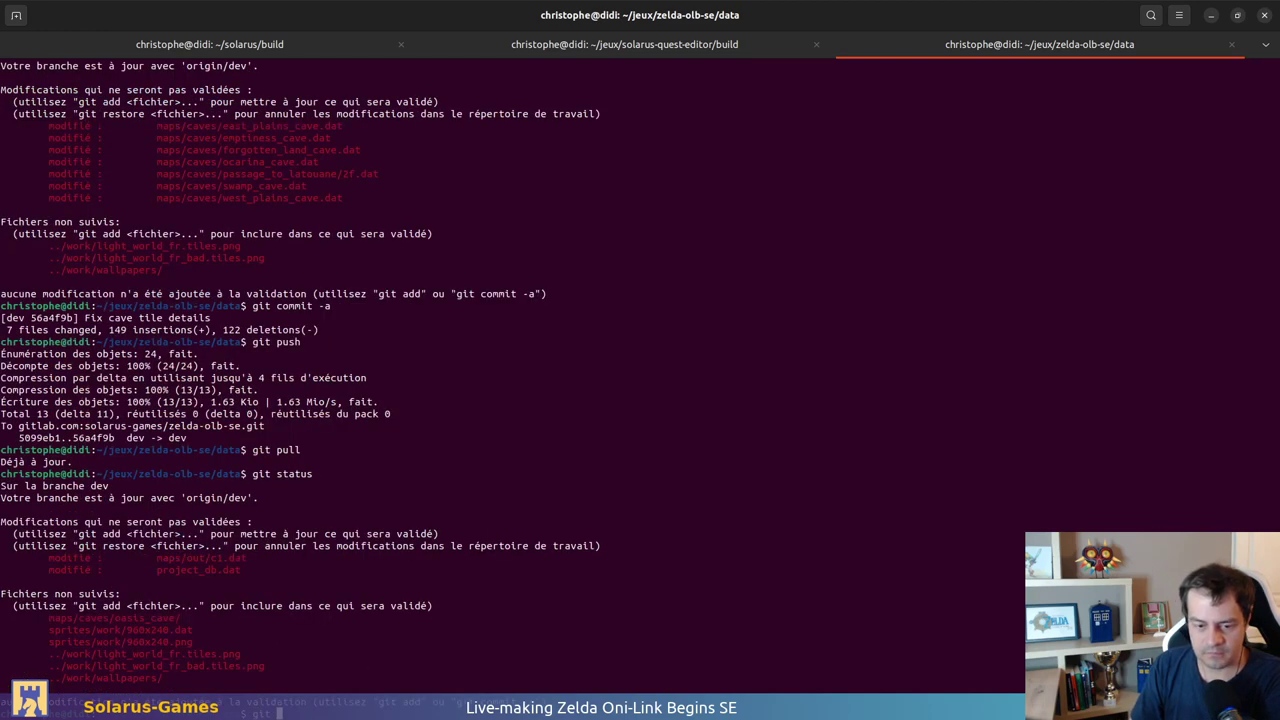
key("BackSpace")
key("BackSpace")
key("BackSpace")
key("BackSpace")
key("BackSpace")
key("BackSpace")
key("BackSpace")
key("BackSpace")
key("BackSpace")
type("add maps/")
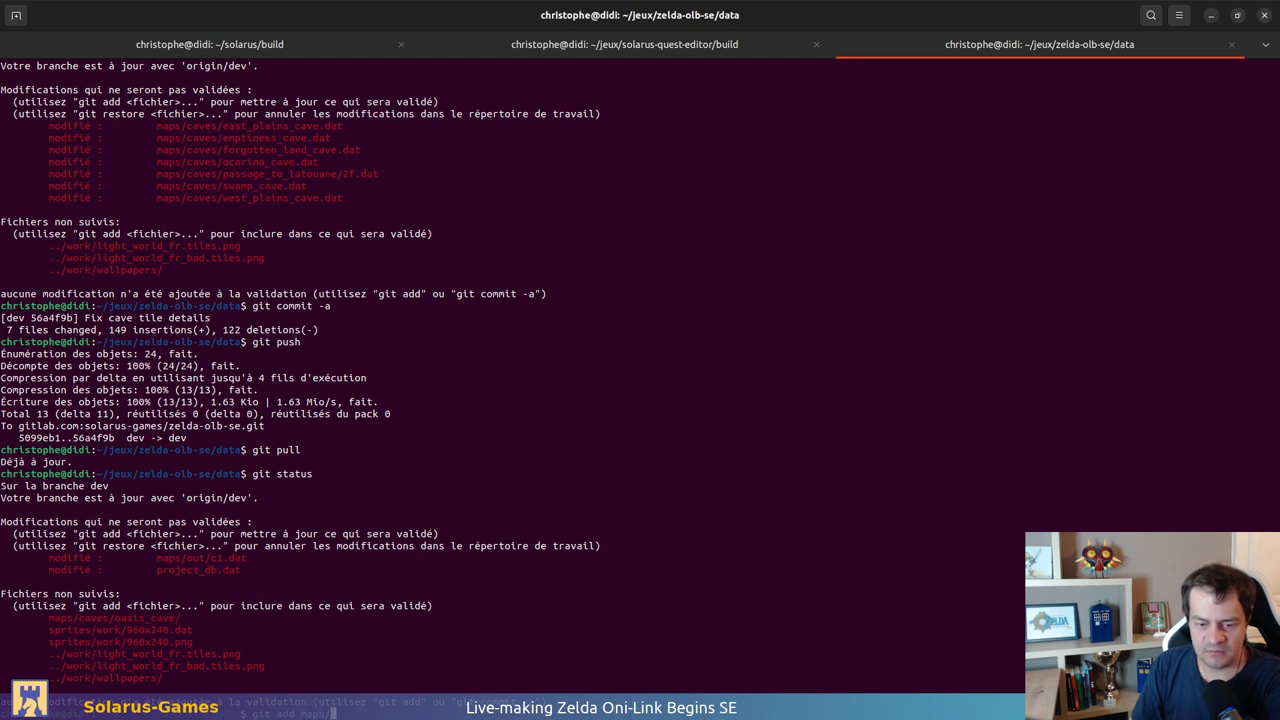
type("caves/oasis_cave/")
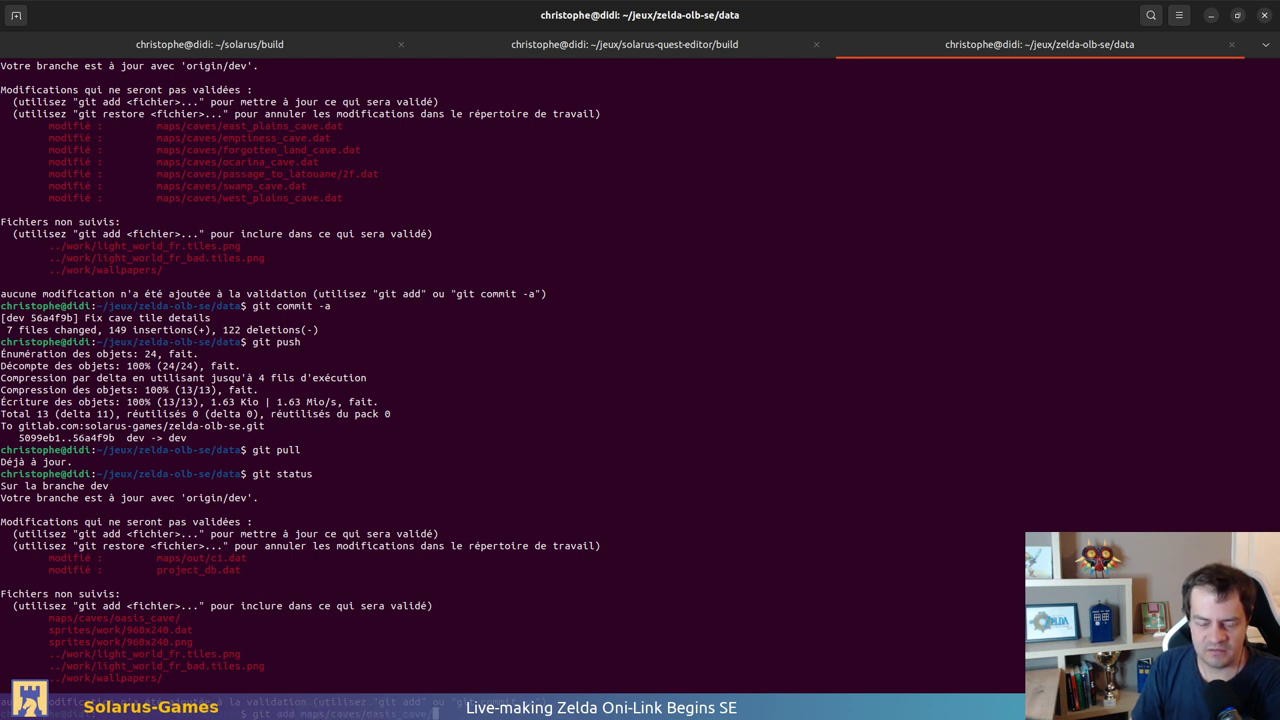
key("Return")
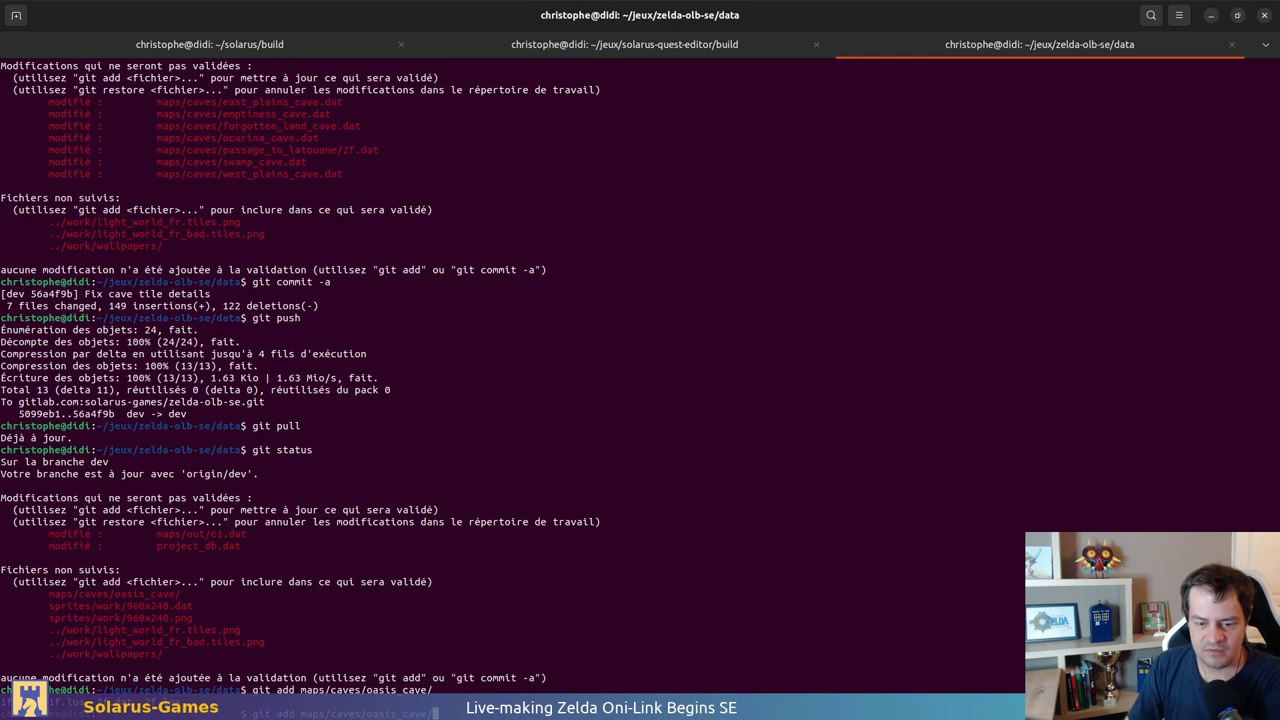
Step: Stage all files in maps/caves/oasis_cave and start a Git commit that includes all modified files
key("Return")
type("git commit -")
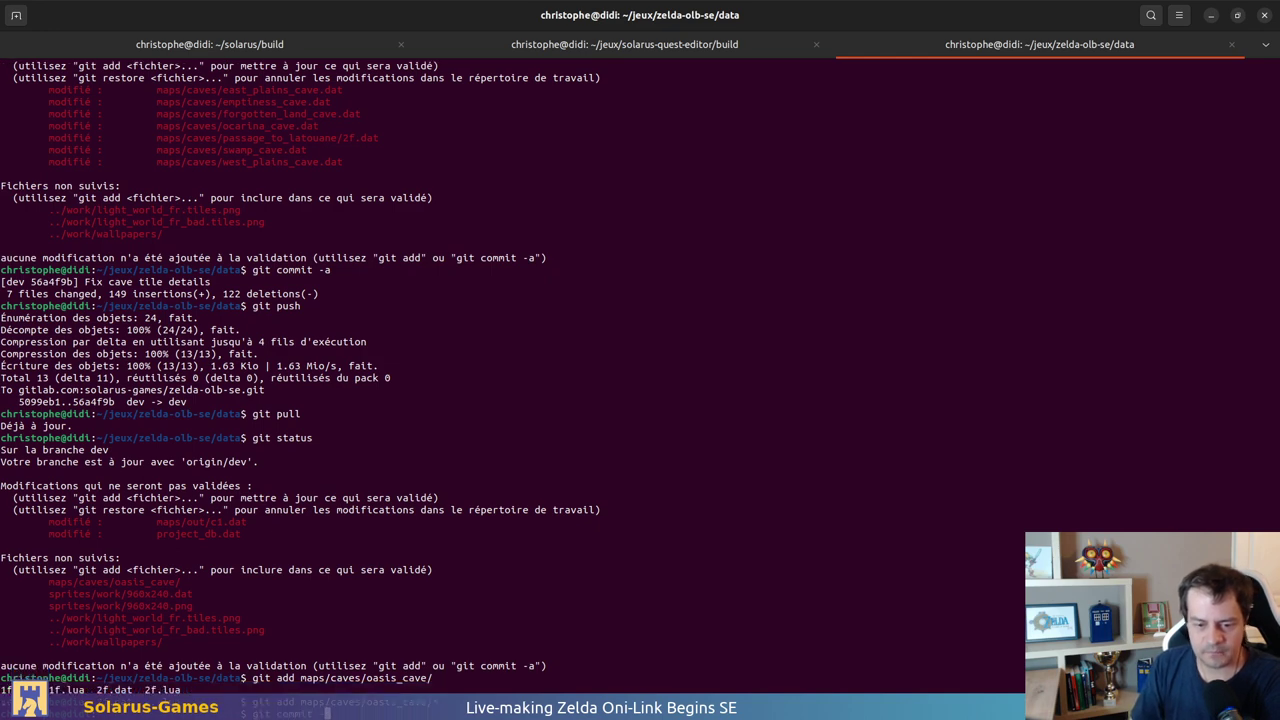
type("a")
key("Return")
Step: Write the commit message "Oasis cave" and save it to complete the commit
type("OAsis")
key("BackSpace")
key("BackSpace")
key("BackSpace")
key("BackSpace")
key("BackSpace")
type("asis cave")
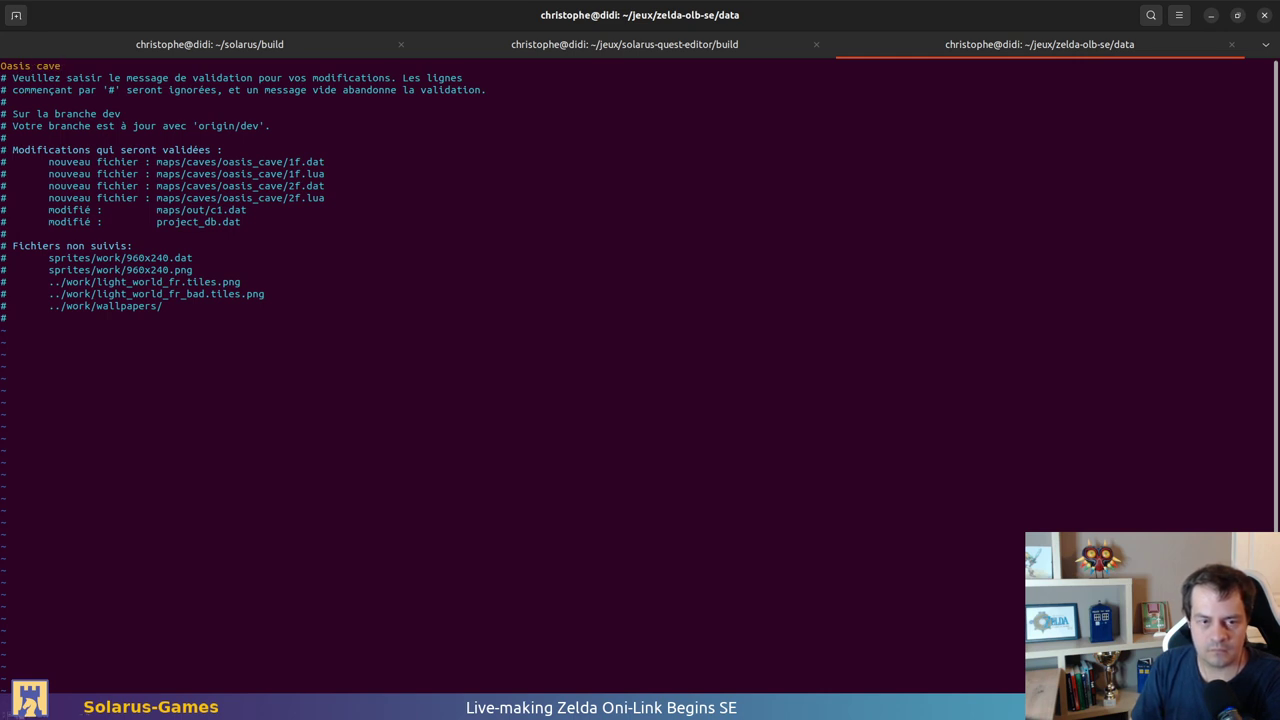
key("Escape")
type(":wq")
key("Return")
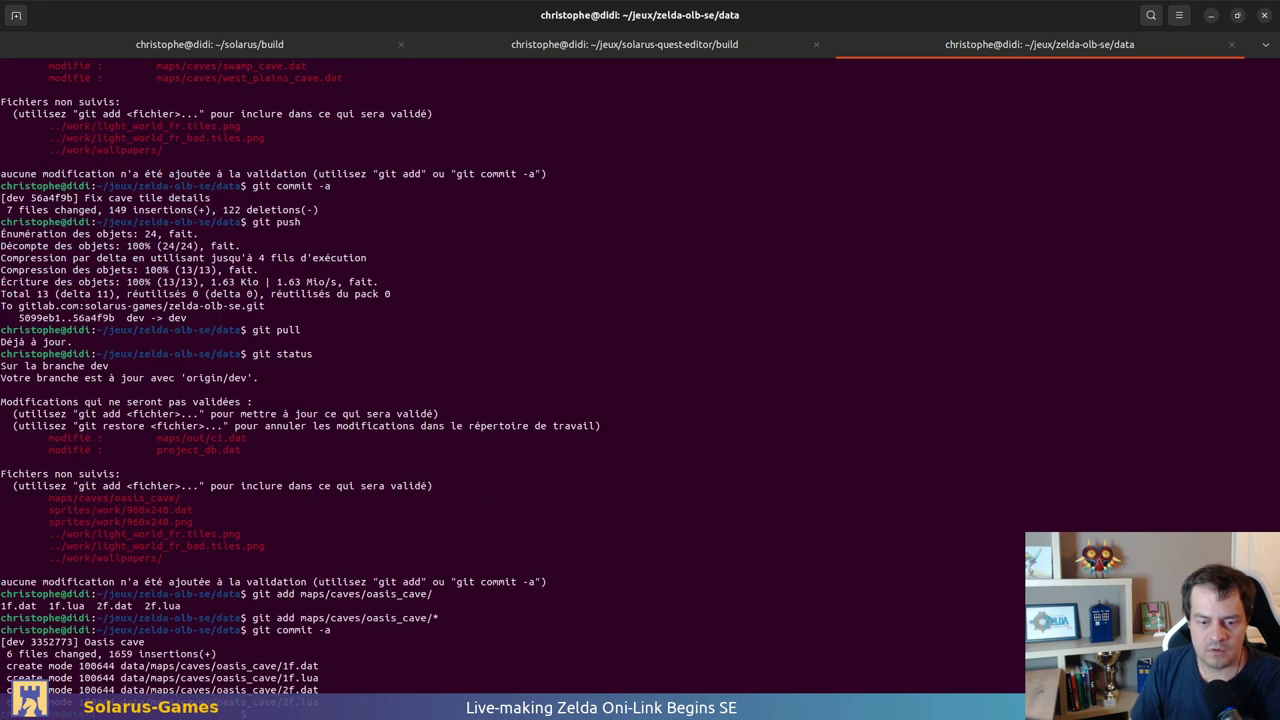
triple_click(180, 509)
left_click_drag(180, 509, 183, 522)
left_click(208, 520)
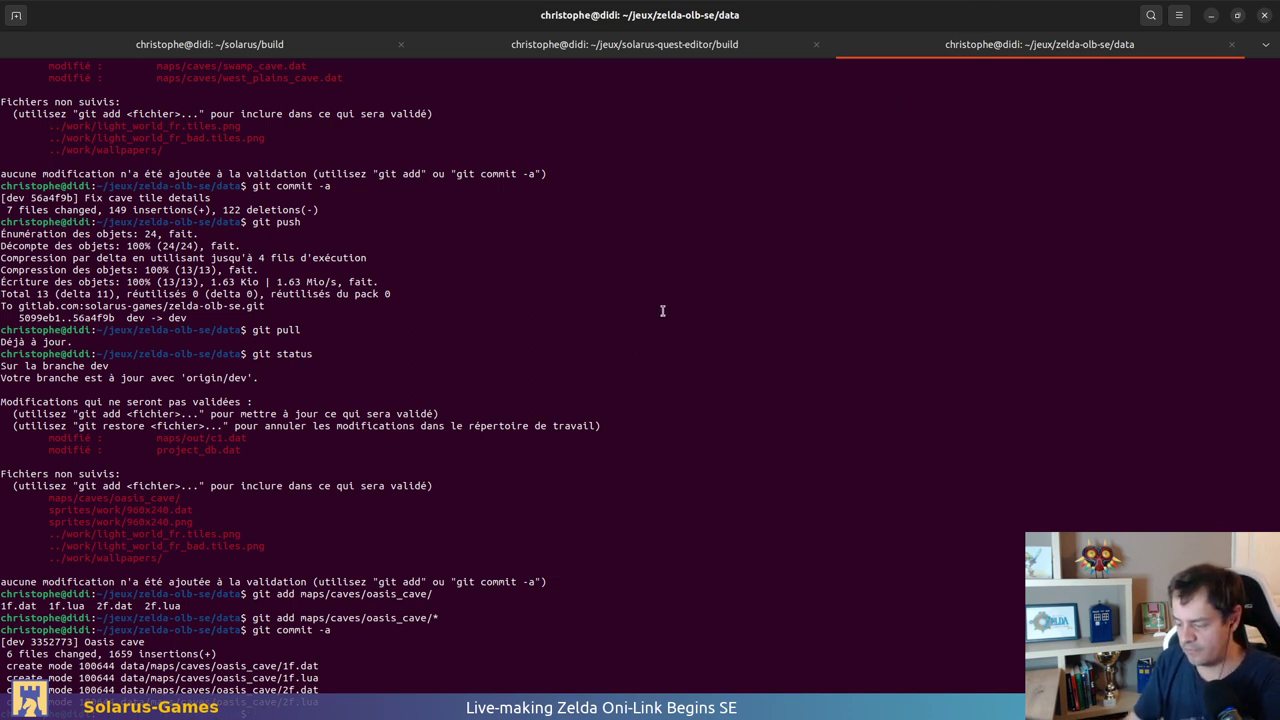
Step: Open maps/out/c1.dat in vim and search it for "cactus"
type("vim maps/out")
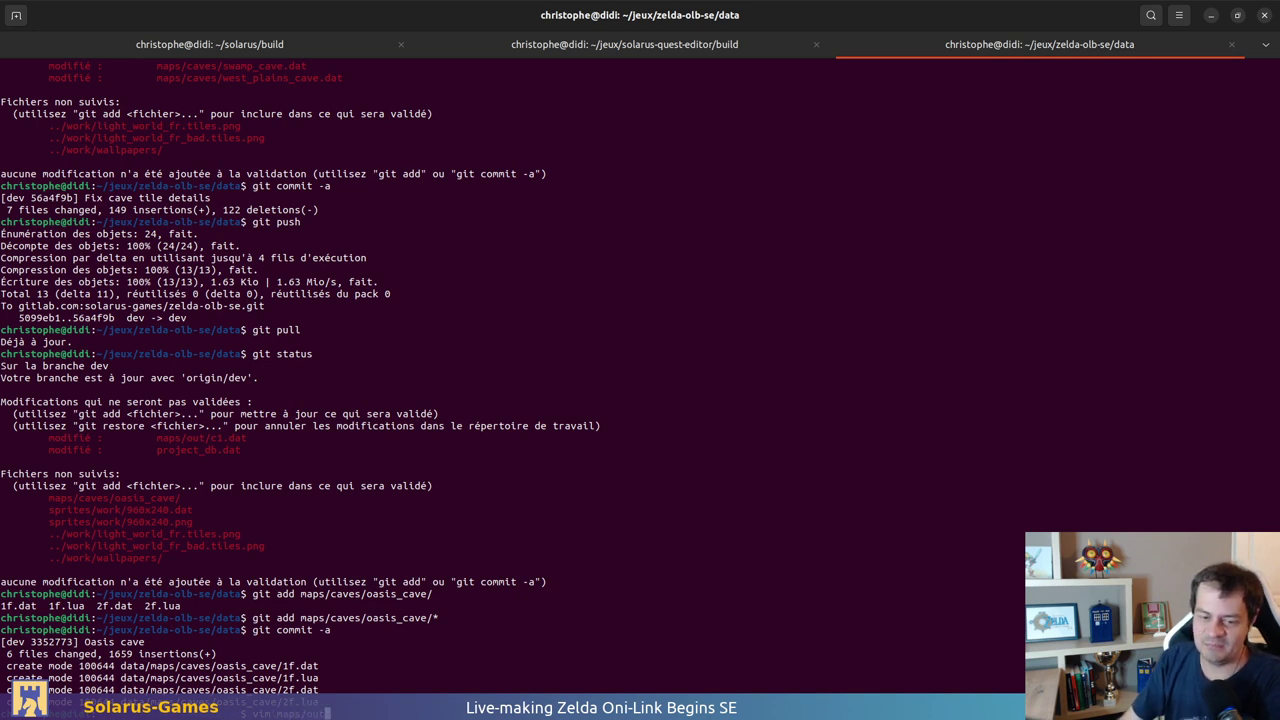
type("/c1.")
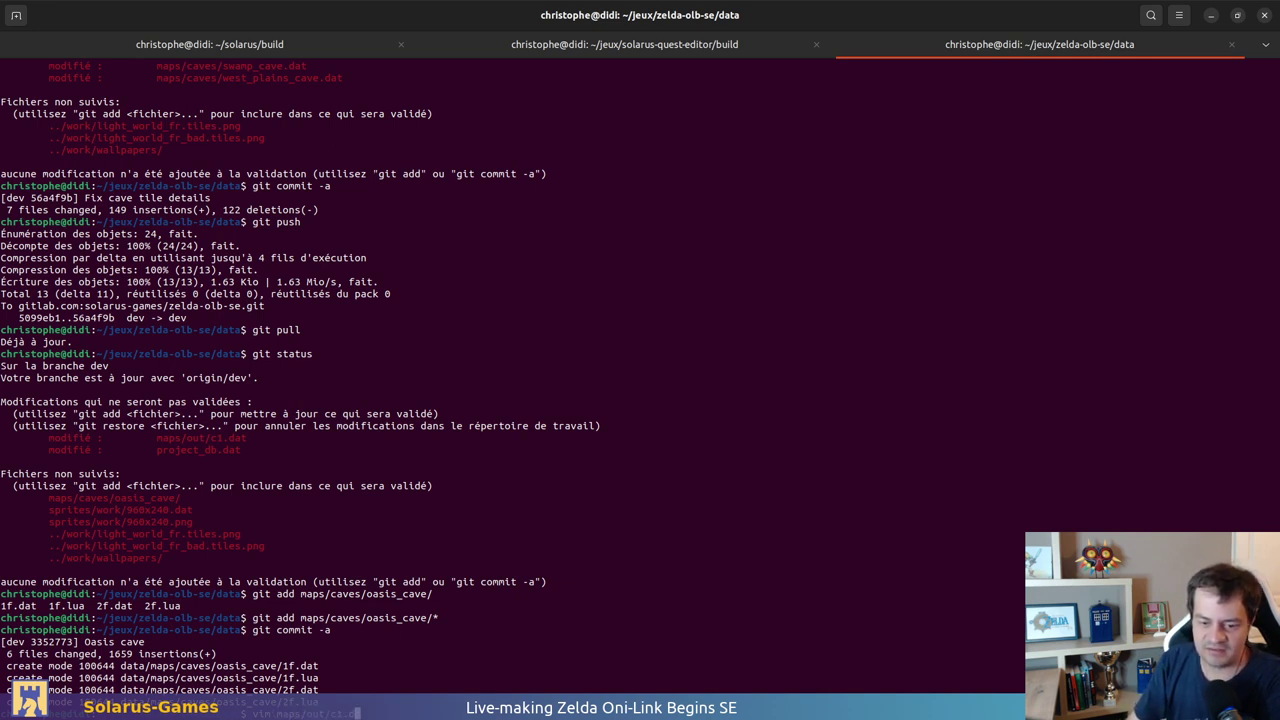
type("dat")
key("Return")
type("/cactus")
key("Return")
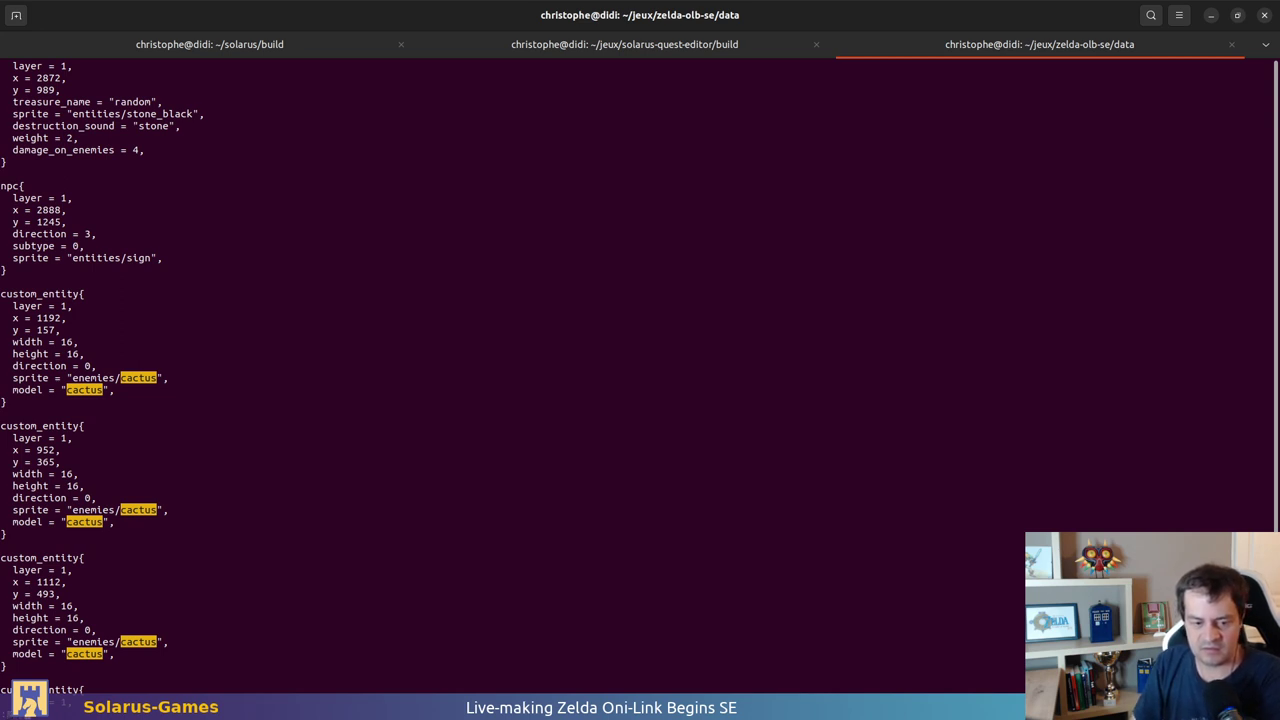
Step: Replace every "enemies/cactus" with "enemies/alttp/cactus" in c1.dat, save the file and quit vim
type("/enem")
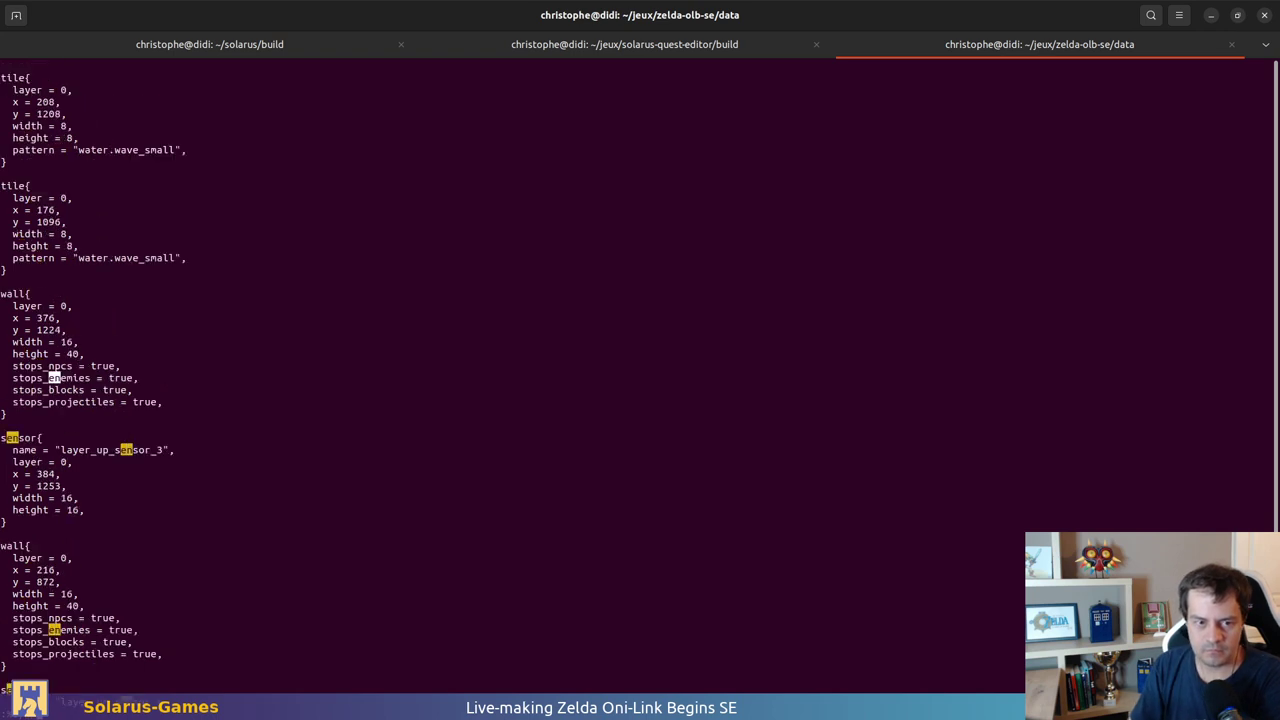
type("ies")
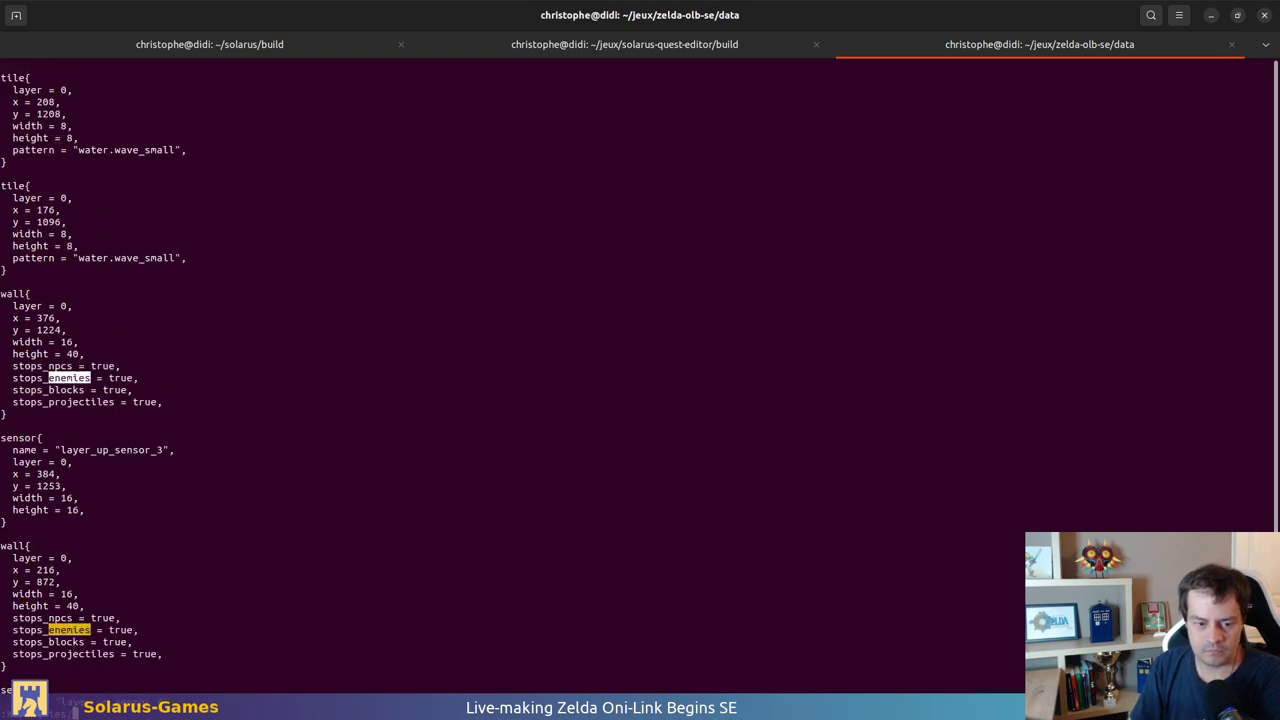
type("/cactus")
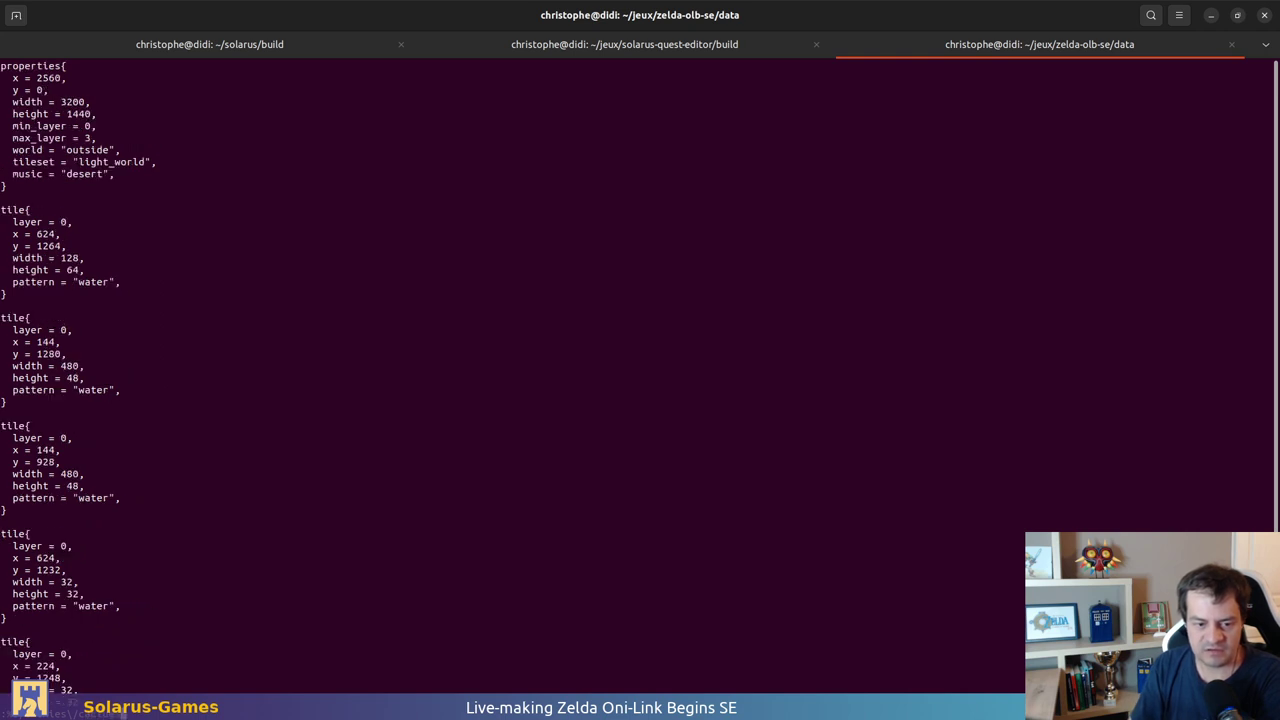
key("BackSpace")
key("BackSpace")
key("BackSpace")
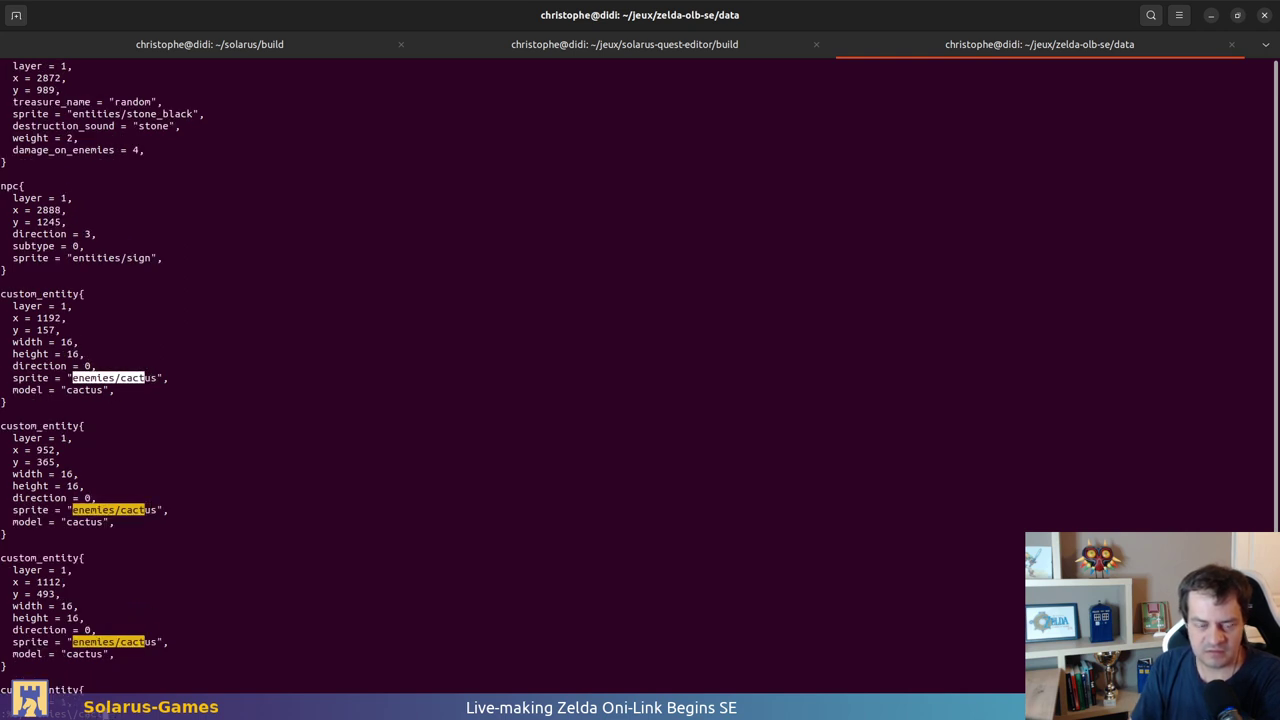
type("us/npc")
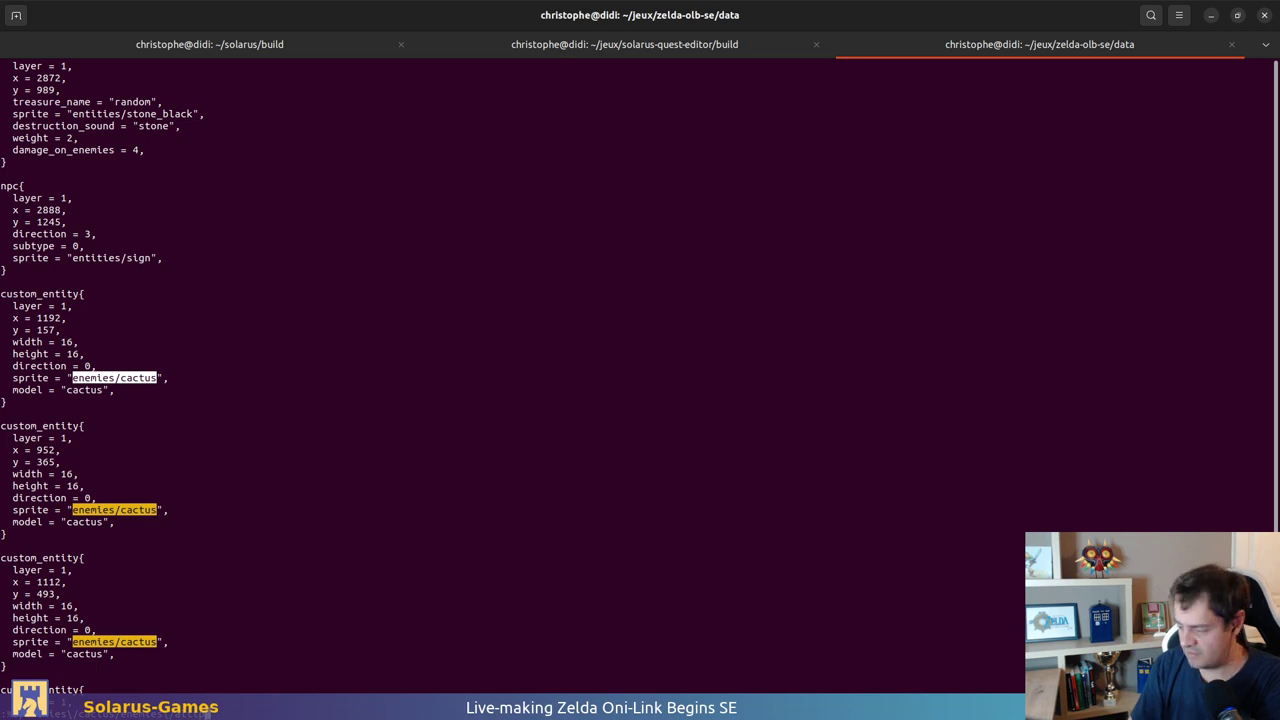
type("actus")
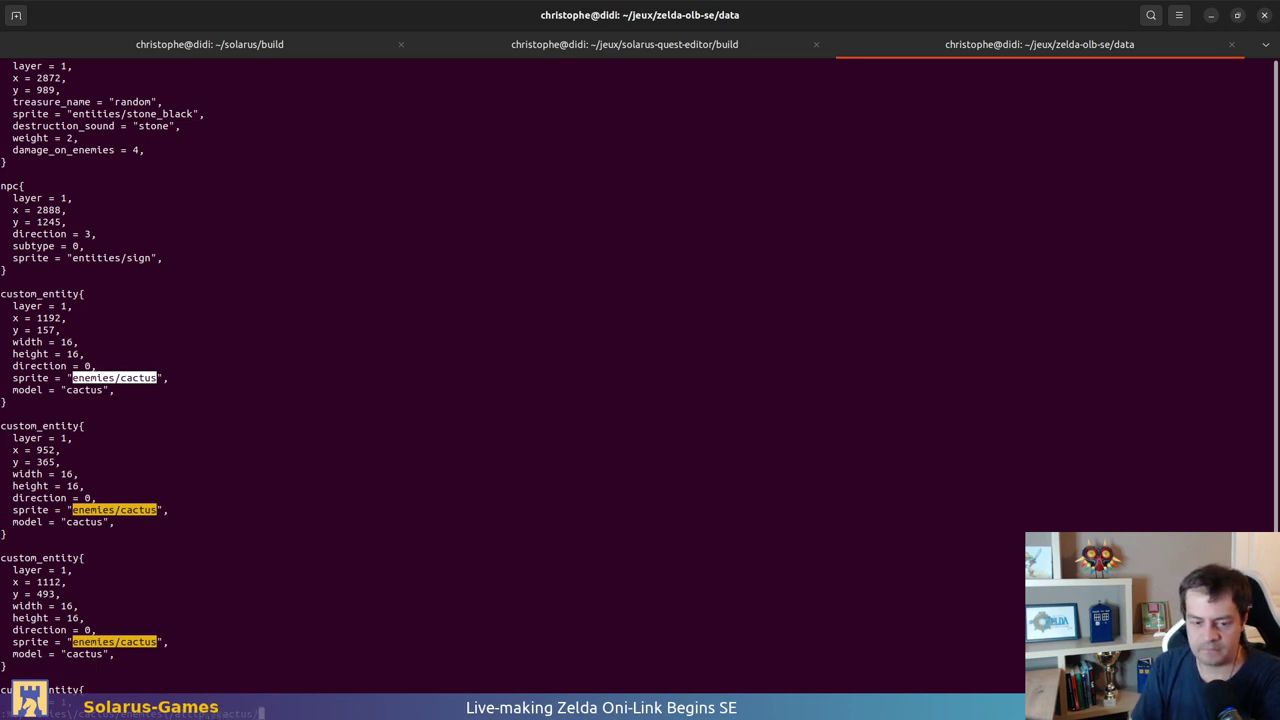
type("/g")
key("Return")
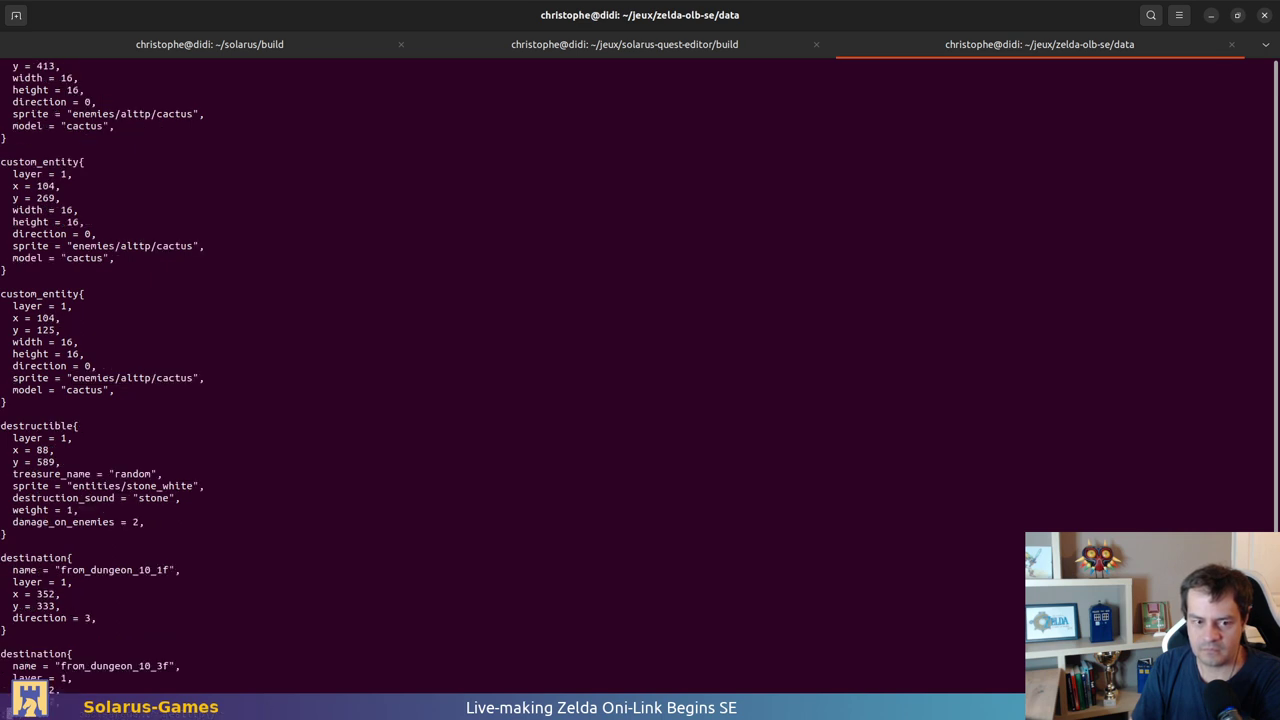
type(":wq")
key("Return")
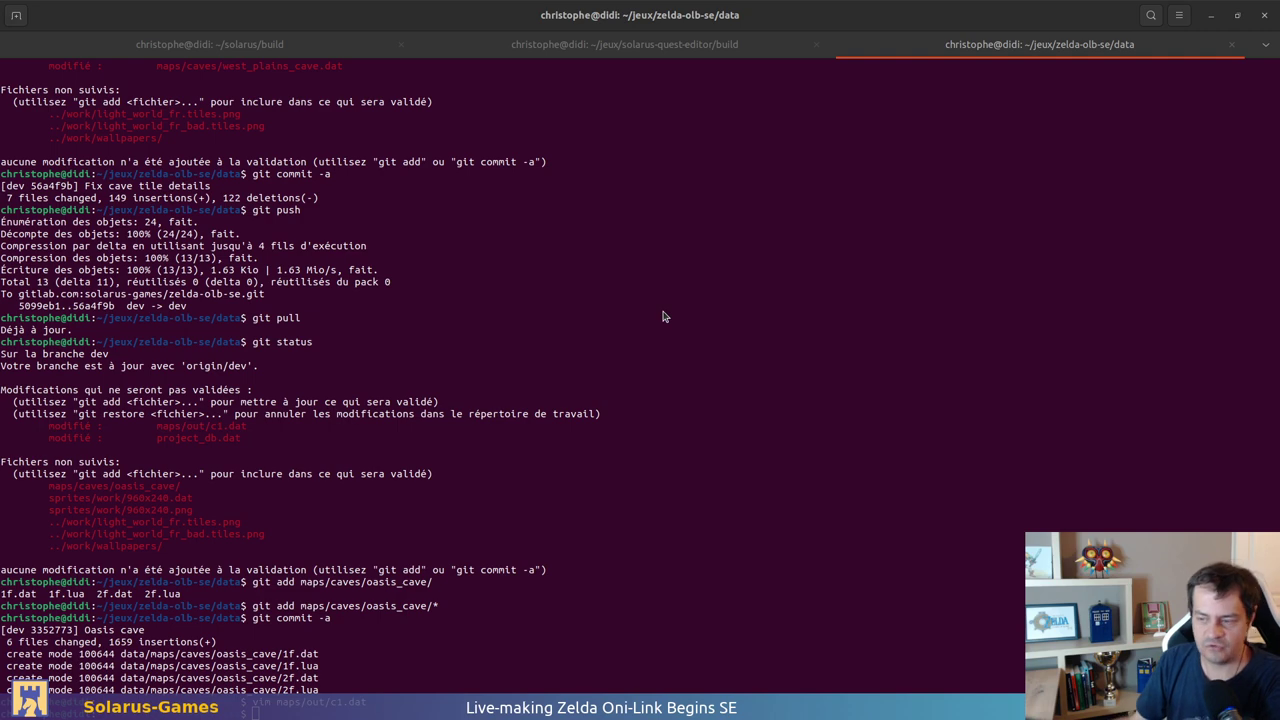
Step: Switch to Solarus Quest Editor and reload the C1 (Desert) map by closing it and opening it again from the out maps
key("alt+Tab")
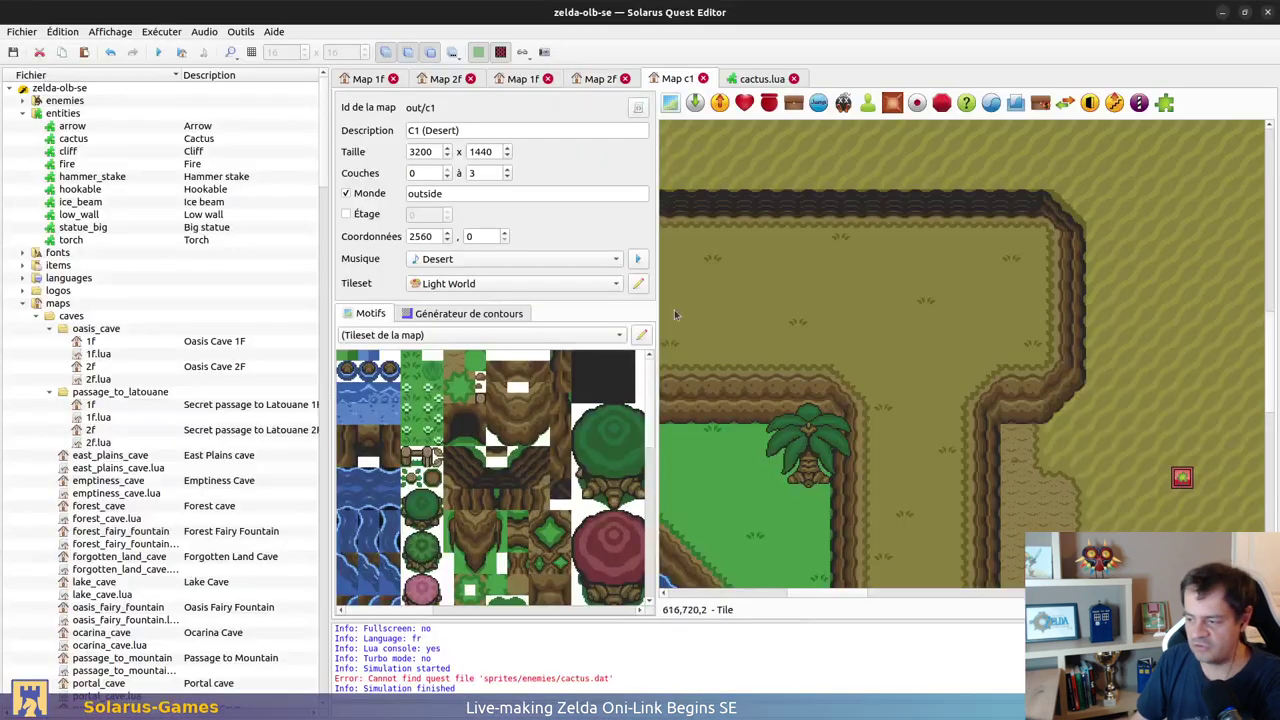
left_click(703, 78)
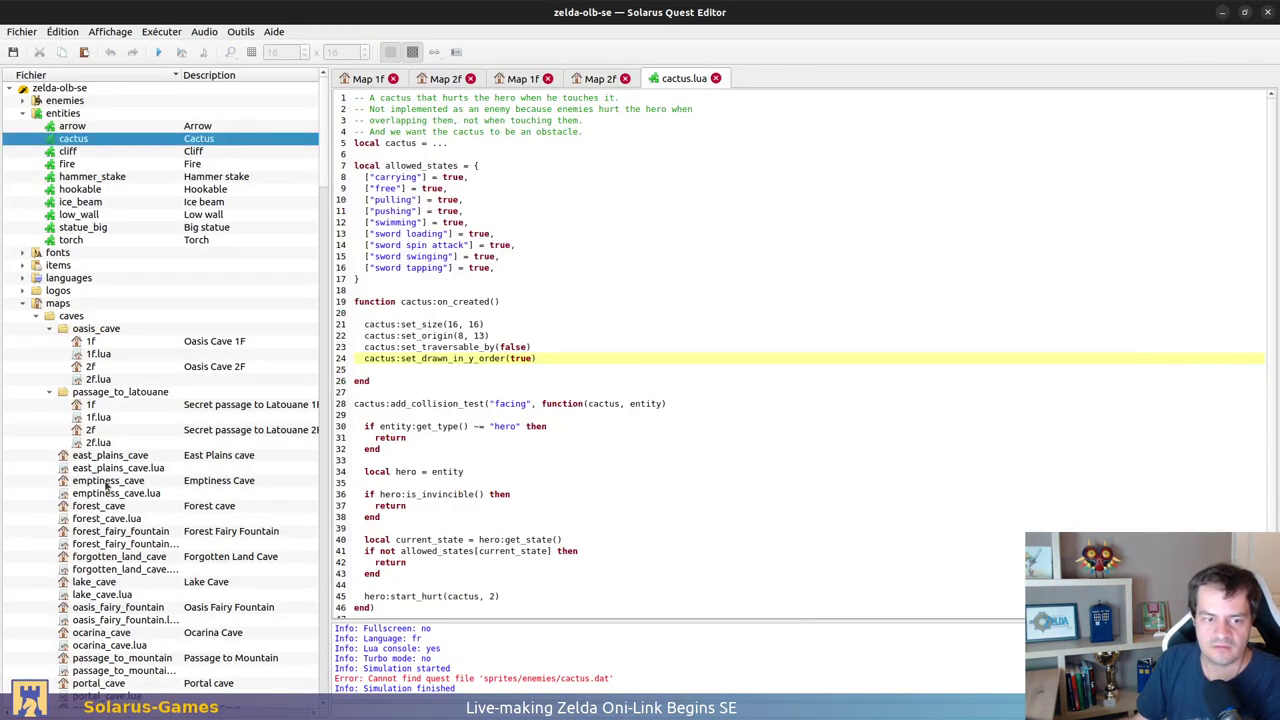
left_click(36, 316)
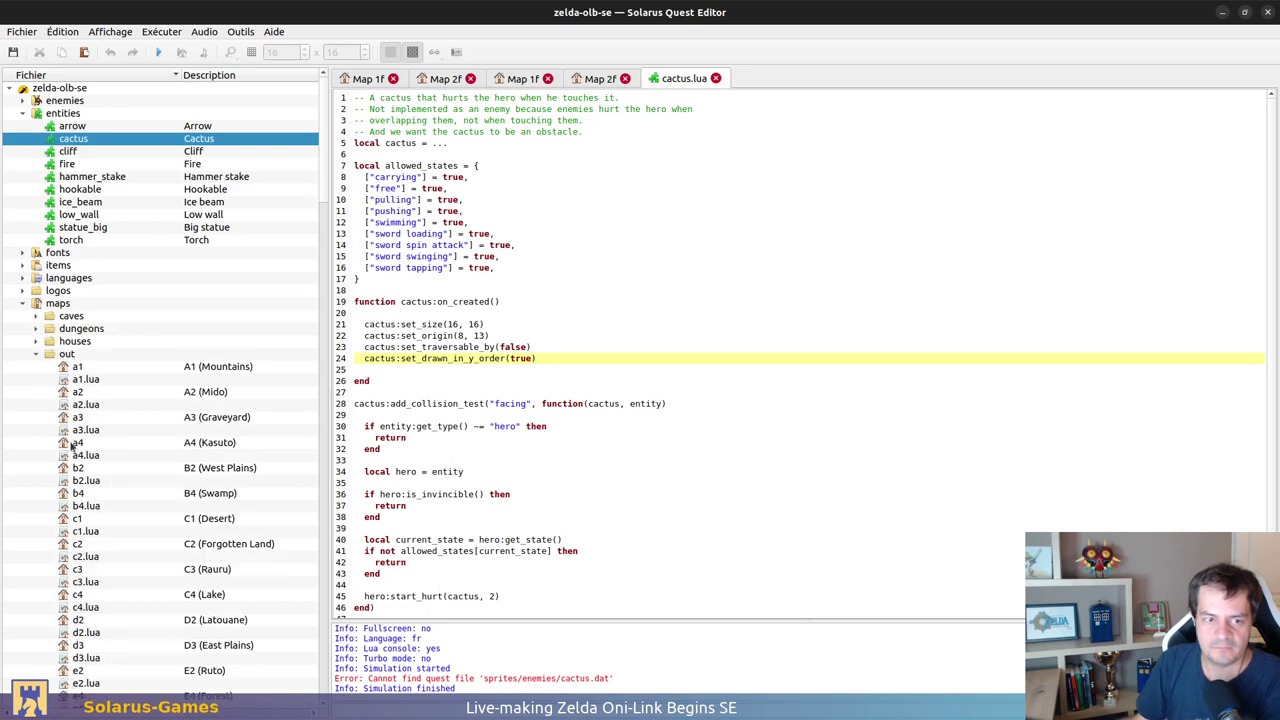
double_click(79, 519)
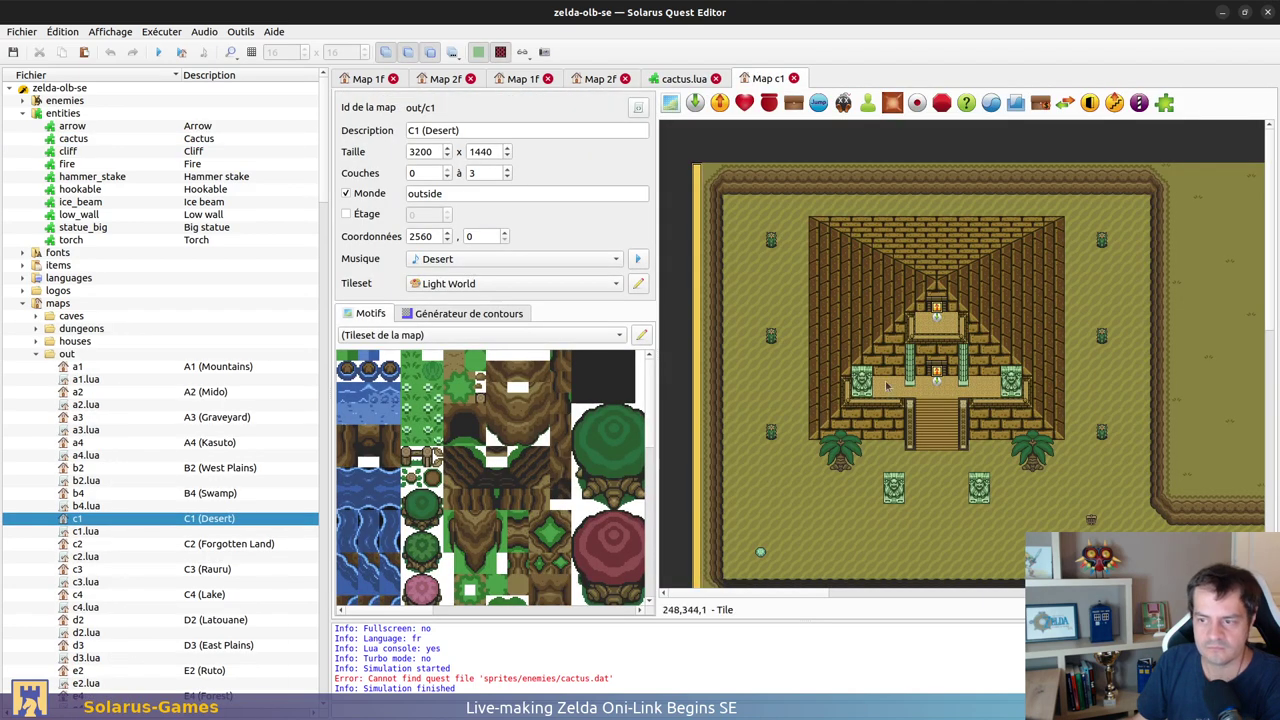
Step: Check the sprite setting in the properties of a cactus entity in the eastern part of the desert map
middle_click_drag(995, 420, 994, 207)
middle_click_drag(1175, 444, 736, 401)
middle_click_drag(1095, 355, 935, 150)
middle_click_drag(1245, 328, 748, 466)
middle_click_drag(1246, 188, 932, 290)
scroll(1000, 350, "up", 1, "ctrl")
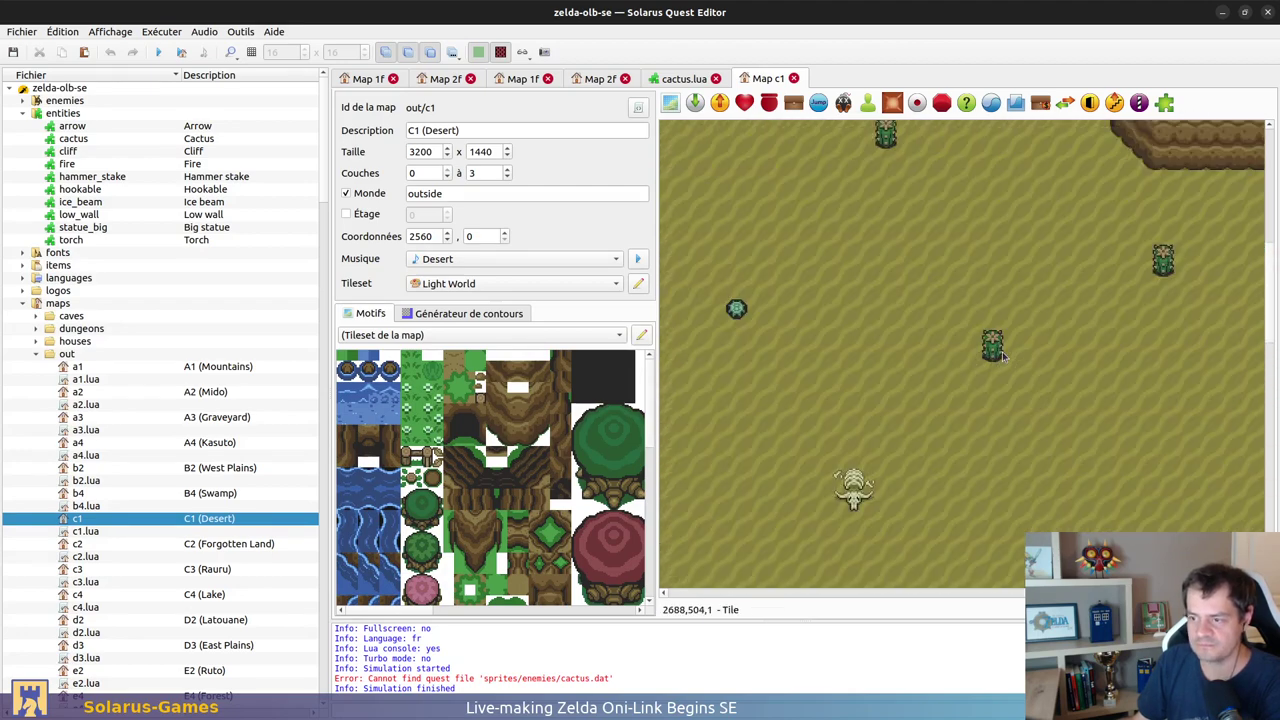
double_click(994, 348)
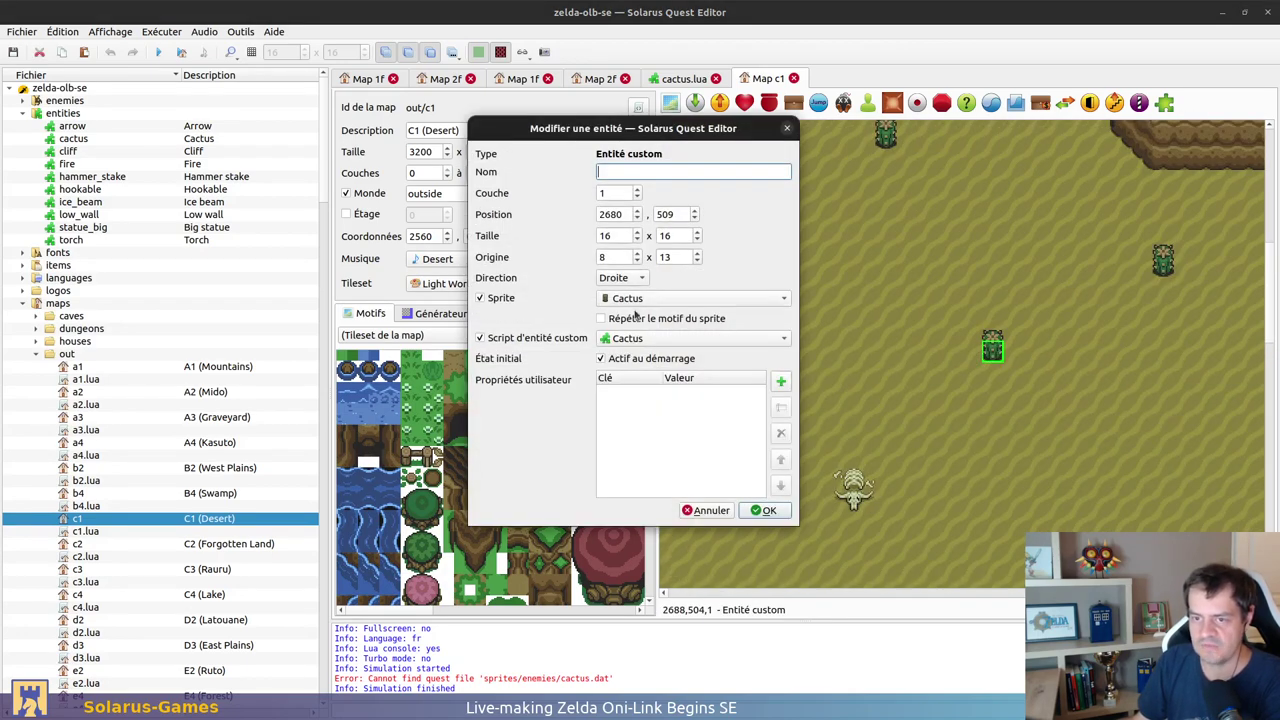
key("Escape")
Step: Look over the rest of the desert map to check how its cacti are displayed
scroll(1004, 333, "down", 1)
scroll(1004, 333, "up", 9)
scroll(1004, 333, "down", 1, "ctrl")
mouse_move(1000, 335)
middle_mouse_down()
mouse_move(766, 393)
mouse_move(1240, 405)
middle_mouse_up()
scroll(765, 393, "down", 3)
scroll(767, 380, "down", 3)
middle_click_drag(850, 405, 1204, 343)
middle_click_drag(800, 378, 1255, 376)
middle_click_drag(969, 438, 1165, 442)
scroll(1068, 443, "up", 4)
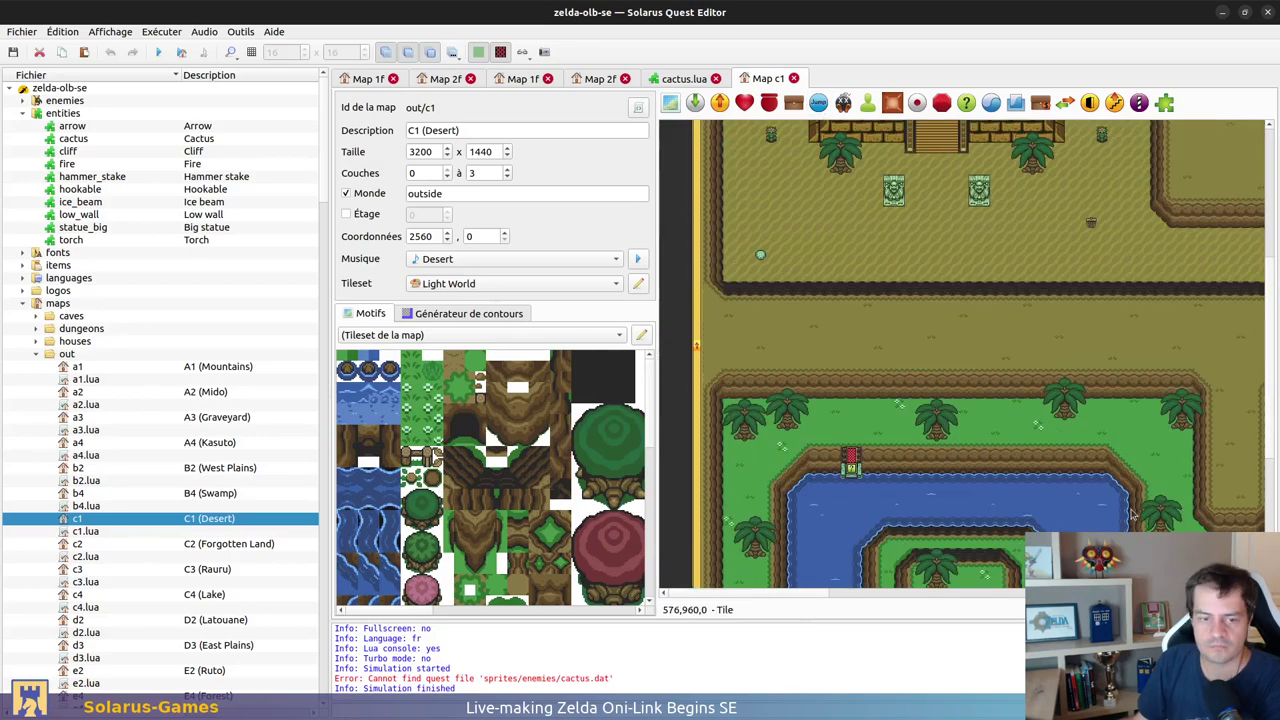
Step: Switch to the terminal and commit the changes in maps/ with the message "Fix cactus sprite"
key("alt+Tab")
type("git commit -a")
key("Return")
type("iFix cactus spr")
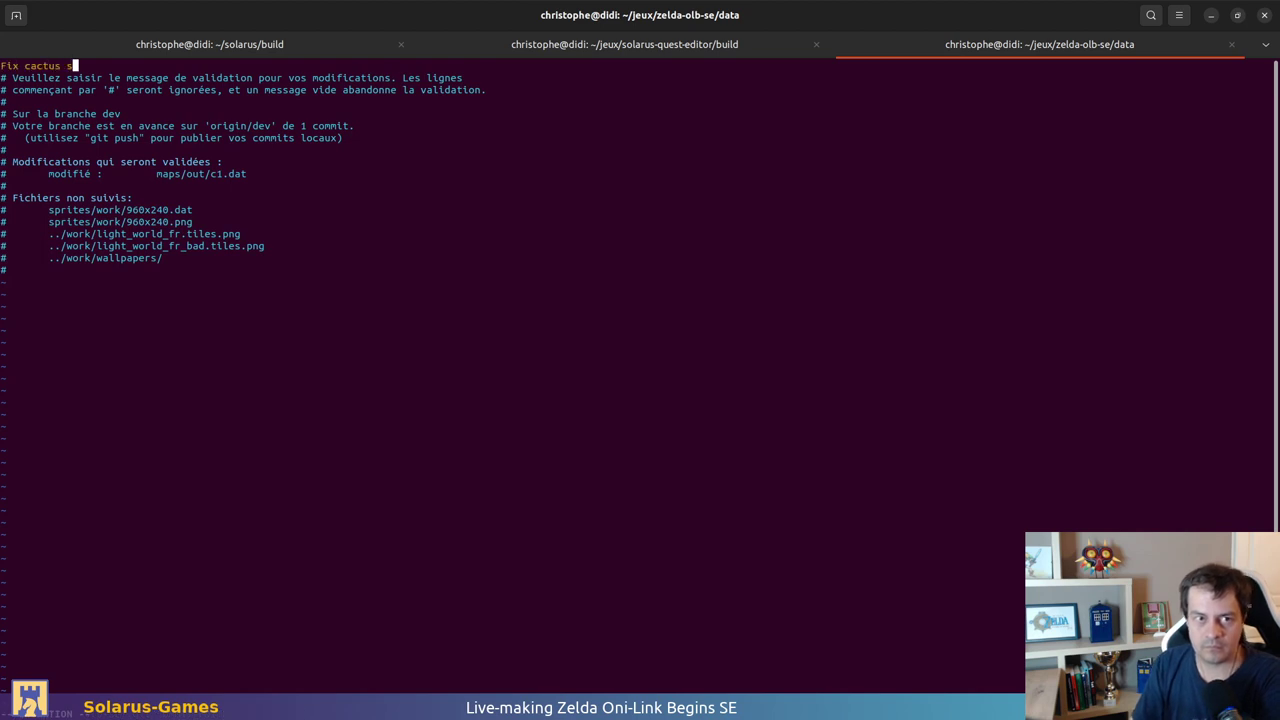
type("ite")
key("Escape")
type(":wq")
key("Return")
Step: Push the local commits to the remote Git repository
type("git p")
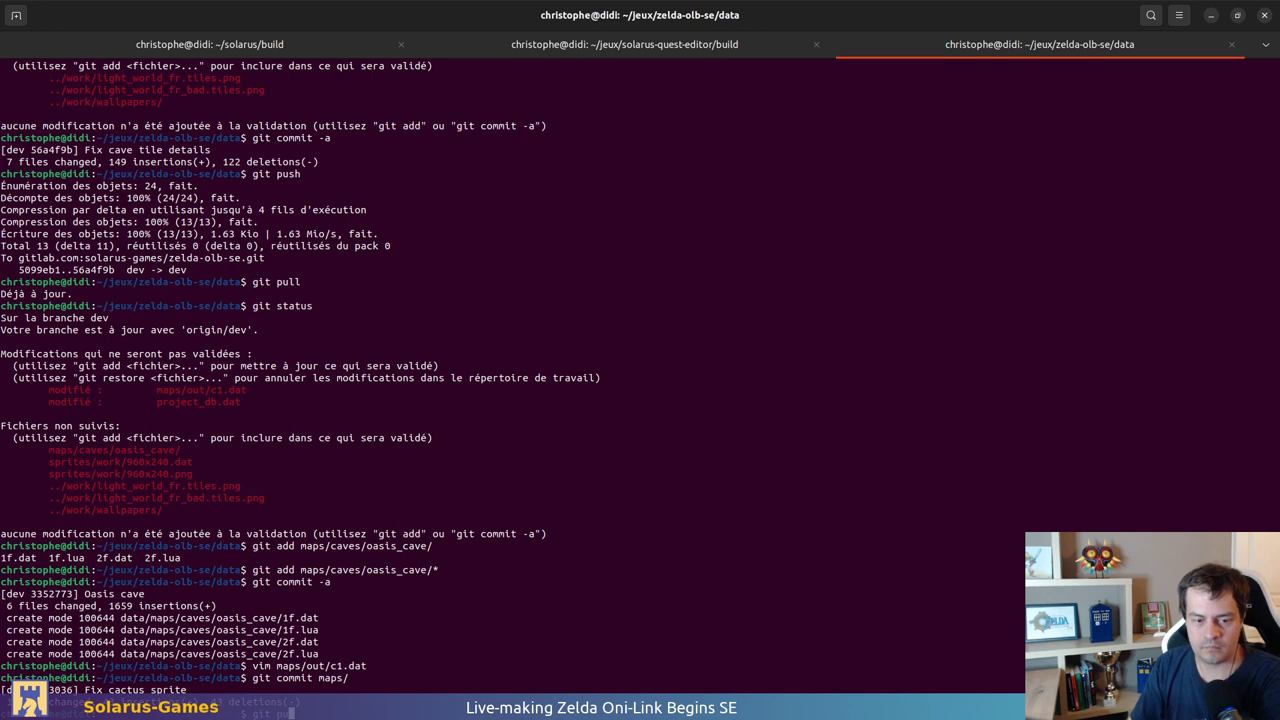
type("ush")
key("Return")
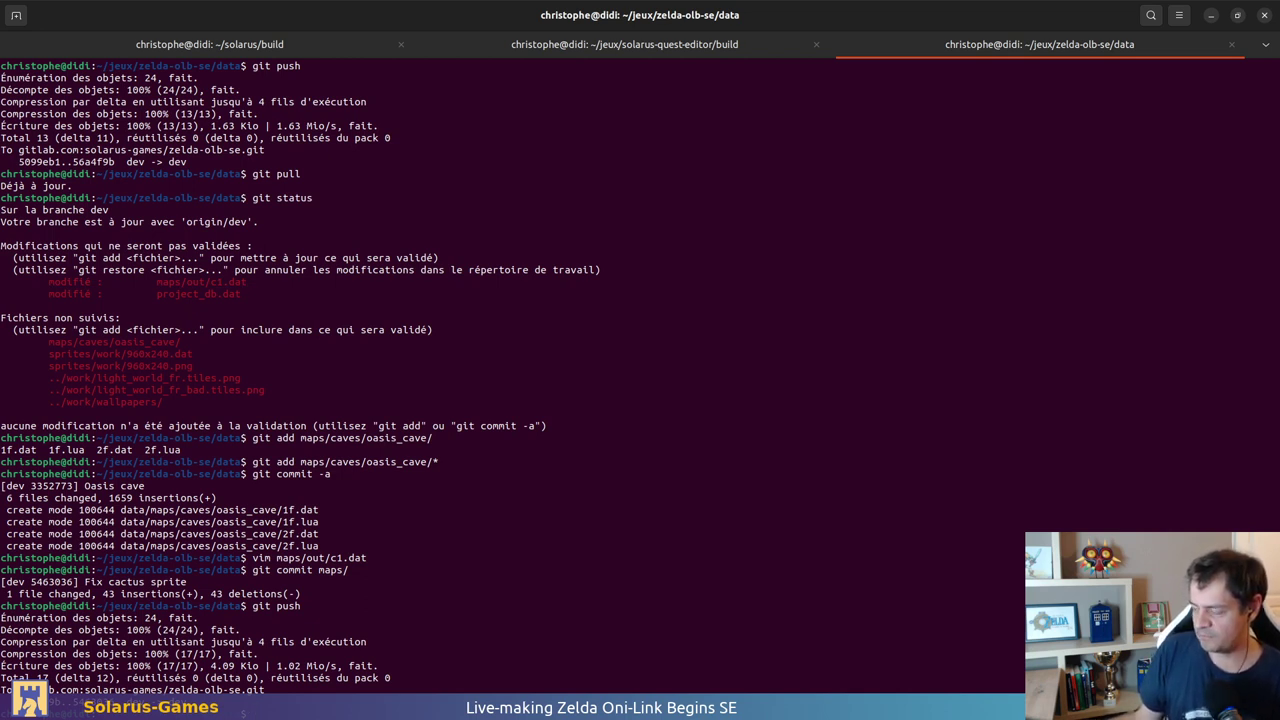
Step: Switch to Solarus Quest Editor, inspect the armos sprite in enemies/alttp, close it and collapse the enemies sprite folder
key("alt+Tab")
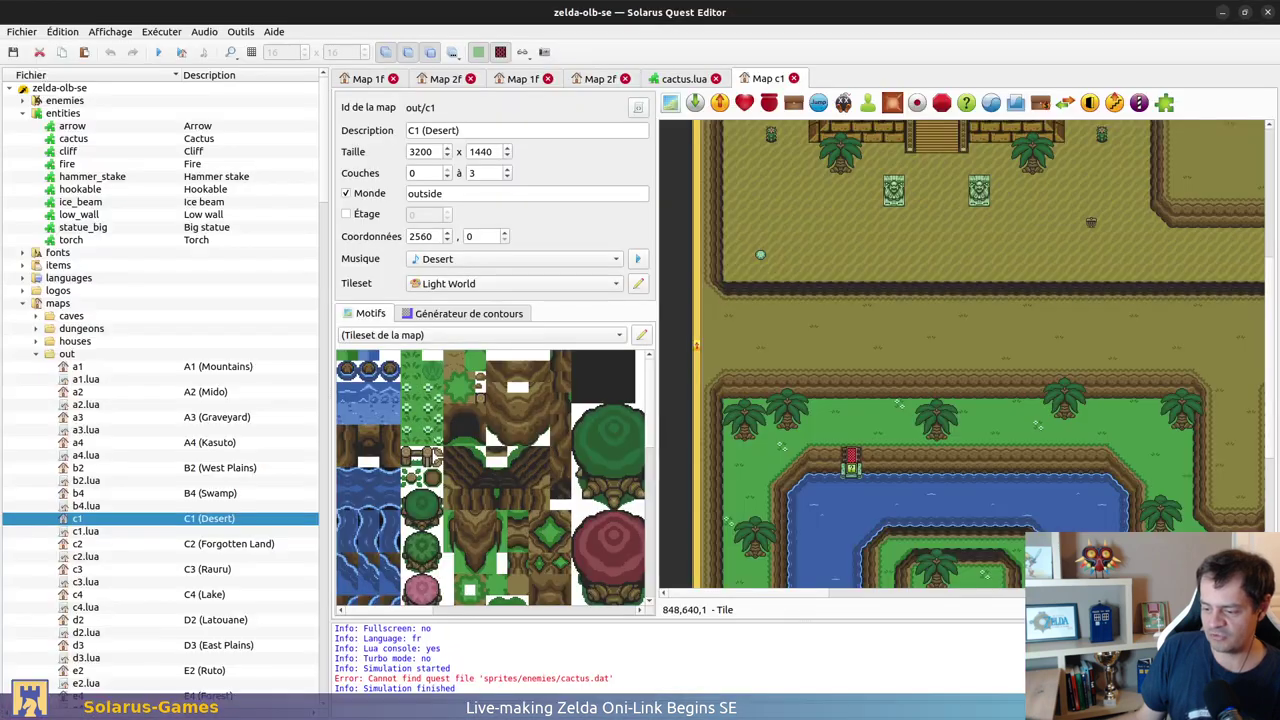
left_click(21, 307)
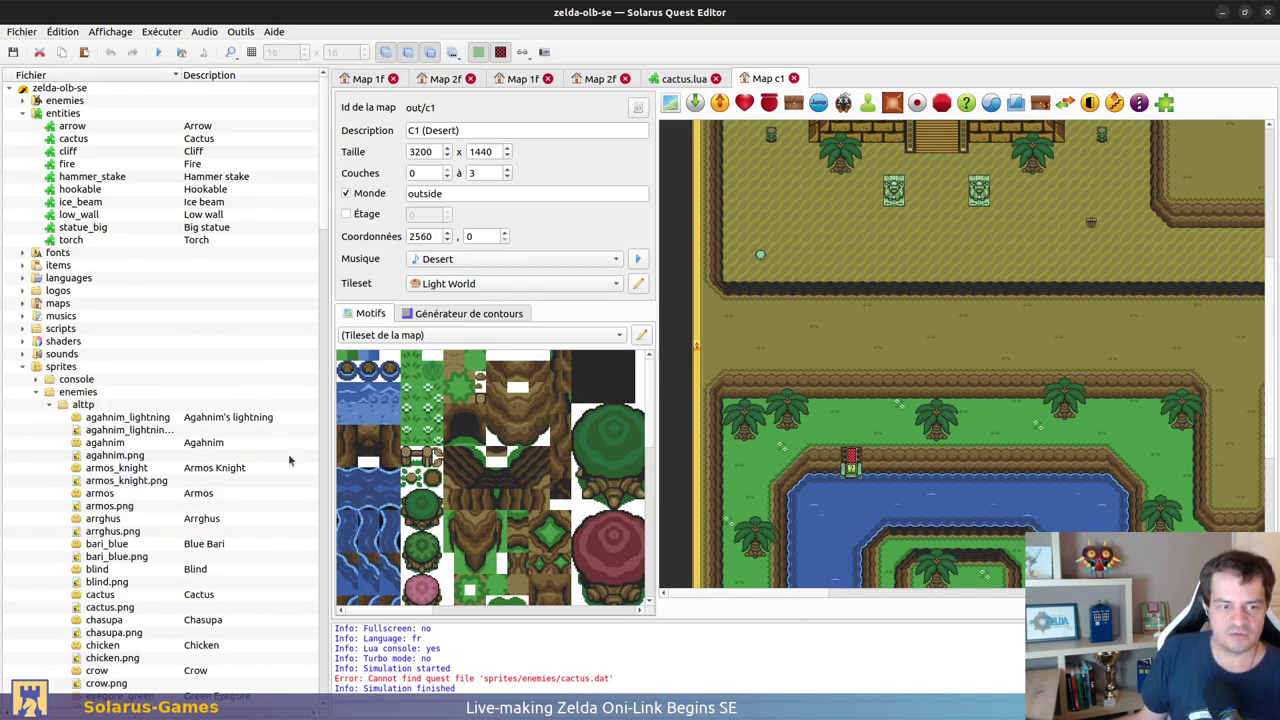
left_click(122, 494)
double_click(115, 496)
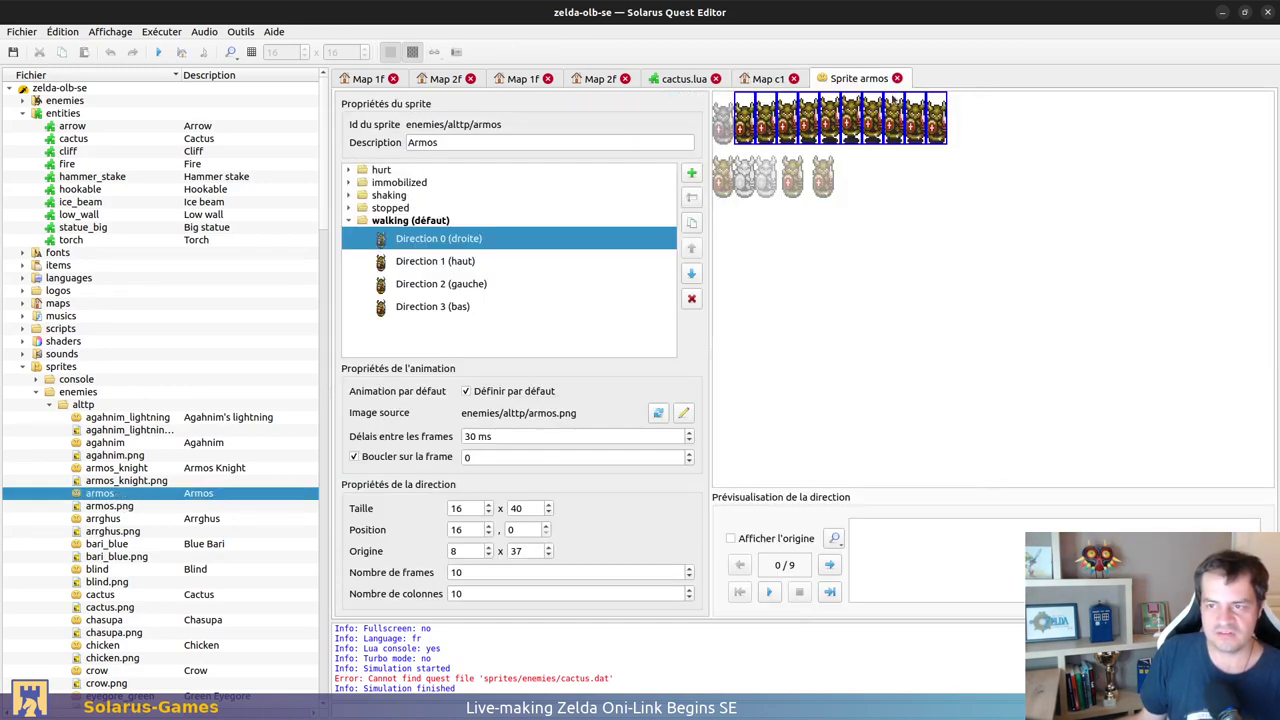
left_click(897, 78)
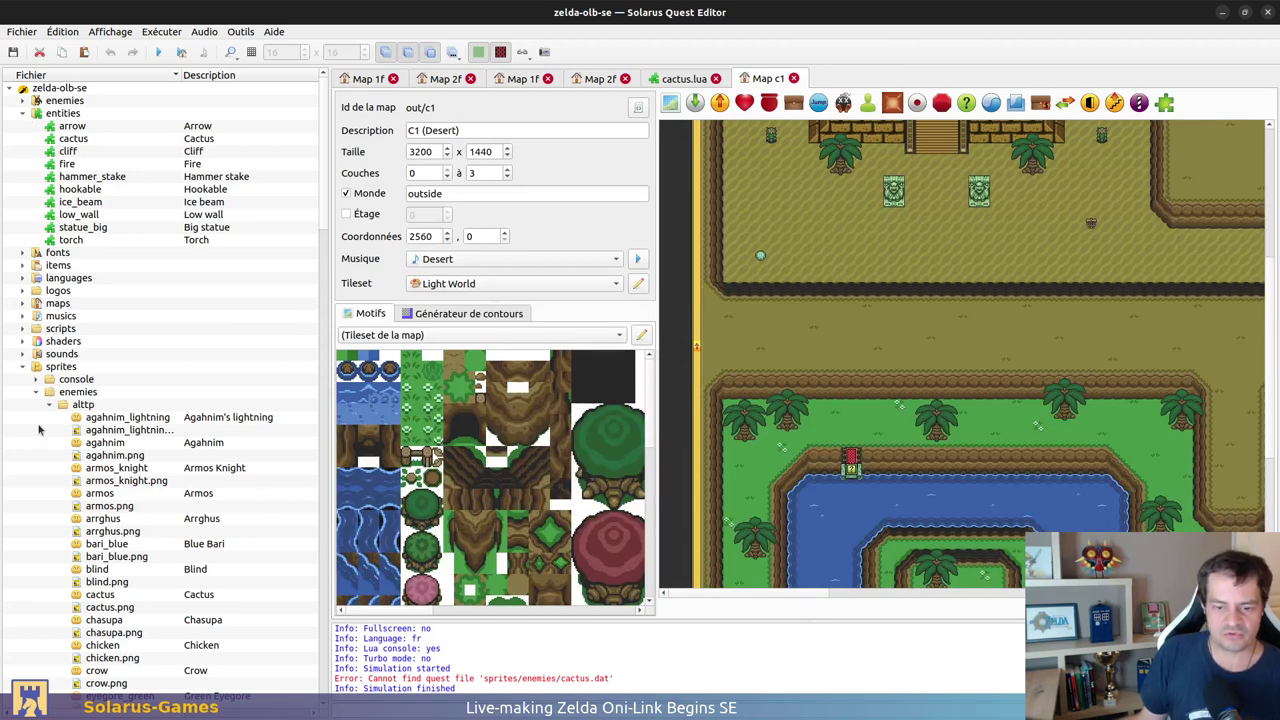
double_click(50, 397)
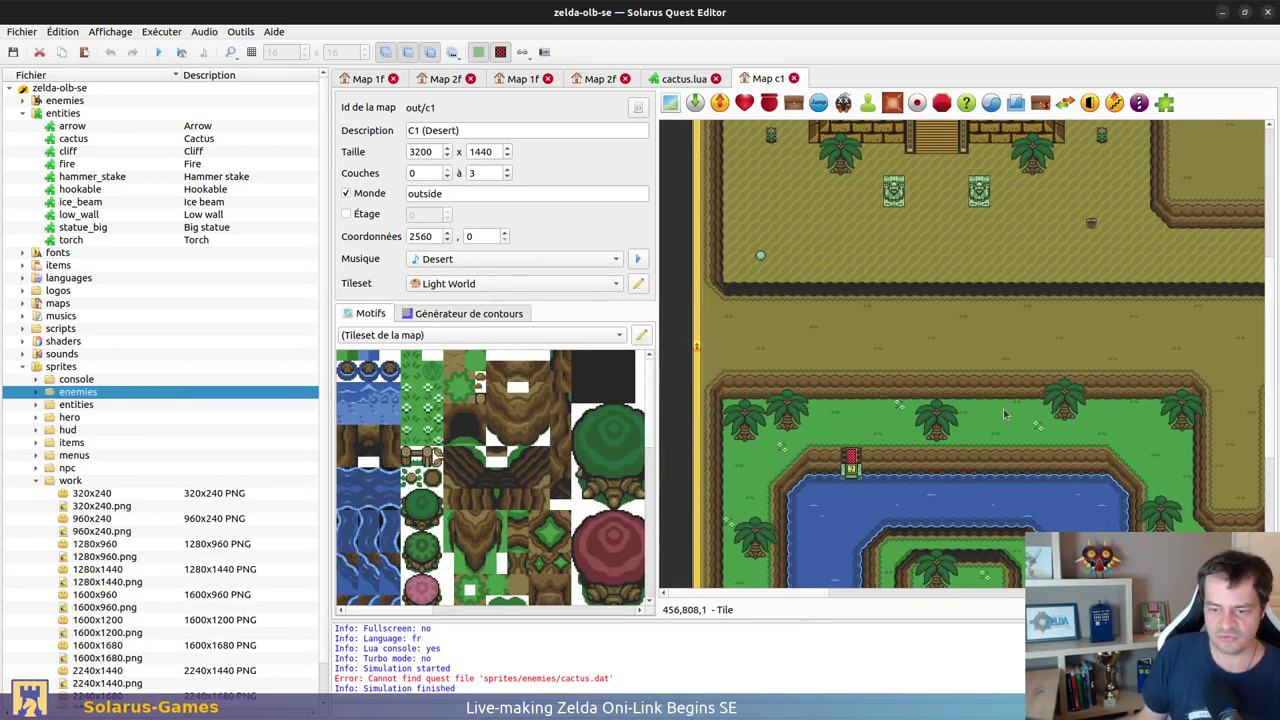
Step: Narrow the project file tree to give the desert map editor more room
scroll(822, 289, "up", 5)
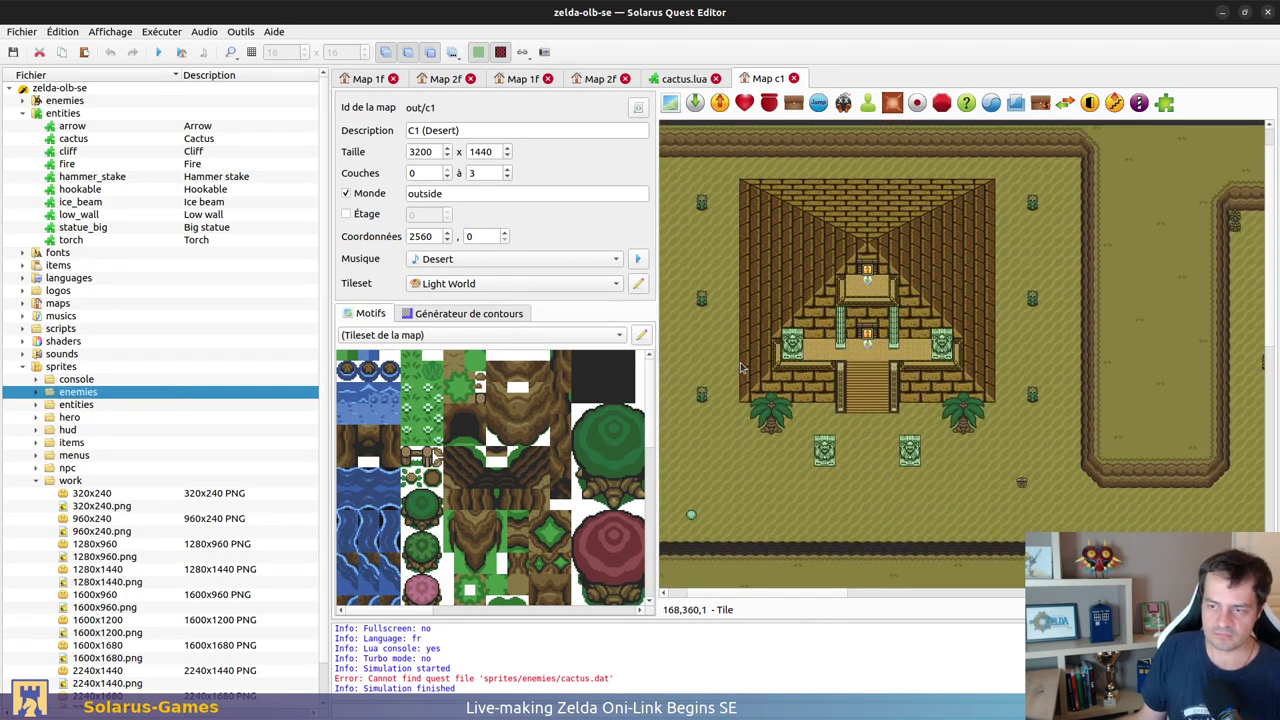
left_click_drag(332, 272, 286, 272)
scroll(1107, 495, "down", 6)
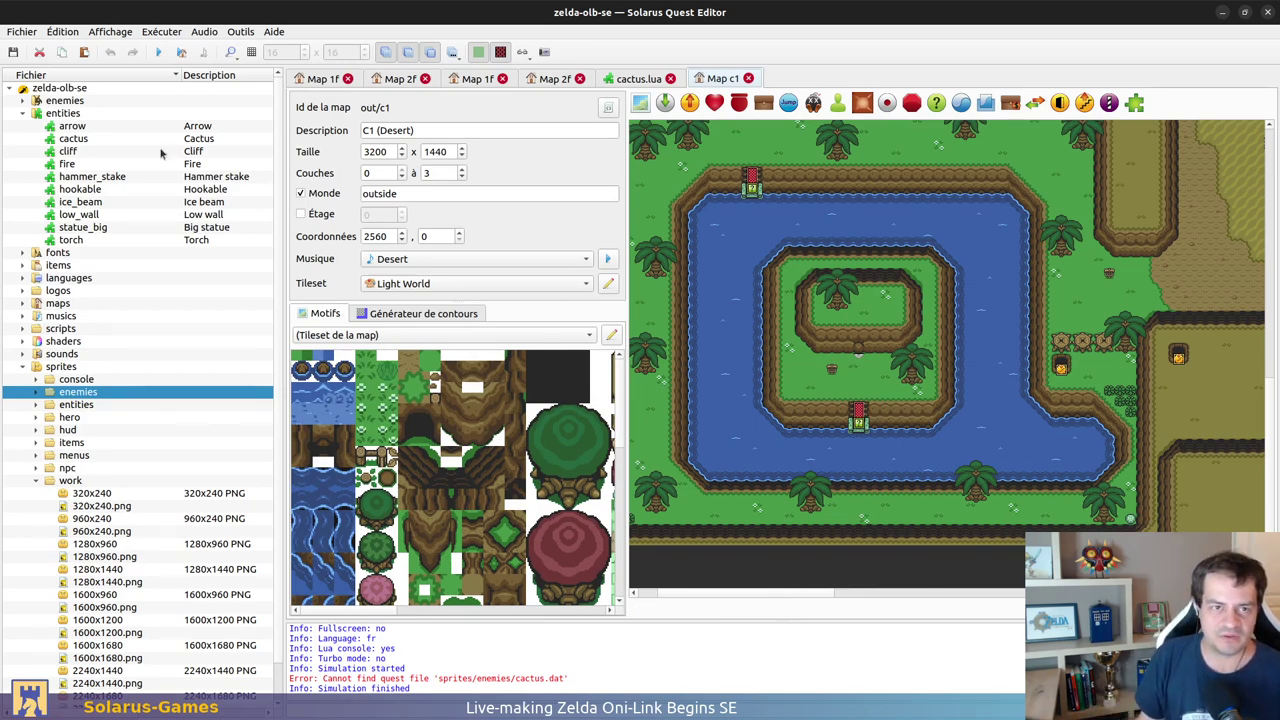
scroll(870, 305, "up", 5)
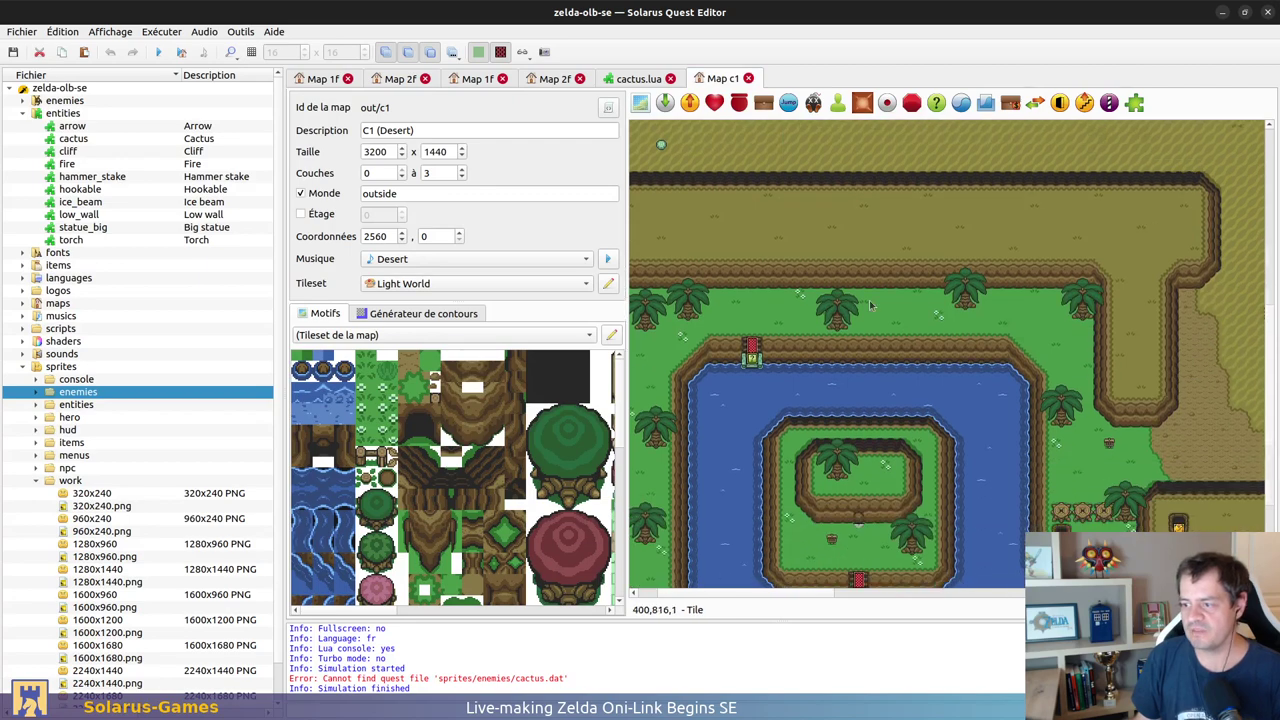
scroll(870, 305, "up", 10)
scroll(850, 300, "down", 6)
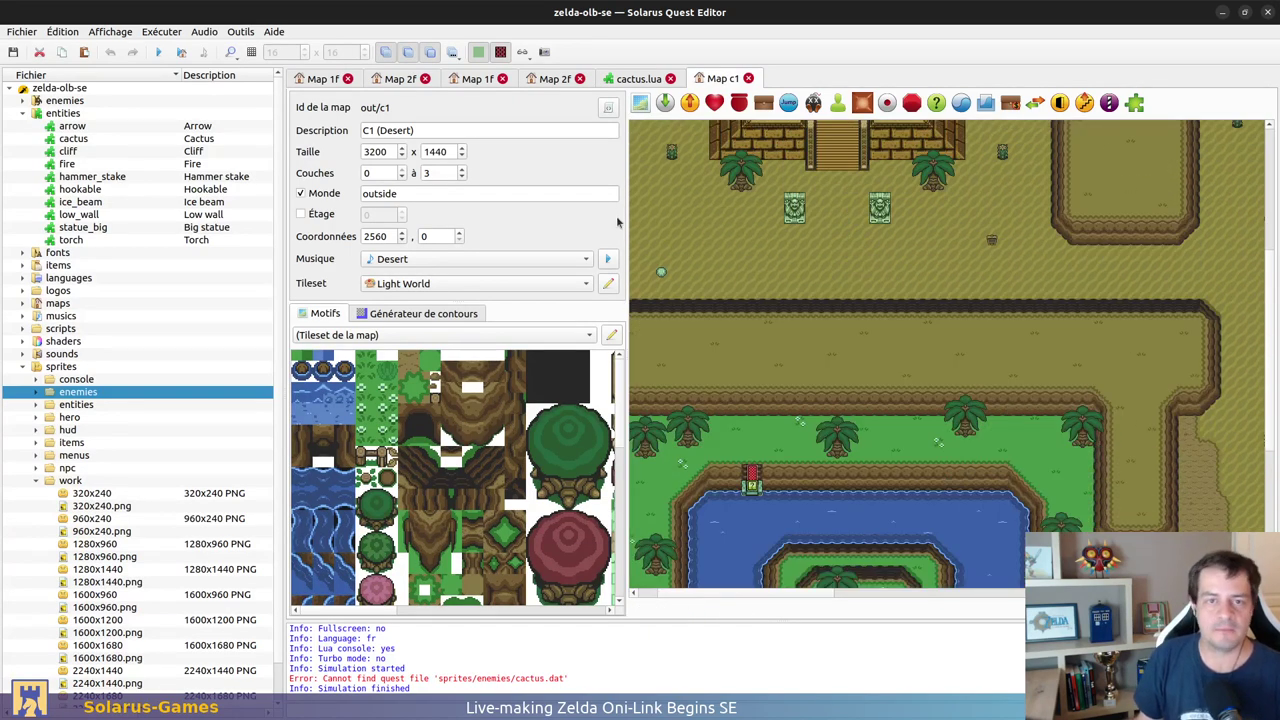
scroll(950, 468, "down", 3)
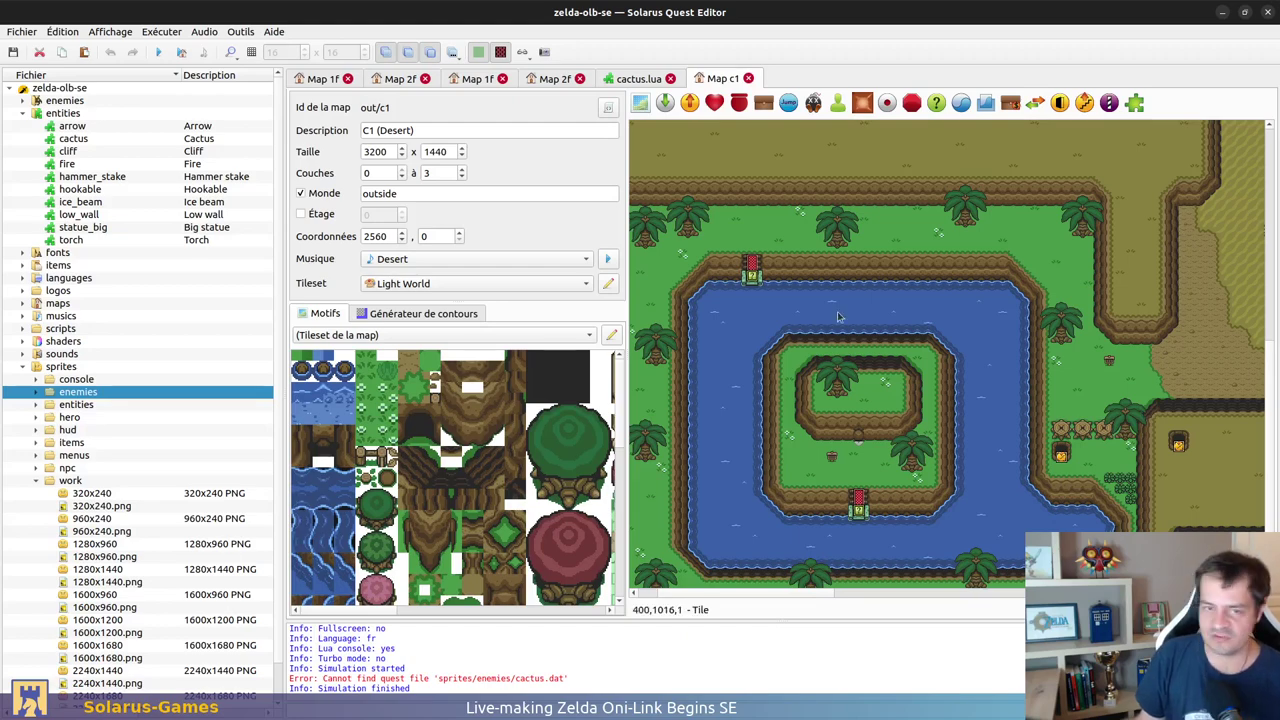
Step: Test-run the quest from the Secret passage to Latouane 1F map, walk the hero out of the cave and close the game
left_click(400, 78)
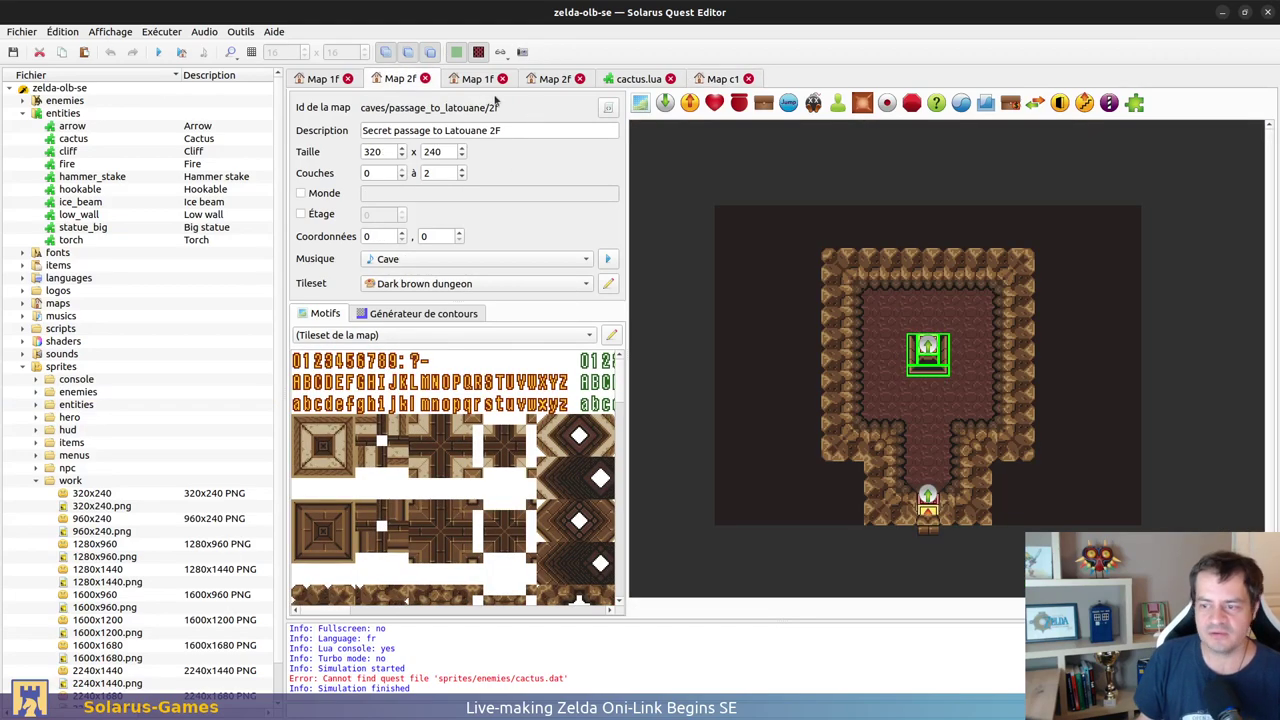
left_click(551, 78)
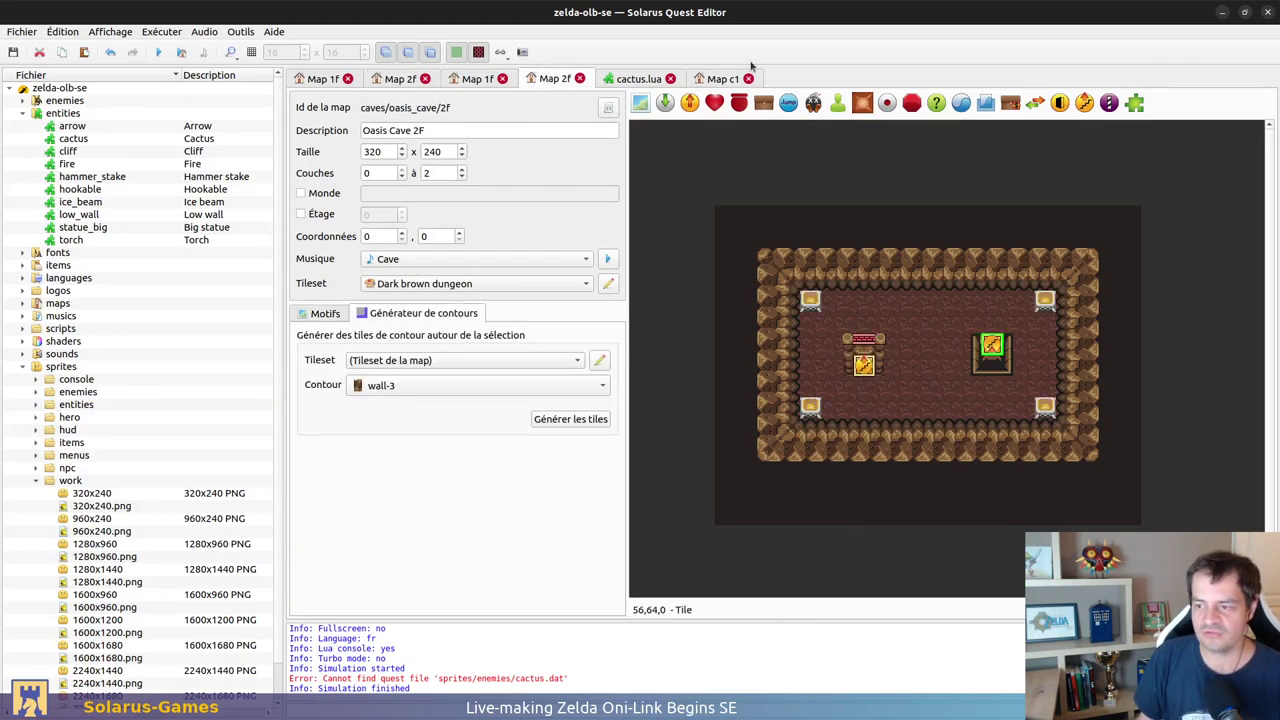
left_click(322, 78)
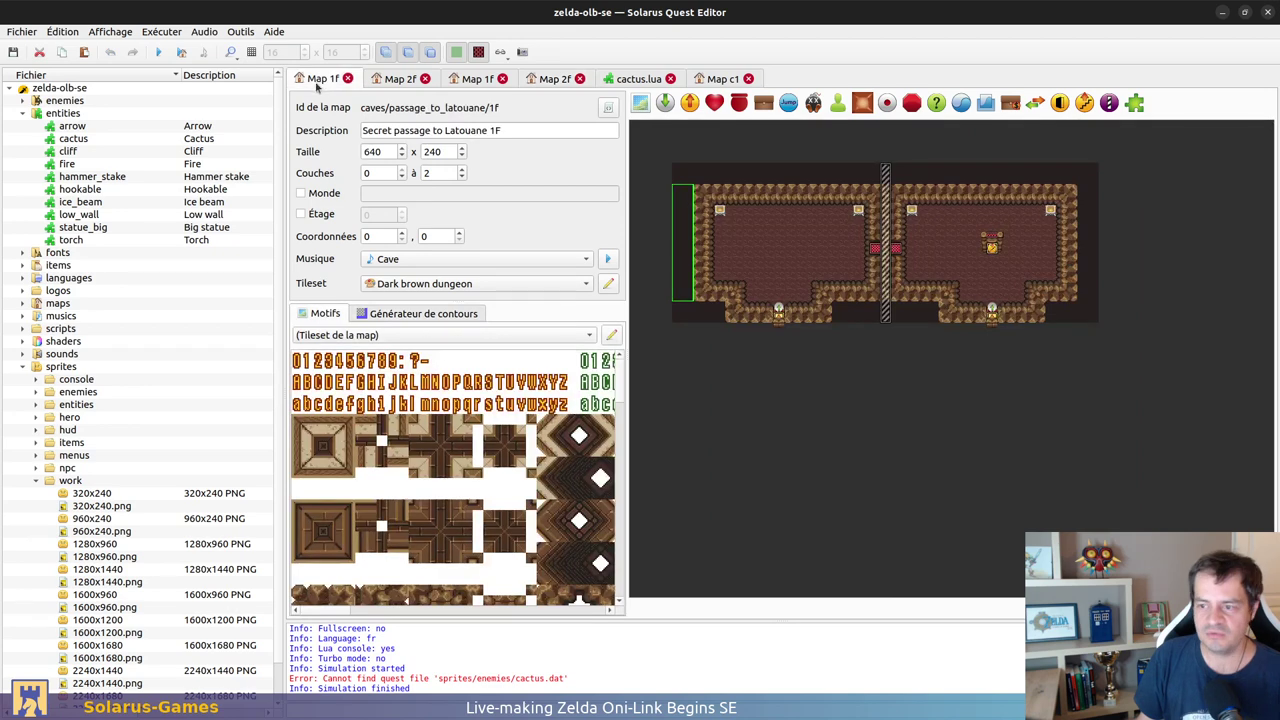
left_click(181, 52)
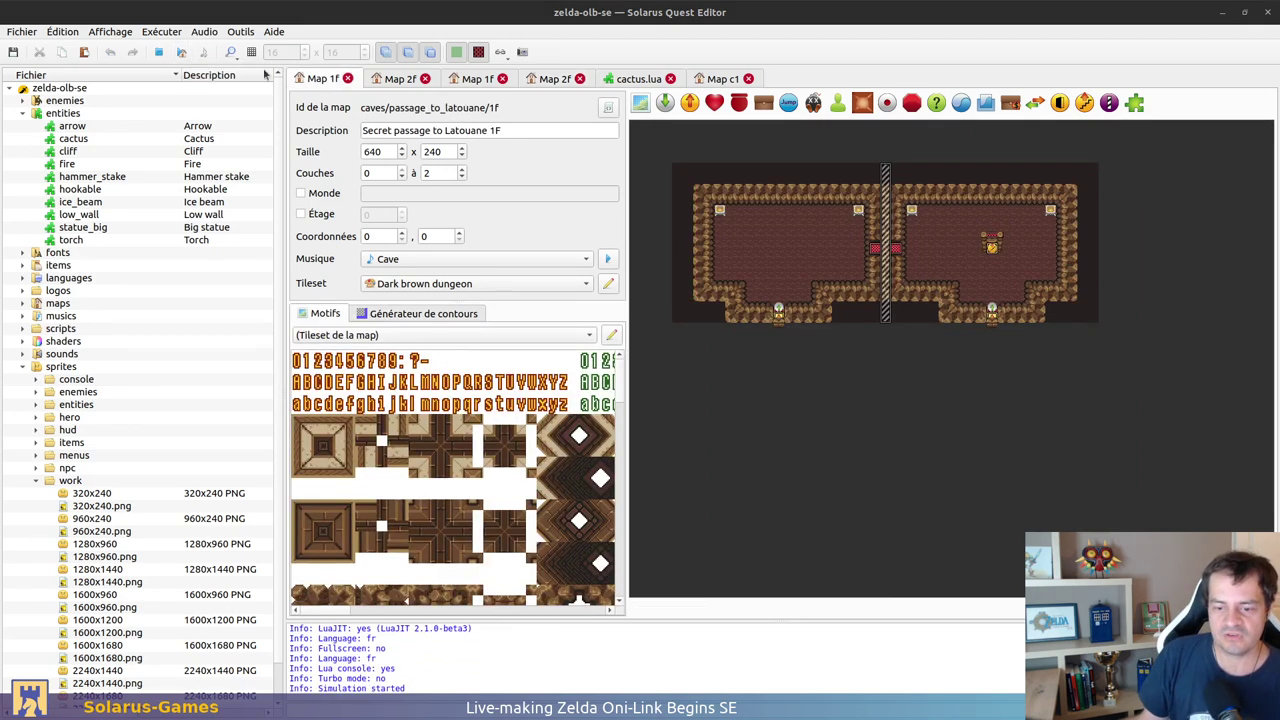
left_click_drag(1279, 131, 500, 146)
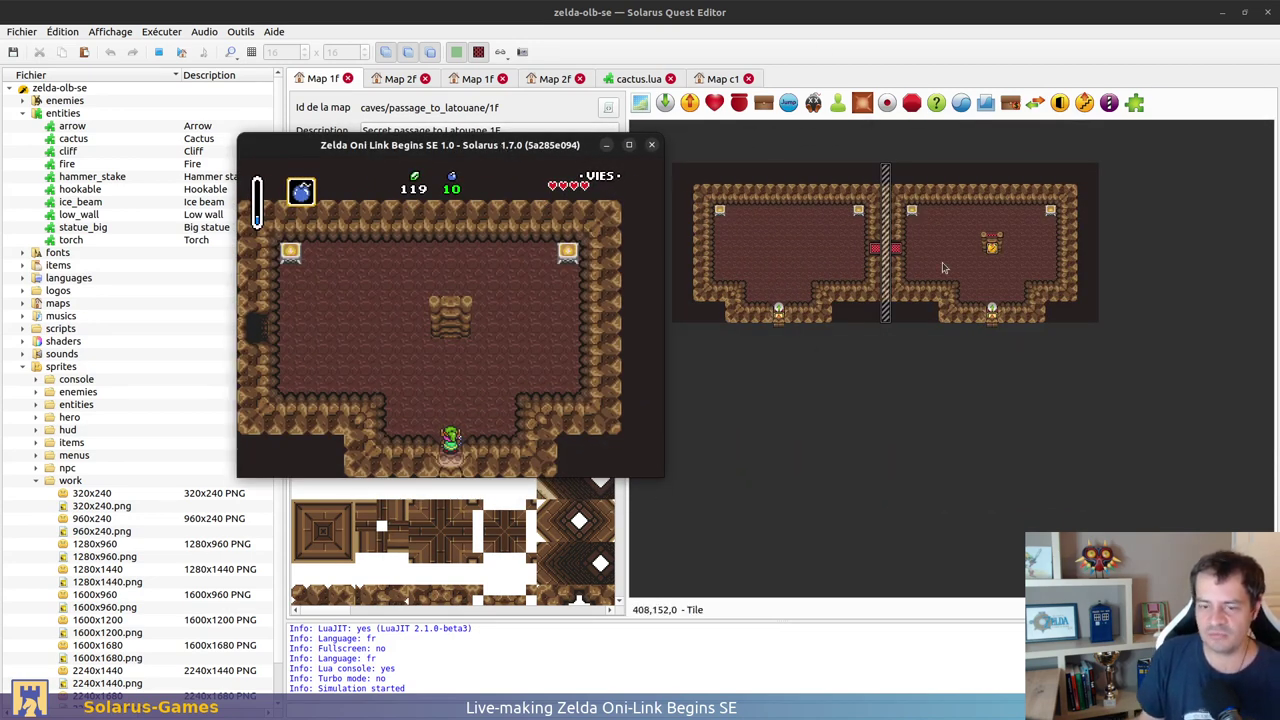
key("Down")
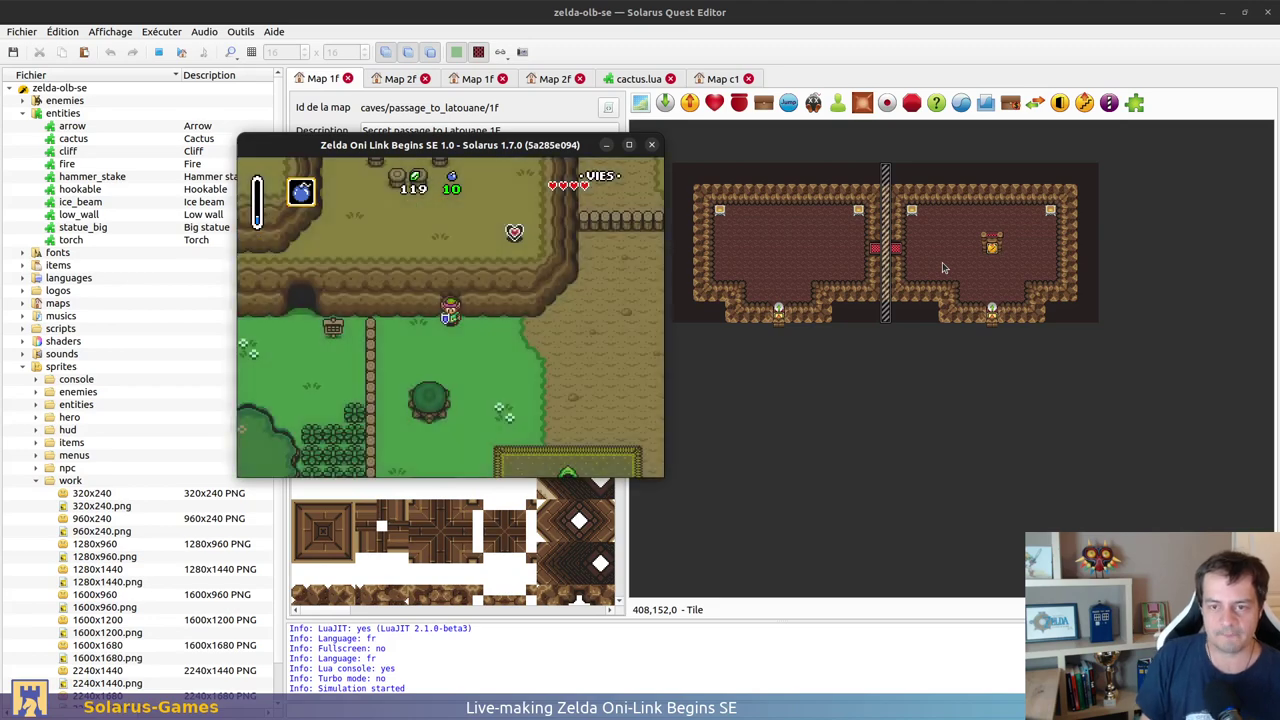
left_click(651, 144)
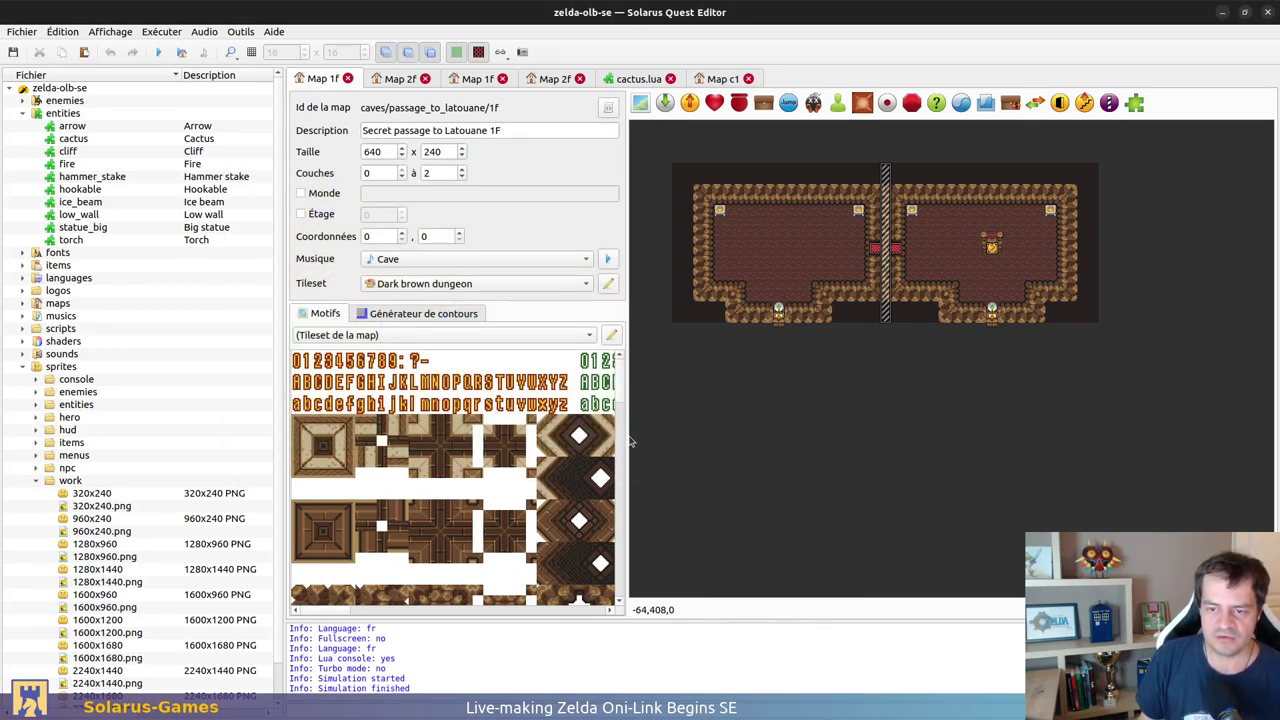
Step: Close the cactus.lua script and return to the C1 (Desert) map
left_click_drag(626, 435, 591, 437)
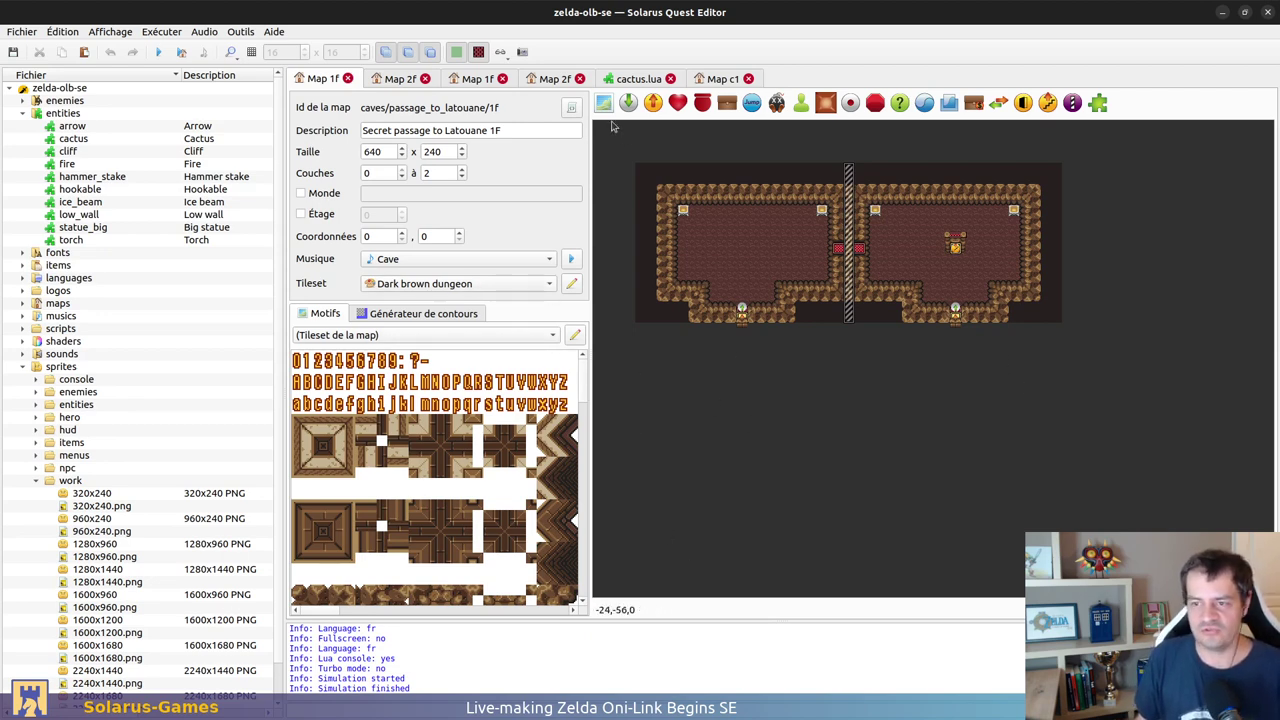
left_click(403, 80)
left_click(670, 78)
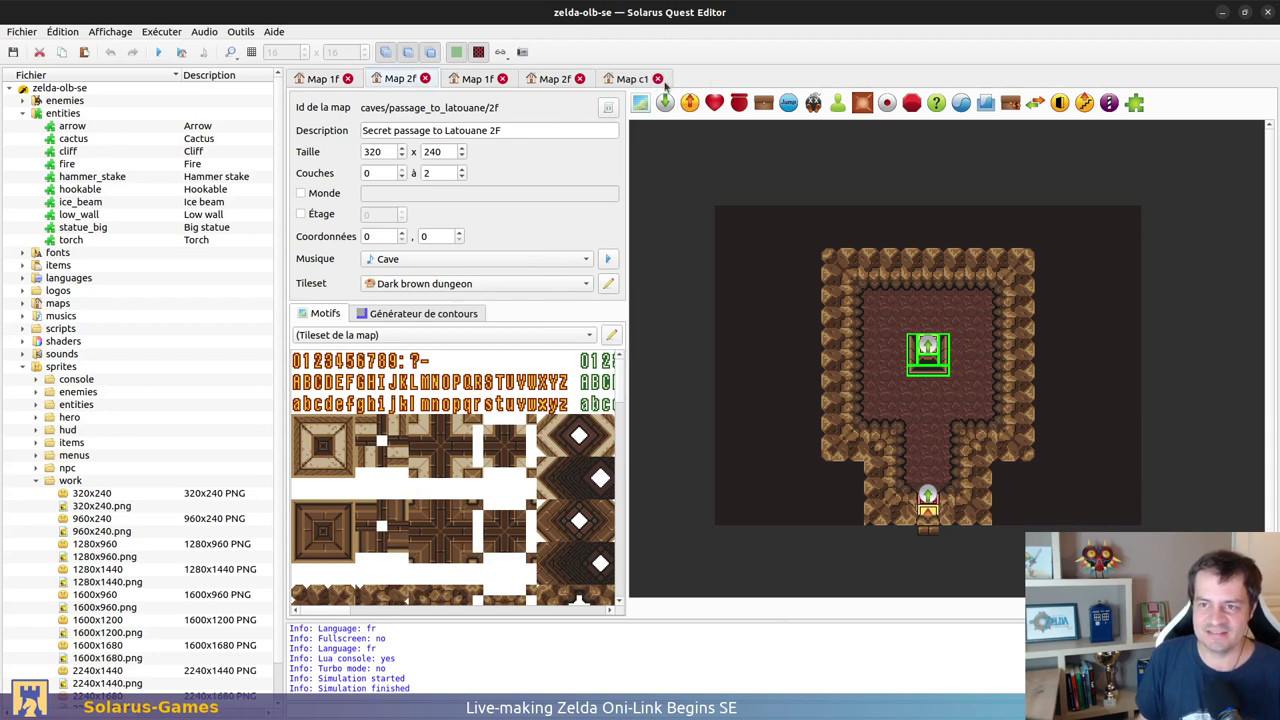
left_click(636, 80)
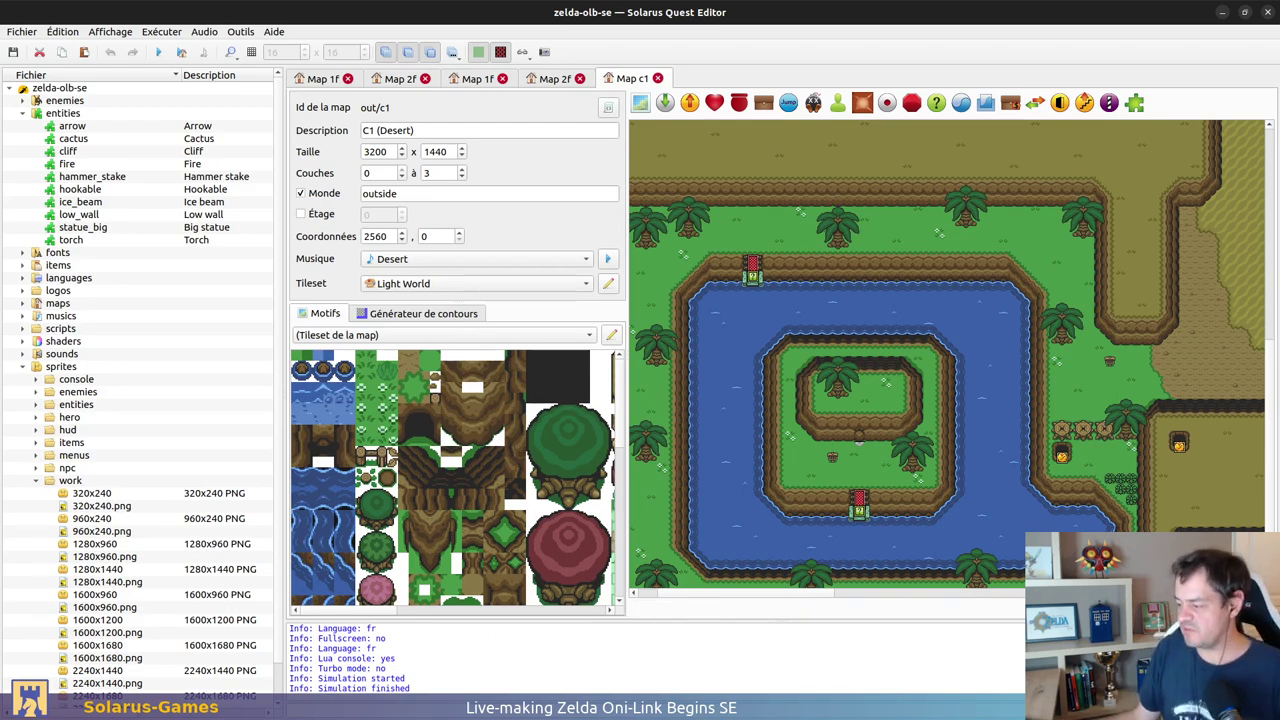
Step: Switch to the GitLab issue on interior maps progress, check entry 41 caves/desert_cave and view the reference image map41 sol.png
key("alt+Tab")
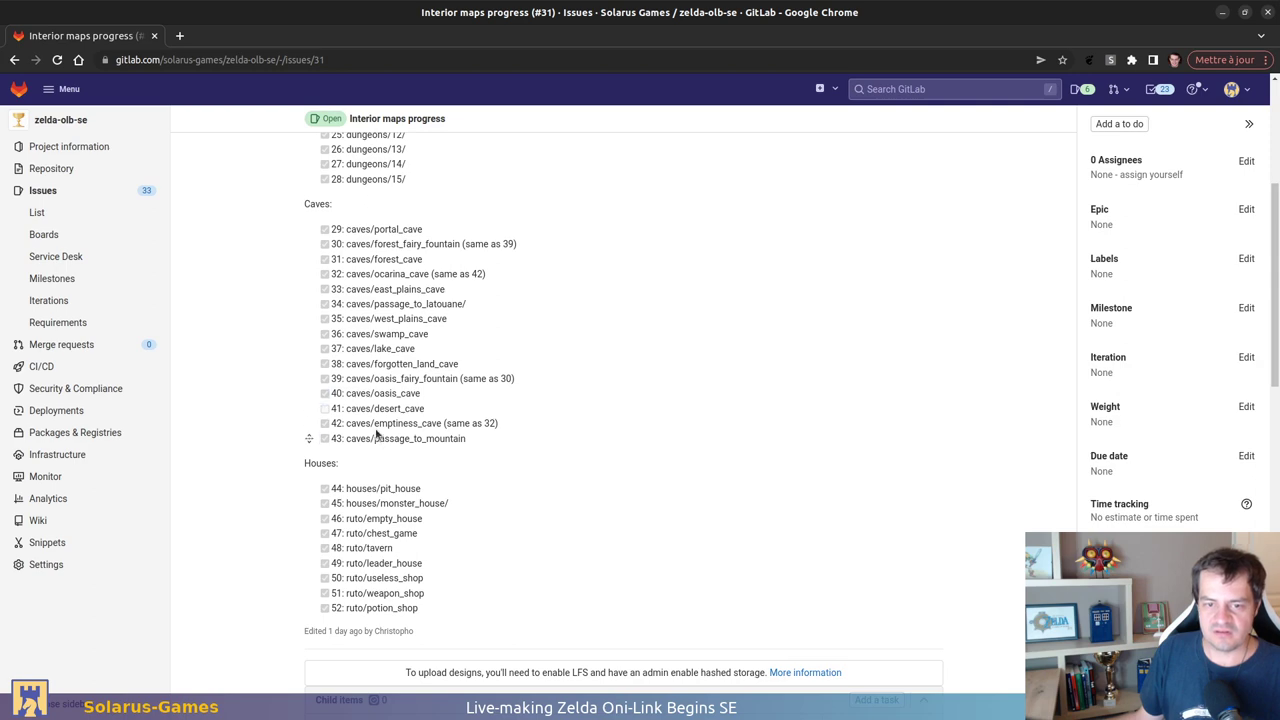
triple_click(407, 412)
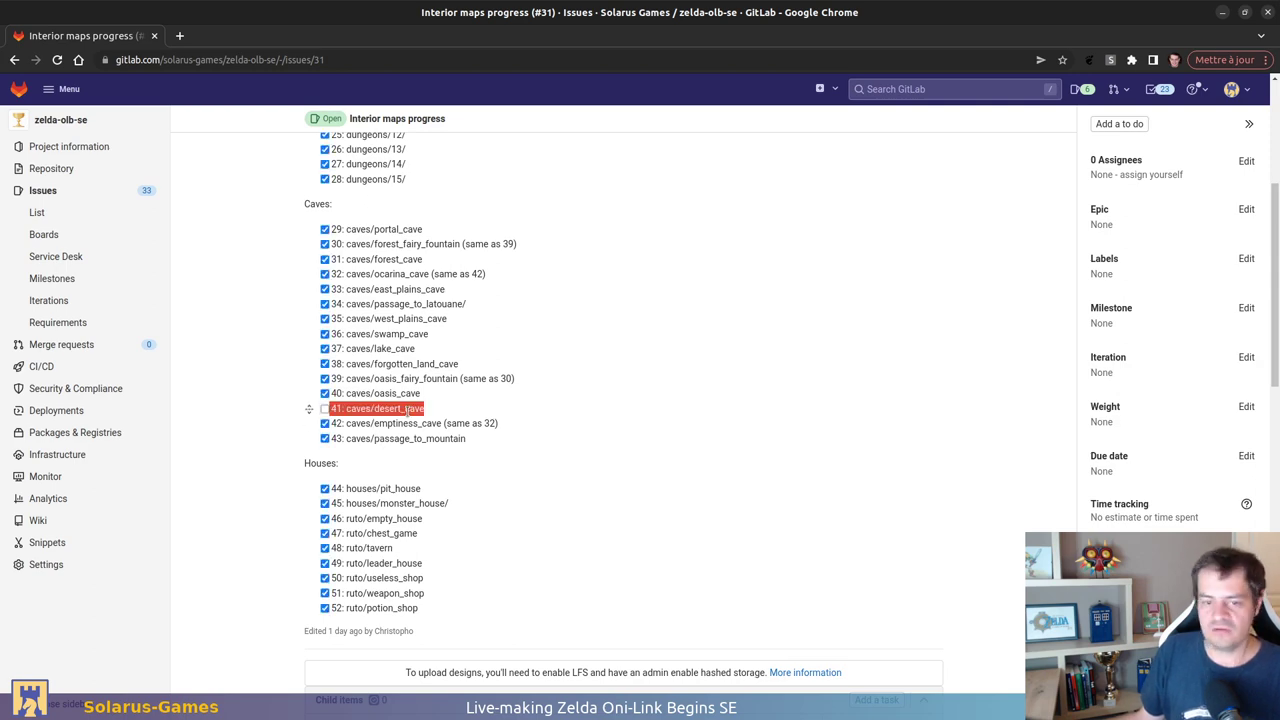
scroll(588, 683, "up", 4)
scroll(588, 683, "down", 3)
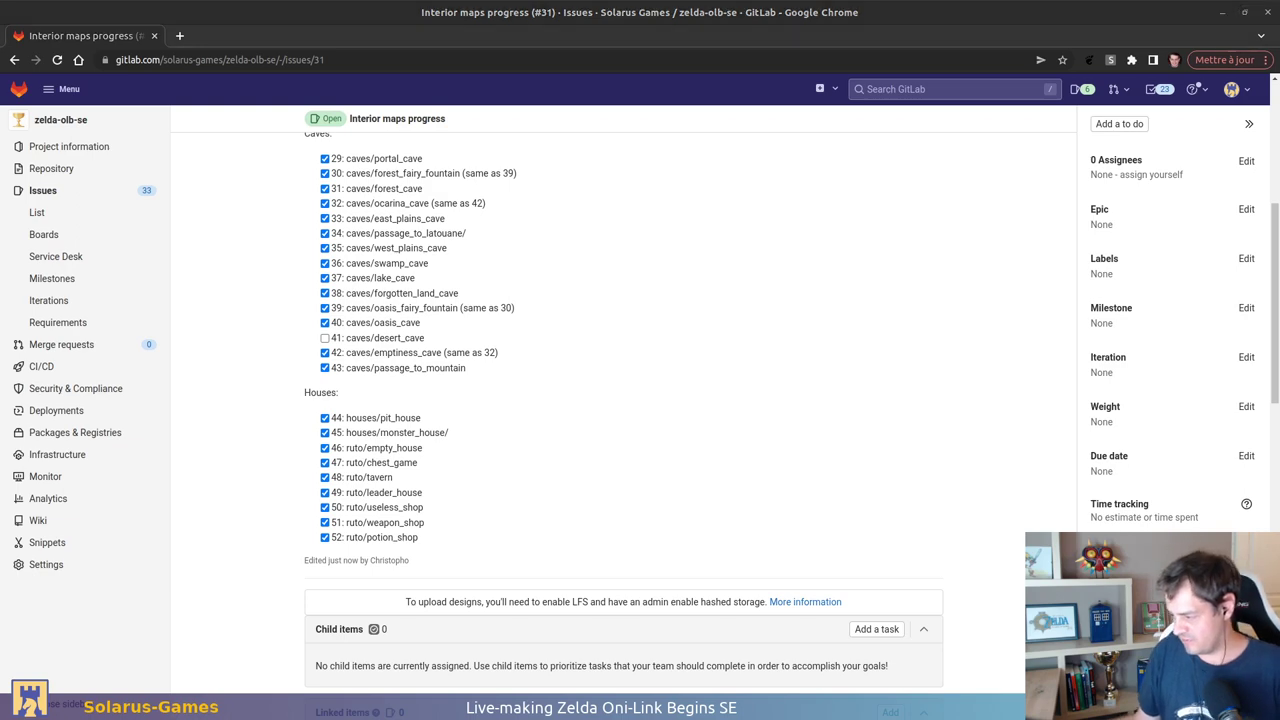
left_click_drag(1279, 245, 986, 140)
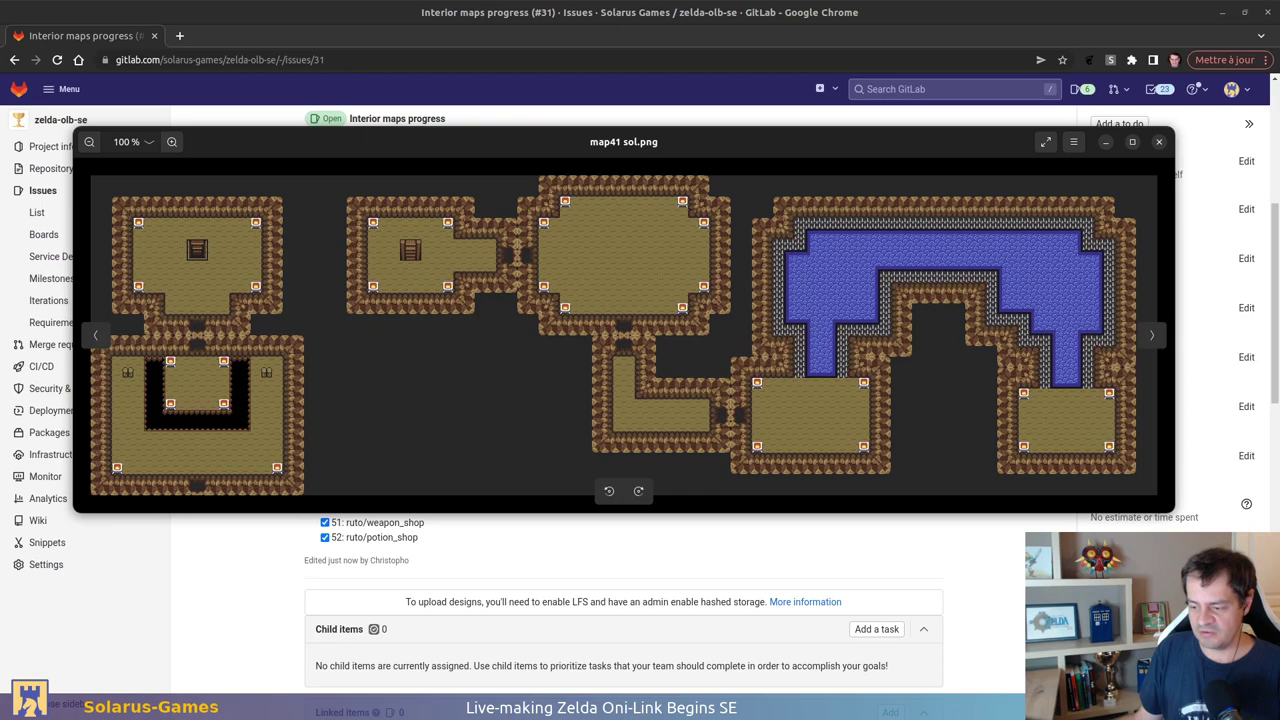
Step: Switch to Solarus Quest Editor and examine the northern part of the C1 desert map, ending at the destructible stone beside the sand paths
key("alt+Tab")
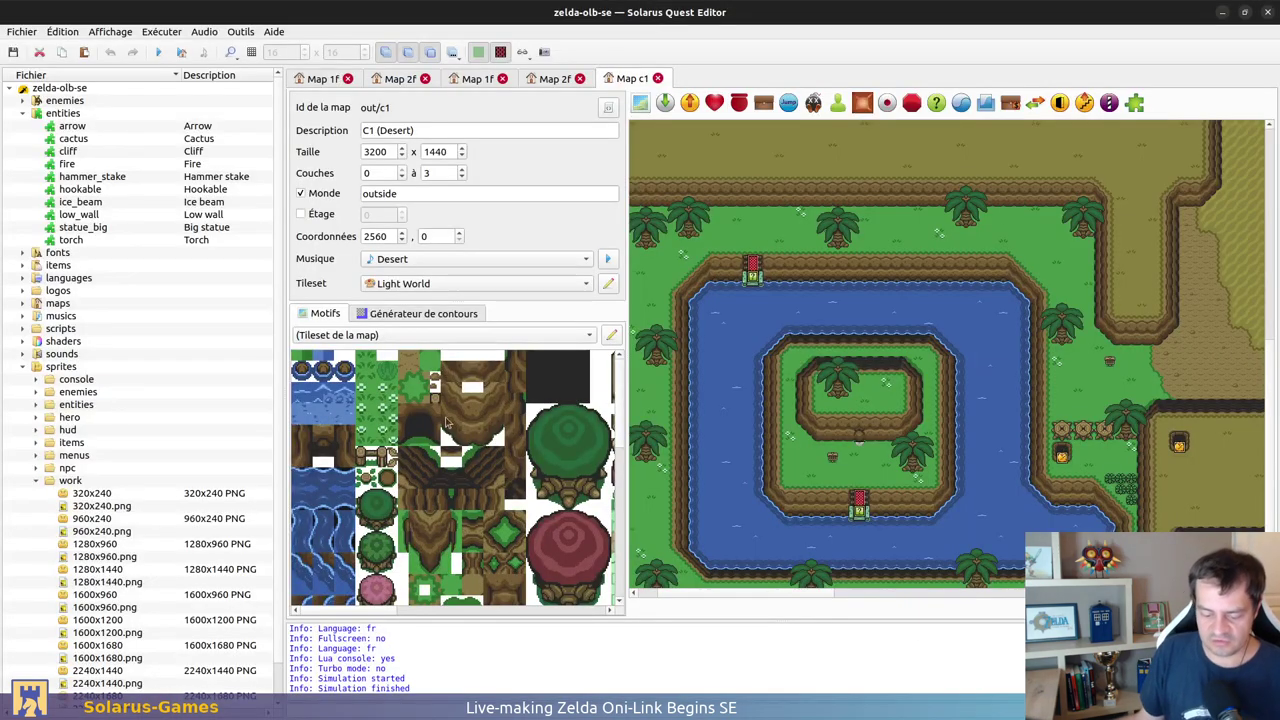
middle_click_drag(1176, 346, 851, 407)
middle_click_drag(1208, 273, 874, 535)
middle_click_drag(1176, 452, 986, 609)
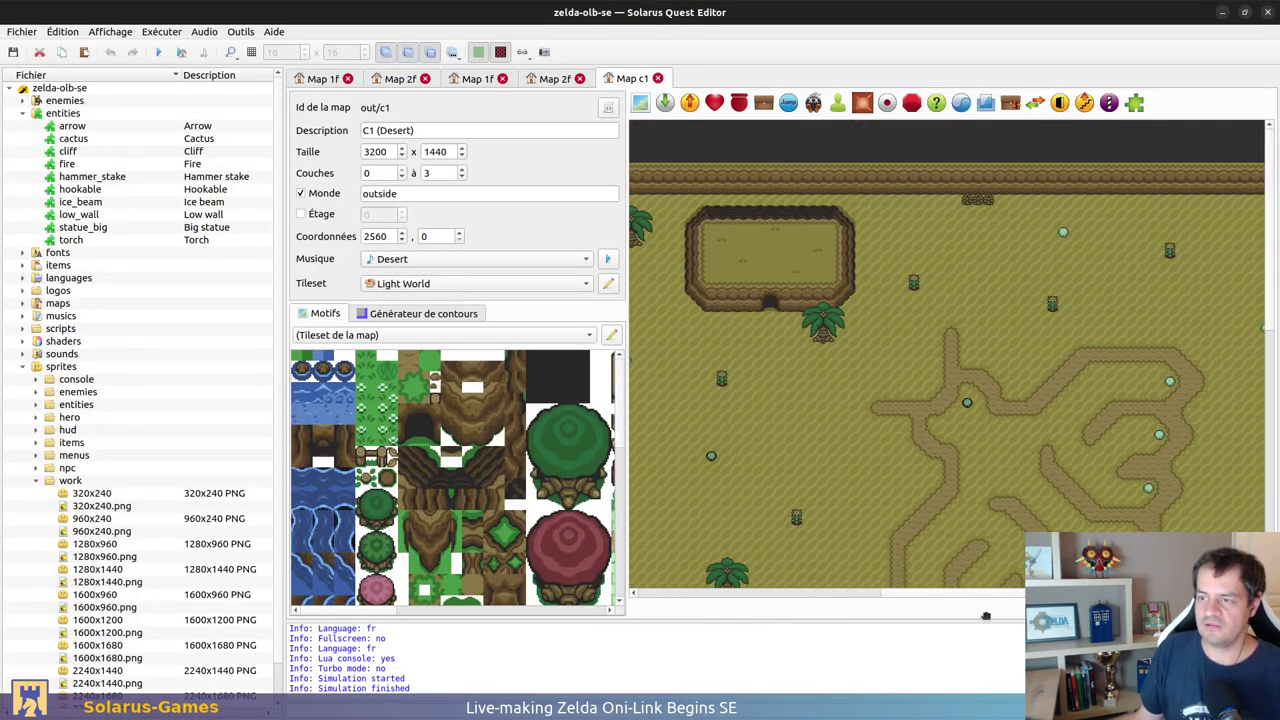
mouse_move(1109, 357)
middle_mouse_down()
mouse_move(744, 462)
mouse_move(592, 475)
middle_mouse_up()
middle_click_drag(1076, 304, 679, 391)
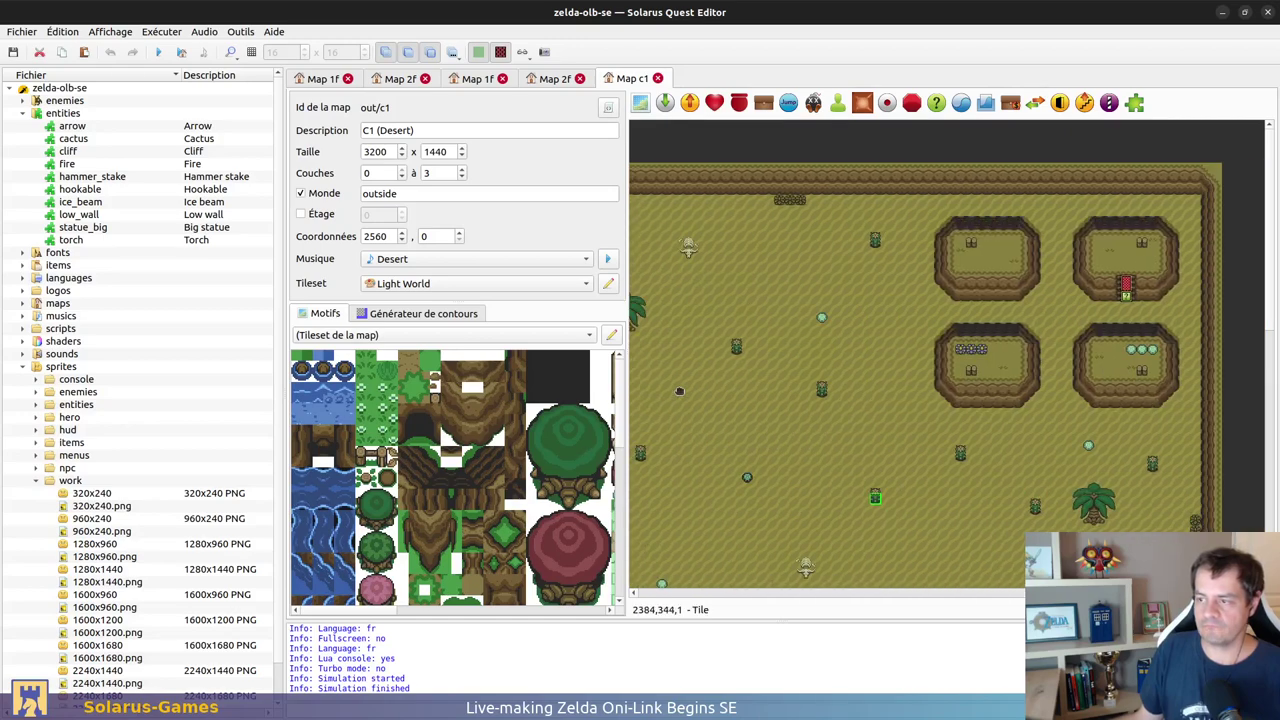
middle_click_drag(811, 391, 1236, 336)
scroll(1236, 337, "left", 3)
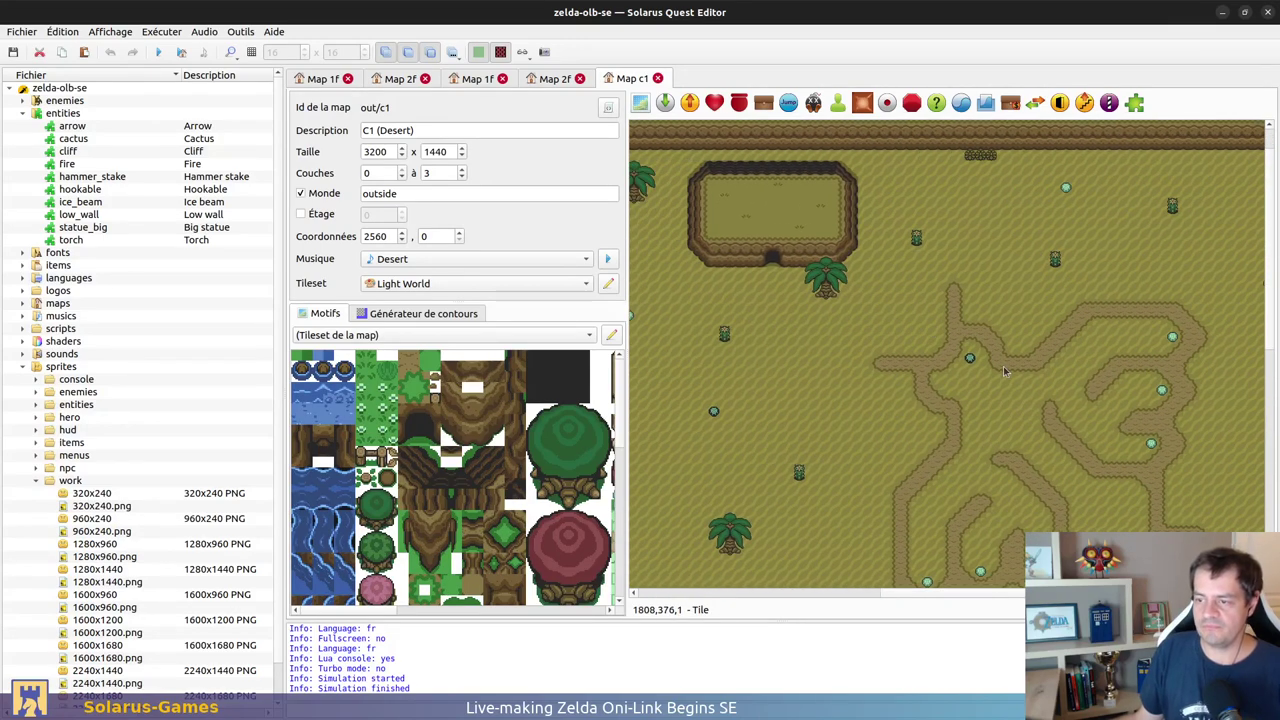
scroll(969, 362, "up", 2, "ctrl")
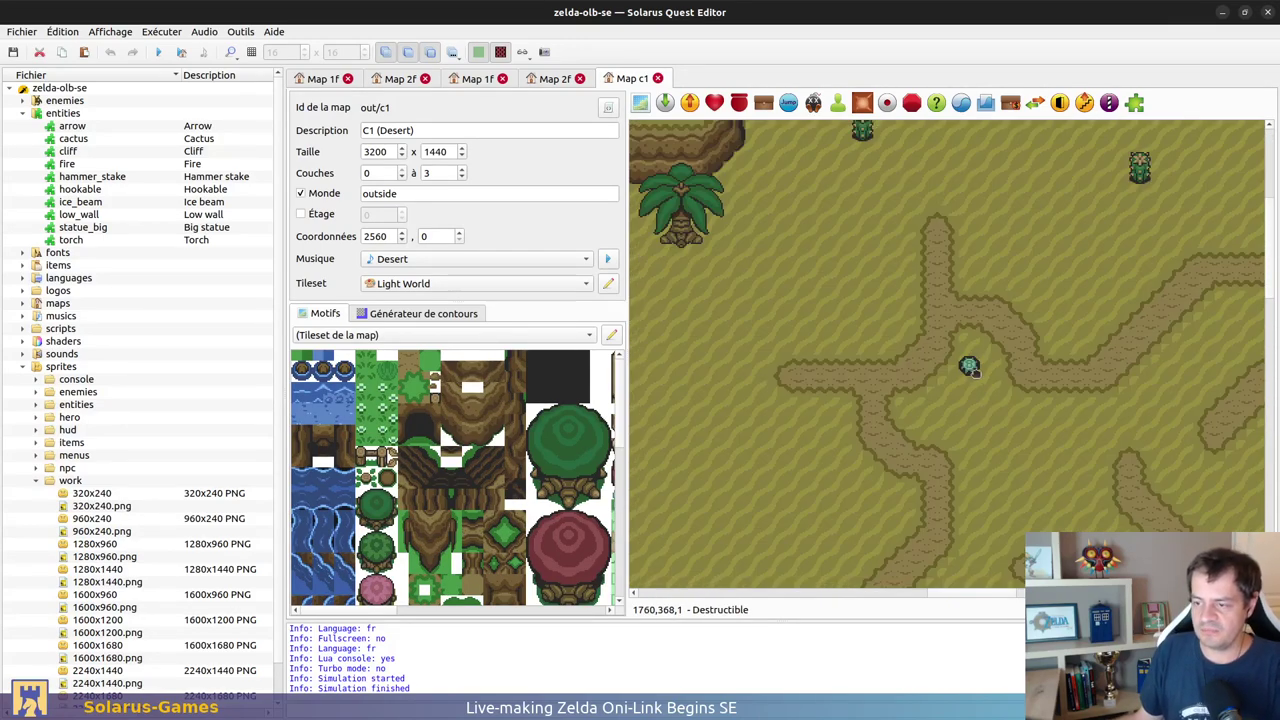
middle_click_drag(969, 368, 1020, 367)
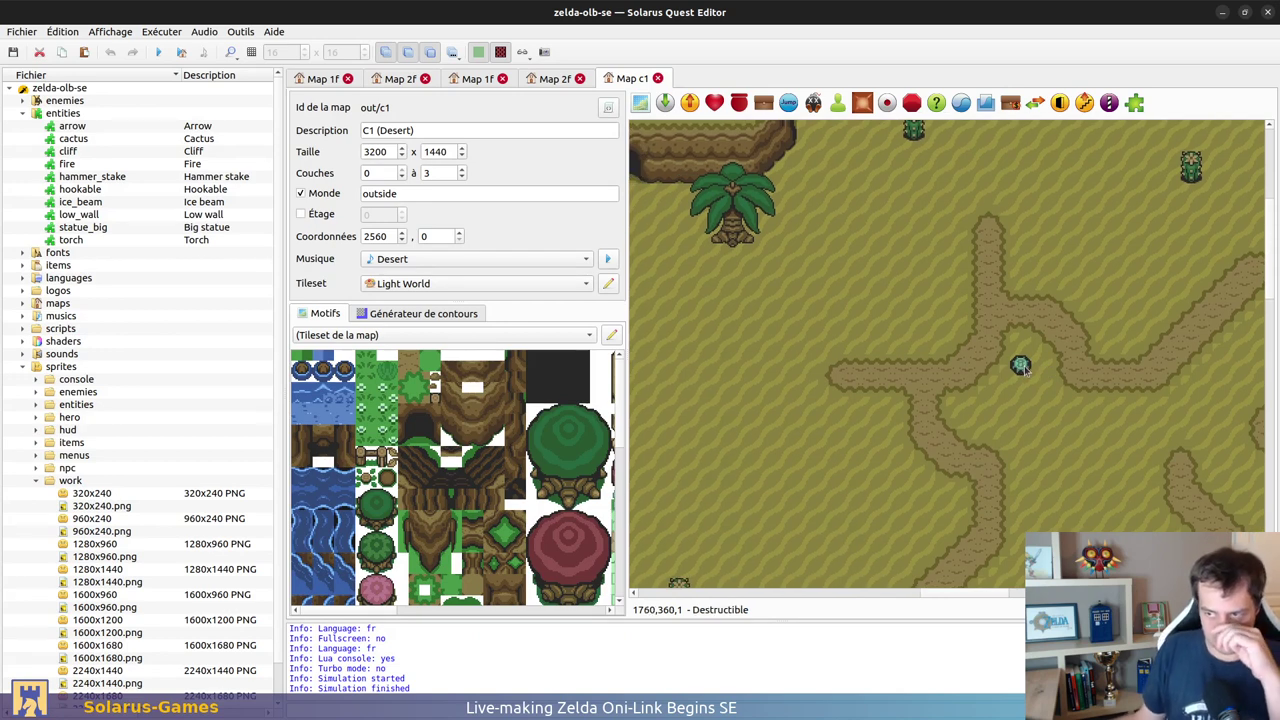
Step: Move the destructible stone beside the sand path aside to inspect the tile beneath it, and undo the move
left_click_drag(1023, 367, 1031, 347)
left_click(1021, 367)
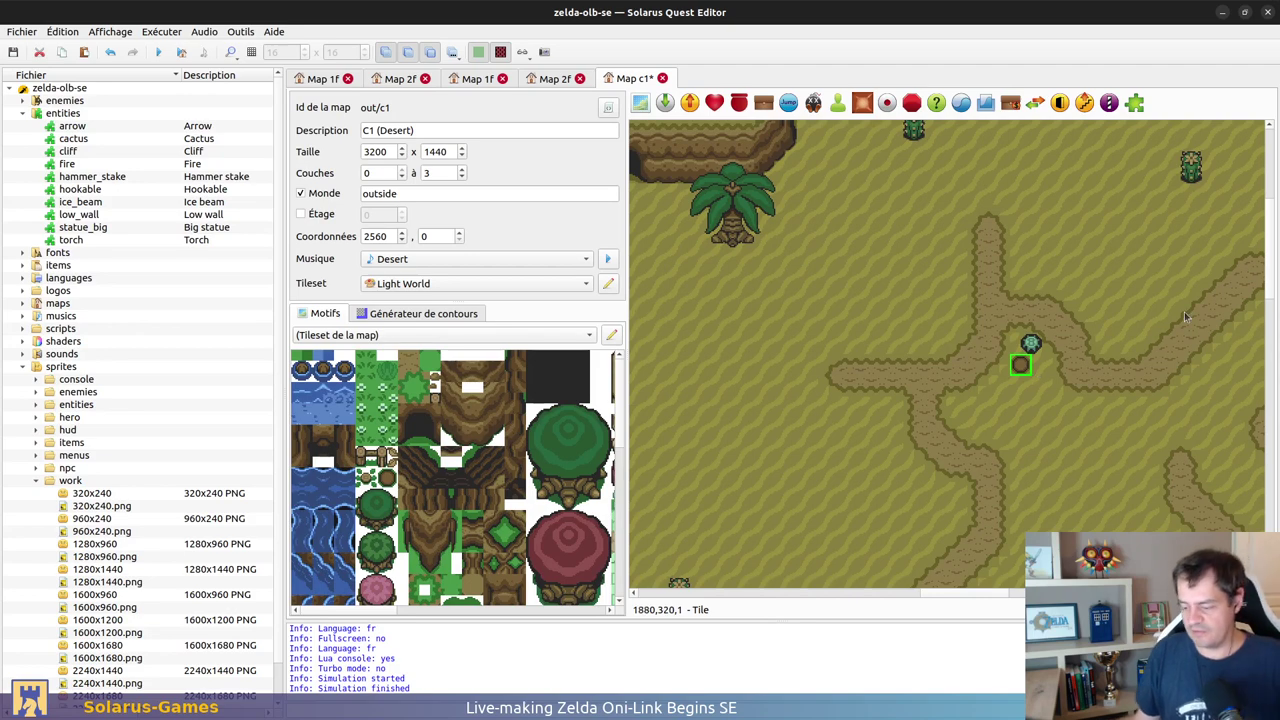
key("ctrl+z")
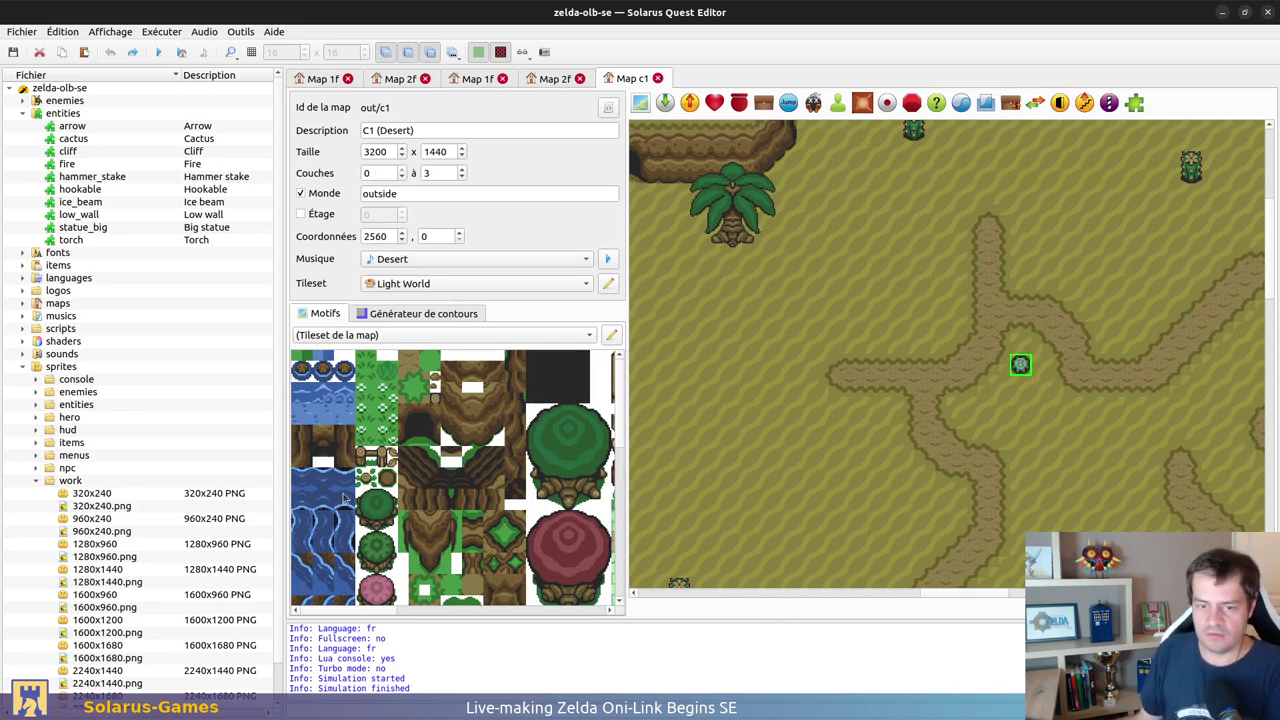
Step: Place the grass-edged dark hole tile from the map's tileset on the desert ground southwest of the sand path junction
scroll(449, 476, "down", 3)
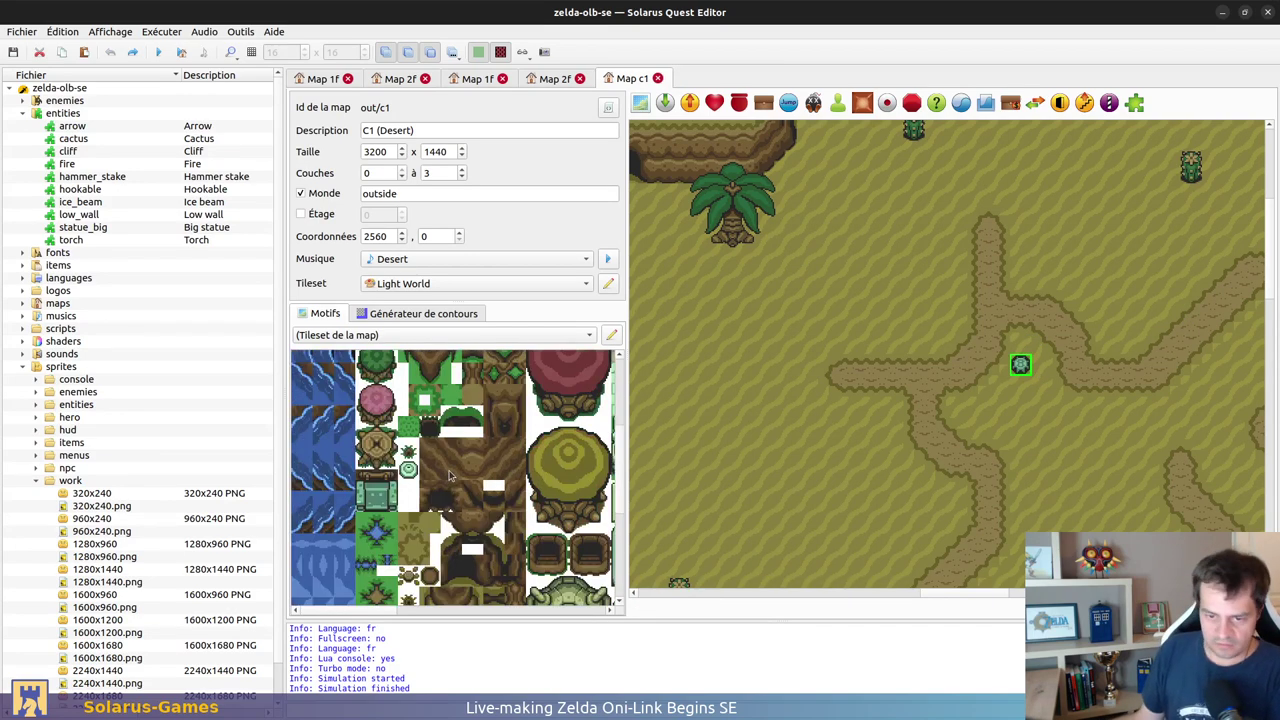
scroll(433, 452, "up", 1, "ctrl")
left_click(431, 418)
left_click(800, 430)
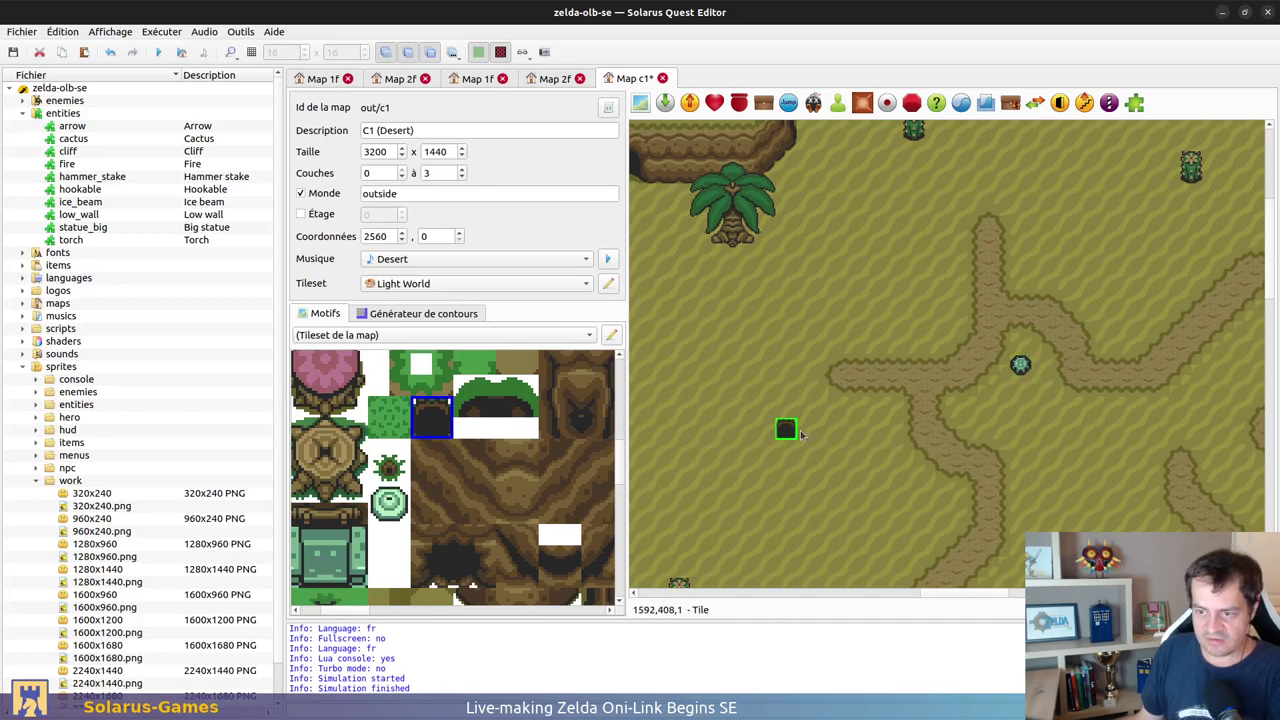
scroll(800, 430, "up", 1, "ctrl")
left_click(831, 468)
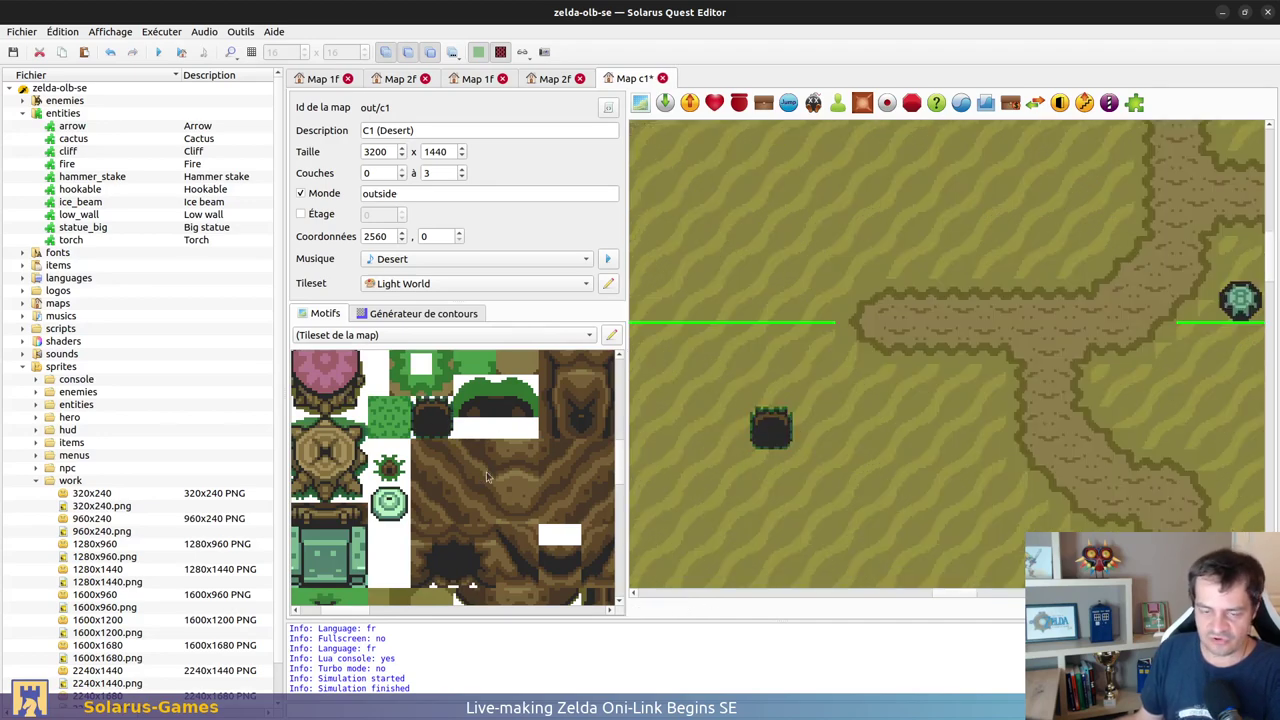
Step: Search the map's own tileset patterns for a hole tile that suits the desert ground
scroll(464, 437, "down", 4)
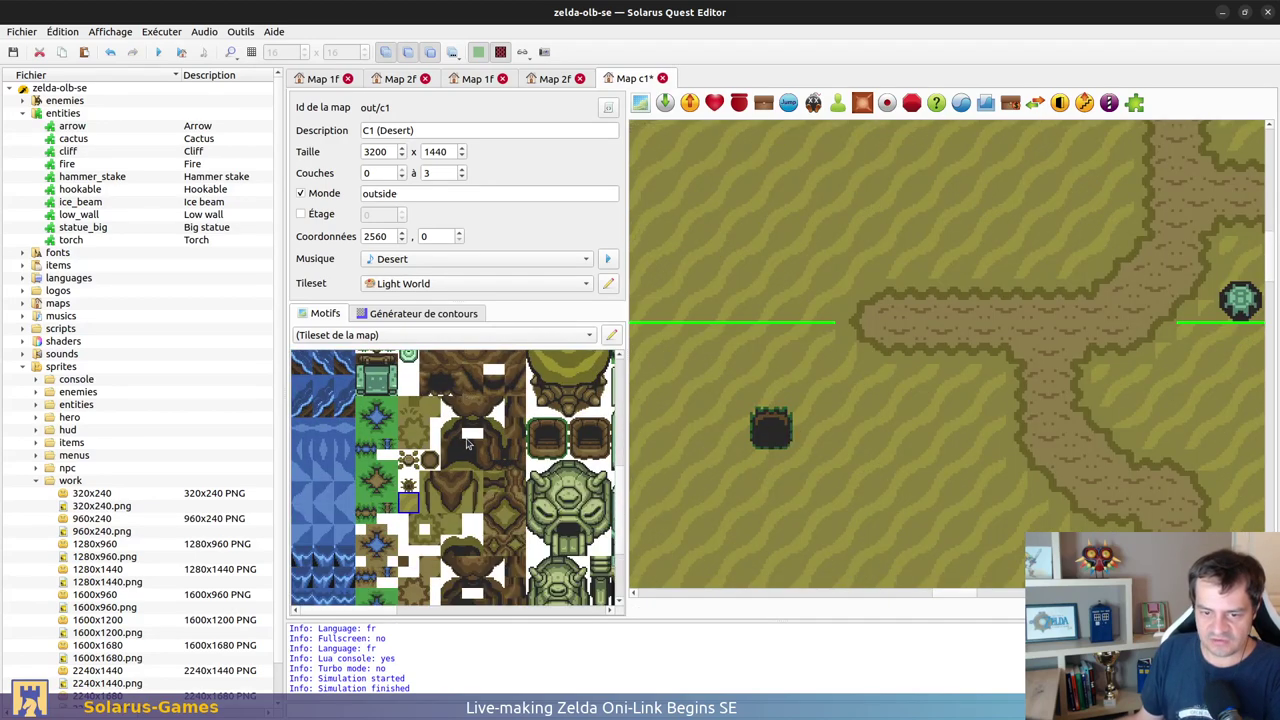
scroll(453, 423, "down", 3)
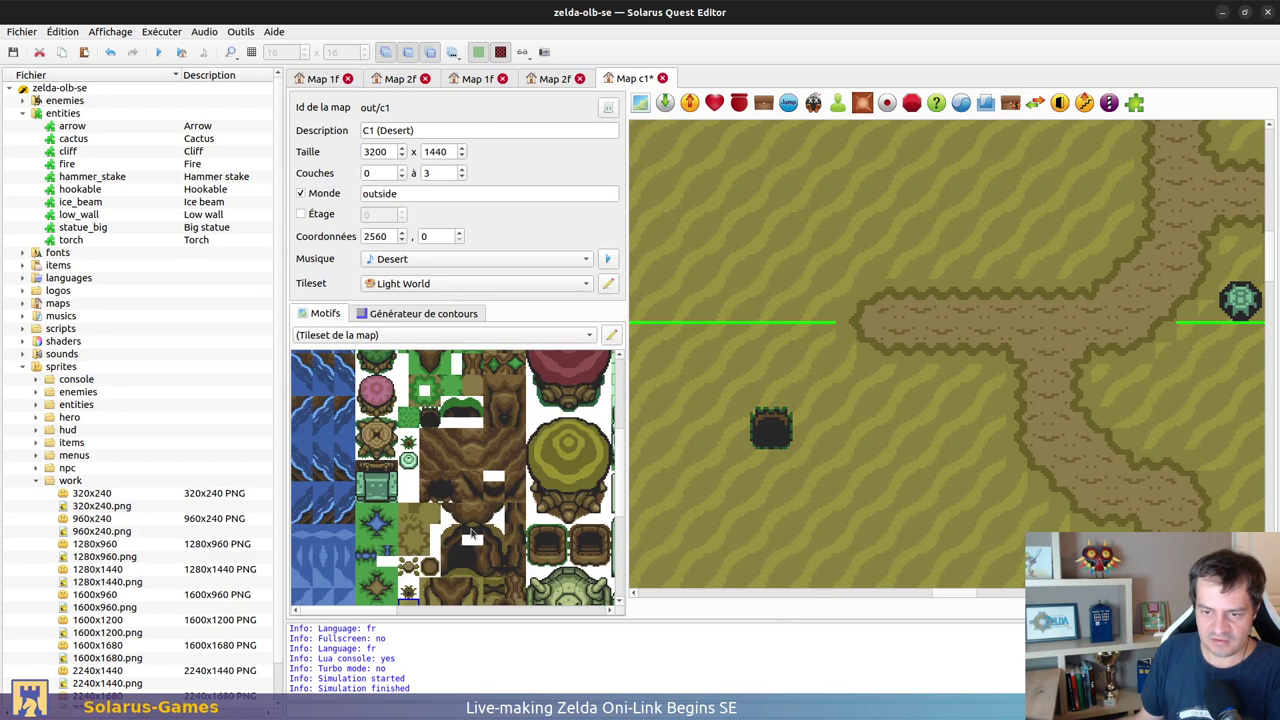
scroll(487, 538, "down", 4)
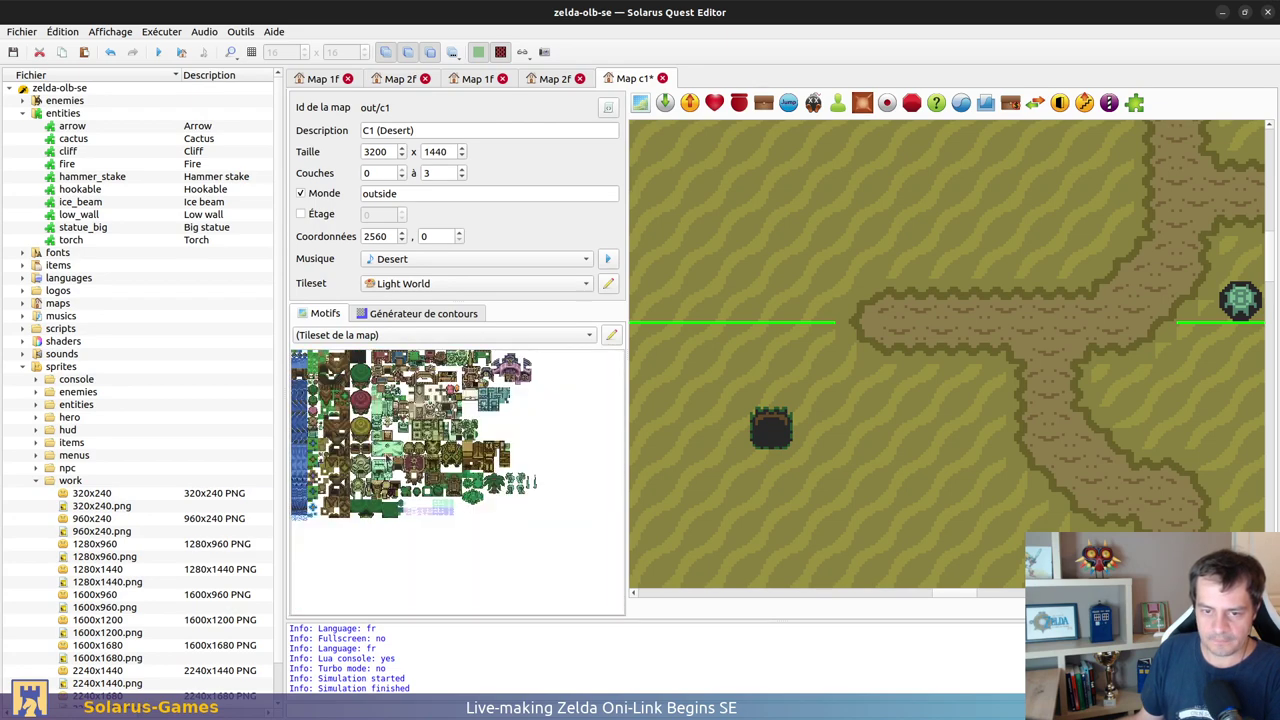
scroll(391, 476, "up", 4)
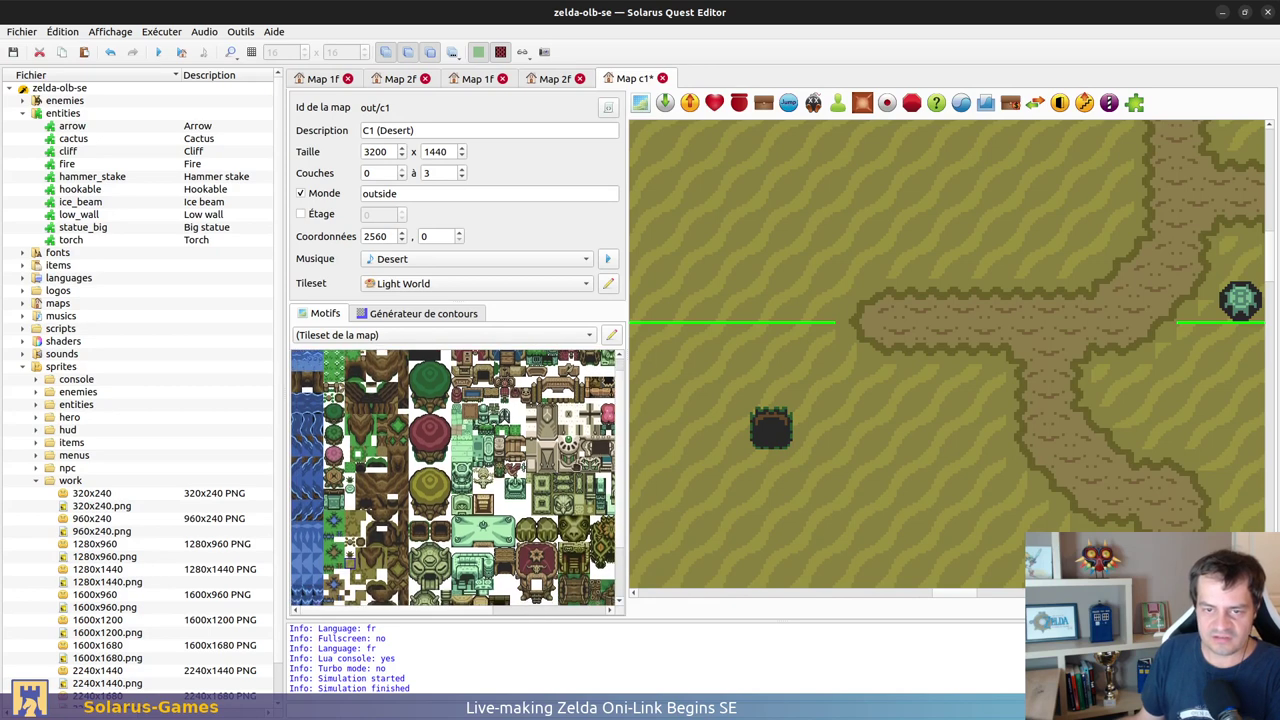
Step: Show the patterns of the Outside main tileset and look through its brown cliff and hole patterns
left_click(420, 335)
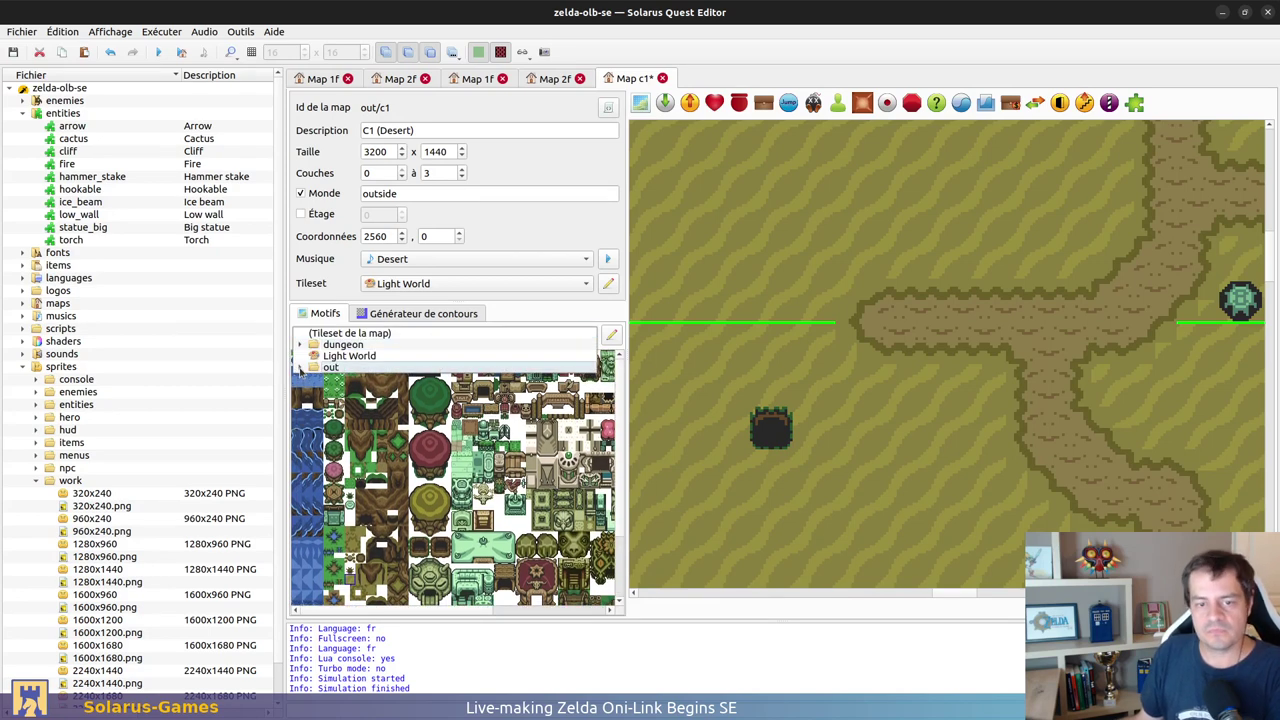
scroll(384, 348, "down", 2)
left_click(498, 407)
left_click(480, 338)
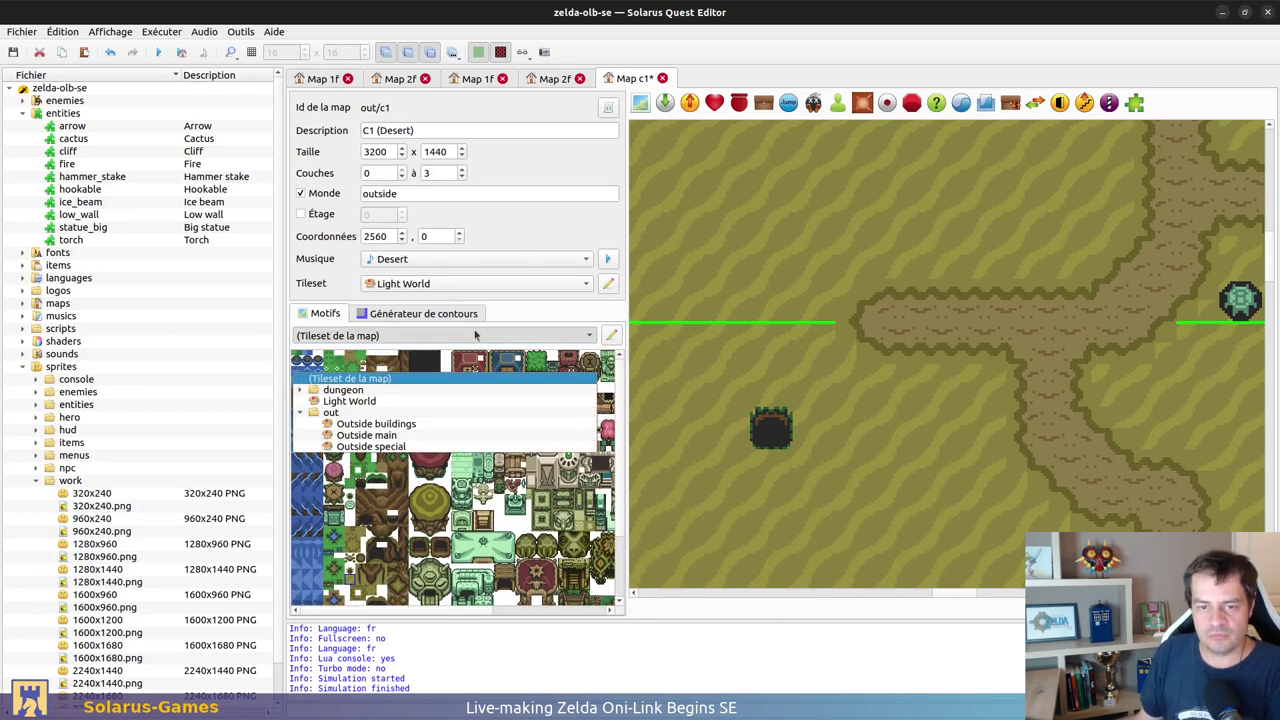
left_click(418, 436)
scroll(499, 558, "down", 4)
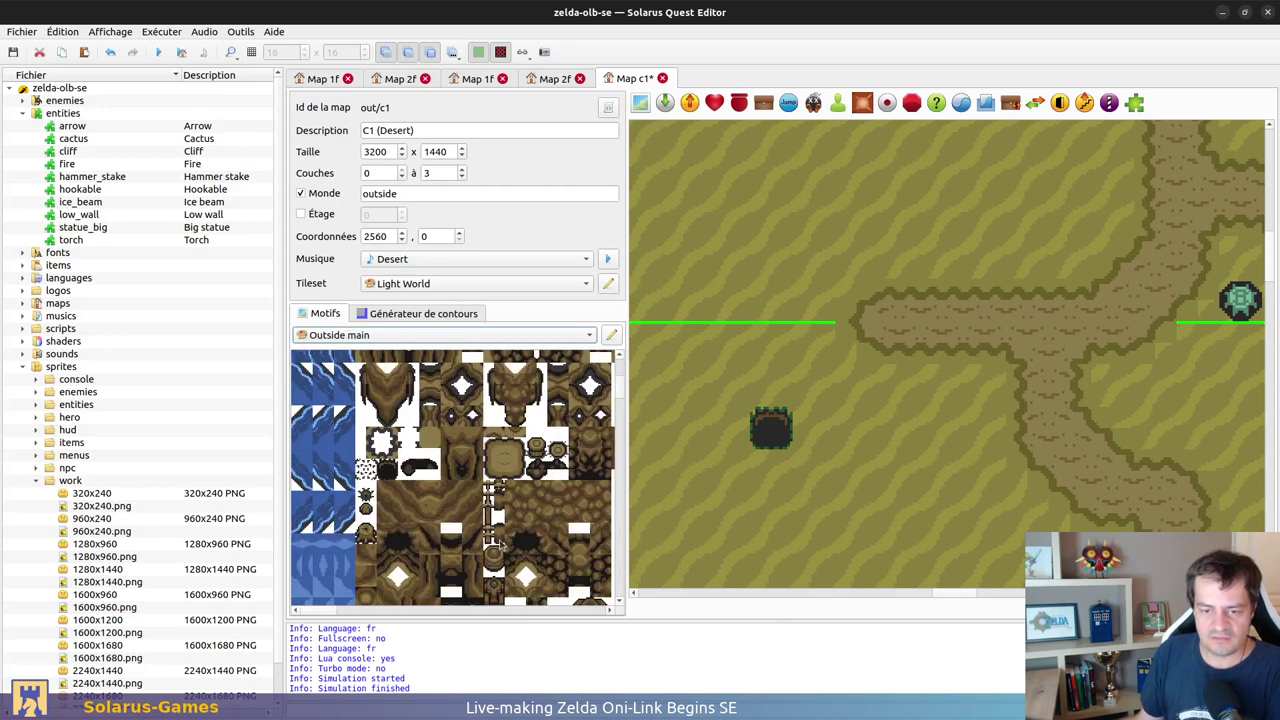
scroll(477, 497, "down", 3, "ctrl")
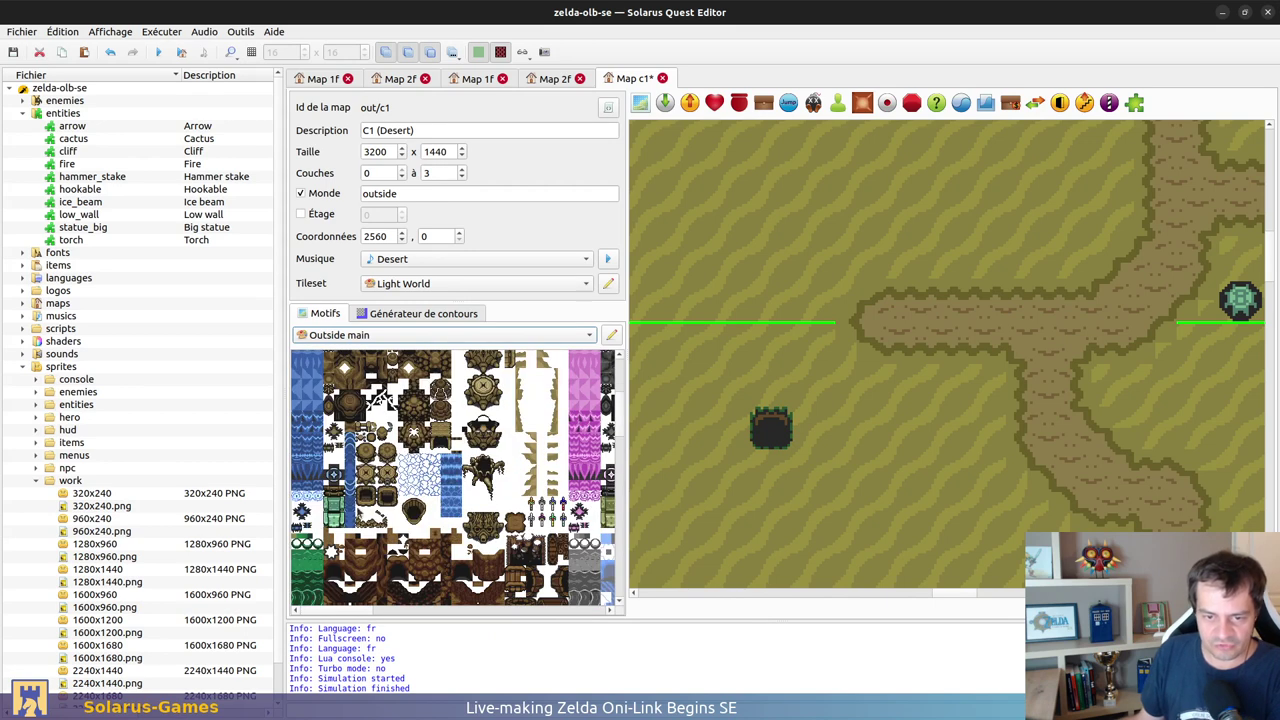
scroll(457, 478, "down", 1)
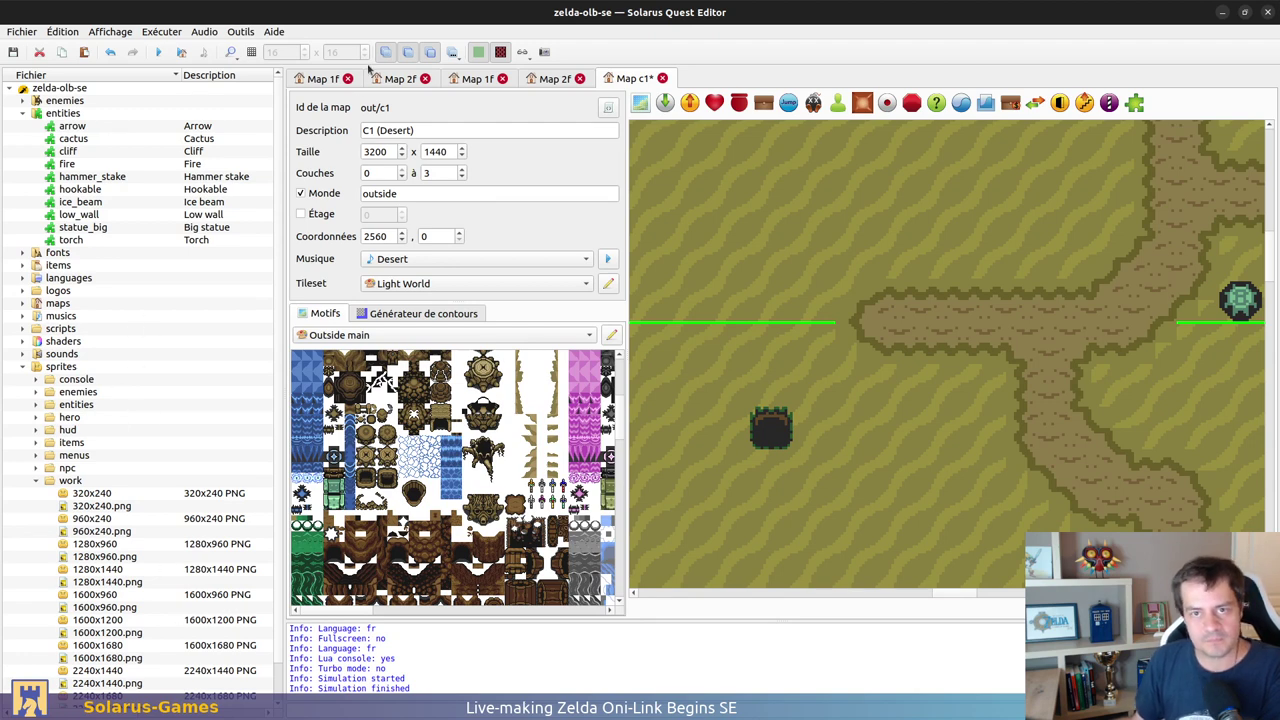
Step: Open the equipment.lua script from the quest's scripts folder, look at its code, and return to the C1 desert map
scroll(62, 342, "down", 1)
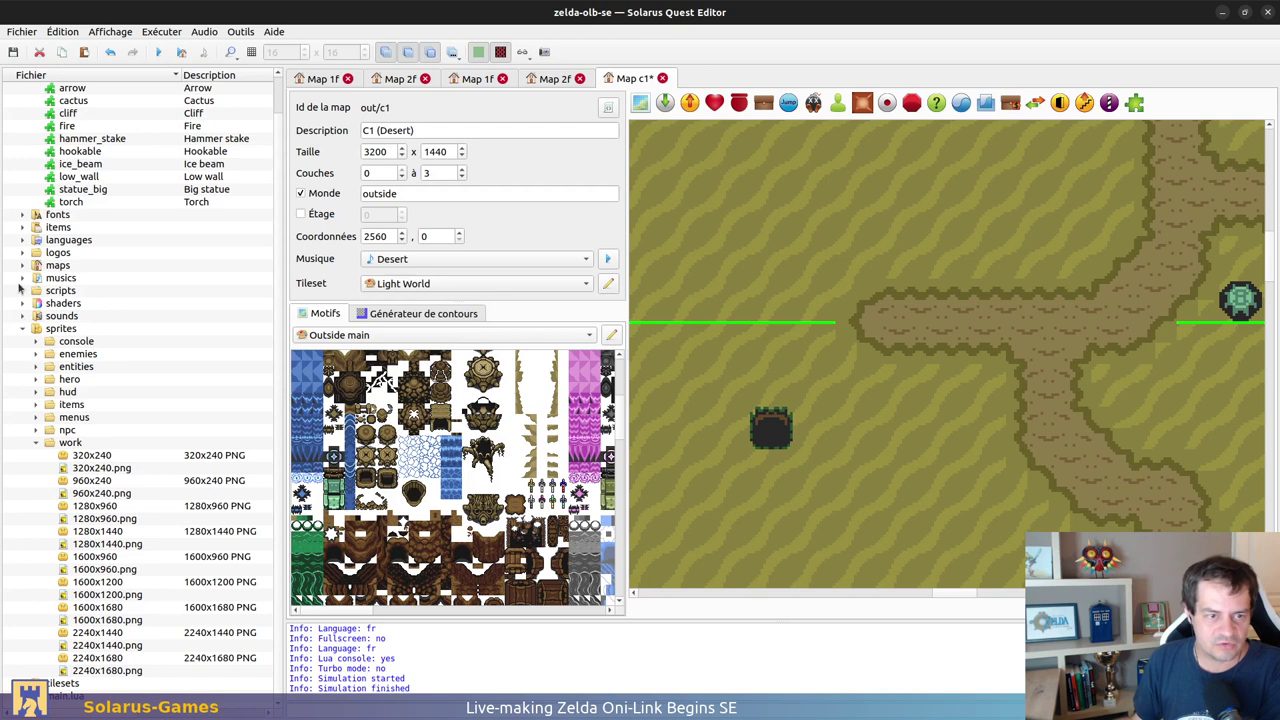
left_click(22, 290)
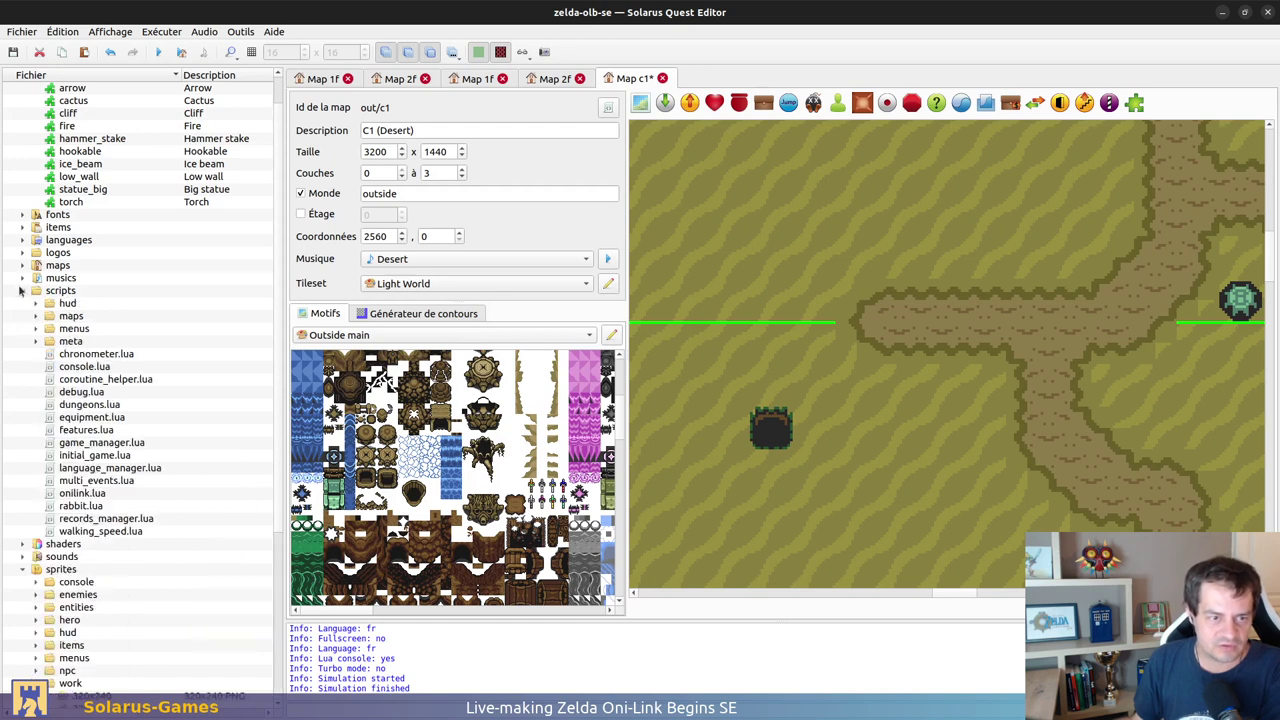
double_click(100, 417)
left_click_drag(665, 268, 739, 612)
left_click(766, 561)
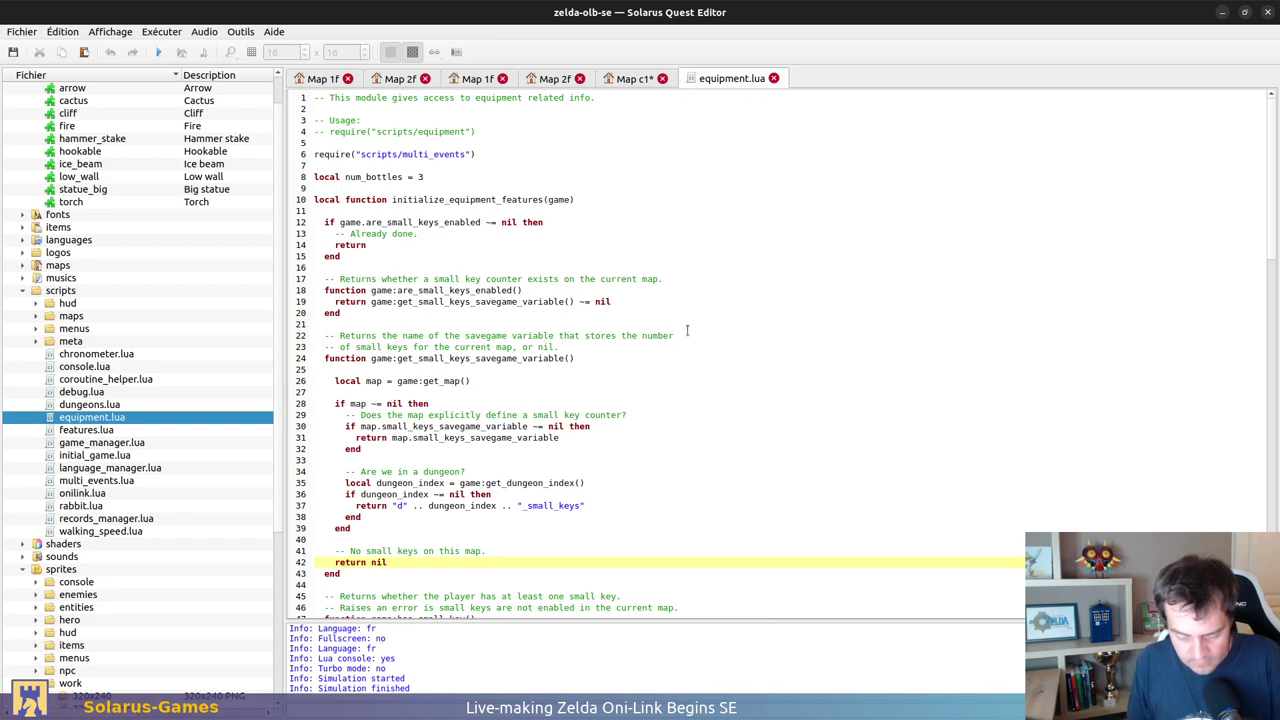
left_click(614, 84)
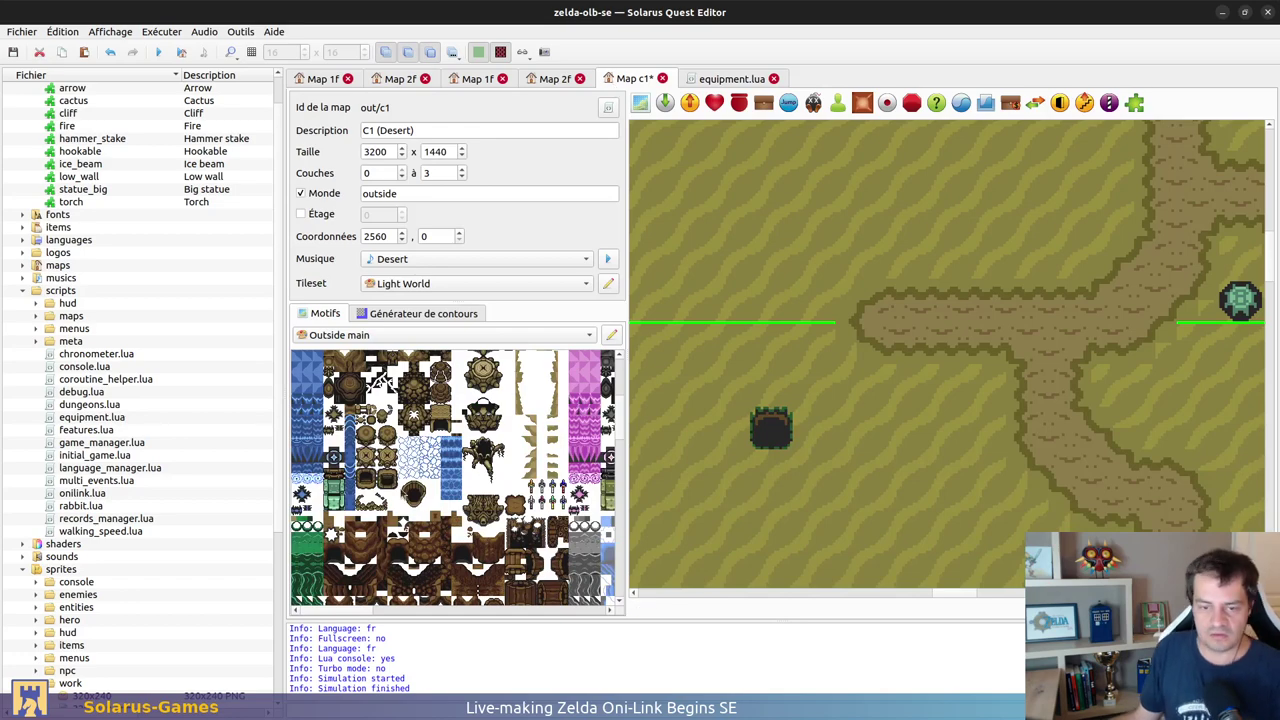
Step: Search the color variants in the Outside main tileset for a hole tile that suits the desert ground
scroll(446, 565, "down", 4, "ctrl")
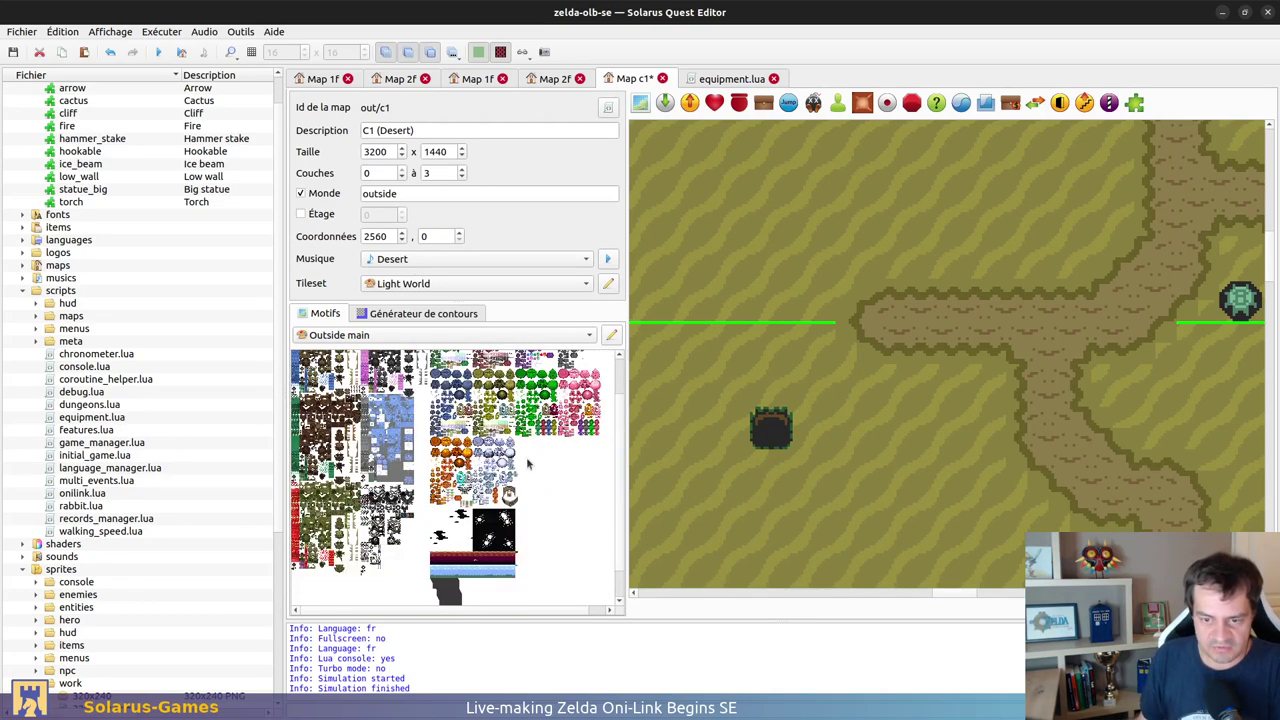
scroll(379, 558, "up", 4, "ctrl")
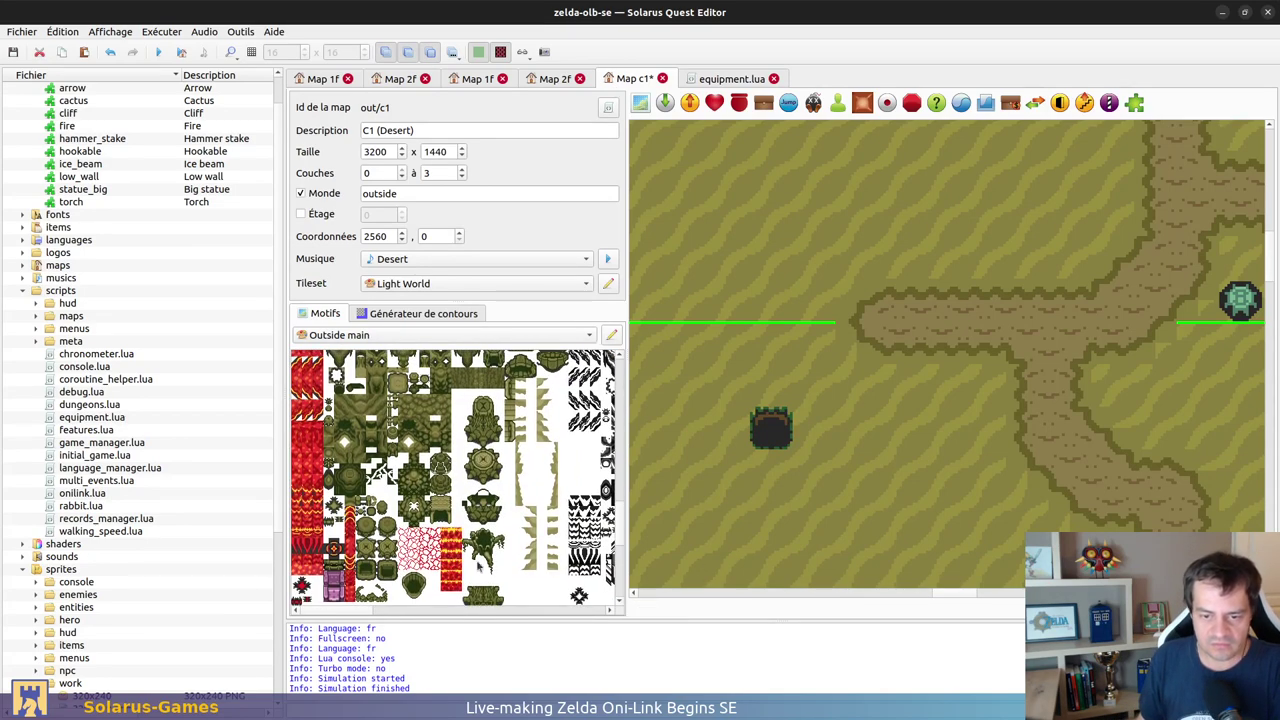
scroll(379, 558, "up", 5, "ctrl")
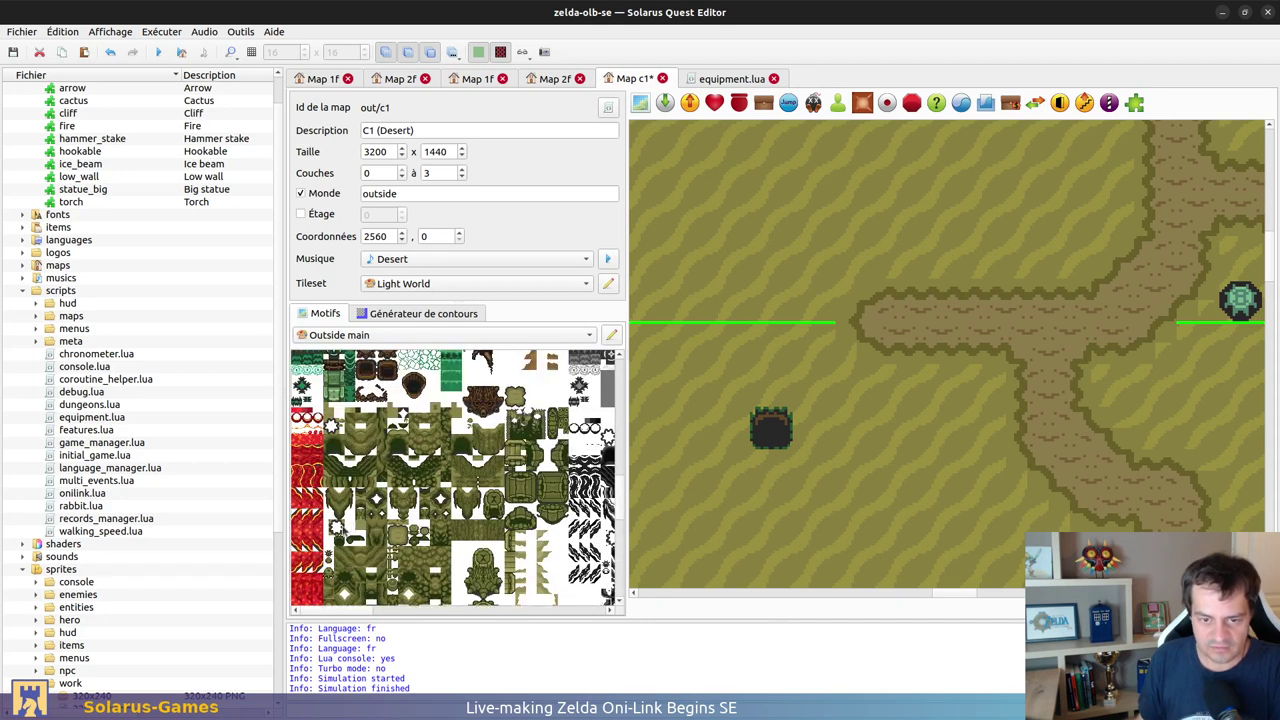
scroll(342, 580, "up", 1, "ctrl")
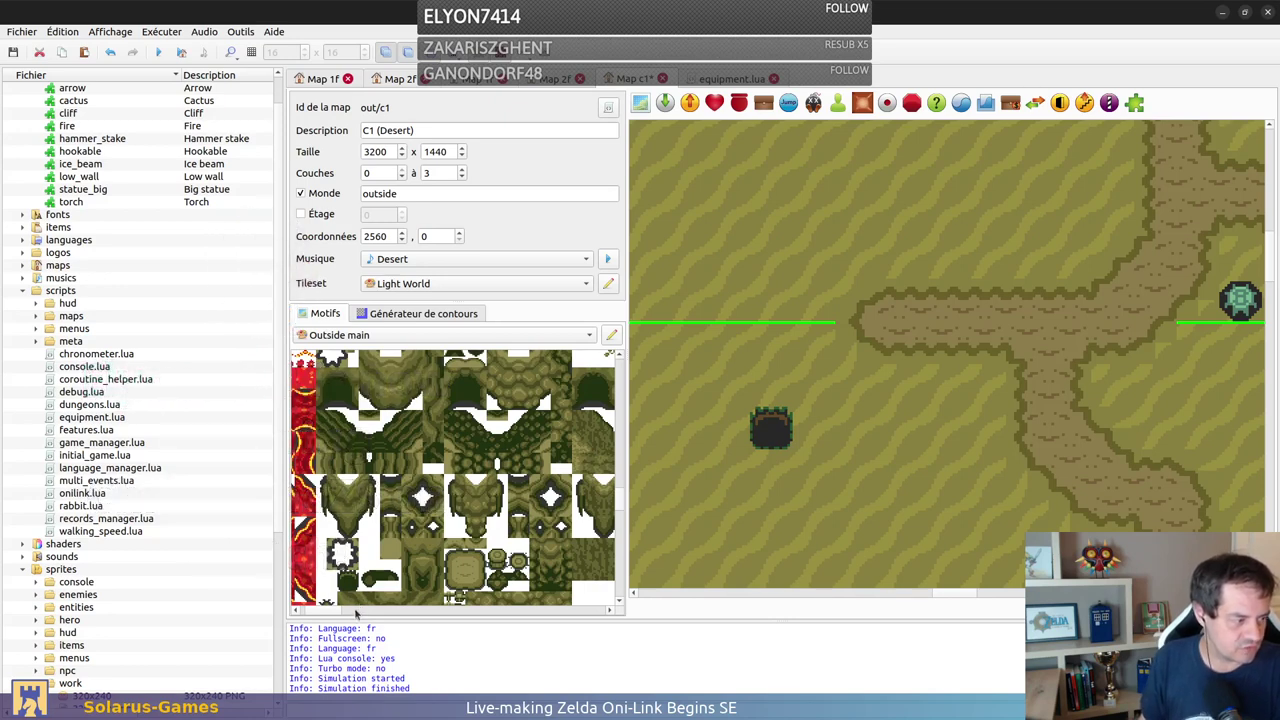
middle_click_drag(564, 532, 603, 548)
scroll(395, 505, "up", 3)
scroll(395, 505, "up", 7)
scroll(490, 590, "up", 9)
scroll(399, 438, "up", 10)
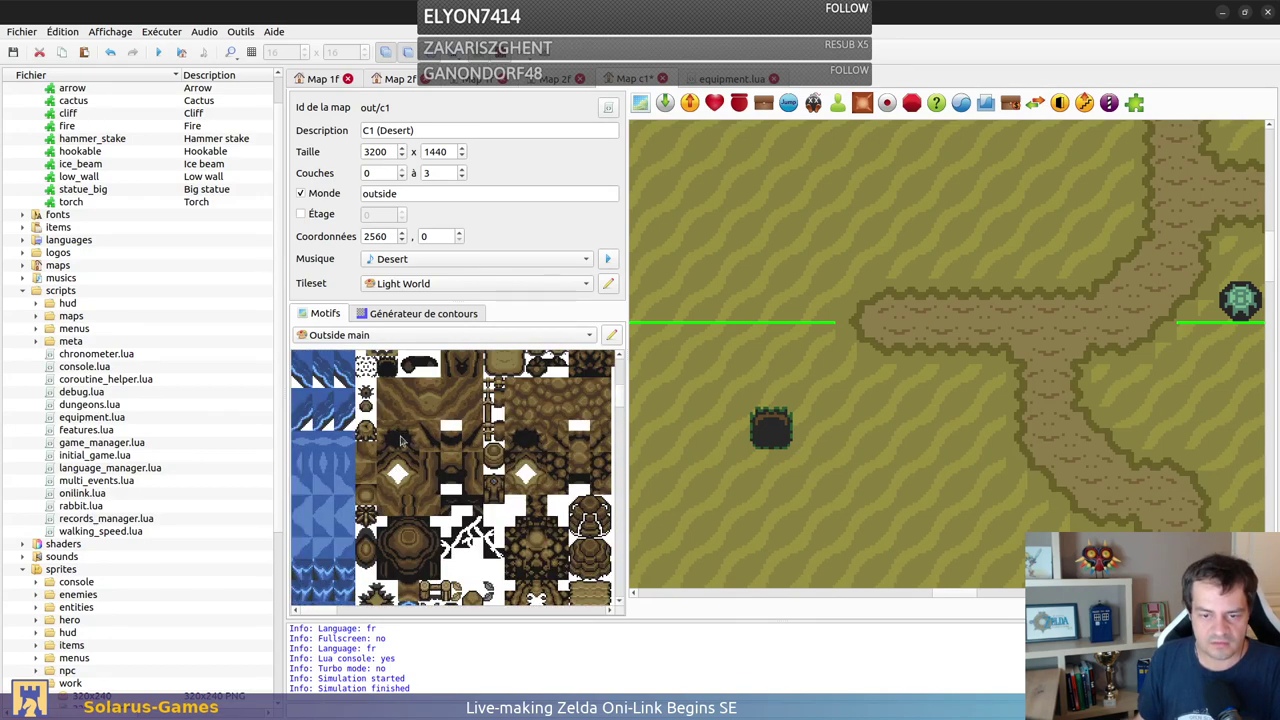
scroll(400, 440, "up", 2)
scroll(390, 505, "up", 2)
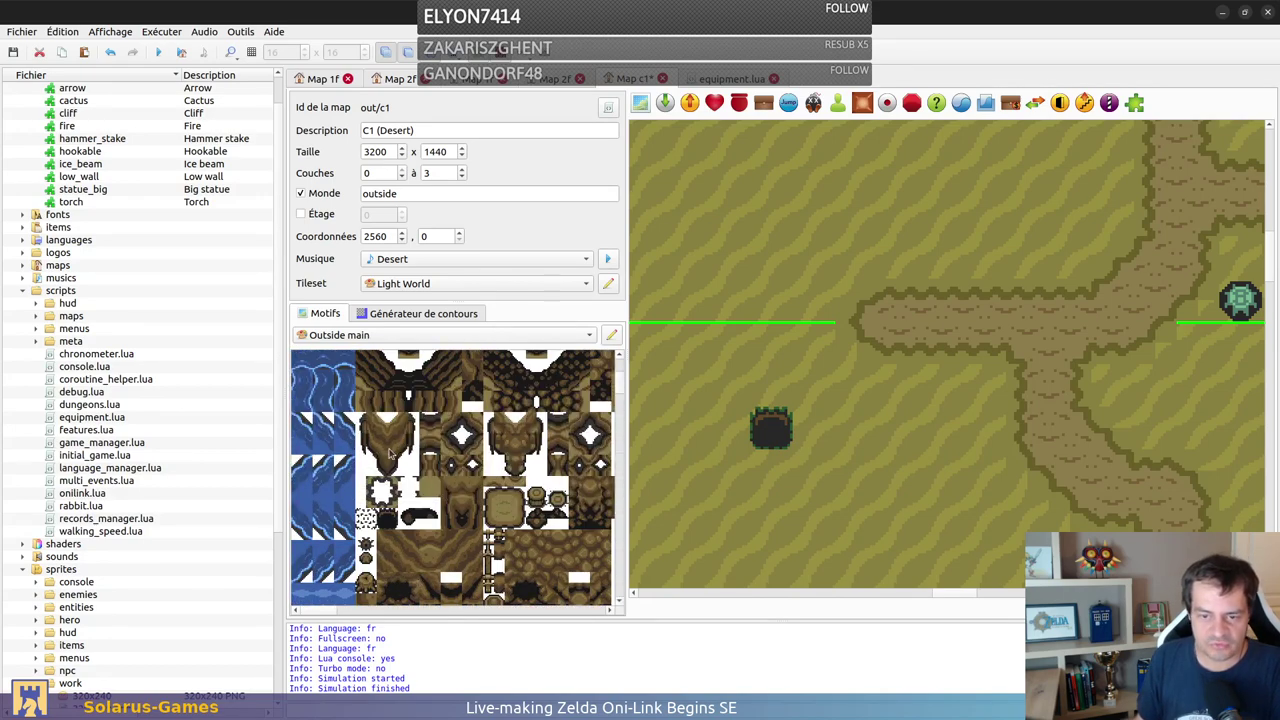
Step: Place the brown-edged dark hole tile from the Outside main tileset directly west of the grass-edged hole on the desert ground
left_click(387, 515)
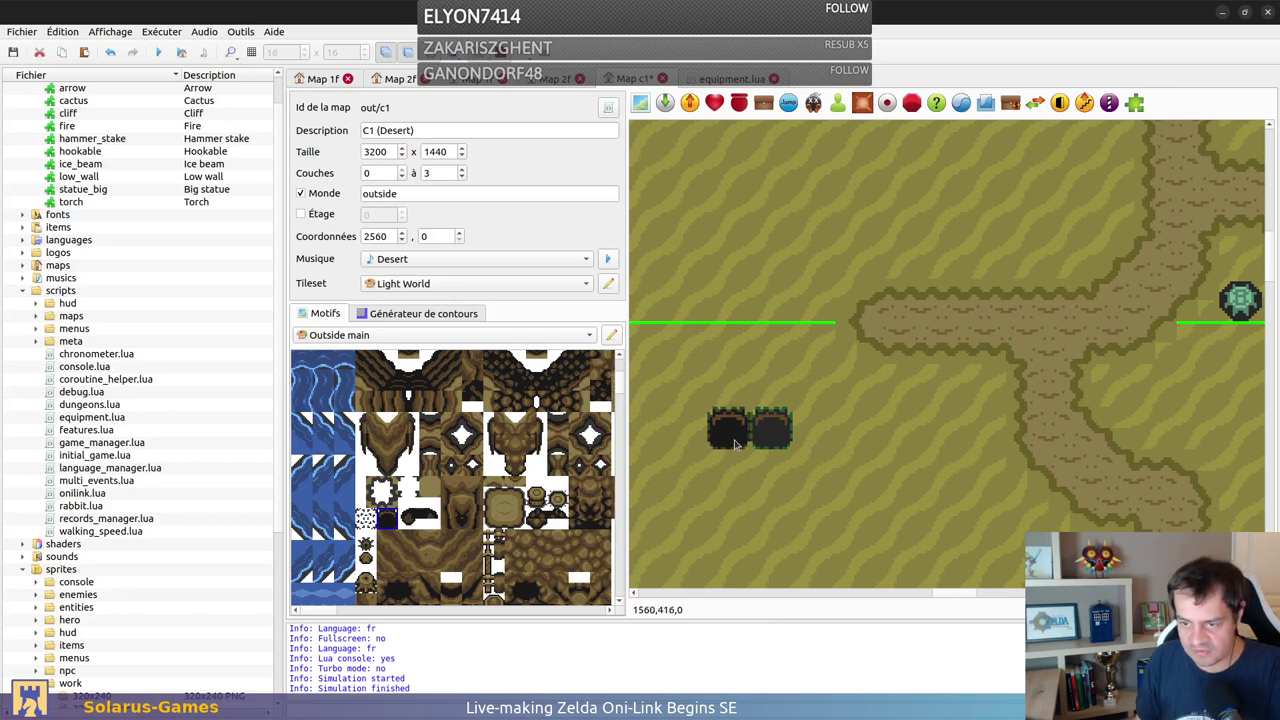
left_click(730, 443)
scroll(385, 533, "up", 3)
scroll(460, 470, "down", 3)
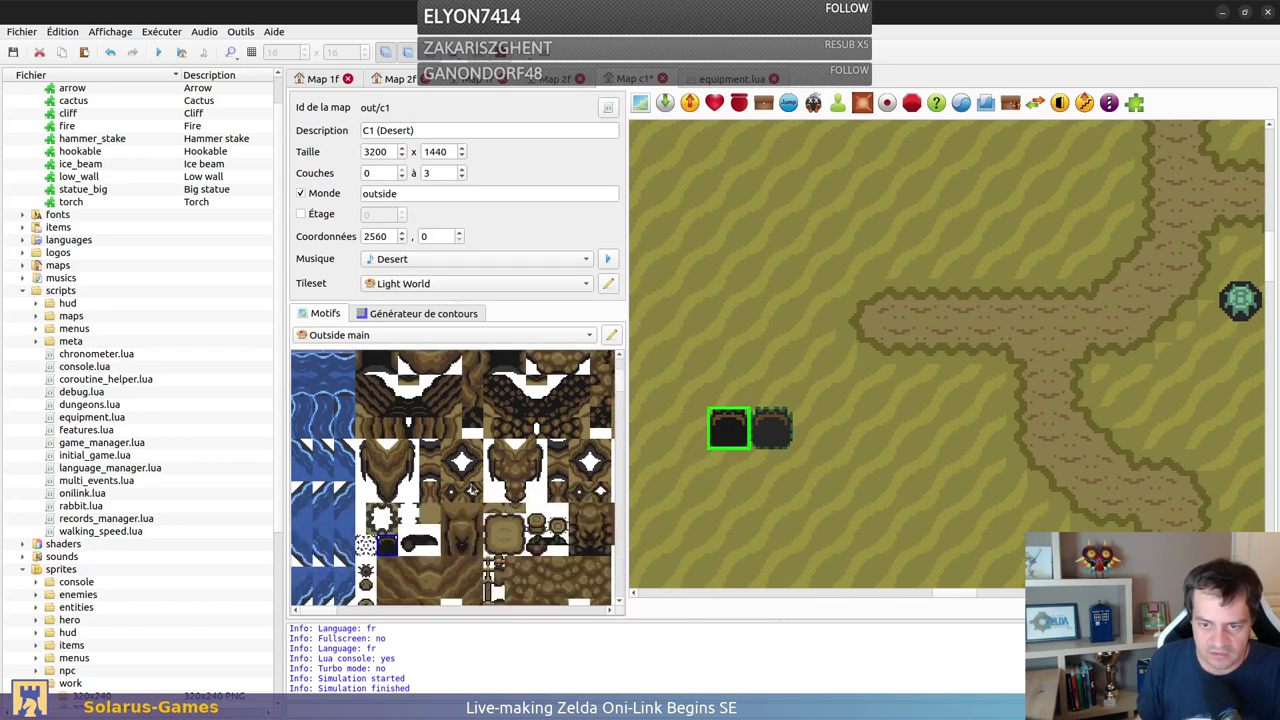
Step: Move the brown-edged hole tile onto the destructible stone's position beside the sand path
left_click(772, 505)
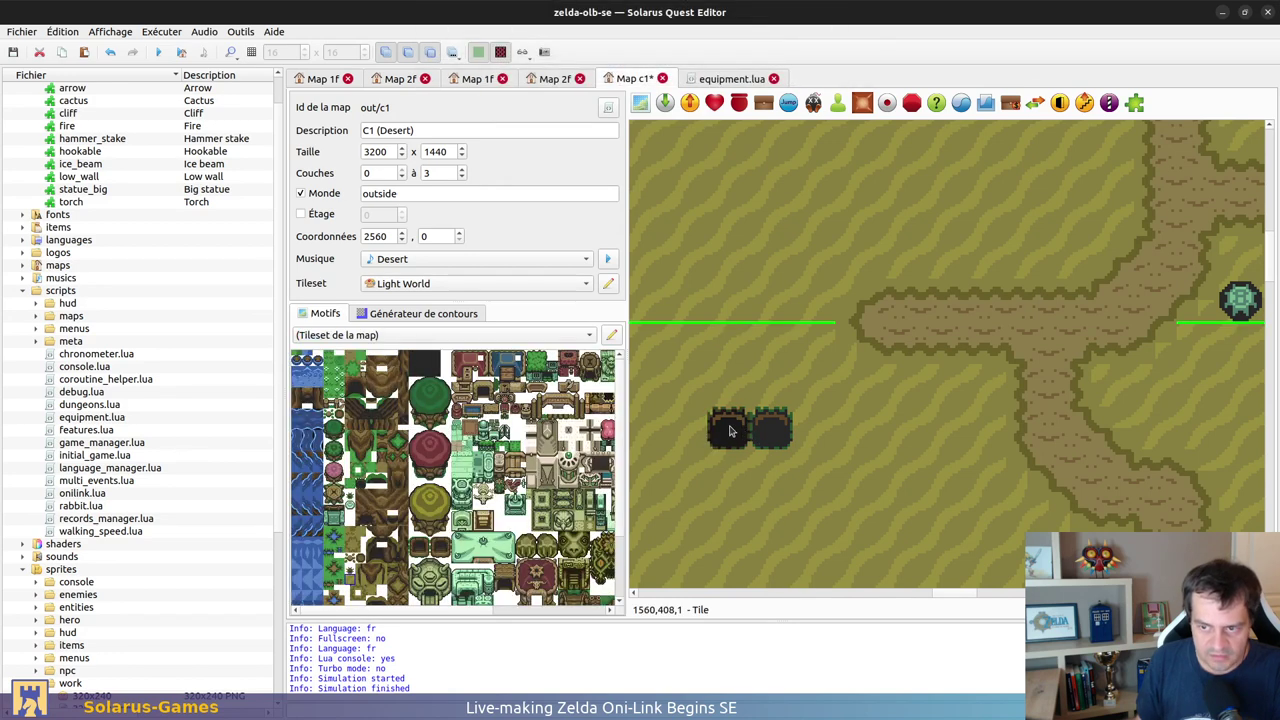
scroll(311, 502, "down", 3)
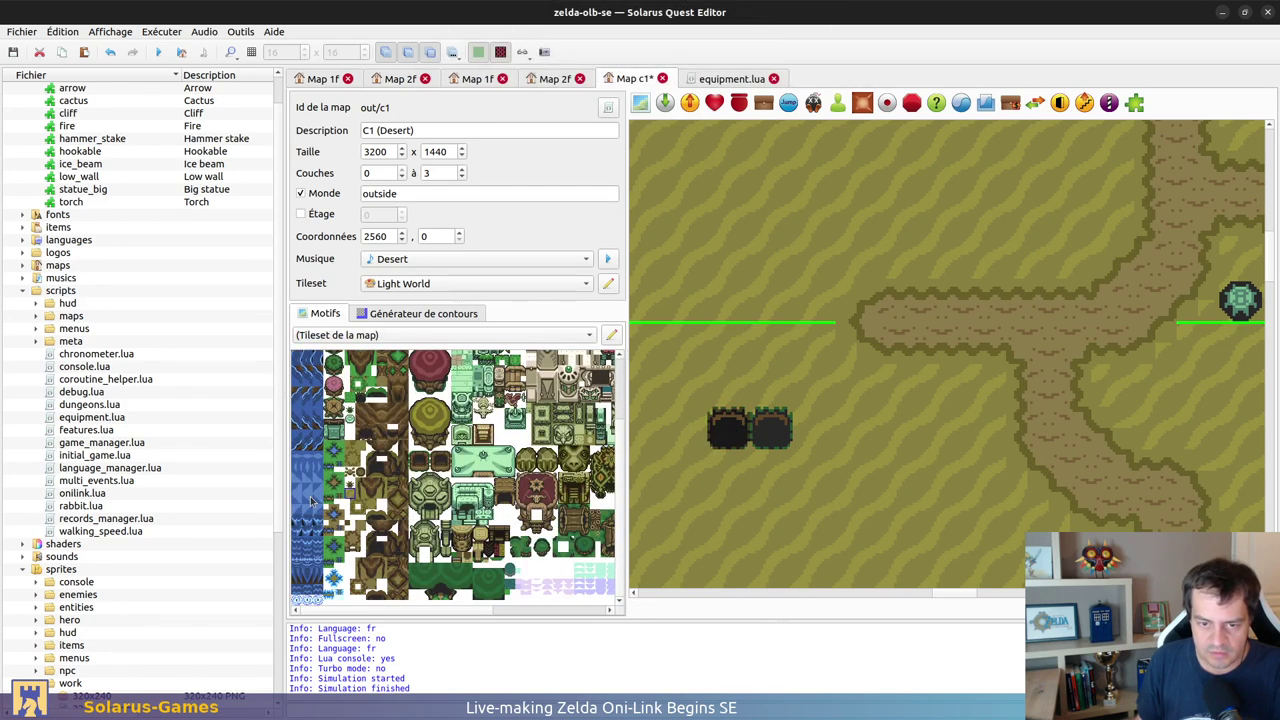
left_click_drag(742, 440, 1252, 312)
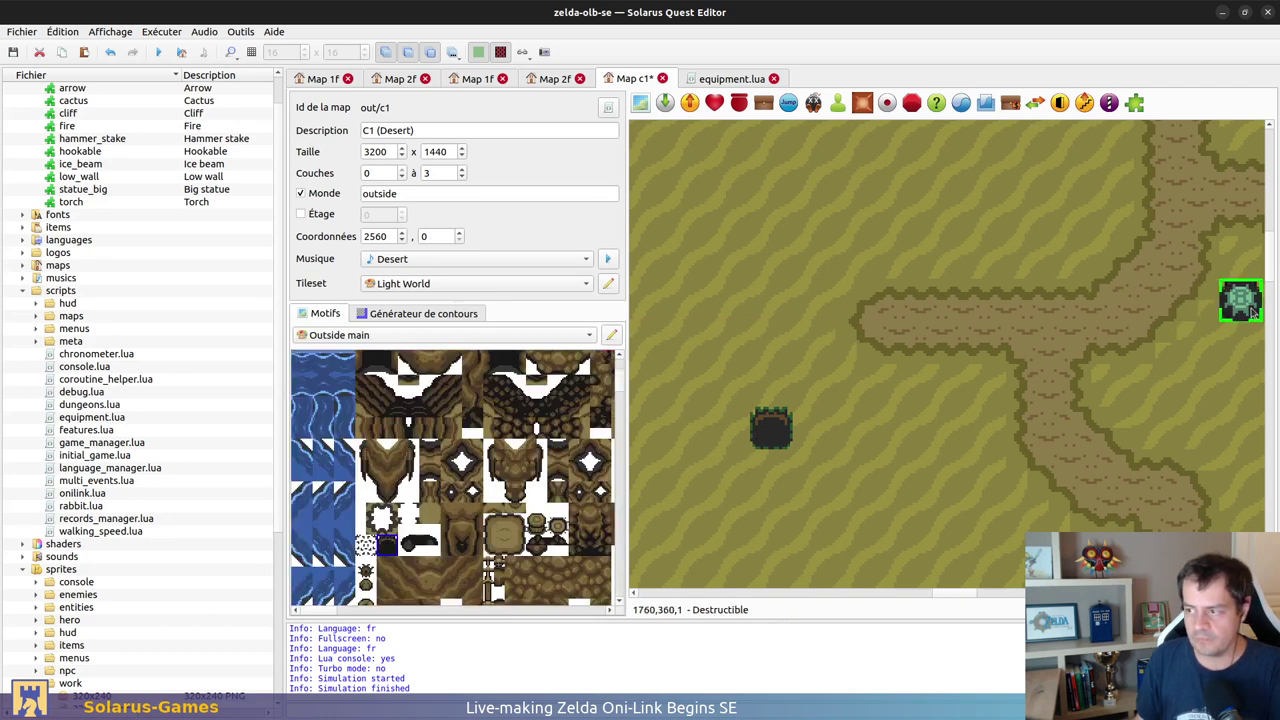
Step: Delete the grass-edged hole tile southwest of the sand path junction and save the map
left_click(777, 430)
key("Delete")
middle_click_drag(1047, 415, 756, 534)
key("ctrl+s")
Step: Move the destructible stone east to check the brown-edged hole tile beneath it, and undo the move
left_click_drag(949, 440, 995, 432)
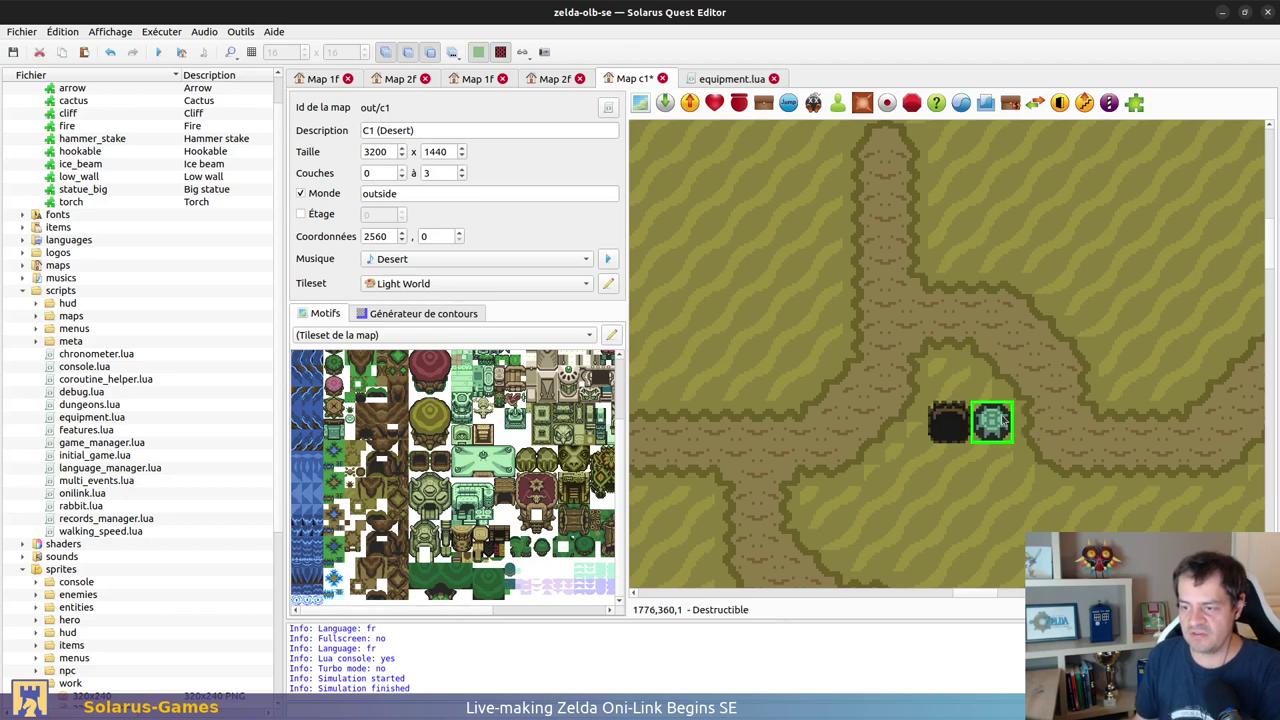
key("ctrl+z")
scroll(997, 427, "down", 1, "ctrl")
middle_click_drag(970, 434, 856, 413)
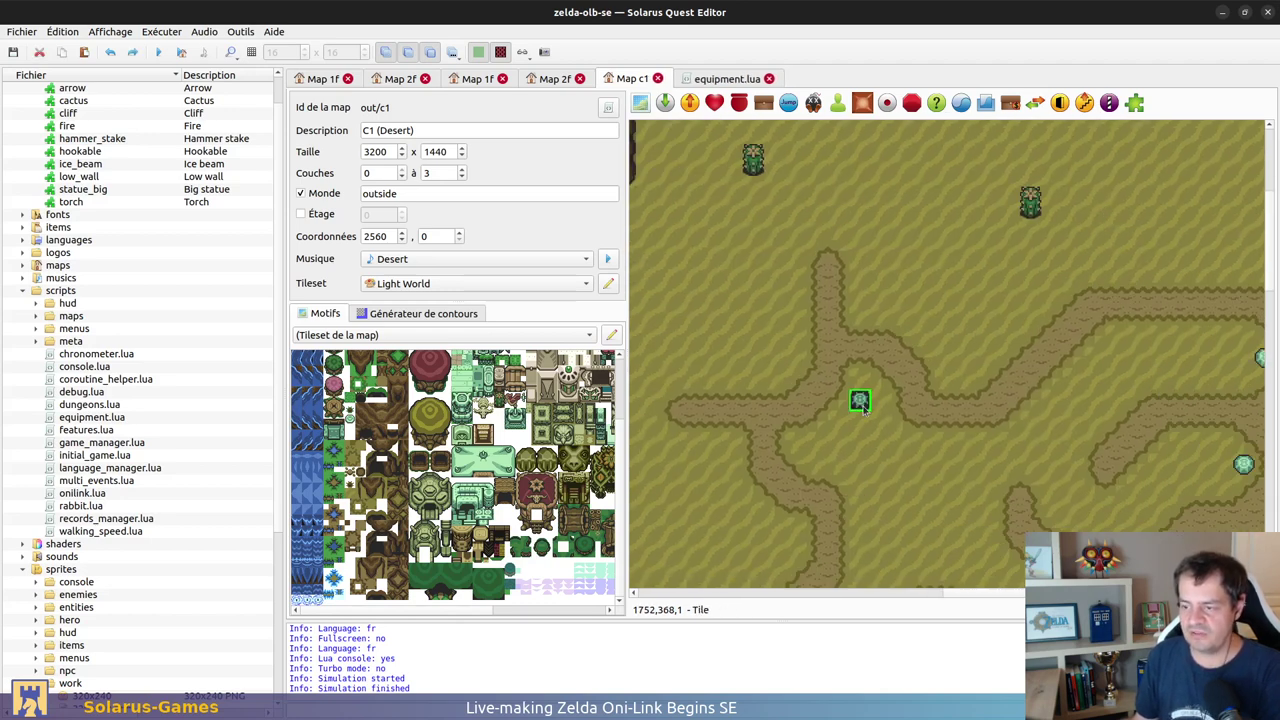
Step: Bring the destructible stone over the hole to the front and save the C1 map
left_click(866, 395)
mouse_move(866, 408)
left_mouse_down()
mouse_move(867, 426)
mouse_move(847, 405)
mouse_move(861, 406)
left_mouse_up()
left_click(866, 402)
key("t")
key("ctrl+s")
Step: Examine the other destructible stones along the sand paths across the desert map
middle_click_drag(1045, 451, 951, 425)
scroll(951, 425, "down", 1, "ctrl")
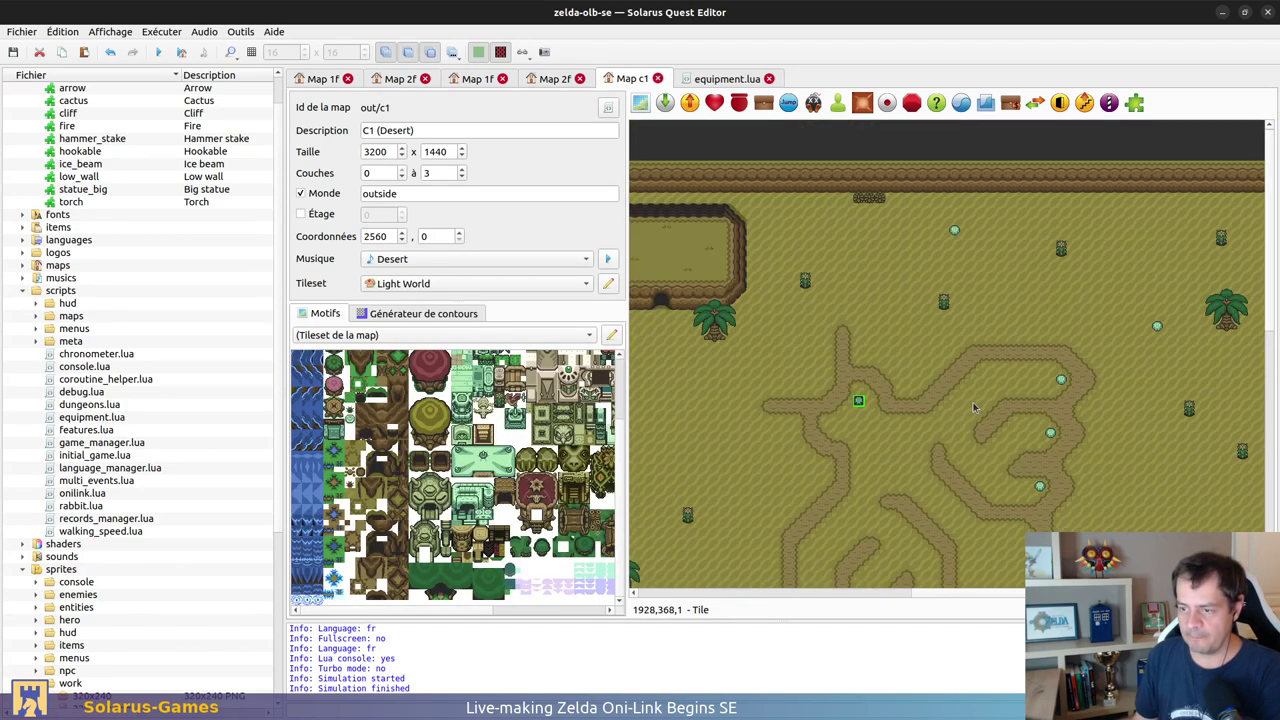
middle_click_drag(1044, 357, 1031, 165)
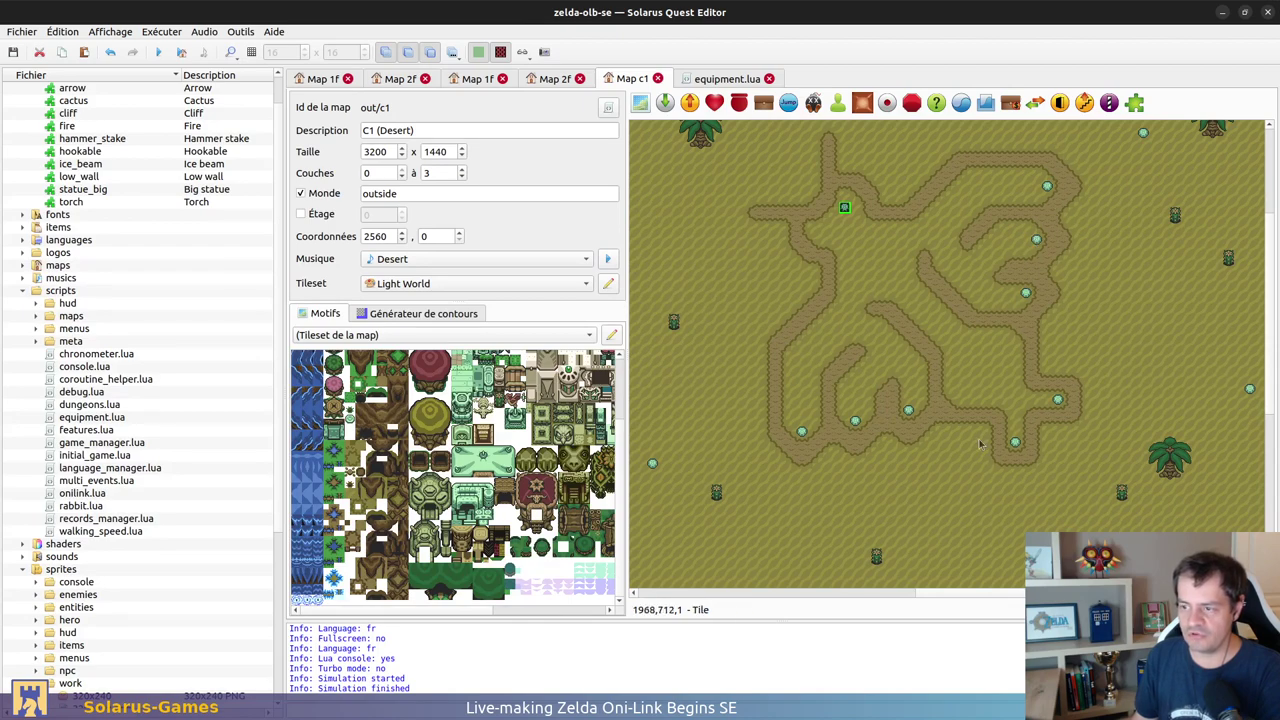
scroll(846, 218, "up", 1, "ctrl")
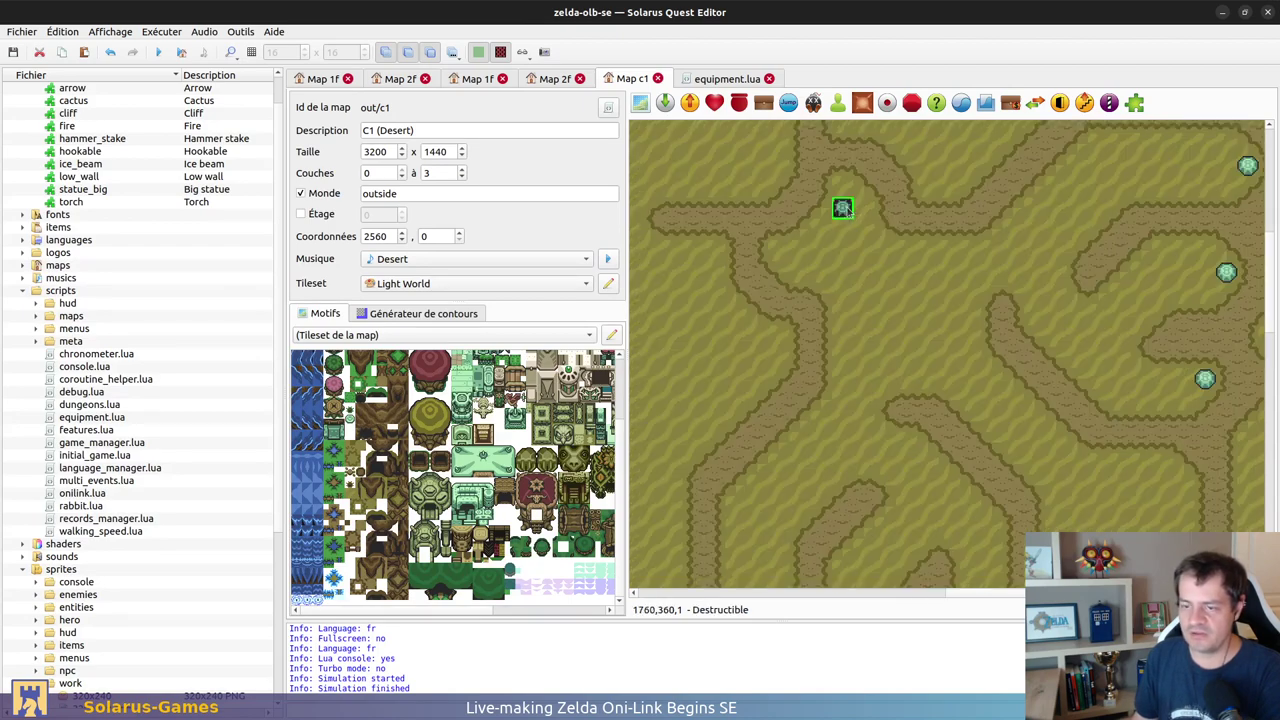
Step: Shift the destructible stone southeast to inspect the hole underneath, and undo the move
middle_click_drag(825, 250, 842, 386)
scroll(864, 325, "up", 1, "ctrl")
left_click_drag(850, 366, 914, 422)
key("ctrl+z")
key("ctrl+z")
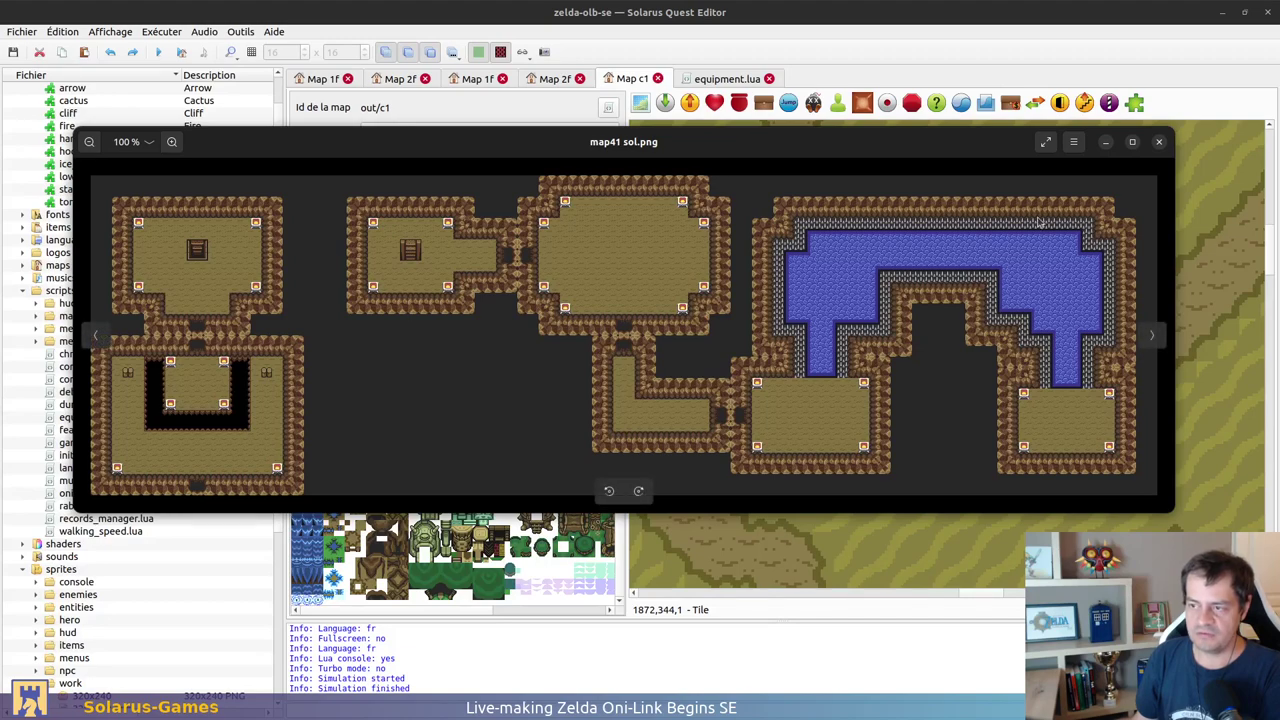
Step: Switch to the map41 sol.png reference image and examine the cave's rooms, passages, water channel and spiked edges
scroll(862, 225, "up", 10)
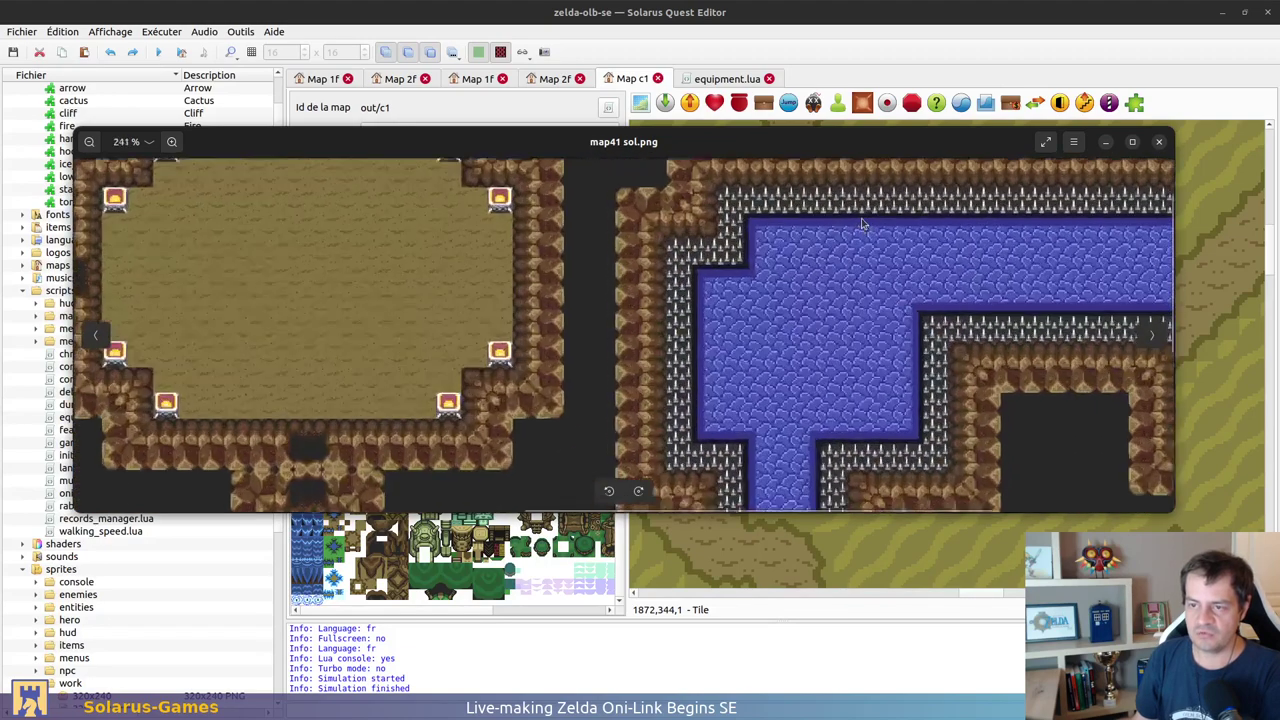
scroll(890, 265, "down", 5)
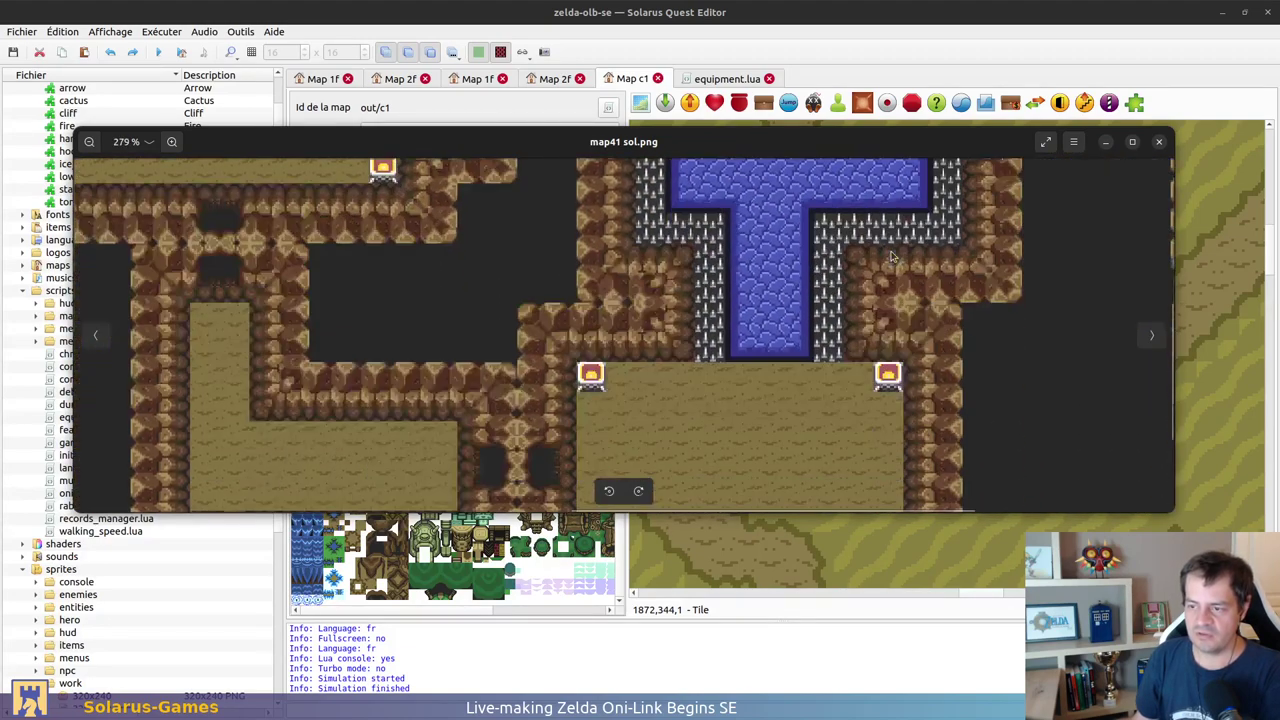
scroll(834, 275, "down", 6)
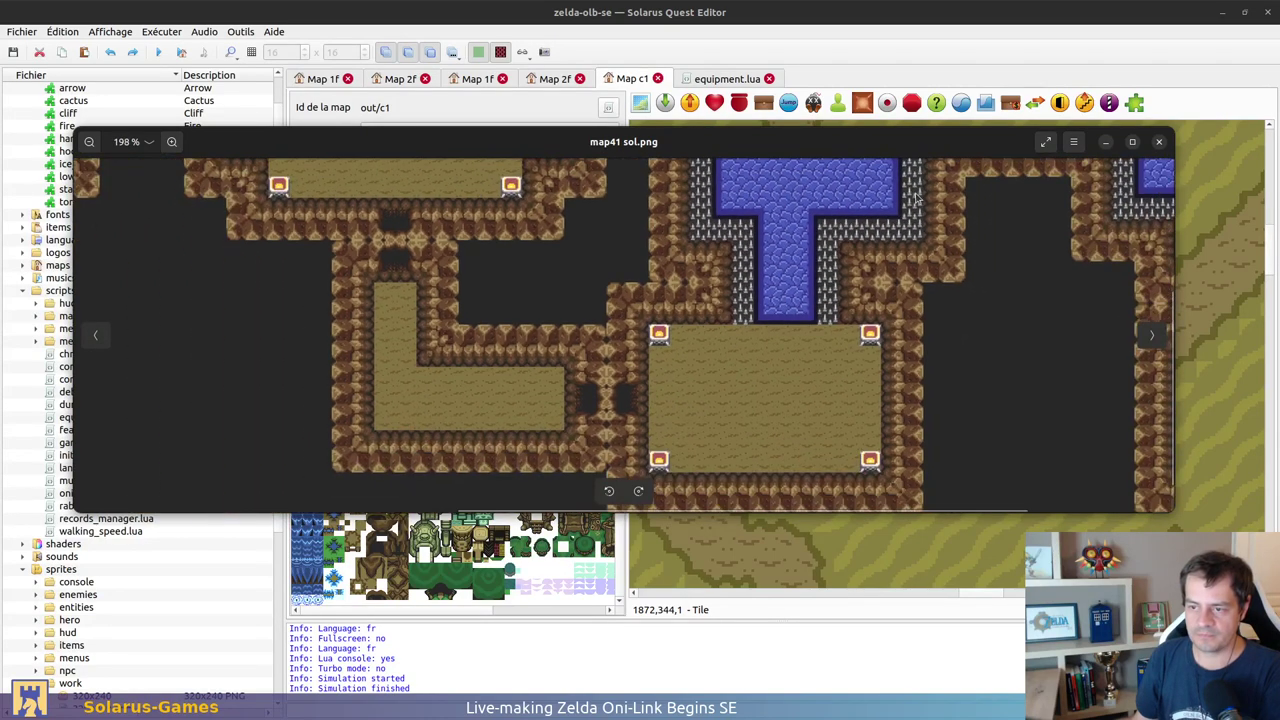
scroll(913, 205, "down", 4)
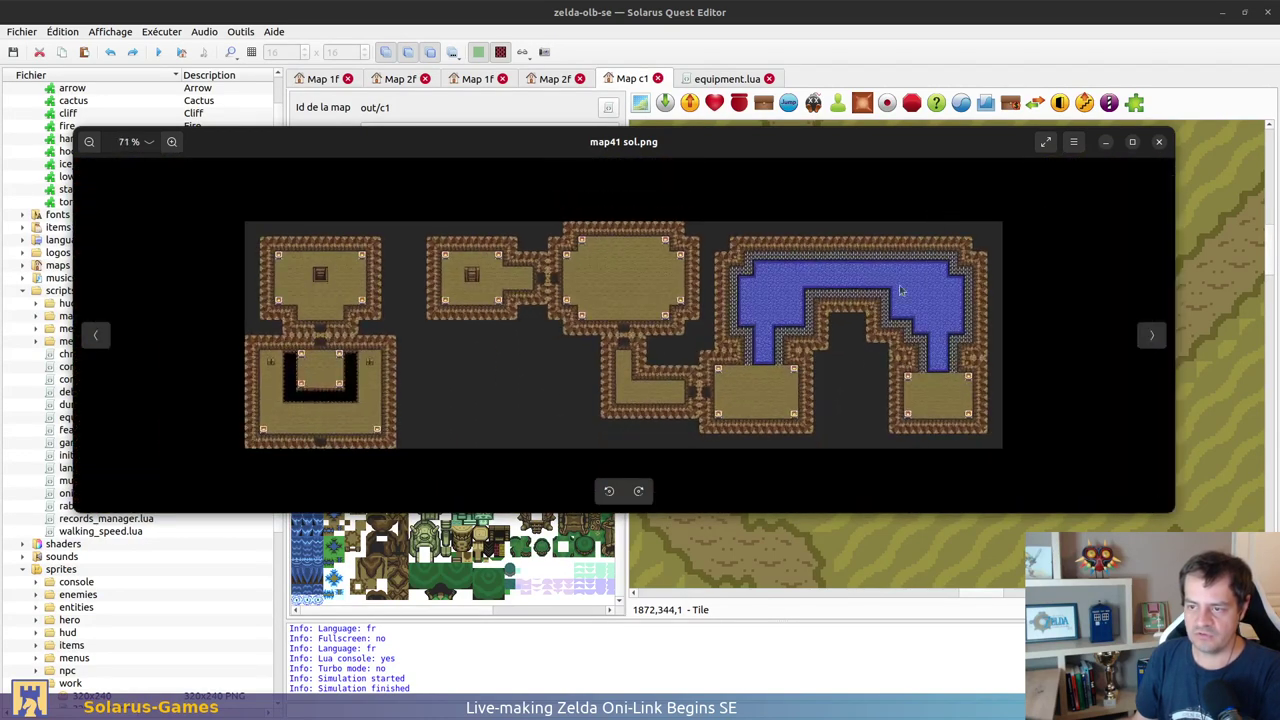
scroll(157, 163, "up", 1)
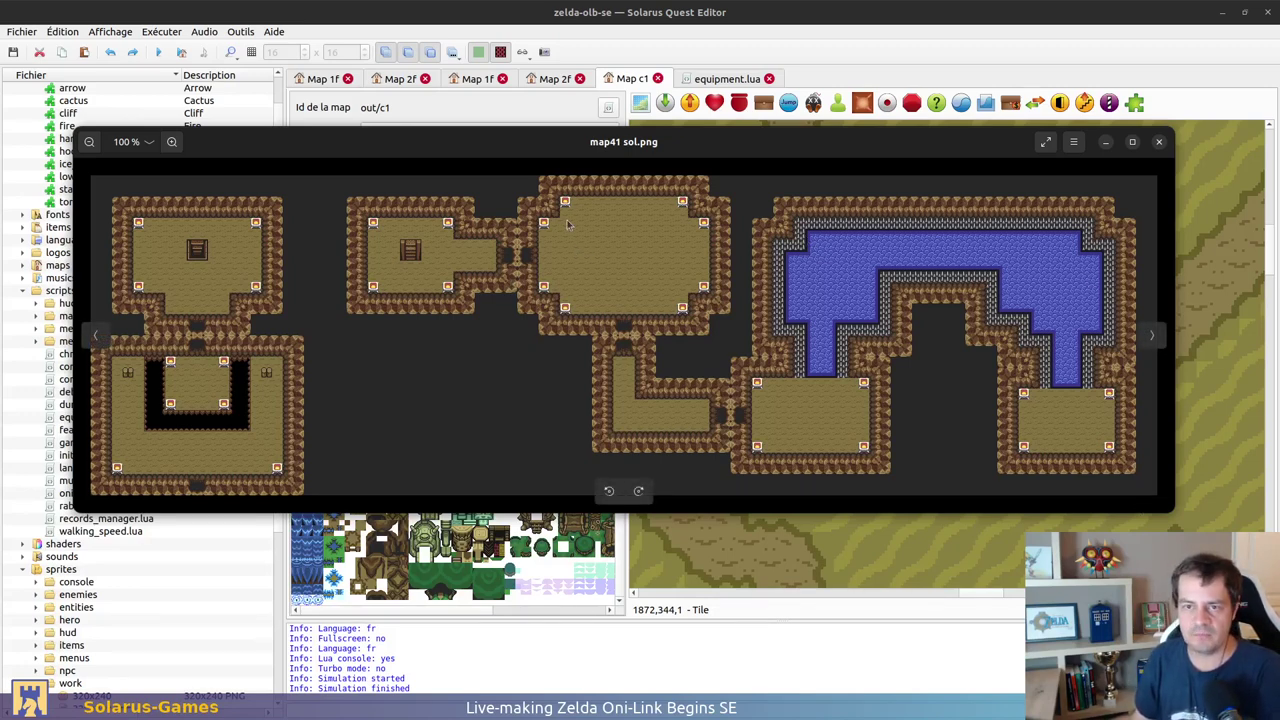
left_click_drag(535, 152, 532, 140)
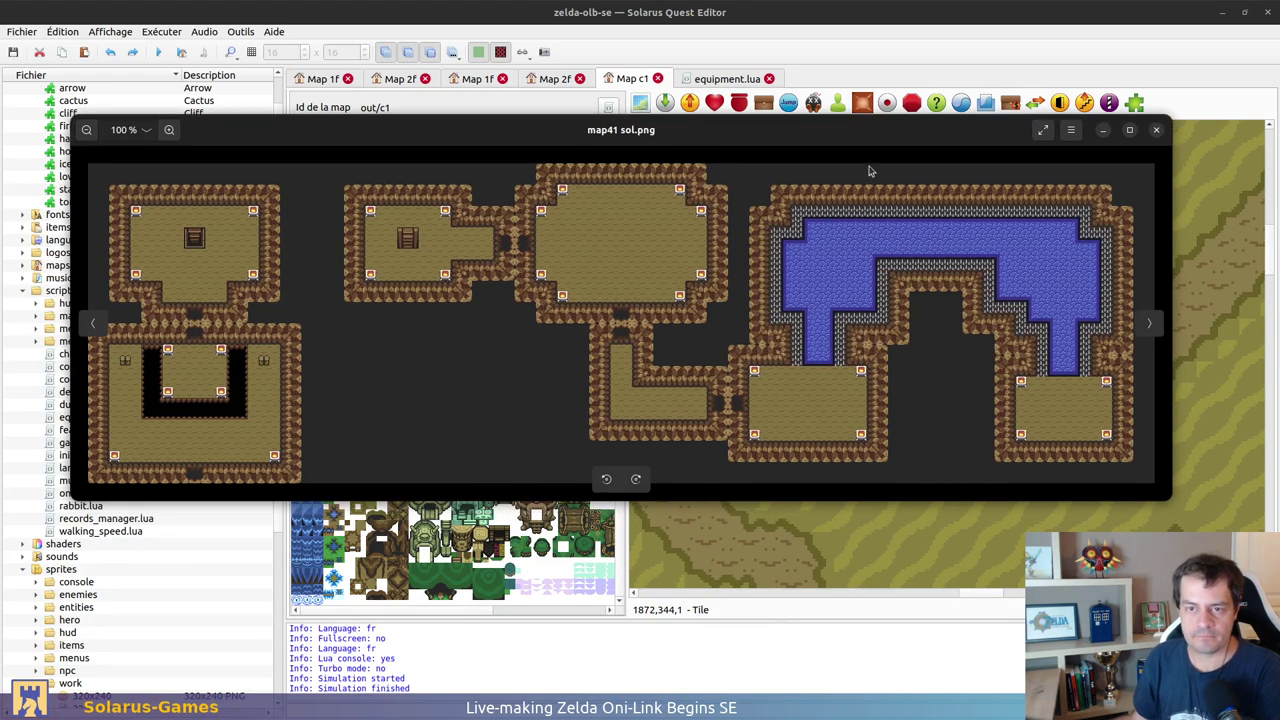
Step: Switch to the terminal in solarus-quest-editor/build and launch the zelda-roth-se quest with ./solarus-quest-editor ~/jeux/zelda-roth-se/&
key("alt+Tab")
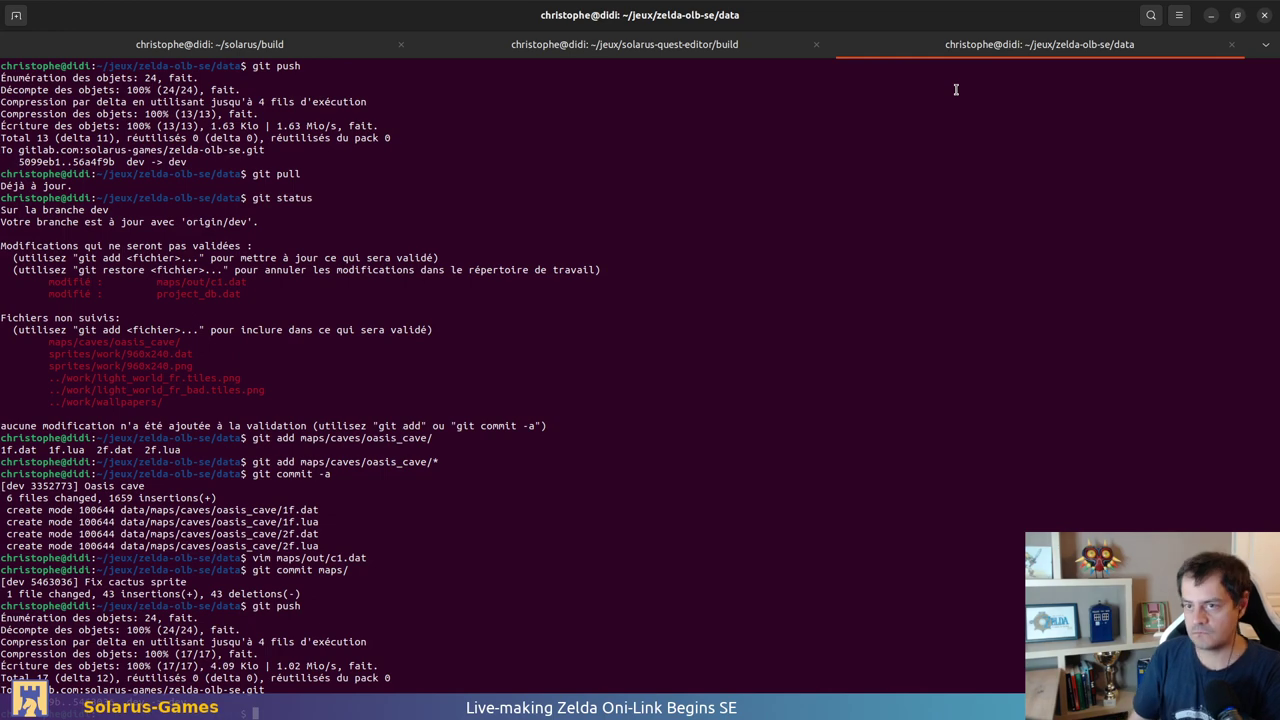
key("ctrl+Page_Up")
key("Up")
key("Down")
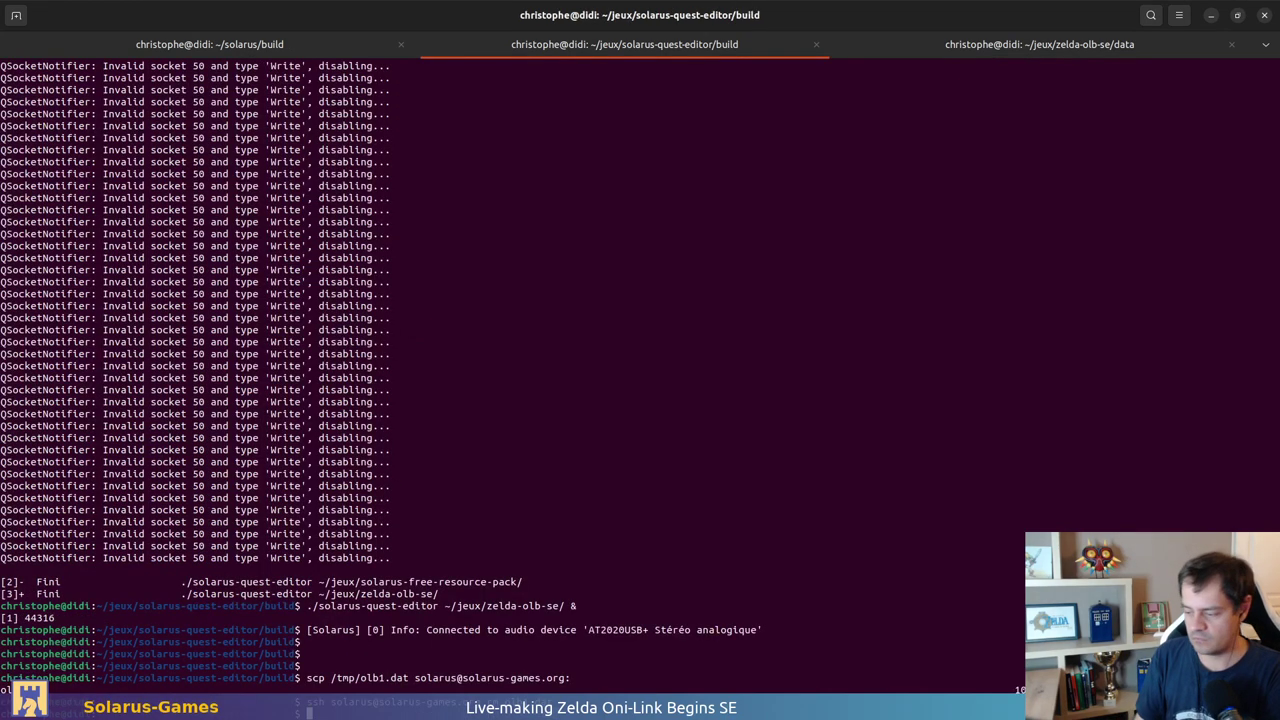
type("./solarus-quest-editor ~/jeux/zelda-olb-se/ &")
key("End")
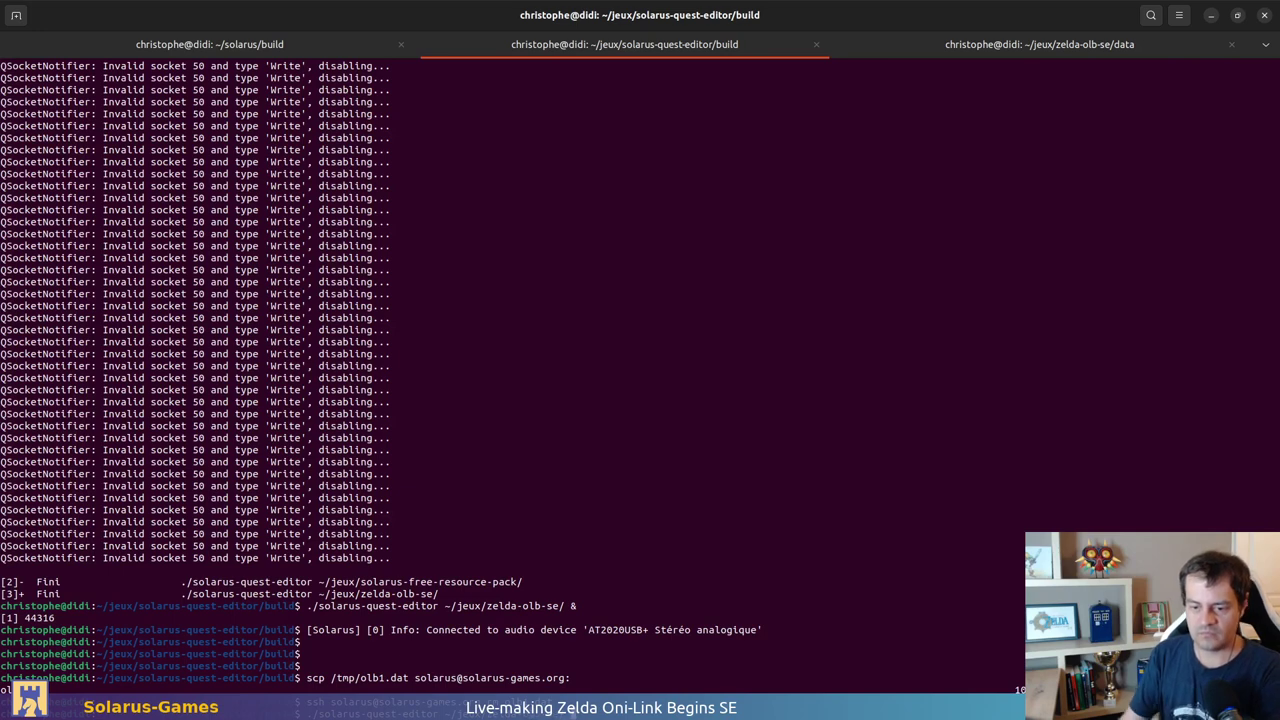
type("&")
key("Return")
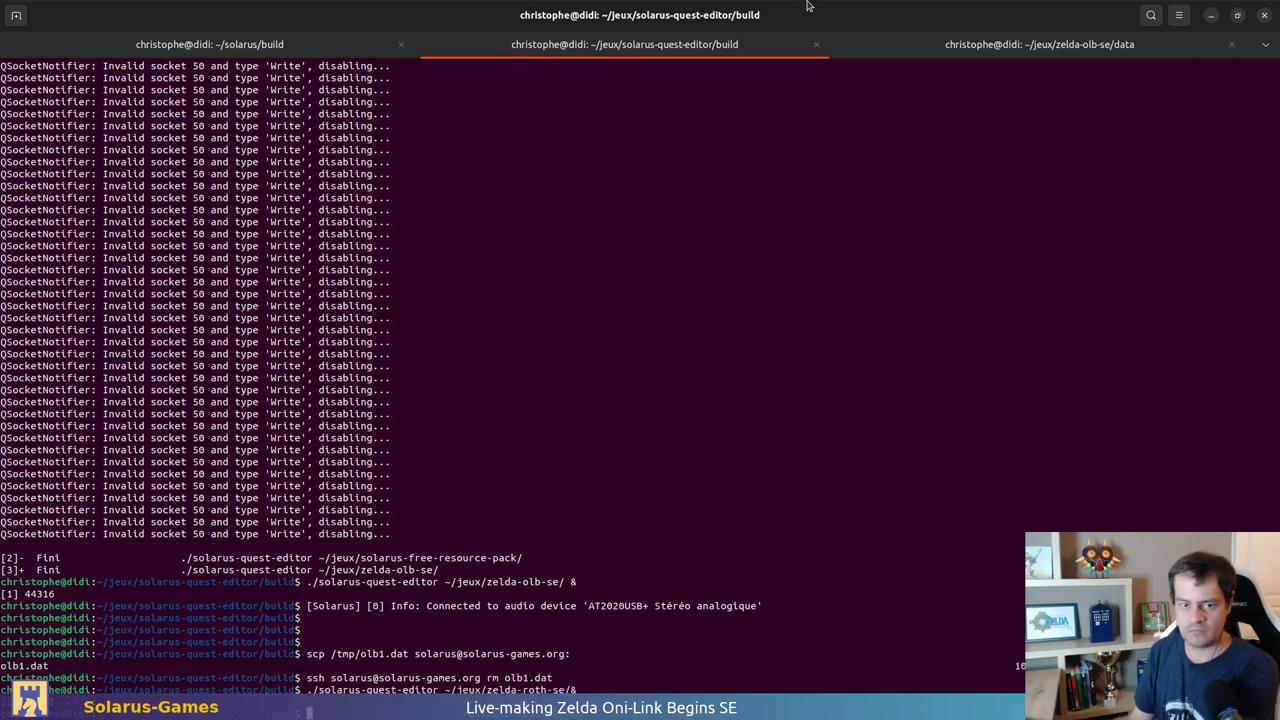
double_click(480, 42)
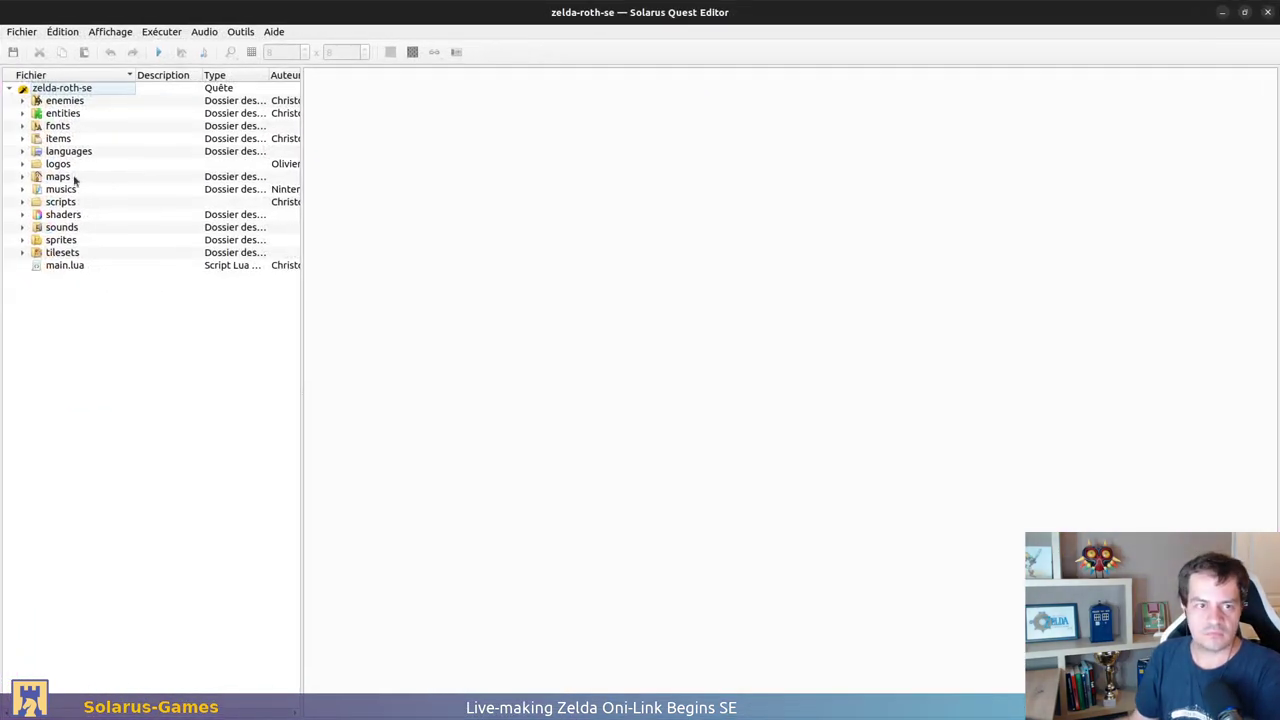
Step: Open the dungeon_6/1f map of zelda-roth-se and look through its rooms for spike floors
double_click(72, 177)
double_click(101, 266)
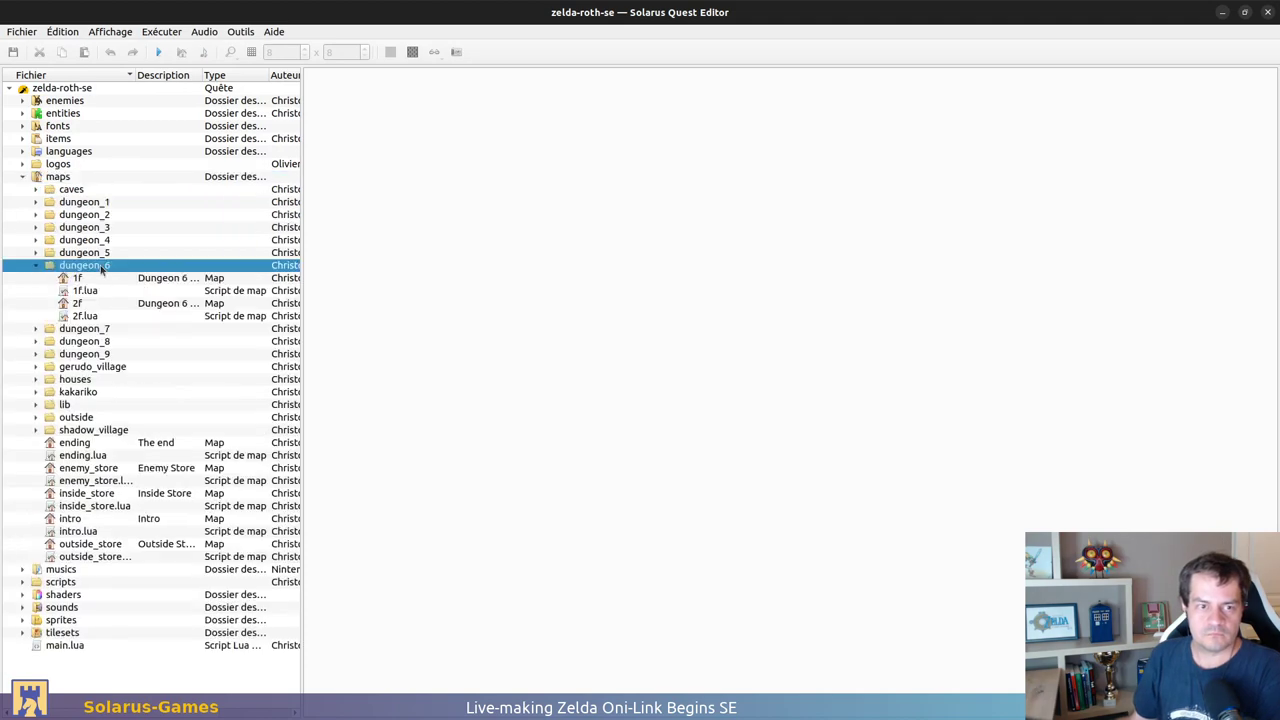
double_click(100, 278)
scroll(1018, 535, "down", 10)
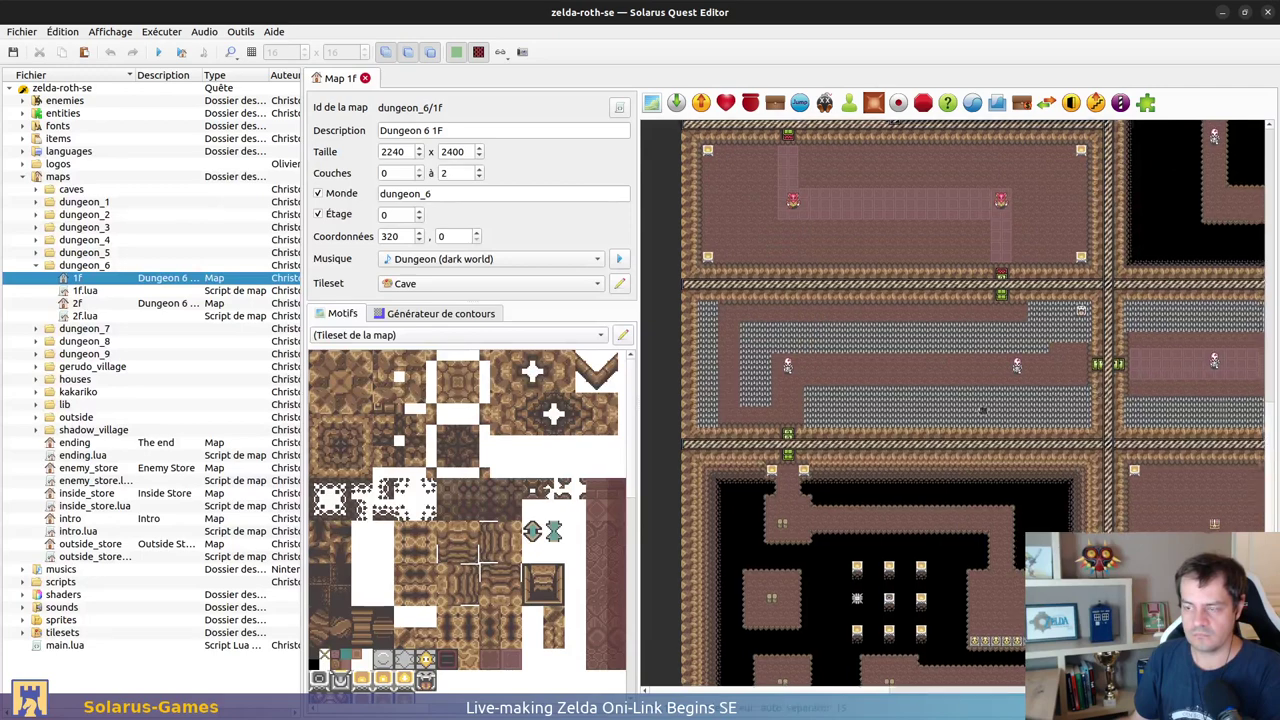
middle_click_drag(1112, 389, 790, 391)
middle_click_drag(1184, 400, 934, 432)
scroll(1055, 438, "up", 3, "ctrl")
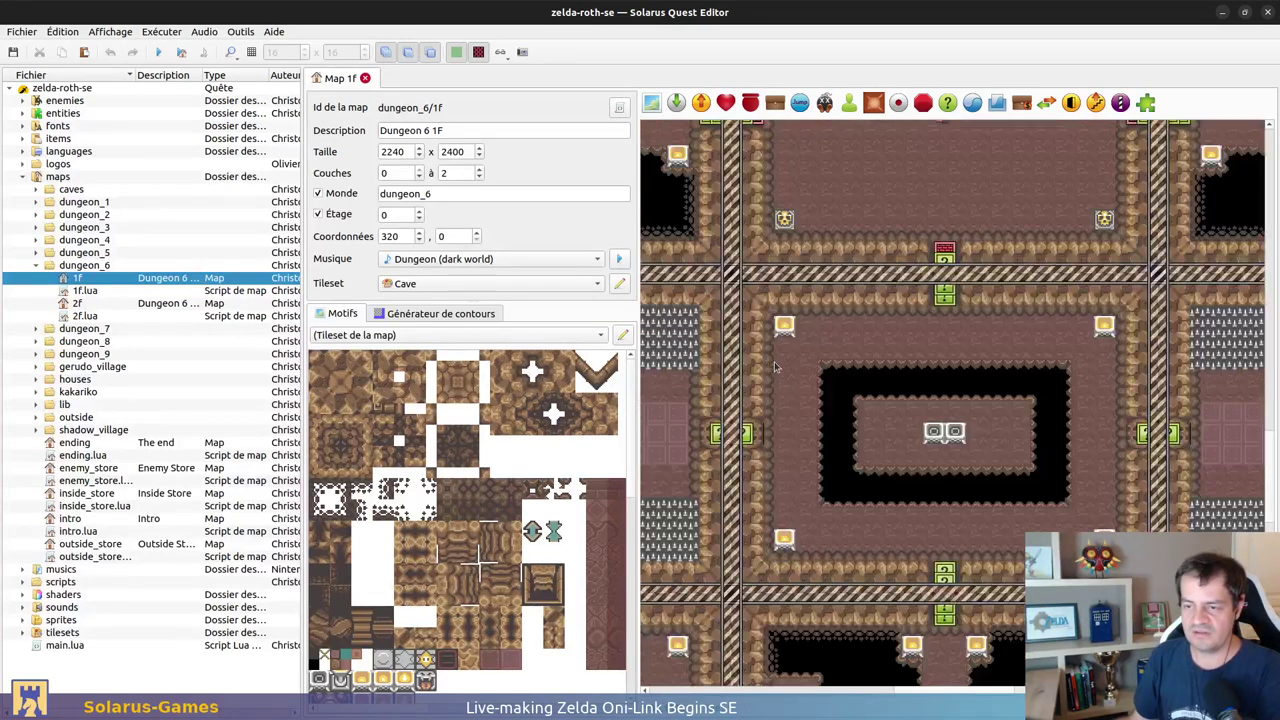
Step: Inspect the properties of the spikes tile in the skeleton room and its pattern definition in the Cave tileset
left_click(985, 272)
double_click(962, 268)
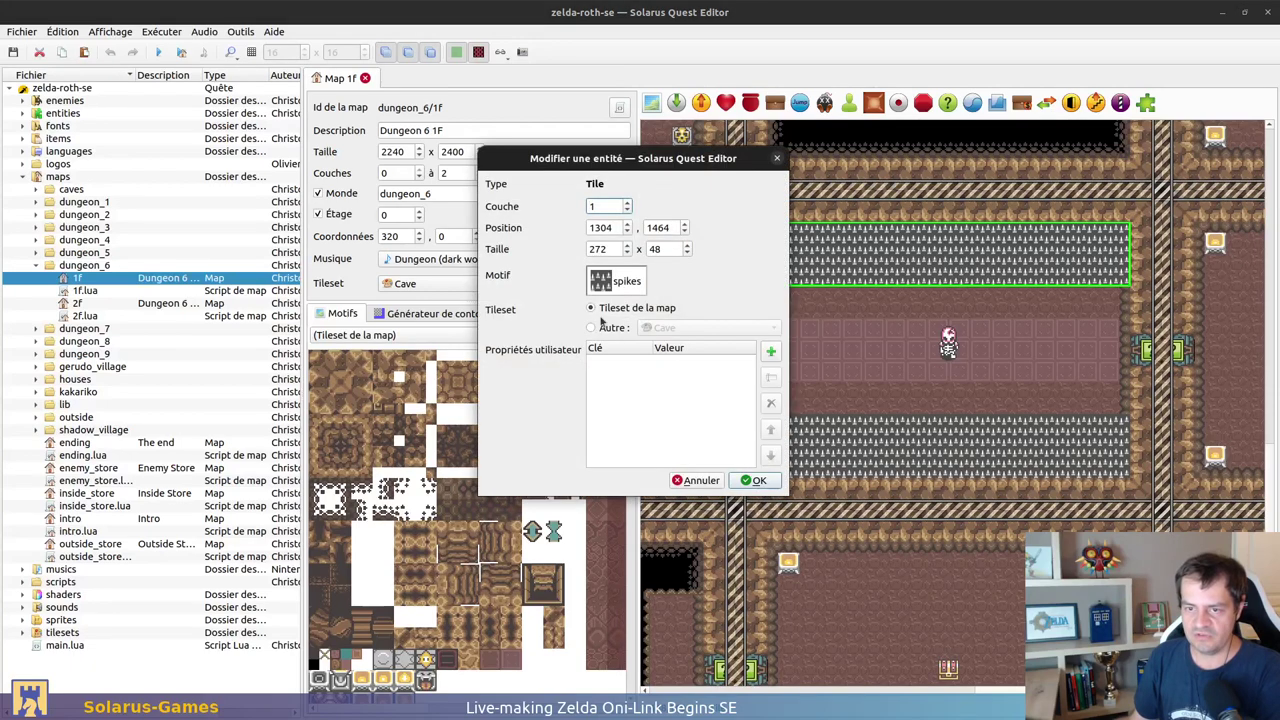
key("Escape")
double_click(802, 265)
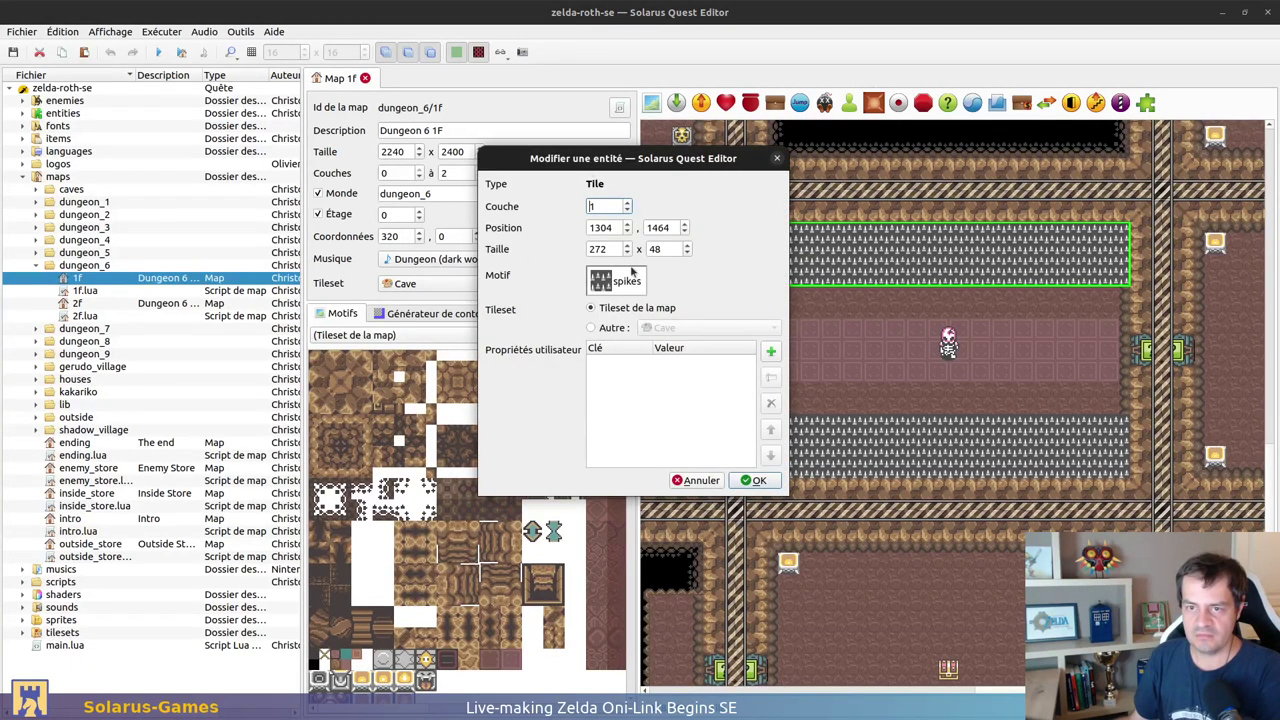
left_click(698, 482)
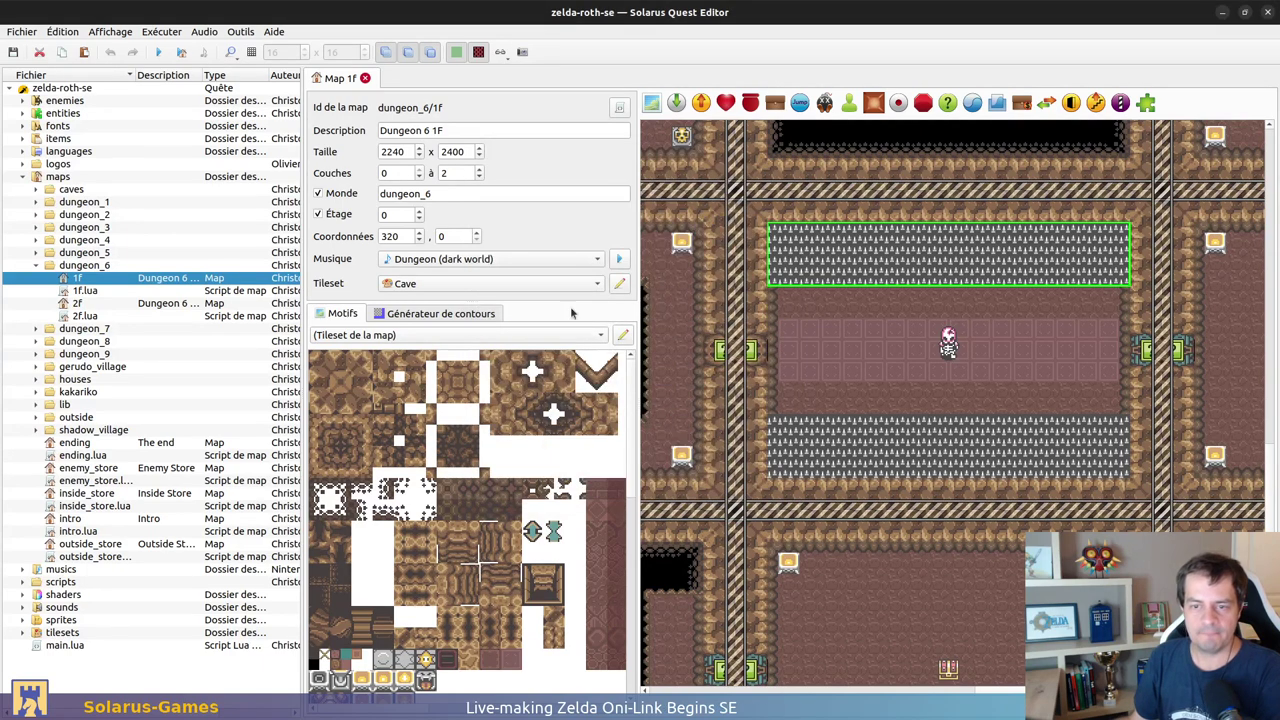
left_click(622, 336)
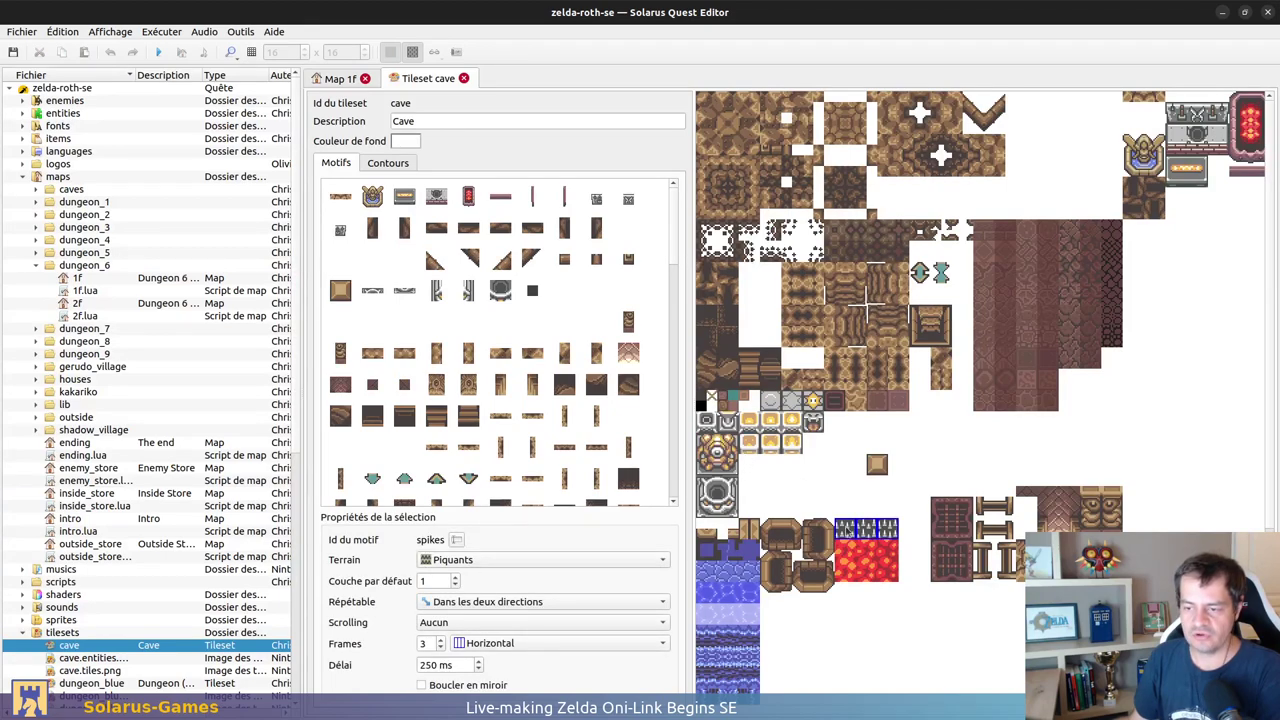
key("ctrl+w")
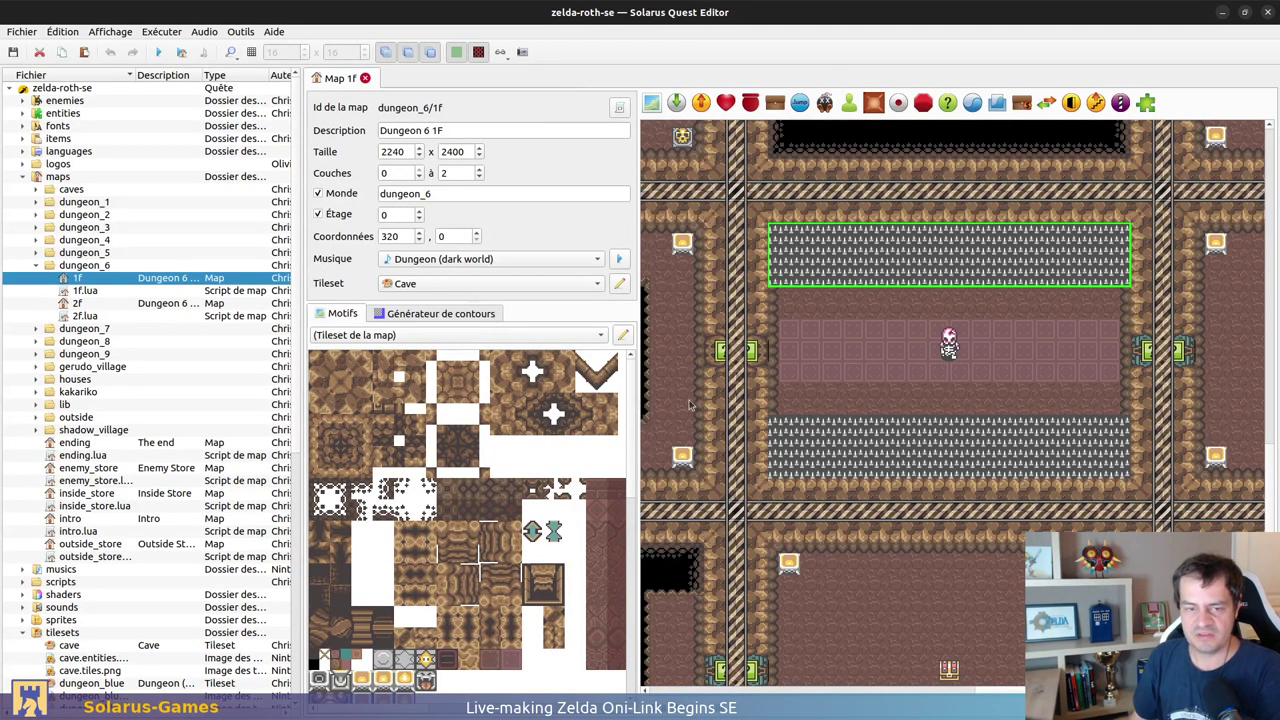
Step: Close the zelda-roth-se editor, return to the zelda-olb-se quest and close the equipment.lua script
left_click(1265, 12)
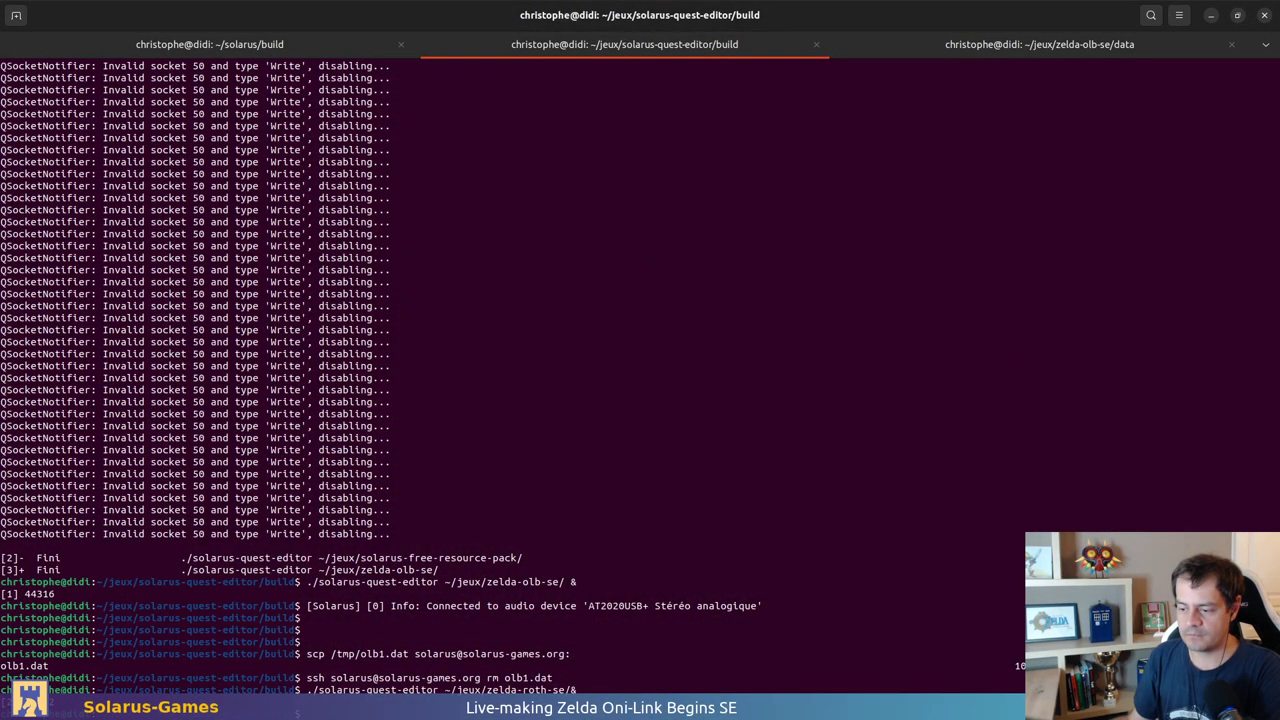
key("alt+Tab")
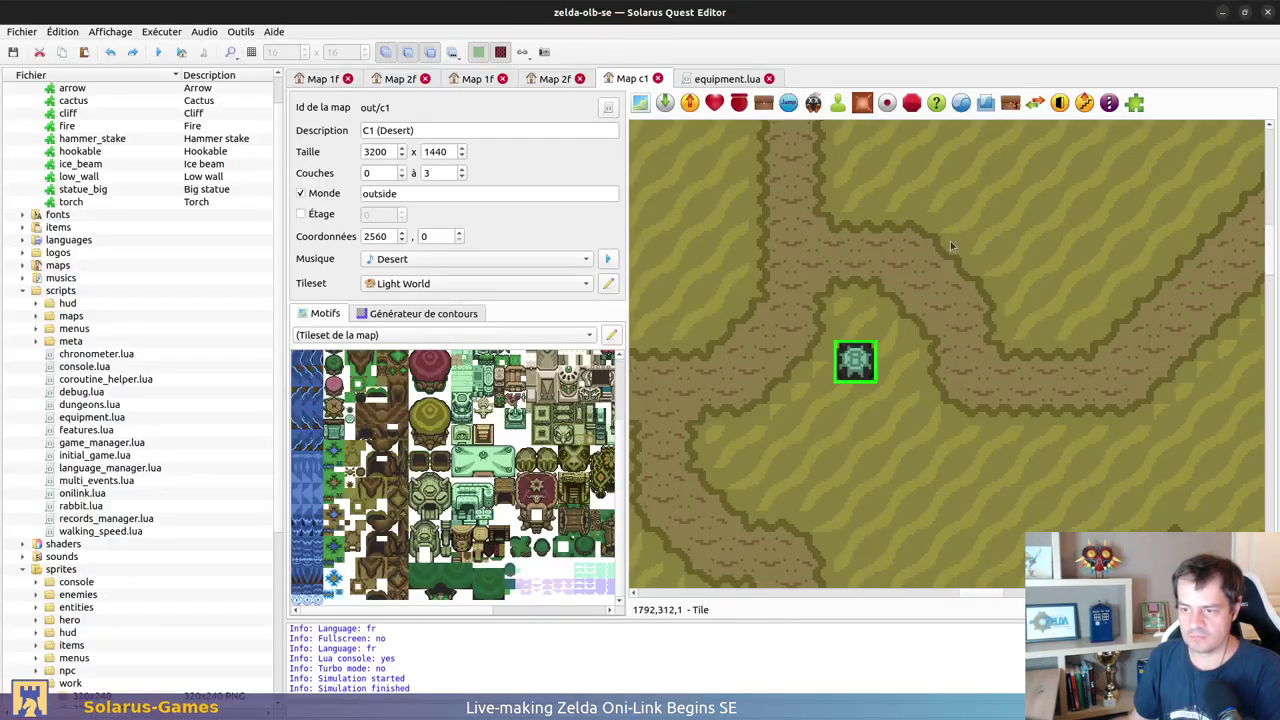
scroll(935, 288, "down", 2, "ctrl")
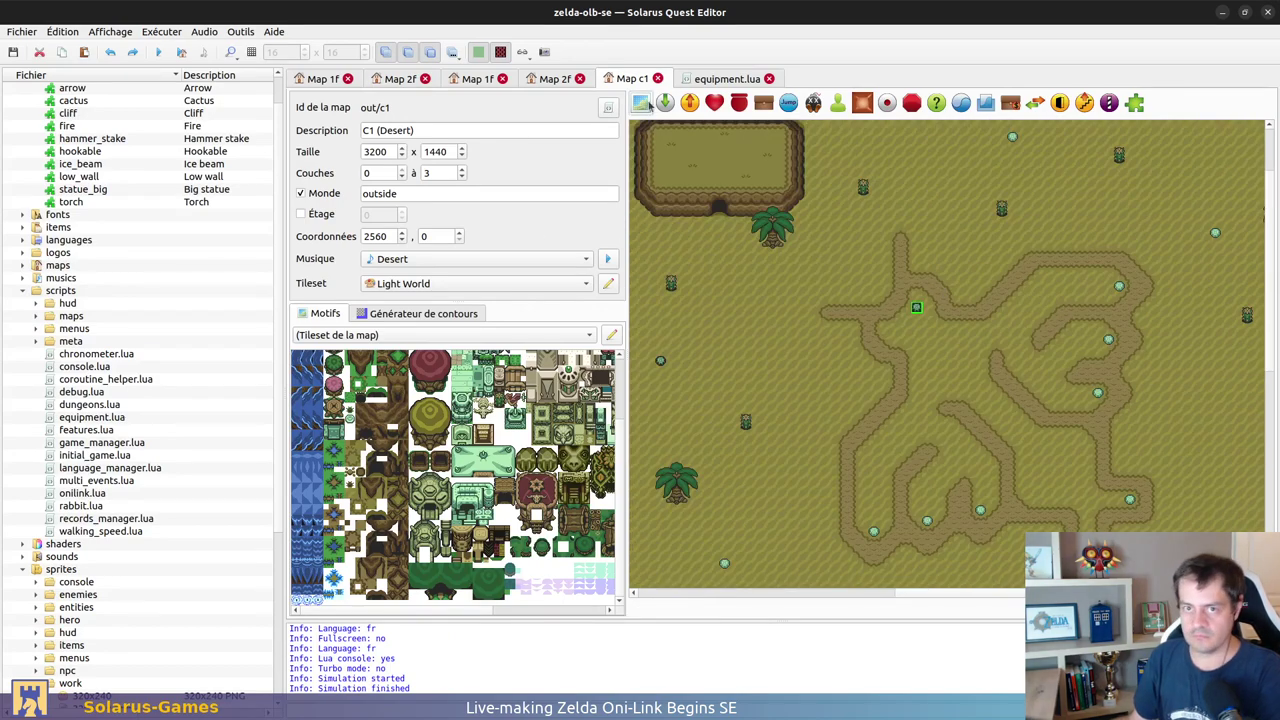
left_click(712, 81)
key("ctrl+w")
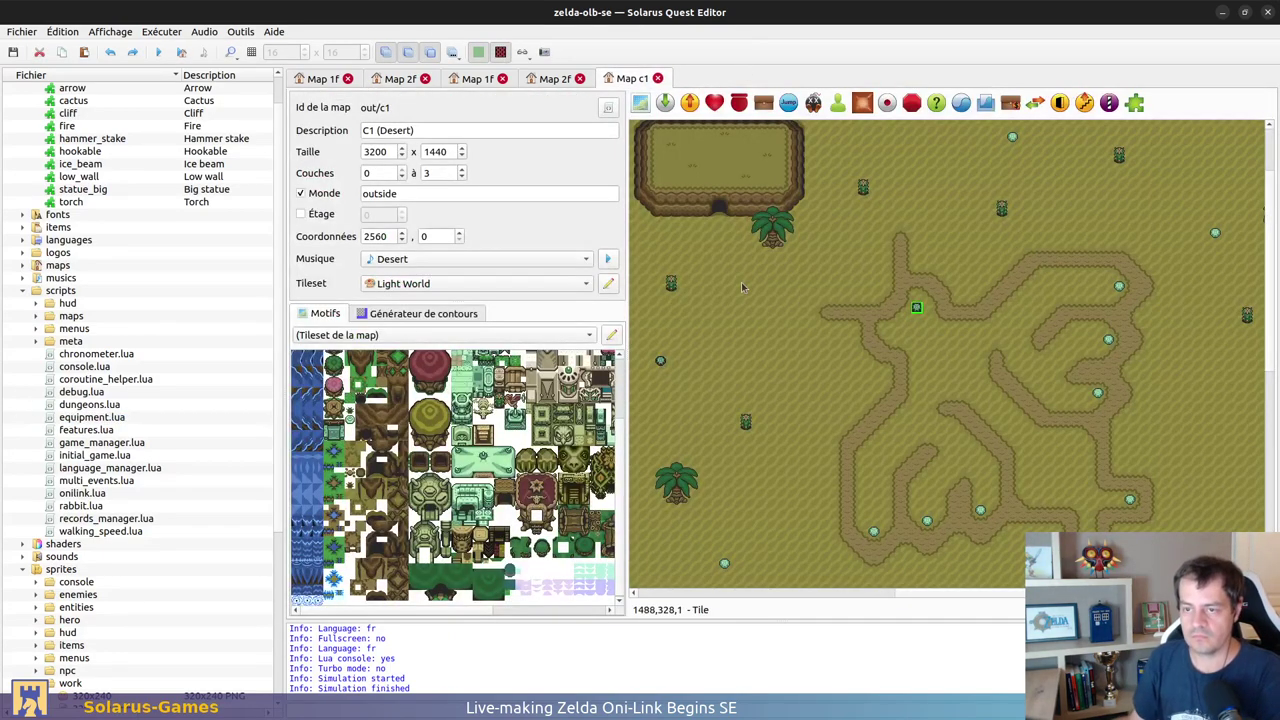
middle_click_drag(737, 276, 782, 348)
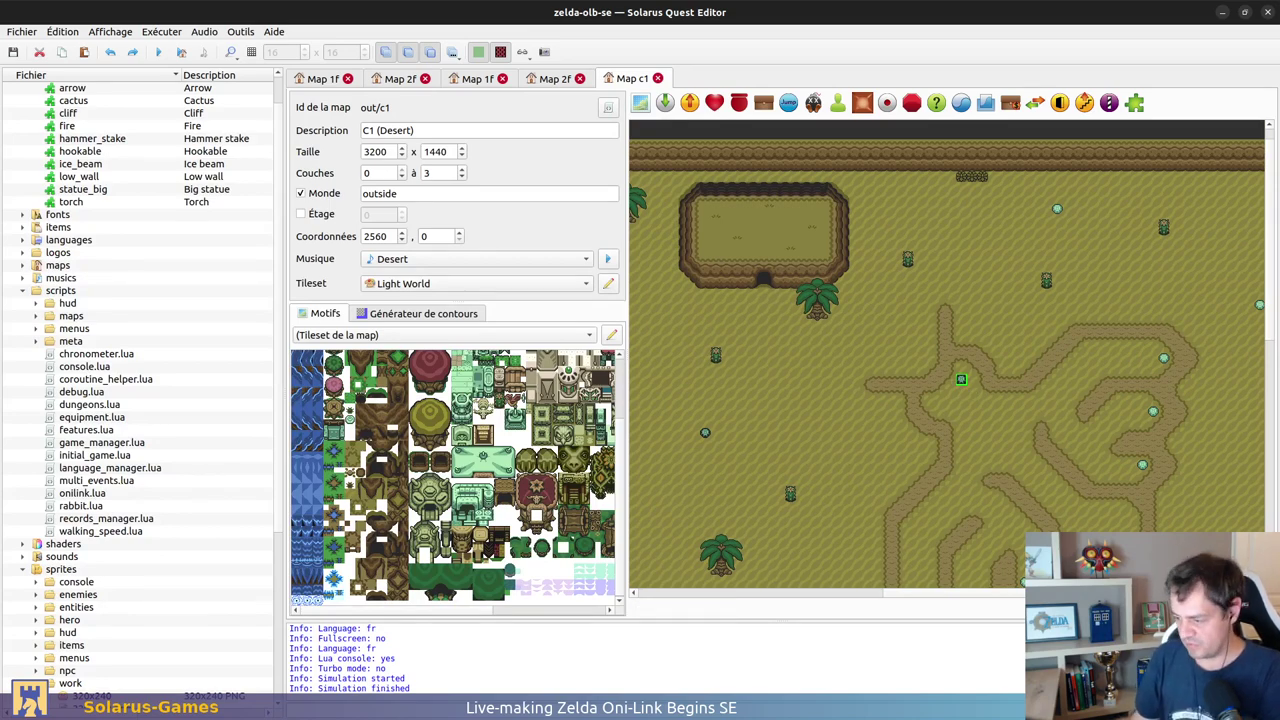
Step: Switch to map41 sol.png in GIMP, show the grid and copy the full-height area from x = 320 to the image's east edge
key("alt+Tab")
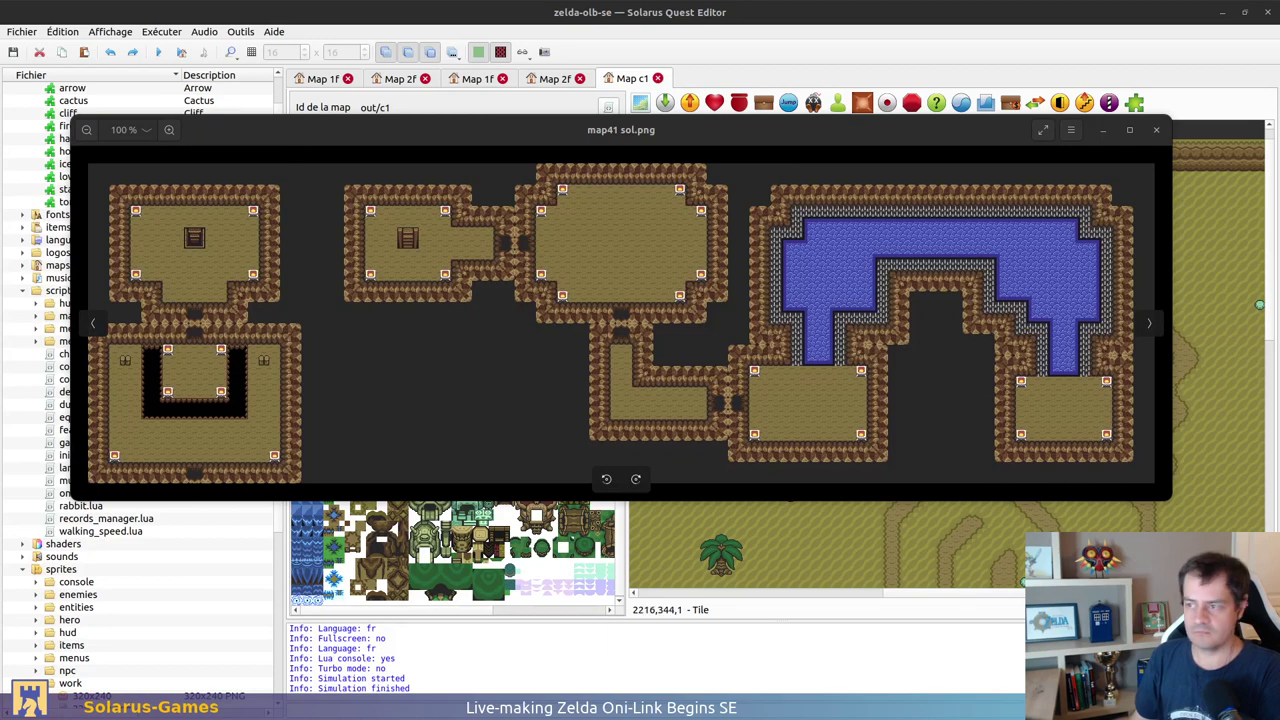
key("alt+Tab")
middle_click_drag(558, 280, 590, 266)
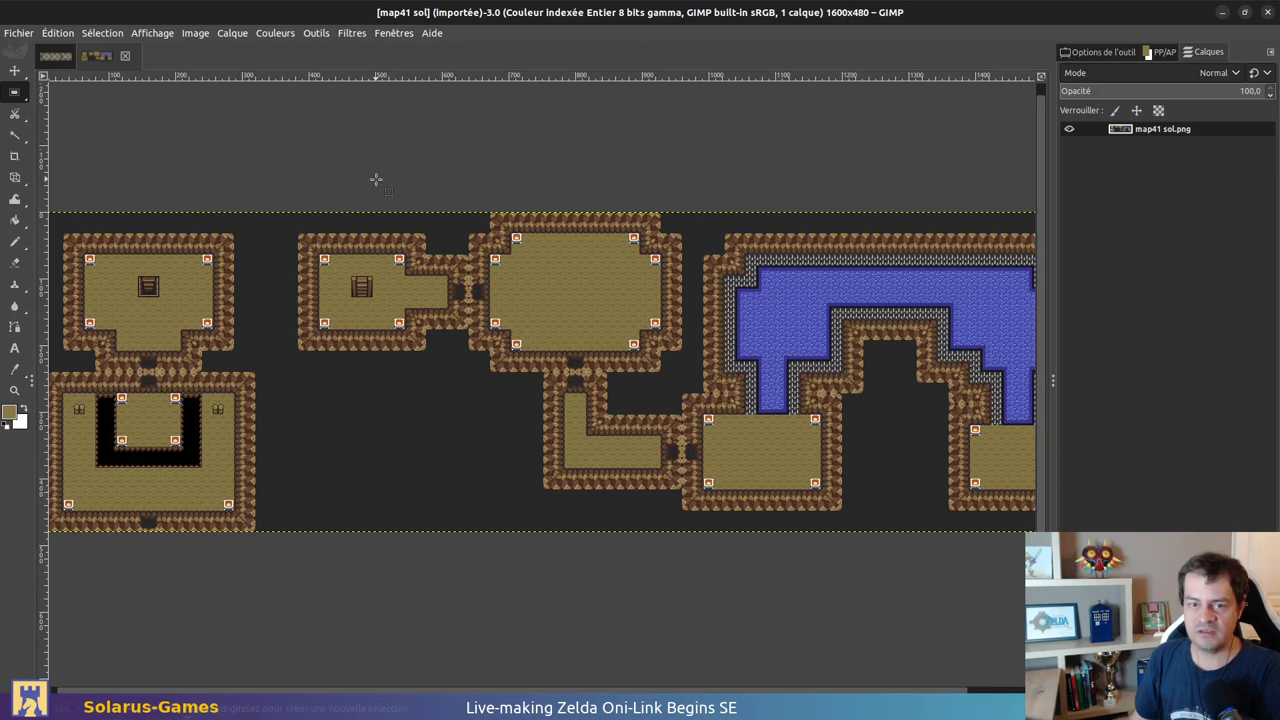
middle_click_drag(124, 232, 241, 201)
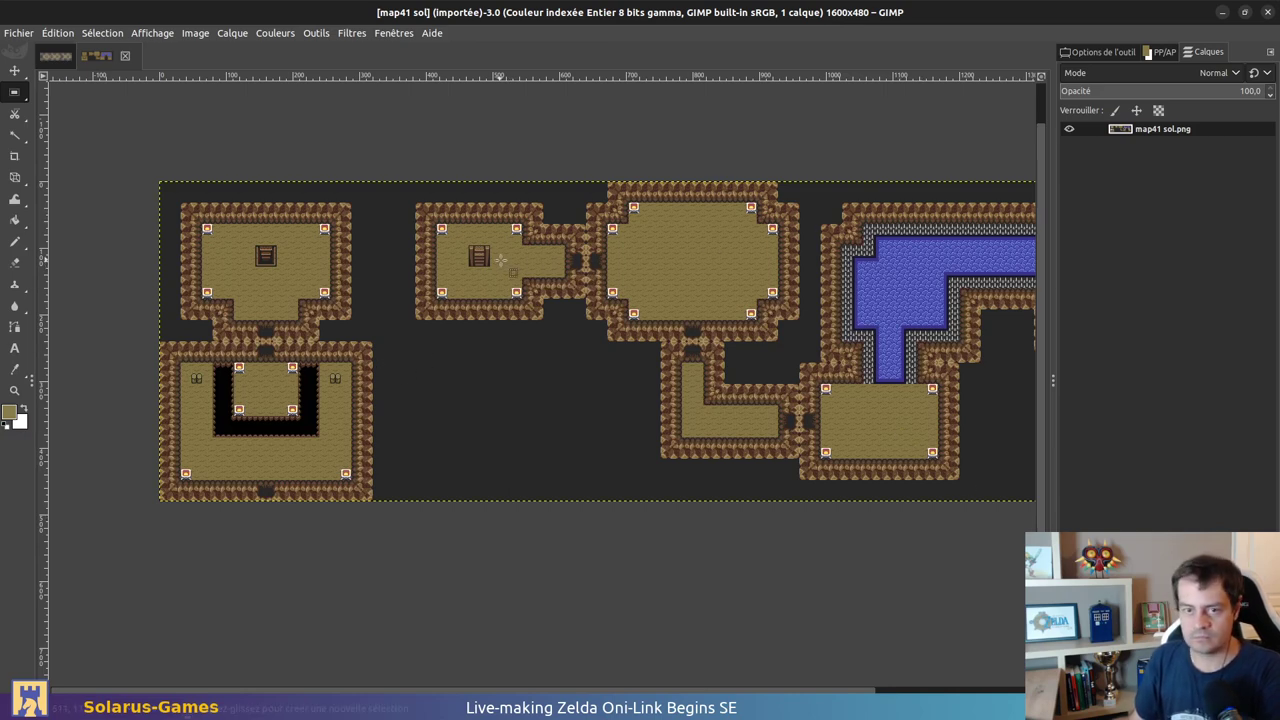
key("ctrl+g")
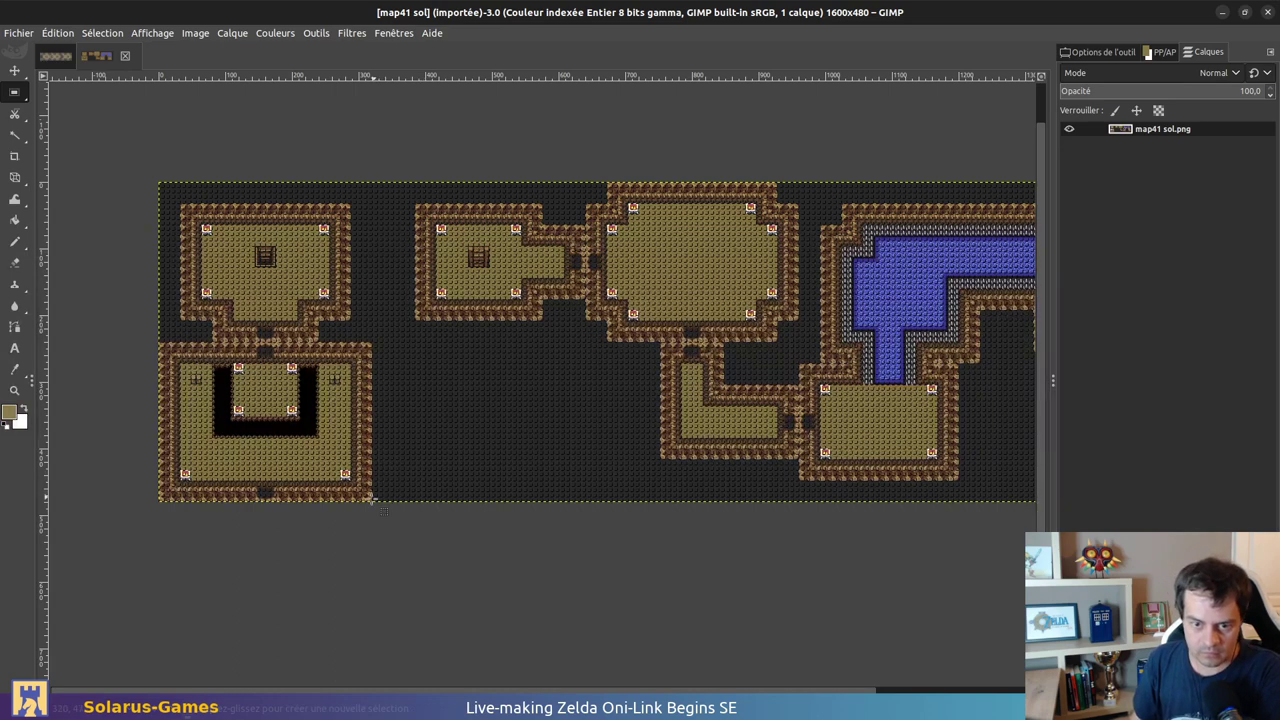
left_click_drag(370, 503, 1038, 180)
key("ctrl+c")
Step: Open 1280x960.png from the zelda-olb-se data/sprites/work folder and clear its entire contents
key("ctrl+o")
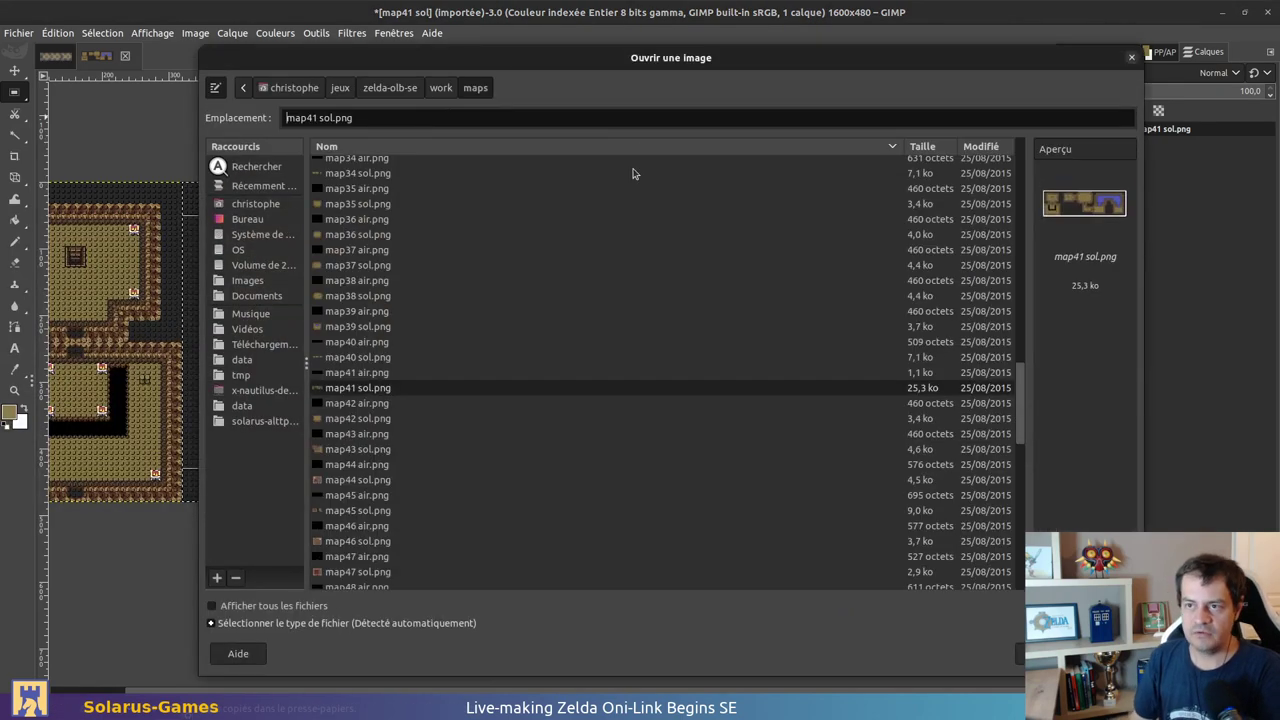
left_click(418, 97)
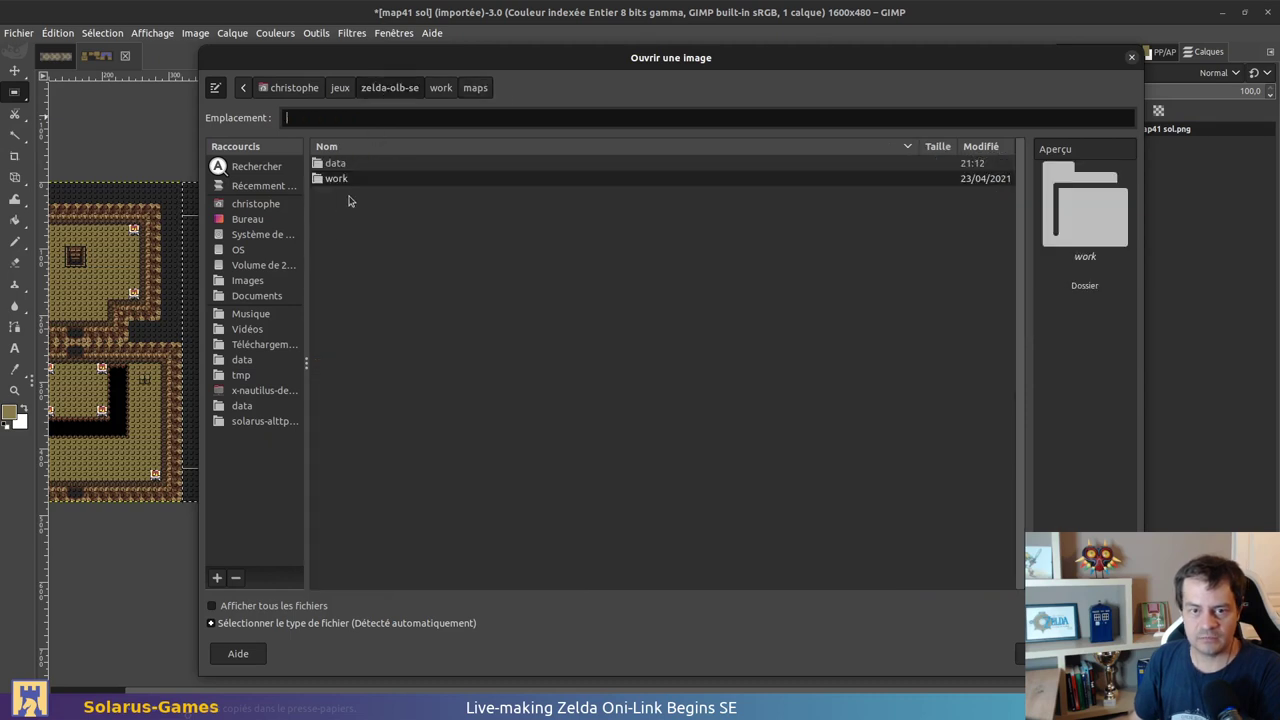
double_click(357, 164)
double_click(333, 338)
double_click(336, 286)
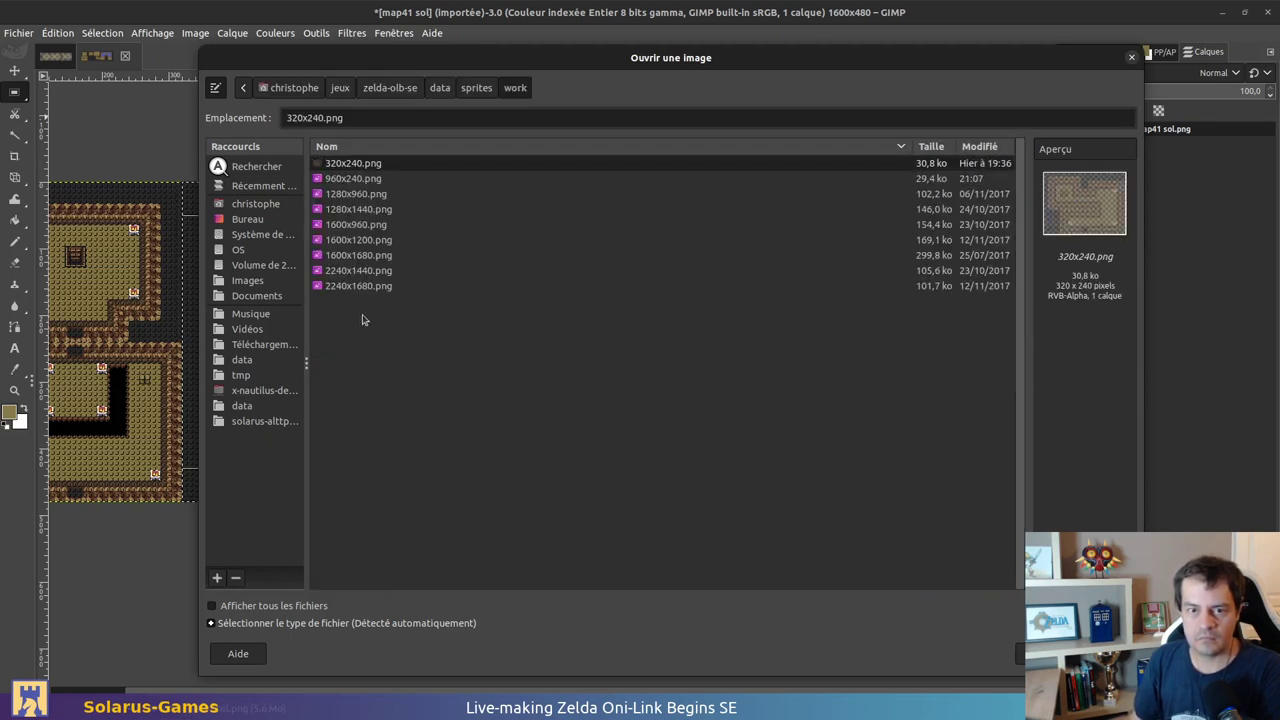
left_click(356, 196)
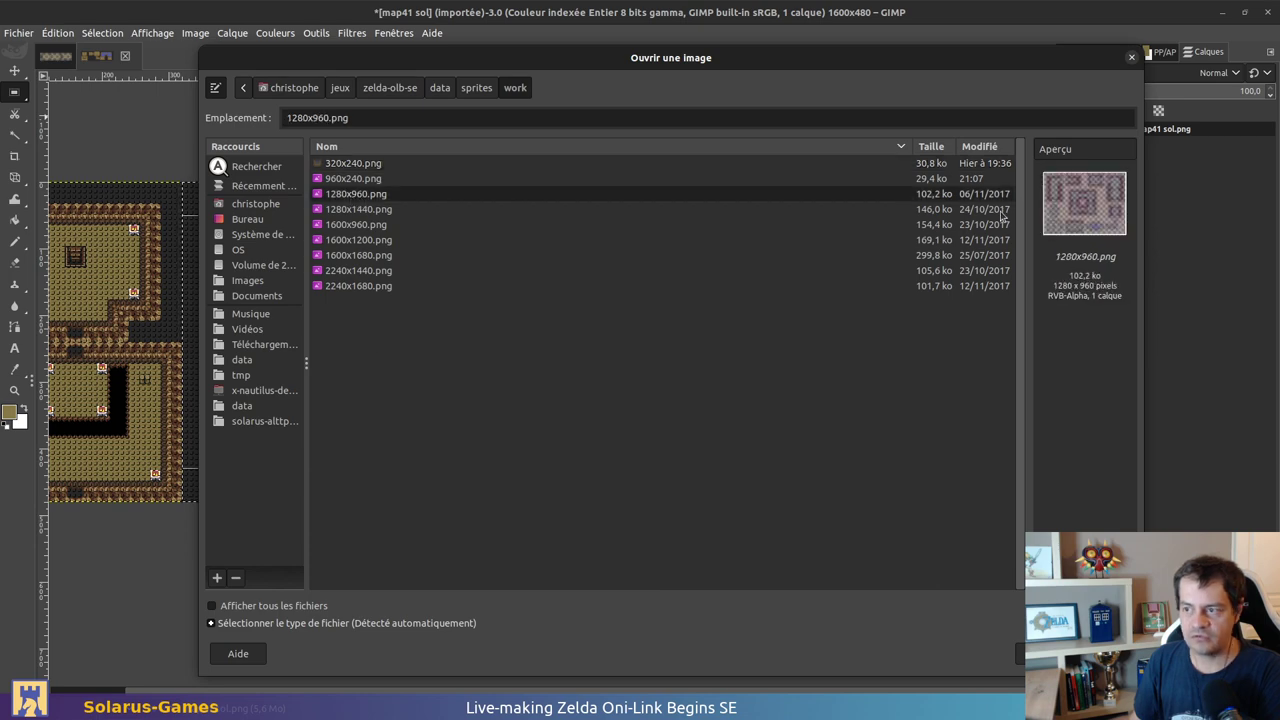
key("Return")
key("ctrl+a")
key("Delete")
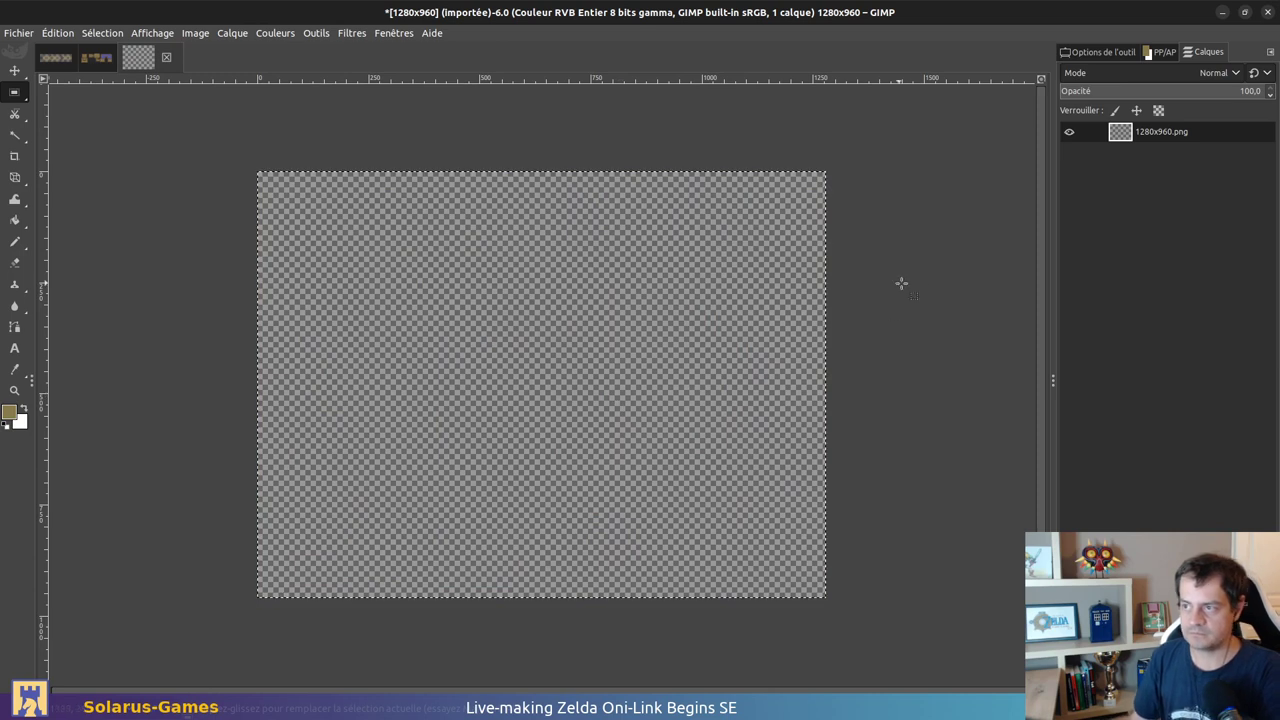
Step: At about 50% layer opacity, paste and anchor the copied cave area in the canvas's upper-left corner, and export over 1280x960.png
left_click(1160, 90)
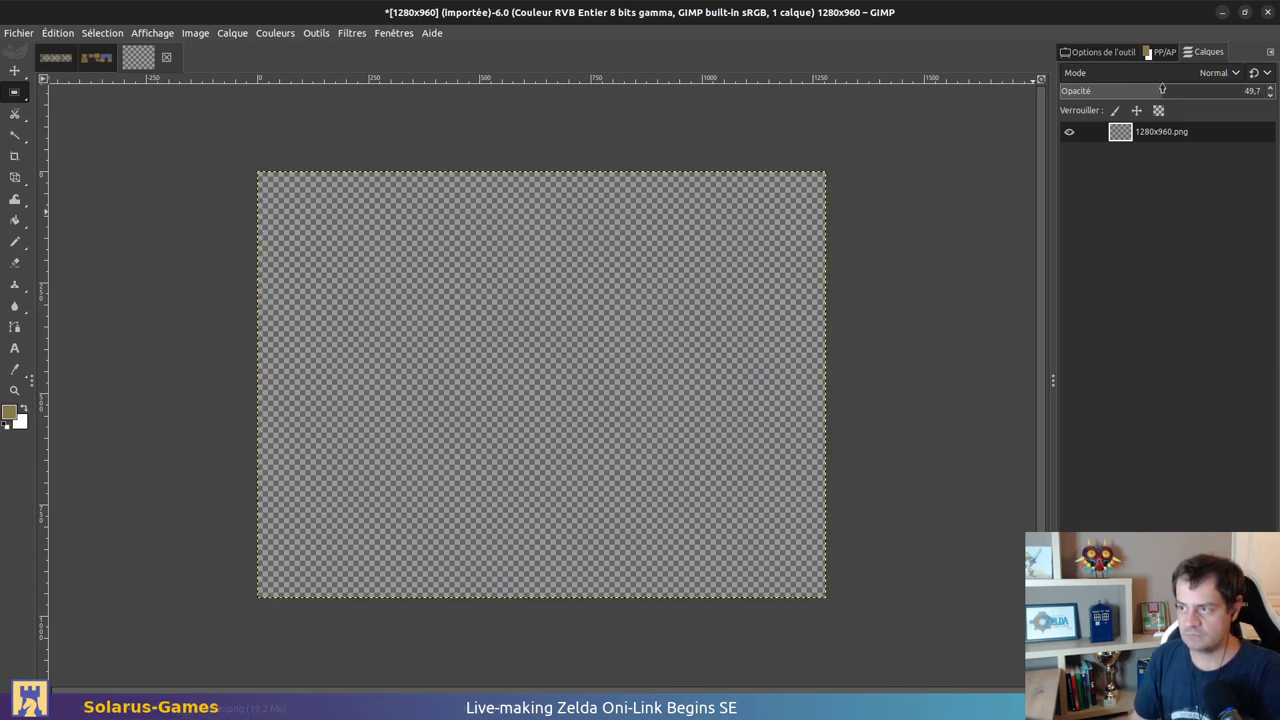
key("ctrl+v")
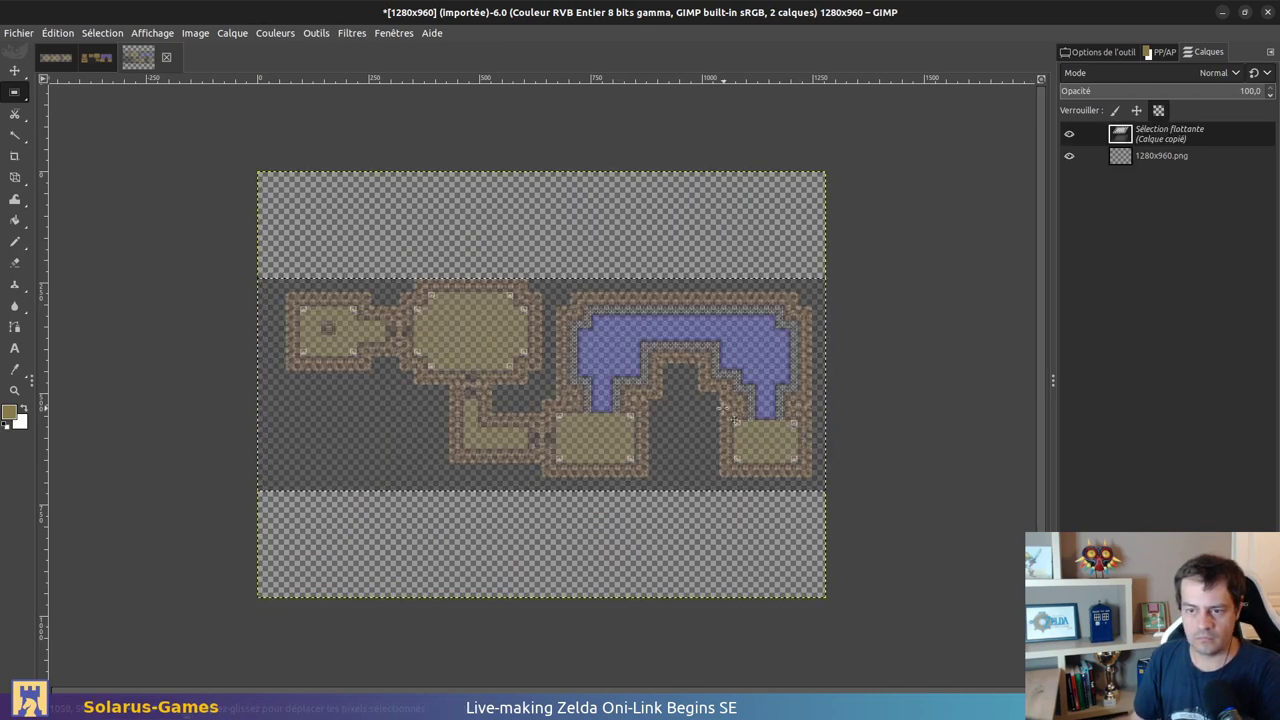
left_click_drag(458, 360, 458, 250)
scroll(414, 186, "up", 5, "ctrl")
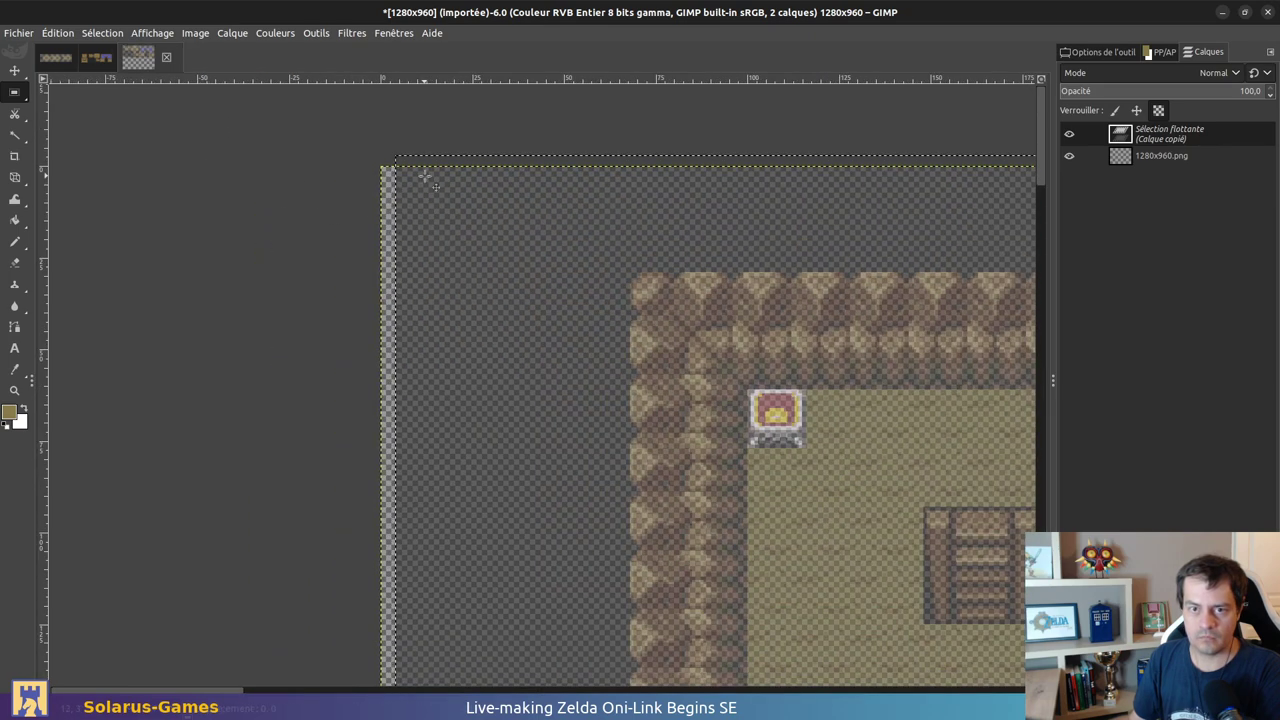
left_click(437, 143)
scroll(805, 338, "down", 8, "ctrl")
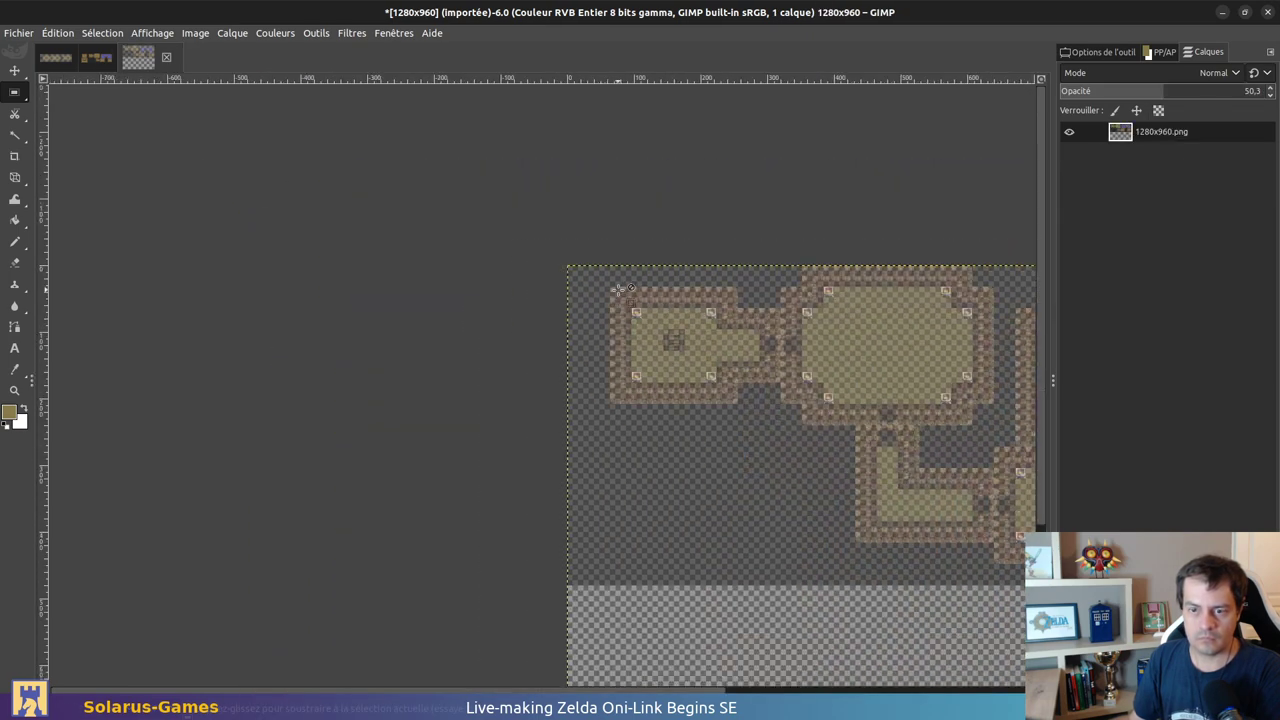
scroll(920, 360, "up", 5, "ctrl")
scroll(926, 362, "down", 2, "ctrl")
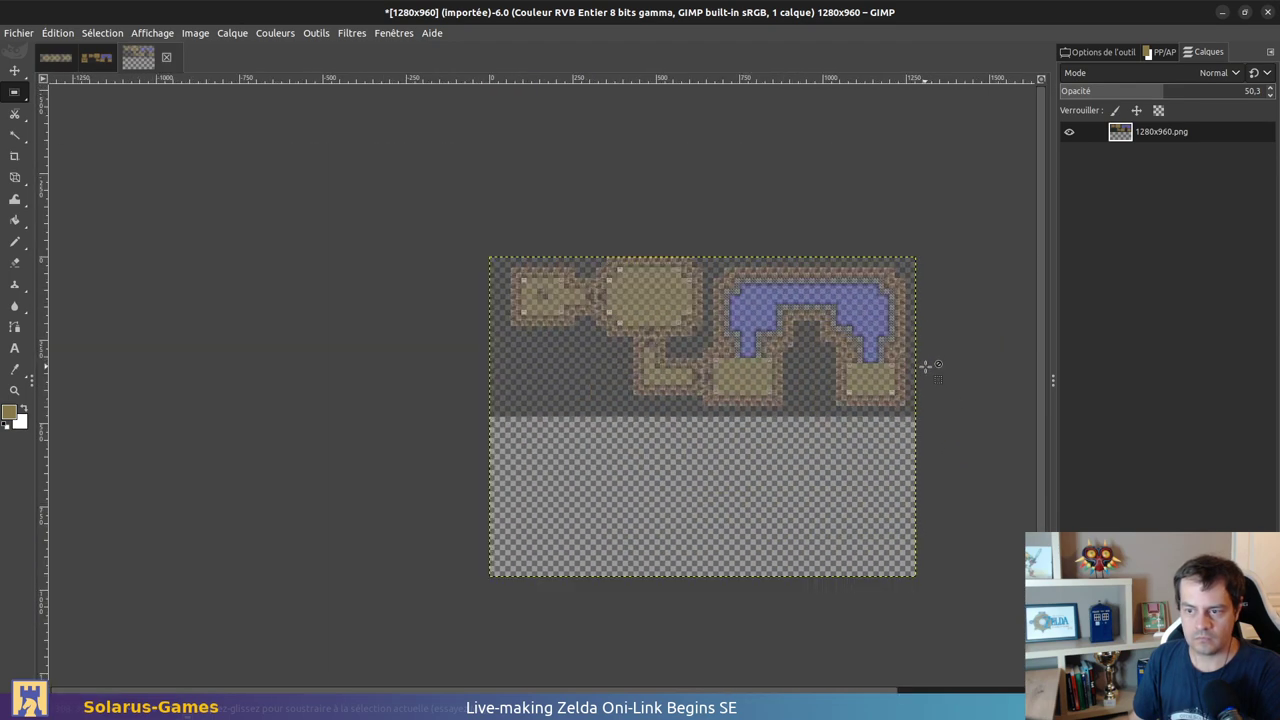
key("ctrl+e")
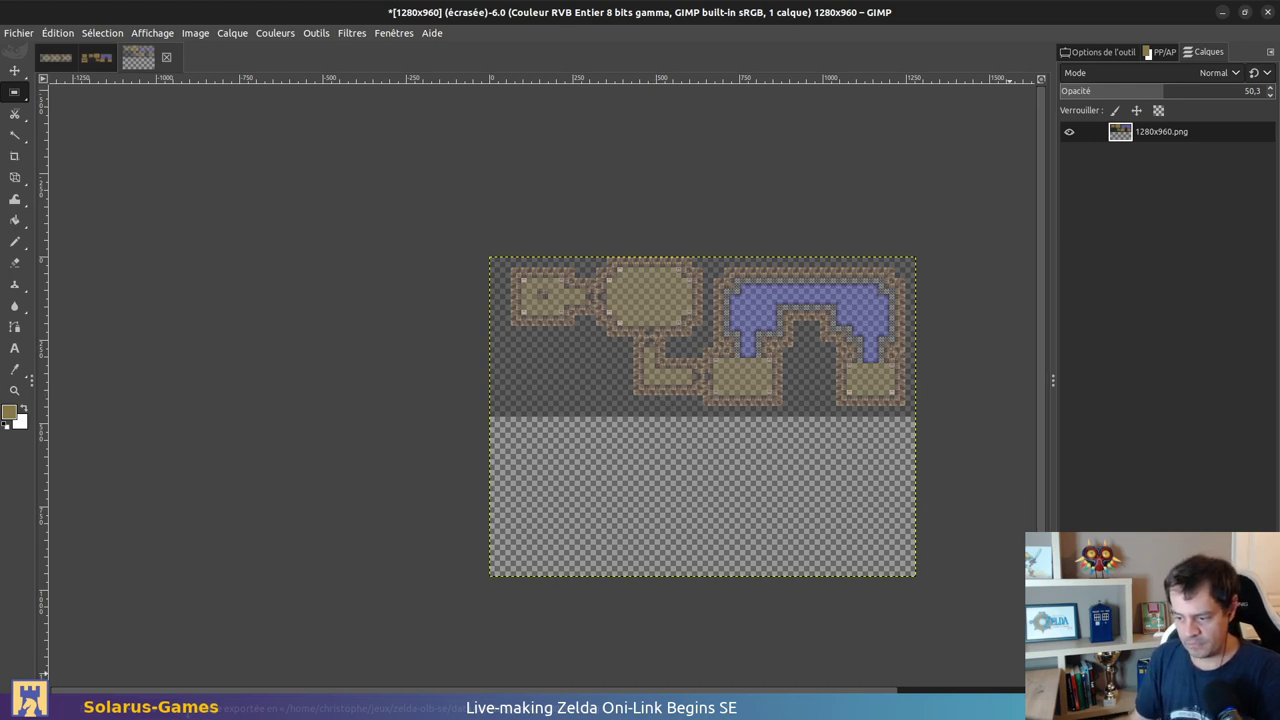
Step: Switch to the Solarus Quest Editor, collapse the open entities, scripts and sprites folders, and expand maps/caves in the quest tree
key("alt+Tab")
scroll(50, 244, "up", 1)
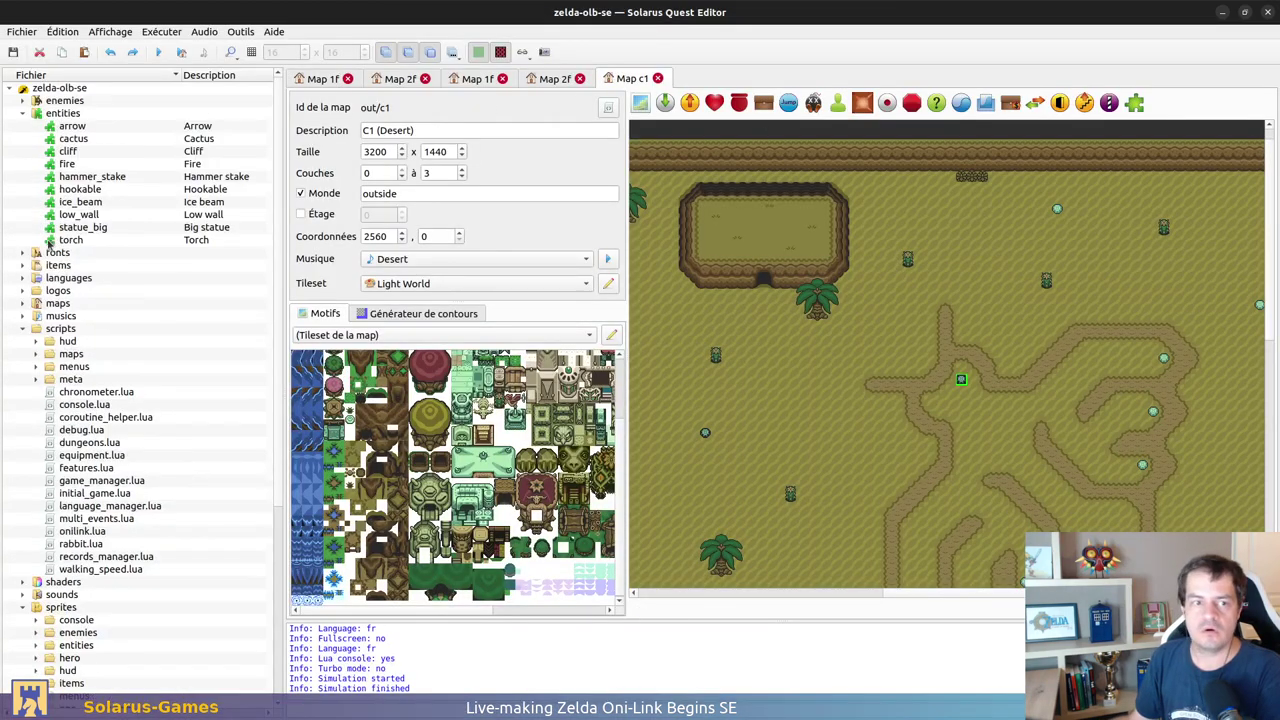
left_click(23, 113)
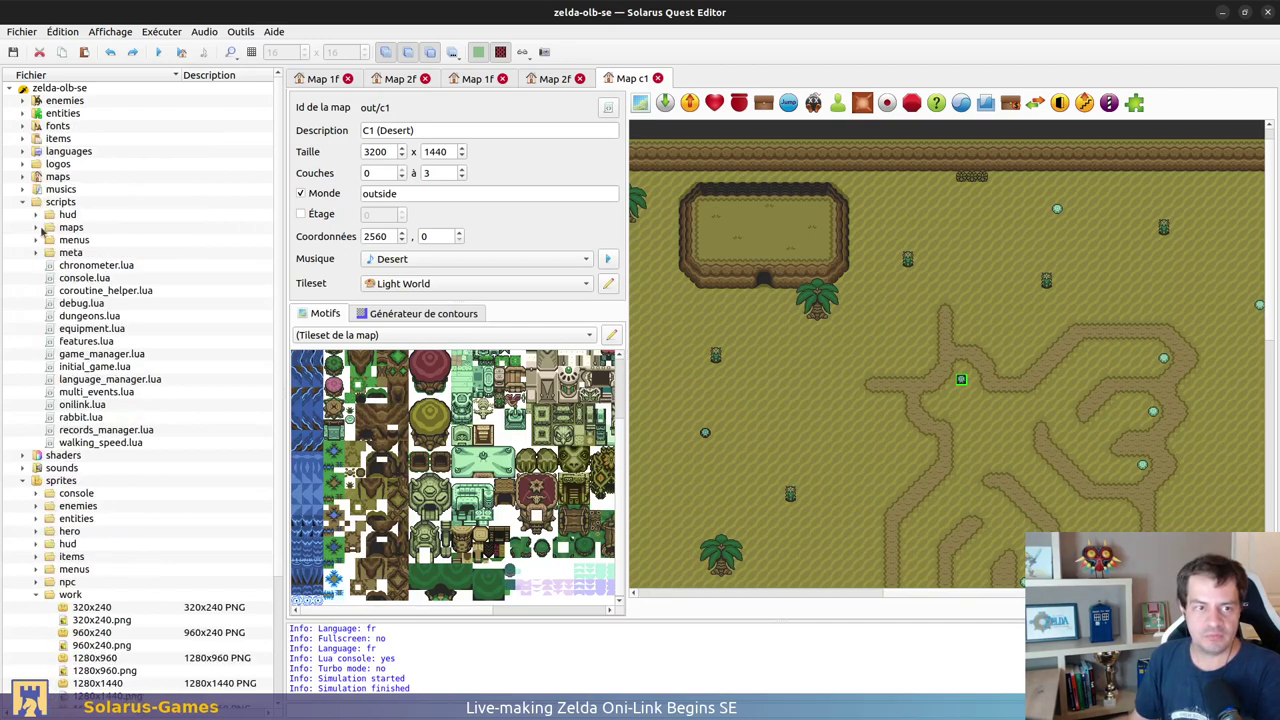
left_click(23, 203)
left_click(22, 240)
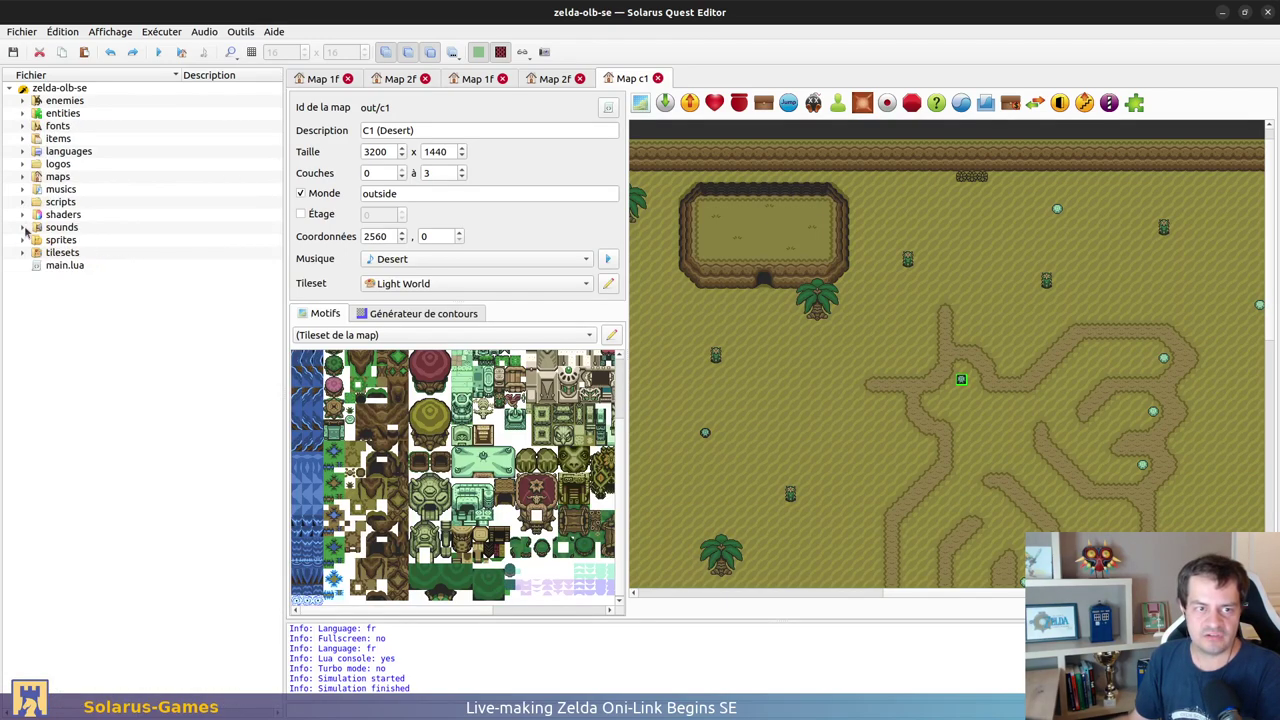
left_click(22, 176)
left_click(37, 189)
left_click(88, 192)
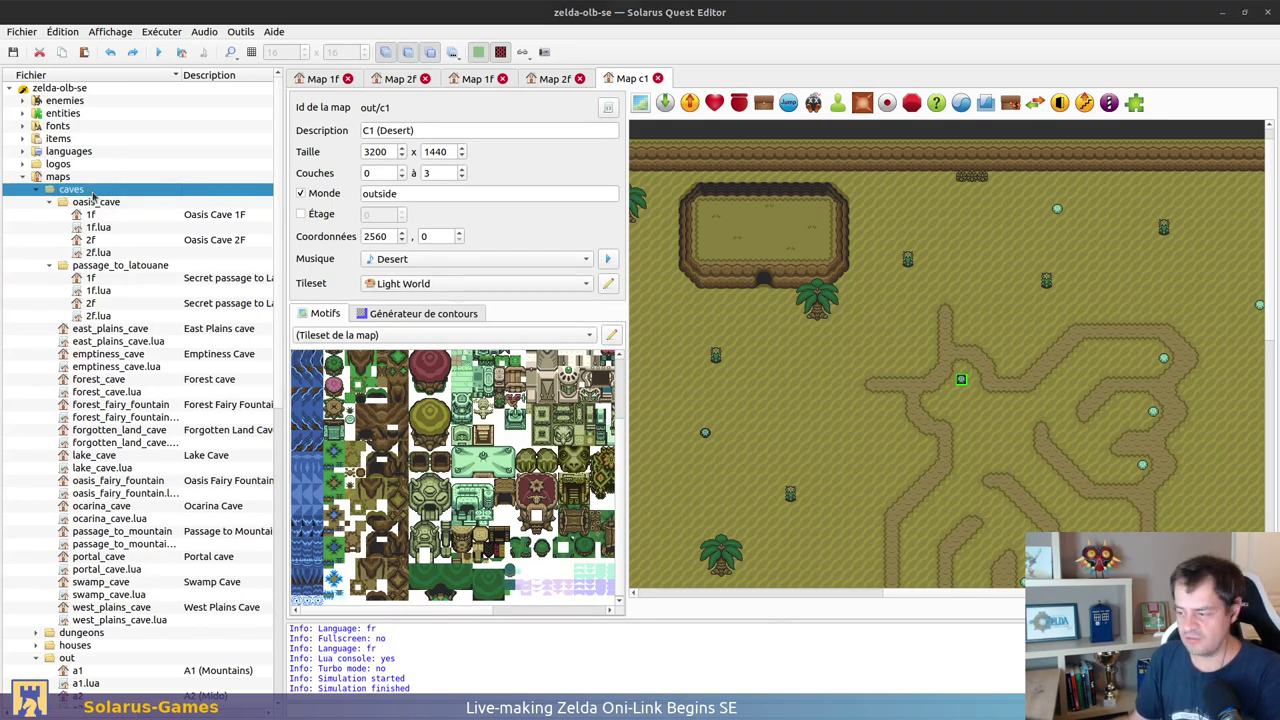
Step: Check map 41's name in the GitLab interior maps issue and create a desert_cave folder inside maps/caves
key("alt+Tab")
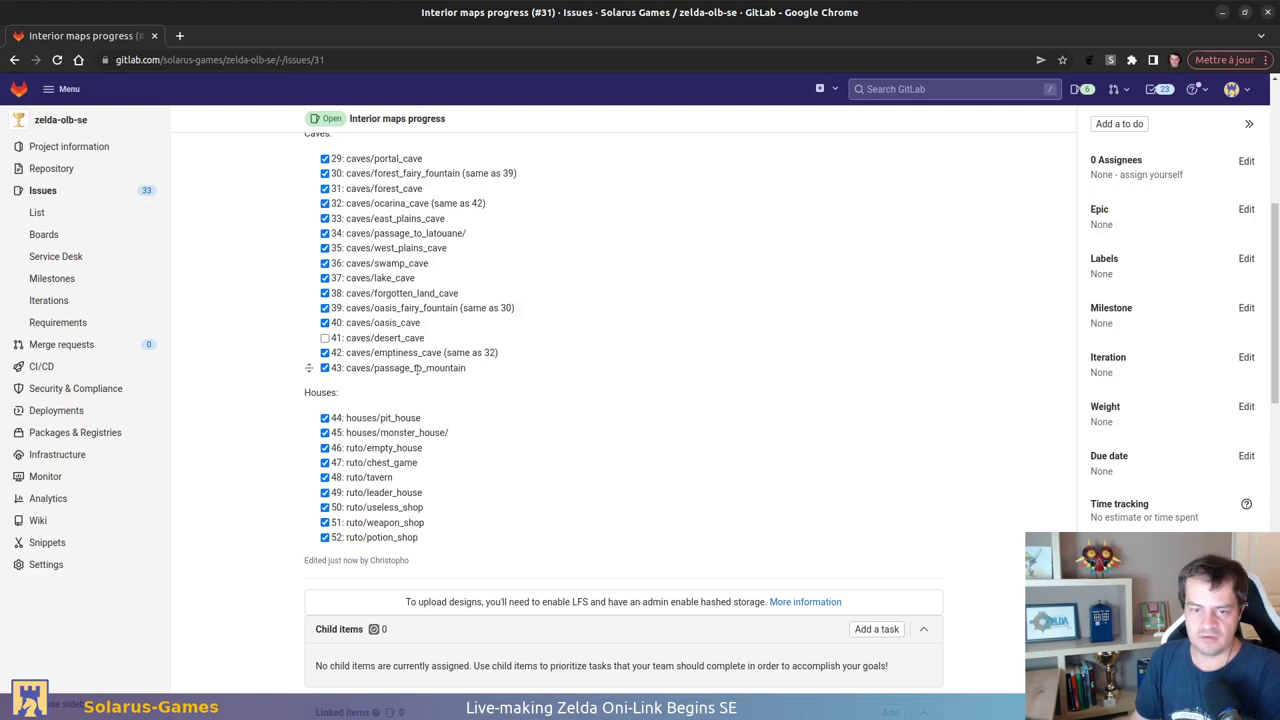
key("alt+Tab")
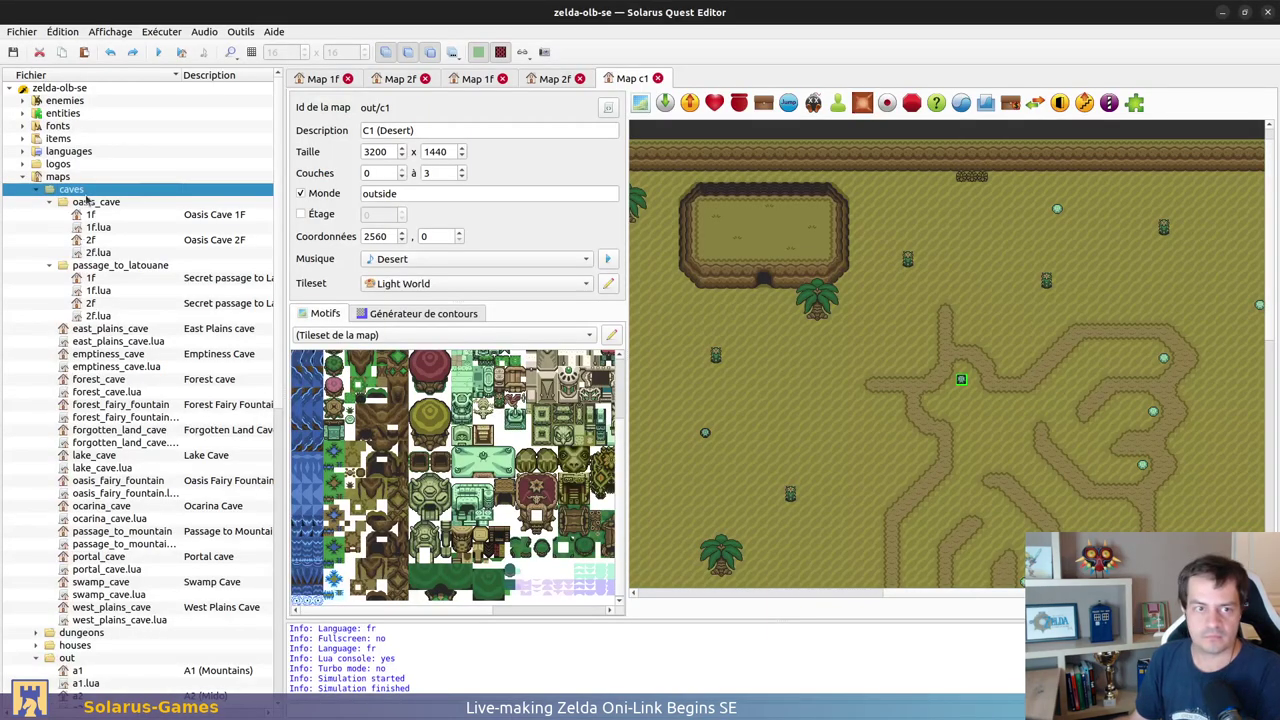
right_click(87, 195)
left_click(108, 238)
type("des")
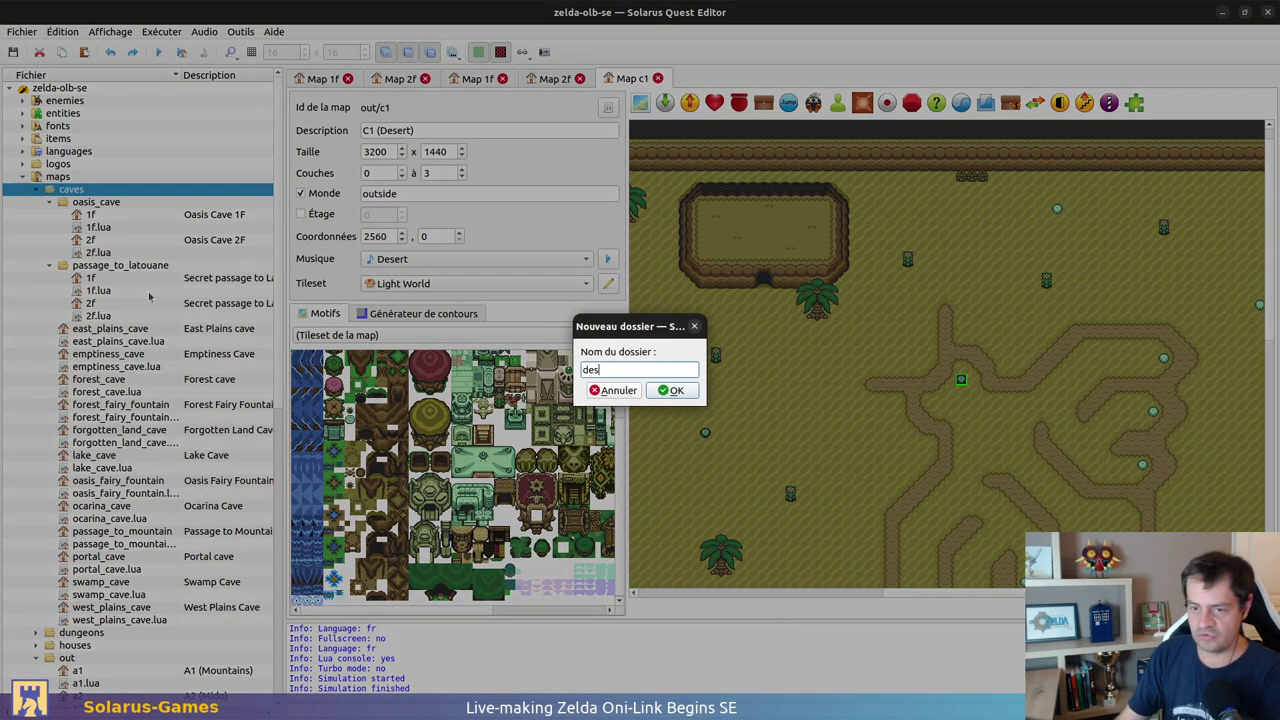
type("ert_cave")
key("Return")
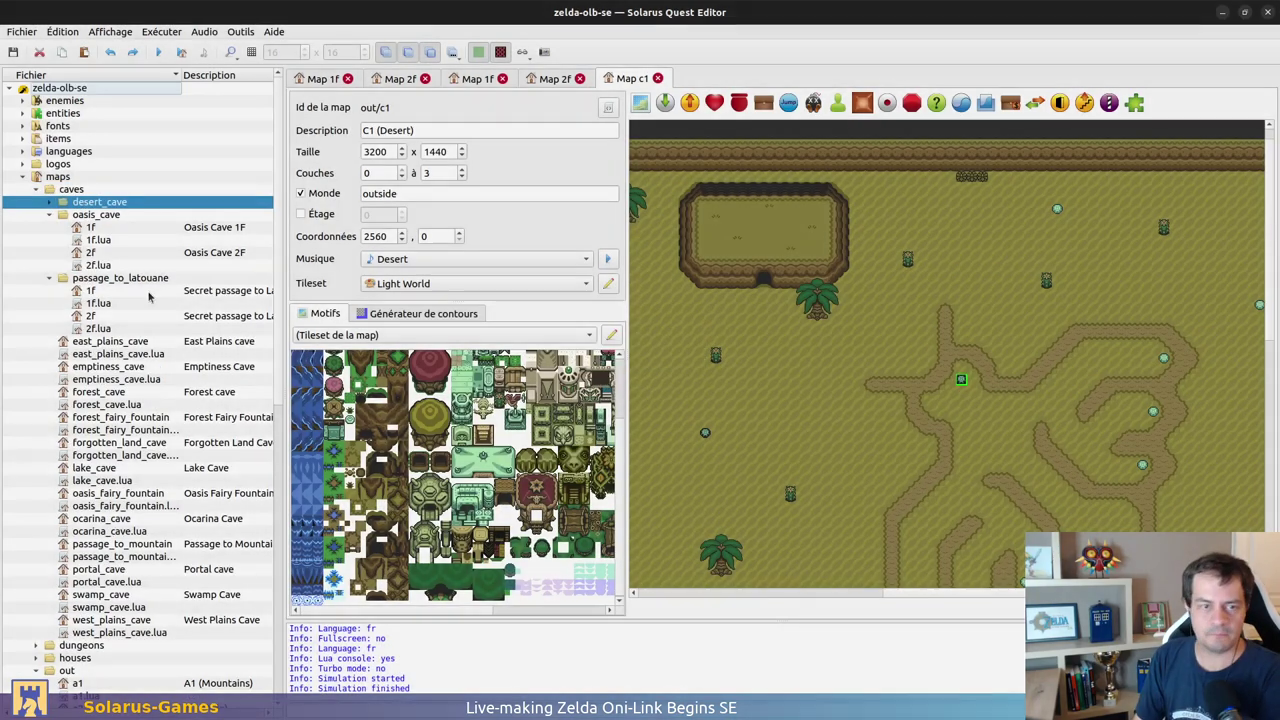
Step: Create map b1 in the desert_cave folder with description Desert Cave B1, the author's name and licence GPL v3
right_click(112, 202)
key("Escape")
right_click(112, 202)
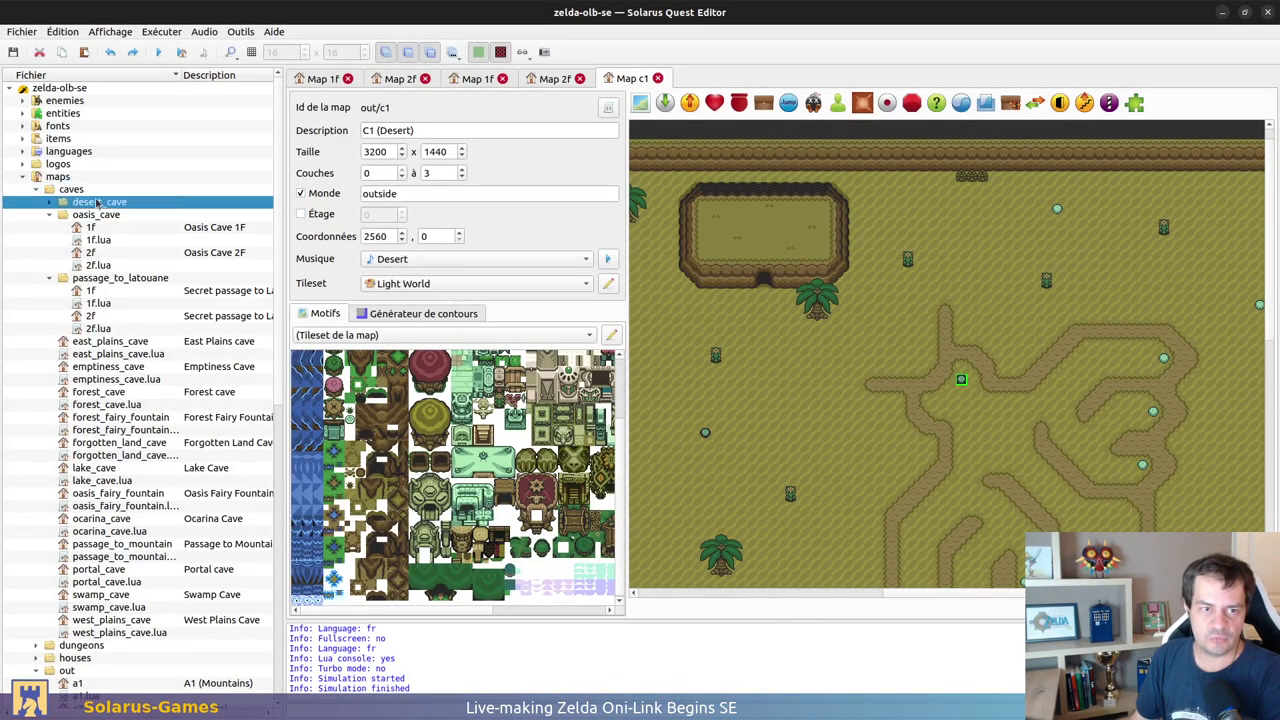
left_click(135, 228)
type("1f")
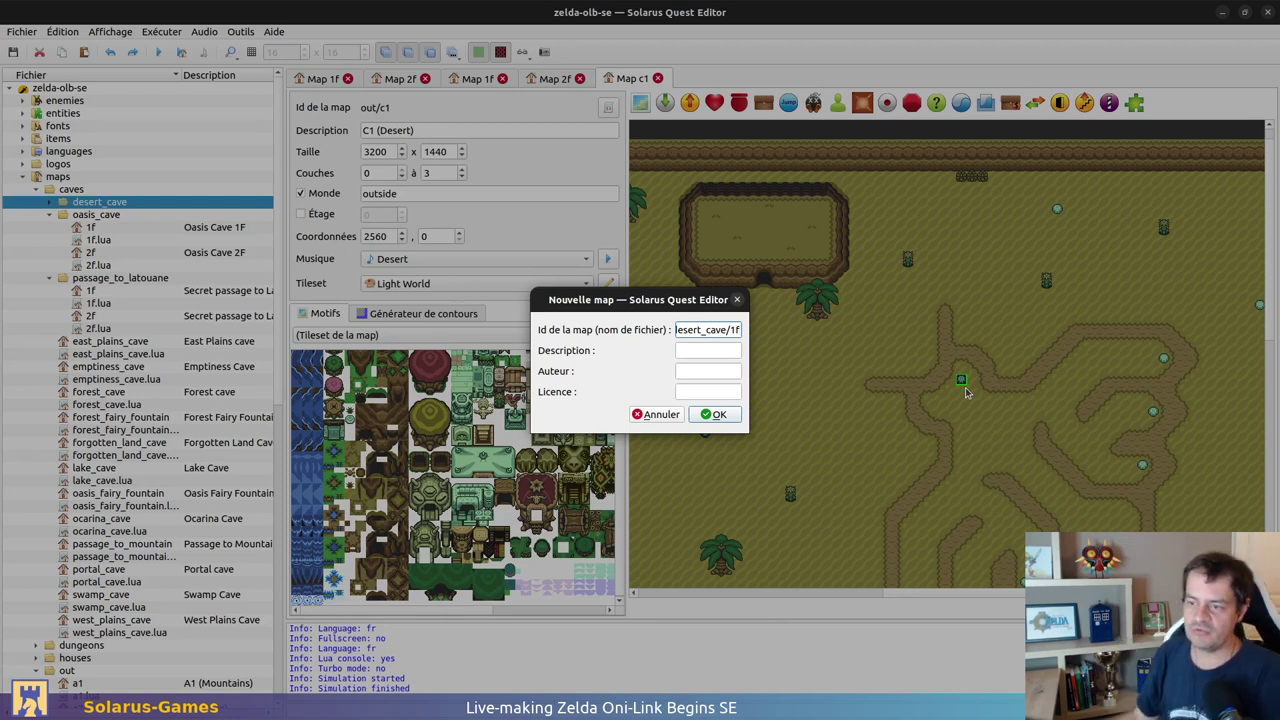
key("BackSpace")
key("BackSpace")
type("b1")
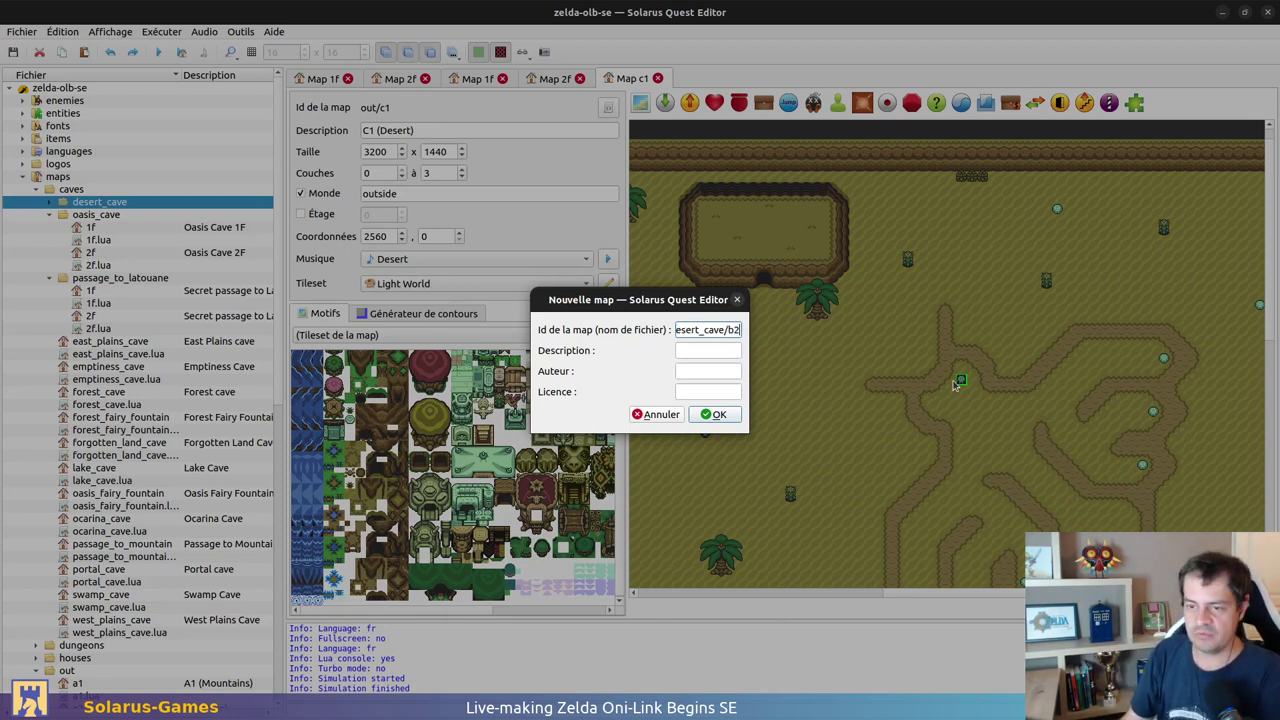
key("Tab")
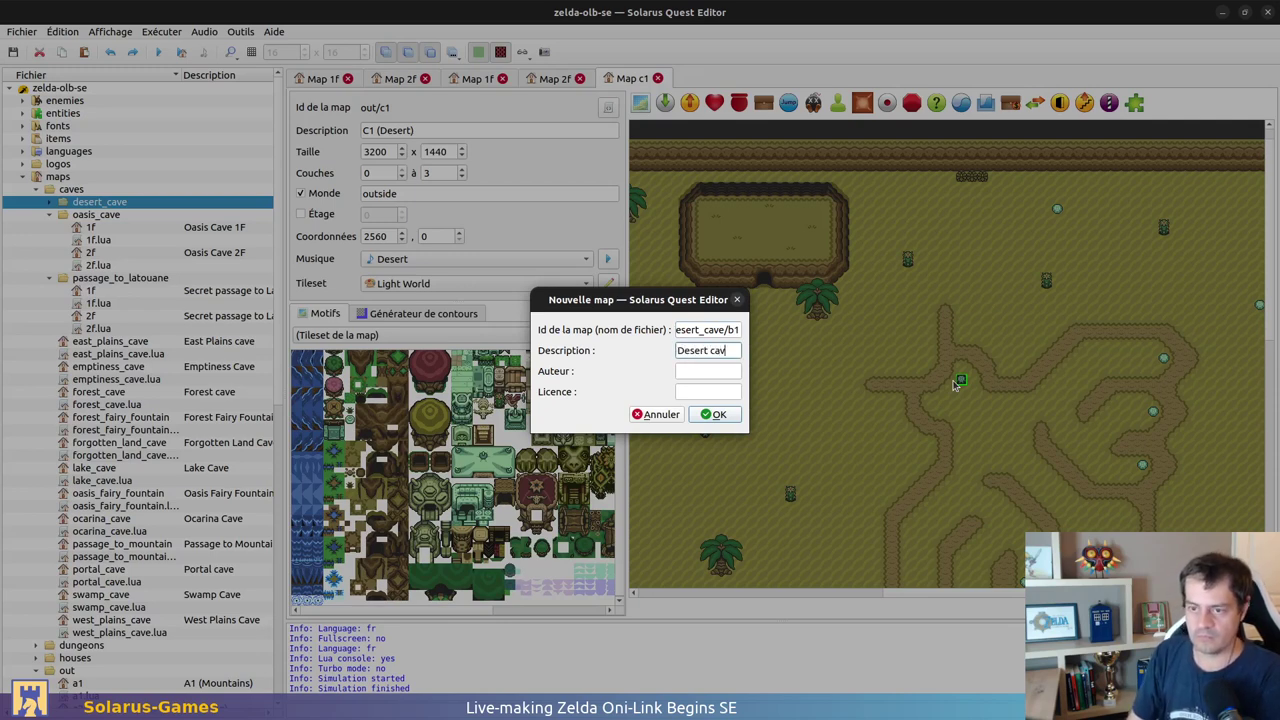
type("Desert Cave B1")
key("Tab")
type("Christopho")
key("Tab")
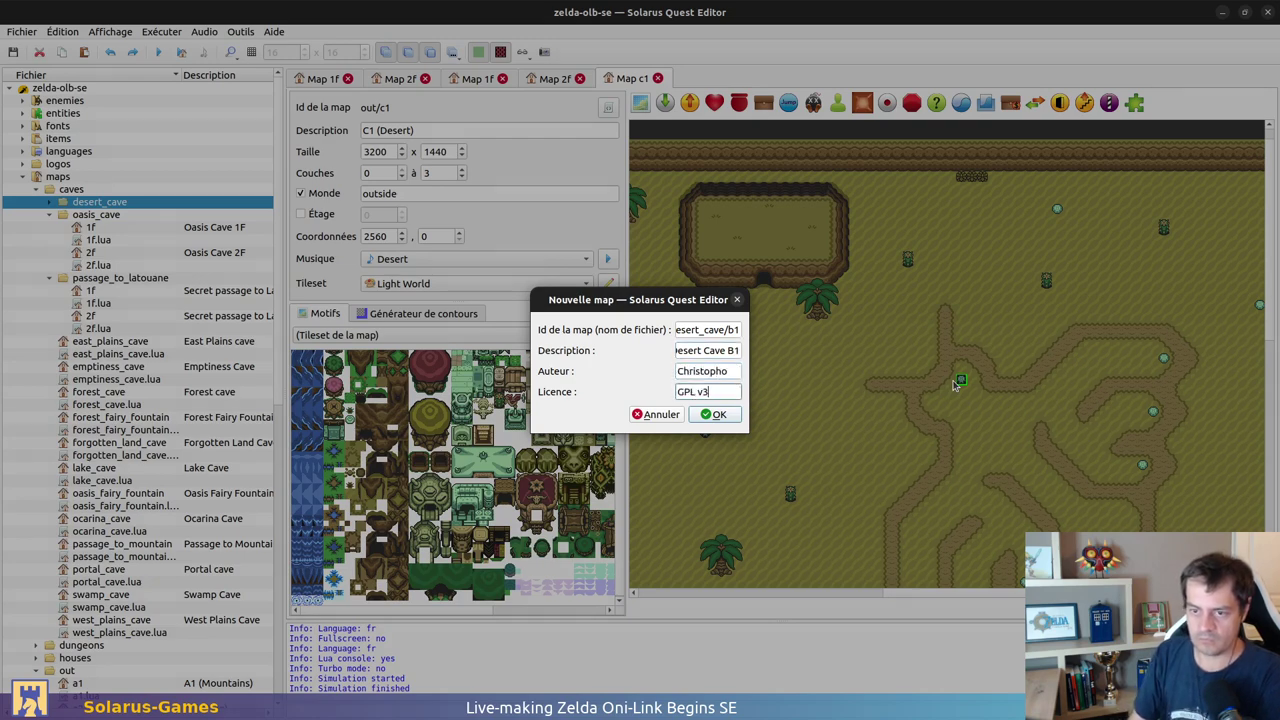
key("Return")
Step: Create map 1f in the desert_cave folder with description Desert Cave 1F, the author's name and licence GPL v3
right_click(134, 205)
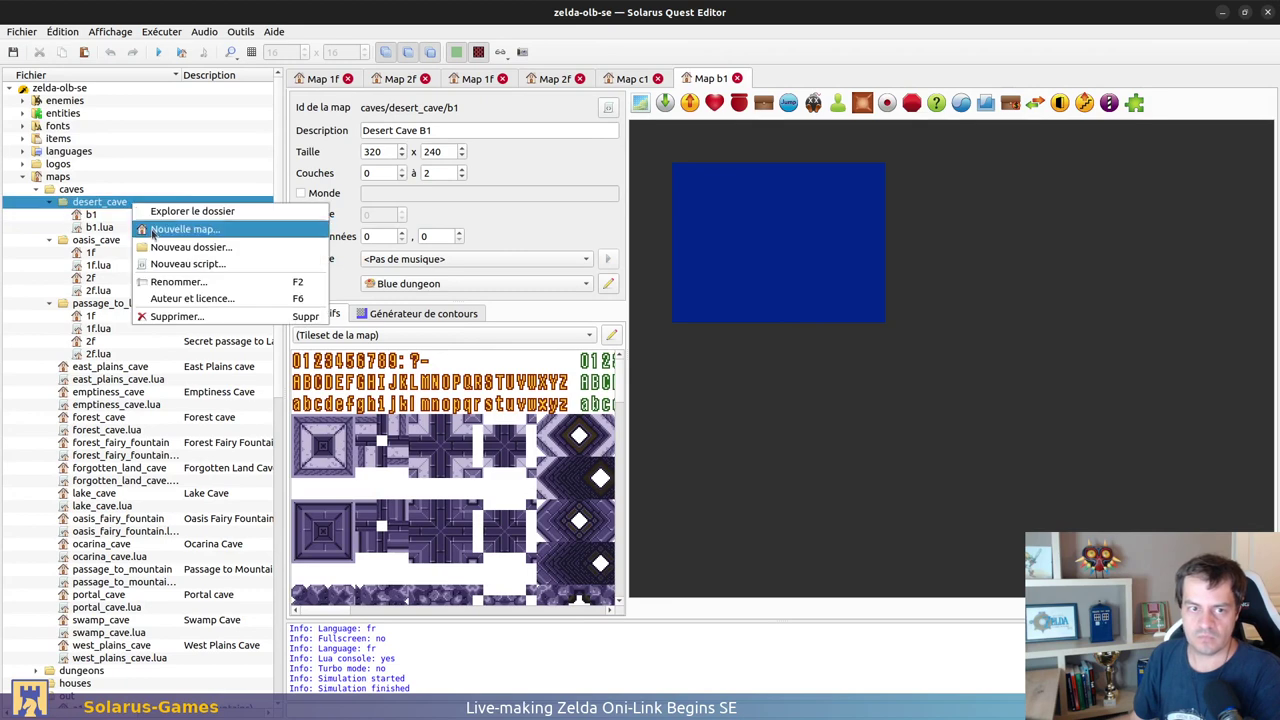
left_click(153, 232)
type("1f")
key("Tab")
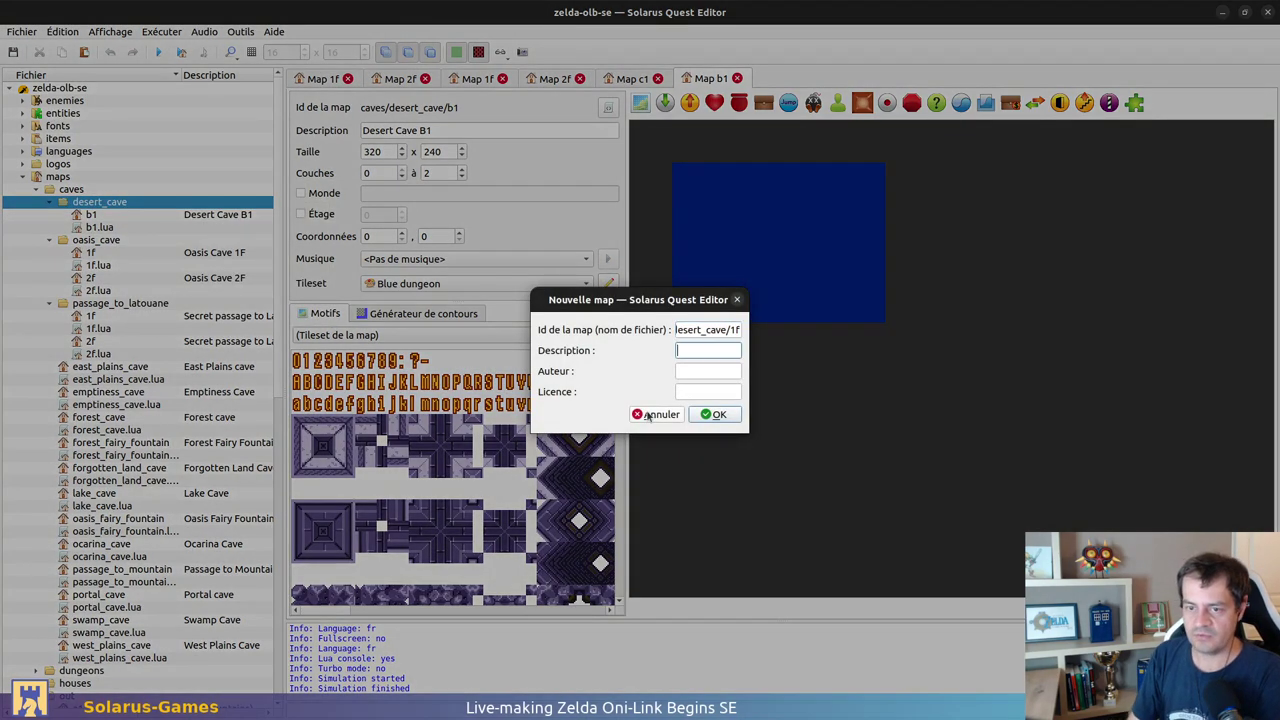
type("Desert Cave 1F")
key("Tab")
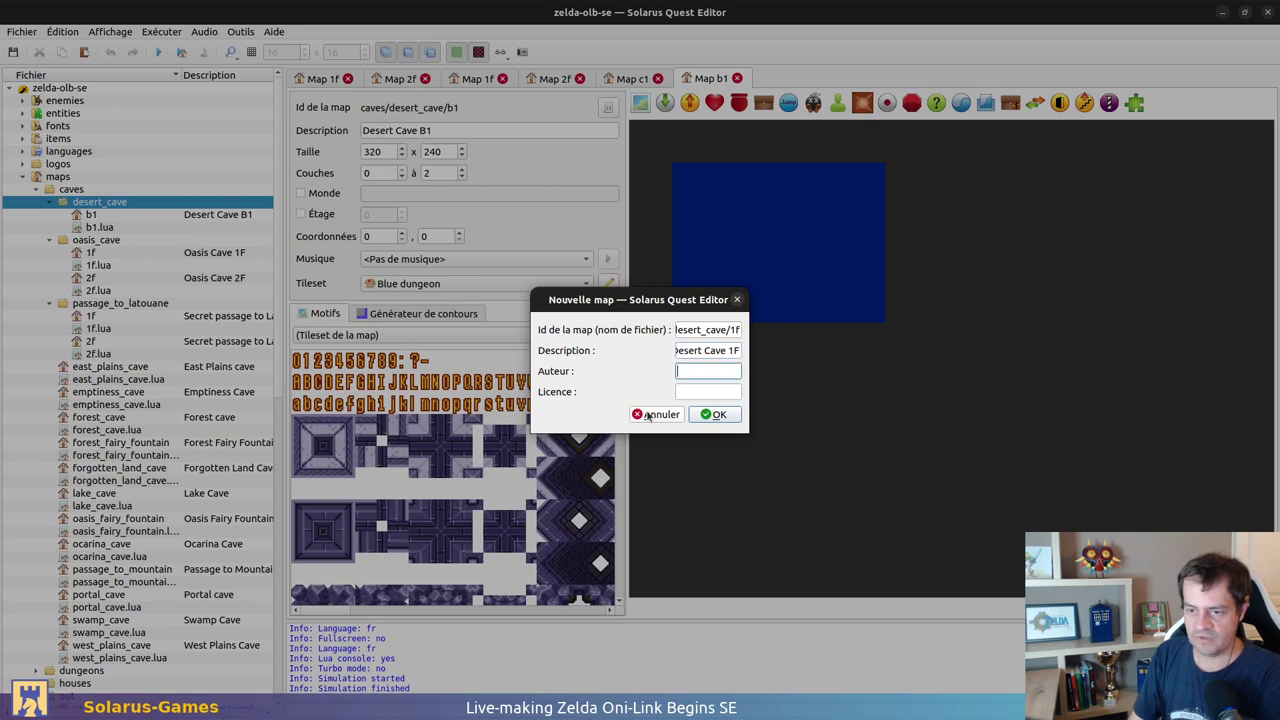
type("Christopho")
key("Tab")
type("GPL v3")
key("Return")
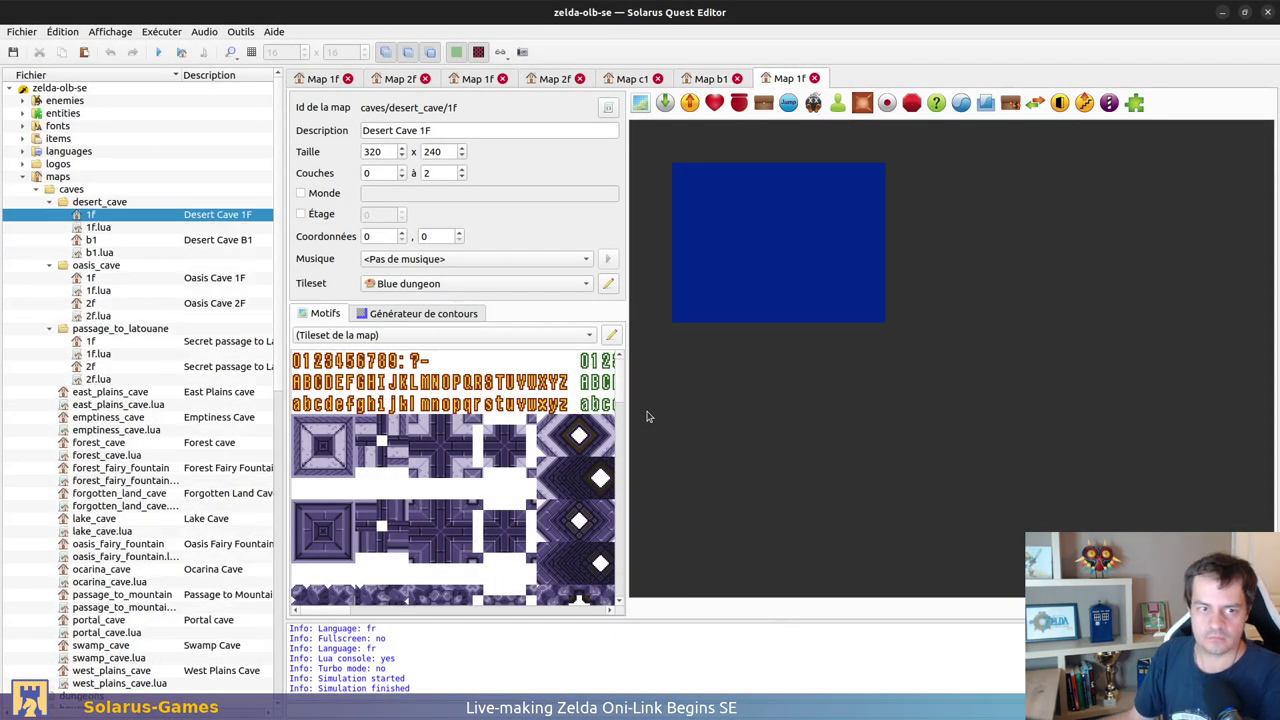
Step: Widen the quest tree to show the licences, set both desert_cave maps to CC BY-SA 4.0, and narrow the tree again
left_click_drag(283, 264, 585, 265)
left_click(512, 278)
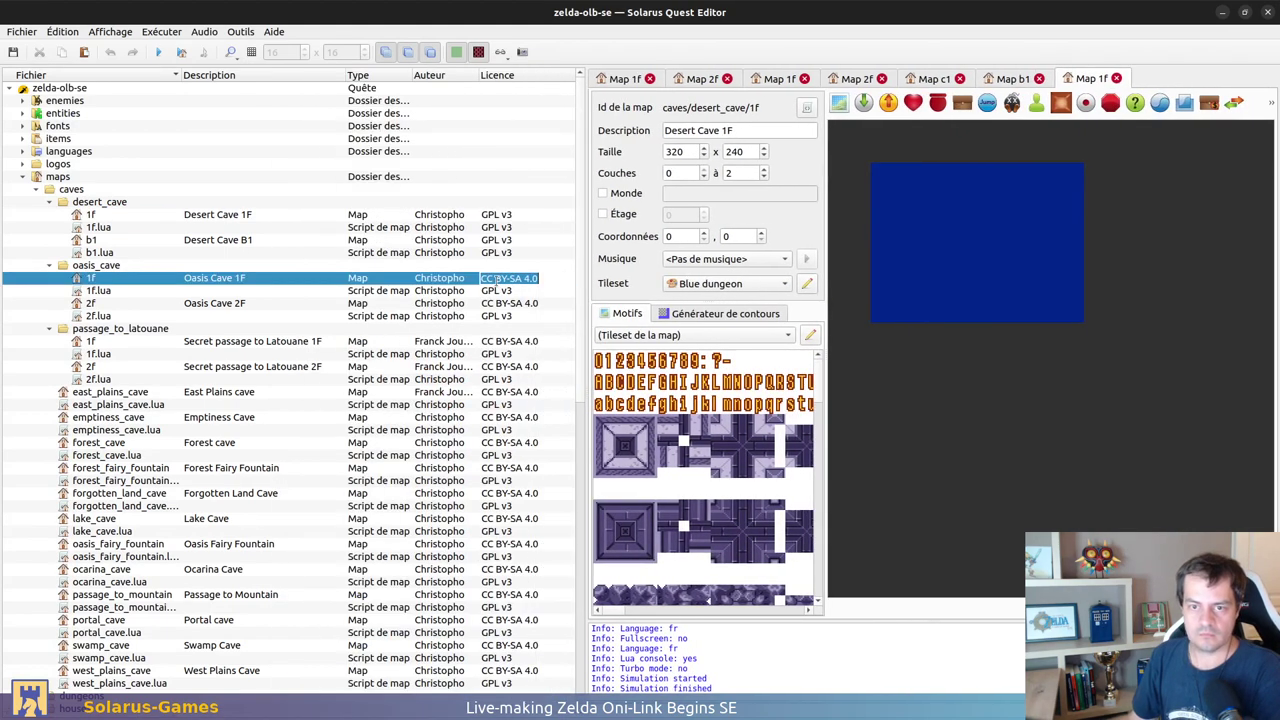
left_click(505, 214)
left_click(514, 240)
left_click(498, 253)
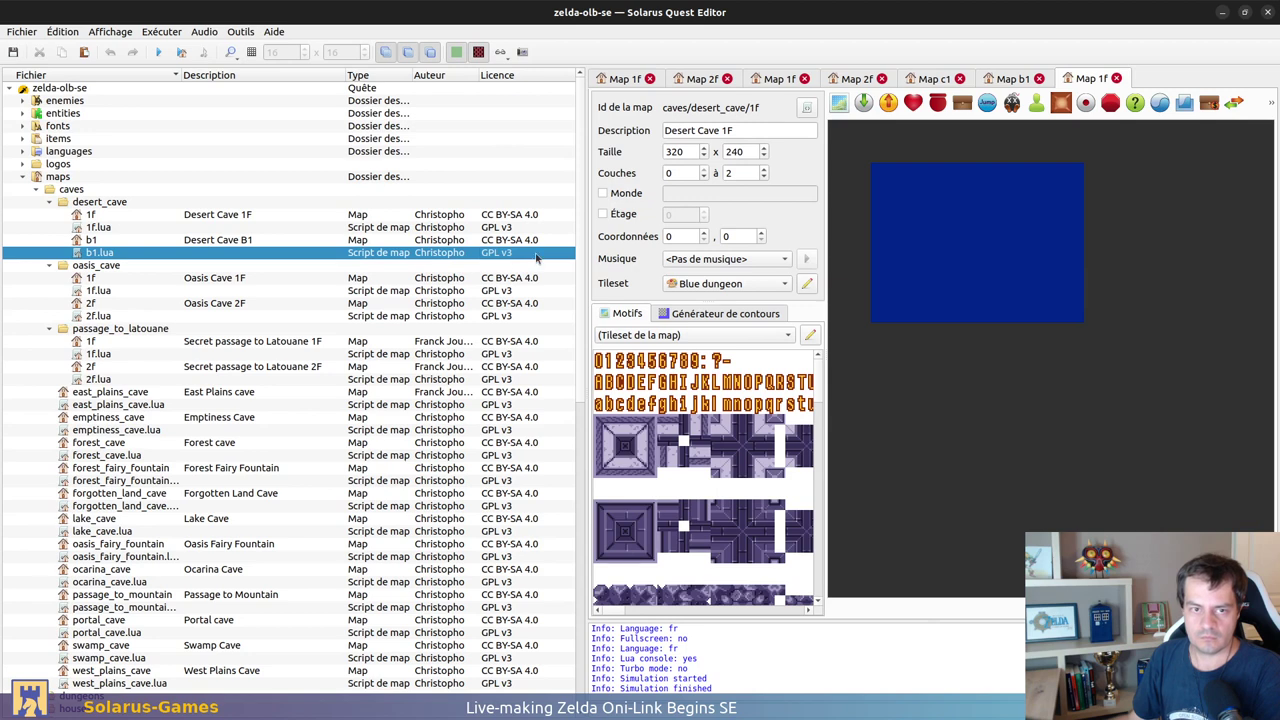
left_click_drag(587, 259, 344, 302)
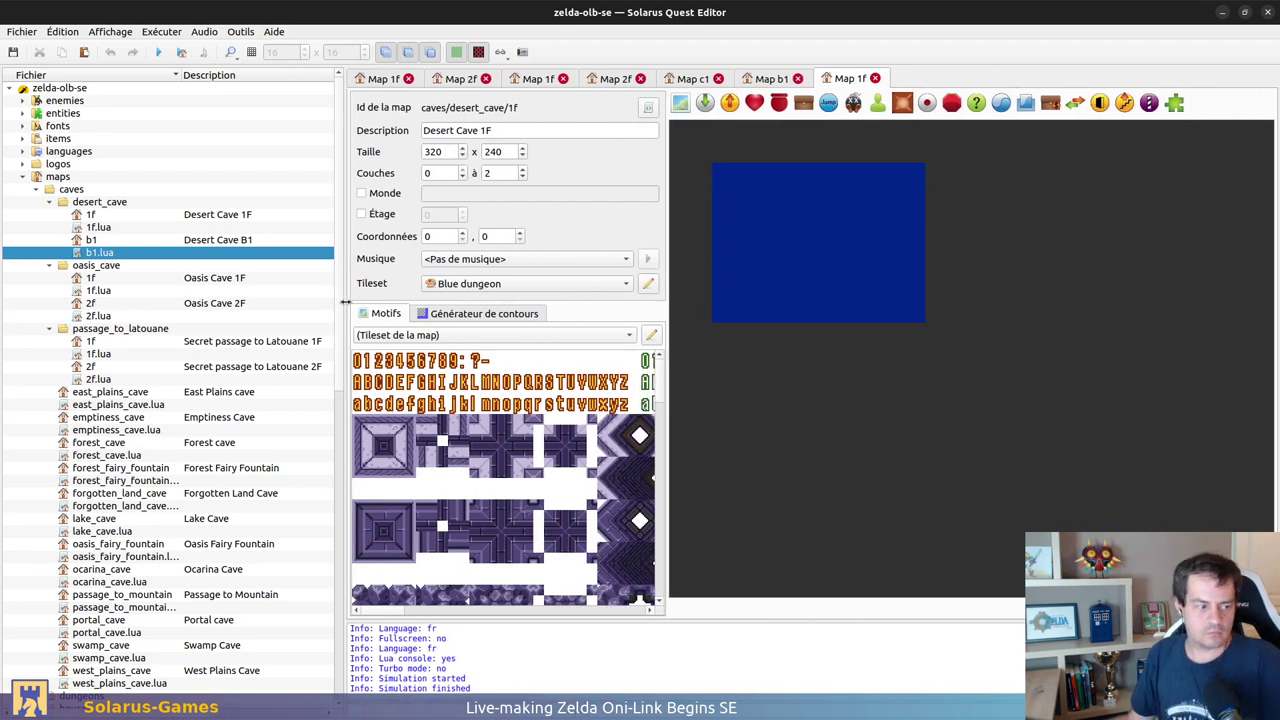
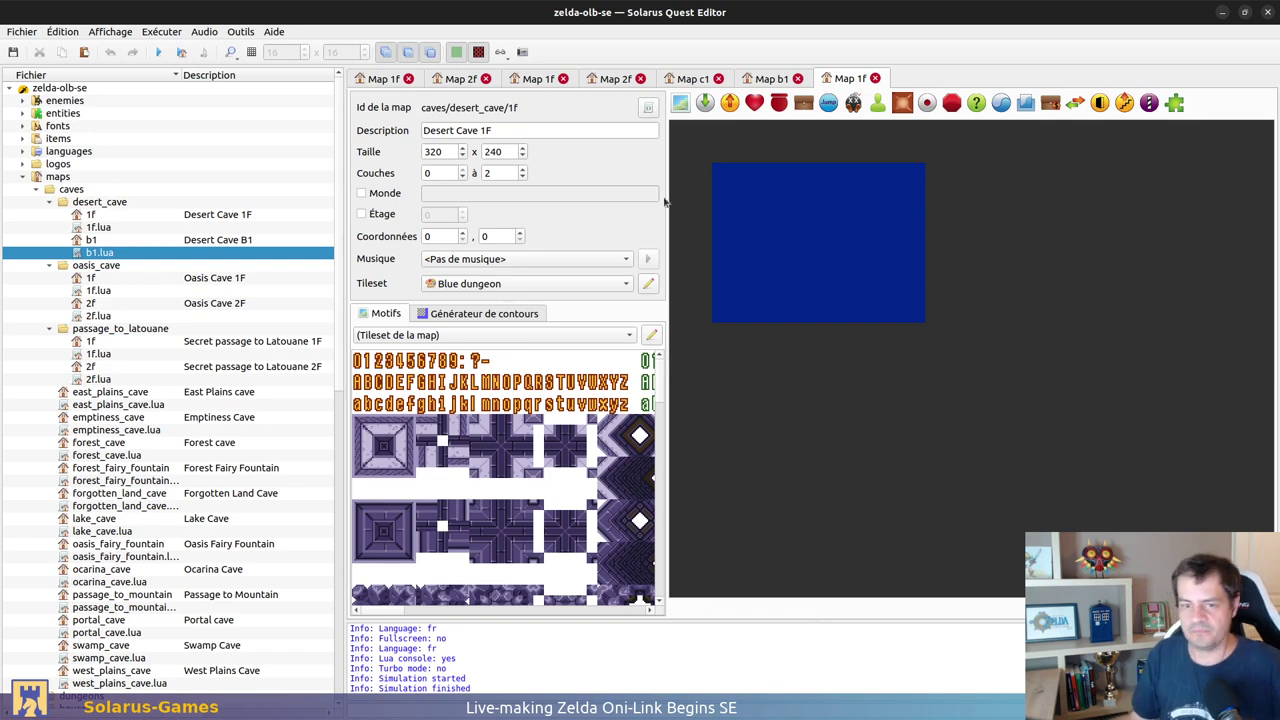
Step: Switch to map41 sol.png in GIMP and copy the full-height area from the image's west edge to x = 320
left_click(765, 79)
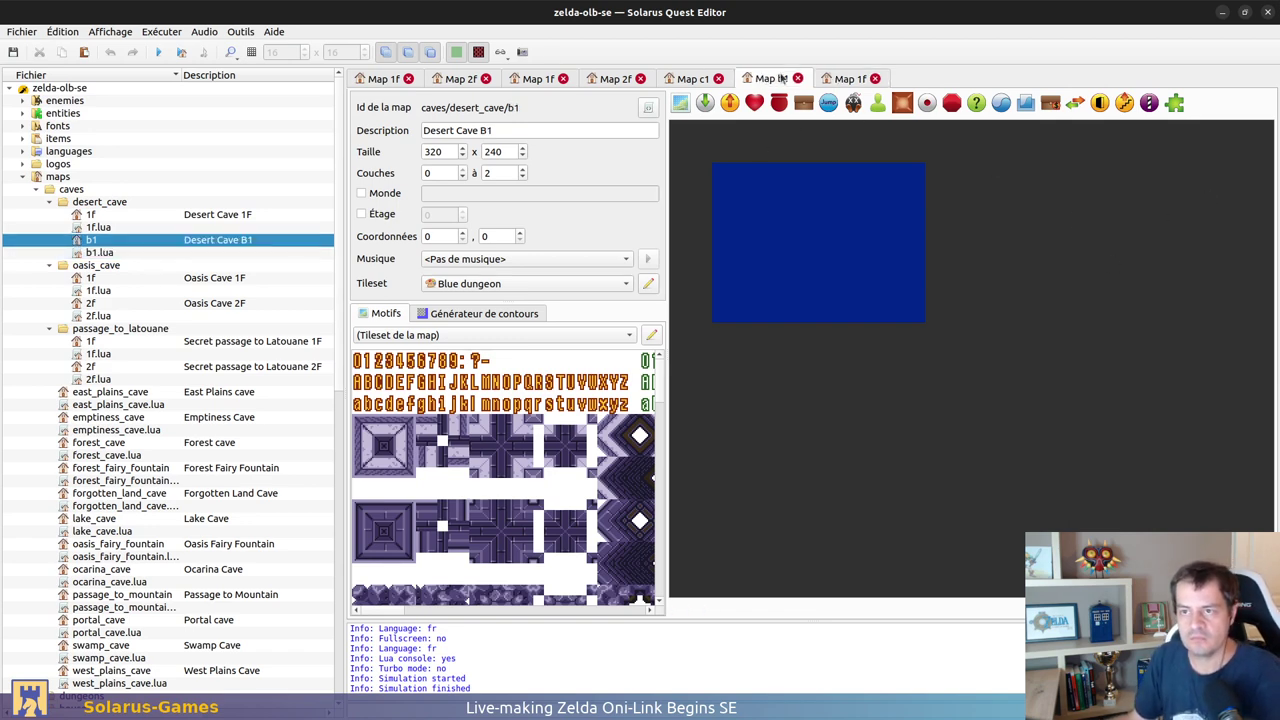
left_click(845, 77)
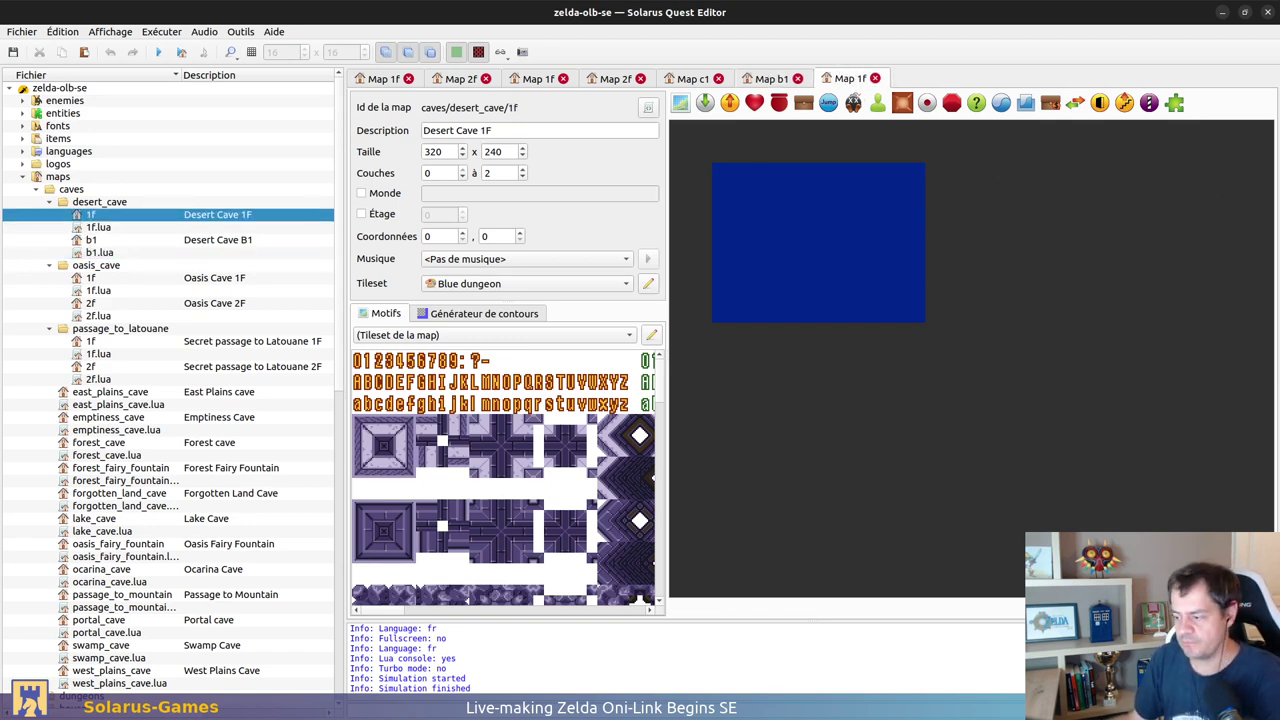
key("alt+Tab")
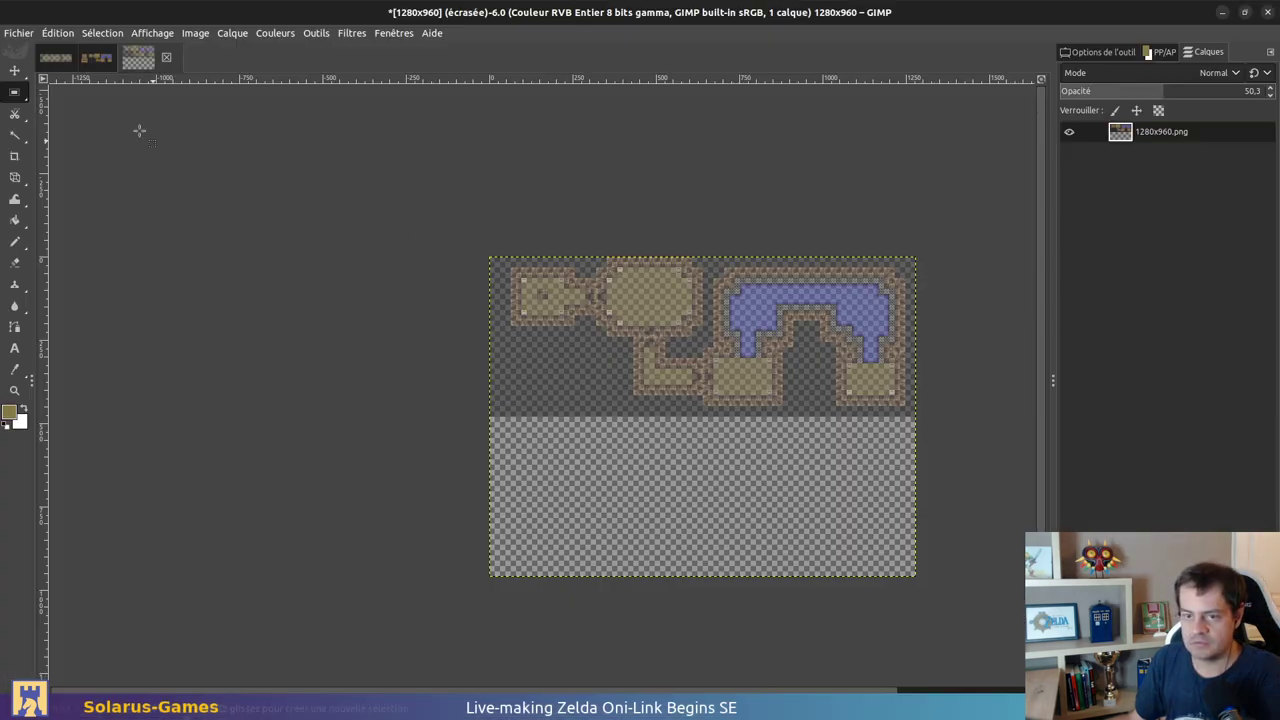
left_click(90, 58)
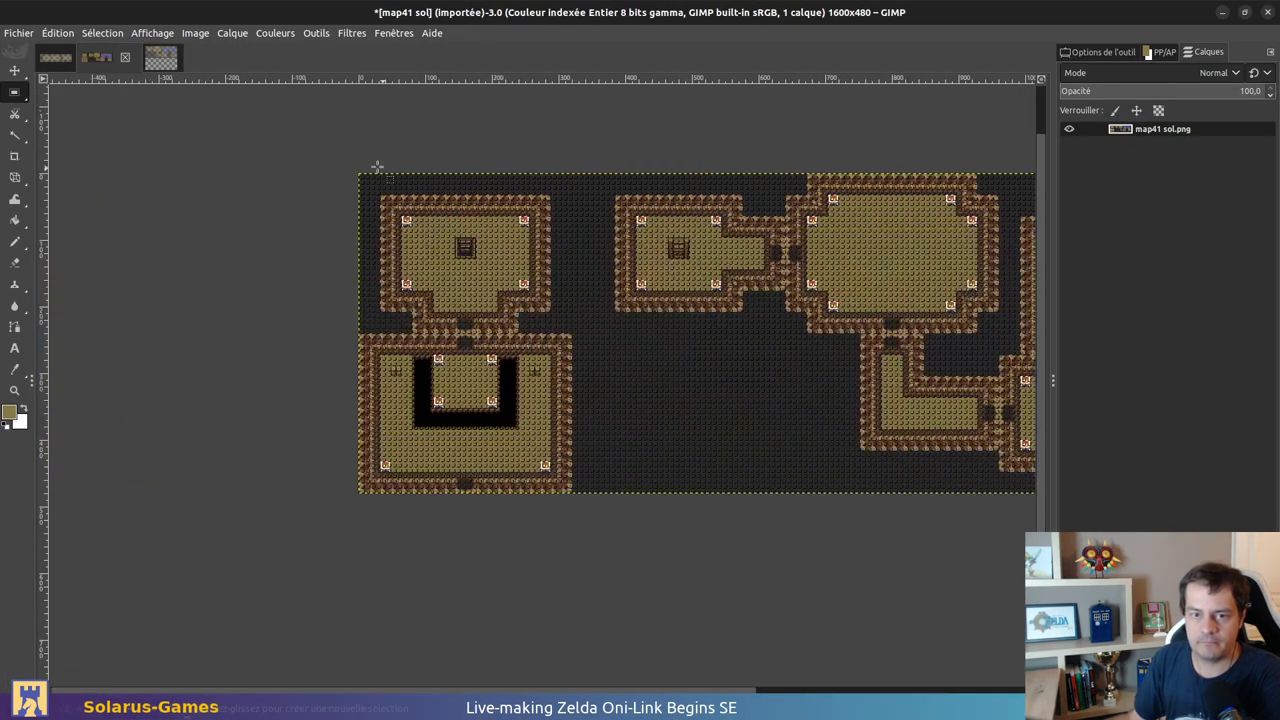
left_click_drag(359, 172, 571, 496)
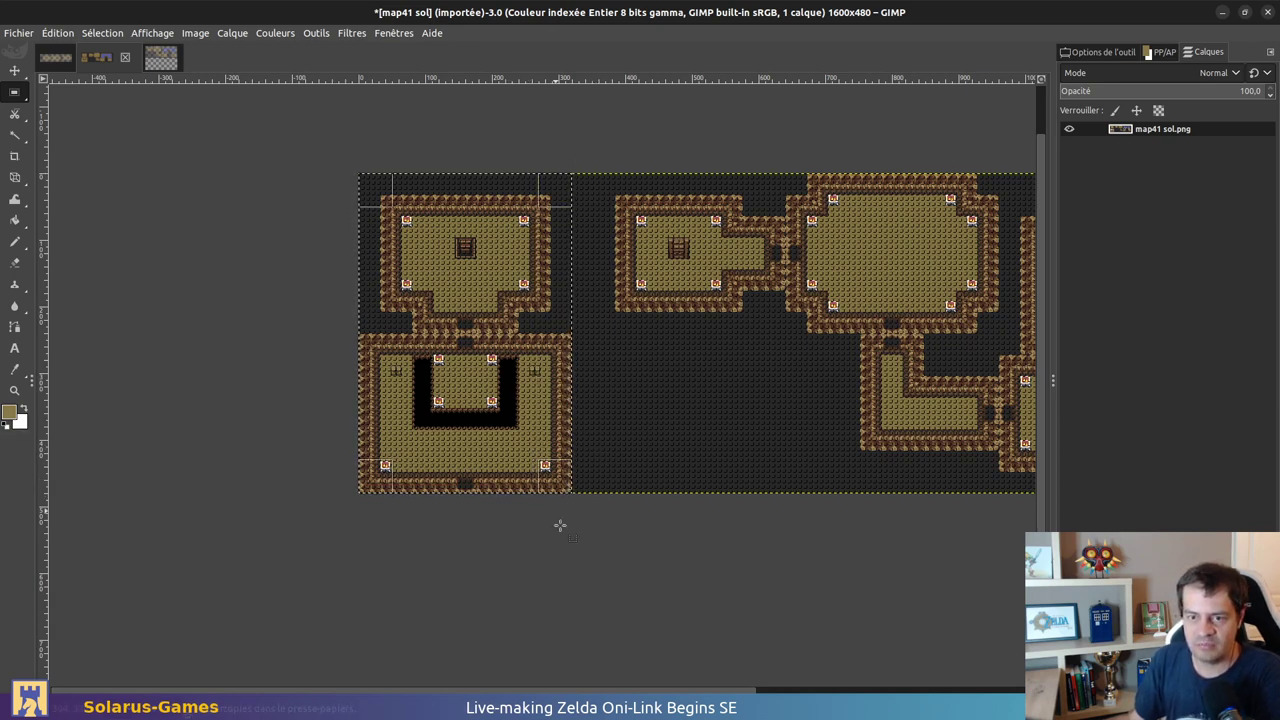
key("ctrl+c")
Step: Open 320x240.png from the work folder and resize its canvas and all layers to a height of 480 px
key("ctrl+o")
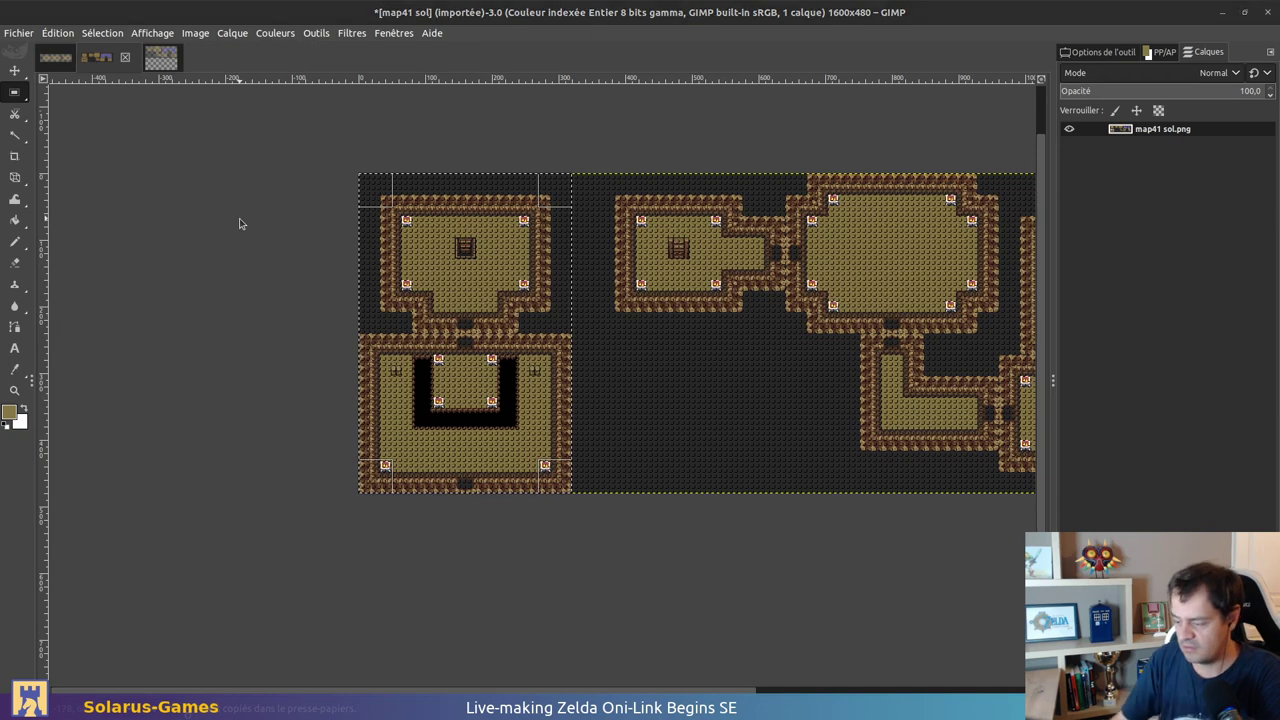
left_click(375, 166)
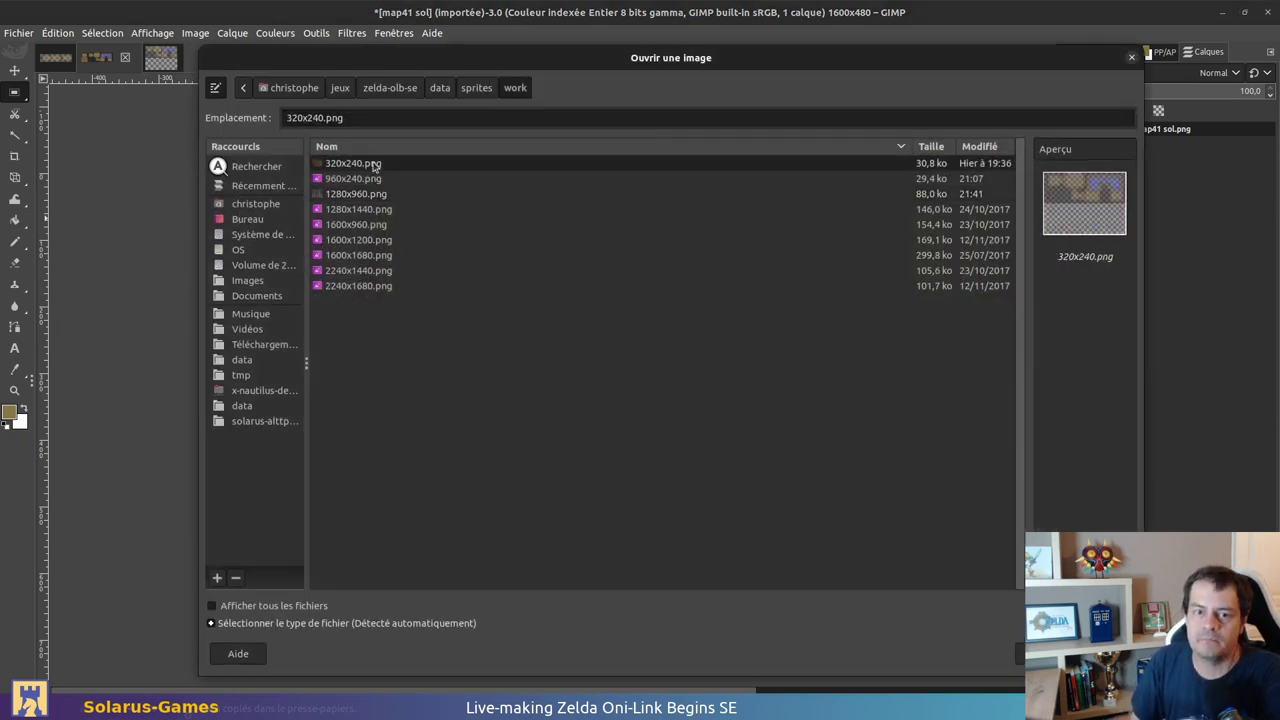
double_click(373, 164)
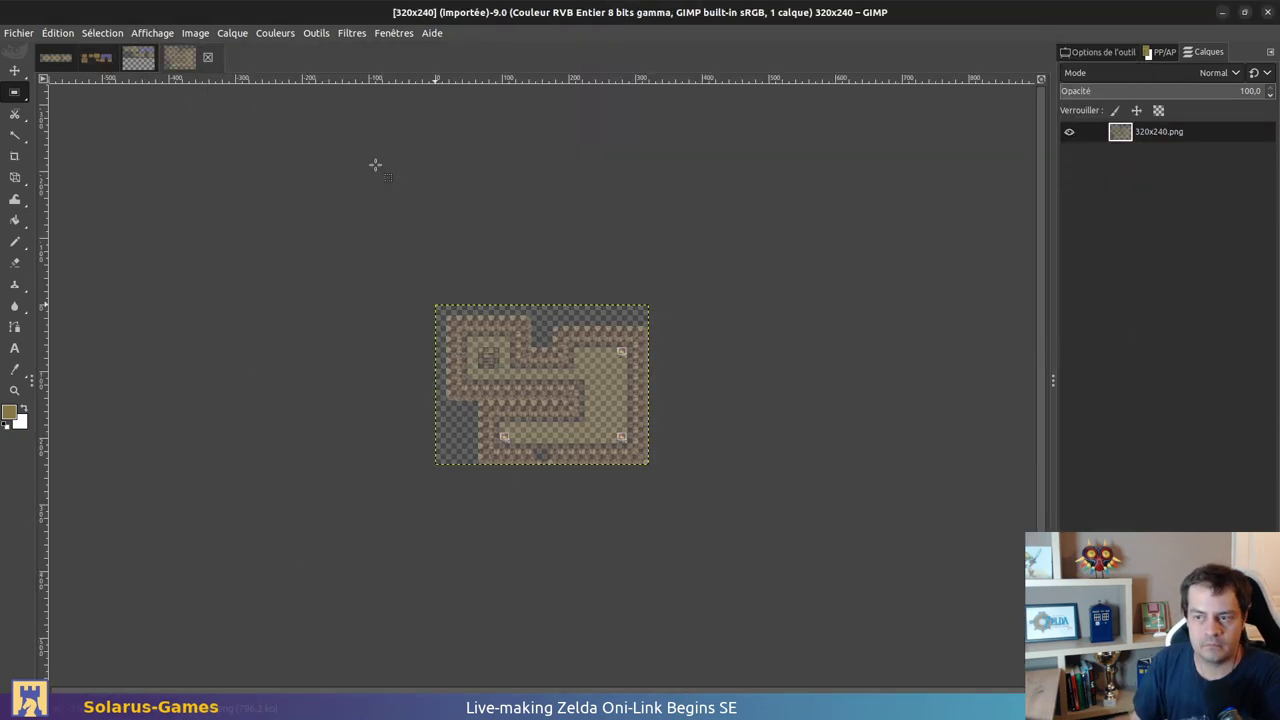
left_click(195, 33)
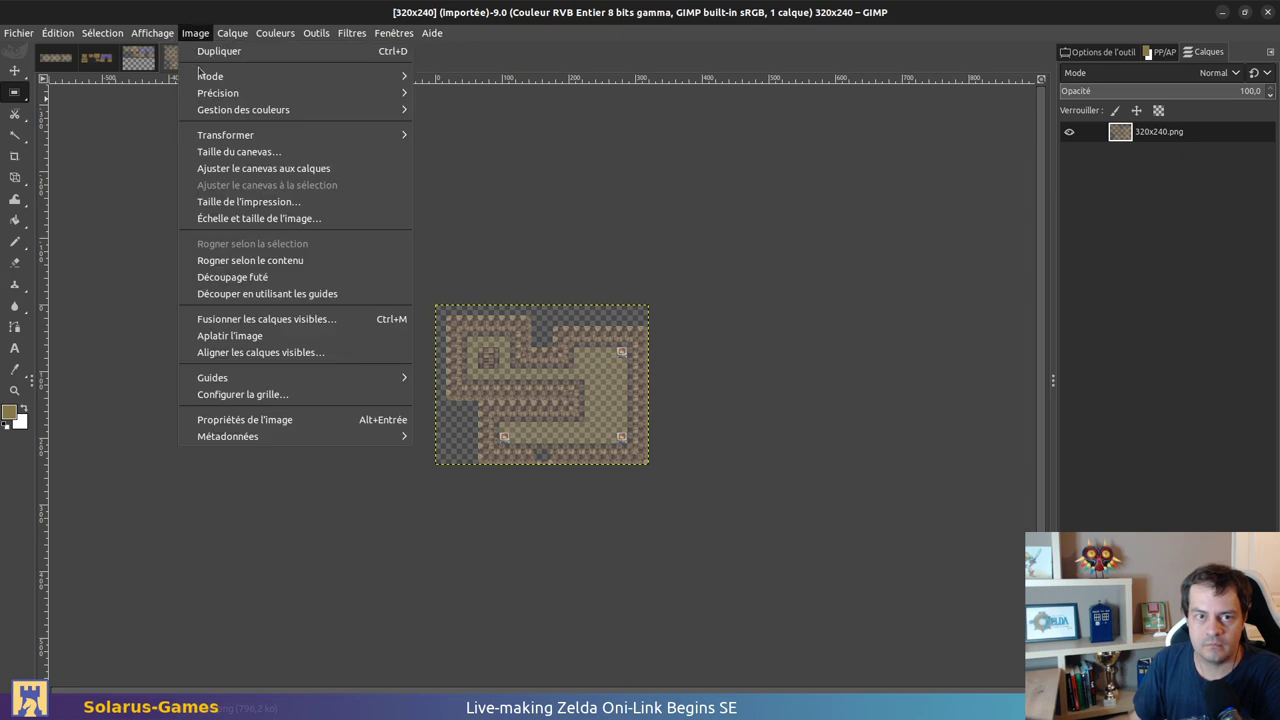
left_click(230, 151)
key("Tab")
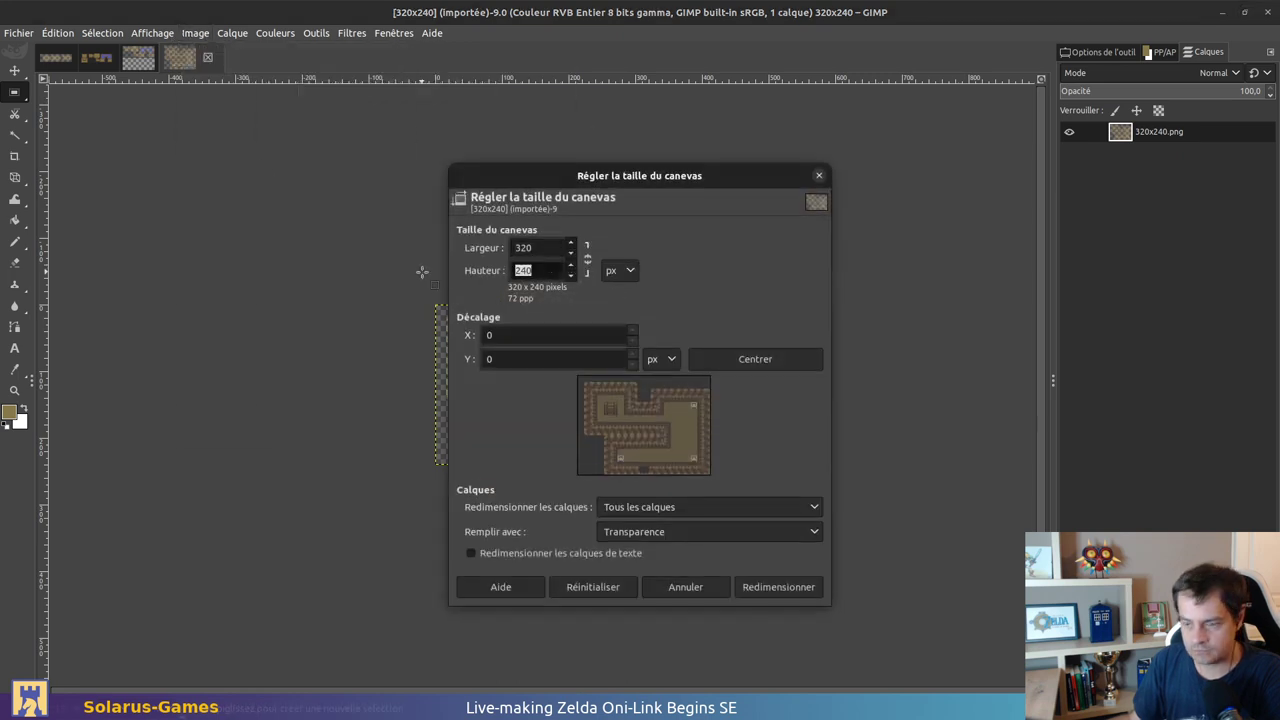
type("480")
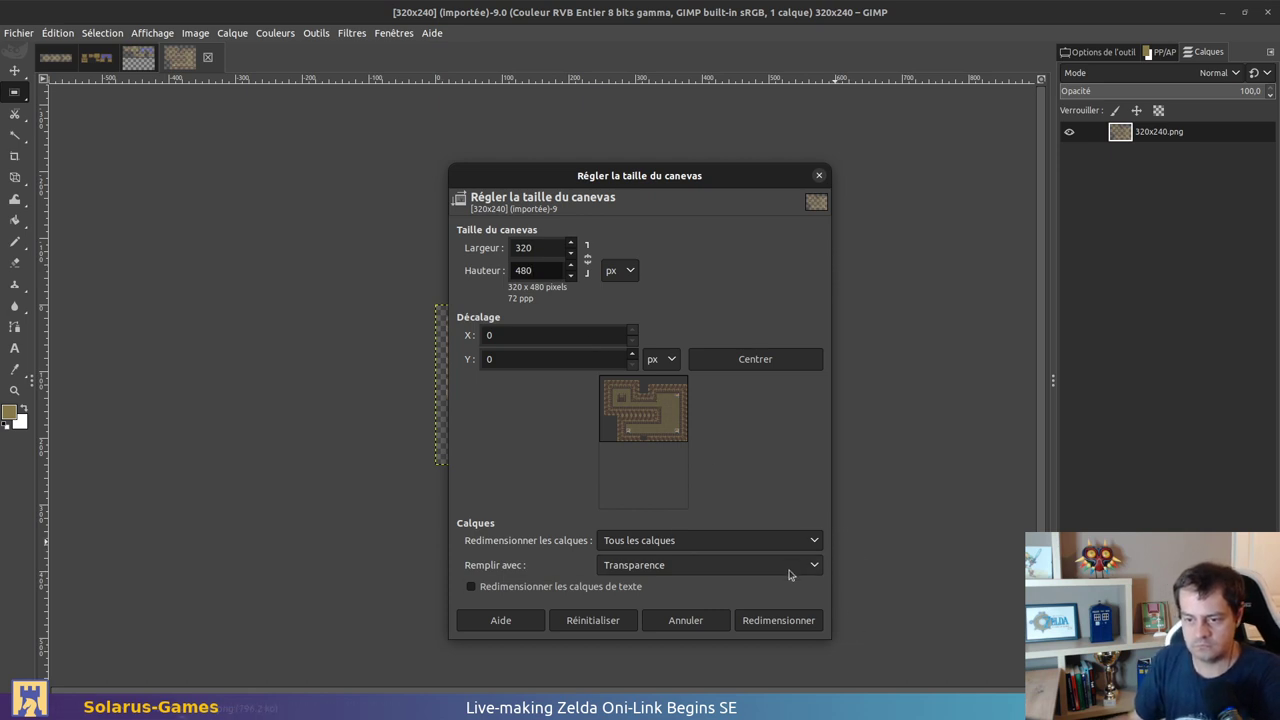
left_click(775, 620)
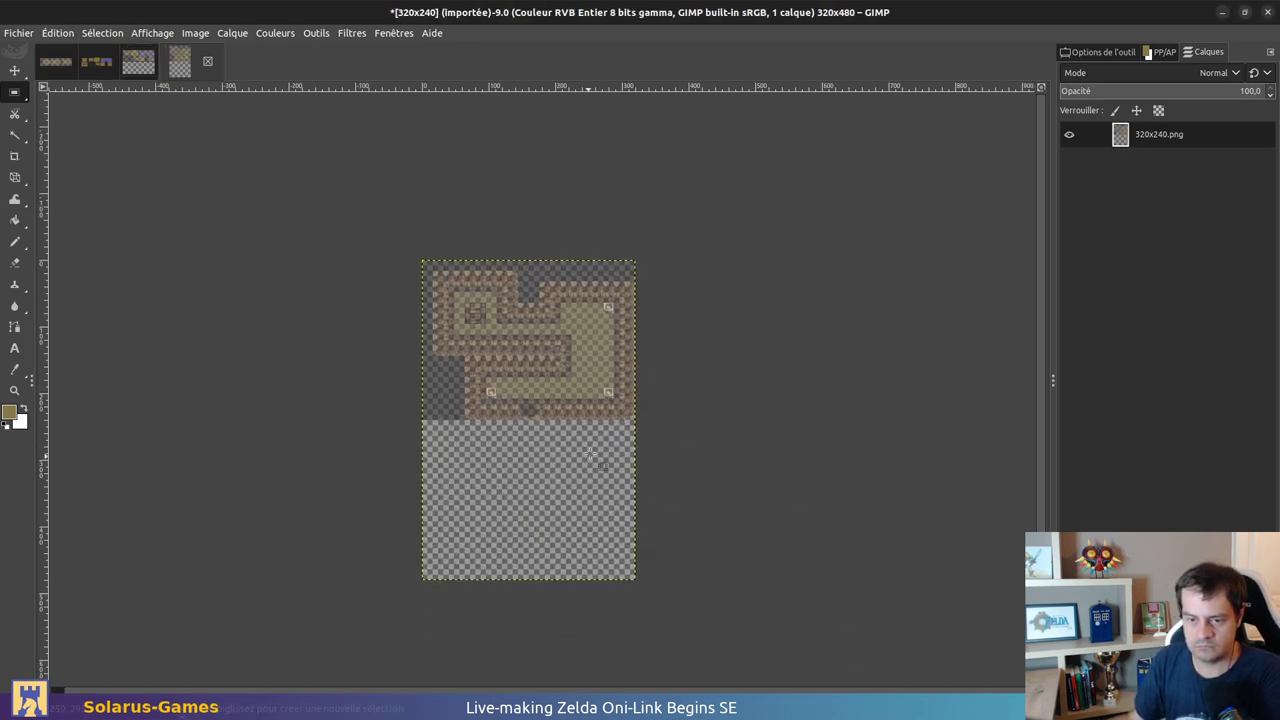
Step: Clear the 320x480 canvas, set the layer opacity to 50%, and paste and anchor the copied two-room cave area
key("Delete")
left_click_drag(1222, 90, 1162, 92)
key("ctrl+v")
key("ctrl+h")
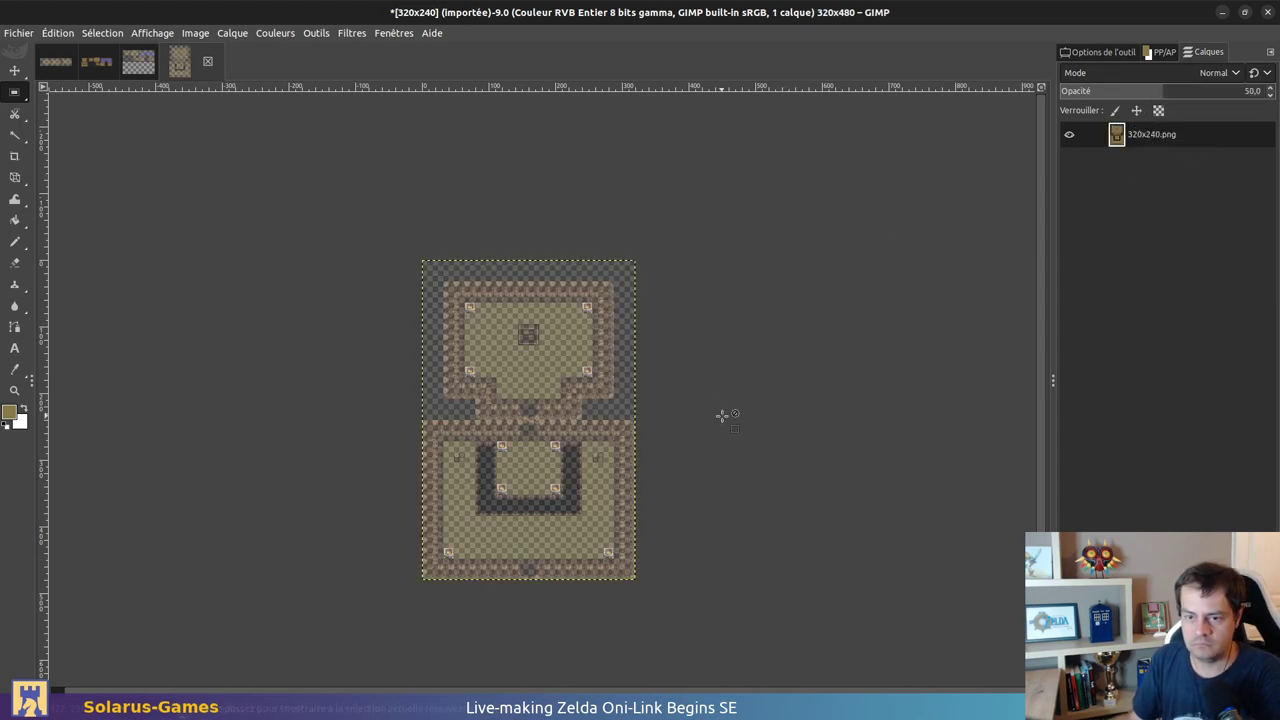
Step: Export the two-room overlay image as 320x480.png into the work folder with the default export options
key("ctrl+shift+e")
key("Right")
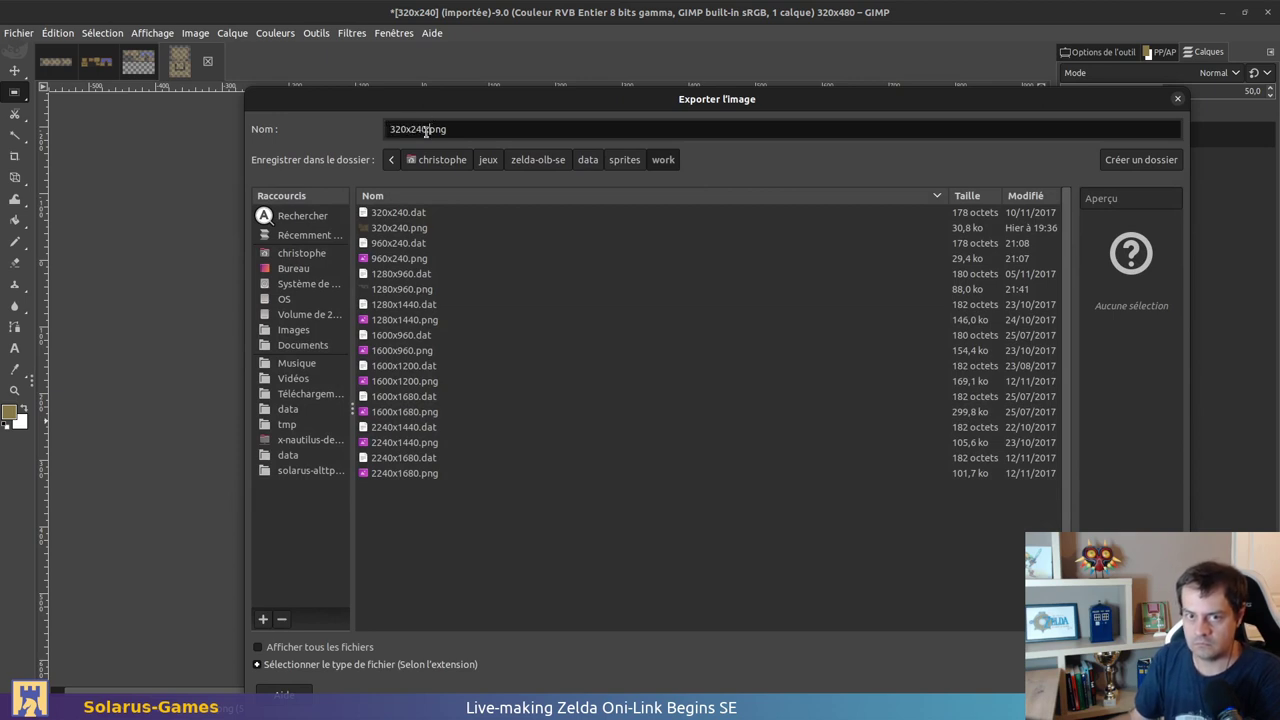
key("Left")
key("BackSpace")
key("BackSpace")
type("48")
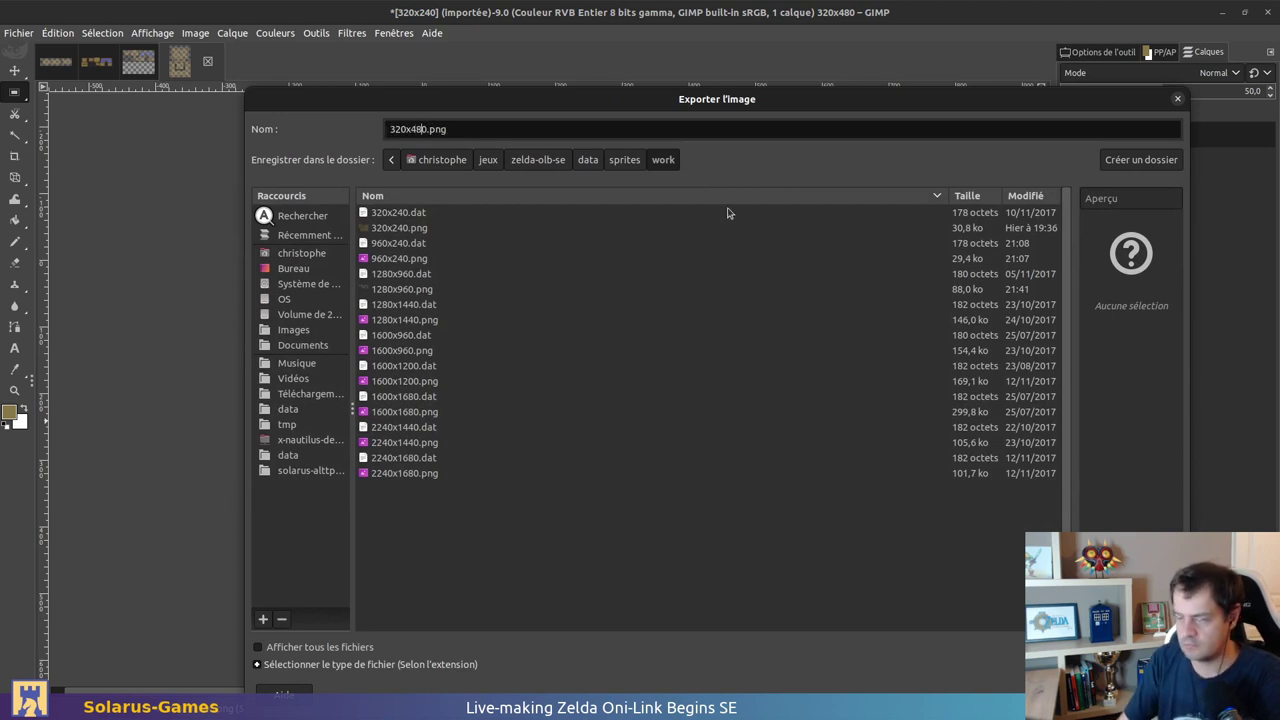
key("Return")
key("Return")
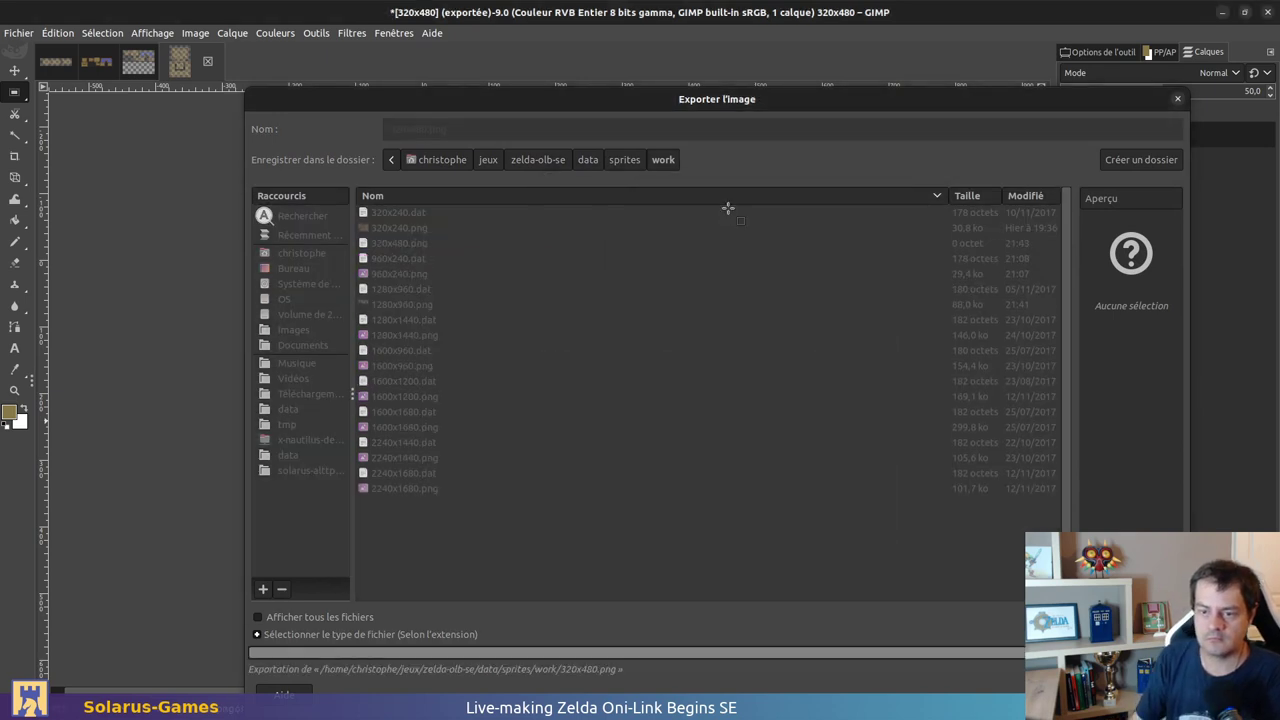
Step: Switch to Solarus Quest Editor and set the height of the Desert Cave 1F map to 480
key("alt+Tab")
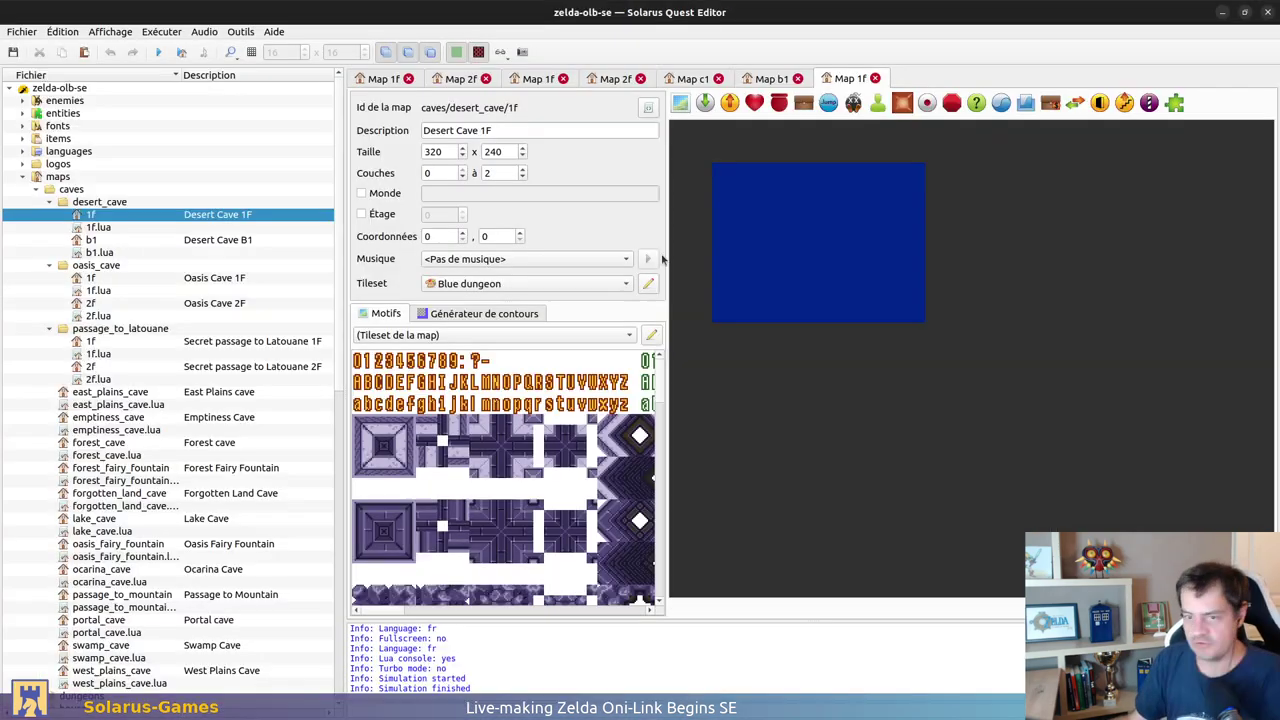
double_click(495, 152)
type("4")
key("Return")
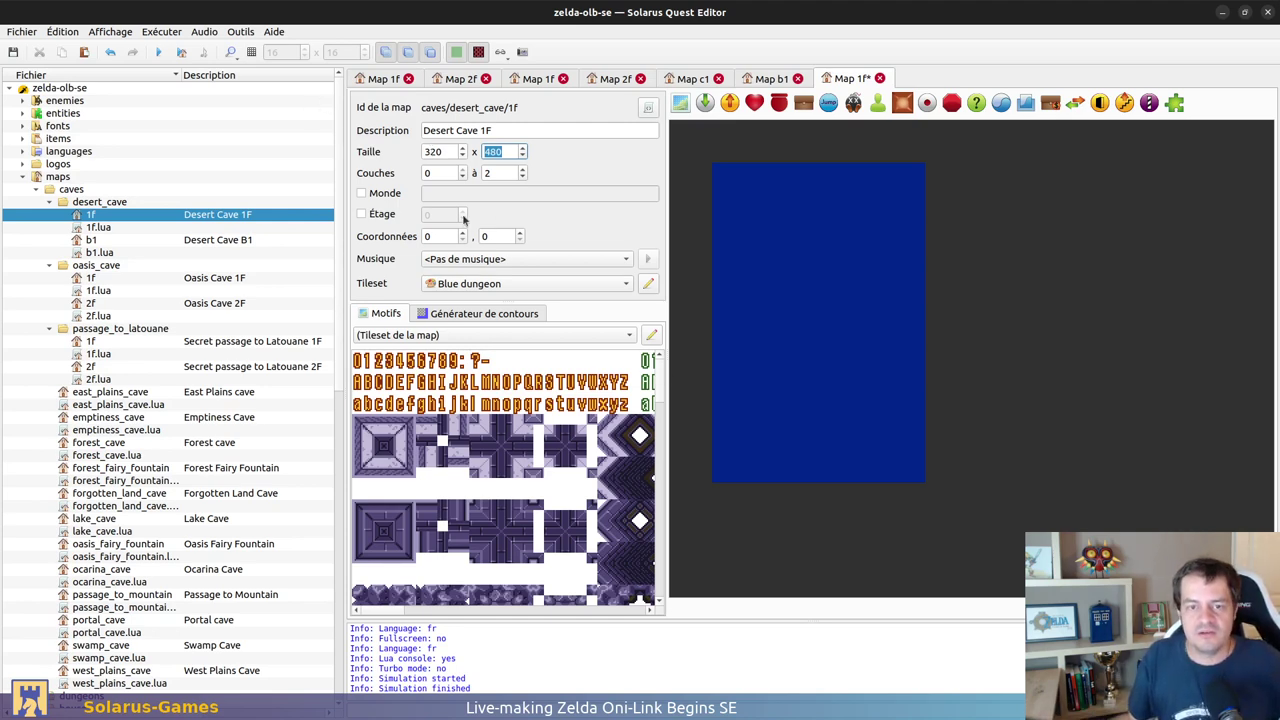
Step: Set Desert Cave 1F's music to Cave and its tileset to Dark brown dungeon, and save the map
left_click(508, 259)
left_click(465, 237)
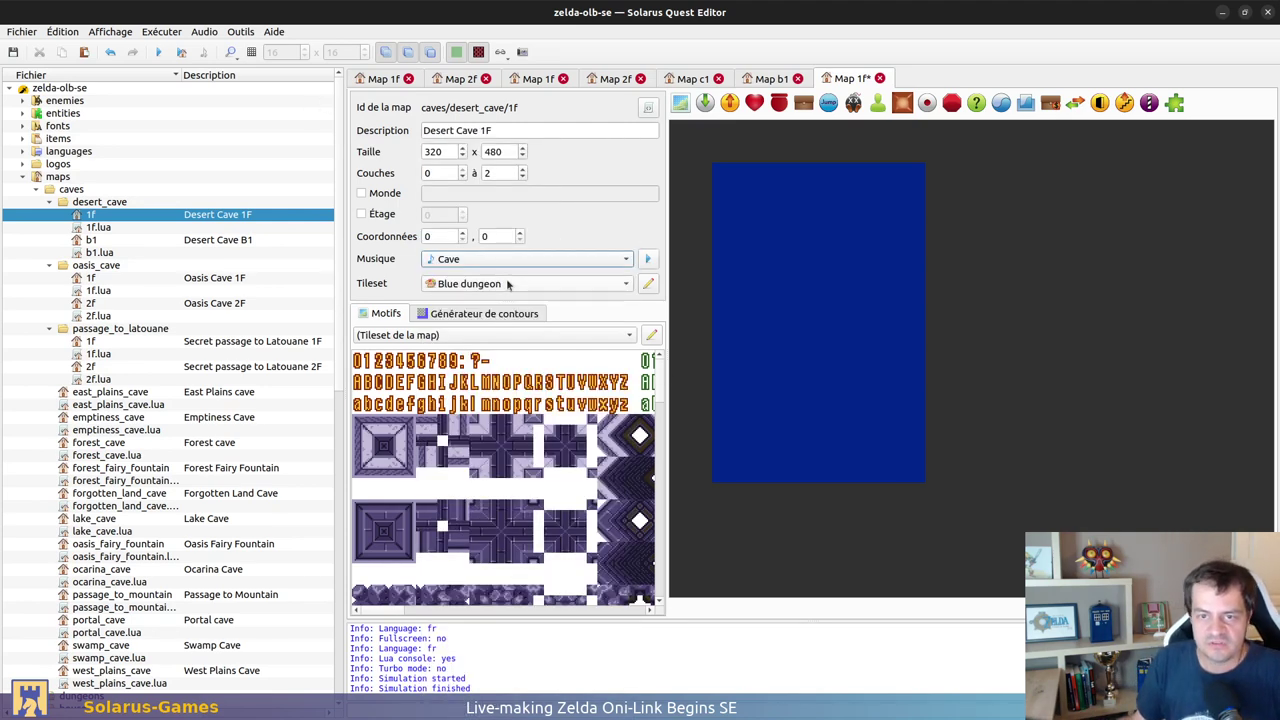
left_click(490, 283)
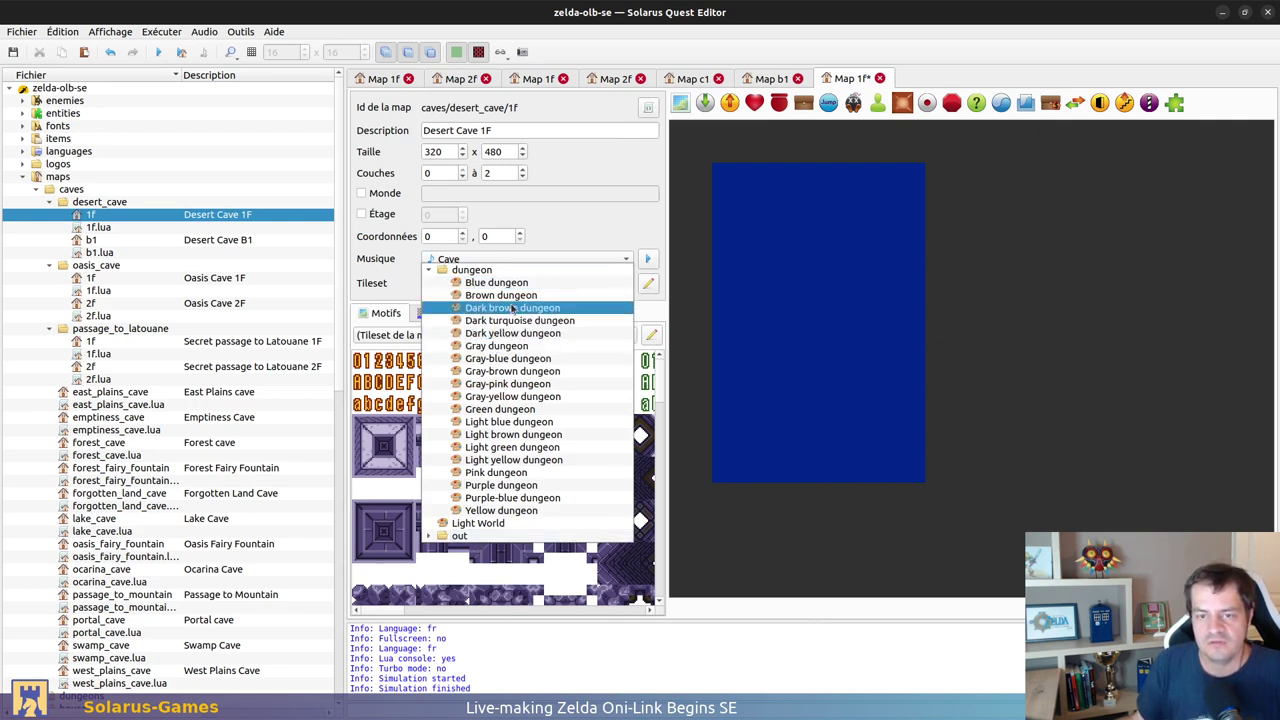
left_click(505, 307)
key("ctrl+s")
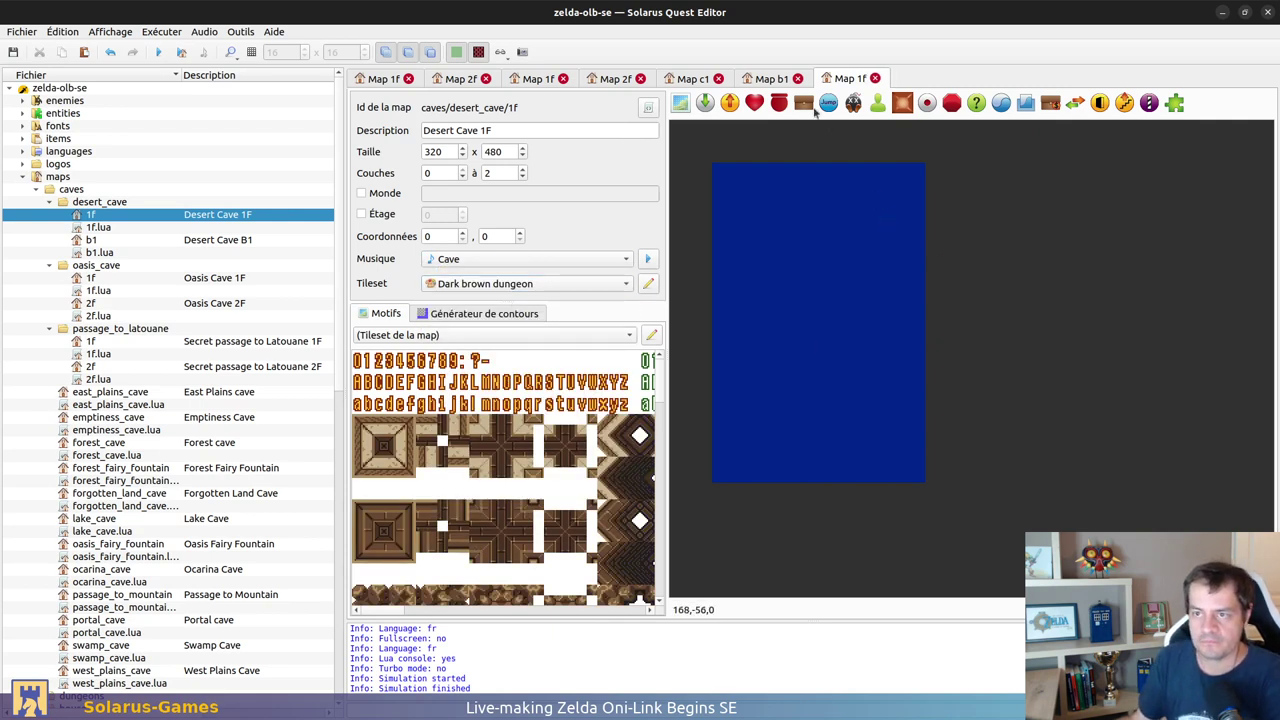
Step: Give the Desert Cave B1 map the Cave music and the Dark brown dungeon tileset, and save it
left_click(770, 78)
left_click(500, 258)
left_click(495, 258)
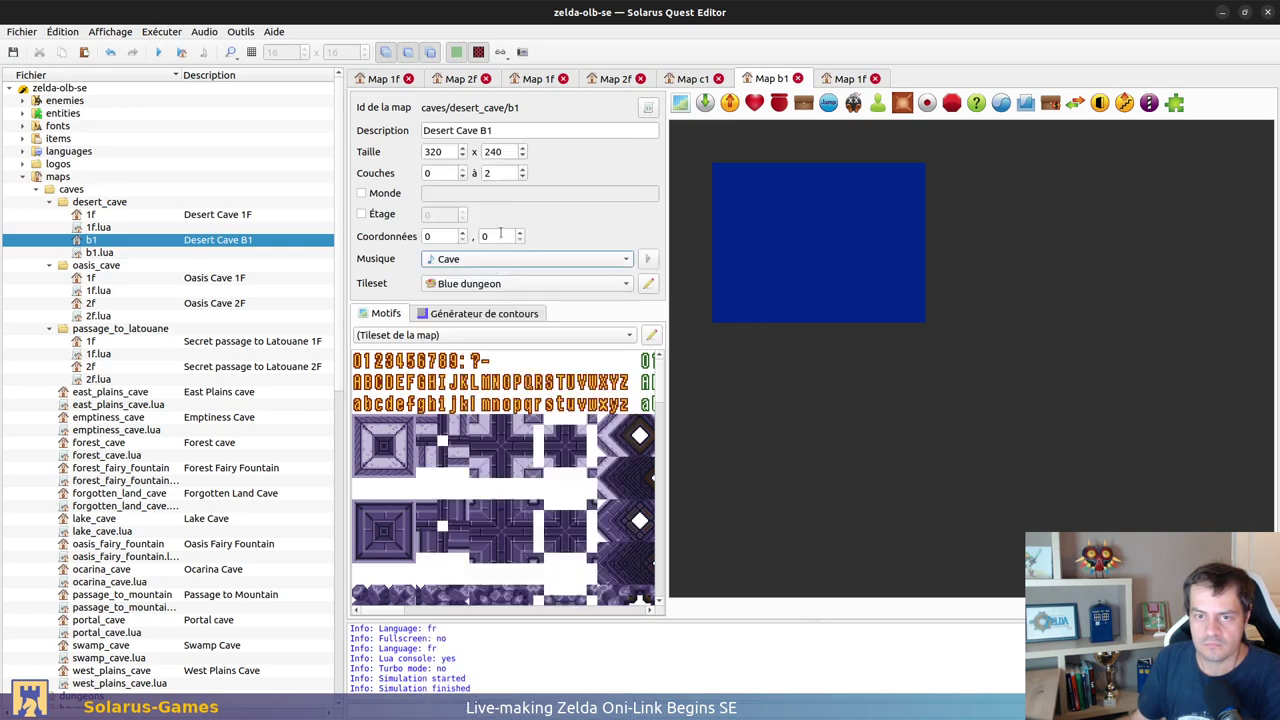
left_click(494, 285)
left_click(505, 310)
key("ctrl+s")
Step: Create a new sprite in the sprites/work folder with the id work/320x480 and the description "320x480 PNG"
left_click(830, 78)
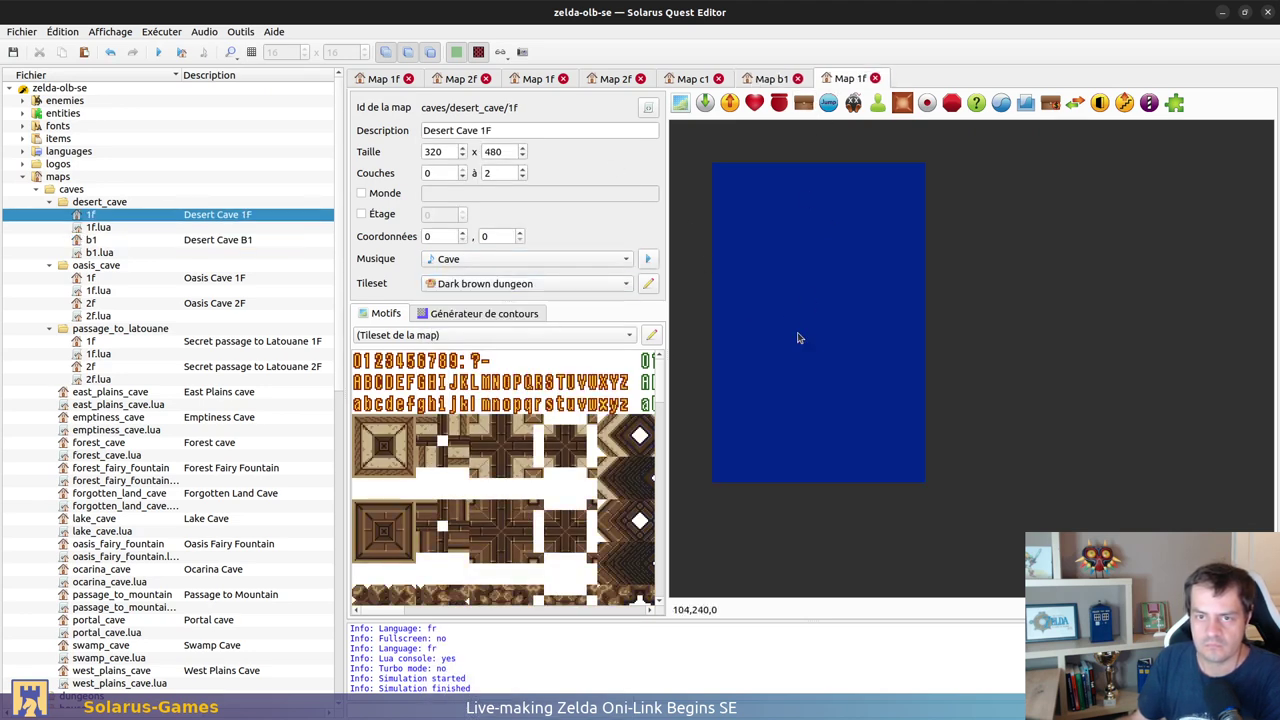
scroll(162, 525, "down", 16)
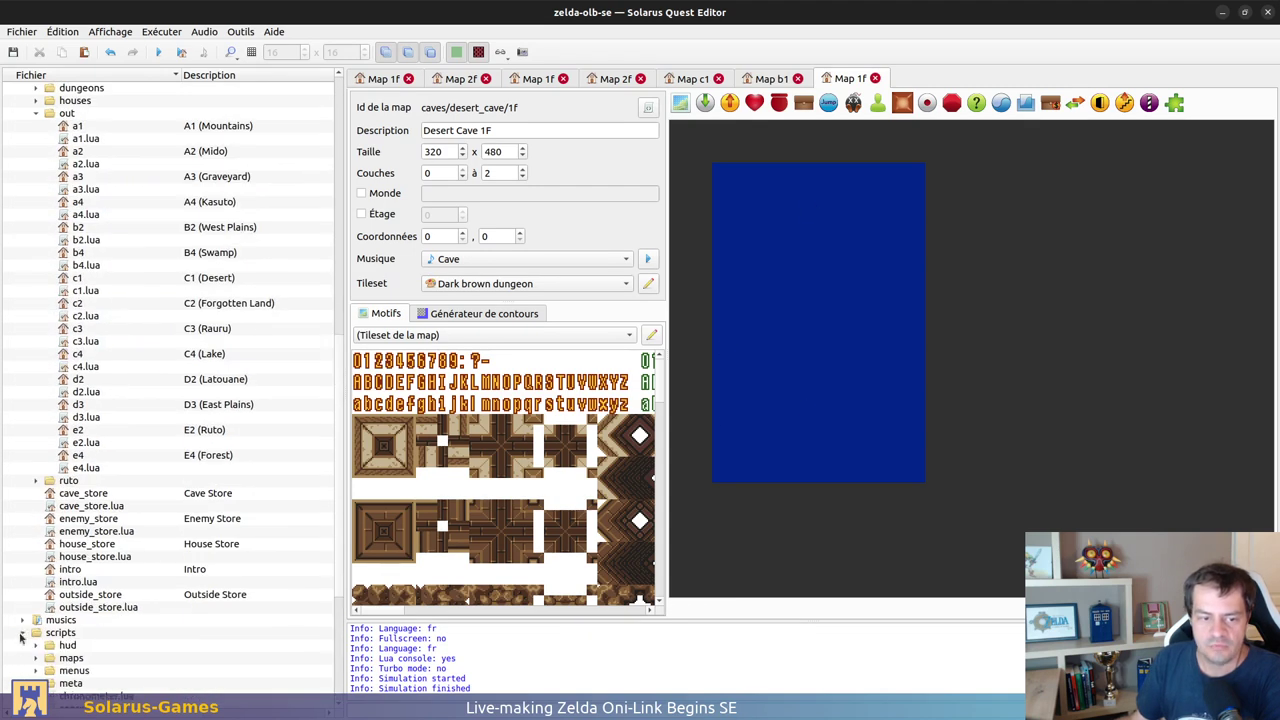
left_click(22, 670)
scroll(126, 577, "down", 8)
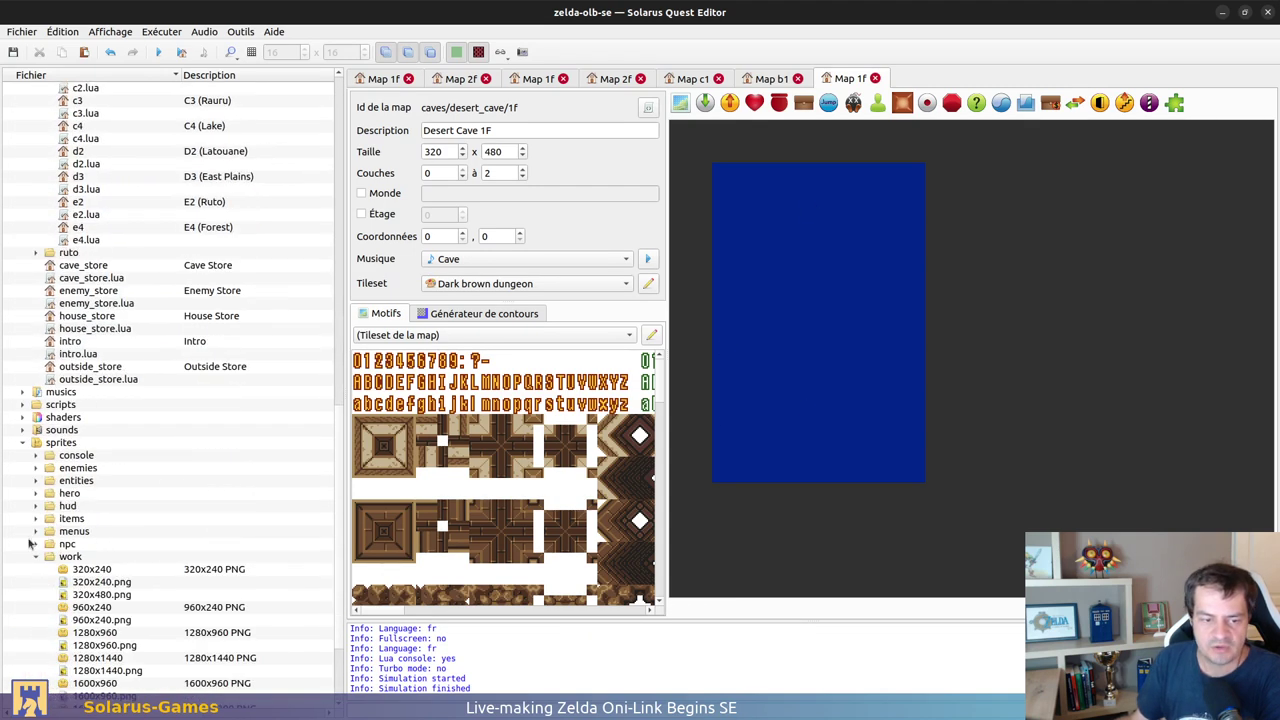
right_click(80, 431)
left_click(120, 455)
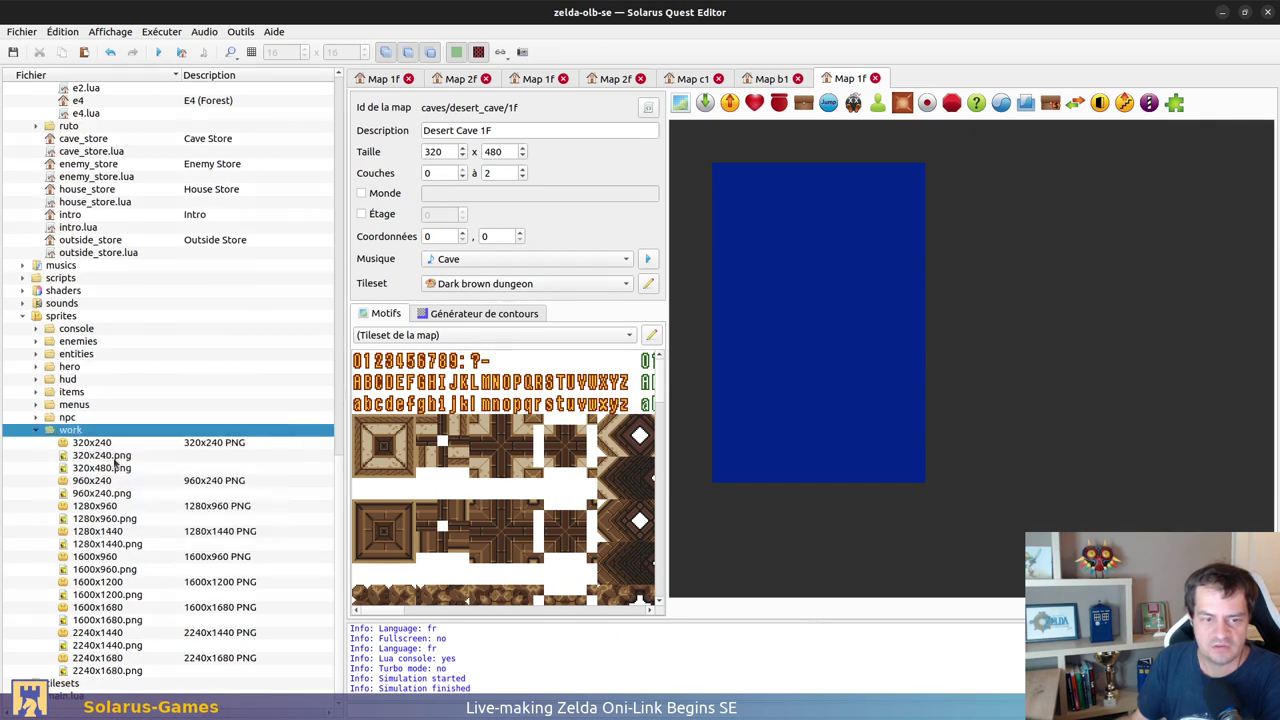
type("320x")
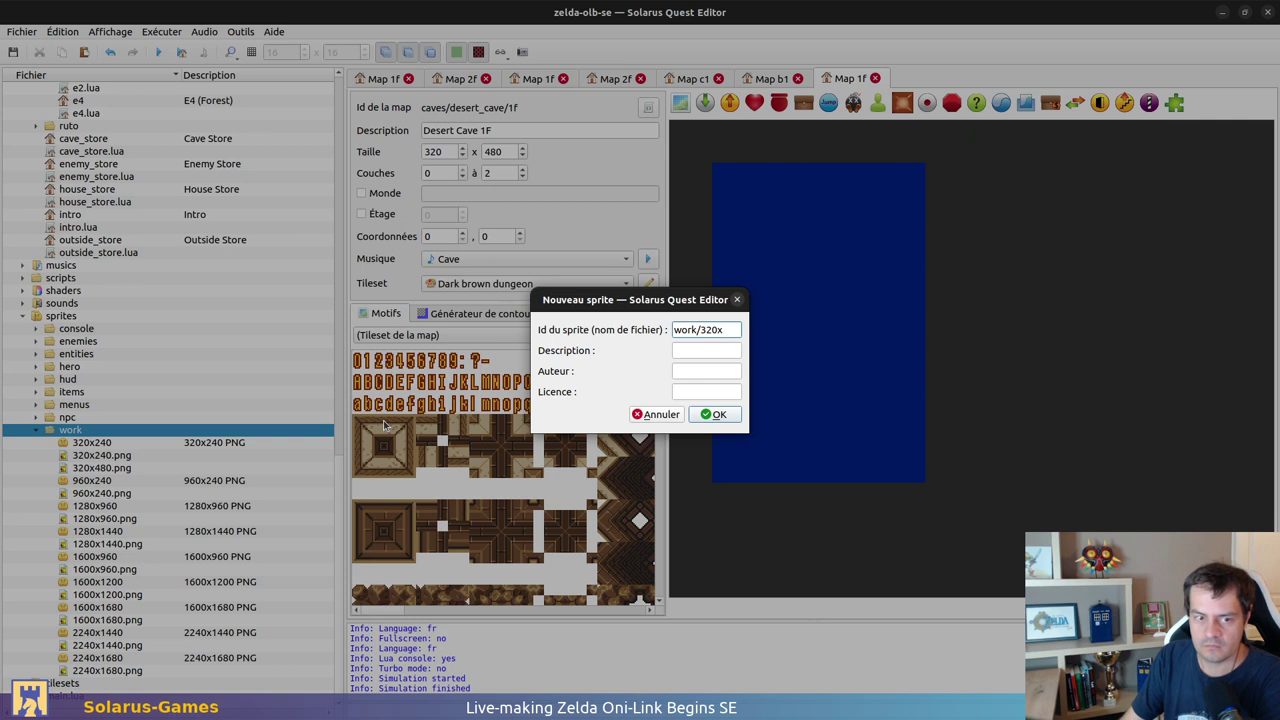
type("480")
key("ctrl+shift+Left")
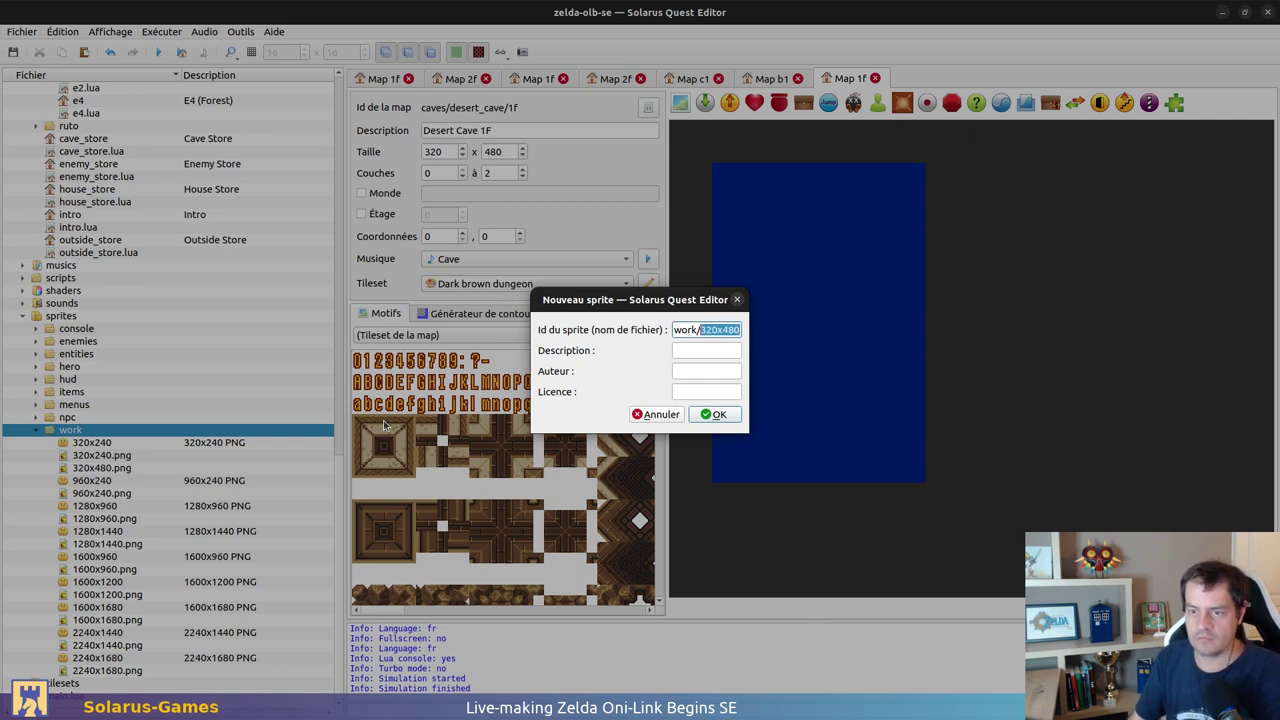
key("ctrl+c")
key("Tab")
key("ctrl+v")
type("PNG")
key("Return")
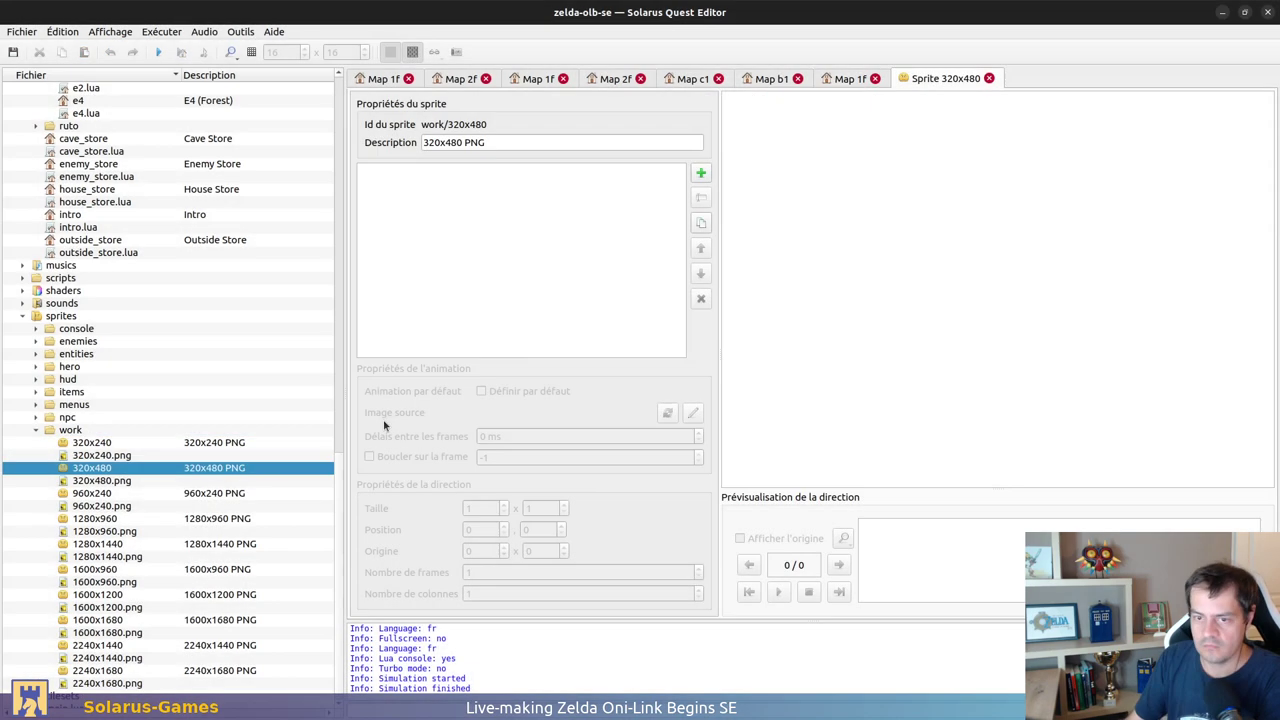
Step: Add an animation named "normal" from work/320x480.png and give it a direction covering the full 320x480 image
left_click(701, 173)
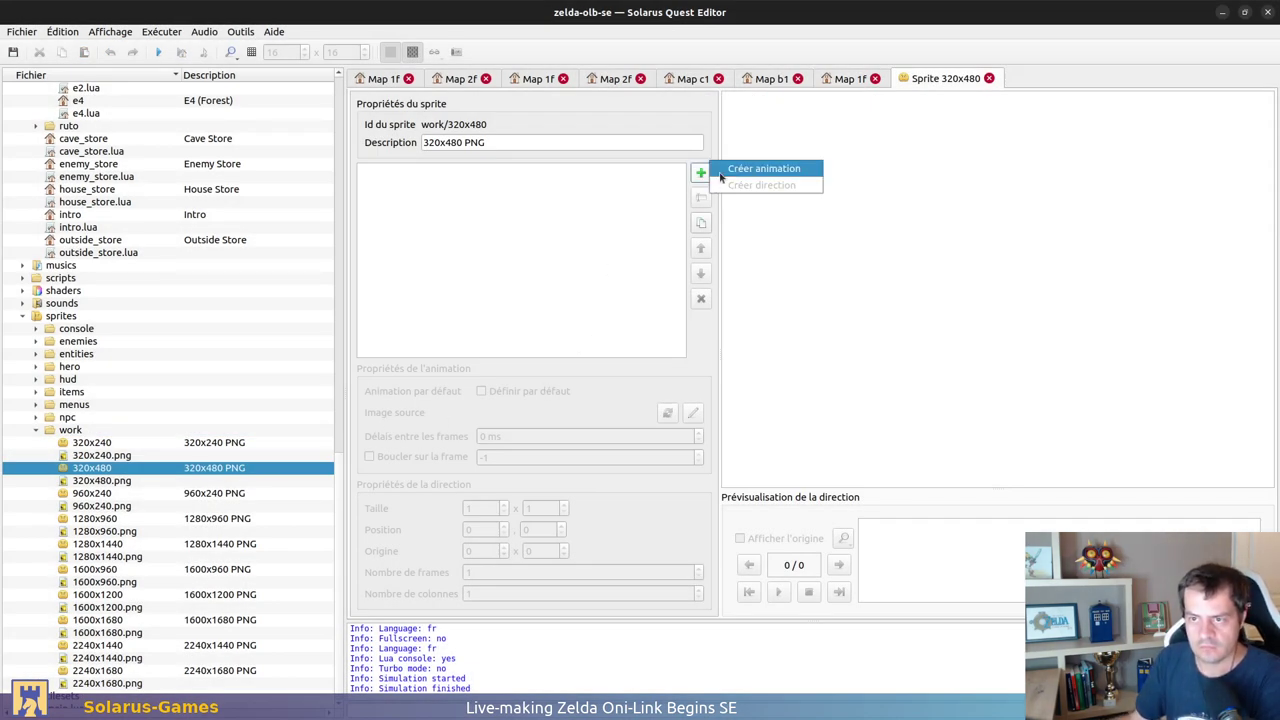
left_click(765, 167)
type("normal")
key("Return")
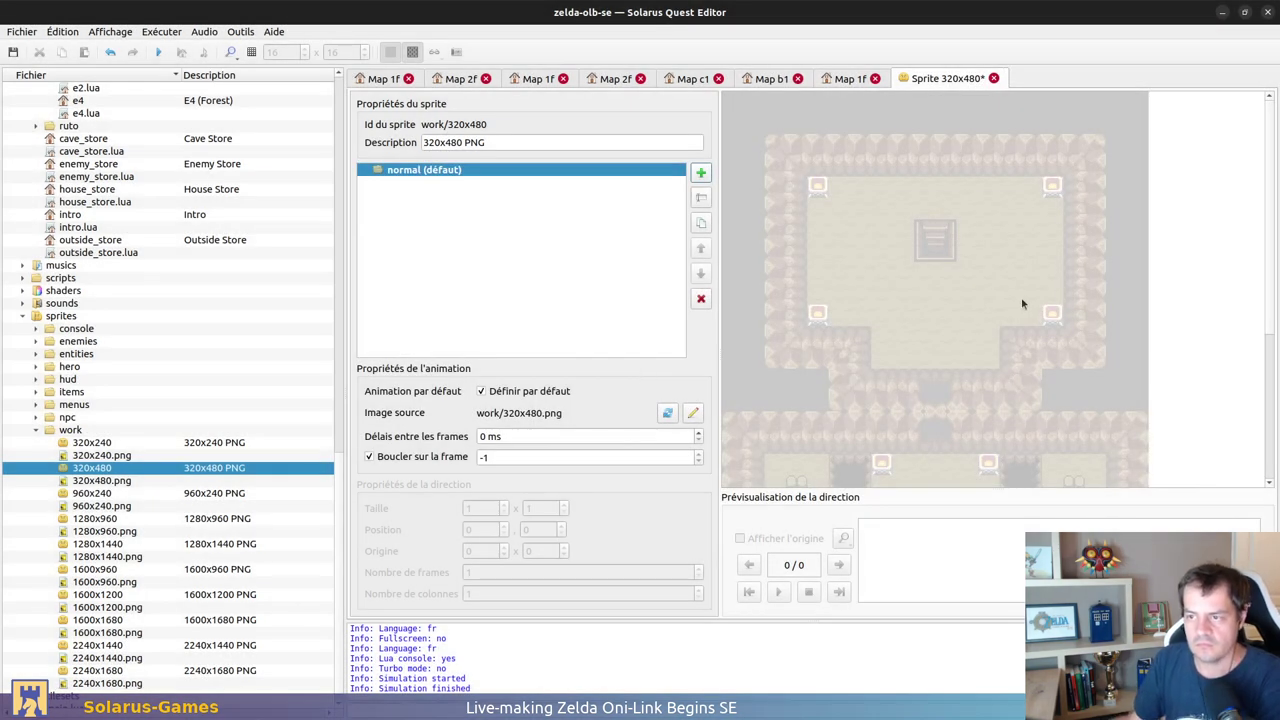
scroll(1021, 297, "down", 2, "ctrl")
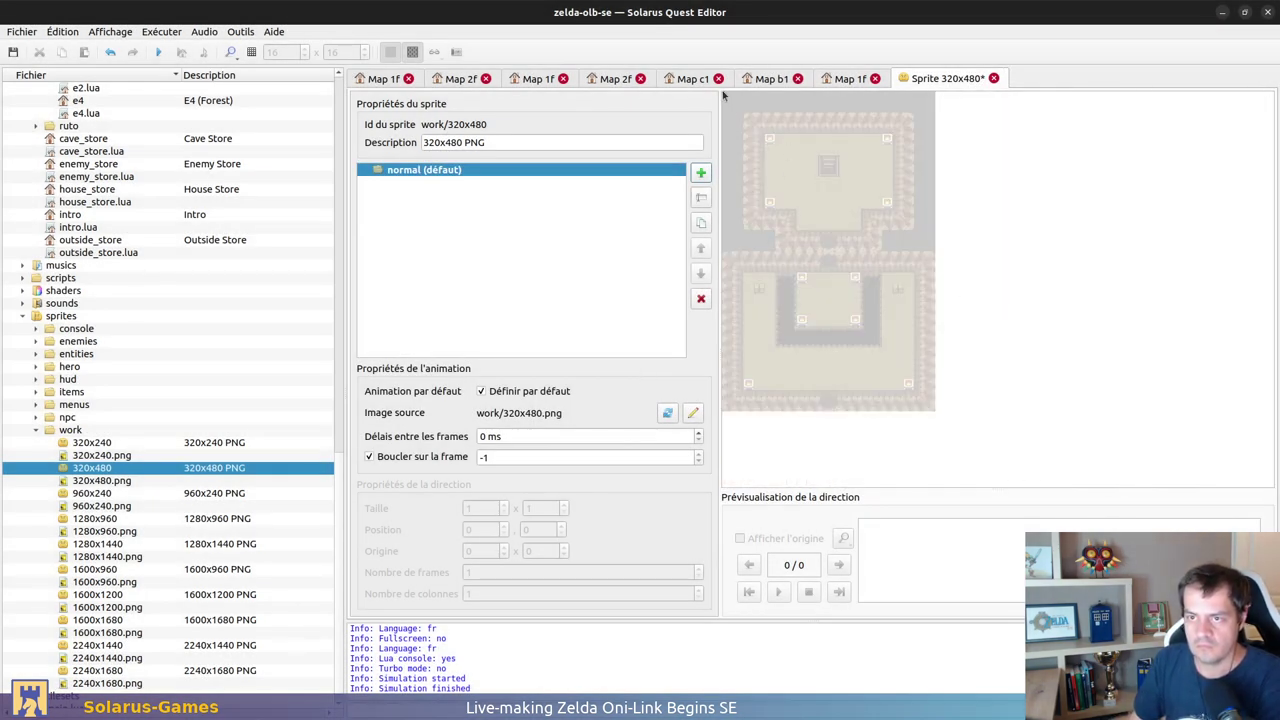
left_click_drag(725, 96, 940, 419)
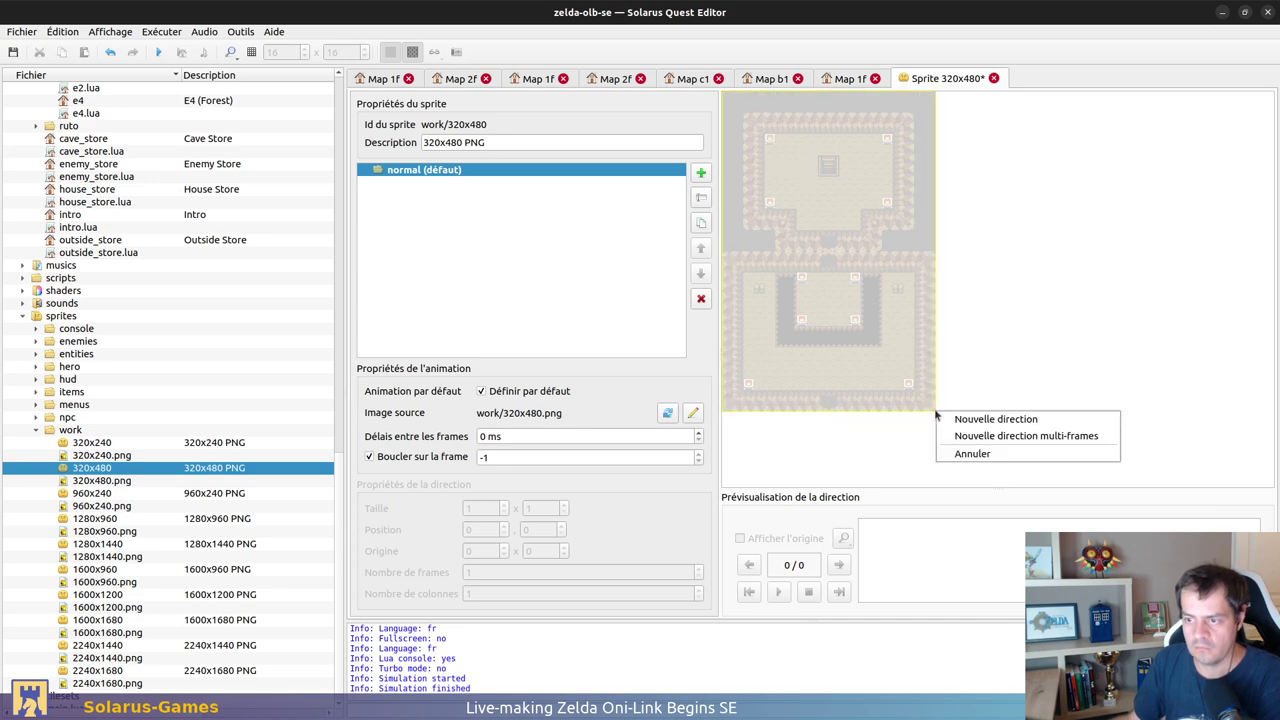
left_click(950, 420)
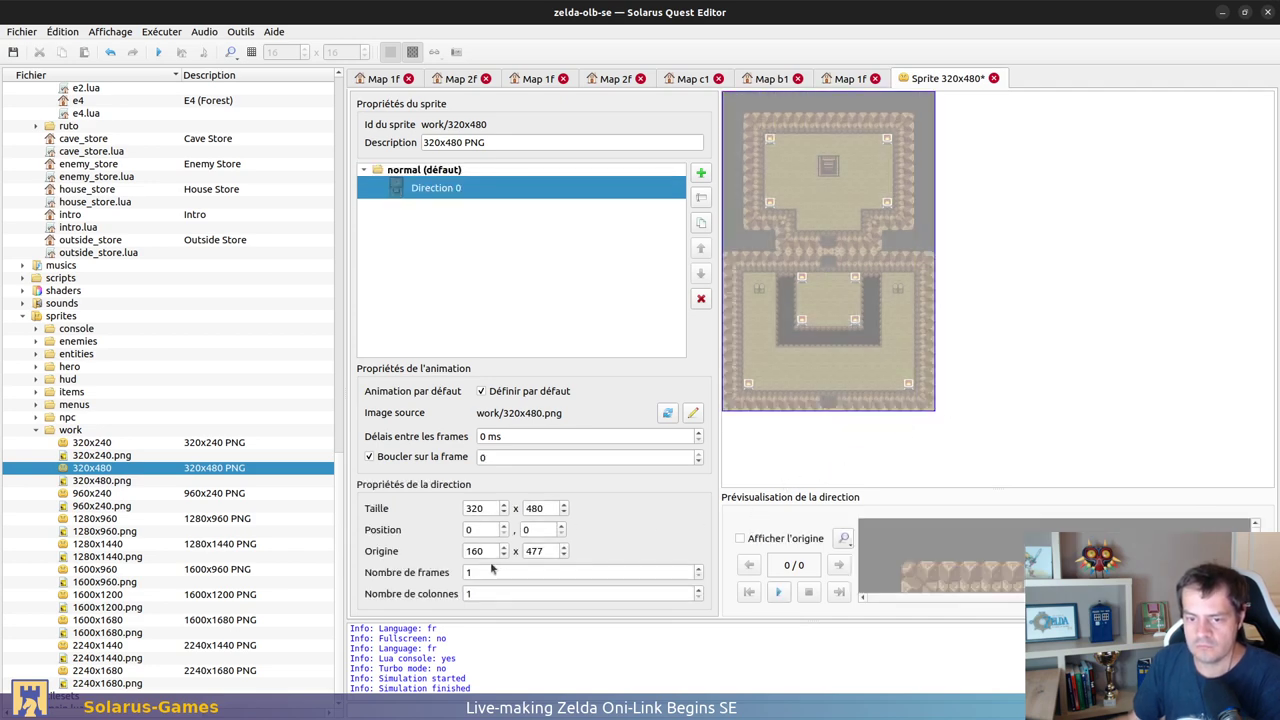
Step: Set the origin of the 320x480 sprite's direction to 0, 0 and save the sprite
double_click(476, 551)
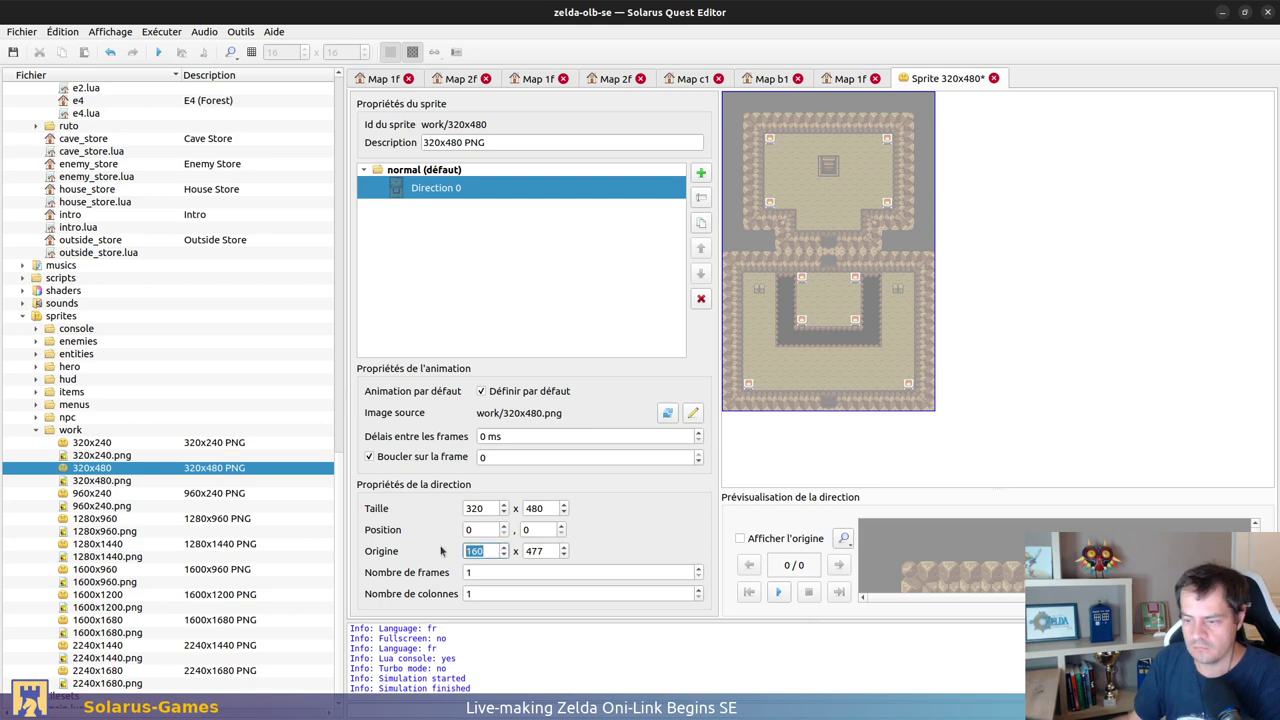
type("0")
double_click(538, 550)
type("0")
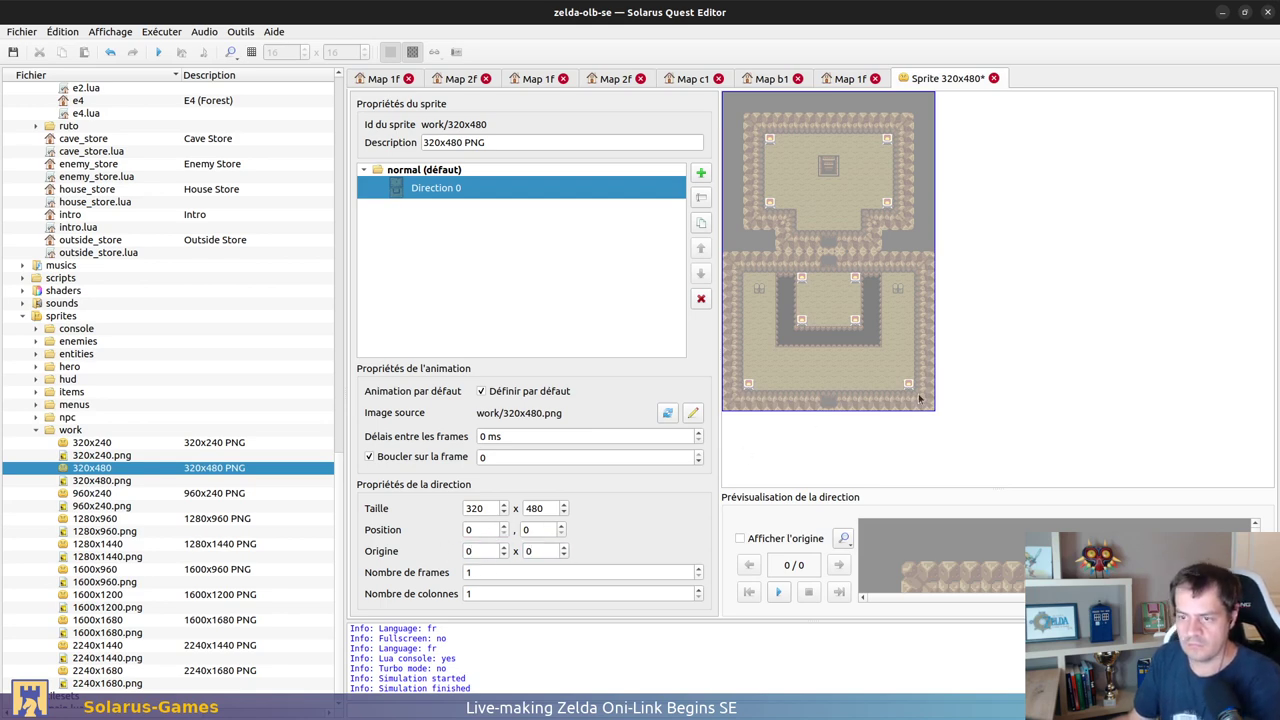
key("ctrl+s")
Step: Open the existing 320x240 sprite and compare its animation and direction properties with those of the 320x480 sprite
double_click(92, 442)
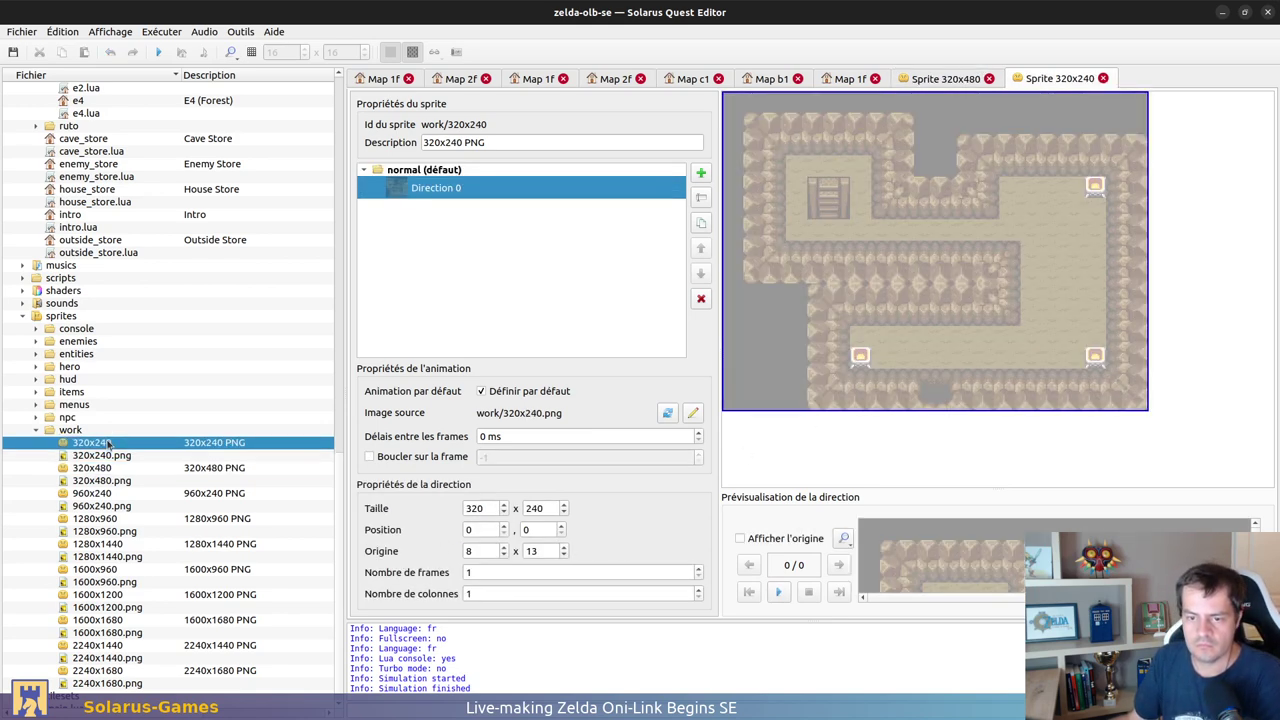
double_click(116, 469)
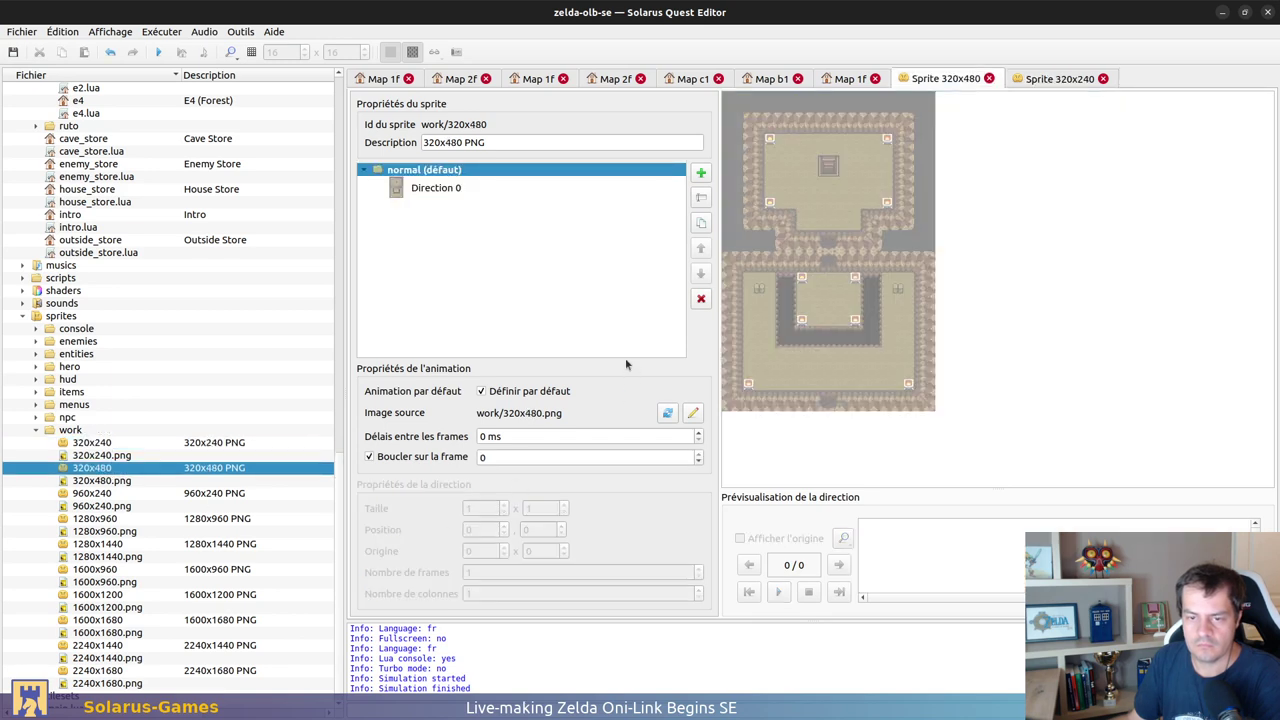
left_click(507, 195)
left_click(1068, 290)
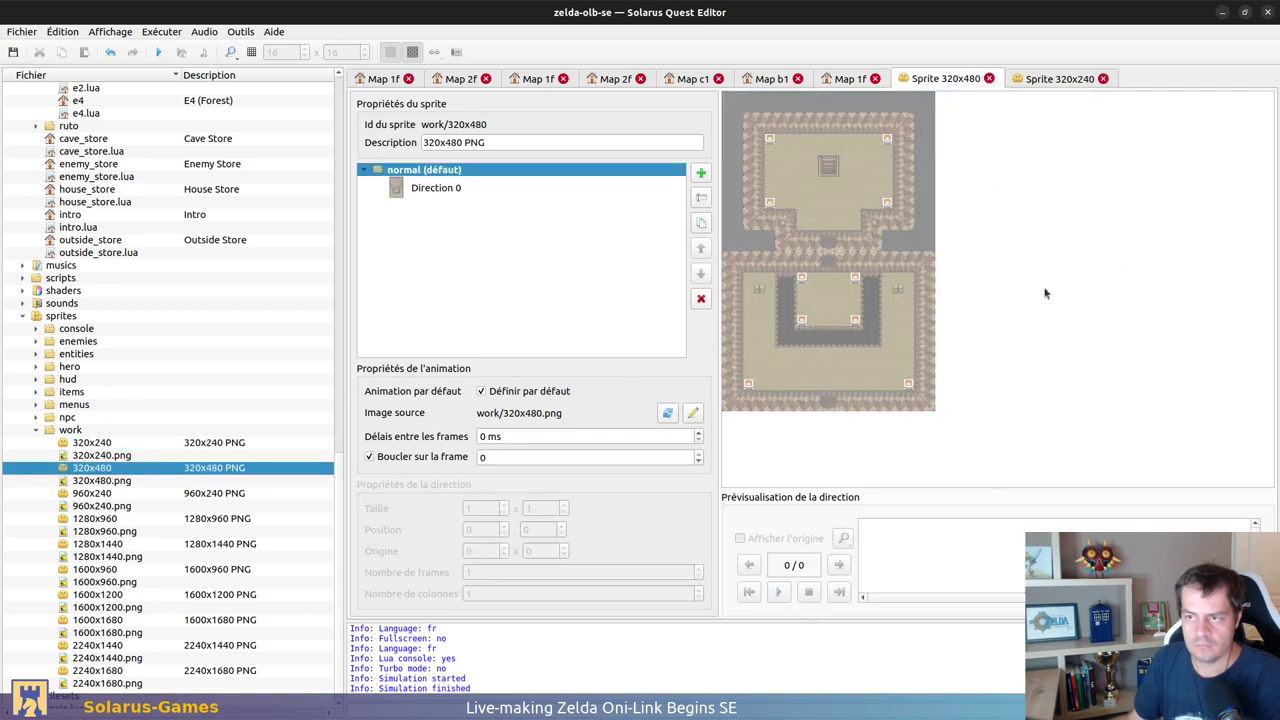
left_click(853, 209)
left_click(1037, 335)
scroll(886, 77, "up", 2)
scroll(884, 80, "down", 1)
scroll(882, 81, "up", 1)
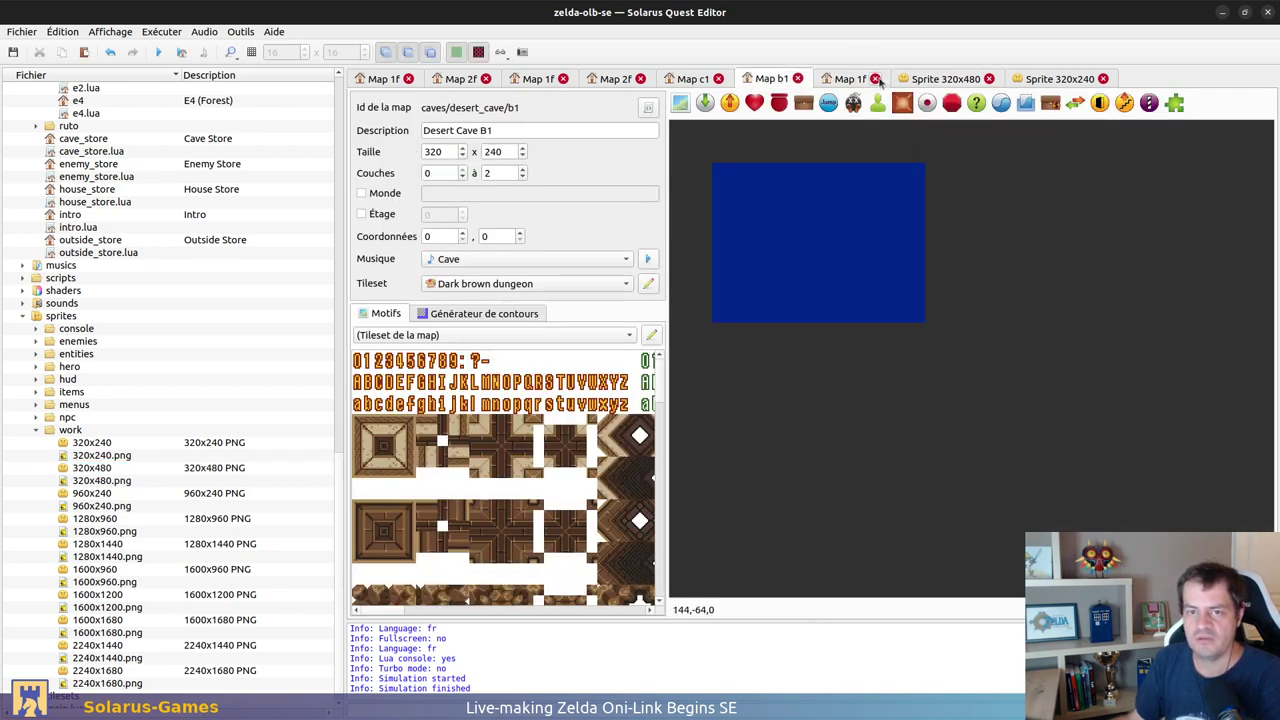
Step: Resize the Desert Cave B1 map to 1280 x 480 and save it
double_click(443, 151)
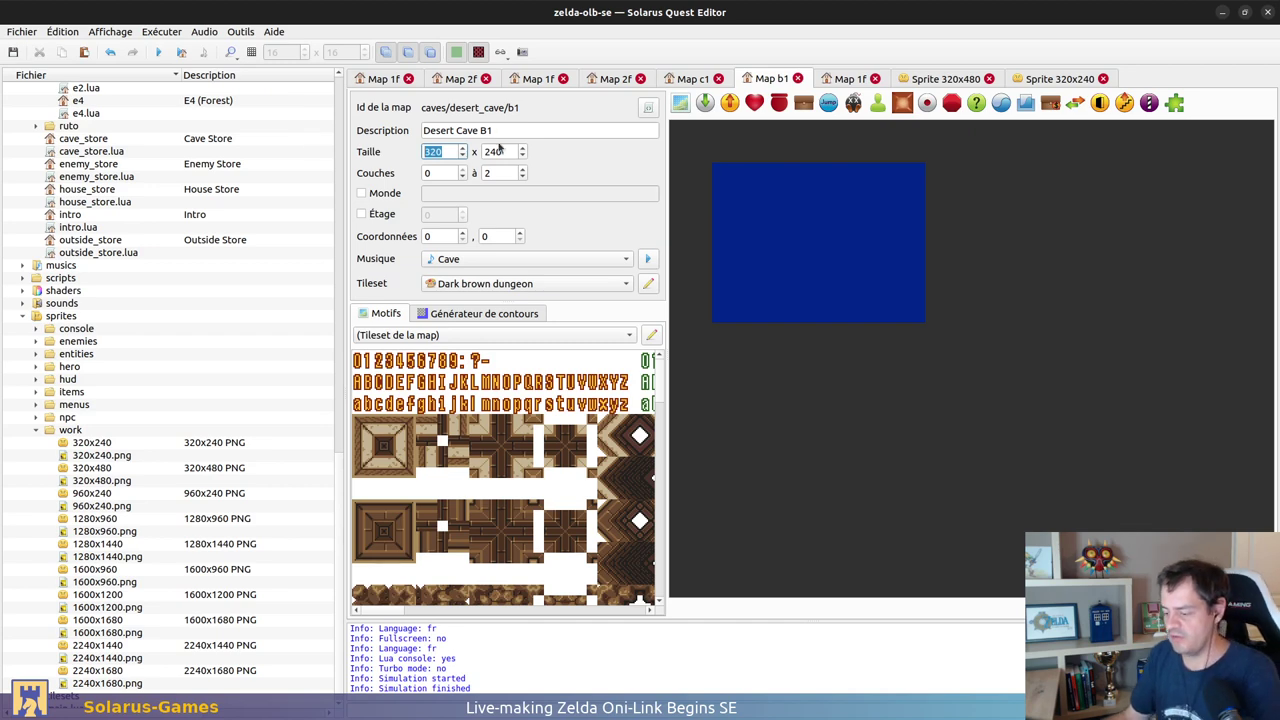
type("1280")
key("Tab")
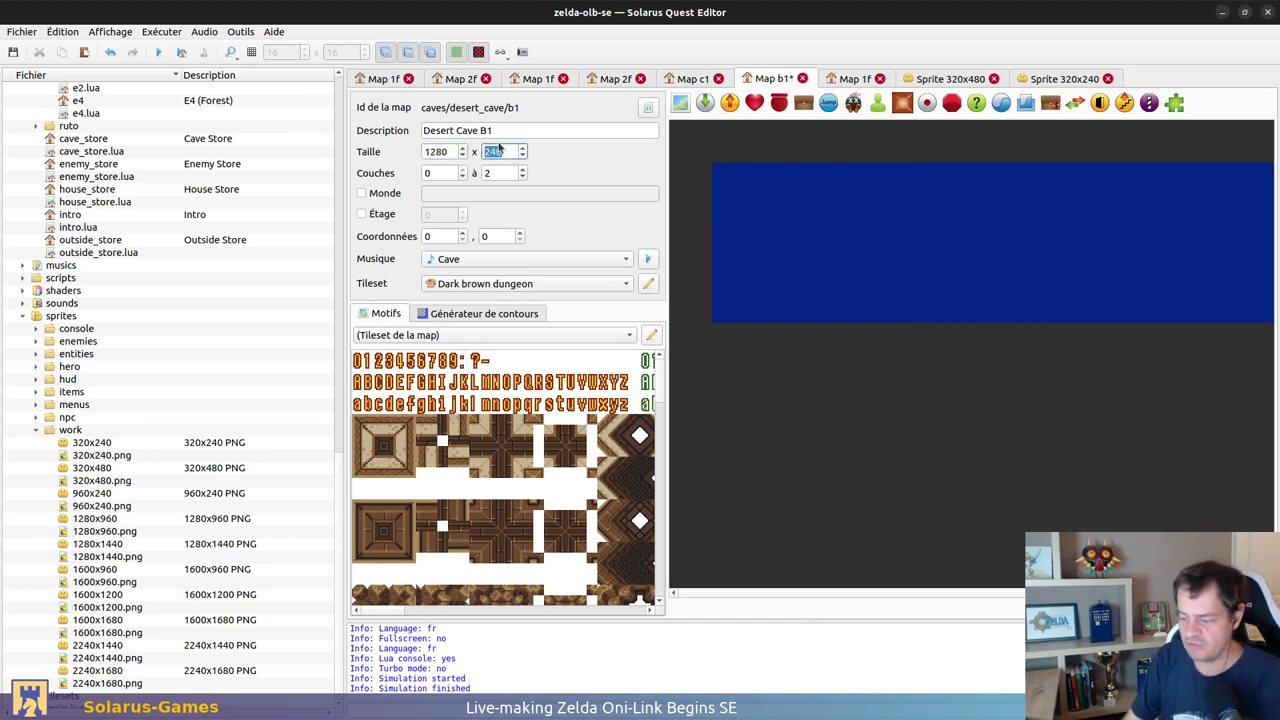
type("480")
key("Return")
key("ctrl+s")
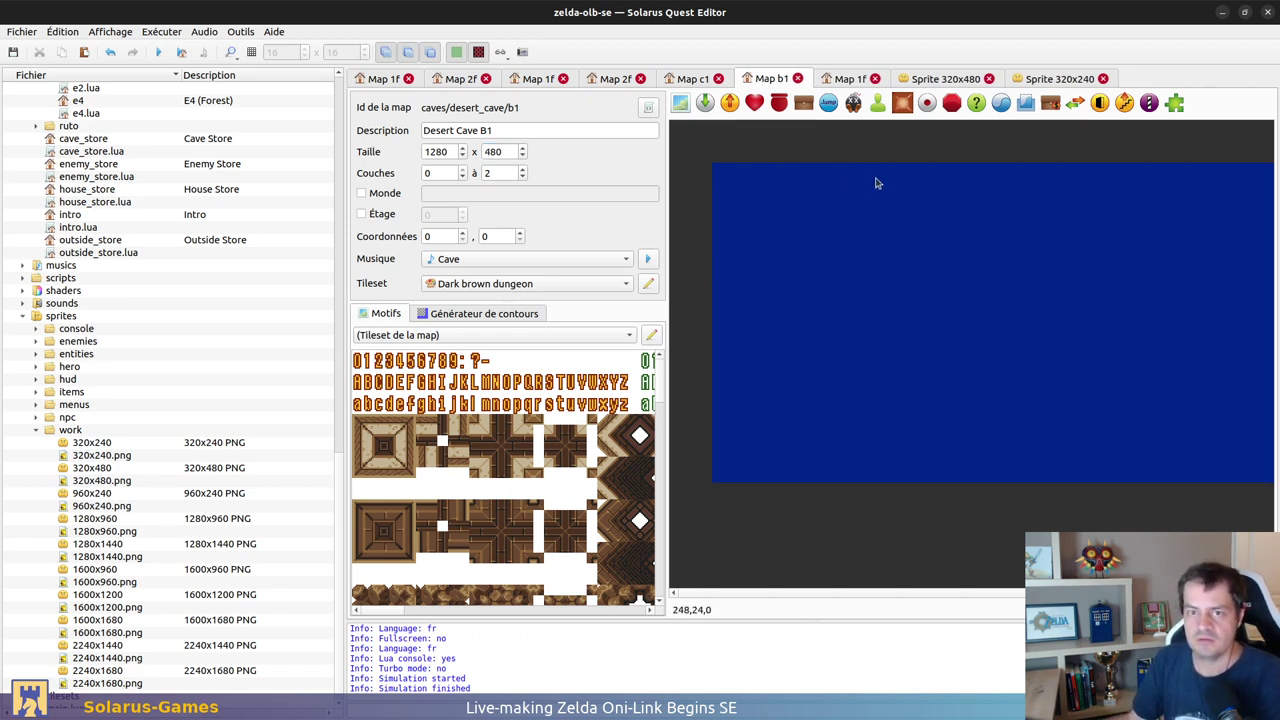
scroll(880, 180, "down", 1, "ctrl")
Step: Set Desert Cave 1F's lowest layer to -1 and place a custom entity with the 320x480 PNG sprite in the map's upper-left corner
left_click(845, 79)
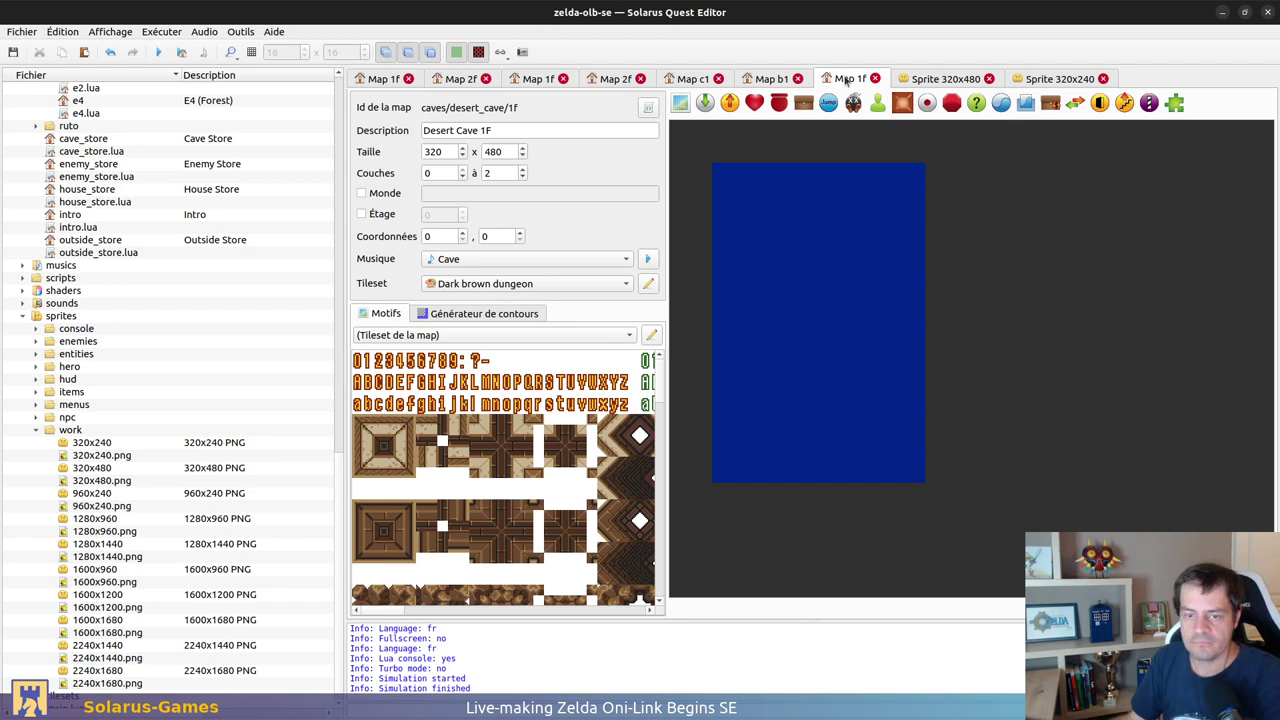
left_click(462, 177)
left_click(1174, 102)
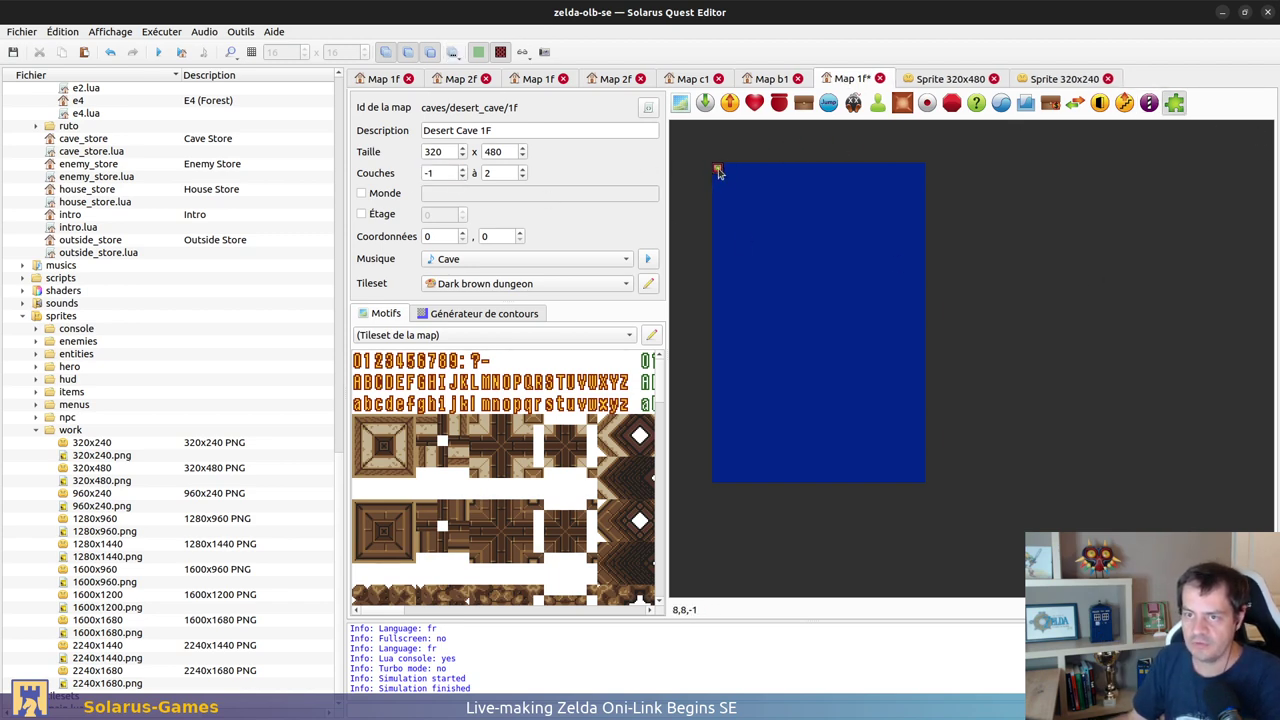
left_click(718, 174)
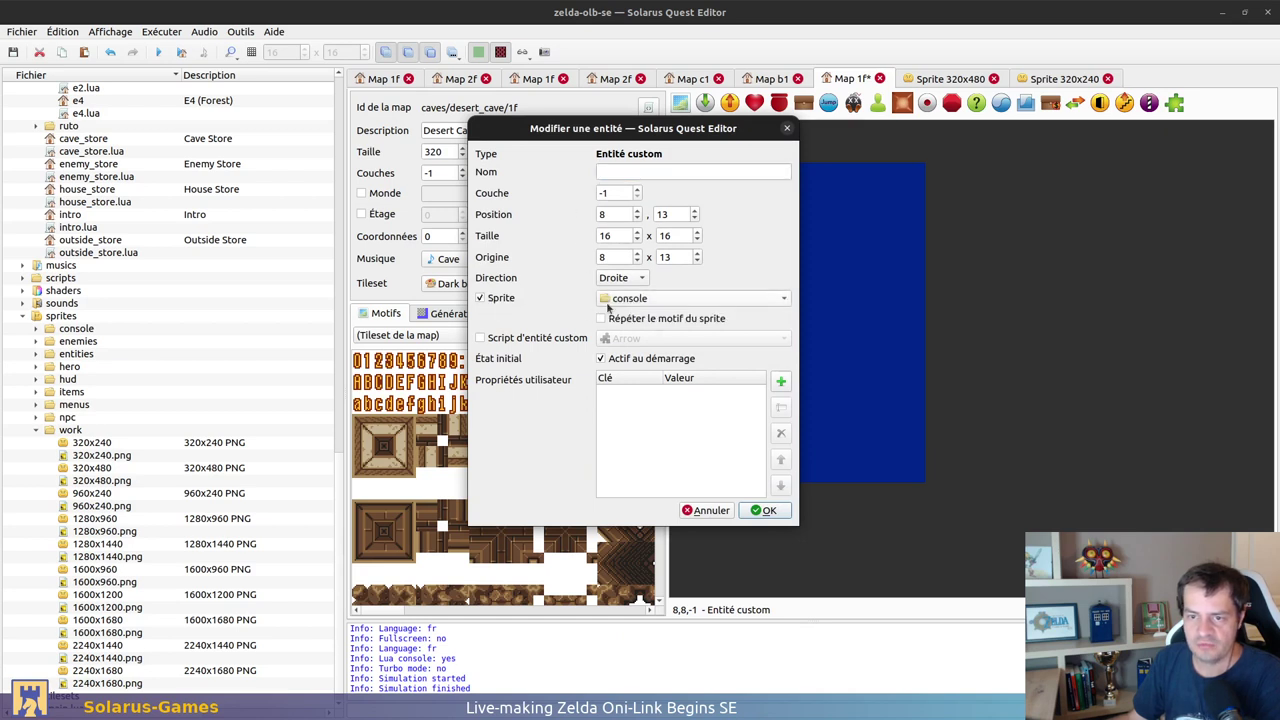
left_click(604, 304)
left_click(604, 372)
left_click(604, 344)
left_click(603, 380)
scroll(690, 340, "down", 3)
left_click(696, 370)
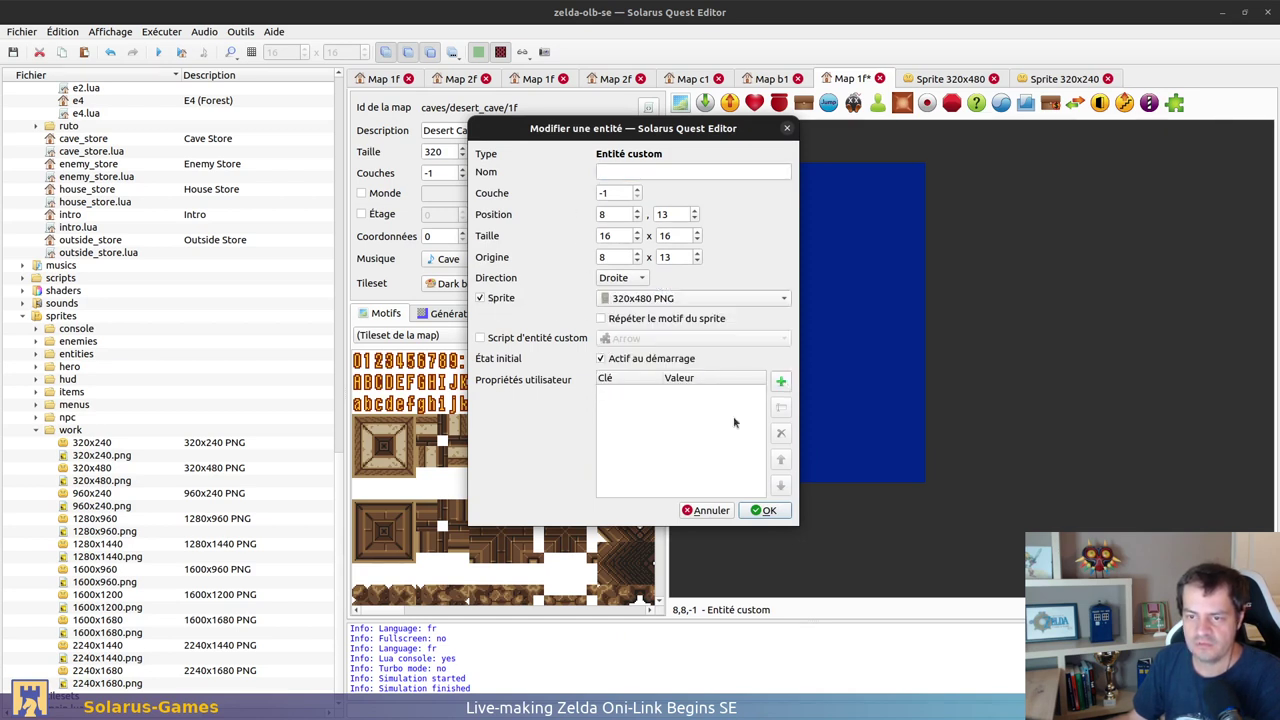
left_click(765, 510)
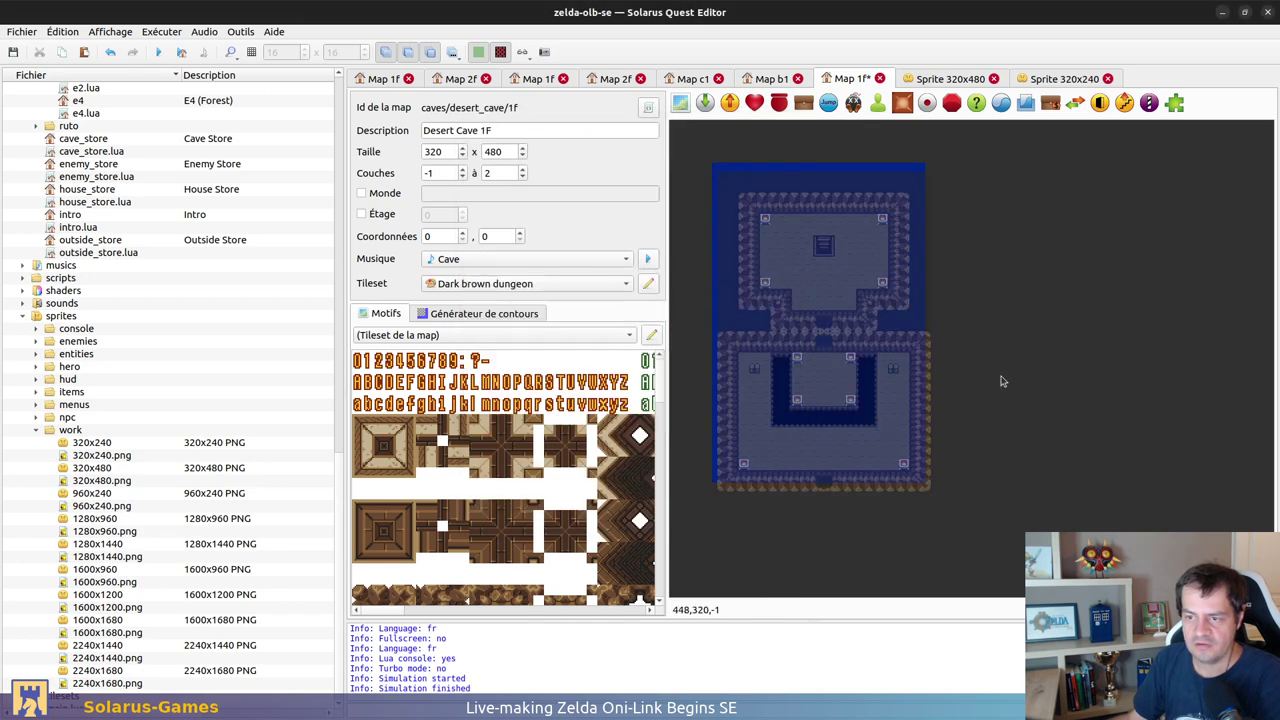
Step: Reposition the overlay entity so its box sits fully inside Desert Cave 1F's upper-left corner, and save the map
left_click(714, 166)
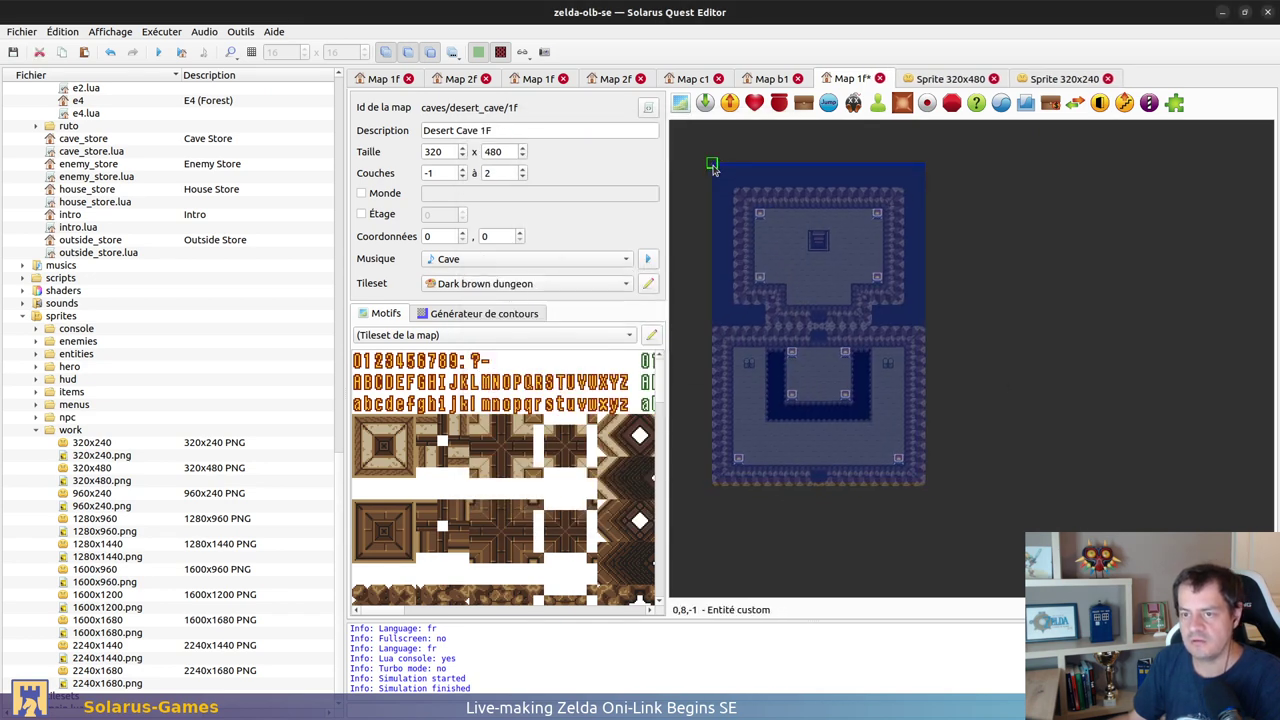
key("Up")
left_click_drag(713, 162, 719, 172)
left_click(725, 162)
key("ctrl+s")
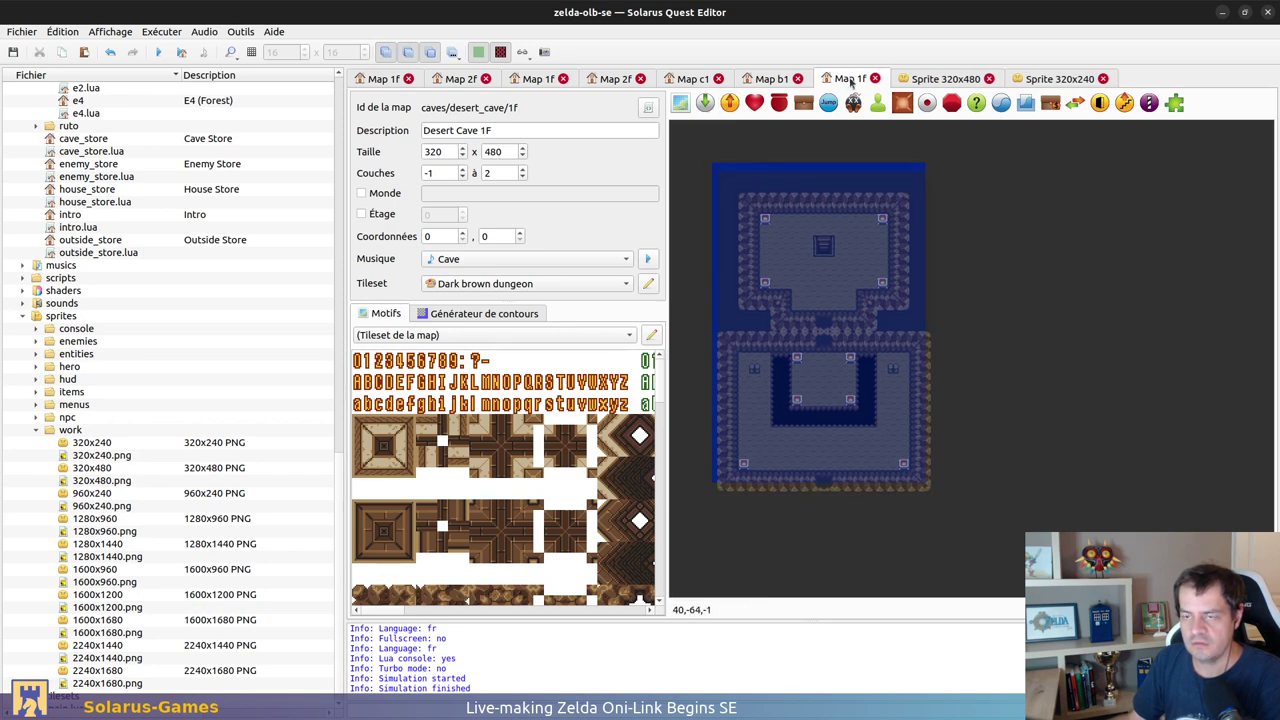
left_click(719, 169)
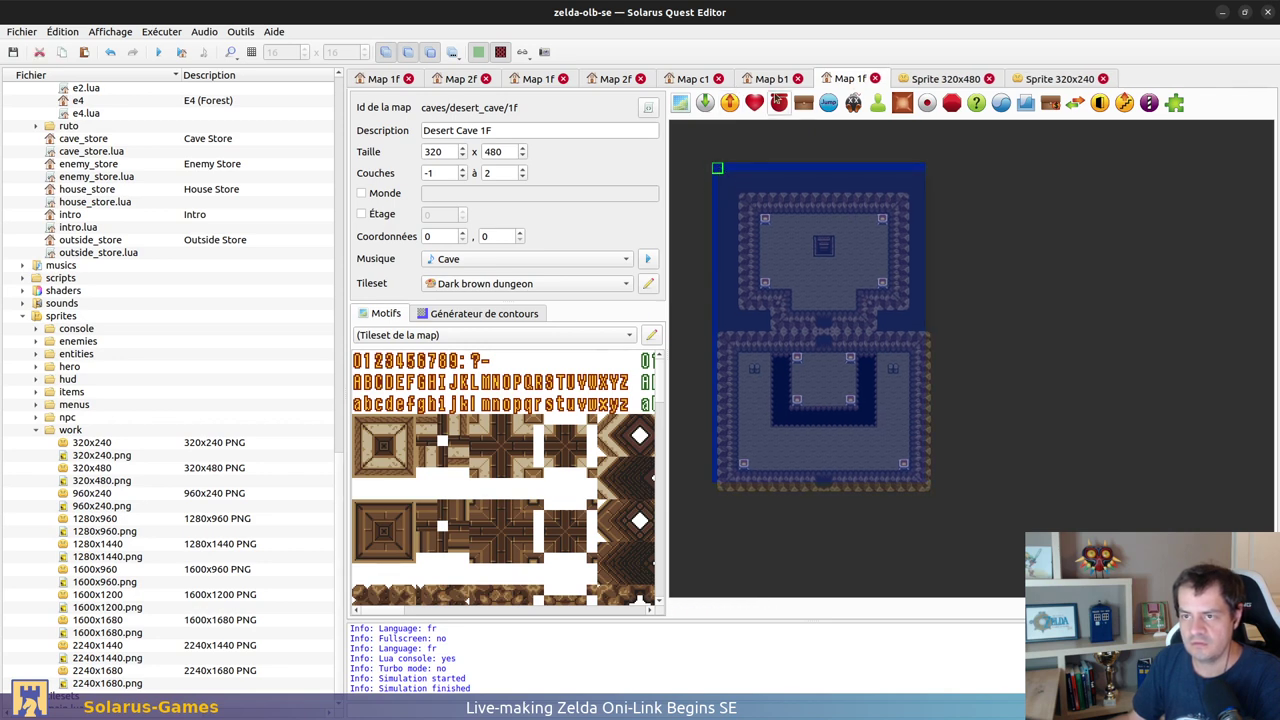
Step: Set the origin of the 320x480 sprite's direction to 8, 13 and save the sprite
left_click(955, 78)
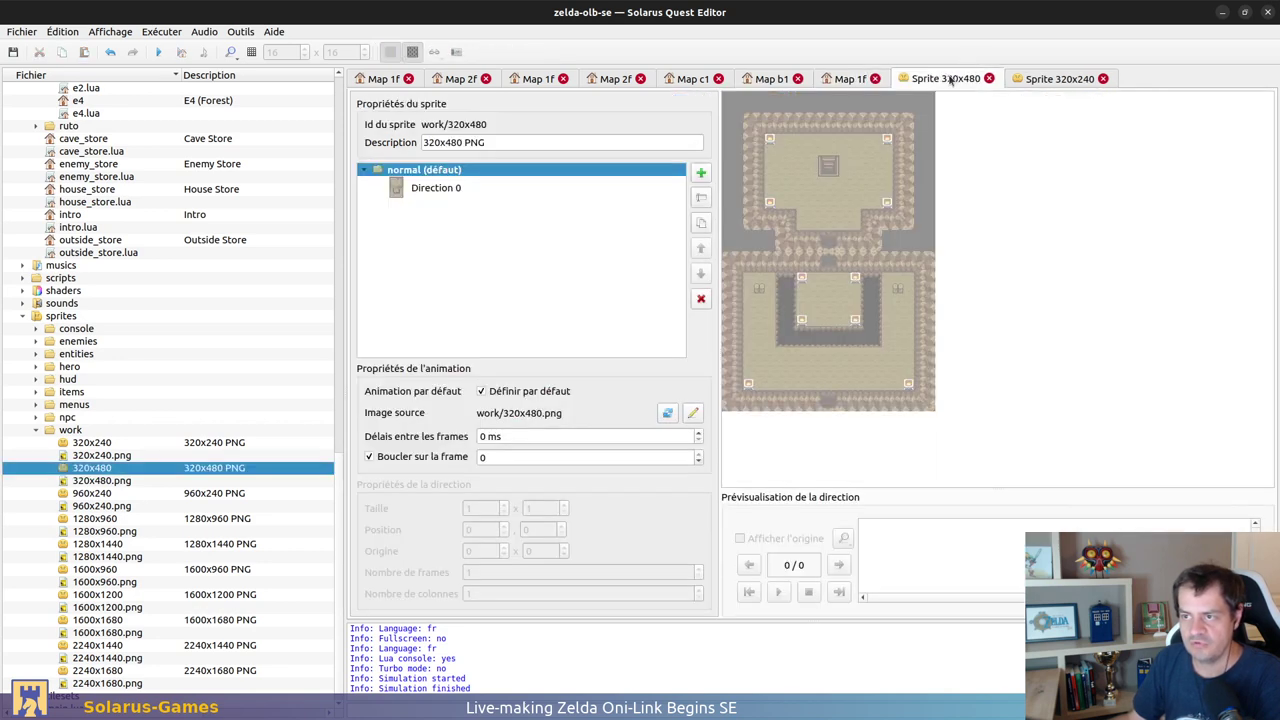
left_click(446, 189)
left_click(476, 551)
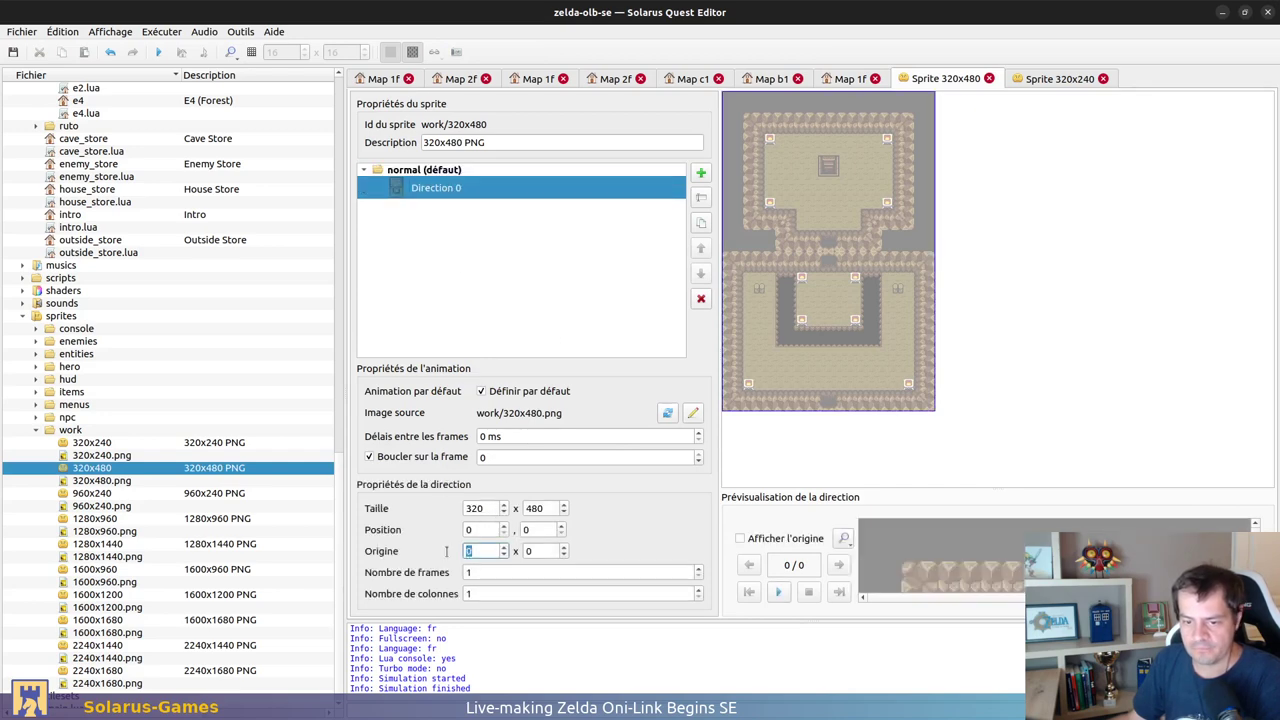
type("8")
key("Tab")
type("13")
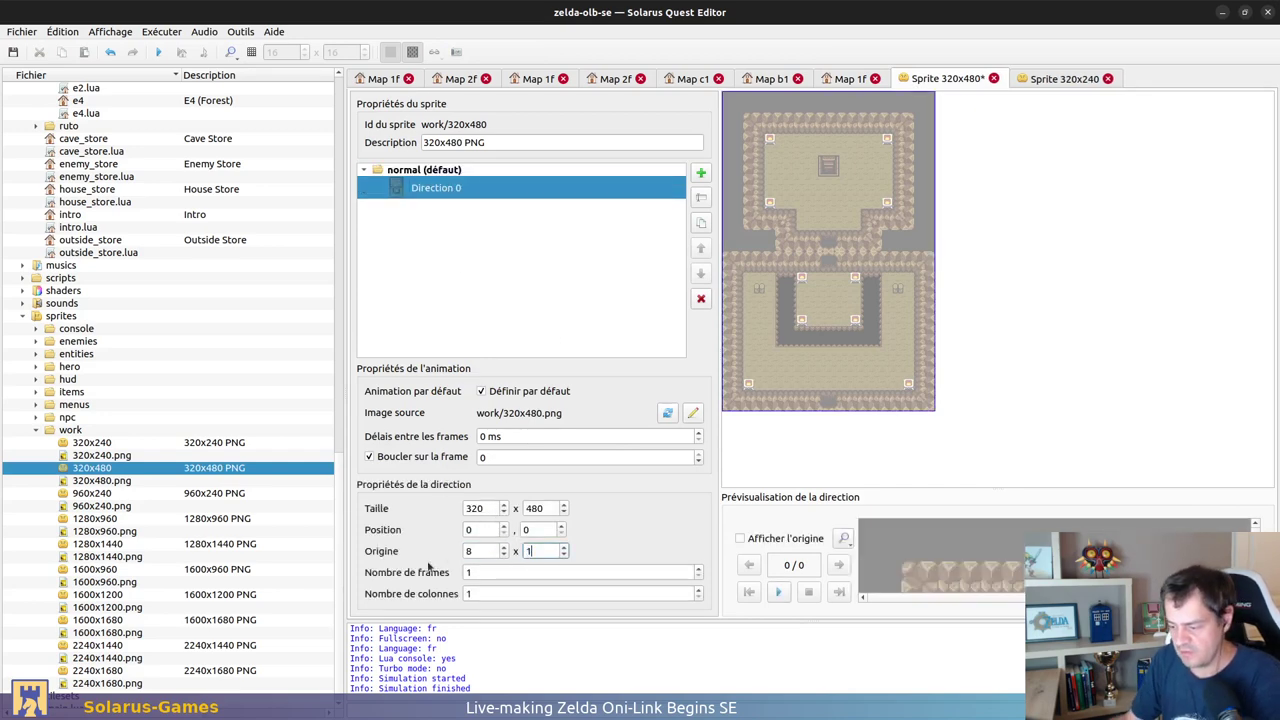
key("ctrl+s")
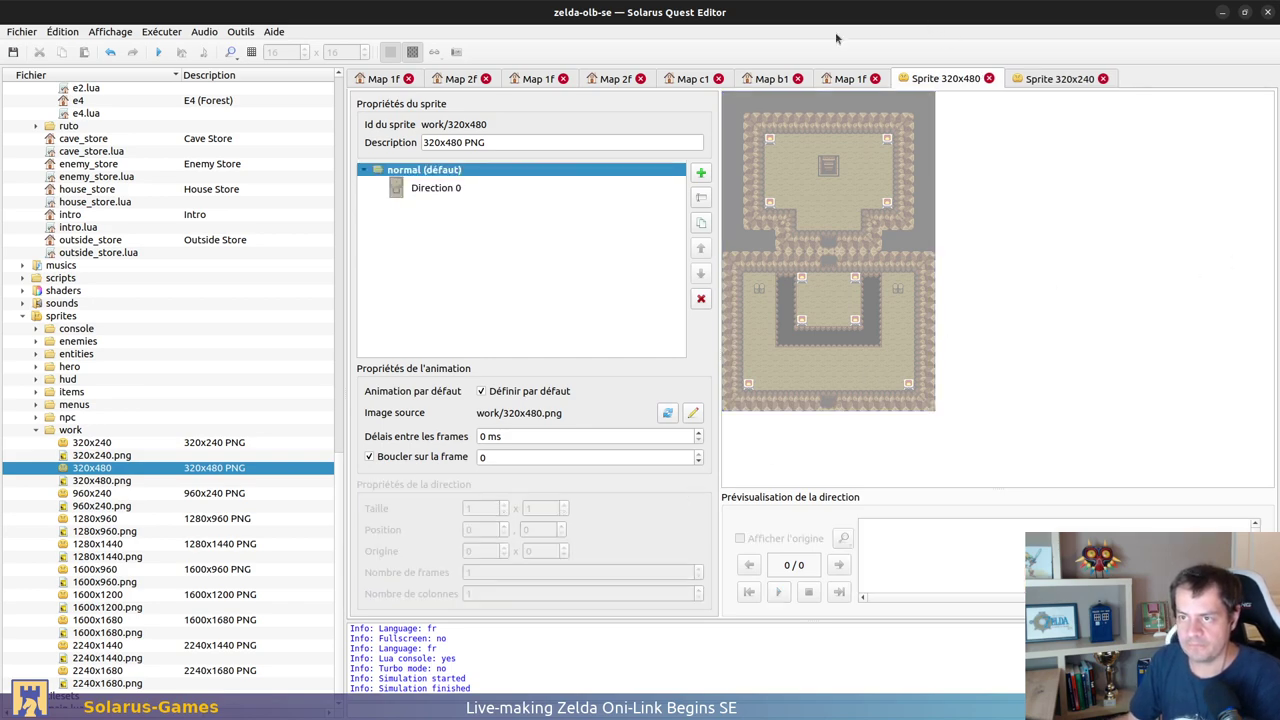
Step: Close and reopen the Desert Cave 1F map to reload its overlay sprite, and check the overlay entity's placement
left_click(850, 78)
left_click(875, 78)
scroll(78, 227, "up", 15)
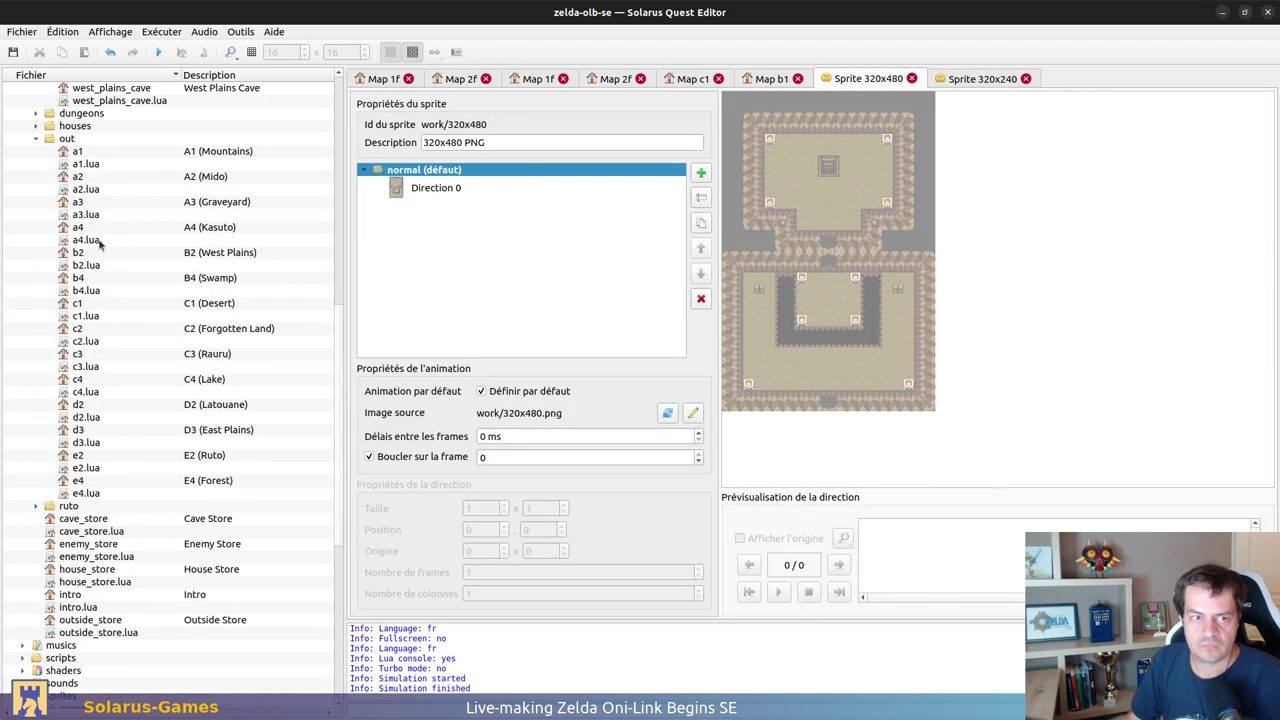
double_click(88, 216)
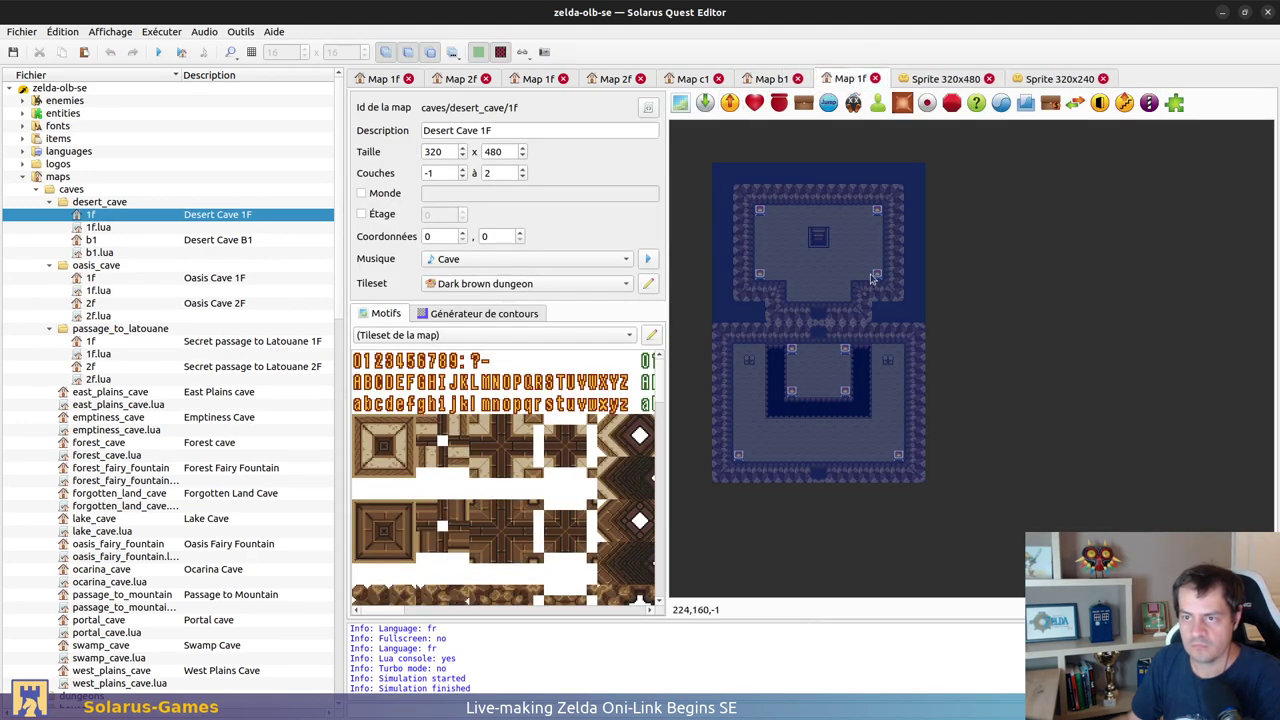
left_click(717, 167)
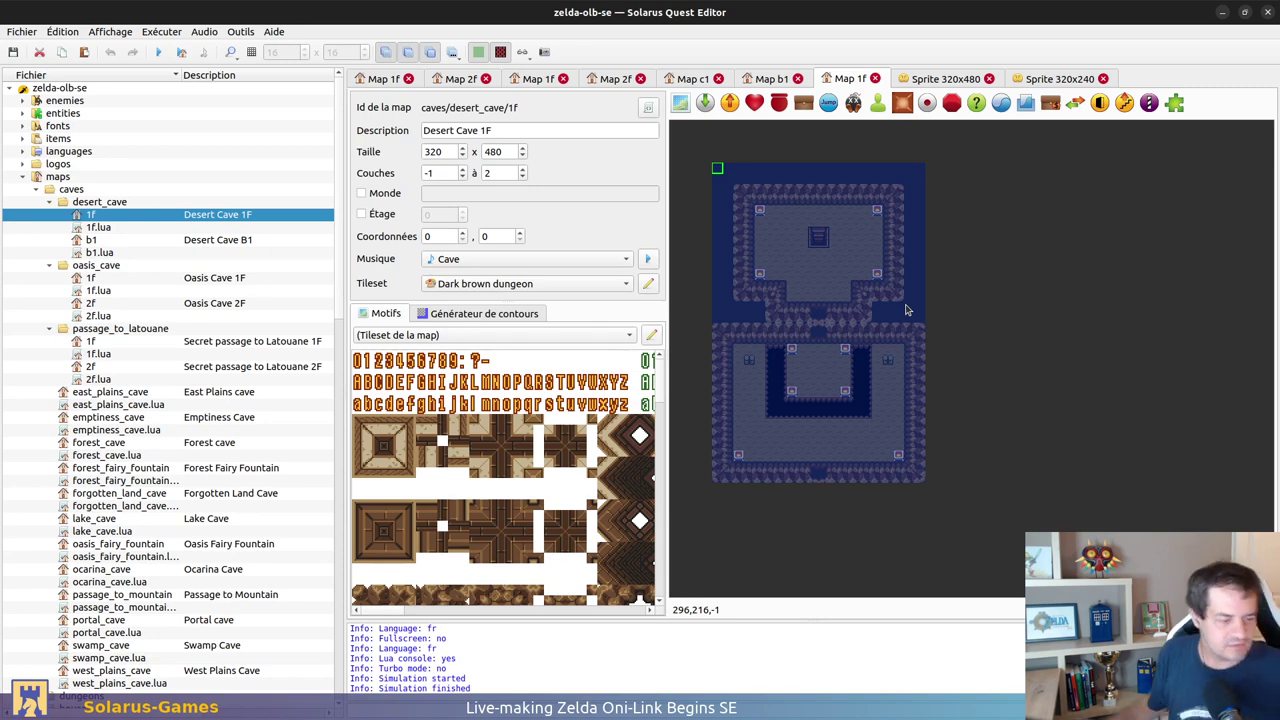
left_click(955, 295)
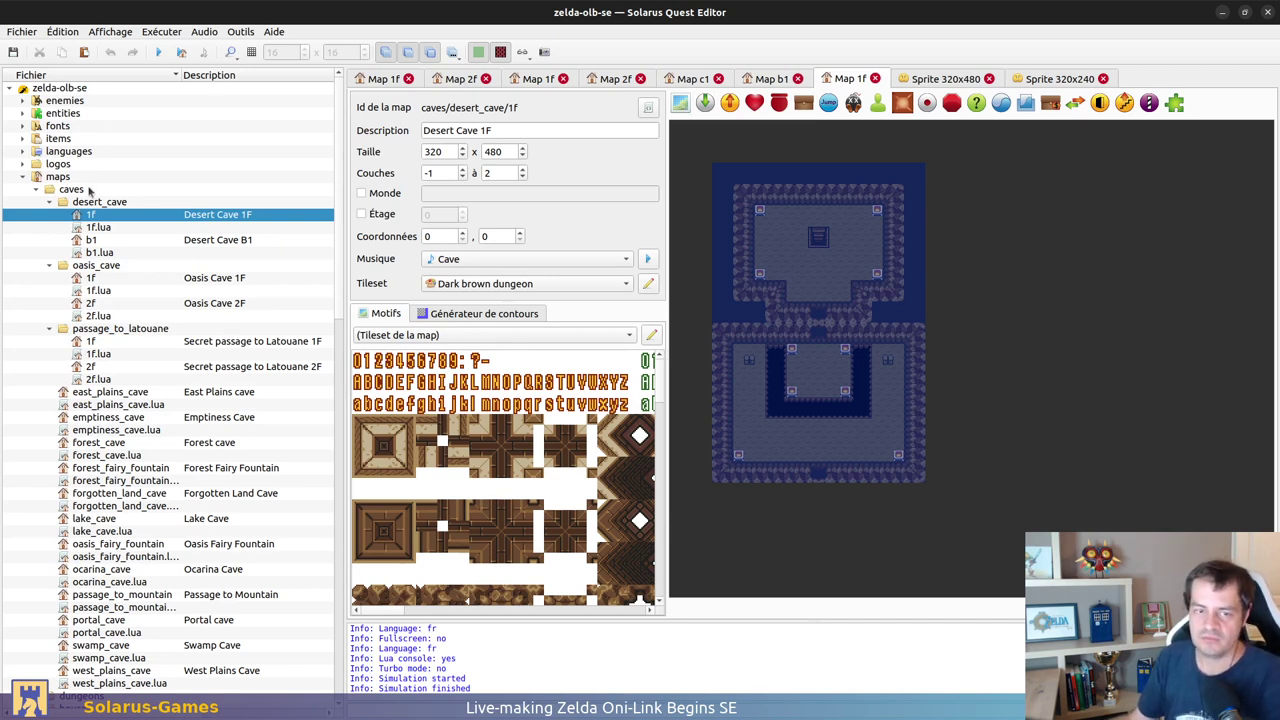
Step: Browse the reference map images in the work/maps folder of zelda-olb-se in the file manager
scroll(145, 480, "down", 12)
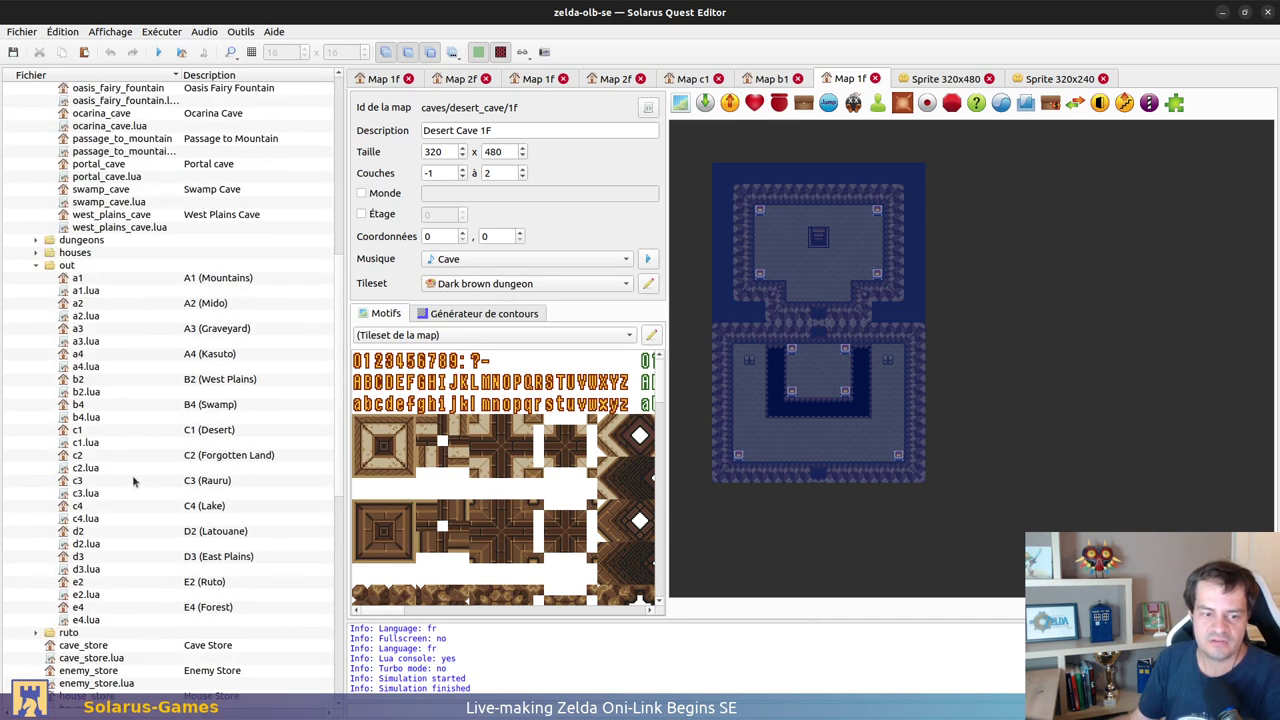
left_click_drag(1279, 160, 922, 77)
scroll(1016, 300, "up", 10)
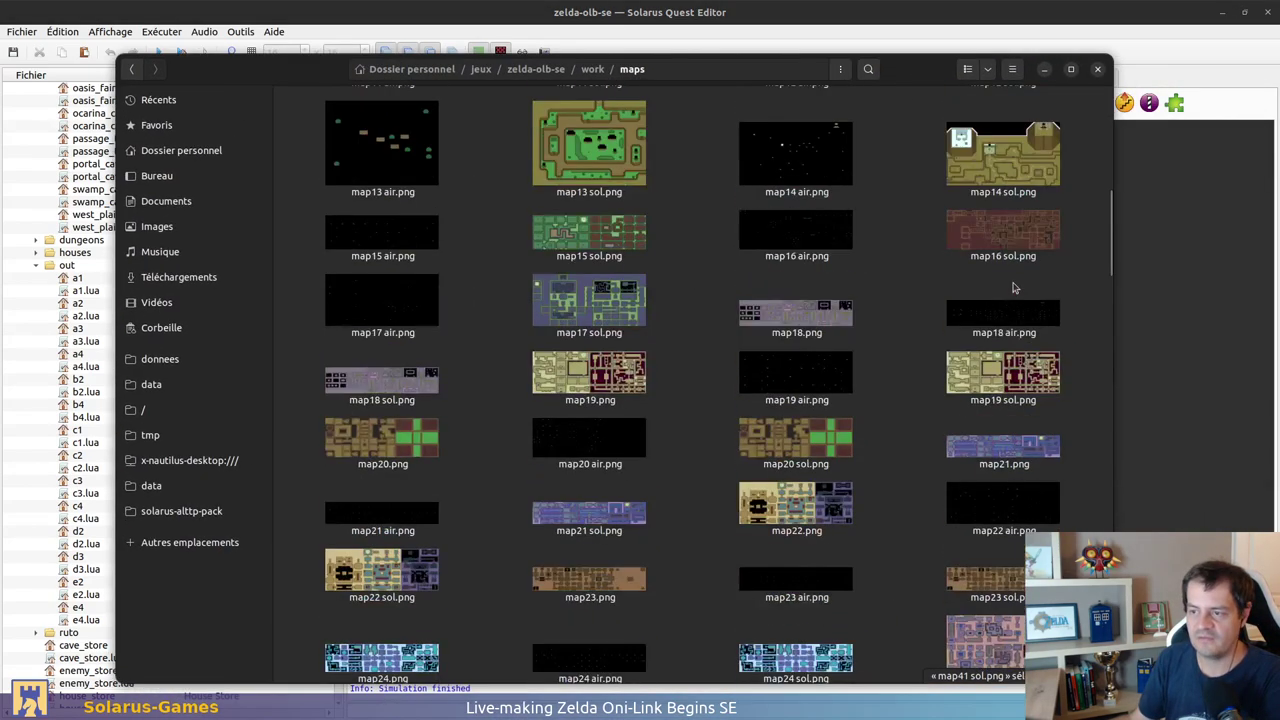
scroll(1018, 291, "up", 10)
scroll(998, 268, "down", 10)
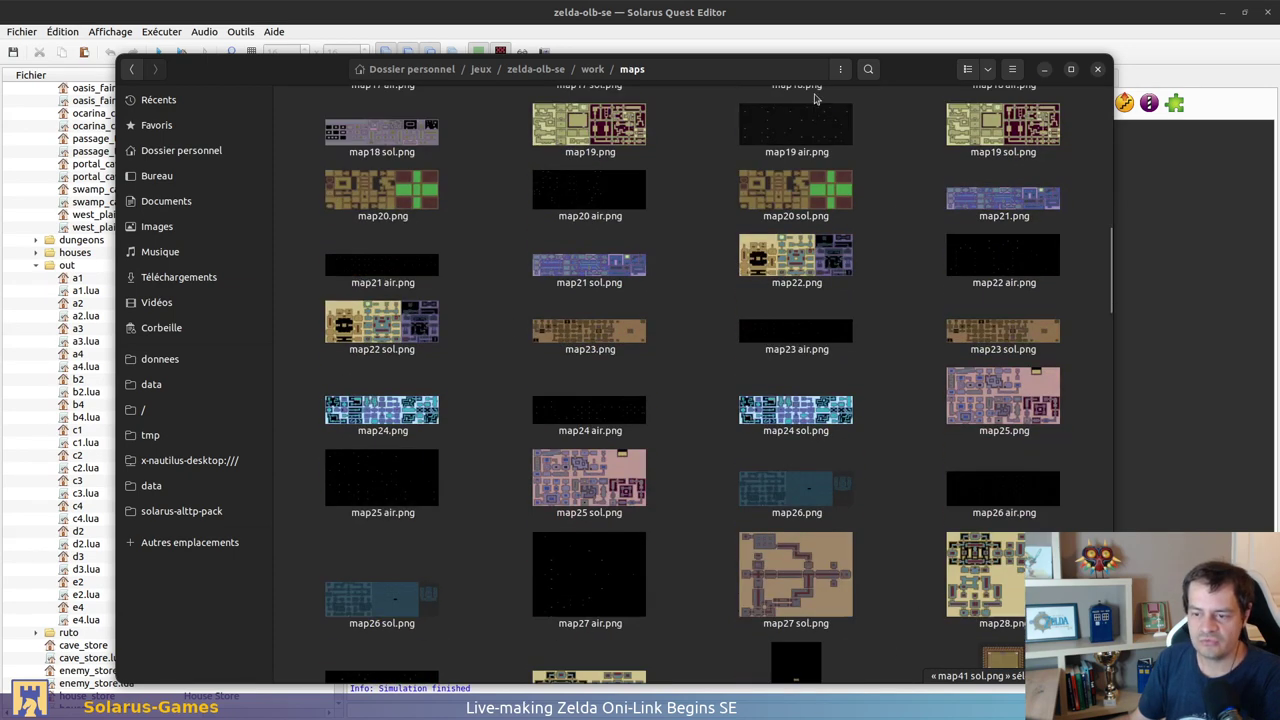
scroll(886, 385, "down", 4)
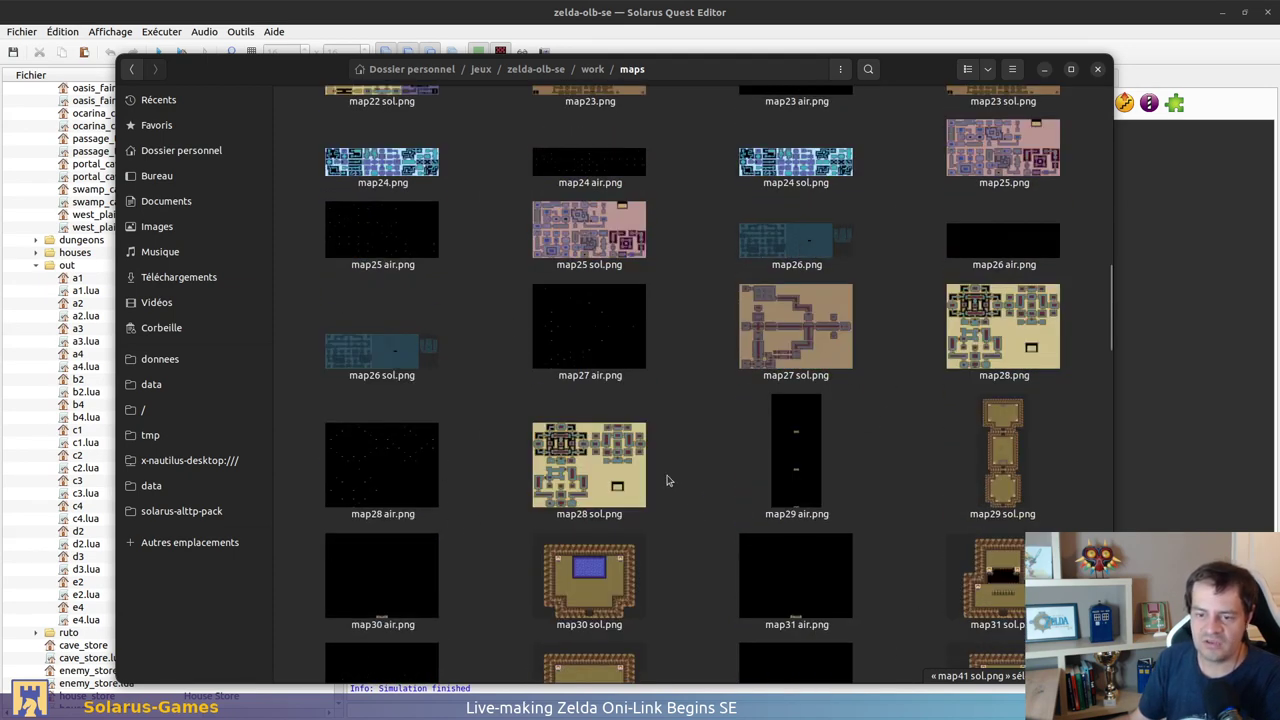
scroll(863, 226, "down", 5)
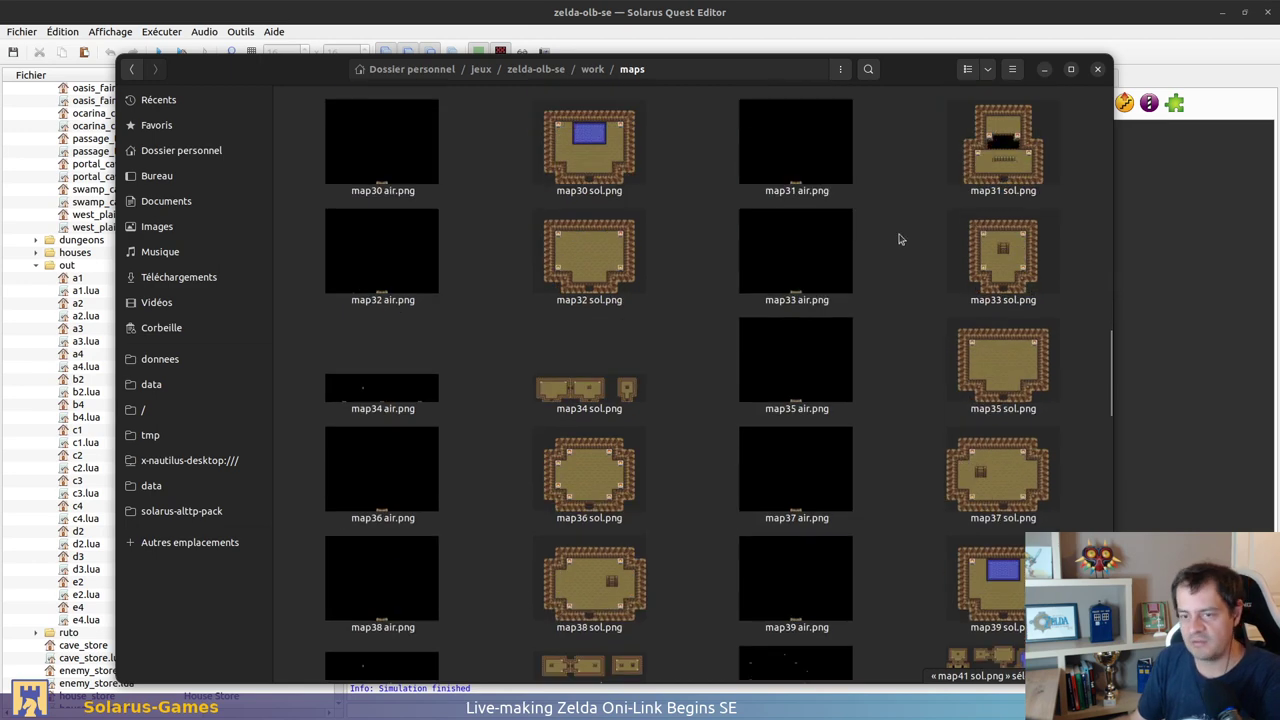
scroll(600, 430, "down", 4)
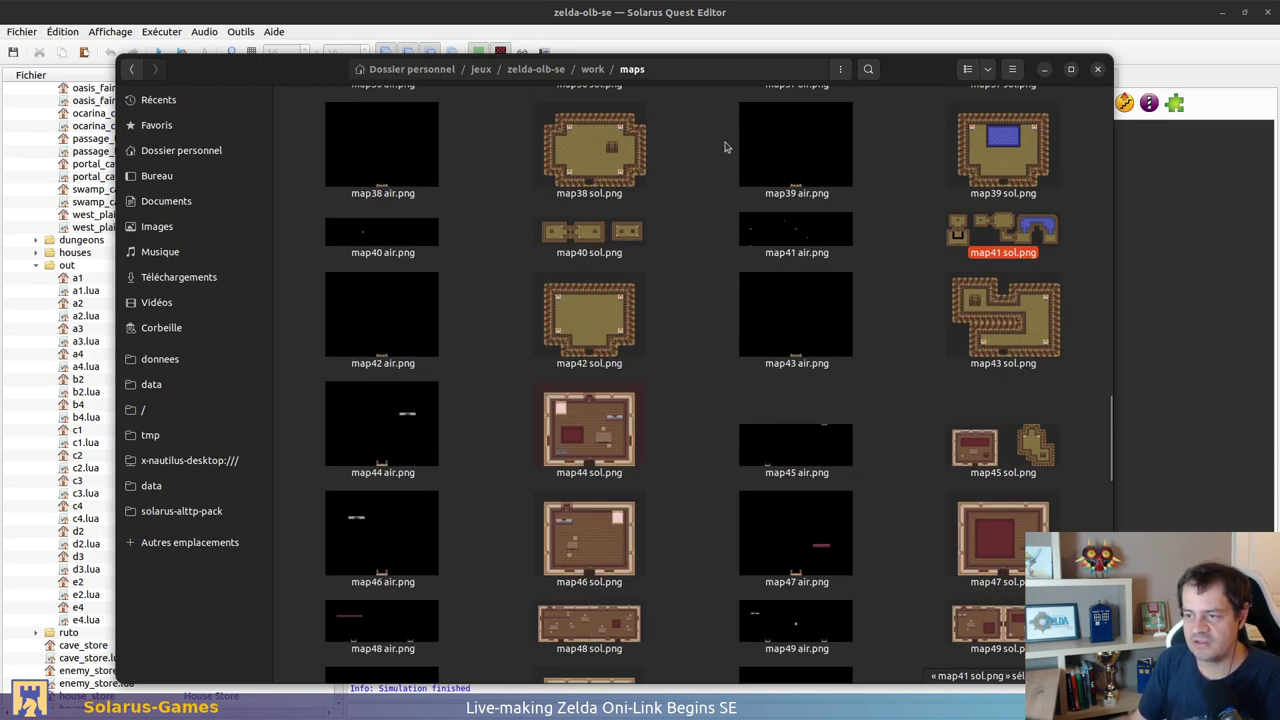
scroll(760, 200, "down", 3)
scroll(680, 480, "down", 8)
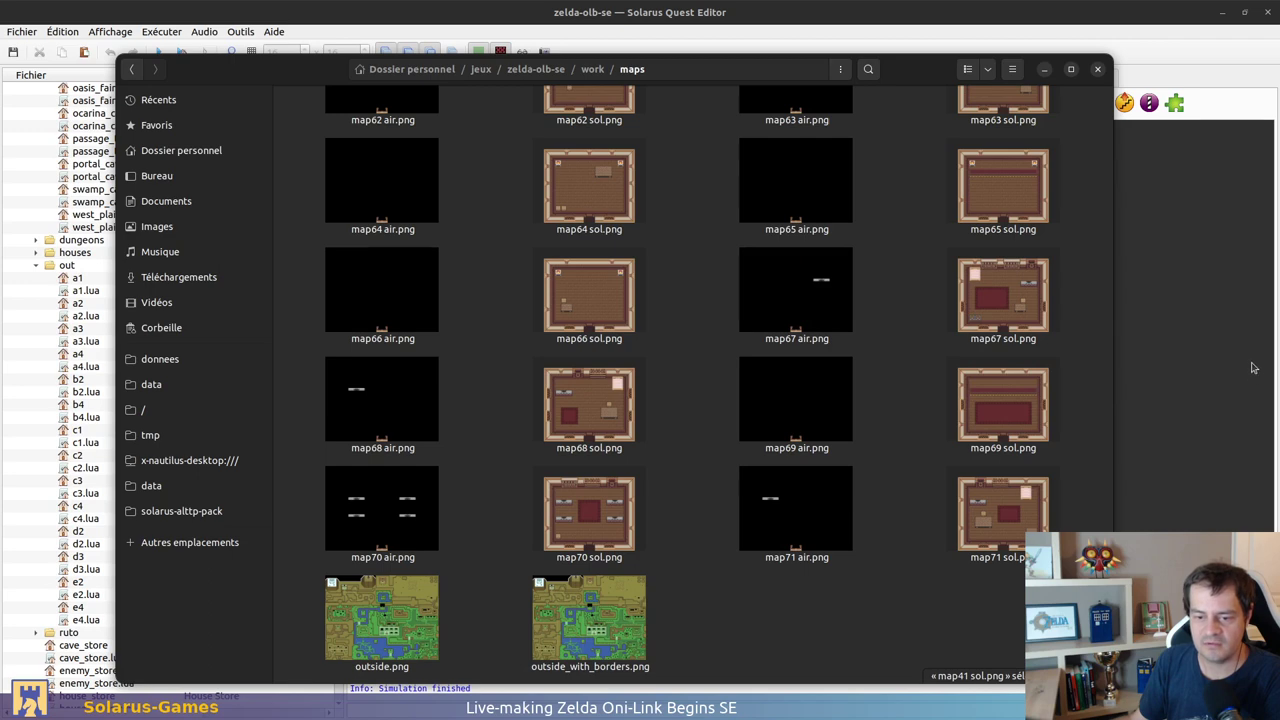
left_click(1209, 390)
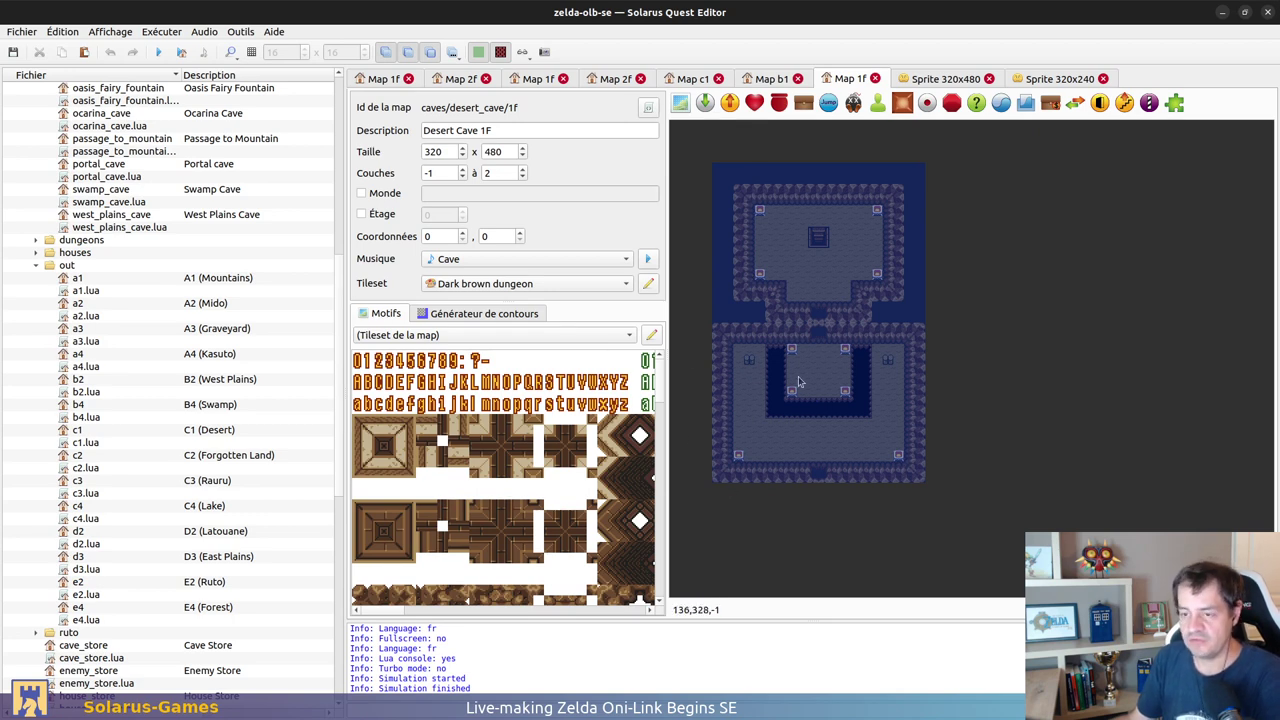
Step: Examine how the overlay lines up with the edges of the Desert Cave 1F map
left_click(717, 168)
left_click(1043, 248)
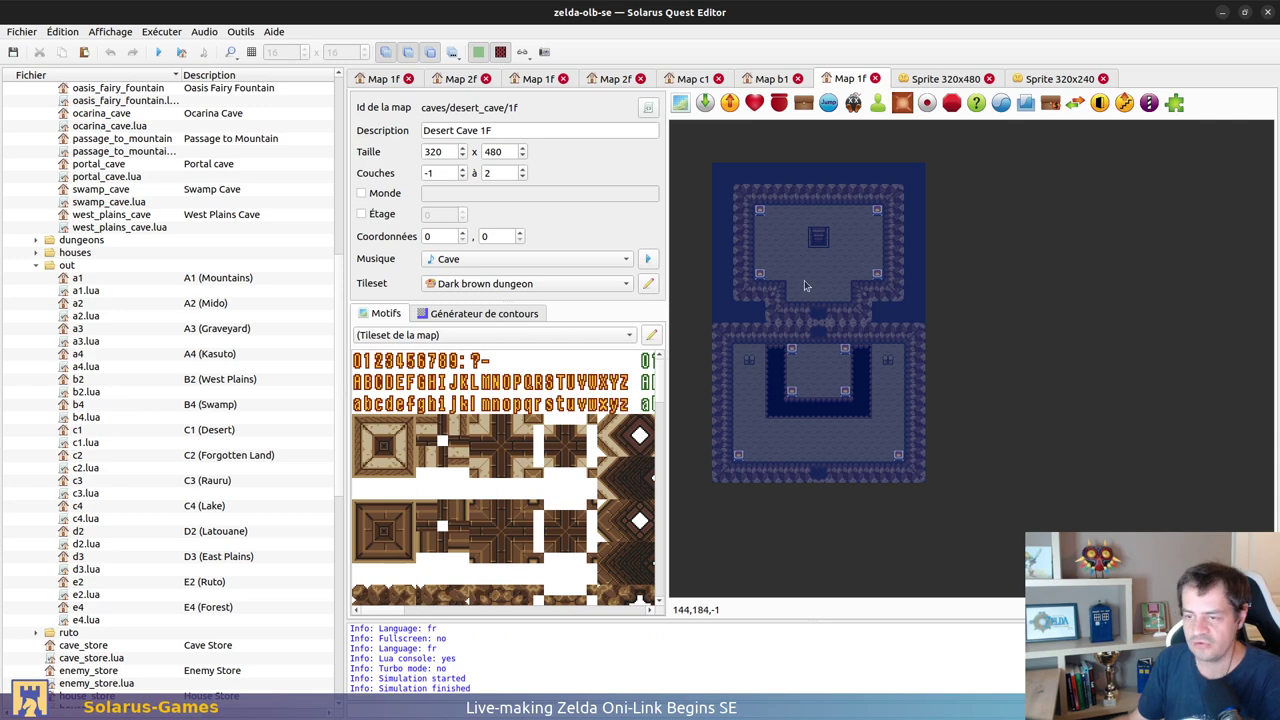
scroll(800, 275, "up", 1, "ctrl")
scroll(865, 292, "down", 1)
scroll(910, 302, "down", 1, "ctrl")
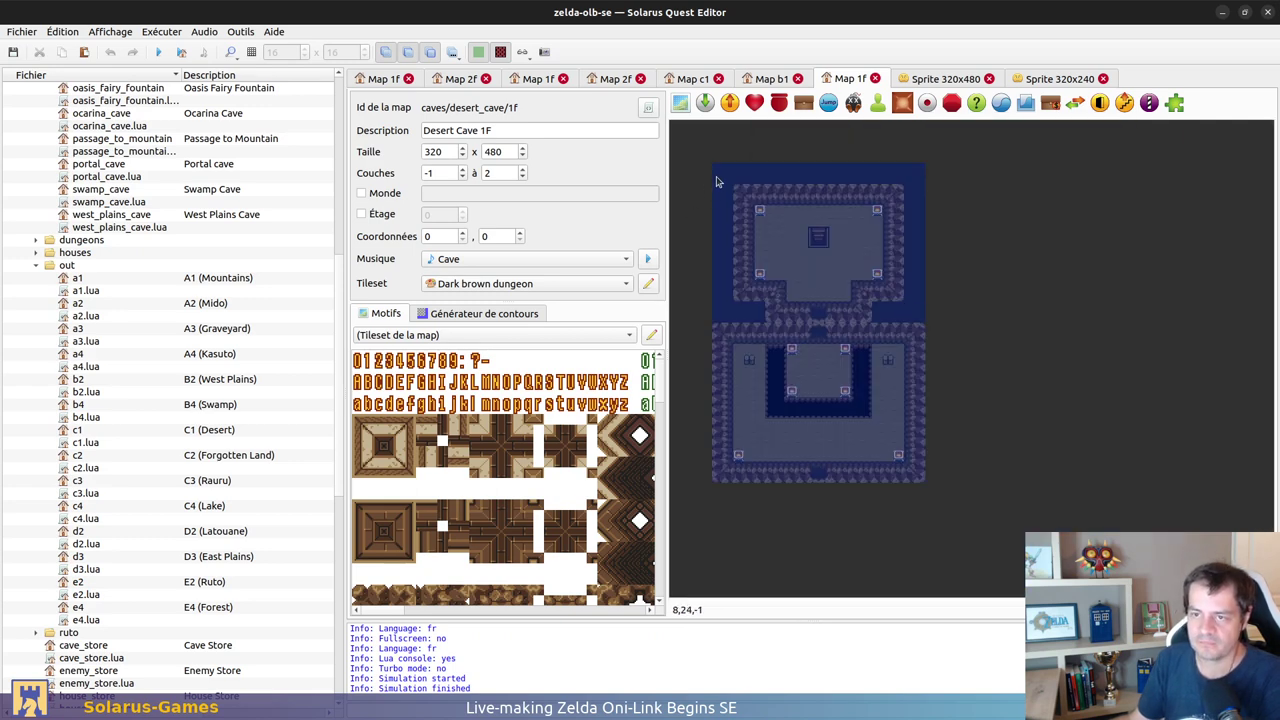
left_click_drag(717, 174, 924, 481)
left_click(957, 471)
key("ctrl+s")
scroll(786, 312, "up", 2, "ctrl")
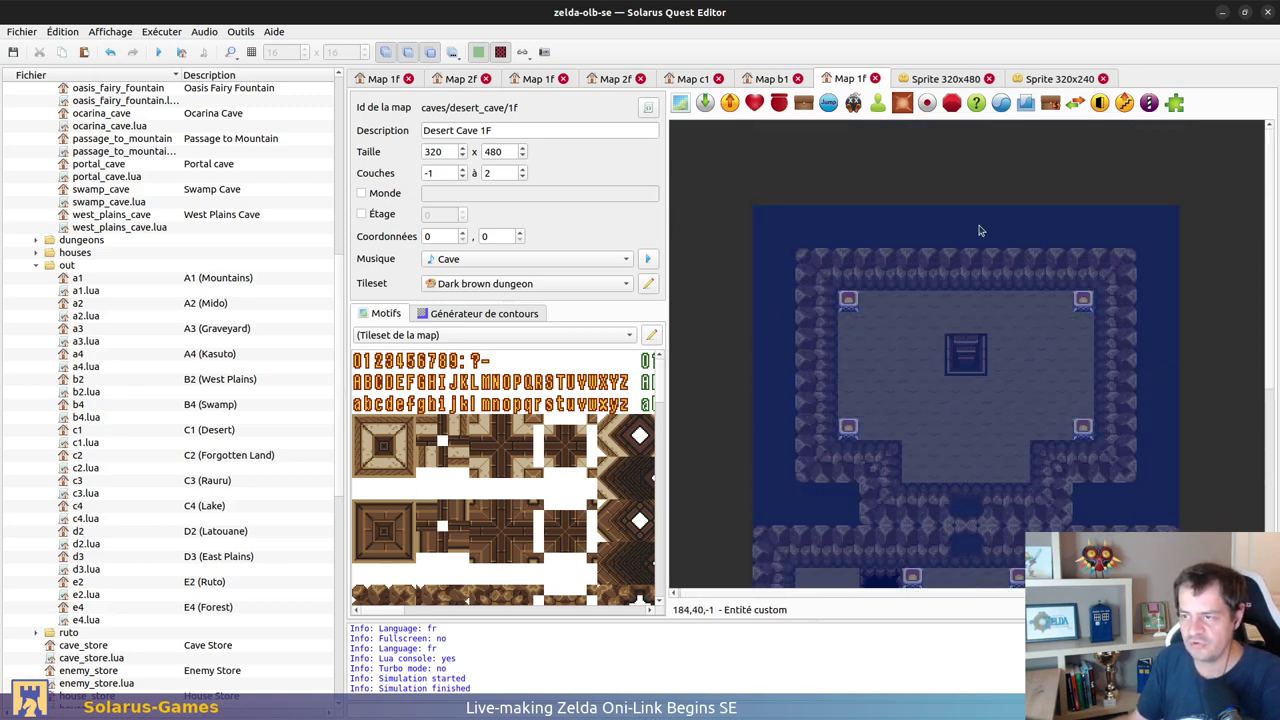
scroll(1003, 260, "up", 1, "ctrl")
Step: Close the c1 outdoor map and keep the Desert Cave maps open
left_click(772, 79)
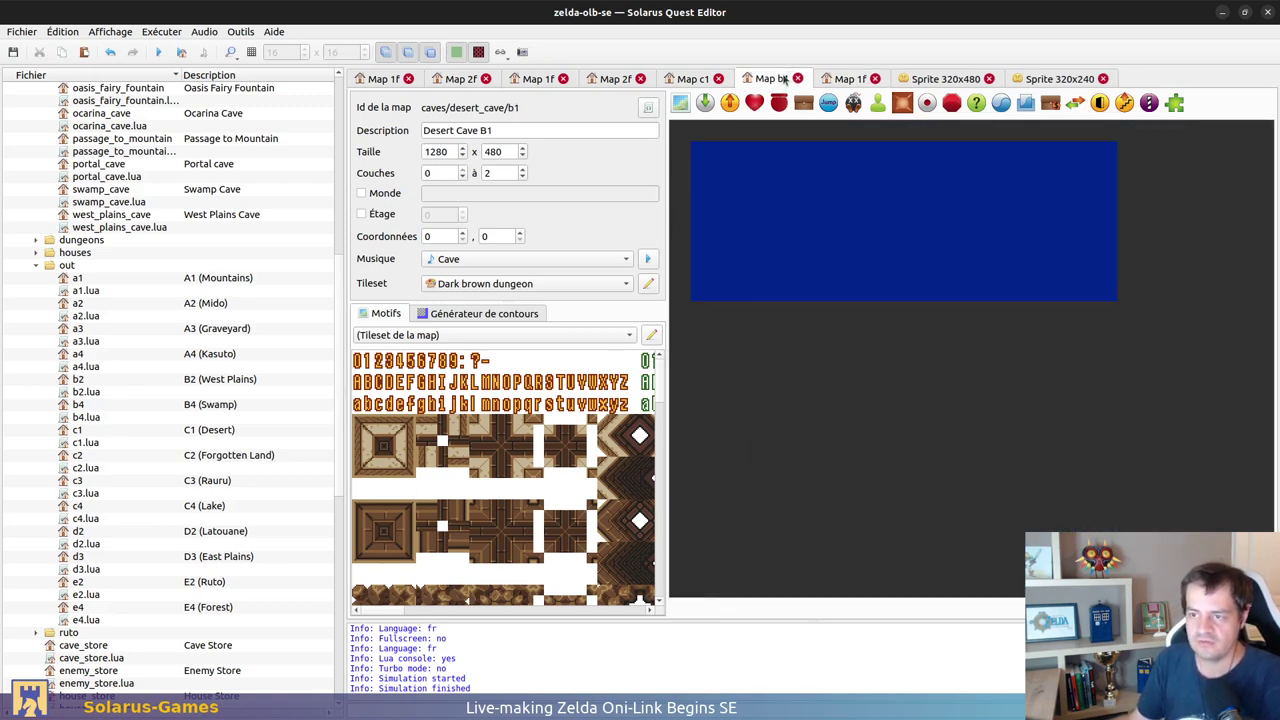
left_click(695, 82)
key("ctrl+w")
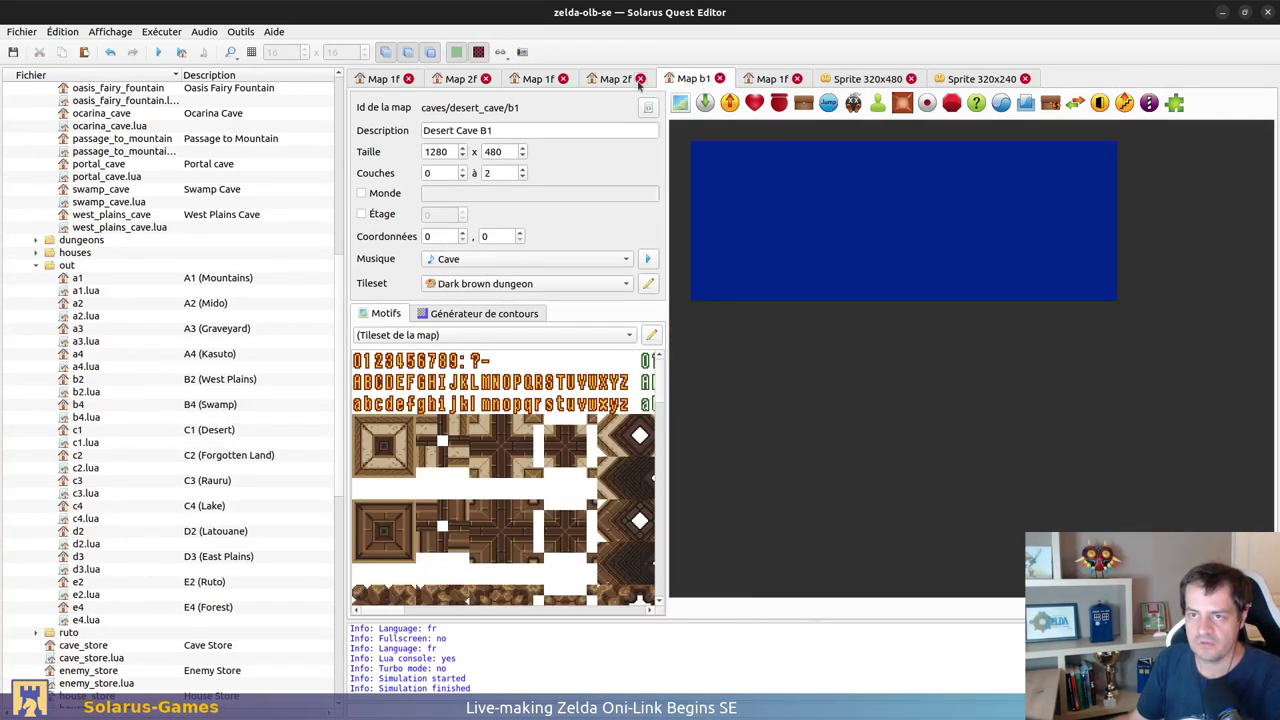
Step: Copy the torches from Oasis Cave 2F onto the torch positions traced in Desert Cave 1F's upper room
left_click(610, 80)
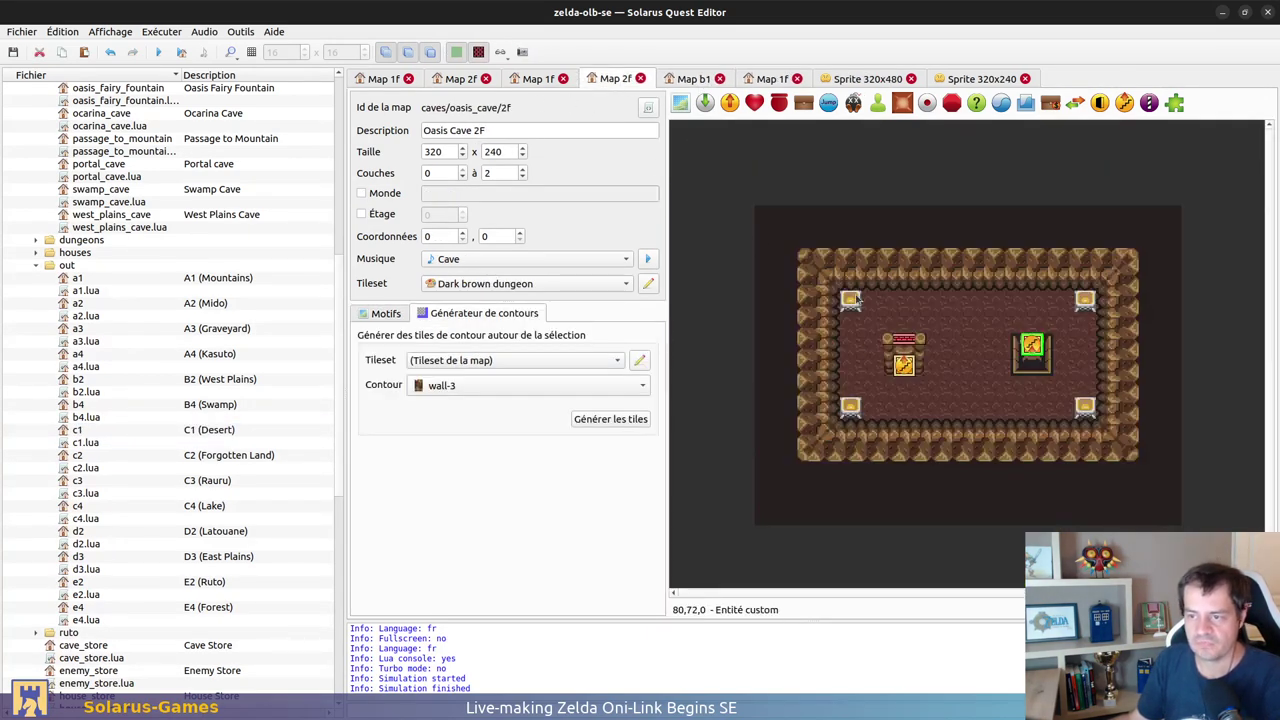
left_click(772, 79)
left_click(849, 265)
left_click(851, 399)
left_click(852, 267, "ctrl")
key("ctrl+c")
key("ctrl+v")
left_click(1088, 344)
left_click(843, 387)
Step: Place four torch copies on the corners of the central platform in Desert Cave 1F's lower room
scroll(927, 345, "down", 3)
key("ctrl+v")
left_click(914, 340)
key("ctrl+v")
left_click(1020, 341)
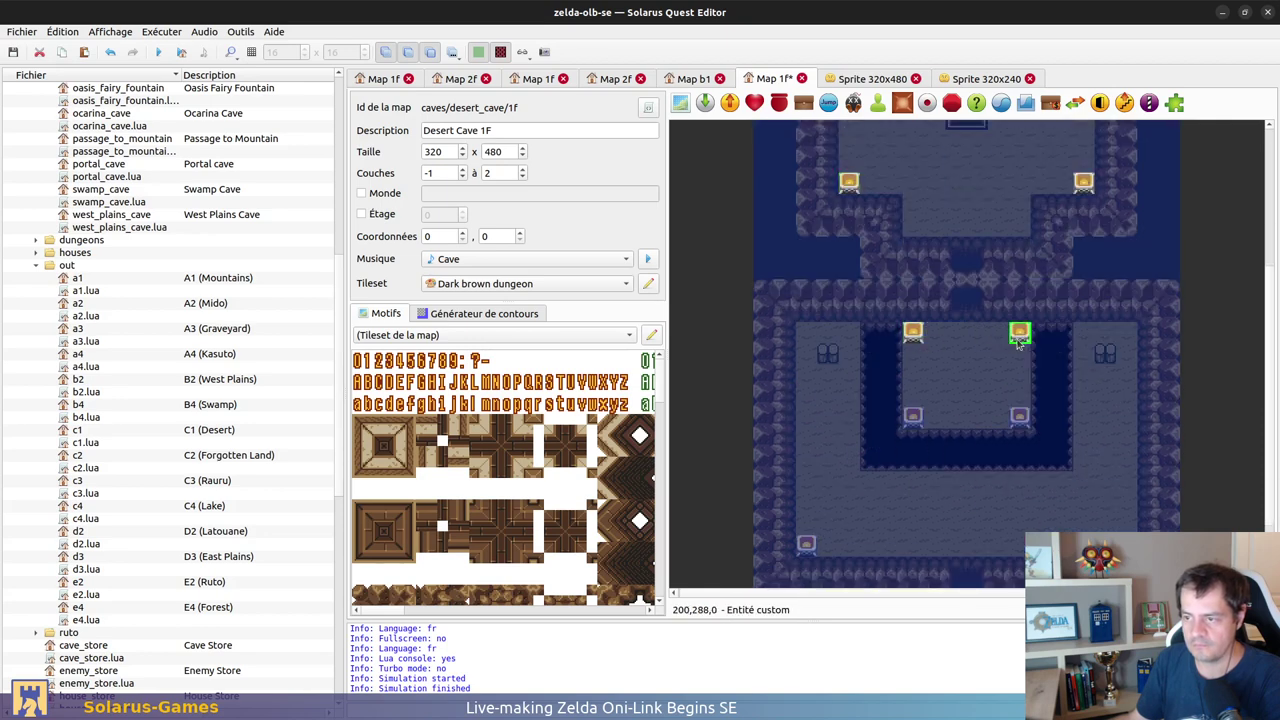
left_click(913, 332, "ctrl")
key("ctrl+c")
key("ctrl+v")
left_click(970, 418)
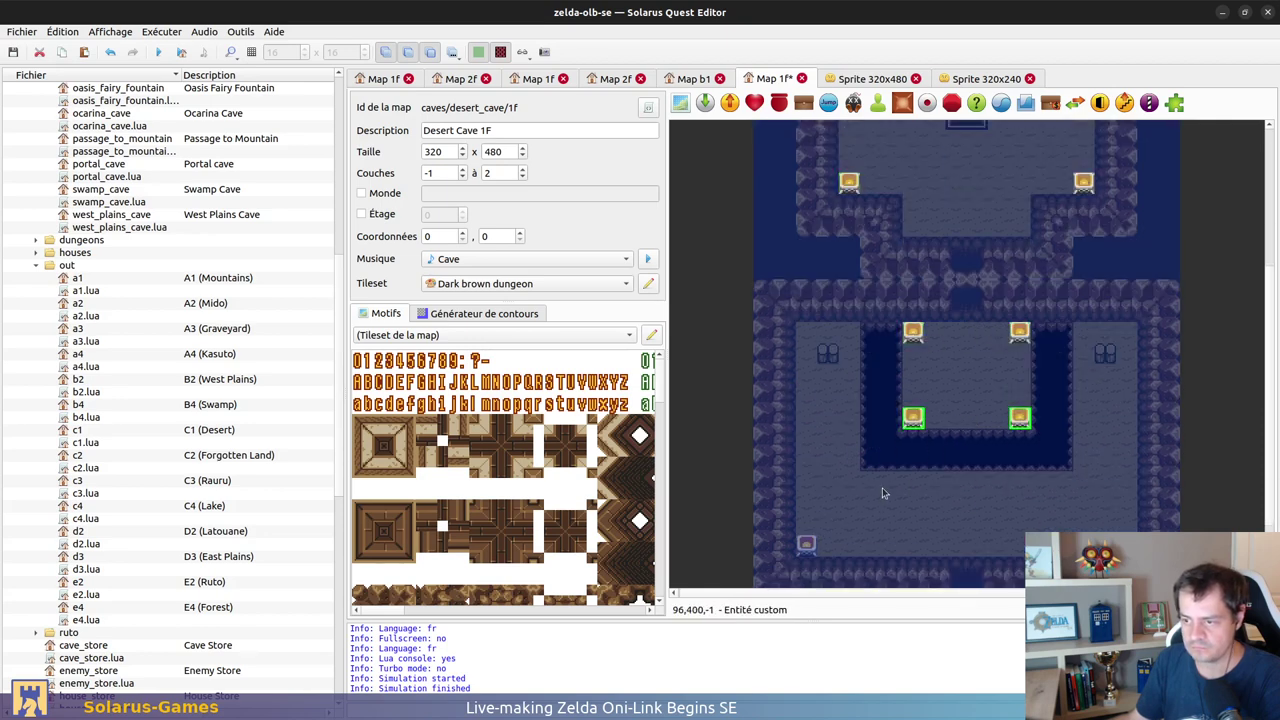
Step: Place a torch in each of the two bottom corners of Desert Cave 1F's lower room and save the map
left_click(808, 546)
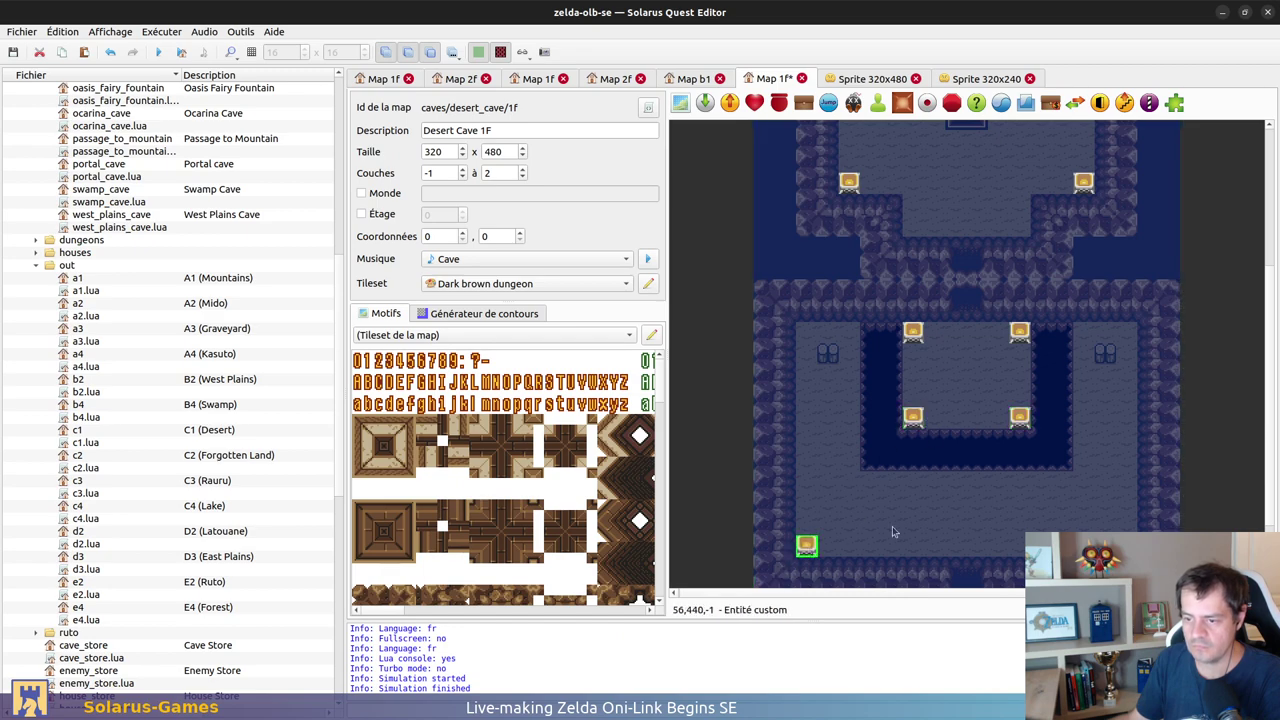
scroll(830, 547, "down", 2)
key("ctrl+v")
left_click(1126, 450)
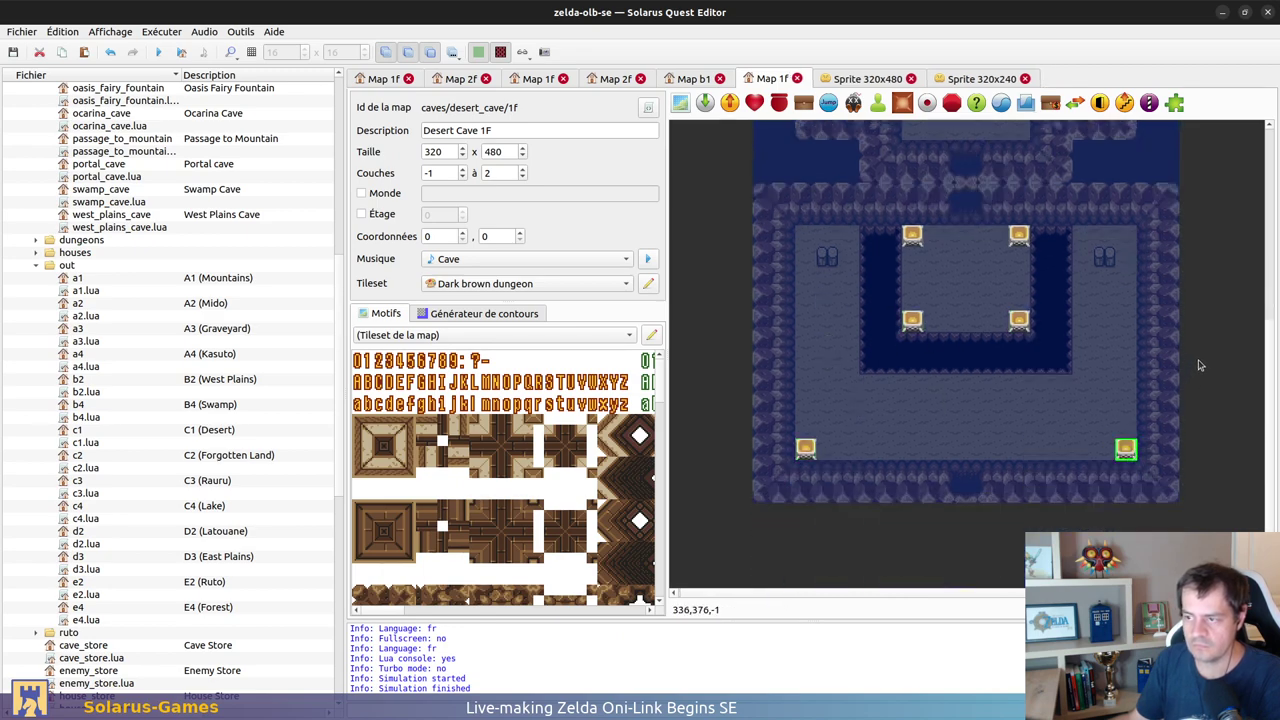
scroll(1195, 323, "up", 4)
left_click(1206, 330)
scroll(1206, 330, "down", 3)
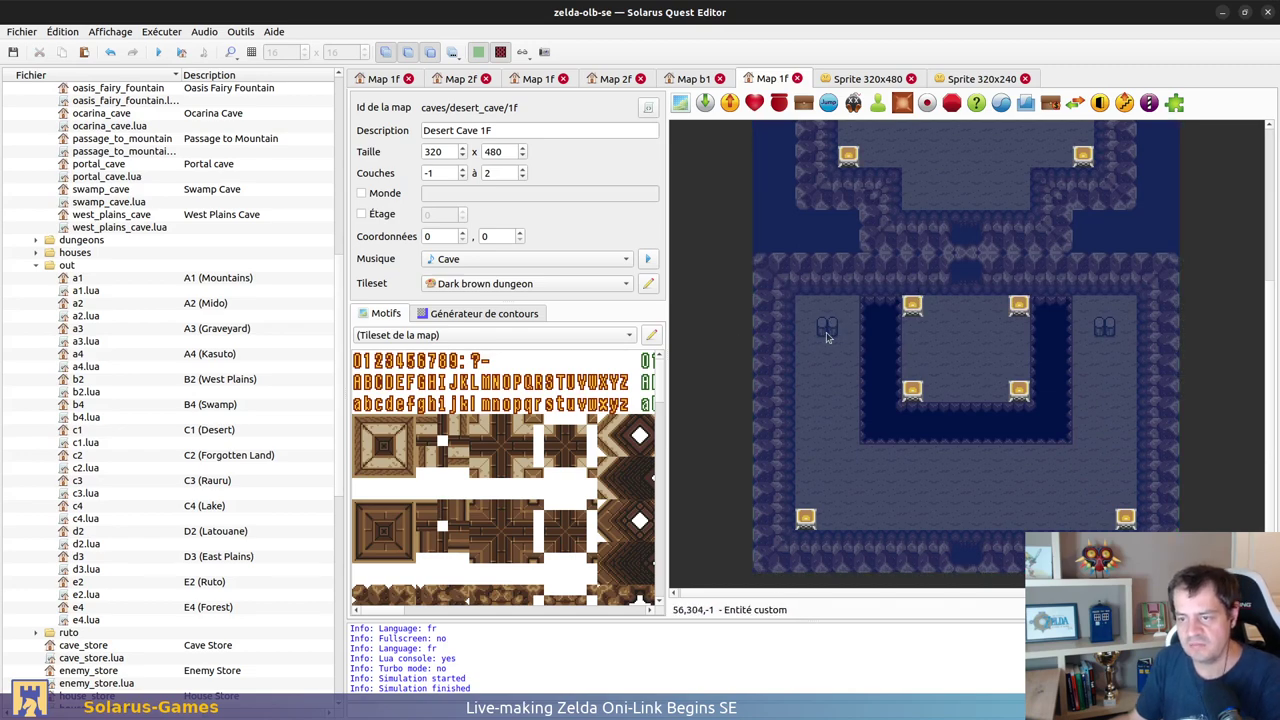
Step: Open the Forest cave map and check the properties of the first hook entity in the row
left_click(460, 80)
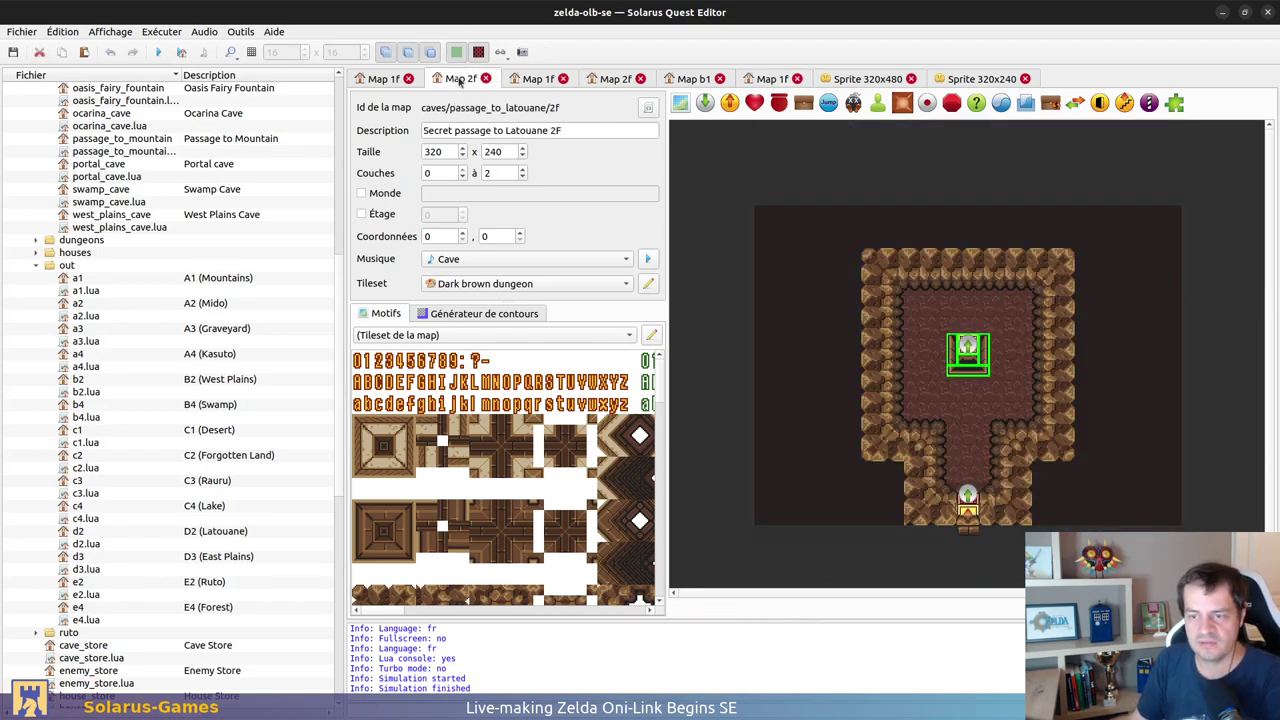
scroll(156, 238, "up", 12)
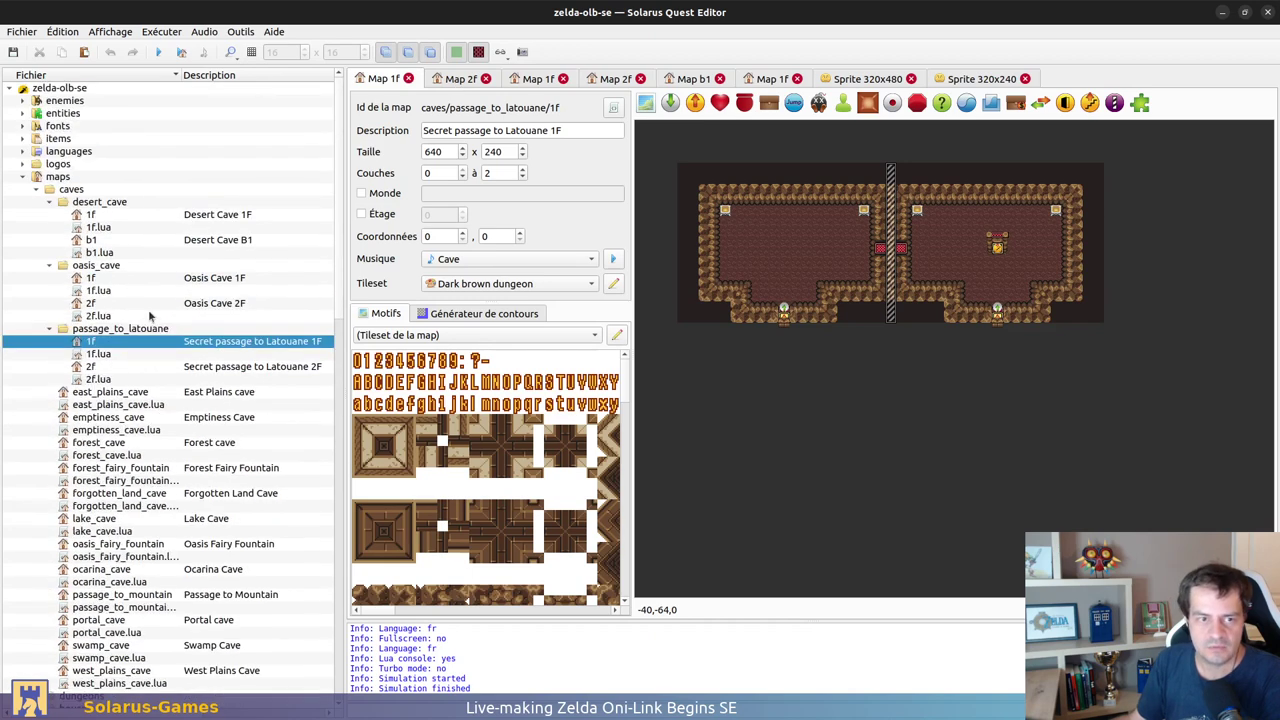
scroll(115, 437, "down", 3)
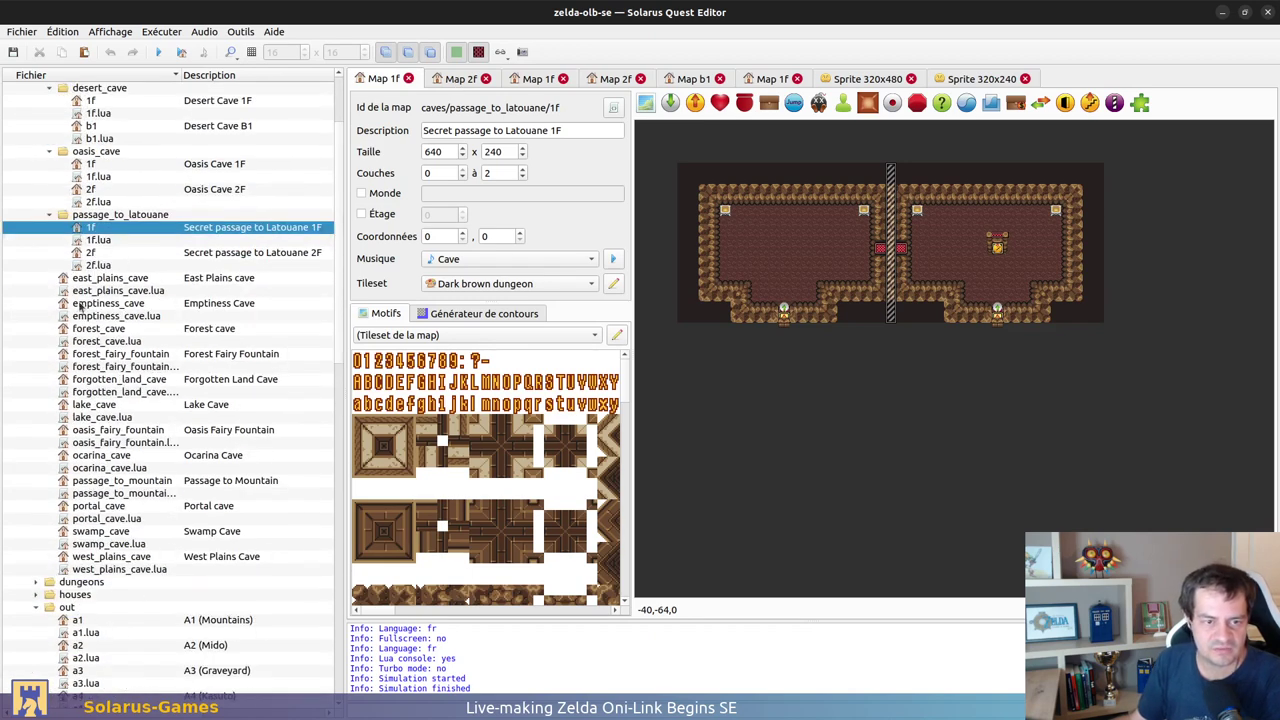
left_click(108, 330)
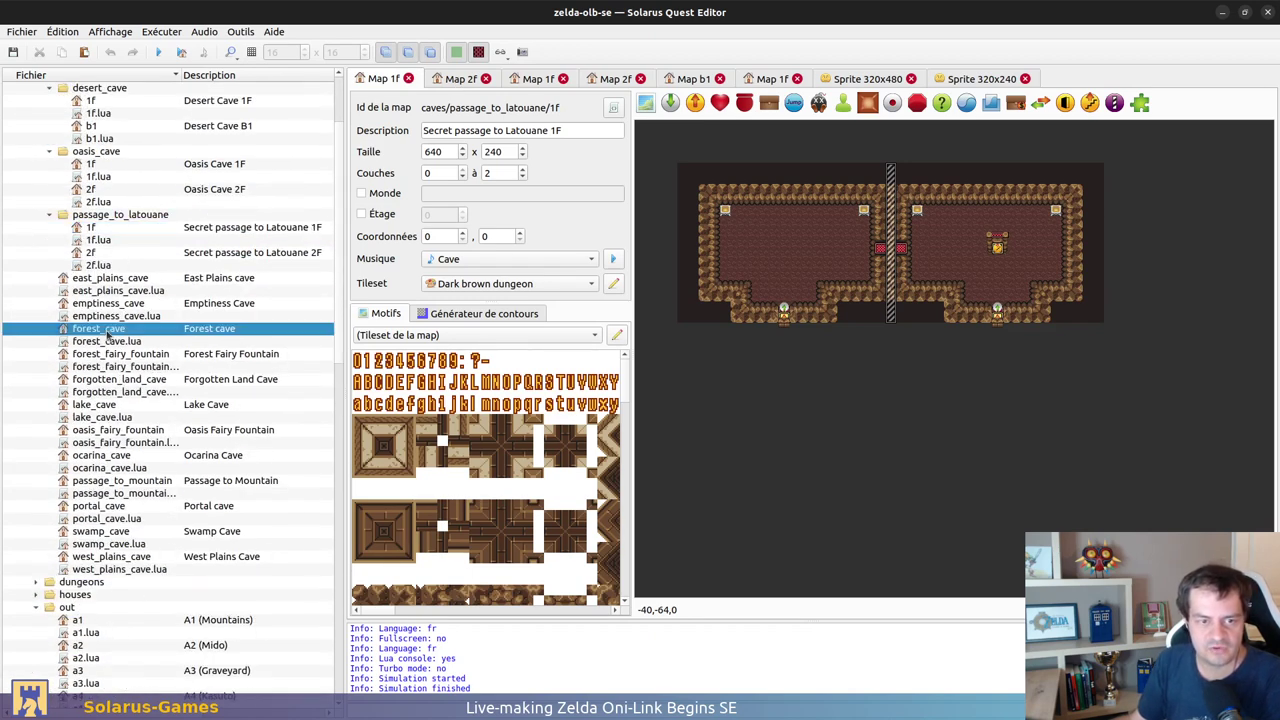
double_click(107, 337)
double_click(938, 410)
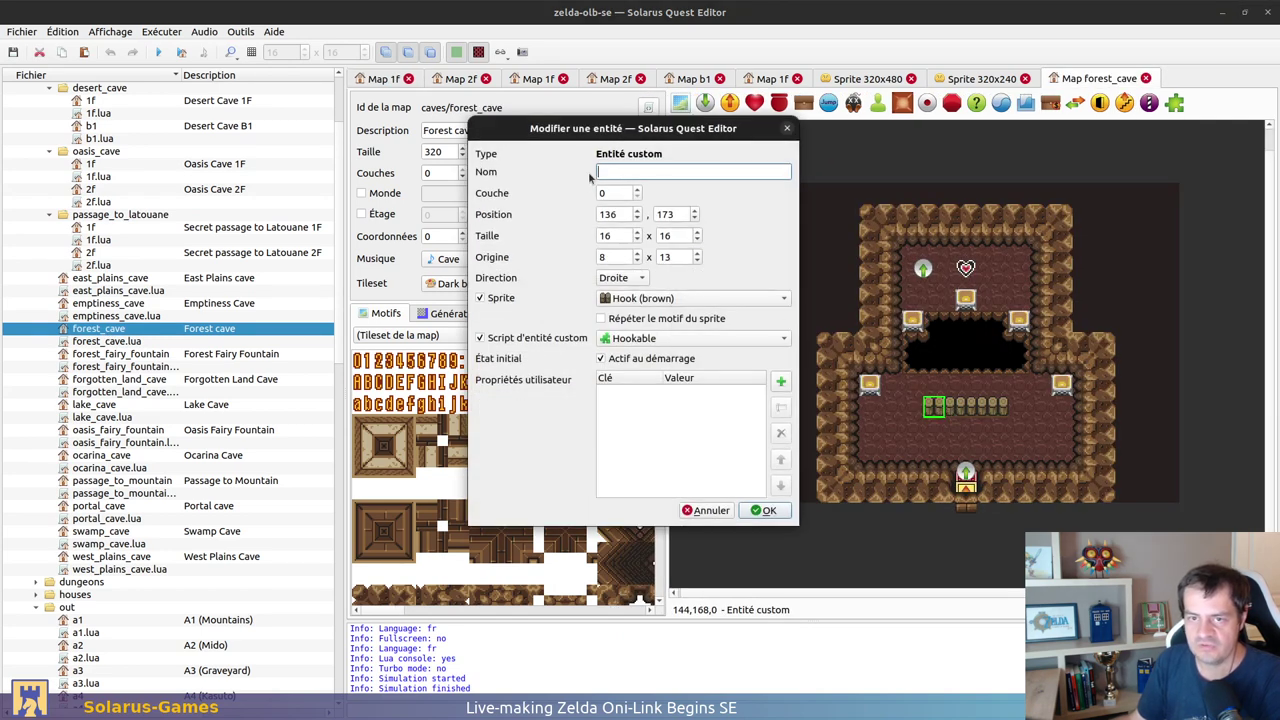
key("Escape")
Step: Delete the three other hook entities from the row in the Forest cave's lower room, keeping only the westernmost one
left_click(956, 414)
left_click(976, 413)
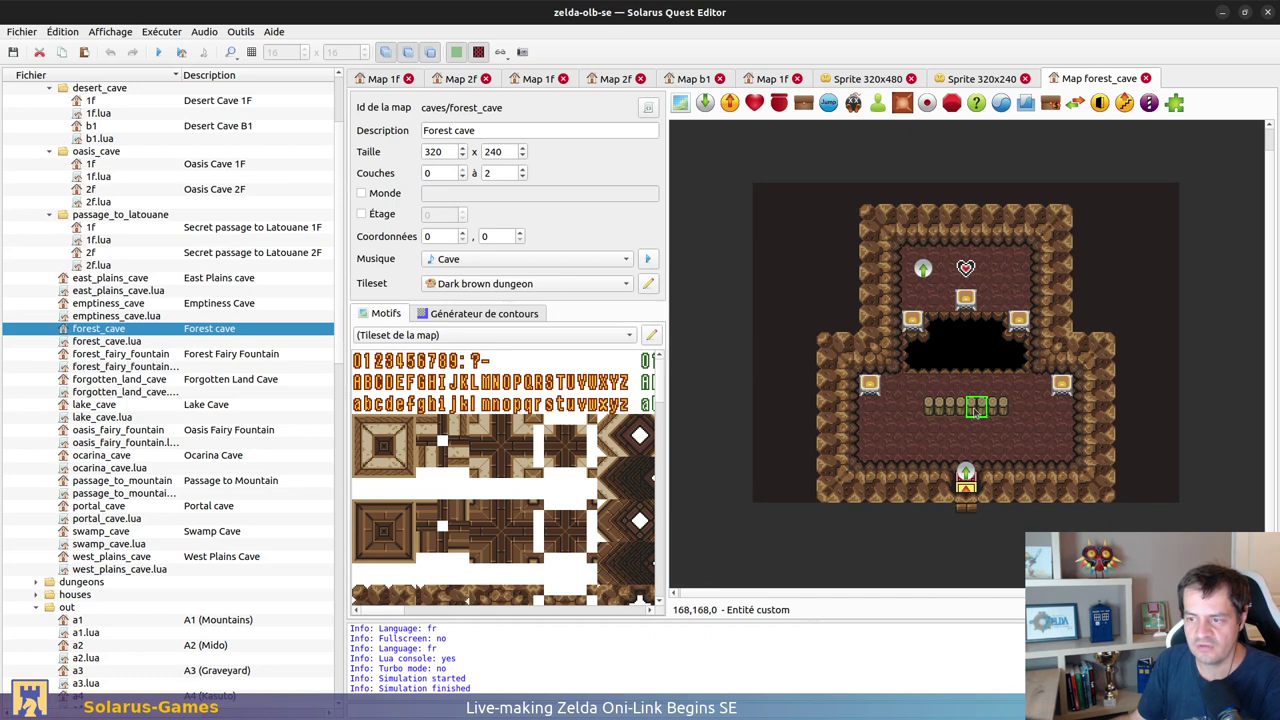
left_click(998, 410, "ctrl")
left_click(940, 410, "ctrl")
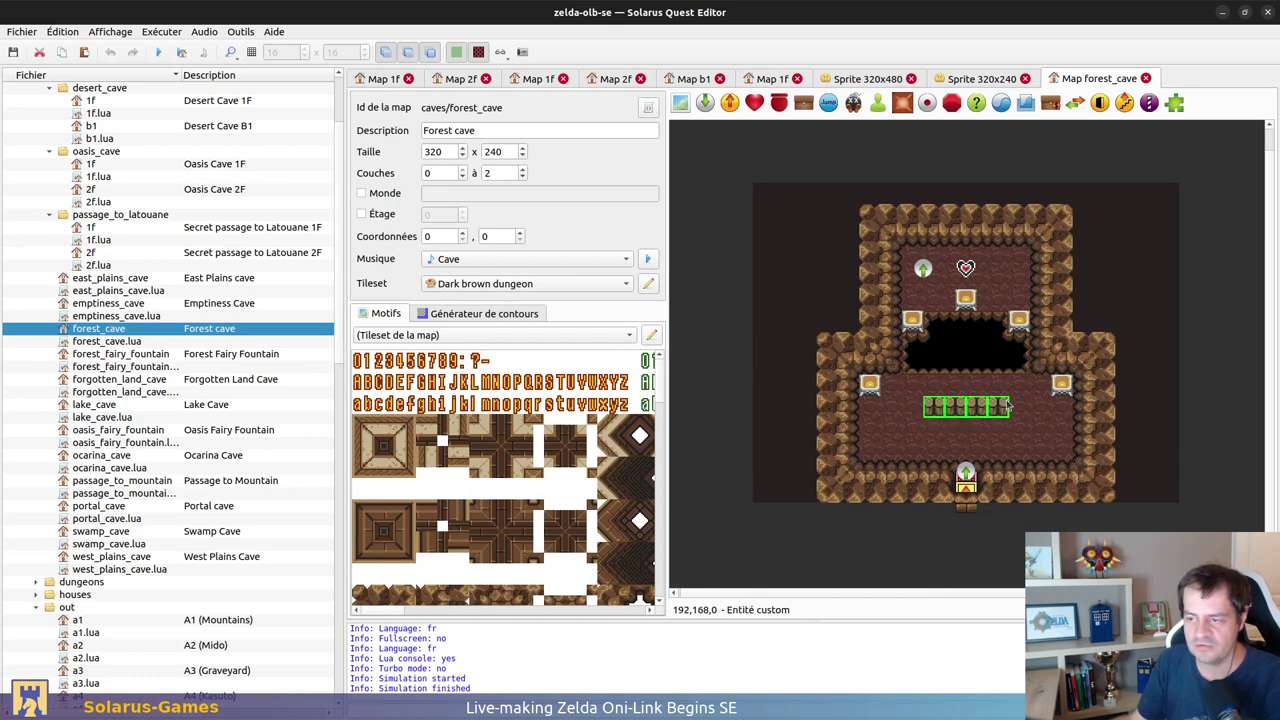
left_click(1190, 402)
left_click(962, 410)
key("Delete")
left_click(977, 410)
key("Delete")
left_click(998, 409)
key("Delete")
Step: Stretch the remaining hook to 64 x 16, enable repeating its sprite pattern, and save the Forest cave map
left_click(937, 406)
left_click_drag(936, 404, 1001, 418)
double_click(940, 416)
left_click(664, 320)
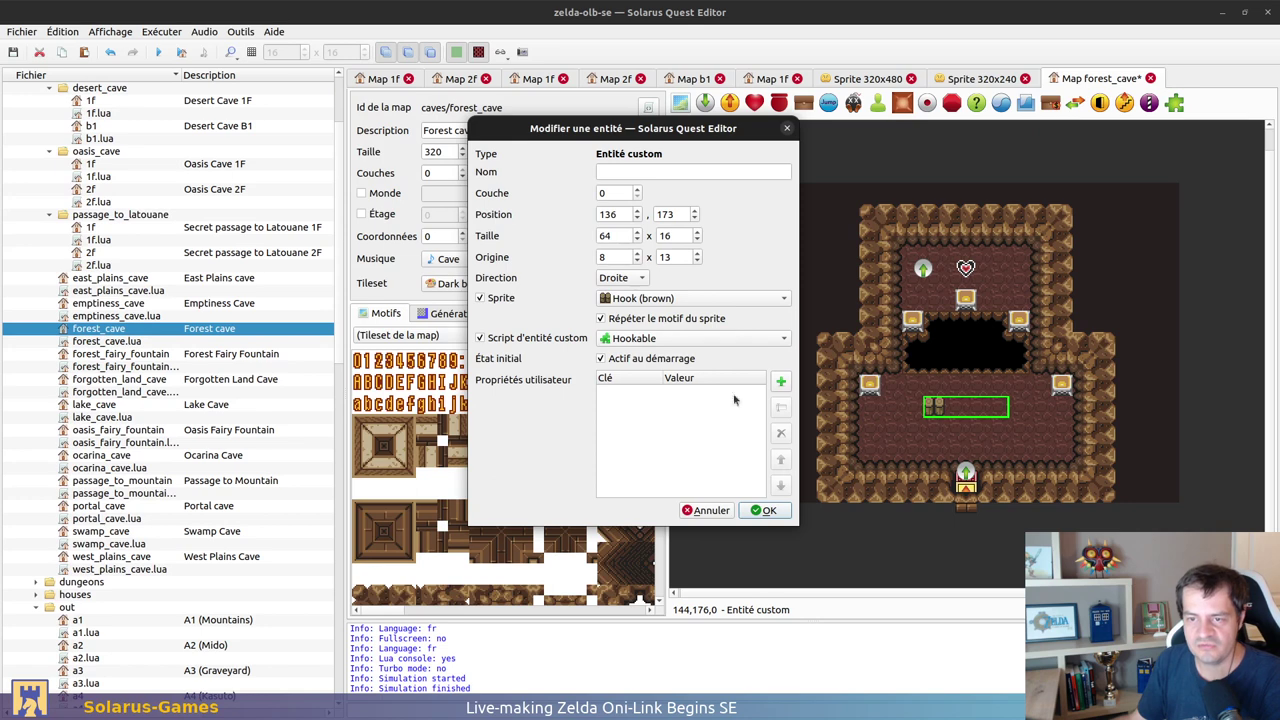
left_click(768, 511)
left_click_drag(1006, 410, 1024, 411)
left_click(998, 411)
left_click(1120, 403)
key("ctrl+s")
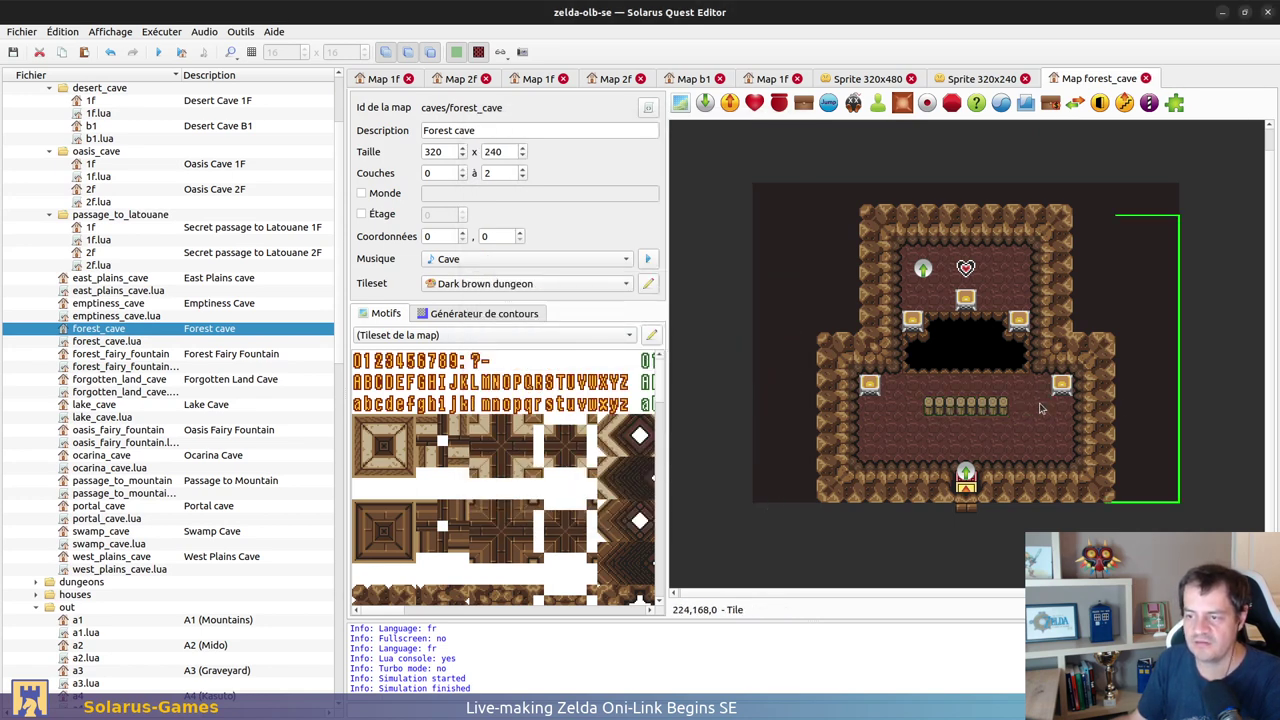
Step: Check the project's list of custom entities and the script assigned to the Forest cave's hook row
left_click(1002, 409)
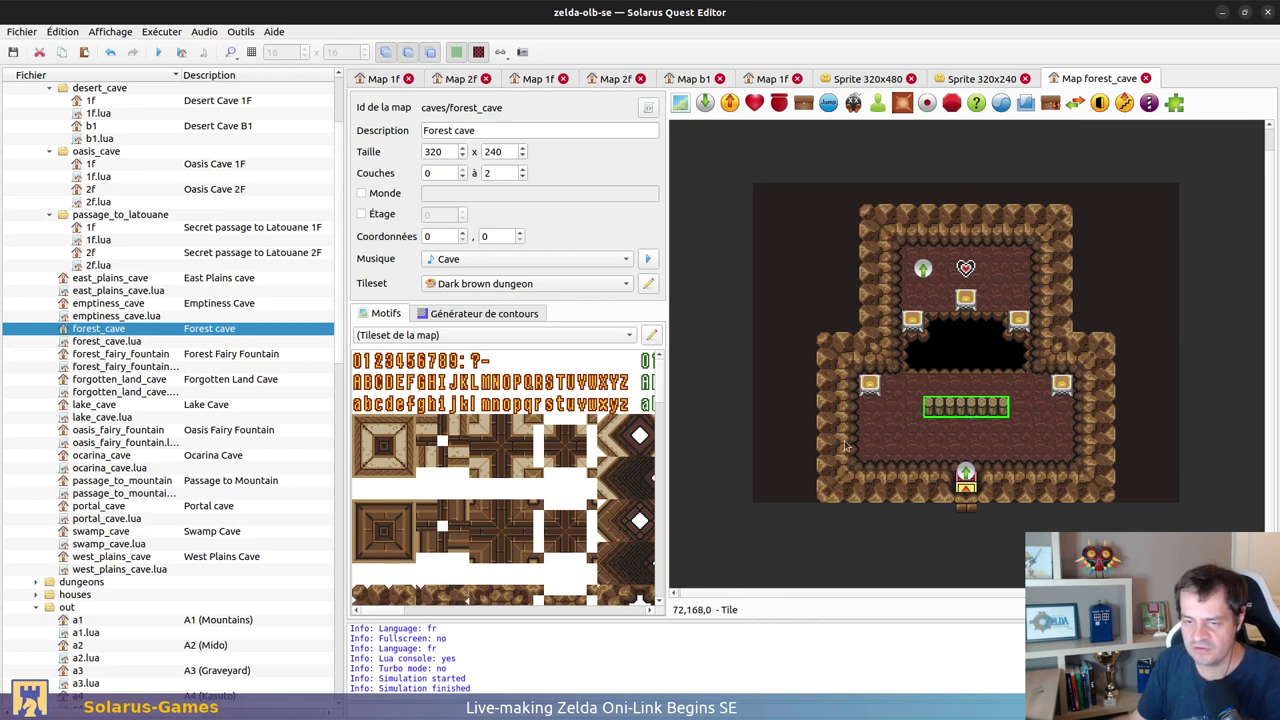
left_click(971, 574)
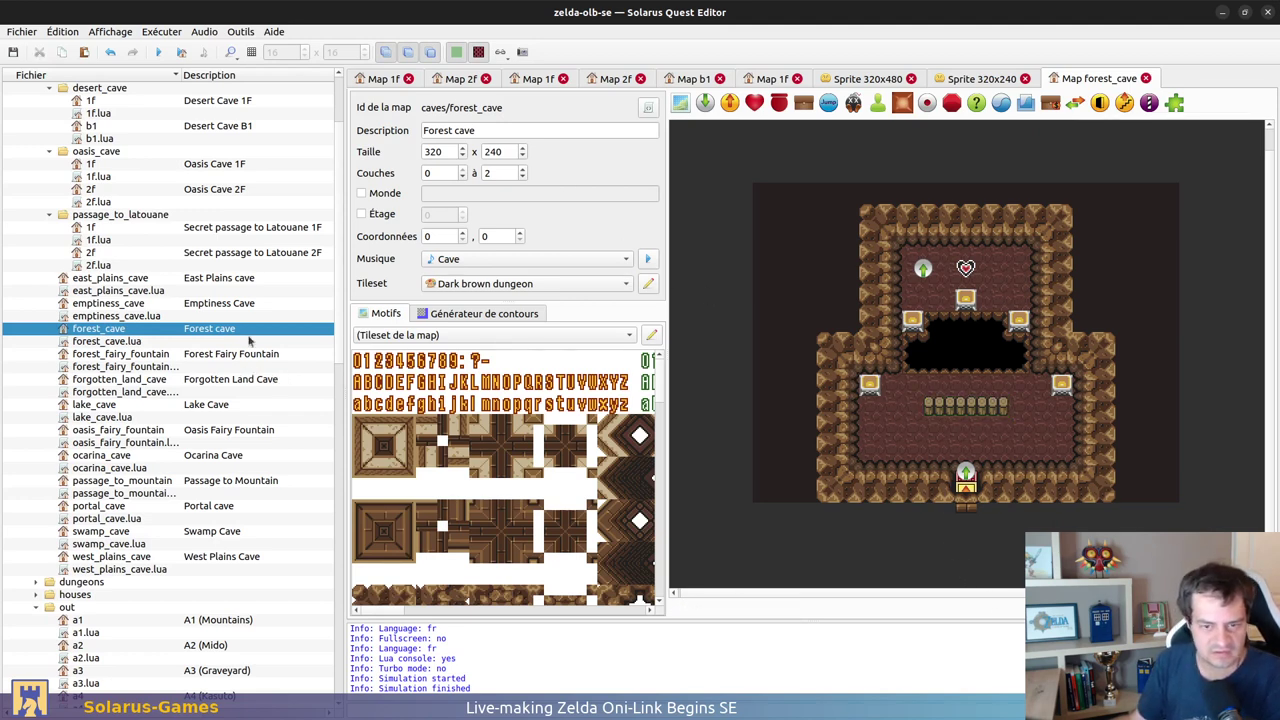
scroll(240, 397, "up", 3)
scroll(175, 560, "down", 3)
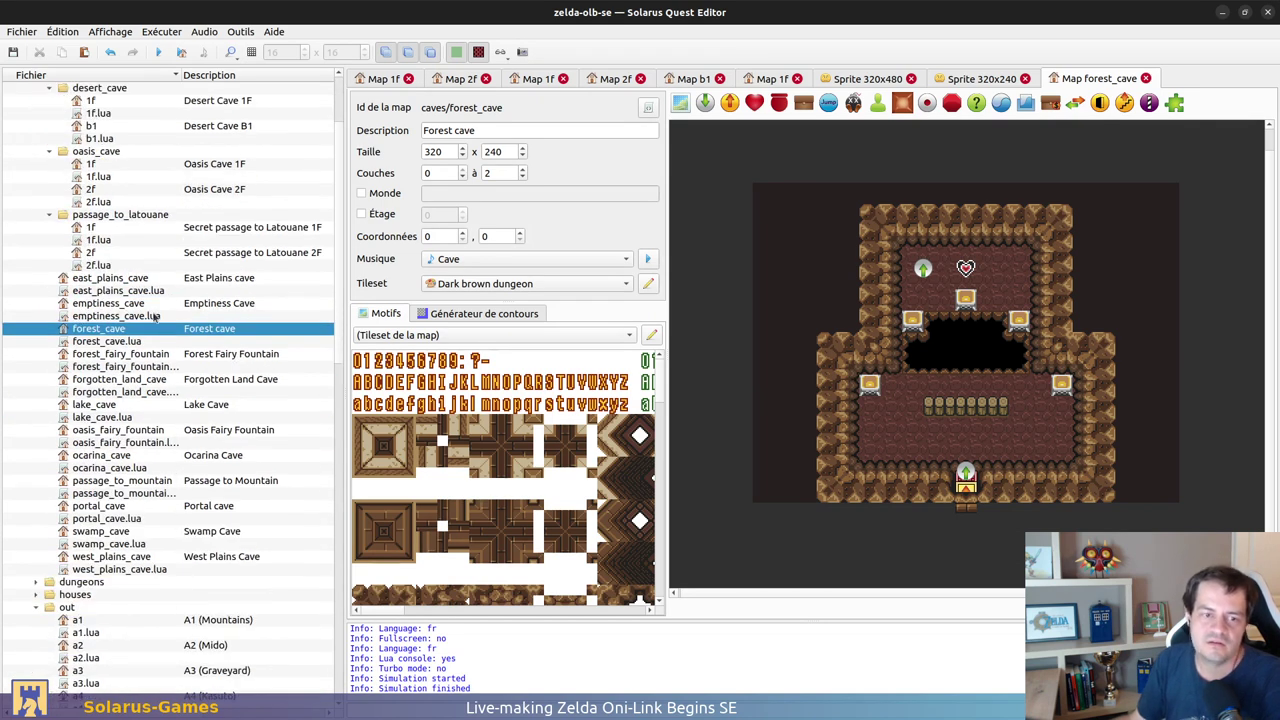
left_click(965, 405)
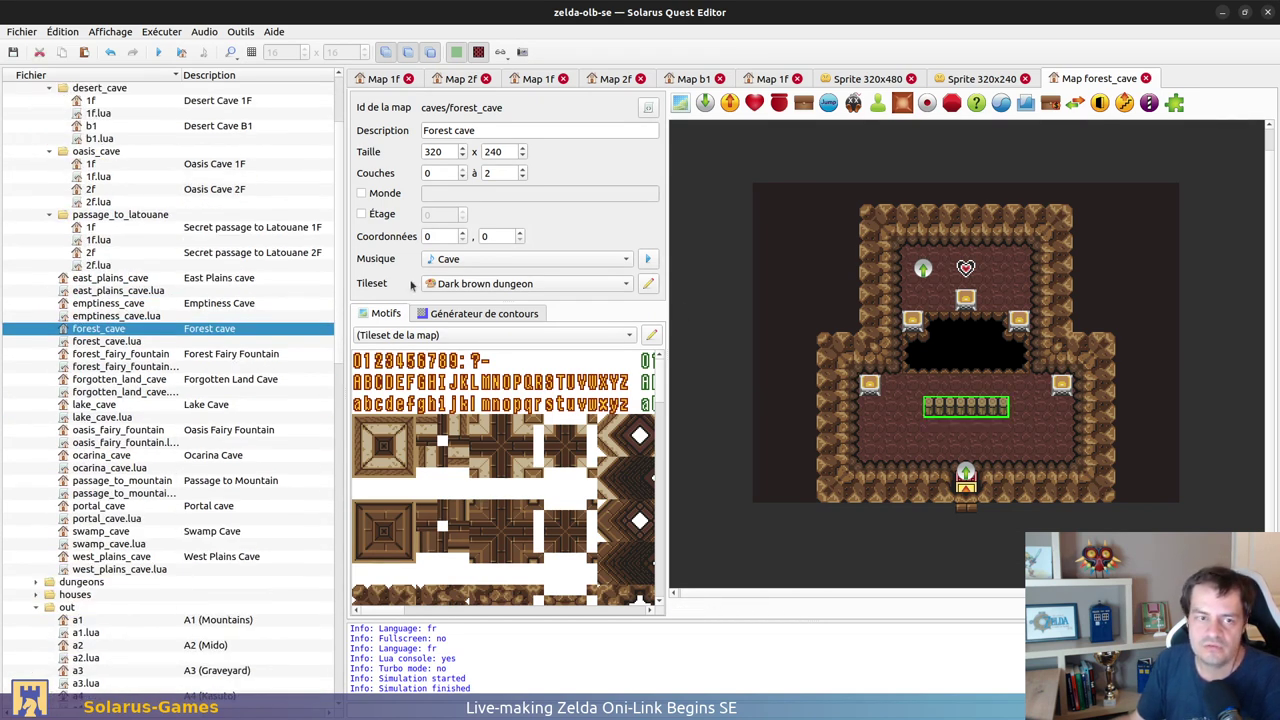
scroll(228, 287, "up", 3)
left_click(22, 113)
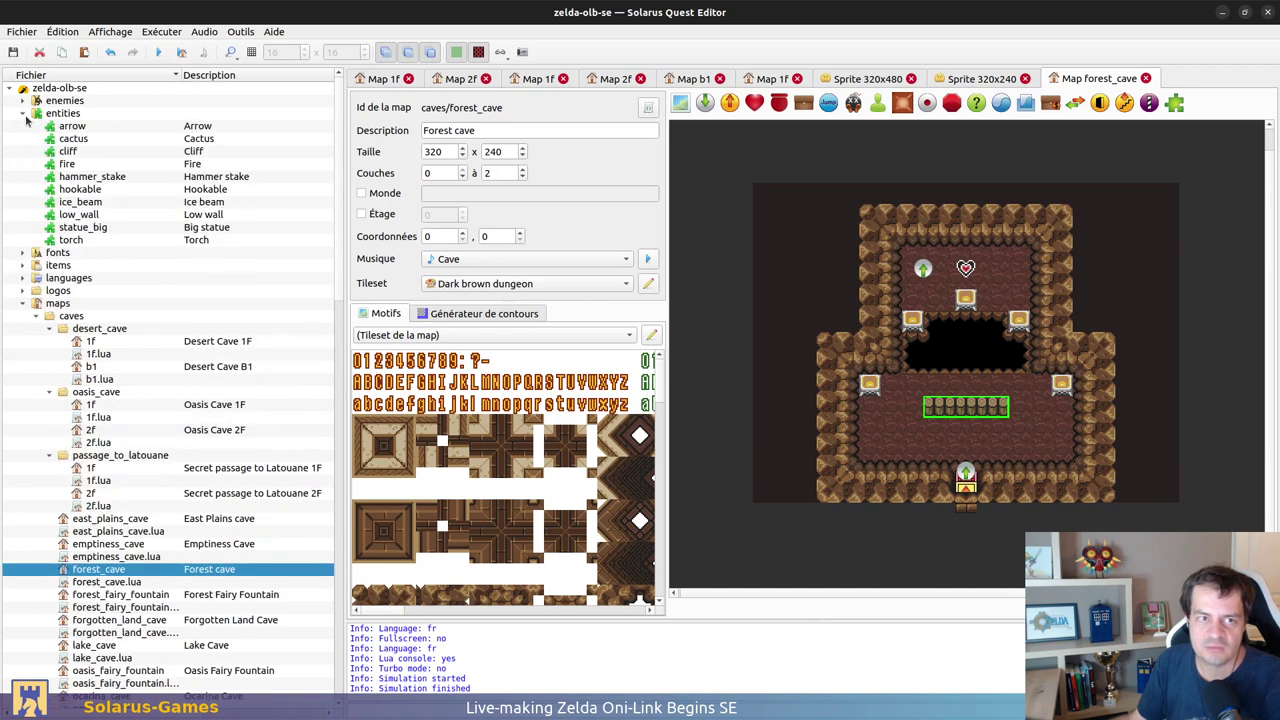
double_click(997, 417)
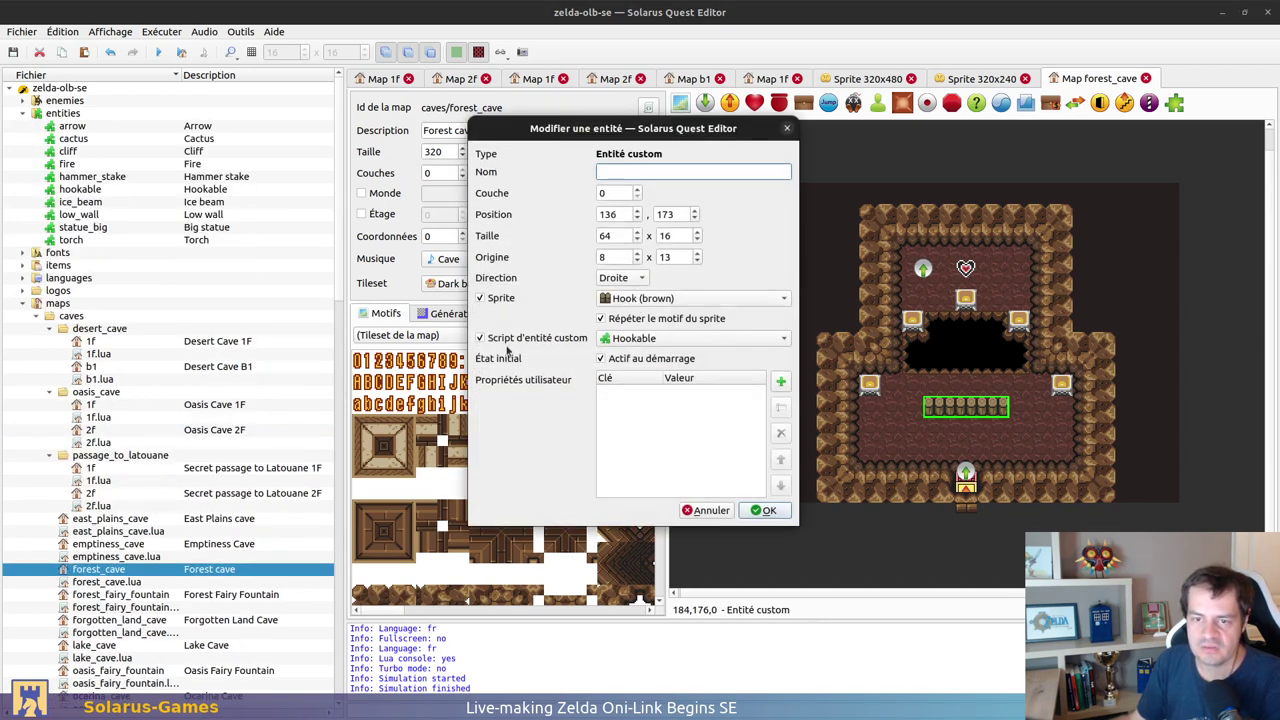
key("Escape")
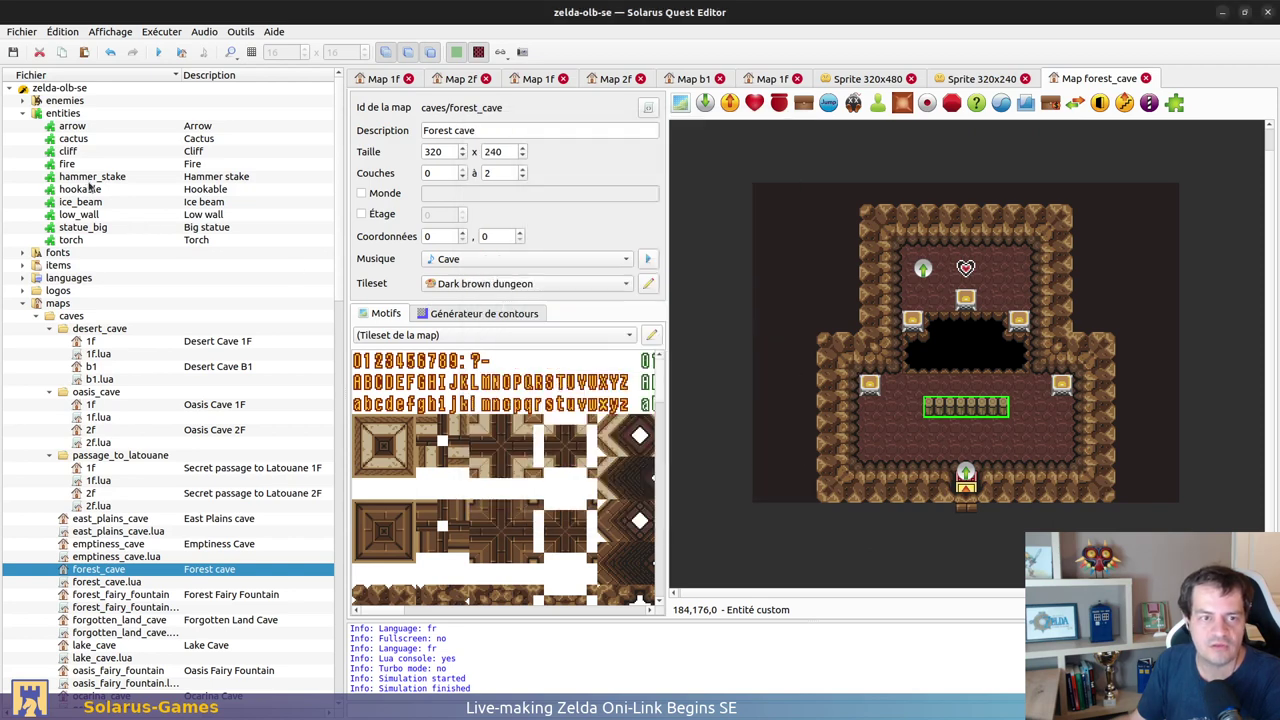
Step: Open the hammer_stake and hookable entity scripts, examine the hookable code, and close both scripts
double_click(90, 178)
double_click(90, 189)
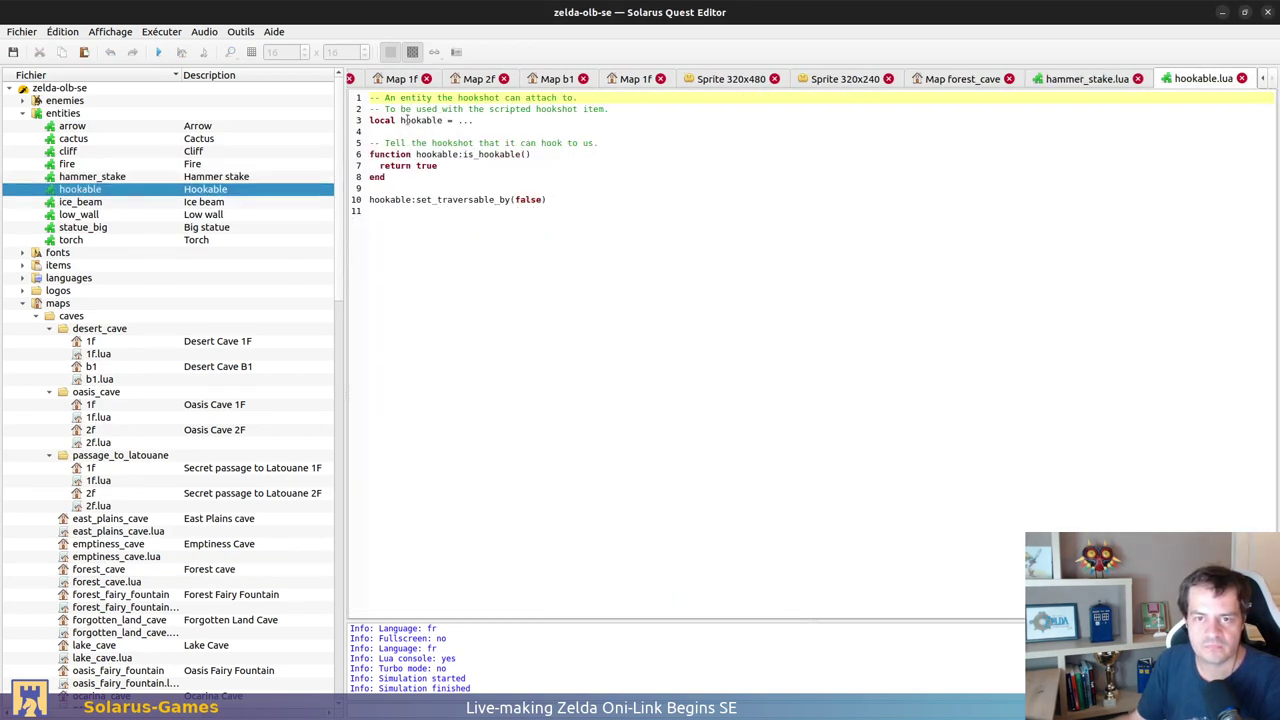
left_click_drag(418, 134, 462, 314)
left_click(936, 306)
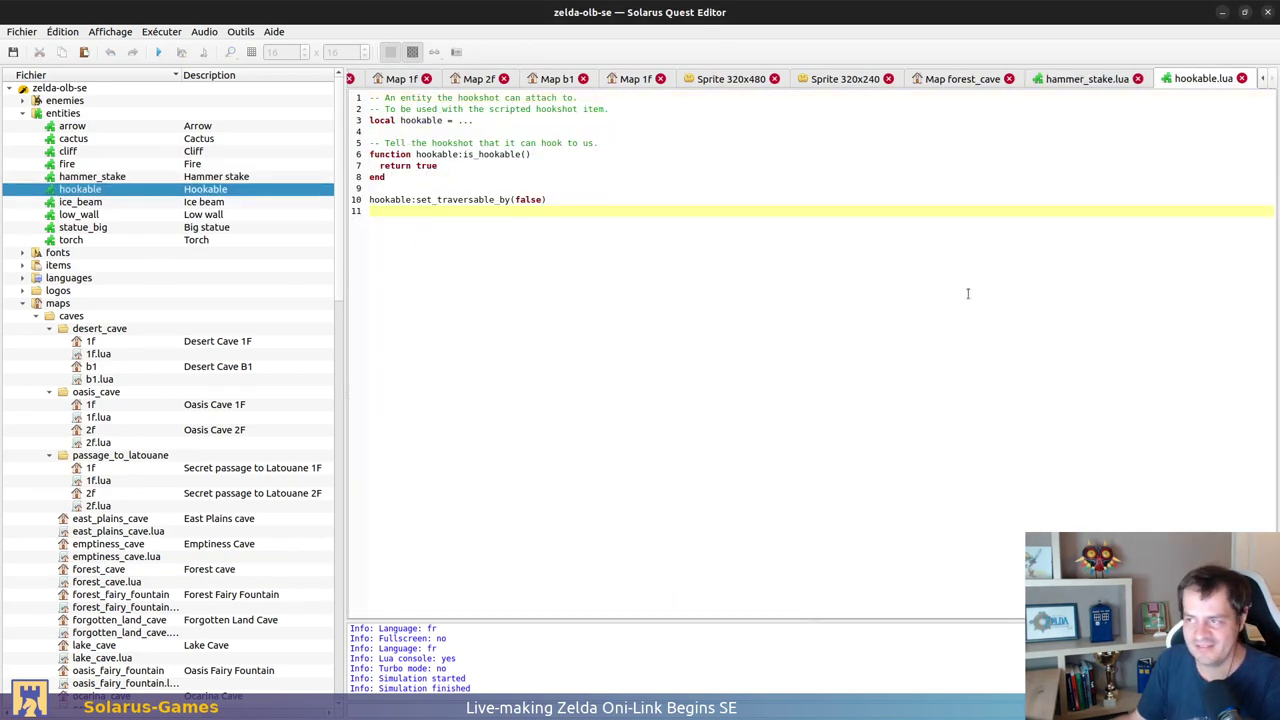
middle_click(1194, 82)
middle_click(1185, 83)
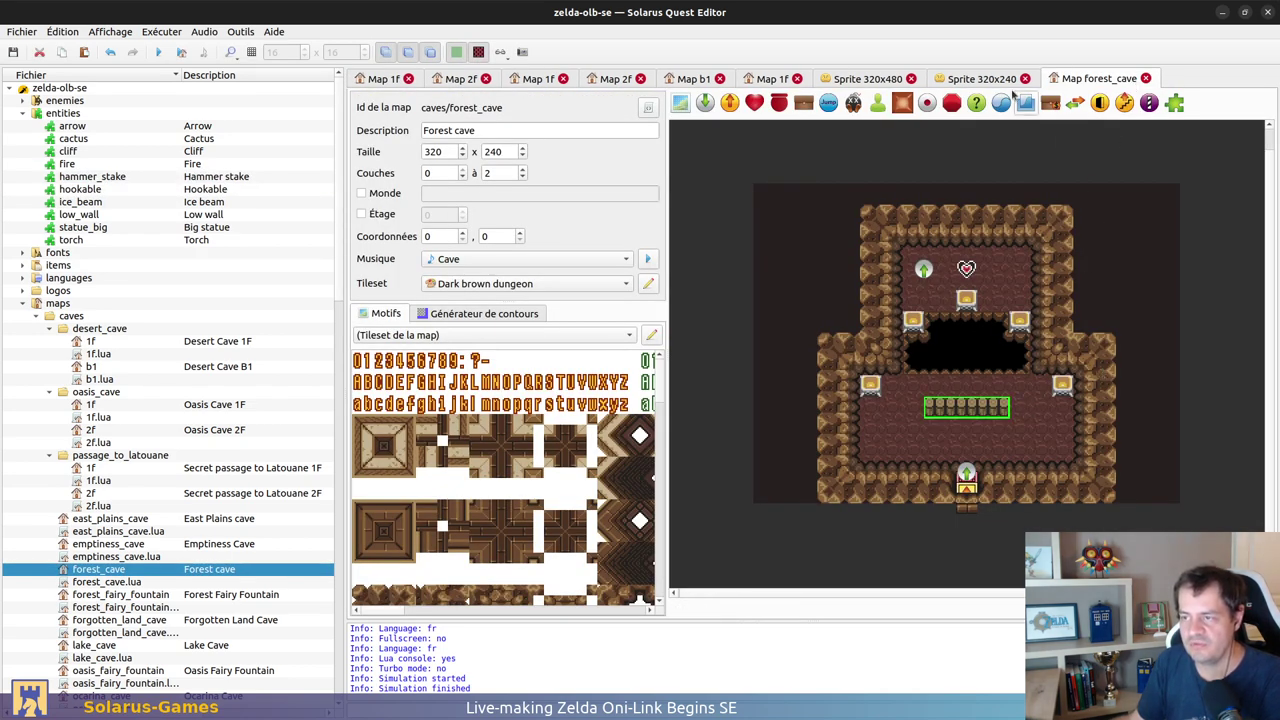
Step: Place a single-block hook on each of the two traced hook positions in Desert Cave 1F's lower room and save the map
left_click(689, 80)
left_click(756, 80)
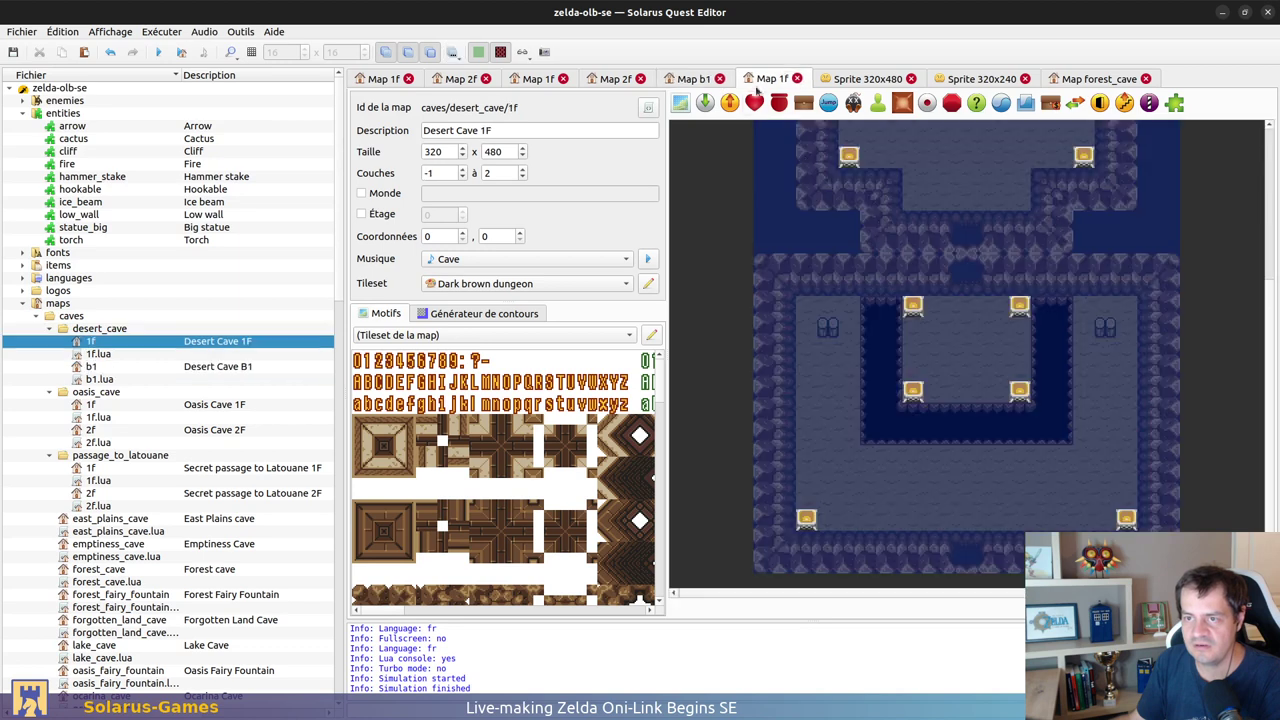
left_click(863, 342)
key("r")
left_click(829, 332)
key("ctrl+c")
key("ctrl+v")
left_click(1106, 338)
key("ctrl+s")
Step: Copy the staircase from the east side of Oasis Cave 2F onto the traced stairs in Desert Cave 1F's upper room and save
scroll(1190, 300, "up", 2)
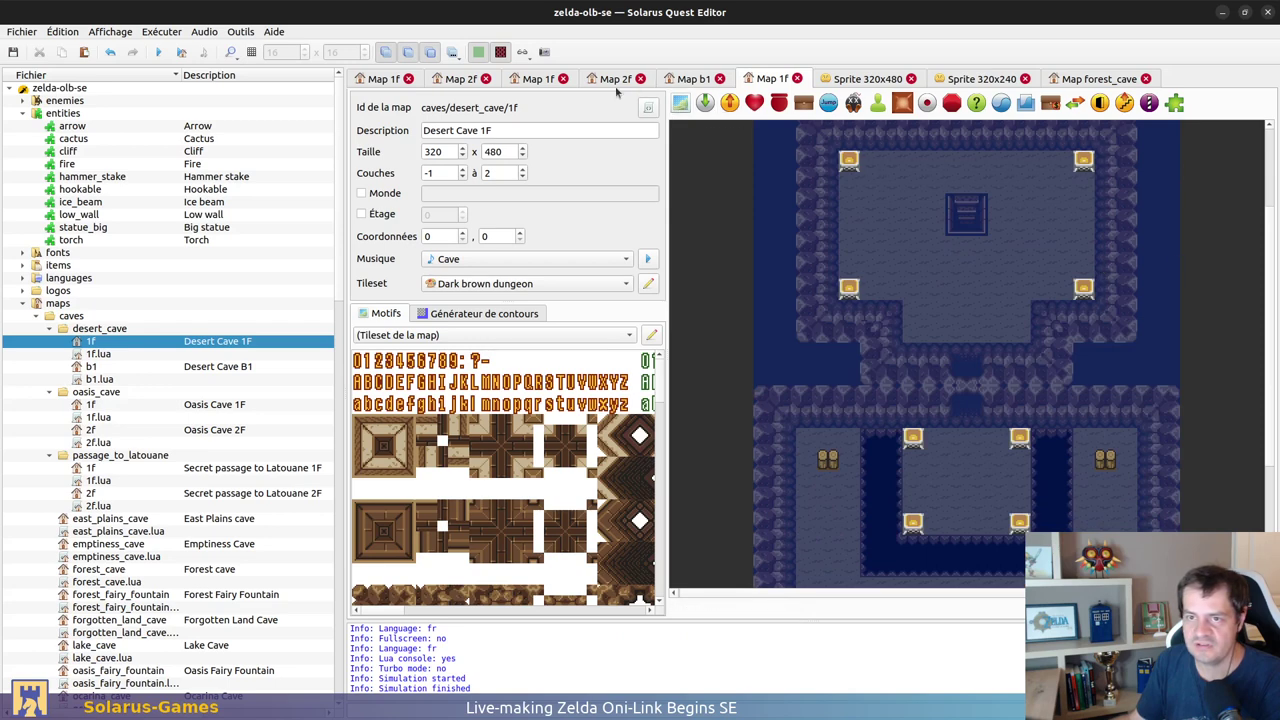
left_click(608, 80)
left_click(1165, 340)
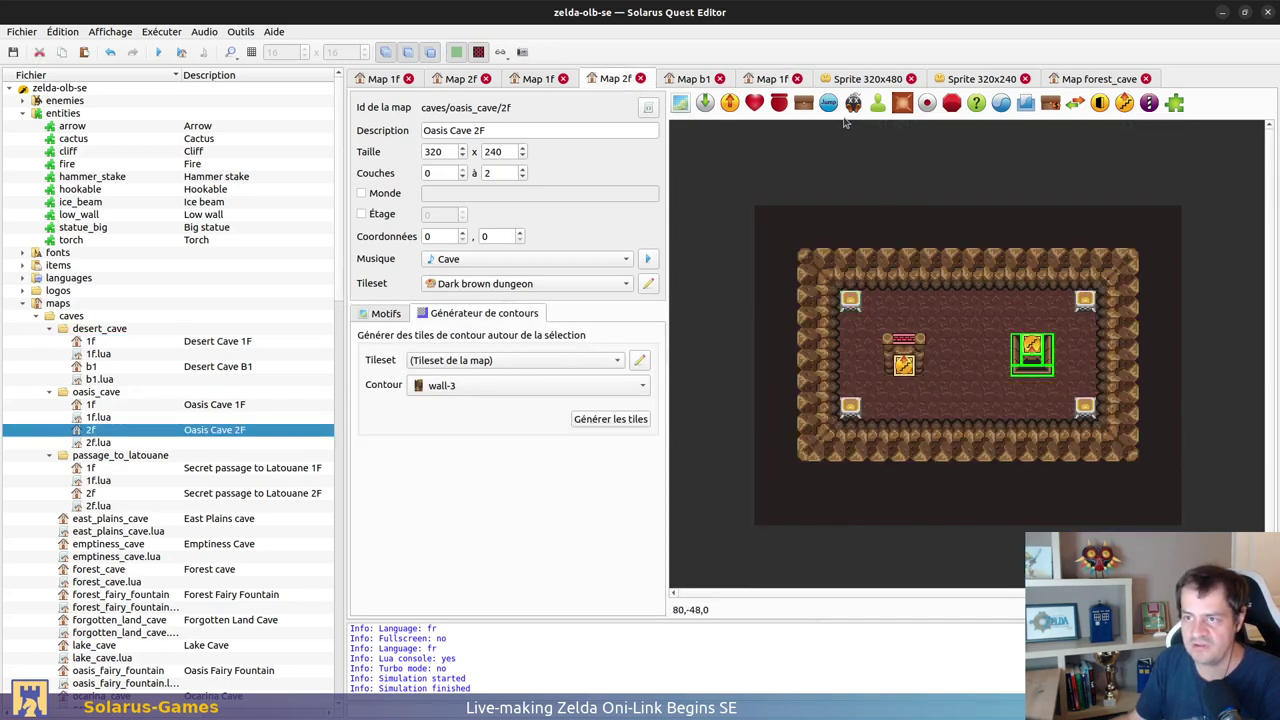
left_click(758, 79)
key("ctrl+v")
left_click(972, 228)
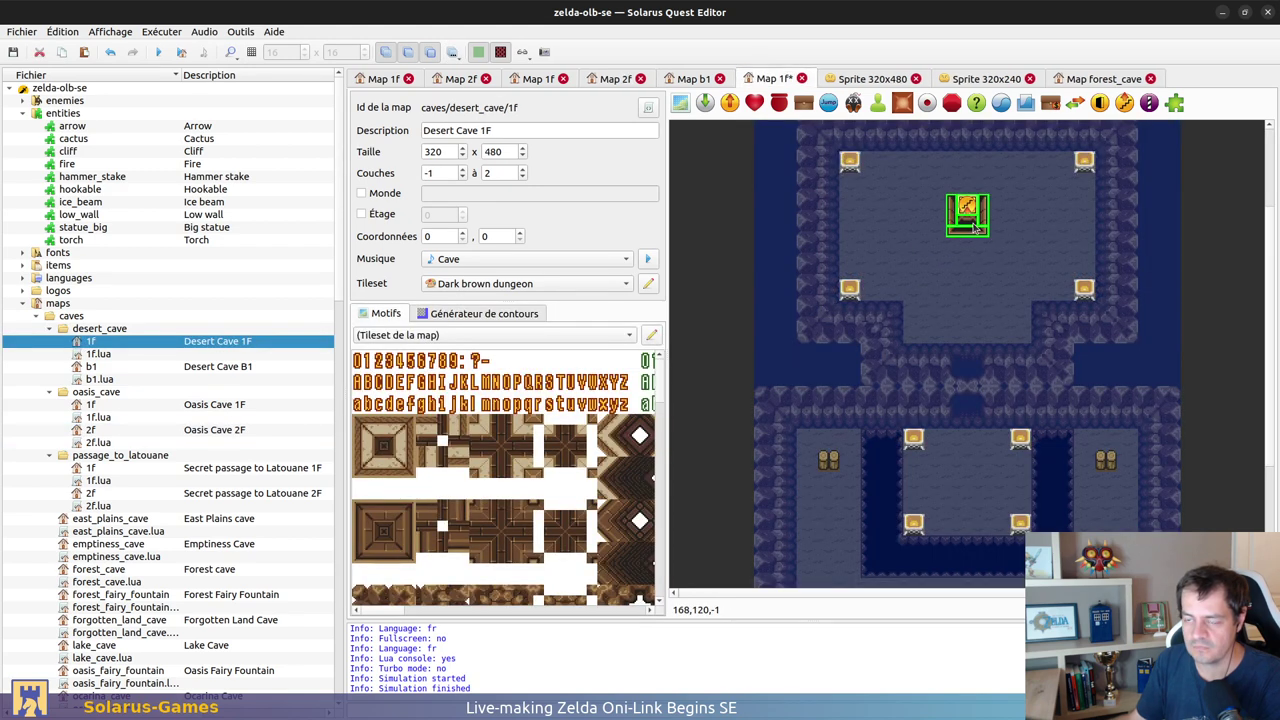
key("ctrl+s")
Step: Cover the west arm of the traced pit in Desert Cave 1F's lower room with the black hole tile, resized to fit
scroll(1199, 320, "down", 4)
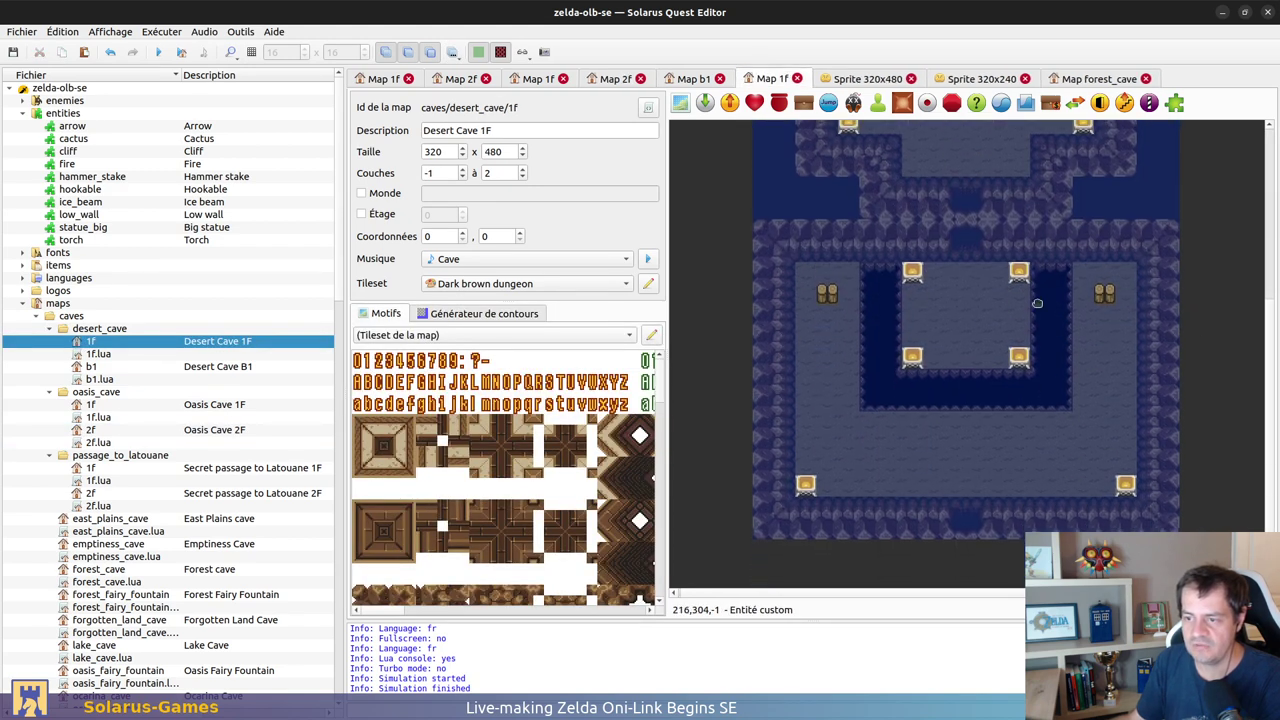
scroll(601, 491, "down", 12)
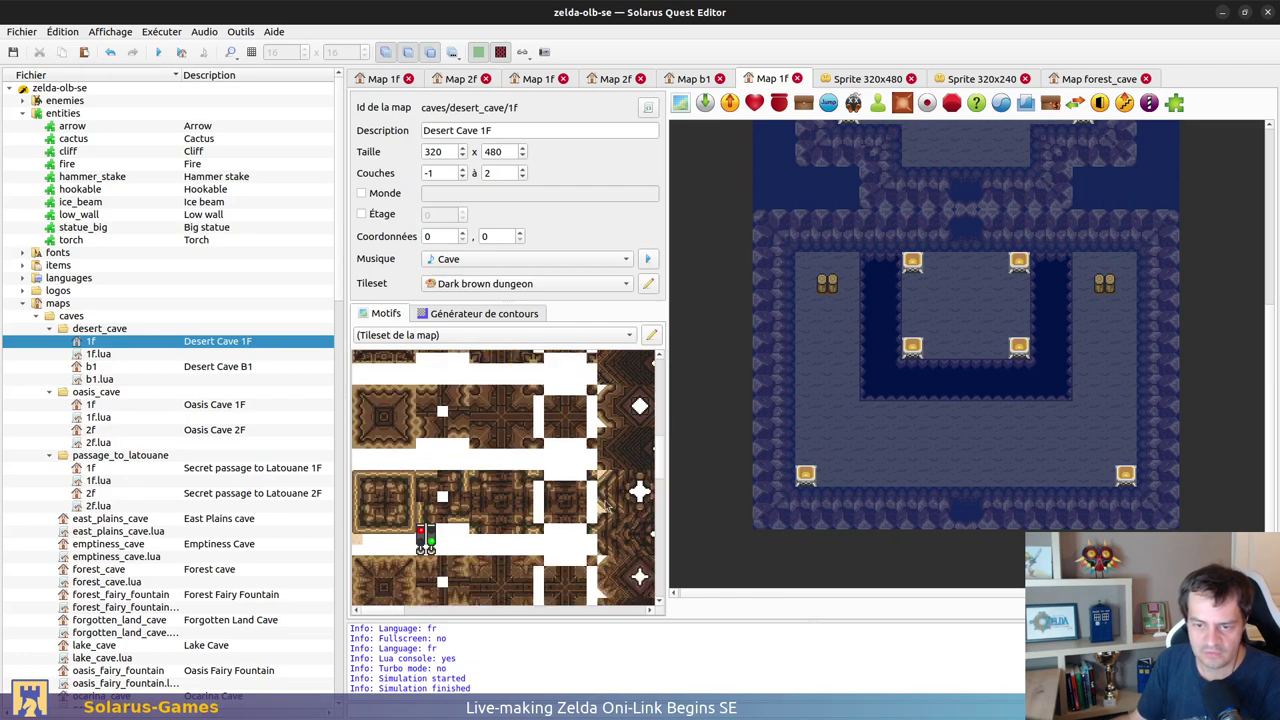
middle_click_drag(605, 503, 427, 532)
scroll(505, 478, "down", 2)
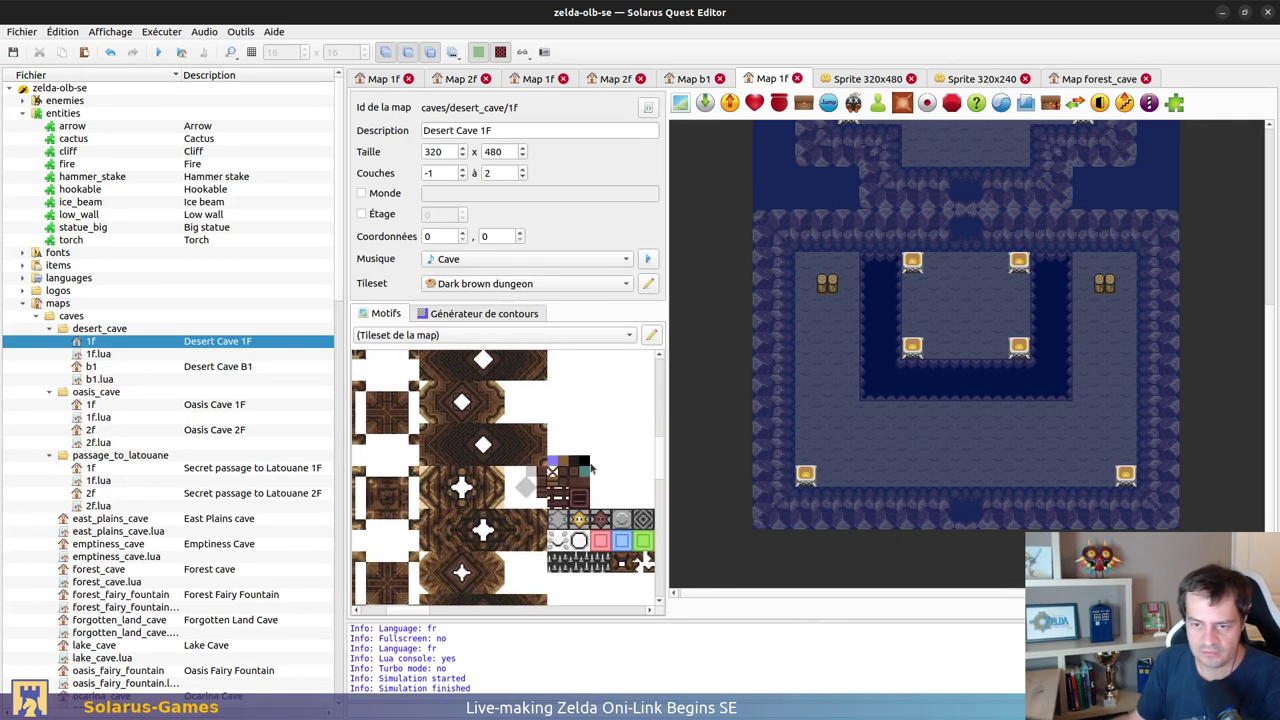
scroll(595, 465, "up", 2, "ctrl")
left_click(562, 496)
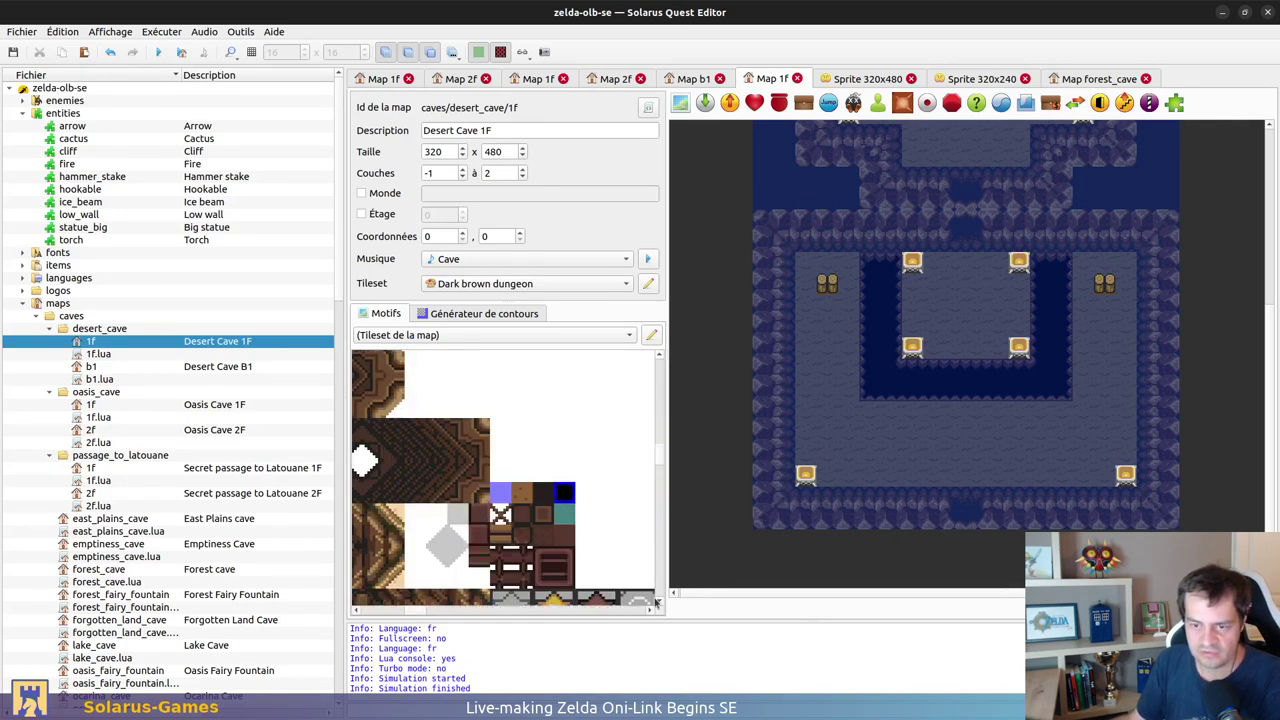
left_click_drag(861, 255, 888, 352)
left_click_drag(882, 344, 760, 430)
key("r")
left_click(820, 423)
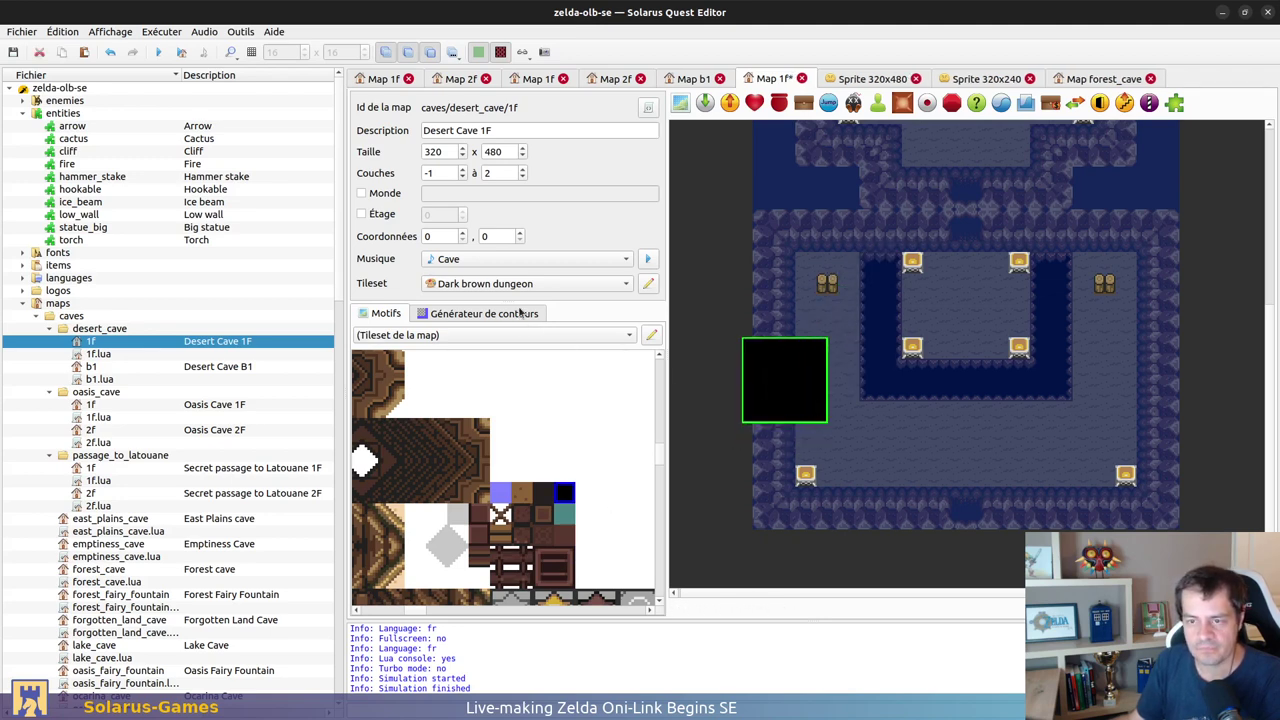
left_click_drag(797, 383, 910, 297)
left_click_drag(944, 338, 902, 357)
Step: Set the contour generator to the hole contour
left_click(505, 314)
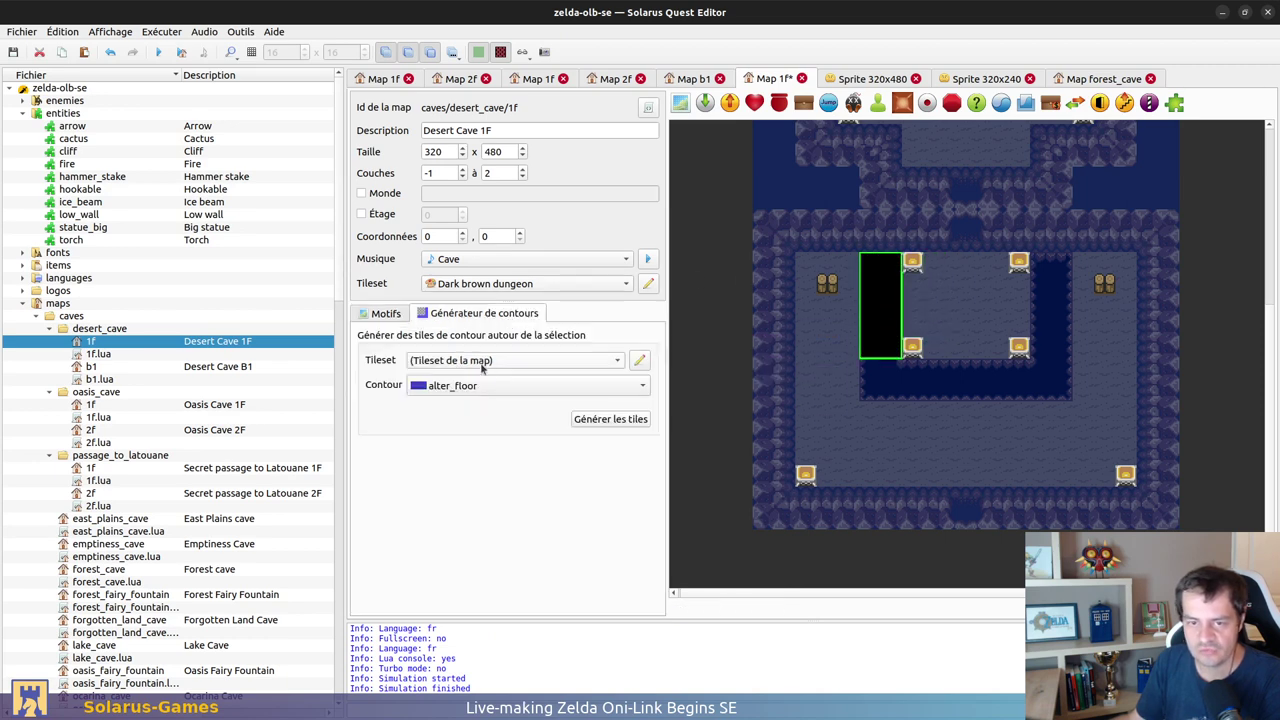
left_click(497, 386)
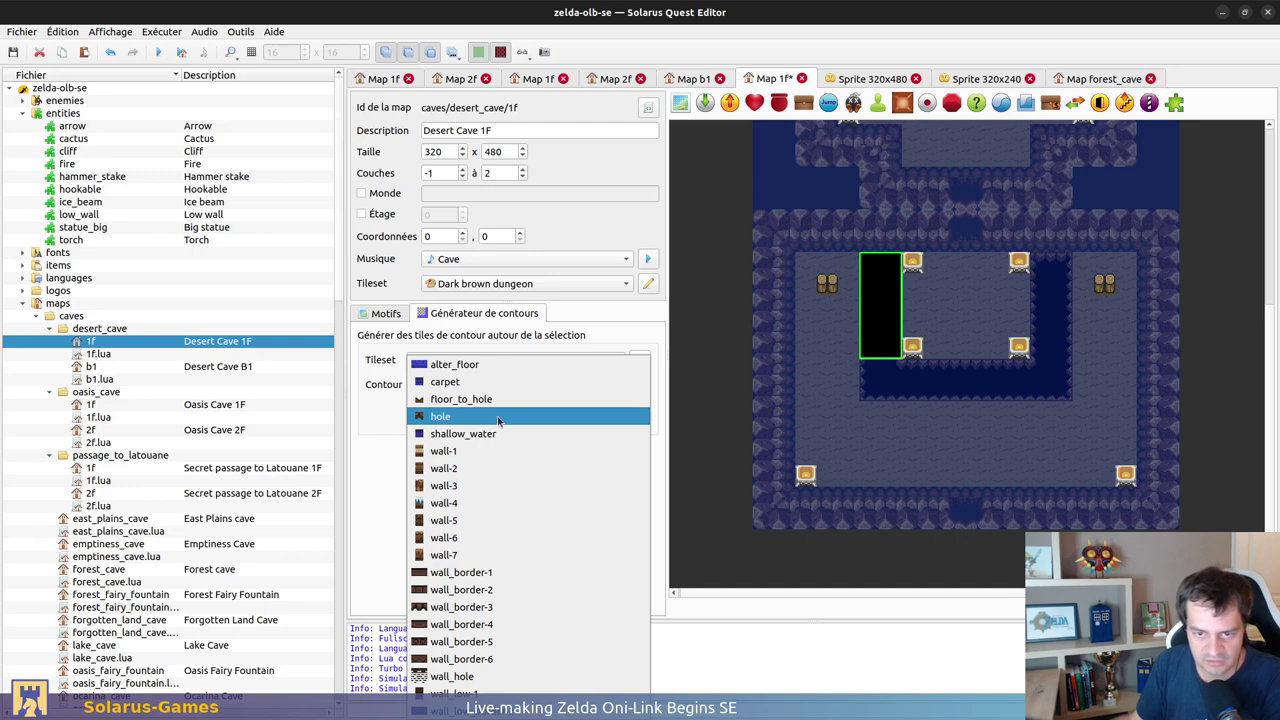
left_click(500, 416)
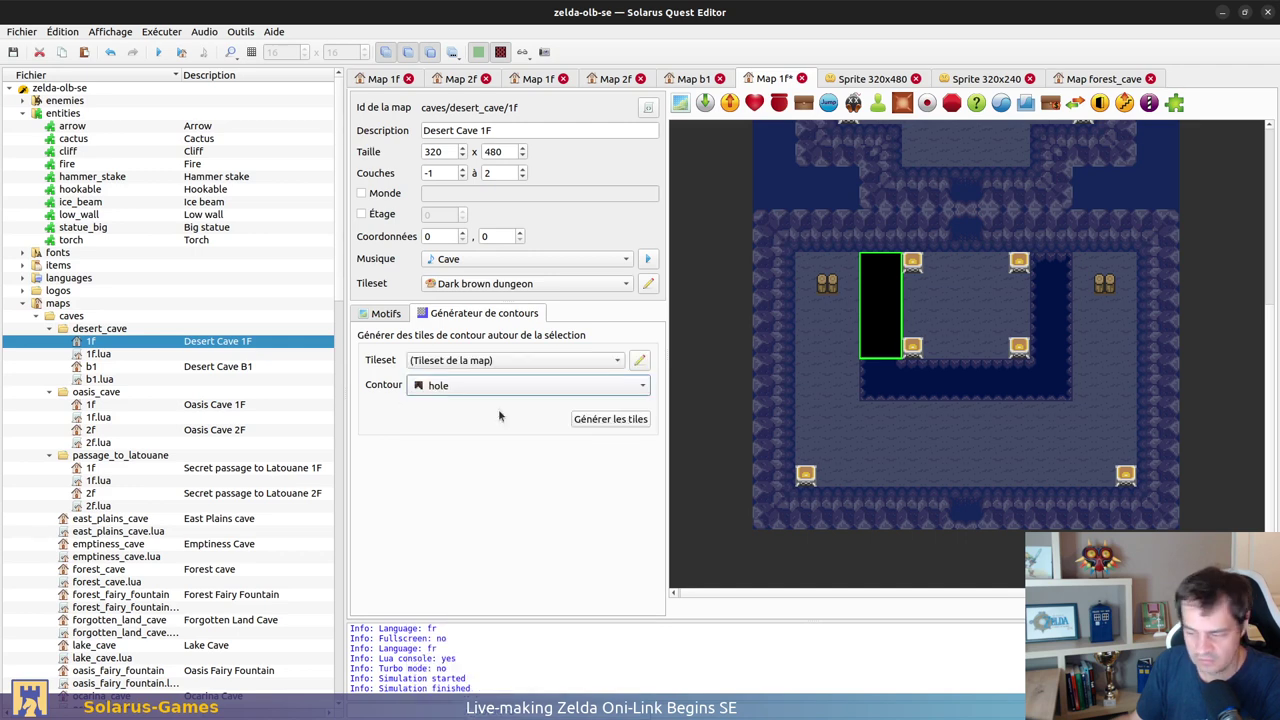
Step: Copy the black tile strip from the pit's west arm onto its east arm
key("ctrl+z")
left_click(897, 386)
left_click(890, 340)
key("ctrl+c")
key("ctrl+v")
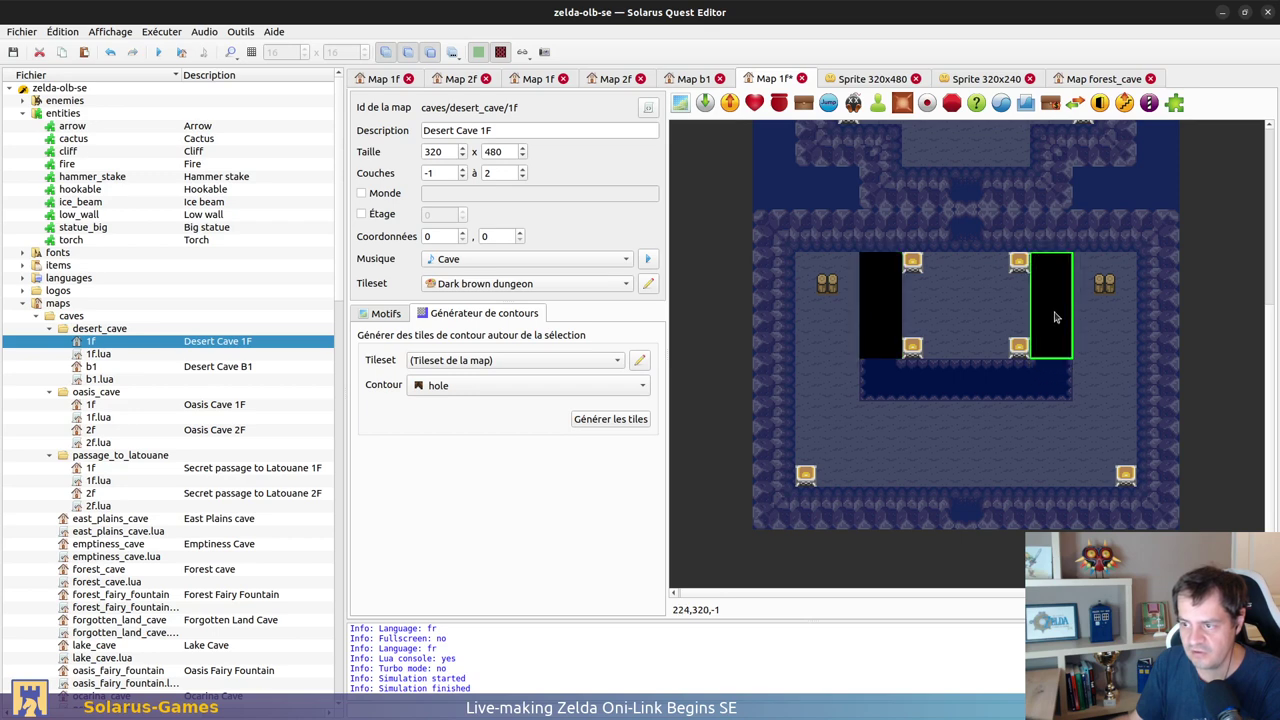
left_click(1055, 313)
key("r")
key("Escape")
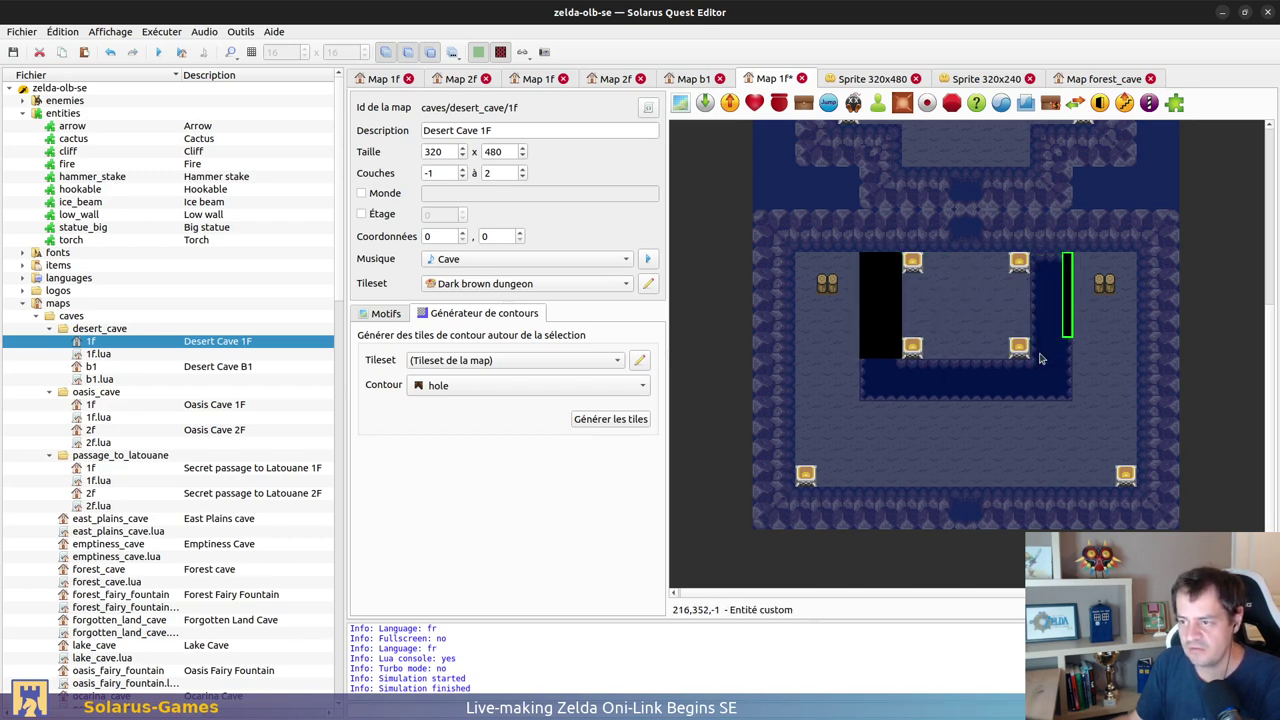
Step: Cover the pit's south part with another resized copy of the black tile and generate the hole contour around all three tiles
key("ctrl+v")
left_click(886, 425)
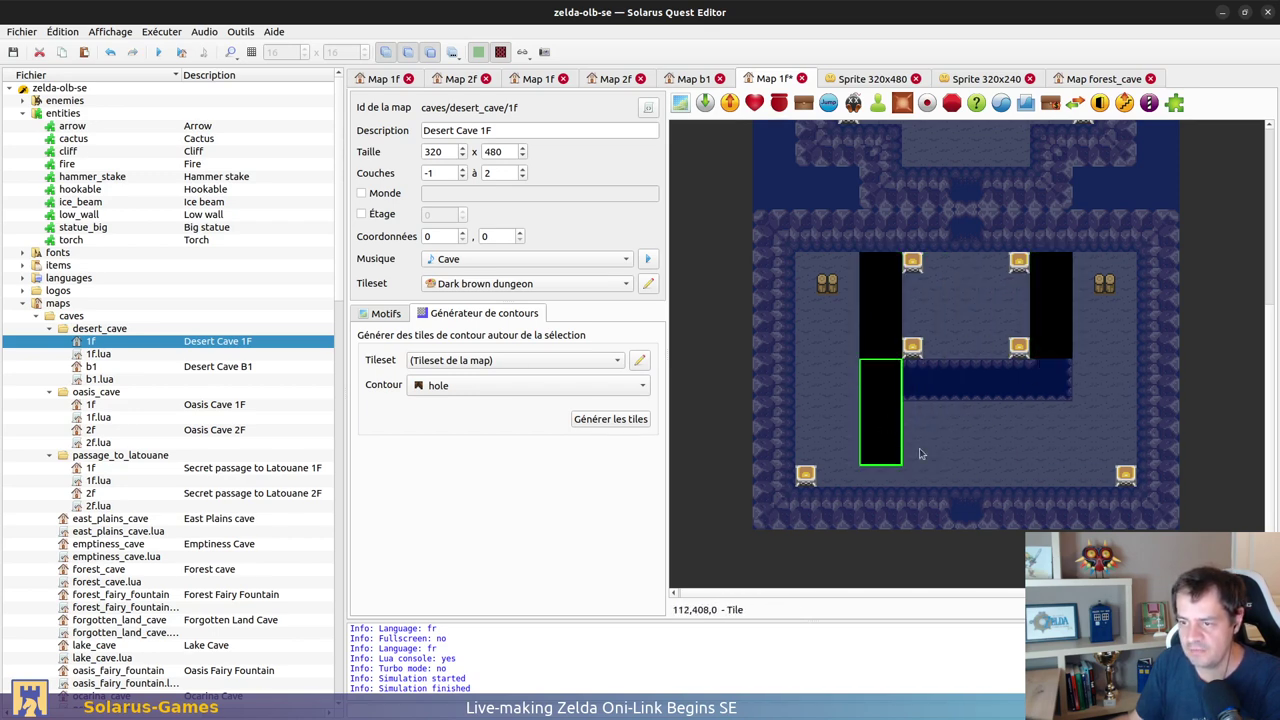
key("r")
left_click(1048, 352, "ctrl")
left_click(872, 340, "ctrl")
left_click(611, 419)
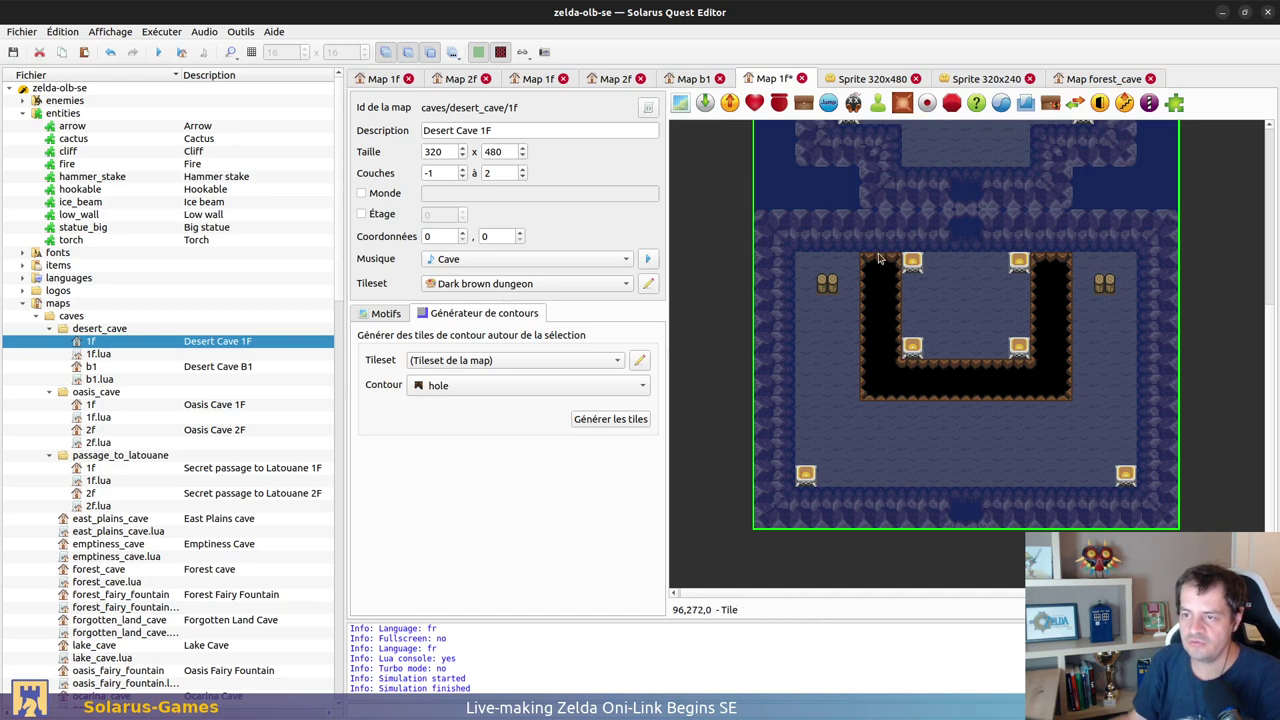
Step: Check the forest cave map's pit for reference and save the Desert Cave 1F map
left_click(1102, 78)
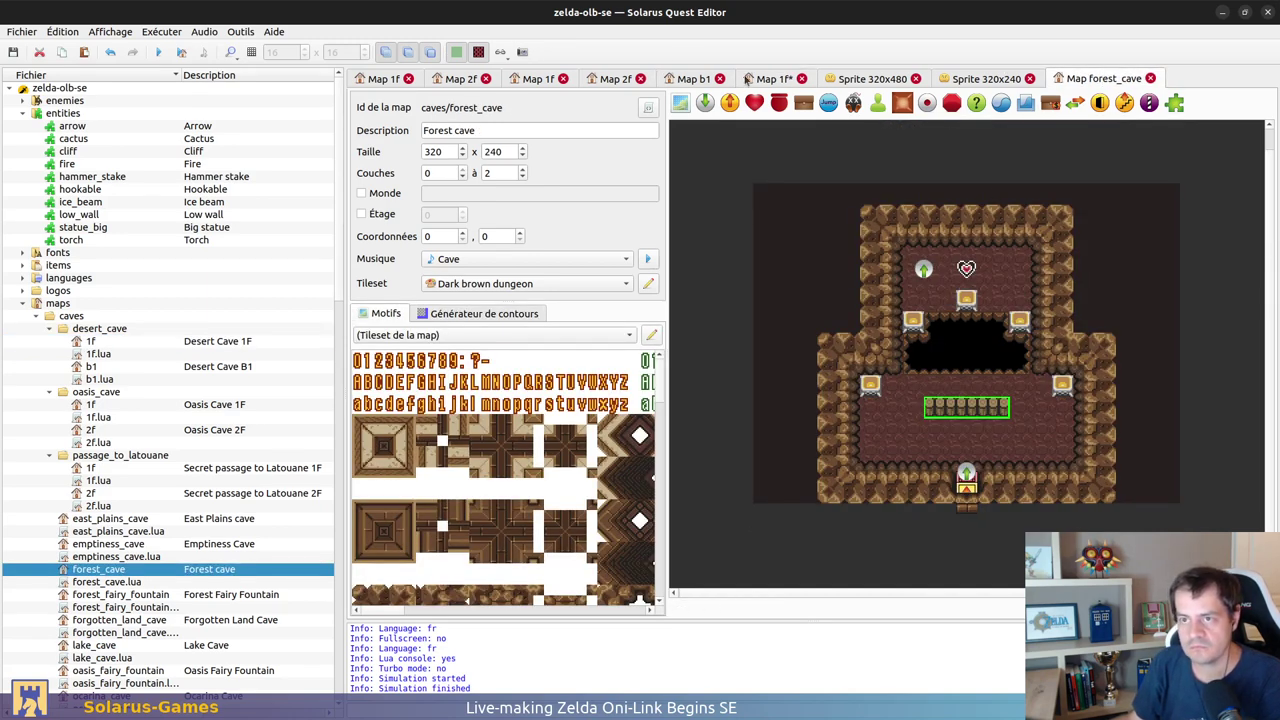
left_click(770, 79)
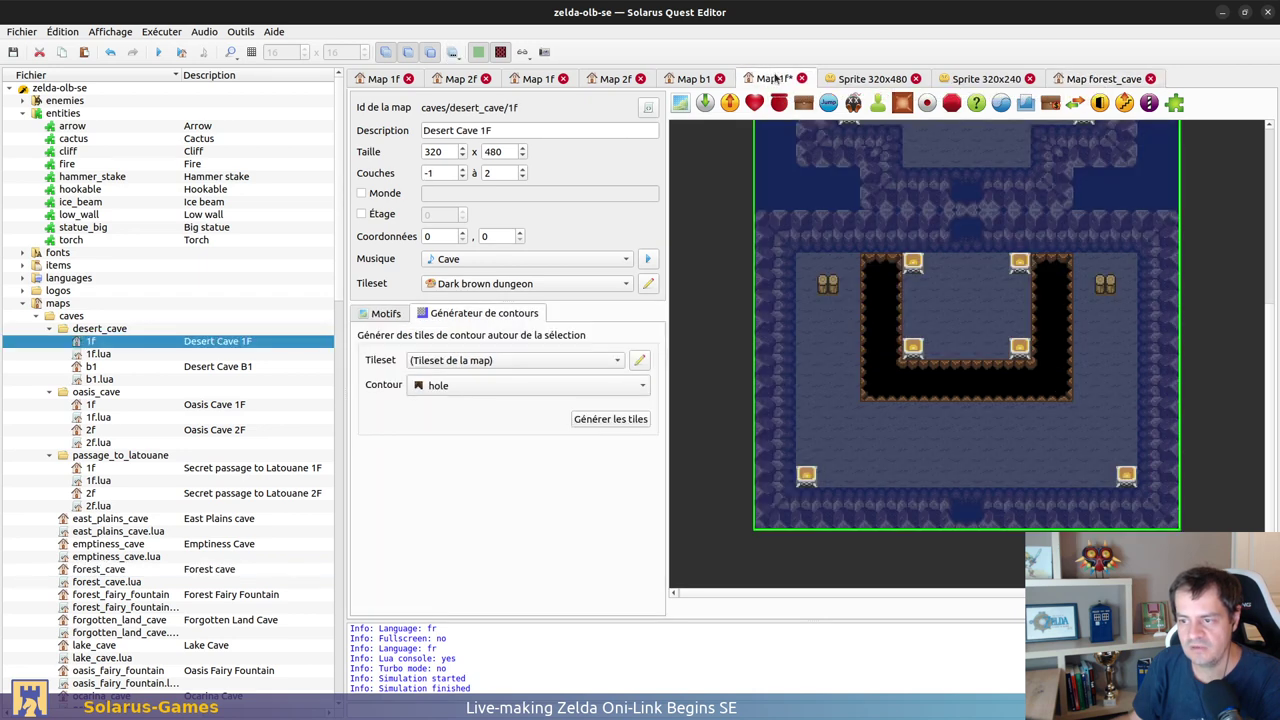
key("ctrl+s")
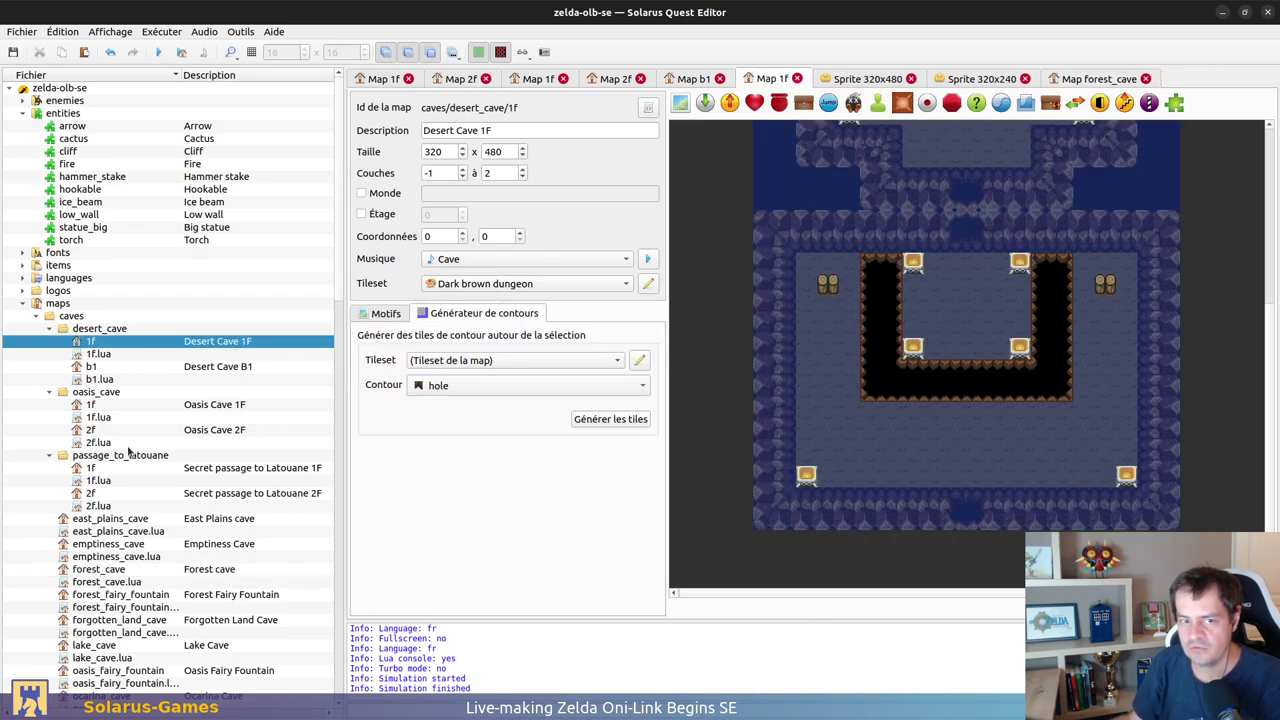
Step: Open the Dungeon 12 1F map from the dungeons folder for reference
left_click(21, 102)
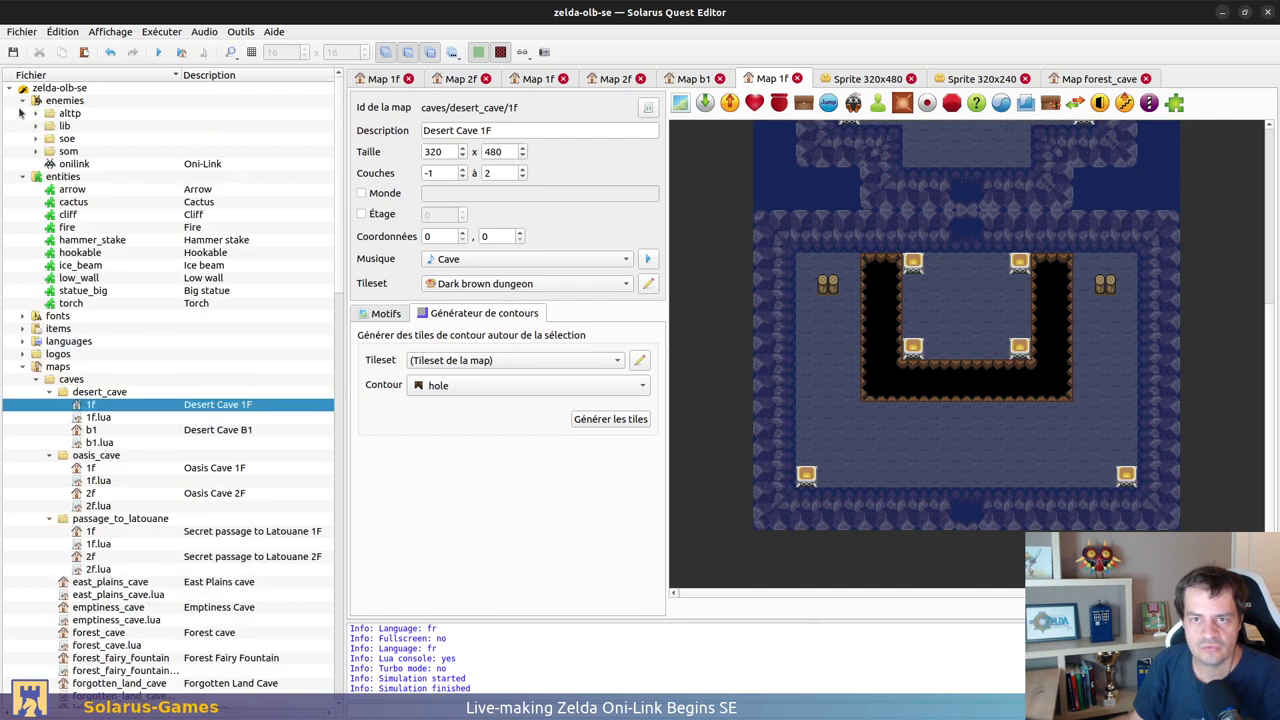
left_click(24, 103)
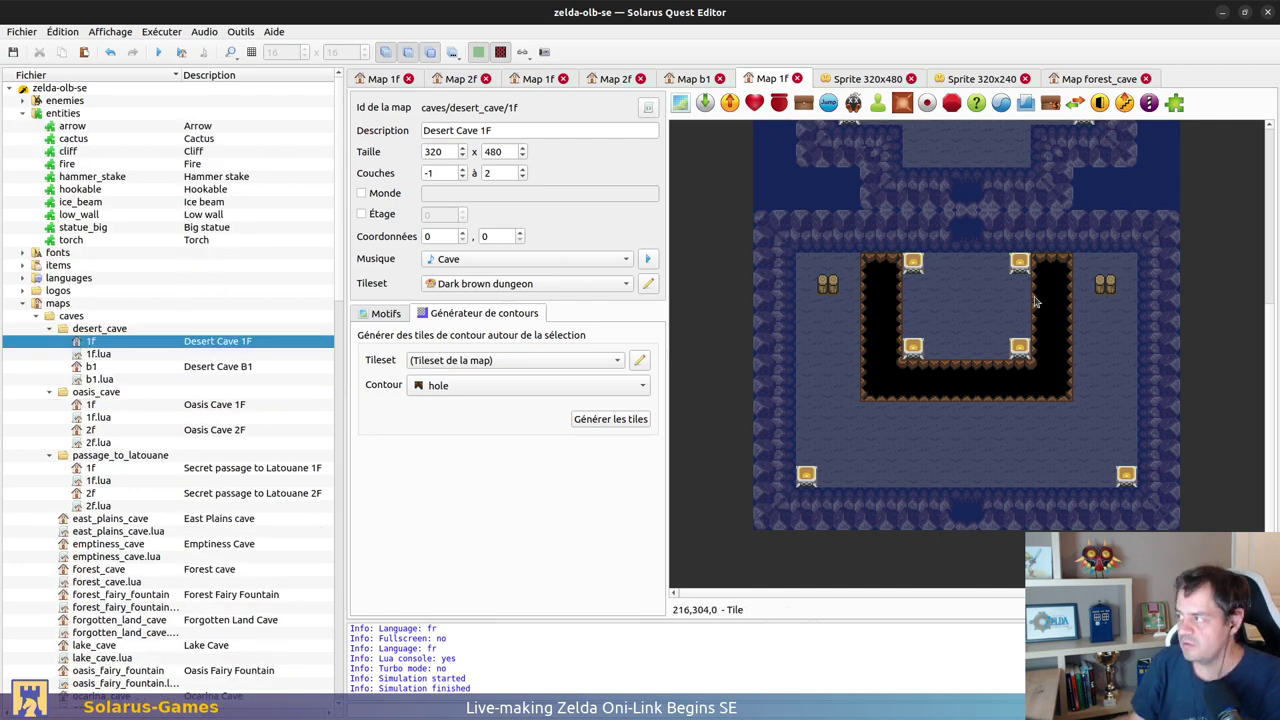
scroll(18, 320, "down", 14)
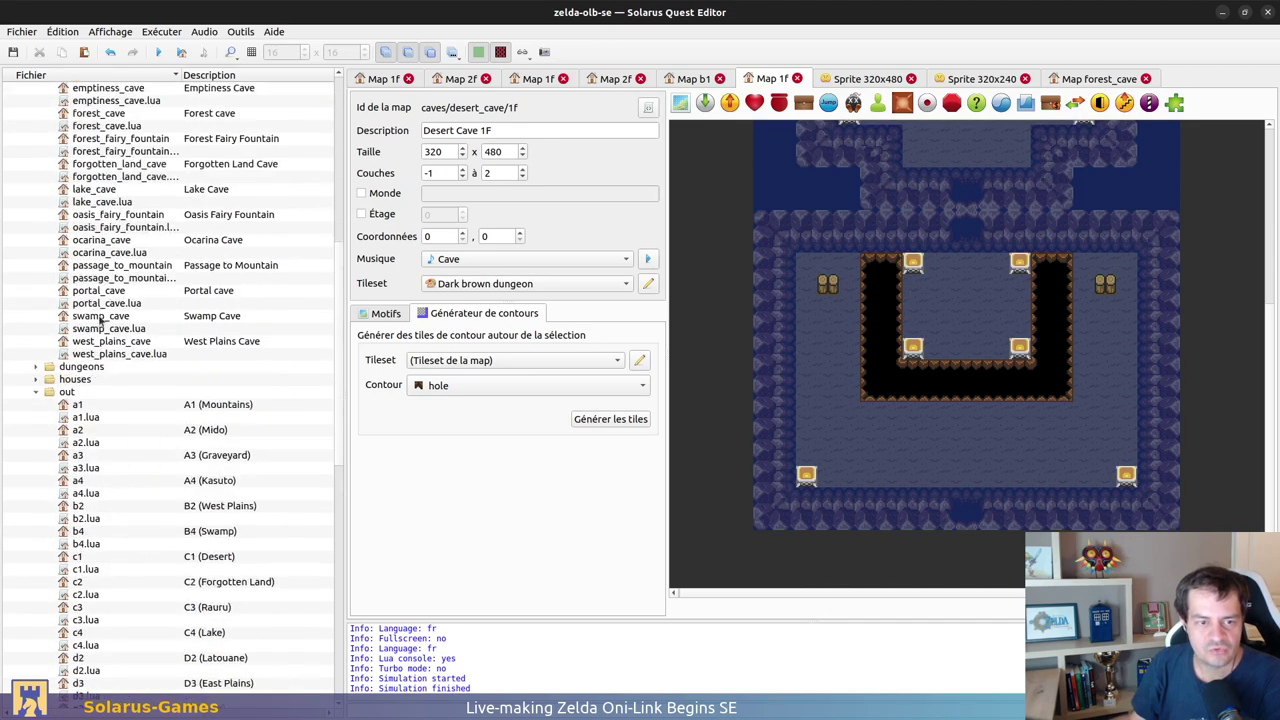
left_click(38, 316)
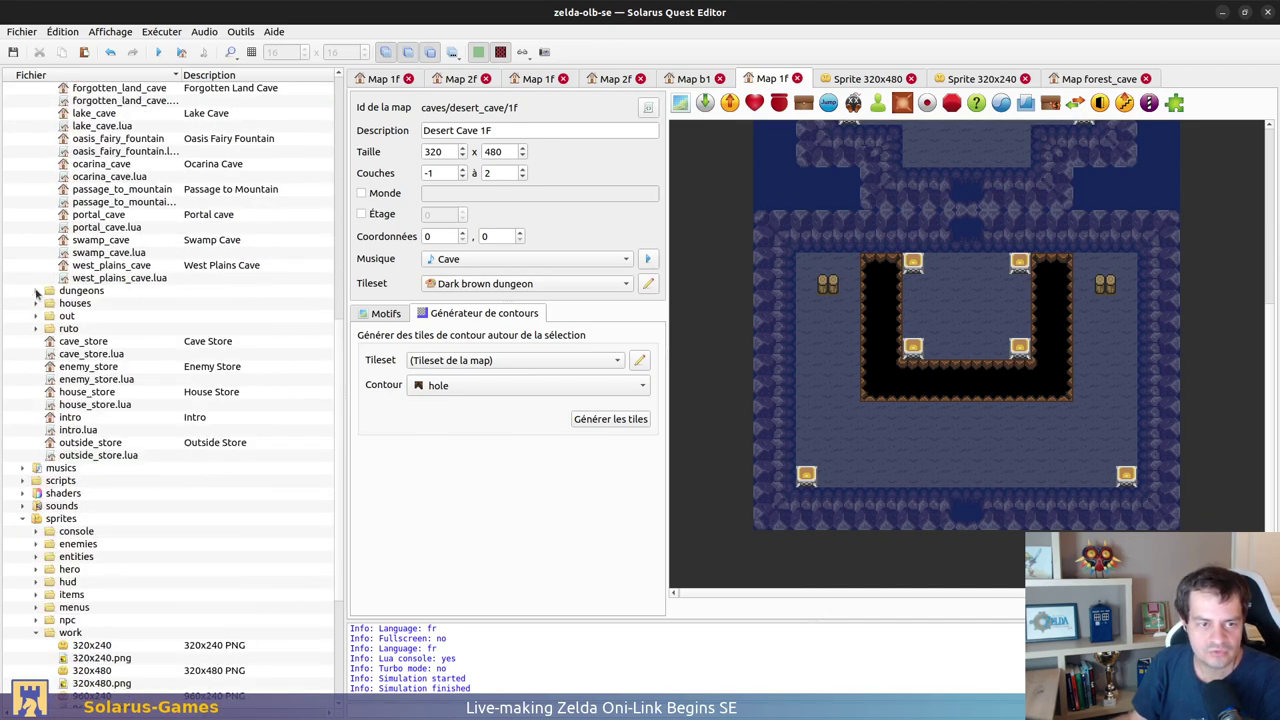
left_click(37, 291)
left_click(50, 430)
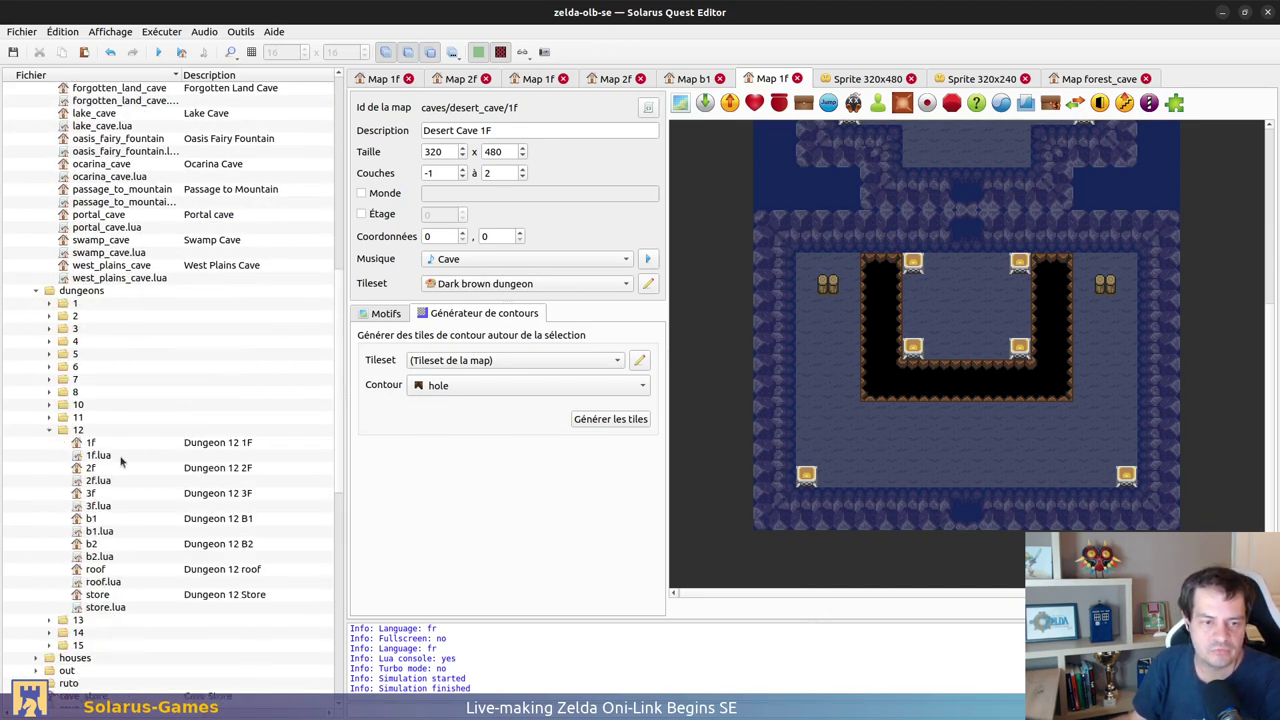
left_click(91, 443)
double_click(101, 443)
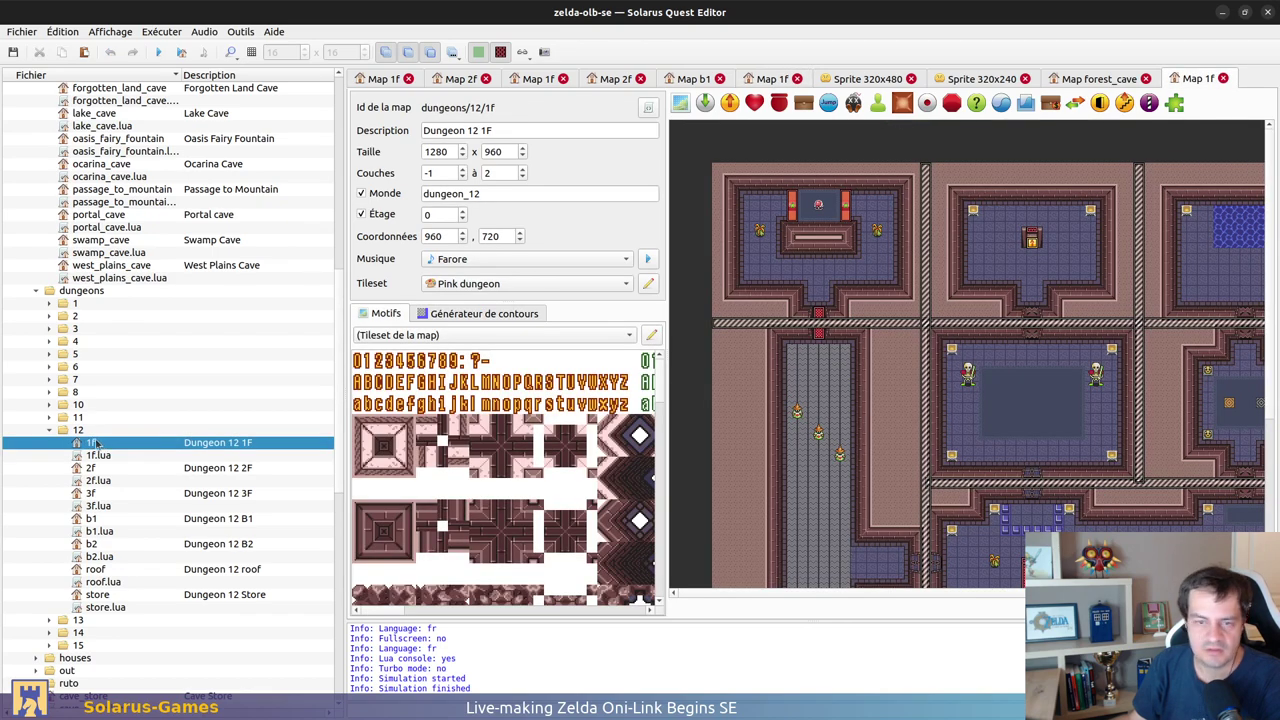
Step: Open the Dungeon 11 1F map and examine the layout of its rooms
left_click(48, 430)
left_click(50, 417)
left_click(82, 430)
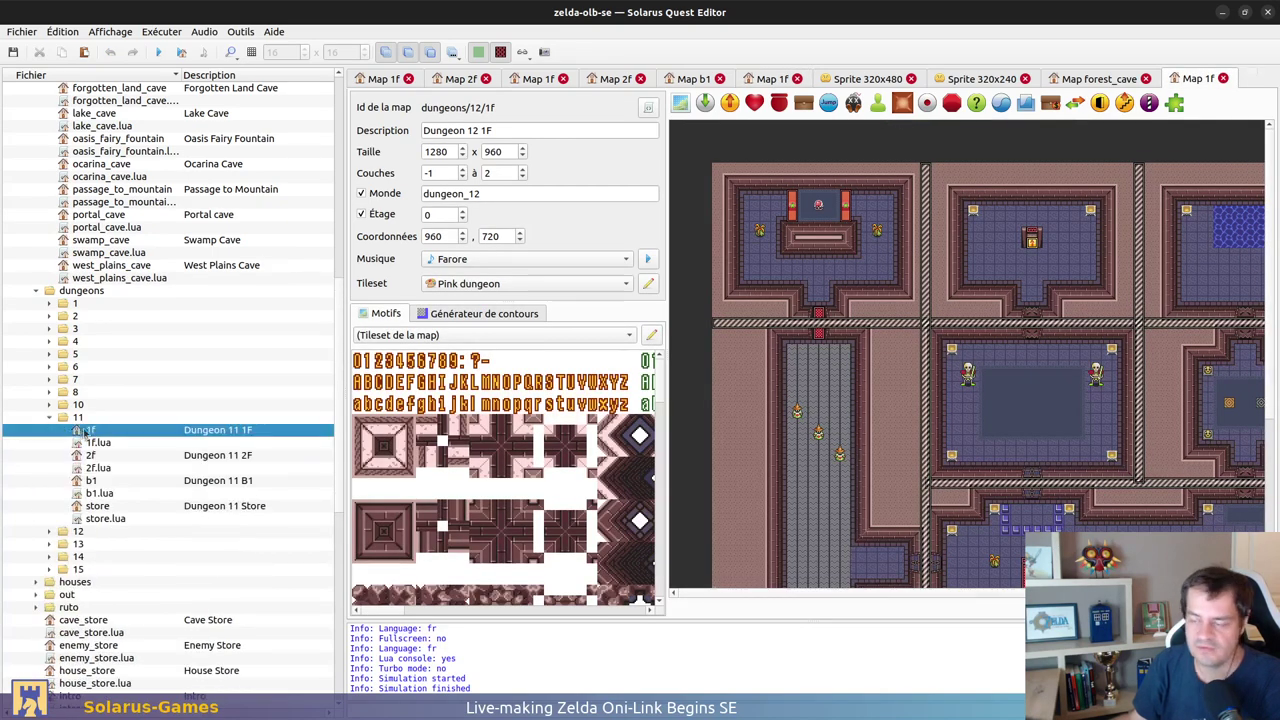
double_click(80, 430)
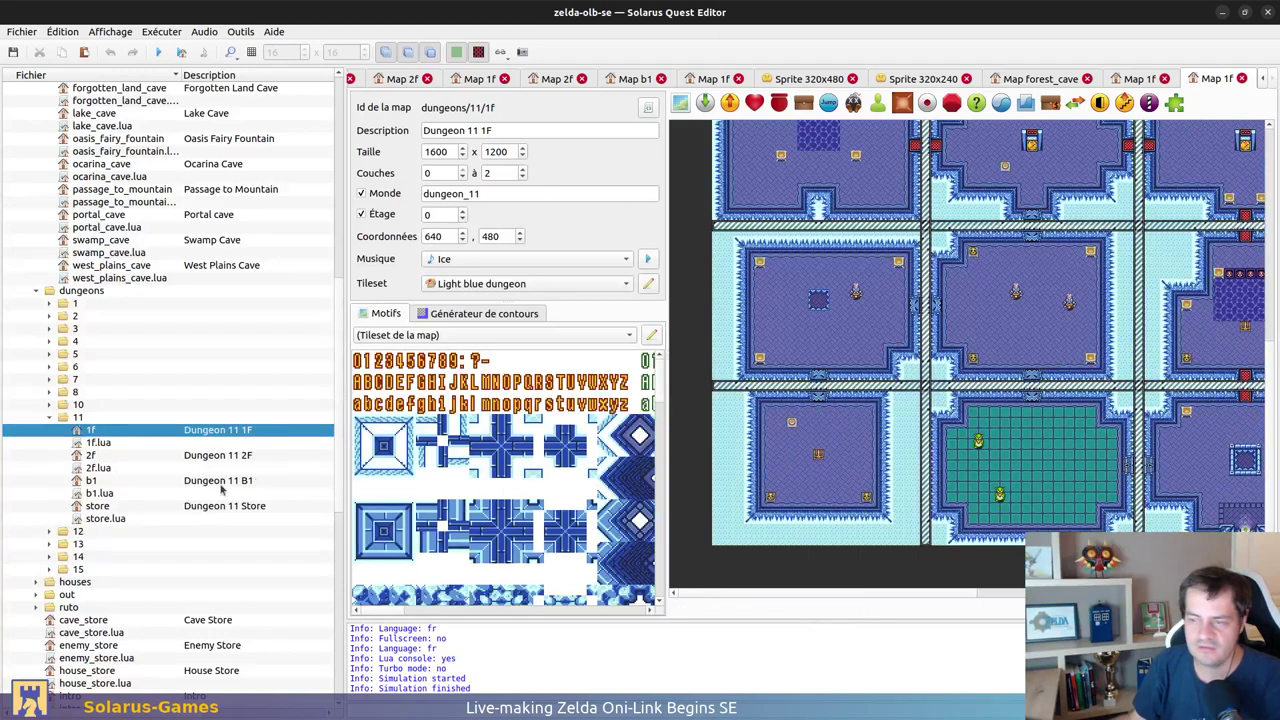
middle_click_drag(1215, 390, 770, 492)
middle_click_drag(1065, 204, 1010, 502)
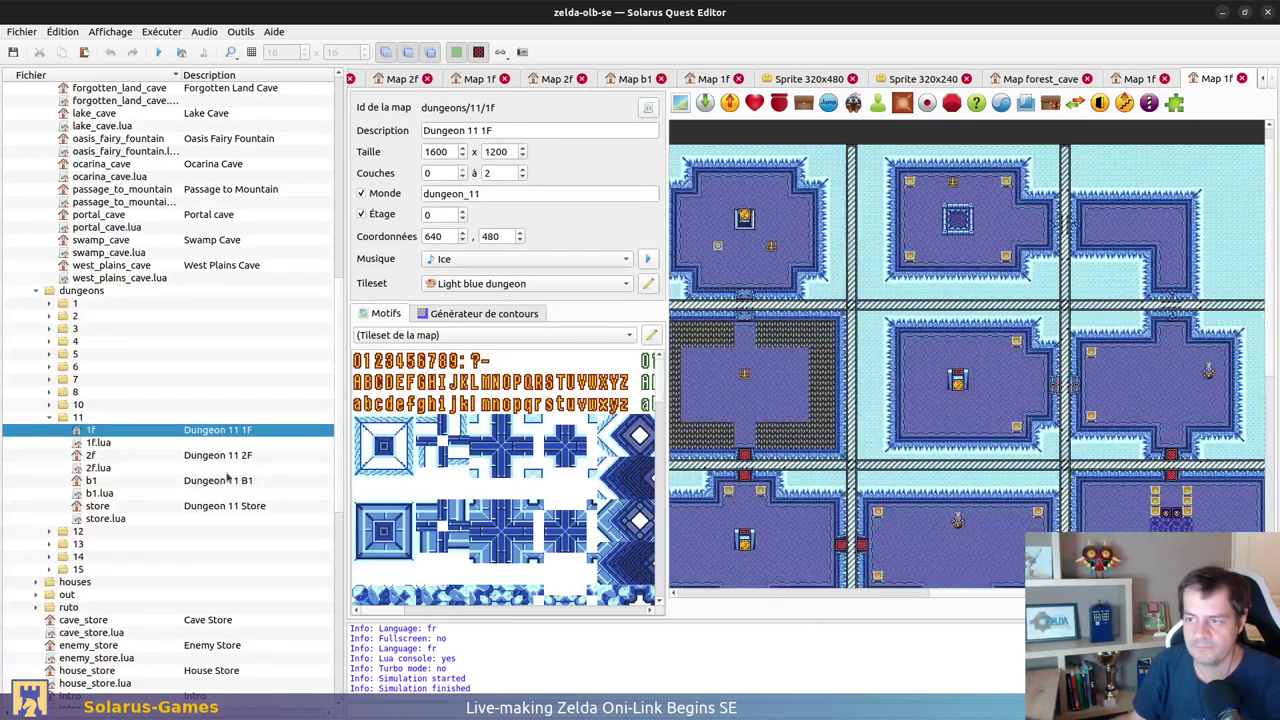
Step: Open the Dungeon 11 2F map and examine how its walls, floors and platforms are laid out across the rooms
double_click(90, 455)
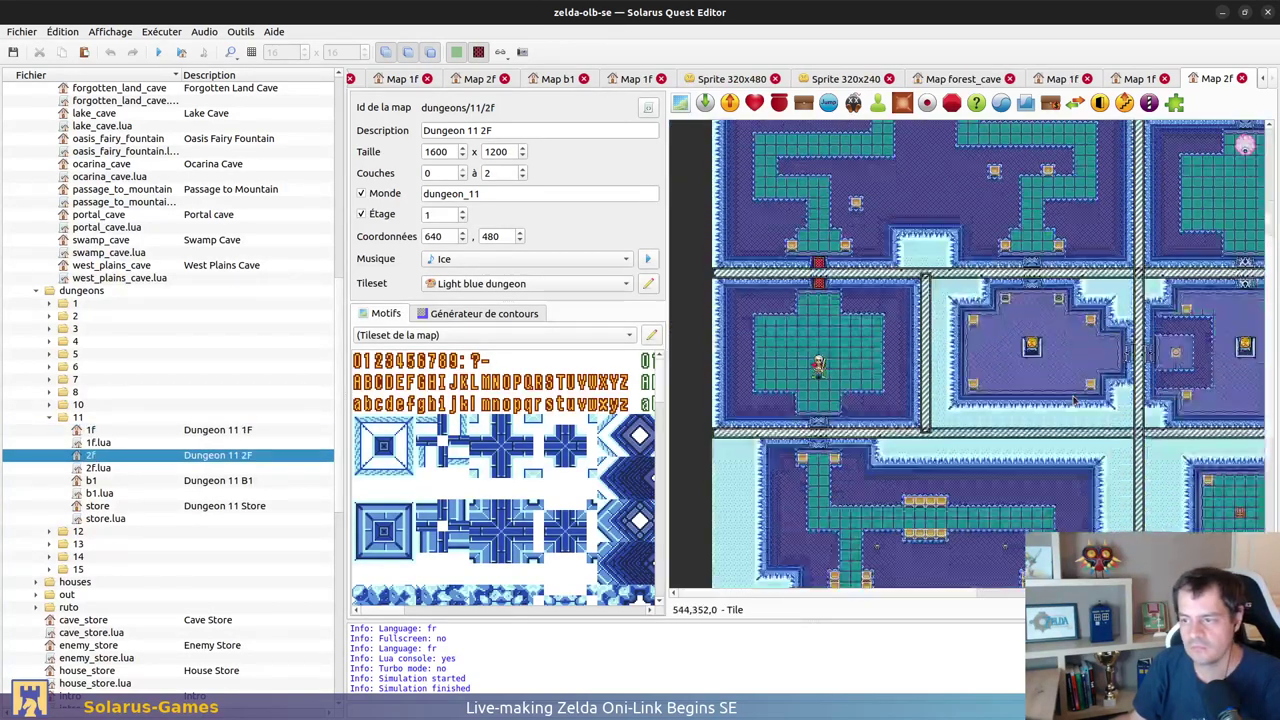
scroll(1096, 410, "up", 3)
scroll(753, 184, "up", 1, "ctrl")
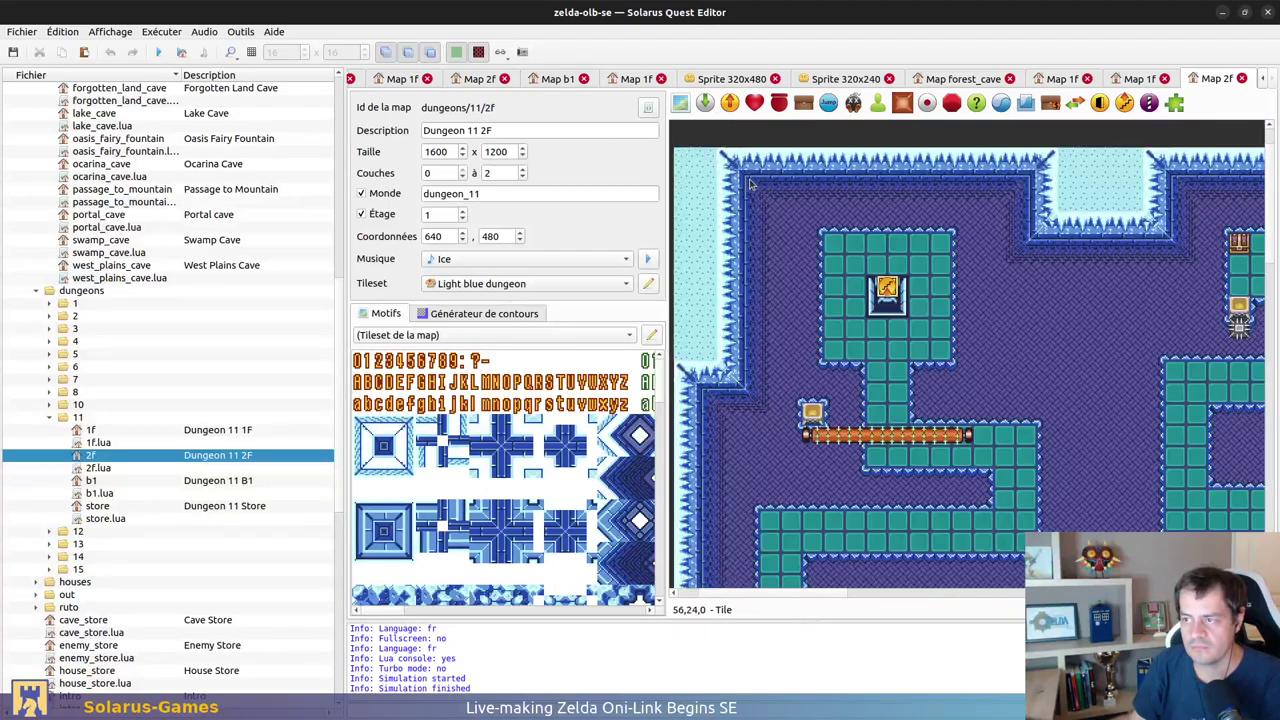
middle_click_drag(795, 241, 810, 277)
left_click(836, 254)
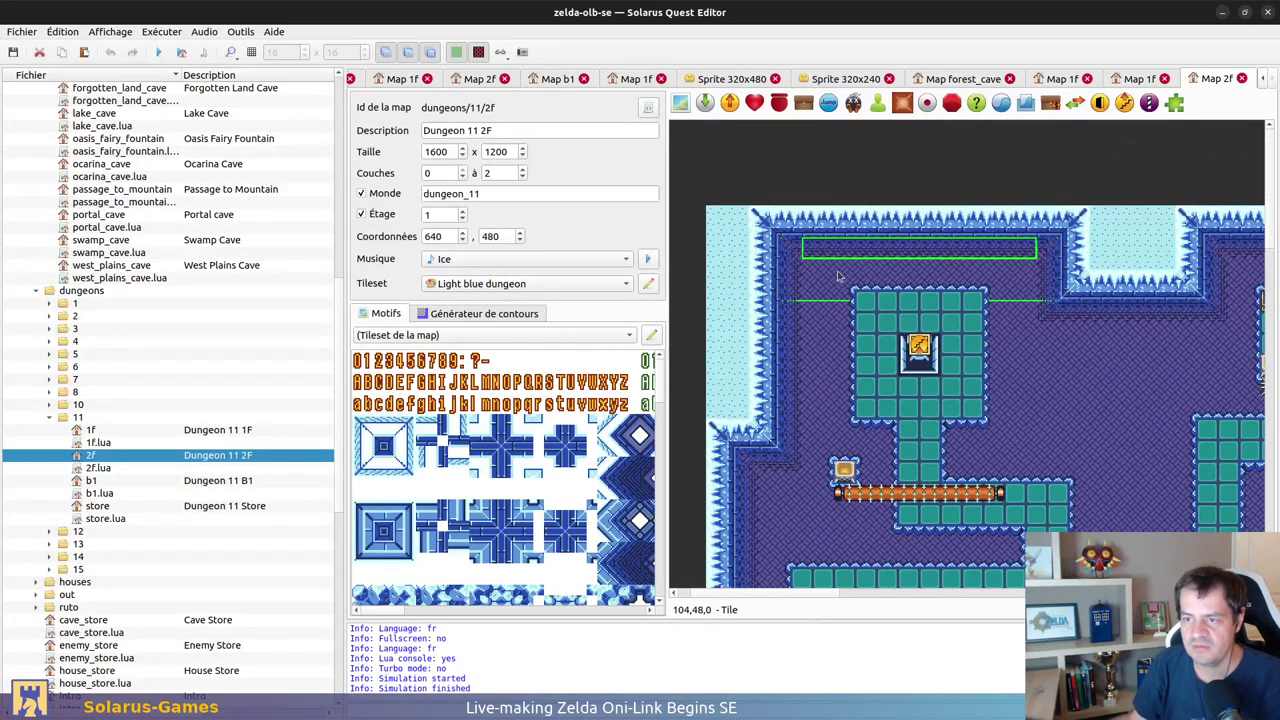
scroll(1000, 380, "down", 3, "ctrl")
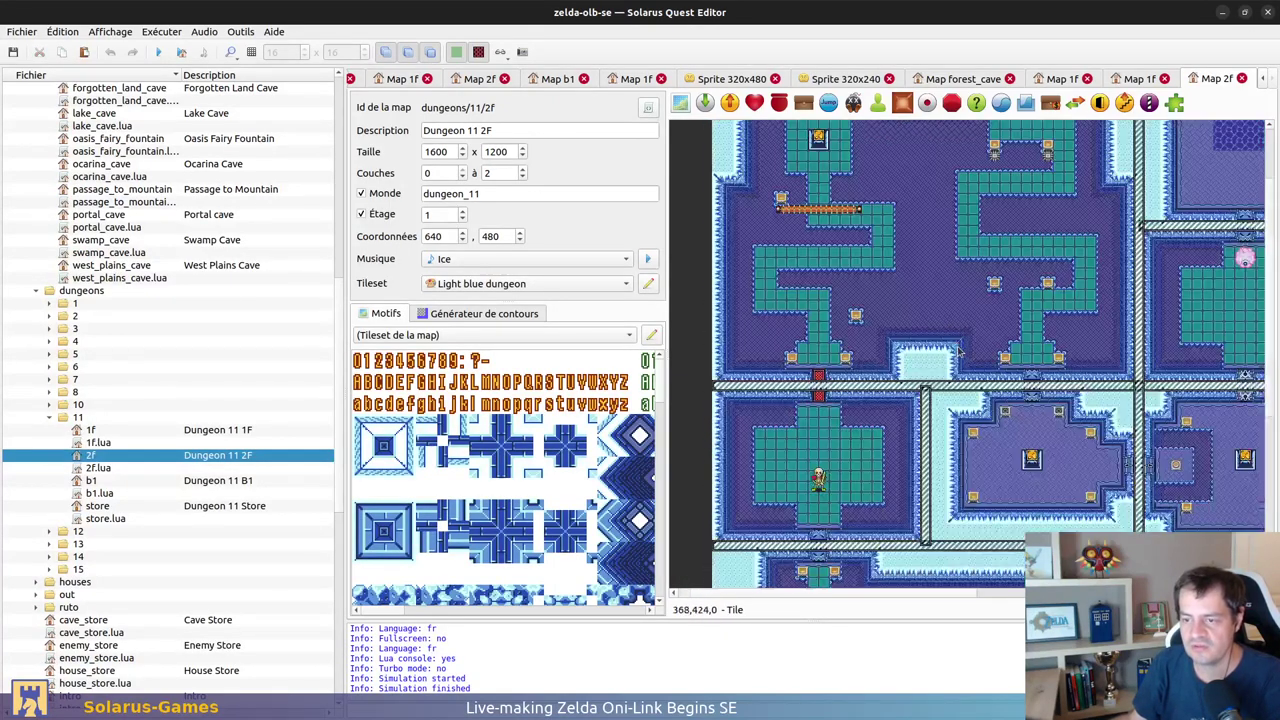
scroll(1100, 515, "up", 1, "ctrl")
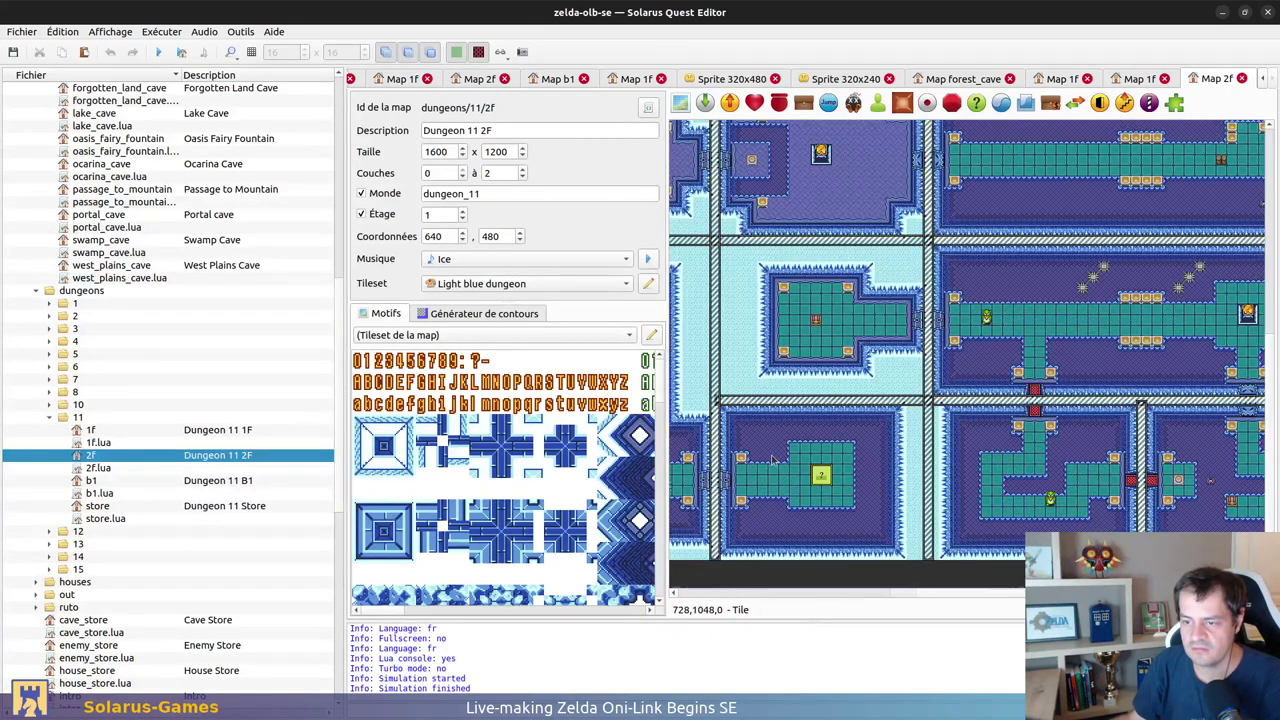
scroll(770, 440, "up", 1, "ctrl")
middle_click_drag(765, 417, 826, 377)
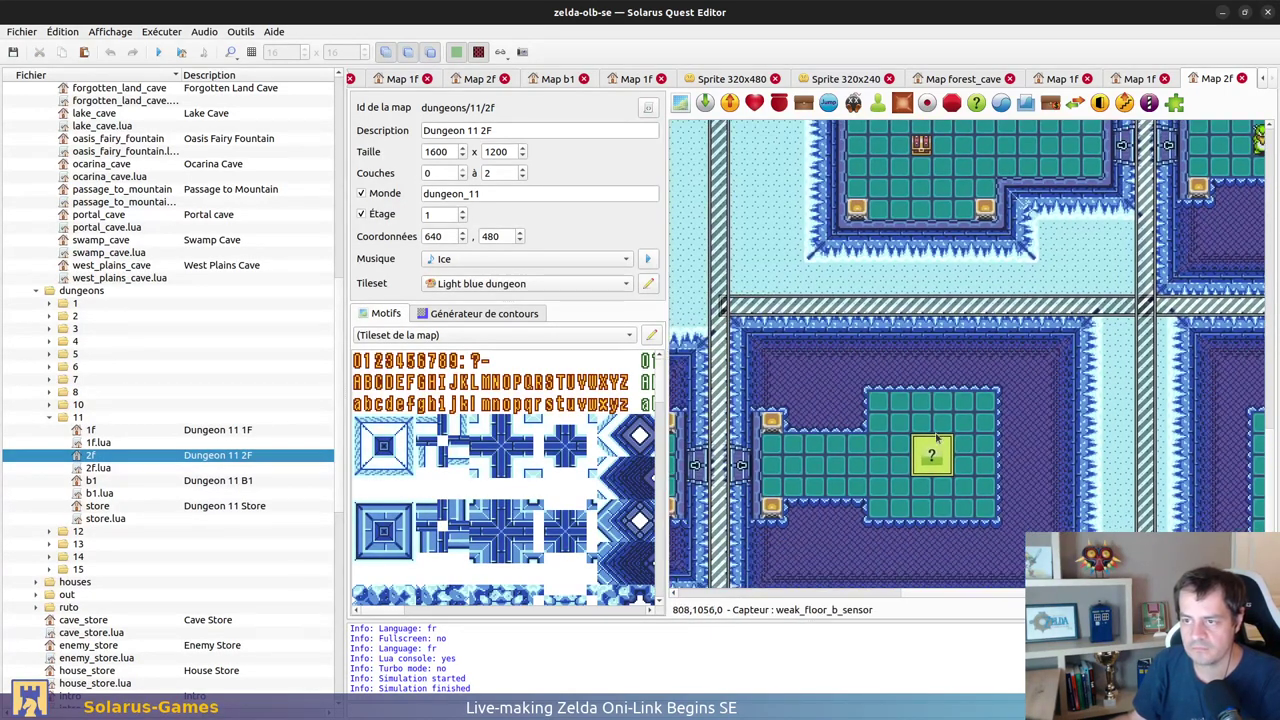
middle_click_drag(1155, 430, 897, 332)
mouse_move(1205, 295)
middle_mouse_down()
mouse_move(865, 371)
mouse_move(957, 403)
middle_mouse_up()
scroll(957, 403, "up", 4)
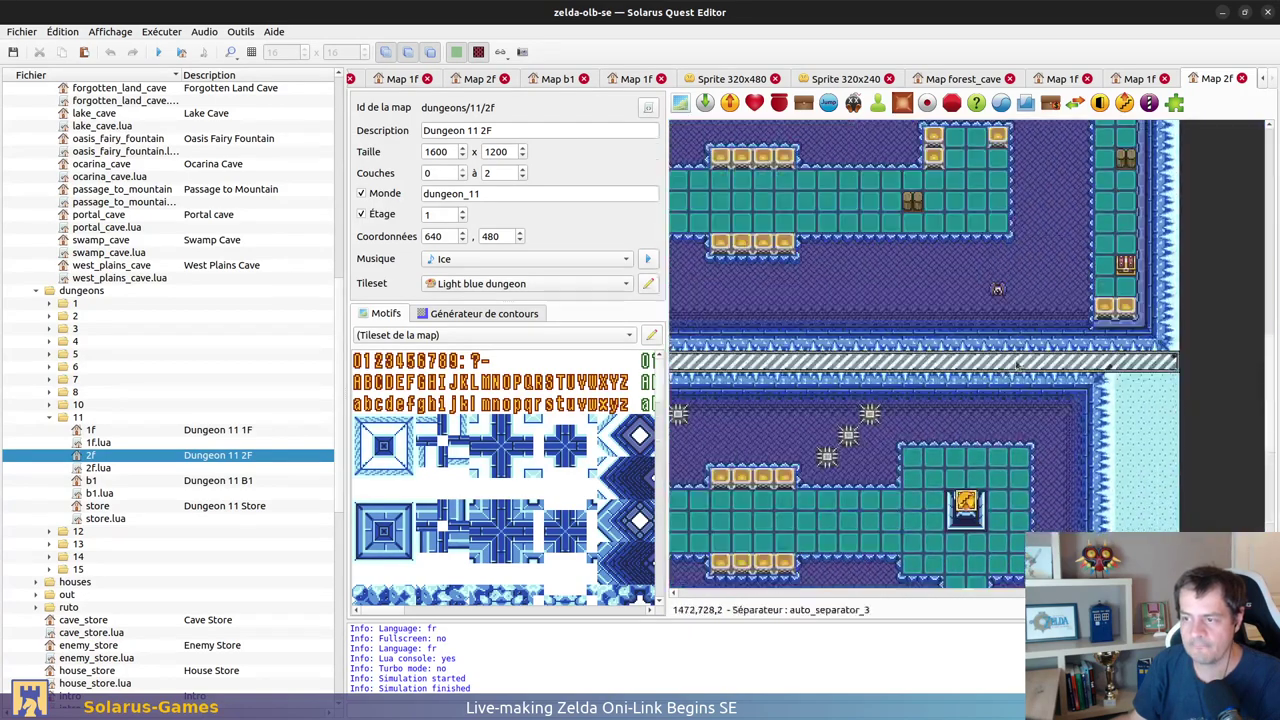
Step: Close the Dungeon 11 and Dungeon 12 maps and return to the Desert Cave 1F map
key("ctrl+w")
key("ctrl+w")
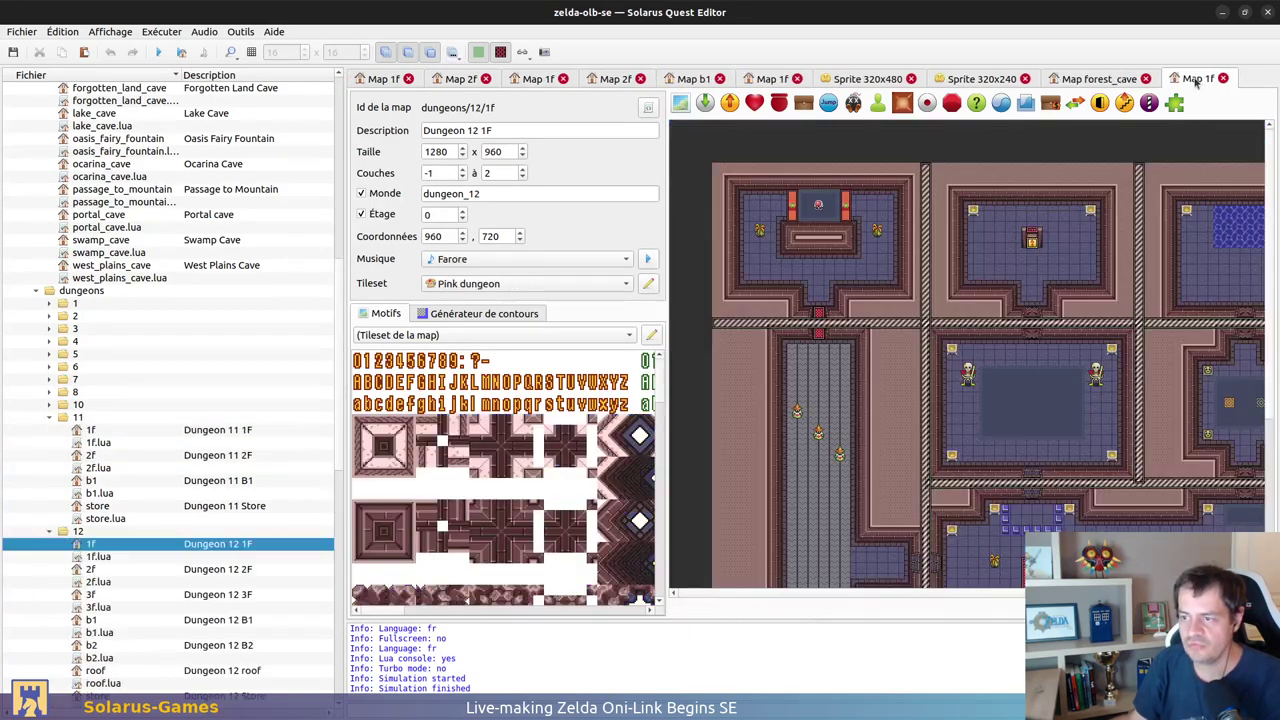
left_click(1222, 78)
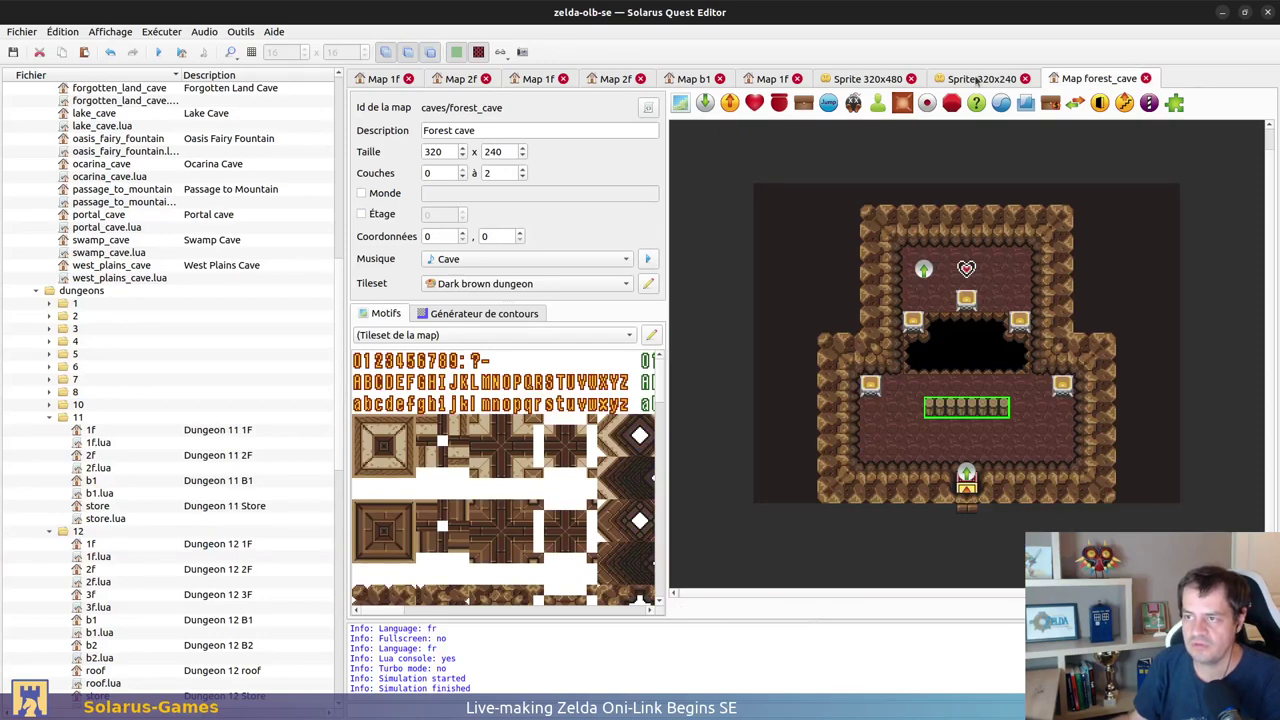
left_click(683, 80)
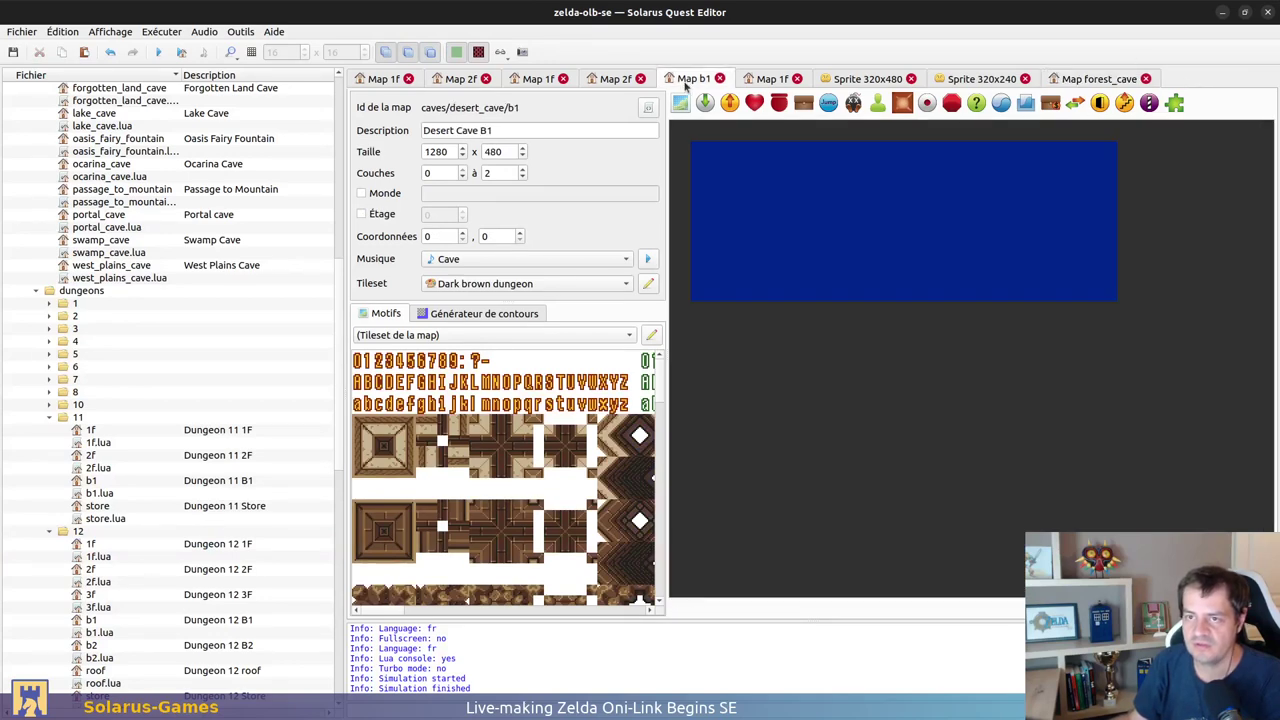
left_click(768, 77)
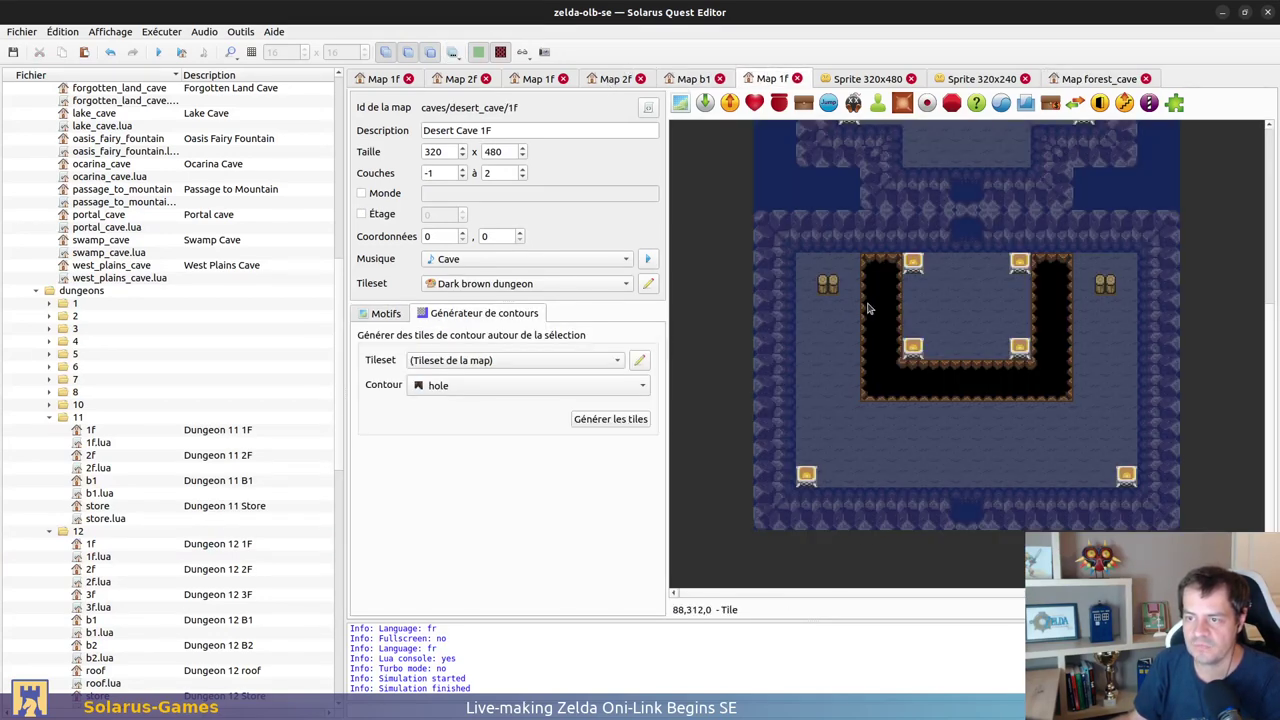
left_click(883, 260, "shift")
left_click(896, 261, "shift")
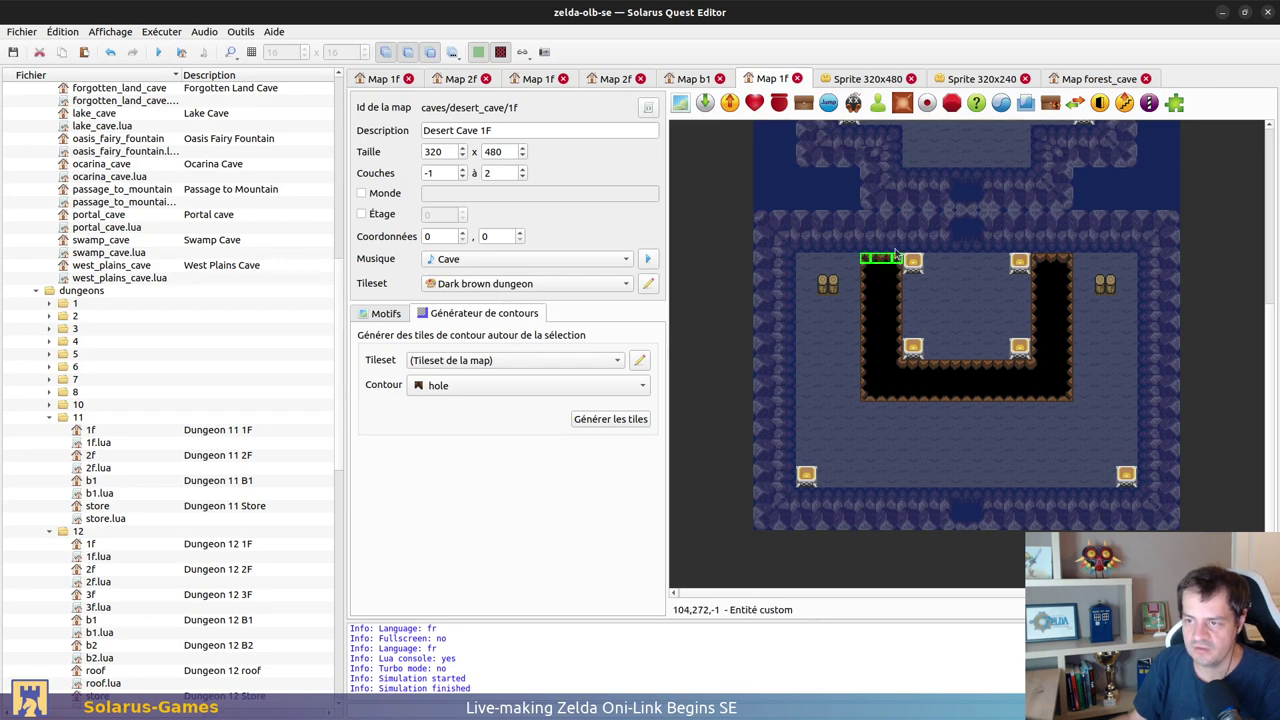
left_click(913, 264)
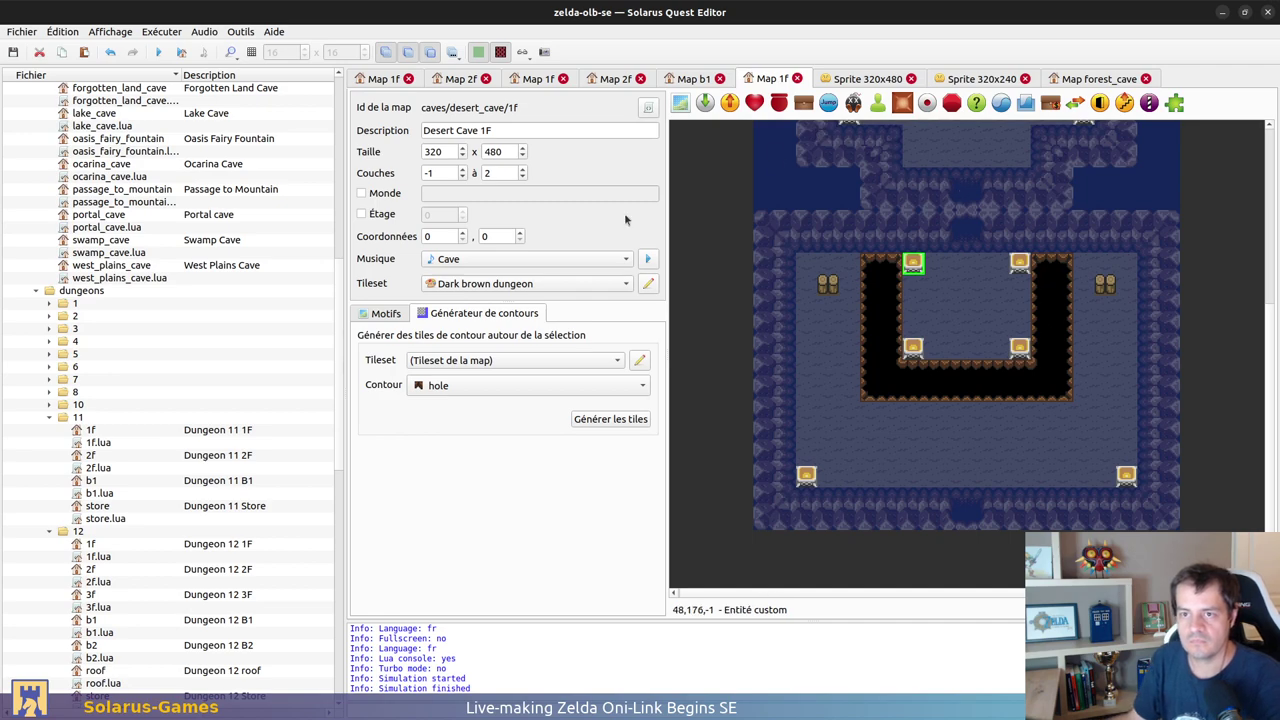
scroll(114, 265, "up", 14)
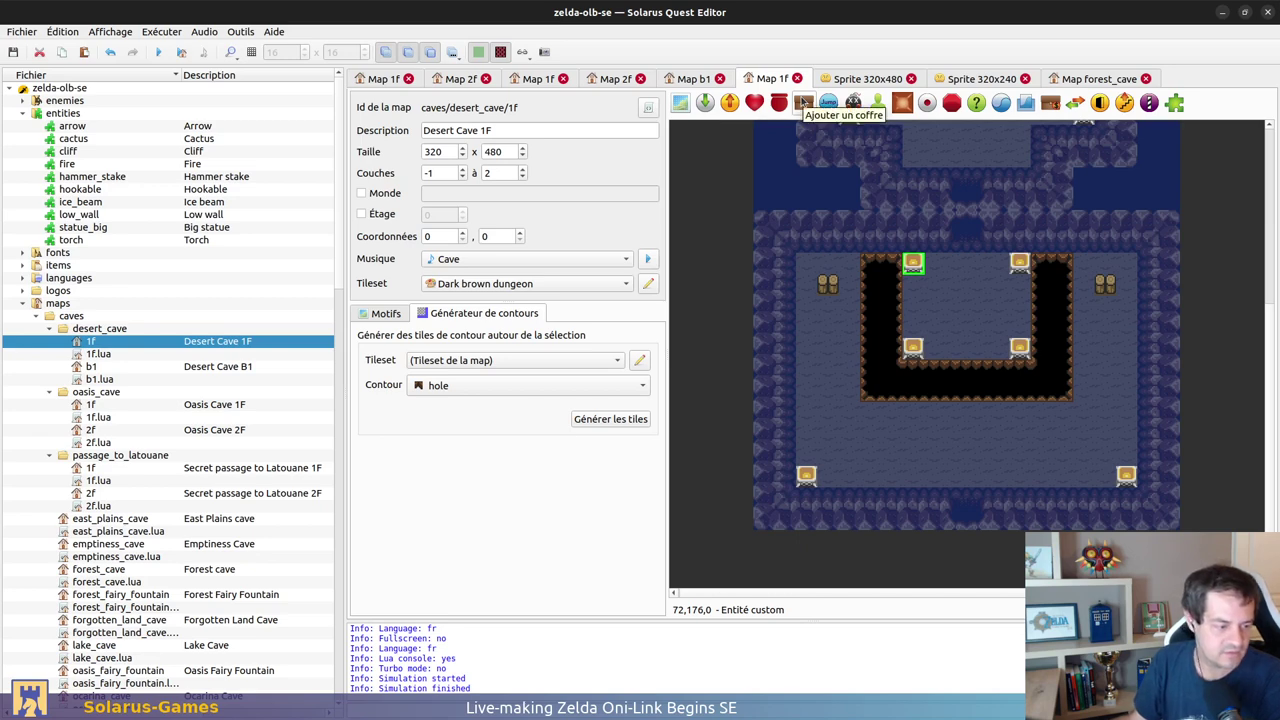
Step: Add a chest to Desert Cave 1F's lower room, centred on the pit-enclosed platform just below the upper pair of torches
left_click(802, 105)
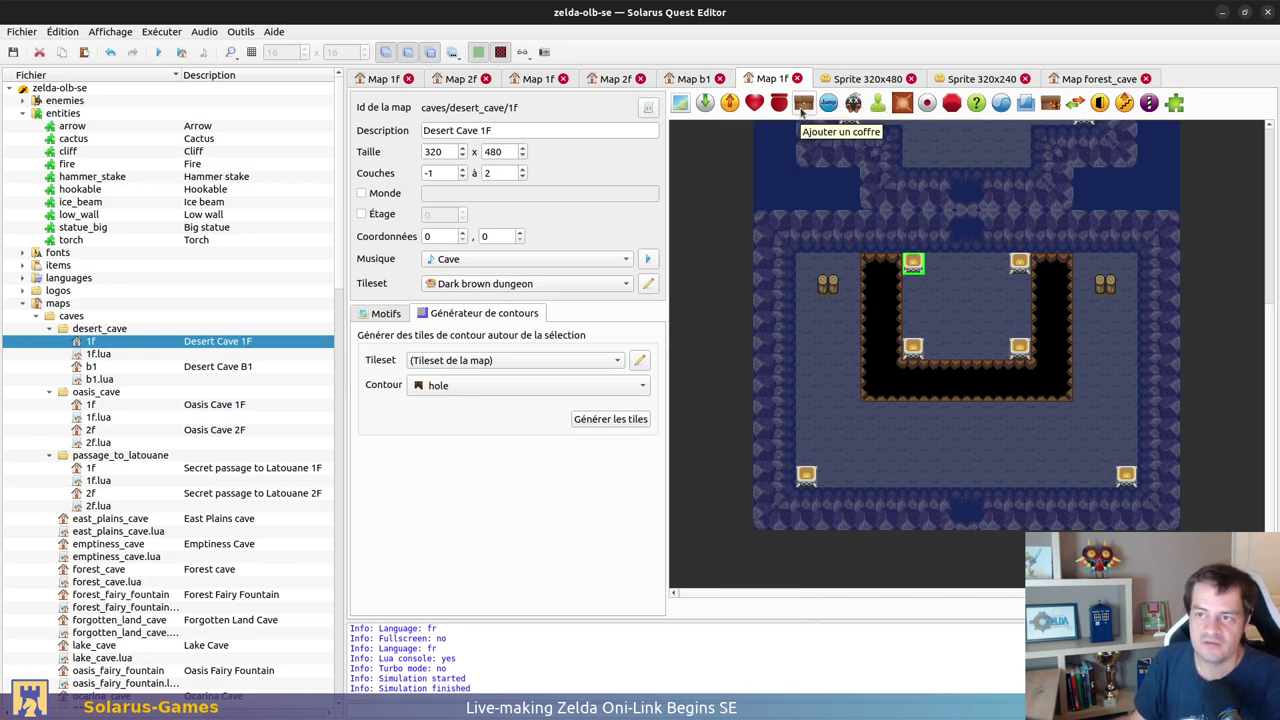
left_click(802, 106)
left_click(969, 296)
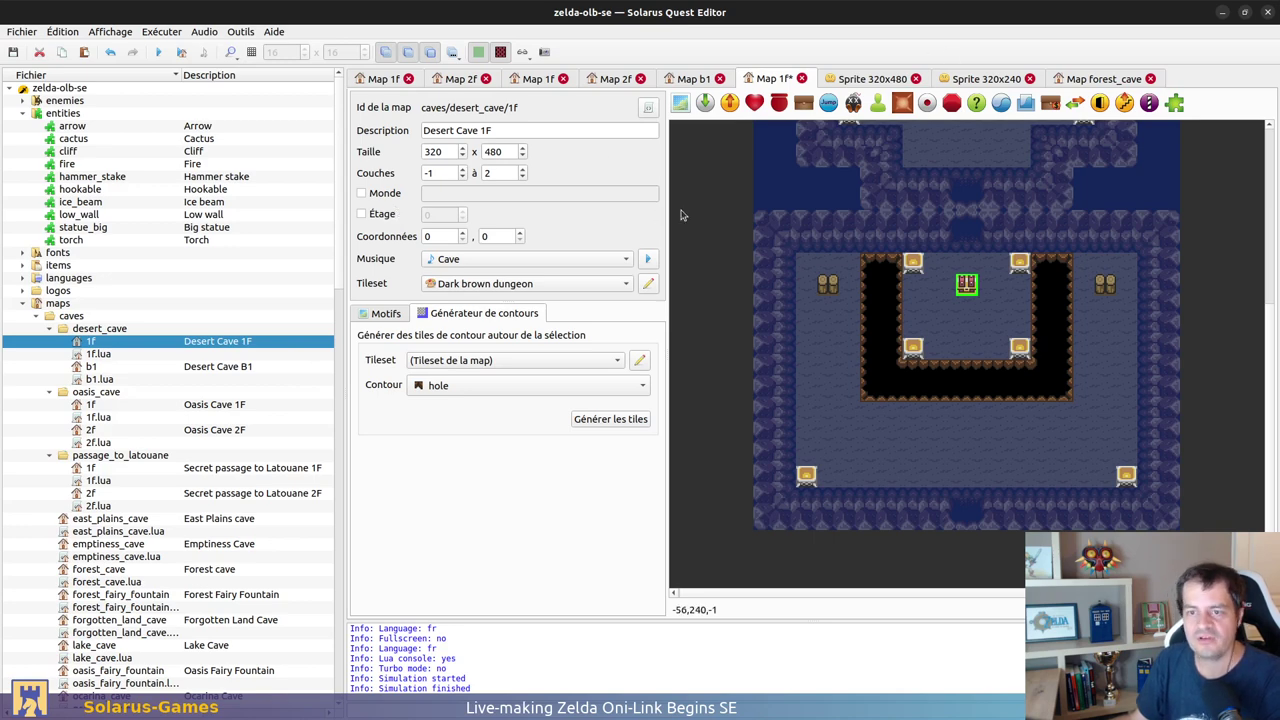
Step: Open the Desert Cave 1F map's script, delete all its contents, save the empty file and close it
left_click_drag(667, 265, 609, 265)
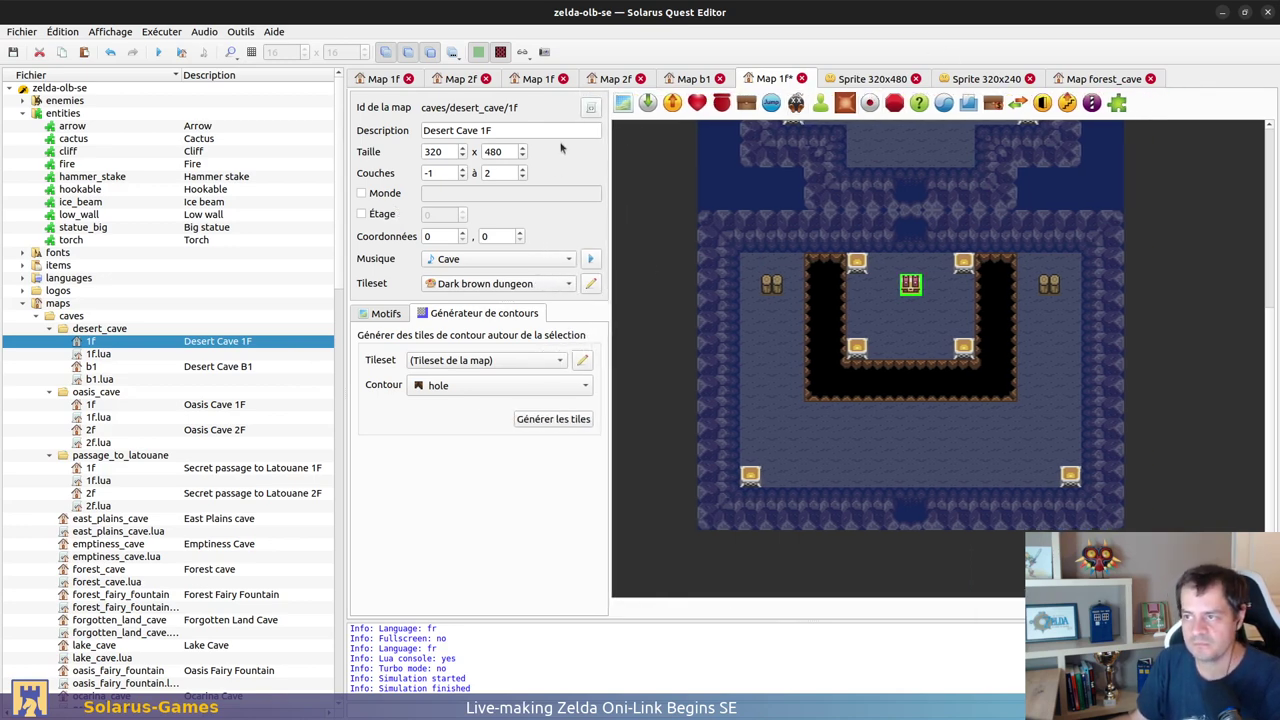
left_click(597, 109)
left_click_drag(525, 372, 370, 97)
left_click(706, 427)
key("ctrl+a")
key("BackSpace")
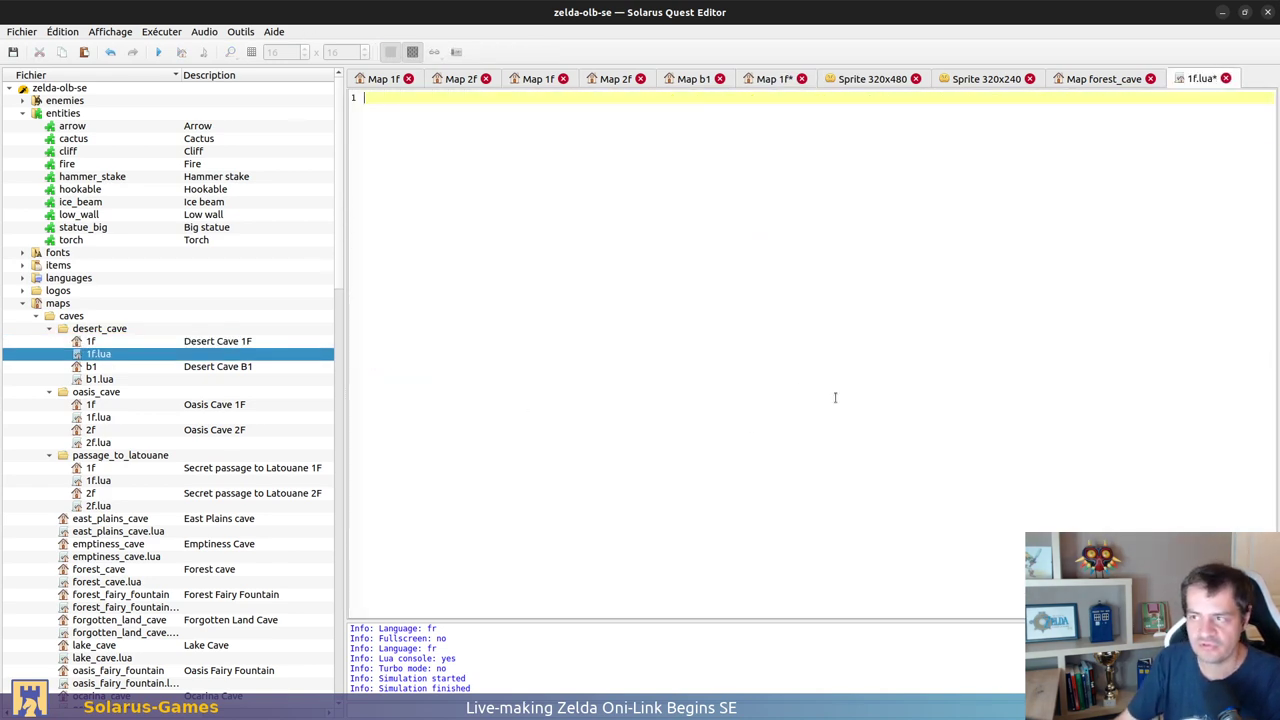
key("ctrl+s")
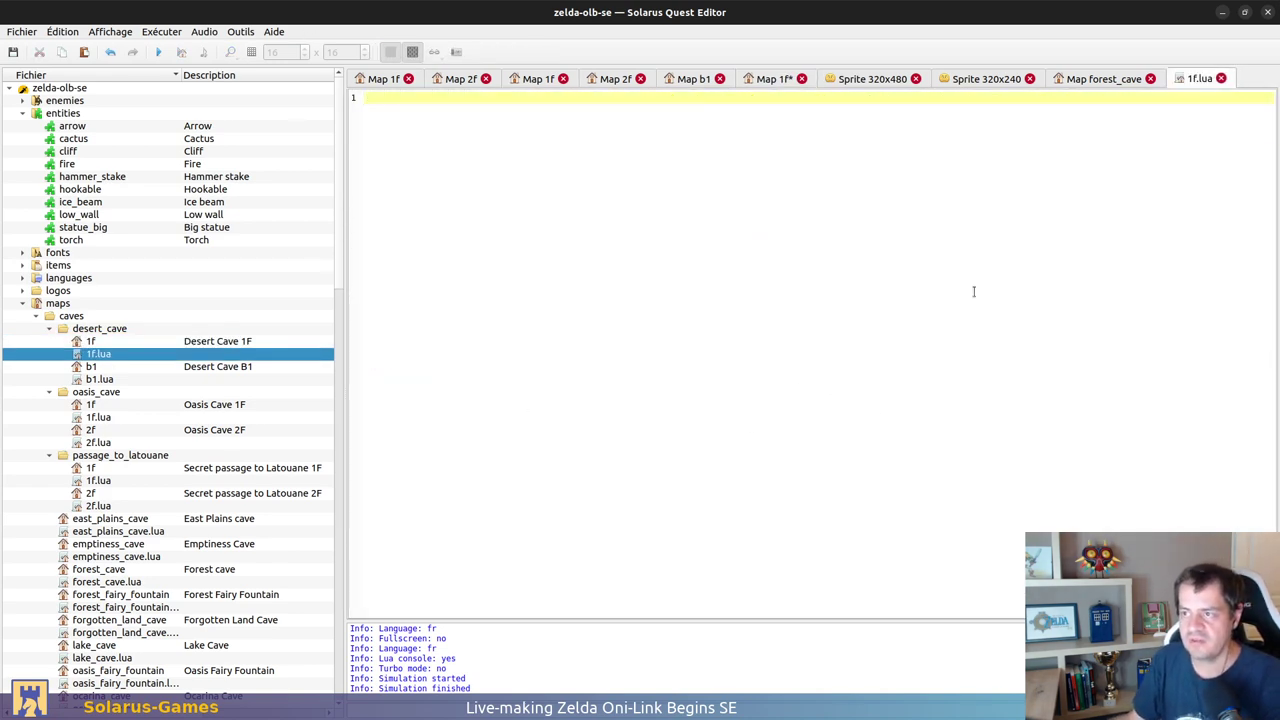
left_click(1221, 78)
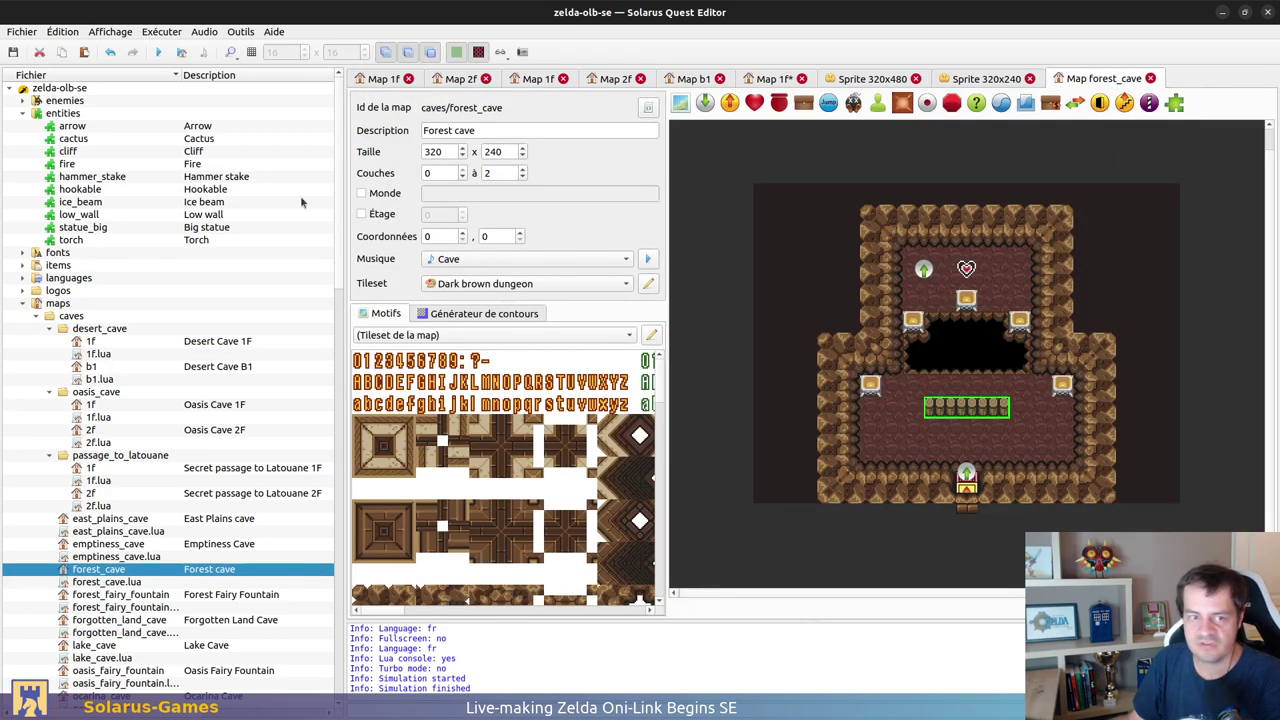
Step: Empty the Desert Cave B1 map's script b1.lua, save it and close it
left_click(92, 342)
double_click(91, 366)
double_click(99, 379)
left_click(797, 266)
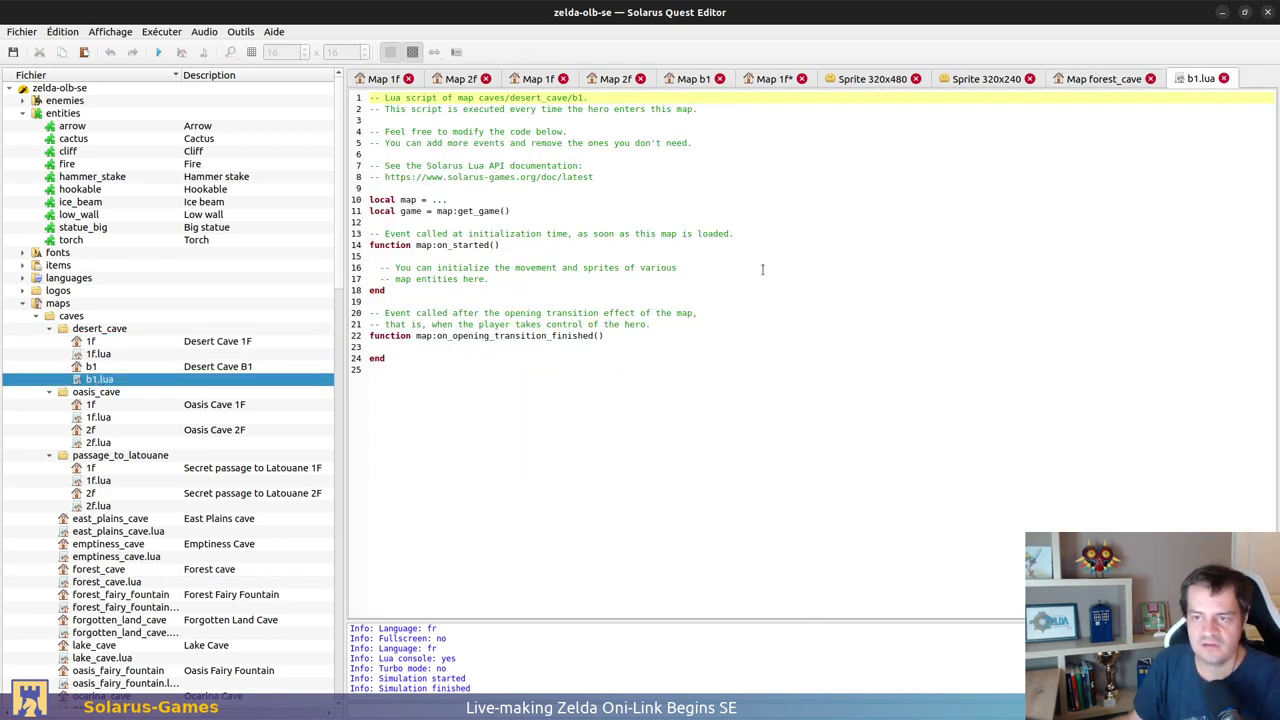
key("ctrl+a")
key("Delete")
key("ctrl+s")
key("ctrl+w")
Step: Close the forest cave map and the 320x240 and 320x480 overlay sprites
key("ctrl+w")
key("ctrl+w")
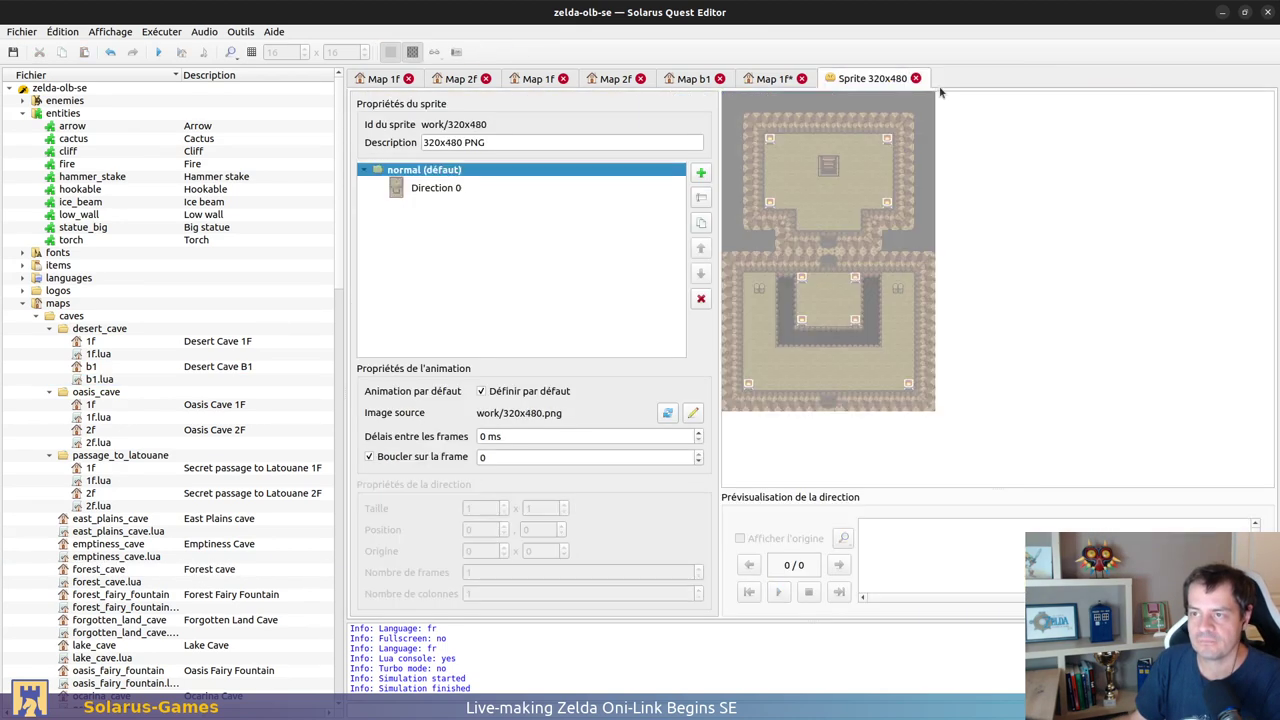
key("ctrl+w")
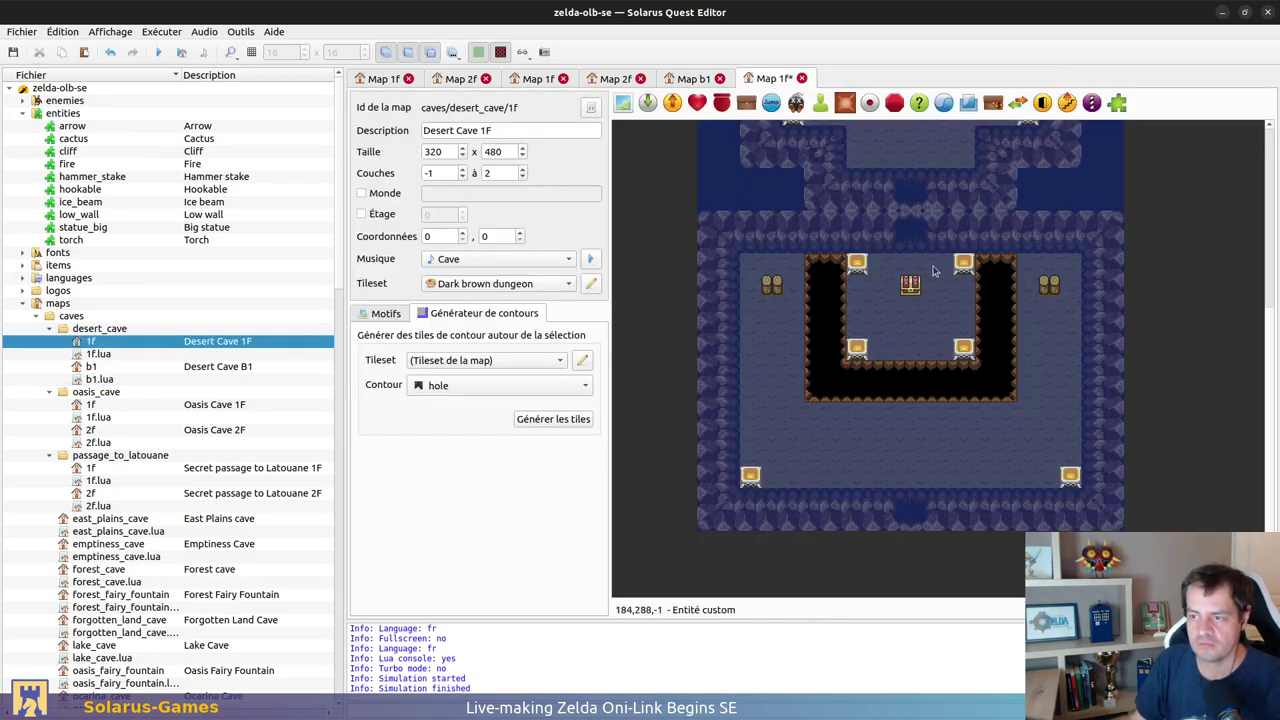
double_click(909, 284)
left_click(600, 208)
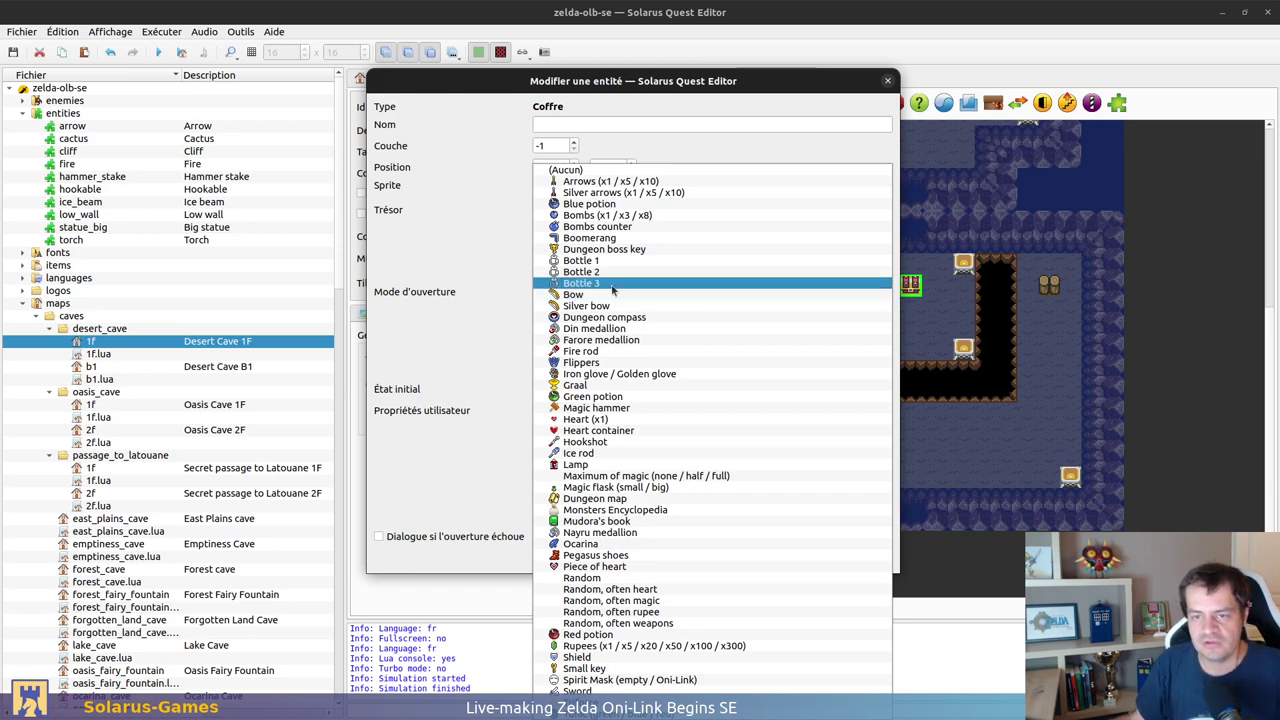
left_click(475, 316)
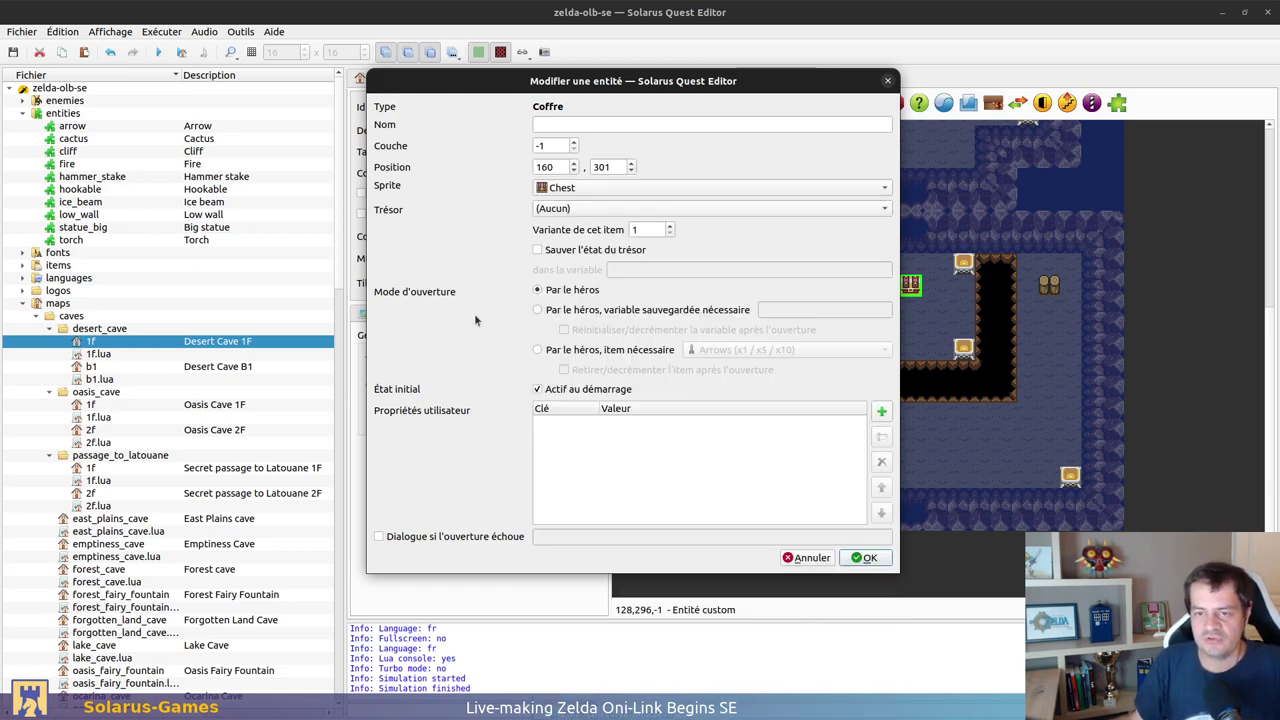
left_click(812, 558)
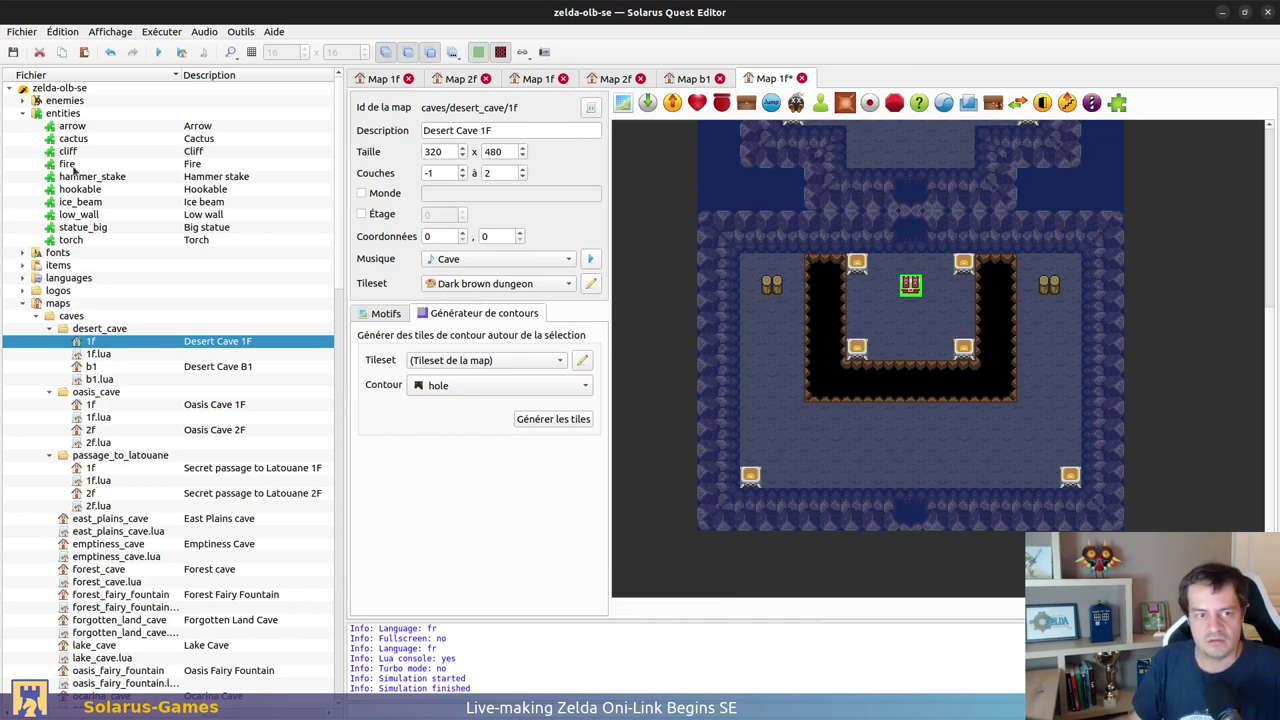
Step: Confirm the lower room chest's settings unchanged and save the Desert Cave 1F map
double_click(911, 286)
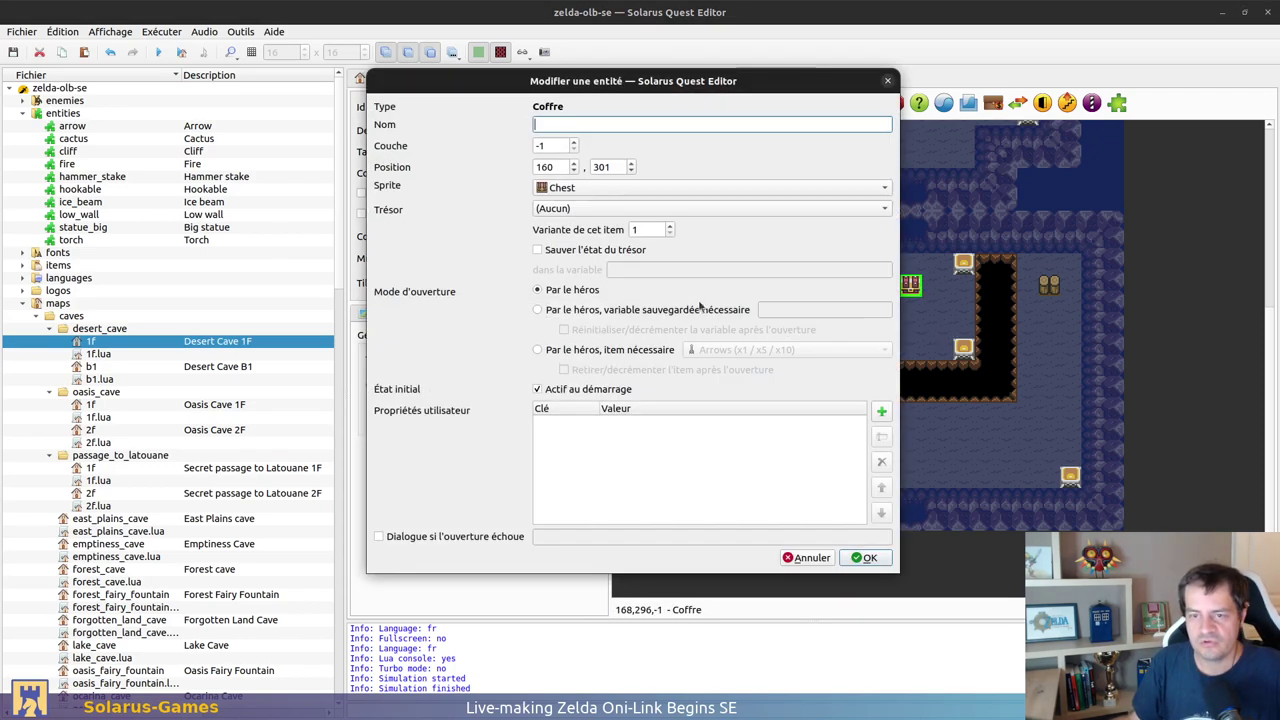
left_click(862, 558)
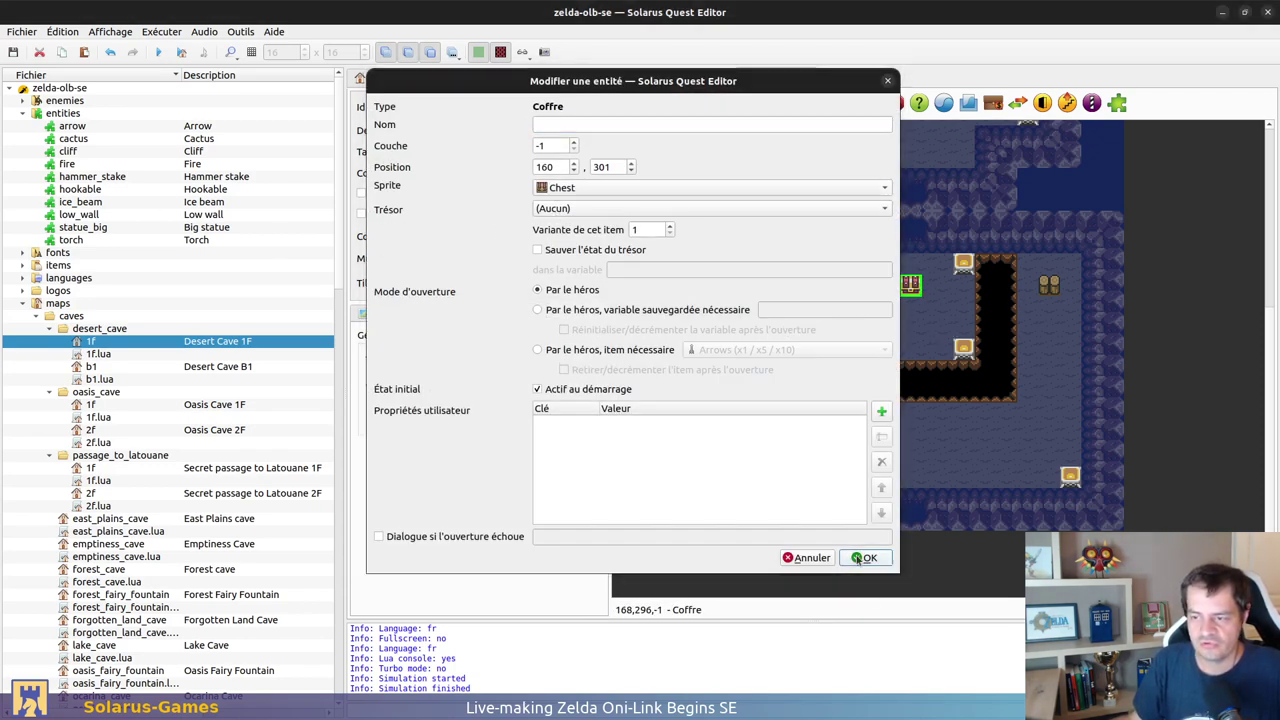
key("ctrl+s")
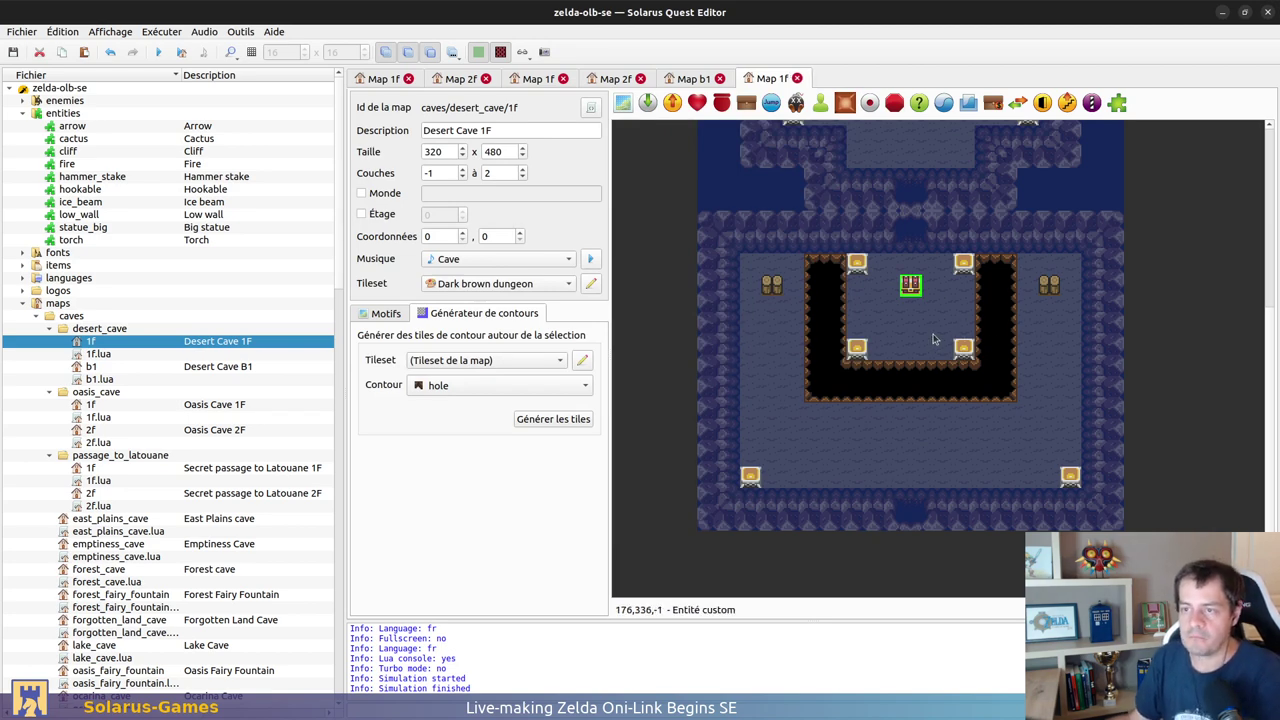
scroll(915, 340, "up", 5)
scroll(922, 393, "down", 3)
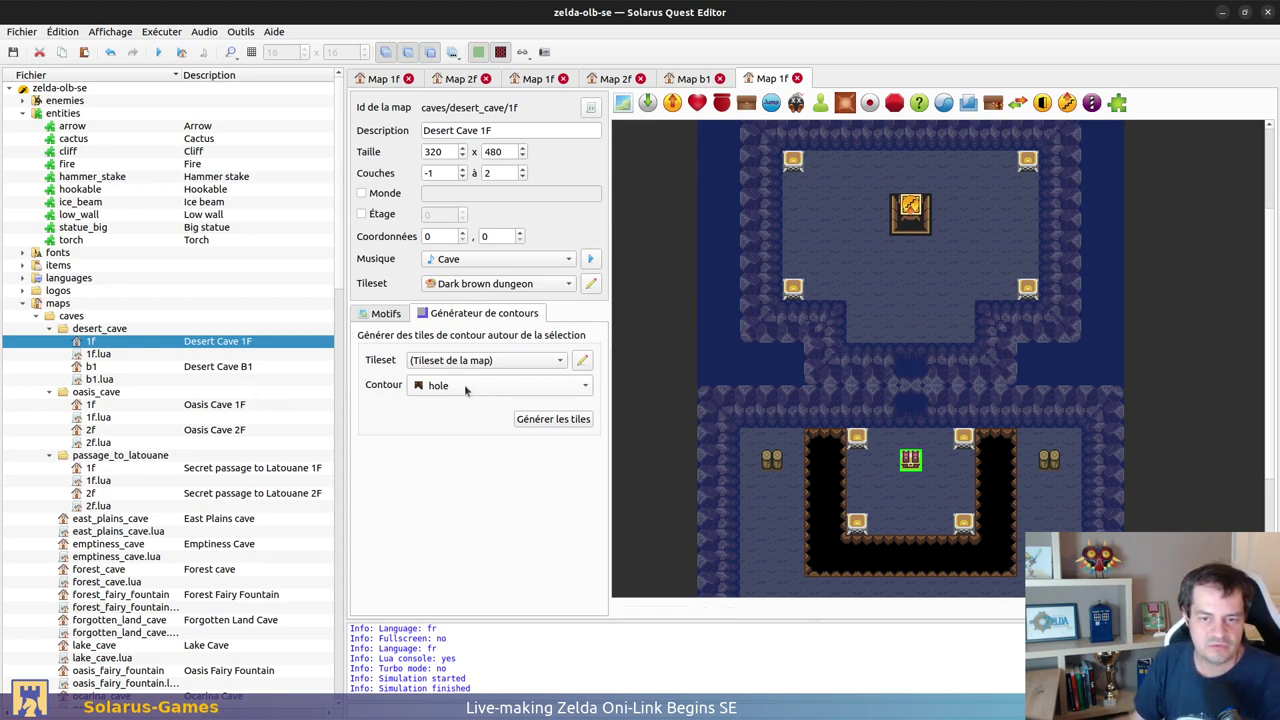
left_click(377, 314)
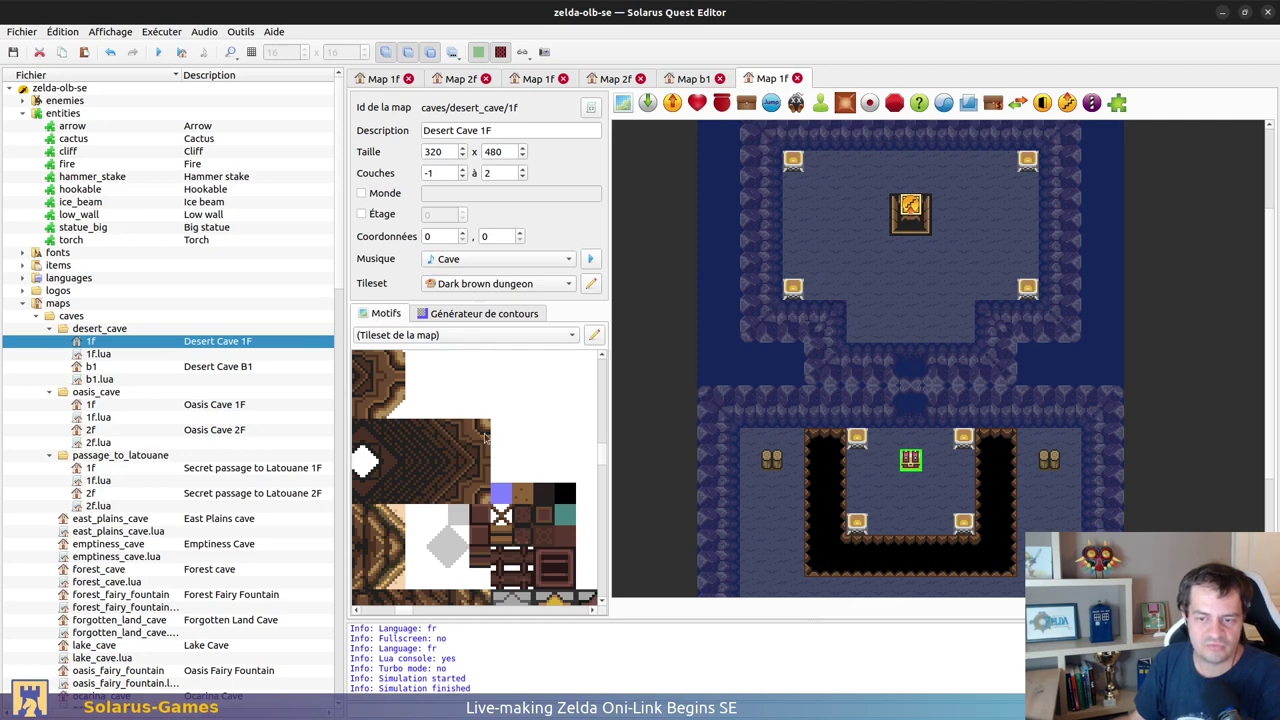
scroll(487, 437, "down", 4, "ctrl")
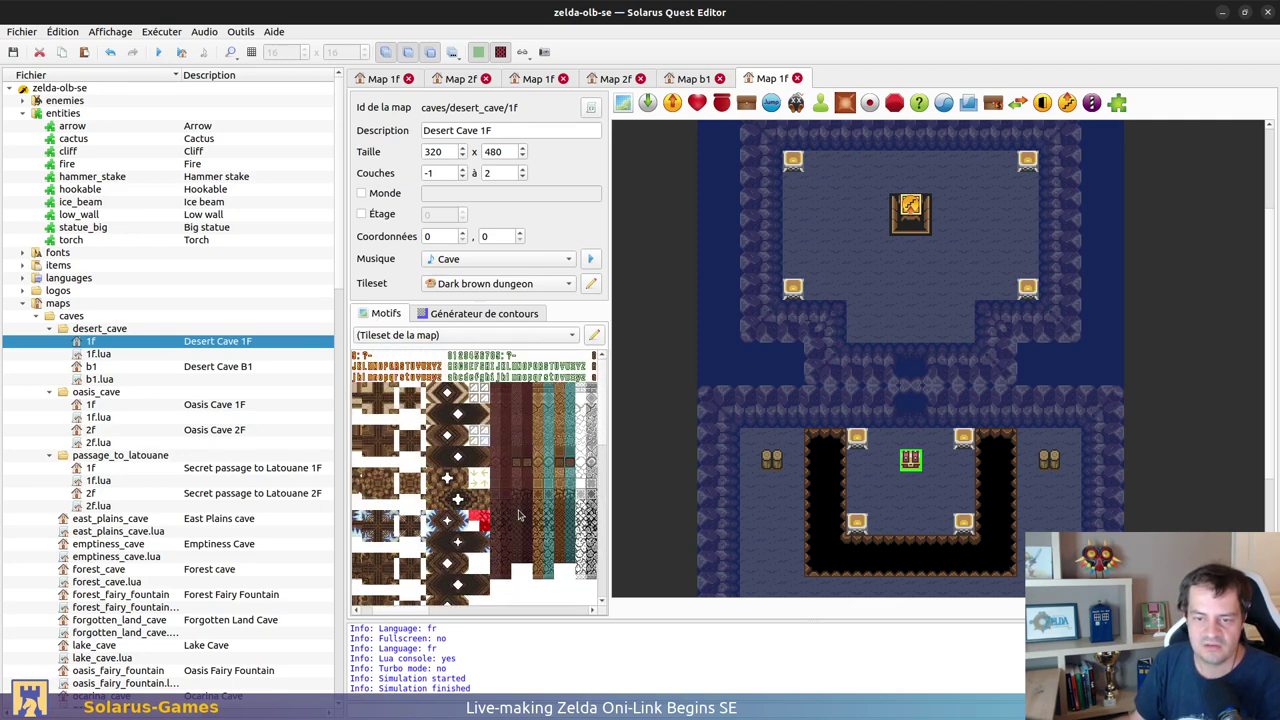
scroll(447, 479, "up", 1, "ctrl")
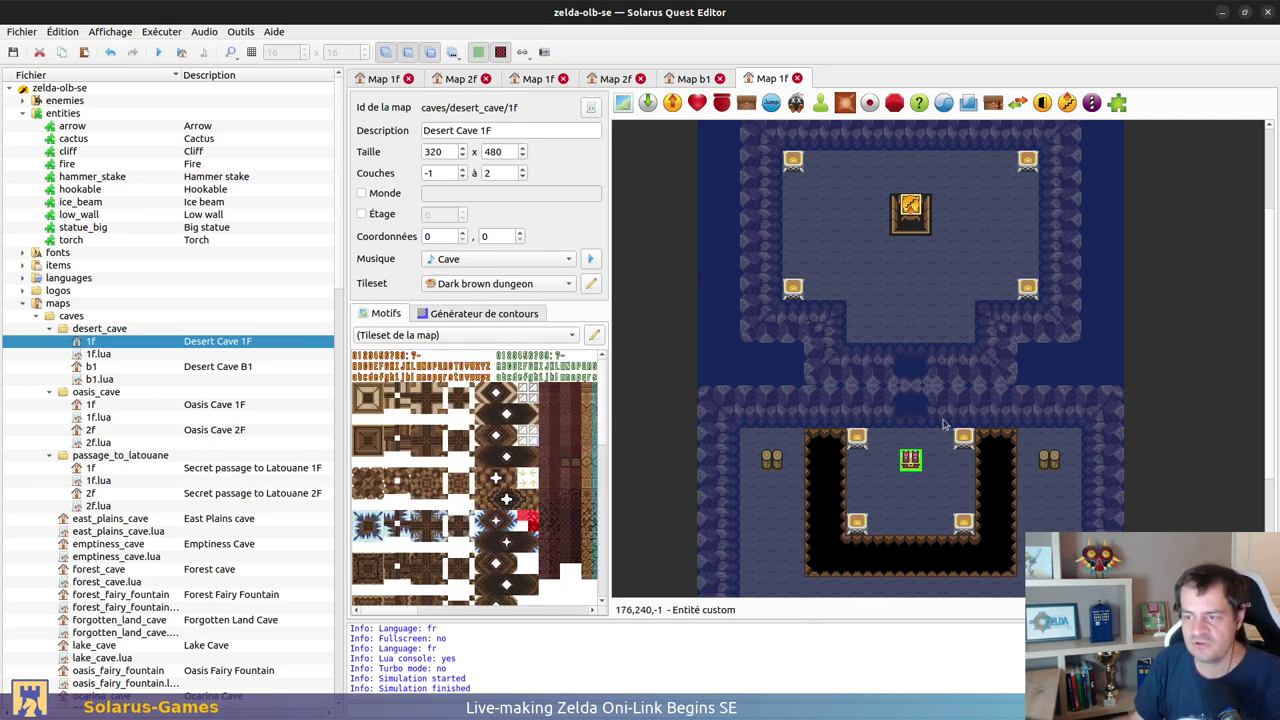
double_click(910, 462)
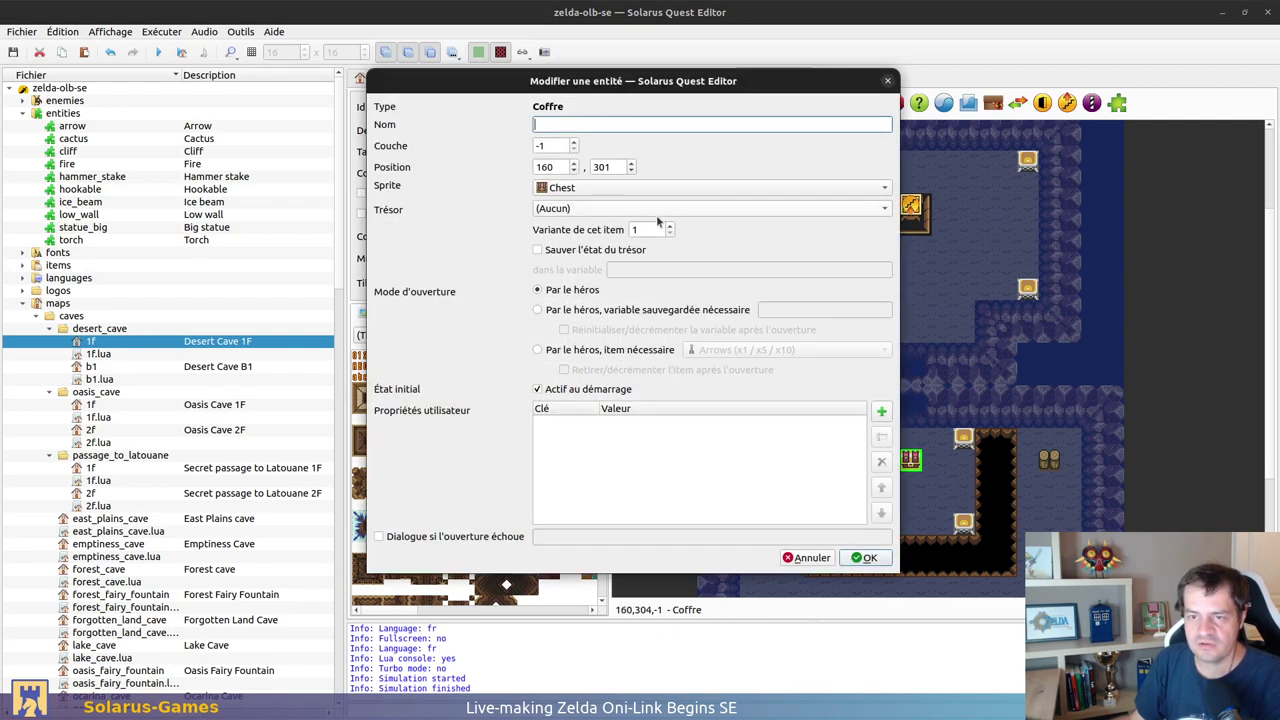
left_click(604, 208)
key("Escape")
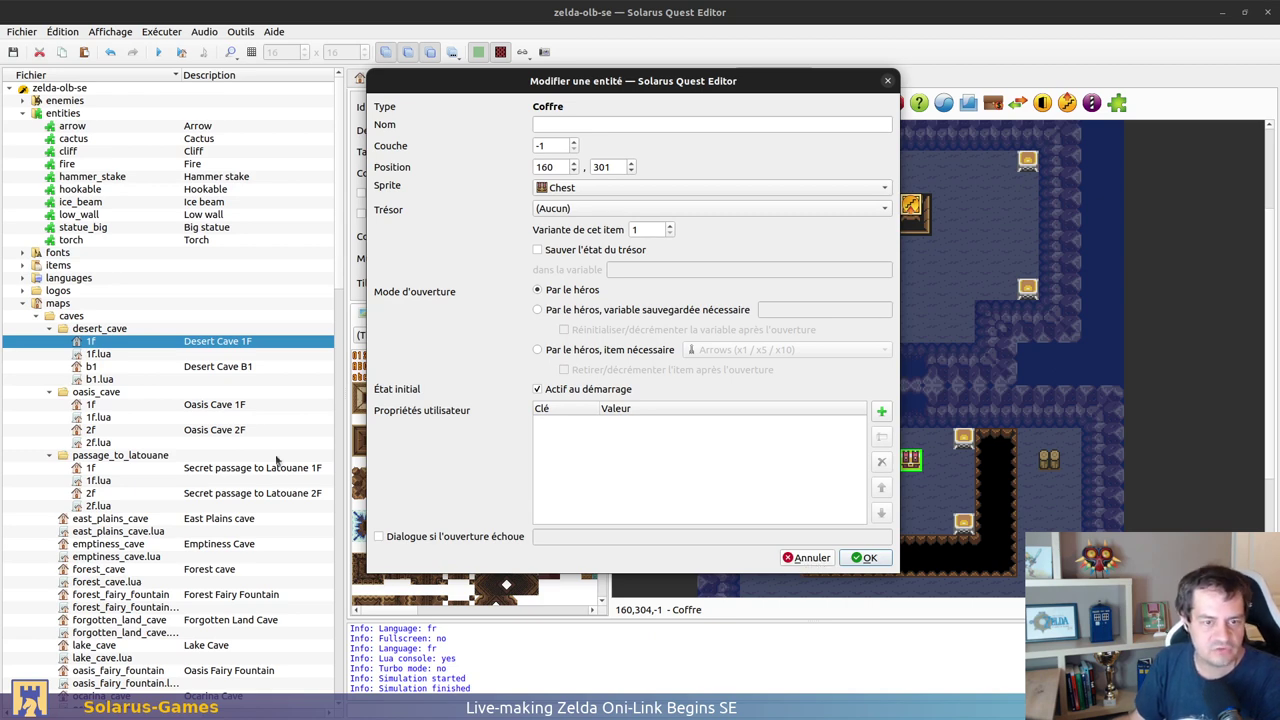
left_click(808, 558)
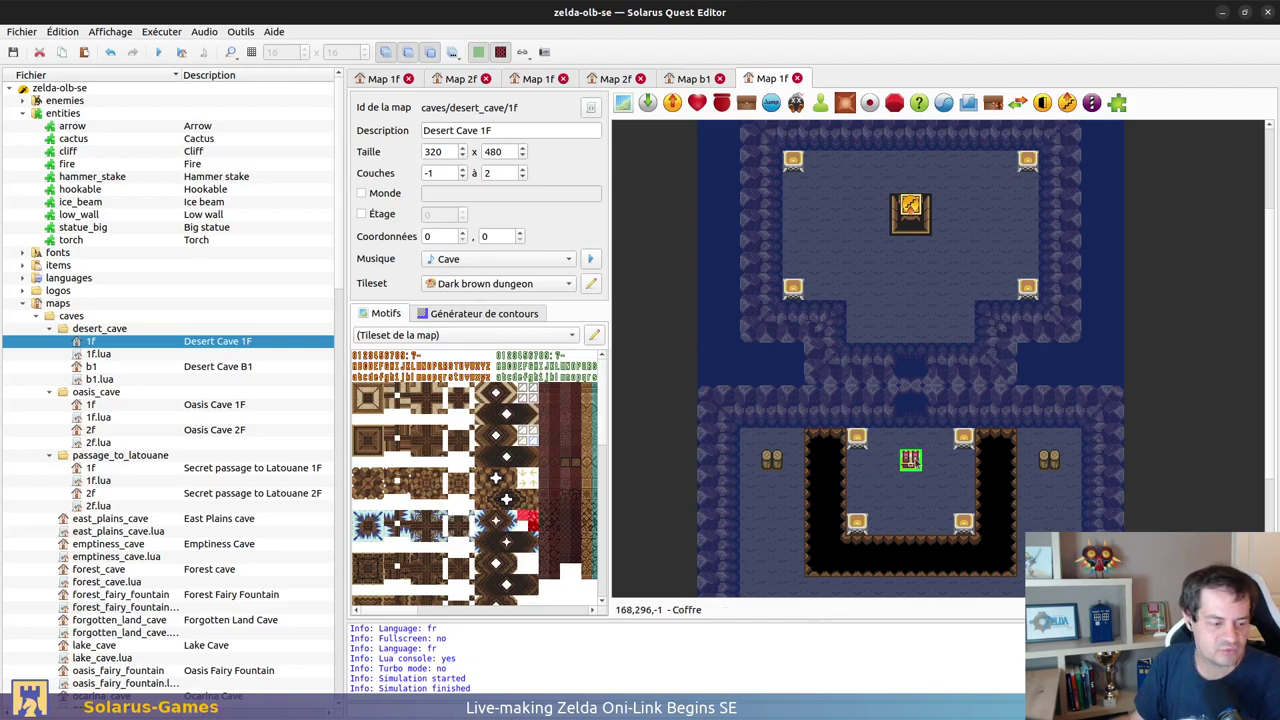
Step: Give the lower room's chest Bottle 3, saved in the variable desert_cave_bottle_chest, and put the chest on layer 0
double_click(910, 459)
left_click(640, 212)
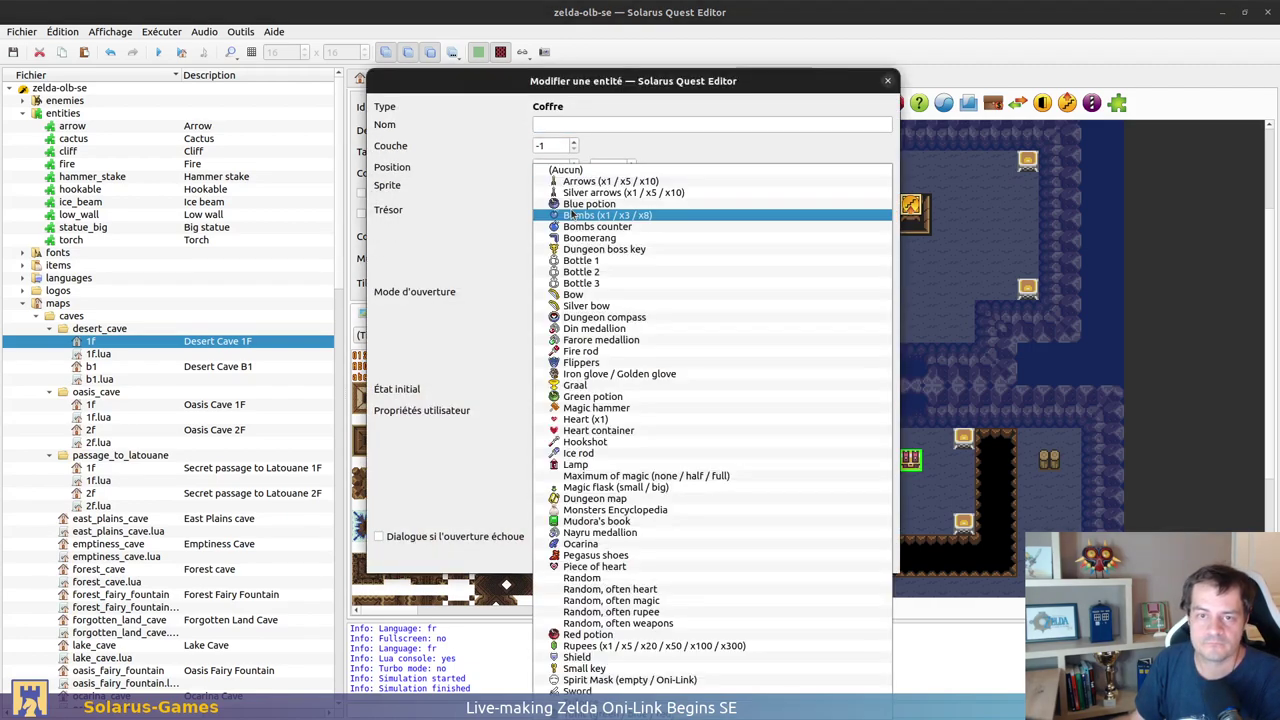
left_click(627, 284)
left_click(597, 250)
left_click(651, 272)
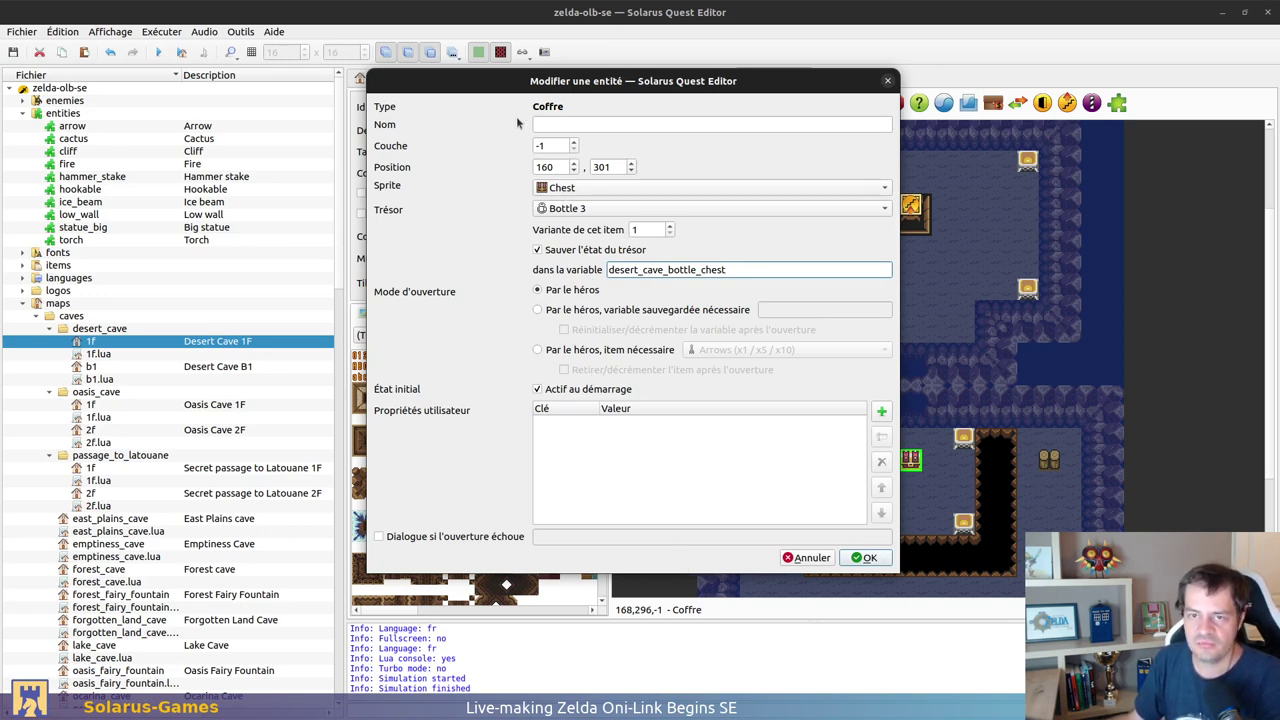
left_click(573, 146)
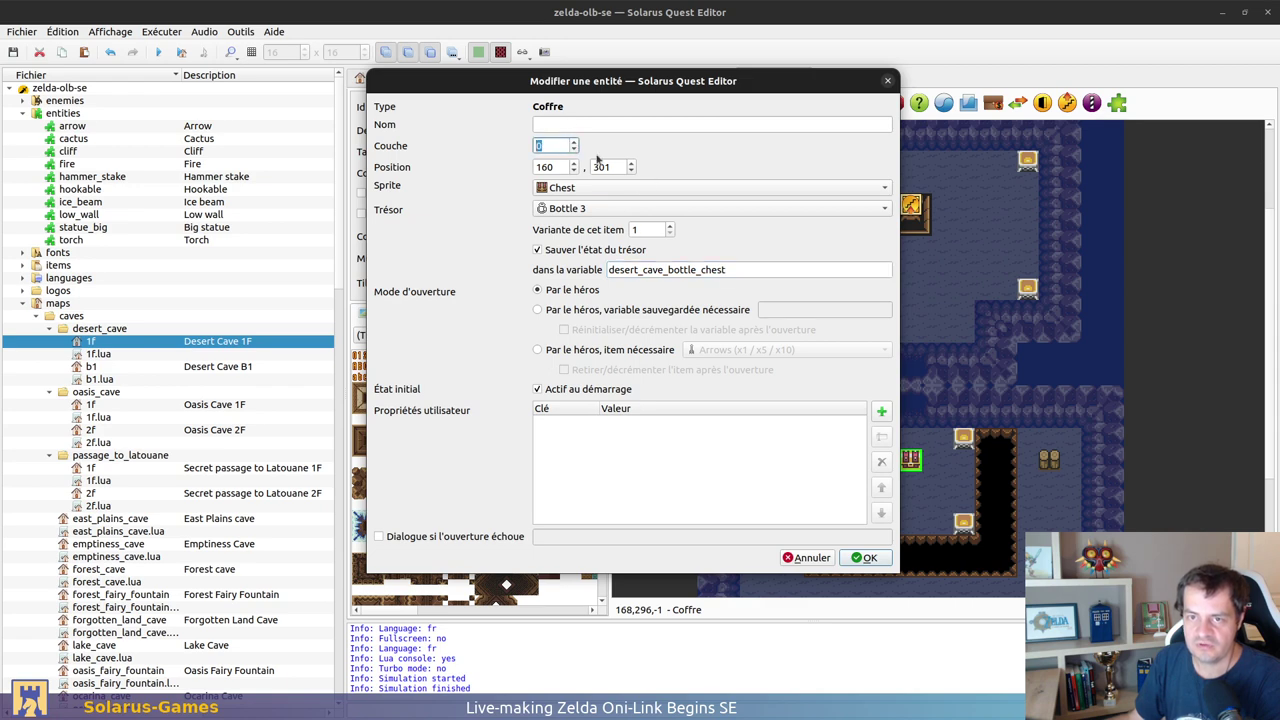
left_click(864, 558)
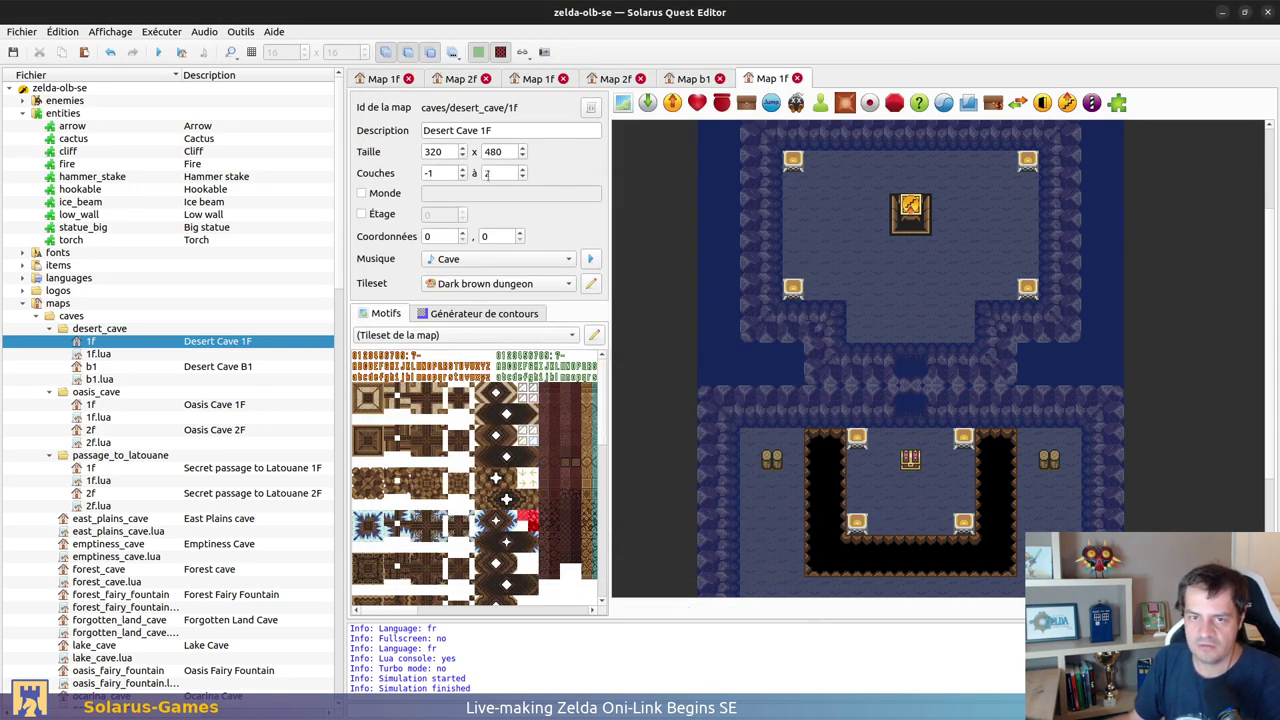
Step: Delete the reference overlay on layer -1, raise the map's lowest layer to 0 and save the map
left_click(385, 53)
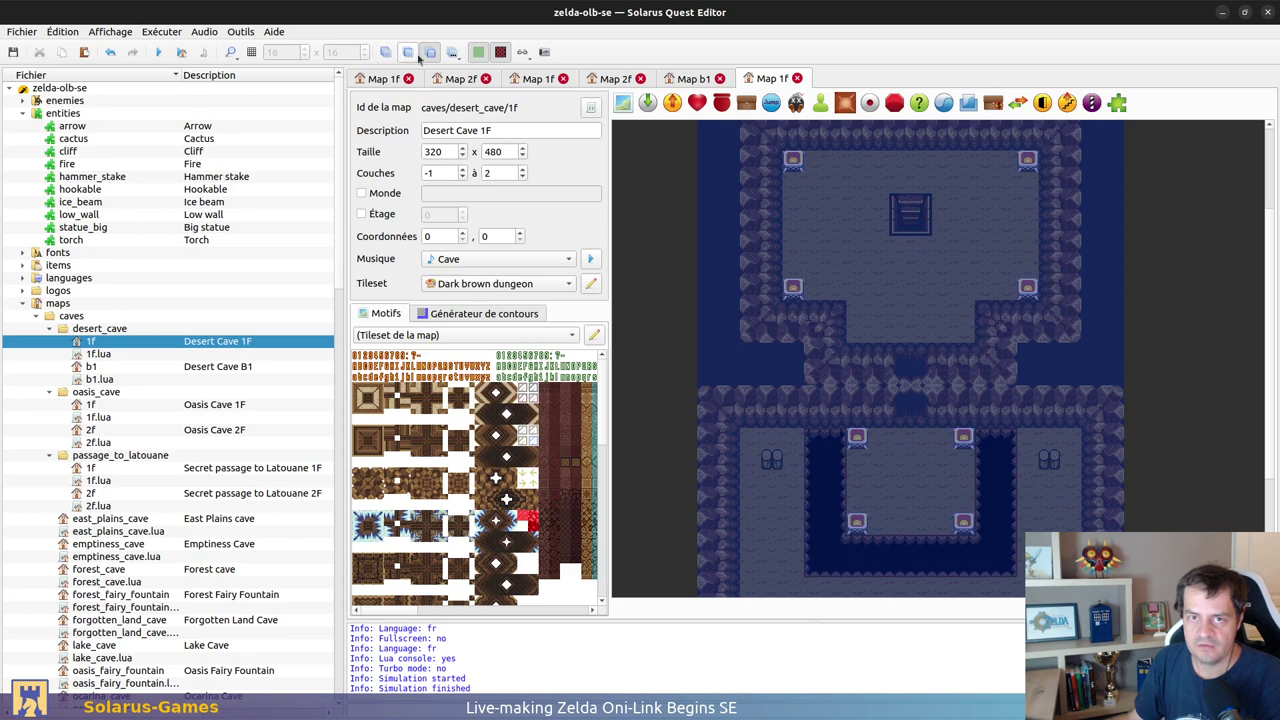
scroll(1093, 281, "down", 3)
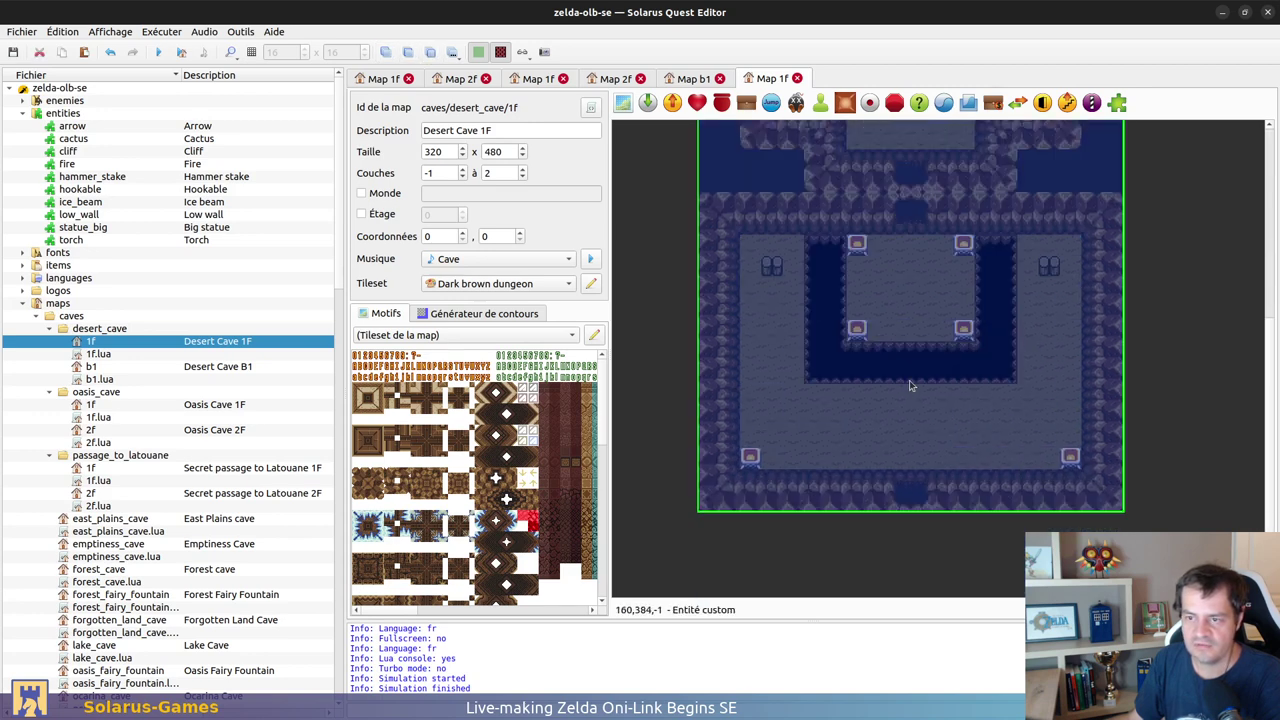
scroll(1093, 281, "up", 5)
left_click(1138, 204)
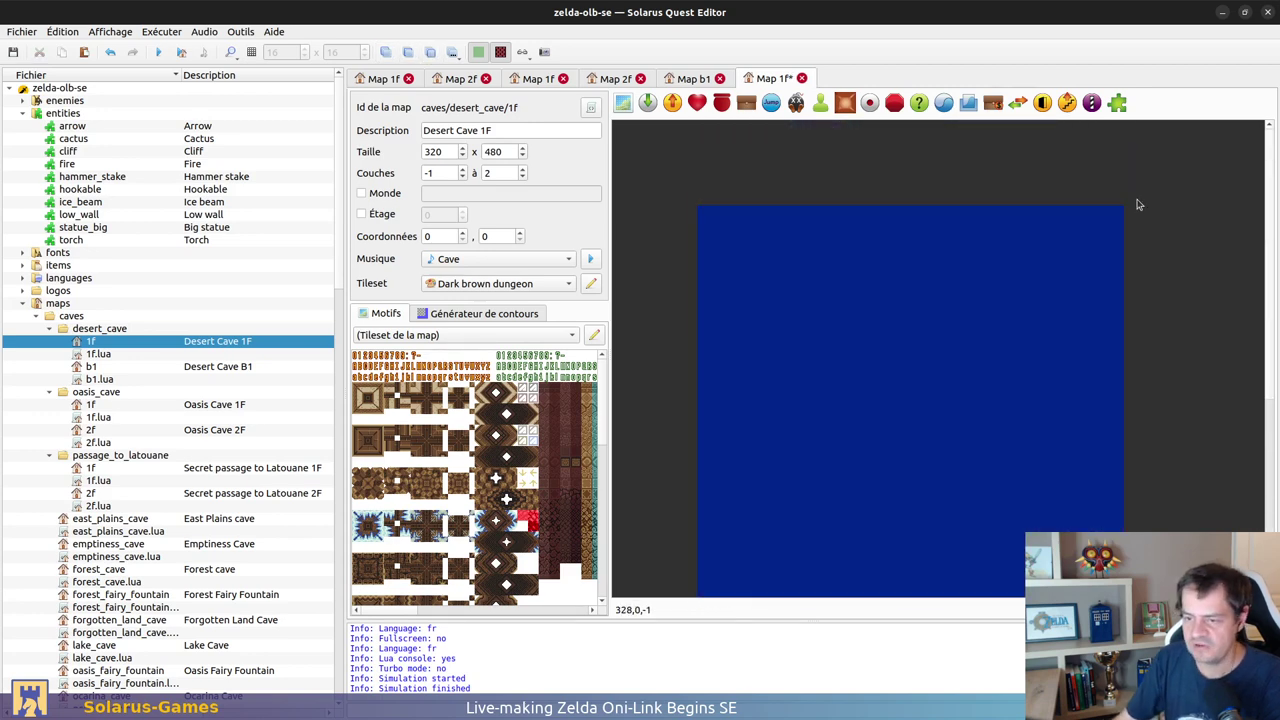
left_click(463, 169)
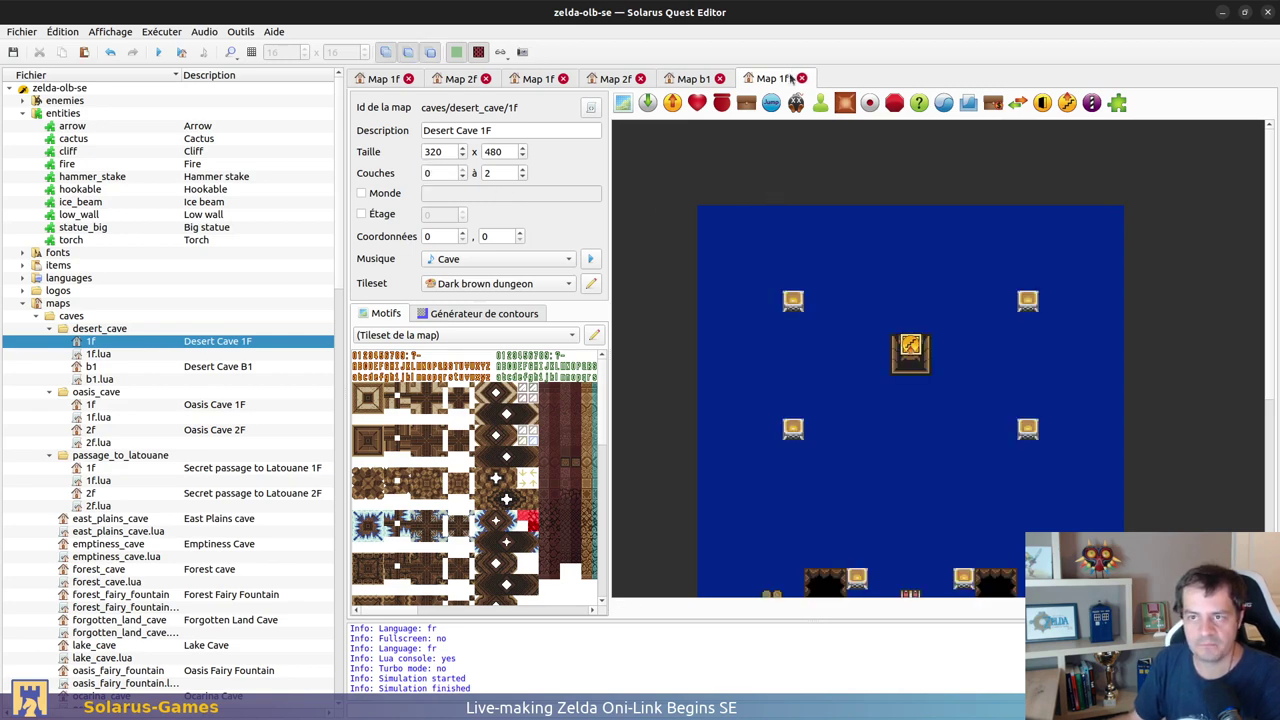
key("ctrl+s")
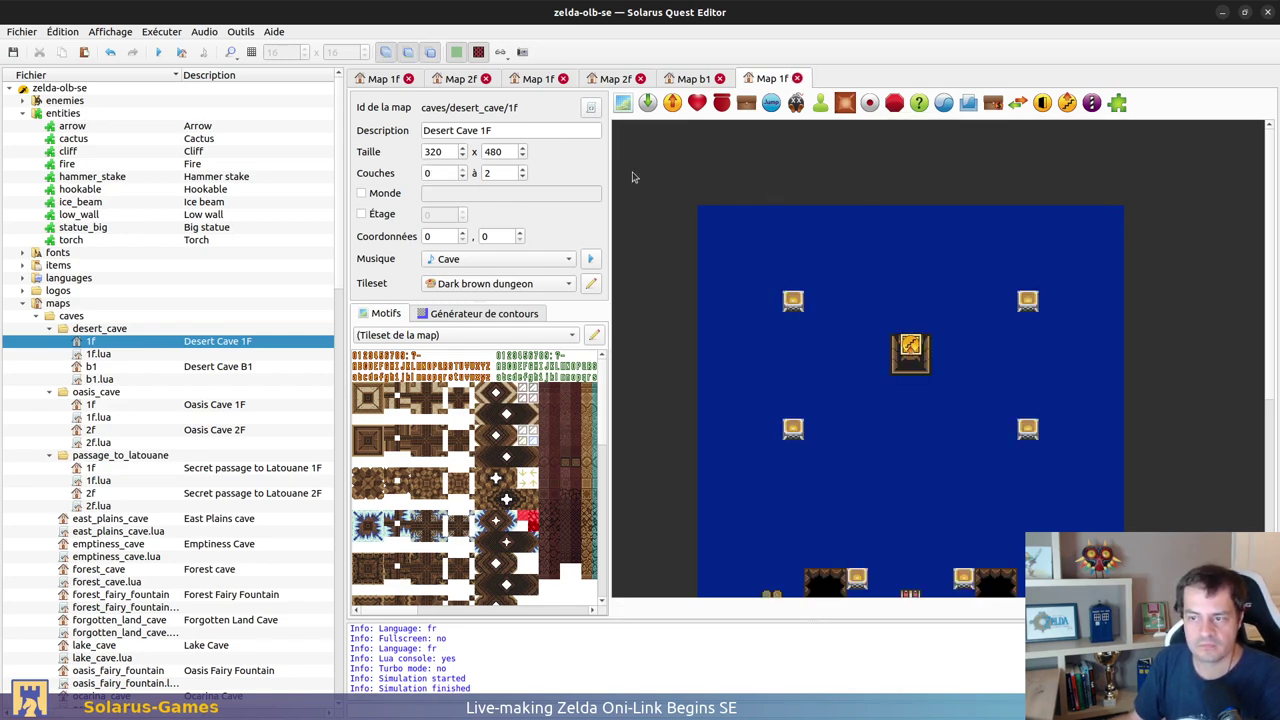
scroll(960, 290, "down", 5)
scroll(957, 323, "up", 4)
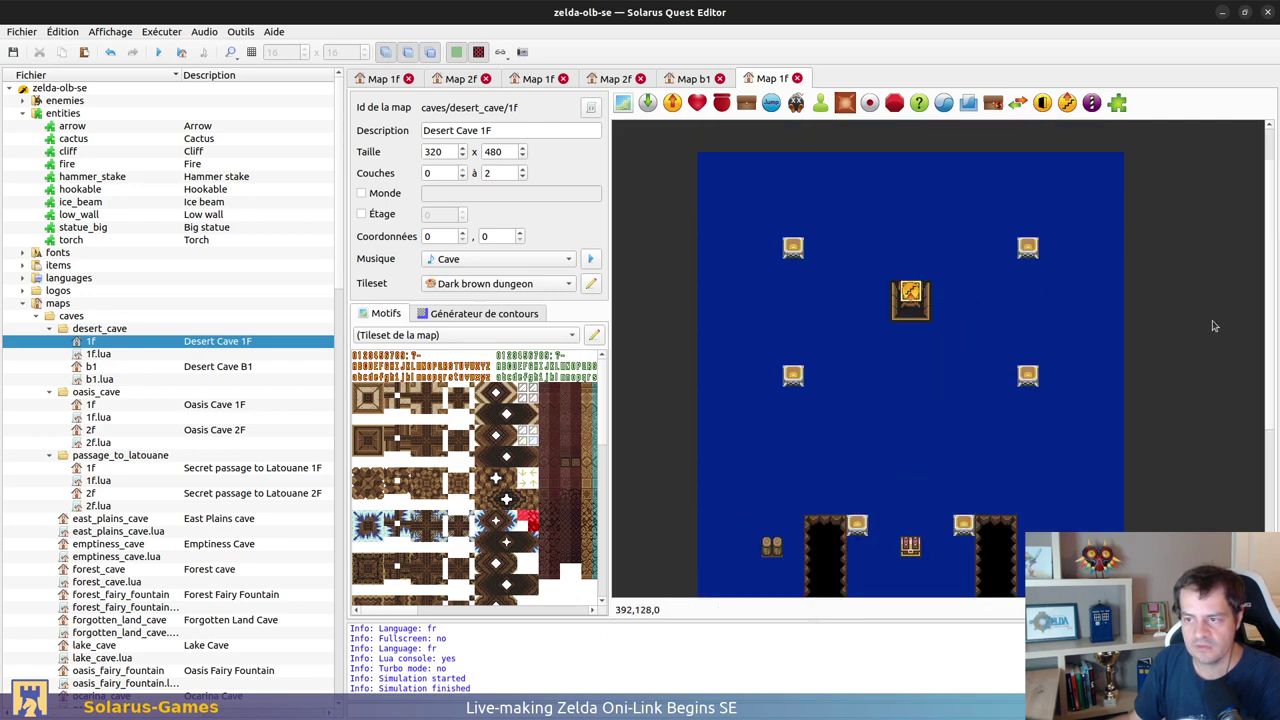
scroll(1130, 284, "down", 3)
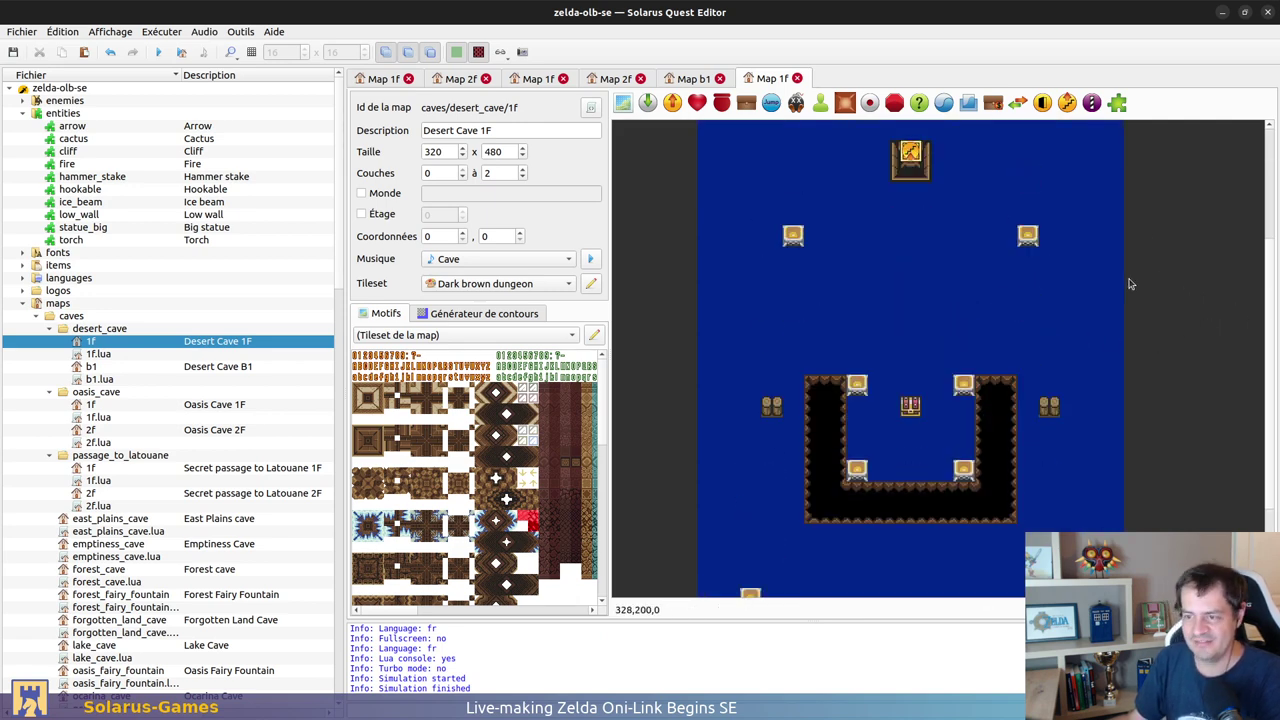
Step: Undo the overlay deletion and the lowest-layer change, and save the map again
key("ctrl+z")
key("ctrl+z")
scroll(1183, 287, "up", 4)
left_click(1205, 322)
key("ctrl+s")
scroll(960, 422, "down", 4)
right_click(910, 389)
key("Escape")
scroll(1155, 313, "up", 4)
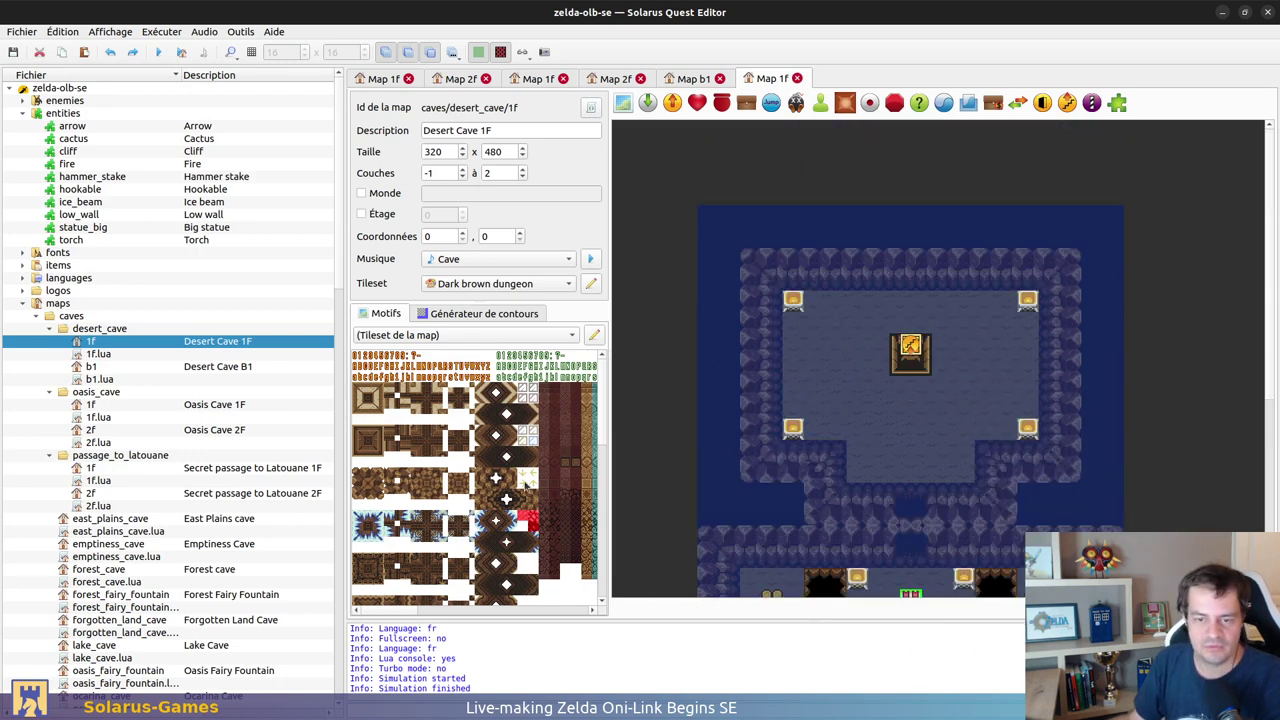
Step: Place a reddish-brown floor tile at the upper room's top-left torch and resize it to cover the room around all four torches
scroll(545, 535, "down", 10)
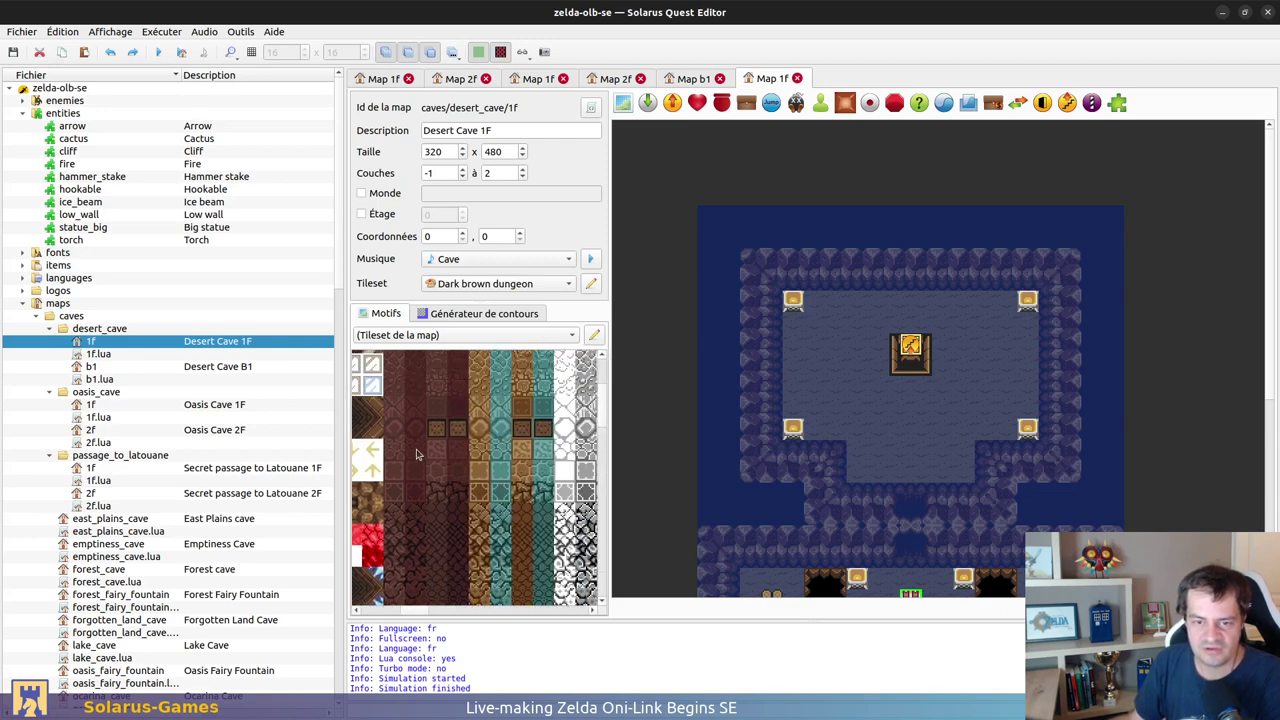
left_click(444, 400)
left_click_drag(806, 316, 787, 298)
right_click(863, 351)
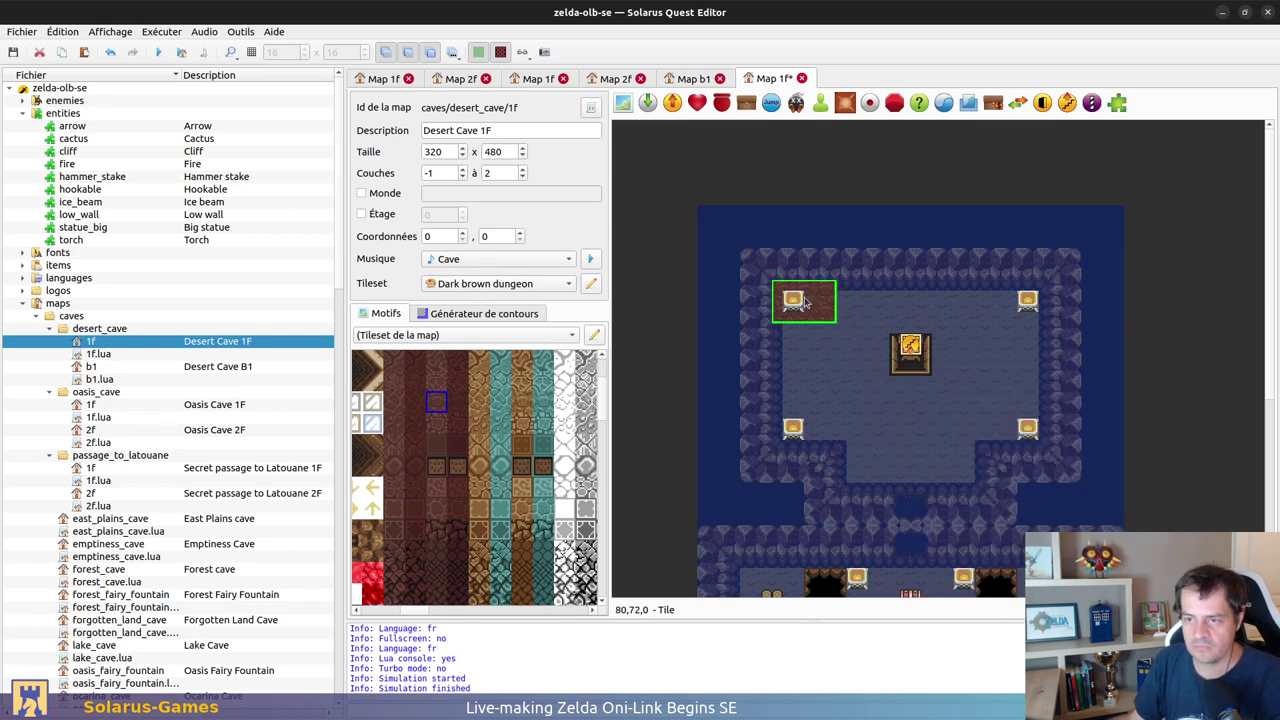
key("r")
left_click(1031, 433)
Step: Paste a copy of the floor tile, resize it to fill the recess below the upper room, and send the upper floor to the back
key("ctrl+v")
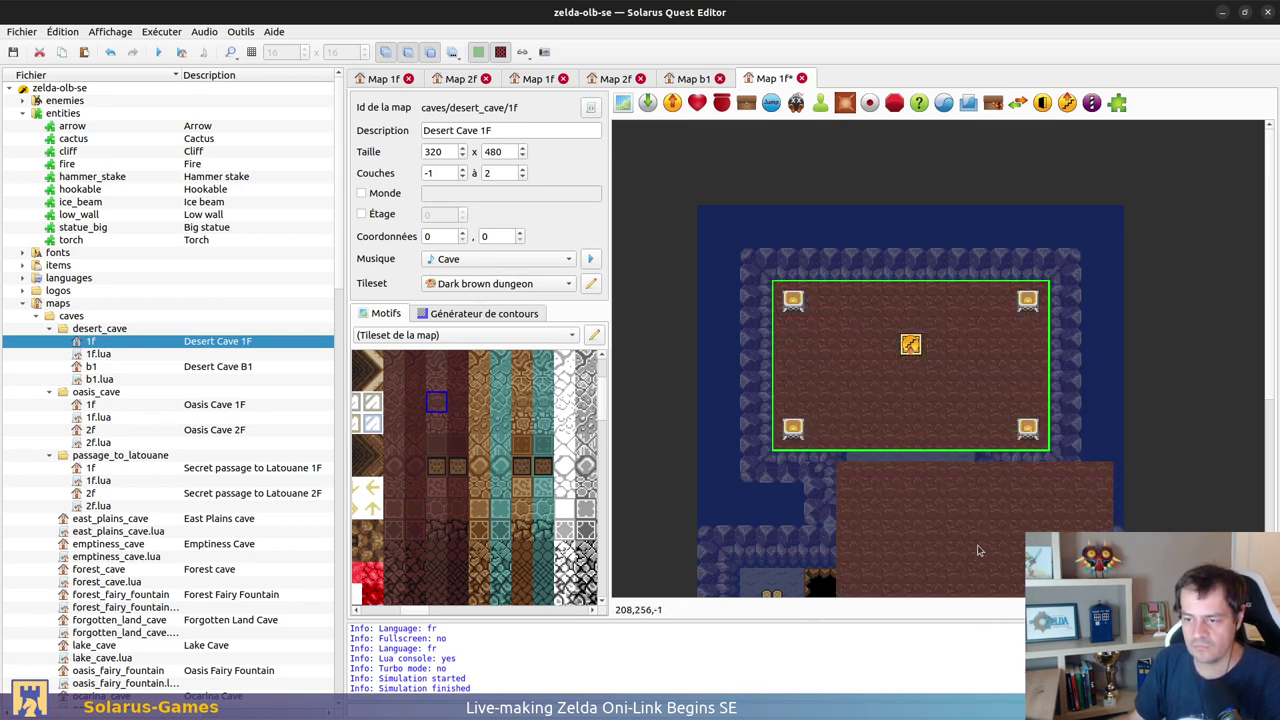
left_click(983, 546)
key("r")
left_click(976, 484)
left_click(957, 429)
key("b")
Step: Paste the floor tile into the lower room, resize it to cover the whole room and send it to the back
scroll(950, 430, "down", 3)
scroll(988, 305, "down", 2)
key("ctrl+v")
left_click(874, 314)
key("r")
left_click(1081, 471)
key("b")
Step: Select all three floor tiles and generate a wall_border-3 contour around them
scroll(1000, 385, "up", 2)
left_click(927, 272, "ctrl")
left_click(921, 248, "ctrl")
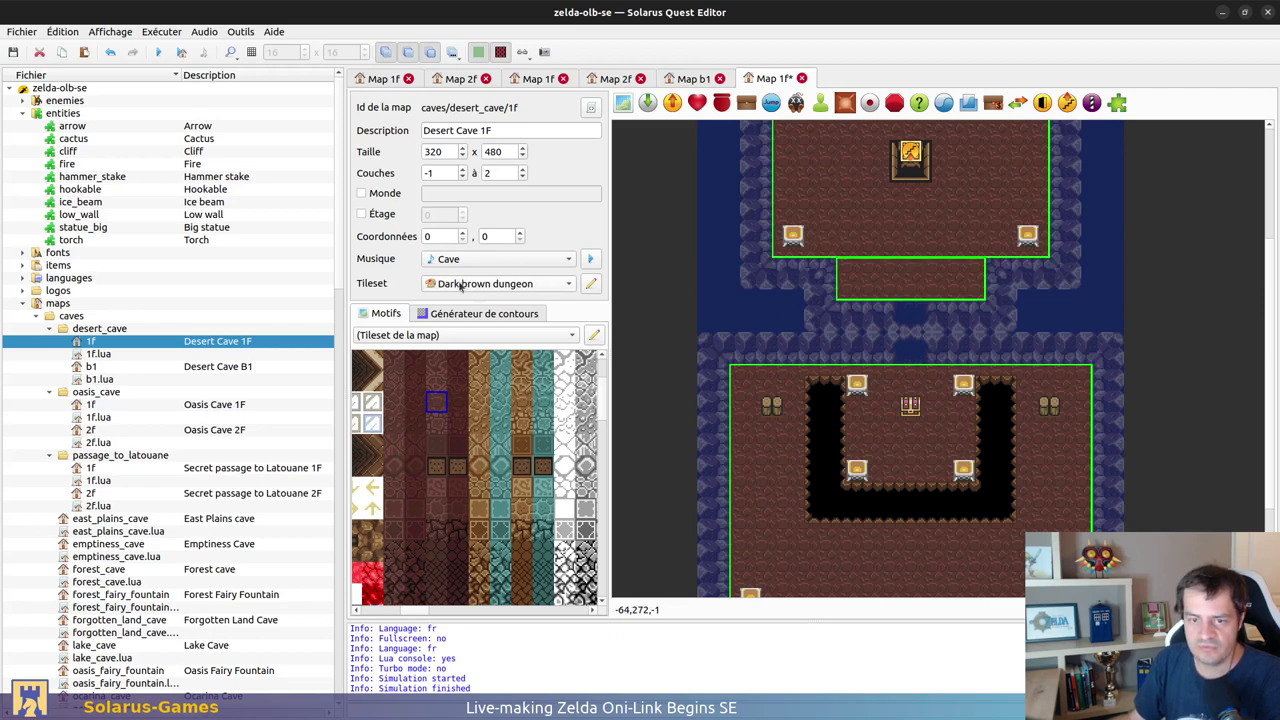
left_click(477, 313)
left_click(451, 388)
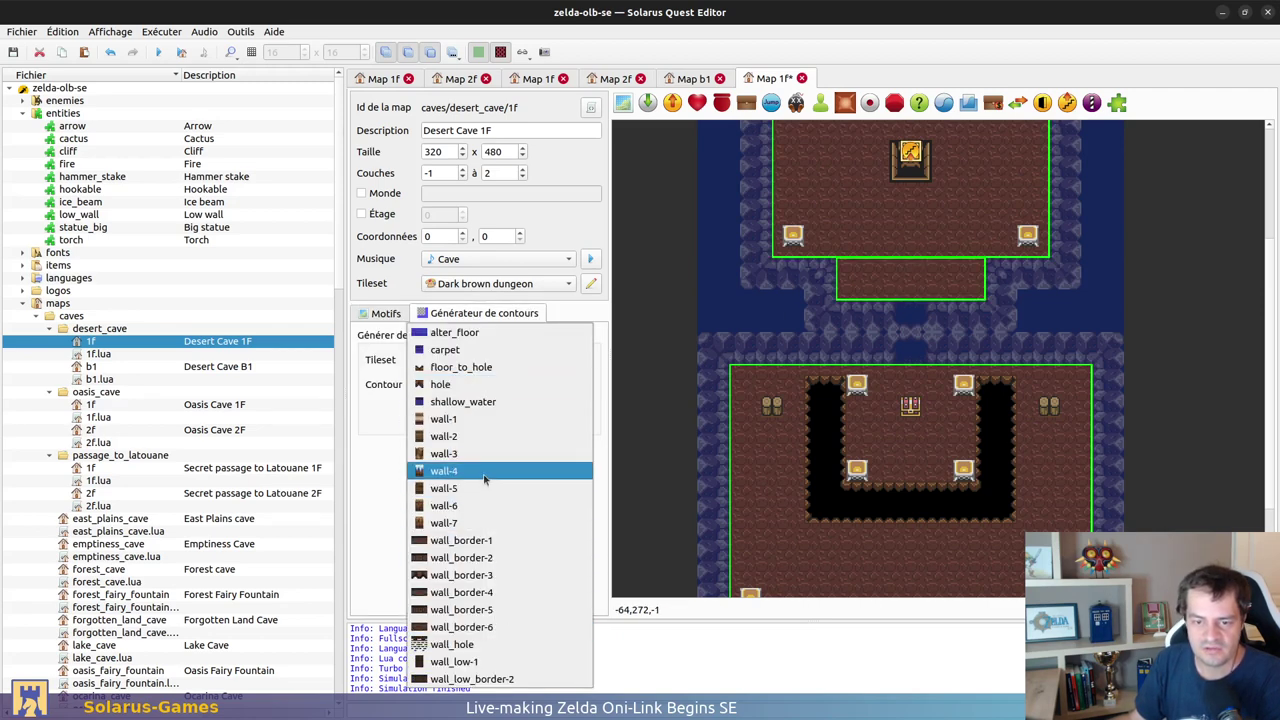
left_click(502, 574)
Step: Generate a wall-3 contour around the bordered floors, deselect everything and save the map
left_click(478, 390)
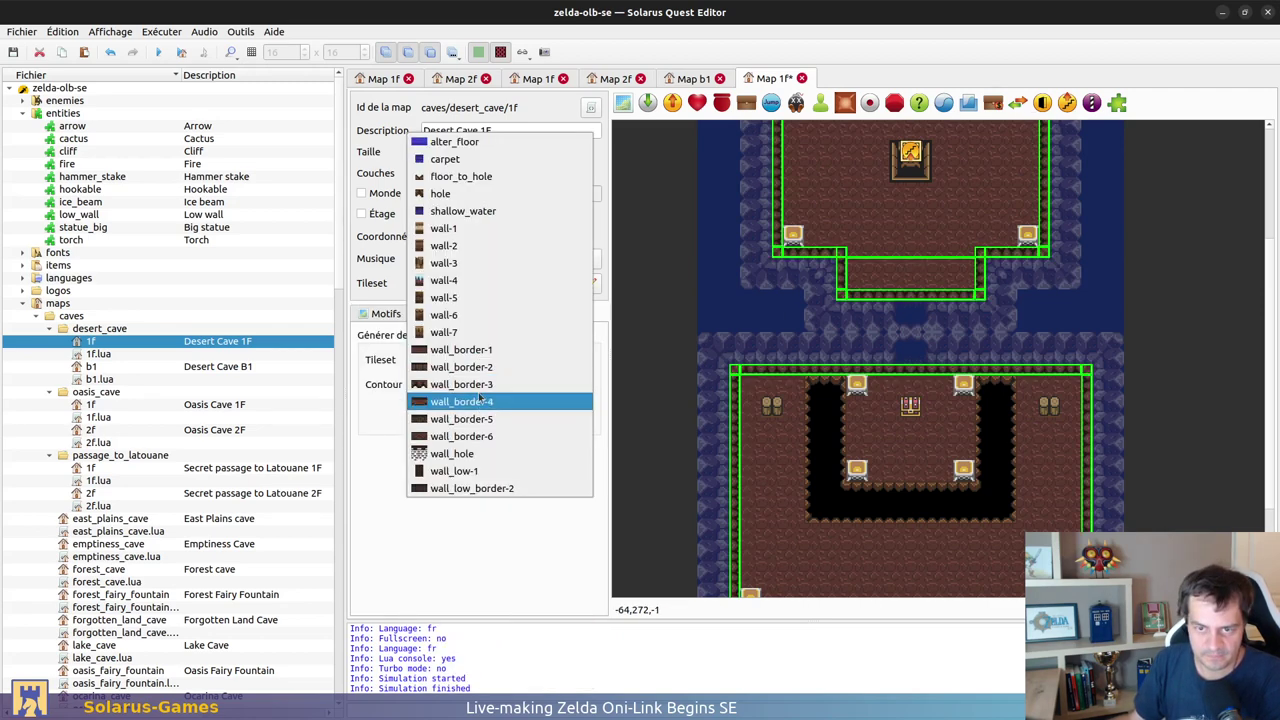
left_click(463, 262)
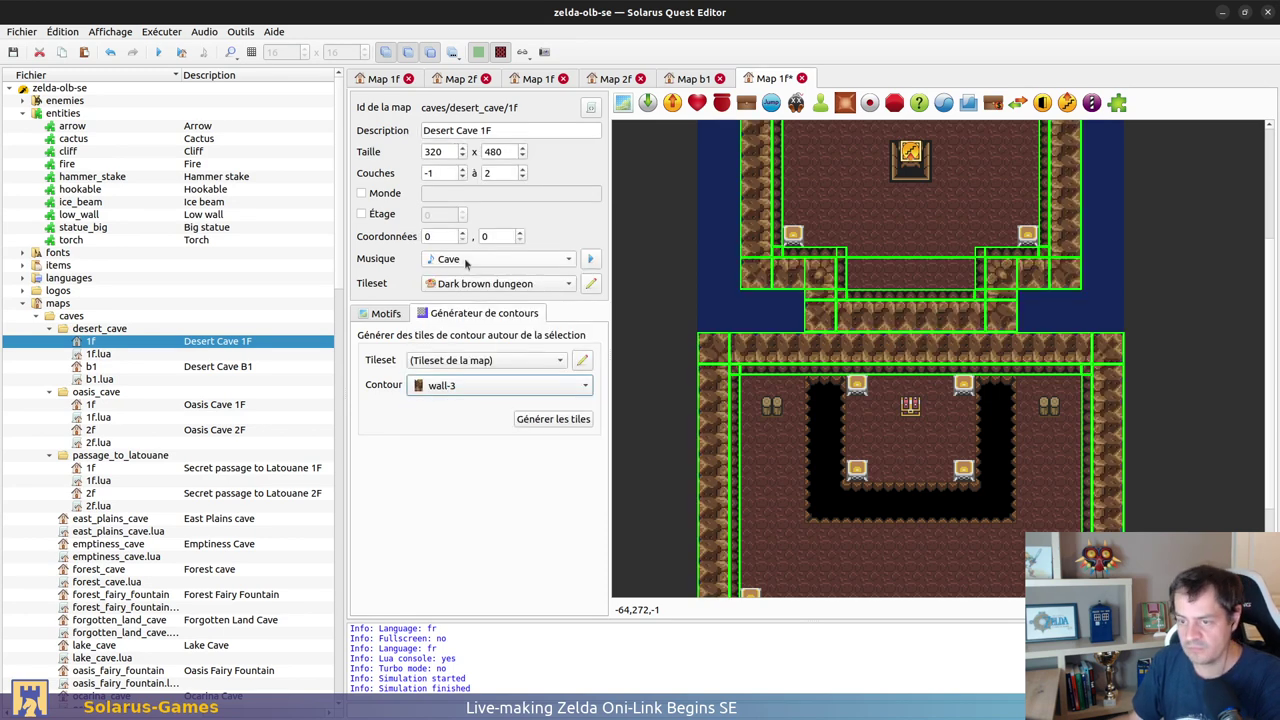
left_click(725, 311)
scroll(760, 340, "up", 2)
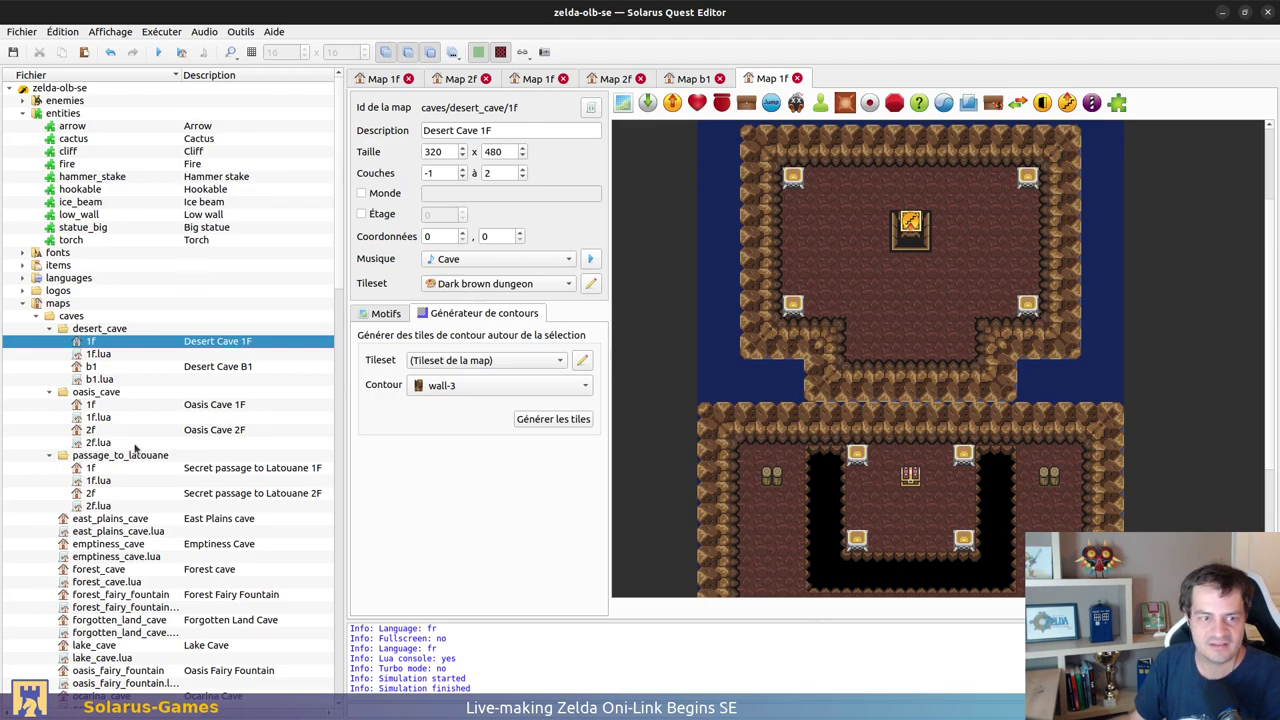
Step: Open the Cave Store map and select the double red-brick doorway joining two vertically stacked rooms for copying
scroll(135, 450, "down", 5)
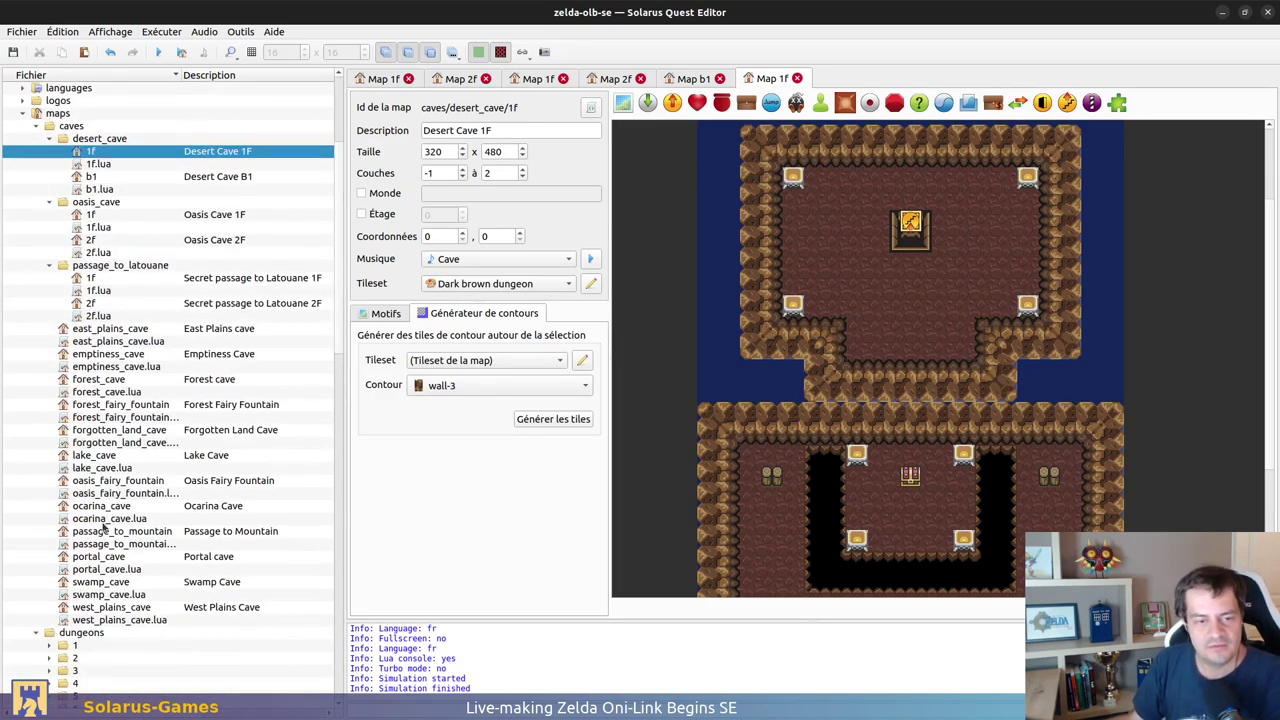
scroll(110, 505, "down", 16)
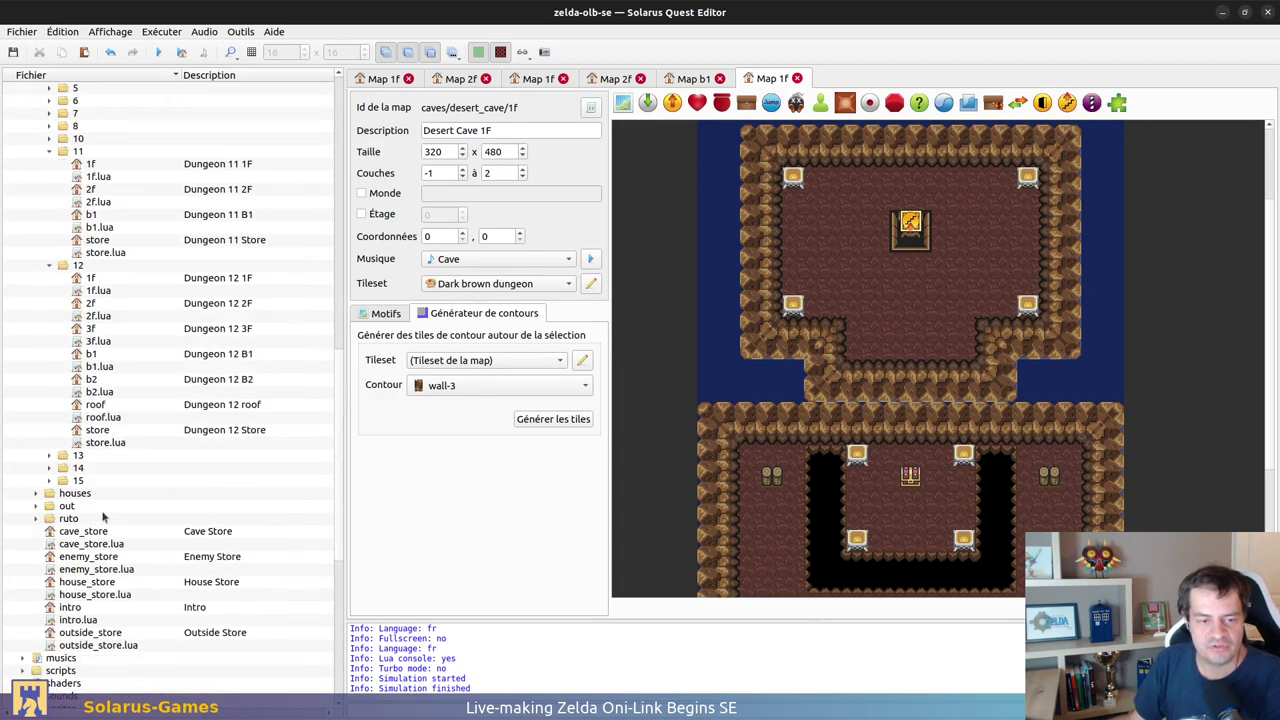
double_click(100, 533)
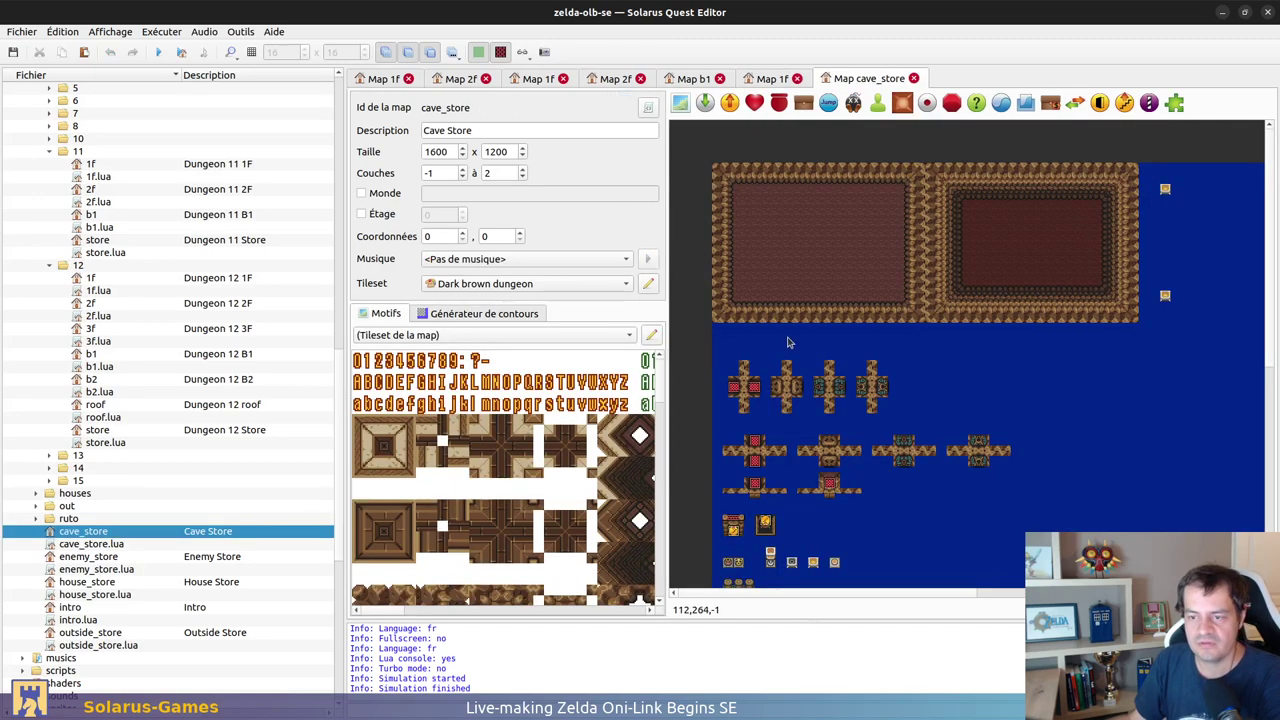
scroll(704, 440, "up", 1, "ctrl")
left_click_drag(707, 421, 886, 523)
Step: Paste the double red-brick doorway into Desert Cave 1F, centred on the wall between the upper and lower rooms, and save the map
left_click(770, 78)
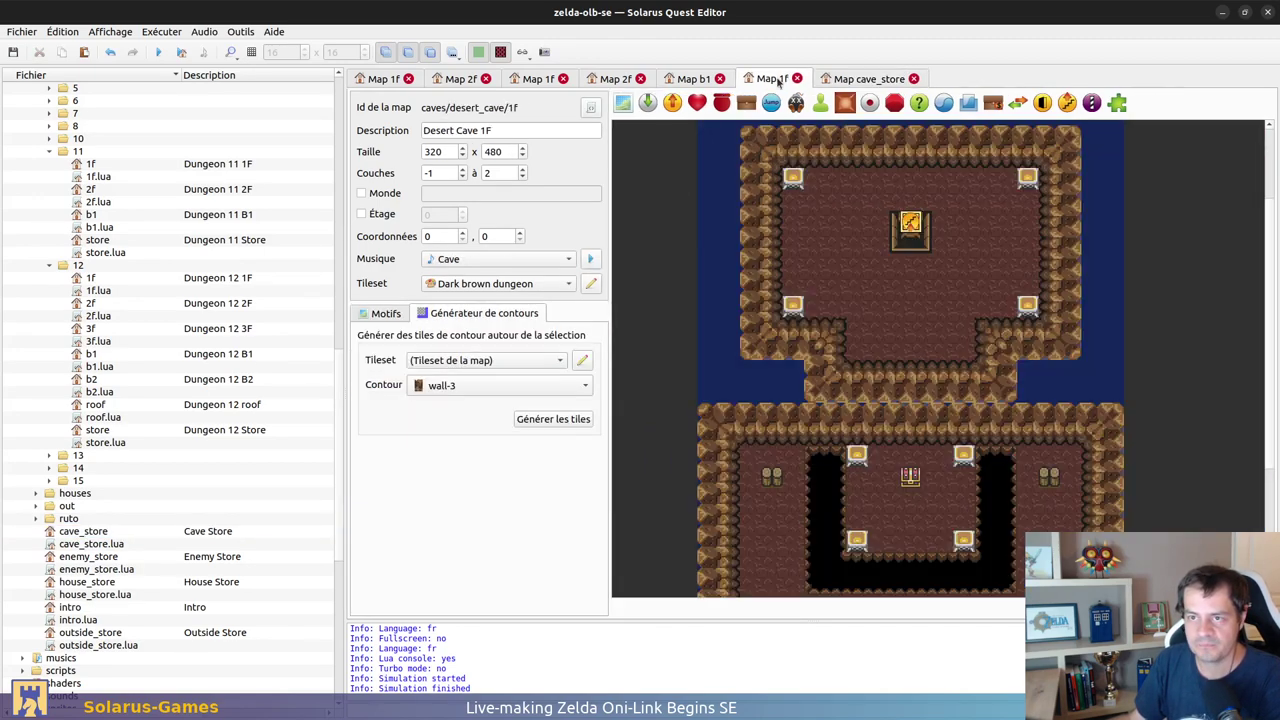
key("Left")
left_click(914, 407)
key("ctrl+s")
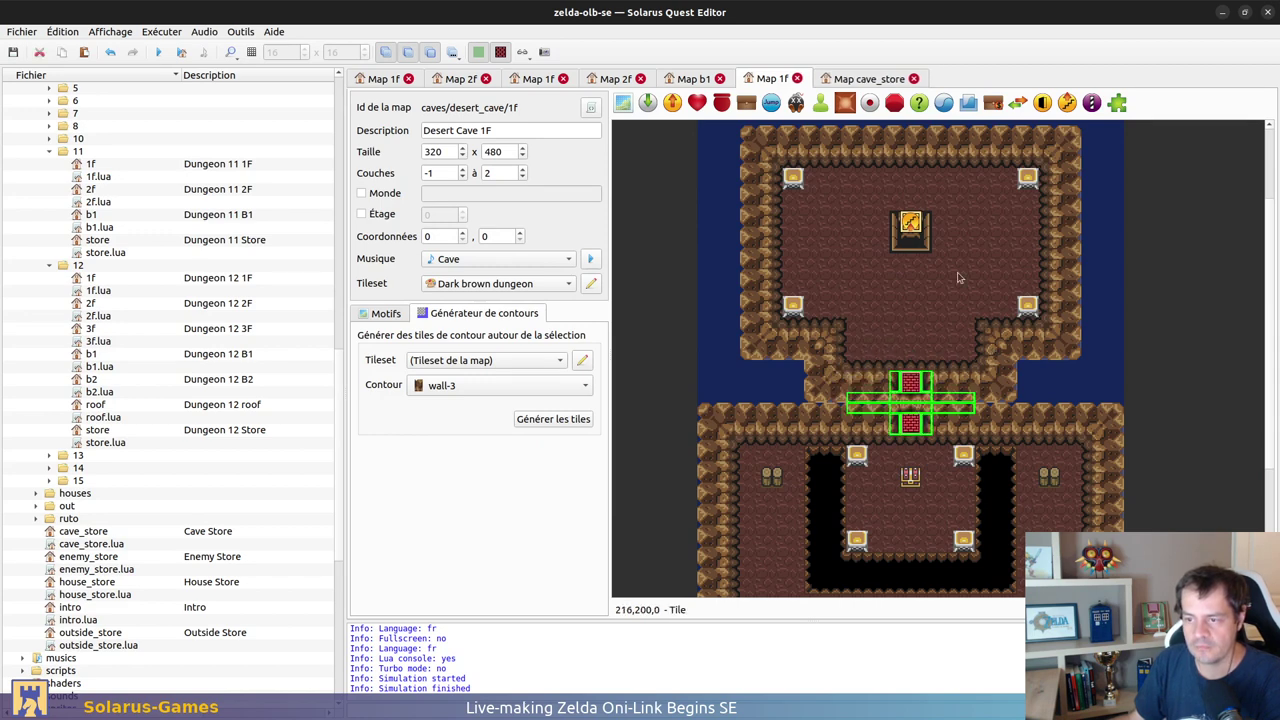
Step: Return to the Cave Store map and select the single red-brick exit doorway for copying
left_click(868, 79)
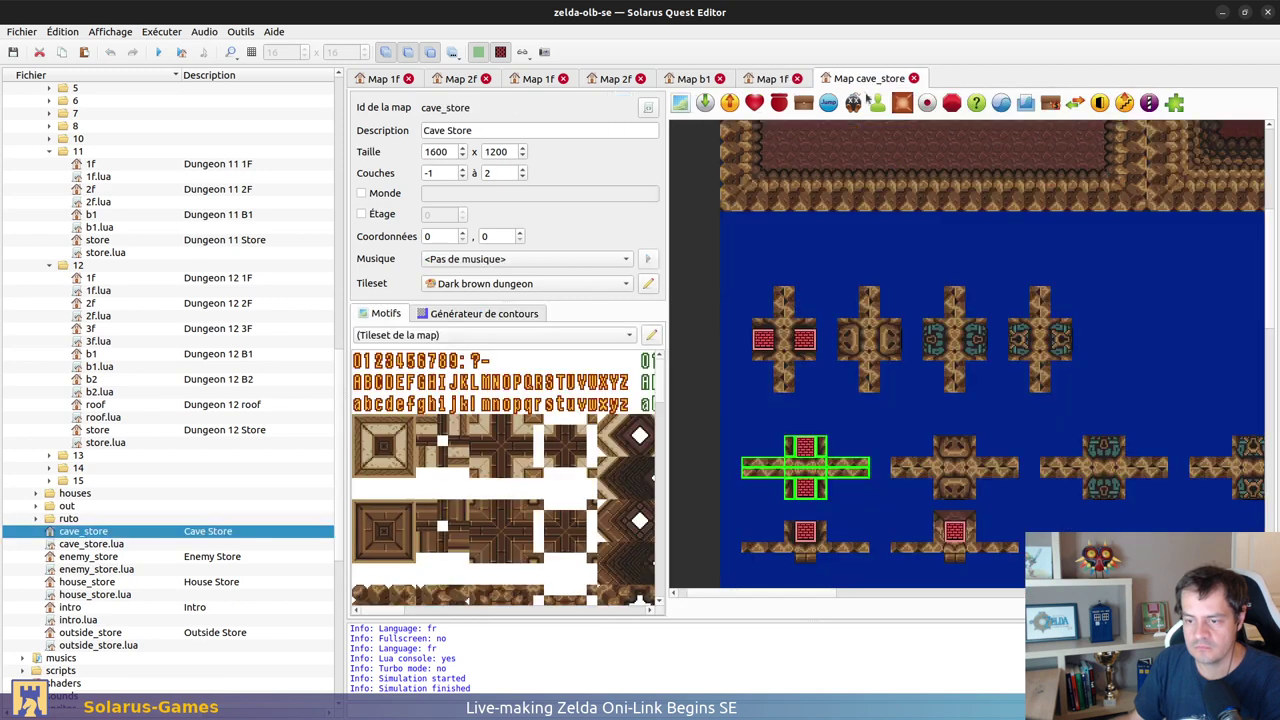
left_click(1024, 562)
scroll(1015, 576, "up", 1)
scroll(1013, 576, "down", 1)
left_click_drag(966, 557, 852, 506)
Step: Paste the red-brick exit doorway at the middle of the lower room's bottom wall in Desert Cave 1F and save the map
left_click(770, 79)
key("ctrl+v")
scroll(969, 418, "down", 3)
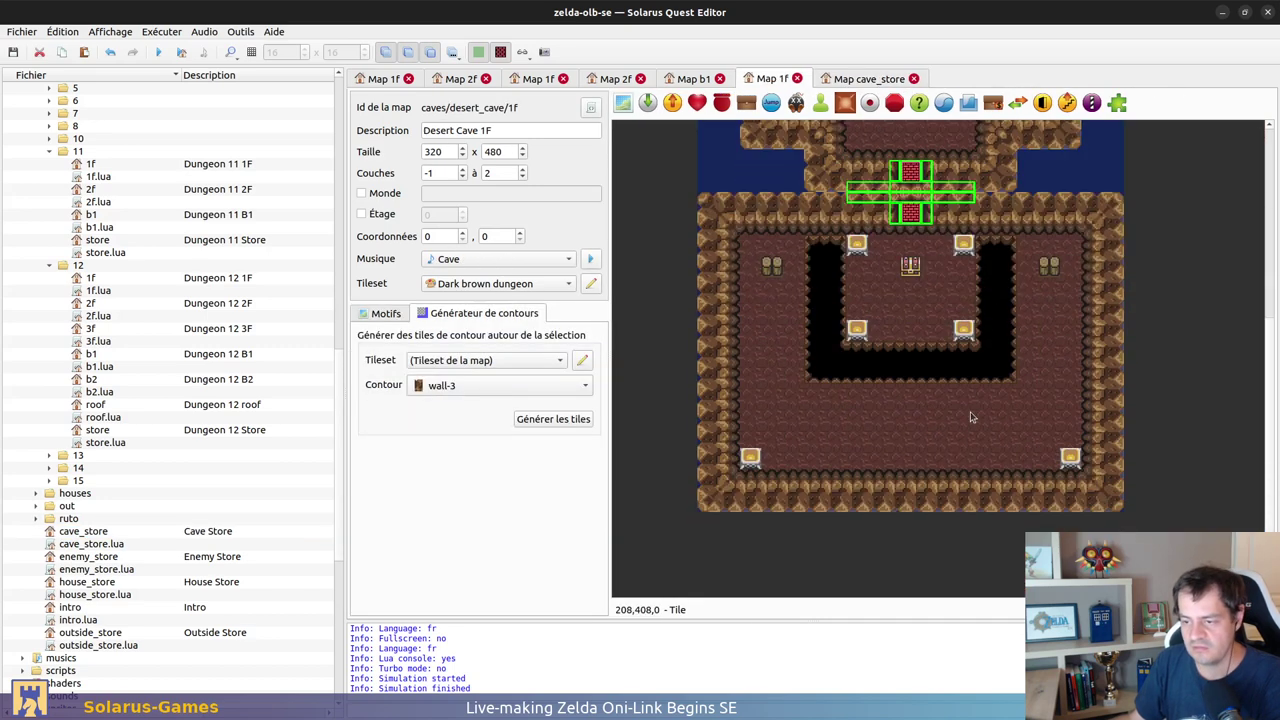
key("ctrl+v")
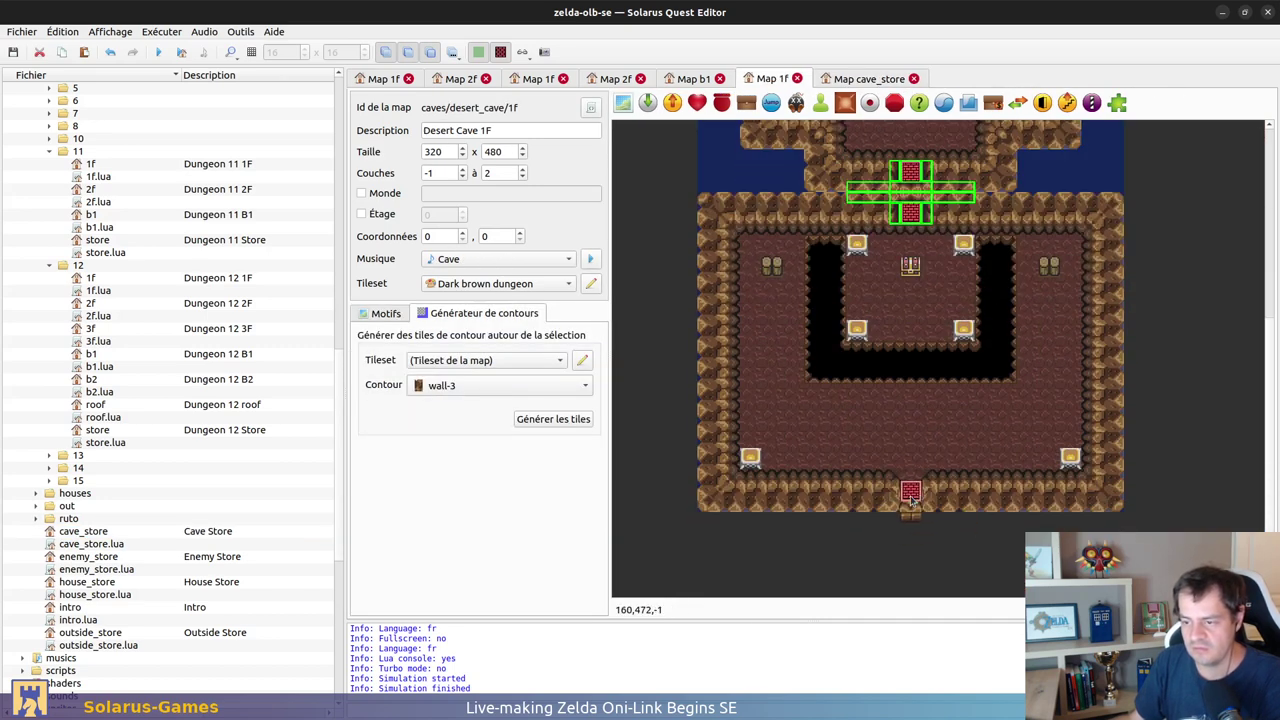
left_click(912, 500)
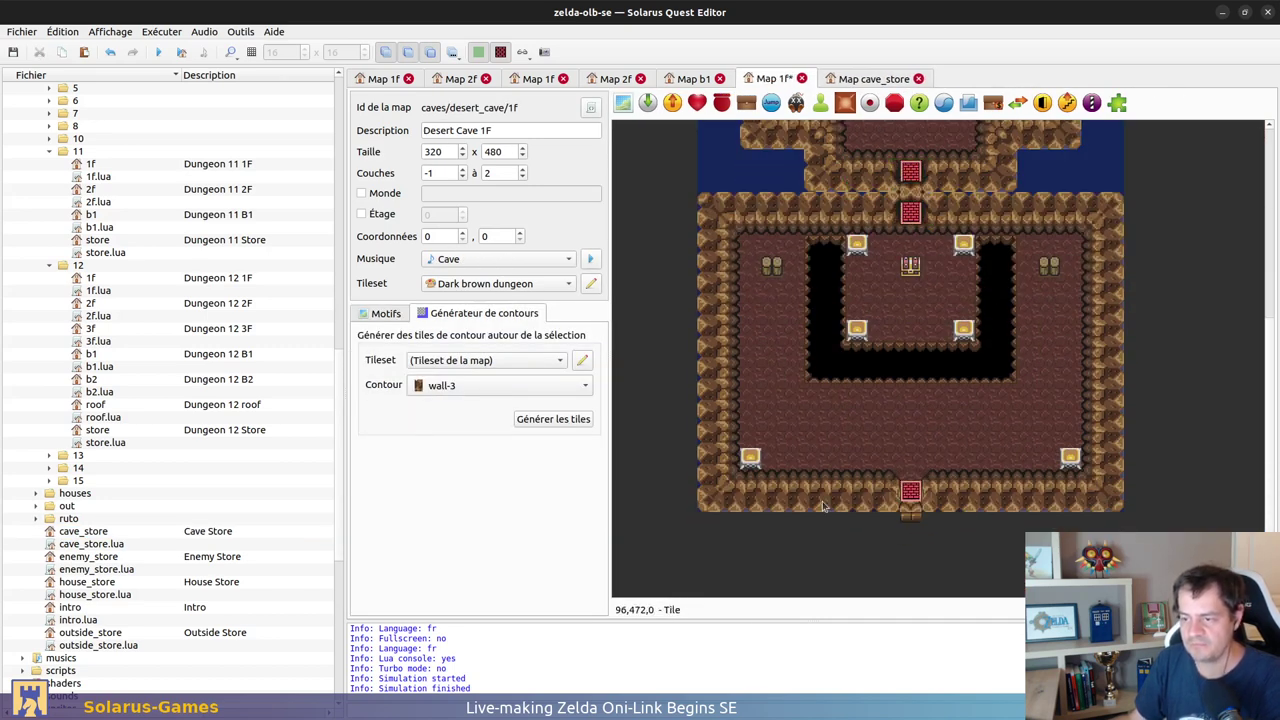
key("ctrl+s")
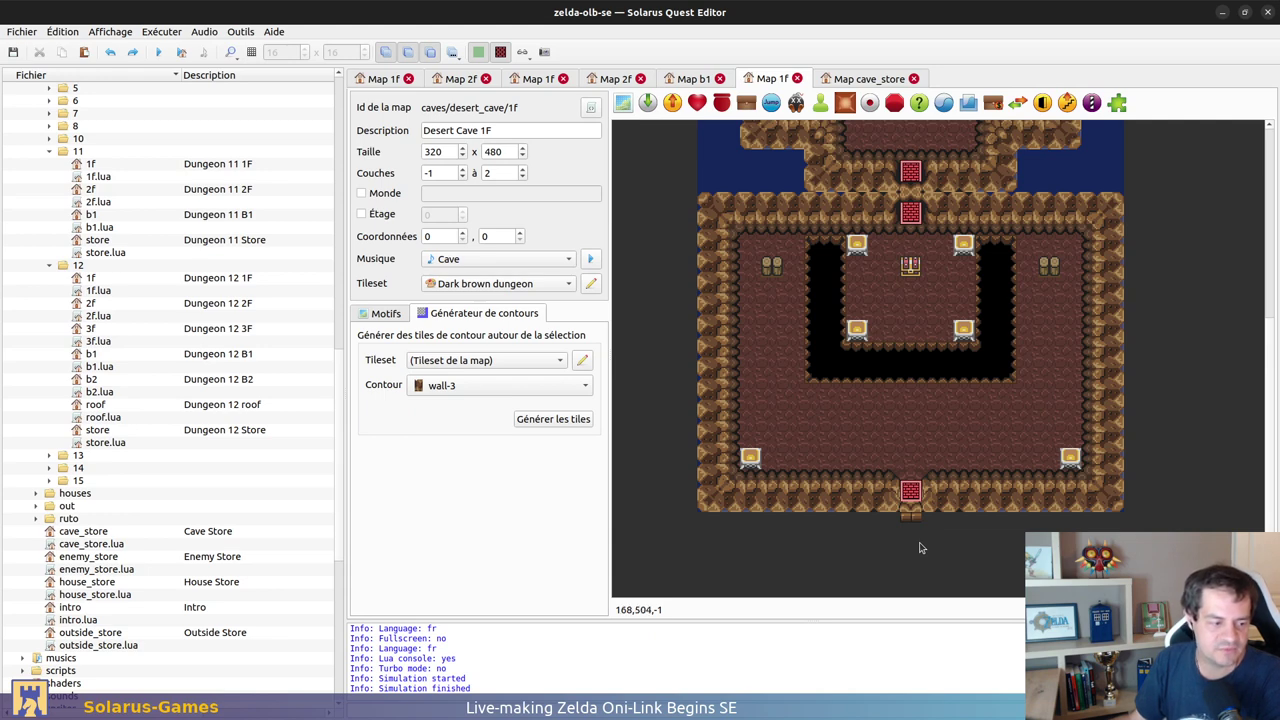
Step: Copy the black strip above the room in Oasis Cave 2F and paste it across the top of Desert Cave 1F
scroll(843, 380, "up", 5)
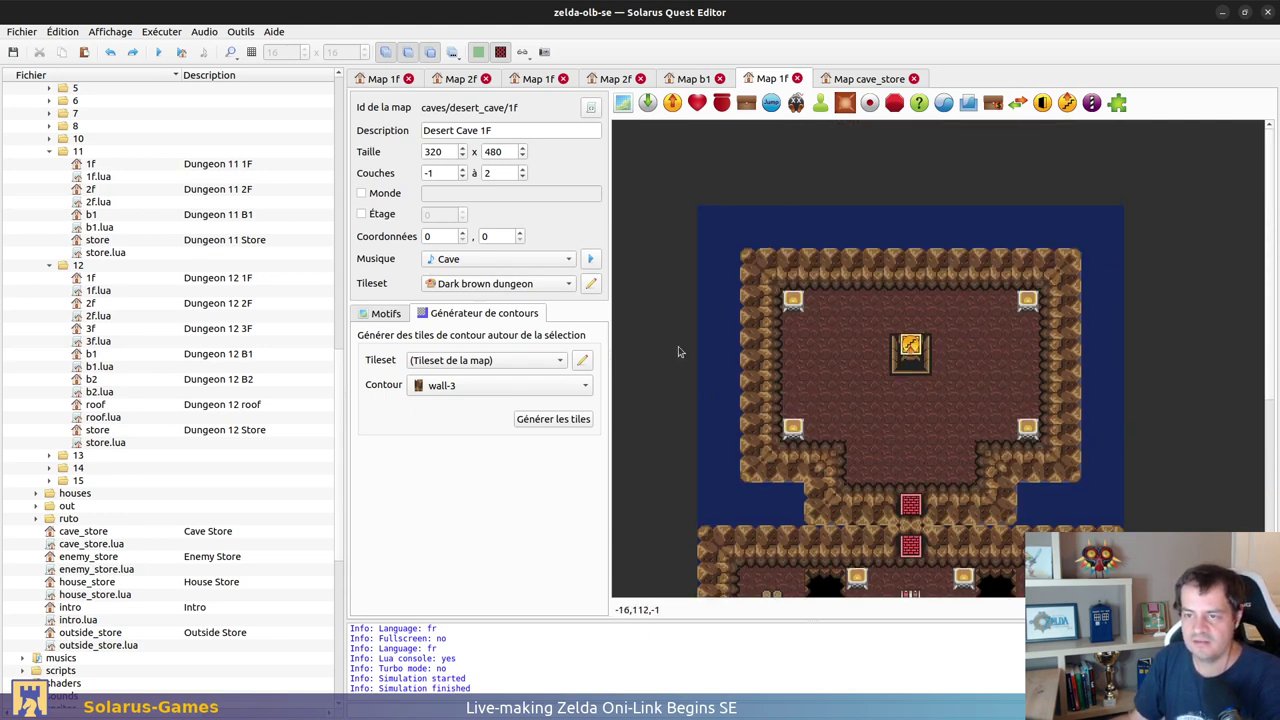
left_click(680, 80)
left_click(614, 80)
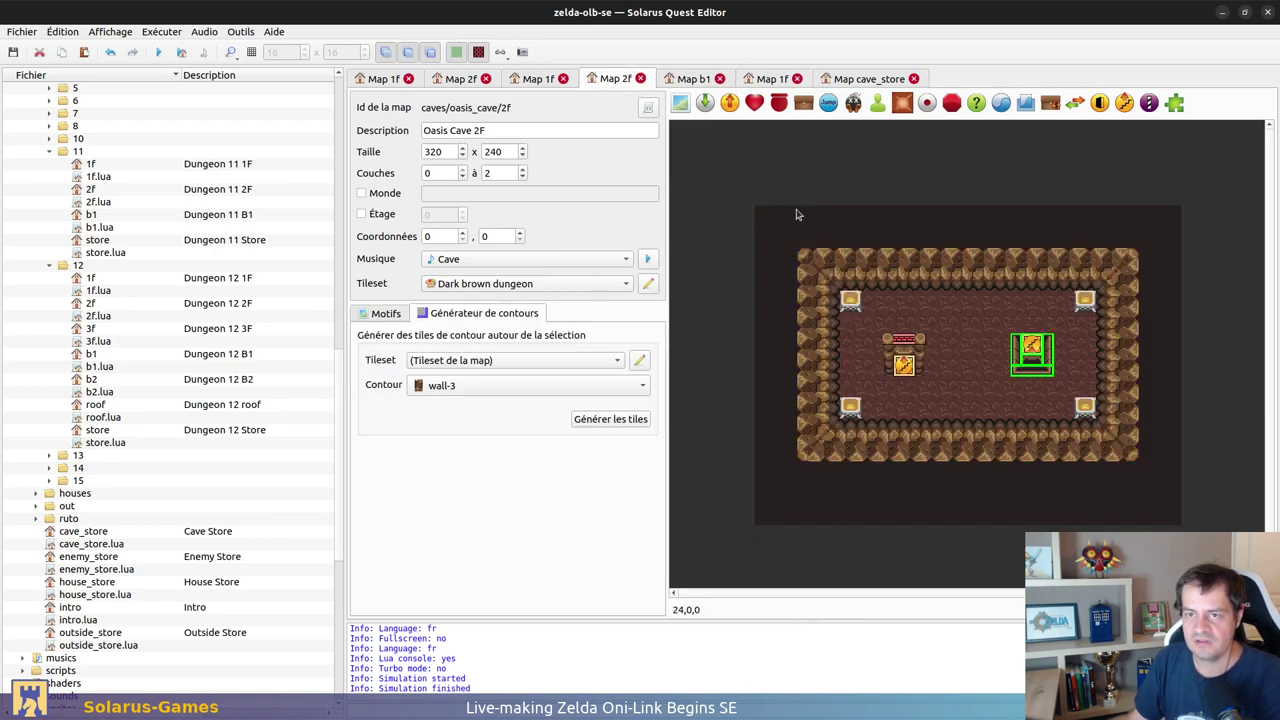
right_click(842, 228)
left_click(806, 230)
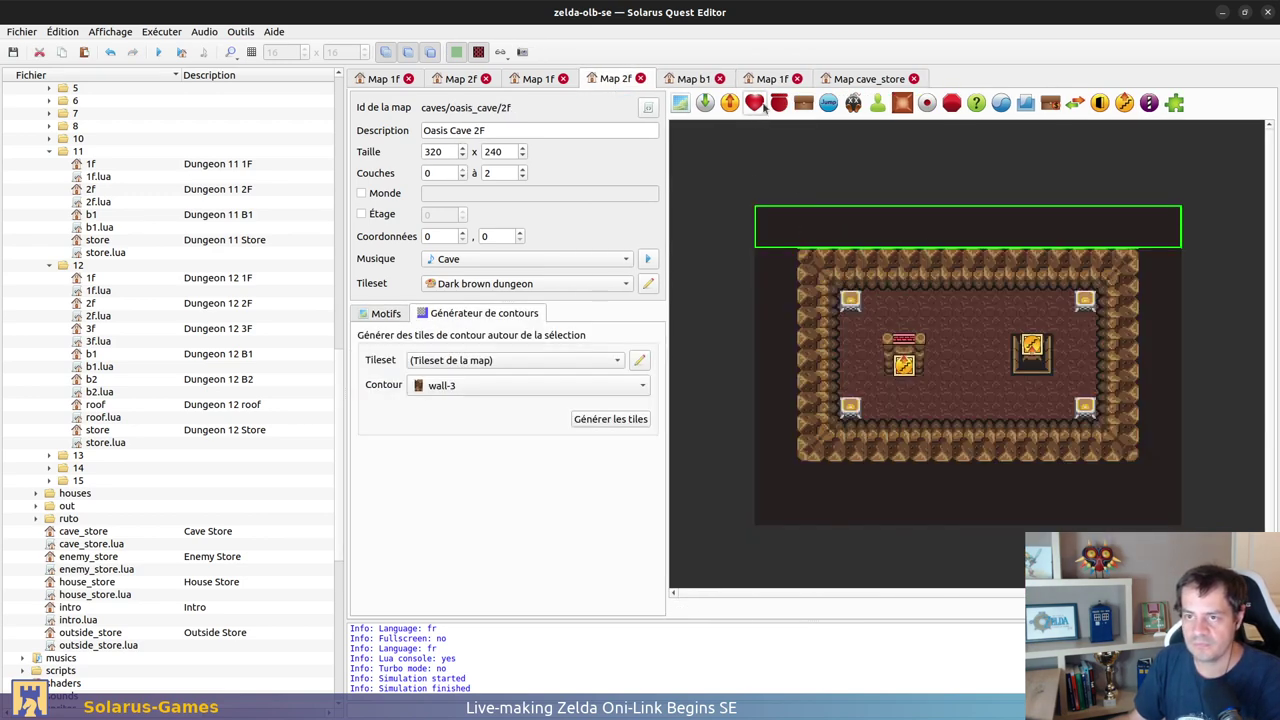
left_click(784, 76)
key("ctrl+v")
left_click(920, 233)
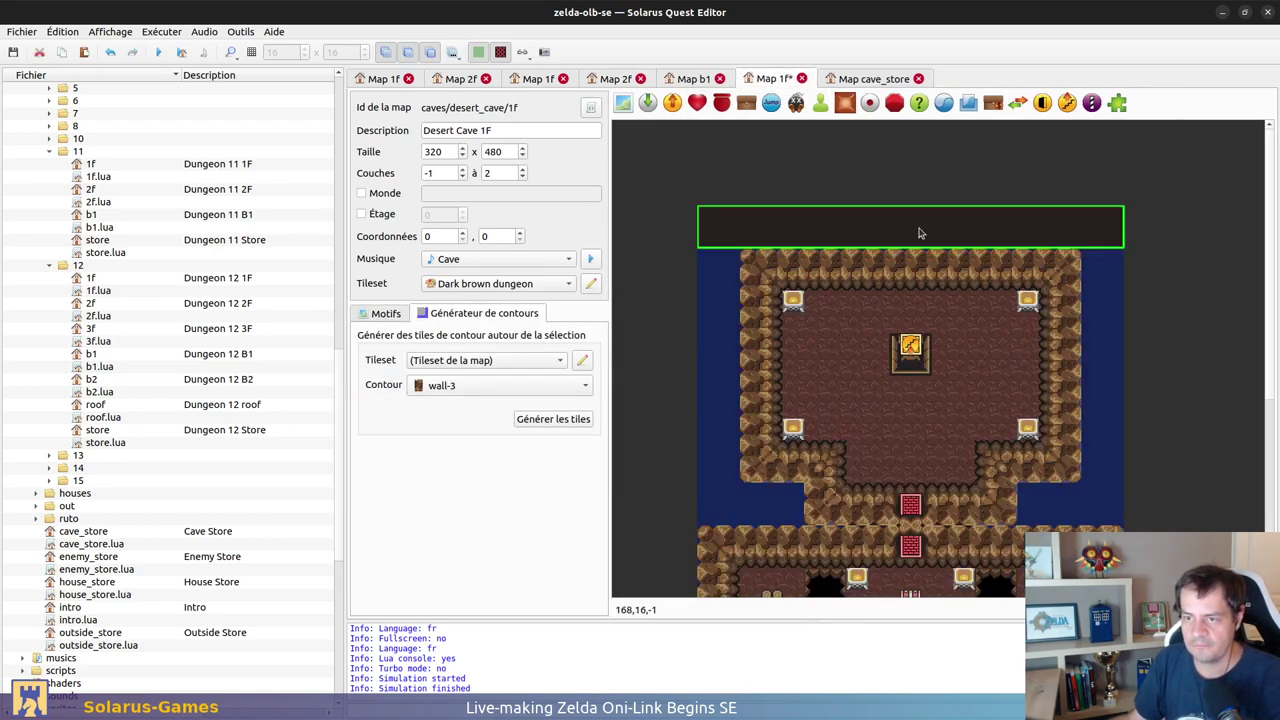
Step: Paste the black tile and resize it to fill the empty gaps on both sides of the upper room's narrow lower part
key("ctrl+v")
left_click(928, 520)
key("r")
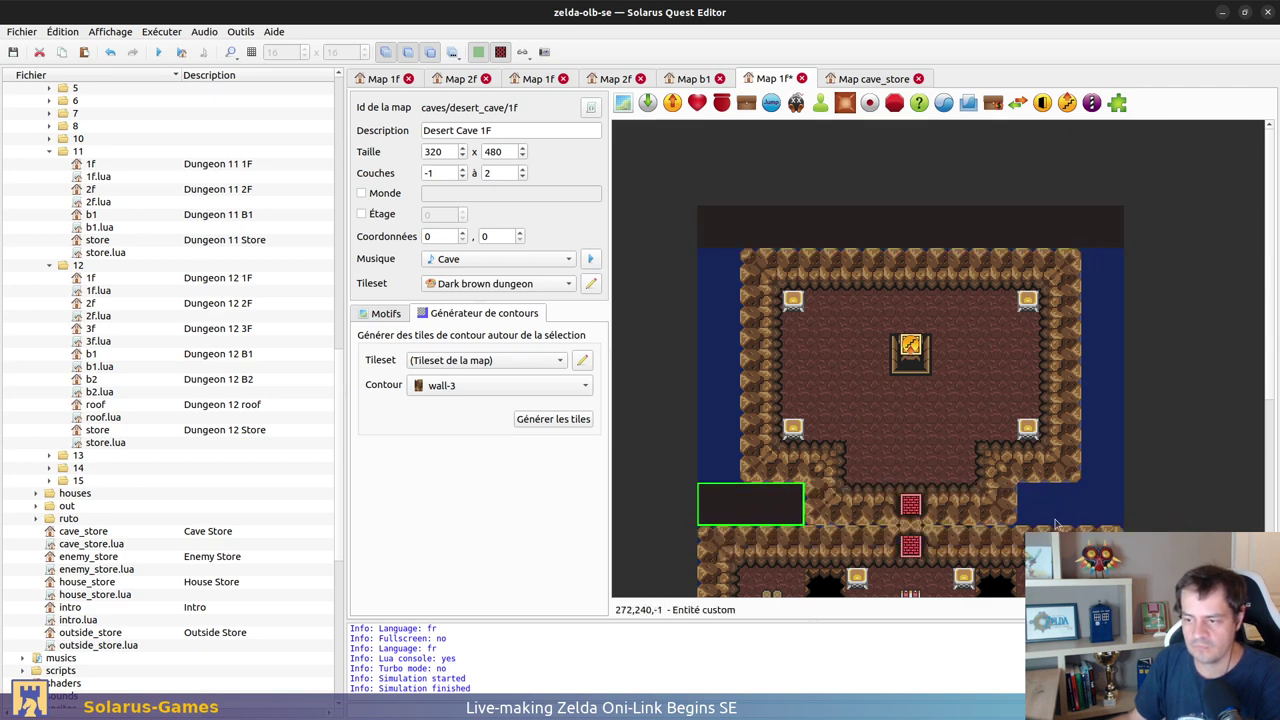
left_click(1078, 515)
Step: Paste two more black tiles and resize them to fill the vertical strips on both sides of the upper room
key("ctrl+v")
left_click_drag(757, 282, 737, 476)
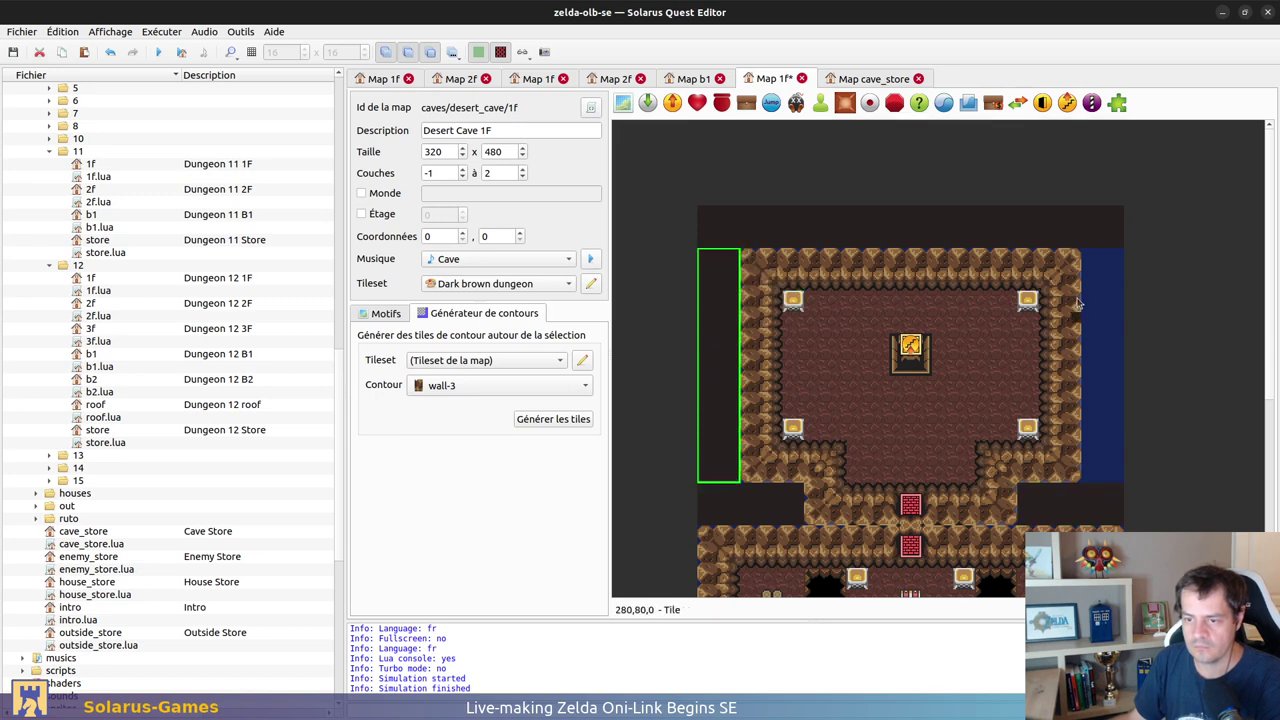
key("ctrl+v")
left_click_drag(1085, 256, 1106, 394)
left_click(1116, 478)
scroll(1090, 420, "down", 5)
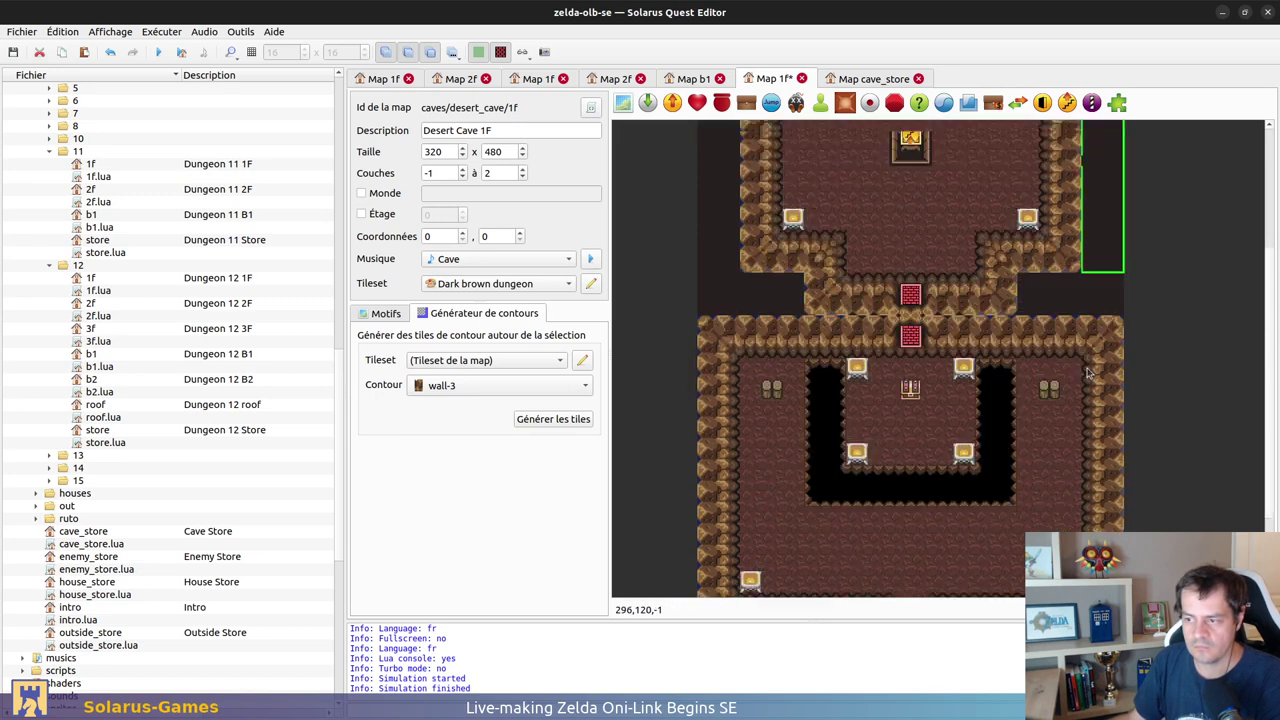
Step: Lay thin black strips behind the upper room's outer wall edges, along its top and both lower corner ledges
scroll(745, 376, "up", 5)
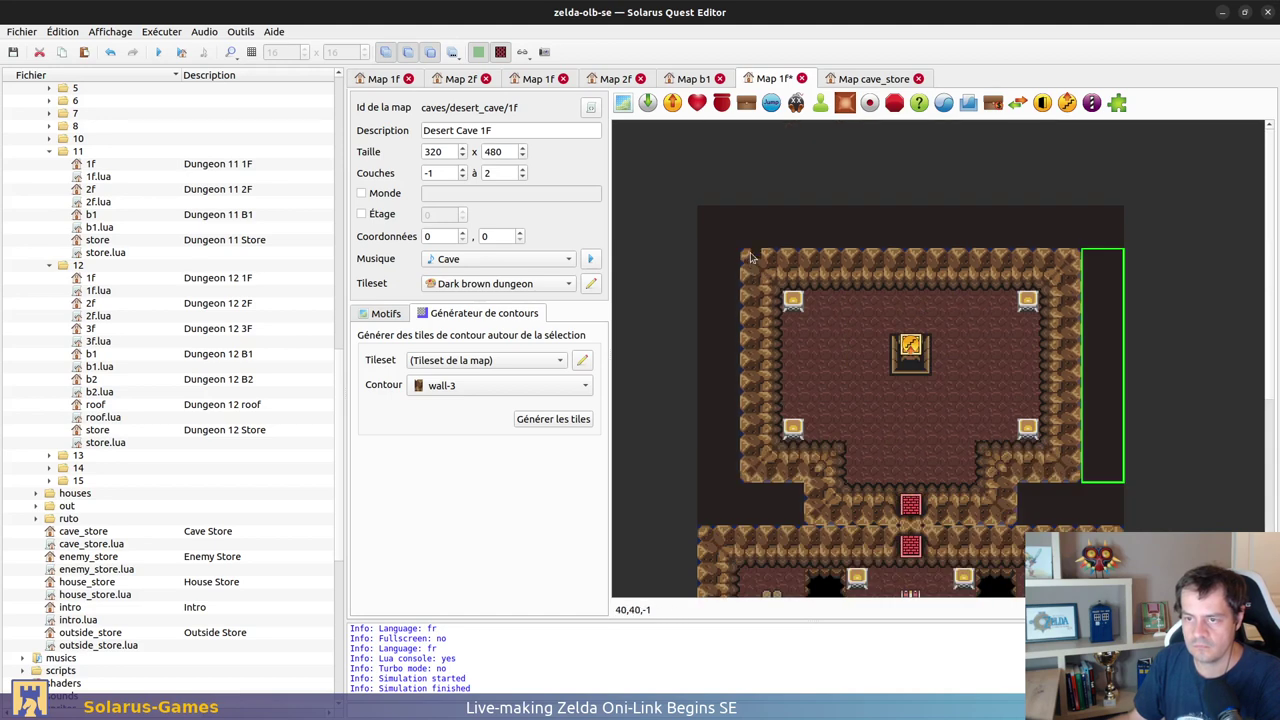
right_click_drag(749, 257, 1073, 263)
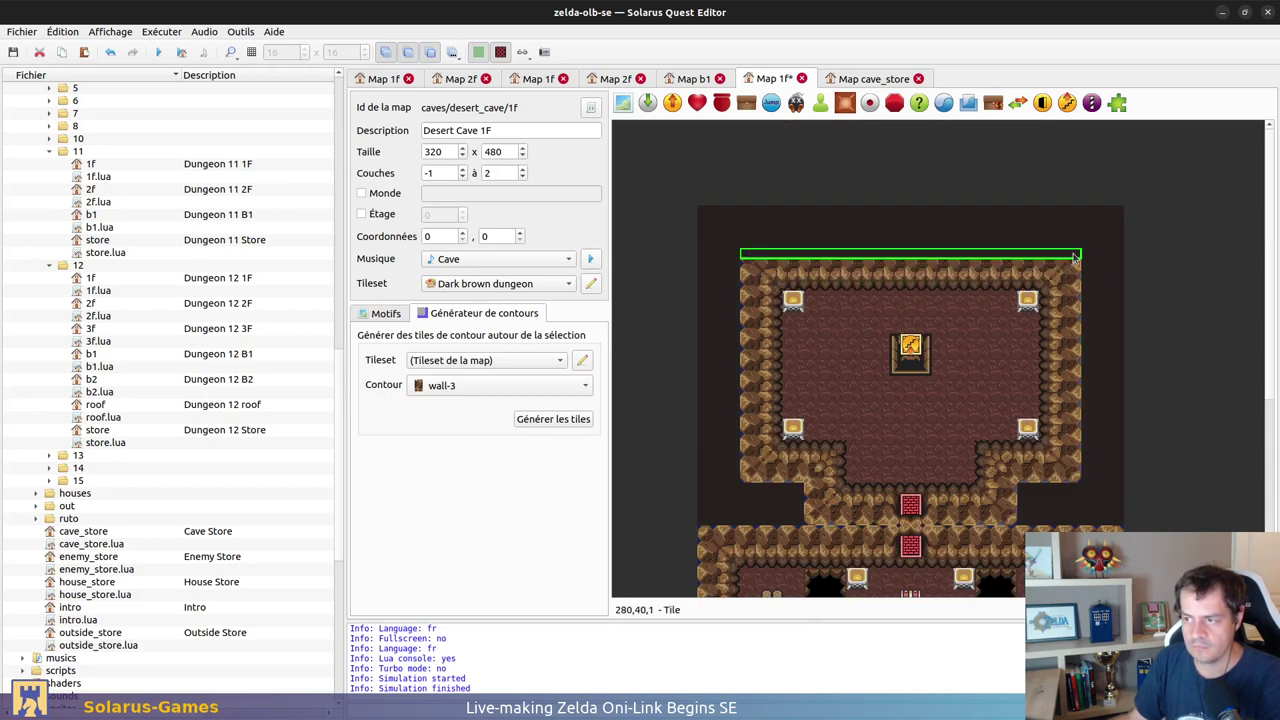
right_click(1074, 258)
left_click(1005, 455)
key("ctrl+v")
left_click(915, 485)
key("r")
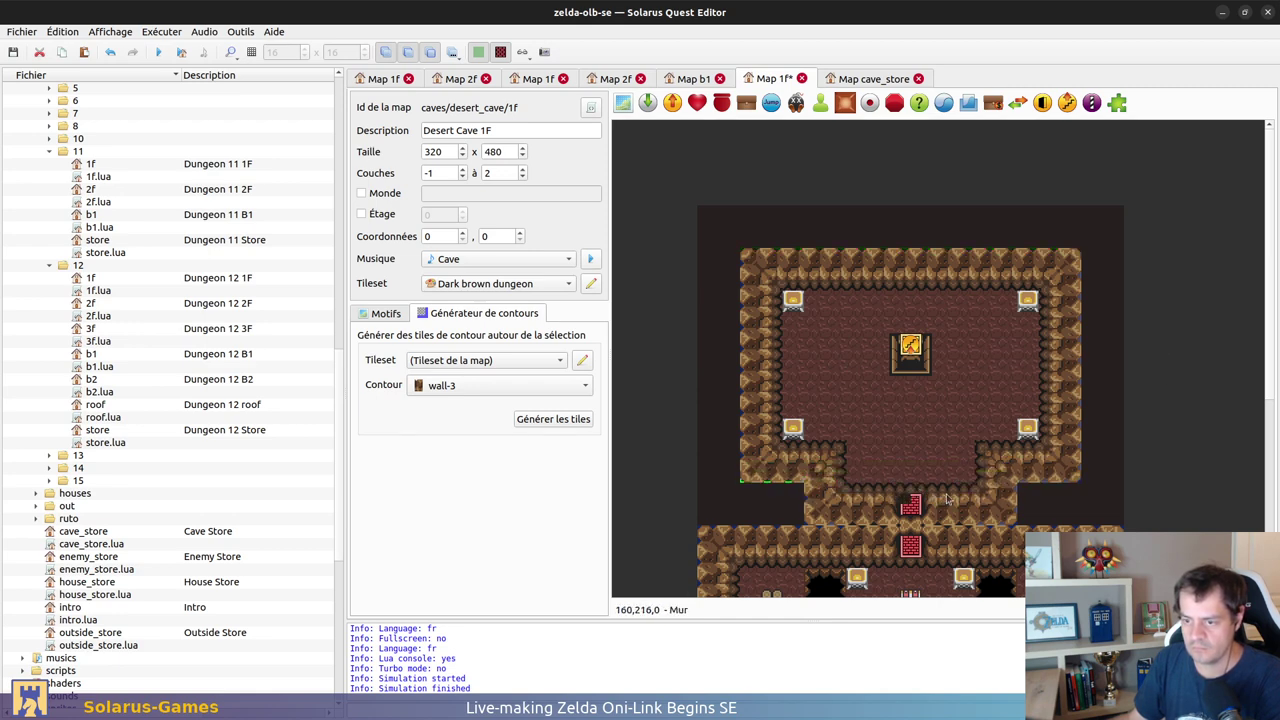
left_click(1074, 479)
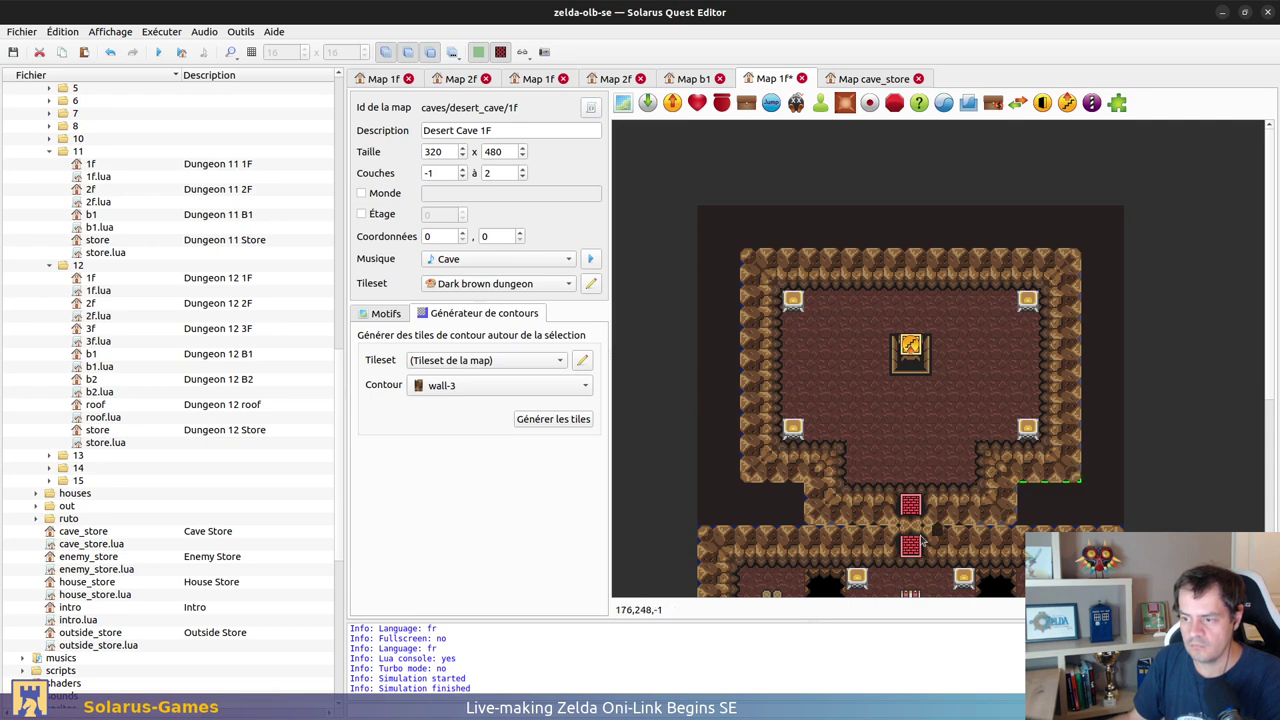
Step: Stretch a dark filler tile along the bottom edge of the passage walls between the two rooms and send it to the back
left_click(812, 520)
left_click(1004, 518, "shift")
key("r")
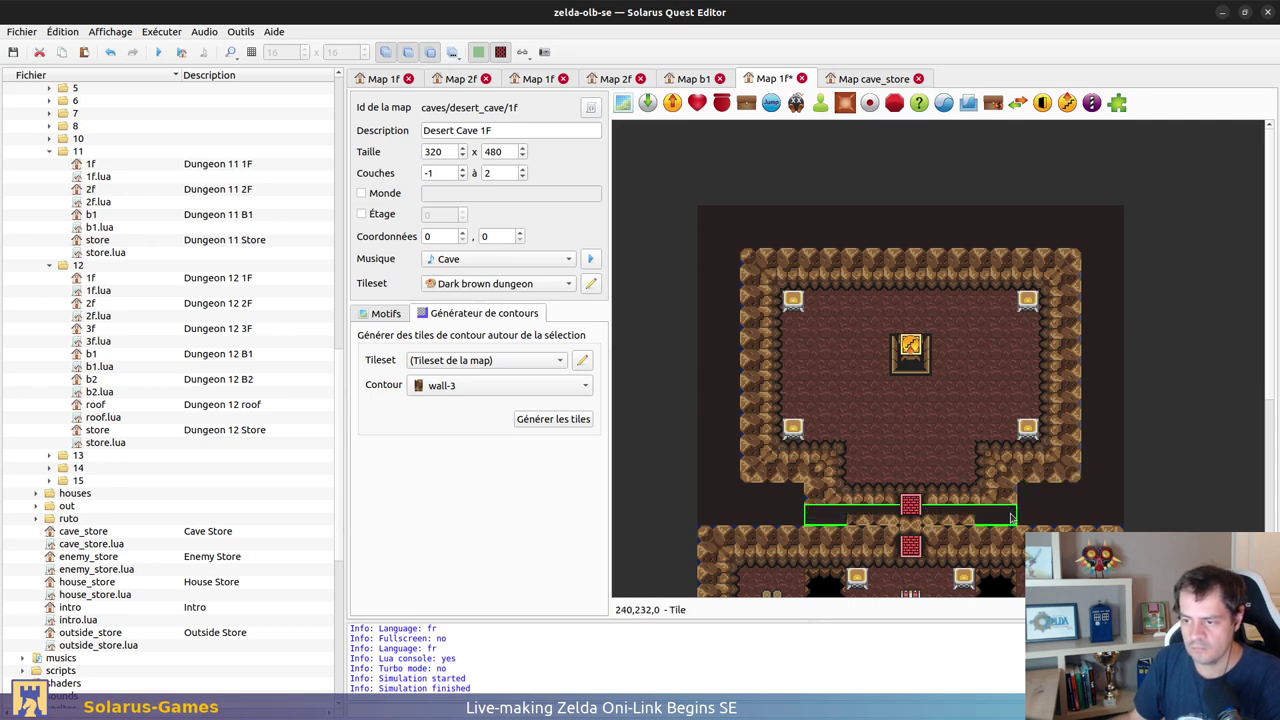
left_click(1012, 522)
key("b")
scroll(787, 504, "down", 2)
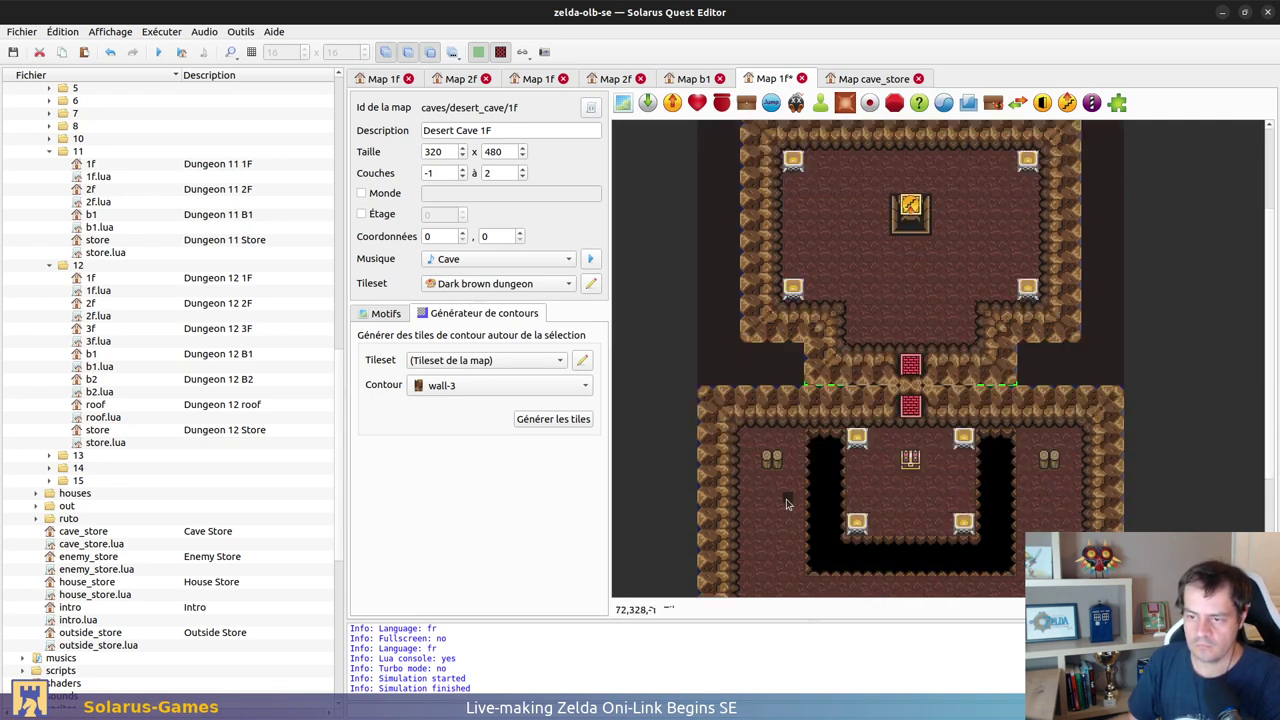
Step: Line the bottom, left and right outer edges of the lower room's walls with filler tiles placed behind them
left_click(703, 394, "ctrl")
scroll(709, 522, "down", 4)
left_click_drag(701, 510, 1124, 511)
key("b")
left_click_drag(703, 205, 701, 496)
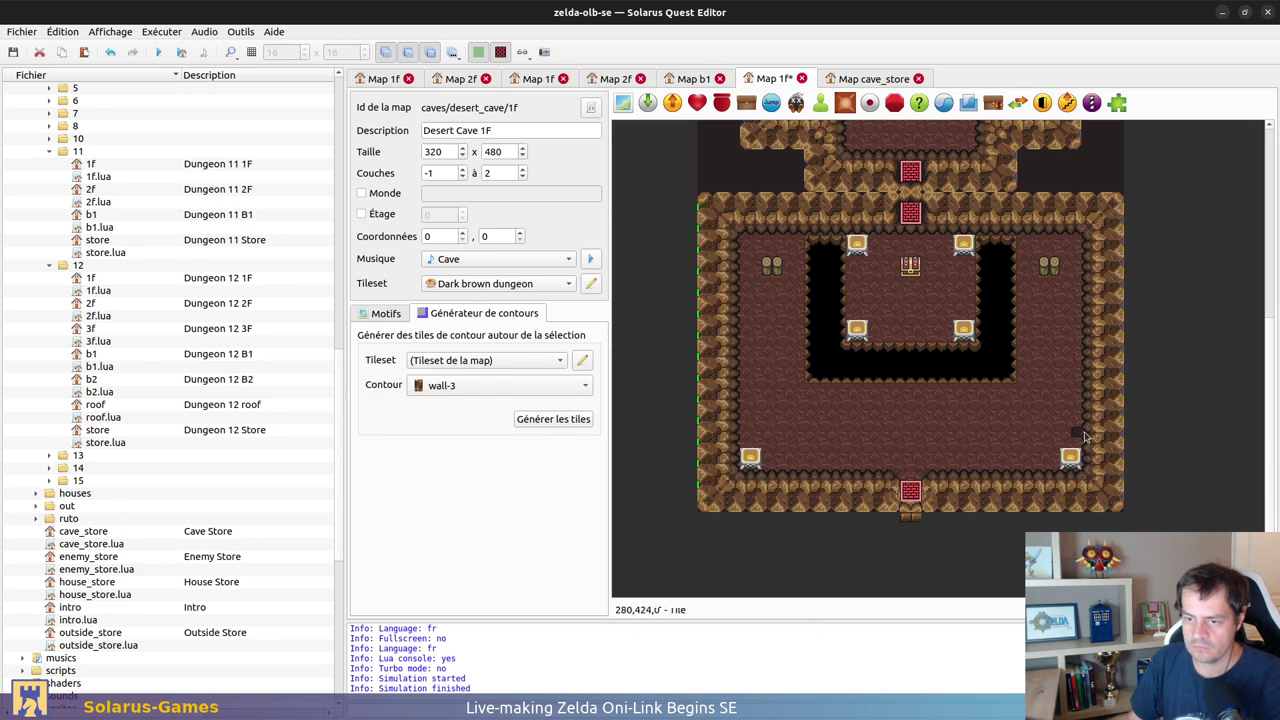
left_click_drag(1122, 500, 1146, 250)
Step: Line the outer side edges of the upper room and passage walls with filler tiles behind them, and save the map
scroll(1127, 367, "up", 4)
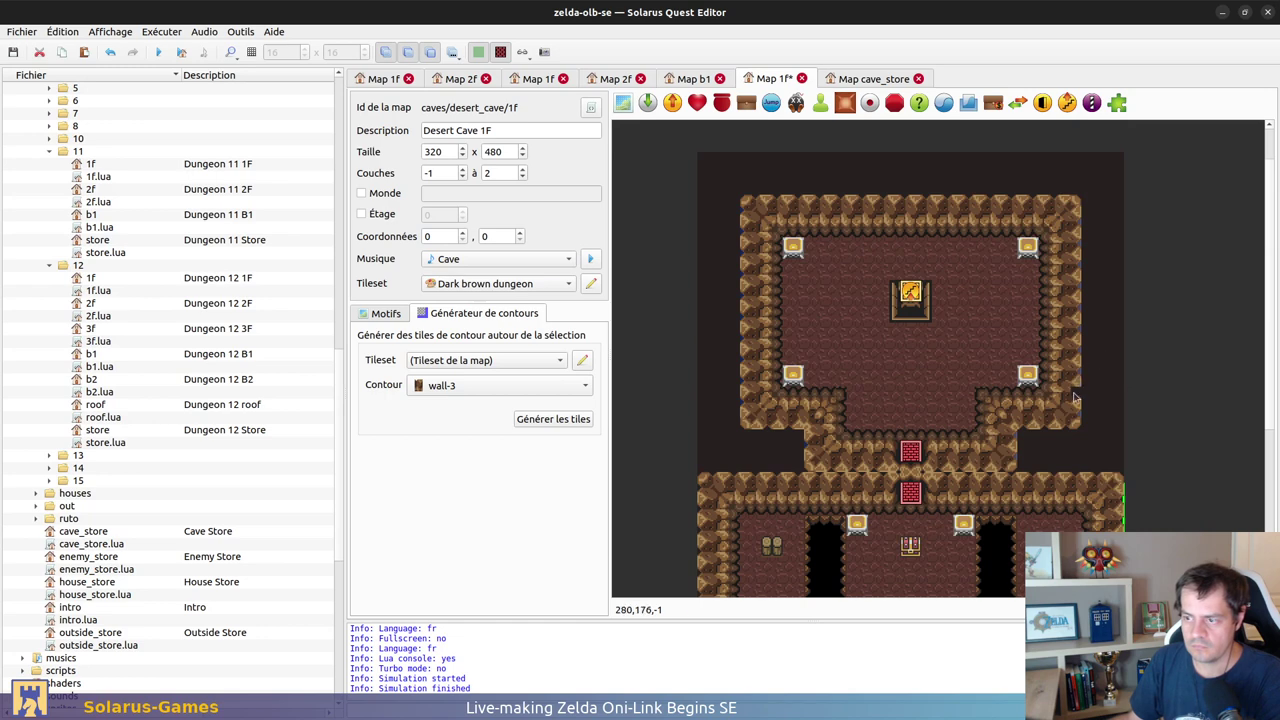
left_click_drag(1078, 422, 1080, 210)
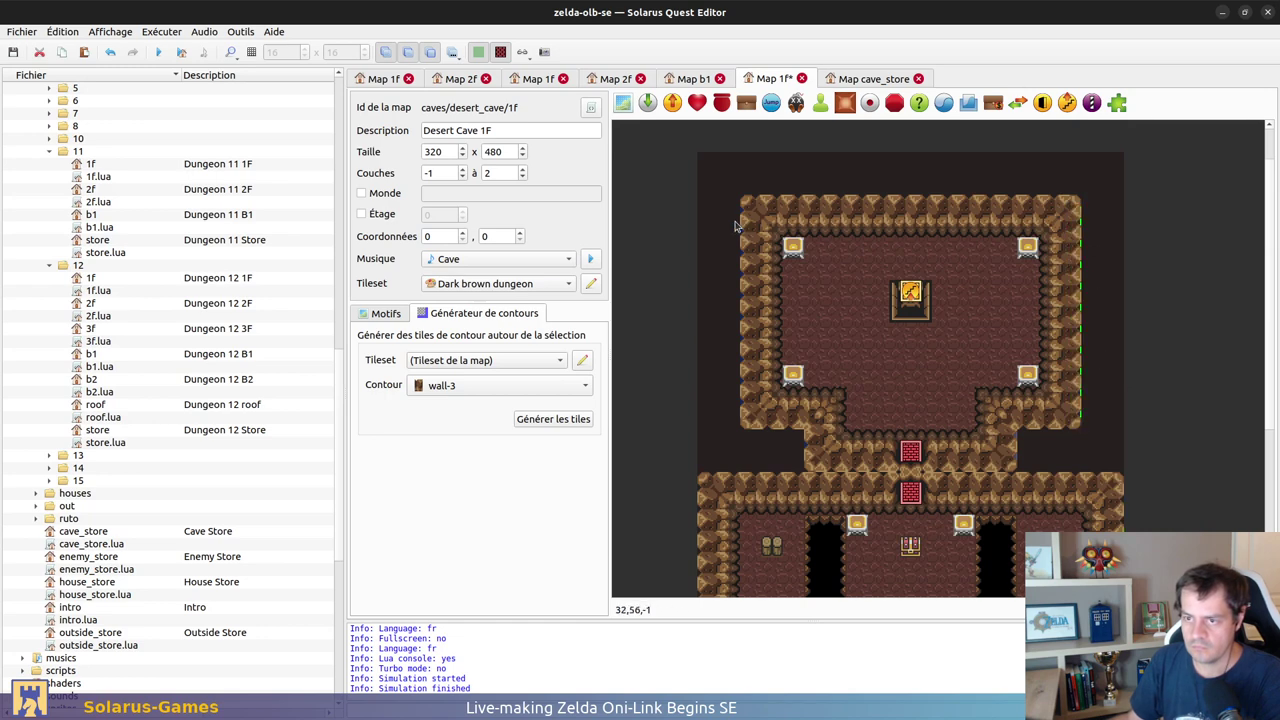
left_click_drag(745, 213, 748, 420, "ctrl")
left_click(810, 443)
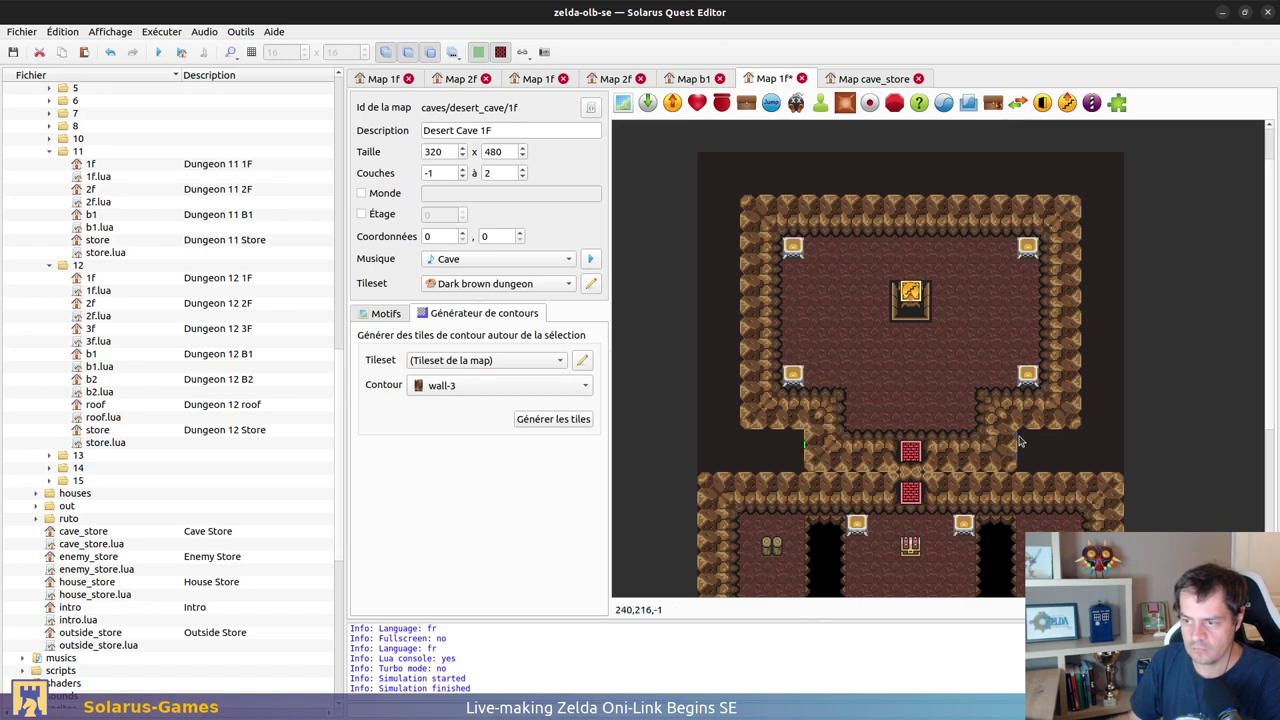
left_click_drag(1015, 443, 1020, 466)
key("b")
key("ctrl+s")
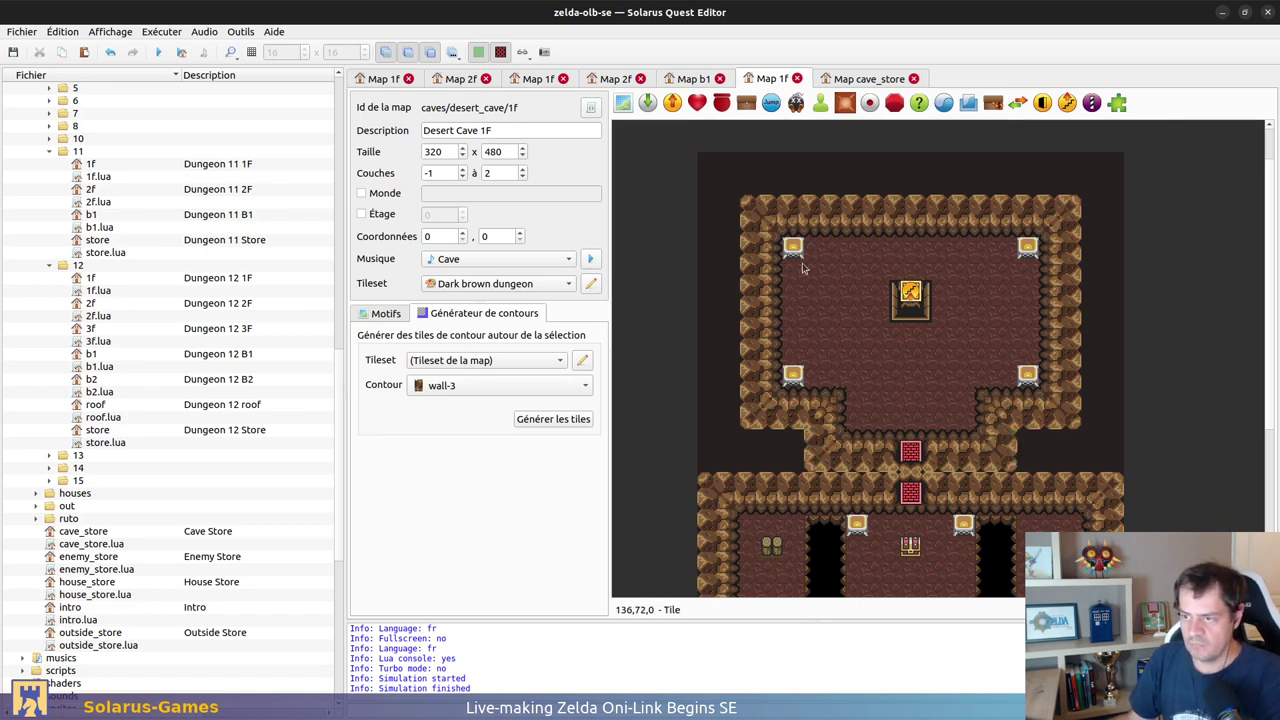
Step: Adjust the dark inner wall-edge tiles around the upper room, along its bottom corners, passage, both sides and top
left_click(828, 396)
left_click(1022, 396)
left_click(983, 414)
left_click(841, 412)
left_click(862, 440)
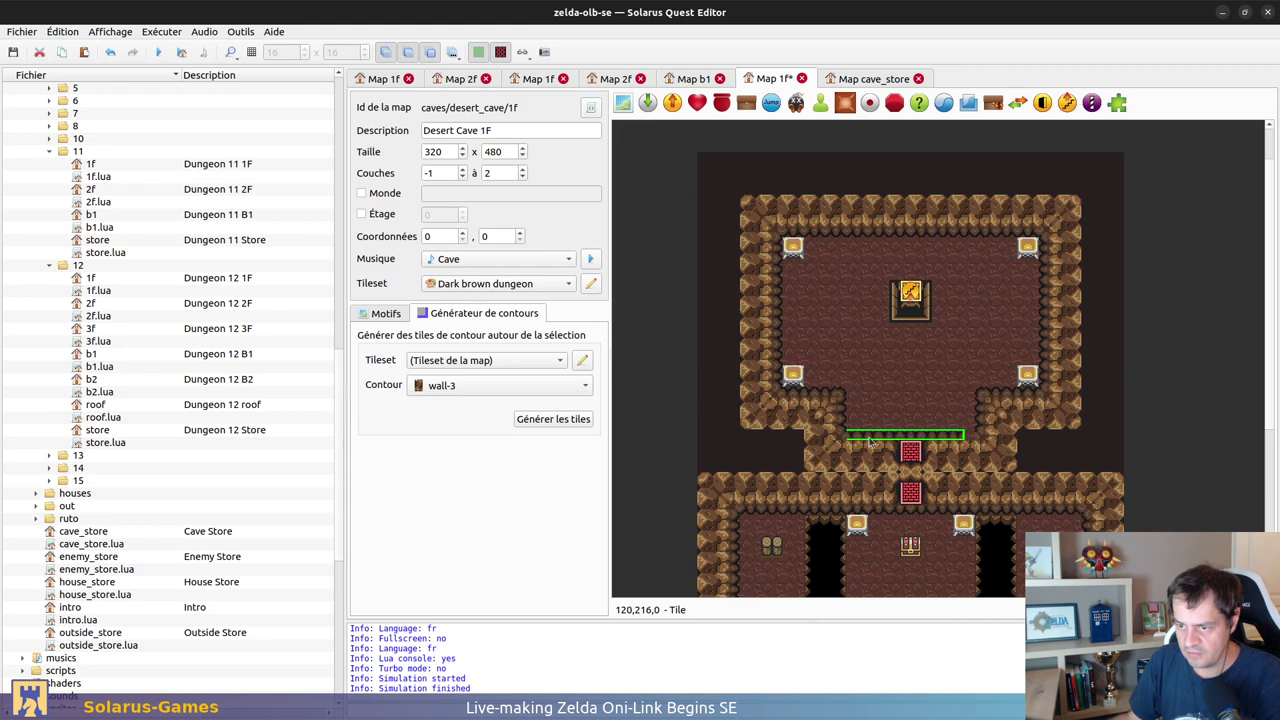
left_click(780, 324)
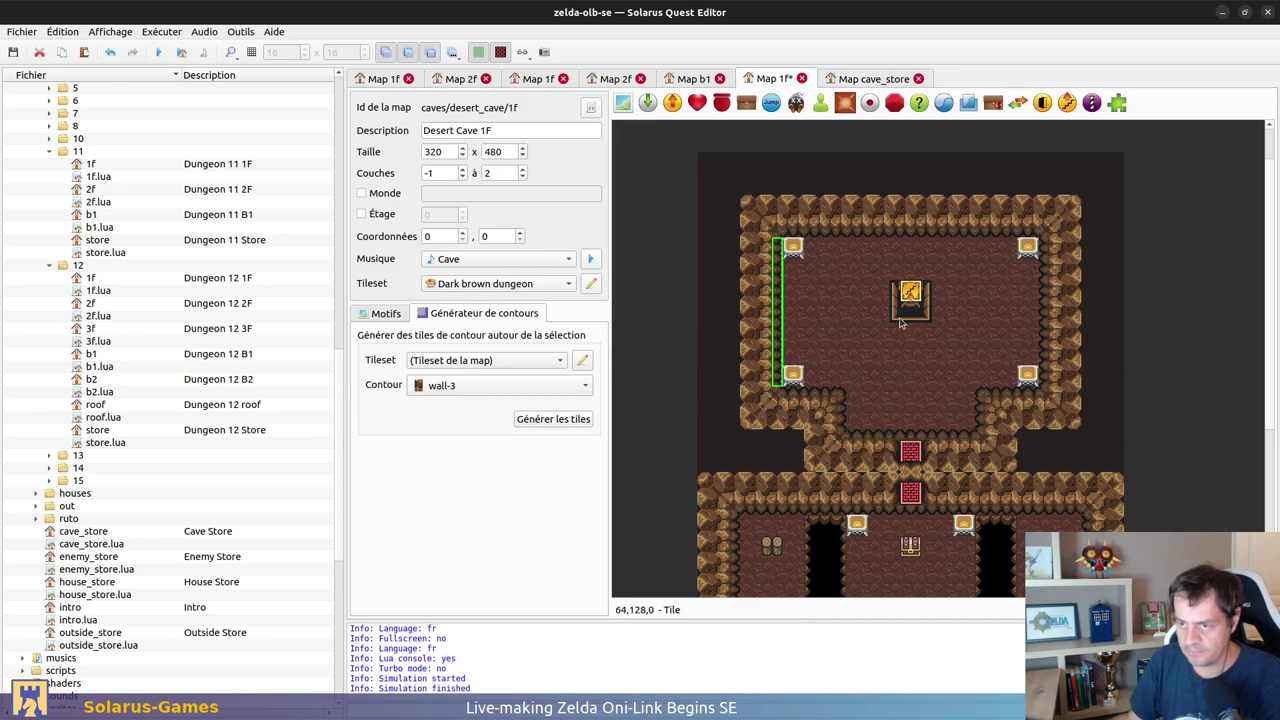
left_click(1048, 290, "ctrl")
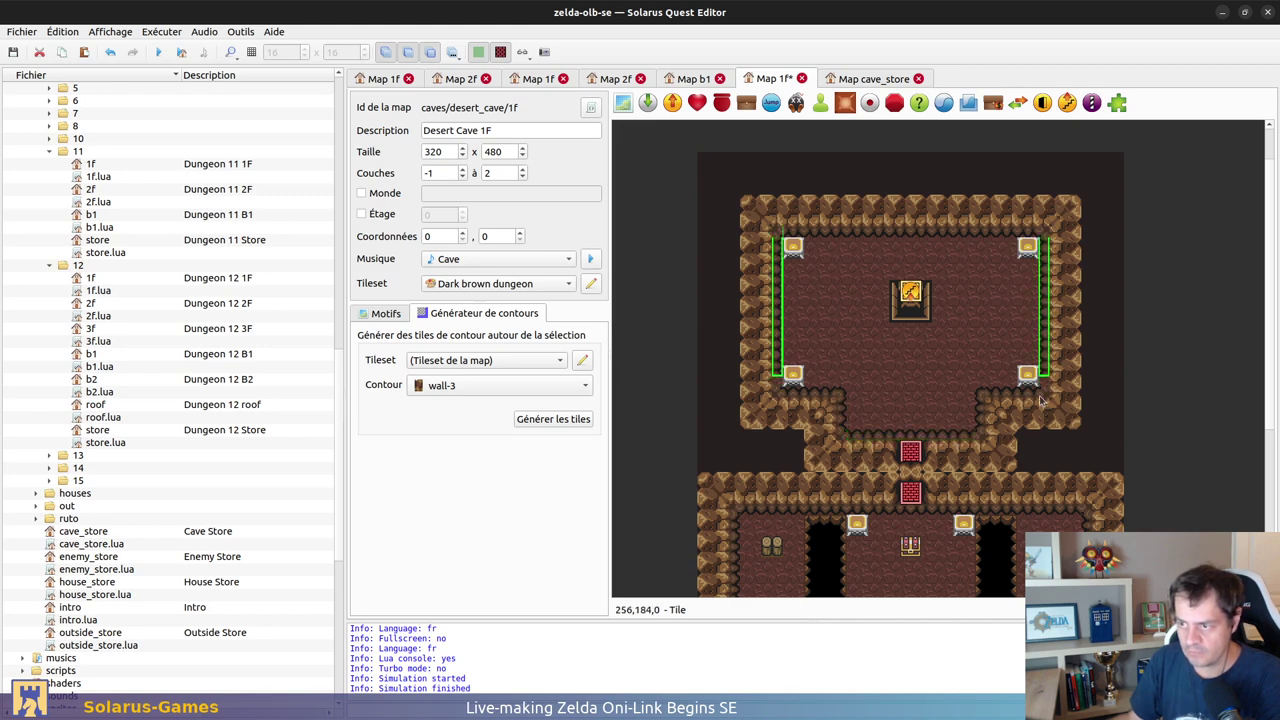
left_click(977, 236)
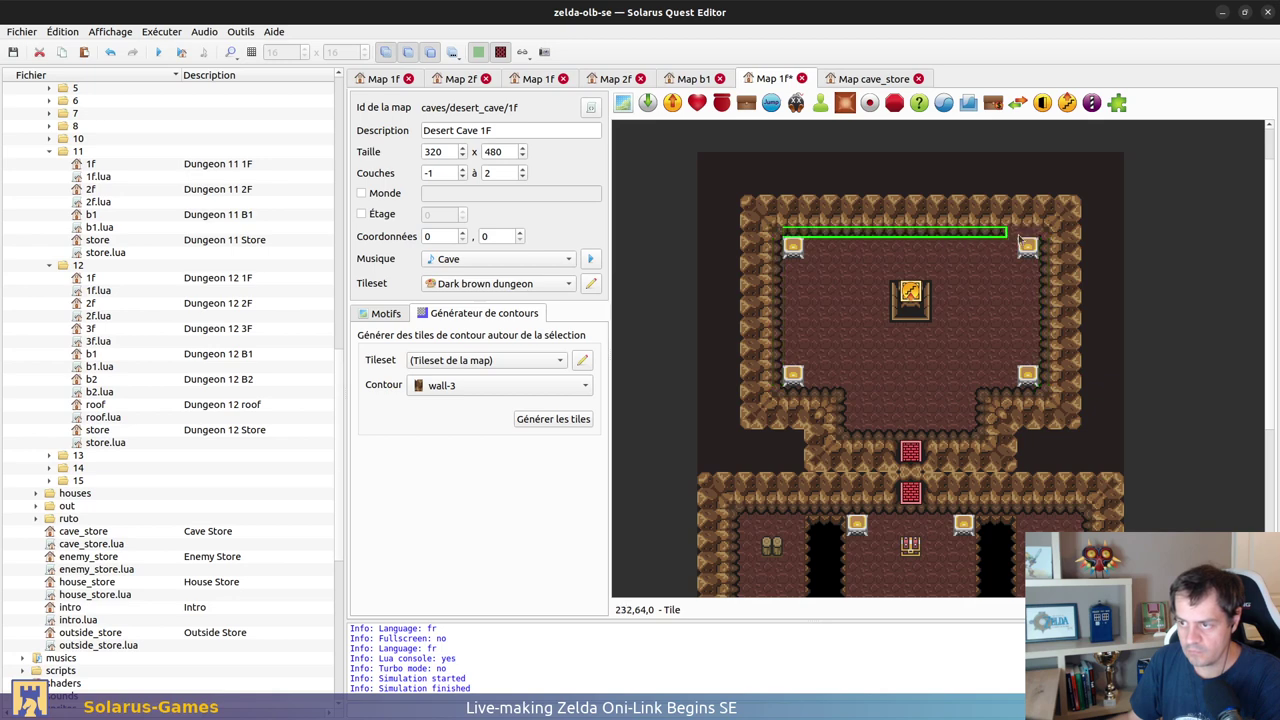
Step: Adjust the dark inner wall-edge tiles along the top, bottom and both sides of the lower room, and save the map
scroll(1024, 263, "down", 3)
left_click(778, 302)
left_click(866, 546)
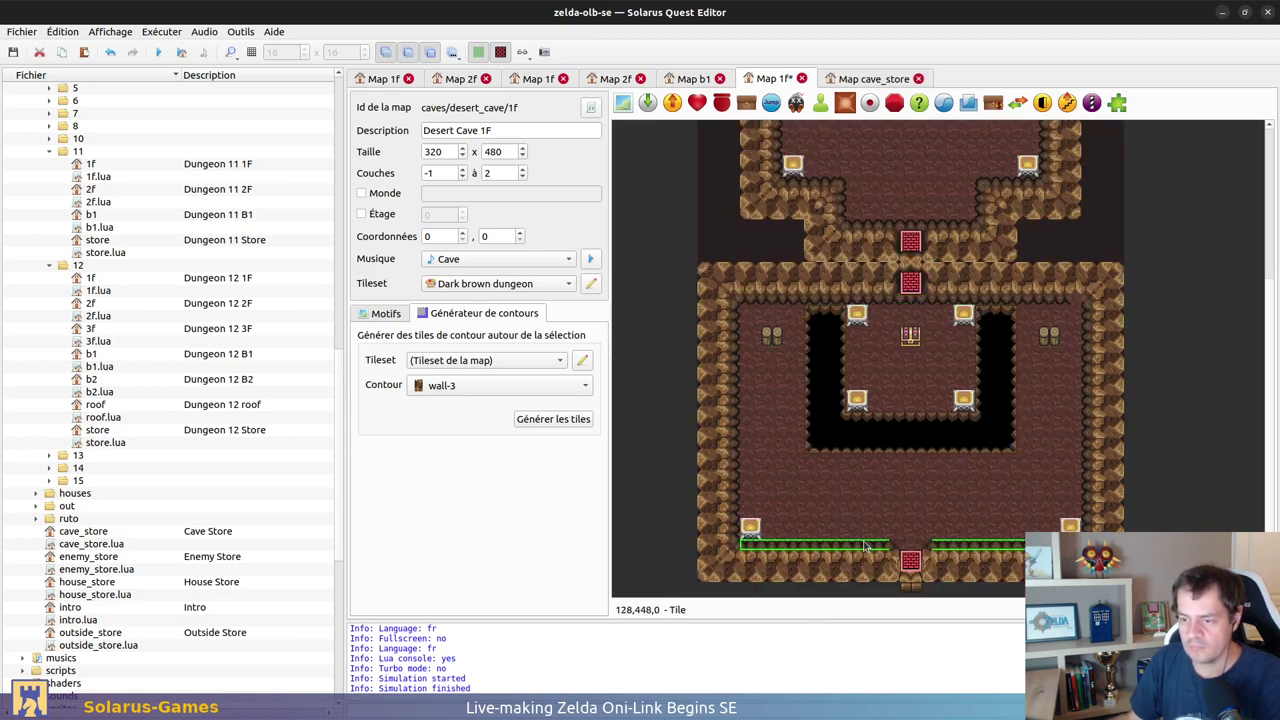
left_click(1053, 300)
left_click(1086, 318)
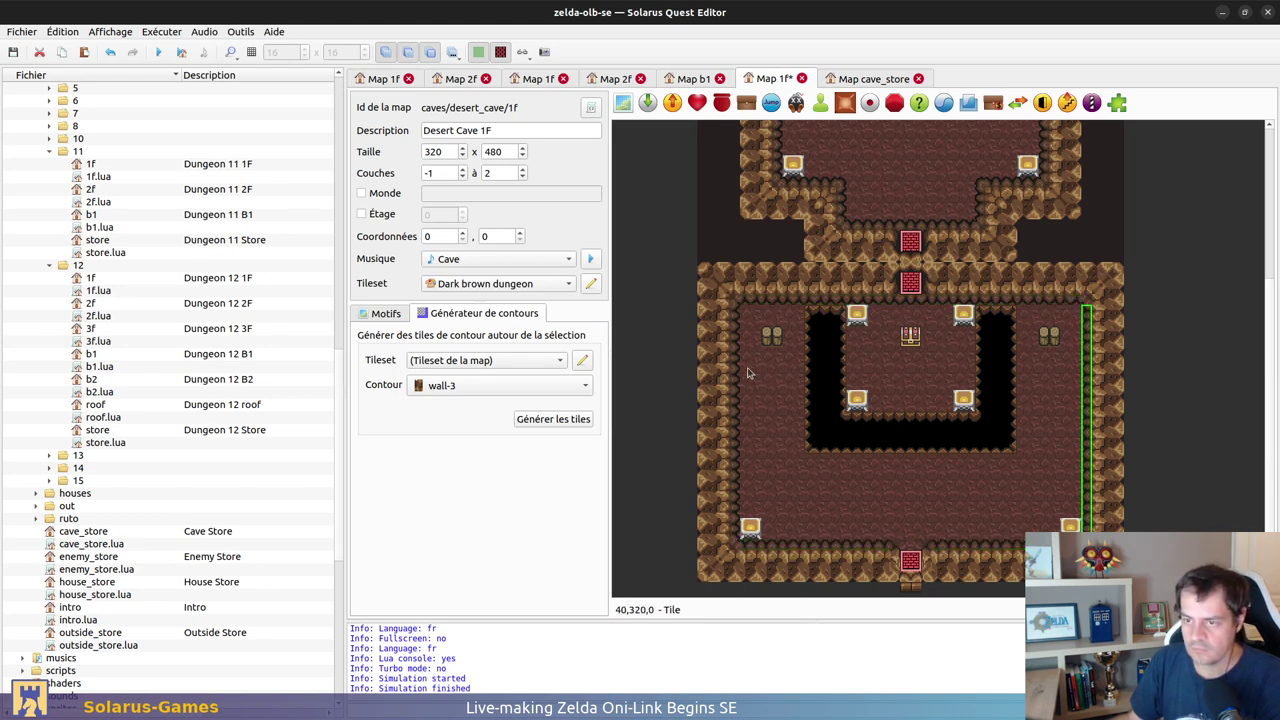
left_click(738, 380)
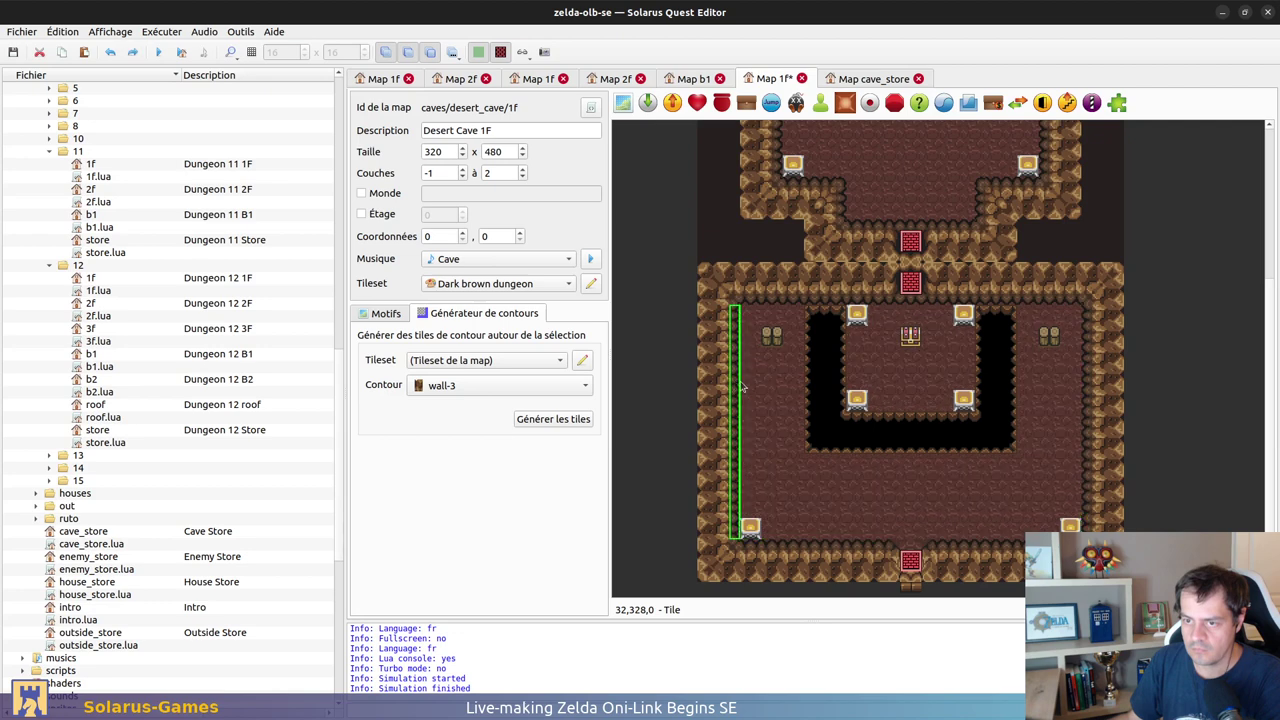
left_click(1089, 350, "ctrl")
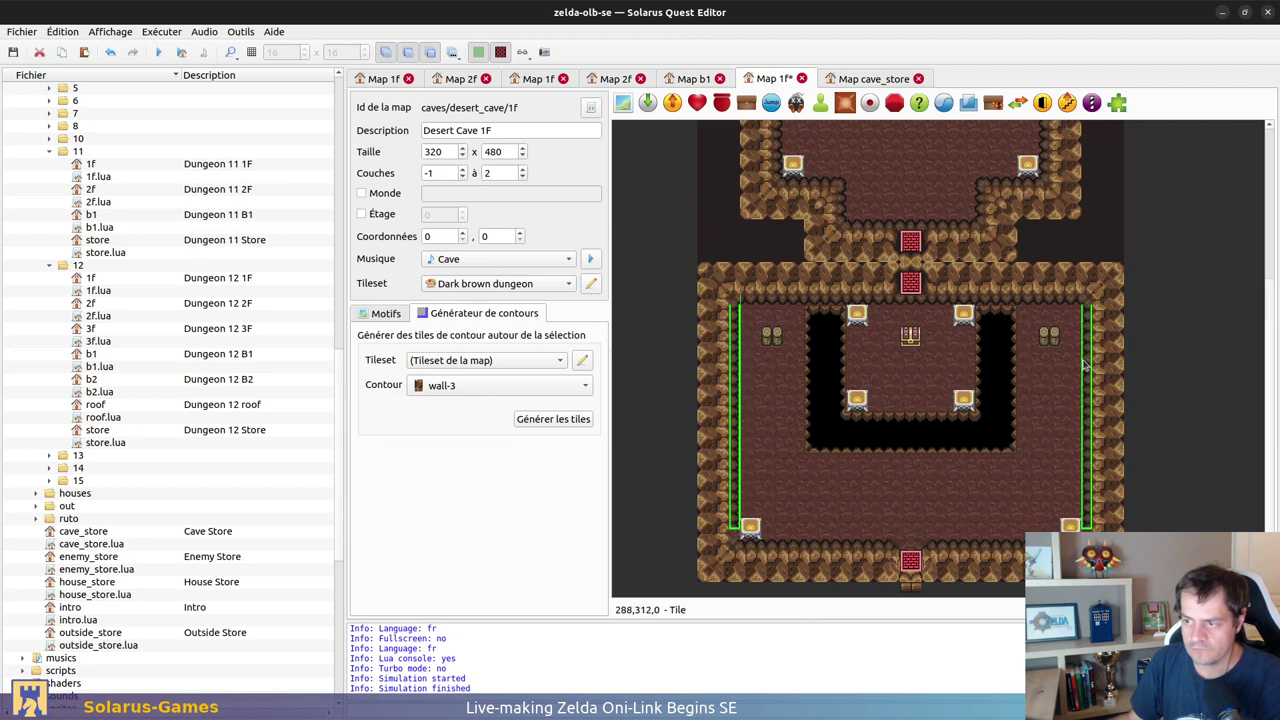
scroll(1090, 395, "down", 1)
key("Escape")
key("ctrl+s")
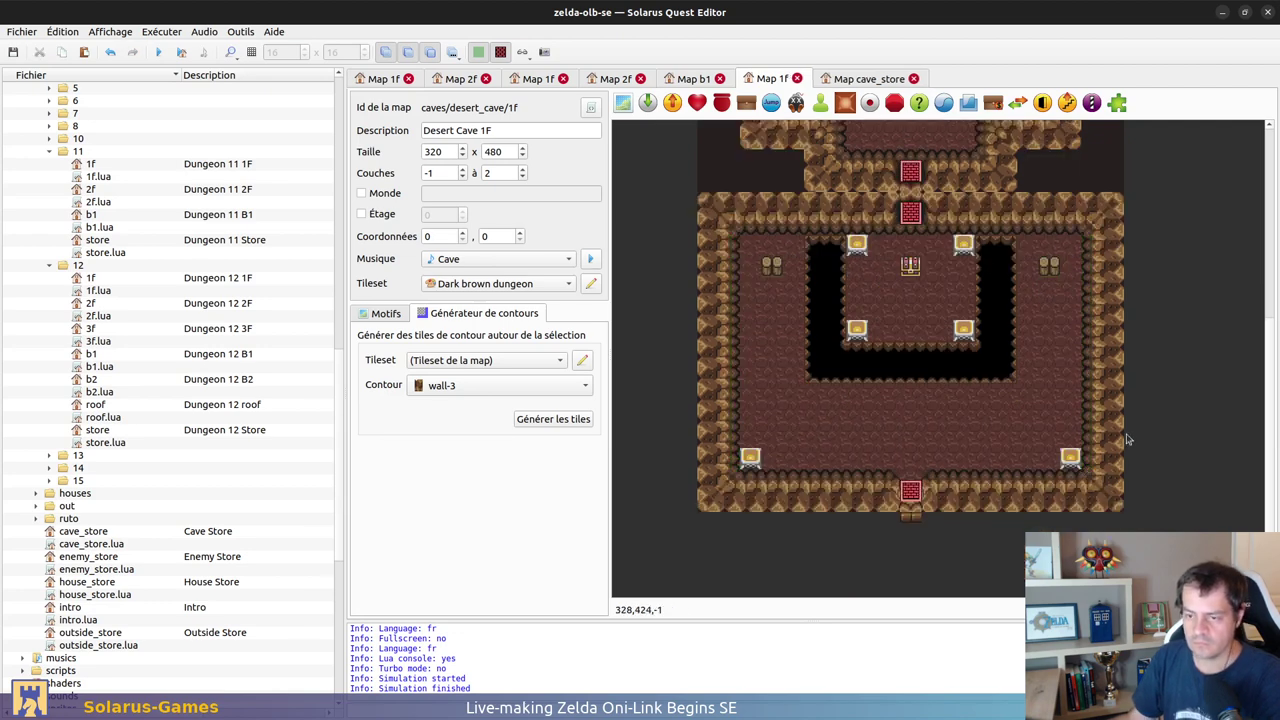
Step: Examine how the entrance teleporter and destination are placed on the Secret passage to Latouane 1F map, and return to Desert Cave 1F
scroll(1048, 443, "up", 5)
scroll(987, 356, "down", 5)
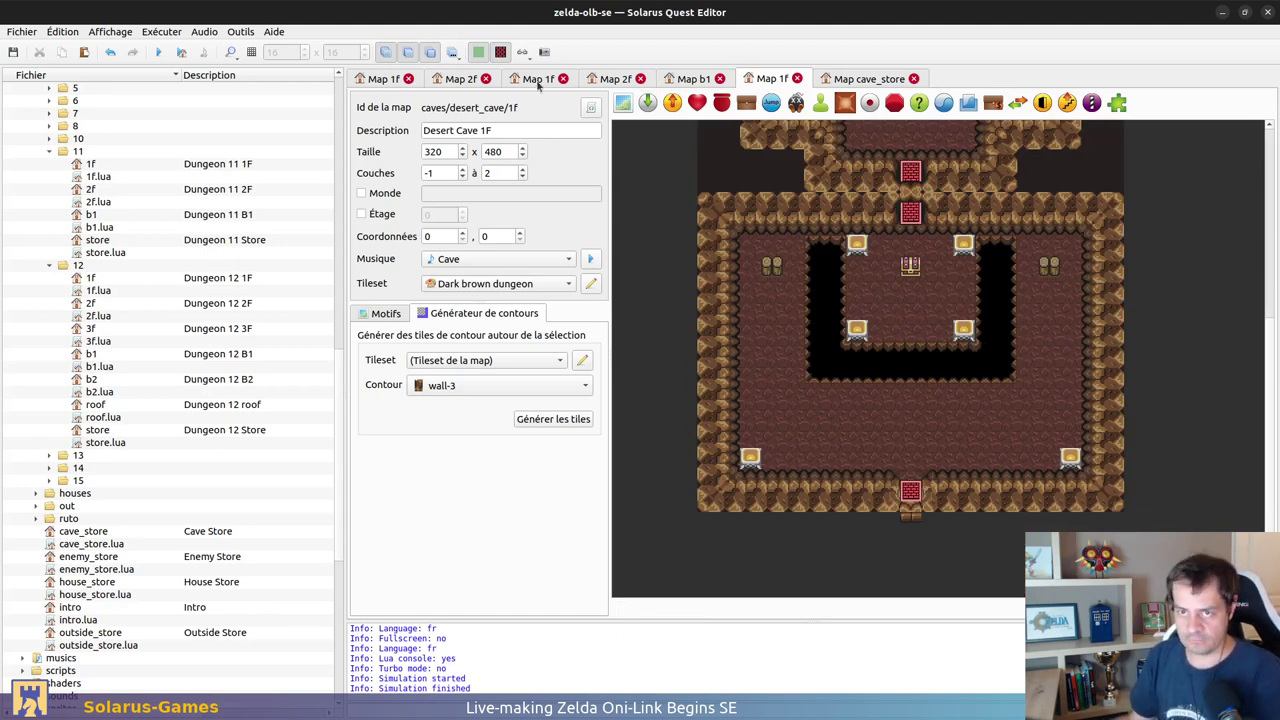
left_click(385, 80)
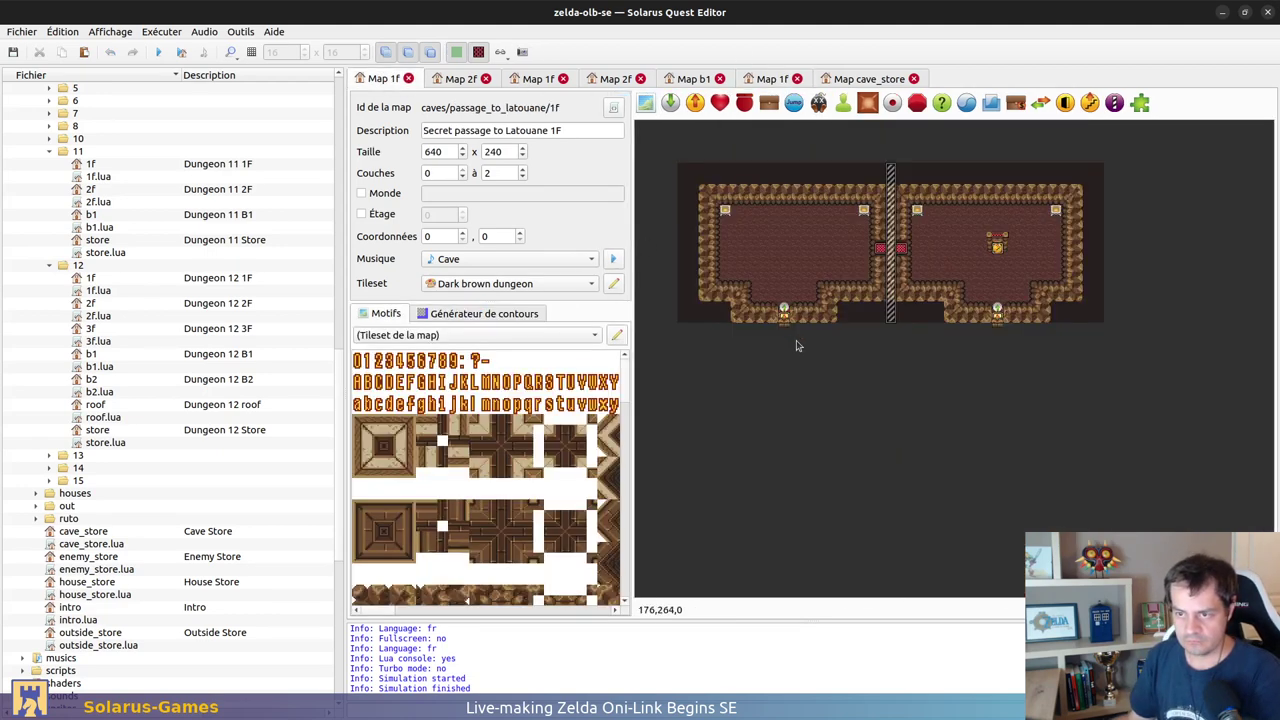
scroll(826, 520, "up", 2, "ctrl")
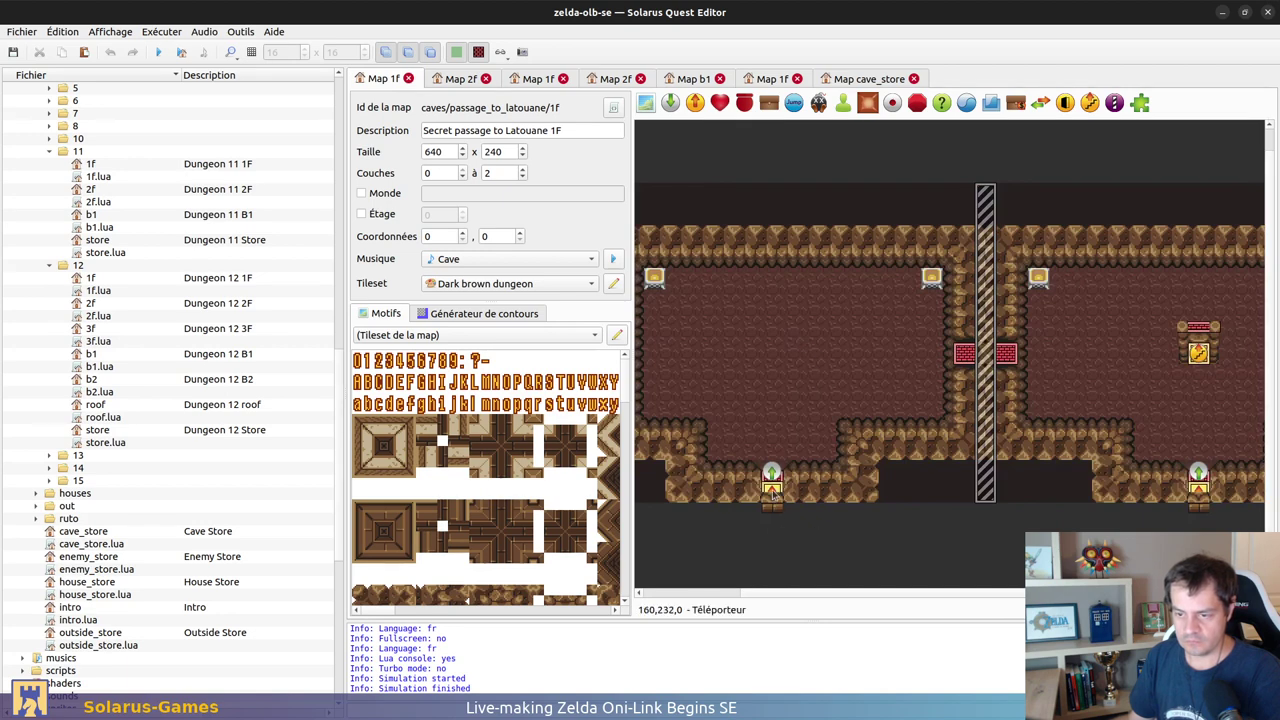
left_click(851, 79)
scroll(851, 79, "up", 1)
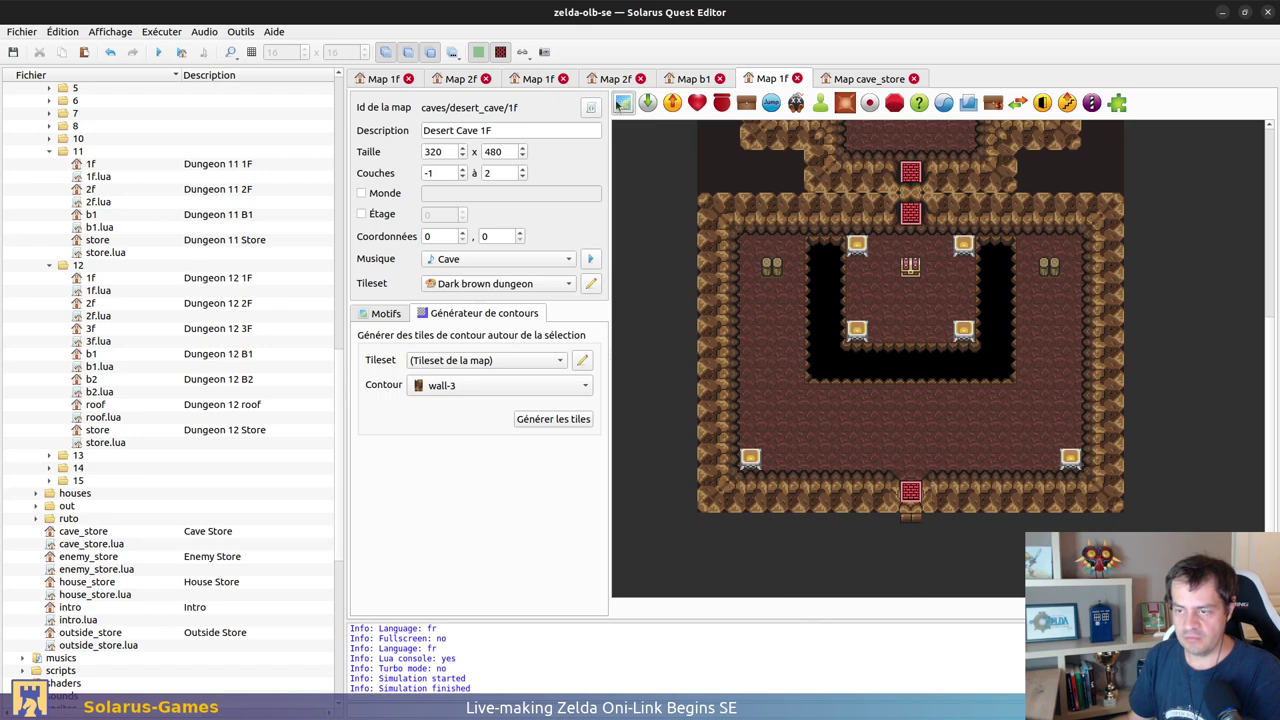
Step: Place an upward-facing destination named from_outside at the lower room's bottom entrance, at position 160, 461, and save the map
left_click(672, 103)
left_click(914, 487)
double_click(914, 487)
double_click(678, 186)
type("from_outside")
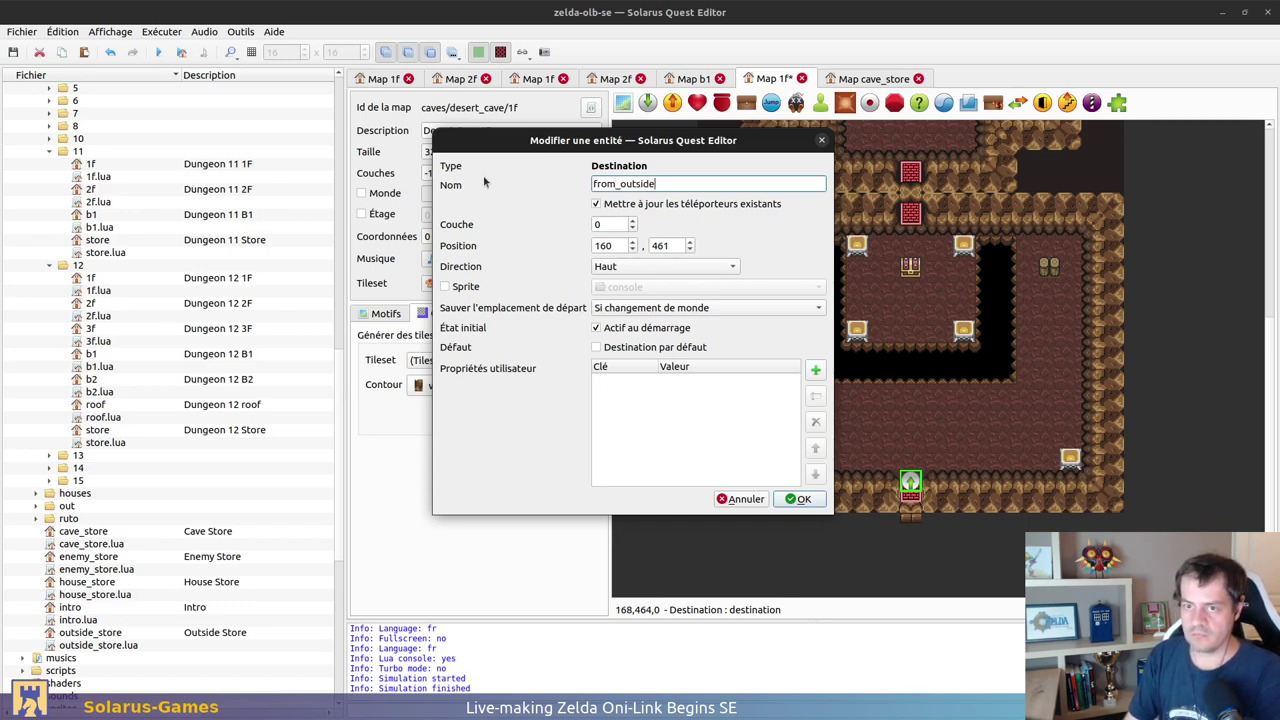
key("Return")
key("ctrl+s")
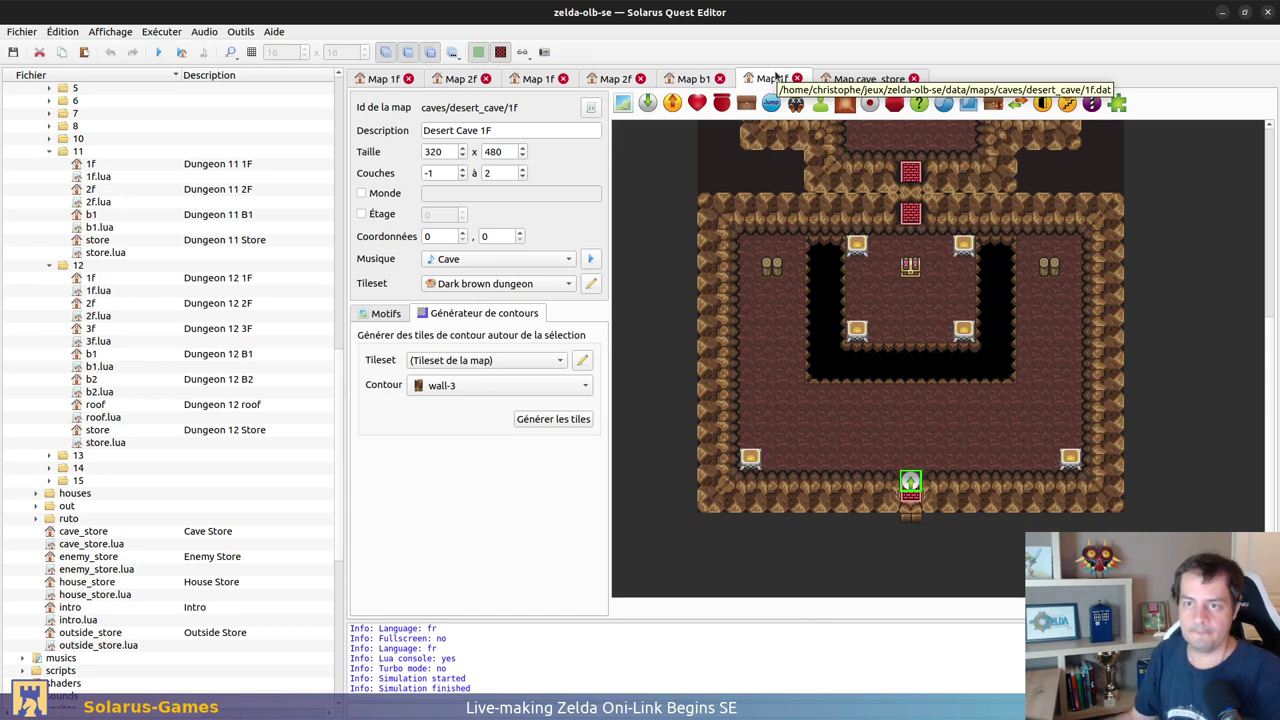
Step: Place a teleporter on the lower room's bottom exit, directly below the from_outside destination
left_click(648, 102)
left_click(672, 102)
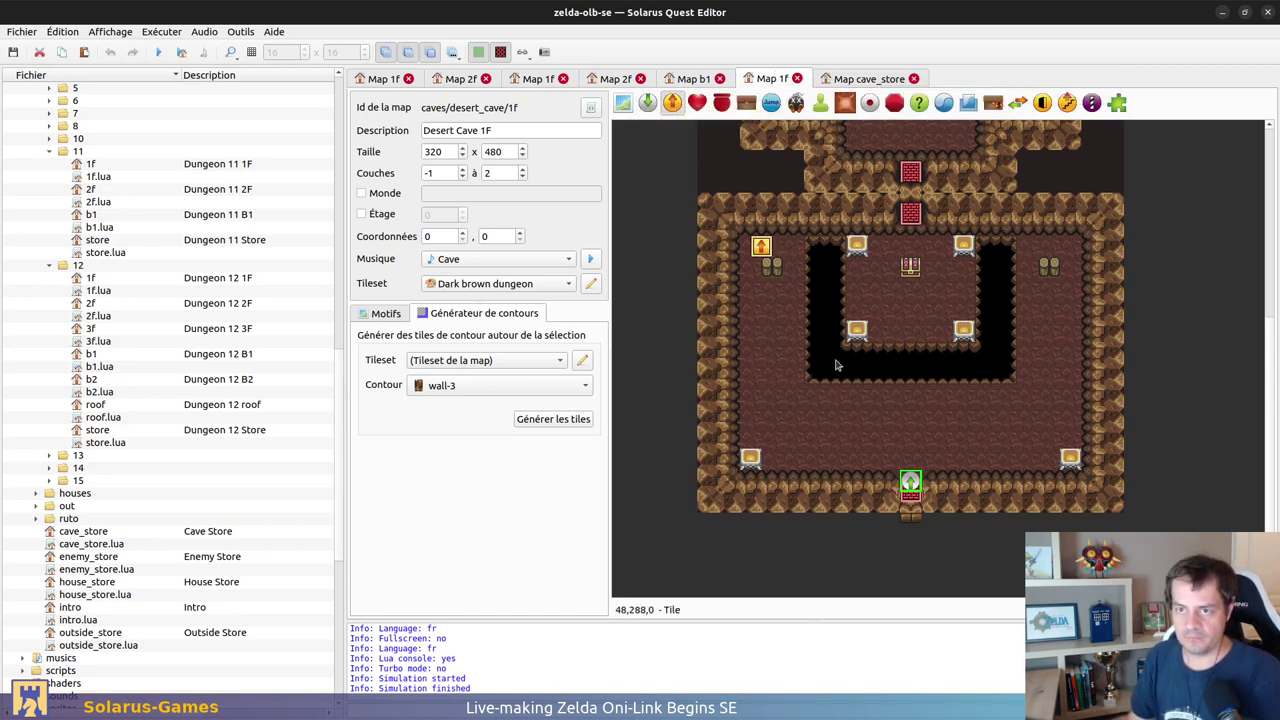
left_click(910, 500)
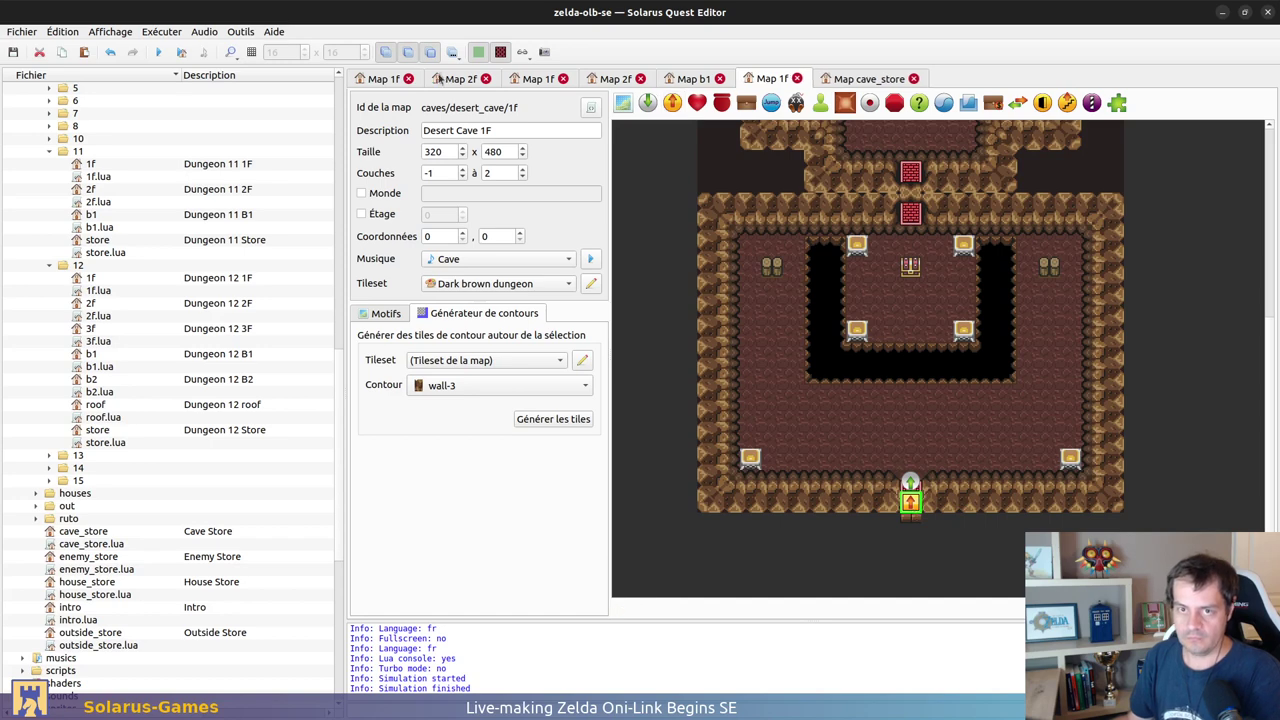
left_click(615, 79)
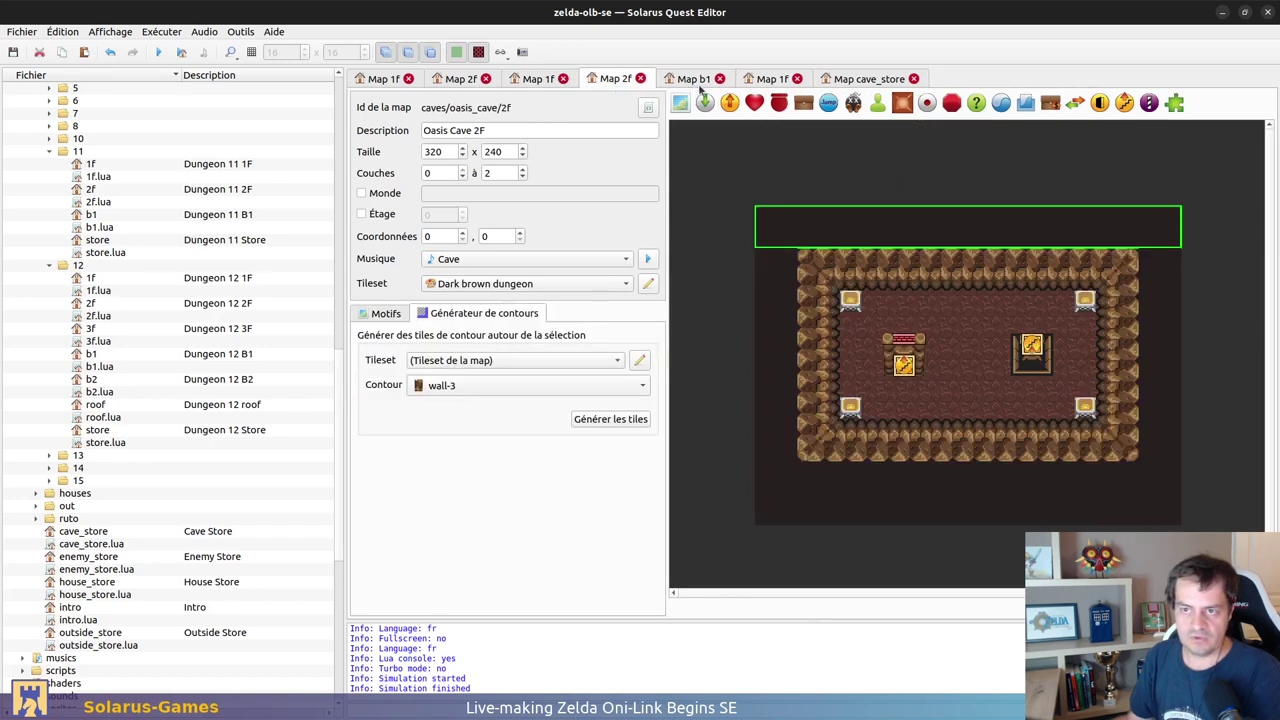
left_click(768, 79)
scroll(49, 620, "up", 1)
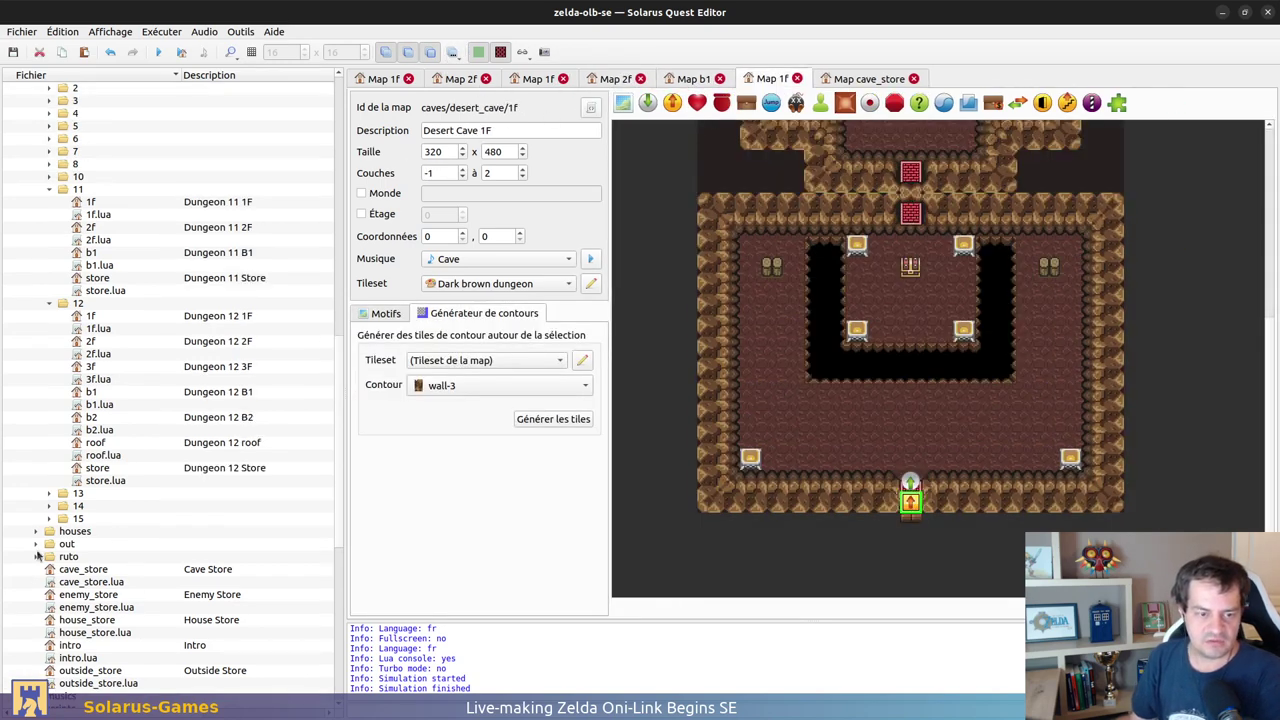
Step: Open the C1 (Desert) map from the out maps folder
left_click(37, 545)
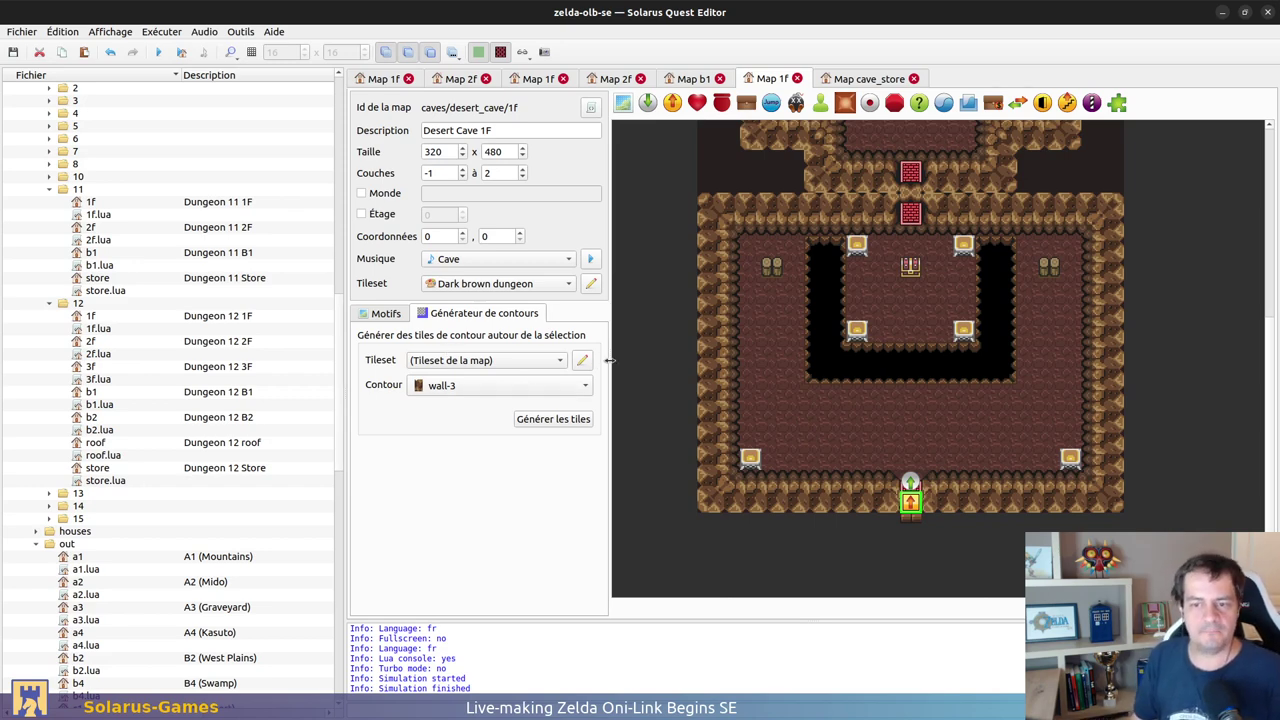
left_click_drag(608, 362, 598, 362)
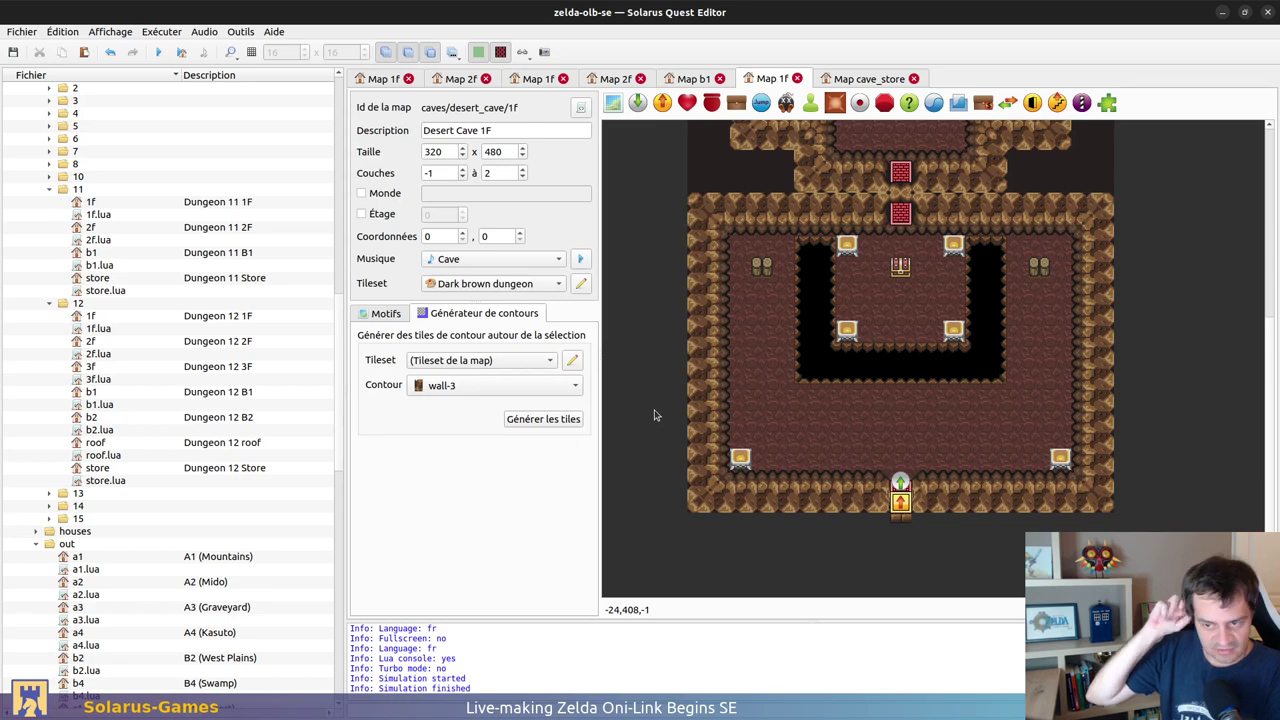
scroll(854, 394, "up", 5)
scroll(917, 437, "down", 5)
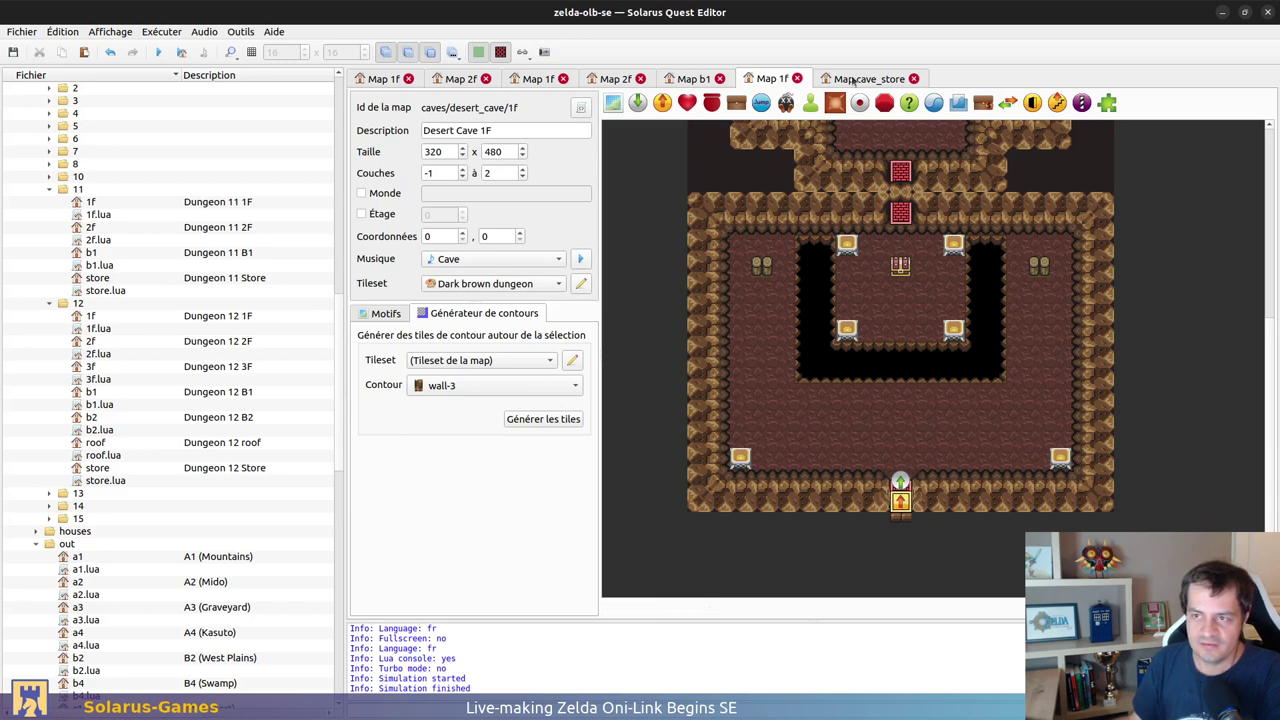
scroll(150, 340, "down", 7)
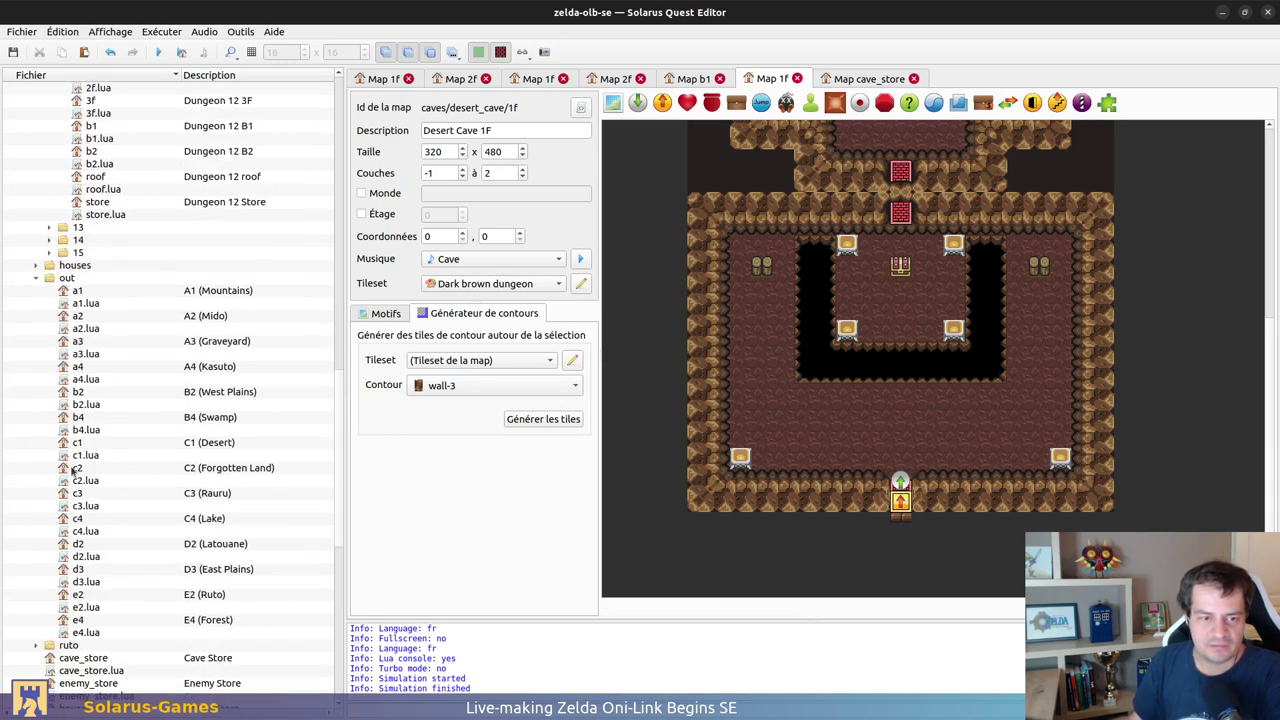
double_click(78, 445)
Step: Place a destination directly below the plateau's cave doorway on the C1 (Desert) map and make it face down
middle_click_drag(1143, 375, 643, 330)
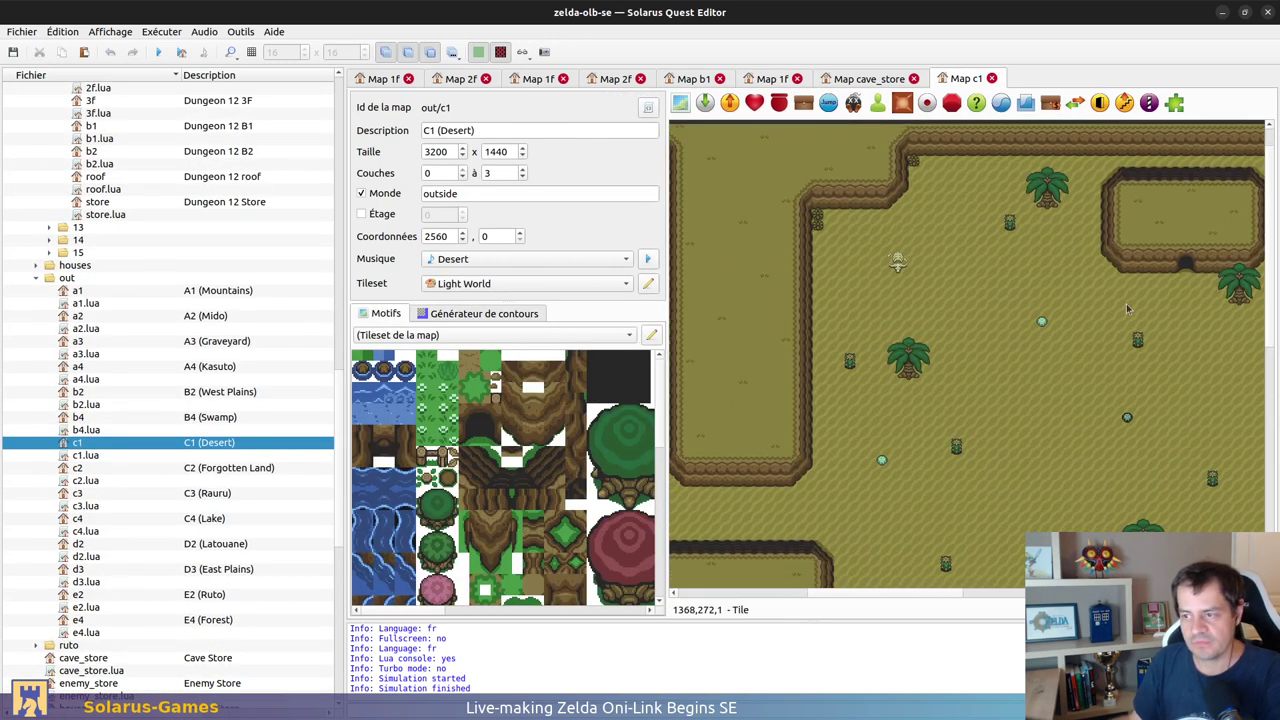
middle_click_drag(1156, 285, 874, 319)
scroll(922, 297, "up", 1)
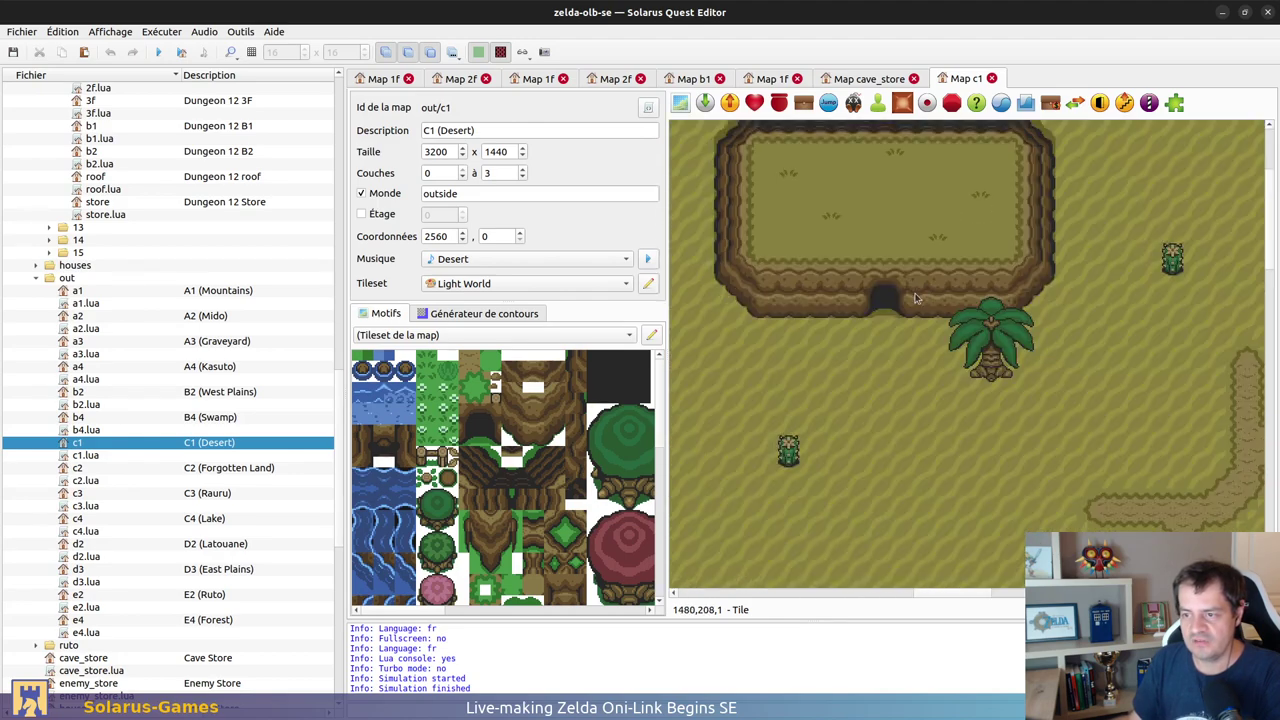
left_click(703, 104)
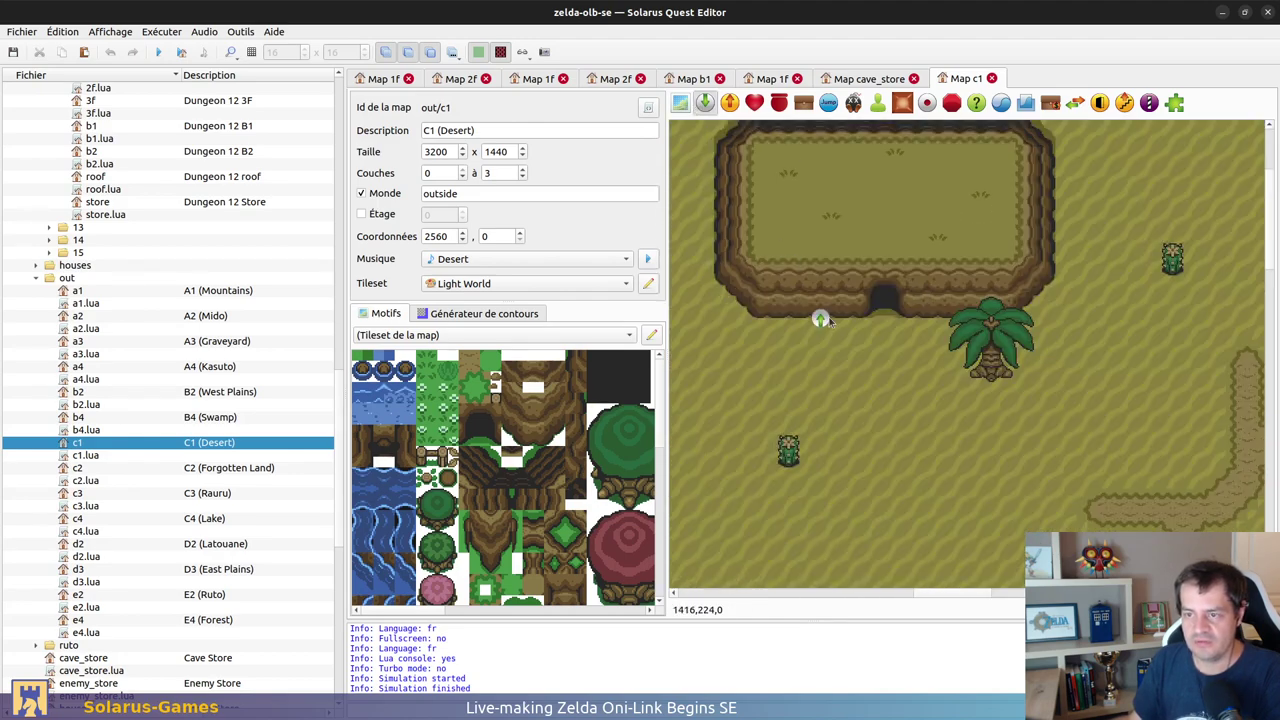
left_click(886, 322)
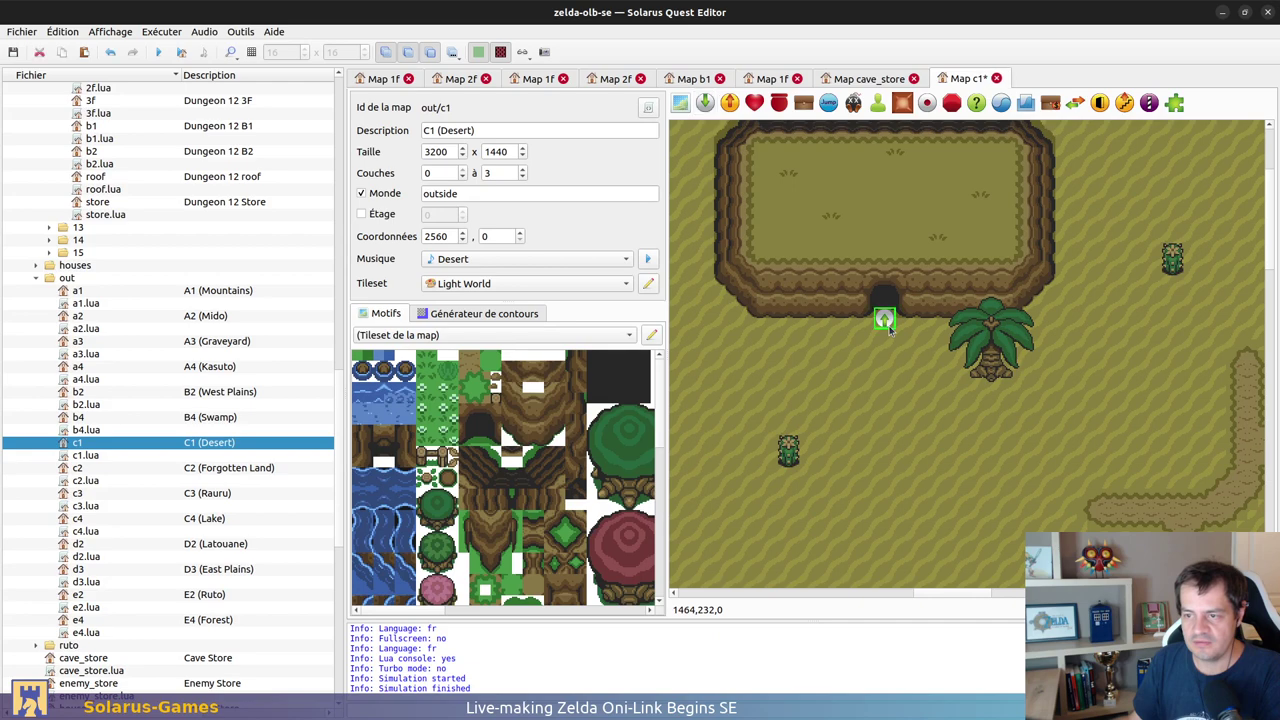
right_click(888, 320)
mouse_move(925, 363)
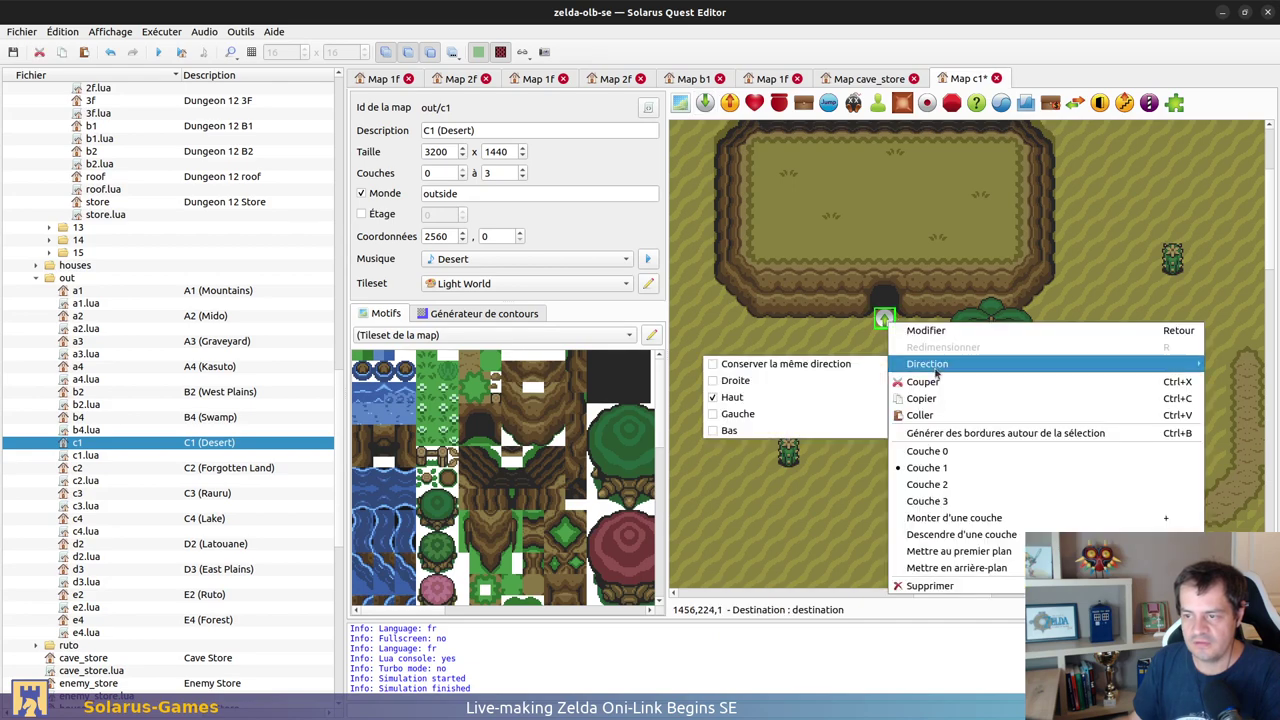
left_click(740, 430)
Step: Name the new destination from_desert_cave and save the C1 (Desert) map
double_click(885, 318)
double_click(652, 184)
type("from_desr")
key("BackSpace")
type("ert_cave")
key("Return")
key("ctrl+s")
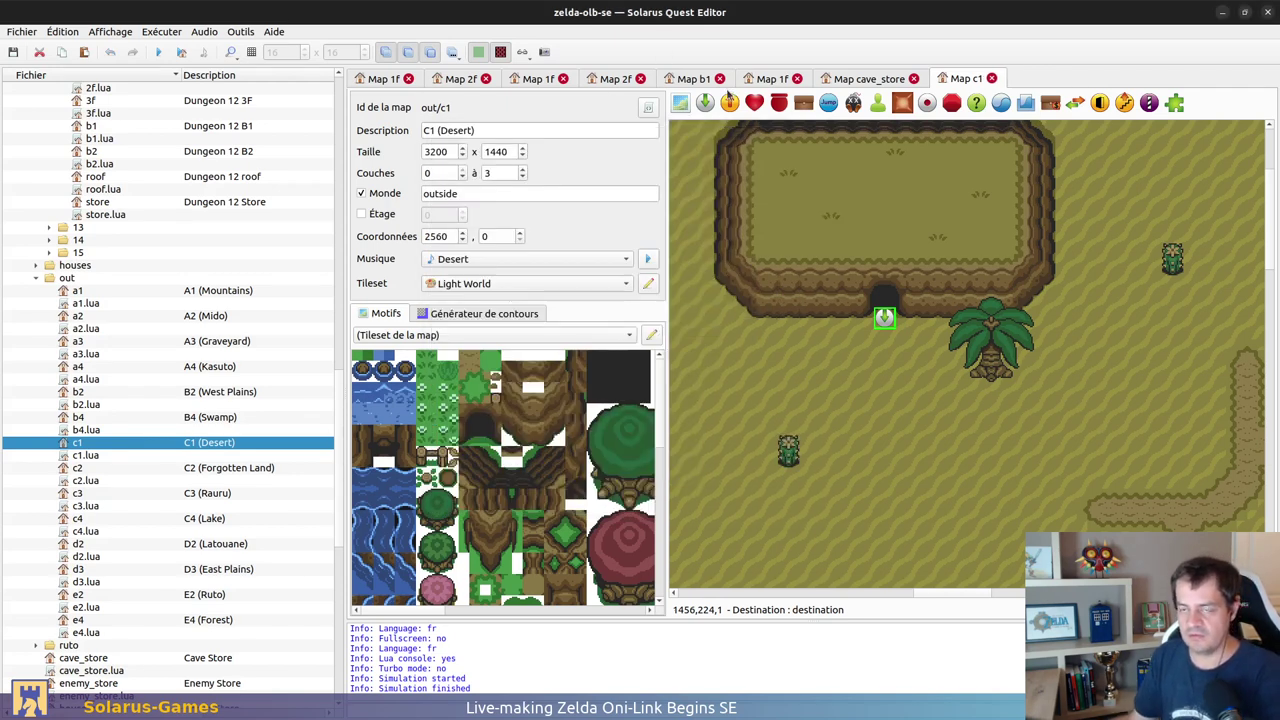
Step: Place a teleporter on the plateau's cave doorway leading to the from_outside destination of Desert Cave 1F, and save the map
left_click(729, 103)
left_click(893, 305)
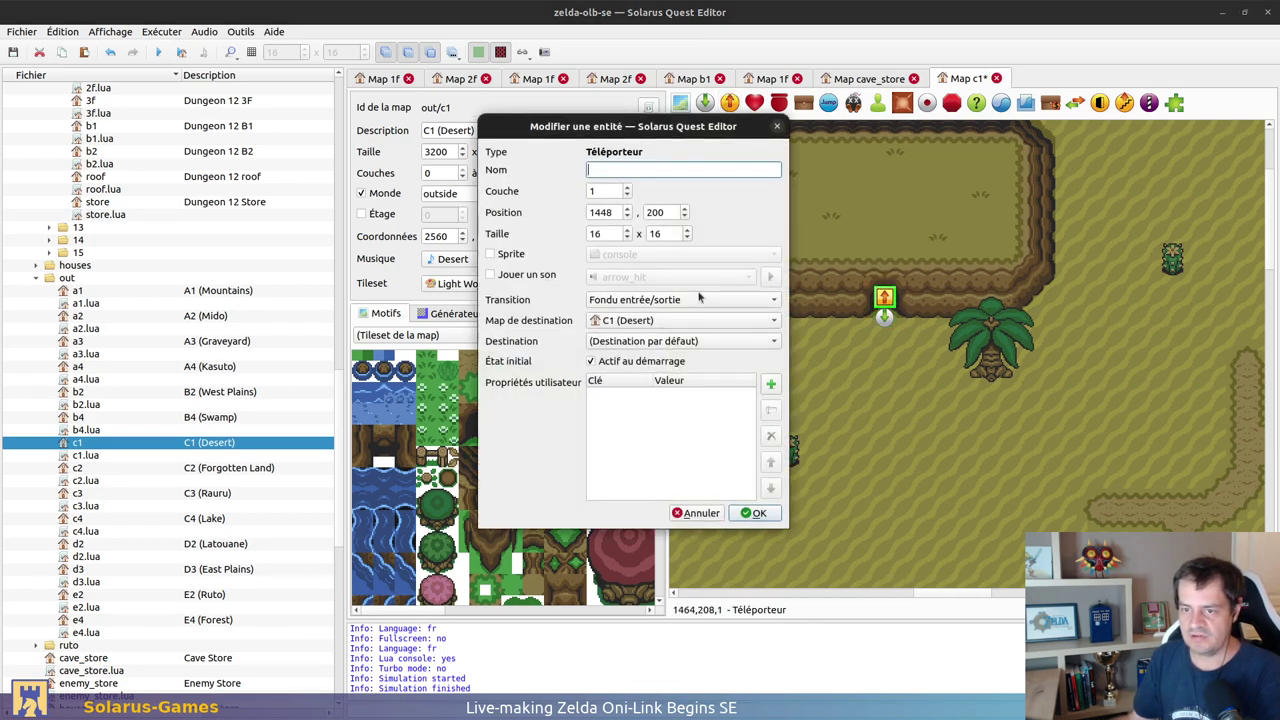
left_click(636, 323)
left_click(595, 155)
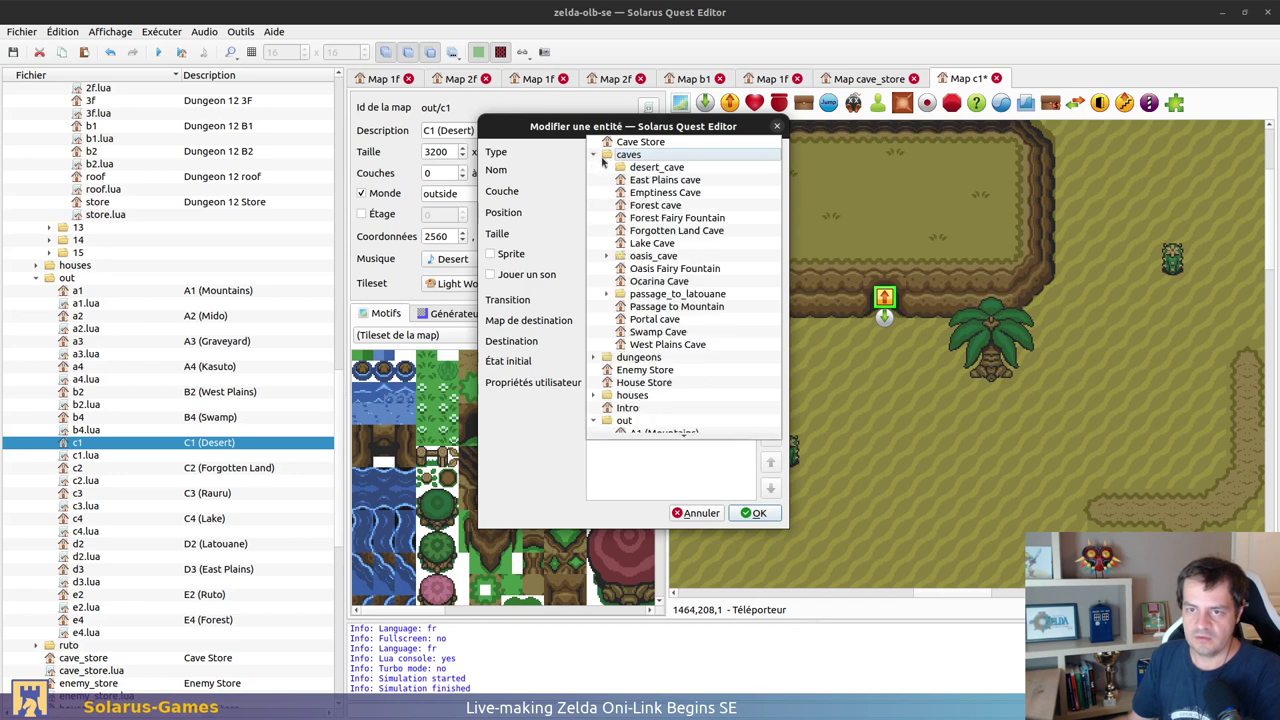
left_click(607, 167)
left_click(667, 181)
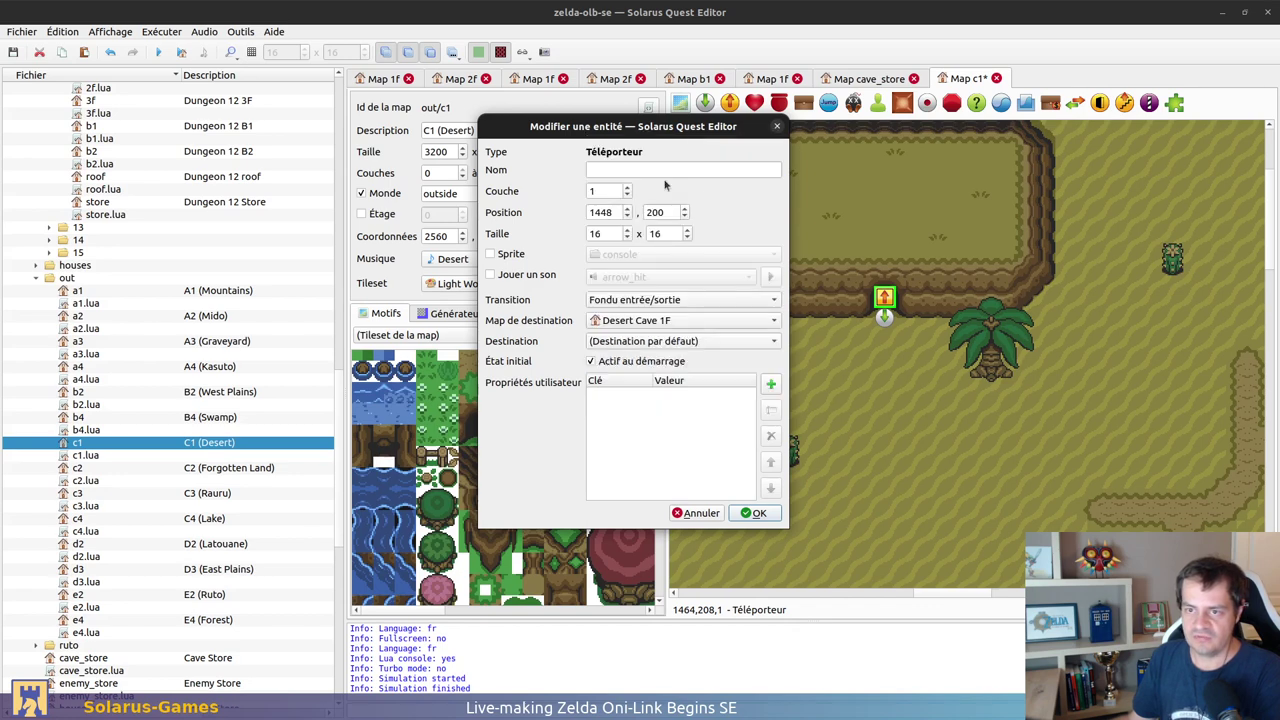
left_click(727, 341)
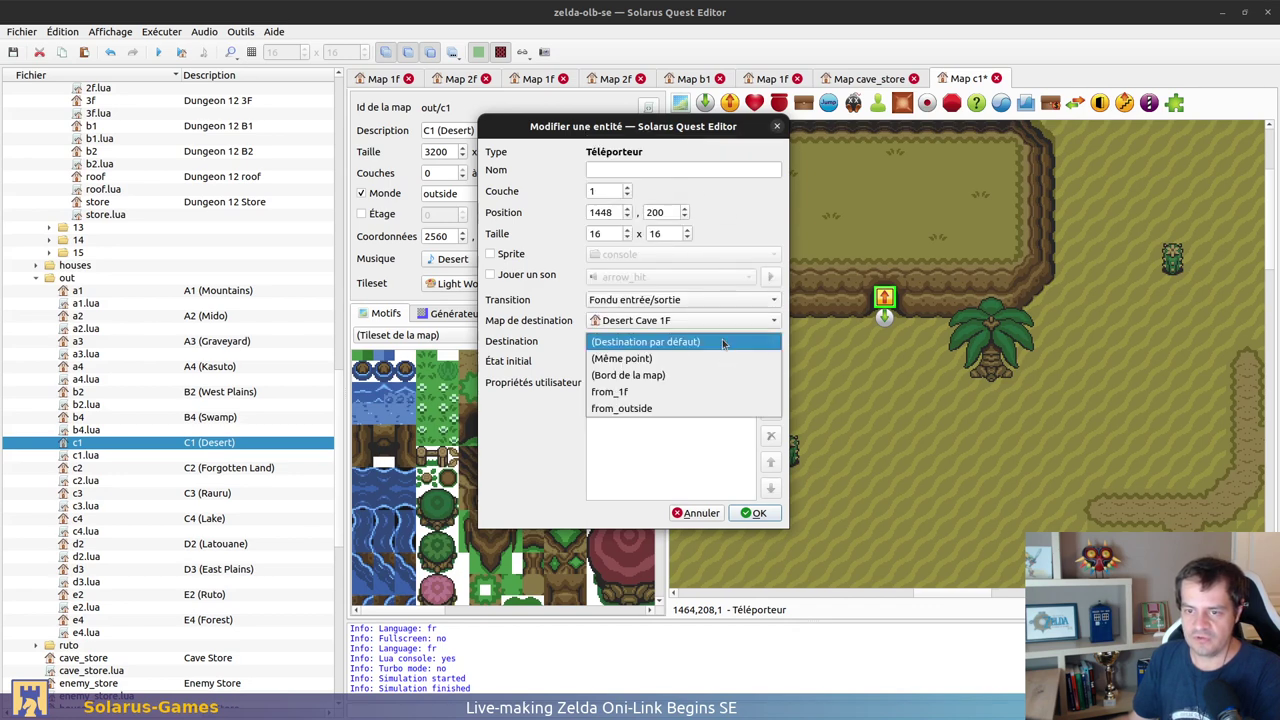
left_click(650, 410)
left_click(757, 513)
key("ctrl+s")
Step: On Desert Cave 1F, rename the destination under the upper room's stairs teleporter from_b1, keep the teleporter on the stairs, and save
left_click(762, 82)
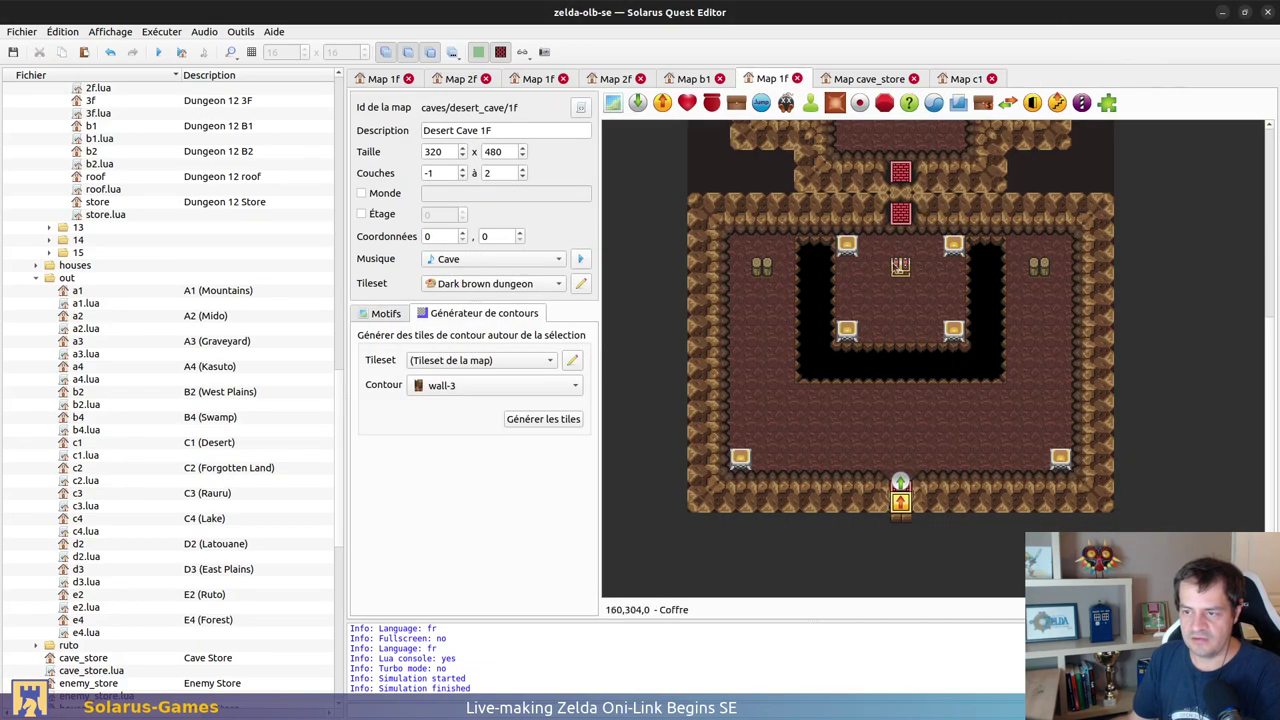
scroll(942, 438, "up", 4)
mouse_move(903, 293)
left_mouse_down()
mouse_move(965, 273)
mouse_move(901, 276)
left_mouse_up()
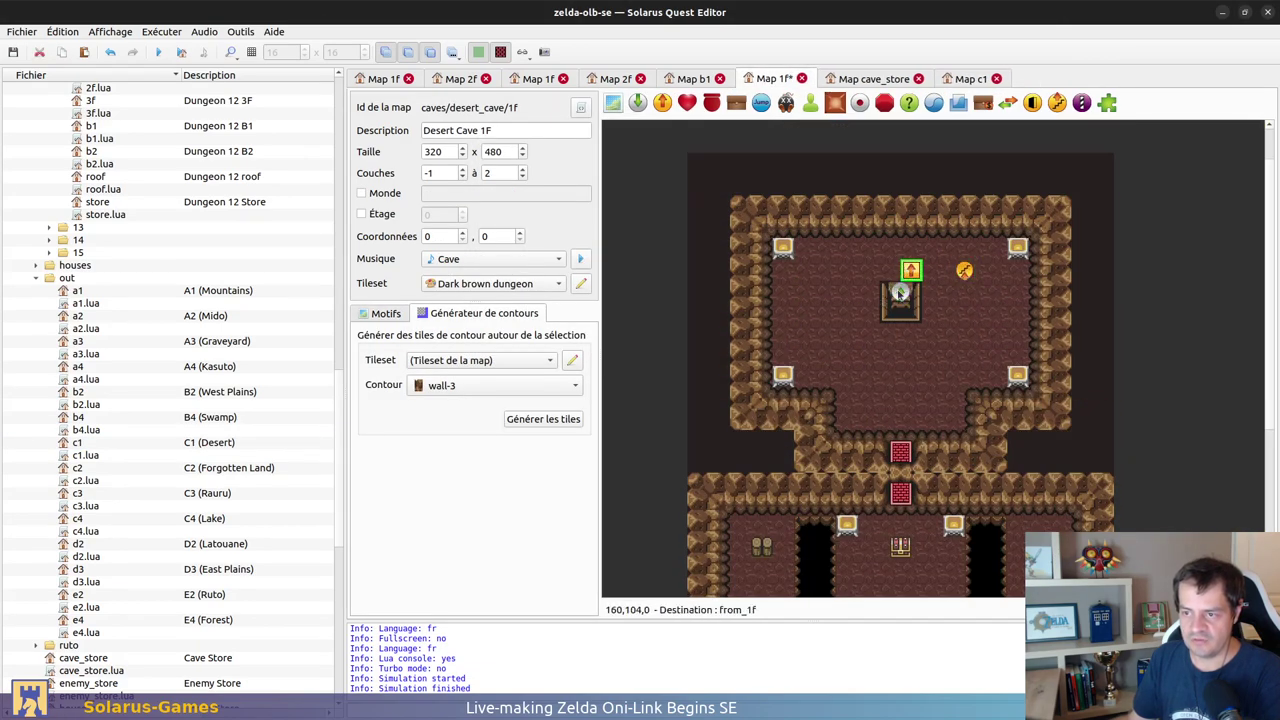
double_click(900, 290)
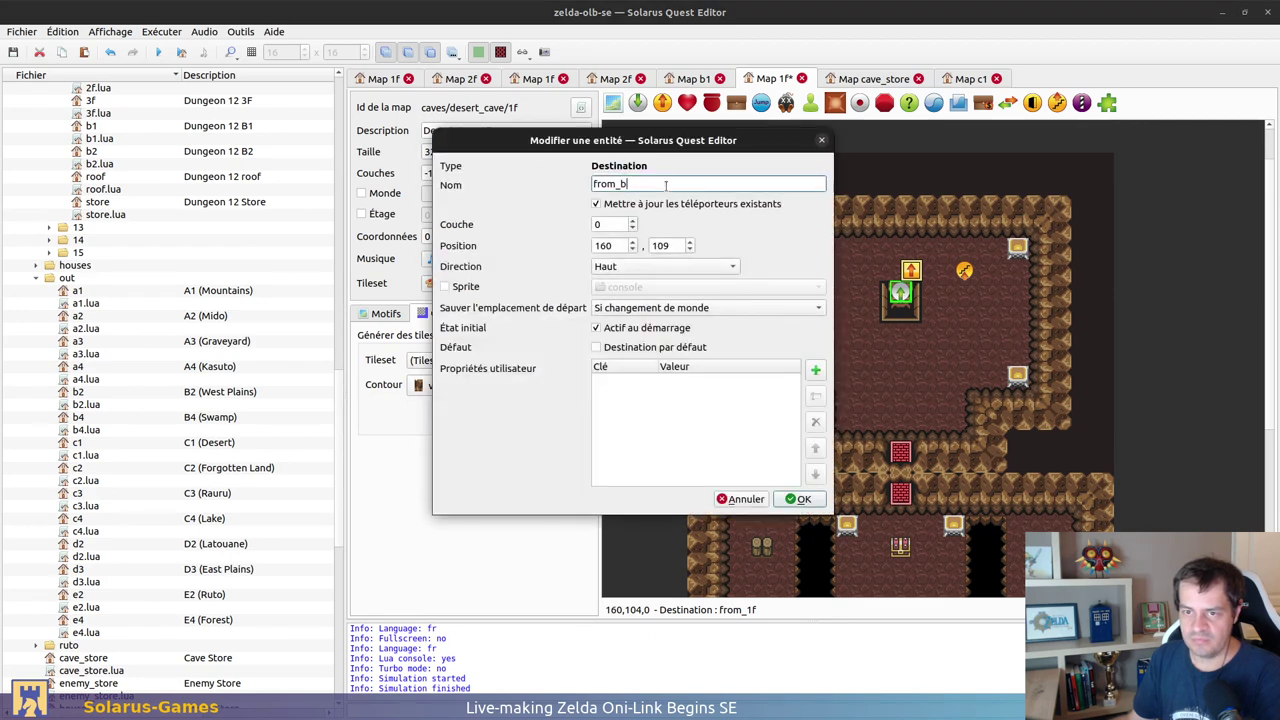
type("b1")
left_click(800, 498)
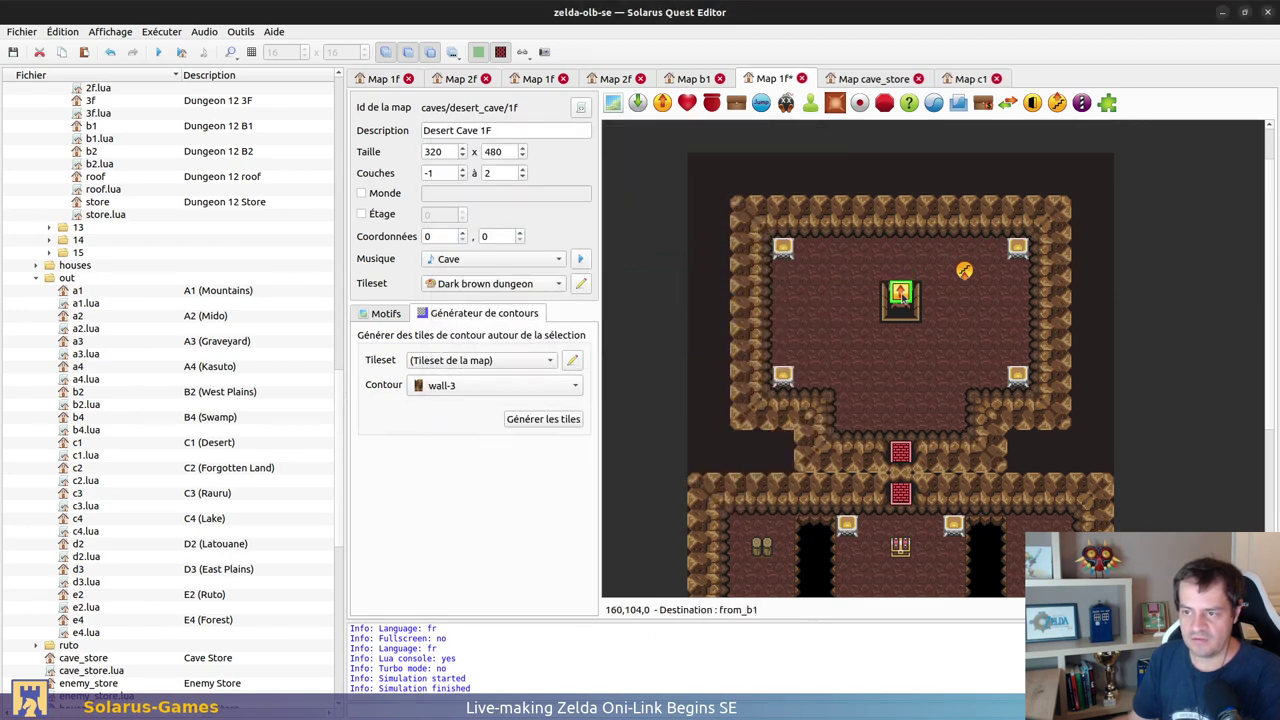
left_click(900, 291)
key("ctrl+s")
Step: Link the lower room's exit teleporter to the from_desert_cave destination on C1 (Desert) and save the map
scroll(1149, 360, "down", 5)
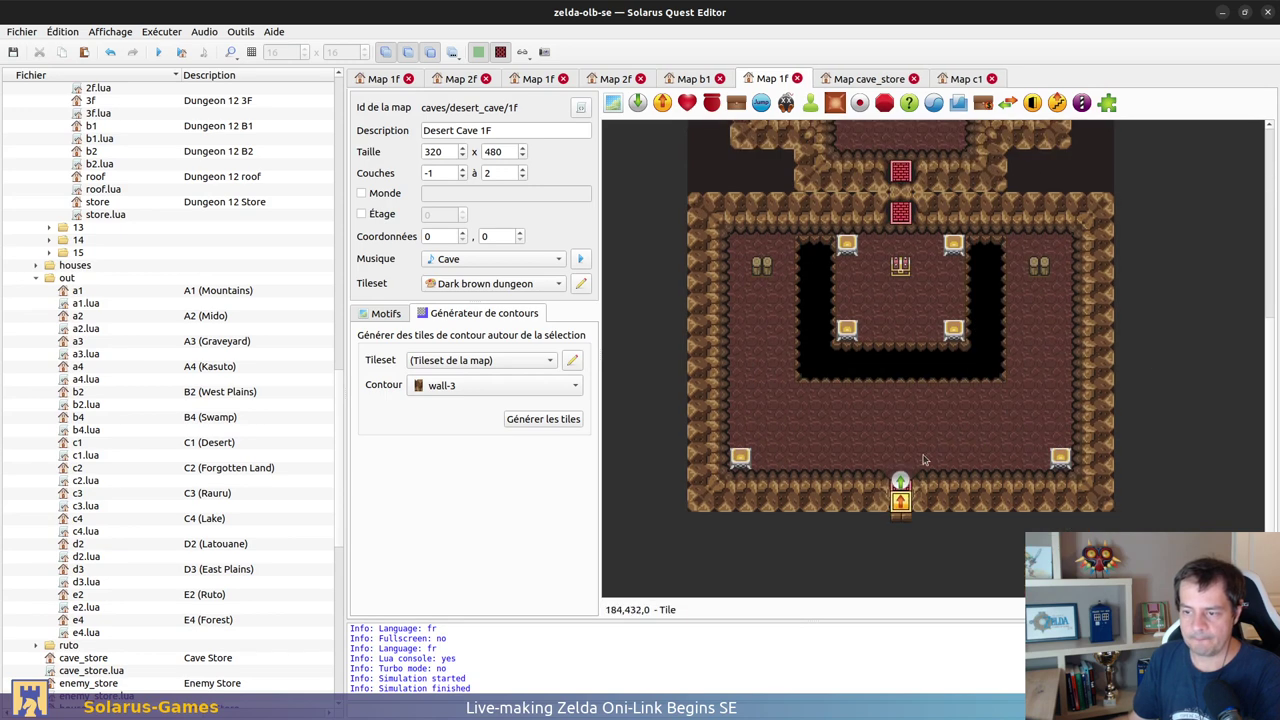
double_click(900, 501)
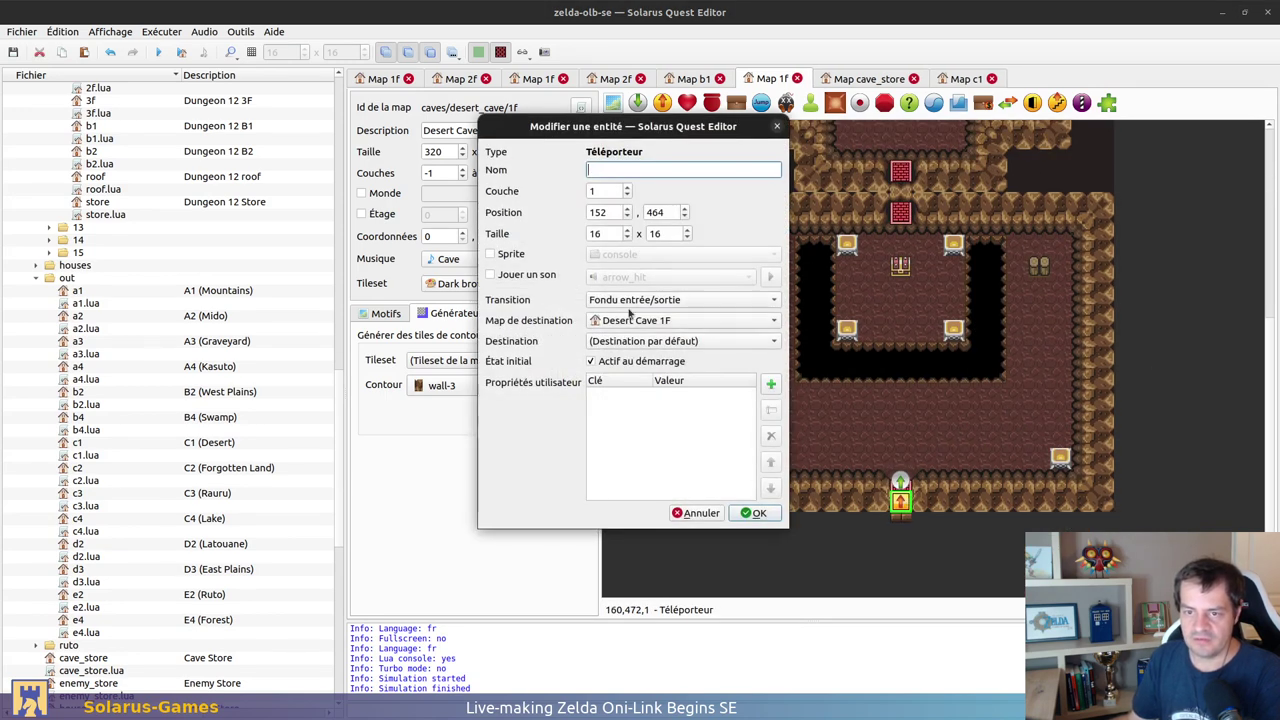
left_click(660, 320)
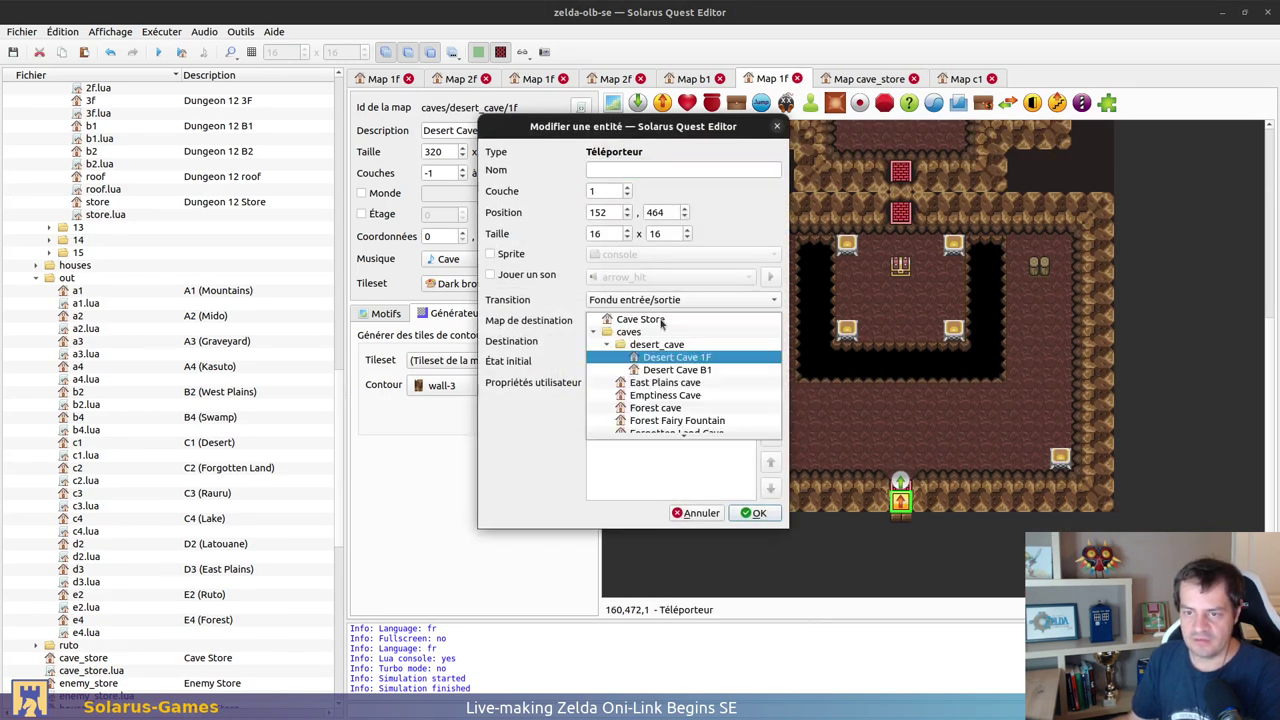
left_click(592, 335)
left_click(595, 407)
scroll(686, 364, "down", 3)
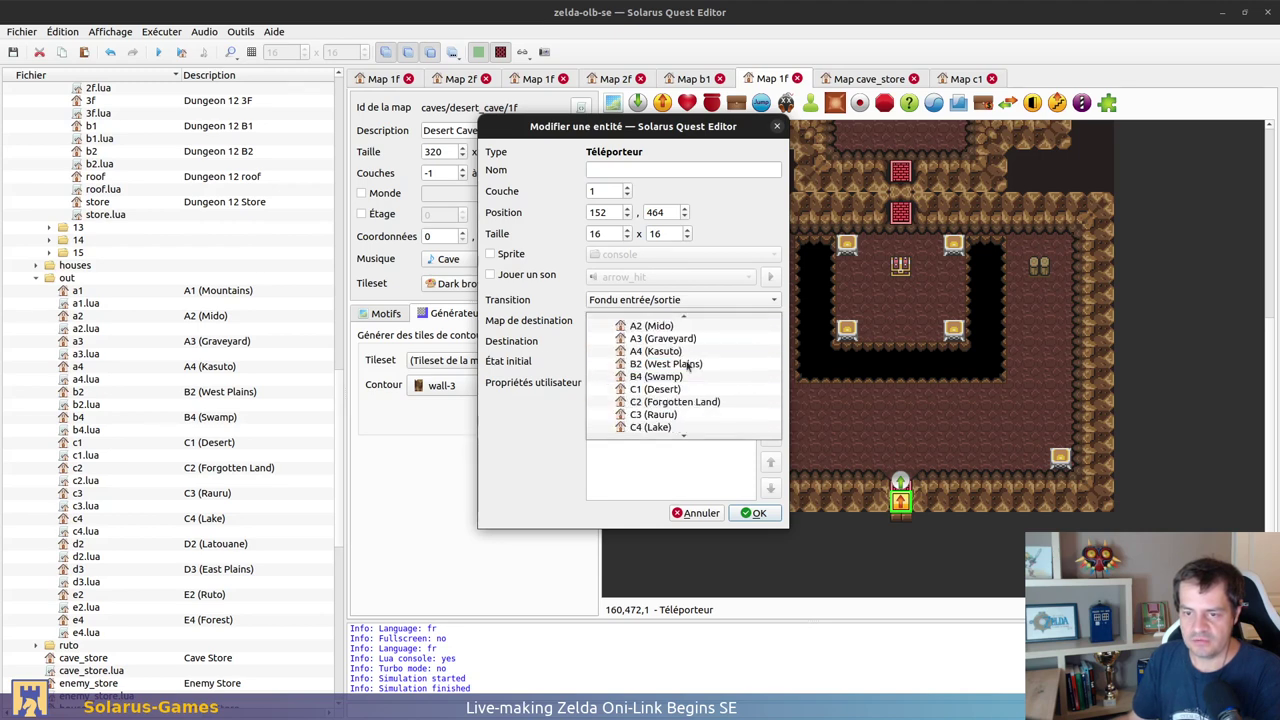
left_click(668, 388)
left_click(672, 342)
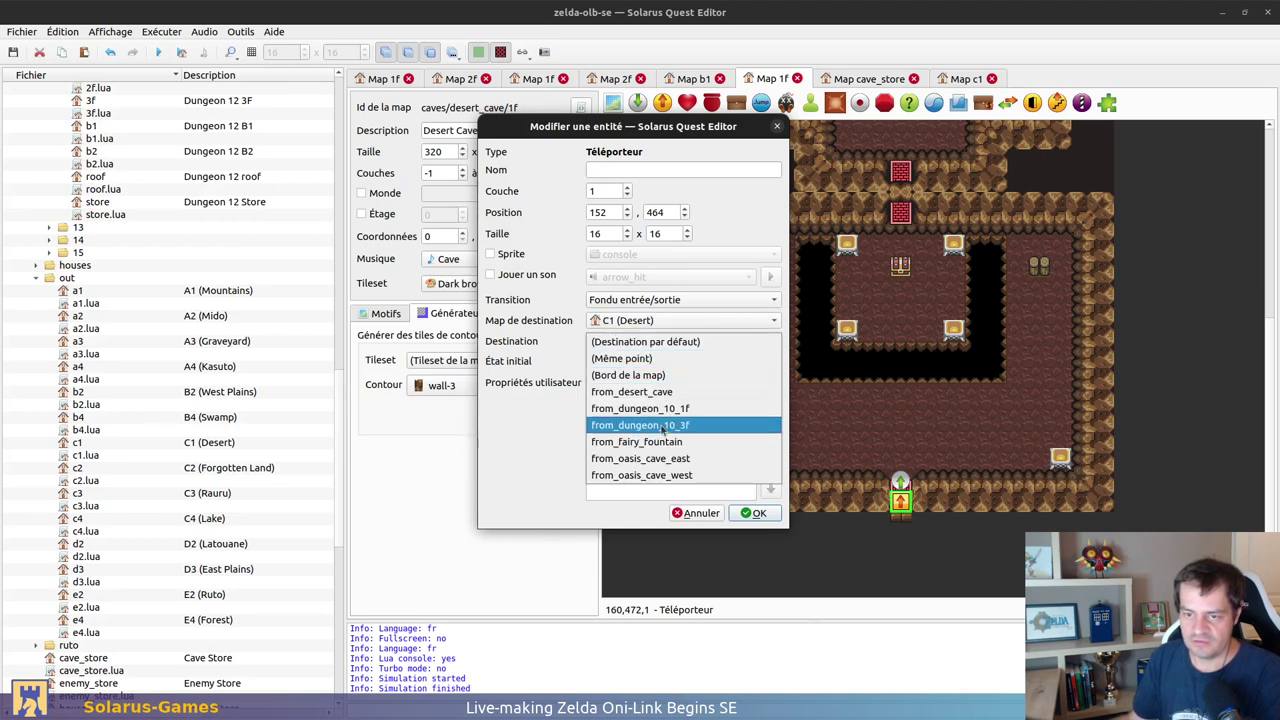
left_click(632, 391)
left_click(753, 513)
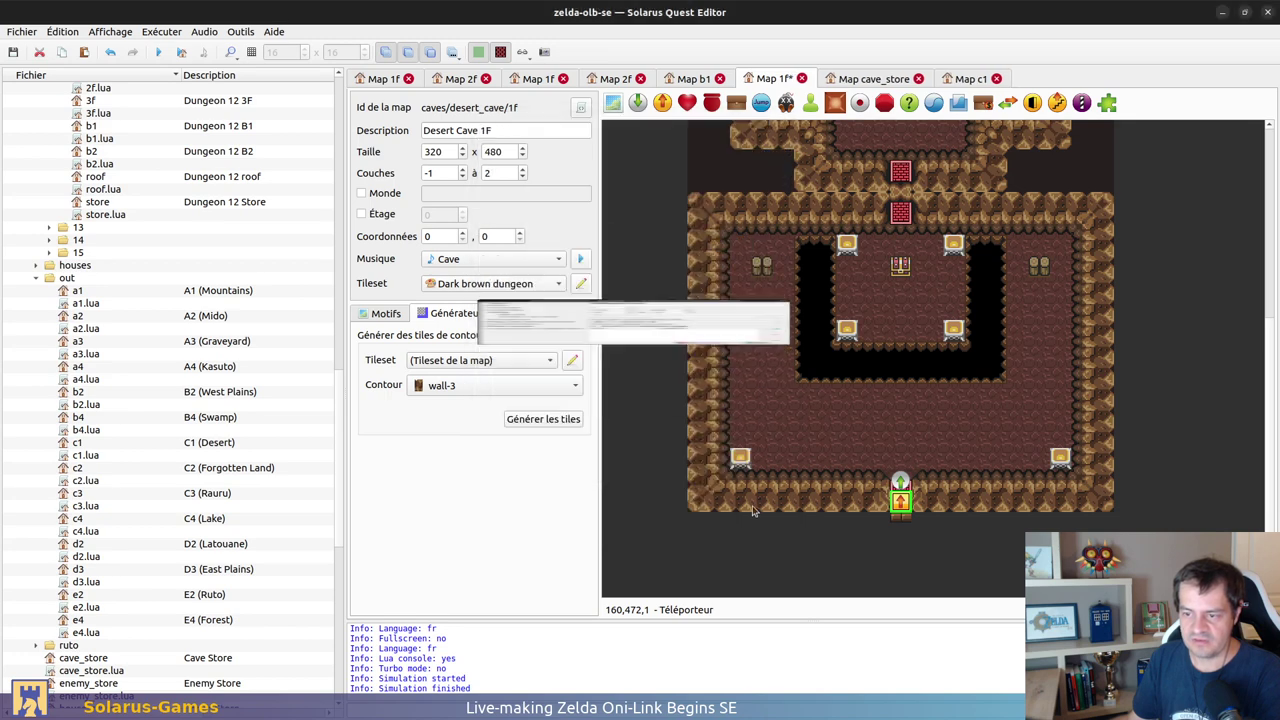
key("ctrl+s")
Step: On Desert Cave B1, set the lowest layer to -1 and cover the whole map with a 1280 x 480 custom entity on that layer
scroll(926, 357, "down", 3)
scroll(930, 215, "up", 3)
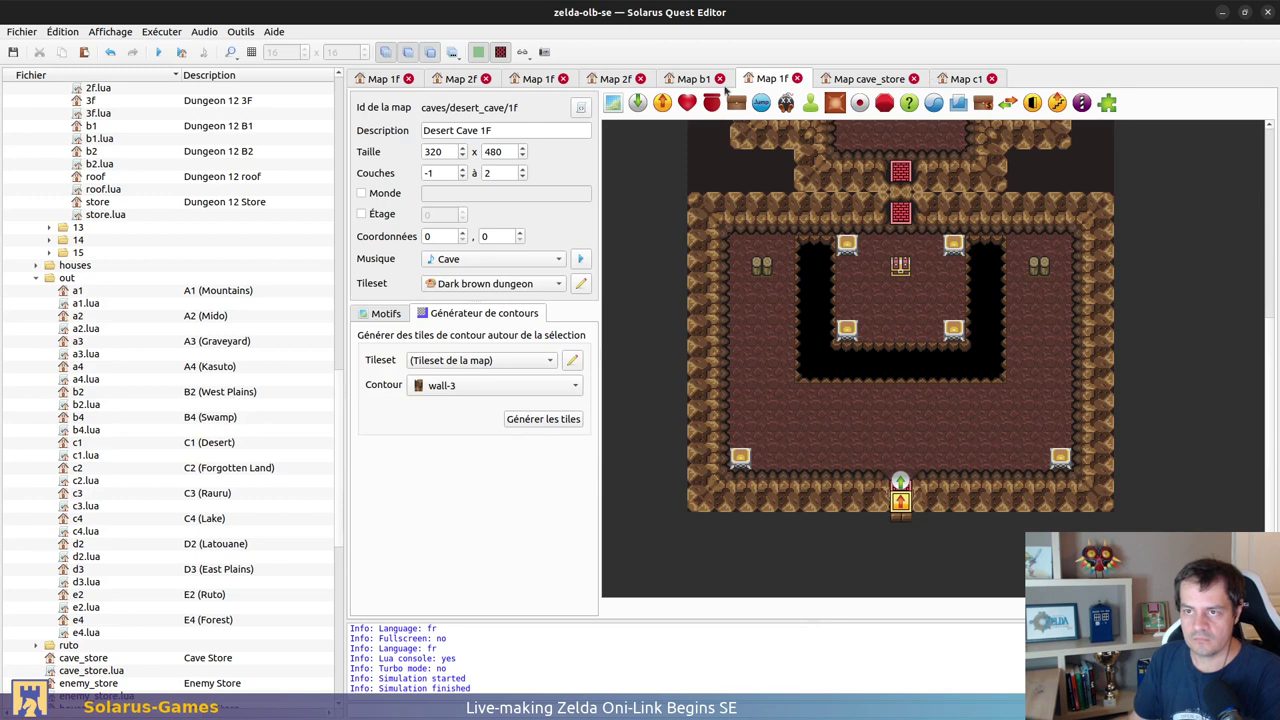
left_click(695, 82)
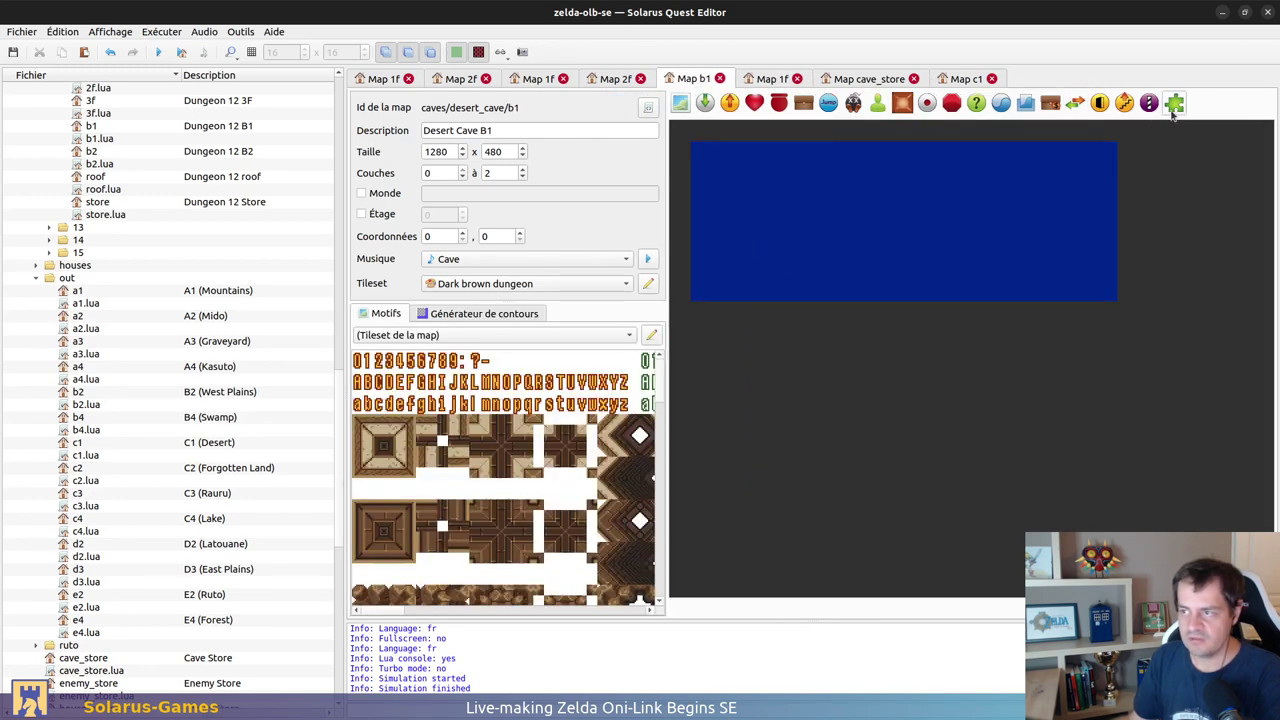
left_click(463, 177)
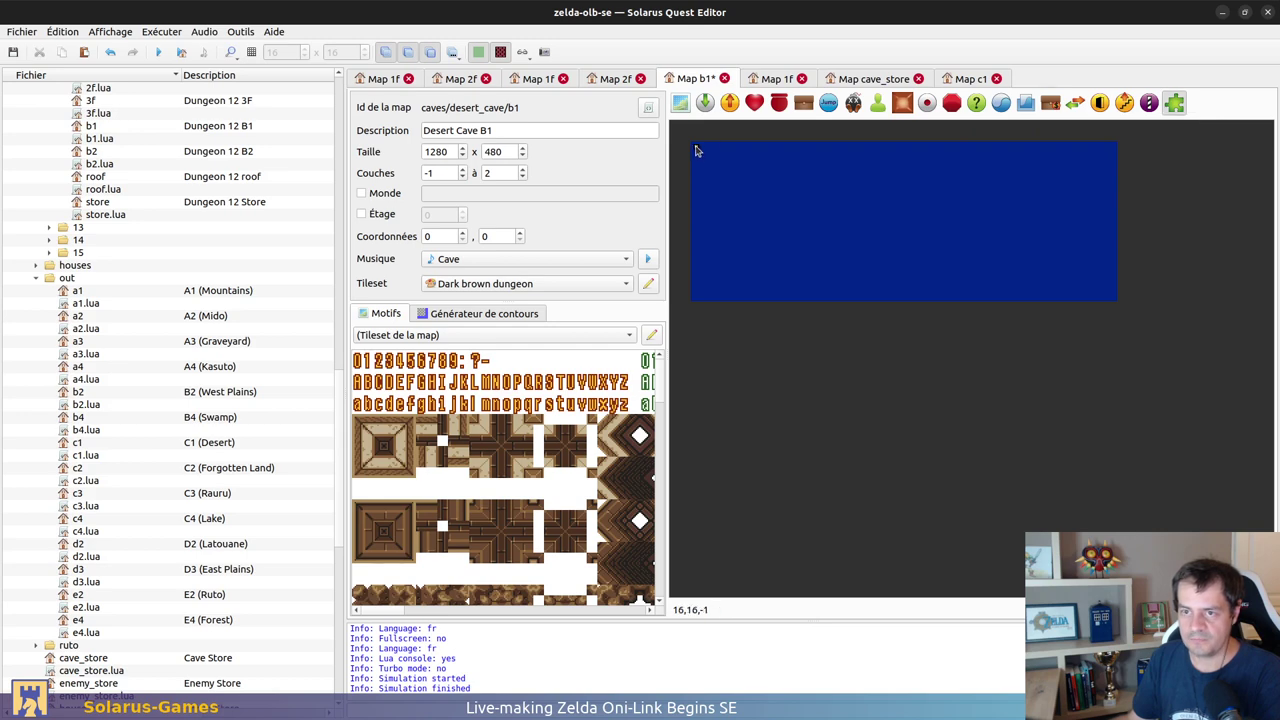
left_click_drag(692, 142, 1112, 303)
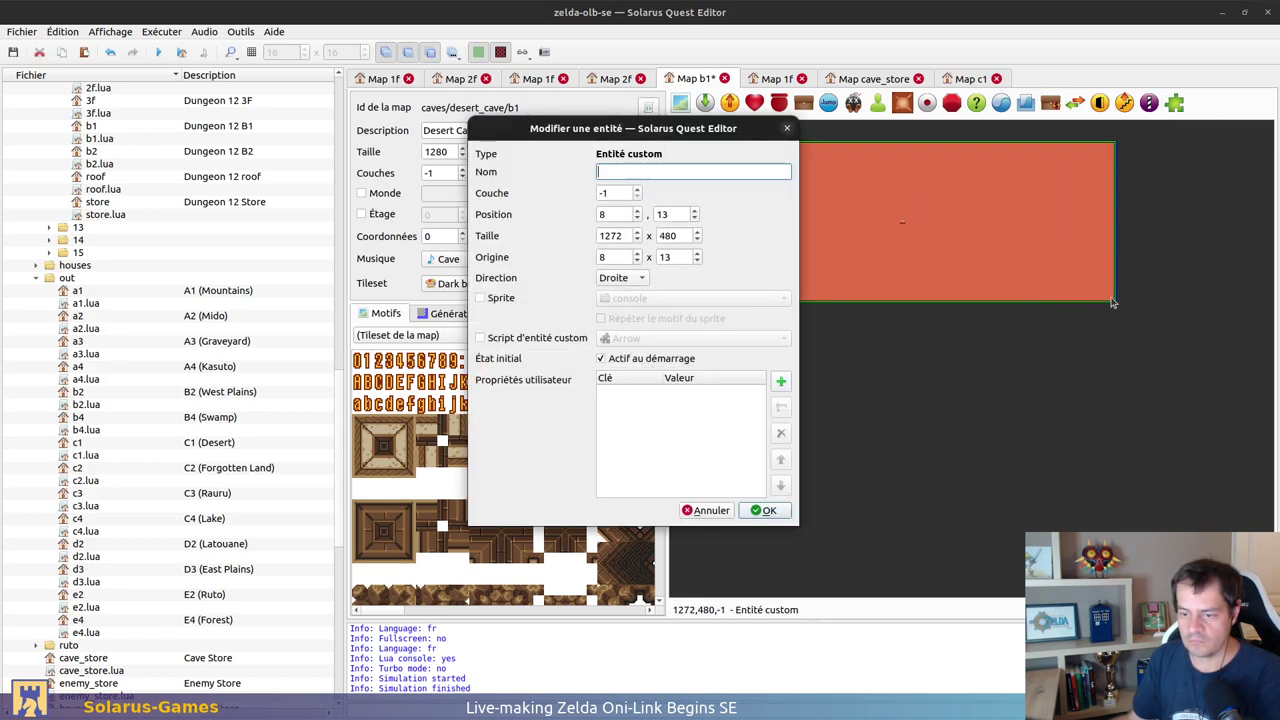
left_click(637, 232)
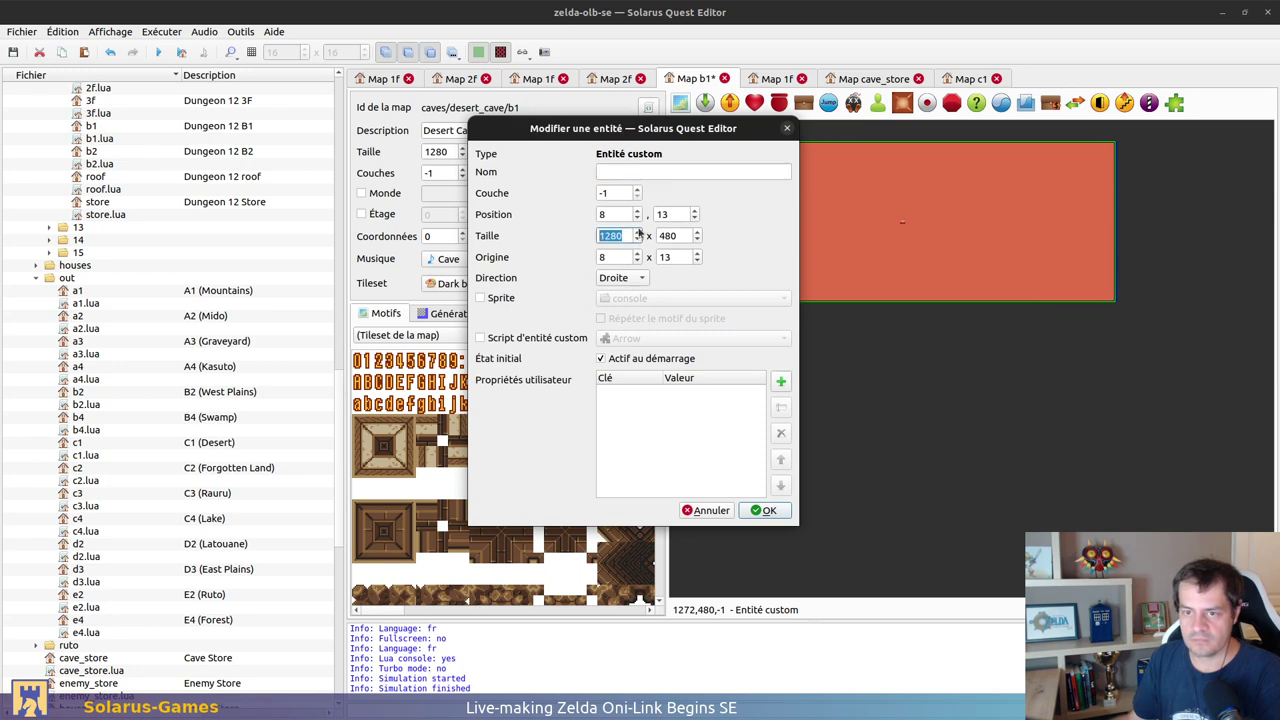
Step: Give the custom entity the 1280x960 PNG work sprite as the map's tracing background and save the map
left_click(521, 340)
left_click(516, 339)
left_click(480, 298)
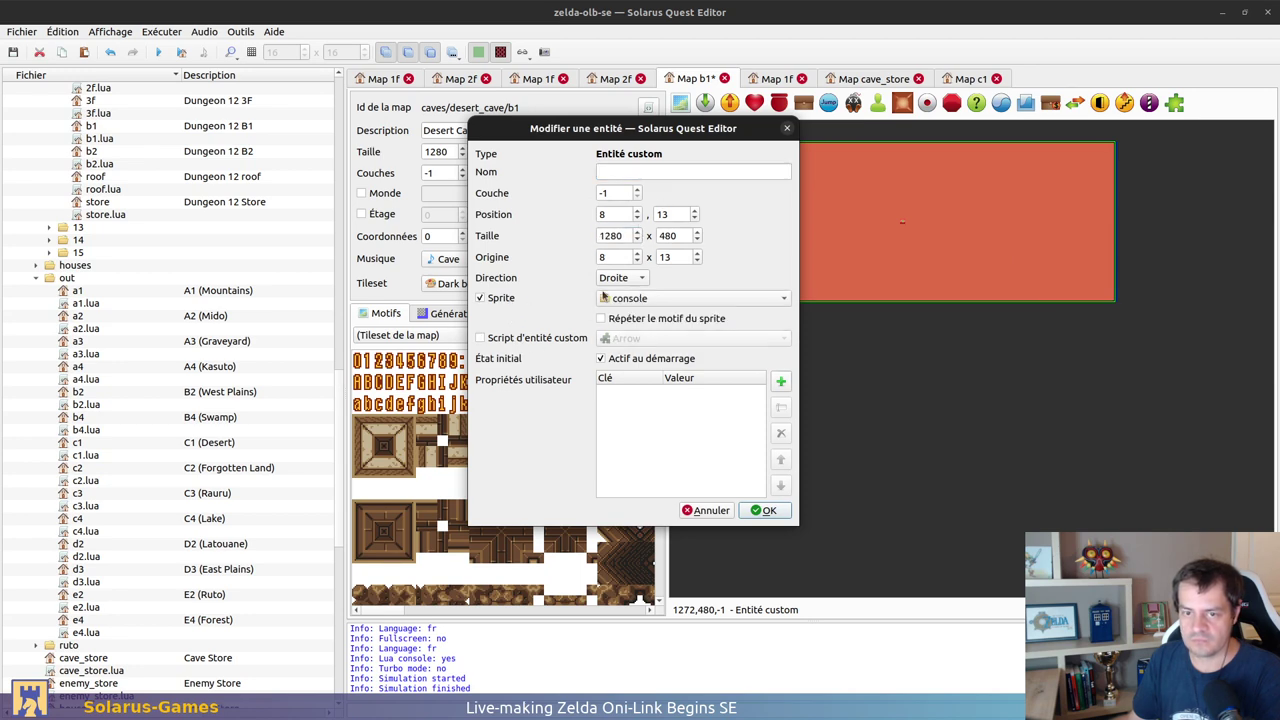
left_click(693, 298)
scroll(666, 351, "down", 4)
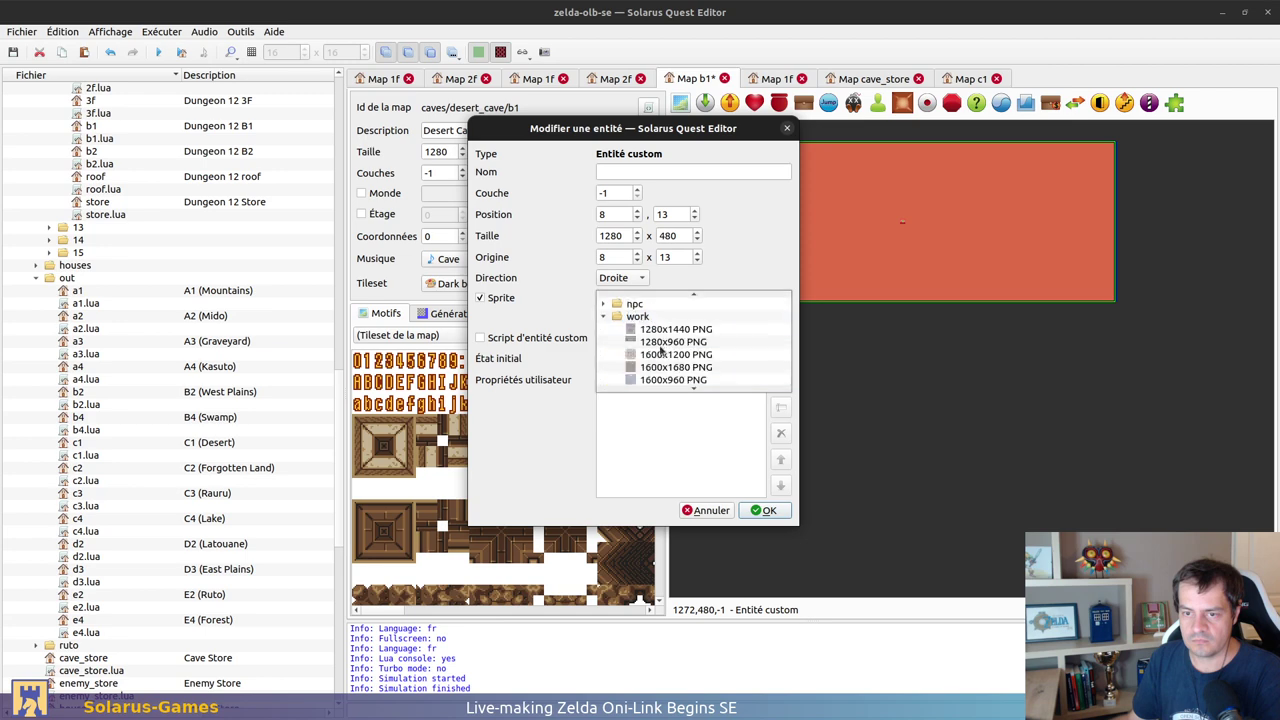
scroll(727, 329, "up", 1)
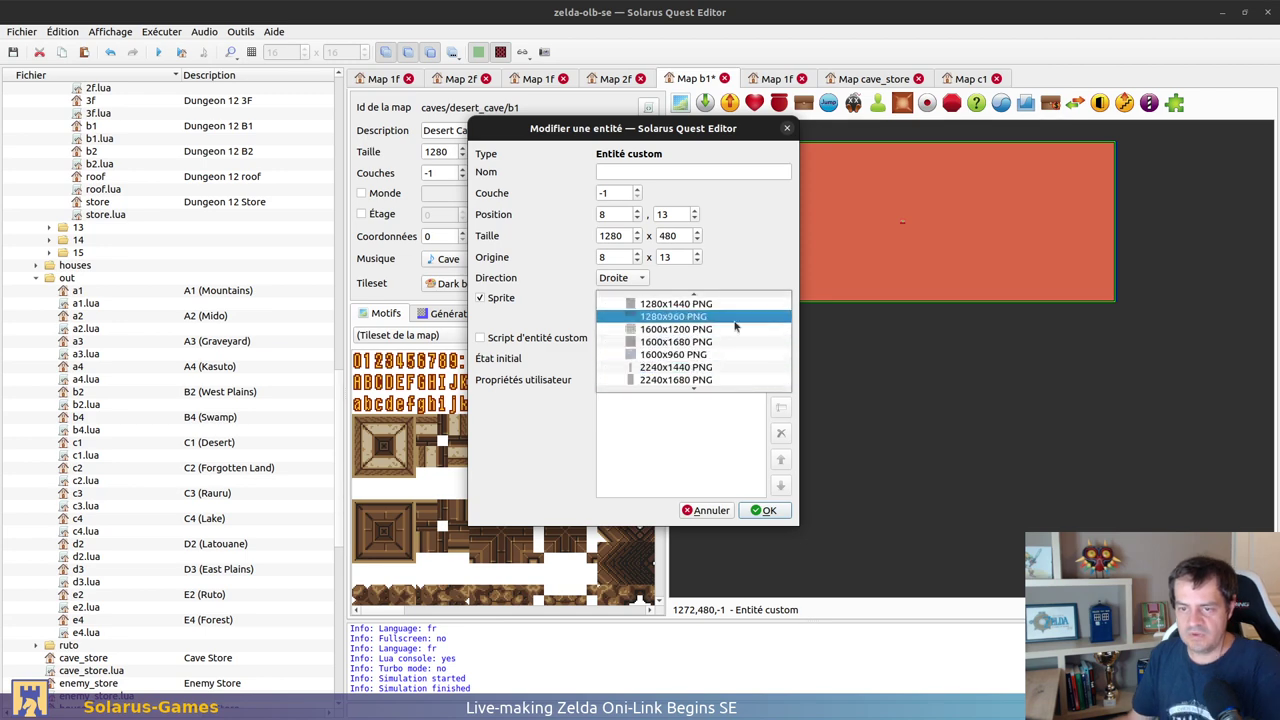
left_click(721, 317)
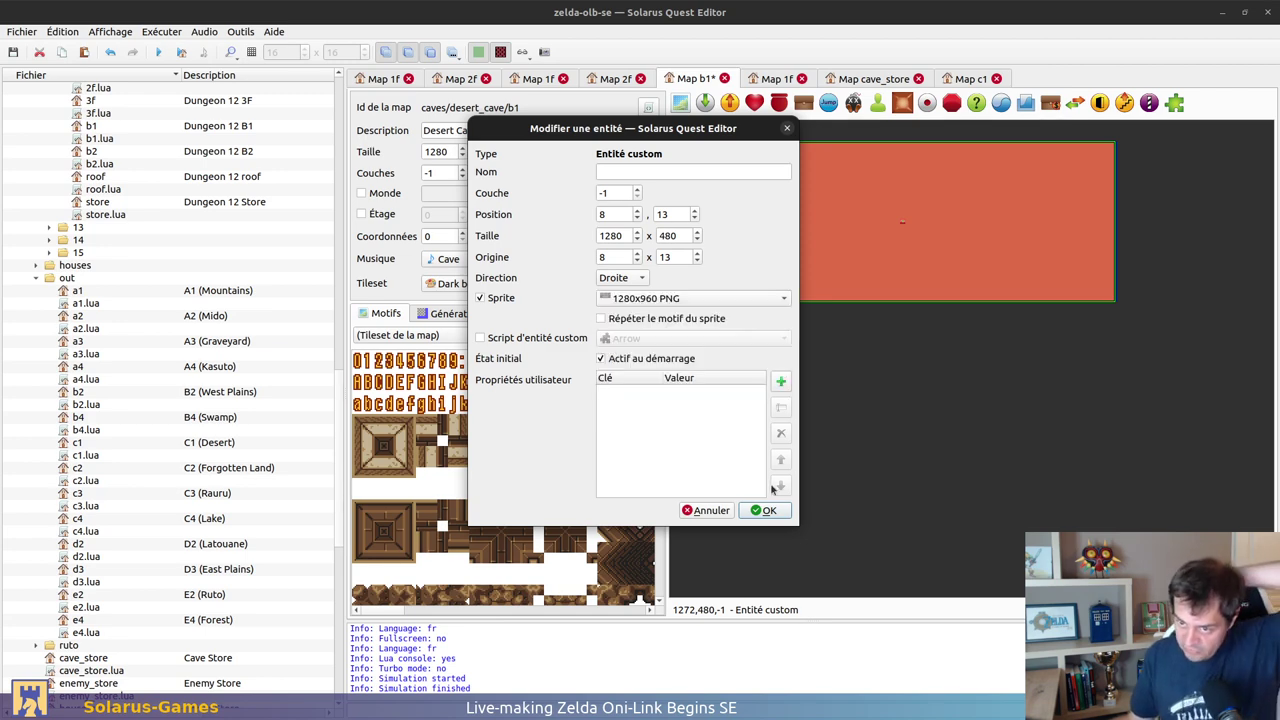
left_click(764, 510)
left_click(825, 278)
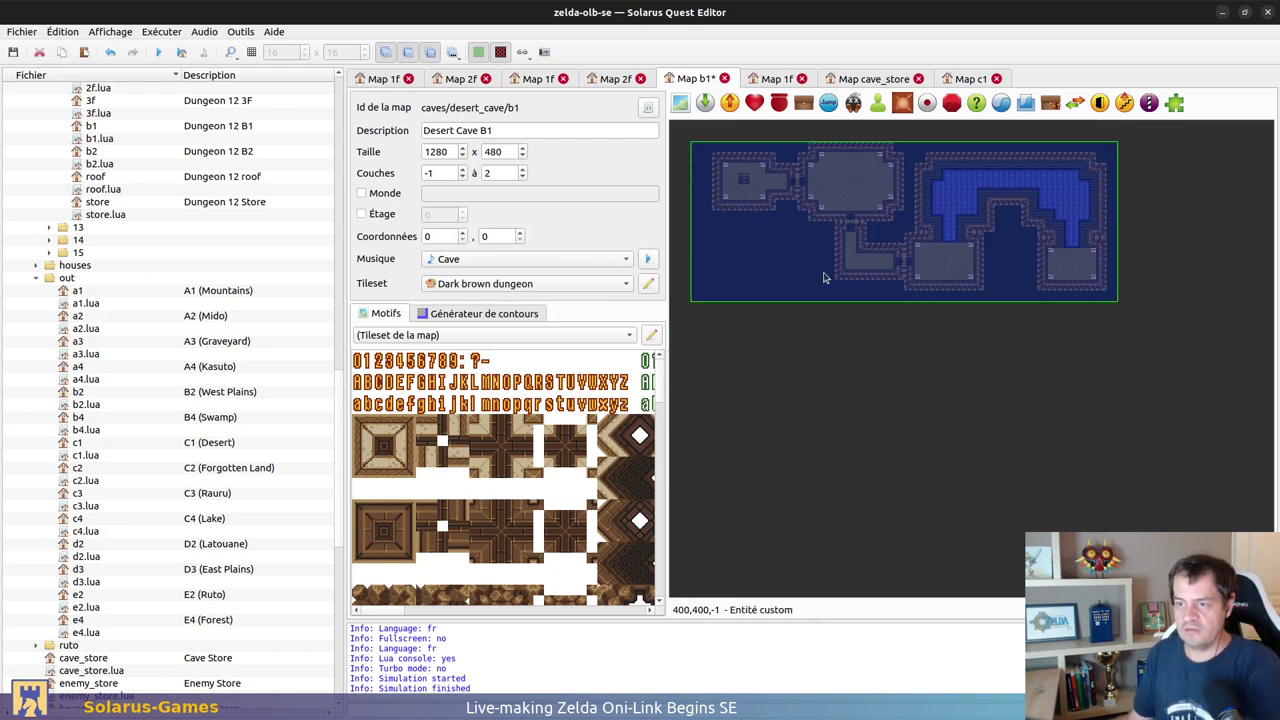
key("ctrl+s")
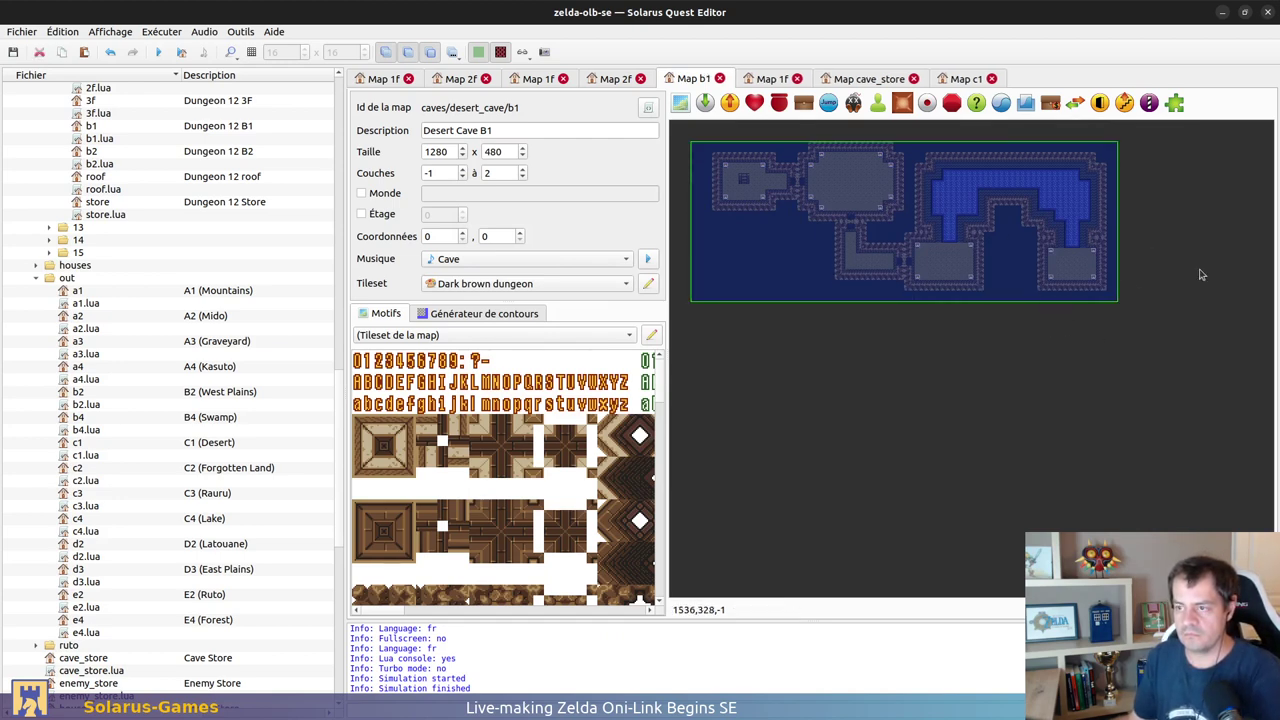
Step: Place torches over the four corner torches of the westernmost room with the stairs, following the background image
scroll(1184, 306, "up", 1, "ctrl")
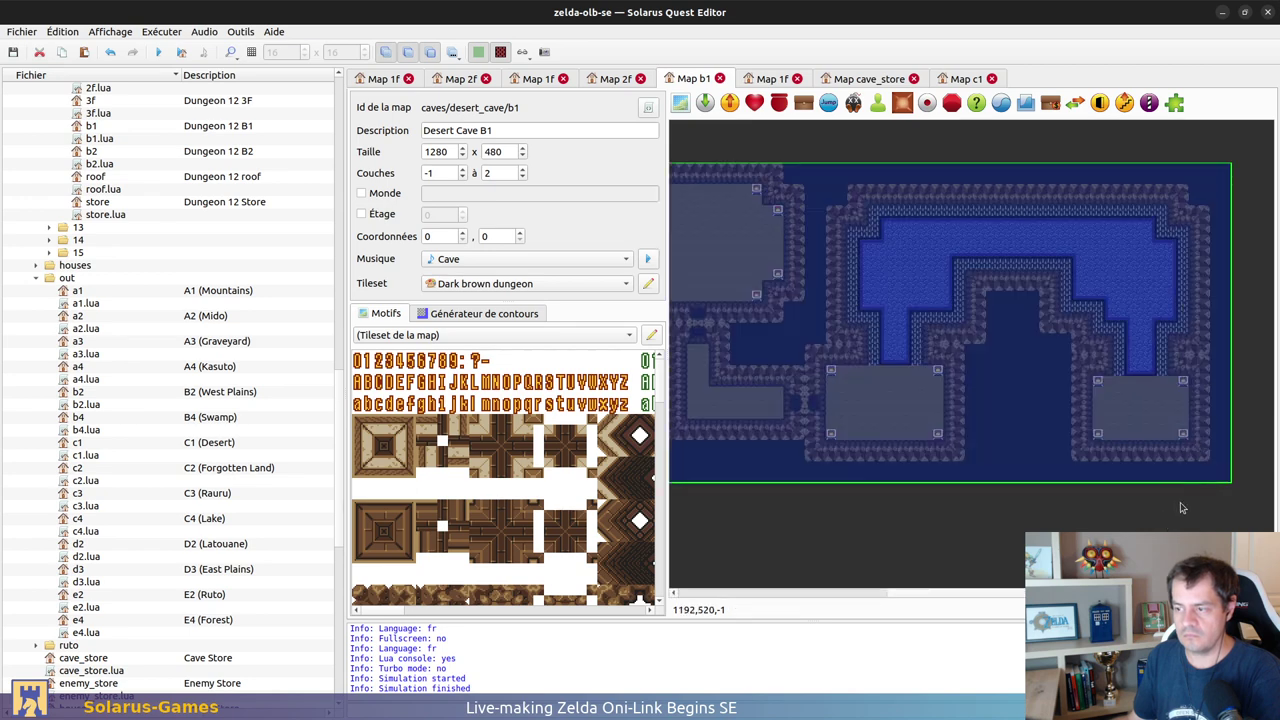
scroll(1108, 393, "left", 3)
scroll(951, 359, "left", 2)
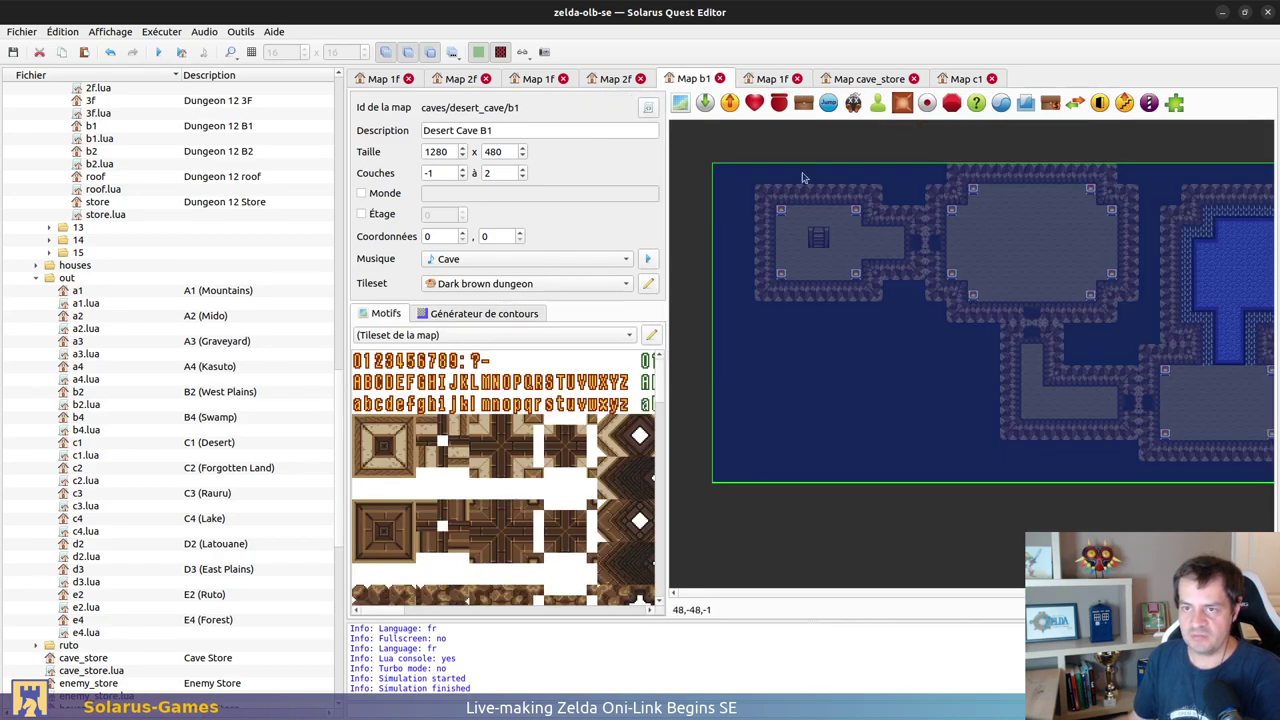
scroll(802, 197, "up", 1, "ctrl")
key("ctrl+v")
right_click(764, 233)
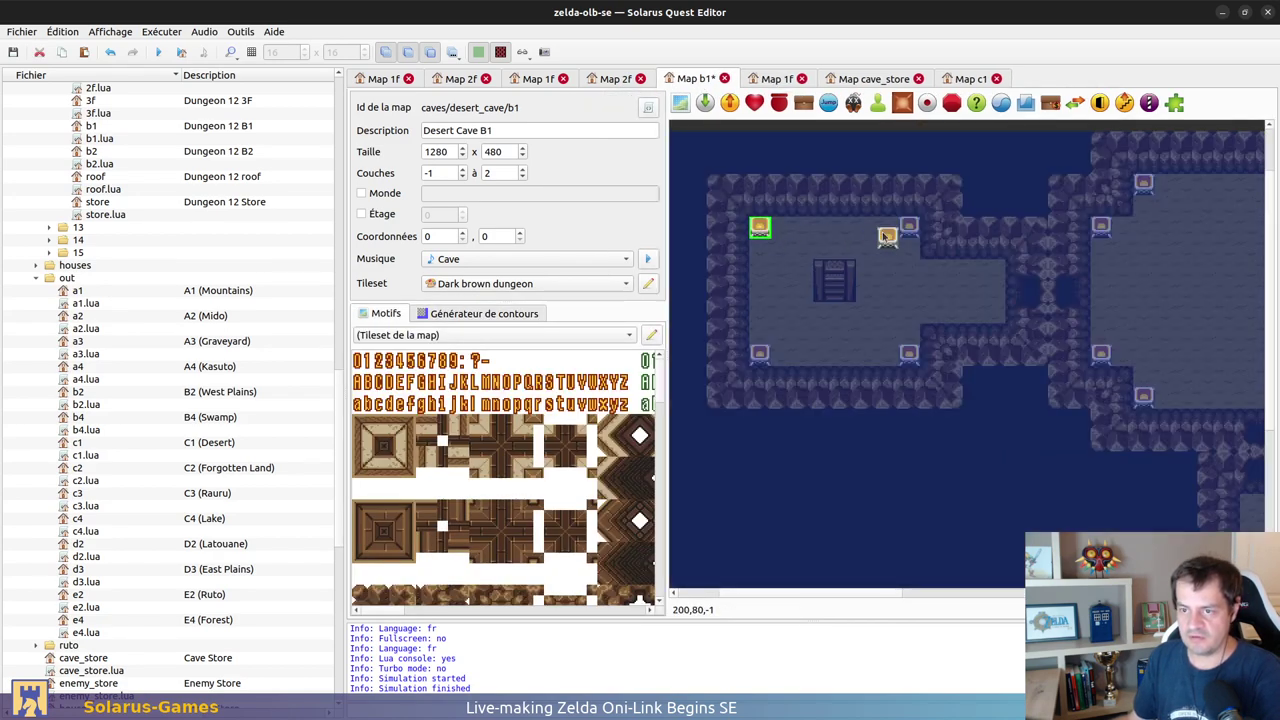
left_click(912, 230)
left_click(760, 228, "ctrl")
key("ctrl+c")
key("ctrl+v")
left_click(840, 359)
left_click(937, 370)
left_click(910, 360)
Step: Place copies of the torches over the two northern and two southern torches of the large room, following the background image
key("ctrl+c")
middle_click_drag(1200, 405, 882, 449)
key("ctrl+v")
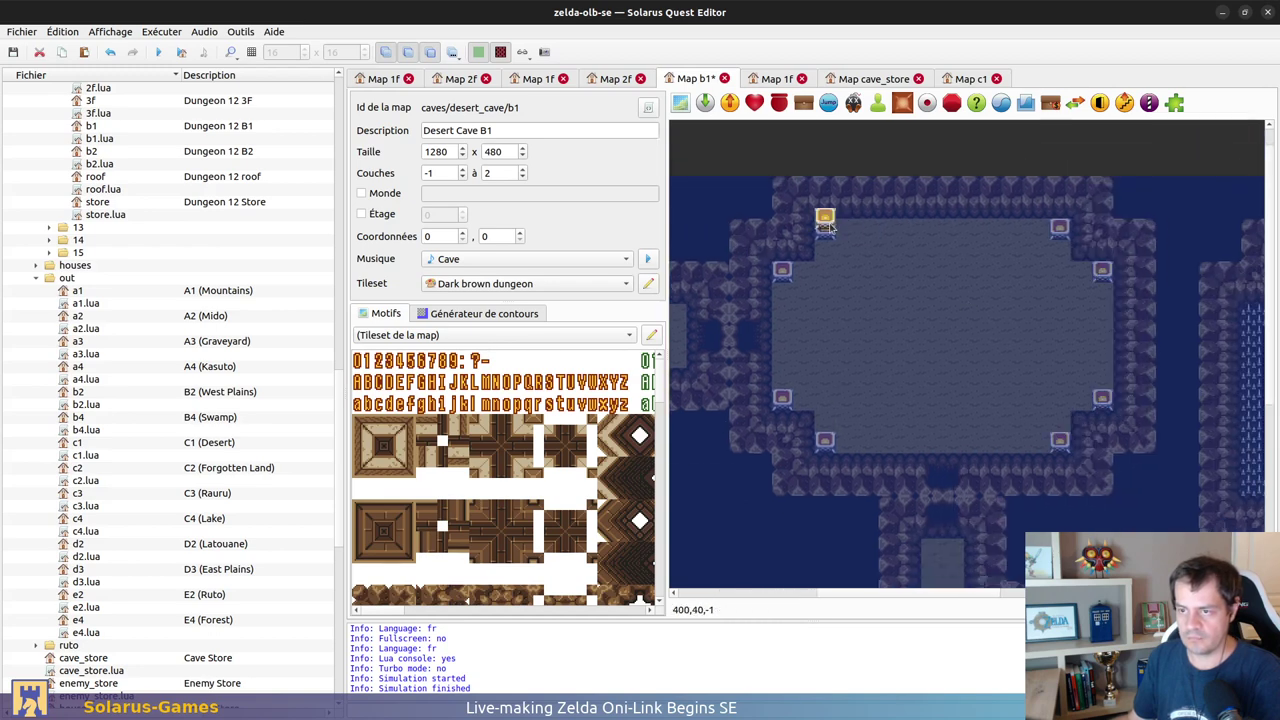
left_click(828, 228)
key("ctrl+v")
left_click(1060, 240)
key("ctrl+v")
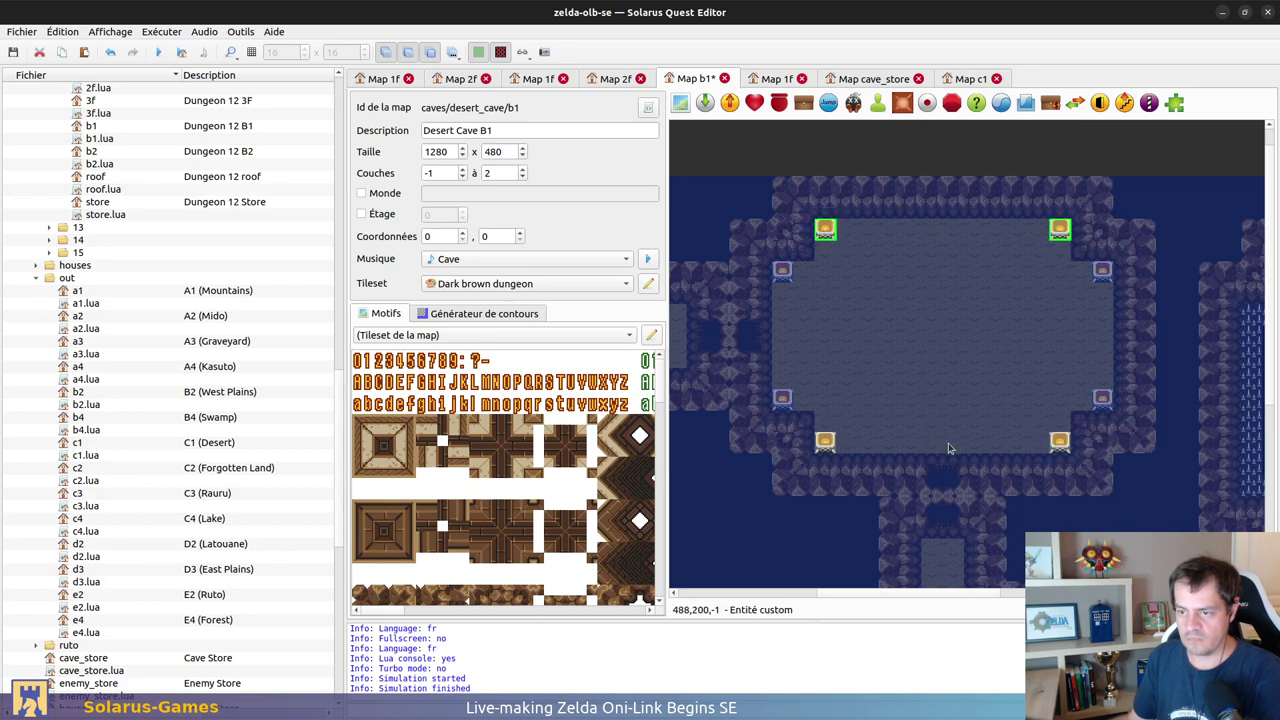
left_click(957, 430)
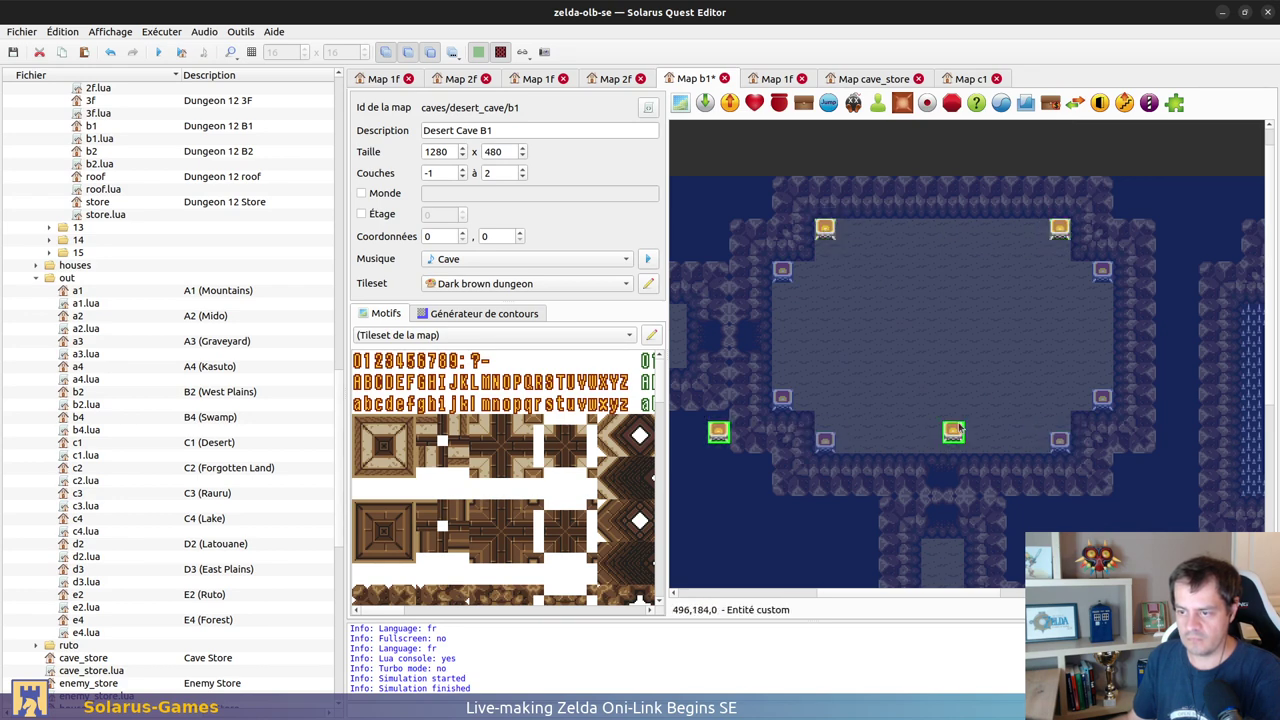
left_click(1067, 445)
left_click(883, 433)
Step: Place torch copies over the remaining four torches along the large room's west and east walls
left_click(784, 400)
key("ctrl+v")
left_click(782, 272)
key("ctrl+v")
left_click(1108, 351)
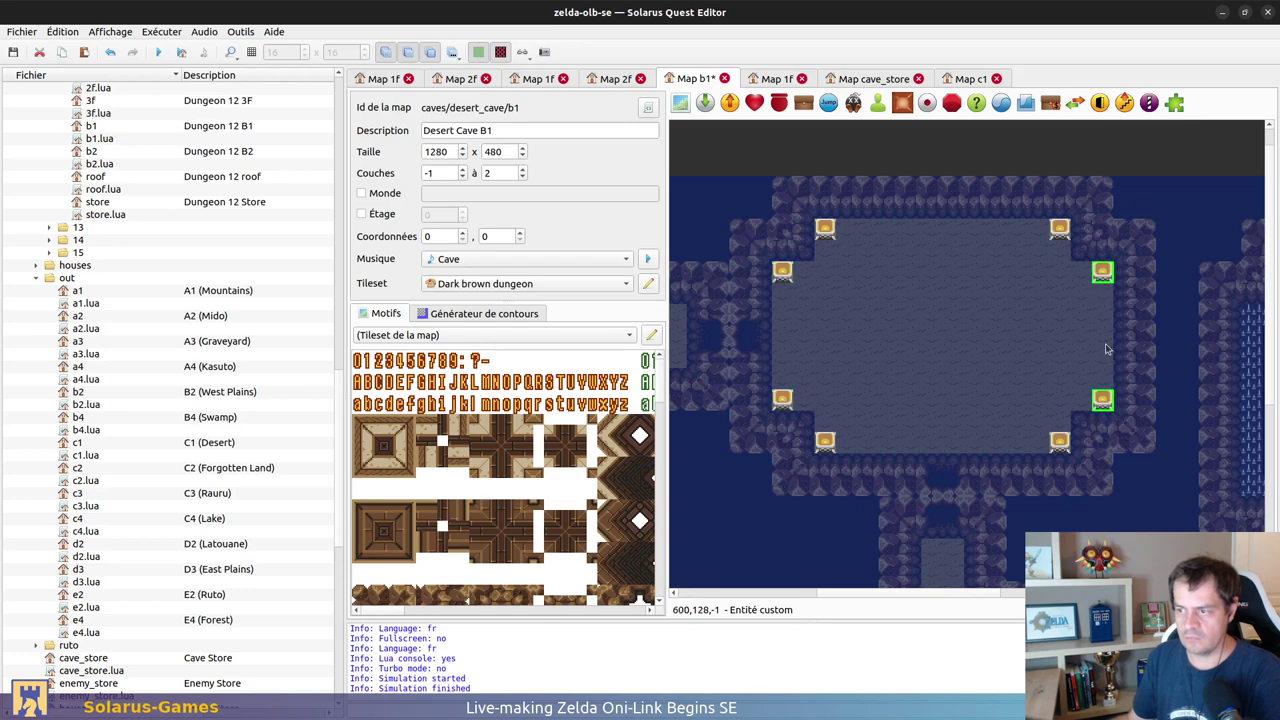
Step: Copy the westernmost room's four torches to the room south of the pool's western channel and align the eastern pair with that room's corners
scroll(1108, 352, "down", 3)
scroll(1145, 352, "down", 2, "ctrl")
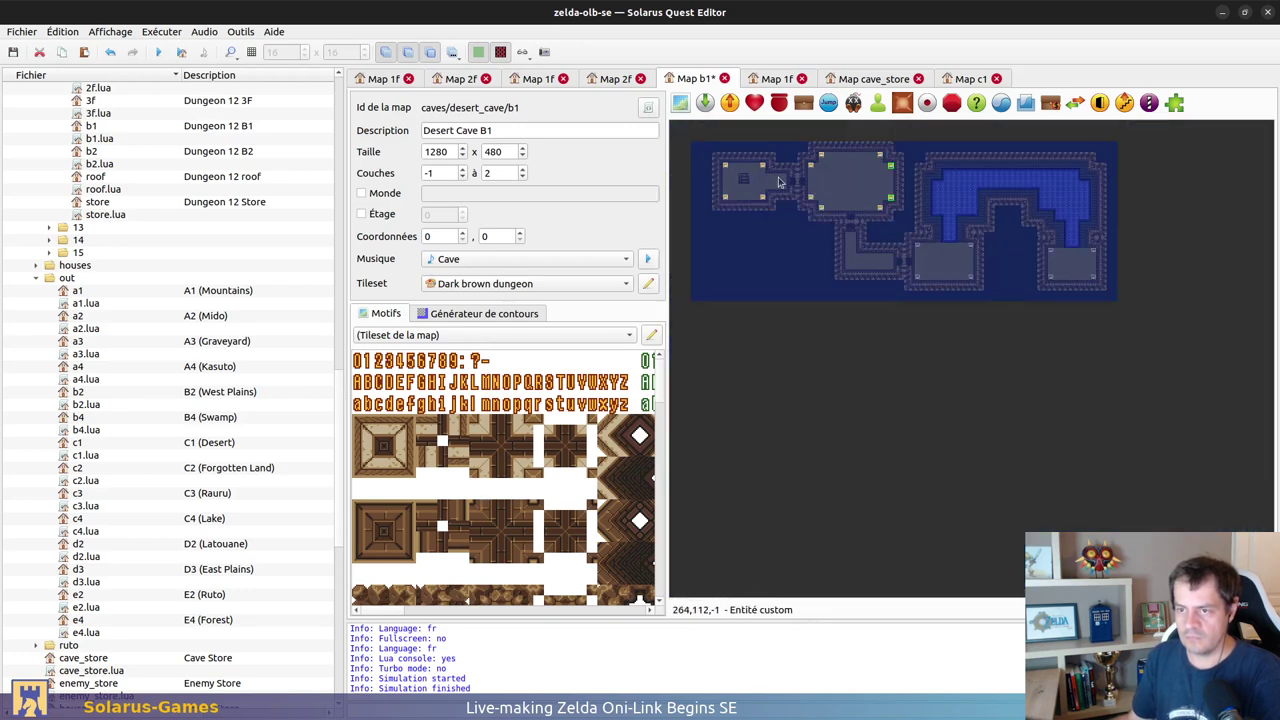
scroll(740, 210, "up", 1, "ctrl")
scroll(735, 213, "up", 1, "ctrl")
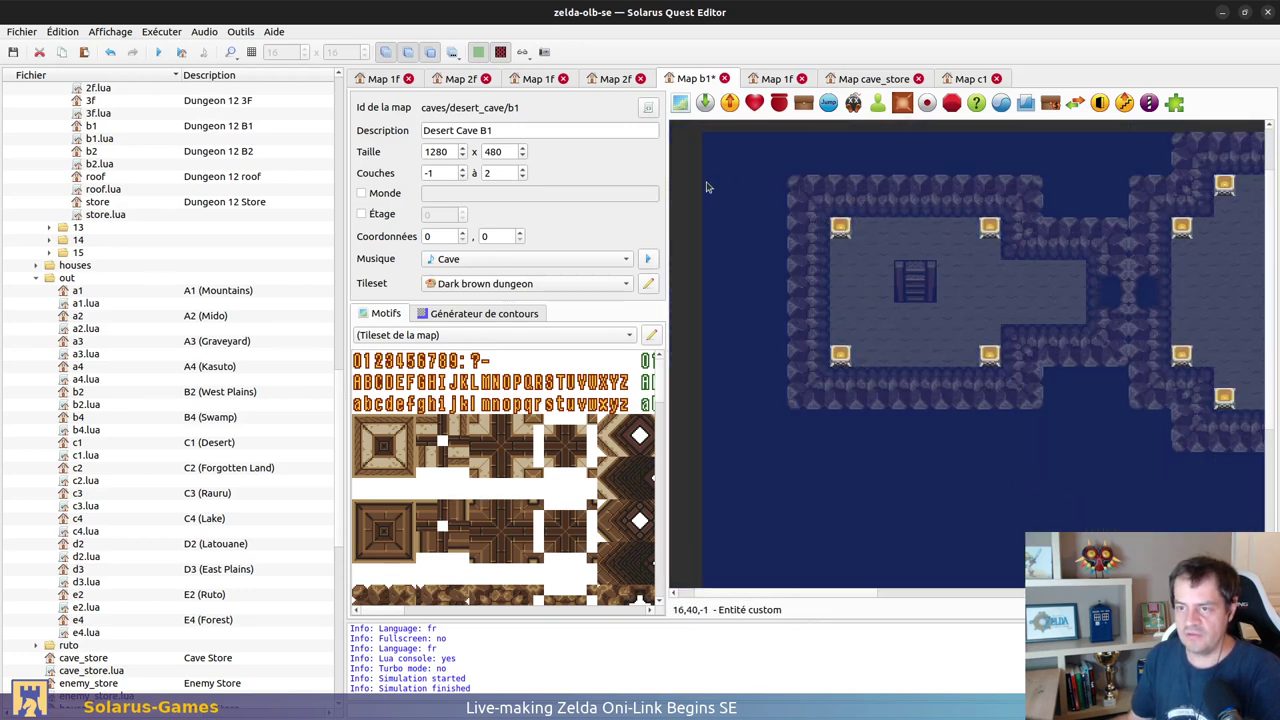
left_click_drag(827, 194, 1031, 397)
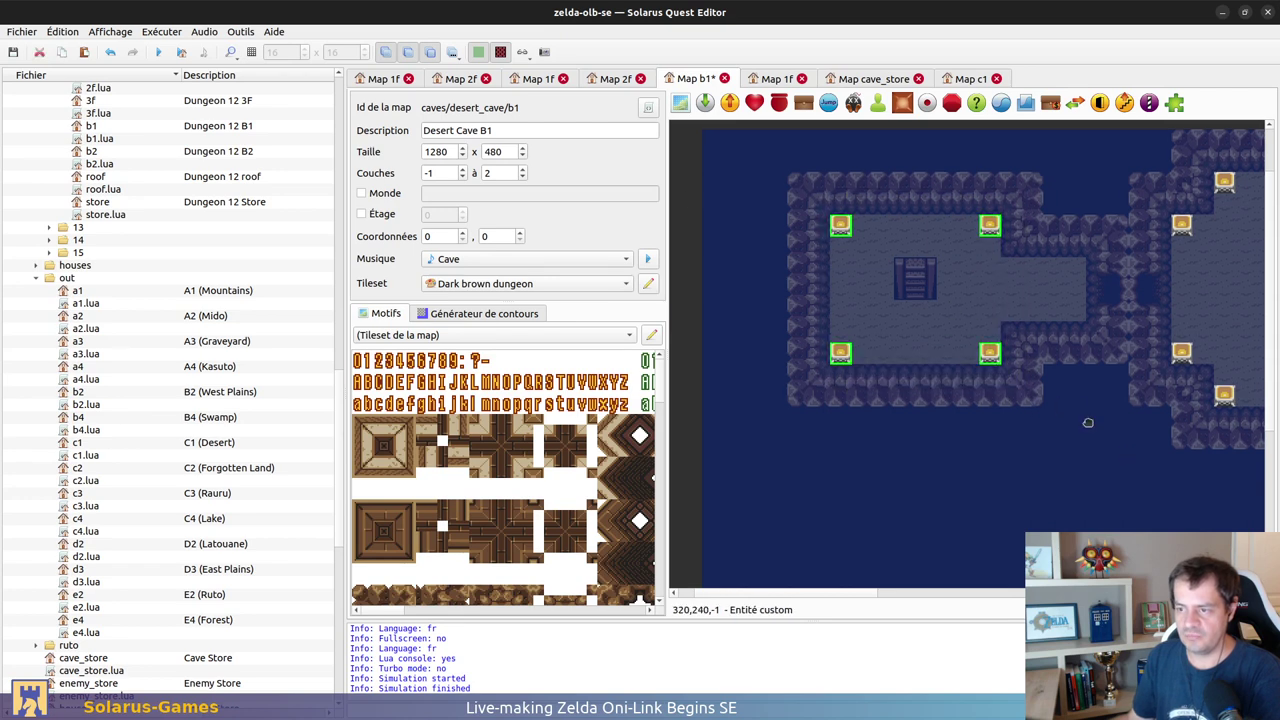
middle_click_drag(1119, 444, 704, 247)
middle_click_drag(1214, 398, 861, 325)
key("ctrl+v")
left_click(920, 343)
left_click(990, 490)
left_click_drag(955, 558, 1046, 248)
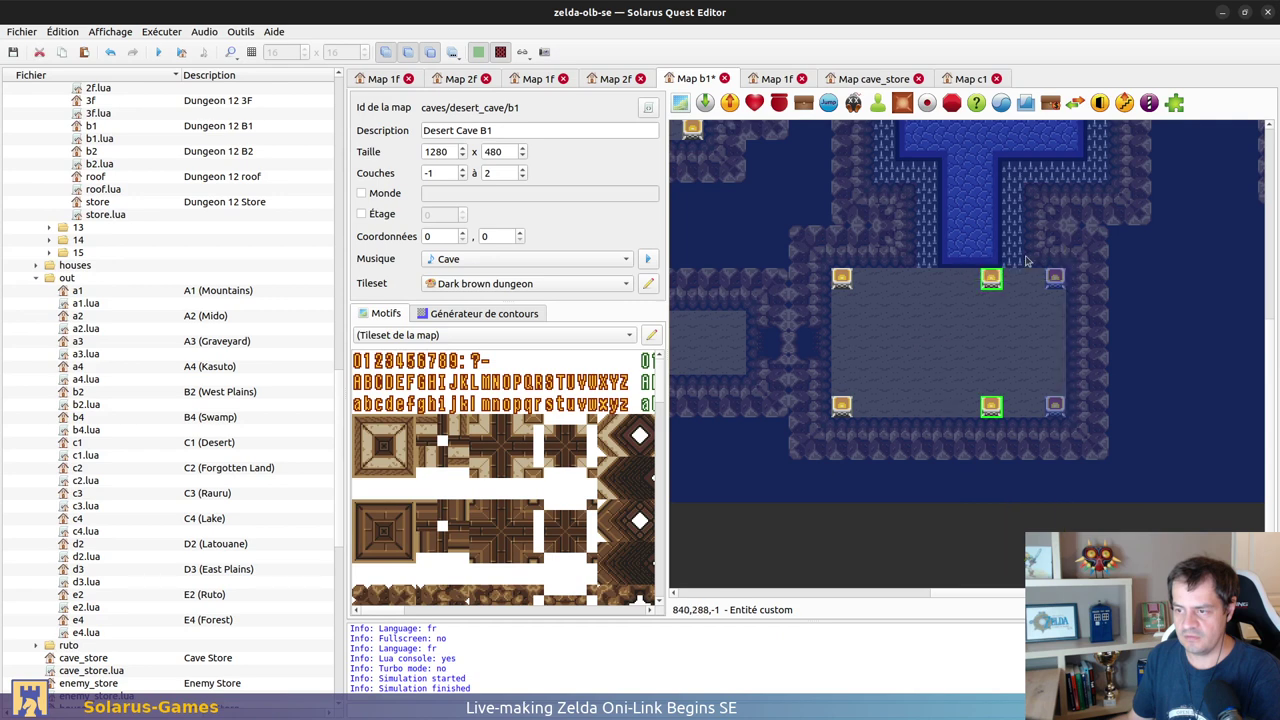
left_click_drag(988, 284, 1055, 285)
left_click(1013, 307)
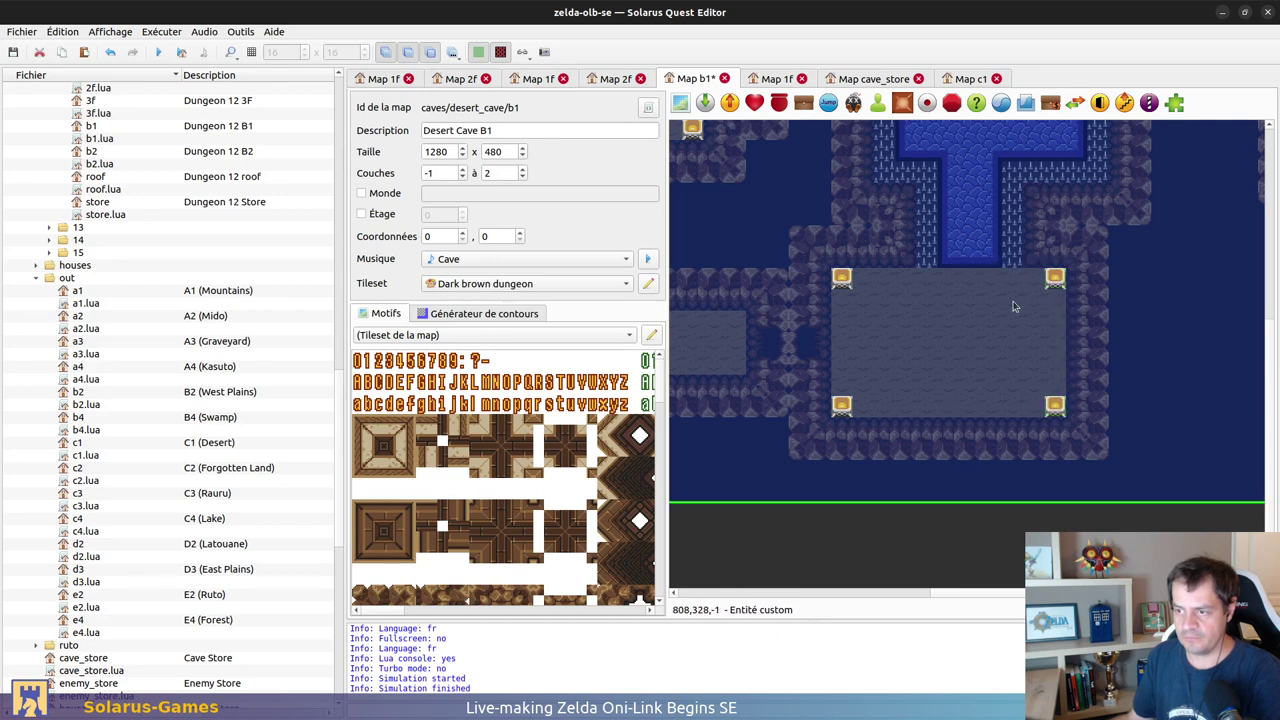
Step: Copy the four torches to the easternmost room, adjust each to its corner in the background image, and save the map
left_click_drag(811, 254, 1099, 444, "ctrl")
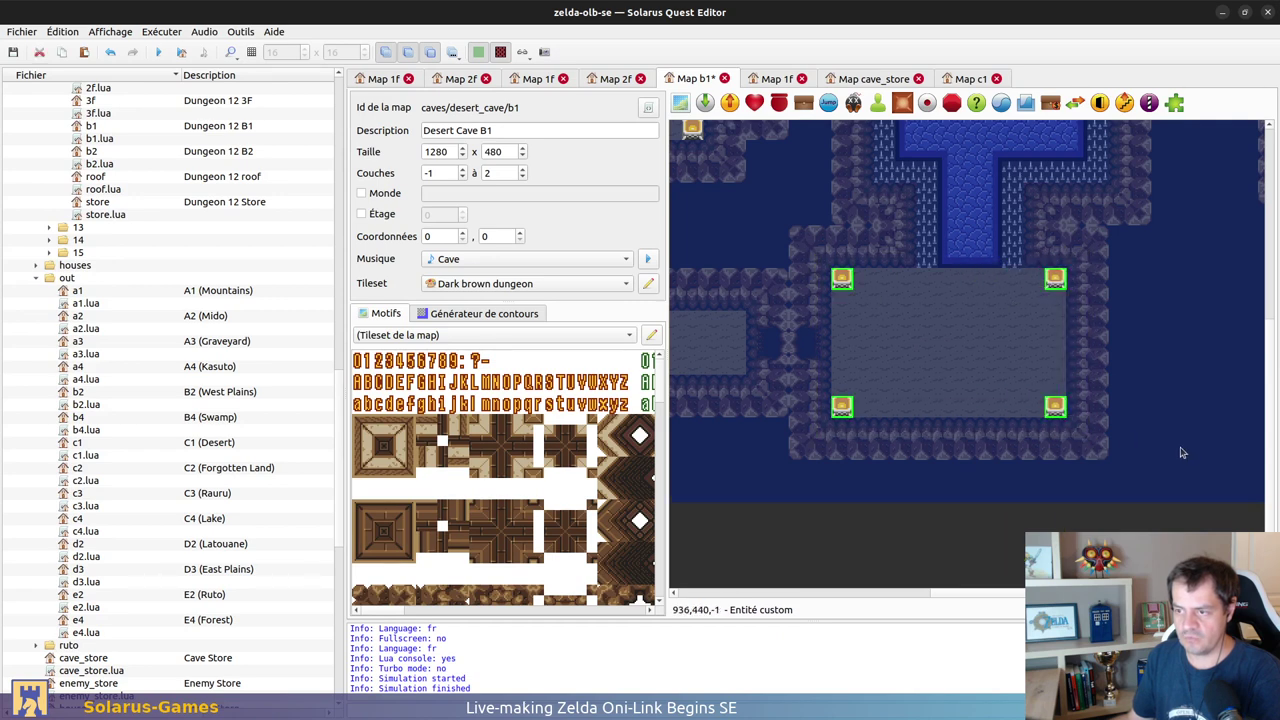
middle_click_drag(1213, 411, 853, 442)
middle_click_drag(1185, 450, 957, 449)
key("ctrl+v")
left_click(1023, 401)
key("ctrl+z")
left_click(1198, 447)
left_click_drag(908, 467, 912, 435)
left_click_drag(1123, 457, 1081, 435)
left_click_drag(1126, 328, 1084, 328)
key("ctrl+s")
Step: Review the torch layout across Desert Cave B1 and look at the Desert Cave 1F map for comparison
scroll(1134, 357, "down", 1, "ctrl")
middle_click_drag(816, 352, 1054, 350)
middle_click_drag(903, 366, 797, 362)
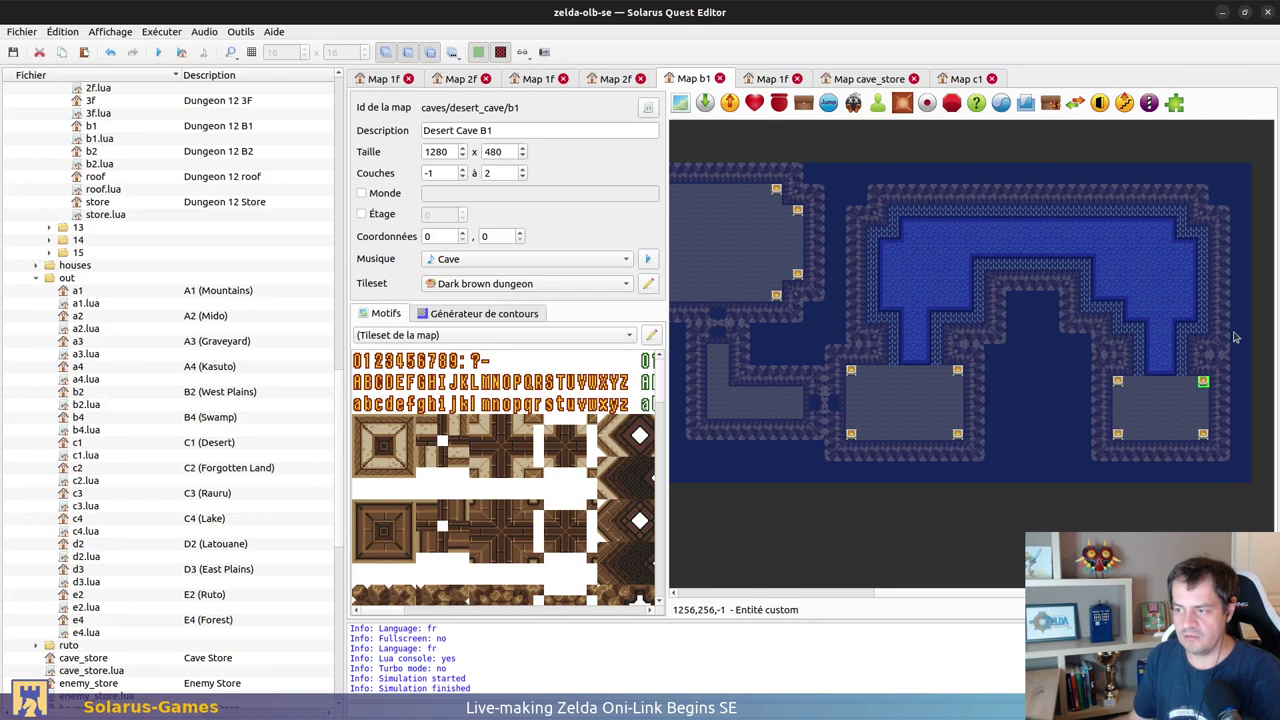
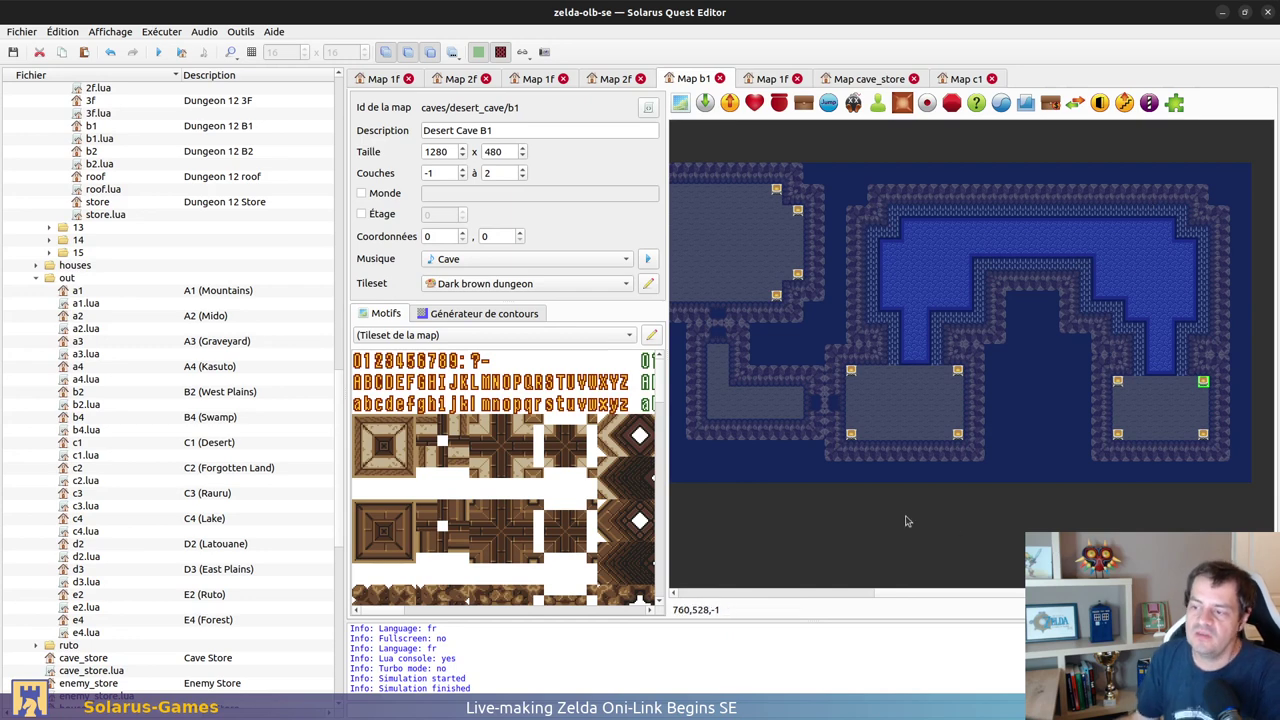
scroll(905, 520, "left", 3)
scroll(857, 392, "left", 3)
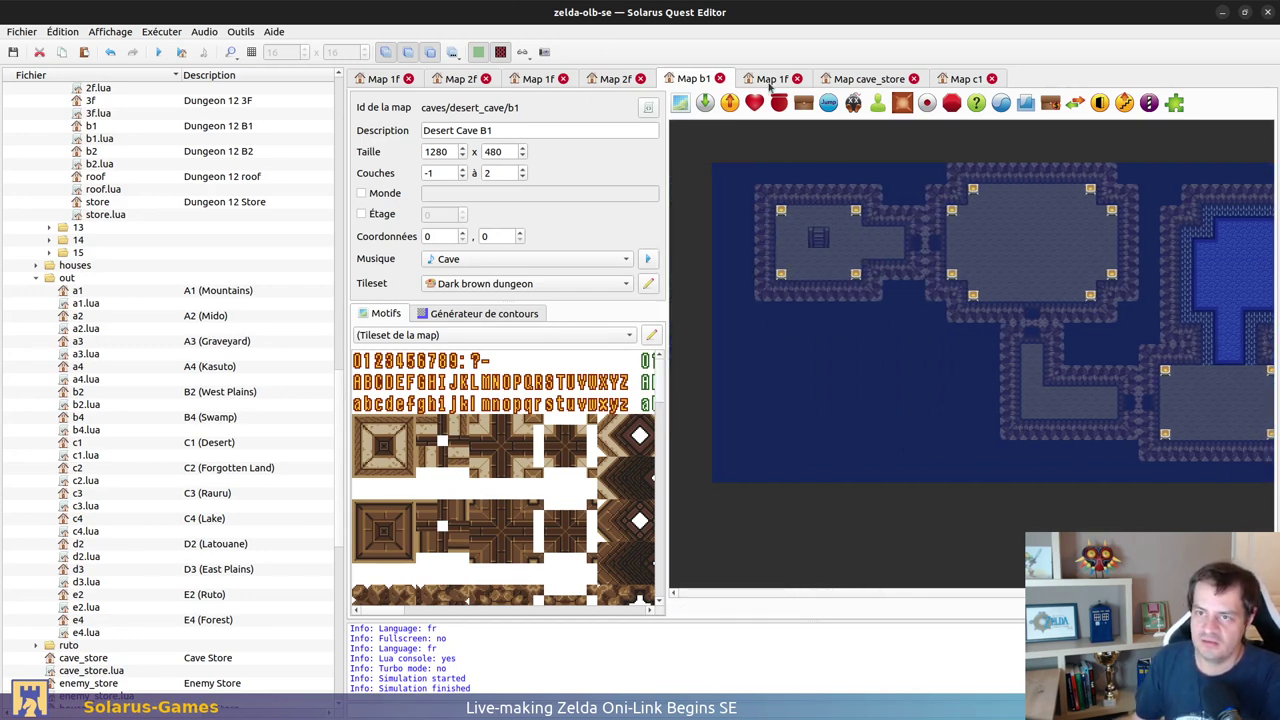
left_click(771, 78)
scroll(1037, 250, "down", 2, "ctrl")
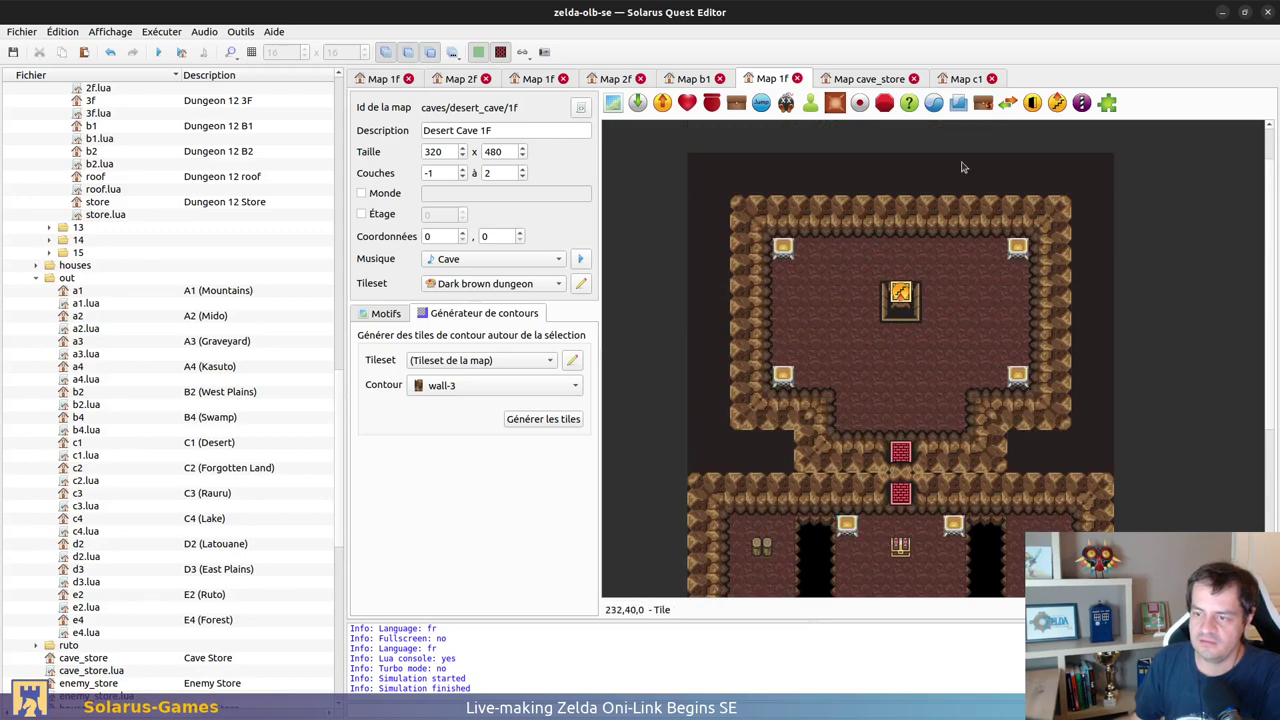
left_click(693, 78)
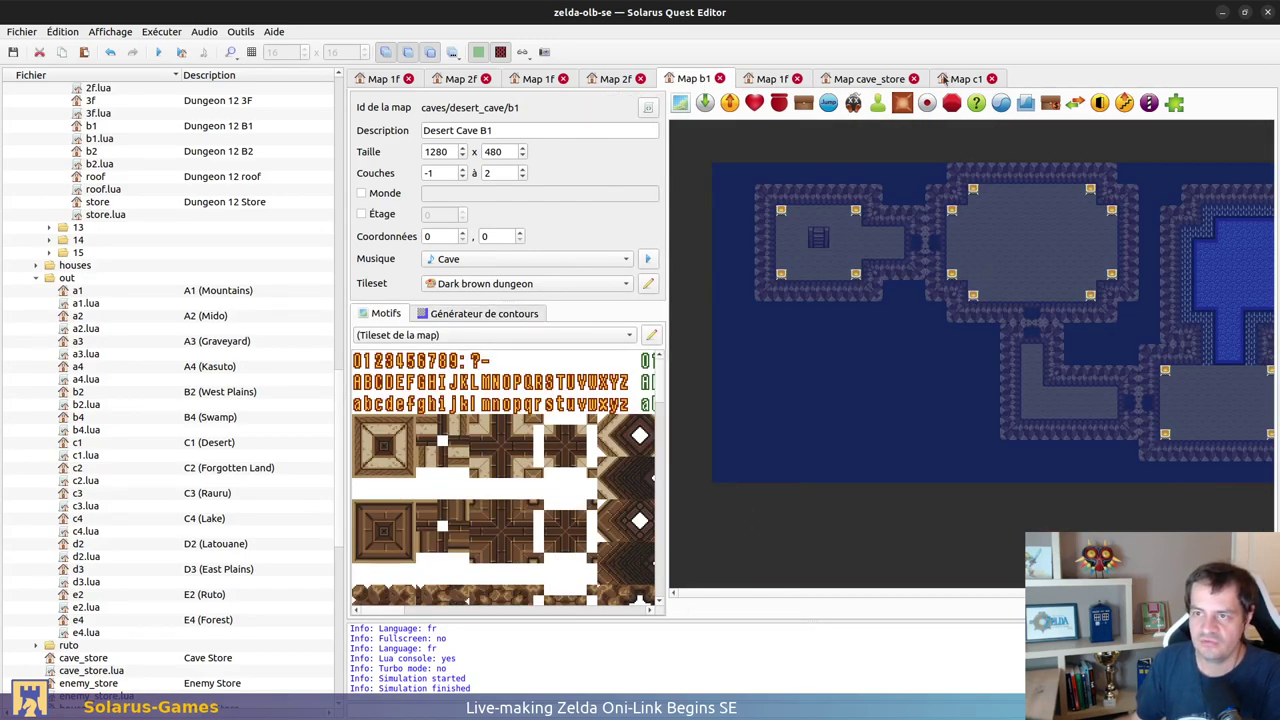
Step: Copy the red-brick north-south passage from Cave Store and place it on Desert Cave B1 between the large room and the L-shaped corridor
left_click(869, 78)
left_click_drag(707, 423, 885, 527)
left_click(764, 80)
left_click(694, 80)
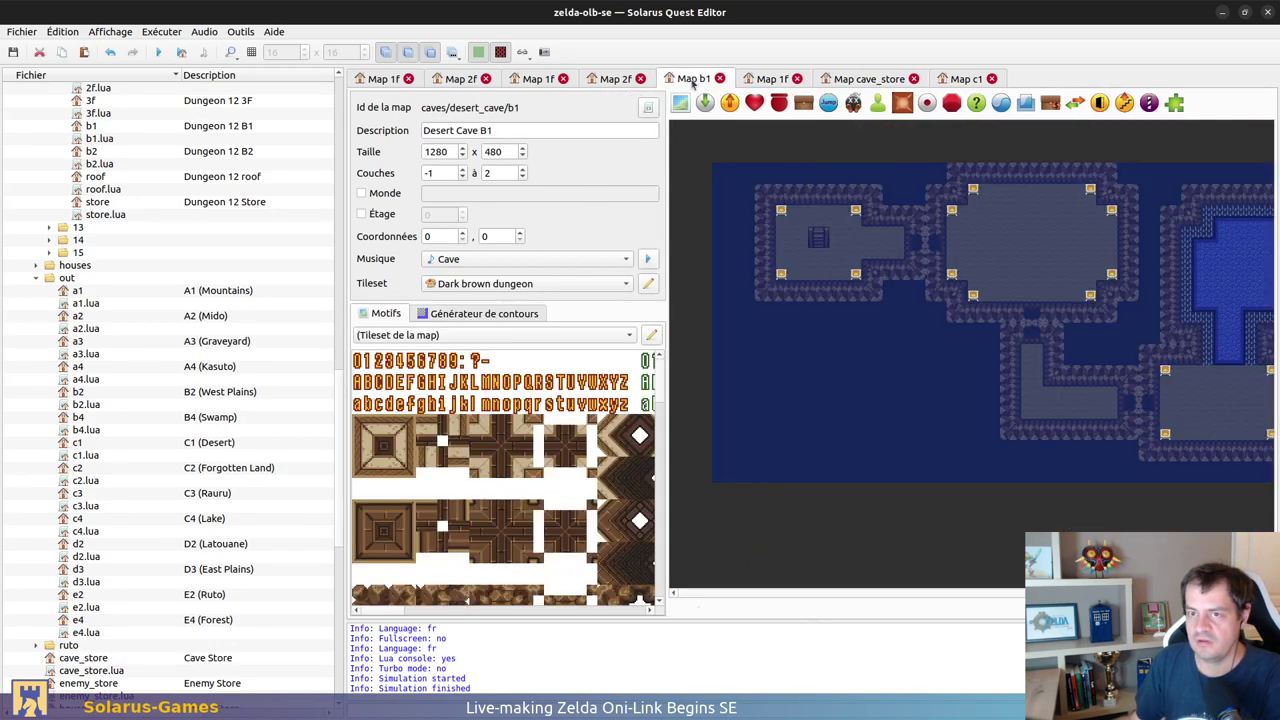
scroll(868, 337, "up", 1, "ctrl")
key("ctrl+v")
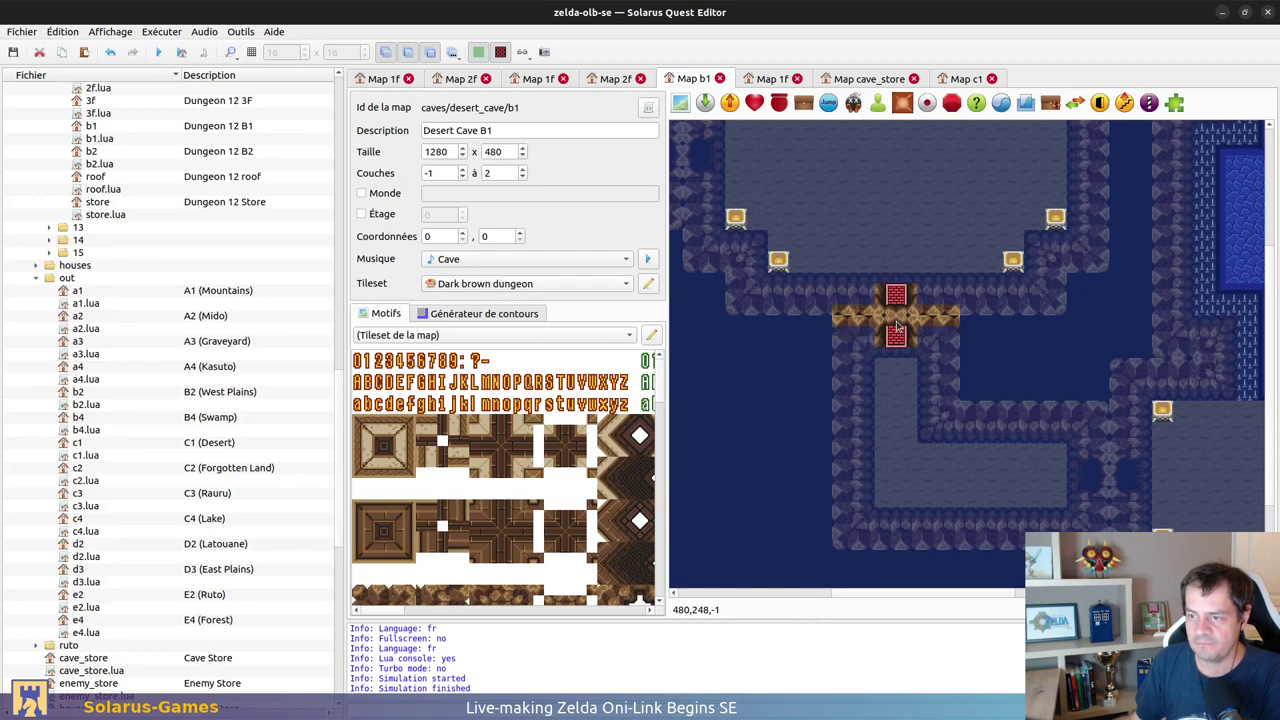
left_click(897, 327)
scroll(999, 356, "down", 1, "ctrl")
middle_click_drag(1086, 361, 1113, 360)
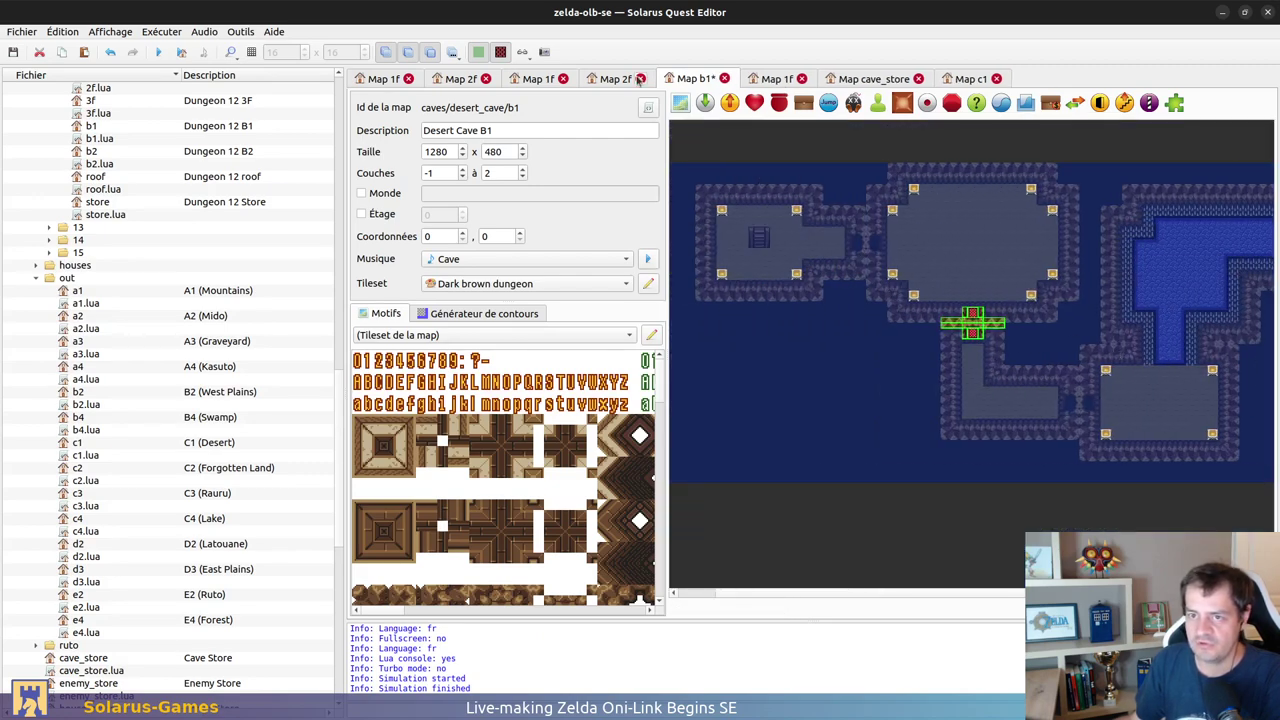
Step: Copy the red-brick east-west passage from Cave Store, place it at both east-west room connections on Desert Cave B1, and save the map
left_click(870, 79)
left_click_drag(705, 263, 845, 413)
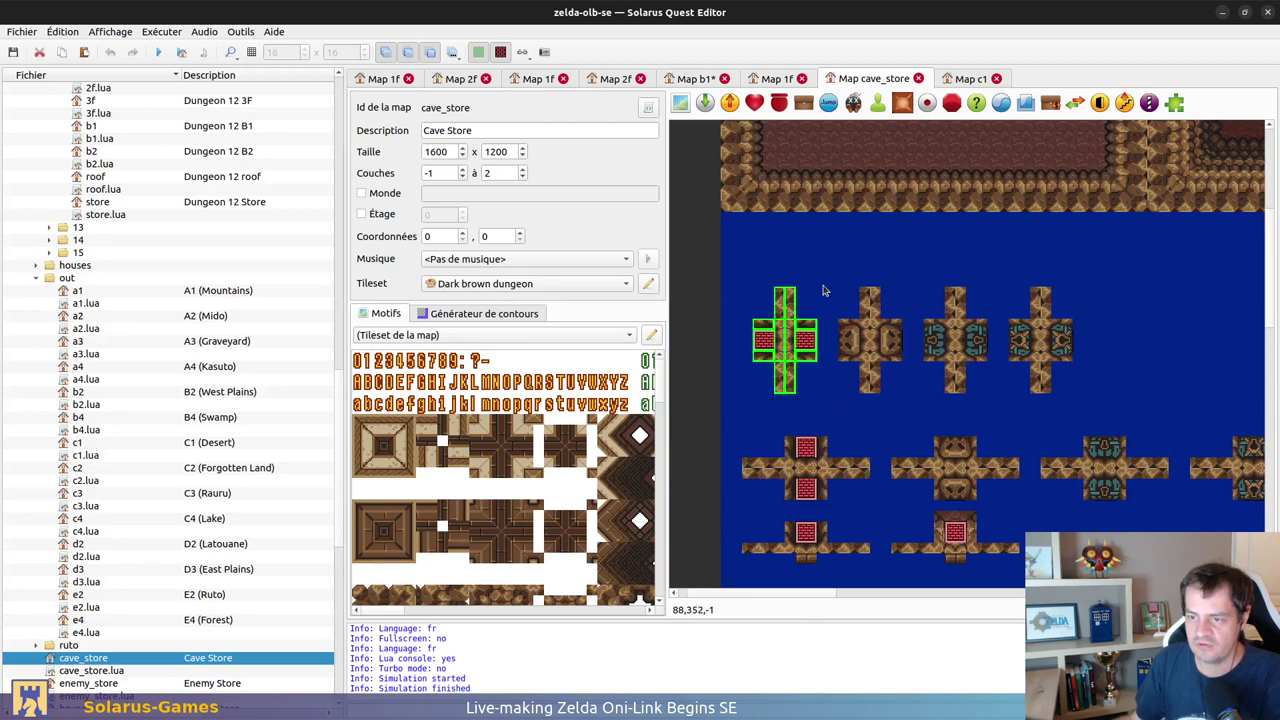
left_click(690, 80)
key("ctrl+v")
scroll(868, 250, "up", 1, "ctrl")
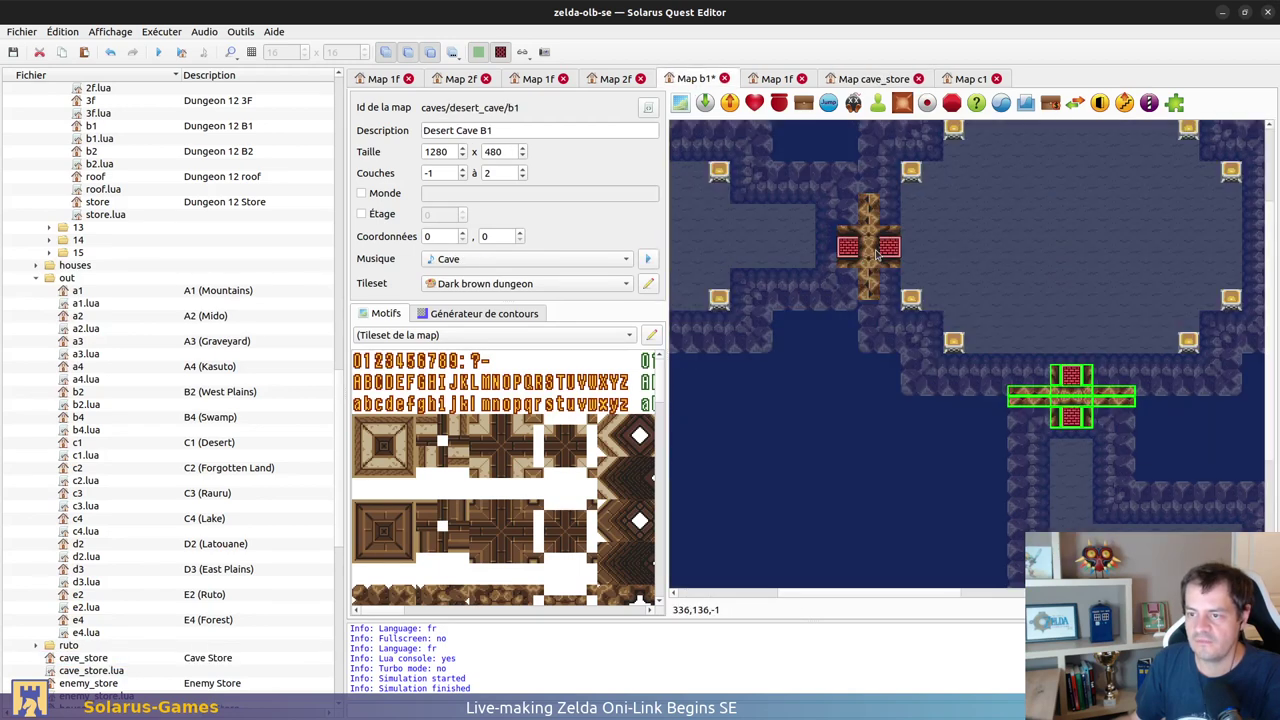
right_click(862, 250)
middle_click_drag(1122, 430, 835, 258)
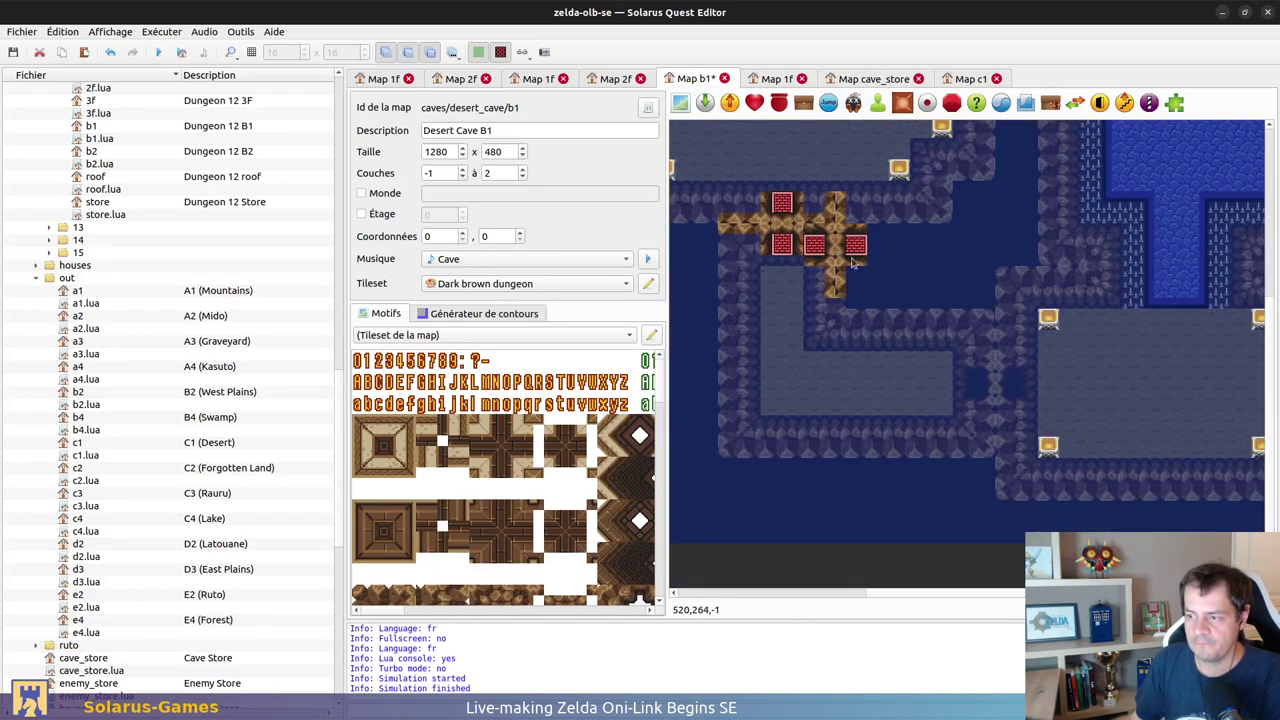
left_click(997, 388)
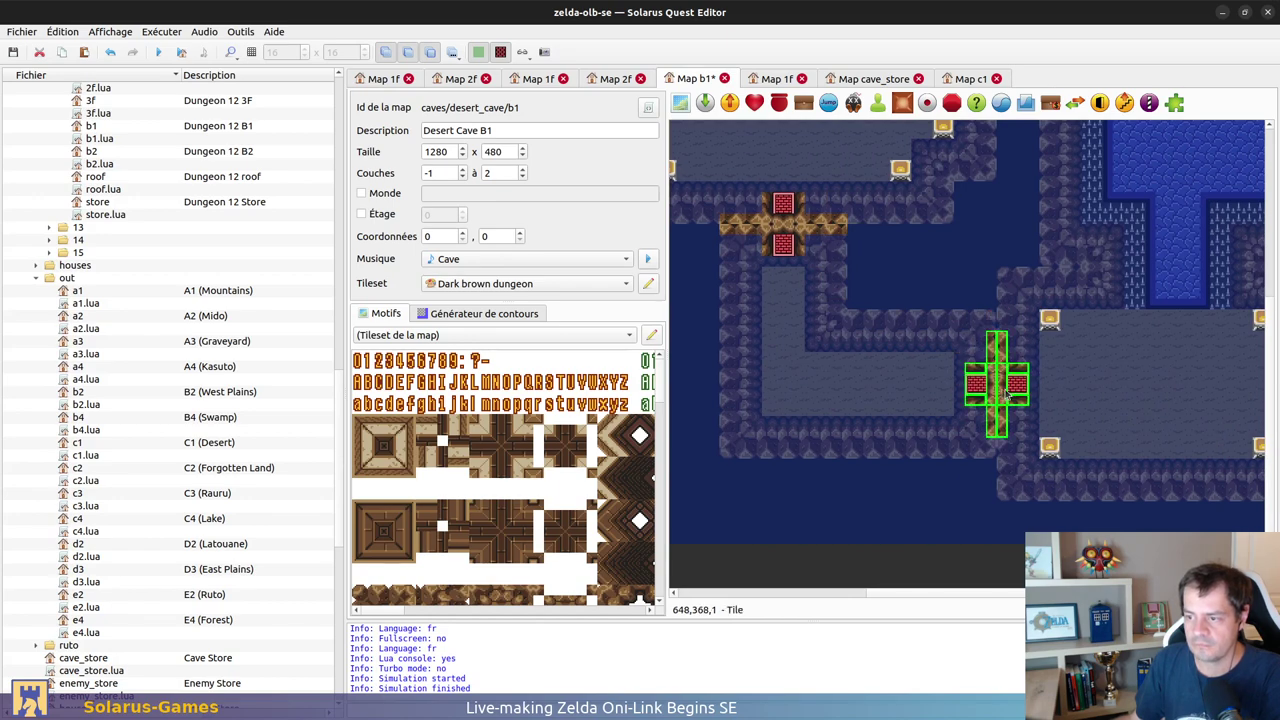
scroll(1018, 404, "down", 2, "ctrl")
scroll(1190, 270, "up", 2, "ctrl")
left_click(1228, 280)
key("ctrl+s")
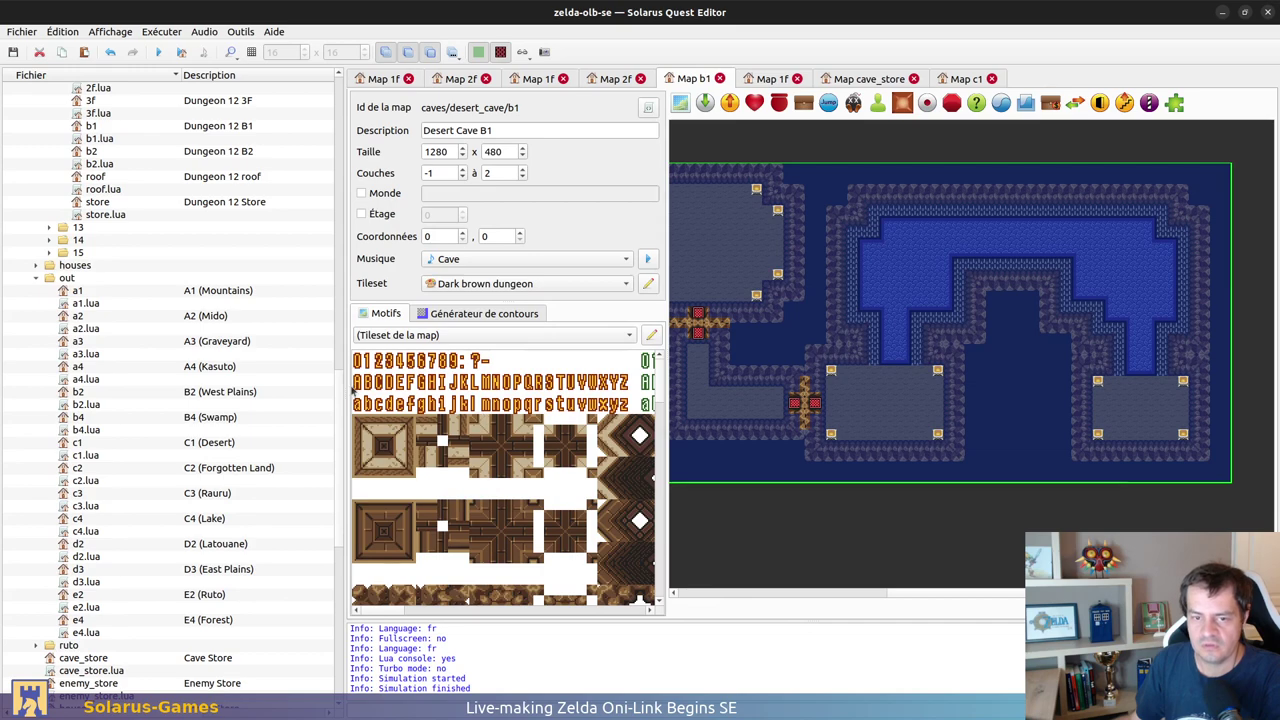
Step: Find the water pattern in the tileset and cover the pool's narrow western channel with a water tile
left_click_drag(344, 386, 276, 389)
scroll(562, 474, "down", 1, "ctrl")
scroll(517, 511, "down", 3)
middle_click_drag(536, 515, 432, 508)
scroll(440, 500, "up", 4)
scroll(510, 445, "down", 8)
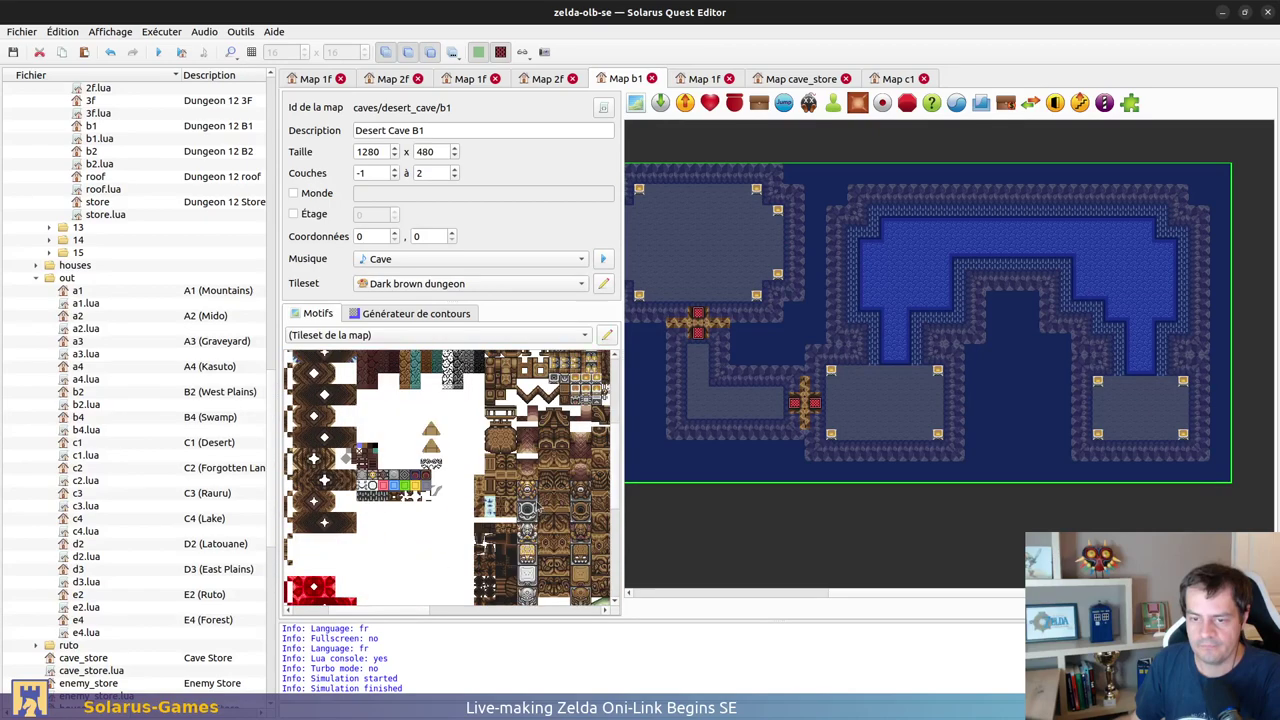
scroll(452, 478, "up", 10)
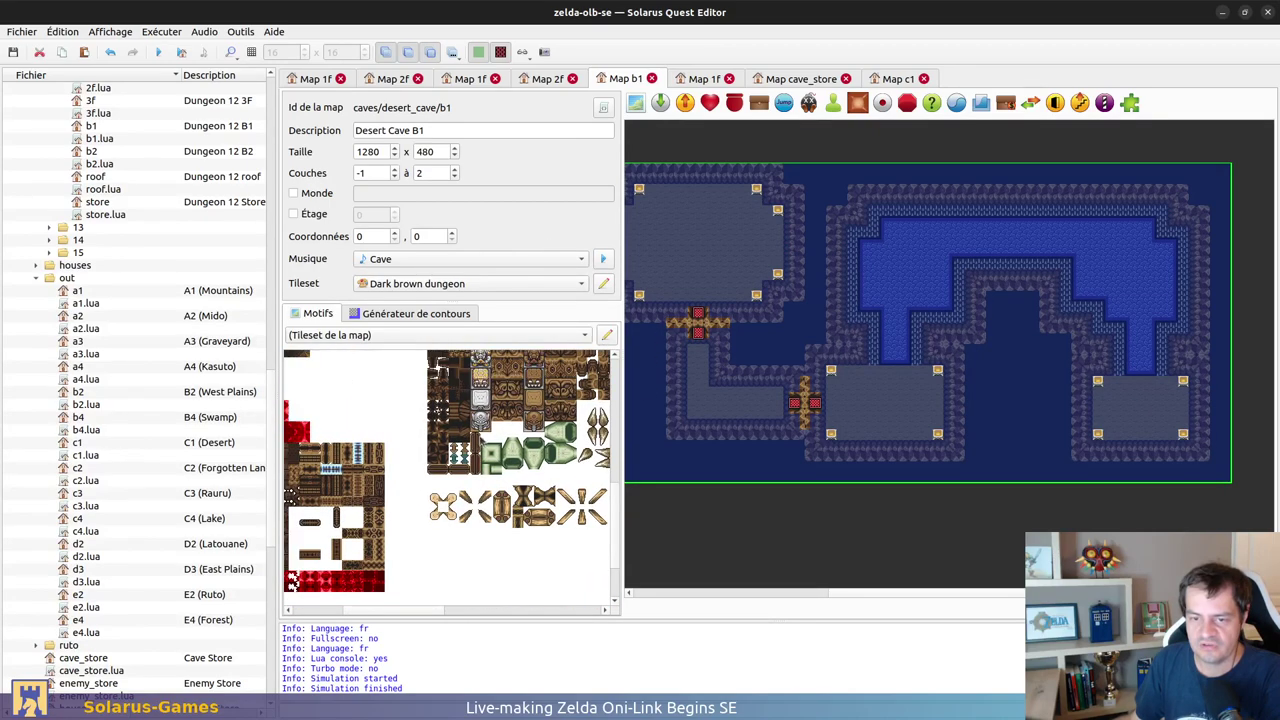
scroll(405, 483, "right", 3)
scroll(405, 483, "down", 3)
scroll(462, 532, "up", 3, "ctrl")
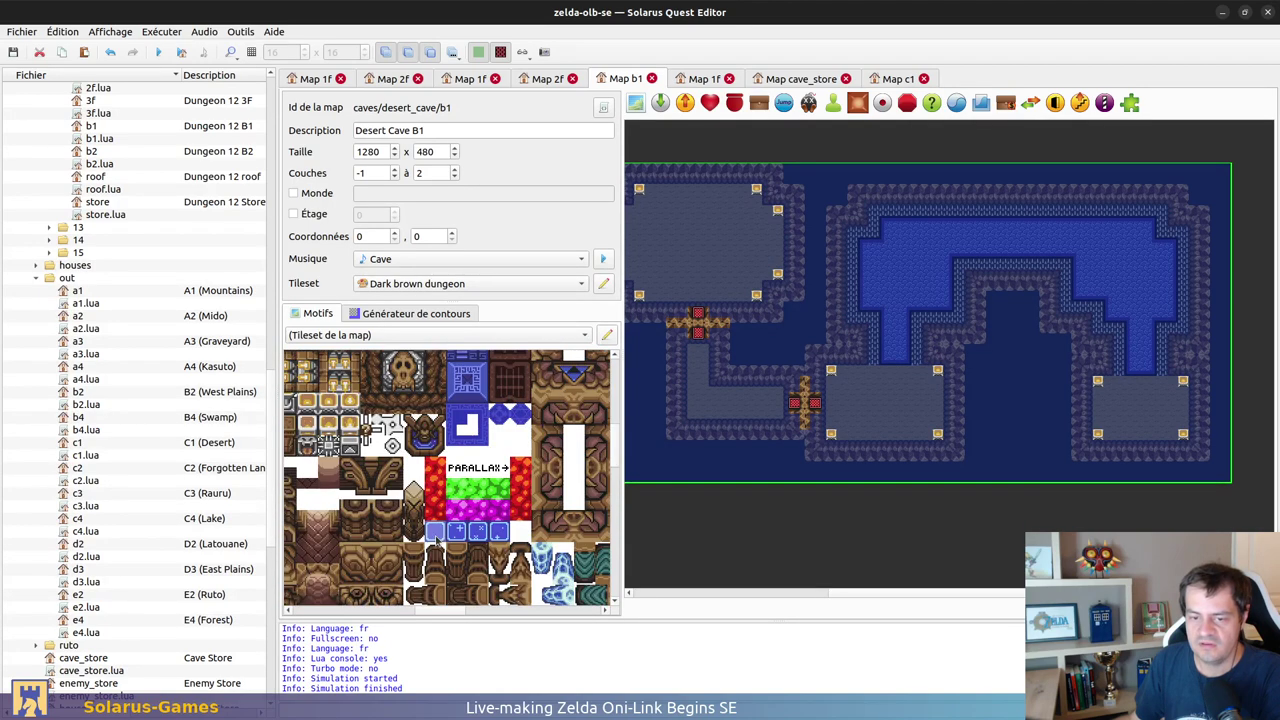
scroll(474, 405, "up", 3, "ctrl")
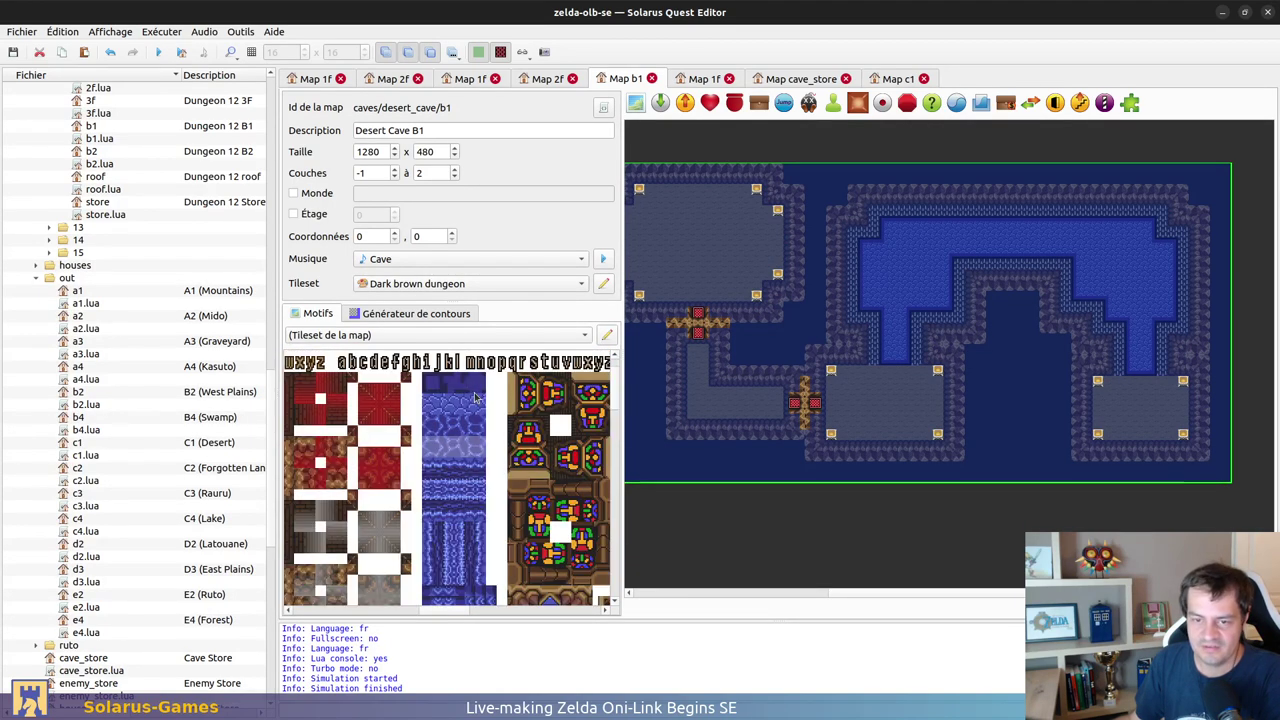
left_click(1119, 269)
scroll(970, 335, "up", 1, "ctrl")
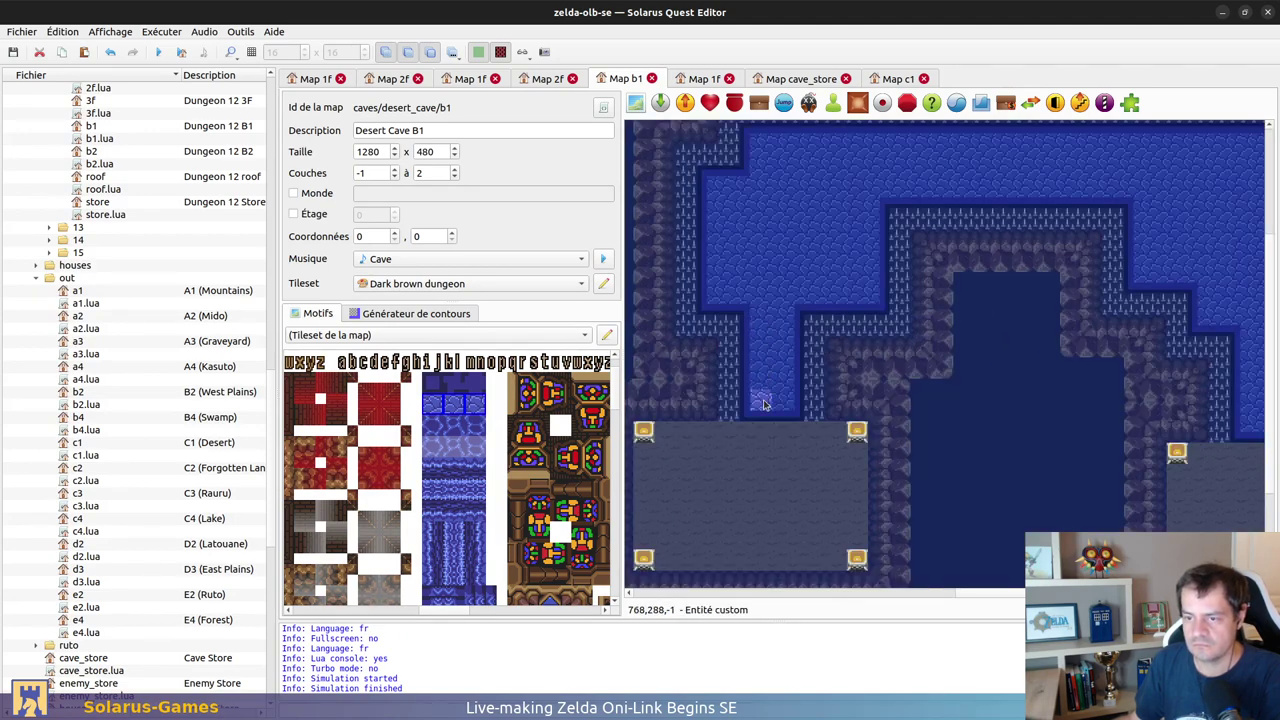
left_click_drag(766, 405, 783, 336)
Step: Generate a shallow_water contour around the water tile in the western channel
left_click(412, 313)
left_click(390, 384)
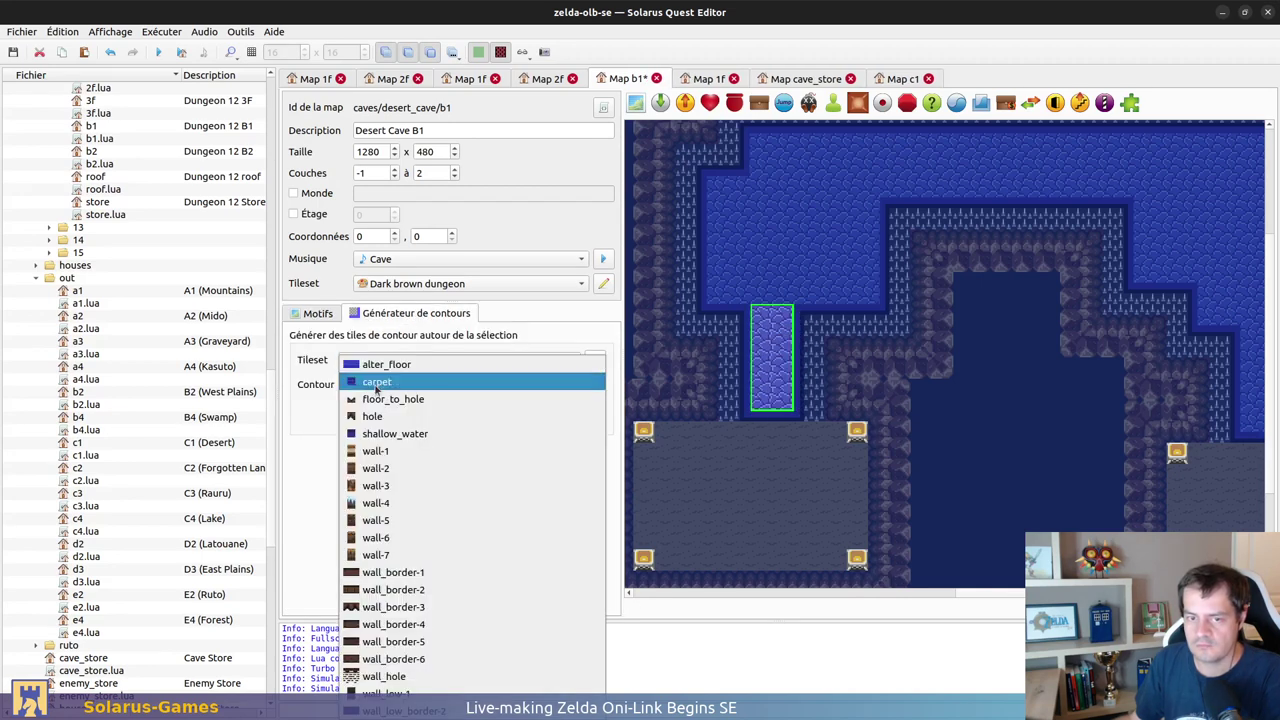
left_click(426, 434)
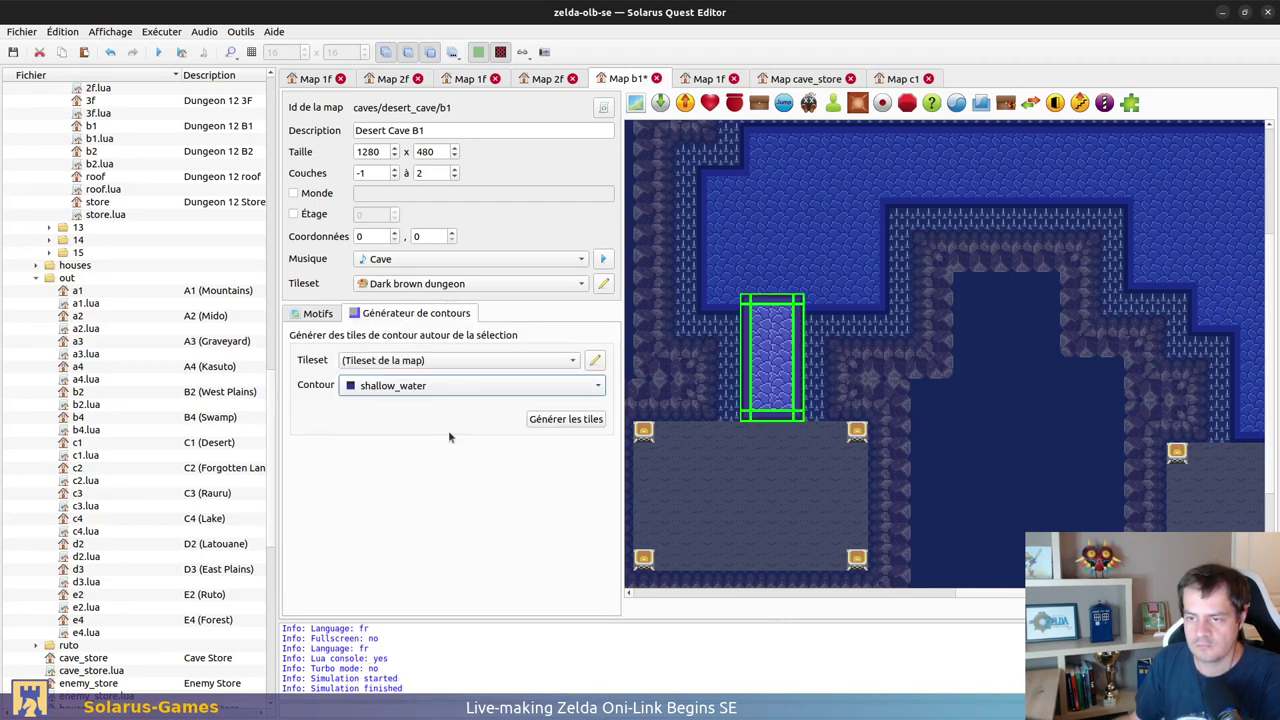
Step: Duplicate the channel's water tile and resize the copy to cover the wide western part of the pool
left_click(778, 378)
key("ctrl+c")
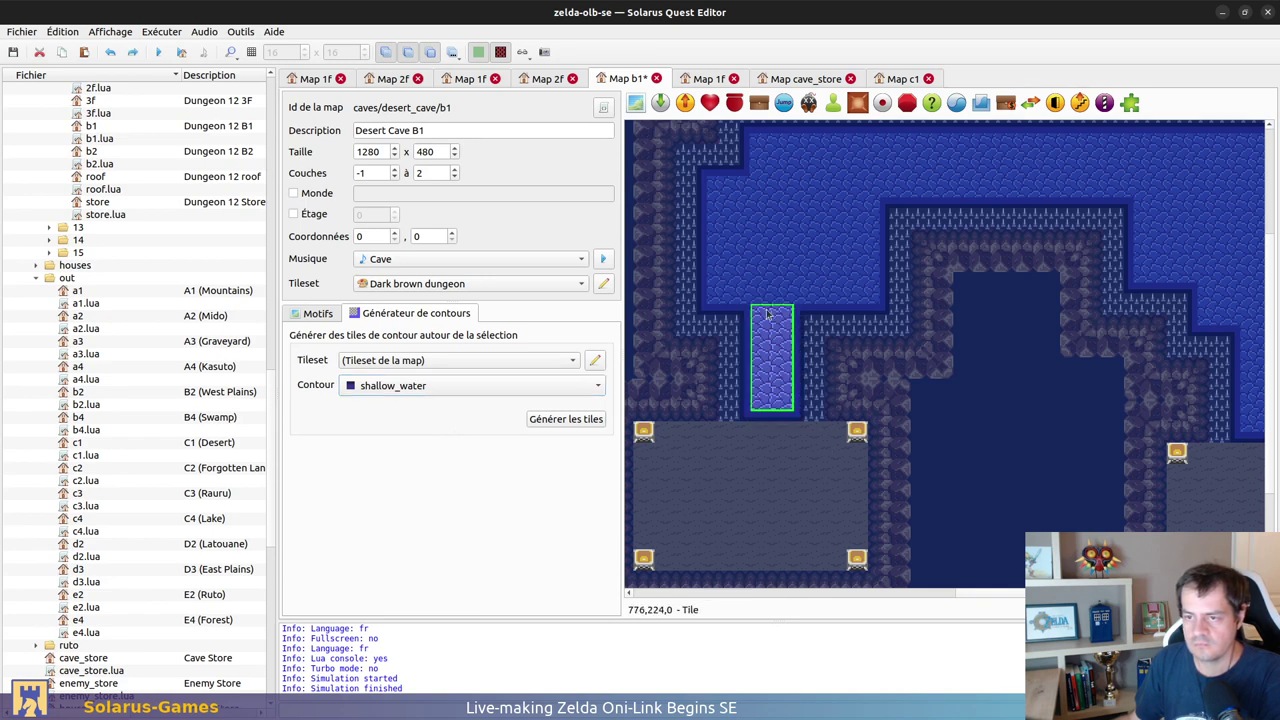
key("ctrl+v")
left_click(732, 231)
key("r")
left_click(865, 293)
Step: Duplicate the water tile again and stretch the copy along the pool's northern edge
middle_click_drag(935, 293, 846, 363)
key("ctrl+c")
key("ctrl+v")
left_click(752, 278)
key("r")
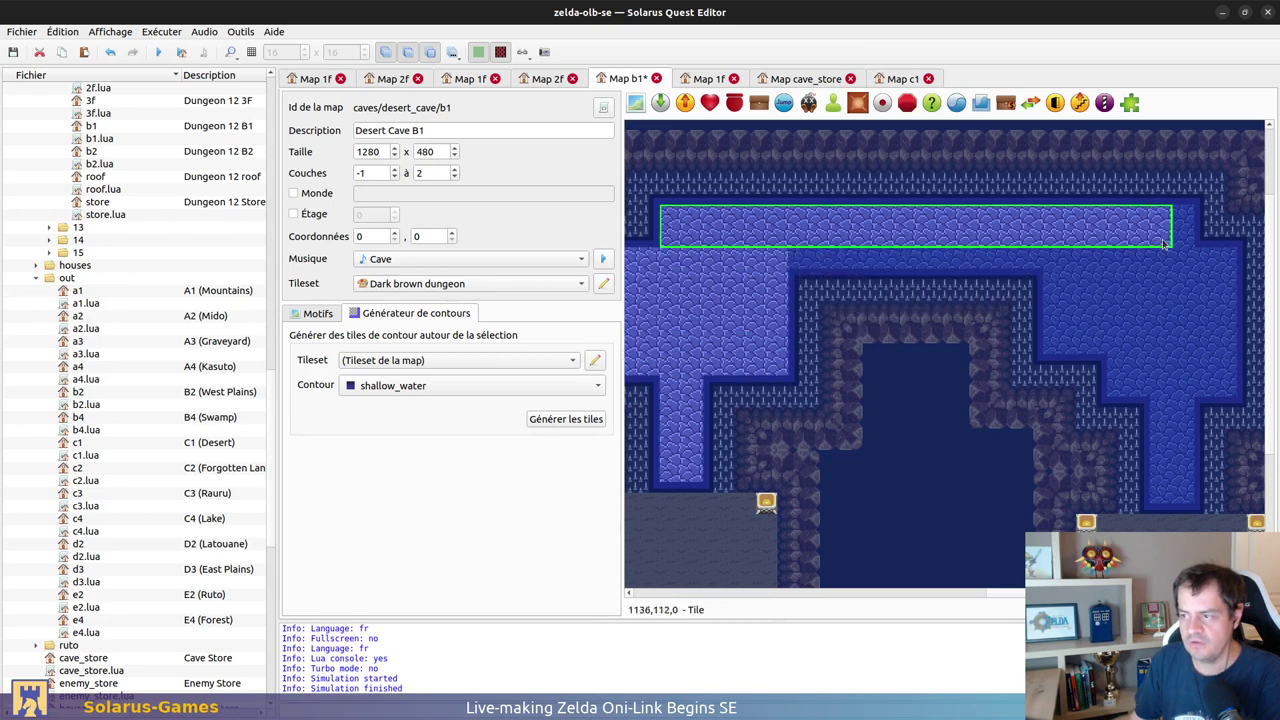
left_click(1175, 256)
Step: Add another water tile copy and resize it to cover the upper part of the pool's eastern side
key("ctrl+c")
key("ctrl+v")
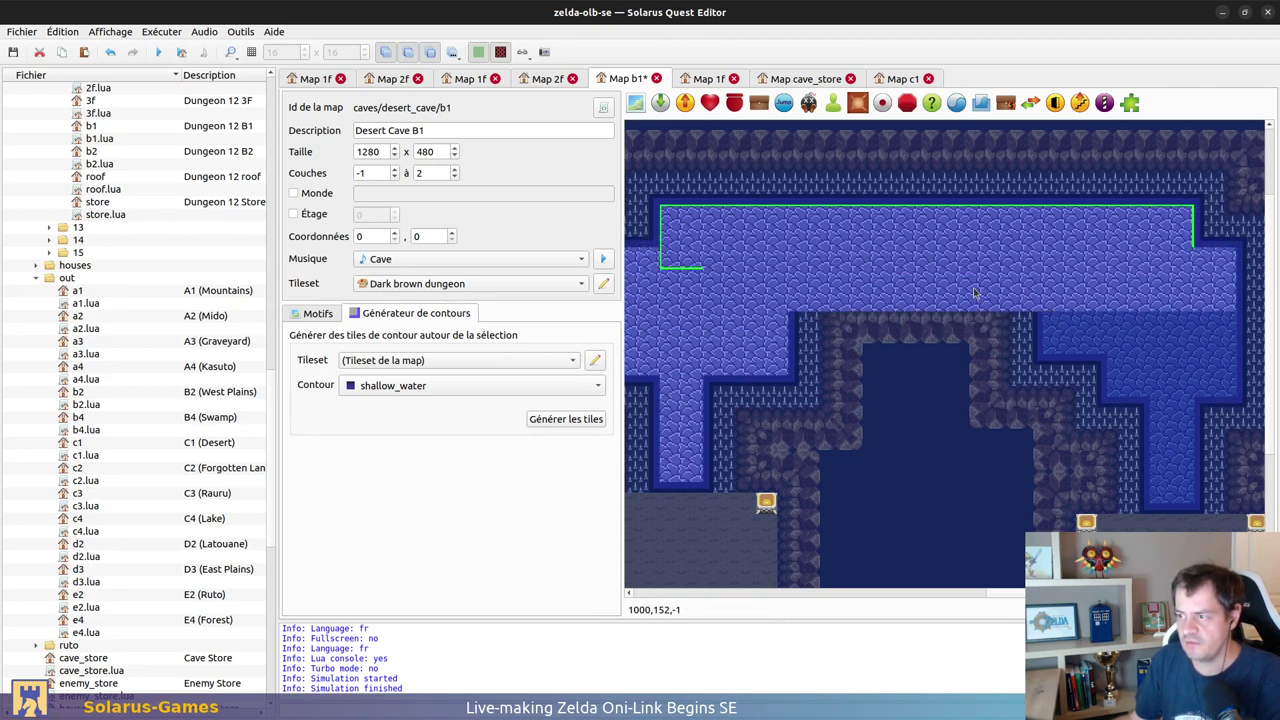
left_click(977, 291)
key("r")
left_click(1058, 348)
Step: Duplicate the eastern water tile and resize the copy to cover the narrower ledge just south of it
key("ctrl+c")
key("ctrl+v")
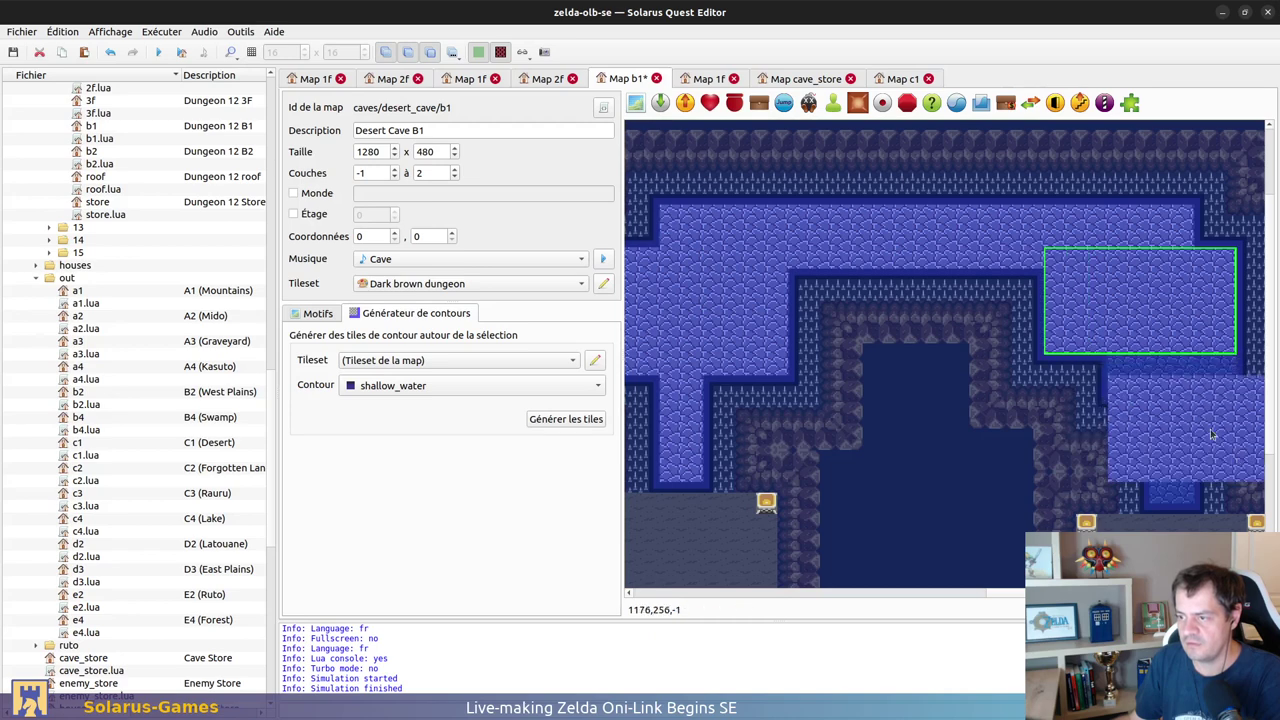
left_click(1208, 416)
middle_click_drag(1205, 413, 951, 335)
key("r")
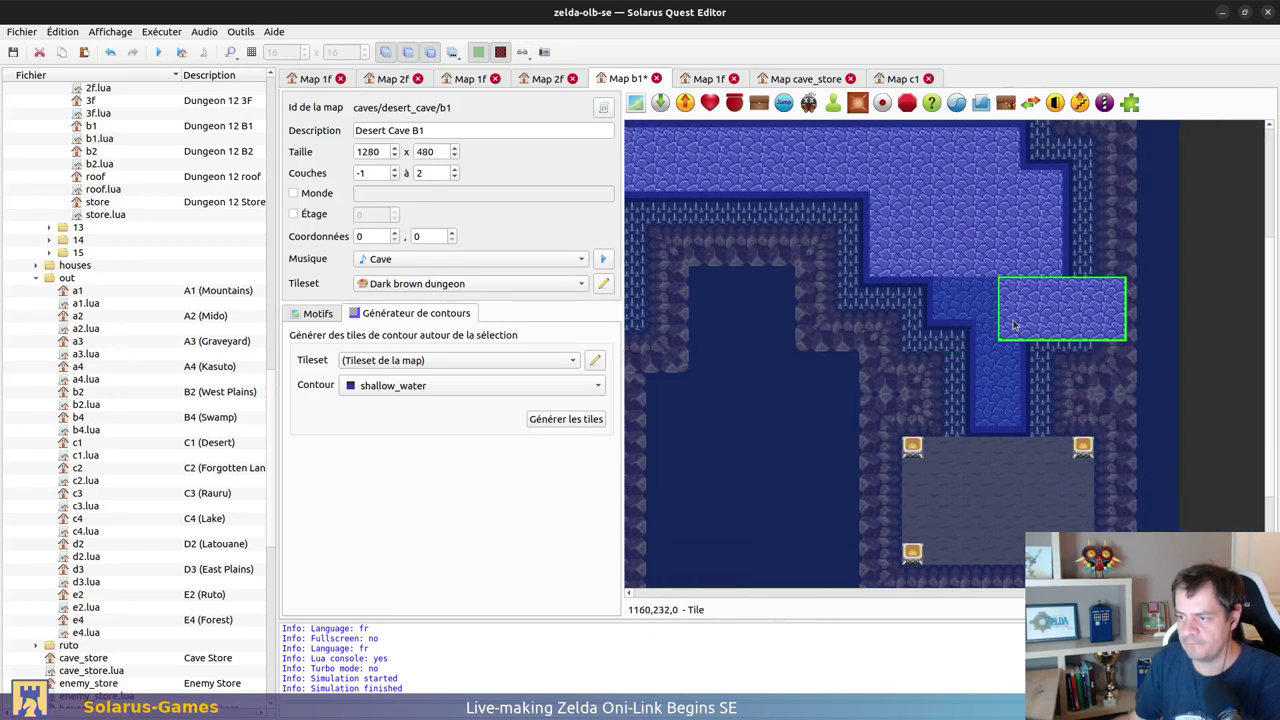
left_click(940, 328)
key("r")
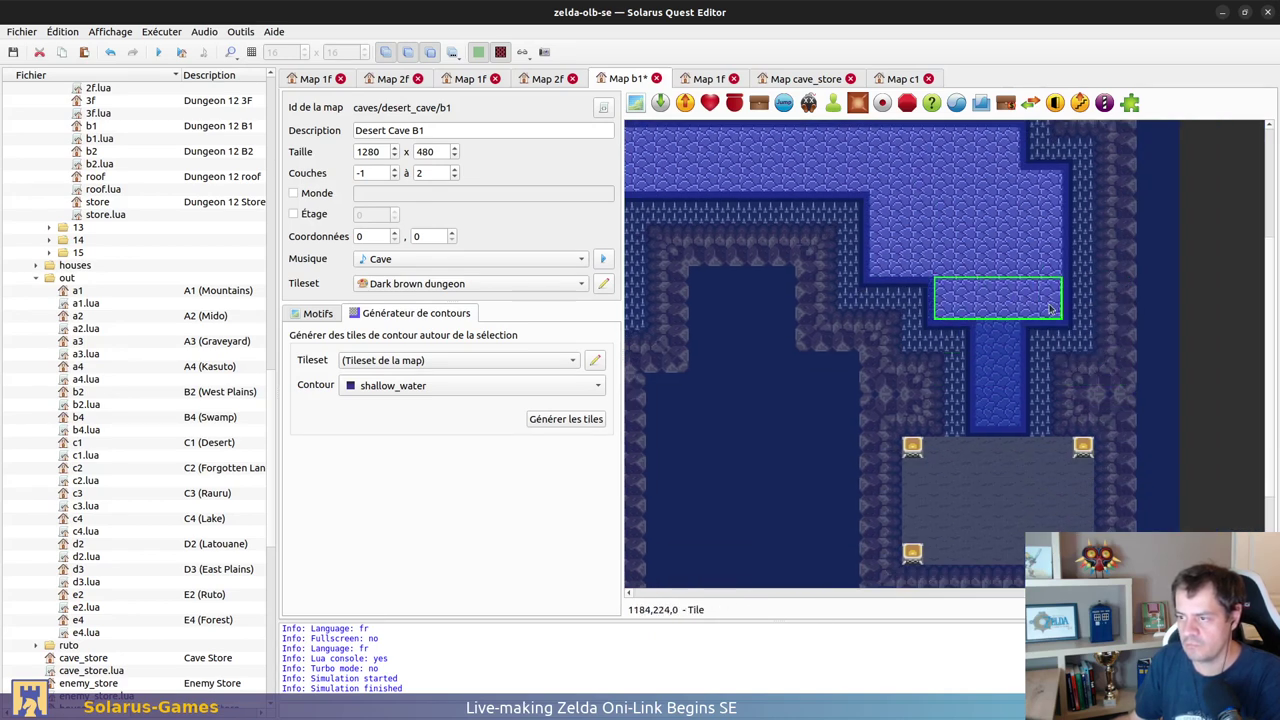
Step: Duplicate the water tile once more and resize the copy to fill the eastern channel down to the southeastern room
left_click(1048, 309)
key("ctrl+c")
key("ctrl+v")
left_click(1047, 342)
left_click_drag(1088, 375, 1003, 421)
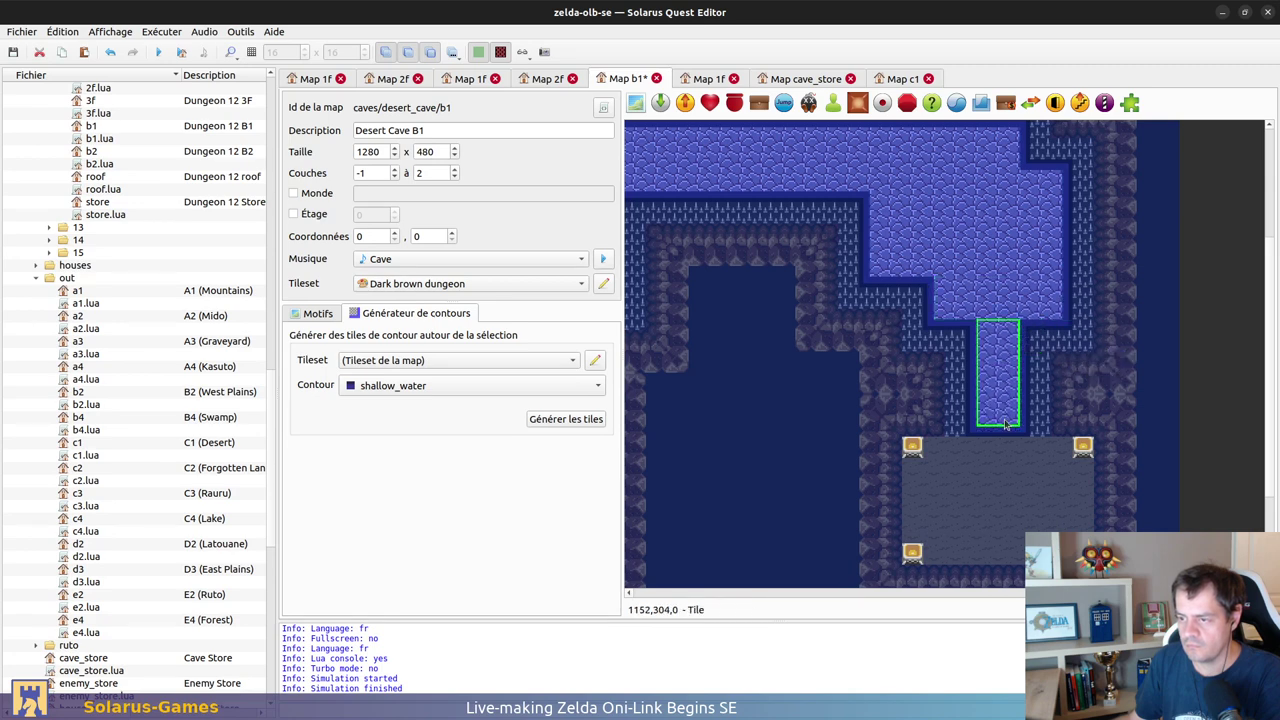
Step: Save the map and generate a shallow_water contour around all of the pool's water tiles together
middle_click_drag(918, 412, 1089, 493)
left_click(1140, 379, "ctrl")
left_click(1101, 326, "ctrl")
left_click(1033, 255, "ctrl")
middle_click_drag(684, 314, 786, 299)
left_click(786, 299, "ctrl")
left_click(777, 392, "ctrl")
key("ctrl+s")
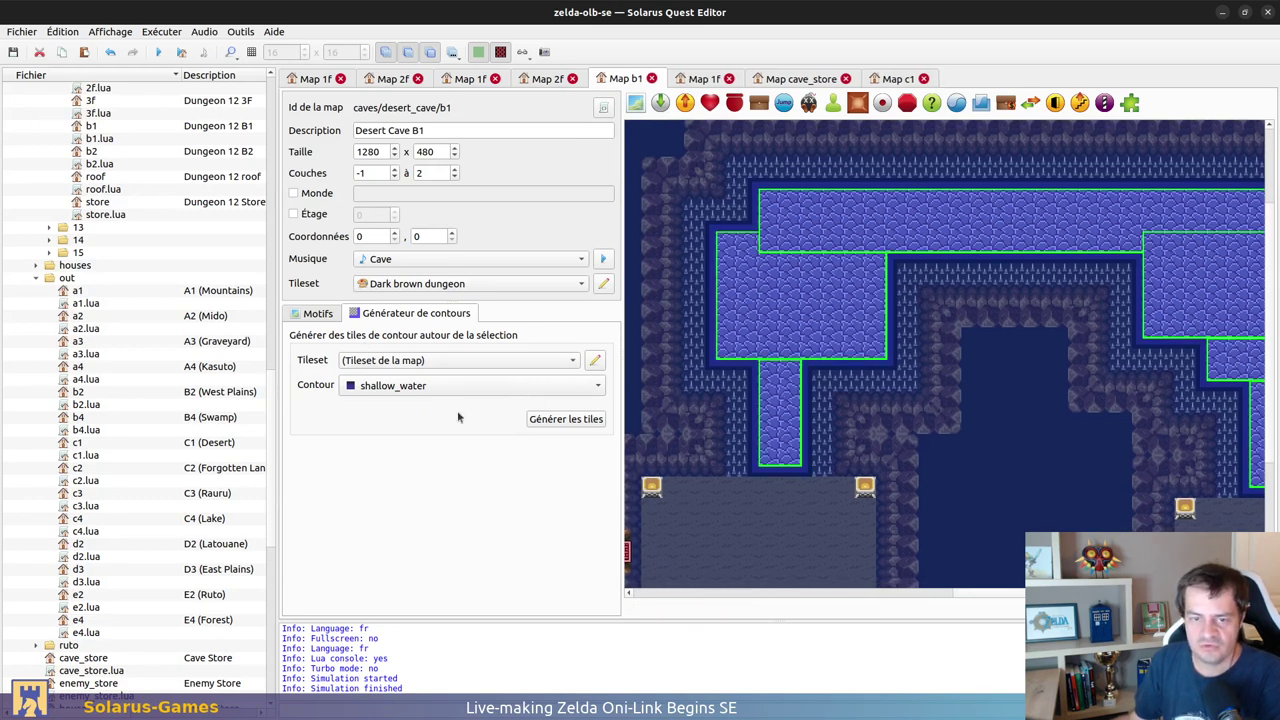
left_click(374, 386)
left_click(386, 386)
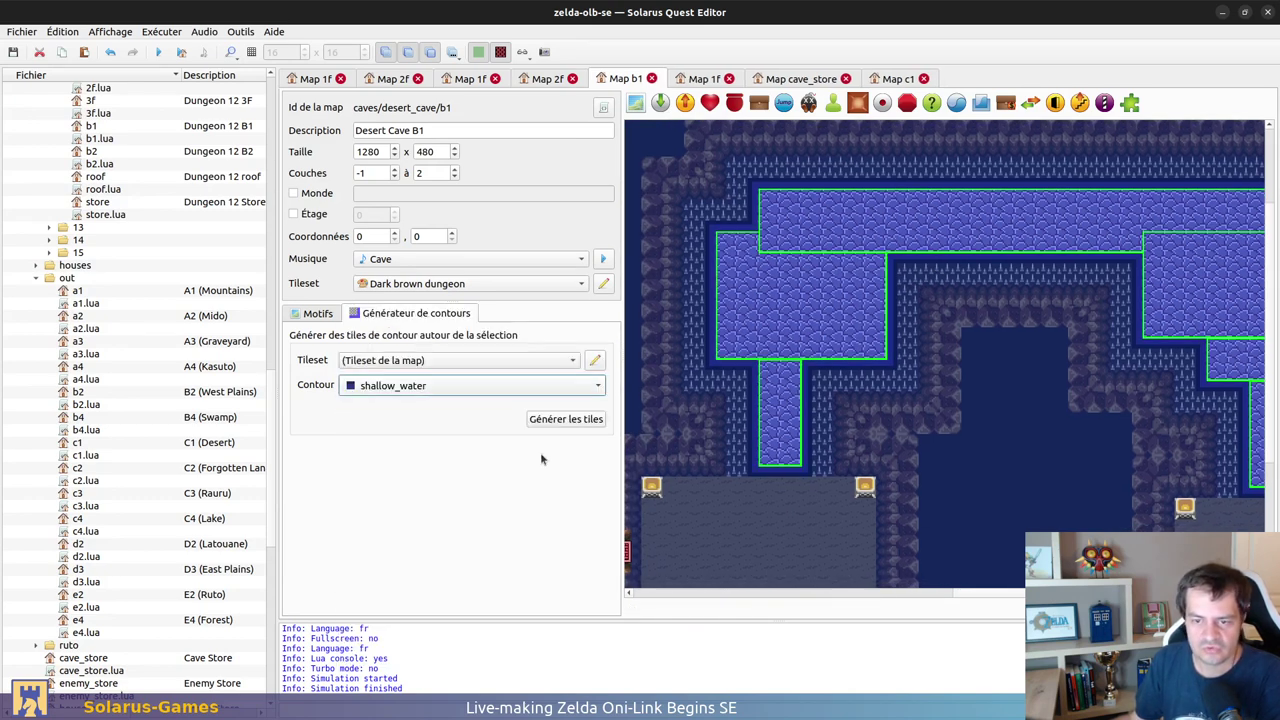
left_click(566, 419)
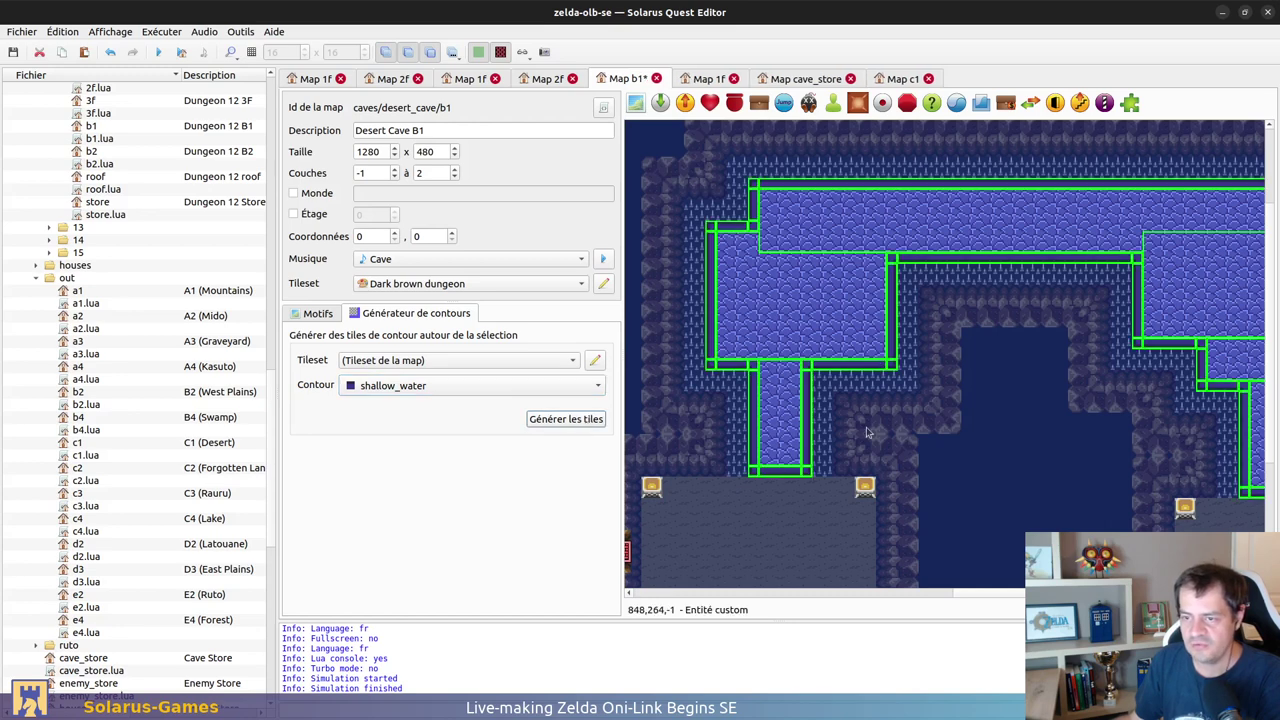
left_click(1094, 473)
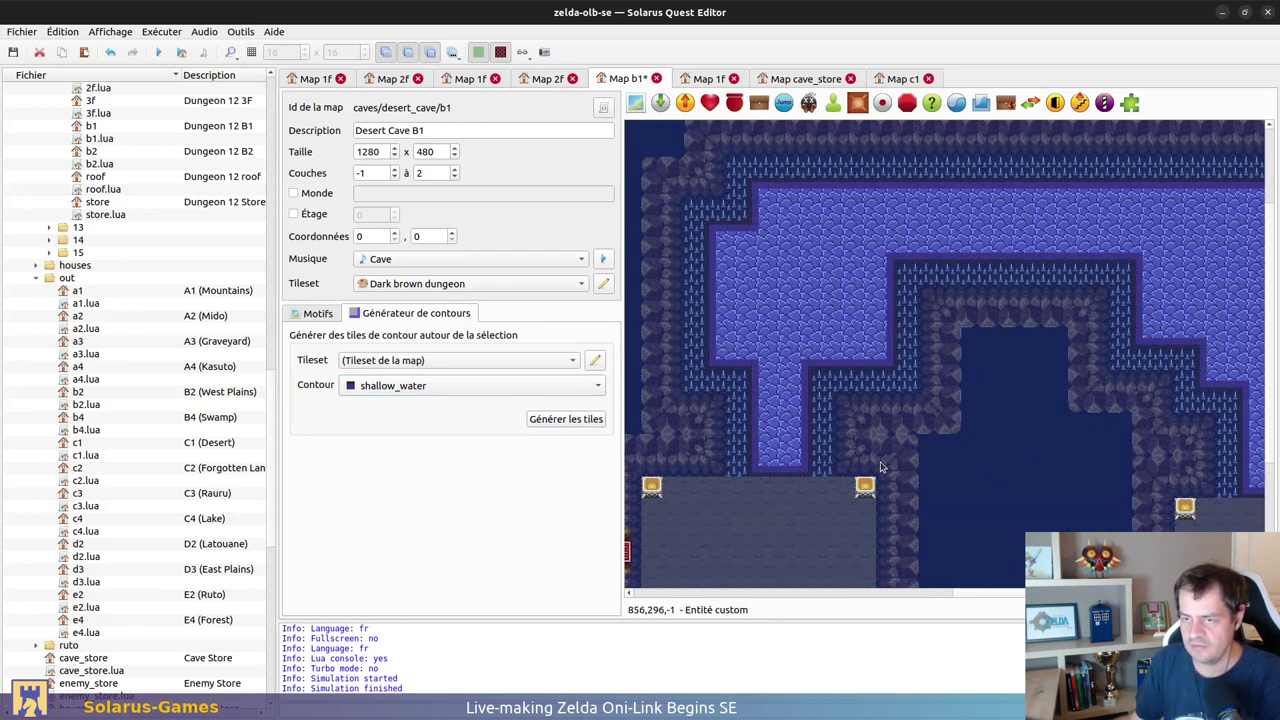
middle_click_drag(994, 517, 525, 349)
left_click(429, 390)
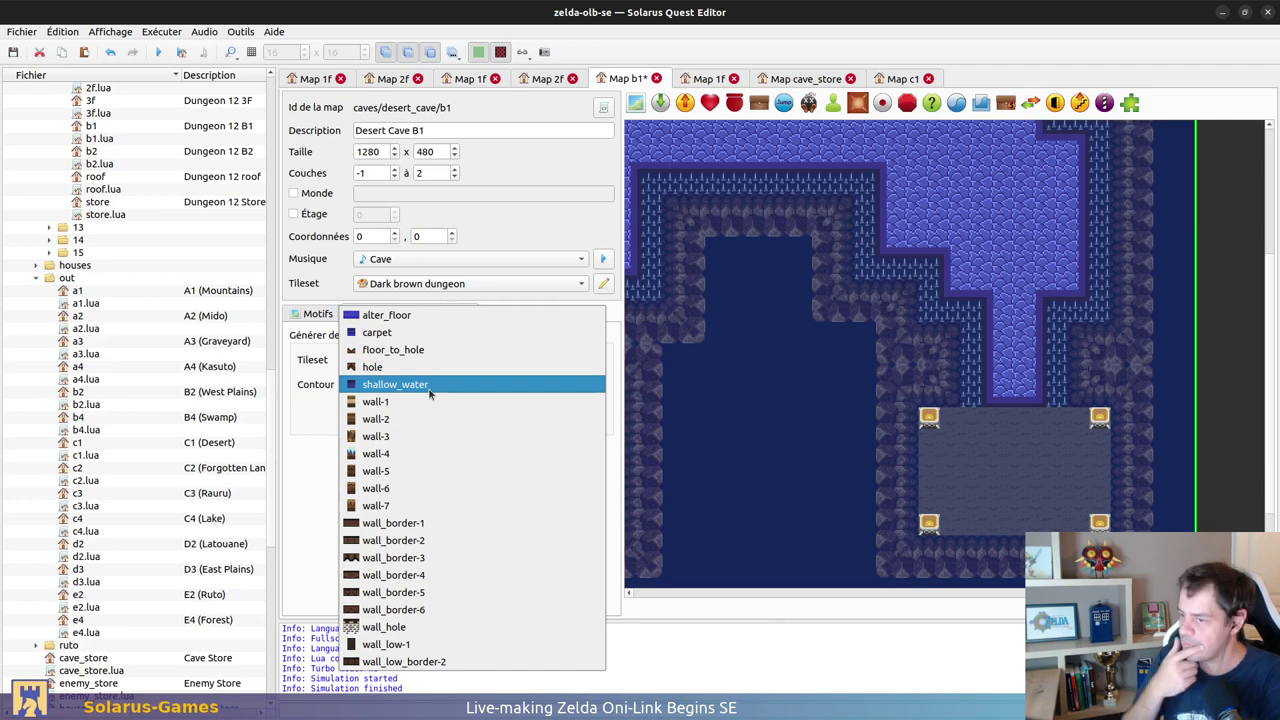
left_click(303, 460)
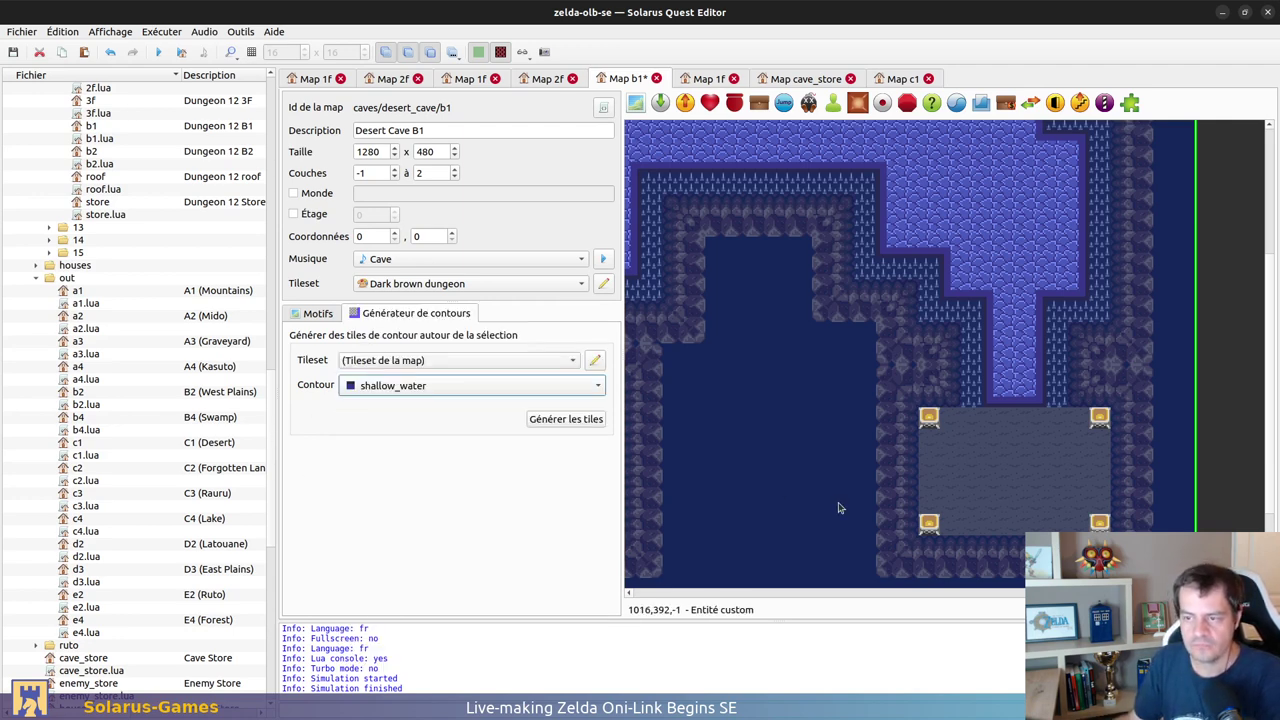
Step: Choose the spike pattern from the map's tileset and lay horizontal rows on the pool's northwestern ledge and on both sides of the western channel's mouth
scroll(945, 365, "down", 1, "ctrl")
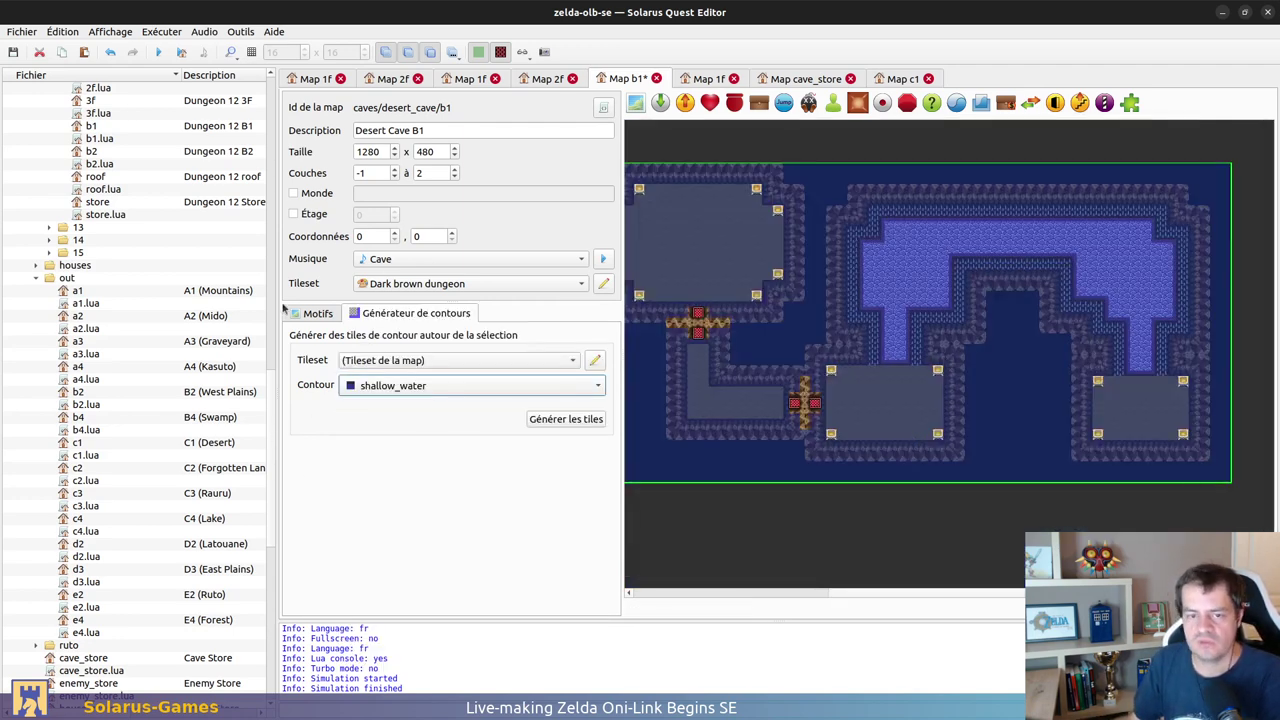
left_click(310, 315)
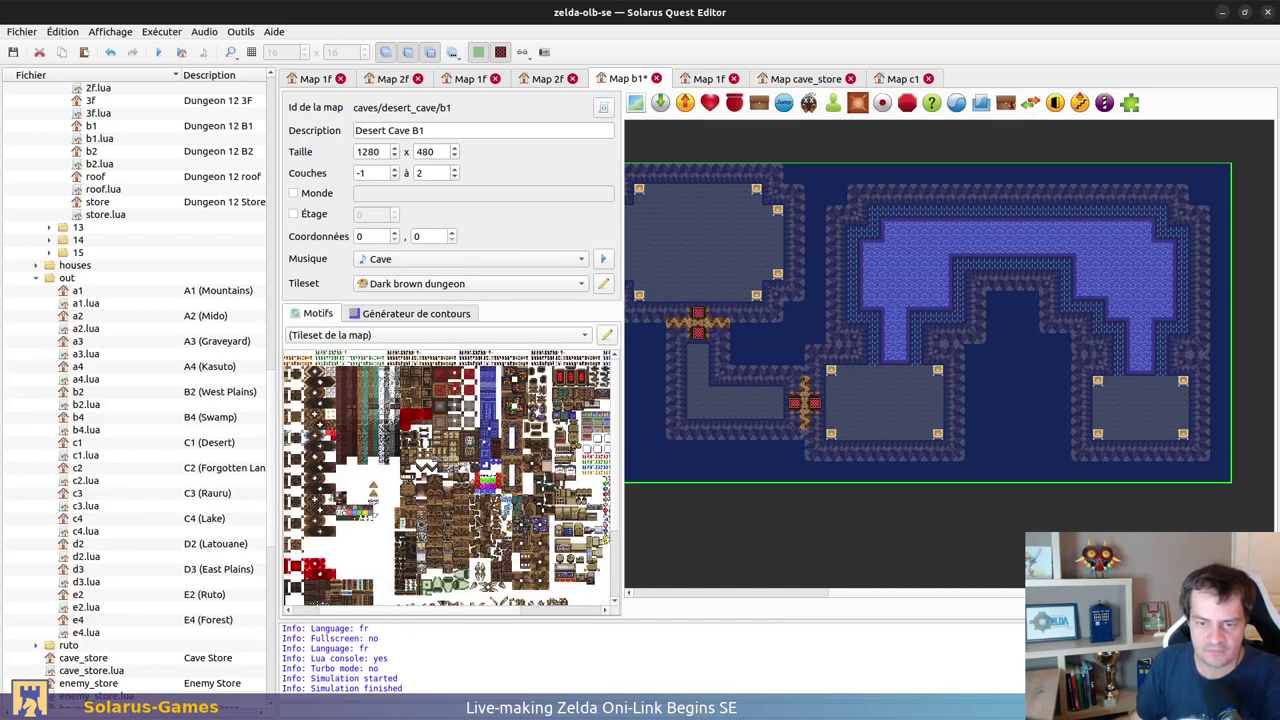
scroll(434, 531, "up", 3, "ctrl")
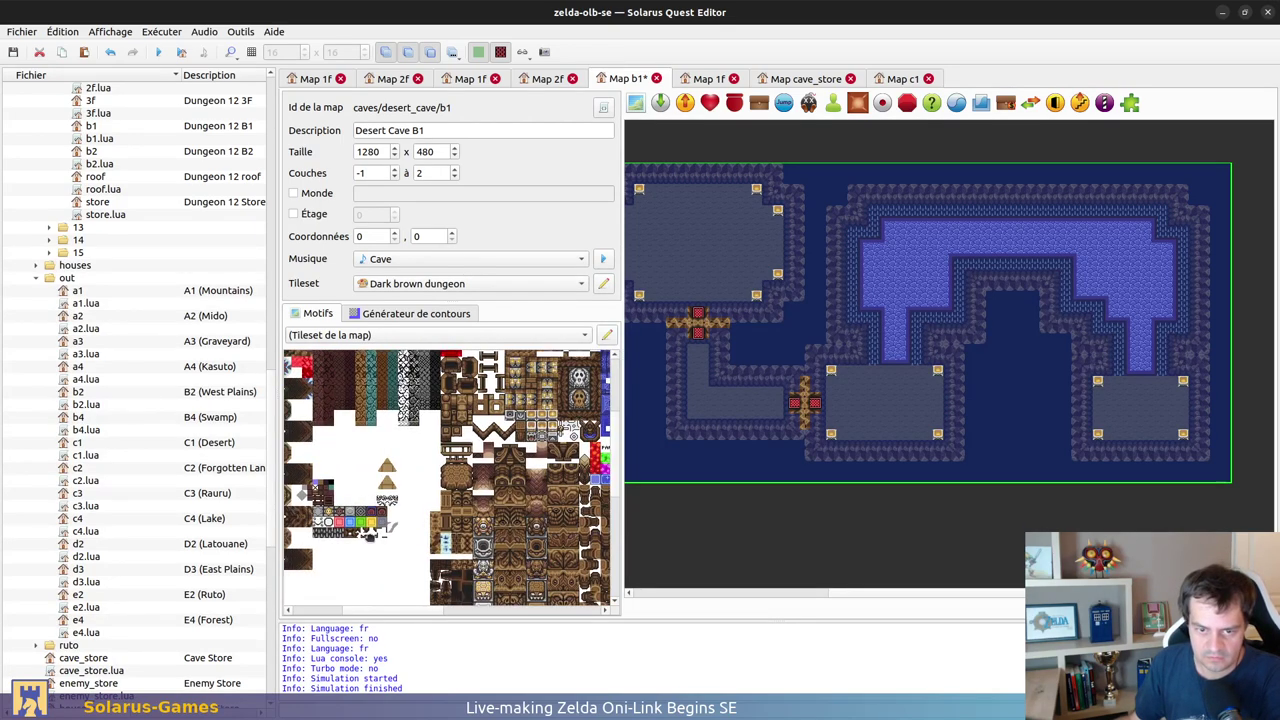
scroll(434, 531, "down", 2, "ctrl")
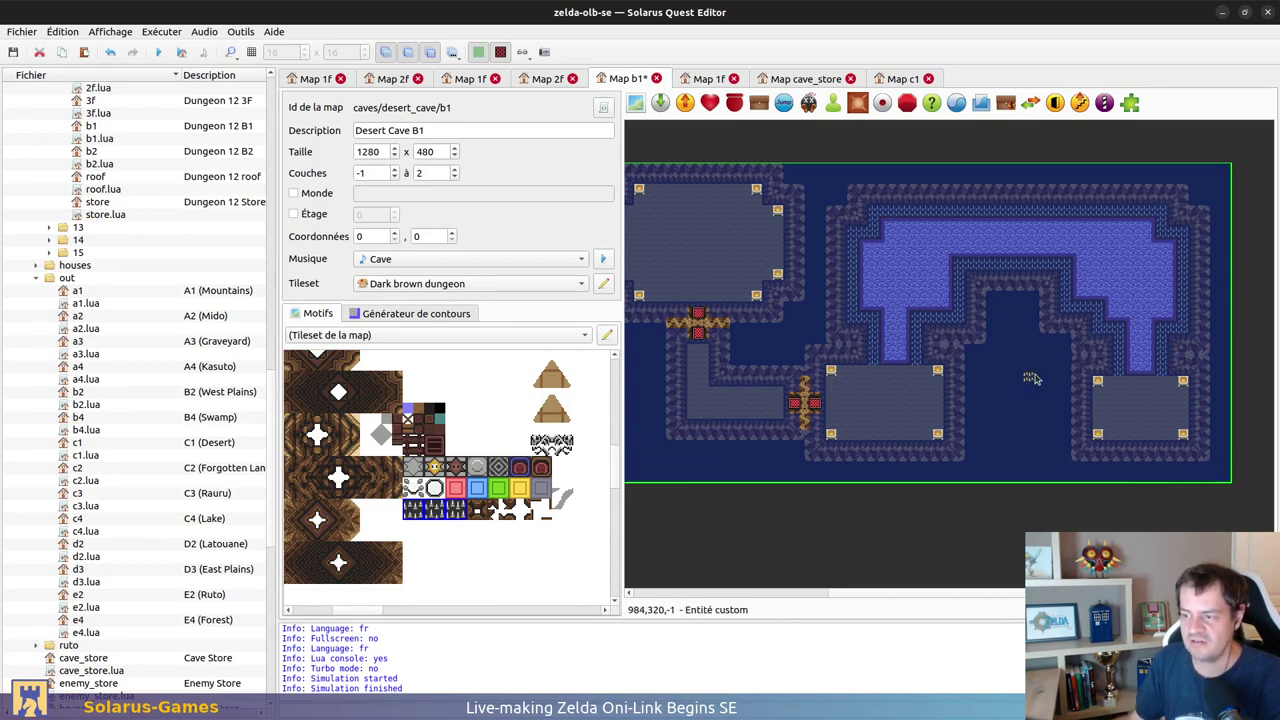
scroll(982, 308, "up", 1, "ctrl")
middle_click_drag(956, 334, 898, 406)
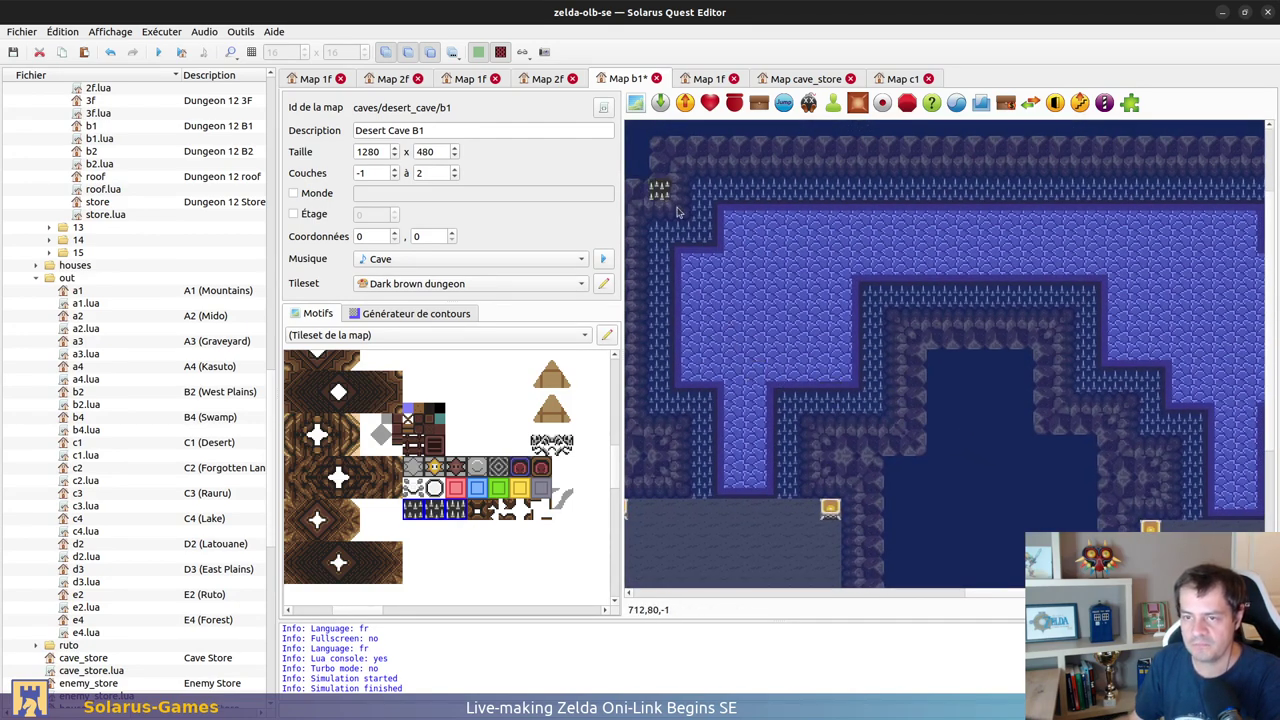
left_click_drag(667, 237, 714, 241)
left_click_drag(670, 411, 729, 407)
right_click_drag(788, 406, 869, 404)
Step: Place a spike tile at the pool's northwestern end and stretch it along the entire northern edge
left_click(711, 198)
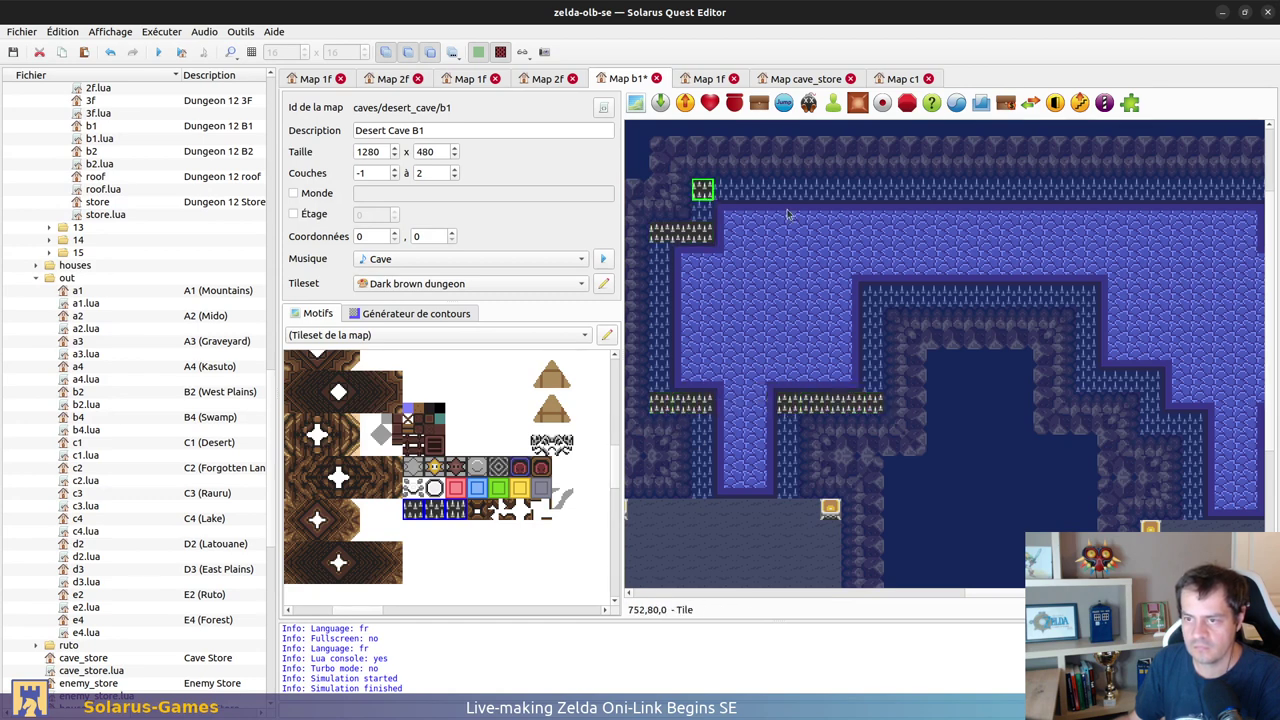
middle_click_drag(1210, 221, 1037, 243)
key("r")
Step: Copy the spike tile and lay rows along the pool's inner edge and on the two ledges leading to the eastern channel
left_click(668, 423)
key("ctrl+c")
key("ctrl+v")
left_click(746, 320)
left_click_drag(798, 318, 924, 318)
right_click_drag(918, 408, 1023, 446)
Step: Place spike rows on the ledge east of the eastern channel and on the pool's northeastern ledge
key("ctrl+v")
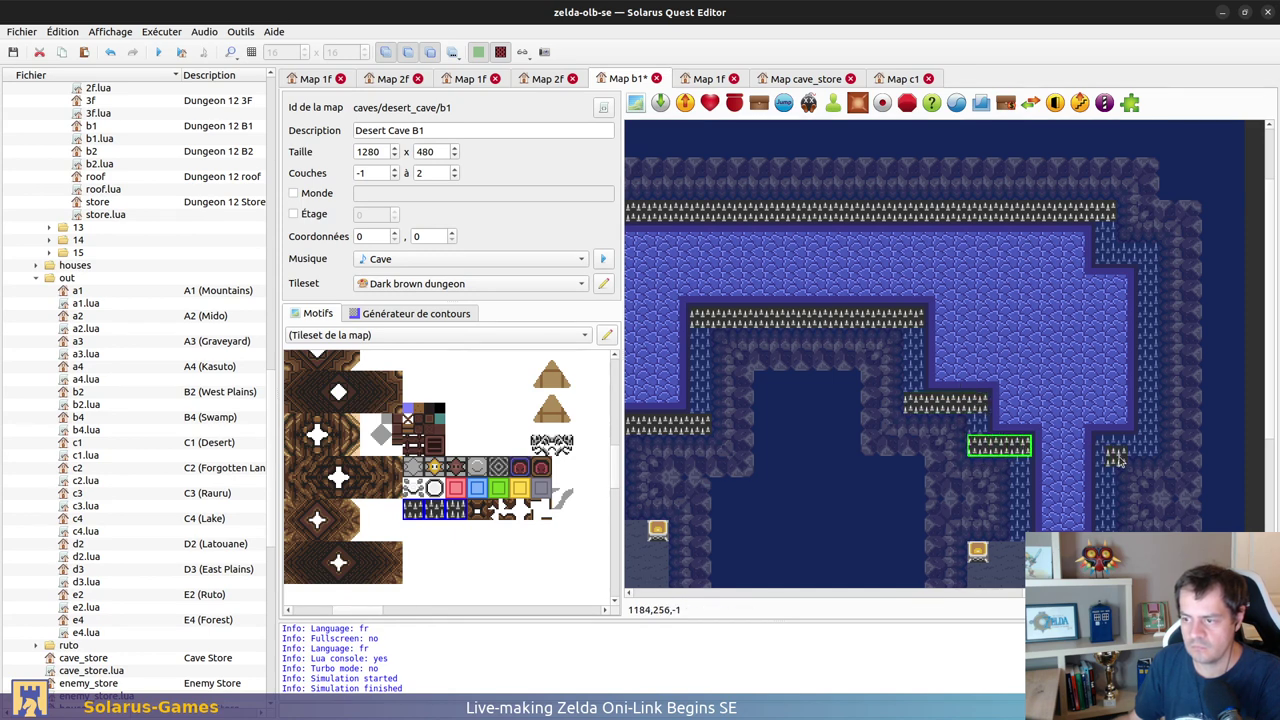
left_click(1102, 446)
left_click_drag(1114, 446, 1158, 446)
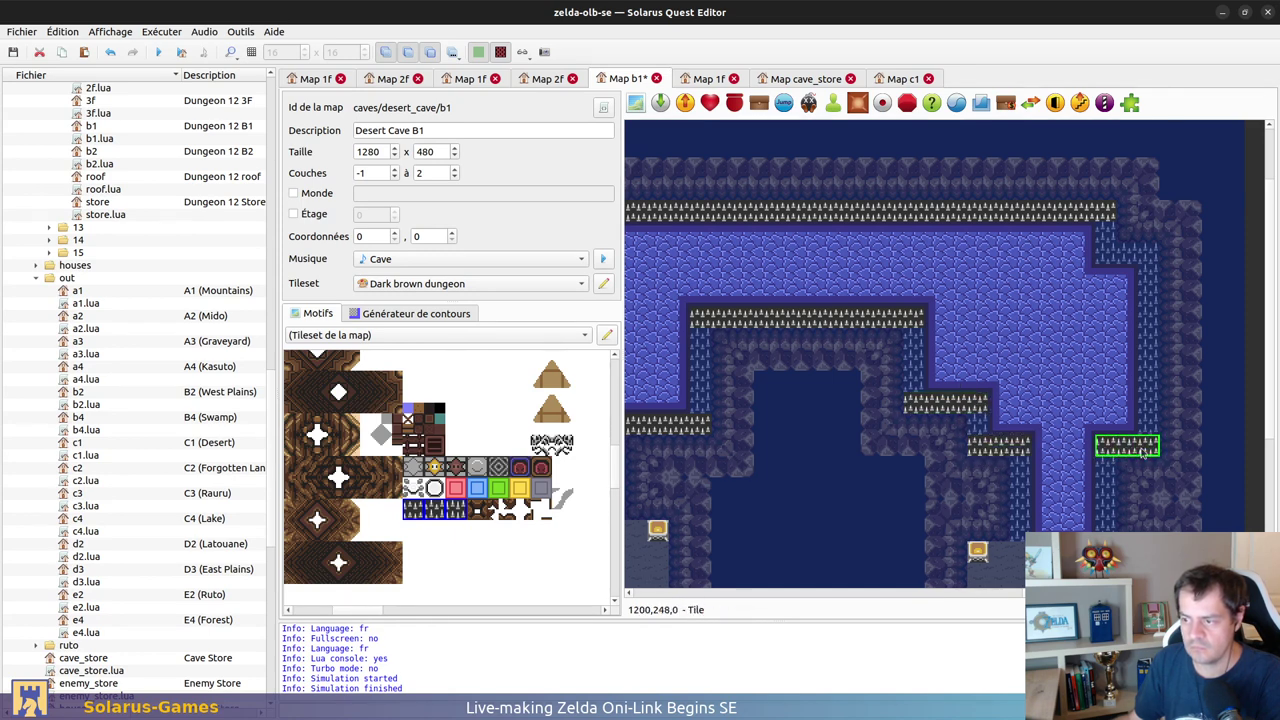
left_click(1104, 254)
Step: Add vertical spike columns along the pool's western wall, both sides of the western channel, and the inner wall's western side
key("ctrl+v")
scroll(978, 410, "down", 3)
middle_click_drag(852, 369, 1132, 541)
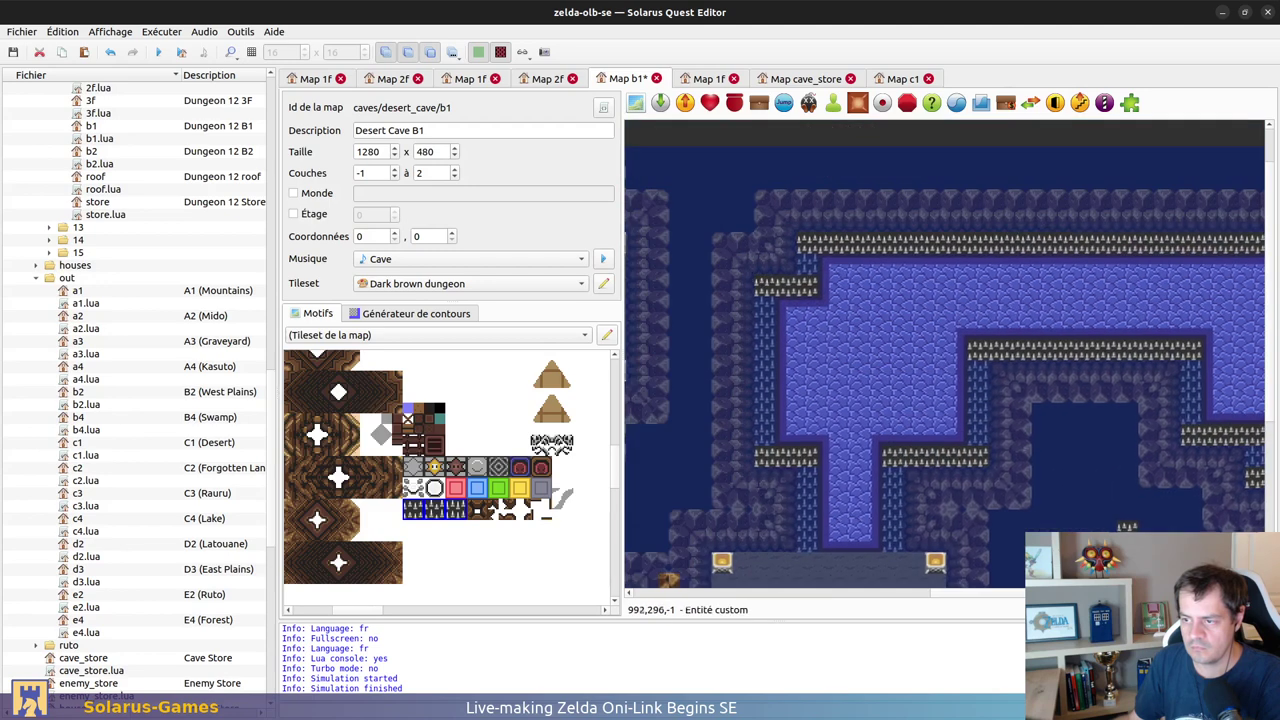
left_click(766, 304)
left_click_drag(766, 310, 810, 550)
left_click_drag(896, 548, 896, 470)
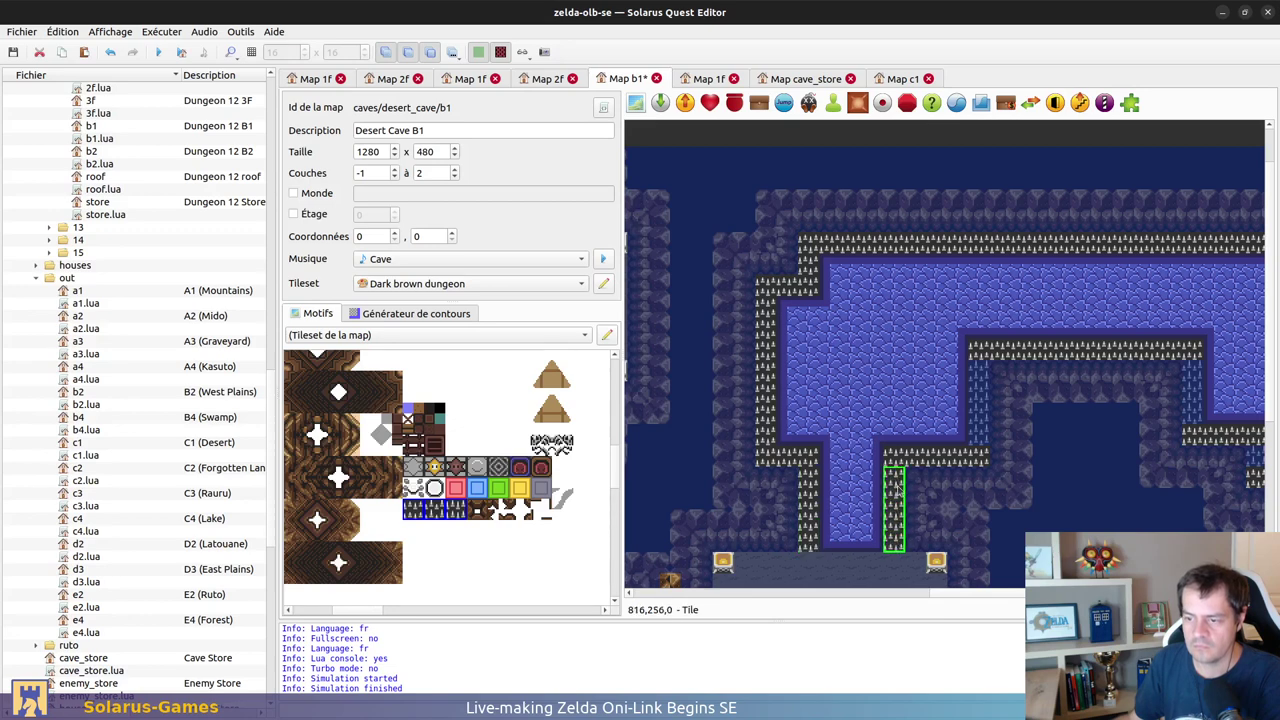
left_click_drag(984, 442, 990, 392)
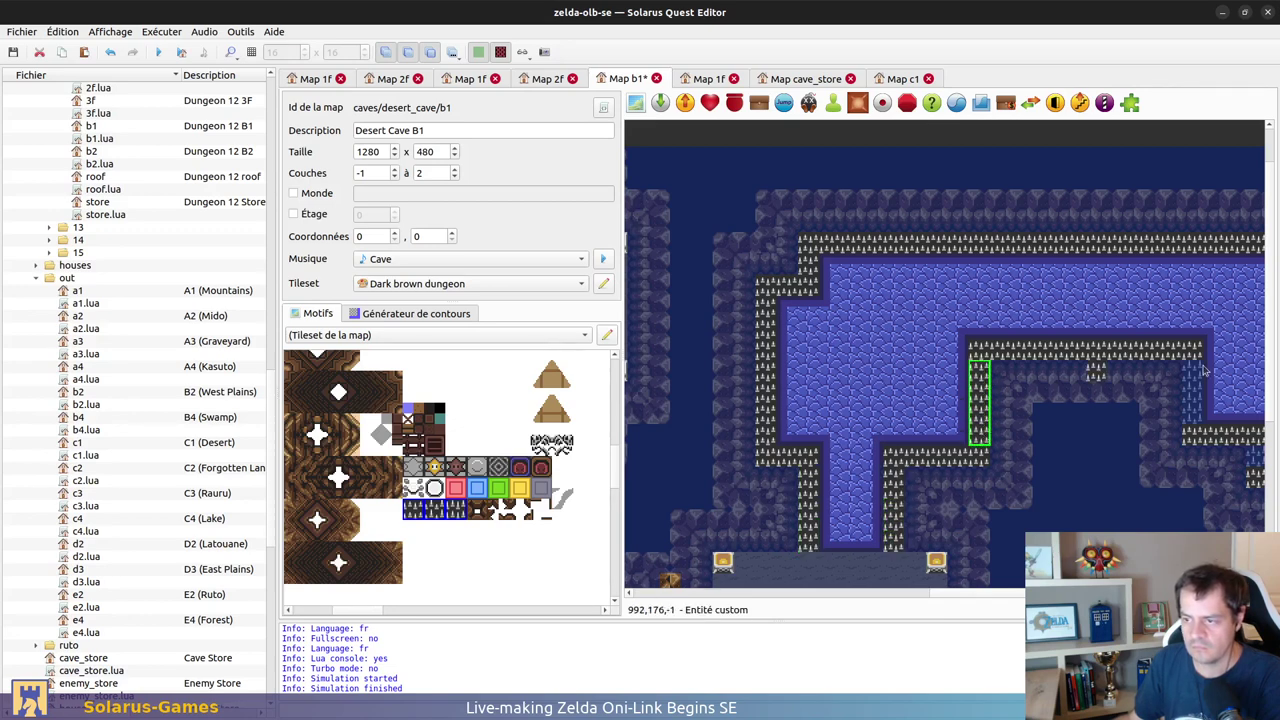
Step: Add vertical spike columns on the inner wall's eastern side, both sides of the eastern channel, and the pool's eastern wall
scroll(930, 360, "right", 5, "shift")
scroll(857, 318, "down", 2)
left_click_drag(857, 318, 860, 366)
left_click(921, 407)
left_click_drag(956, 440, 957, 512)
left_click_drag(1052, 514, 1063, 240)
Step: Copy a small spike tile into the remaining gap at the pool's northeastern corner and save the map
left_click(1093, 401)
left_click(913, 399)
key("ctrl+c")
key("ctrl+v")
left_click(1040, 209)
scroll(1008, 289, "down", 2, "ctrl")
key("ctrl+s")
scroll(1008, 293, "up", 2, "ctrl")
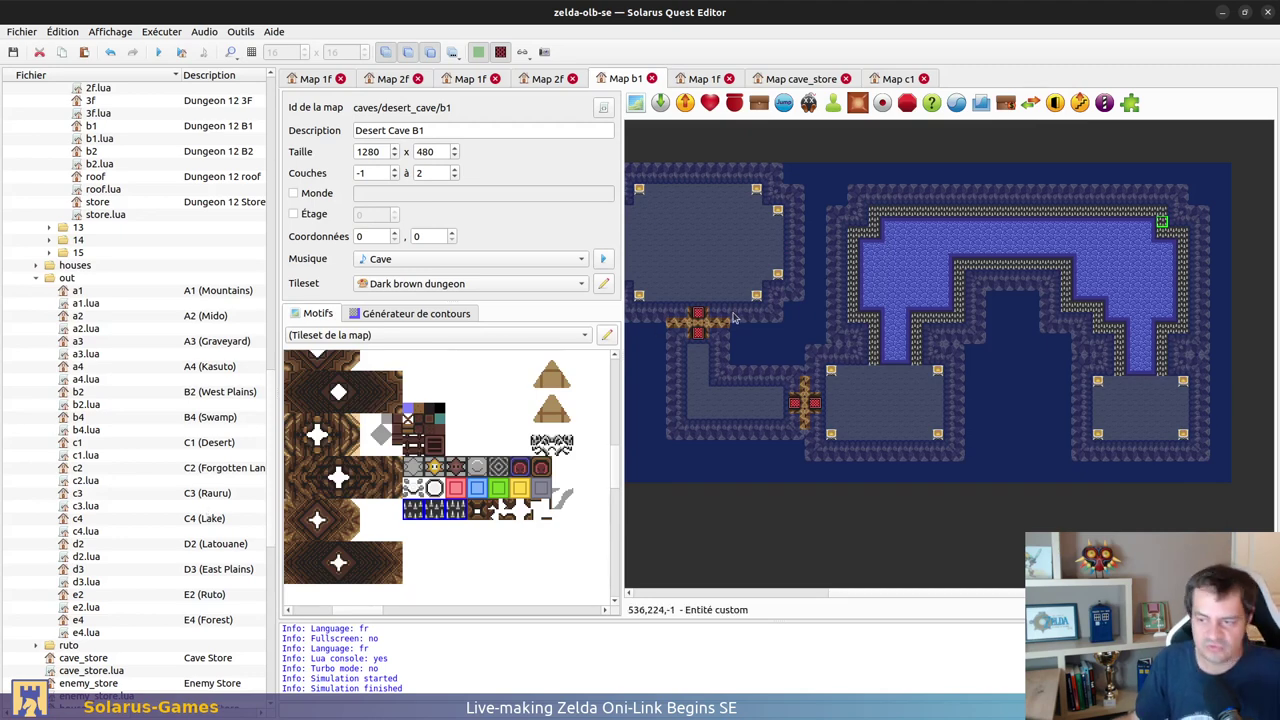
Step: Return the quest file tree to its beginning and widen the map view by narrowing the map properties area
scroll(893, 441, "up", 1, "ctrl")
scroll(860, 400, "down", 2, "ctrl")
scroll(815, 168, "up", 1, "ctrl")
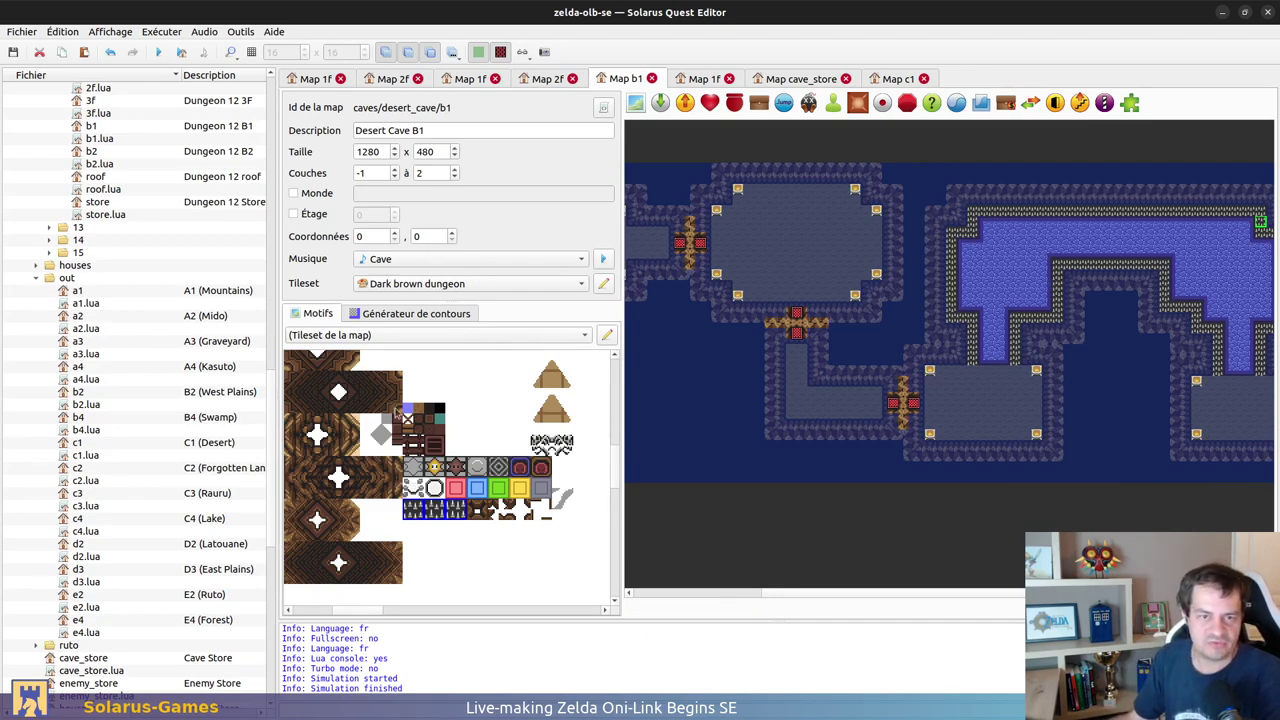
scroll(140, 335, "up", 15)
scroll(140, 335, "up", 8)
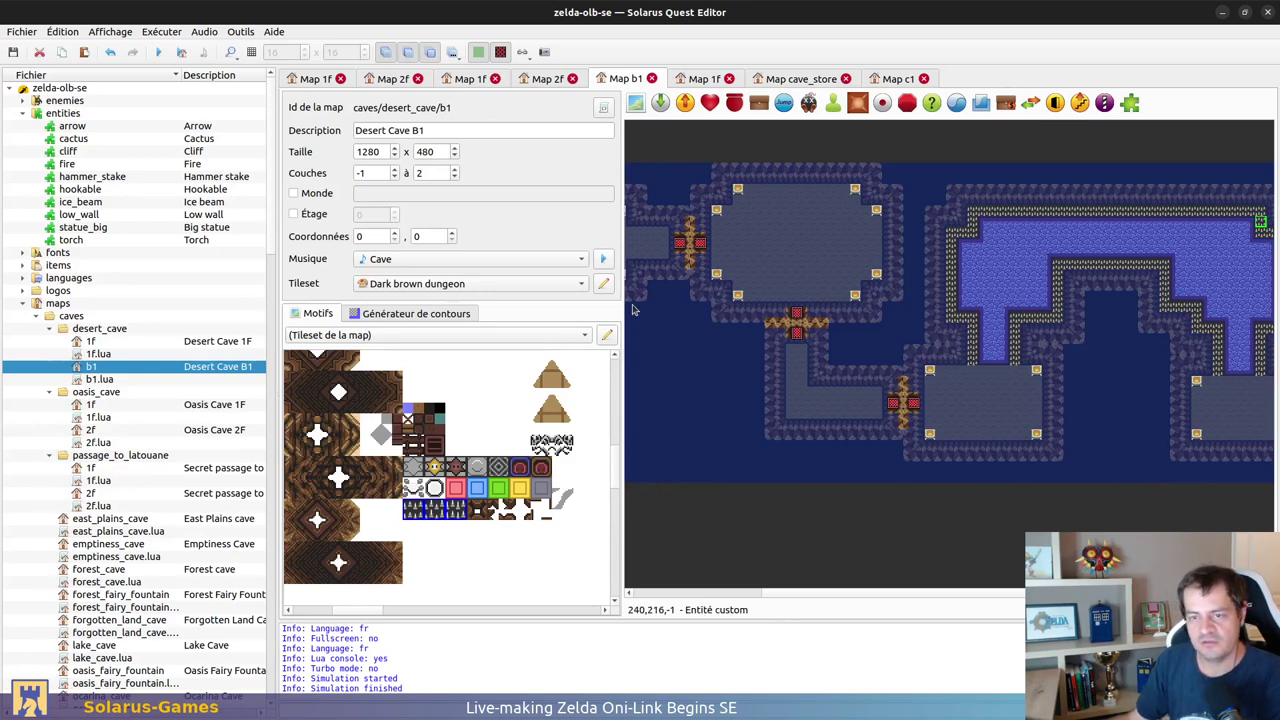
left_click_drag(620, 295, 518, 295)
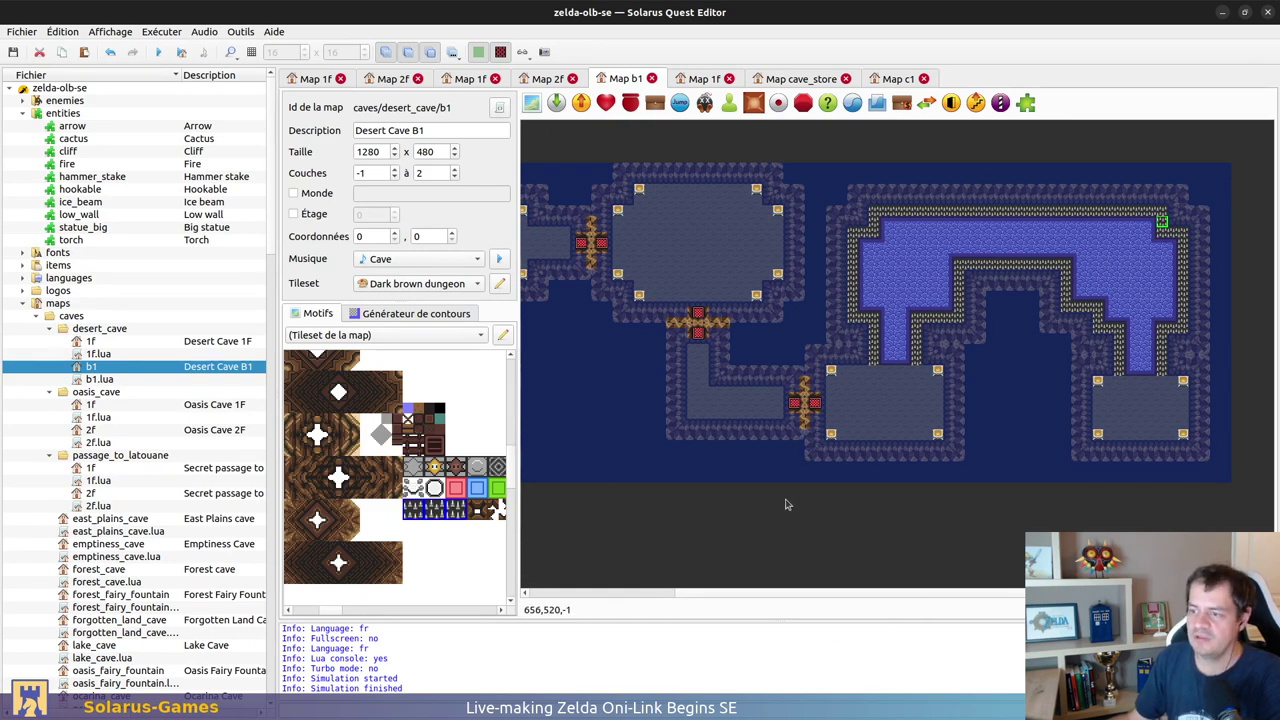
Step: Choose the reddish-brown floor pattern from the tileset and lay it over the passage east of the staircase room
middle_click_drag(852, 532, 1066, 446)
scroll(661, 191, "up", 1, "ctrl")
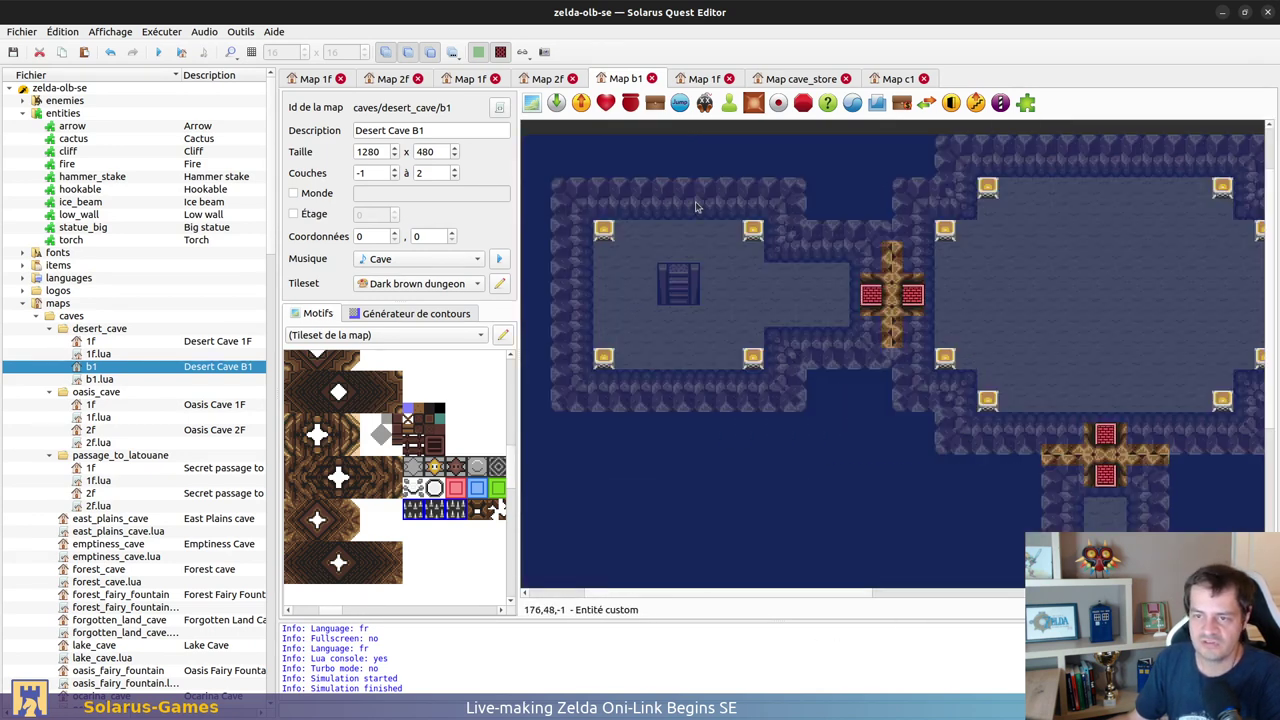
middle_click_drag(697, 206, 796, 277)
left_click_drag(768, 156, 723, 166)
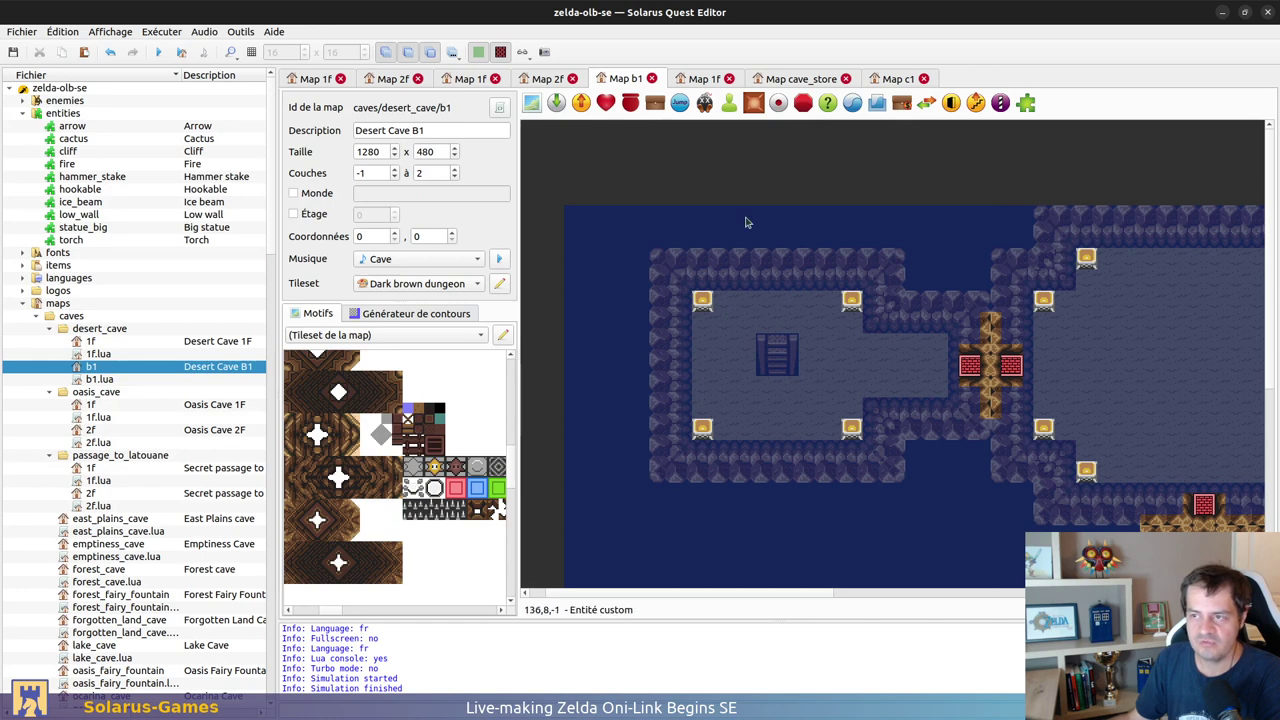
scroll(447, 494, "up", 1)
scroll(447, 494, "up", 2)
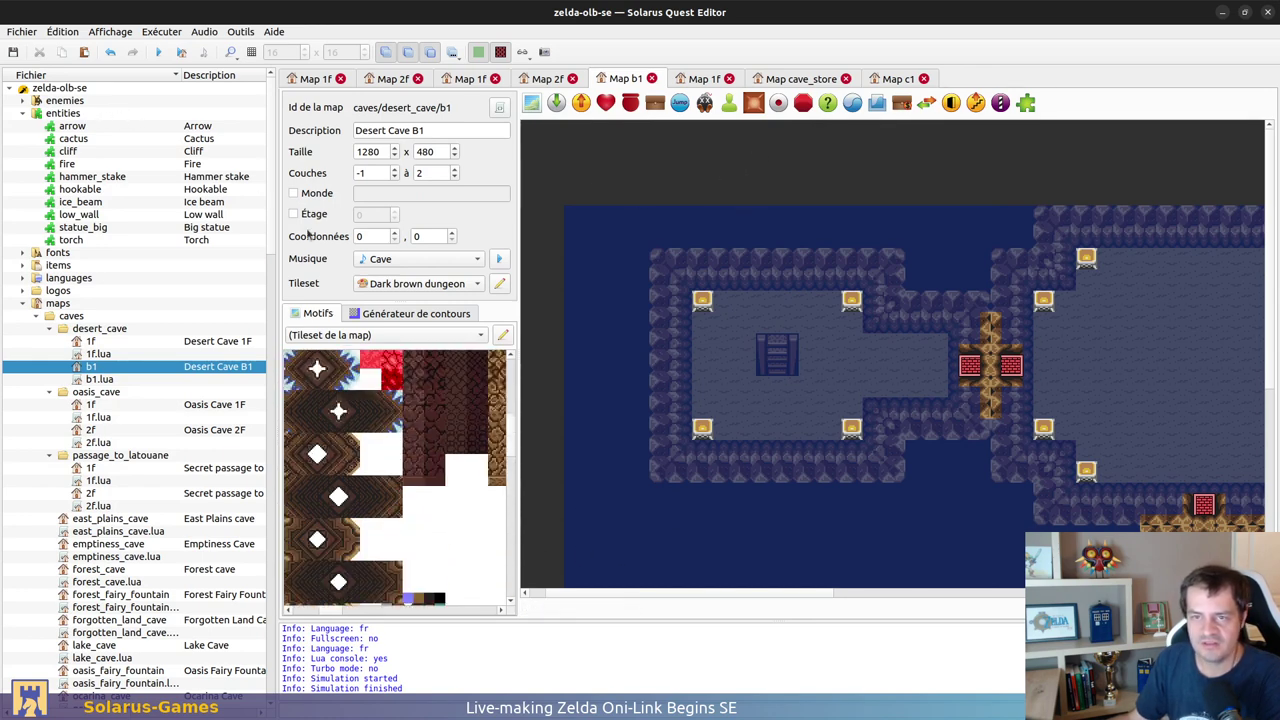
scroll(460, 465, "up", 3)
scroll(475, 474, "up", 1)
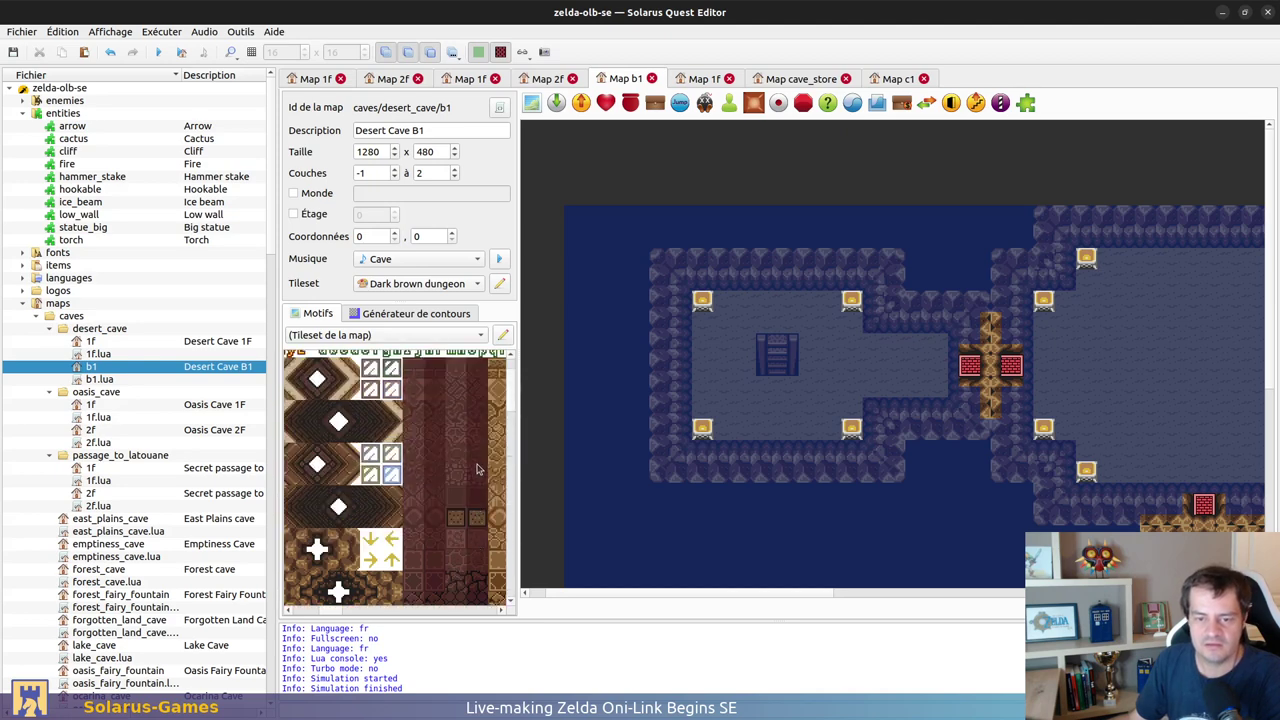
left_click(458, 453)
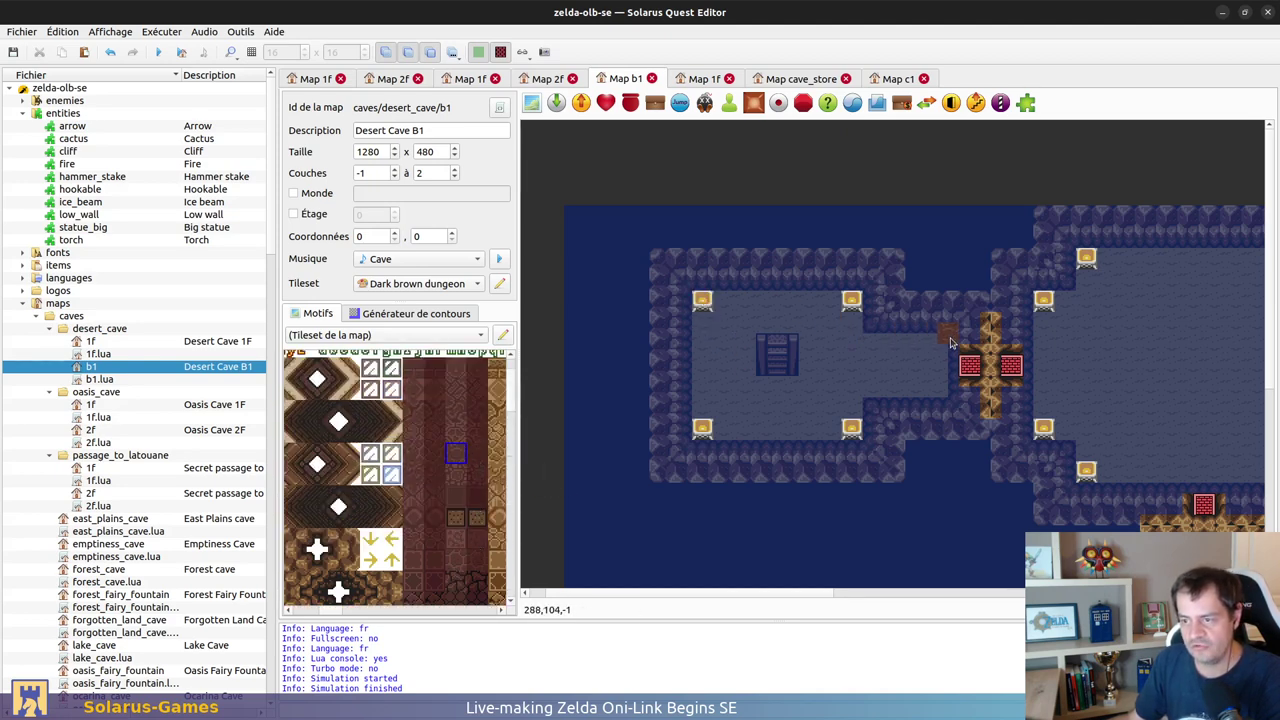
left_click_drag(957, 341, 892, 390)
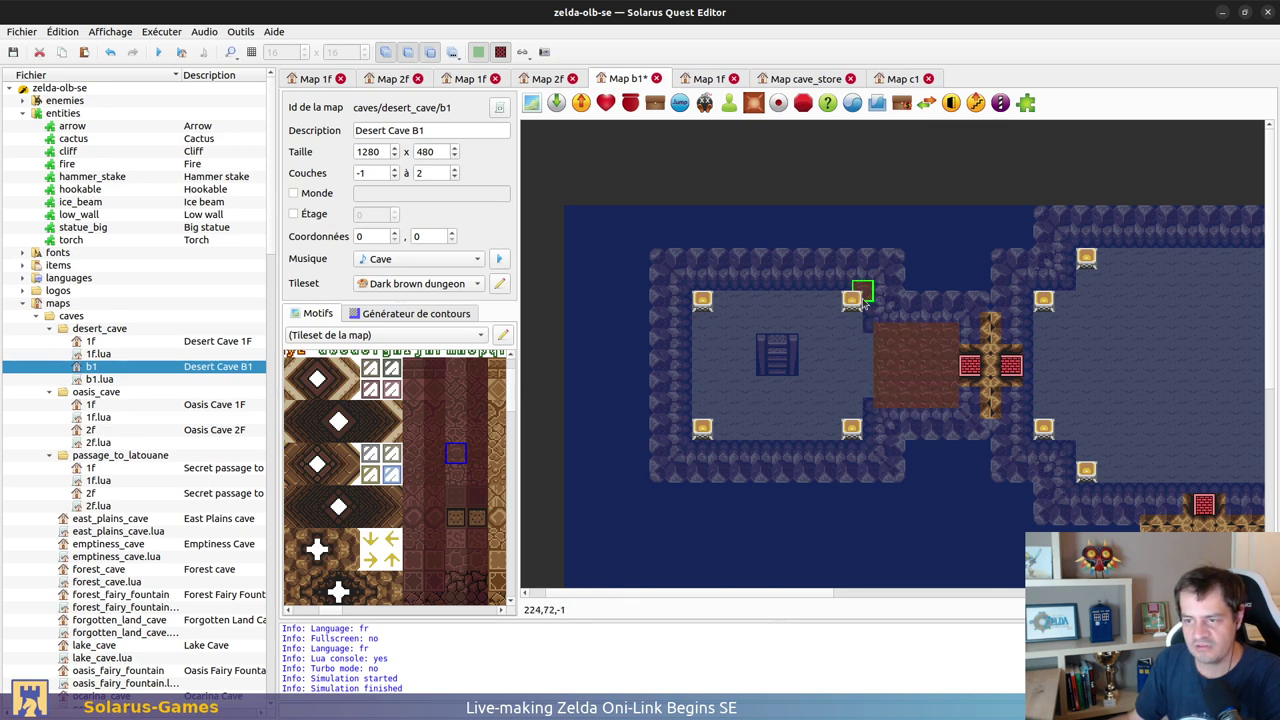
Step: Cover the westernmost room, between its four torches, with the reddish-brown floor pattern
left_click_drag(864, 288, 705, 425)
left_click(930, 349)
left_click(936, 529)
Step: Cover the large eight-torch room with three reddish-brown floor tiles for its northern, middle and southern parts
middle_click_drag(1047, 487, 830, 423)
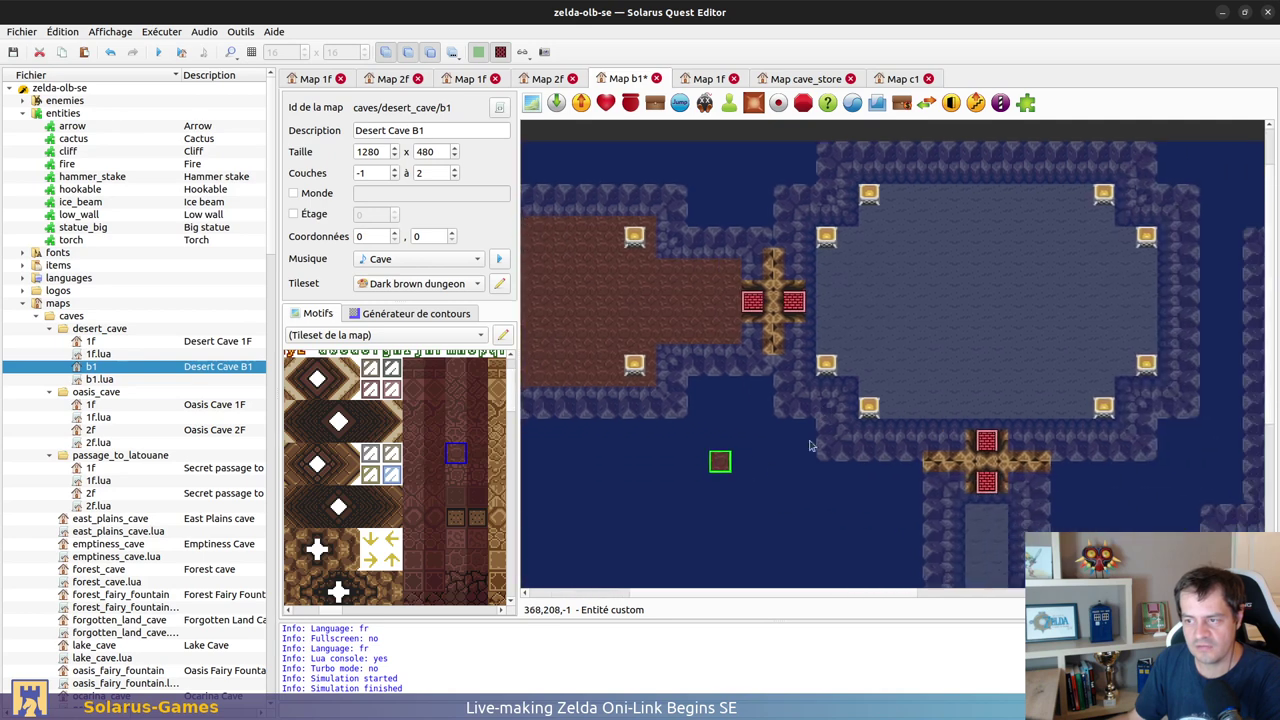
mouse_move(852, 176)
left_mouse_down()
mouse_move(862, 200)
mouse_move(1110, 218)
left_mouse_up()
left_click_drag(806, 218, 1162, 384)
mouse_move(1118, 420)
left_mouse_down()
mouse_move(880, 418)
mouse_move(858, 400)
left_mouse_up()
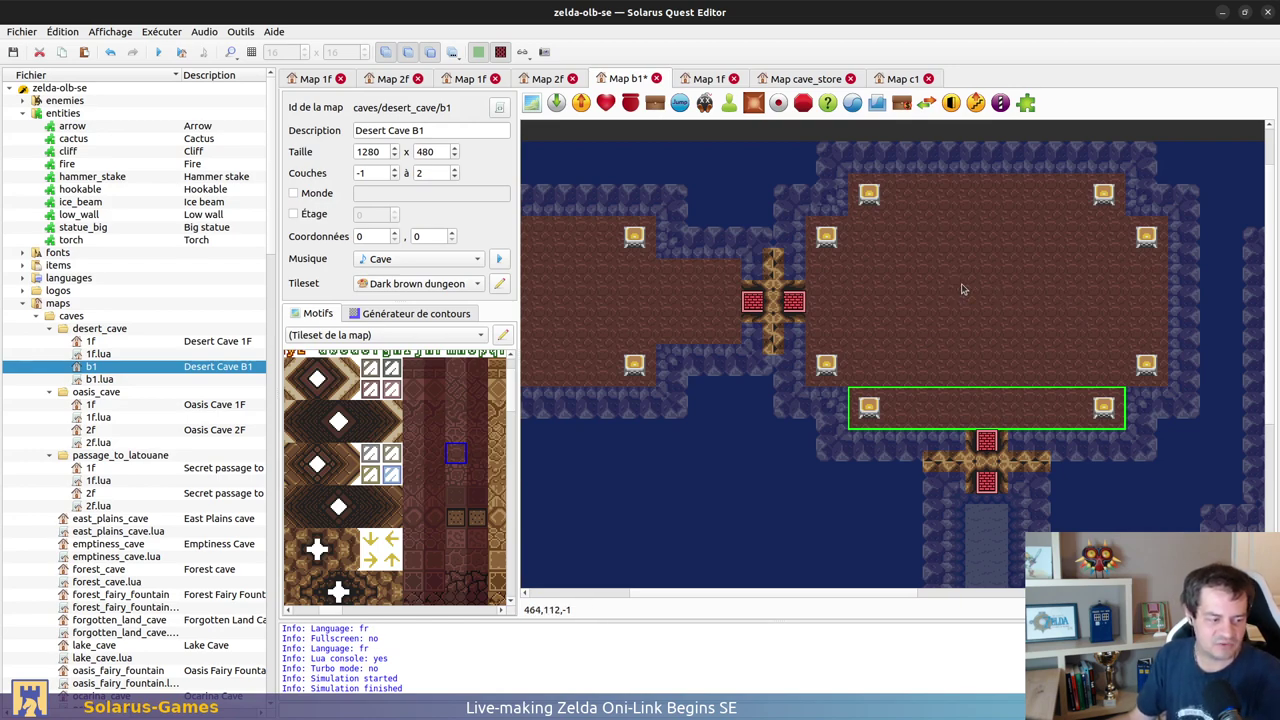
Step: Lay the reddish-brown floor over the L-shaped corridor and the four-torch room below the western channel
scroll(962, 290, "down", 3)
mouse_move(958, 288)
left_mouse_down()
mouse_move(1106, 450)
mouse_move(1163, 447)
left_mouse_up()
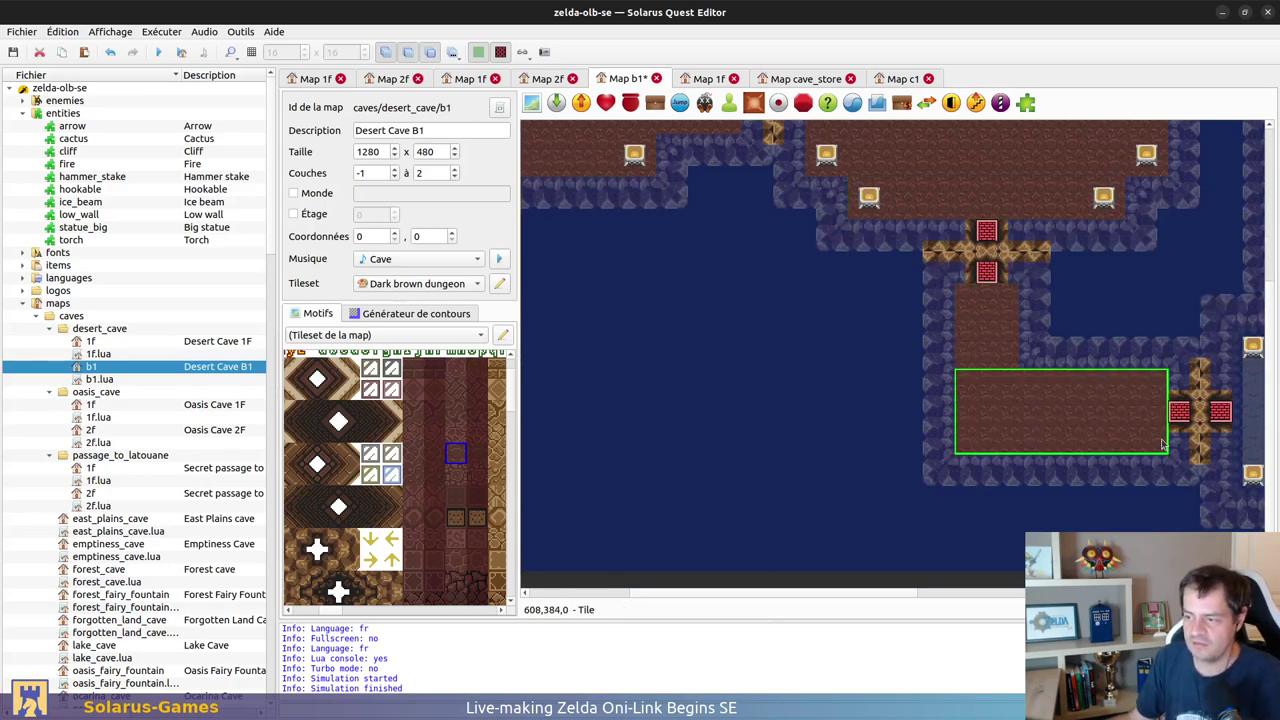
middle_click_drag(1154, 434, 721, 420)
mouse_move(812, 472)
left_mouse_down()
mouse_move(1040, 340)
mouse_move(1036, 330)
mouse_move(1046, 344)
mouse_move(1042, 322)
left_mouse_up()
scroll(904, 250, "right", 5)
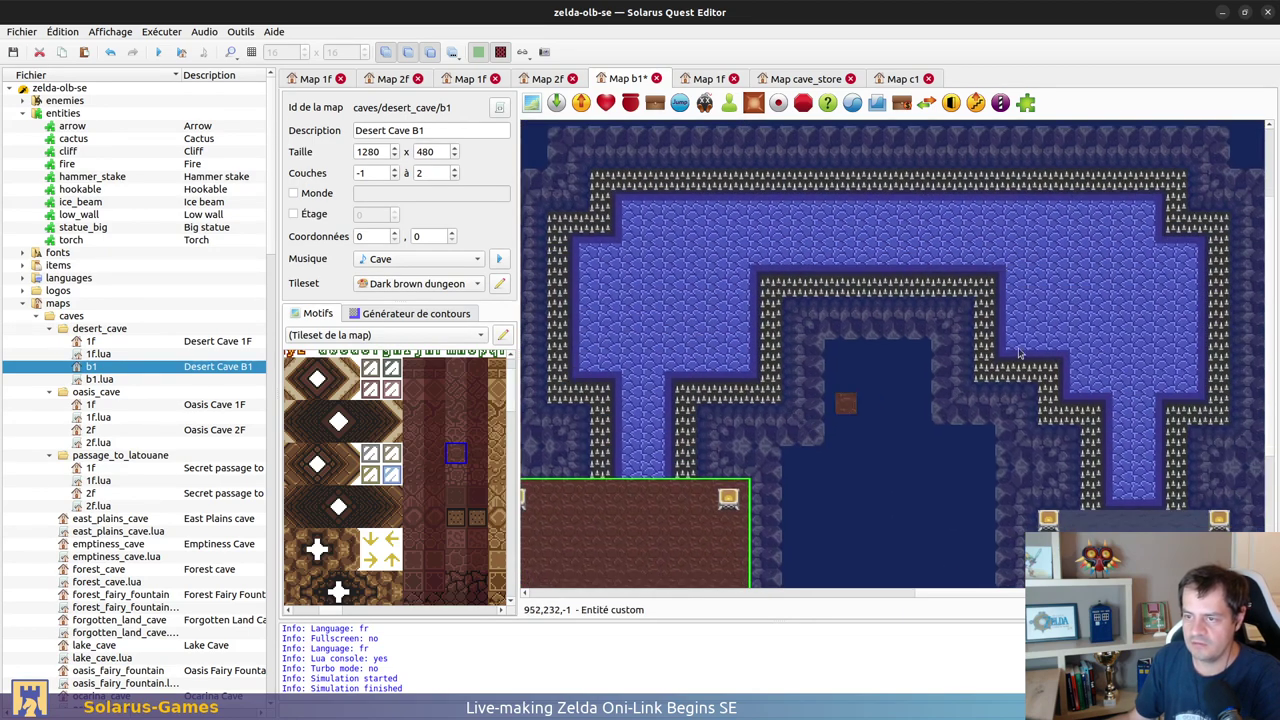
Step: Lay the reddish-brown floor over the easternmost four-torch room and delete the stray floor tile beside it
scroll(904, 250, "down", 1)
left_click_drag(900, 320, 1093, 450)
left_click(790, 383)
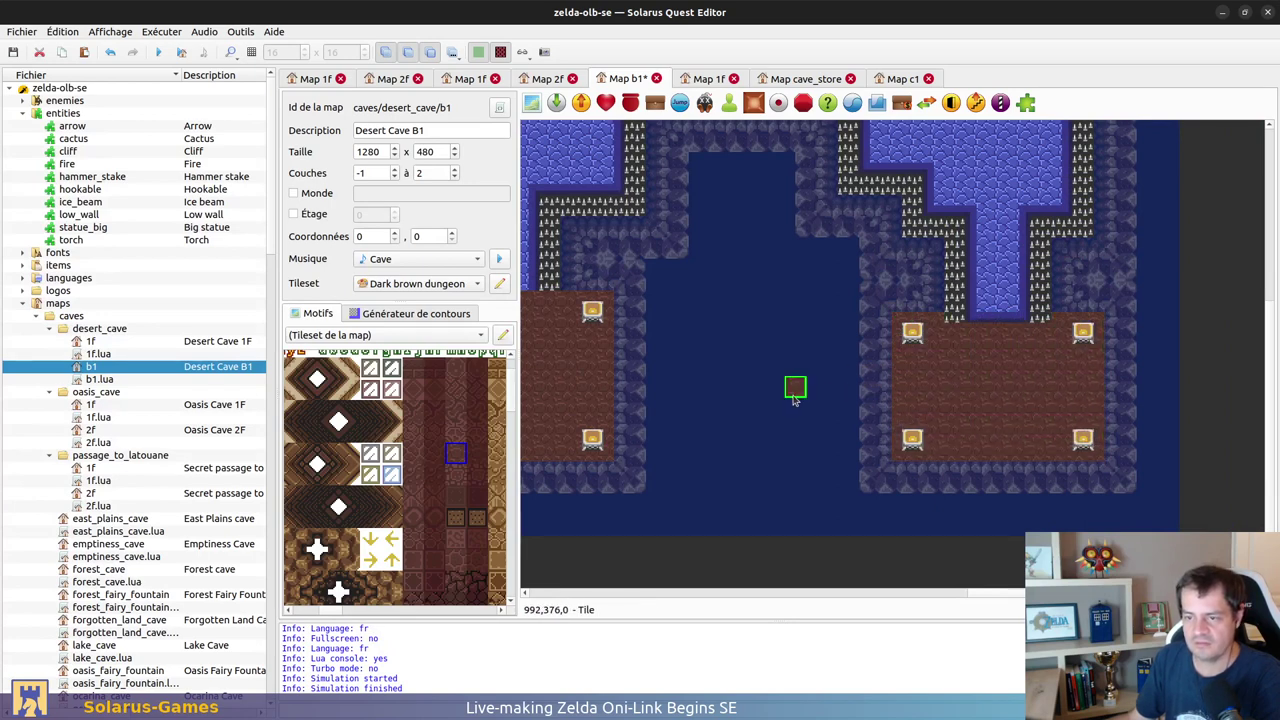
key("Delete")
Step: Try generating a wall_border-3 contour around all the reddish-brown floor tiles of the rooms and corridors
left_click(591, 374)
scroll(649, 386, "down", 1, "ctrl")
left_click(1191, 407, "ctrl")
left_click(736, 403, "ctrl")
left_click(698, 358, "ctrl")
left_click(698, 296, "ctrl")
left_click(671, 202, "ctrl")
middle_click_drag(672, 201, 857, 248)
left_click(675, 271, "ctrl")
left_click(727, 252, "ctrl")
left_click(407, 313)
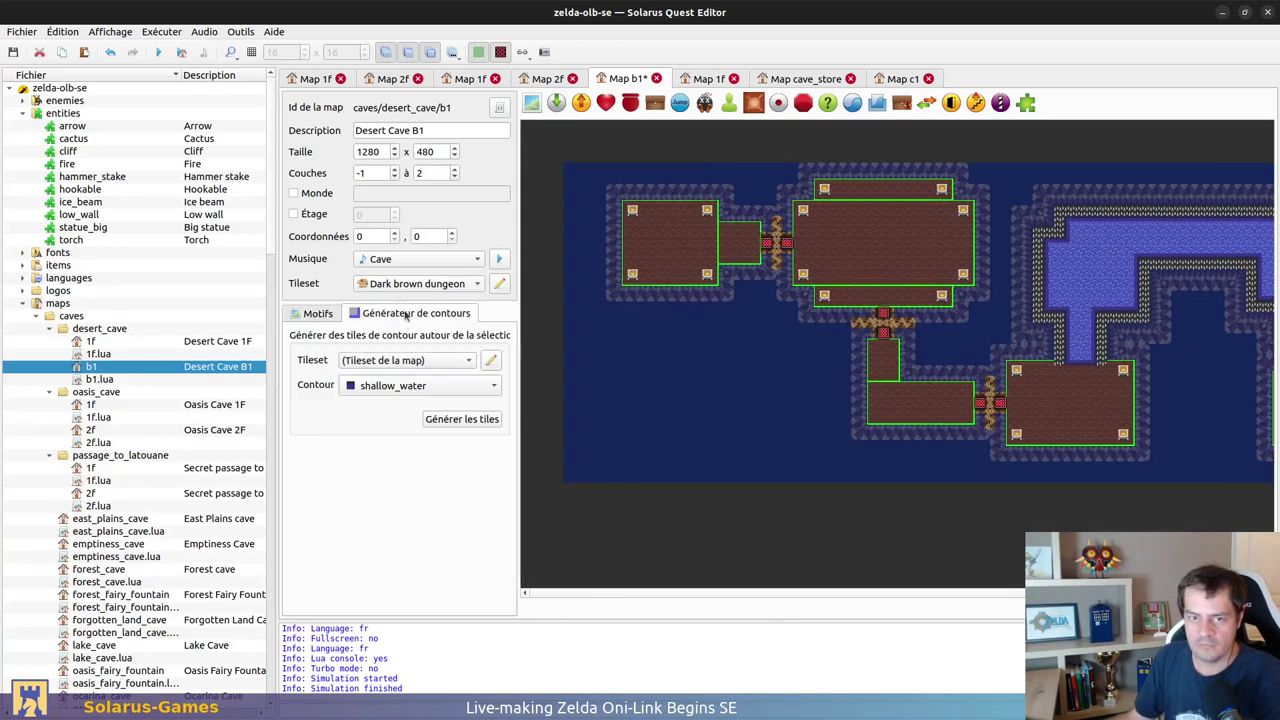
left_click(398, 385)
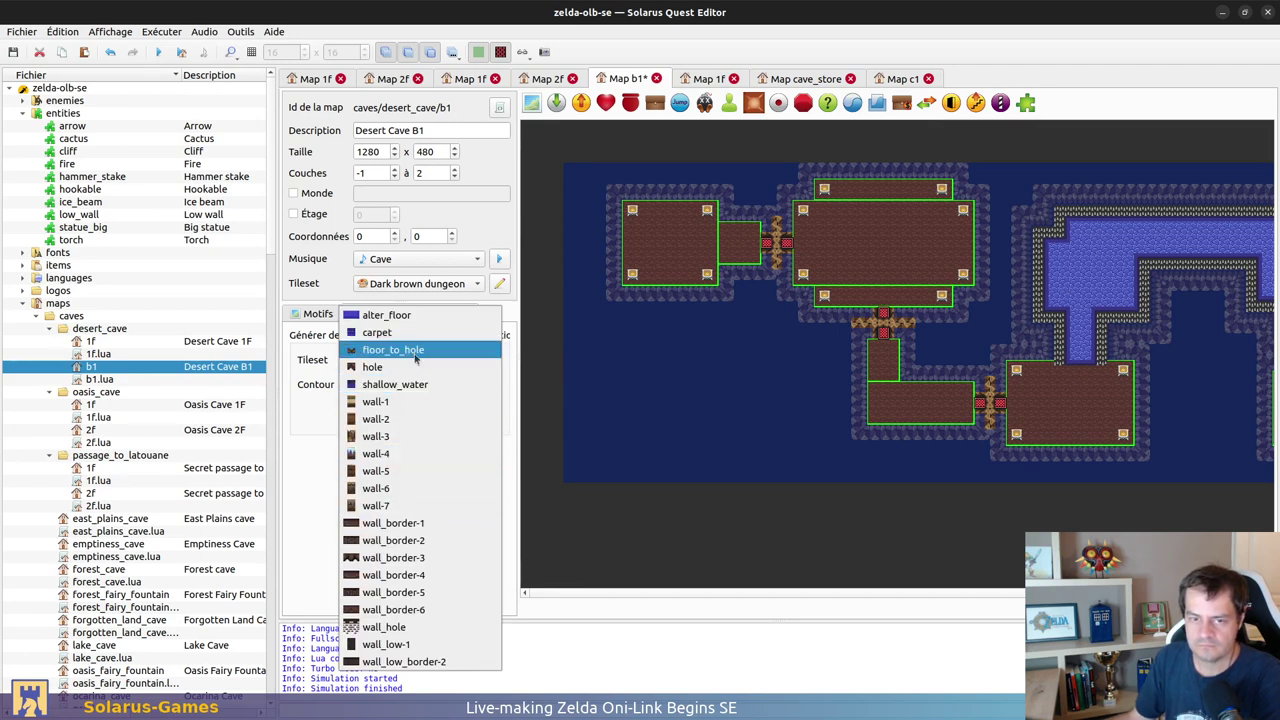
left_click(398, 557)
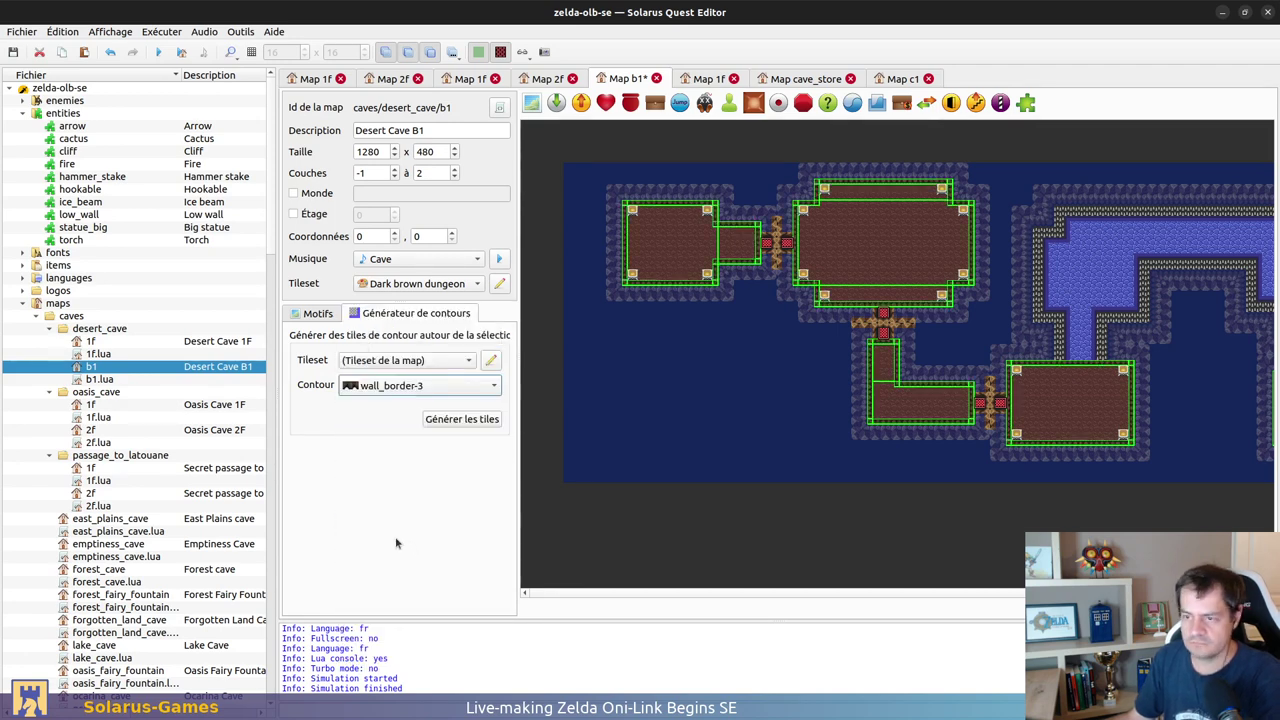
Step: Try a wall-3 contour around the selected floors and their borders, inspect it near the pool, and undo it
left_click(401, 390)
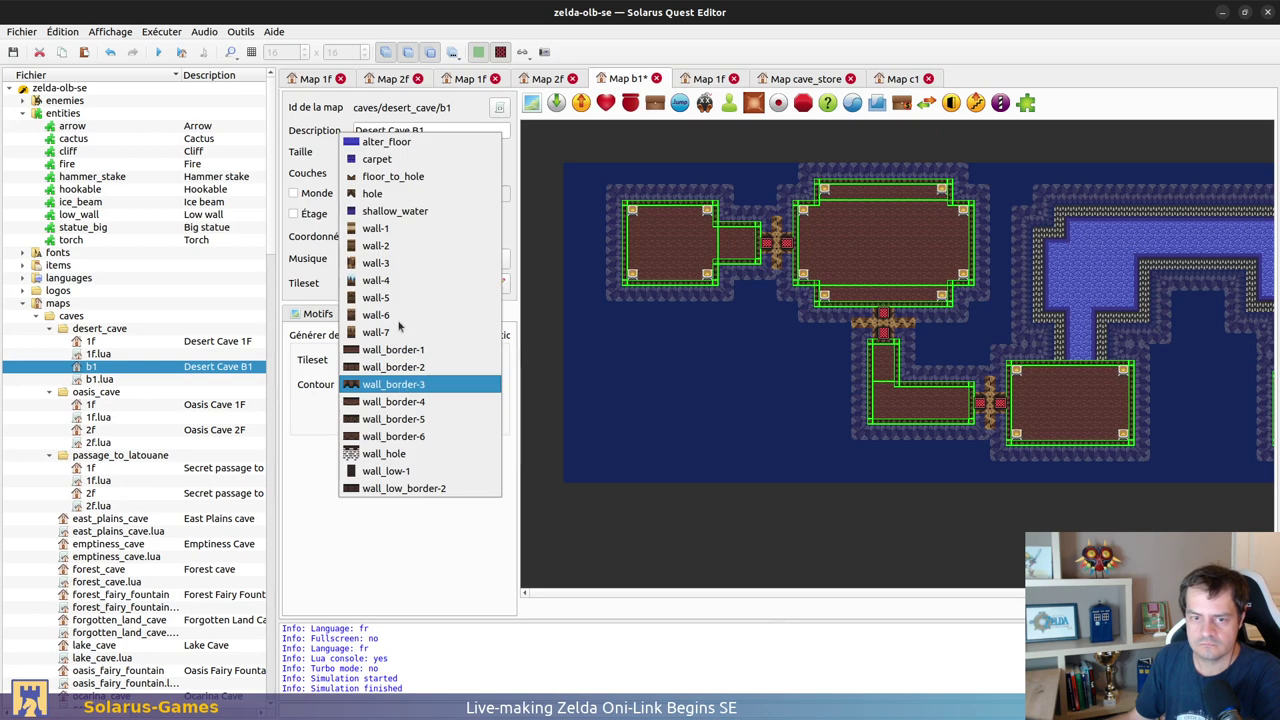
left_click(409, 262)
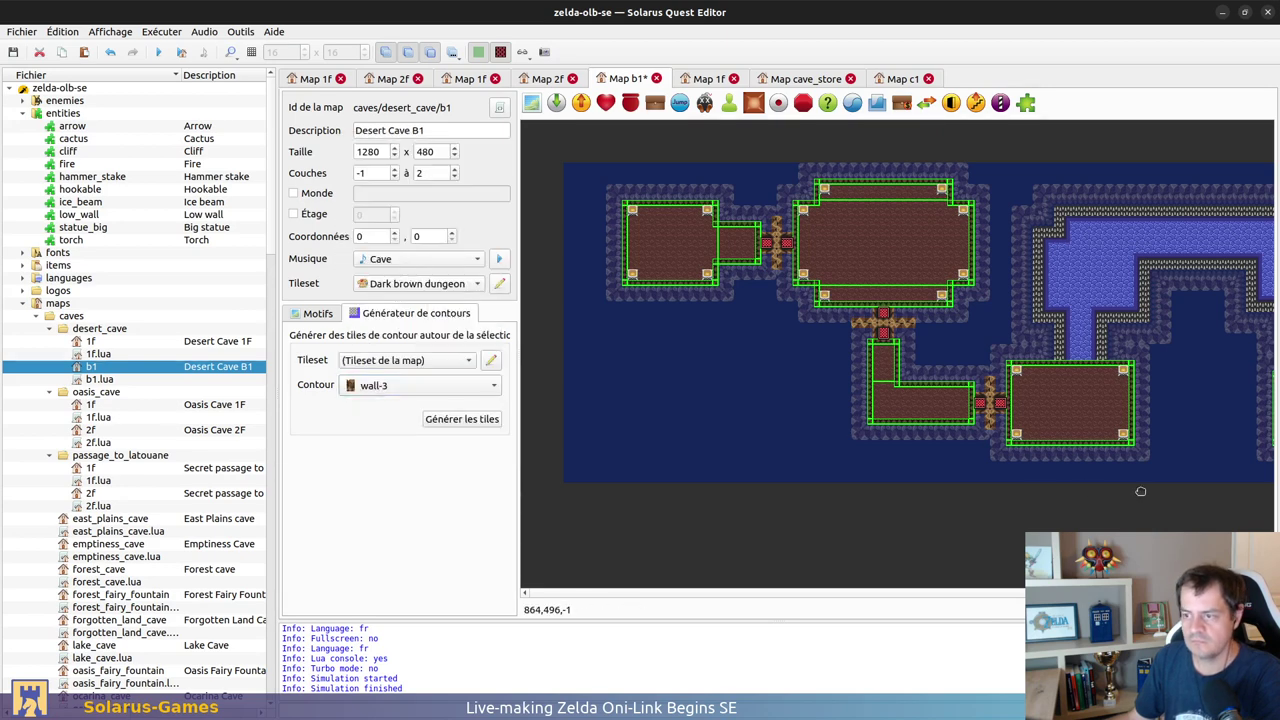
scroll(1140, 495, "right", 3)
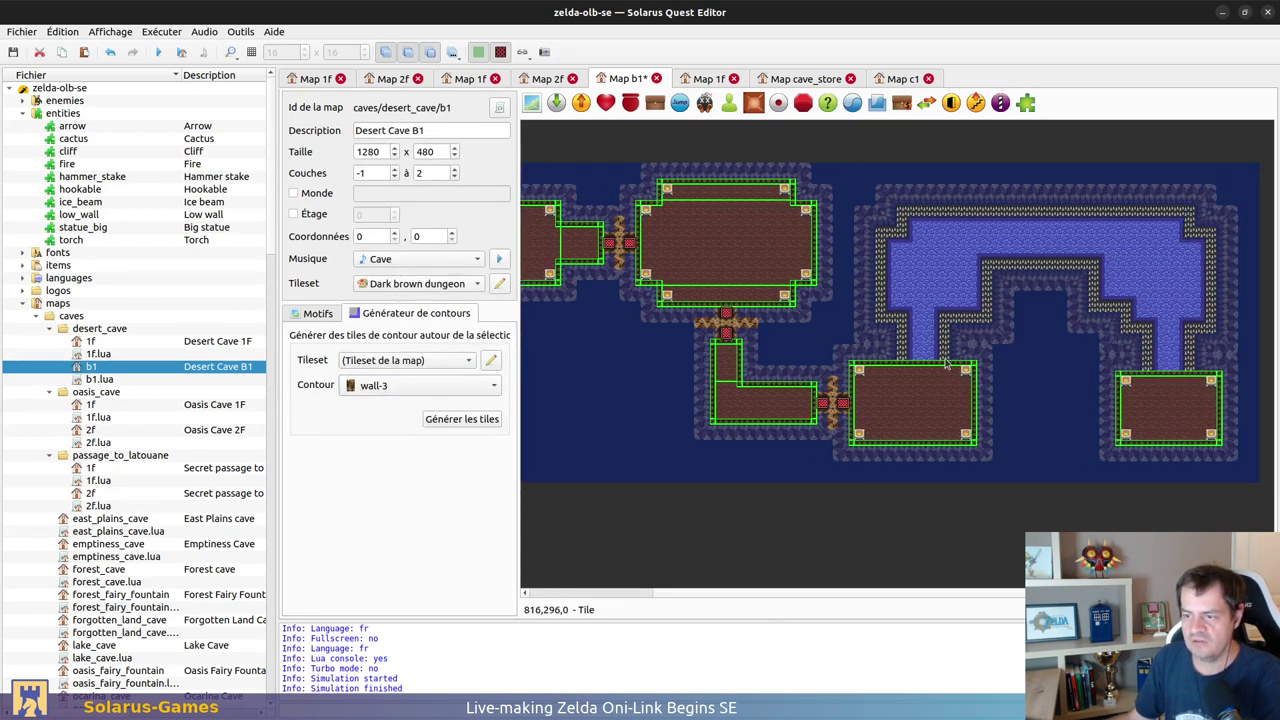
scroll(945, 365, "up", 1, "ctrl")
scroll(888, 362, "up", 1, "ctrl")
left_click(1062, 410)
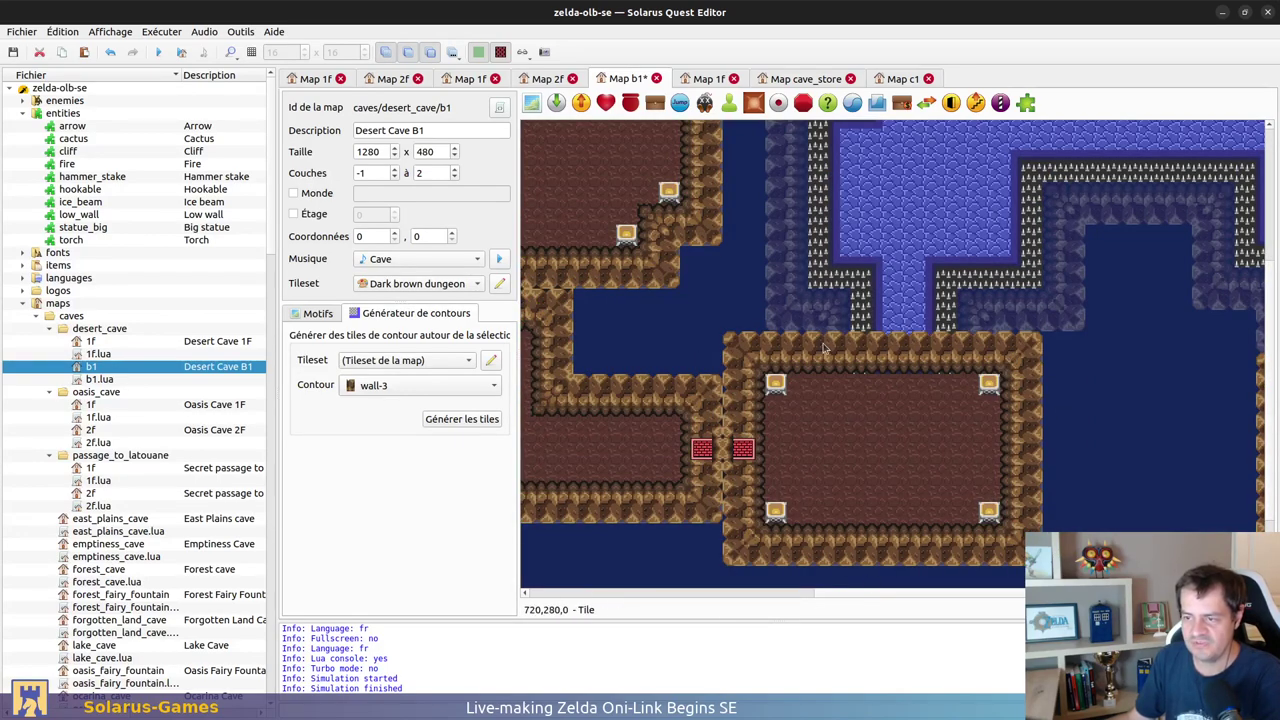
scroll(950, 260, "up", 3)
scroll(1097, 213, "right", 2)
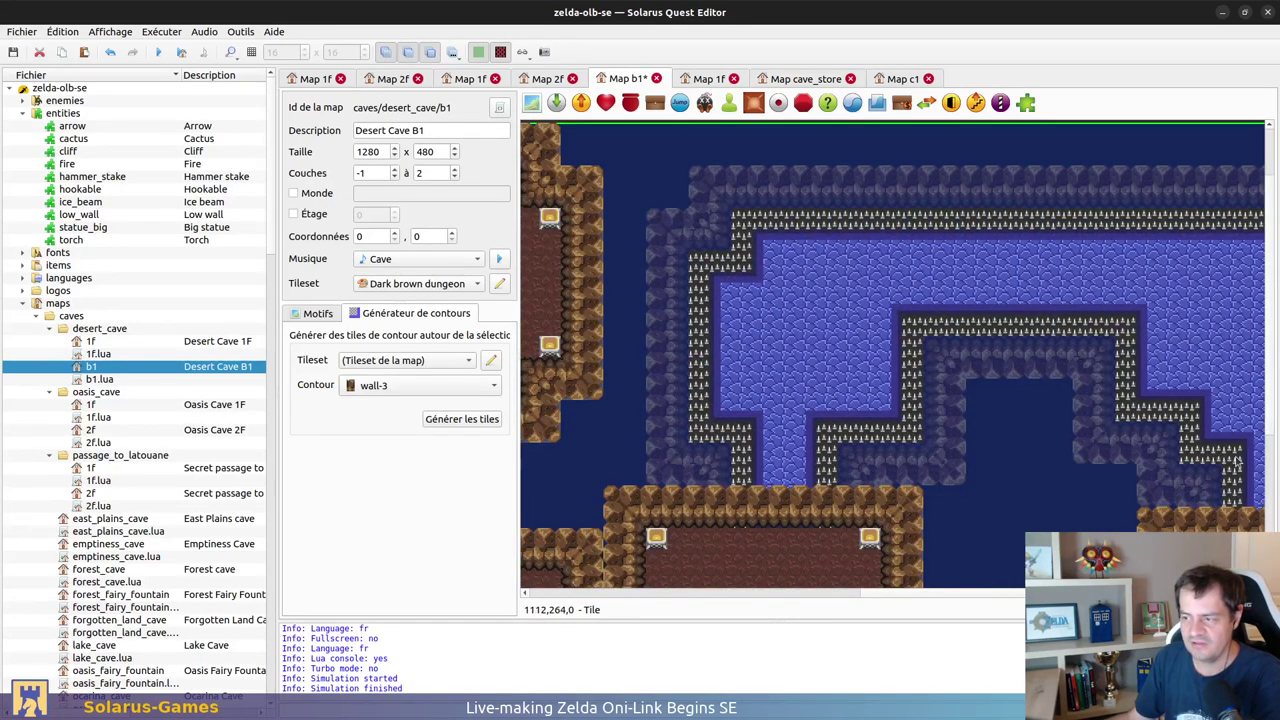
scroll(785, 272, "down", 2, "ctrl")
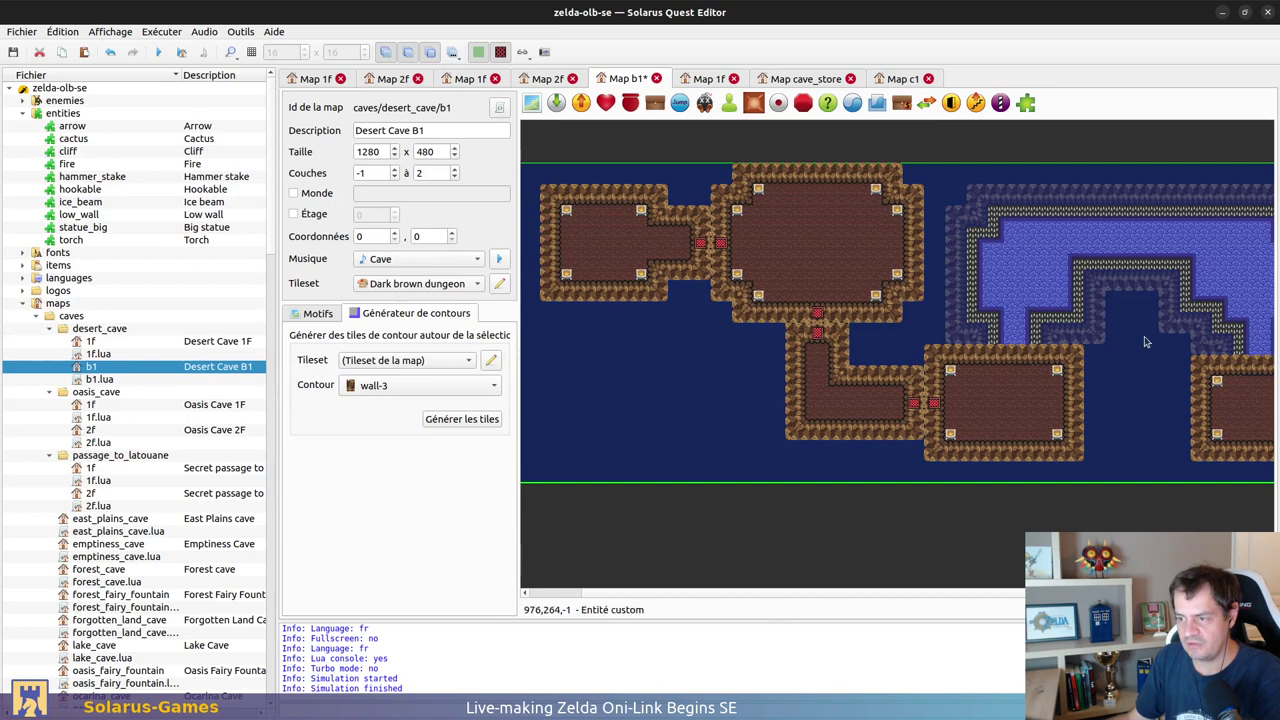
key("ctrl+z")
Step: Add the pool's water and spike borders to the floor selection and choose the wall_border-3 contour
scroll(1130, 499, "right", 3)
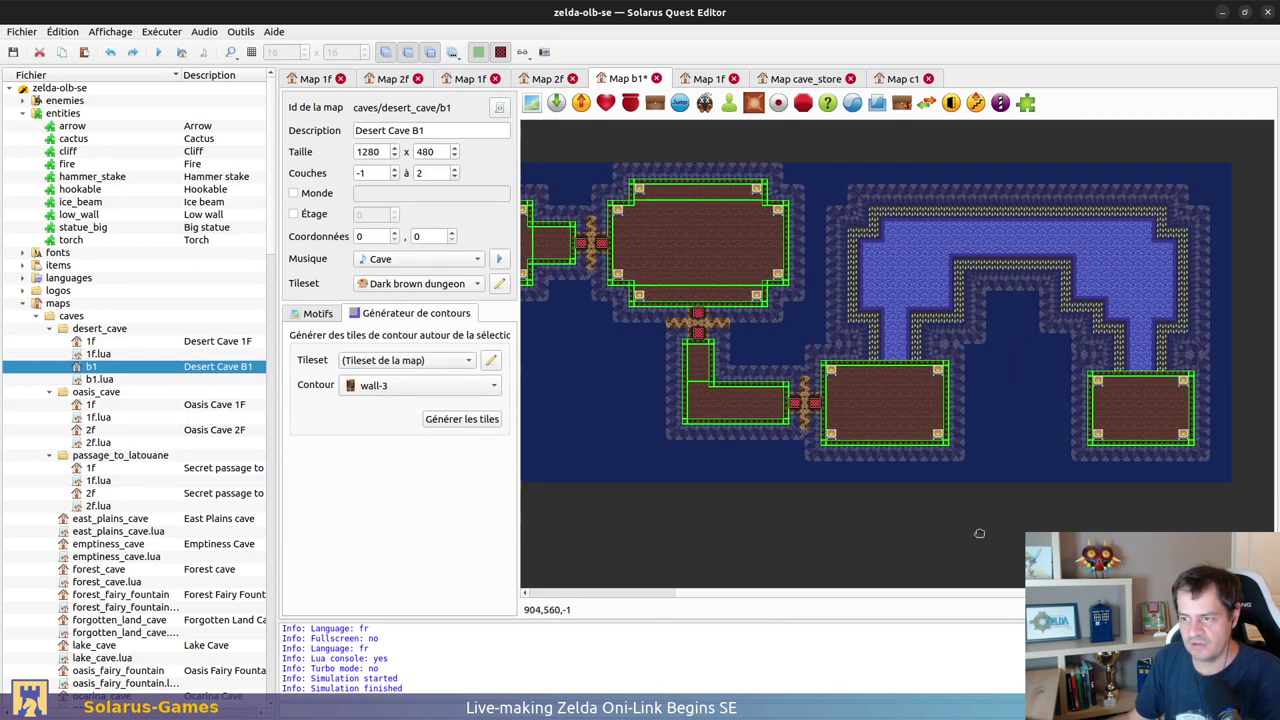
left_click(890, 352, "ctrl")
left_click(917, 349, "ctrl")
left_click(921, 320, "ctrl")
left_click(909, 353, "ctrl")
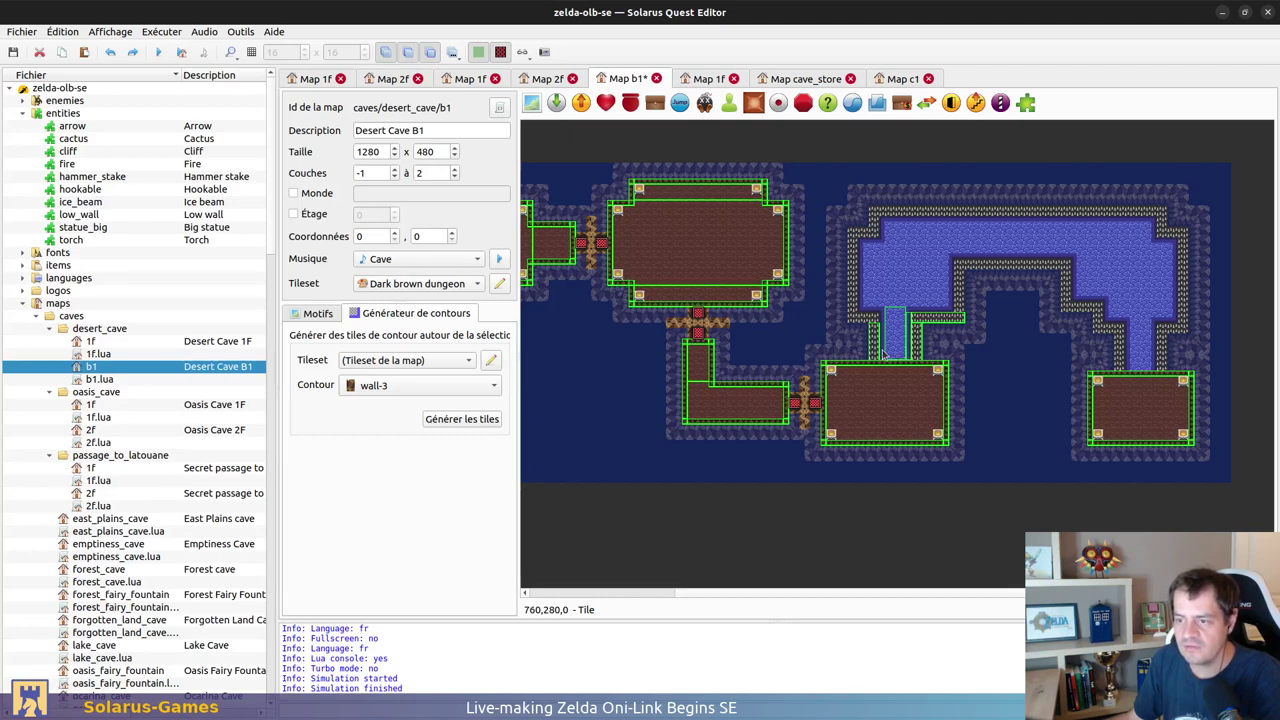
left_click_drag(824, 170, 1229, 394, "ctrl")
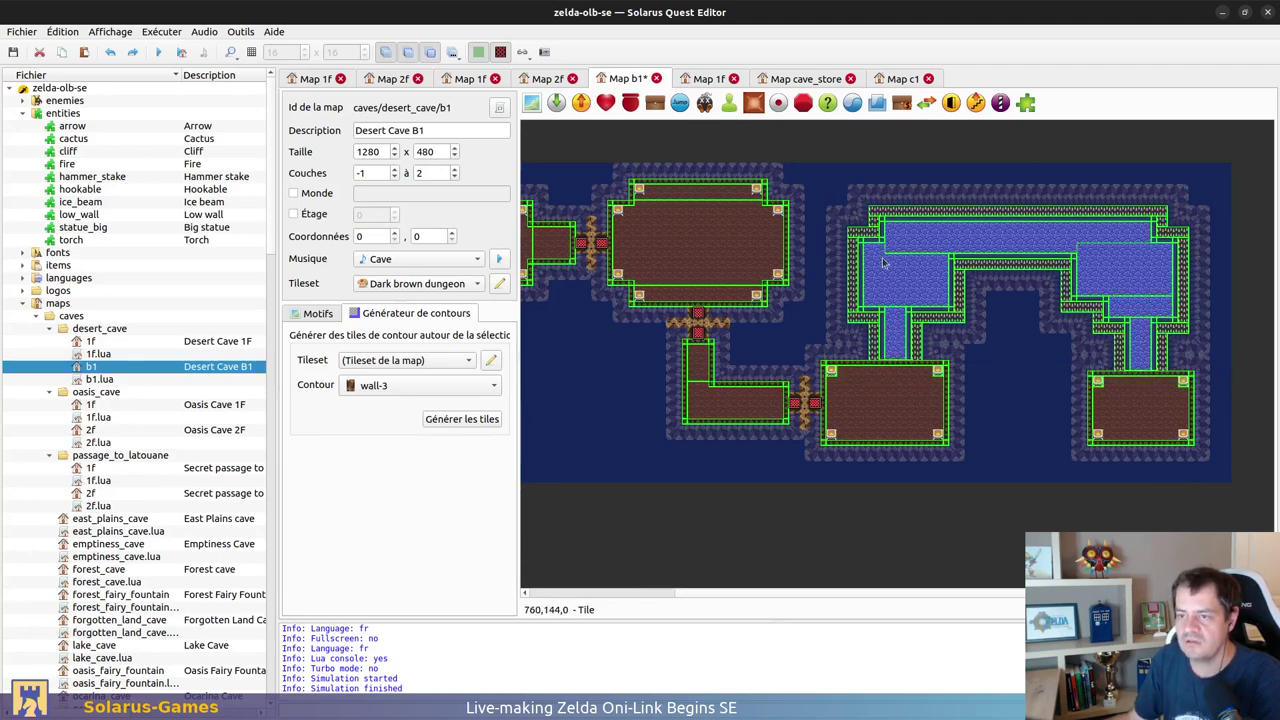
left_click(412, 385)
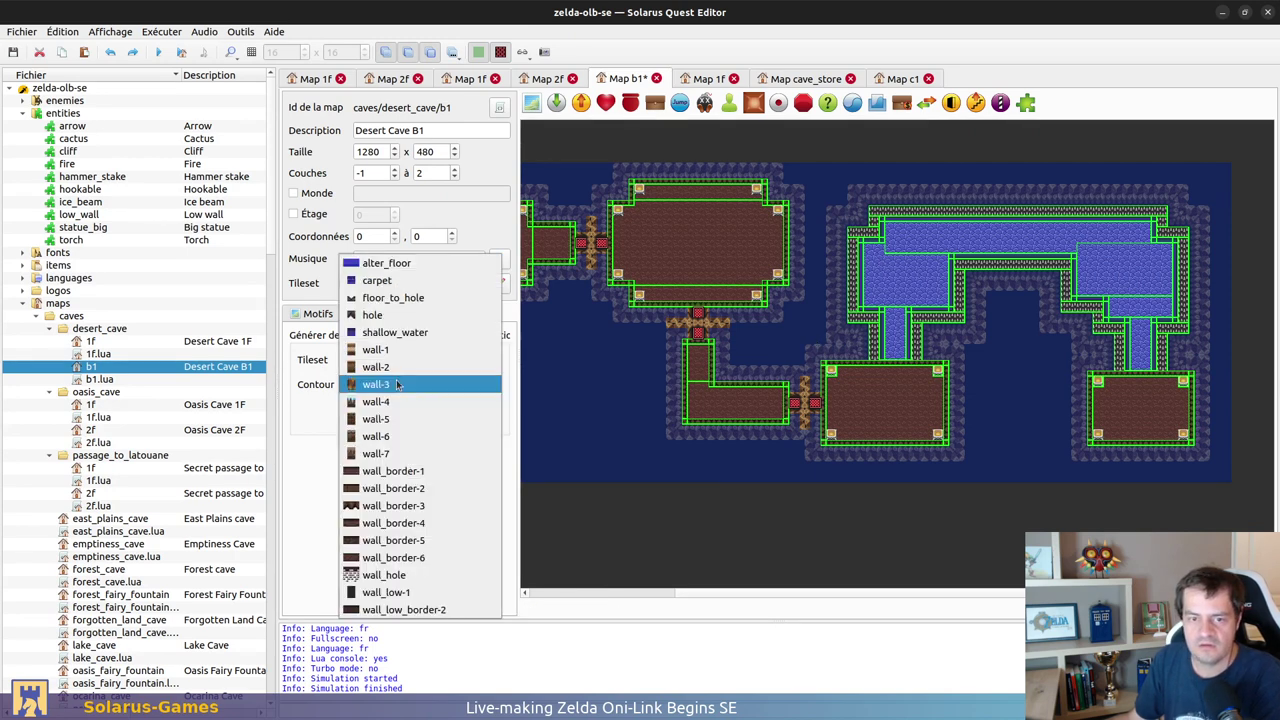
left_click(435, 507)
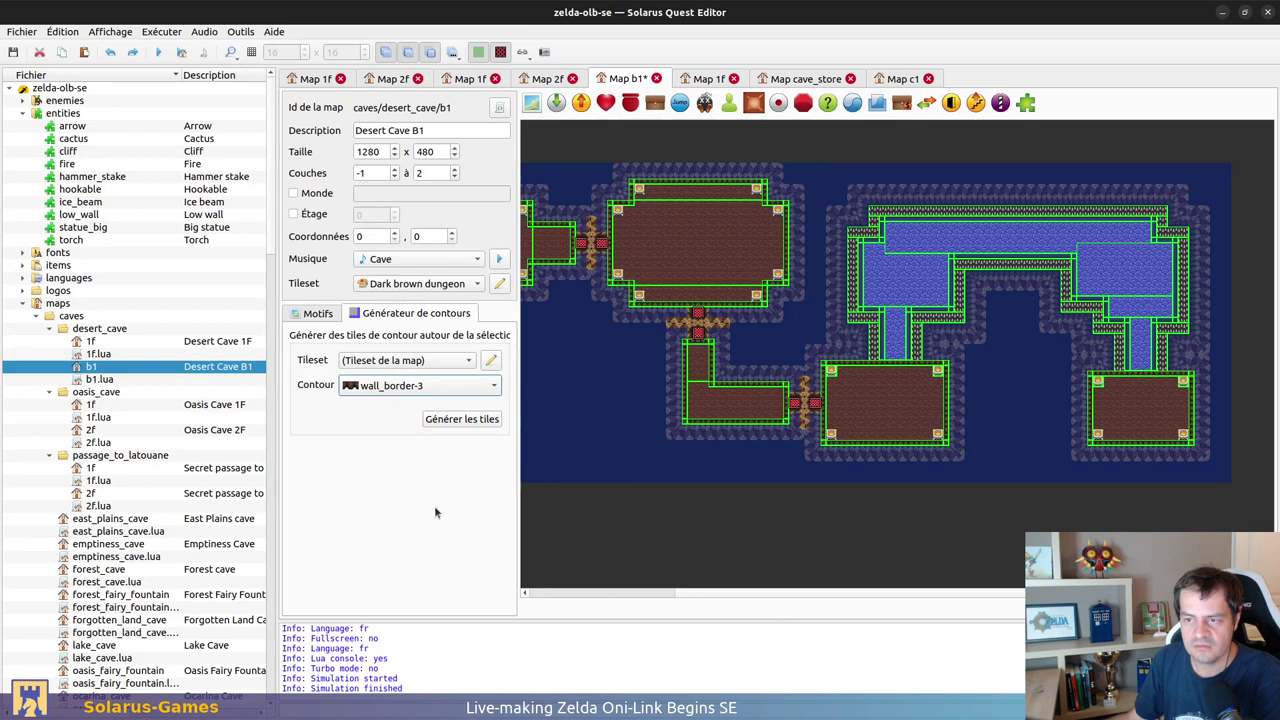
left_click(1024, 480)
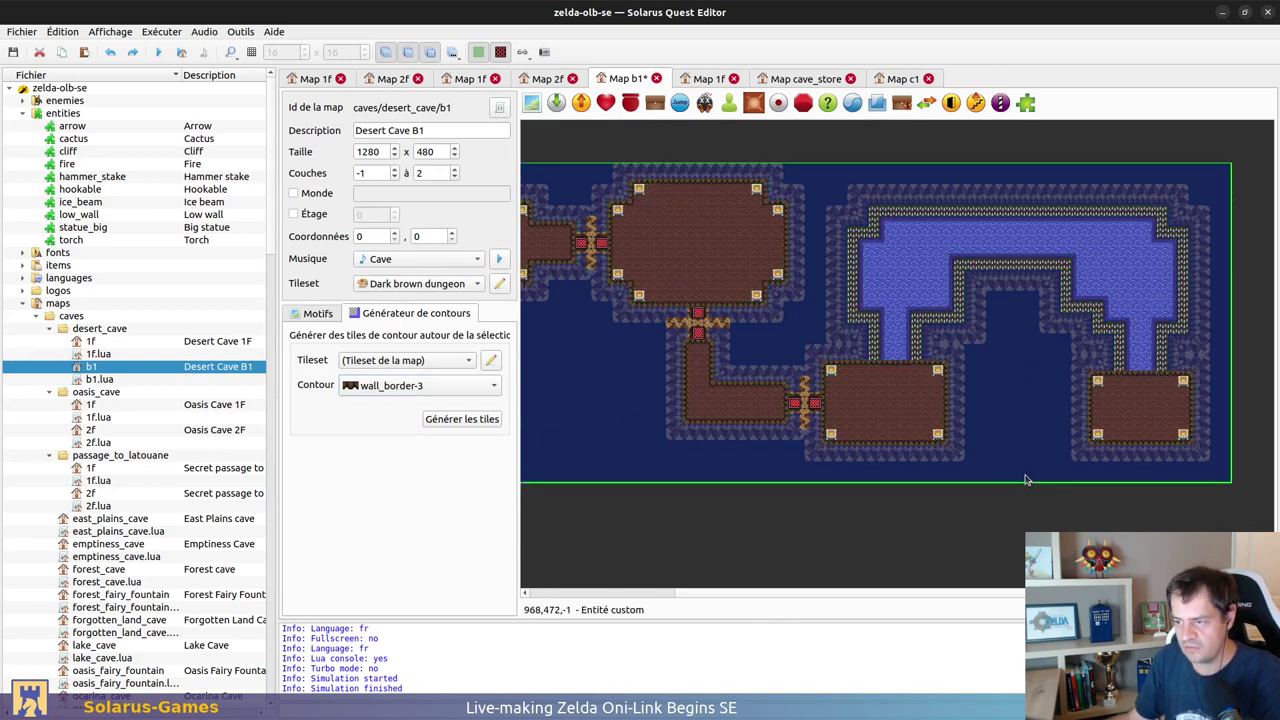
Step: Reselect the room floors together with the pool and its spikes, and try a wall_border-3 contour around them all
left_click(890, 365)
key("ctrl+a")
left_click_drag(815, 160, 1188, 383)
left_click(477, 416)
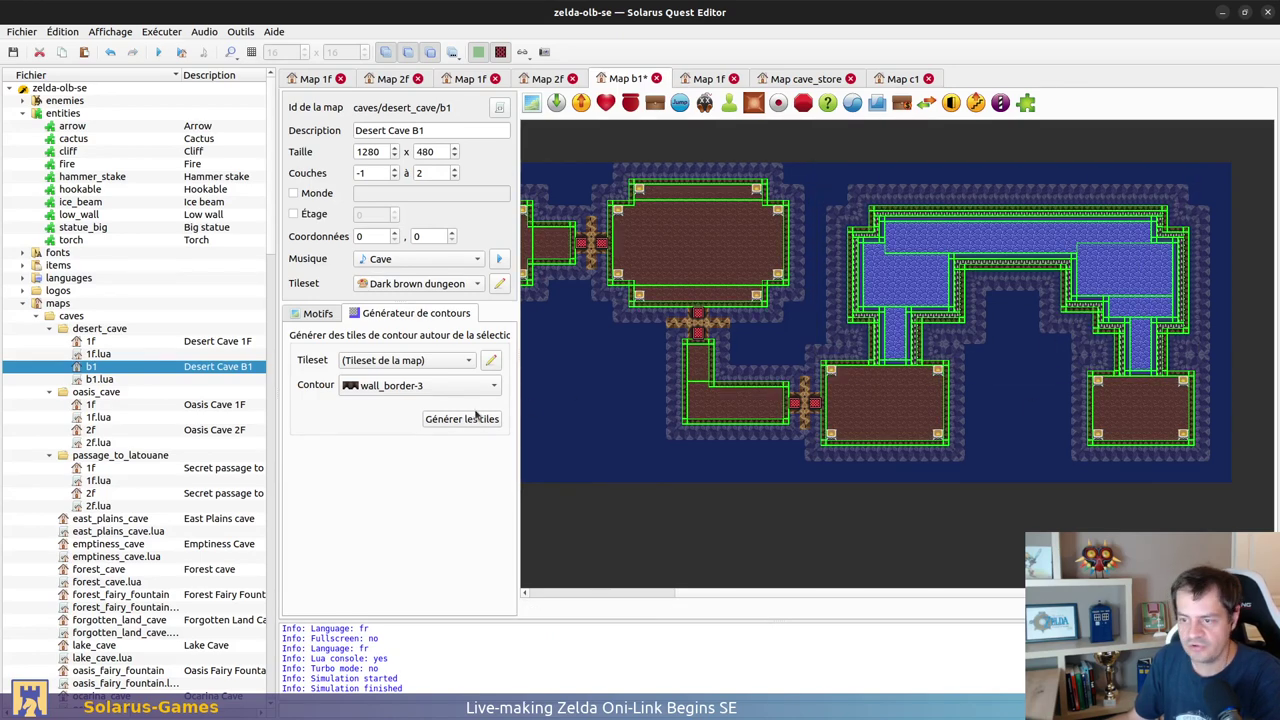
Step: Try generating a wall-3 contour around the bordered rooms and pool, and clear the selection
left_click(410, 385)
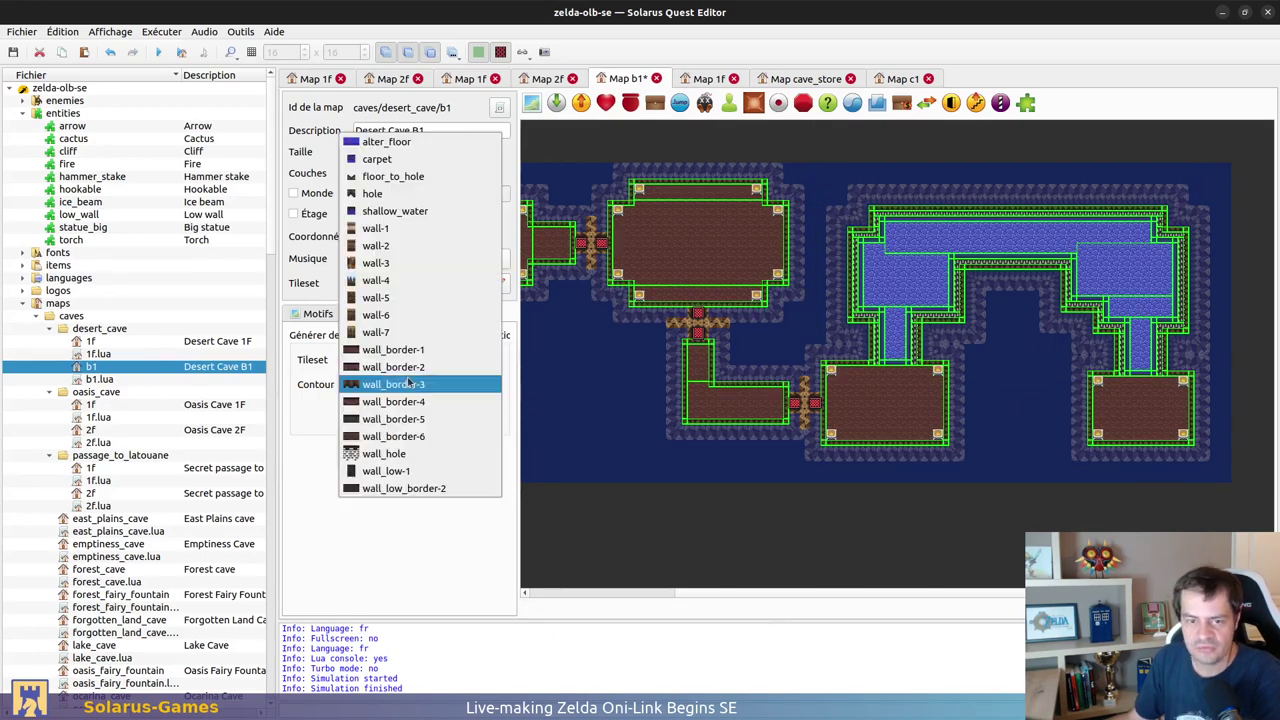
left_click(434, 268)
left_click(995, 458)
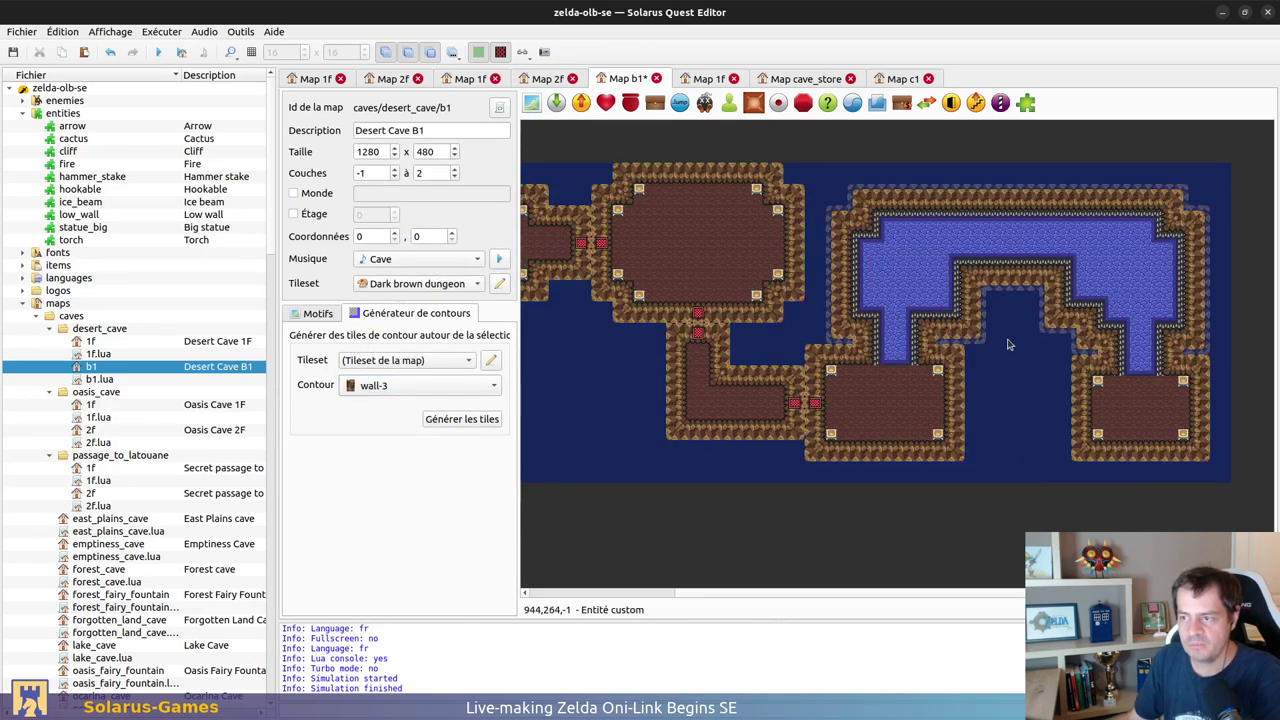
Step: Examine how the wall-3 walls line up with the background around the pool and its two channels
scroll(1222, 364, "up", 2, "ctrl")
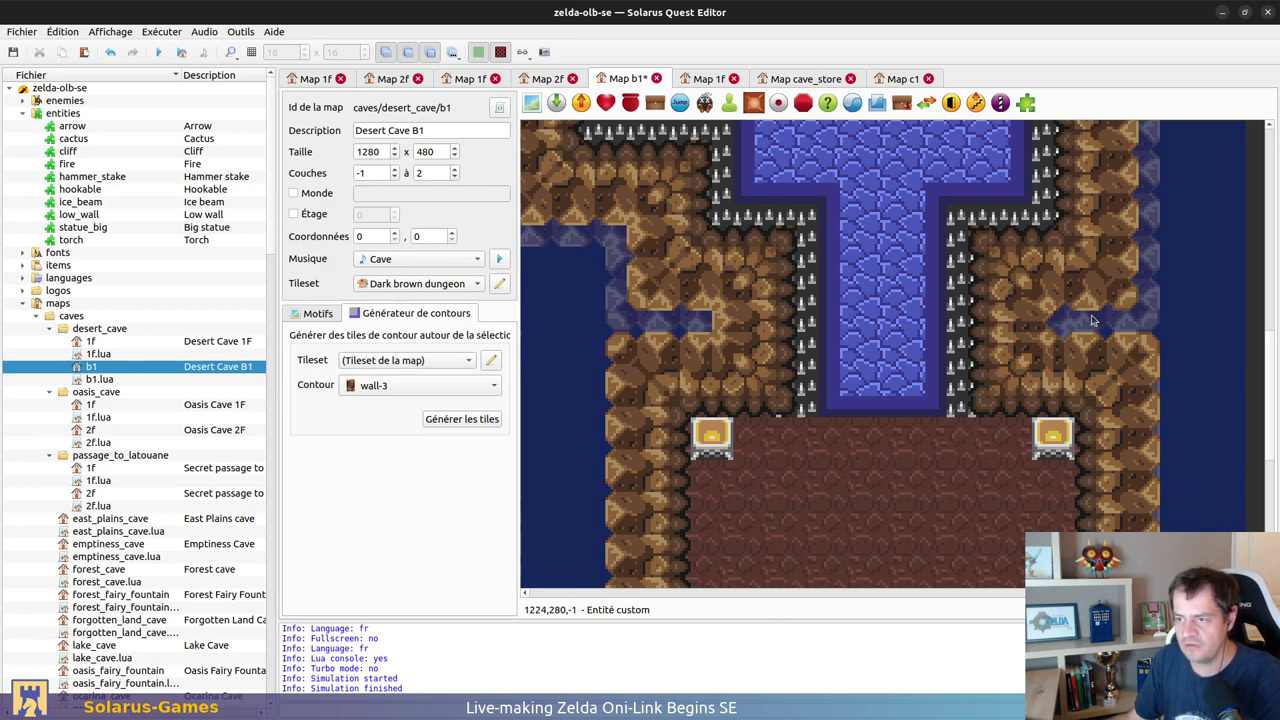
scroll(1083, 317, "up", 2)
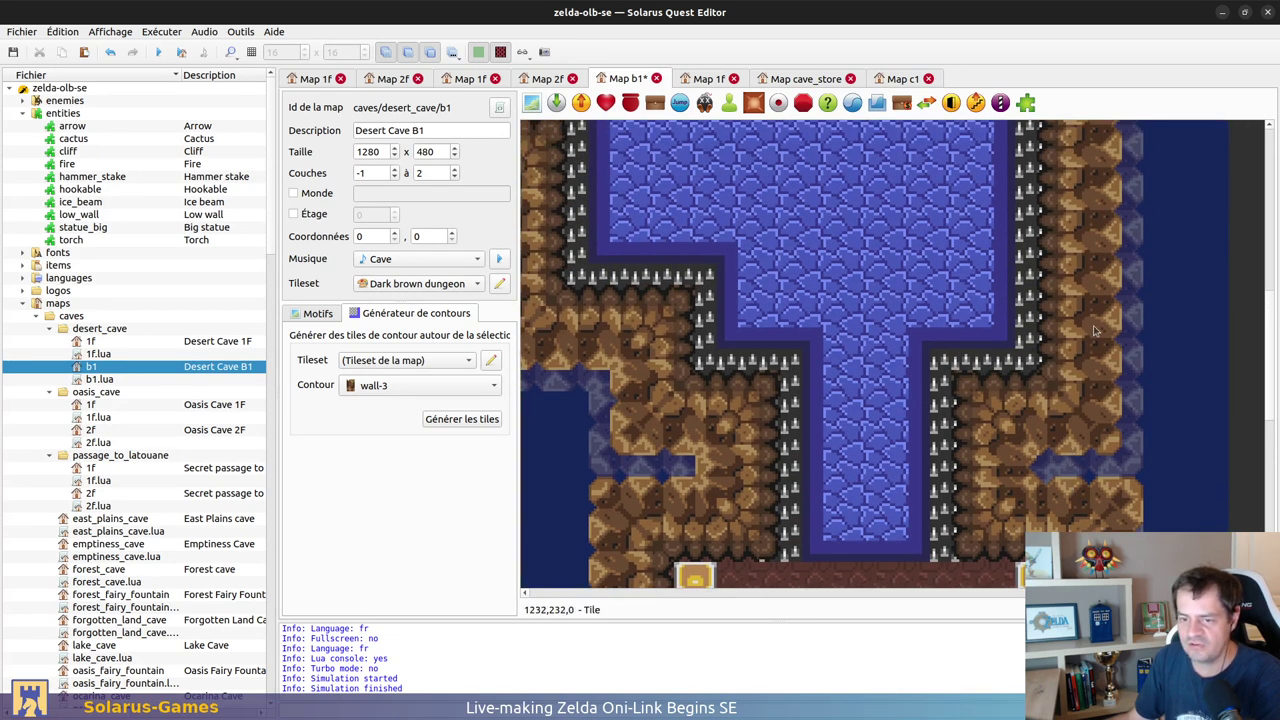
scroll(1106, 316, "up", 2)
scroll(1106, 316, "up", 2)
scroll(1106, 316, "up", 2)
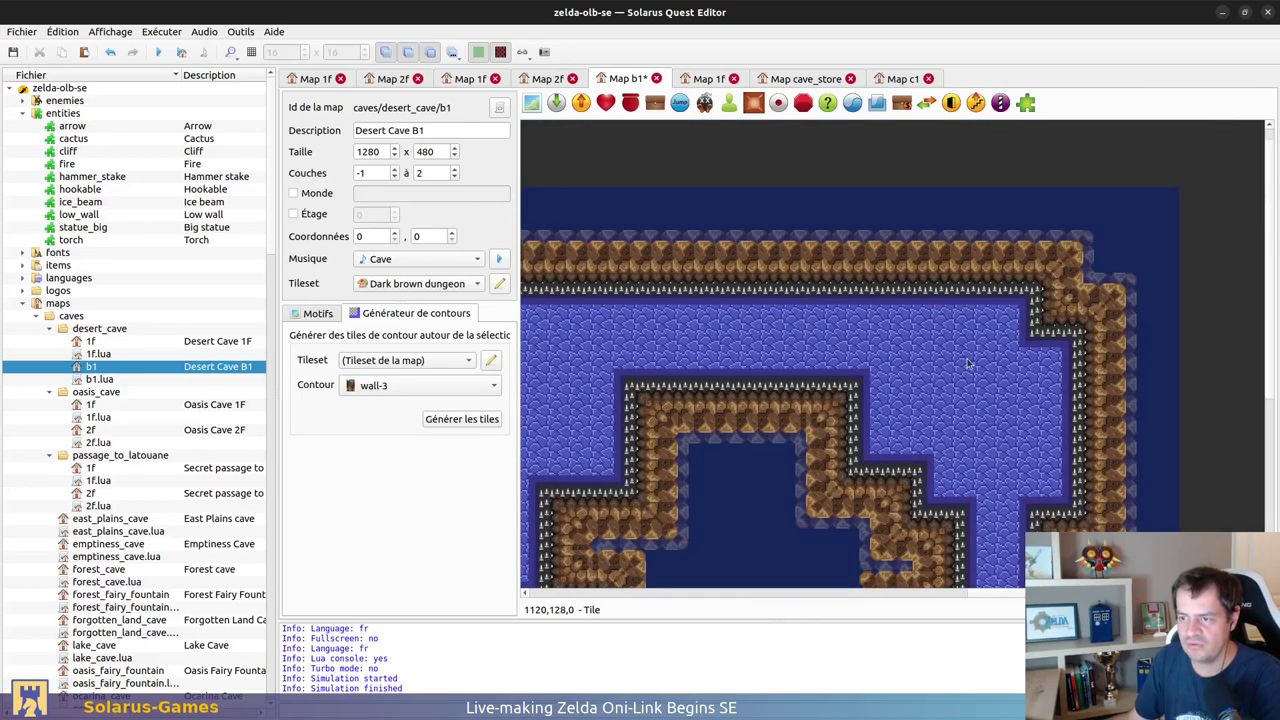
scroll(960, 368, "down", 2, "ctrl")
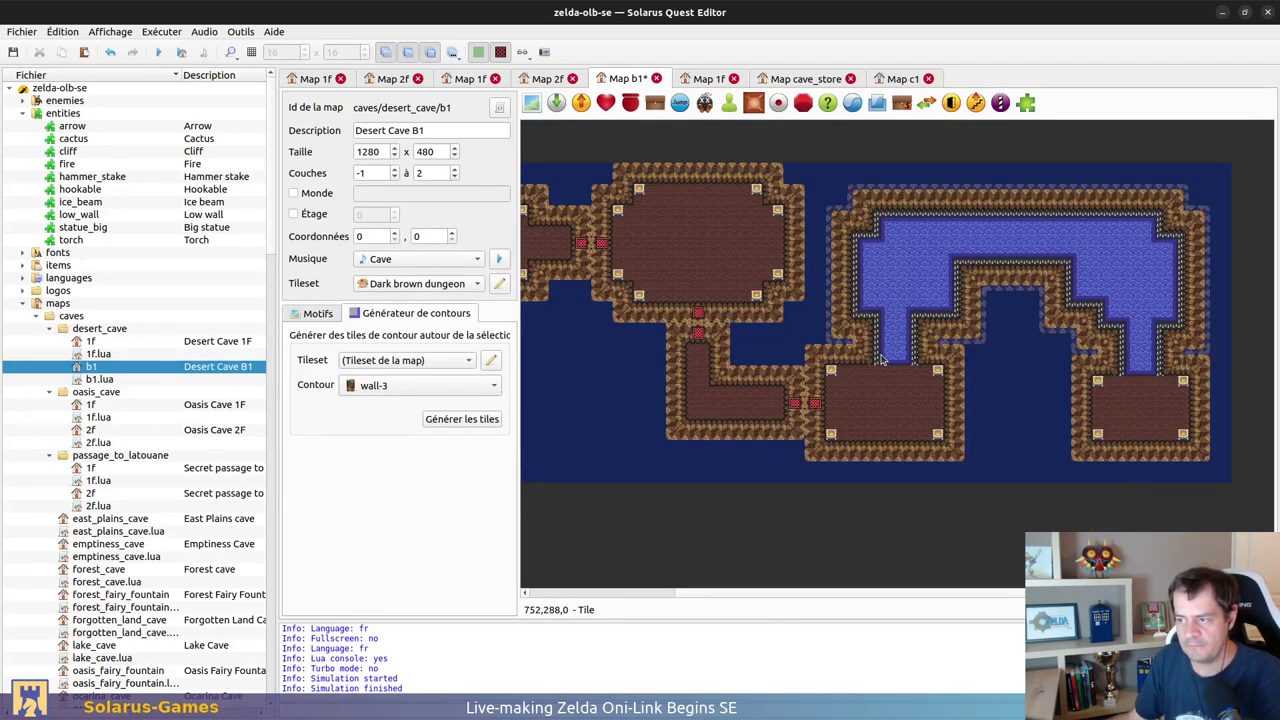
scroll(1130, 370, "up", 2, "ctrl")
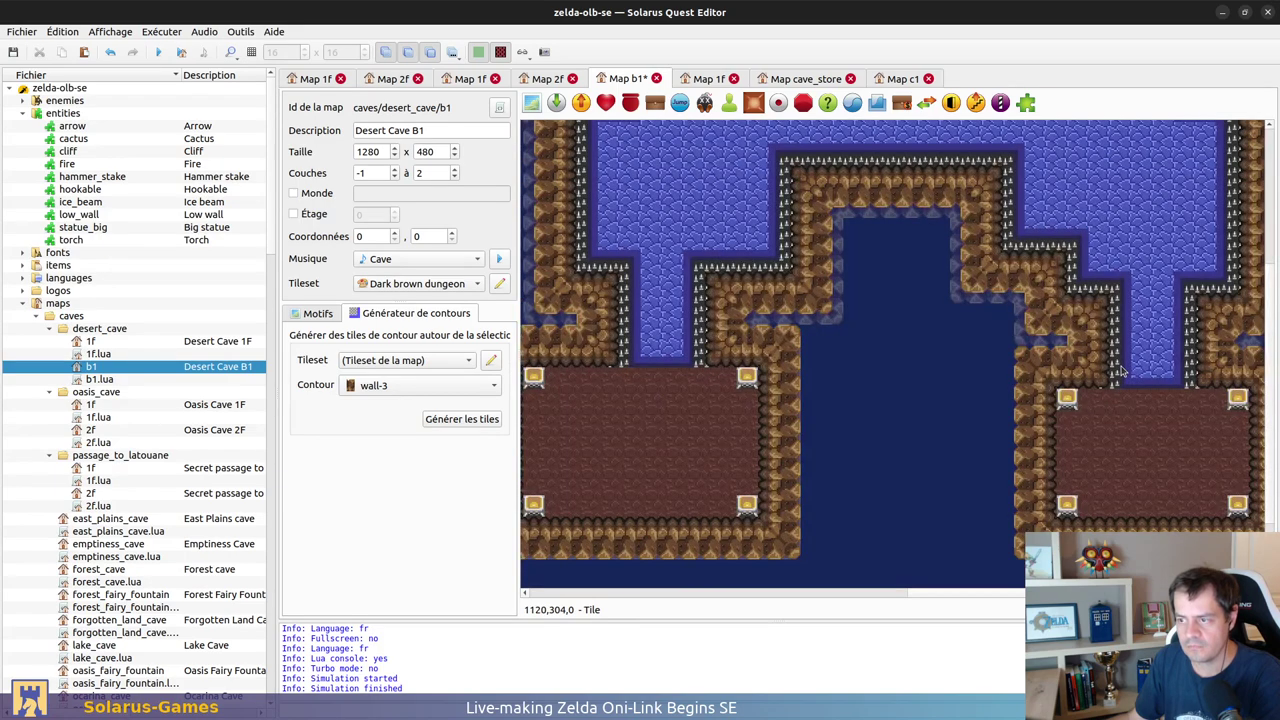
scroll(1120, 370, "up", 1, "ctrl")
scroll(1120, 364, "down", 1, "ctrl")
Step: Undo the wall-3 and wall_border-3 contours and save the map
key("ctrl+z")
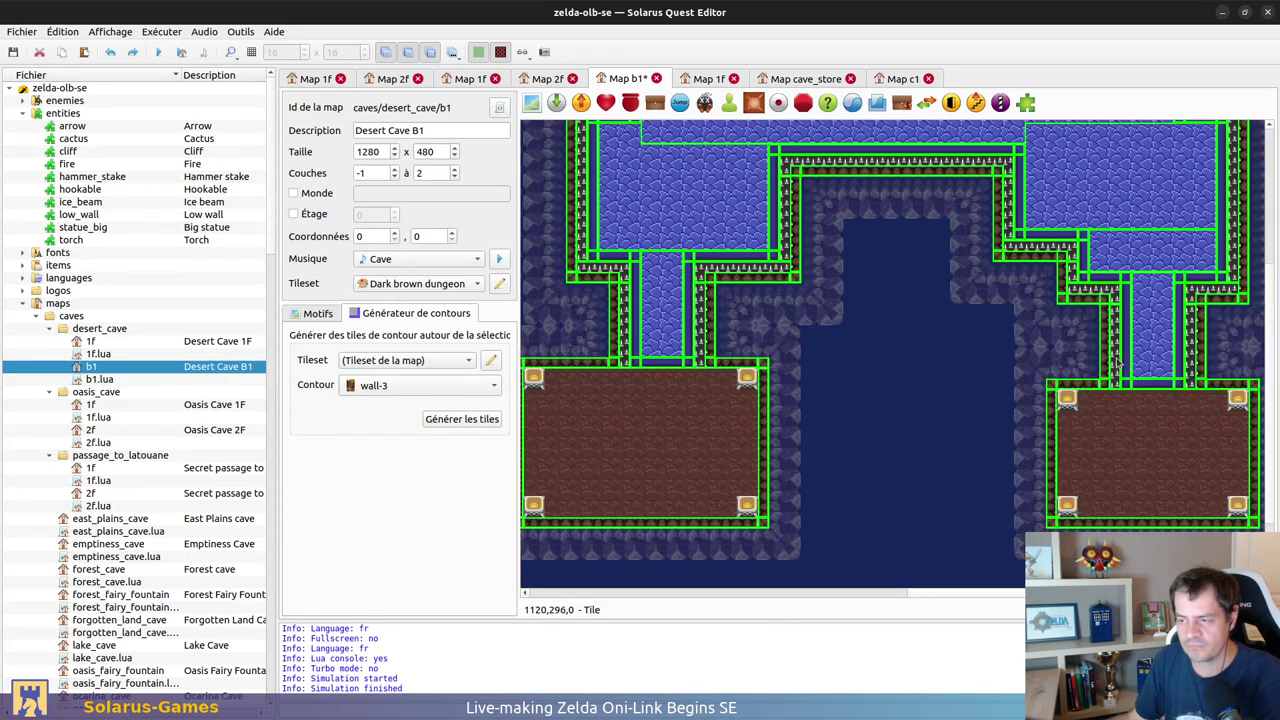
key("ctrl+z")
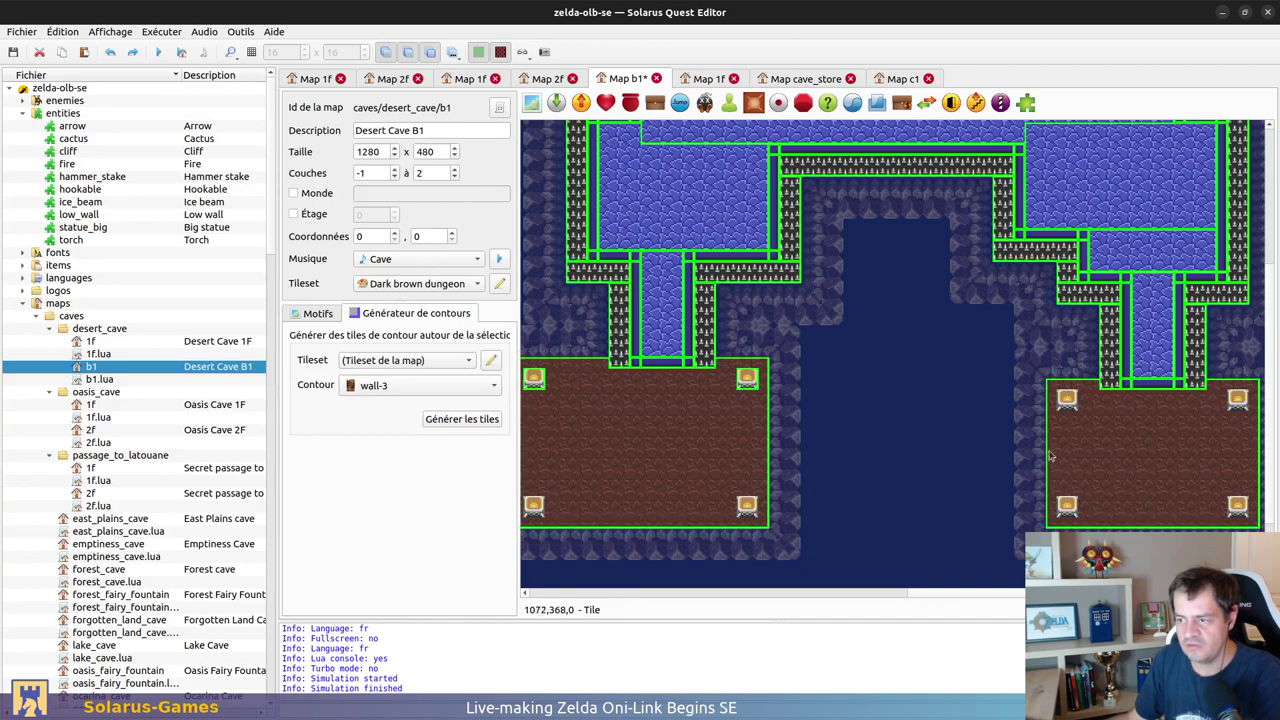
left_click(977, 476)
scroll(928, 384, "down", 1, "ctrl")
key("ctrl+s")
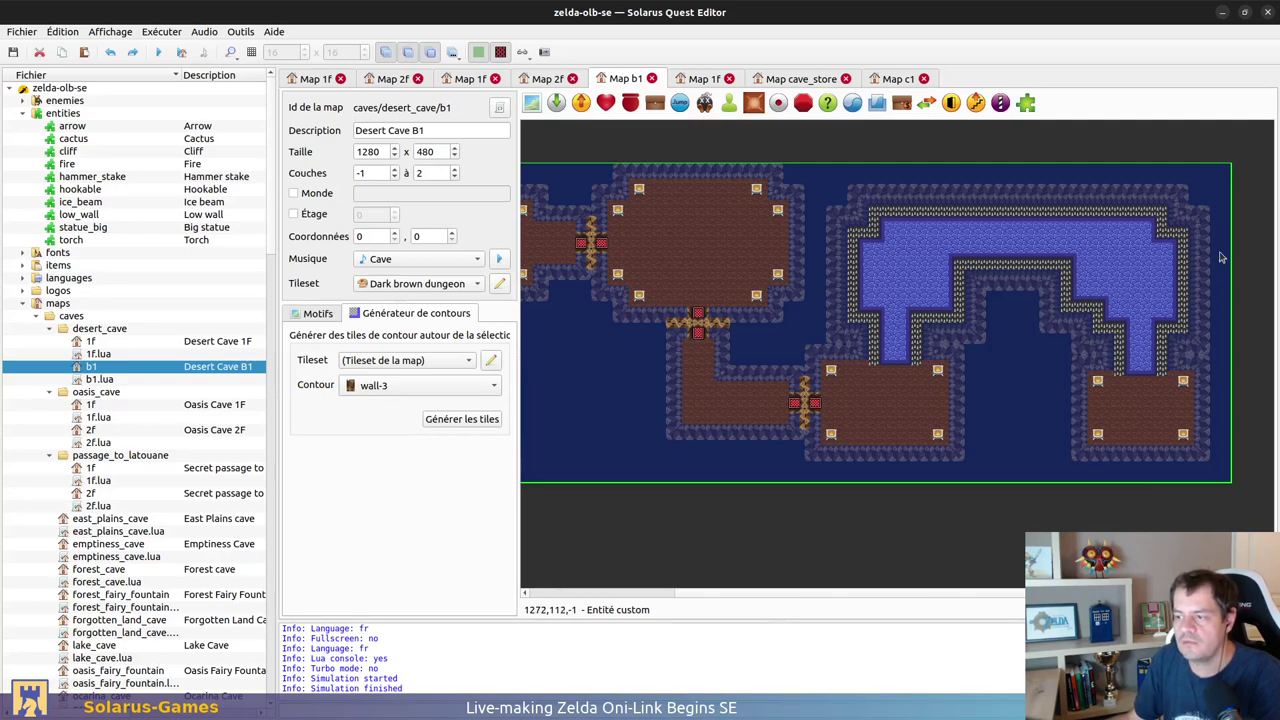
Step: Paste a reddish-brown floor tile over the pool's northern edge and resize it into a strip covering the northern spikes
scroll(1218, 262, "up", 1, "ctrl")
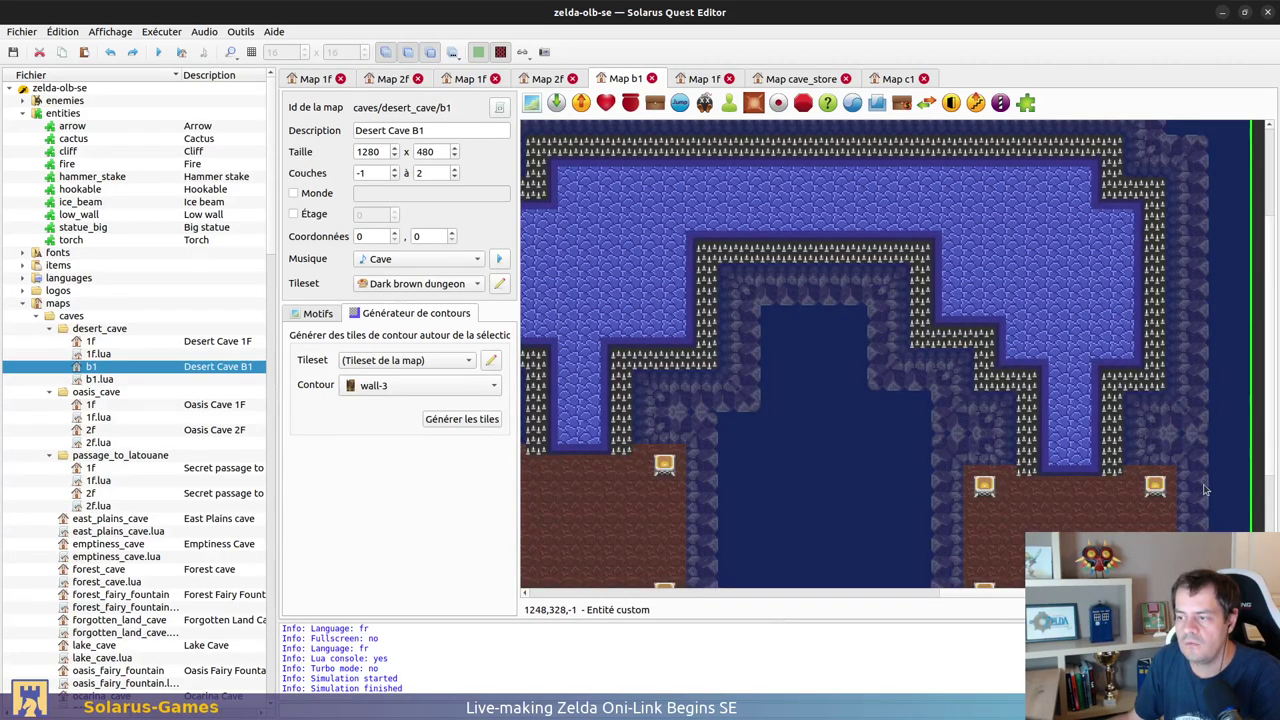
left_click(1114, 445)
left_click(1112, 515)
middle_click_drag(908, 434, 1037, 353)
middle_click_drag(935, 300, 740, 443)
key("ctrl+v")
left_click(789, 236)
key("r")
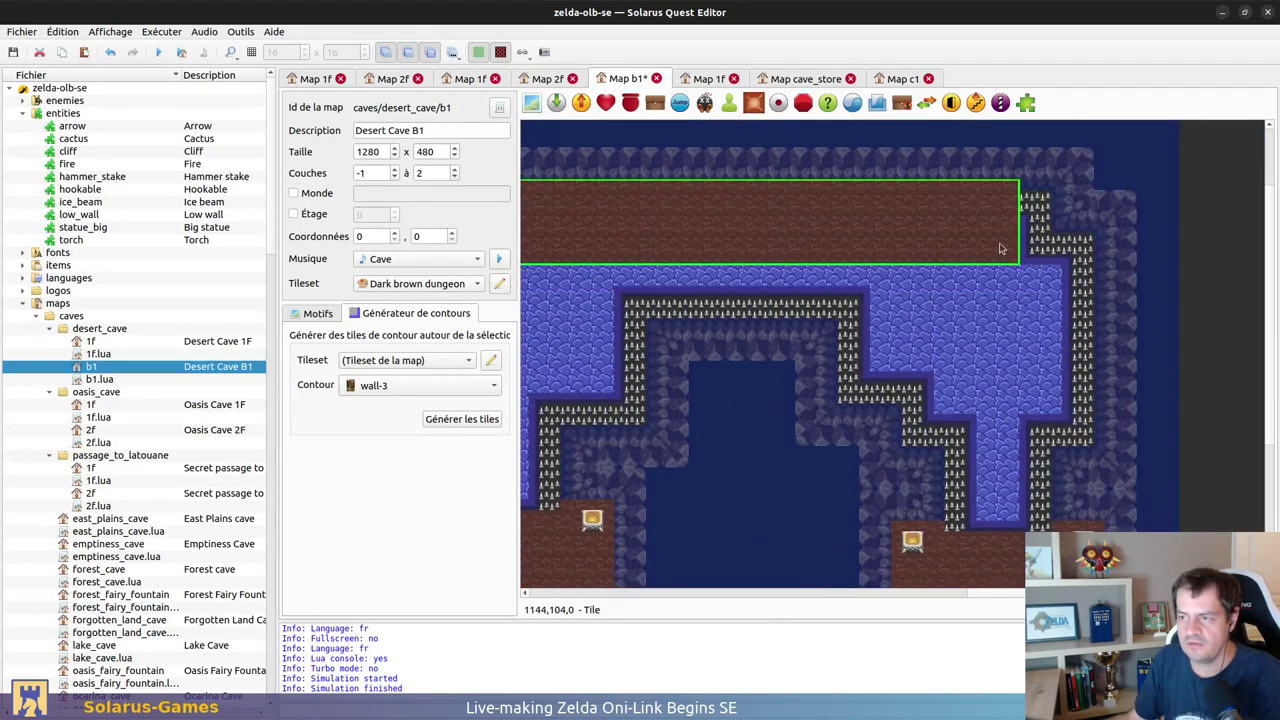
left_click(1056, 216)
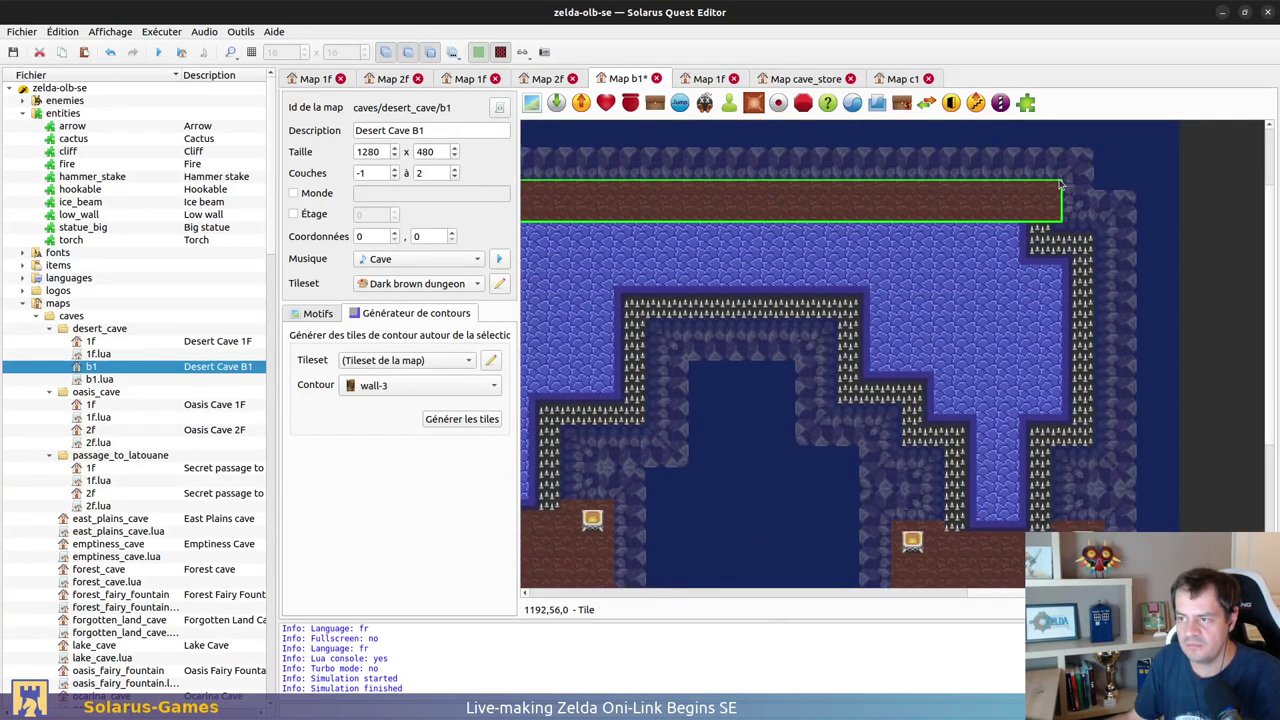
Step: Duplicate the northern floor strip directly below it and enlarge the copy across the pool's full width
scroll(1000, 230, "left", 5)
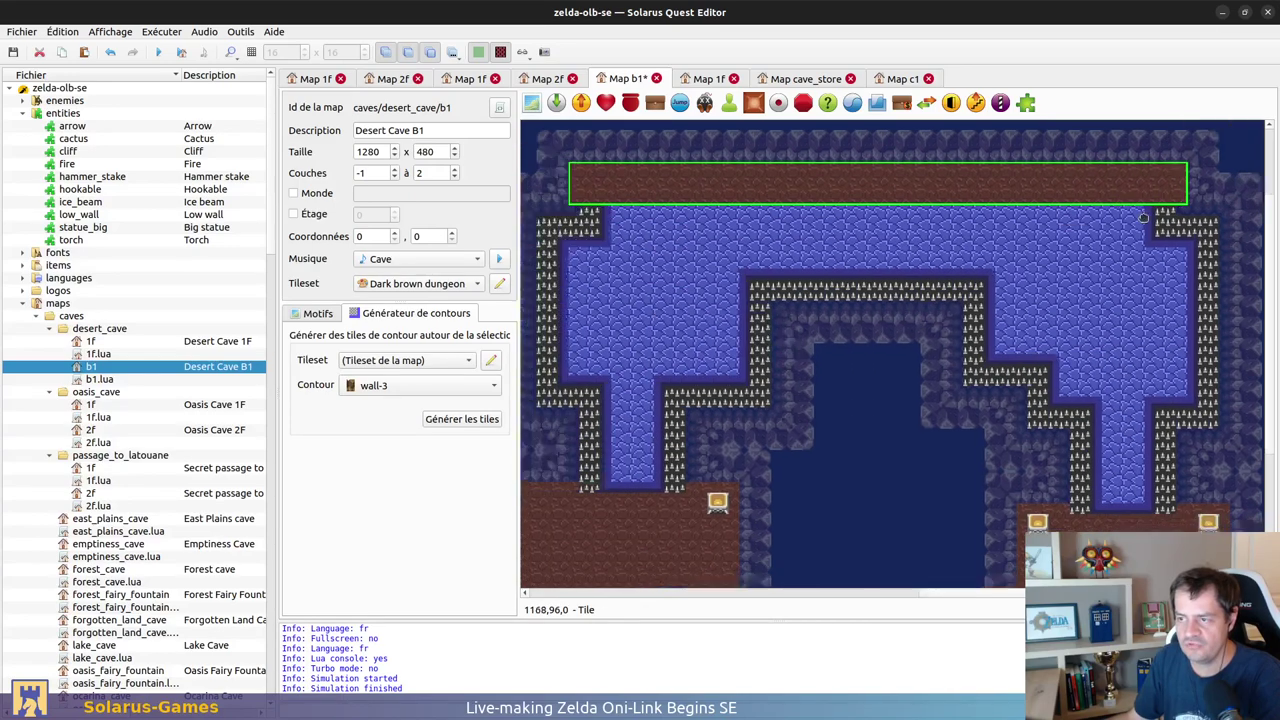
key("ctrl+c")
key("ctrl+v")
left_click(891, 237)
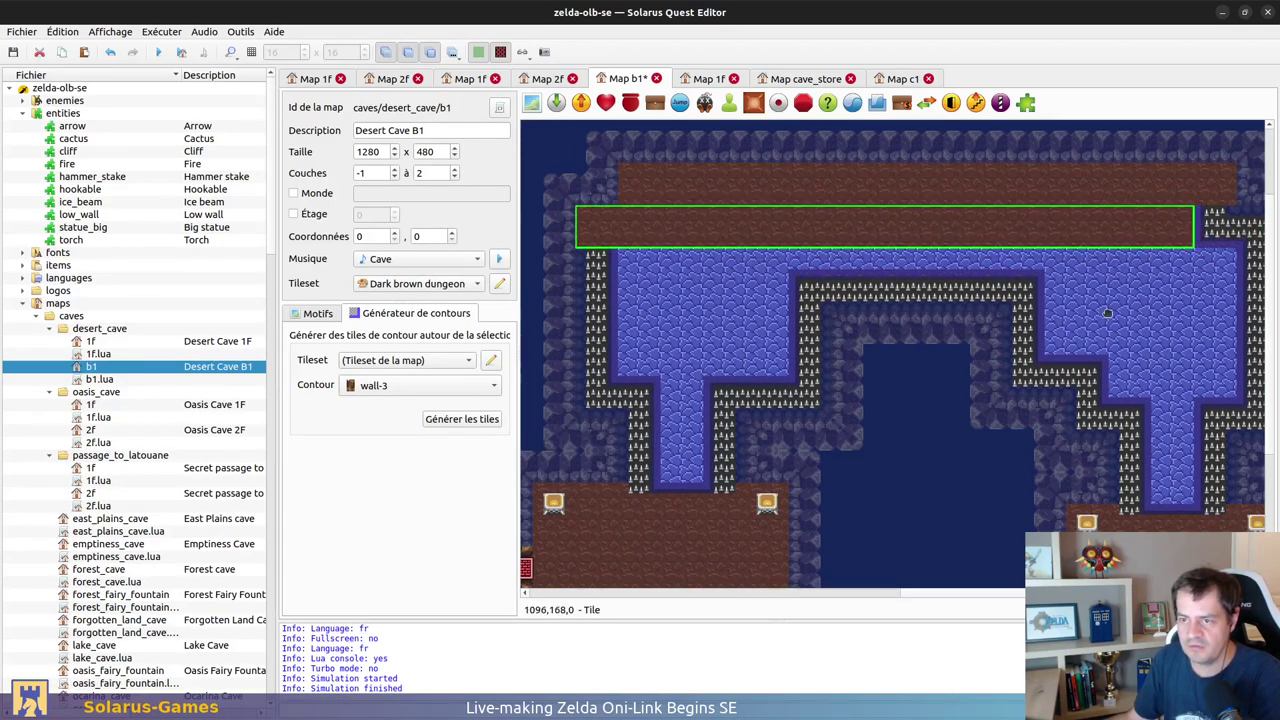
middle_click_drag(1200, 293, 1026, 313)
key("r")
left_click(1092, 325)
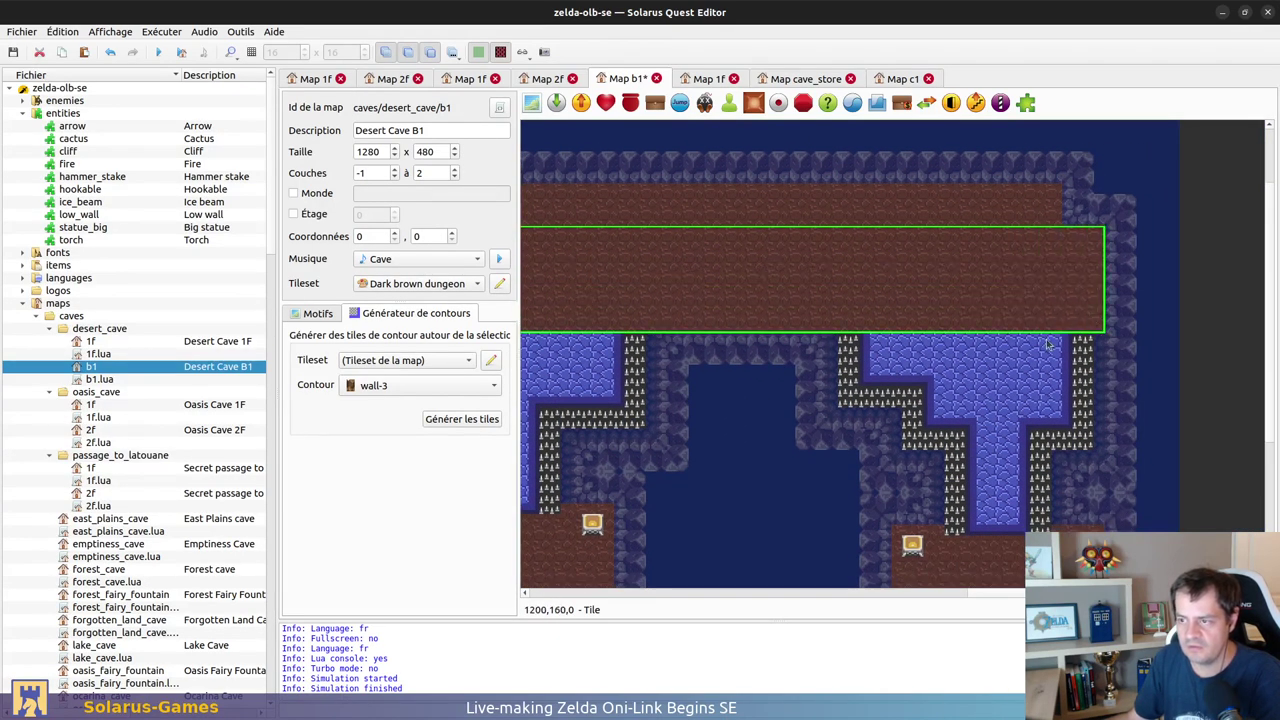
Step: Copy the easternmost room's floor onto the pool's southeastern part and resize it to reach both side walls
scroll(1092, 325, "down", 5)
left_click(1052, 400)
scroll(1052, 400, "up", 2)
key("ctrl+c")
key("ctrl+v")
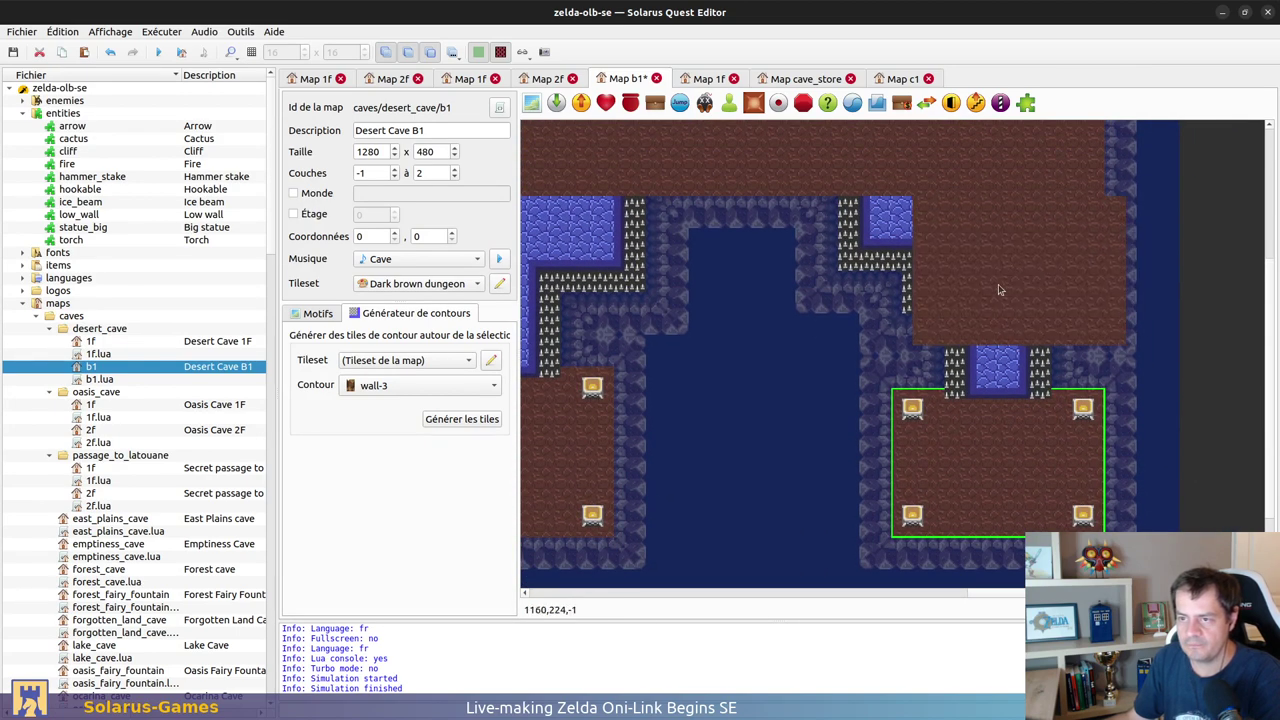
left_click(938, 286)
key("r")
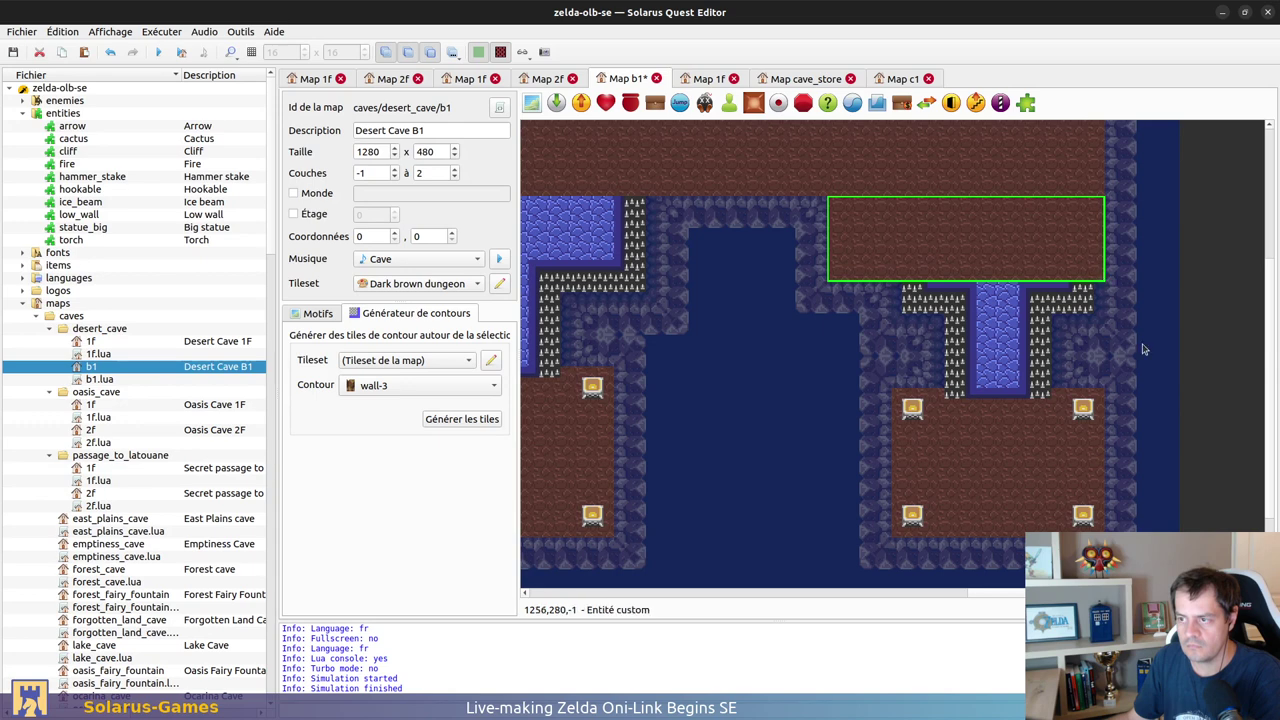
Step: Duplicate the pool's southeastern floor twice and fit the copies over the narrower section and channel leading to the easternmost room
key("ctrl+c")
key("ctrl+v")
left_click_drag(1034, 337, 1095, 311)
key("ctrl+c")
key("ctrl+v")
left_click_drag(1049, 350, 1044, 378)
Step: Duplicate the floor onto the pool's southwestern part and its channel down to the neighbouring room, and save the map
middle_click_drag(985, 355, 1248, 415)
key("ctrl+c")
key("ctrl+v")
left_click_drag(742, 297, 907, 354)
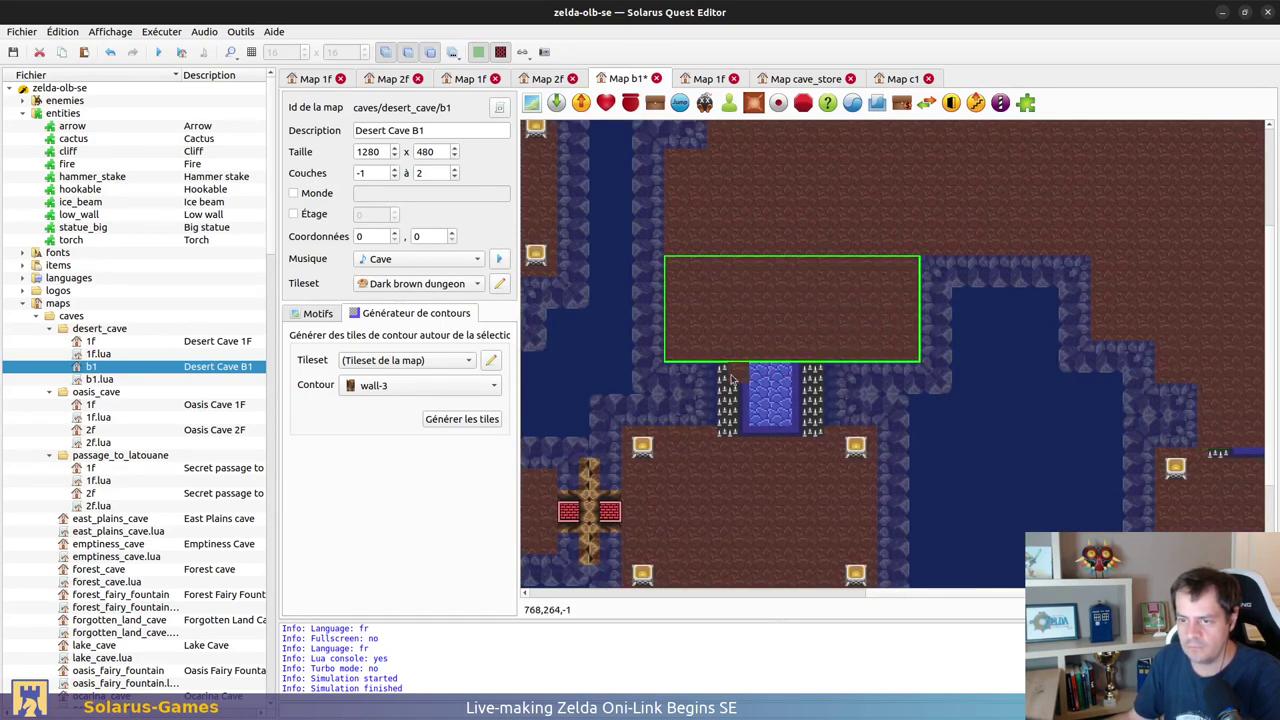
left_click_drag(720, 374, 814, 418)
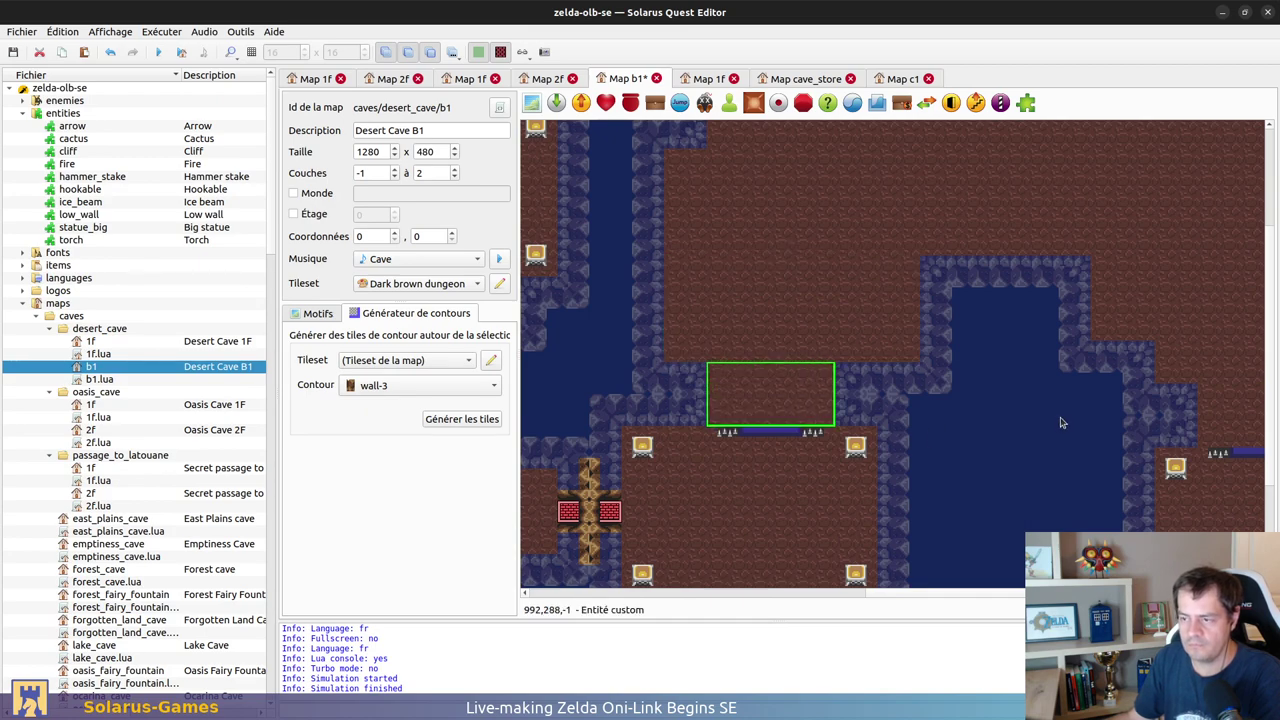
middle_click_drag(1061, 419, 981, 419)
scroll(1122, 389, "down", 1, "ctrl")
key("ctrl+s")
left_click(919, 483)
scroll(935, 457, "down", 1, "ctrl")
key("ctrl+a")
scroll(704, 310, "up", 1, "ctrl")
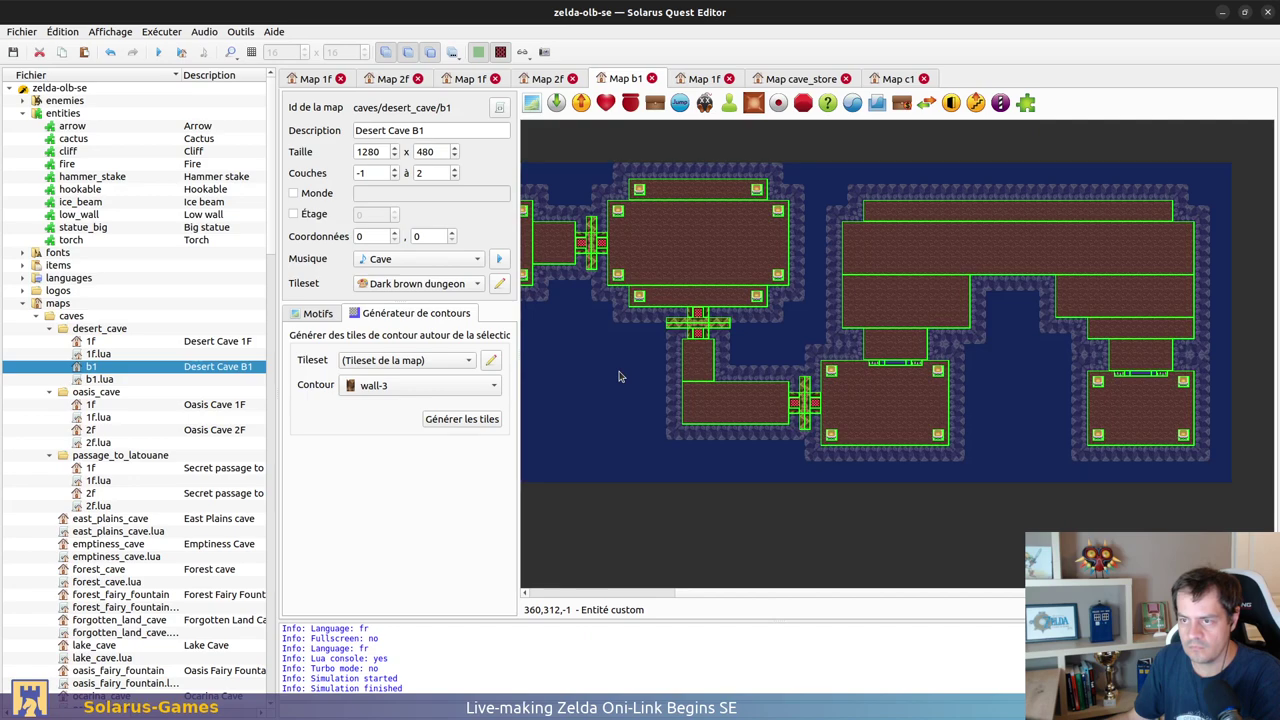
scroll(790, 400, "left", 2)
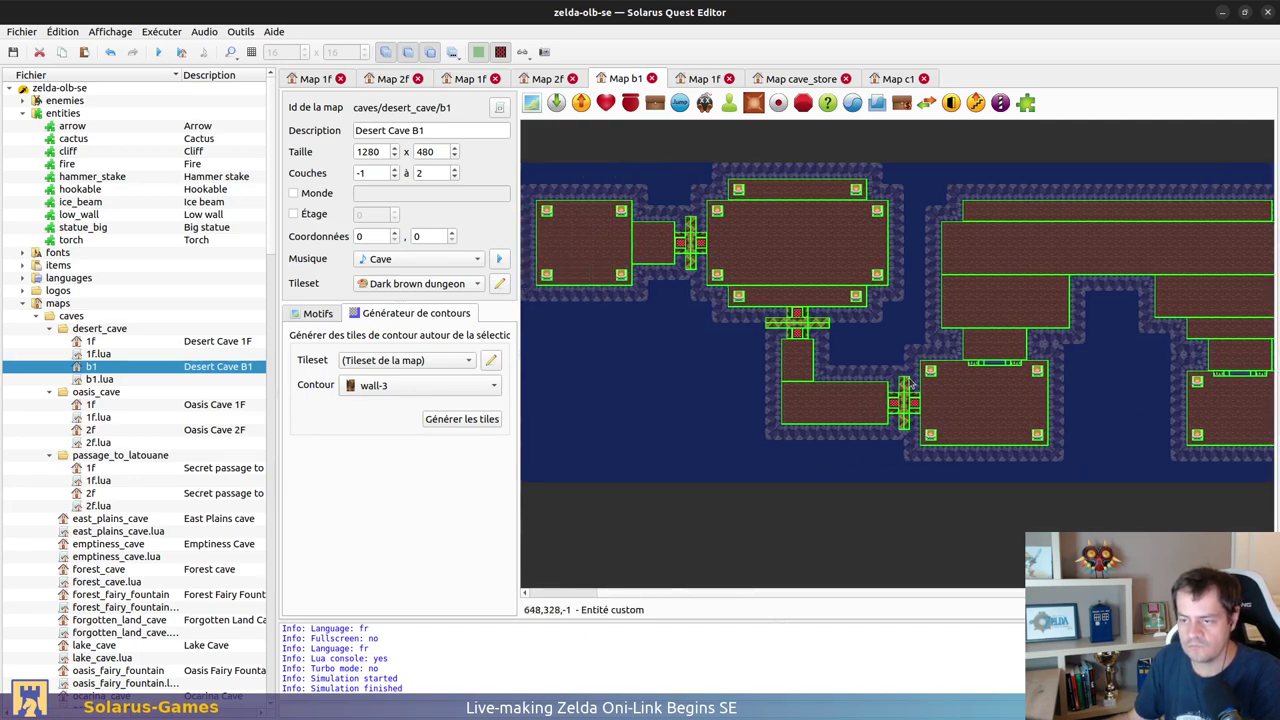
scroll(910, 383, "up", 1, "ctrl")
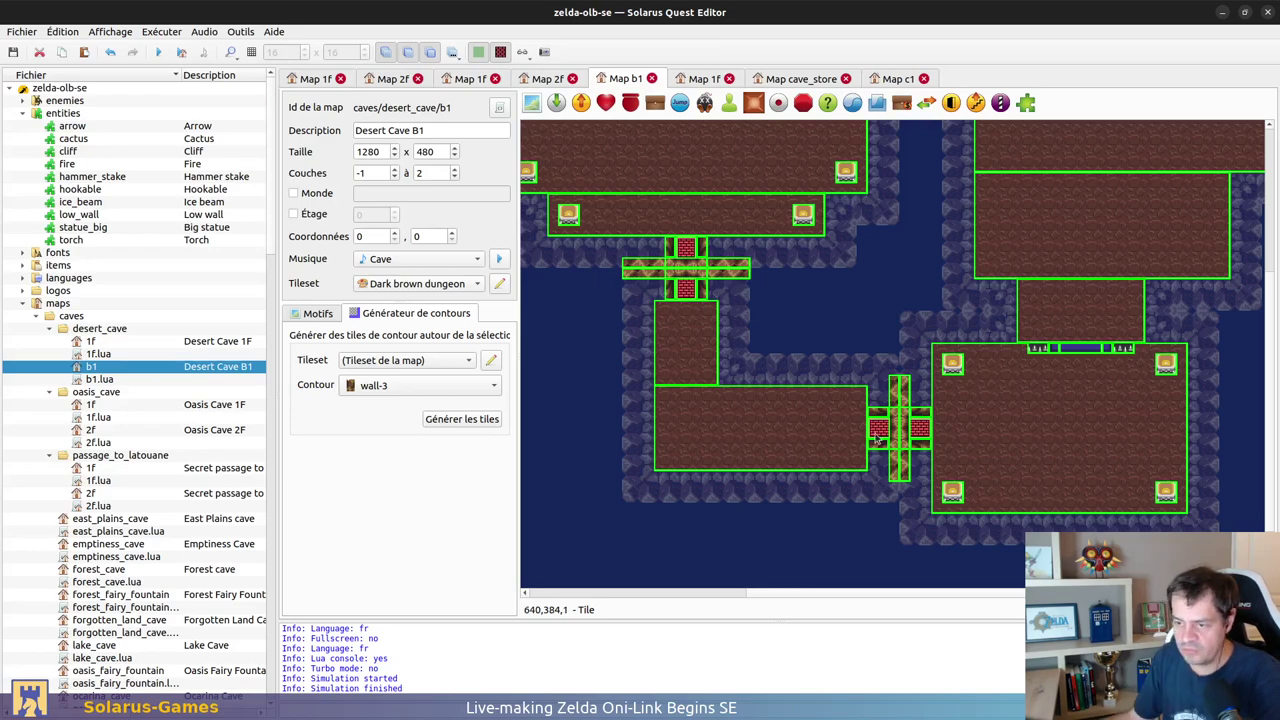
scroll(833, 566, "down", 1, "ctrl")
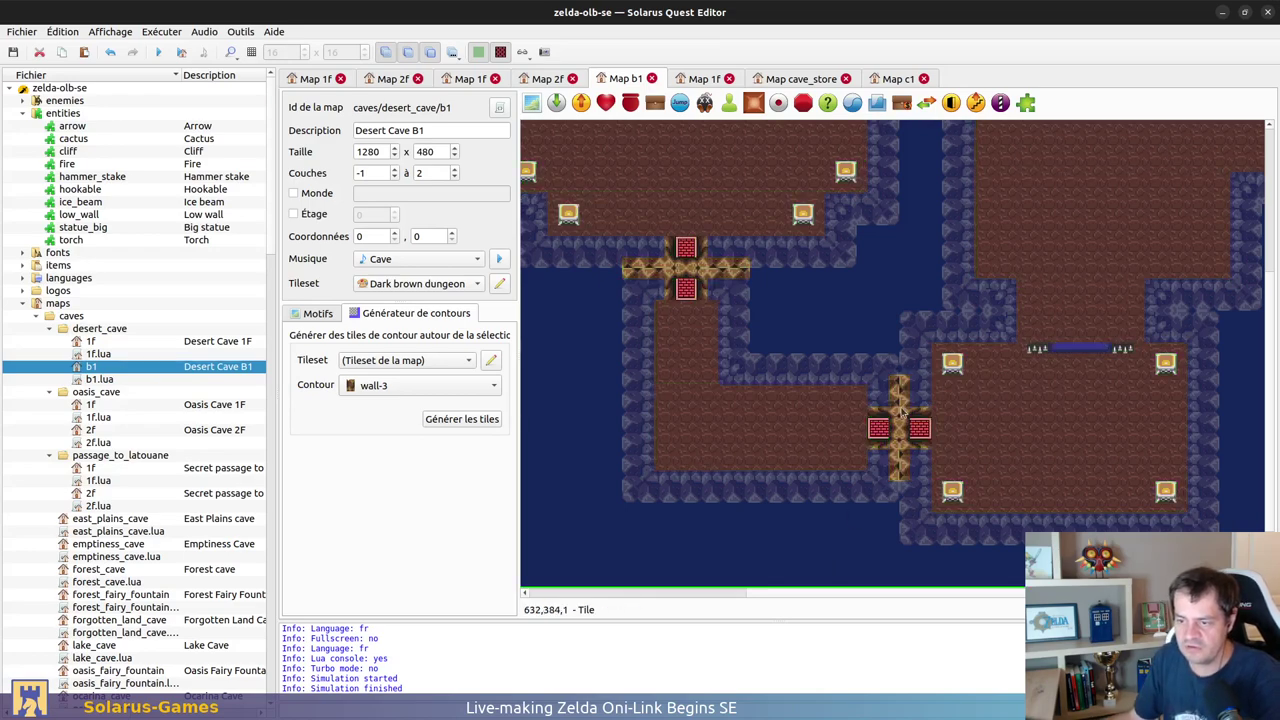
Step: Select all floor tiles of the rooms, corridors and pool area and generate the wall_border-3 contour around them
scroll(830, 430, "down", 1, "ctrl")
middle_click_drag(708, 303, 840, 320)
left_click(689, 246)
left_click(738, 246, "shift")
left_click(855, 246, "shift")
left_click(856, 192, "ctrl")
left_click(873, 296, "ctrl")
left_click(885, 355, "ctrl")
left_click(924, 404, "ctrl")
scroll(1035, 404, "right", 3)
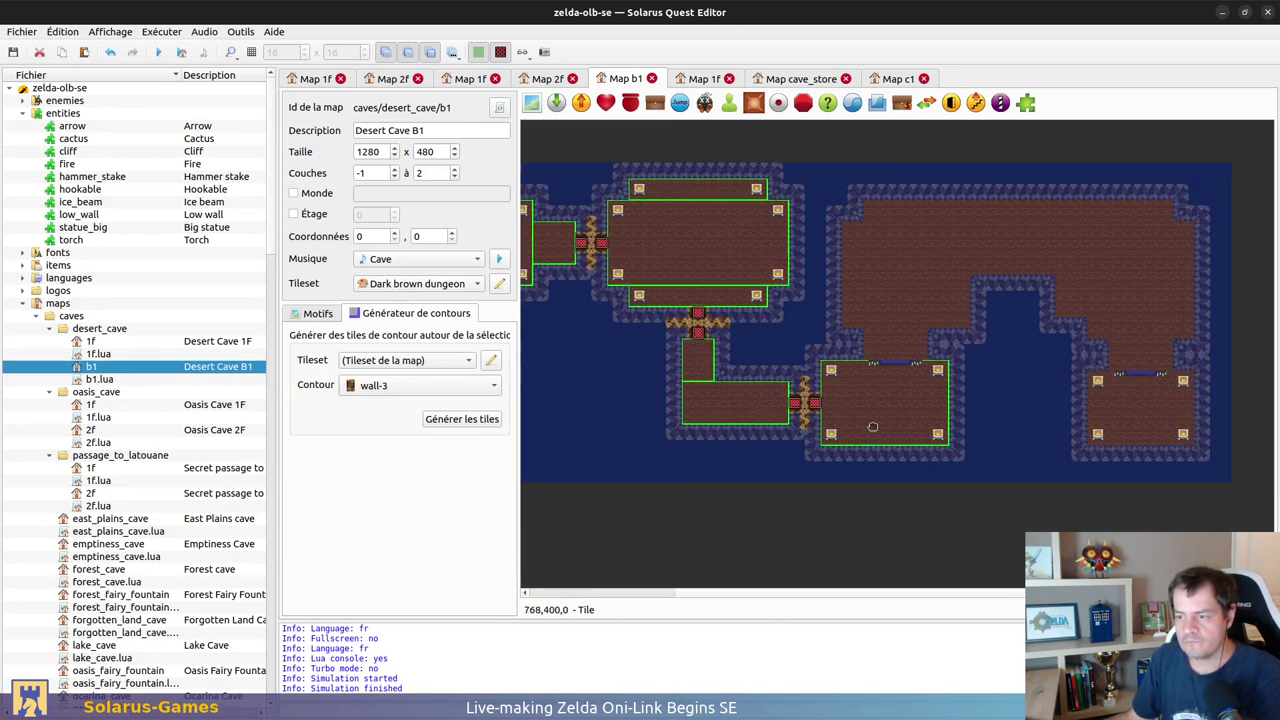
left_click_drag(824, 172, 1251, 393, "ctrl")
left_click_drag(1230, 351, 1056, 487, "ctrl")
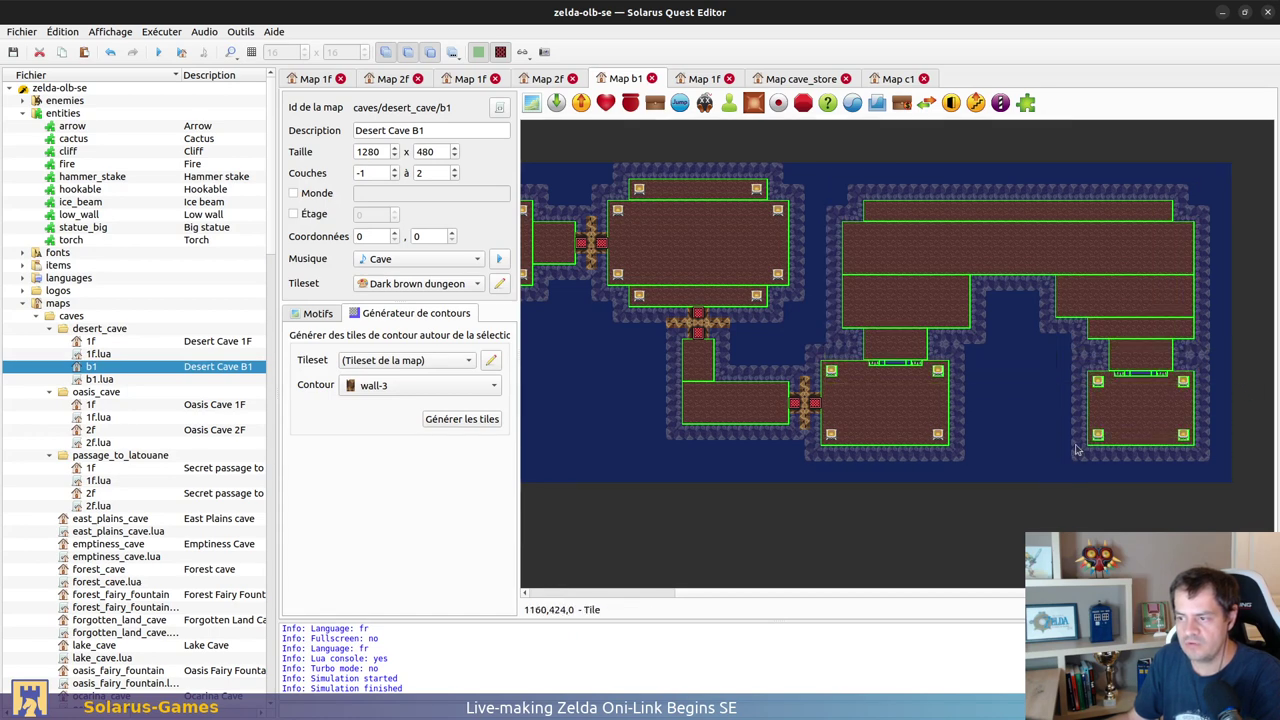
left_click(375, 389)
left_click(430, 505)
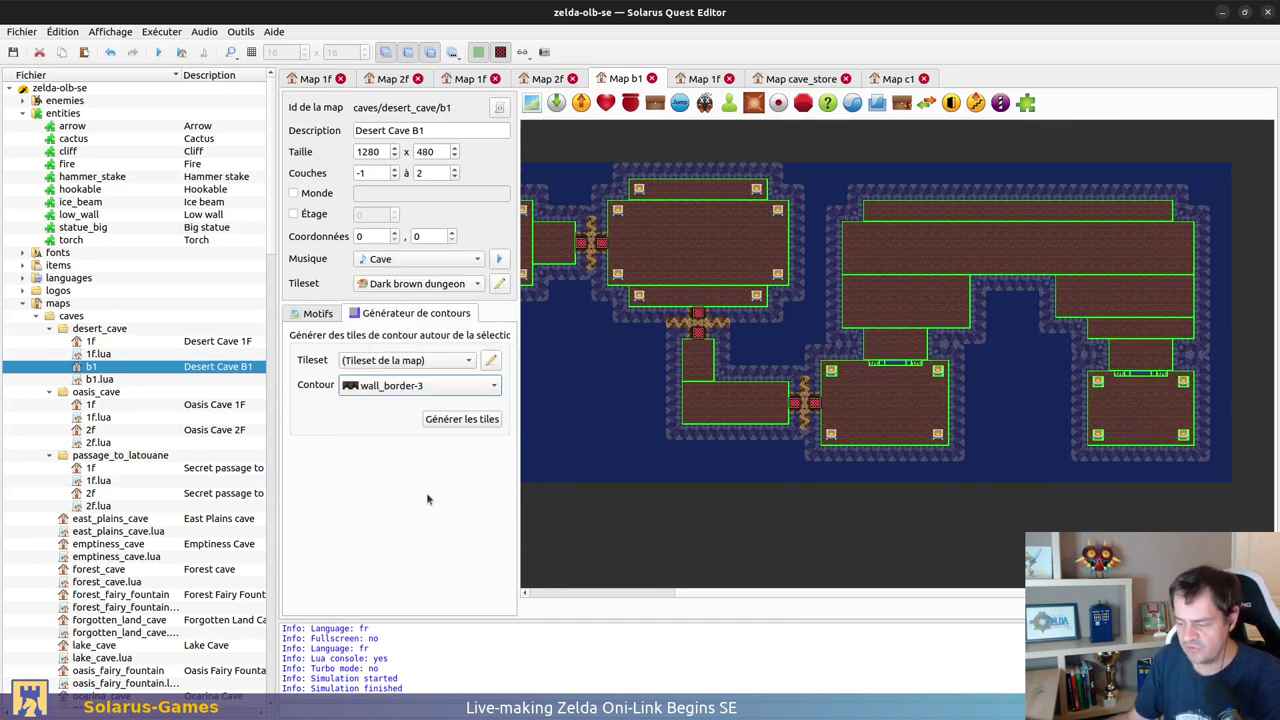
left_click(462, 419)
Step: Generate the wall-3 contour around the same selected floors
left_click(420, 385)
left_click(405, 258)
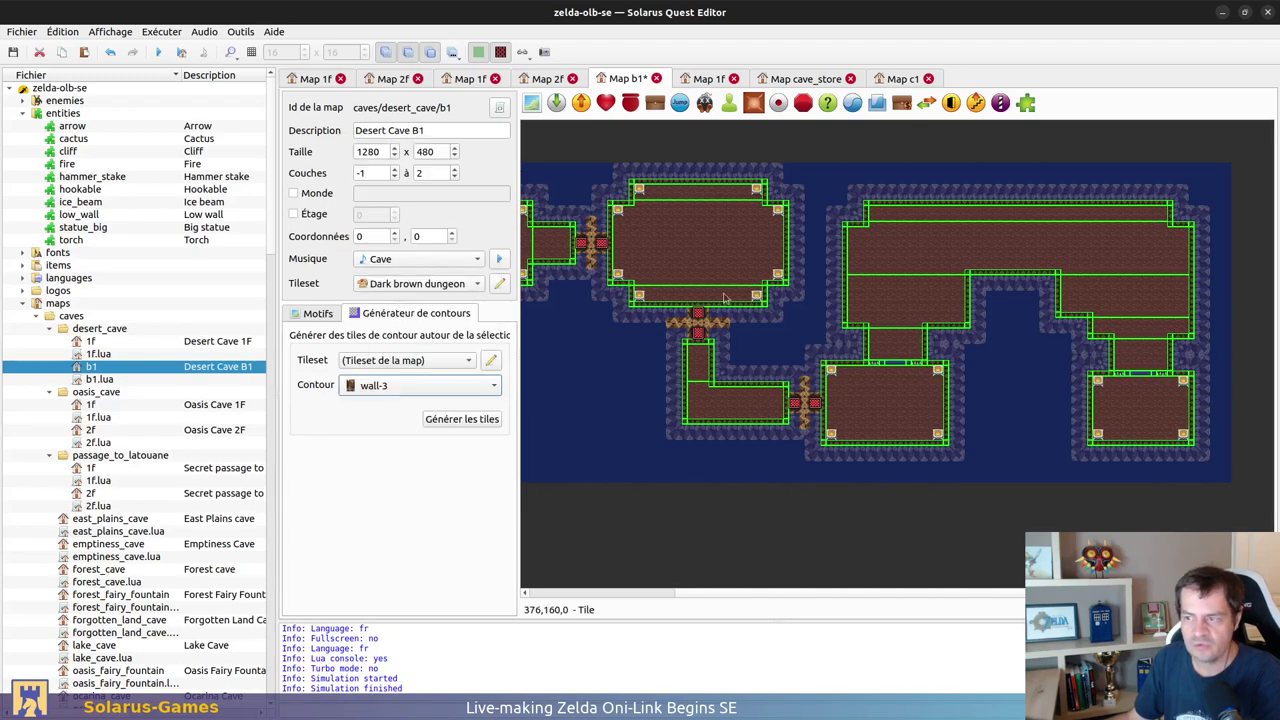
left_click(1237, 358)
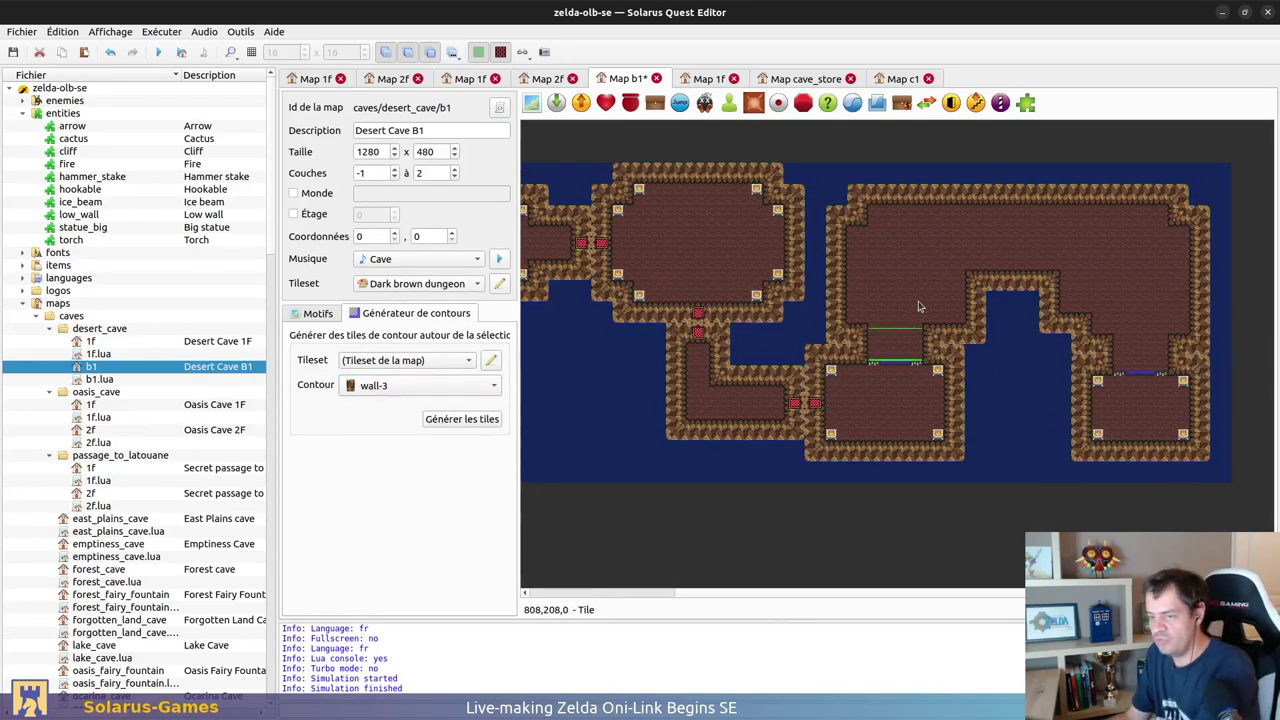
Step: Try to delete the floors covering the pool's southwestern channel and the area above it, undoing the deletions
key("Delete")
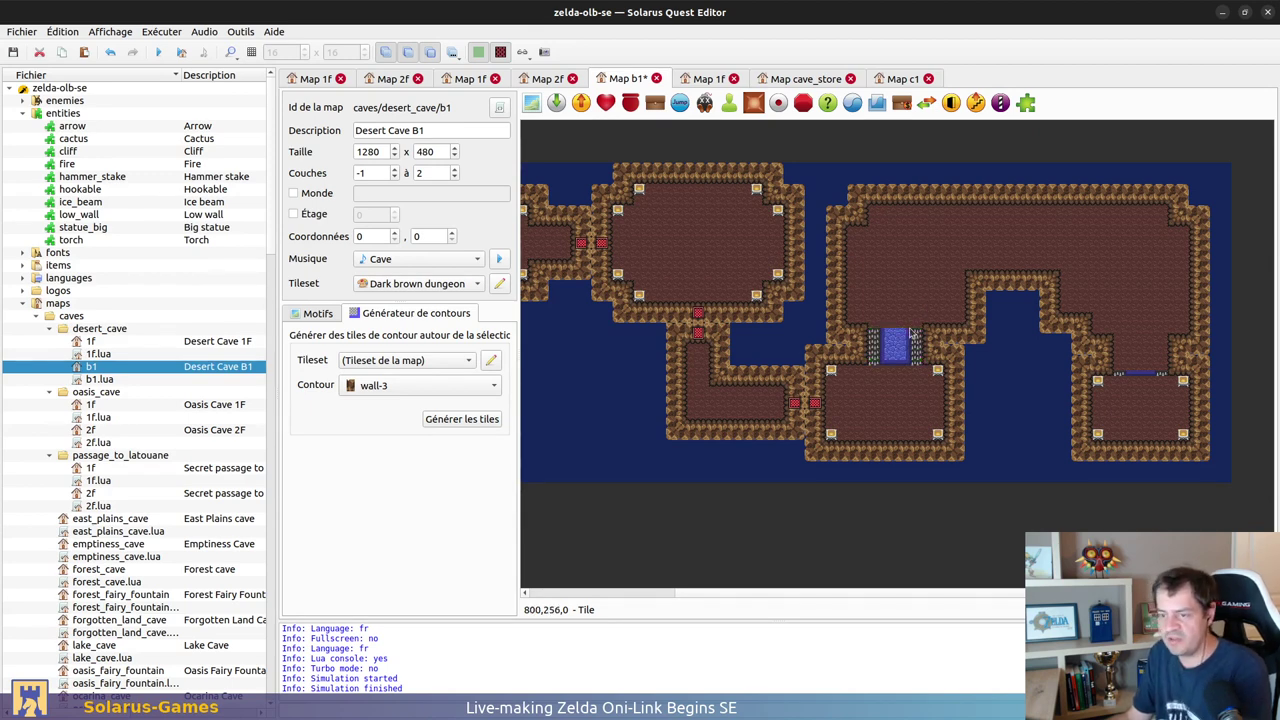
left_click(912, 308)
key("Delete")
key("ctrl+z")
key("ctrl+z")
left_click(900, 385)
left_click(900, 325)
left_click(900, 345)
key("Delete")
left_click(910, 288)
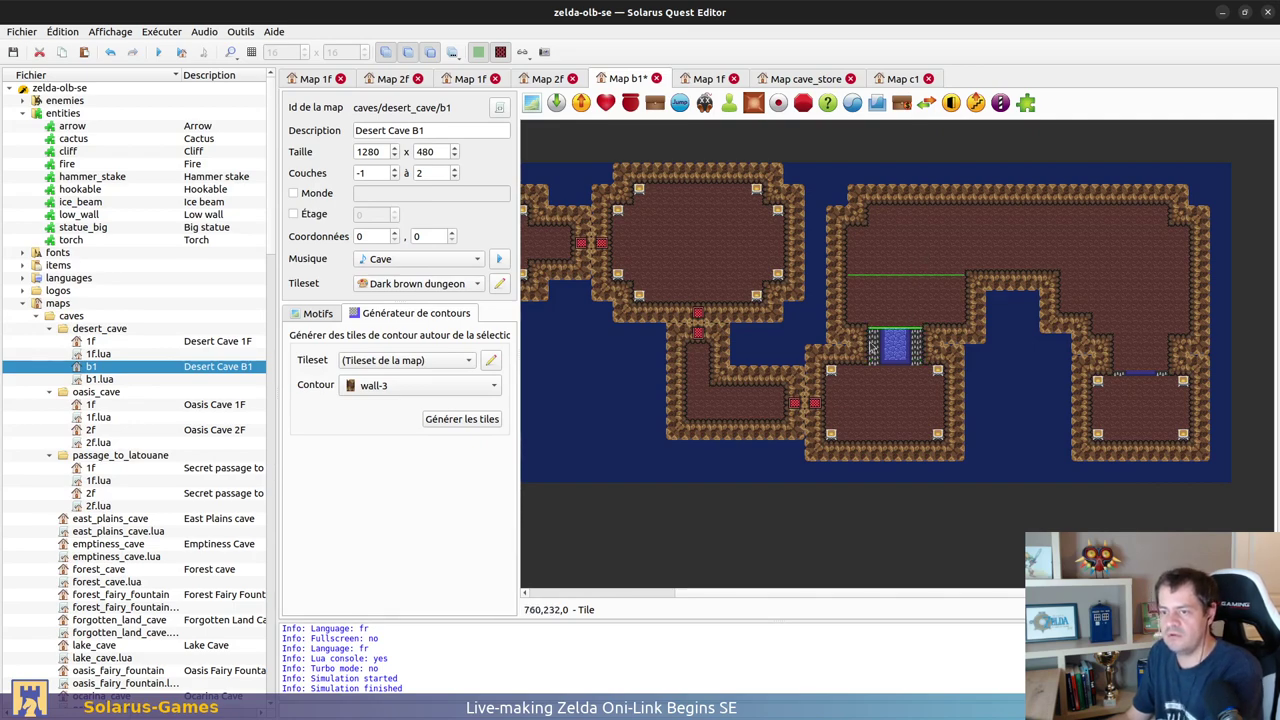
scroll(871, 347, "up", 2, "ctrl")
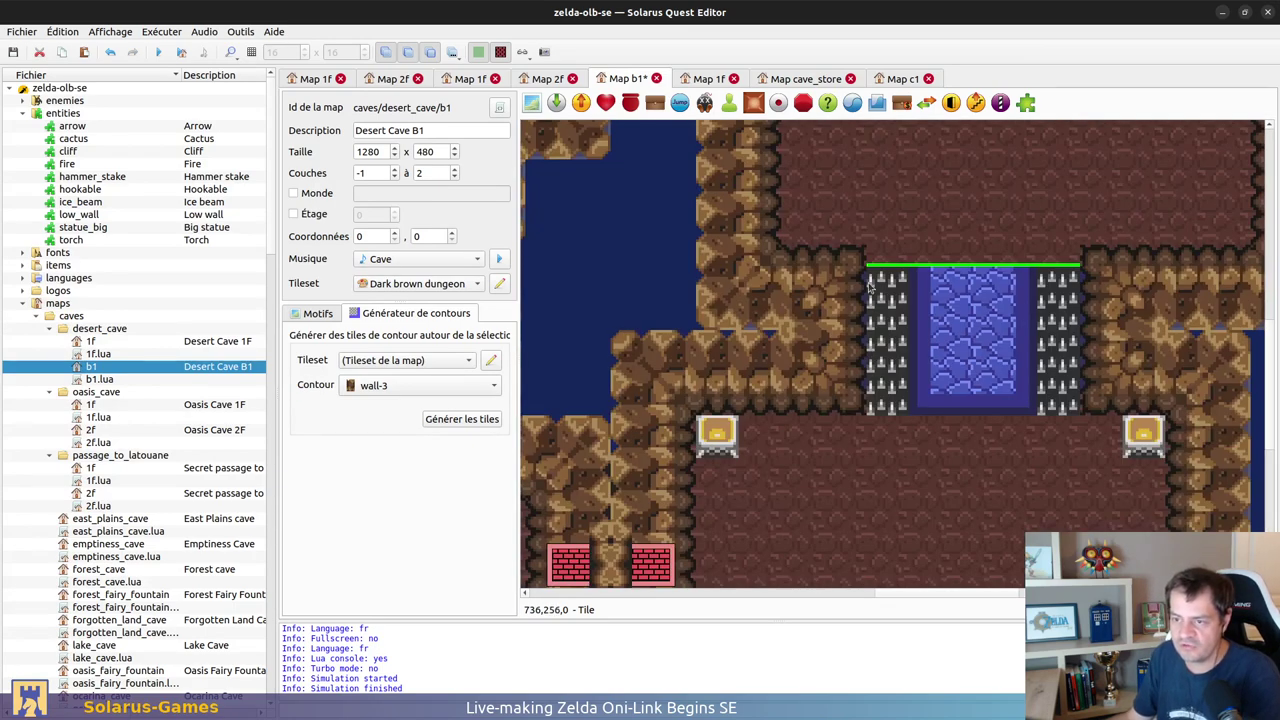
key("Delete")
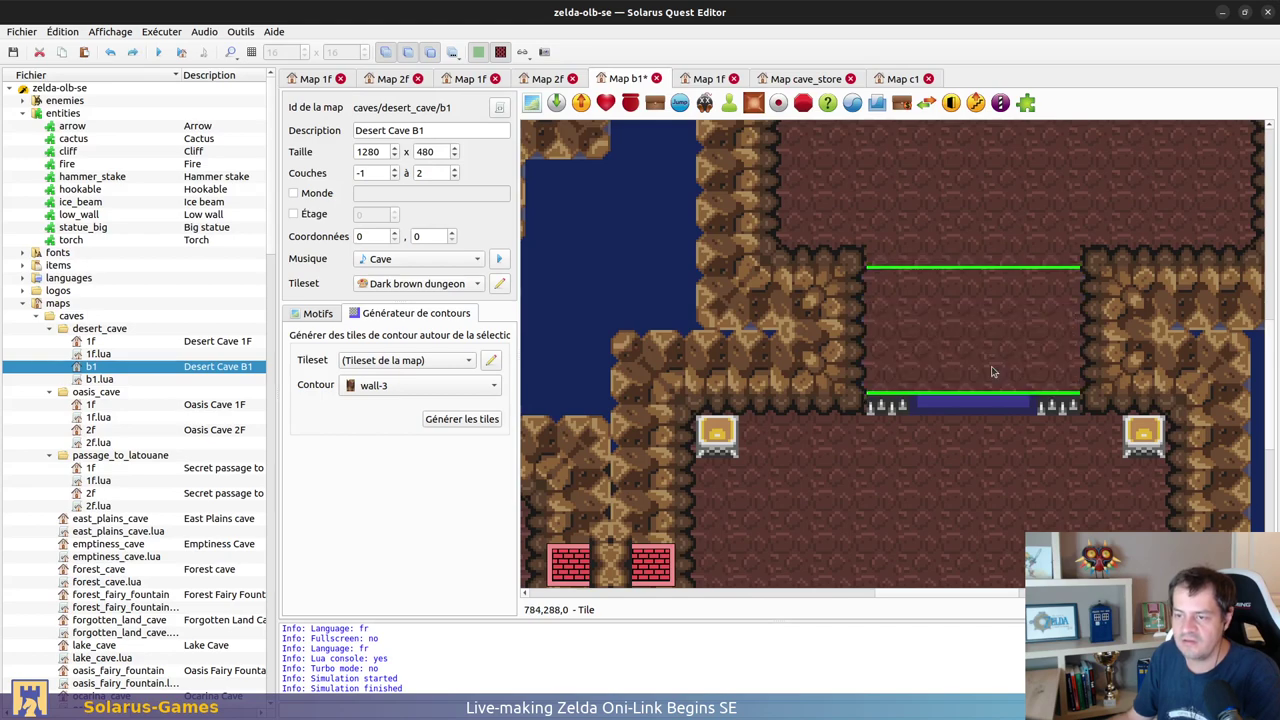
key("ctrl+z")
Step: Delete the helper floors that cover the pool and its spikes, including both channels, keeping the generated walls
scroll(1076, 288, "down", 2, "ctrl")
middle_click_drag(1188, 154, 951, 376)
key("ctrl+z")
key("ctrl+z")
key("ctrl+z")
key("ctrl+z")
middle_click_drag(1047, 404, 764, 308)
left_click(957, 315)
key("Delete")
left_click(992, 379)
key("Delete")
left_click(995, 436)
key("Delete")
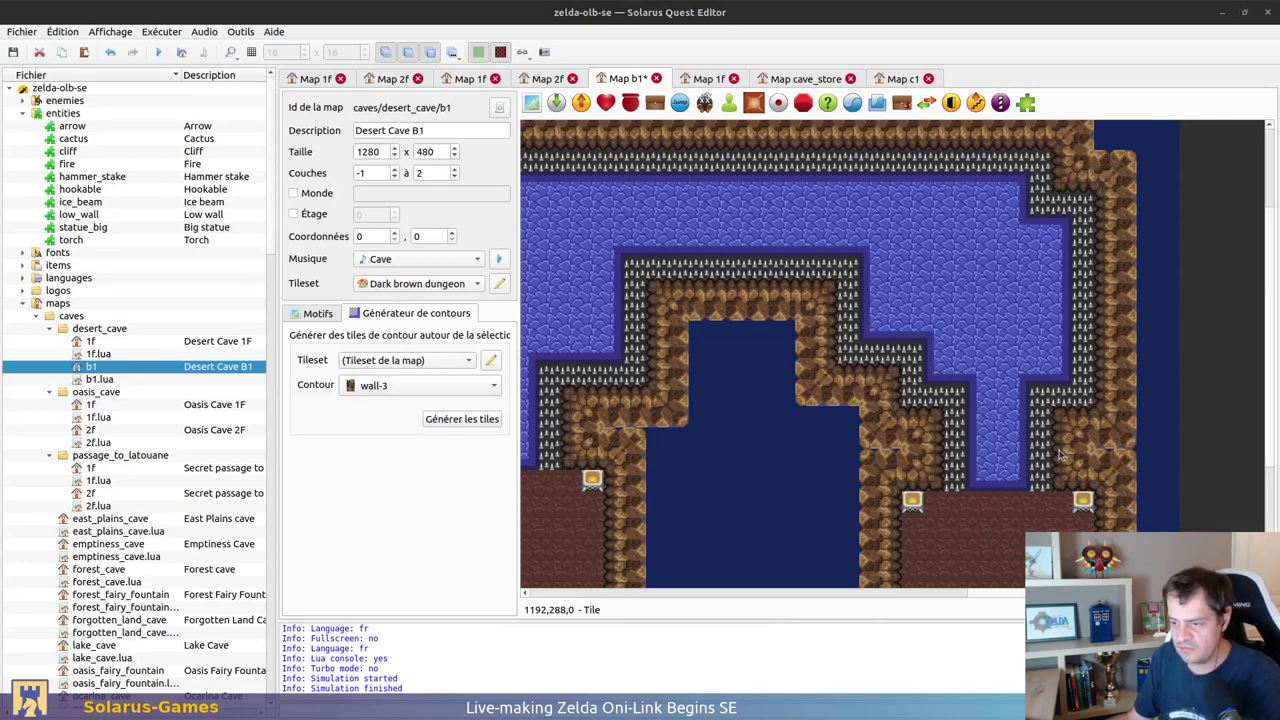
Step: Examine the pool, spikes and surrounding walls in the reference image map41 sol.png
key("alt+Tab")
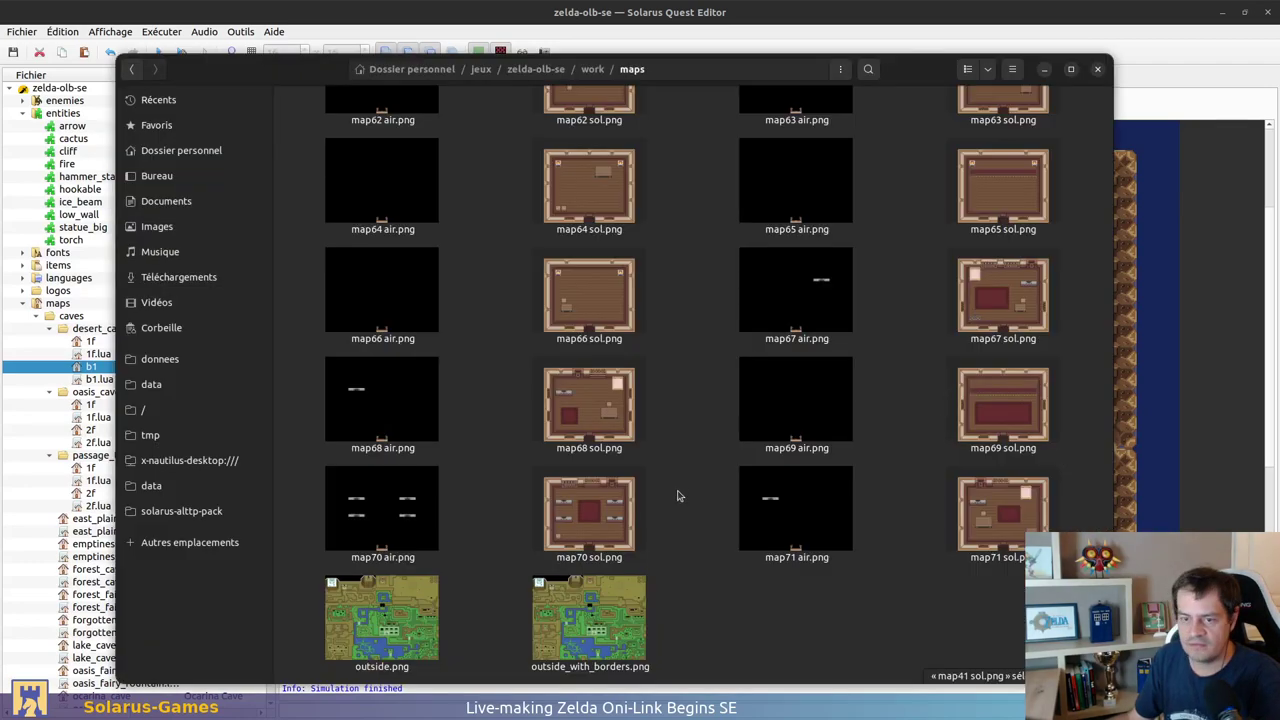
scroll(677, 496, "up", 12)
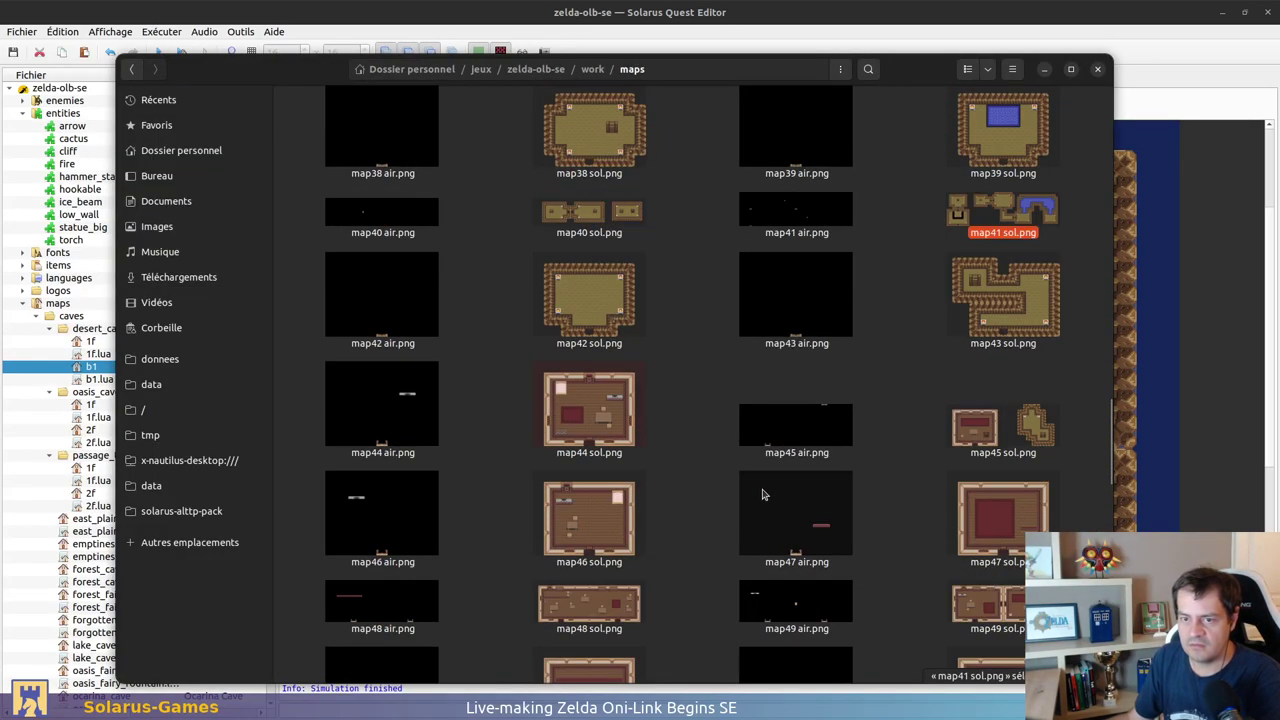
scroll(762, 494, "up", 4)
double_click(1023, 467)
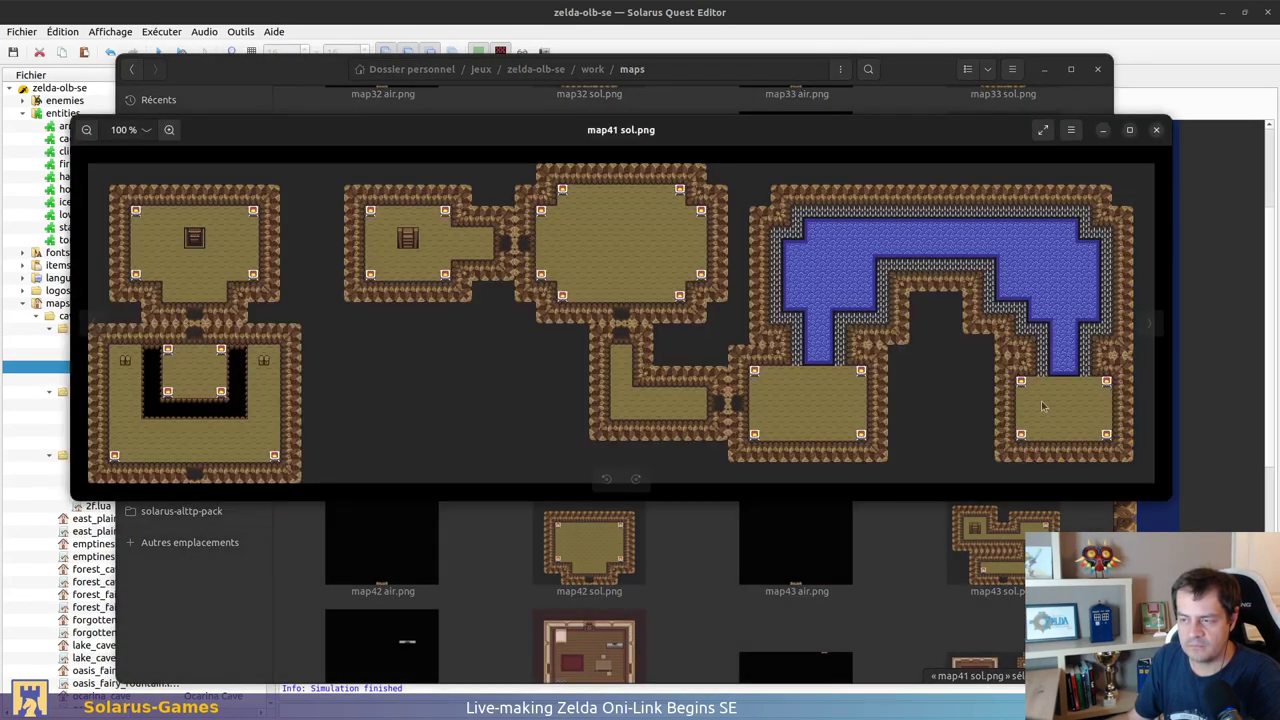
scroll(1137, 167, "up", 5)
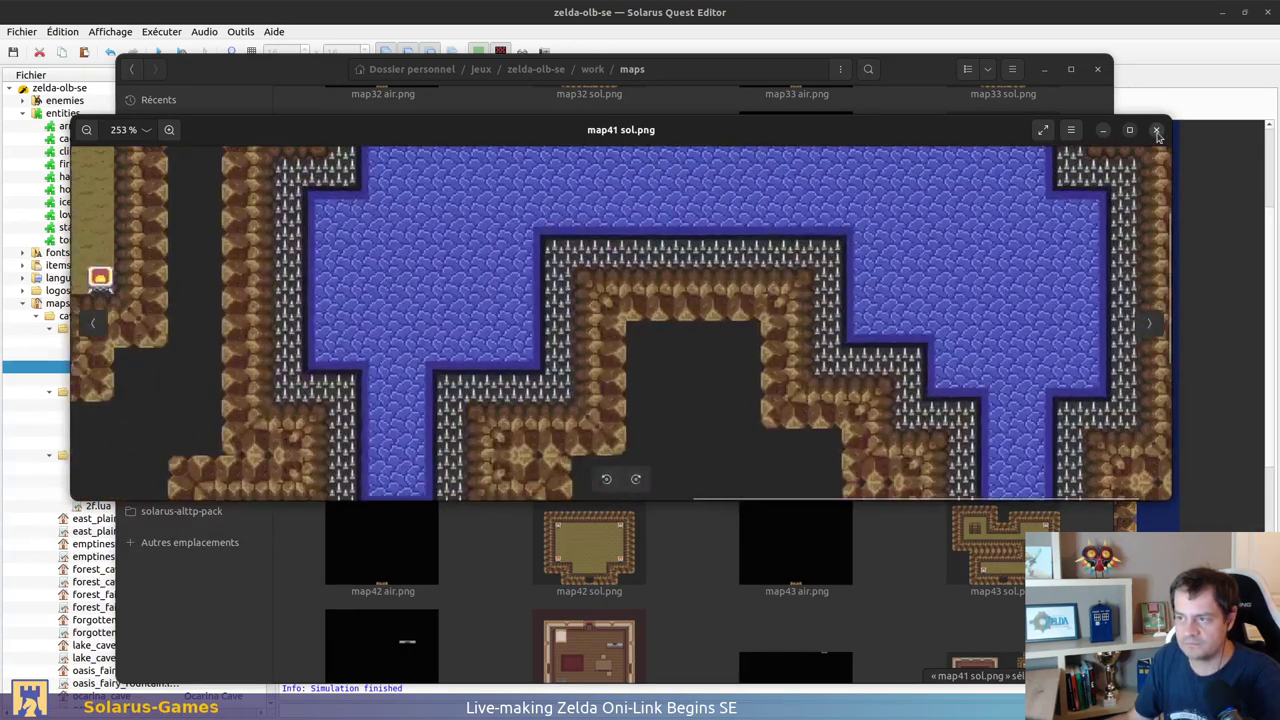
left_click(1157, 130)
middle_click_drag(800, 298, 1073, 276)
scroll(814, 358, "down", 1)
scroll(857, 293, "down", 3, "ctrl")
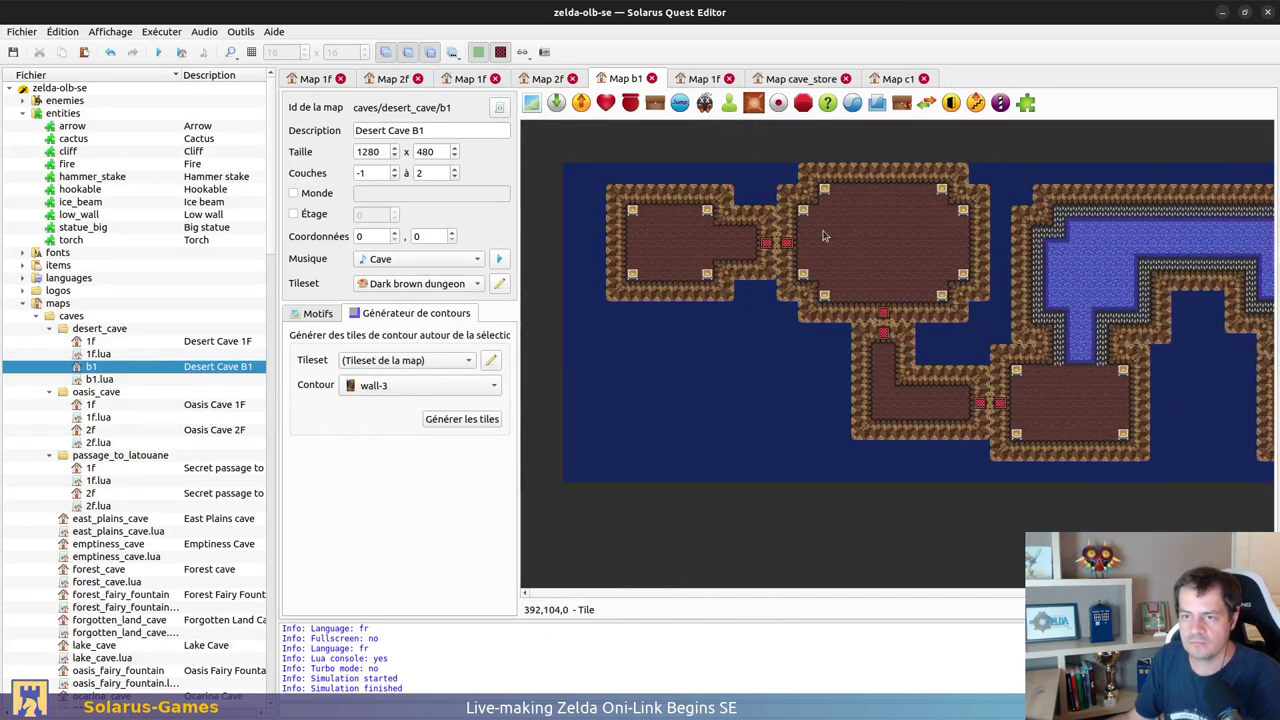
Step: Try moving the westernmost room's floor aside to see the background beneath it, and undo the move
left_click_drag(642, 251, 660, 251)
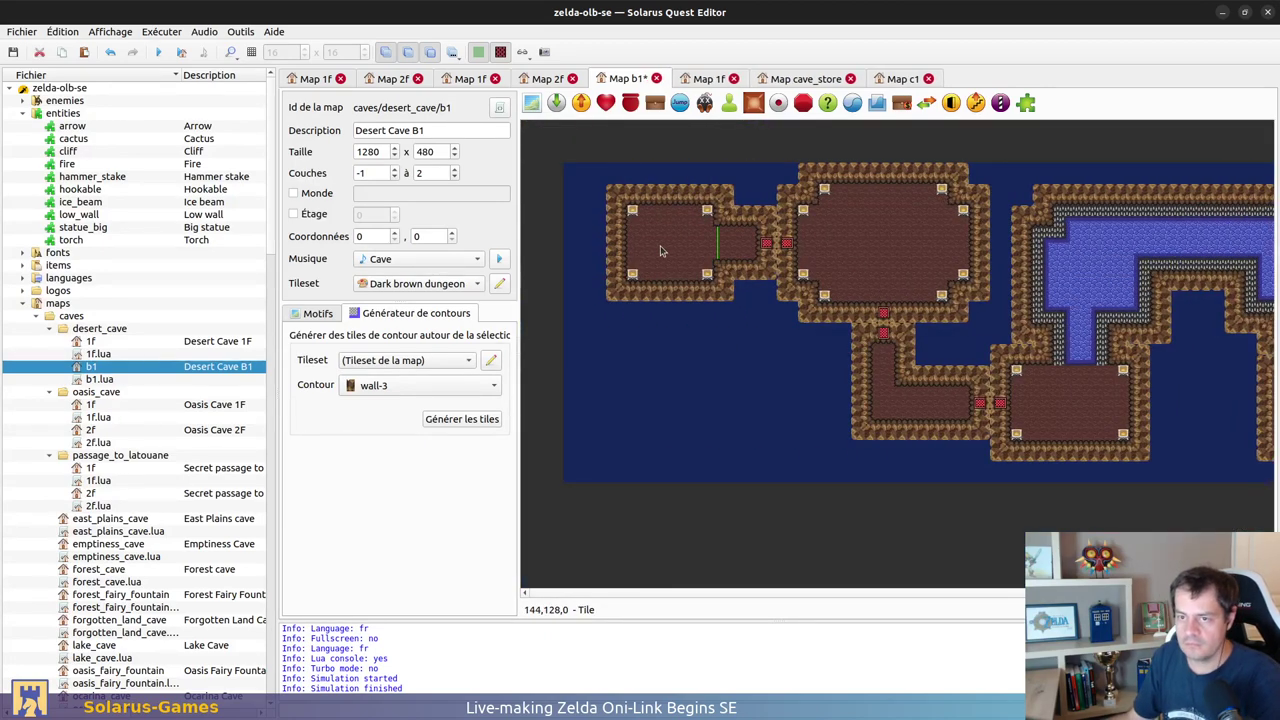
left_click(857, 260)
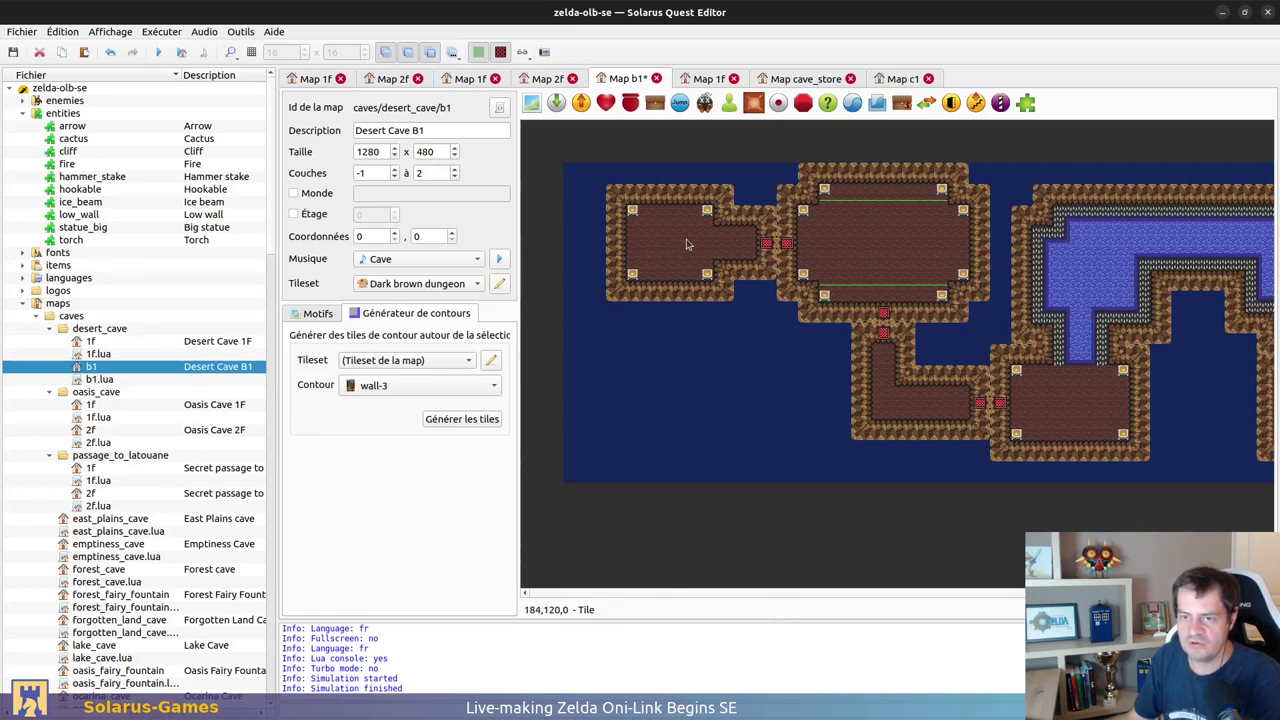
left_click_drag(686, 250, 626, 359)
key("ctrl+z")
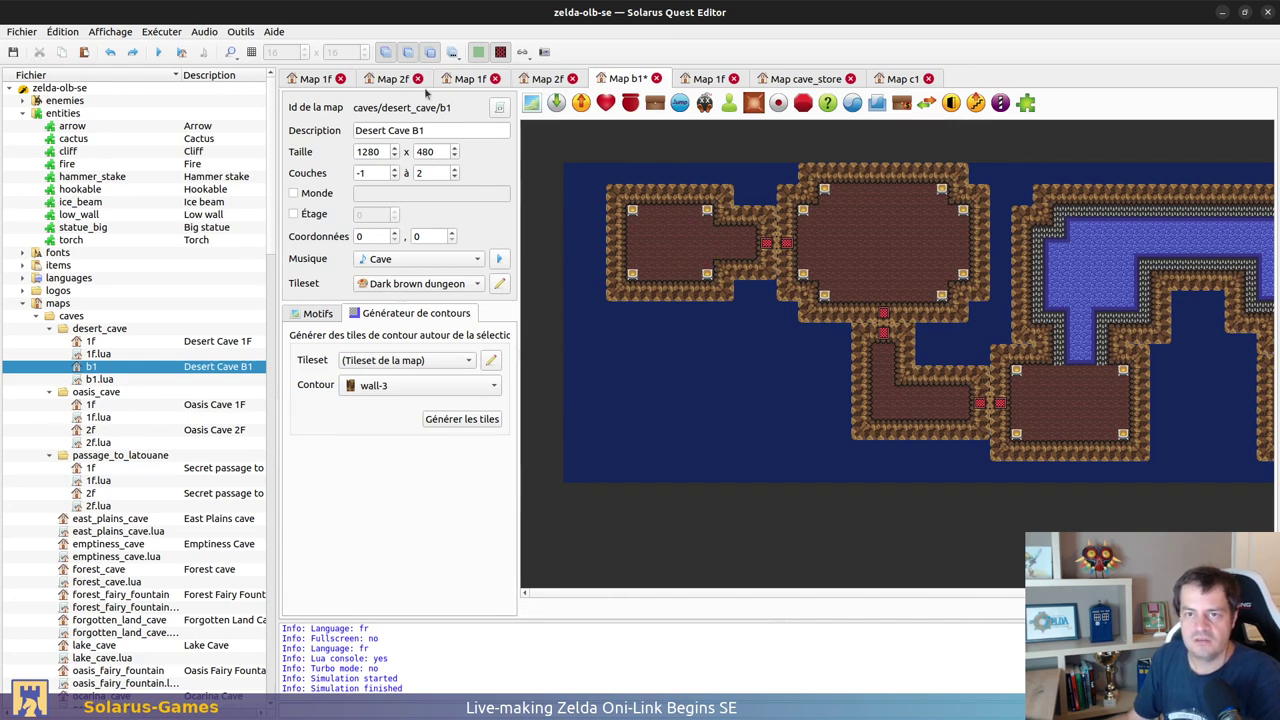
Step: Move the westernmost room's floor below the room and bring the staircase from Secret passage to Latouane 1F into it
left_click(318, 79)
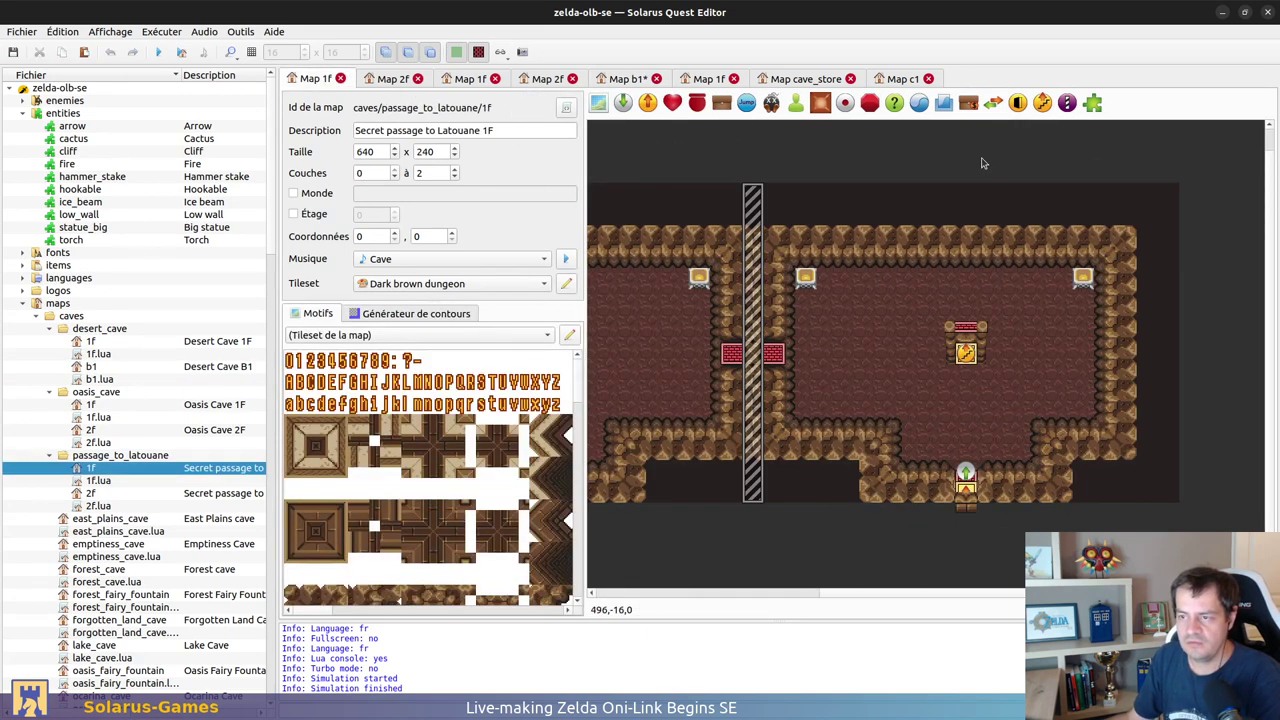
left_click(640, 79)
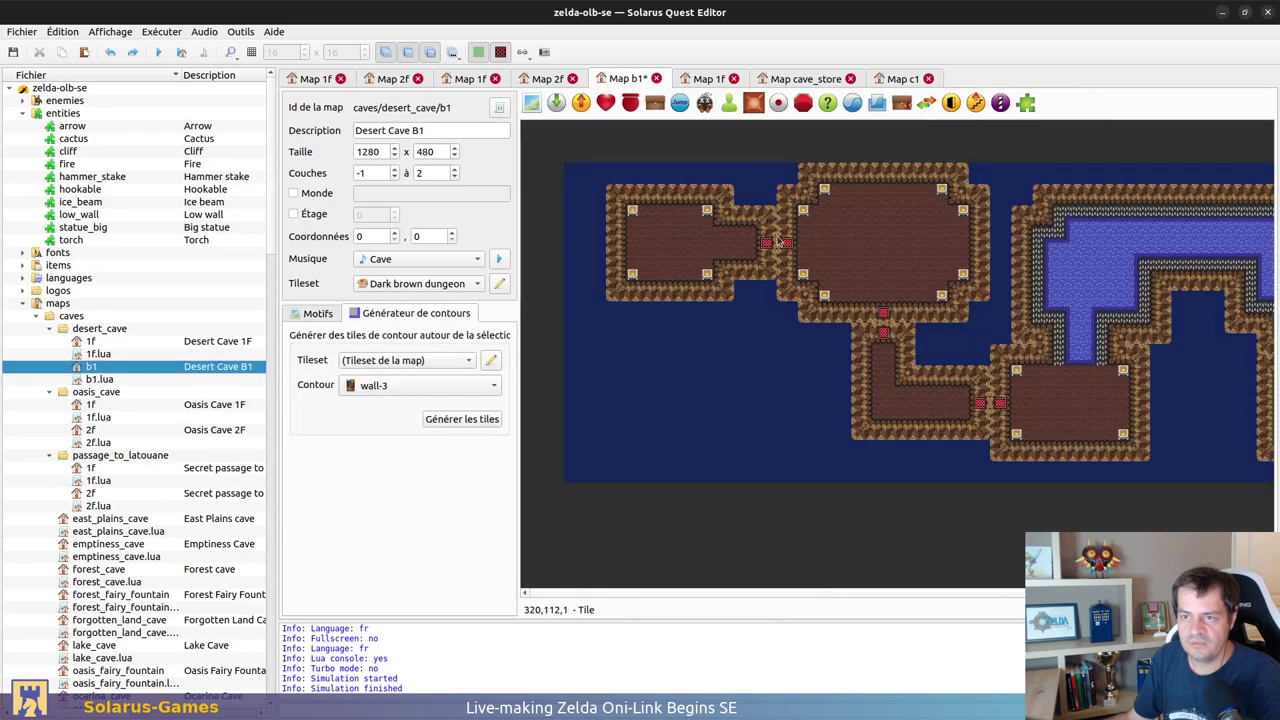
left_click_drag(678, 241, 671, 370)
left_click(672, 250)
scroll(671, 268, "up", 1, "ctrl")
left_click_drag(632, 186, 708, 268)
key("ctrl+z")
Step: Align the staircase with the stairs in the background image and move the floor back into the westernmost room
scroll(681, 186, "up", 2)
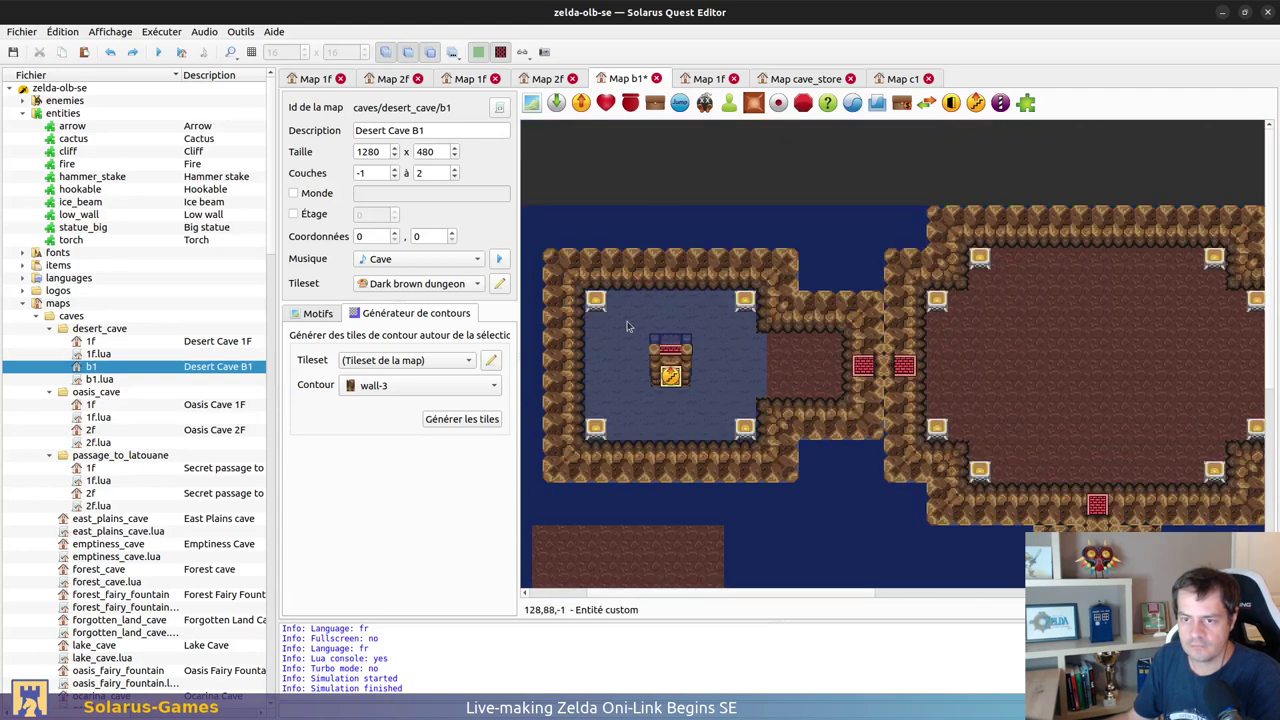
left_click(685, 371)
left_click_drag(684, 538, 726, 301)
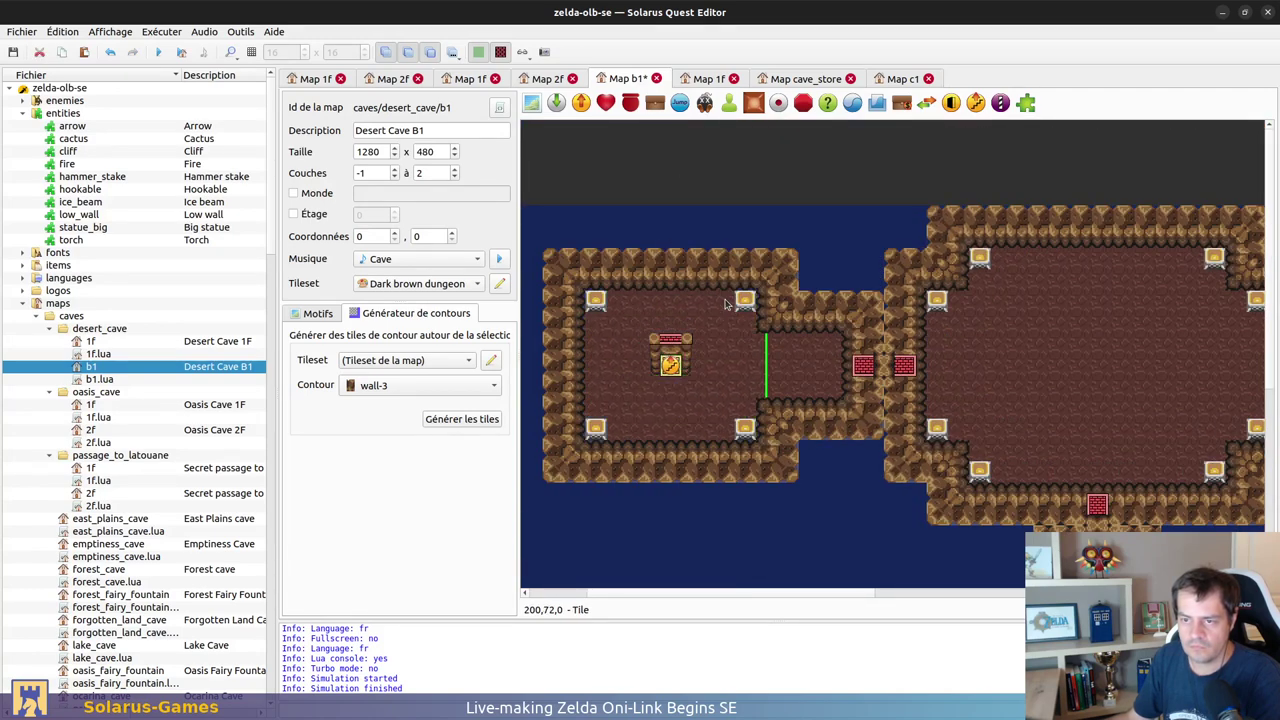
Step: Save the map and compare its layout with the reference image map41 sol.png
scroll(815, 362, "down", 1, "ctrl")
key("ctrl+s")
middle_click_drag(1093, 425, 980, 480)
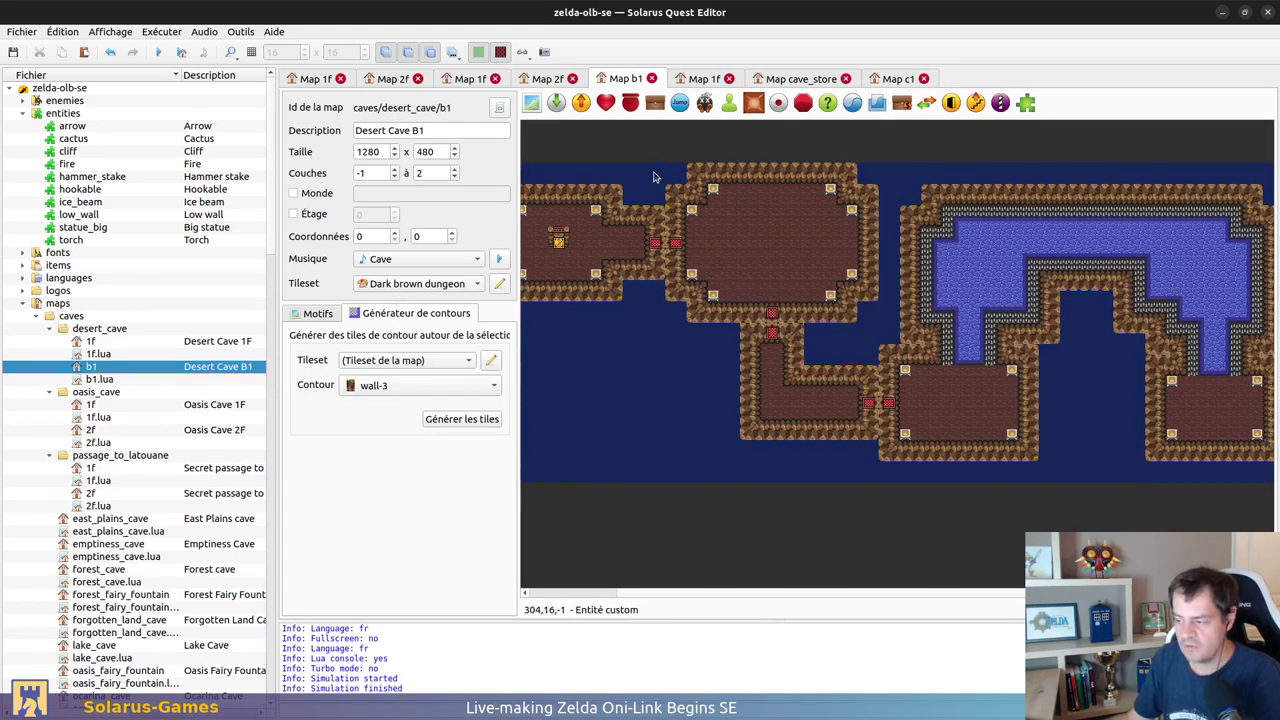
key("alt+Tab")
left_click(988, 465)
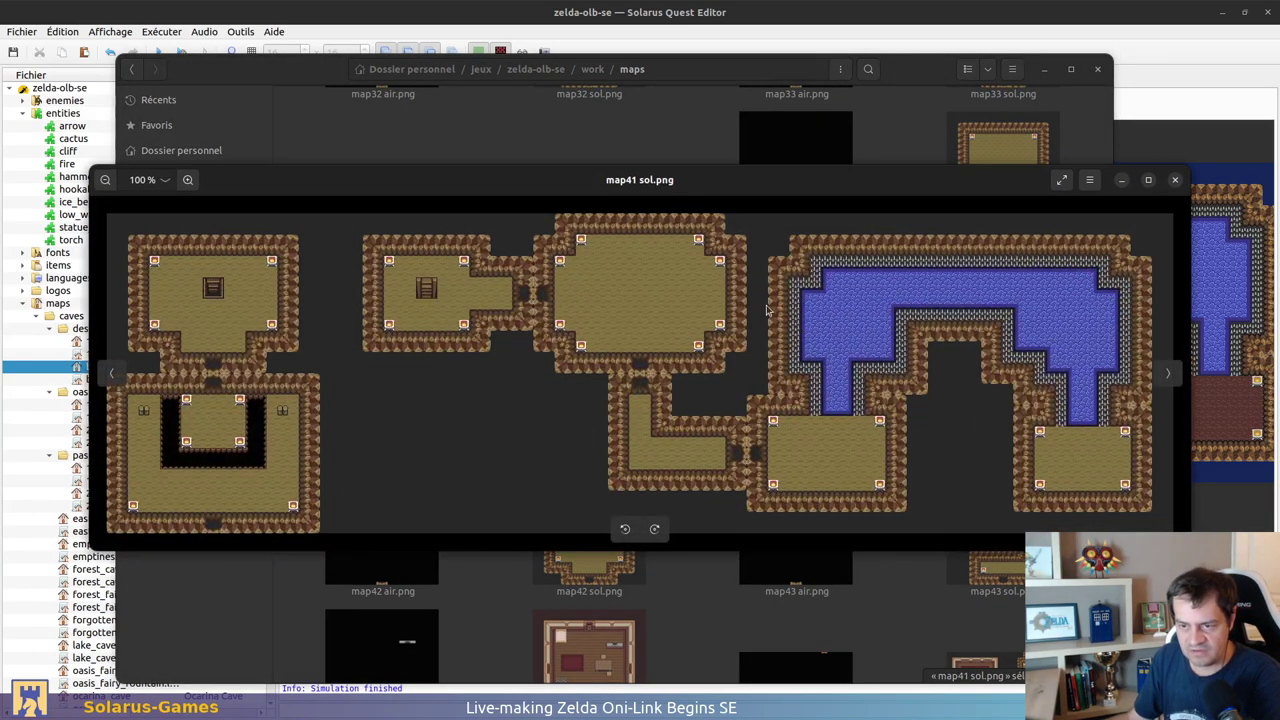
left_click(1176, 182)
key("alt+Tab")
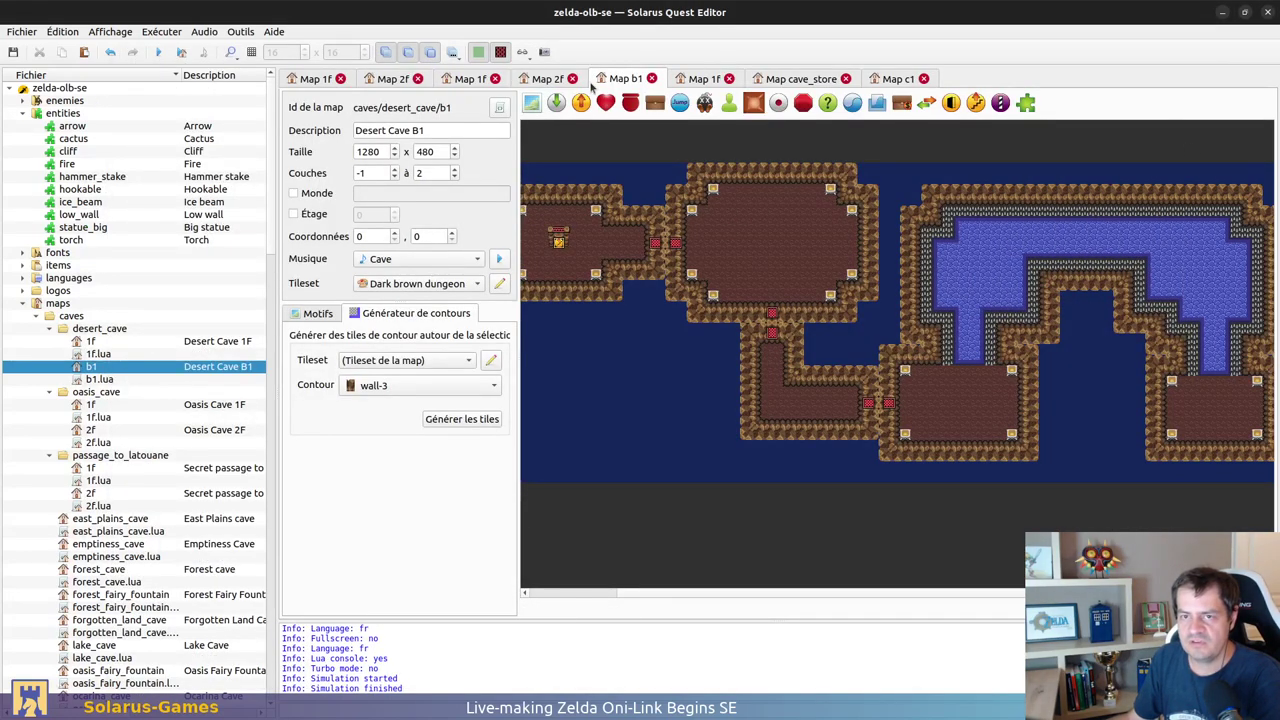
key("alt+Tab")
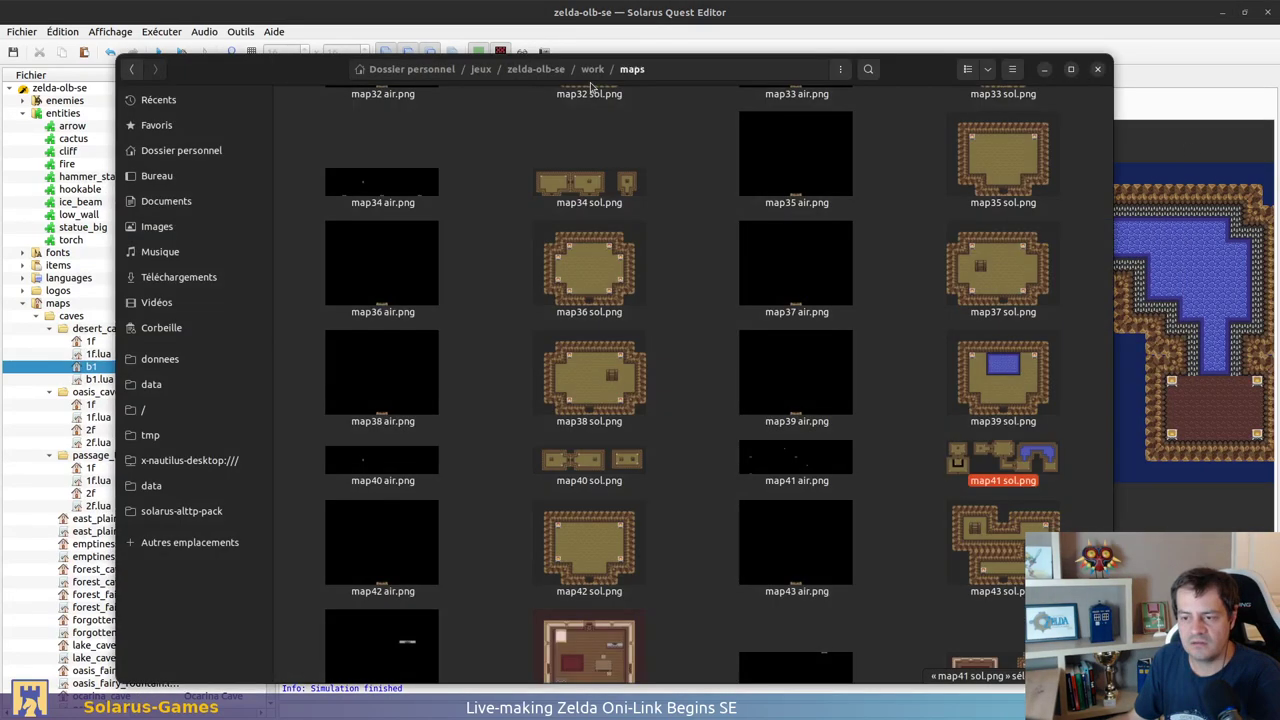
key("alt+Tab")
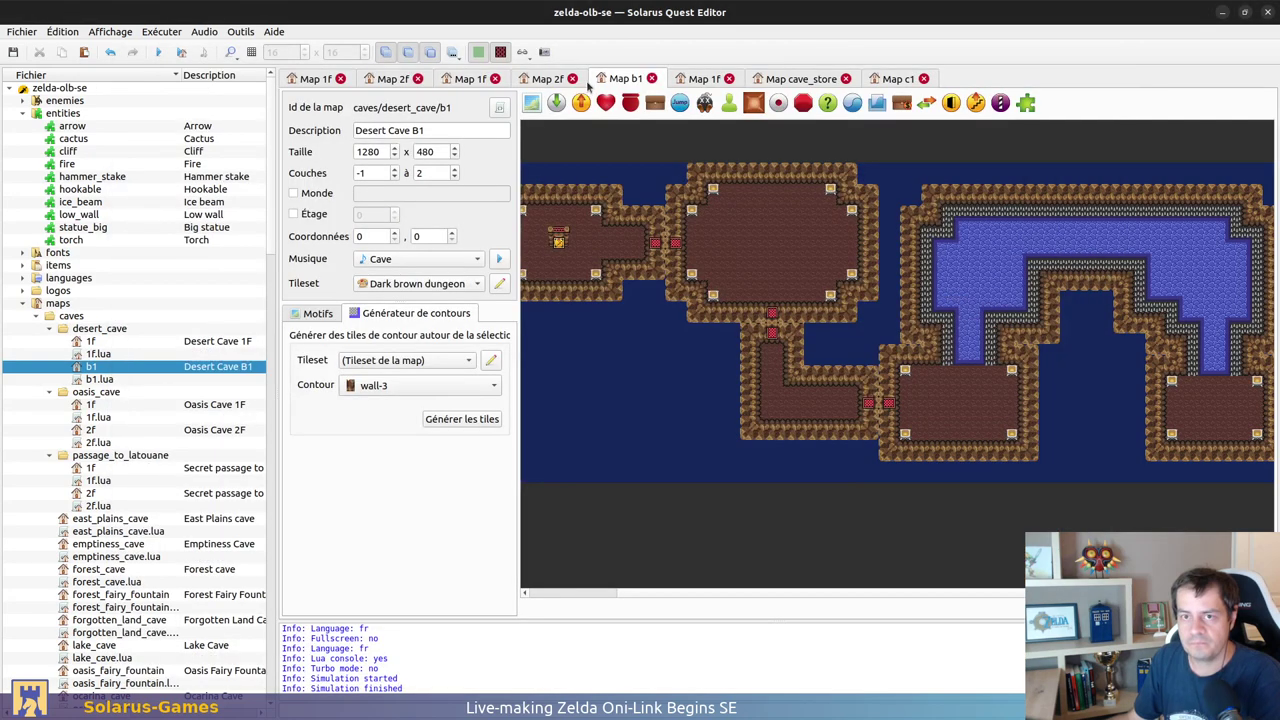
Step: Add a full-height vertical separator through the doorway wall between the rooms in the Oasis Cave 1F map
left_click(466, 78)
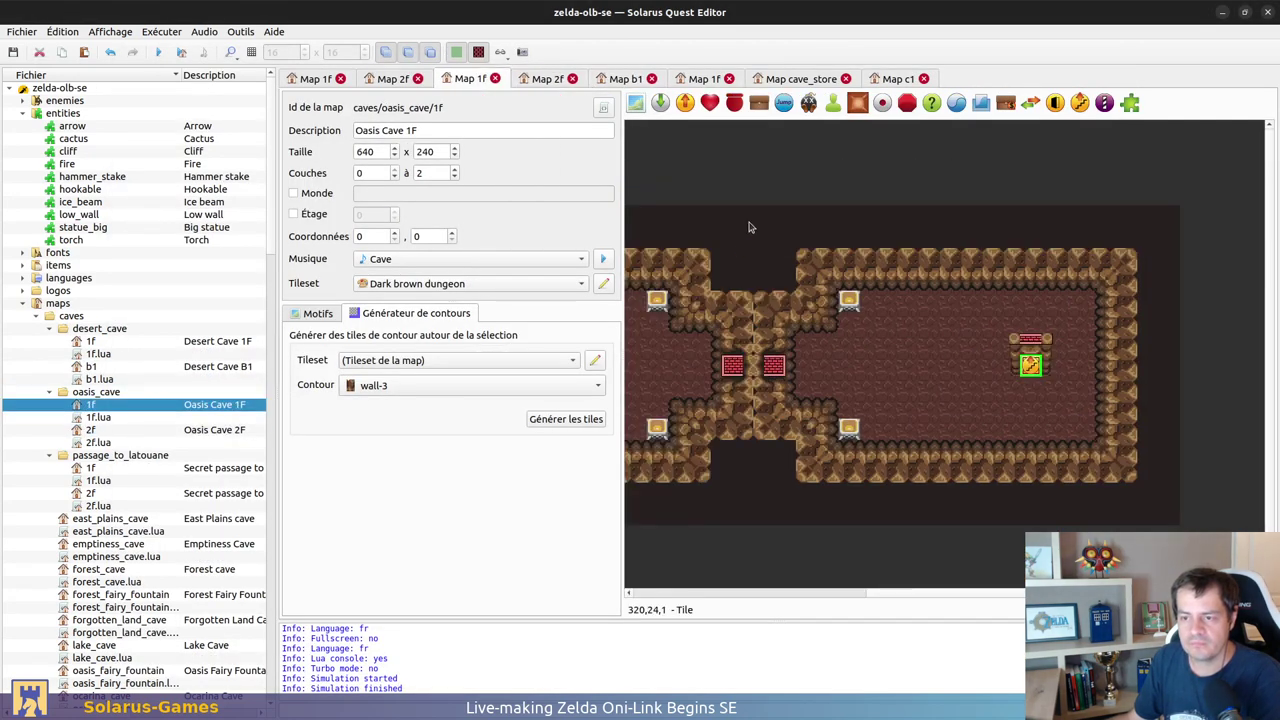
left_click(1105, 103)
left_click_drag(755, 218, 787, 538)
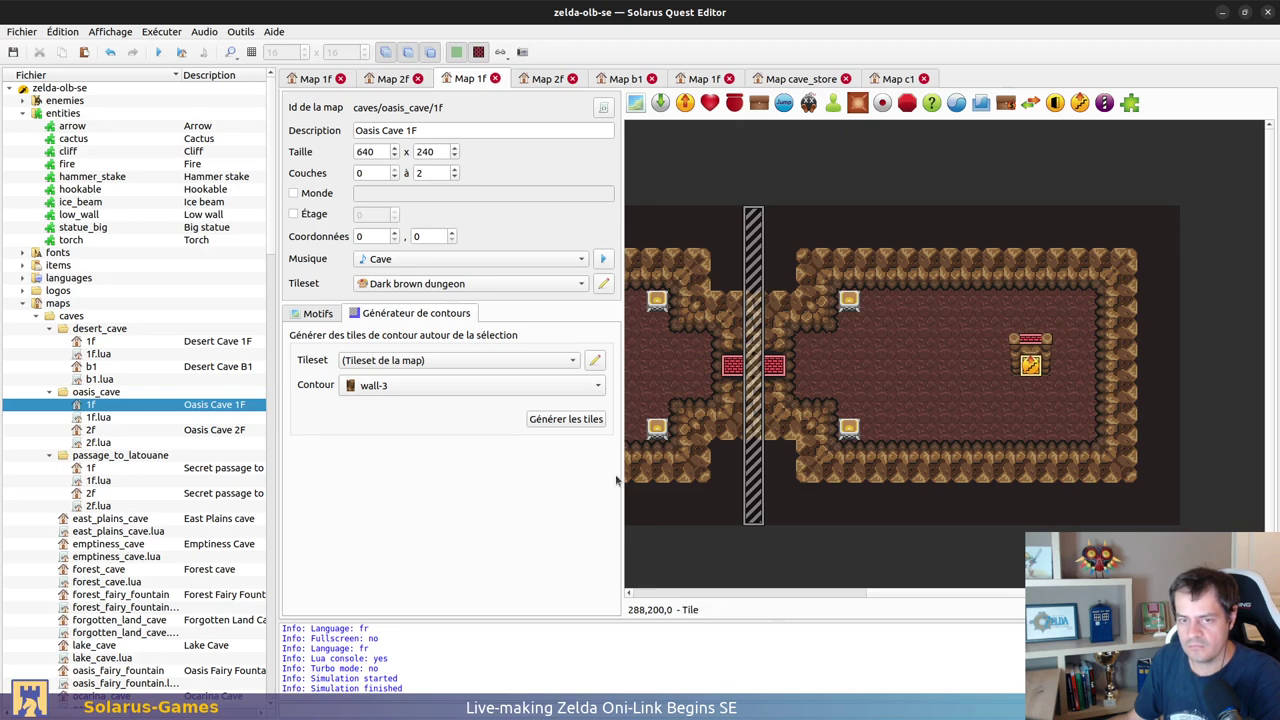
Step: Check the Secret passage to Latouane maps, and close its 2F map and both Oasis Cave maps
double_click(95, 467)
double_click(92, 493)
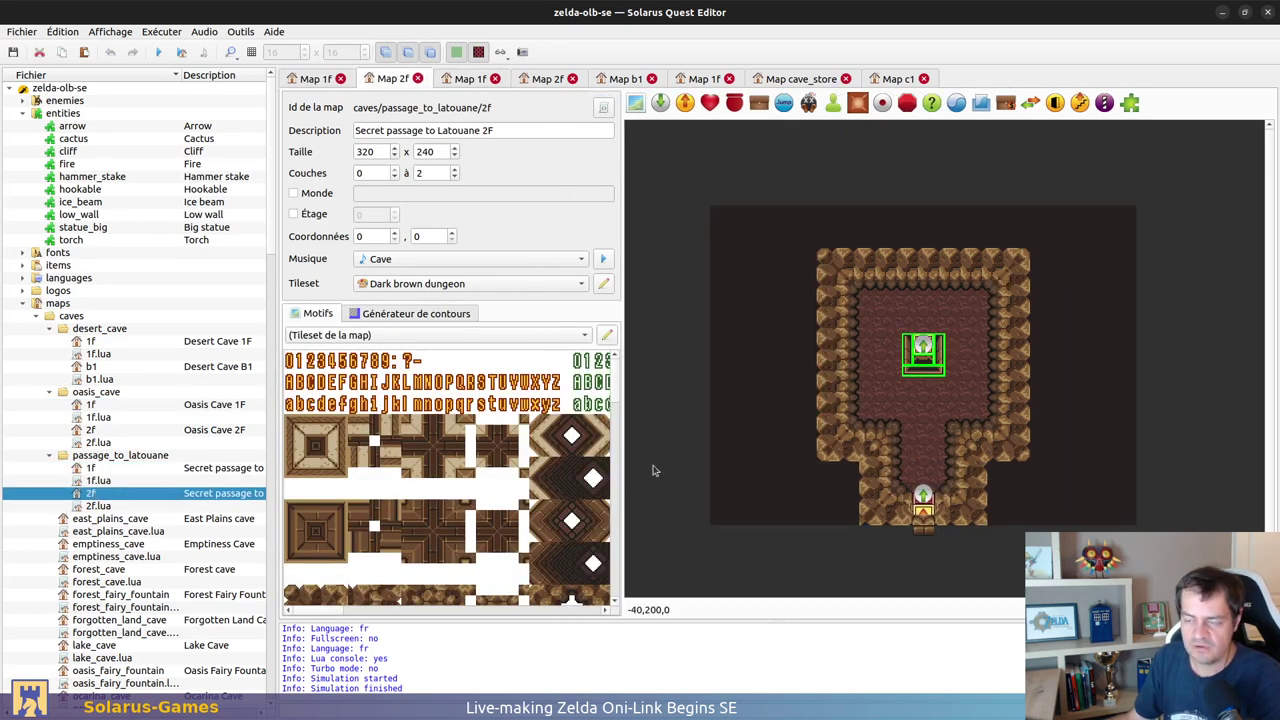
key("ctrl+w")
key("ctrl+w")
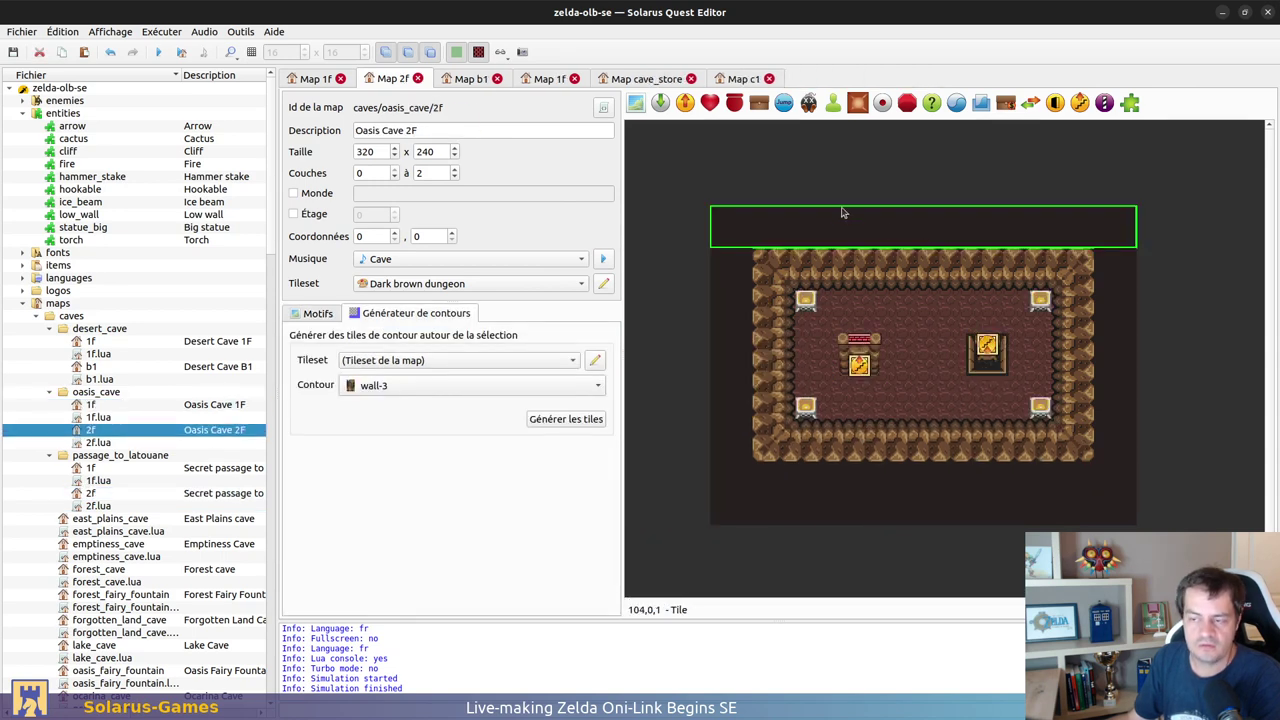
key("ctrl+w")
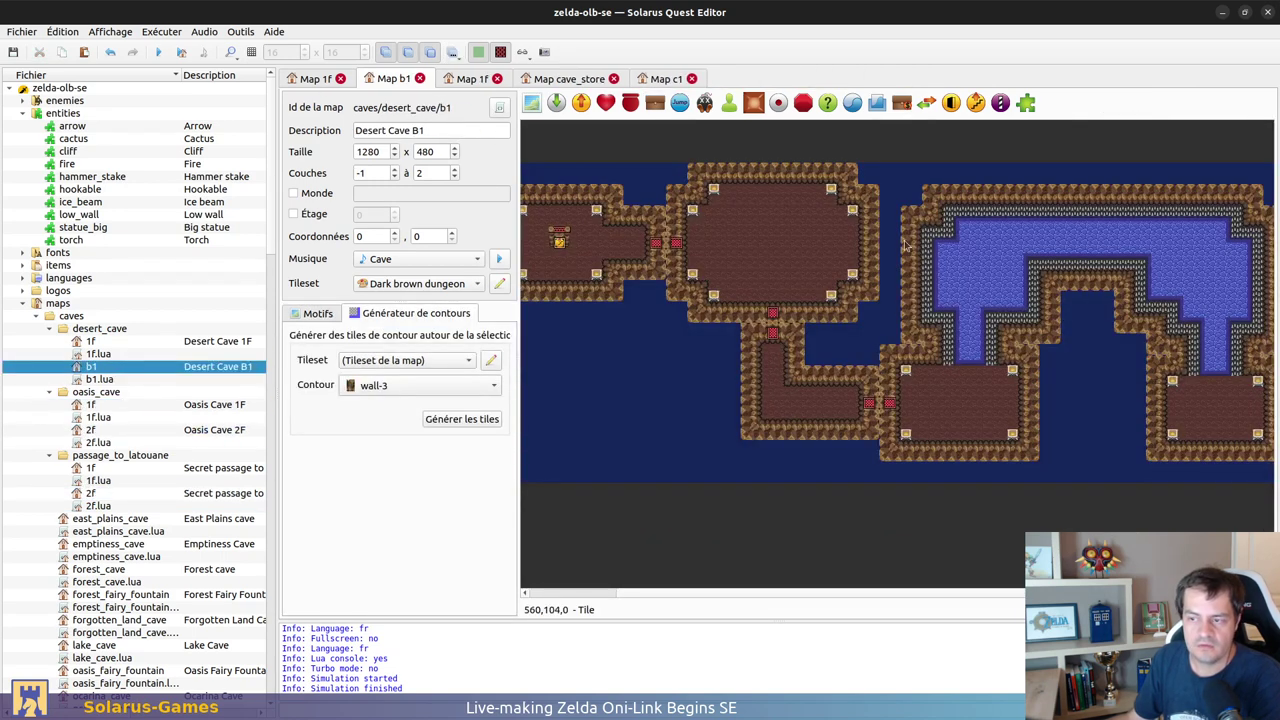
Step: Add a vertical separator between Desert Cave B1's two westernmost upper rooms and a horizontal one along their south side, from the map's west edge
scroll(912, 261, "left", 2)
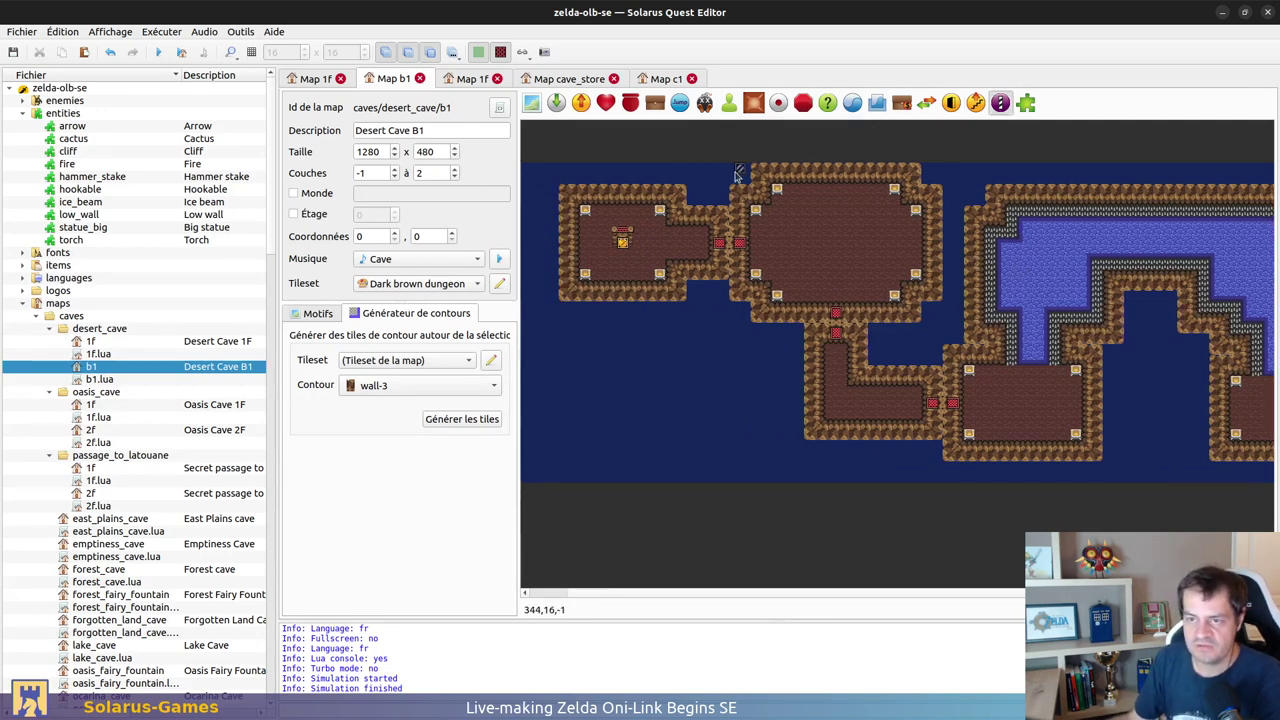
mouse_move(729, 172)
left_mouse_down()
mouse_move(730, 333)
mouse_move(729, 303)
left_mouse_up()
key("ctrl+c")
key("ctrl+v")
middle_click_drag(668, 346, 817, 338)
left_click(564, 369)
key("r")
left_click_drag(611, 302, 739, 302)
mouse_move(591, 303)
left_mouse_down()
mouse_move(1060, 318)
mouse_move(1001, 316)
left_mouse_up()
left_click(986, 312)
Step: Copy the vertical separator to the east side of the large upper room
left_click(780, 174)
key("ctrl+v")
left_click(992, 240)
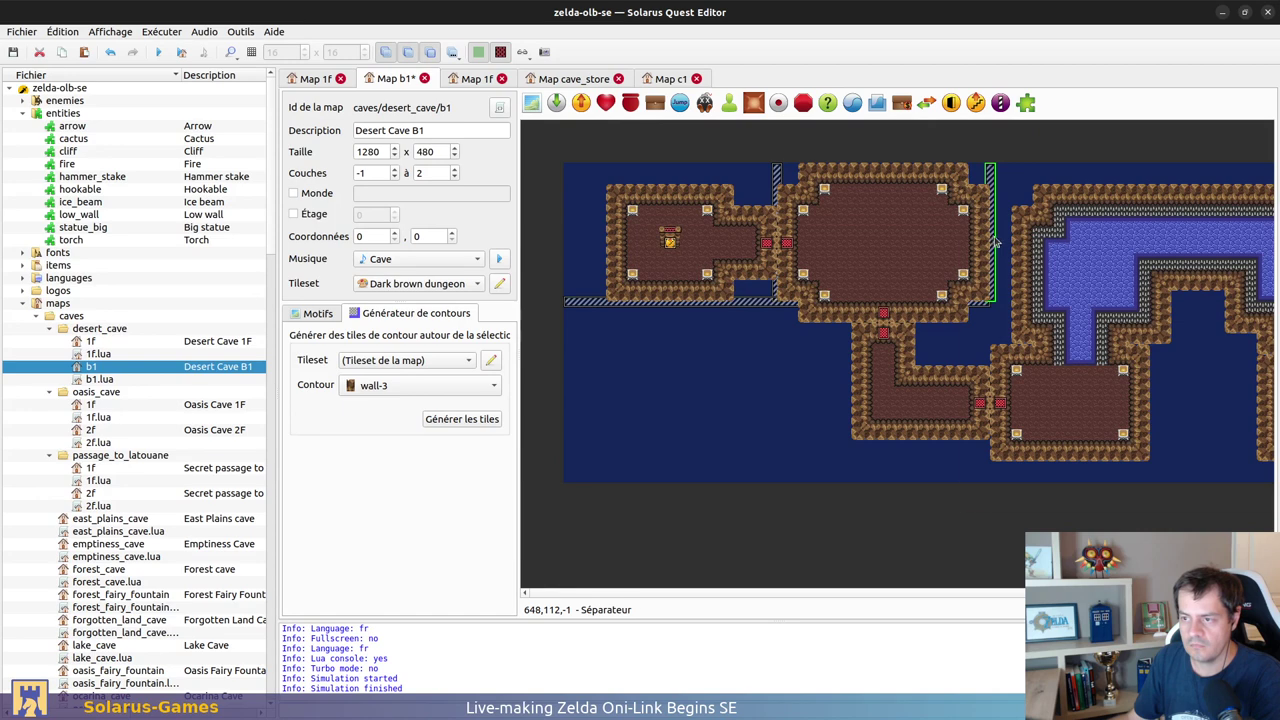
Step: Select all three separators and move them from layer -1 to a higher layer
right_click(994, 241)
left_click(982, 195)
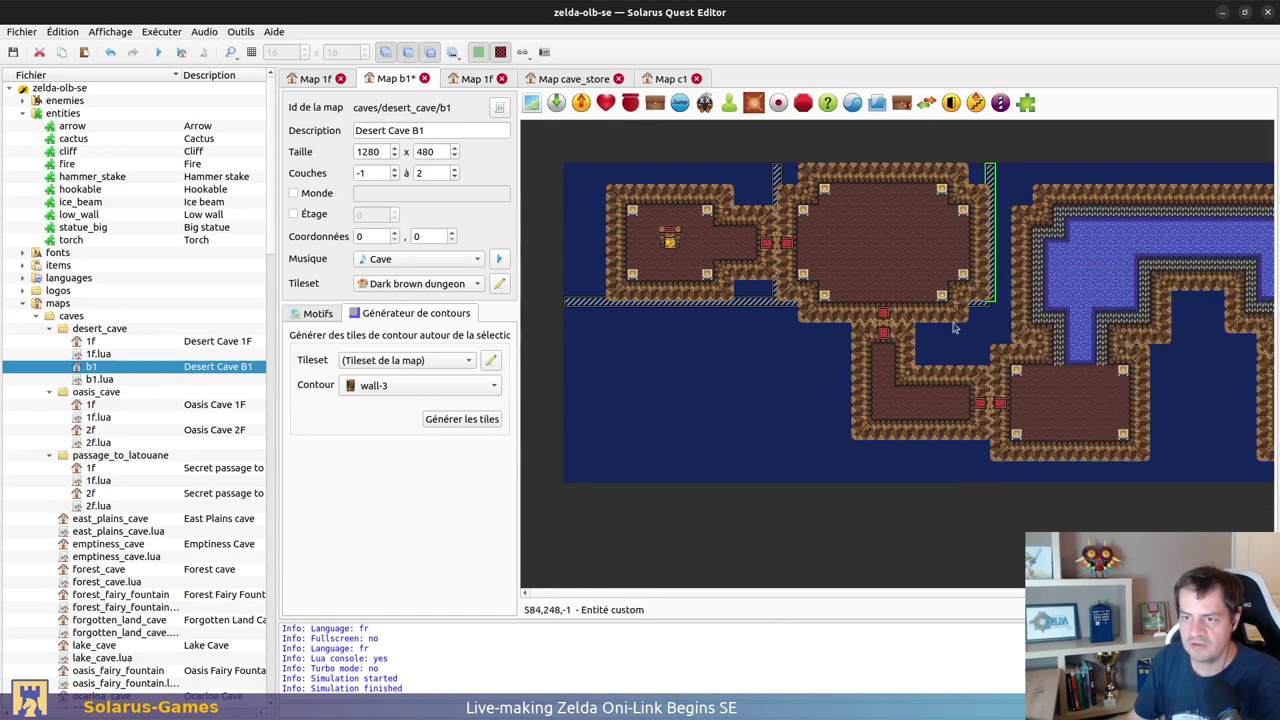
left_click(980, 305, "ctrl")
left_click(778, 182, "ctrl")
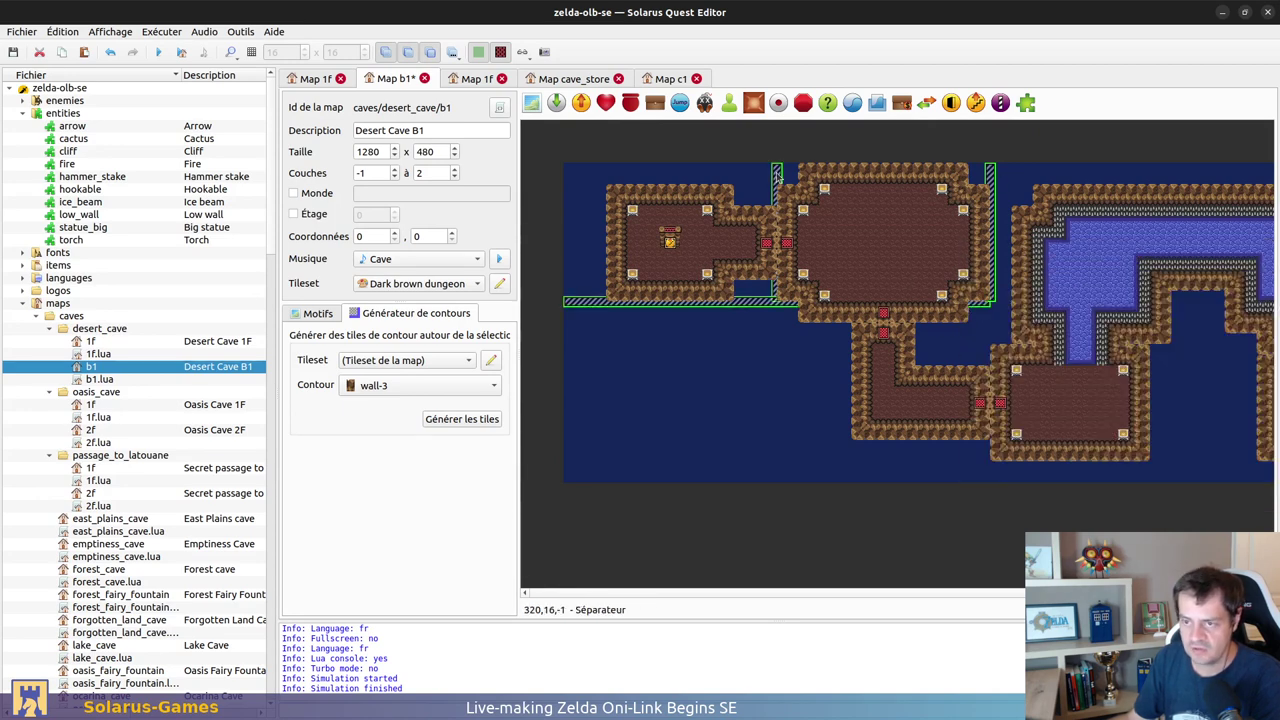
right_click(776, 175)
left_click(755, 174)
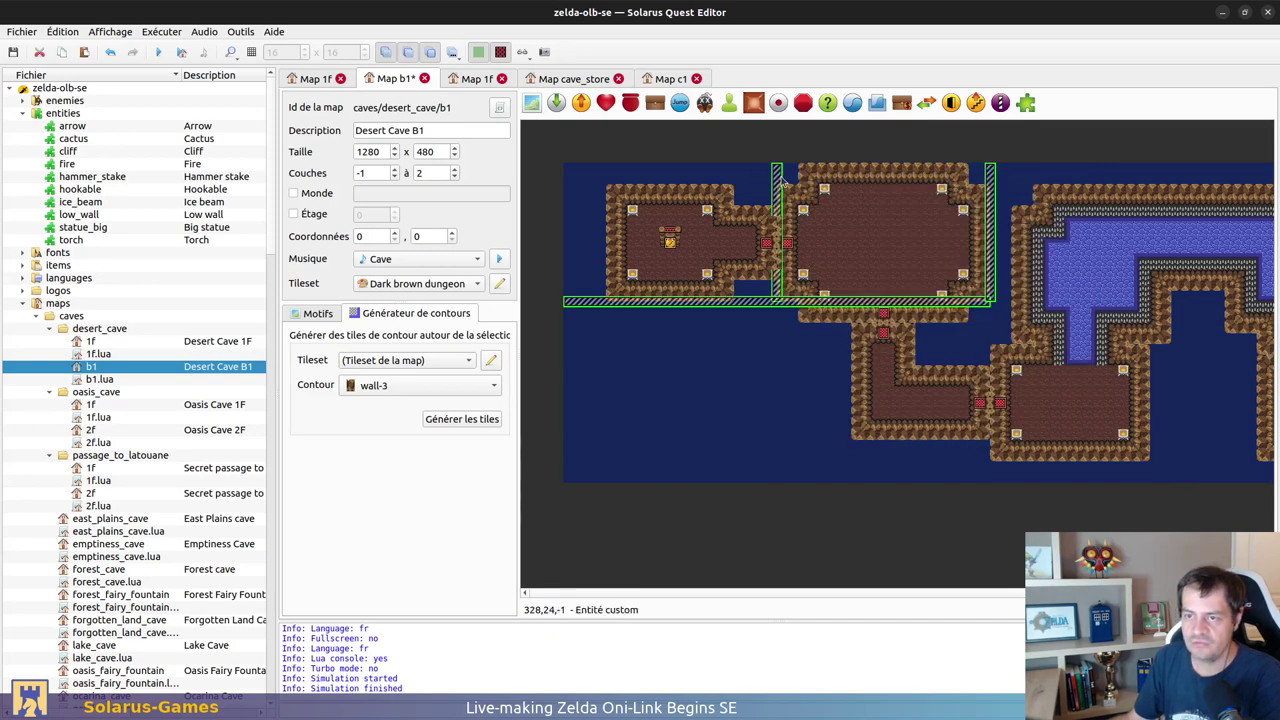
right_click(777, 176)
left_click(833, 367)
Step: Save the map and set its lowest layer to 0, accepting the deletion of the entity on layer -1
key("ctrl+s")
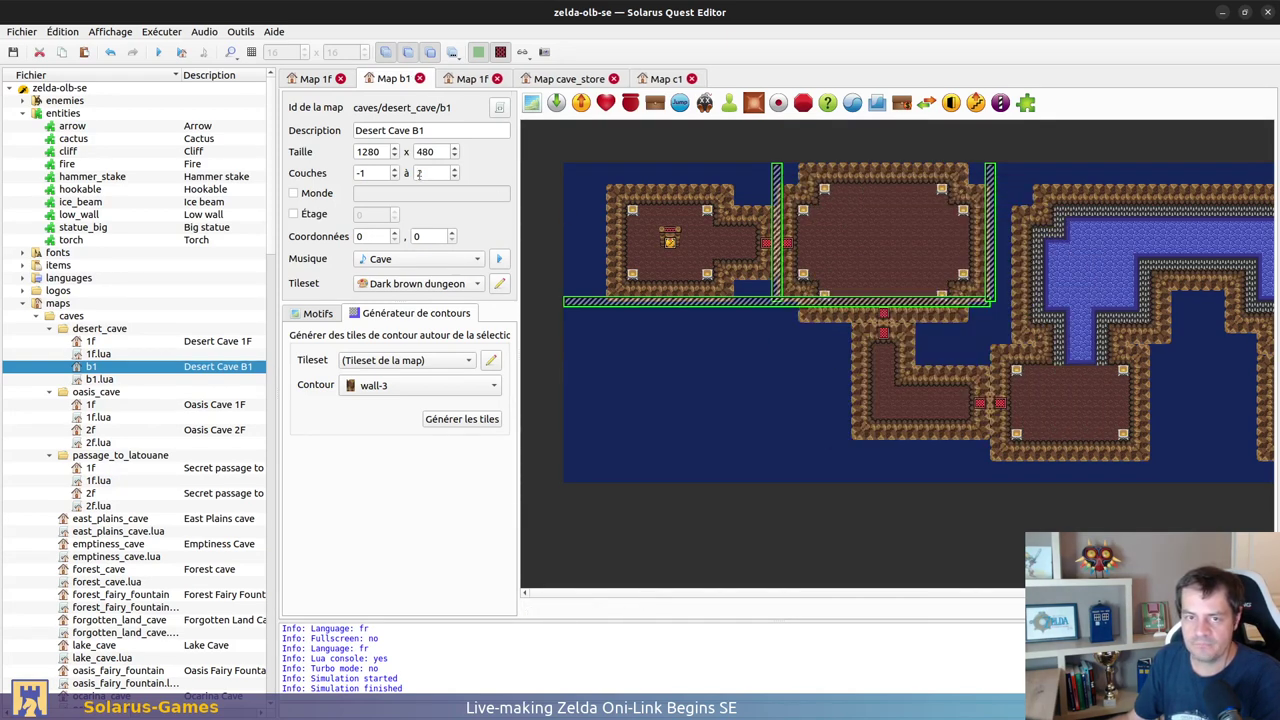
left_click(395, 168)
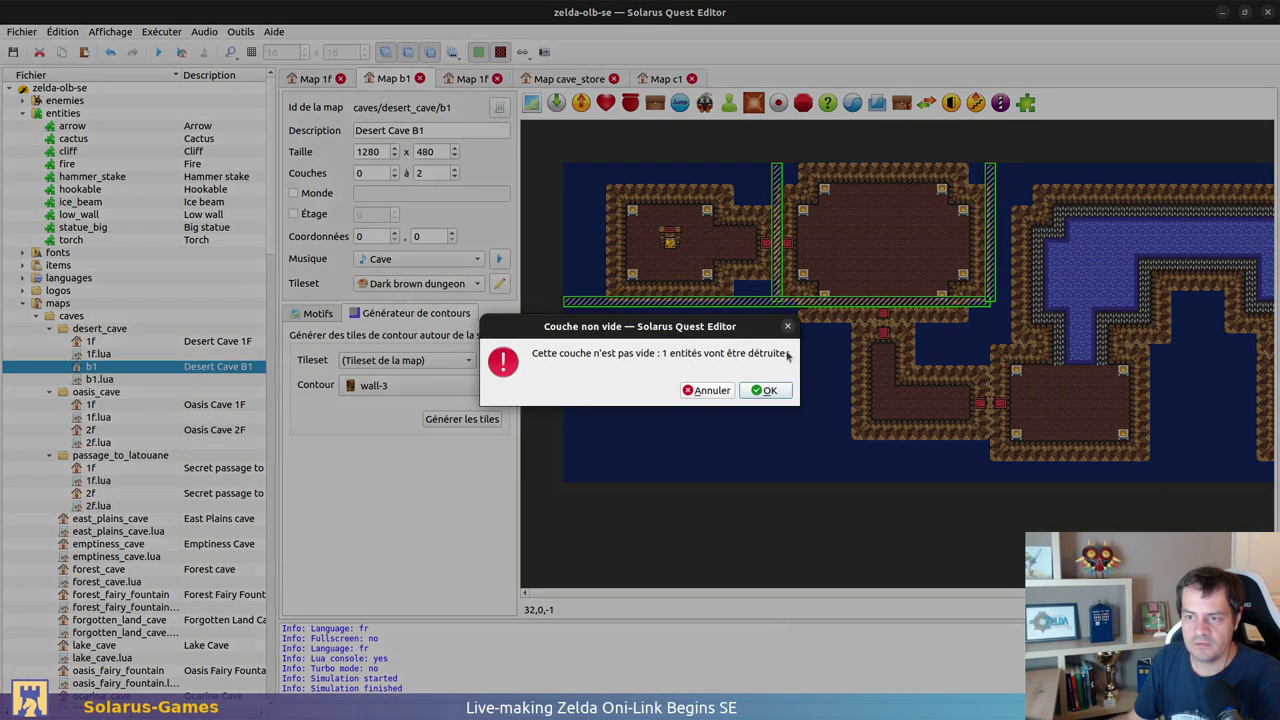
left_click(768, 390)
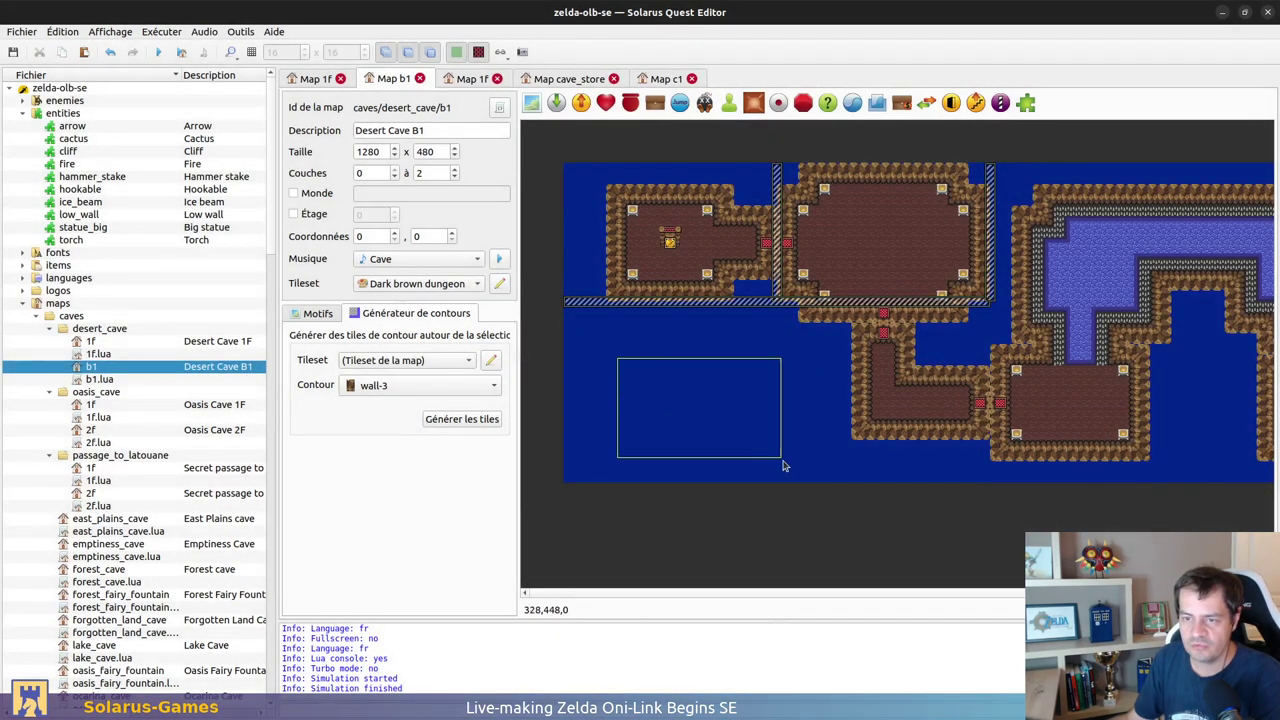
Step: Extend the eastern vertical separator down to the map's south edge through the lower doorway, and save the map
middle_click_drag(938, 528, 786, 535)
left_click_drag(806, 296, 812, 470)
left_click(783, 304)
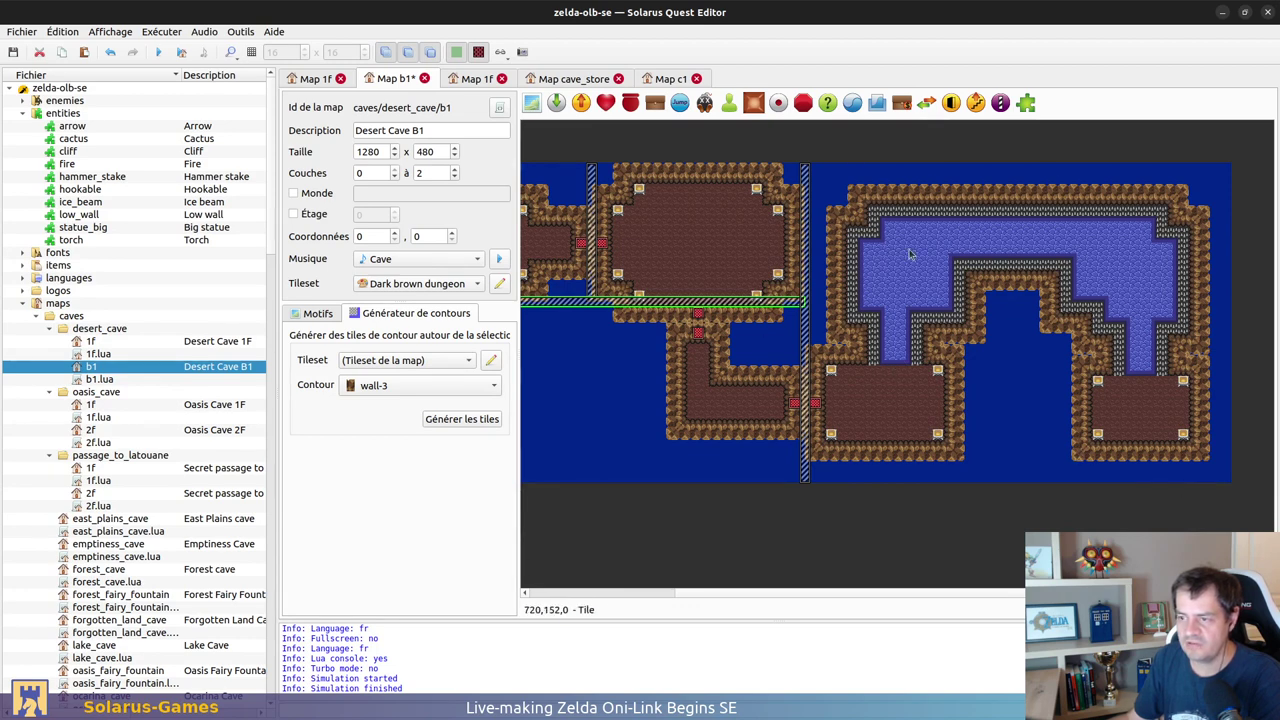
scroll(912, 389, "left", 3)
key("ctrl+s")
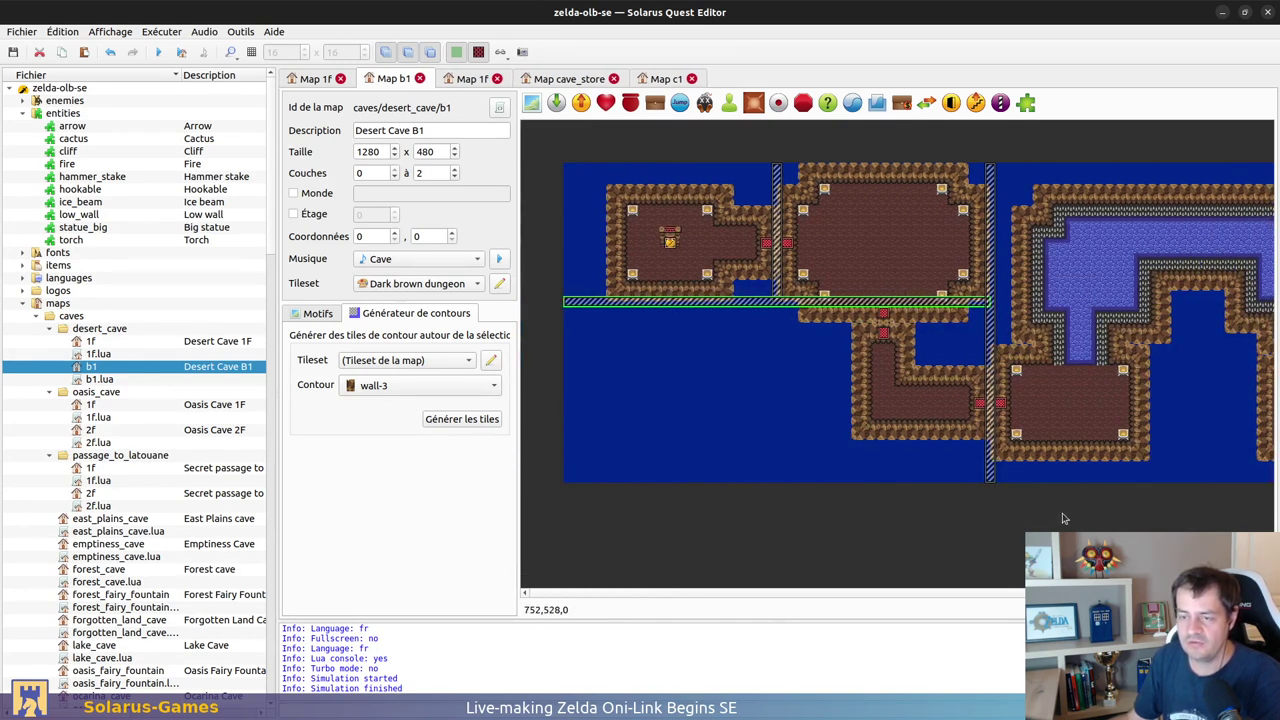
Step: Rename the destination under the westernmost room's stairs as from_1f, put the stairs back over it and save the map
scroll(647, 247, "up", 2, "ctrl")
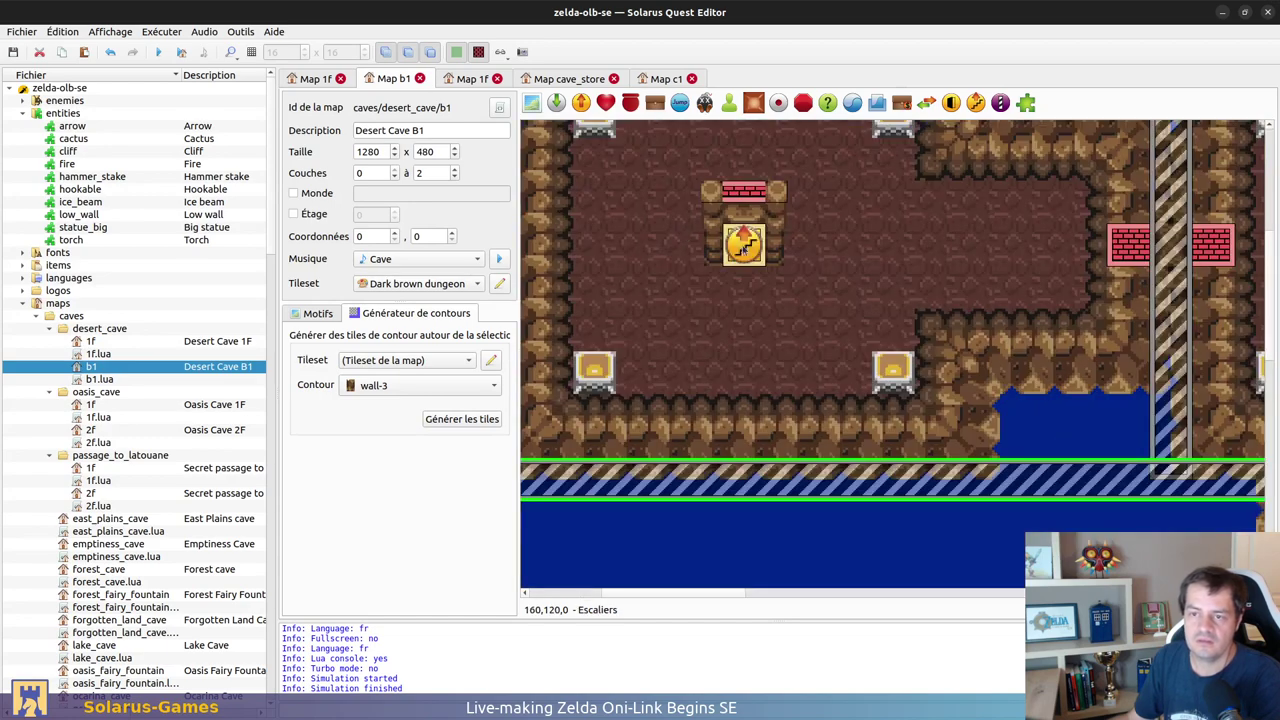
middle_click_drag(732, 246, 752, 319)
left_click_drag(766, 319, 829, 382)
left_click(772, 318)
double_click(768, 317)
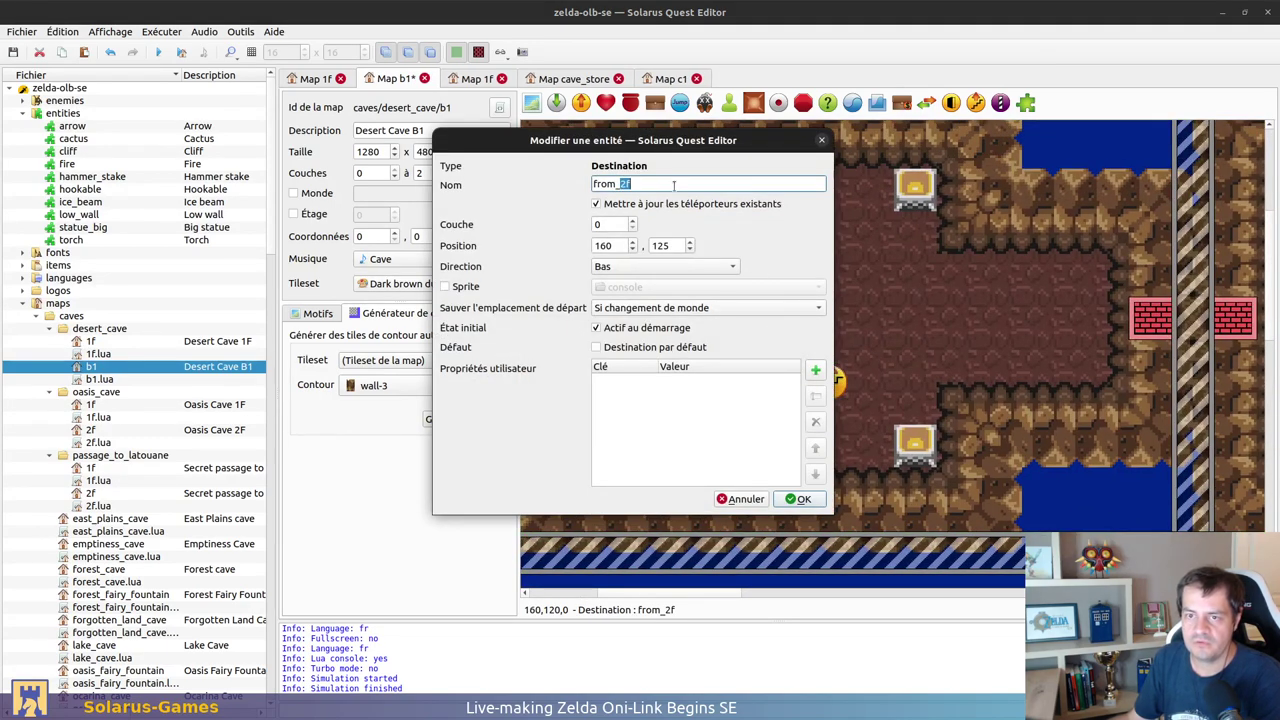
left_click(805, 499)
left_click(773, 330)
key("b")
left_click_drag(785, 352, 765, 315)
key("ctrl+s")
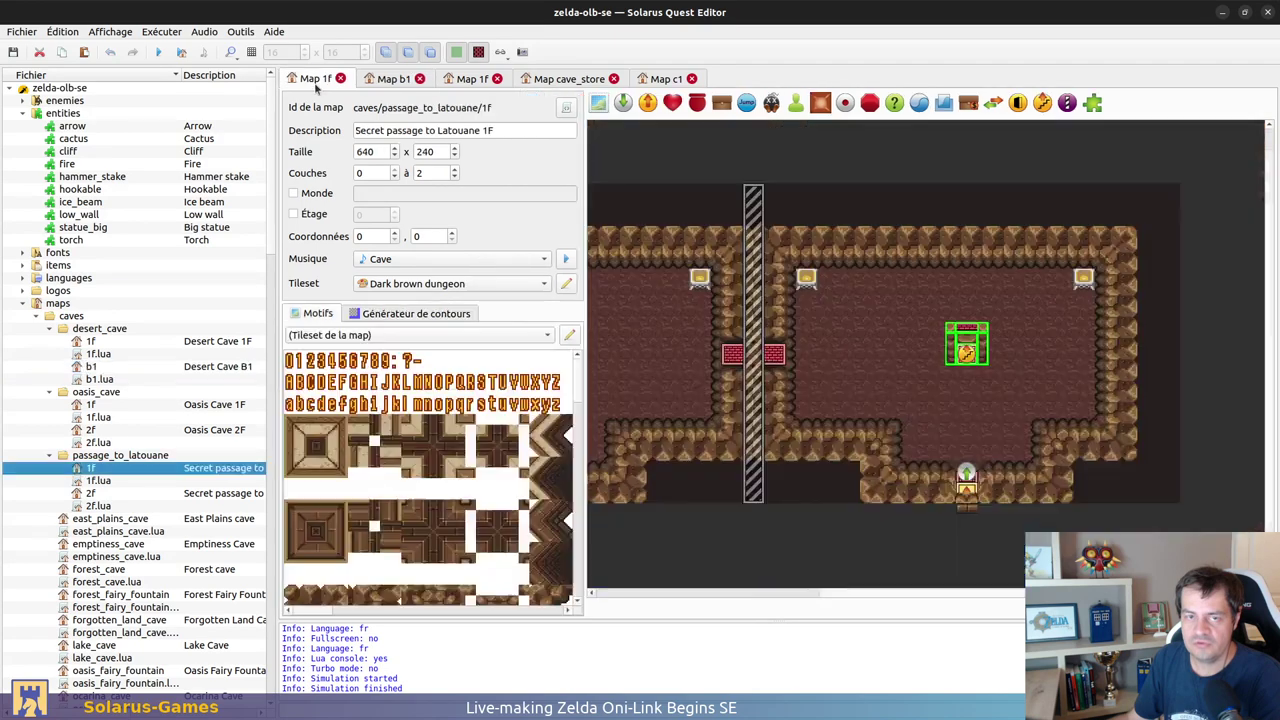
Step: Inspect the rooms of Secret passage to Latouane 1F, close that map and show Desert Cave 1F
left_click(316, 80)
middle_click_drag(703, 369, 998, 335)
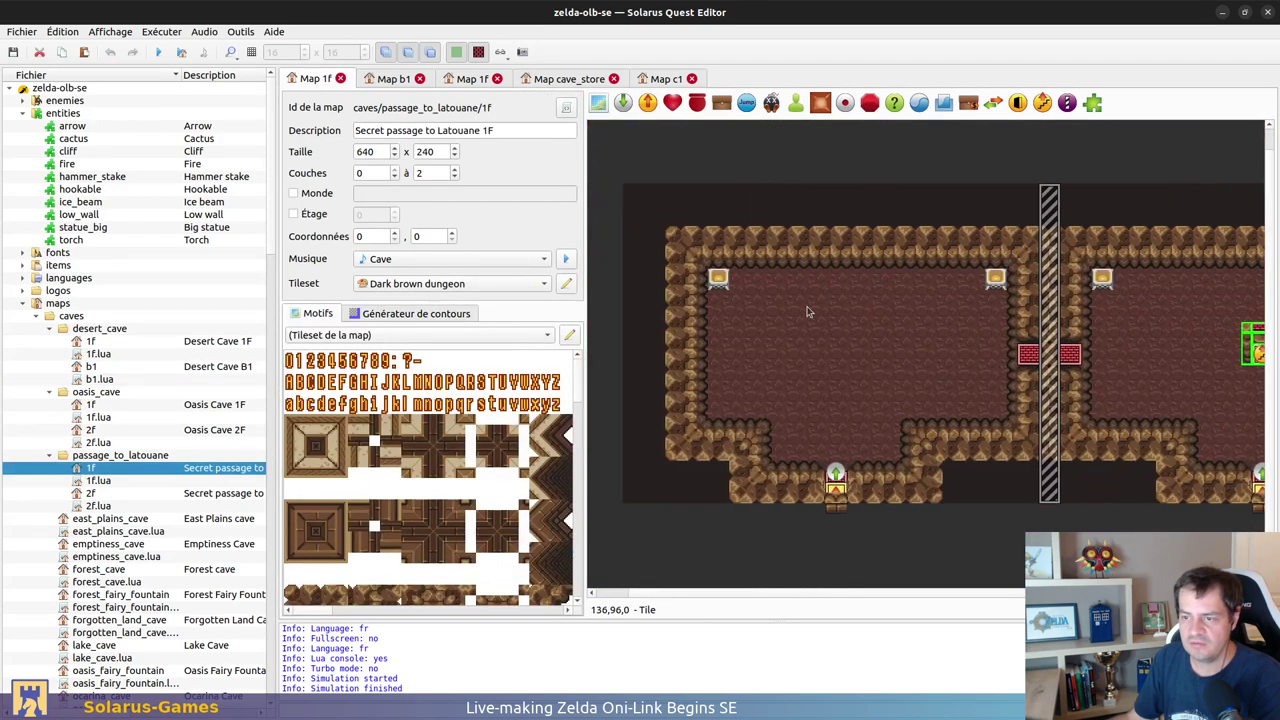
middle_click_drag(906, 363, 637, 390)
left_click(938, 517)
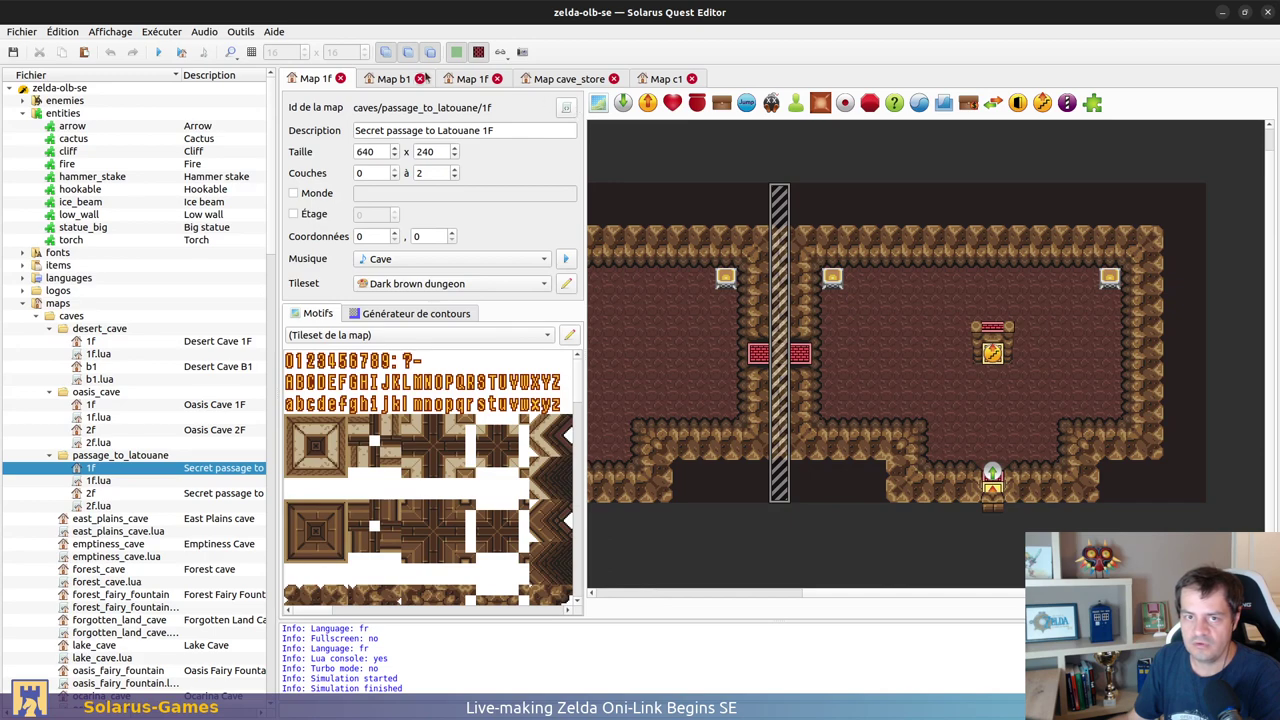
left_click(378, 80)
left_click(459, 79)
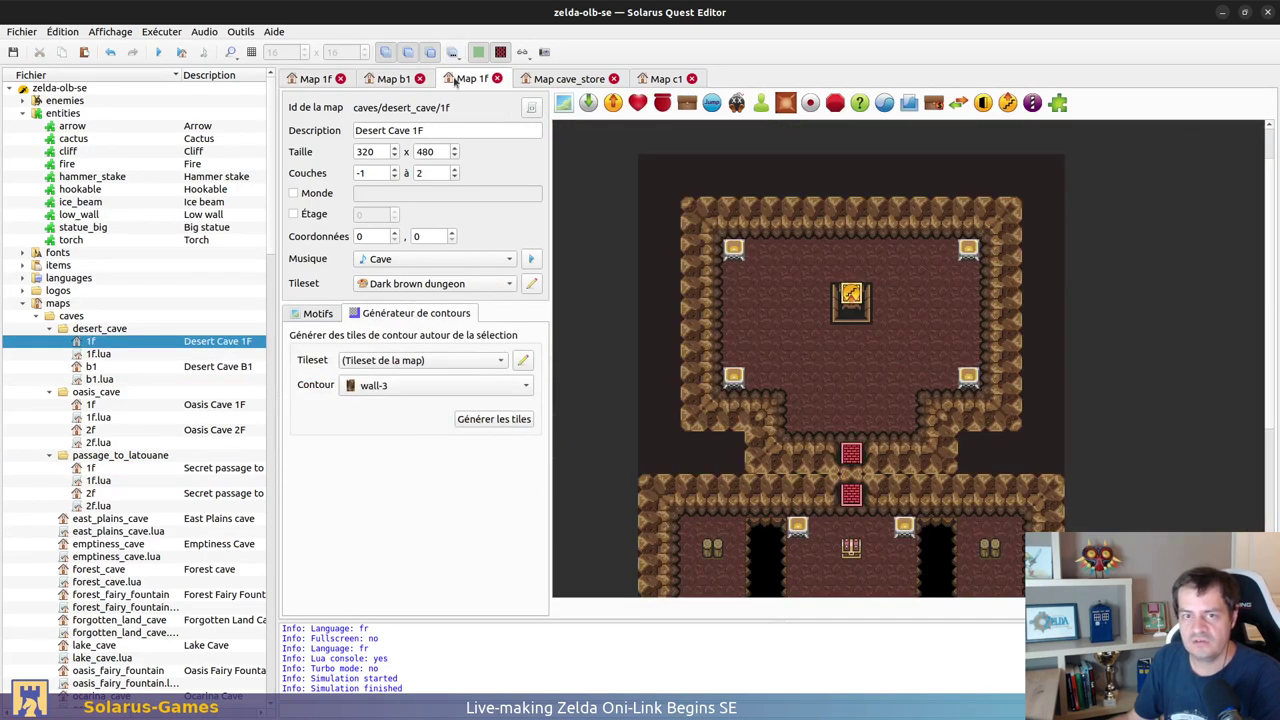
left_click(341, 79)
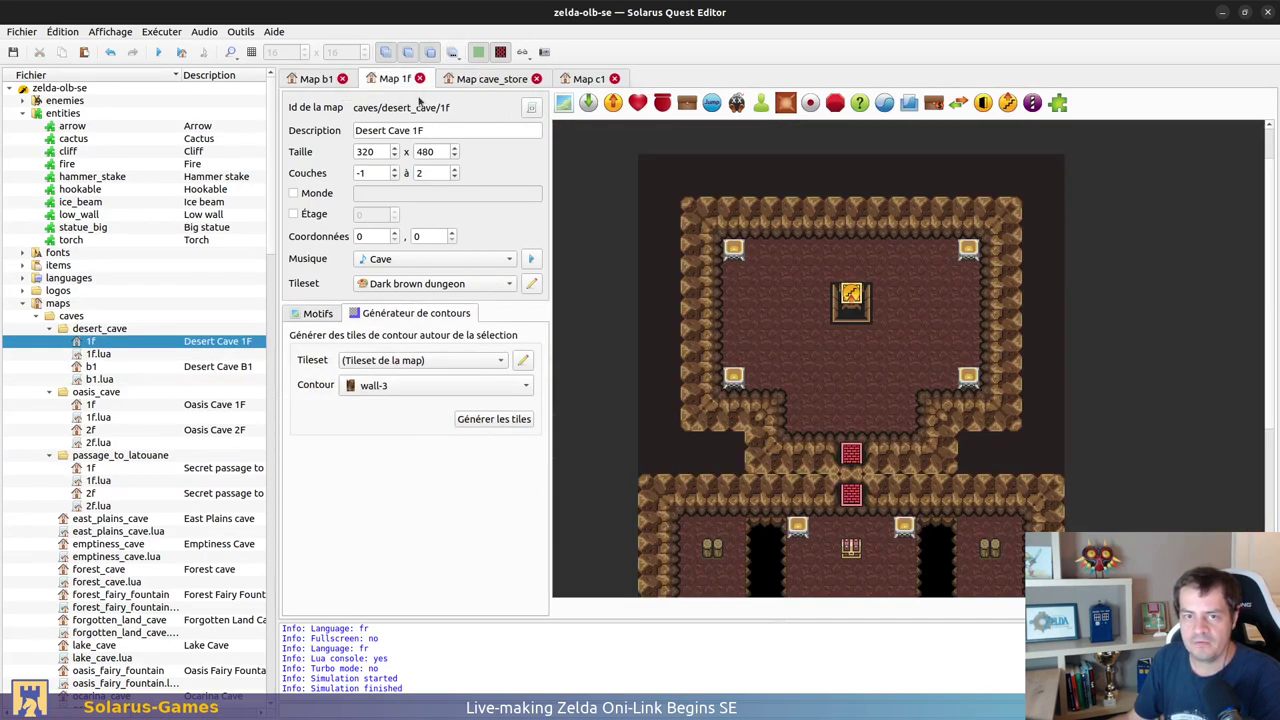
Step: Link the teleporter under the stairs in Desert Cave 1F to destination from_1f of Desert Cave B1, and save the map
scroll(862, 303, "down", 1)
scroll(860, 412, "up", 2)
scroll(858, 412, "up", 1, "ctrl")
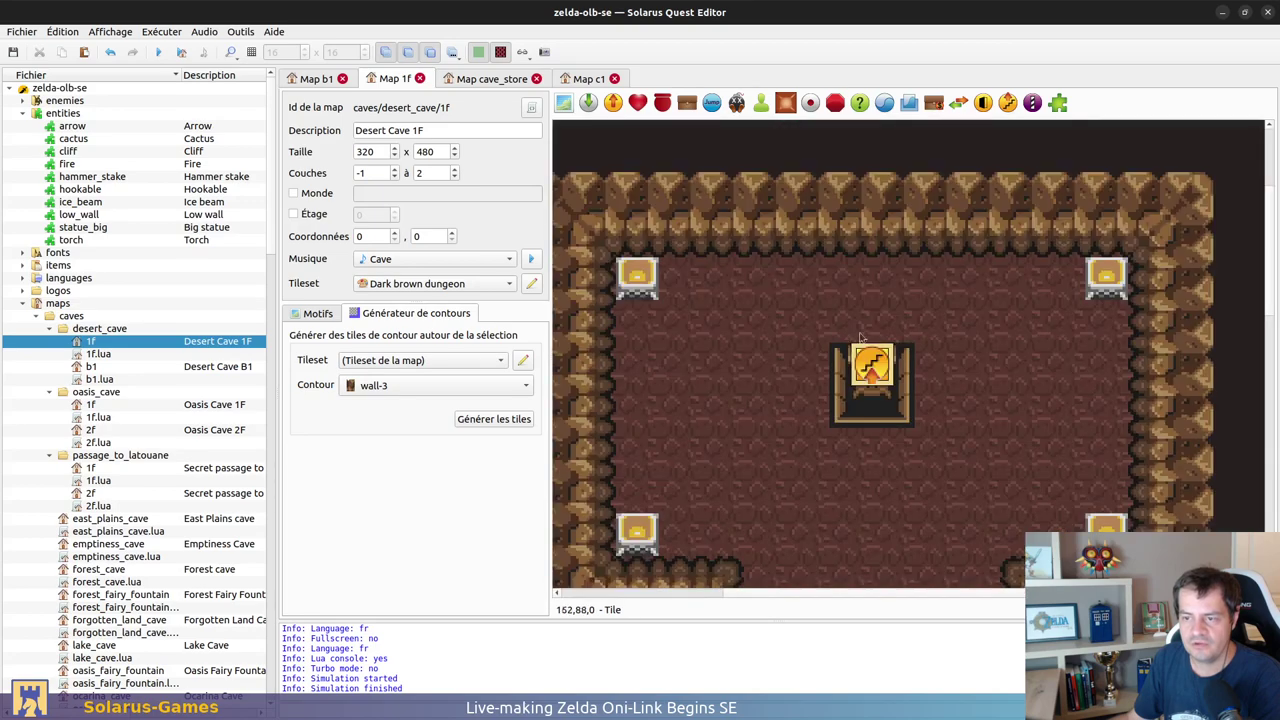
left_click(871, 365)
double_click(871, 365)
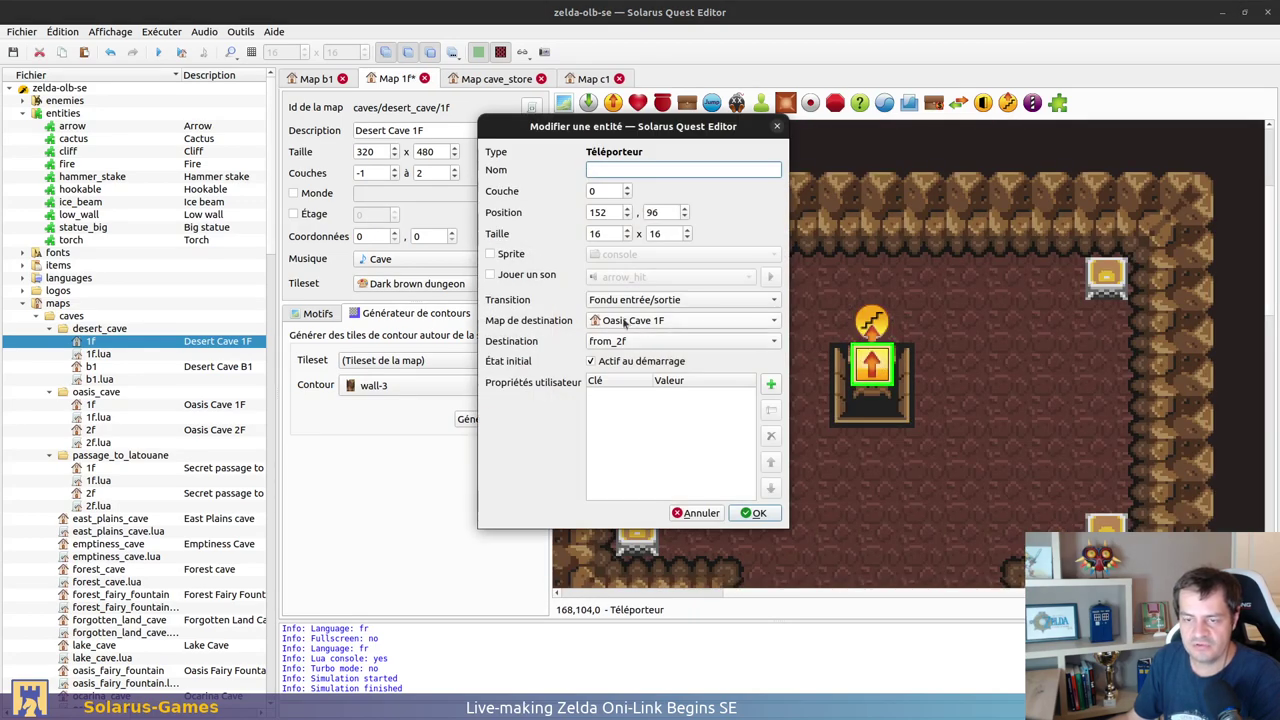
left_click(668, 322)
scroll(620, 350, "up", 2)
left_click(607, 344)
left_click(670, 370)
left_click(676, 343)
left_click(629, 396)
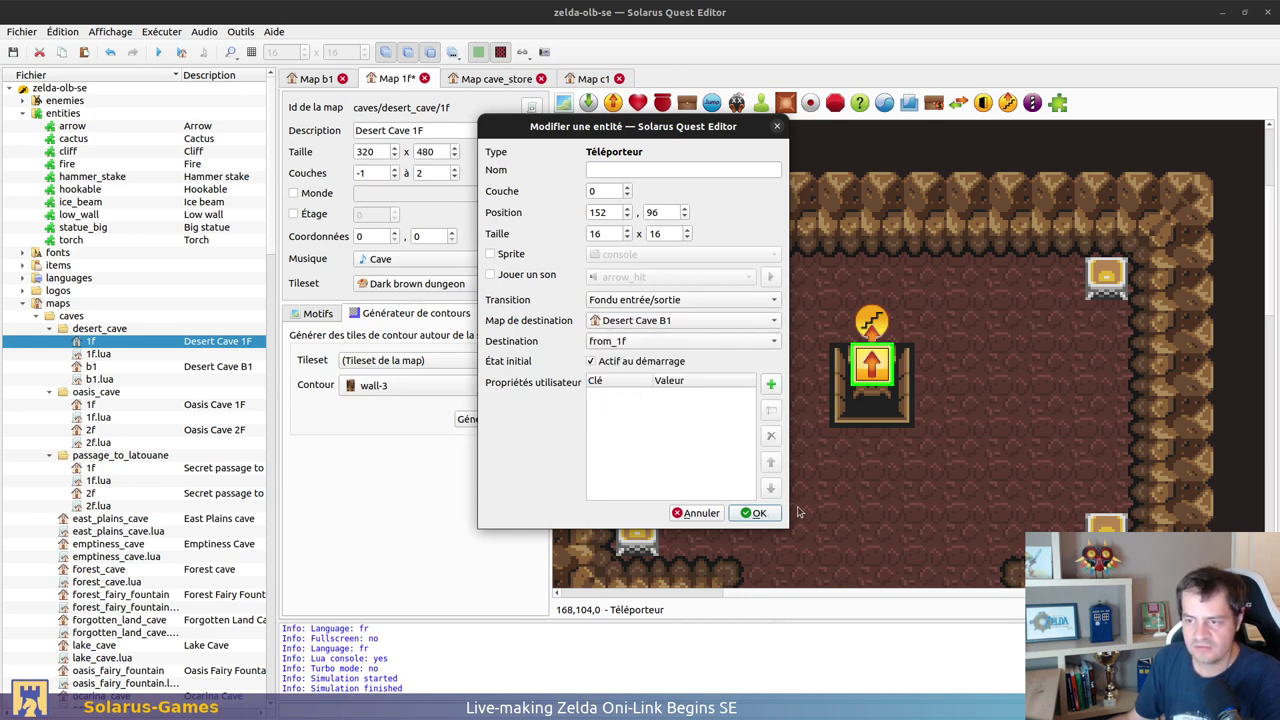
left_click(758, 513)
key("ctrl+s")
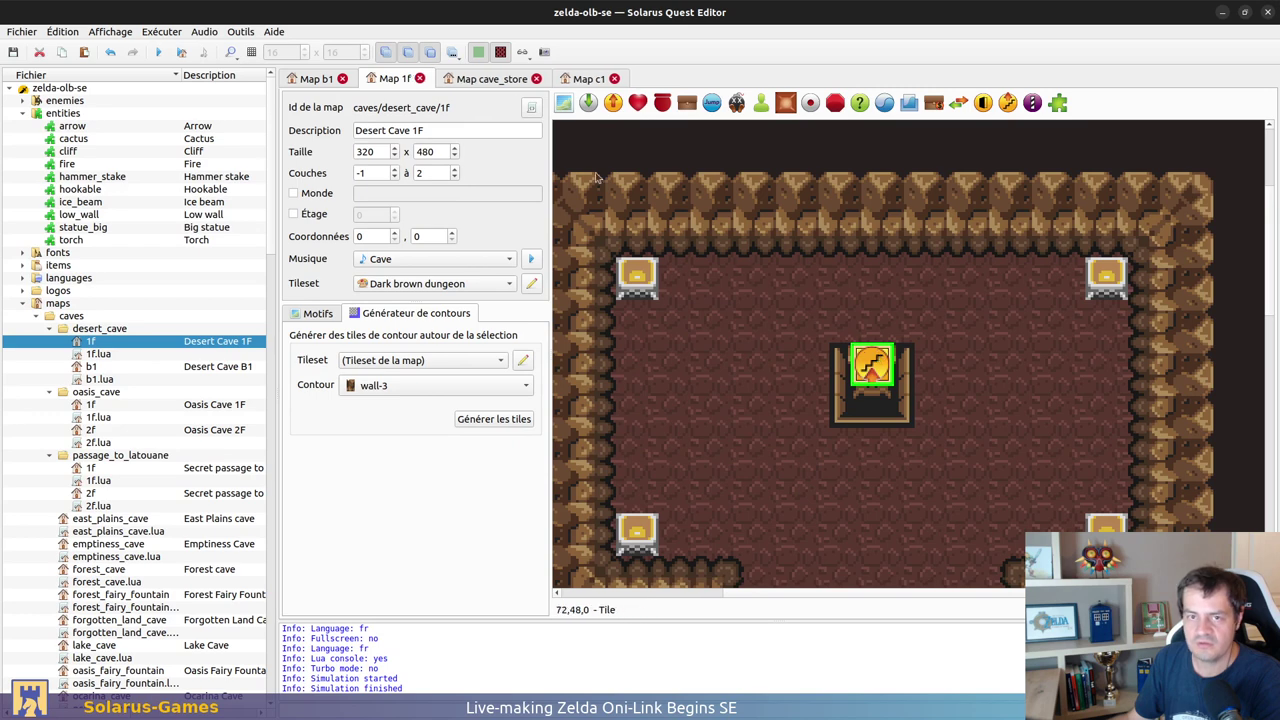
Step: Link the teleporter under the stairs in Desert Cave B1 to the stair destination of Desert Cave 1F, and save the map
left_click(312, 78)
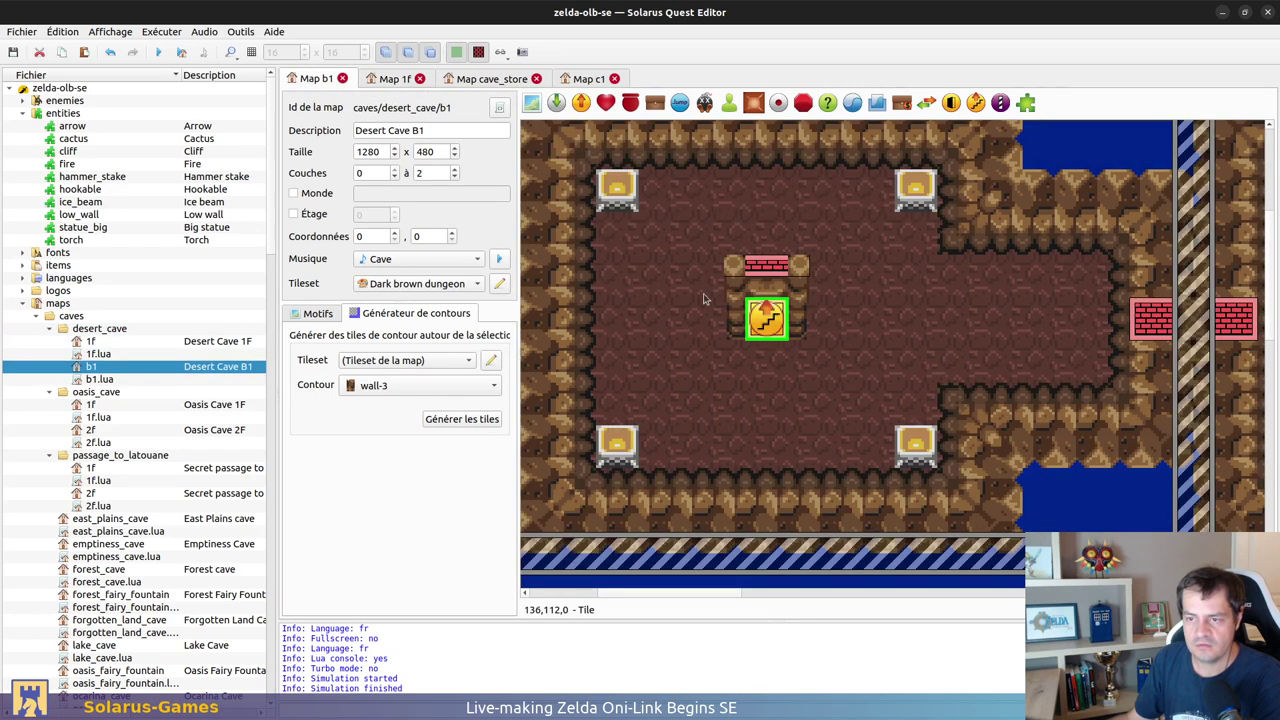
left_click_drag(755, 308, 797, 328)
double_click(777, 326)
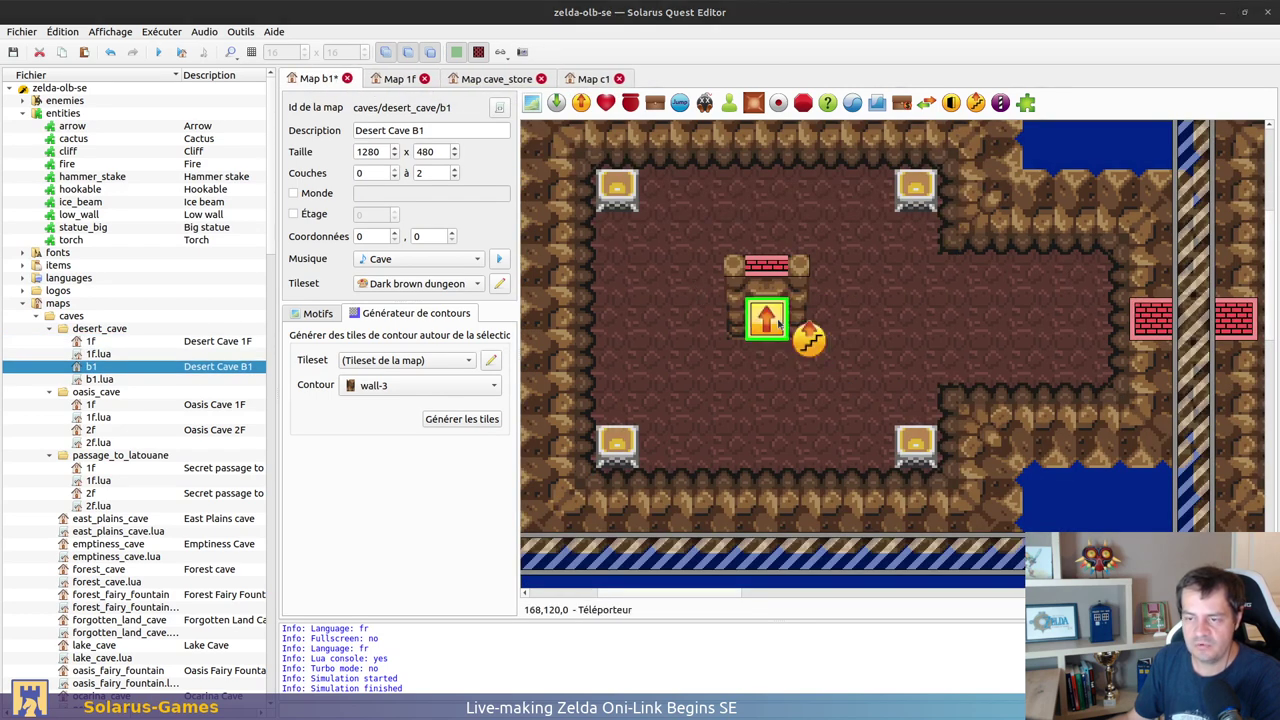
left_click(673, 322)
scroll(640, 360, "up", 4)
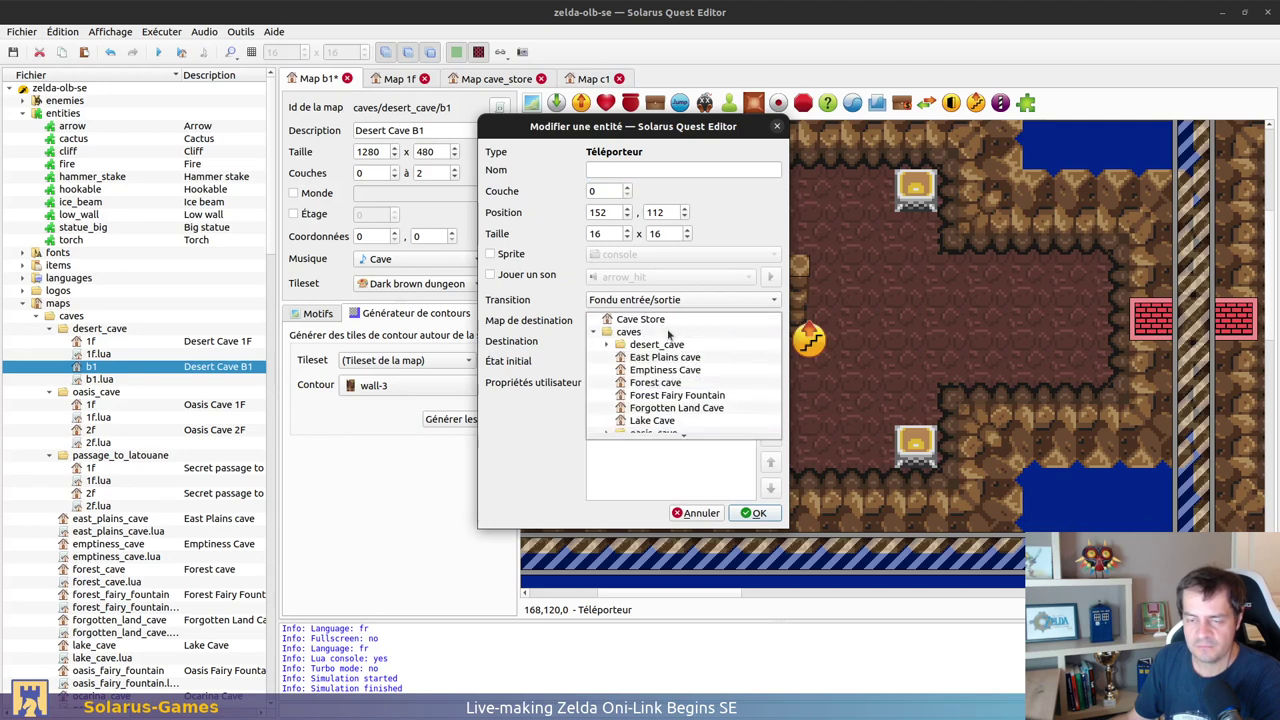
left_click(607, 344)
left_click(676, 357)
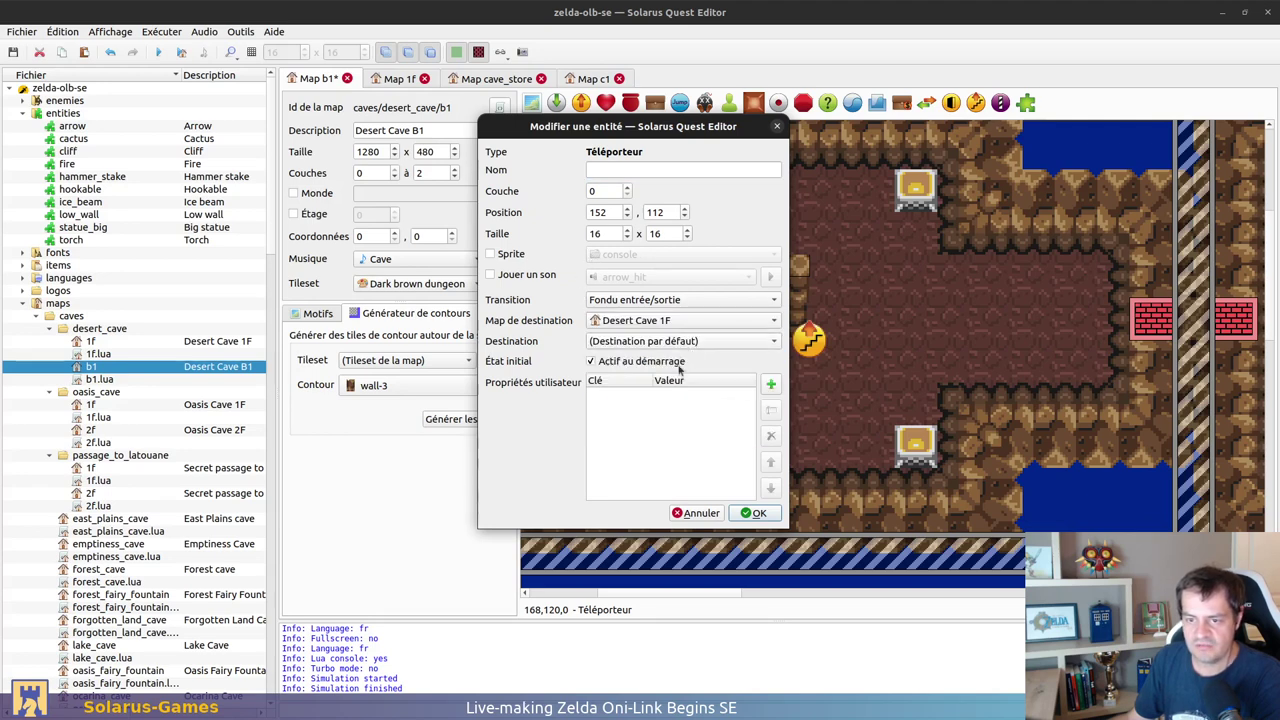
left_click(738, 340)
left_click(665, 397)
left_click(752, 513)
key("ctrl+s")
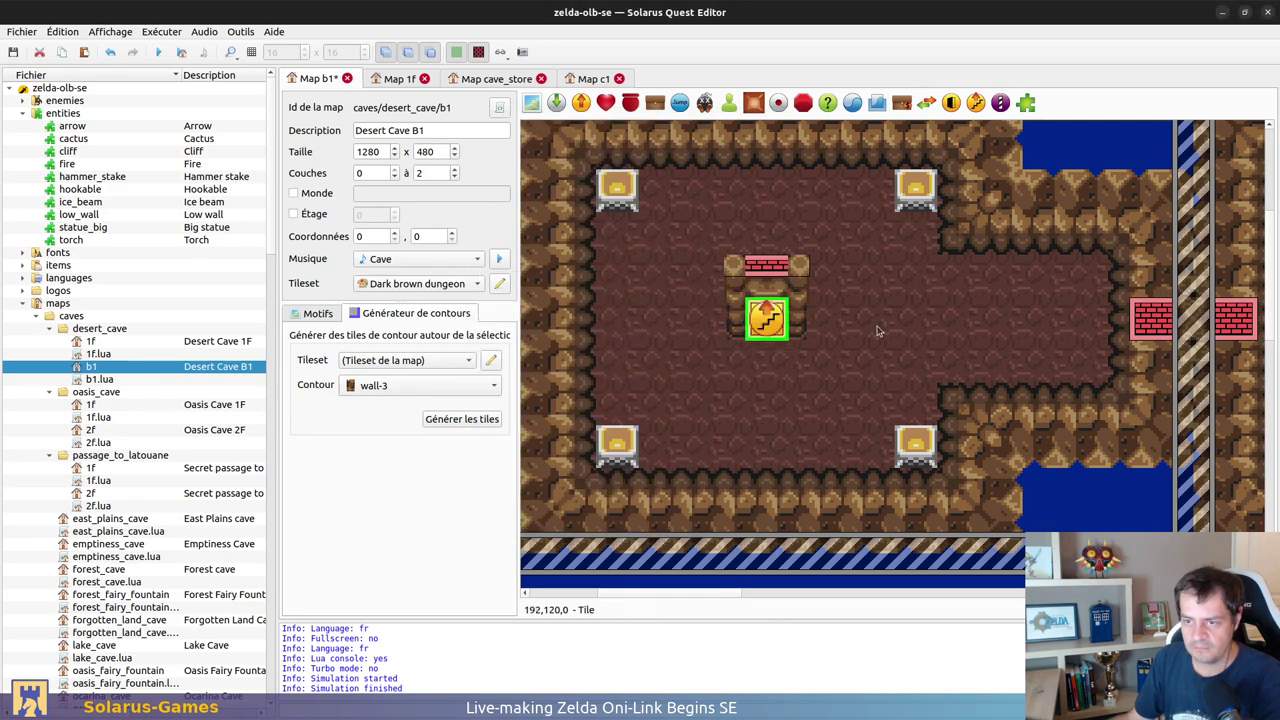
Step: Add a destination in the middle of the southeastern room of Desert Cave B1, at about 1144, 373
scroll(1082, 362, "down", 1, "ctrl")
middle_click_drag(1082, 361, 735, 335)
middle_click_drag(1028, 340, 590, 280)
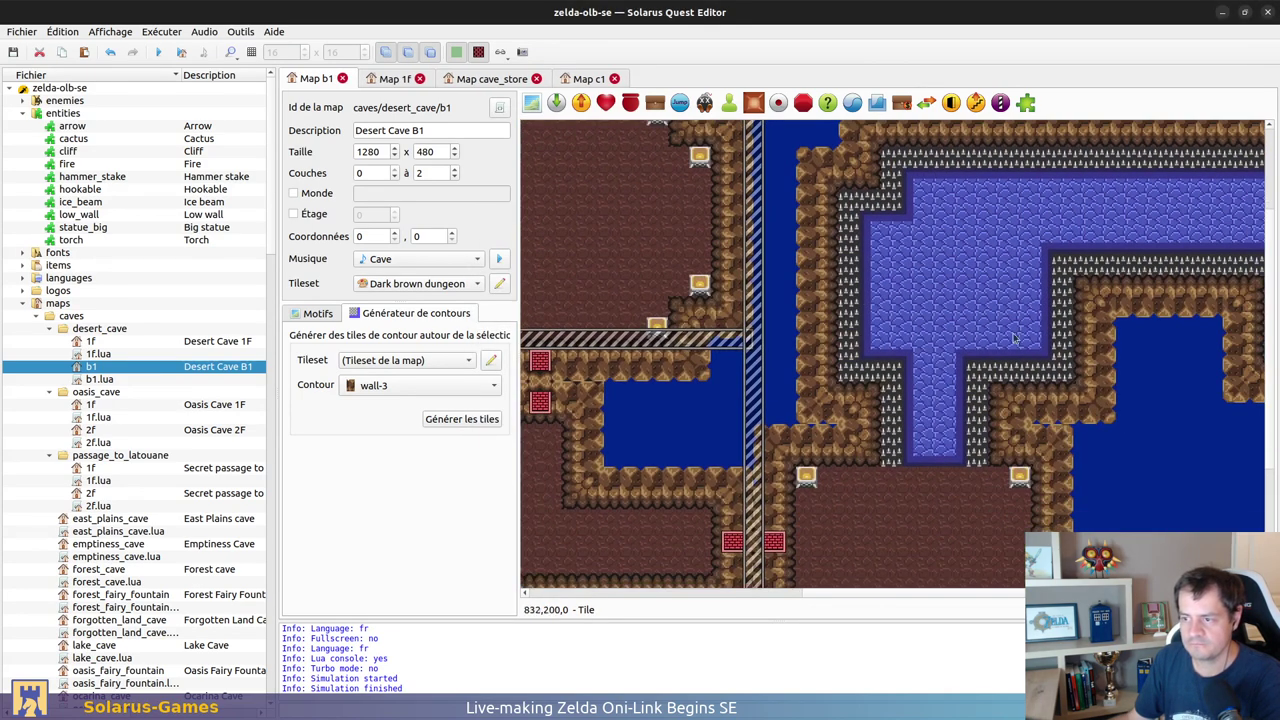
middle_click_drag(973, 530, 1044, 343)
scroll(1044, 343, "down", 1, "ctrl")
scroll(1094, 349, "up", 2, "ctrl")
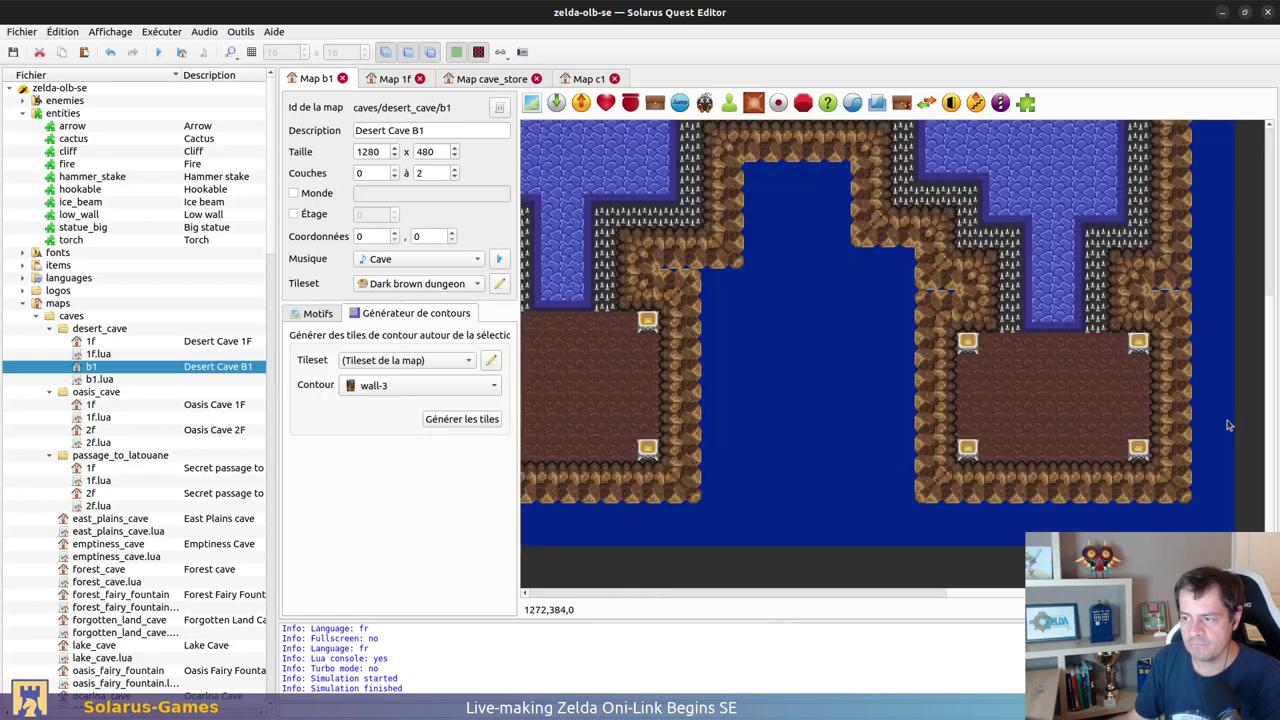
left_click(556, 103)
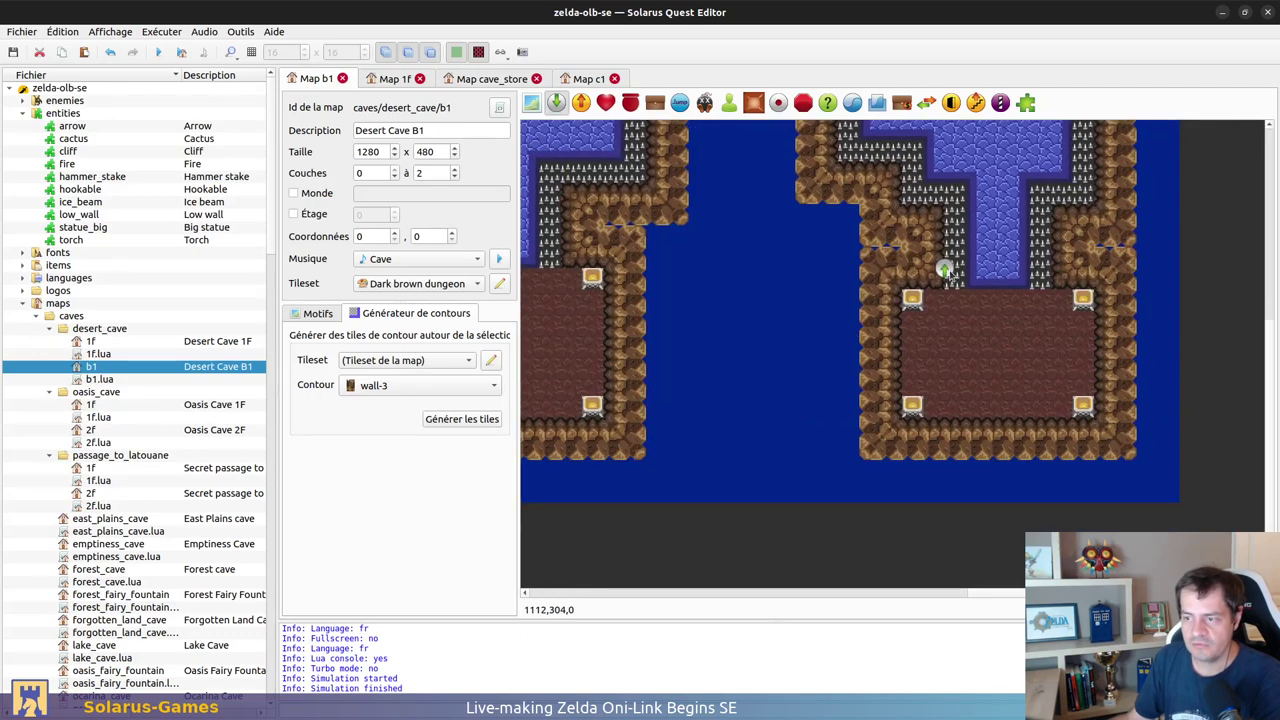
left_click(1000, 357)
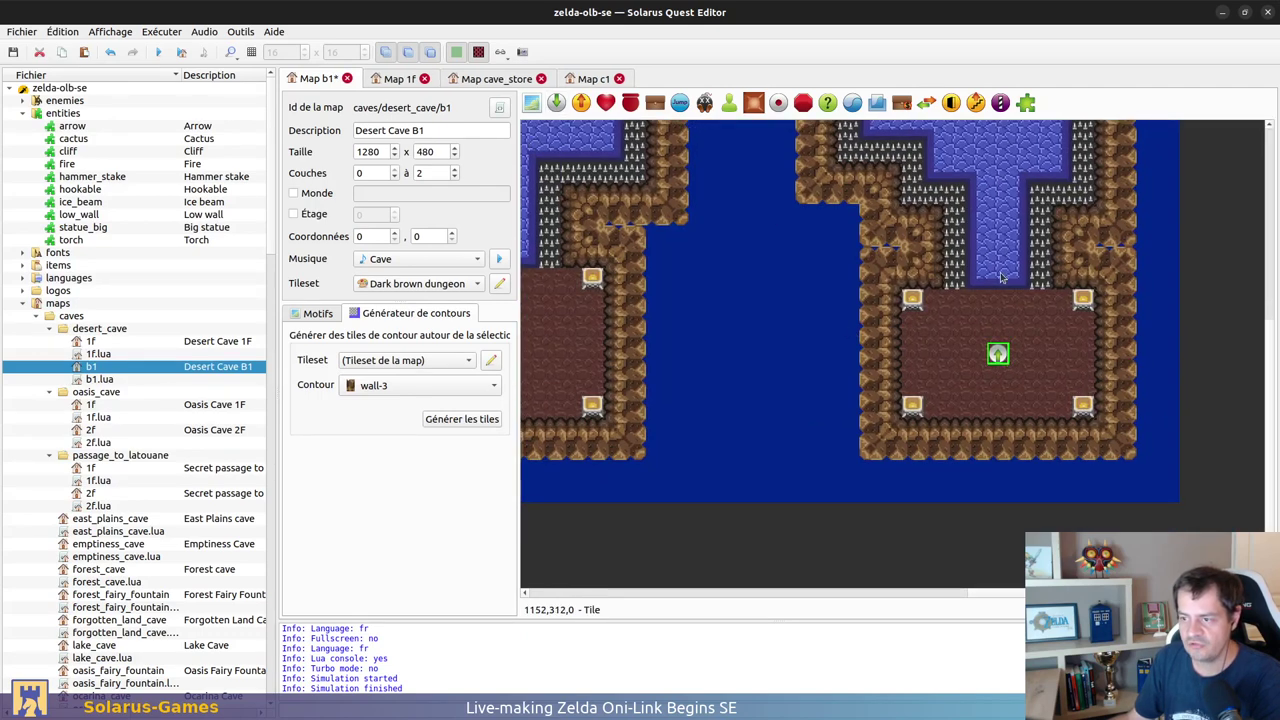
Step: Rename the southeastern room's destination as from_outside and save the map
double_click(998, 355)
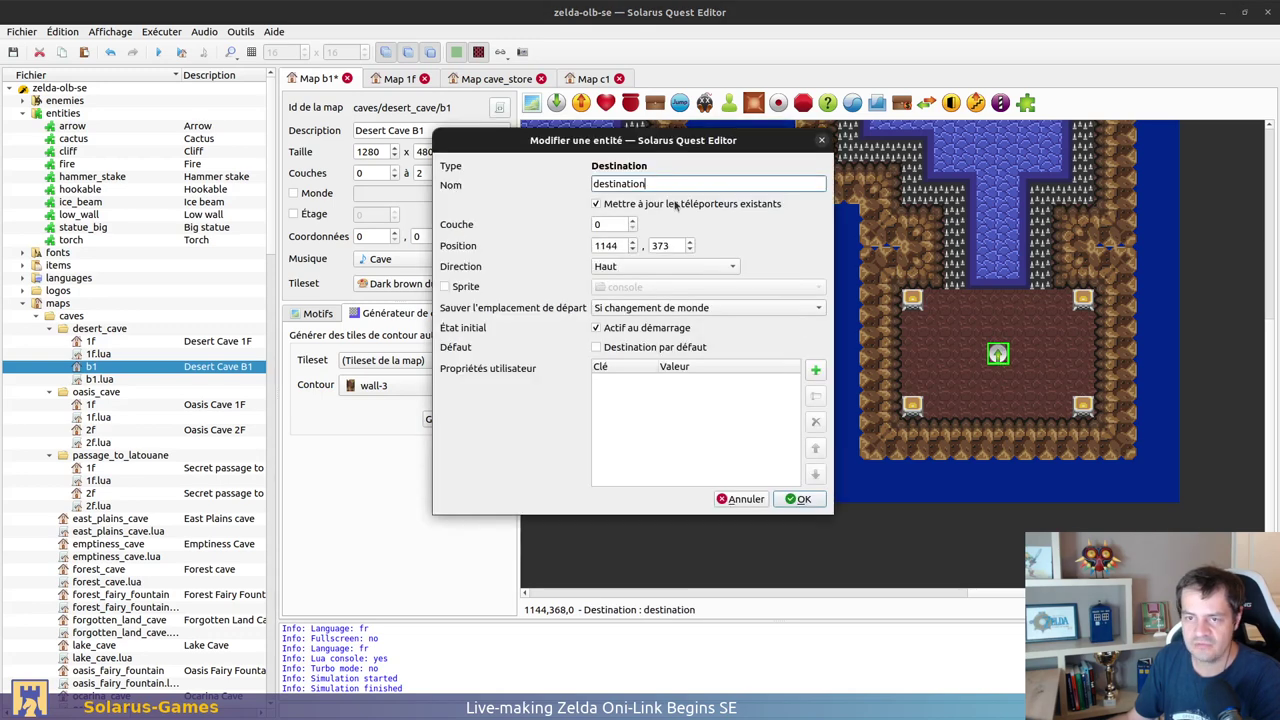
type("from_")
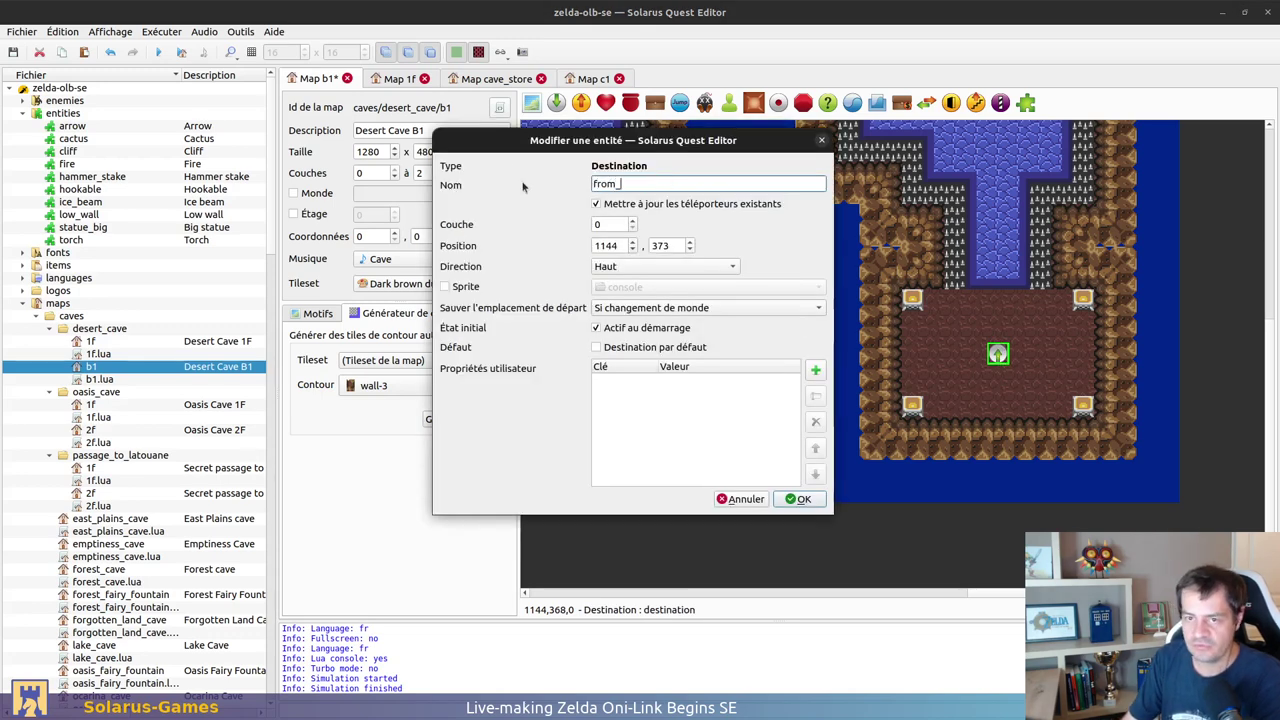
type("outside")
key("Return")
key("ctrl+s")
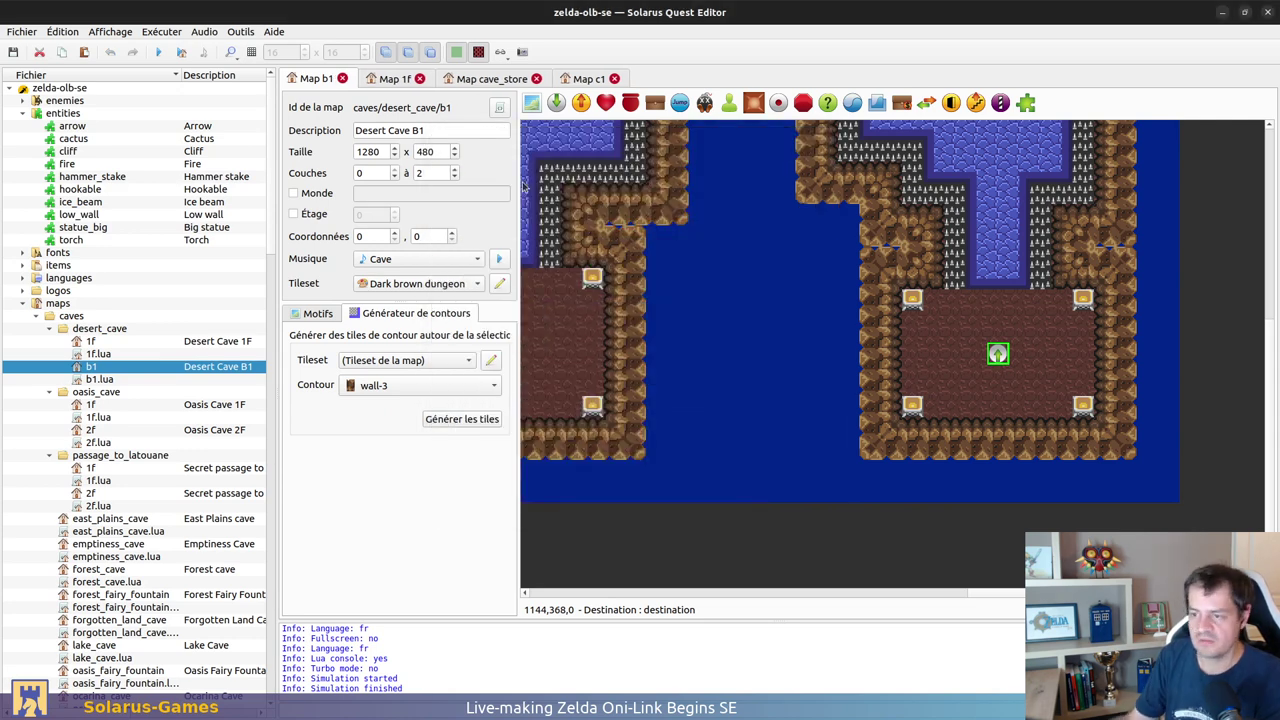
Step: Paste the copied teleporter among the sand paths of map C1 (Desert), at about 1744, 352
left_click(573, 79)
middle_click_drag(1121, 418, 829, 291)
key("ctrl+v")
Step: Link the pasted teleporter in C1 to destination from_outside of Desert Cave B1, and save the map
double_click(943, 375)
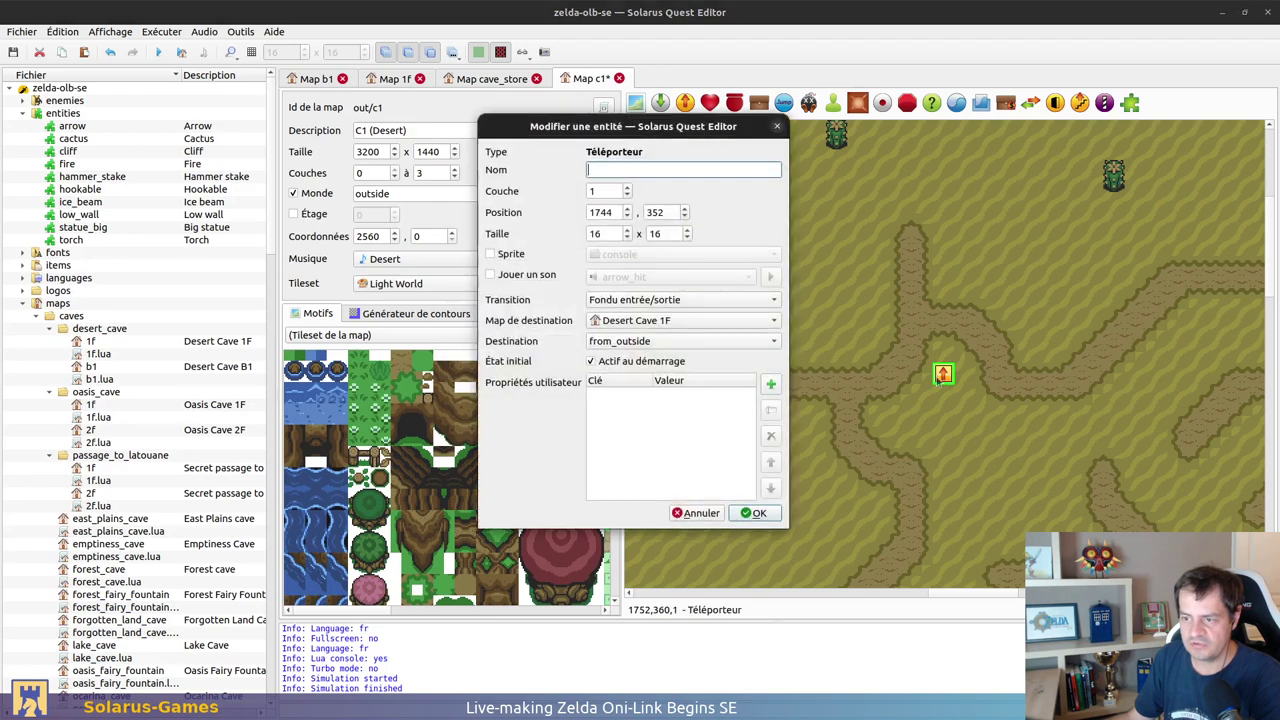
left_click(663, 321)
left_click(533, 388)
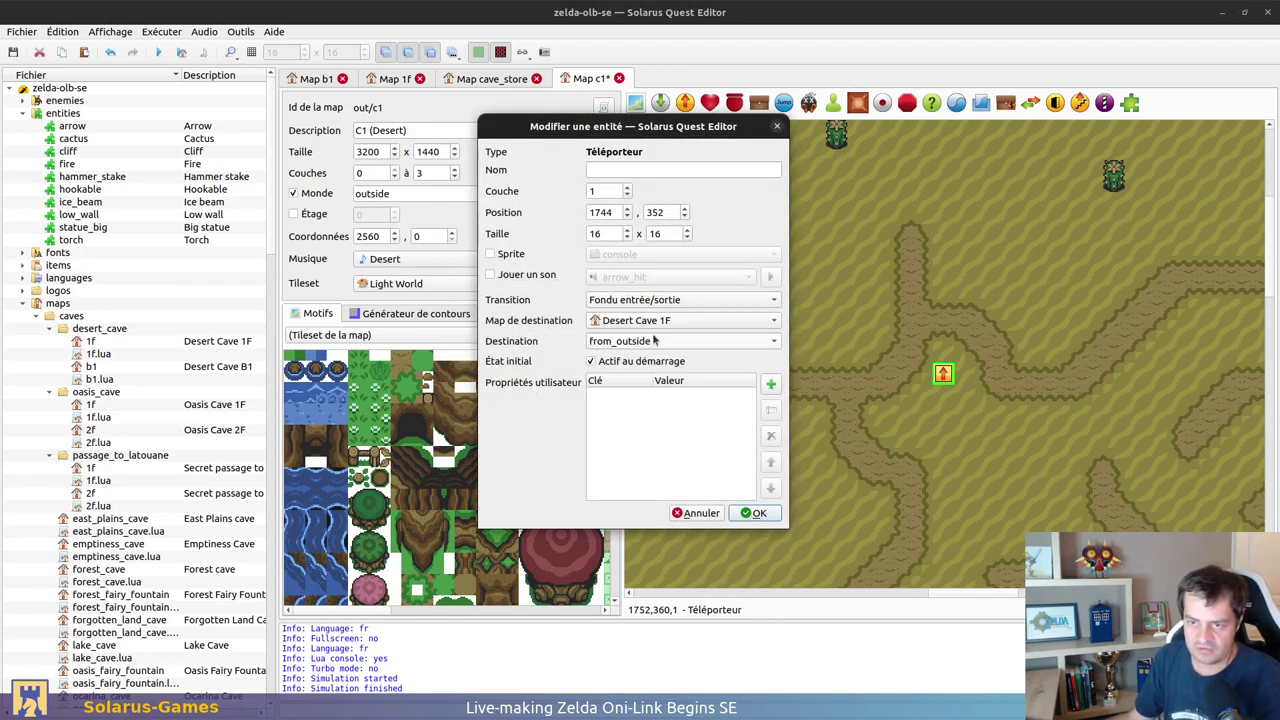
left_click(654, 339)
left_click(566, 370)
left_click(688, 320)
left_click(680, 326)
left_click(673, 343)
left_click(621, 408)
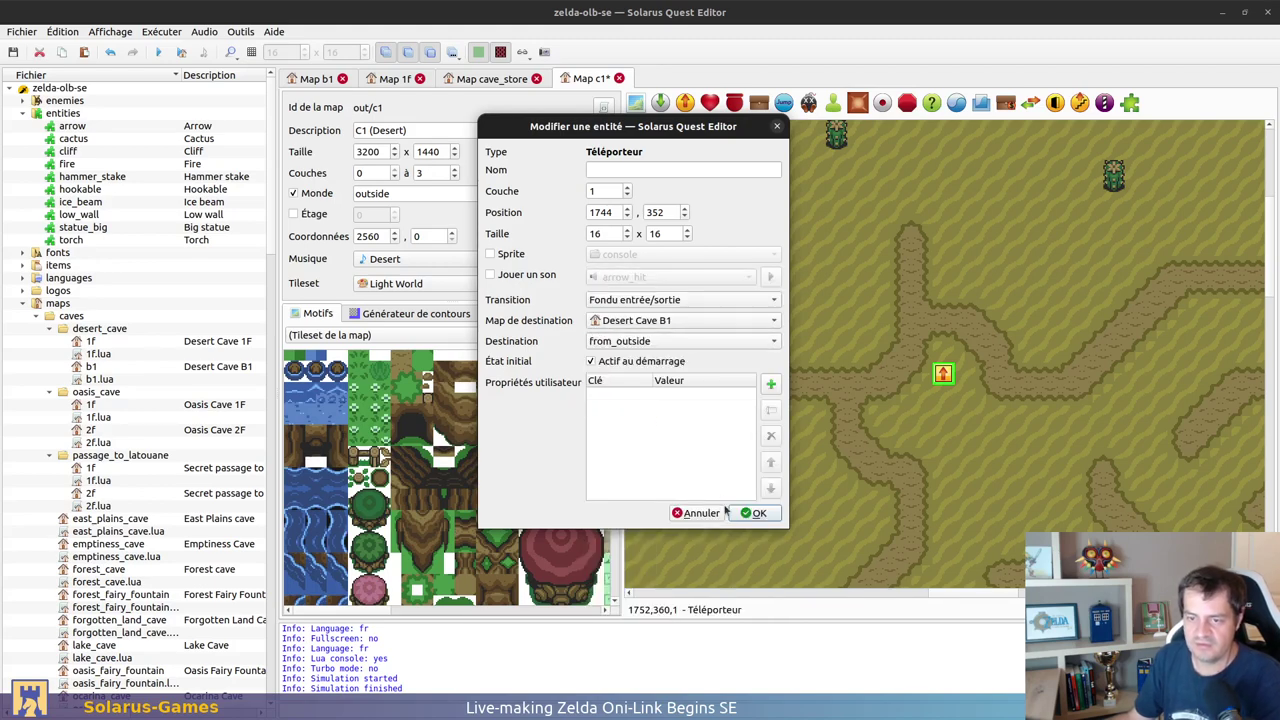
left_click(750, 513)
key("ctrl+s")
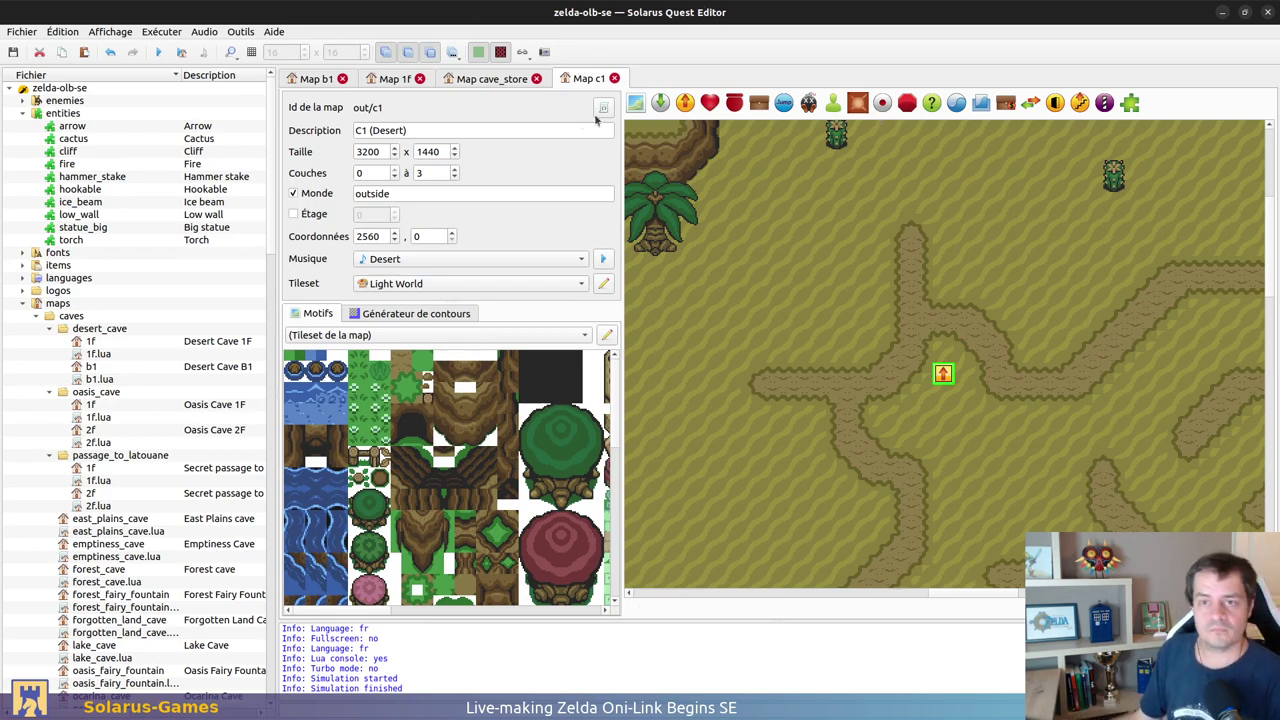
Step: Inspect the layout of Desert Cave 1F and the lake and southeastern room of Desert Cave B1
left_click(388, 82)
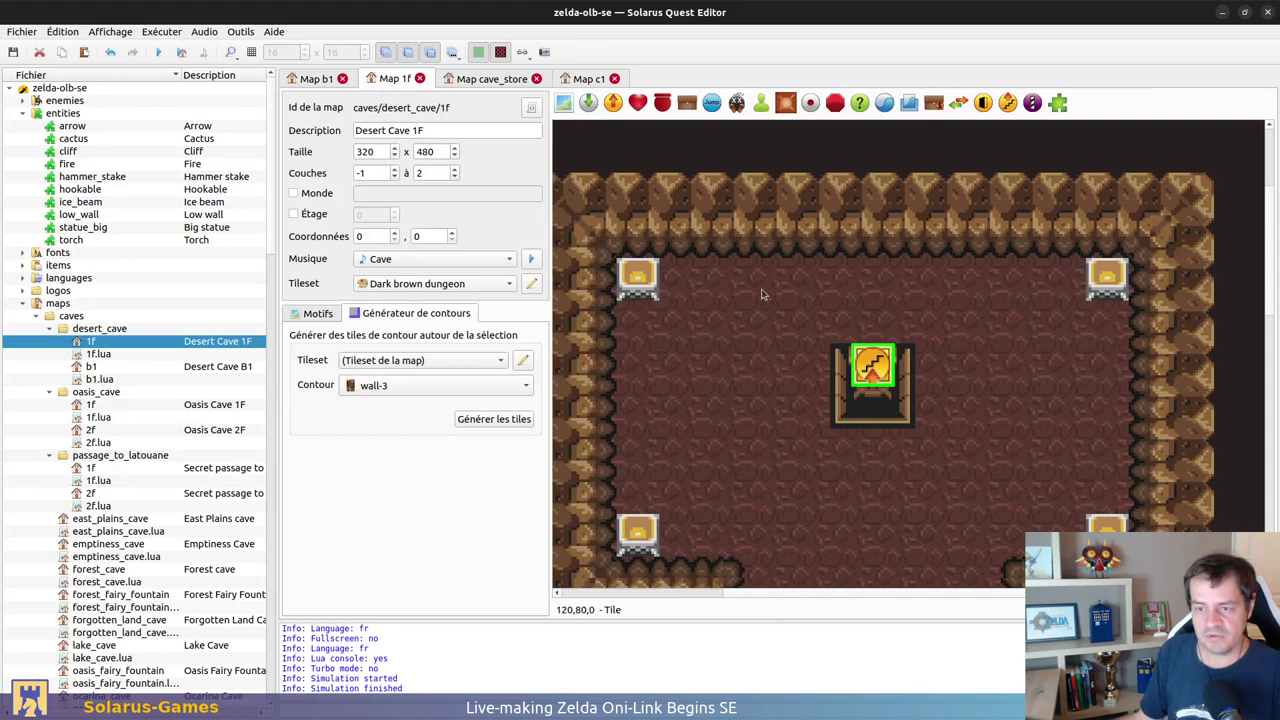
scroll(1007, 281, "down", 1, "ctrl")
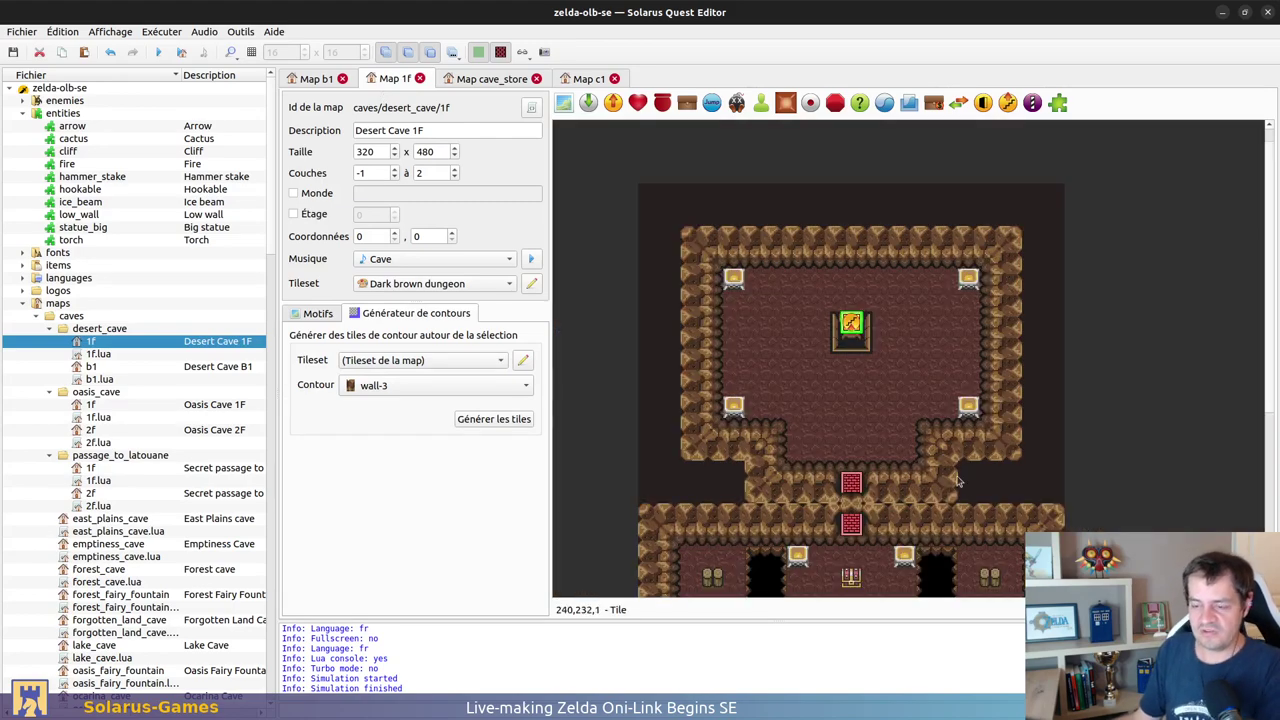
scroll(957, 507, "down", 4)
left_click(316, 78)
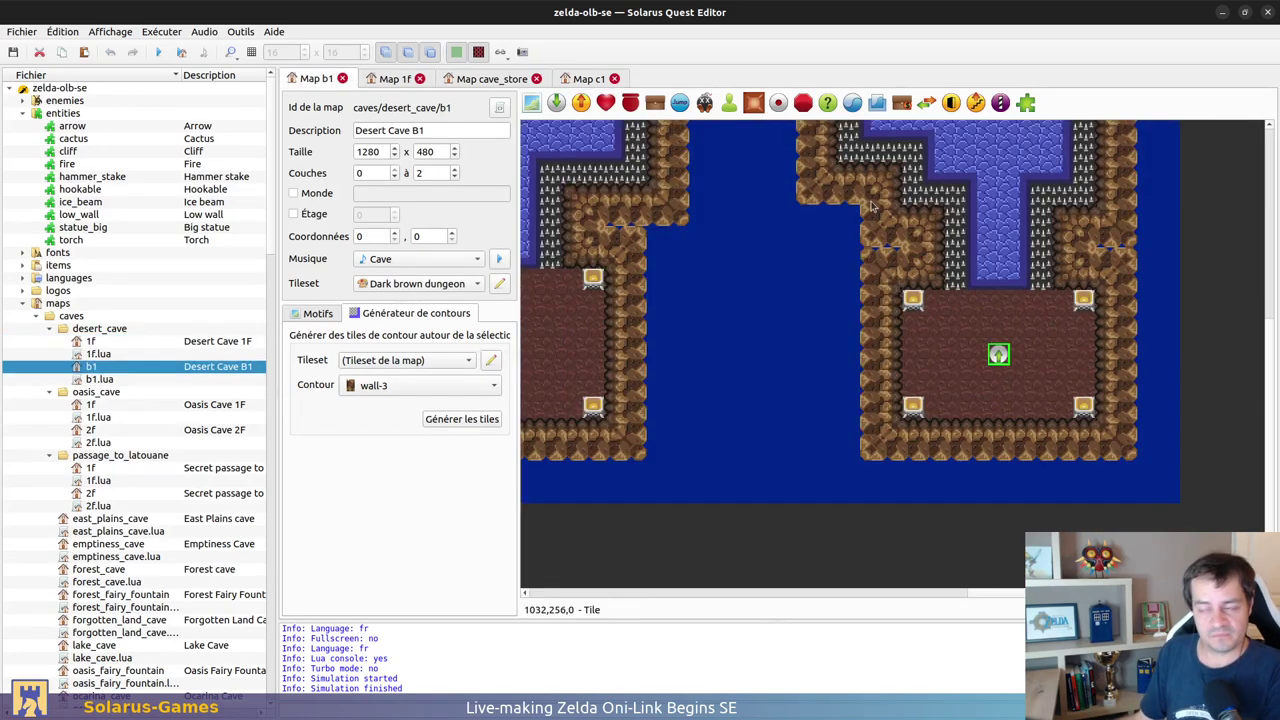
scroll(958, 328, "down", 2, "ctrl")
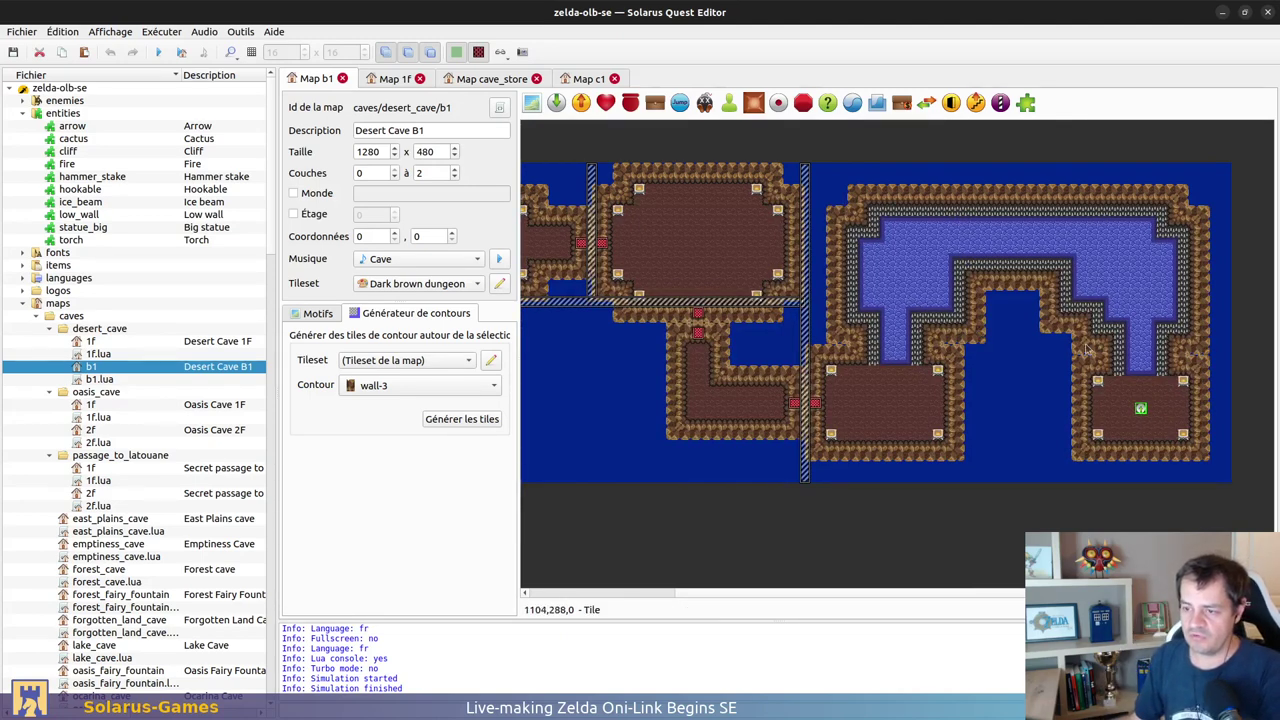
scroll(1165, 390, "up", 2, "ctrl")
scroll(935, 400, "right", 5)
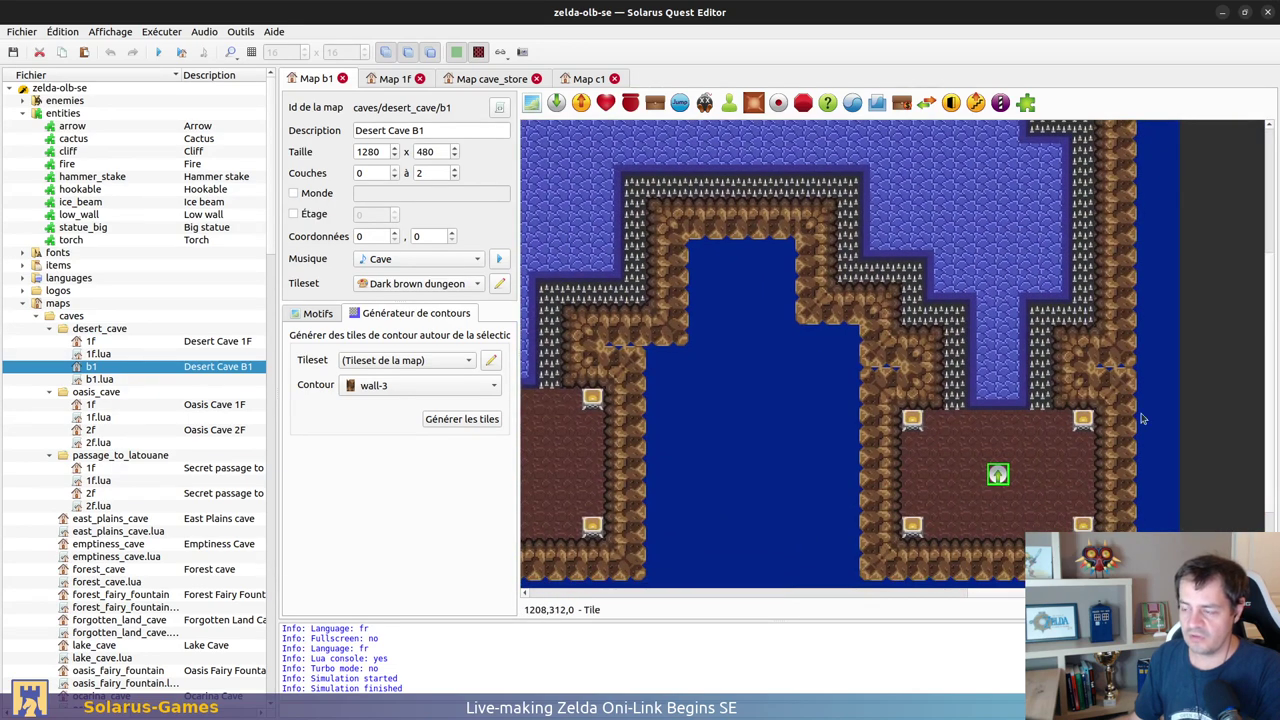
scroll(1047, 385, "up", 1, "ctrl")
left_click(1006, 364)
left_click(1232, 283)
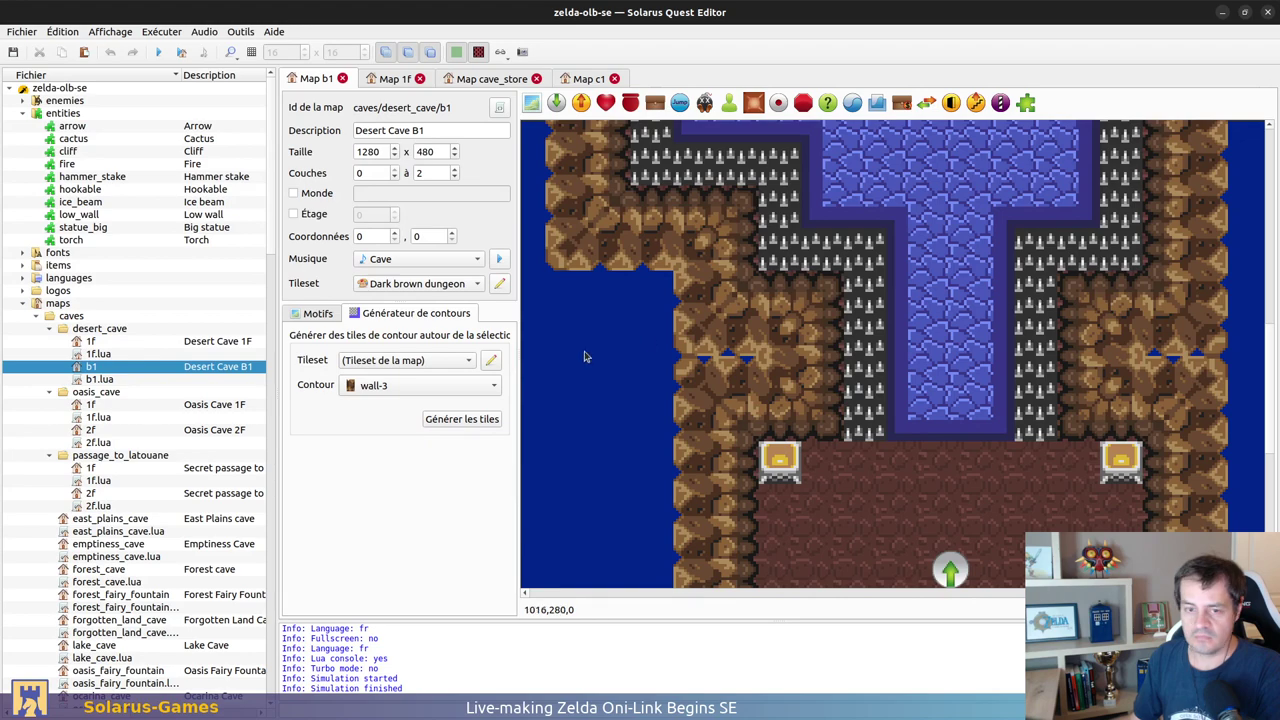
Step: Examine the tile patterns of the Dark brown dungeon tileset and compare the surroundings of the rooms in Desert Cave 1F and B1
left_click(314, 313)
scroll(463, 485, "down", 5)
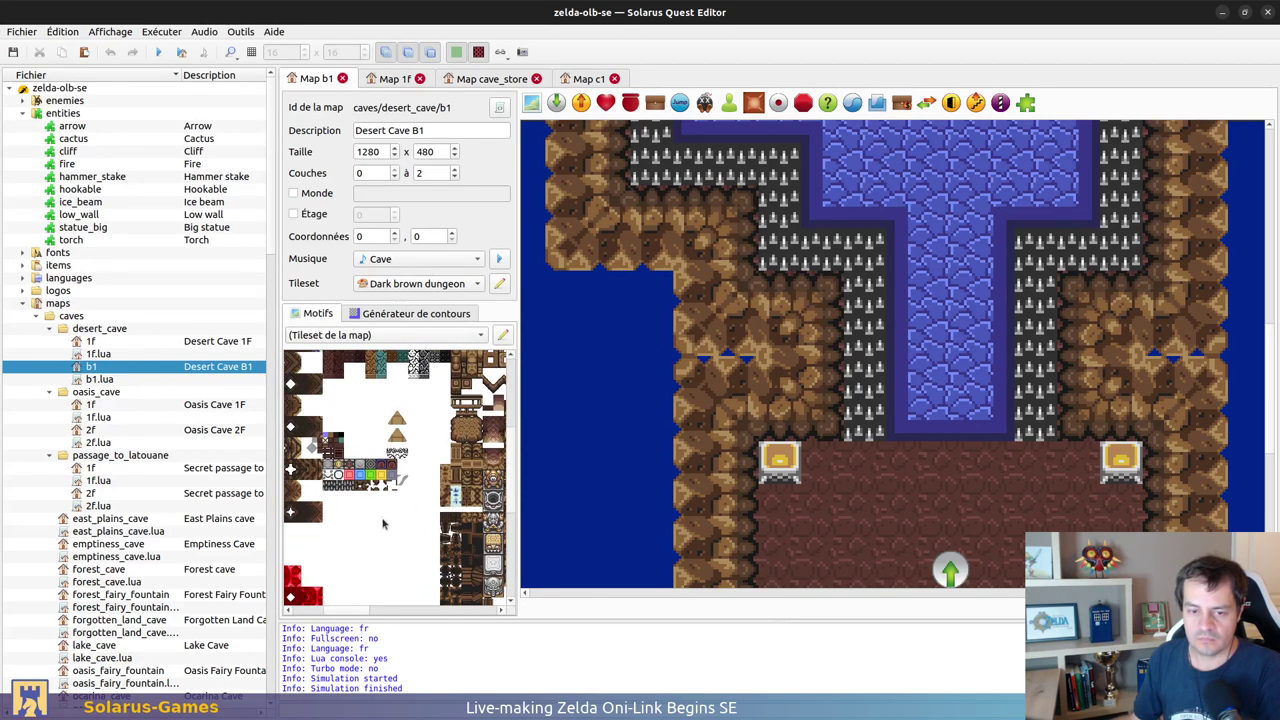
scroll(388, 516, "up", 4)
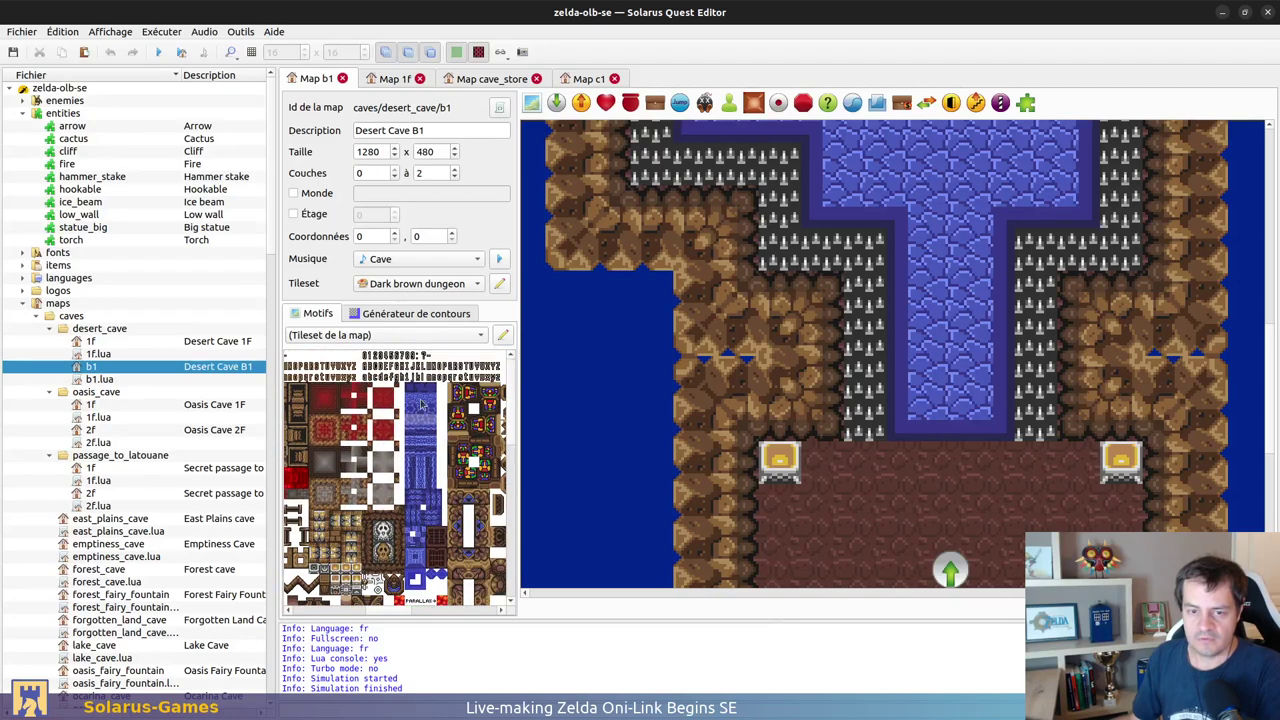
scroll(424, 373, "up", 2, "ctrl")
scroll(427, 390, "down", 3, "ctrl")
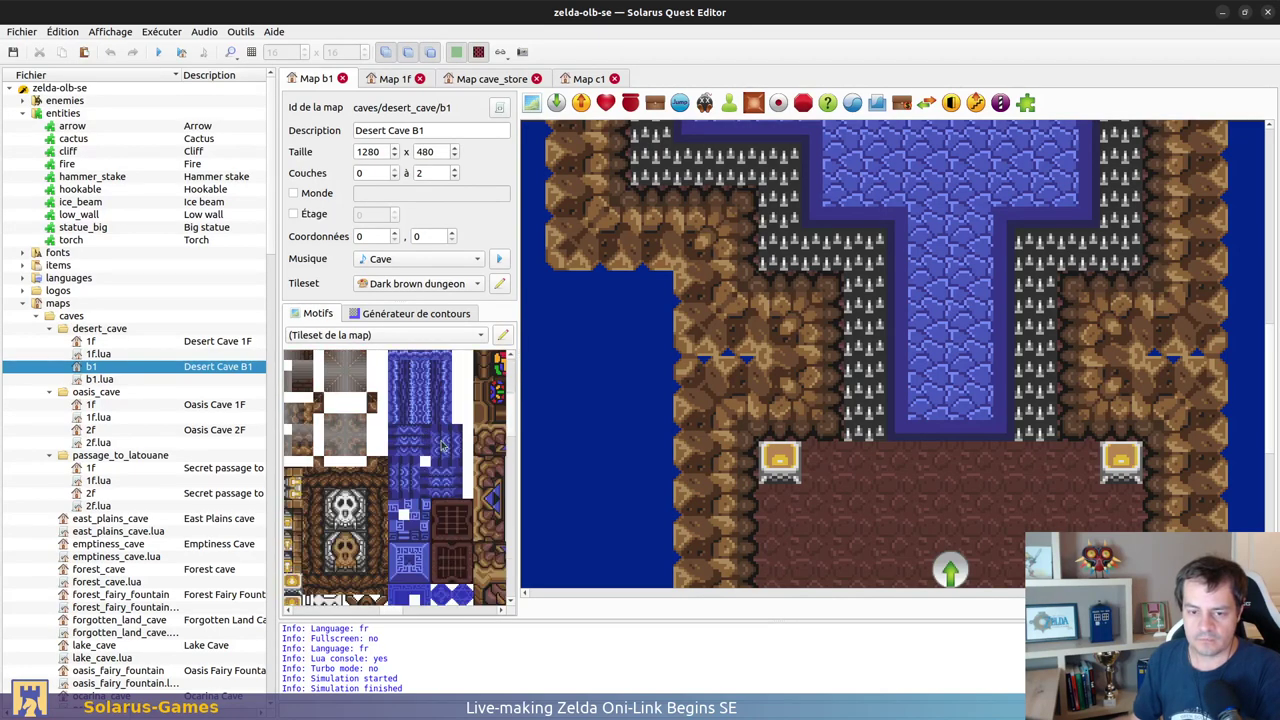
scroll(432, 485, "up", 2, "ctrl")
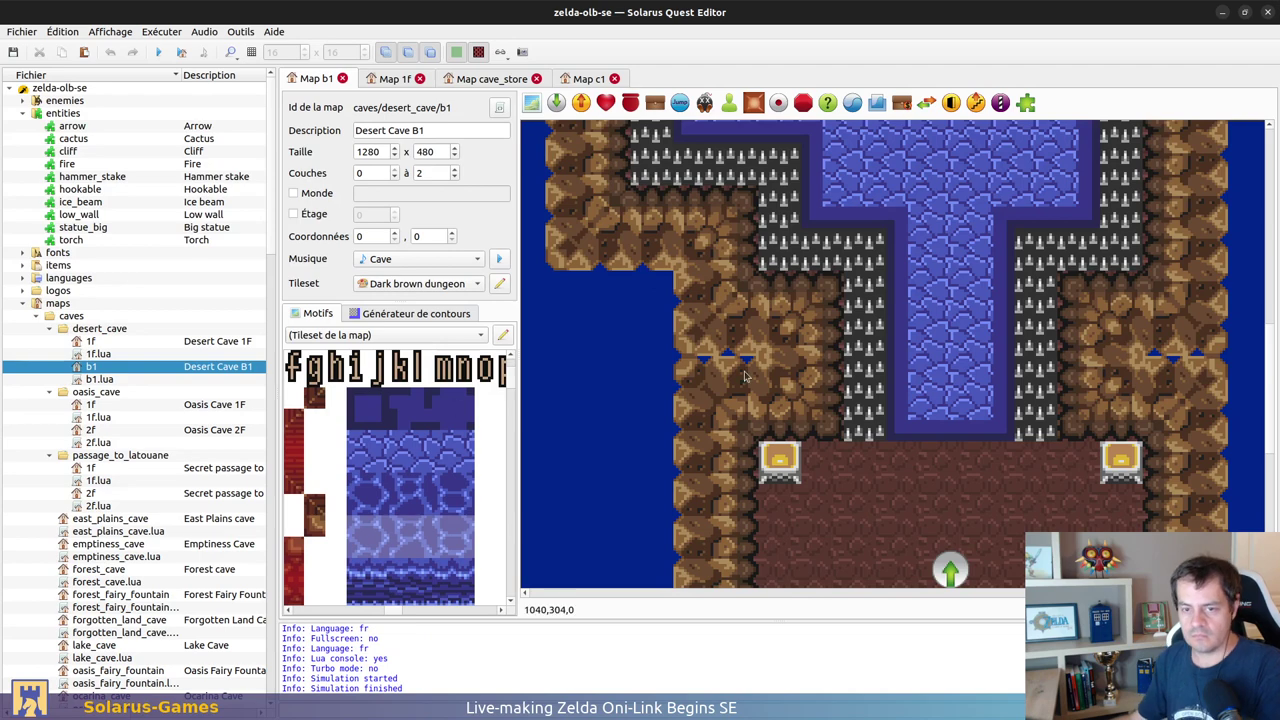
scroll(1155, 402, "down", 3, "ctrl")
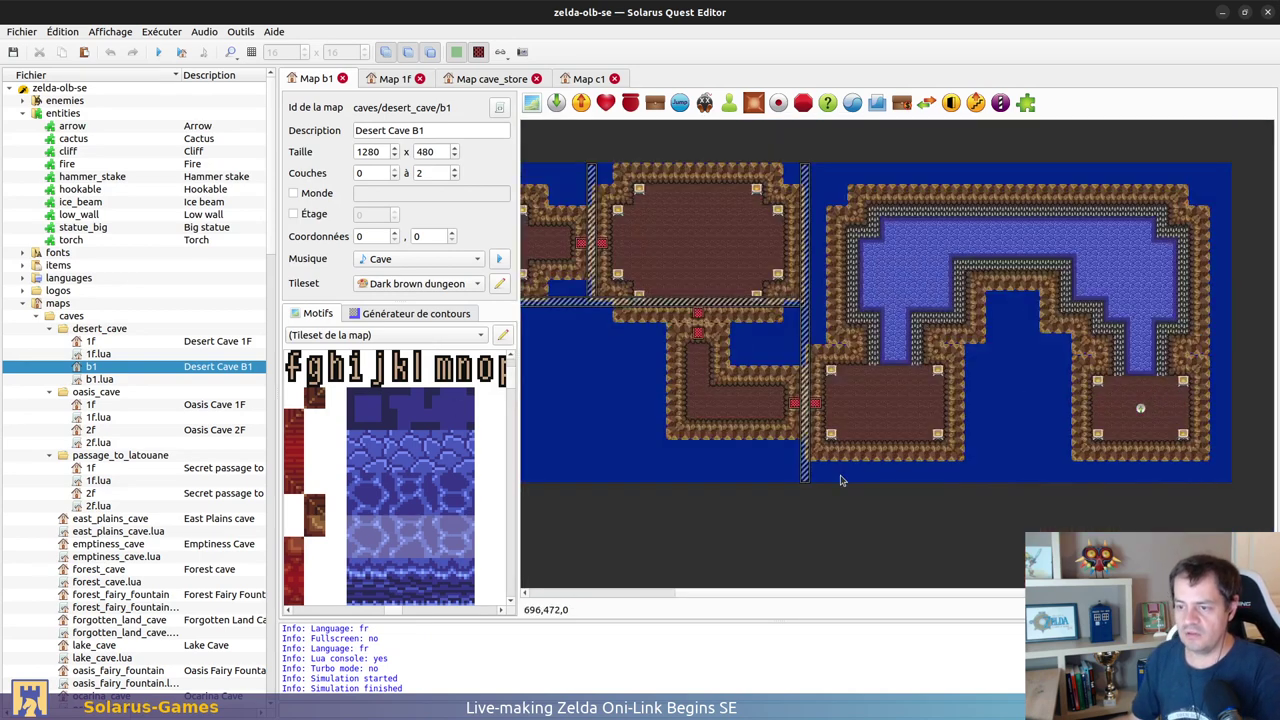
middle_click_drag(824, 382, 1008, 372)
left_click(395, 79)
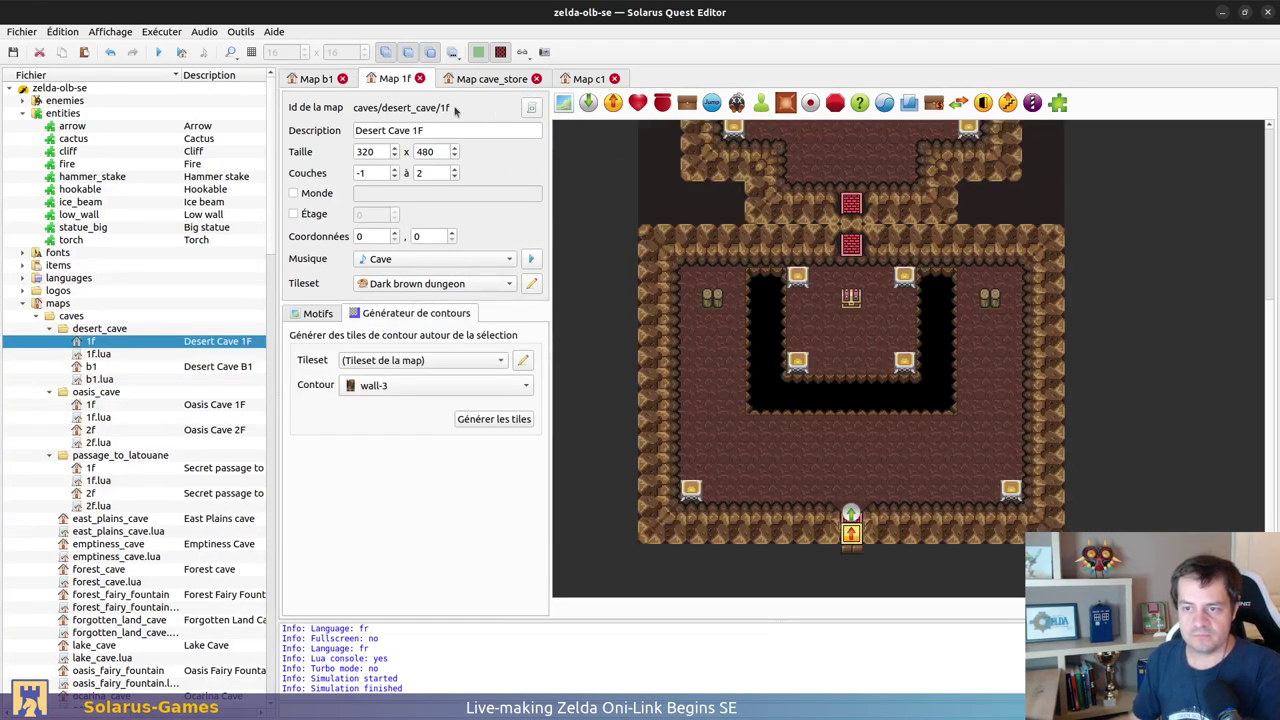
left_click(316, 79)
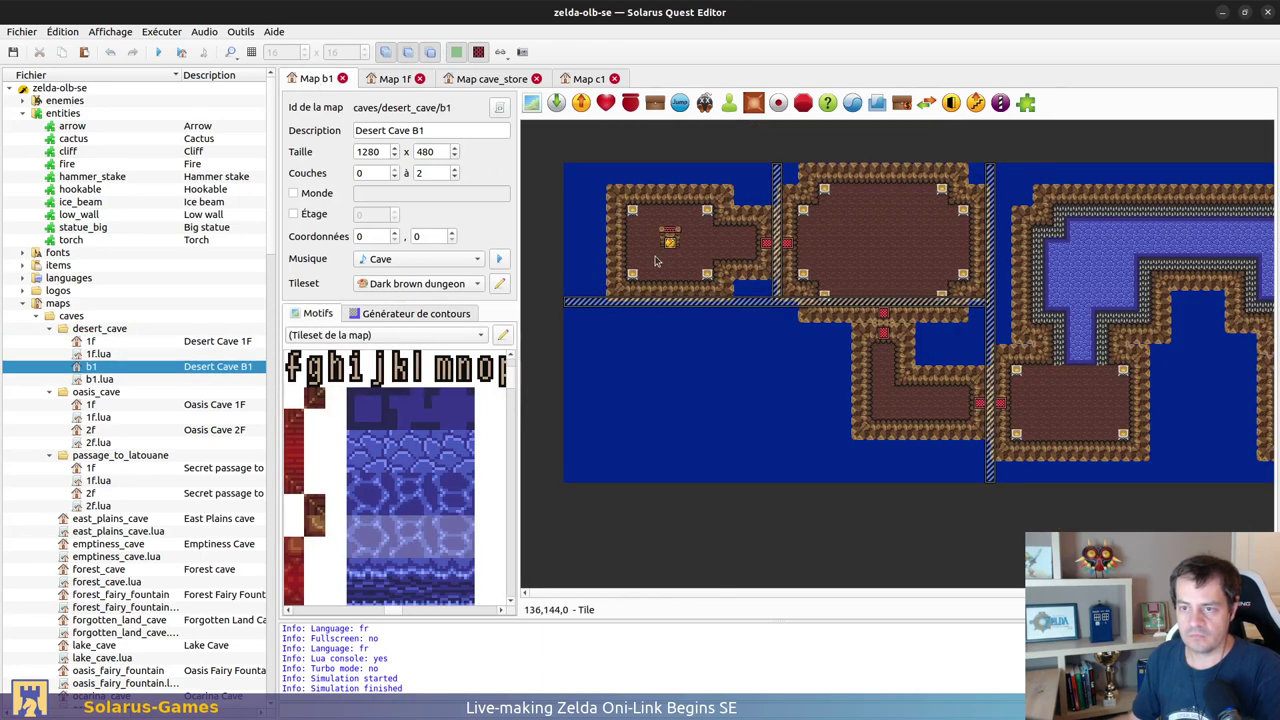
Step: Cover the blue background north, west and east of the westernmost room in Desert Cave B1 with dark tiles
scroll(693, 255, "up", 2, "ctrl")
left_click_drag(660, 240, 1068, 250)
left_click_drag(956, 259, 1022, 290)
left_click_drag(954, 450, 1022, 482)
left_click_drag(608, 250, 690, 480)
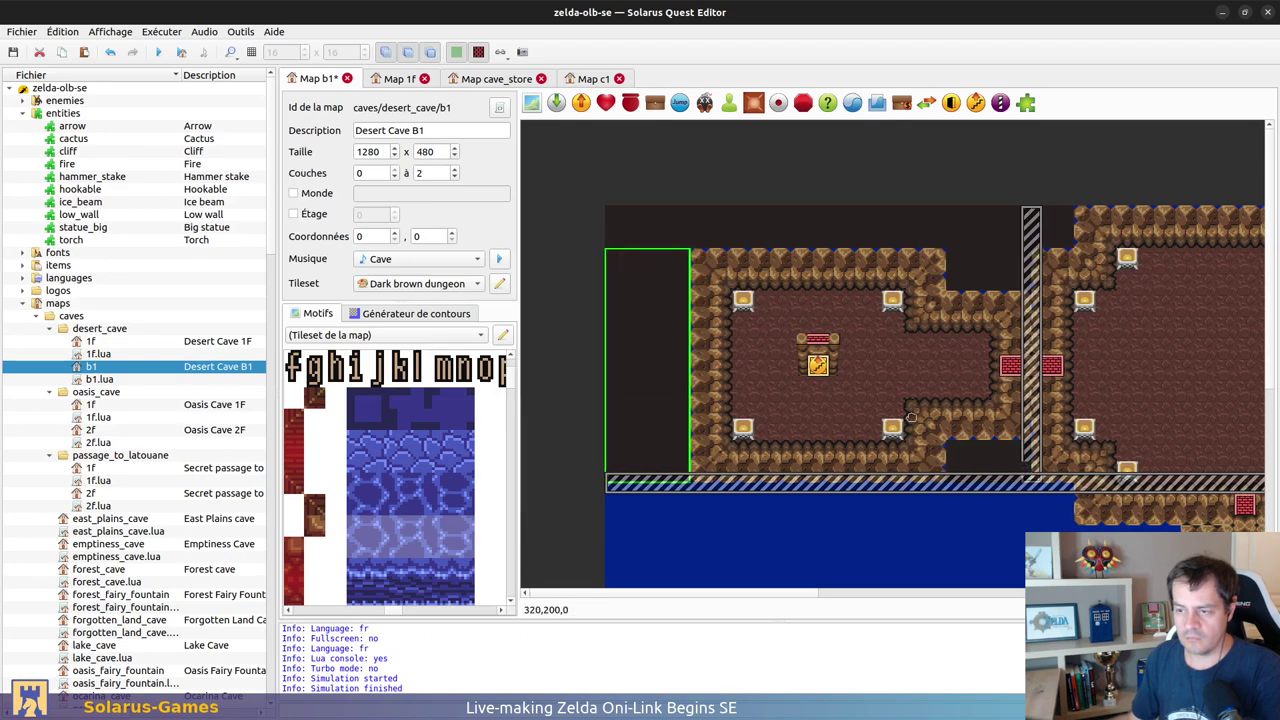
Step: Fill the southwest, southeast and northeast corners outside the large central room's walls with dark tiles
scroll(708, 358, "down", 3)
scroll(708, 358, "right", 5)
left_click_drag(712, 343, 682, 376)
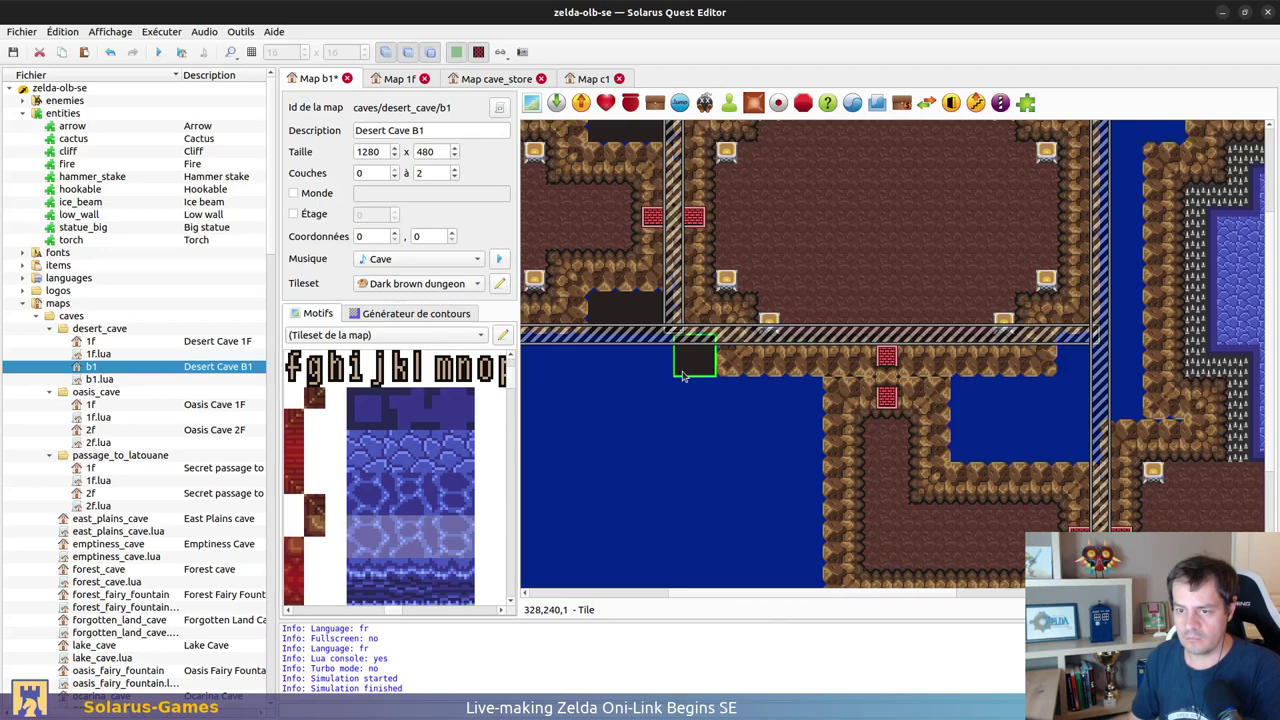
left_click_drag(1066, 346, 1095, 368)
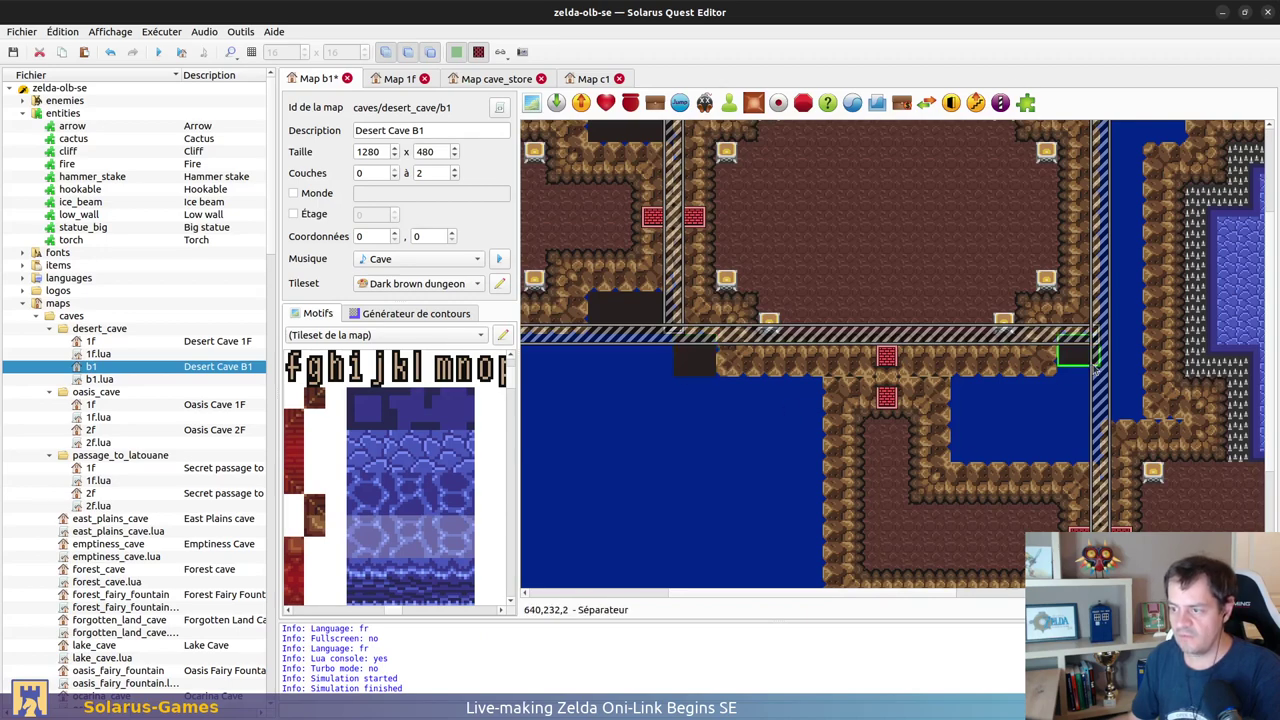
scroll(1096, 370, "up", 3)
left_click_drag(1060, 244, 1096, 218)
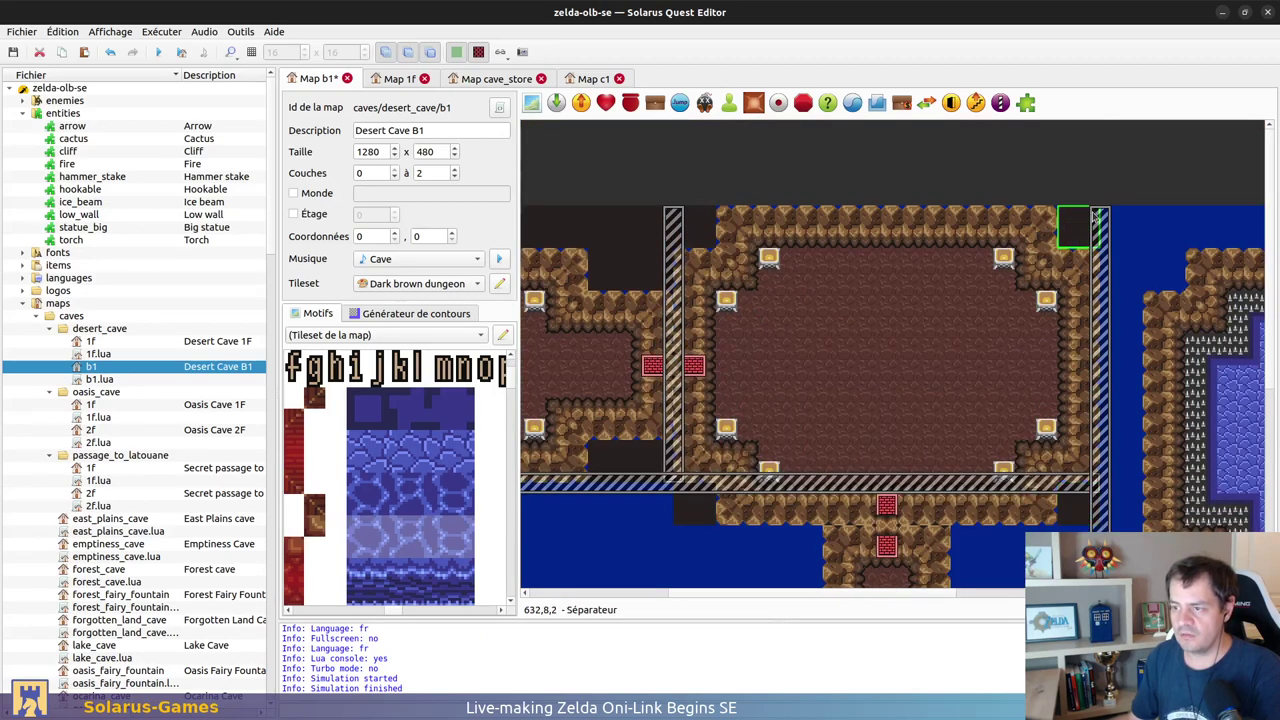
Step: Cover the blue background northeast, west and south of the L-shaped room with dark tiles
scroll(908, 370, "down", 4)
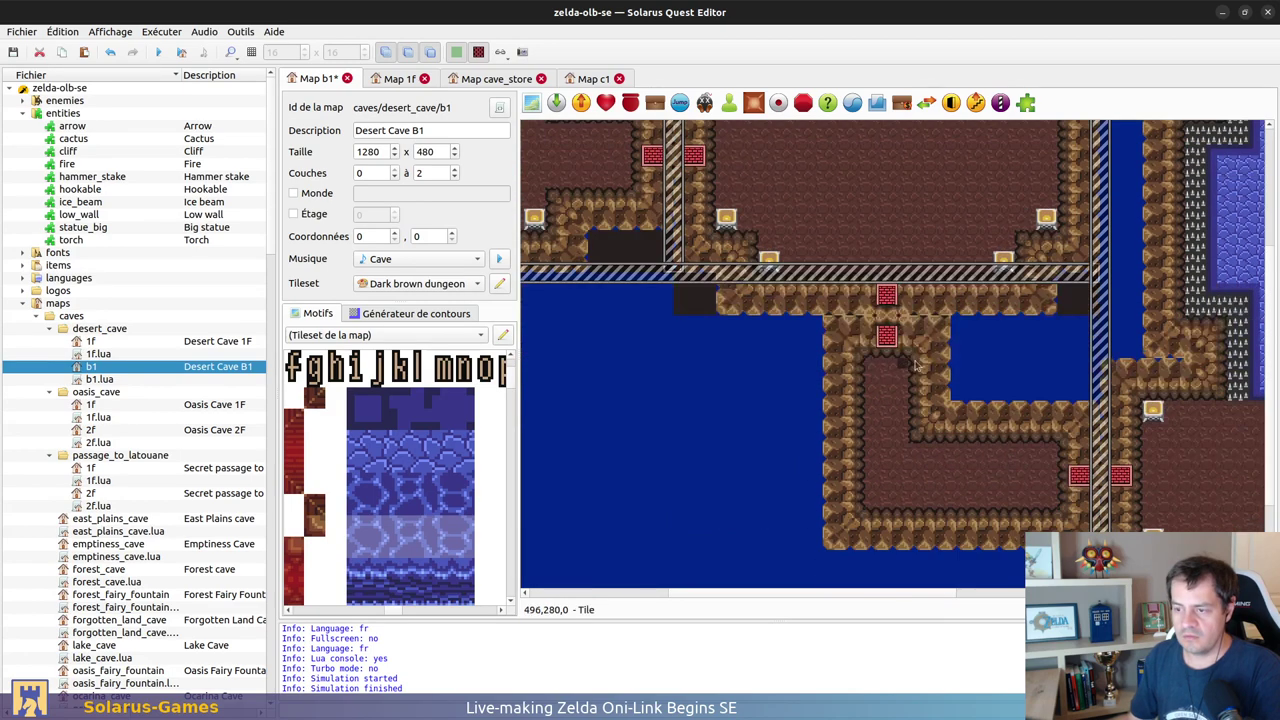
left_click_drag(952, 318, 1099, 401)
left_click_drag(674, 324, 826, 548)
scroll(800, 440, "down", 3)
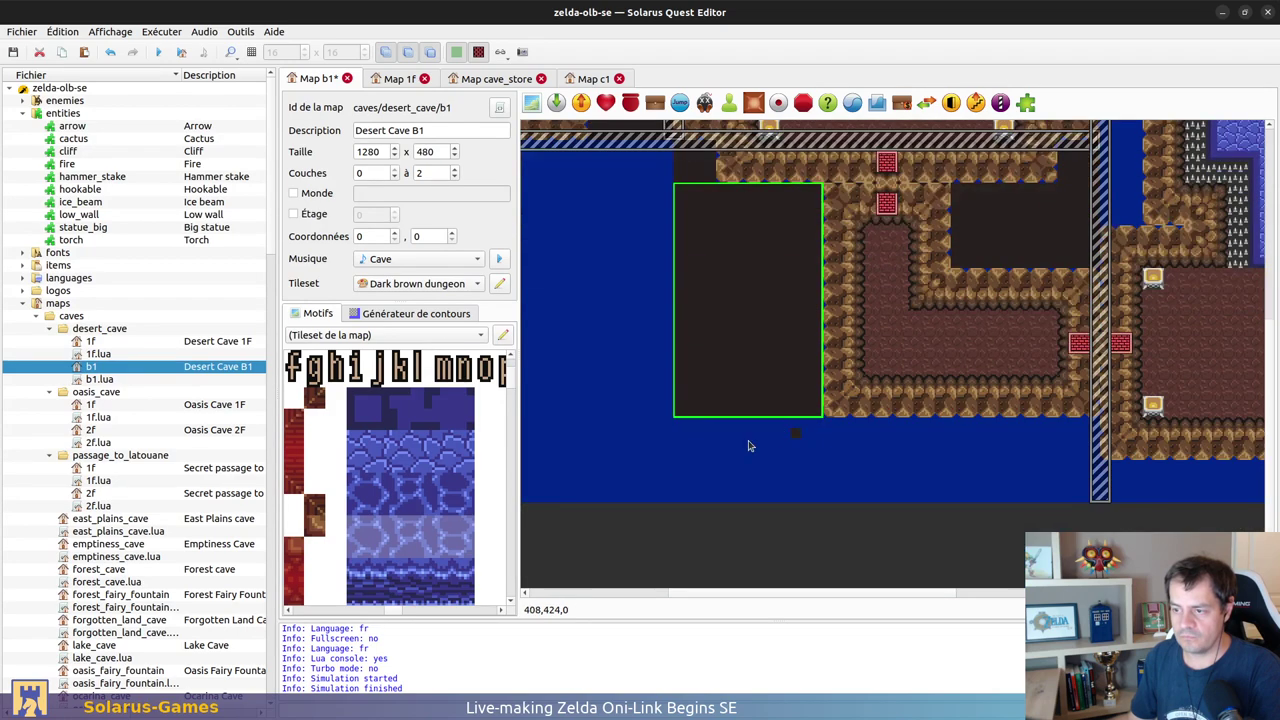
left_click_drag(680, 420, 1085, 503)
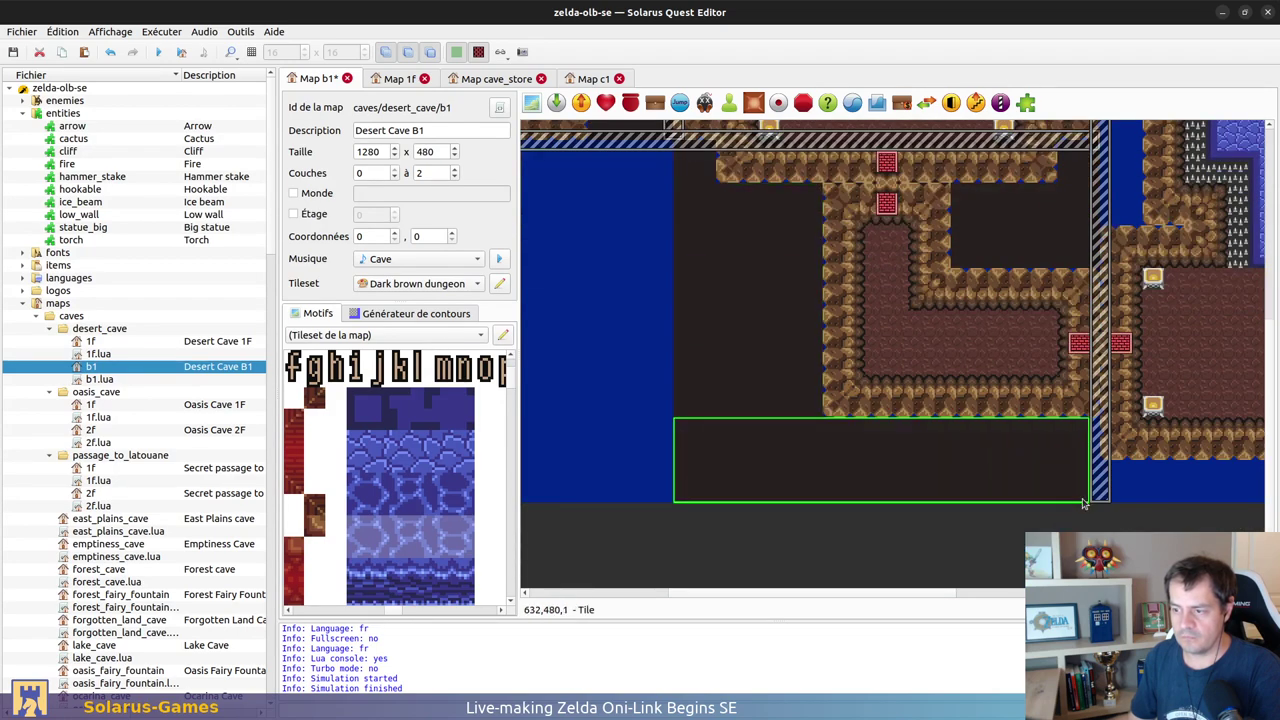
Step: Extend dark tiles along the map's south edge, beneath the eastern water room, up to the east border
middle_click_drag(1145, 495, 748, 502)
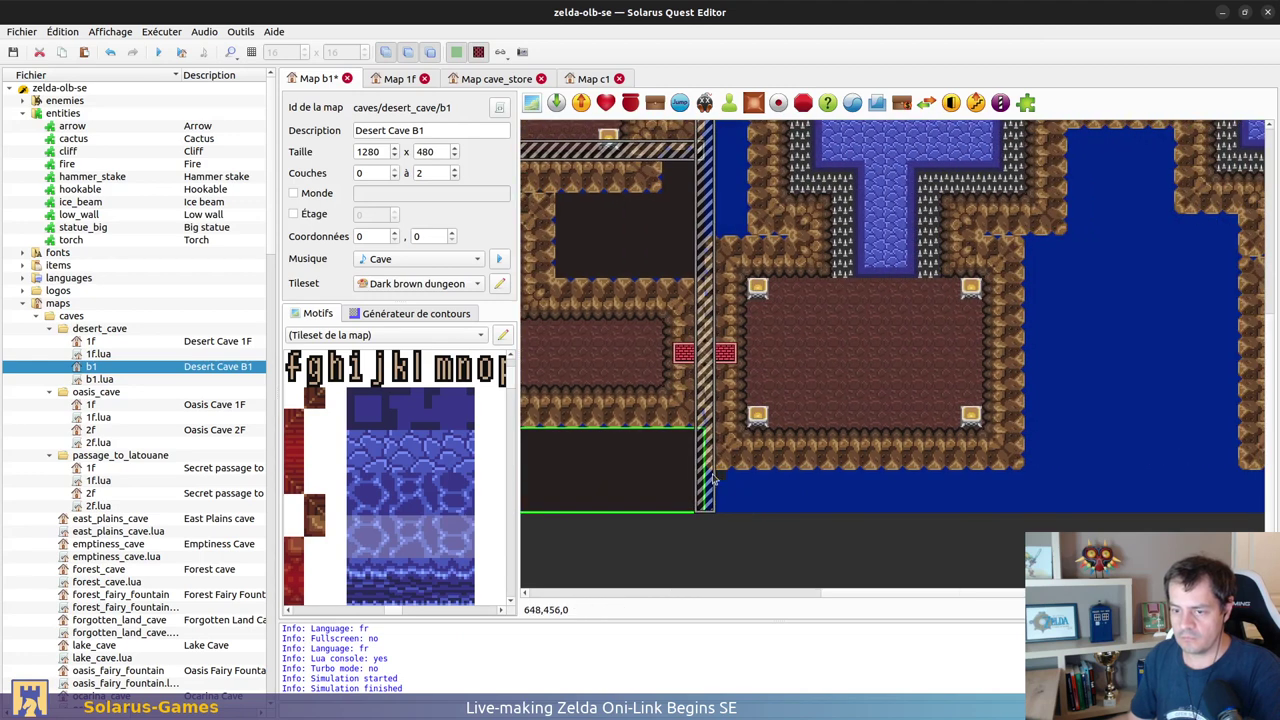
left_click_drag(714, 481, 1254, 513)
middle_click_drag(1045, 513, 733, 535)
key("r")
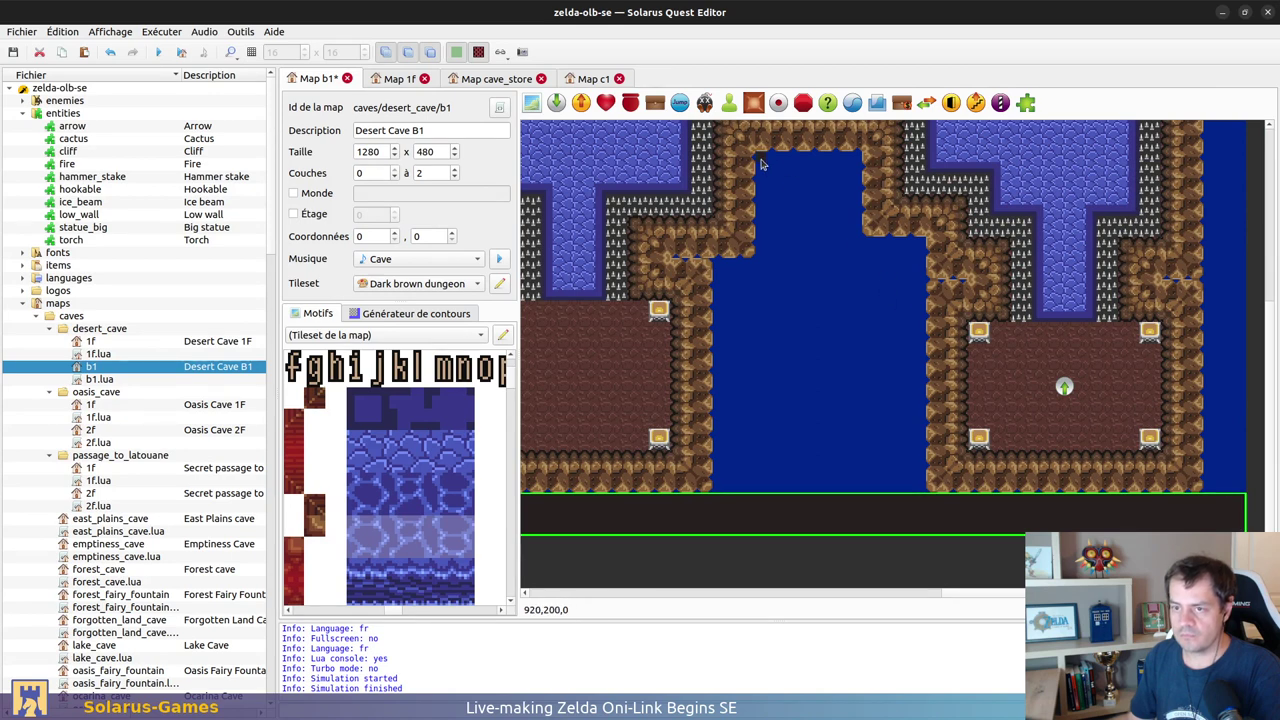
Step: Fill the stepped blue gap between the two southern arms of the eastern water room with dark tiles
left_click_drag(760, 163, 858, 238)
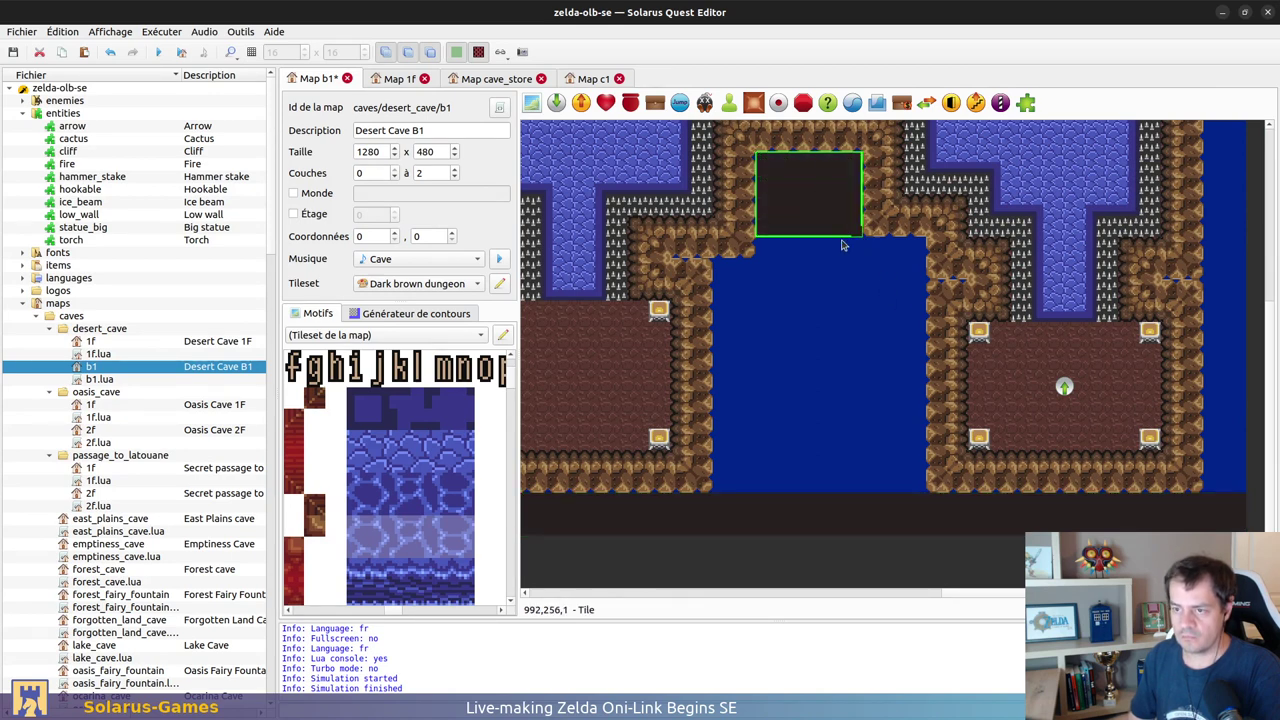
left_click_drag(757, 250, 926, 262)
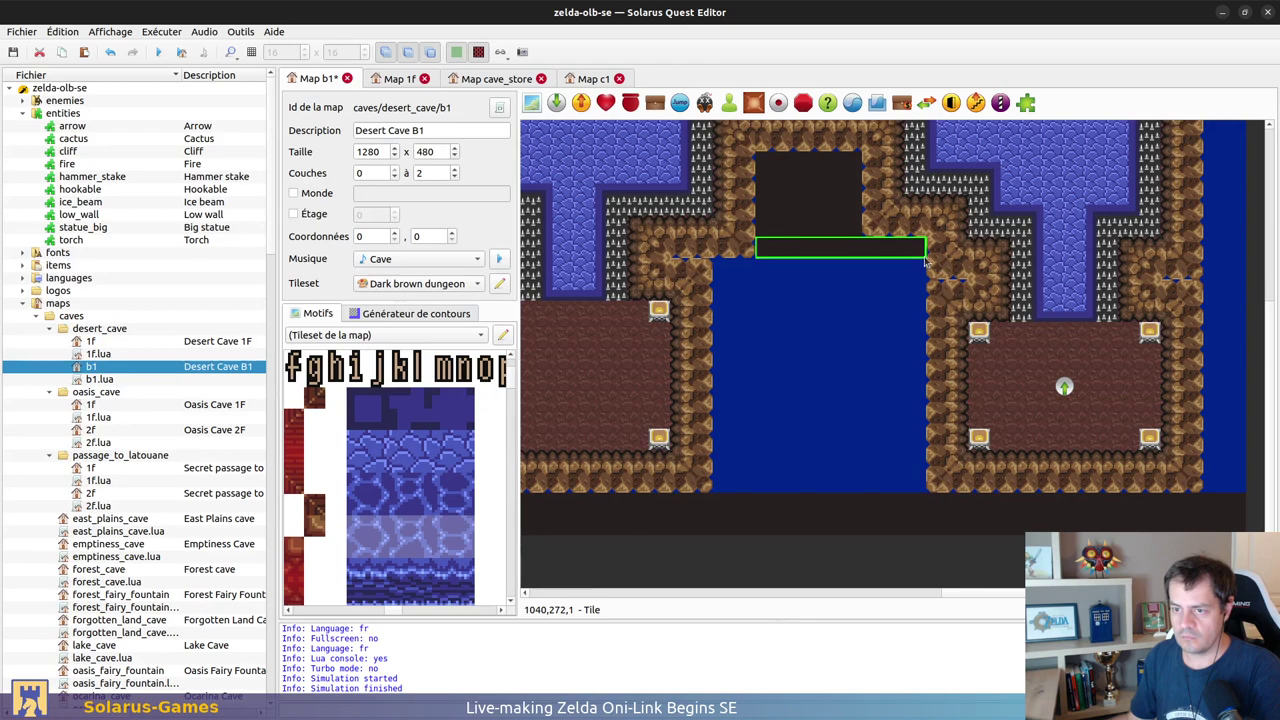
left_click_drag(720, 270, 922, 488)
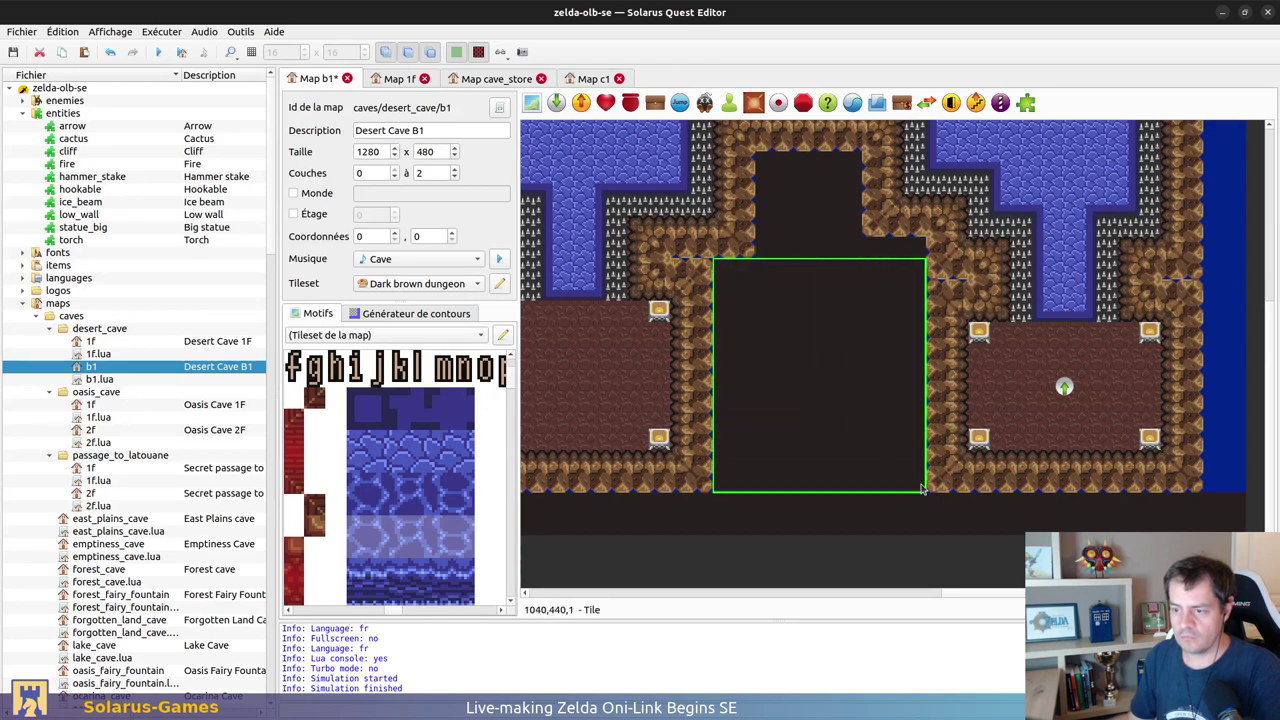
Step: Cover the blue background beside the water room's northeast corner and along its entire east wall with dark tiles
scroll(1210, 395, "up", 5)
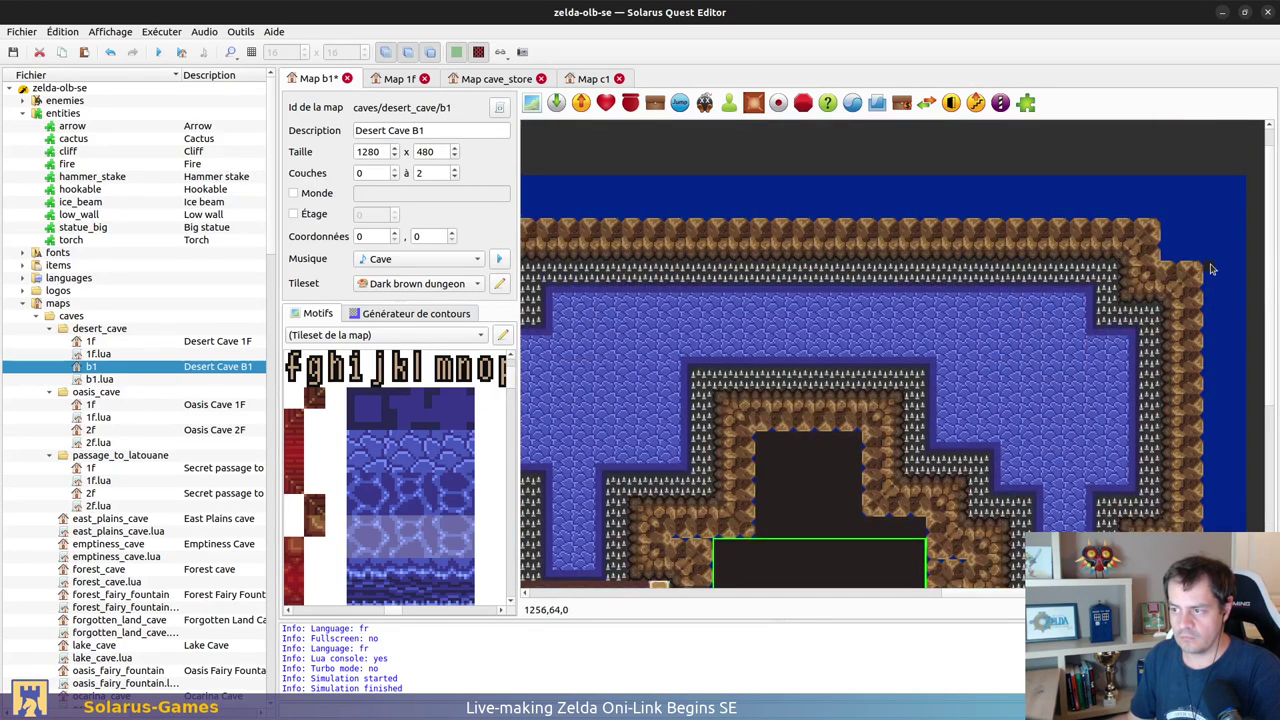
left_click_drag(1166, 232, 1240, 548)
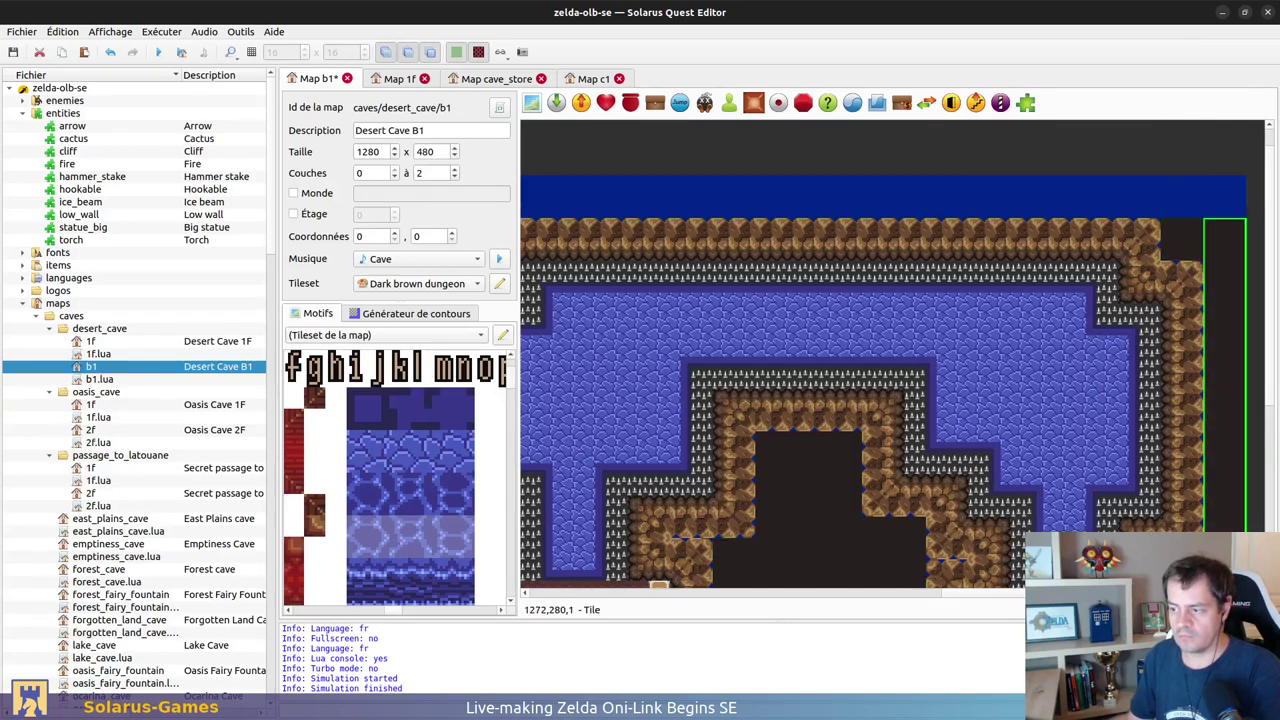
scroll(1252, 471, "down", 3)
scroll(1252, 471, "down", 1)
key("r")
left_click(1244, 492)
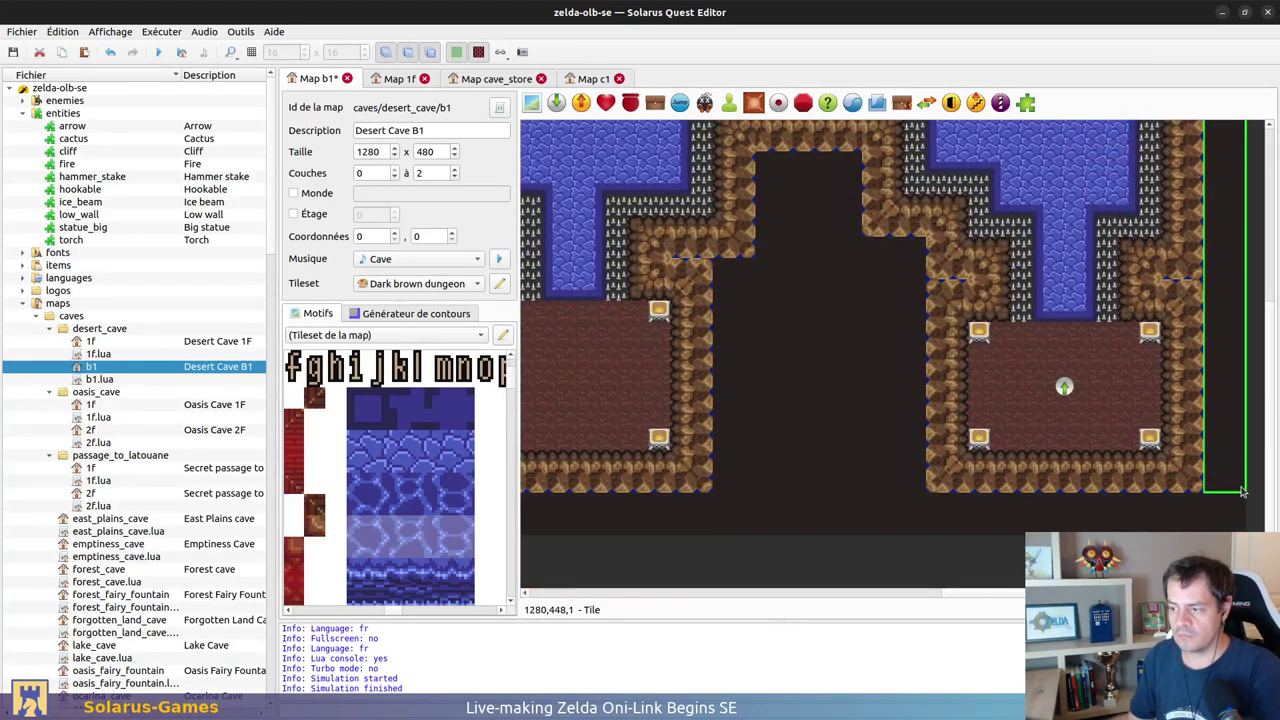
Step: Cover the remaining blue background west and north of the water room with dark tiles and save the map
scroll(917, 336, "up", 5)
middle_click_drag(615, 321, 868, 260)
left_click(701, 195)
left_click_drag(700, 193, 730, 225)
left_click_drag(668, 190, 657, 505)
left_click(674, 152)
left_click(625, 173)
middle_click_drag(930, 240, 685, 275)
scroll(685, 275, "right", 5)
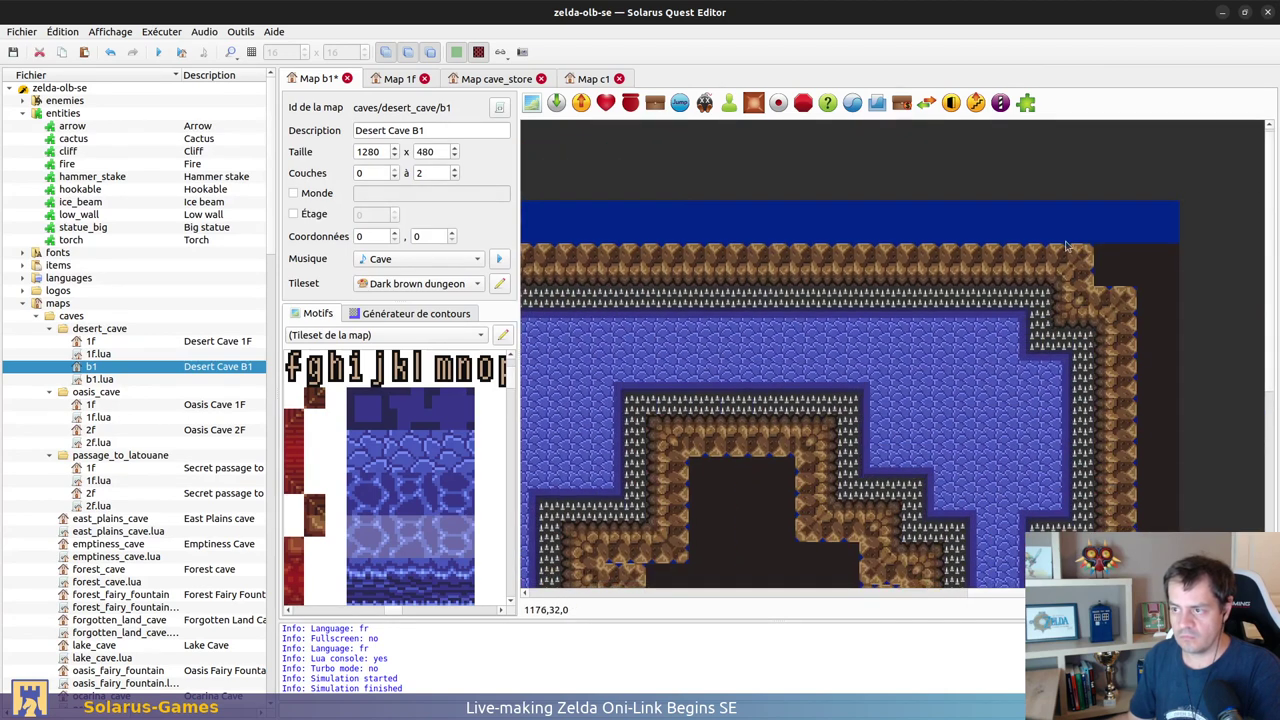
key("ctrl+s")
Step: Extend the vertical separator east of the westernmost room down to the map's south edge and save the map
scroll(1088, 290, "down", 1, "ctrl")
left_click(734, 489)
middle_click_drag(734, 489, 853, 421)
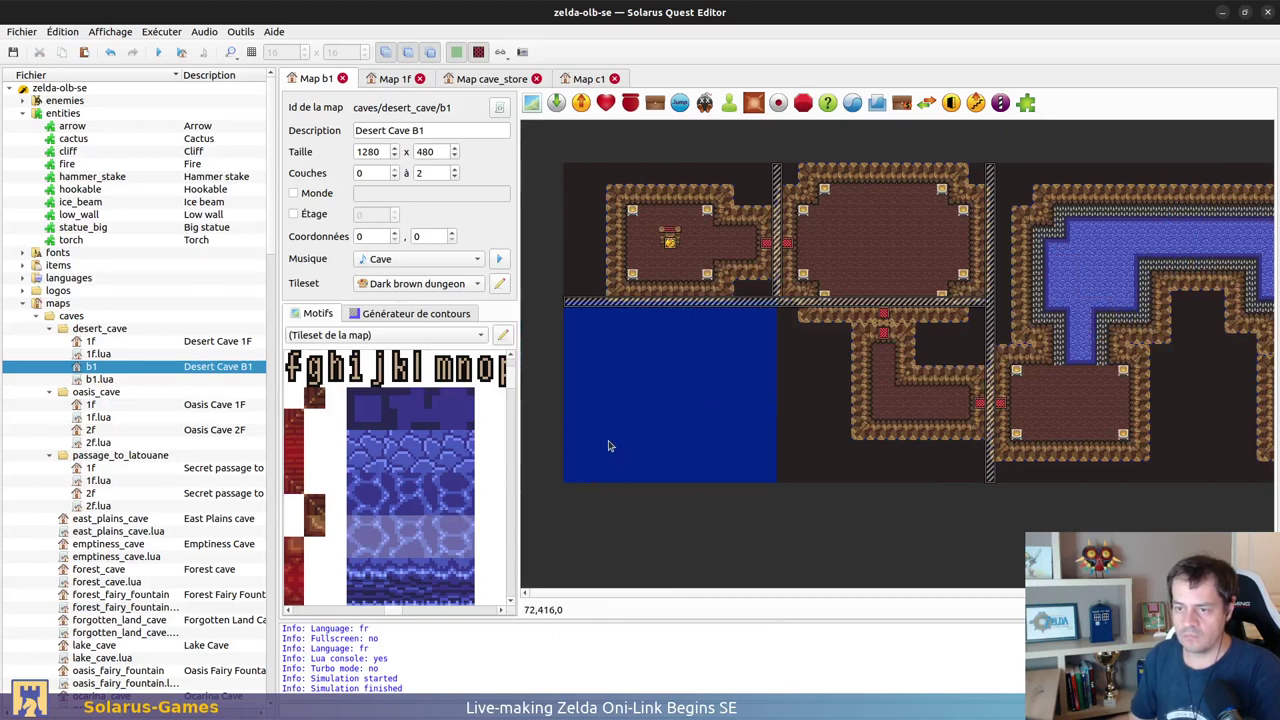
left_click(800, 459)
left_click(786, 433)
left_click(778, 273)
key("r")
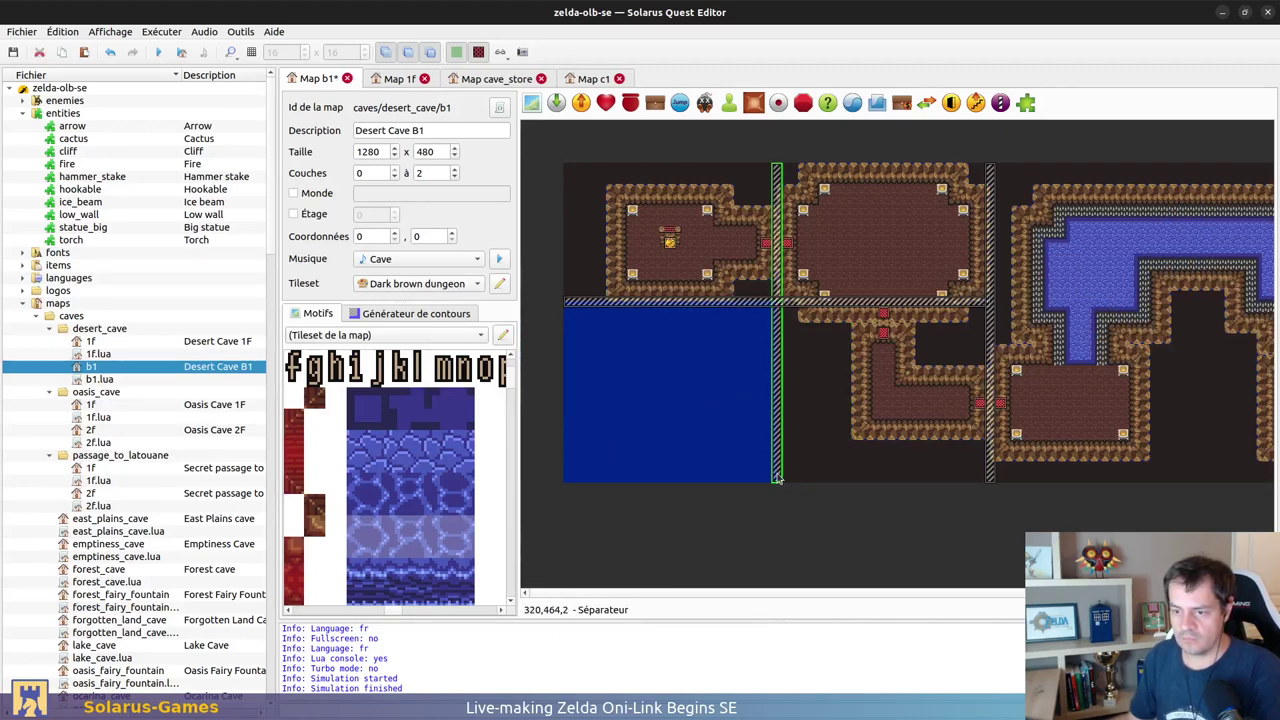
left_click(812, 499)
key("ctrl+s")
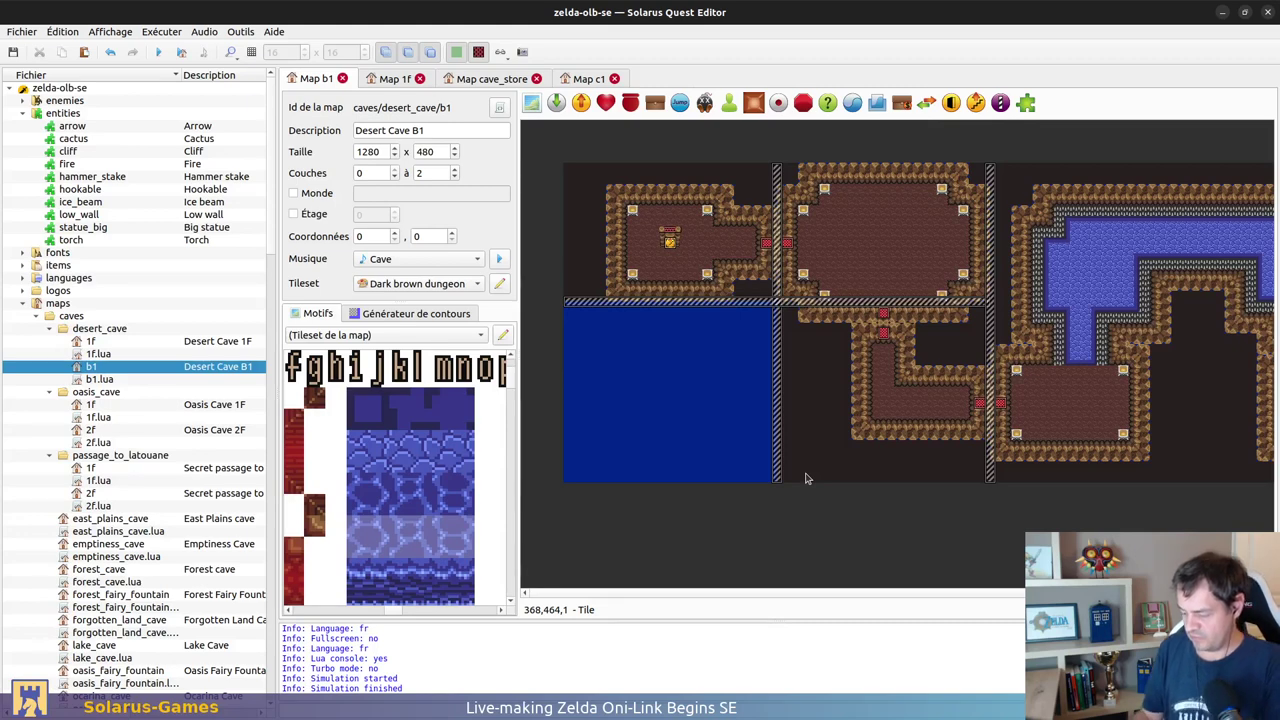
Step: Collapse the entities folder in the quest file tree
right_click(806, 562)
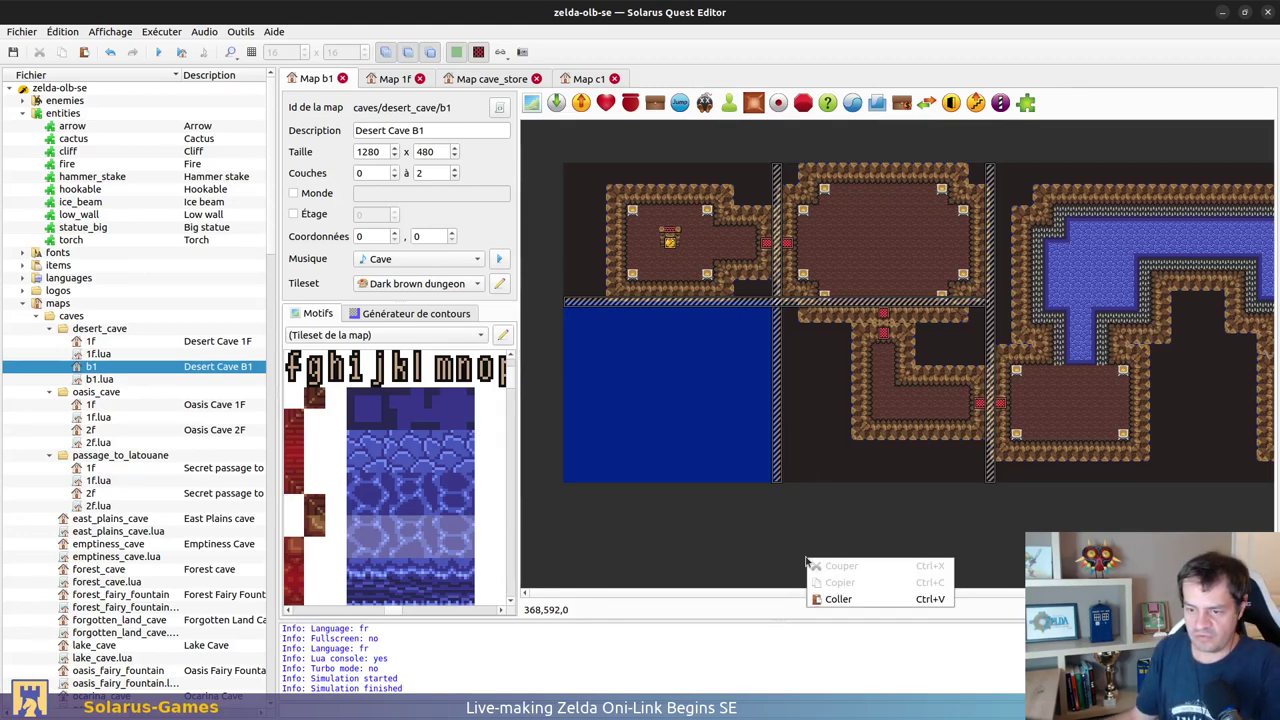
left_click(810, 538)
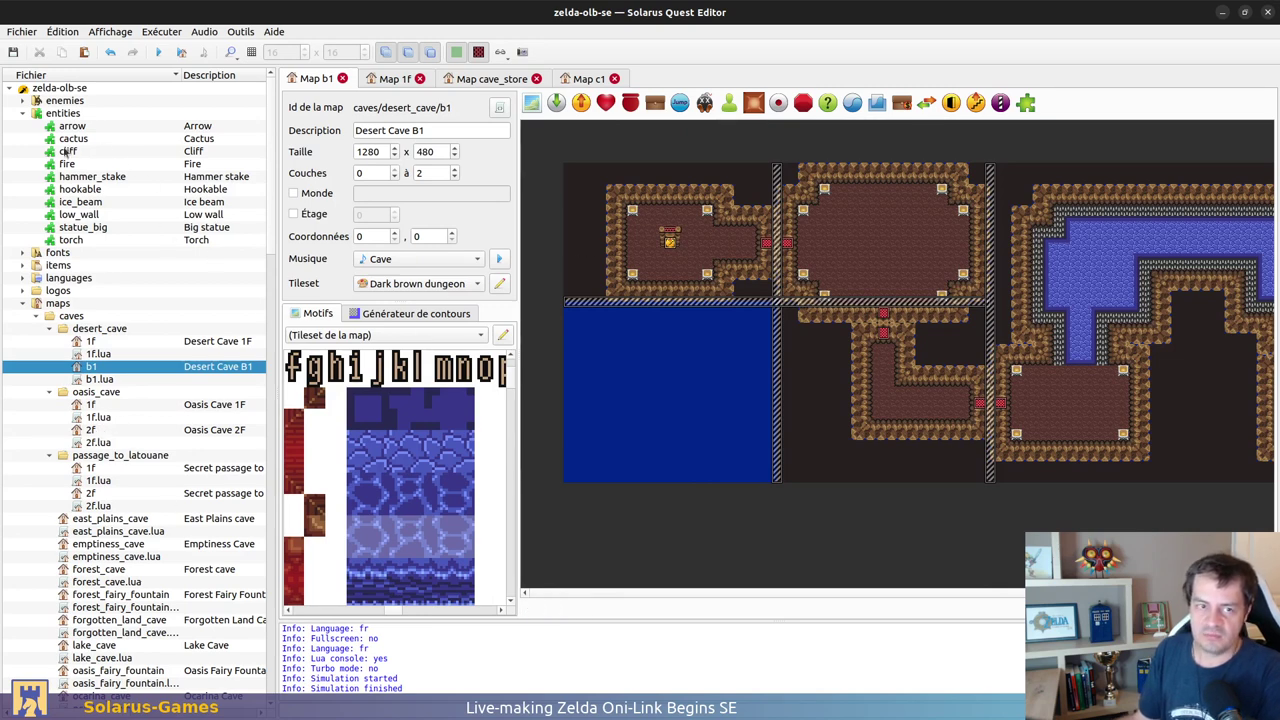
left_click(23, 113)
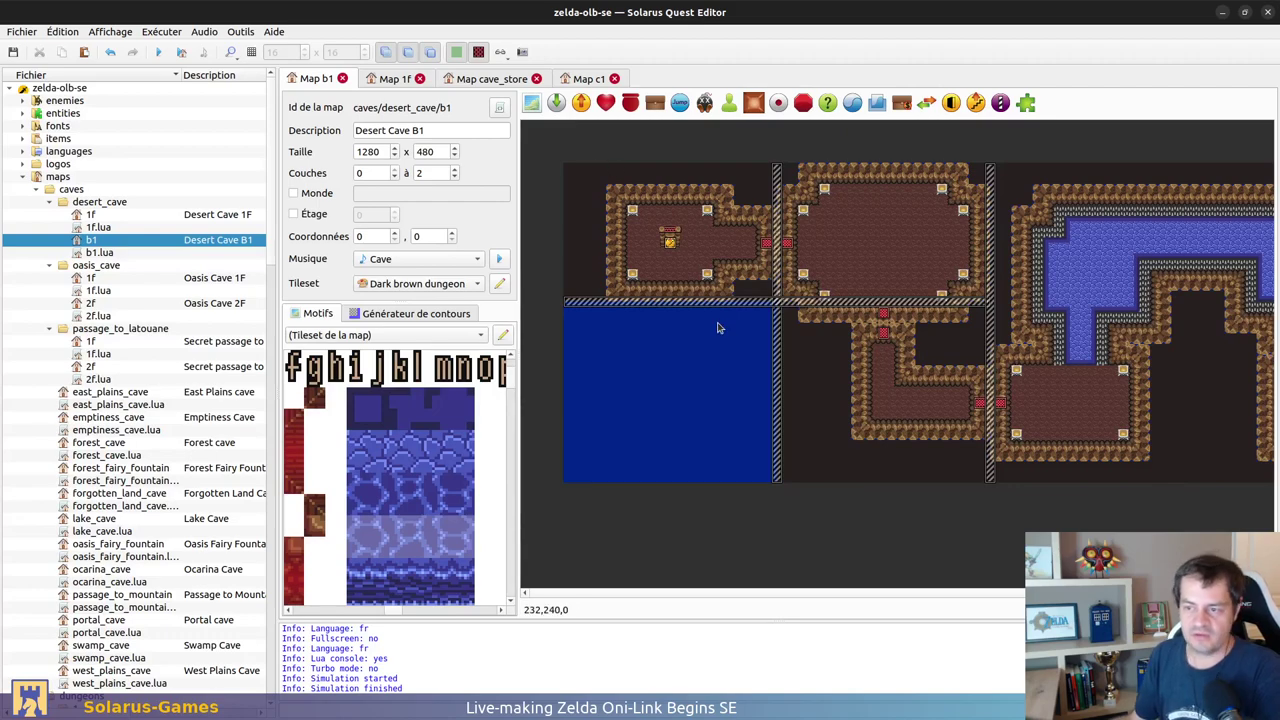
Step: Place a copy of the dark tile strip over the westernmost room and assign it to layer 0
scroll(606, 253, "up", 1, "ctrl")
middle_click_drag(618, 270, 677, 468)
left_click(752, 265)
left_click(755, 226)
left_click_drag(826, 239, 772, 355)
right_click(772, 355)
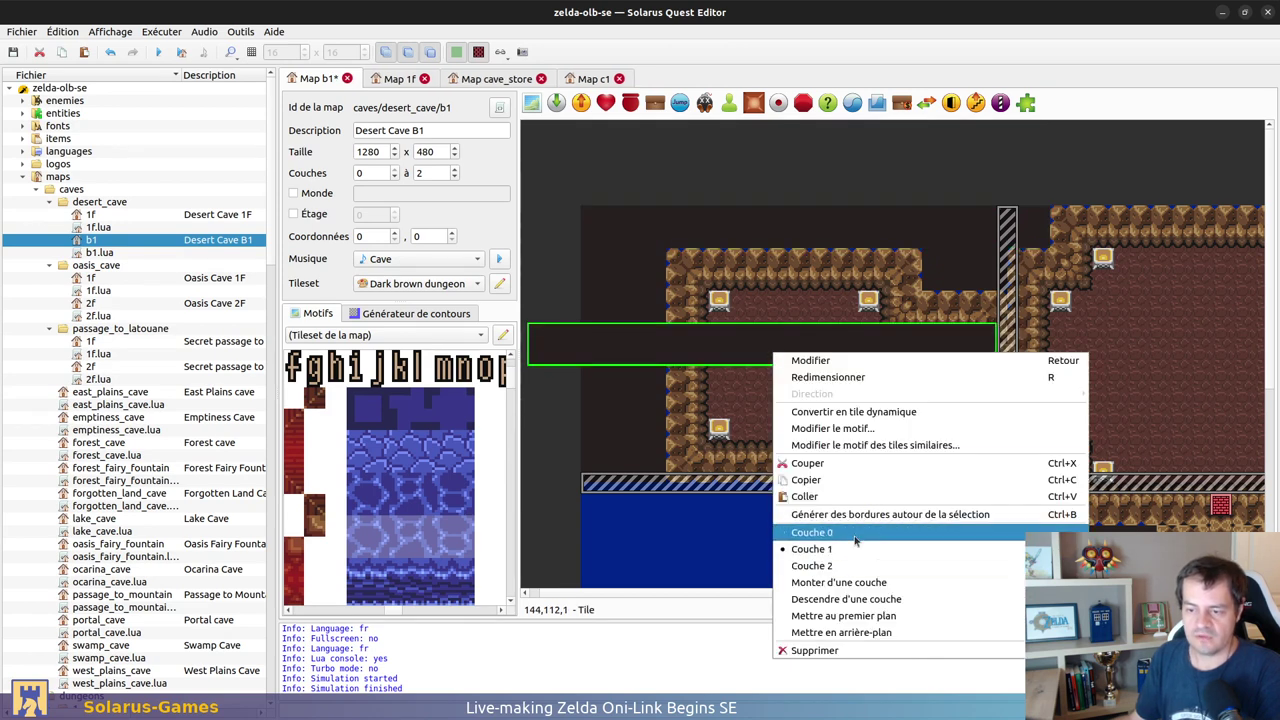
left_click(811, 532)
Step: Fit a thin dark strip along the westernmost room's north wall and send it behind the wall tiles
left_click_drag(871, 350, 1010, 283)
key("r")
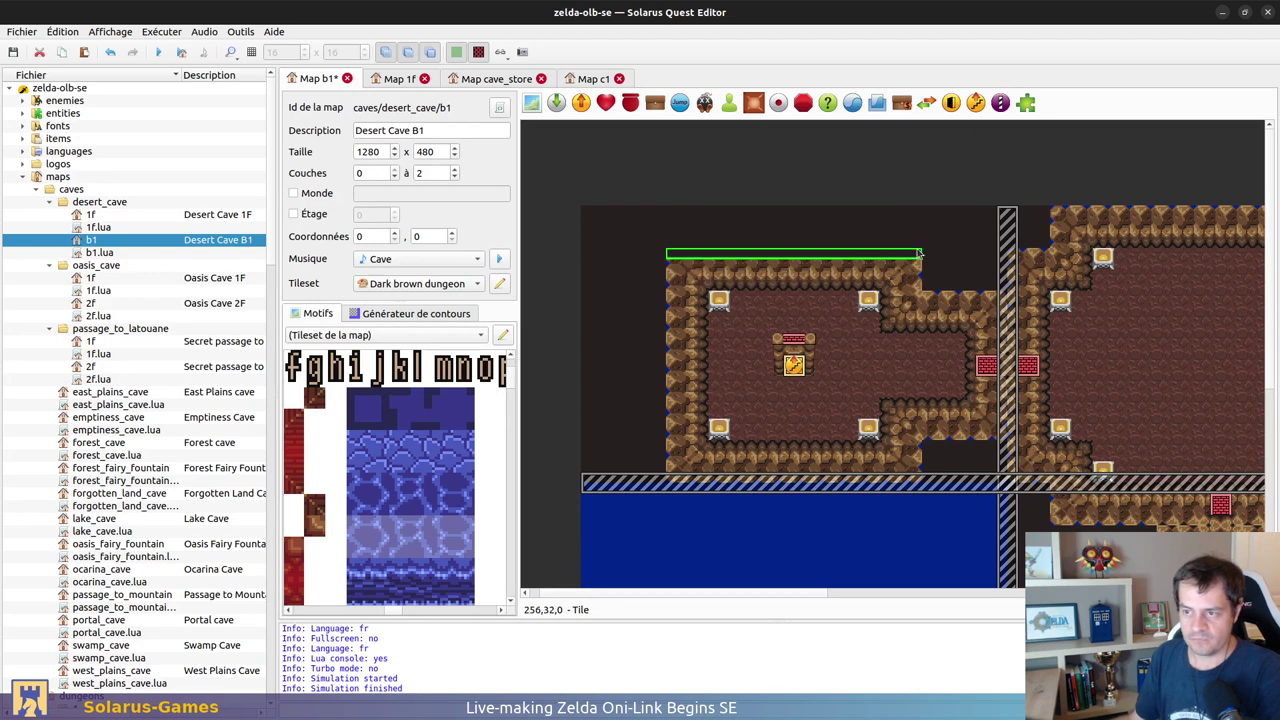
right_click(898, 254)
key("Escape")
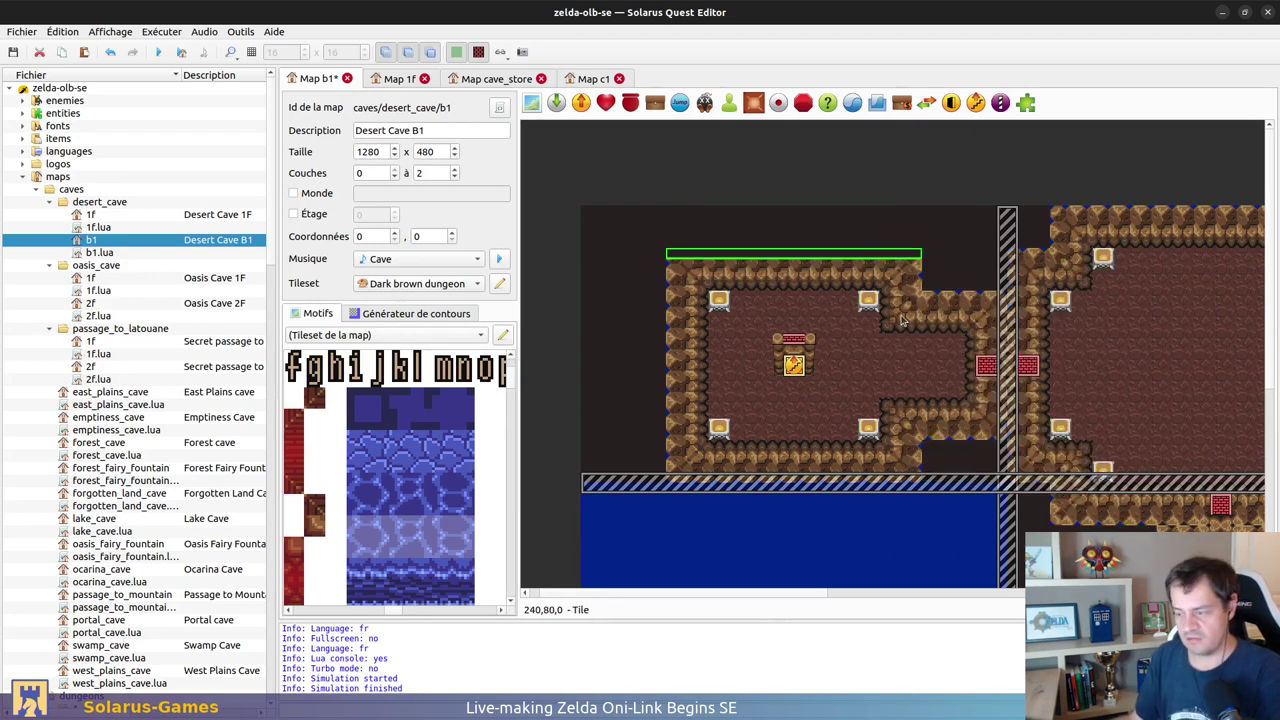
key("Delete")
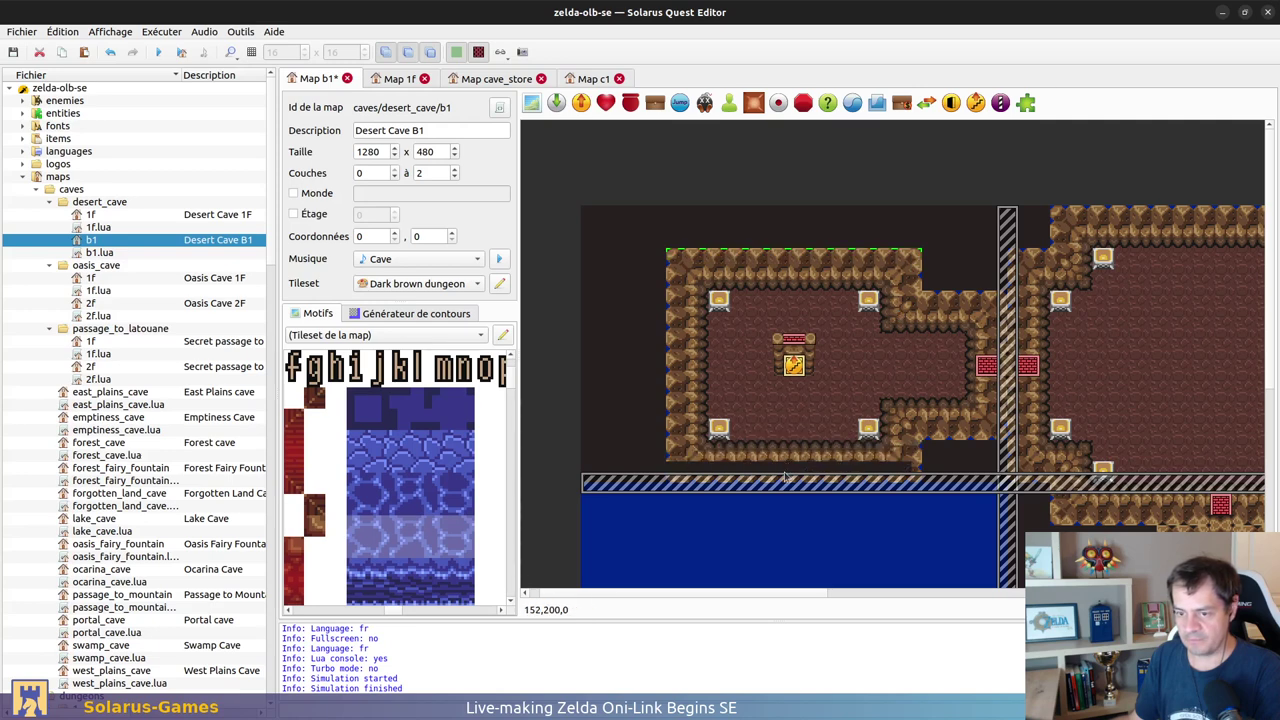
Step: Add thin dark strips along the westernmost room's south wall and under its eastern passage's south wall
key("ctrl+v")
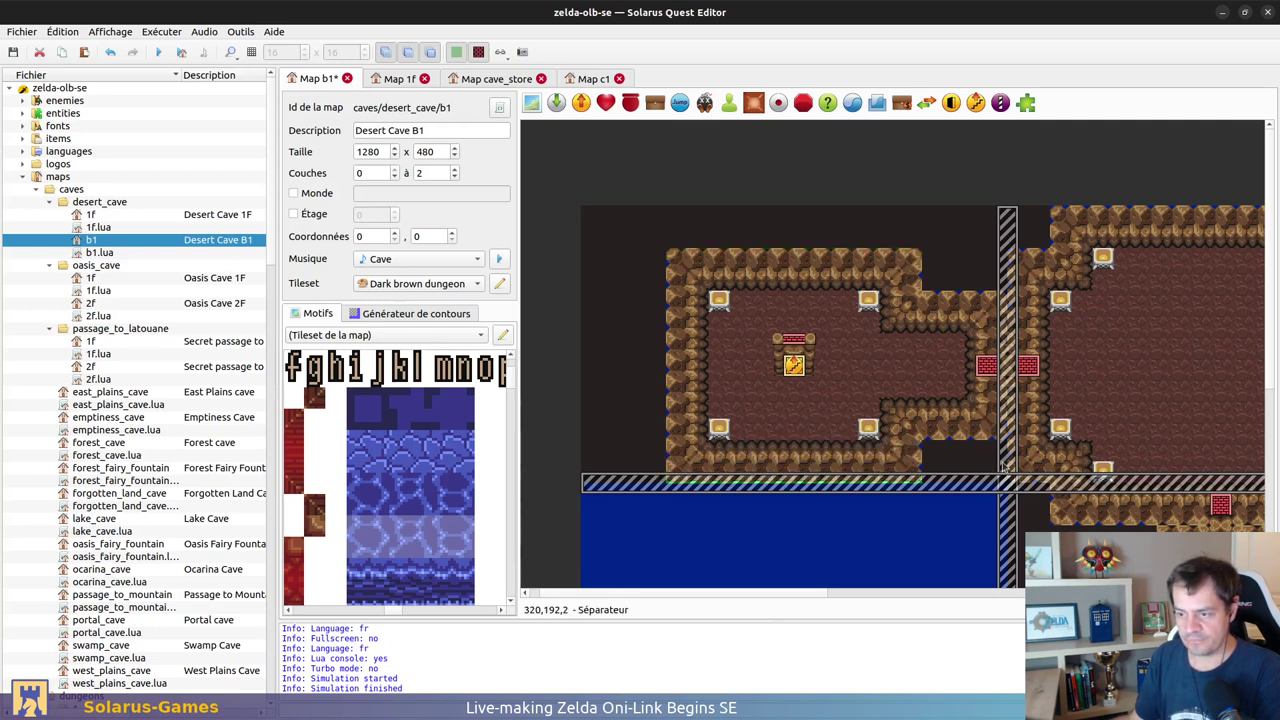
left_click(1053, 440)
key("r")
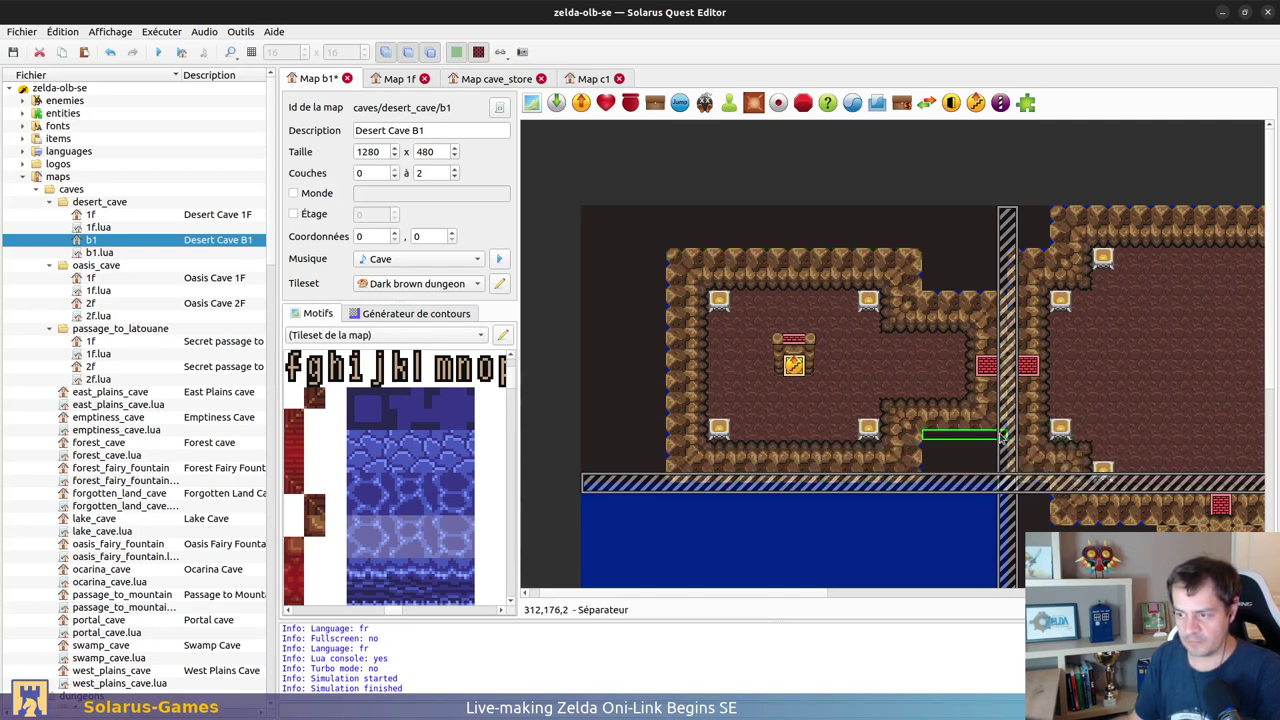
left_click(1000, 438)
Step: Add dark strips behind the westernmost room's passage north wall, its west wall and its northeast and southeast corners
left_click_drag(929, 301, 999, 301)
key("b")
left_click_drag(922, 268, 919, 289)
key("b")
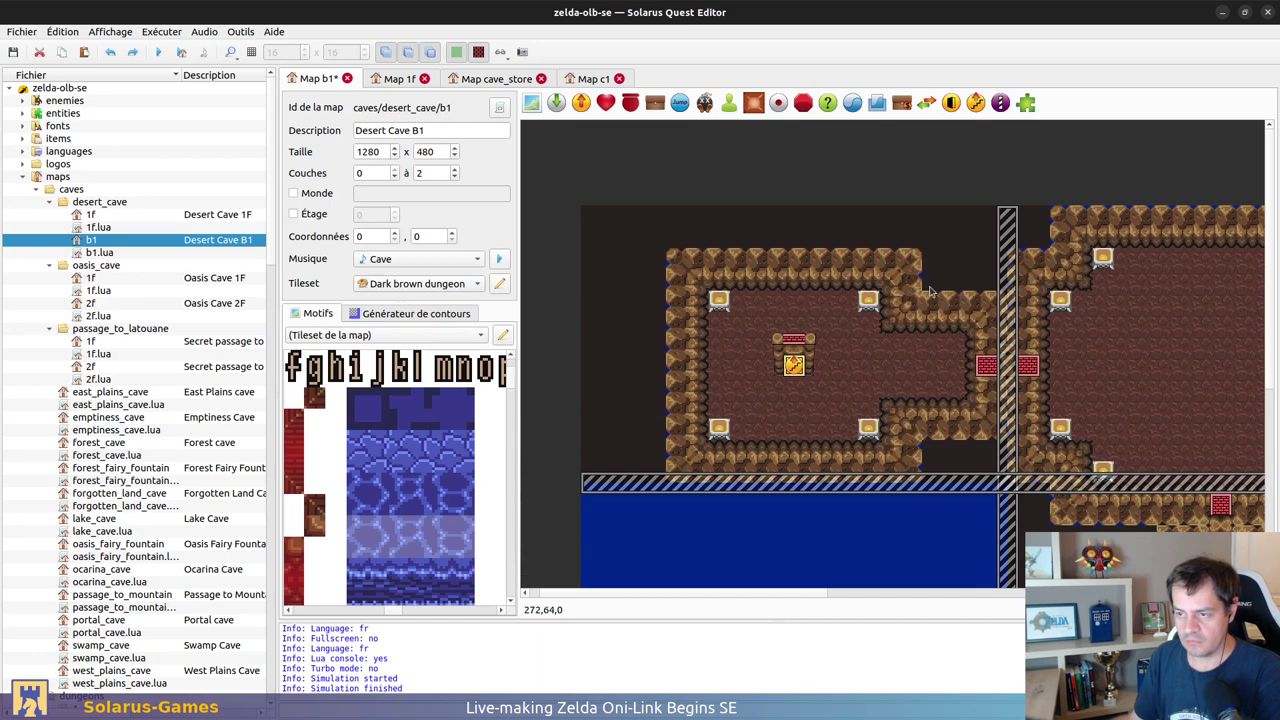
key("ctrl+v")
key("b")
left_click_drag(673, 265, 672, 470)
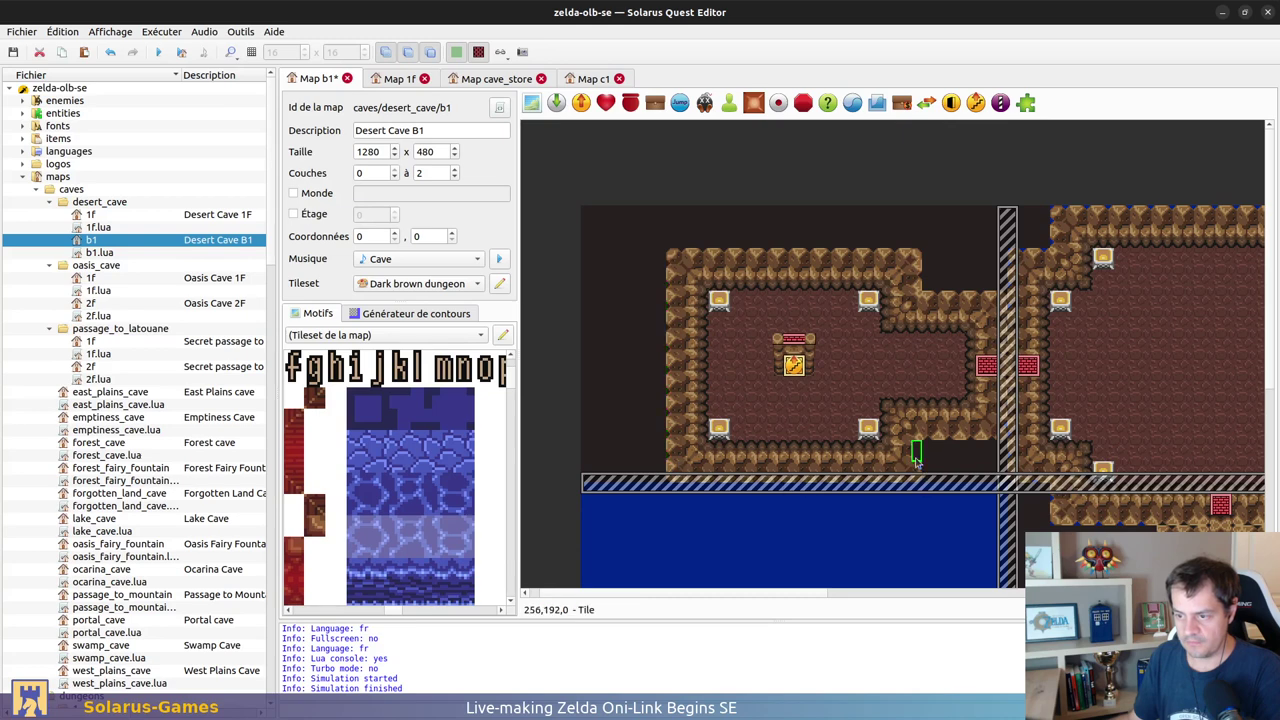
Step: Add dark strips behind the large central room's north, south and west wall edges and its stepped corners
scroll(820, 330, "right", 5)
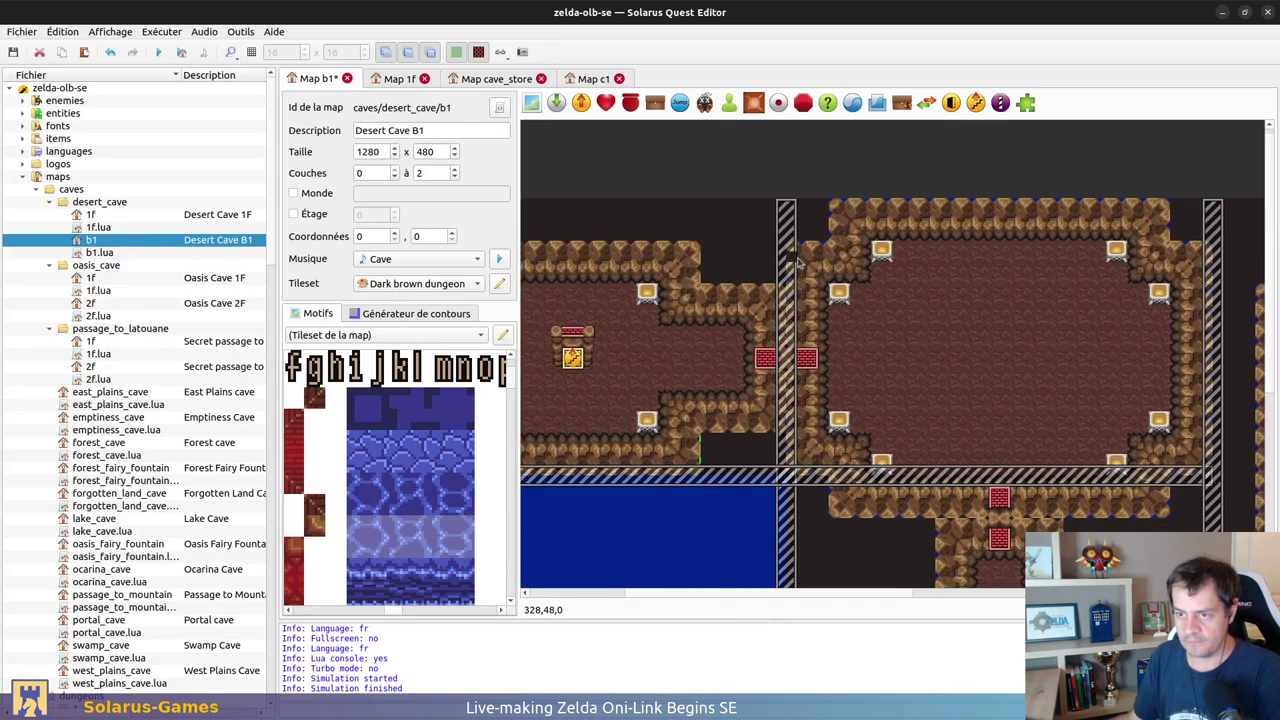
left_click_drag(792, 251, 810, 248)
left_click_drag(836, 205, 1167, 205)
left_click_drag(1176, 248, 1207, 252)
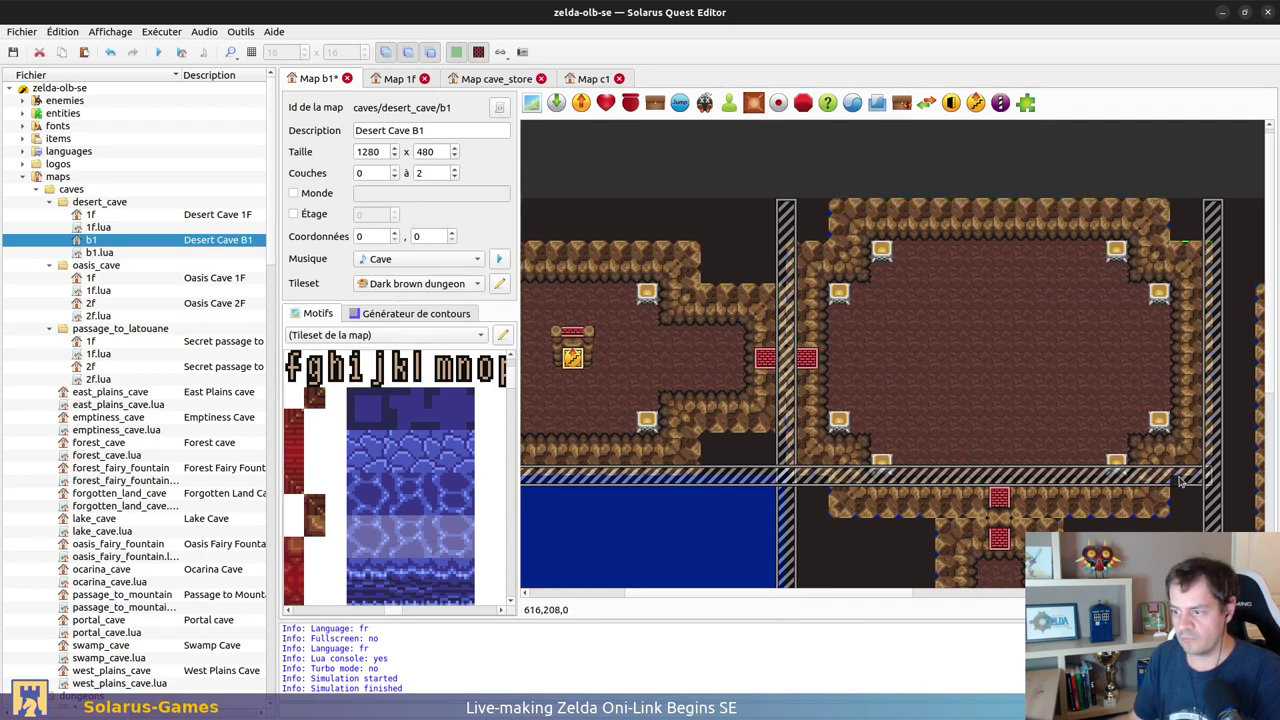
left_click_drag(1177, 472, 1200, 473)
left_click_drag(1164, 517, 831, 514)
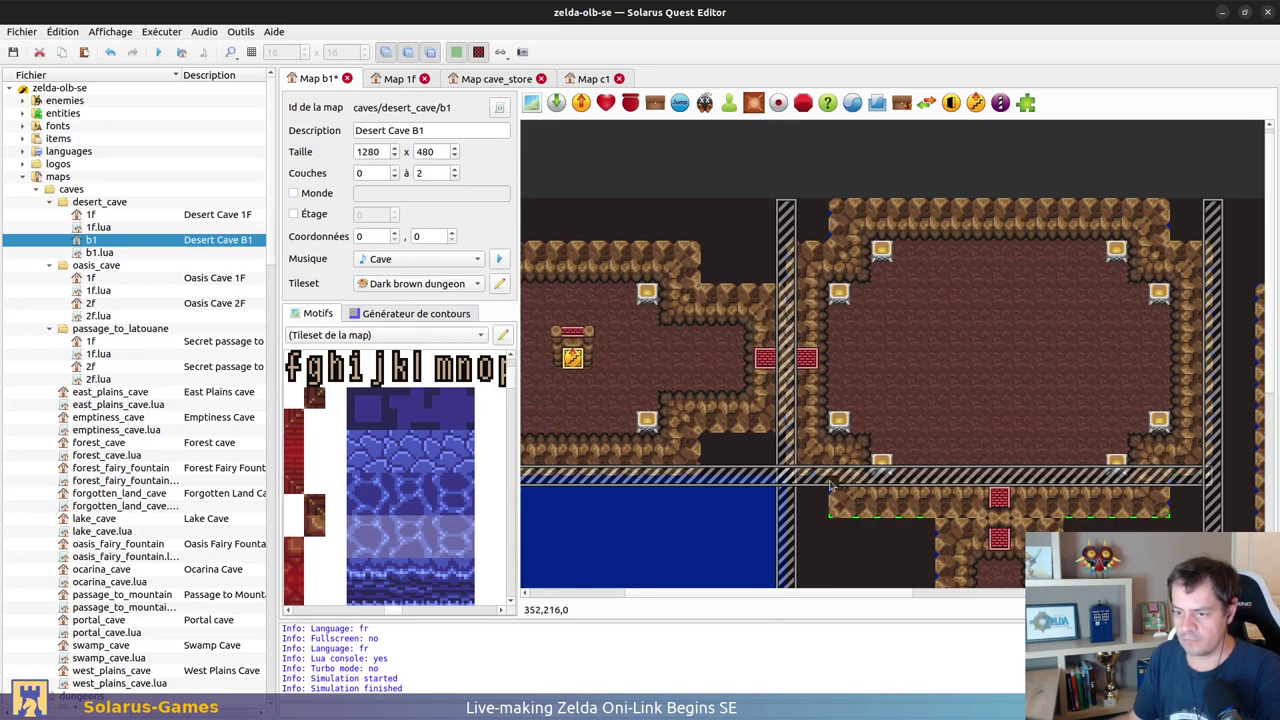
left_click_drag(791, 464, 787, 256)
Step: Add dark strips behind the central room's east wall and the short vertical edges of its northern and southern protrusions
left_click(837, 228)
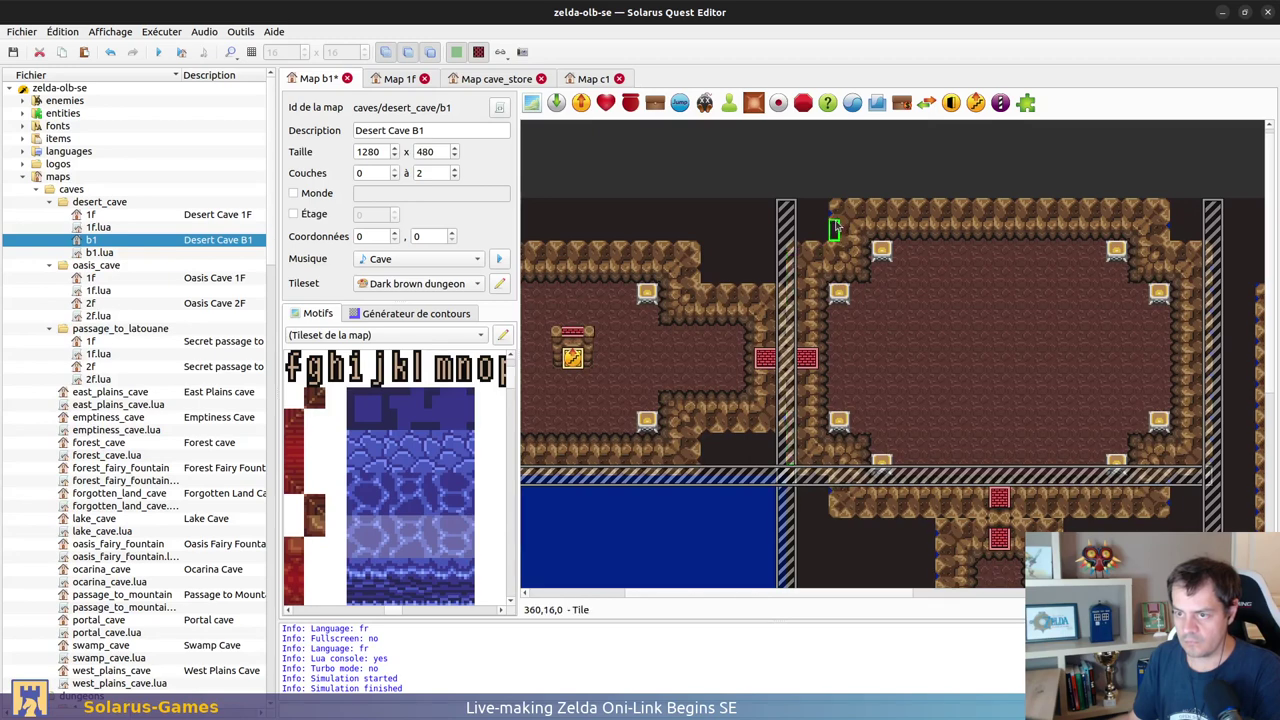
left_click(1165, 222)
key("b")
left_click_drag(1206, 255, 1203, 447)
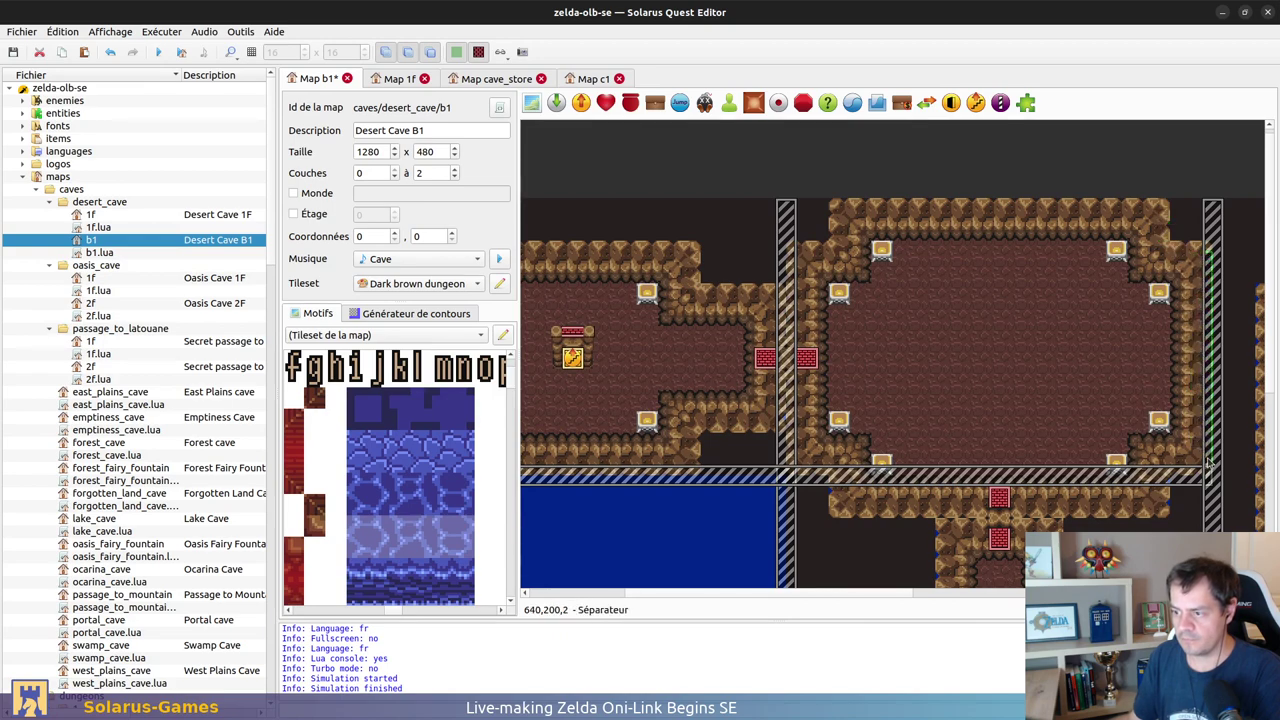
scroll(1198, 415, "down", 3)
left_click(1166, 366)
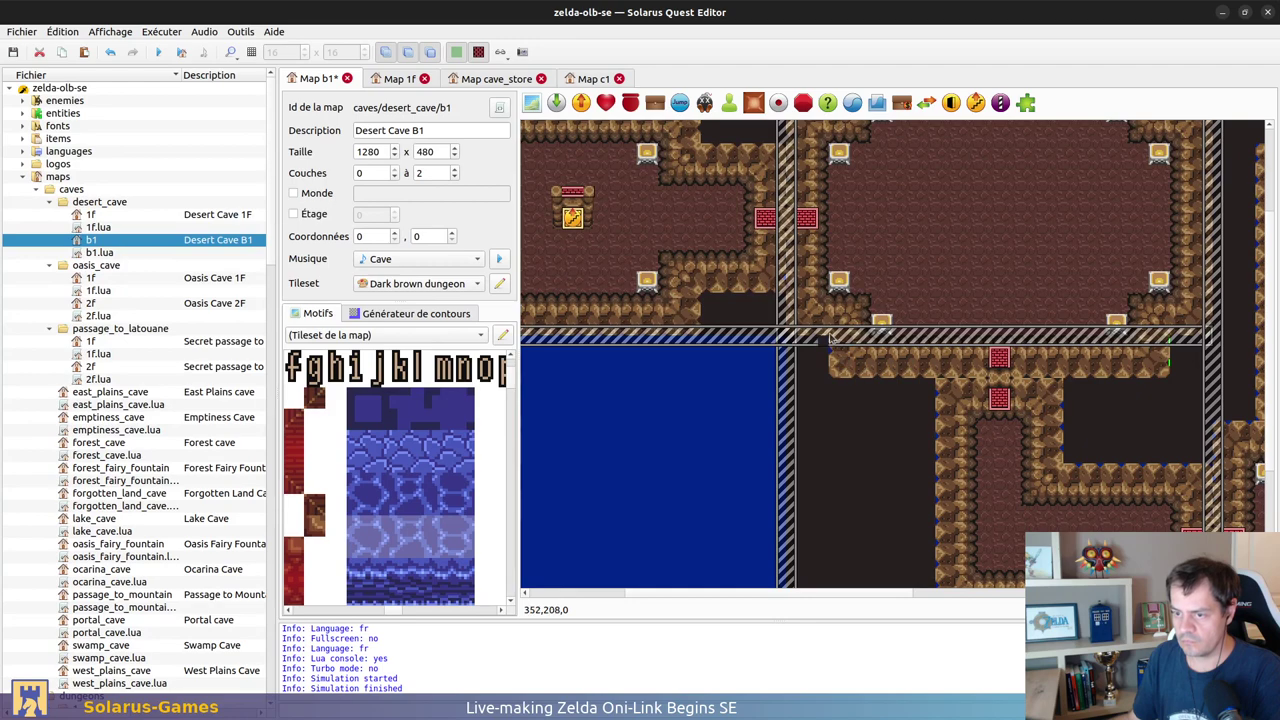
Step: Line the outer wall edges of the L-shaped room with dark strips placed behind the walls
scroll(861, 348, "down", 3)
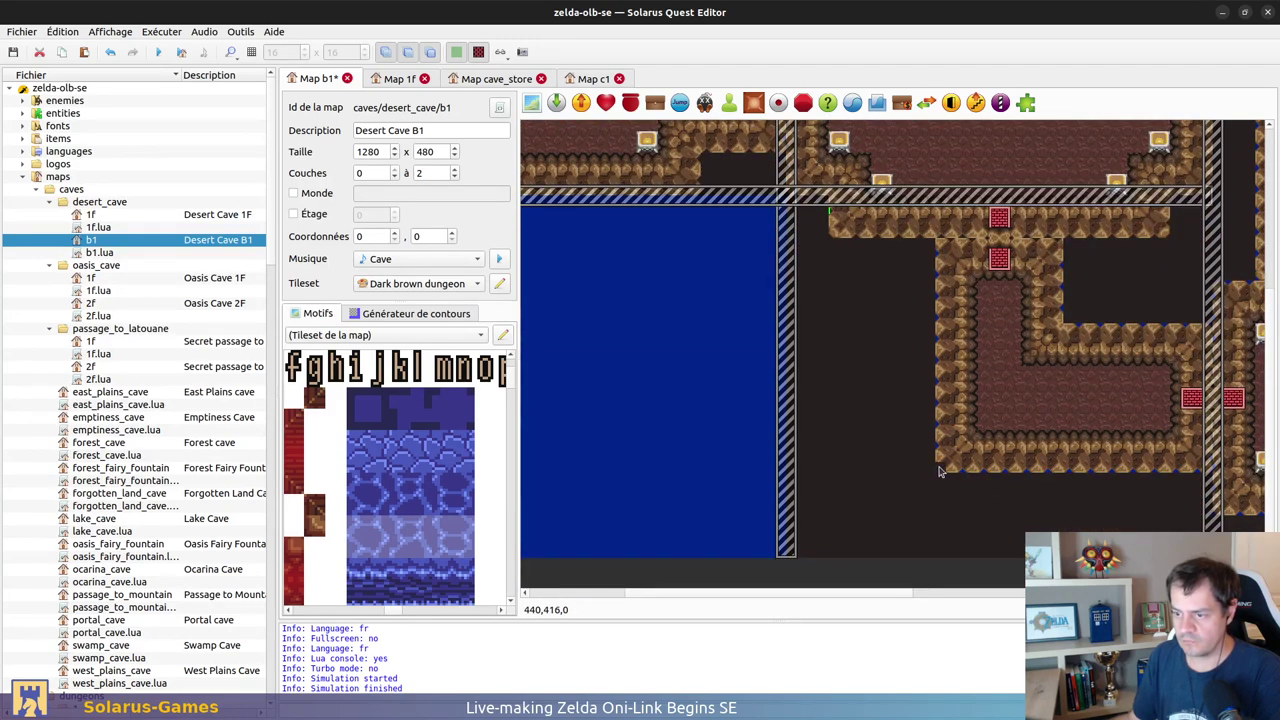
left_click_drag(940, 470, 1207, 477)
left_click_drag(1203, 329, 1059, 257)
left_click_drag(938, 258, 1032, 466)
left_click_drag(1208, 461, 1209, 347)
Step: Add dark strips behind the north and south edges of the water room's southwest section and its northeast ledge
middle_click_drag(1204, 338, 800, 290)
left_click_drag(796, 288, 836, 278)
left_click_drag(795, 515, 1106, 515)
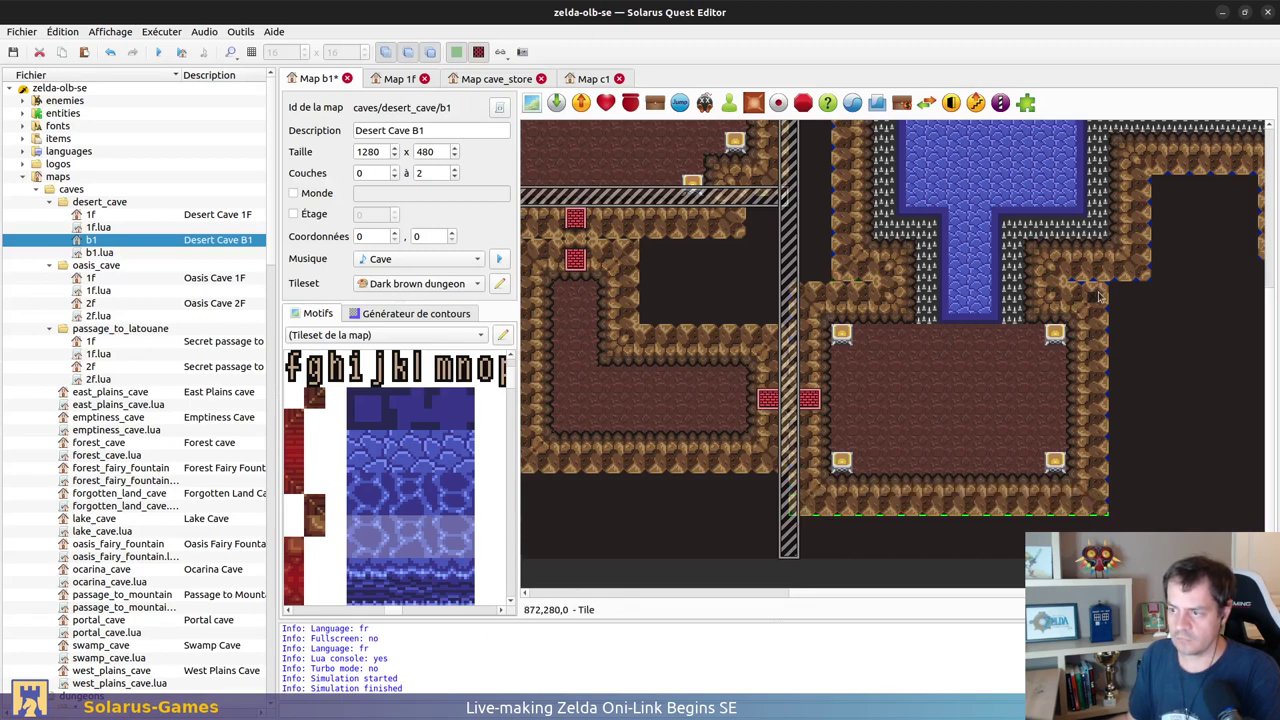
left_click_drag(1068, 278, 1175, 277)
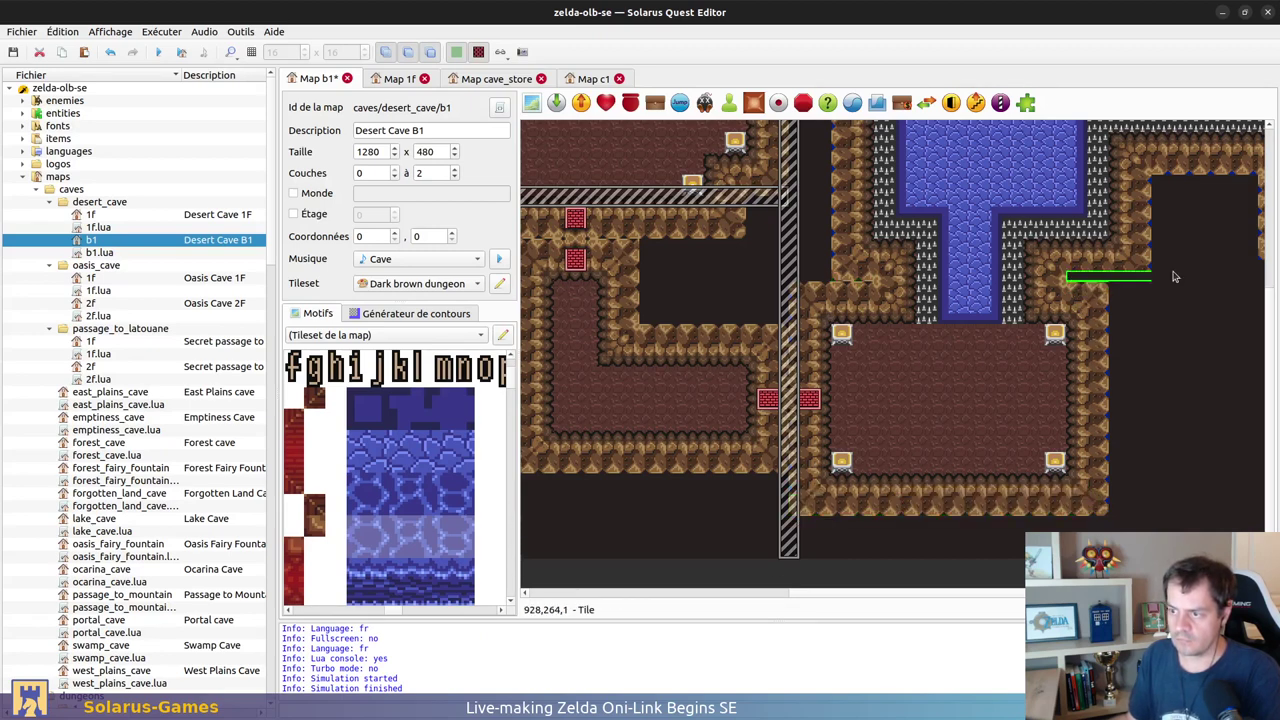
key("b")
Step: Add dark strips behind the underside of the water room's central arch and the first step to its east
scroll(1170, 312, "up", 2)
middle_click_drag(1176, 317, 1069, 396)
left_click_drag(1051, 389, 1123, 388)
key("b")
key("ctrl+v")
left_click_drag(1153, 474, 1205, 473)
middle_click_drag(1135, 477, 830, 351)
key("b")
Step: Add dark strips behind the wall step northwest of the southeast room and along that room's south wall
key("ctrl+v")
left_click_drag(928, 389, 961, 401)
key("b")
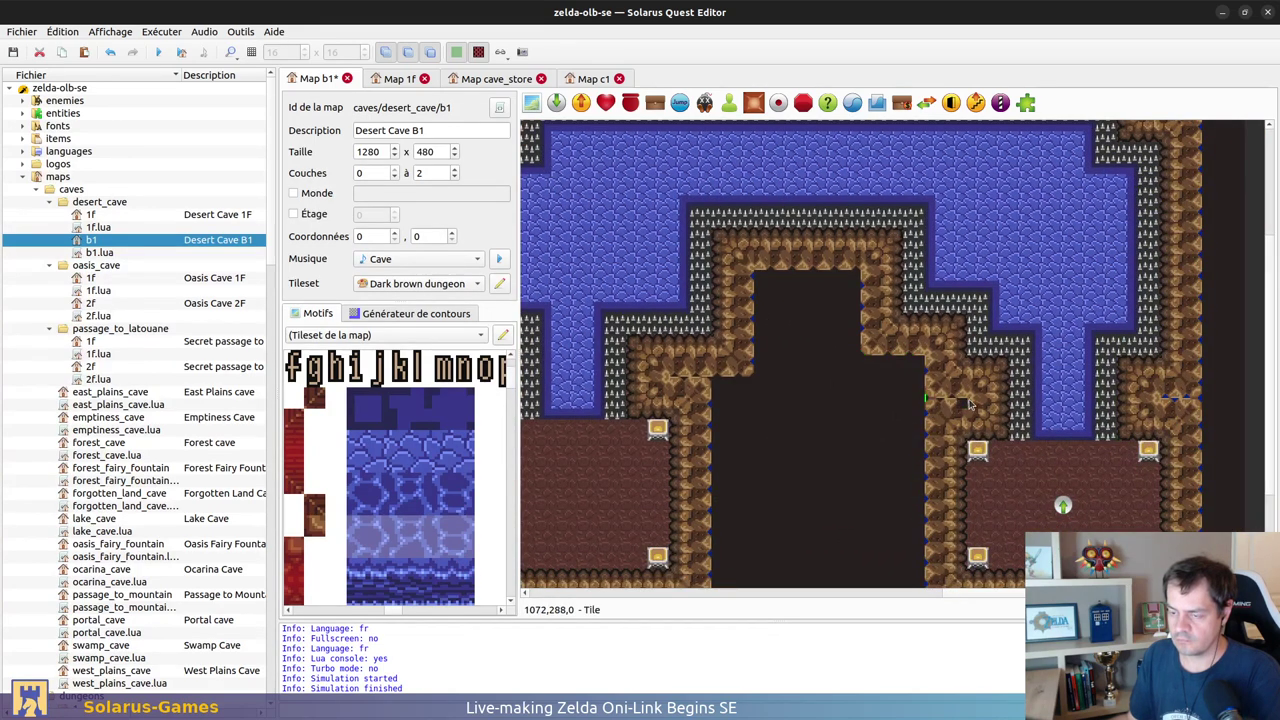
scroll(968, 405, "down", 3)
left_click_drag(928, 463, 1195, 468)
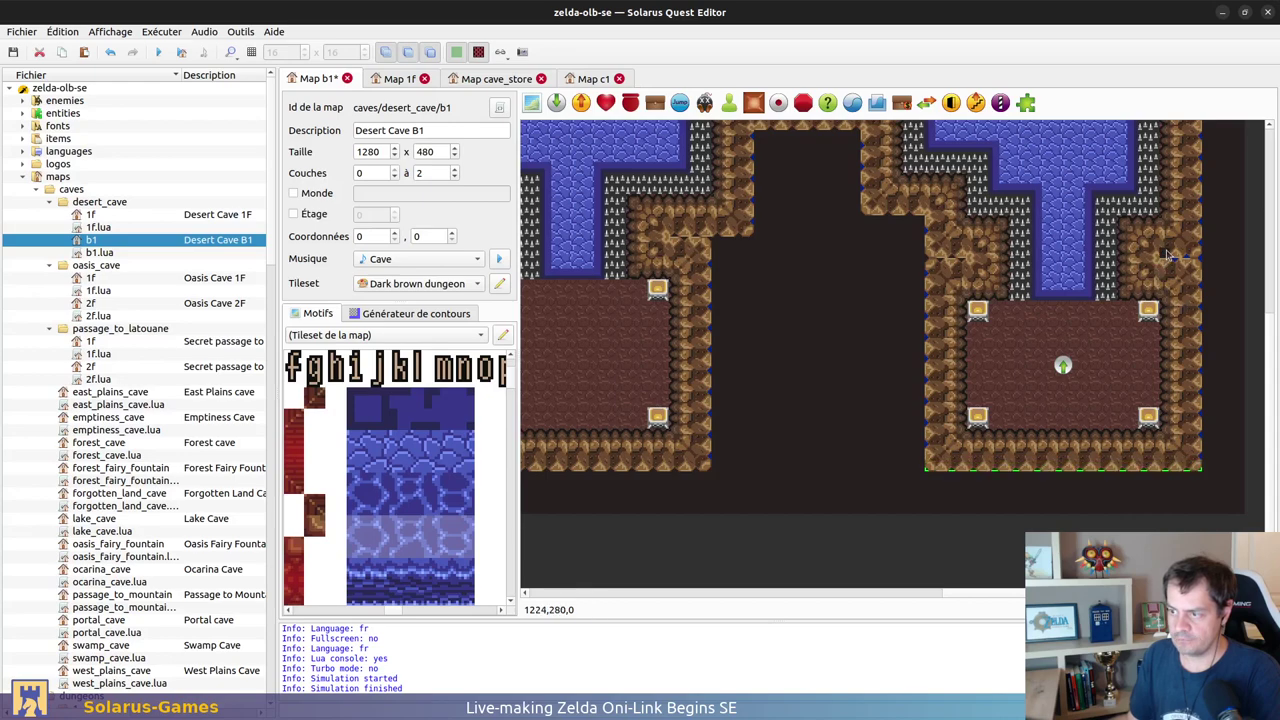
scroll(1195, 289, "up", 5)
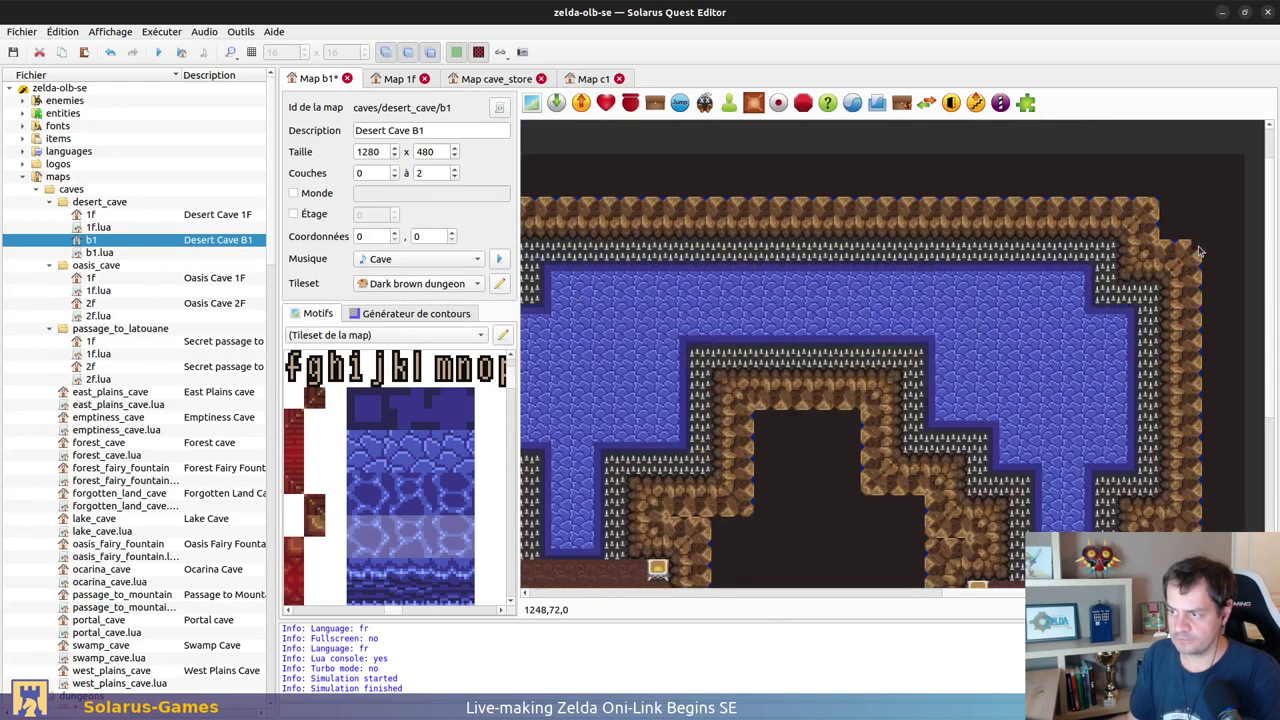
Step: Add dark strips behind the water room's north wall and behind its northwest corner step
left_click_drag(1158, 208, 543, 206)
middle_click_drag(552, 162, 766, 214)
left_click_drag(733, 250, 688, 299)
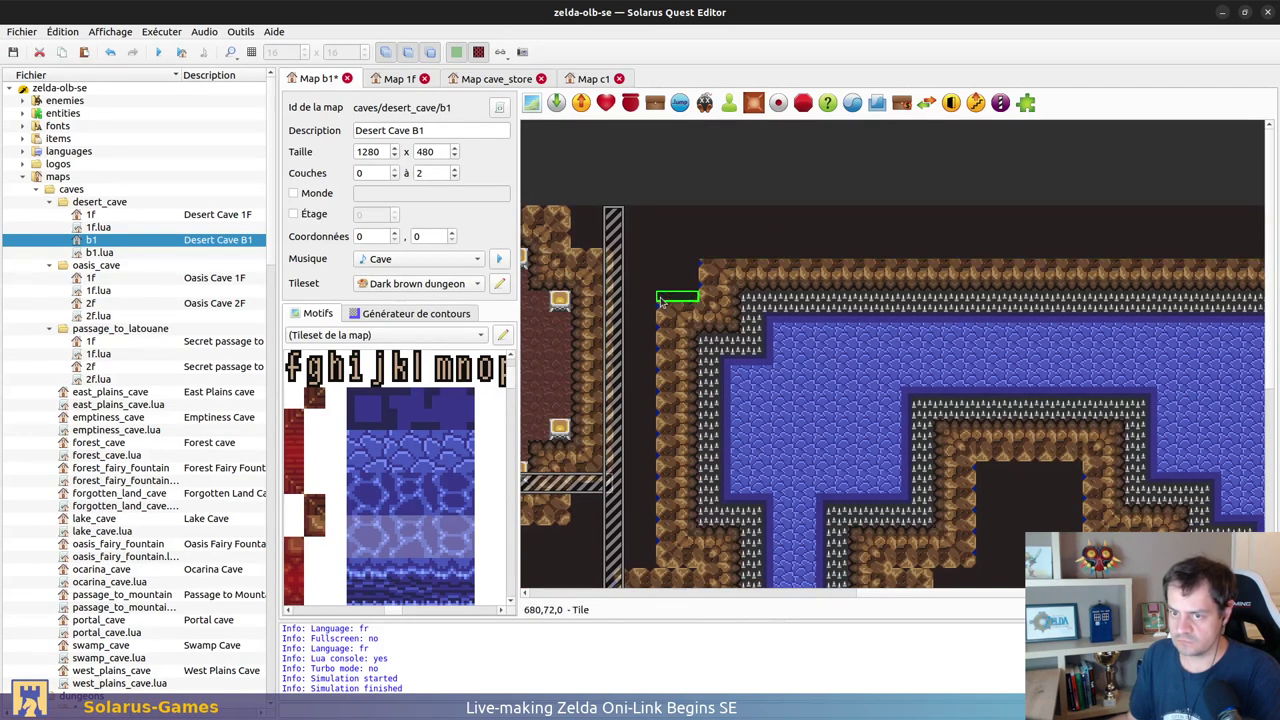
left_click(707, 265)
key("ctrl+z")
left_click_drag(757, 170, 660, 392)
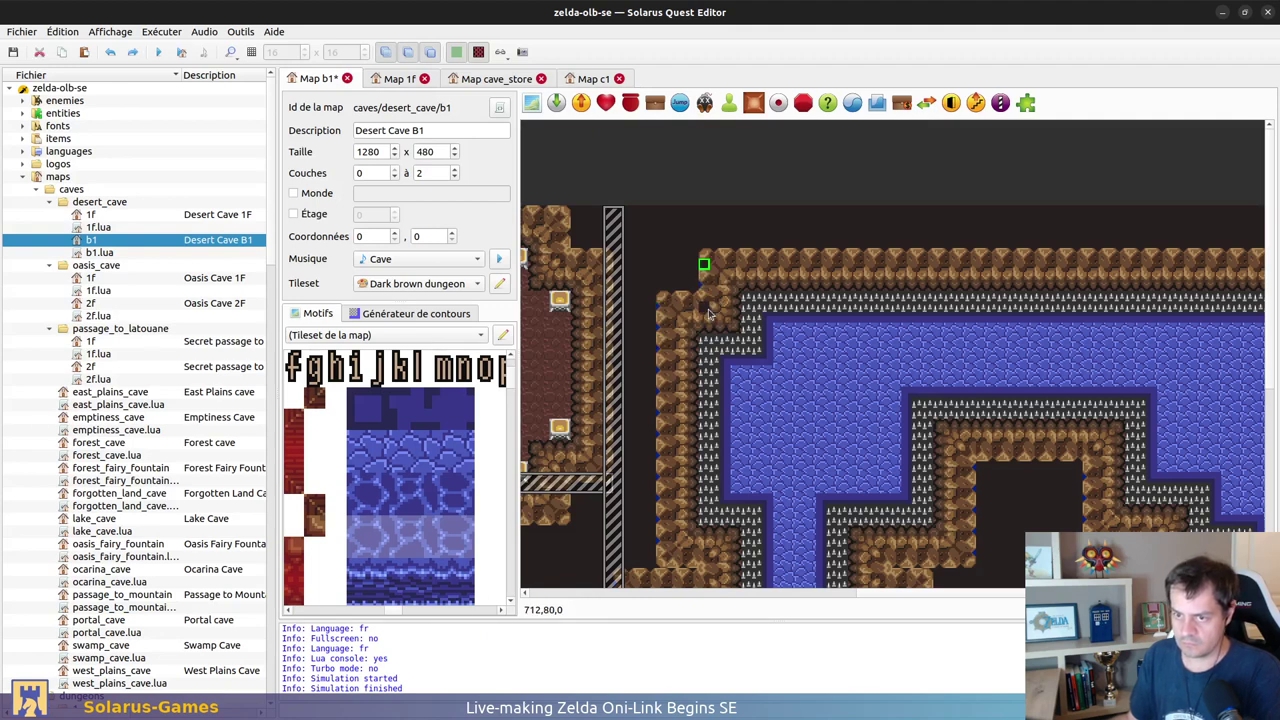
Step: Add a dark strip behind the outer edge of the water room's west wall, sized to the wall's full height
left_click(658, 308)
scroll(666, 318, "down", 2)
key("r")
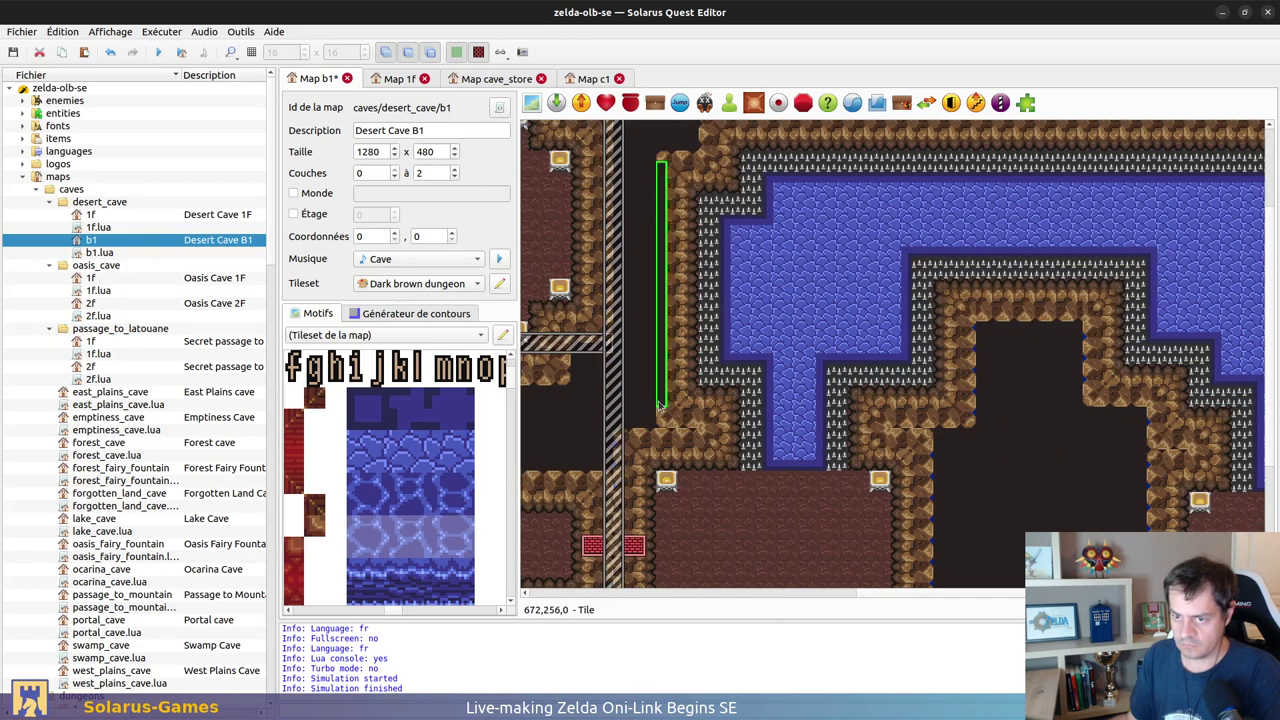
left_click_drag(661, 414, 661, 414)
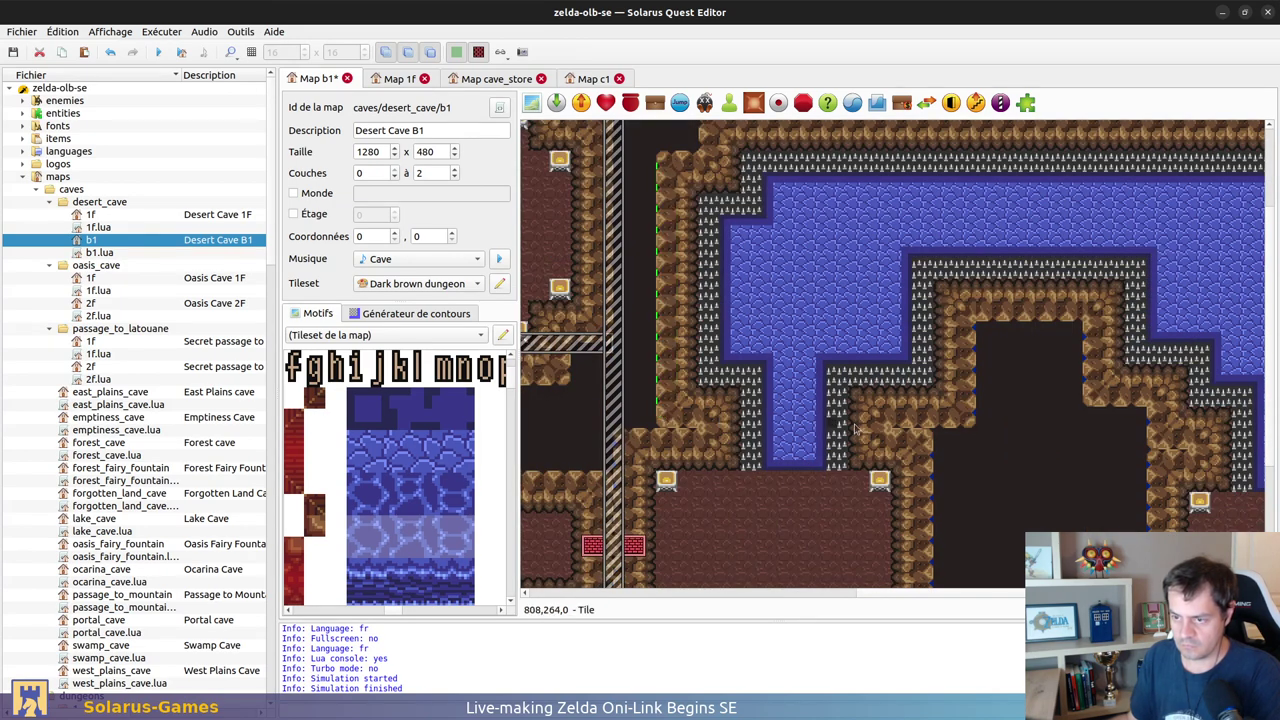
Step: Add dark strips behind both sides of the water room's central arch and behind the southeast room's west wall
left_click_drag(972, 330, 993, 405)
left_click_drag(1086, 324, 1100, 393)
scroll(1142, 333, "down", 3)
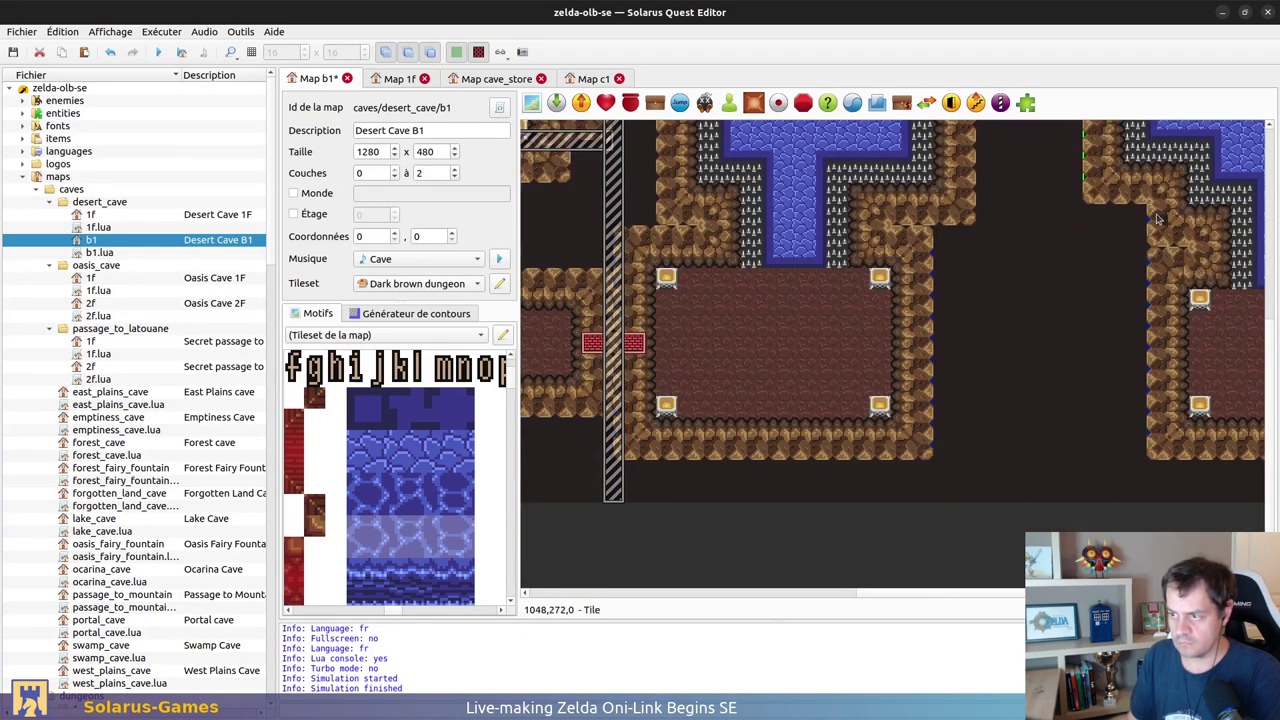
left_click_drag(1152, 260, 1153, 446)
Step: Line the easternmost wall's outer edge with a dark strip from the northeast step down to the southeast room
scroll(1140, 450, "right", 3)
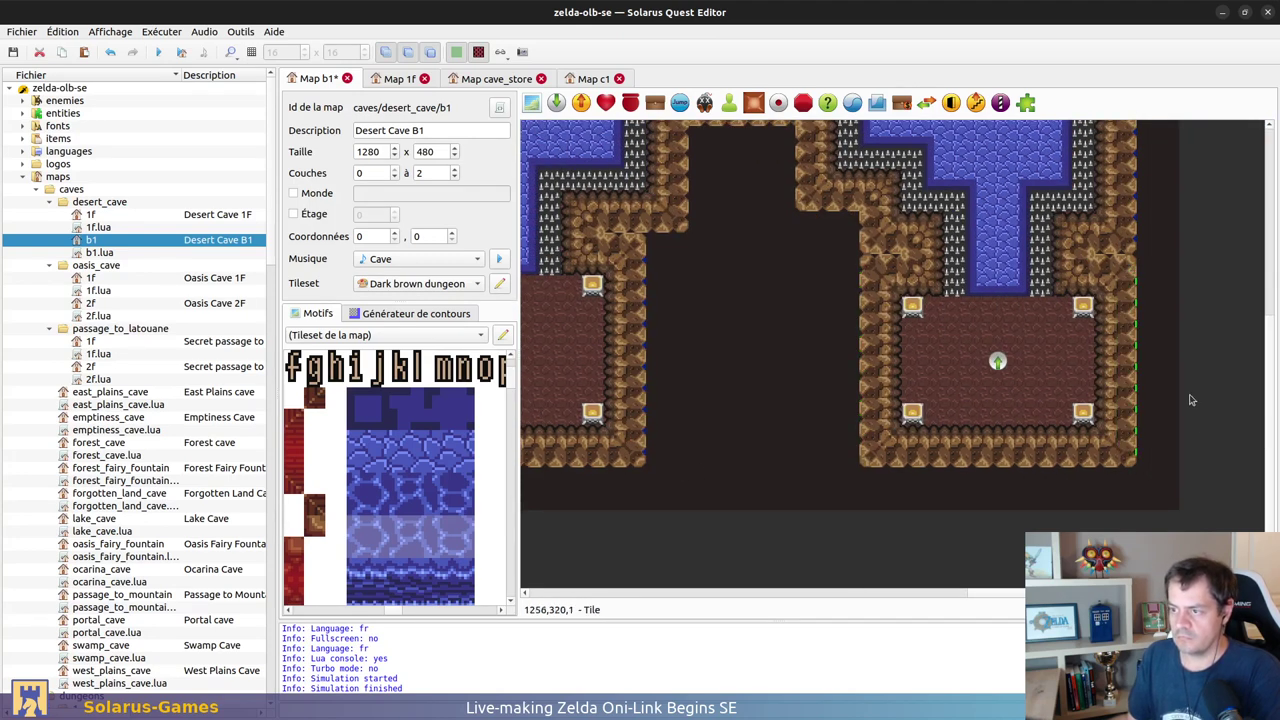
scroll(1113, 230, "up", 3)
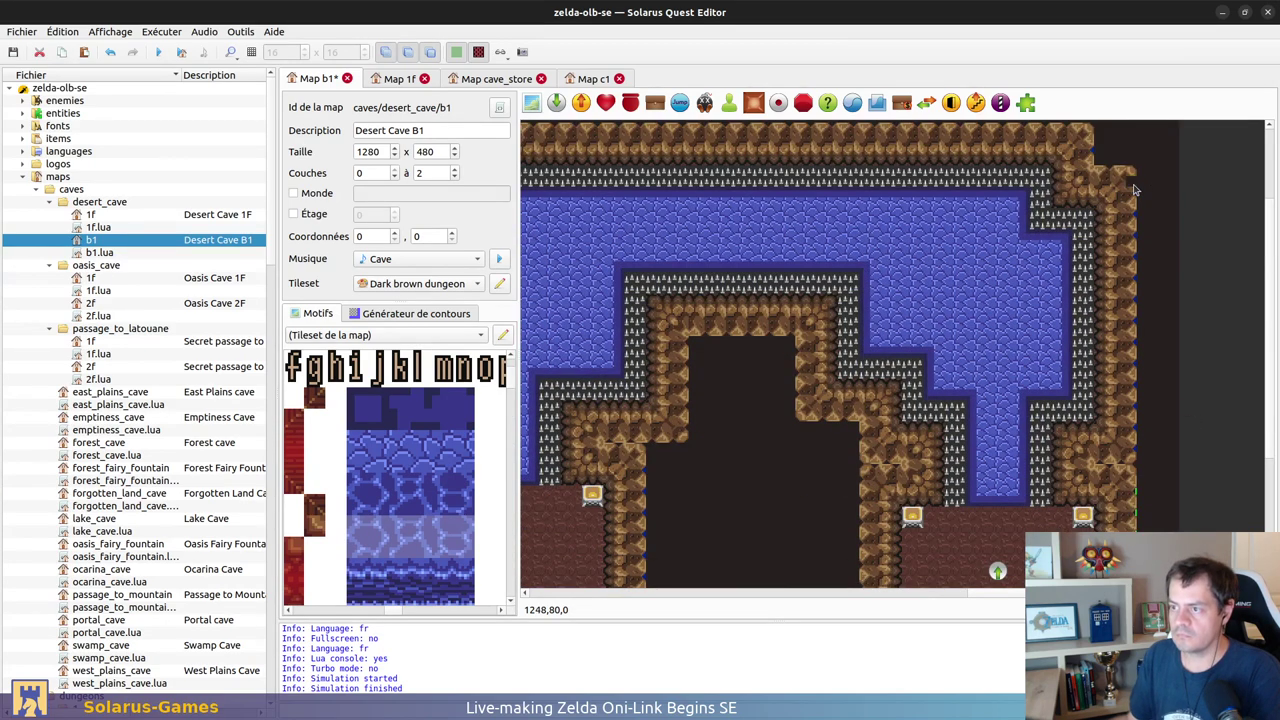
scroll(1090, 263, "up", 2)
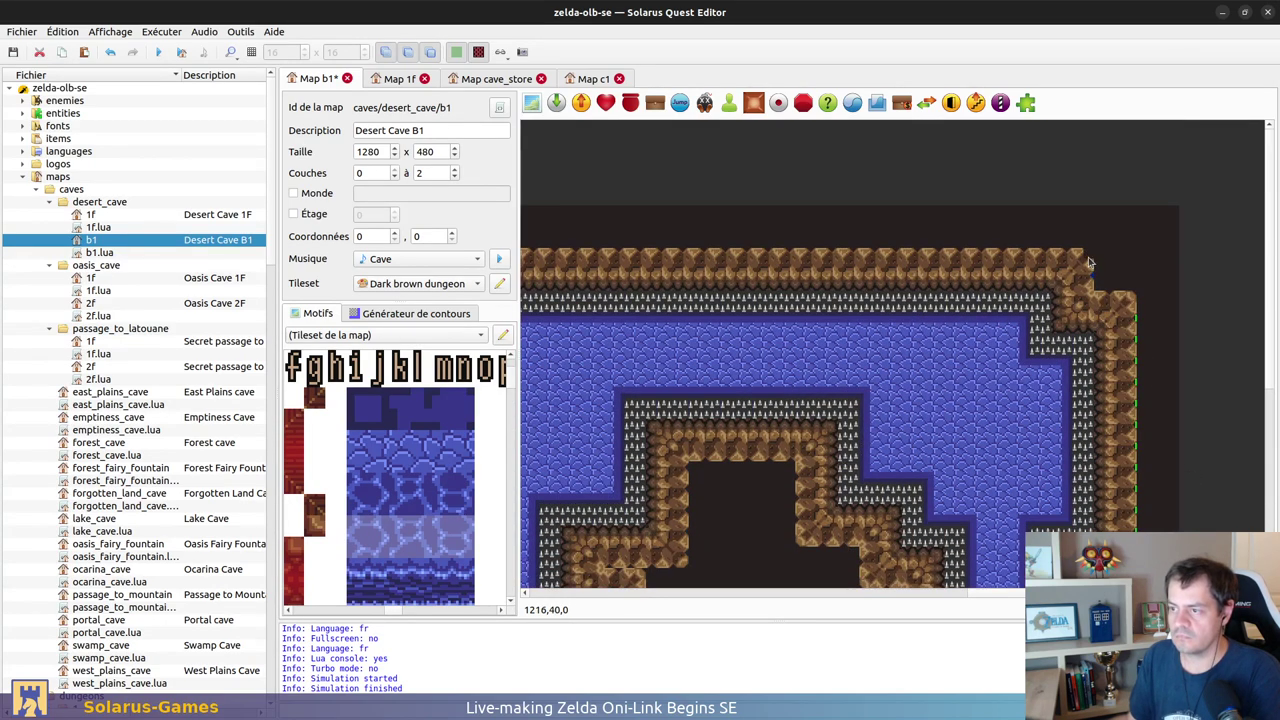
Step: Add a dark strip behind the east wall of the room south of the western water channel and save the map
middle_click_drag(880, 409, 1064, 293)
middle_click_drag(670, 445, 905, 219)
left_click_drag(746, 245, 748, 452)
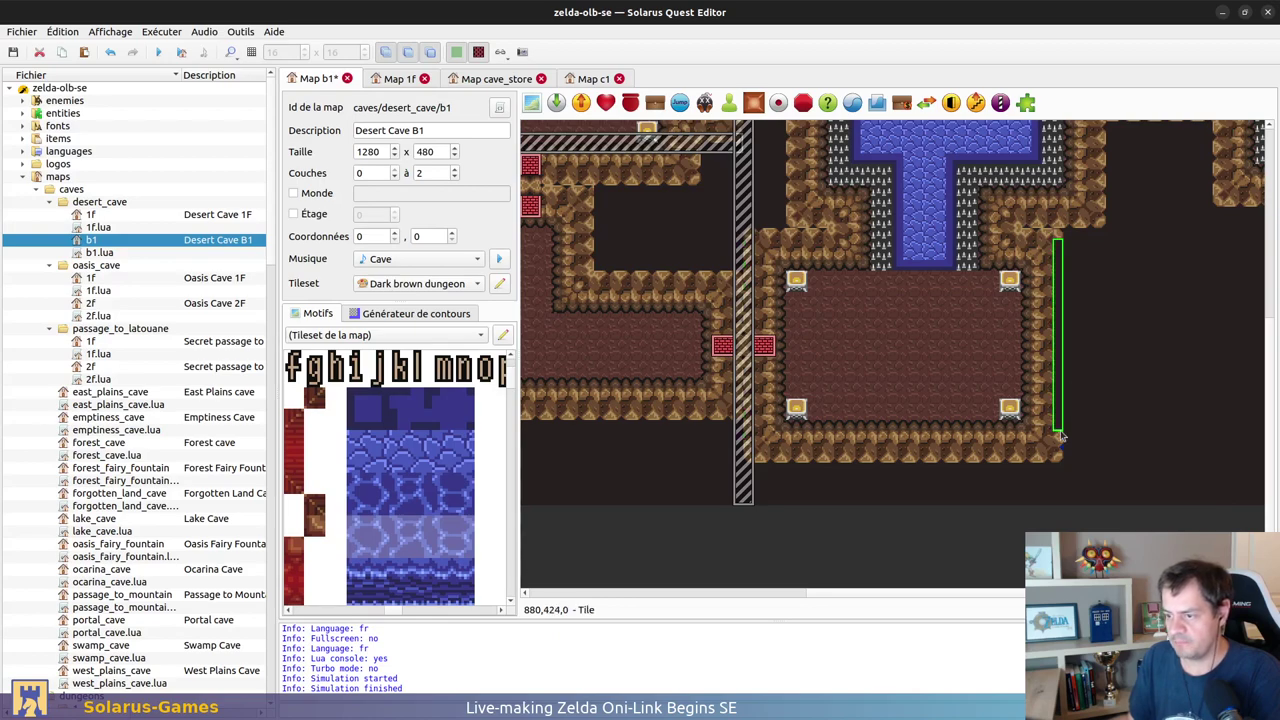
left_click(832, 500)
key("Delete")
key("ctrl+s")
scroll(830, 447, "up", 4)
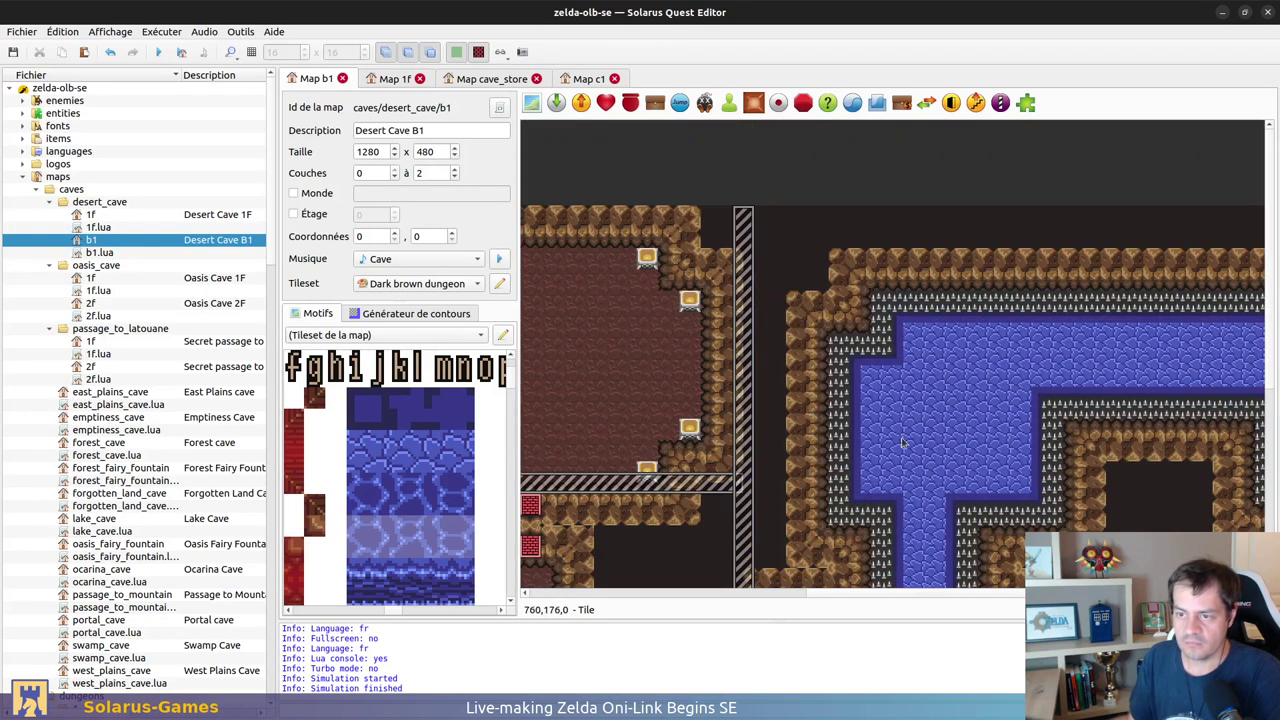
Step: Adjust the inner edge tiles along every wall of the northwest staircase room, including its eastern passage
middle_click_drag(1050, 340, 722, 366)
middle_click_drag(626, 483, 1058, 442)
scroll(1000, 435, "left", 3)
scroll(940, 427, "up", 1)
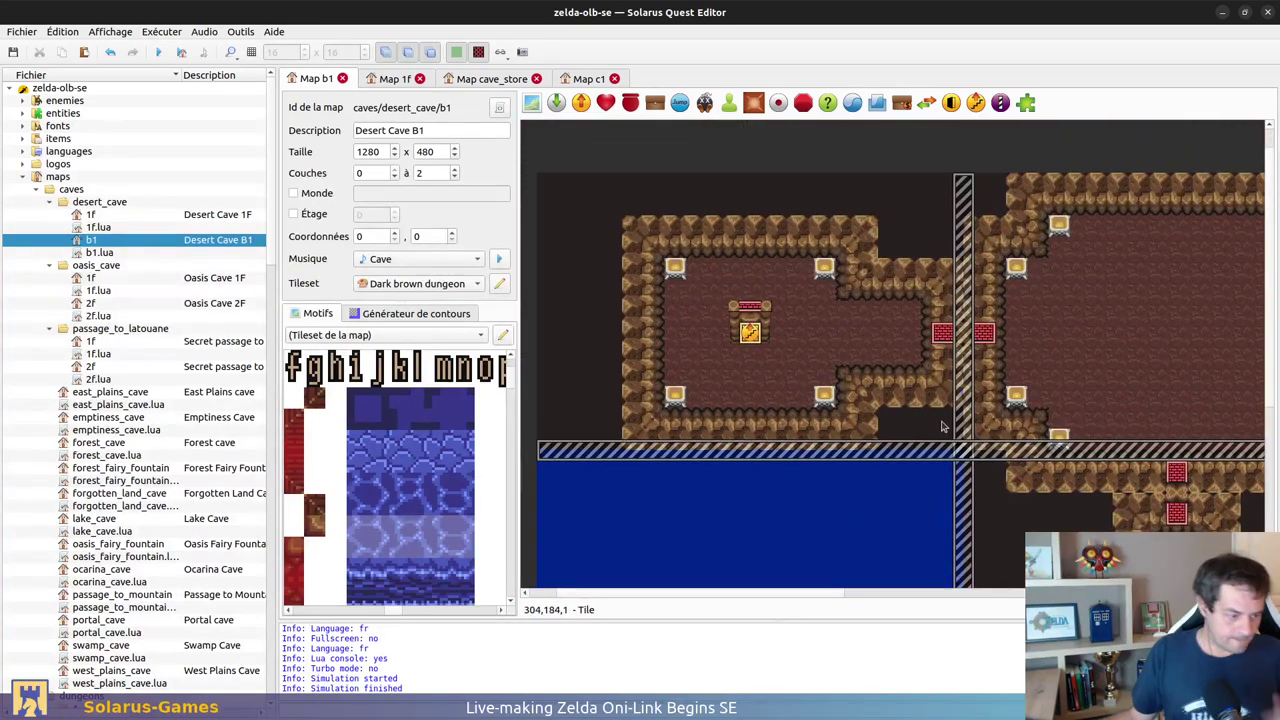
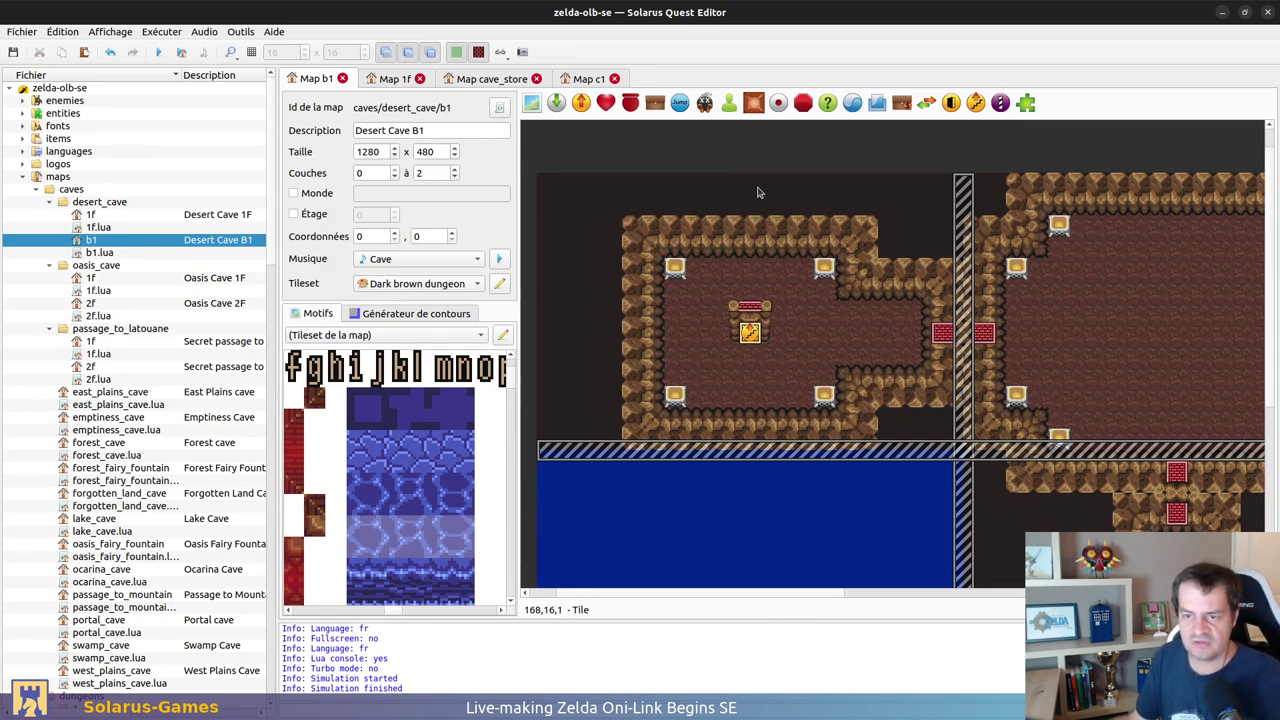
left_click_drag(697, 252, 703, 258)
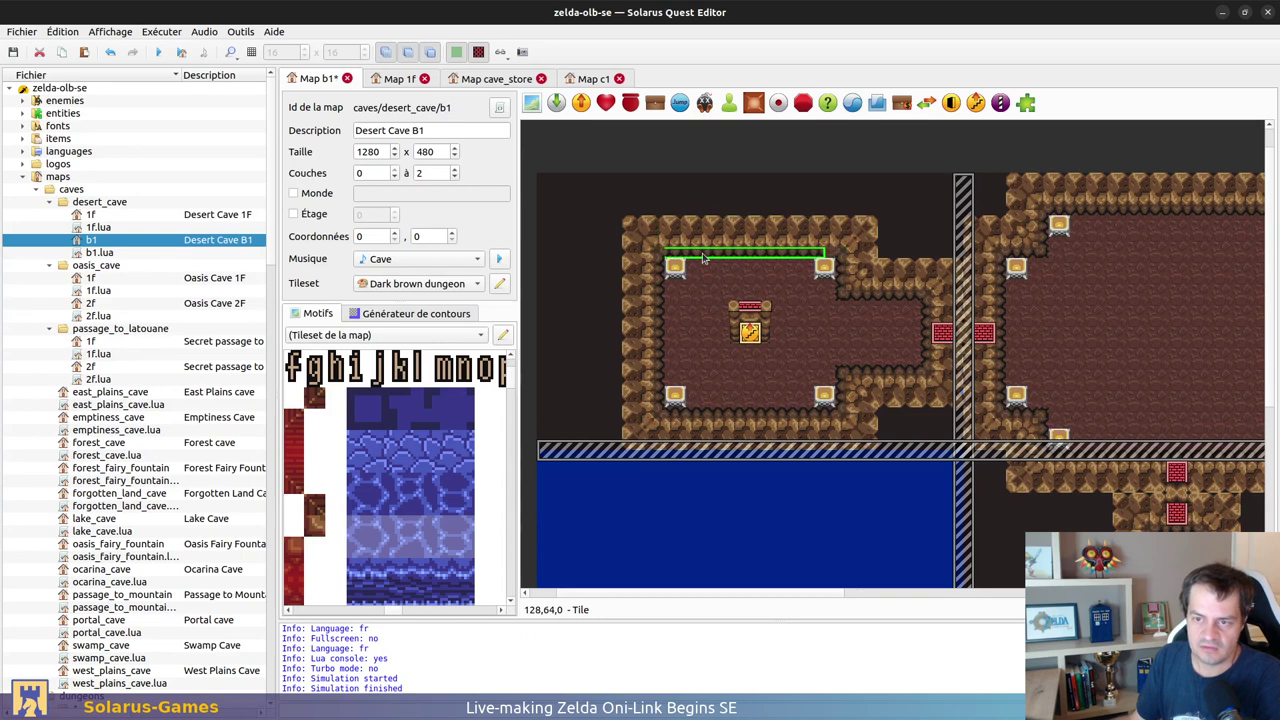
left_click(842, 281)
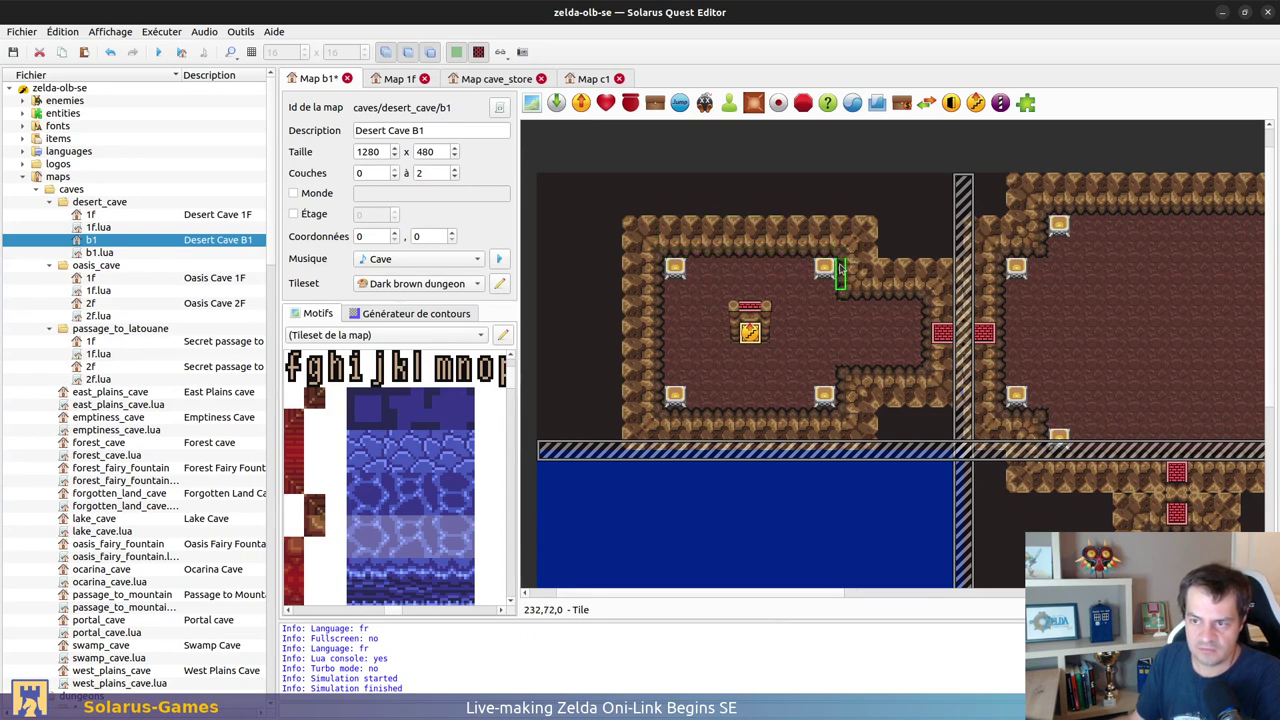
left_click(859, 295)
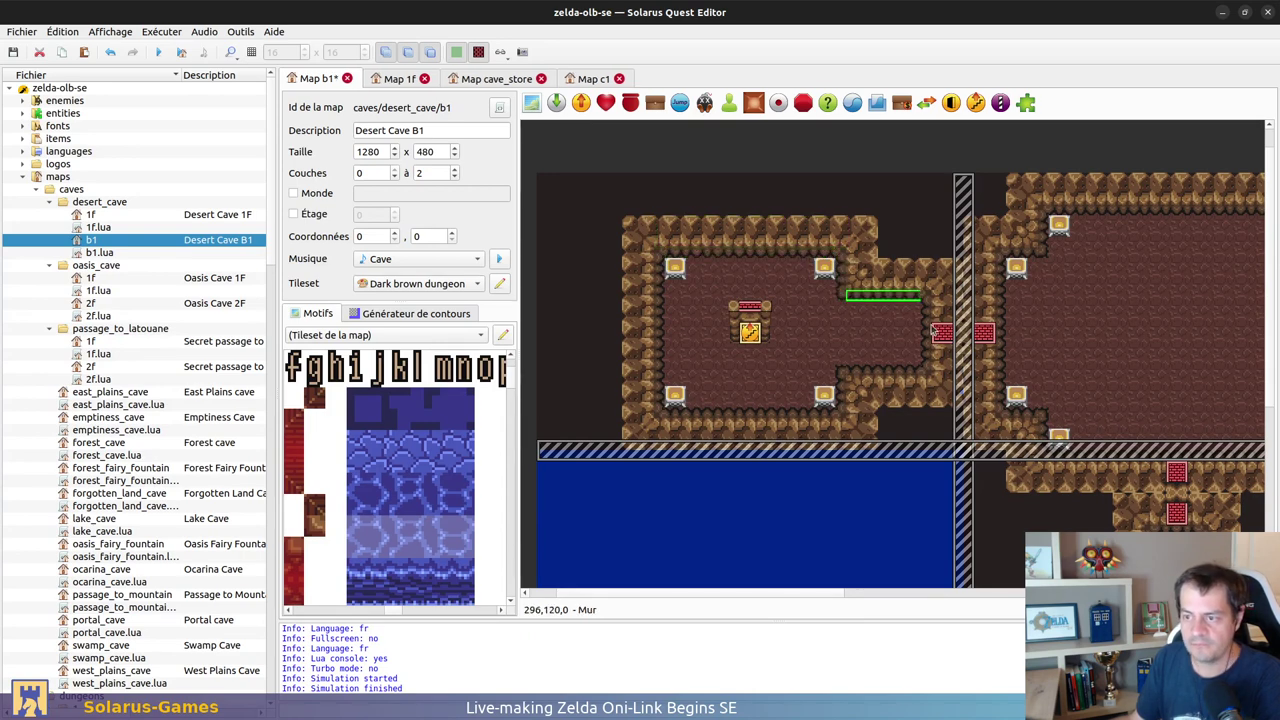
left_click_drag(930, 328, 928, 340)
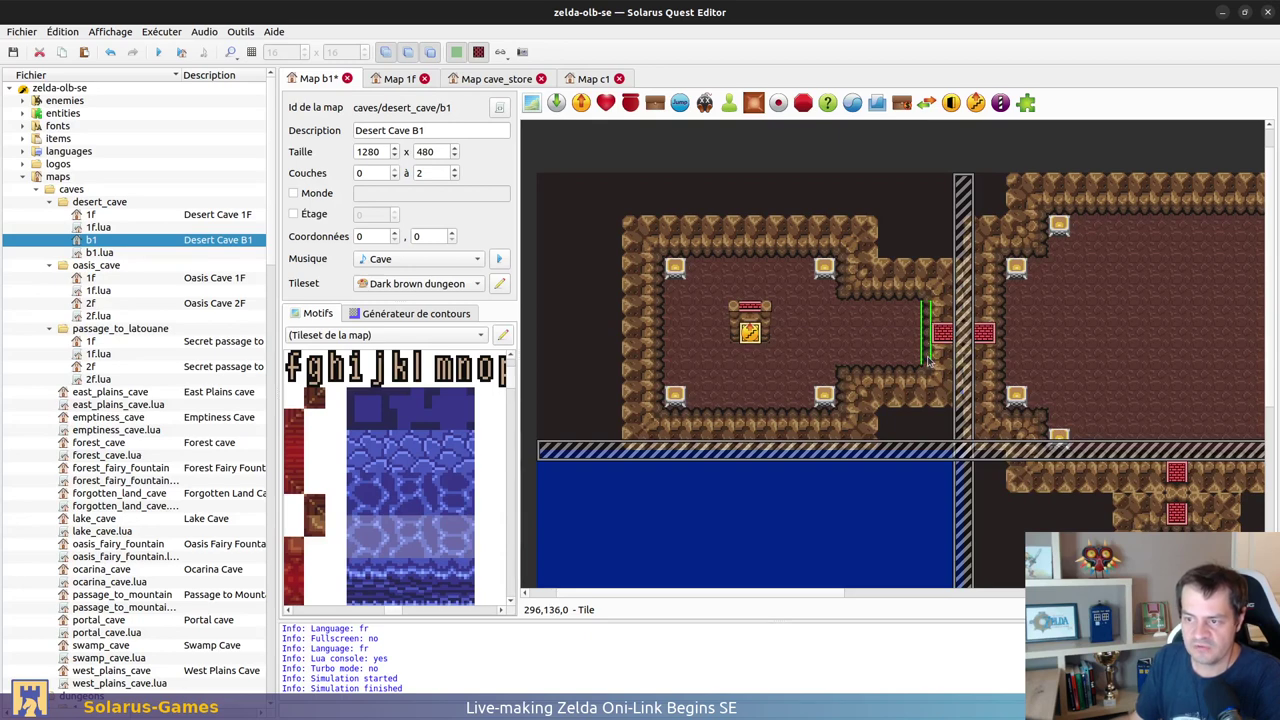
left_click(915, 371)
left_click(840, 391)
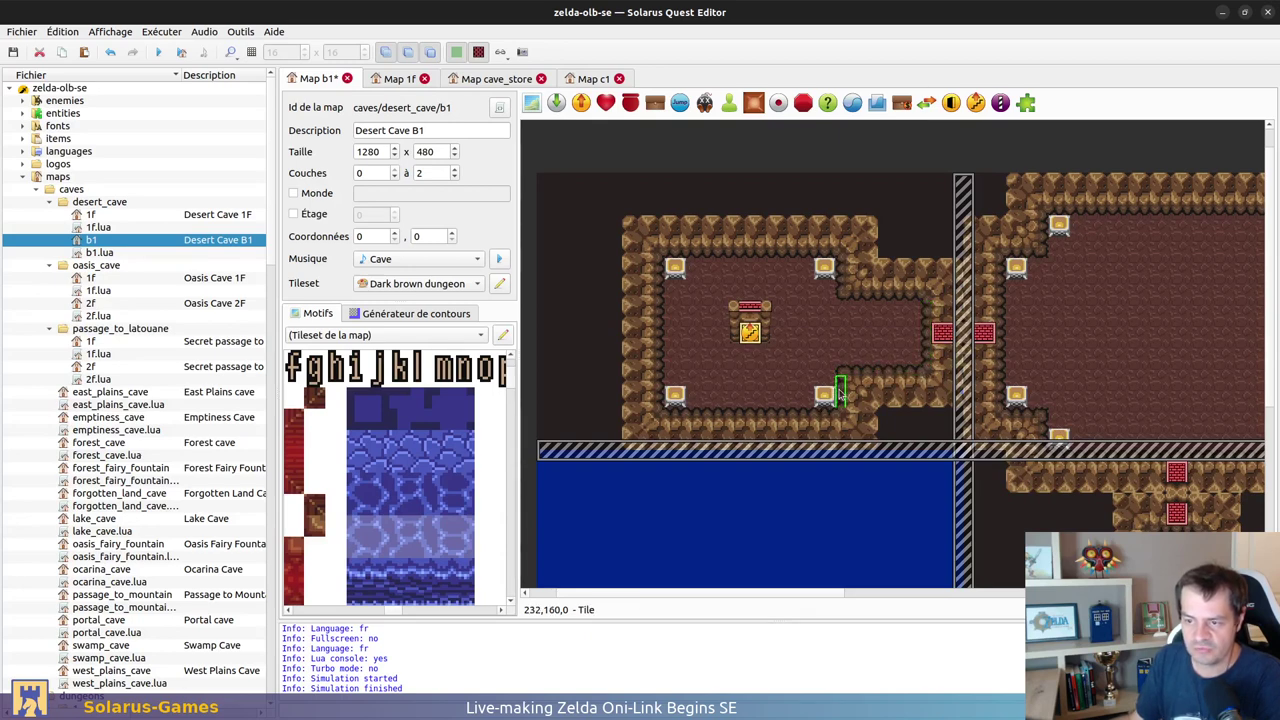
left_click(816, 417)
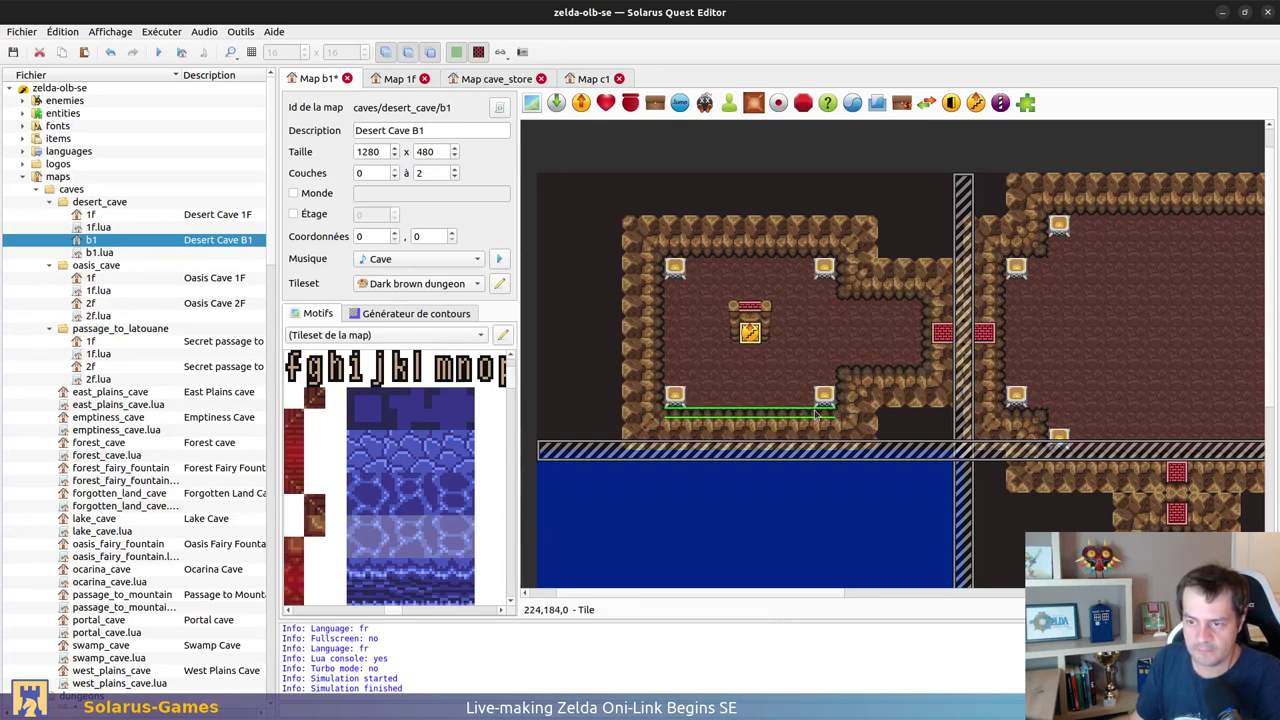
left_click_drag(664, 344, 664, 335)
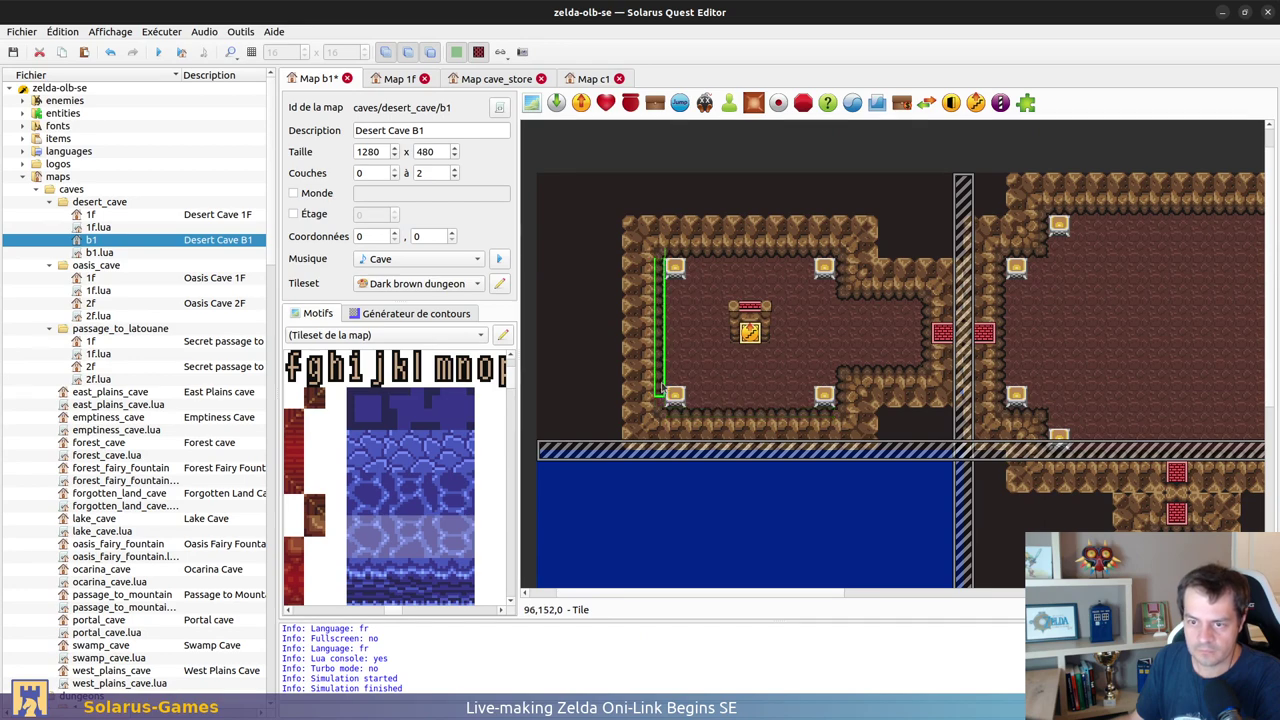
Step: Adjust the inner edge tiles on the large north room's west wall and its western corner steps
middle_click_drag(1062, 337, 778, 370)
left_click(709, 337)
left_click(717, 336)
left_click(720, 438)
left_click(755, 454)
left_click(740, 447)
left_click_drag(731, 451, 738, 290)
left_click(752, 268)
left_click(759, 264)
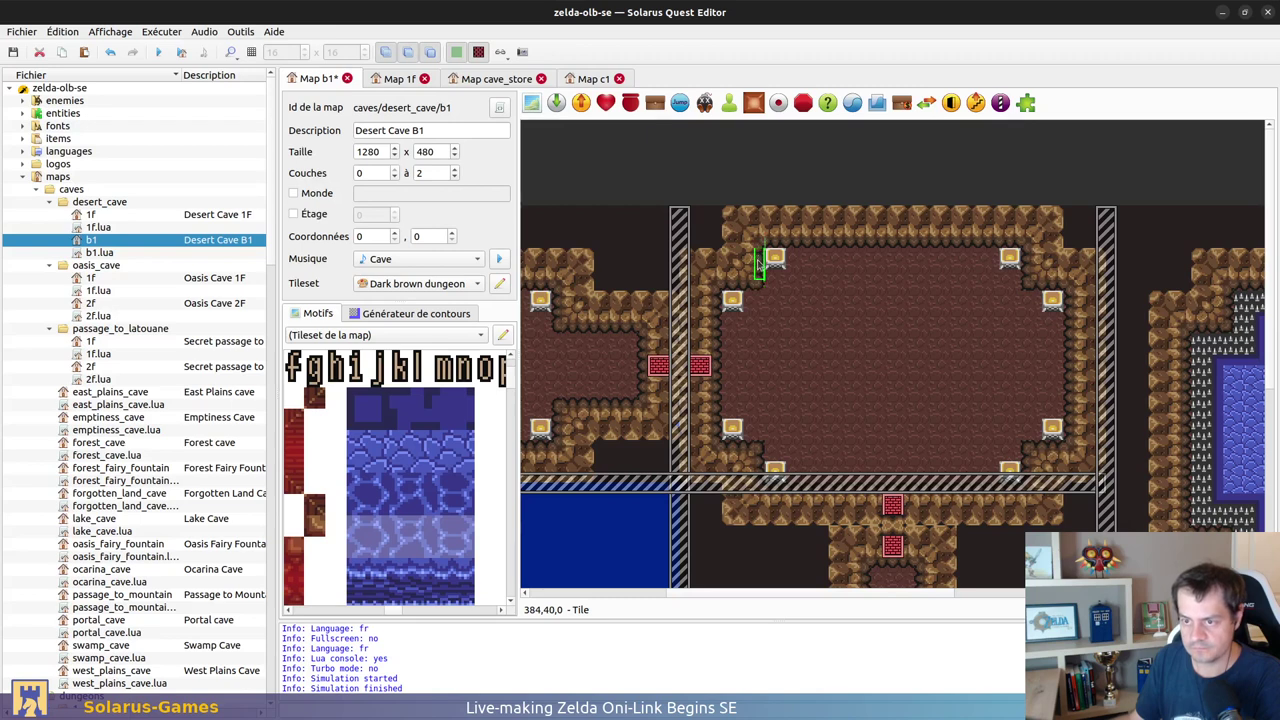
Step: Adjust the inner edge tiles at the large north room's remaining corner steps and along its north wall
left_click_drag(760, 262, 762, 466)
left_click_drag(1026, 471, 1069, 416)
left_click(1028, 476)
left_click(1051, 284)
left_click_drag(1024, 263, 986, 241)
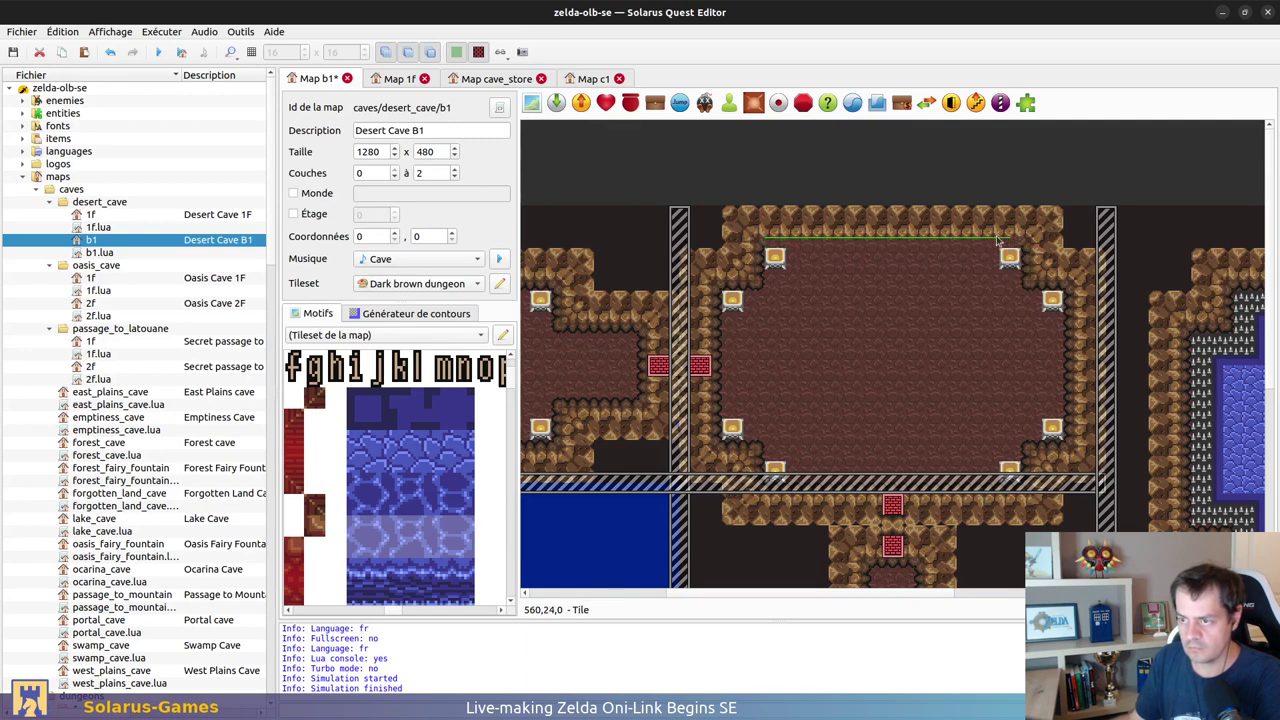
Step: Hide the separators and adjust the inner edge tile along the large north room's south wall
scroll(1000, 300, "down", 3)
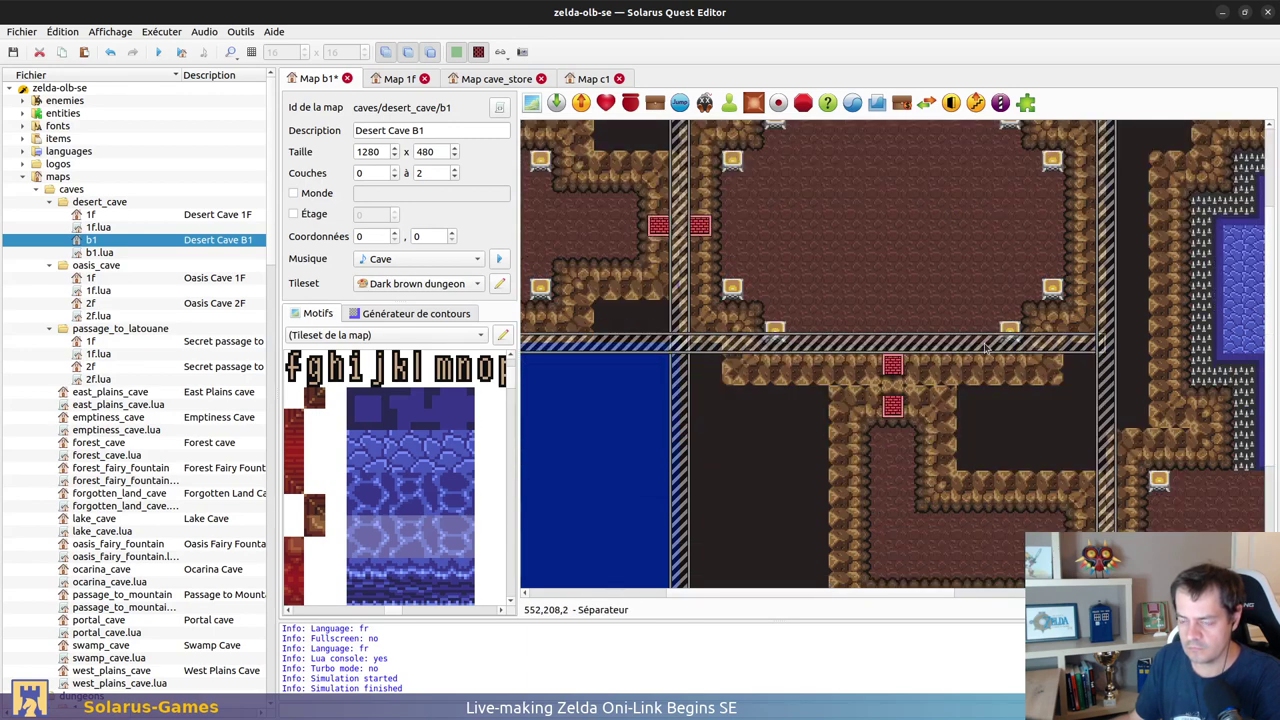
left_click(498, 55)
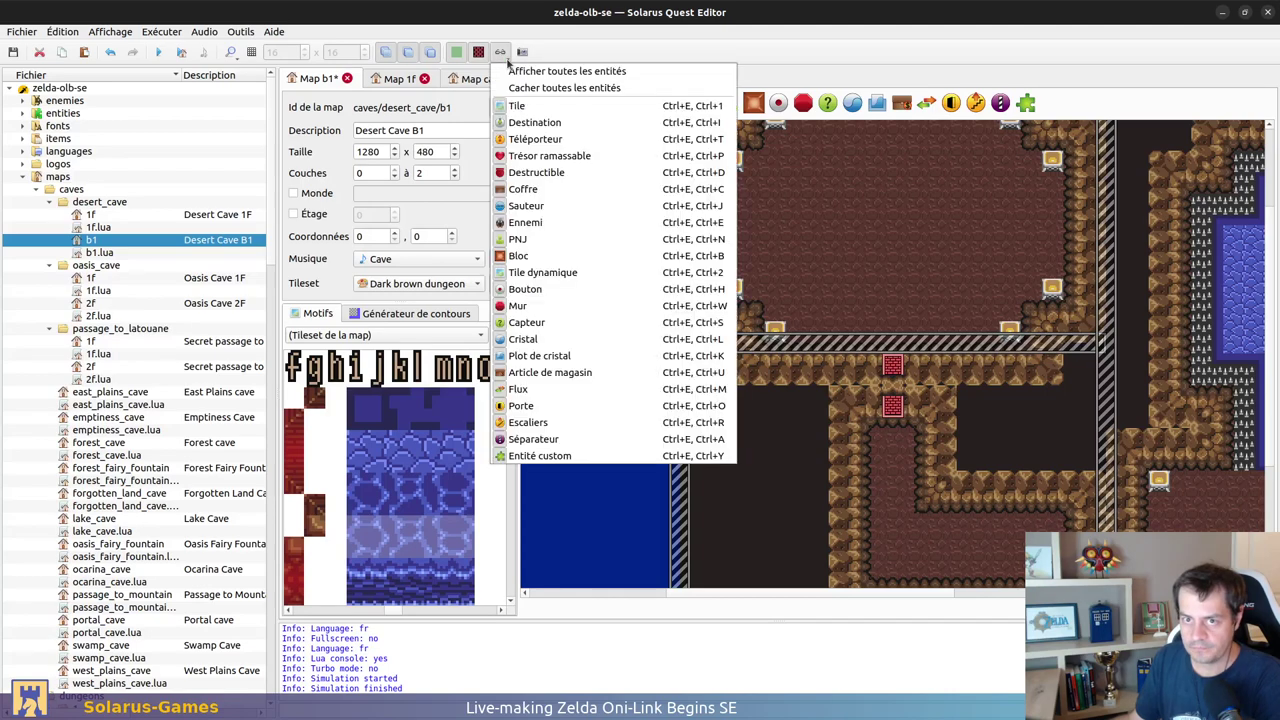
left_click(568, 440)
left_click(985, 350)
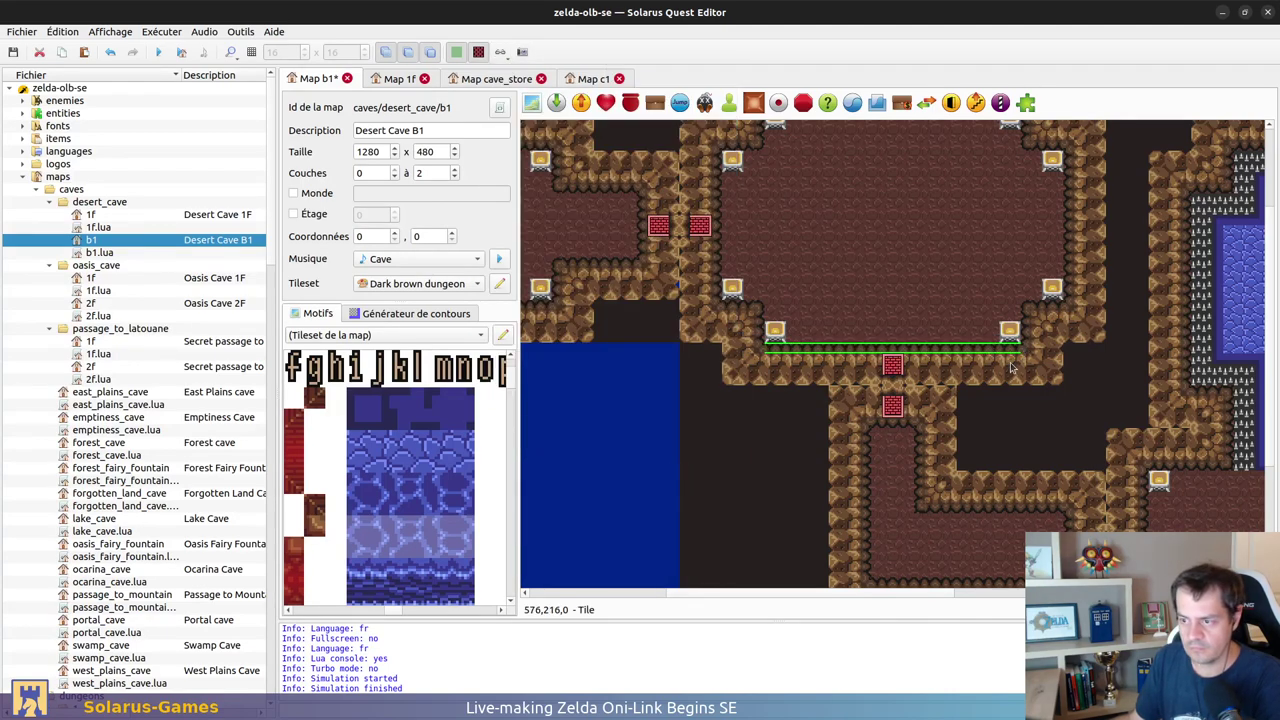
Step: Adjust the inner edge tiles at the L-shaped room's north door, around its inner corner and along its west wall
scroll(1013, 361, "down", 3)
middle_click_drag(1043, 363, 828, 468)
left_click_drag(684, 325, 674, 325)
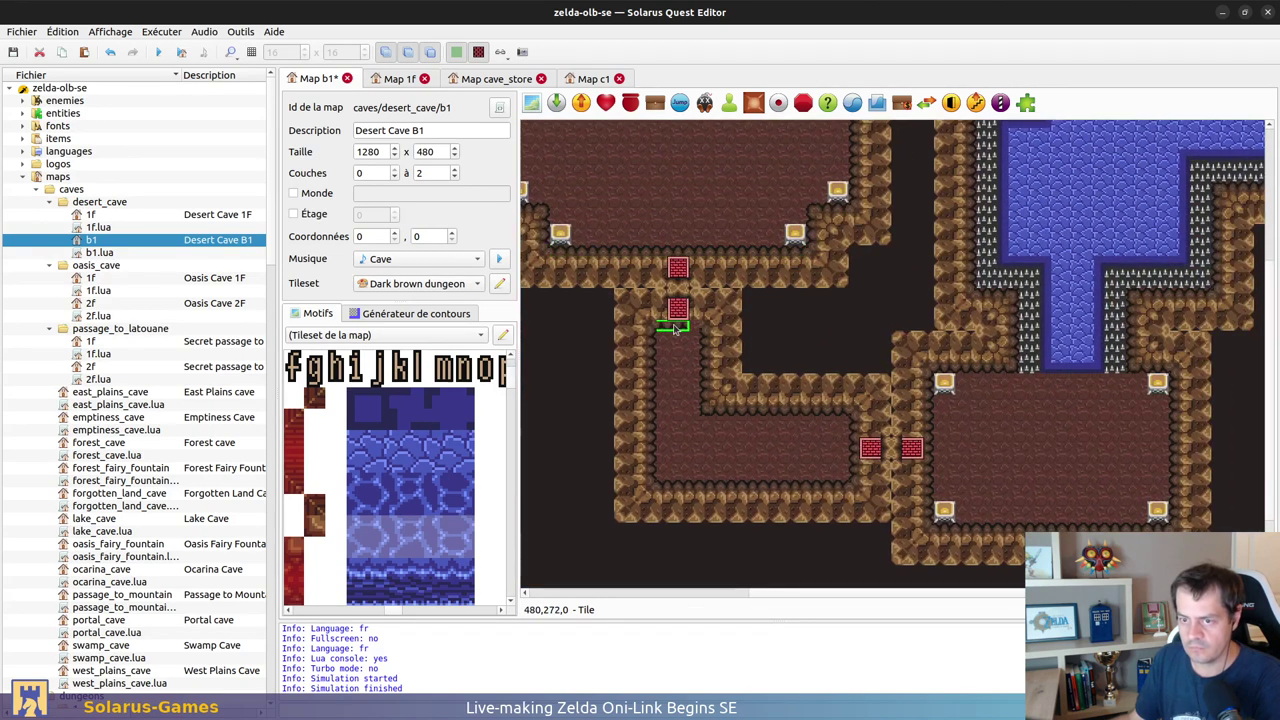
left_click(737, 411)
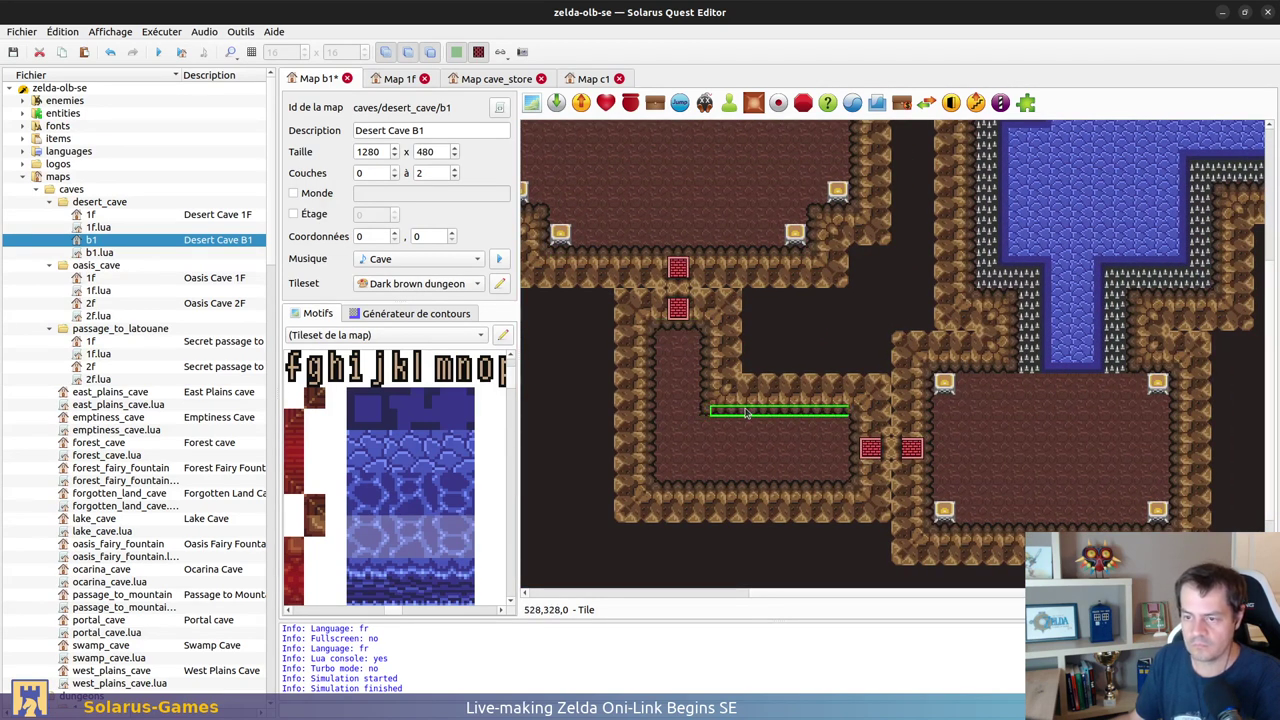
left_click(706, 379)
left_click(651, 374)
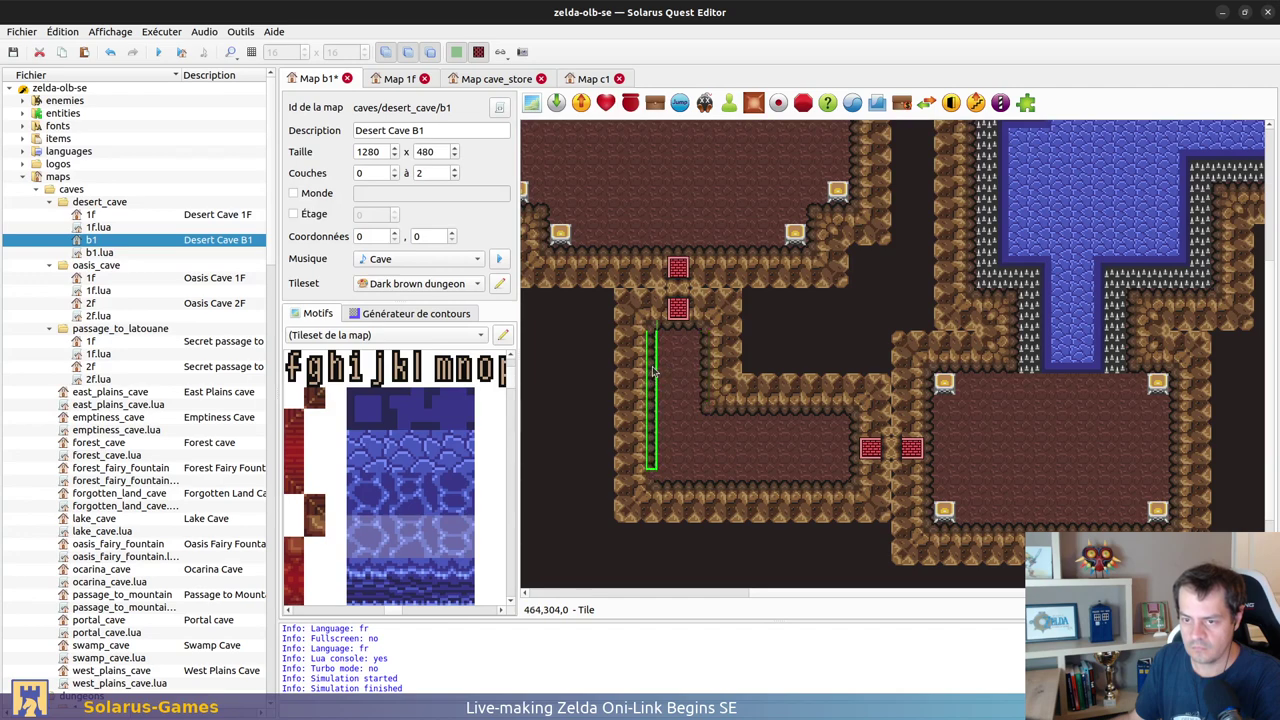
Step: Adjust the inner edge tiles along the L-shaped room's south wall and beside its east door
left_click(675, 488)
left_click_drag(668, 490, 661, 489)
left_click(861, 468)
left_click(856, 467)
left_click(823, 412)
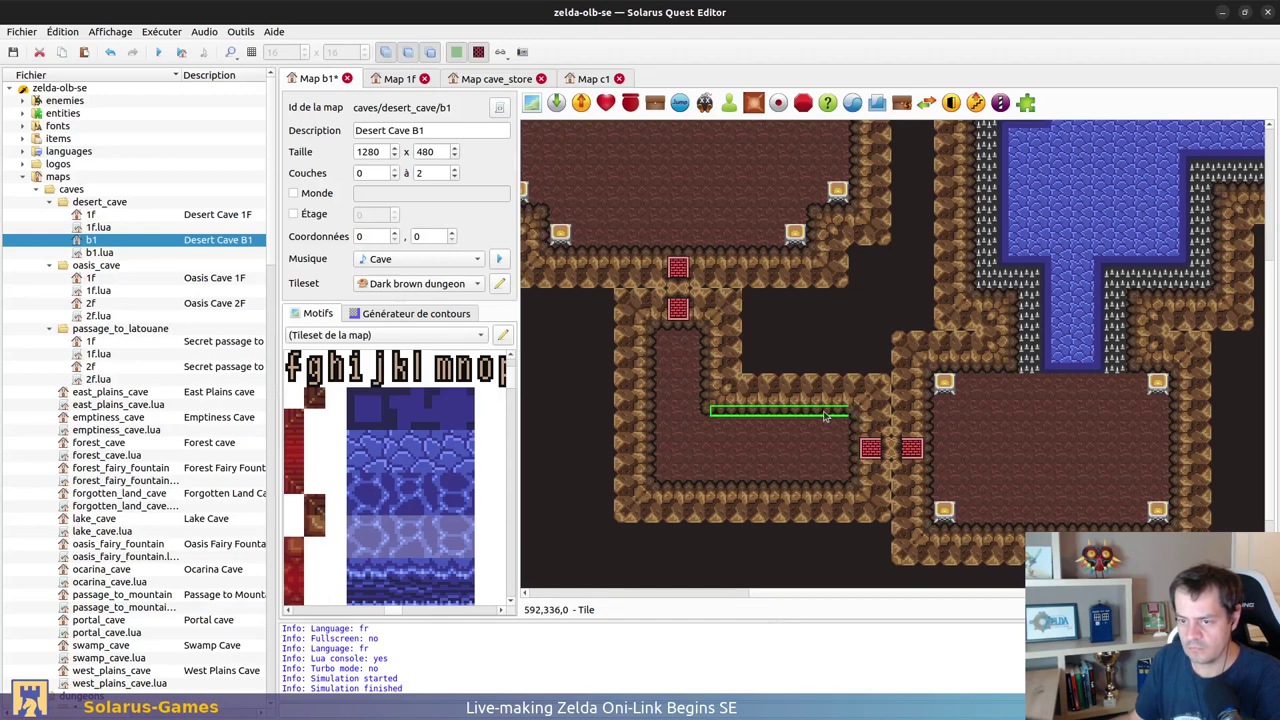
Step: Adjust the north and west inner edge tiles of the room south of the western water channel
middle_click_drag(970, 376, 733, 374)
left_click(744, 370)
key("r")
left_click(729, 371)
left_click(684, 407)
left_click_drag(690, 410, 697, 380)
Step: Adjust the south and east inner edge tiles of the room below the western water channel
left_click_drag(705, 506, 690, 520)
left_click(726, 535)
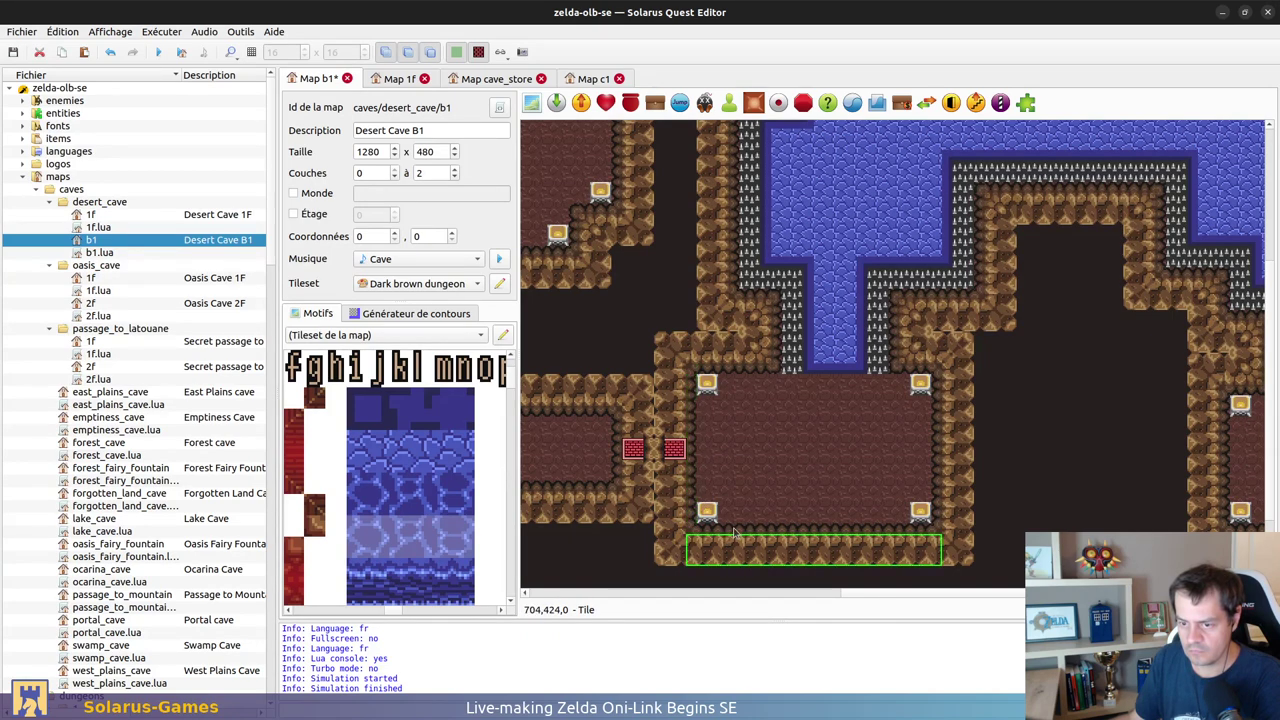
left_click(935, 529)
left_click(936, 519)
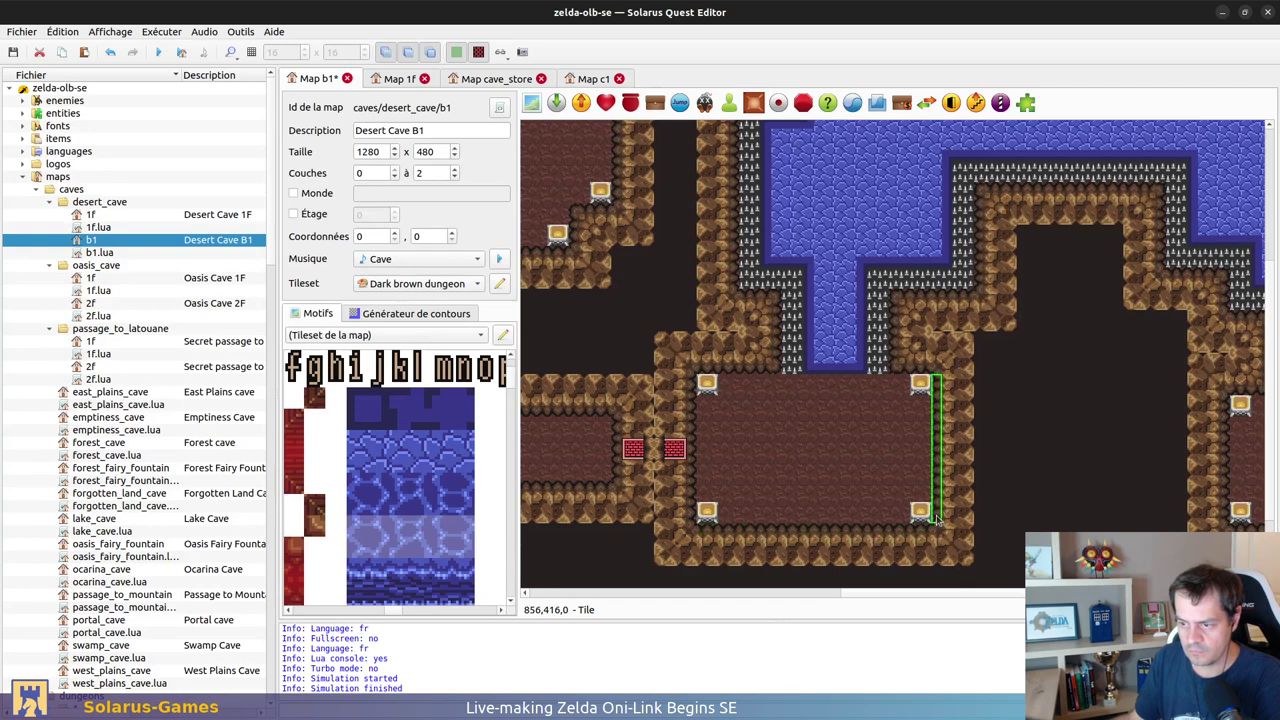
key("r")
left_click(935, 524)
Step: Adjust the wall edge tiles east of the western water channel, up to the central arch's west side
left_click(917, 368)
key("r")
left_click(894, 333)
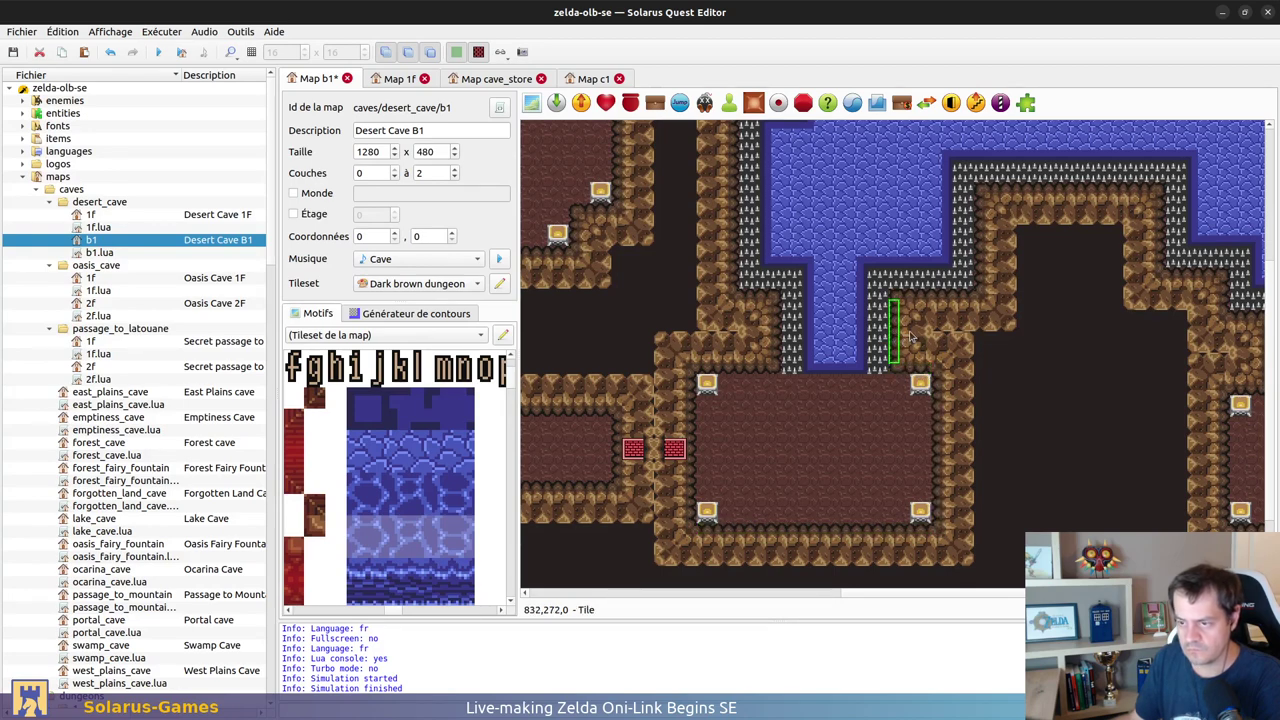
left_click(929, 295)
left_click(982, 281)
Step: Adjust the wall edge tiles along the central arch's top and east side and the wall steps leading southeast
middle_click_drag(1022, 294, 847, 418)
left_click(891, 312)
left_click(984, 343)
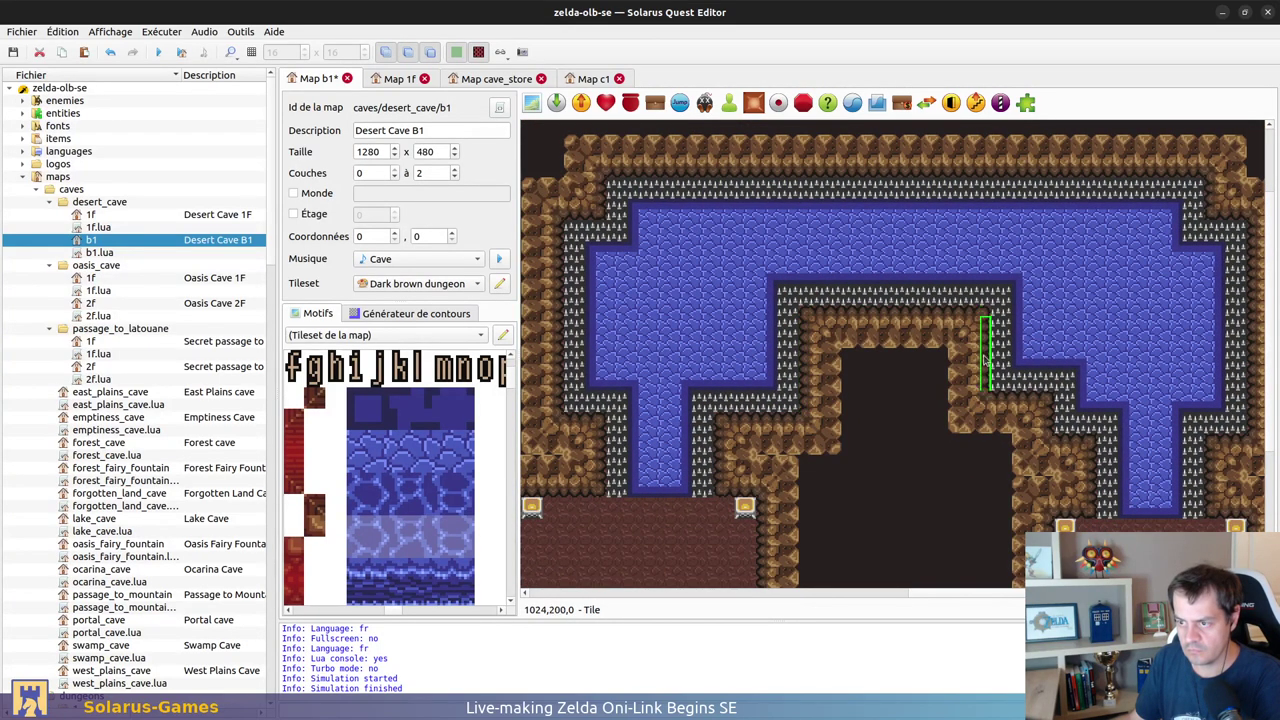
left_click(1026, 411)
left_click_drag(1025, 410, 1050, 417)
left_click(1069, 438)
Step: Adjust the inner edge tiles beside the eastern water channel and around the southeast room's walls
middle_click_drag(990, 459, 837, 257)
left_click(940, 272)
left_click(919, 308)
left_click(900, 337)
left_click_drag(901, 338, 901, 336)
left_click_drag(910, 452, 910, 455)
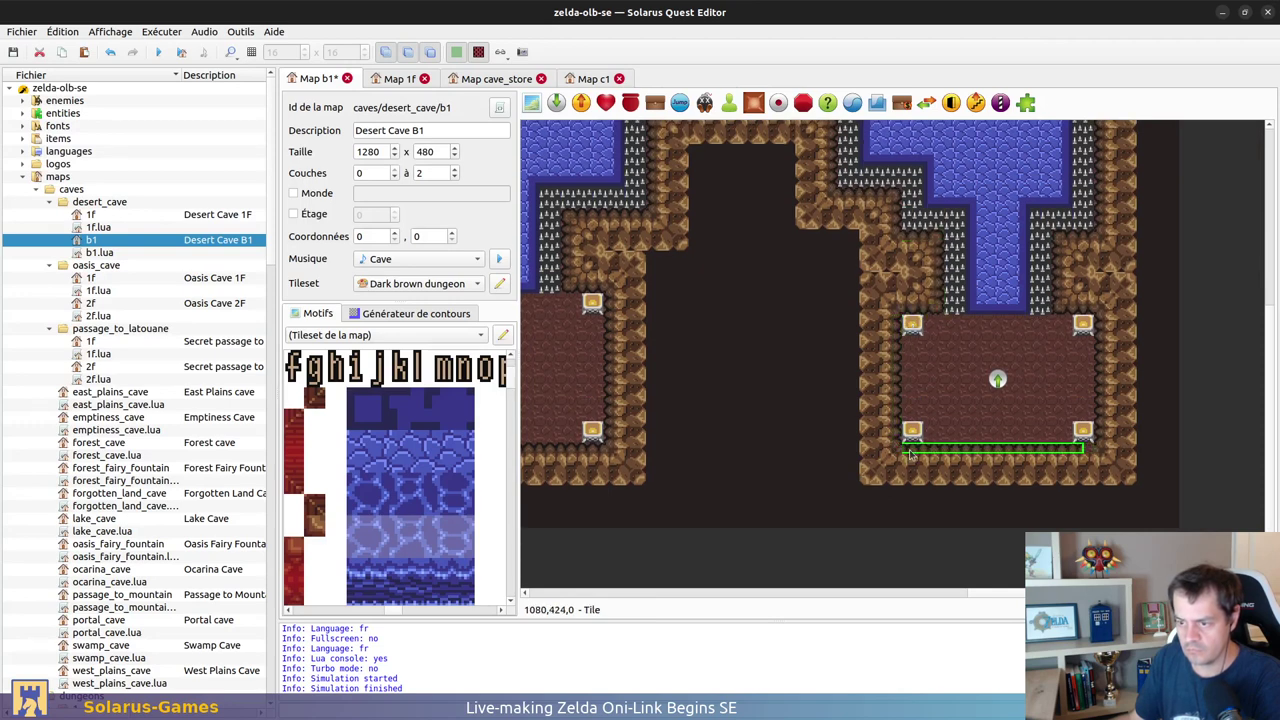
left_click_drag(1077, 457, 1098, 433)
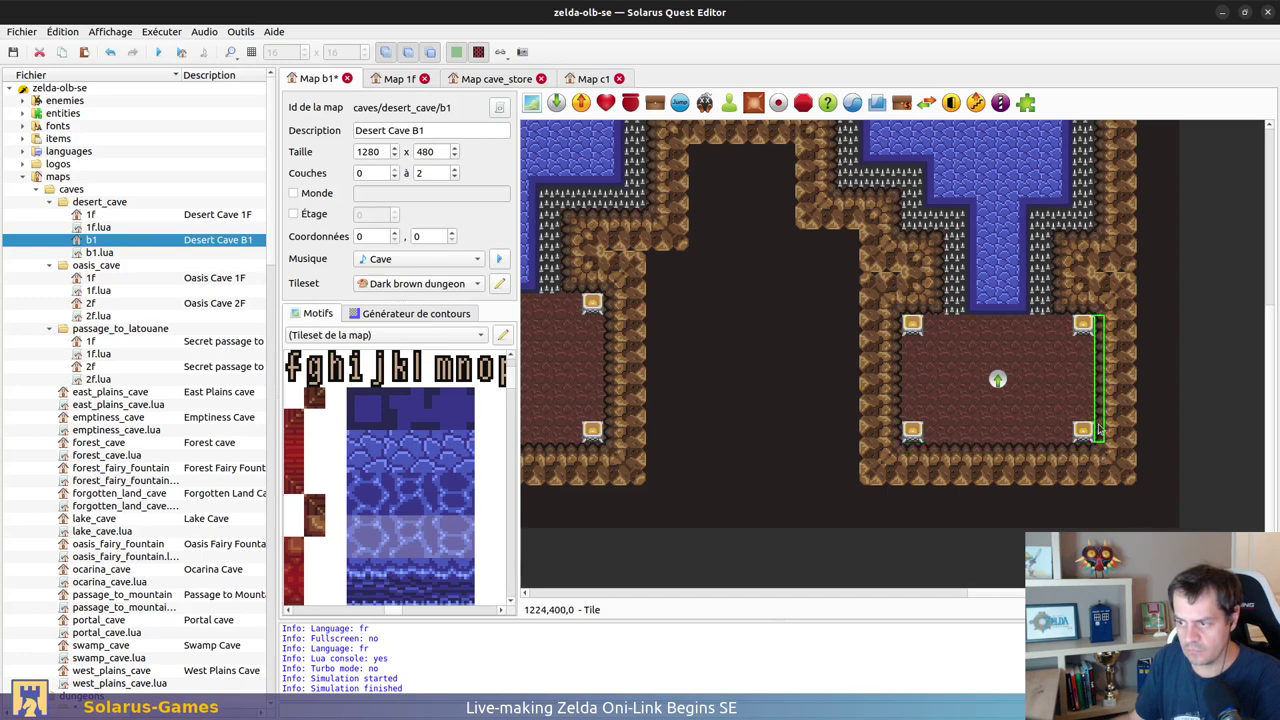
left_click_drag(1081, 308, 1088, 310)
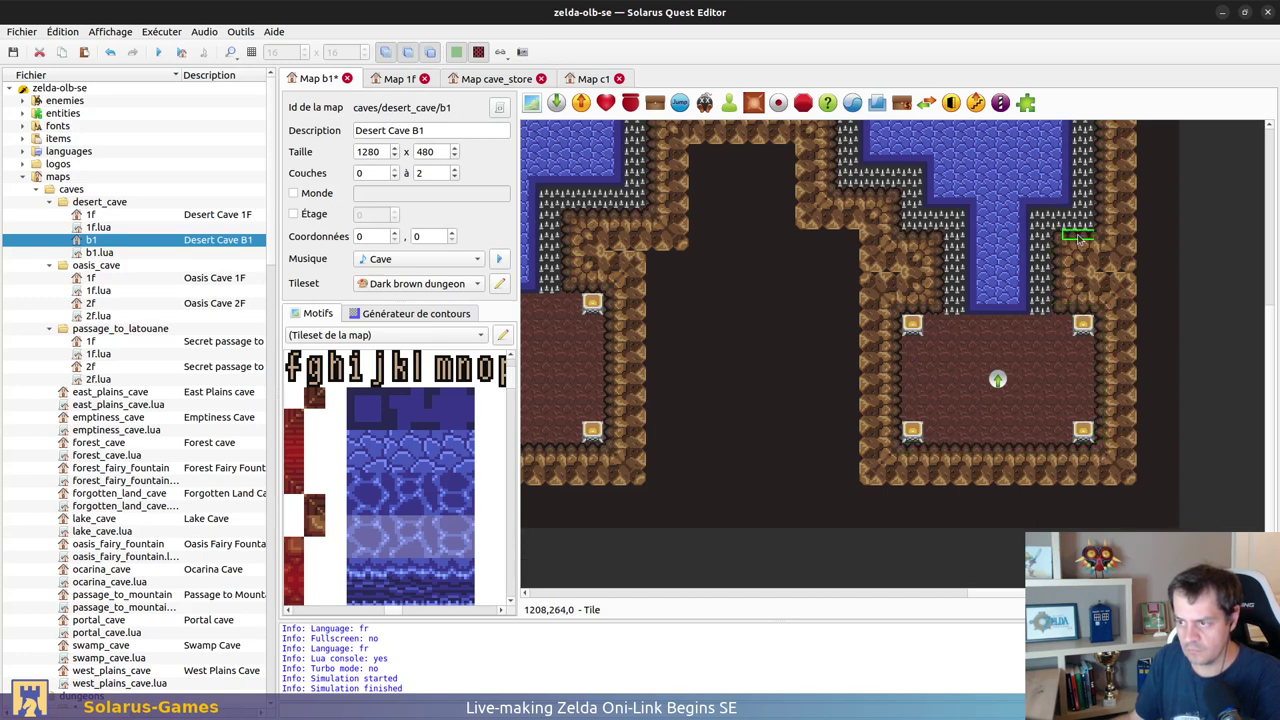
Step: Adjust the inner edge tiles along the large water room's east wall, northeast corner and north wall
scroll(1070, 300, "up", 3)
left_click(1099, 323)
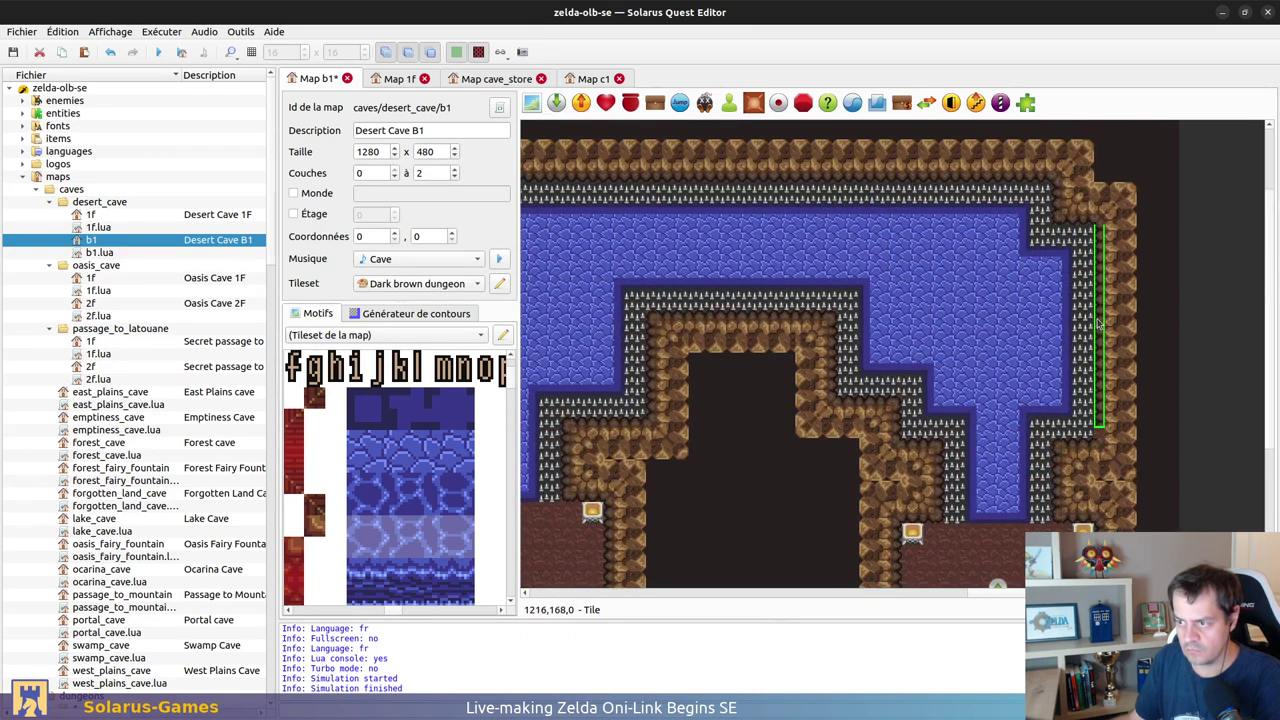
left_click(1081, 218)
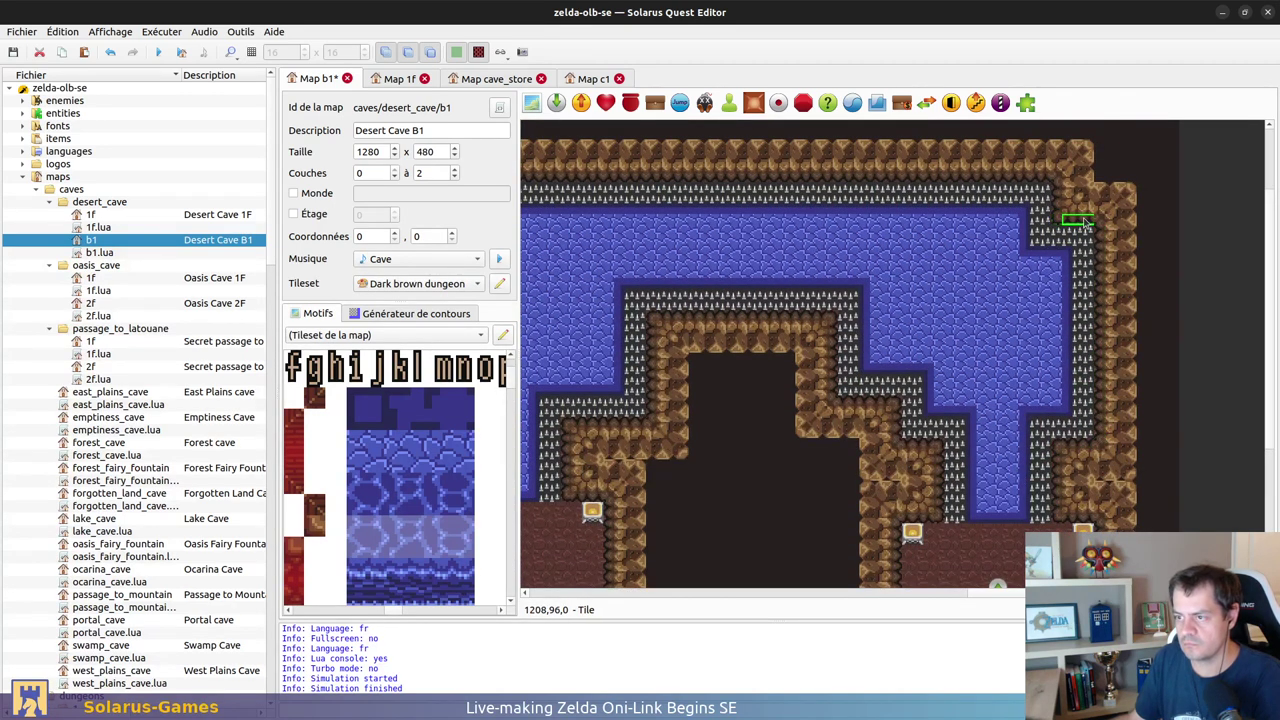
left_click(1052, 190)
left_click(1047, 178)
Step: Adjust the inner edge tiles along the water room's northwest corner and west side down to the room below, and save the map
middle_click_drag(935, 210, 1192, 224)
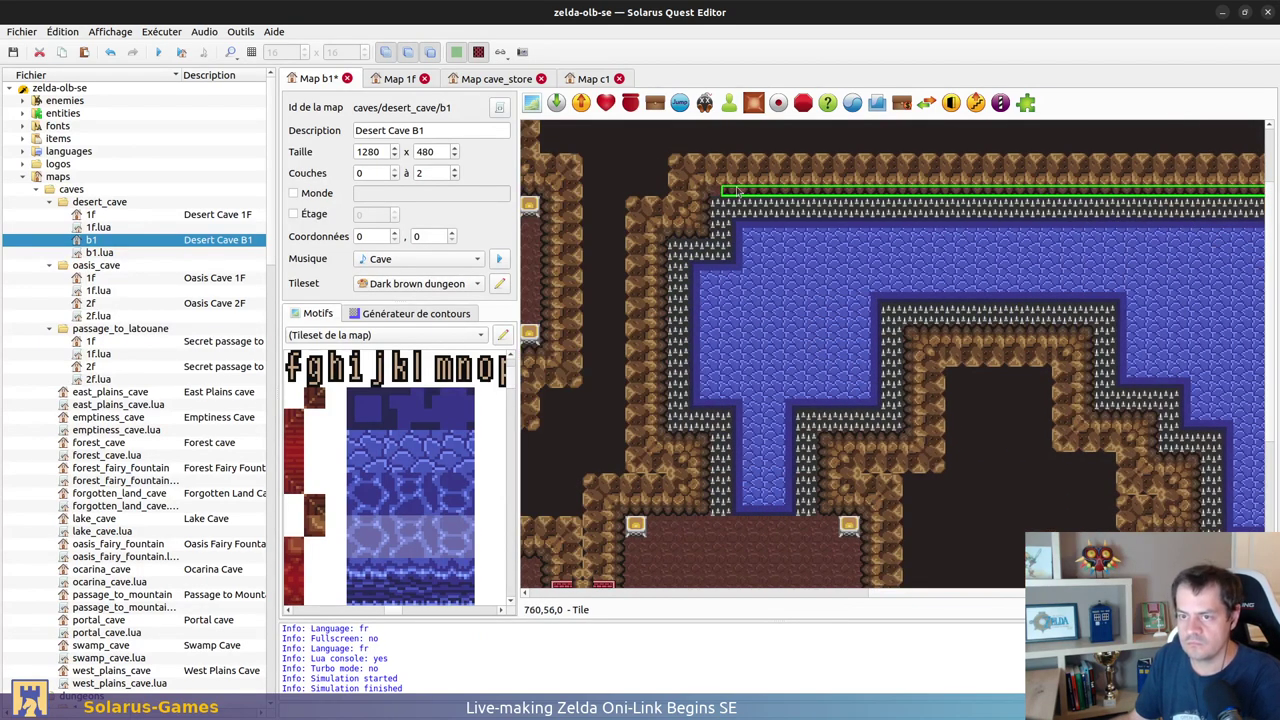
left_click(709, 212)
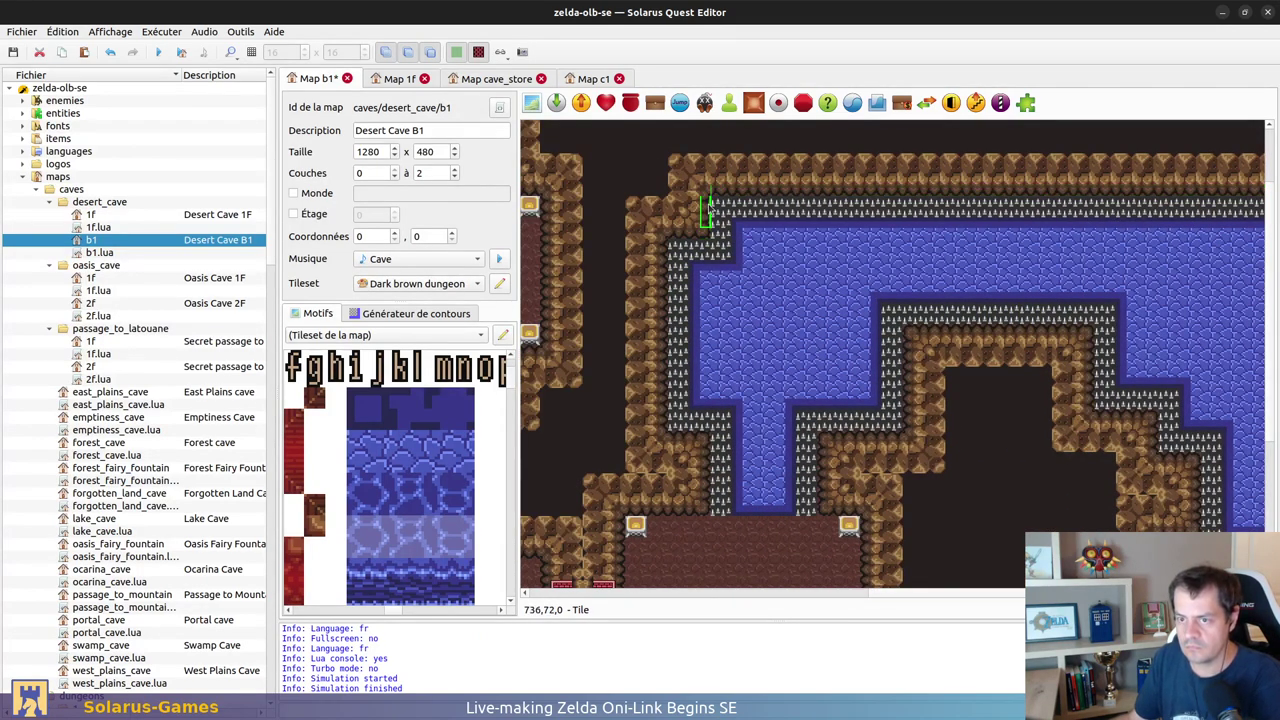
left_click(683, 235)
left_click(666, 262)
left_click(673, 440)
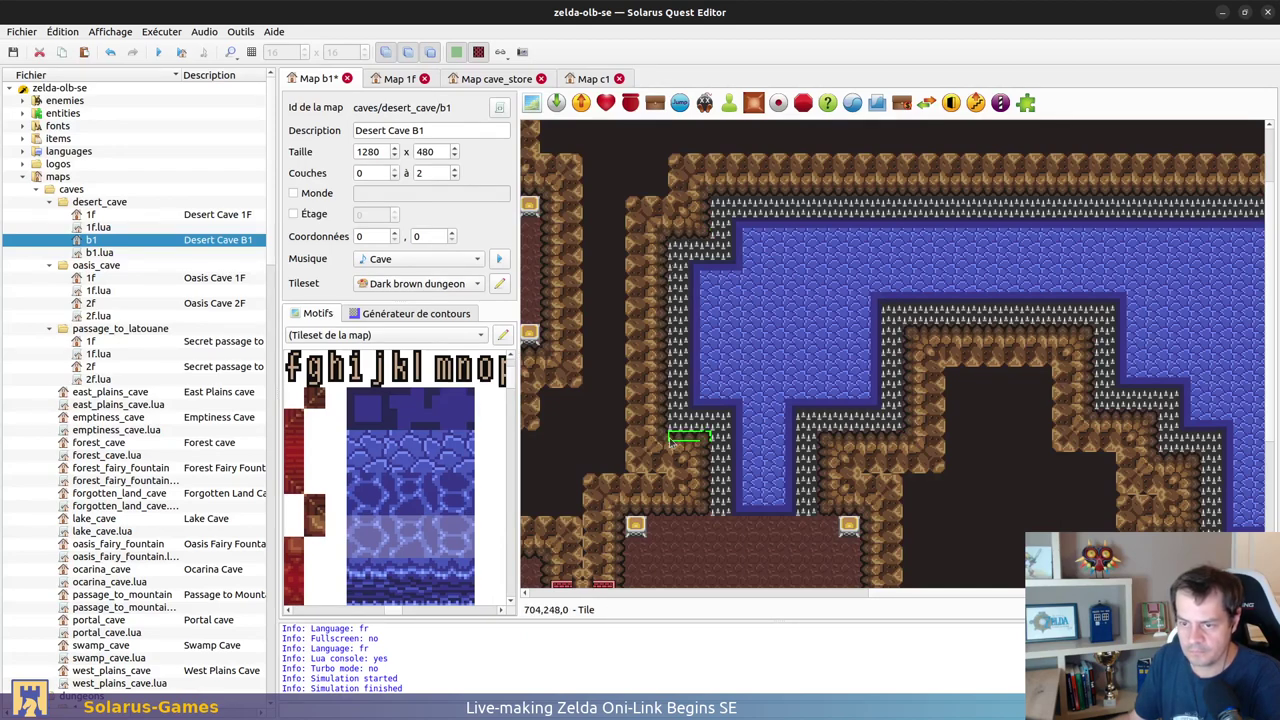
left_click_drag(709, 451, 677, 517)
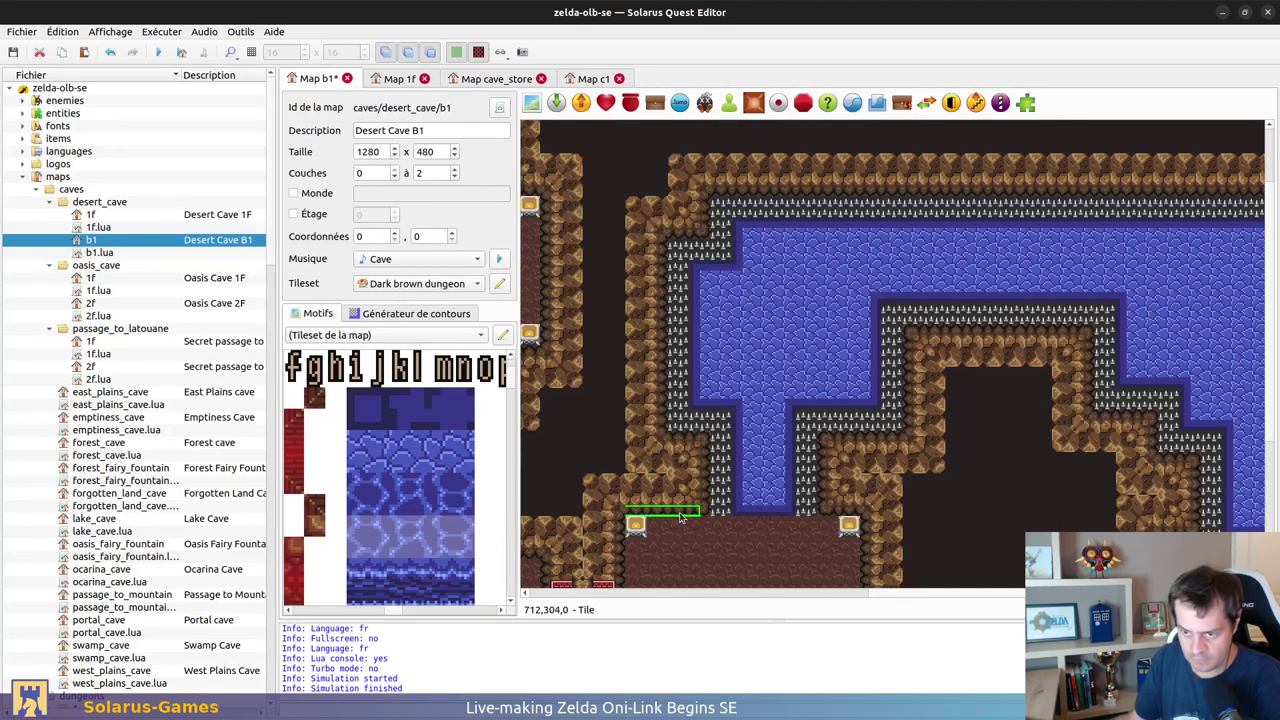
key("ctrl+s")
Step: Make all entity types visible on the map, including the separators between the western rooms
scroll(610, 290, "down", 2, "ctrl")
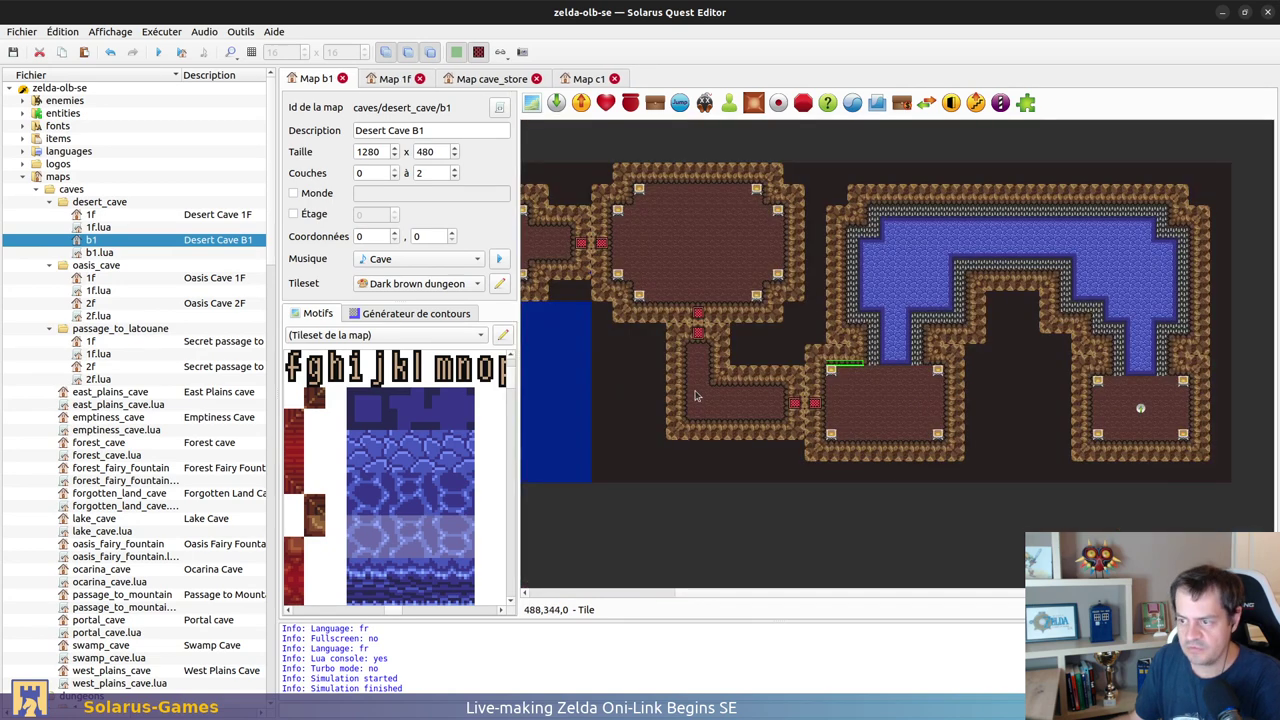
scroll(1000, 290, "left", 3)
left_click(500, 52)
left_click(567, 71)
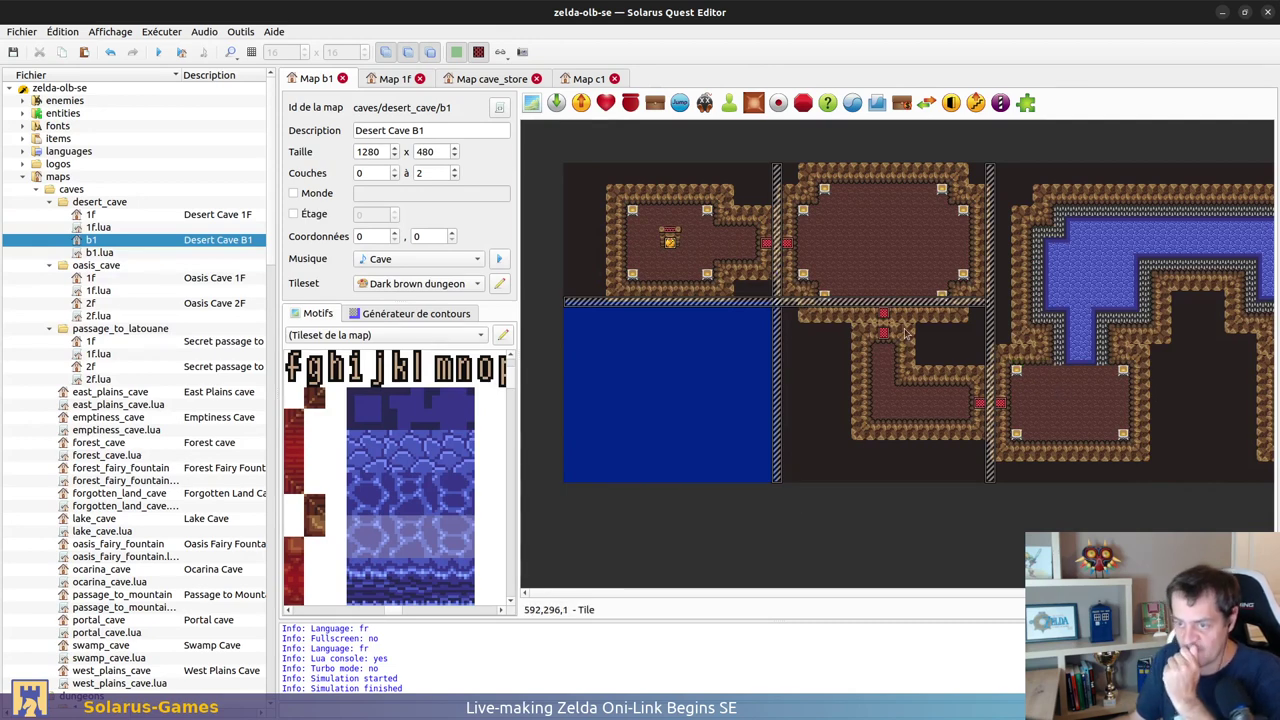
Step: Test-run the map, examine how the northwest staircase room is framed in the game, and close the game window
left_click(181, 52)
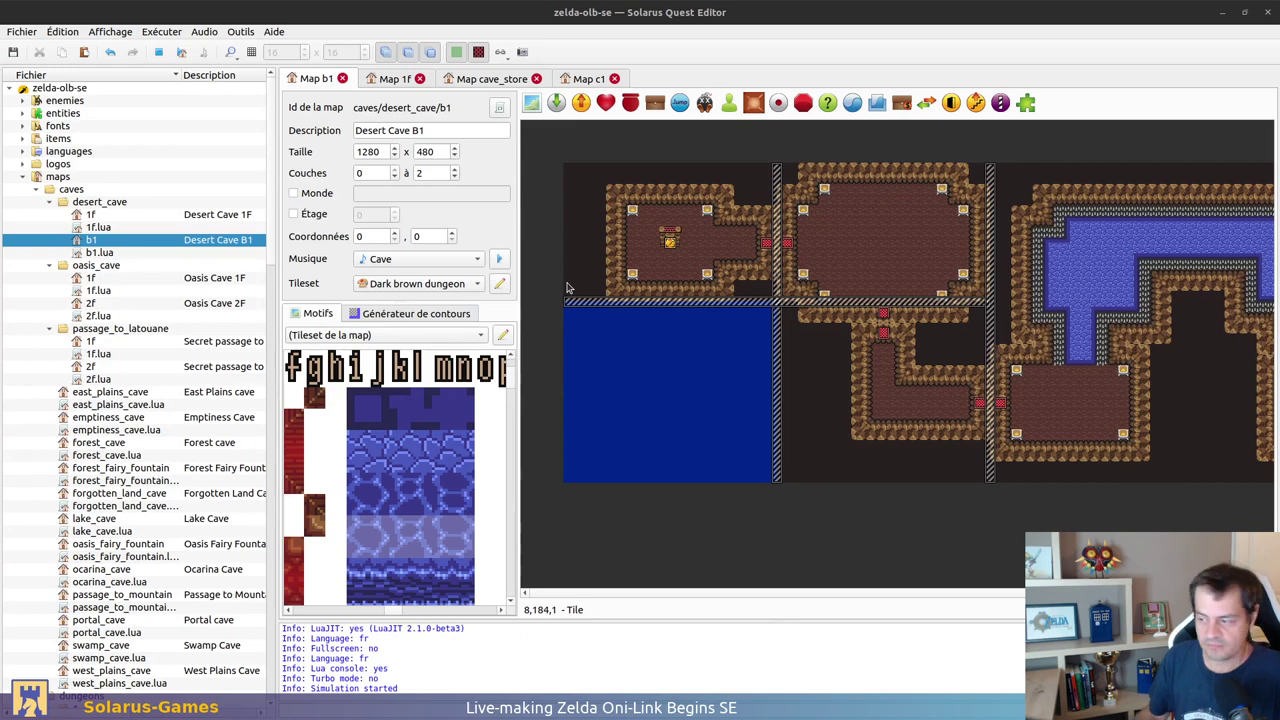
left_click_drag(1248, 222, 571, 178)
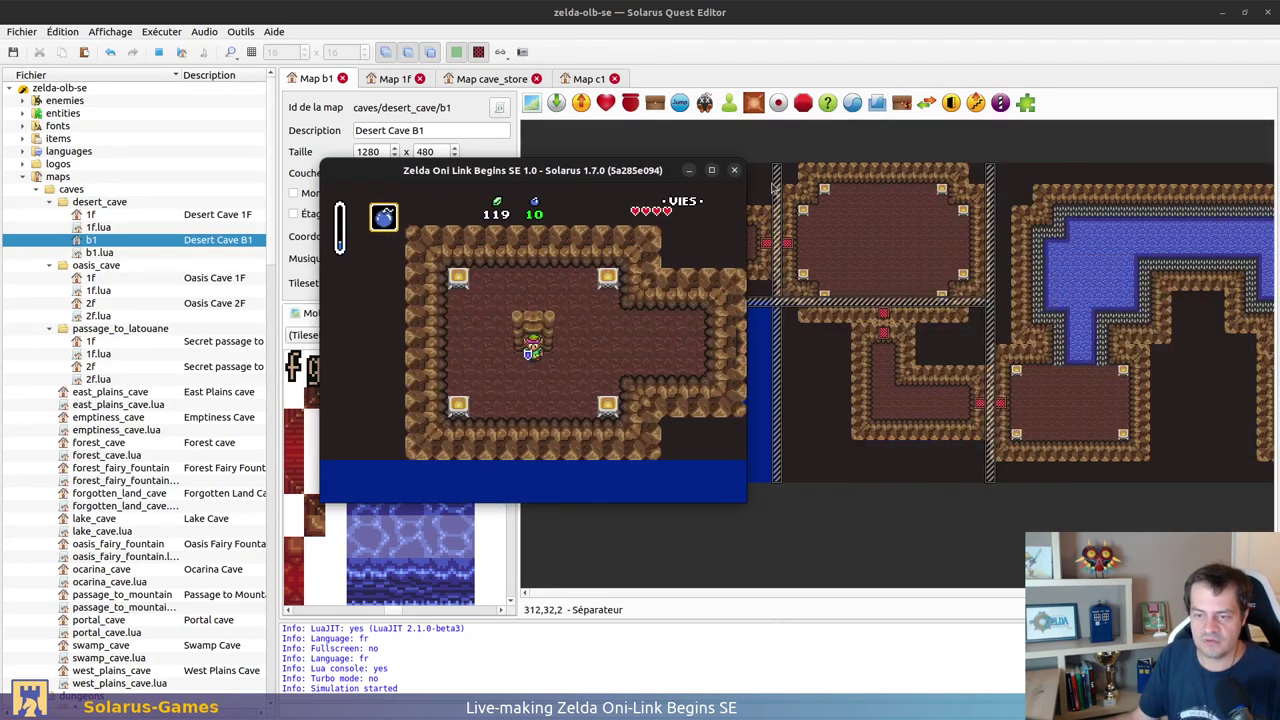
left_click(734, 170)
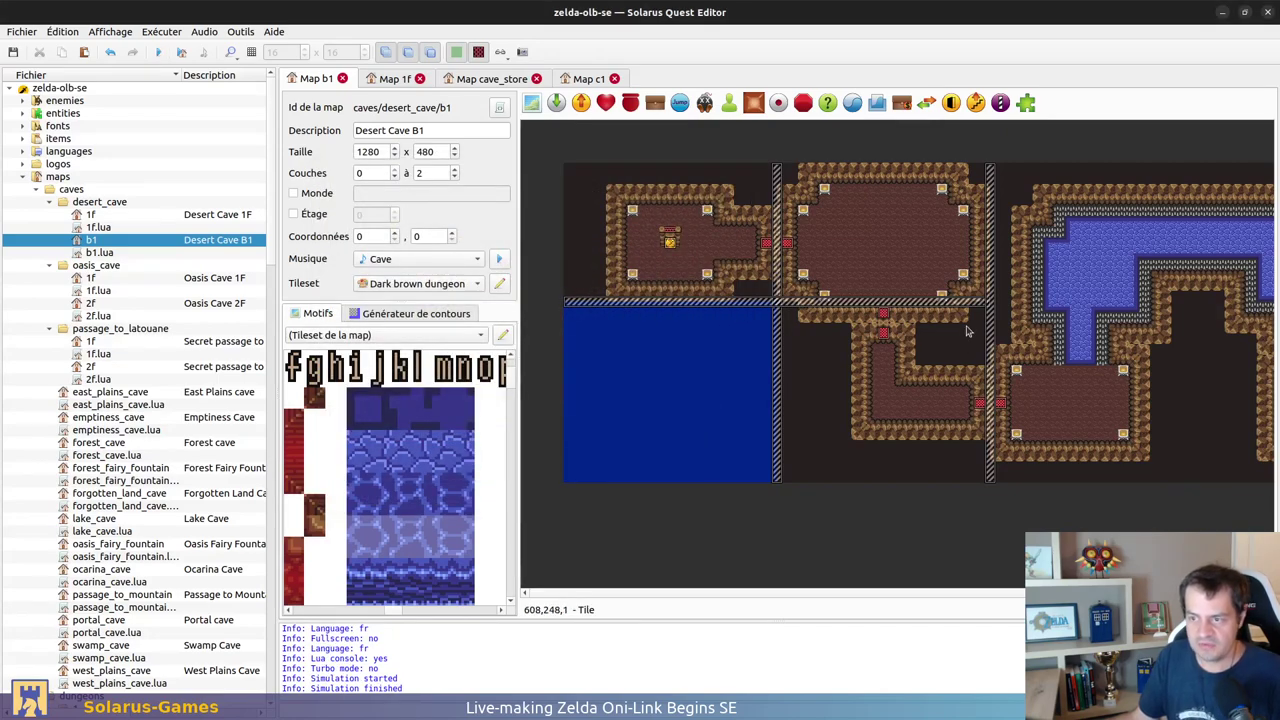
Step: Move the horizontal separator down below the large room's south wall and fill the blue gap under the northwest room with a dark strip
scroll(979, 313, "up", 2, "ctrl")
left_click_drag(979, 313, 974, 358)
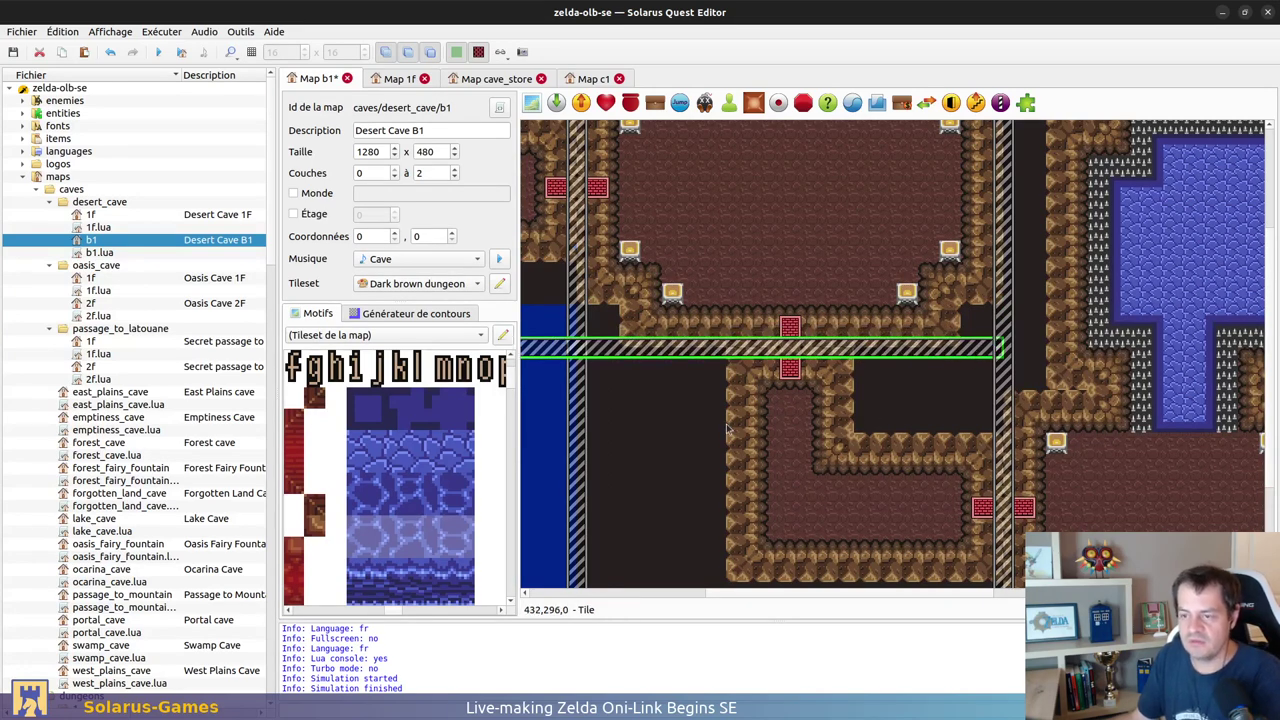
scroll(868, 420, "left", 5)
left_click(827, 297)
middle_click_drag(793, 321, 930, 349)
key("ctrl+c")
key("ctrl+v")
left_click(657, 361)
left_click_drag(657, 361, 1028, 370)
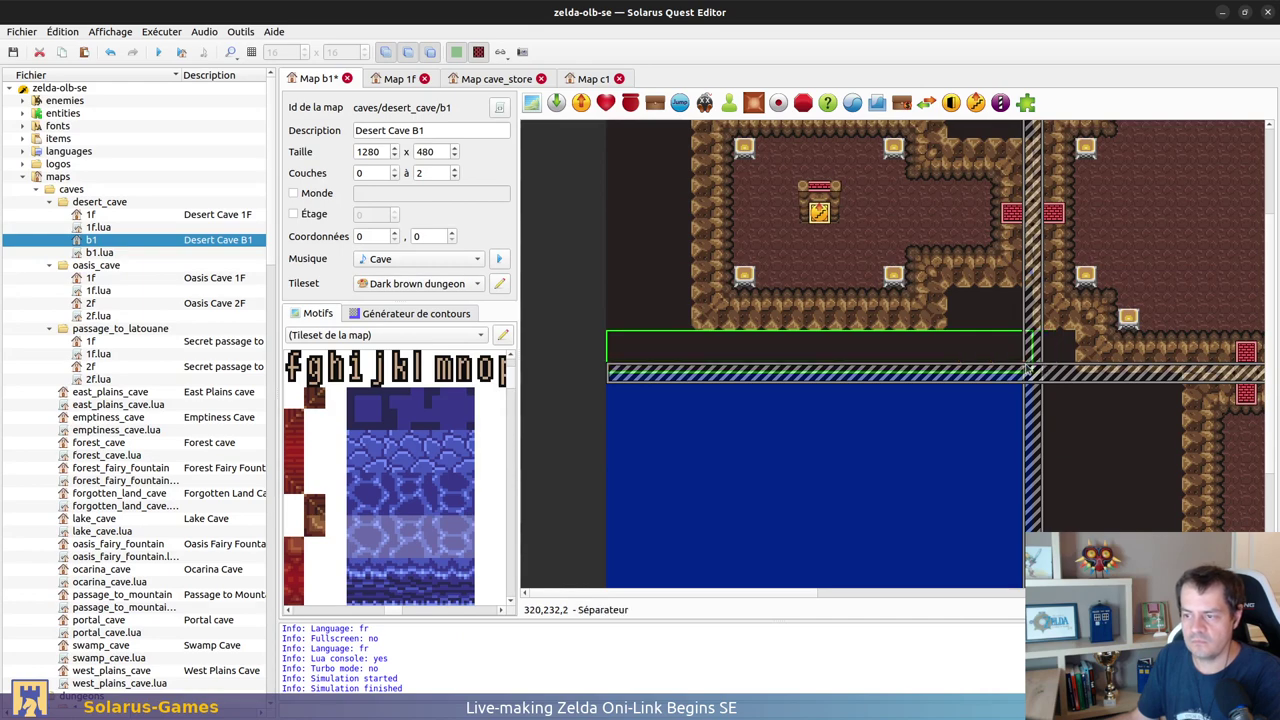
Step: Save the map, test-run it again to check the area beneath the northwest staircase room, and close the game window
key("ctrl+s")
scroll(1028, 370, "down", 1, "ctrl")
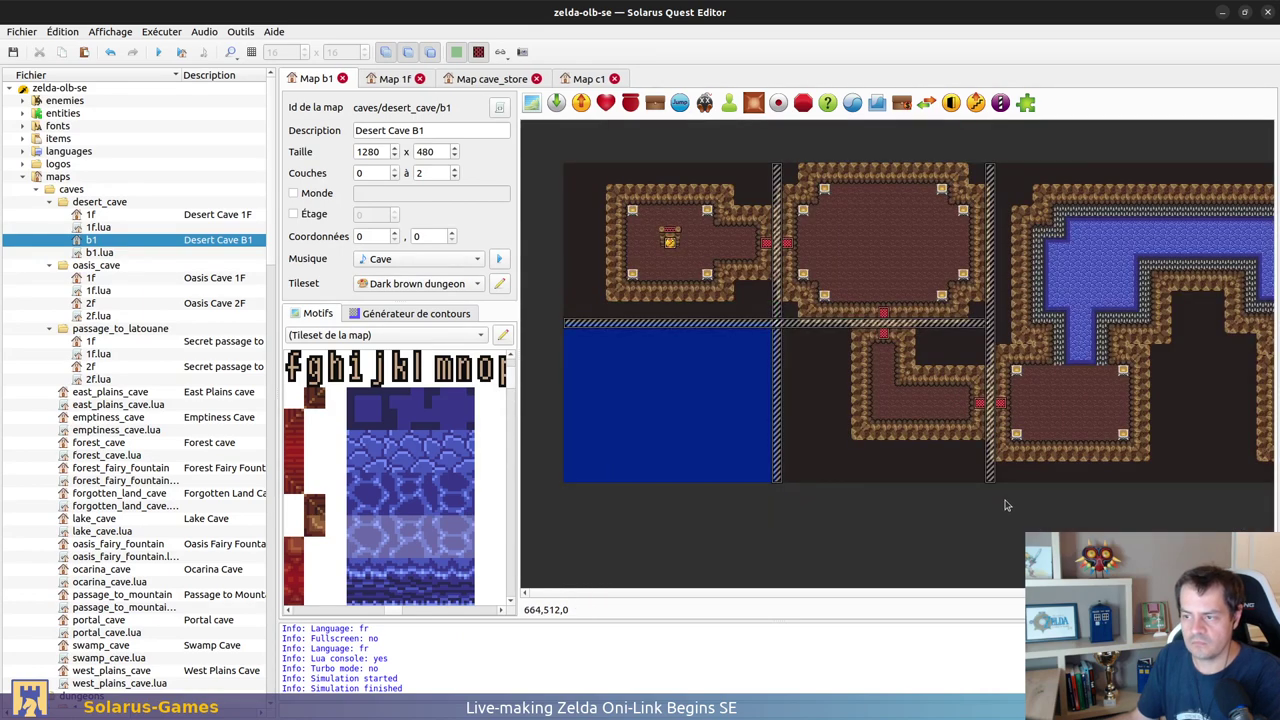
left_click(183, 54)
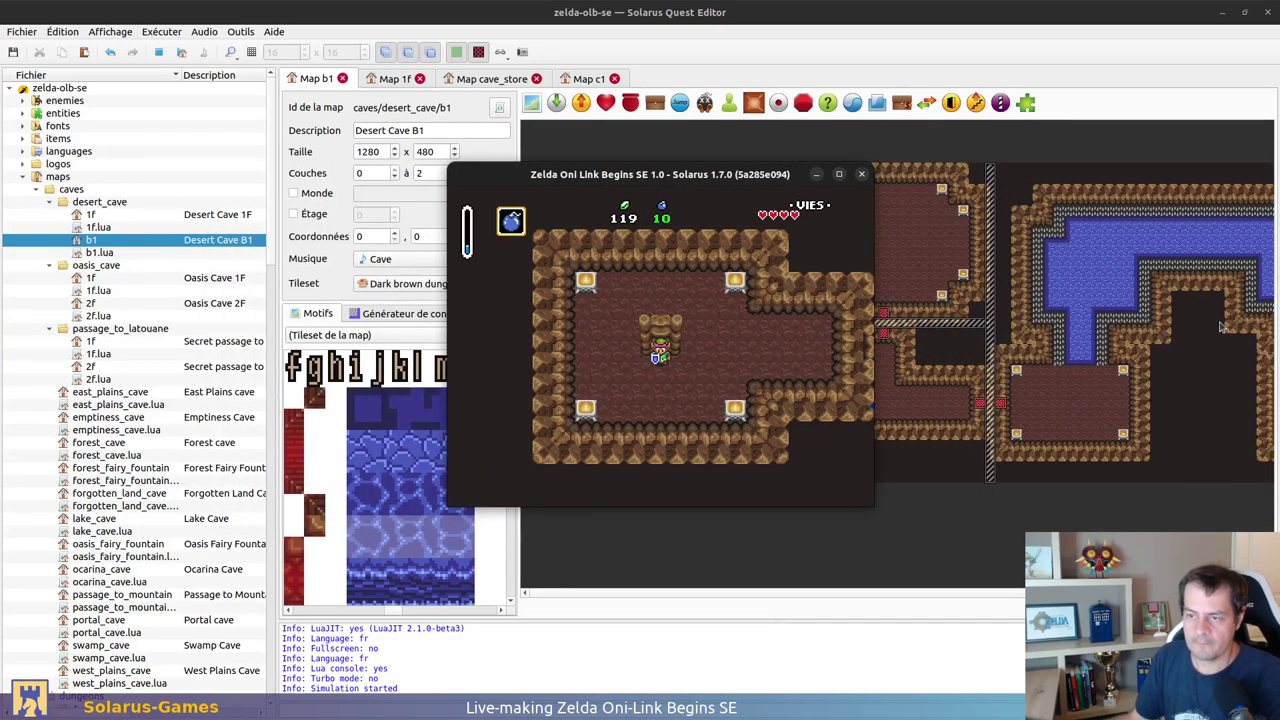
left_click(861, 174)
Step: Adjust the inner edge tiles beside the red doorways in the large room's west and south walls and at the corridor's north end
scroll(745, 215, "up", 1, "ctrl")
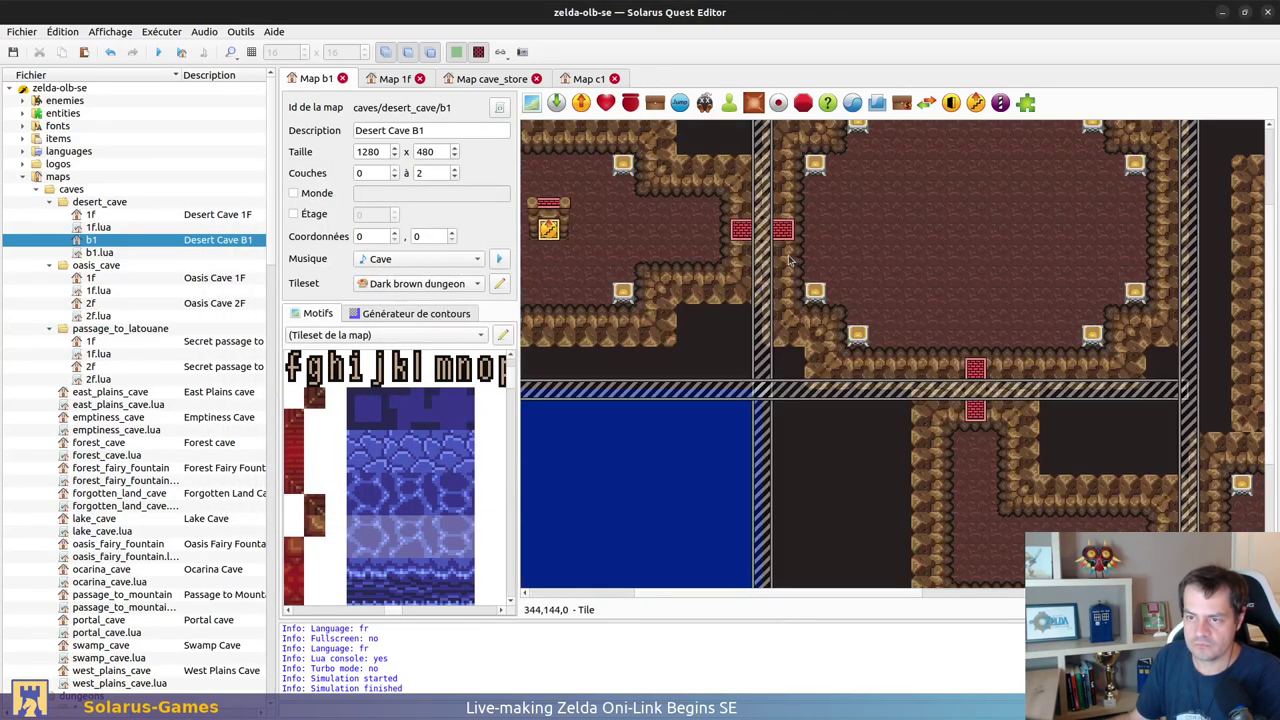
key("Delete")
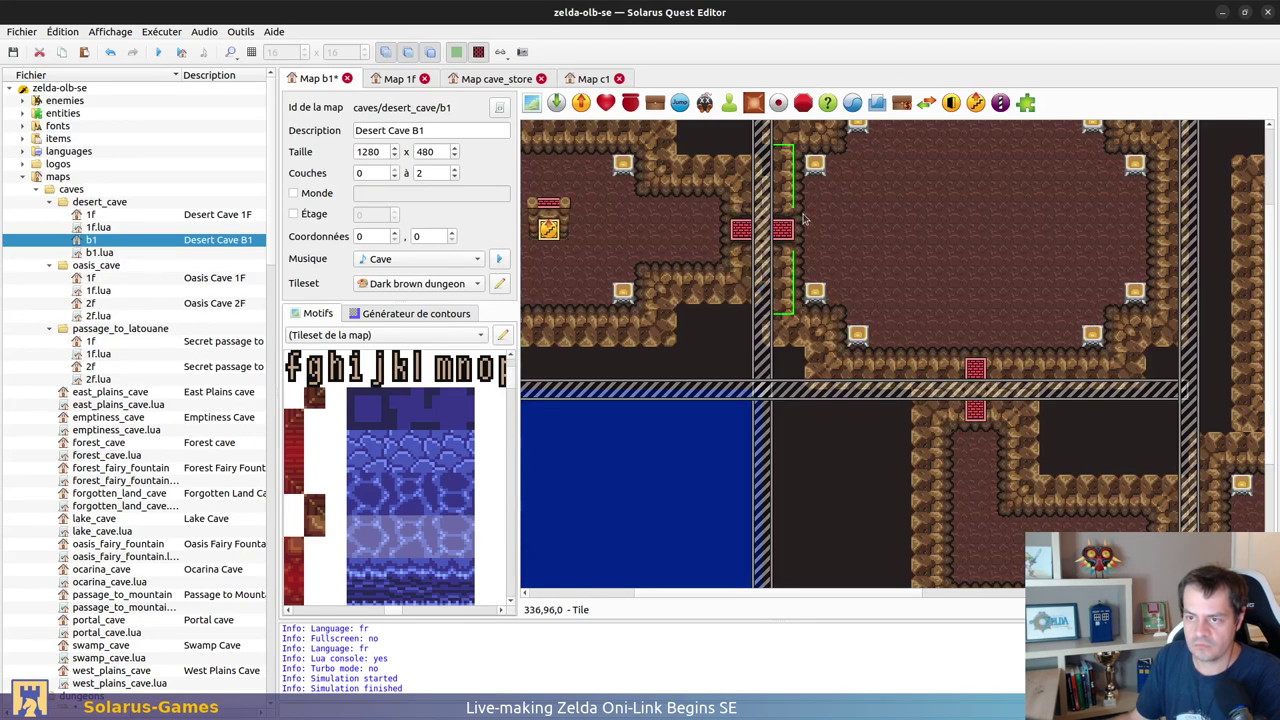
left_click(1030, 375)
key("Delete")
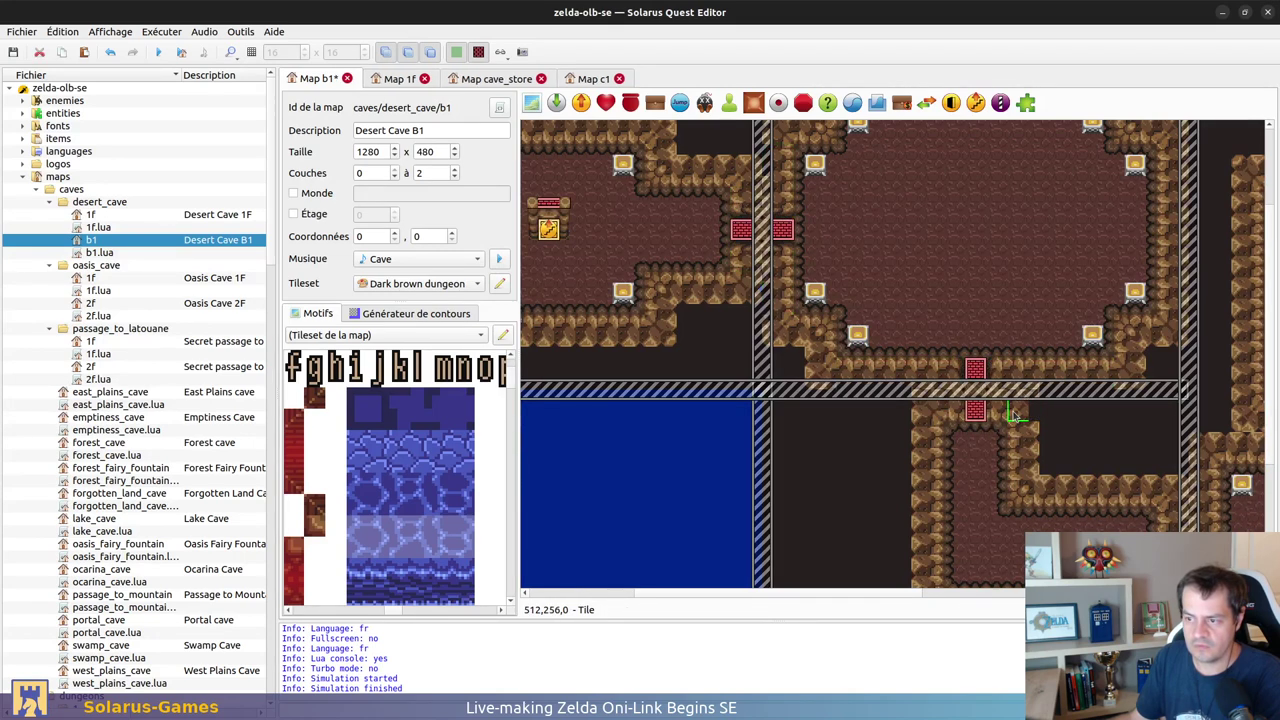
left_click(990, 412)
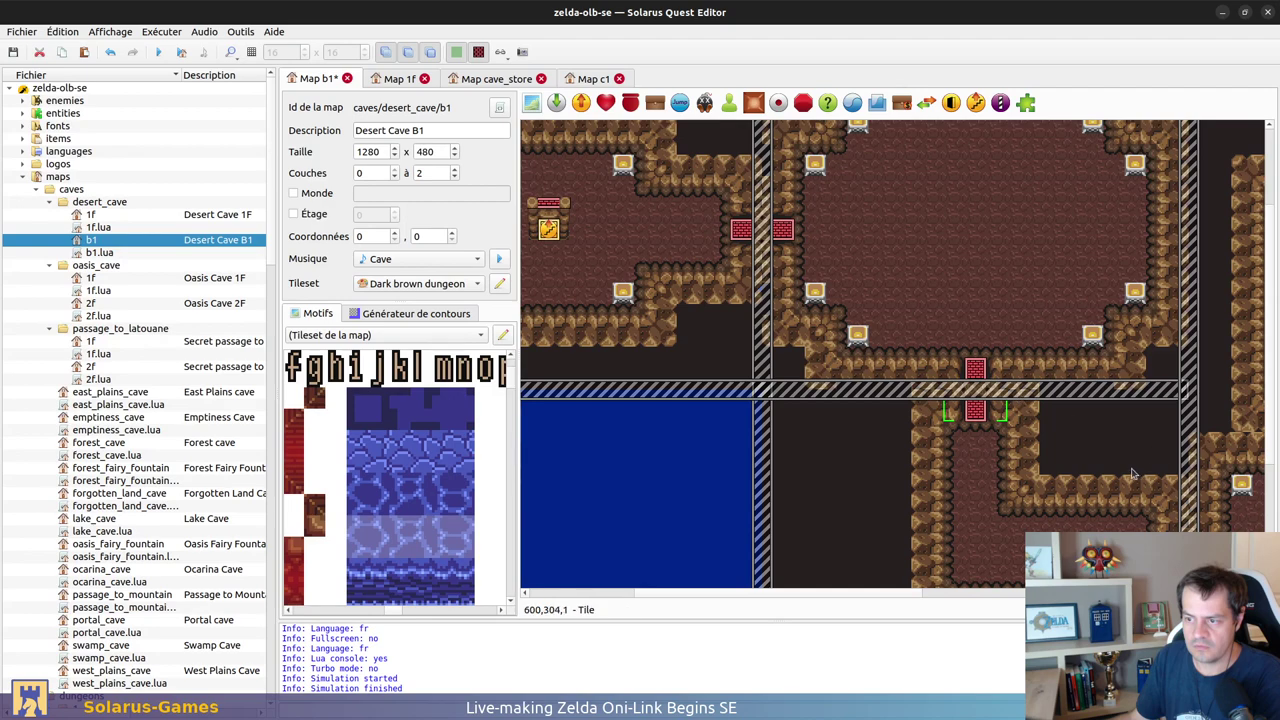
Step: Correct the doorway wall tile covered by the horizontal separator below the large room, keeping the separator in its original position
scroll(1118, 415, "up", 1)
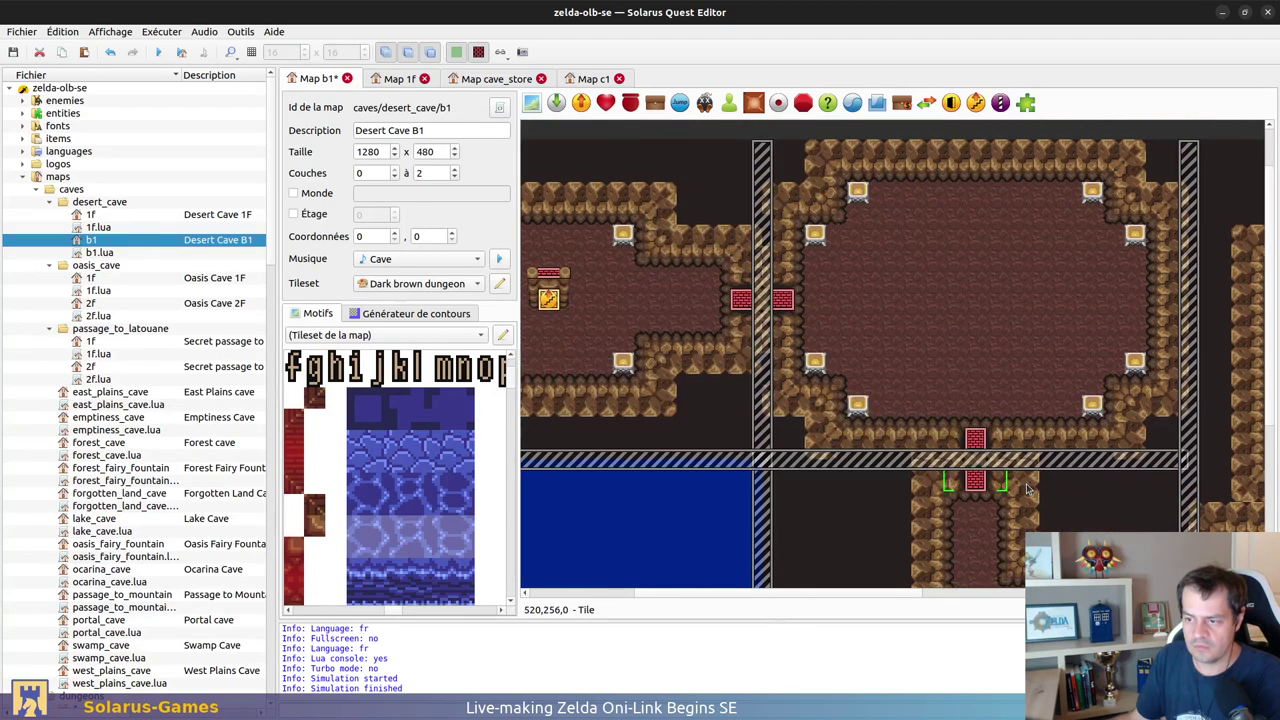
left_click_drag(1000, 458, 912, 500)
left_click(869, 461)
key("Delete")
left_click(887, 473)
left_click_drag(934, 500, 933, 474)
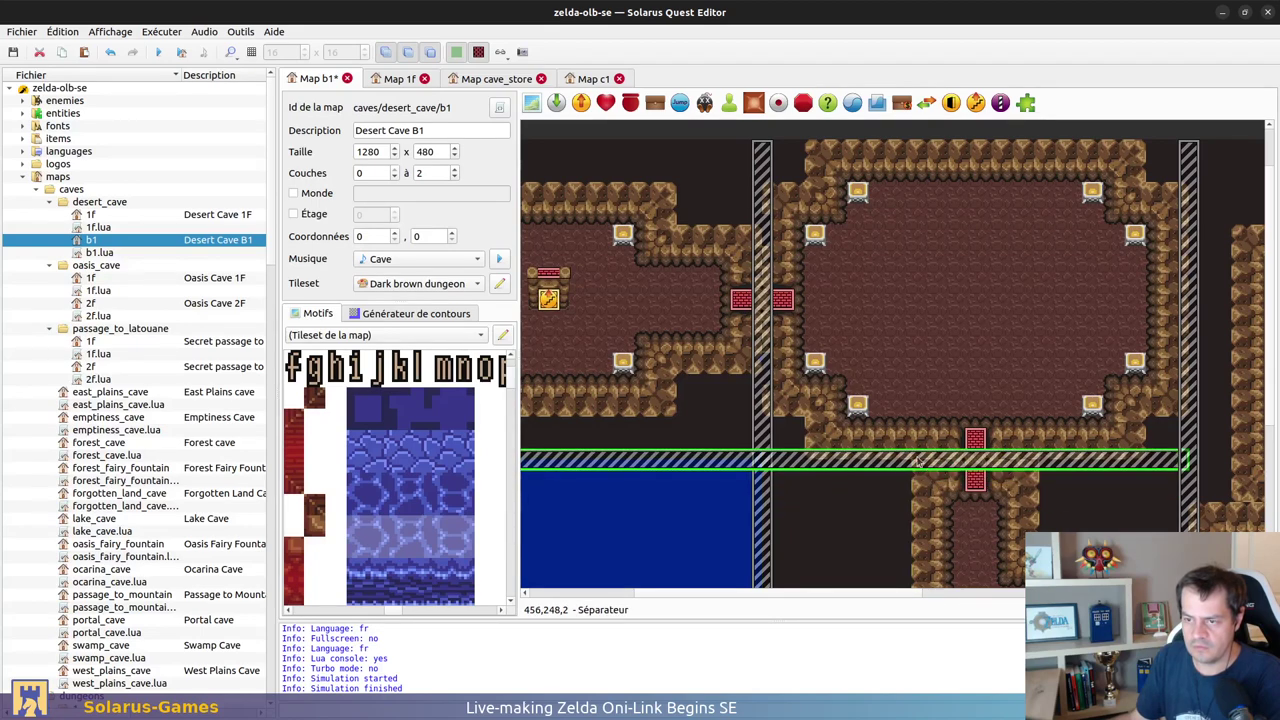
Step: Correct the wall tiles beneath the vertical separator at the large room's west doorway, restore the separator and save the map
left_click_drag(764, 338, 738, 344)
left_click(768, 356)
key("Delete")
left_click(756, 271)
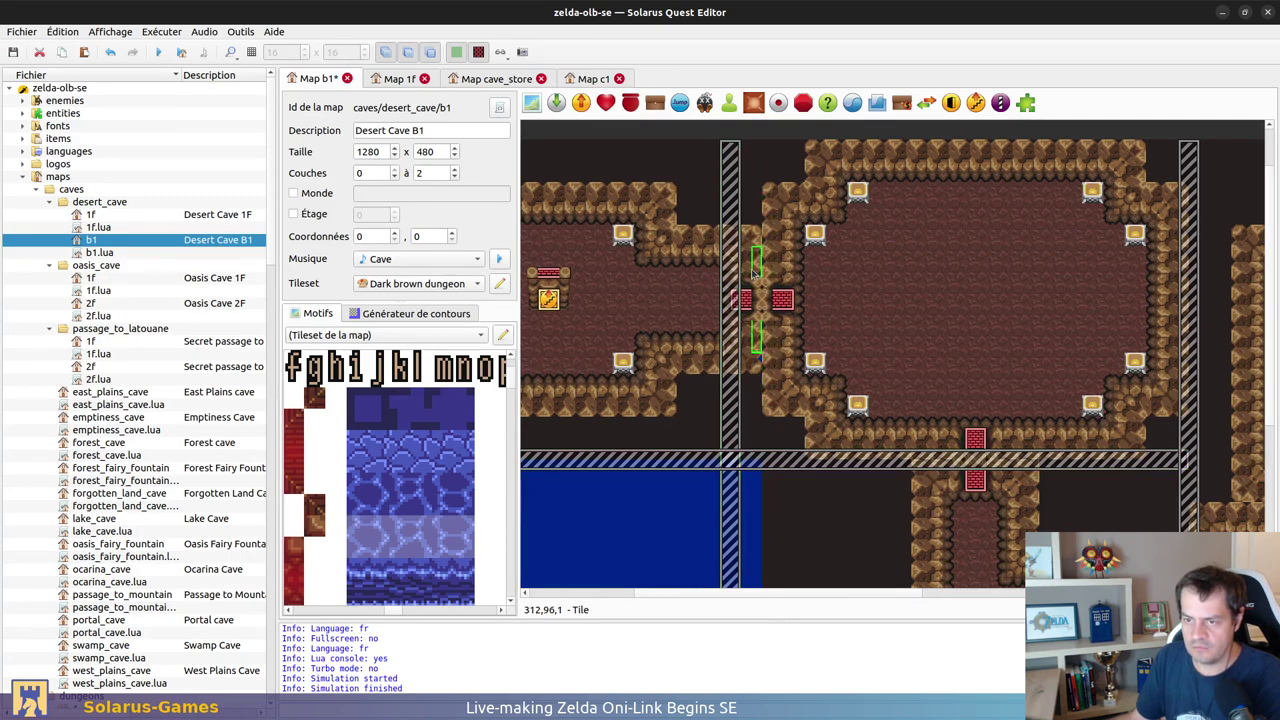
left_click_drag(739, 269, 770, 270)
key("ctrl+s")
Step: Send the wall tiles on both sides of the doorway into the lower torch room to the back, leaving the vertical separator in place
scroll(1075, 430, "down", 5)
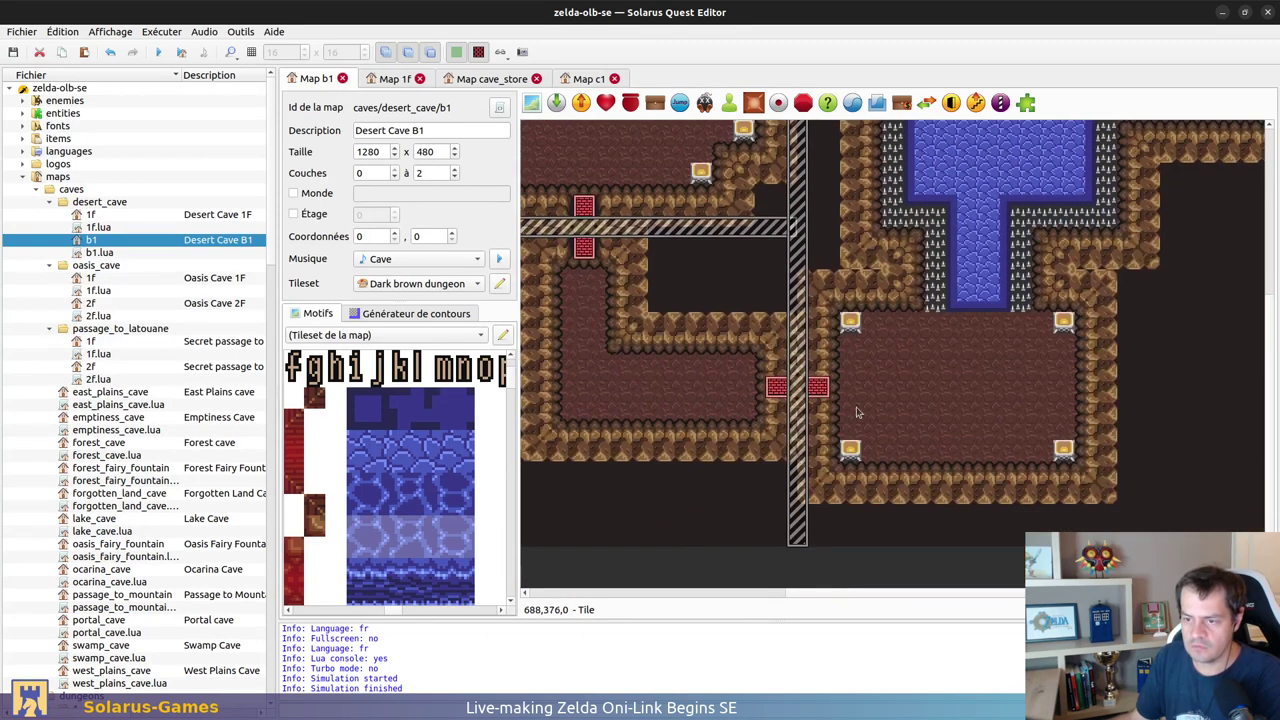
left_click(820, 367)
key("b")
left_click(783, 368)
key("b")
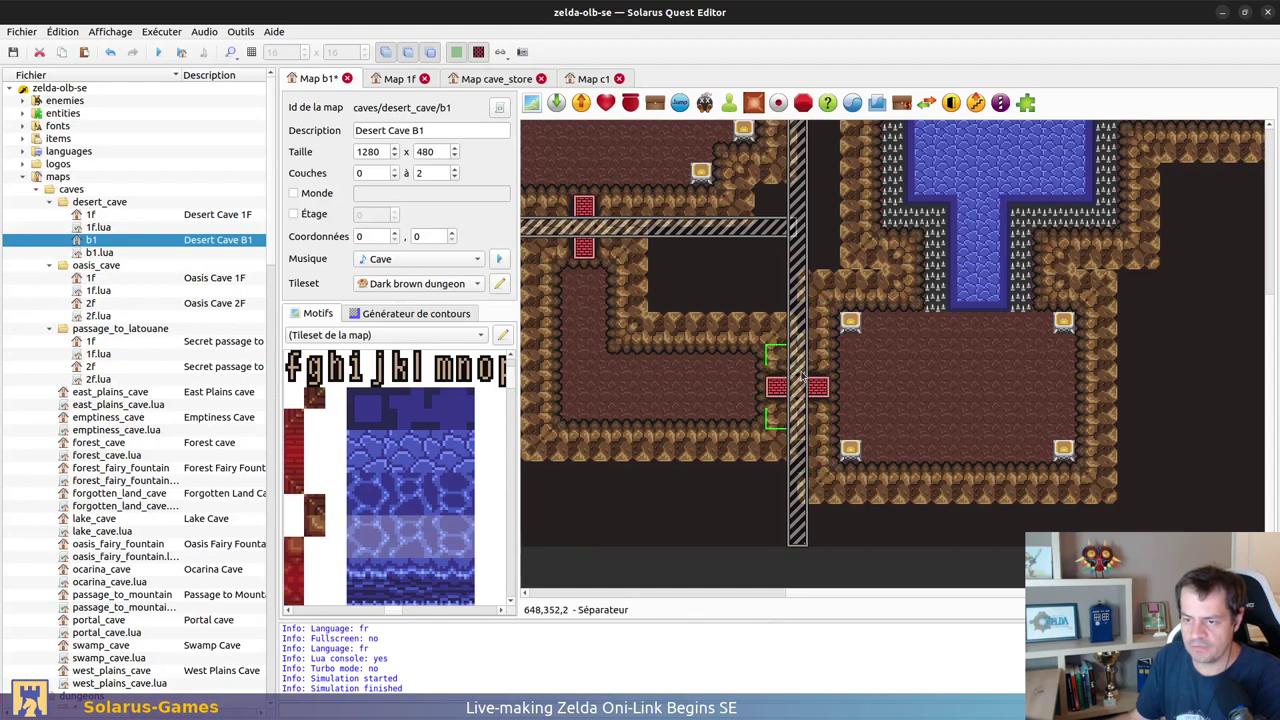
left_click_drag(802, 377, 866, 377)
left_click(805, 461)
key("b")
left_click_drag(850, 452, 786, 452)
Step: Save the Desert Cave B1 map and run the quest in a maximized game window
scroll(740, 515, "down", 2, "ctrl")
key("ctrl+s")
left_click(181, 53)
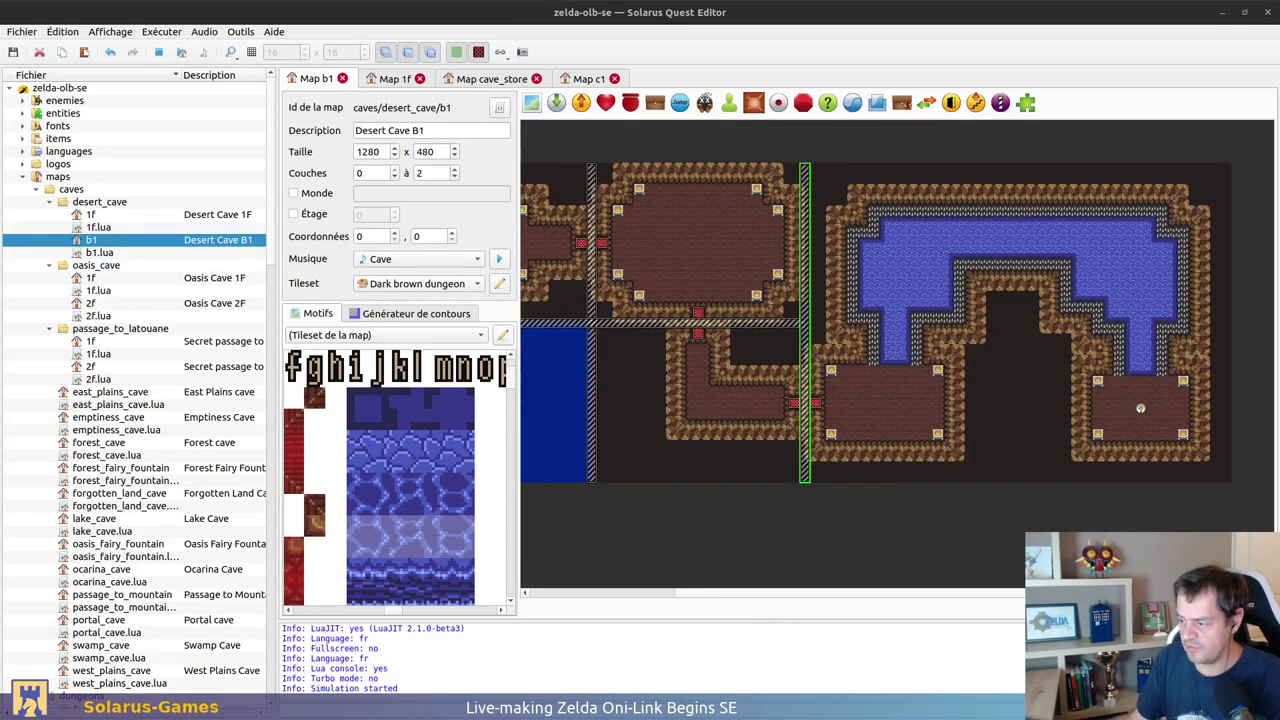
left_click_drag(1144, 140, 588, 168)
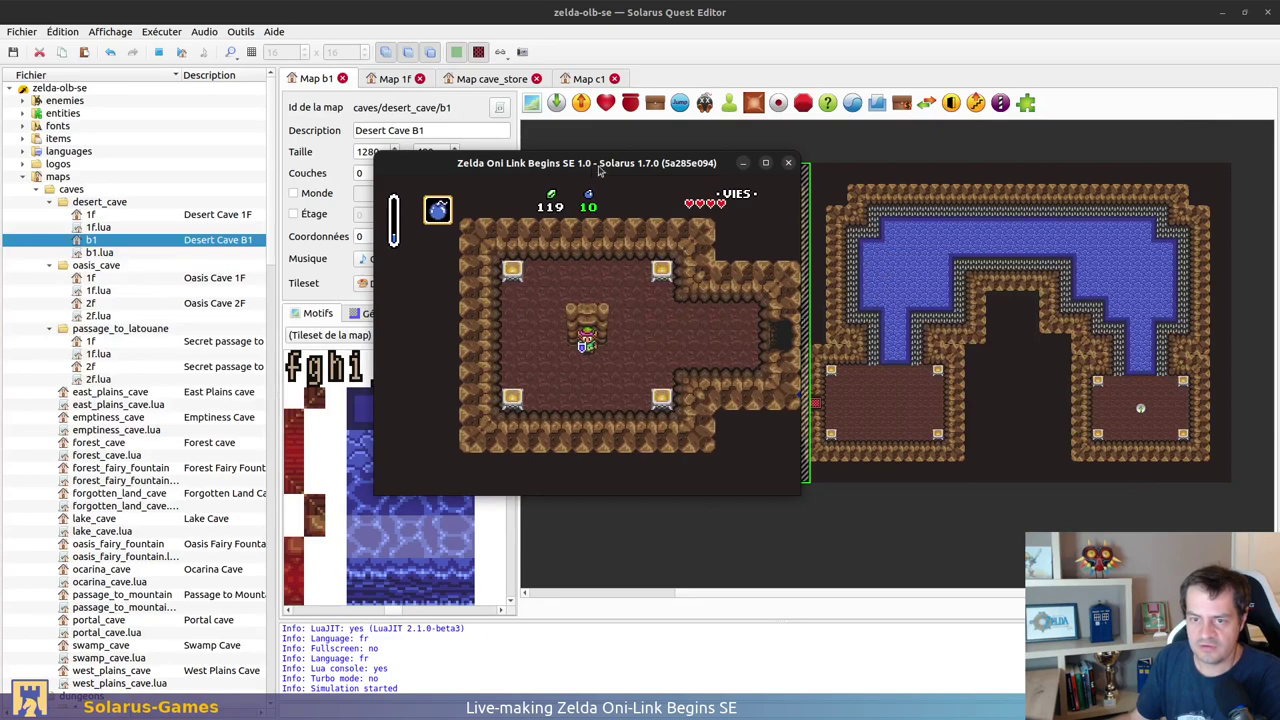
double_click(600, 170)
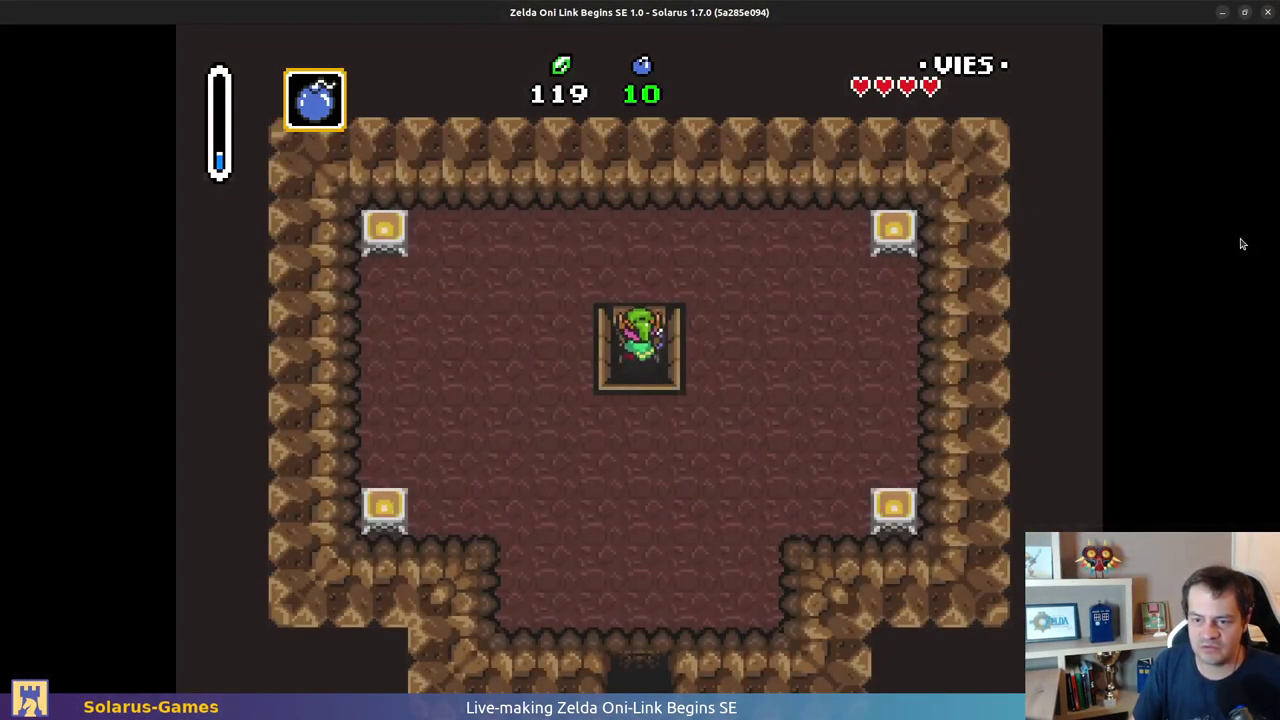
Step: Walk the hero from the stairs room into the pit room to the south and open the chest on its central platform
key("Right")
key("Down")
key("Left")
key("Down")
key("Left")
key("Right")
key("Up")
key("space")
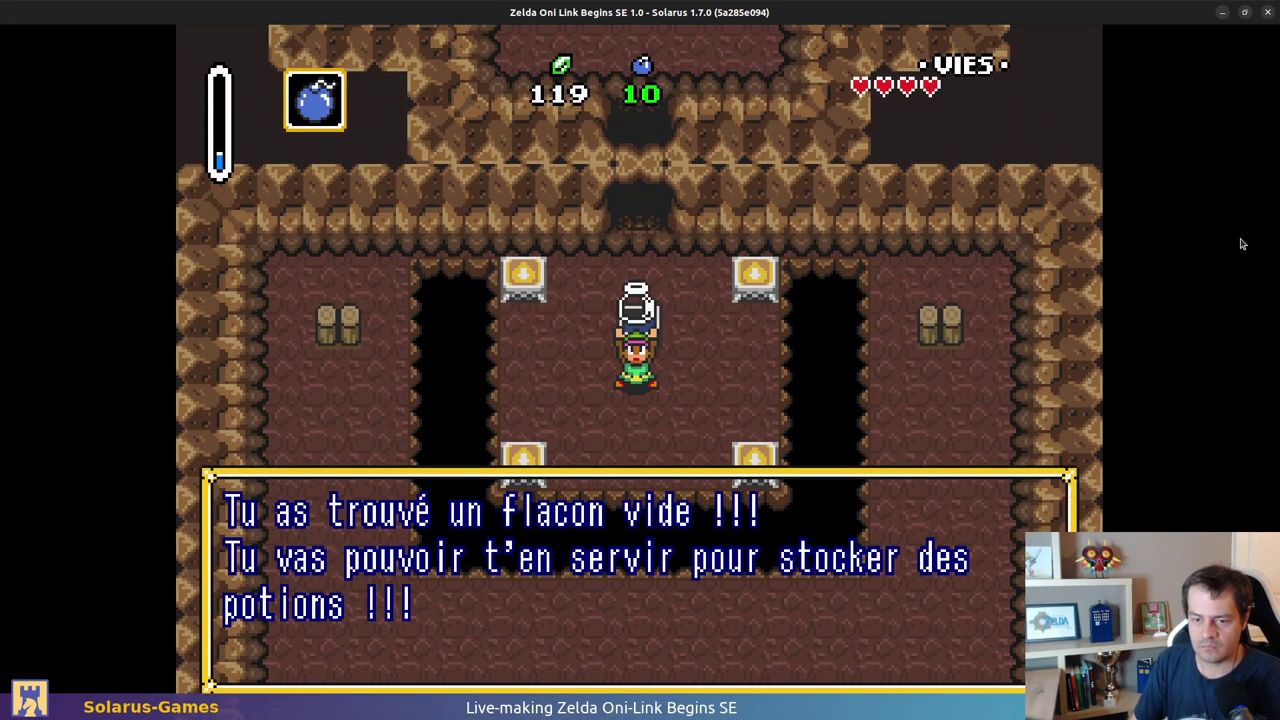
key("space")
key("Right")
key("Up")
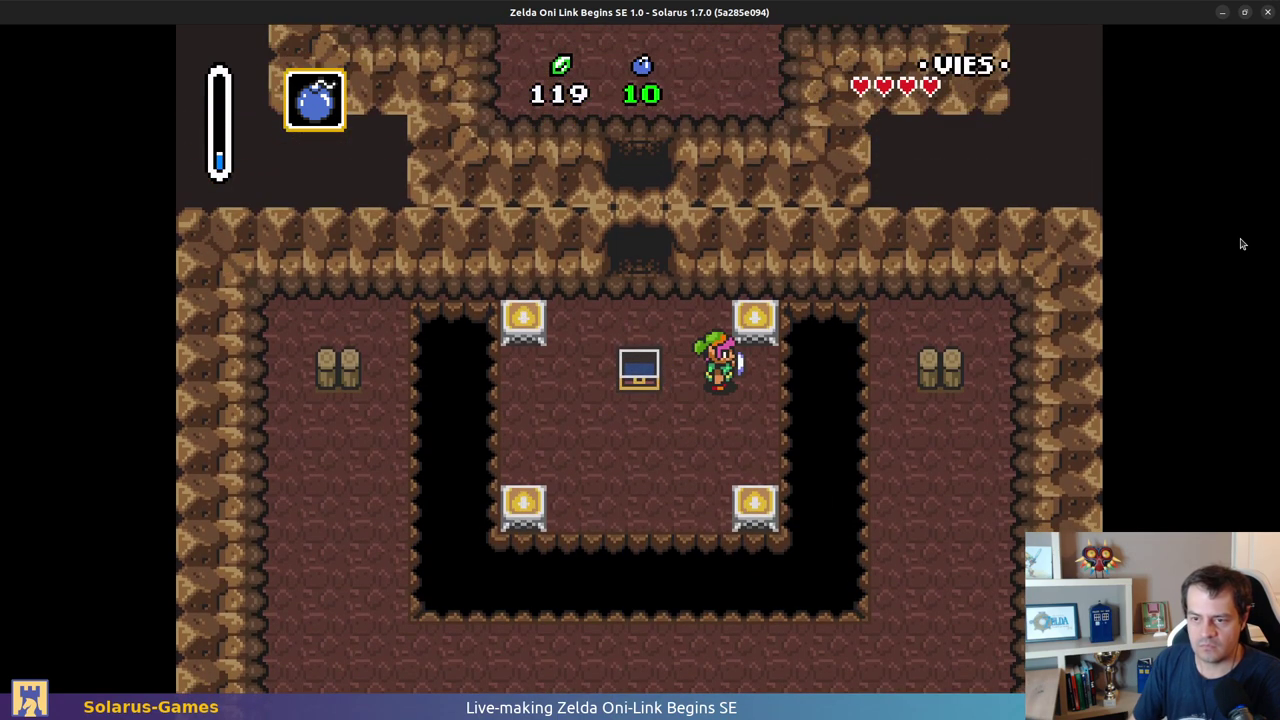
Step: Check the hero's items and status on the game's pause screen
key("d")
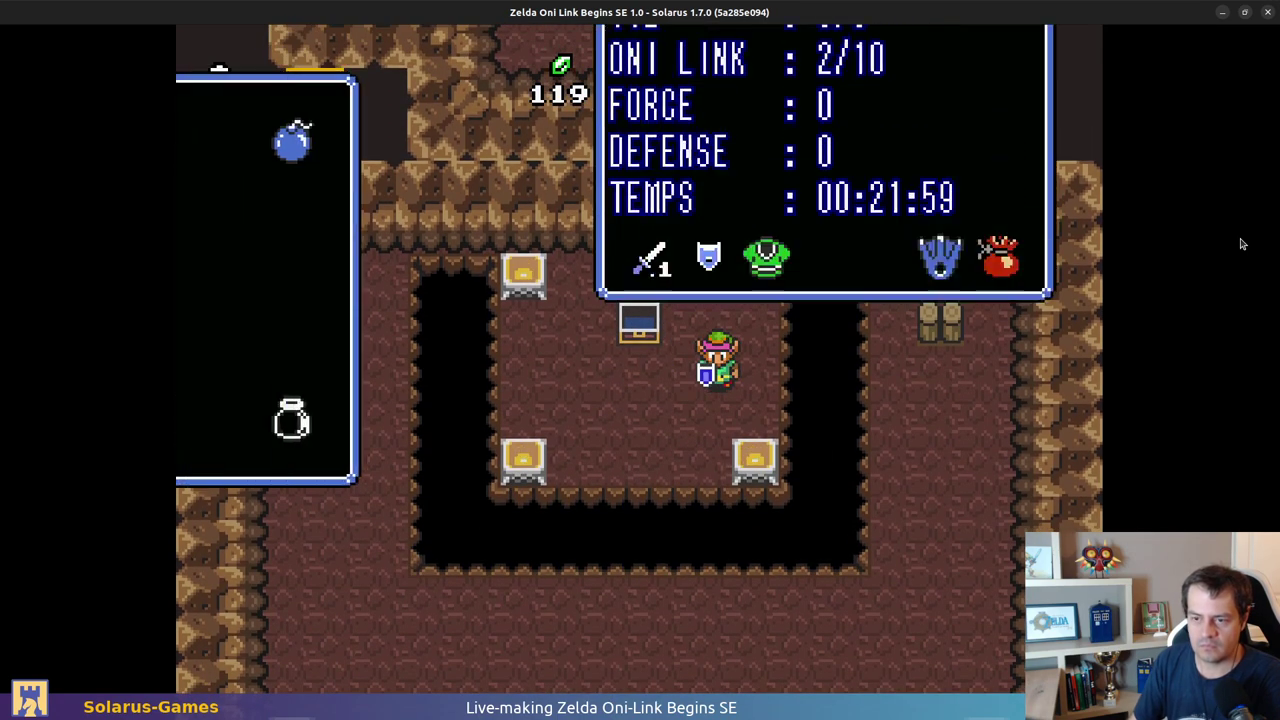
key("Down")
key("Down")
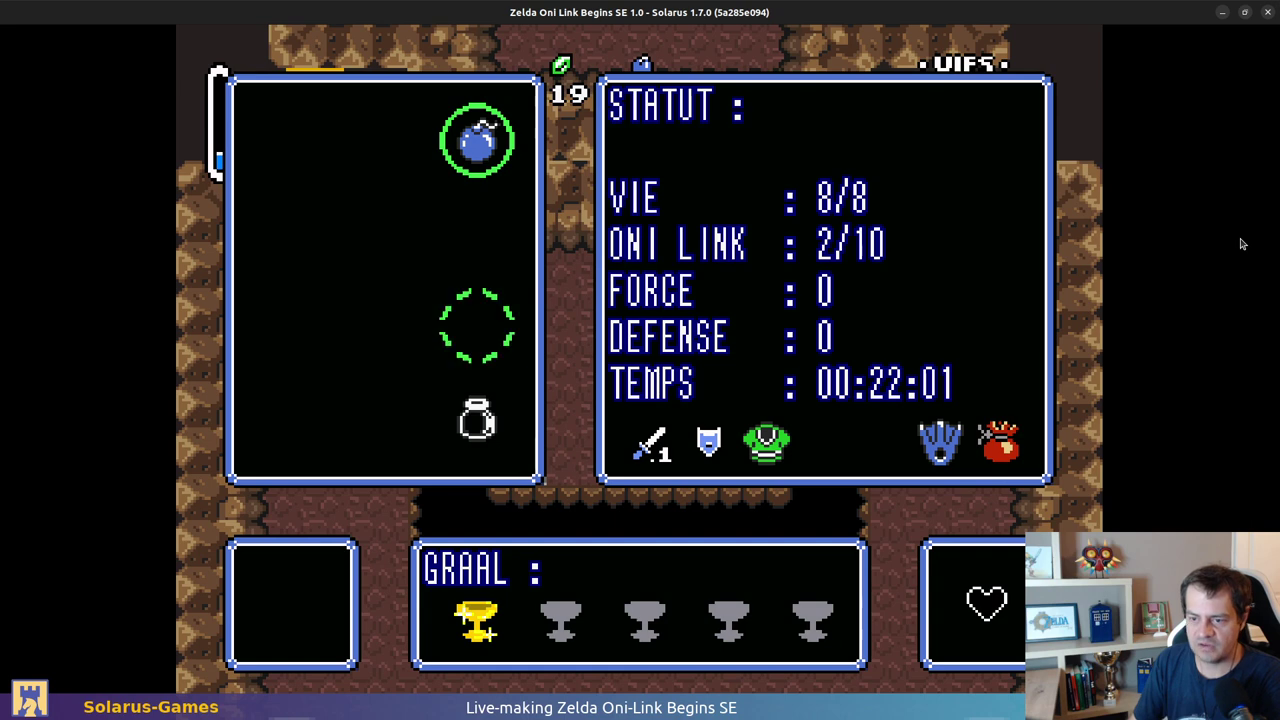
key("d")
Step: Give the hero the hookshot by running hero:start_treasure("hookshot") in the Lua console
key("F12")
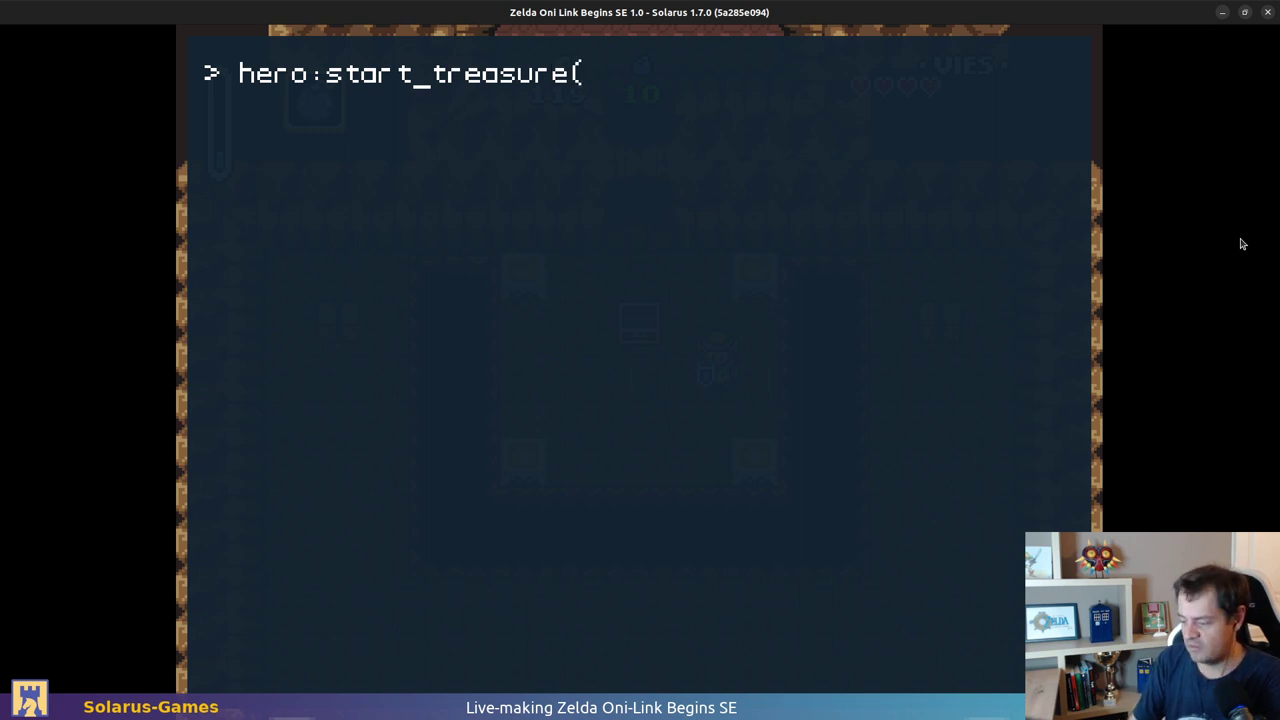
type("hero:start_treasure(\"hookshot")
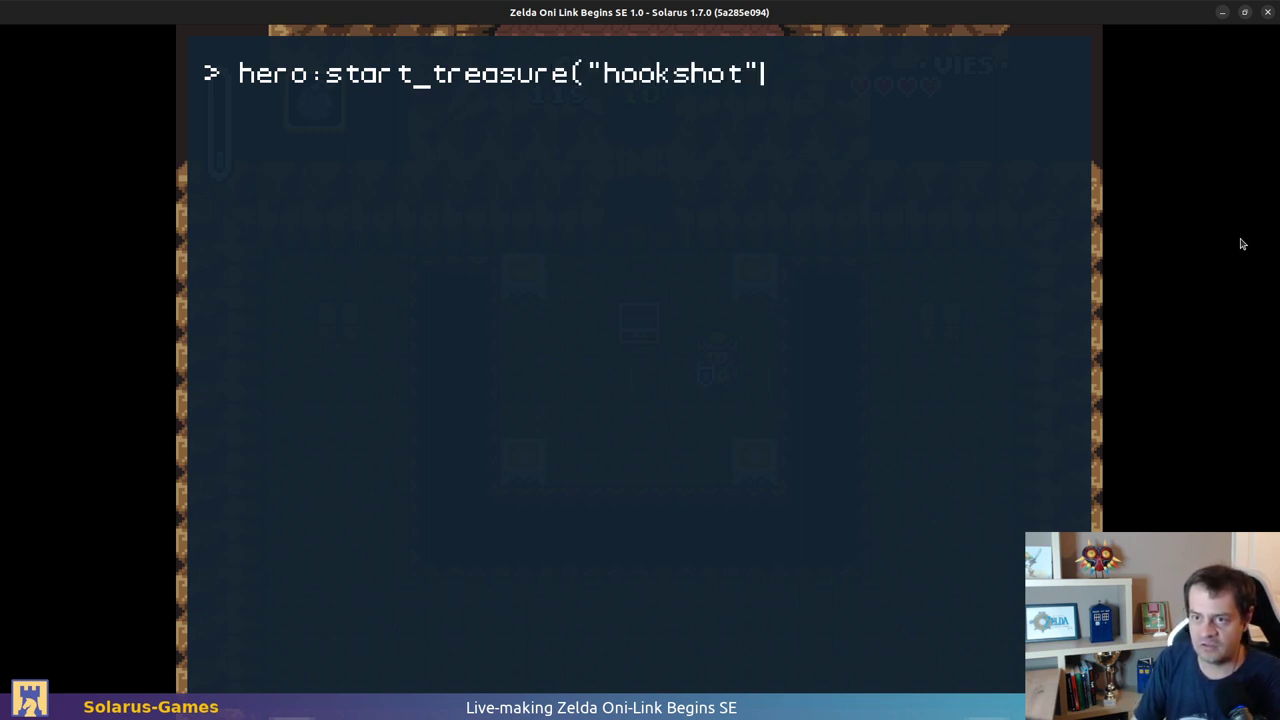
key("F12")
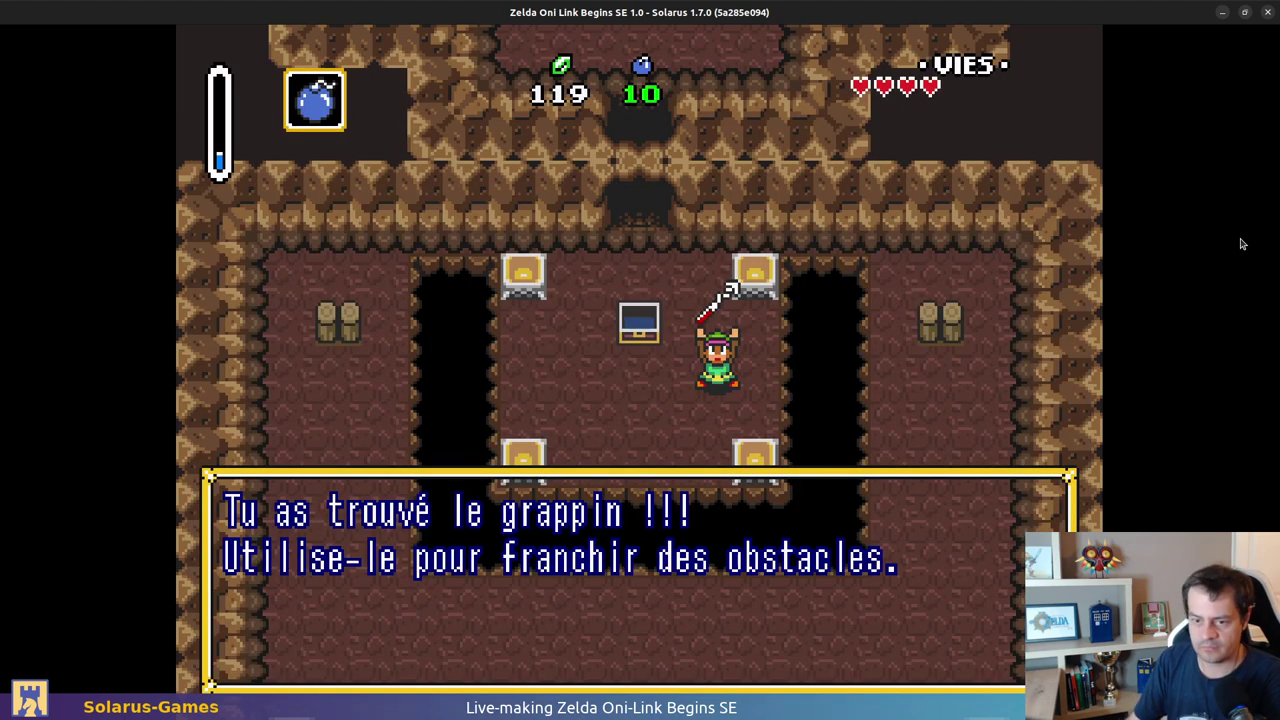
key("space")
key("Left")
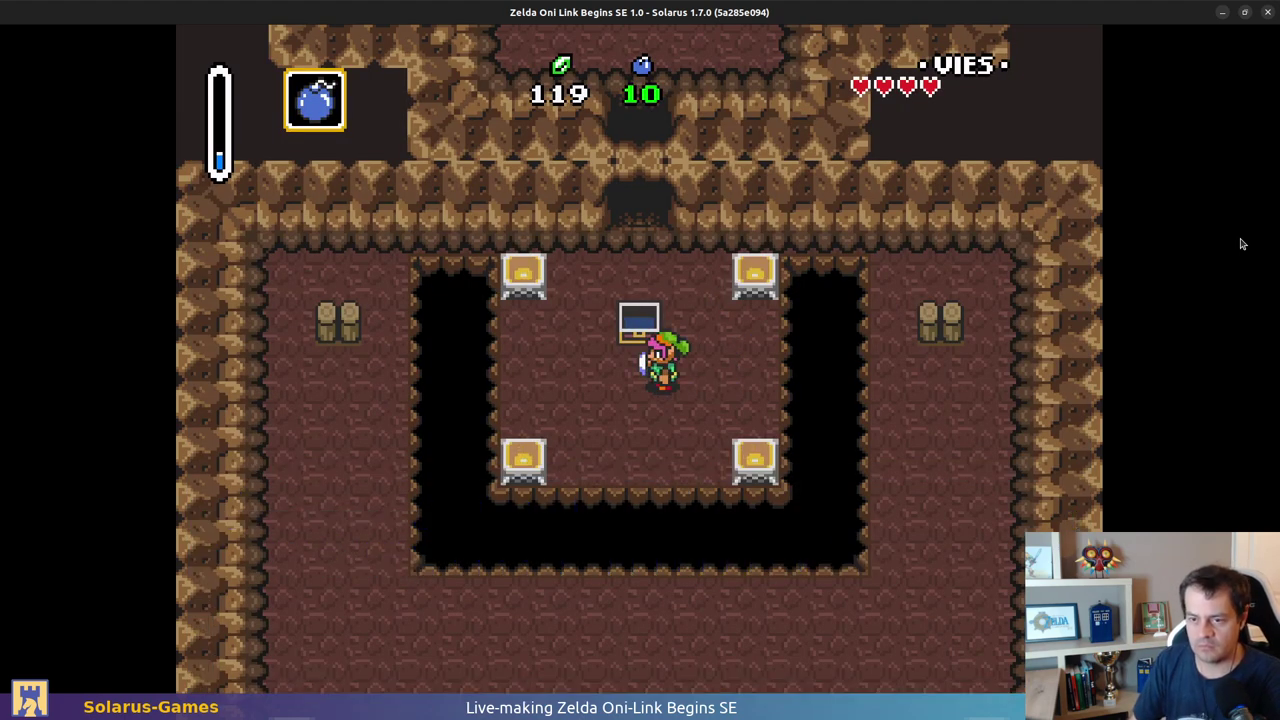
Step: Save the game progress with the game:save command in the Lua console
key("F12")
type("game:save)")
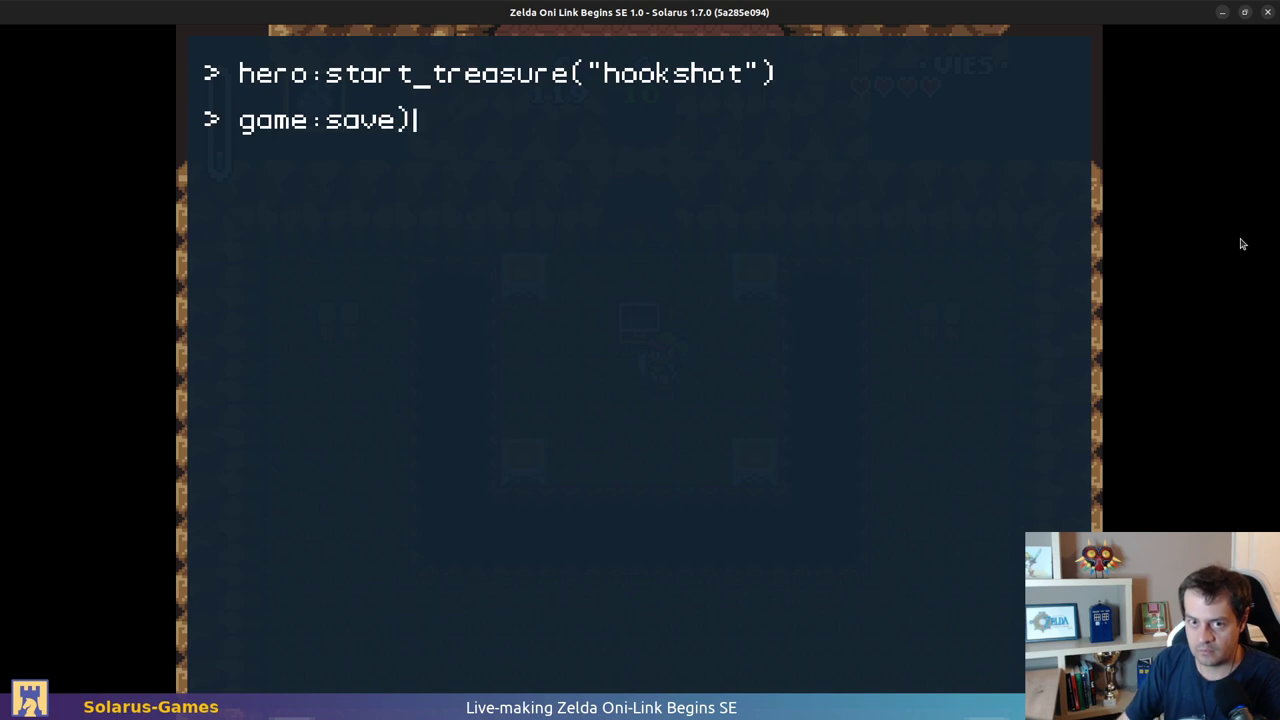
key("F12")
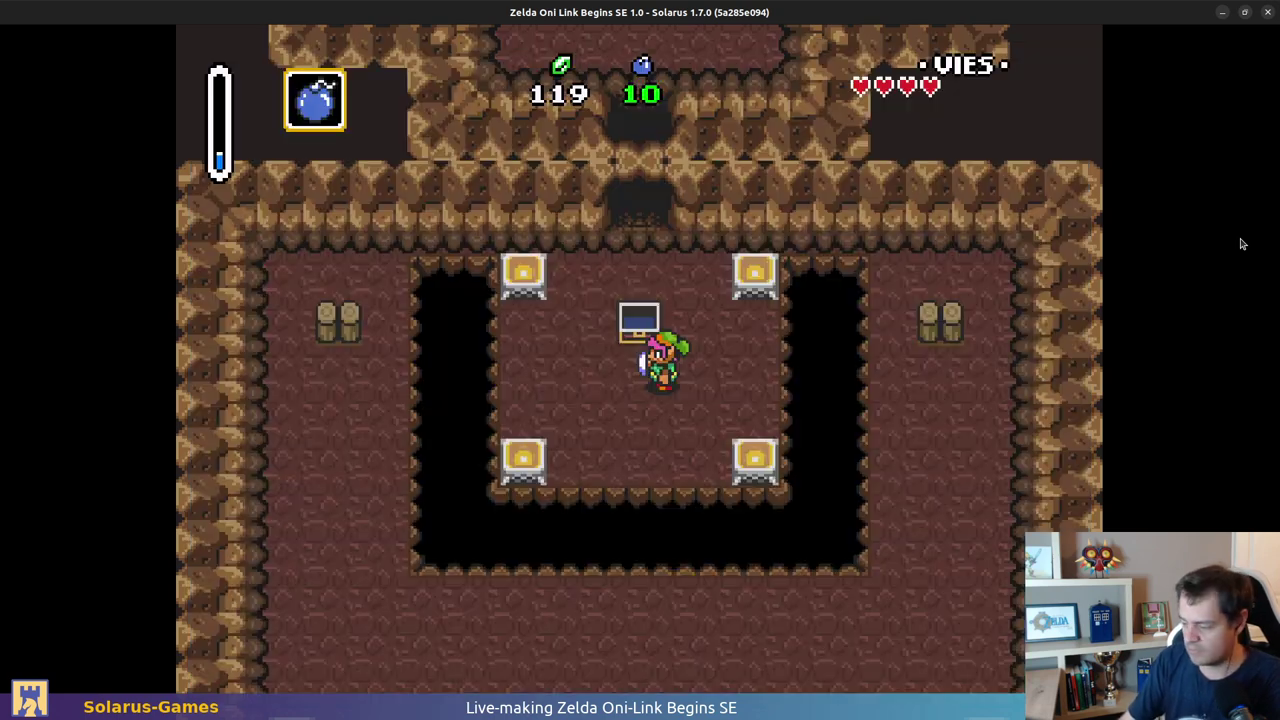
Step: Assign the hookshot as the hero's active item in the inventory
key("d")
key("Up")
key("Up")
key("x")
key("d")
Step: Test the hookshot by crossing the pit from the central platform to the log posts on its west side
key("Left")
key("Up")
key("x")
key("Left")
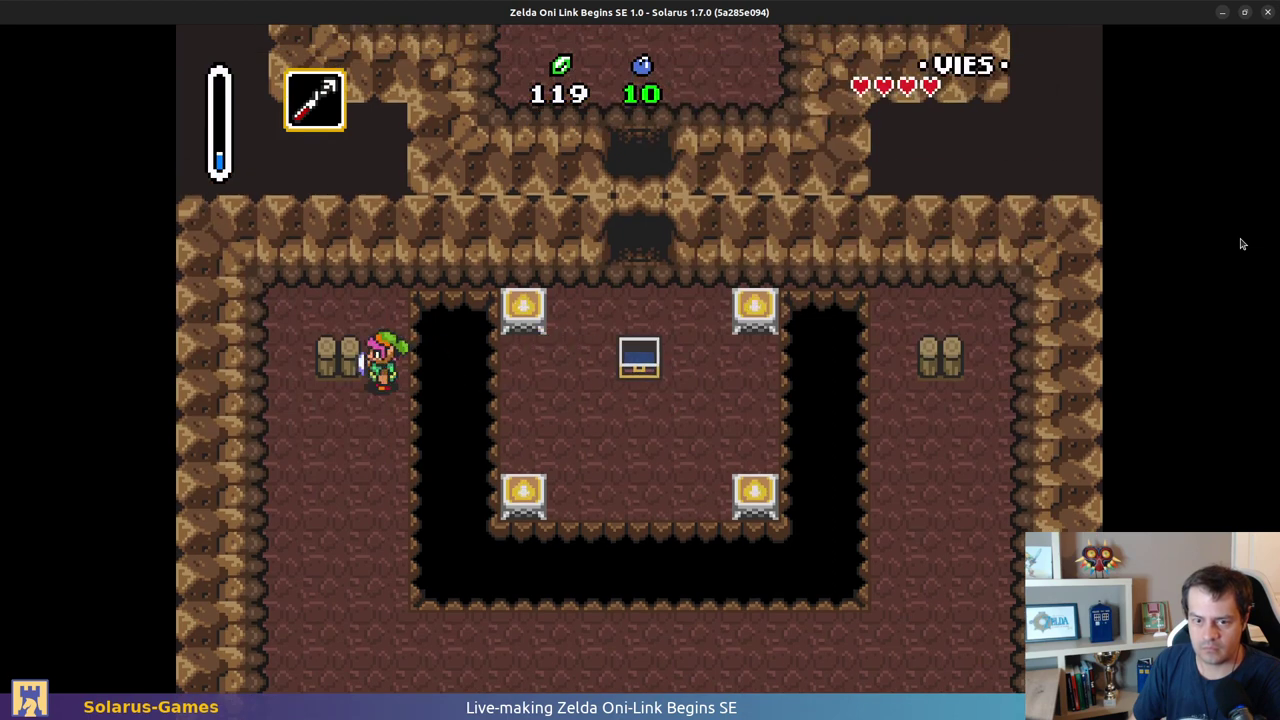
Step: Walk around to the south side of the pit and test the hookshot toward the central platform
key("Down")
key("Right")
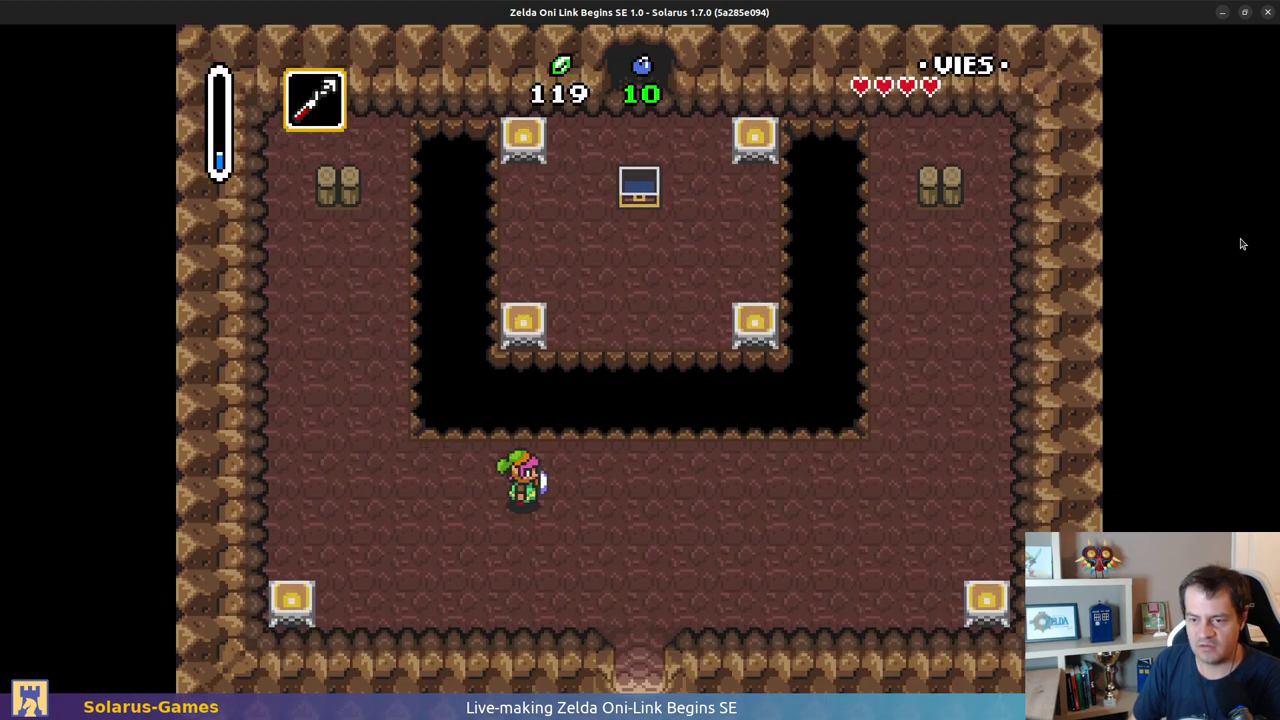
key("Up")
key("x")
Step: Walk to the east side of the pit and test the hookshot from several positions beside the log posts
key("Down")
key("Right")
key("Up")
key("Up")
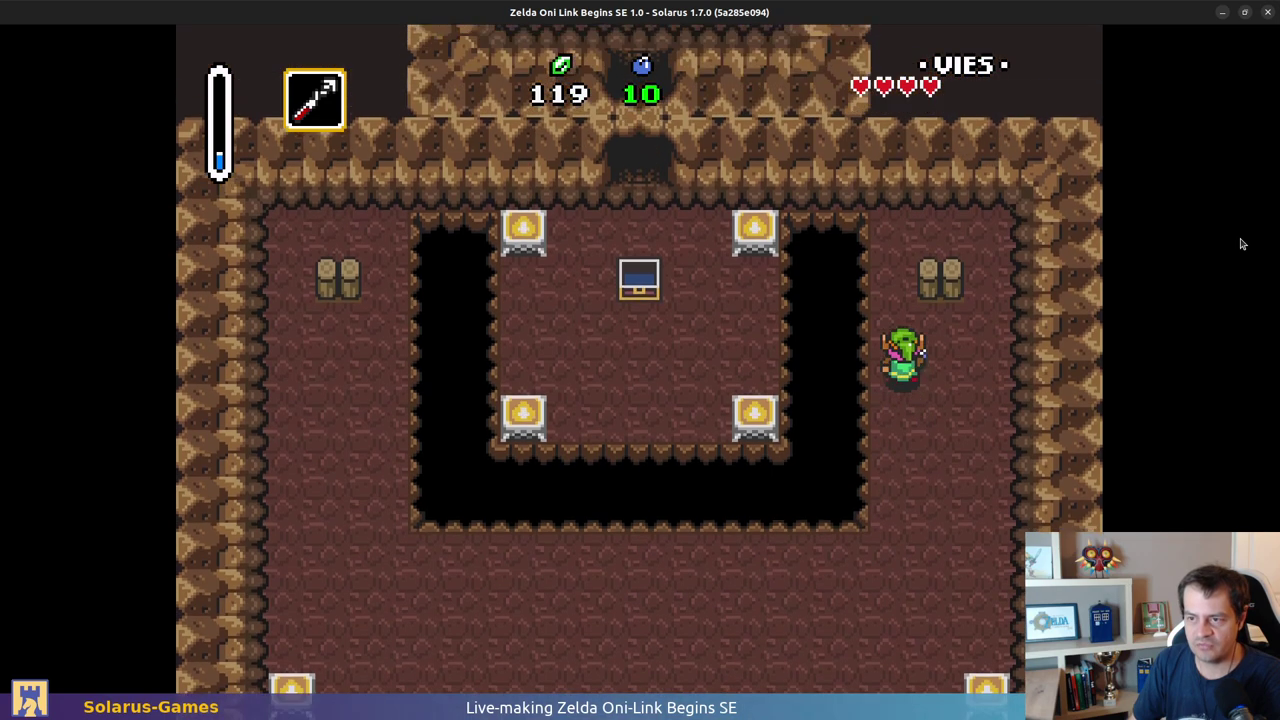
key("Left")
key("x")
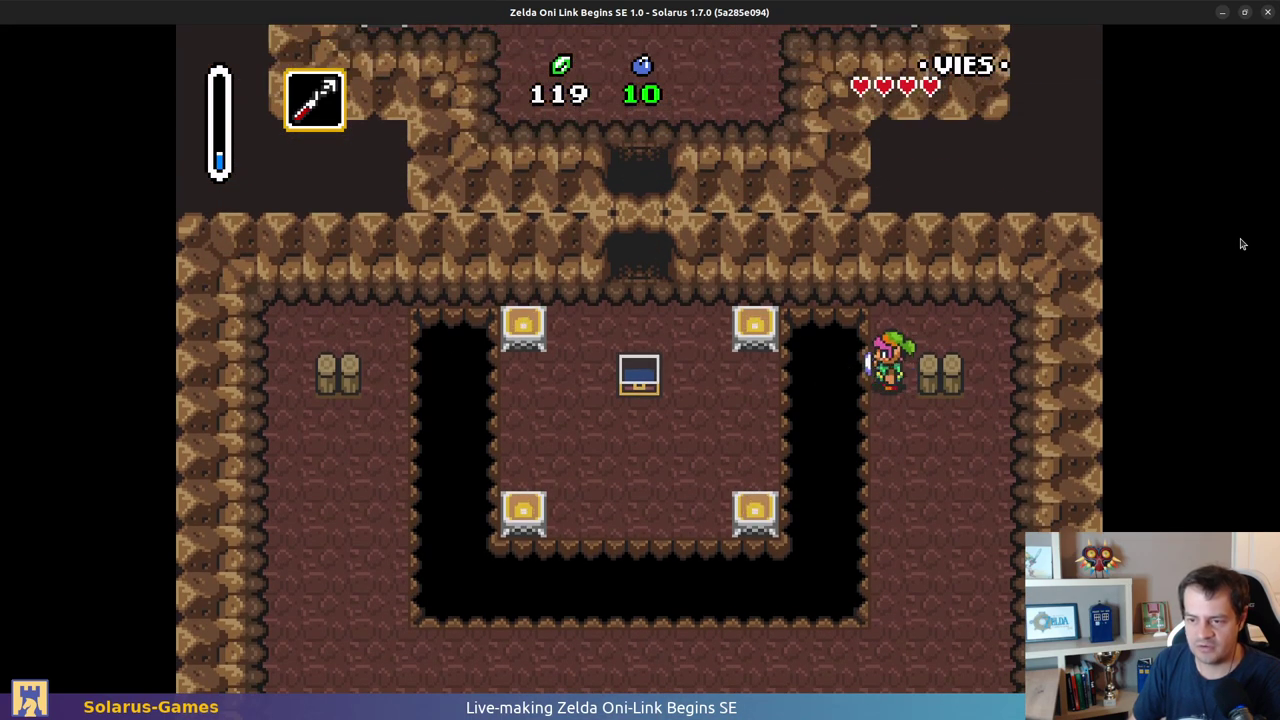
key("Down")
key("Left")
key("x")
key("Up")
key("Right")
key("Left")
key("x")
key("Down")
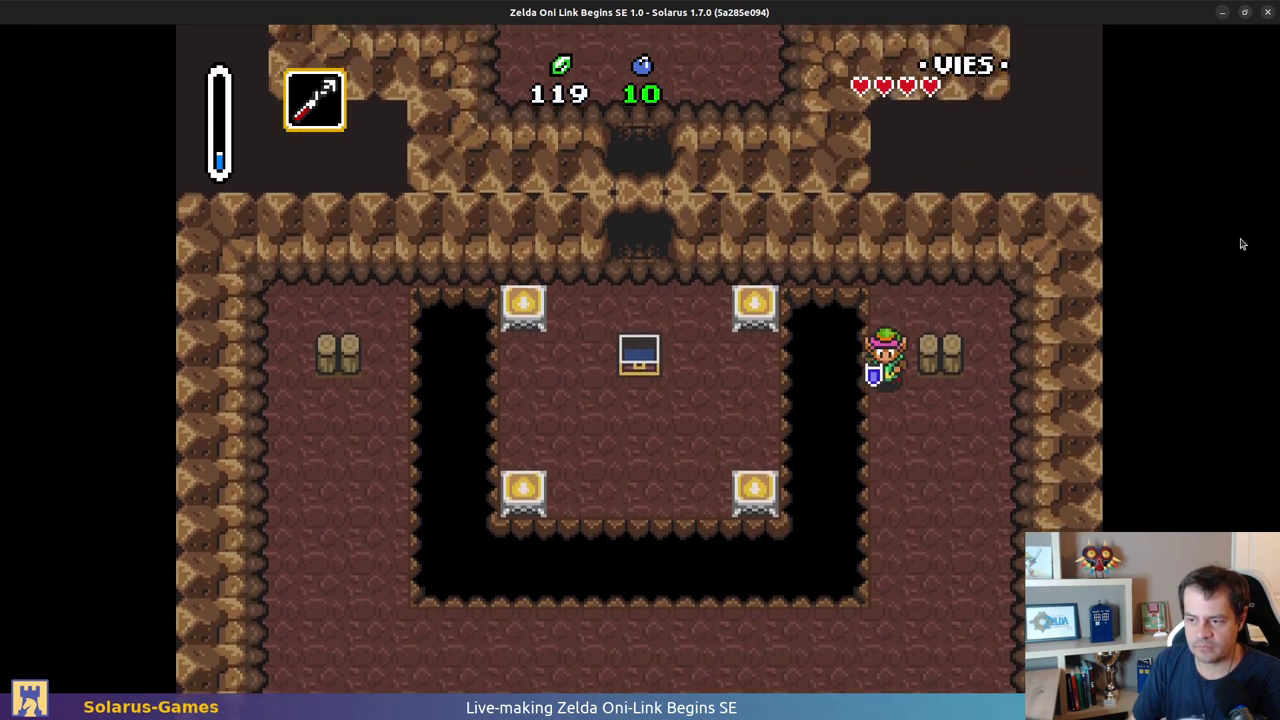
key("Up")
key("x")
key("Down")
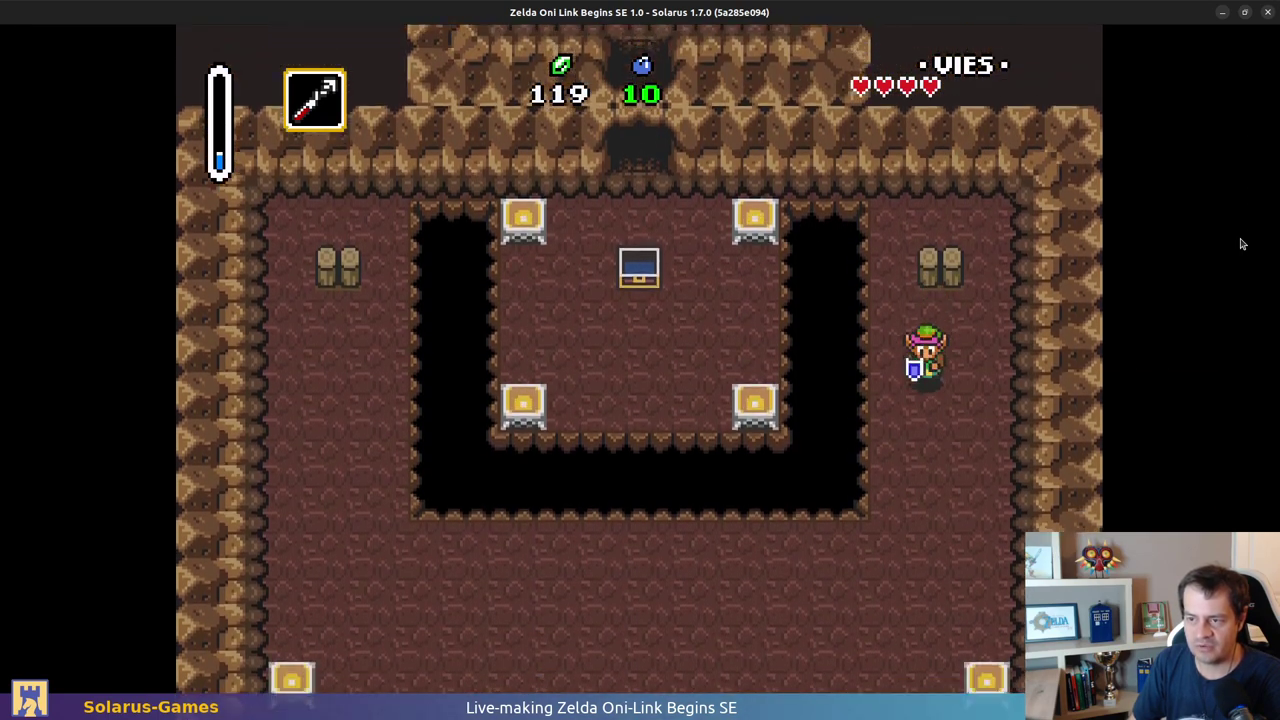
Step: Walk the hero to the cave's south entrance and back inside, and end the test run
key("Left")
key("Left")
key("Down")
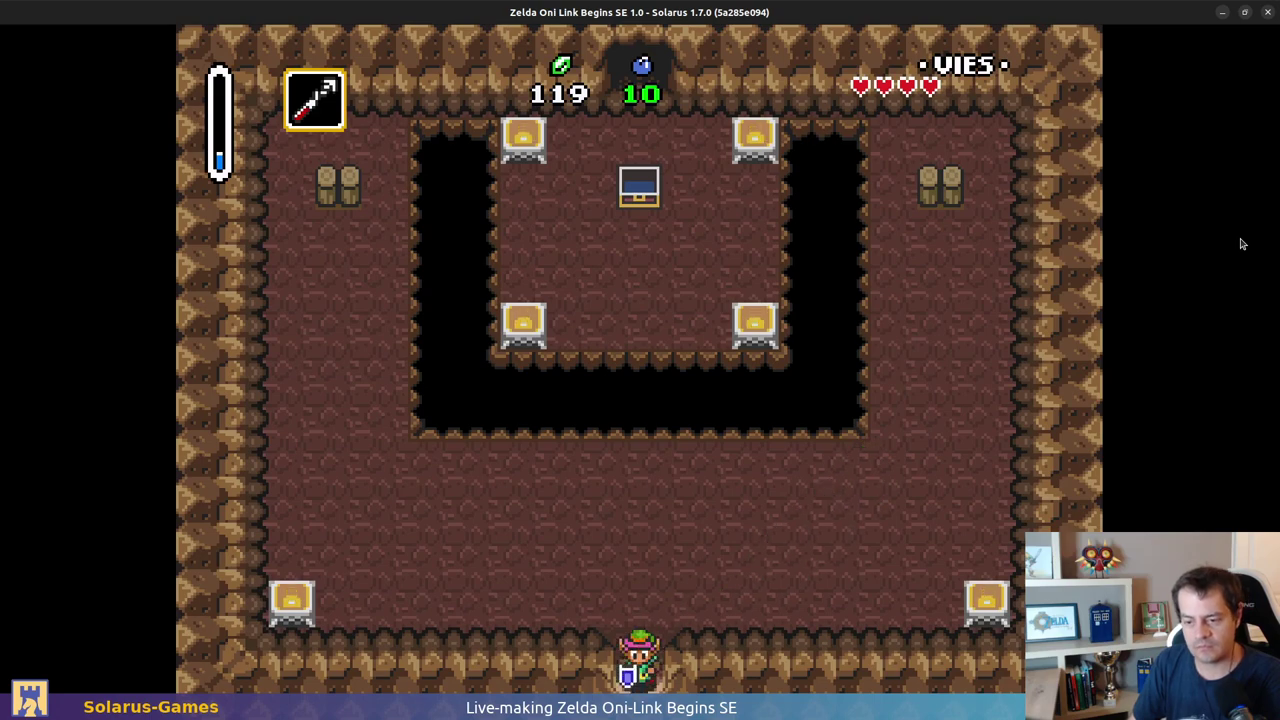
key("Up")
key("Up")
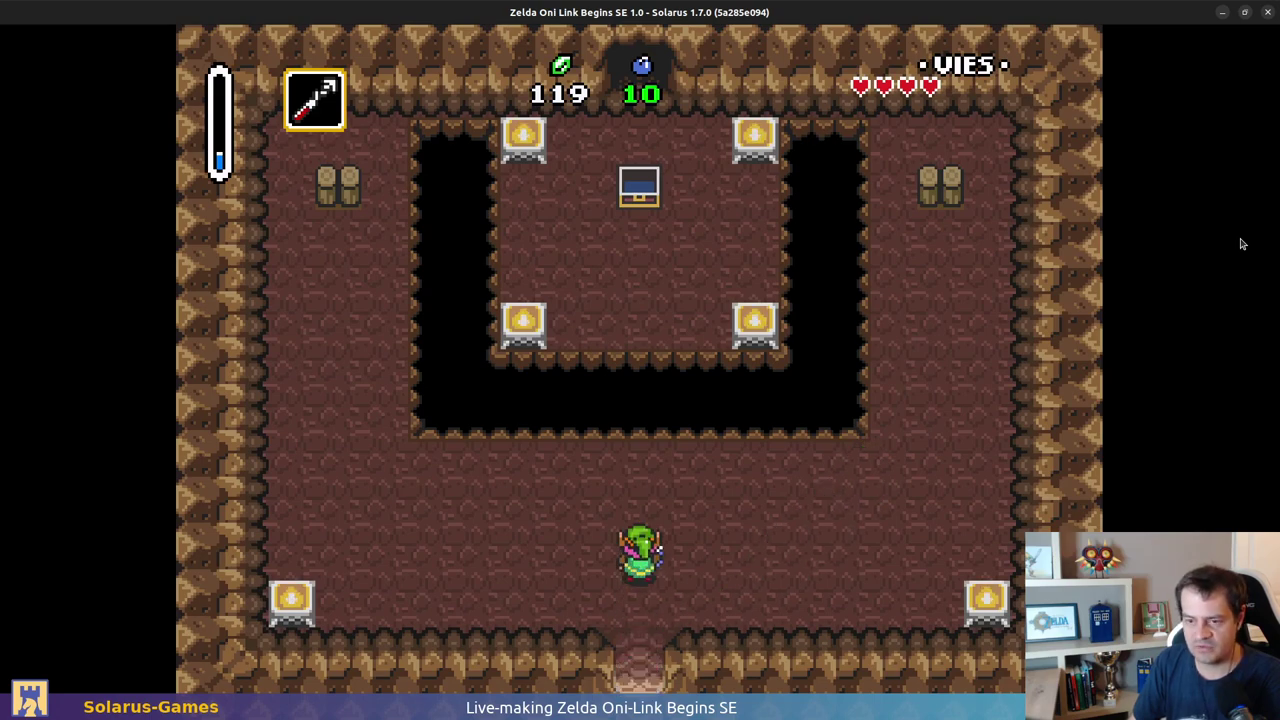
key("alt+Tab")
key("alt+Tab")
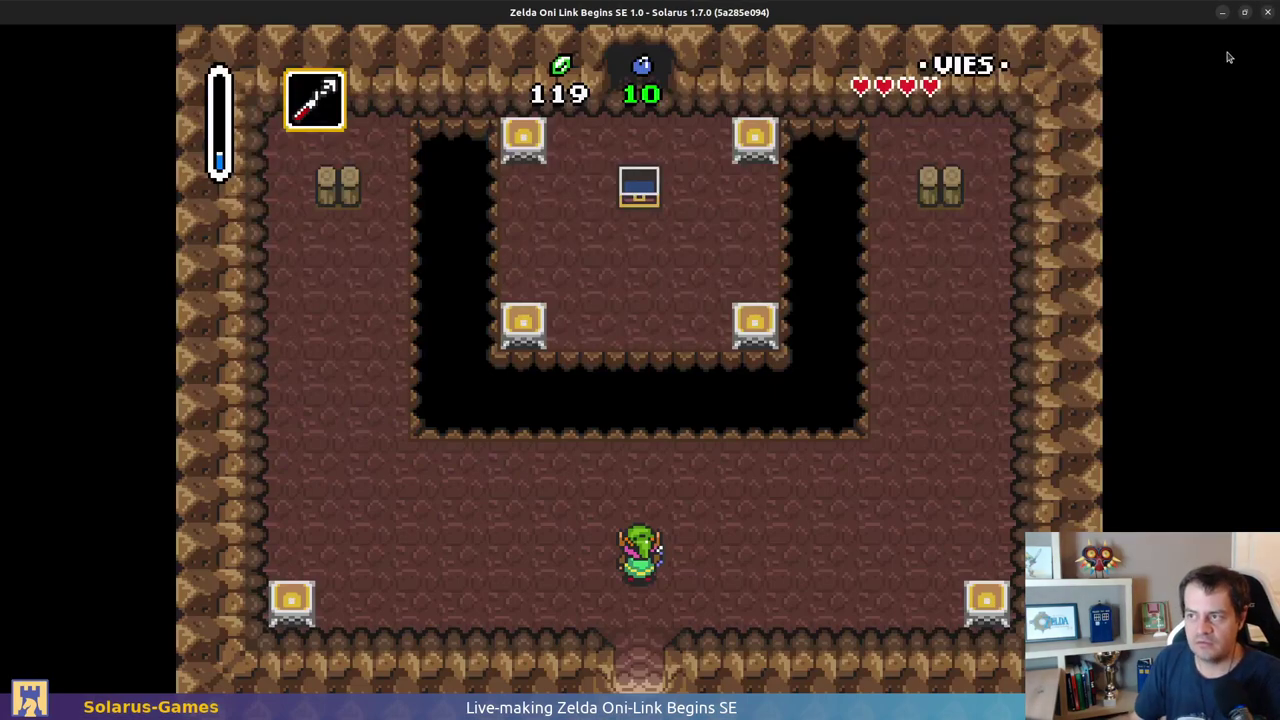
left_click(1268, 12)
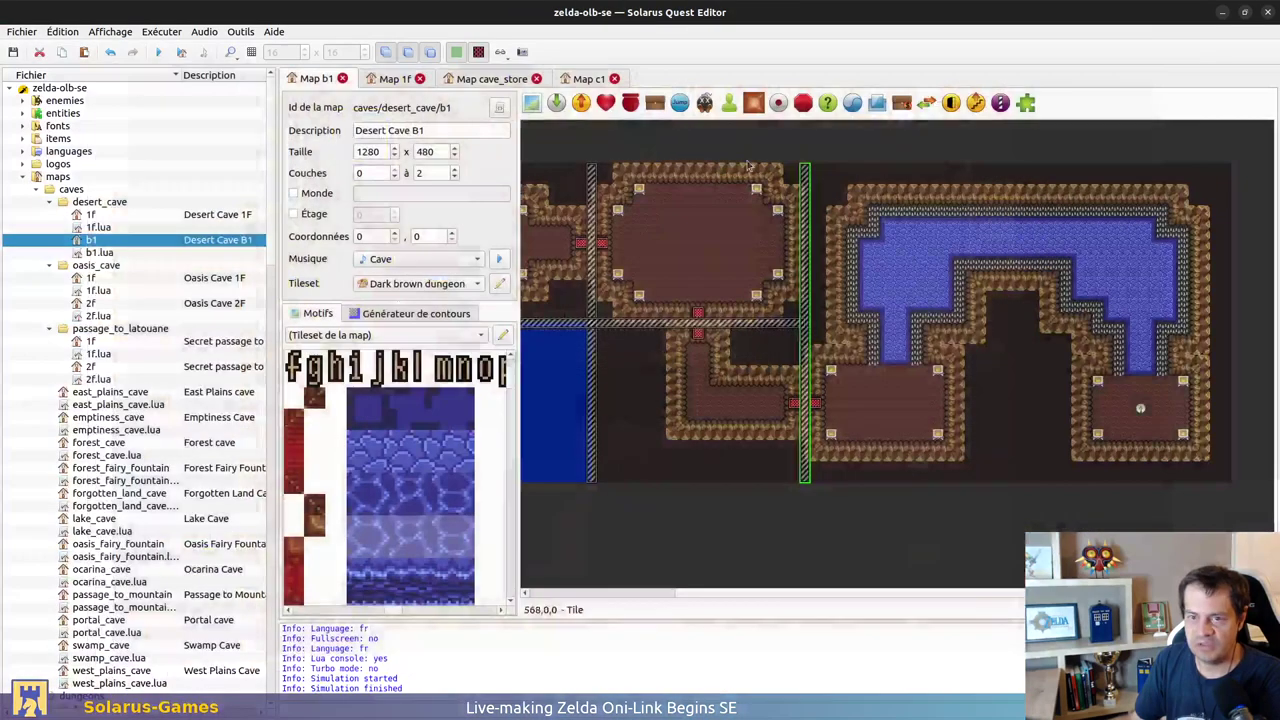
Step: Switch to the Desert Cave 1F map and hide every entity type except tiles
left_click(377, 82)
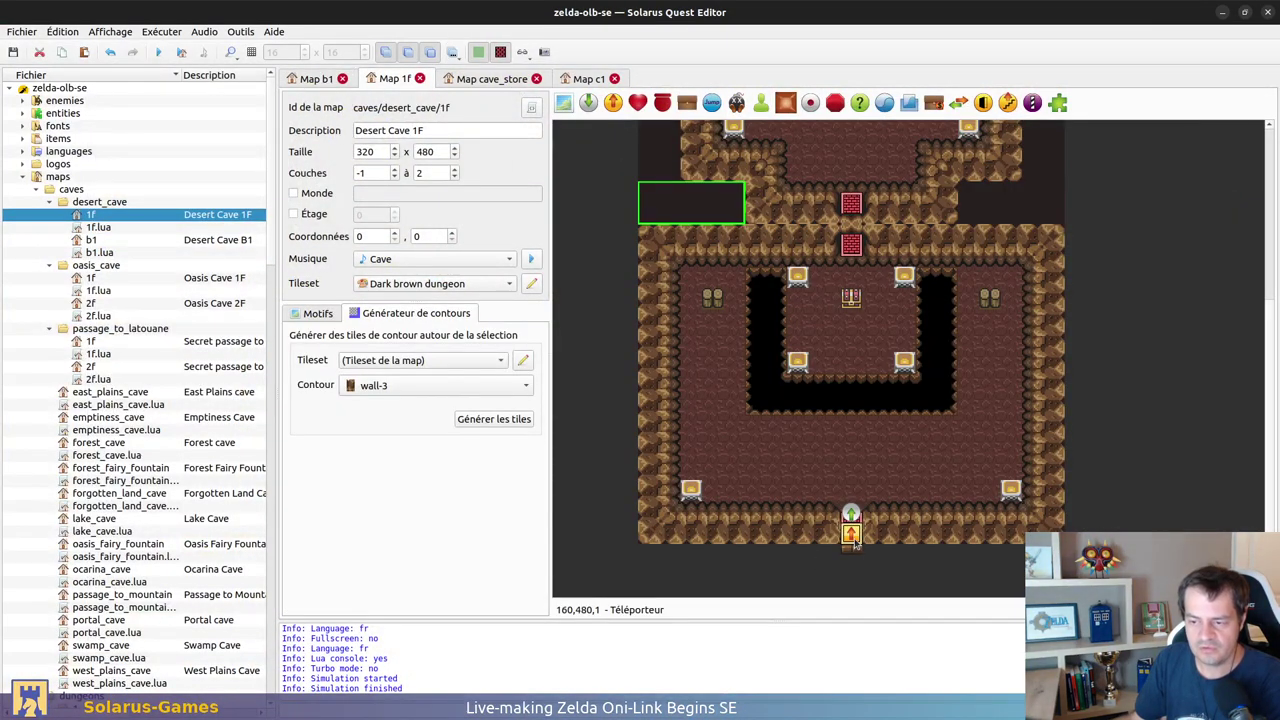
left_click(523, 52)
left_click(528, 86)
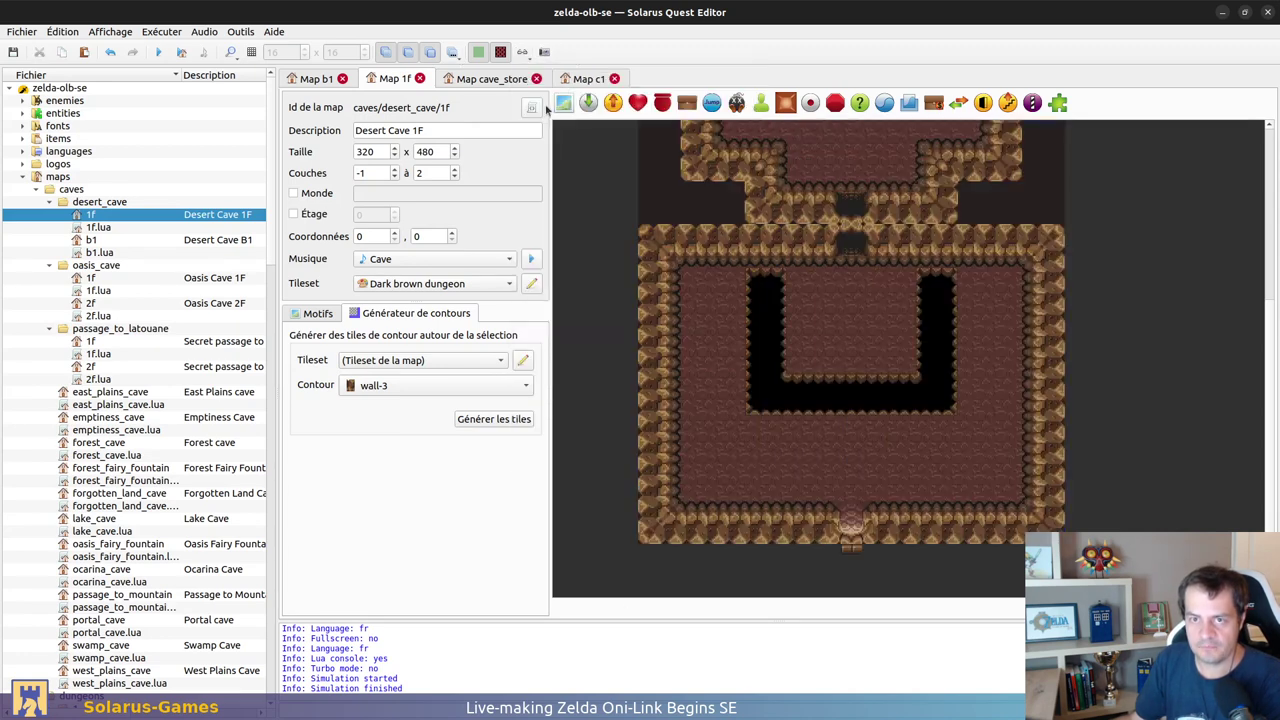
Step: Move the small tile at the cave's south entrance aside to examine the wall beneath it, and put it back
scroll(851, 540, "up", 1, "ctrl")
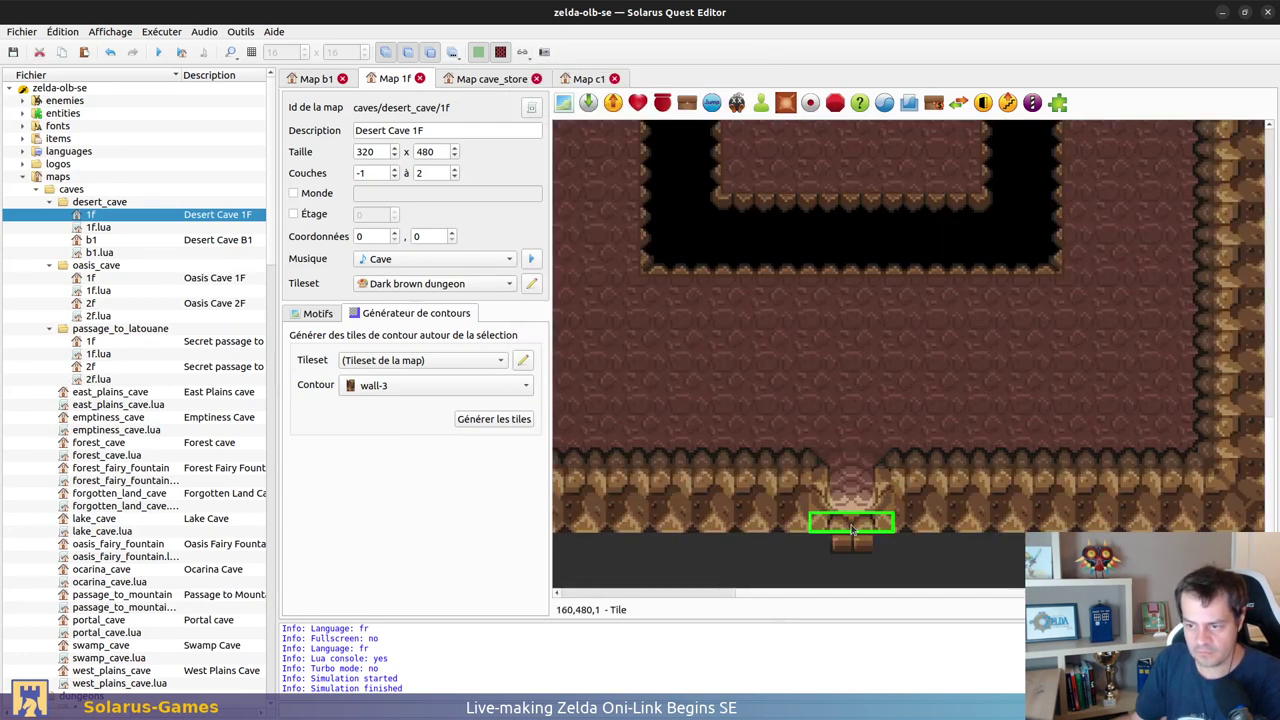
left_click_drag(887, 577, 899, 573)
left_click(864, 522)
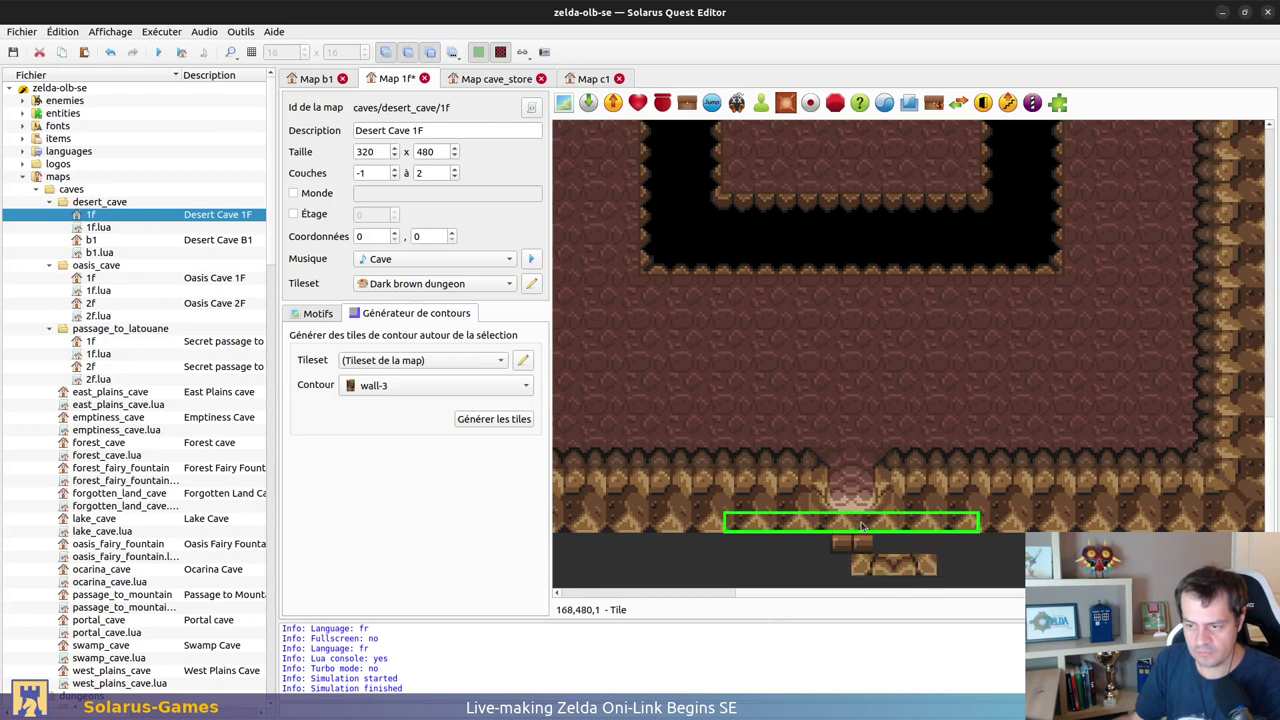
left_click_drag(908, 568, 862, 531)
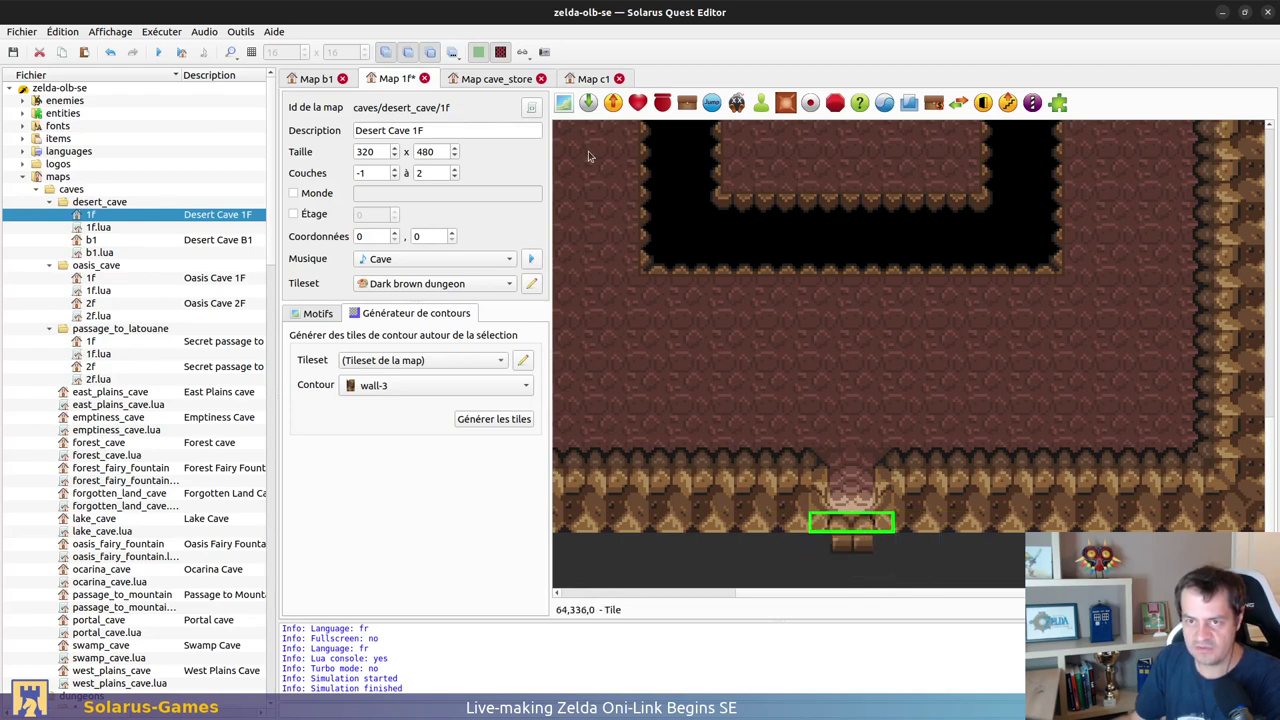
key("Delete")
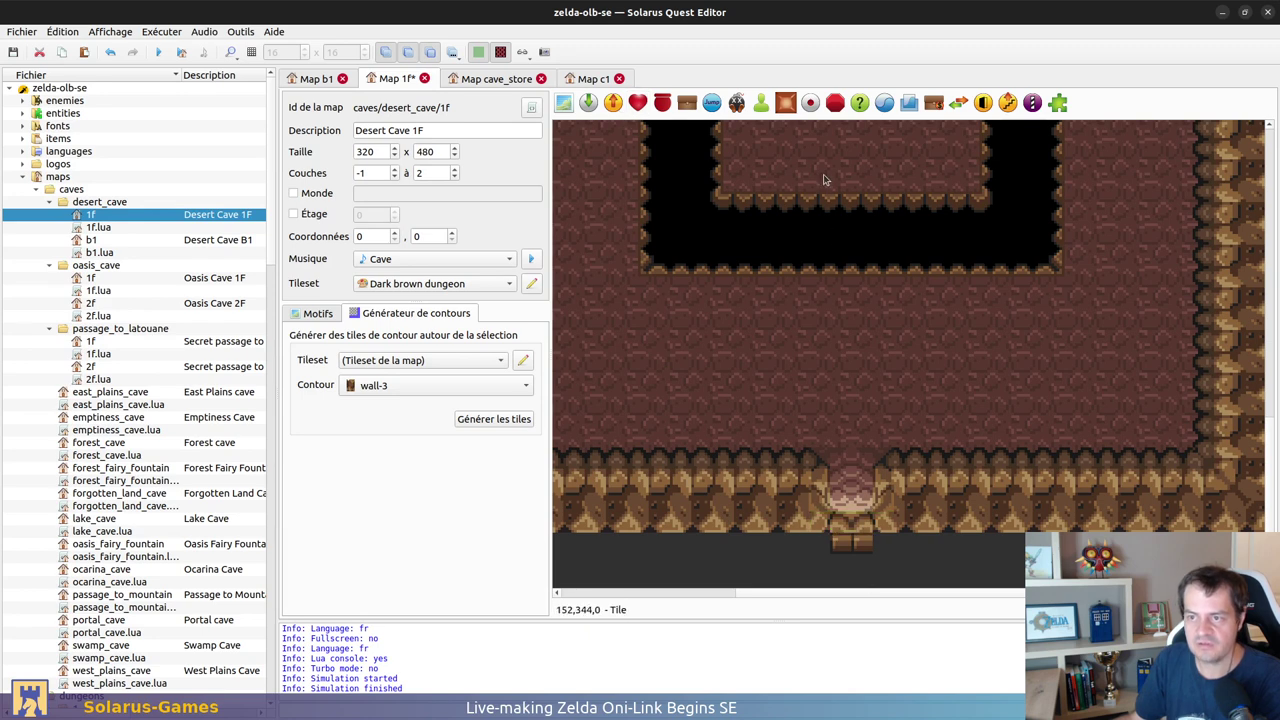
Step: Place a dark red floor tile at the cave's south doorway and send it behind the existing tiles
left_click(315, 314)
left_click(365, 400)
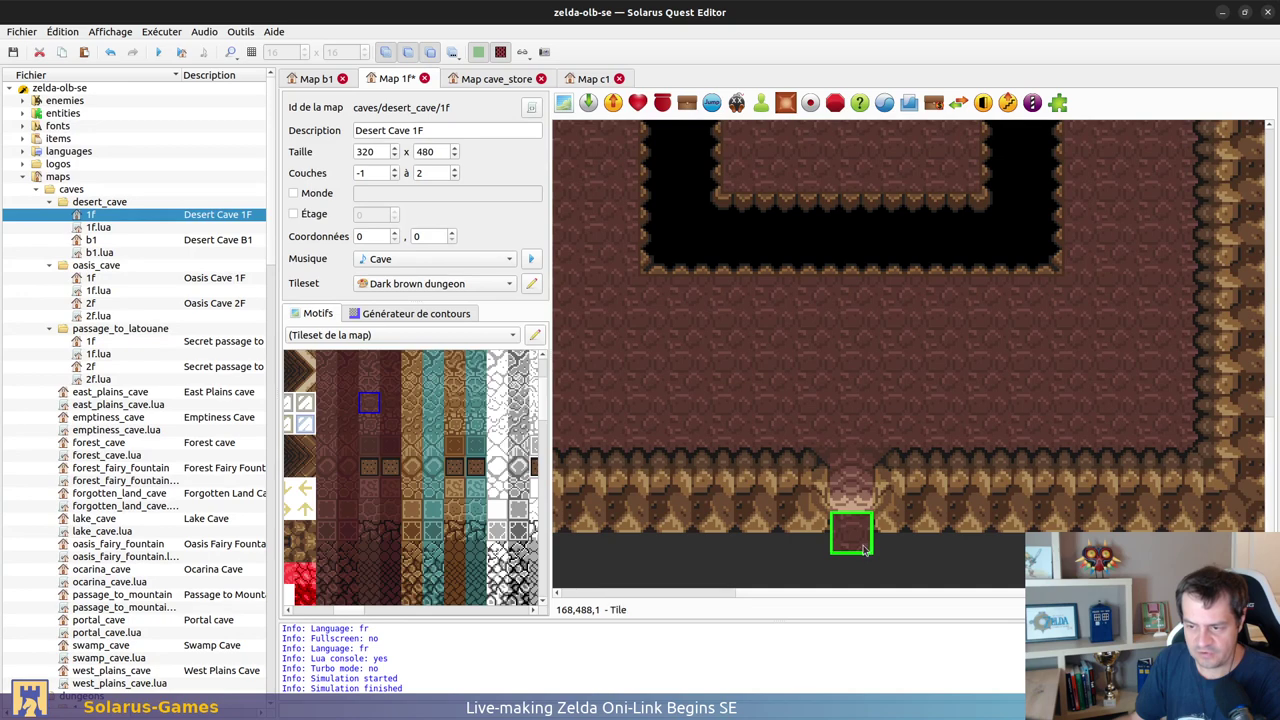
right_click(865, 548)
left_click(892, 422)
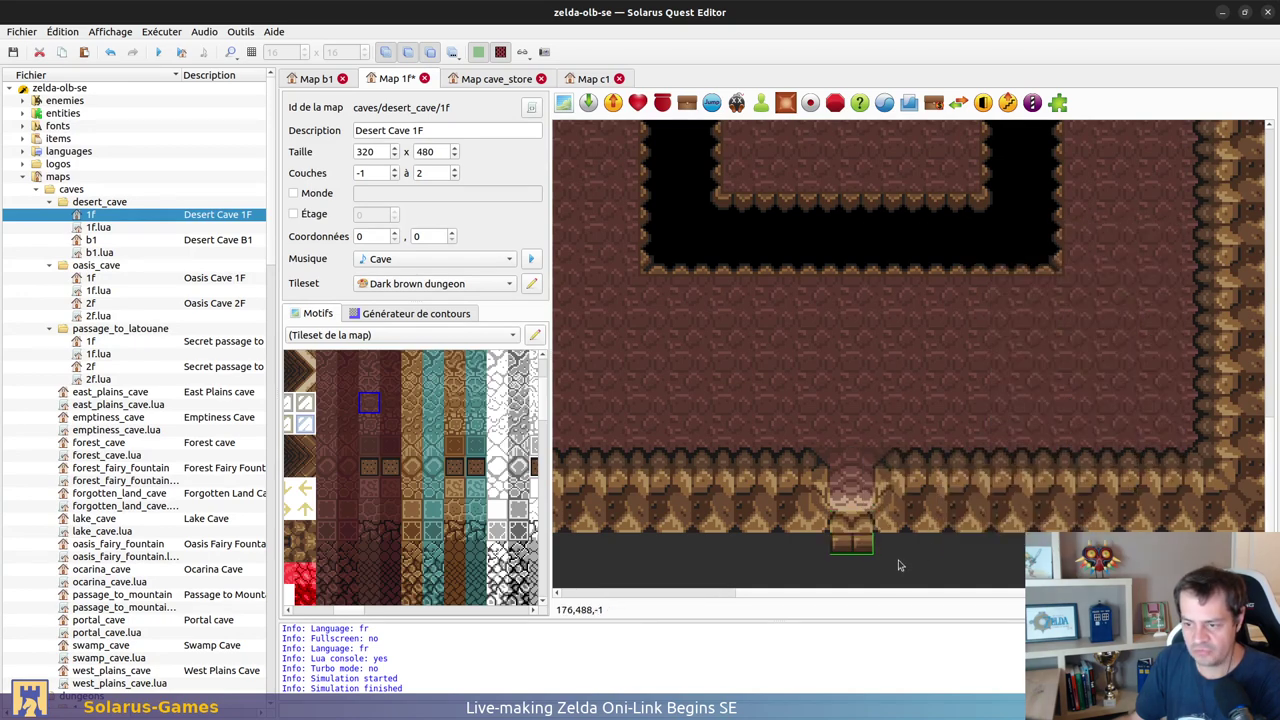
Step: Save the 1F map and check the ground beneath the south doorway by temporarily hiding the layers above it
left_click(882, 528)
left_click(922, 529)
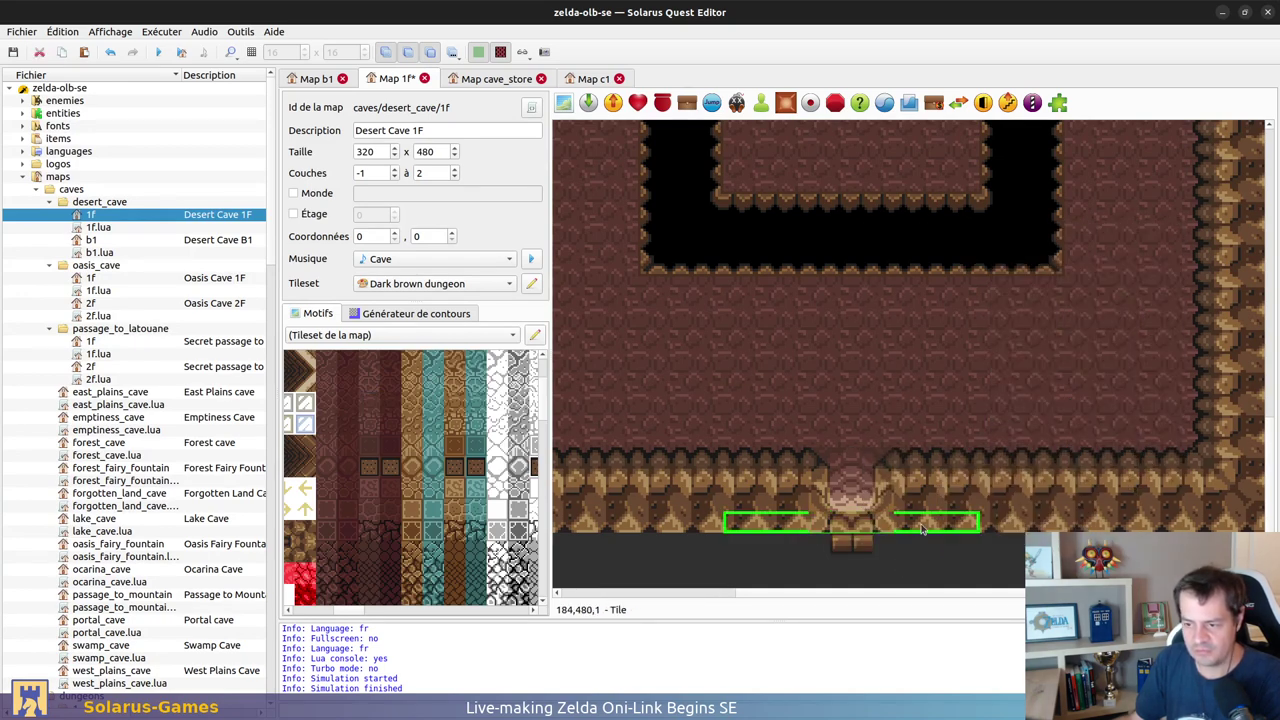
left_click_drag(926, 520, 1067, 552)
key("ctrl+s")
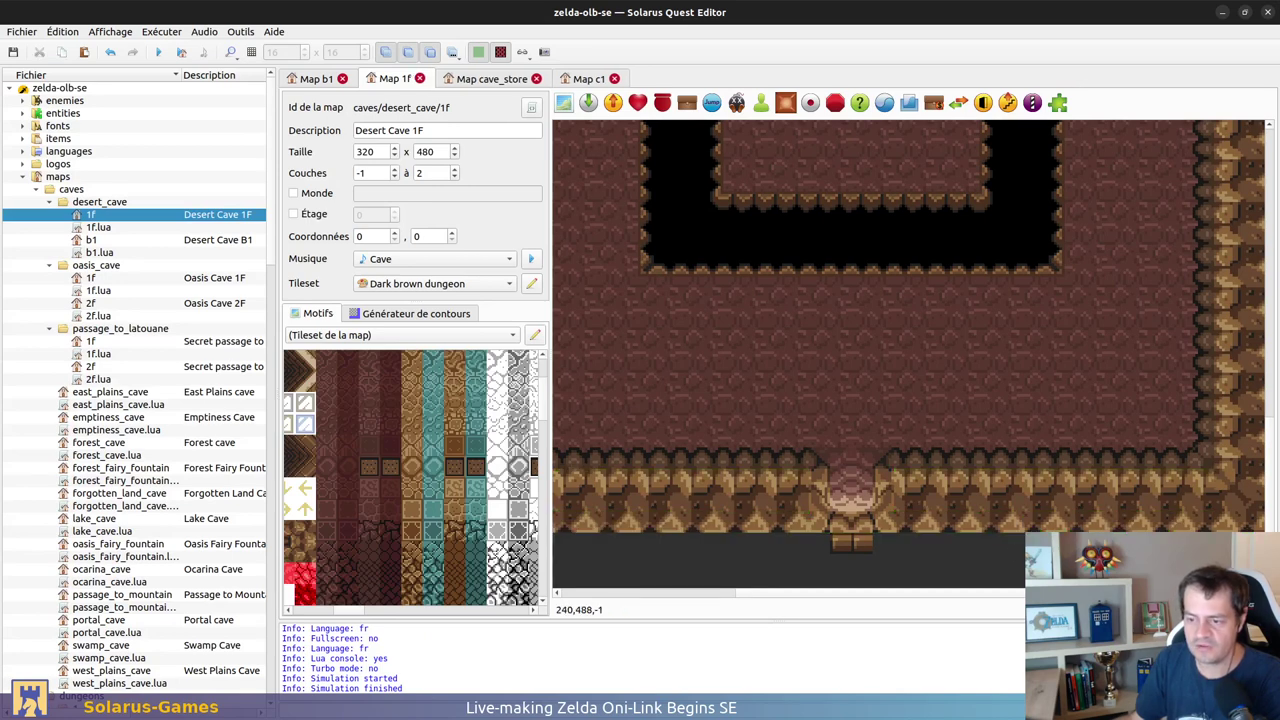
left_click(404, 54)
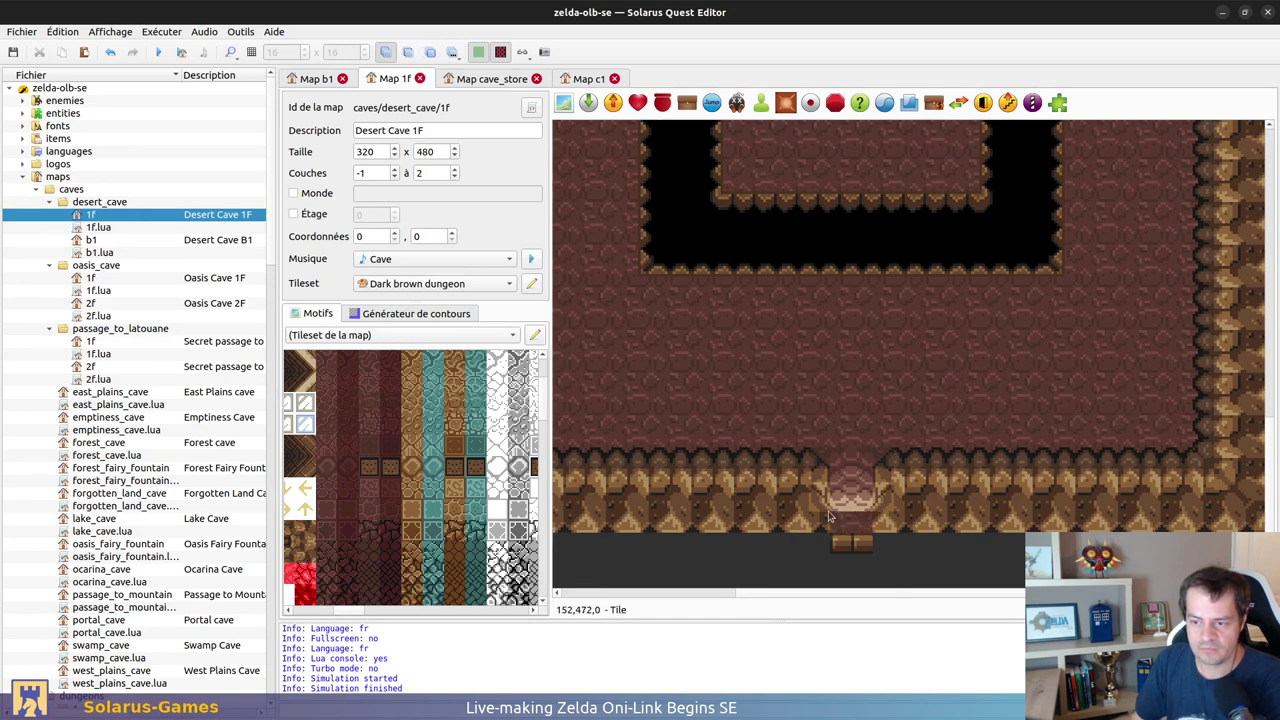
left_click(430, 53)
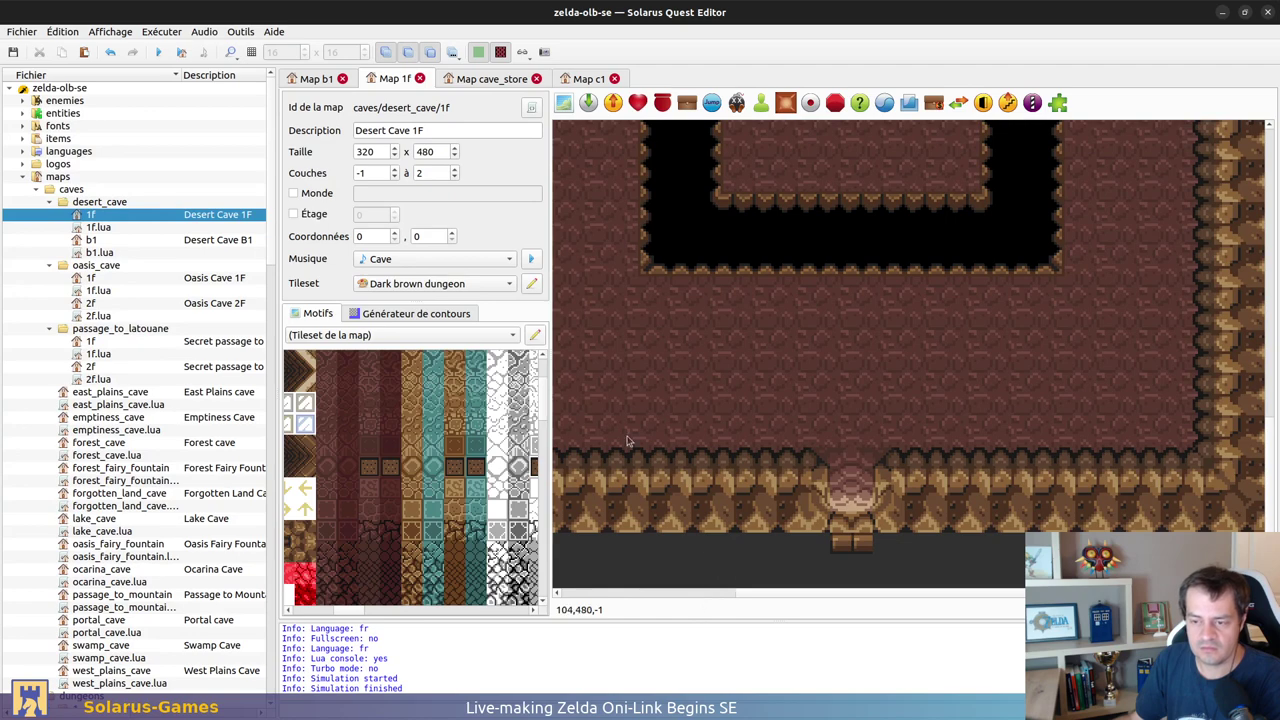
Step: Run the quest, walk the hero south from the stairs, and check the inventory screen
left_click(187, 55)
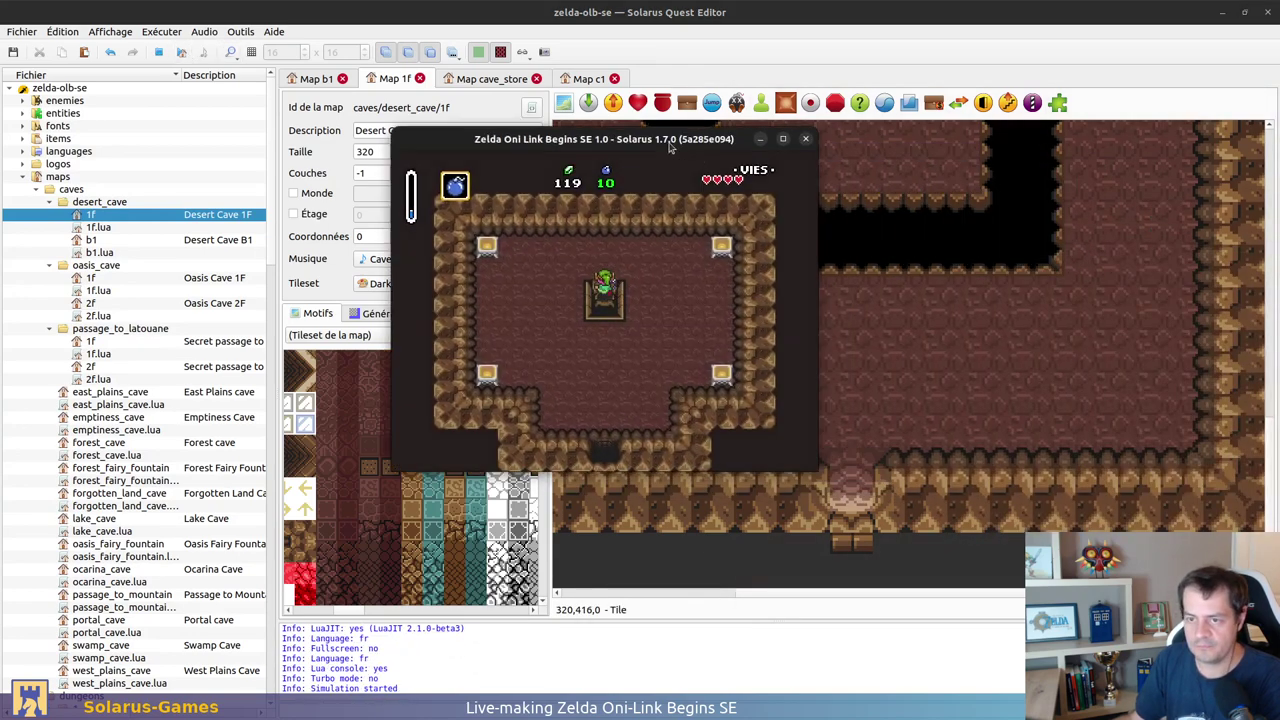
key("Down")
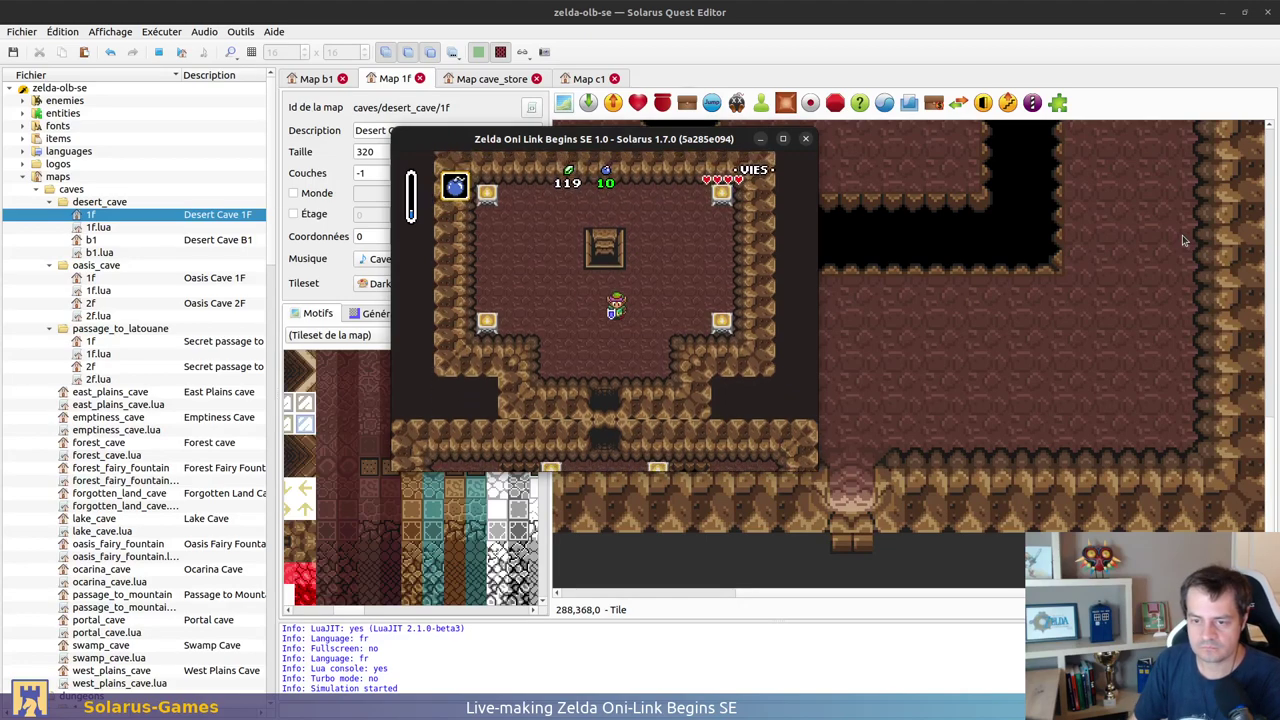
key("d")
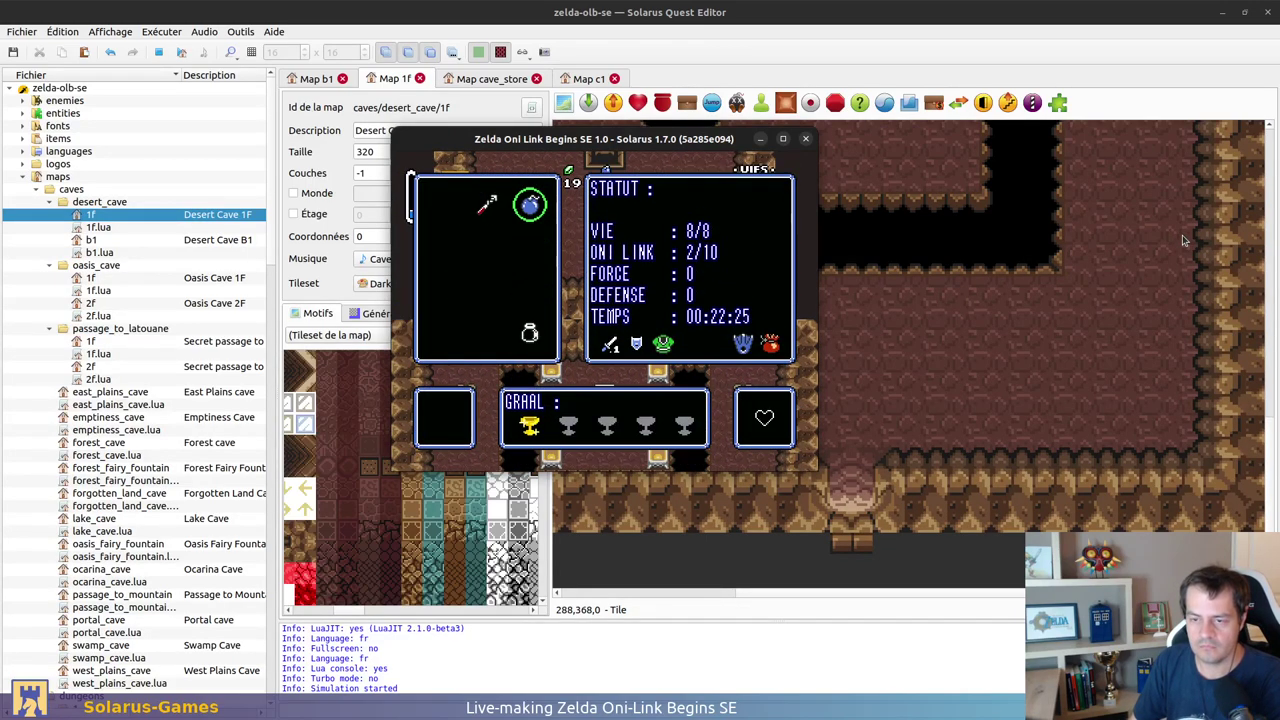
key("d")
Step: Show all entity types on the 1F map and review the central chest's treasure and save variable
scroll(1065, 300, "up", 5)
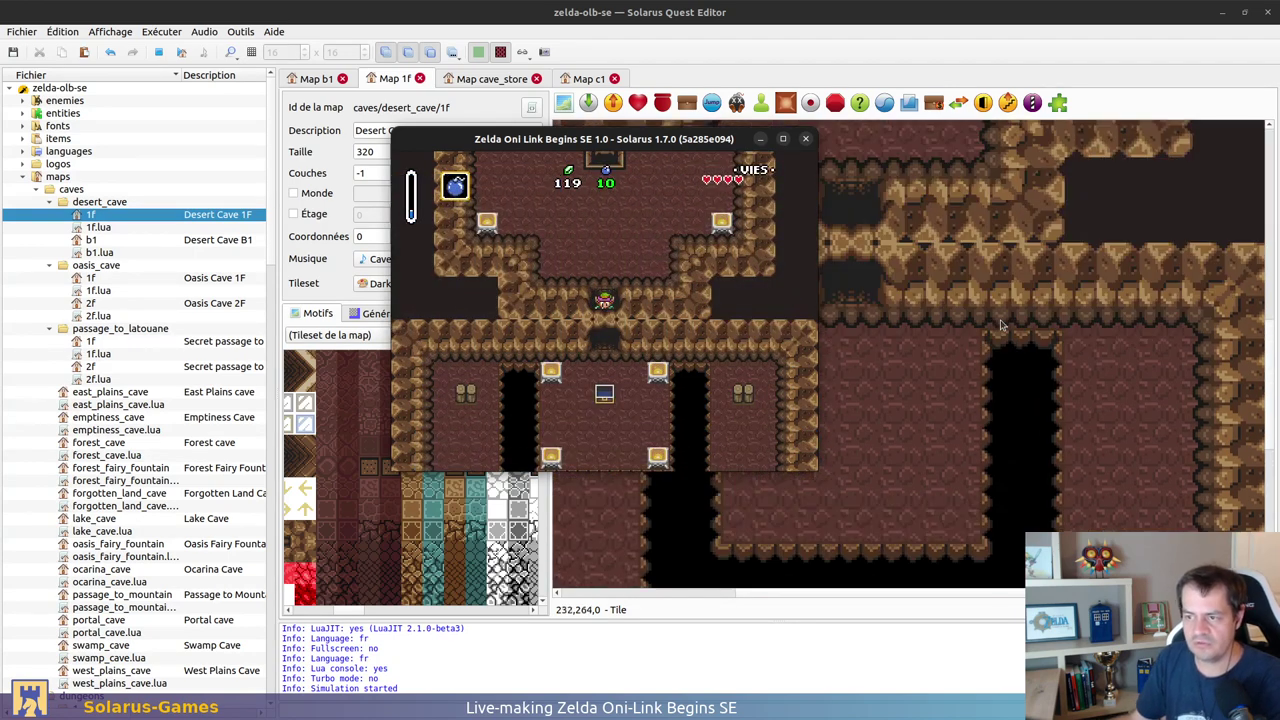
left_click(940, 358)
scroll(795, 287, "down", 1, "ctrl")
left_click(523, 52)
left_click(545, 70)
double_click(852, 343)
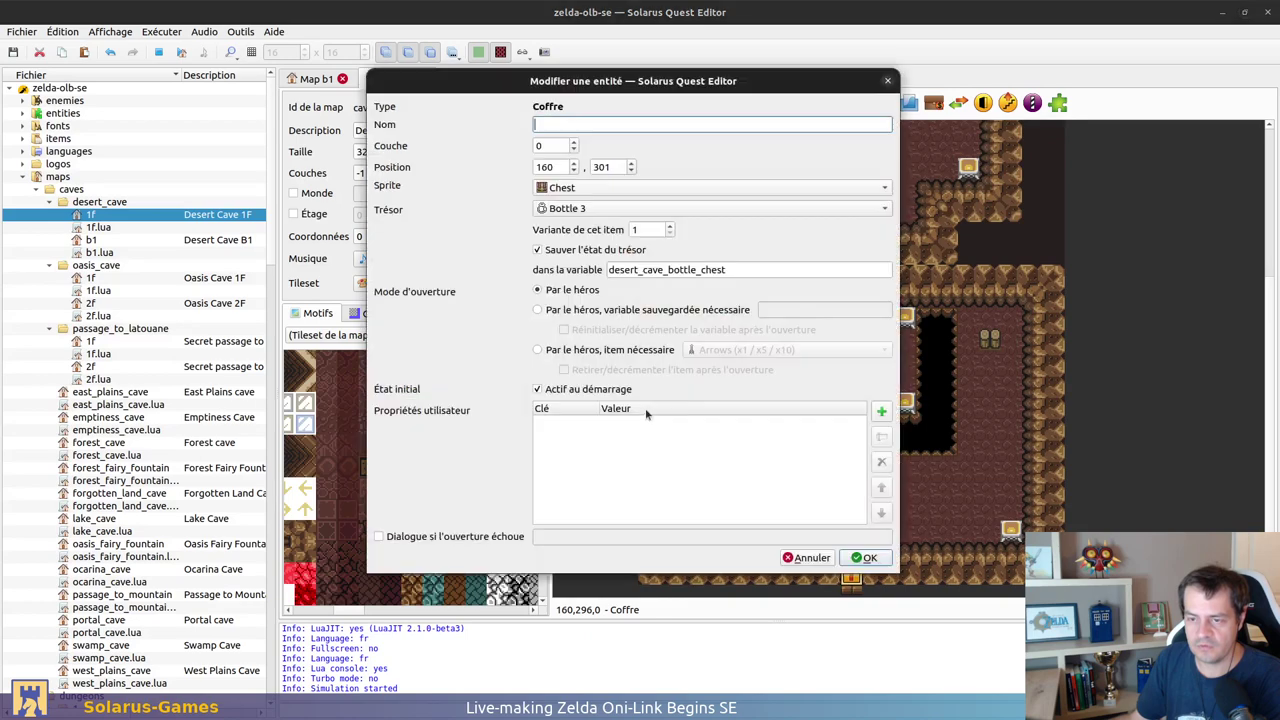
left_click_drag(619, 270, 608, 270)
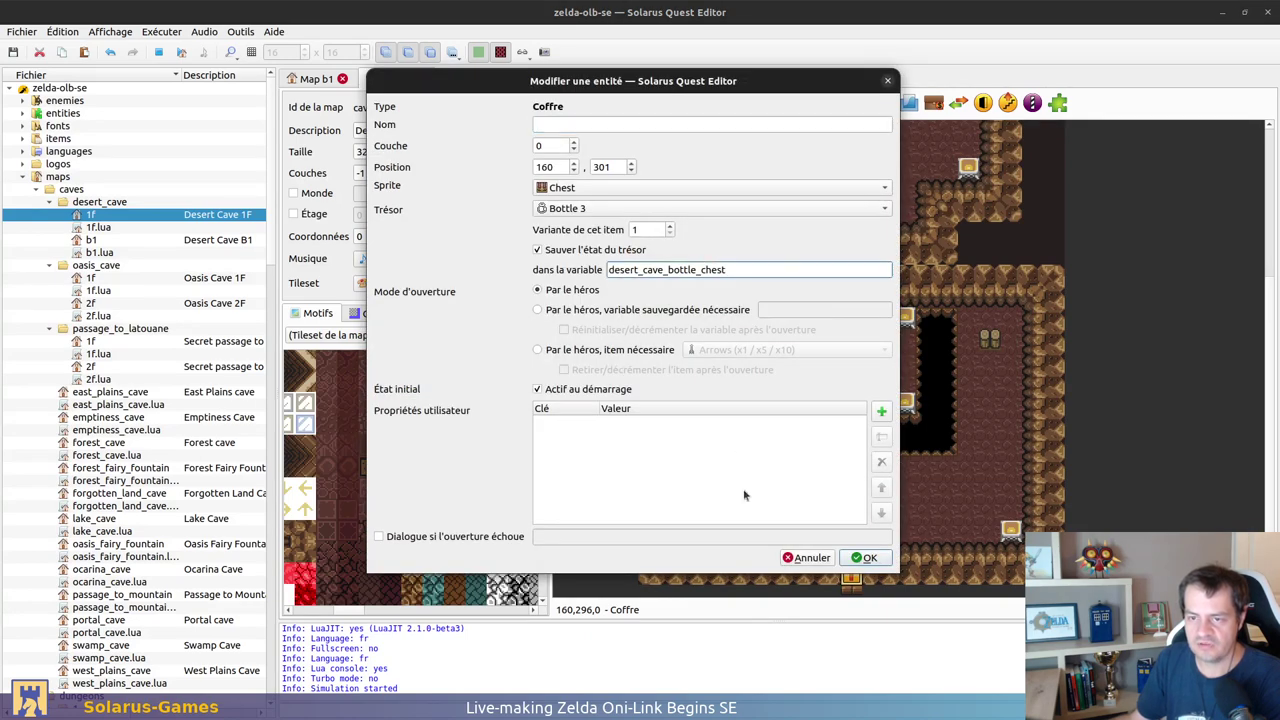
key("Return")
Step: Equip the hookshot in the test run, cross to the west side of the pit, and walk the hero to the south doorway
key("F5")
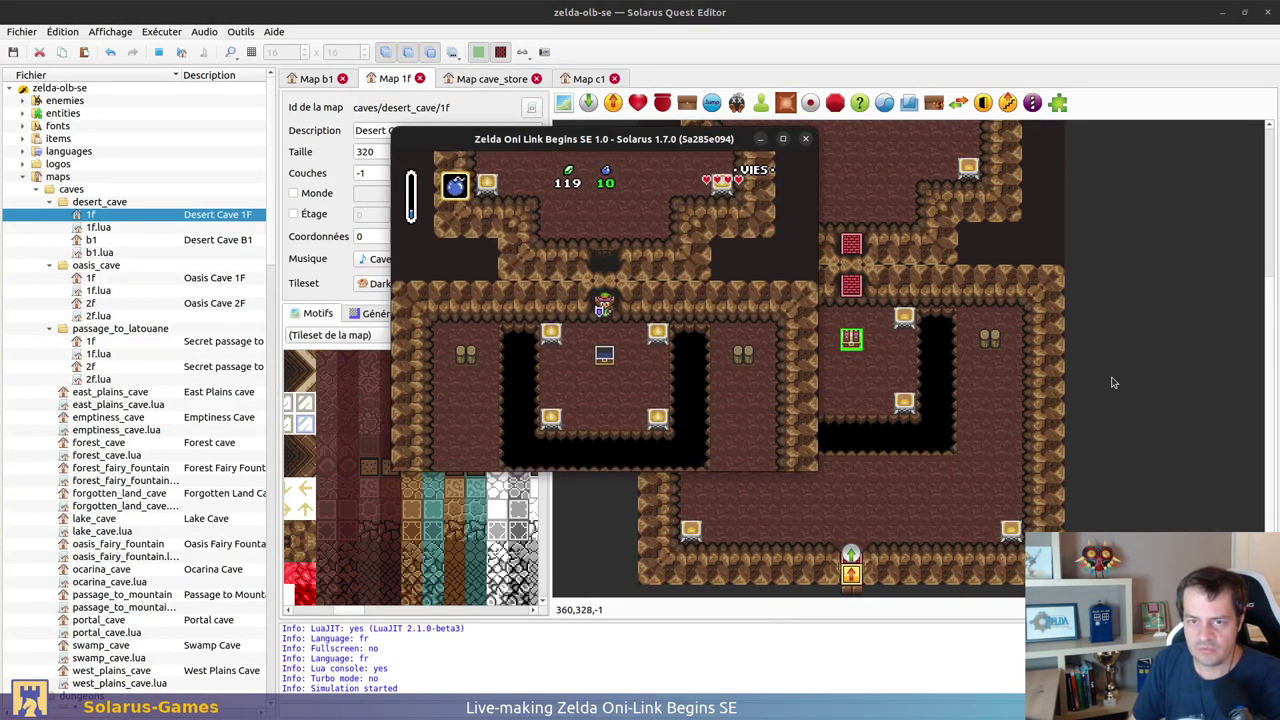
key("d")
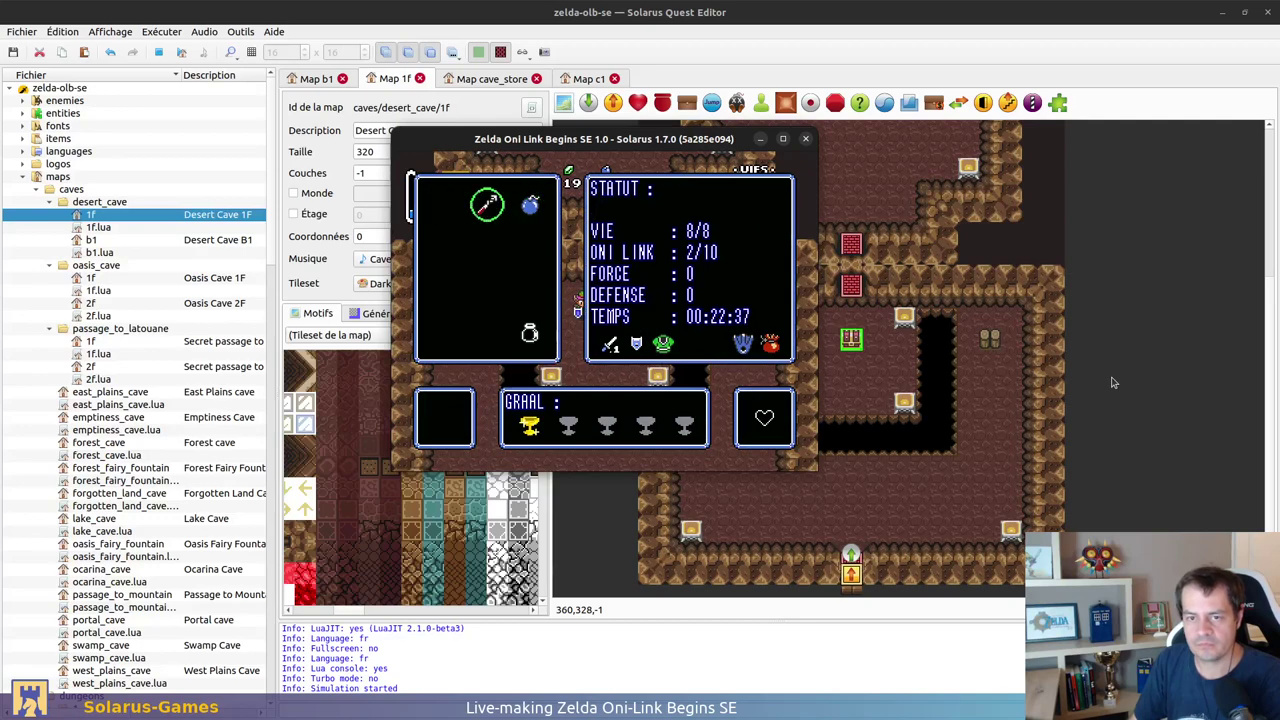
key("d")
key("Left")
key("Down")
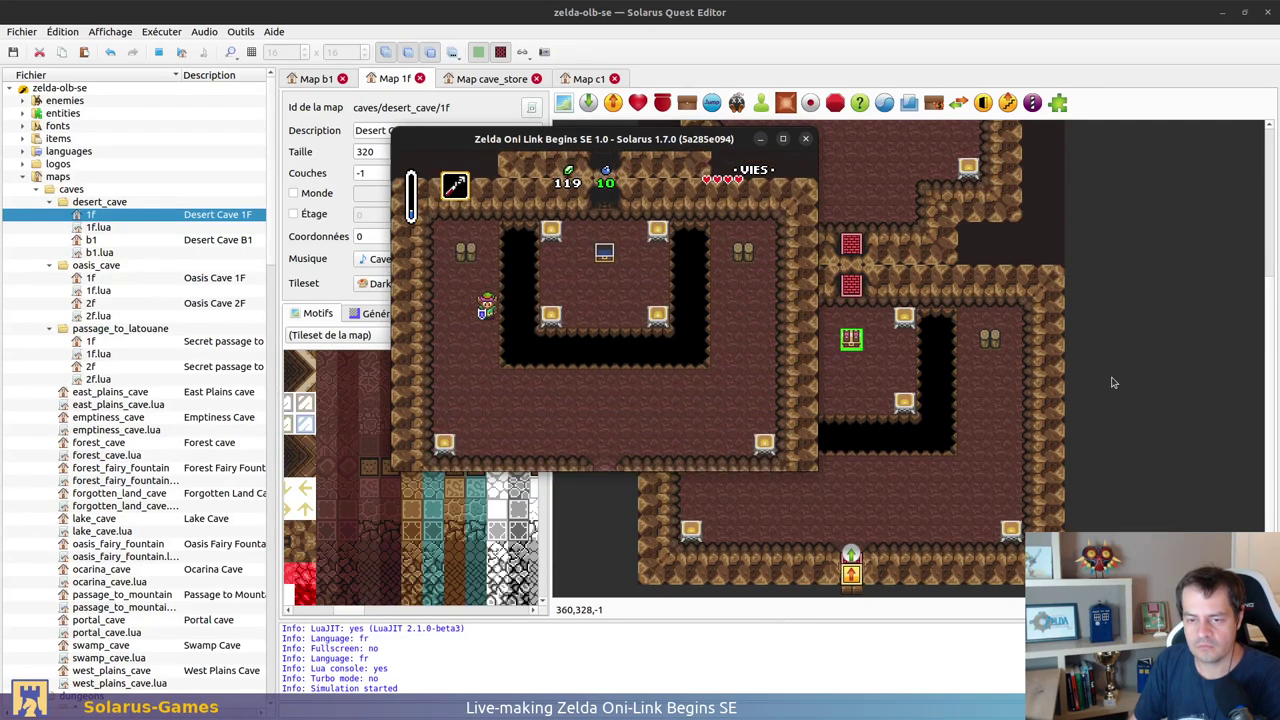
key("Right")
key("Up")
key("Right")
key("Down")
key("Down")
key("Up")
key("Down")
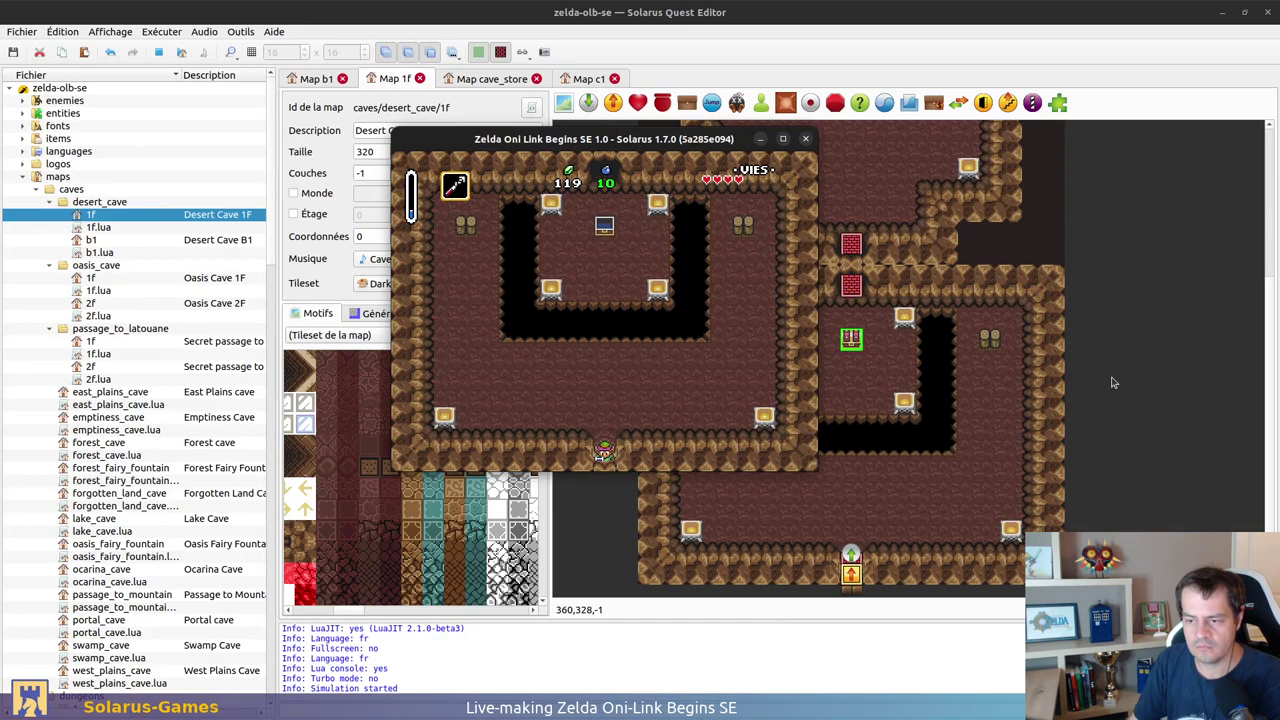
Step: Move the teleporter at the cave's south entrance to a lower layer
scroll(824, 569, "down", 2)
right_click(851, 506)
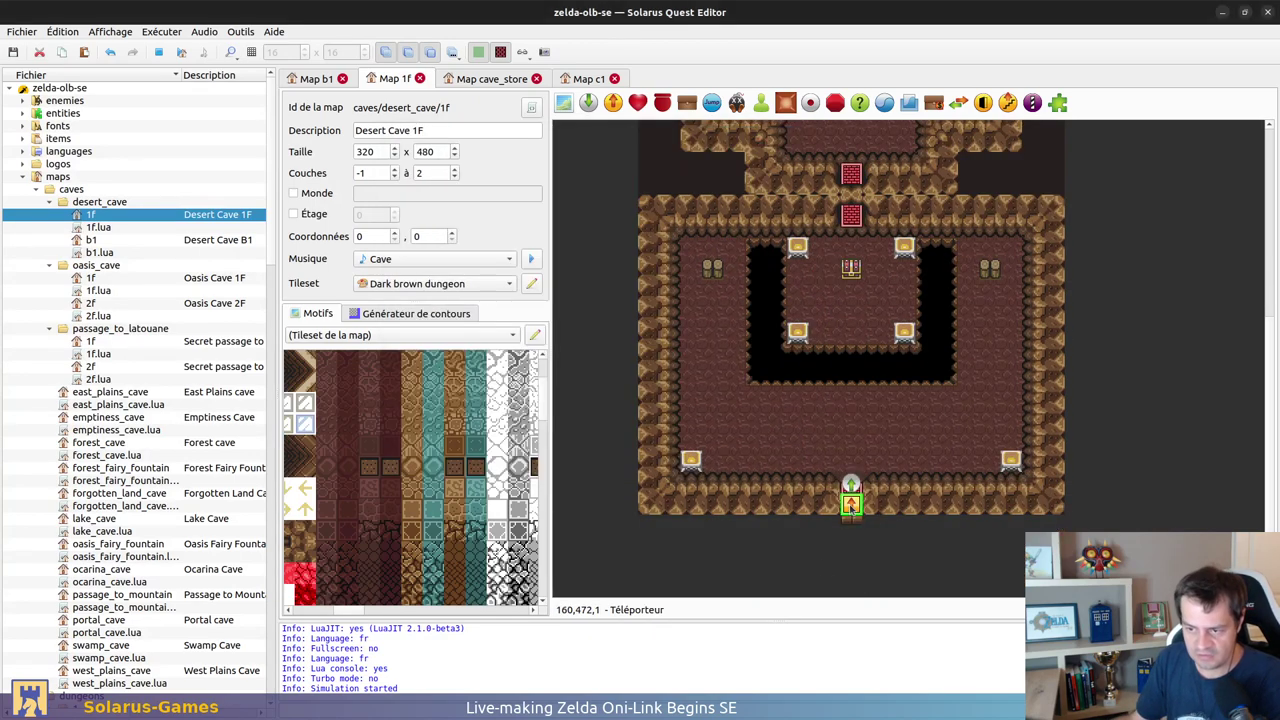
left_click(890, 378)
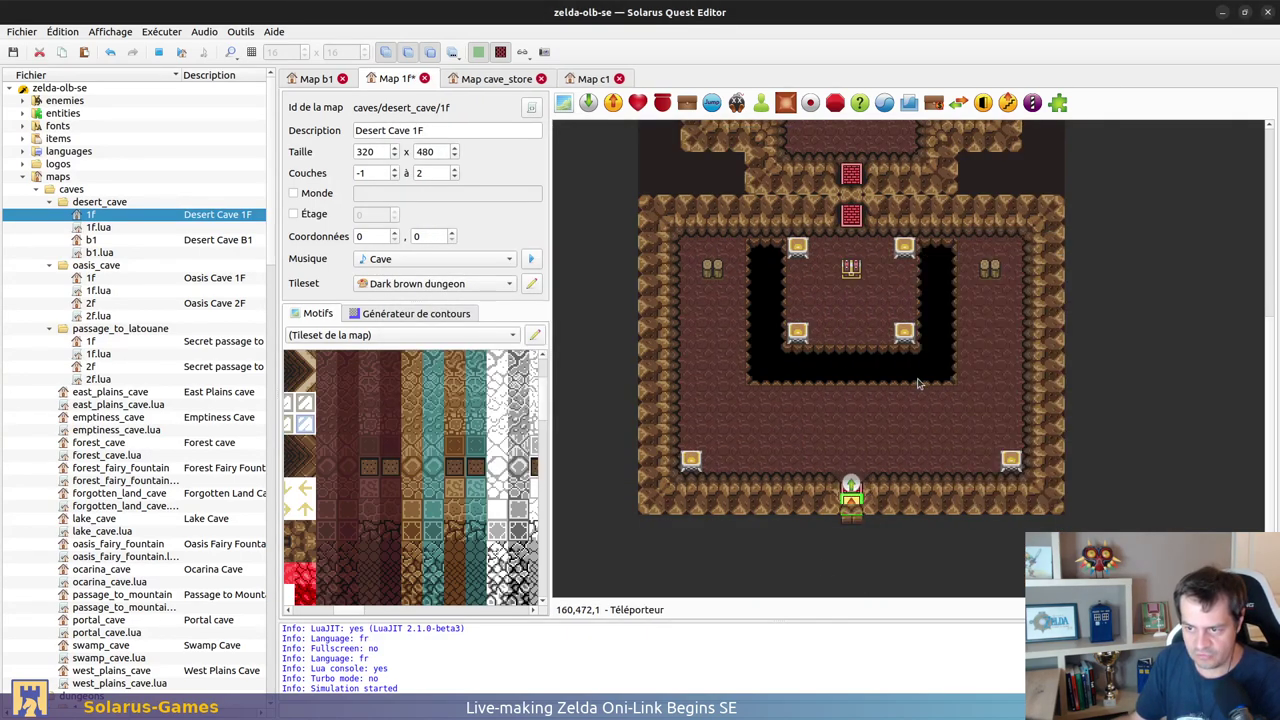
Step: Try moving the south entrance's destination marker slightly north, undo the move, and save the map
right_click(852, 486)
left_click(847, 483)
left_click_drag(852, 486, 856, 472)
key("ctrl+z")
right_click(851, 488)
left_click(863, 506)
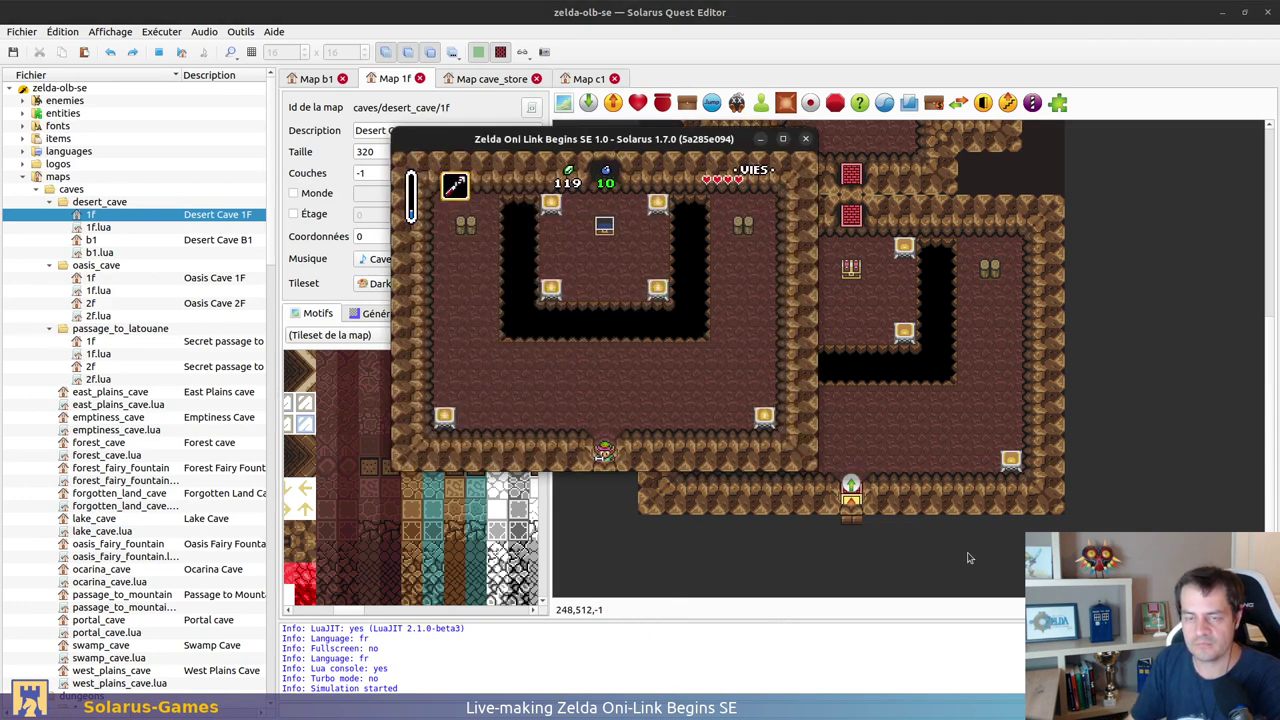
Step: Restart the test run and walk the hero from the stairs through the doorway into the chest room
left_click(160, 53)
left_click(160, 53)
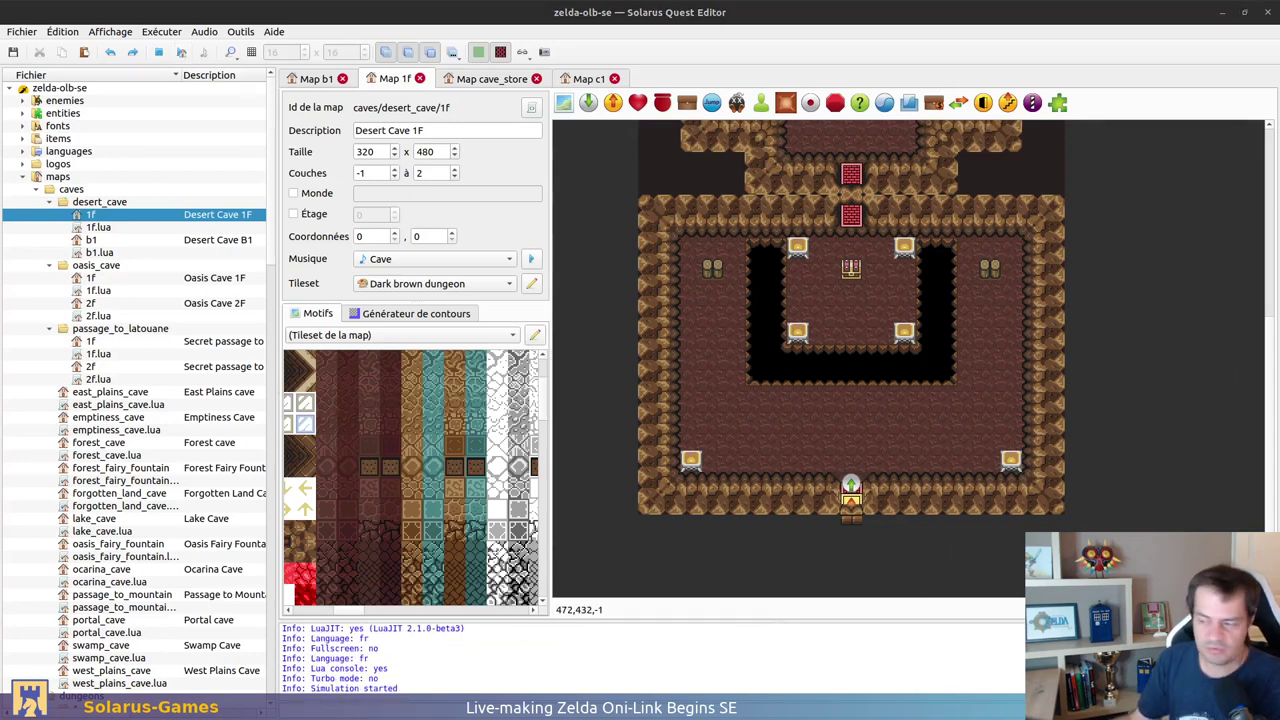
left_click_drag(1279, 205, 712, 132)
key("Right")
key("Down")
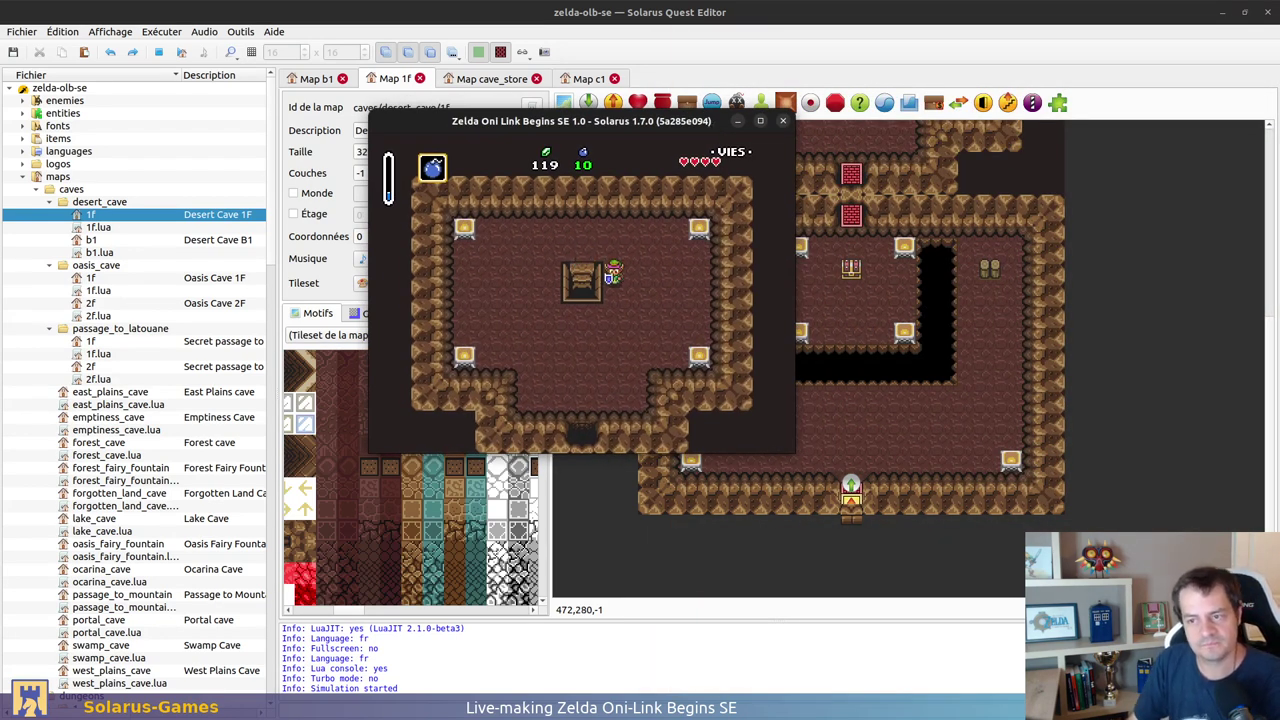
key("Left")
key("Down")
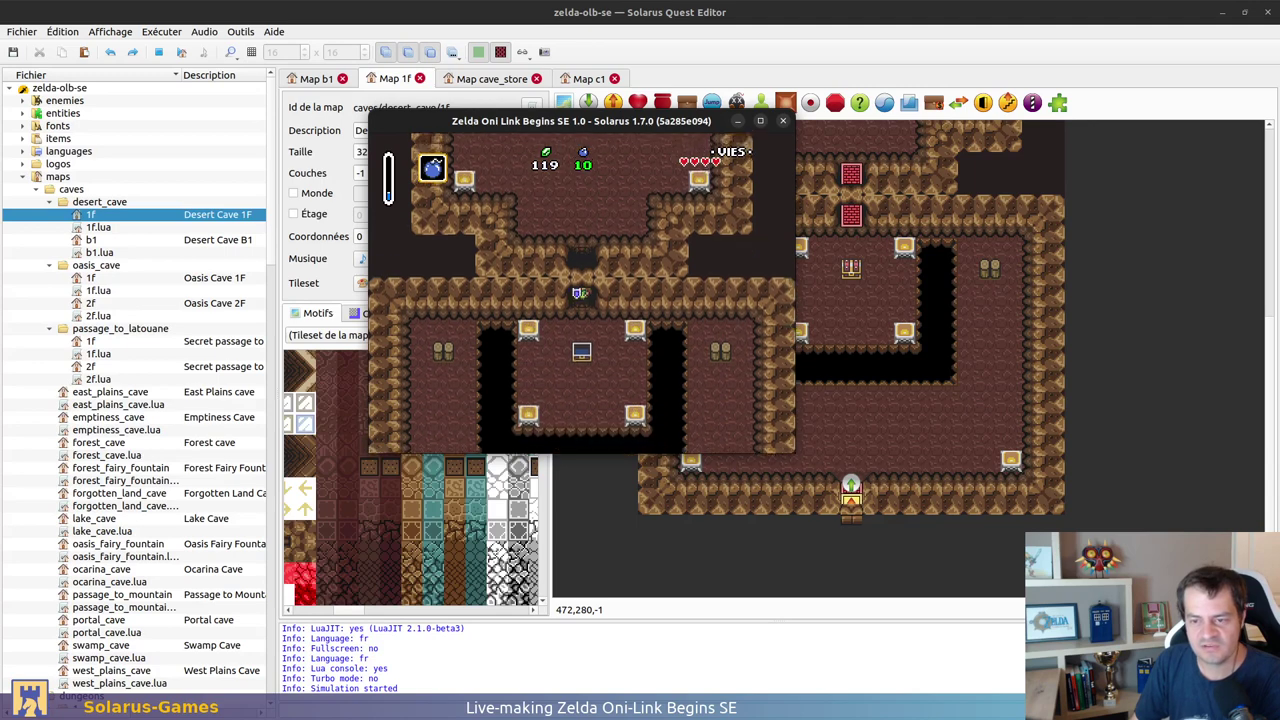
Step: Place a bomb at the east edge of the chest platform and equip the hookshot
key("Right")
key("x")
key("Down")
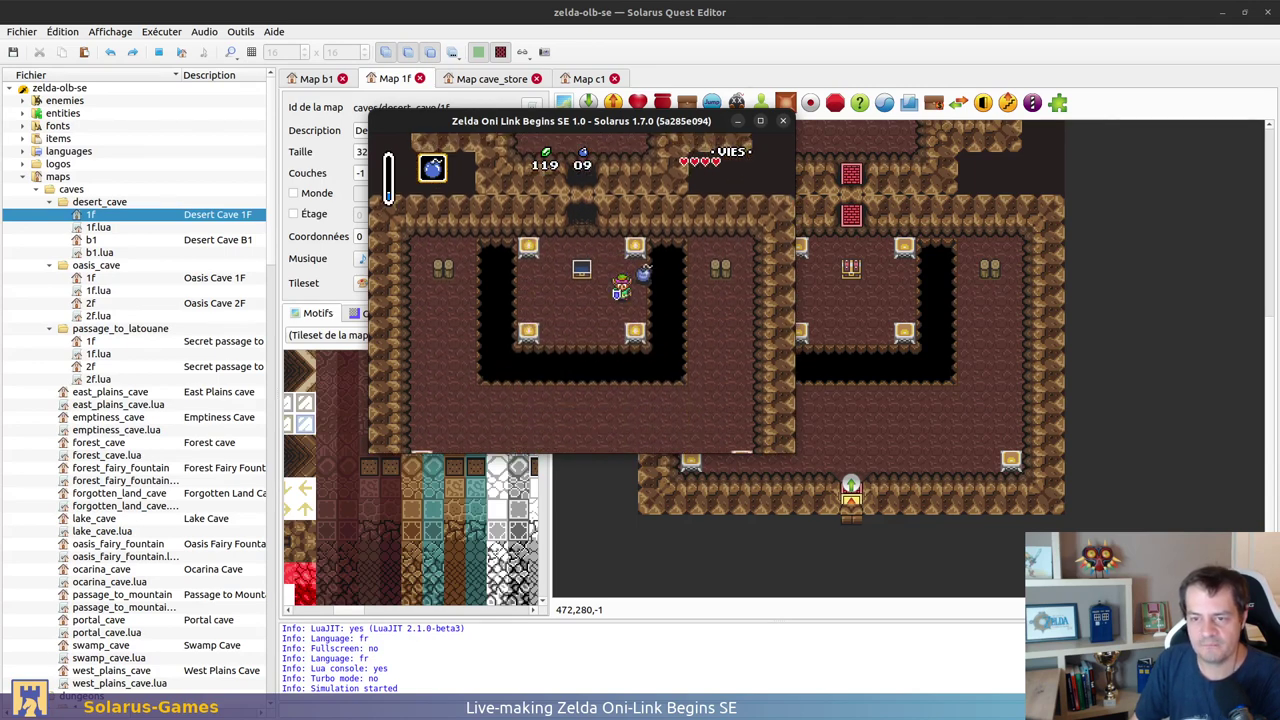
key("d")
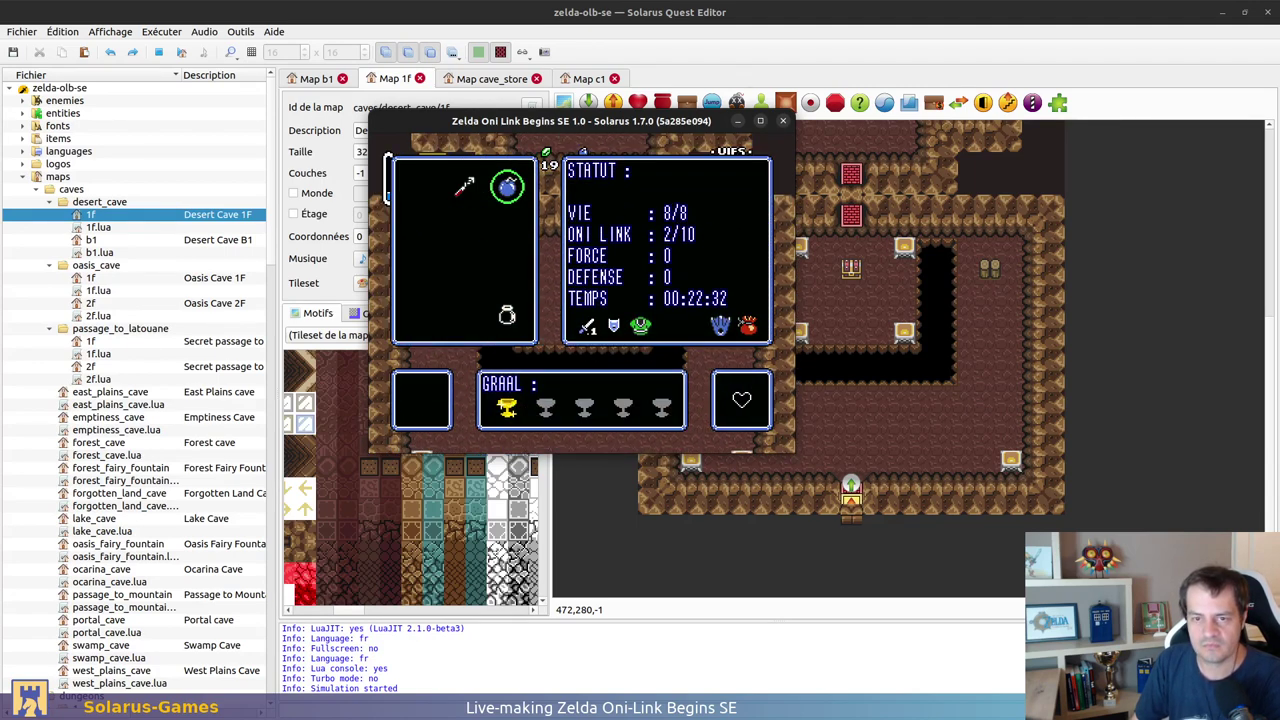
key("d")
Step: Hookshot west across the pit to the log posts and leave the cave through the south entrance
key("Left")
key("x")
key("Down")
key("Up")
key("Right")
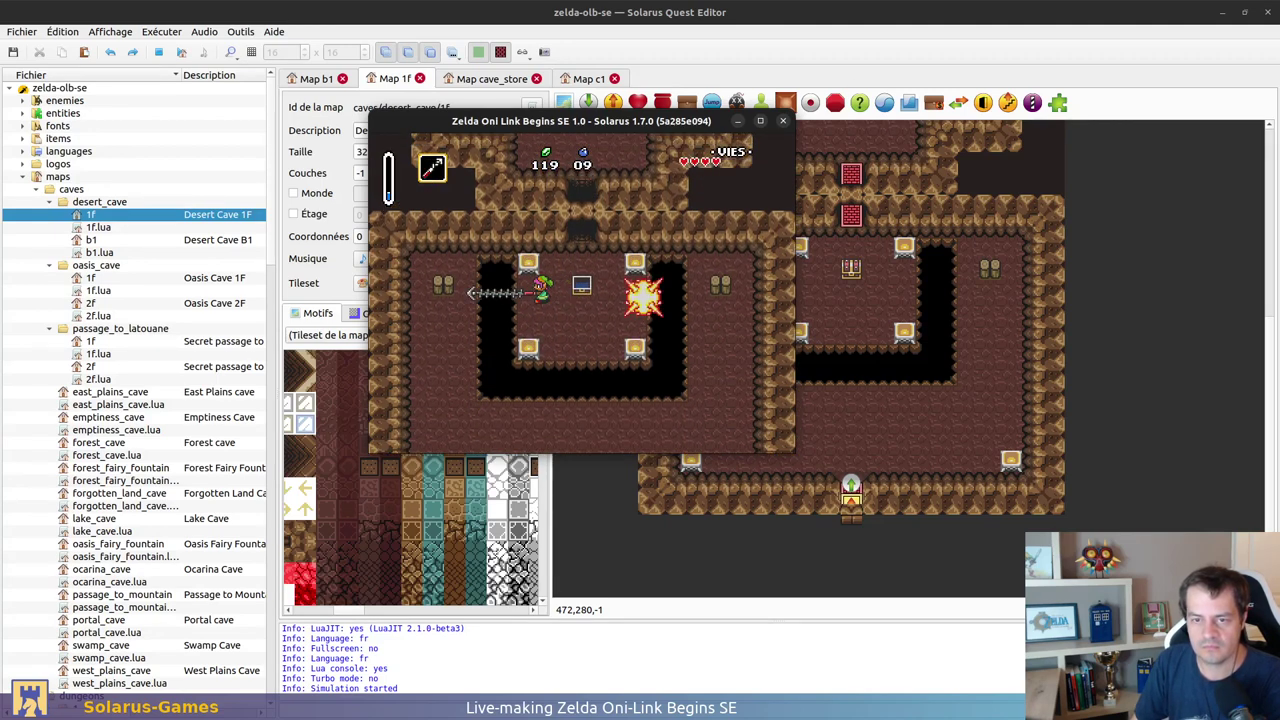
key("Left")
key("Down")
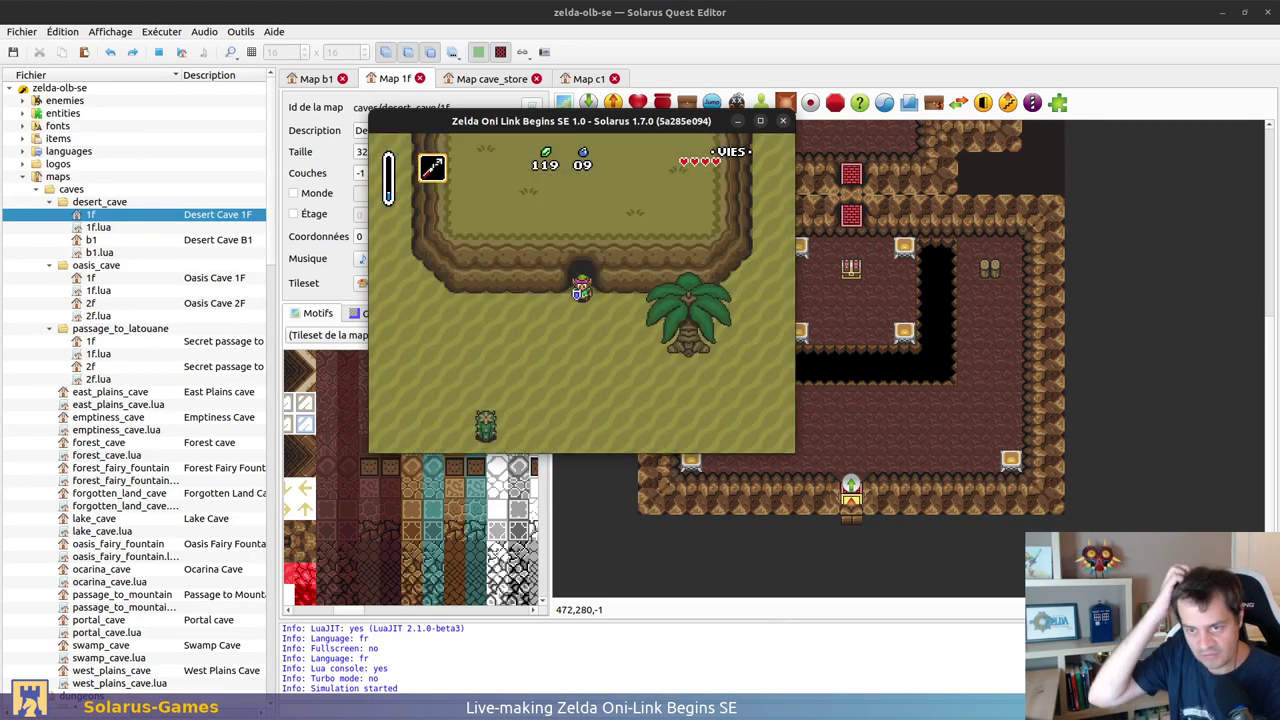
Step: Re-enter the cave from the desert and walk the hero north along the east side of the pit
key("Up")
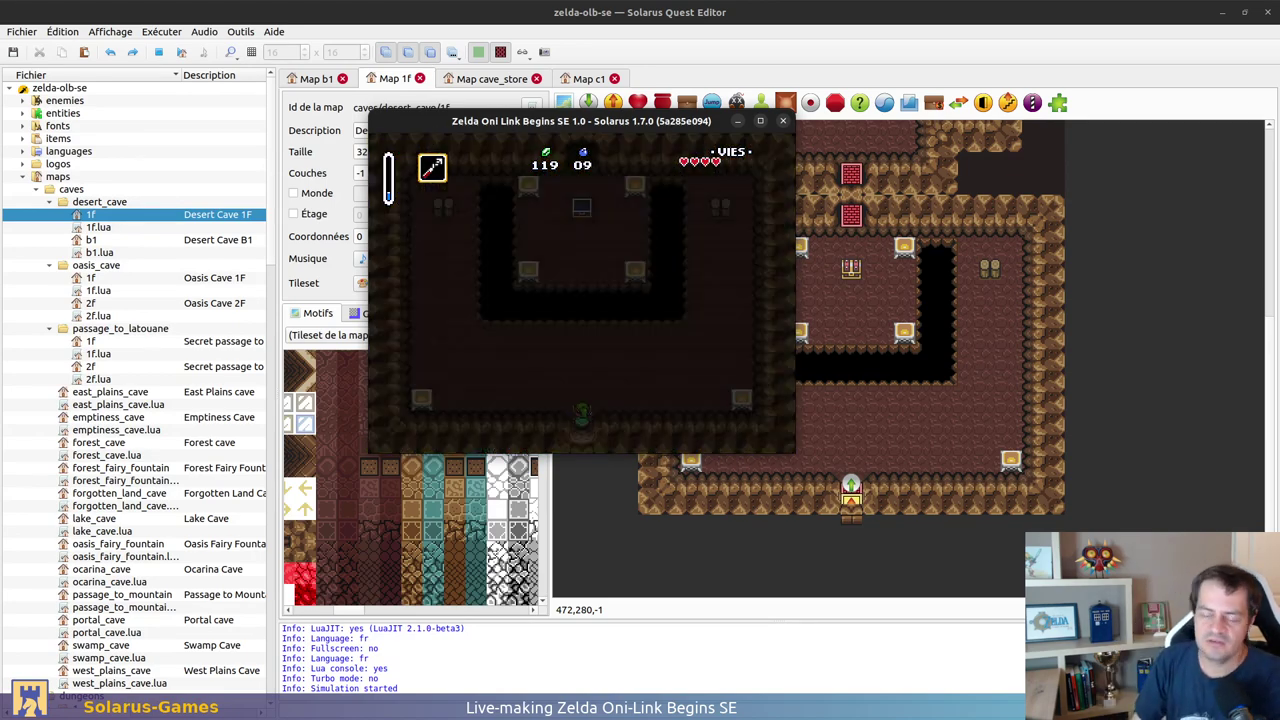
key("Up")
key("Up")
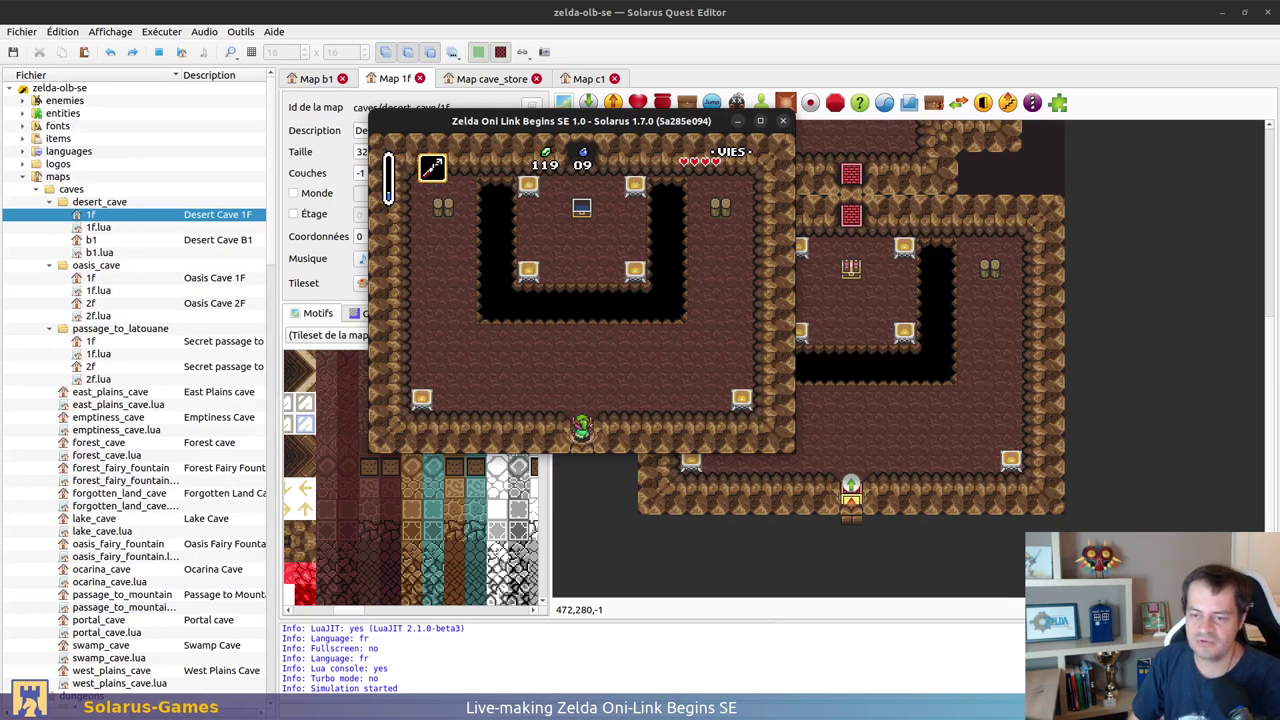
key("Right")
key("Up")
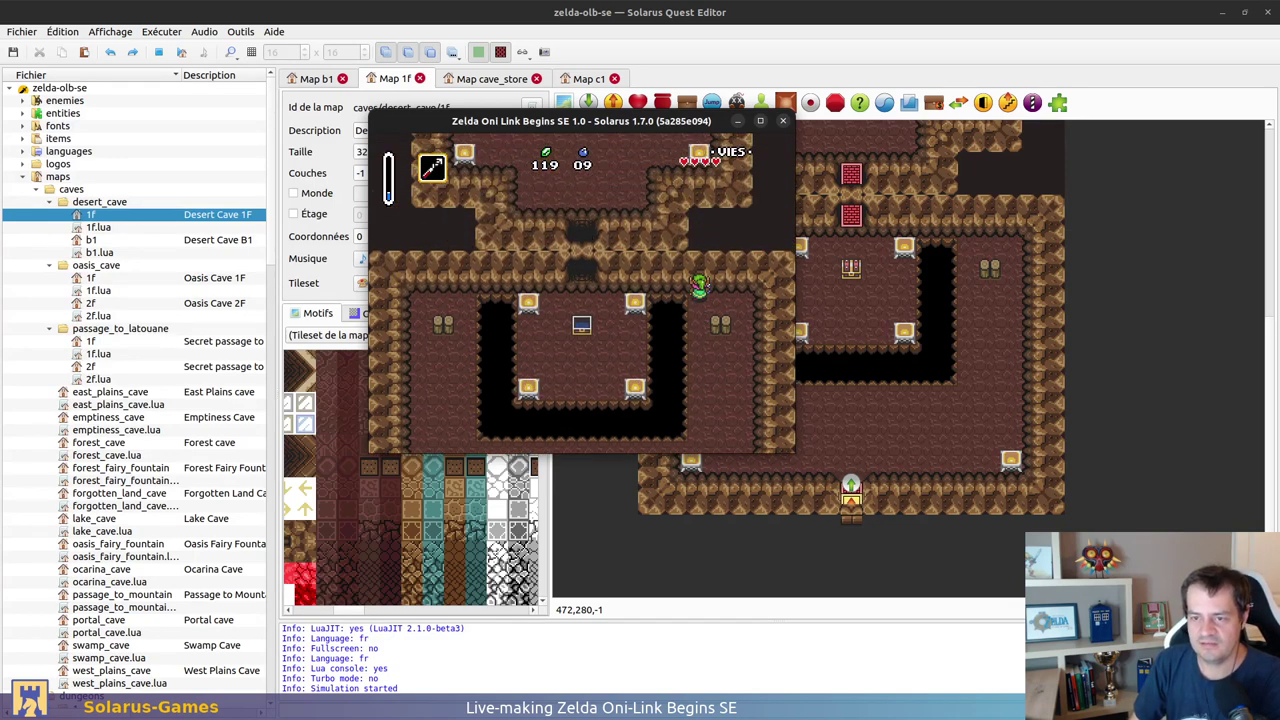
Step: Return across the pit to the north room, take the stairs down to B1, and walk east through the doorway
key("Left")
key("Up")
key("Right")
key("Left")
key("Down")
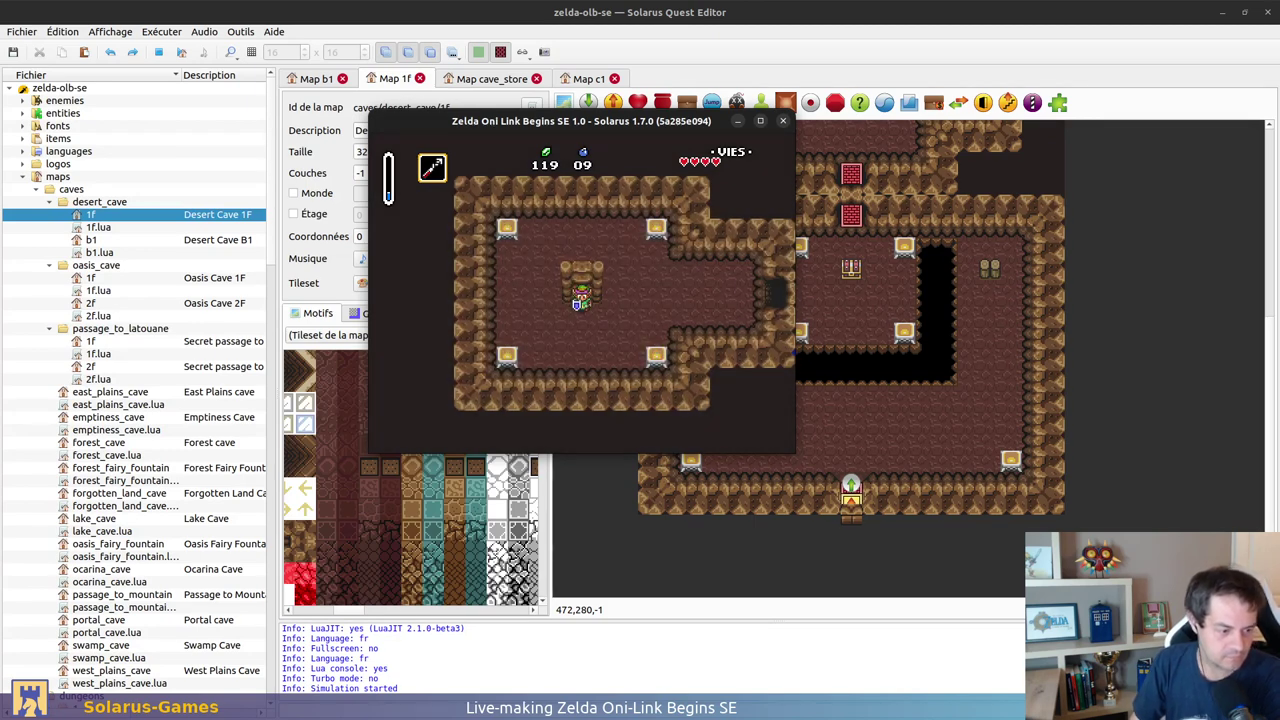
key("Right")
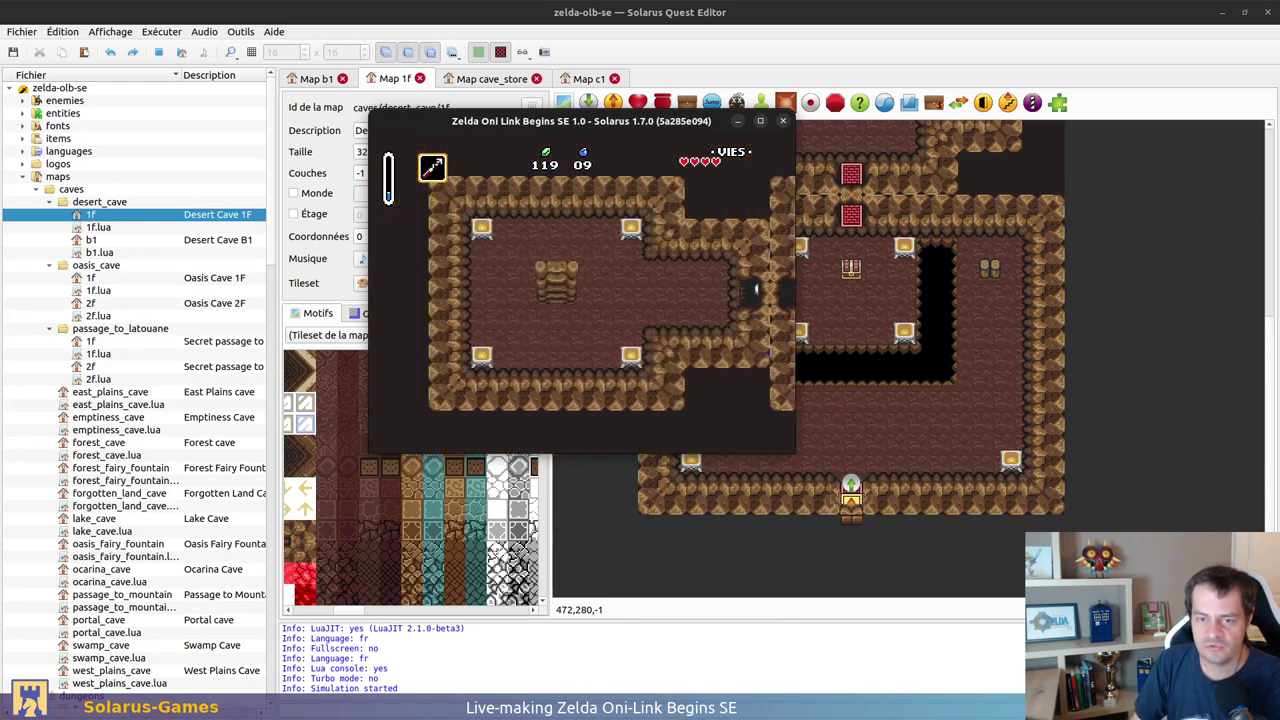
double_click(666, 124)
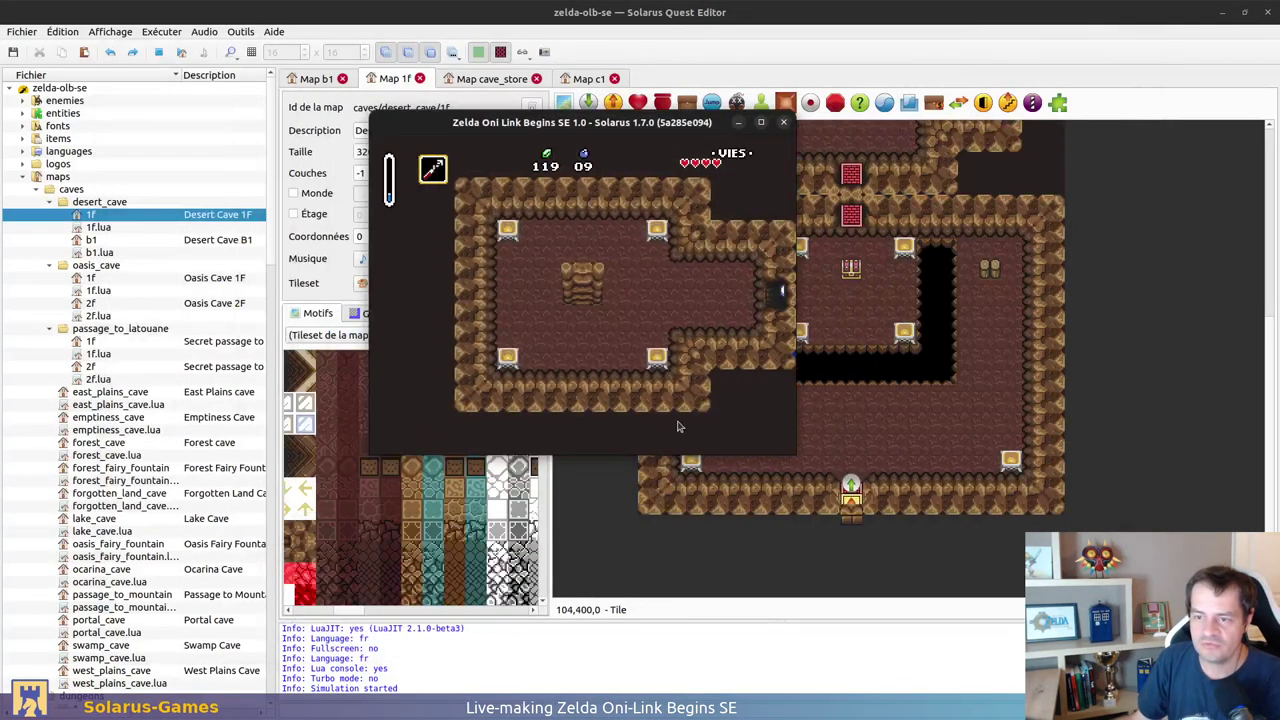
Step: Switch to the Desert Cave B1 map and hide its separators around the doorway between the stairs room and the large room
left_click(1149, 369)
scroll(1151, 369, "up", 3)
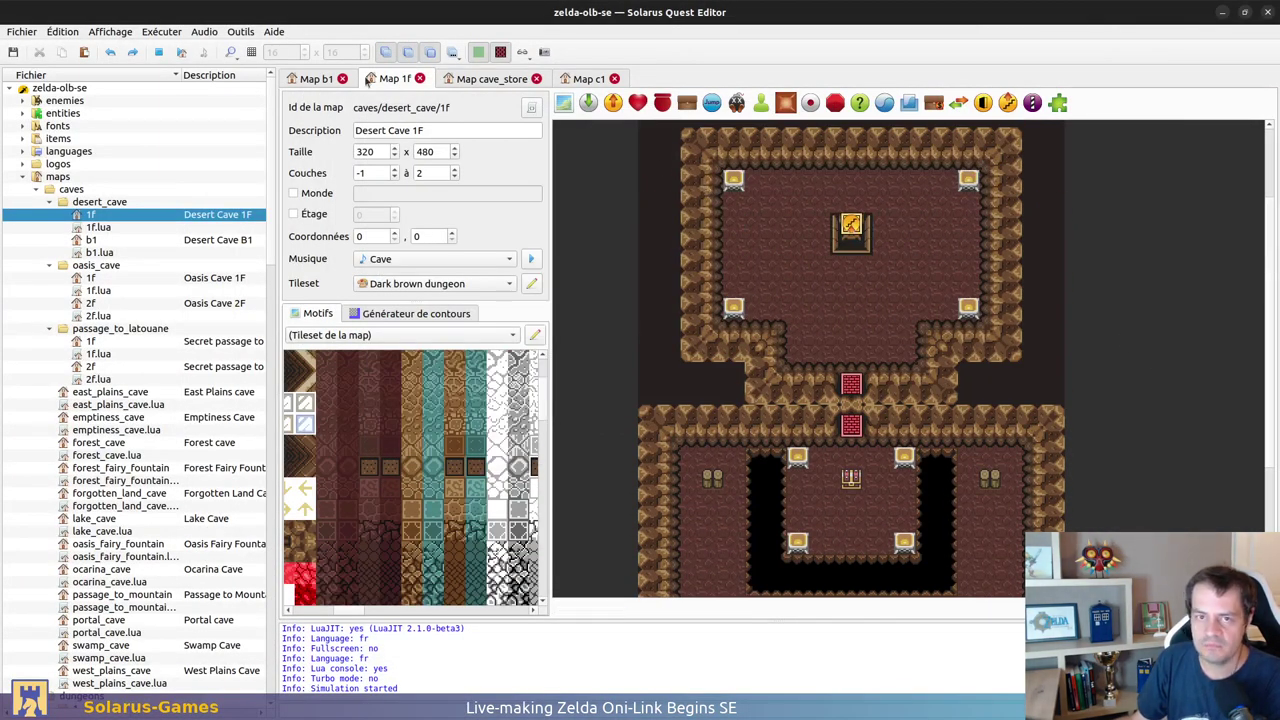
left_click(317, 79)
middle_click_drag(588, 338, 751, 336)
scroll(753, 340, "up", 1, "ctrl")
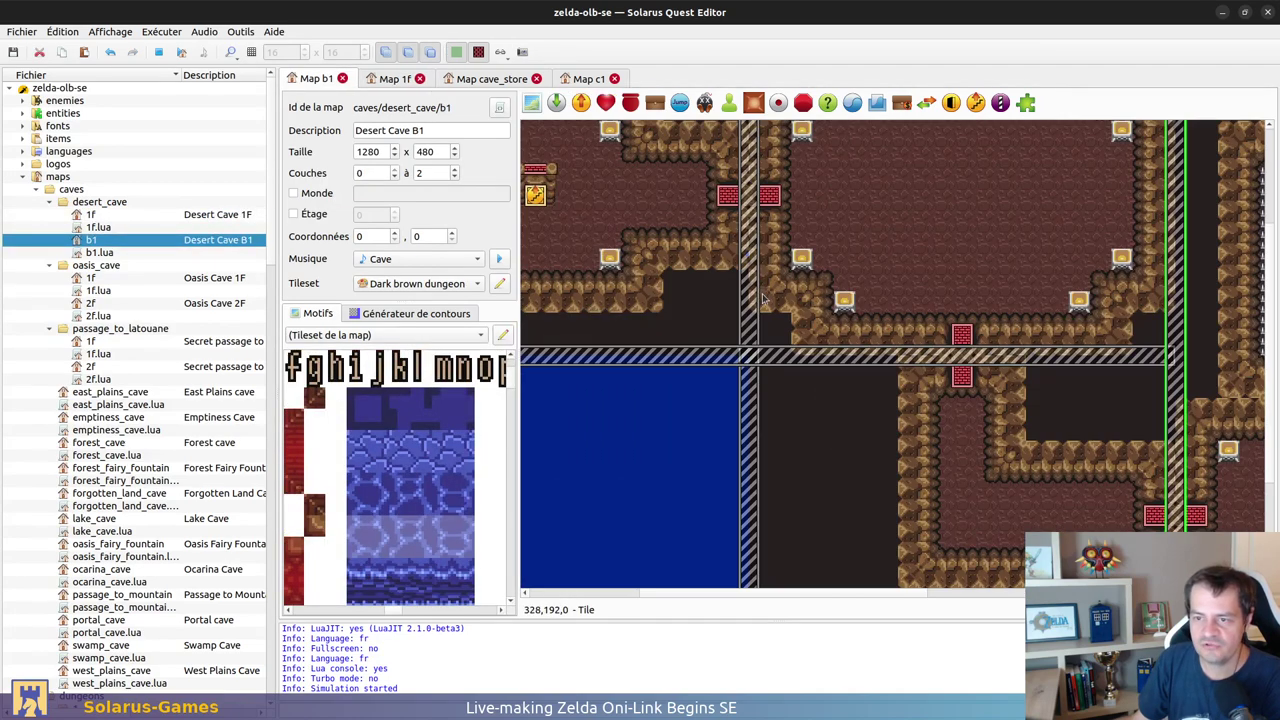
left_click(503, 52)
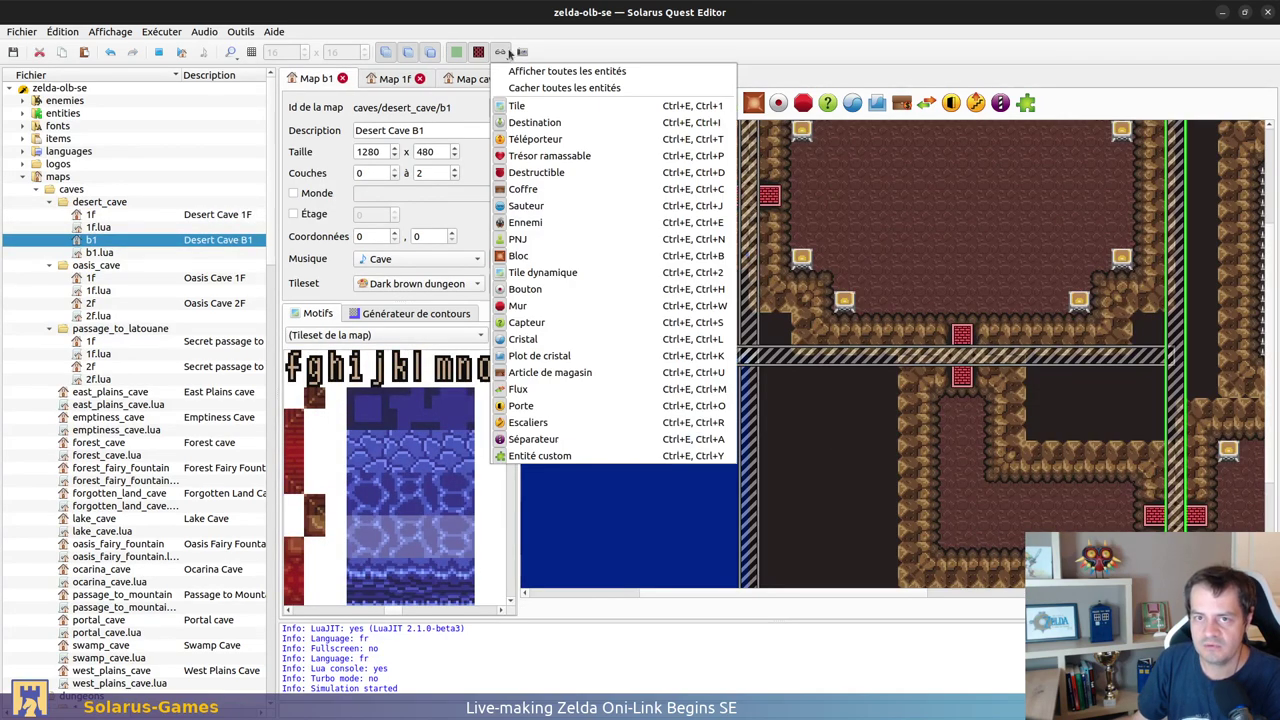
left_click(555, 451)
scroll(735, 313, "up", 2)
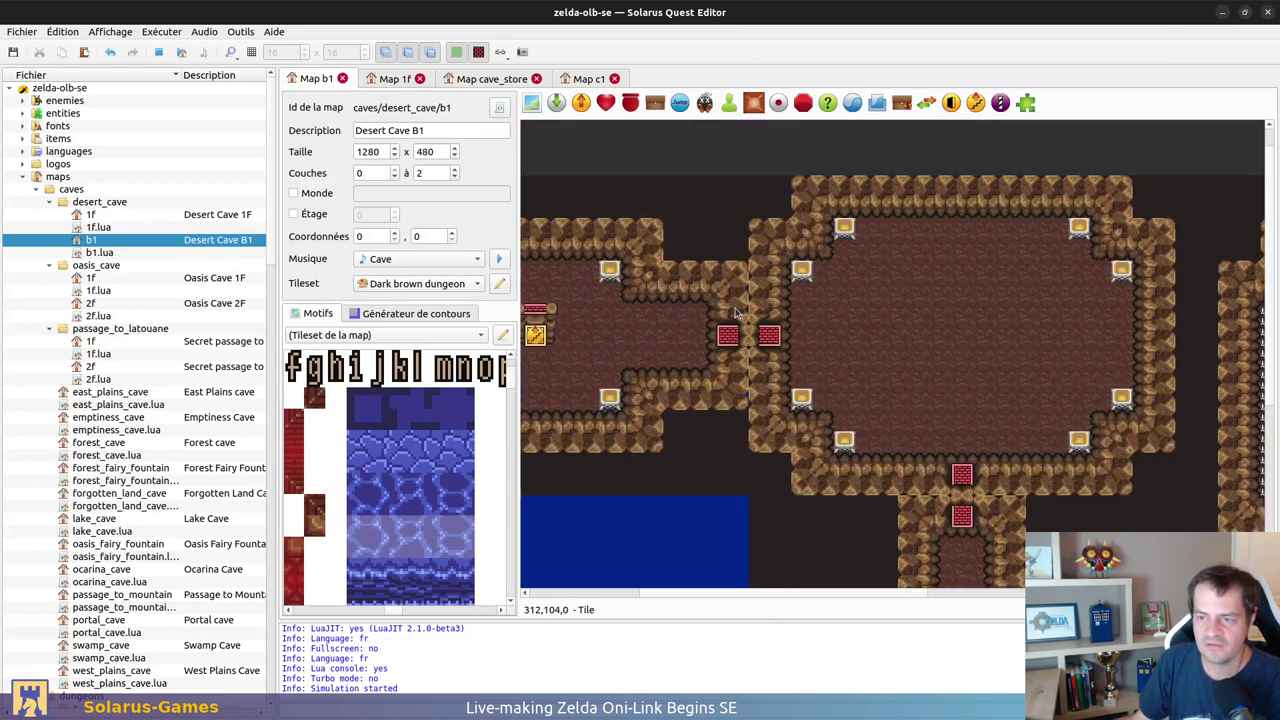
left_click(729, 246)
left_click(742, 437)
left_click(744, 396)
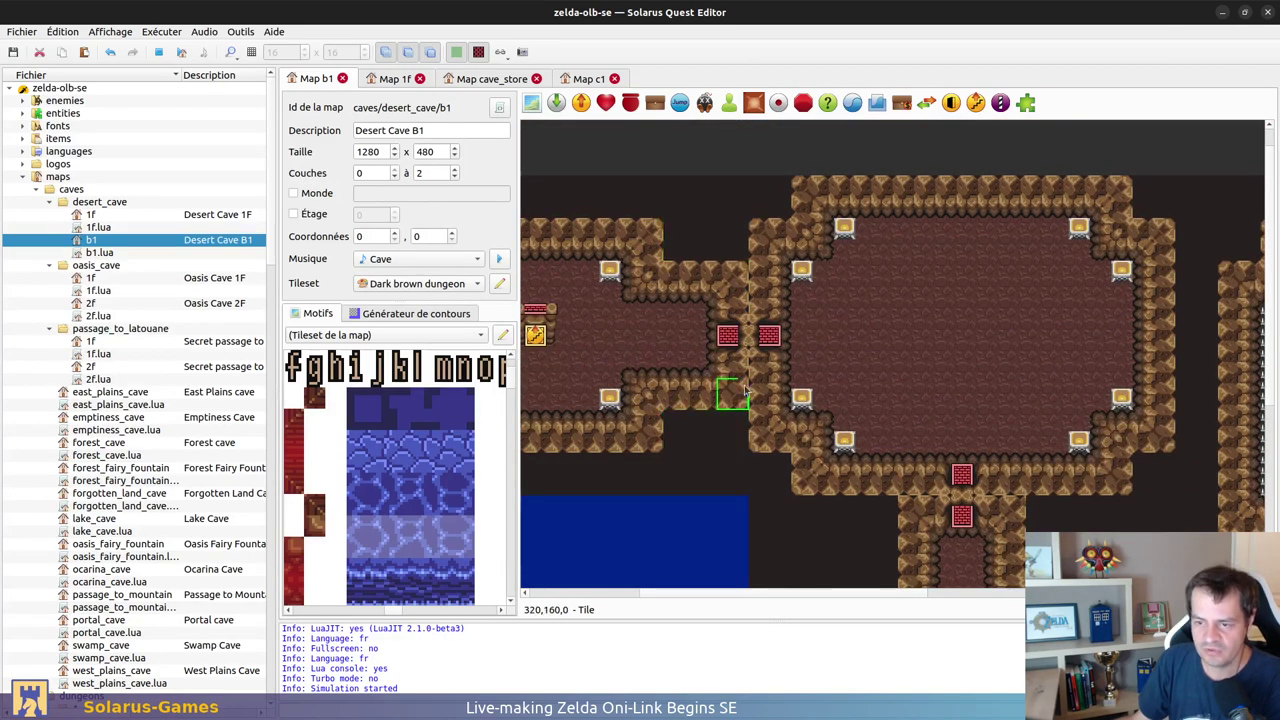
left_click(742, 390)
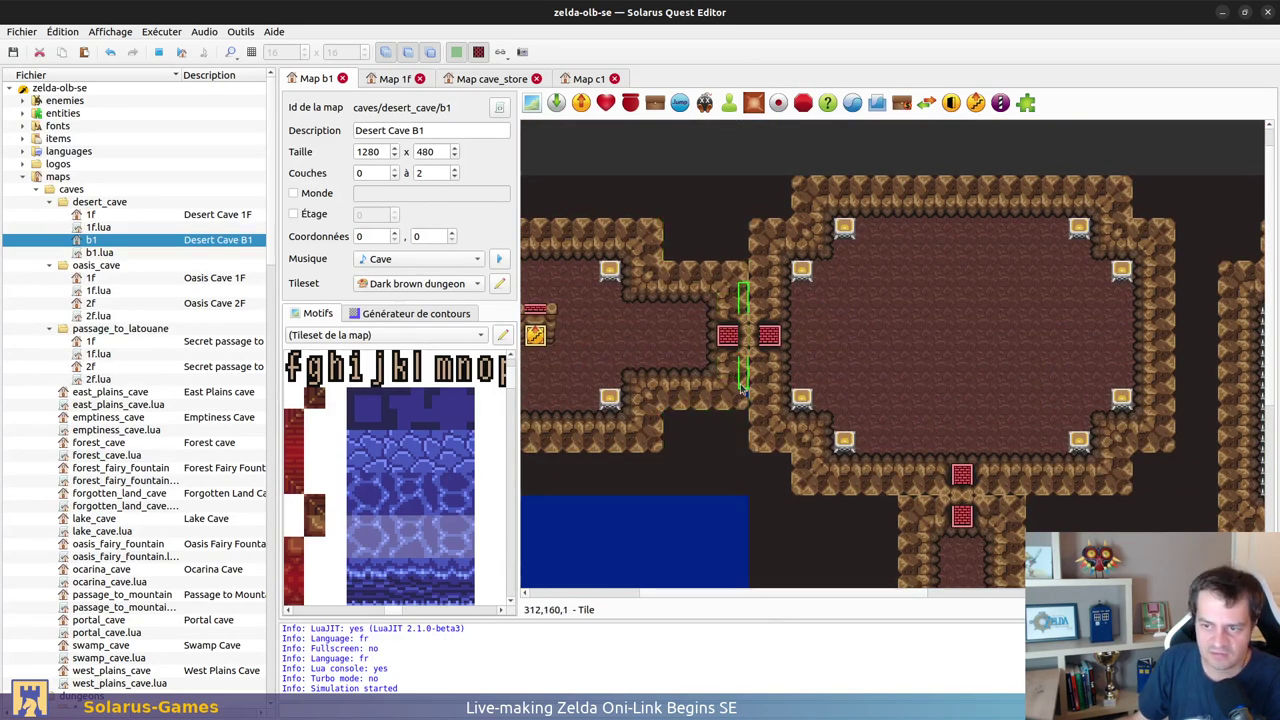
left_click_drag(742, 390, 678, 210)
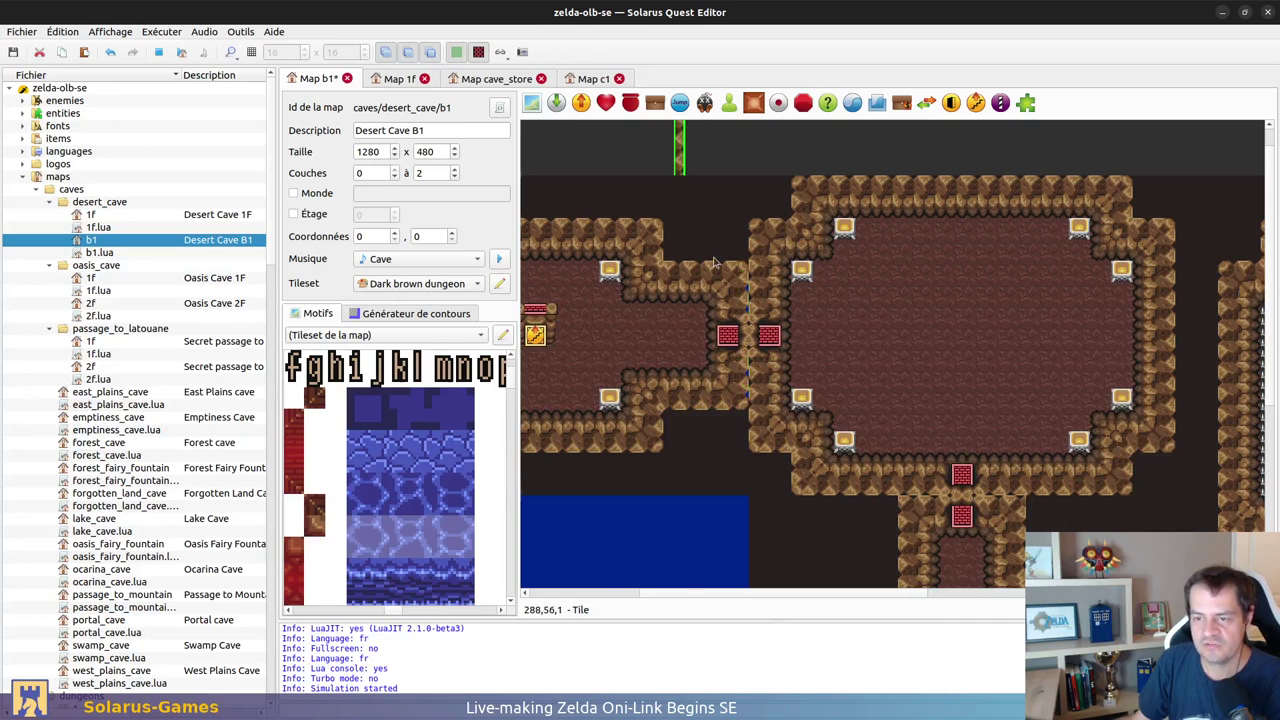
left_click(737, 300)
key("Delete")
left_click_drag(742, 291, 704, 227)
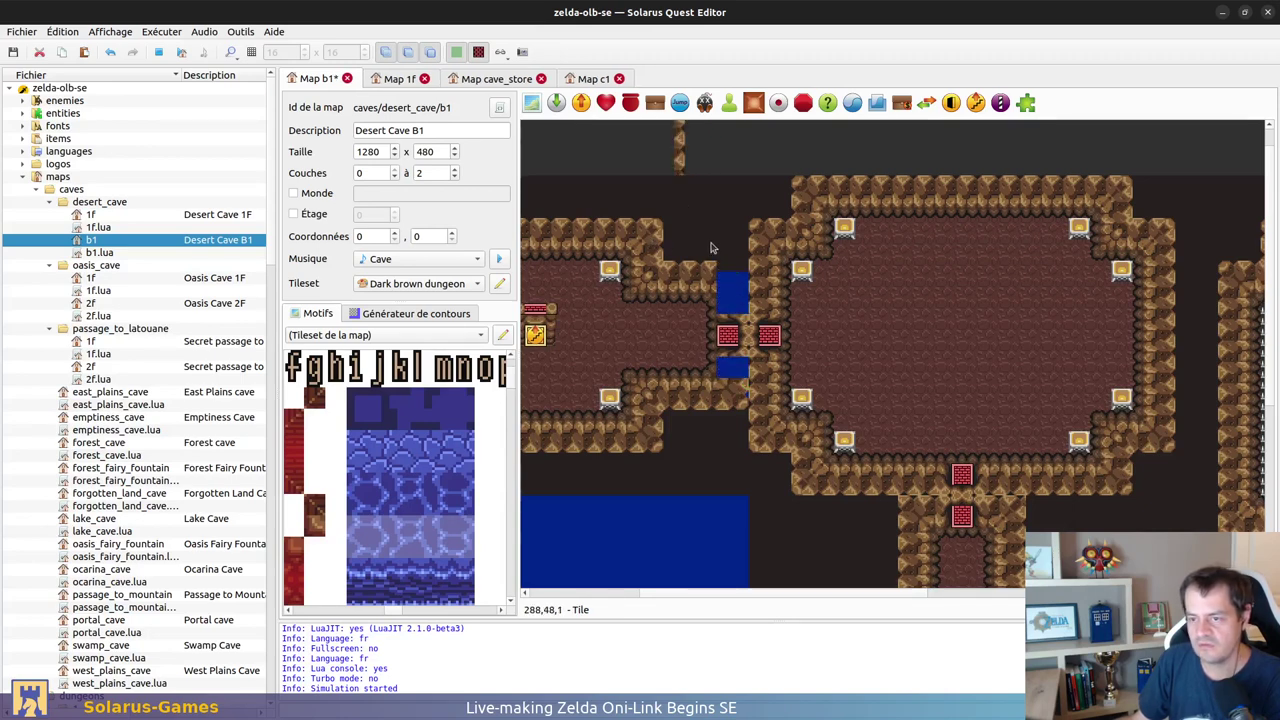
key("ctrl+z")
key("ctrl+z")
key("ctrl+z")
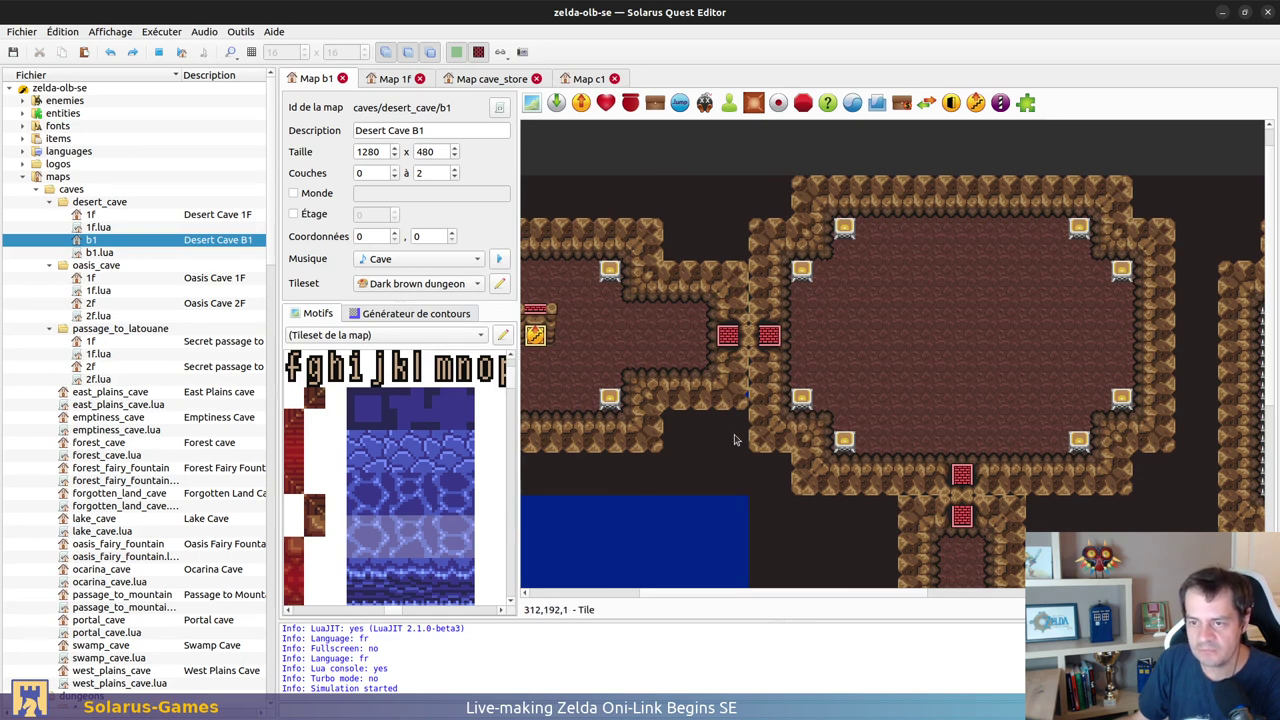
Step: Copy the dark background tile and paste it over the wall between the two facing doorways, resized to a narrow vertical strip
left_click(742, 300)
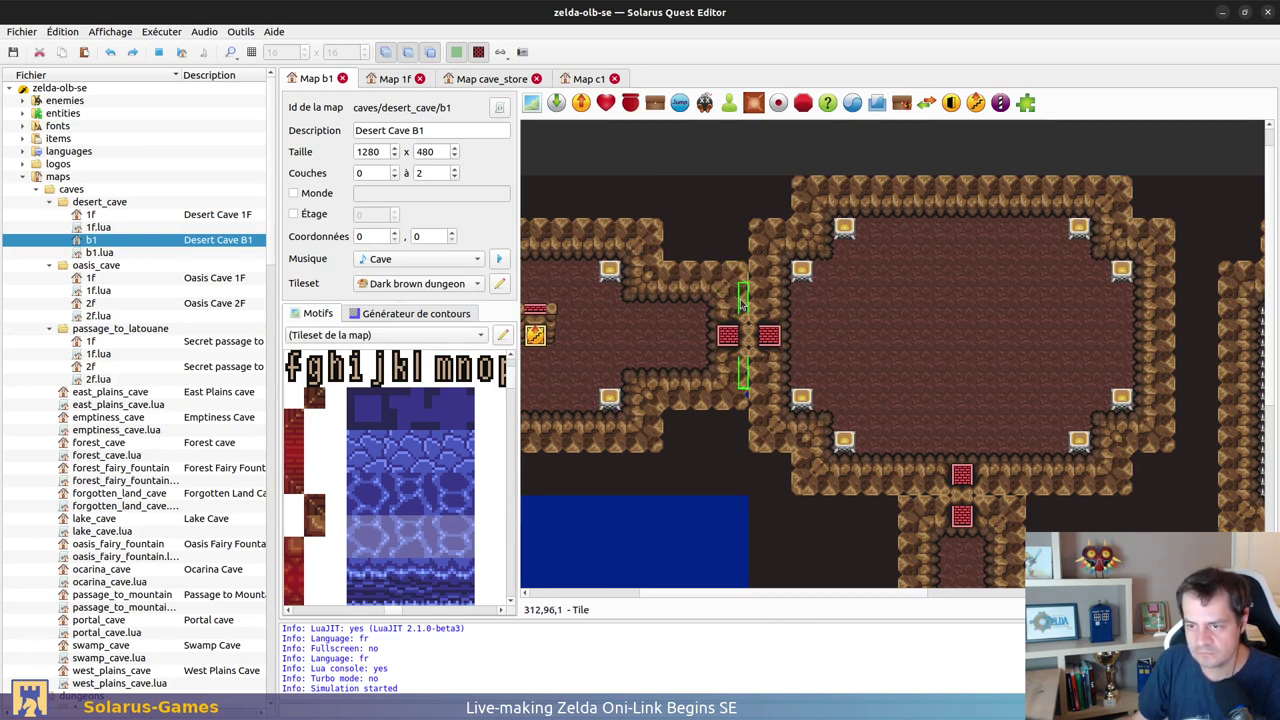
middle_click_drag(847, 556, 931, 494)
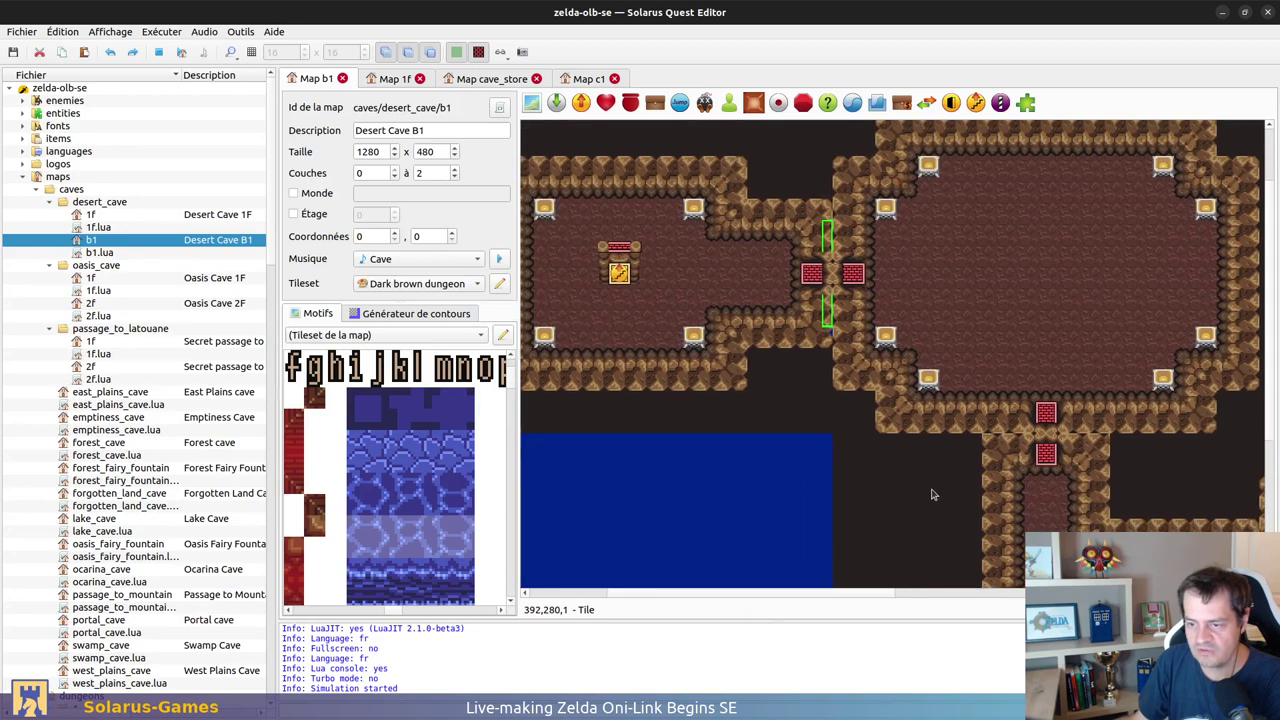
middle_click_drag(568, 370, 768, 401)
left_click(662, 308)
key("ctrl+c")
key("ctrl+v")
left_click(1068, 350)
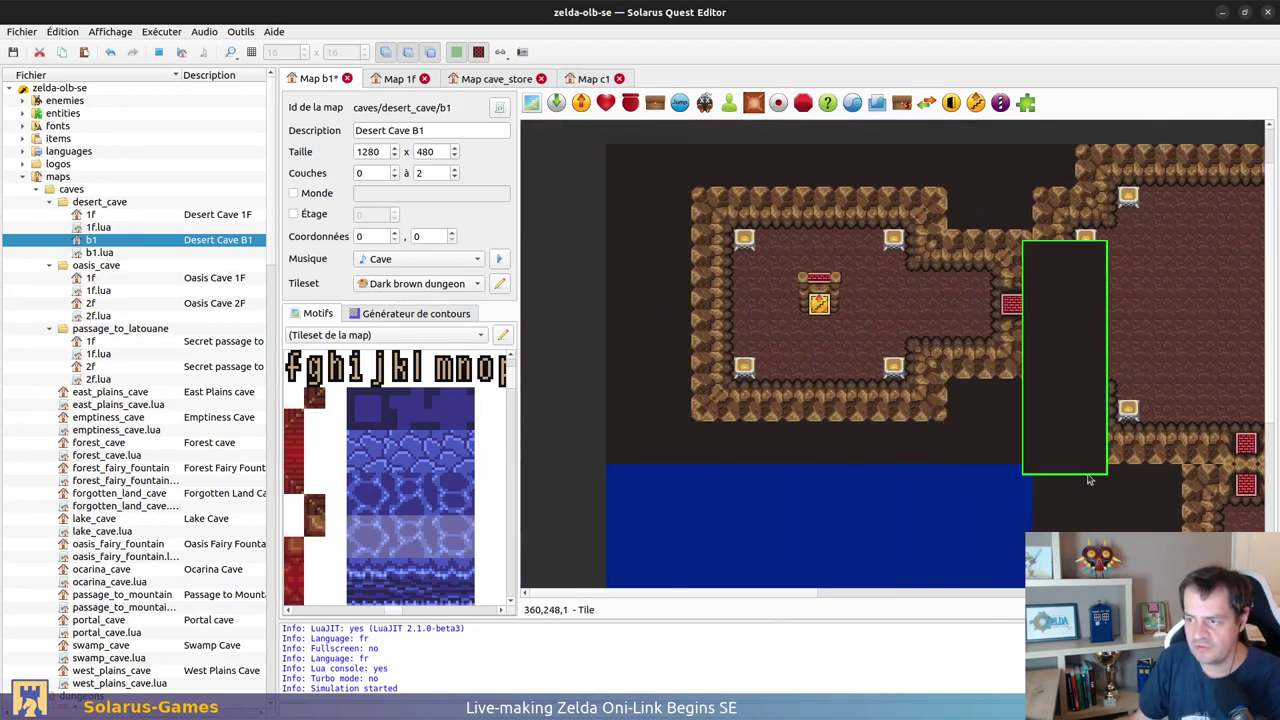
left_click(1031, 355)
Step: Move the narrow dark strip between the doorways to layer 0 and save the B1 map
right_click(1031, 360)
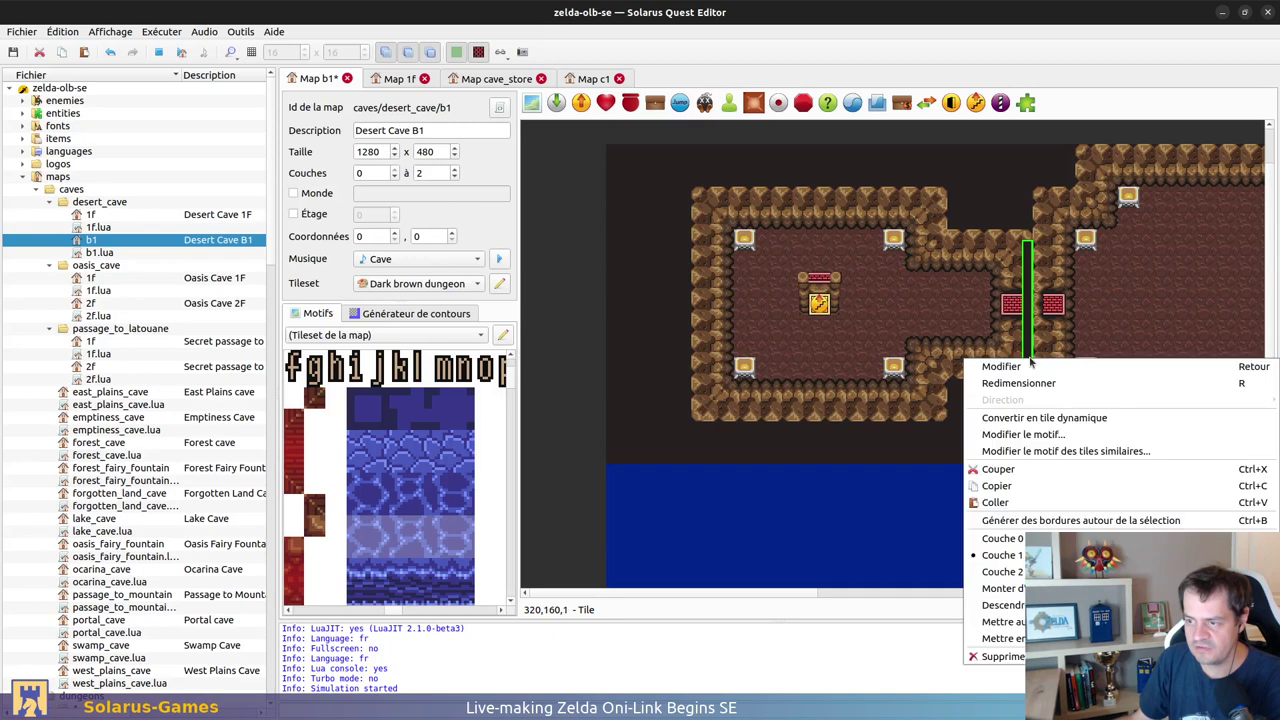
left_click(1000, 544)
left_click(1000, 442)
middle_click_drag(982, 461, 773, 497)
key("ctrl+s")
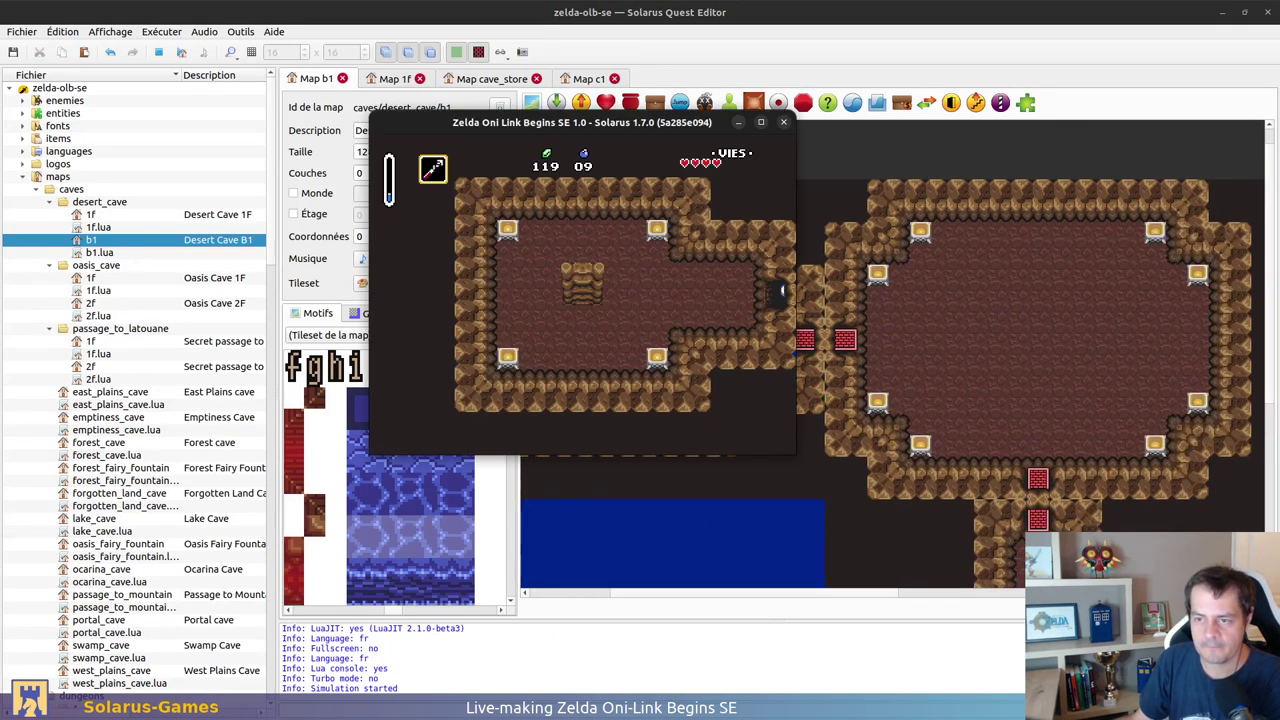
Step: In the running game, take the hero up the stairs to 1F and walk south to the north room's doorway
key("Left")
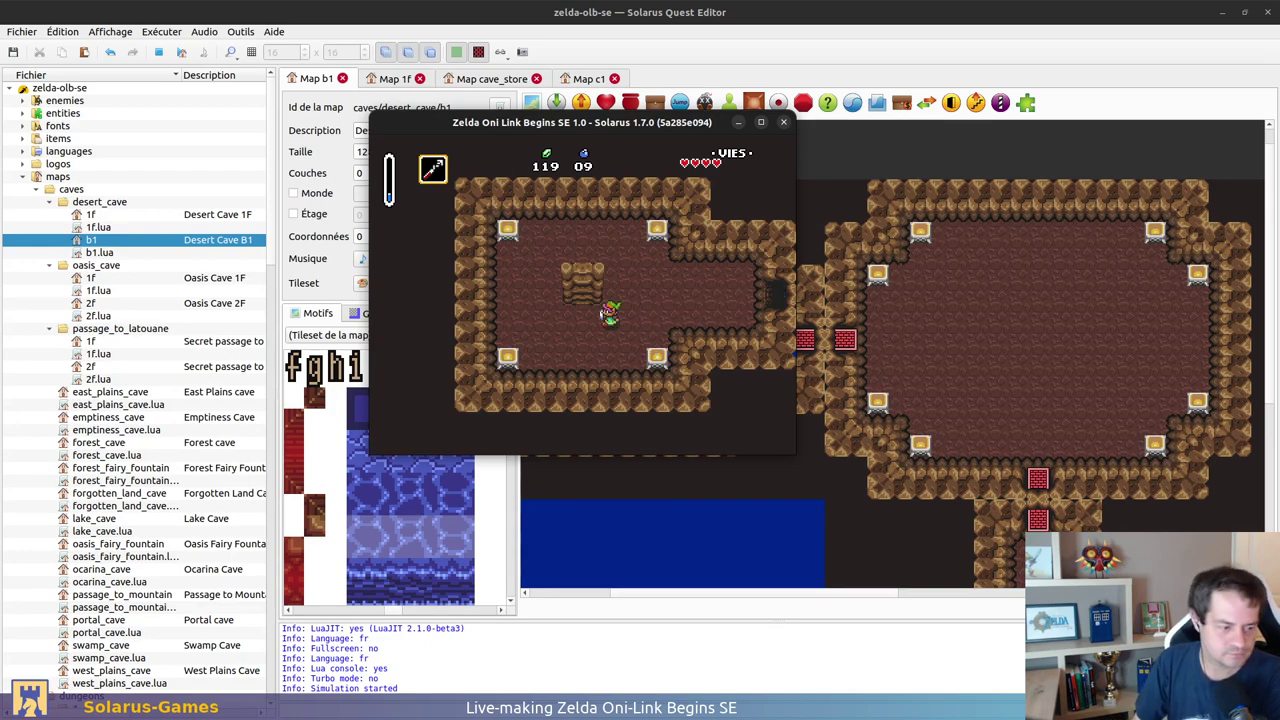
key("Up")
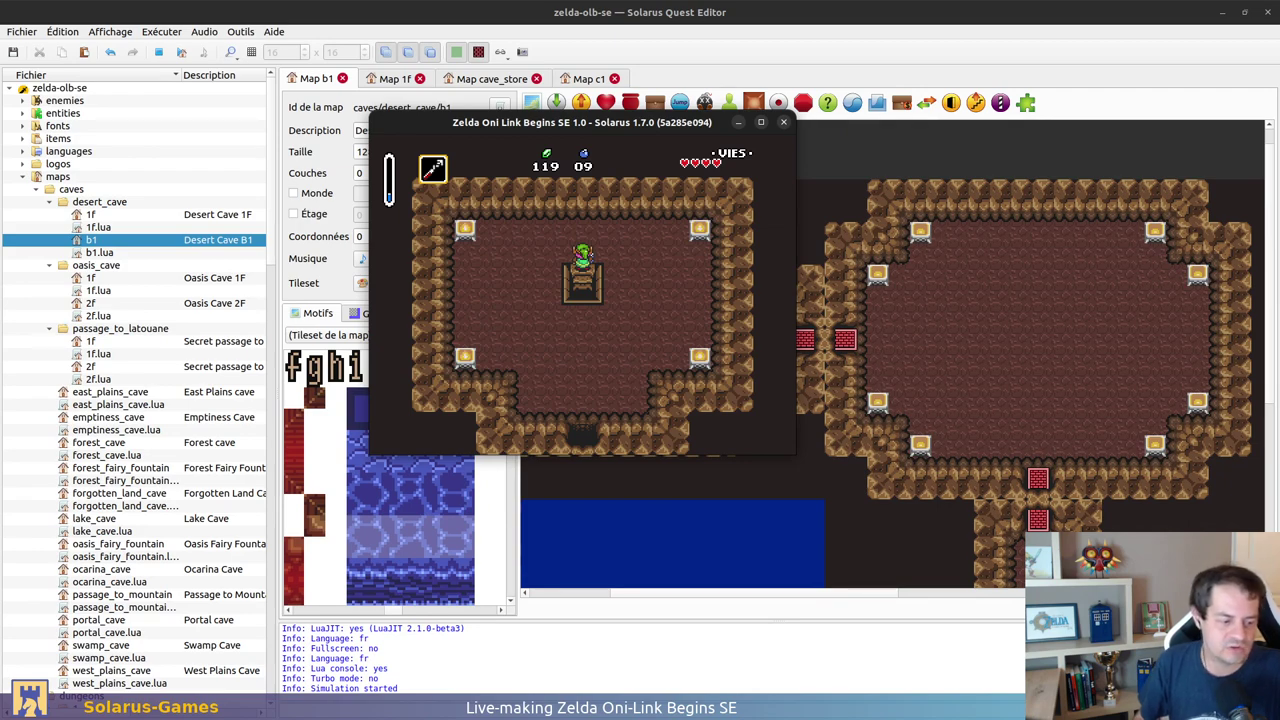
key("Right")
key("Down")
key("Left")
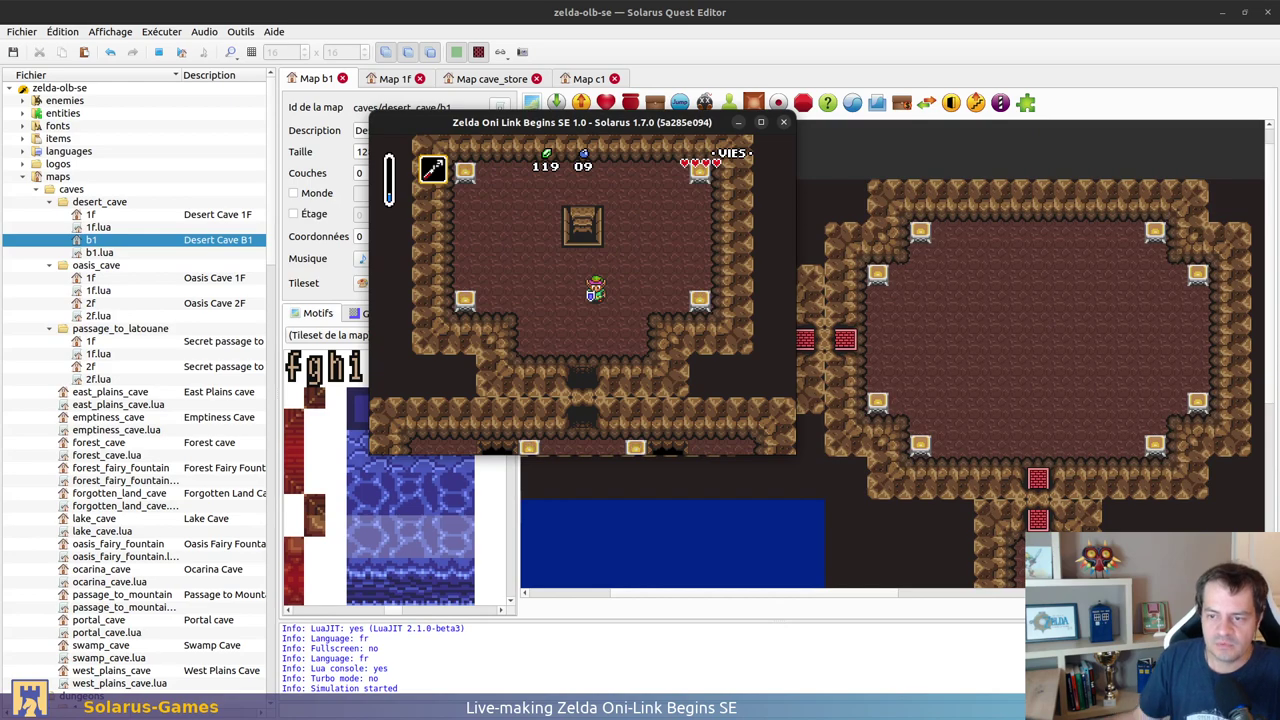
left_click_drag(666, 123, 621, 135)
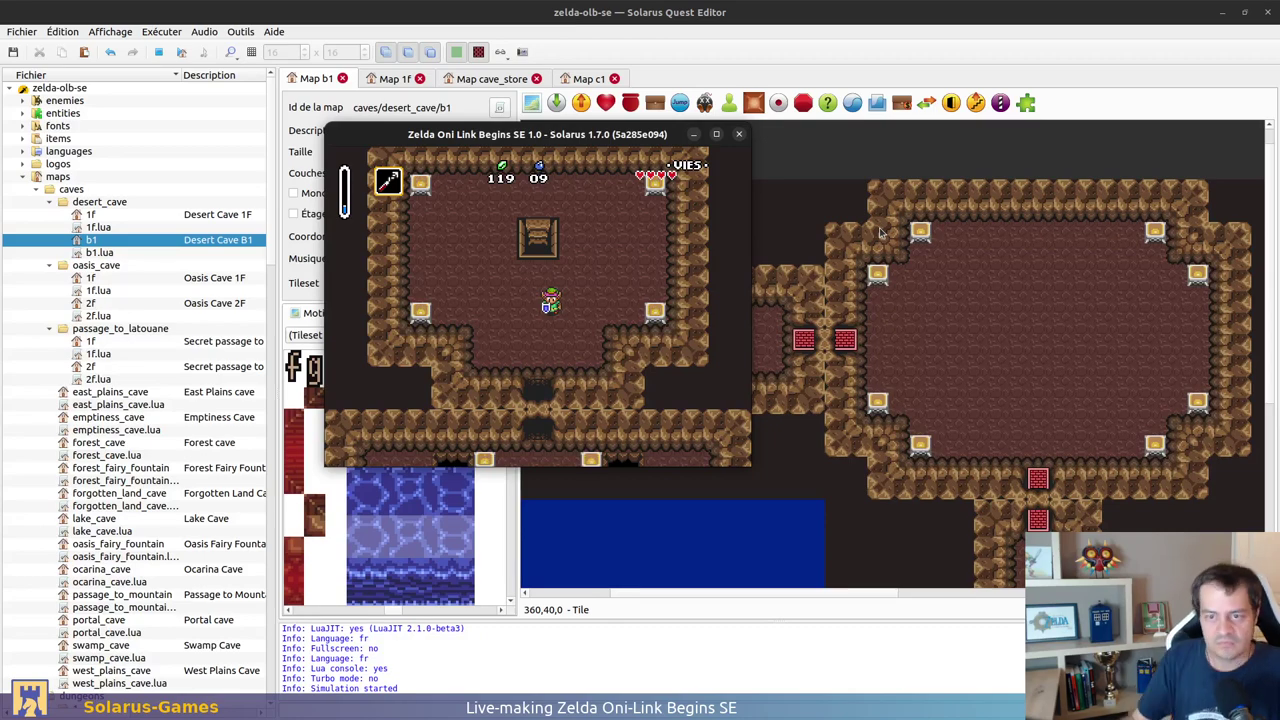
key("Down")
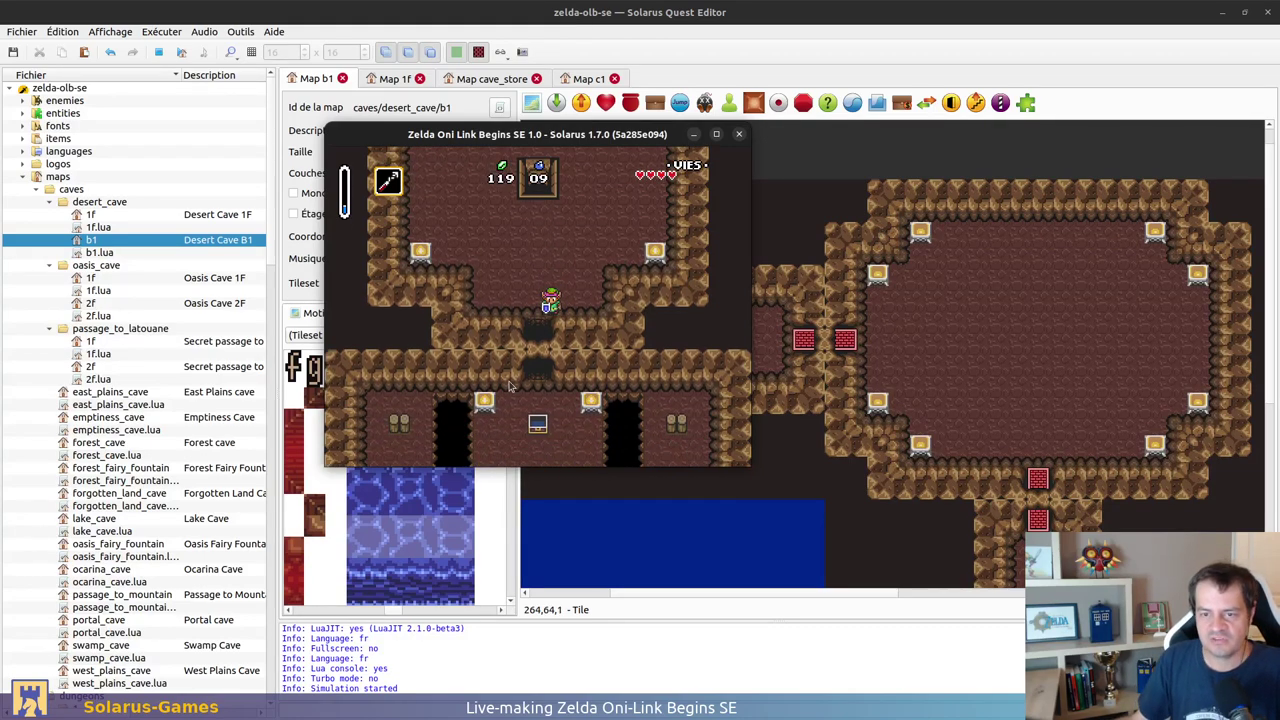
Step: Add a horizontal separator across the full width of map 1F between the north room and the pit room, and save
left_click(397, 84)
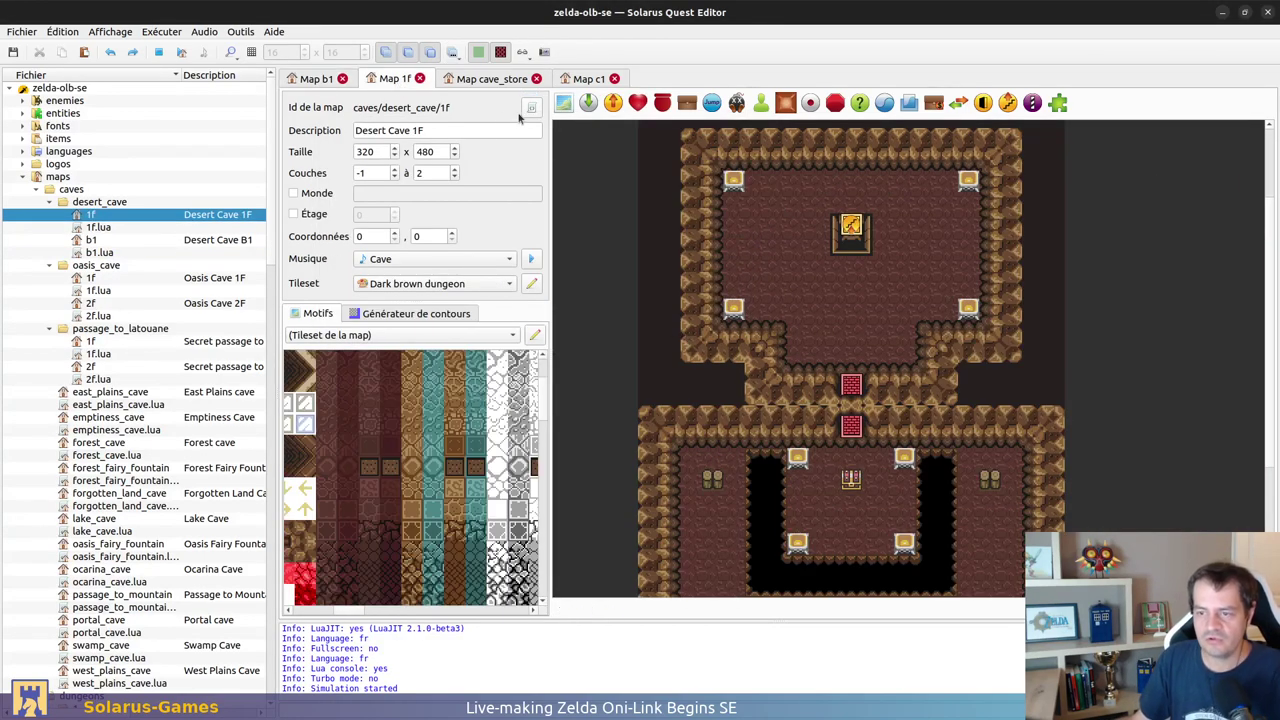
left_click(1032, 103)
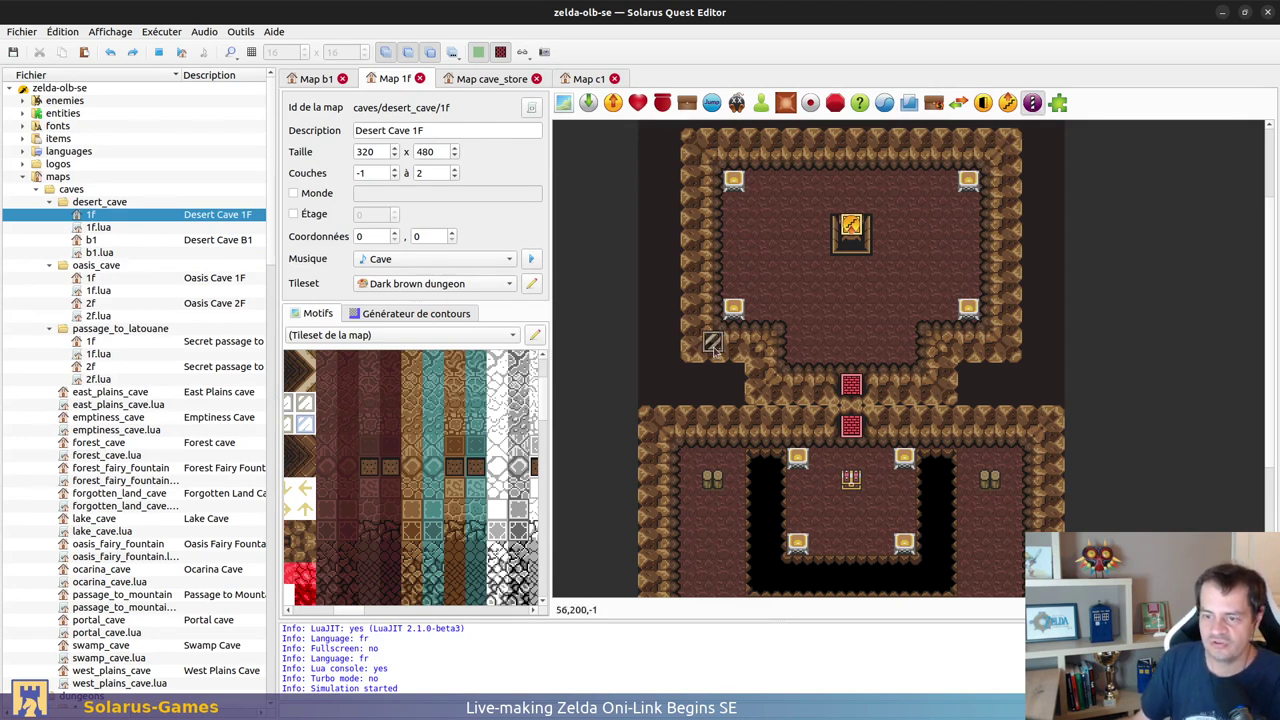
left_click(650, 406)
right_click(652, 408)
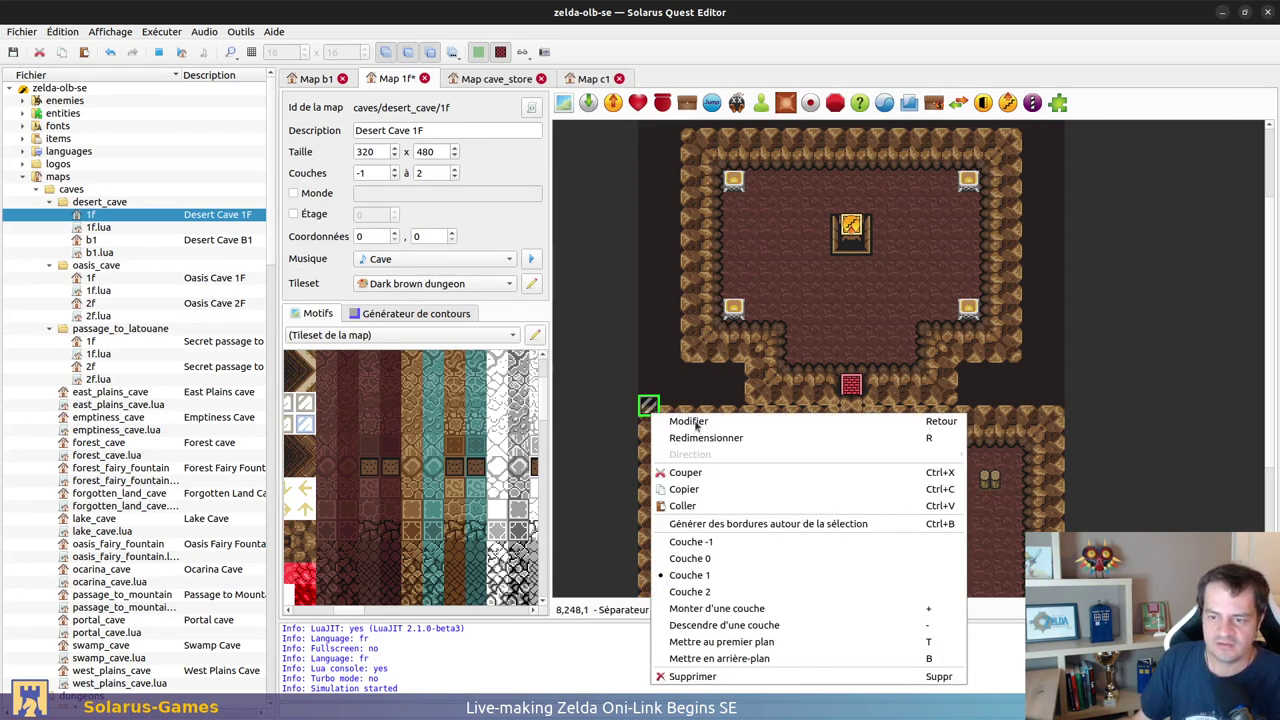
left_click(671, 349)
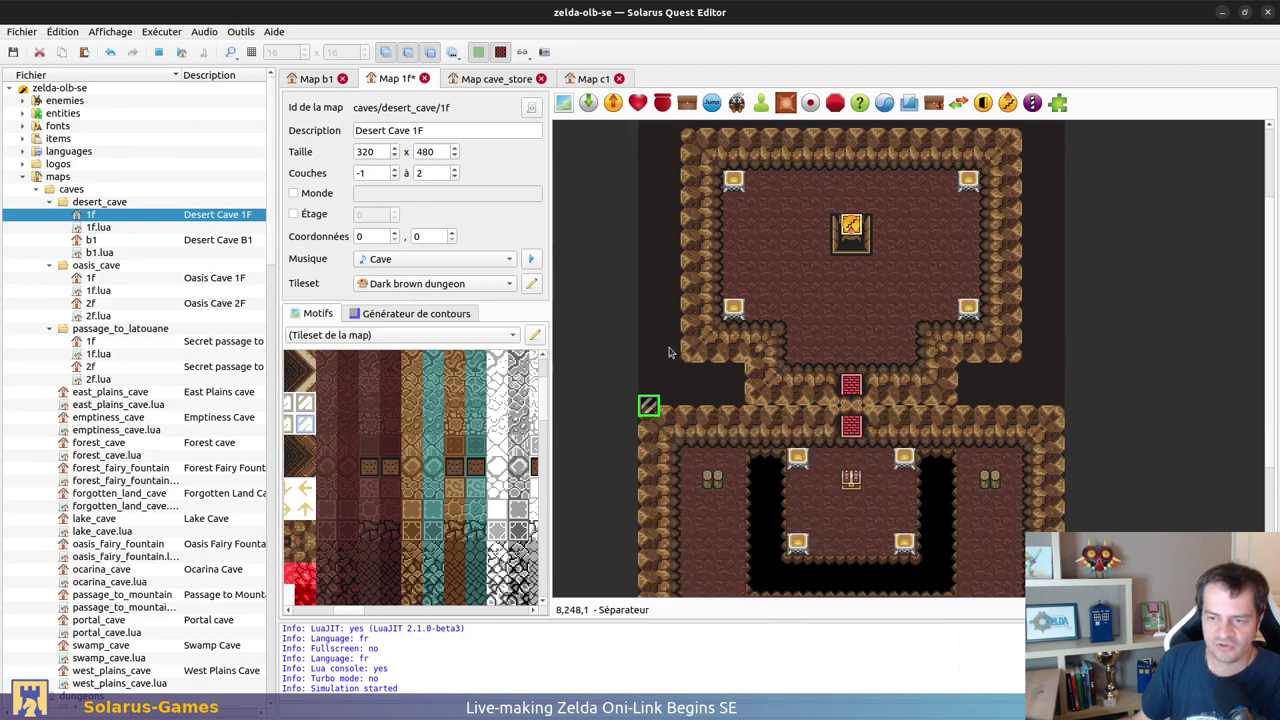
left_click_drag(648, 406, 1066, 416)
left_click(1090, 418)
key("ctrl+s")
key("F5")
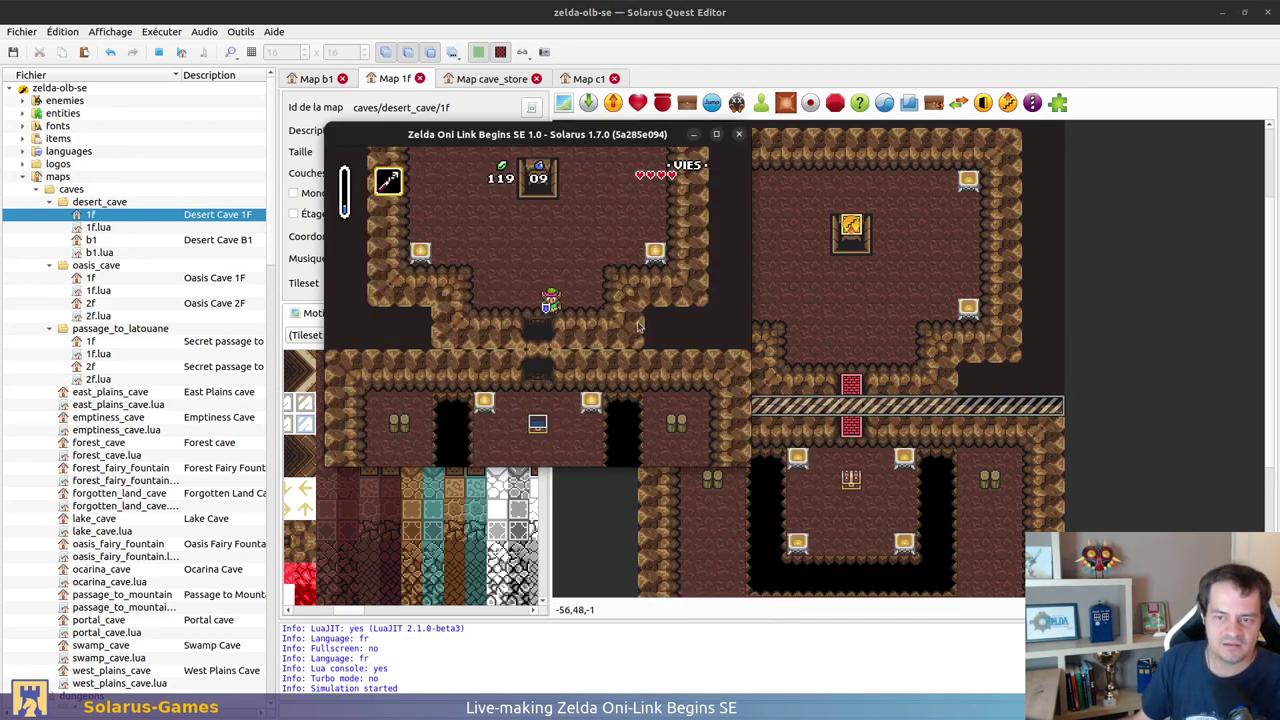
Step: Take the hero down the stairs to B1 and back up to 1F, stepping around the stairwell to its south side
key("Up")
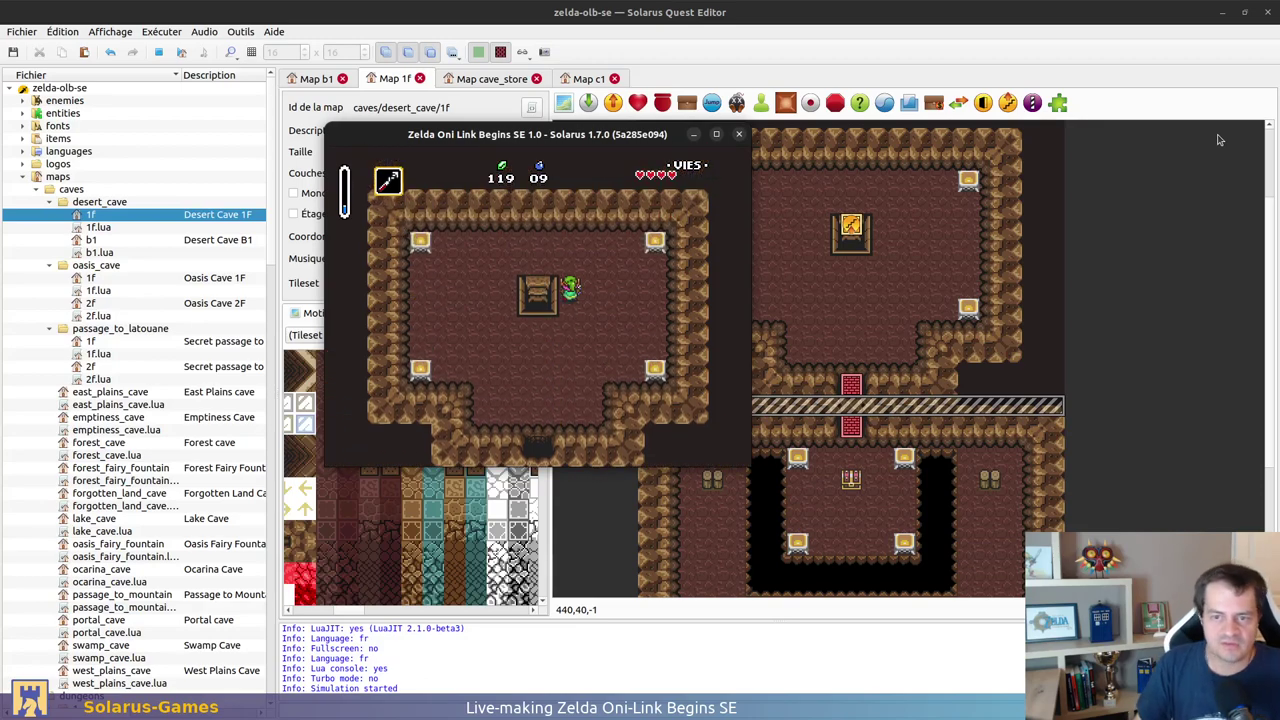
key("Down")
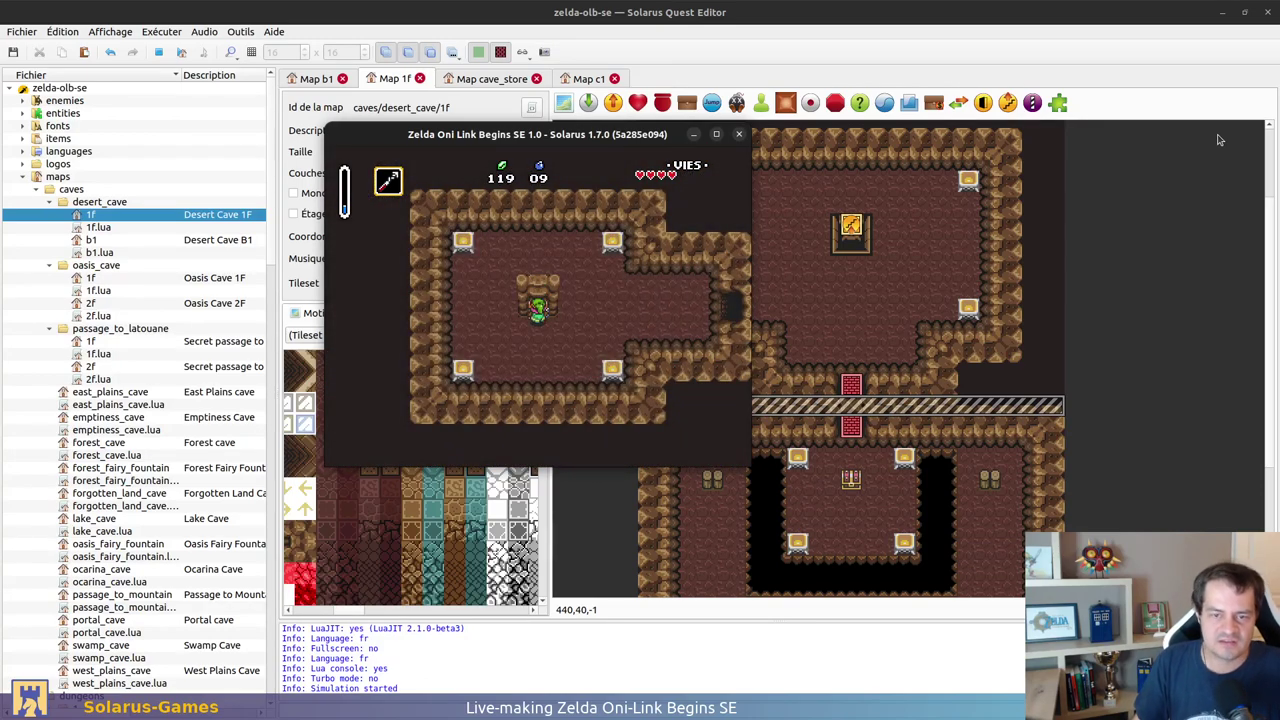
key("Up")
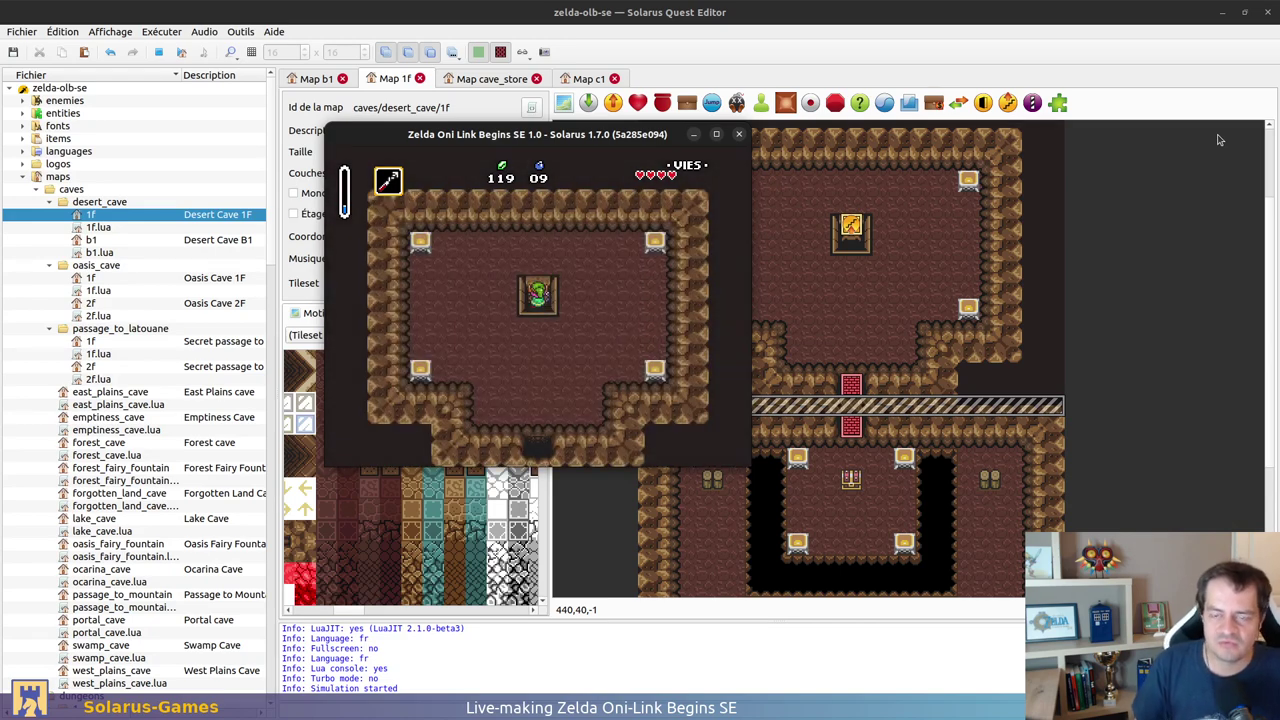
key("Up")
key("Right")
key("Down")
key("Left")
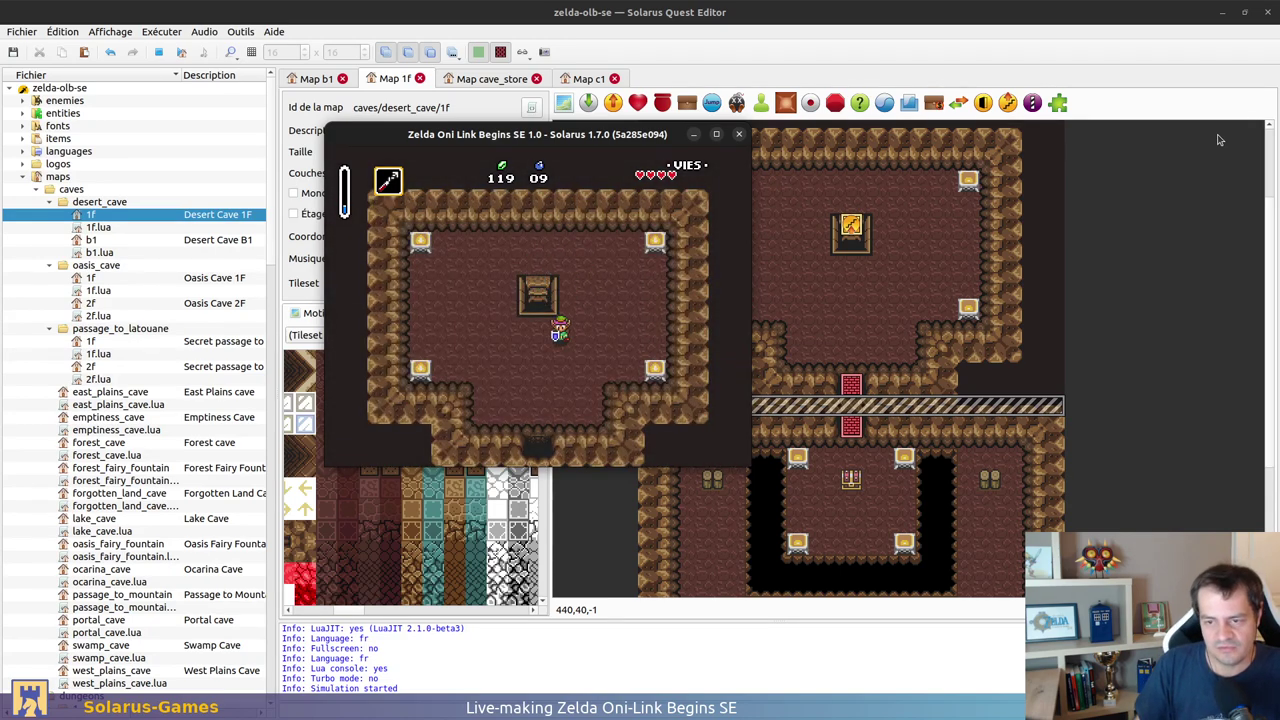
Step: Test the new separator by walking the hero south into the pit room and on to the 1F south entrance
key("Down")
key("Right")
key("Right")
key("Right")
key("Down")
key("Left")
key("Left")
key("Down")
key("Up")
key("Right")
key("Down")
key("Right")
key("Up")
key("Down")
key("Left")
key("c")
key("Up")
key("Right")
key("Left")
key("Right")
key("Up")
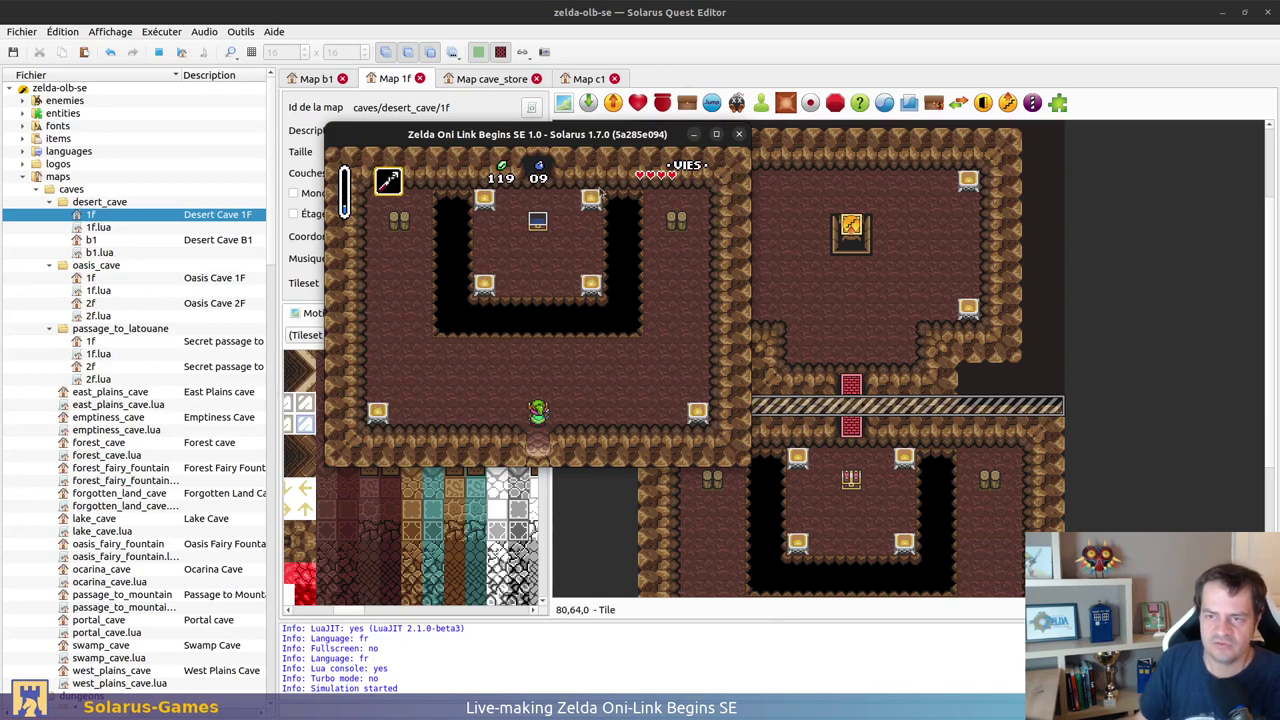
Step: Close the test game and examine the wall tiles around the south entrance of map 1F
left_click(739, 134)
scroll(898, 437, "down", 3)
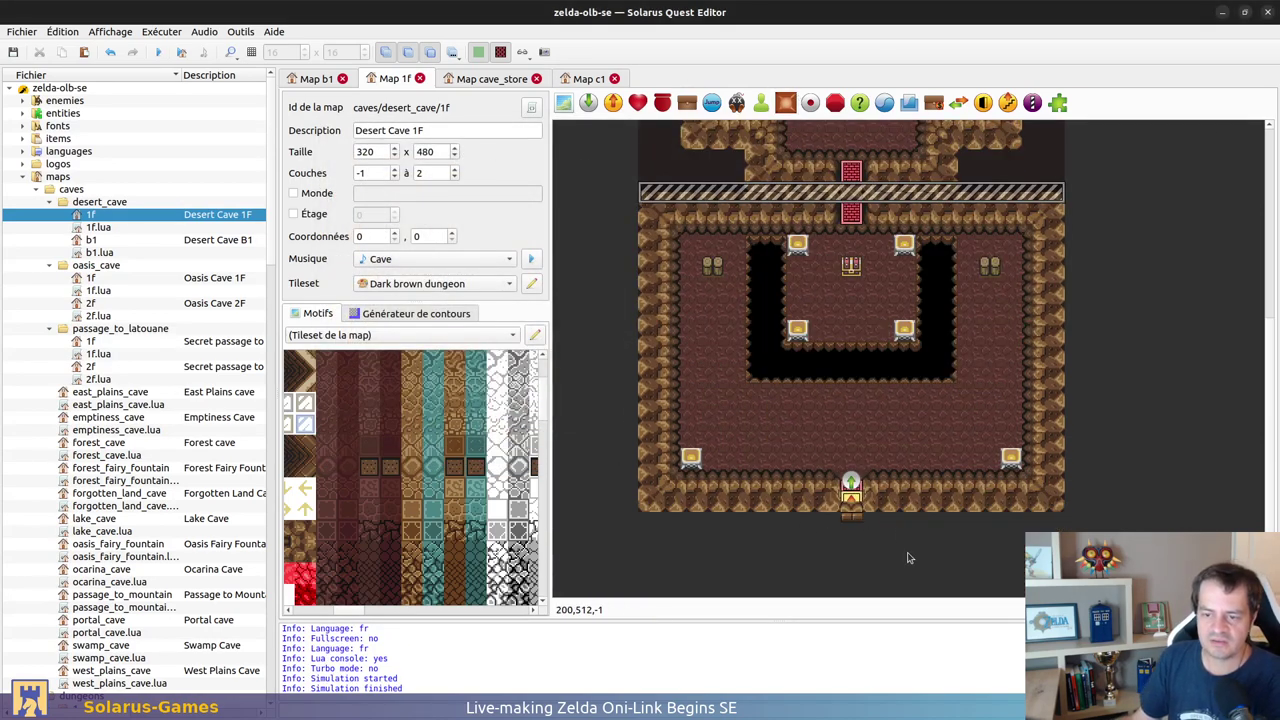
scroll(881, 516, "up", 1, "ctrl")
left_click(844, 461)
left_click(781, 455, "ctrl")
key("Delete")
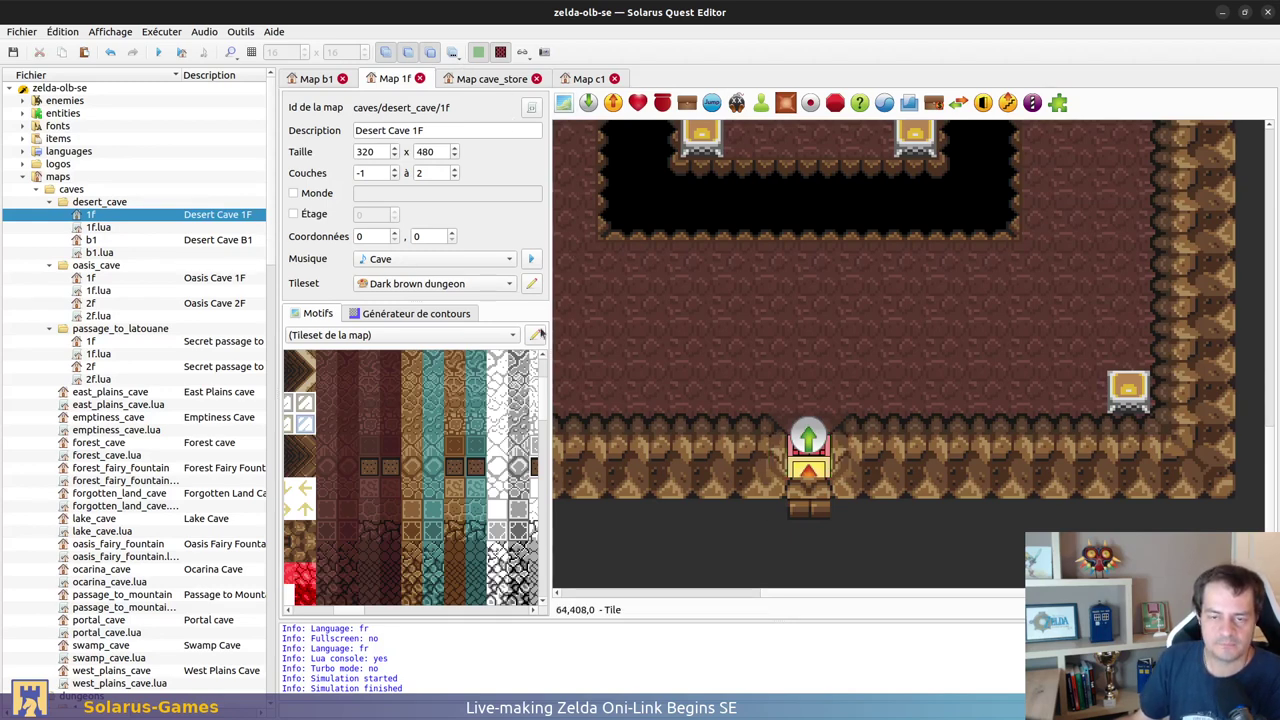
left_click(840, 458)
left_click(856, 545)
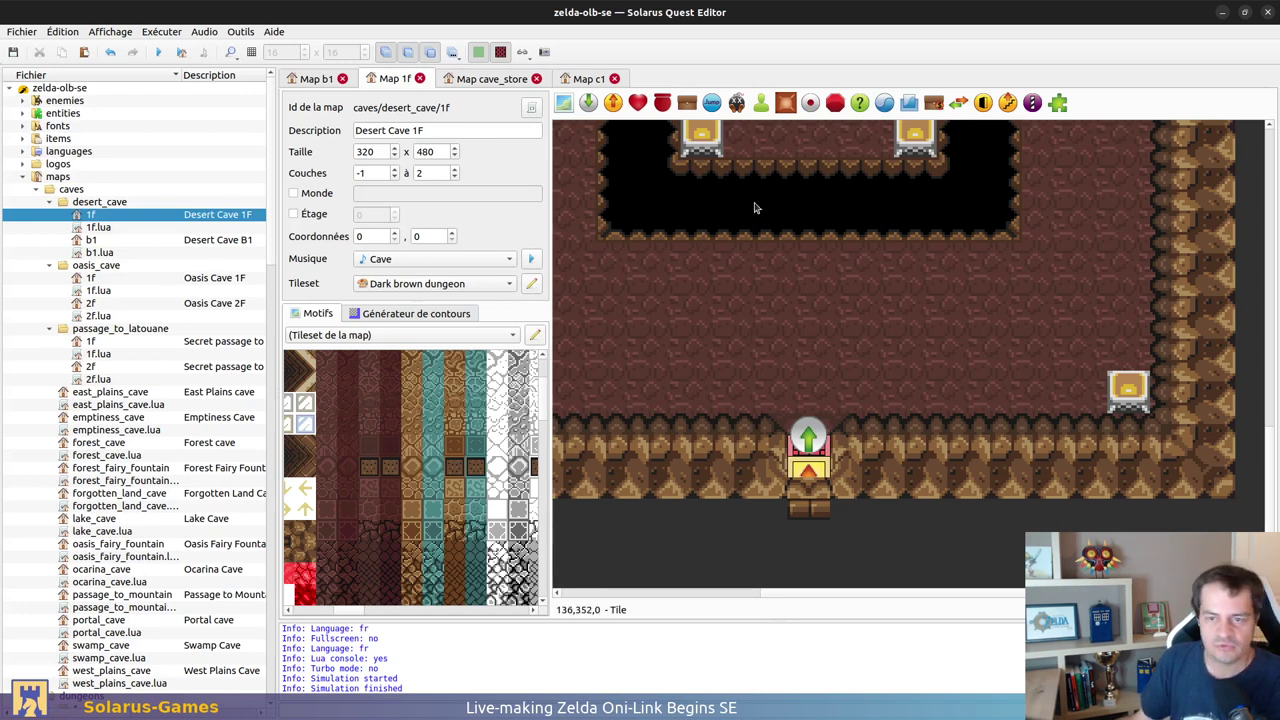
middle_click_drag(855, 558, 886, 522)
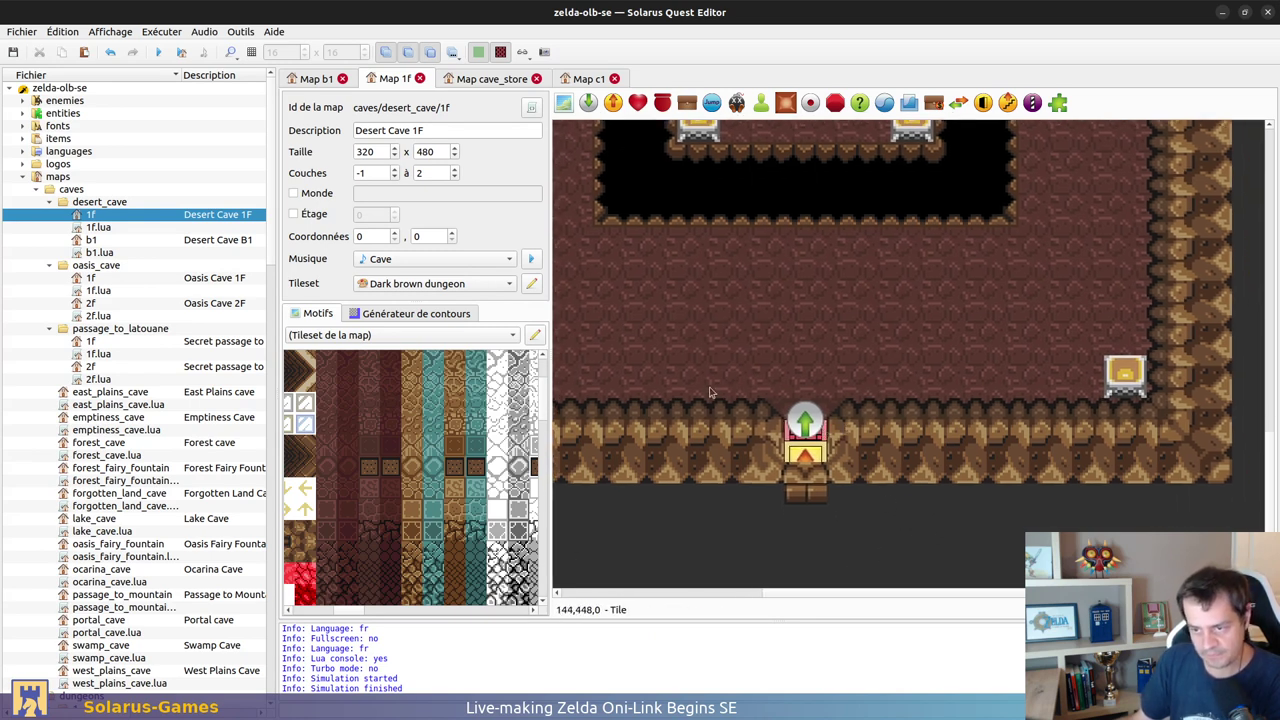
left_click(22, 32)
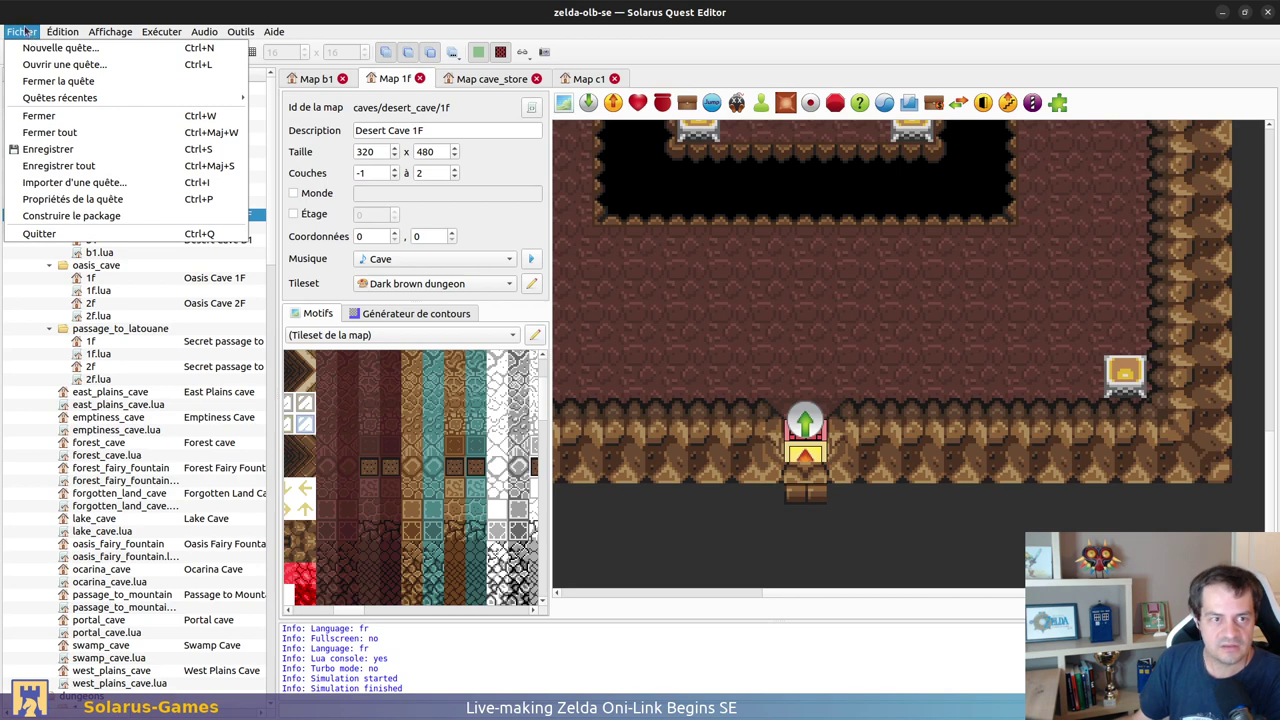
left_click(30, 35)
left_click(24, 32)
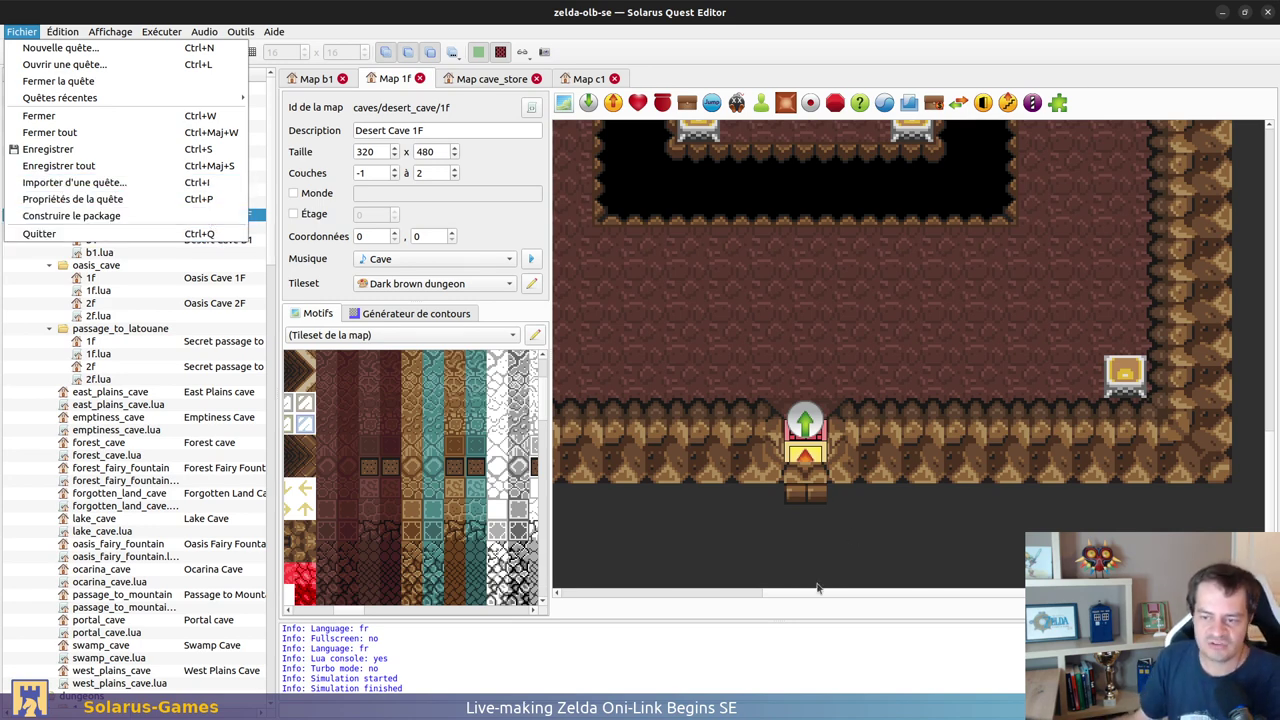
left_click(712, 522)
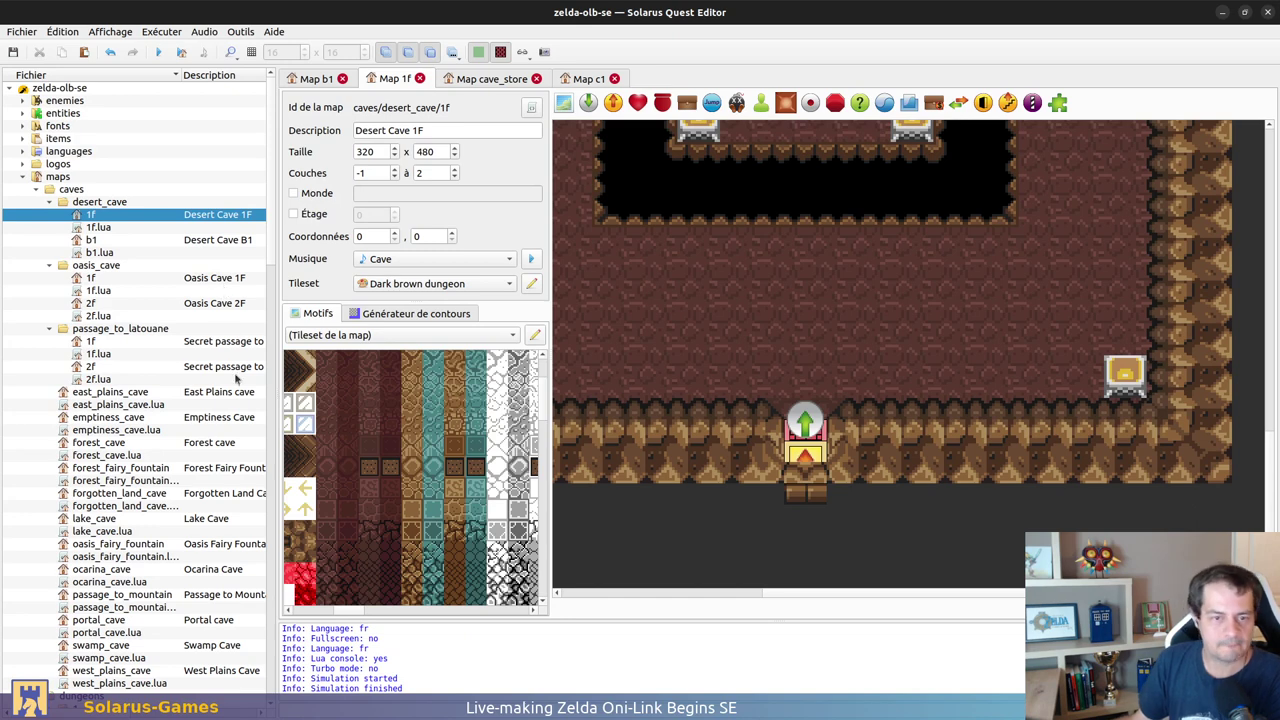
left_click(273, 31)
left_click(198, 44)
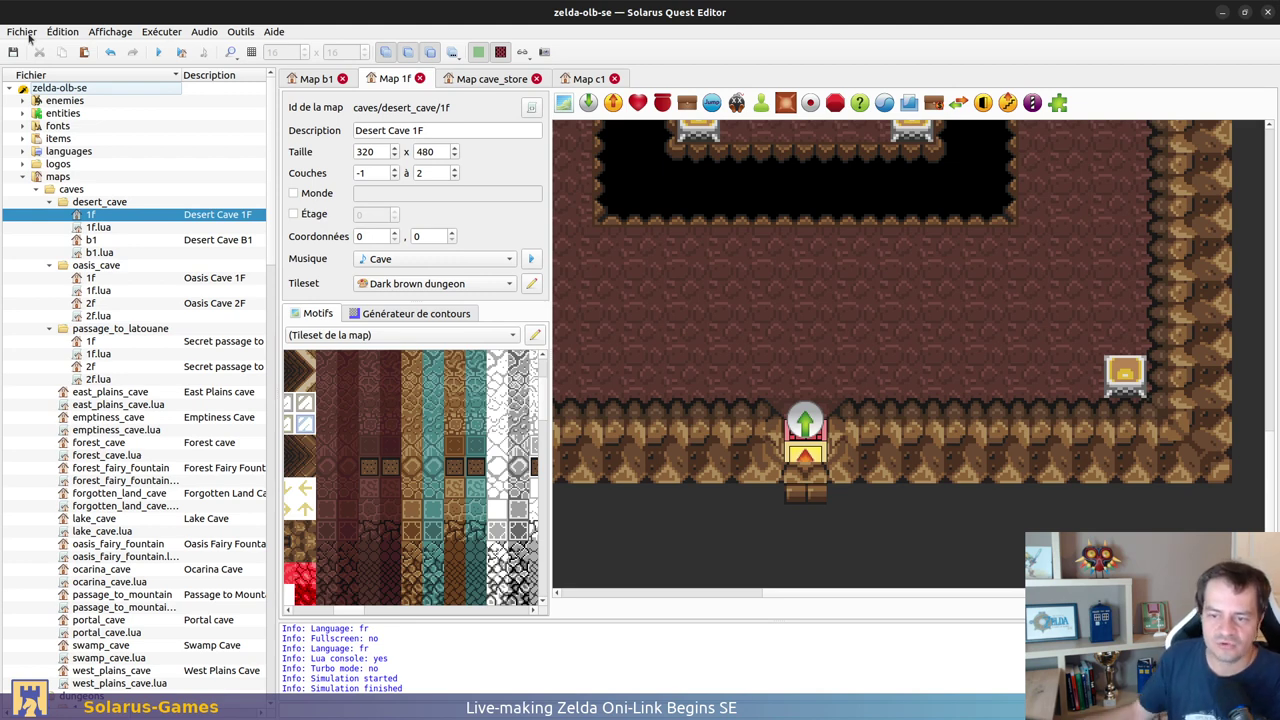
left_click(818, 402)
left_click(930, 535)
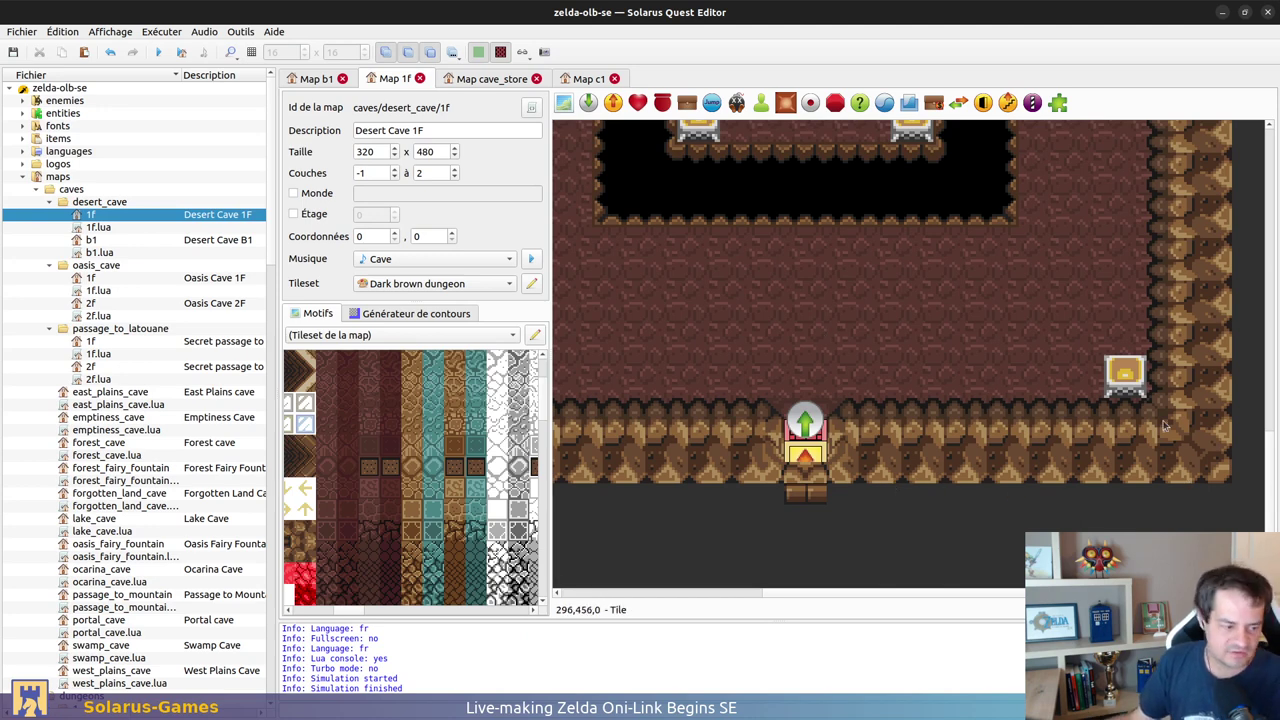
middle_click_drag(931, 546, 965, 543)
middle_click_drag(881, 520, 854, 518)
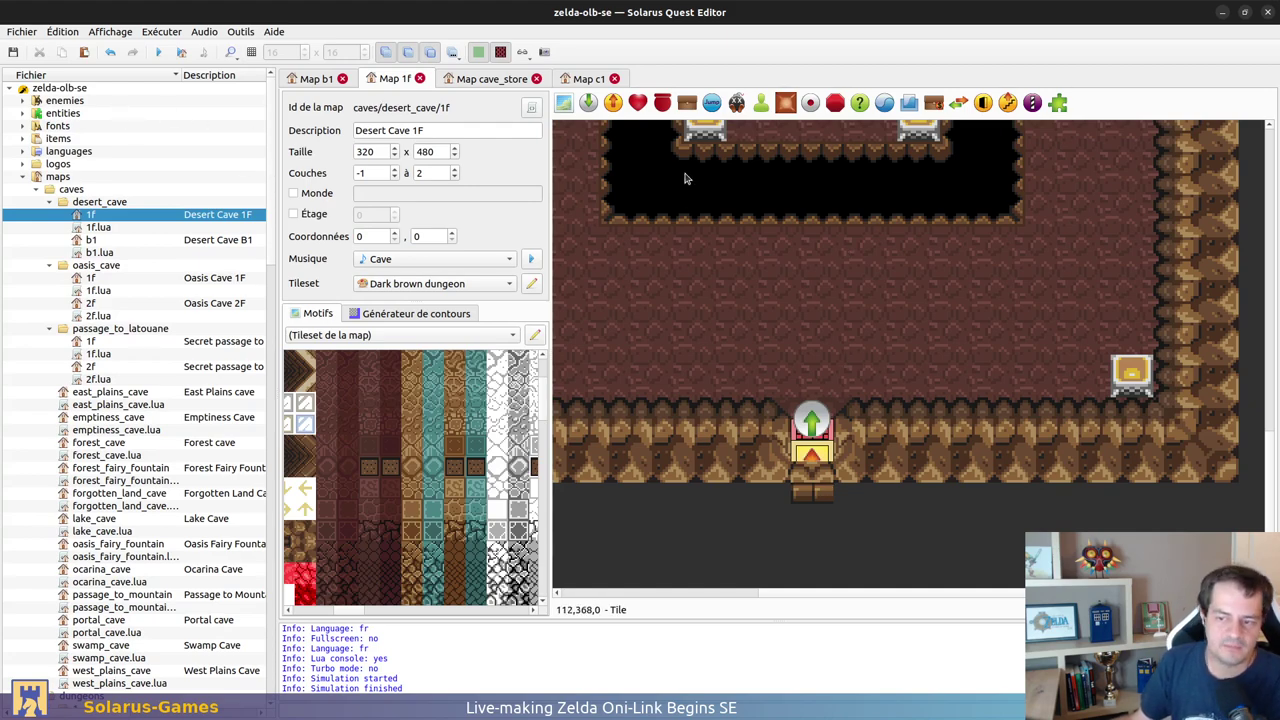
scroll(730, 318, "down", 4, "ctrl")
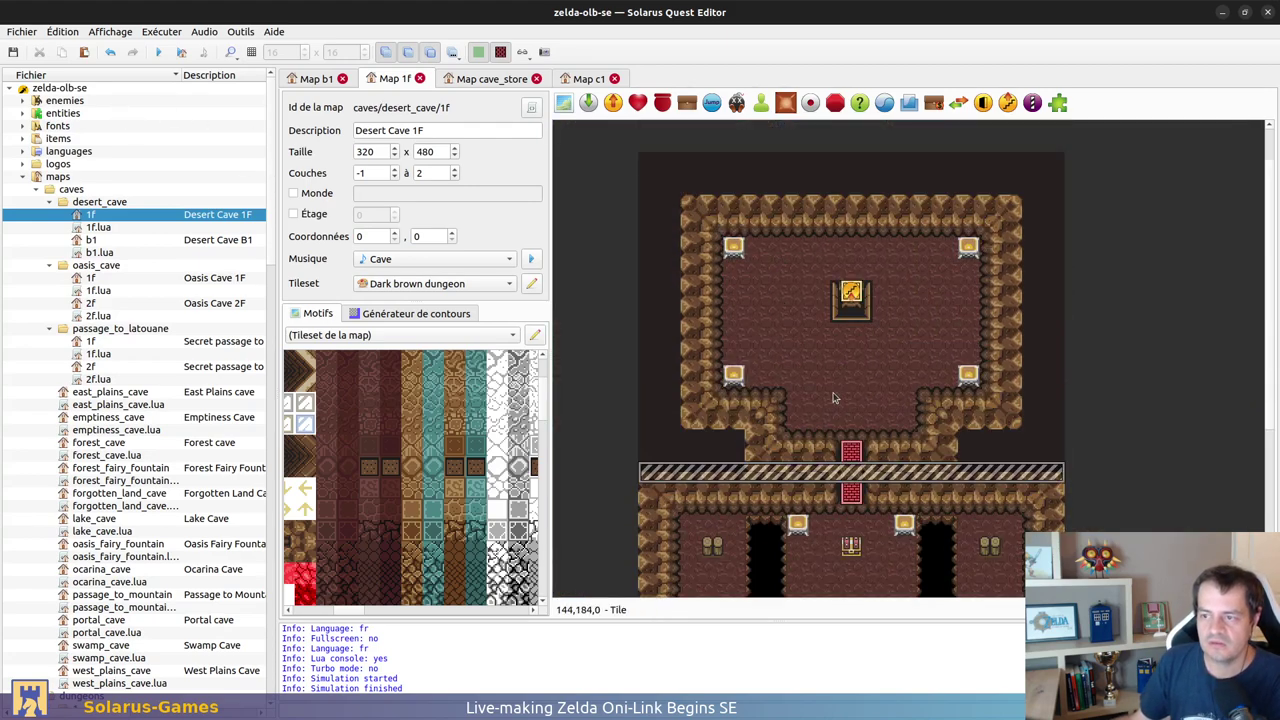
scroll(848, 364, "down", 3)
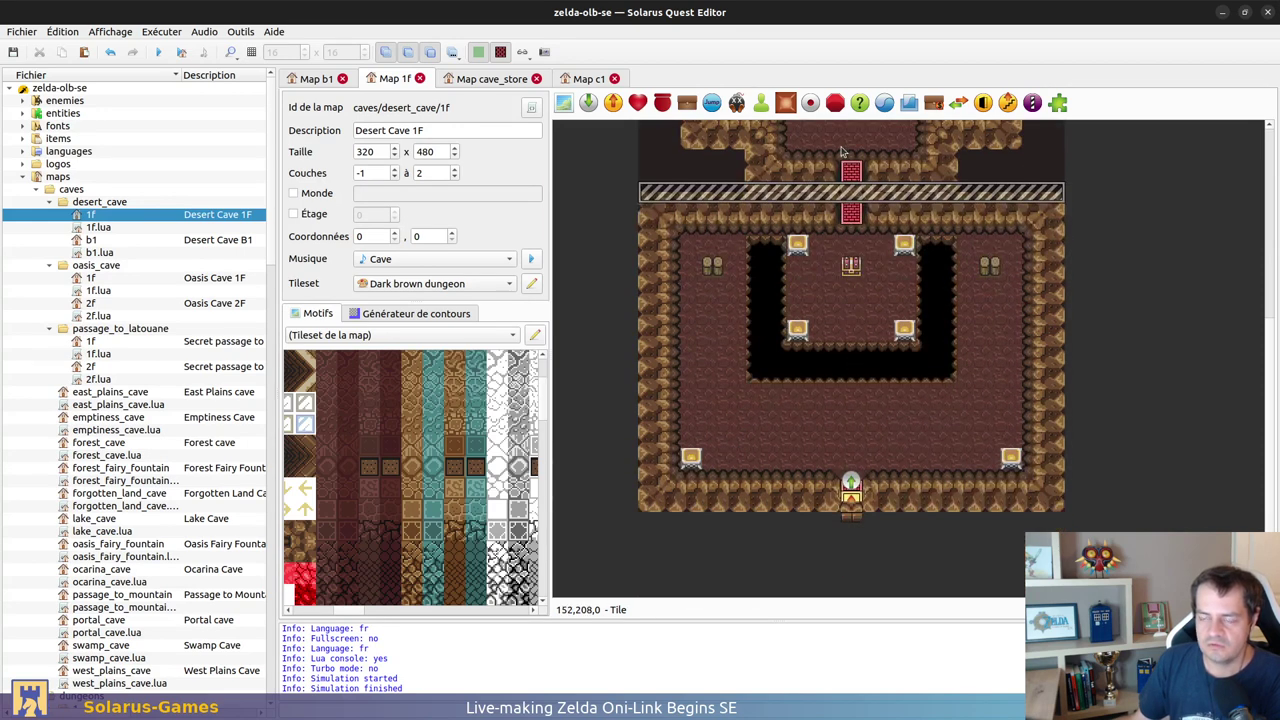
Step: Open the Dark brown dungeon tileset used by map 1F and locate its door patterns
left_click(531, 284)
scroll(942, 425, "down", 8)
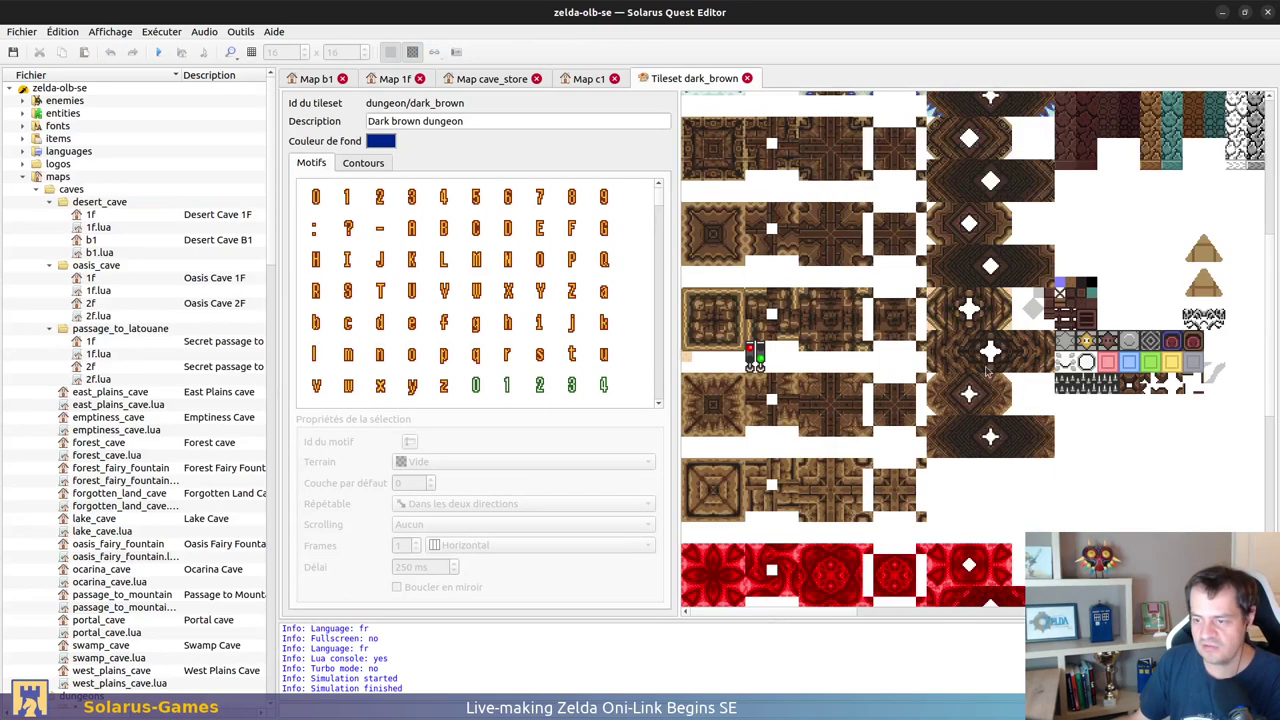
scroll(1035, 431, "down", 1, "ctrl")
scroll(1010, 392, "up", 3)
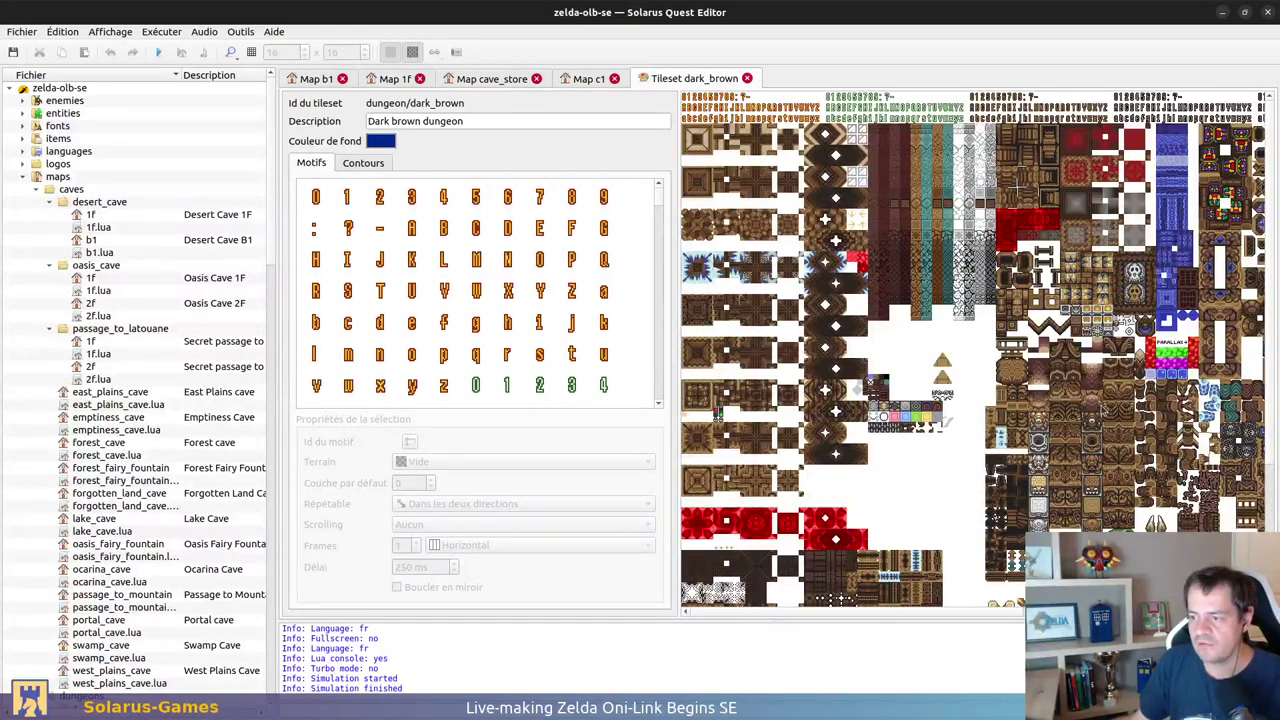
scroll(1100, 409, "up", 1, "ctrl")
Step: Set the terrain of the door pattern door_main.2.support.1-3 to Mur and save the tileset
left_click(960, 397)
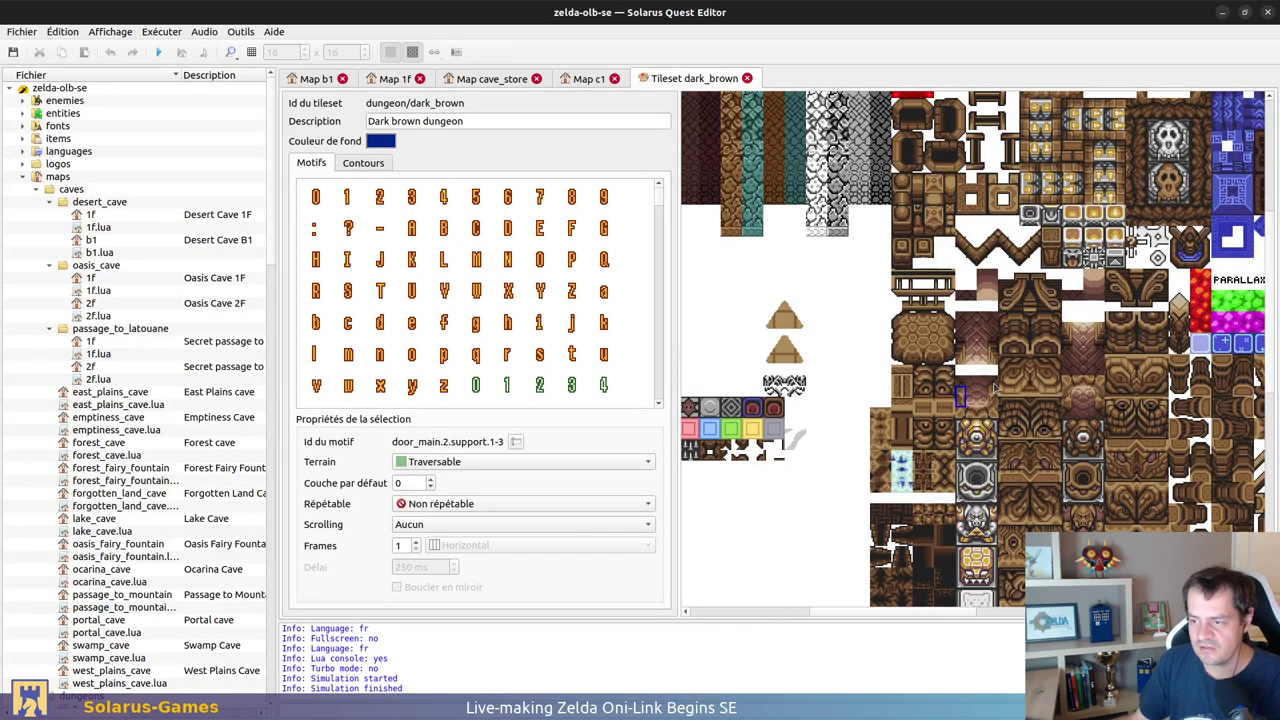
left_click(995, 399)
right_click(962, 400)
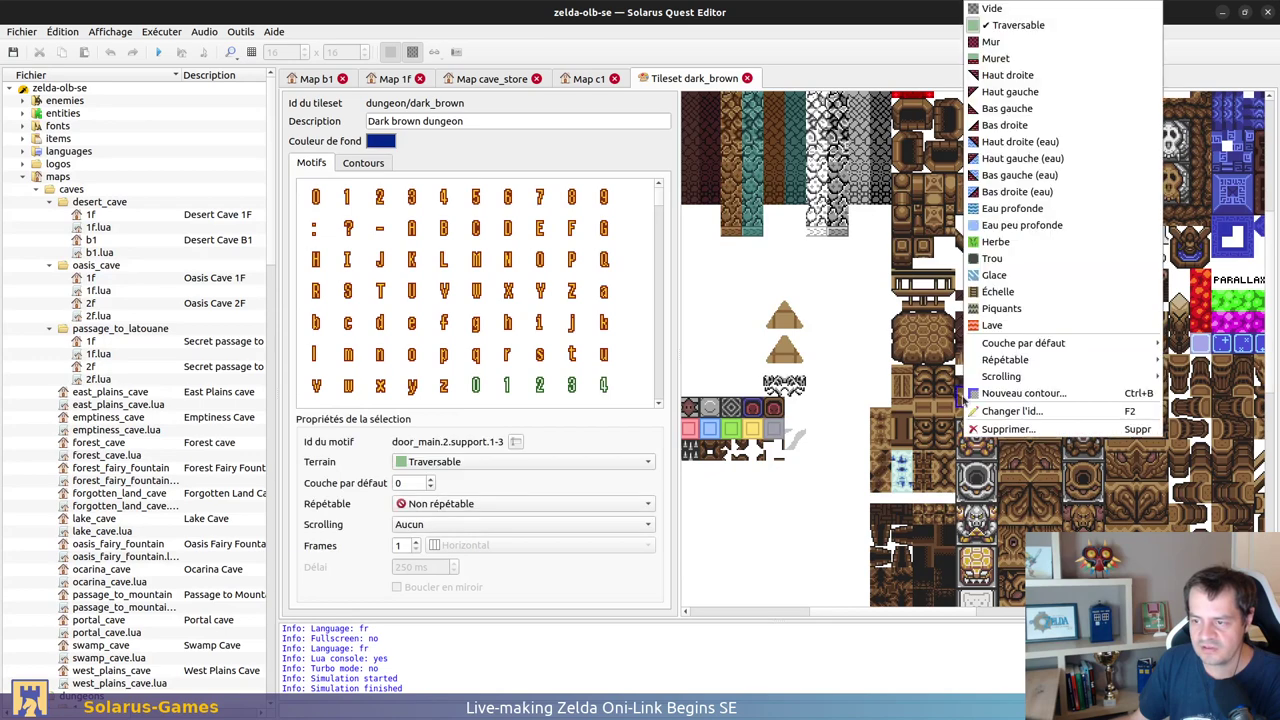
left_click(1005, 44)
key("ctrl+s")
Step: Check the terrain of the other door support patterns around the neighbouring doors in the tileset
left_click(1080, 350)
left_click(1105, 341)
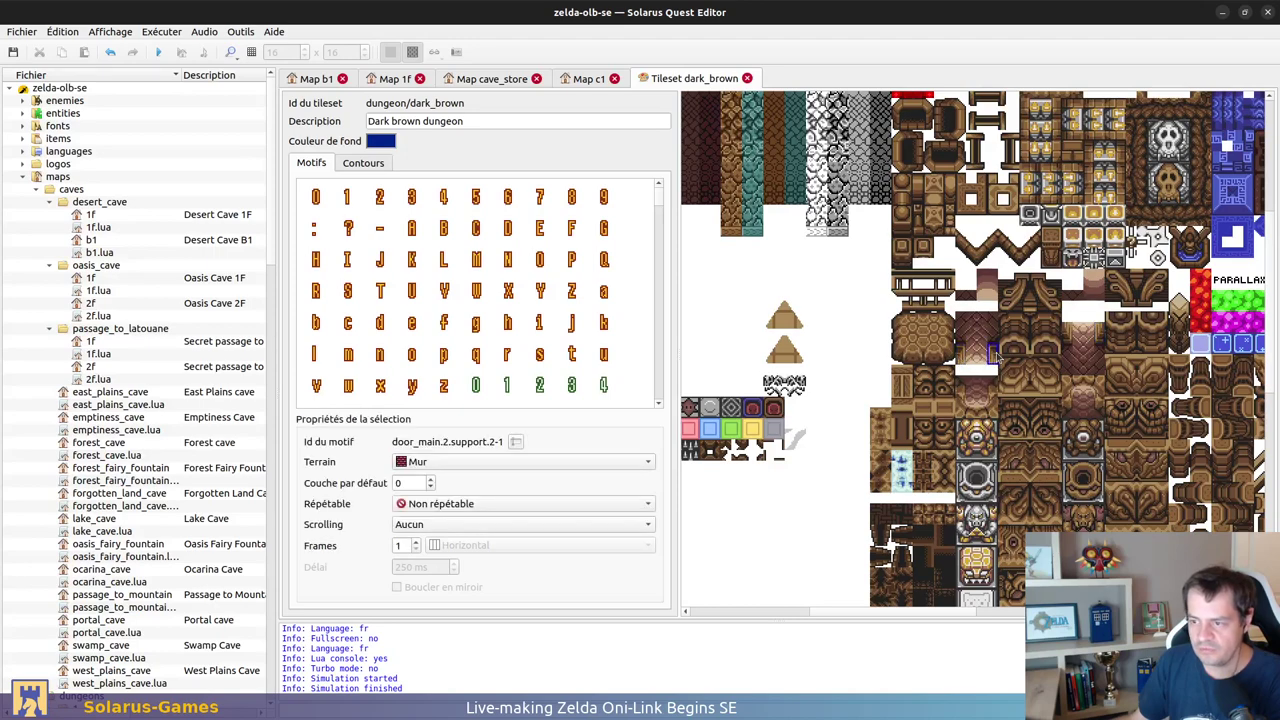
left_click(1067, 396)
left_click(1098, 401)
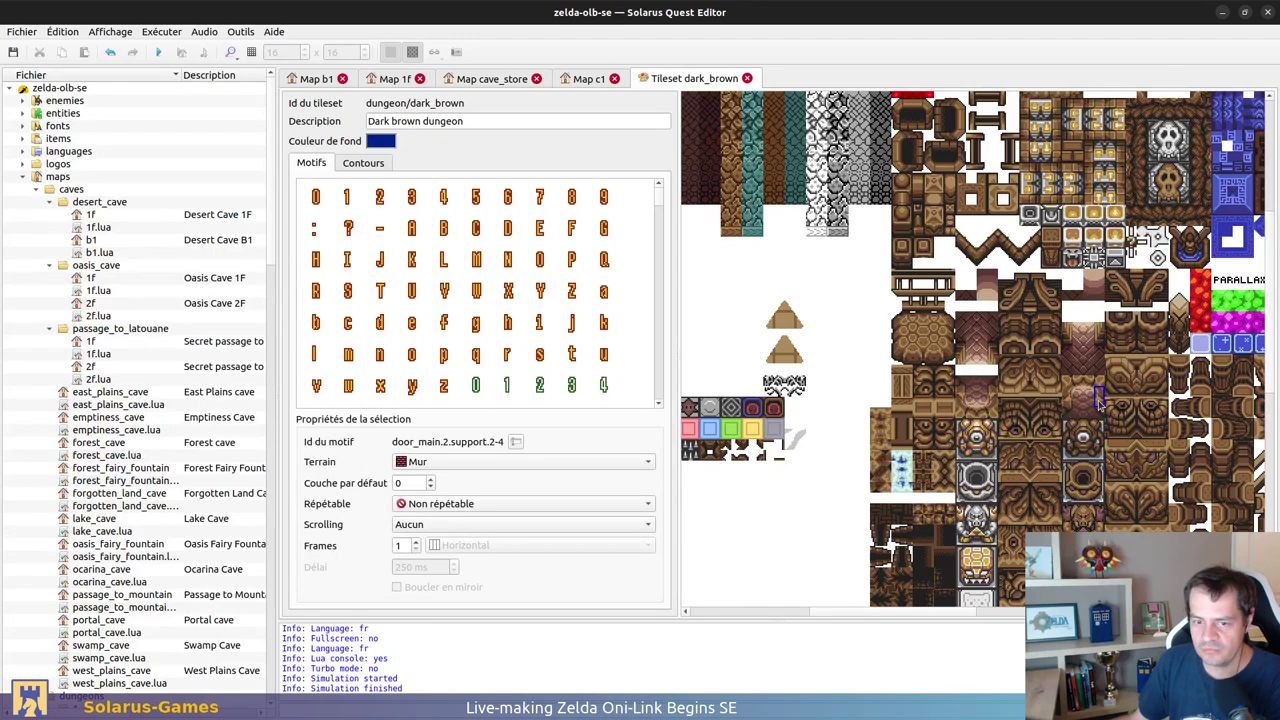
middle_click_drag(1046, 348, 970, 345)
left_click(789, 338)
scroll(923, 394, "up", 1, "ctrl")
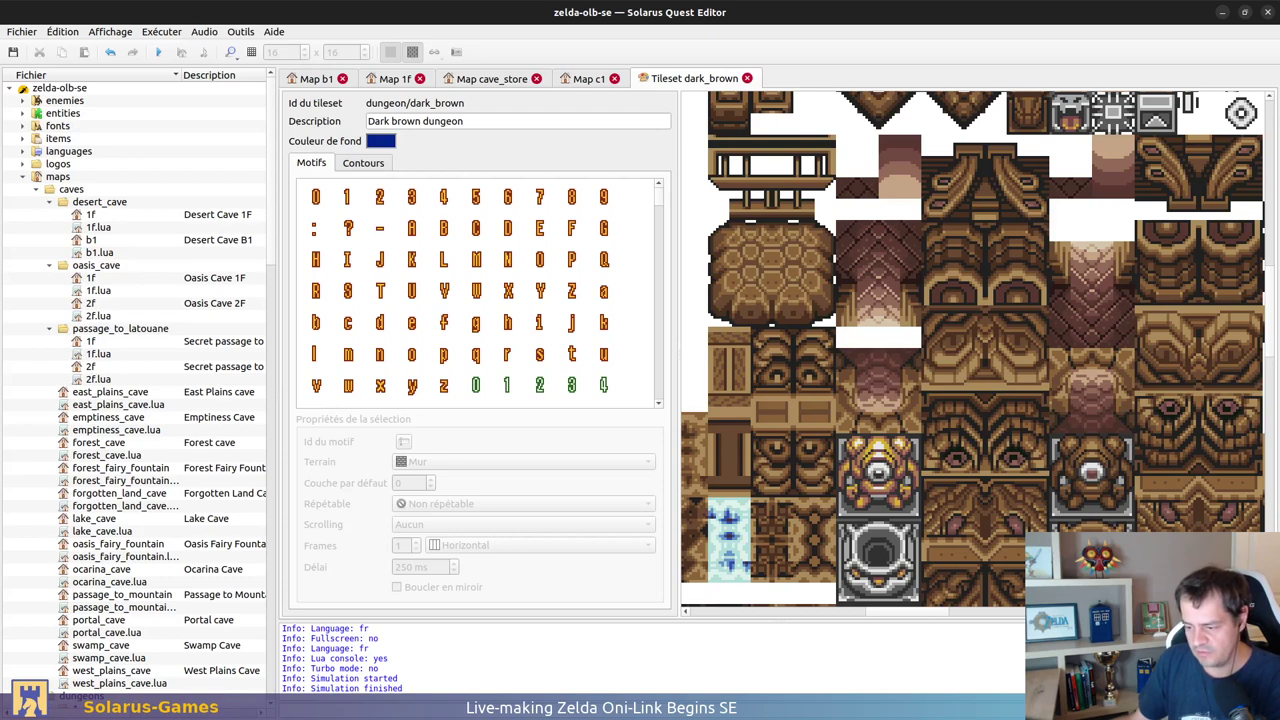
Step: Select the door_main.2.support.1-3 pattern and copy a screenshot of the area around it to the clipboard
key("super")
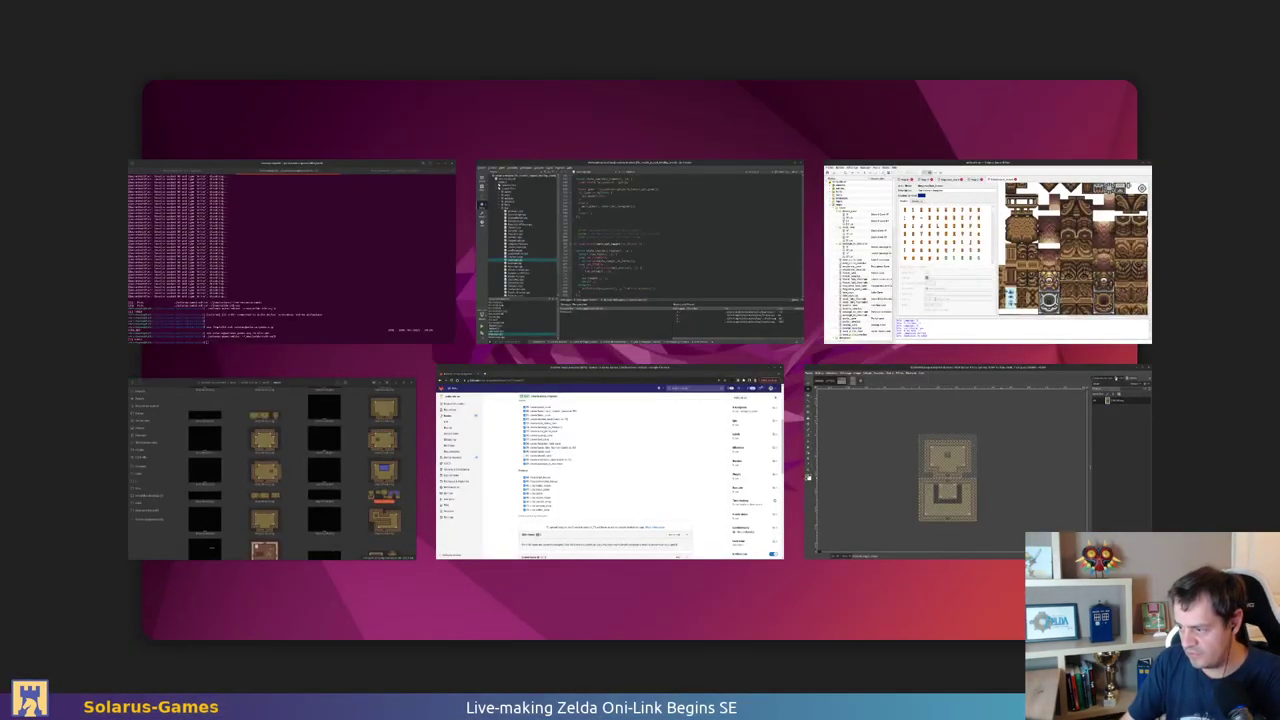
left_click(988, 253)
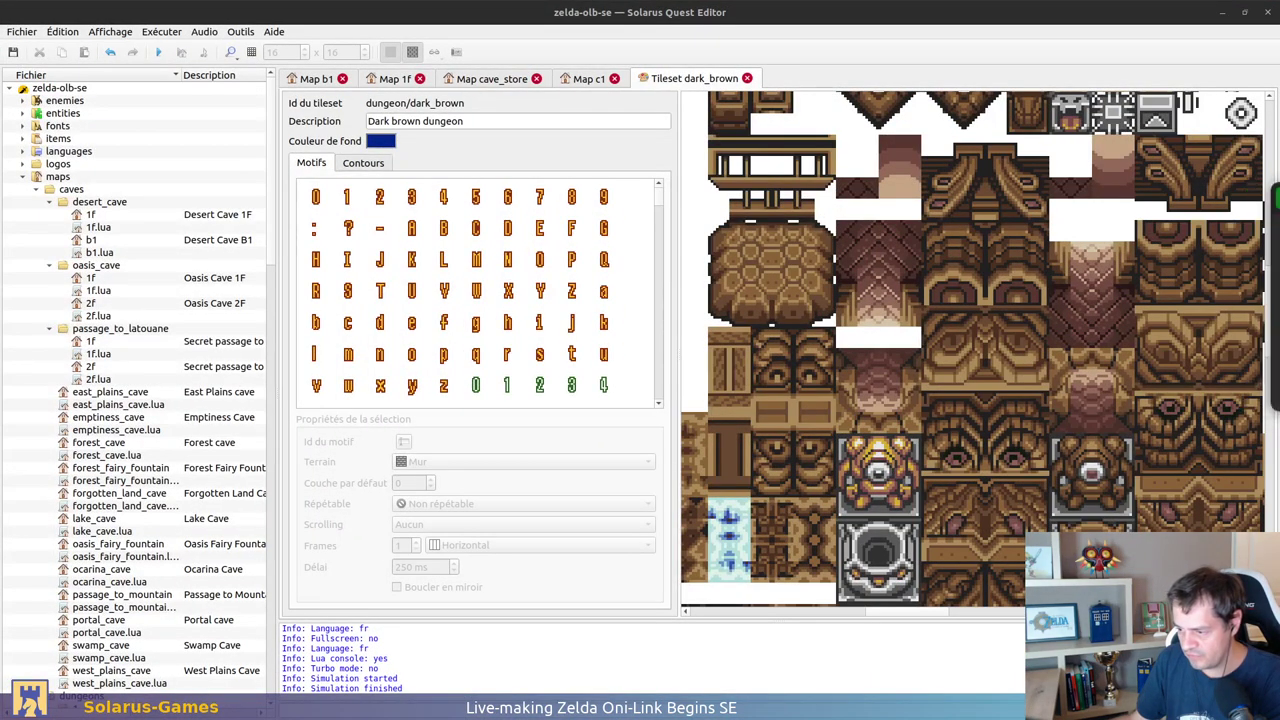
mouse_move(1279, 142)
left_mouse_down()
mouse_move(828, 150)
mouse_move(1279, 157)
left_mouse_up()
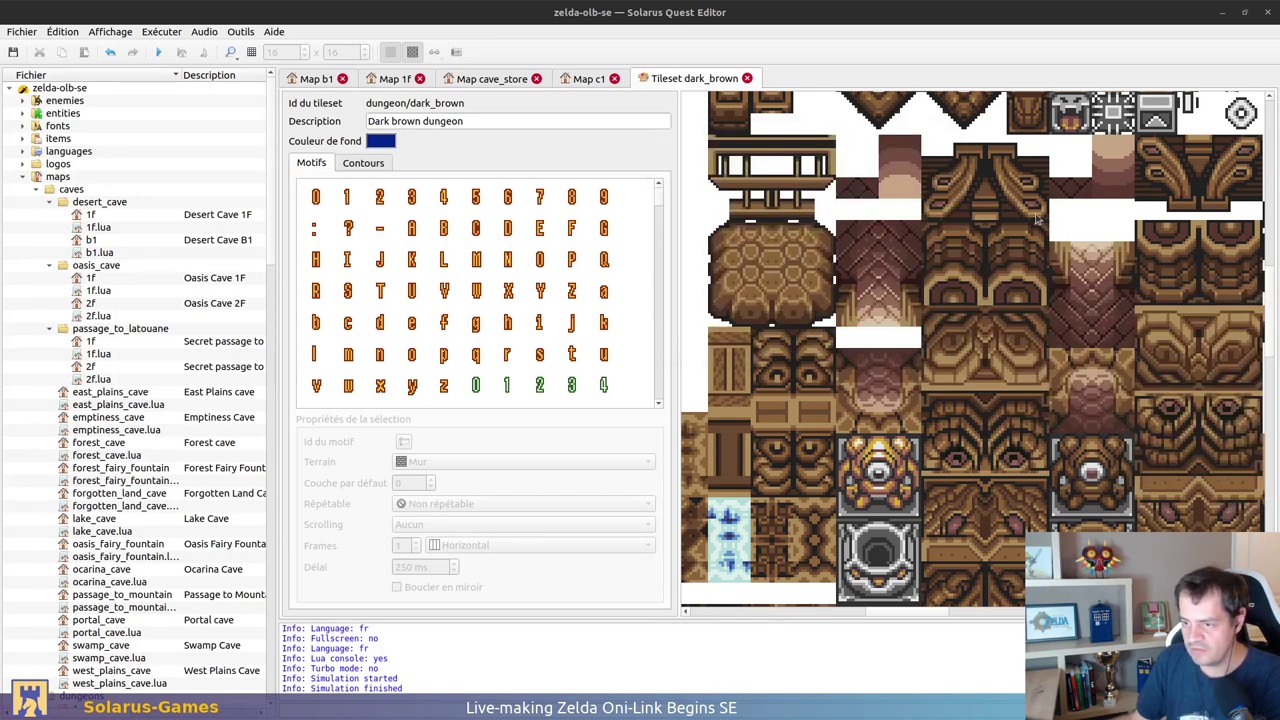
left_click(845, 390)
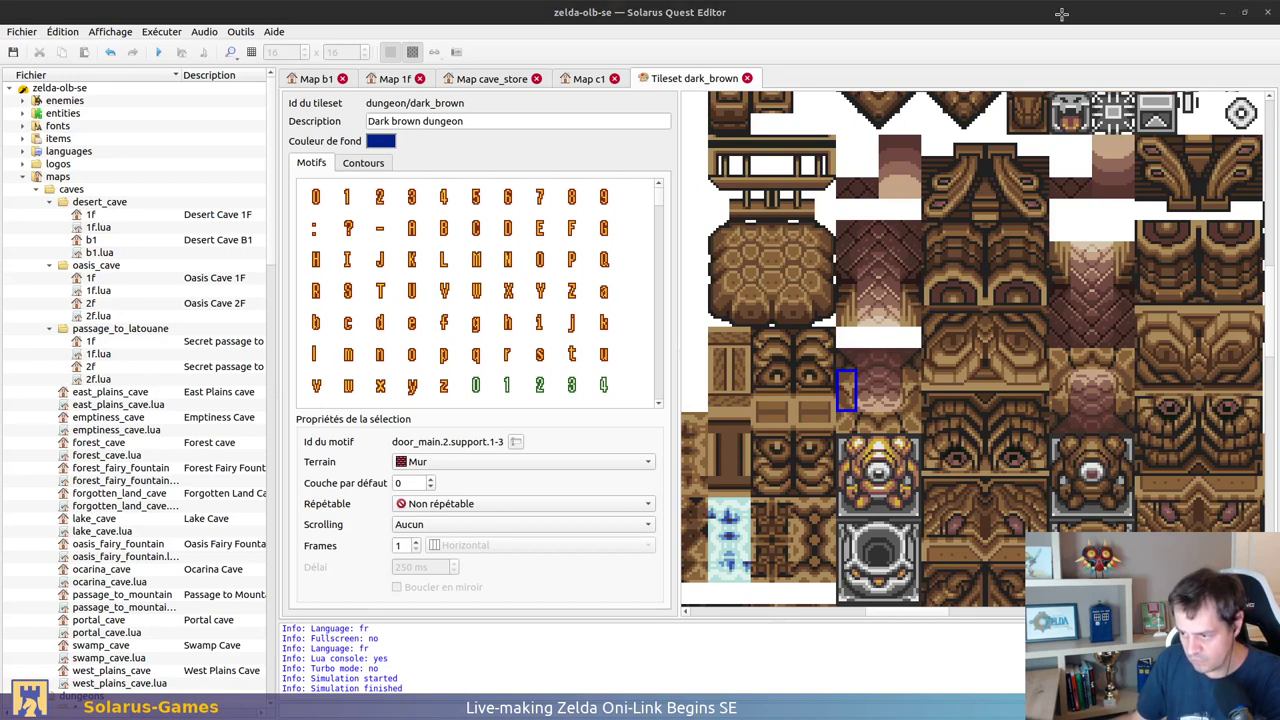
left_click_drag(775, 314, 937, 457)
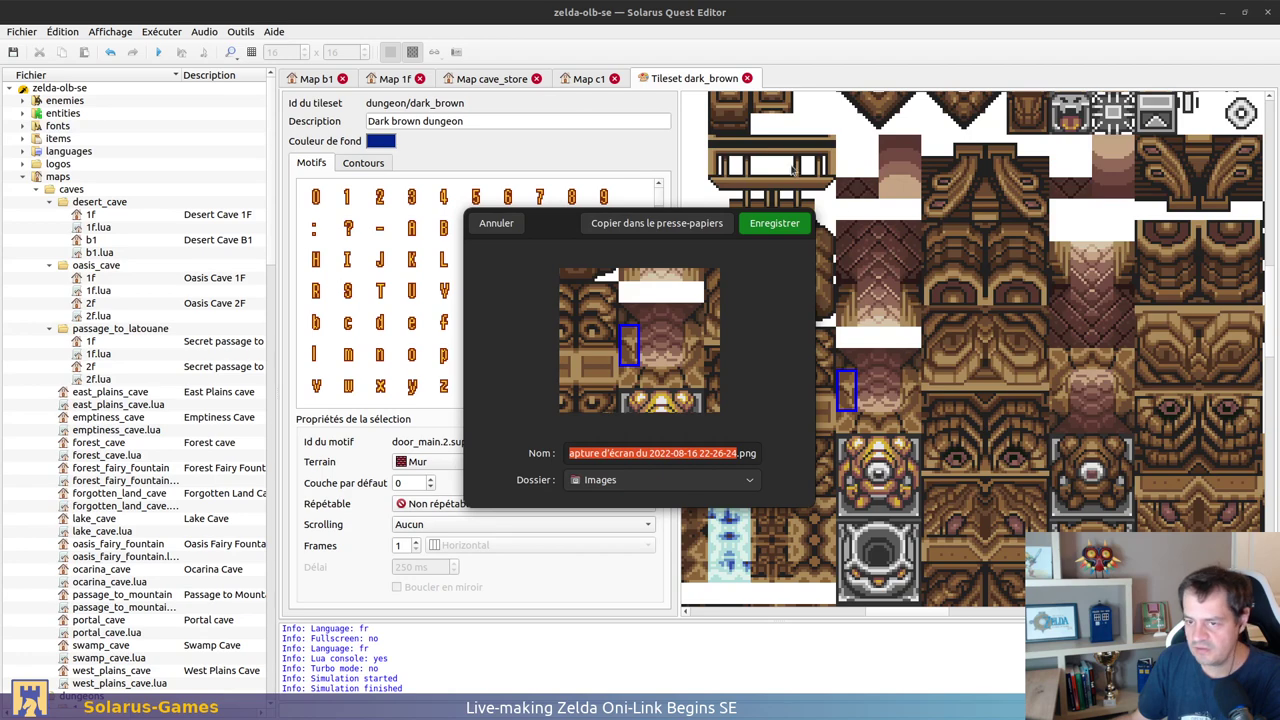
left_click(524, 232)
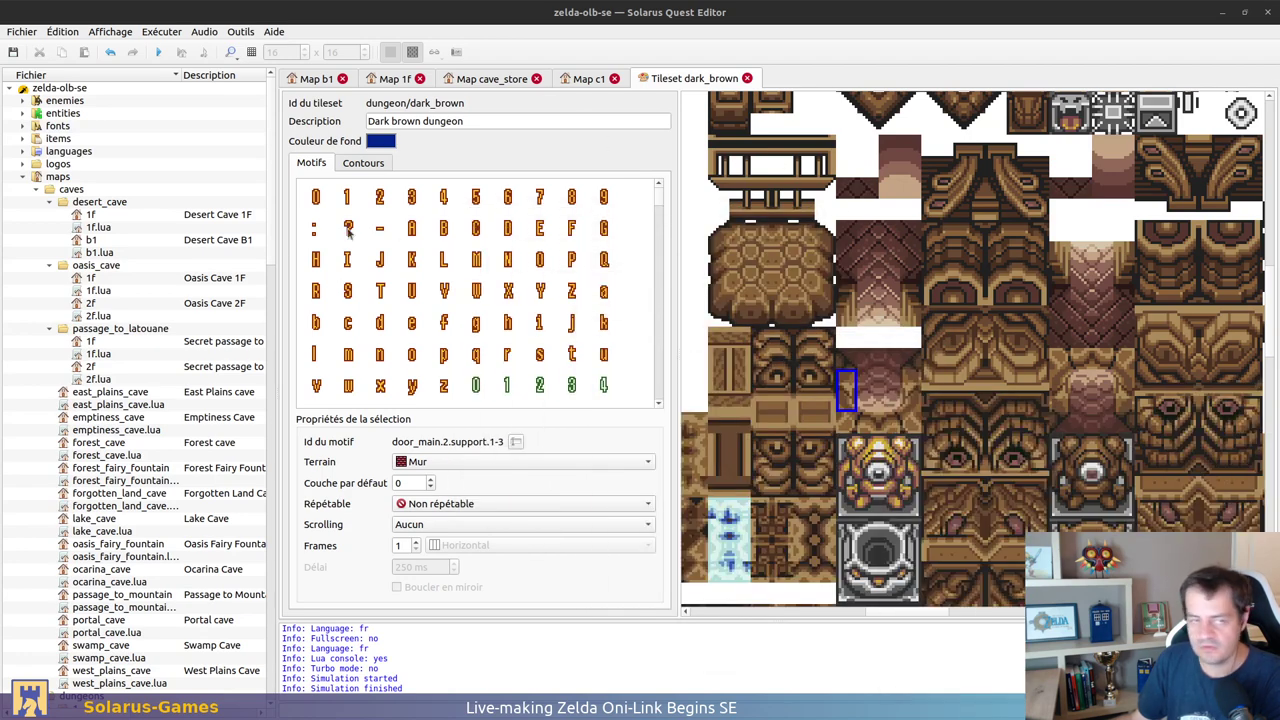
Step: Switch to Chrome and open gitlab.com/solarus-games/solarus-alttp-pack in a new tab
key("alt+Tab")
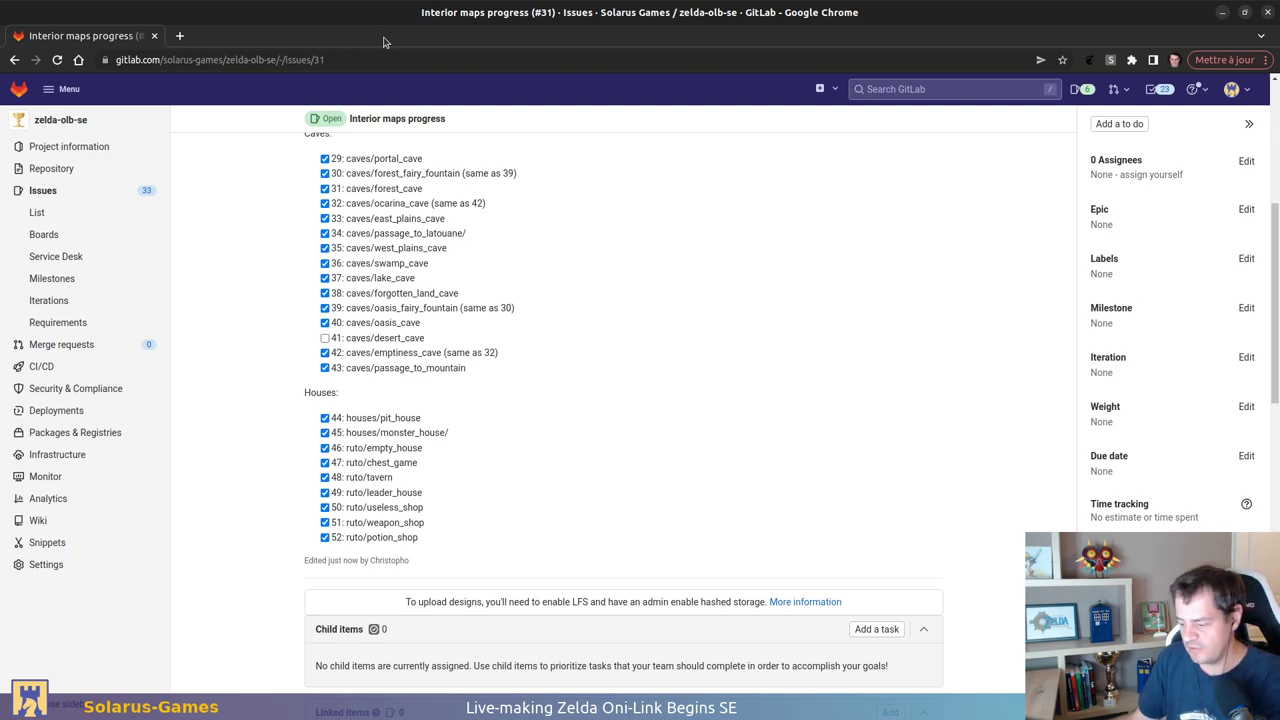
key("ctrl+t")
type("gitl")
key("Down")
key("Down")
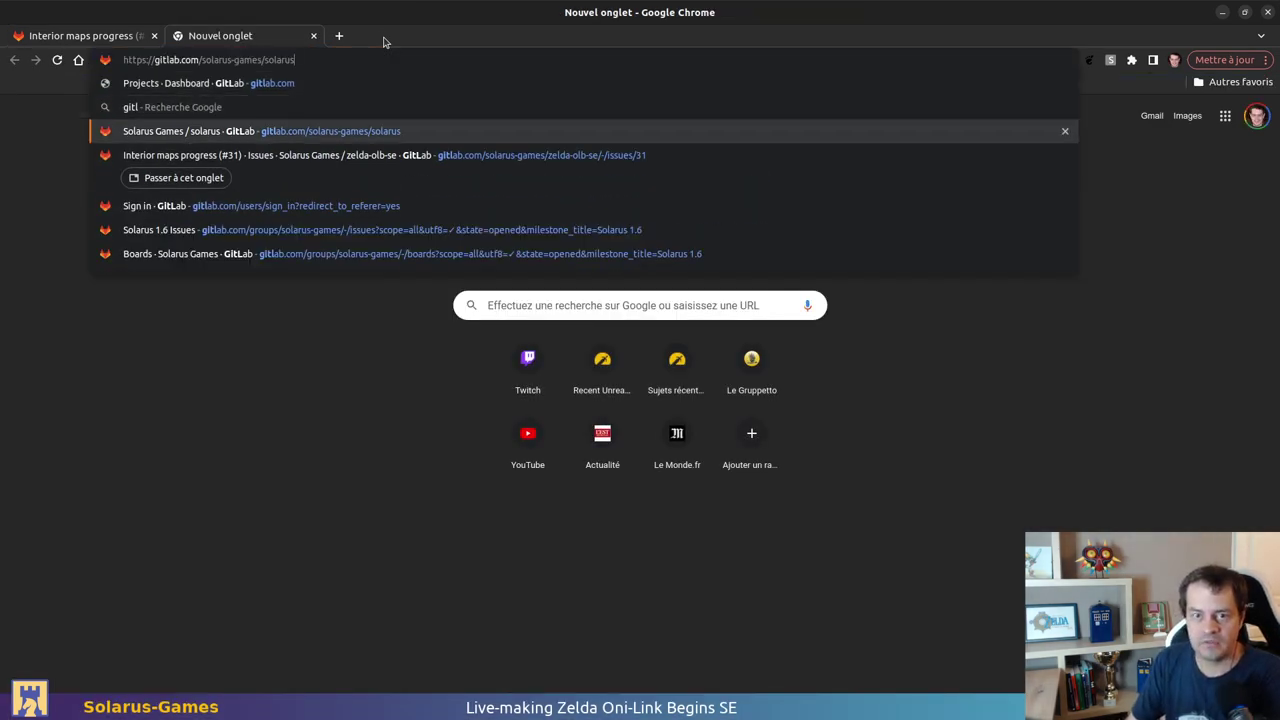
type("-alttp-pack")
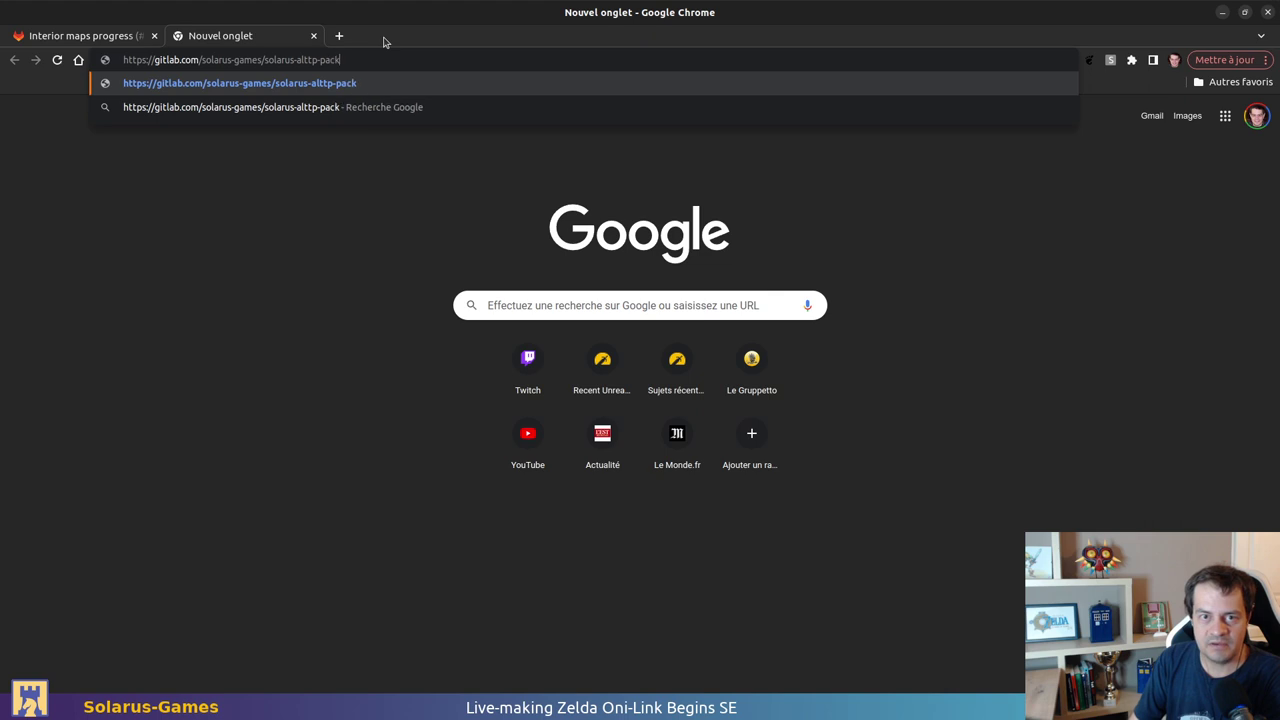
key("Return")
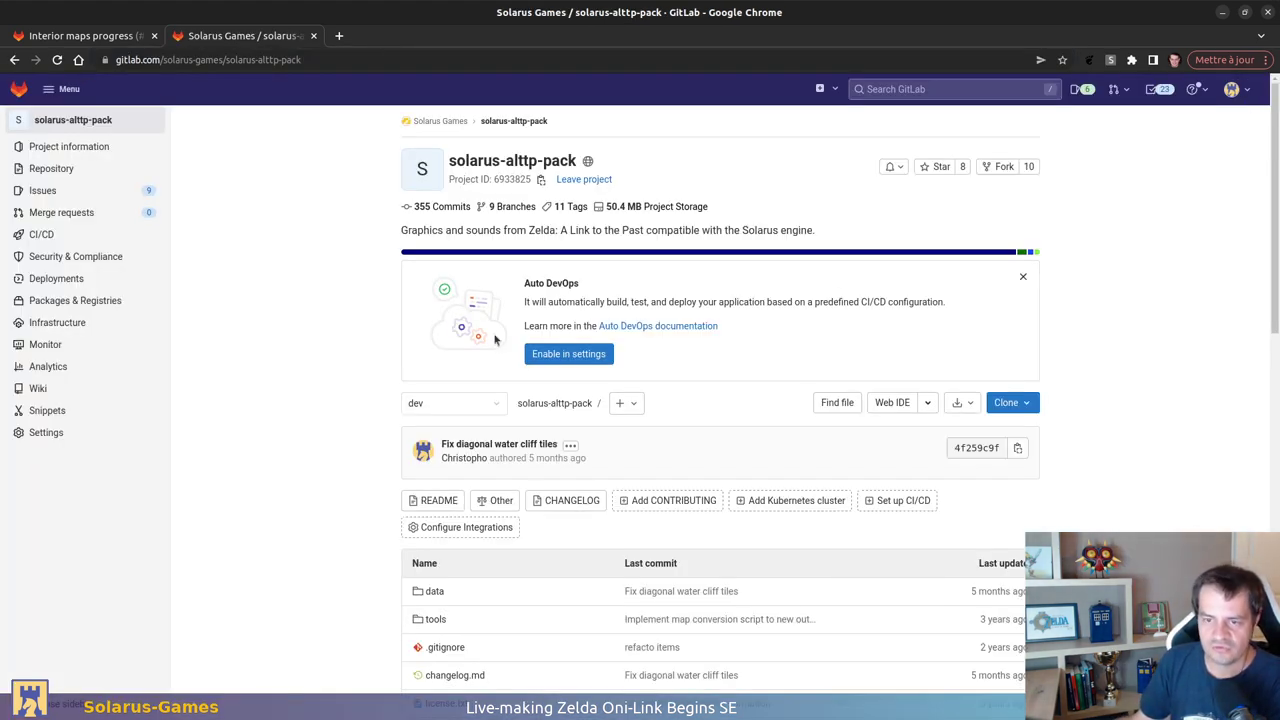
Step: Look through the project's open issues, view "missing tiles for stairs", and return to the issue list
left_click(80, 190)
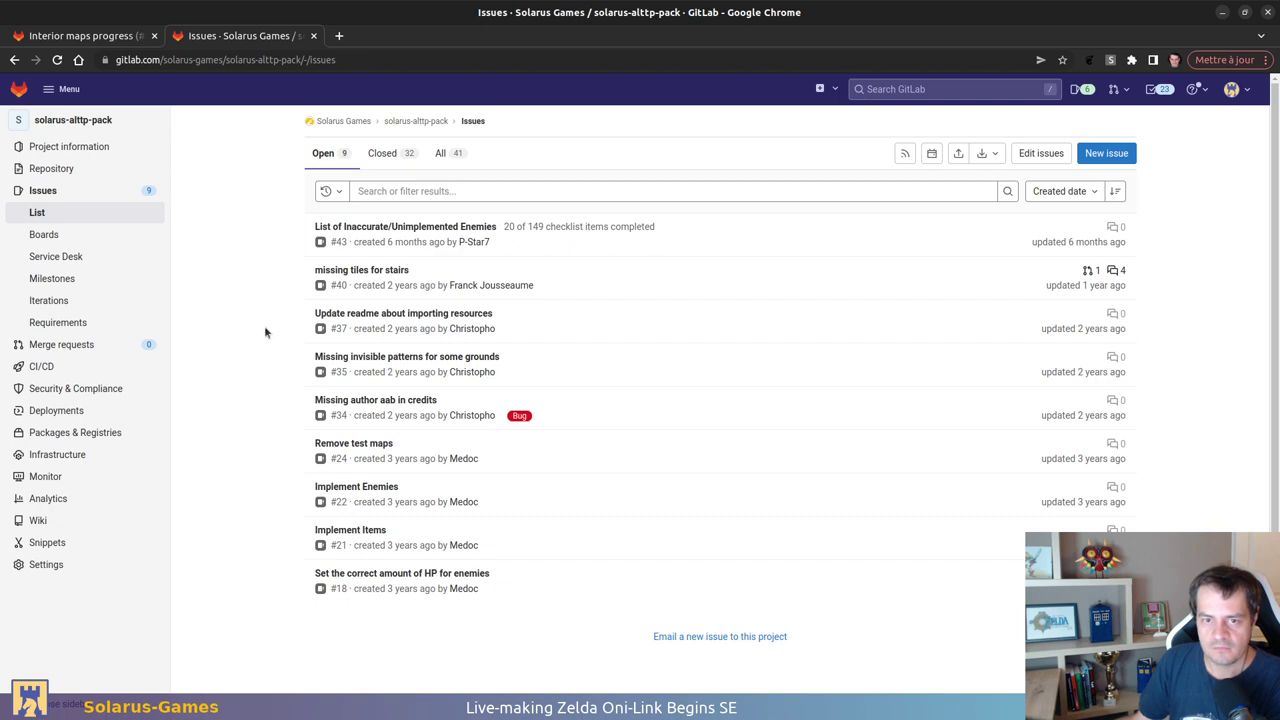
left_click(392, 272)
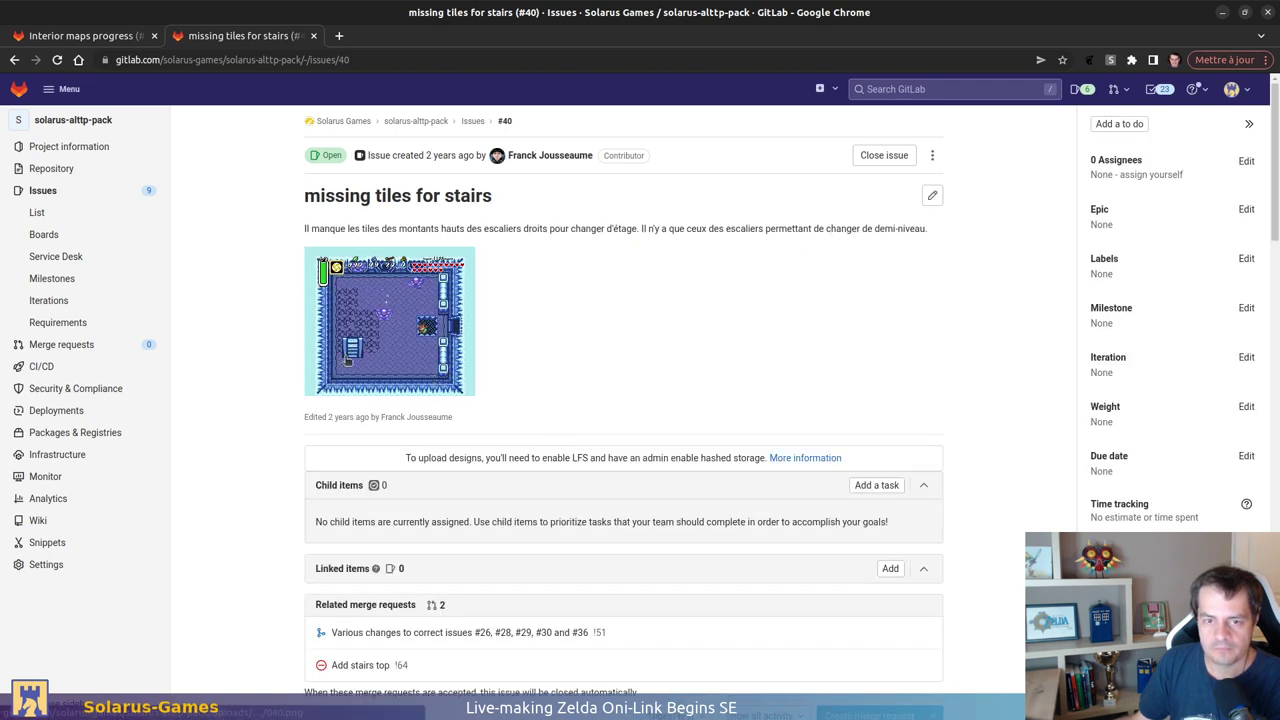
left_click(14, 59)
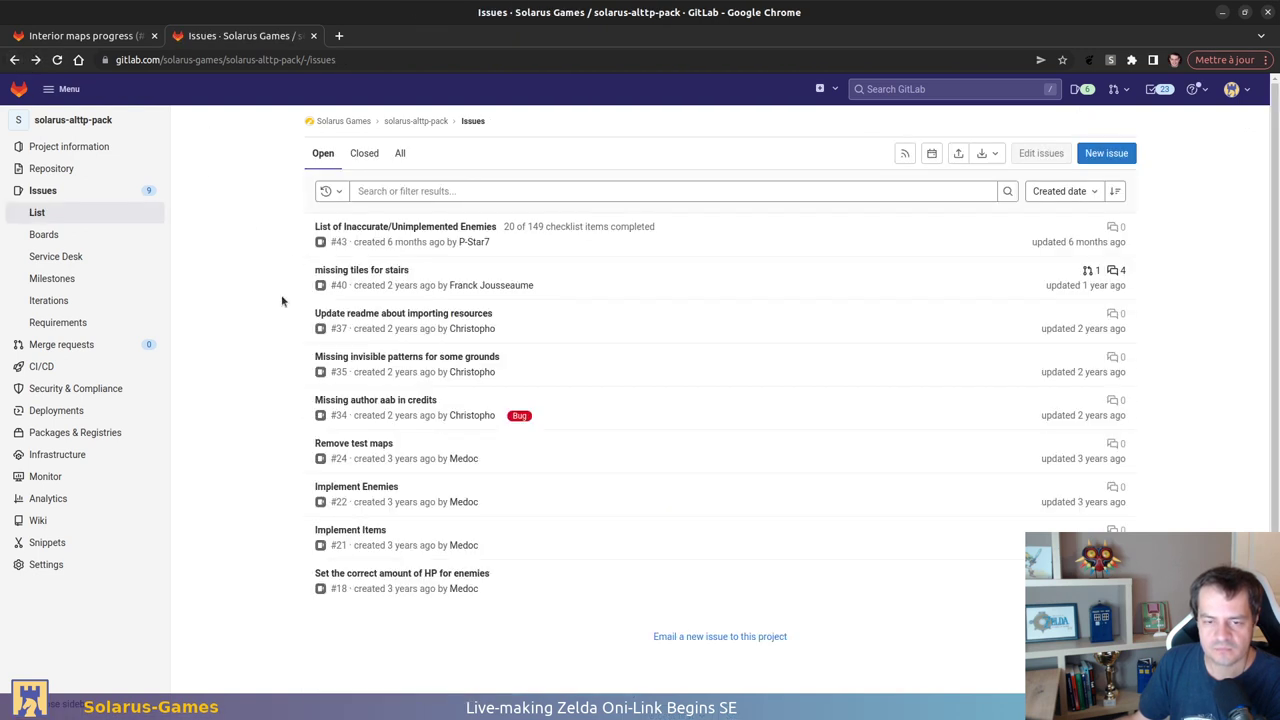
Step: Start a new issue titled "Wrongly traversable door tile" with the copied screenshot pasted into its description
left_click(1122, 157)
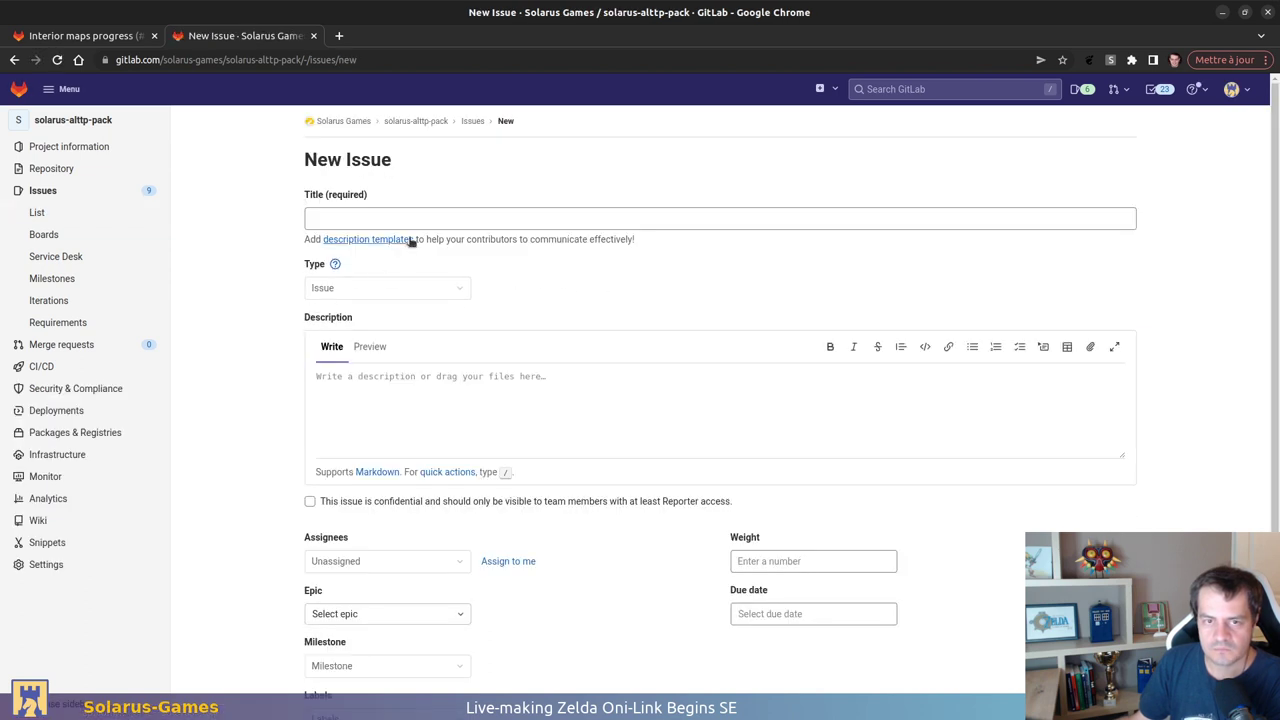
left_click(435, 378)
key("ctrl+v")
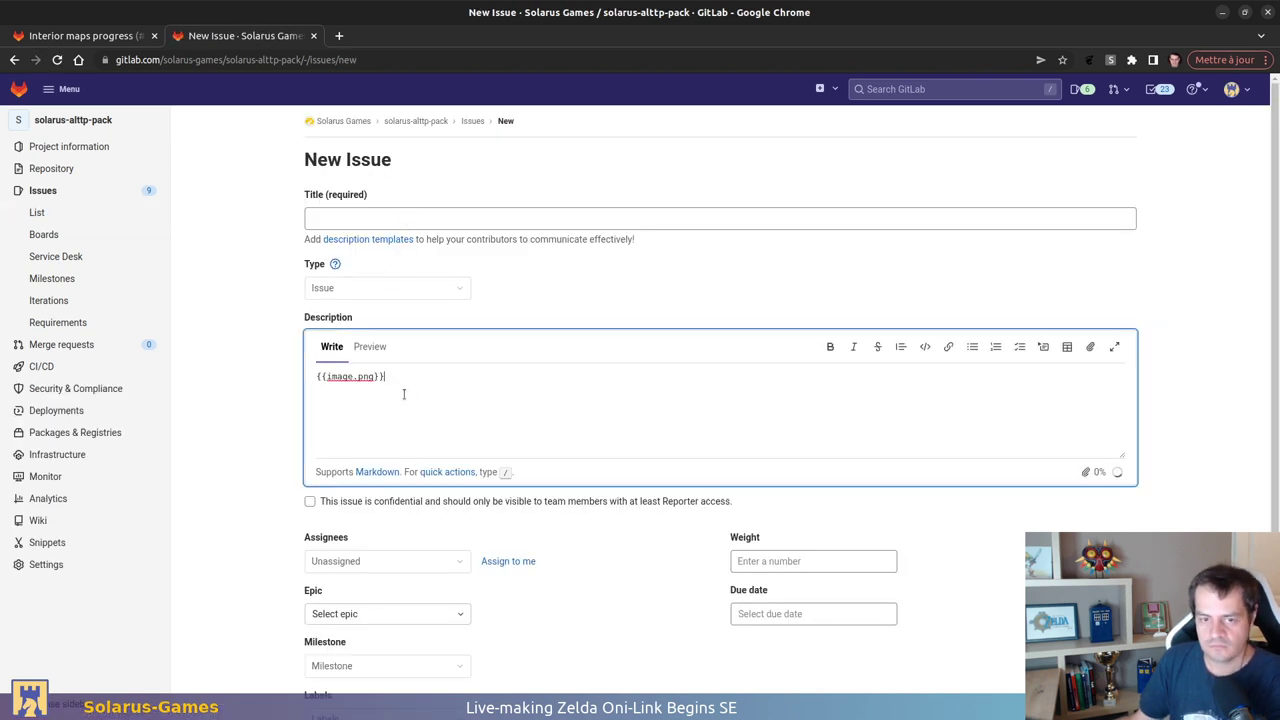
left_click(356, 217)
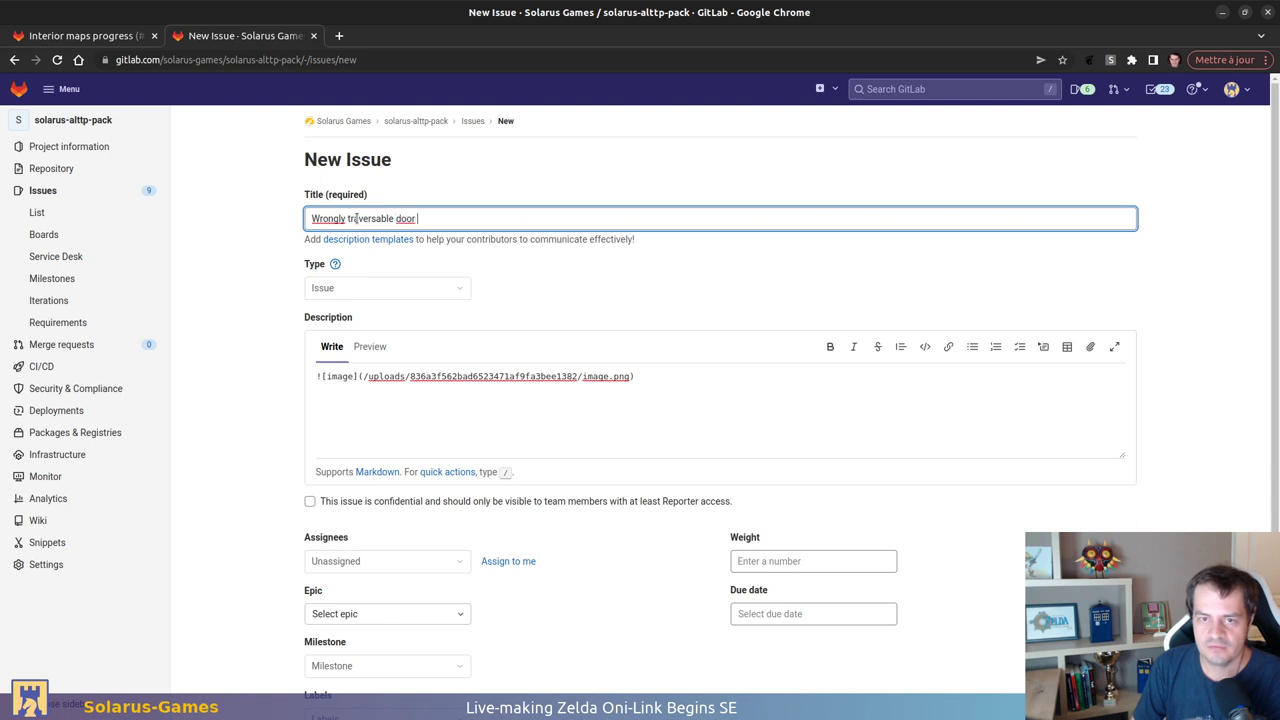
Step: Add the line "This pattern is traversable but should be a wall:" above the image in the issue description
left_click(637, 392)
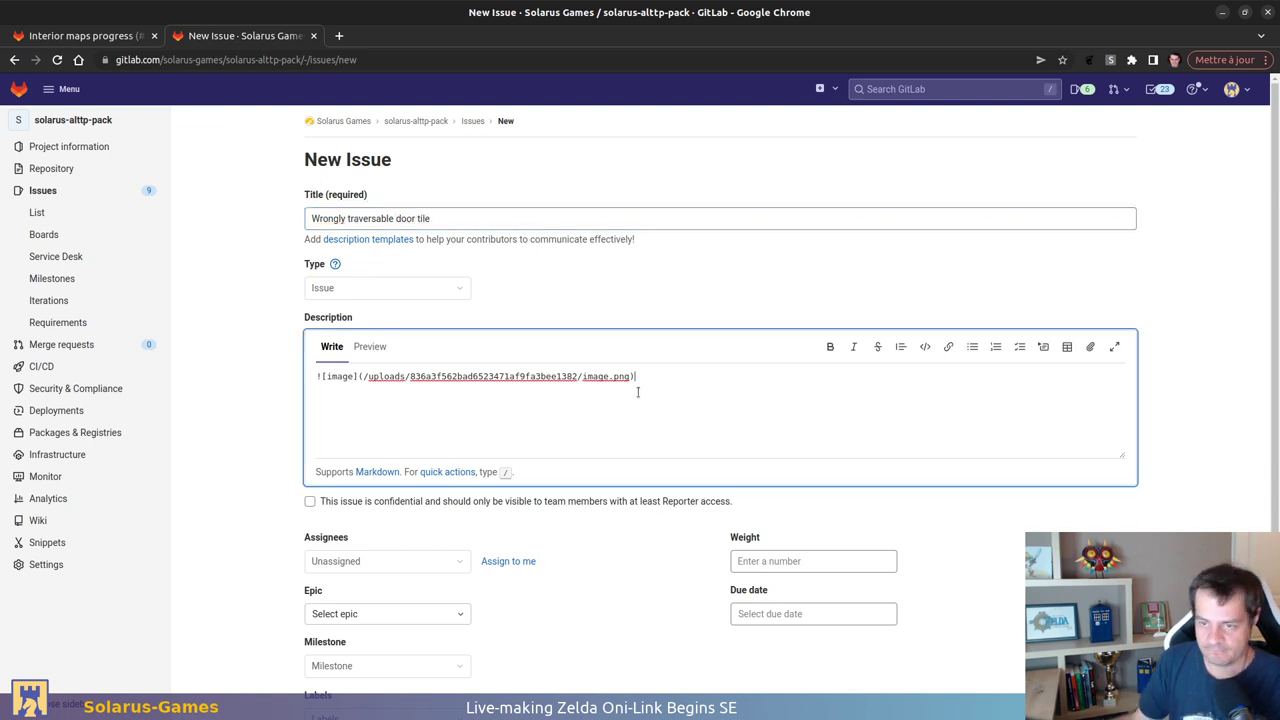
key("Home")
key("Return")
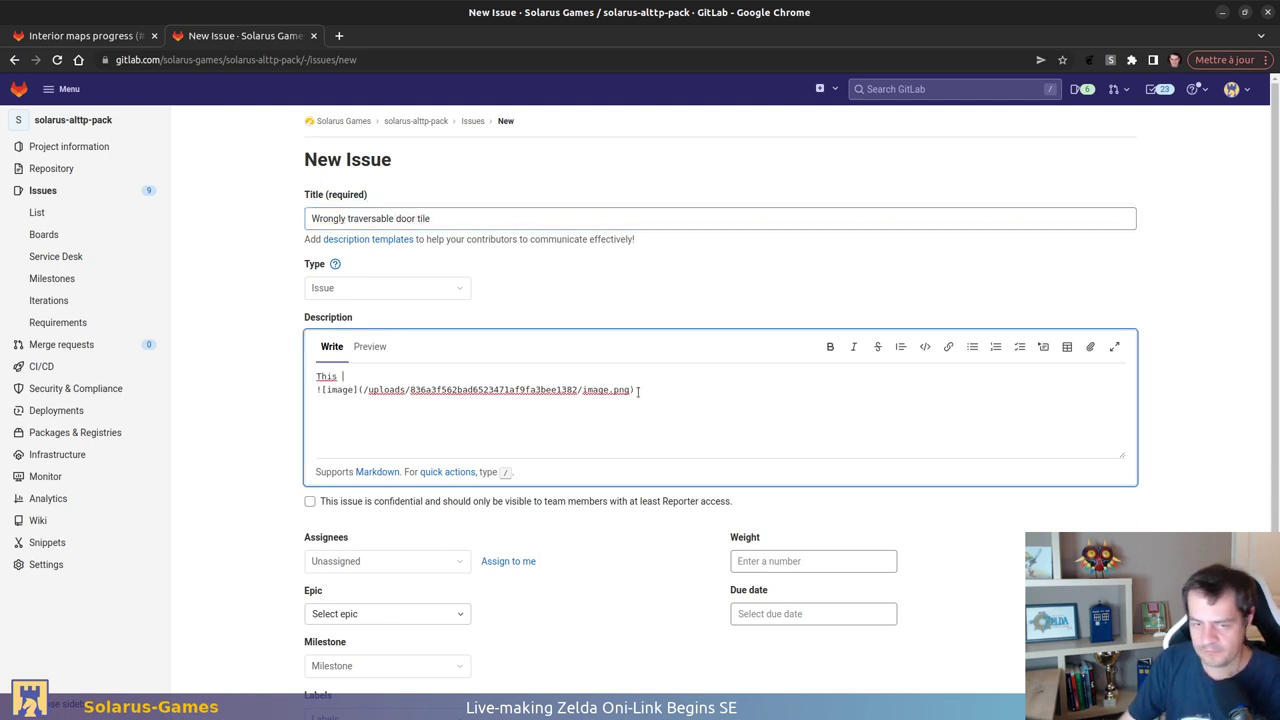
key("BackSpace")
key("BackSpace")
key("BackSpace")
key("BackSpace")
key("BackSpace")
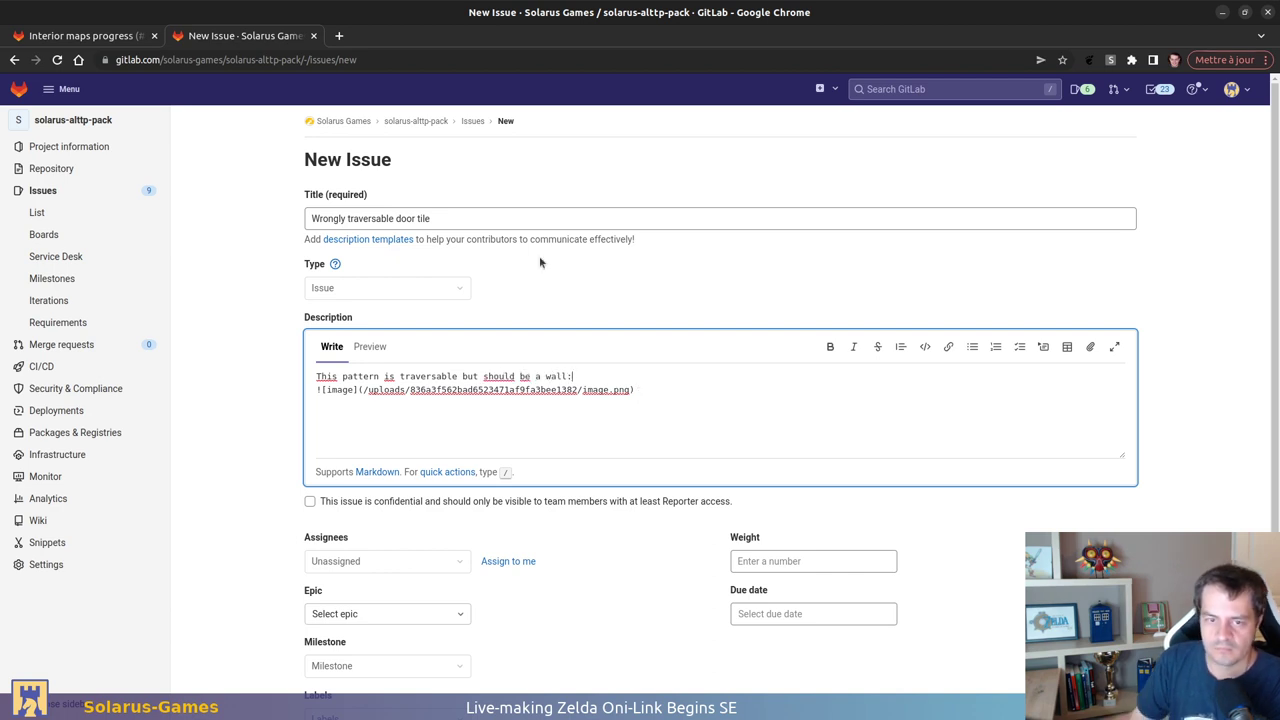
Step: Reword the issue title to "Wrongly traversable door pattern" and set its milestone to Solarus 1.7
double_click(437, 218)
type("pattern")
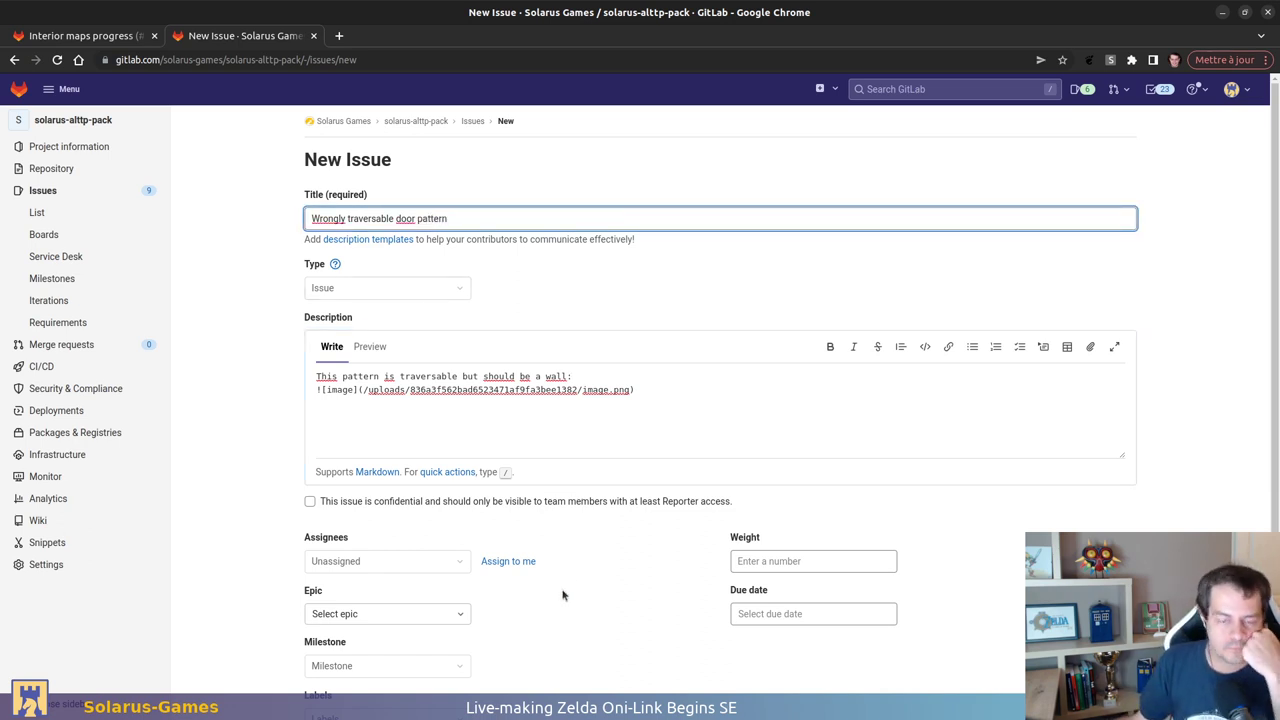
scroll(500, 562, "down", 2)
left_click(400, 560)
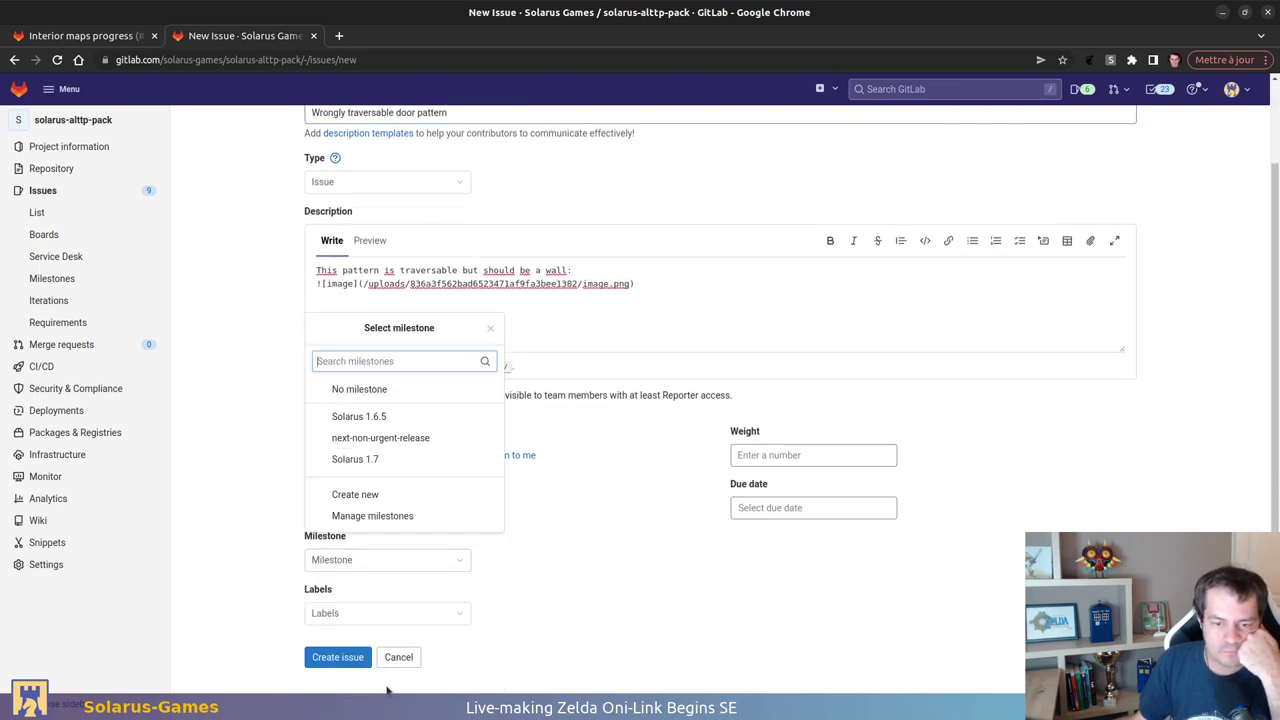
left_click(374, 458)
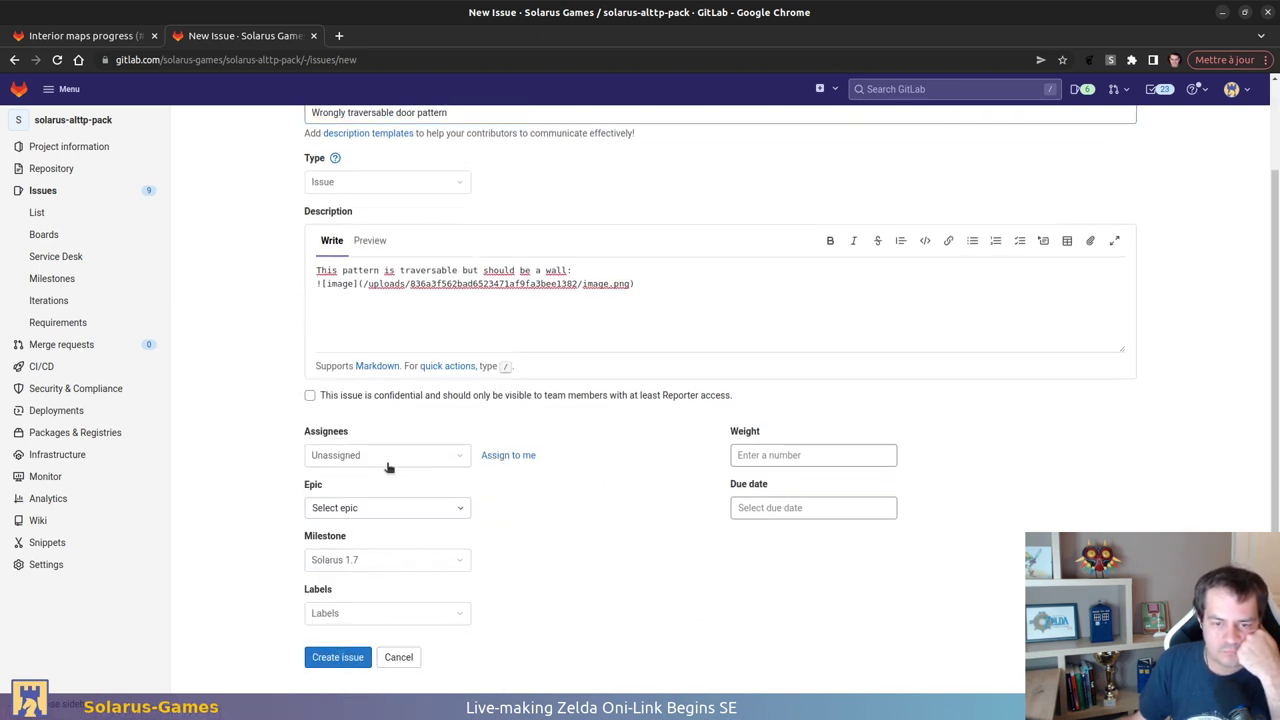
Step: Add the Bug label to the new issue and create it
left_click(360, 613)
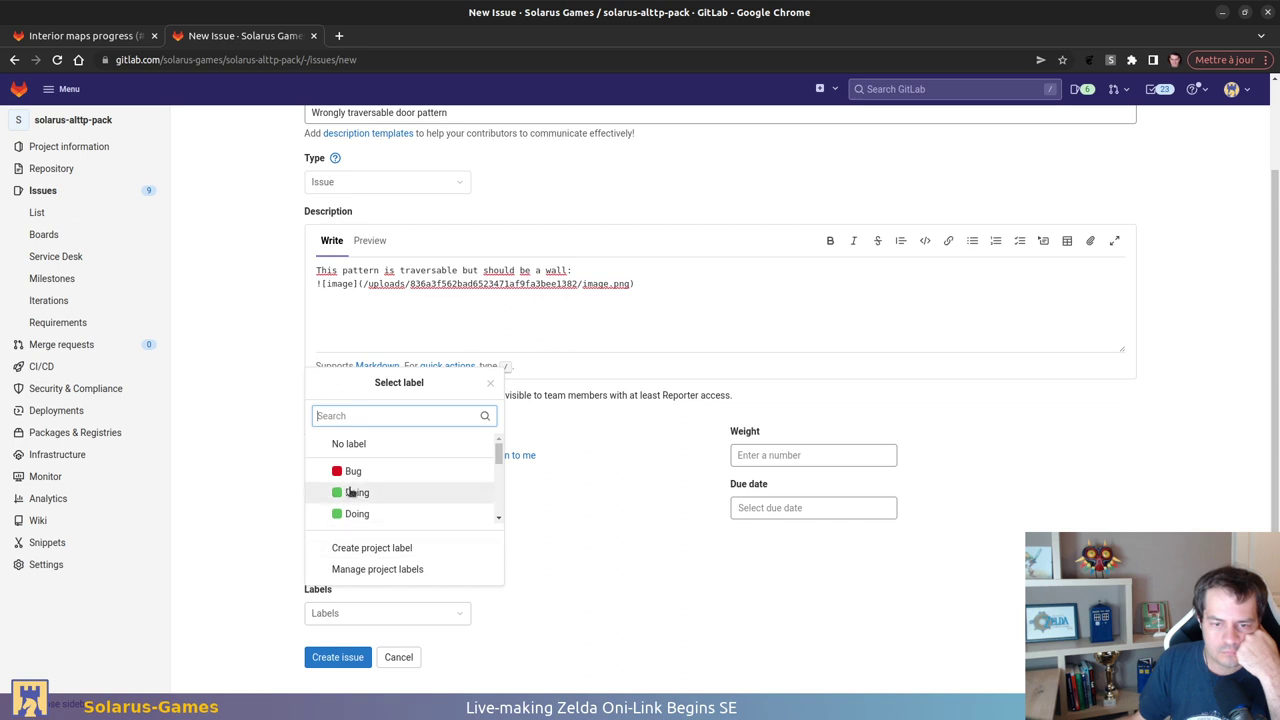
left_click(356, 470)
left_click(329, 657)
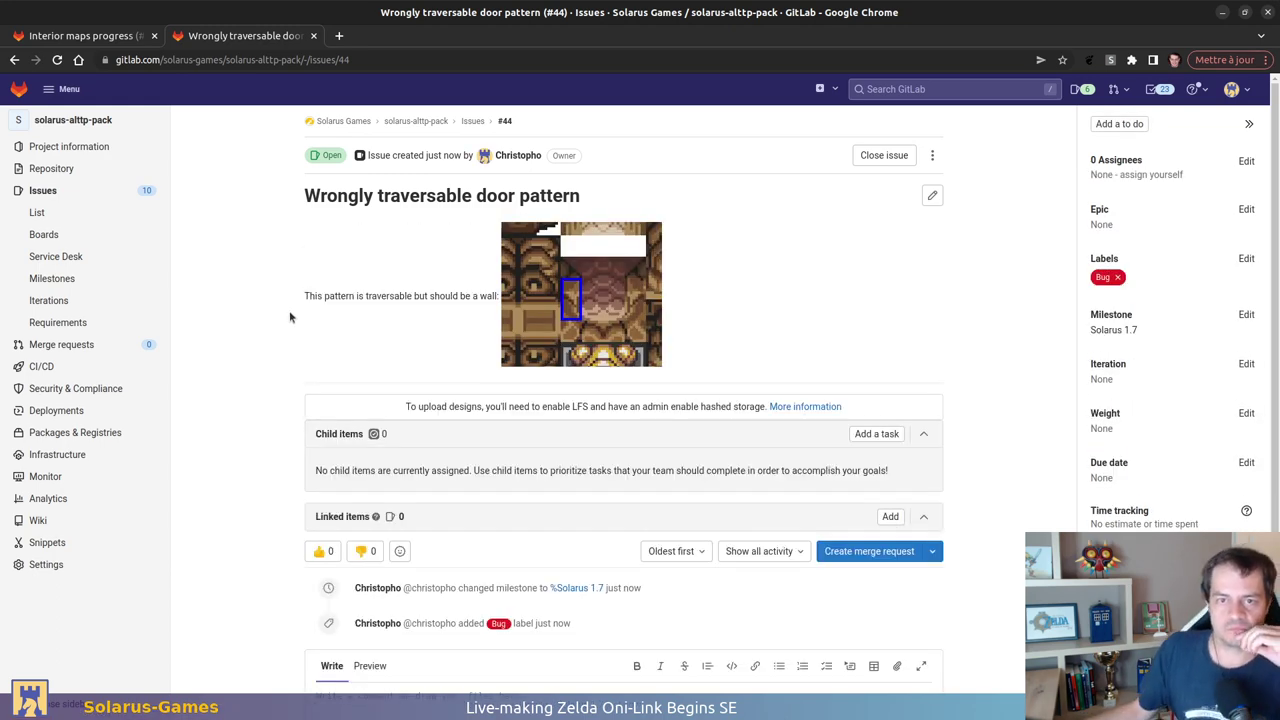
Step: Close the created issue's page, switch to Solarus Quest Editor and close the dark_brown tileset
left_click(313, 35)
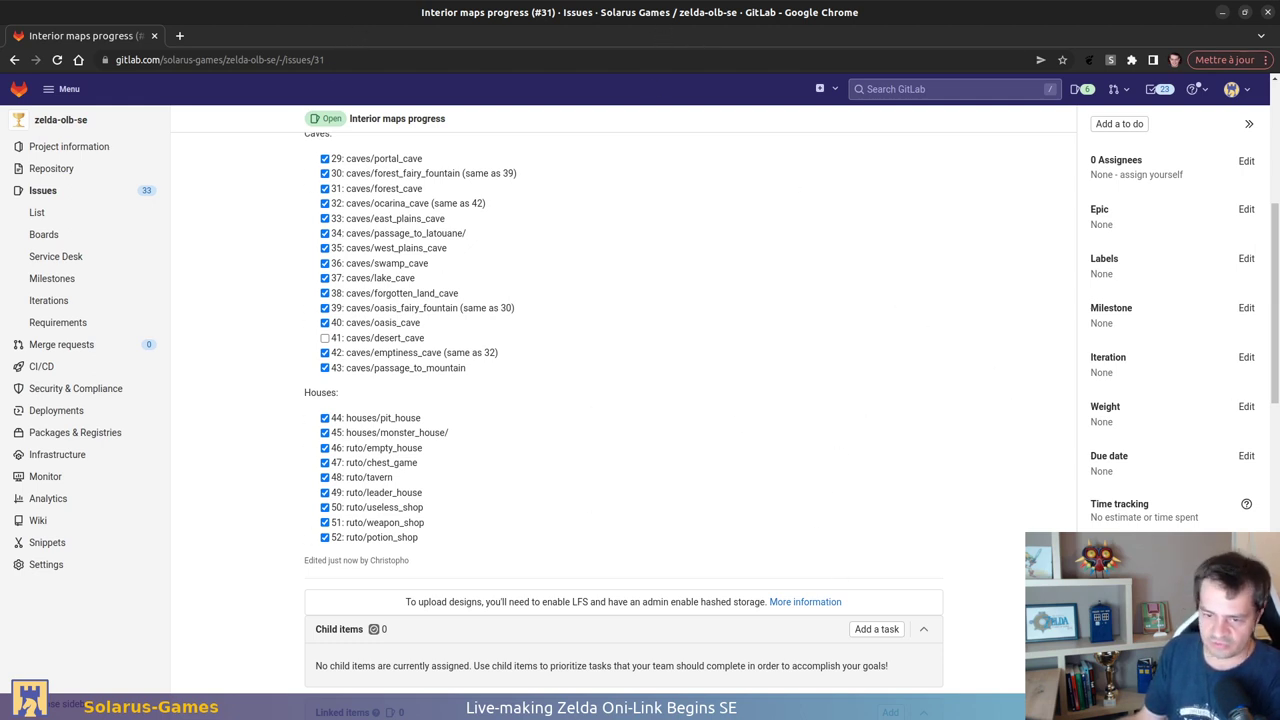
key("alt+Tab")
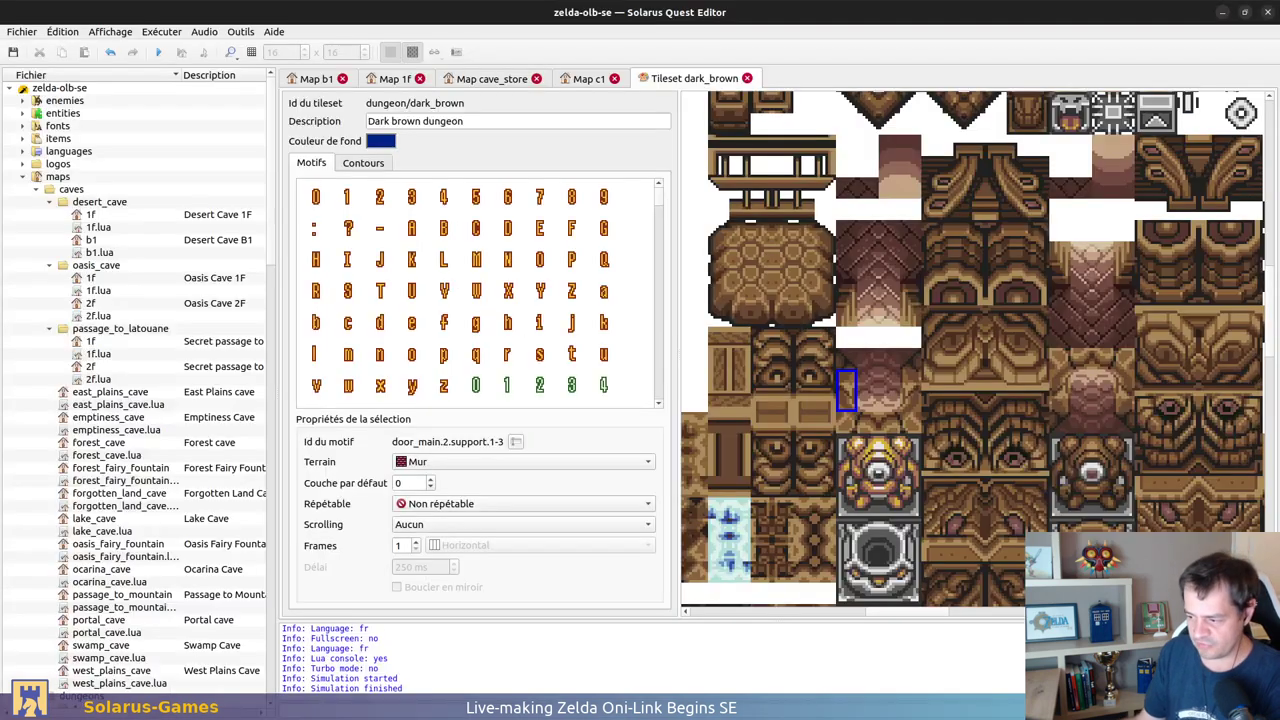
left_click(747, 78)
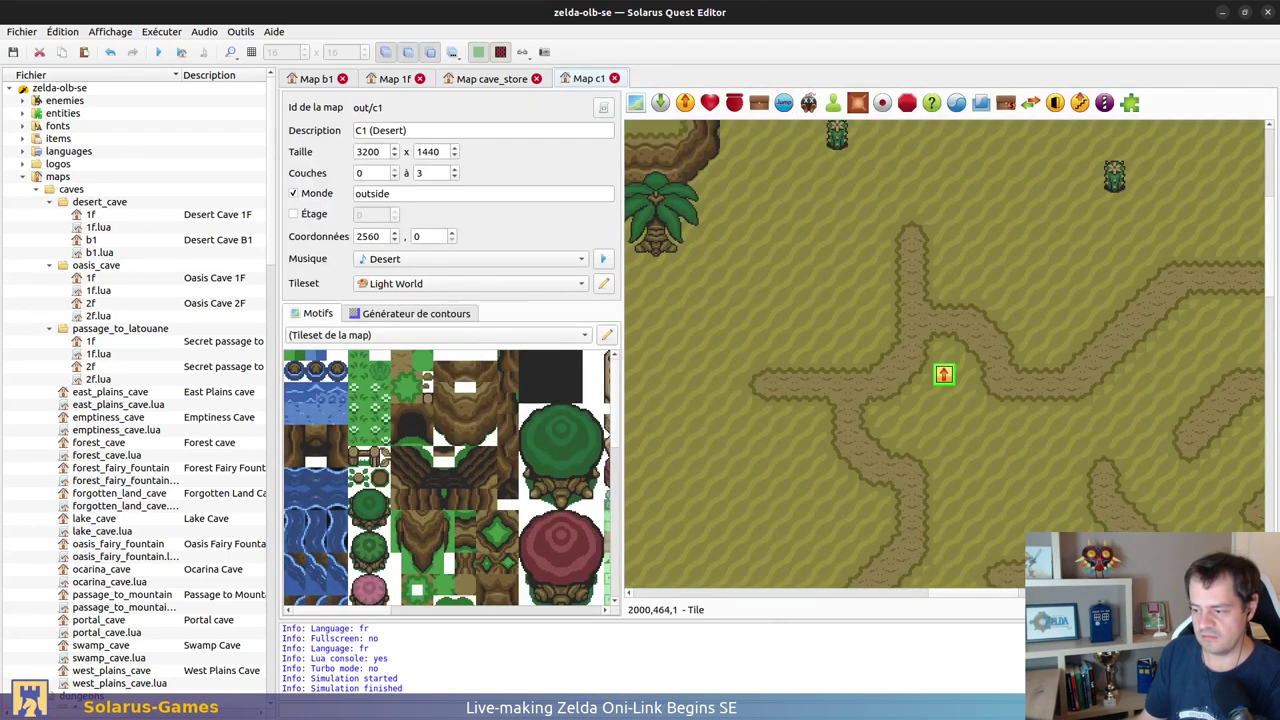
Step: Open the light_brown dungeon tileset and examine its wall and door patterns
scroll(180, 450, "down", 10)
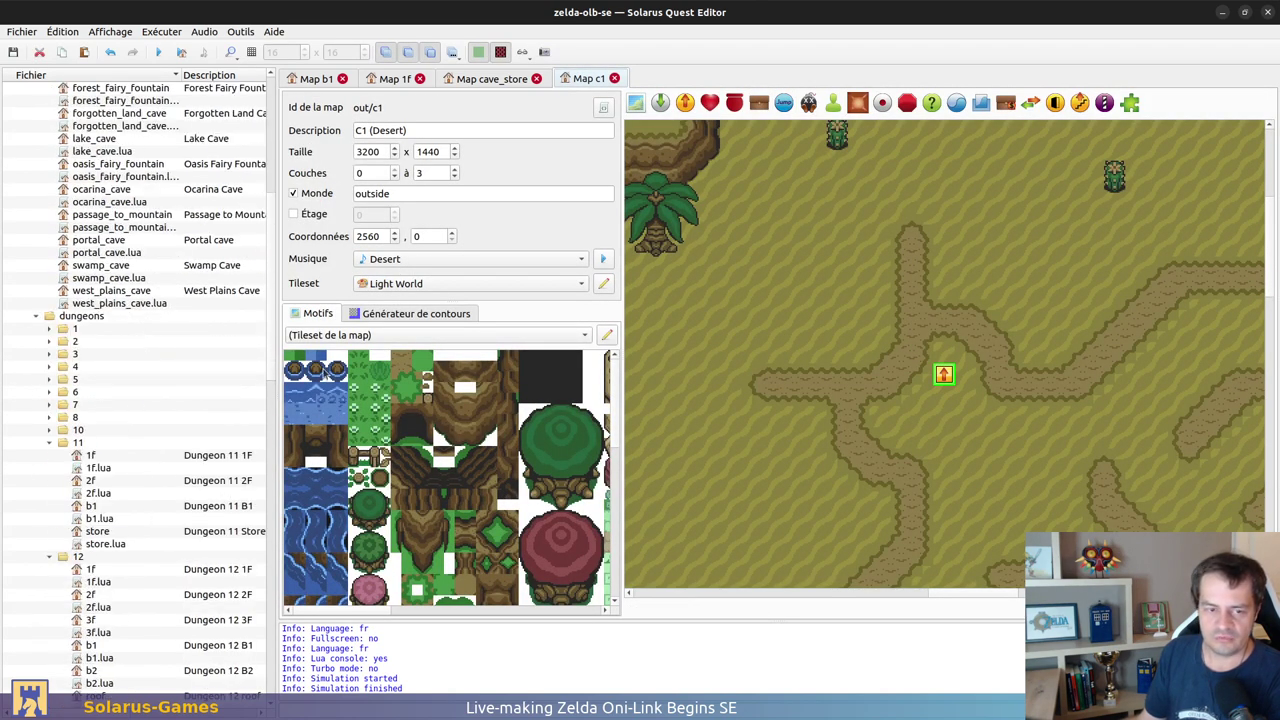
left_click_drag(270, 353, 282, 678)
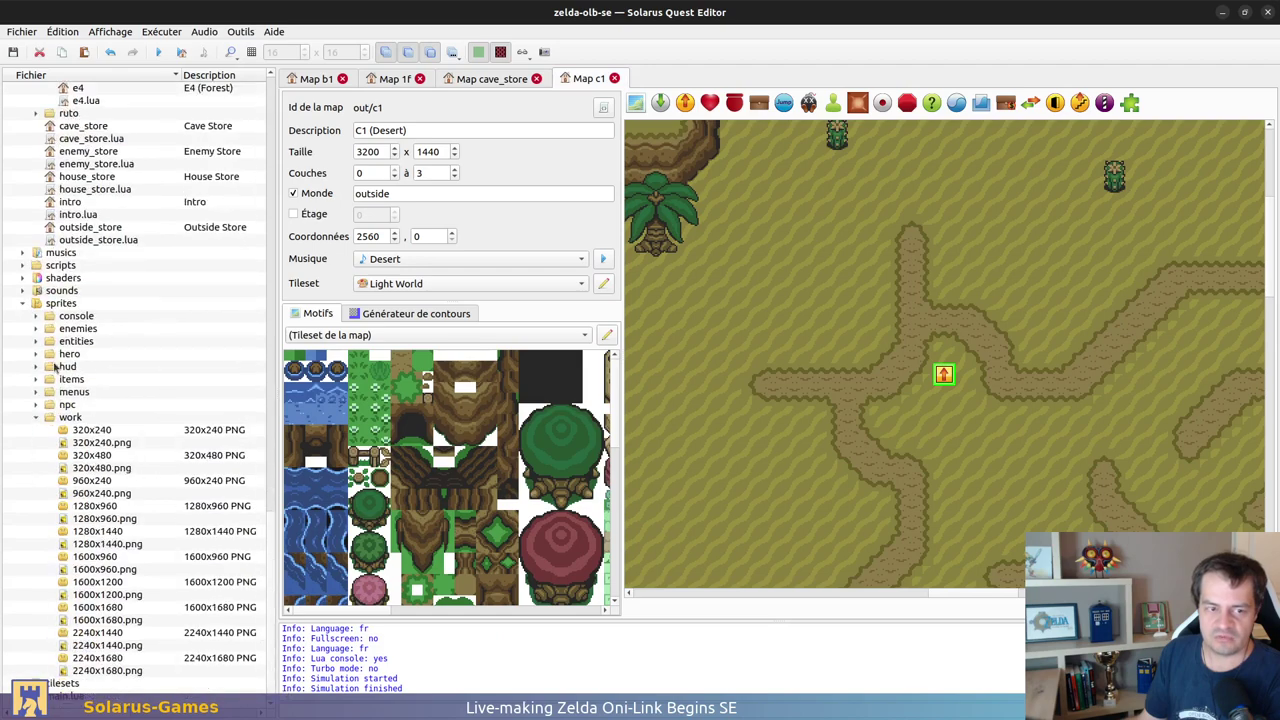
scroll(90, 300, "down", 18)
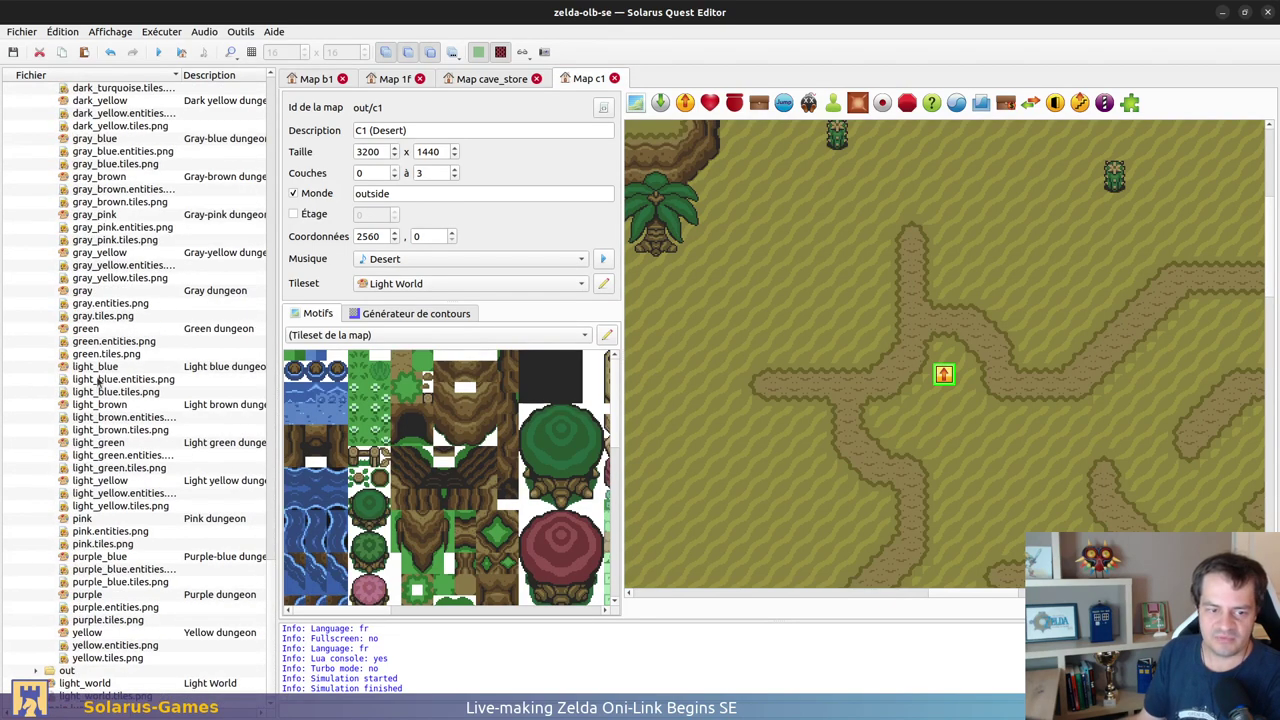
double_click(100, 410)
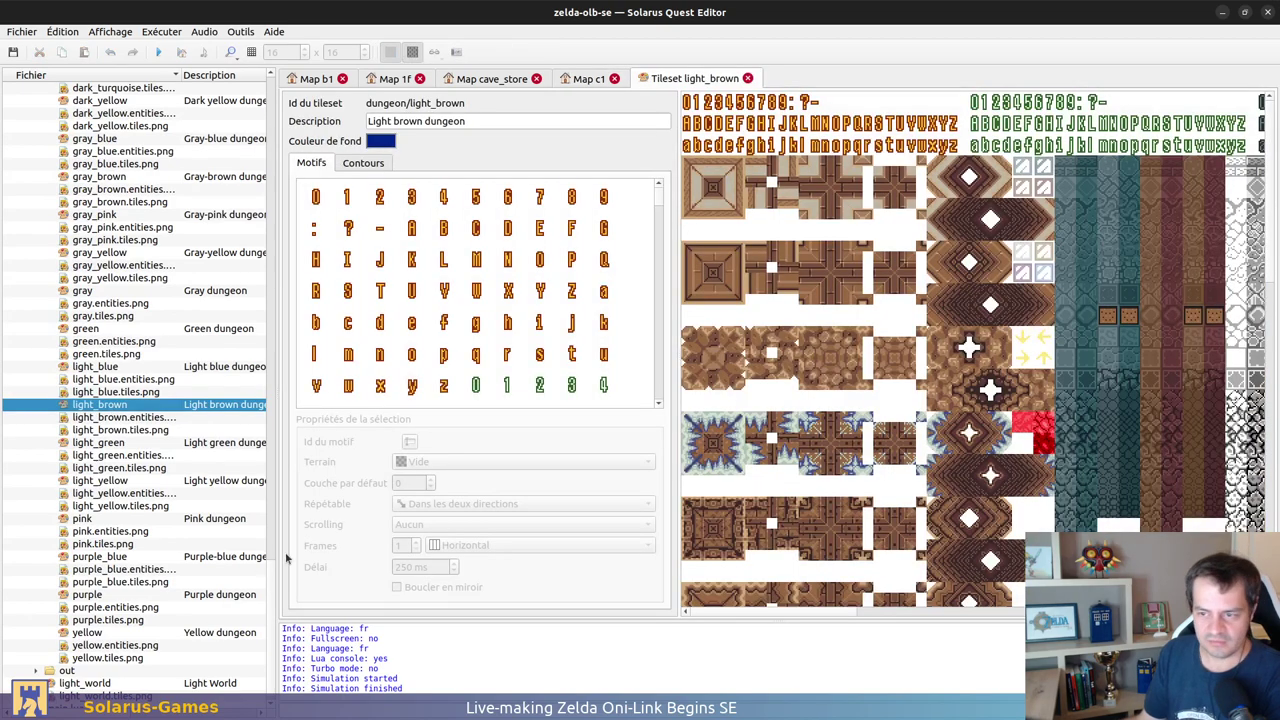
scroll(1022, 357, "down", 6)
middle_click_drag(1126, 352, 771, 550)
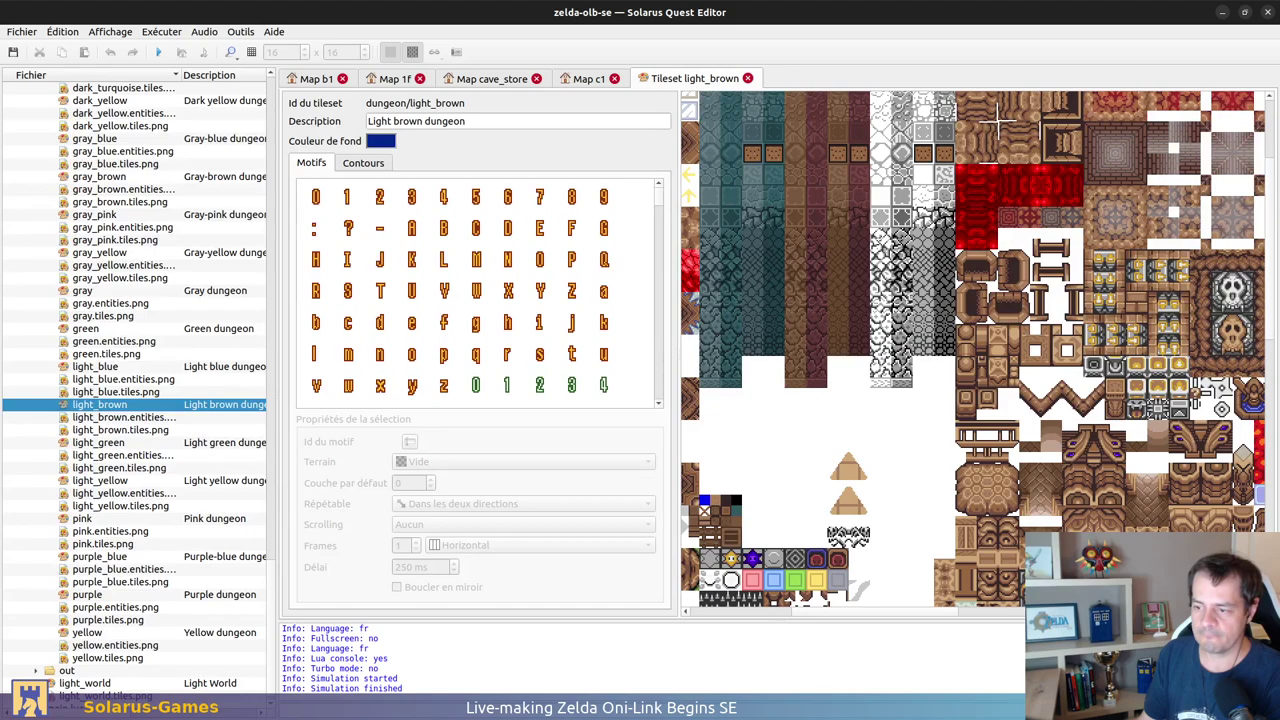
scroll(1000, 113, "down", 2)
scroll(1000, 113, "right", 4, "shift")
Step: Open the light_yellow dungeon tileset and examine its door patterns
double_click(95, 481)
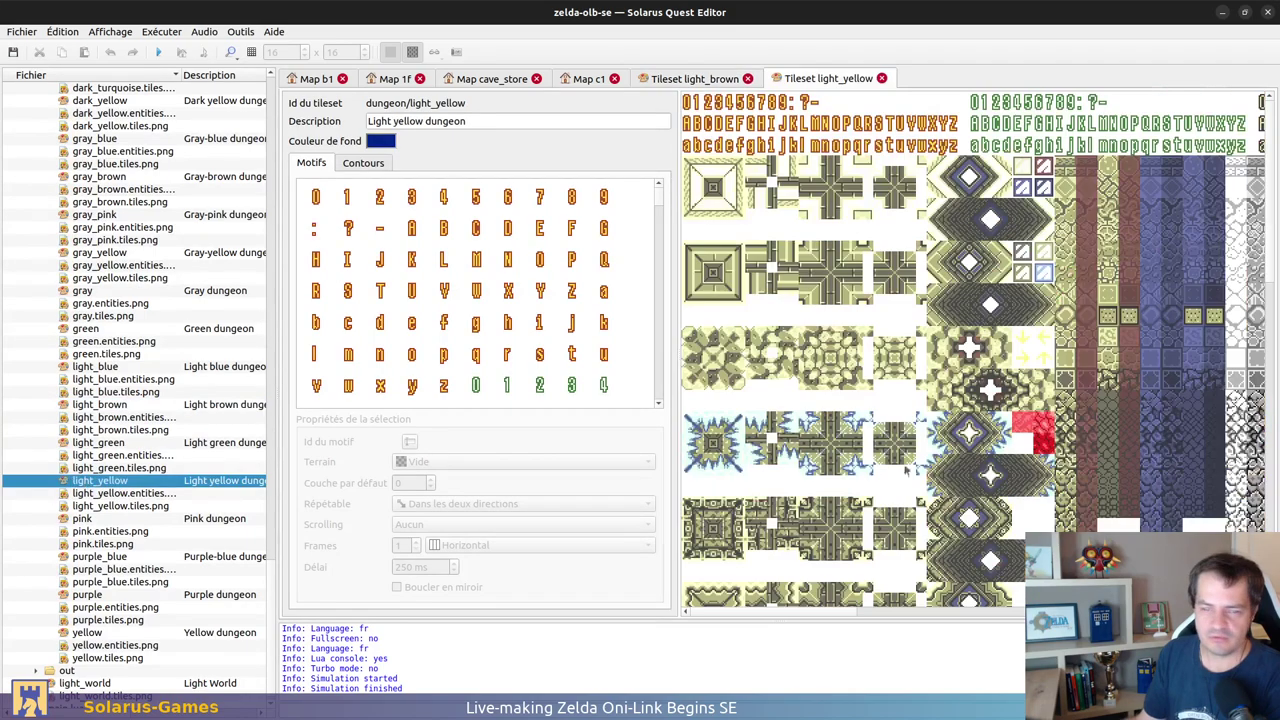
scroll(1000, 350, "down", 3)
scroll(1000, 350, "right", 4, "shift")
scroll(843, 190, "up", 3, "ctrl")
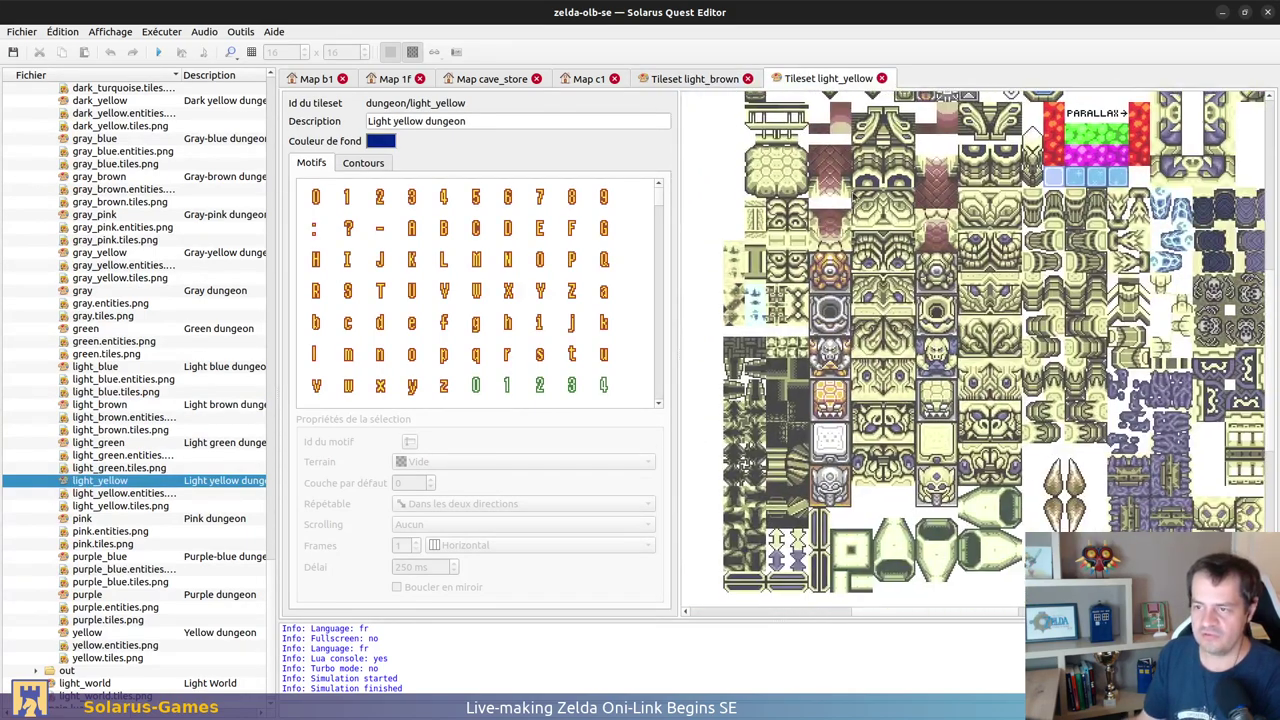
left_click(767, 252)
left_click(806, 217)
scroll(806, 217, "down", 4, "ctrl")
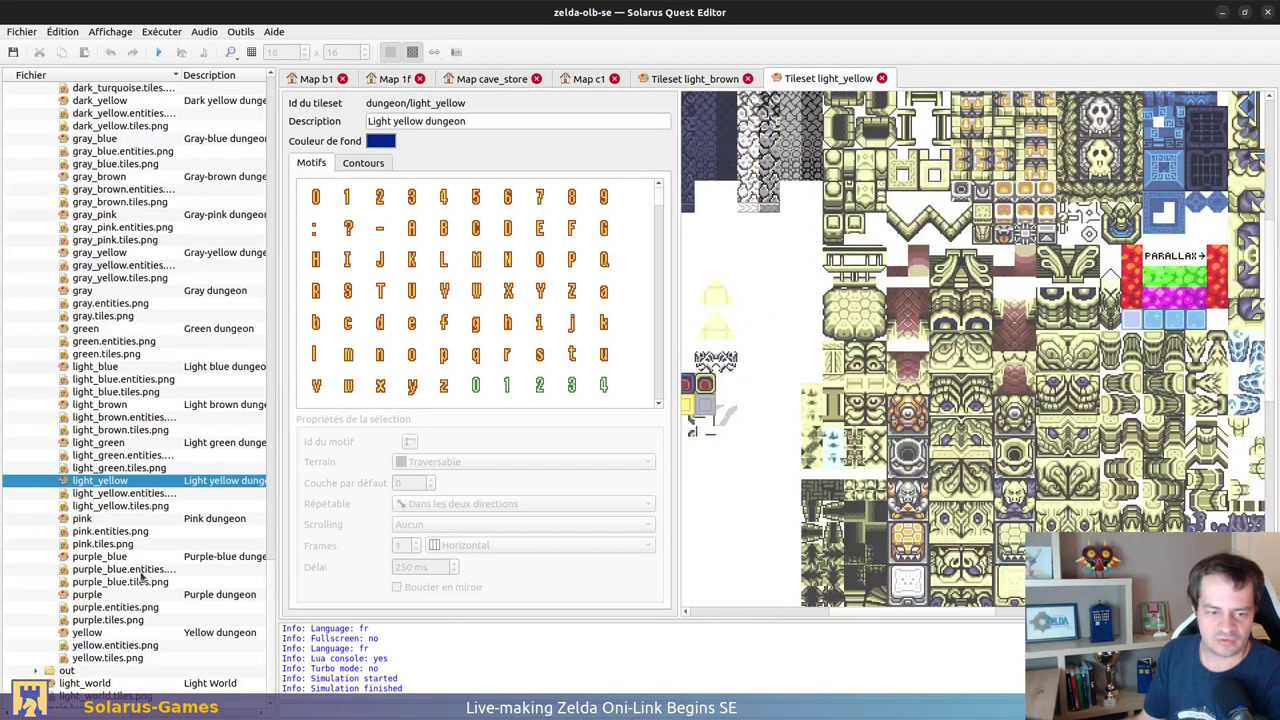
Step: Open the purple dungeon tileset and examine its door patterns up close
double_click(88, 594)
scroll(872, 201, "down", 5)
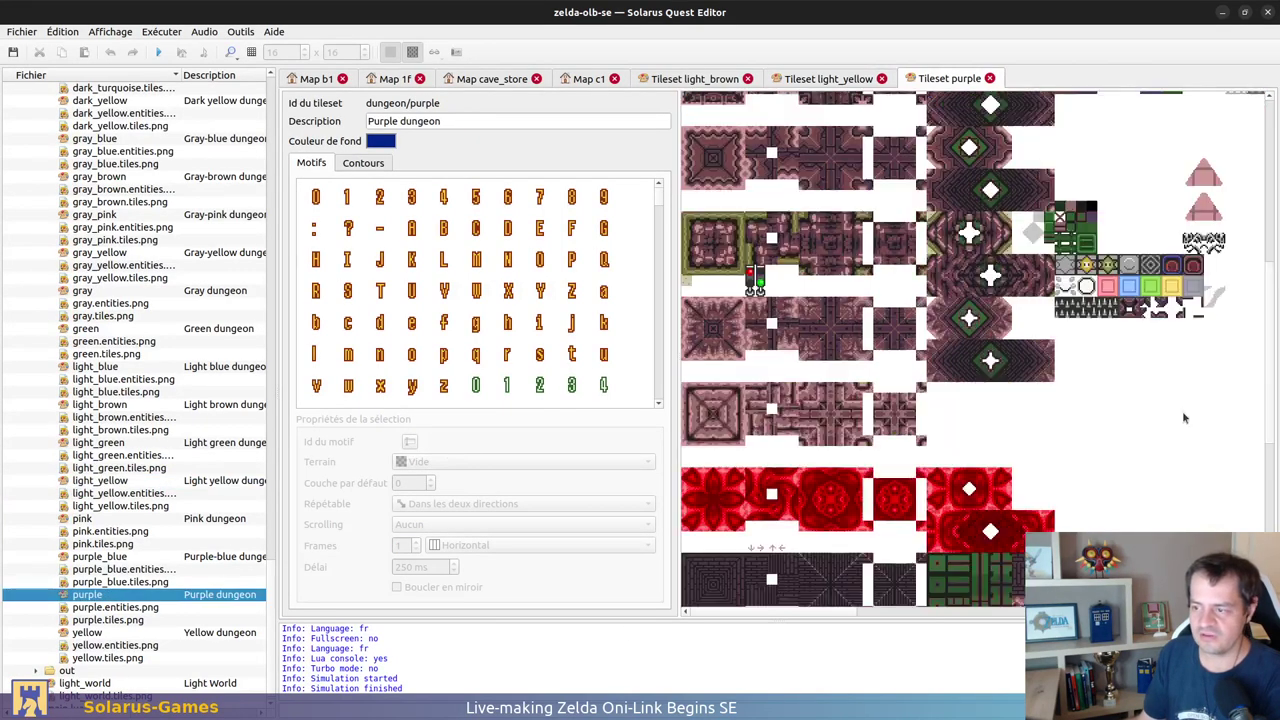
scroll(872, 201, "down", 3)
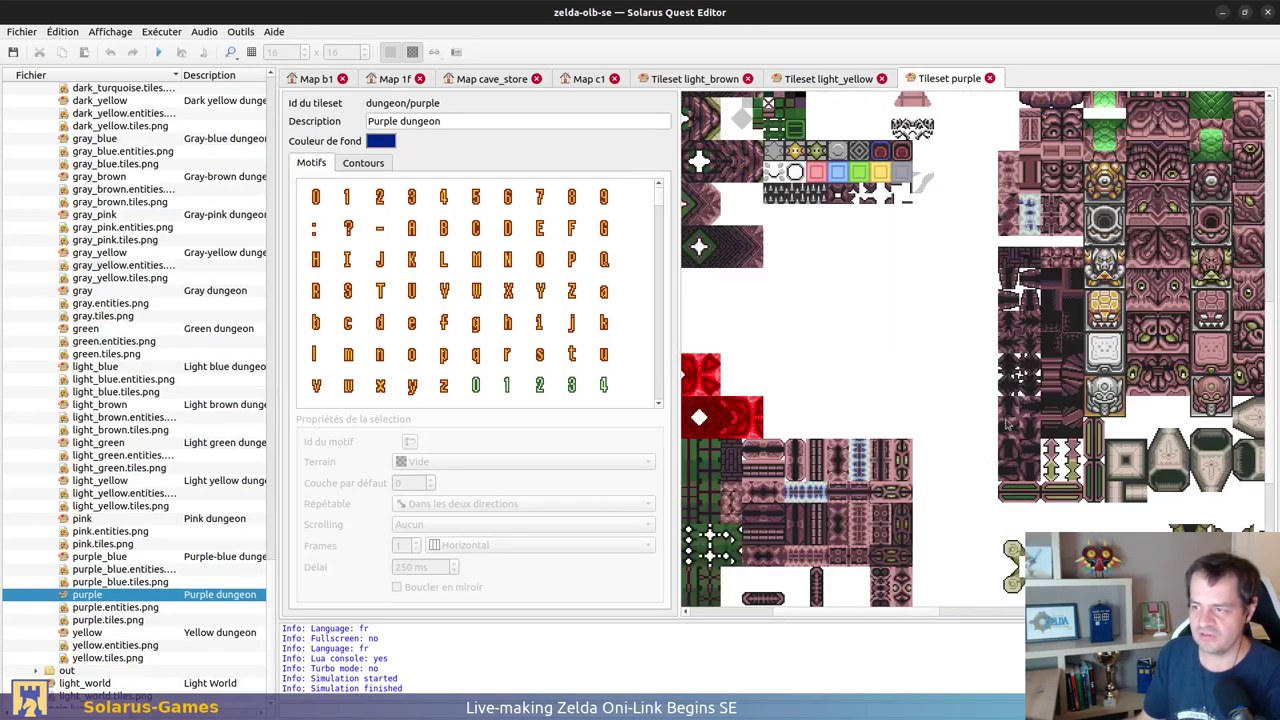
scroll(1049, 358, "down", 2, "ctrl")
scroll(928, 411, "up", 3, "ctrl")
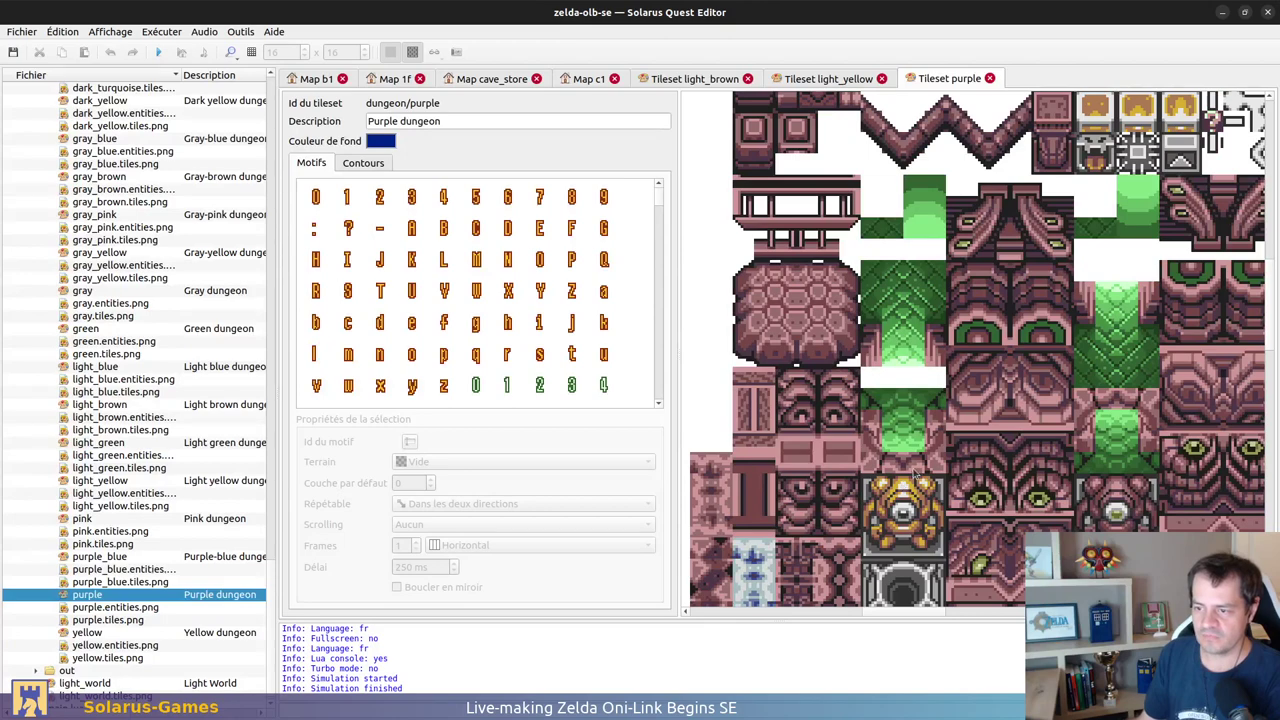
Step: Reopen the dark_brown dungeon tileset and check the extent of its rocky wall patterns
scroll(120, 422, "up", 7)
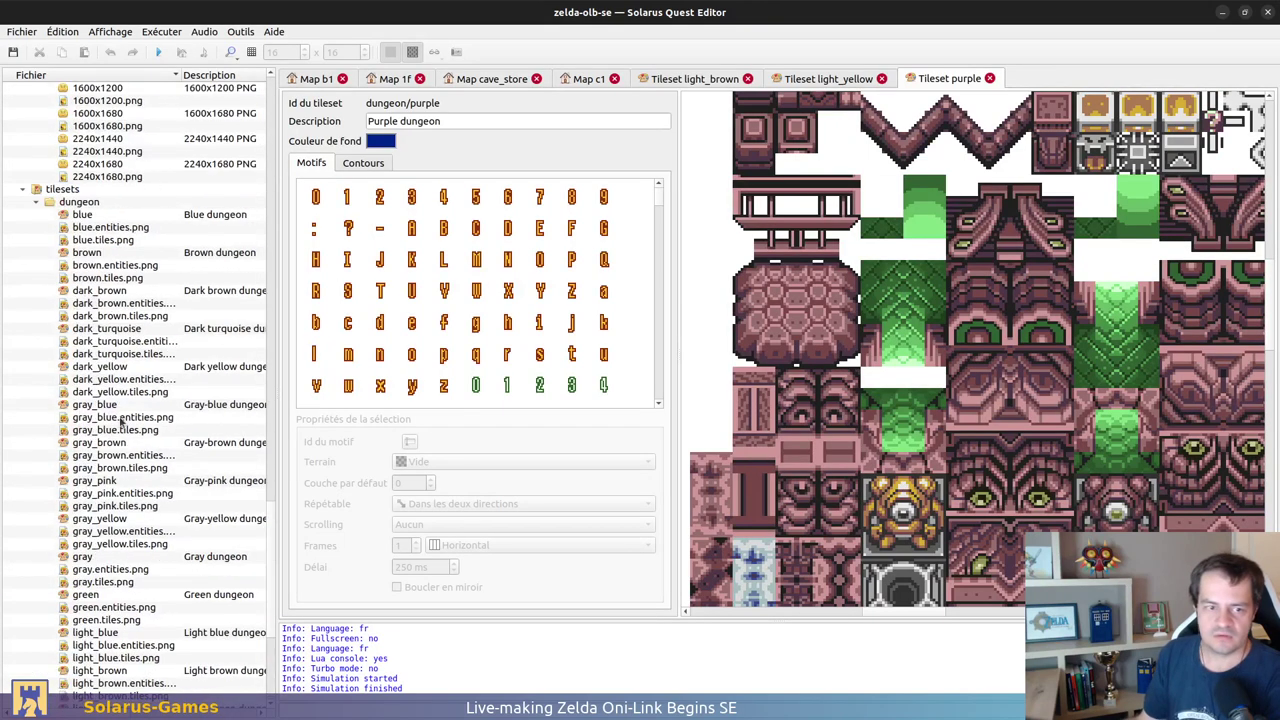
double_click(100, 292)
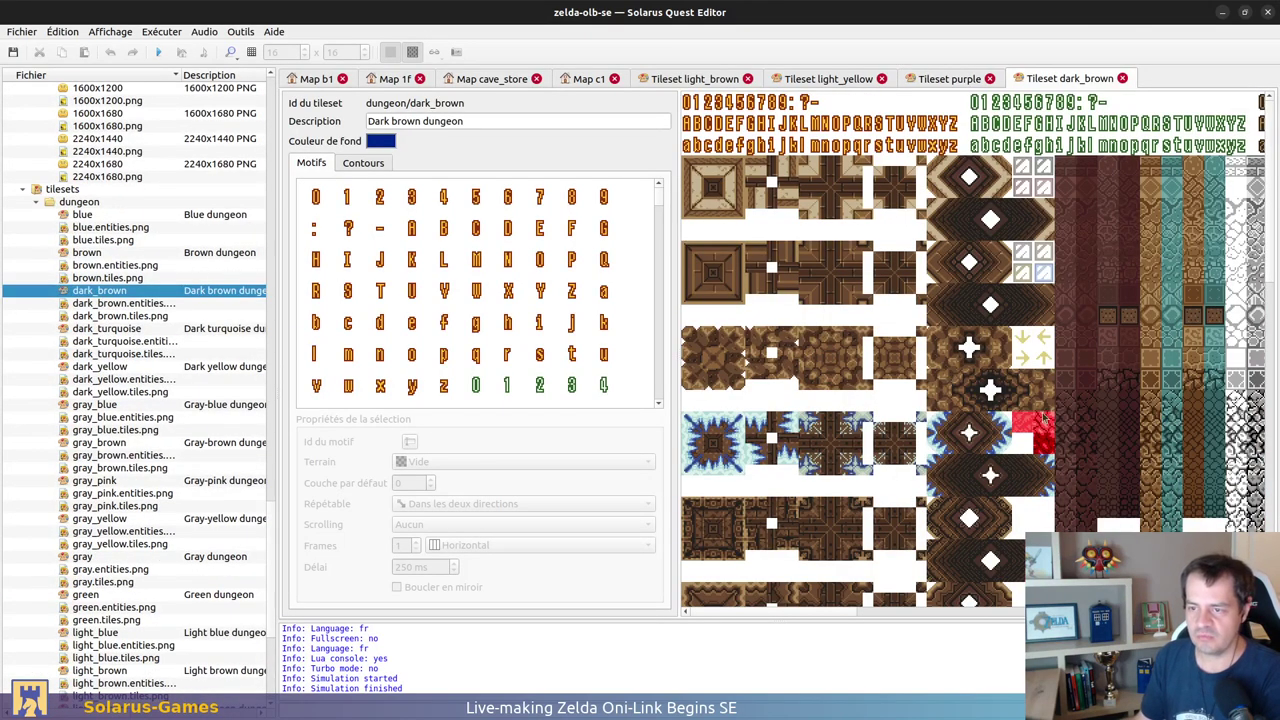
left_click_drag(890, 316, 683, 409)
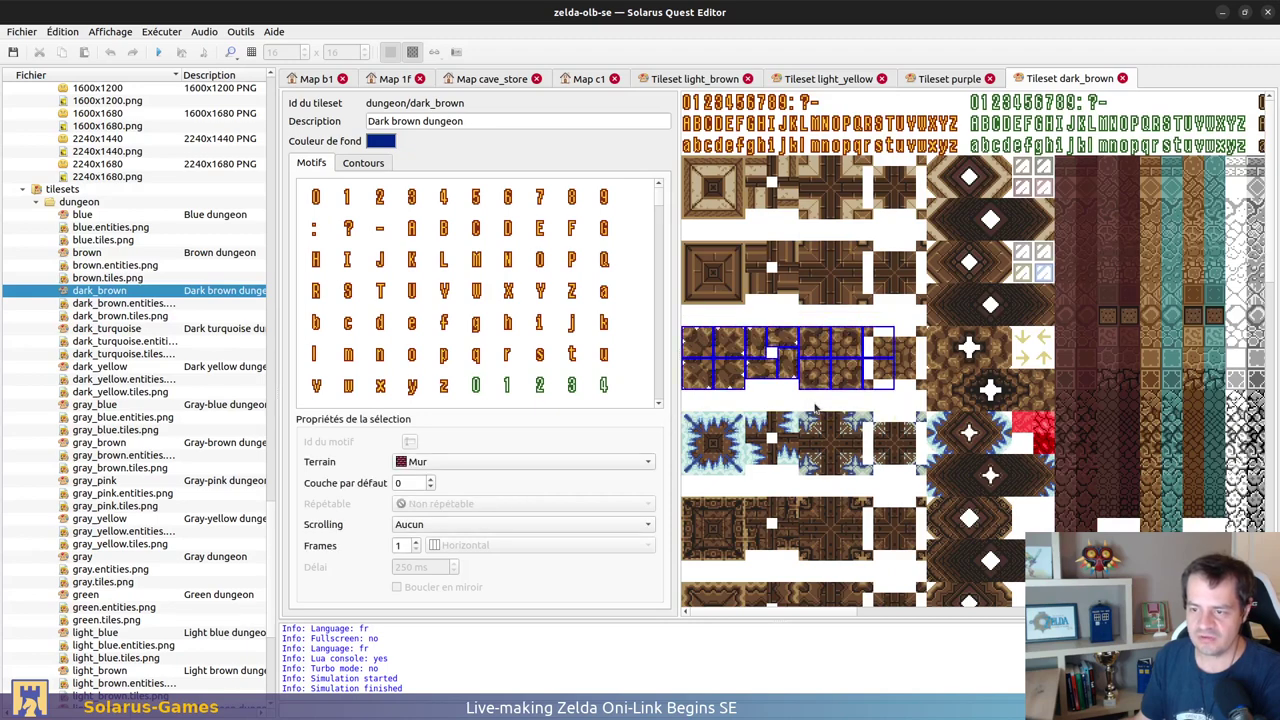
left_click(832, 398)
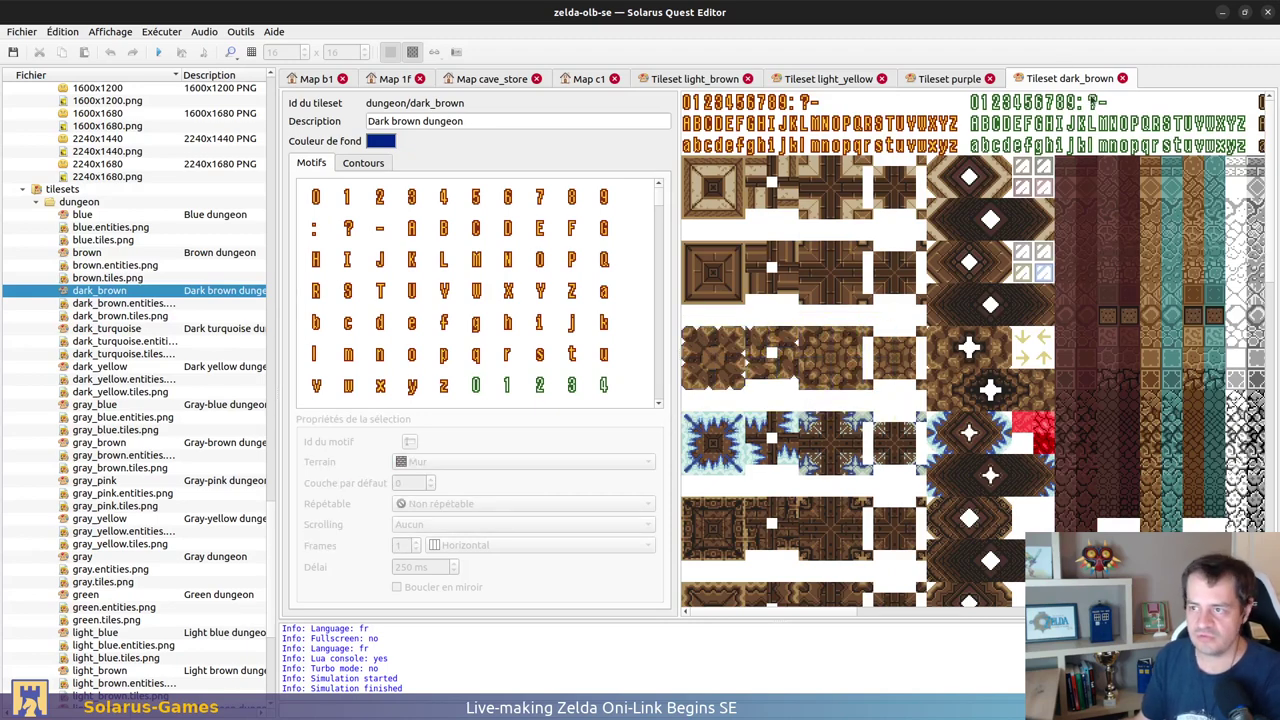
Step: Close the dark_brown, purple, light_yellow and light_brown tilesets
left_click(1122, 78)
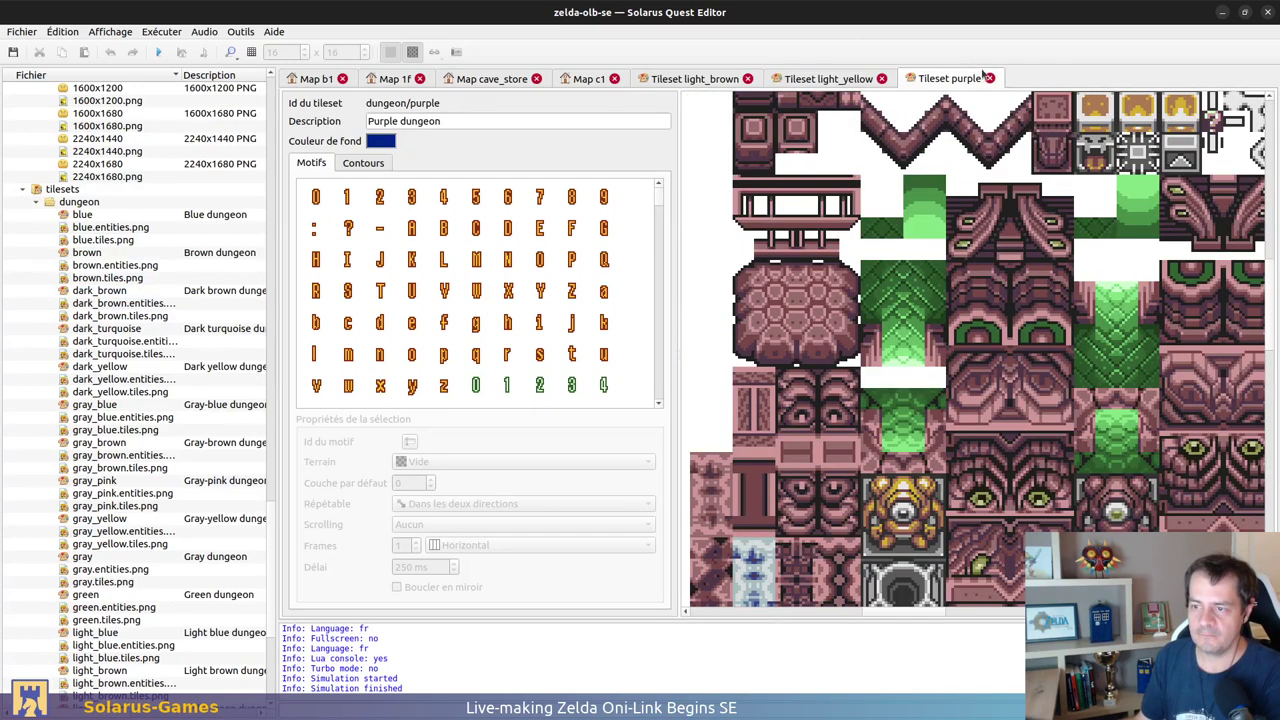
left_click(989, 78)
left_click(881, 78)
left_click(747, 78)
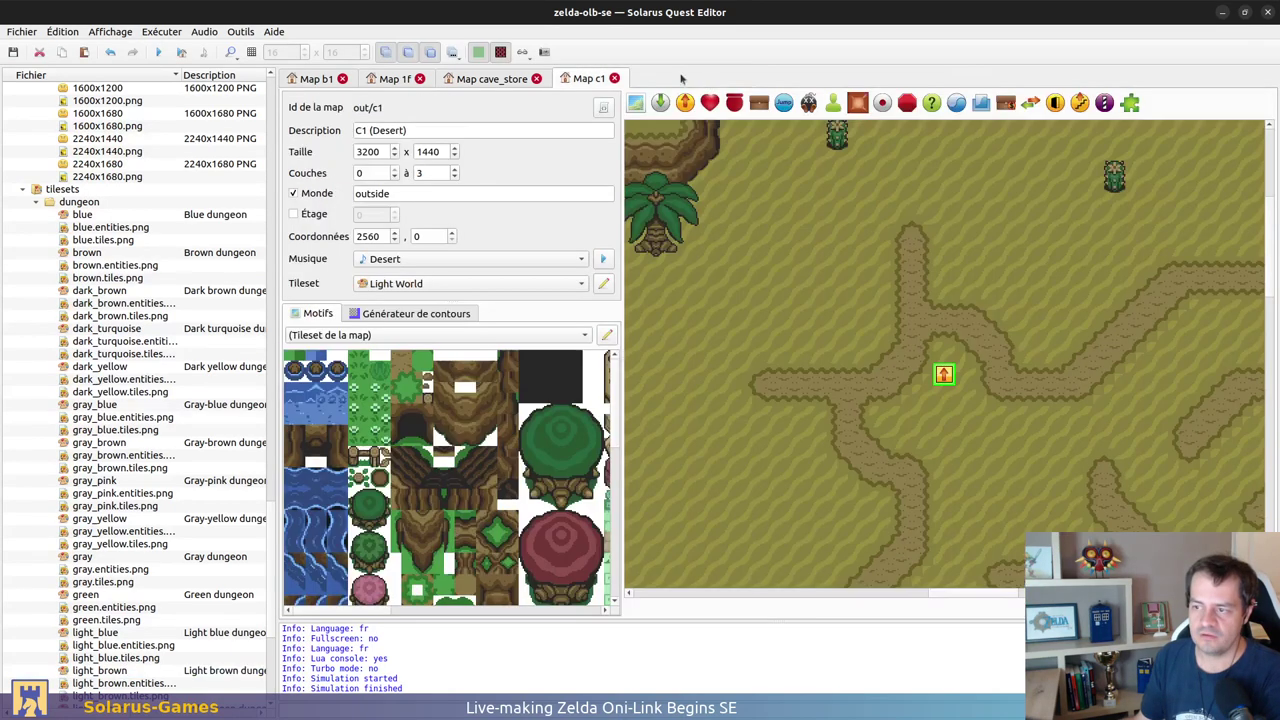
Step: Run the quest from the Desert Cave 1F map and walk the hero to the upper room's southern doorway
scroll(498, 83, "up", 2)
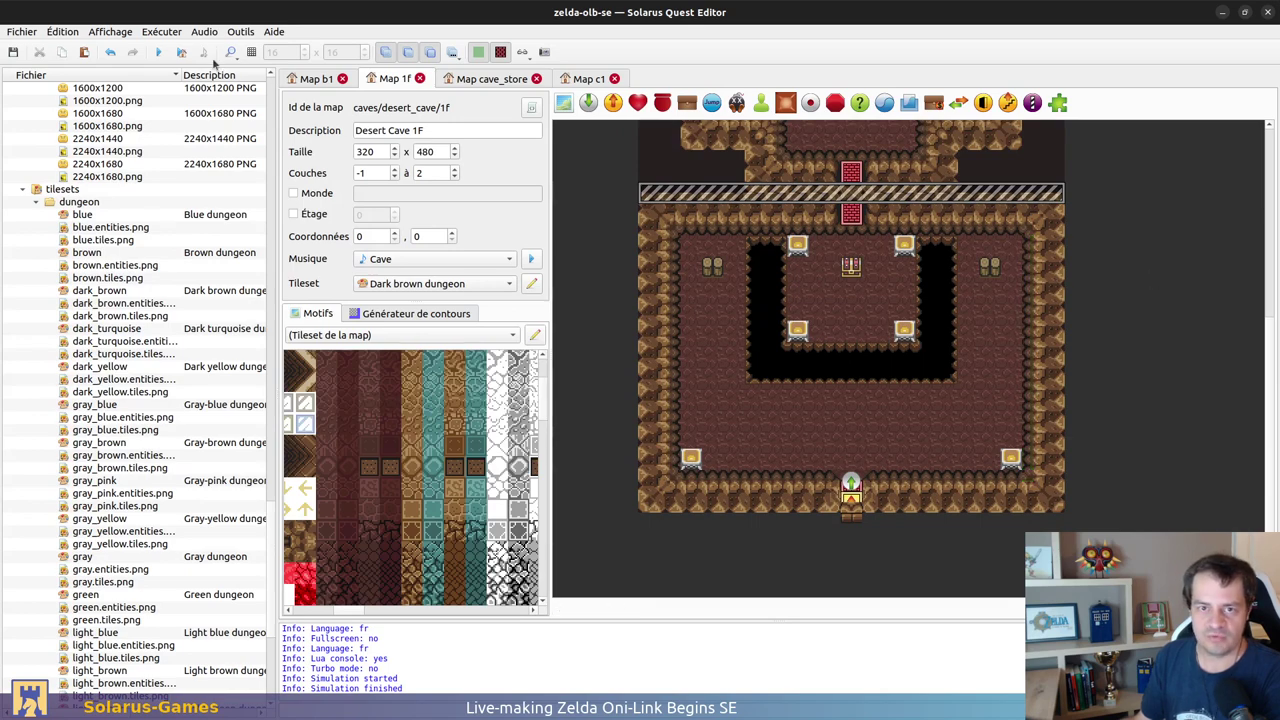
left_click(158, 52)
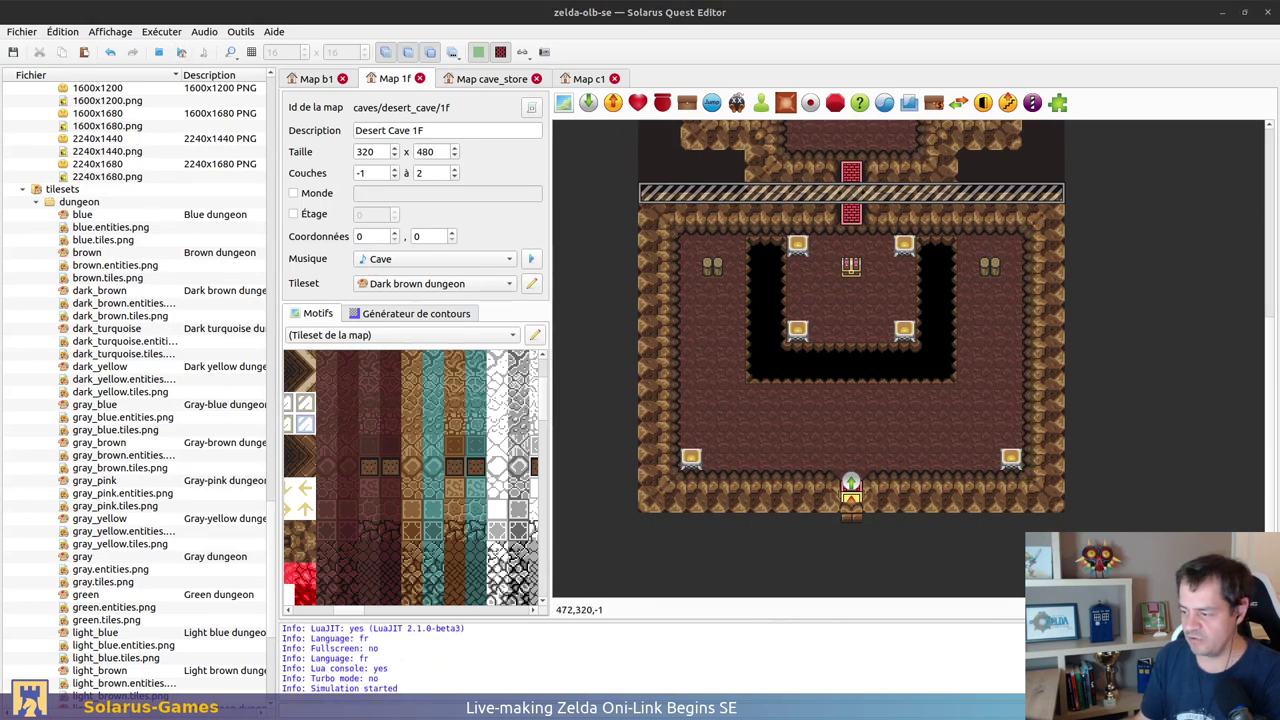
left_click_drag(1194, 208, 400, 150)
key("Up")
key("Right")
key("Down")
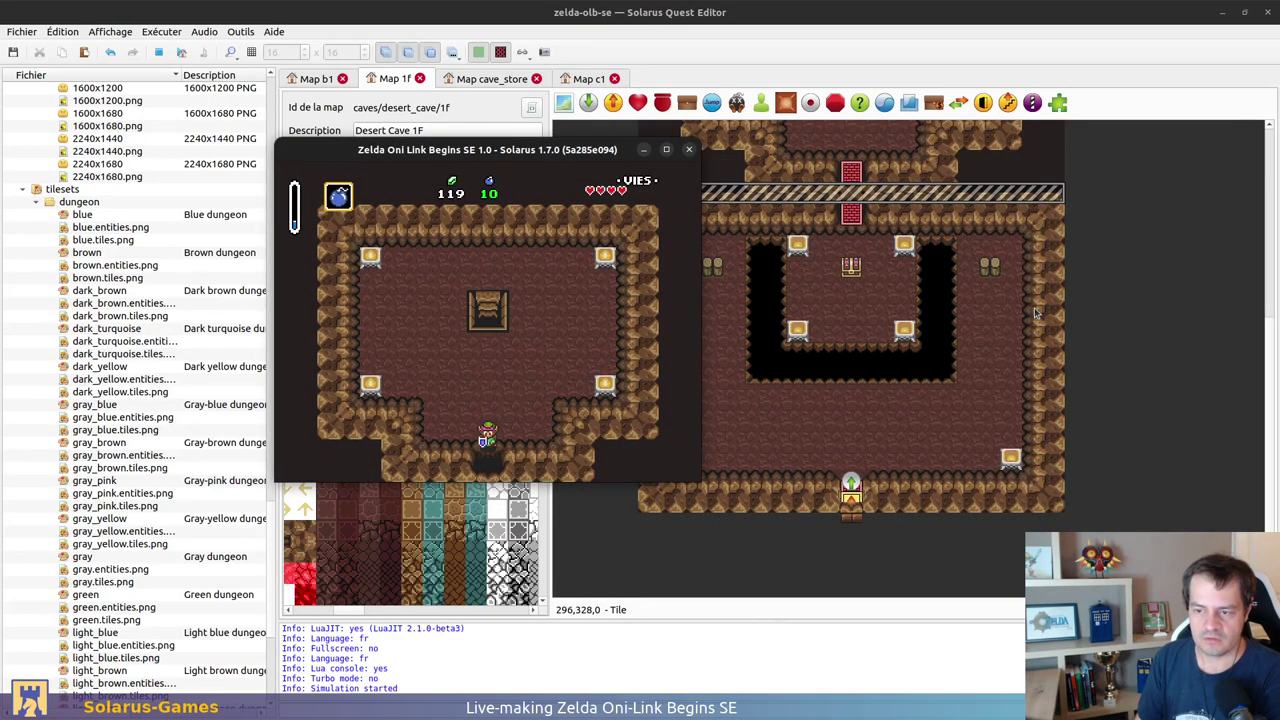
Step: Equip the wand-like item from the inventory and take the hero from the chest platform to the lower room's east side
key("Right")
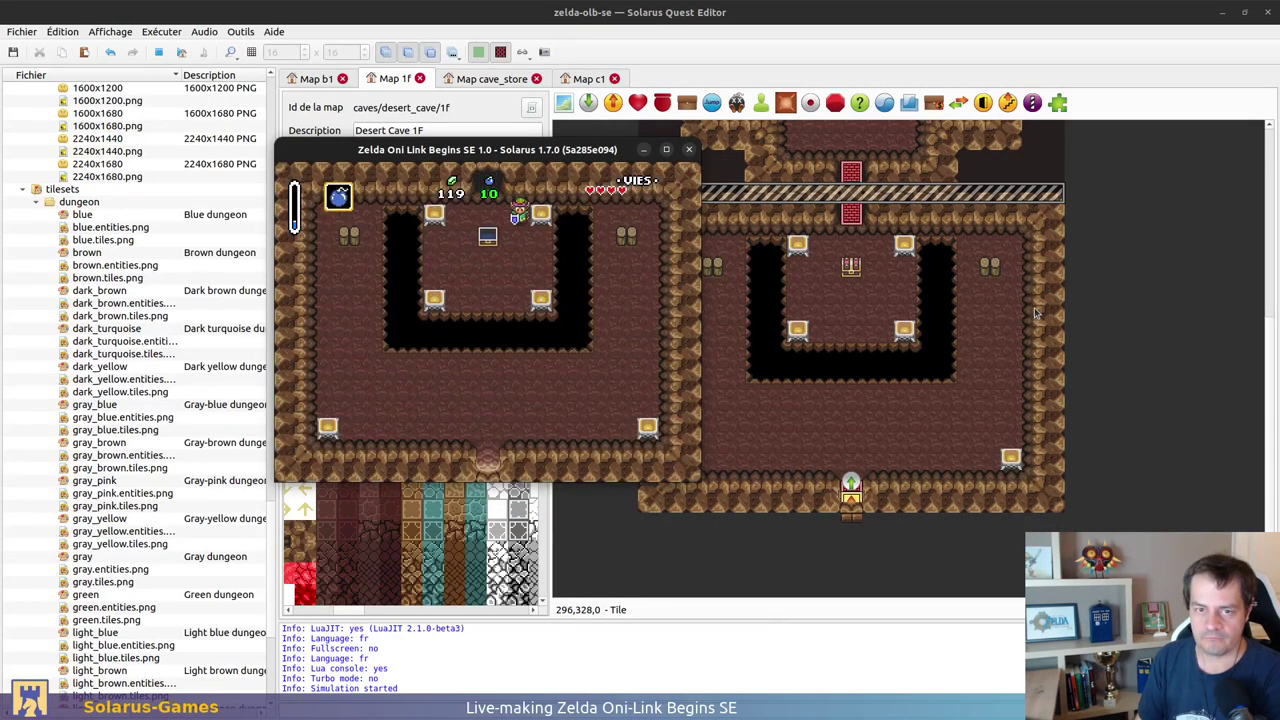
key("d")
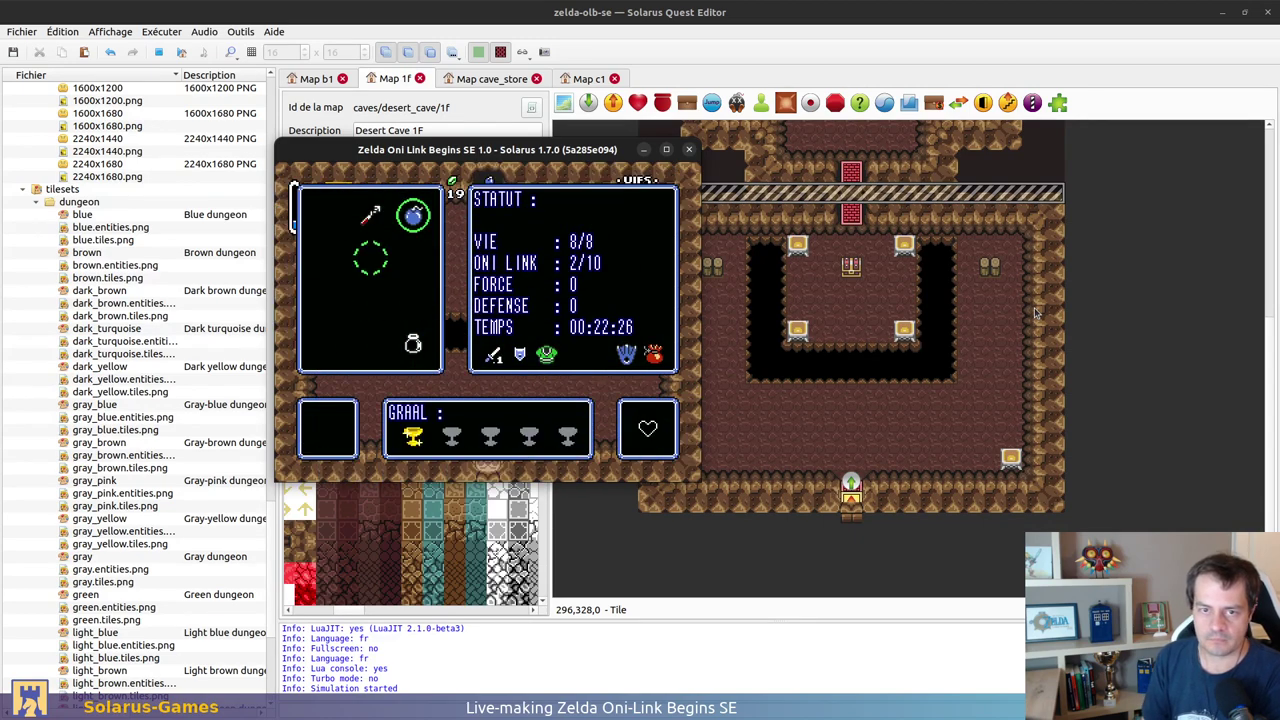
key("d")
key("Right")
key("Down")
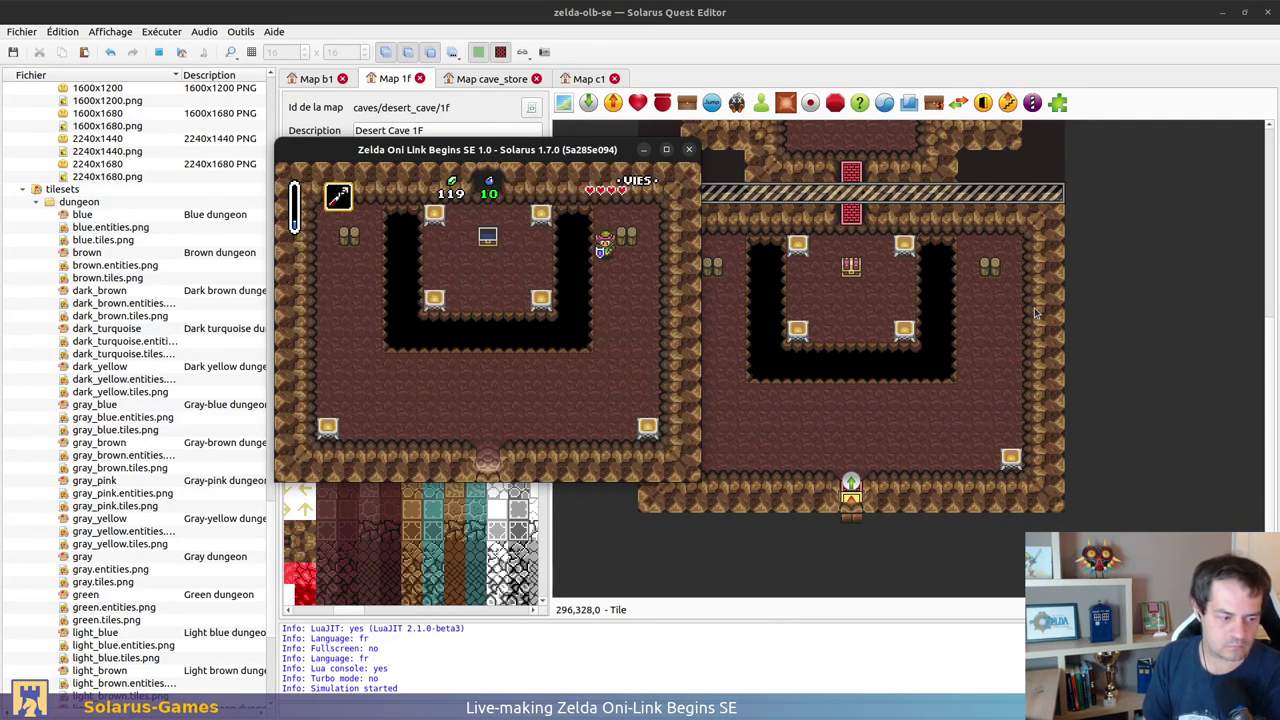
Step: Test the lower room's southern exit by leaving and re-entering it, walking the hero to the west side
key("Left")
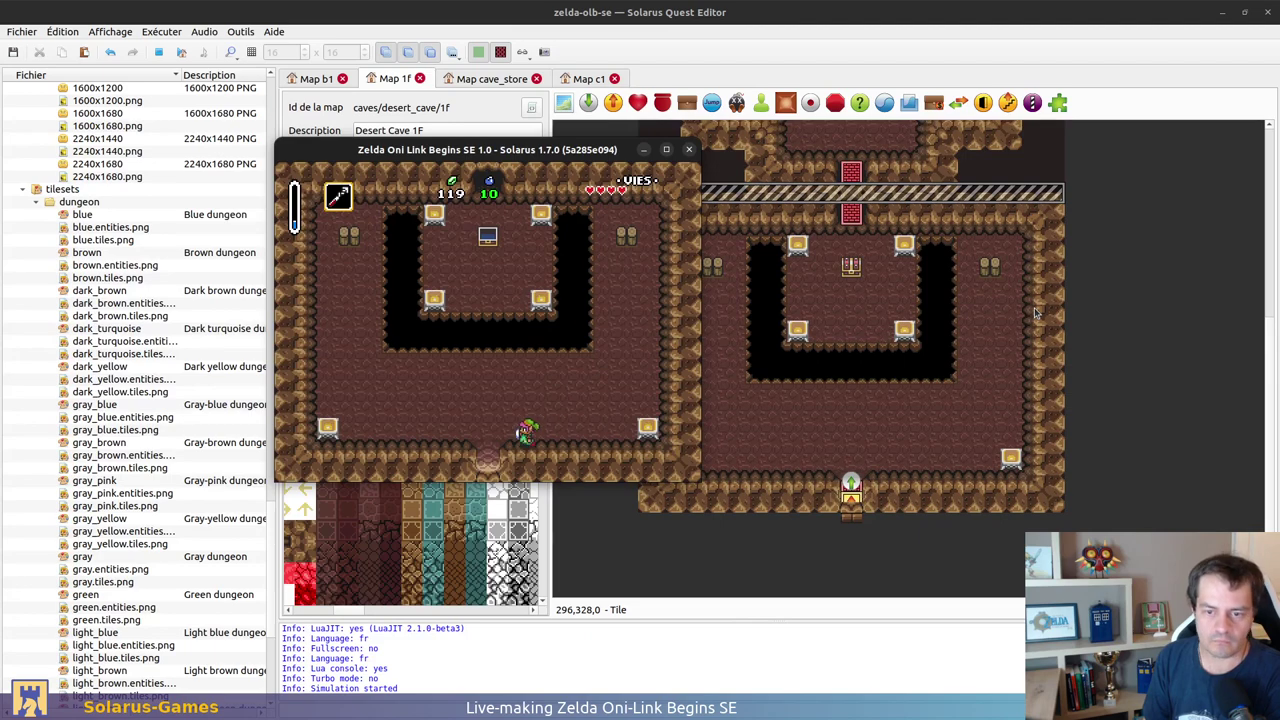
key("Down")
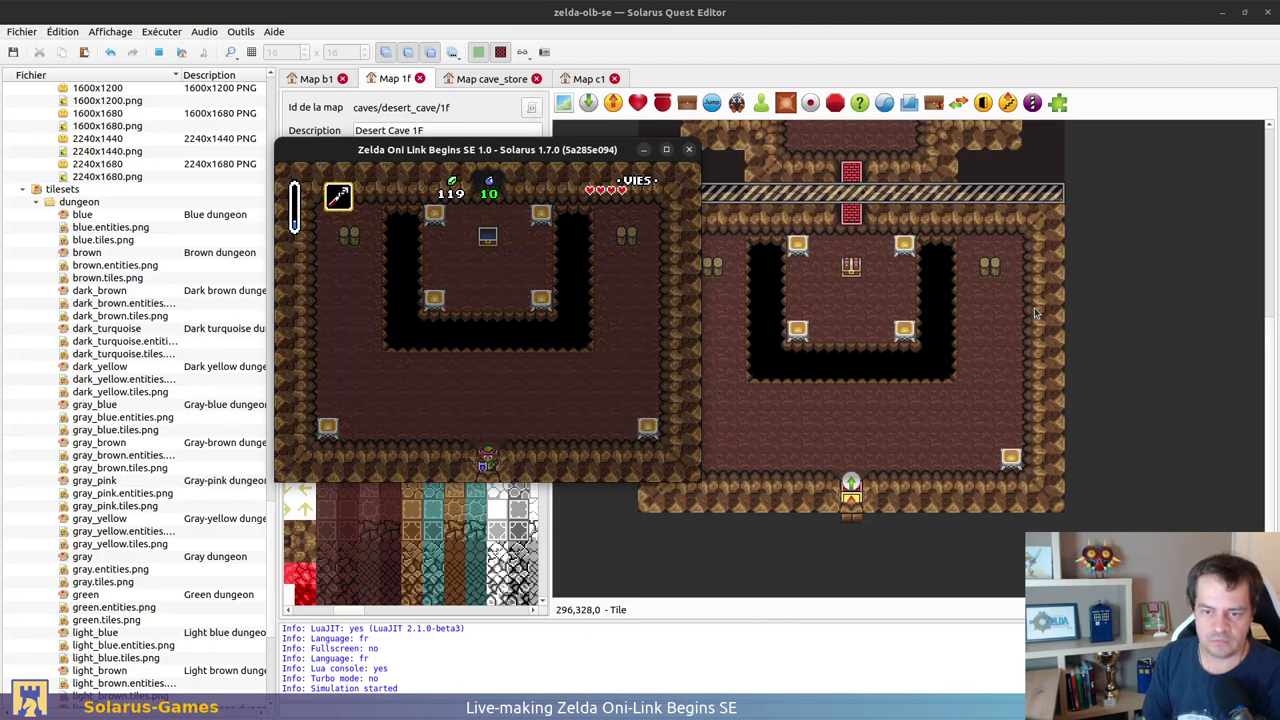
key("Up")
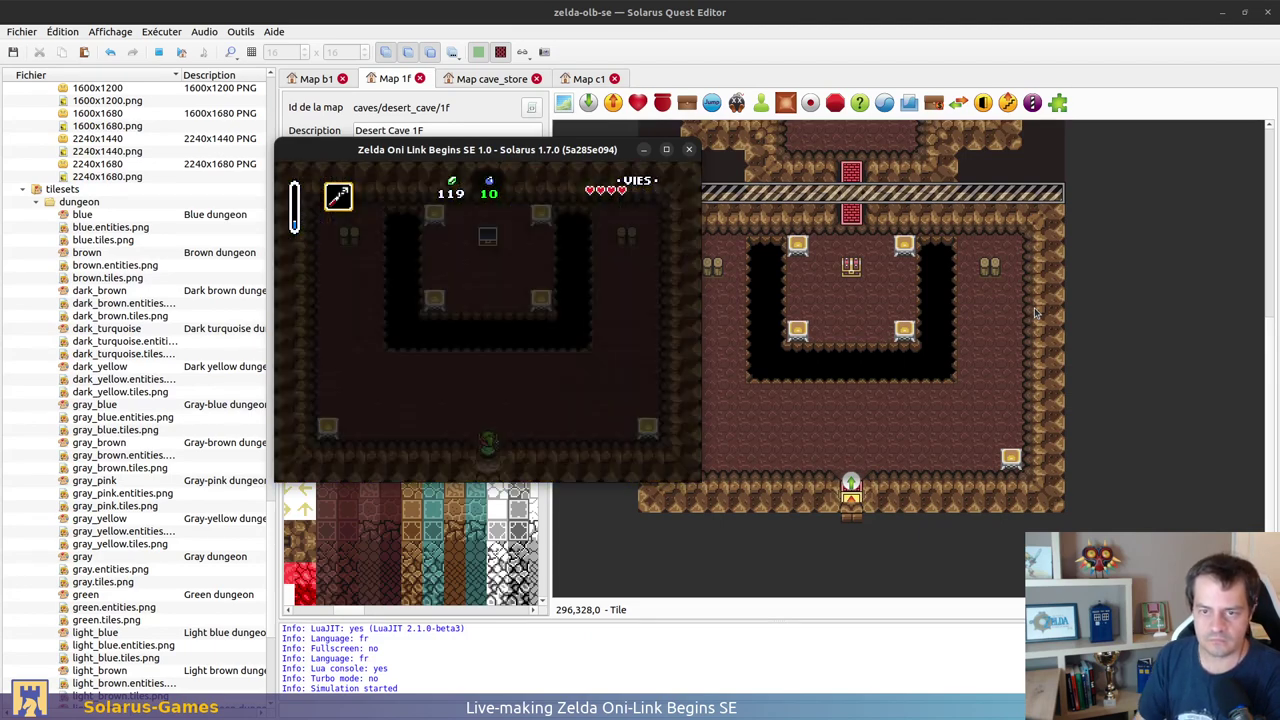
key("Up")
key("Left")
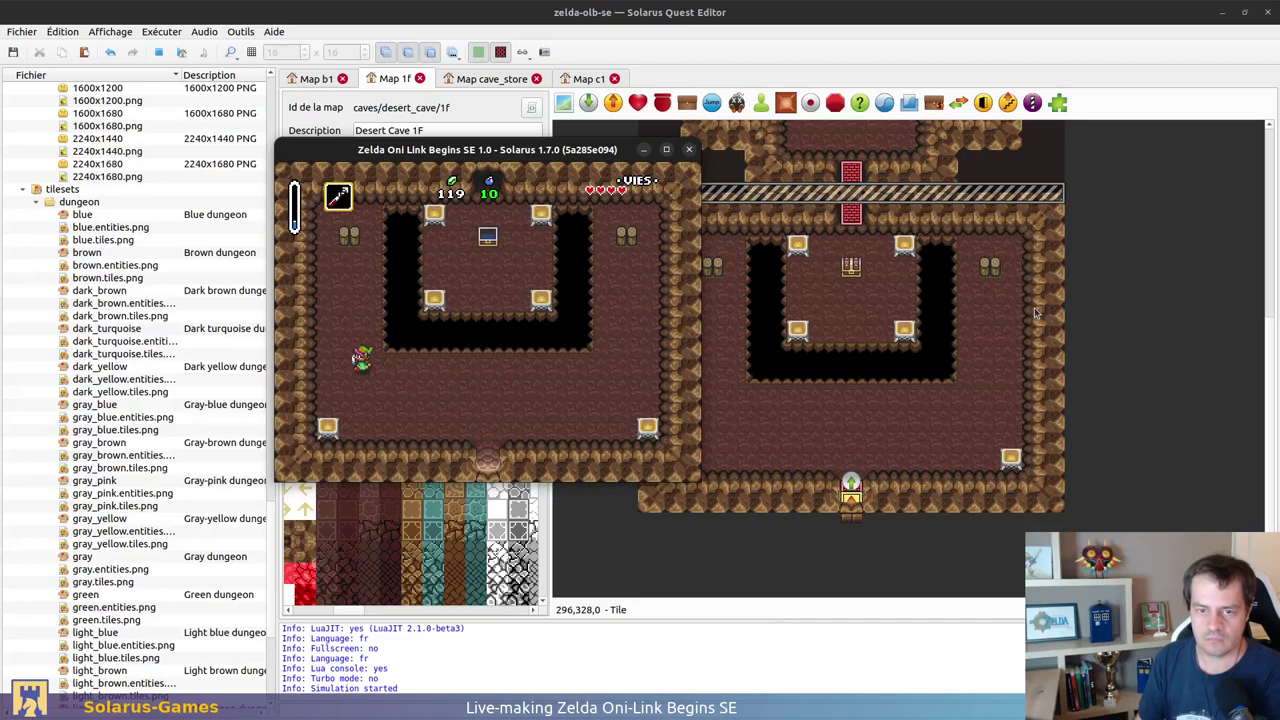
Step: Take the hero from the west side past the pit and through the northern doorway to the upper room's stairs
key("Up")
key("Right")
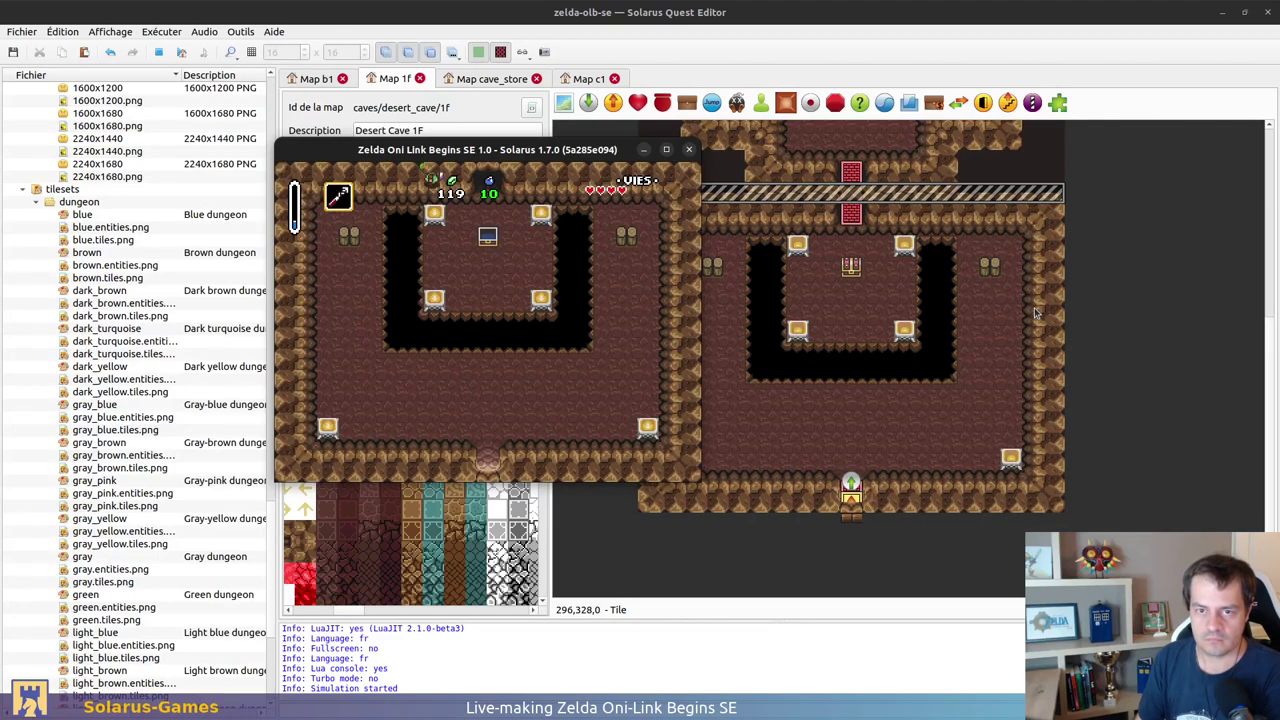
key("Up")
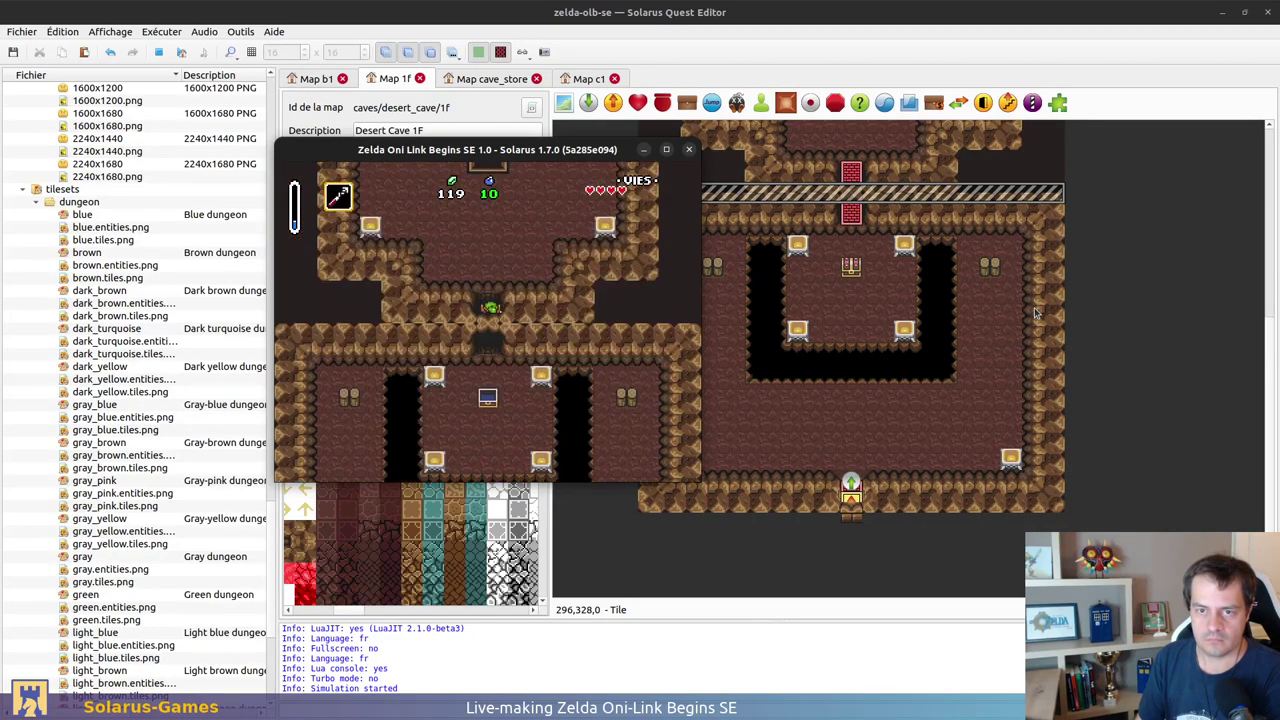
key("Up")
key("Right")
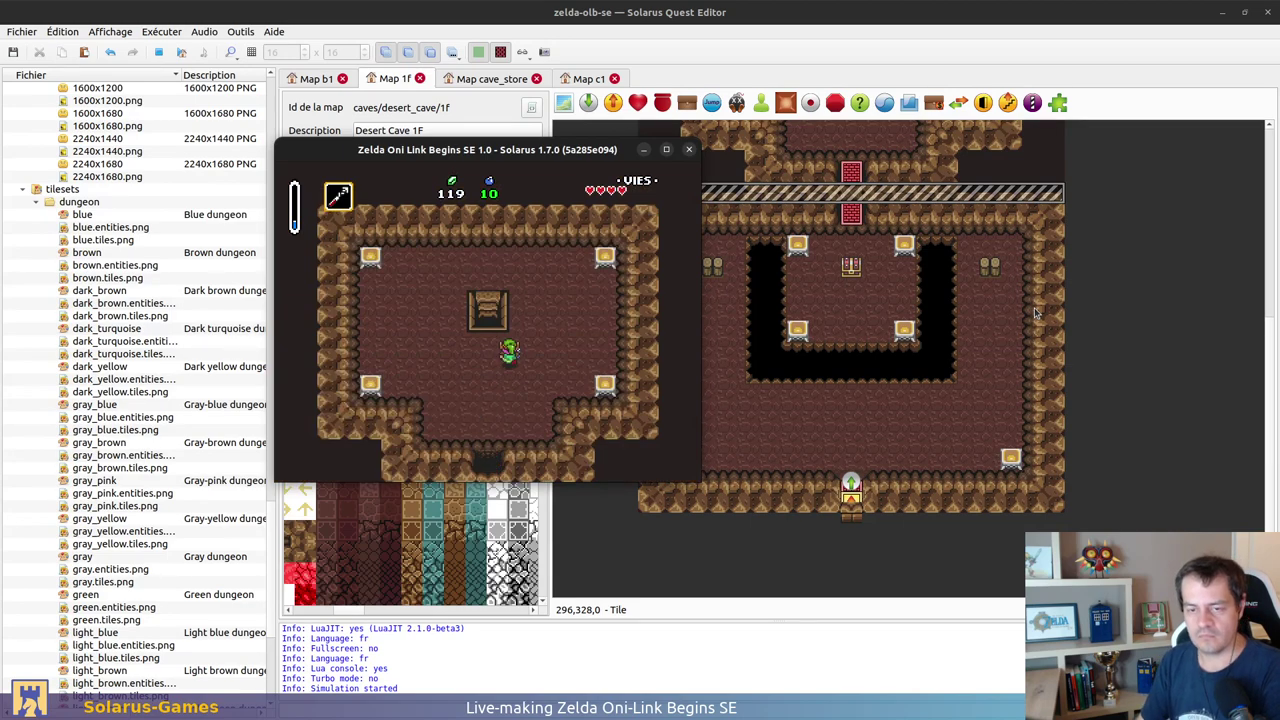
Step: Take the hero down the upper room's stairs and through the eastern doorway into the basement's eight-torch room
key("Left")
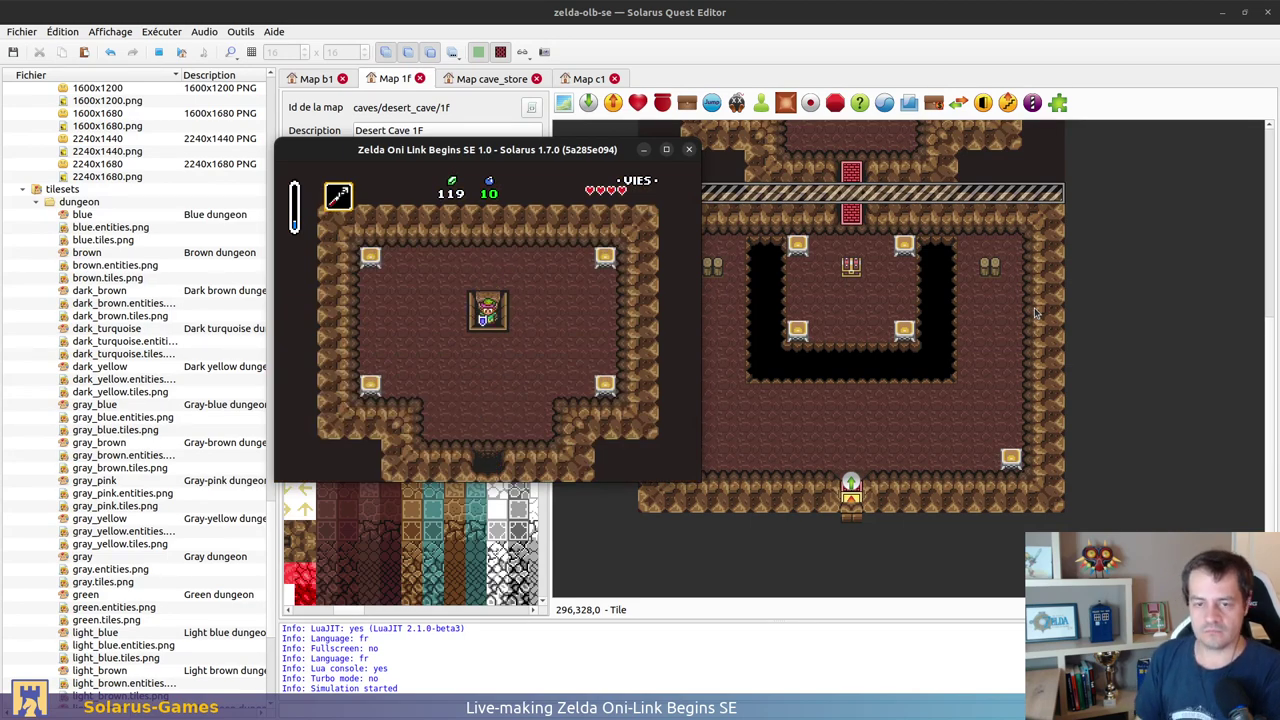
key("Right")
key("Right")
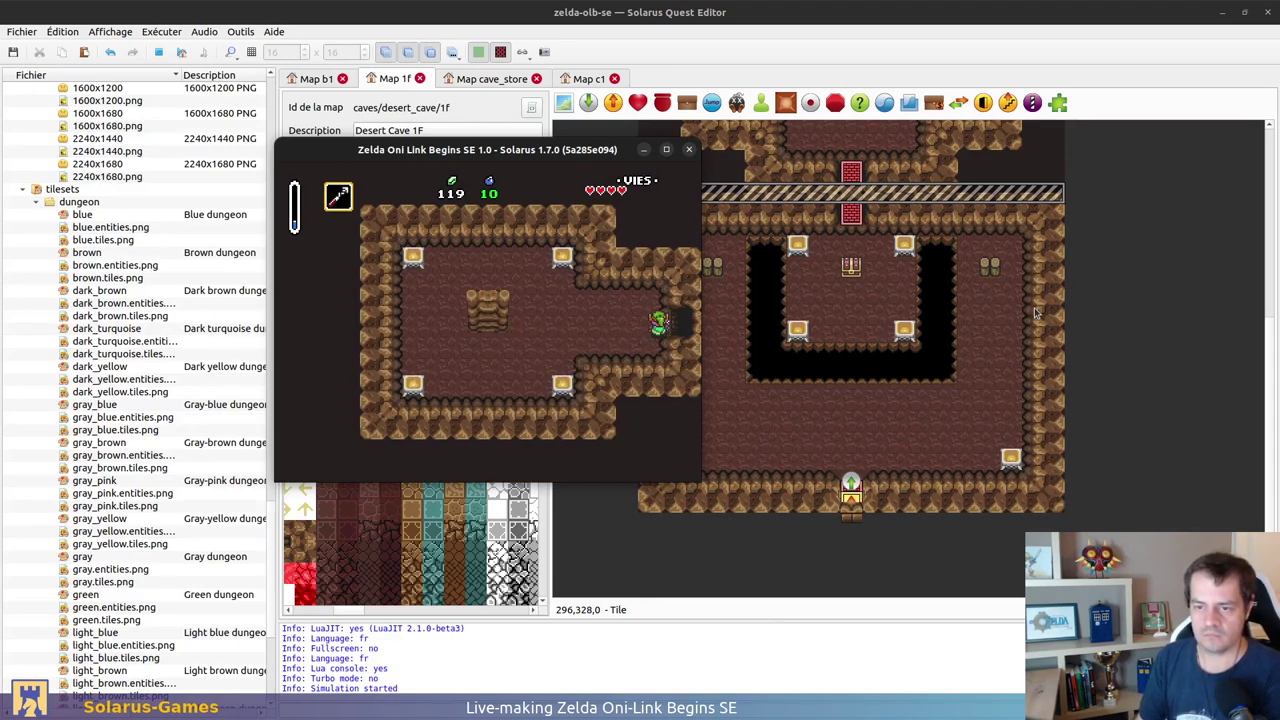
key("Right")
key("Down")
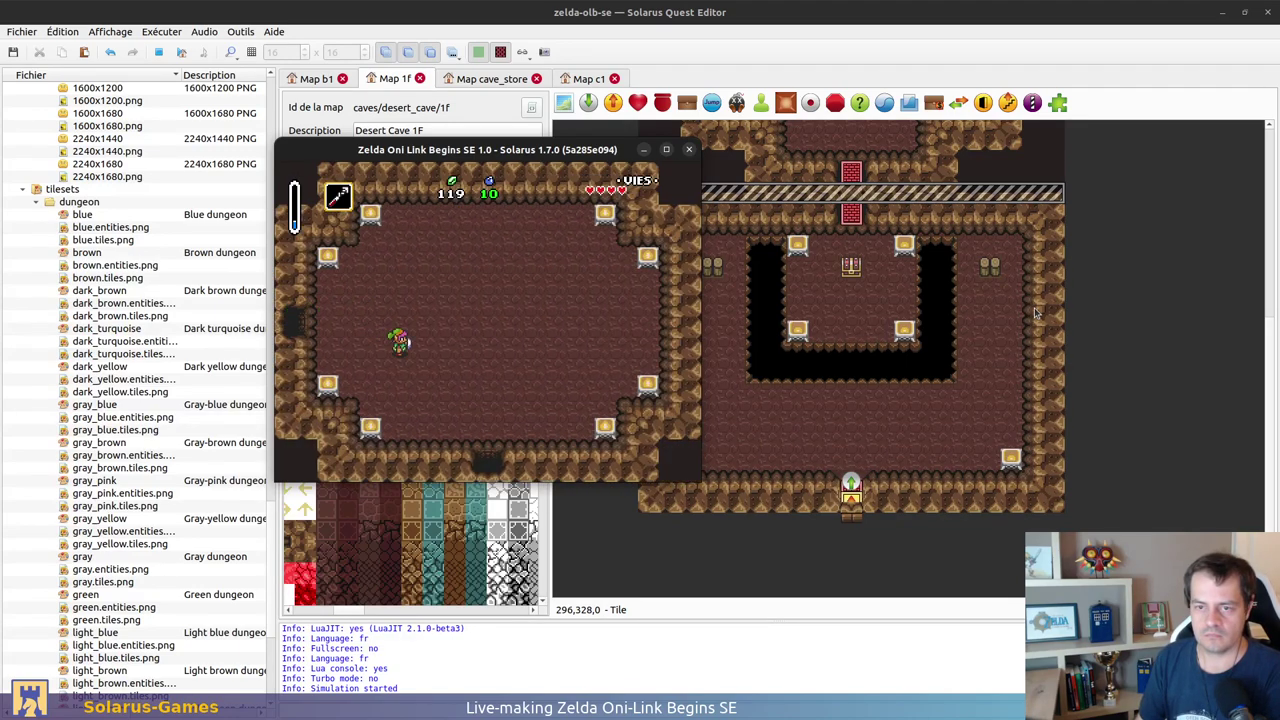
Step: Walk the hero through the southern doorway and the L-shaped corridor to the four-torch room, entering its water channel
key("Left")
key("Down")
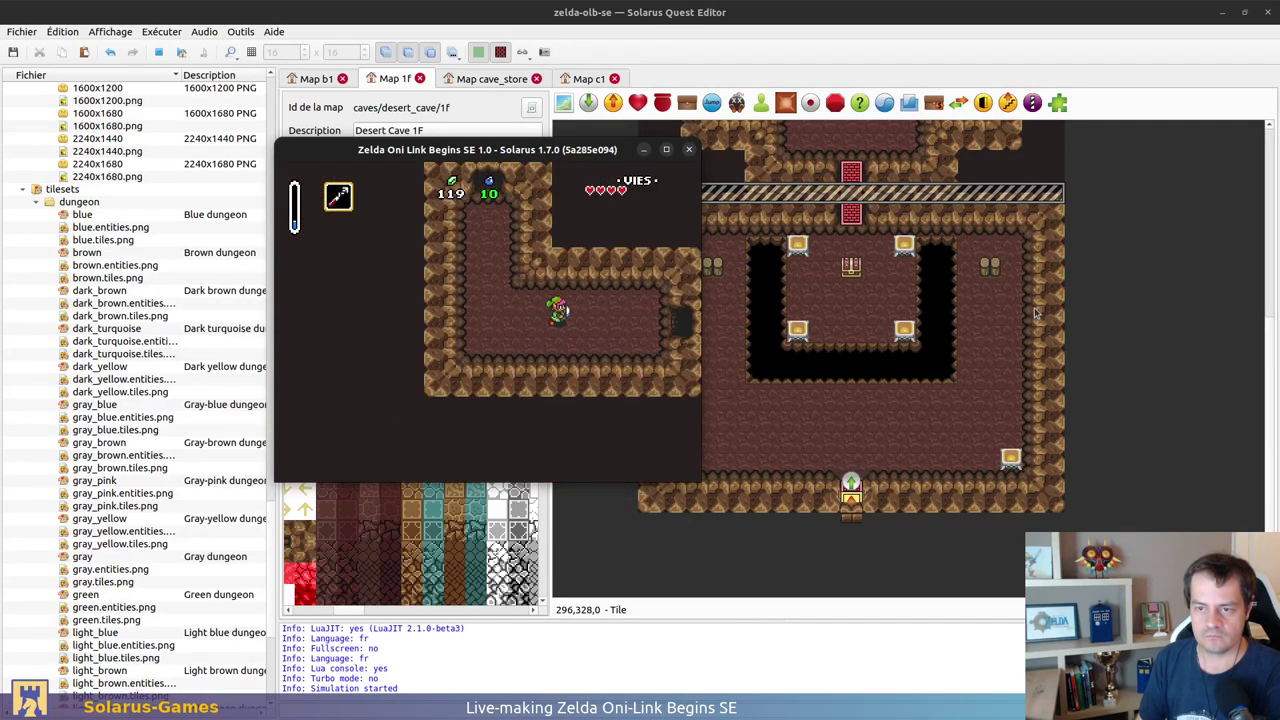
key("Right")
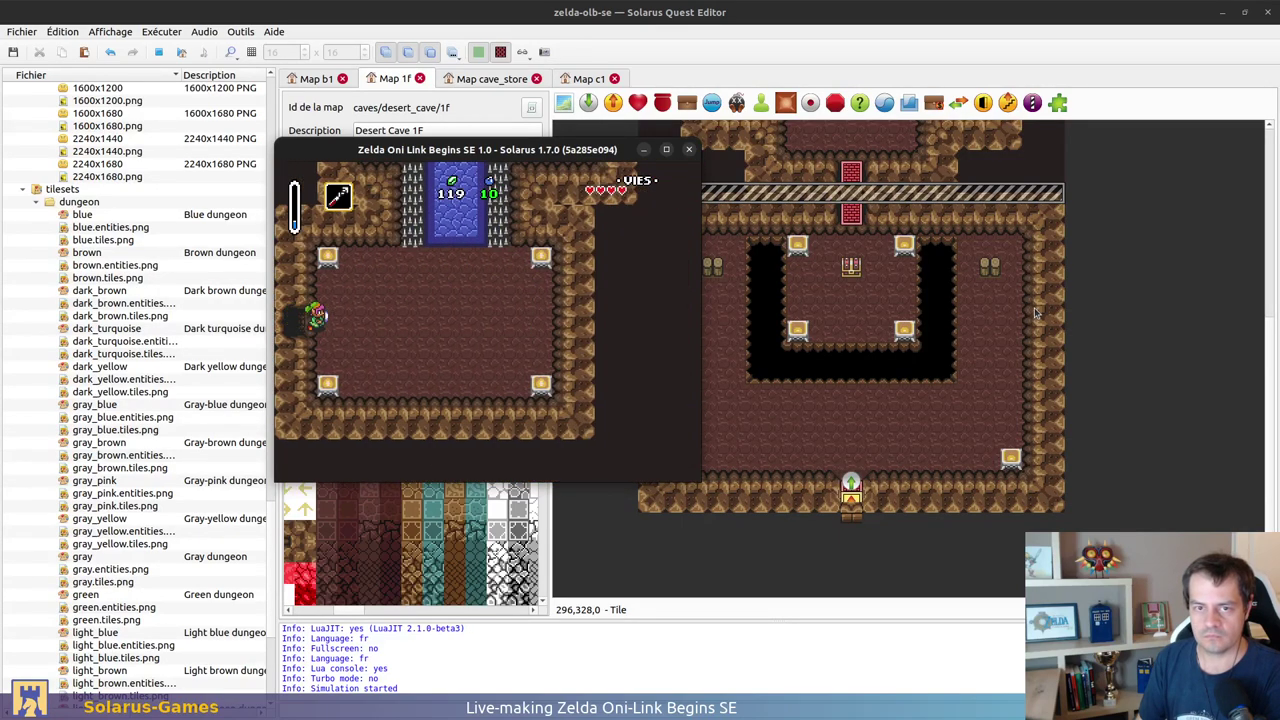
key("Right")
key("Up")
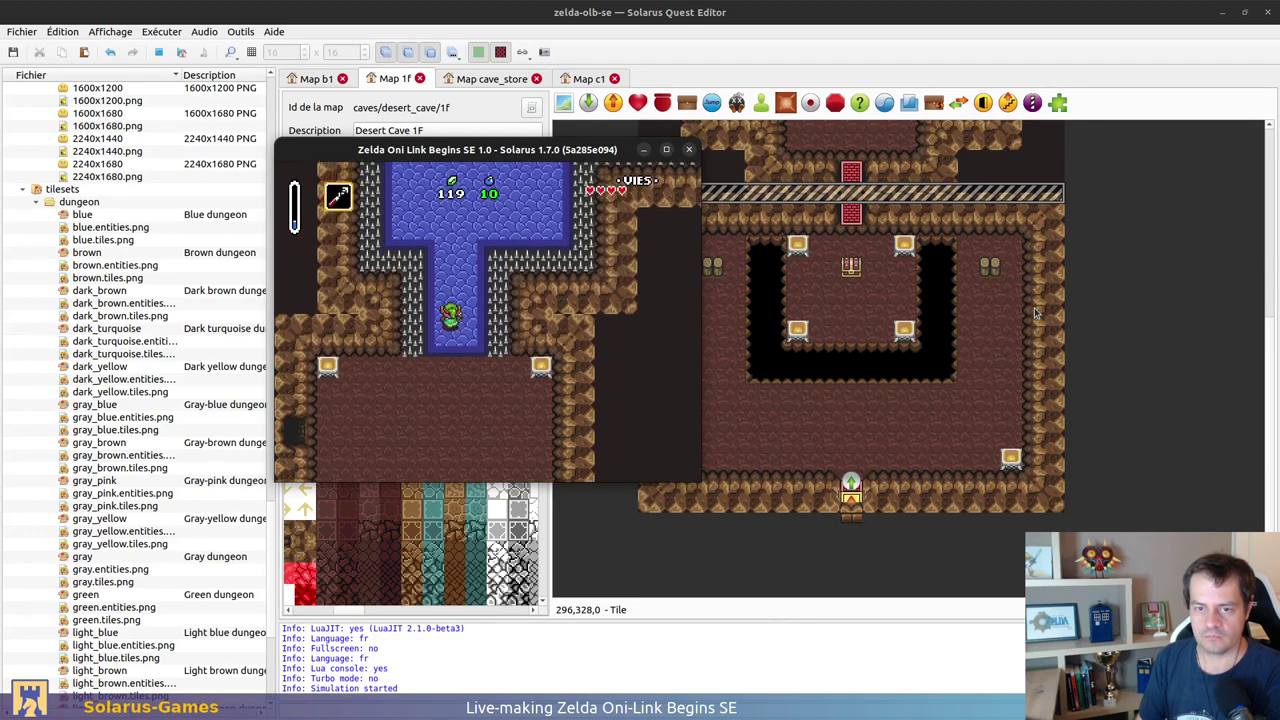
Step: Test the water area by taking the hero north and east through it to the dead-end torch room
key("Up")
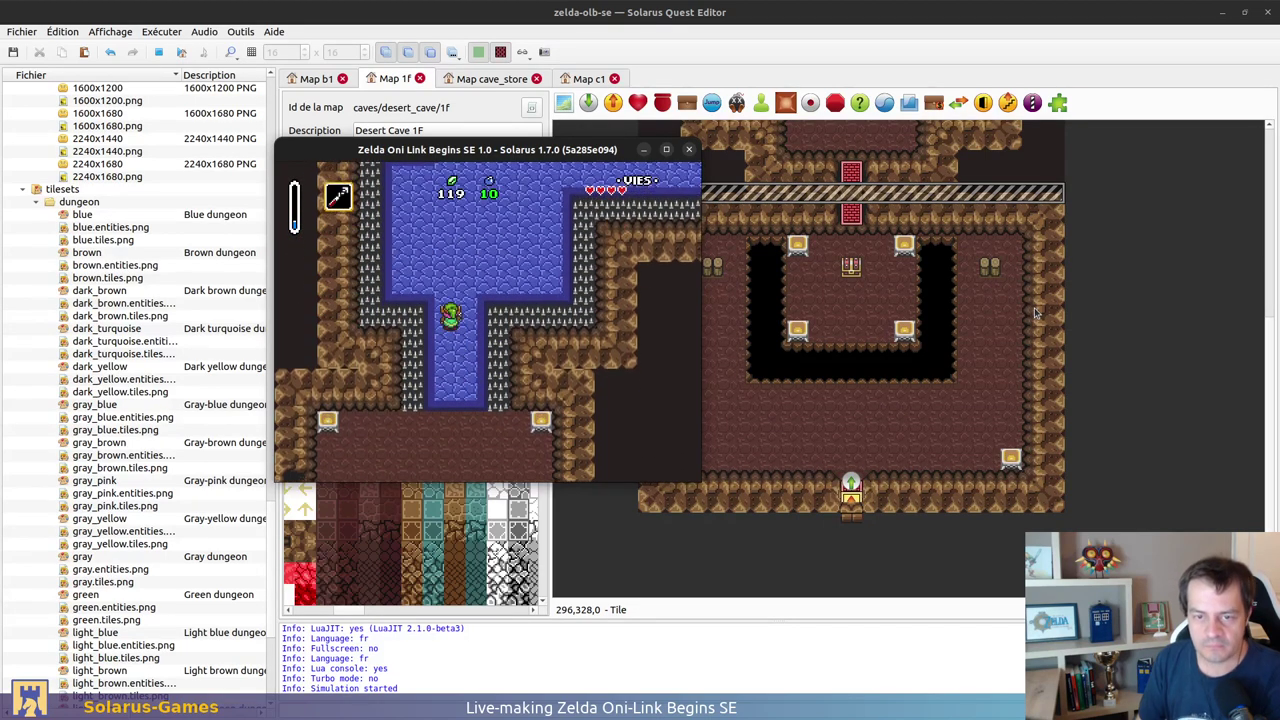
key("Down")
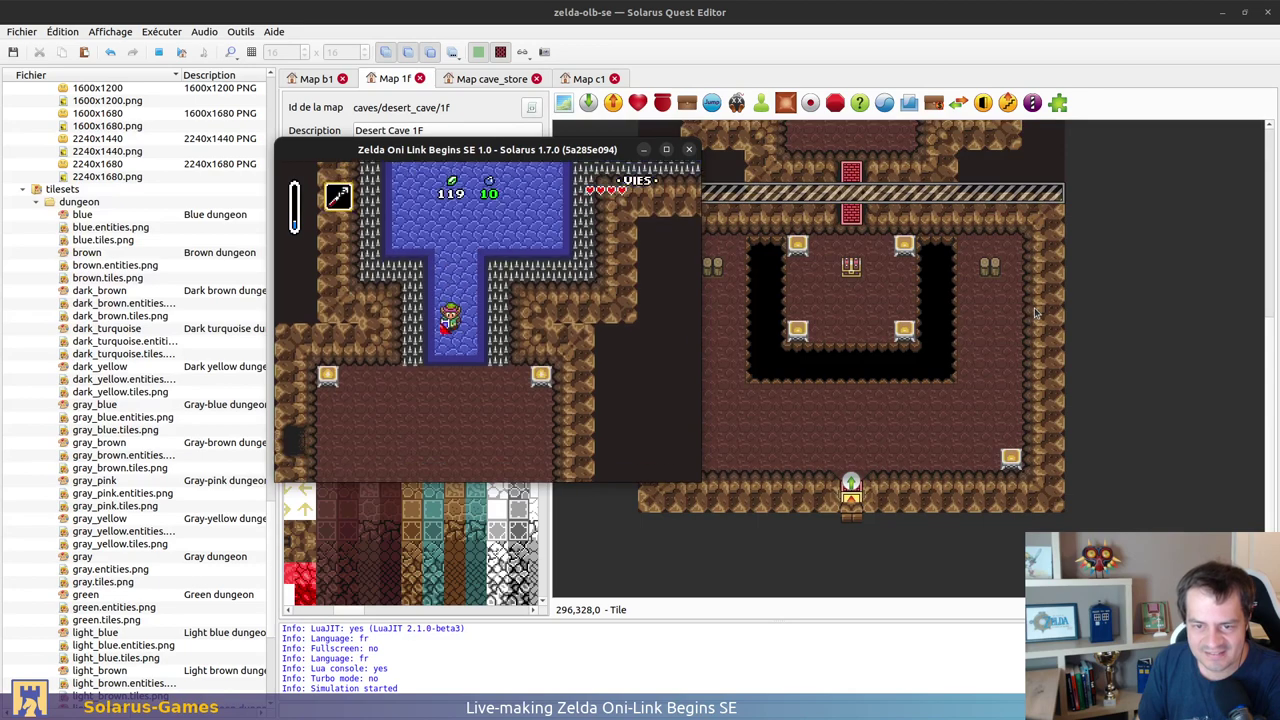
key("Up")
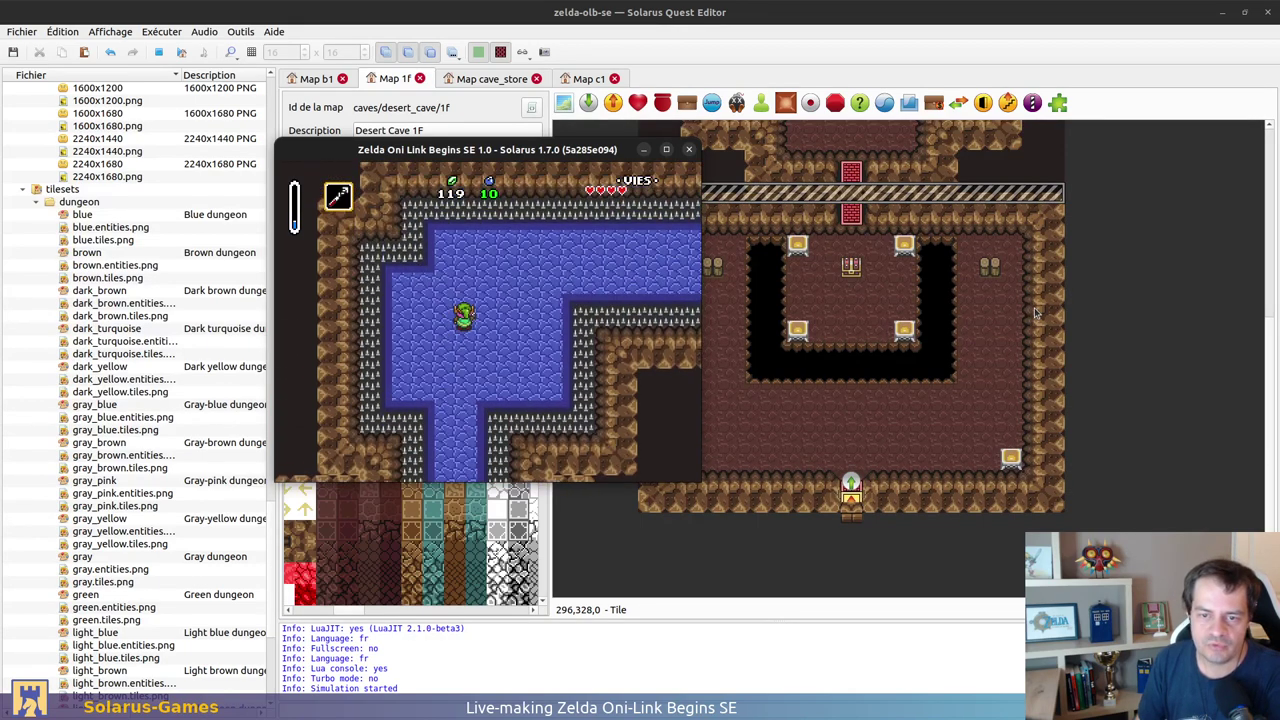
key("Right")
key("Left")
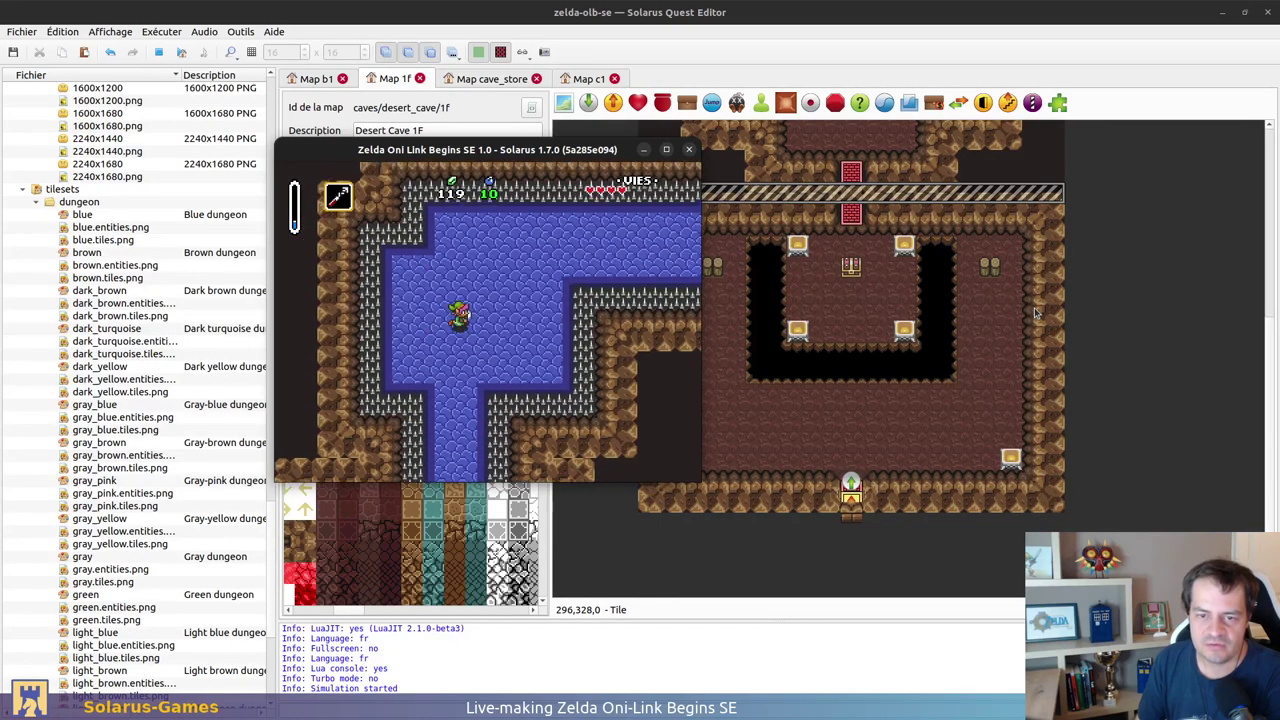
key("Right")
key("Up")
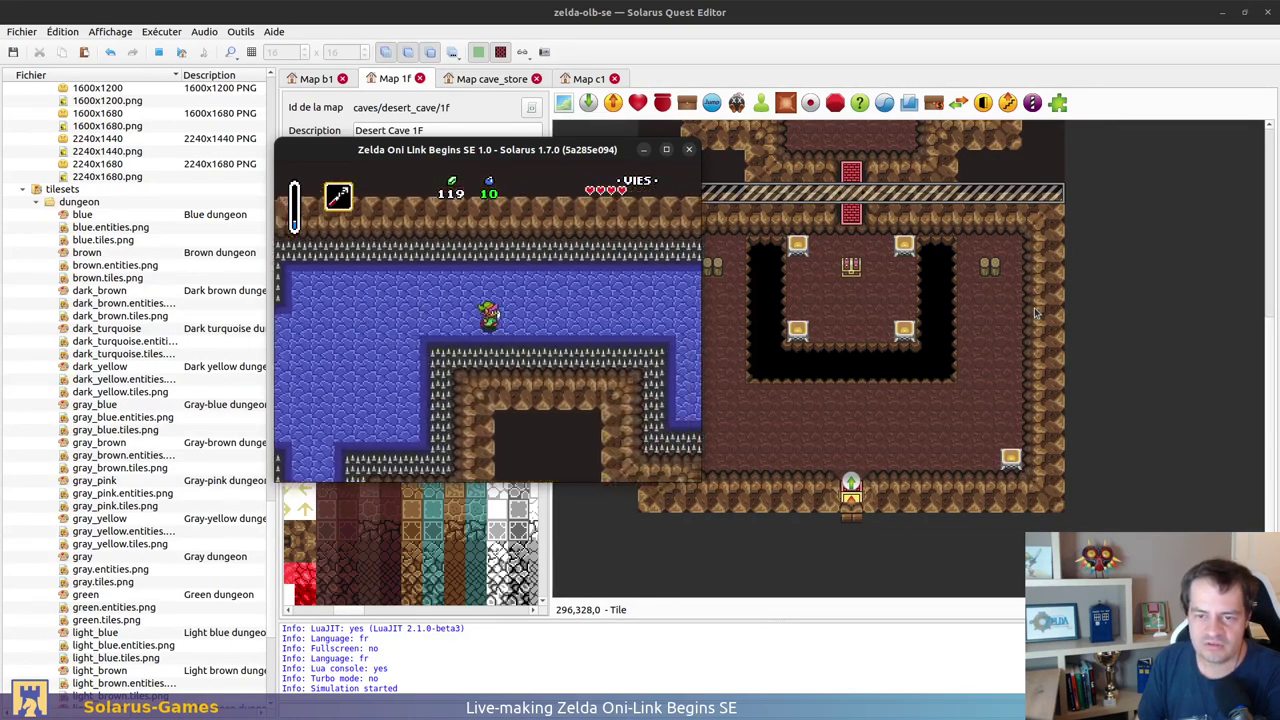
key("Right")
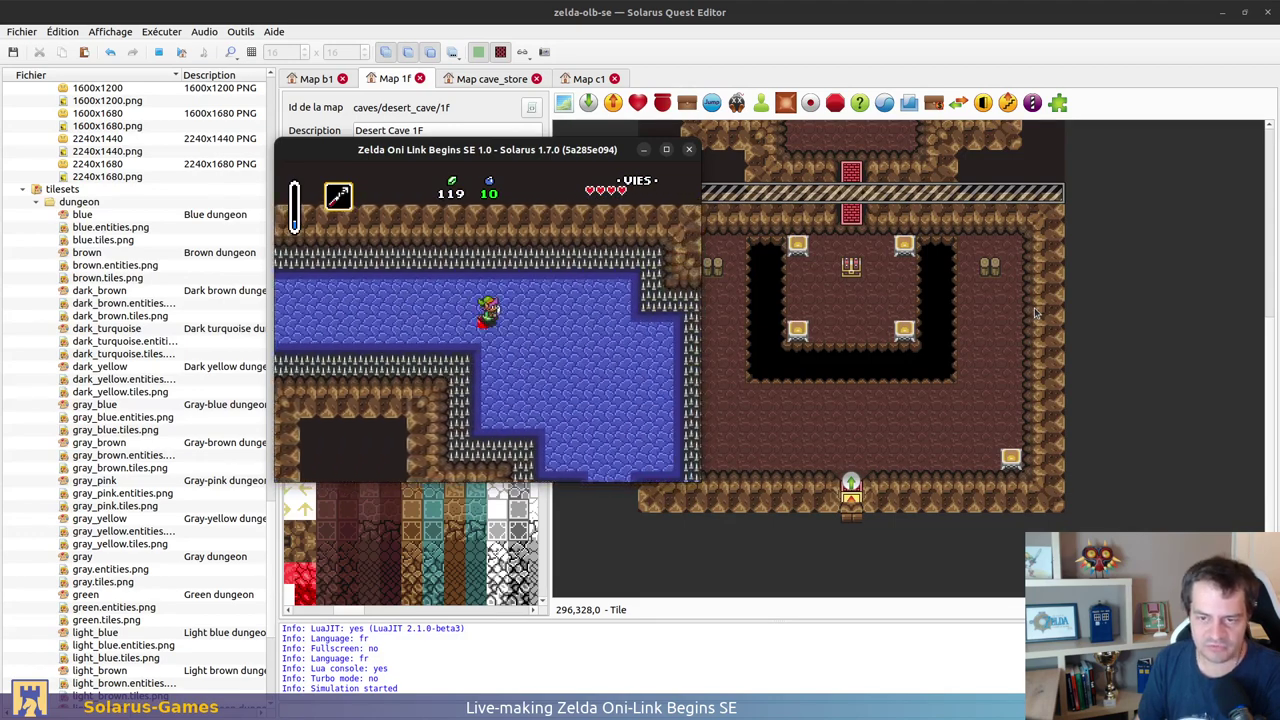
key("Right")
key("Down")
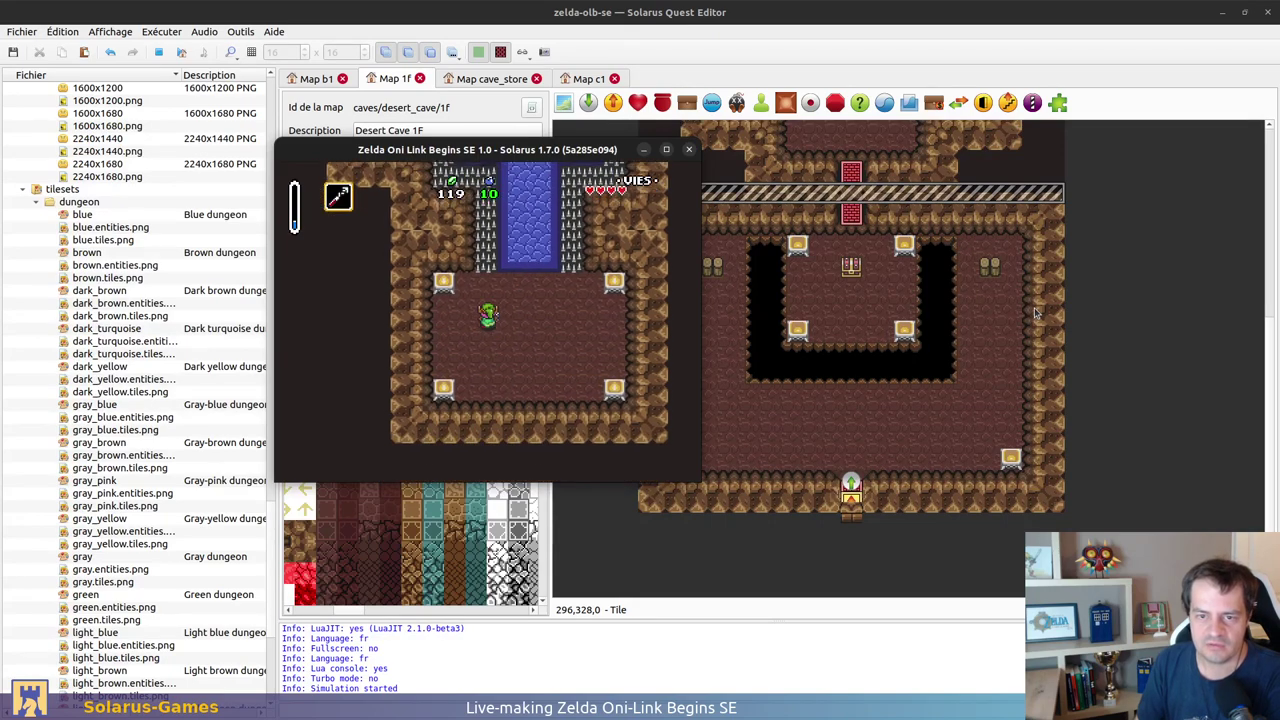
Step: Take the hero back across the water area to the western four-torch room
key("Up")
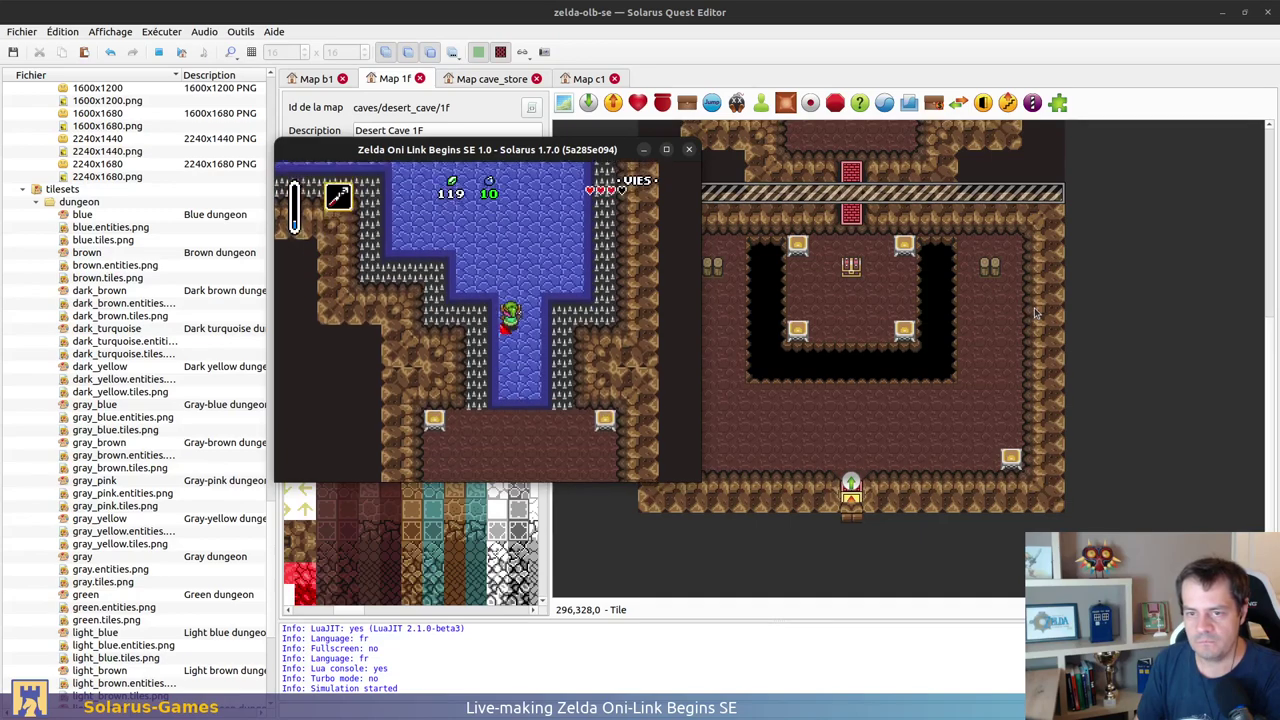
key("Right")
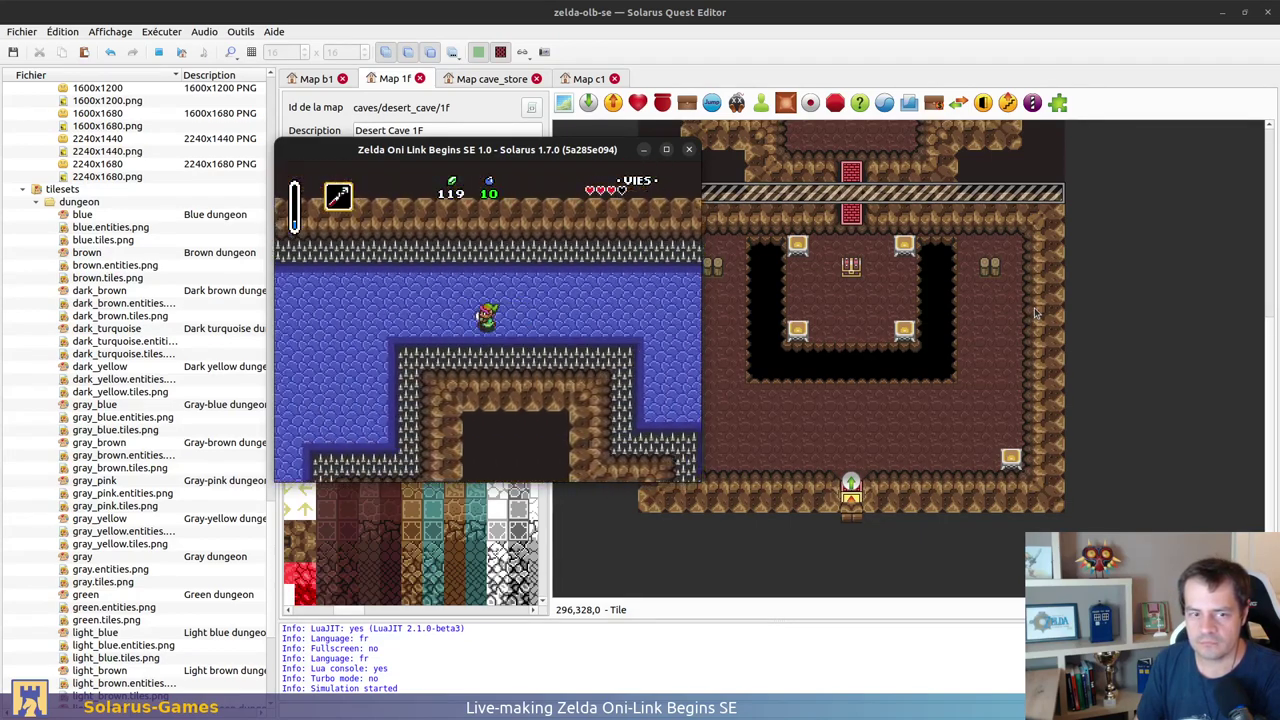
key("Left")
key("Down")
key("Left")
key("Left")
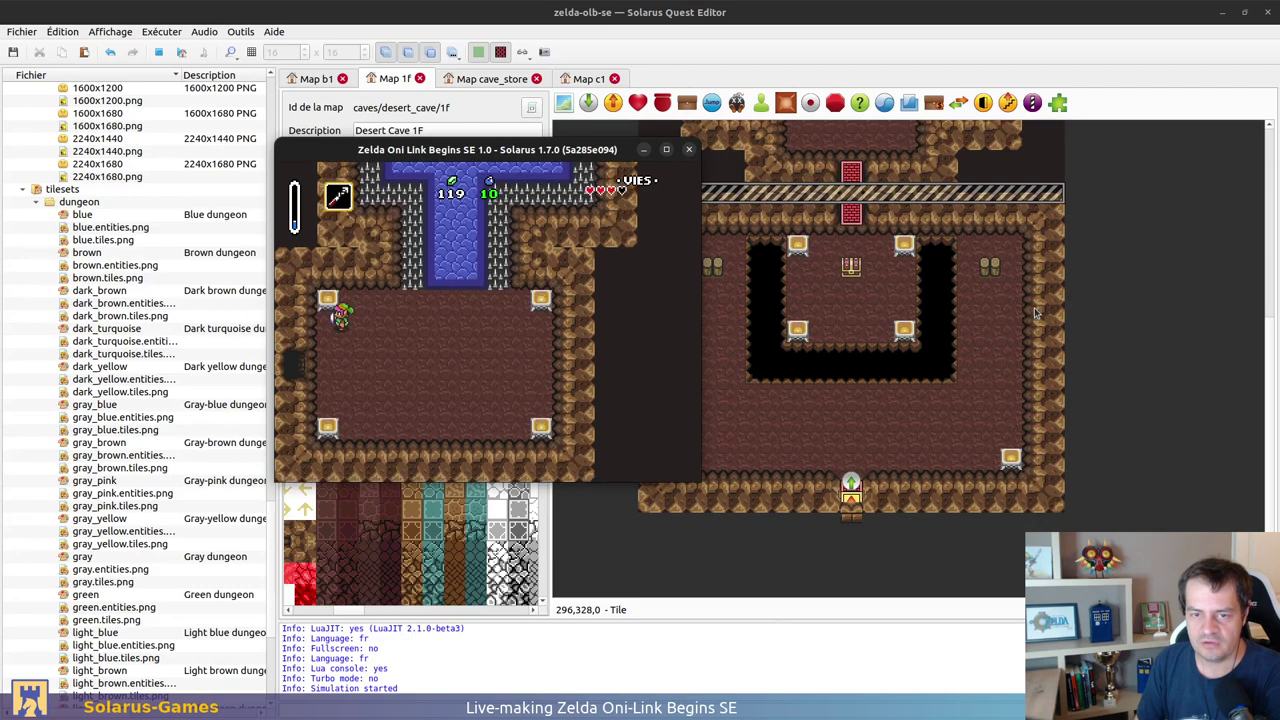
Step: Return the hero through the L-shaped corridor and the basement rooms to the 1F stairs
key("Left")
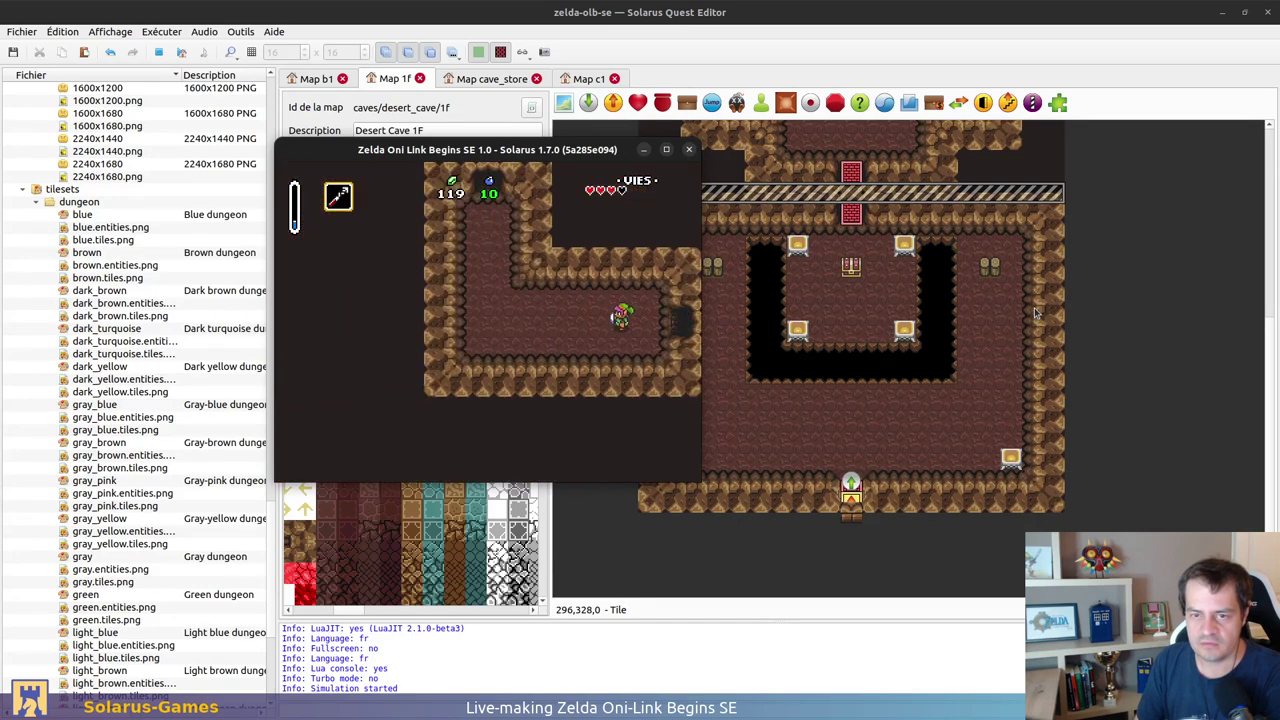
key("Left")
key("Up")
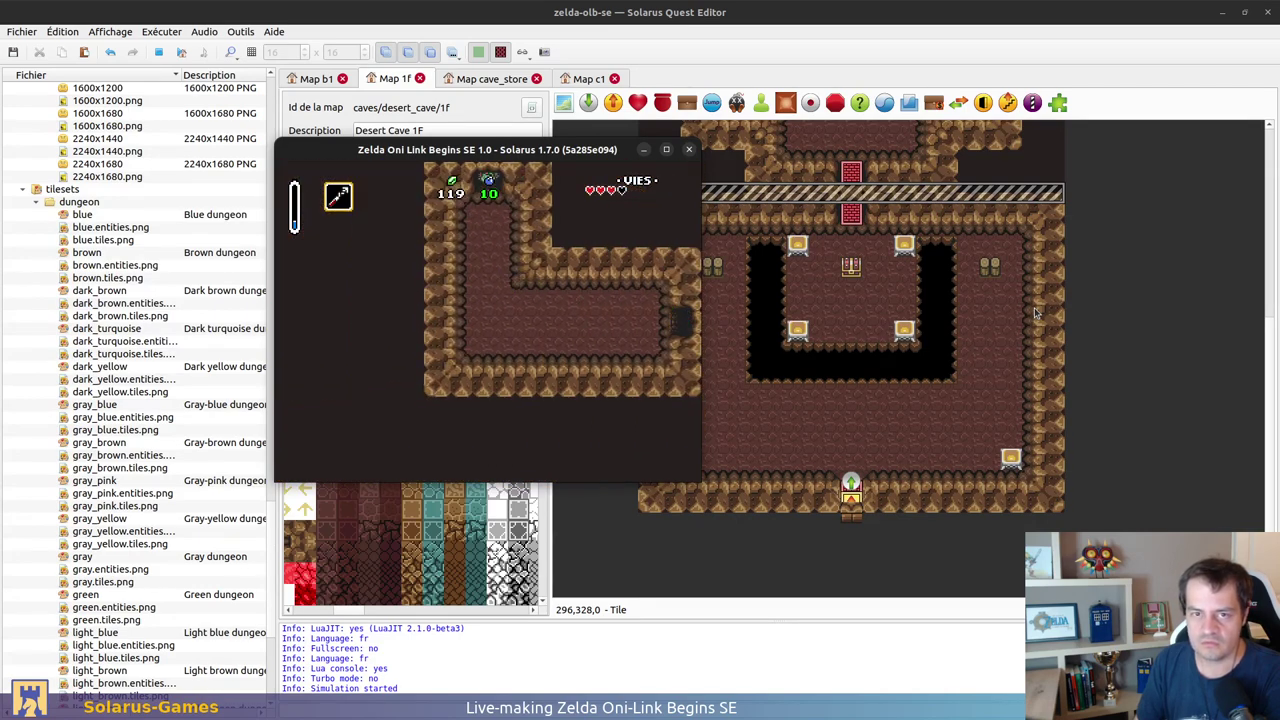
key("Left")
key("Left")
key("Up")
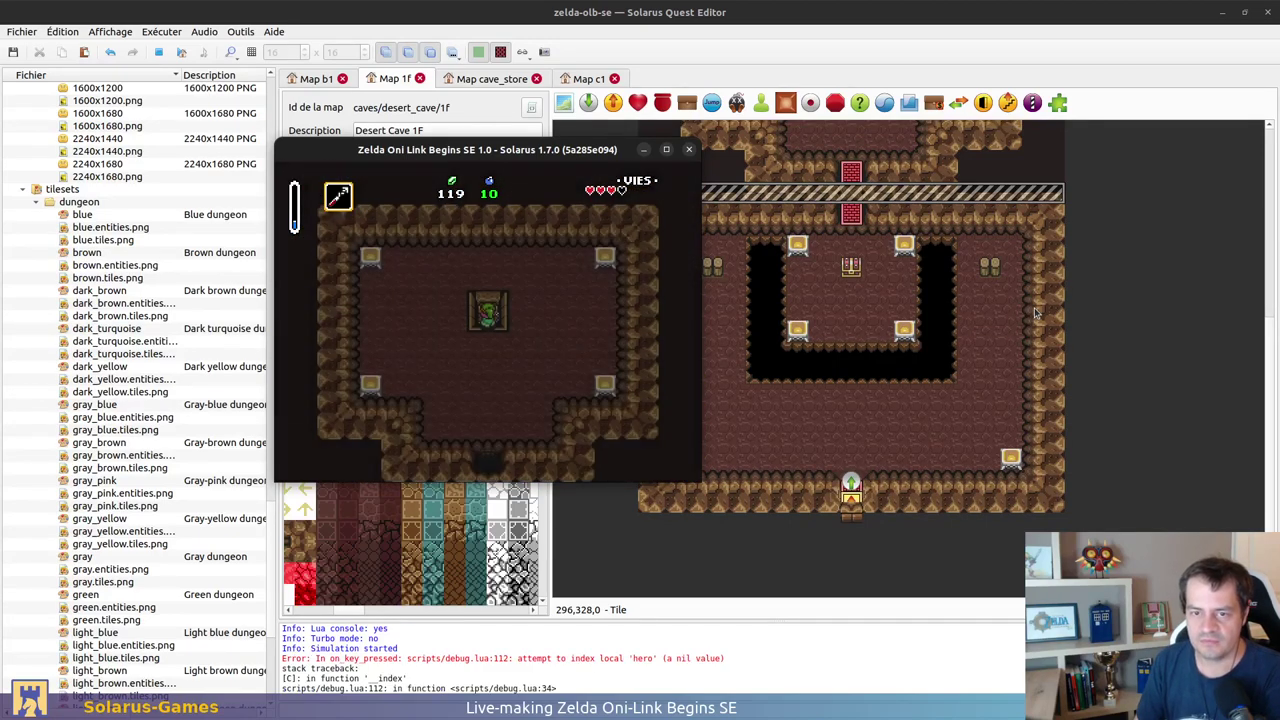
Step: Walk the hero from the stairs through the upper room's southern doorway to the lower room
key("Up")
key("Right")
key("Down")
key("Left")
key("Down")
key("Left")
key("Right")
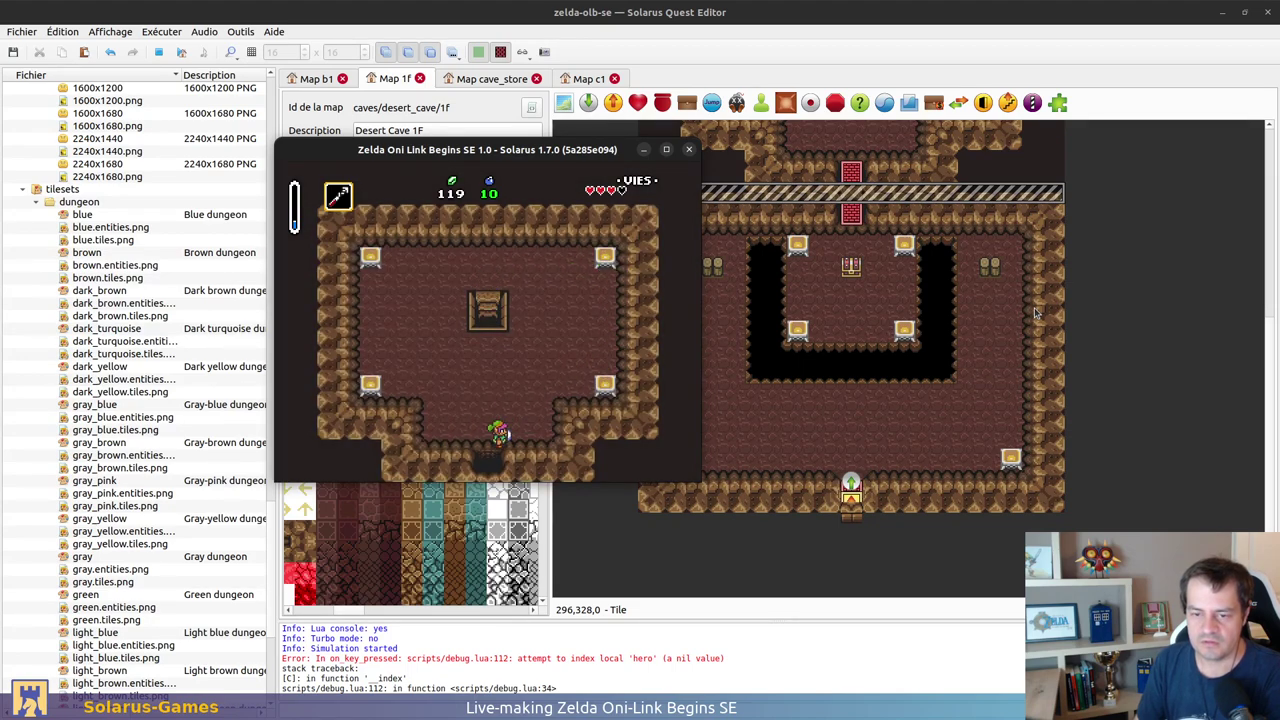
key("Down")
key("Right")
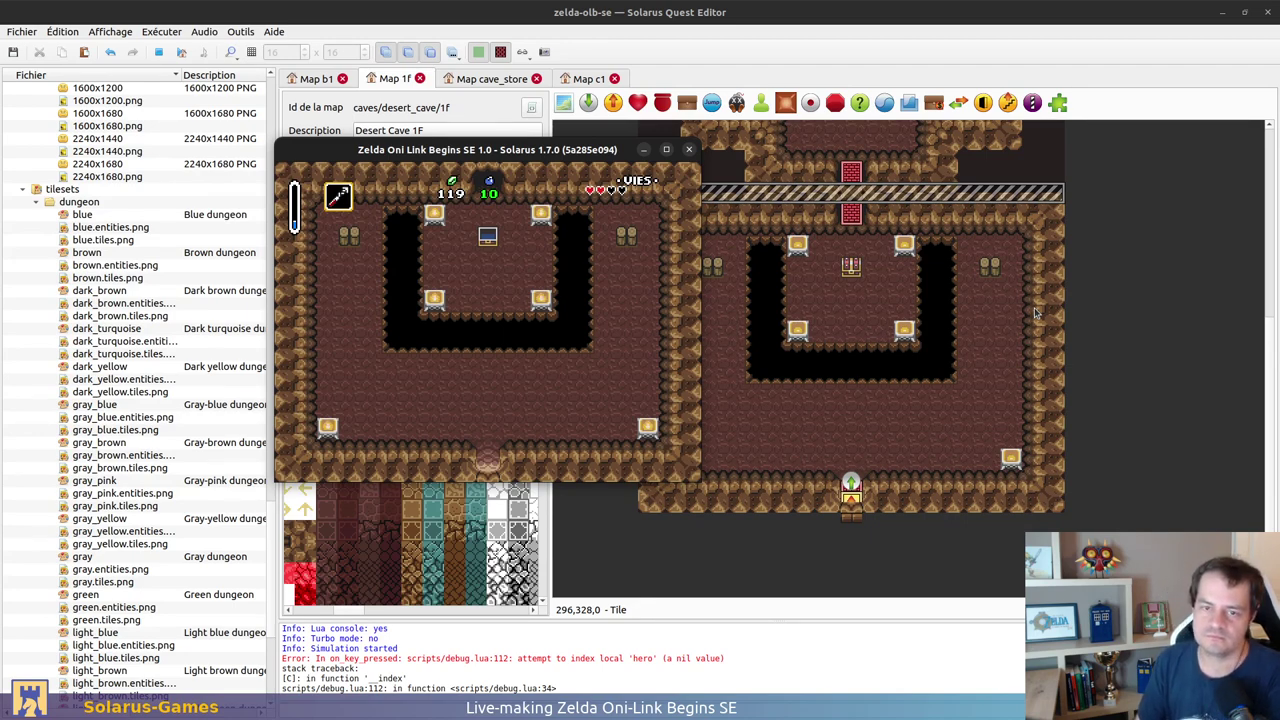
Step: Take the hero over the wall between the two rooms and down to the lower room's east side
key("Up")
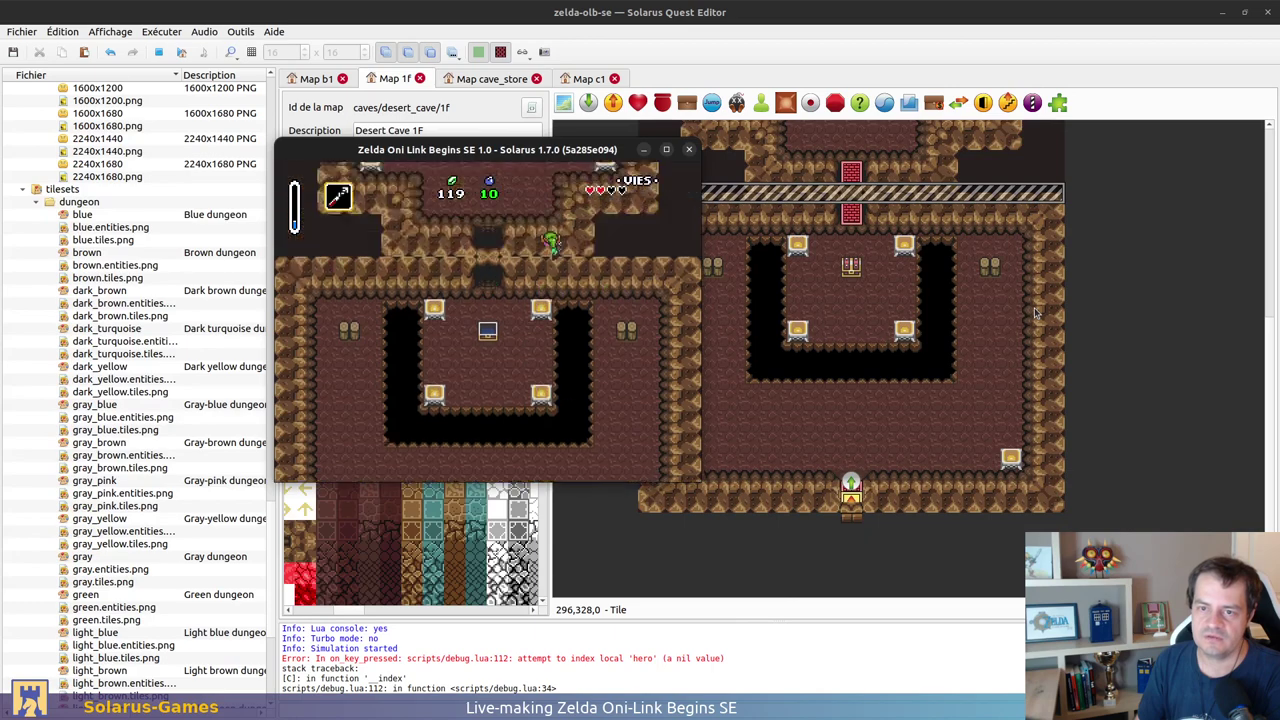
key("Up")
key("Left")
key("Down")
key("Down")
key("Right")
key("Down")
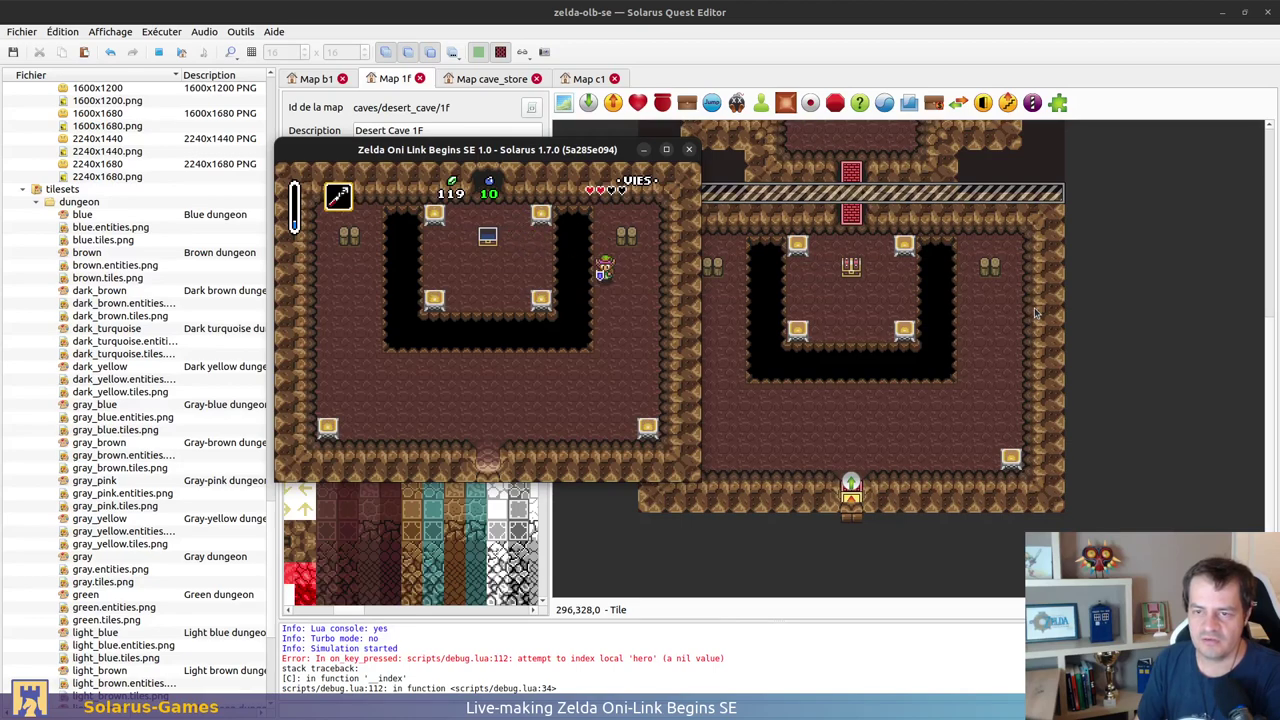
Step: Leave the cave through the lower room's southern exit and step the hero around outside the desert entrance
key("Left")
key("Left")
key("Down")
key("Down")
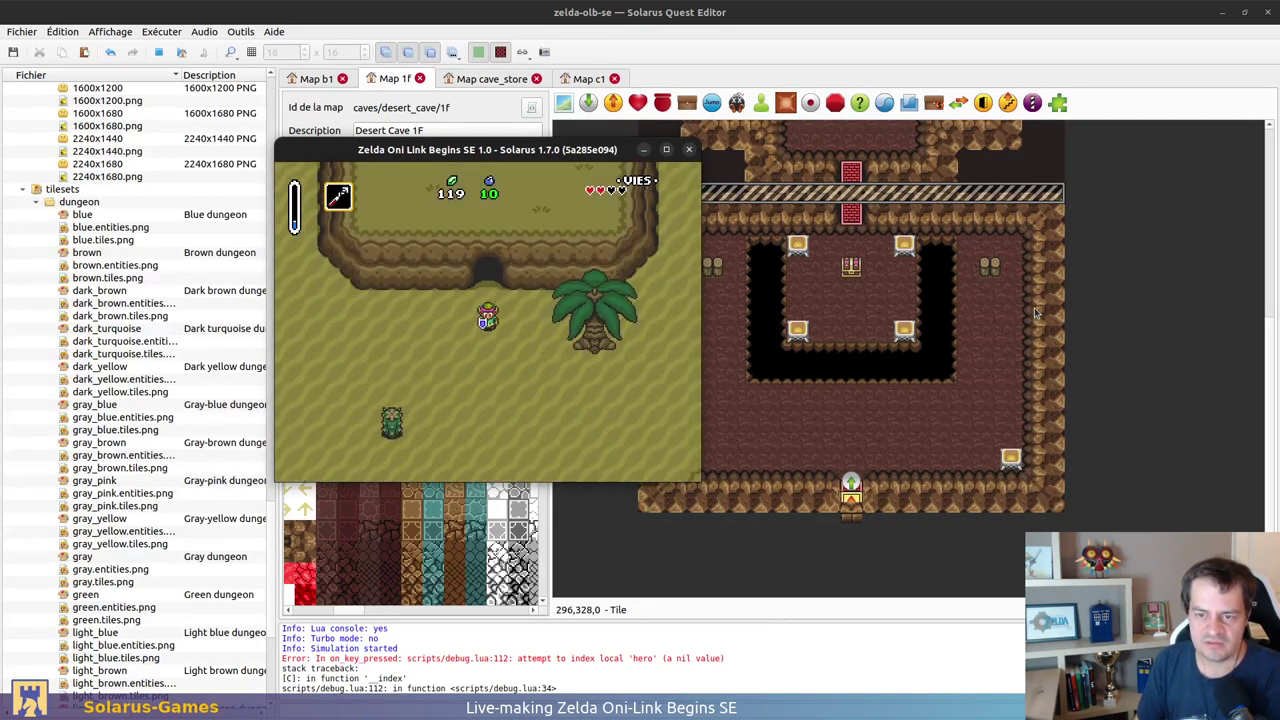
key("Right")
key("Left")
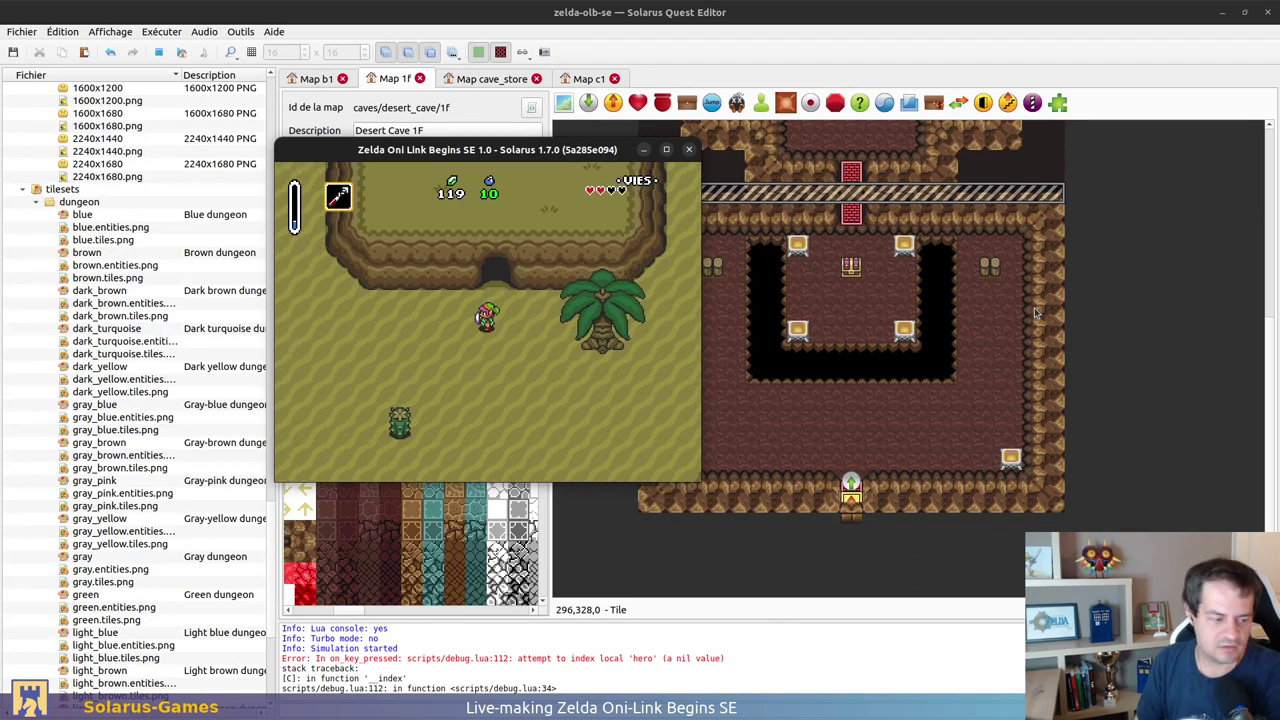
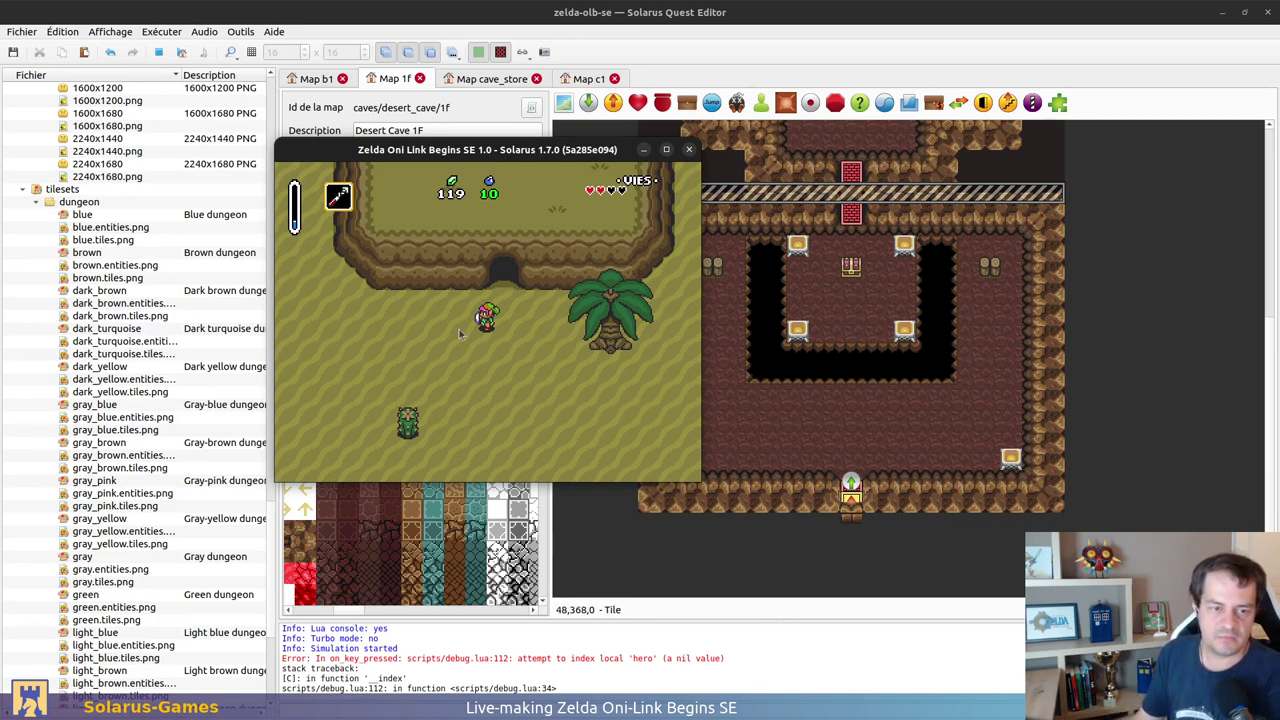
Step: Open the dark_turquoise dungeon tileset from the quest's resources
scroll(150, 410, "down", 6)
scroll(97, 483, "up", 3)
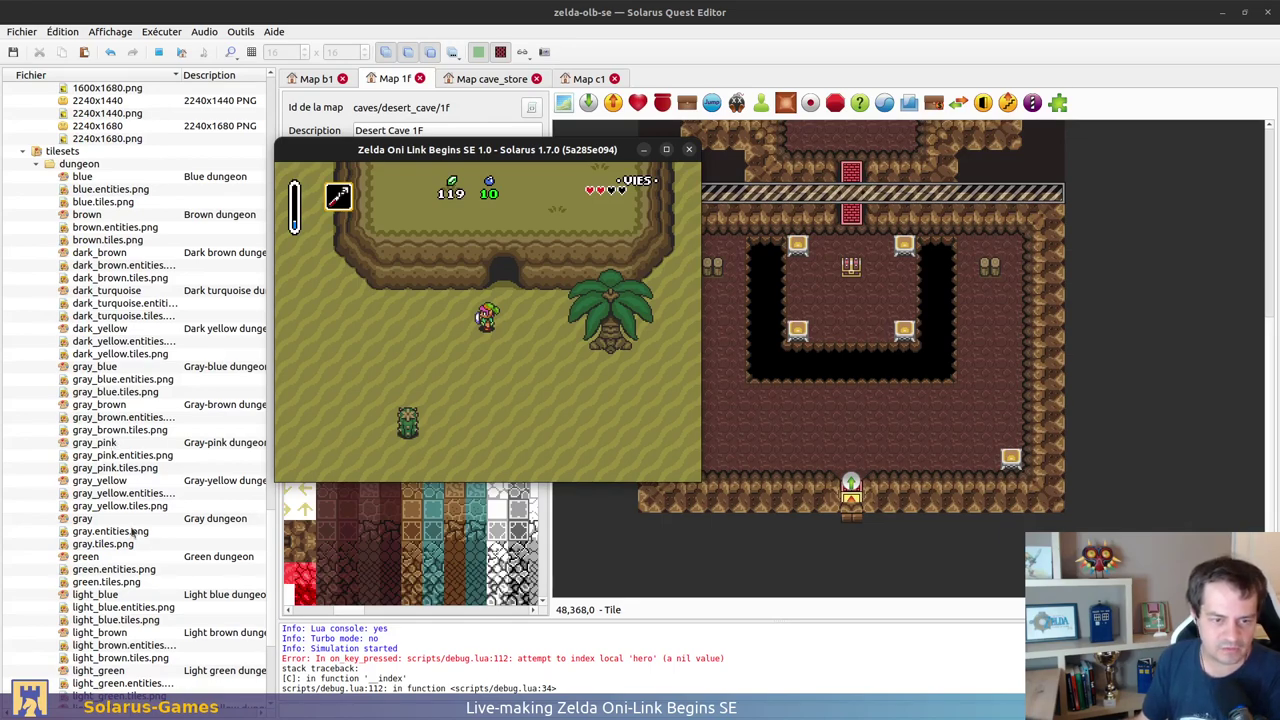
scroll(134, 482, "down", 3)
scroll(102, 340, "up", 3)
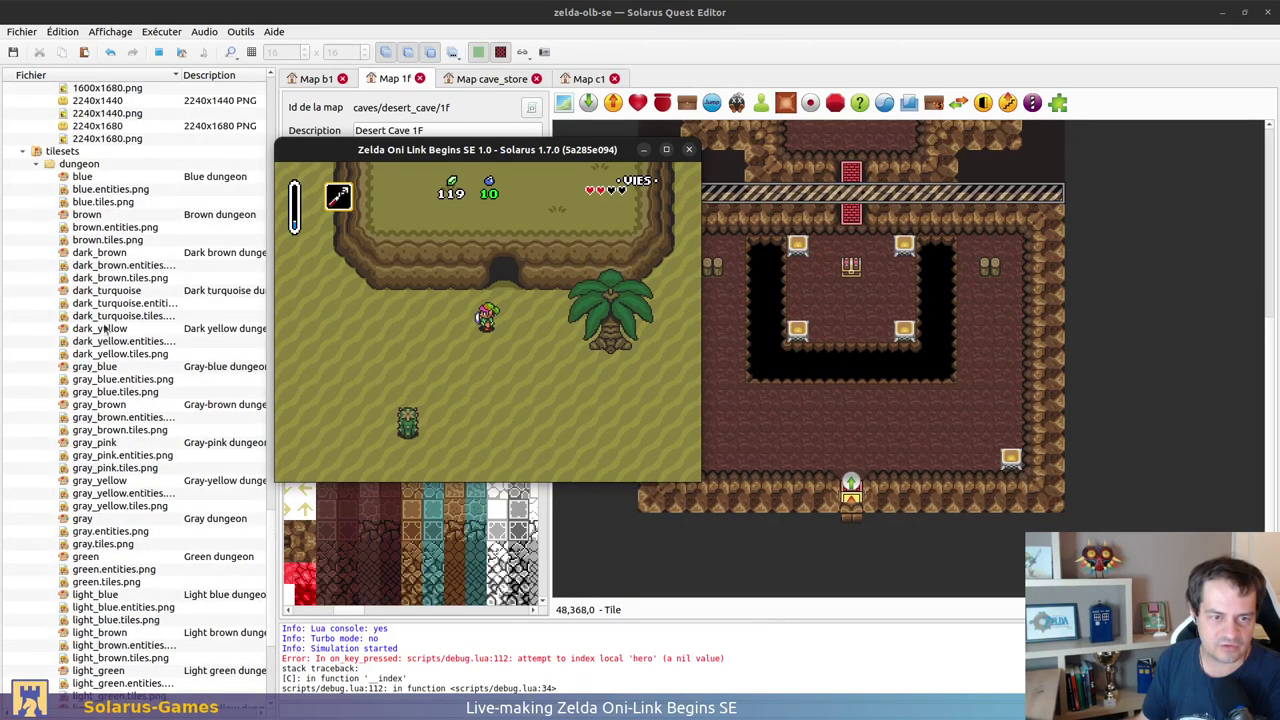
double_click(106, 290)
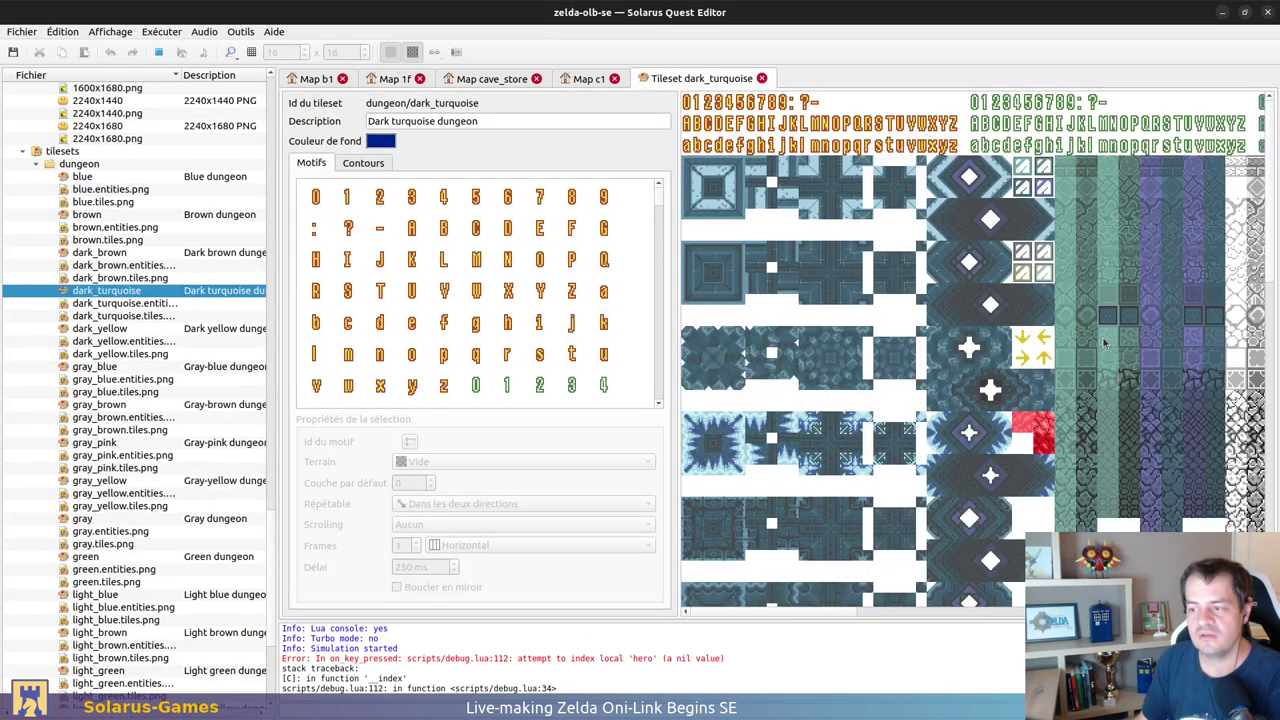
Step: Examine the dark turquoise tileset's image, from the floor and wall patterns to the furniture and item patterns
scroll(1104, 343, "down", 1, "ctrl")
middle_click_drag(1104, 343, 1030, 224)
scroll(1028, 222, "up", 1)
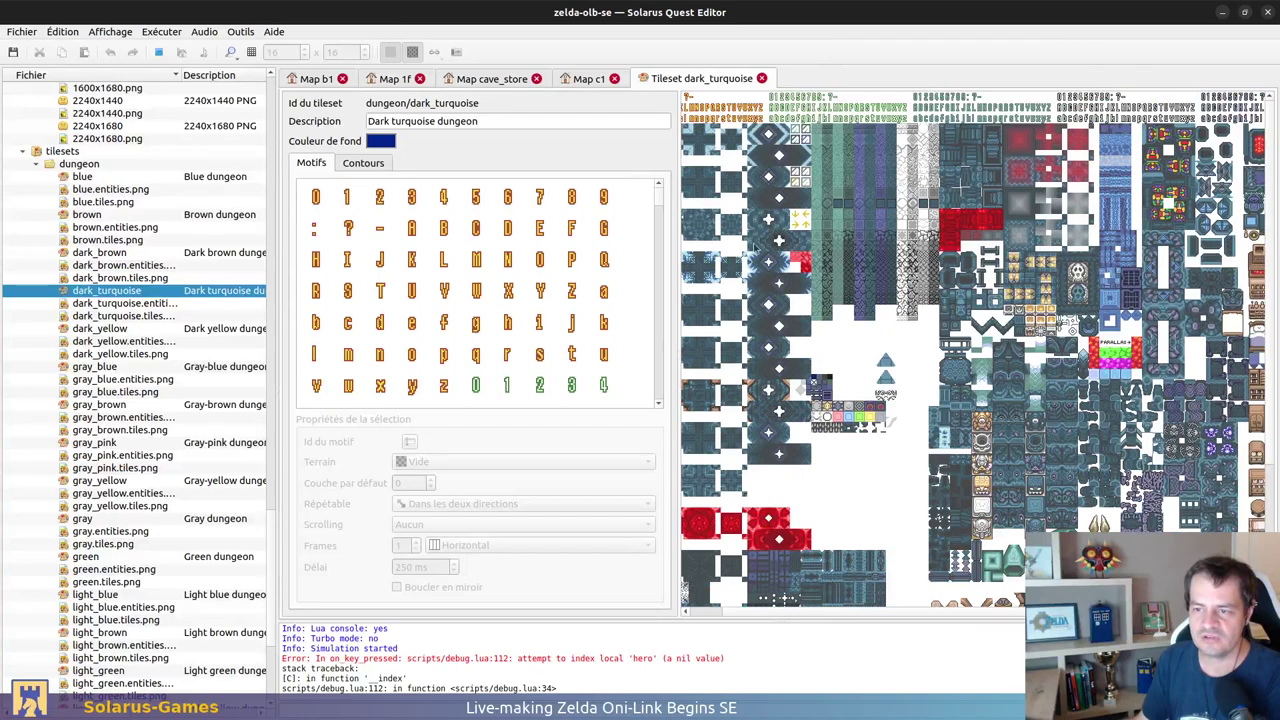
scroll(696, 248, "up", 2, "ctrl")
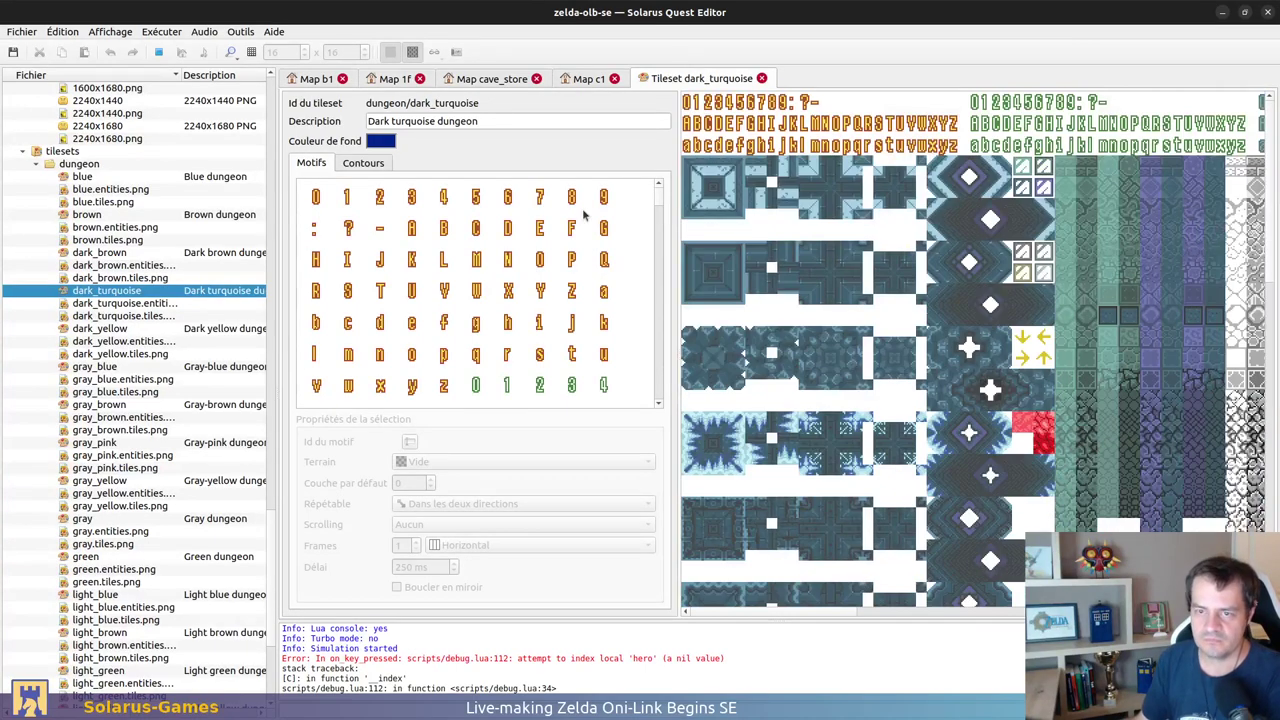
scroll(1121, 410, "down", 10)
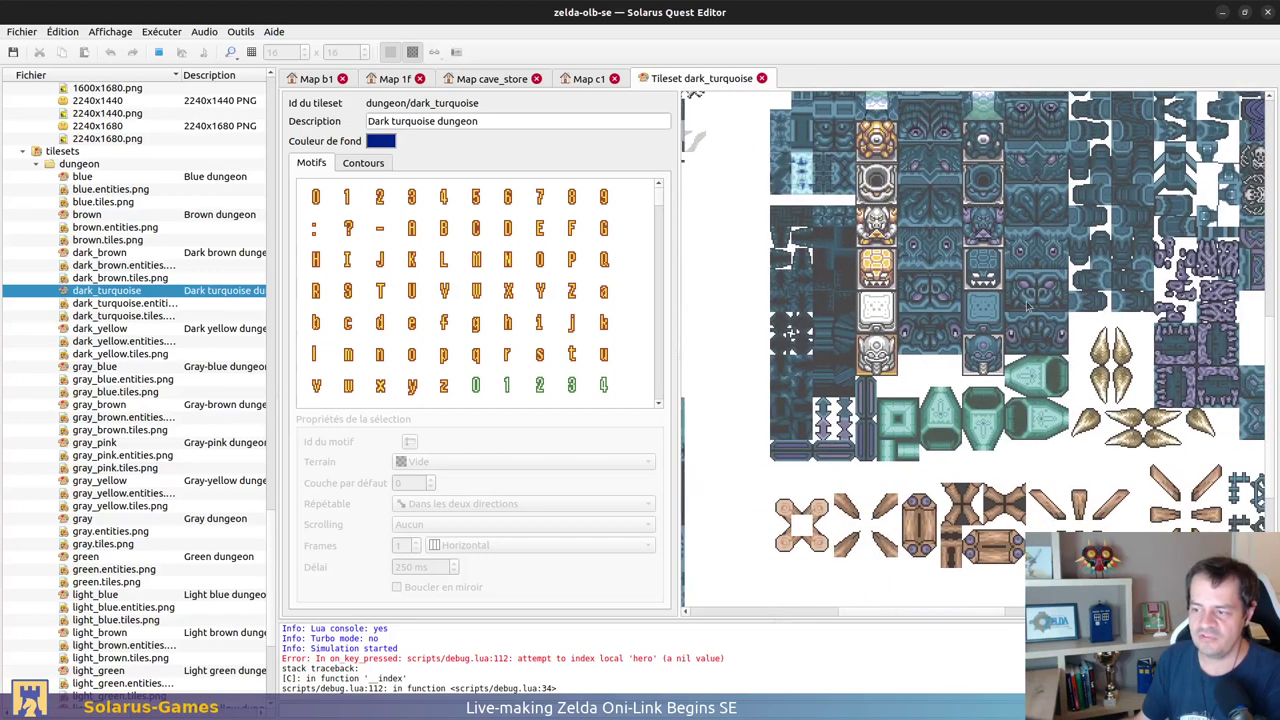
scroll(1107, 235, "down", 2, "ctrl")
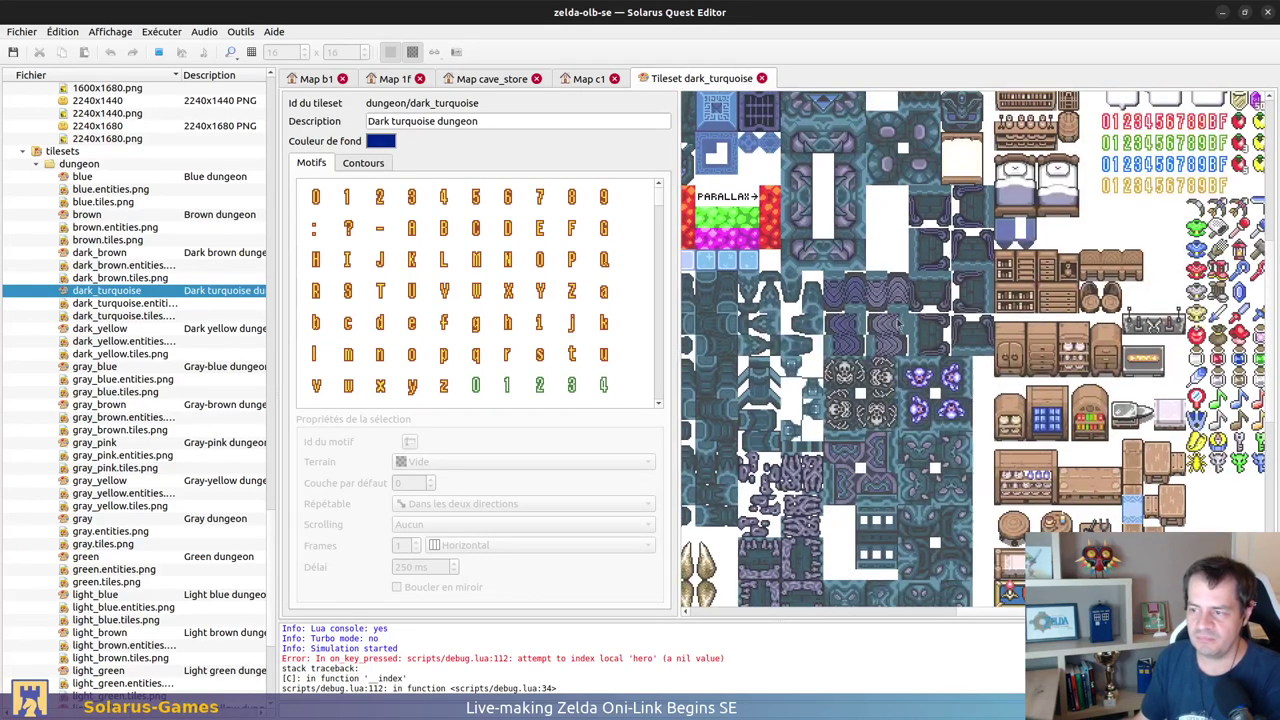
scroll(941, 236, "down", 1, "ctrl")
scroll(916, 264, "up", 2)
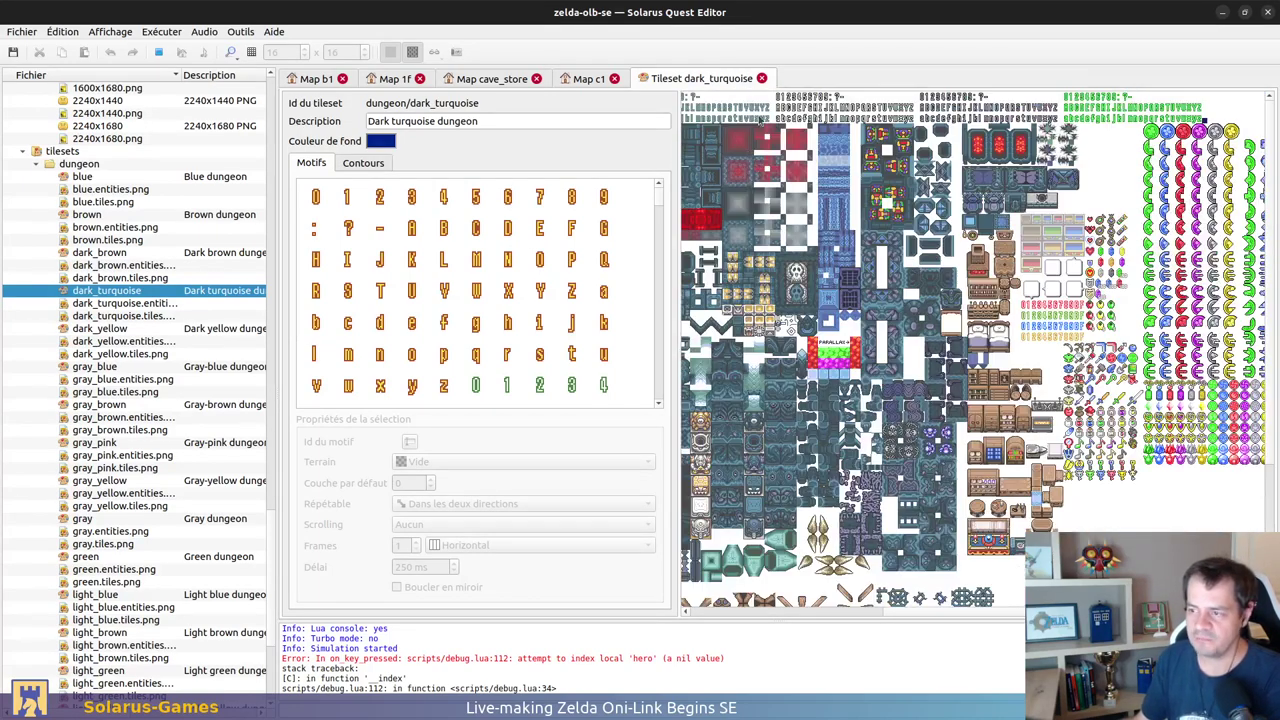
middle_click_drag(1230, 260, 1160, 177)
middle_click_drag(1264, 428, 1240, 545)
left_click_drag(1030, 101, 1252, 484)
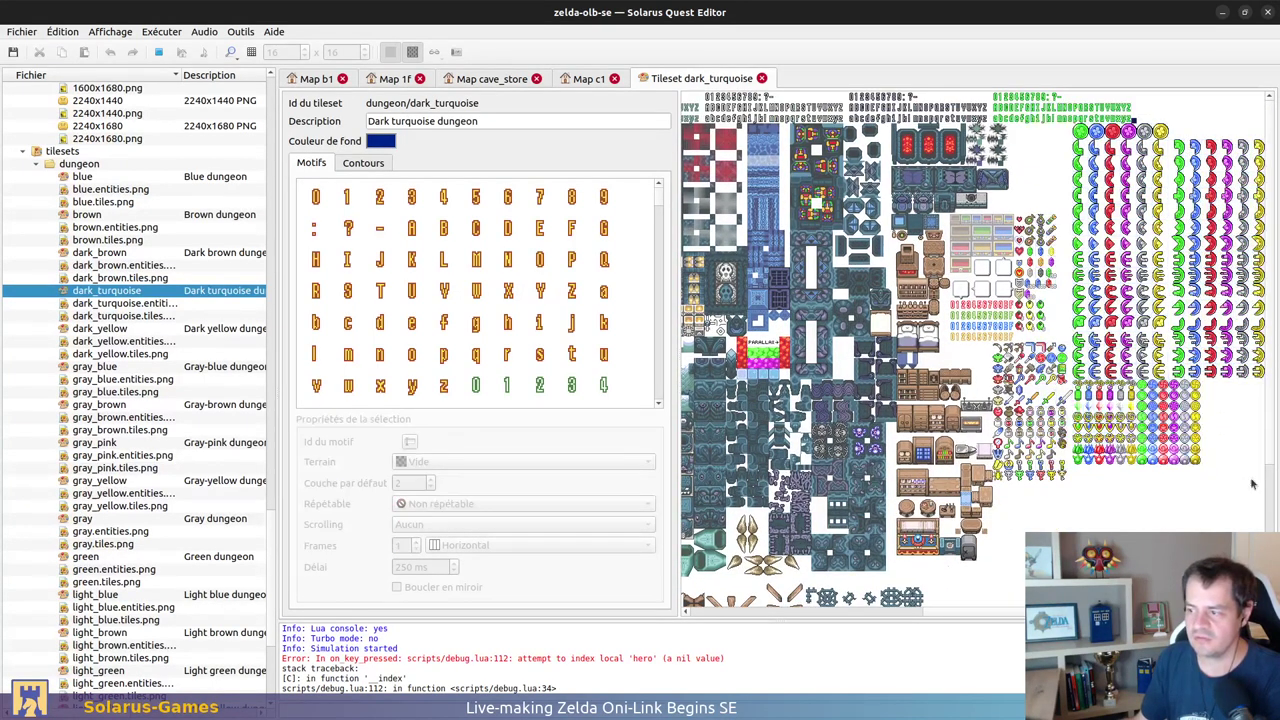
Step: Close the dark turquoise tileset and open the debug.lua script from the quest's scripts folder
left_click(761, 78)
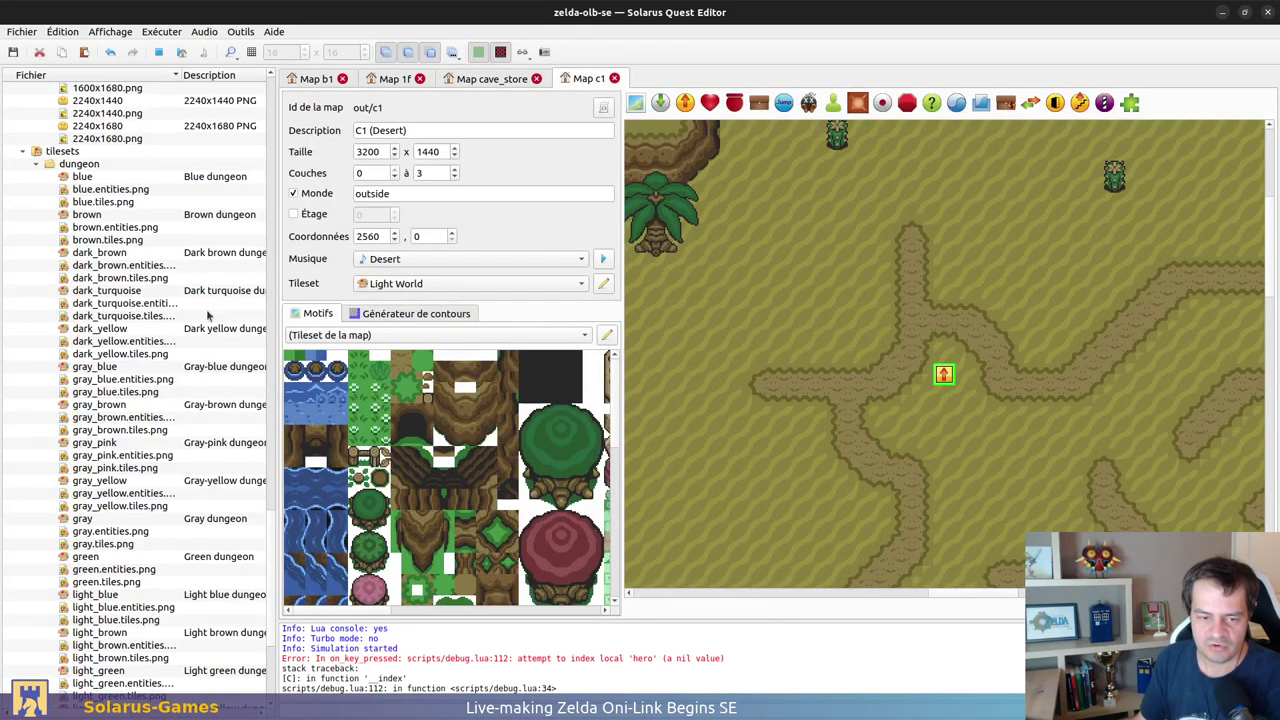
scroll(181, 232, "up", 9)
scroll(150, 450, "down", 15)
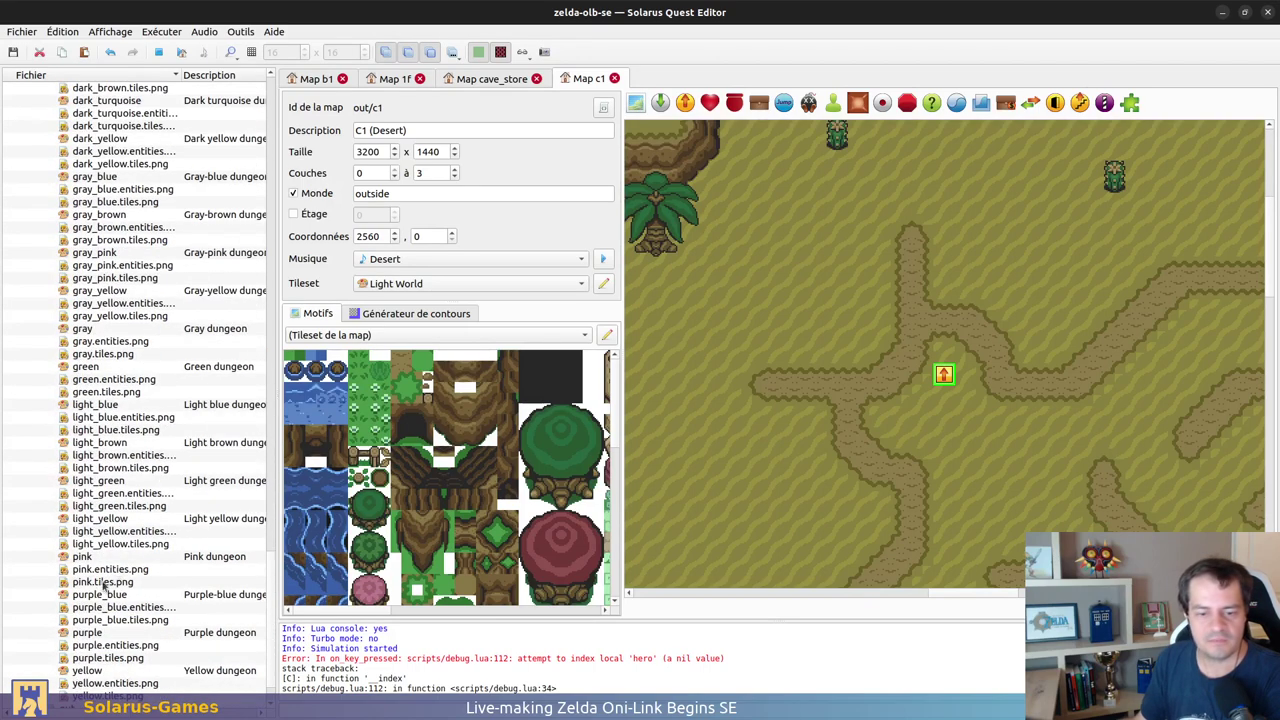
triple_click(501, 658)
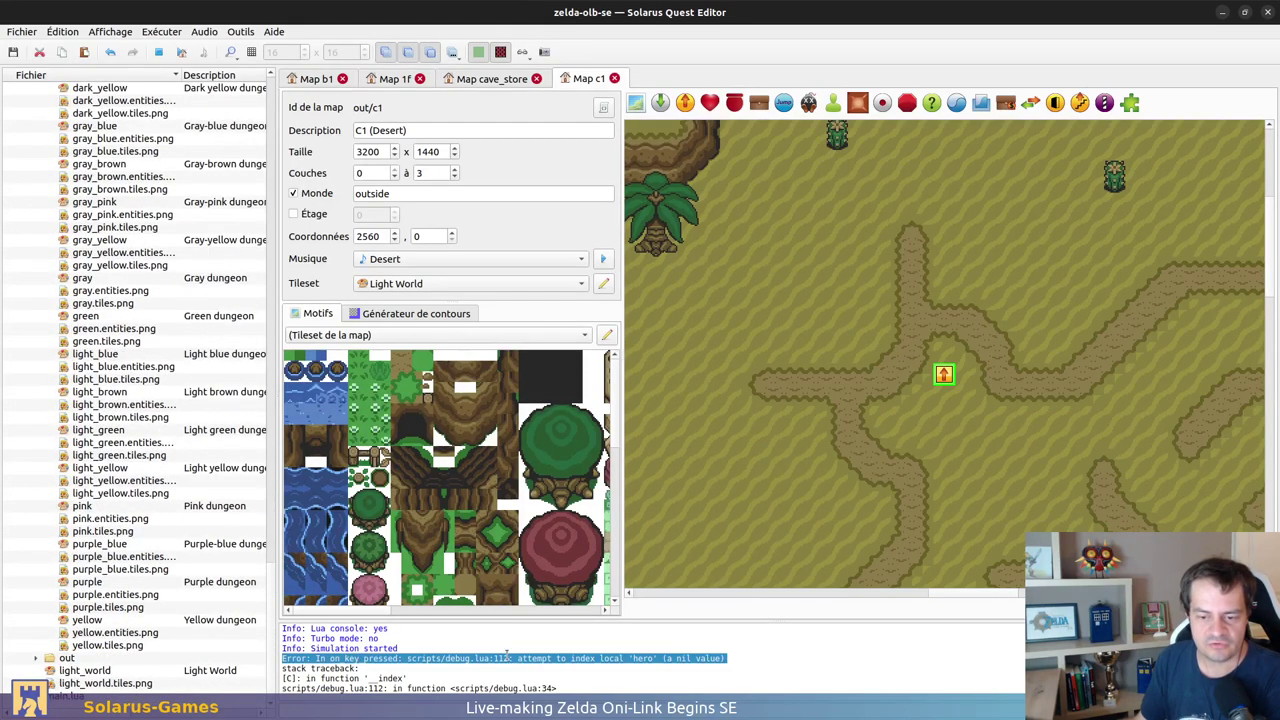
scroll(137, 605, "up", 15)
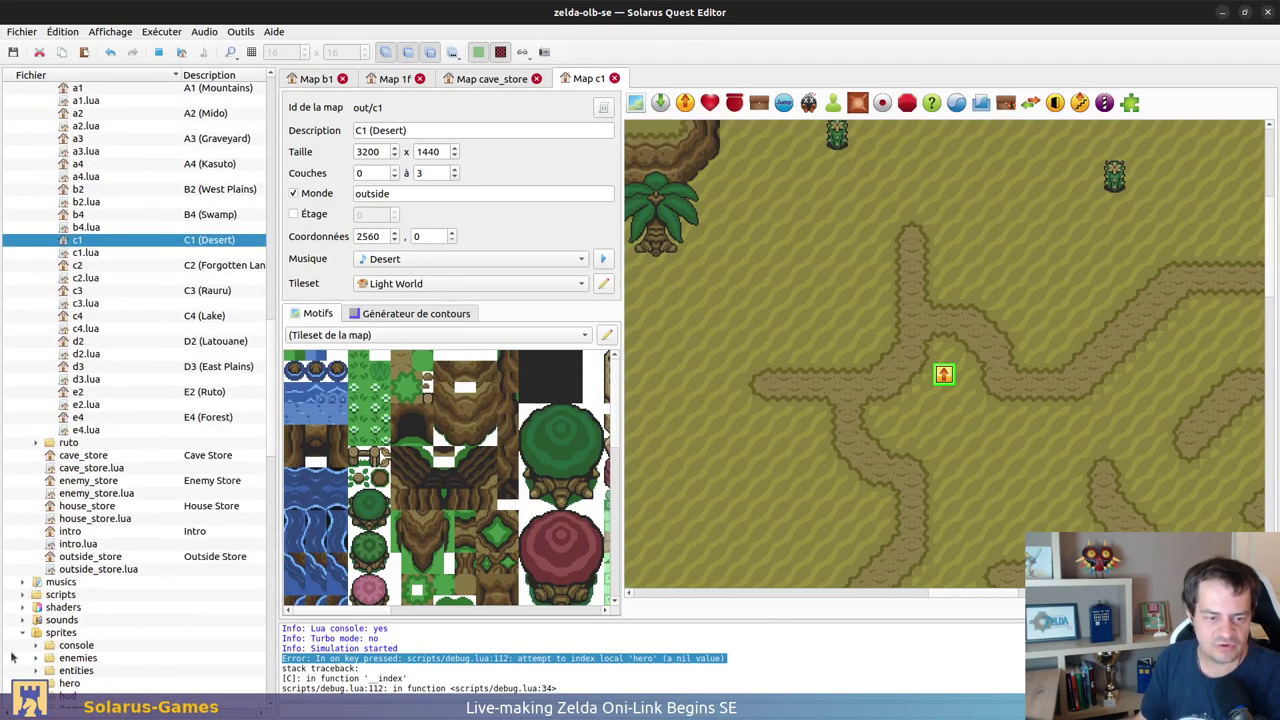
left_click(22, 594)
scroll(58, 505, "down", 7)
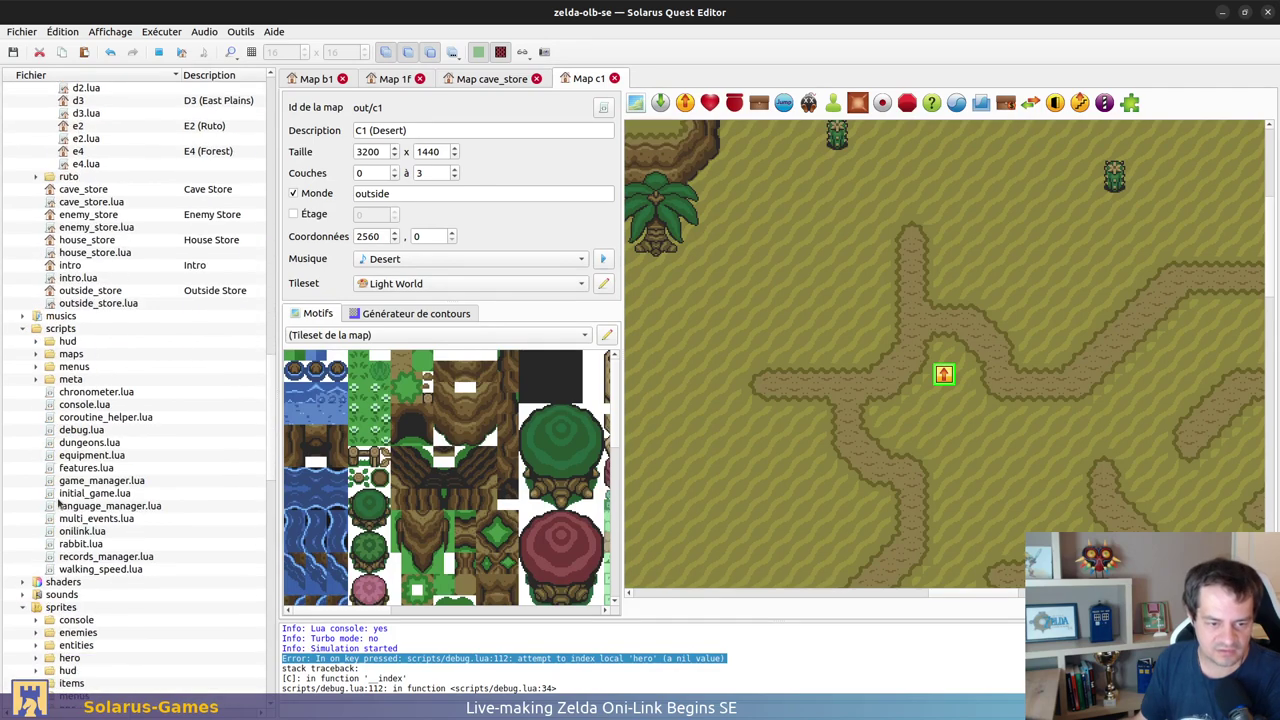
double_click(81, 430)
Step: Examine debug.lua's key handler, from the "r" walking-speed branch at line 112 back to where the hero variable is assigned
scroll(506, 284, "down", 14)
scroll(506, 284, "down", 14)
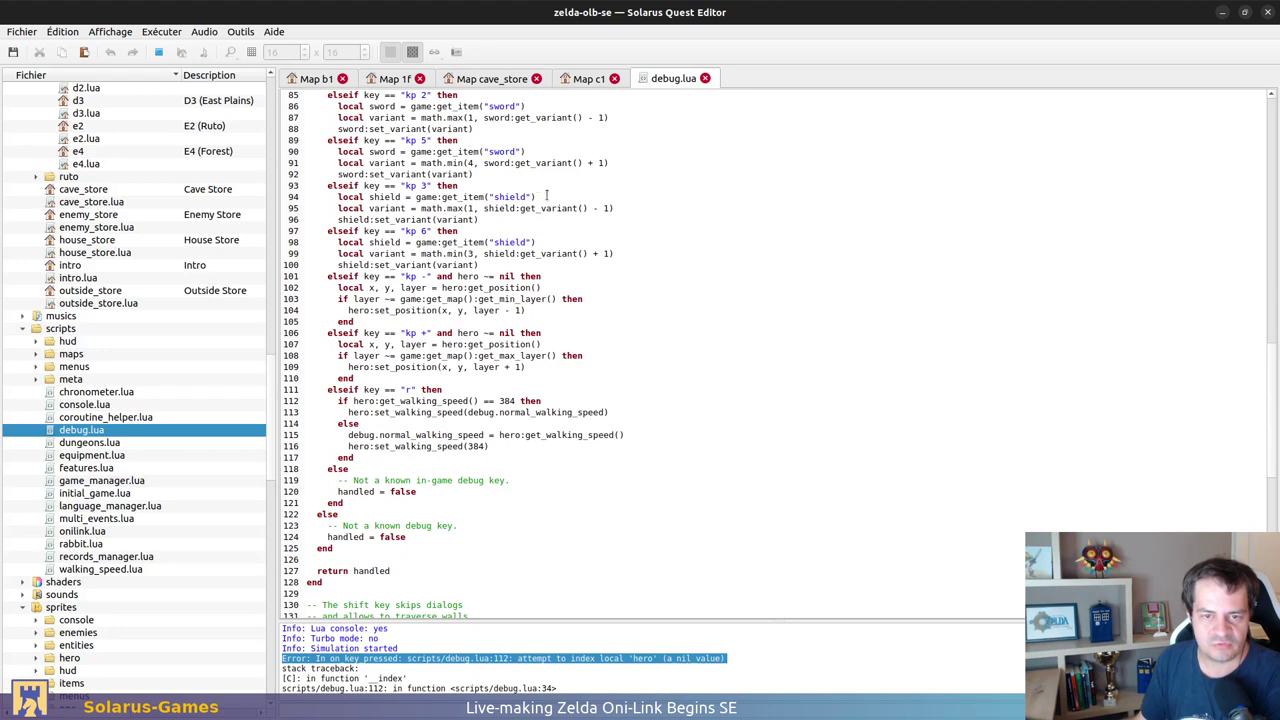
left_click(398, 401)
double_click(362, 401)
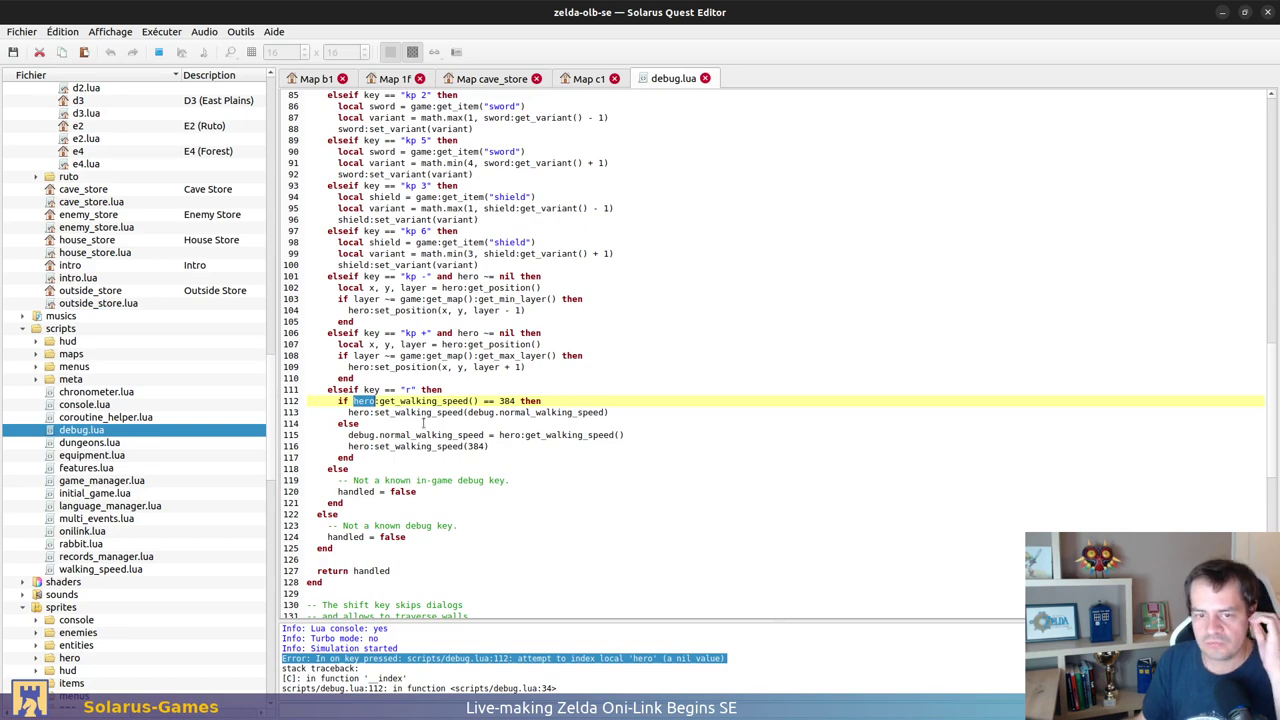
scroll(424, 423, "up", 16)
scroll(409, 421, "up", 4)
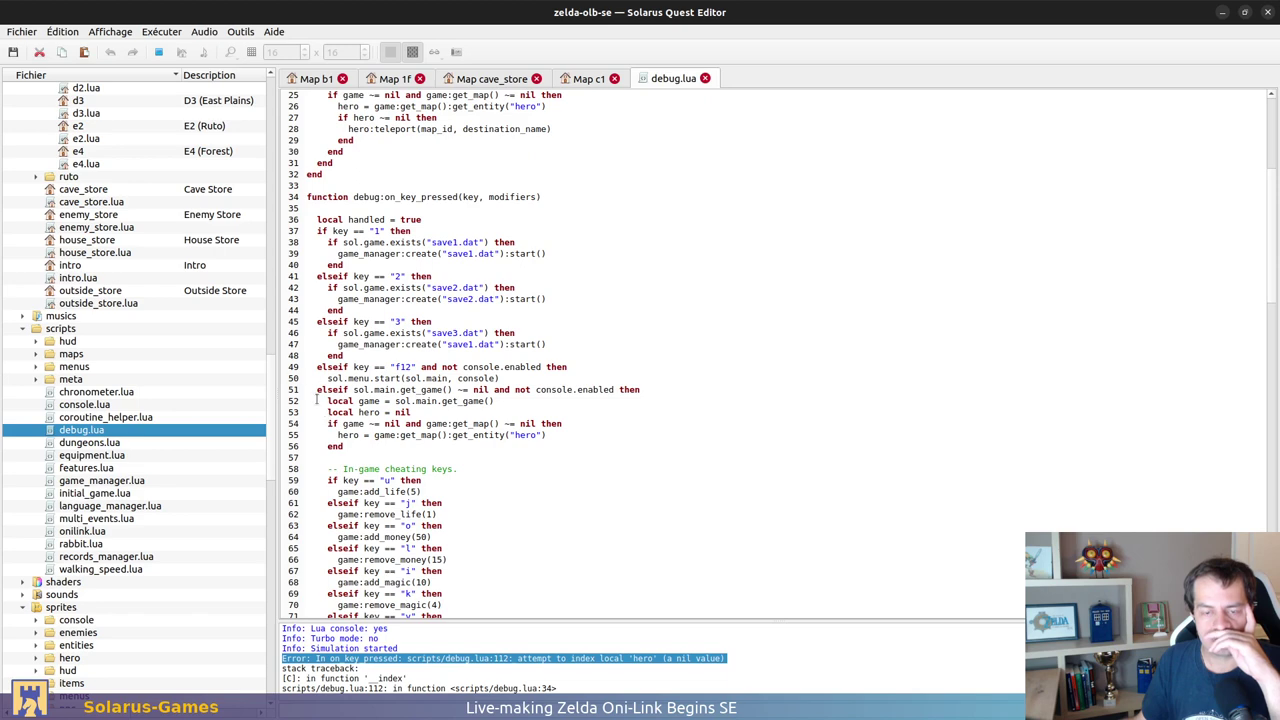
scroll(324, 406, "down", 18)
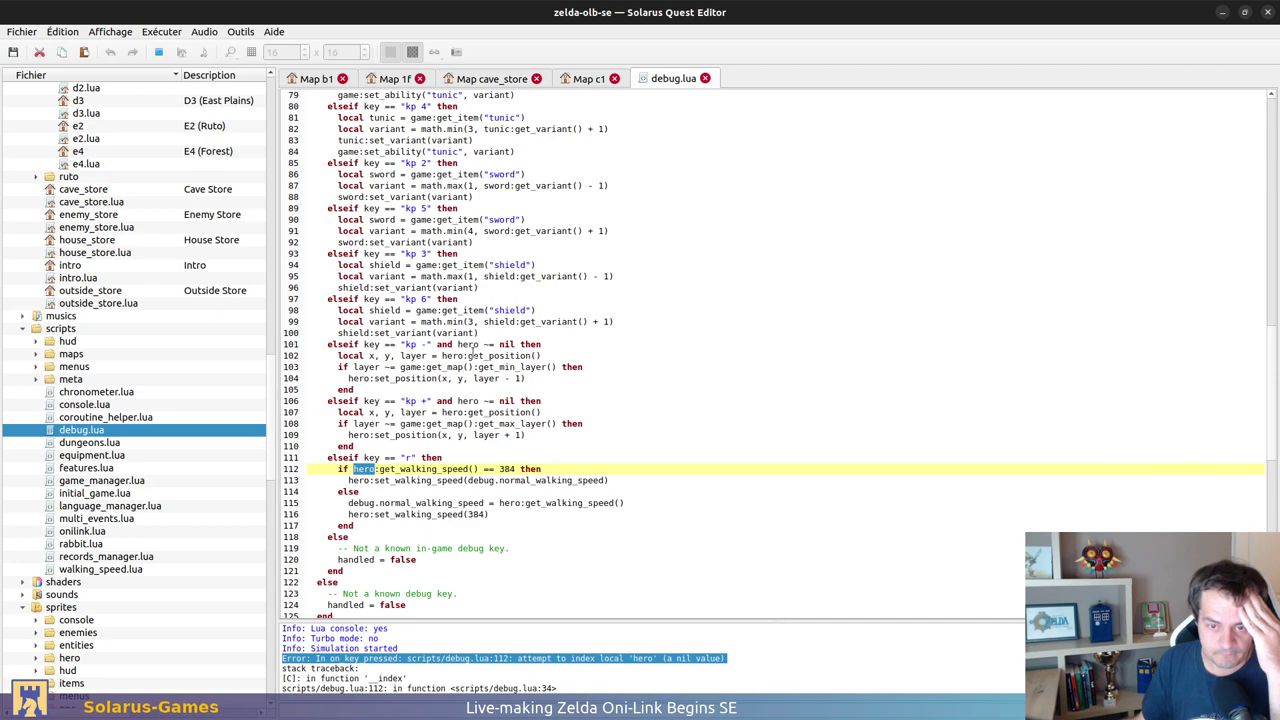
scroll(398, 478, "up", 12)
scroll(412, 446, "down", 6)
scroll(412, 446, "down", 3)
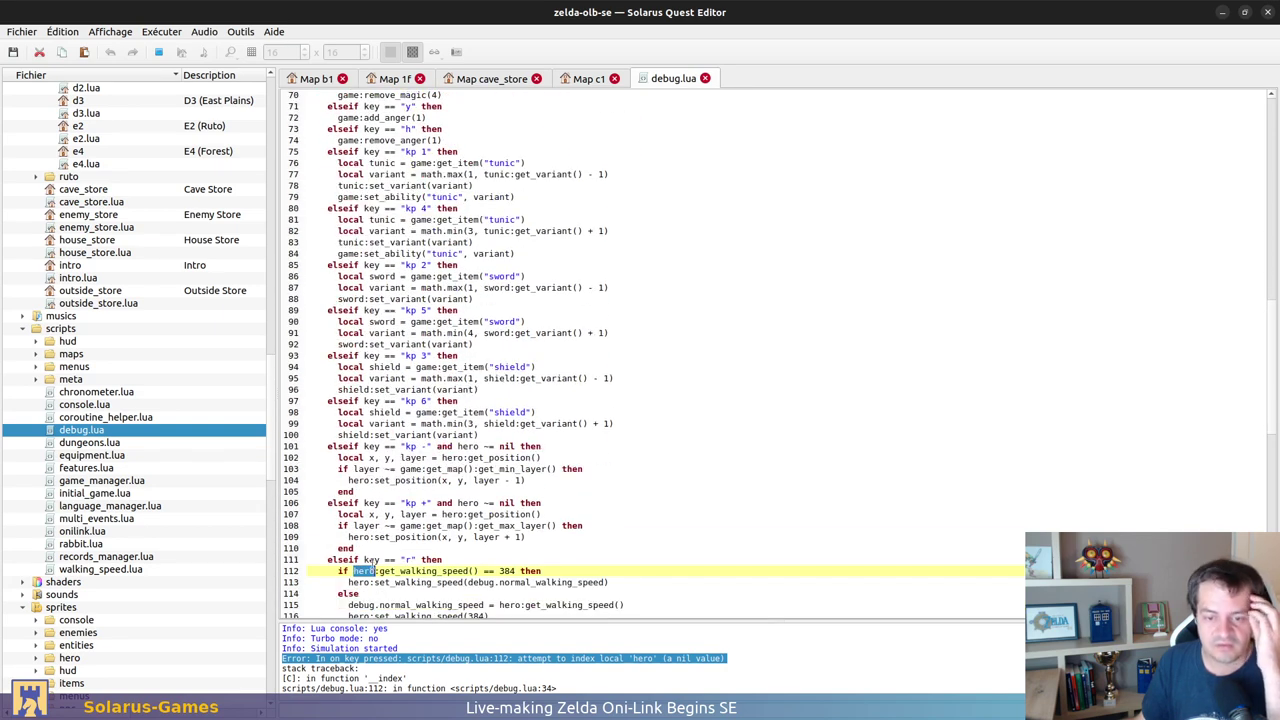
scroll(340, 571, "up", 15)
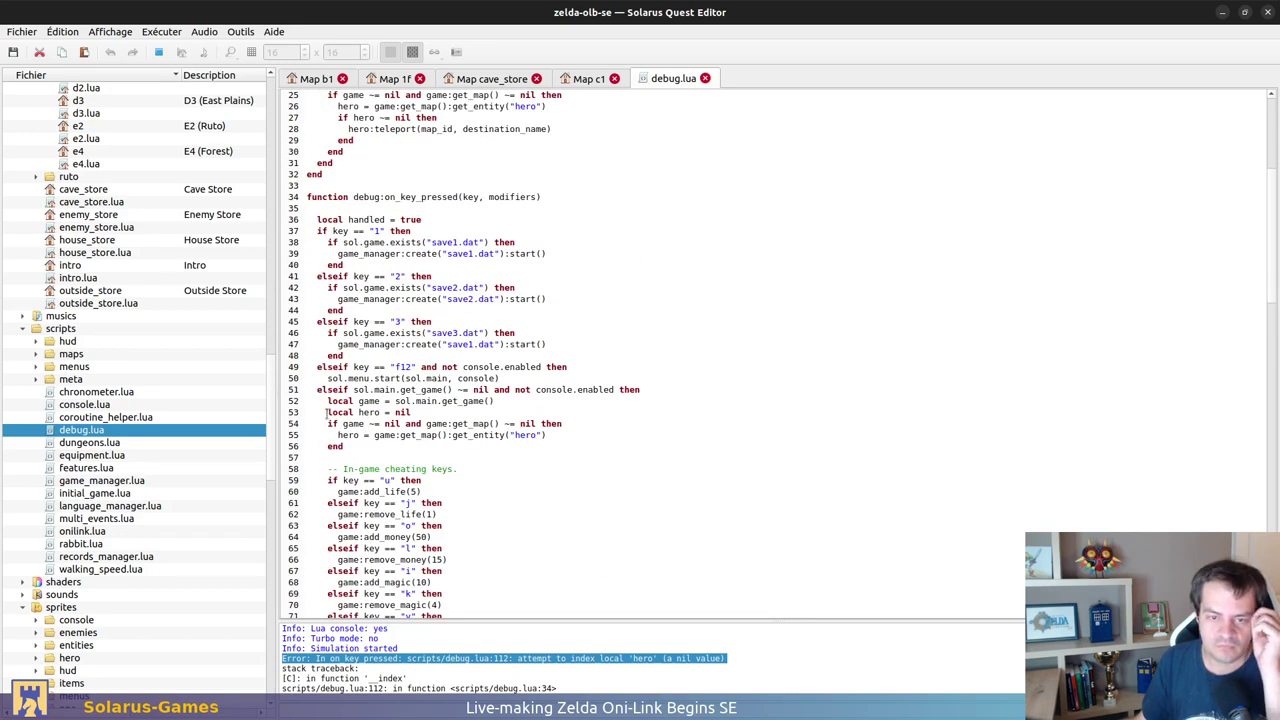
left_click_drag(326, 412, 372, 448)
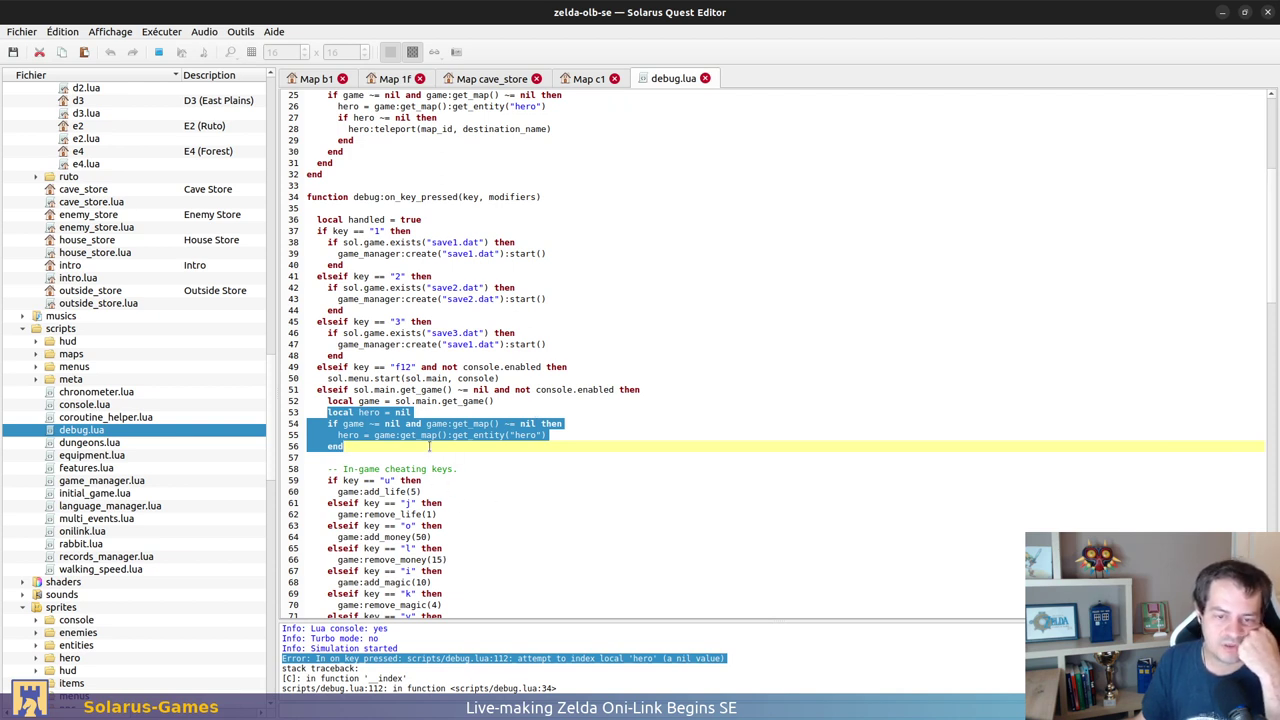
left_click(463, 443)
triple_click(484, 422)
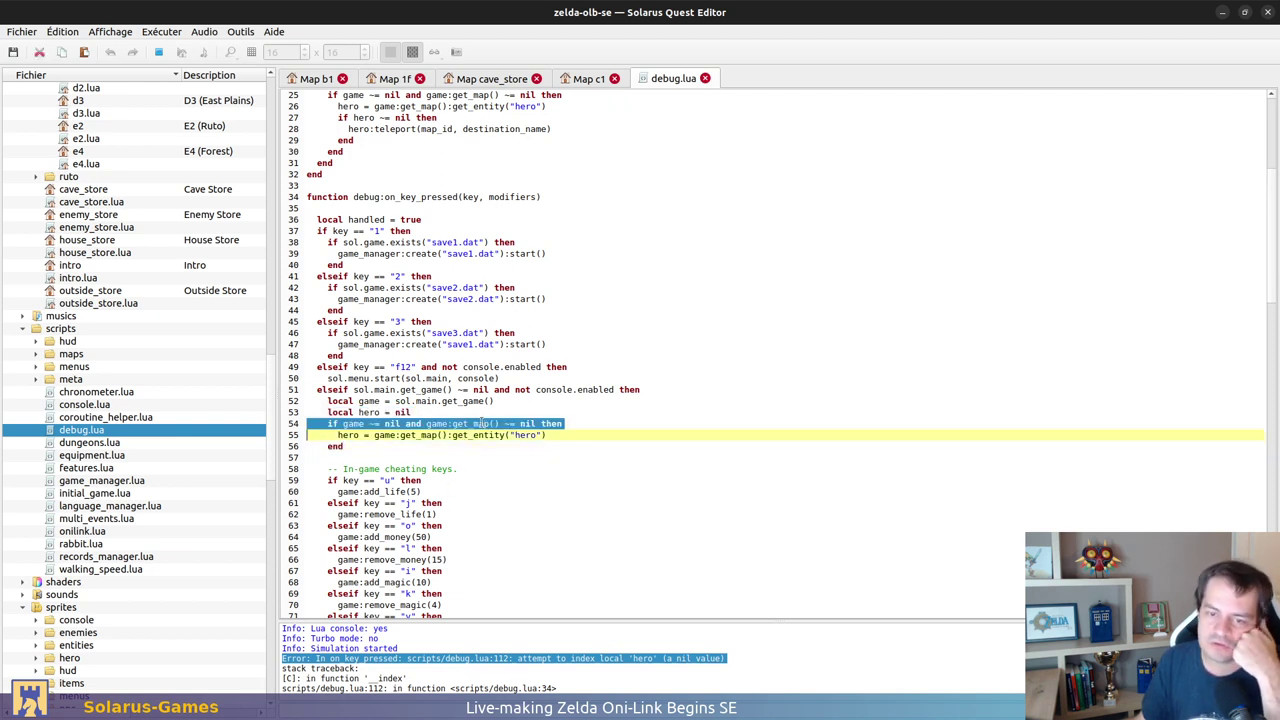
left_click(436, 423)
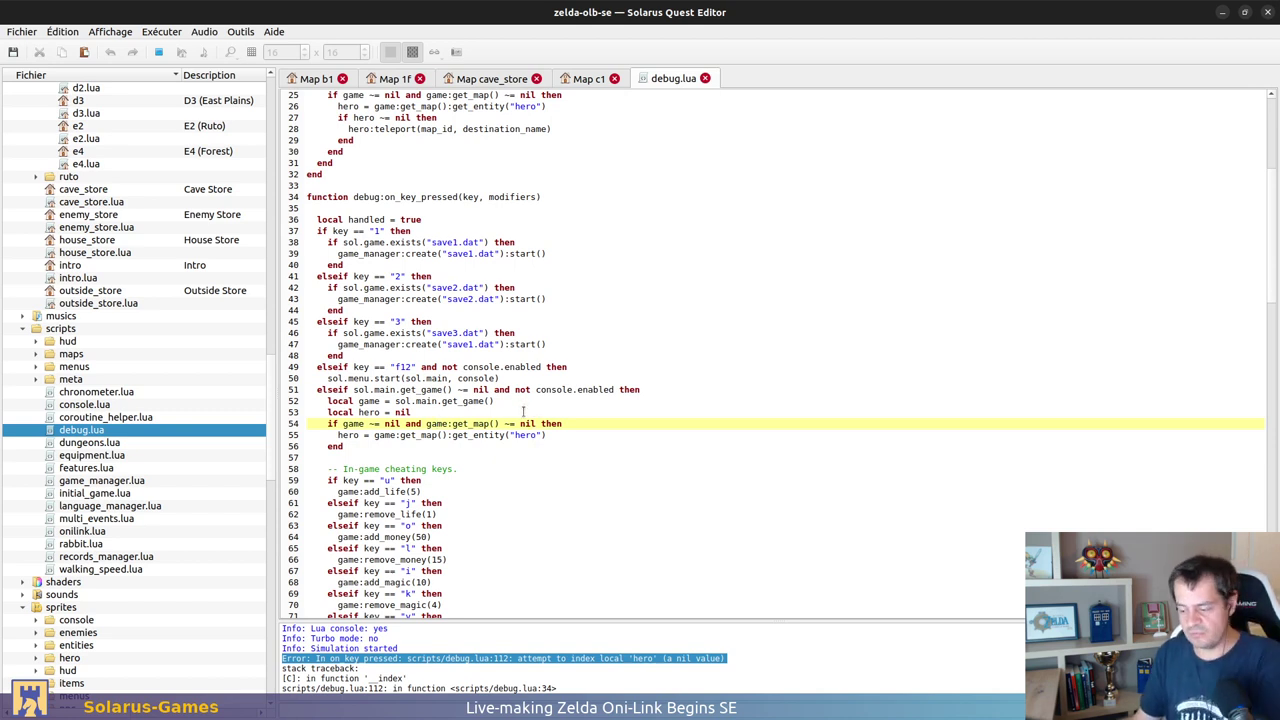
Step: Switch to the running game, take the hero into the desert cave entrance and bring him straight back out
key("alt+Tab")
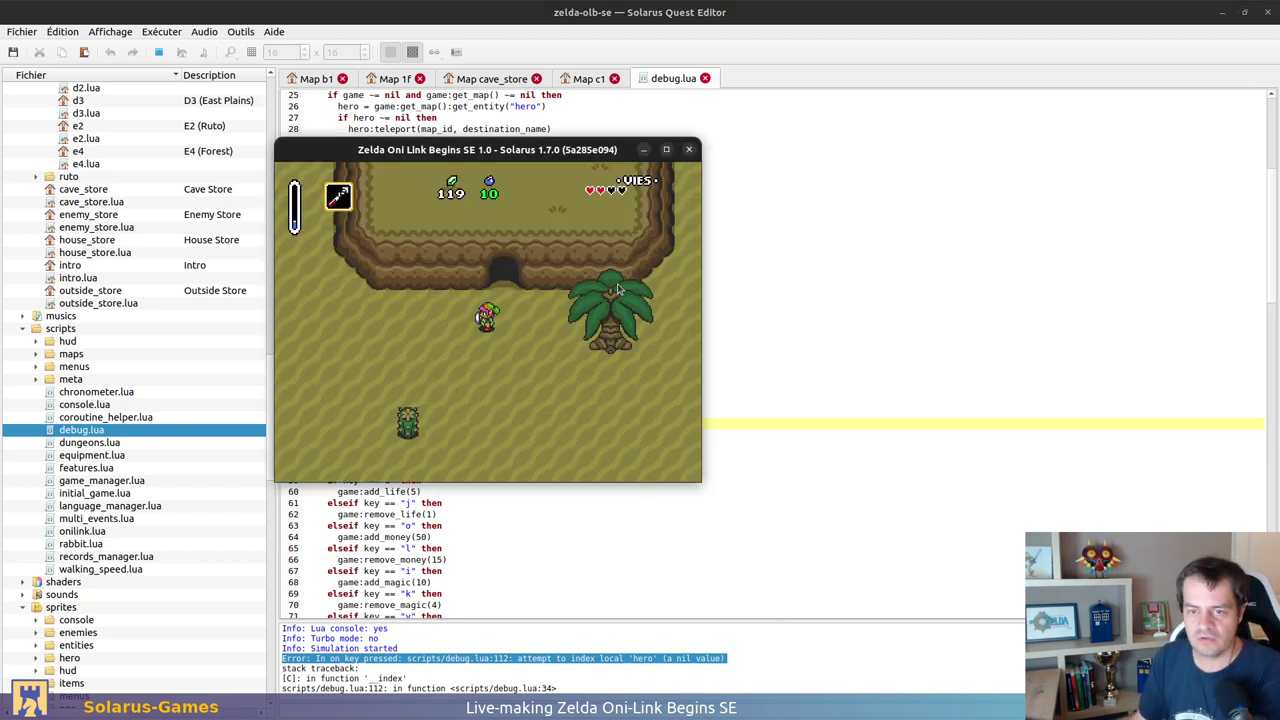
key("Right")
key("Up")
key("Left")
key("Up")
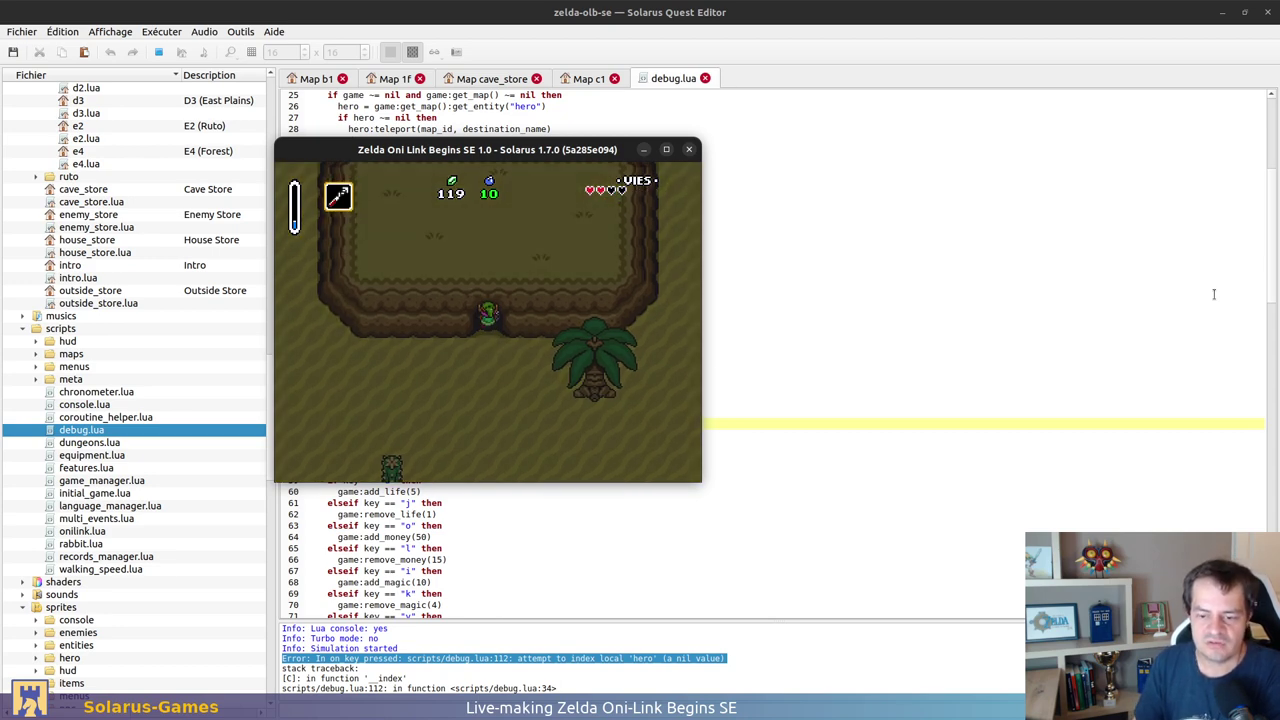
key("Down")
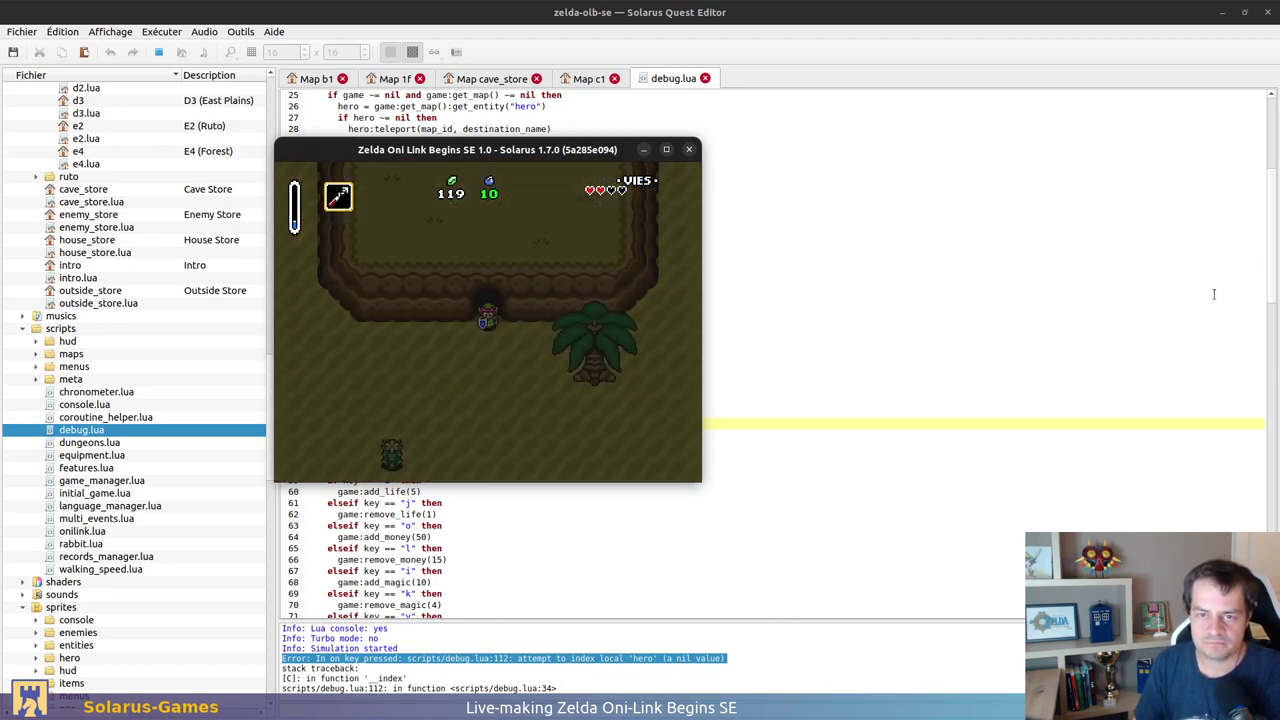
Step: Walk the hero southeast past the palm tree and drop him into the hole beside the desert's dirt paths
key("Right")
key("Down")
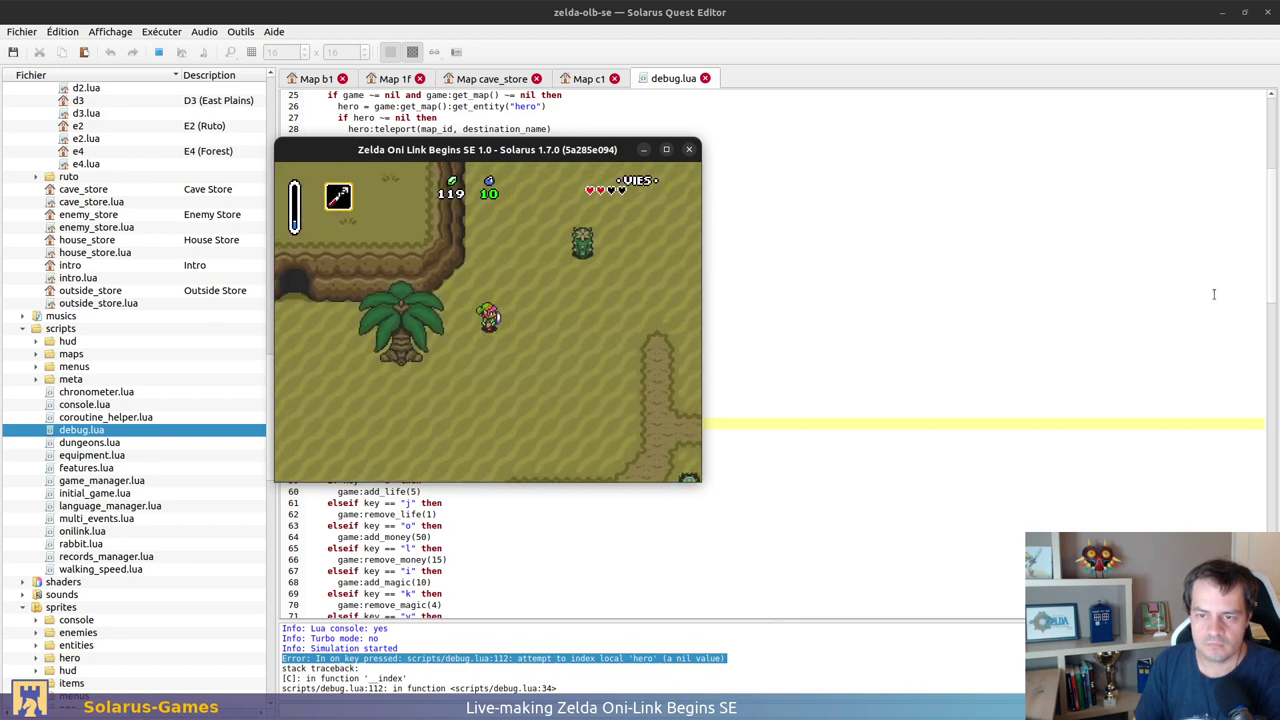
key("Right")
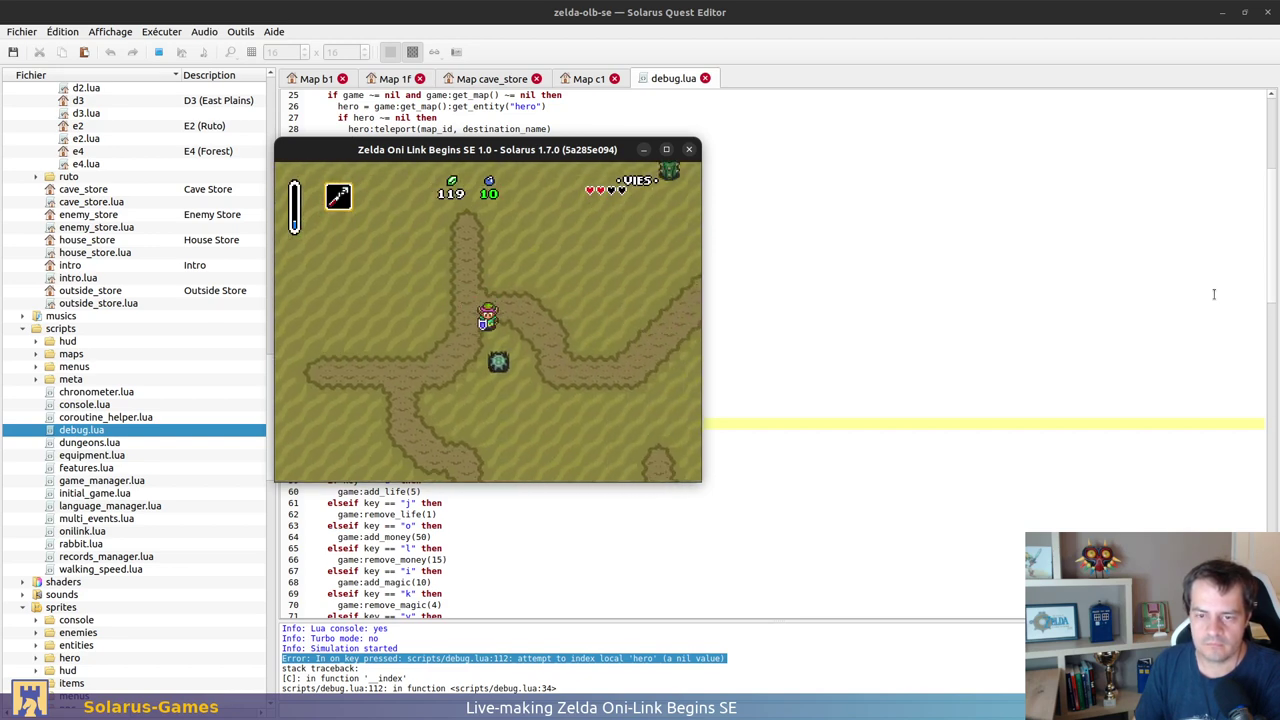
key("Down")
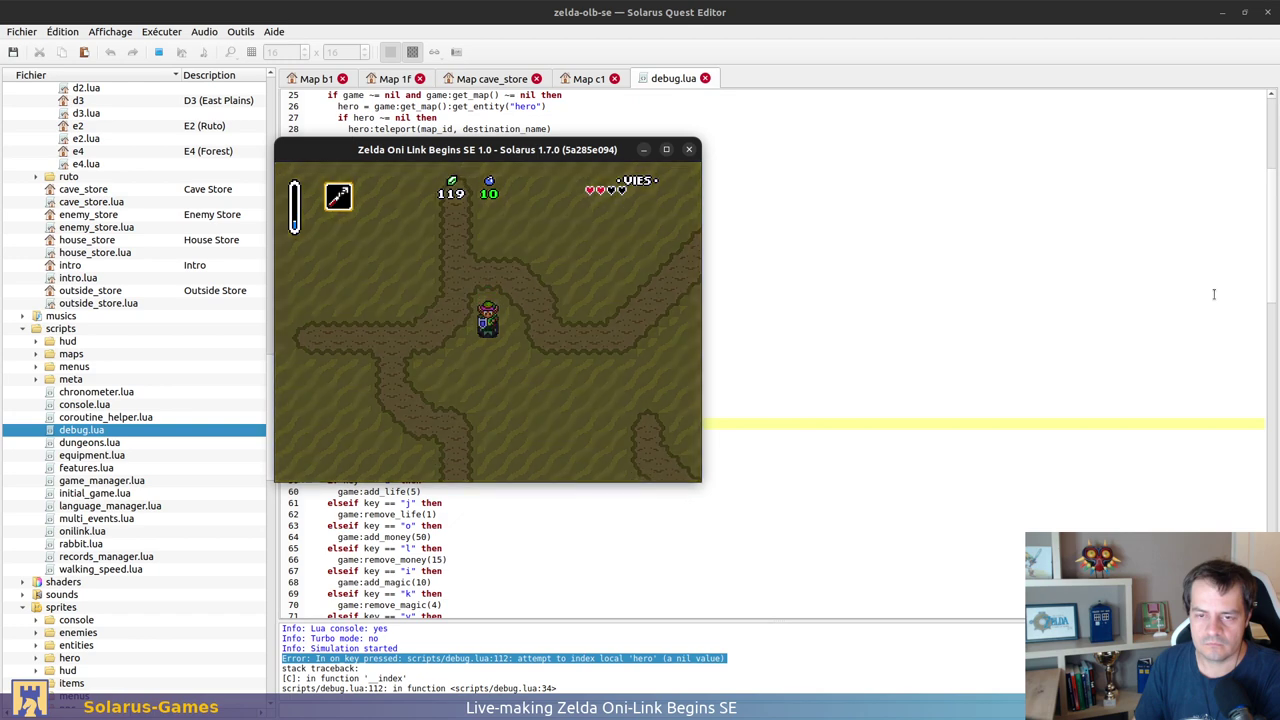
Step: Step the hero around the torch-lit basement room below the hole and close the running game
key("Left")
key("Right")
key("Up")
key("Left")
key("Down")
key("Right")
key("Right")
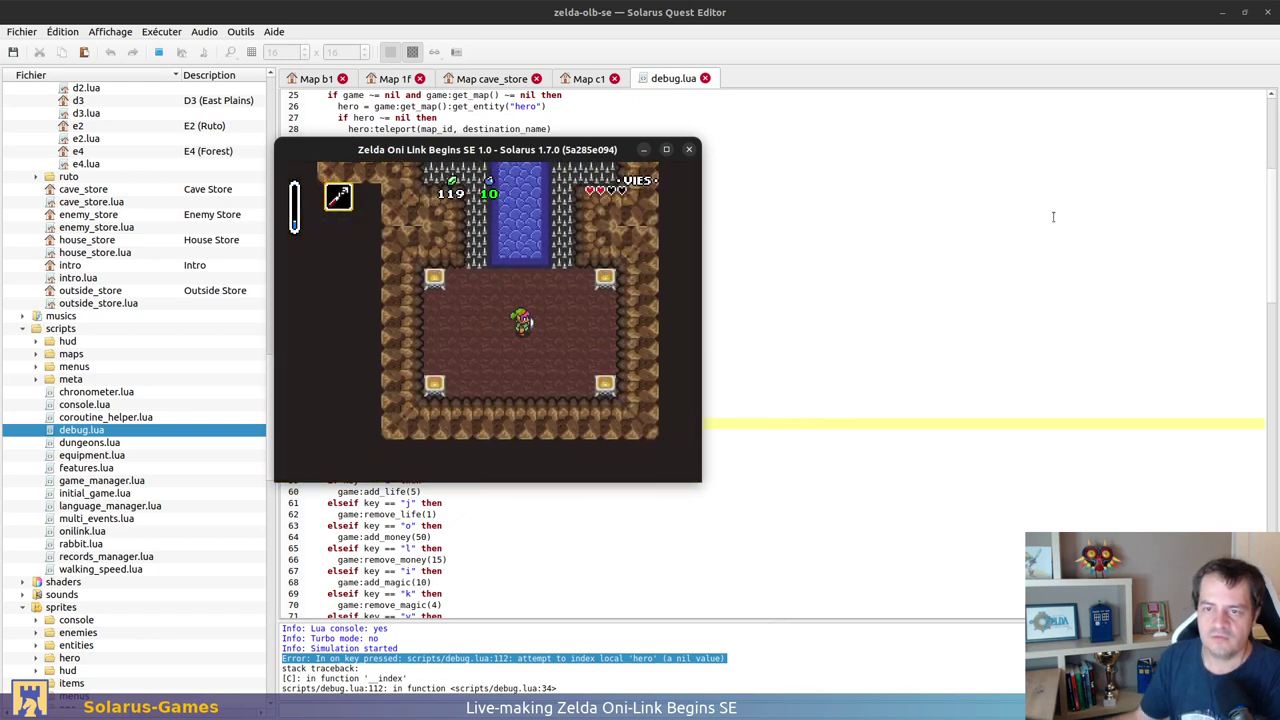
left_click(692, 151)
Step: Look through the C1, Desert Cave 1F and B1 maps and check the direction options of B1's from_outside destination
left_click(588, 78)
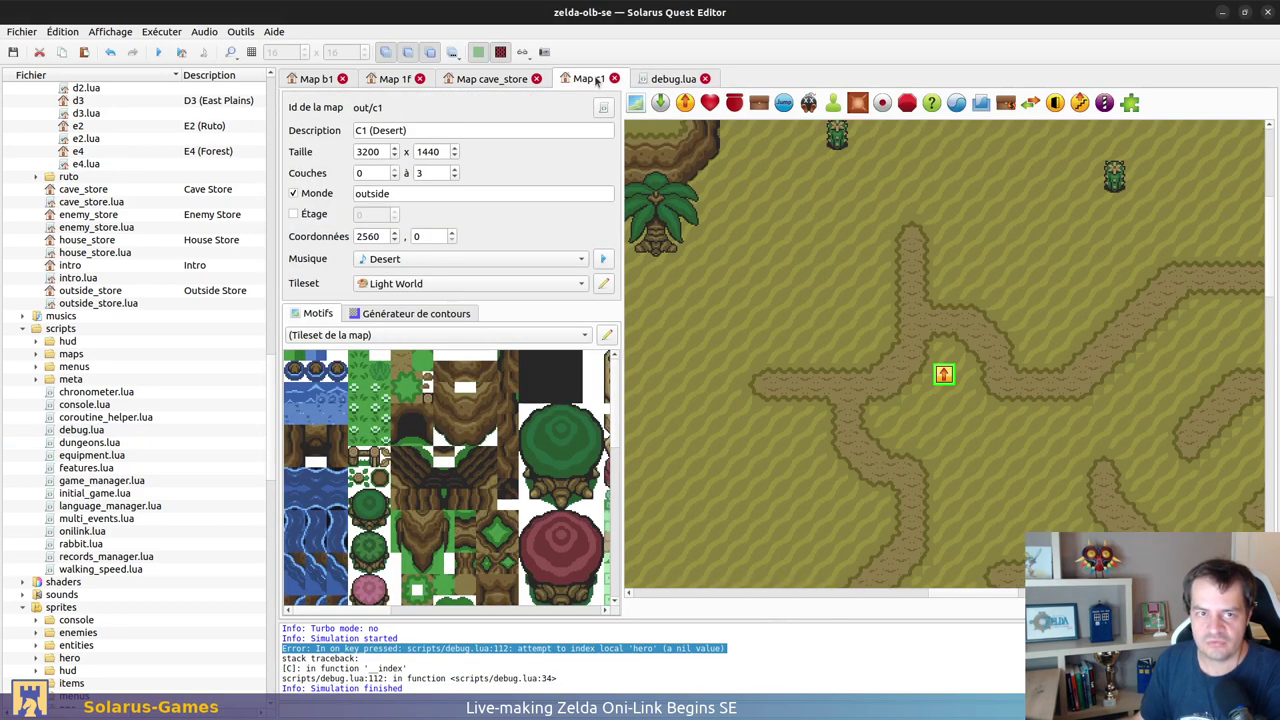
left_click(388, 80)
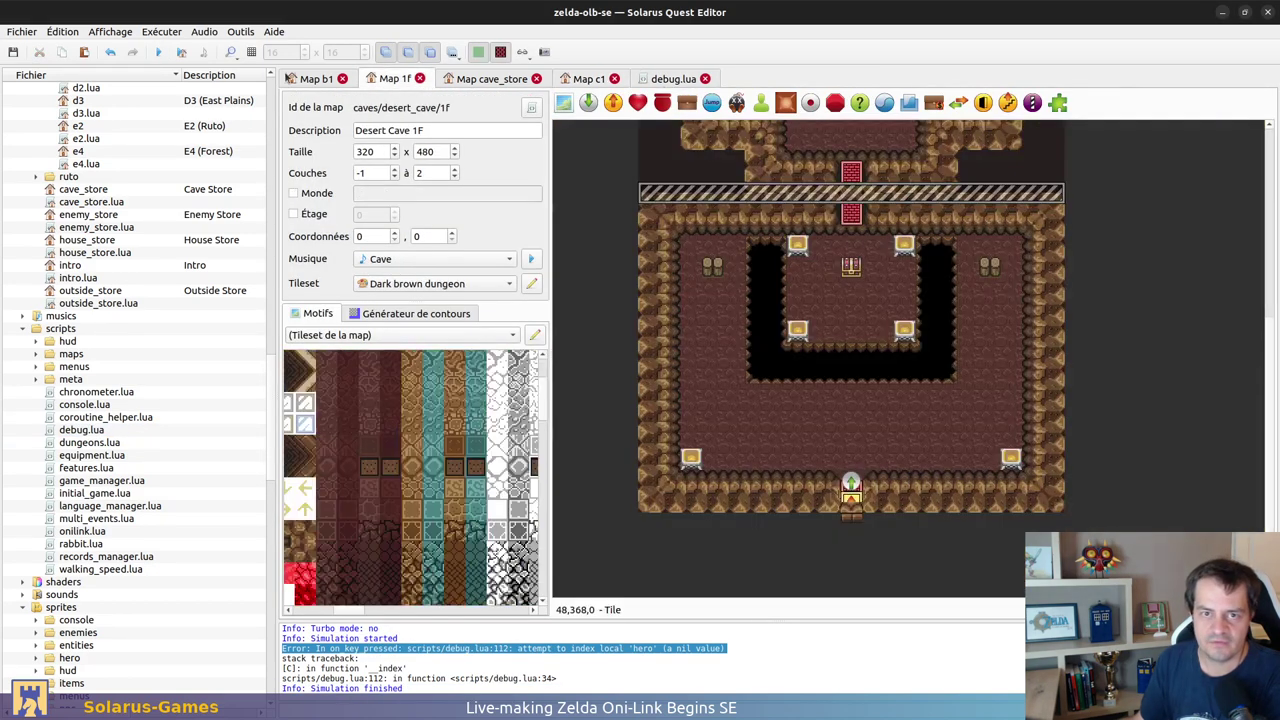
left_click(312, 78)
scroll(1059, 402, "down", 3)
middle_click_drag(1059, 402, 600, 385)
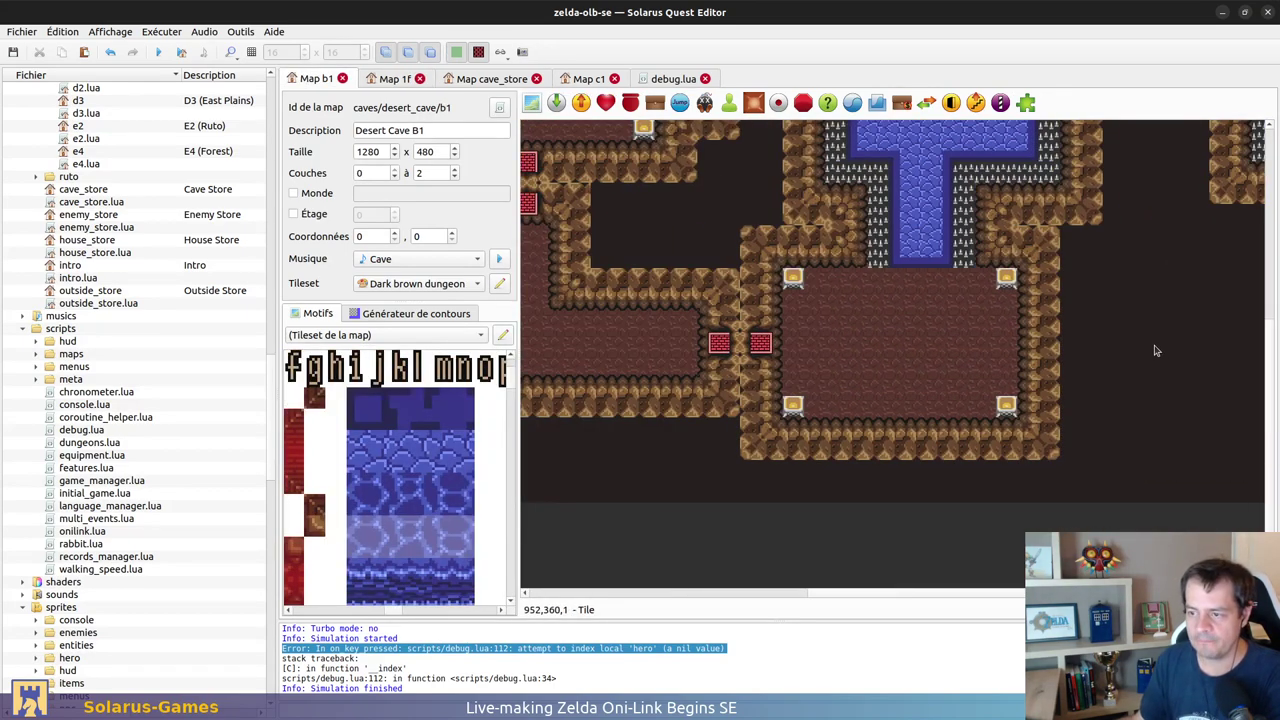
middle_click_drag(1157, 351, 735, 360)
right_click(1000, 356)
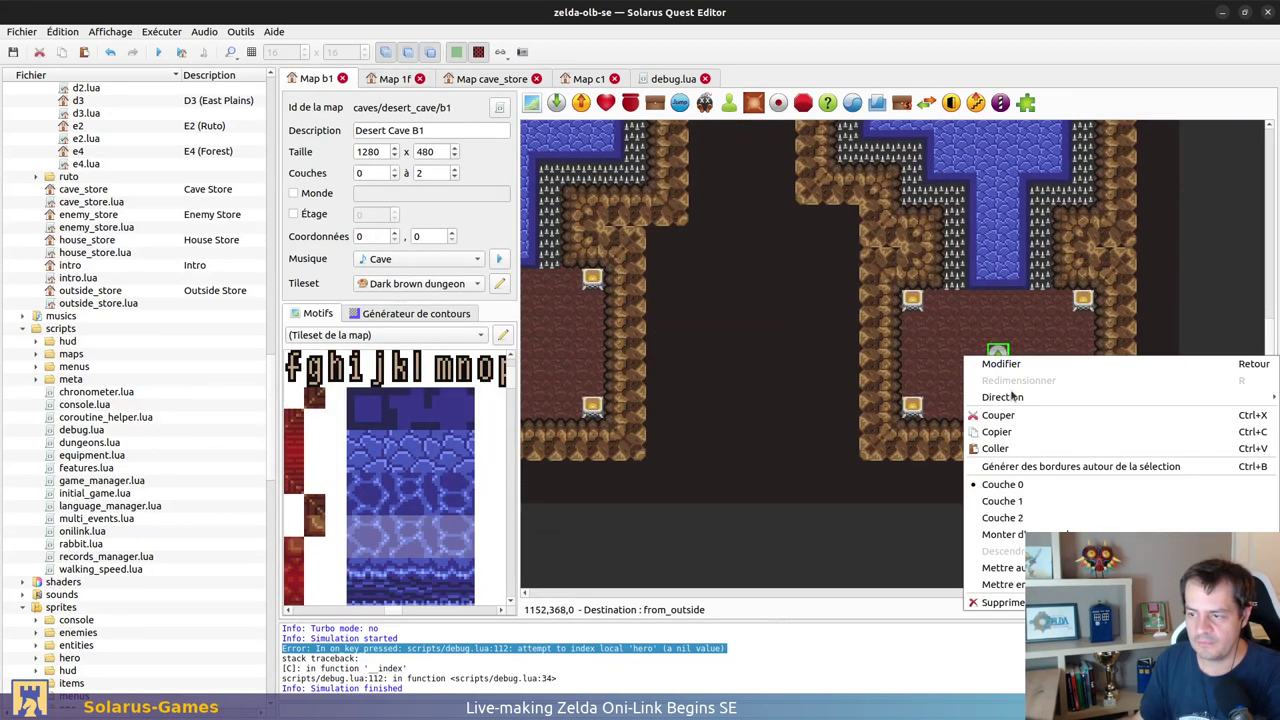
mouse_move(1010, 397)
left_click(803, 398)
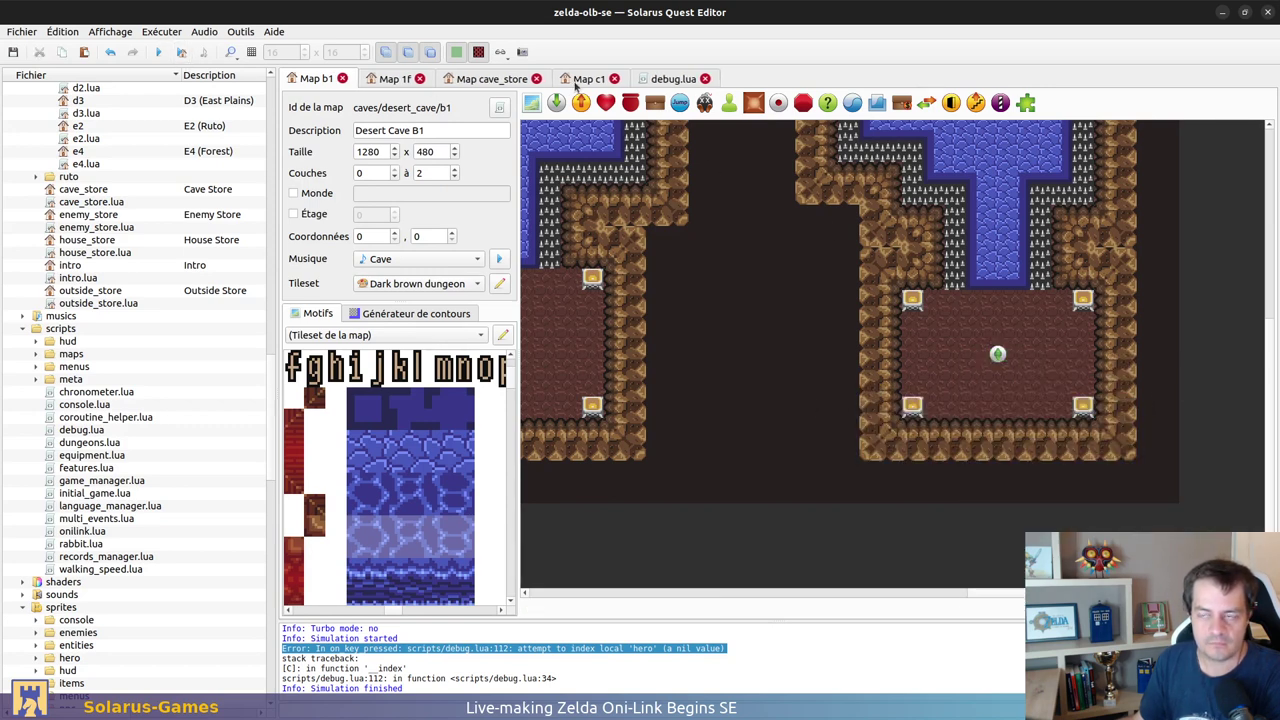
Step: Bring up the Desert Cave 1F map and run the quest again to start a new test
left_click(392, 80)
left_click(158, 52)
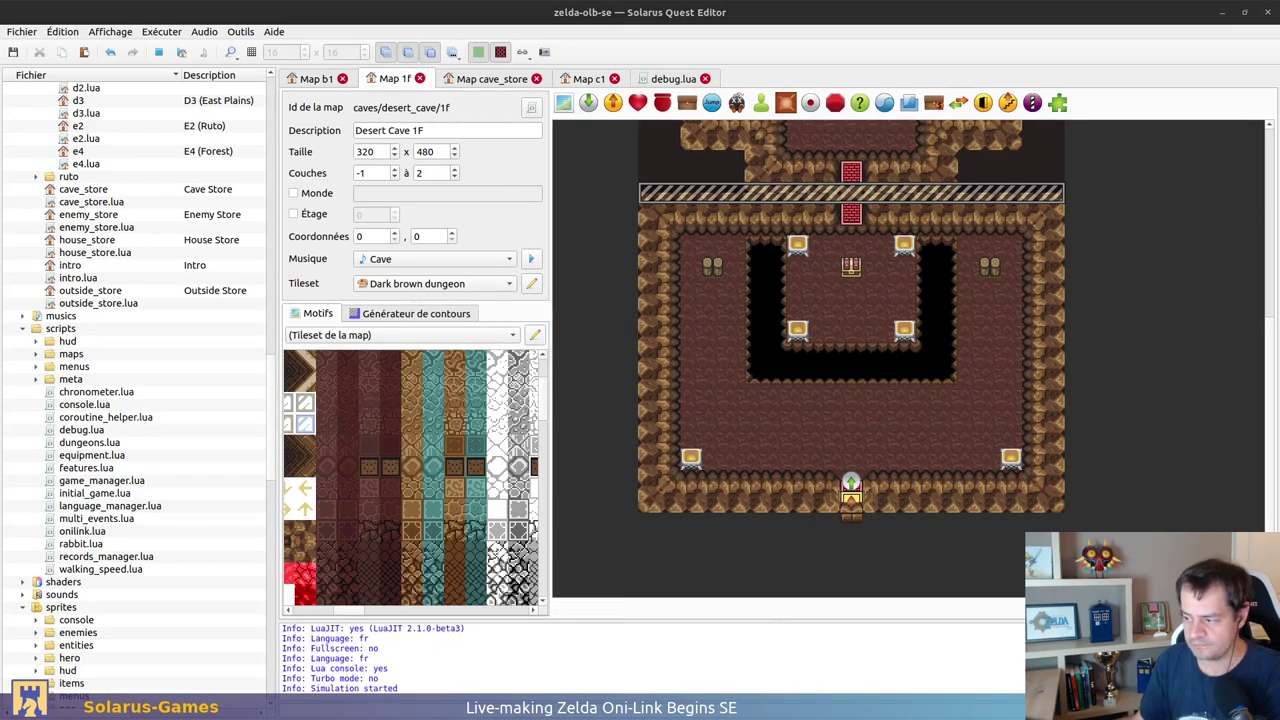
key("Down")
key("Left")
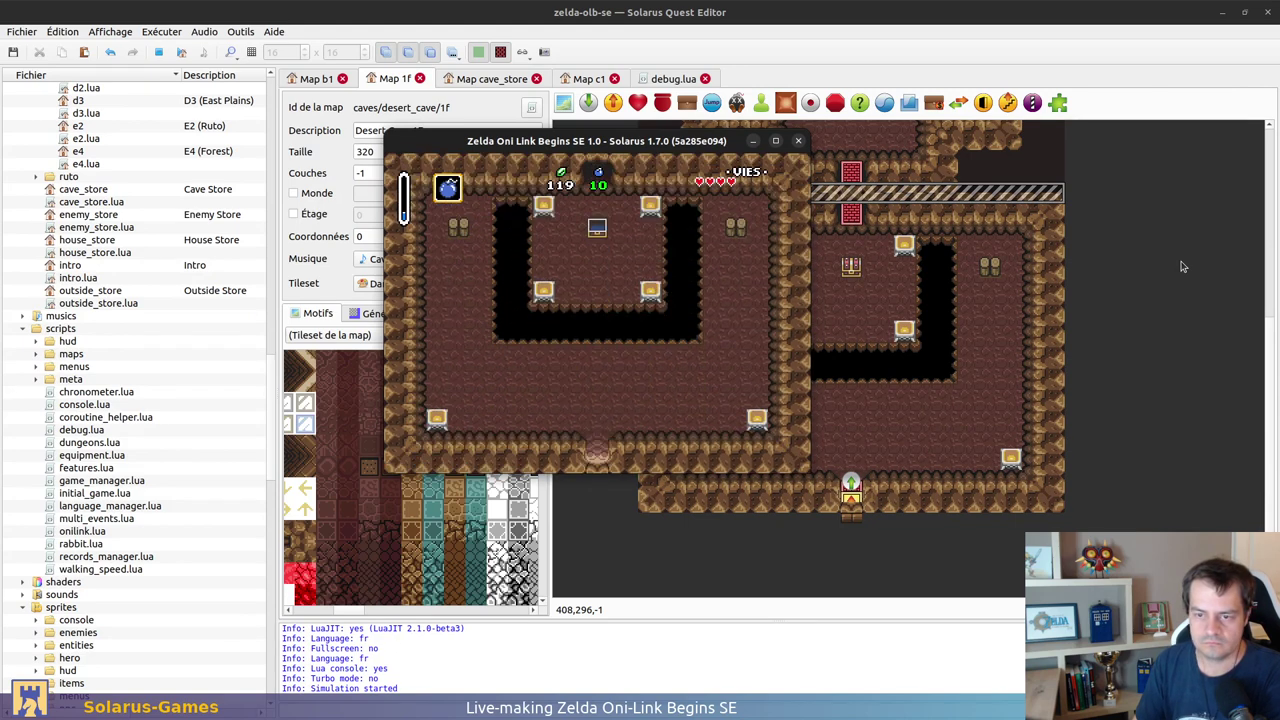
Step: Lead the hero out of the cave's southern exit into the desert and east toward the palm tree
key("Down")
key("Right")
key("Down")
key("Left")
key("Left")
key("Down")
key("Left")
key("Down")
key("Down")
key("Right")
key("Right")
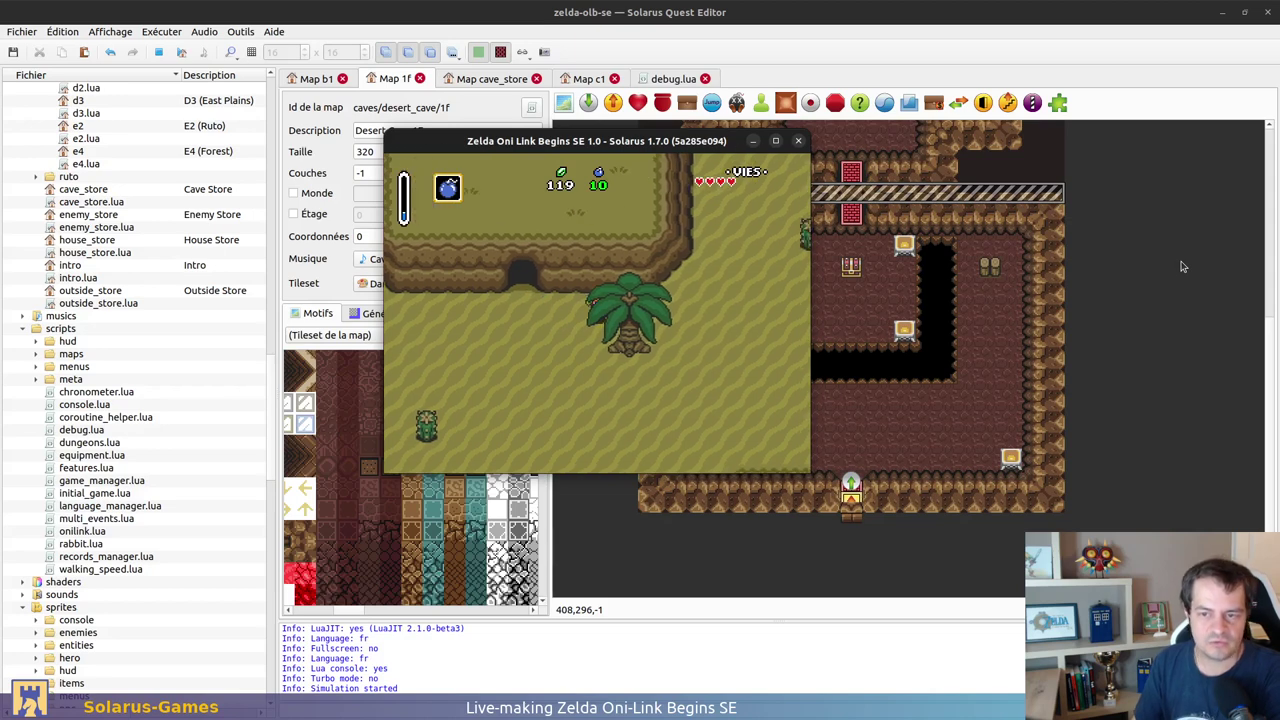
Step: Walk the hero from the palm tree to the hole between the dirt paths and let him fall in
key("Down")
key("Down")
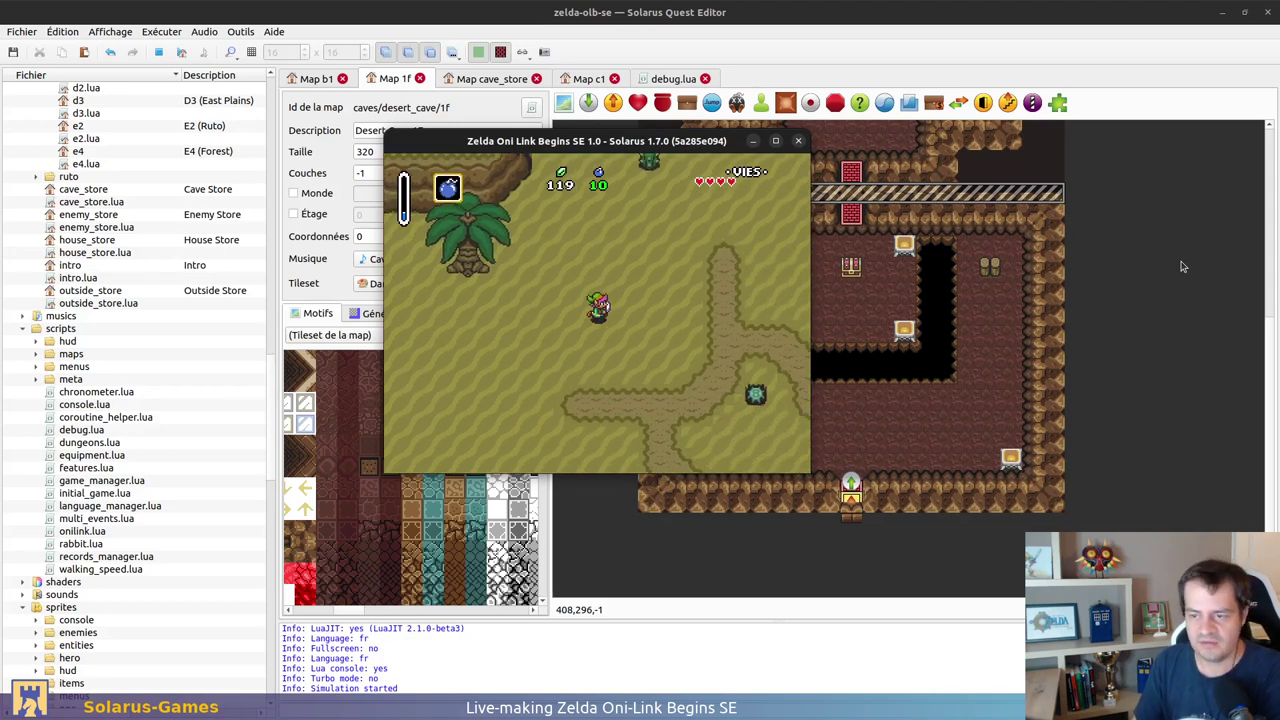
key("Right")
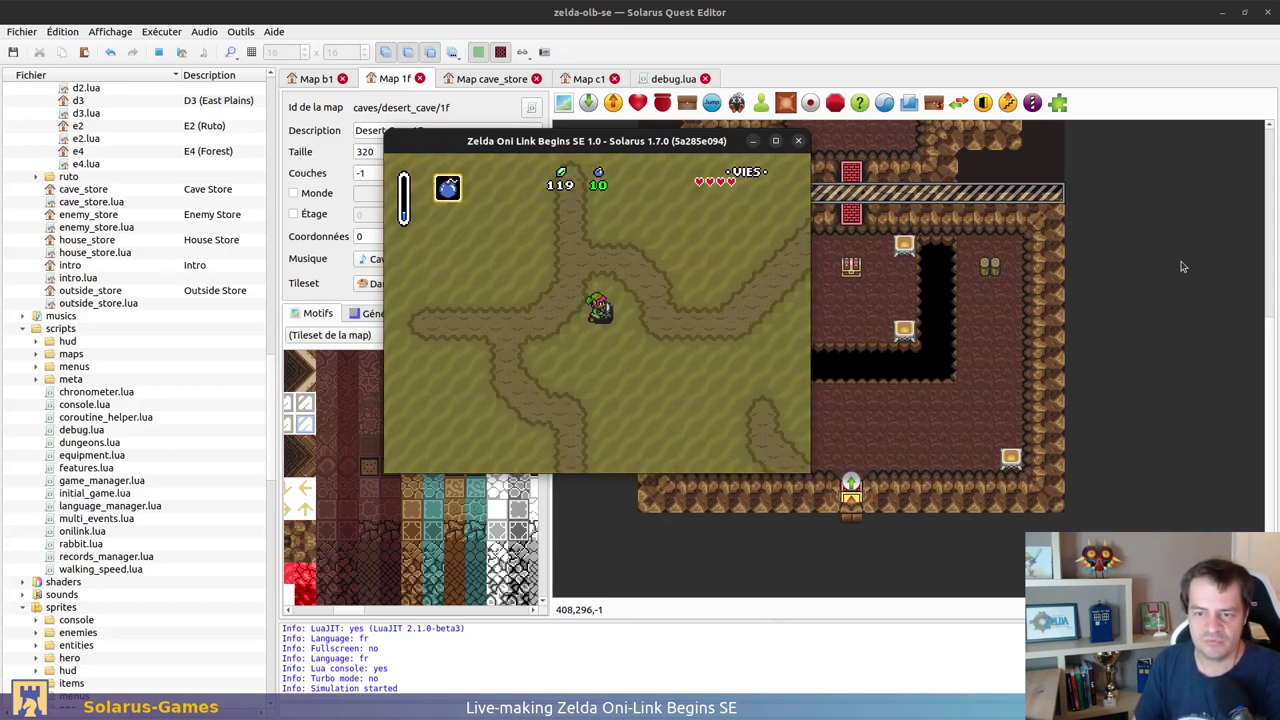
key("Right")
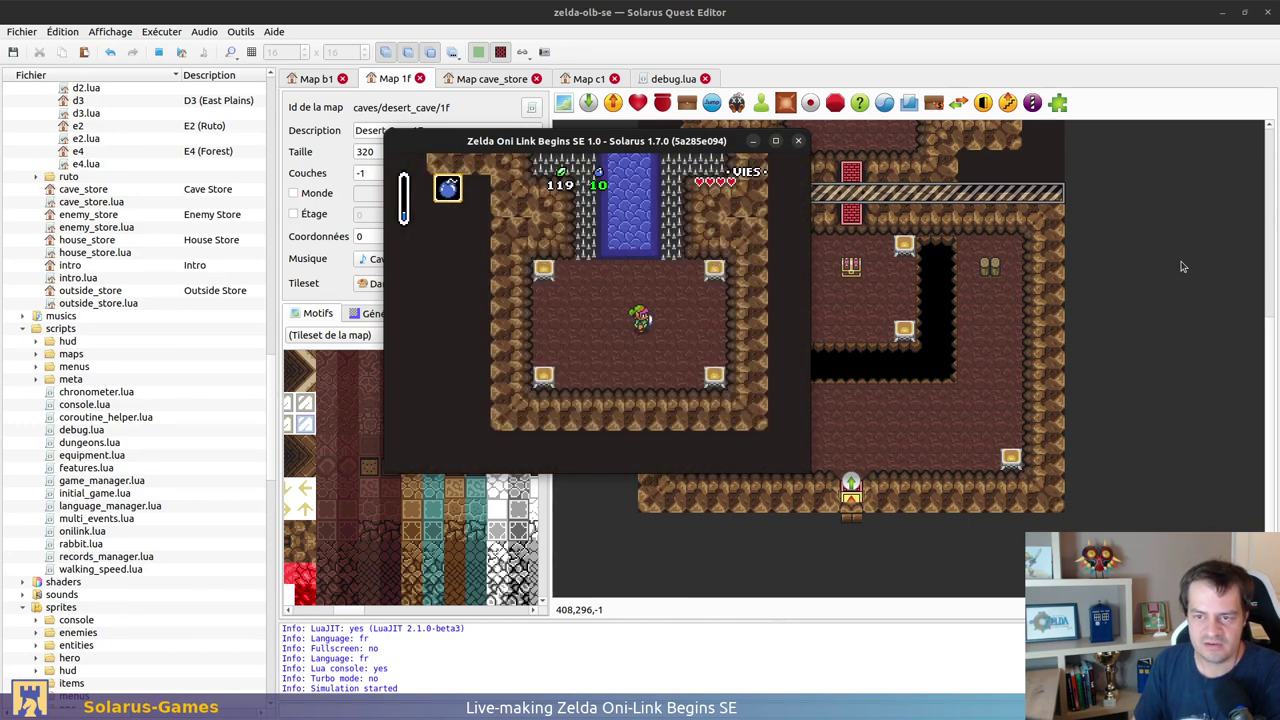
Step: Move the hero across the basement room to the torch in its southwest corner
key("Left")
key("Up")
key("Down")
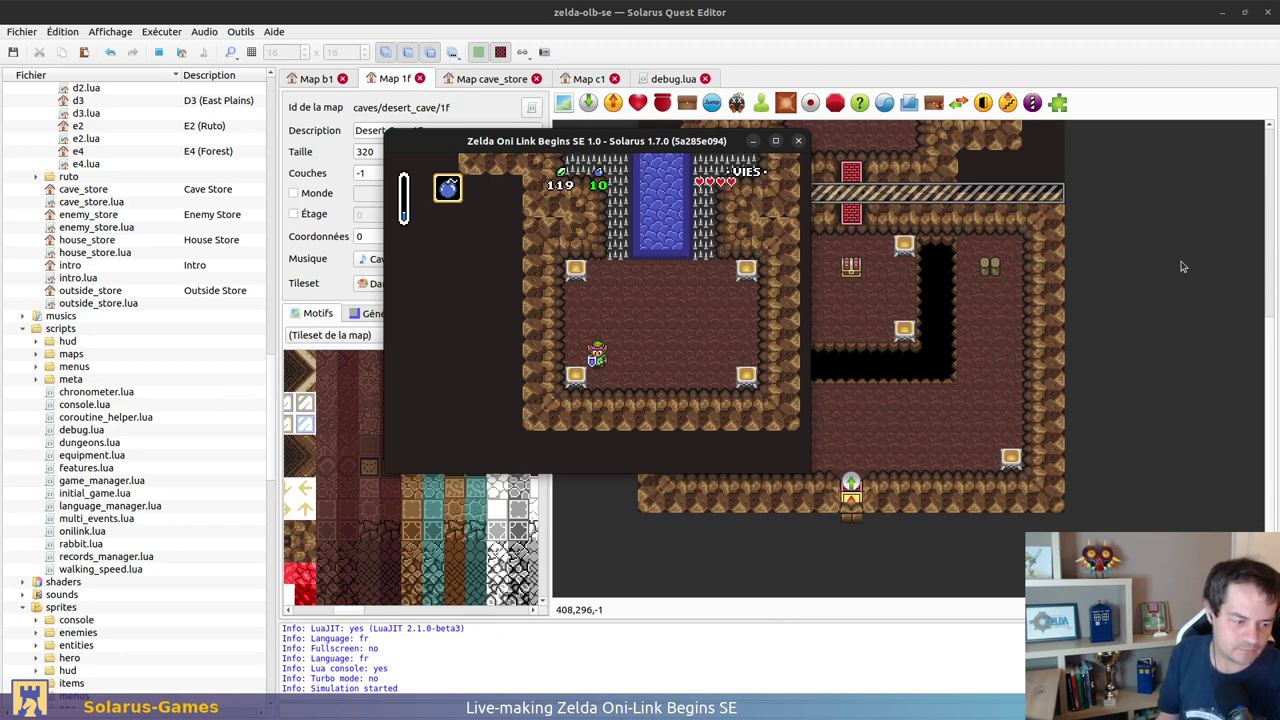
Step: Close the running game and bring up the Cave Store map
left_click(797, 141)
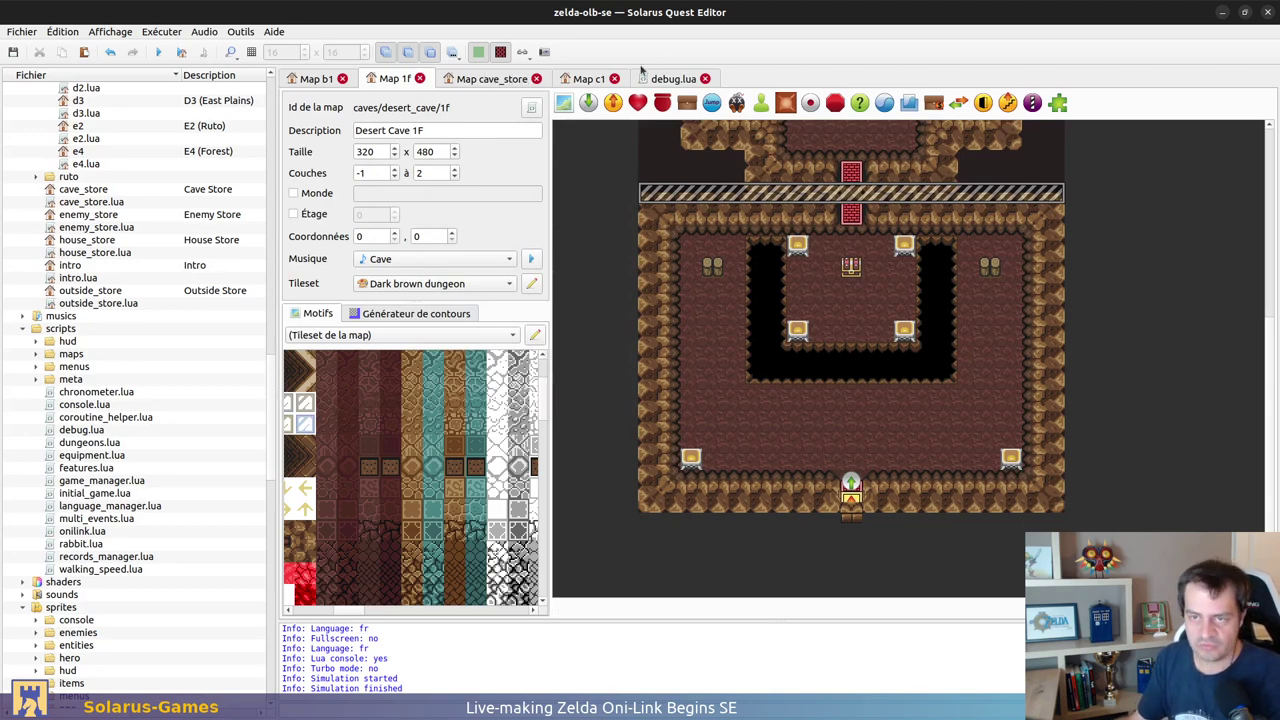
left_click(471, 81)
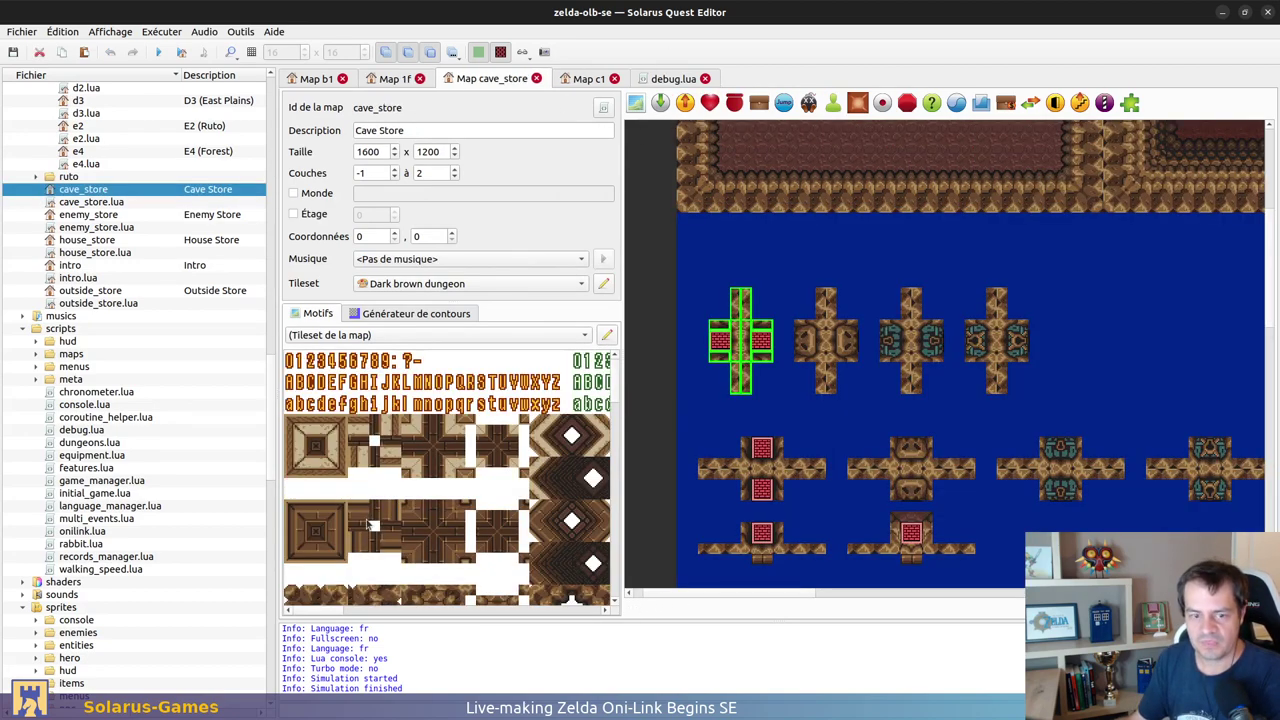
Step: Open the Pink dungeon tileset and locate the item graphics in its image
scroll(100, 495, "down", 8)
scroll(100, 495, "down", 20)
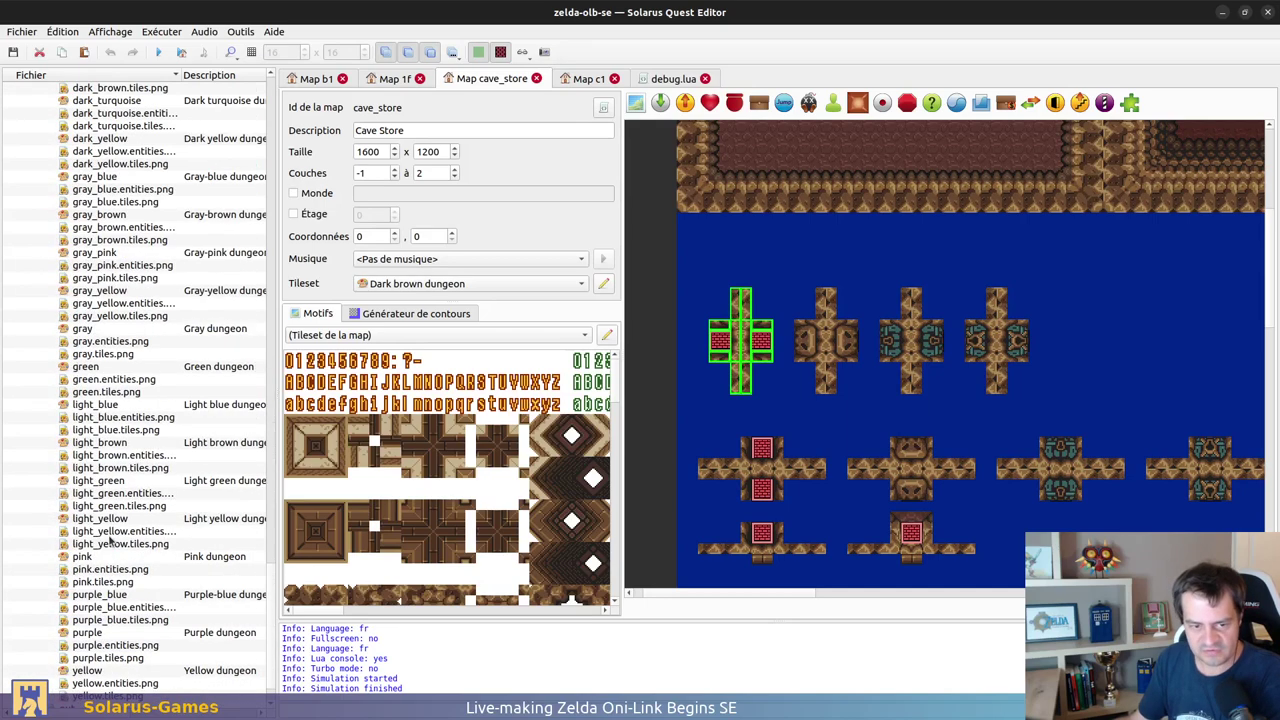
double_click(100, 508)
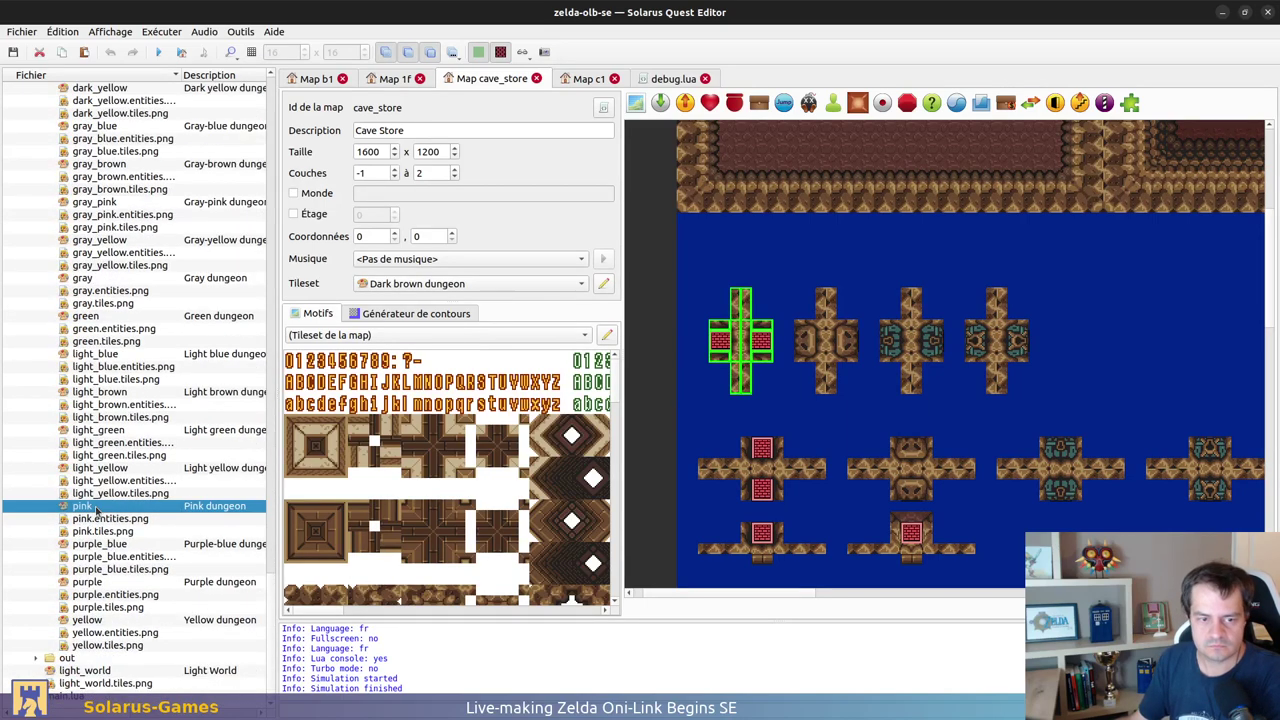
scroll(1044, 416, "down", 3, "ctrl")
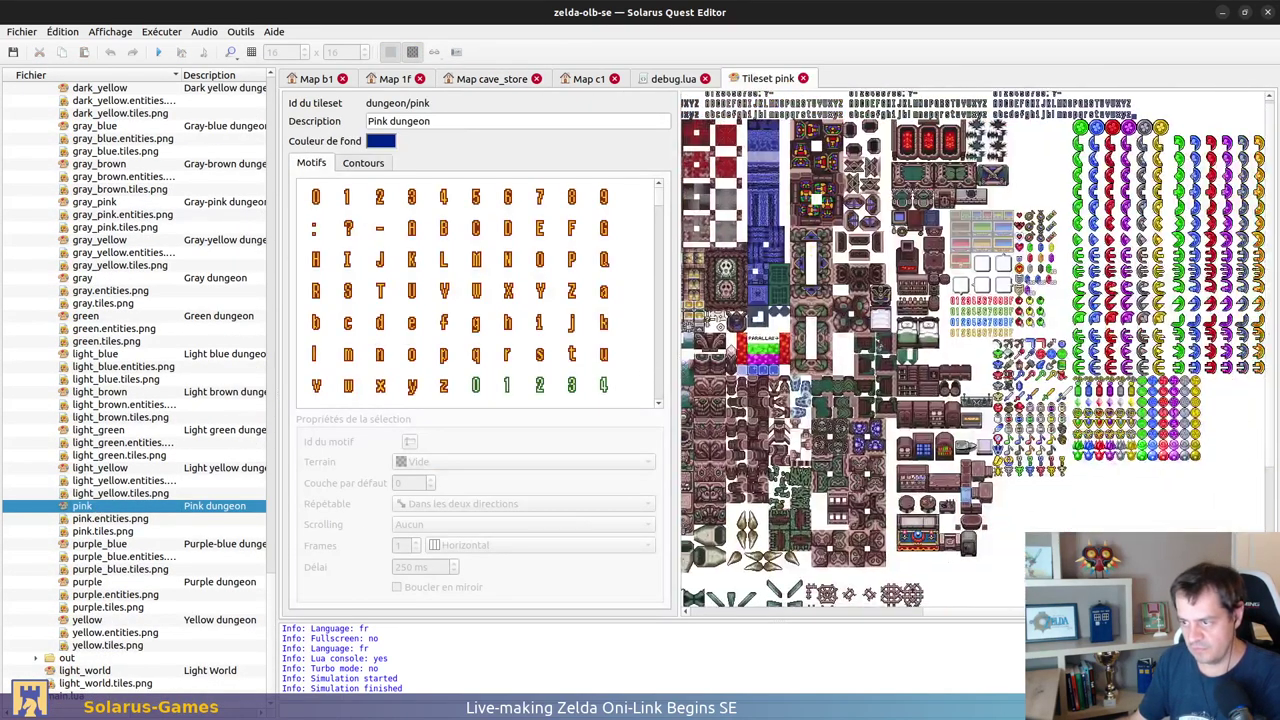
scroll(905, 284, "up", 3, "ctrl")
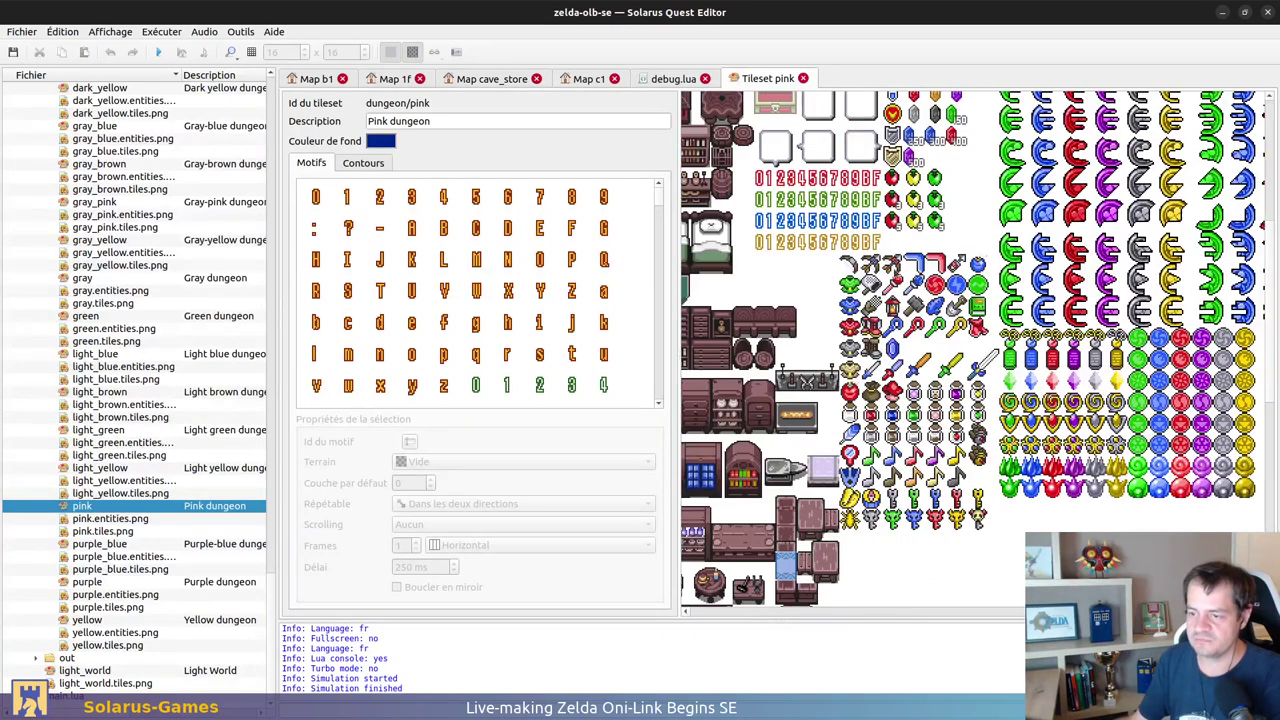
Step: Examine the item graphics in the Pink dungeon tileset, from the boomerangs and tunics down to the keys, without creating a pattern
left_click_drag(840, 254, 991, 540)
left_click(1056, 522)
scroll(1056, 522, "up", 1, "ctrl")
middle_click_drag(921, 432, 1113, 489)
middle_click_drag(1005, 362, 946, 463)
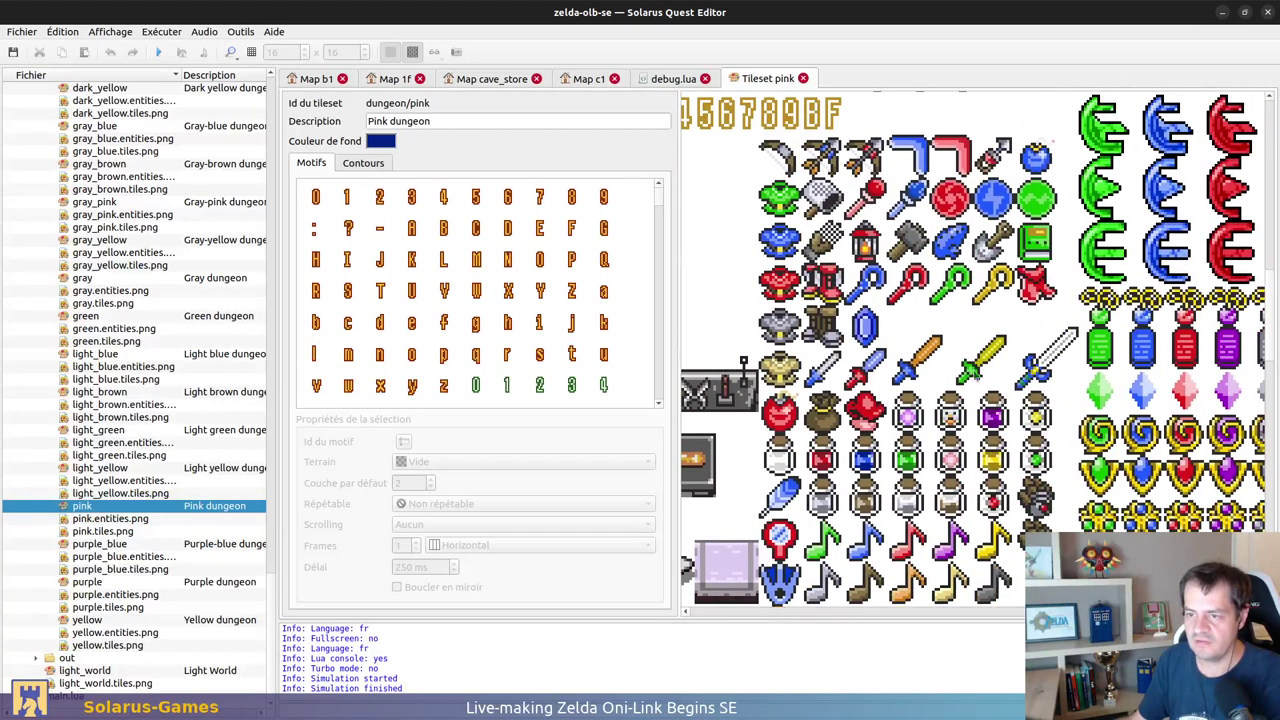
middle_click_drag(935, 315, 884, 300)
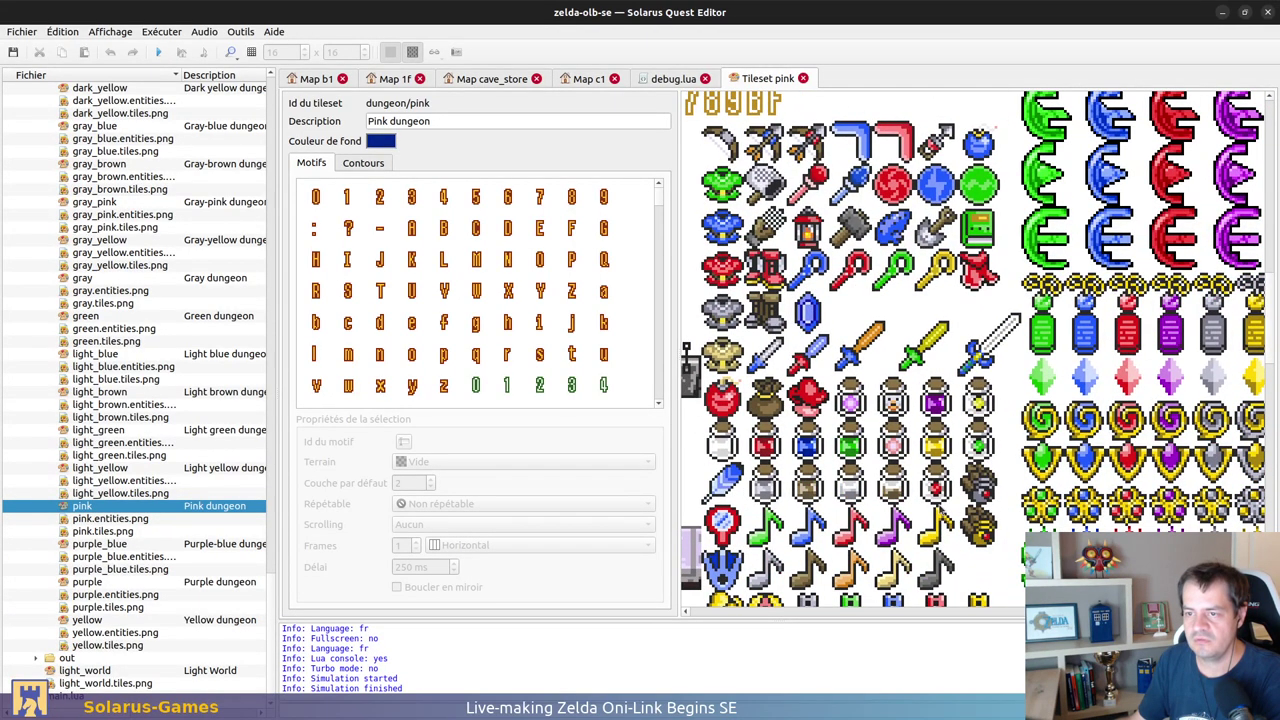
right_click(862, 304)
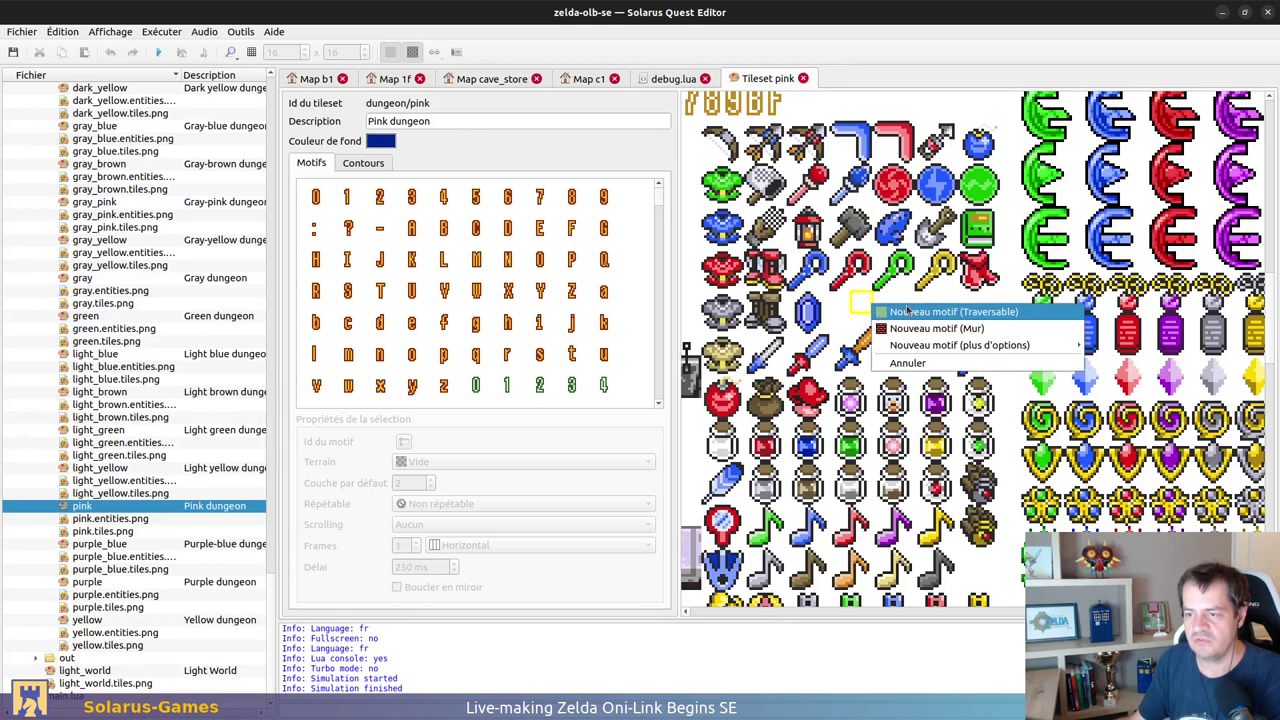
left_click(958, 245)
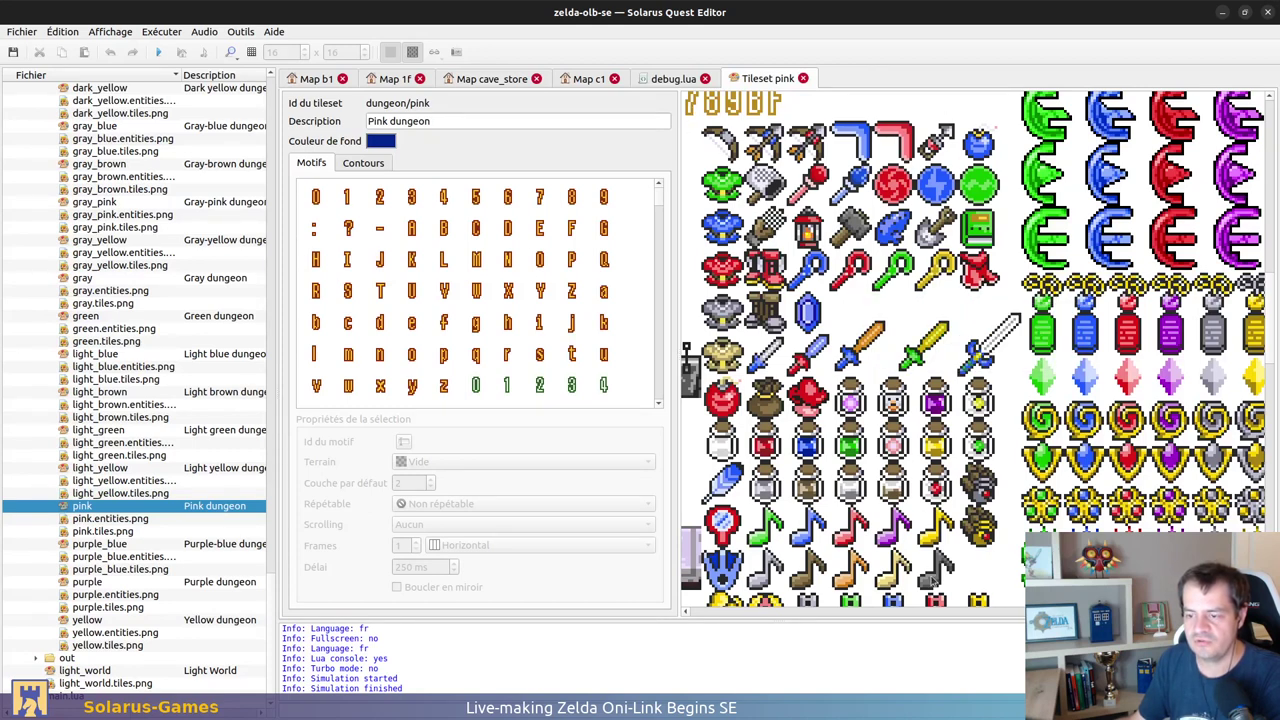
scroll(816, 510, "down", 3)
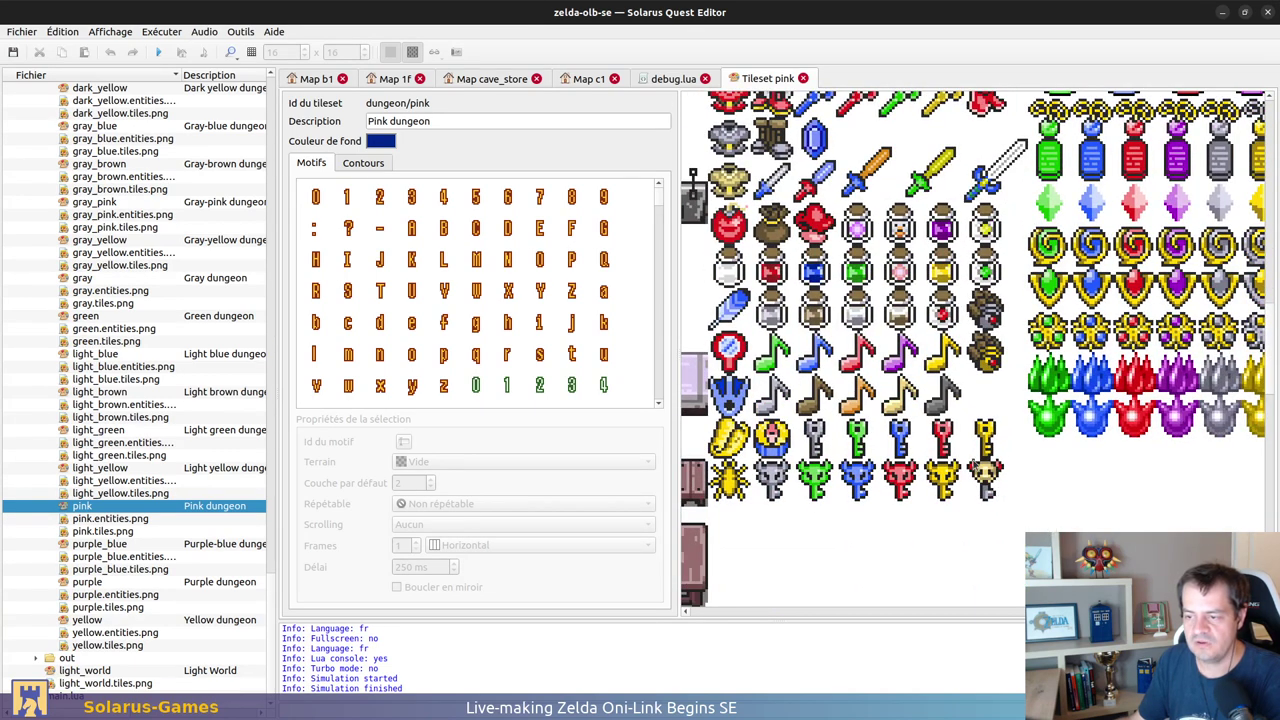
left_click(984, 478)
left_click(977, 519)
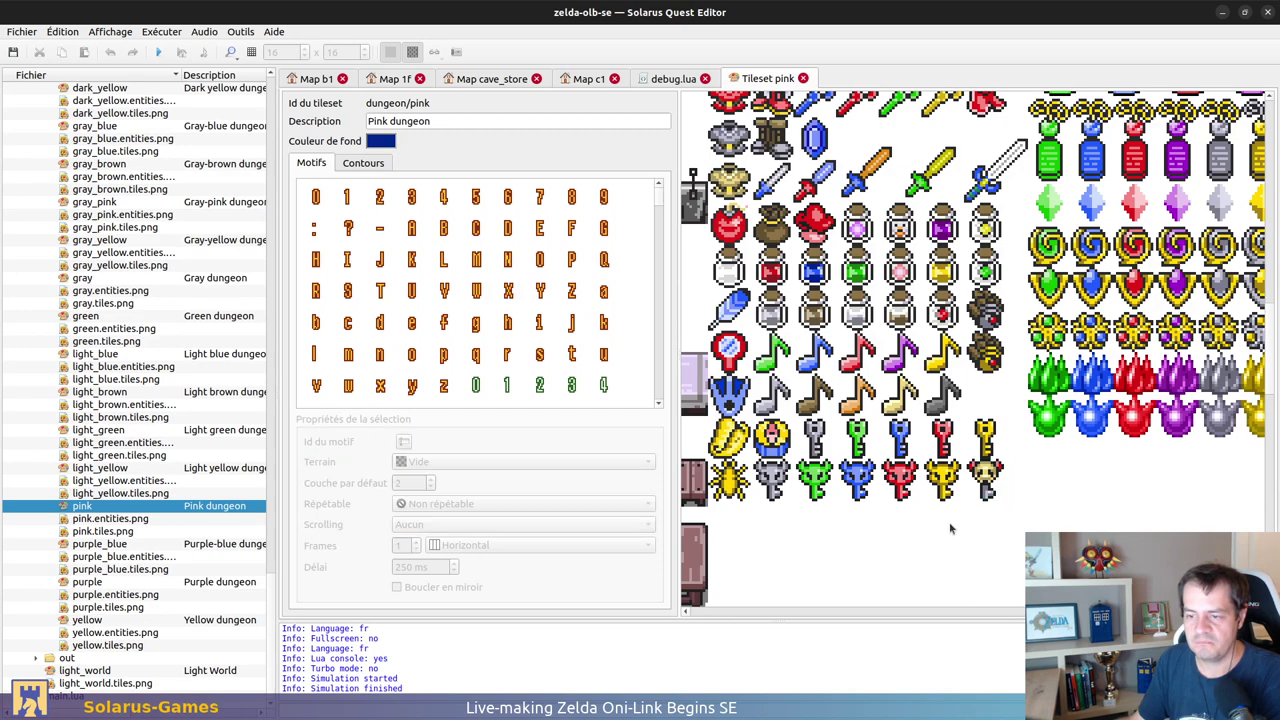
scroll(813, 407, "up", 3)
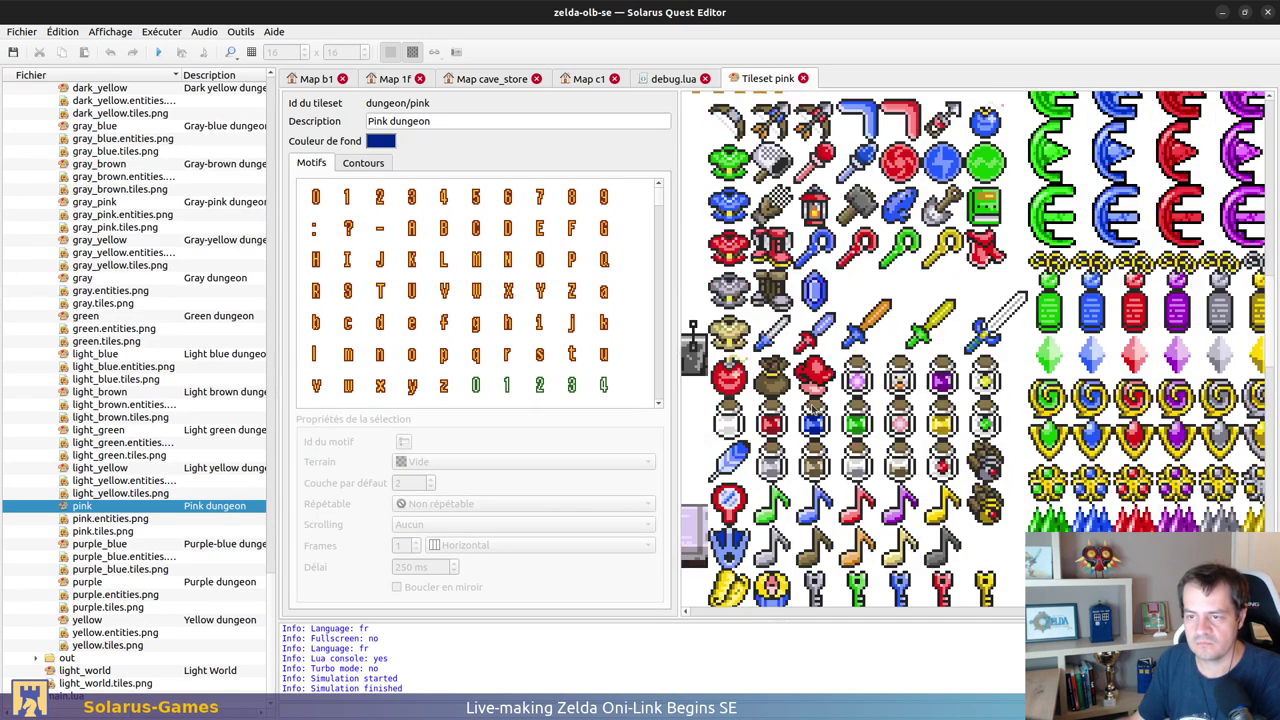
scroll(815, 408, "up", 2)
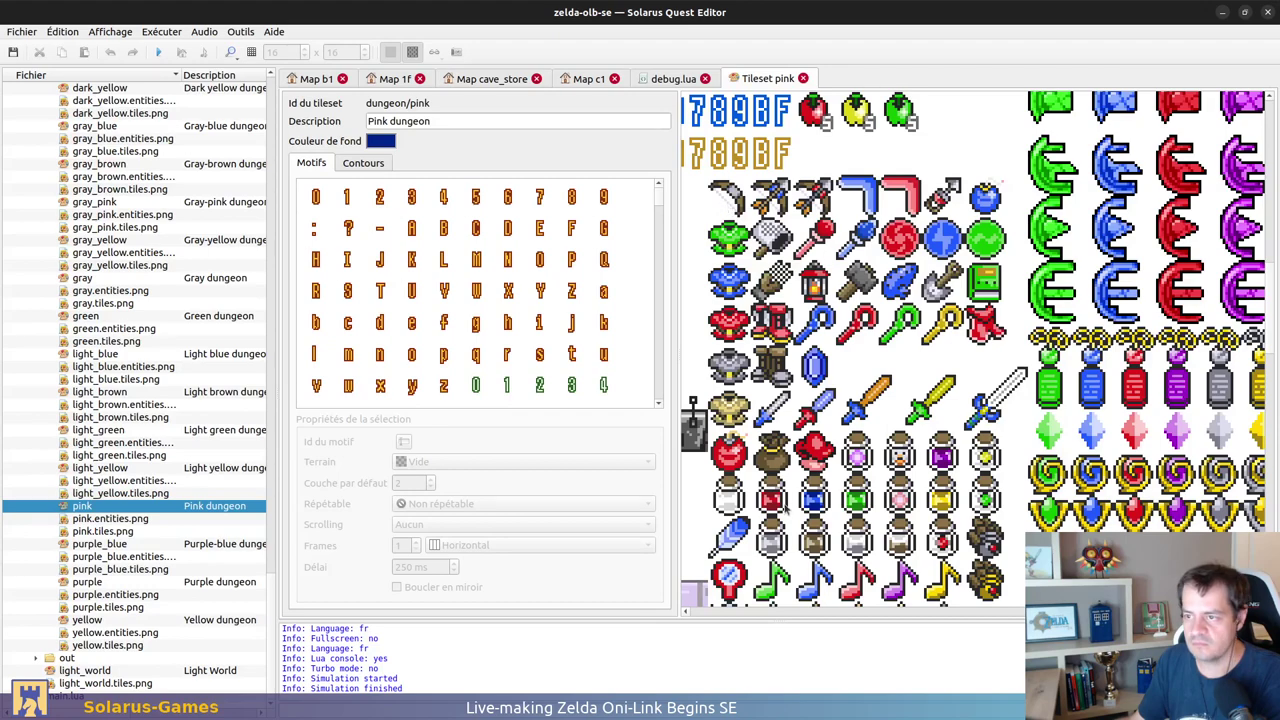
middle_click_drag(874, 405, 942, 380)
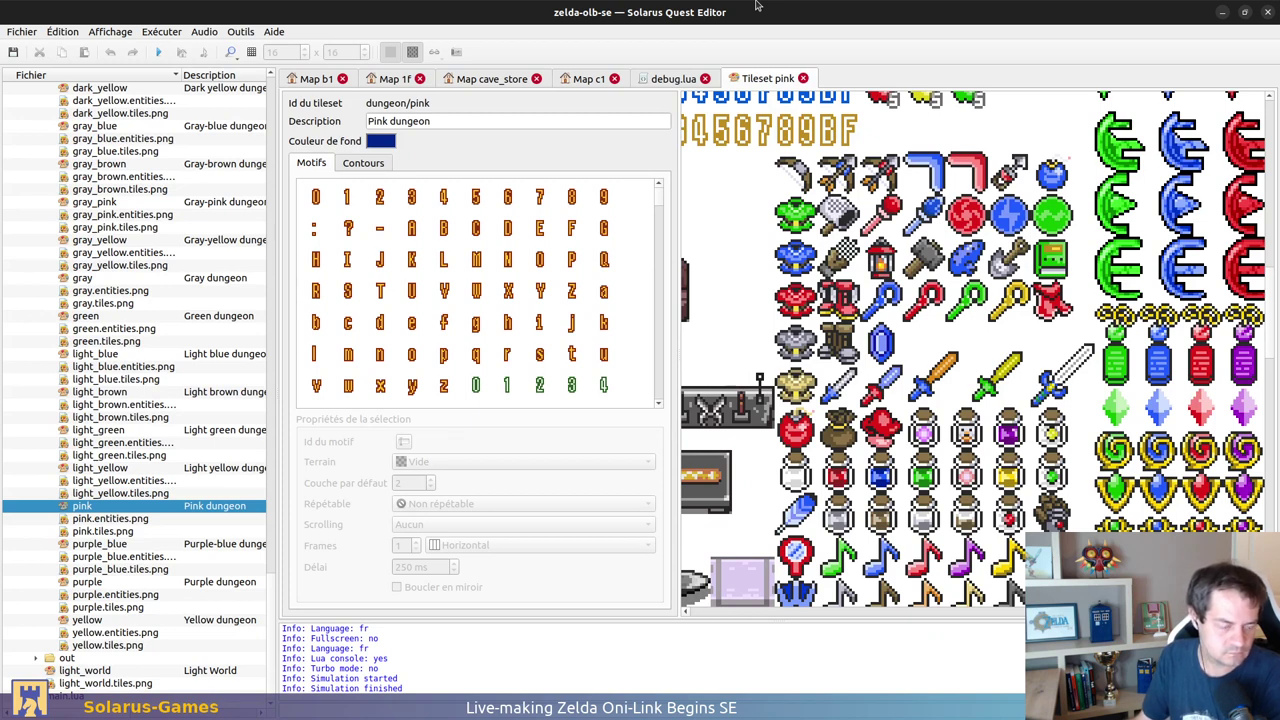
Step: Close the Pink dungeon tileset and return to the water area of the Desert Cave B1 map
left_click(802, 78)
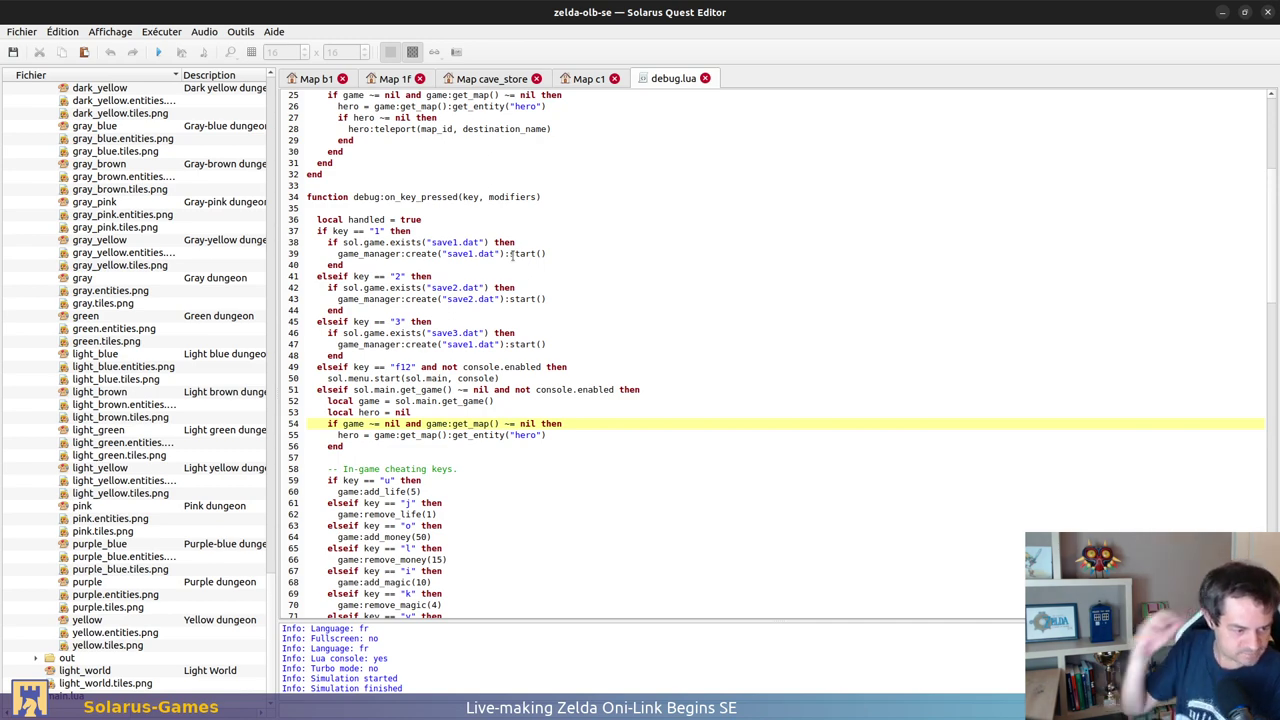
left_click(316, 78)
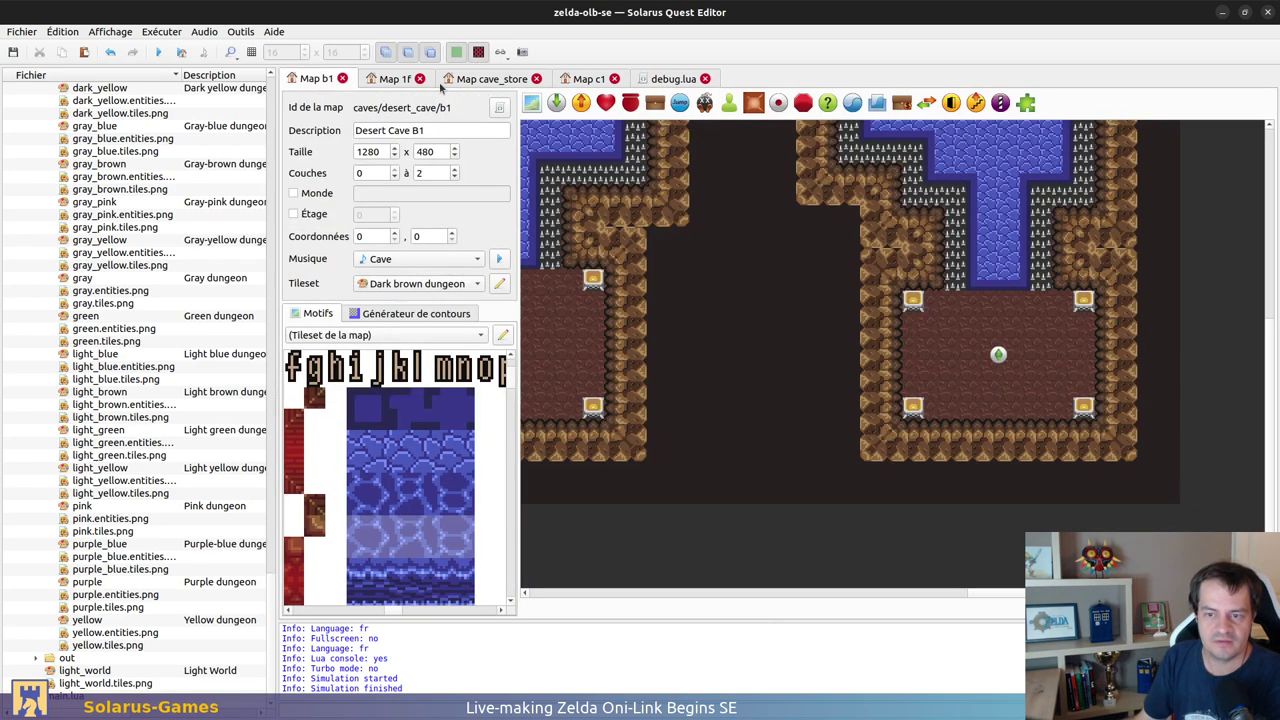
scroll(912, 364, "down", 2, "ctrl")
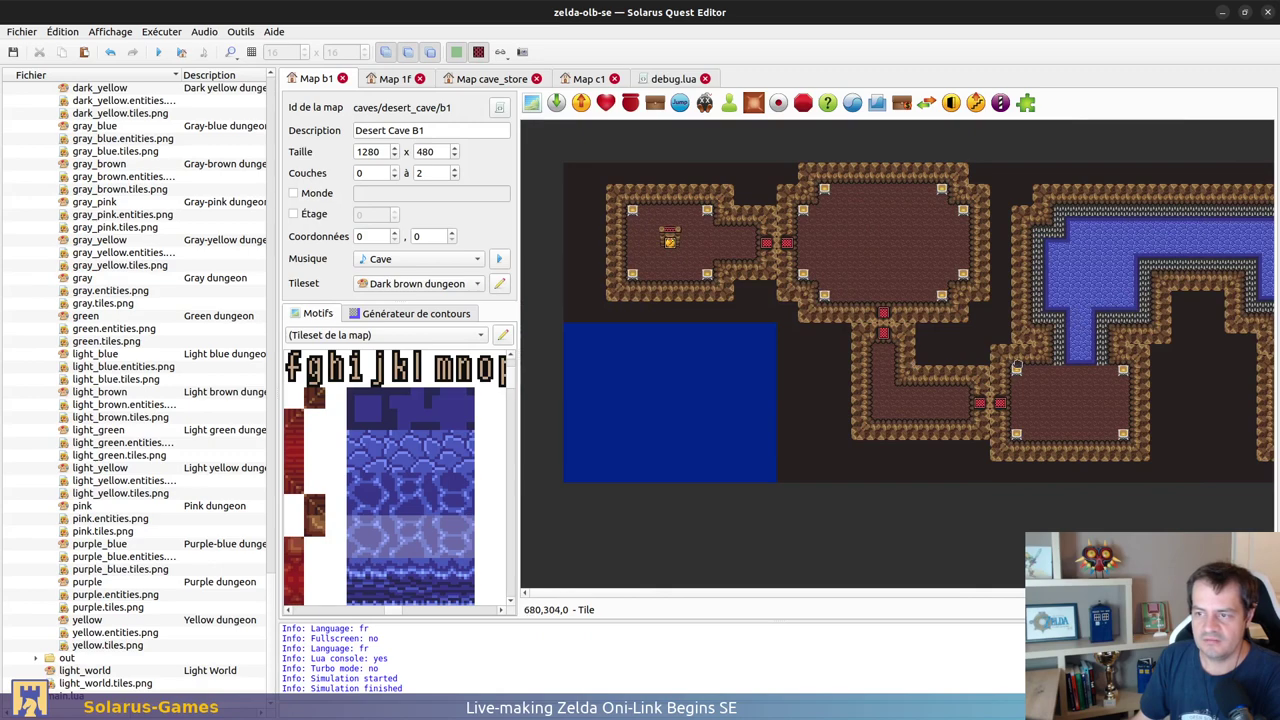
scroll(1000, 370, "right", 3)
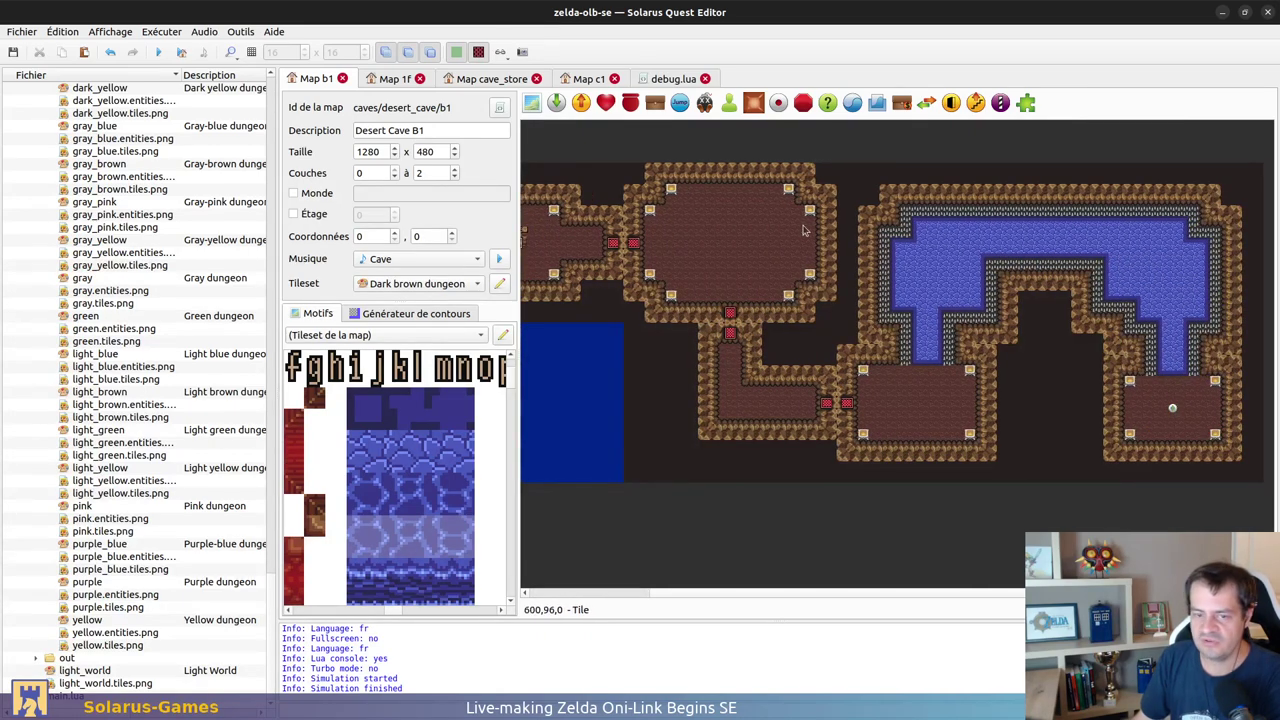
Step: Try to delete the water tile in the basement's flooded area and save the Desert Cave B1 map
left_click(968, 262)
key("Delete")
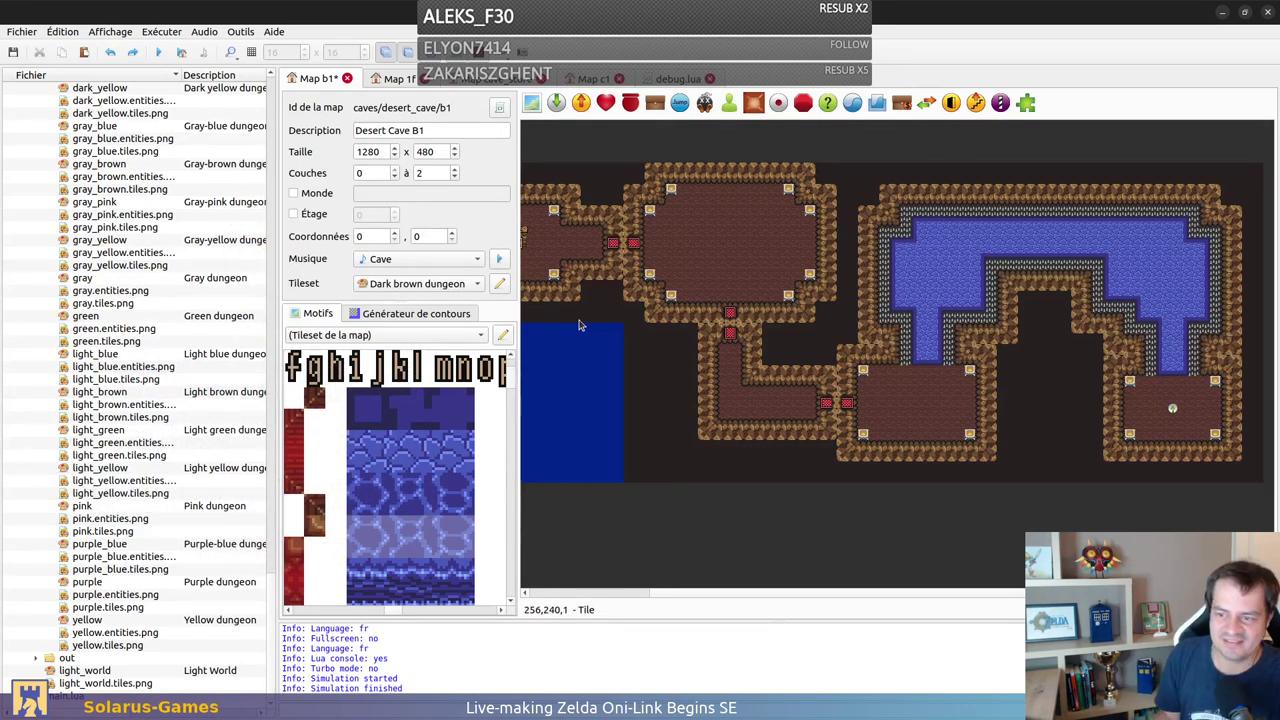
scroll(700, 250, "left", 3)
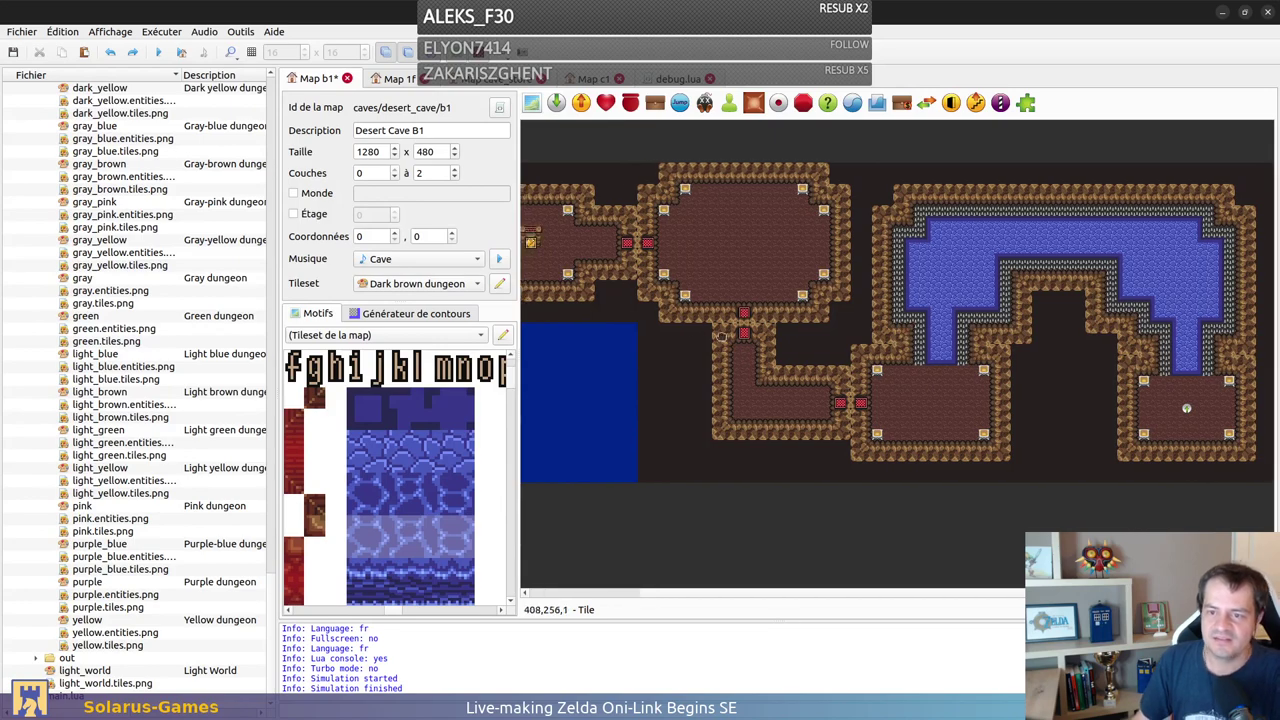
scroll(220, 485, "up", 15)
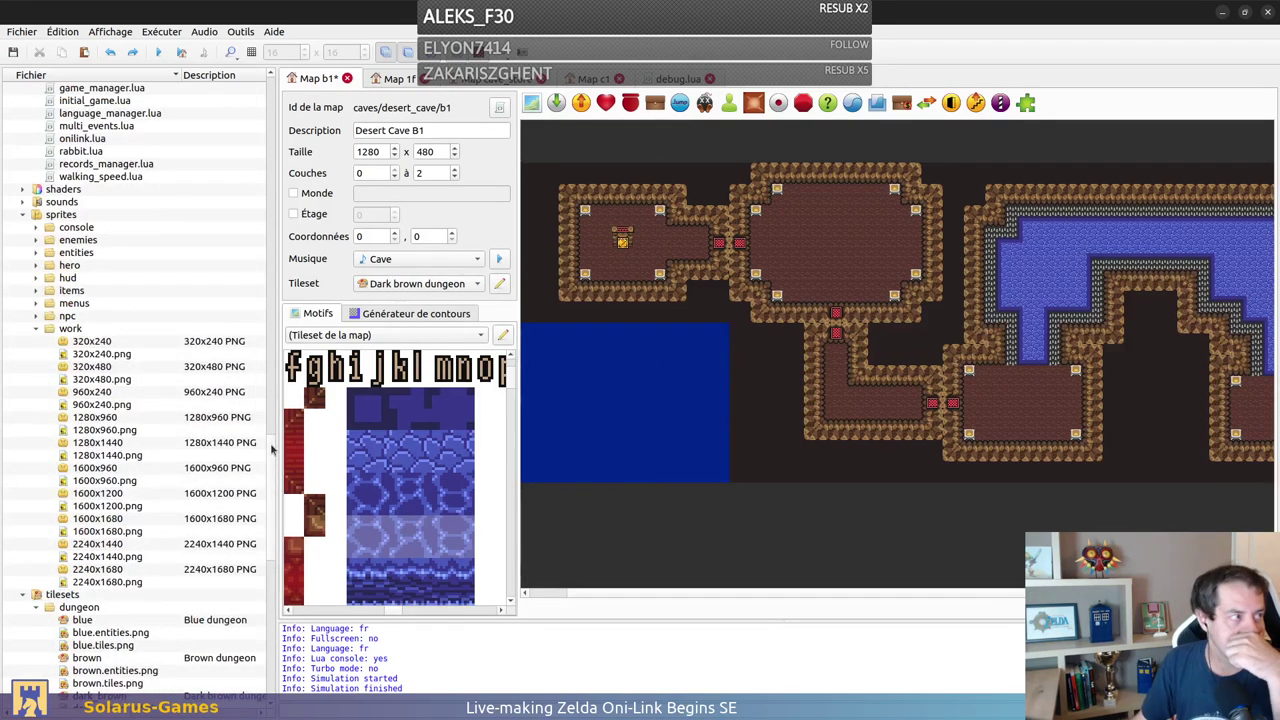
scroll(200, 450, "up", 20)
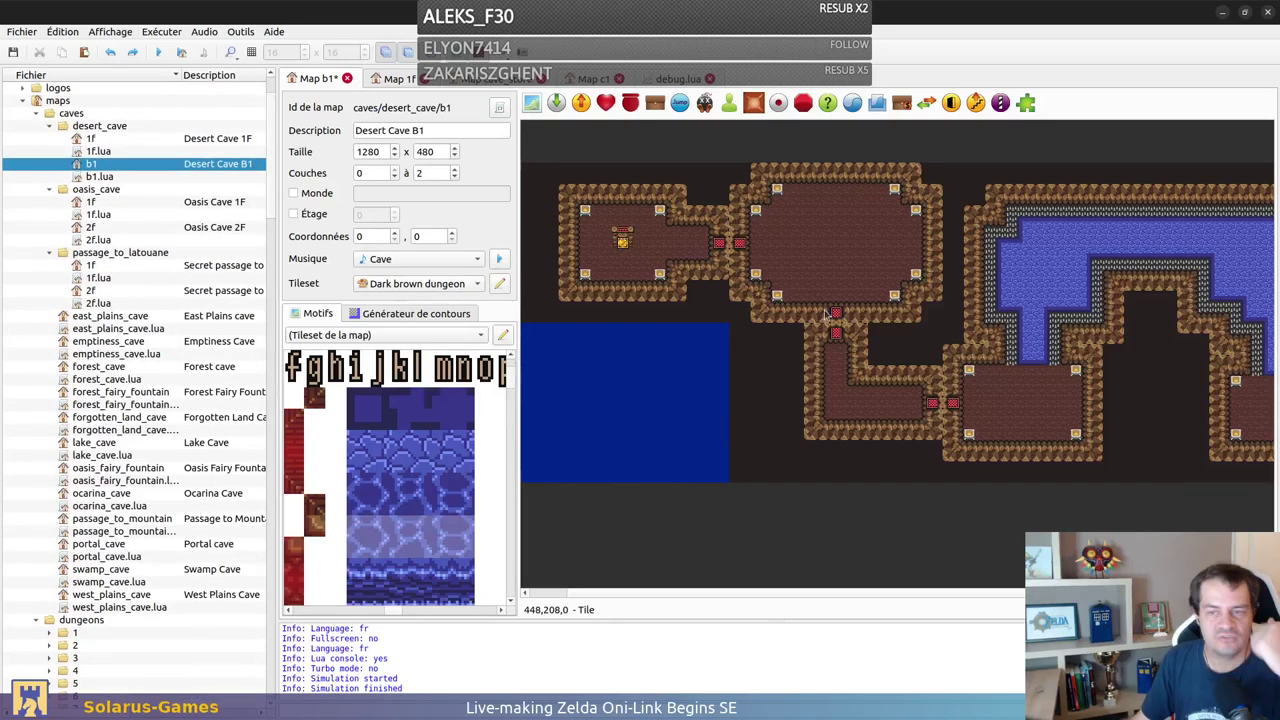
key("ctrl+s")
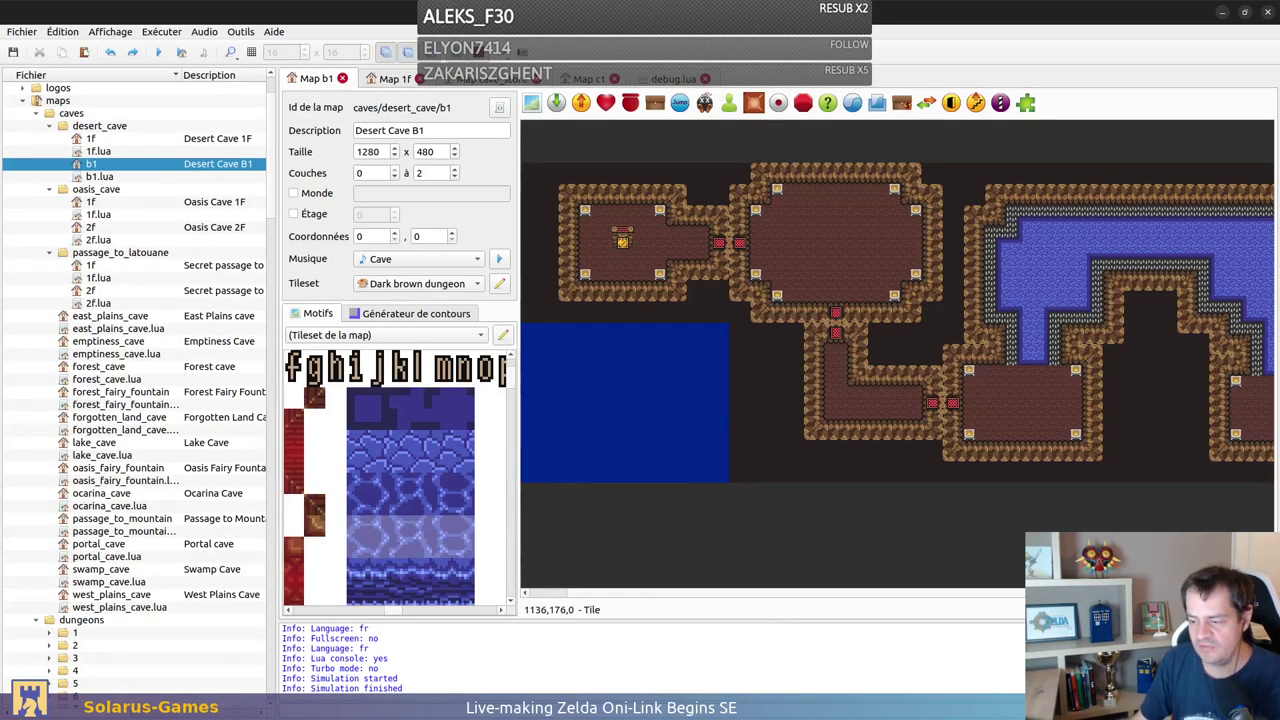
Step: Launch a second quest editor from the terminal on the zelda-roth-se quest and open its dungeon_2/1f map
key("alt+Tab")
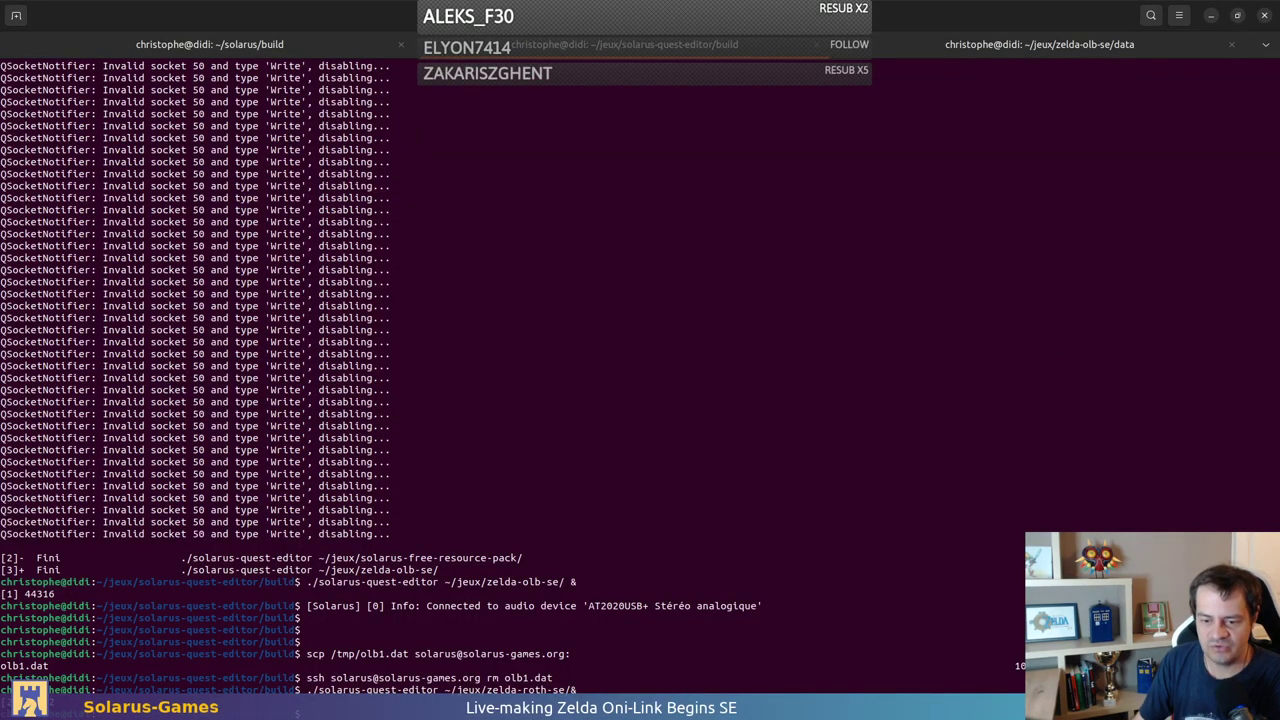
key("Return")
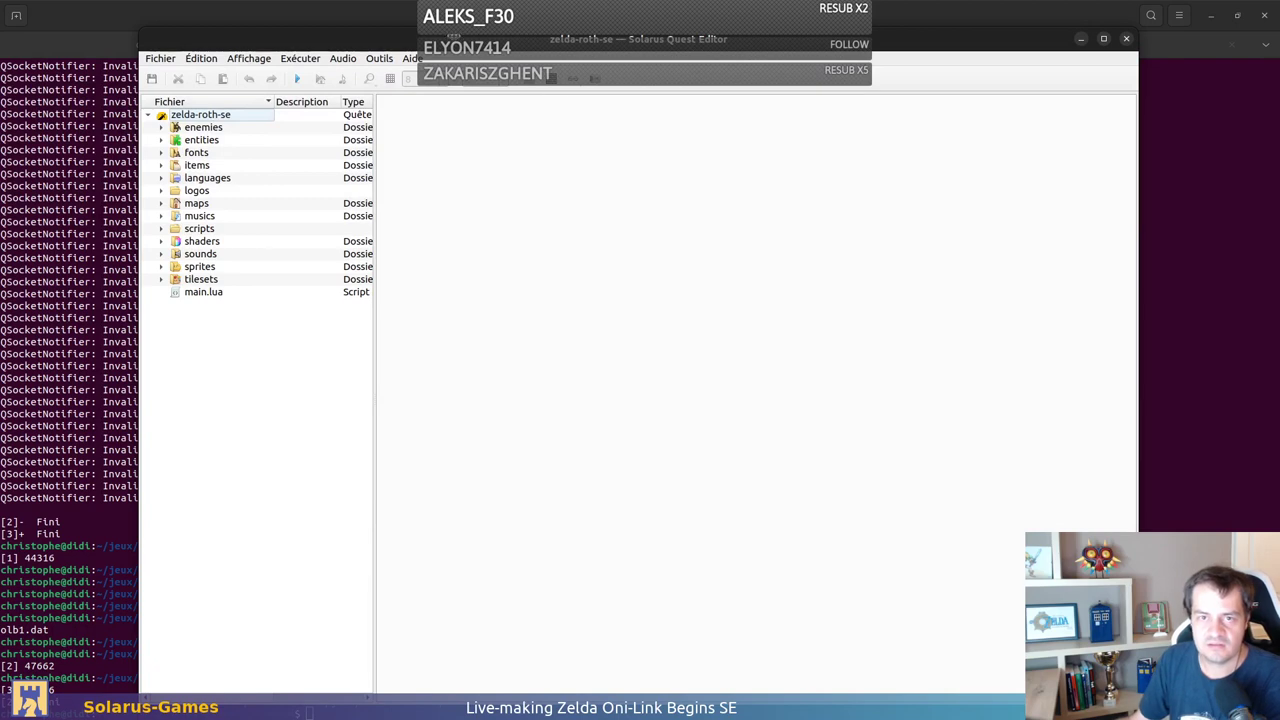
double_click(56, 176)
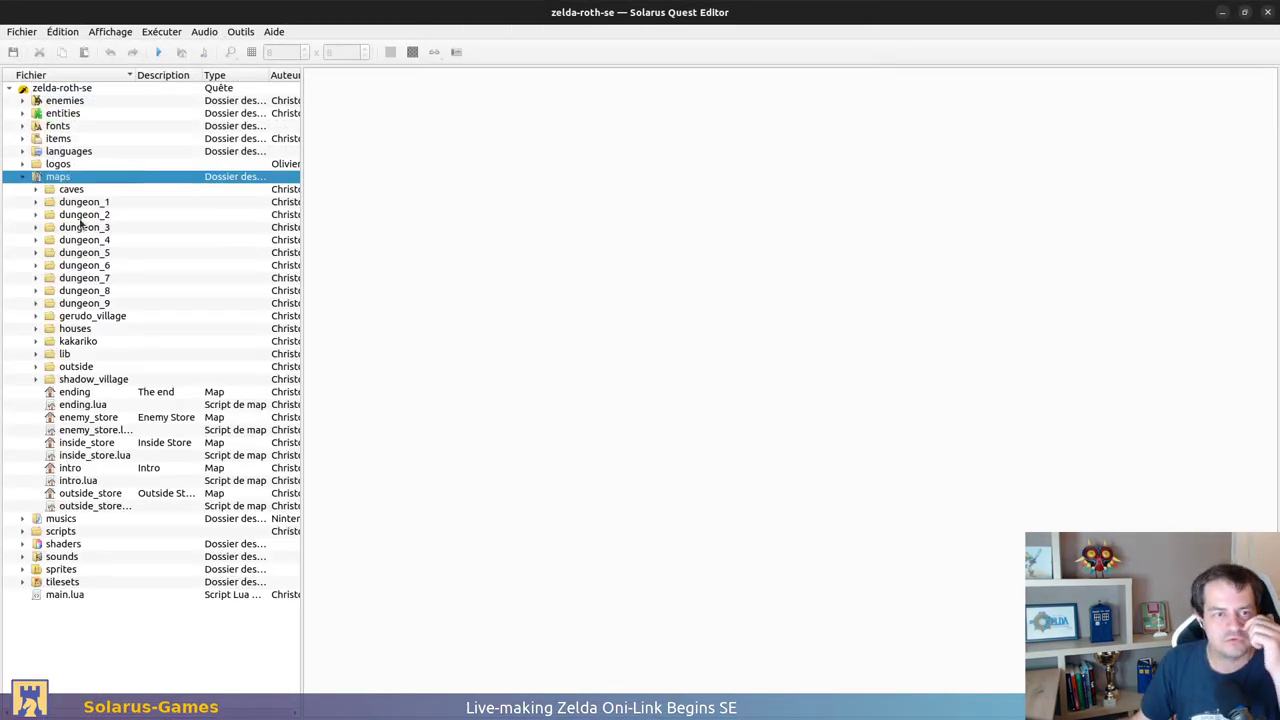
double_click(80, 216)
double_click(80, 228)
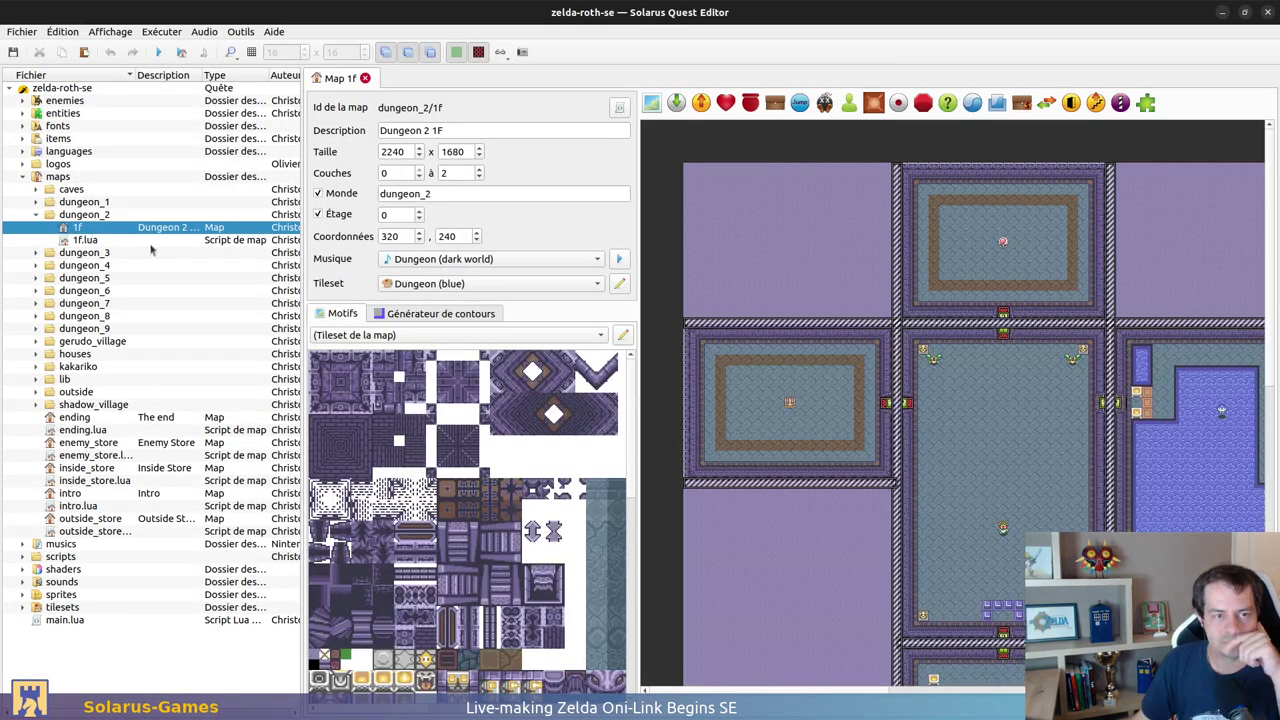
Step: Check the properties of the large water tile in the Dungeon 2 1F flooded room without changing them
middle_click_drag(1172, 497, 782, 424)
left_click(806, 265)
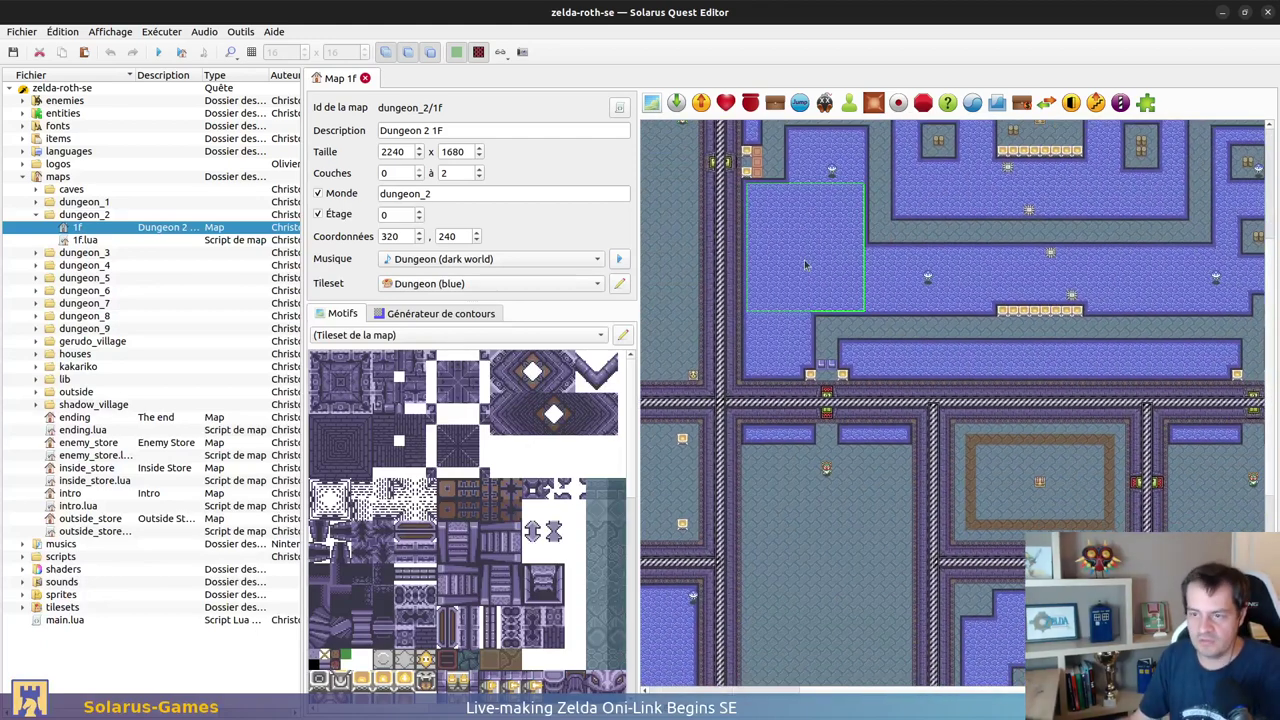
double_click(789, 277)
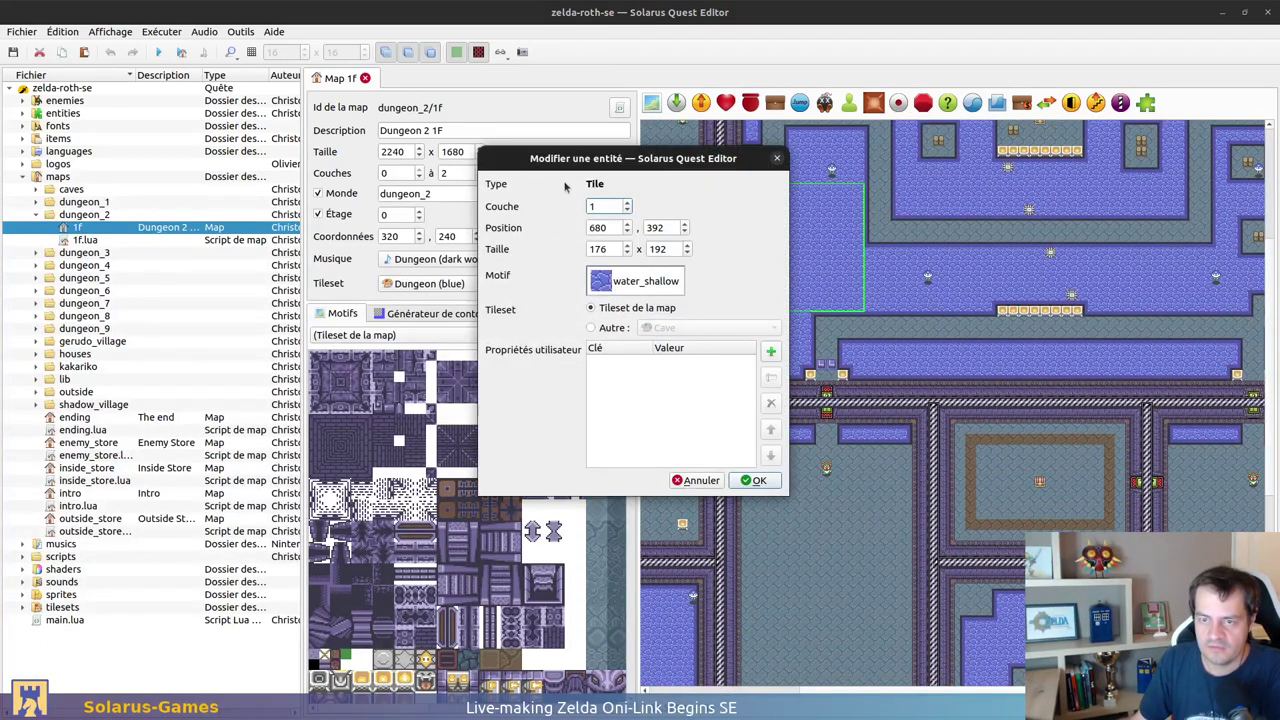
left_click(699, 482)
Step: Open the Dungeon (blue) tileset and inspect the properties of the water_shallow pattern
left_click(623, 336)
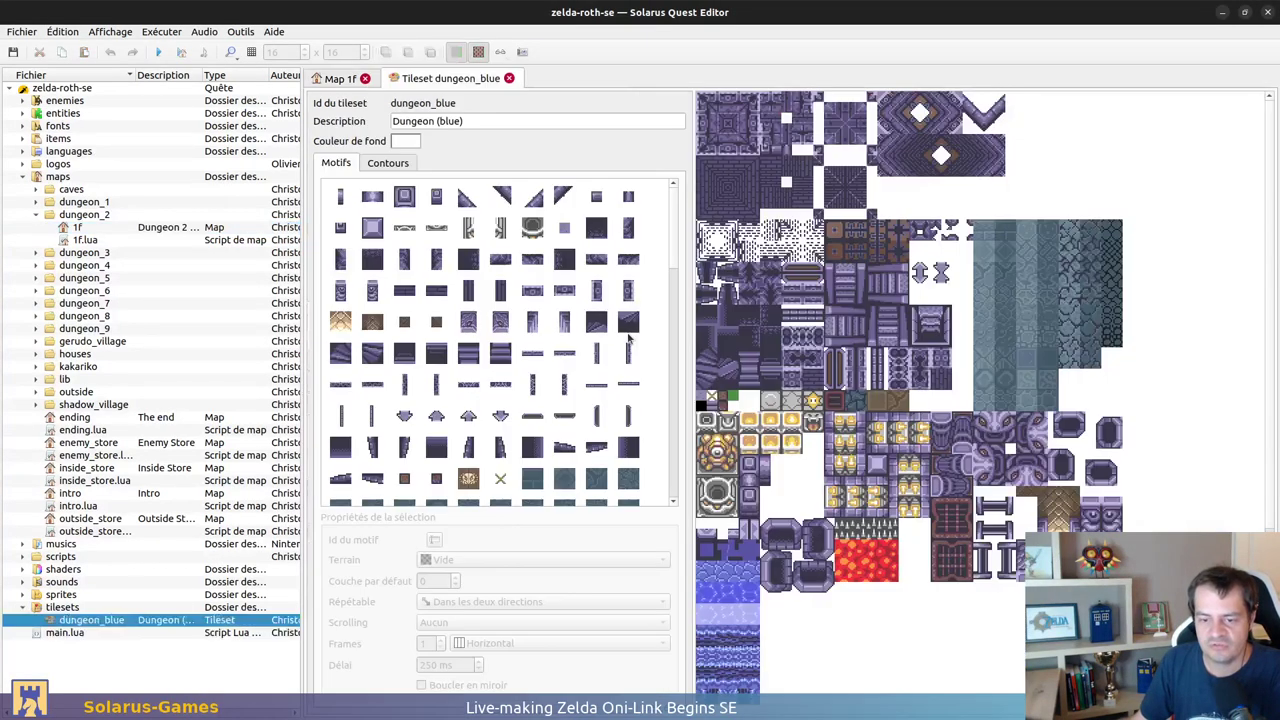
left_click(728, 572)
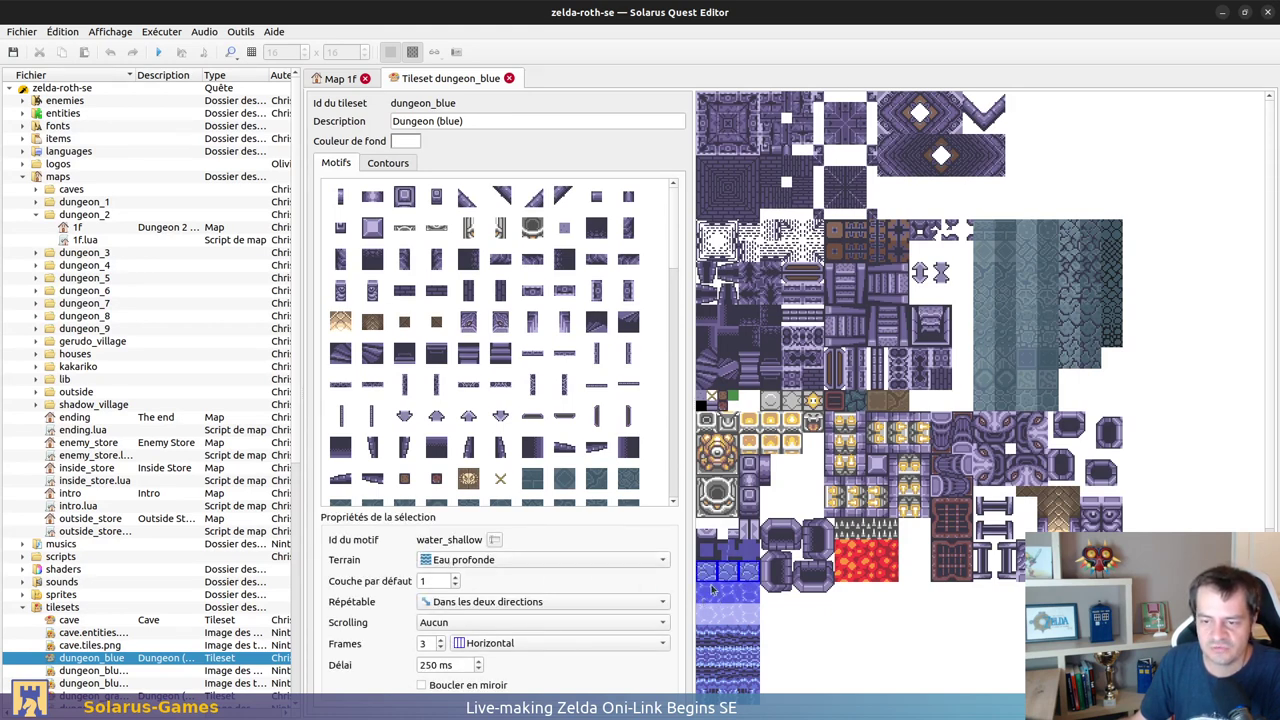
left_click(752, 599)
left_click(787, 590)
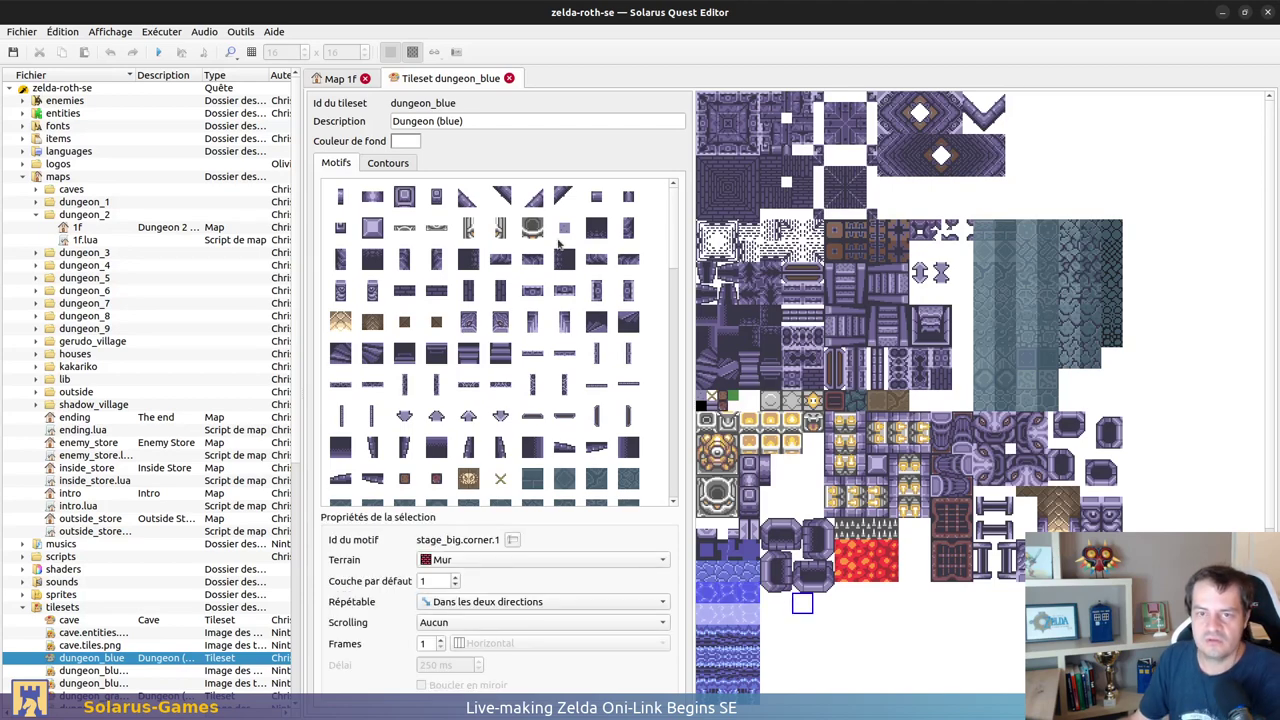
Step: Close the Dungeon (blue) tileset and the zelda-roth-se editor, and switch back to the zelda-olb-se Desert Cave B1 map
left_click(509, 78)
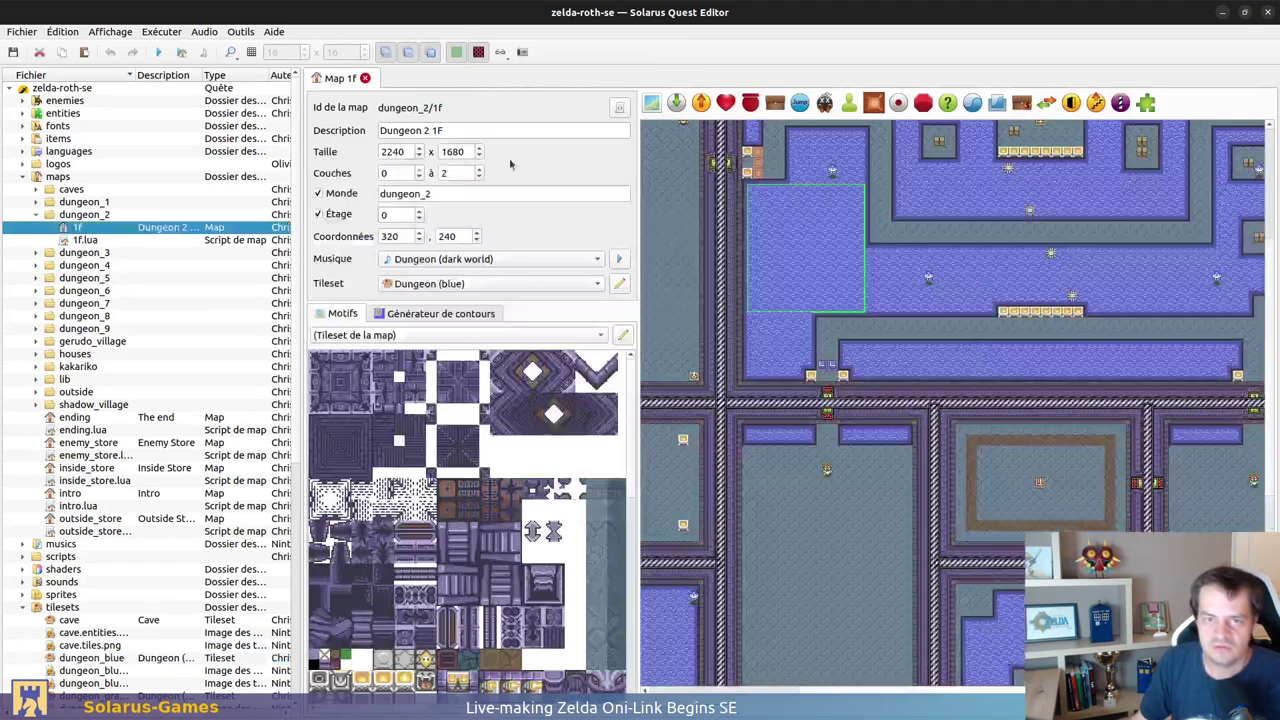
left_click(1267, 12)
key("alt+Tab")
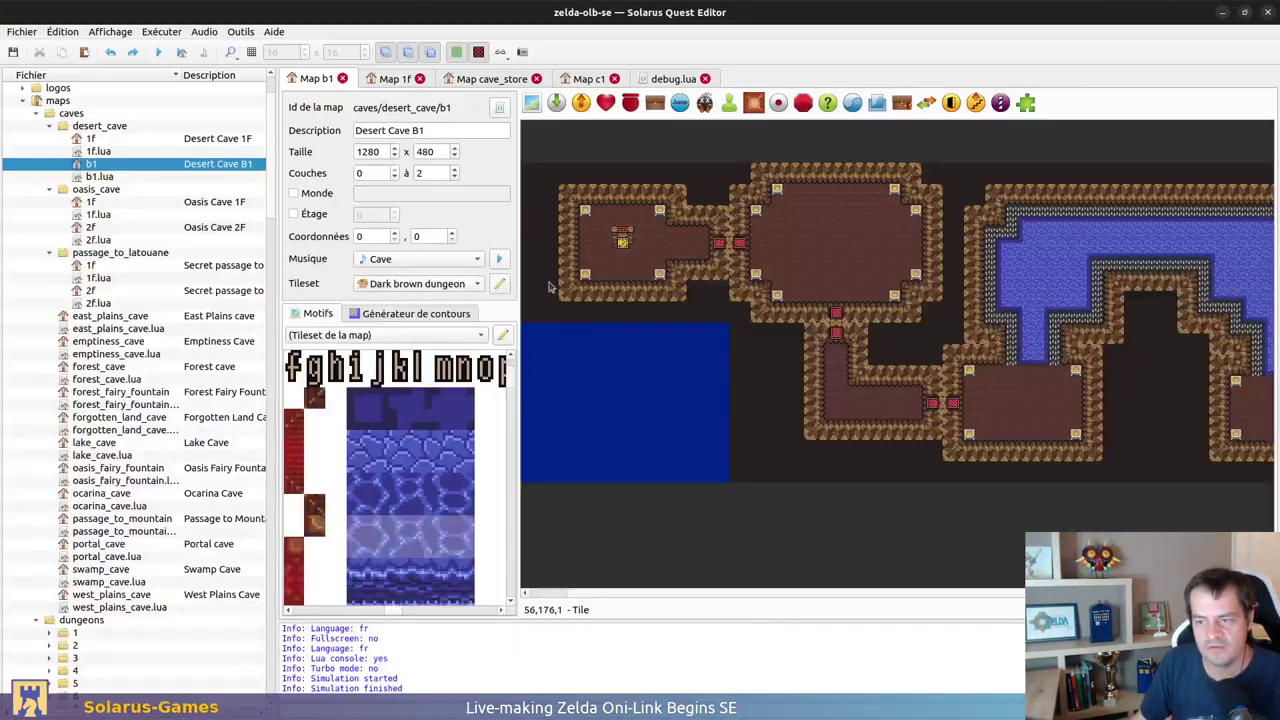
Step: Examine the blue water patterns and the other patterns of the Dark brown dungeon tileset alongside the flooded area of Desert Cave B1
scroll(365, 508, "down", 1, "ctrl")
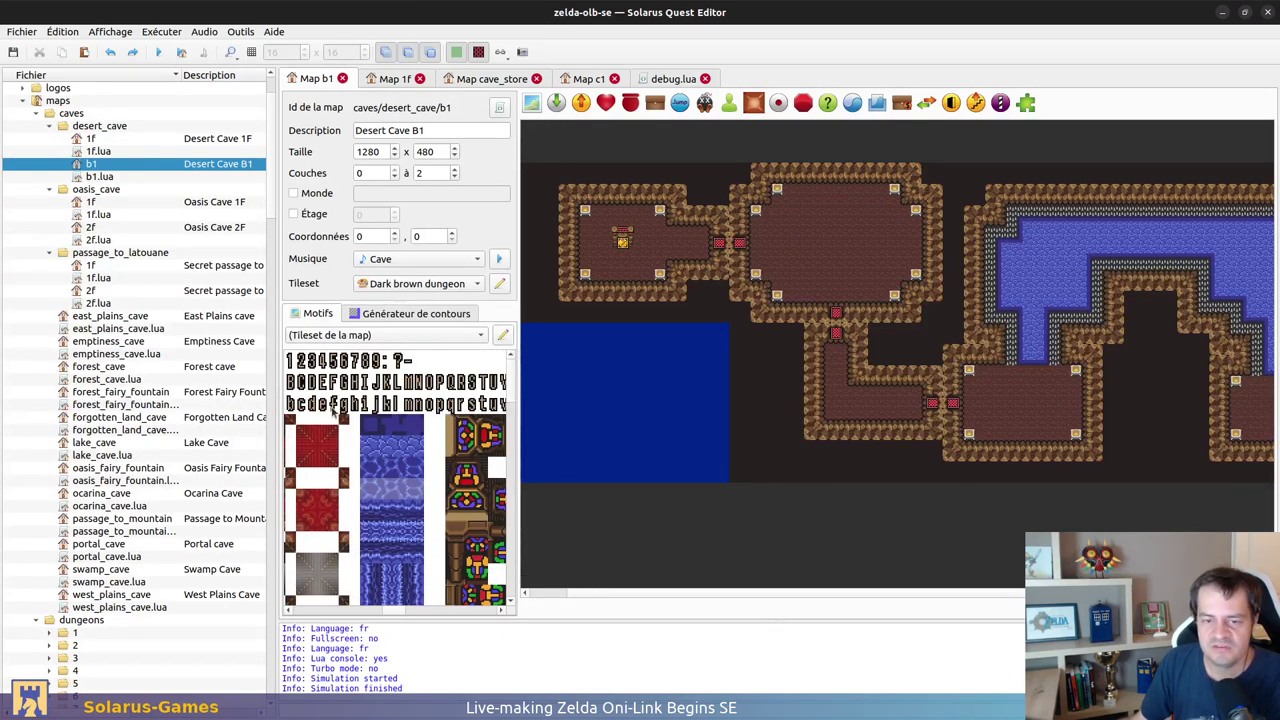
left_click(388, 448)
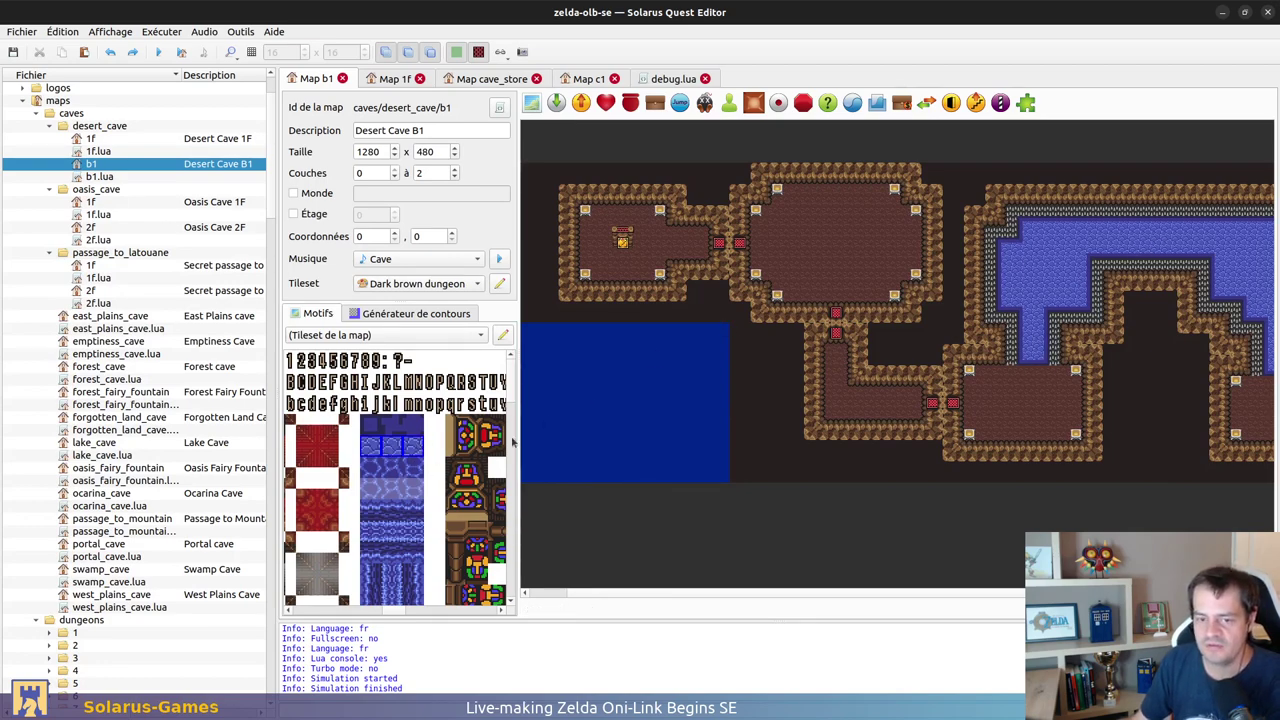
scroll(445, 430, "down", 2, "ctrl")
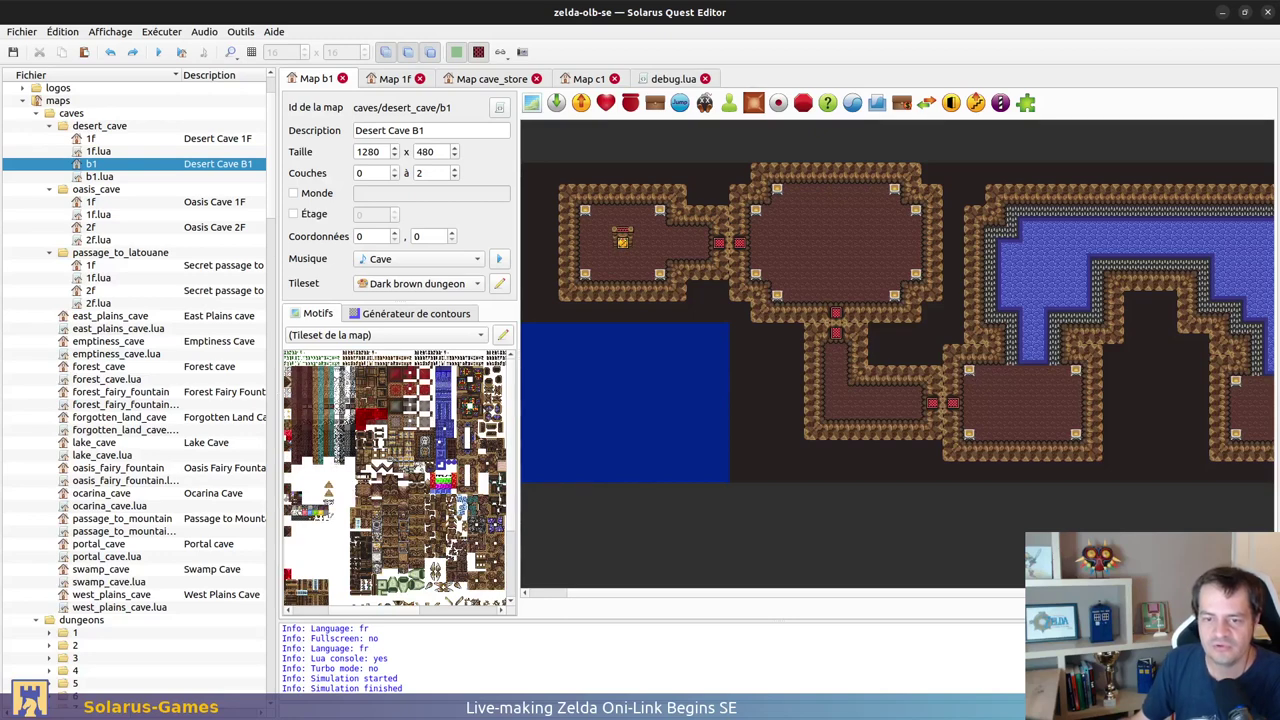
scroll(497, 437, "up", 2, "ctrl")
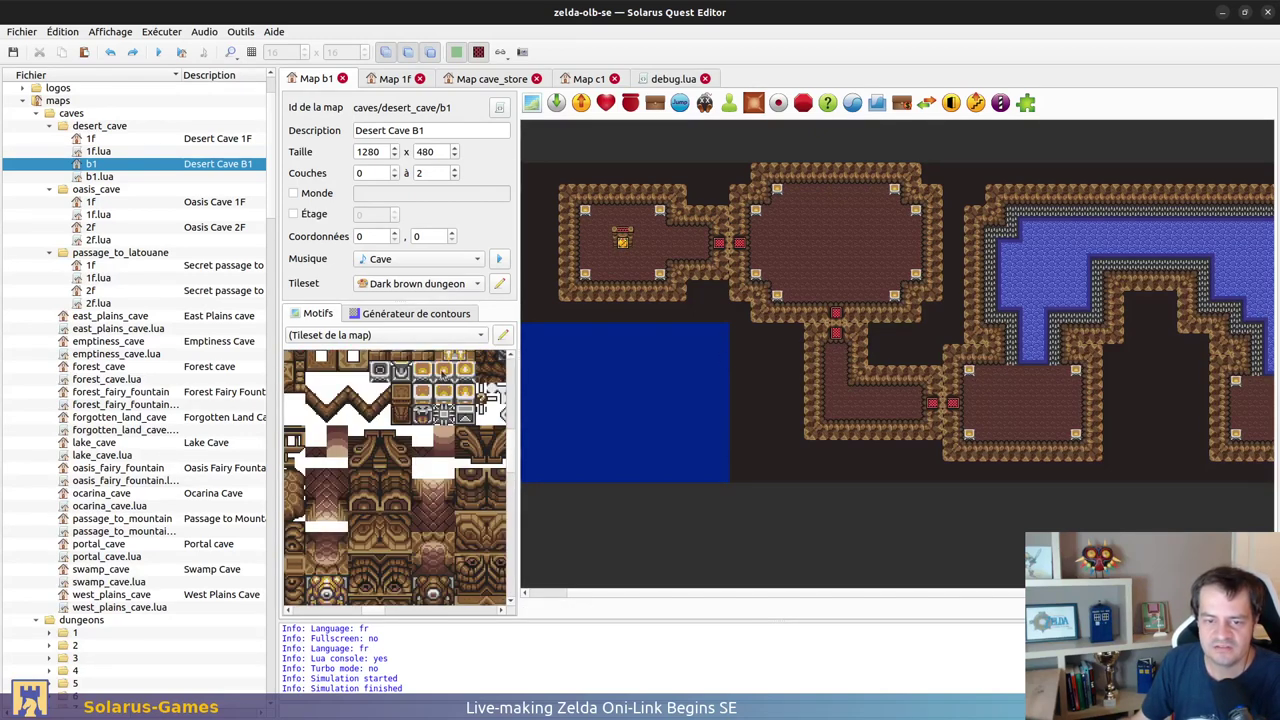
middle_click_drag(414, 478, 511, 433)
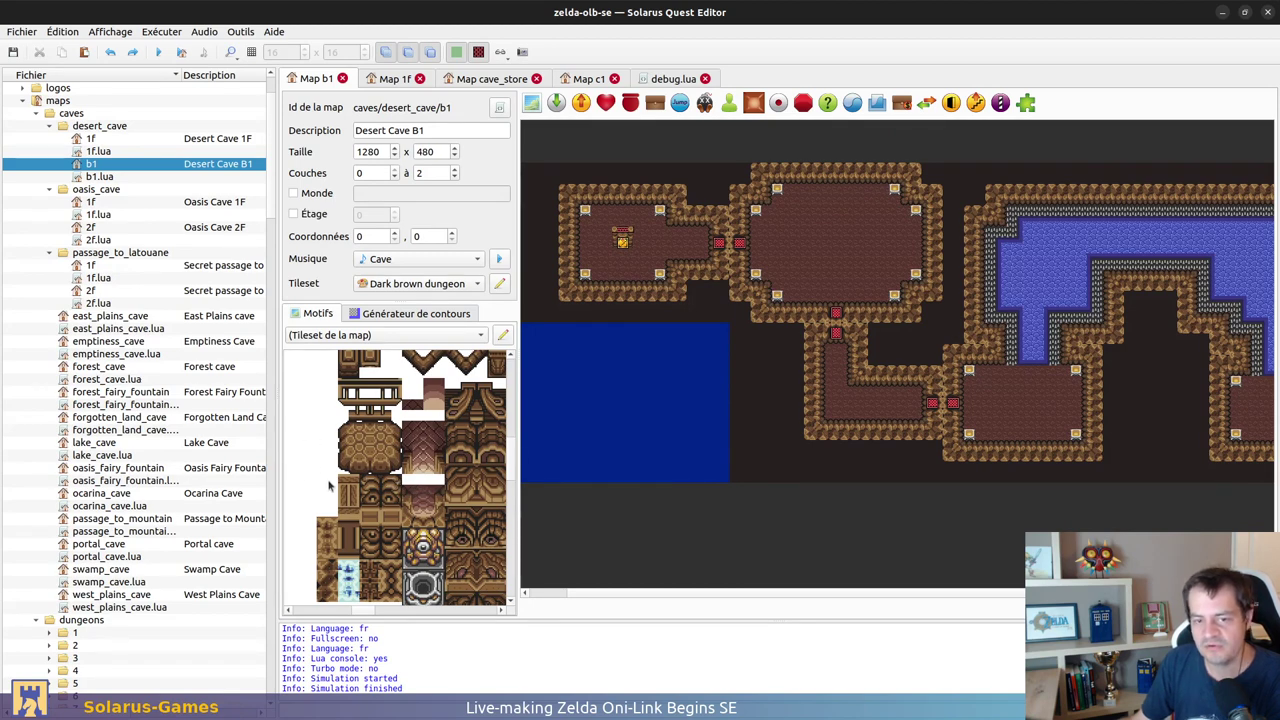
middle_click_drag(451, 454, 424, 430)
mouse_move(361, 449)
left_mouse_down()
mouse_move(408, 506)
mouse_move(395, 508)
left_mouse_up()
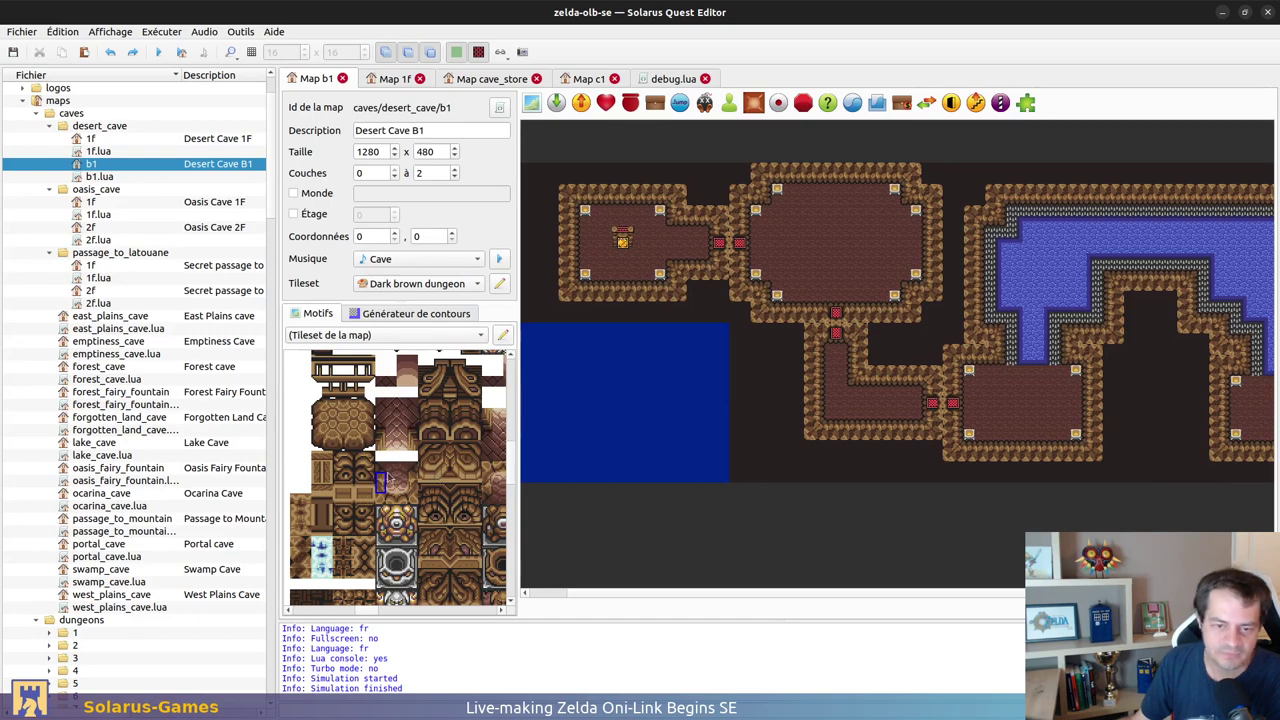
scroll(450, 448, "down", 3, "ctrl")
scroll(407, 403, "up", 4, "ctrl")
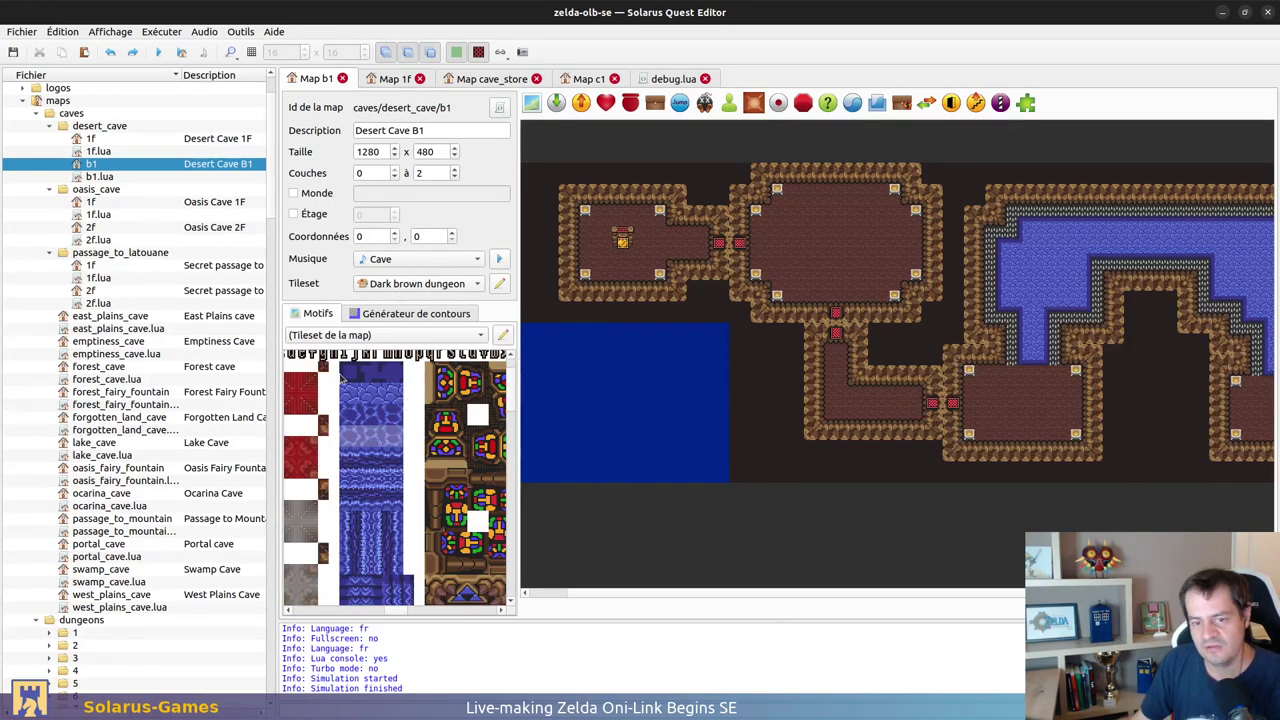
scroll(406, 403, "up", 1)
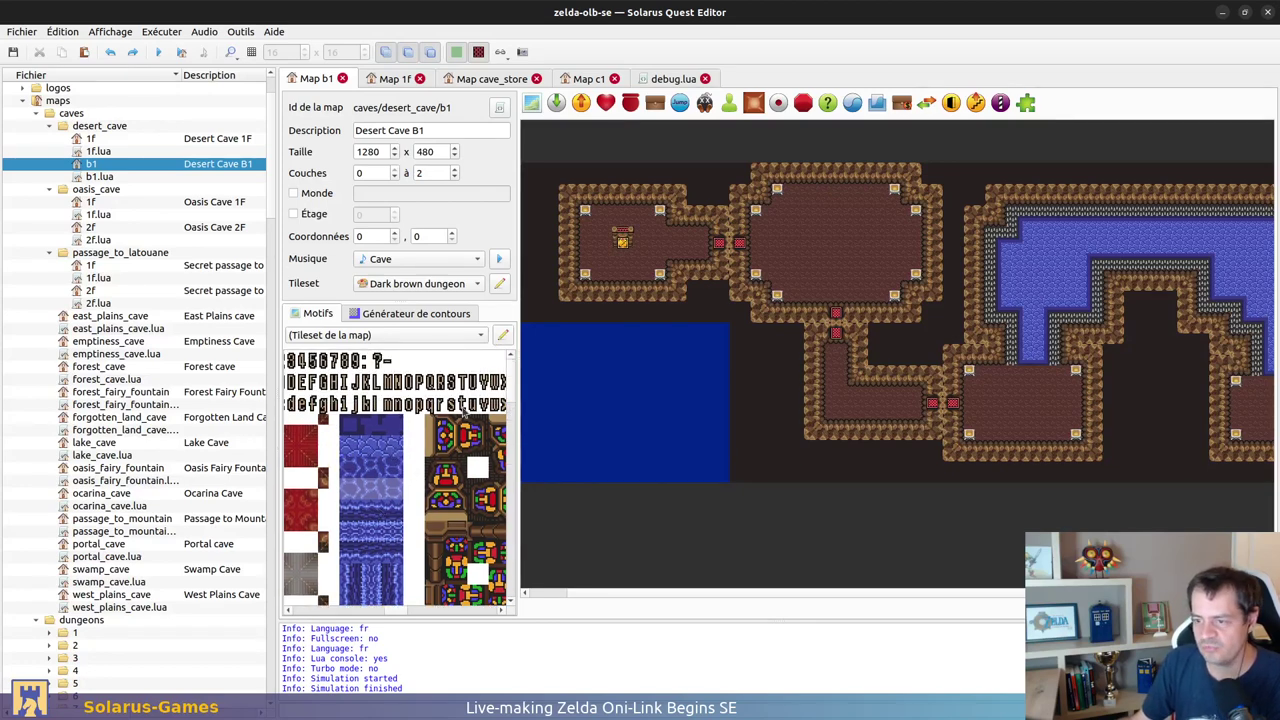
scroll(1018, 297, "right", 5)
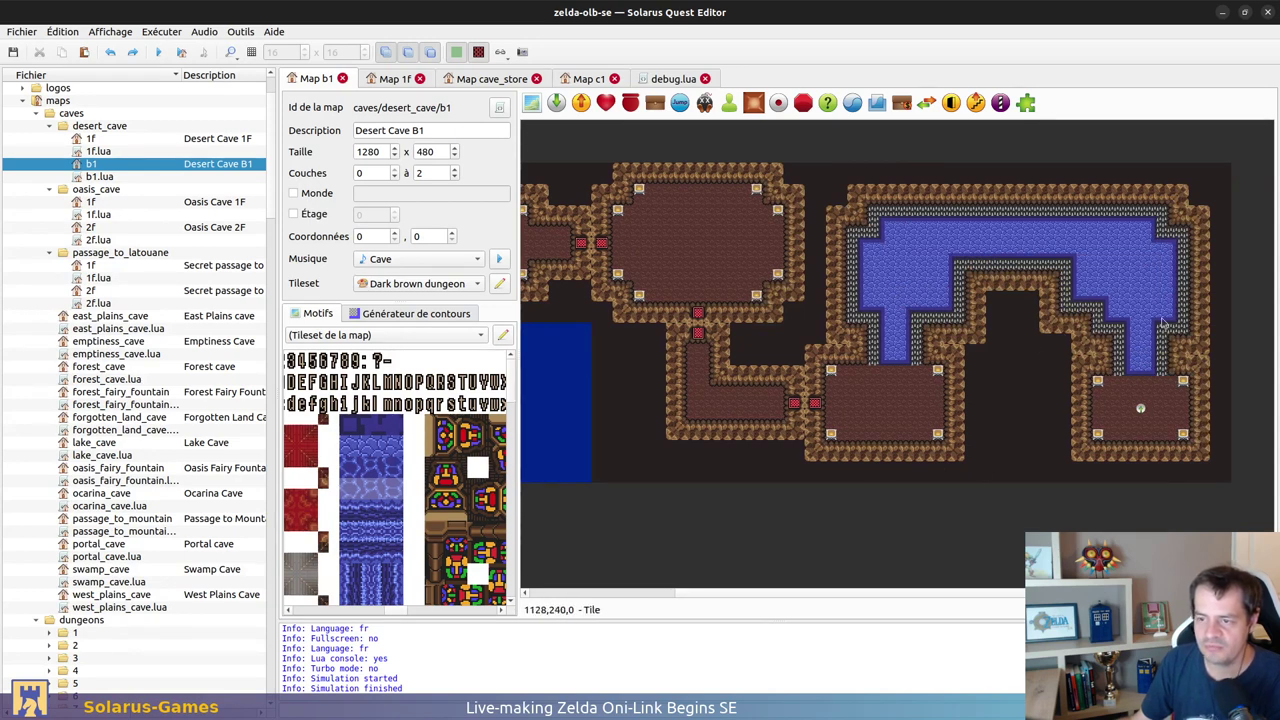
Step: Check the water tile in the flooded room, list the project's custom entity models, and clear the tile selection
left_click(896, 288)
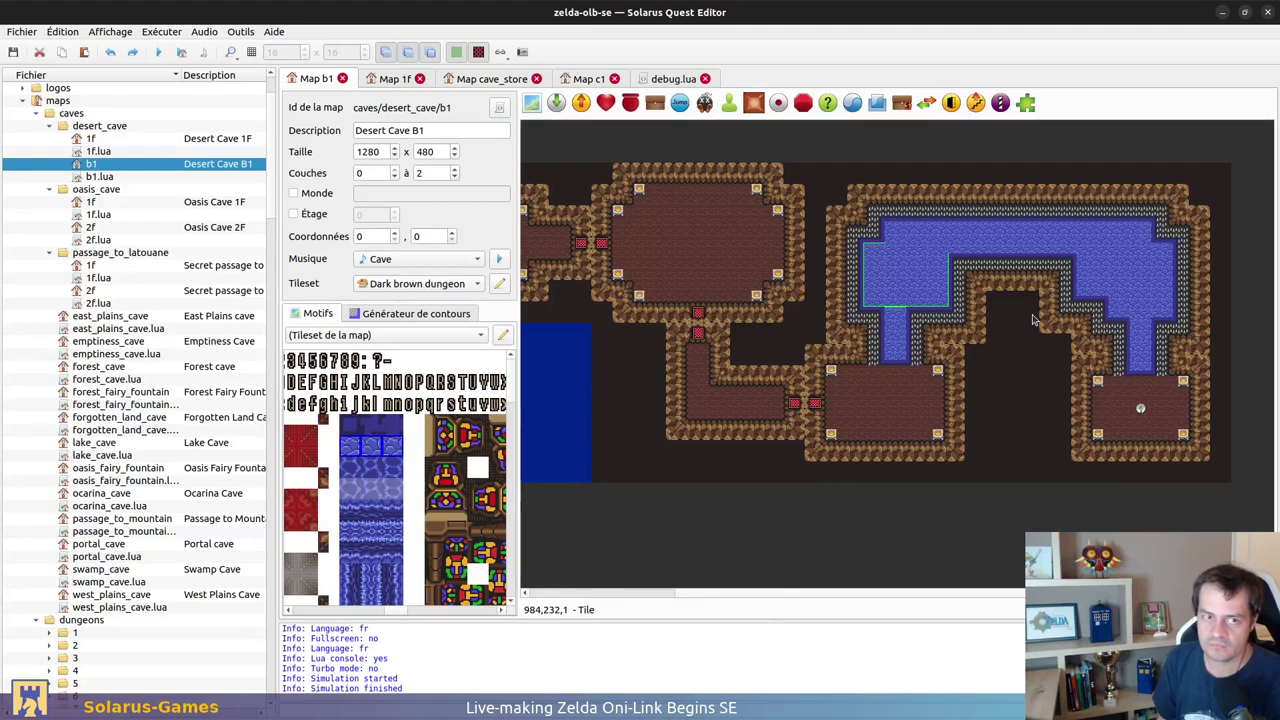
scroll(72, 125, "up", 3)
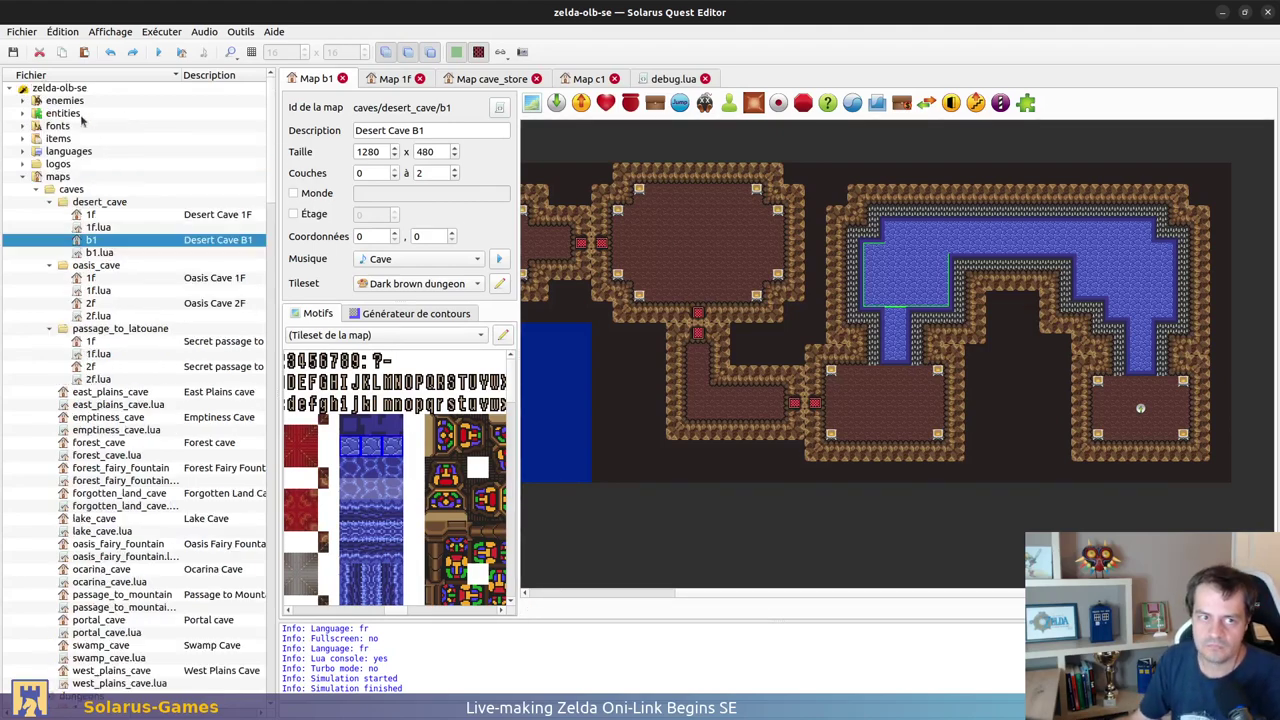
left_click(24, 113)
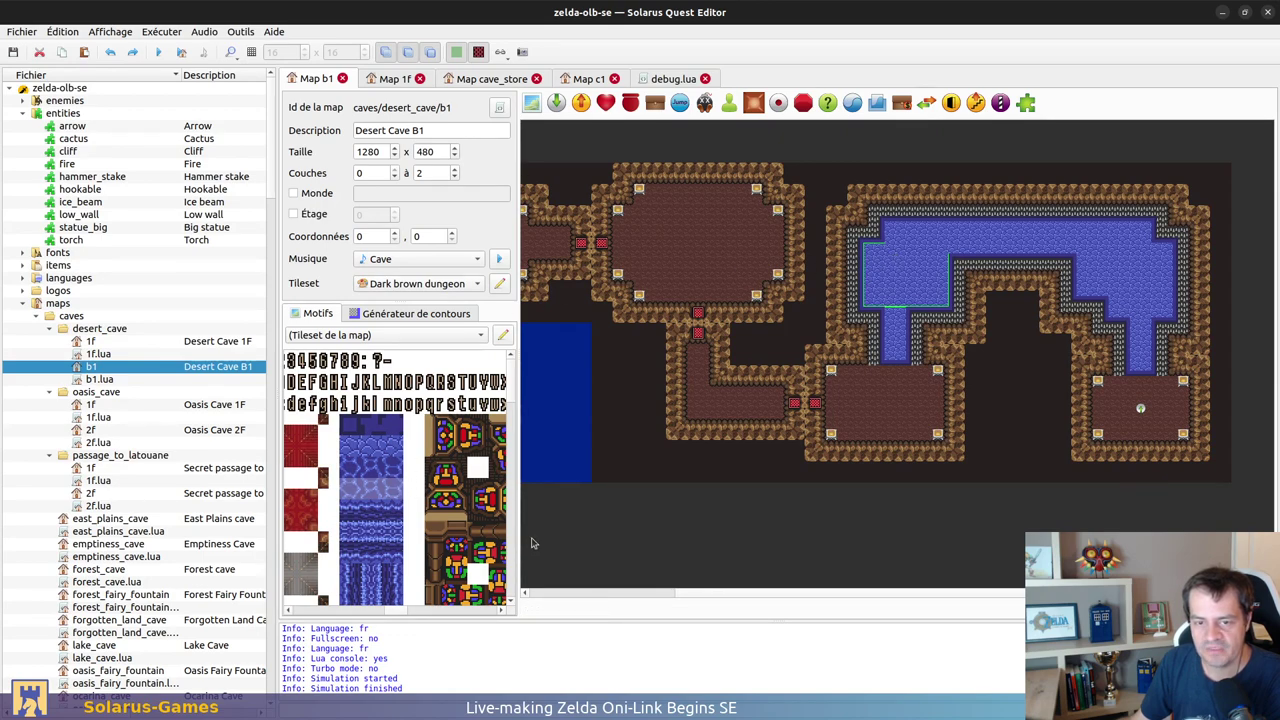
left_click(854, 545)
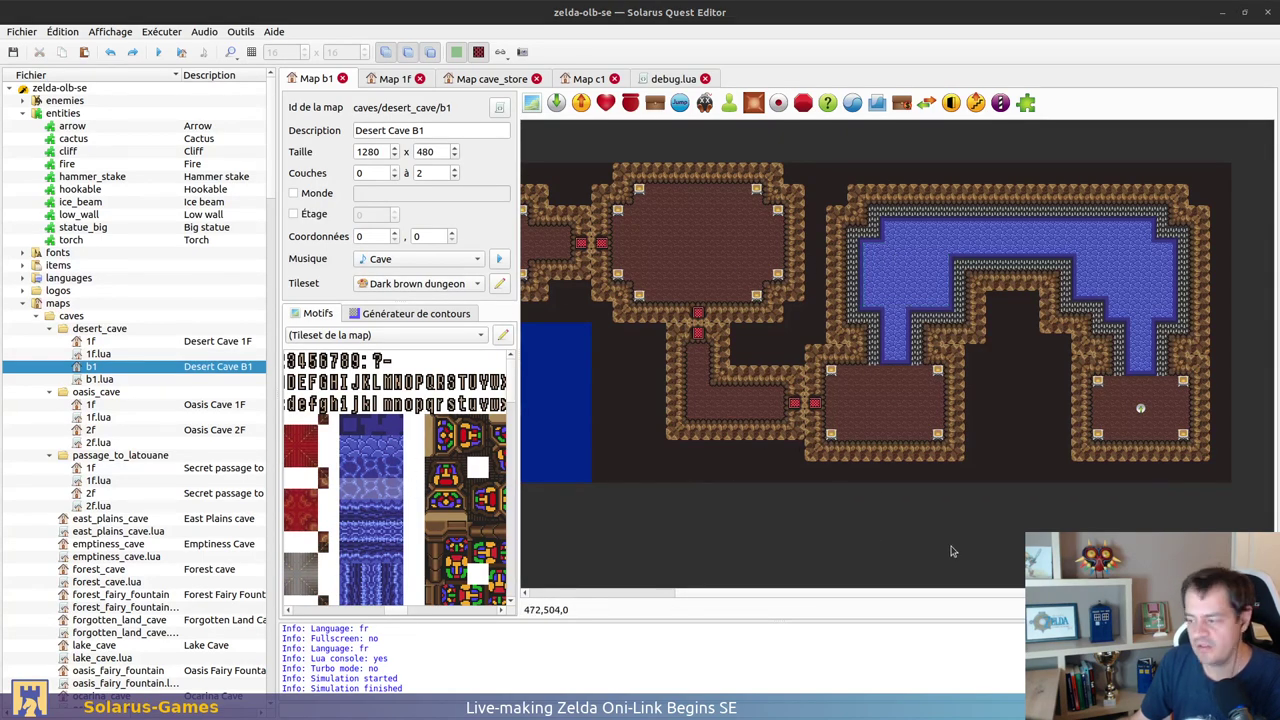
Step: Switch to GIMP and close all open images, discarding their unsaved changes
key("alt+Tab")
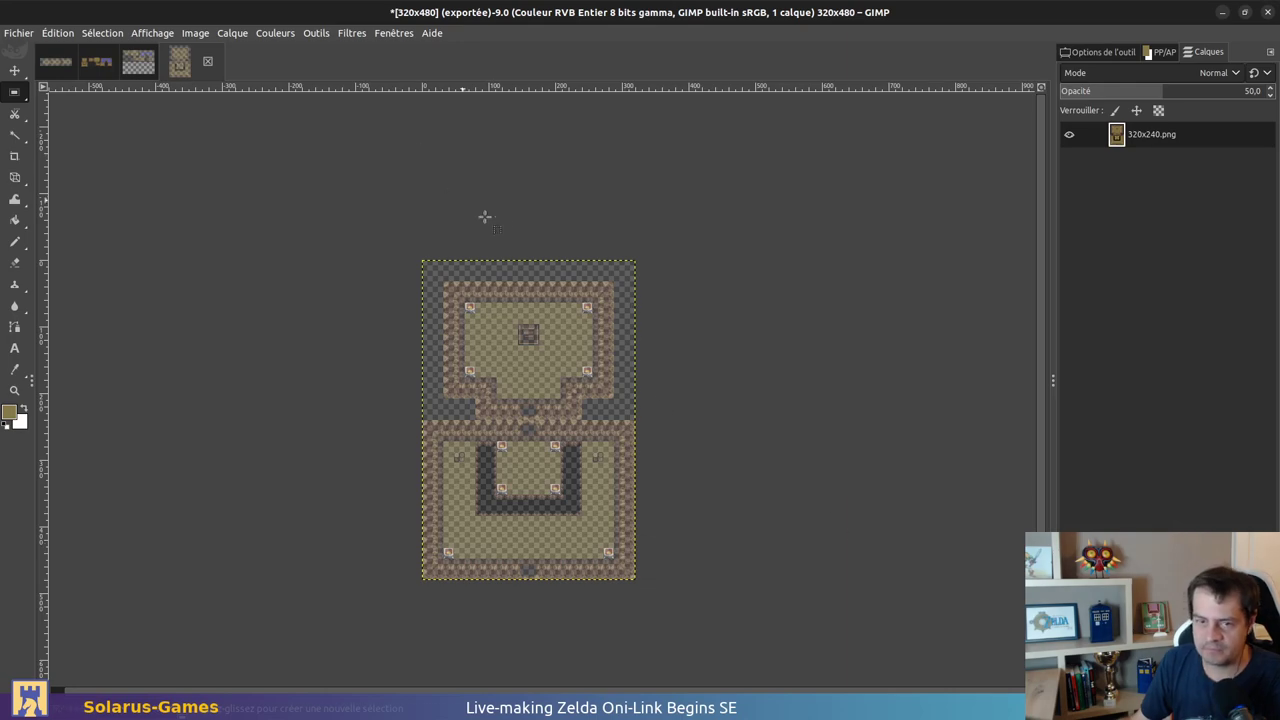
key("ctrl+w")
key("ctrl+d")
key("ctrl+w")
key("ctrl+d")
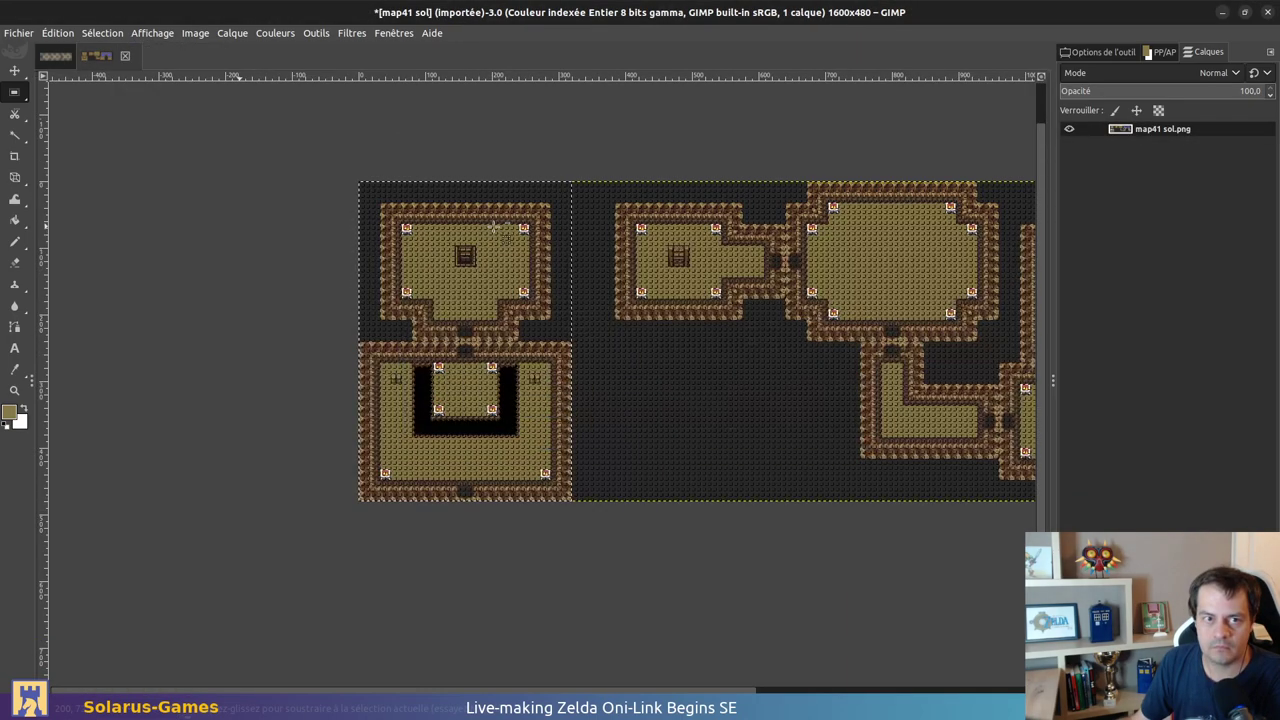
key("ctrl+w")
key("ctrl+d")
key("ctrl+w")
key("ctrl+d")
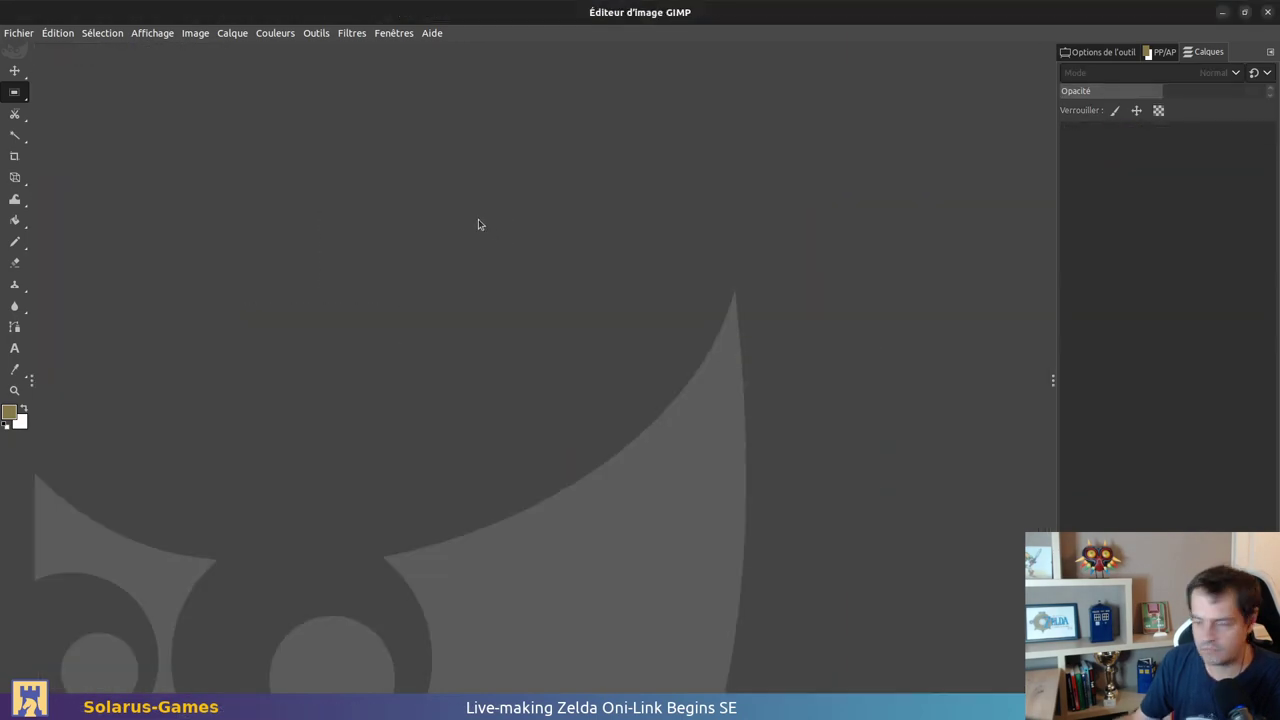
Step: Start opening an image and look through the tileset images in the data/tilesets/dungeon folder
key("ctrl+o")
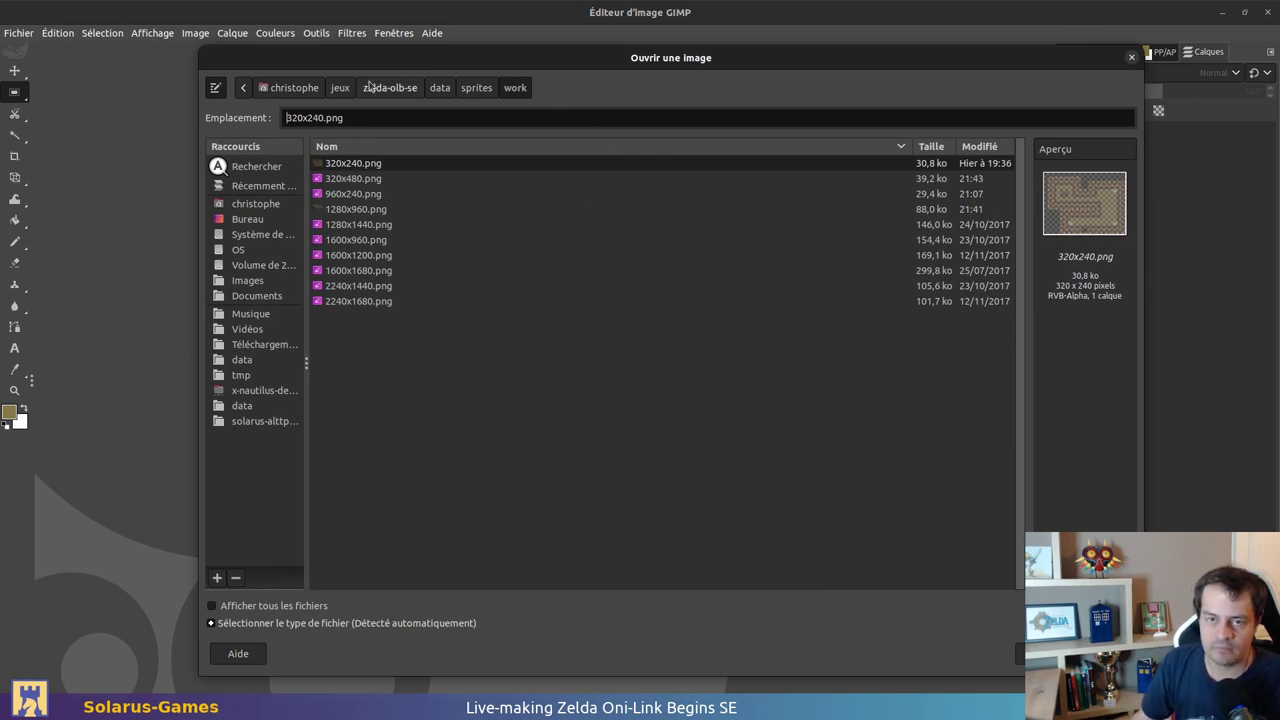
left_click(440, 88)
left_click(376, 346)
double_click(376, 346)
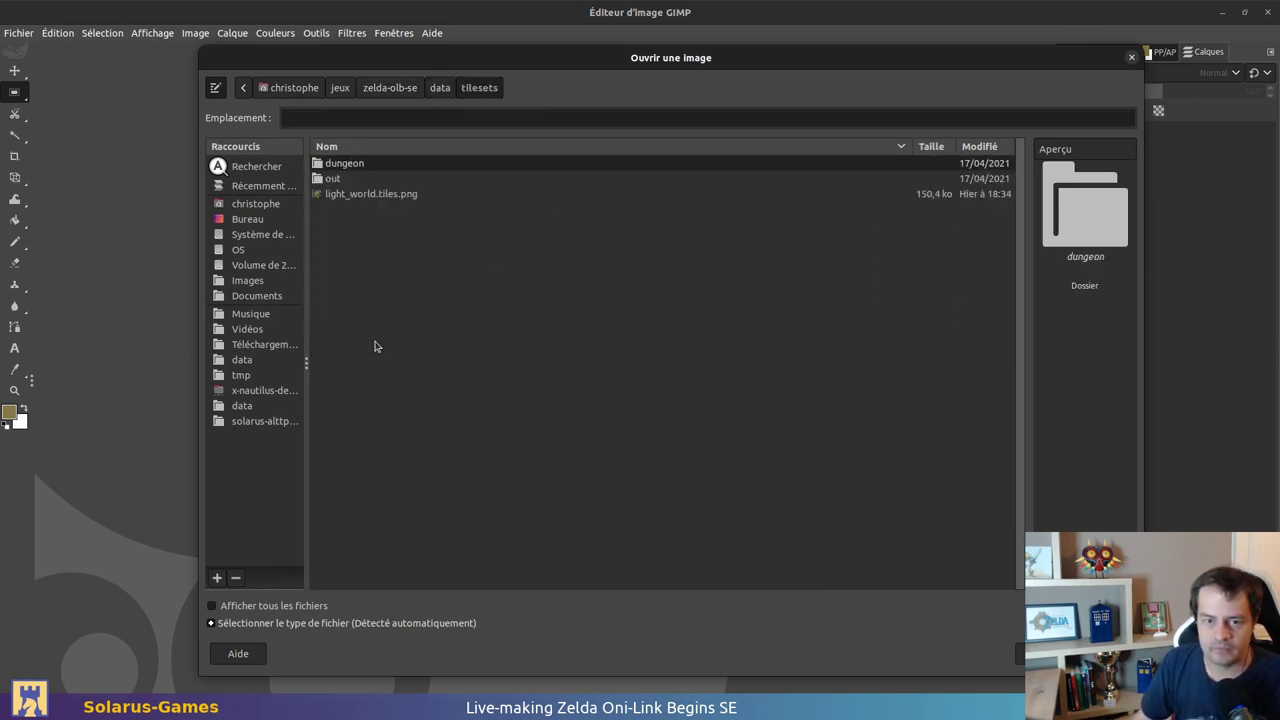
double_click(380, 163)
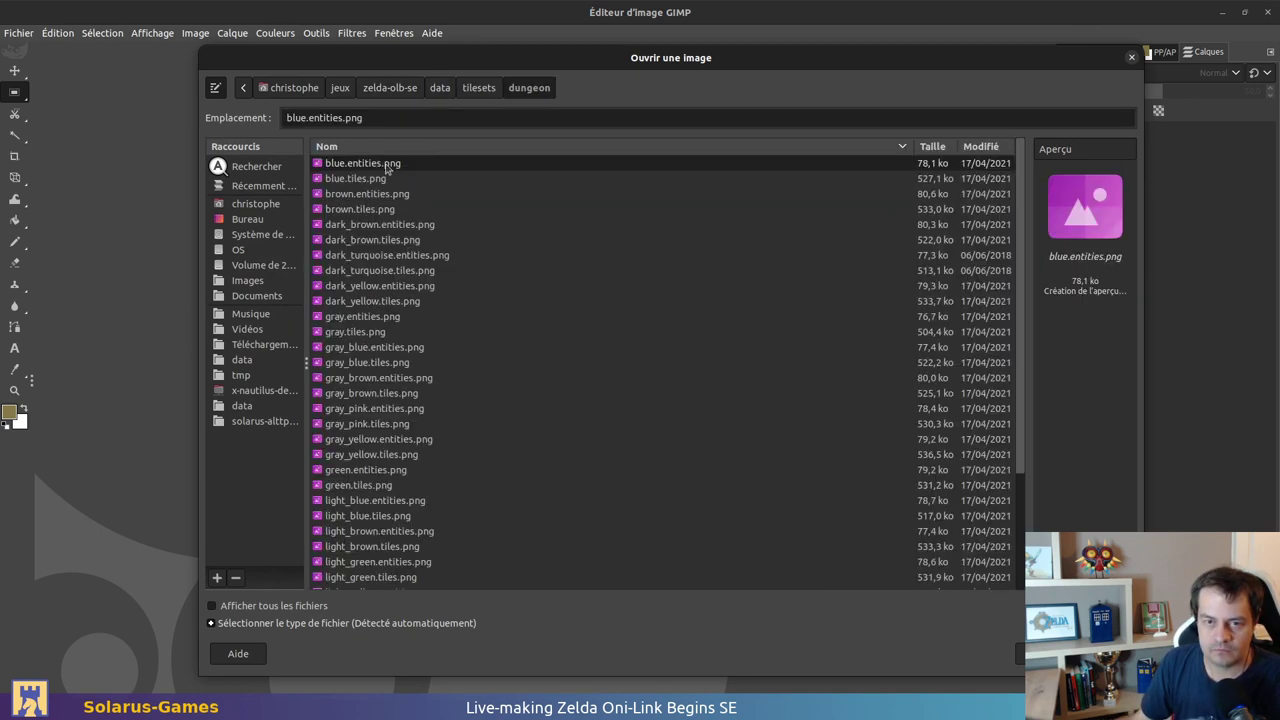
scroll(503, 370, "down", 3)
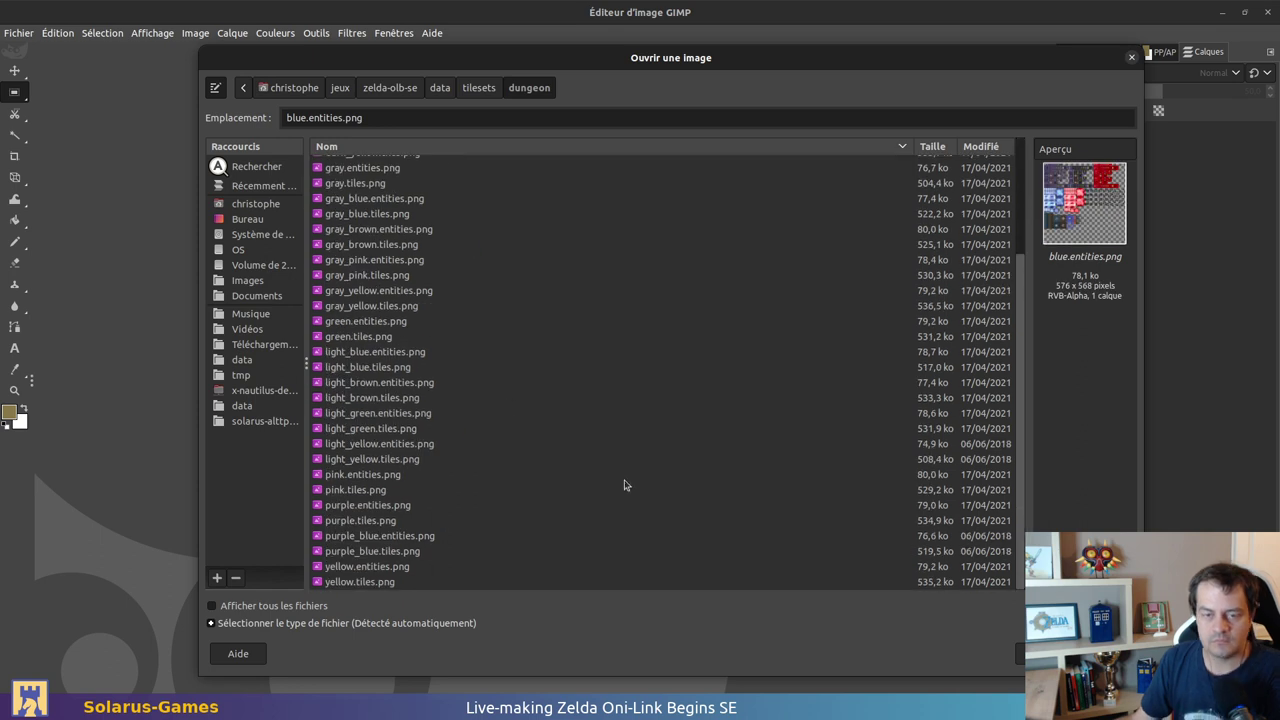
scroll(622, 486, "up", 3)
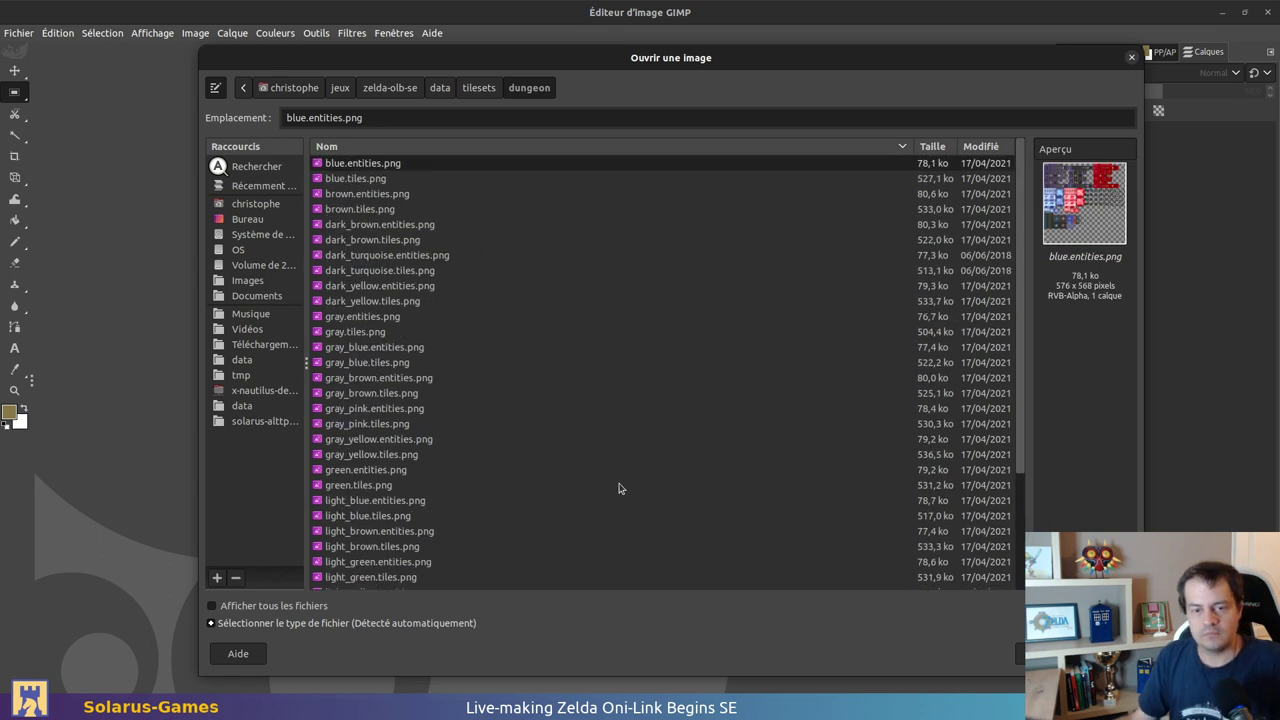
Step: Check the out folder under data/tilesets, cancel opening an image, and switch back to Solarus Quest Editor
left_click(490, 88)
left_click(376, 181)
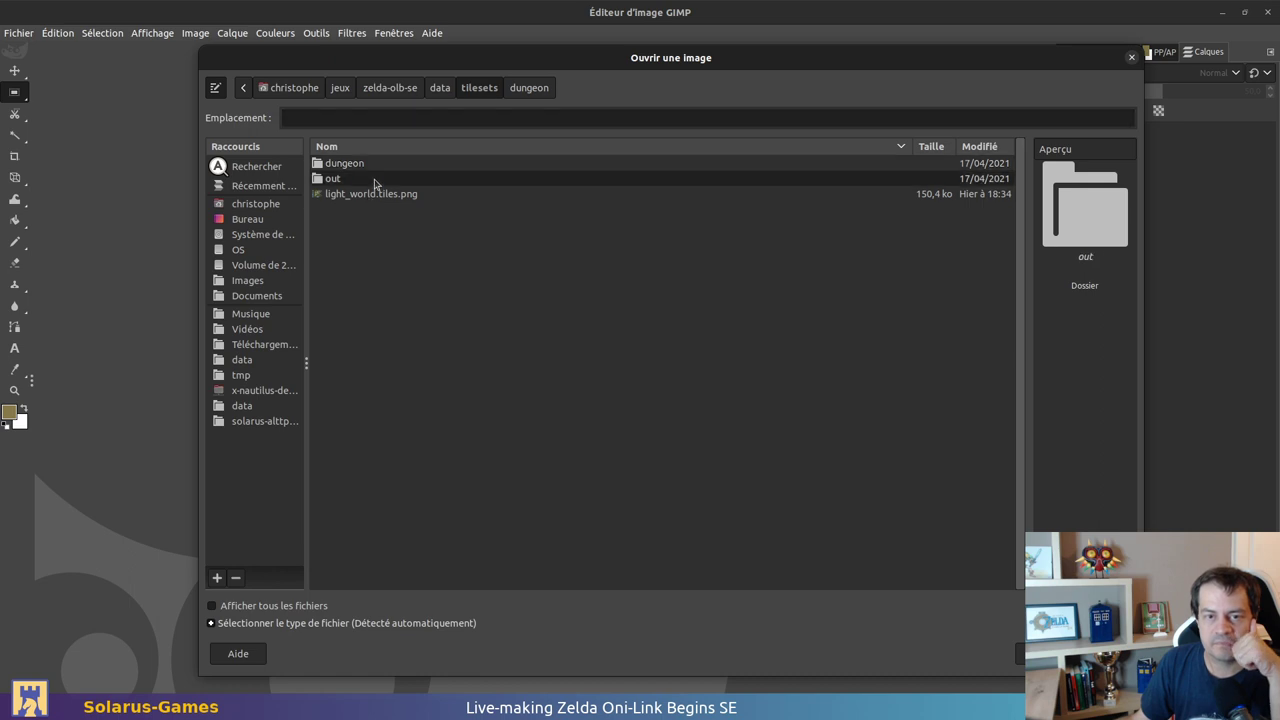
double_click(376, 181)
left_click(472, 93)
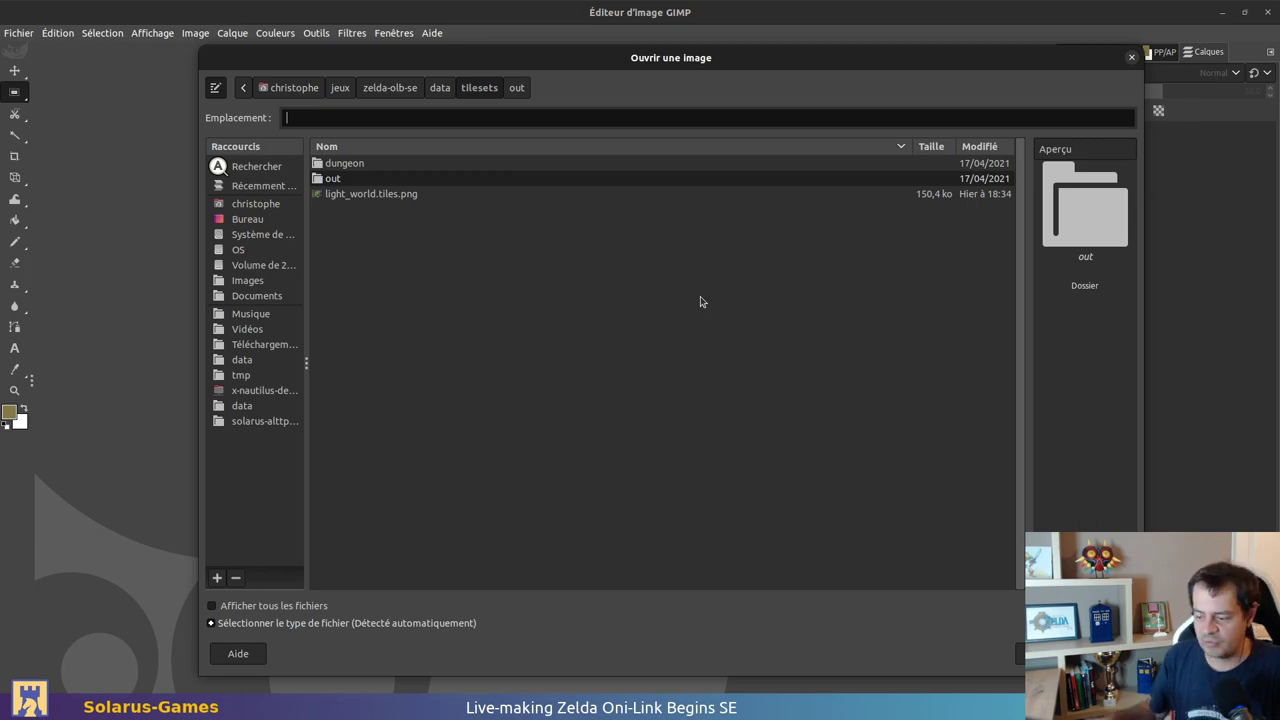
key("Escape")
key("alt+Tab")
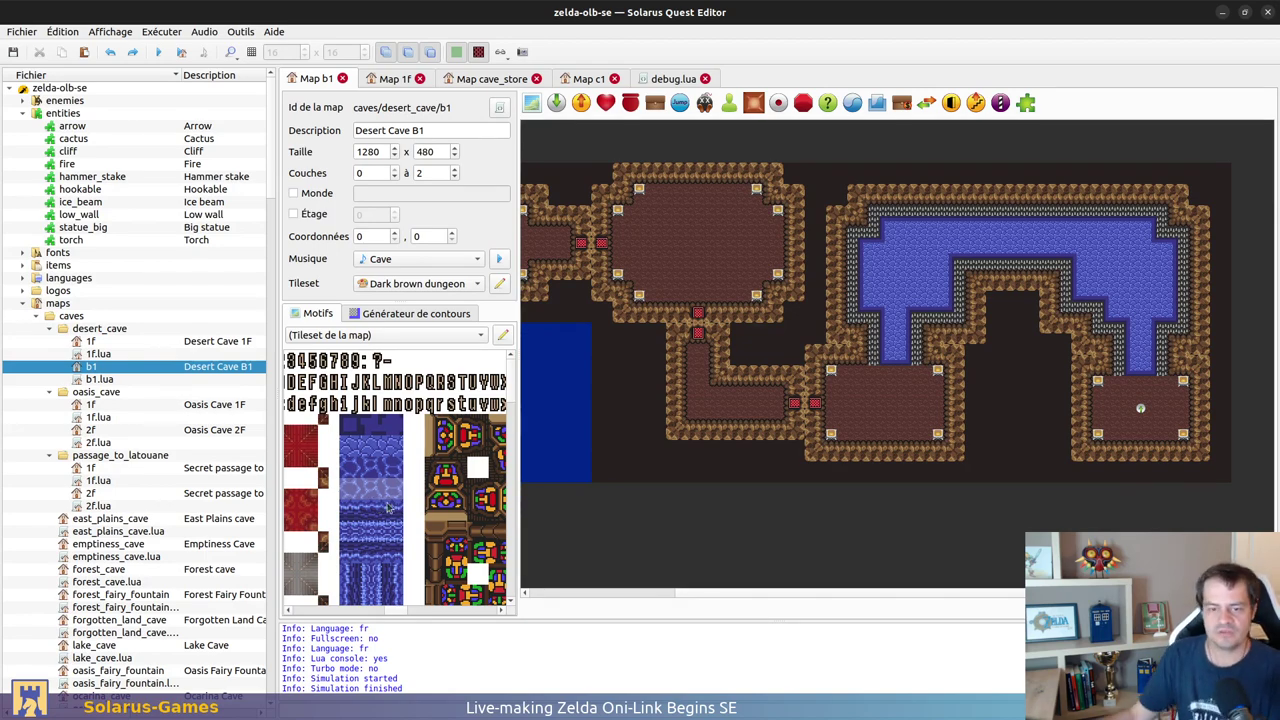
Step: Collapse the dungeon folder under tilesets in the project and open the light_world tileset
scroll(148, 428, "down", 13)
scroll(150, 440, "down", 15)
scroll(260, 649, "down", 20)
scroll(46, 500, "up", 7)
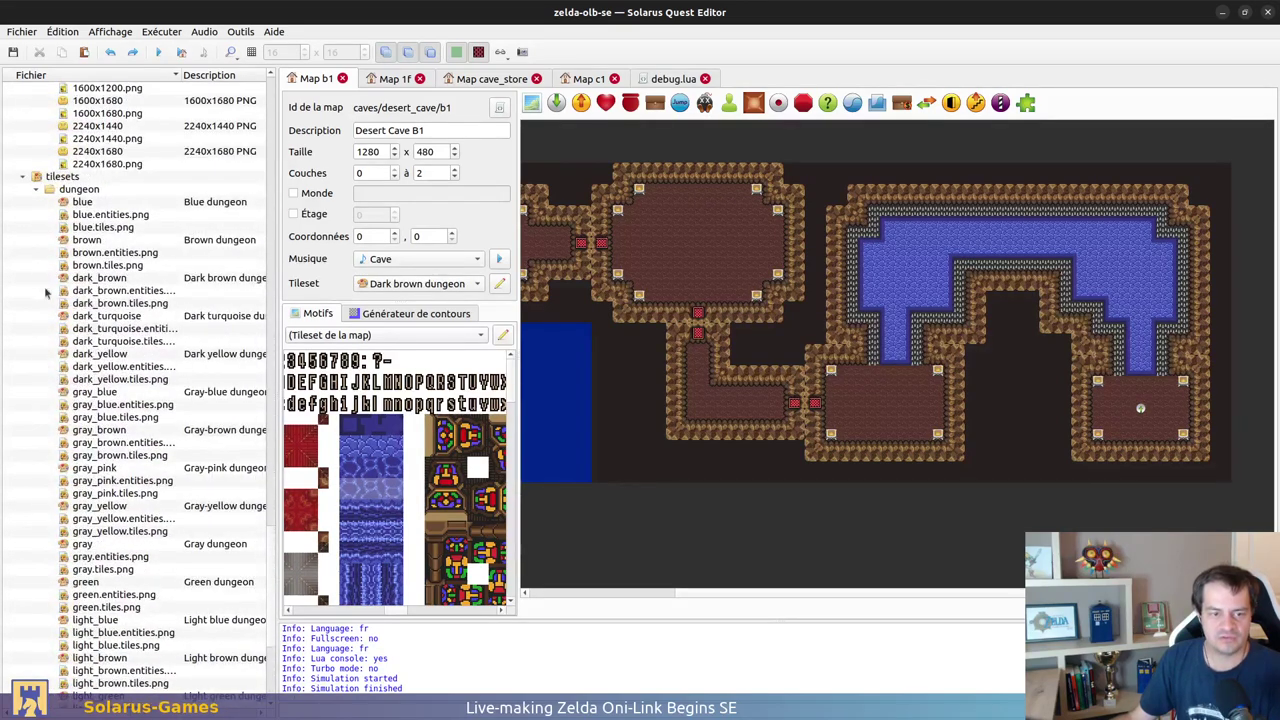
left_click(36, 191)
double_click(102, 672)
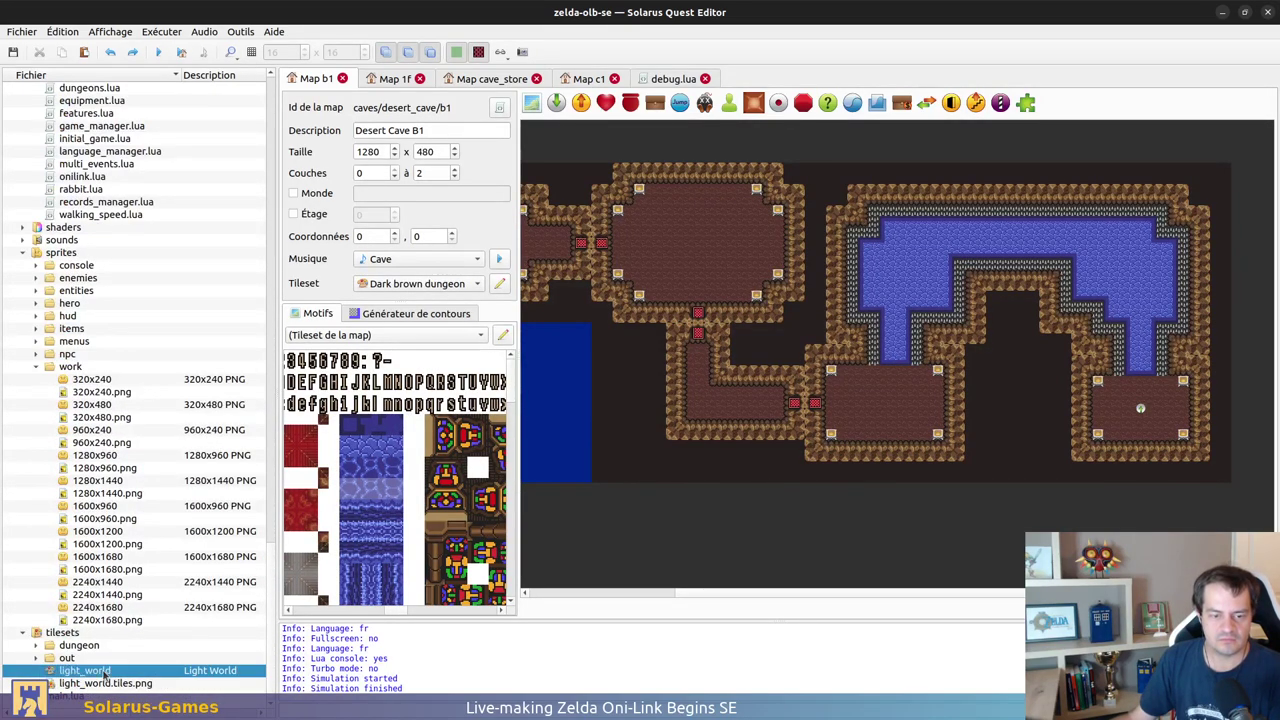
Step: Inspect the palm tree and the green patterns beside it in the light_world tileset, then clear the selection
scroll(987, 203, "right", 5)
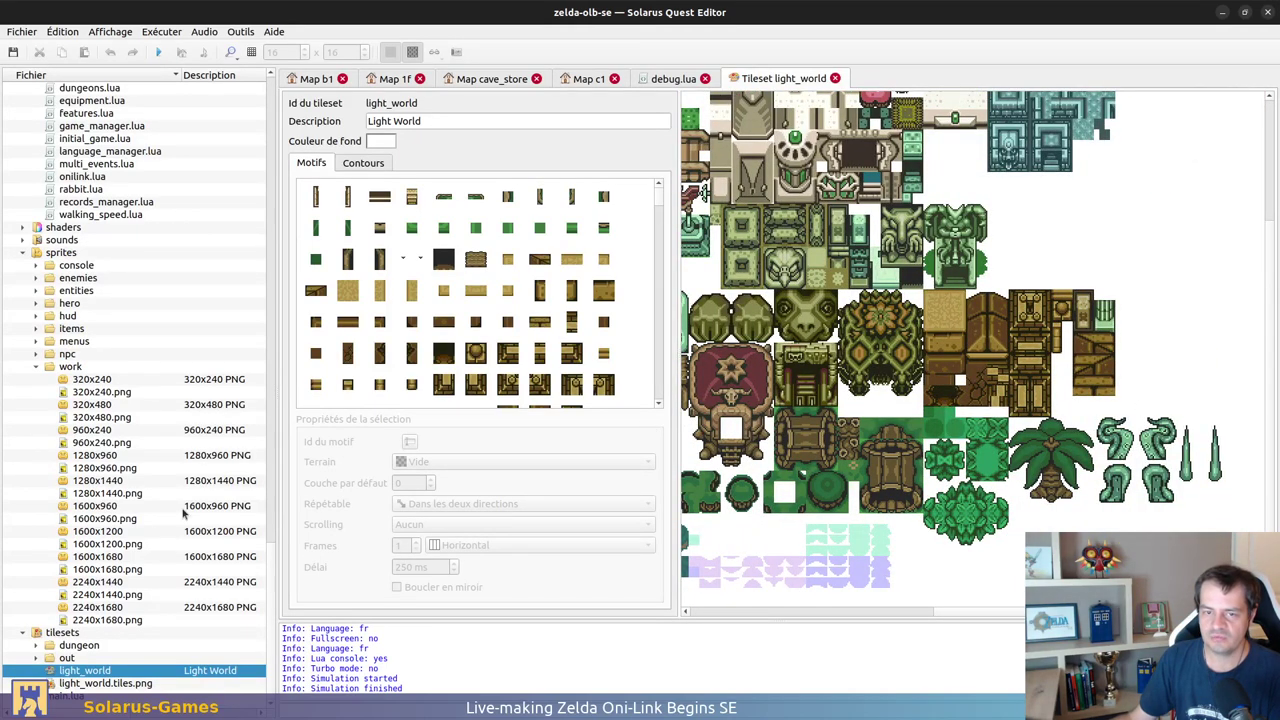
left_click_drag(1234, 386, 1006, 547)
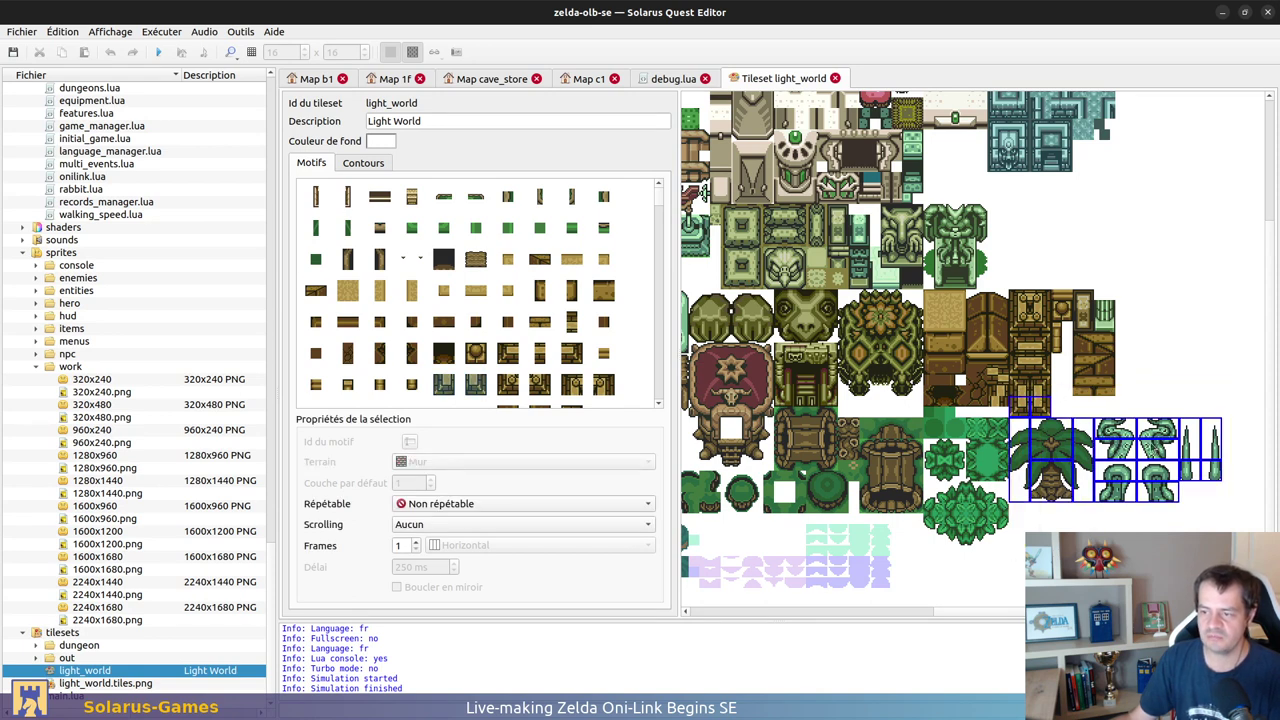
left_click(1228, 413)
left_click_drag(1228, 413, 1008, 535)
scroll(1190, 508, "up", 1, "ctrl")
scroll(1196, 472, "down", 2, "ctrl")
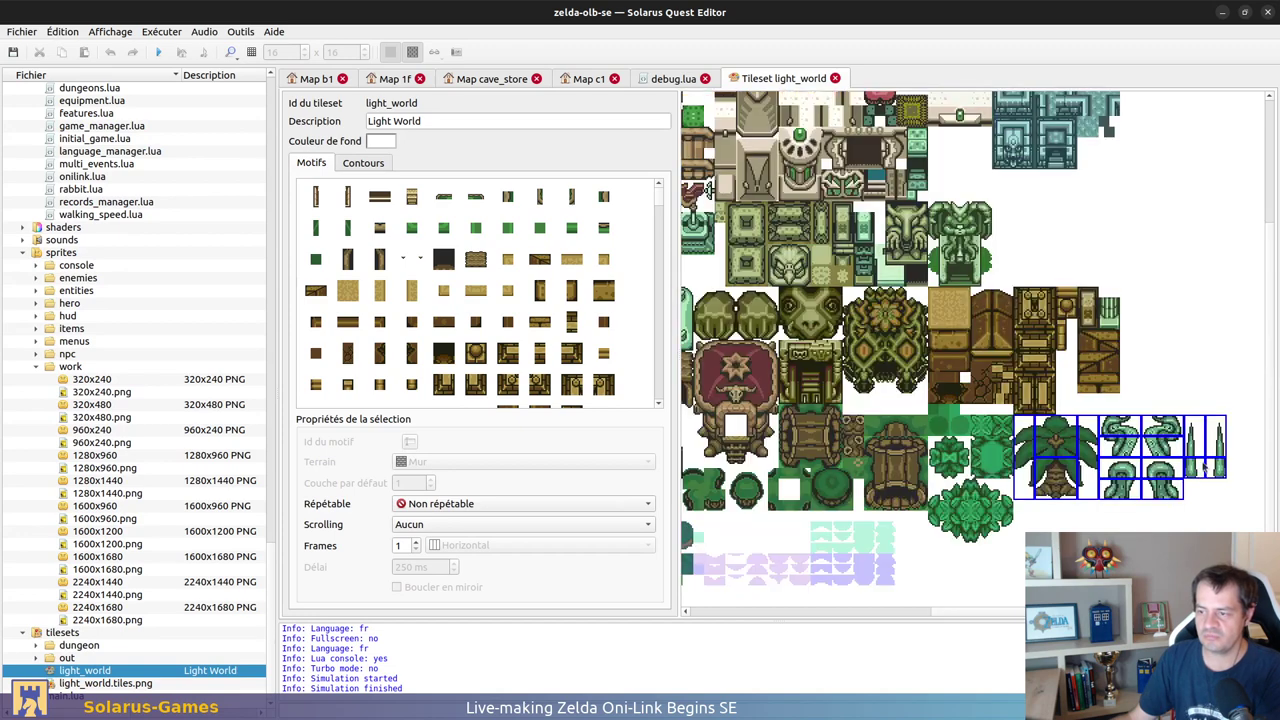
left_click(1184, 296)
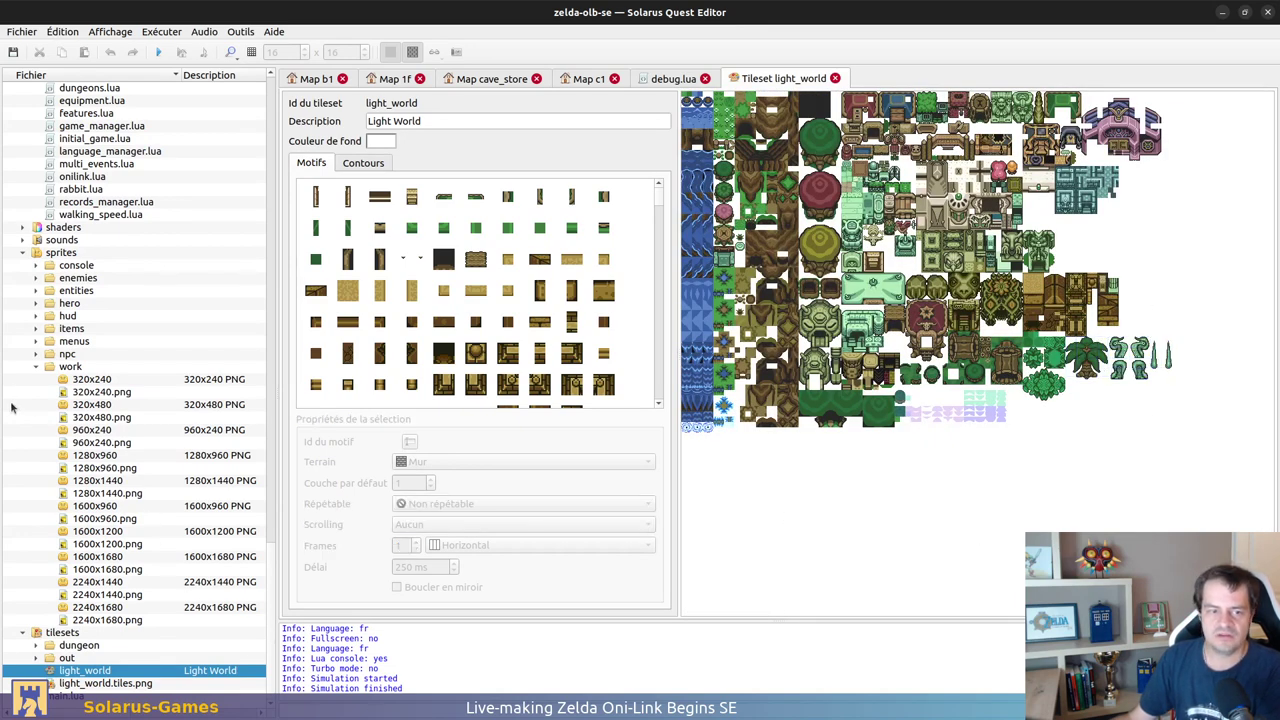
Step: Look through the available dungeon tilesets in the project's tilesets folder and collapse the dungeon folder again
left_click(36, 645)
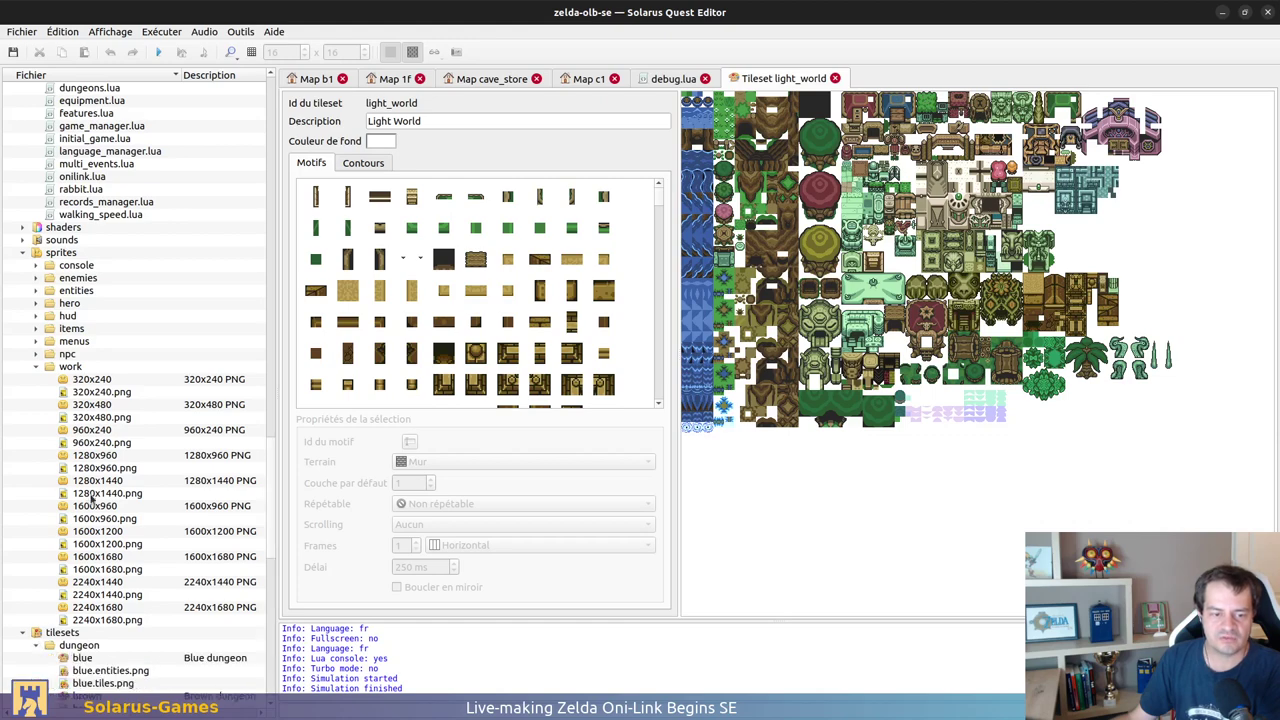
scroll(130, 400, "down", 15)
scroll(132, 397, "down", 2)
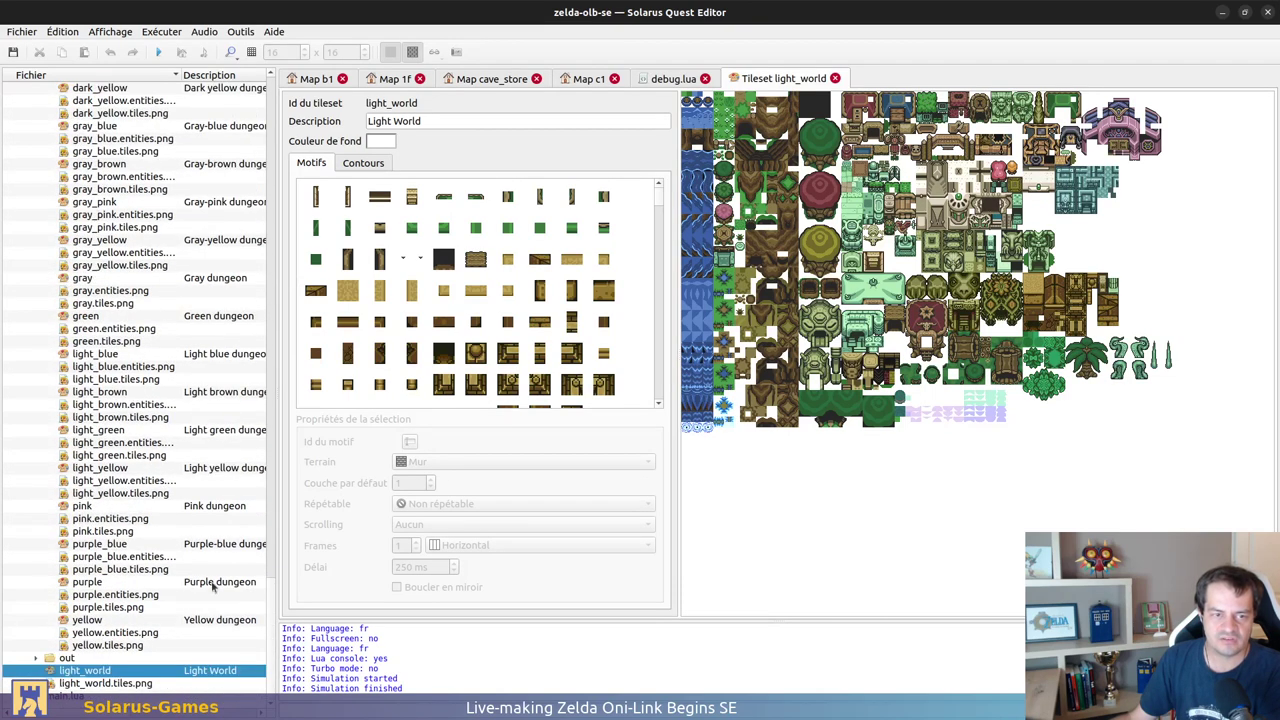
scroll(196, 652, "up", 7)
scroll(190, 641, "up", 5)
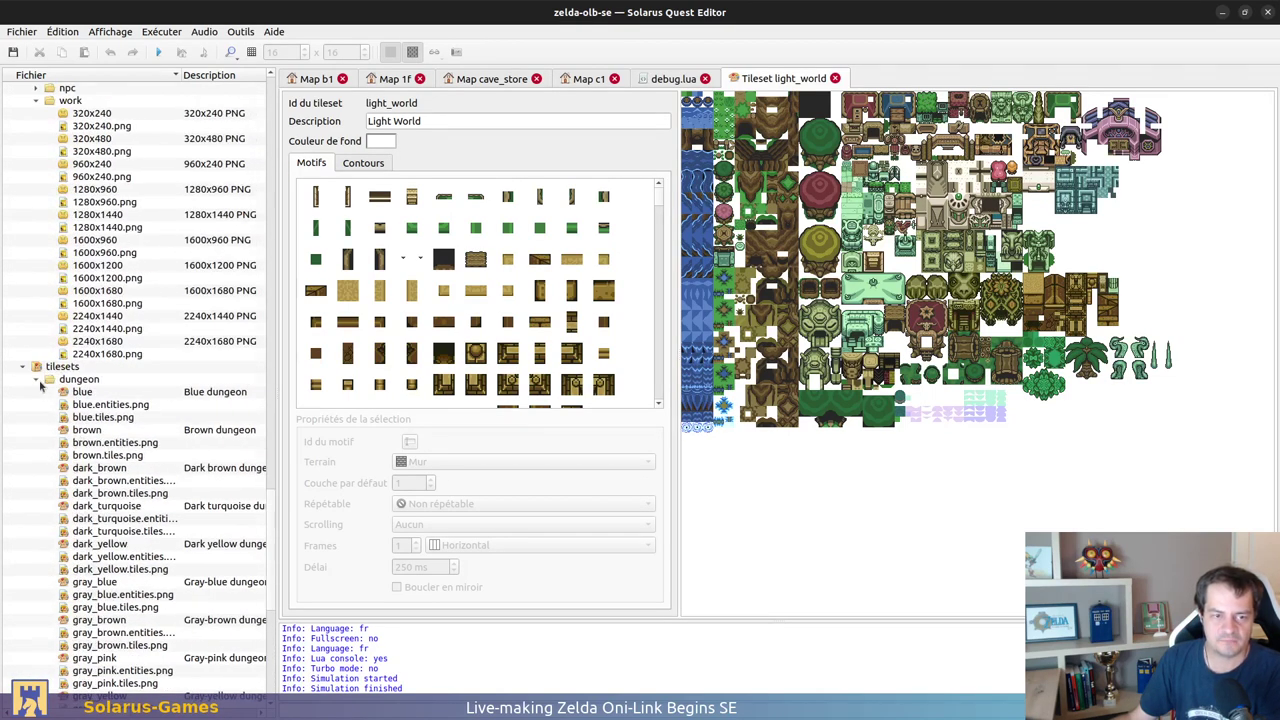
left_click(40, 377)
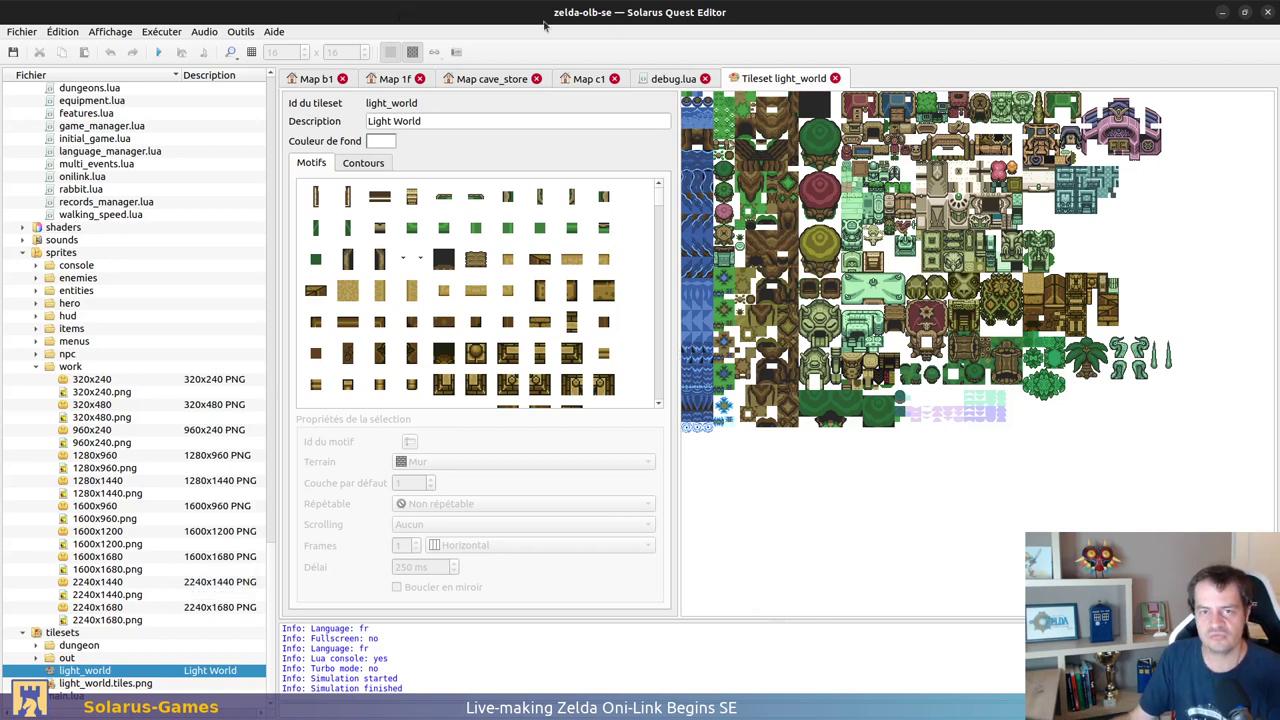
Step: Close the debug.lua script
left_click(705, 78)
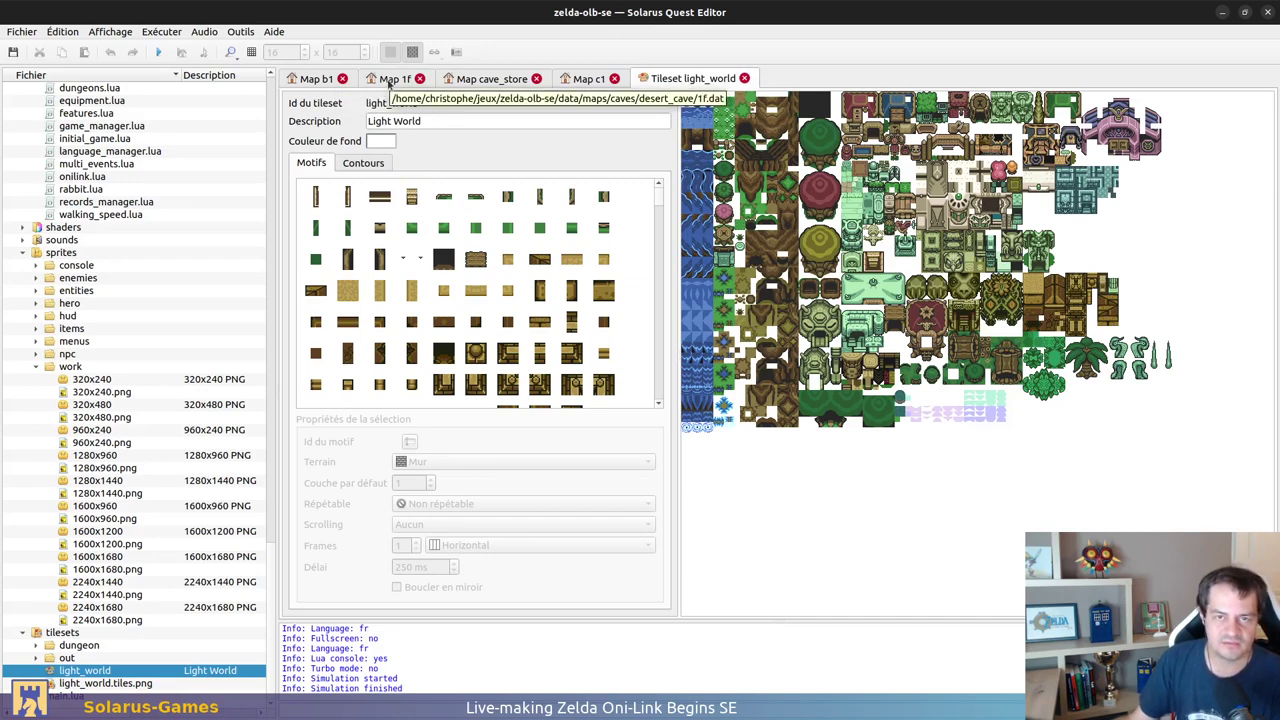
Step: Return to the Desert Cave 1F map and look through the dungeon folder under tilesets in the project
left_click(392, 79)
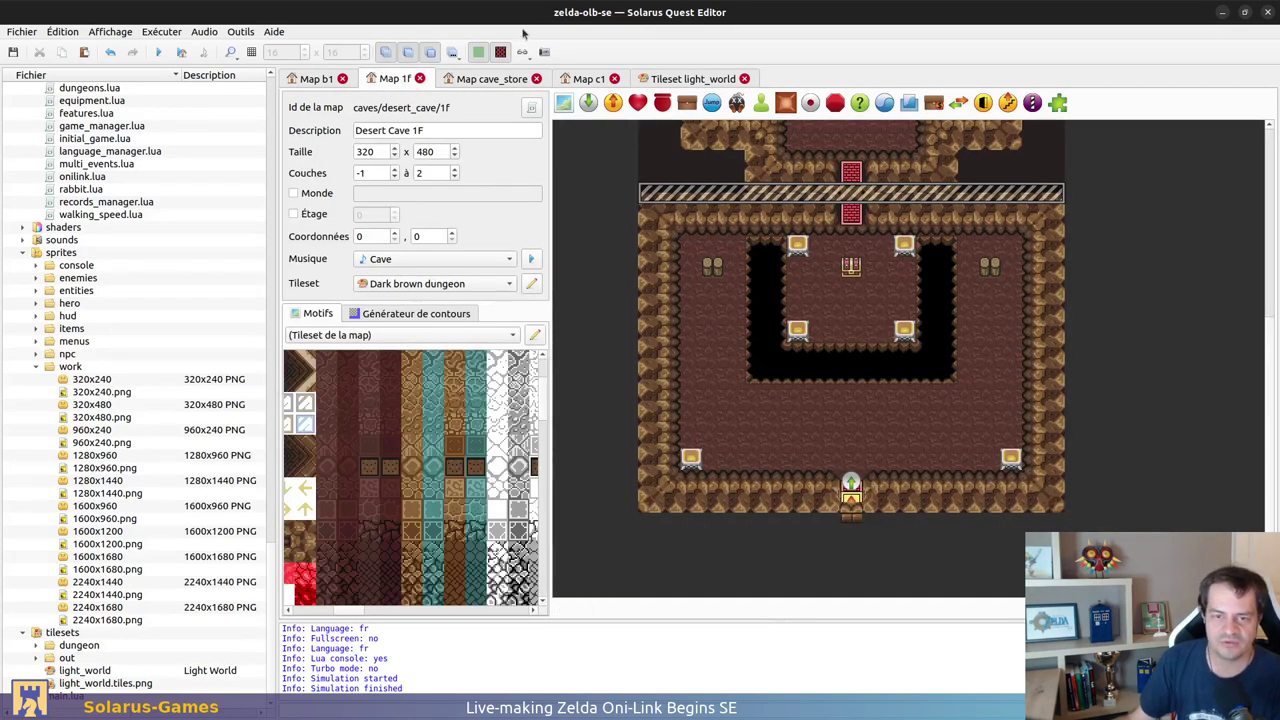
left_click(36, 645)
scroll(150, 506, "down", 15)
scroll(150, 540, "up", 7)
scroll(160, 562, "up", 9)
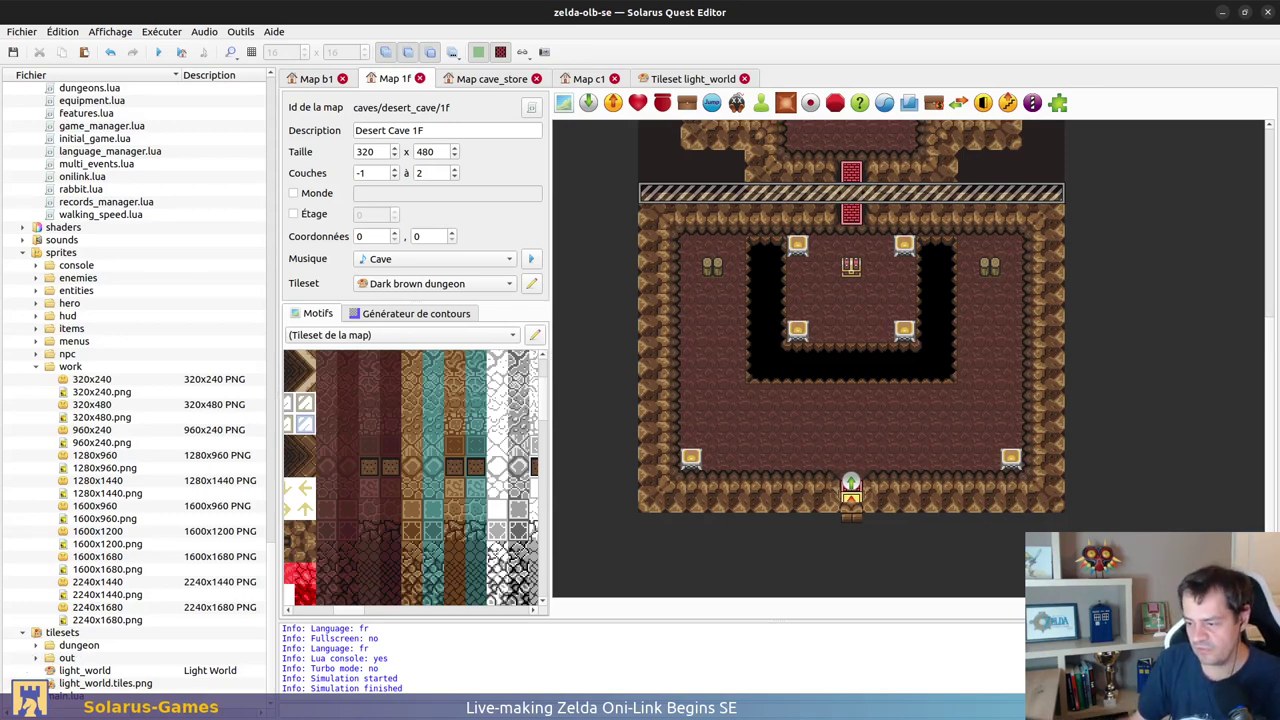
Step: Switch to the terminal, launch Solarus Quest Editor on the zelda-alttd quest and update the quest to Solarus 1.7
key("alt+Tab")
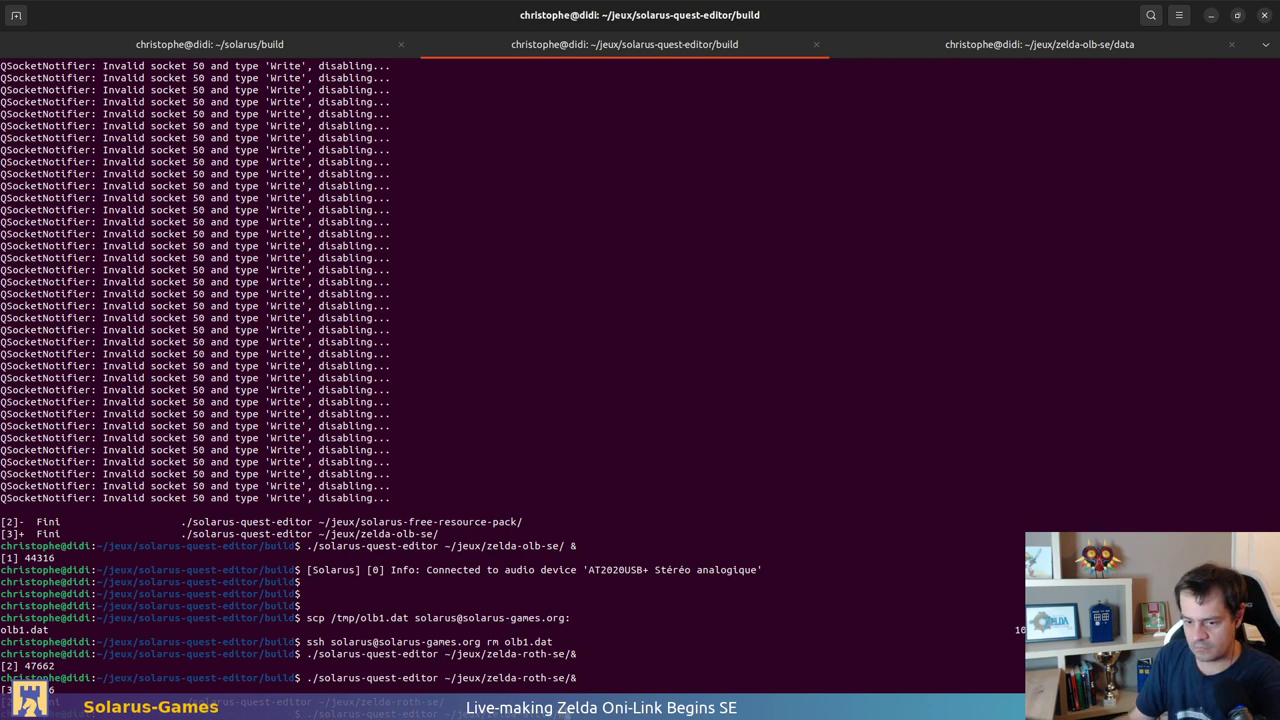
key("Return")
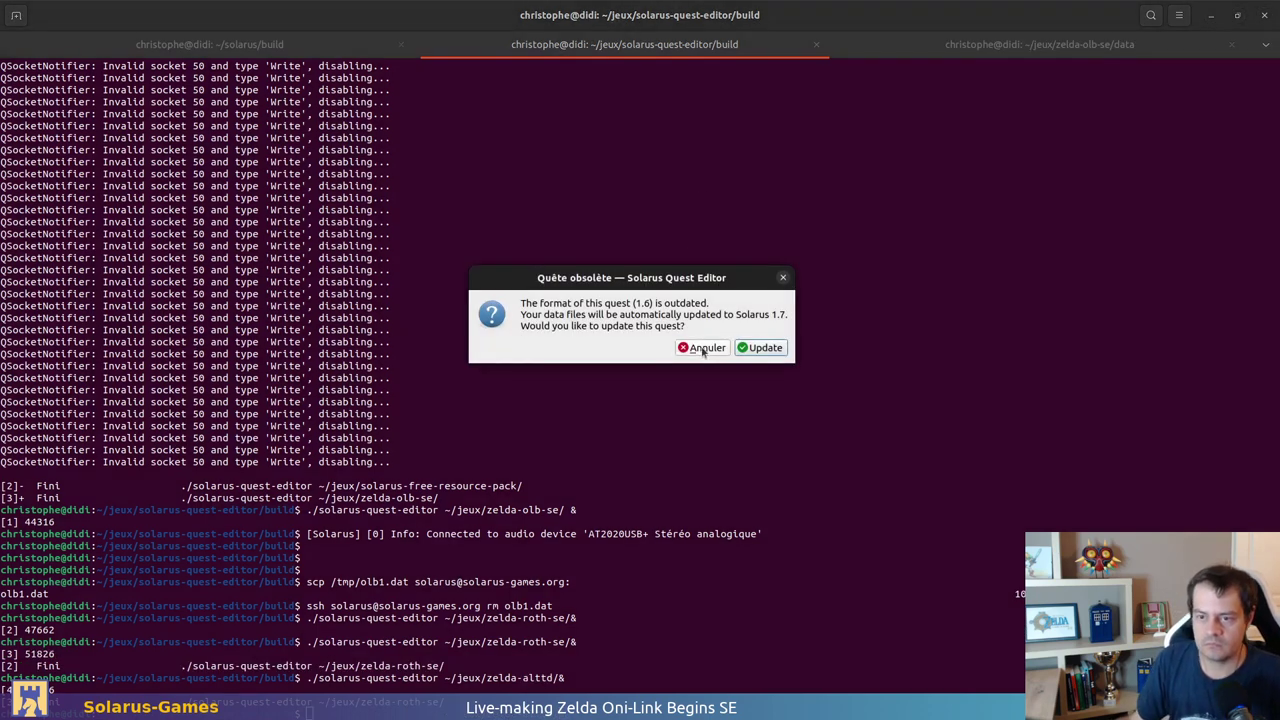
left_click(766, 348)
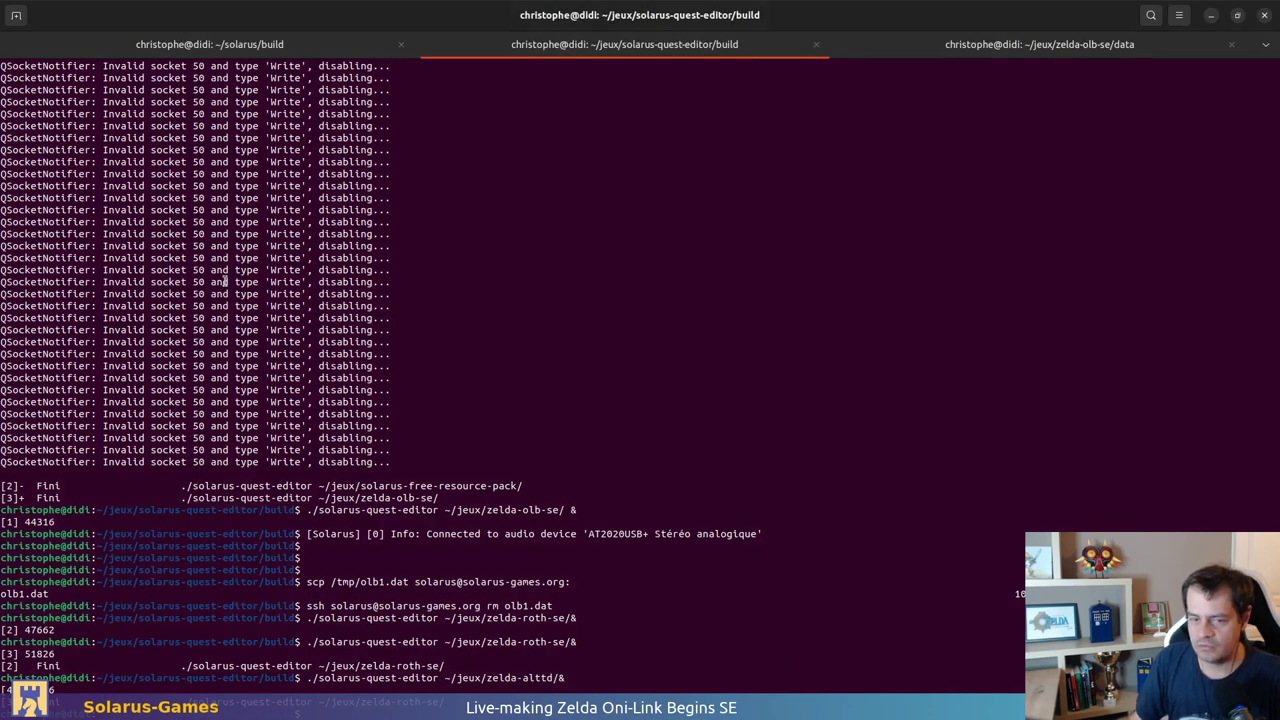
left_click(792, 473)
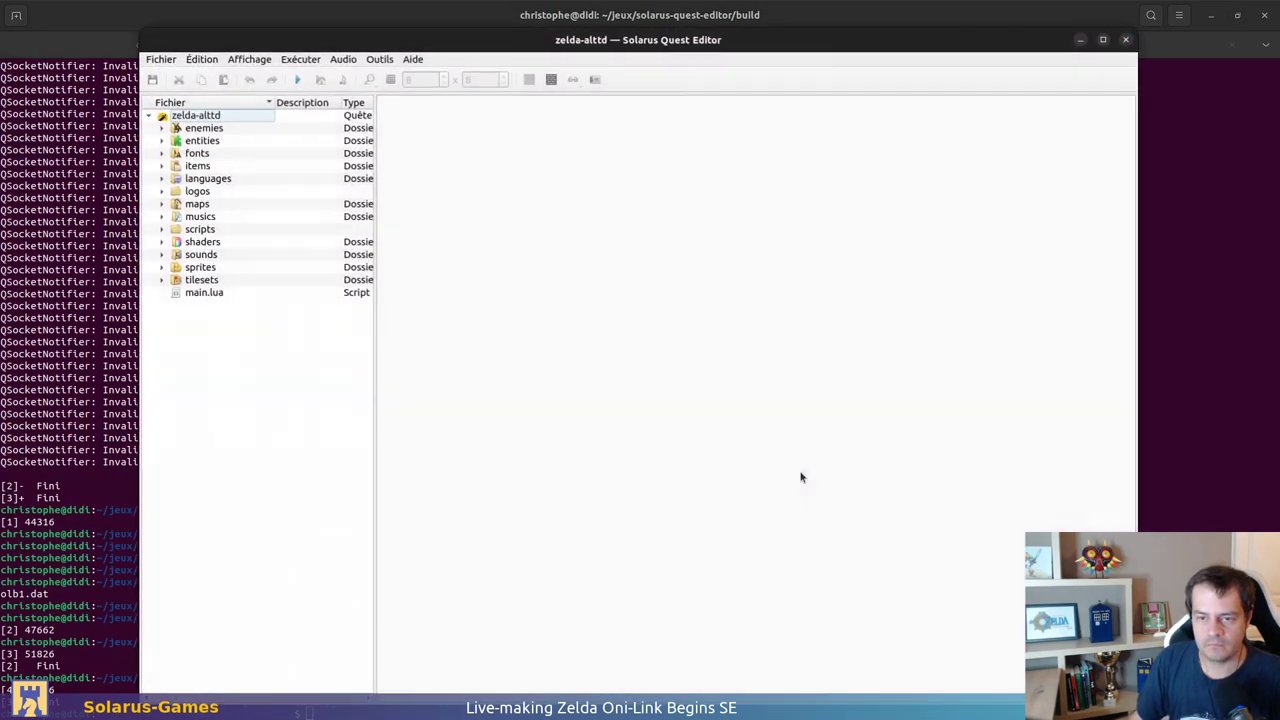
Step: Open the out tileset from the tilesets' addition folder and examine its patterns
double_click(200, 279)
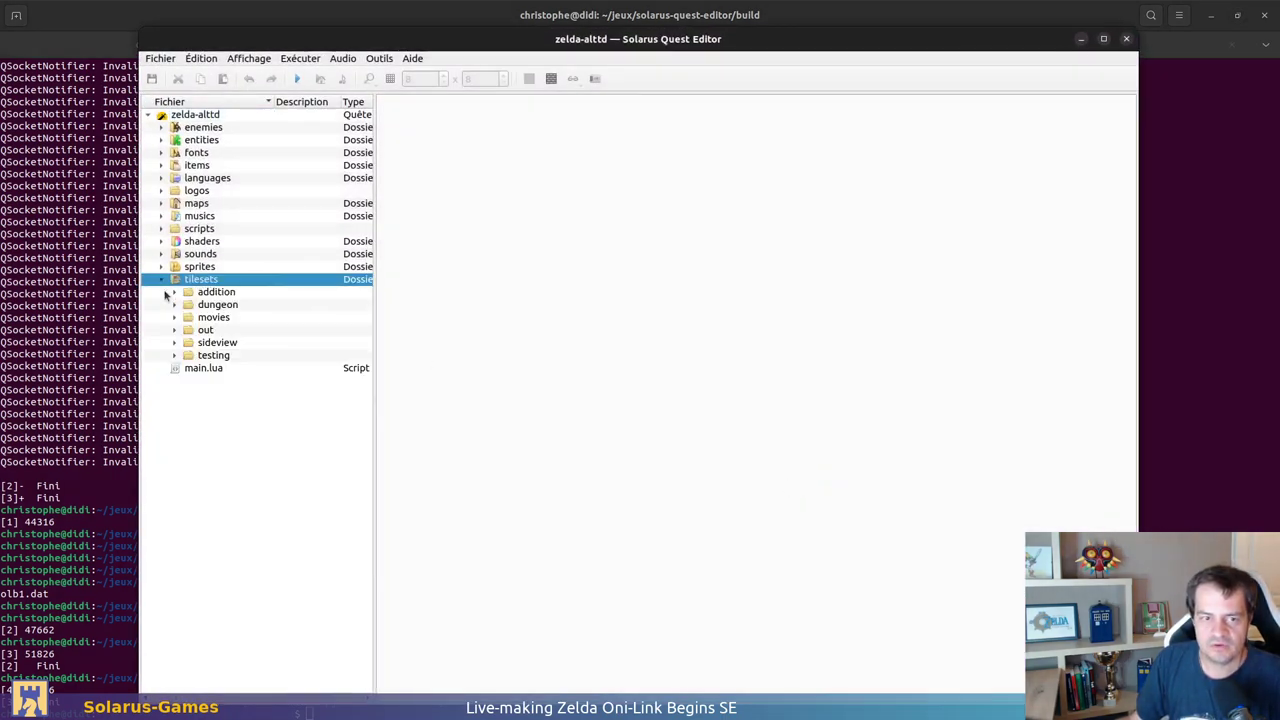
left_click(174, 292)
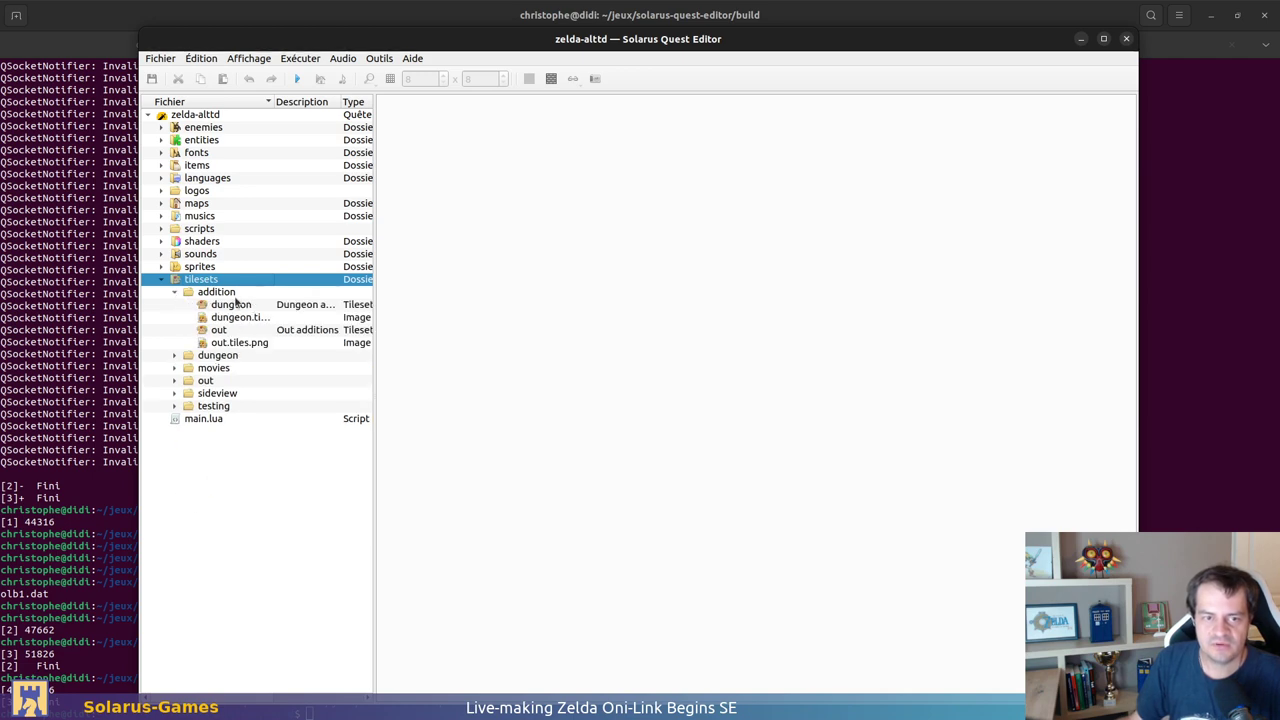
left_click(216, 292)
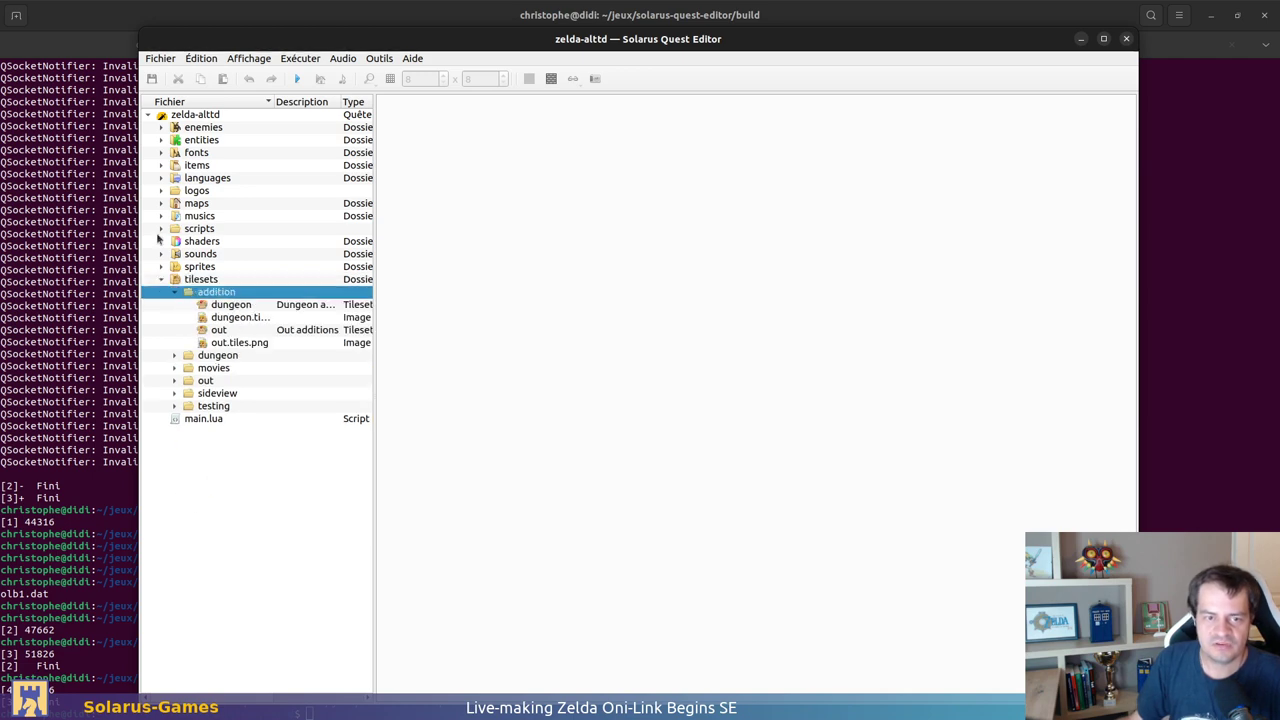
double_click(218, 330)
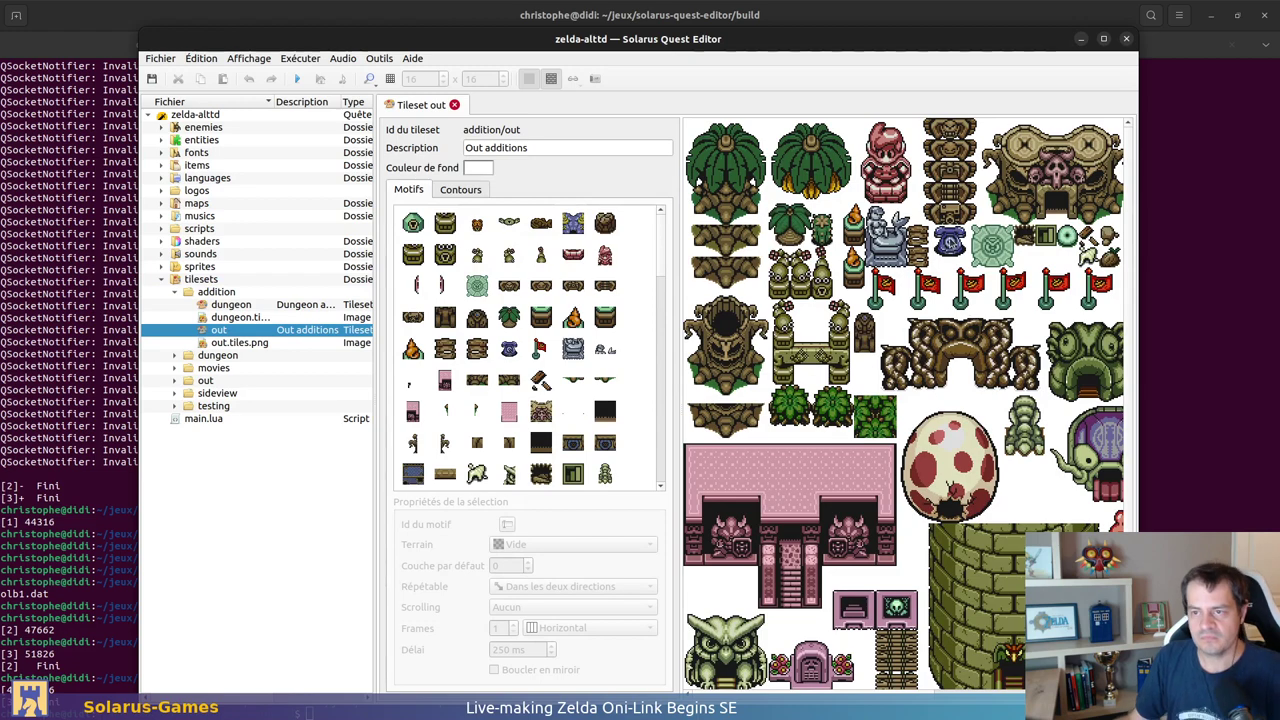
middle_click_drag(984, 526, 860, 366)
scroll(826, 284, "down", 2, "ctrl")
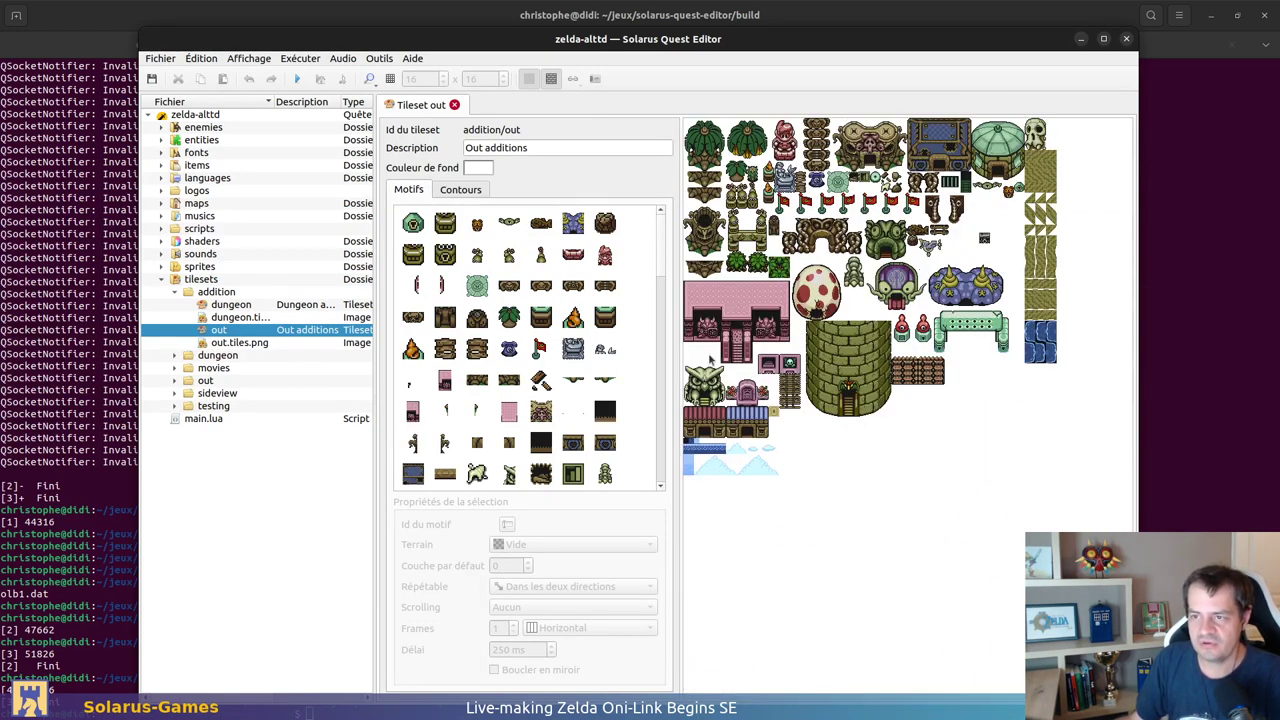
scroll(835, 404, "up", 2, "ctrl")
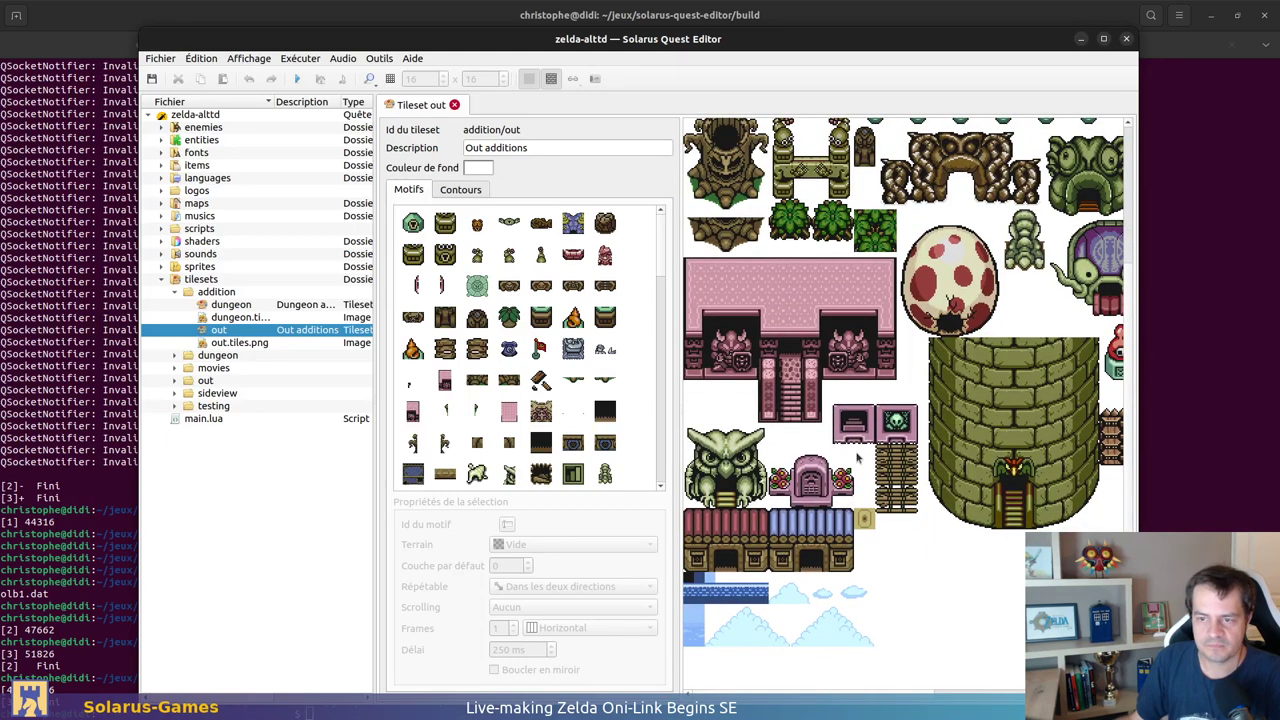
Step: Open the dungeon tileset from the addition folder and examine its patterns
double_click(230, 306)
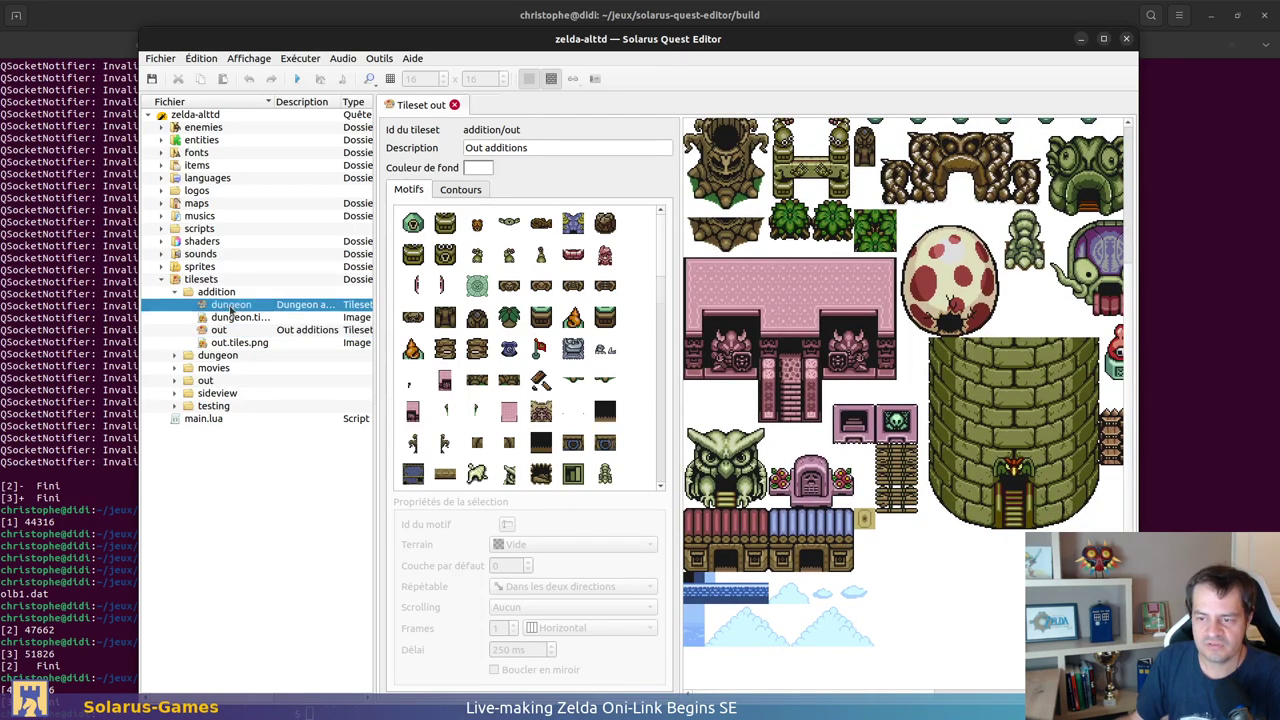
scroll(948, 371, "down", 3)
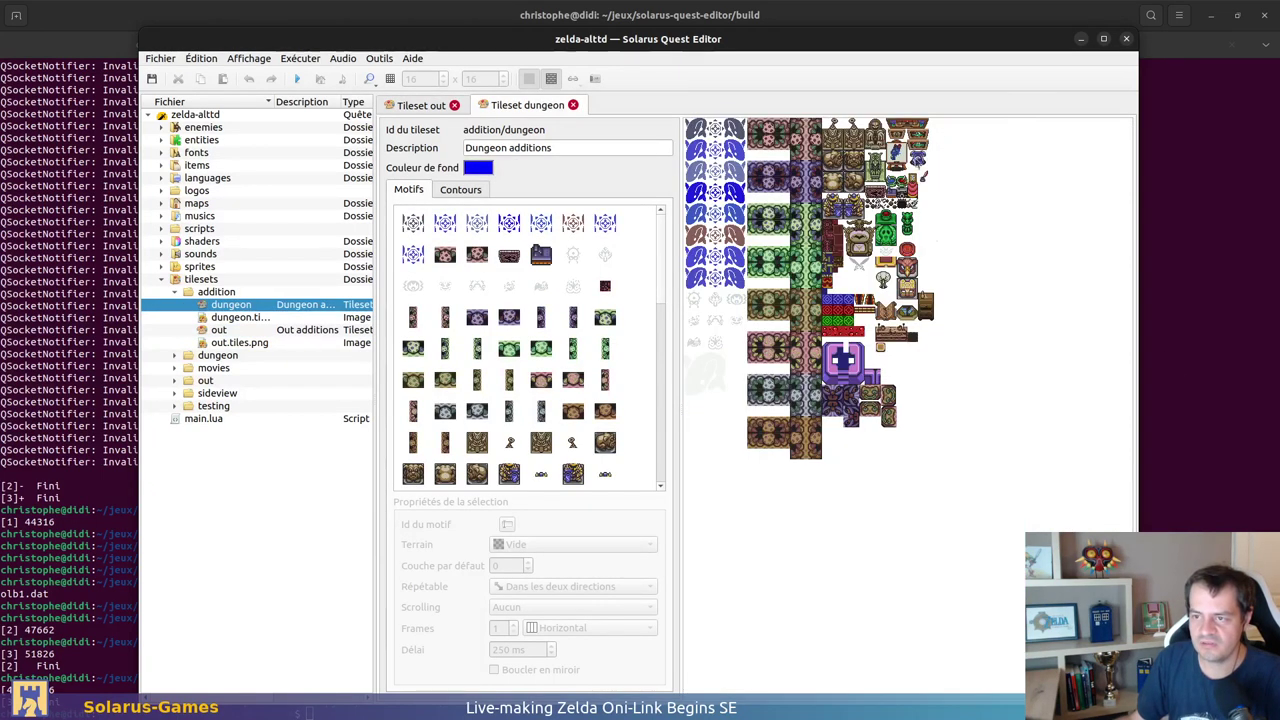
scroll(946, 458, "up", 3)
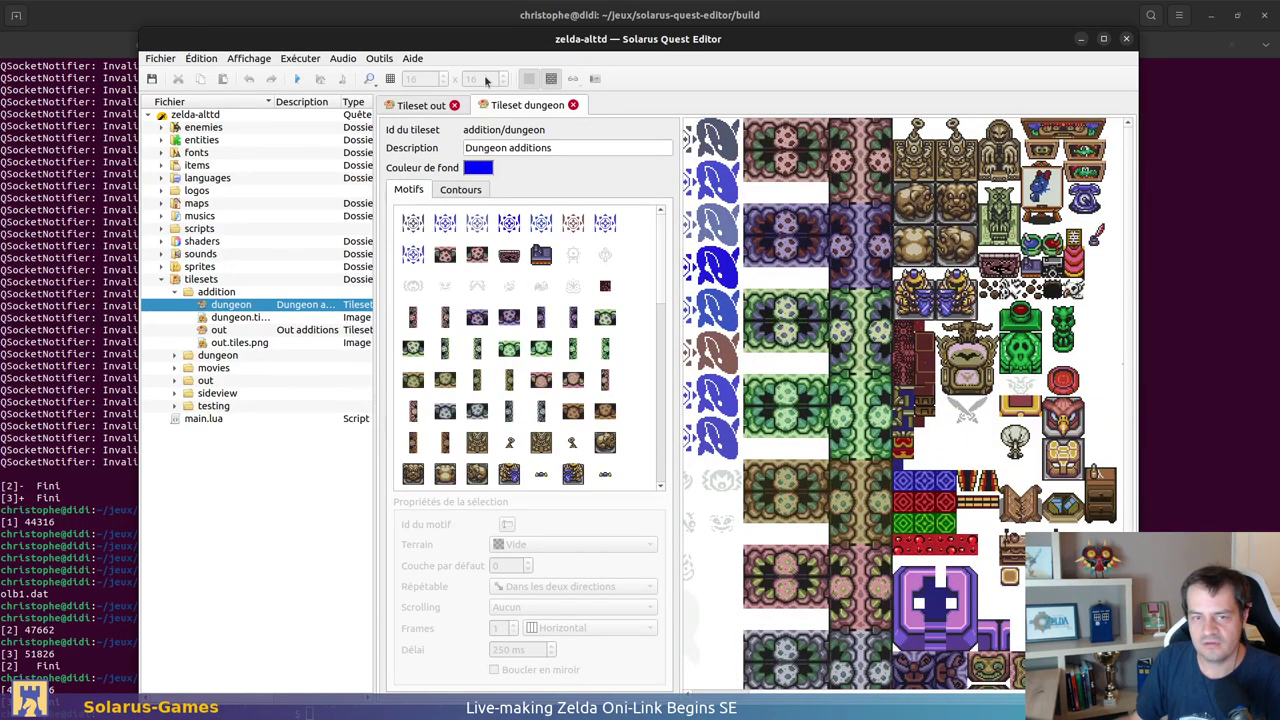
Step: Close both addition tilesets and the zelda-alttd quest editor, and collapse the sprites folder in the zelda-olb-se project
middle_click(530, 107)
middle_click(436, 106)
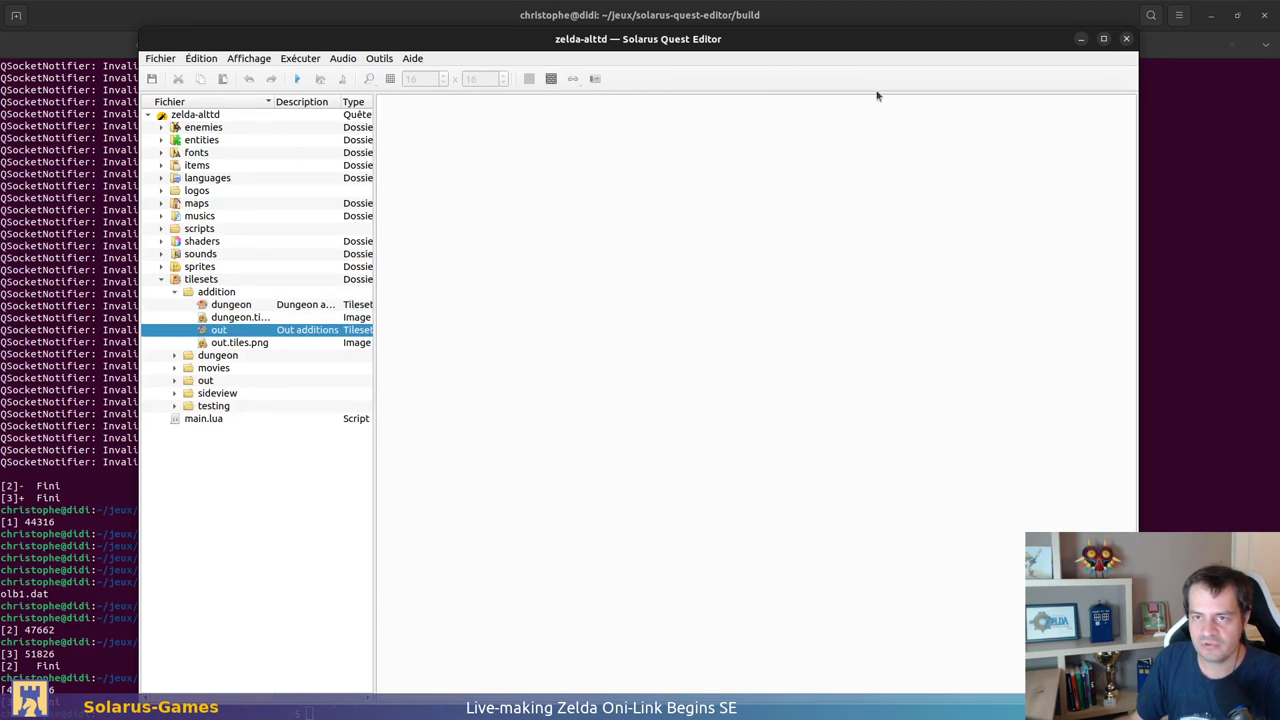
left_click(1128, 39)
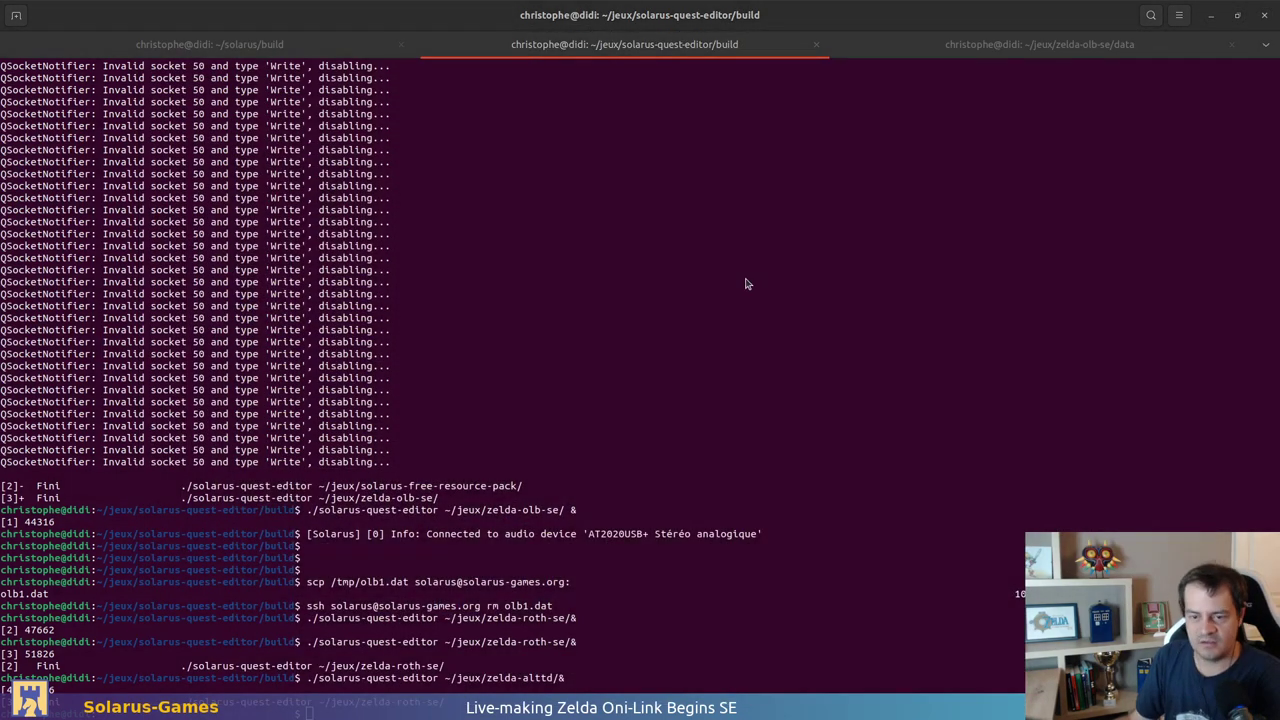
key("alt+Tab")
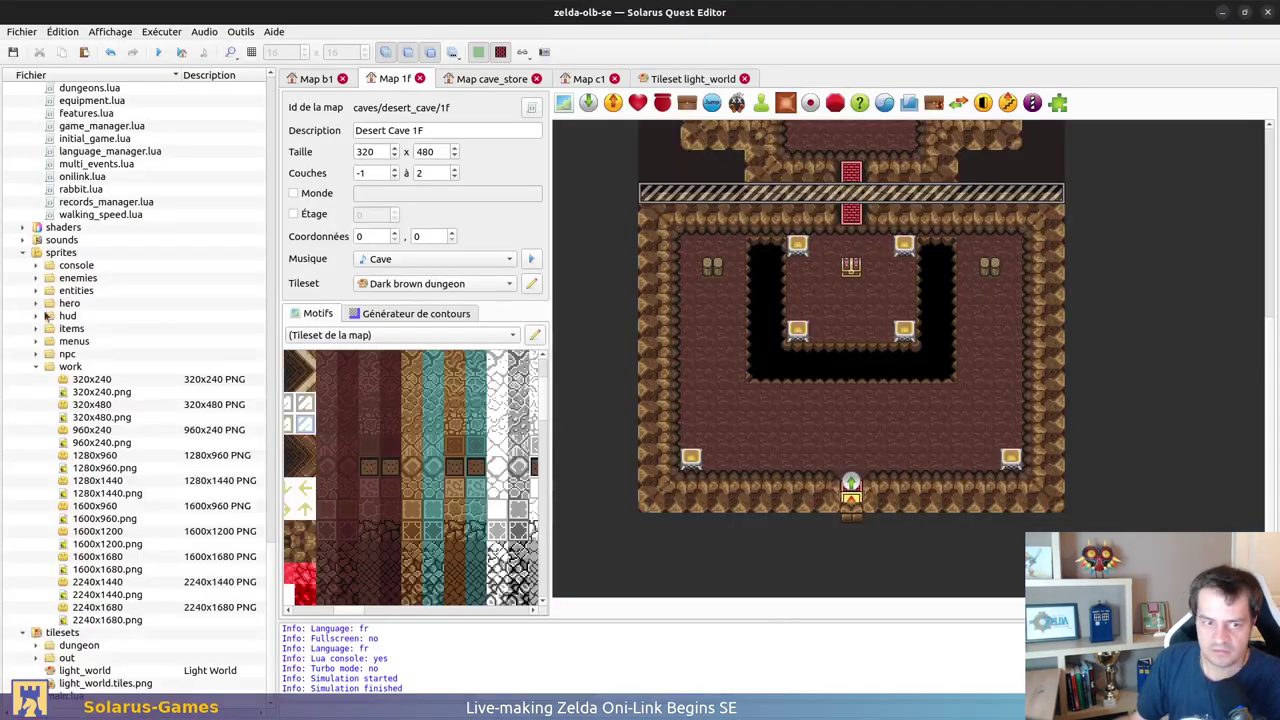
left_click(24, 252)
right_click(70, 633)
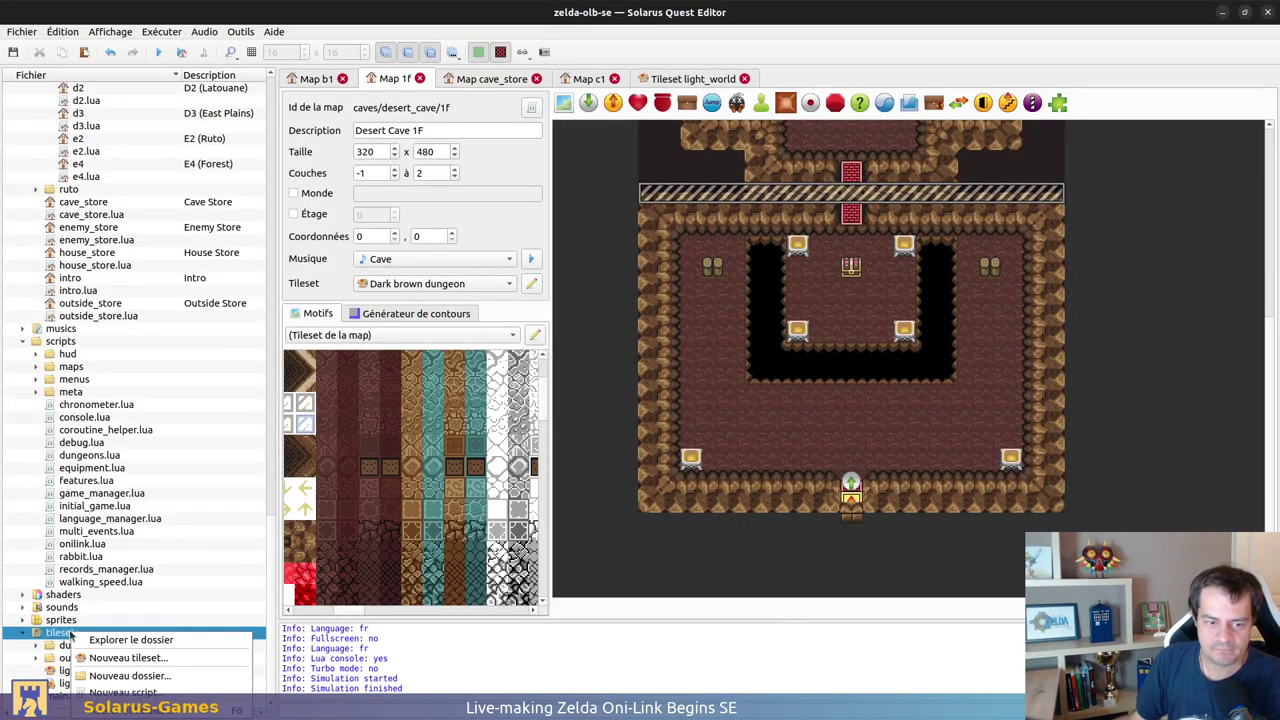
left_click(145, 660)
type("addition")
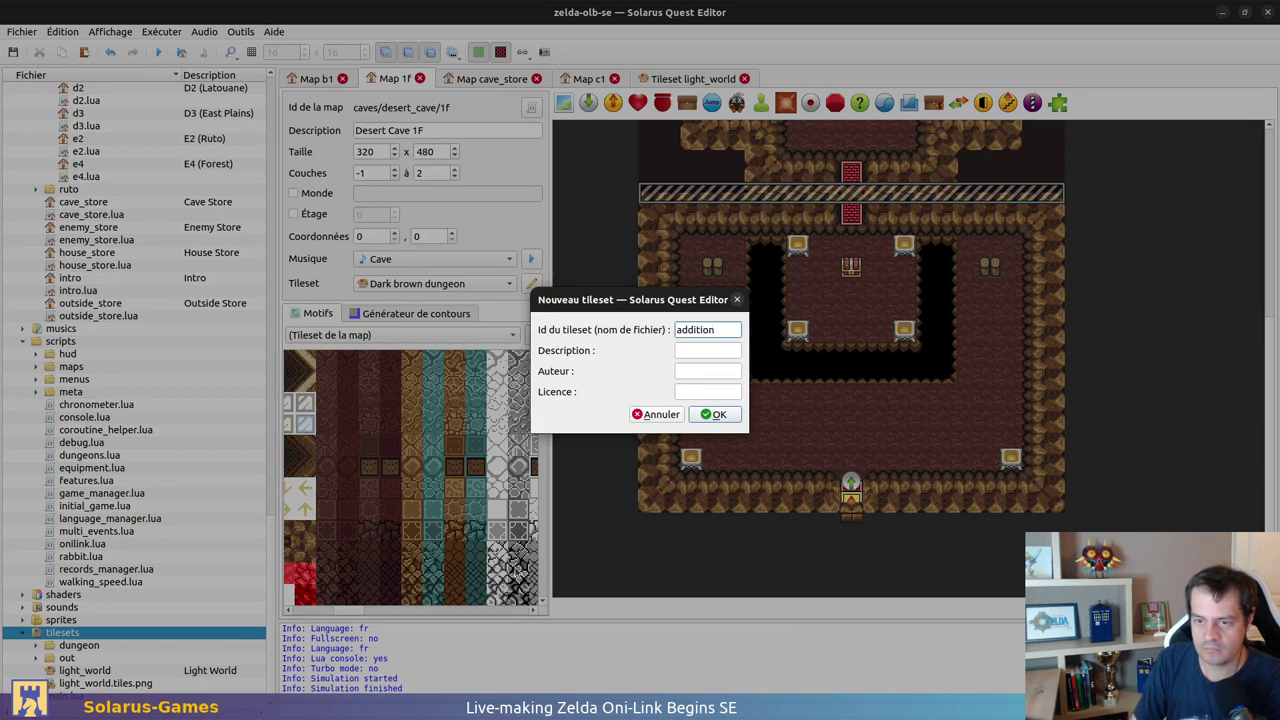
key("Escape")
Step: Create a new folder named addition inside the tilesets folder
right_click(134, 634)
left_click(200, 591)
type("add")
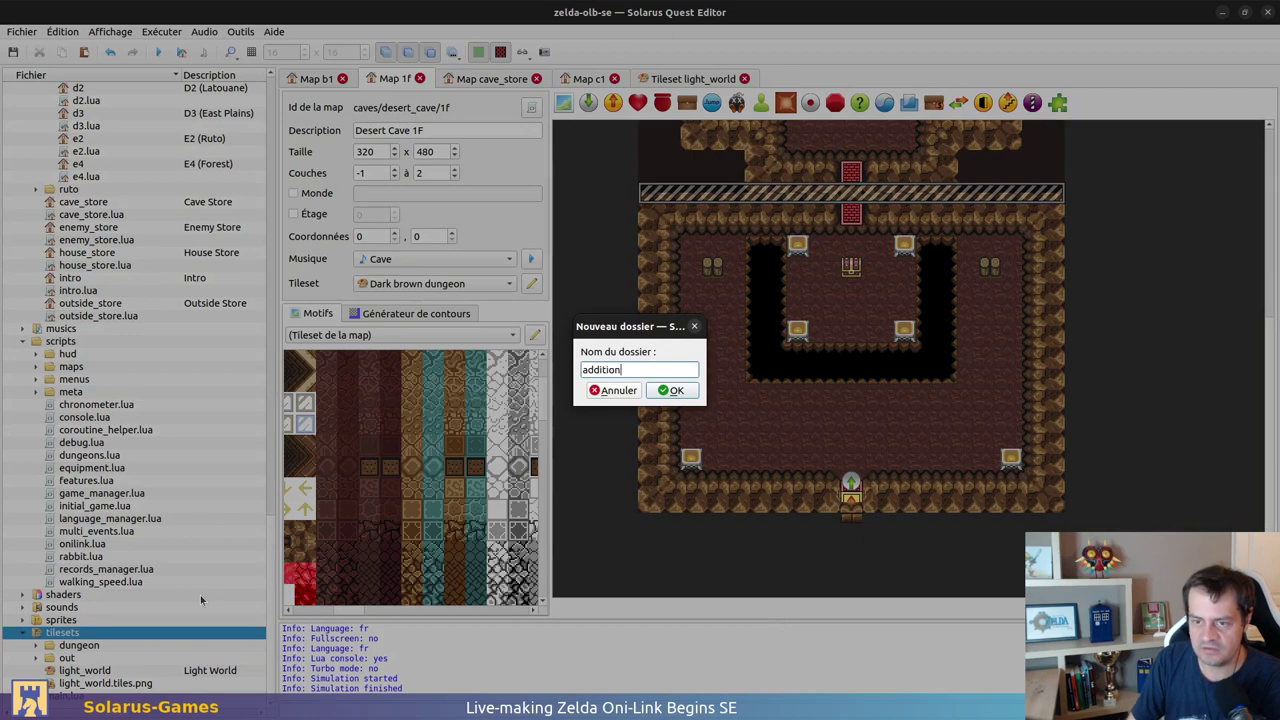
type("ition")
key("Return")
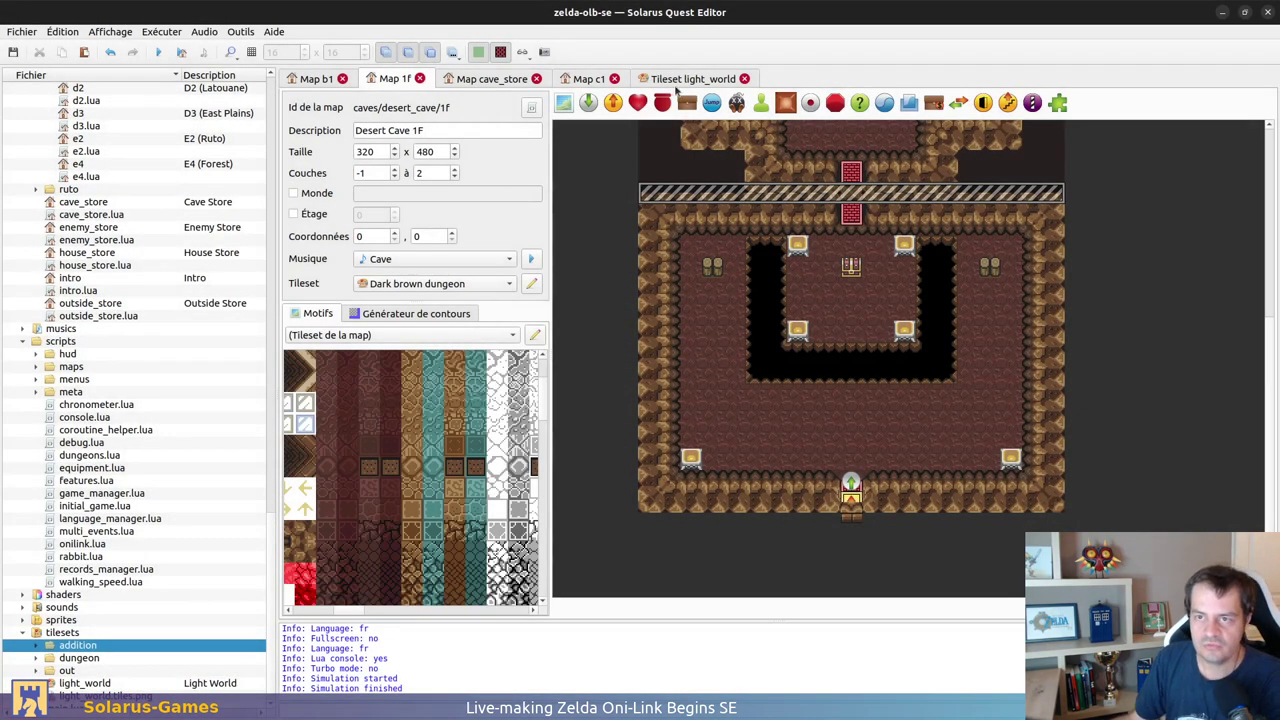
Step: Inspect the palm tree and the neighbouring green patterns in the light_world tileset
left_click(693, 78)
scroll(1217, 387, "up", 1, "ctrl")
left_click_drag(1243, 405, 1008, 548)
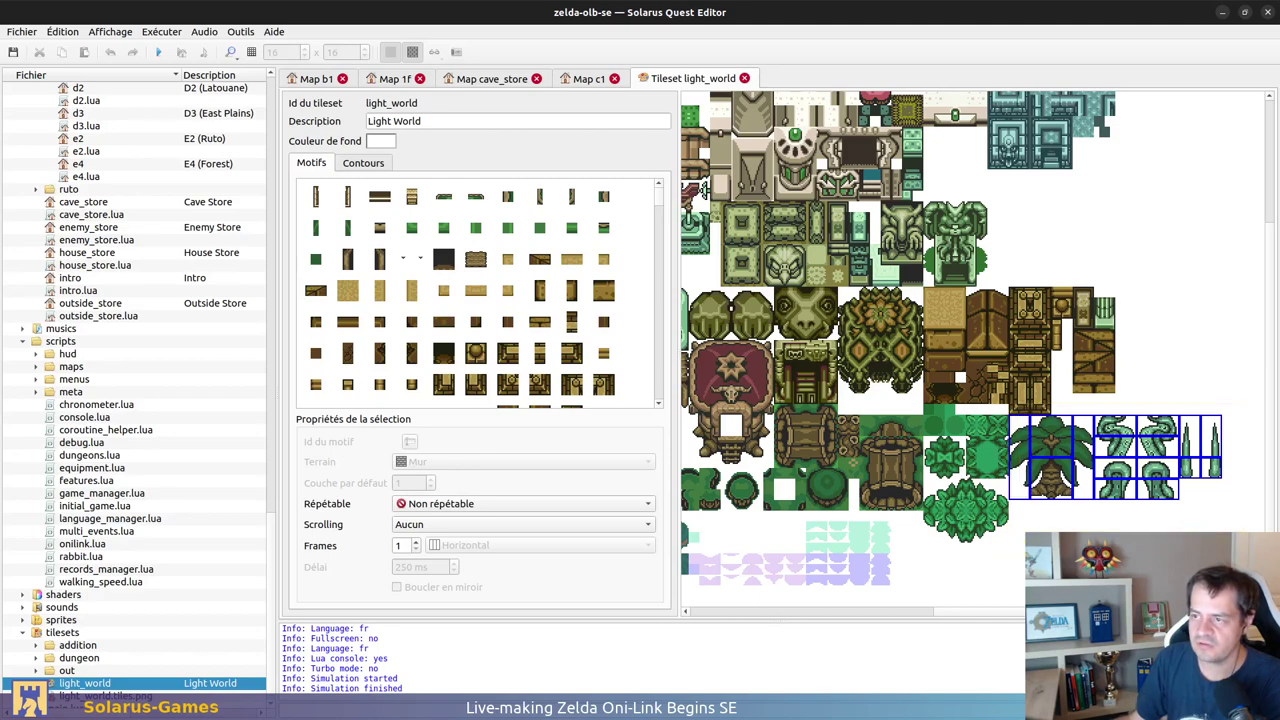
scroll(976, 349, "up", 3)
scroll(1157, 375, "down", 2, "ctrl")
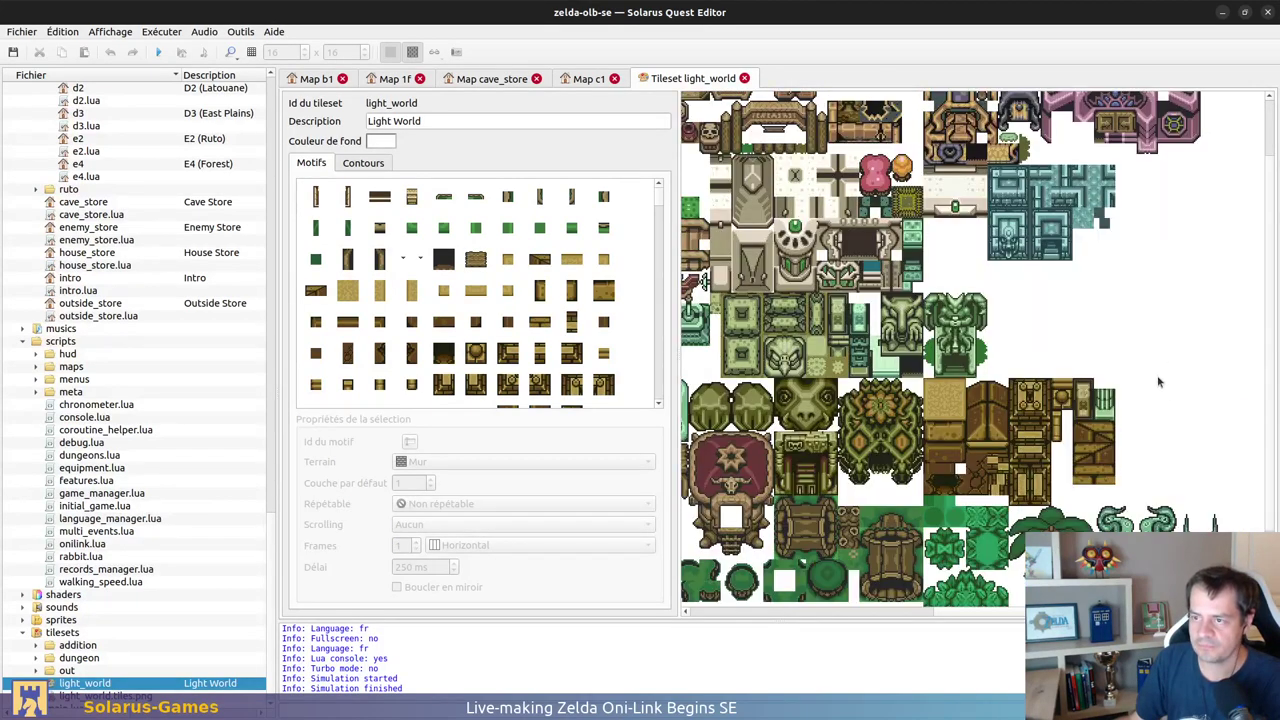
scroll(46, 645, "down", 1)
Step: Start a new tileset in the addition folder and consult zelda-alttd's addition tilesets as a naming reference in a second editor
right_click(78, 633)
left_click(200, 537)
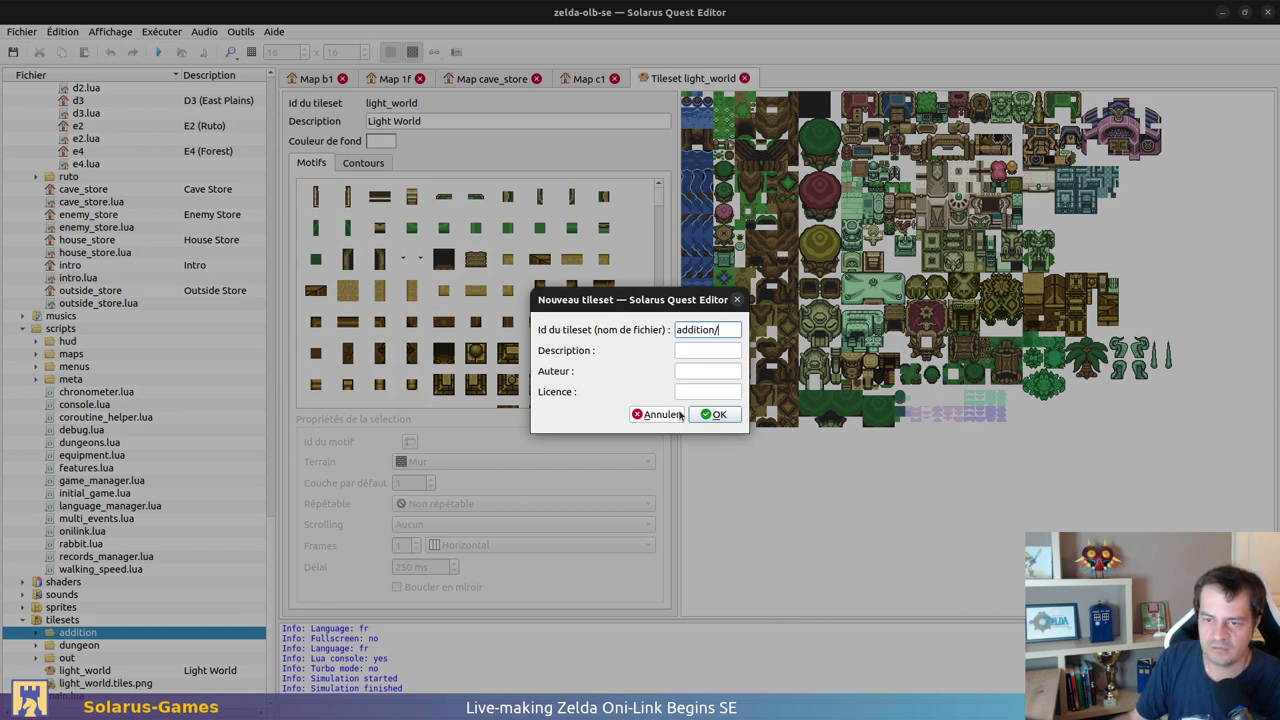
key("alt+Tab")
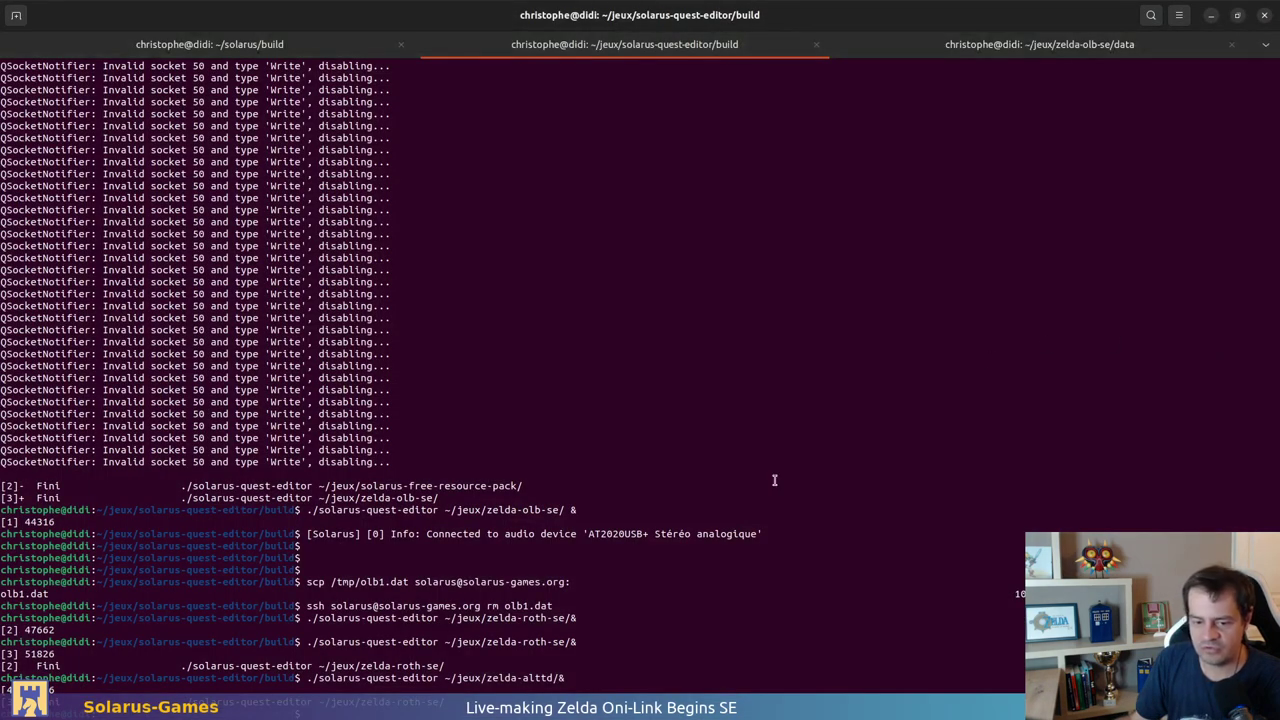
key("Return")
left_click(224, 292)
double_click(218, 280)
double_click(217, 292)
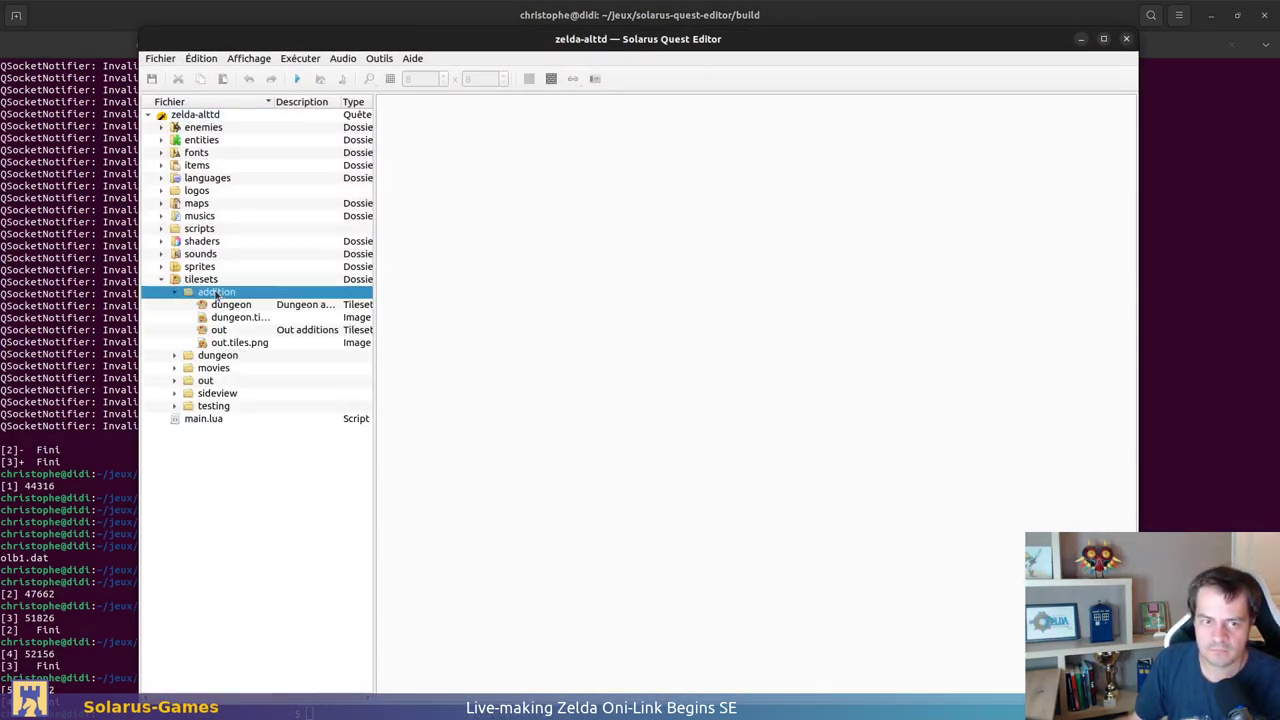
left_click(1127, 42)
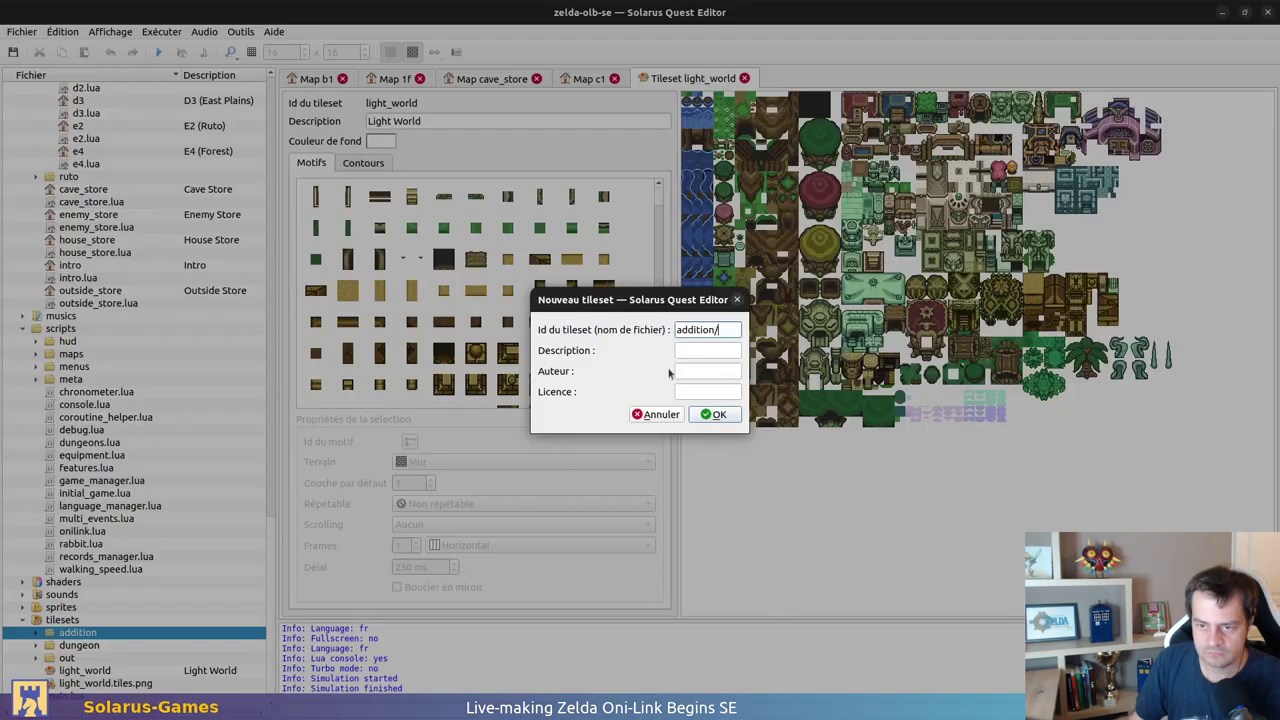
Step: Create the tileset with ID addition/dungeon, description "Dungeon addition", the author's name and licence CC BY-SA 4.0
type("geon")
key("Tab")
type("Du")
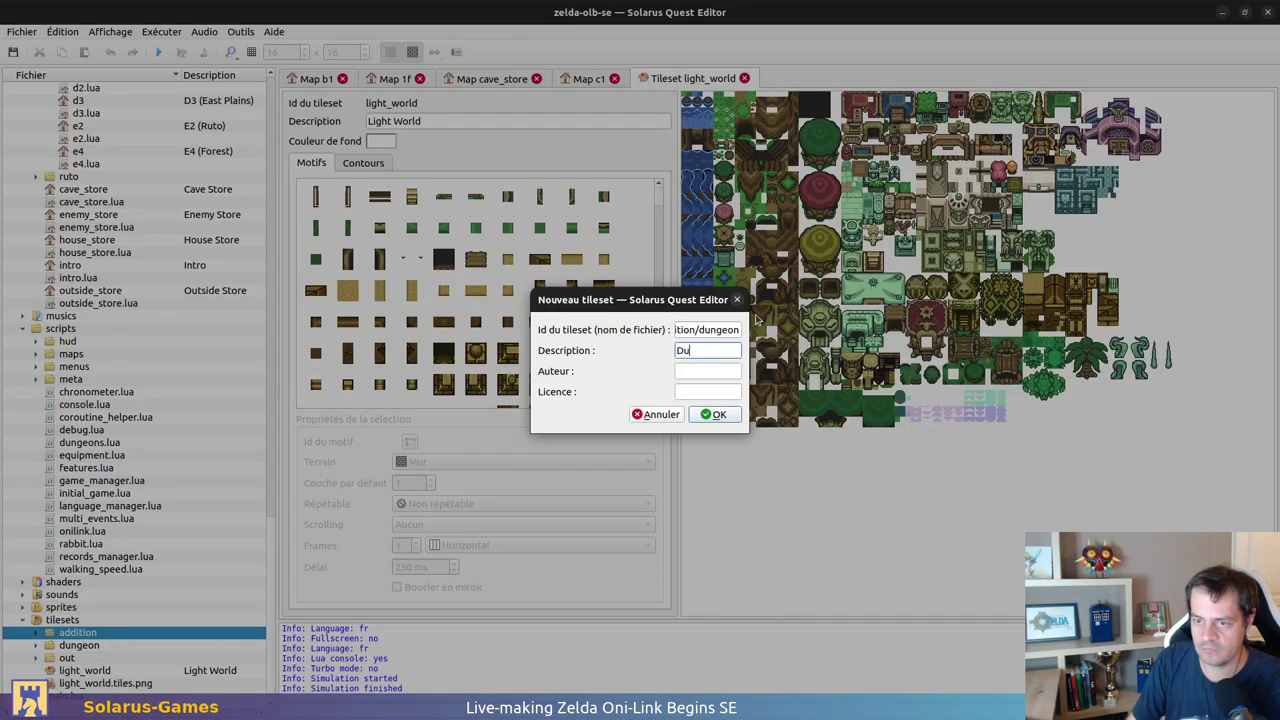
type("ngeon additions")
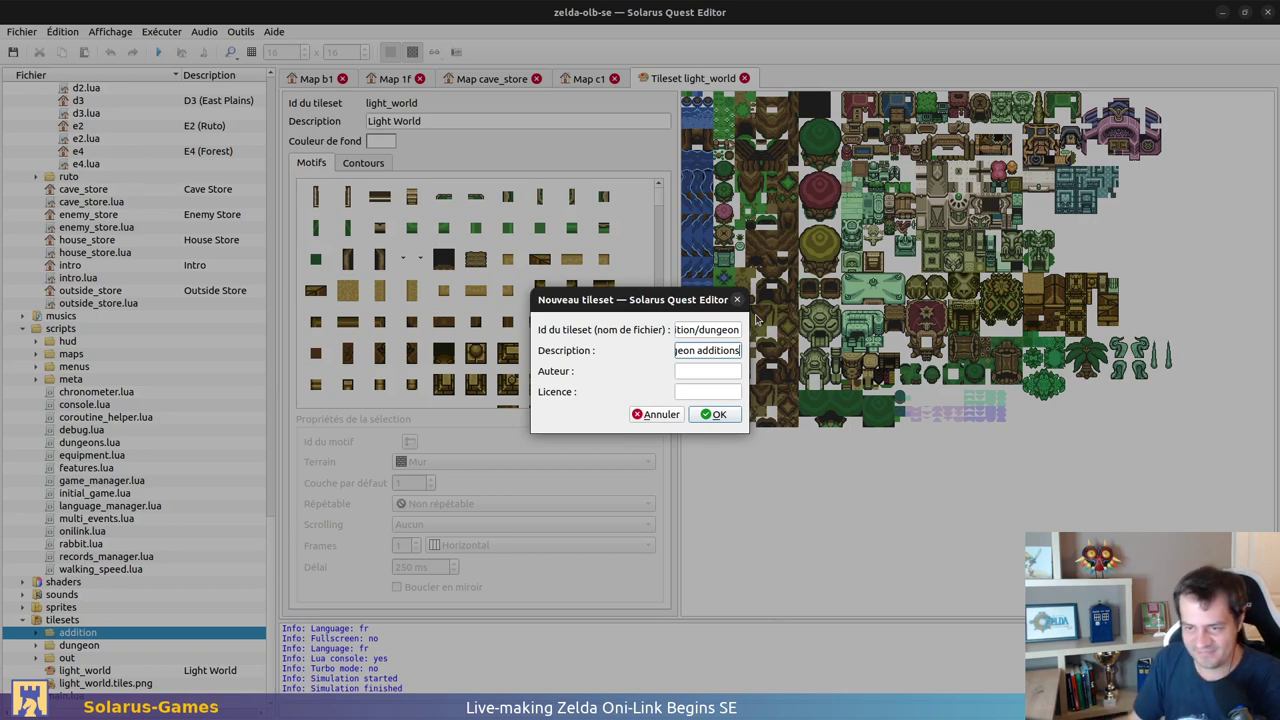
key("ctrl+BackSpace")
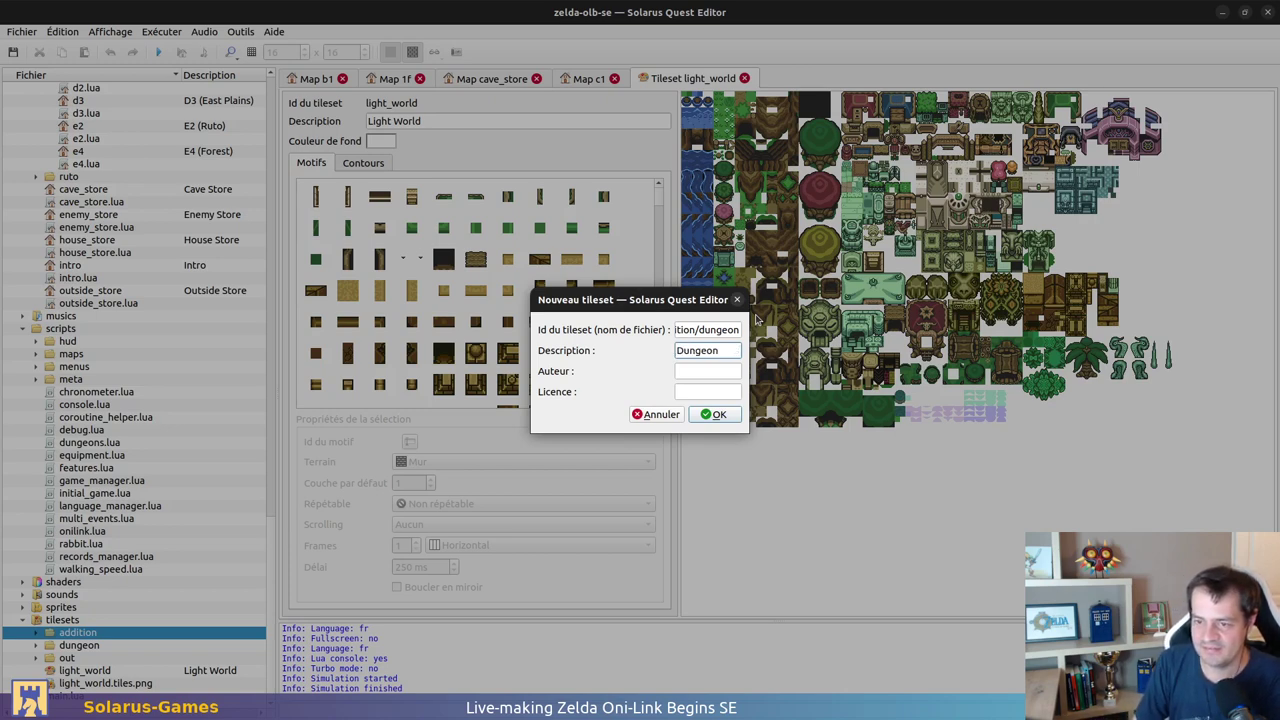
type("addition")
key("Tab")
type("Christopho")
key("Tab")
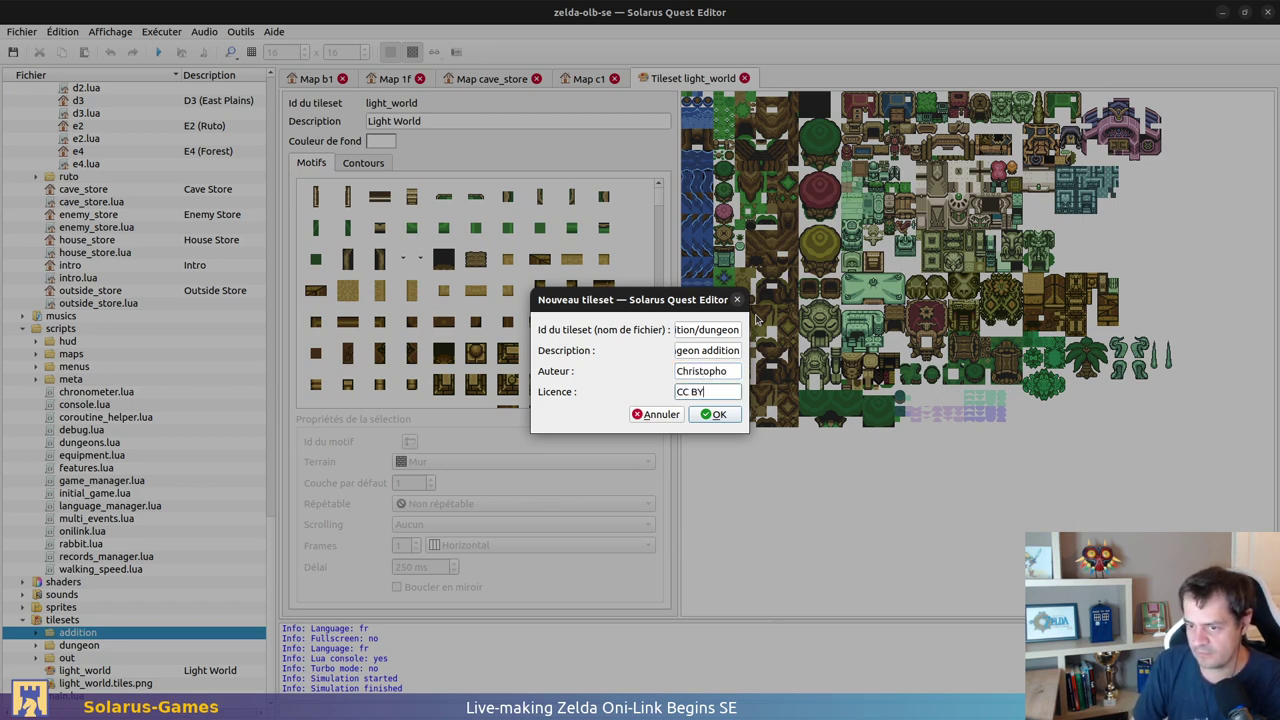
type("CC BY-SA 4.0")
key("Return")
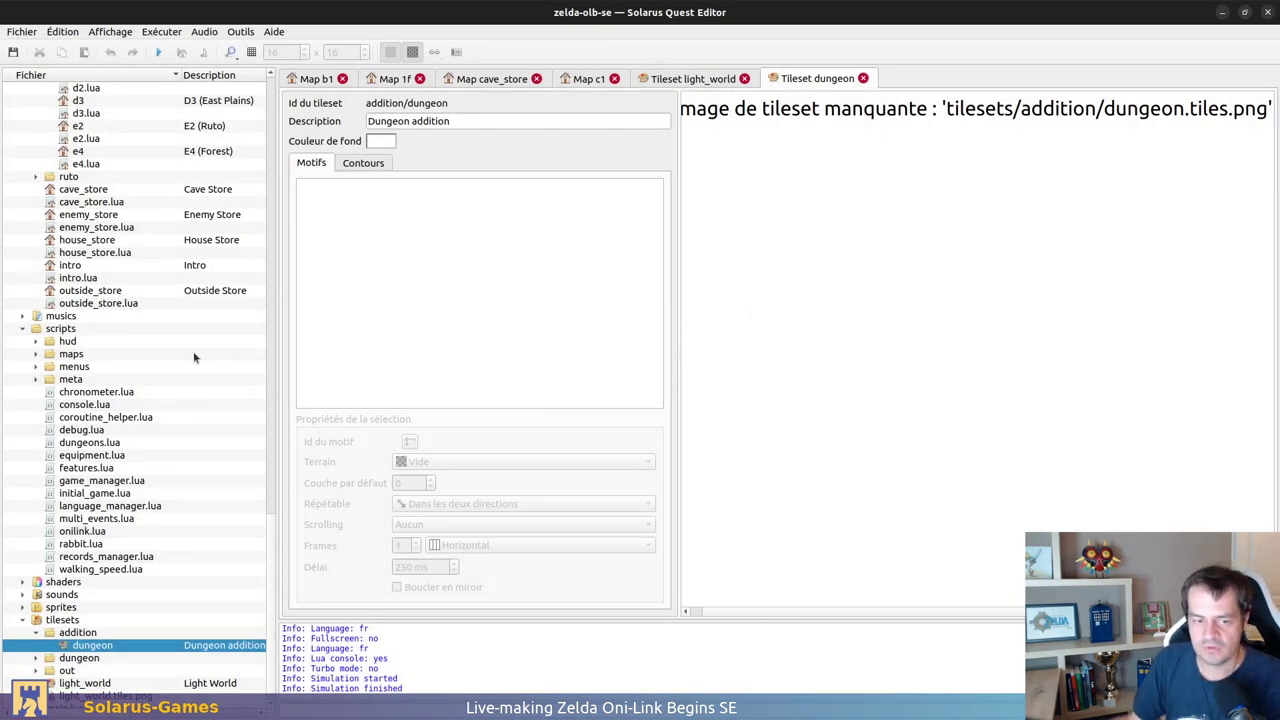
Step: Switch to the terminal, start a new shell session in the zelda-alttd repository and check its git status
scroll(196, 650, "down", 1)
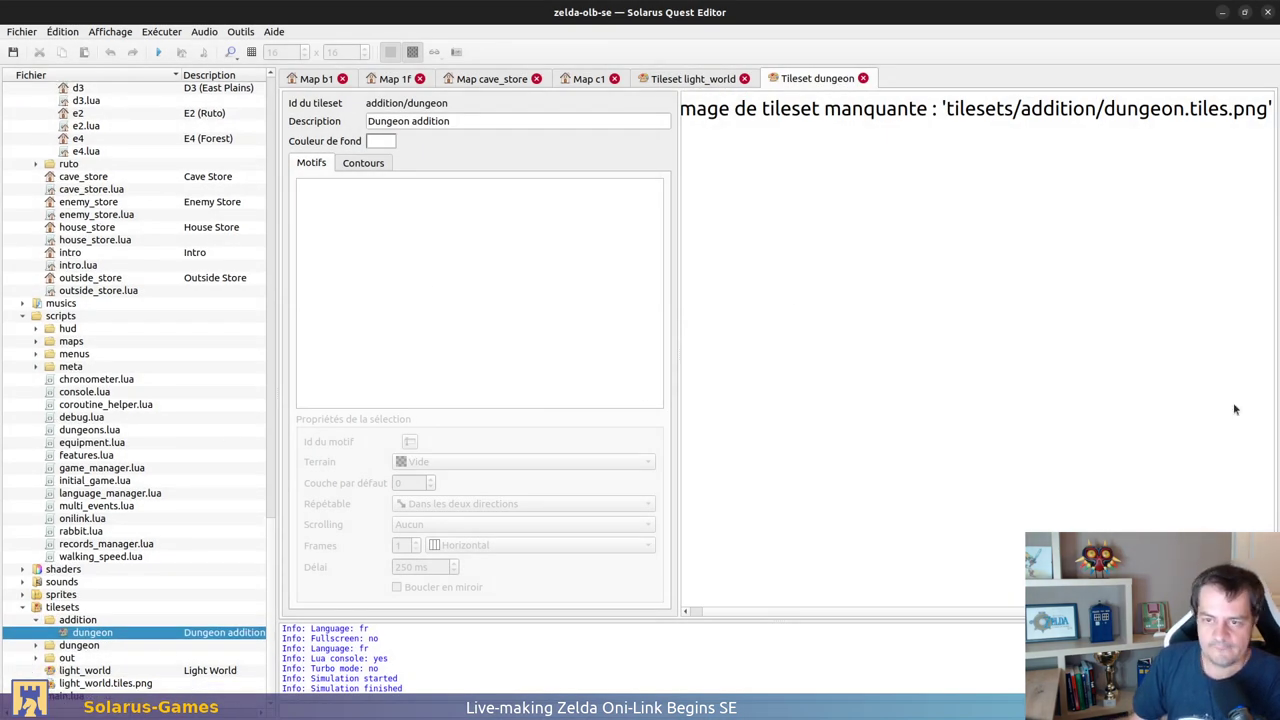
key("alt+Tab")
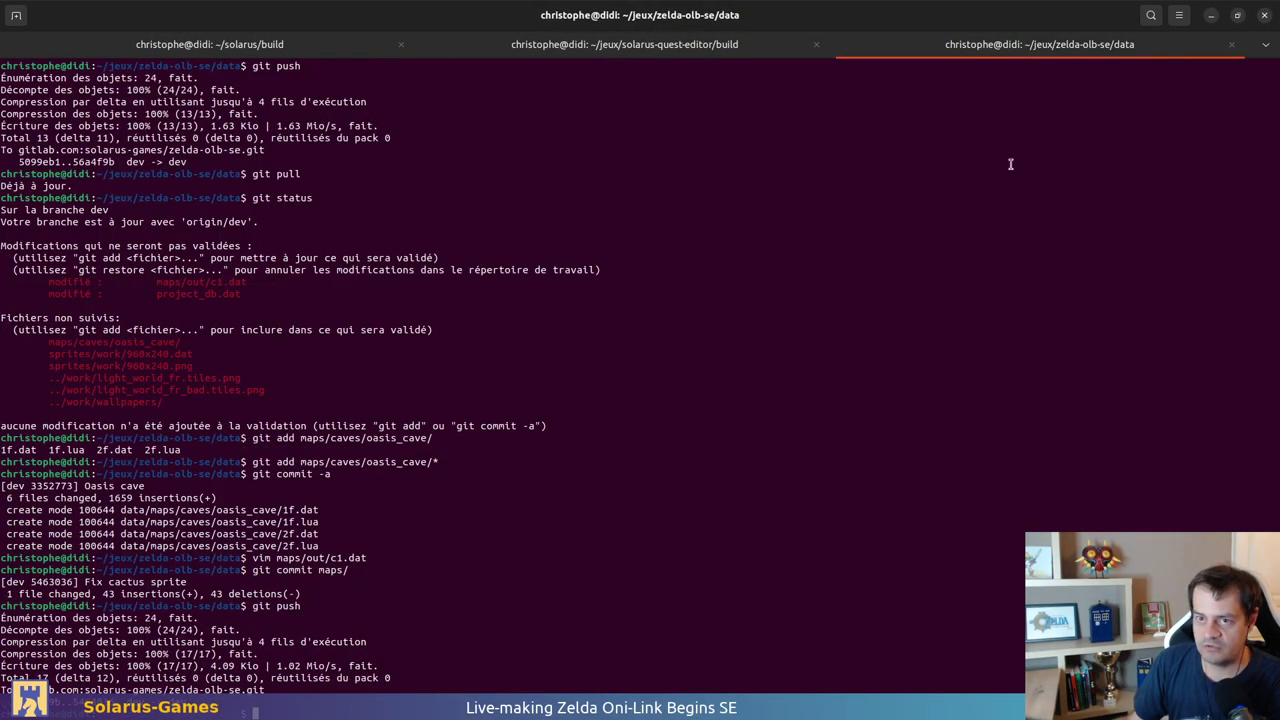
key("ctrl+shift+t")
type("cd ../")
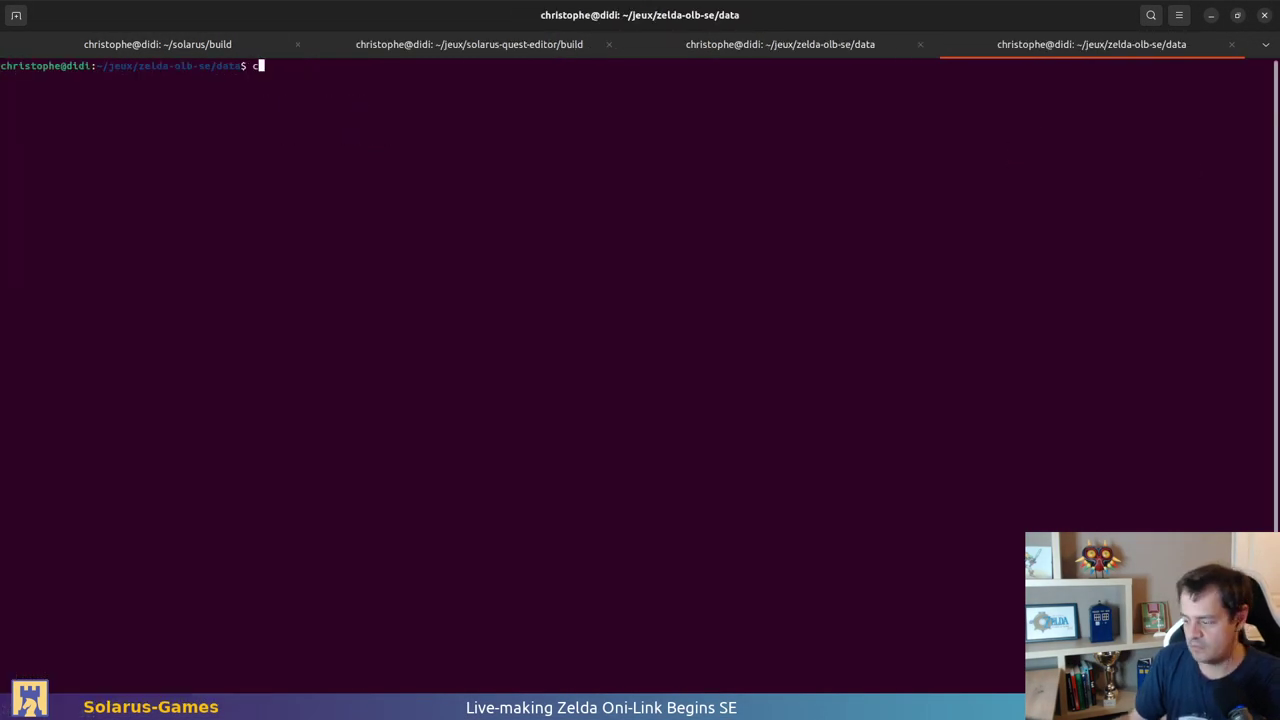
type("../zeld")
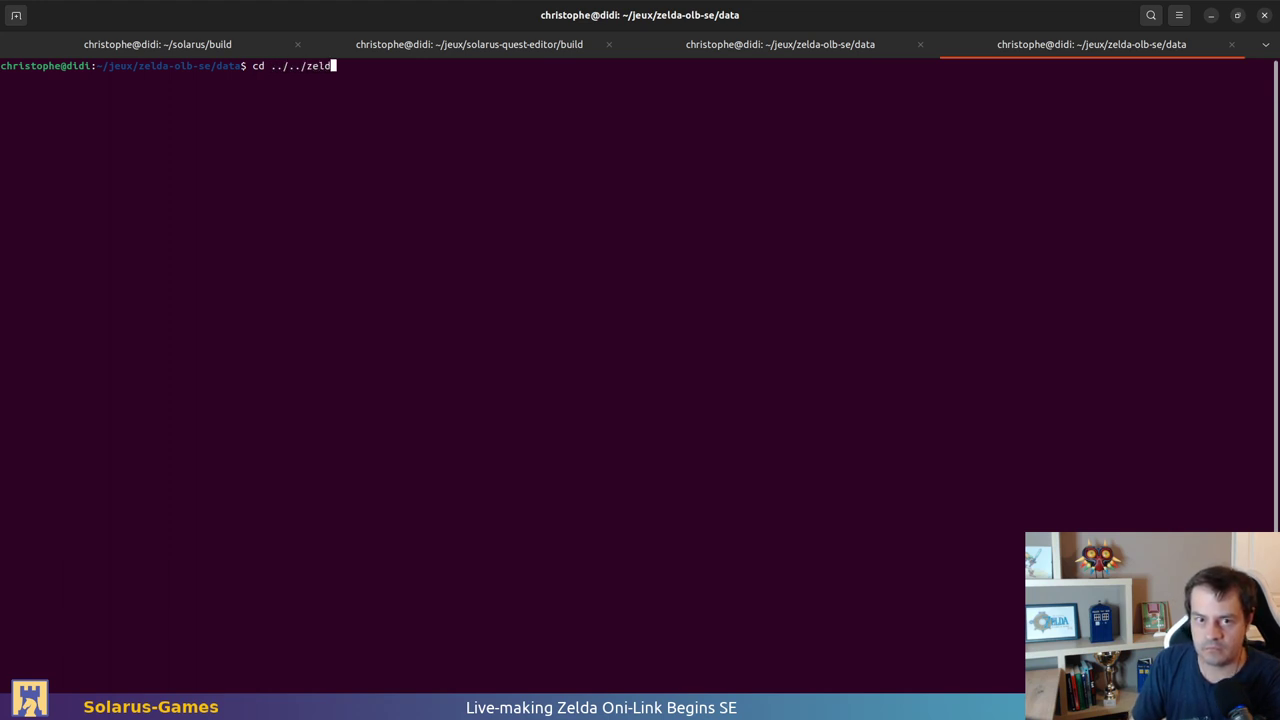
type("a-alttd")
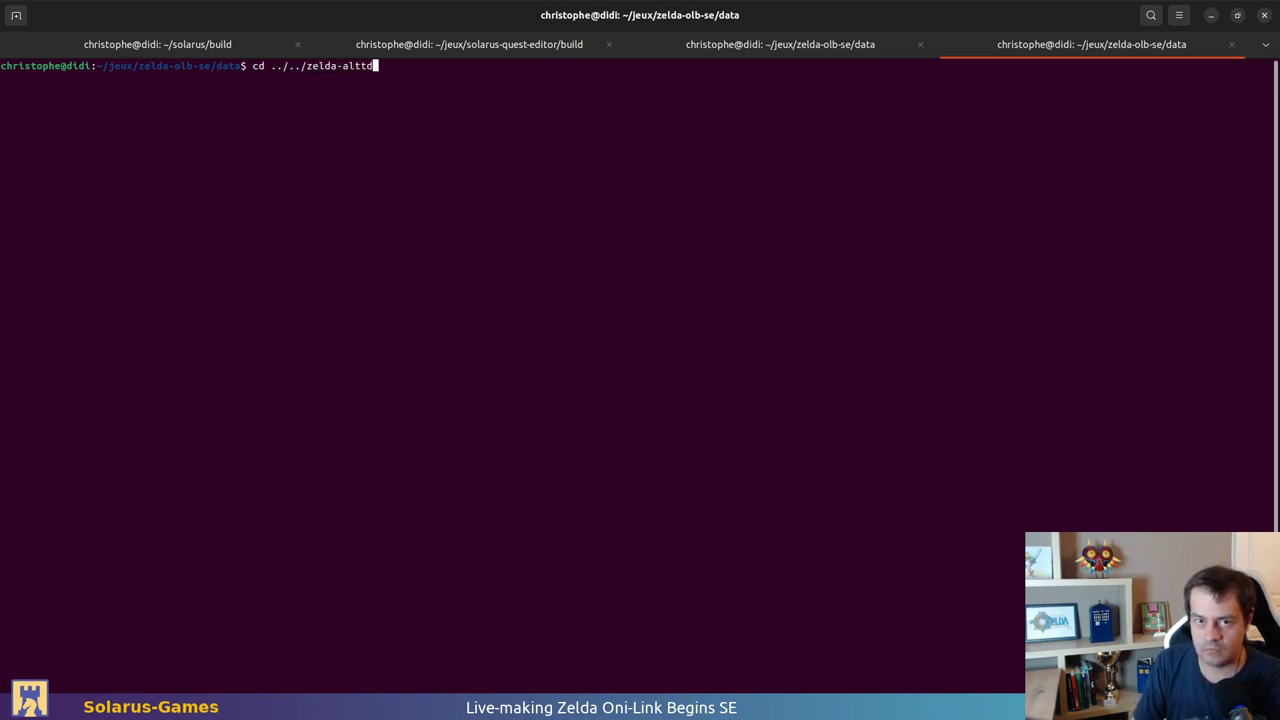
key("Return")
type("git status")
key("Return")
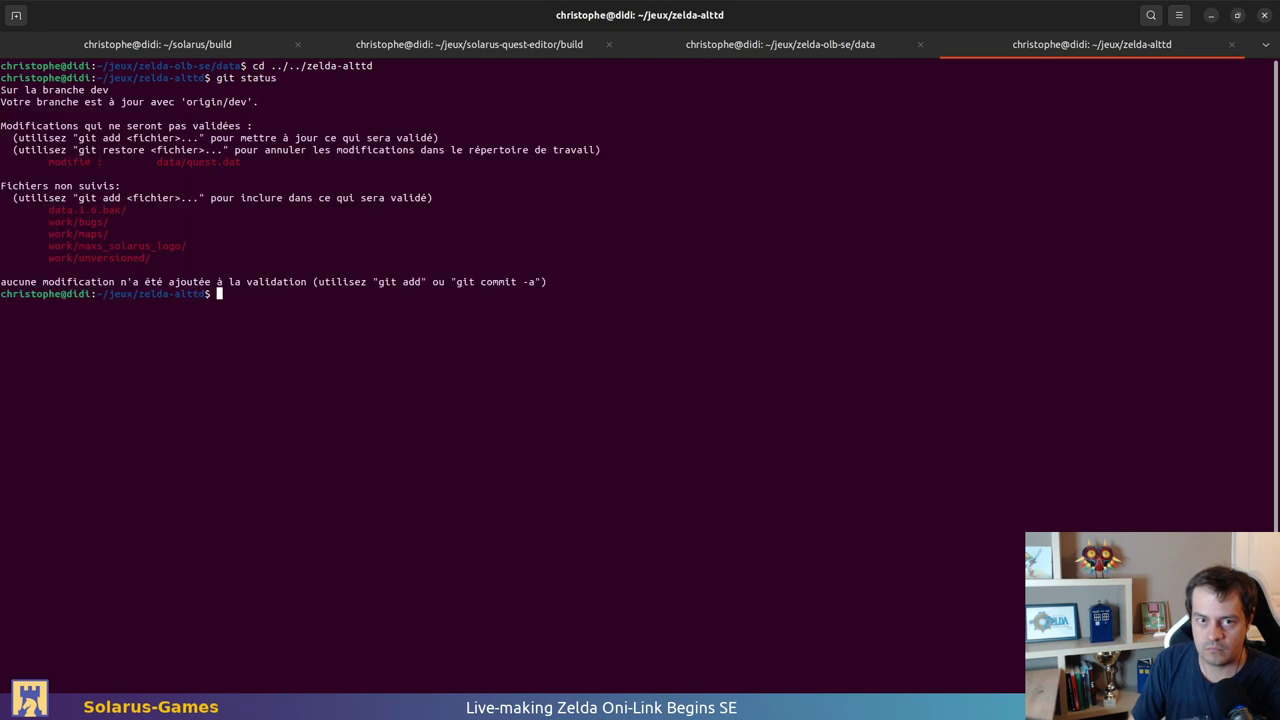
Step: Discard the uncommitted changes to data/quest.dat with git checkout and end the shell session
type("git checkout qu")
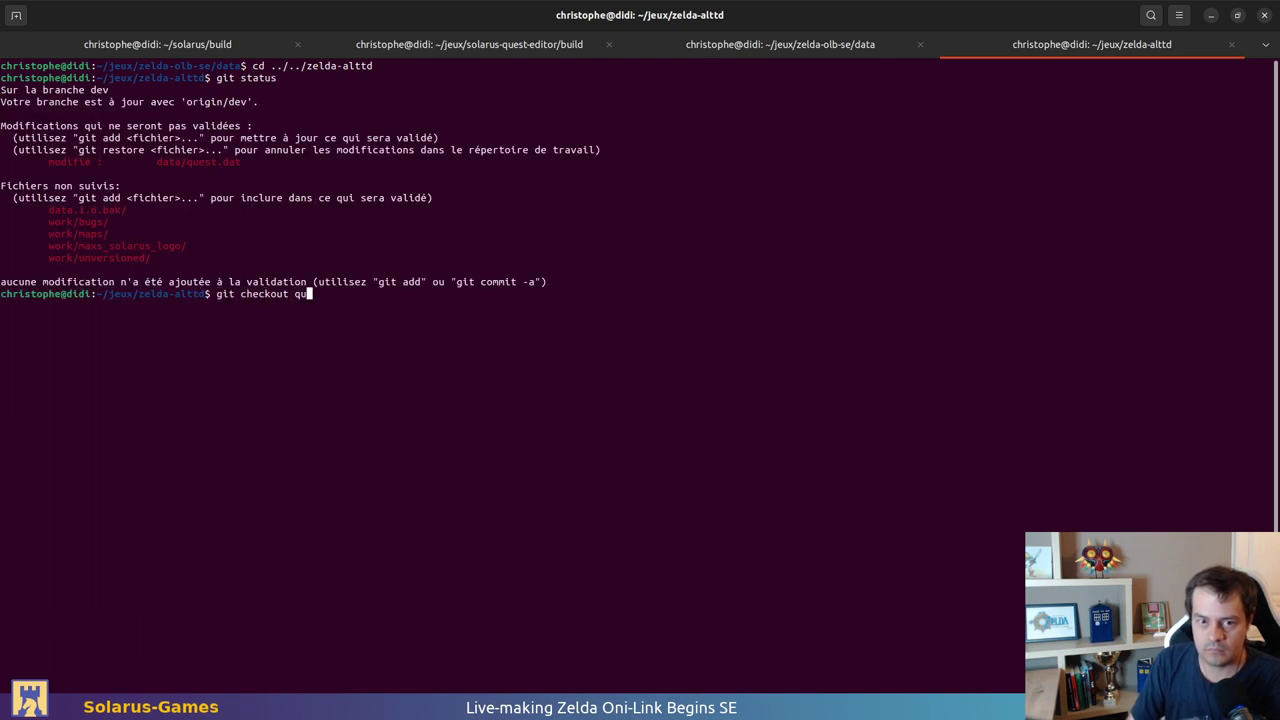
key("BackSpace")
key("BackSpace")
type("data/quest.dat")
key("Return")
key("ctrl+d")
Step: Switch to GIMP and browse for an image to open in zelda-olb-se's data/tilesets folder
key("alt+Tab")
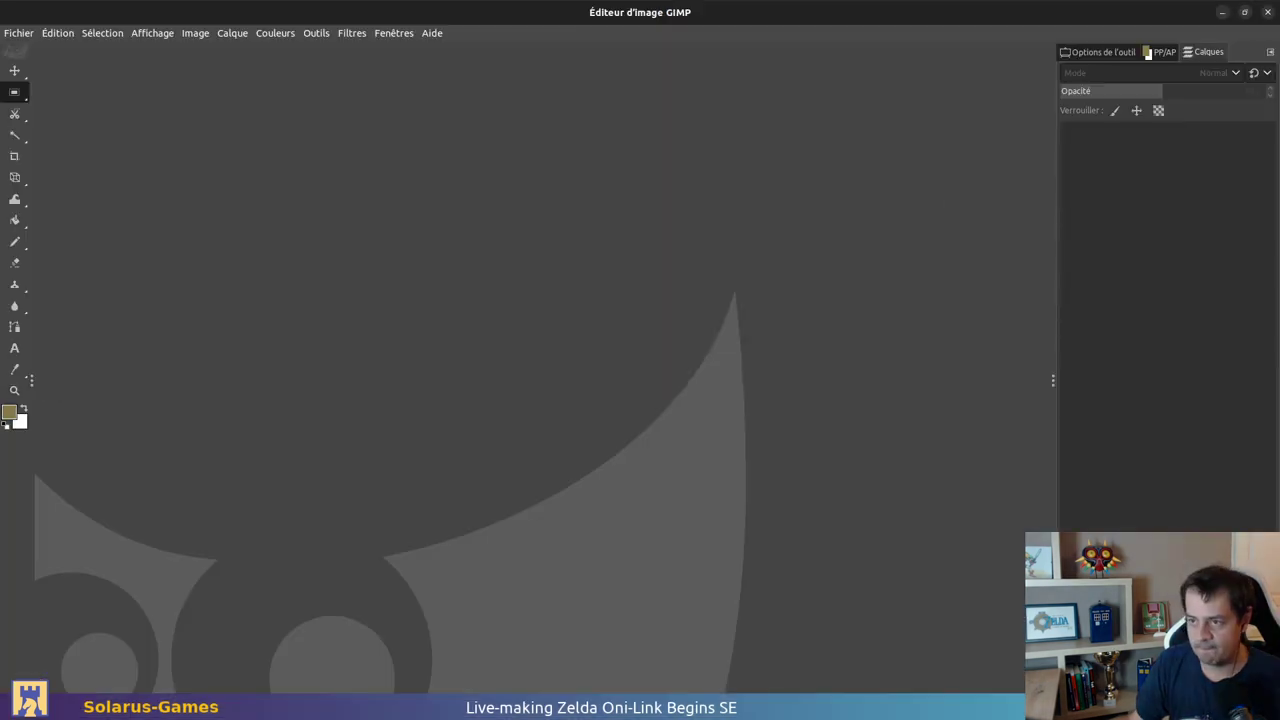
key("ctrl+o")
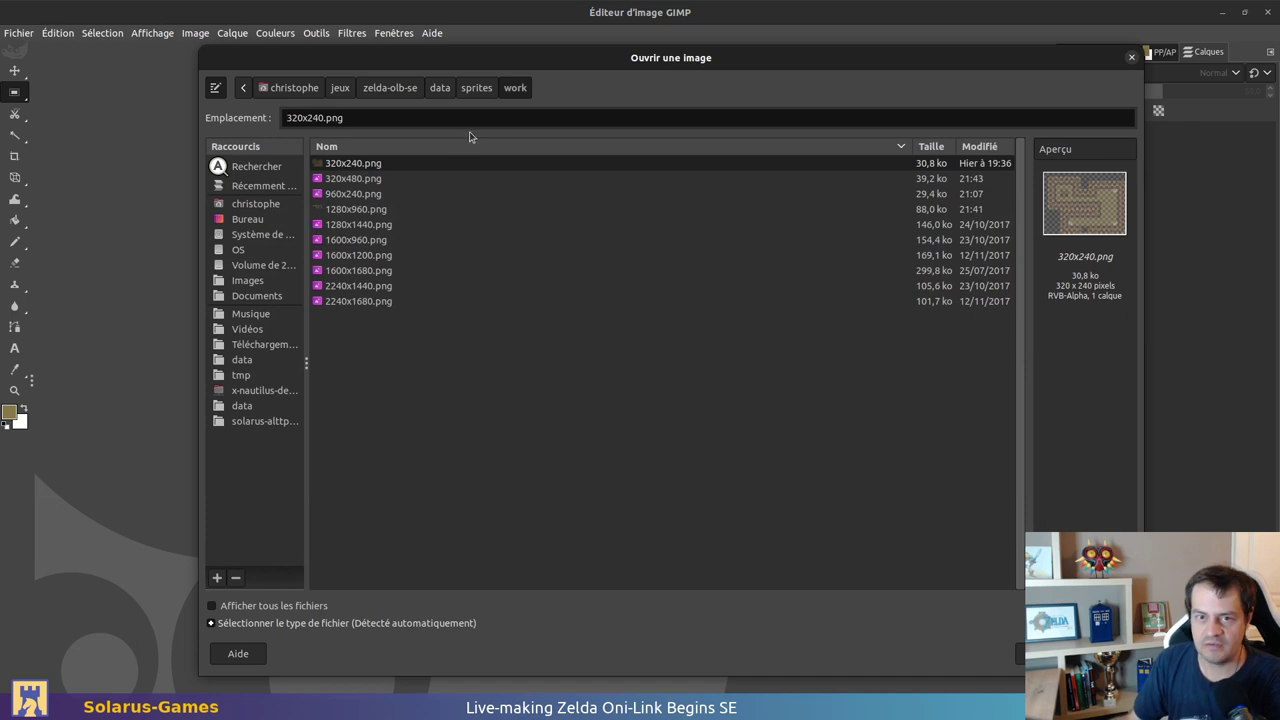
left_click(440, 87)
double_click(355, 349)
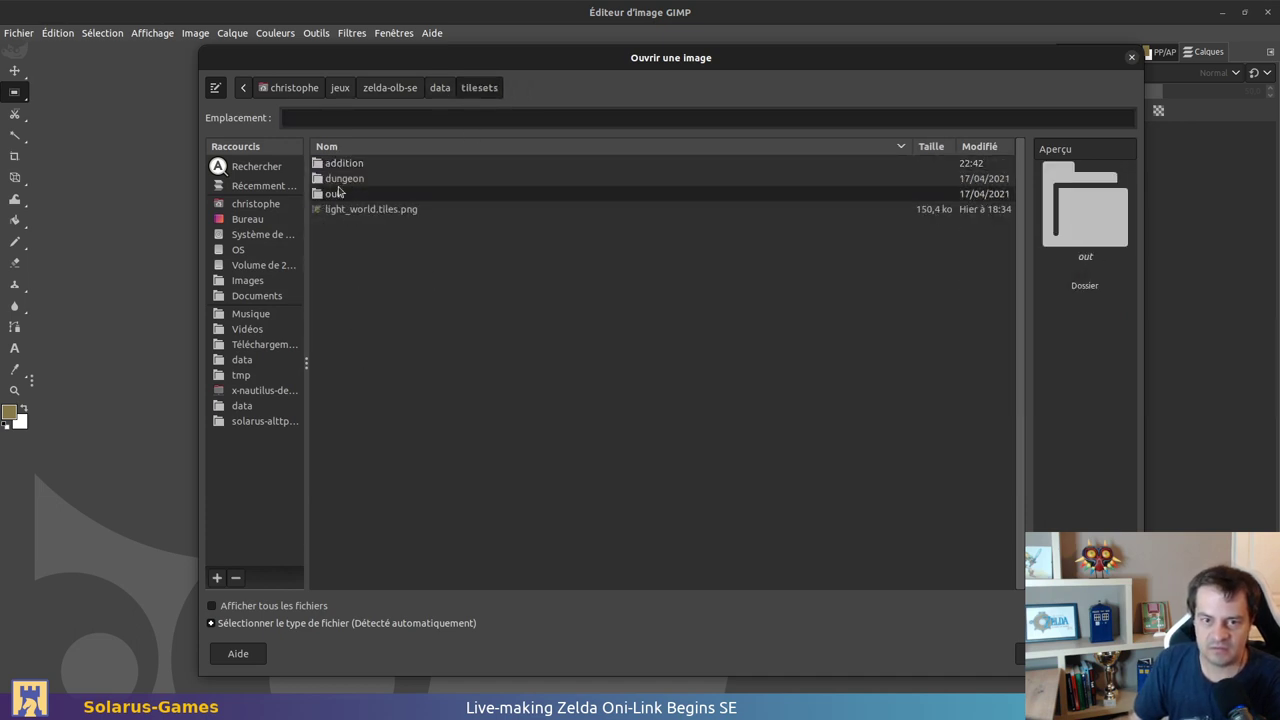
Step: Open dark_brown.tiles.png from the tilesets/dungeon folder
double_click(345, 180)
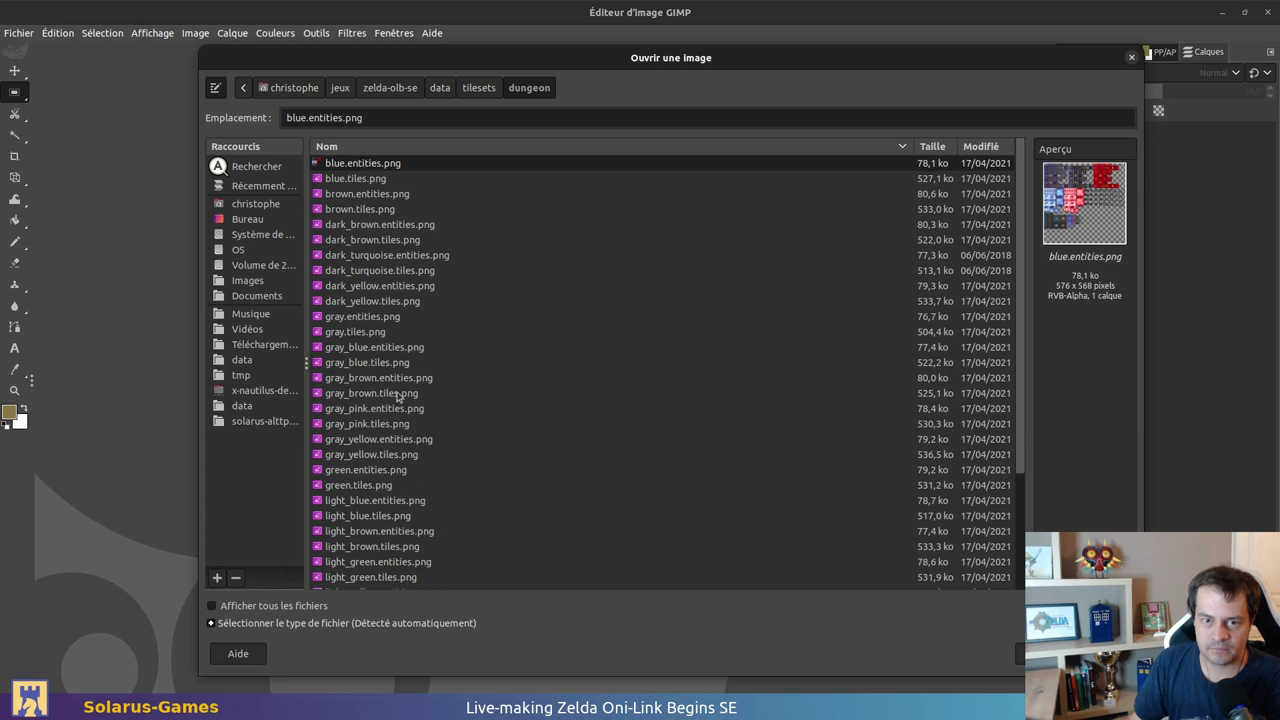
left_click(390, 240)
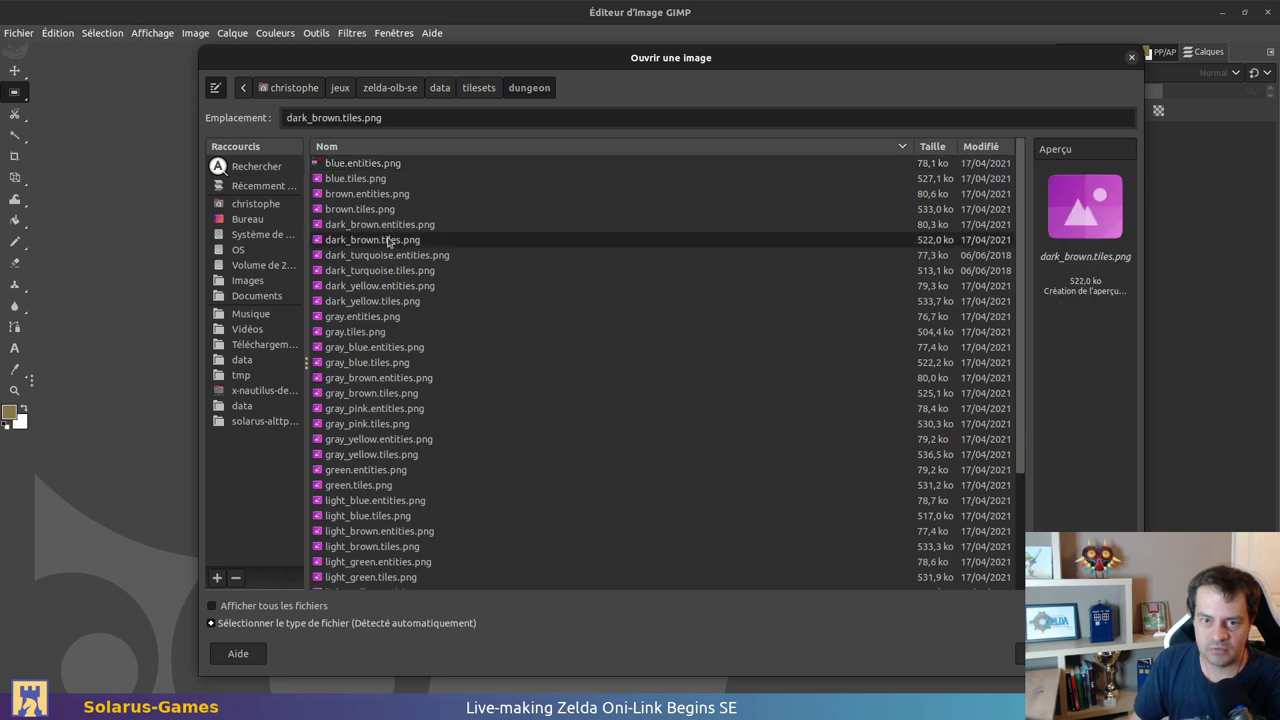
double_click(373, 241)
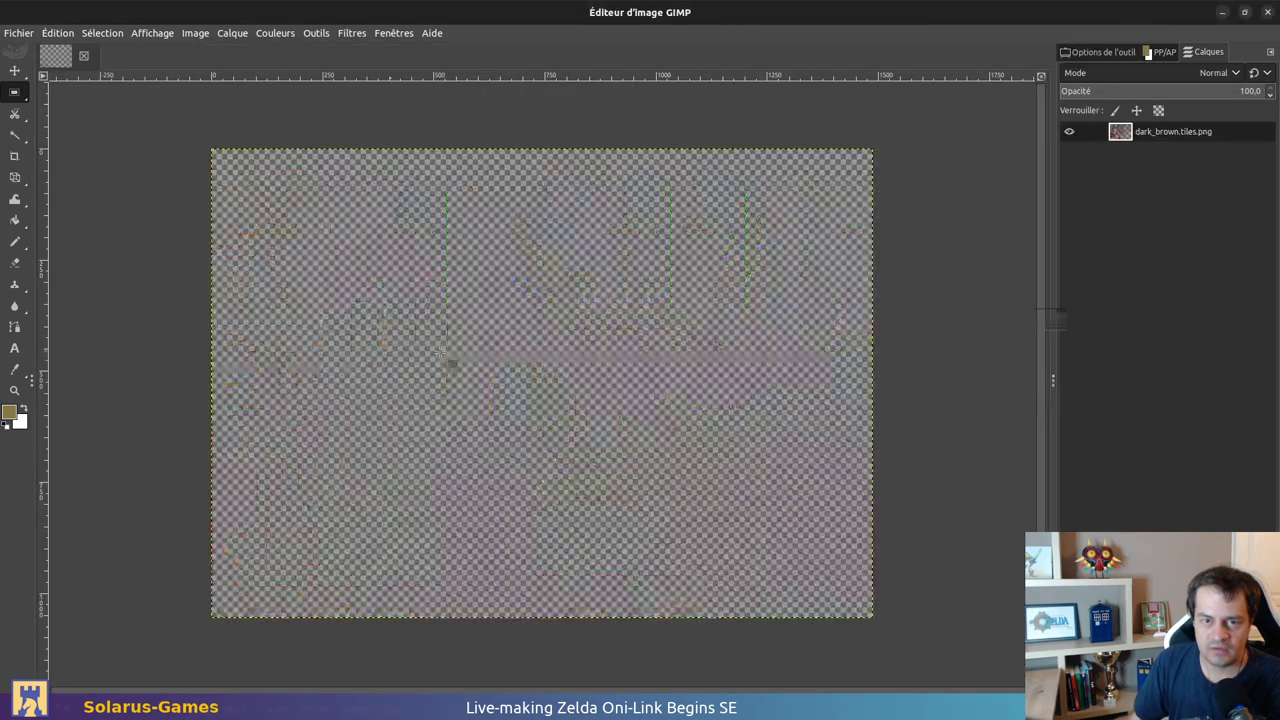
Step: Copy the 48x16 px strip of light blue rippled water, second row of the blue column, into a new image
scroll(379, 268, "up", 2, "ctrl")
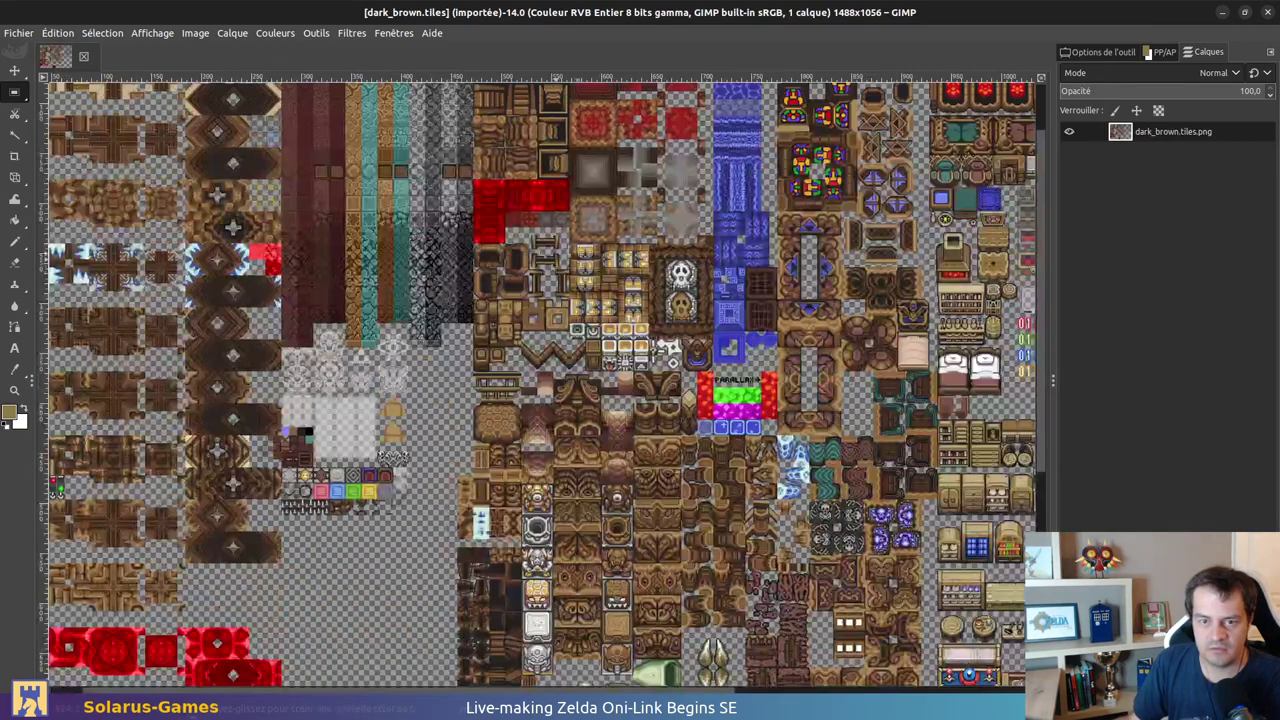
middle_click_drag(785, 126, 603, 281)
scroll(520, 228, "up", 3, "ctrl")
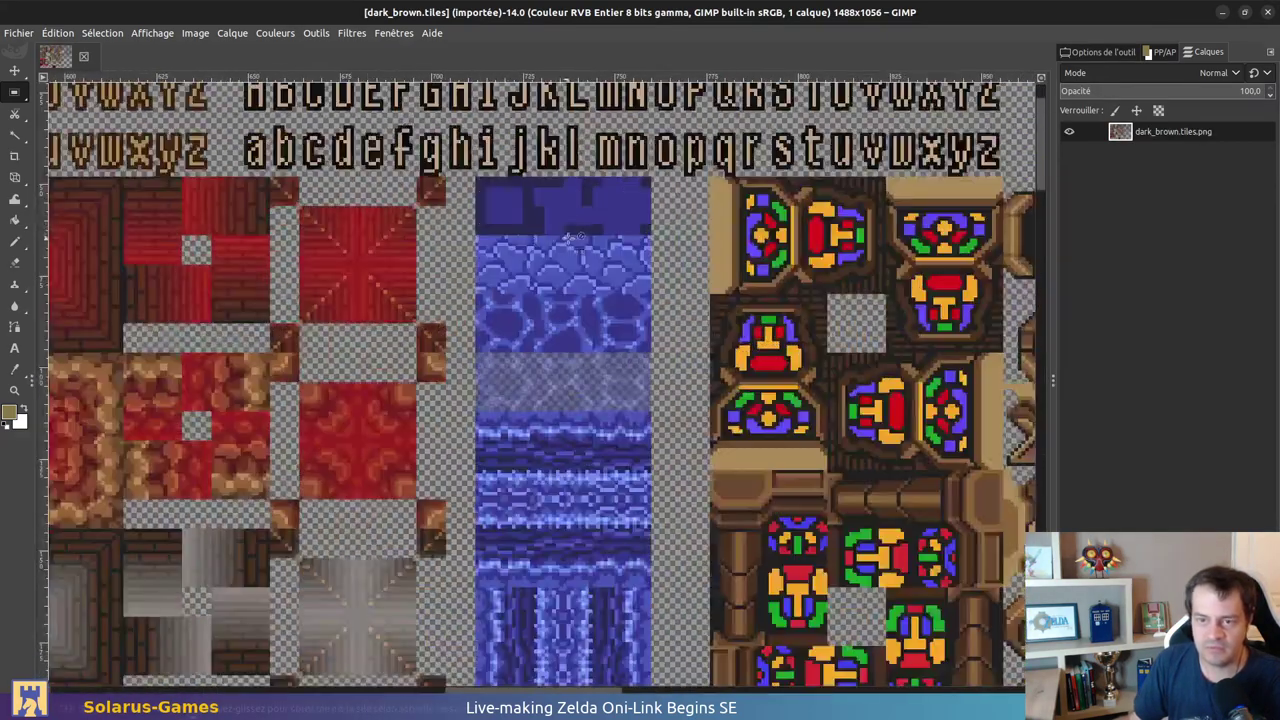
scroll(495, 245, "up", 1, "ctrl")
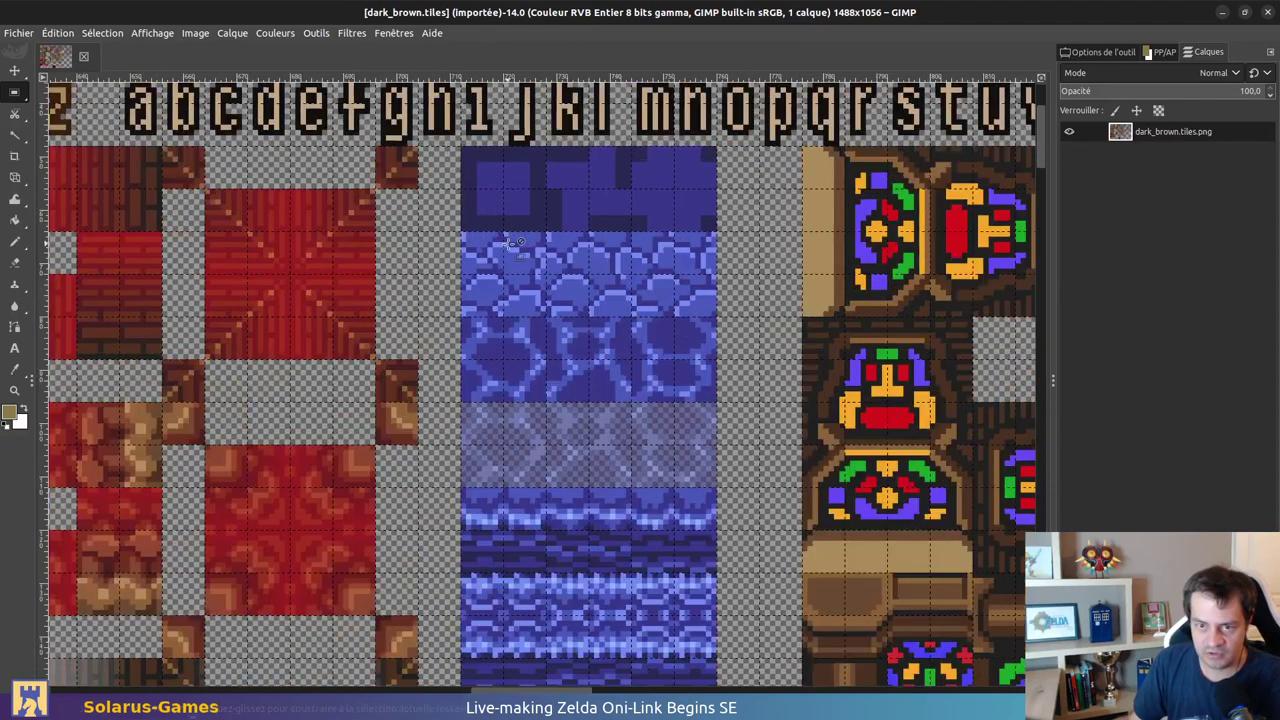
left_click_drag(462, 232, 716, 316)
key("ctrl+c")
key("ctrl+shift+v")
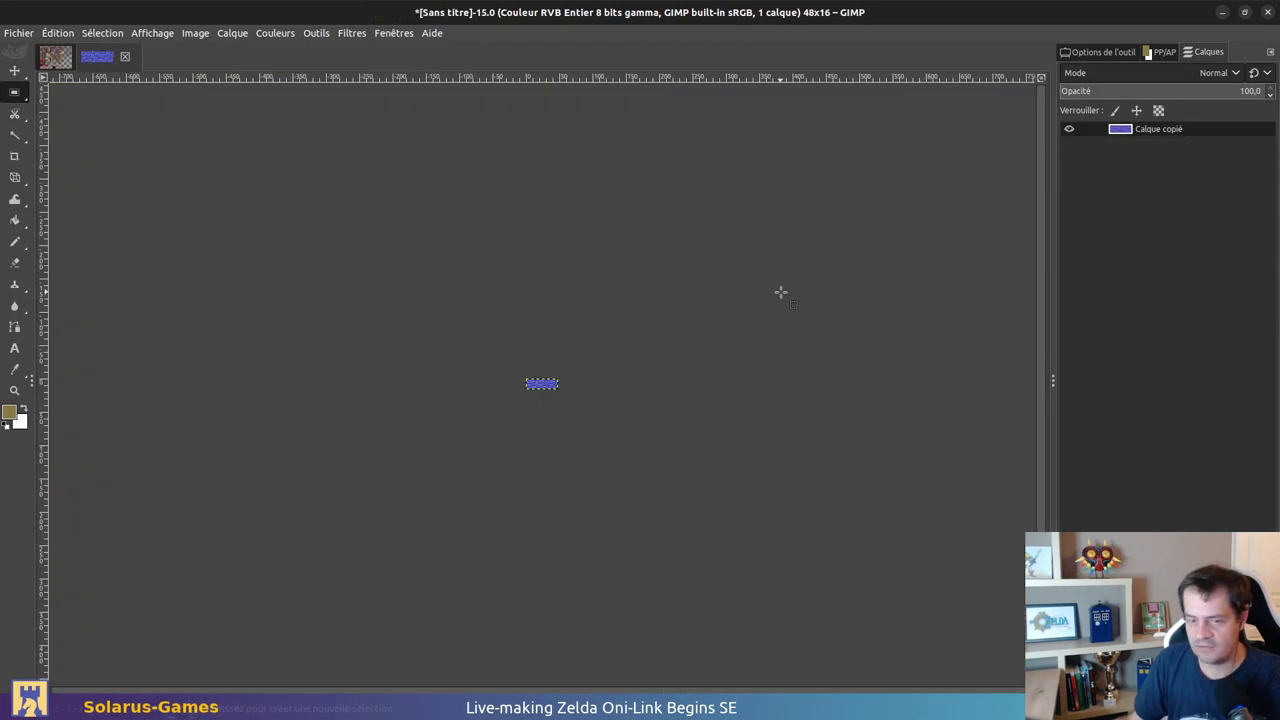
scroll(428, 362, "up", 1, "ctrl")
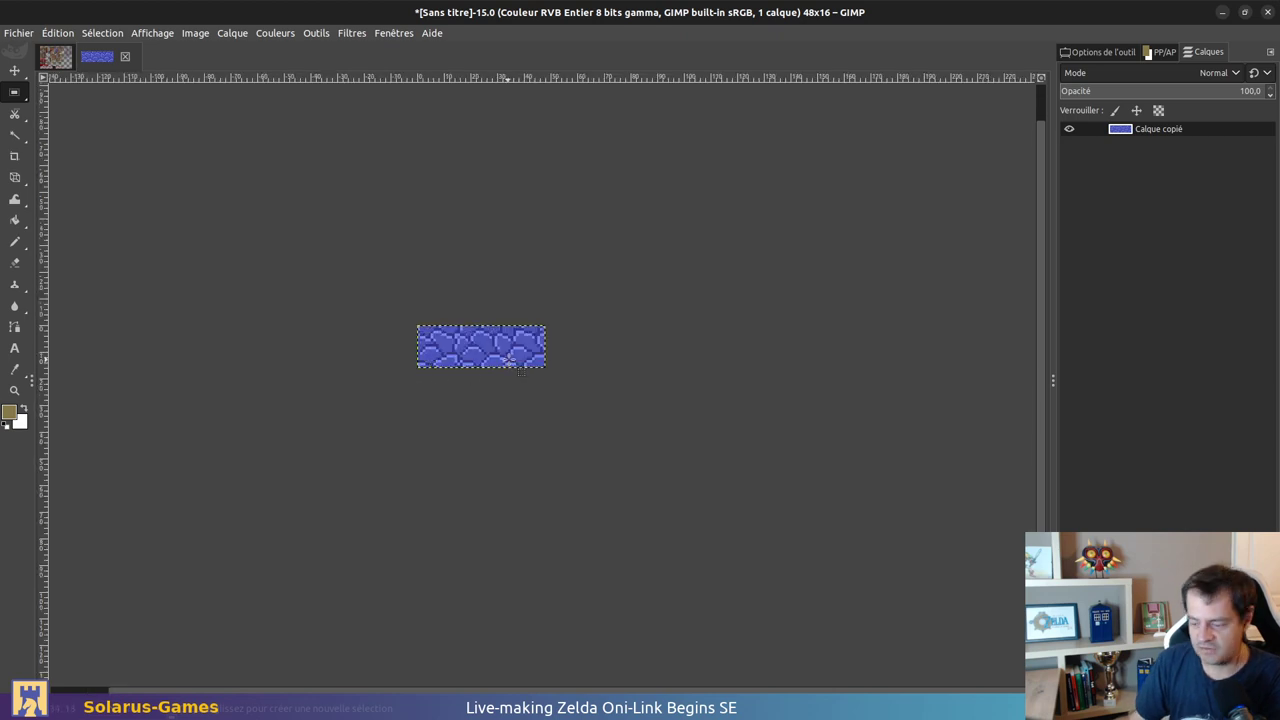
Step: Export the water strip as dungeon.tiles.png in the data/tilesets/addition folder
key("ctrl+shift+e")
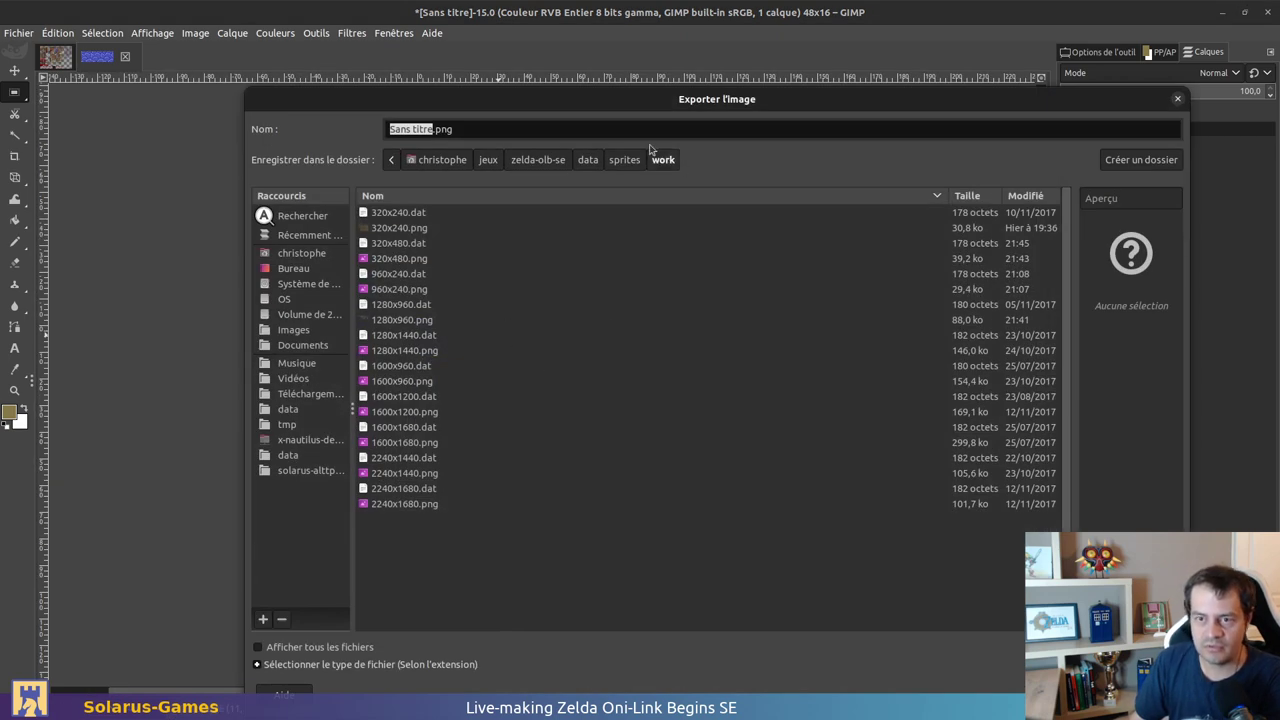
left_click(588, 160)
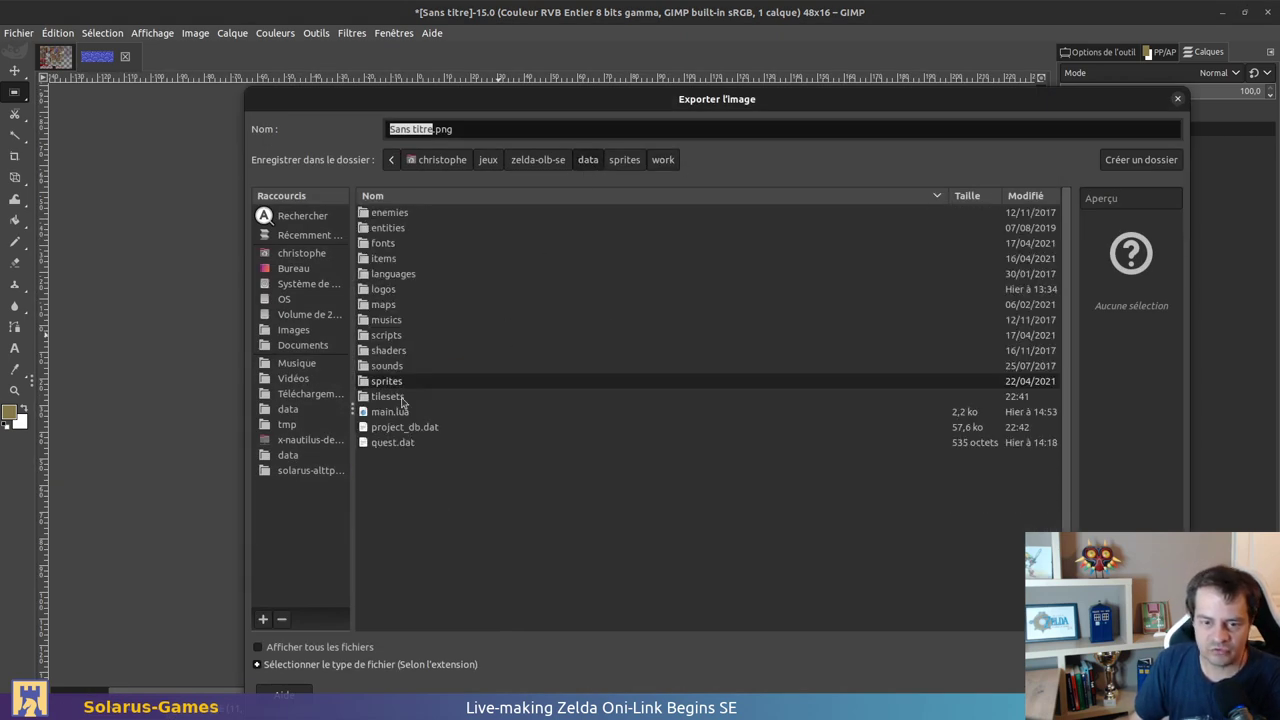
double_click(402, 403)
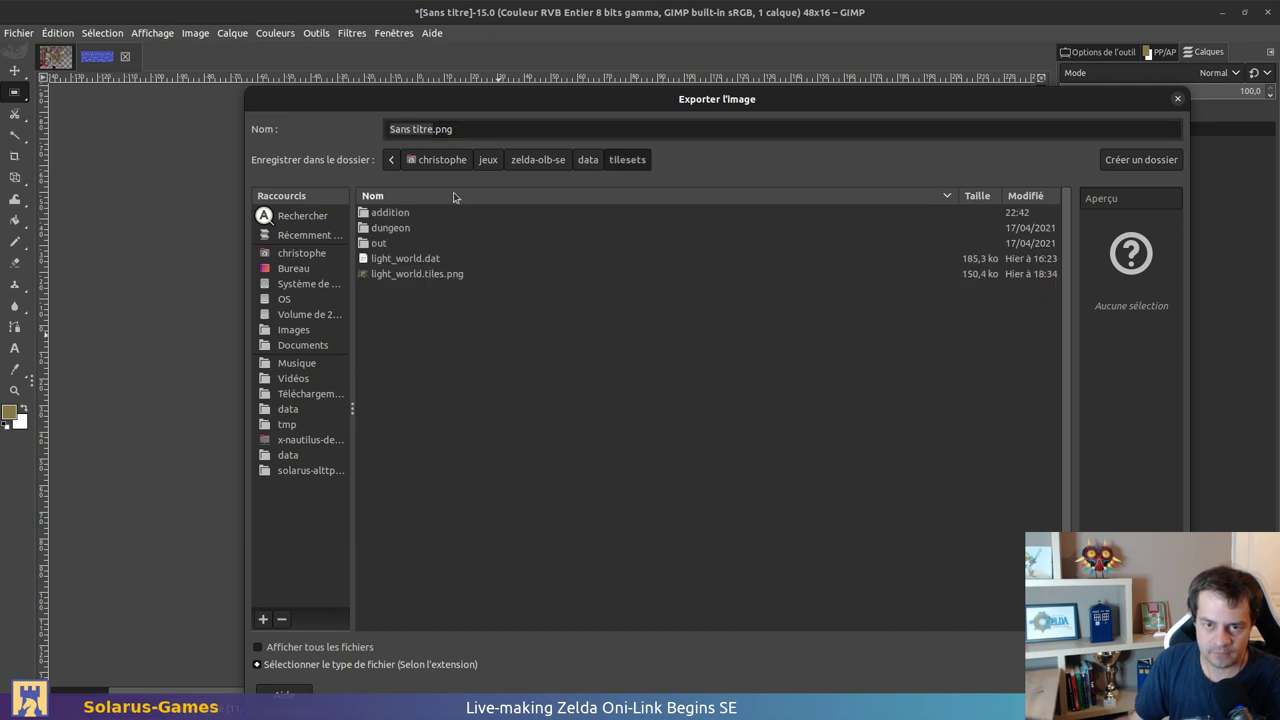
double_click(390, 216)
double_click(425, 130)
left_click(392, 131, "shift")
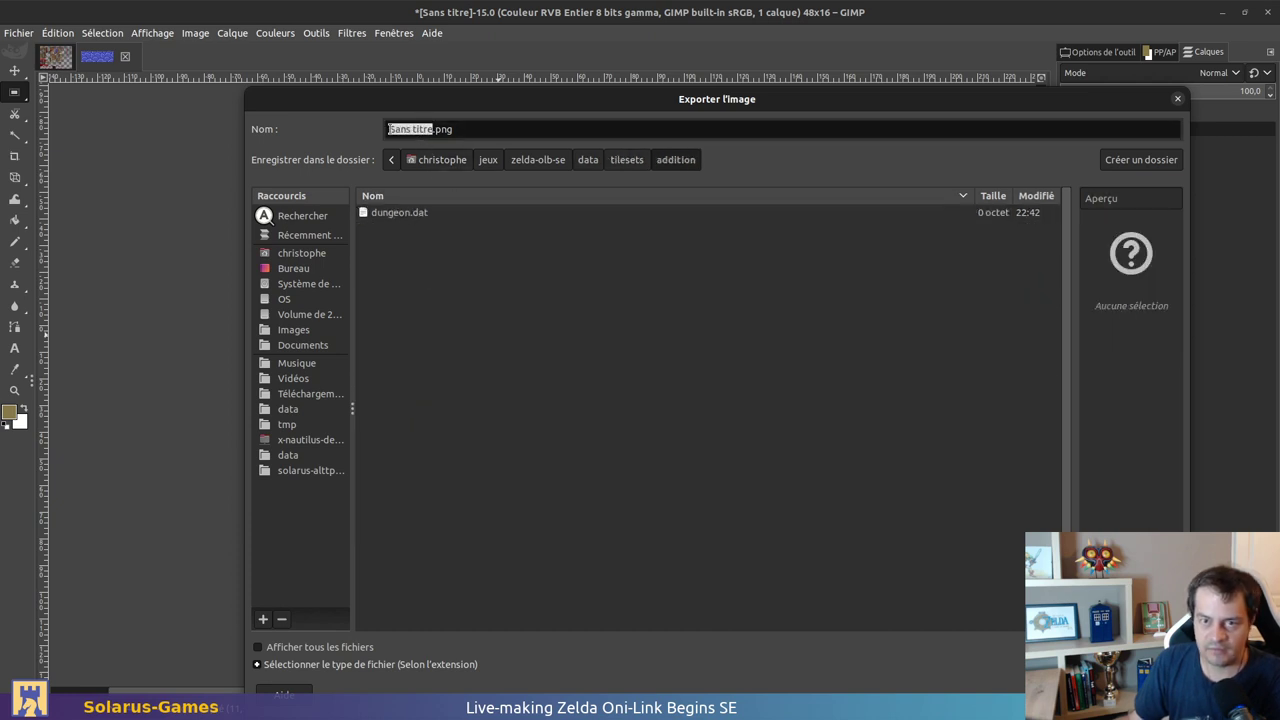
type("du")
type("ngeon_olb")
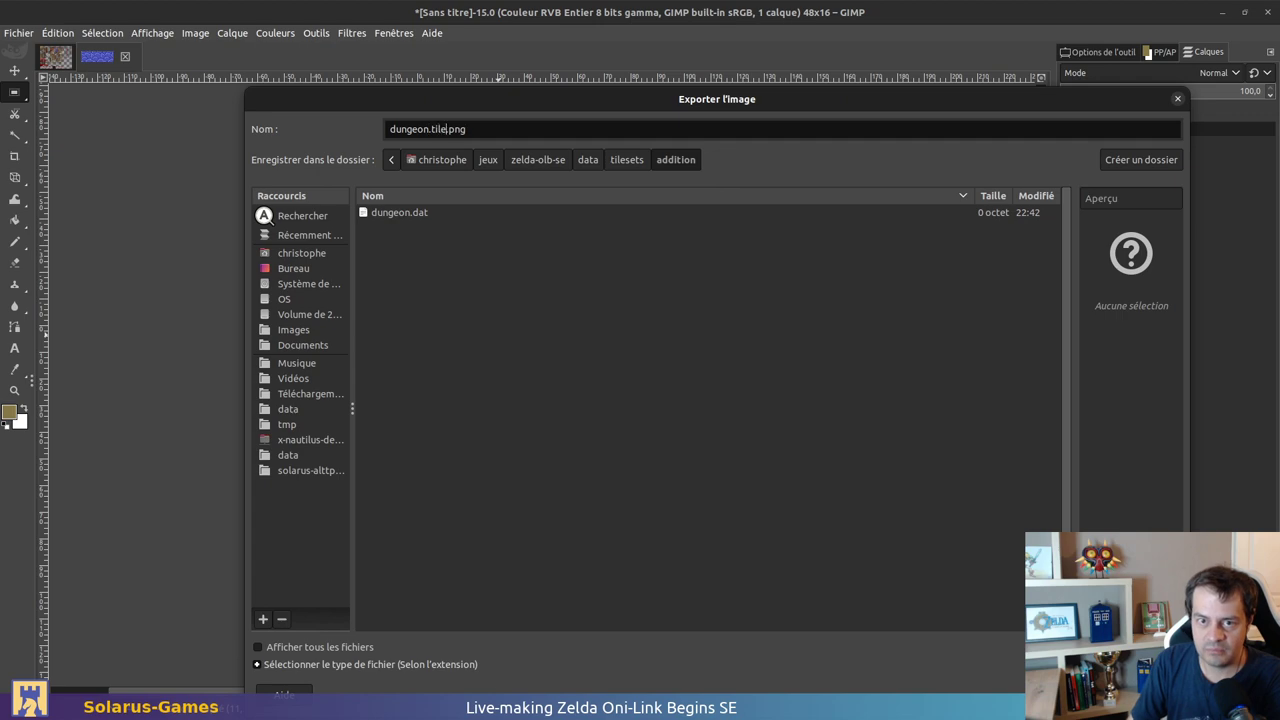
key("Return")
key("Return")
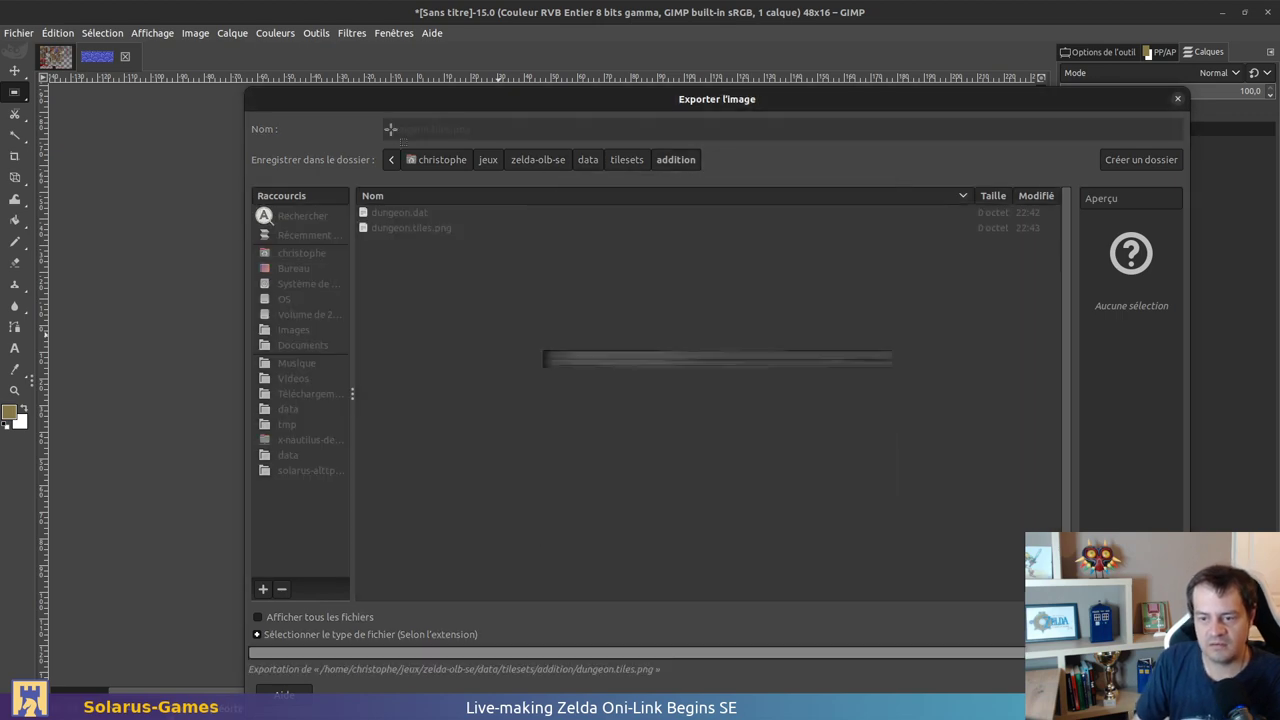
Step: Close the water strip image and the dark_brown.tiles image, discarding unsaved changes
key("ctrl+w")
key("ctrl+d")
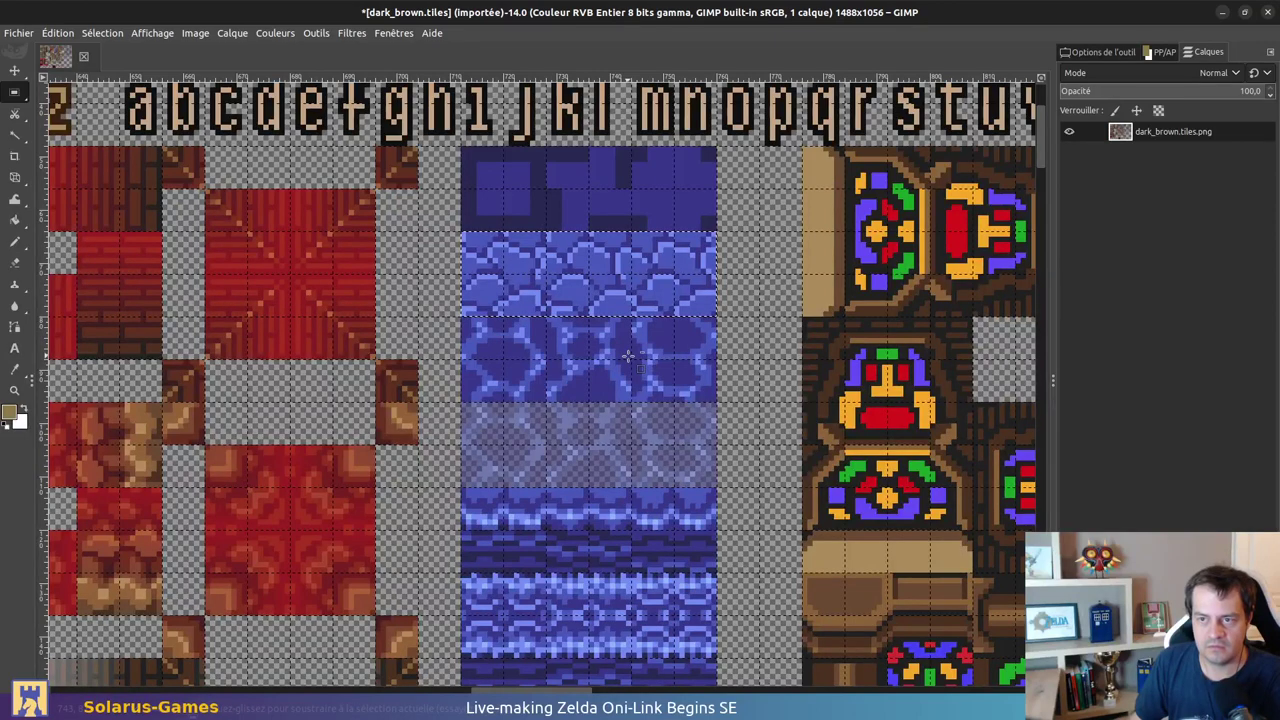
key("ctrl+w")
key("ctrl+d")
Step: Switch to Solarus Quest Editor and reopen the addition/dungeon tileset so its image reloads
key("alt+Tab")
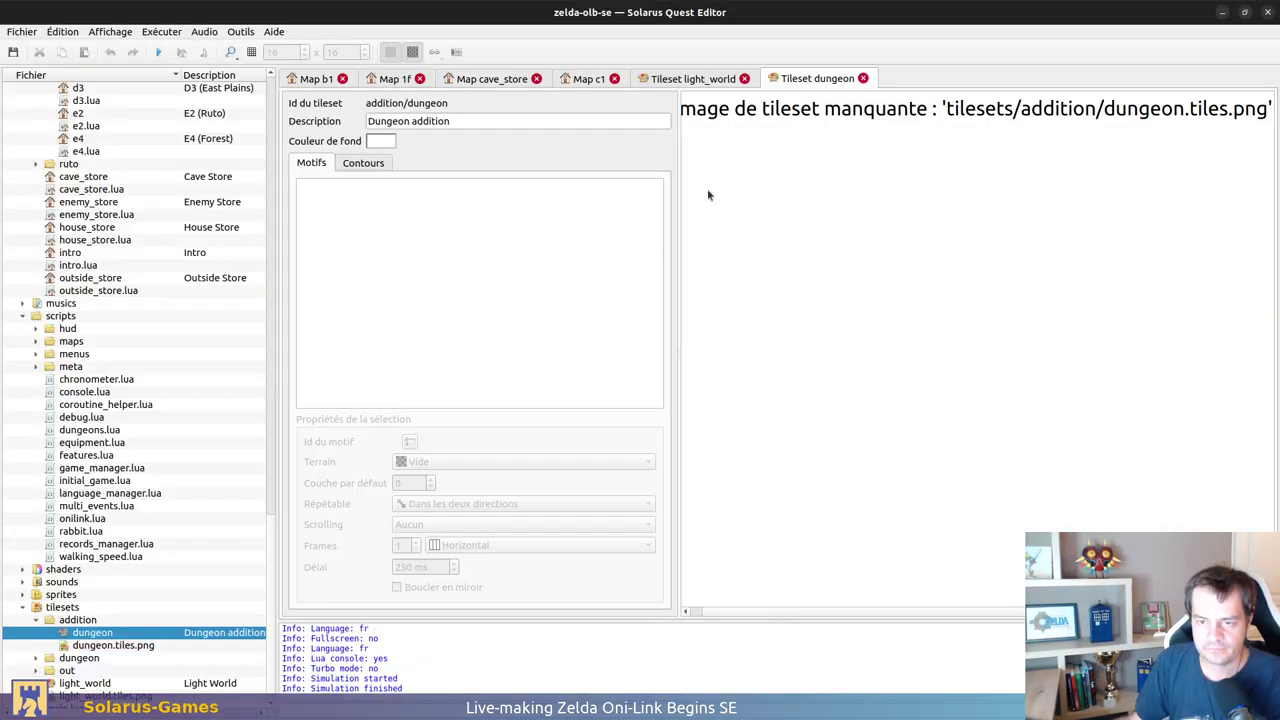
key("ctrl+w")
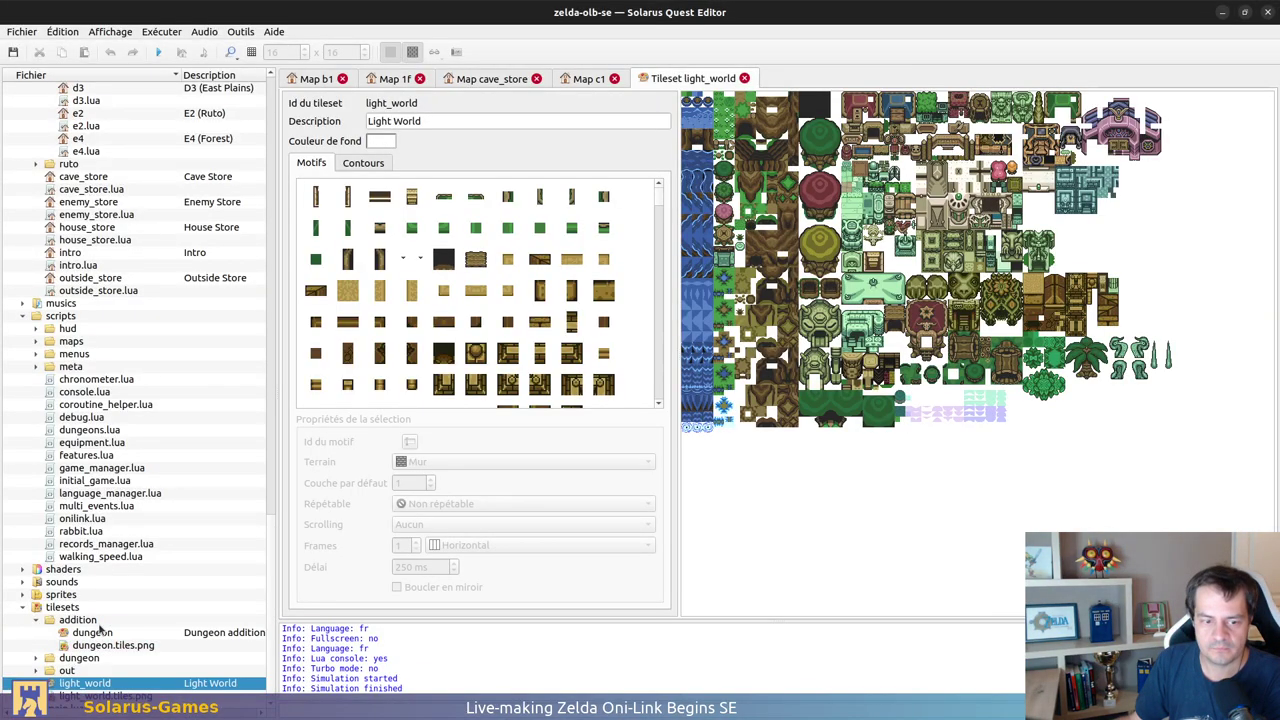
double_click(102, 632)
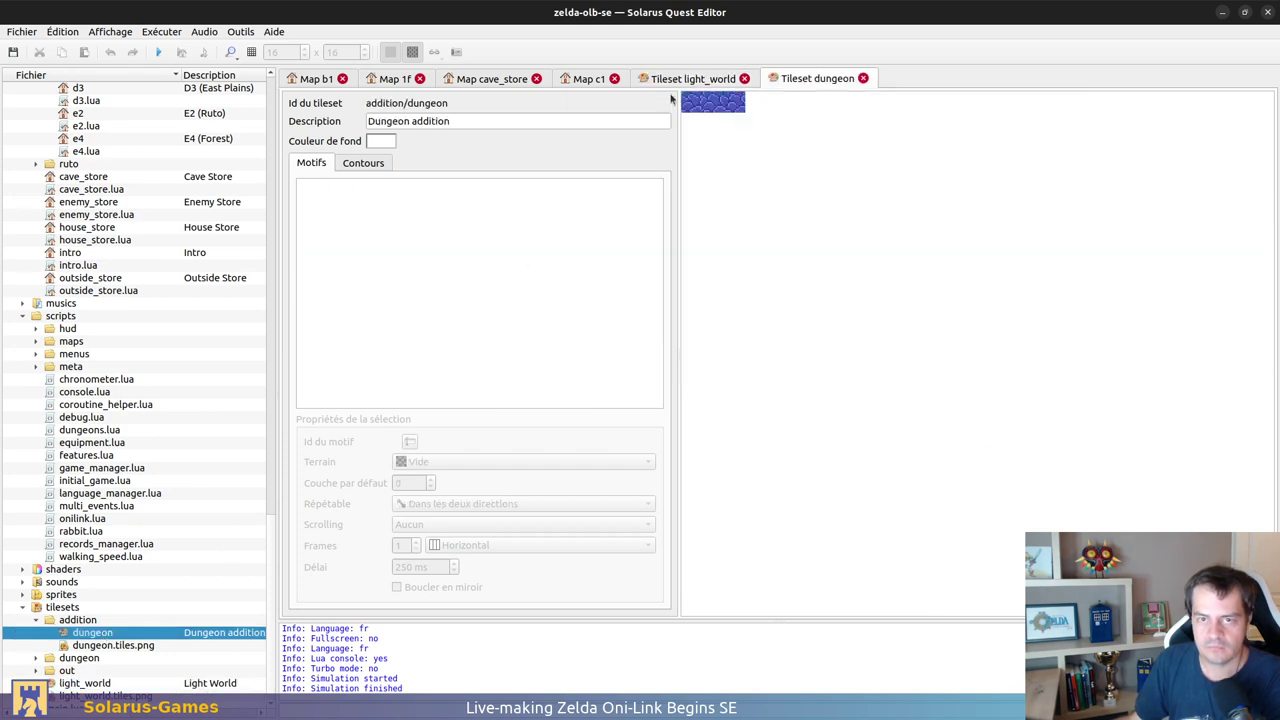
Step: Create an Eau profonde pattern from the first 16x16 square of the water strip
left_click_drag(684, 97, 706, 117)
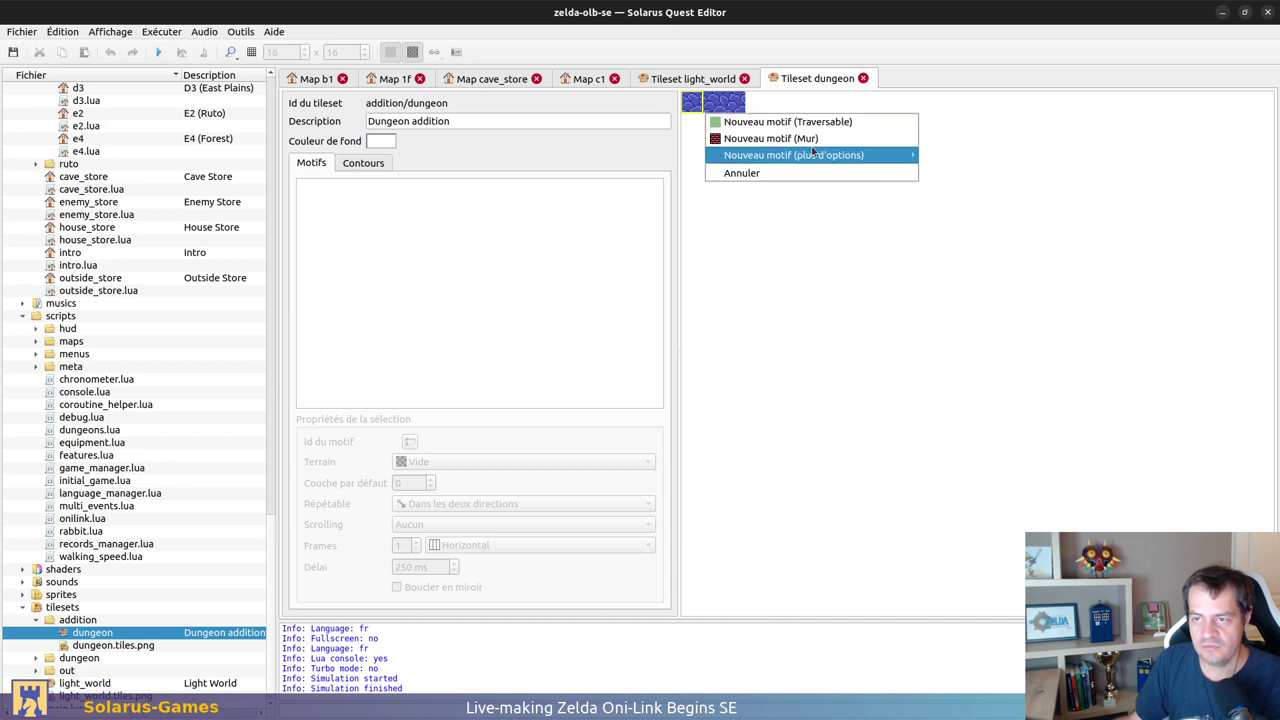
mouse_move(800, 155)
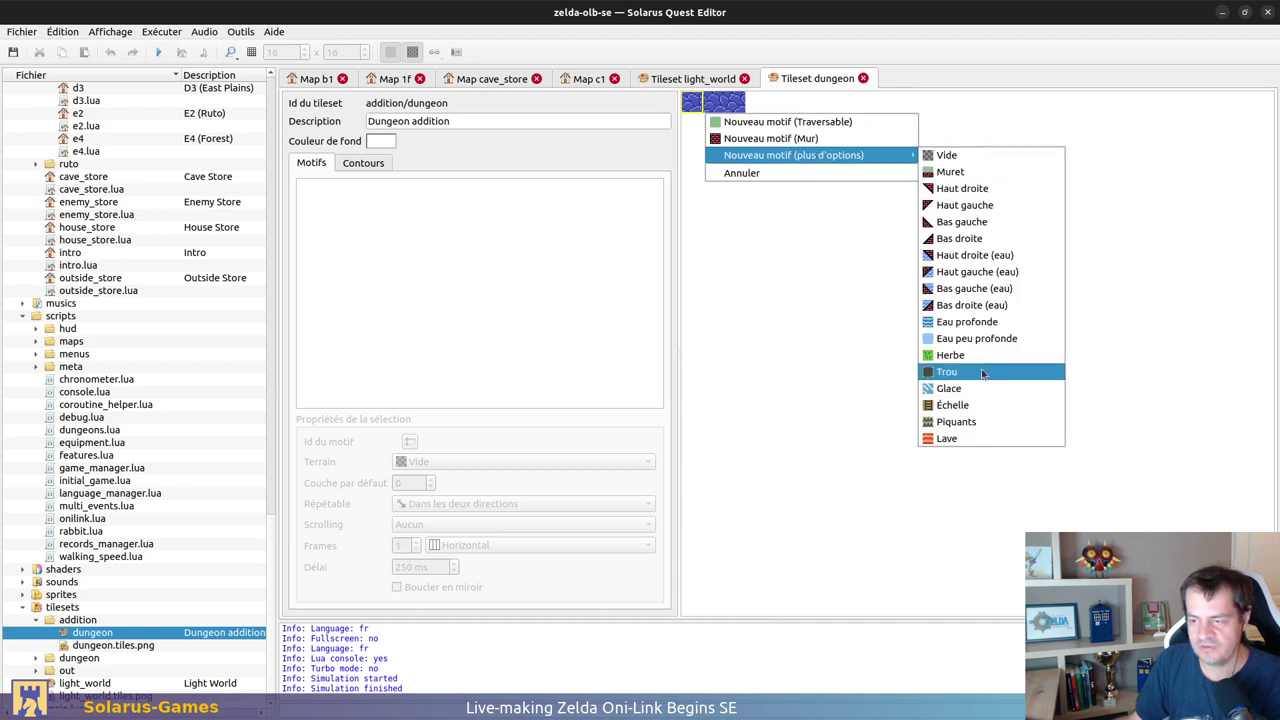
left_click(972, 319)
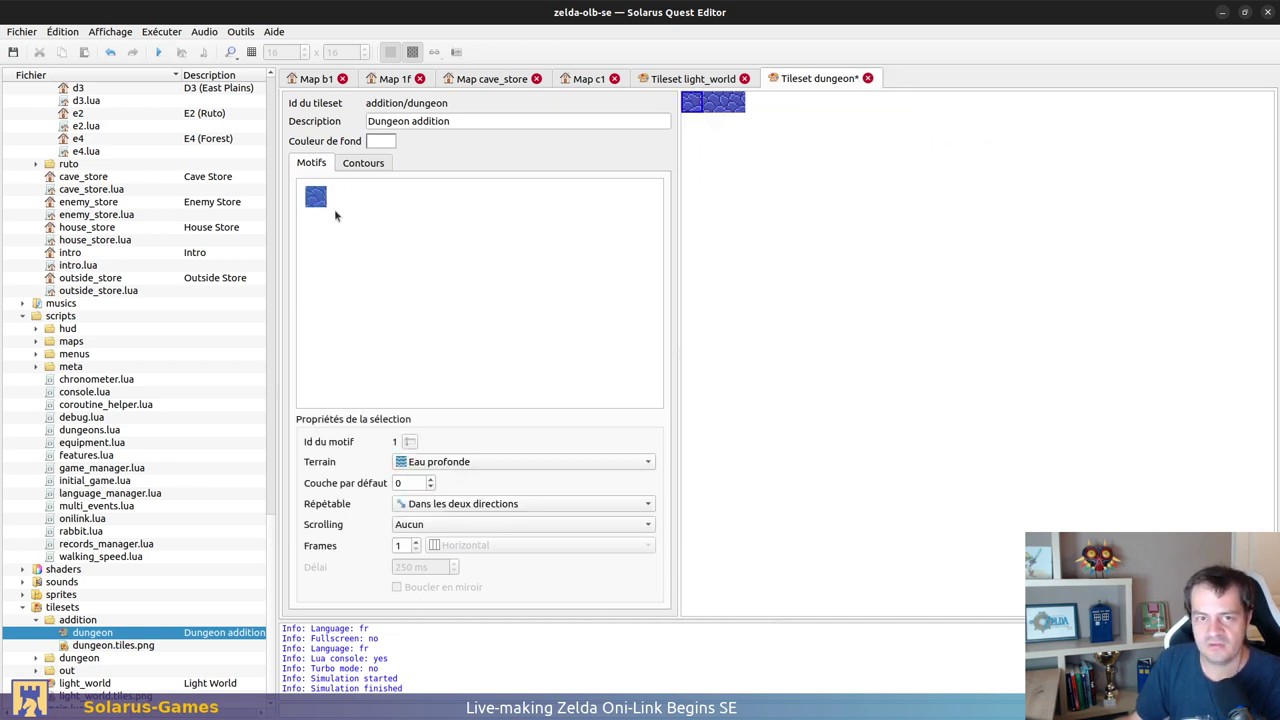
Step: Set the water pattern's animation to 3 frames and save the tileset
left_click(415, 541)
left_click(415, 541)
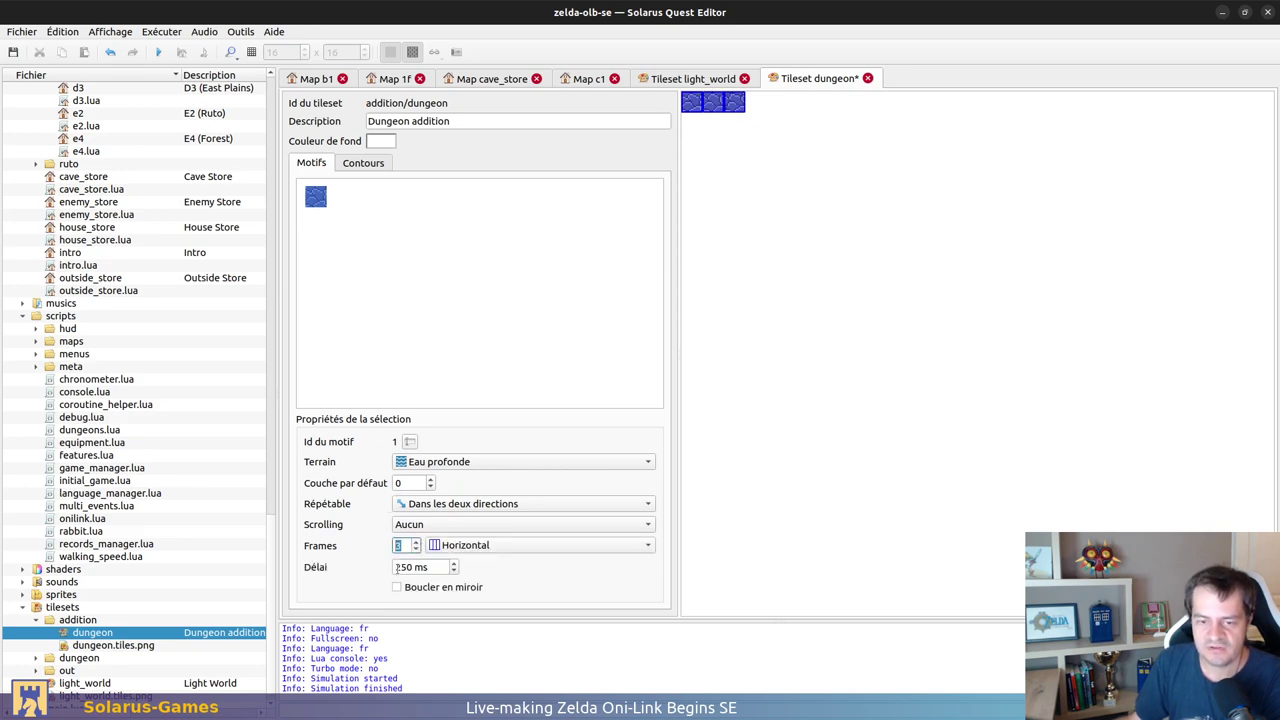
key("ctrl+s")
left_click(687, 79)
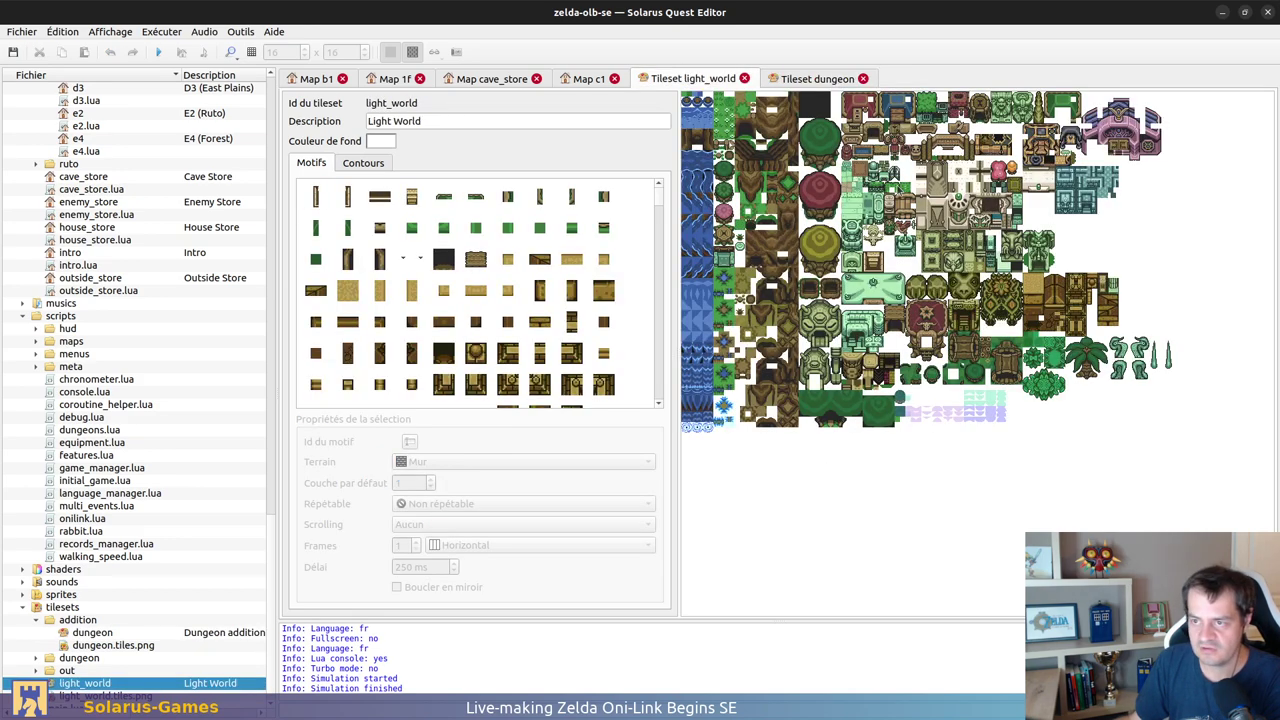
double_click(93, 635)
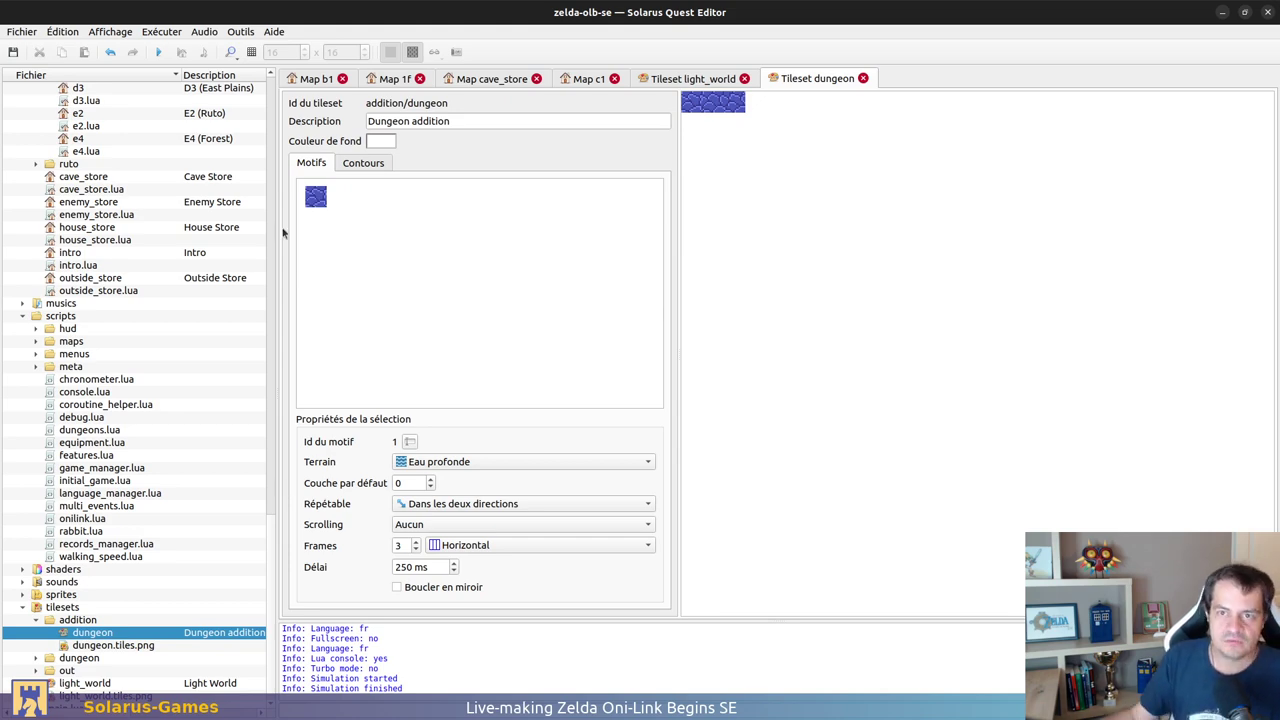
left_click(688, 79)
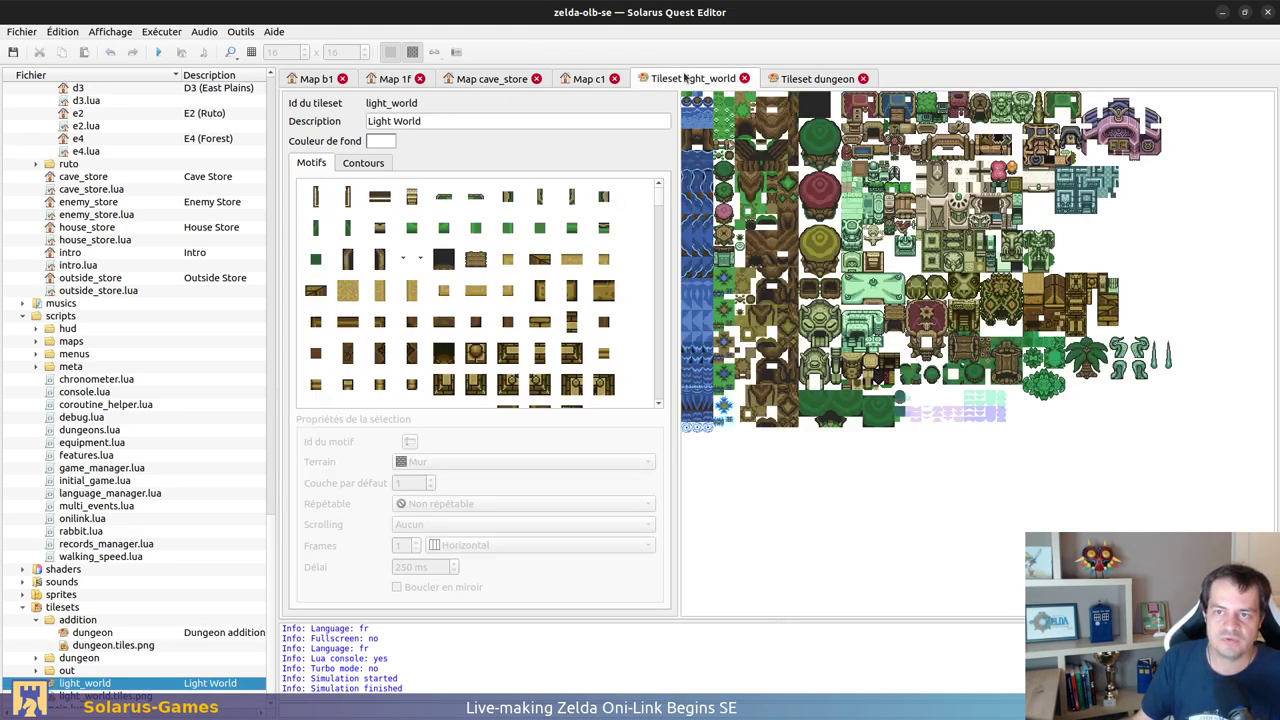
left_click(592, 79)
Step: Open the blue tileset from the tilesets/dungeon folder of the quest
scroll(76, 596, "down", 1)
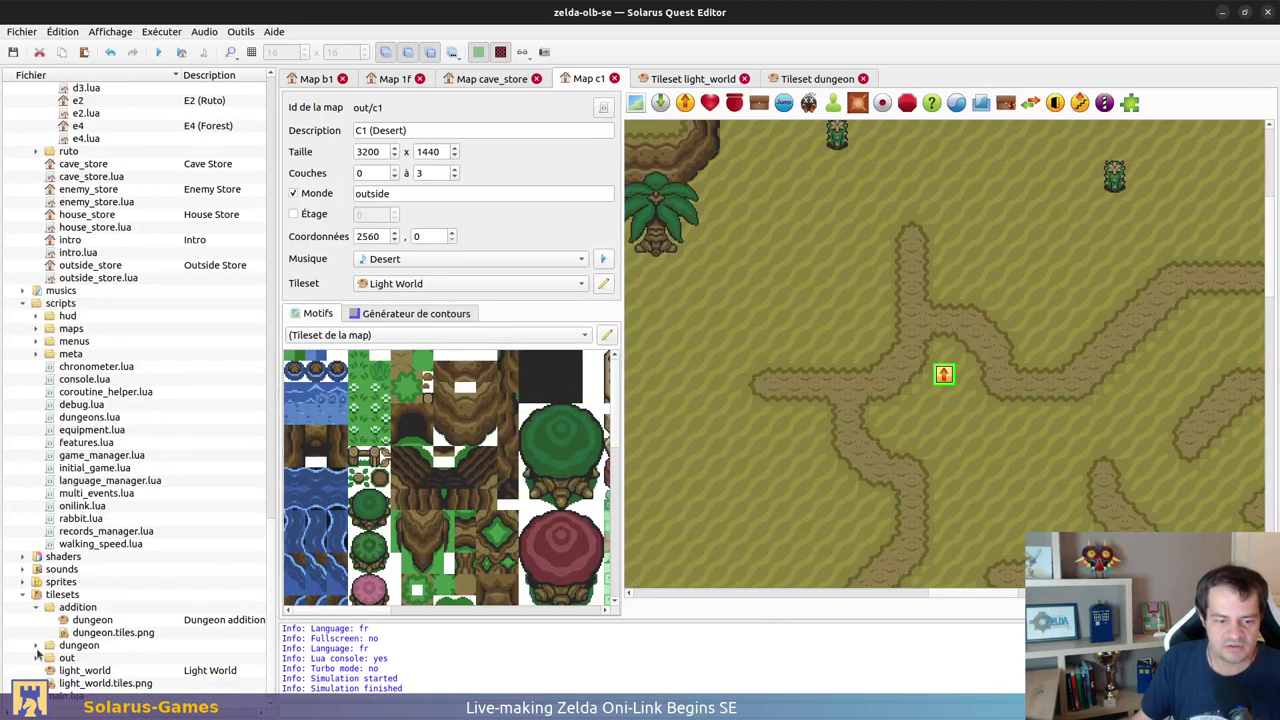
double_click(76, 620)
left_click(37, 646)
left_click(80, 659)
double_click(82, 659)
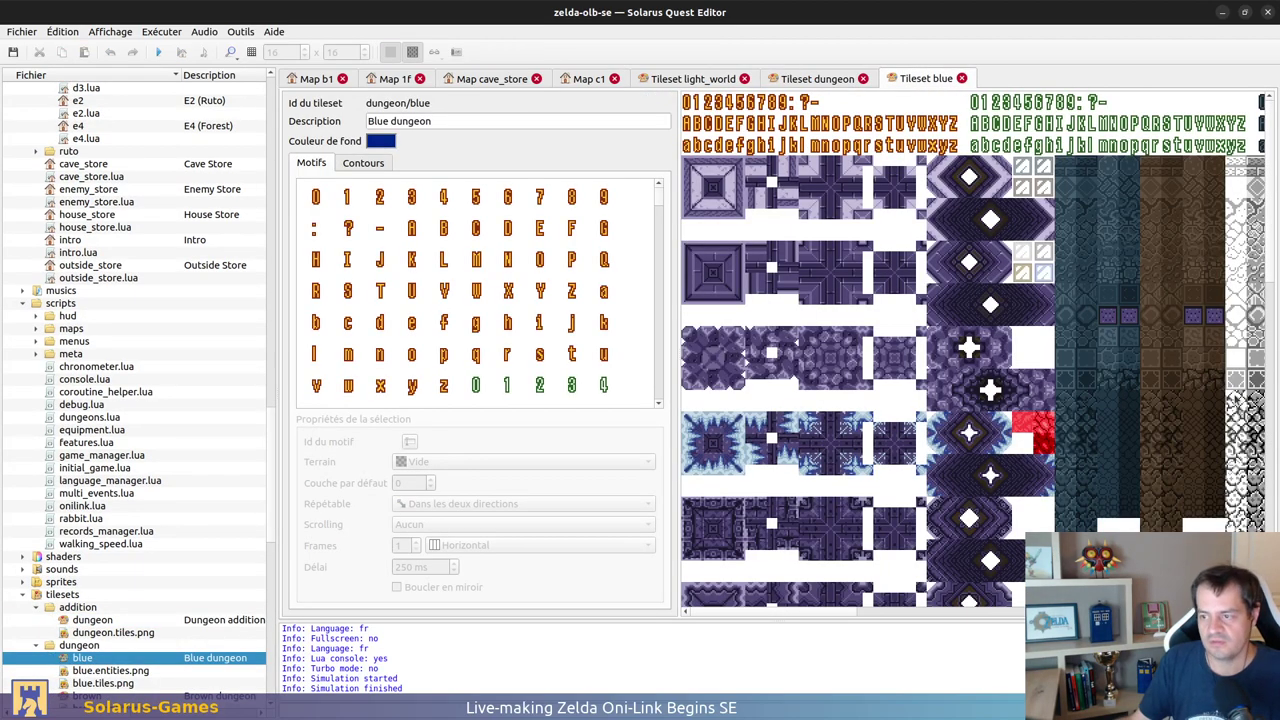
Step: Look over the whole blue dungeon tileset image, from the lettering and water patterns down to the colour palettes
scroll(1227, 302, "right", 3)
scroll(1227, 302, "right", 2)
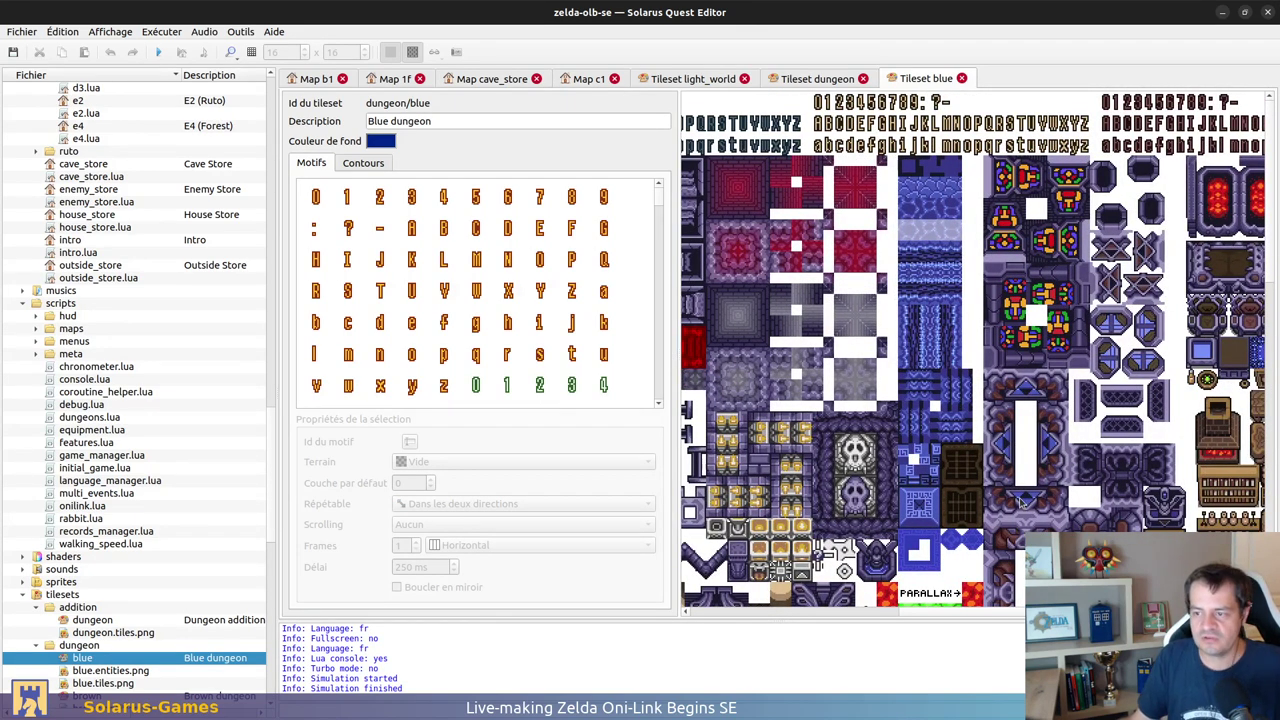
scroll(953, 413, "down", 10)
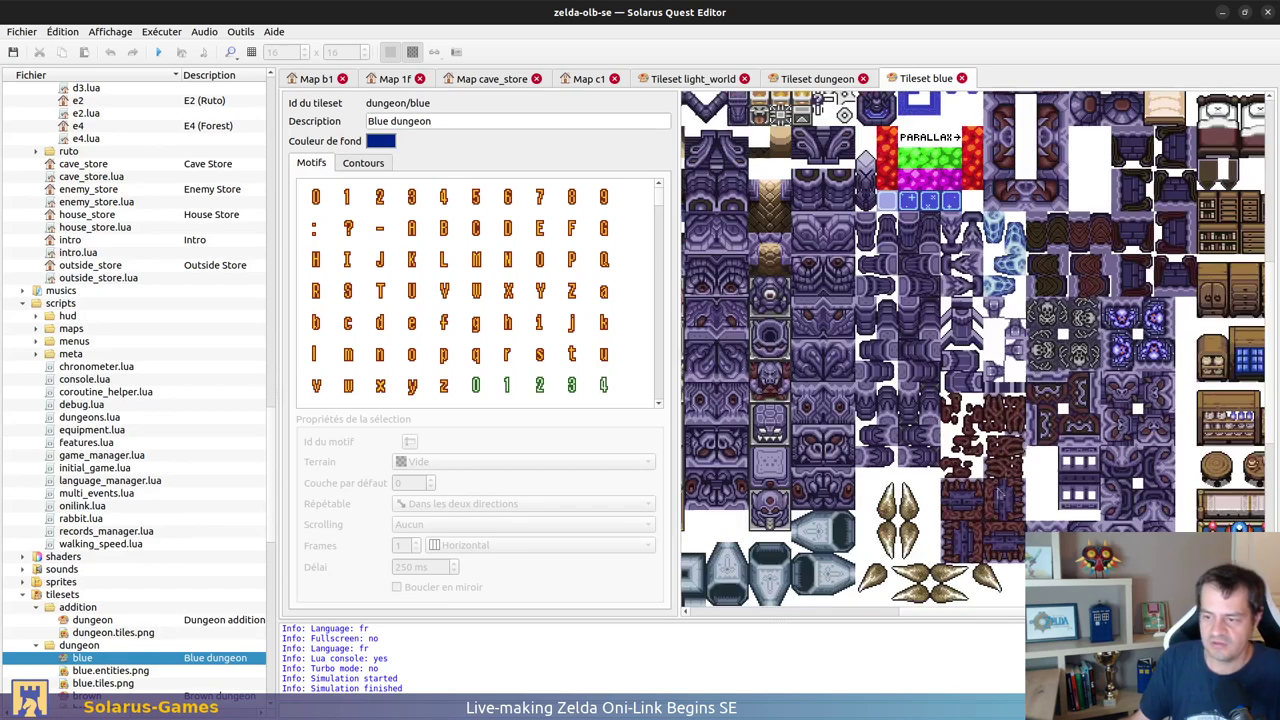
scroll(1080, 318, "up", 2)
scroll(1078, 314, "down", 3, "ctrl")
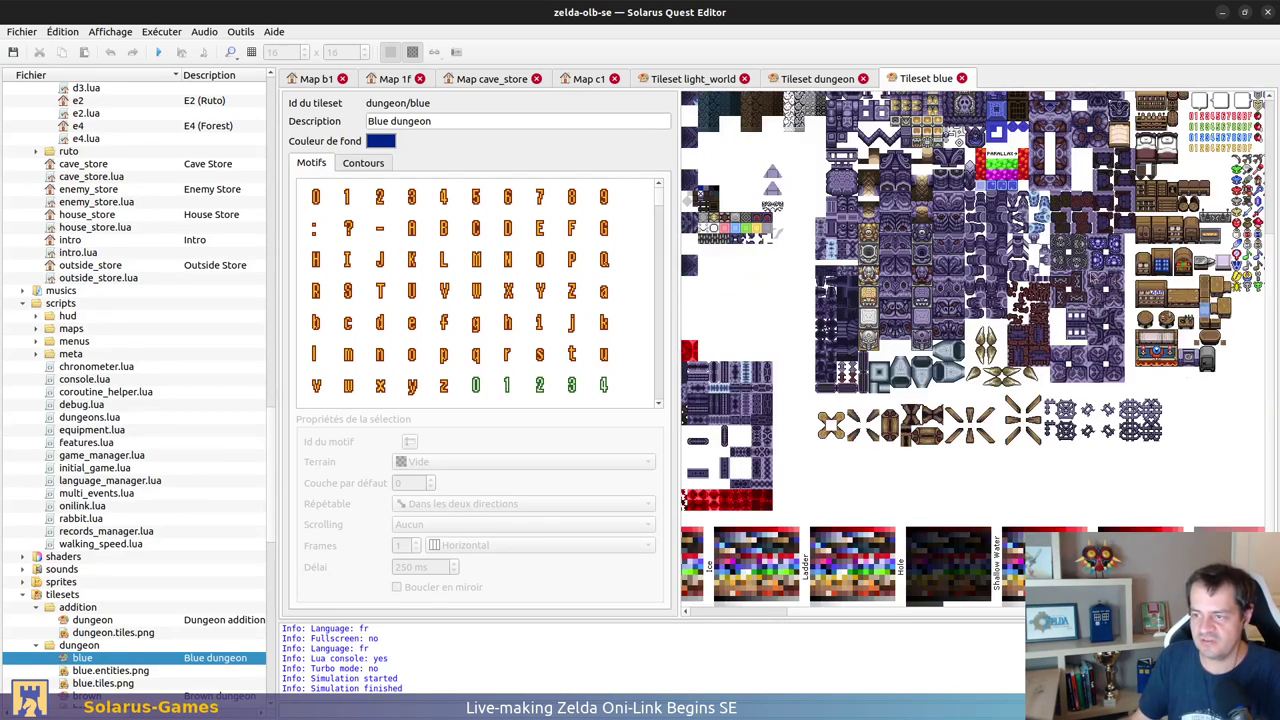
scroll(977, 451, "down", 2)
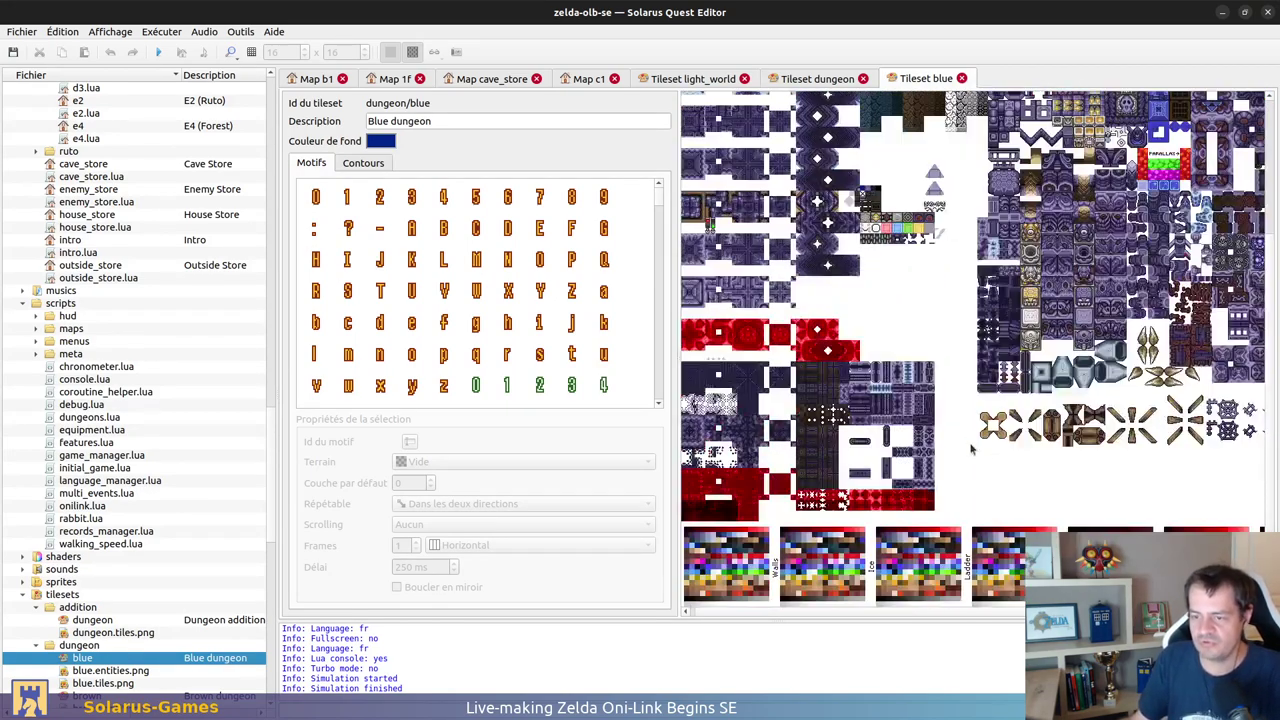
scroll(1060, 400, "up", 3)
scroll(1108, 365, "right", 1)
scroll(975, 350, "right", 2)
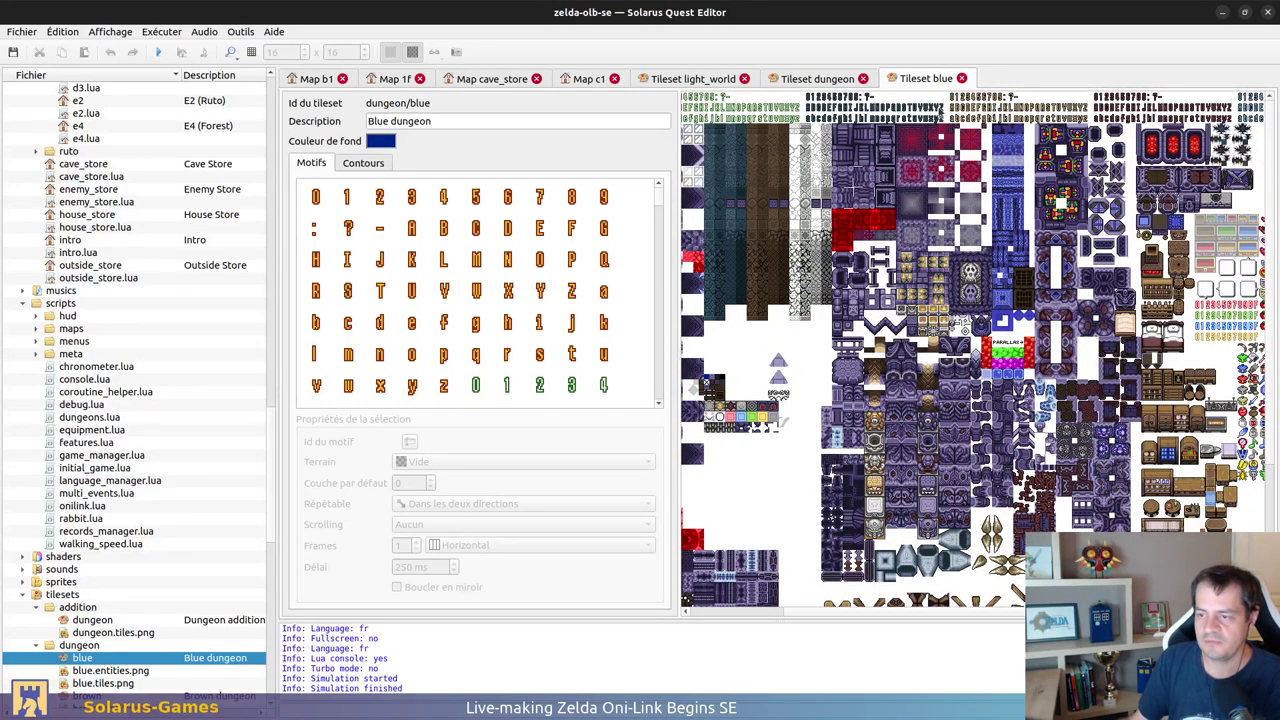
scroll(939, 83, "up", 1)
left_click(905, 82)
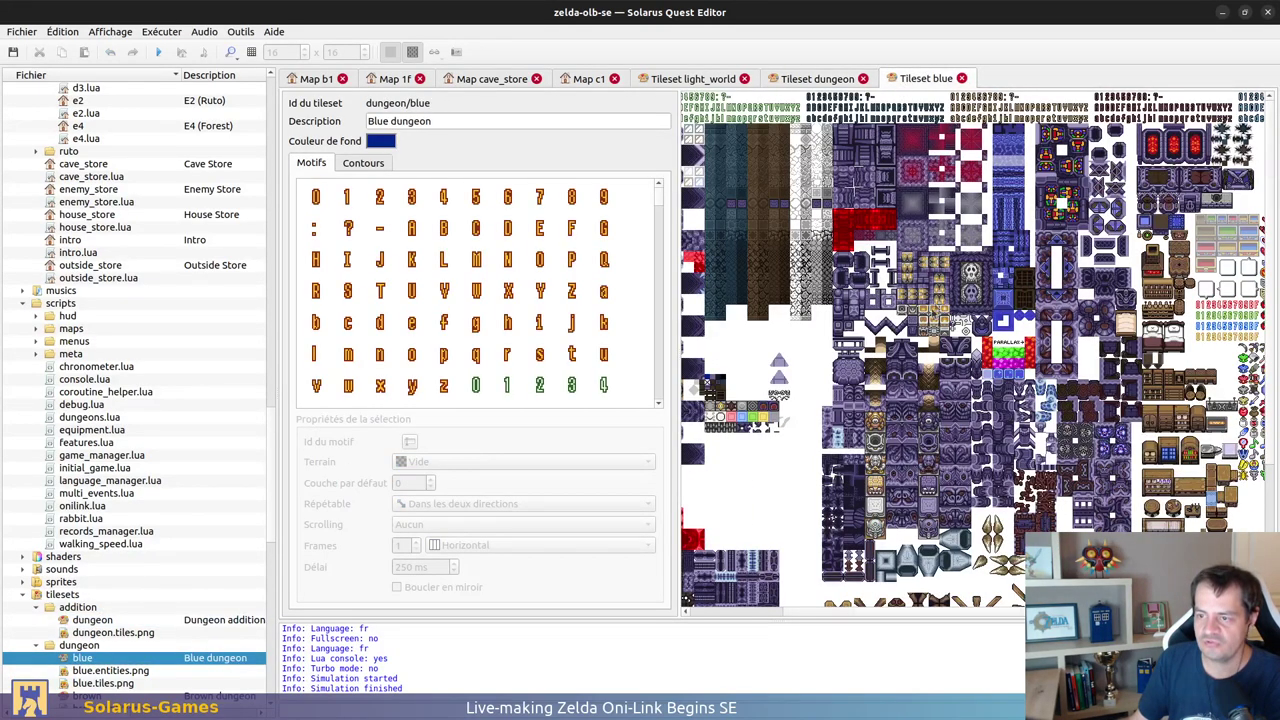
Step: Examine the wall, water and parallax patterns in the middle of the blue dungeon tileset up close
left_click_drag(833, 328, 870, 338)
left_click(803, 363)
left_click(912, 384)
left_click_drag(882, 385, 1000, 418)
left_click(909, 447)
scroll(997, 391, "down", 1, "ctrl")
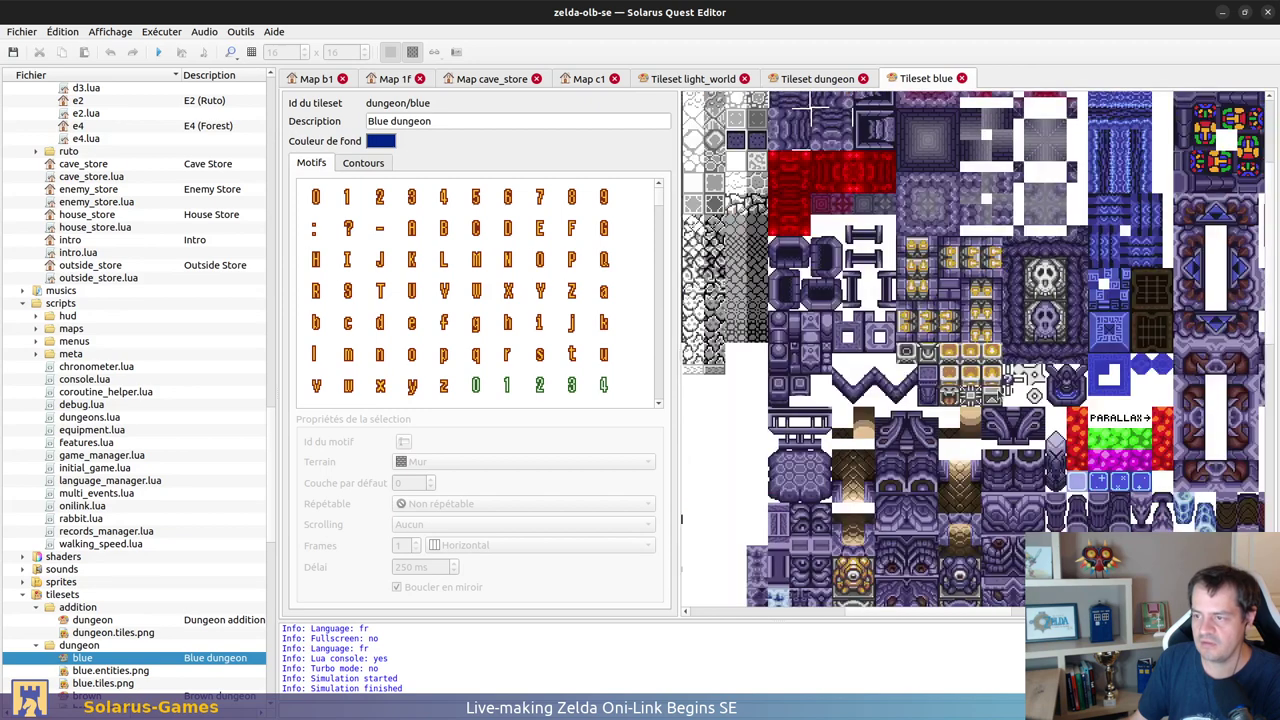
middle_click_drag(1146, 282, 975, 335)
left_click_drag(921, 323, 960, 401)
left_click(978, 435)
left_click(988, 416)
left_click(985, 445)
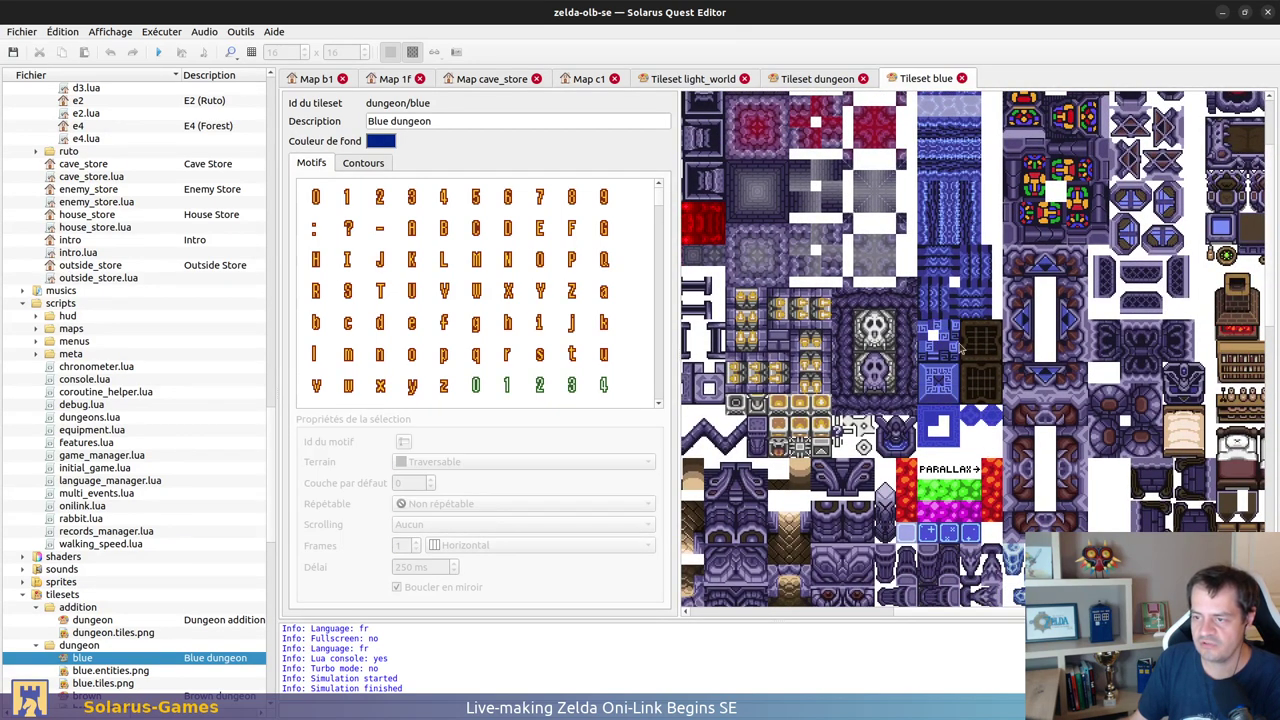
Step: Reopen the blue dungeon tileset, examine the properties of its shallow water pattern, and return to the additional dungeon tileset
middle_click_drag(1035, 364, 844, 374)
key("ctrl+w")
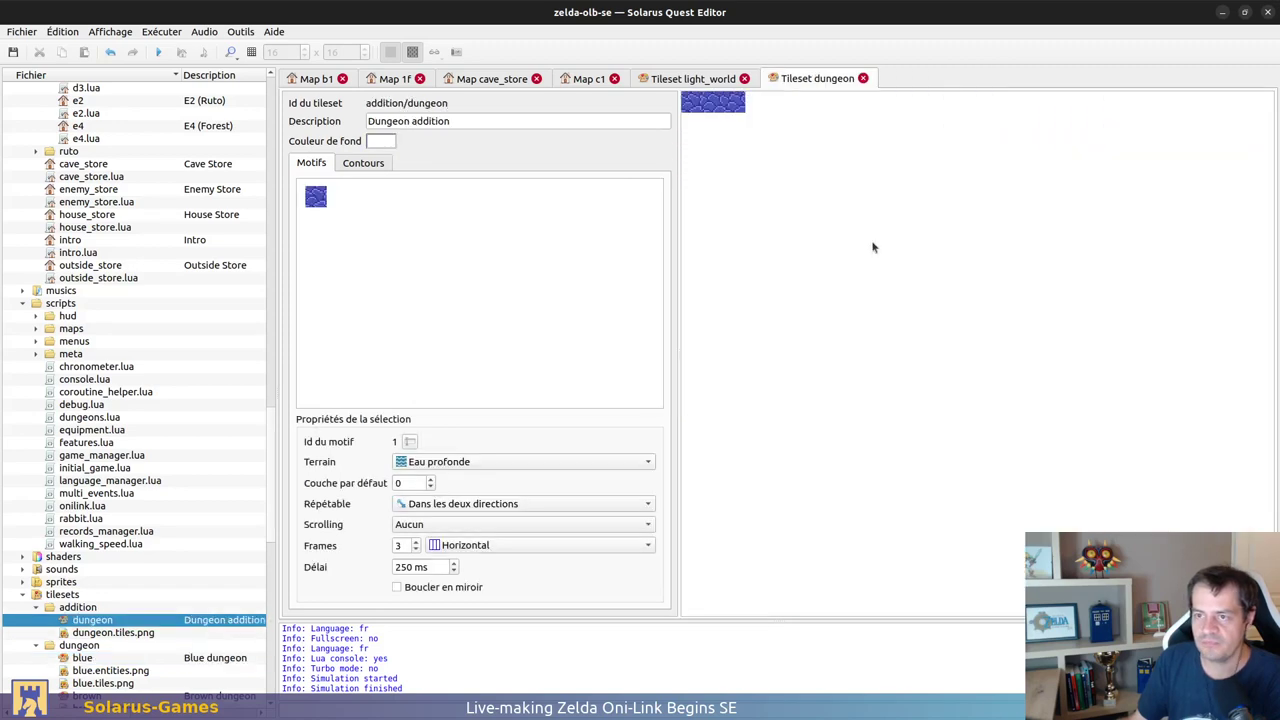
left_click(714, 80)
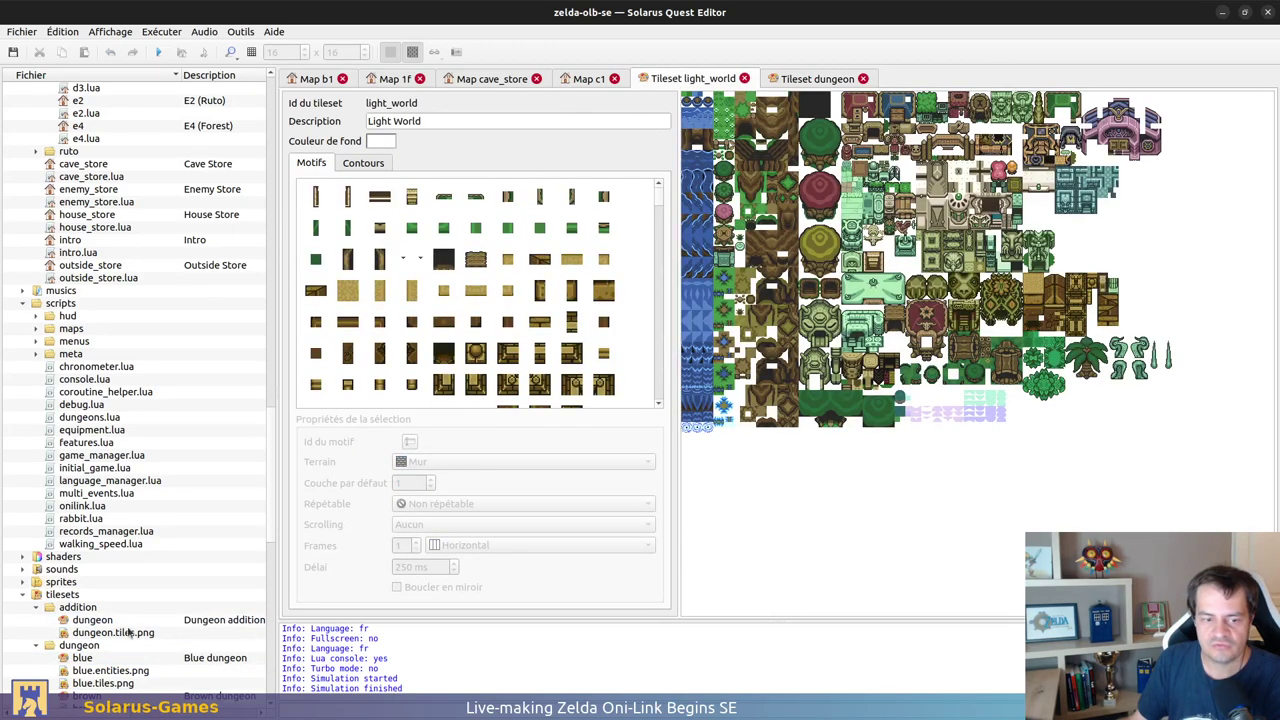
double_click(84, 656)
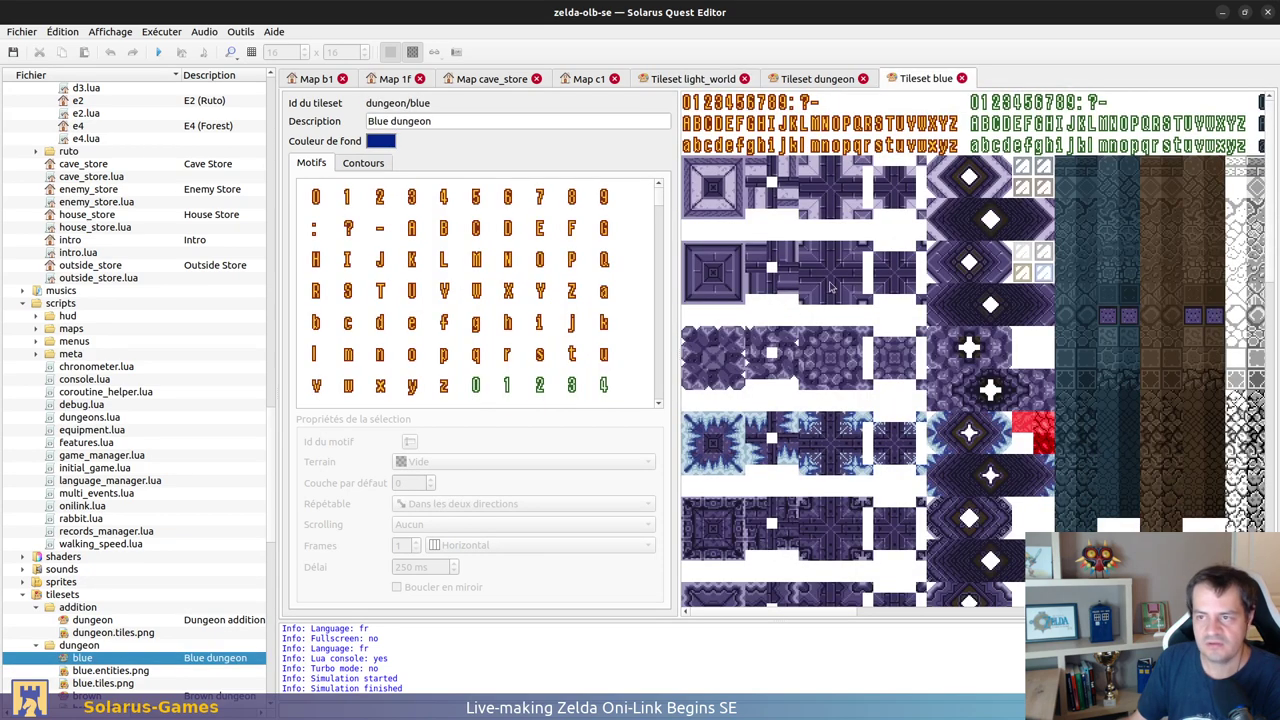
left_click(1167, 194)
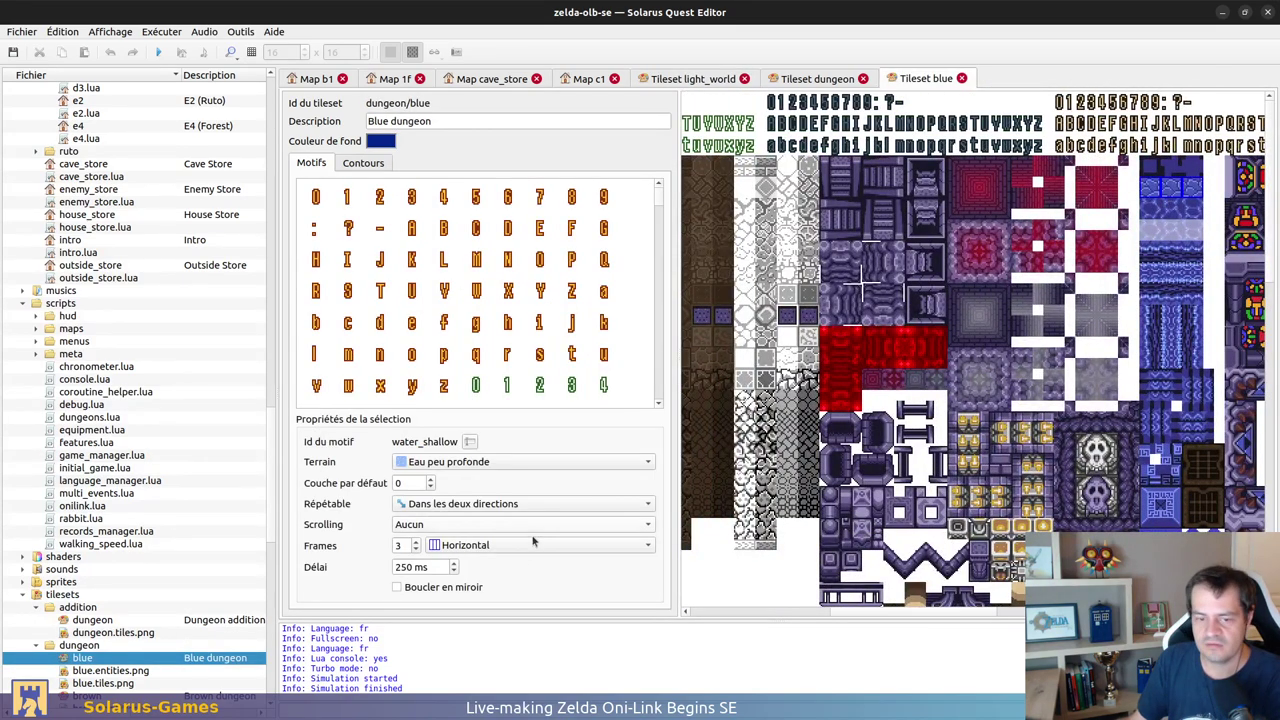
left_click(961, 78)
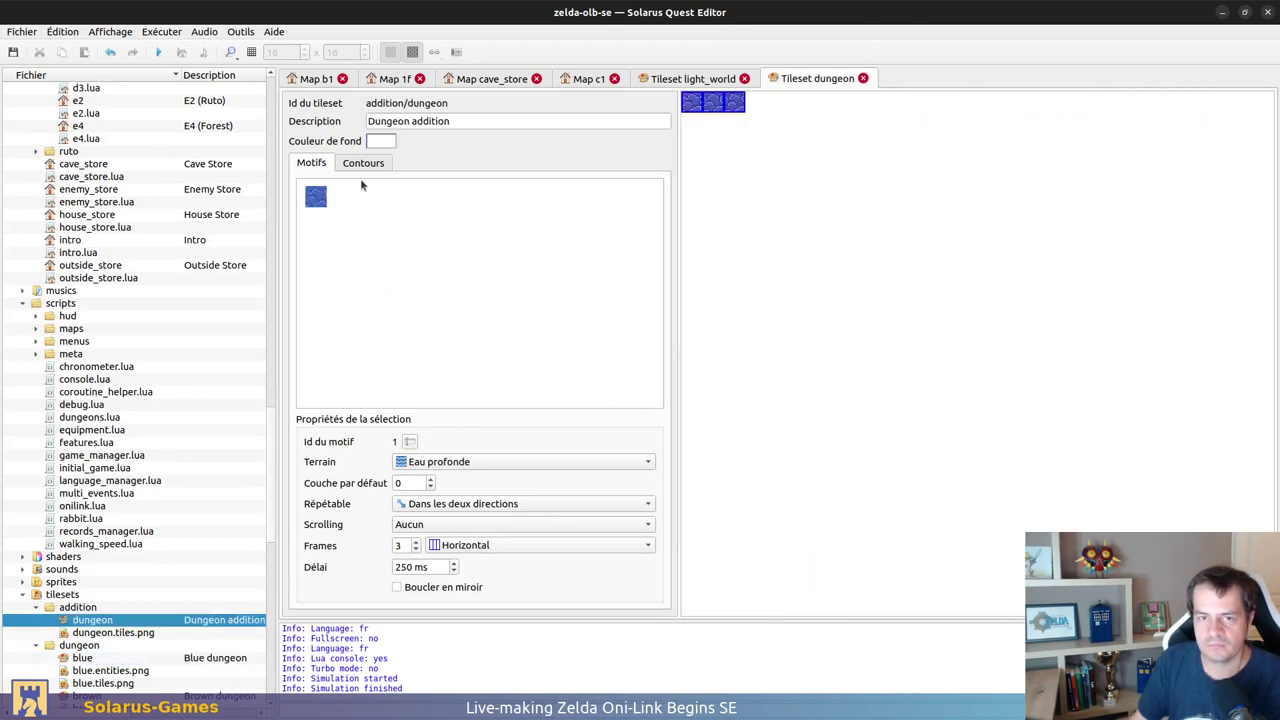
left_click(767, 203)
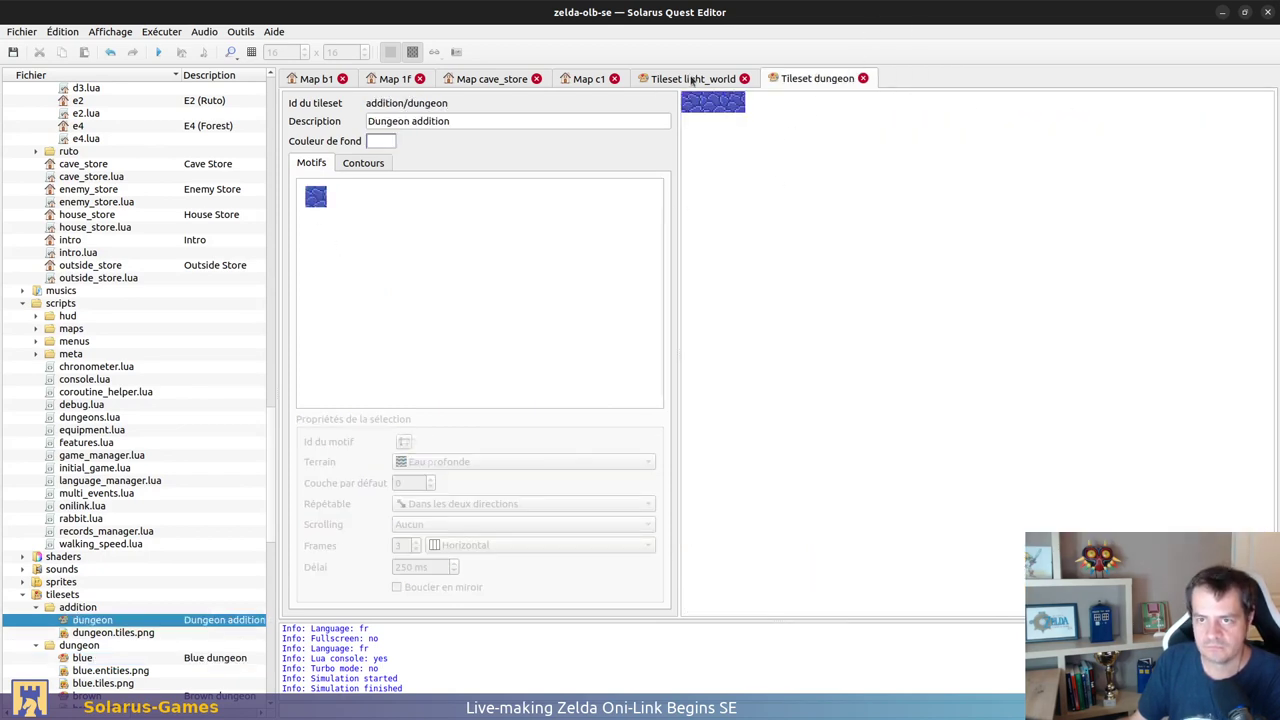
Step: Switch to the Desert Cave B1 map that contains the large water basin
scroll(692, 80, "up", 3)
scroll(661, 82, "up", 1)
scroll(988, 290, "up", 5)
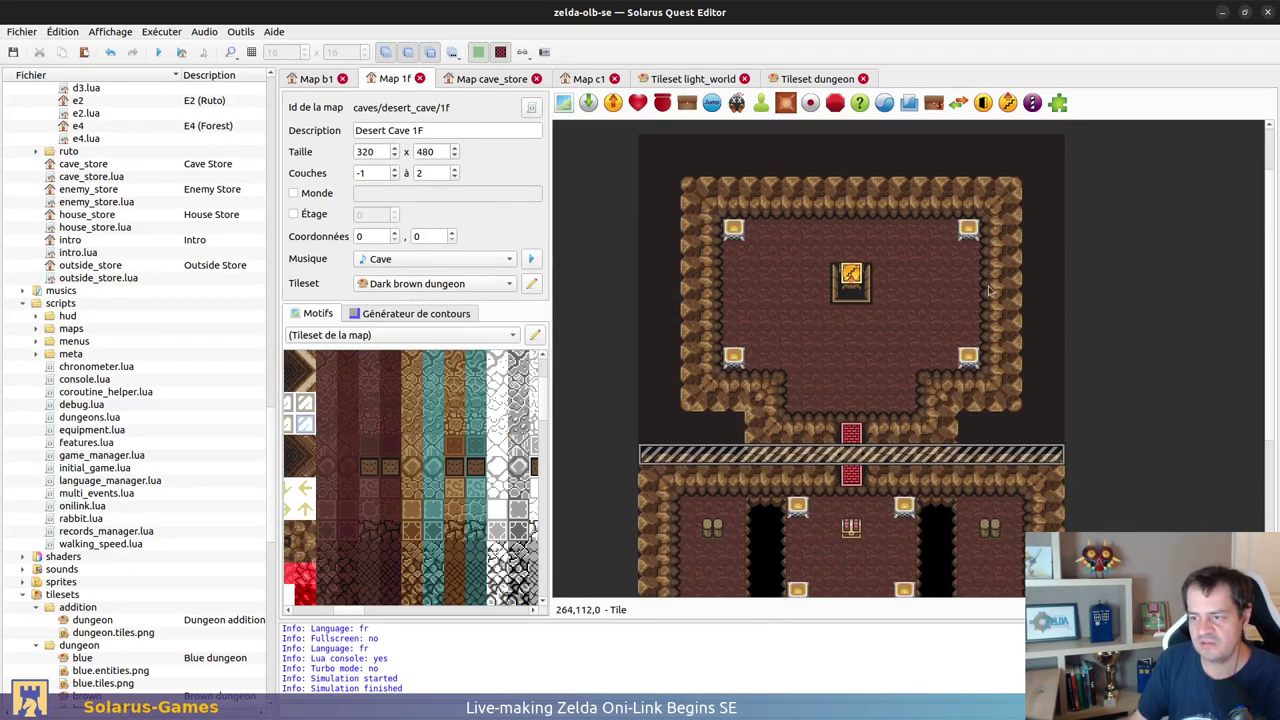
scroll(988, 290, "down", 1, "ctrl")
scroll(380, 86, "up", 1)
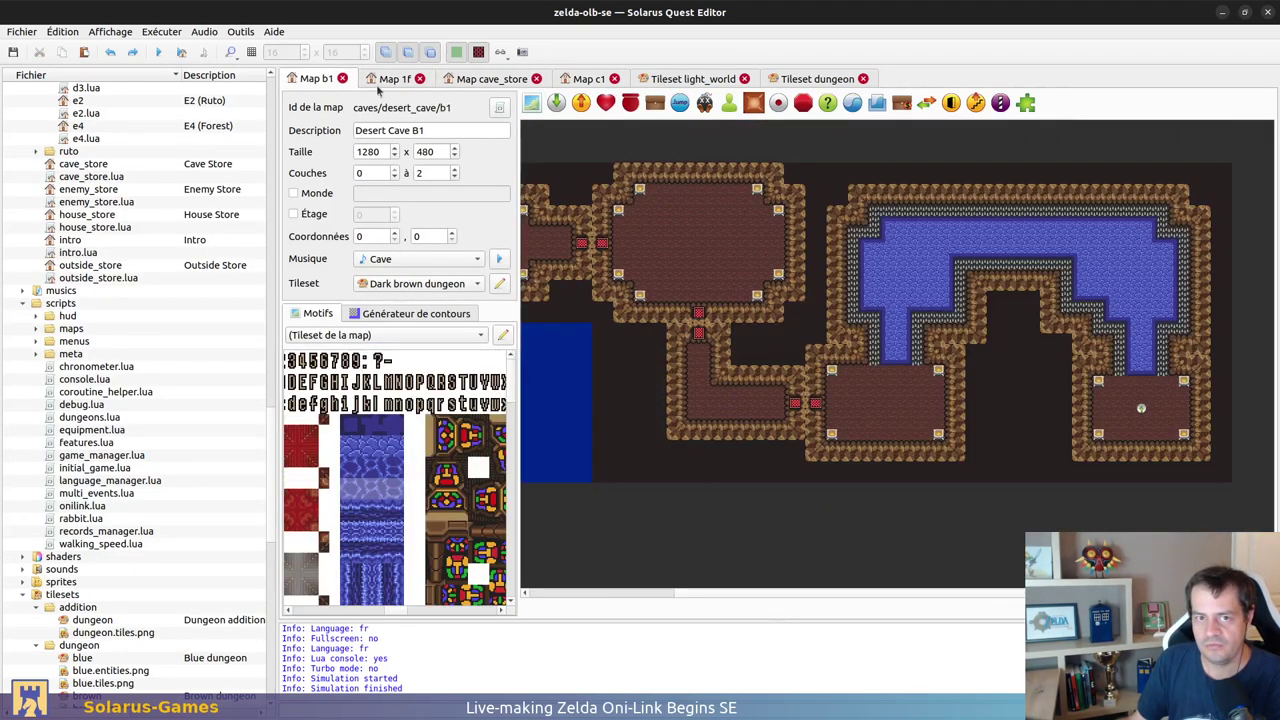
left_click(877, 277)
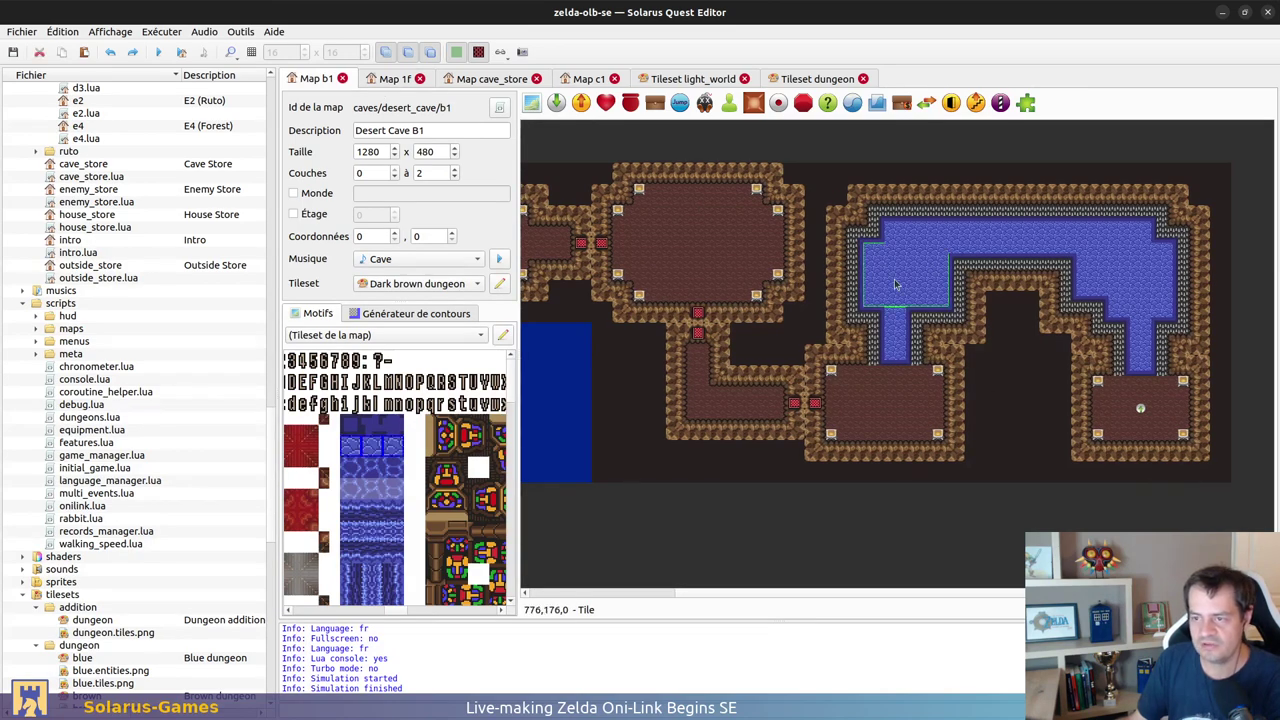
double_click(908, 279)
key("Escape")
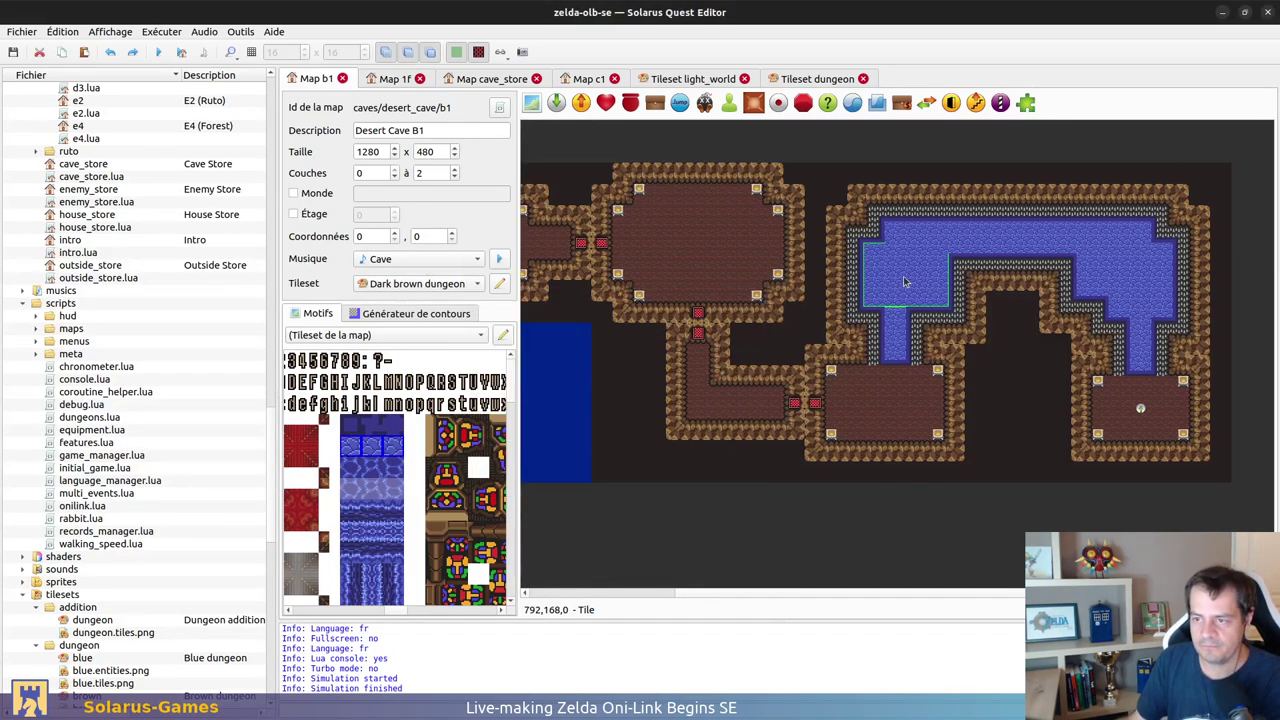
right_click(899, 283)
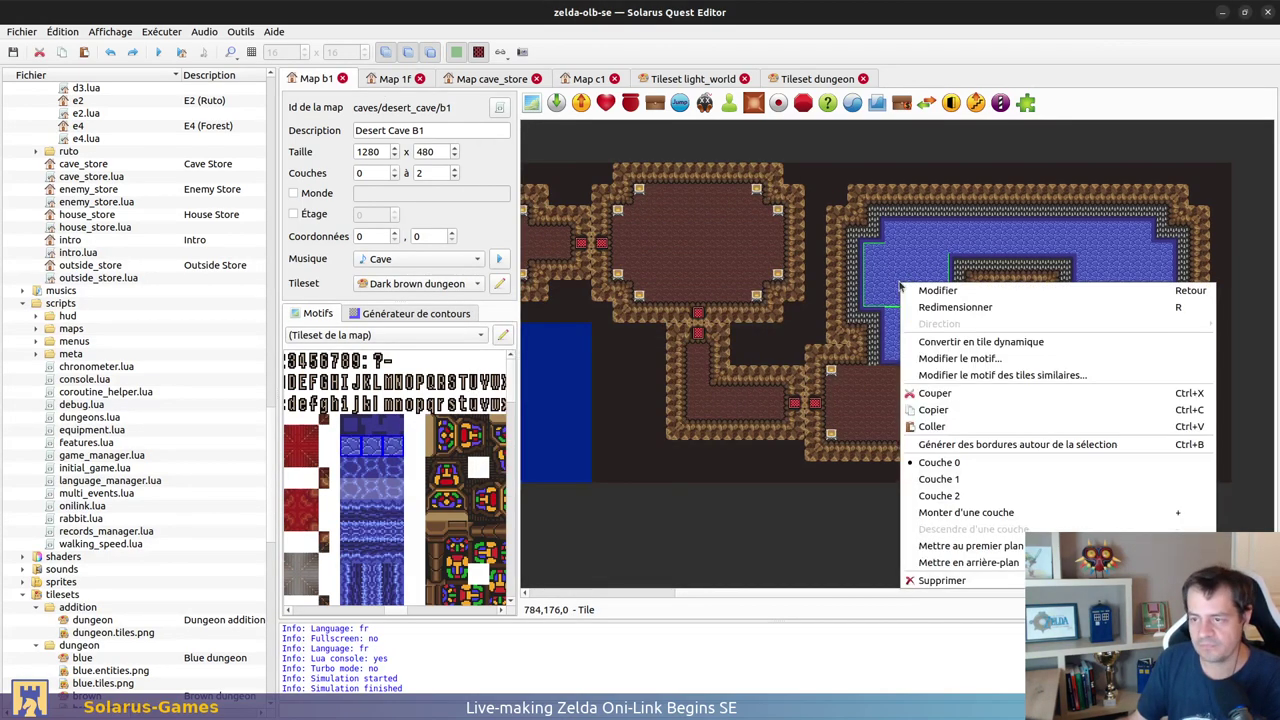
left_click(990, 375)
scroll(811, 348, "right", 10)
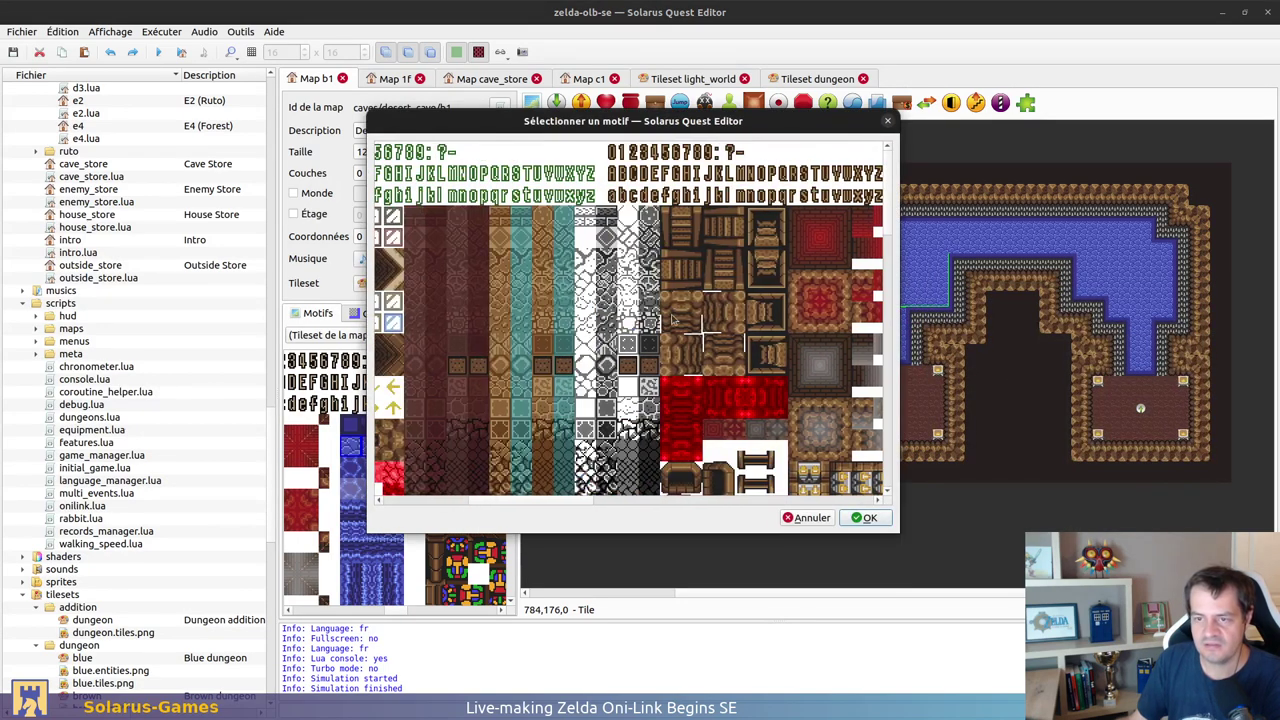
middle_click_drag(699, 430, 599, 186)
scroll(743, 297, "down", 1, "ctrl")
scroll(655, 428, "down", 3)
scroll(655, 428, "down", 2)
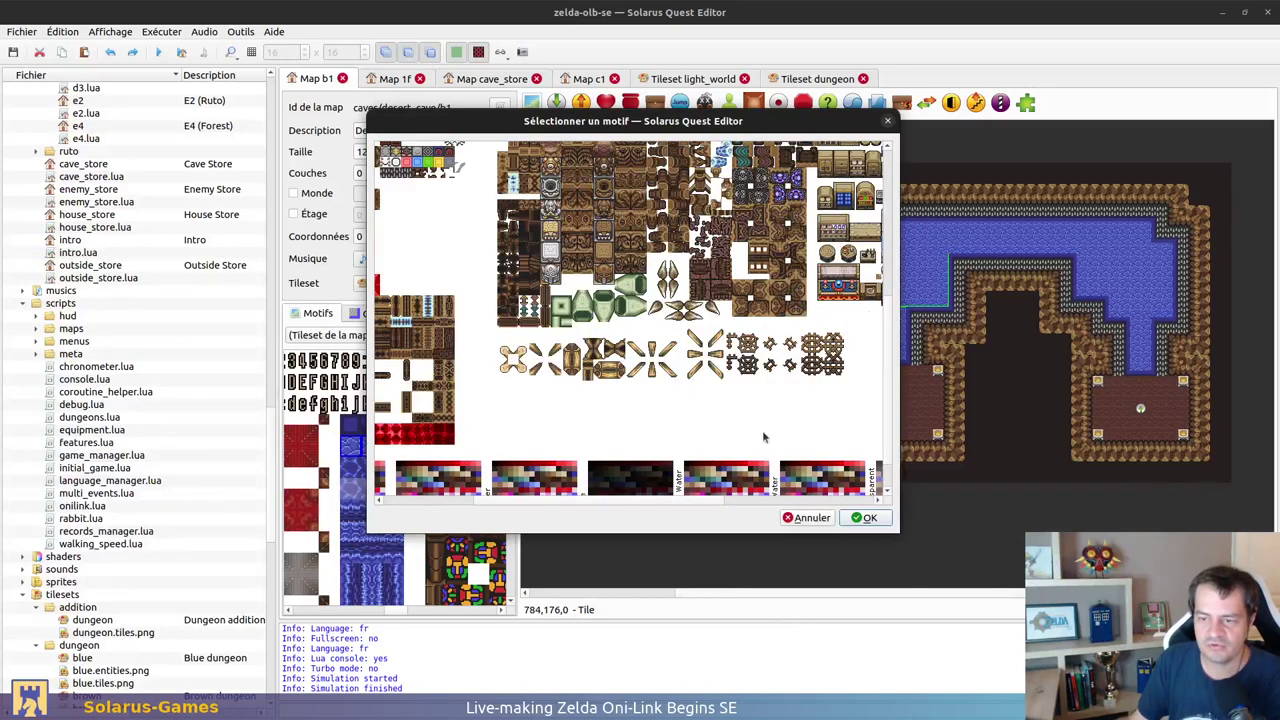
left_click_drag(672, 502, 582, 495)
left_click(812, 518)
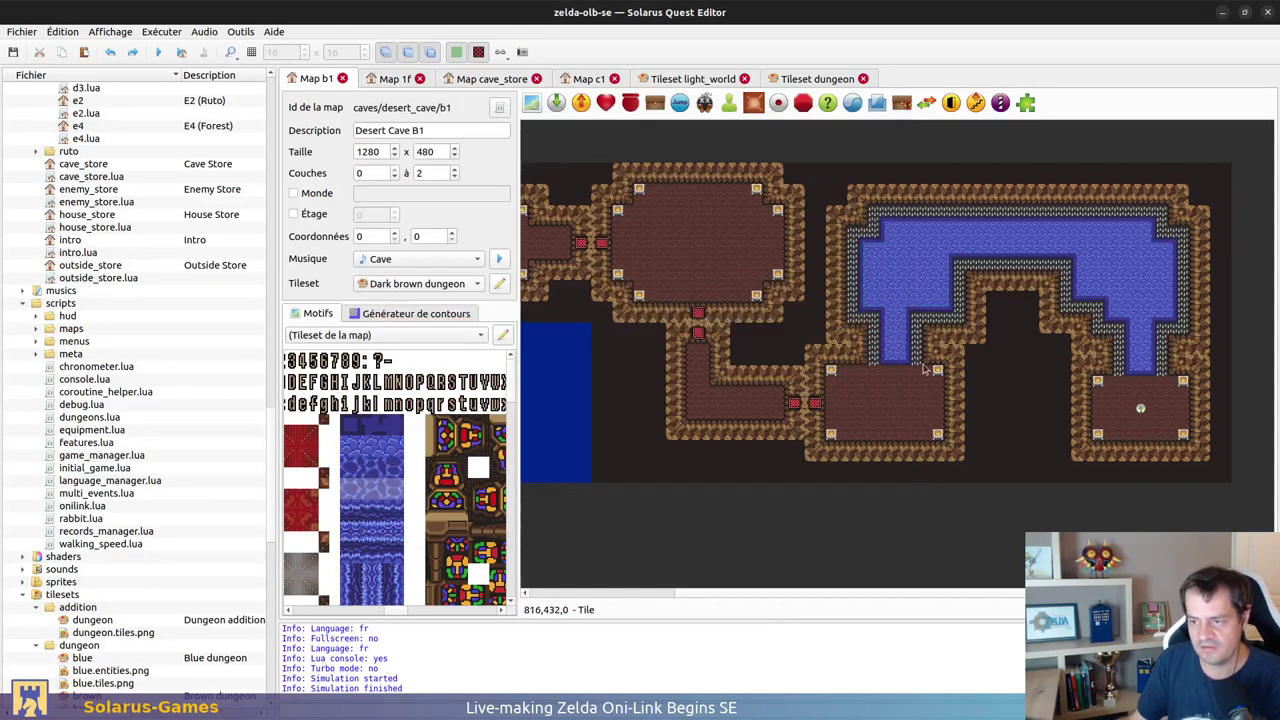
Step: Assign the Dungeon addition tileset to the large water tile in the western part of the basin
double_click(900, 290)
left_click(611, 330)
left_click(645, 330)
left_click(646, 328)
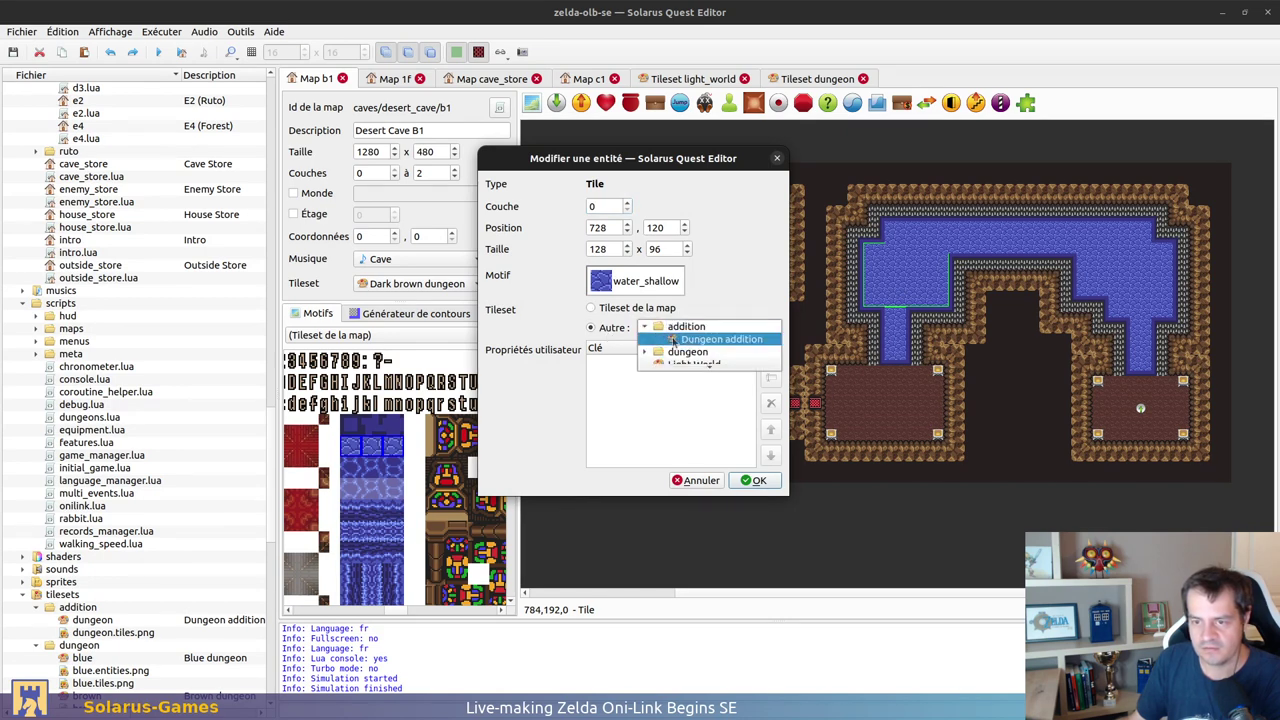
left_click(688, 339)
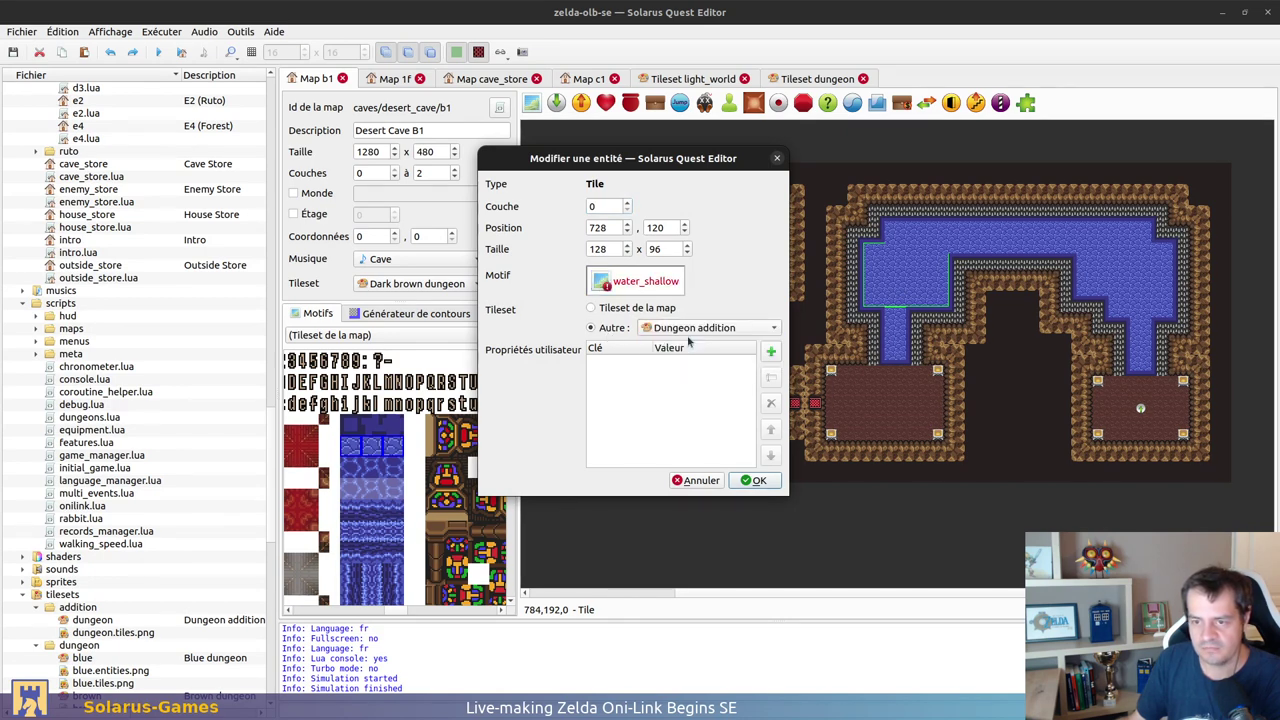
left_click(753, 480)
left_click(952, 433)
left_click(909, 289)
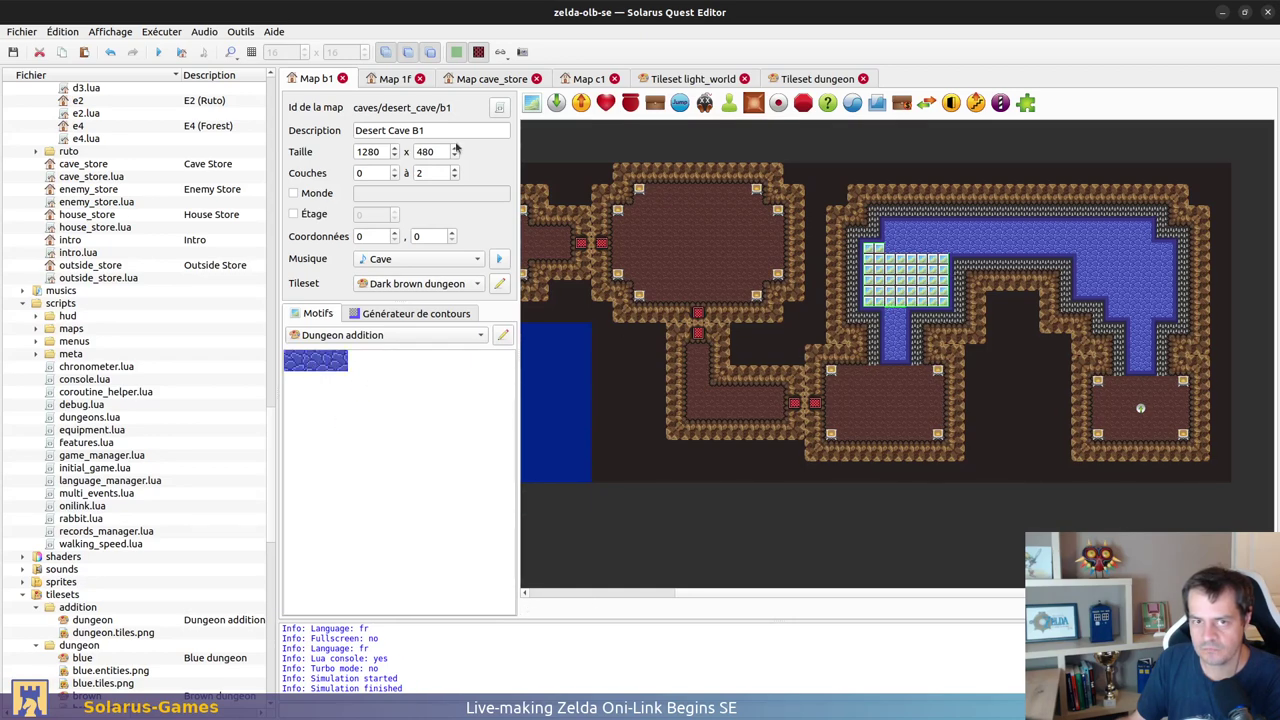
Step: Rename the animated water pattern in the Dungeon addition tileset as deep_water
left_click(818, 82)
left_click(365, 168)
scroll(351, 163, "up", 1)
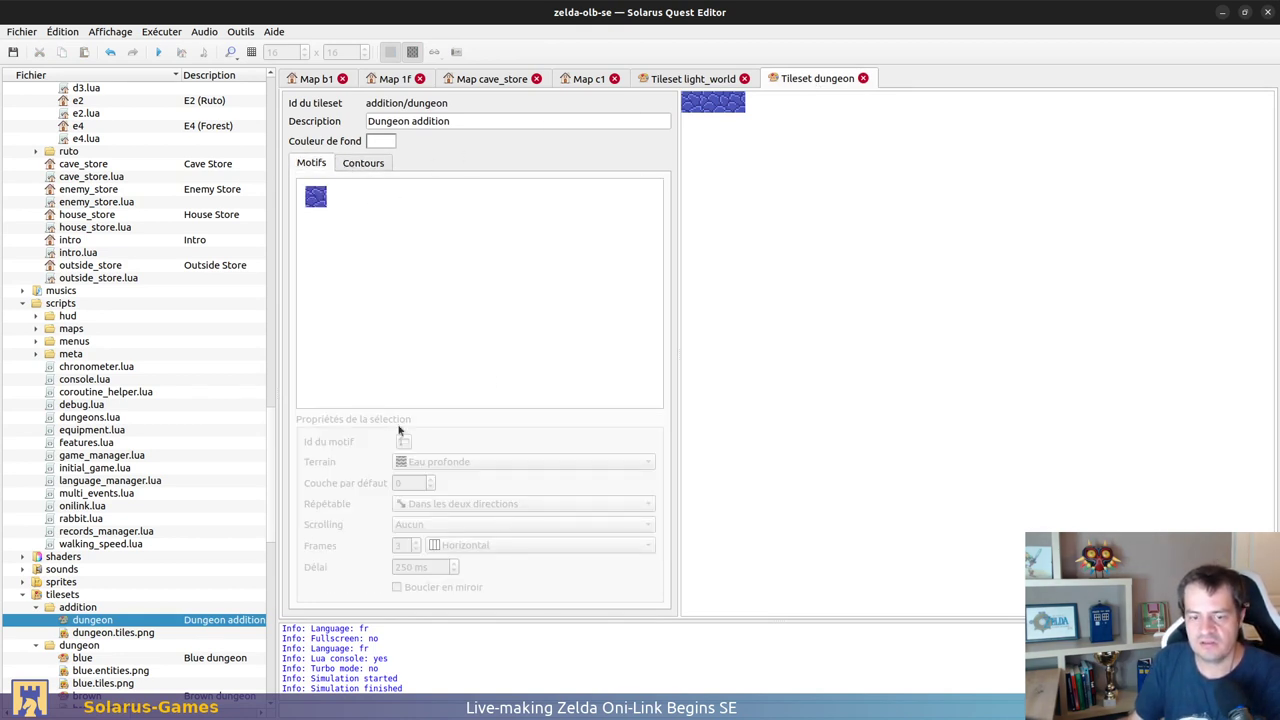
left_click(733, 114)
left_click(814, 309)
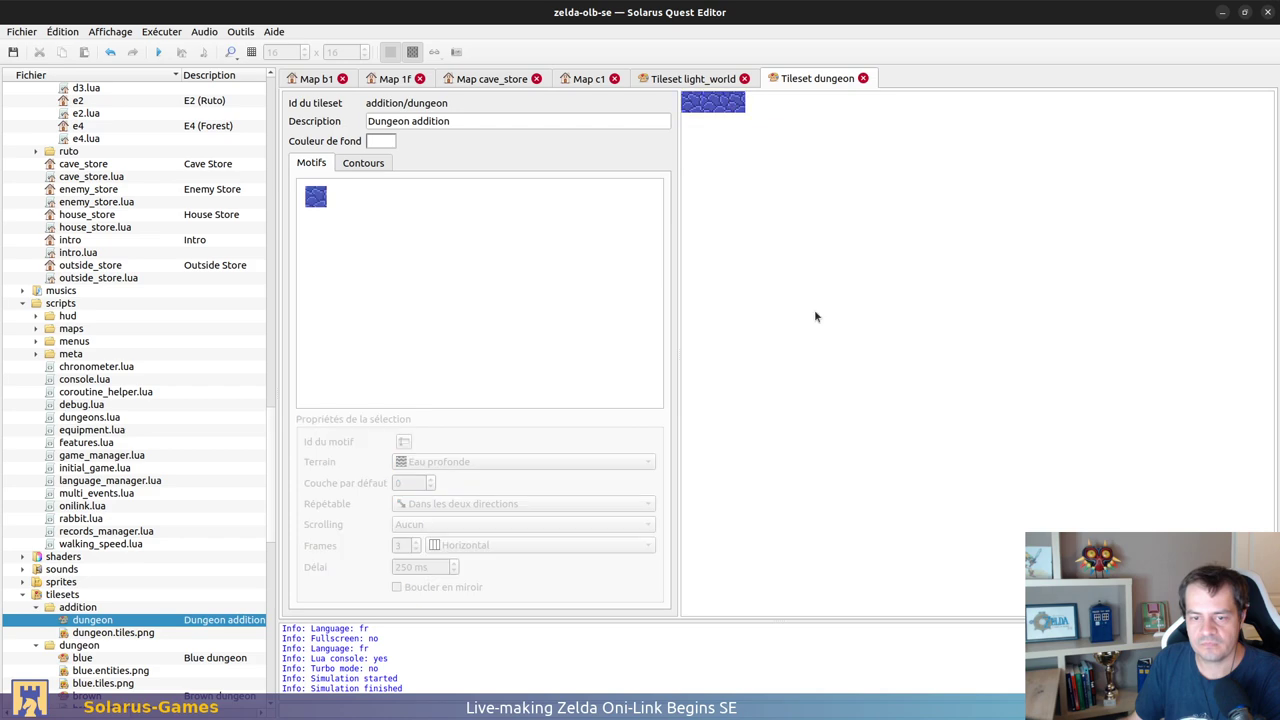
left_click(715, 103)
left_click(409, 441)
type("dee")
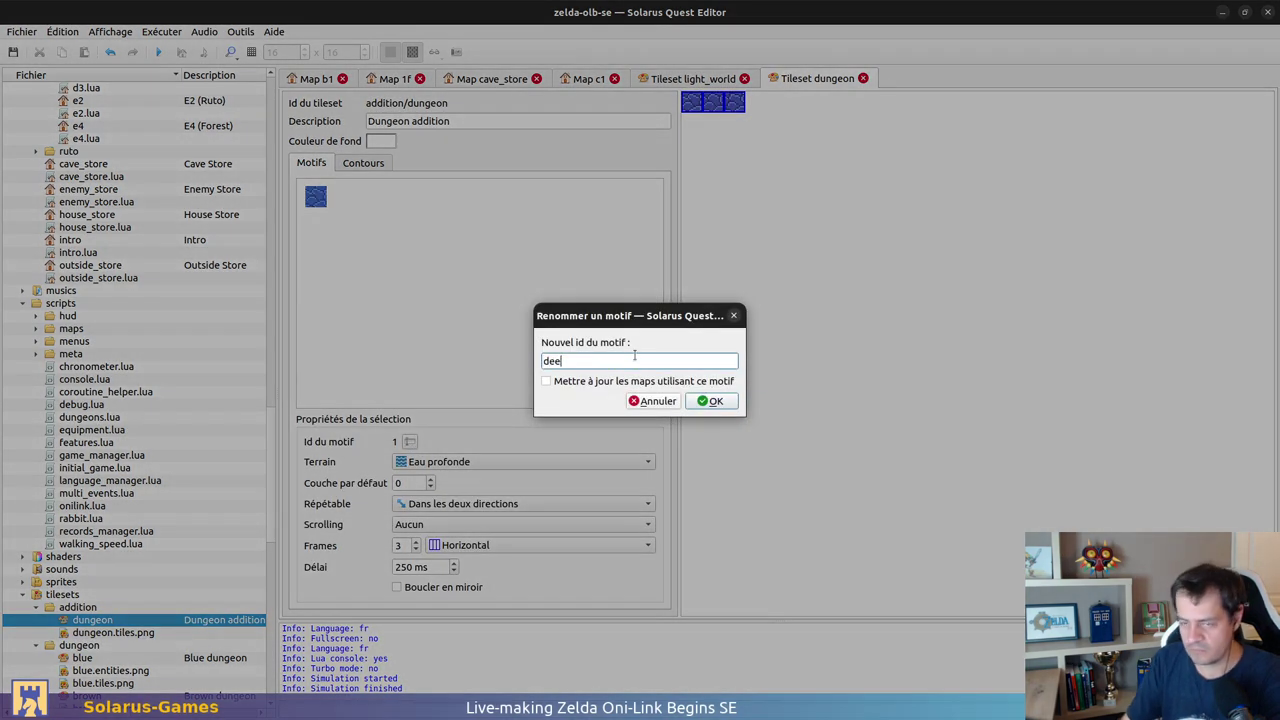
type("p_water")
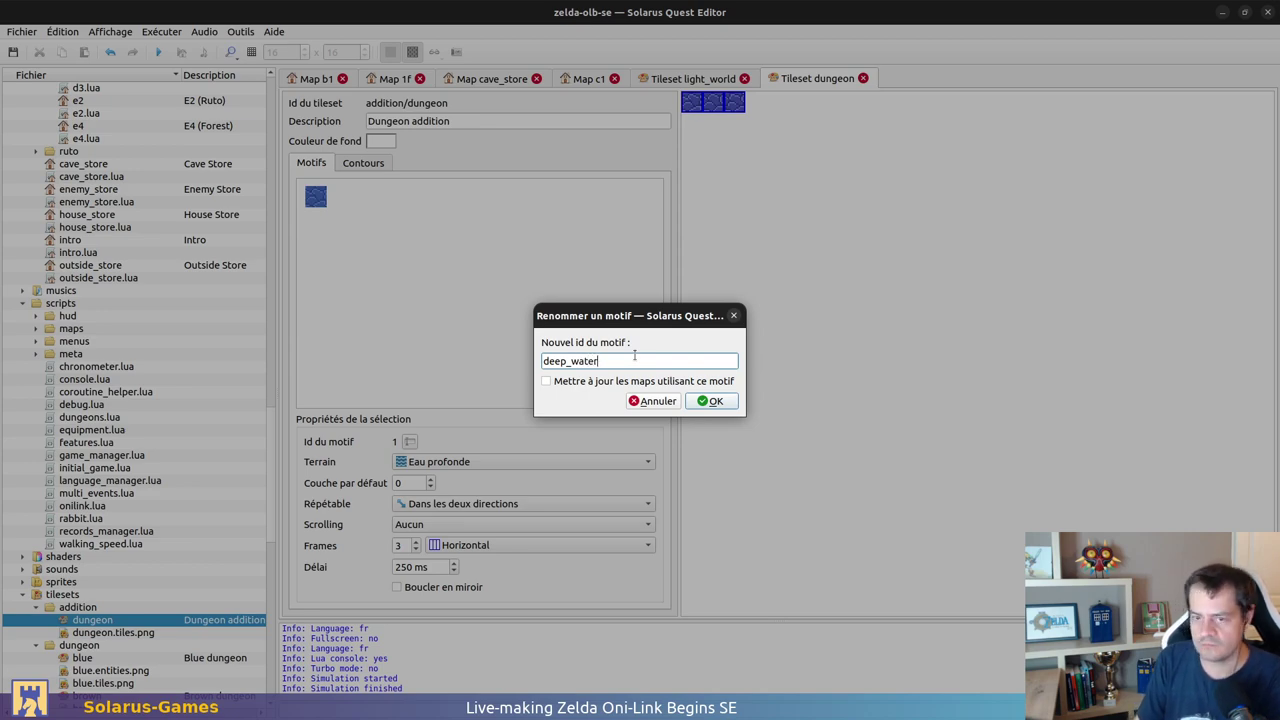
key("Return")
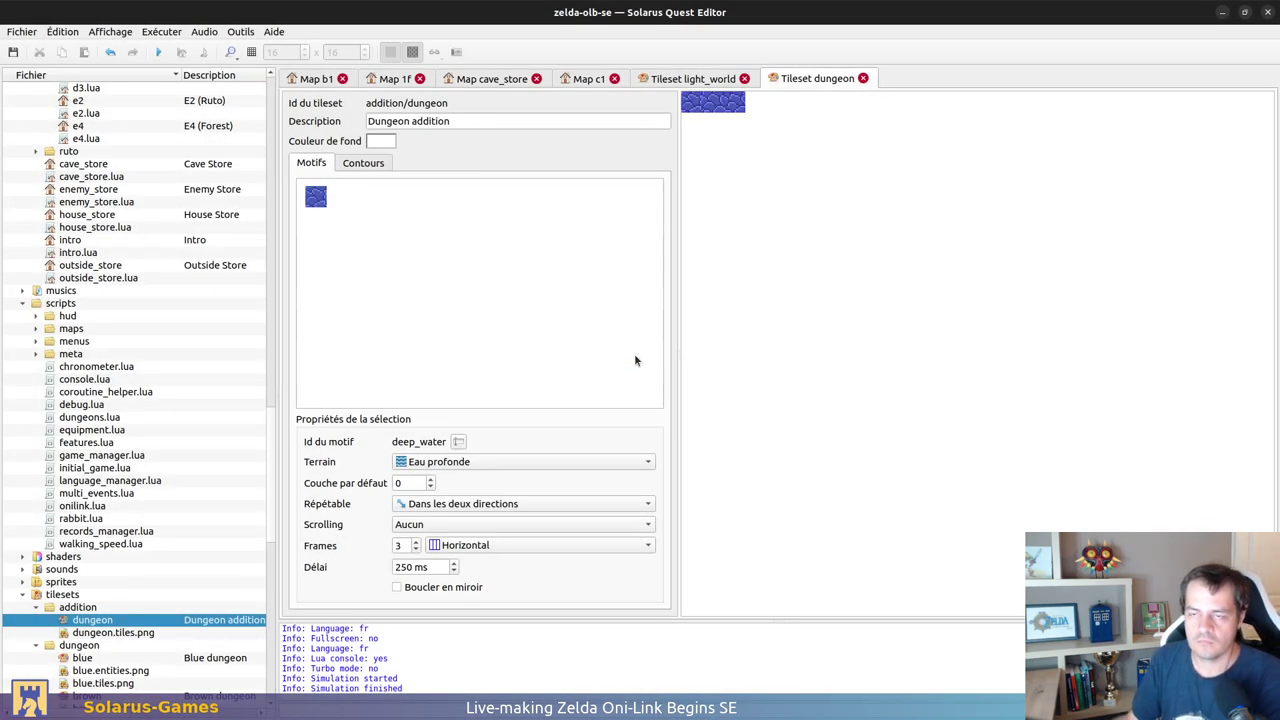
Step: Close the Dungeon addition tileset and the Desert Cave B1 map, and reopen the map from the desert_cave folder
key("ctrl+w")
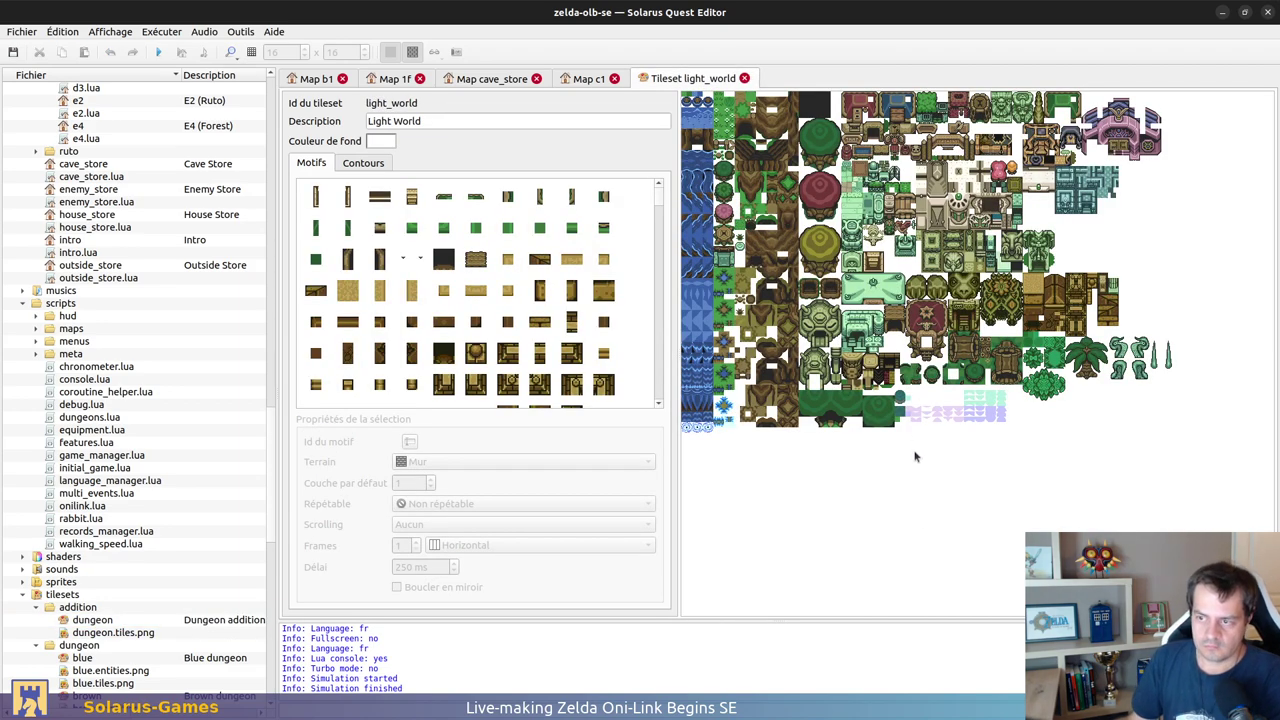
left_click(319, 79)
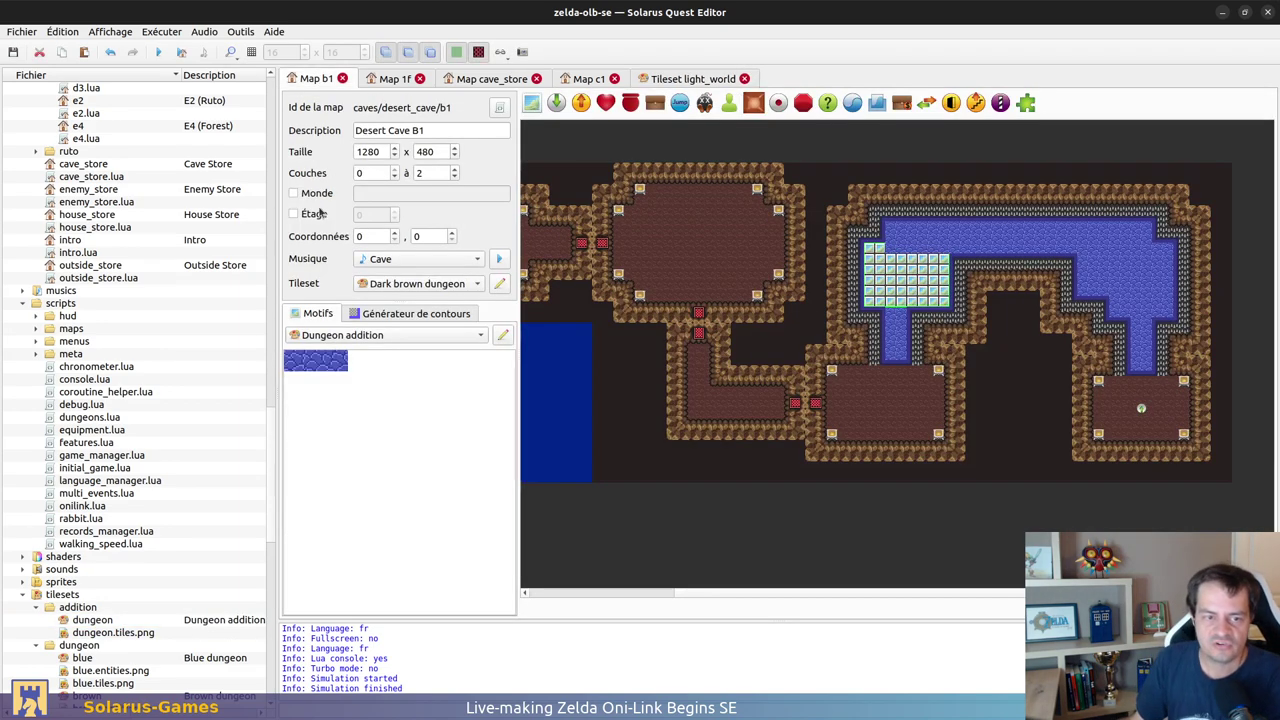
key("ctrl+w")
scroll(165, 405, "up", 15)
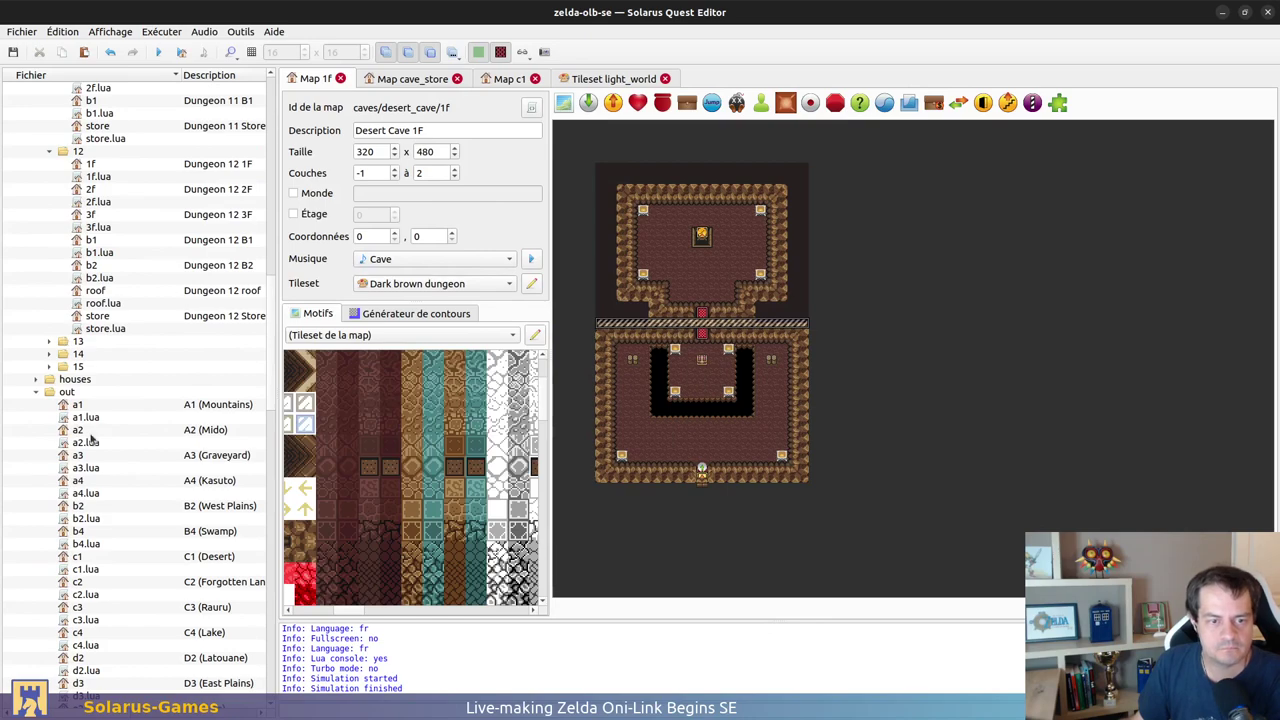
scroll(95, 433, "up", 7)
scroll(100, 330, "up", 15)
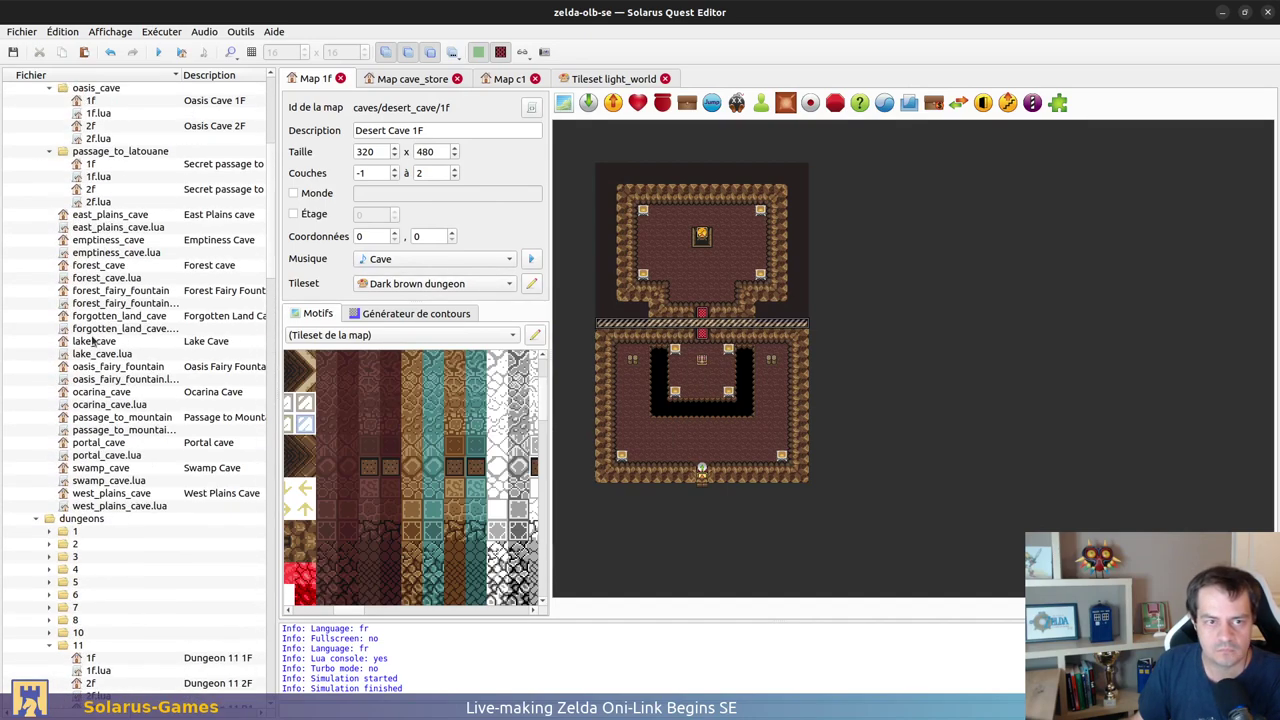
double_click(96, 291)
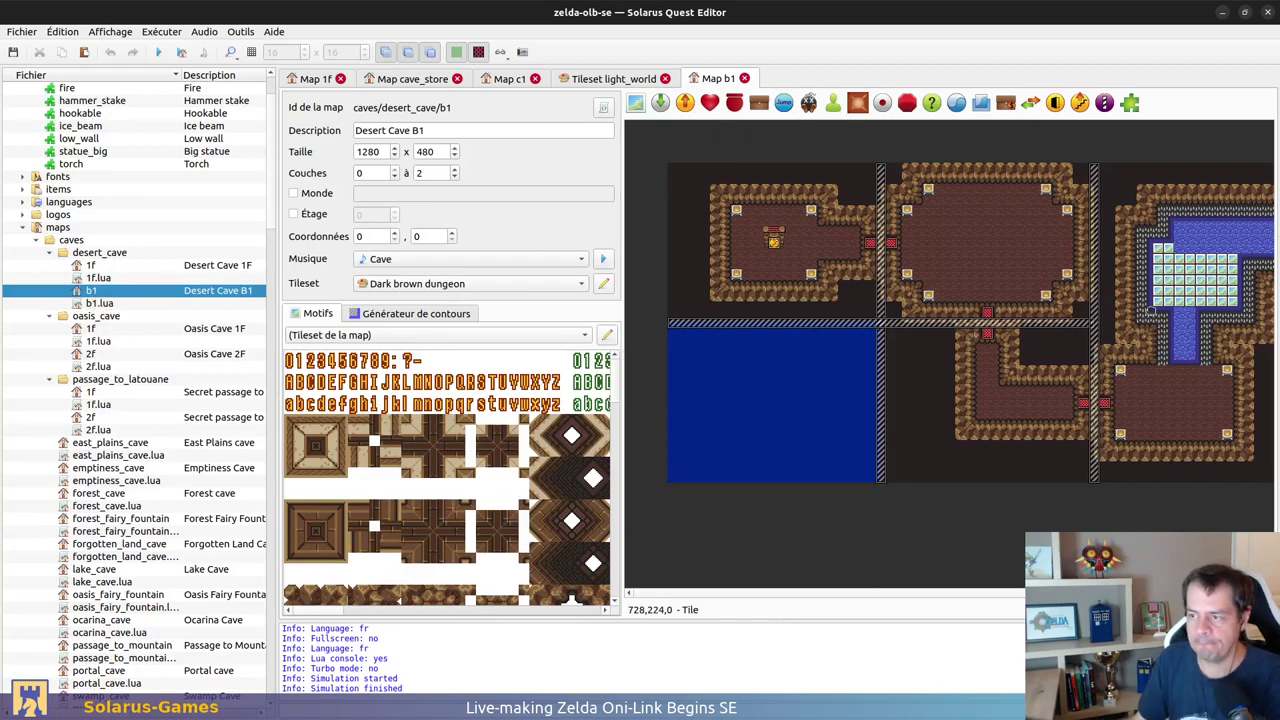
Step: Set the pattern of the water tile with the missing image to deep_water from the Dungeon addition tileset
scroll(955, 270, "up", 2, "ctrl")
double_click(920, 286)
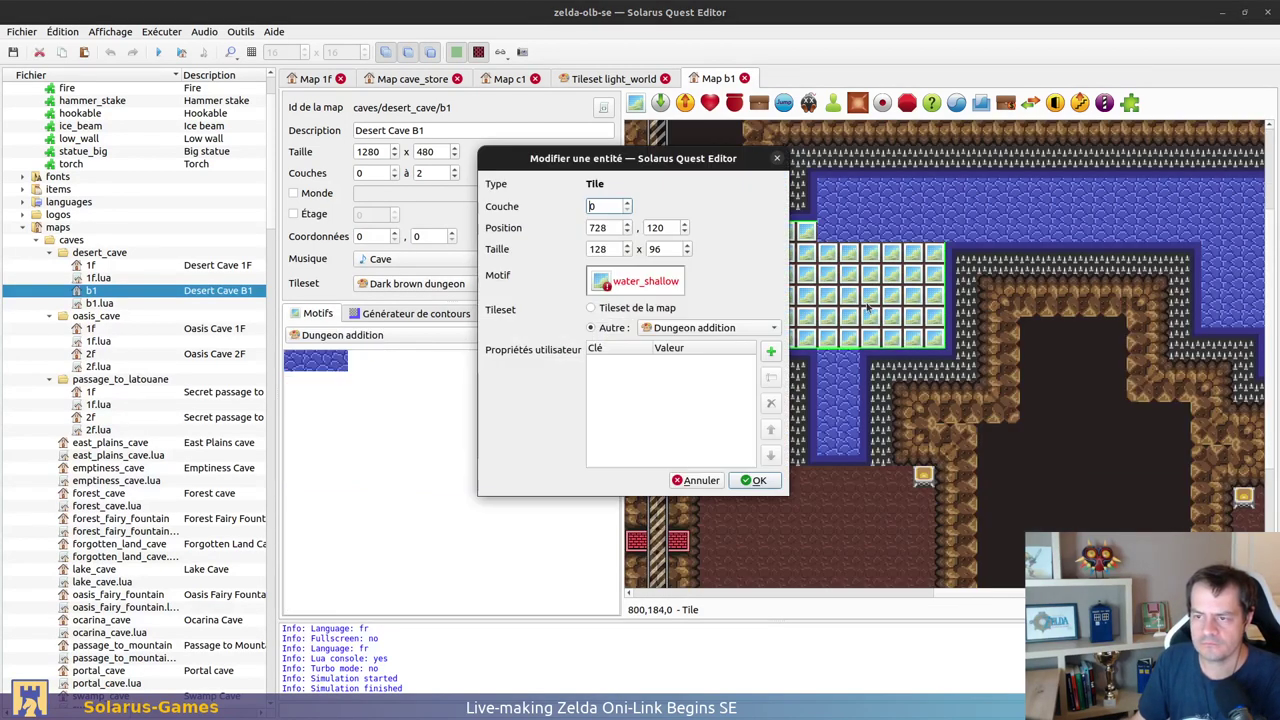
left_click(645, 284)
left_click(393, 158)
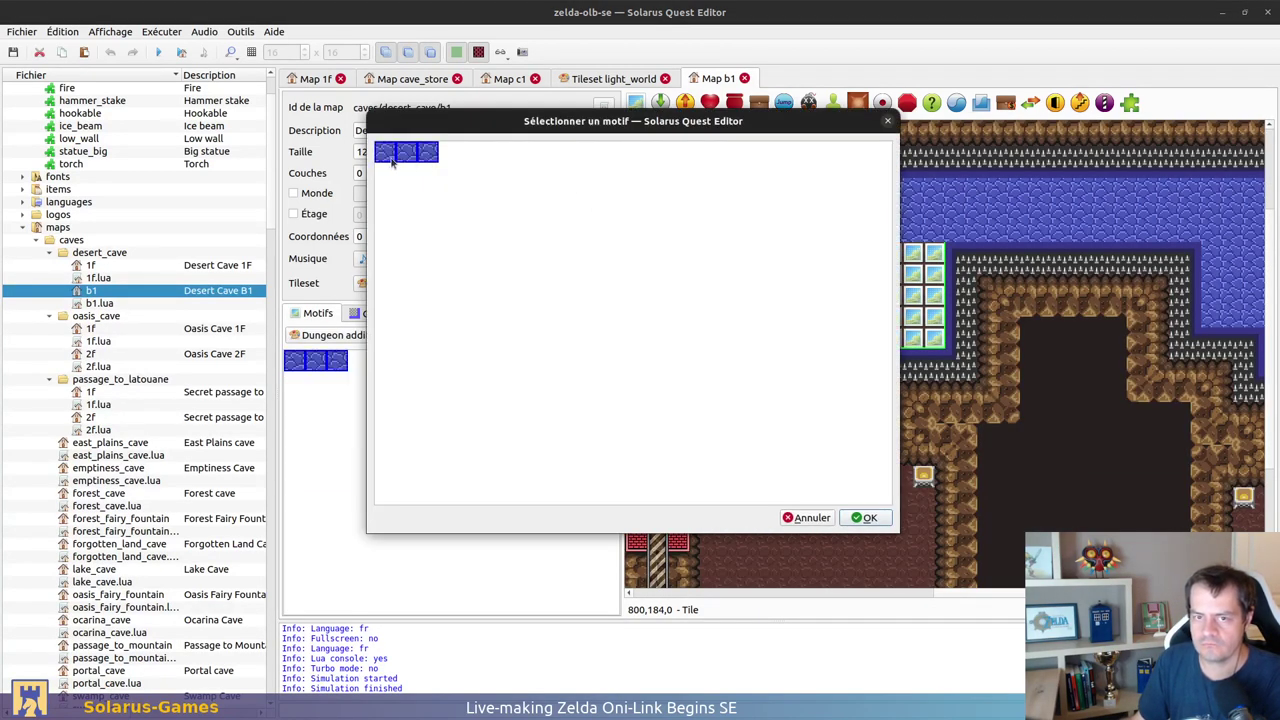
left_click(866, 518)
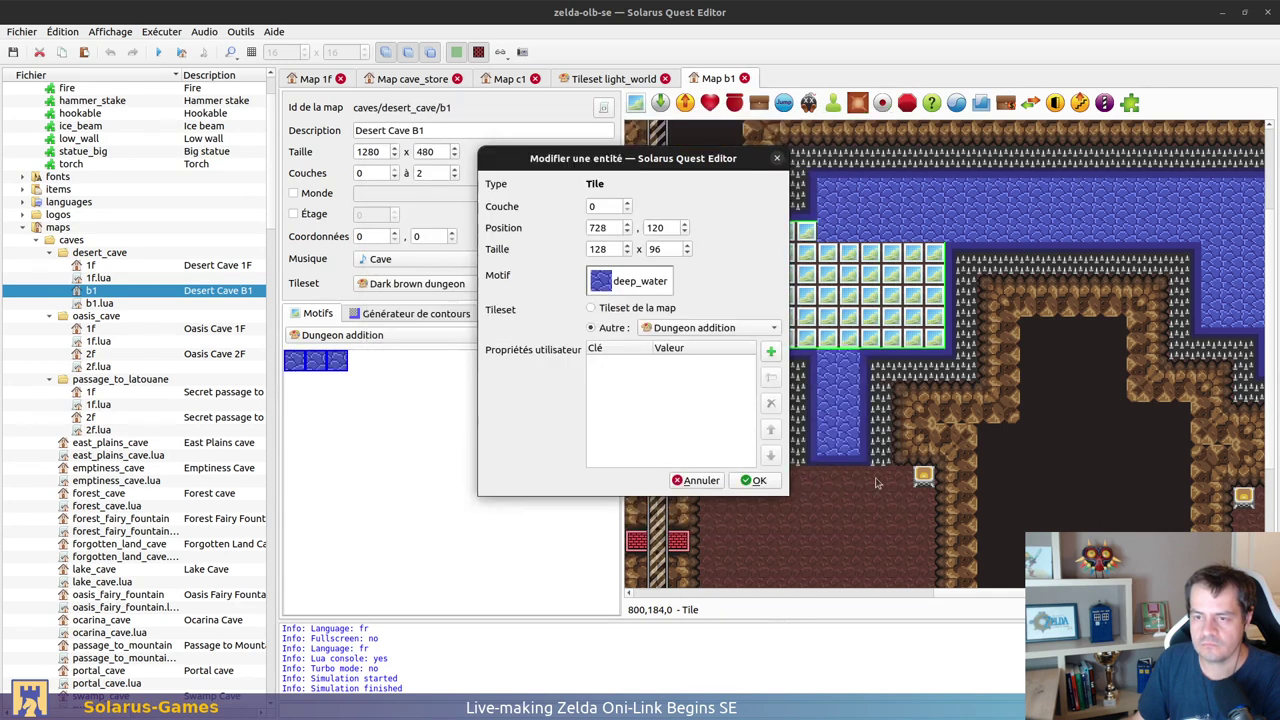
left_click(760, 482)
double_click(828, 380)
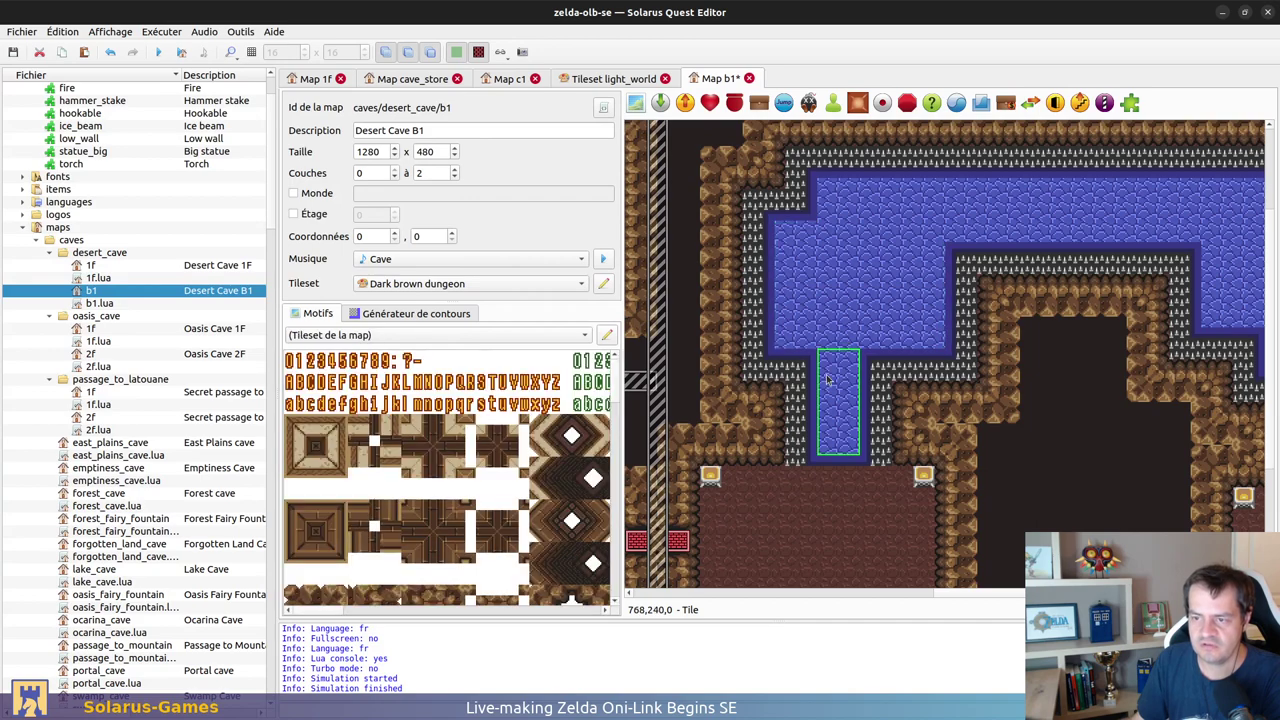
left_click(660, 282)
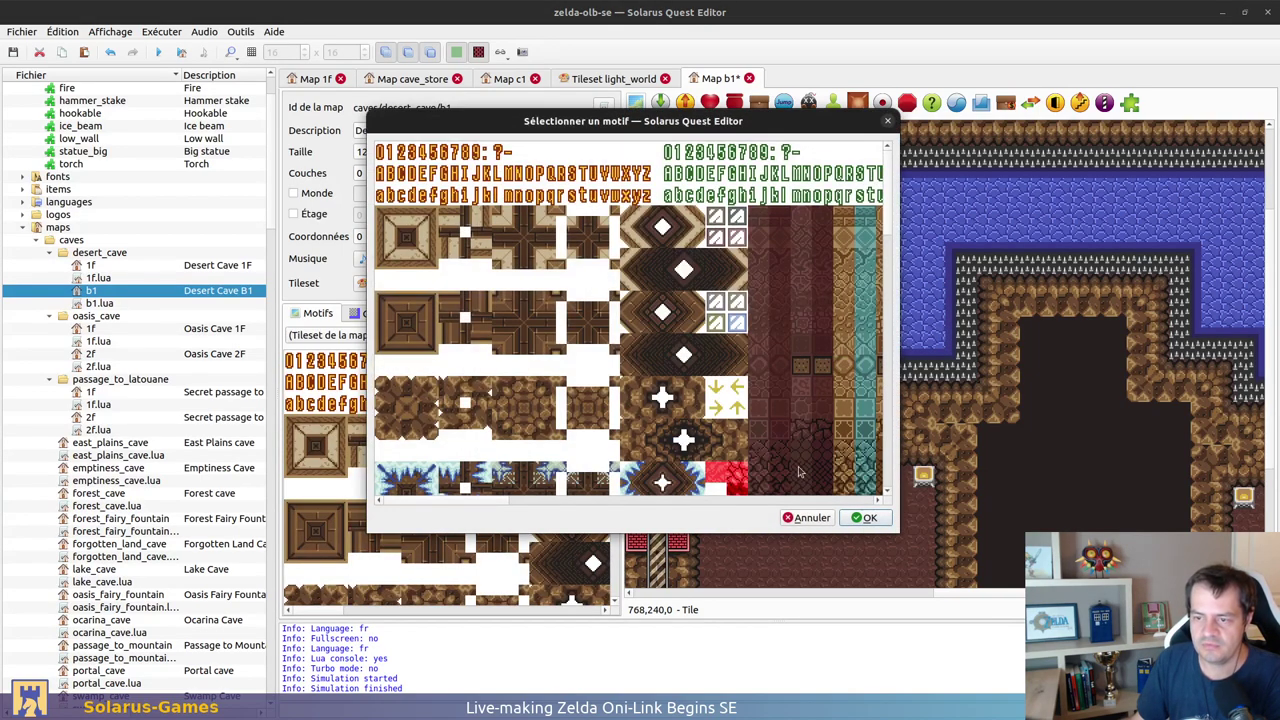
key("Escape")
key("Escape")
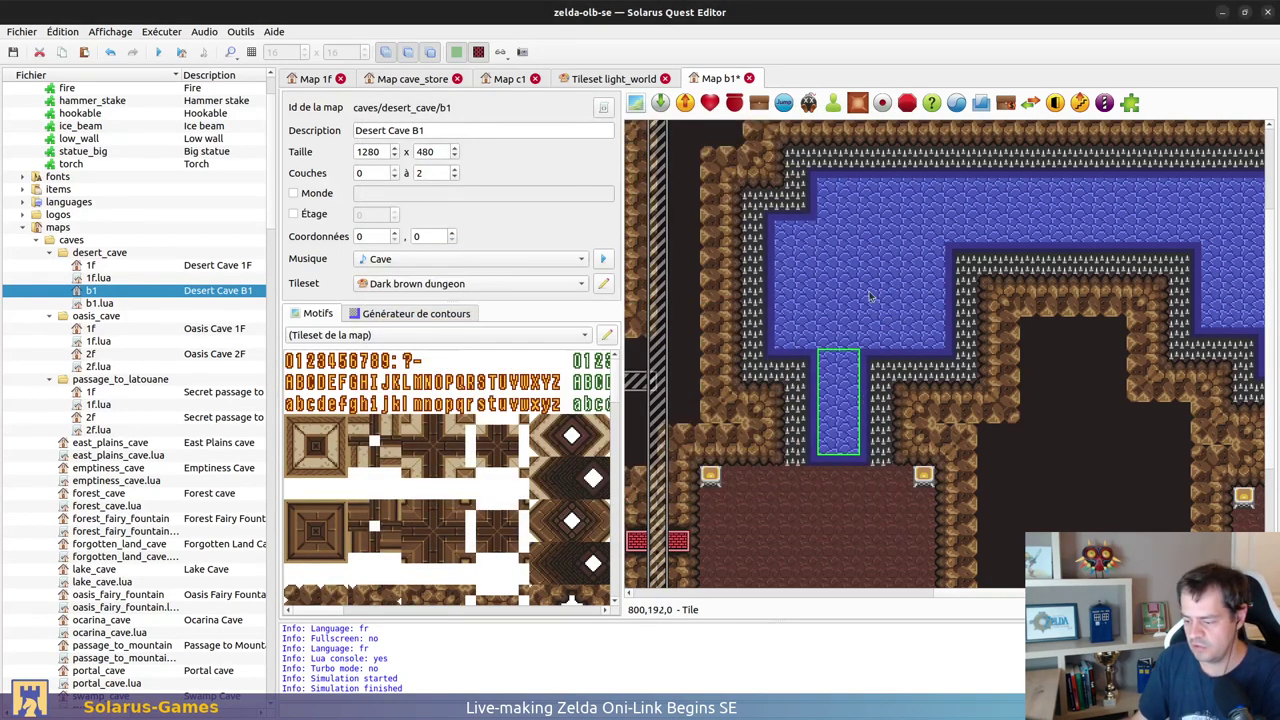
Step: Delete all the shallow water tiles around the deep_water tile in the basin, and select the remaining deep_water tile
key("Delete")
left_click(948, 213)
key("Delete")
middle_click_drag(1105, 283, 883, 331)
left_click(1010, 303)
key("Delete")
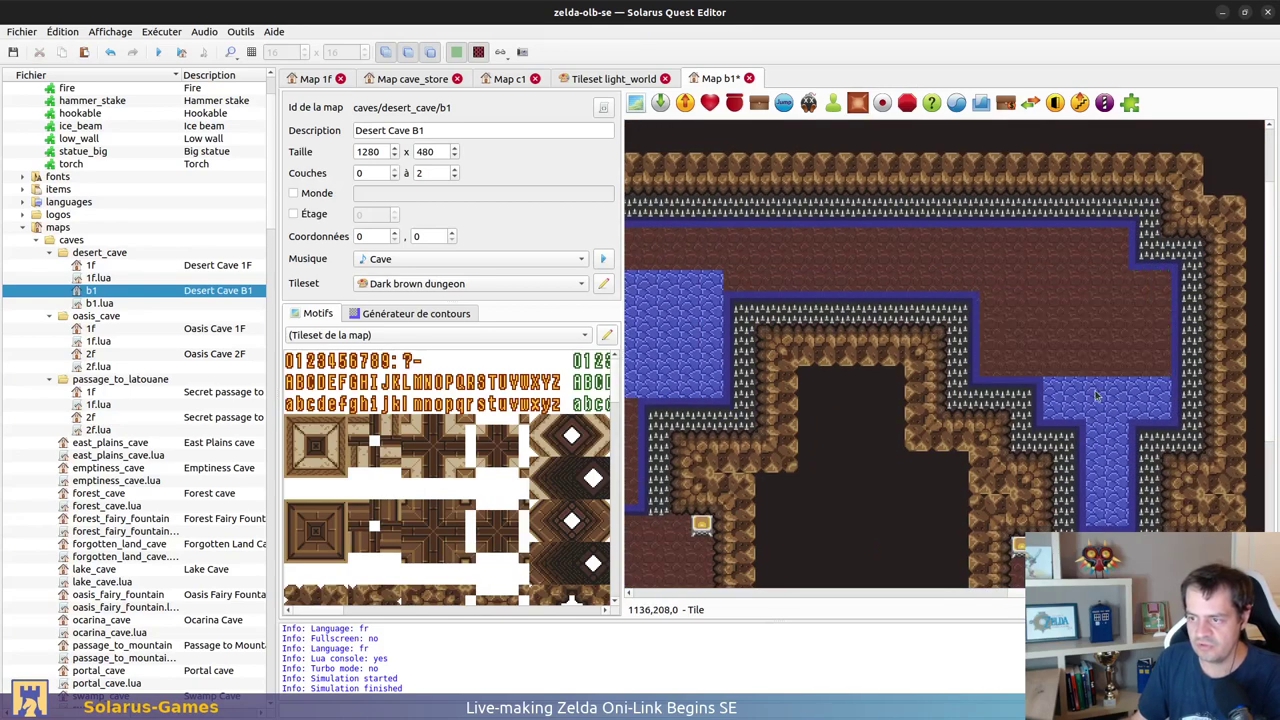
left_click(1096, 395)
key("Delete")
left_click(1118, 446)
key("Delete")
middle_click_drag(930, 366, 994, 345)
left_click(728, 320)
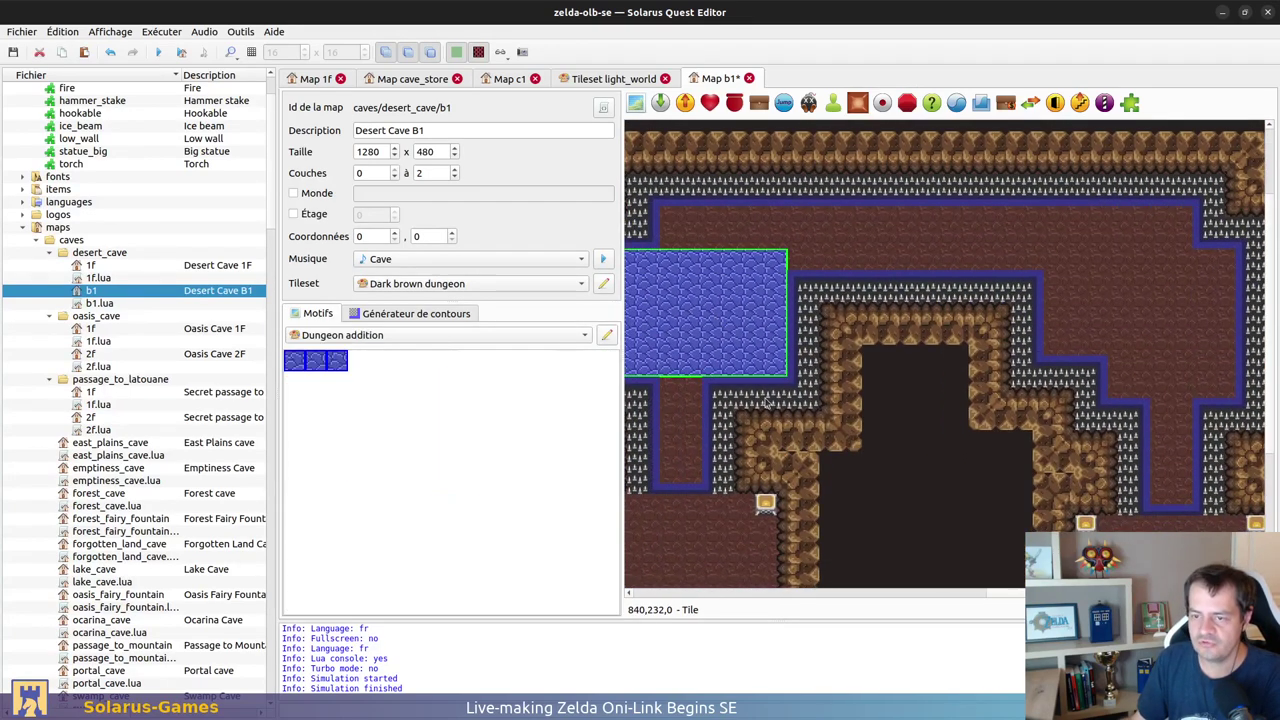
Step: Paste a copy of the deep_water tile and stretch it over the narrow channel at the basin's lower-left end
key("ctrl+c")
key("ctrl+v")
left_click_drag(750, 445, 686, 482)
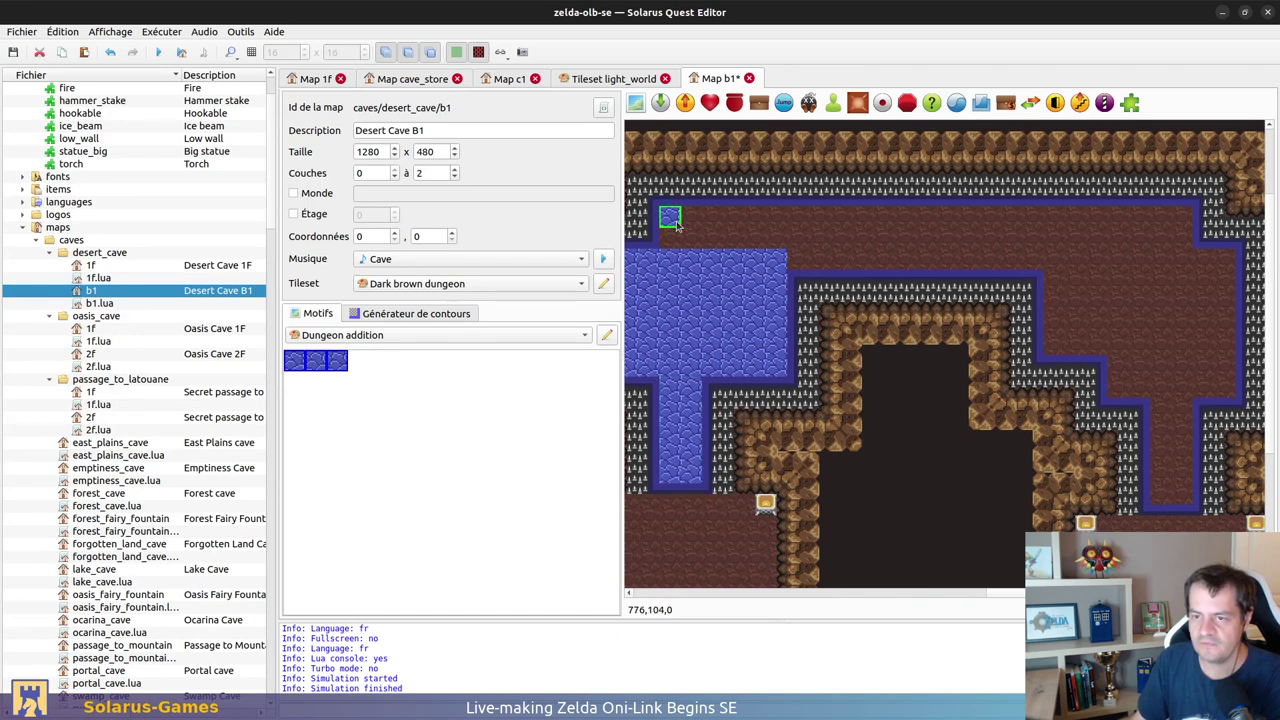
Step: Place a deep_water tile at the upper edge of the basin and resize it to cover the whole upper strip
left_click(676, 226)
right_click(676, 222)
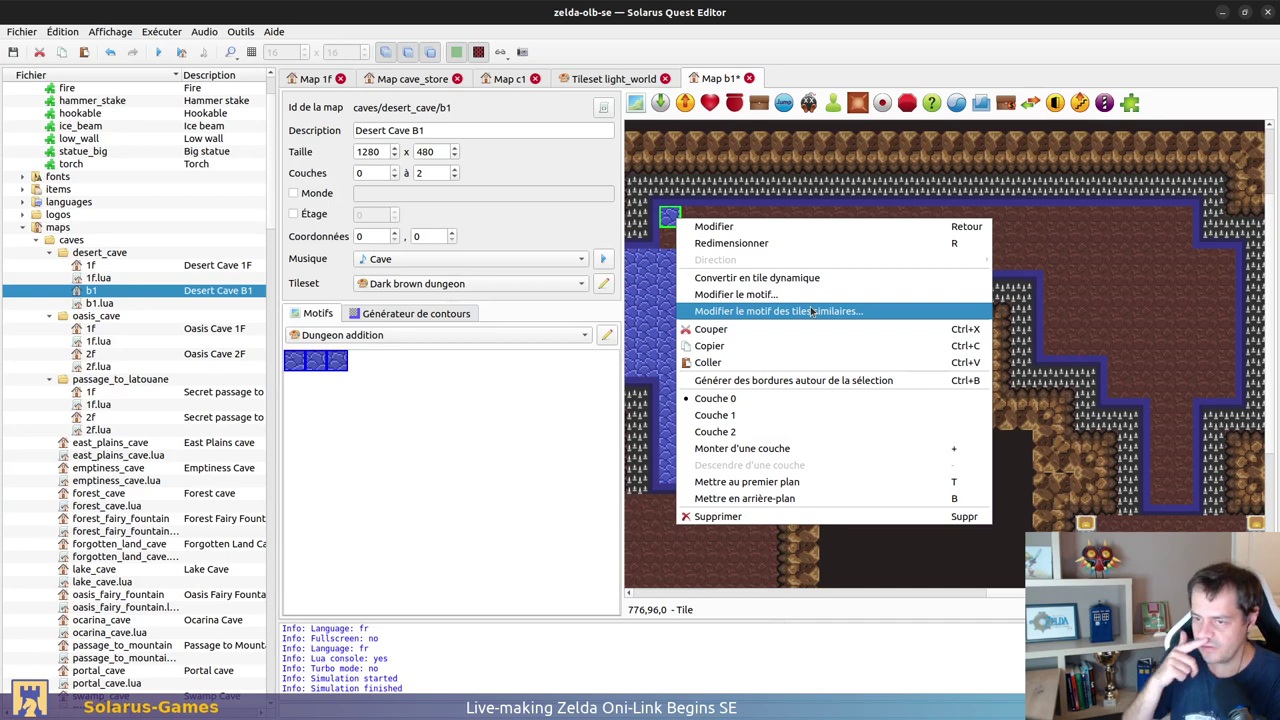
left_click(758, 217)
key("r")
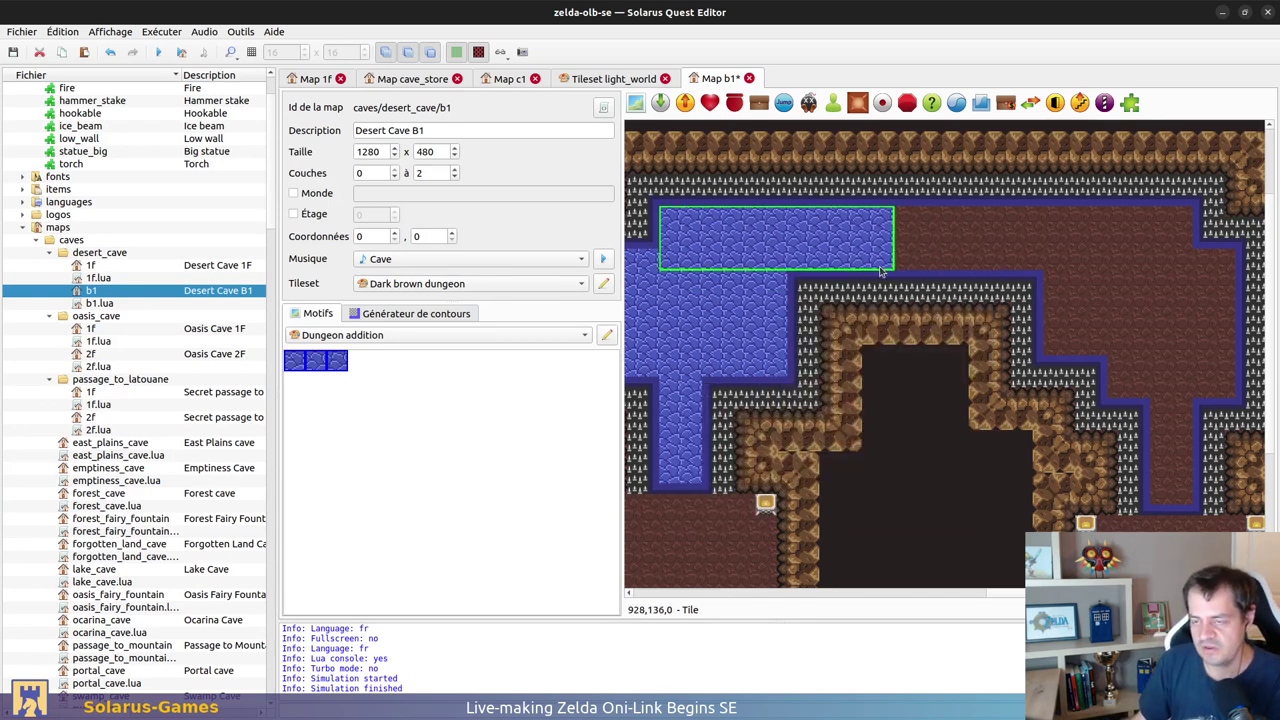
left_click(1188, 271)
Step: Duplicate the upper deep_water tile and resize the copy to cover the wide section on the basin's right side
key("ctrl+c")
key("ctrl+v")
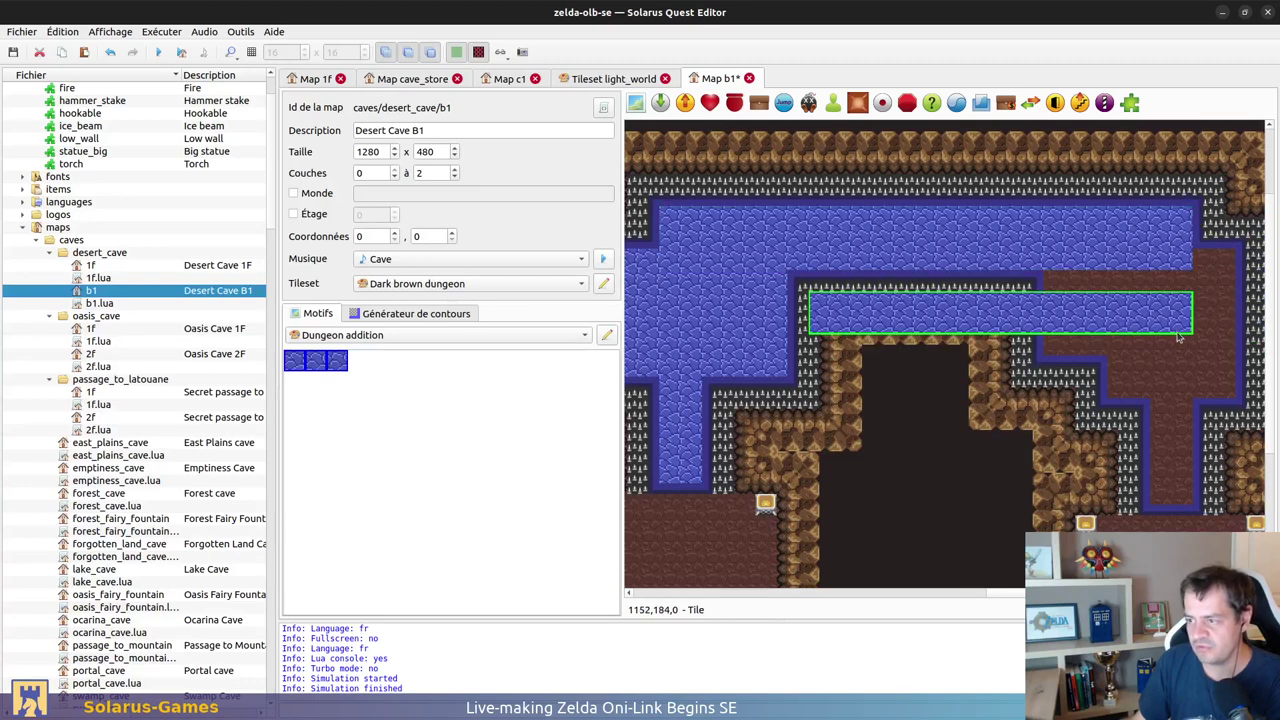
left_click(1226, 265)
key("r")
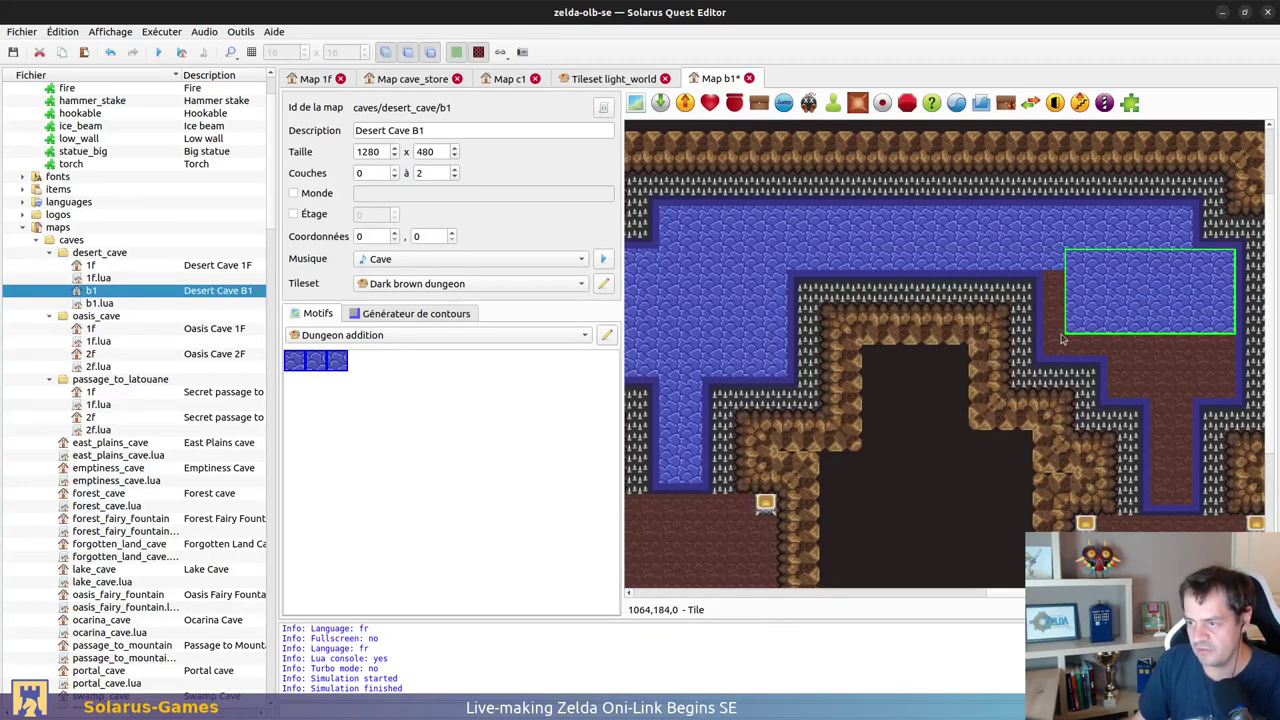
left_click(1058, 337)
Step: Duplicate the deep_water tile and fit the copy to the short row just below the basin's right section
middle_click_drag(1174, 430, 952, 322)
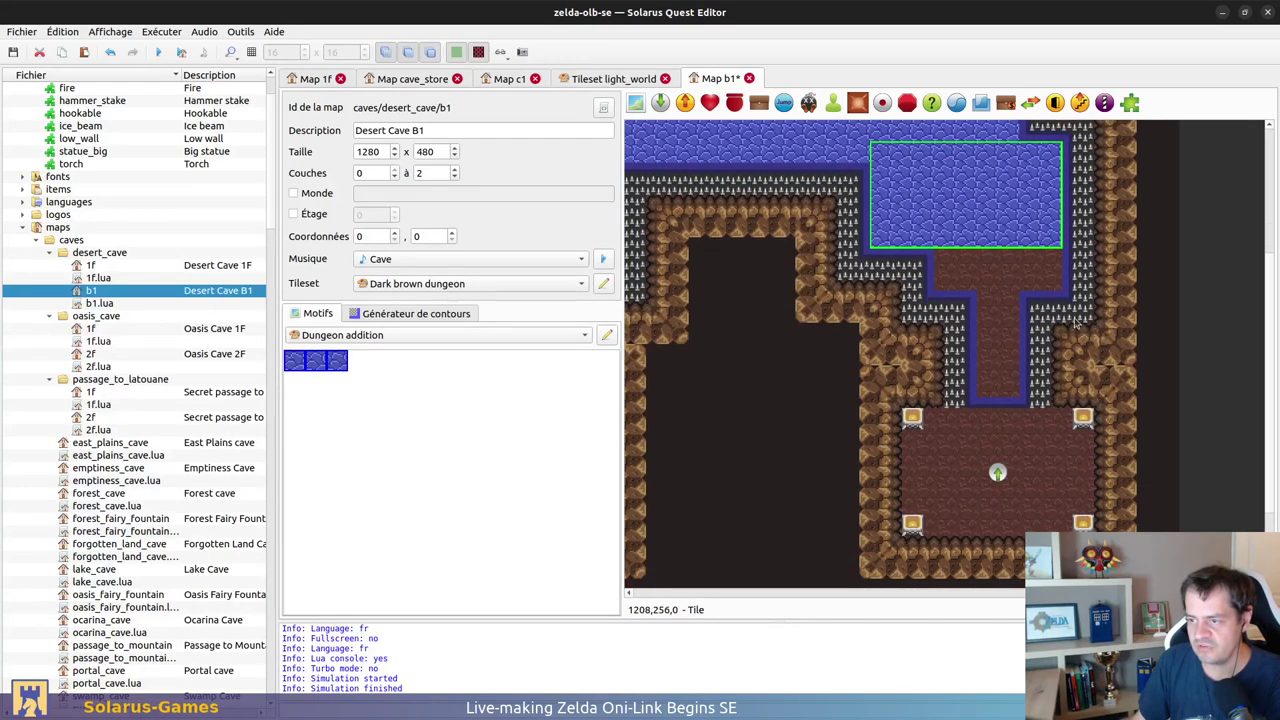
key("ctrl+c")
key("ctrl+v")
left_click(1036, 303)
key("r")
left_click(1044, 294)
Step: Fill the narrow channel leading down to the lower-right room with a resized deep_water copy, and save the map
key("ctrl+c")
key("ctrl+v")
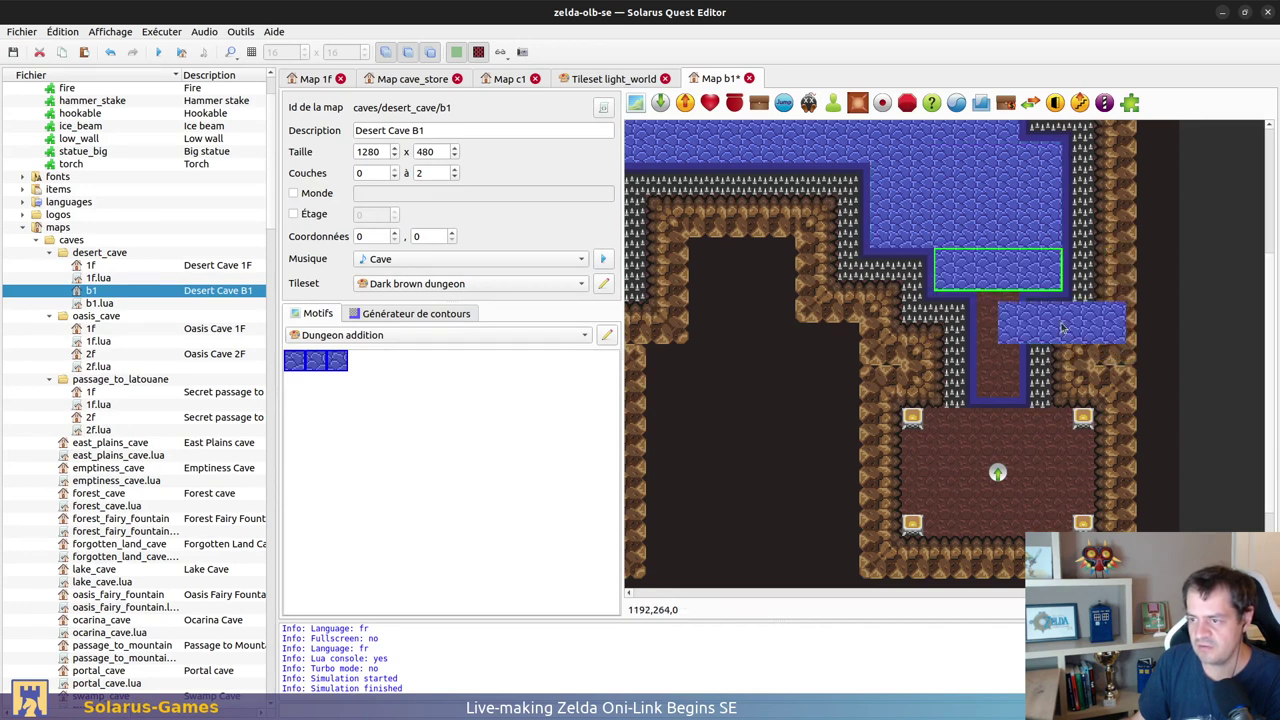
left_click(1044, 322)
key("r")
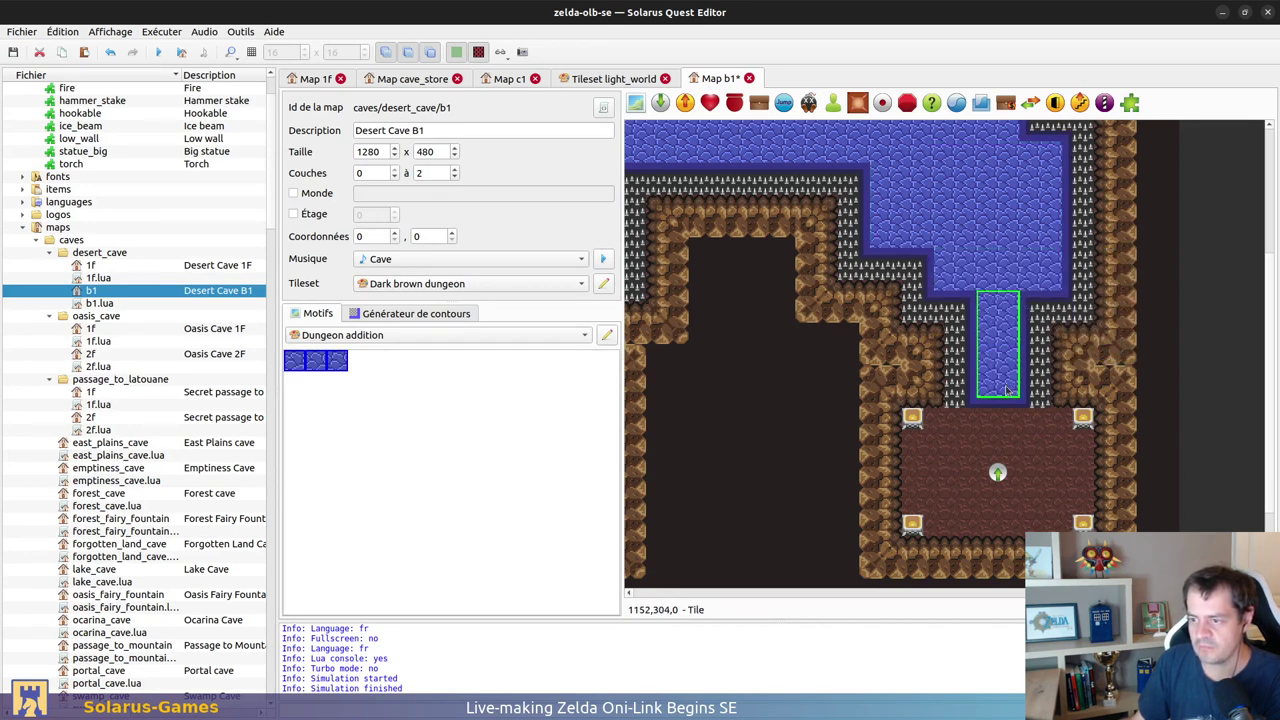
key("ctrl+s")
Step: Check the deep water layout across the Desert Cave B1 map
scroll(971, 415, "down", 1, "ctrl")
middle_click_drag(888, 447, 1172, 425)
middle_click_drag(872, 420, 765, 465)
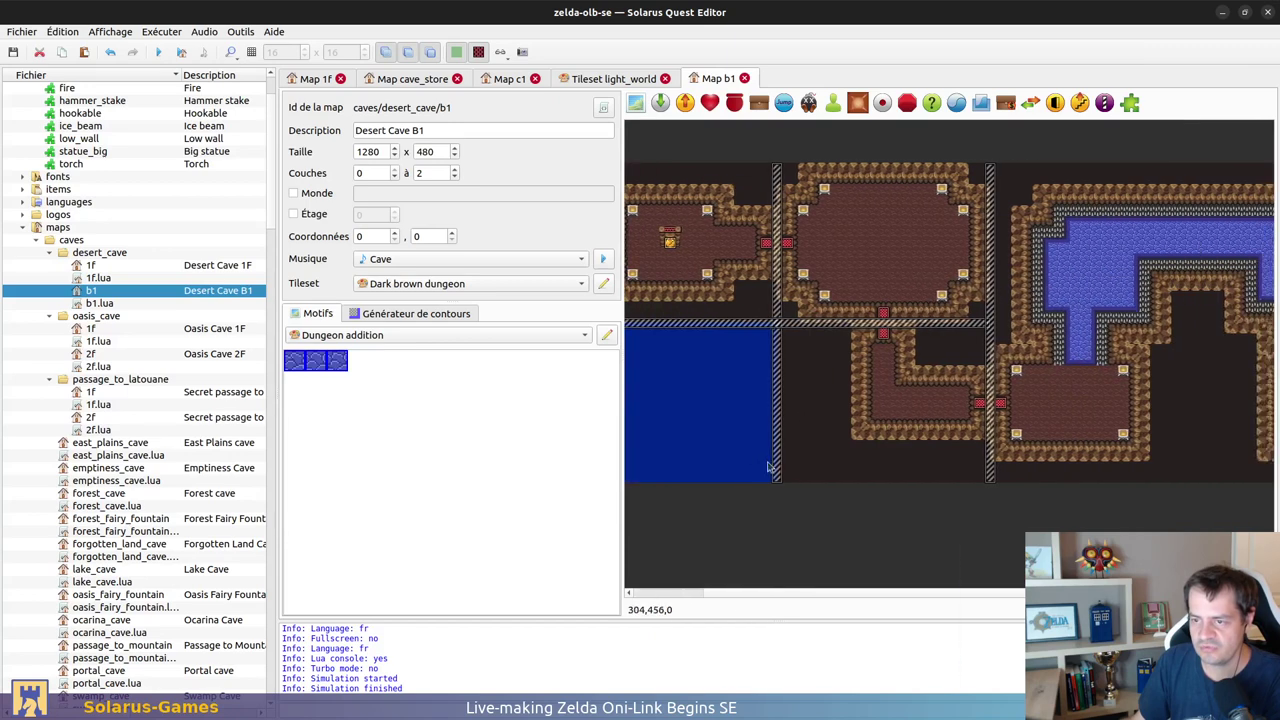
scroll(765, 464, "right", 4)
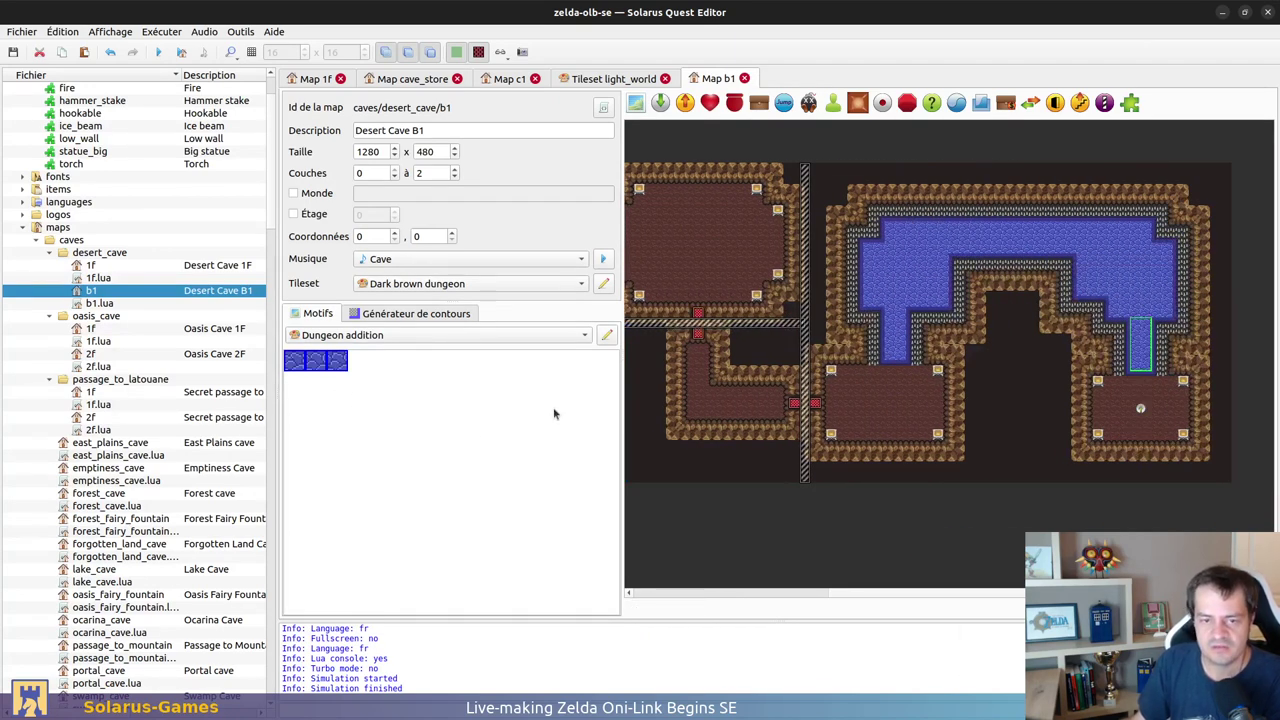
left_click(1057, 534)
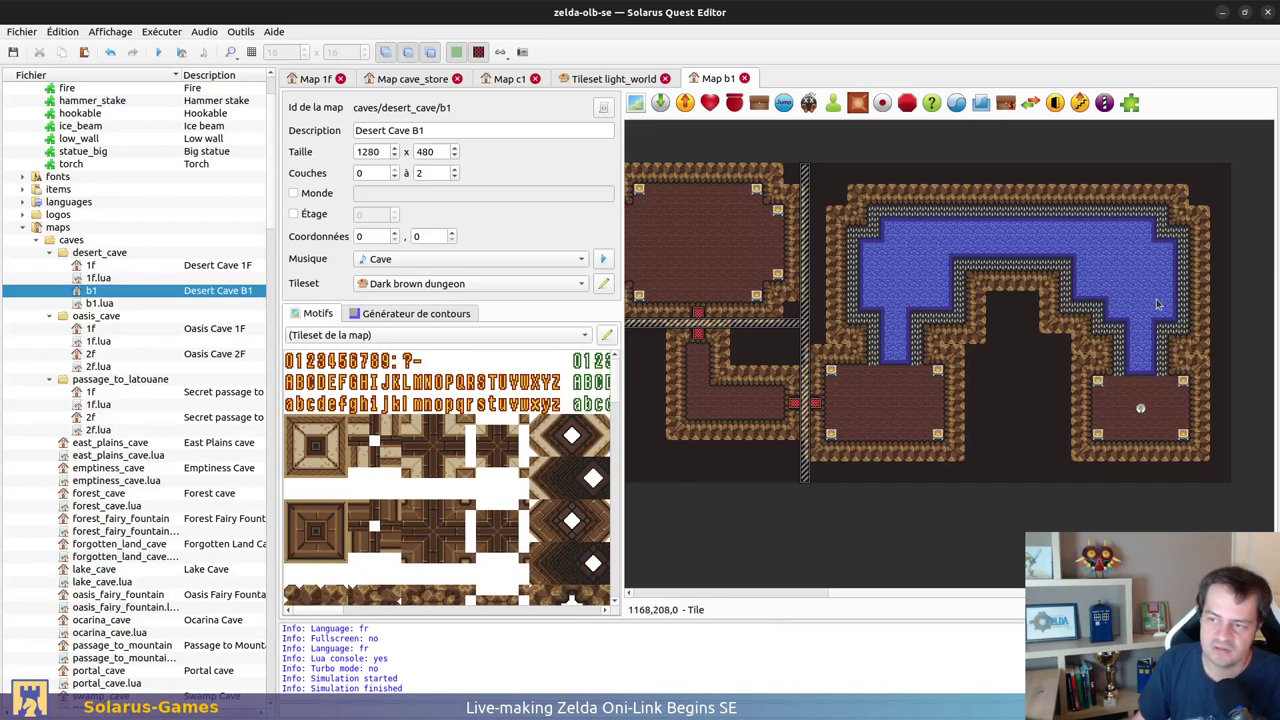
right_click(1140, 340)
key("r")
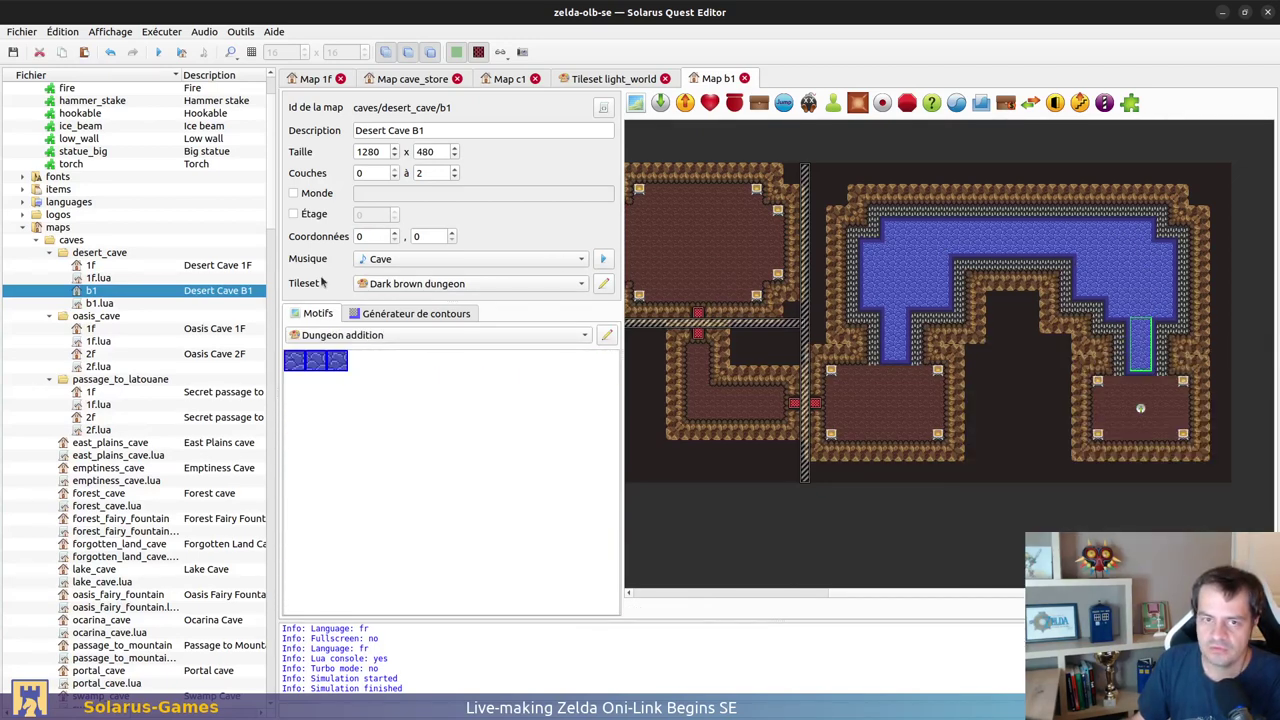
Step: Open the forest_cave, forest_fairy_fountain and oasis_fairy_fountain maps from the caves folder
scroll(162, 425, "up", 2)
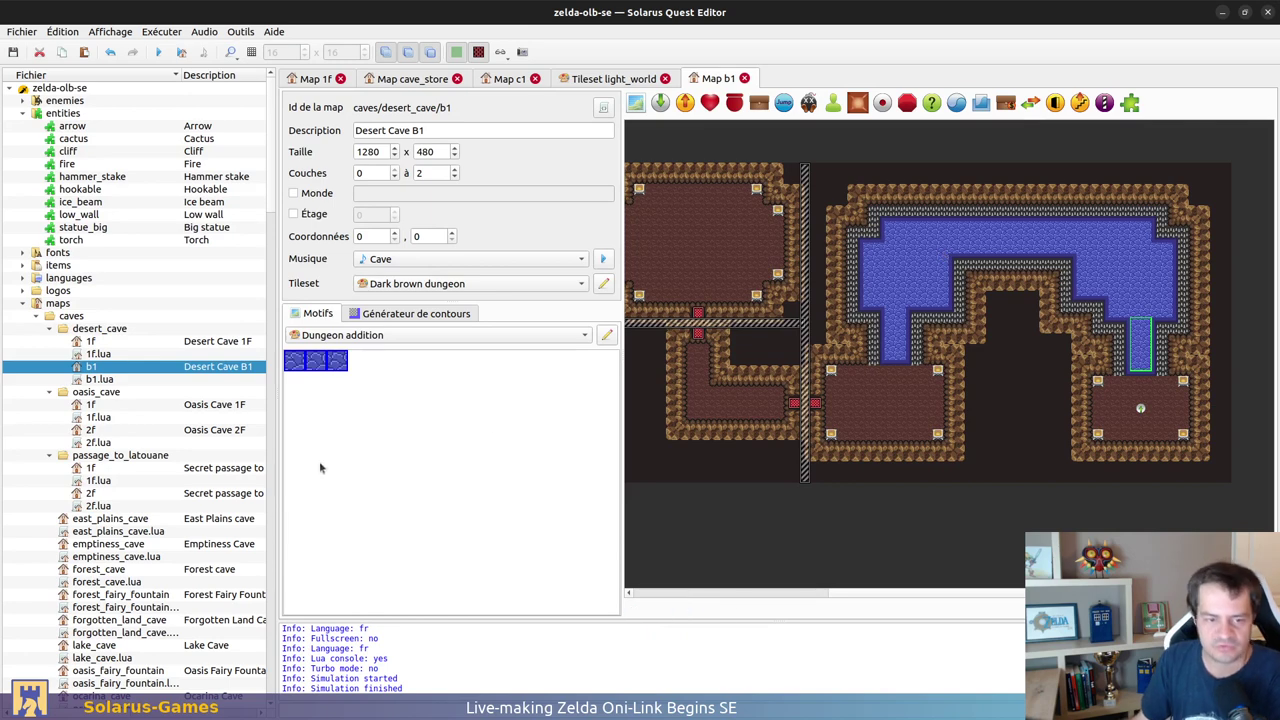
scroll(183, 508, "down", 2)
double_click(116, 494)
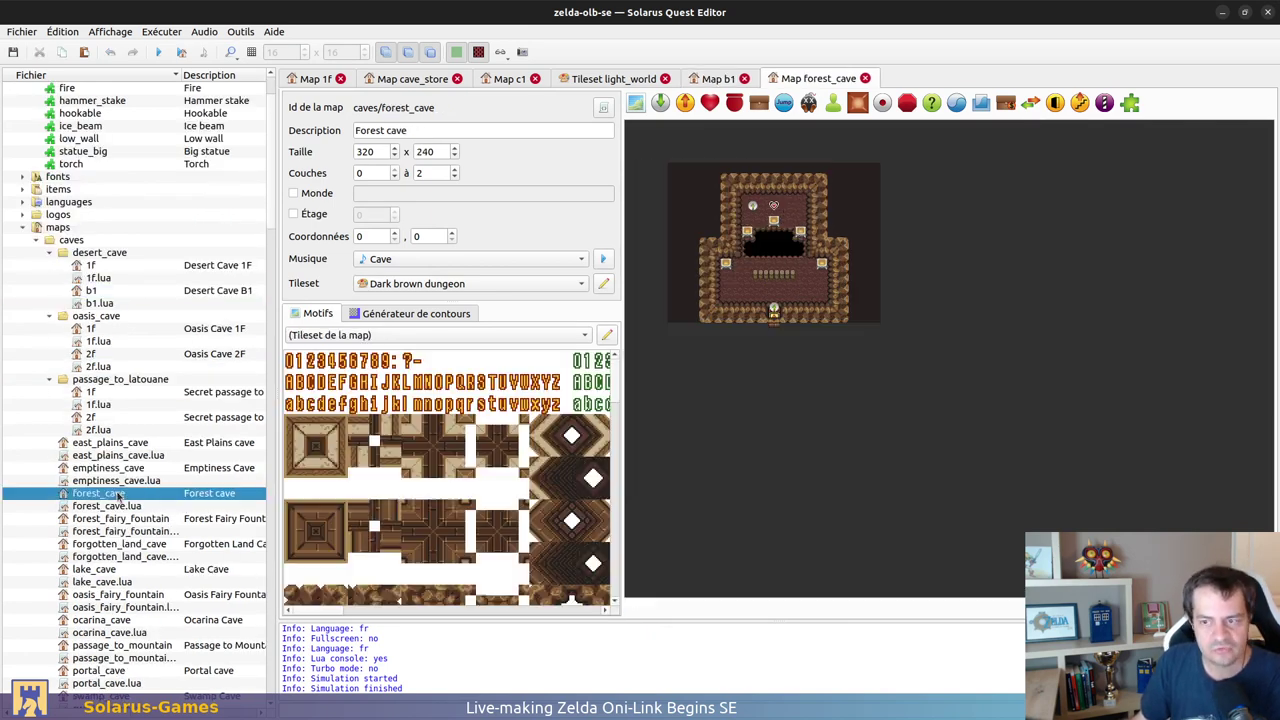
double_click(126, 522)
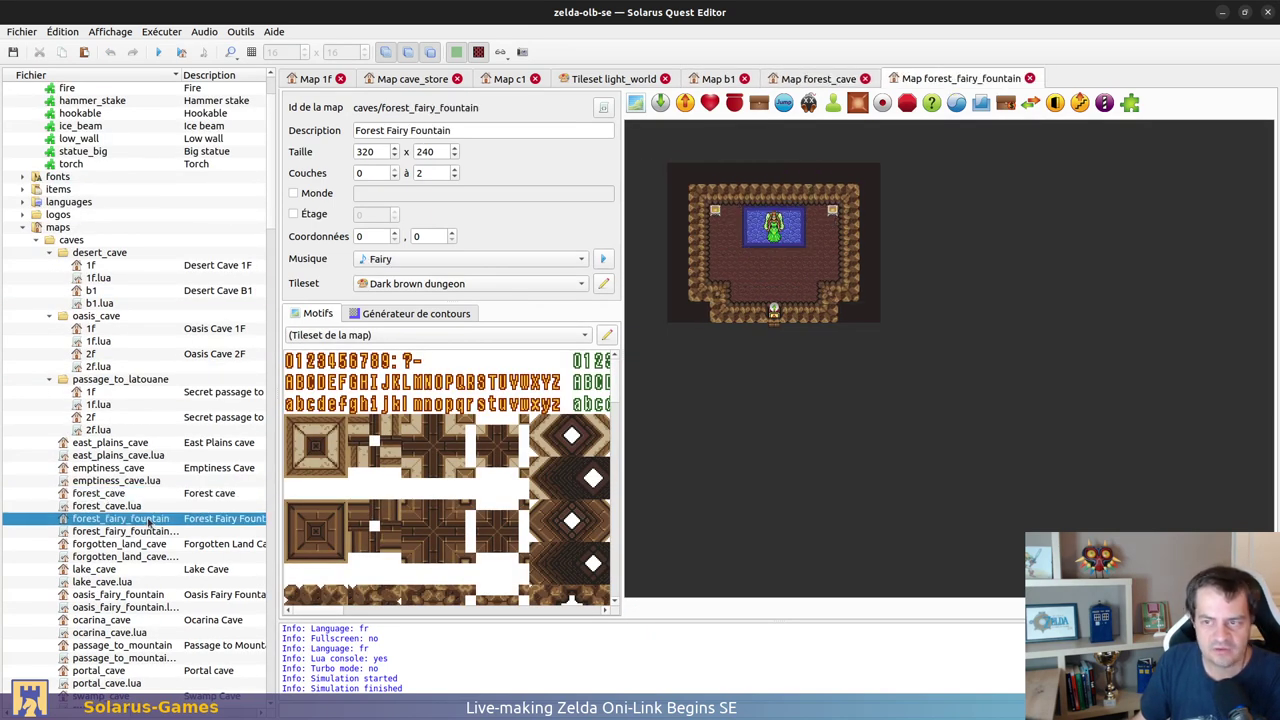
scroll(128, 540, "down", 4)
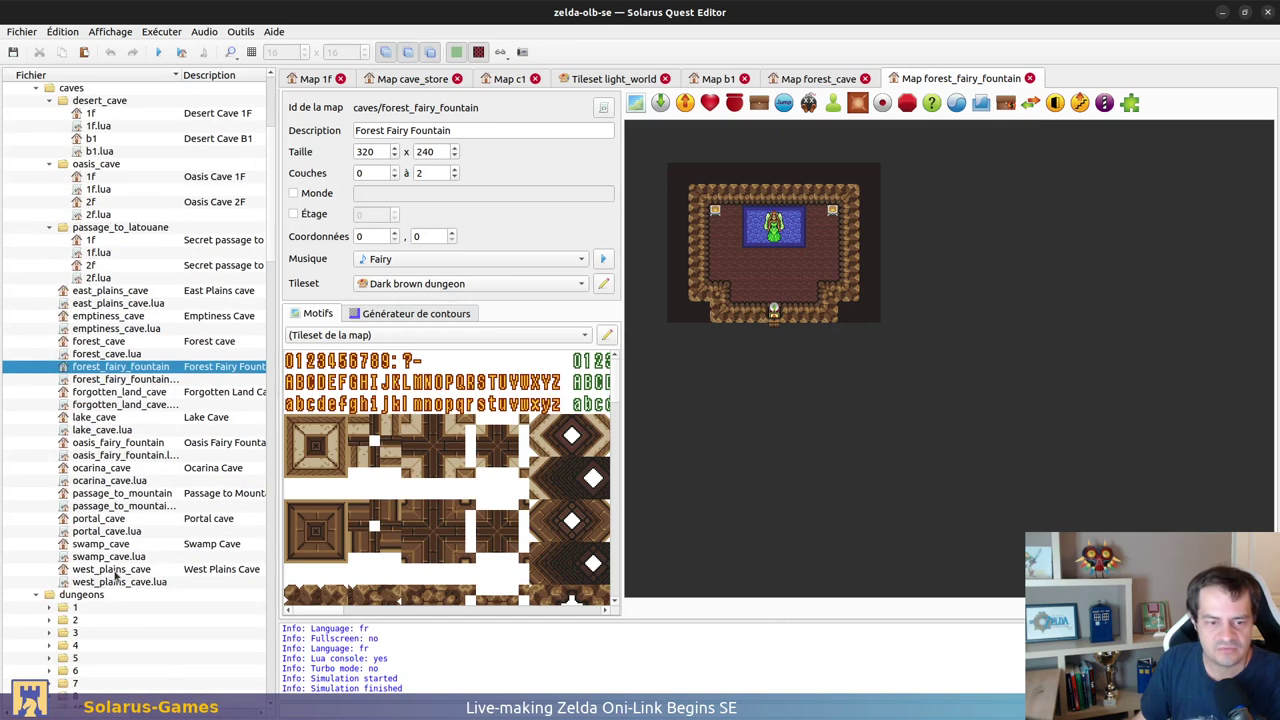
double_click(112, 444)
scroll(878, 320, "up", 1, "ctrl")
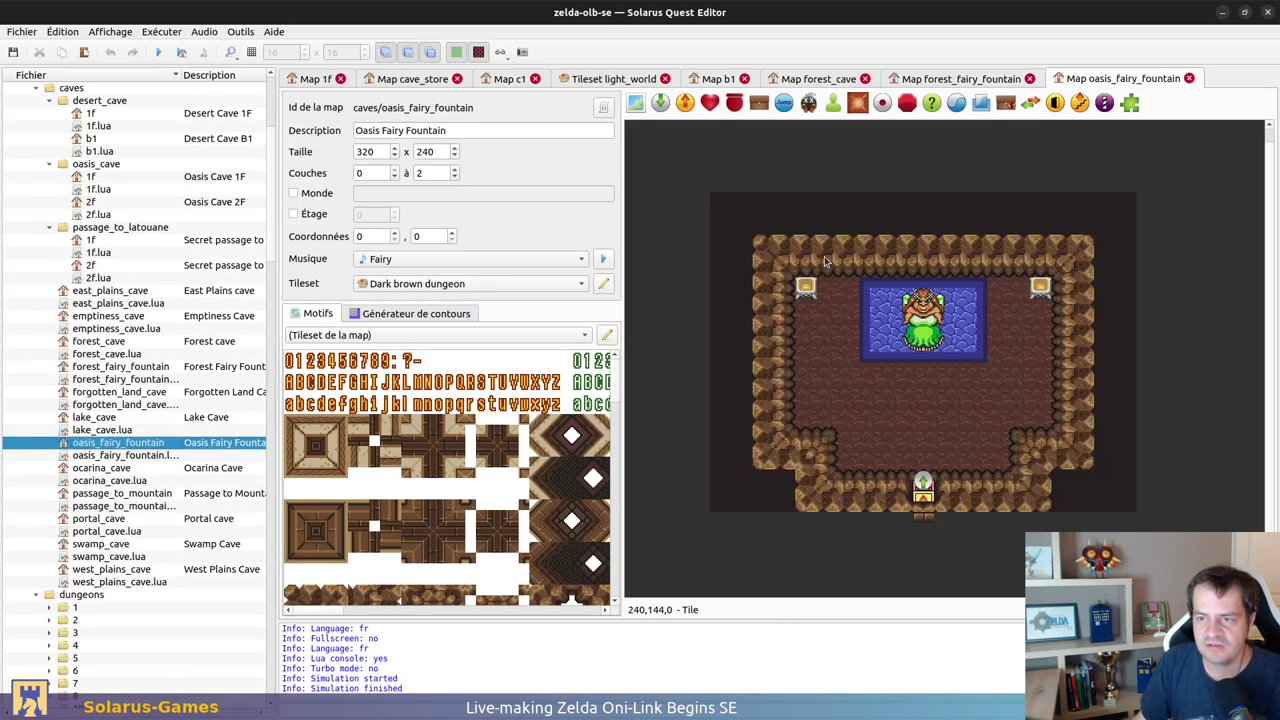
right_click(880, 319)
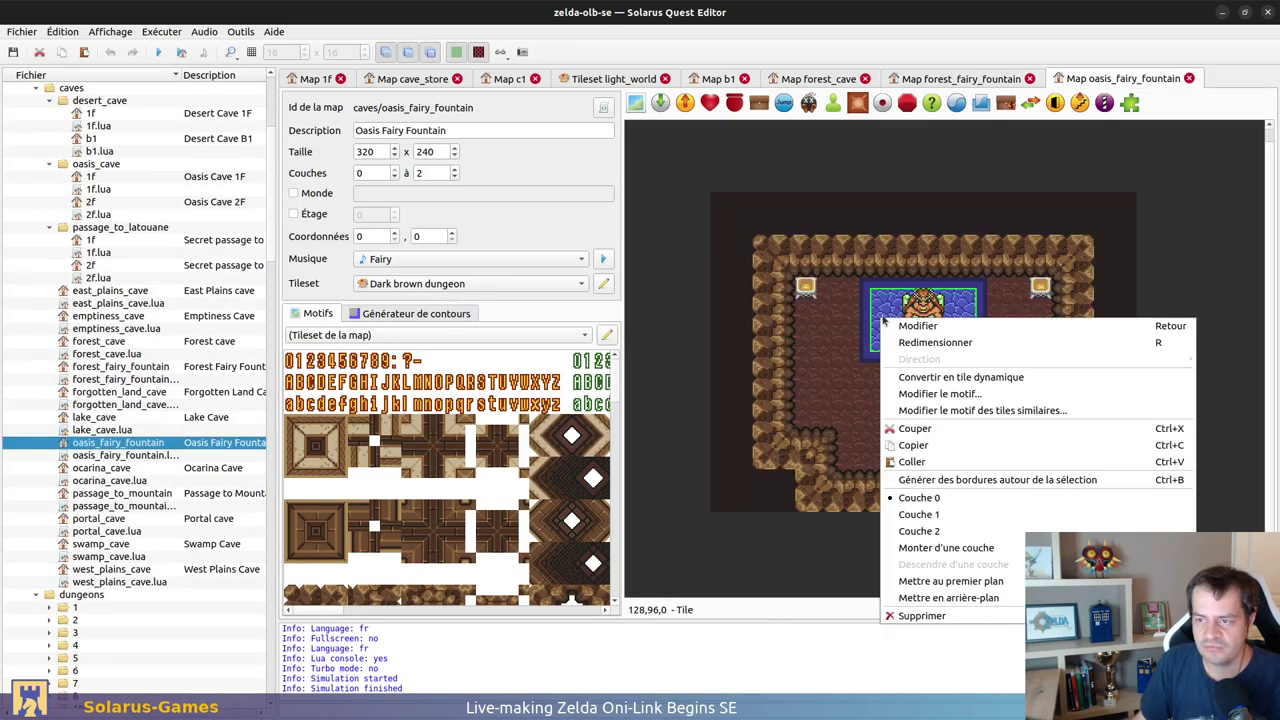
left_click(915, 393)
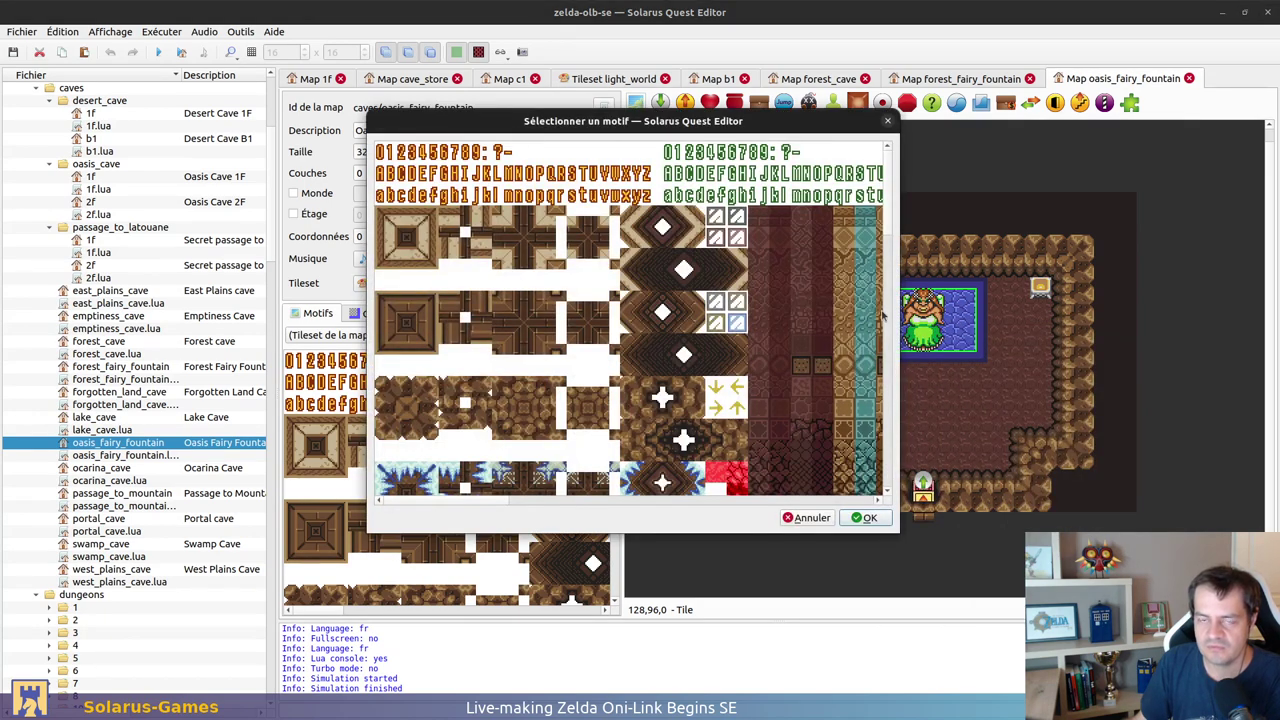
key("Escape")
right_click(965, 337)
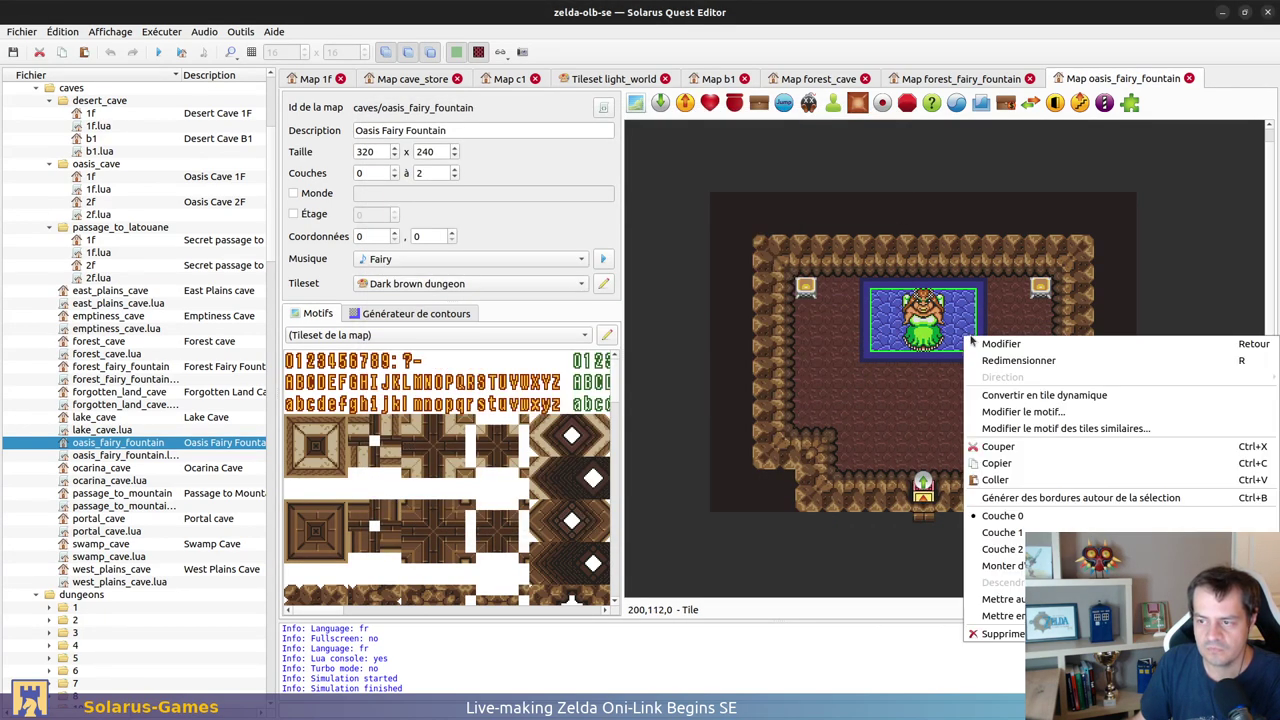
left_click(1023, 412)
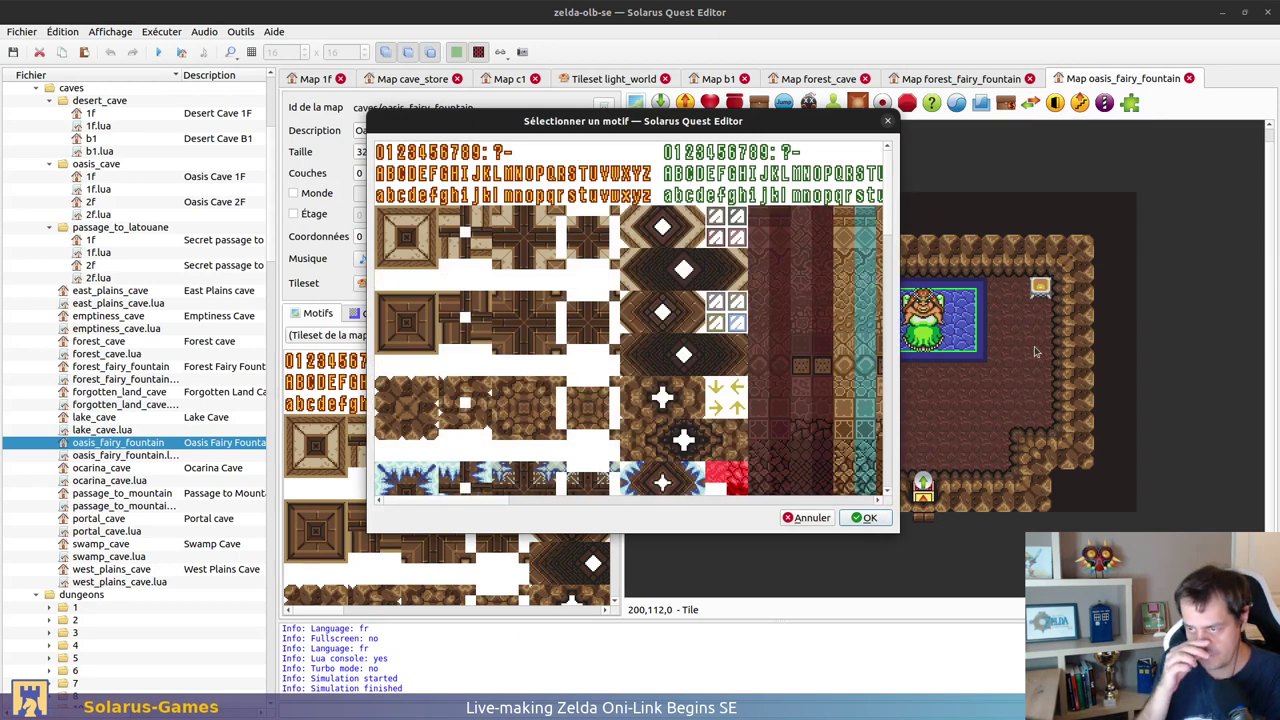
key("Escape")
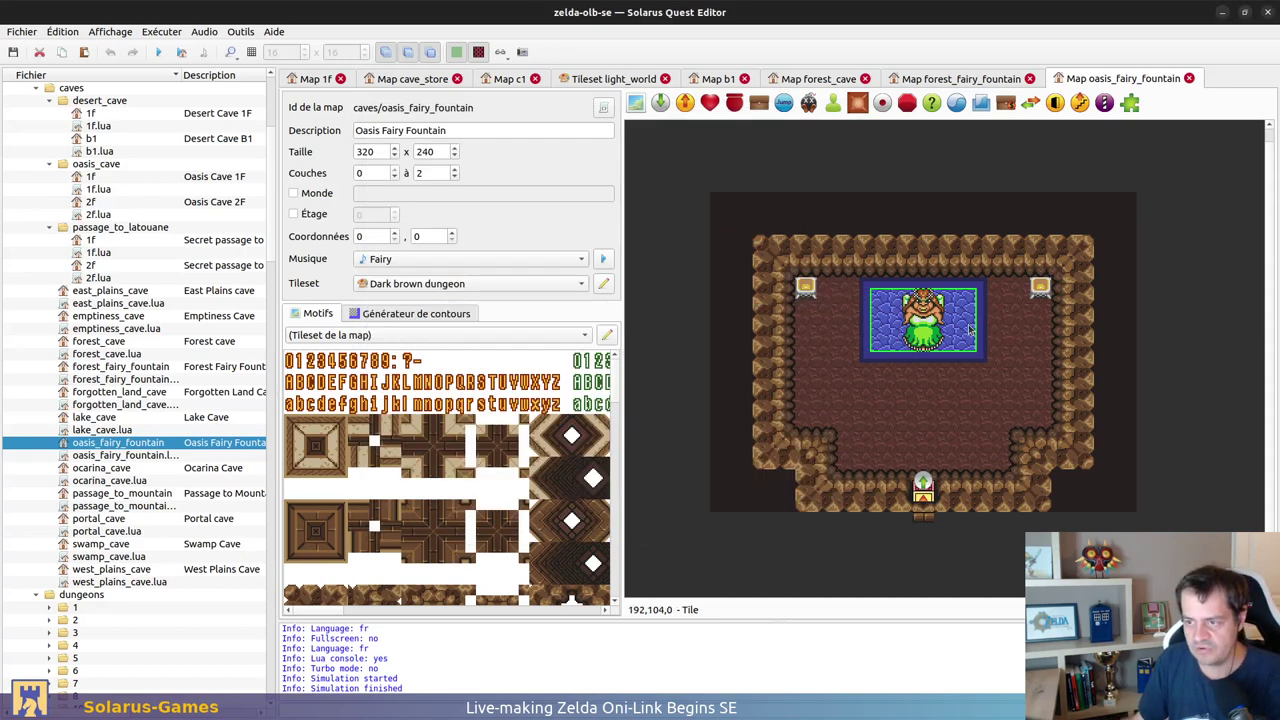
Step: Change the Oasis Fairy Fountain's water tile to the deep_water pattern from the Dungeon addition tileset
double_click(970, 330)
left_click(633, 283)
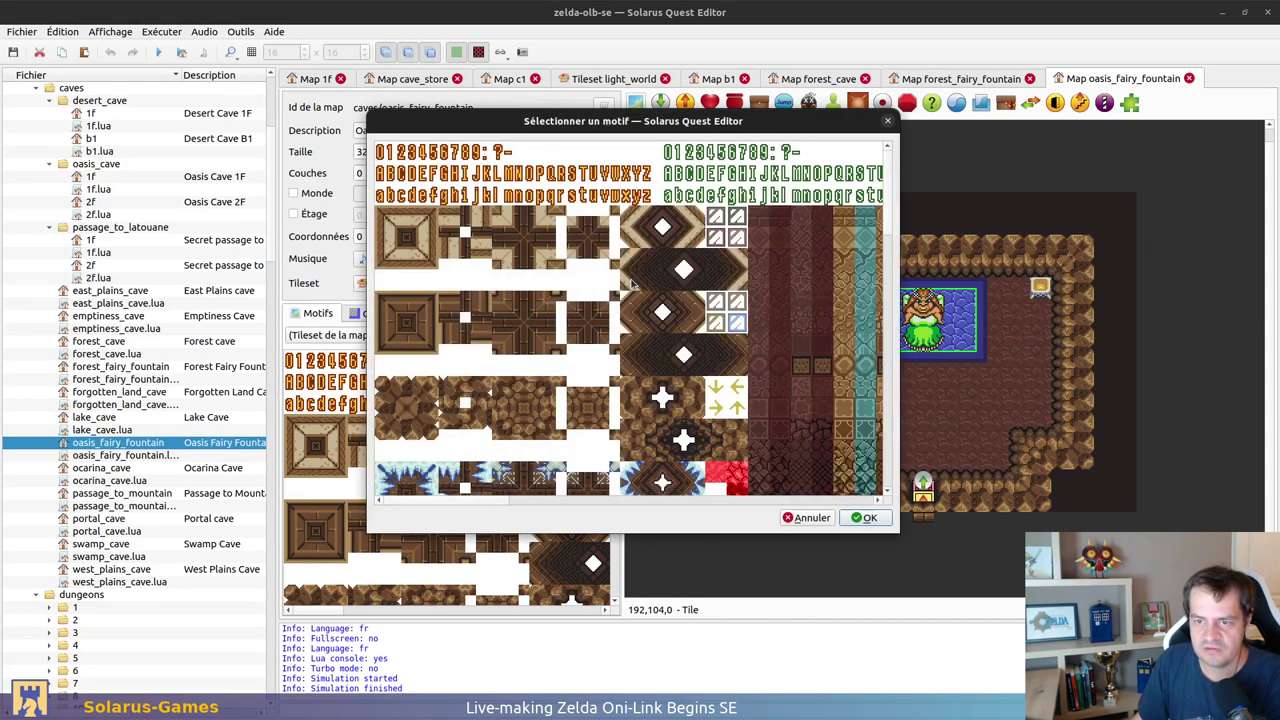
key("Escape")
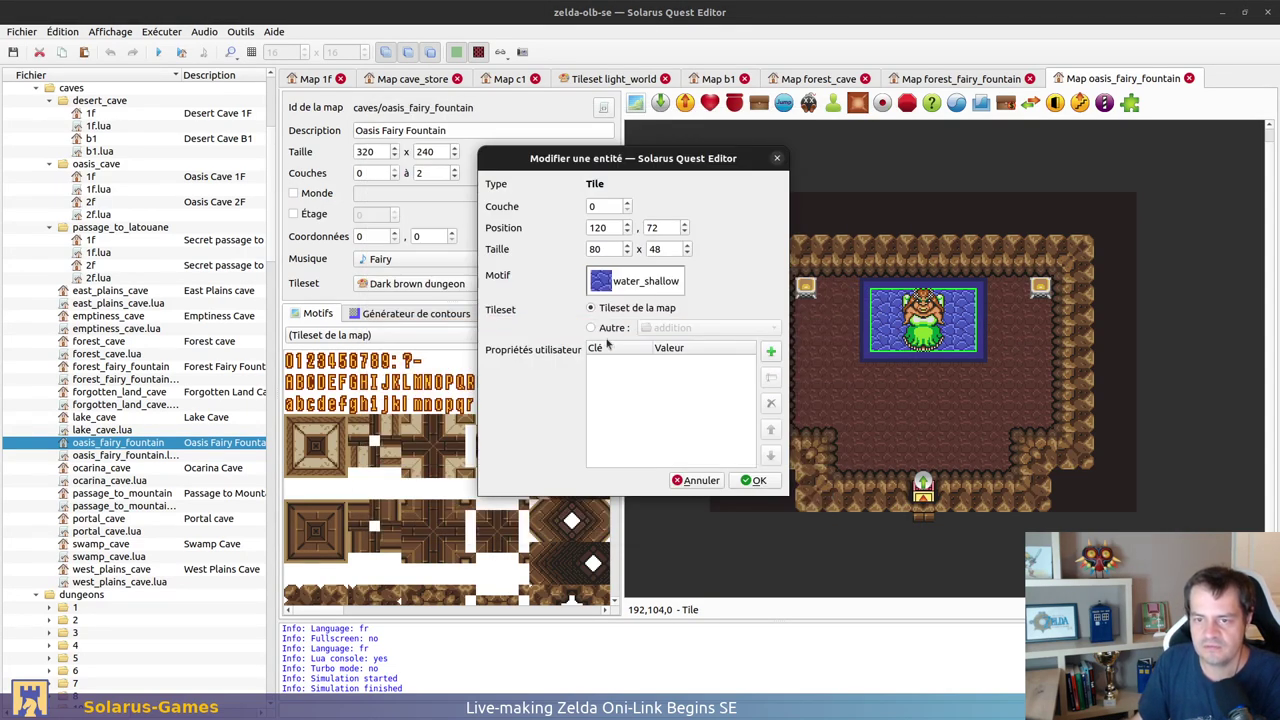
left_click(608, 328)
left_click(760, 332)
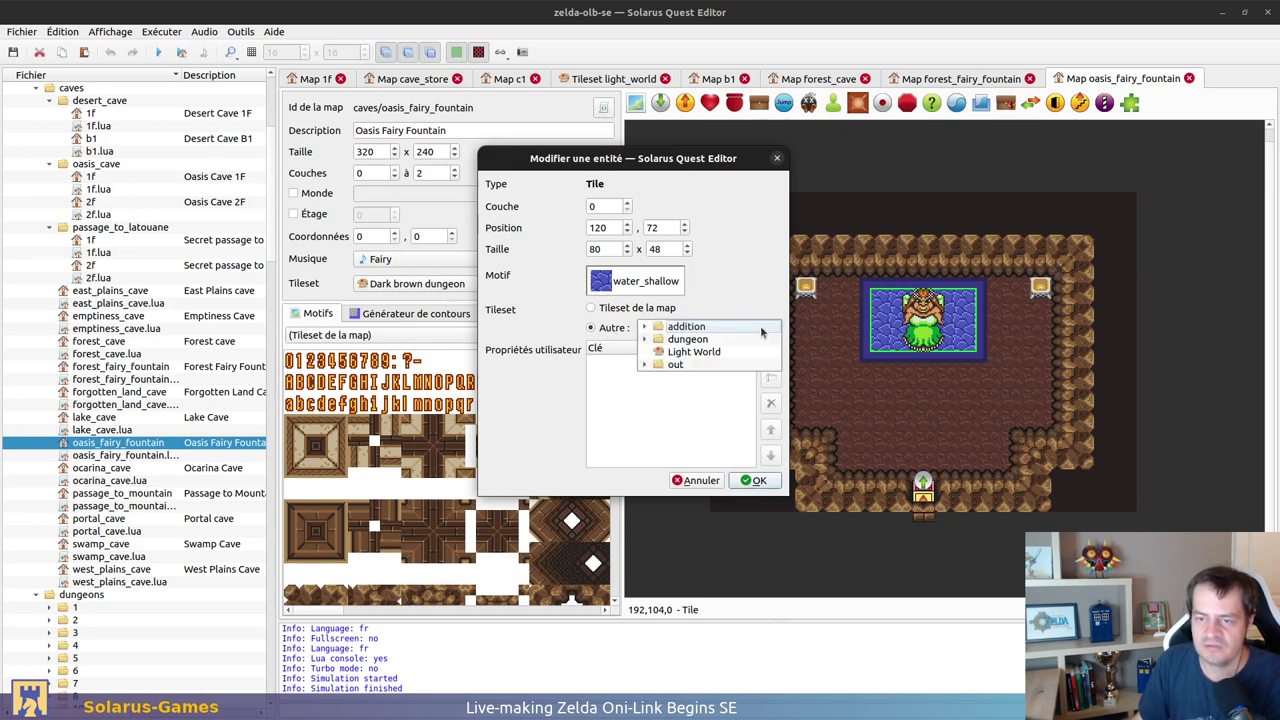
left_click(644, 327)
left_click(672, 339)
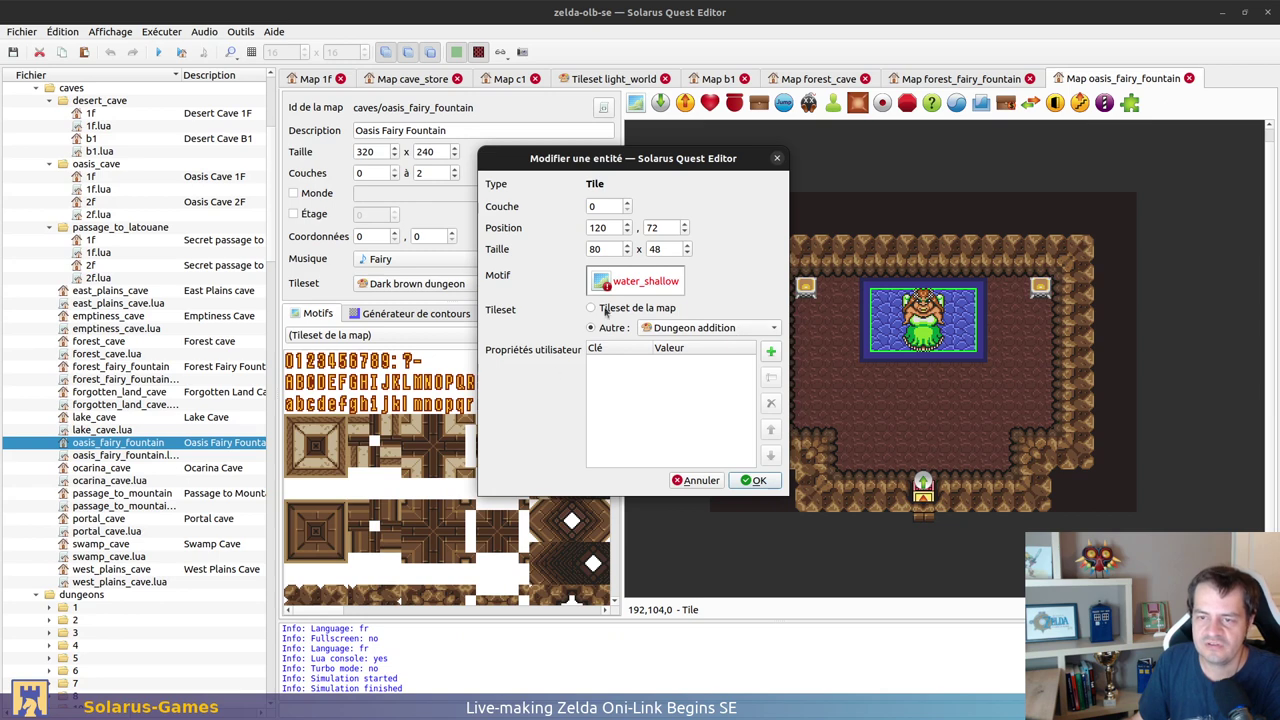
left_click(628, 283)
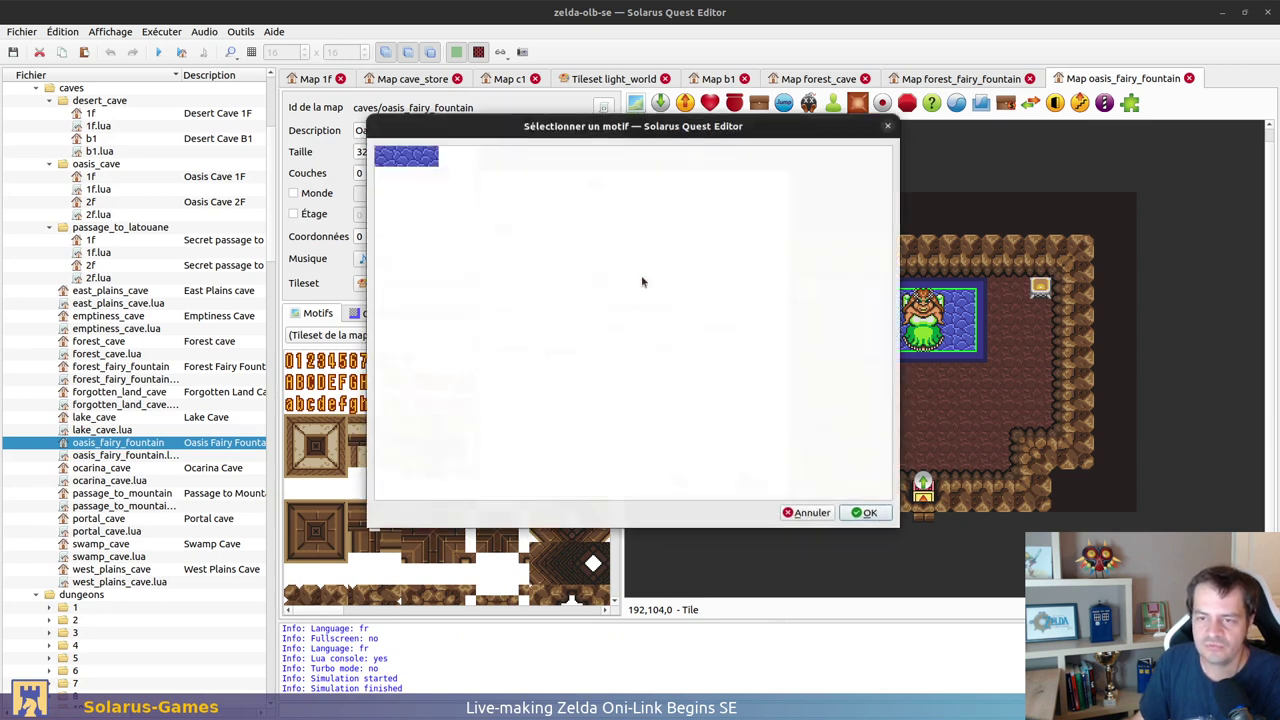
left_click(865, 517)
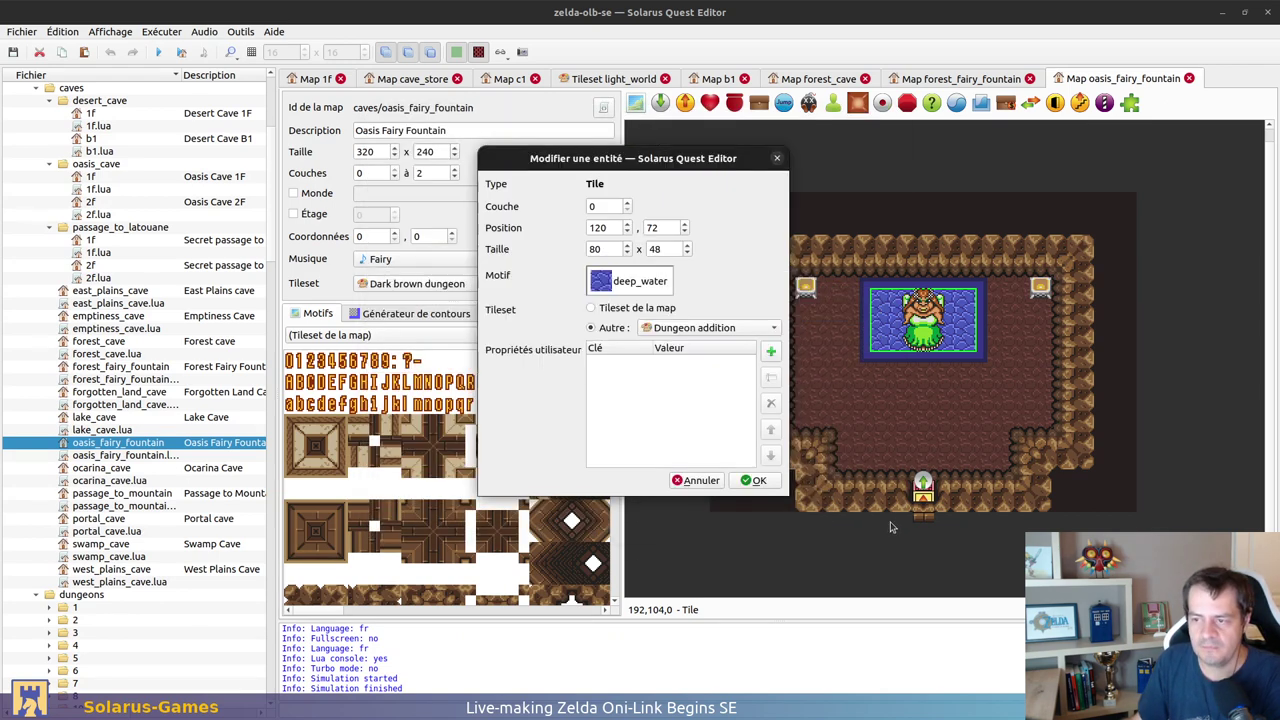
left_click(752, 483)
Step: Set the Forest Fairy Fountain's water tile to the deep_water pattern of the Dungeon addition tileset, and return to the forest_cave map
left_click(1000, 80)
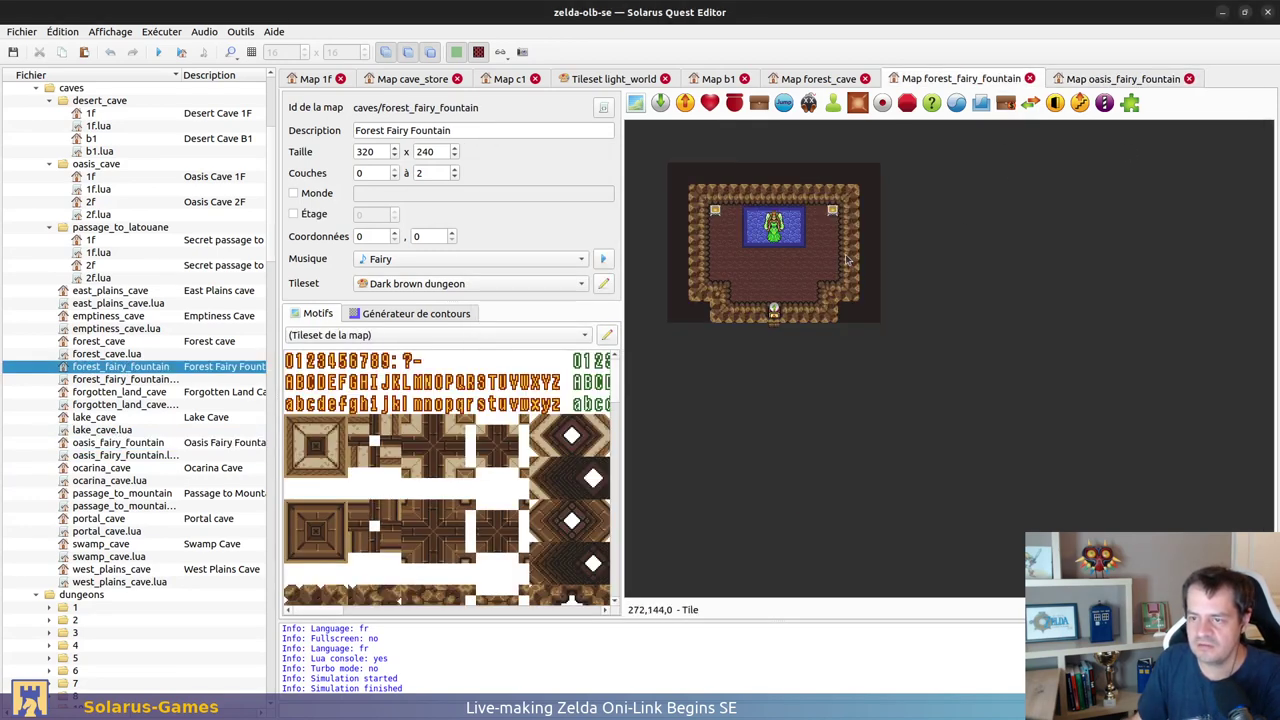
double_click(785, 232)
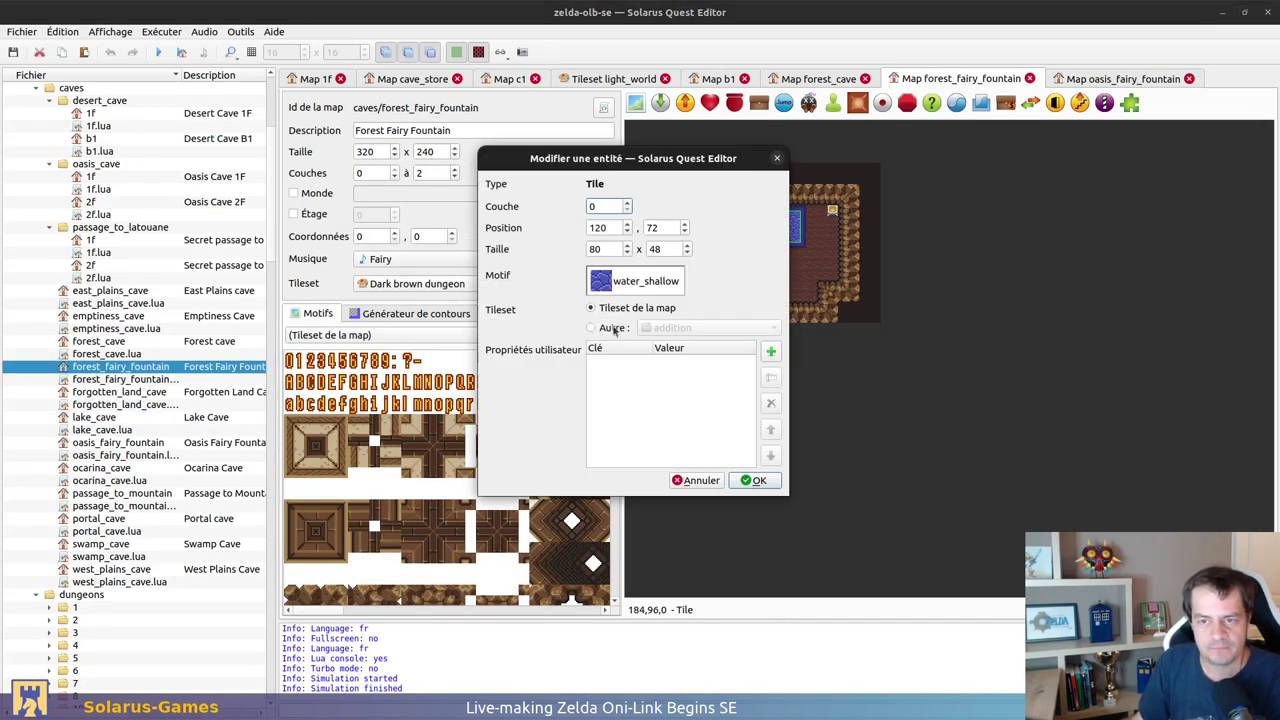
left_click(612, 328)
left_click(705, 328)
left_click(690, 340)
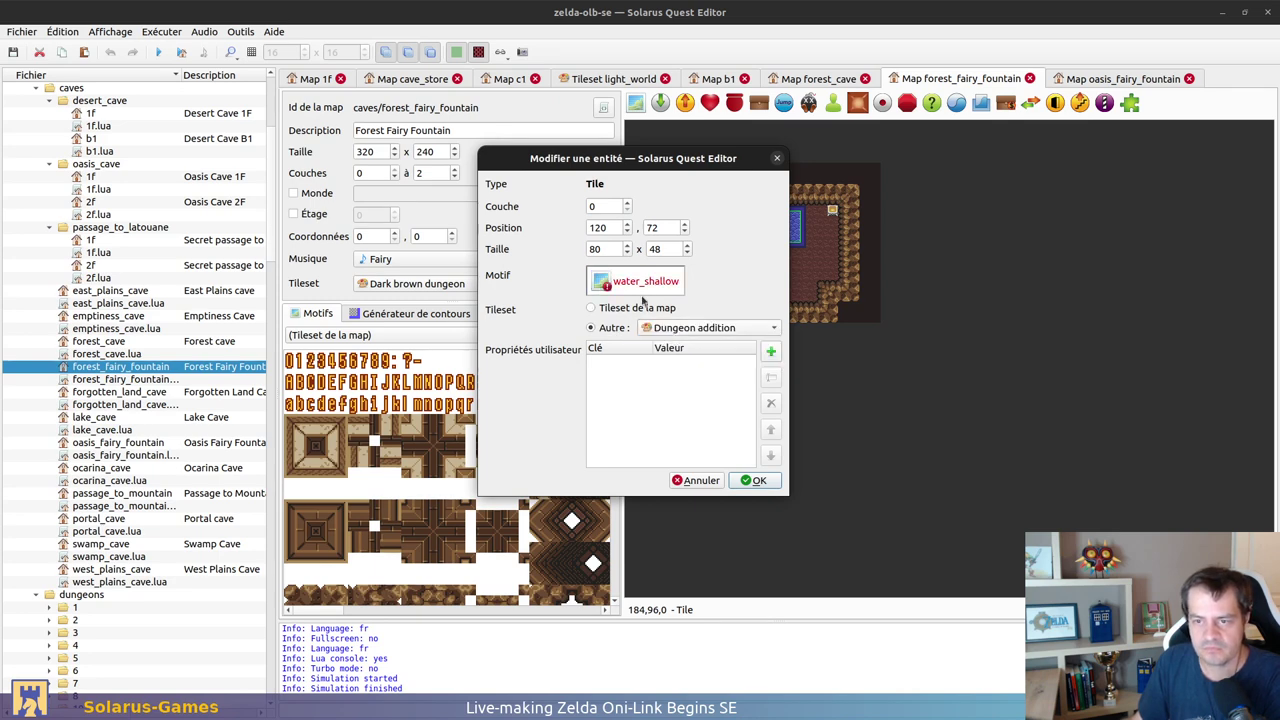
left_click(648, 284)
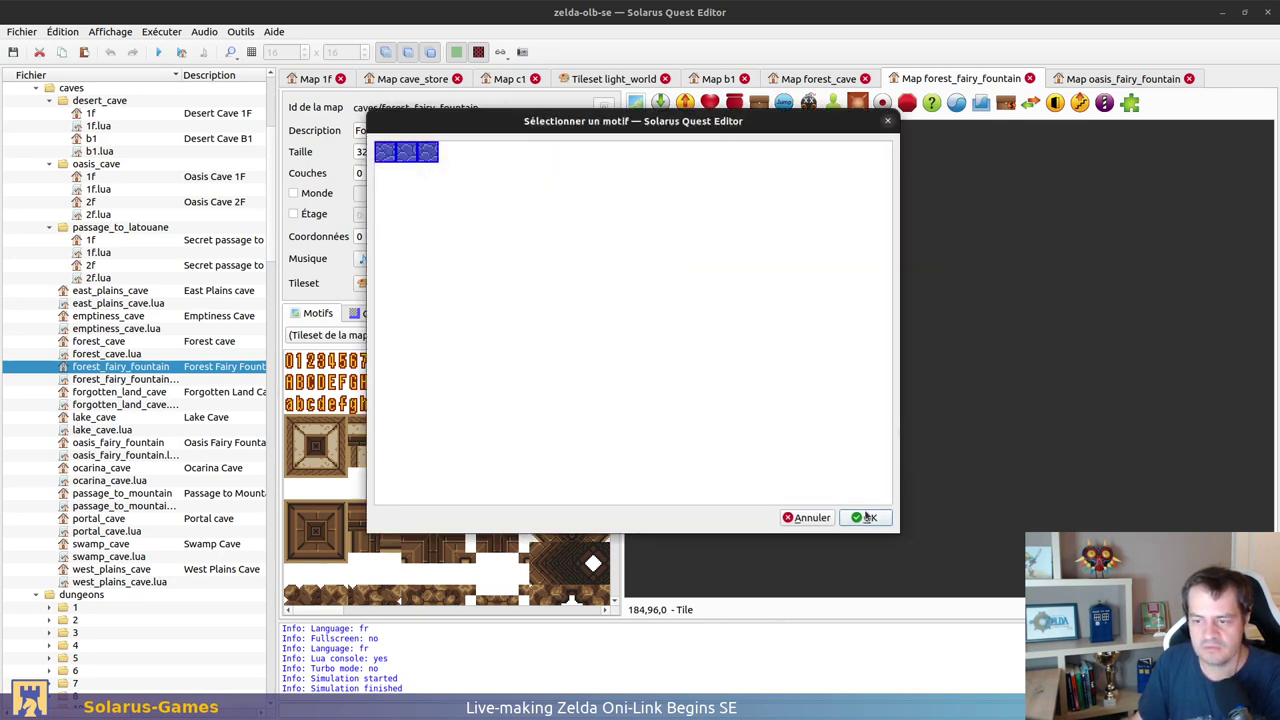
left_click(865, 517)
left_click(757, 480)
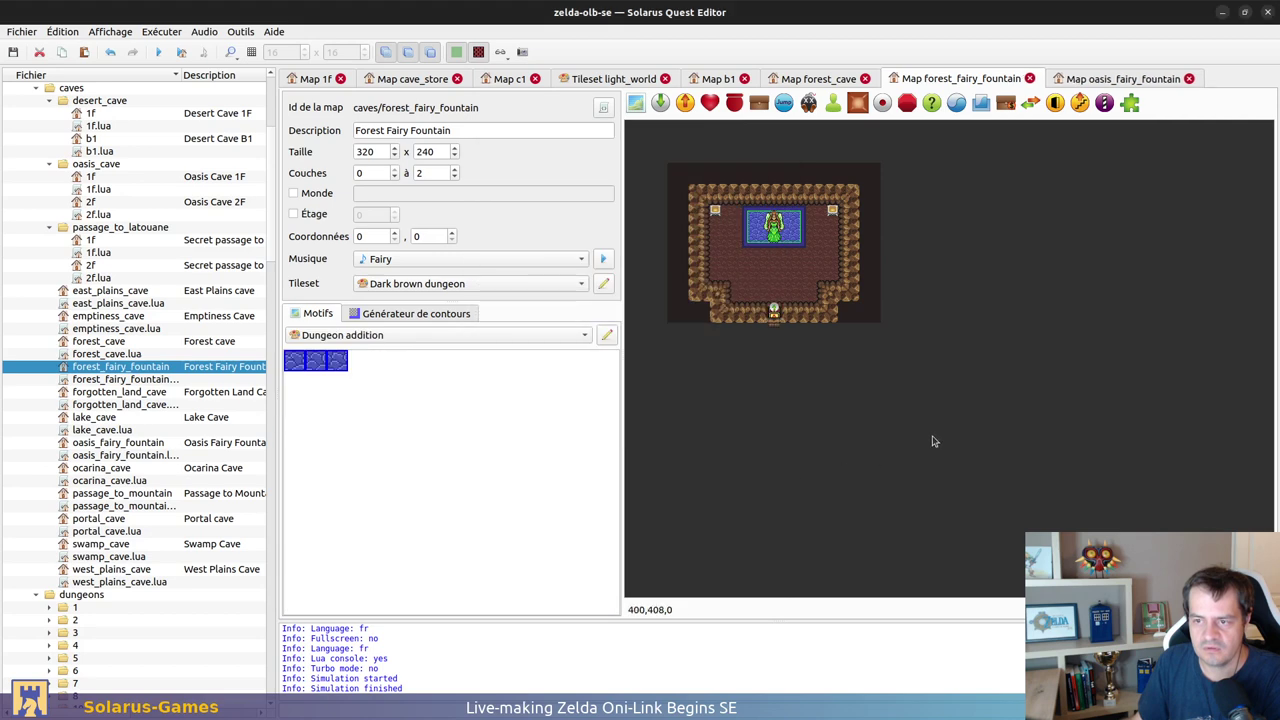
left_click(820, 79)
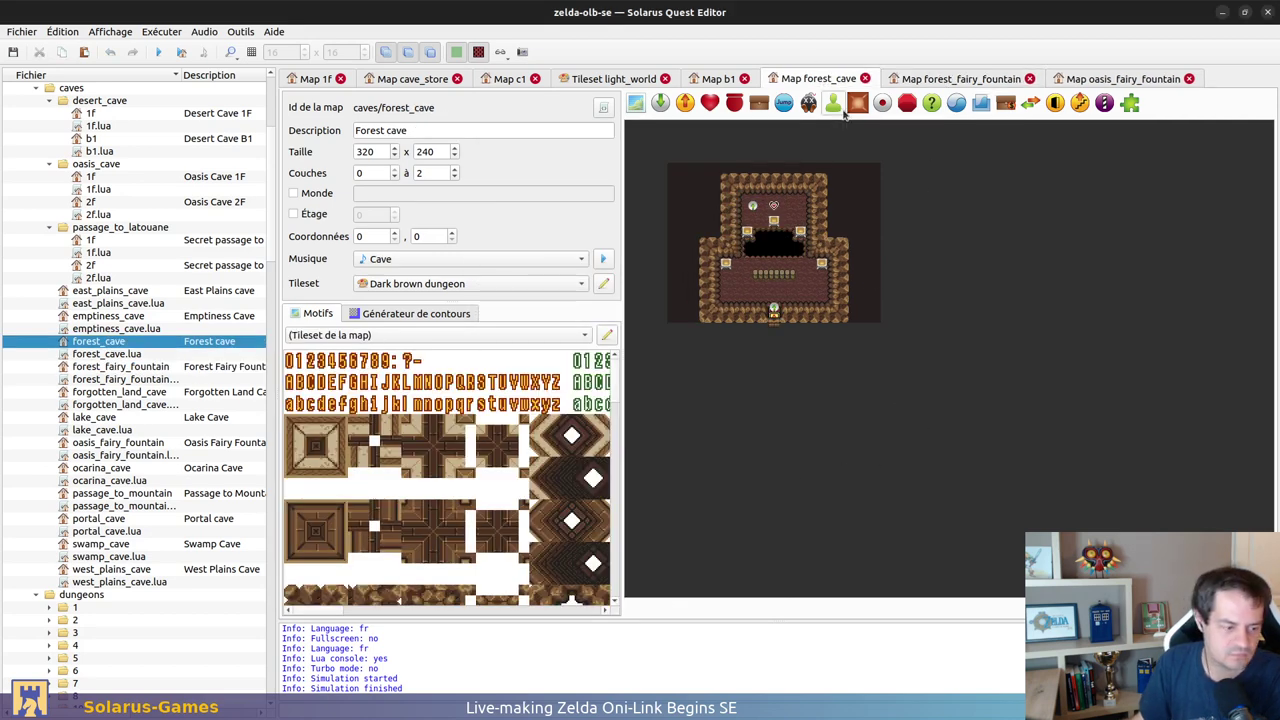
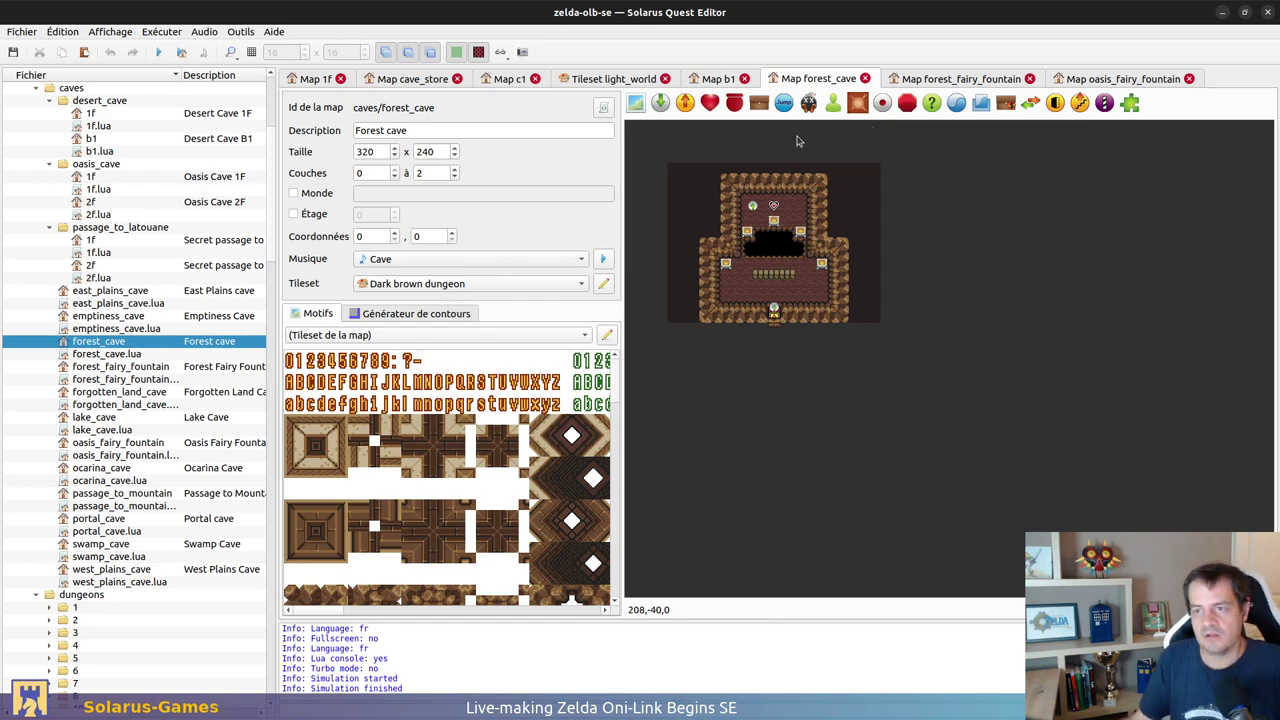
Step: Return to the Desert Cave B1 map and close the light_world tileset
scroll(800, 82, "up", 5)
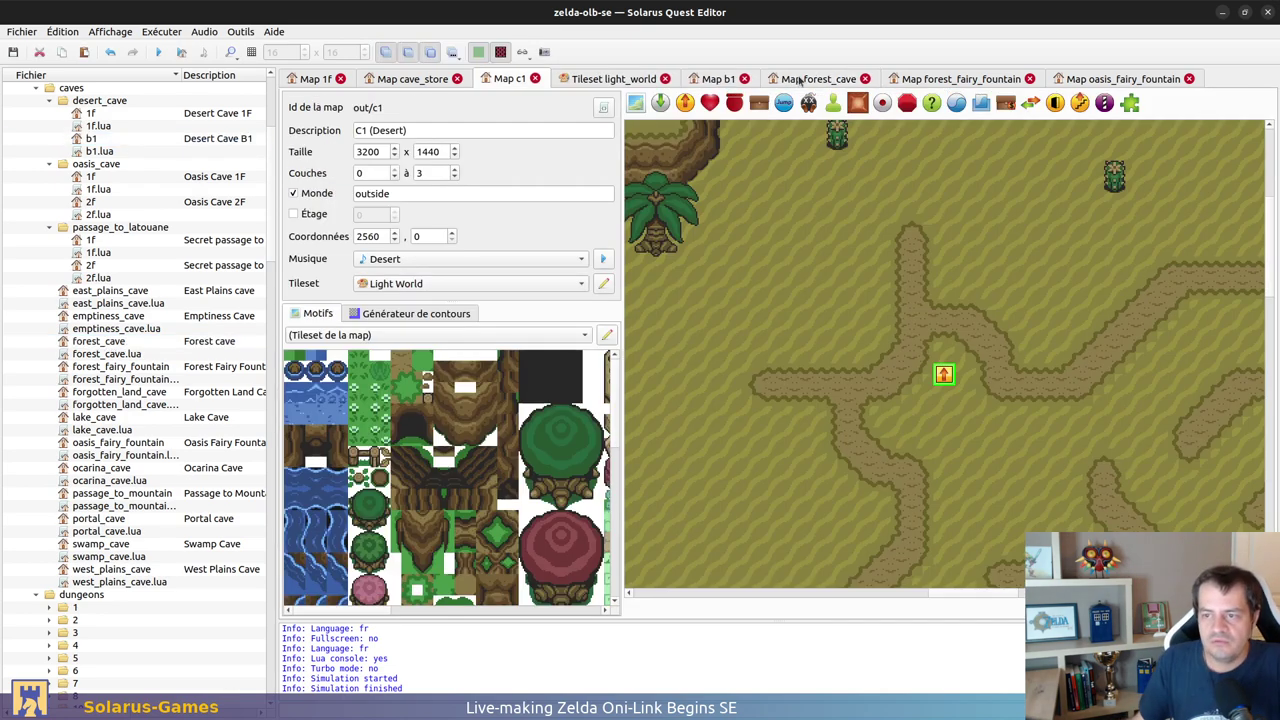
scroll(800, 82, "down", 1)
key("ctrl+Tab")
key("ctrl+Tab")
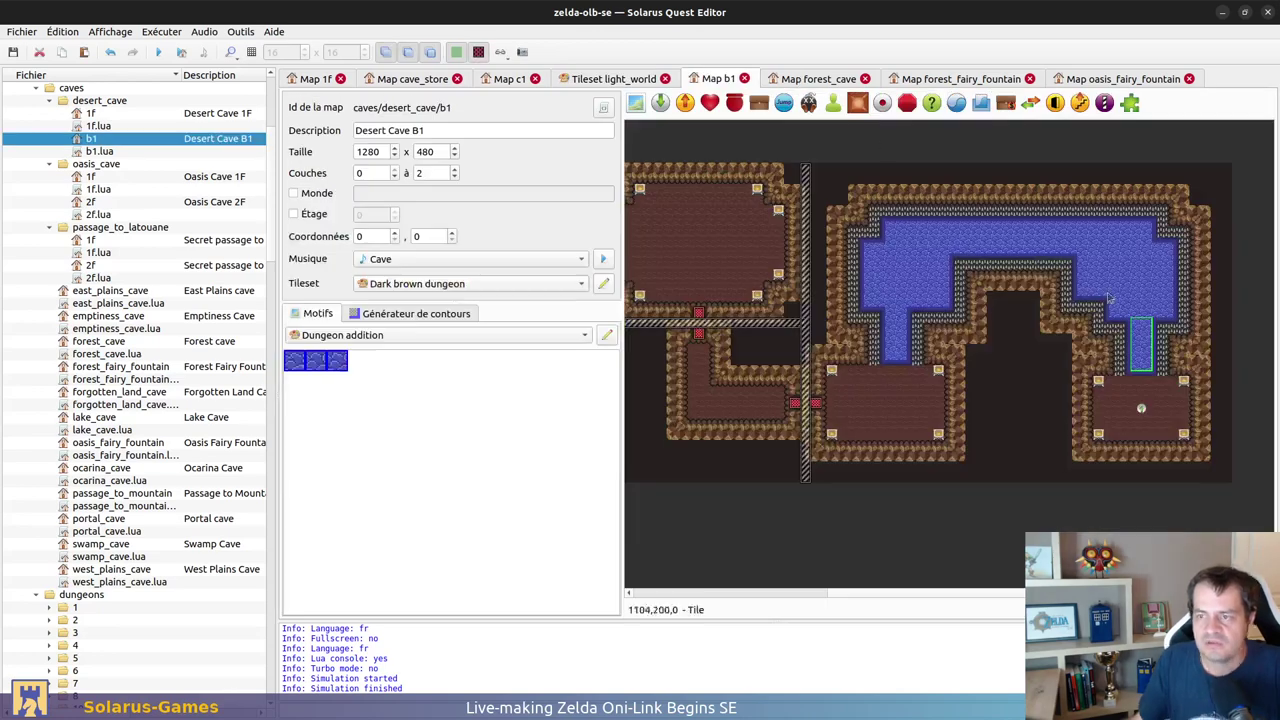
scroll(106, 510, "down", 12)
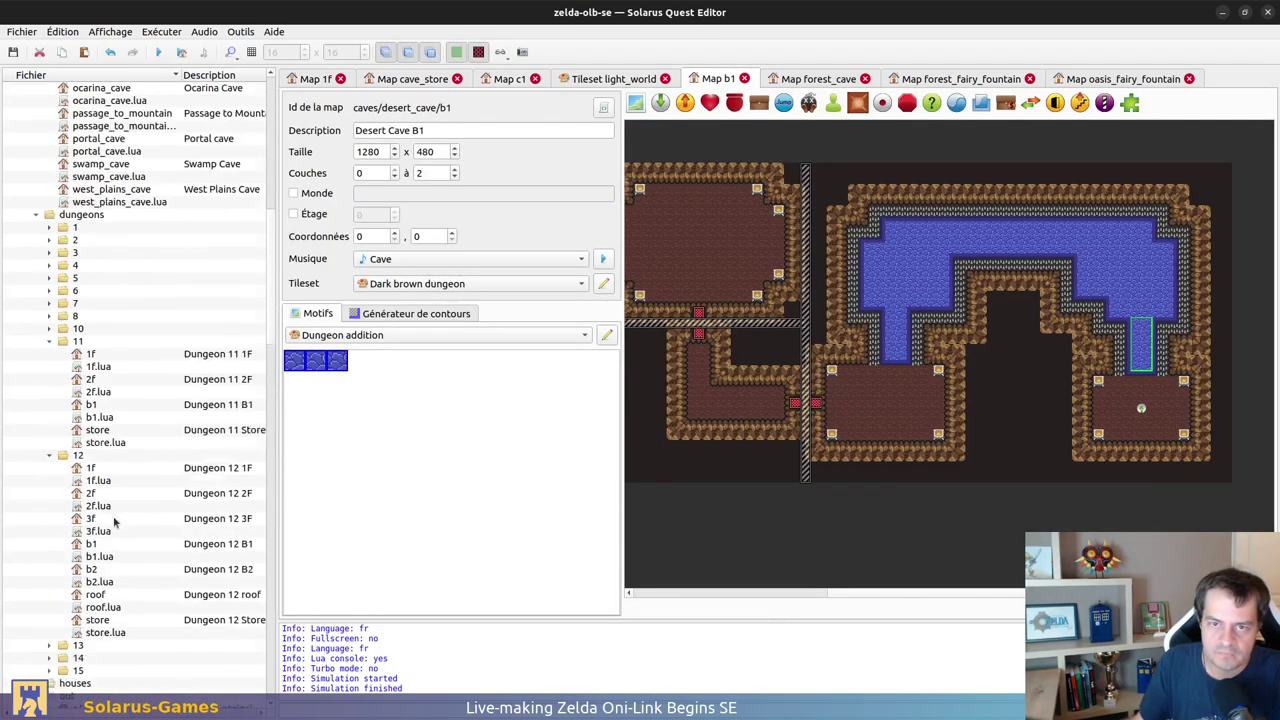
left_click(665, 78)
Step: Collapse the entities, passage_to_latouane, dungeons, out and scripts folders in the quest tree
scroll(160, 517, "down", 11)
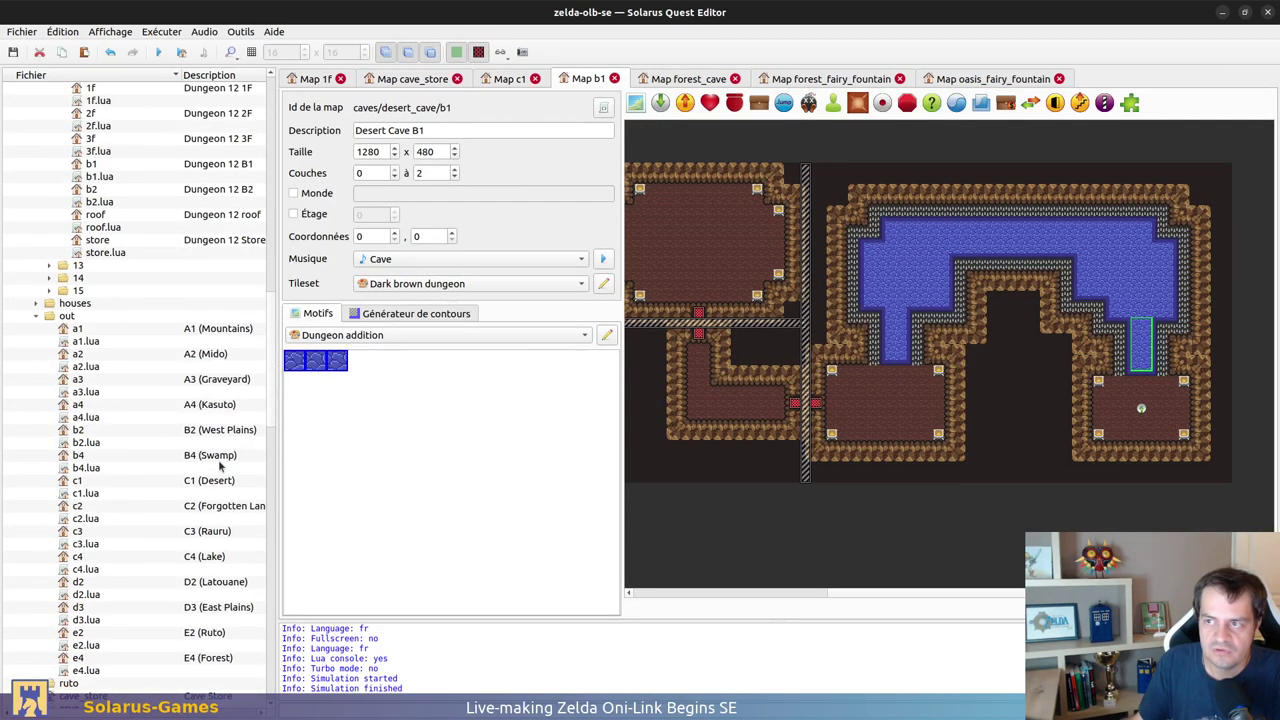
scroll(160, 517, "up", 20)
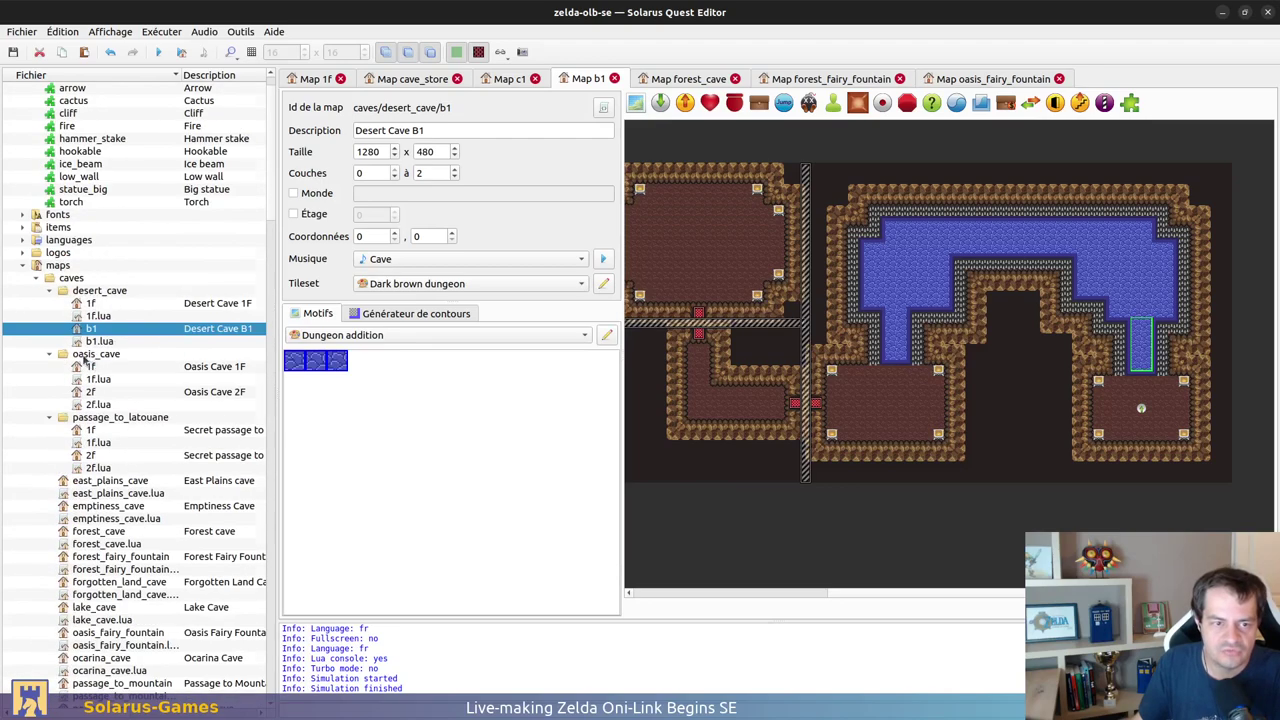
left_click(22, 113)
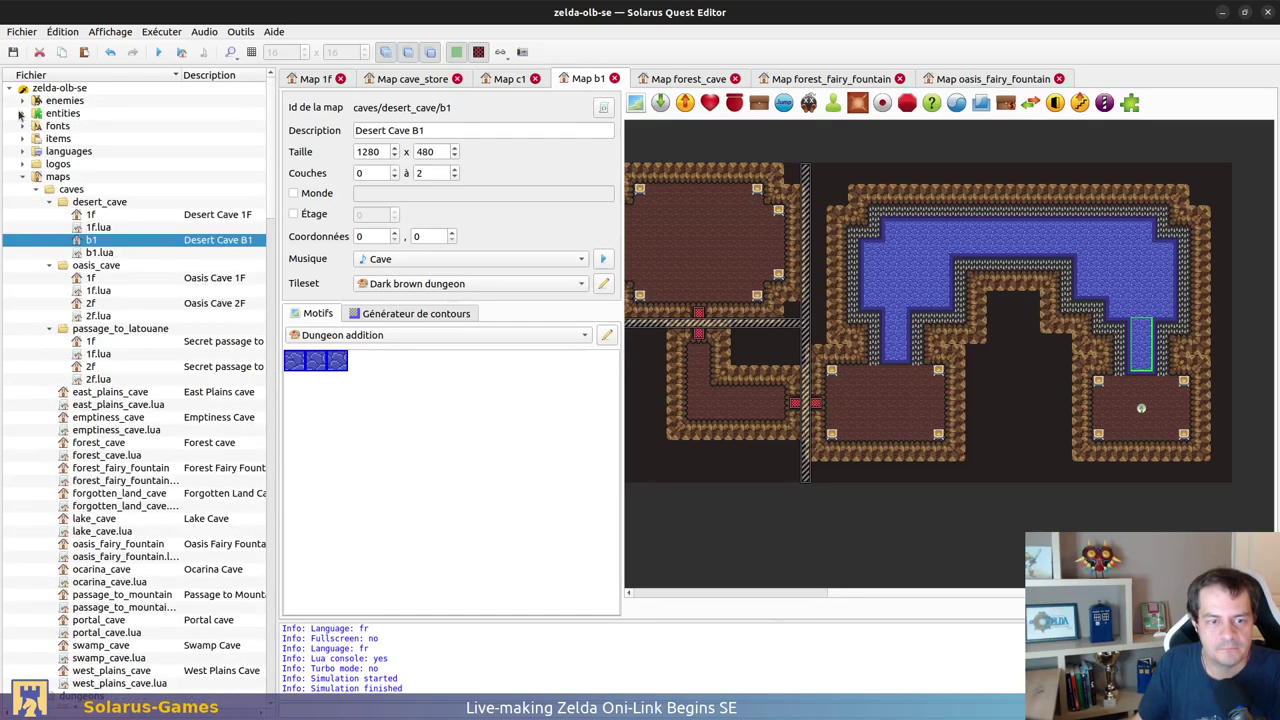
left_click(49, 328)
scroll(48, 332, "down", 7)
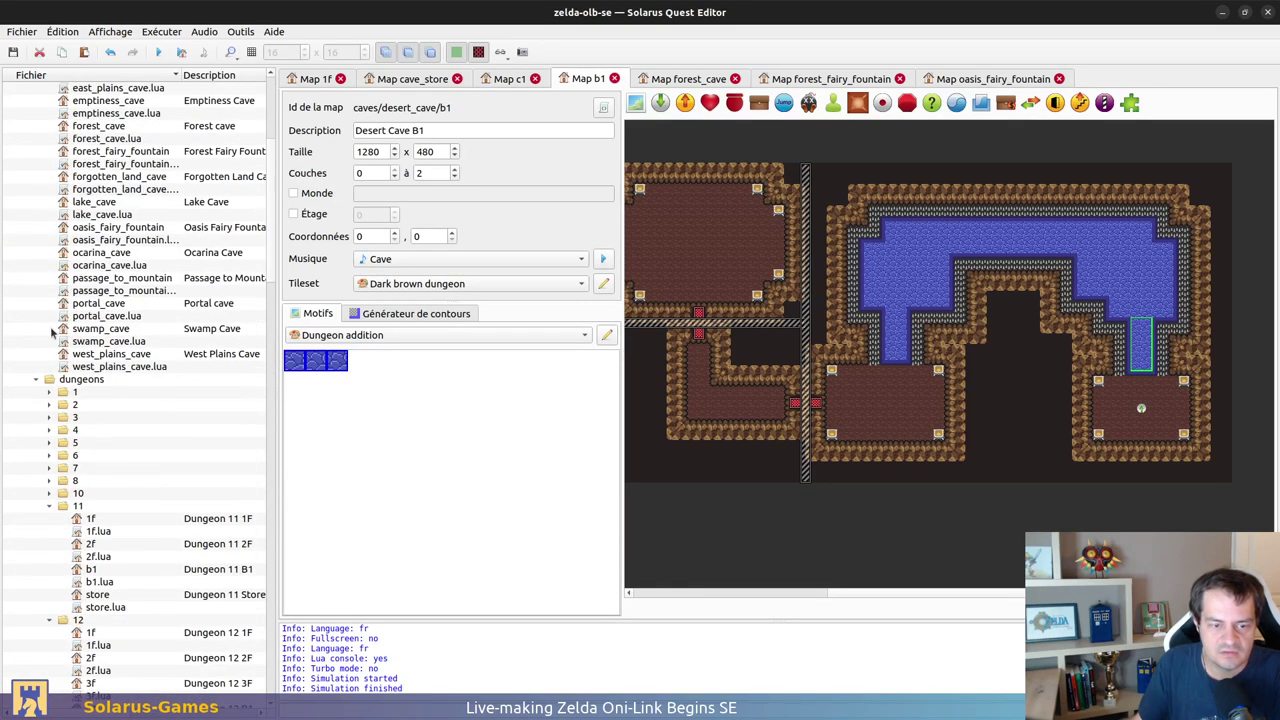
left_click(36, 380)
left_click(36, 405)
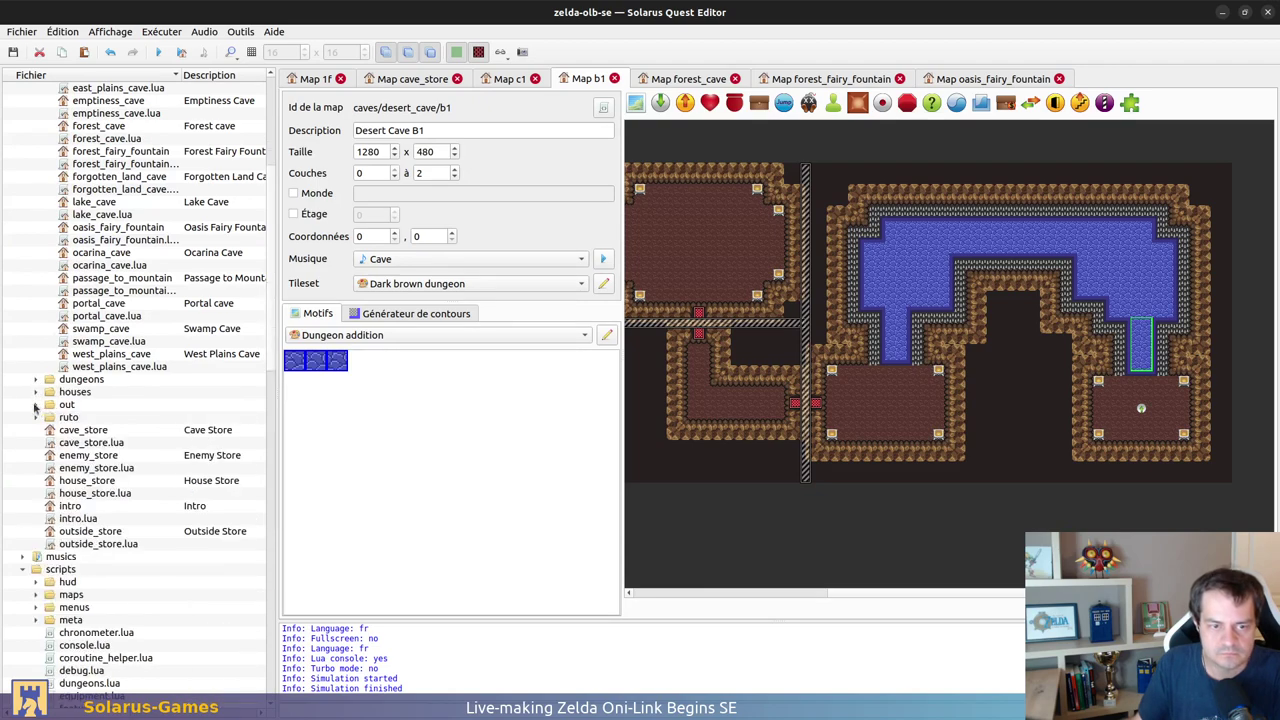
scroll(31, 459, "down", 6)
left_click(21, 340)
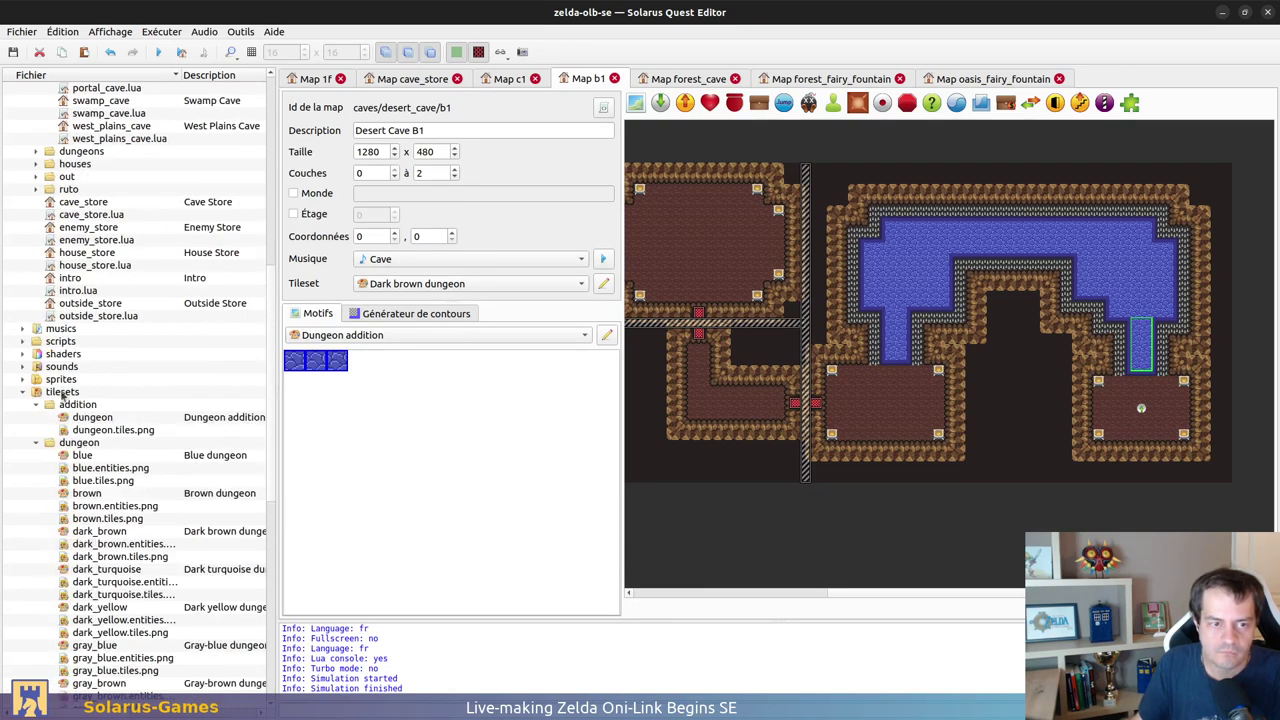
Step: Open the Blue dungeon tileset and examine the dark blue patterns just above the shallow water tiles
scroll(53, 237, "down", 6)
double_click(82, 227)
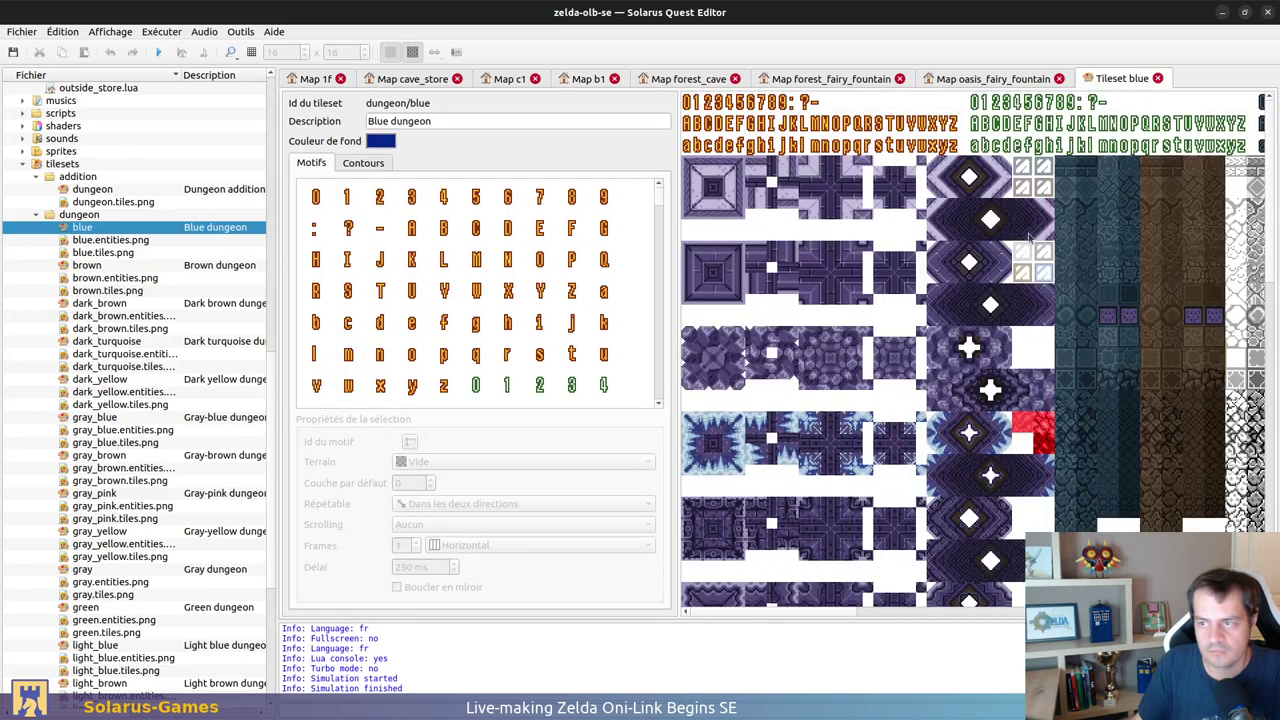
scroll(1057, 200, "right", 5)
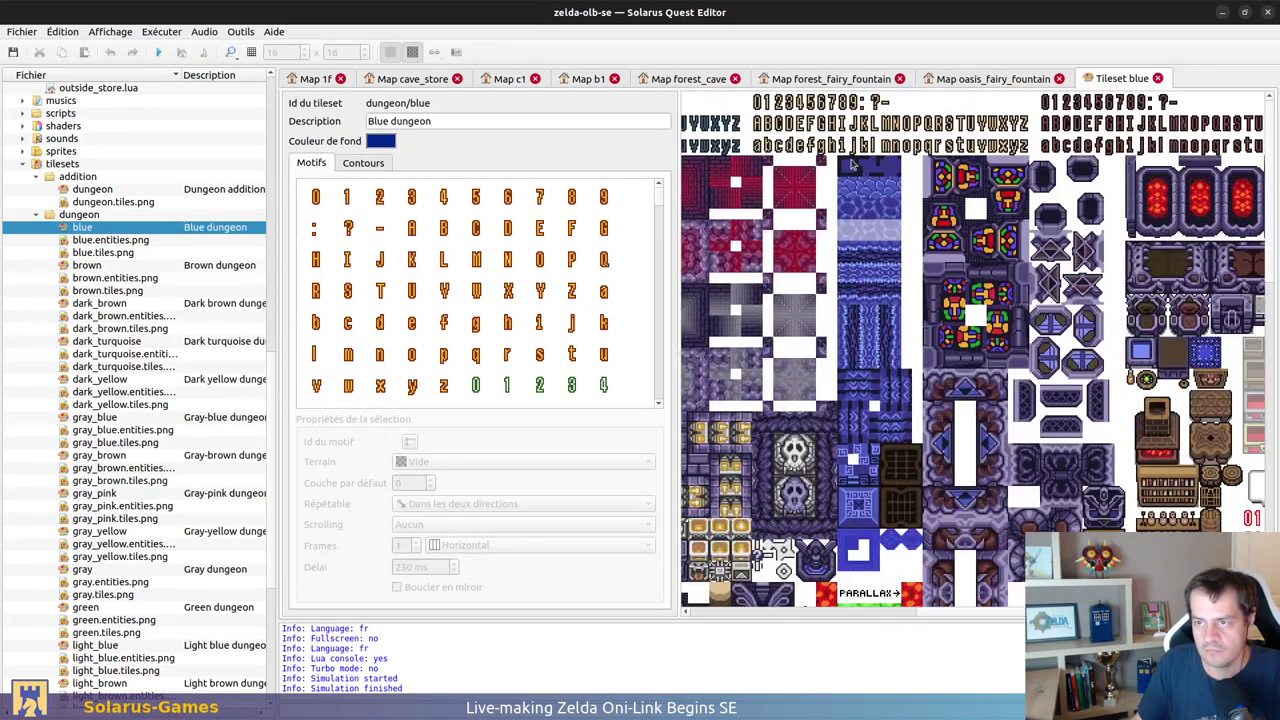
left_click(851, 165)
left_click(841, 166)
left_click(843, 170)
left_click(838, 178)
left_click(841, 165)
left_click(841, 166)
left_click(840, 164)
left_click(833, 158)
left_click_drag(838, 158, 892, 175)
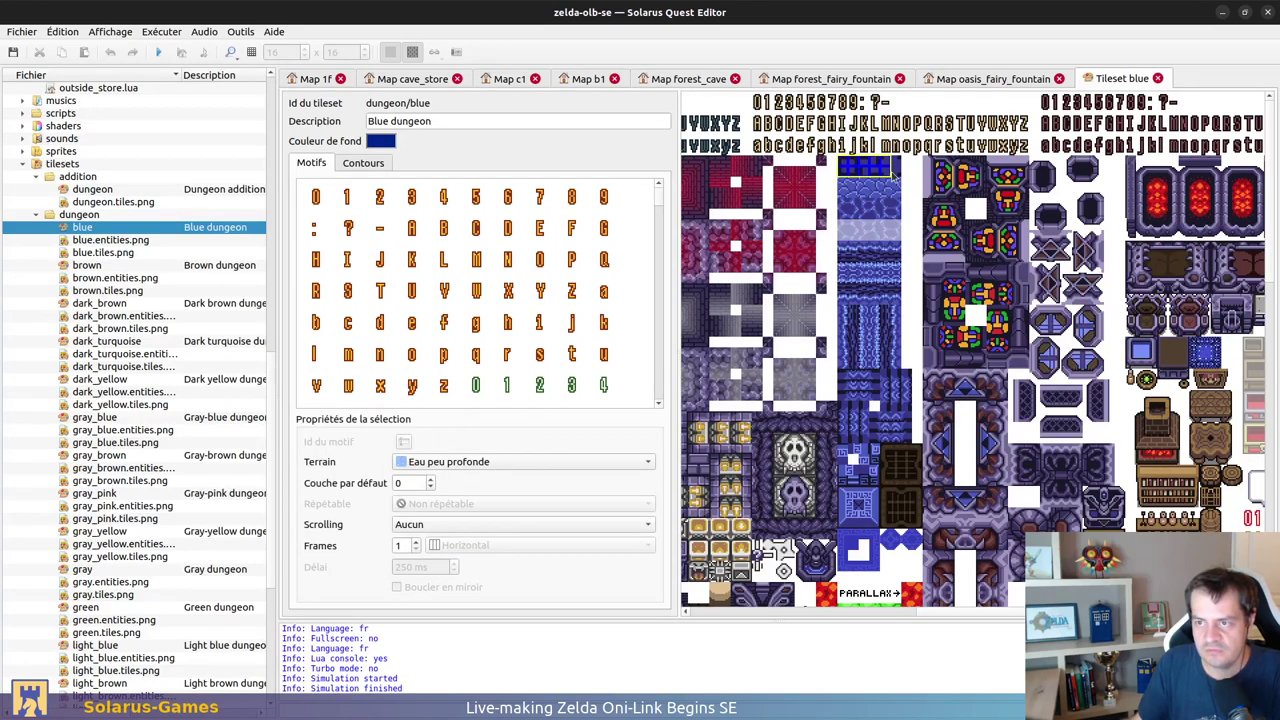
left_click(912, 183)
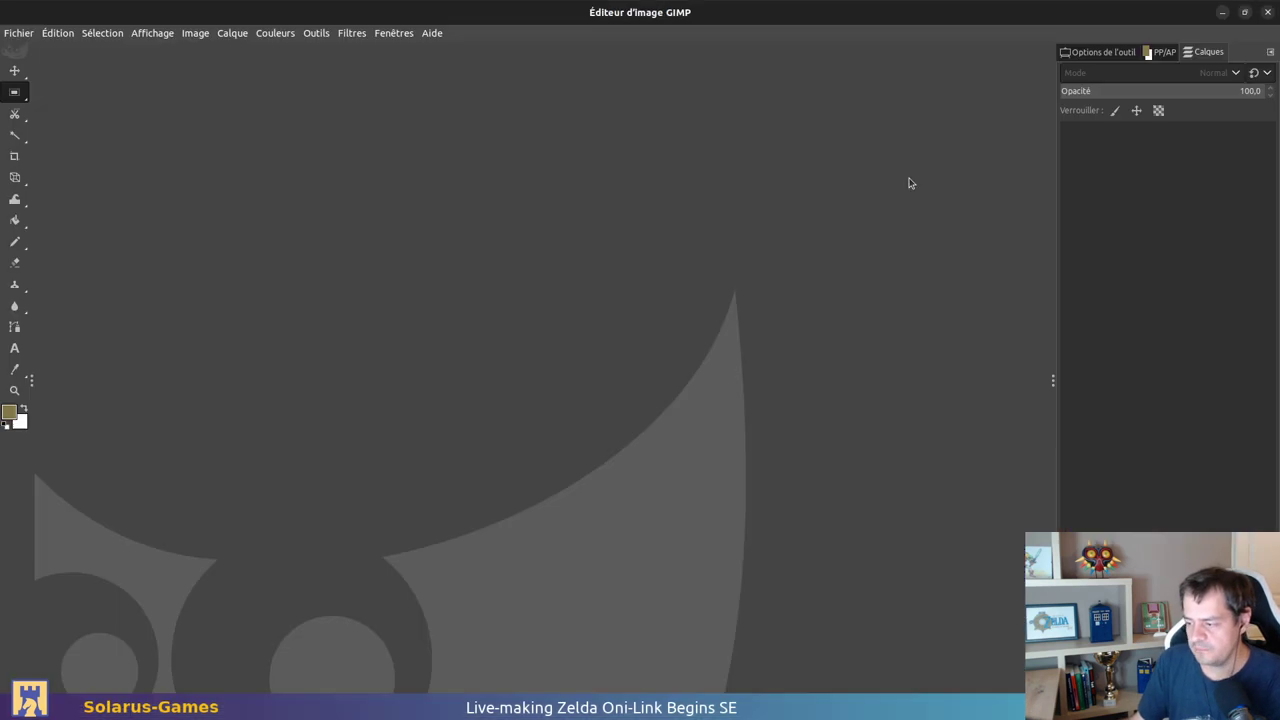
Step: Switch to GIMP and open dark_brown.tiles.png from the dungeon tilesets folder and dungeon.tiles.png from the addition folder
key("ctrl+o")
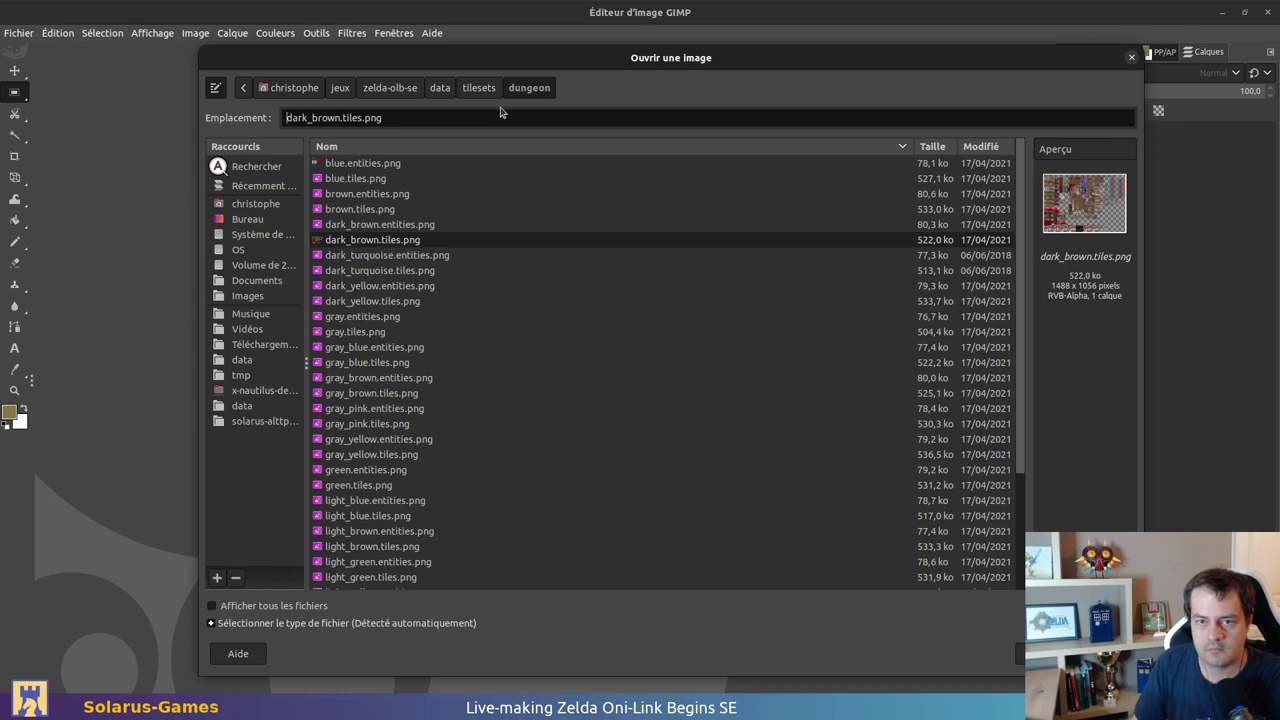
double_click(400, 241)
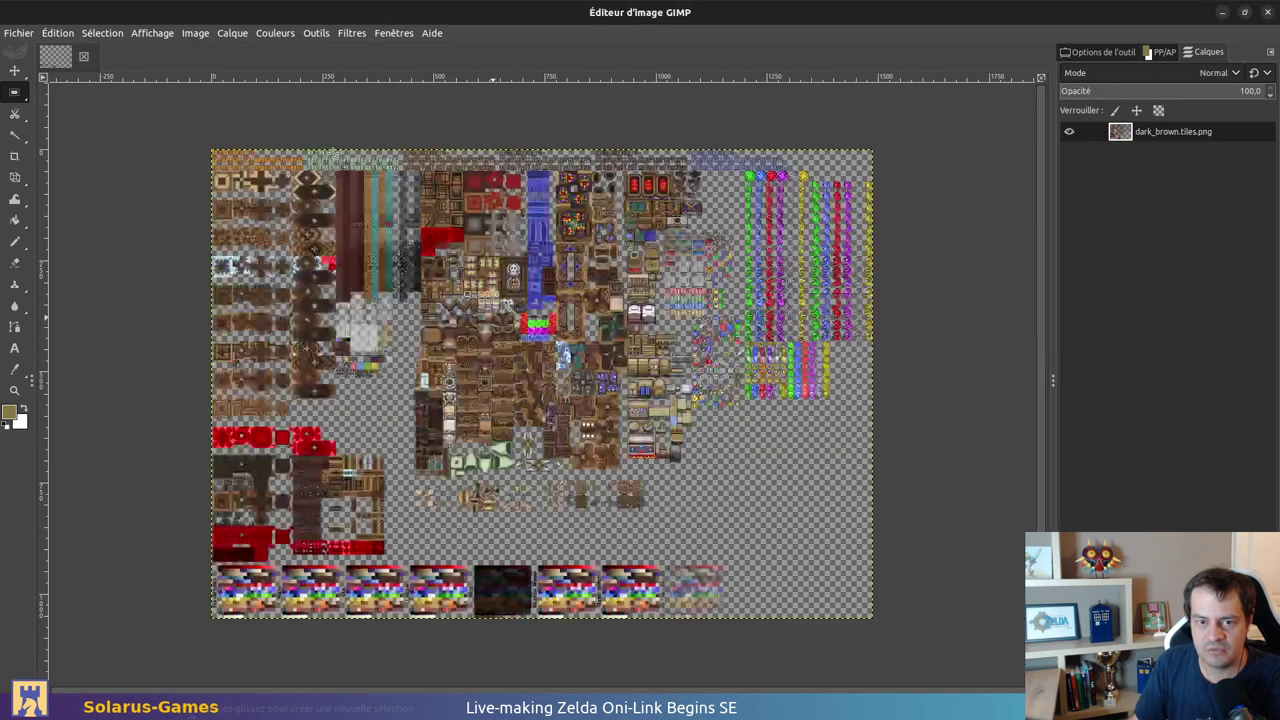
key("ctrl+o")
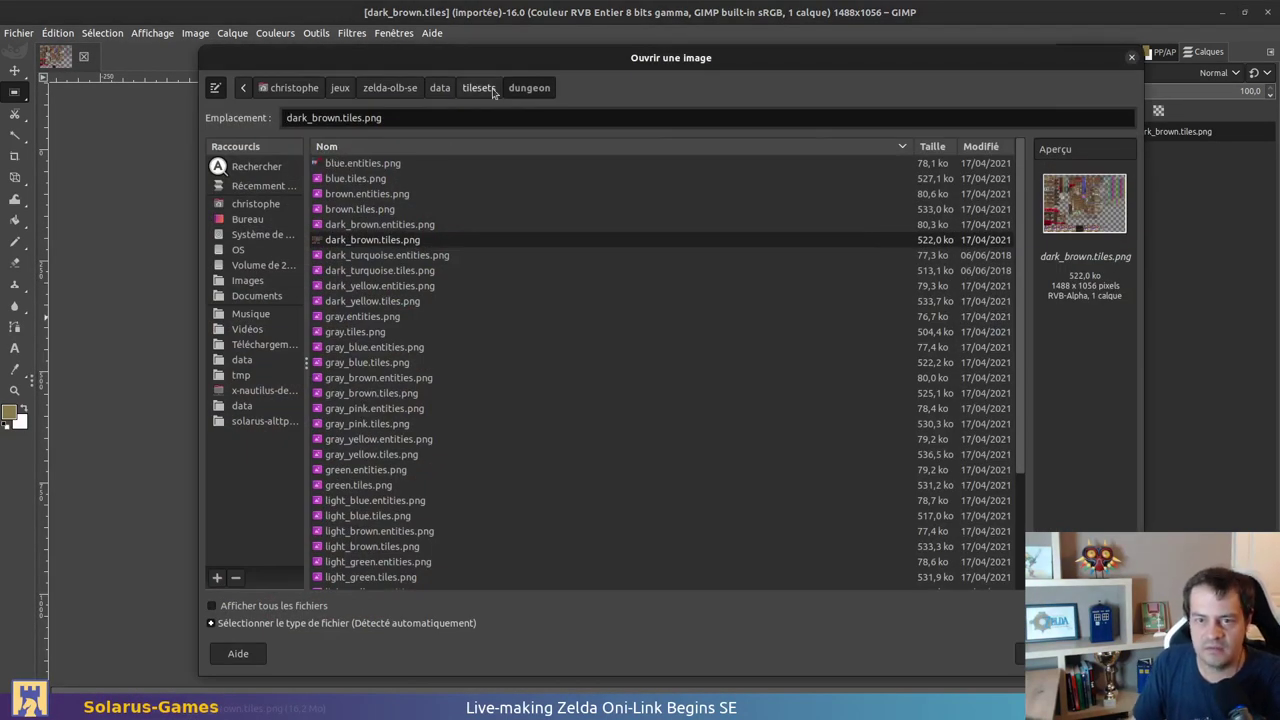
left_click(476, 89)
left_click(372, 166)
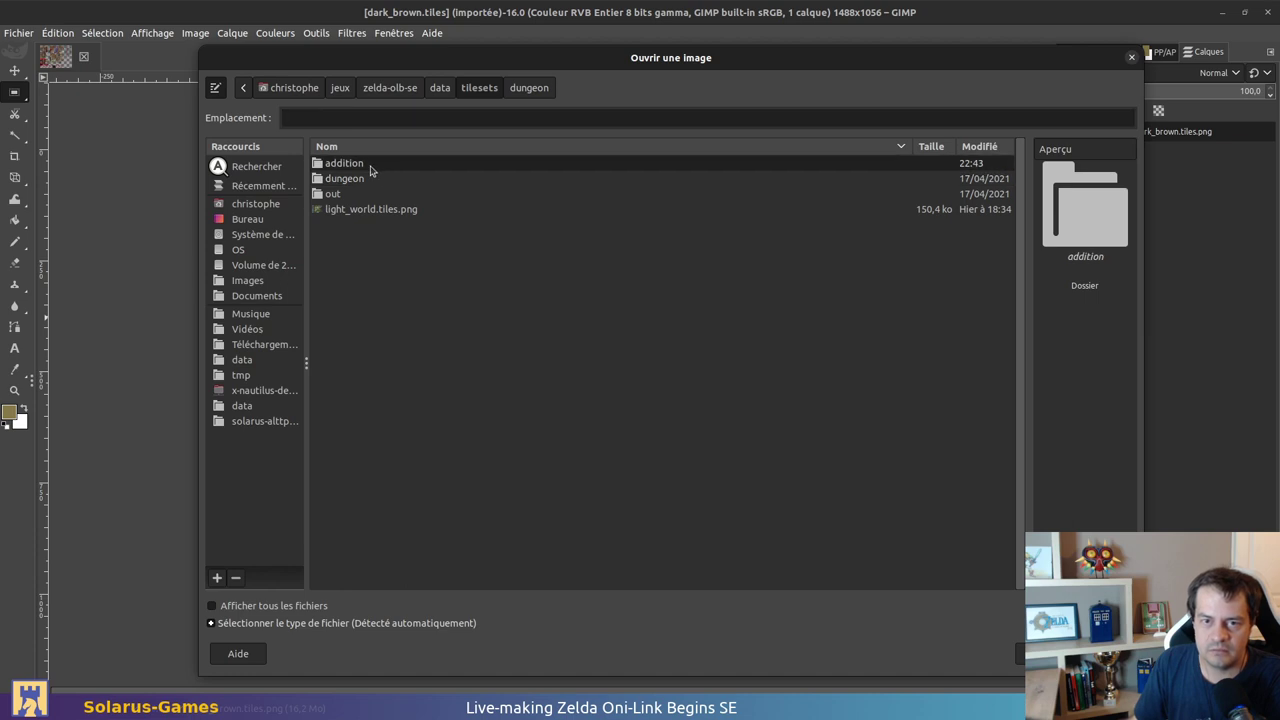
double_click(370, 166)
double_click(368, 166)
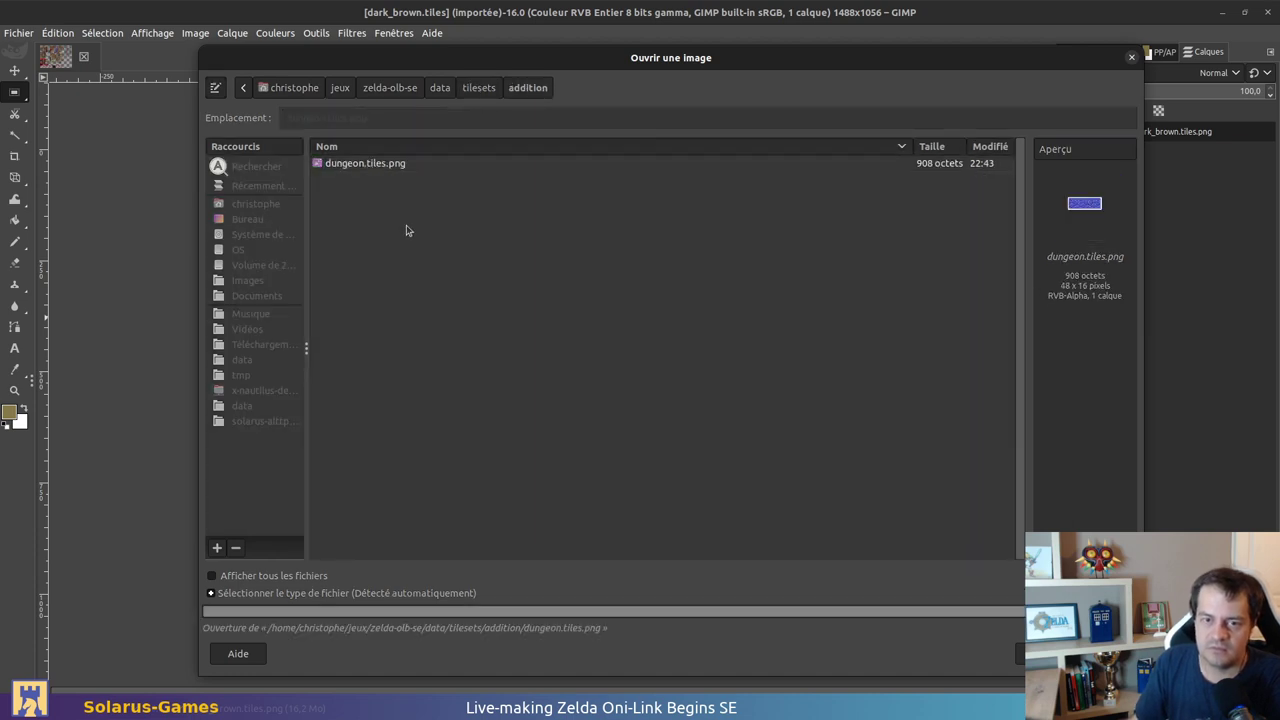
Step: Resize the dungeon.tiles.png canvas to a height of 32 px, with a Y offset of 16 px and all layers resized
left_click(199, 33)
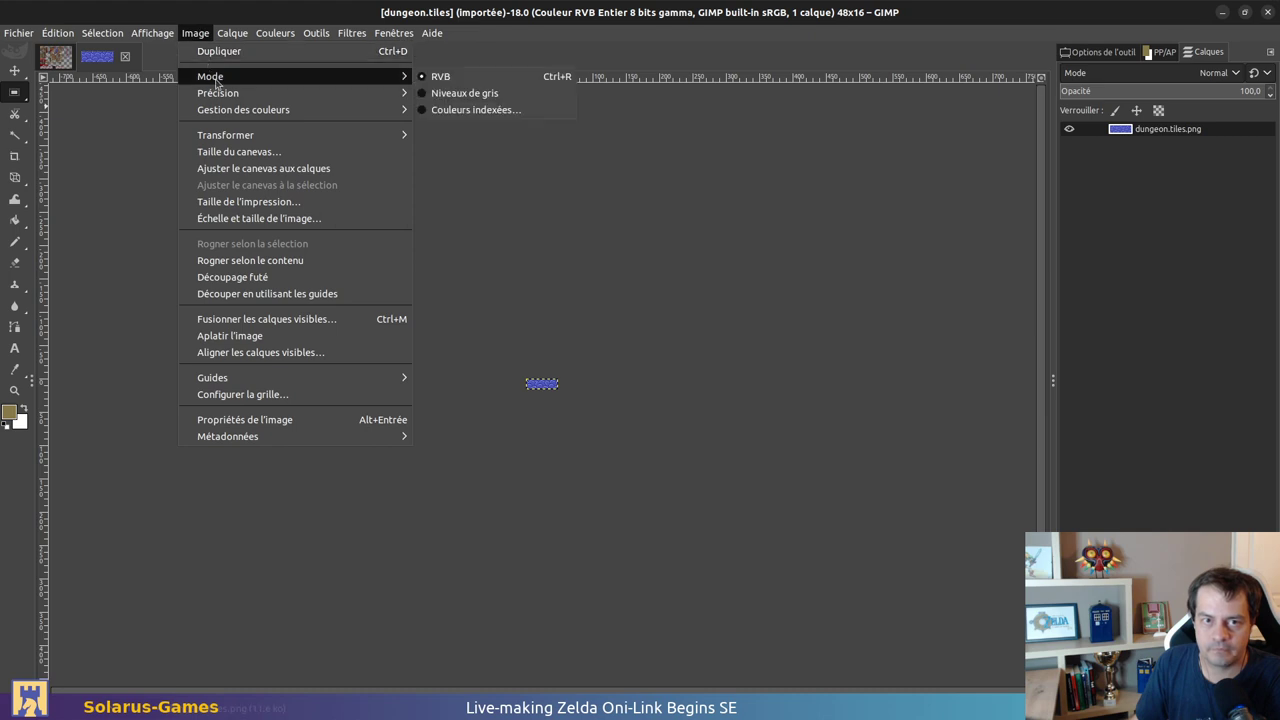
left_click(240, 151)
double_click(544, 298)
type("32")
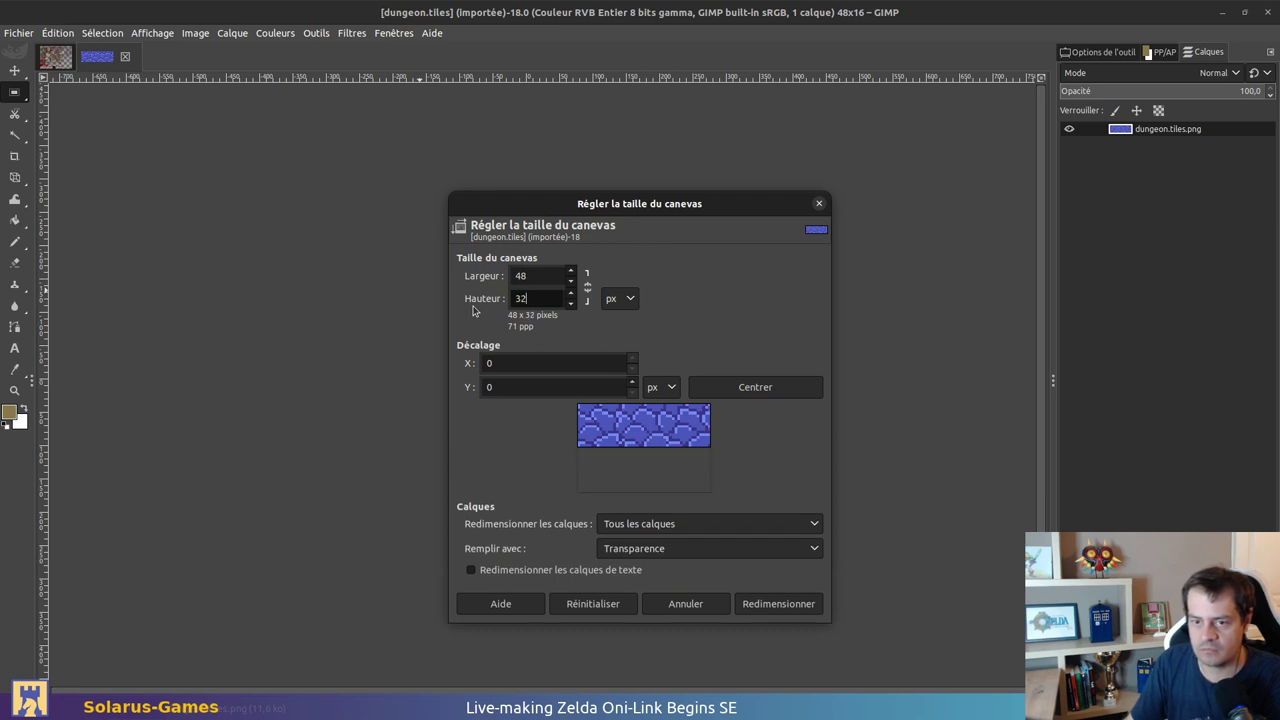
left_click_drag(655, 427, 655, 471)
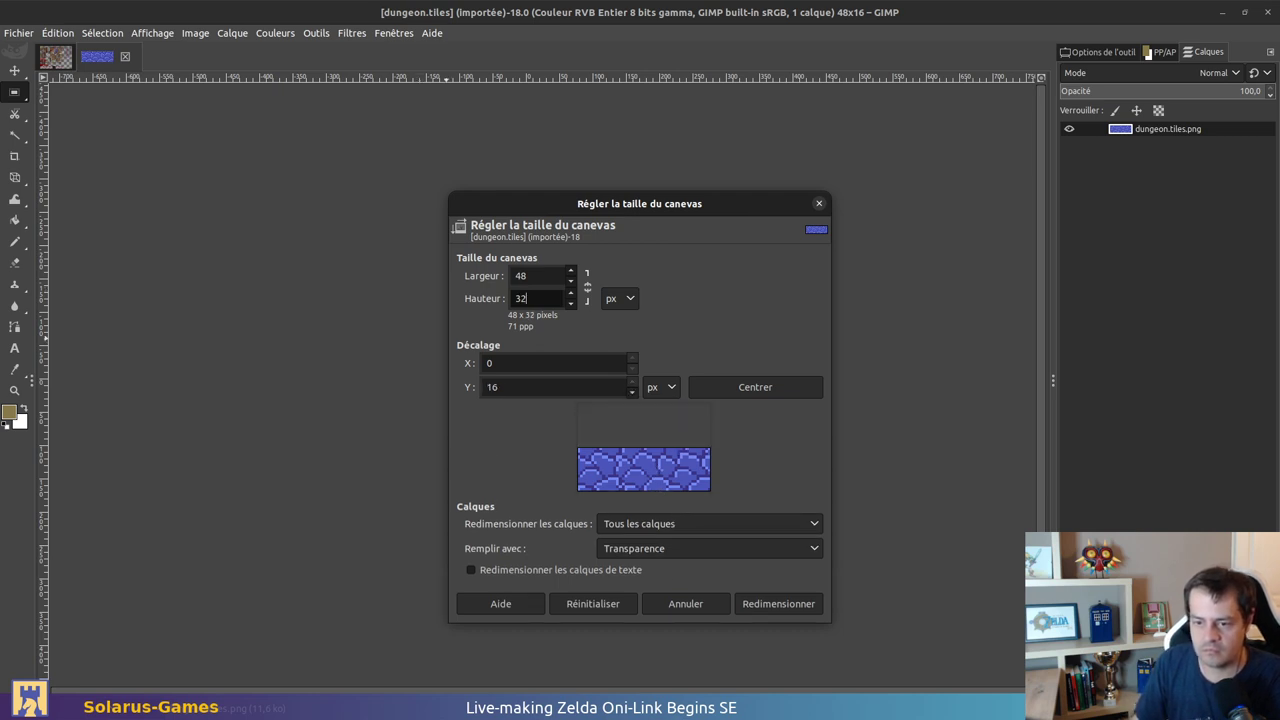
left_click(785, 605)
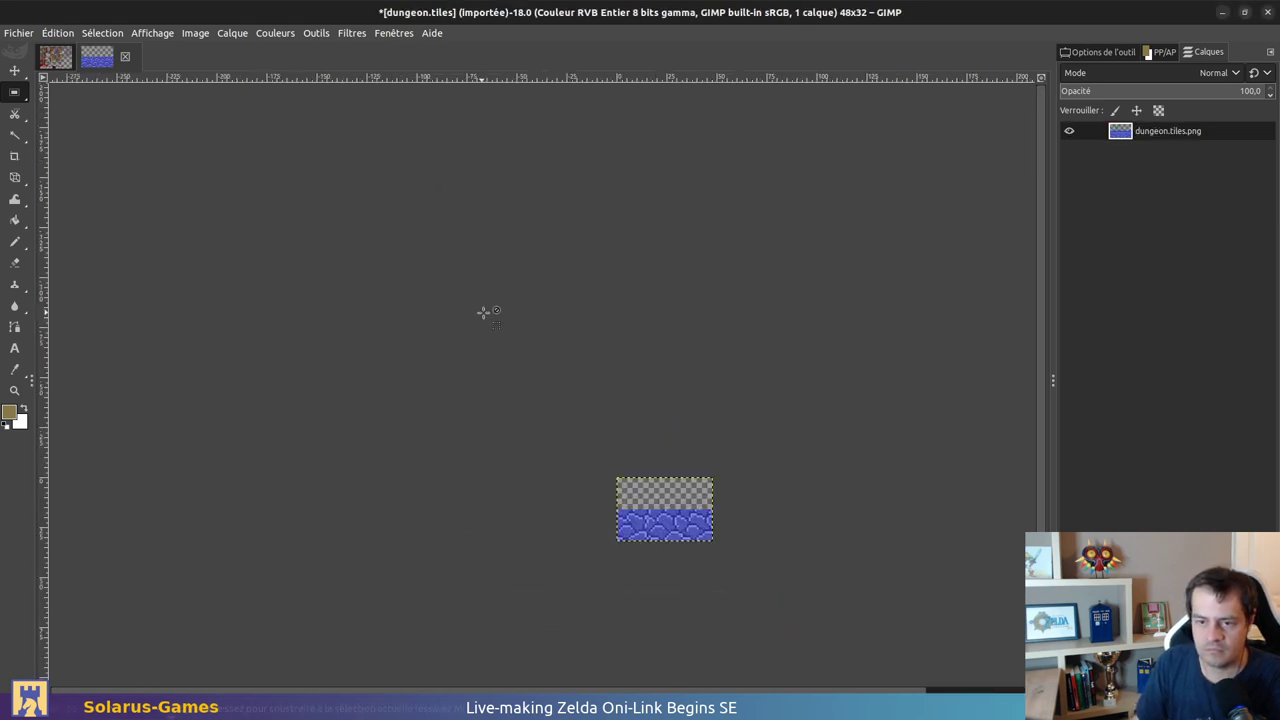
Step: Copy the dark blue tile row above the water in dark_brown.tiles.png into the empty upper half of dungeon.tiles.png
scroll(767, 567, "up", 2, "ctrl")
scroll(680, 503, "up", 1, "ctrl")
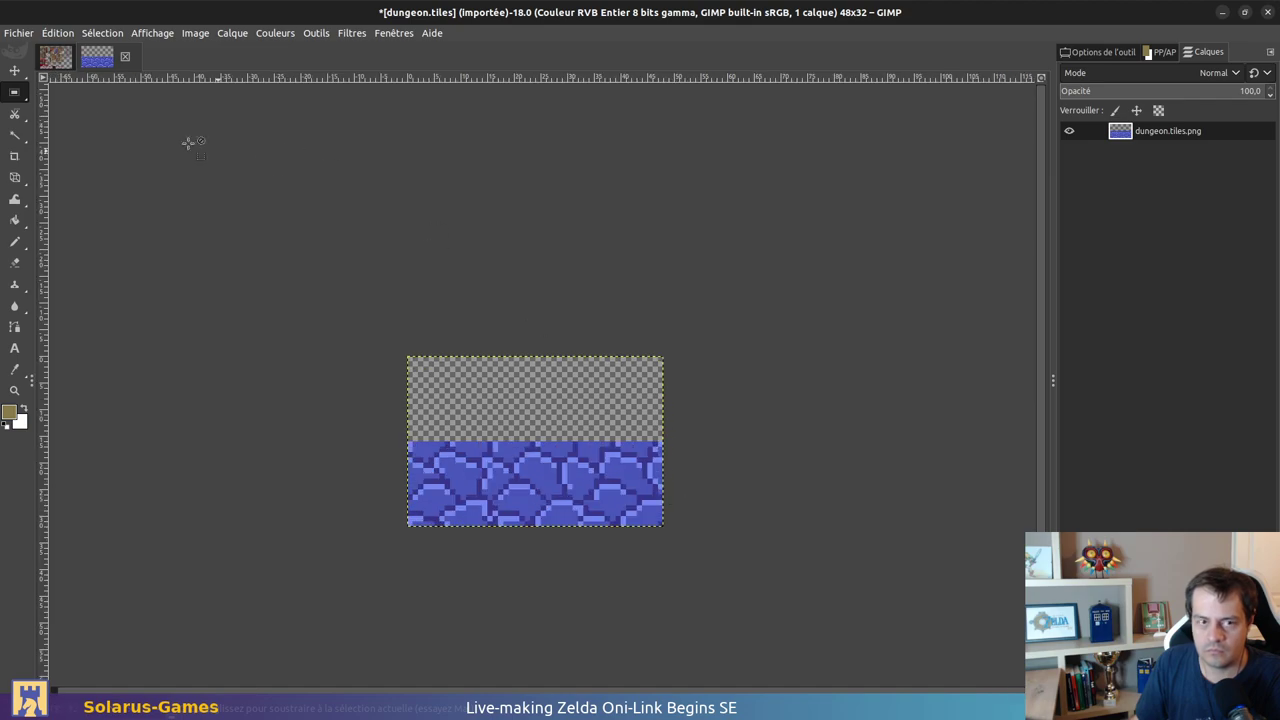
left_click(55, 58)
scroll(540, 167, "up", 7, "ctrl")
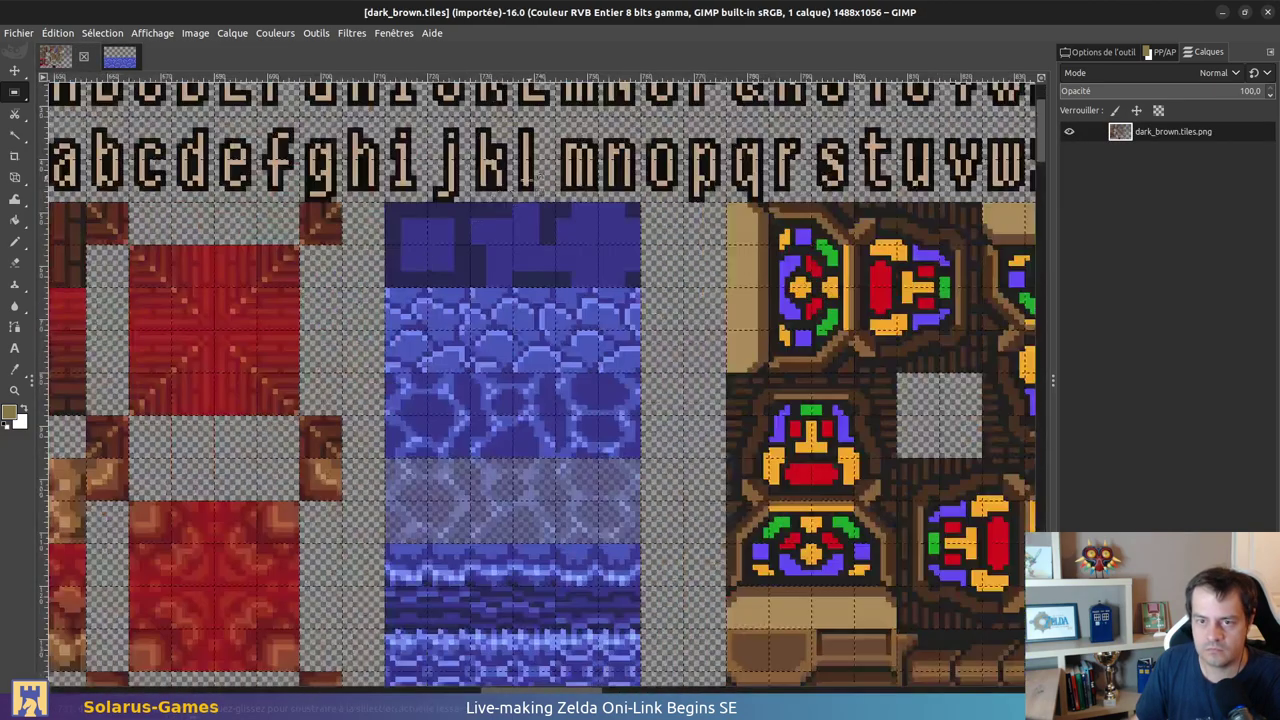
left_click_drag(385, 202, 640, 287)
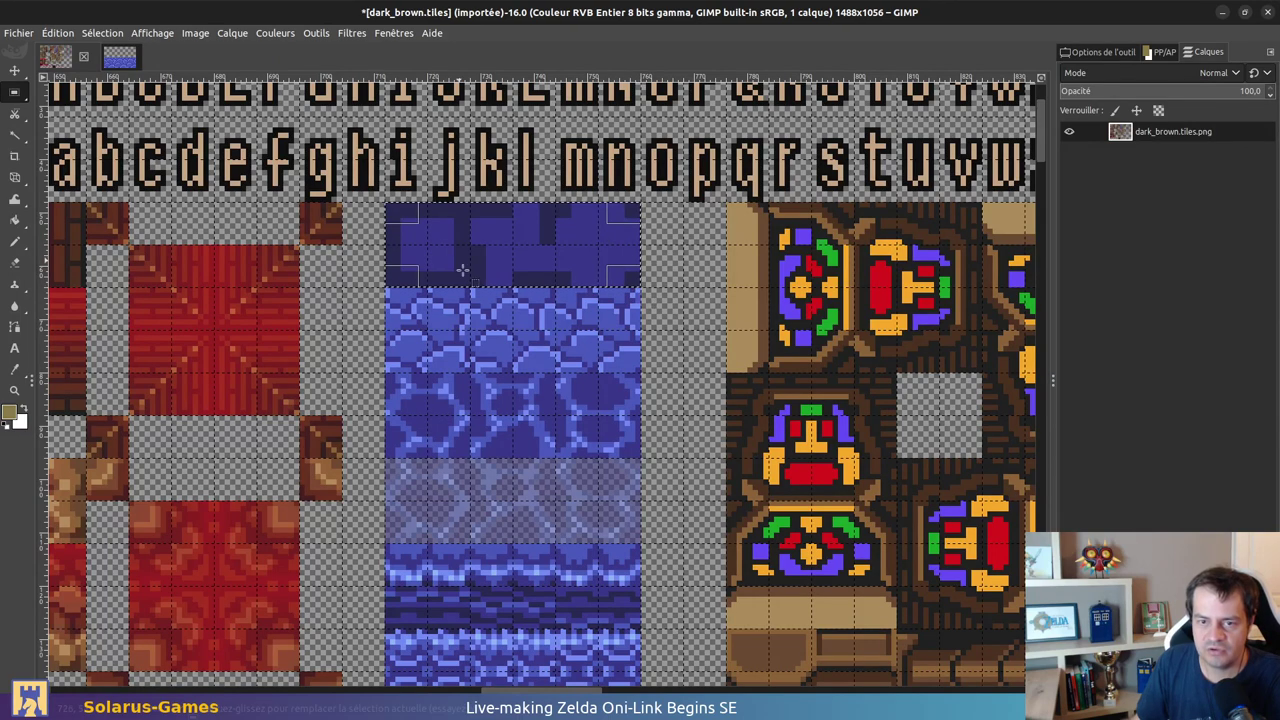
key("ctrl+c")
left_click(119, 58)
key("ctrl+v")
left_click_drag(564, 421, 567, 380)
left_click(589, 330)
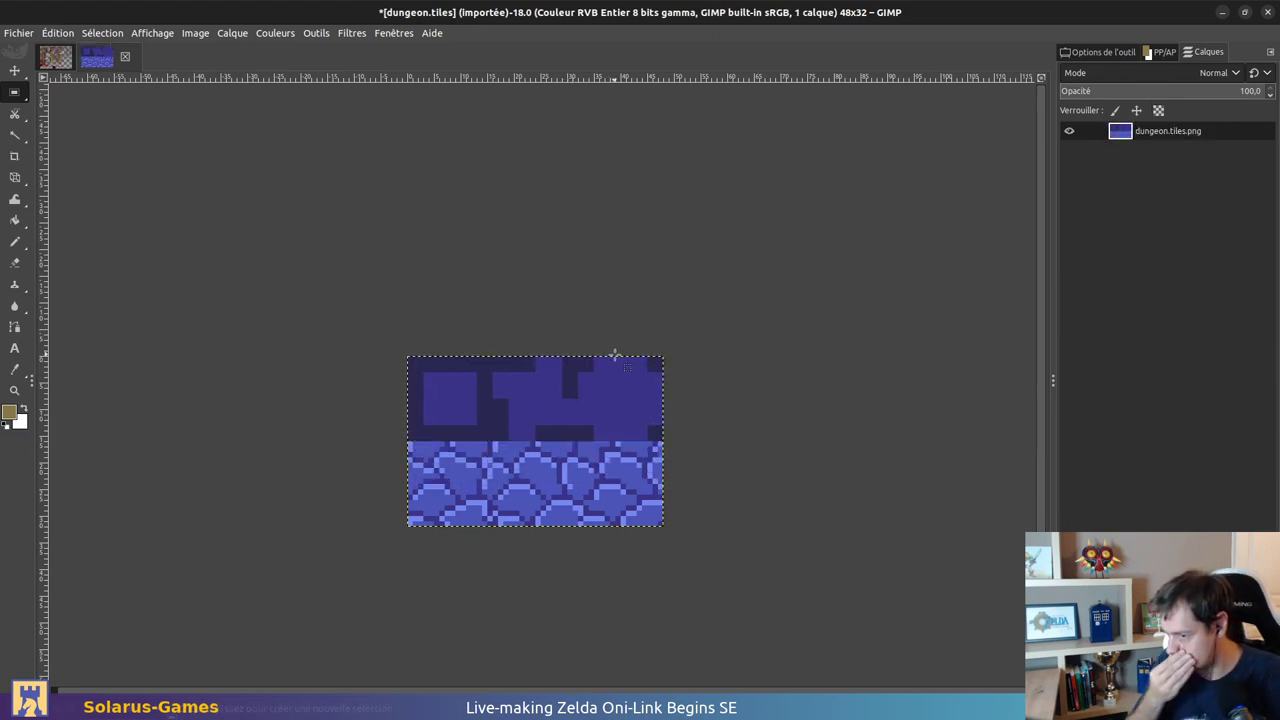
Step: Browse to the solarus/work/unversioned/tilesets/alttp_maps/us folder for opening another image
key("ctrl+o")
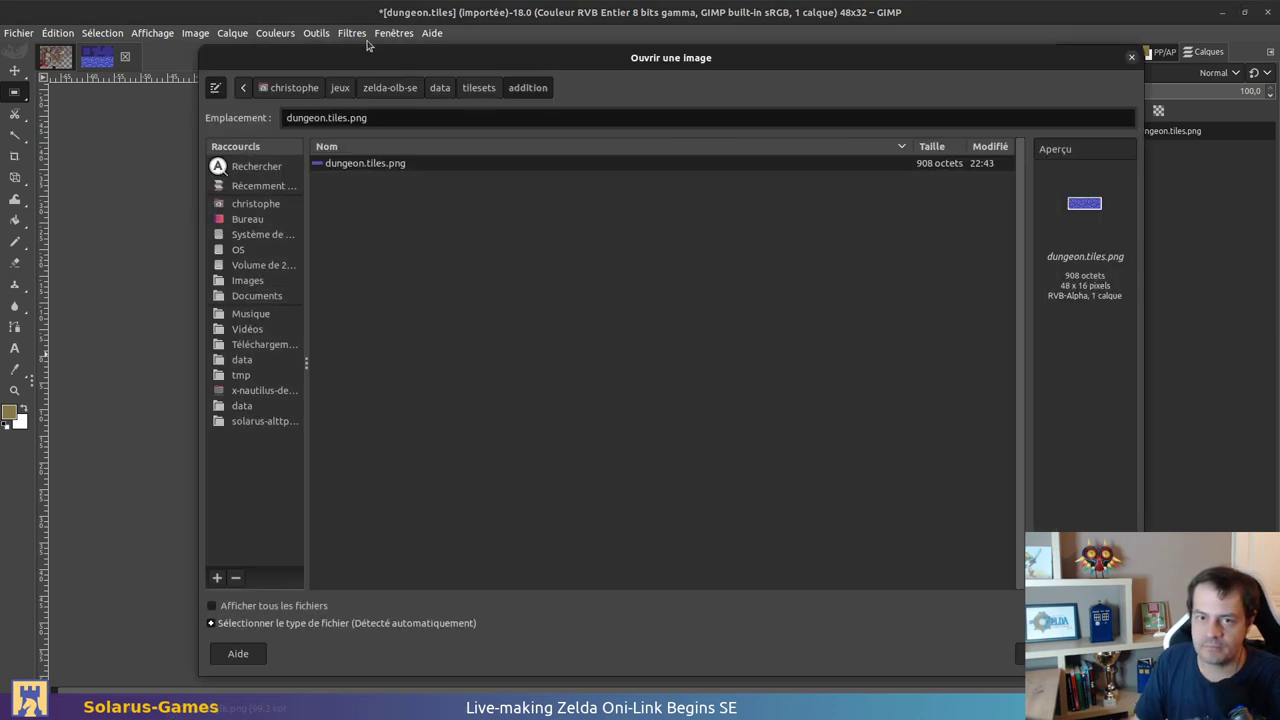
left_click(294, 88)
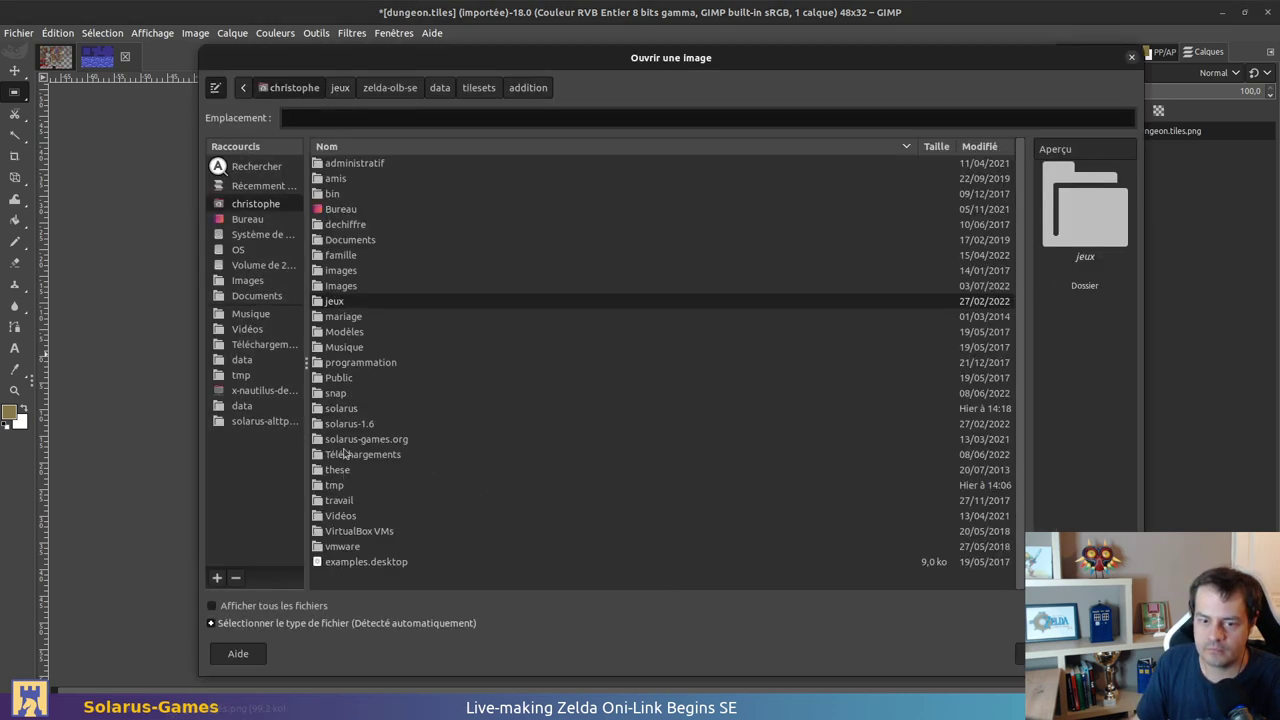
double_click(363, 412)
double_click(349, 315)
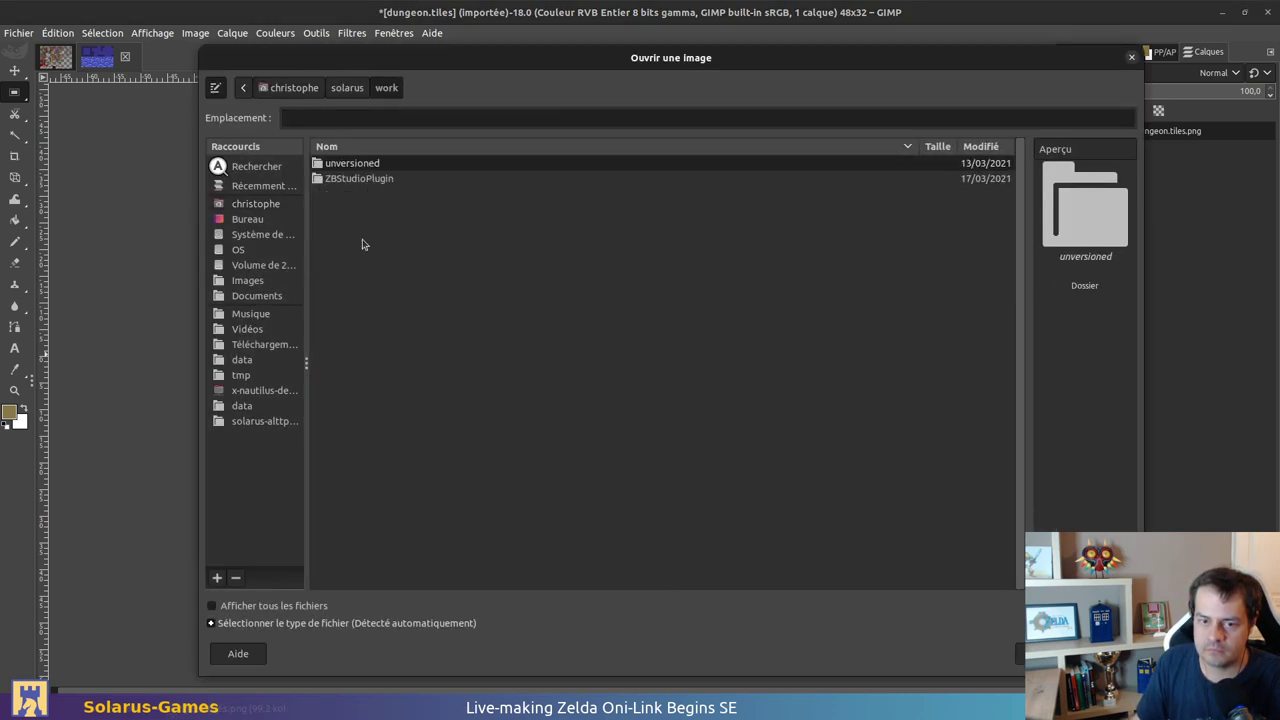
double_click(366, 165)
scroll(375, 523, "down", 2)
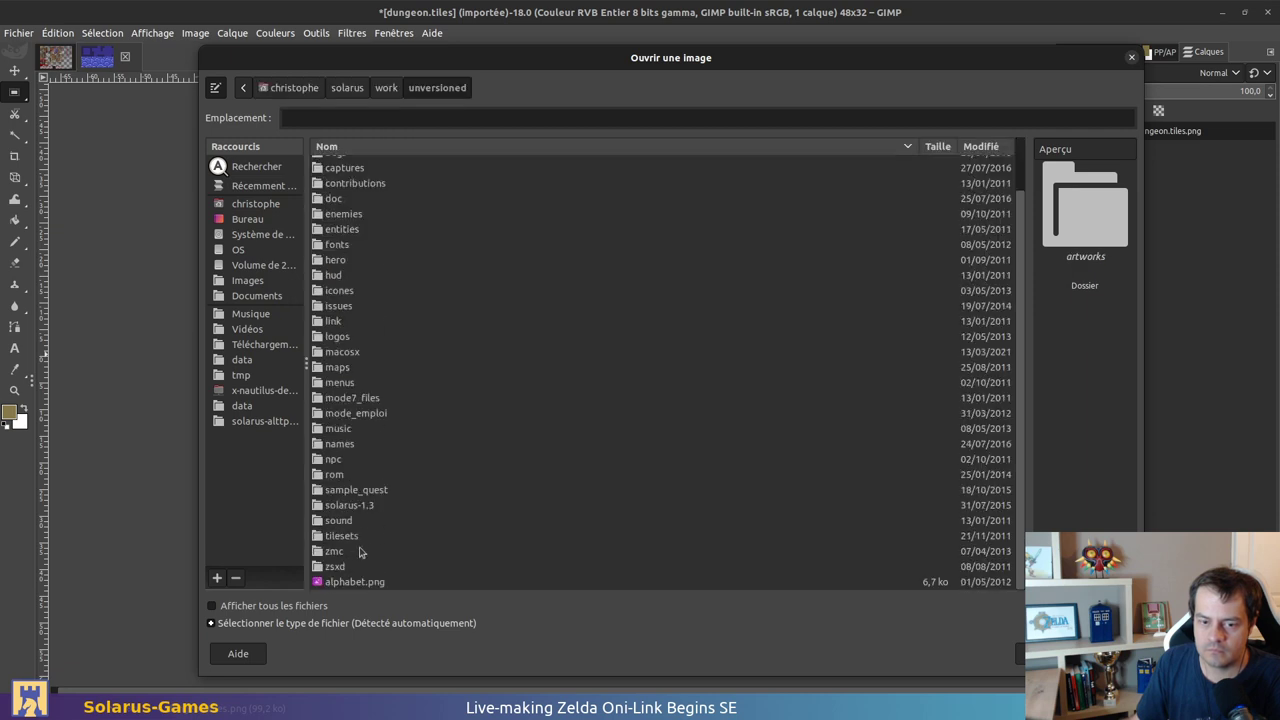
double_click(355, 536)
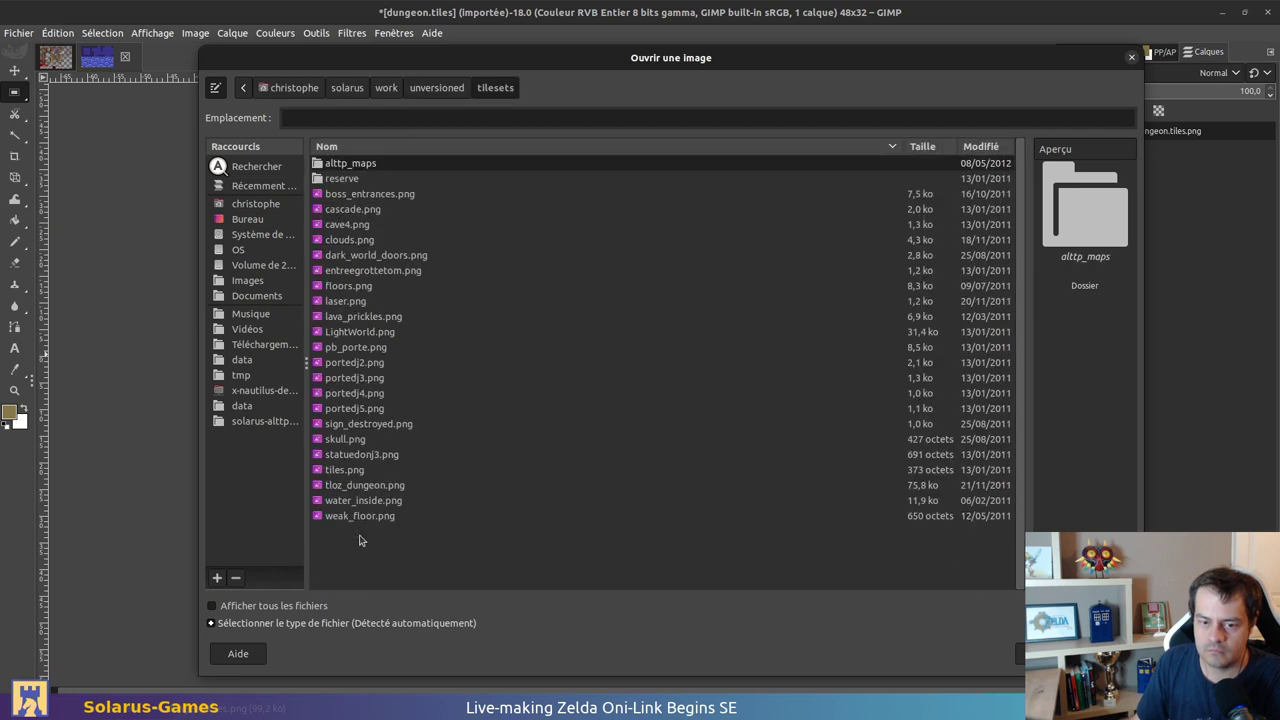
double_click(391, 164)
double_click(366, 178)
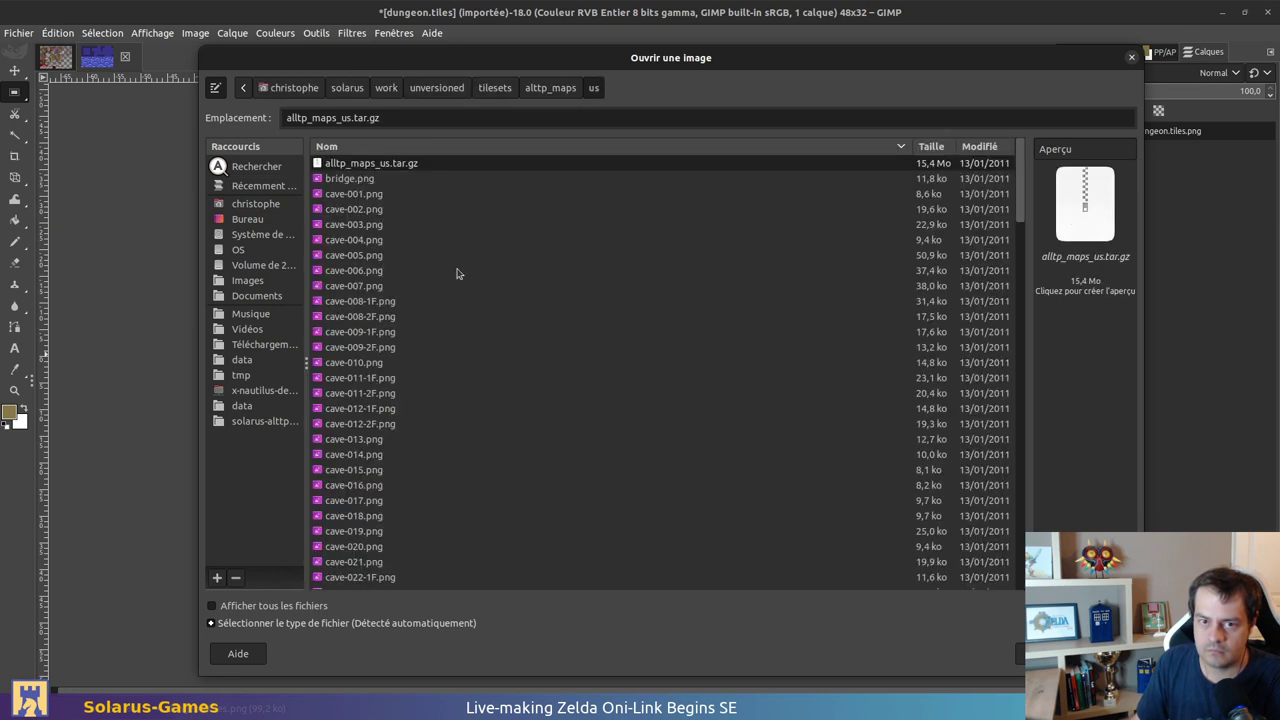
Step: Preview the original cave and dungeon map images, and open dungeon-D2-1F.png
left_click(395, 255)
scroll(437, 394, "down", 8)
scroll(451, 379, "down", 10)
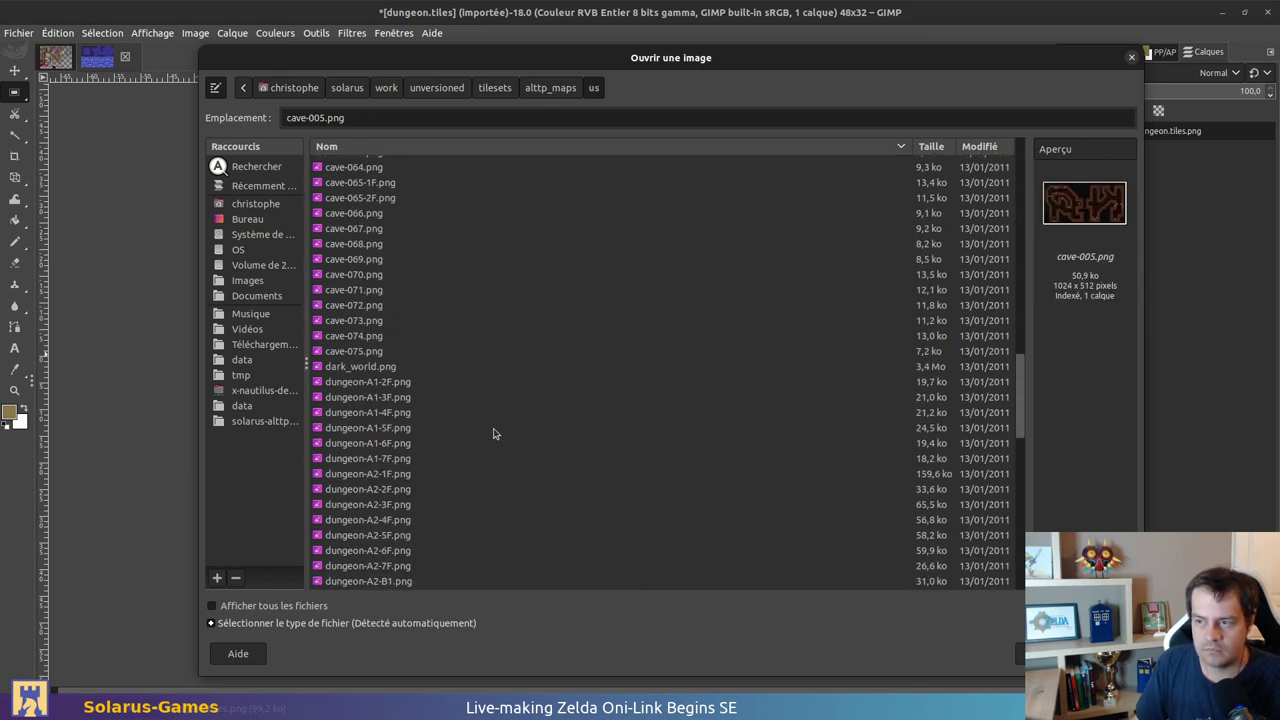
scroll(473, 435, "down", 5)
left_click(422, 404)
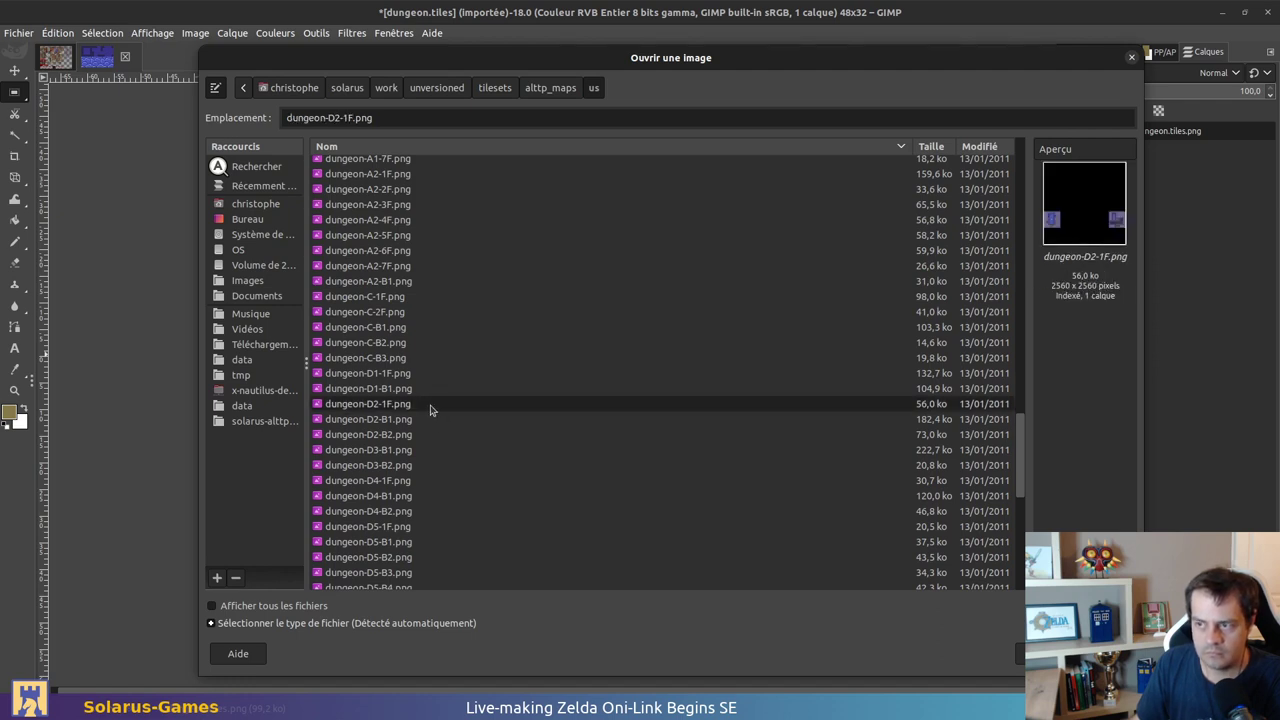
double_click(430, 405)
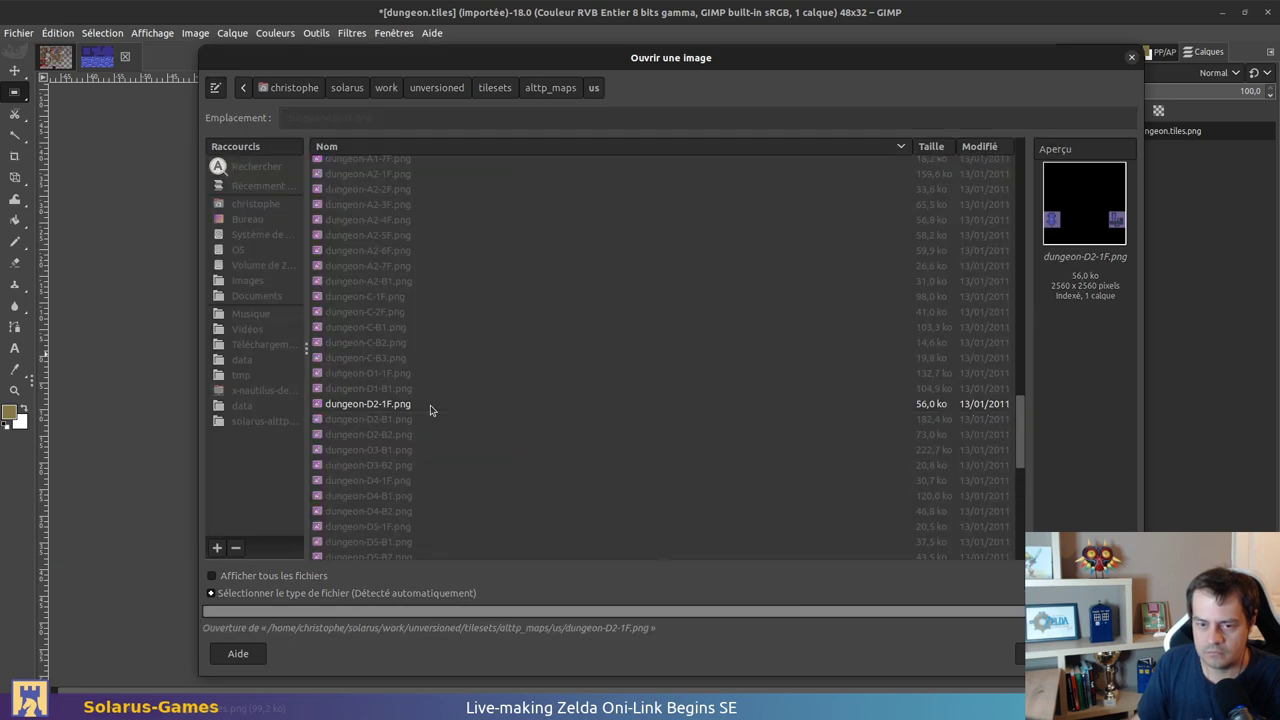
Step: Import dungeon-D2-1F.png with conversion to the built-in sRGB profile and show the grid over the western water room
left_click(770, 459)
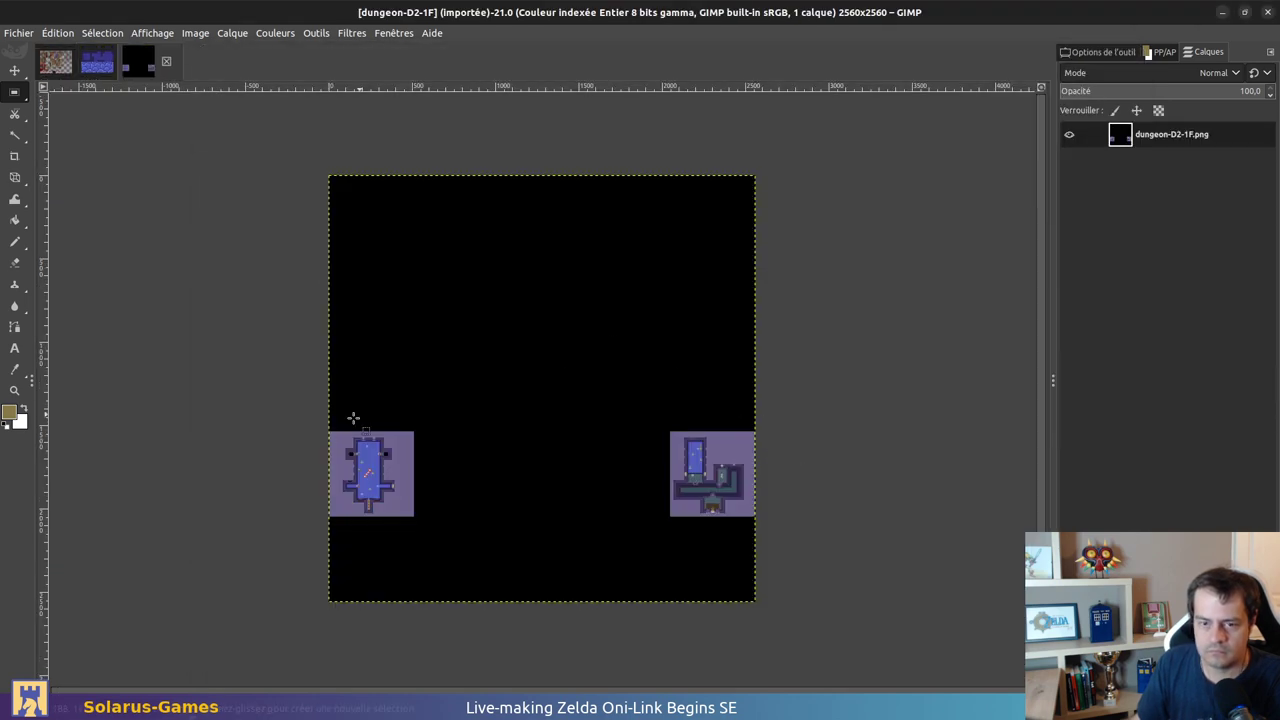
scroll(378, 481, "up", 4, "ctrl")
scroll(377, 481, "up", 5, "ctrl")
middle_click_drag(418, 460, 797, 397)
key("ctrl+g")
middle_click_drag(178, 490, 309, 417)
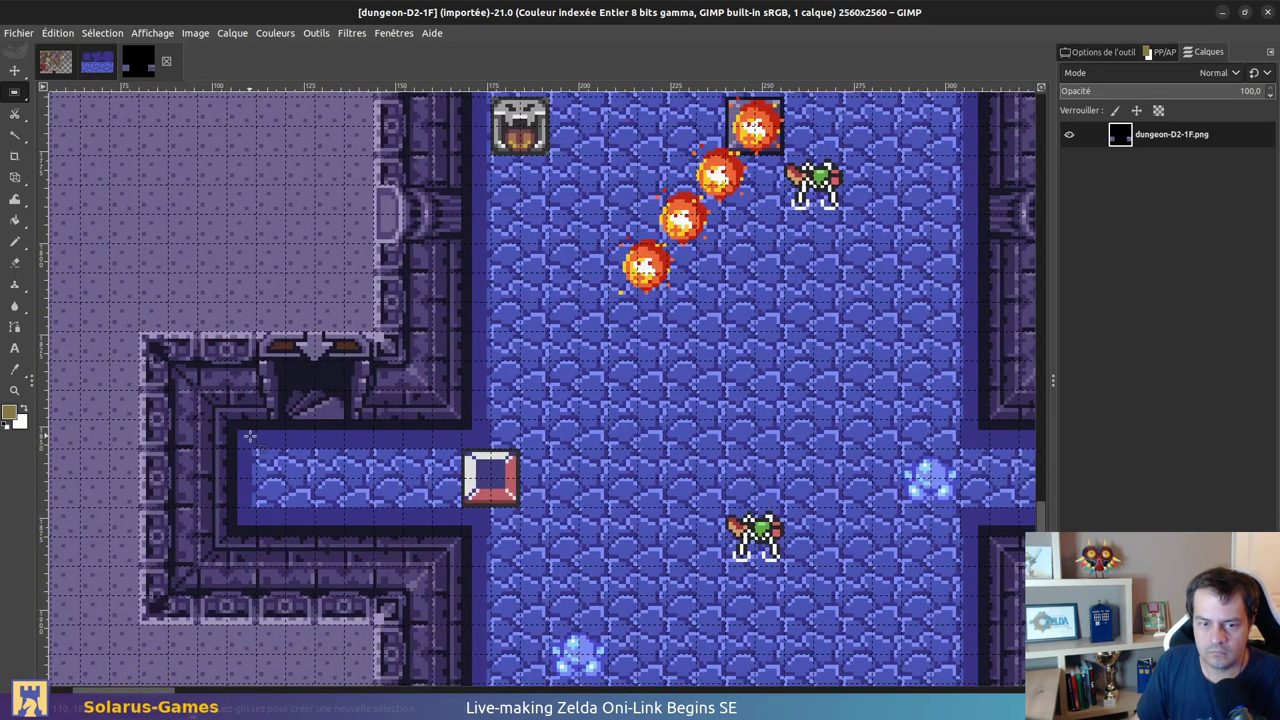
Step: Copy the 32 x 32 px left end of the narrow water channel, including its dark border, into a new image
left_click_drag(230, 418, 344, 535)
scroll(237, 421, "up", 2, "ctrl")
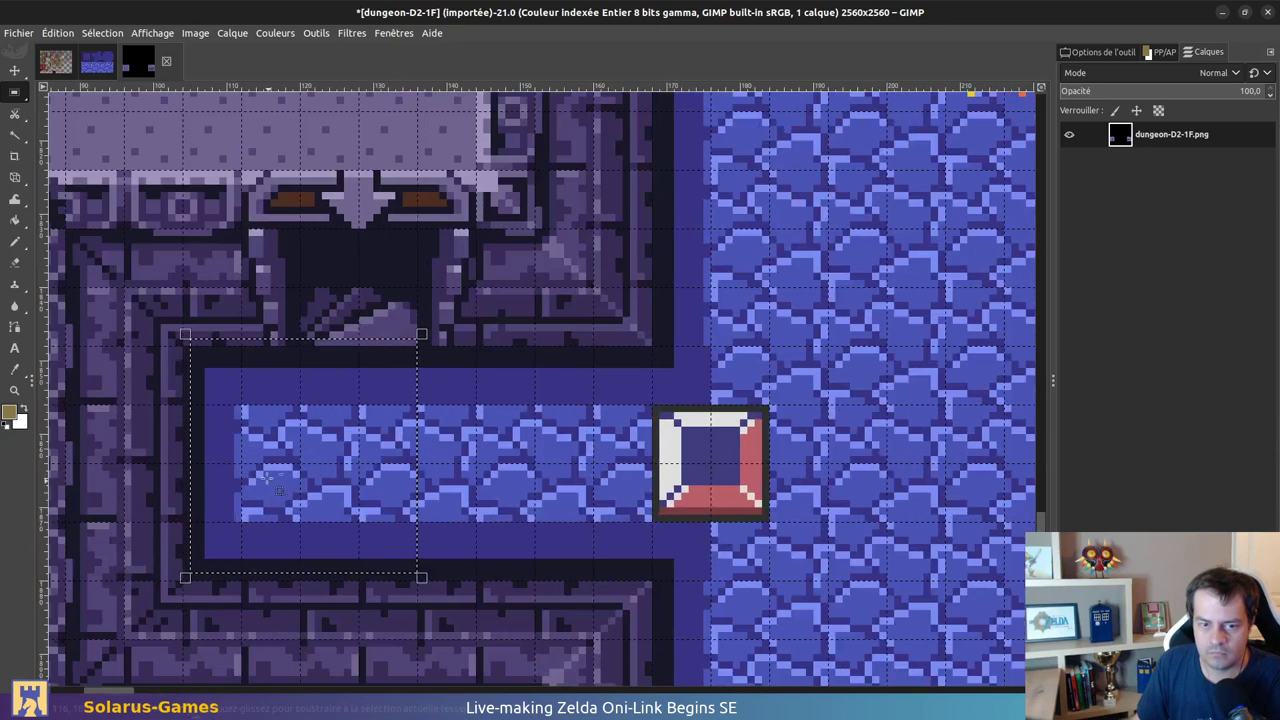
left_click_drag(200, 340, 183, 347)
left_click_drag(409, 566, 409, 573)
key("ctrl+shift+v")
Step: Close dungeon-D2-1F.png without saving its changes and keep the new 32 x 32 px water image open
left_click(140, 70)
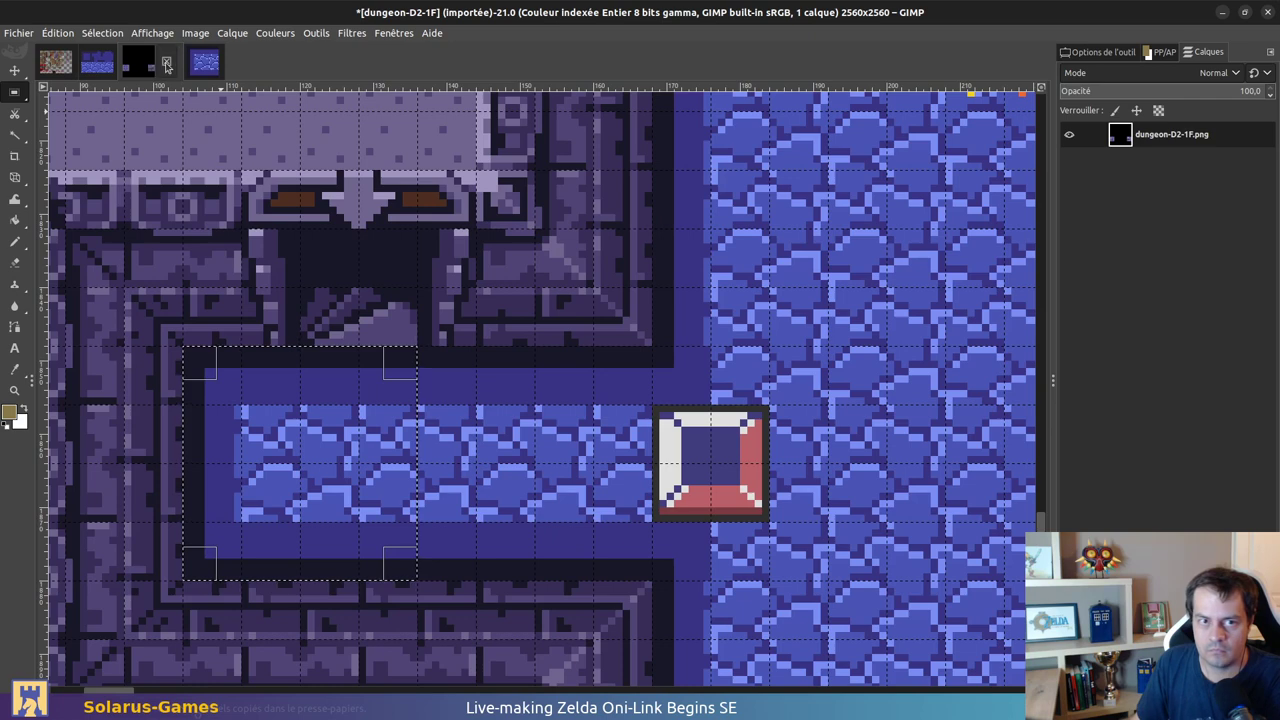
left_click(167, 64)
left_click(770, 449)
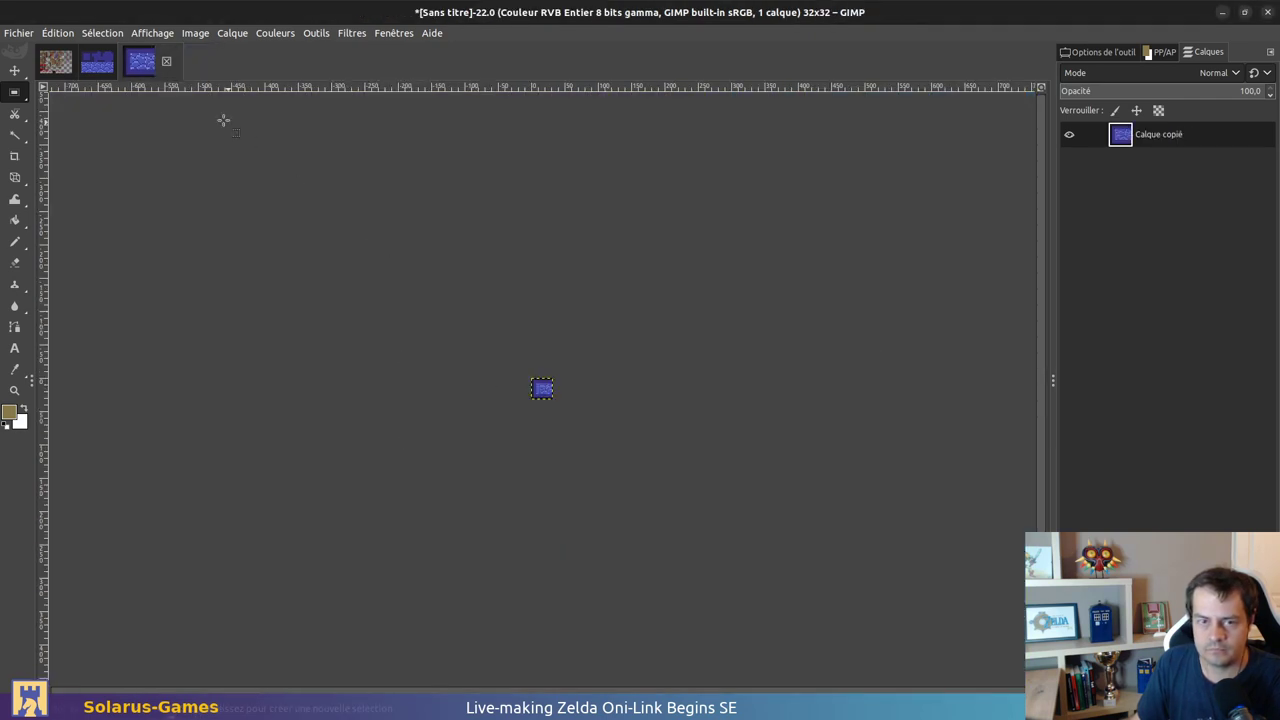
scroll(423, 323, "up", 7, "ctrl")
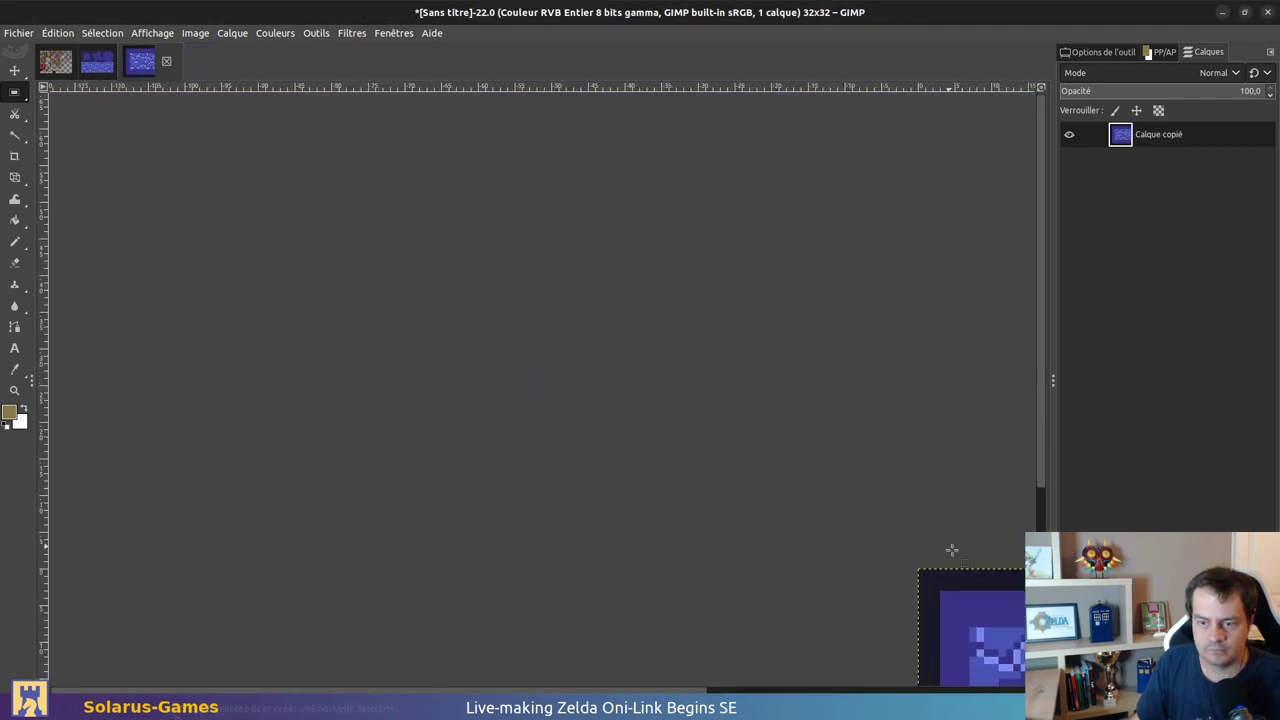
Step: Compare the extracted water border with the tiles in dungeon.tiles.png and the Blue dungeon tileset in Solarus Quest Editor
left_click(97, 63)
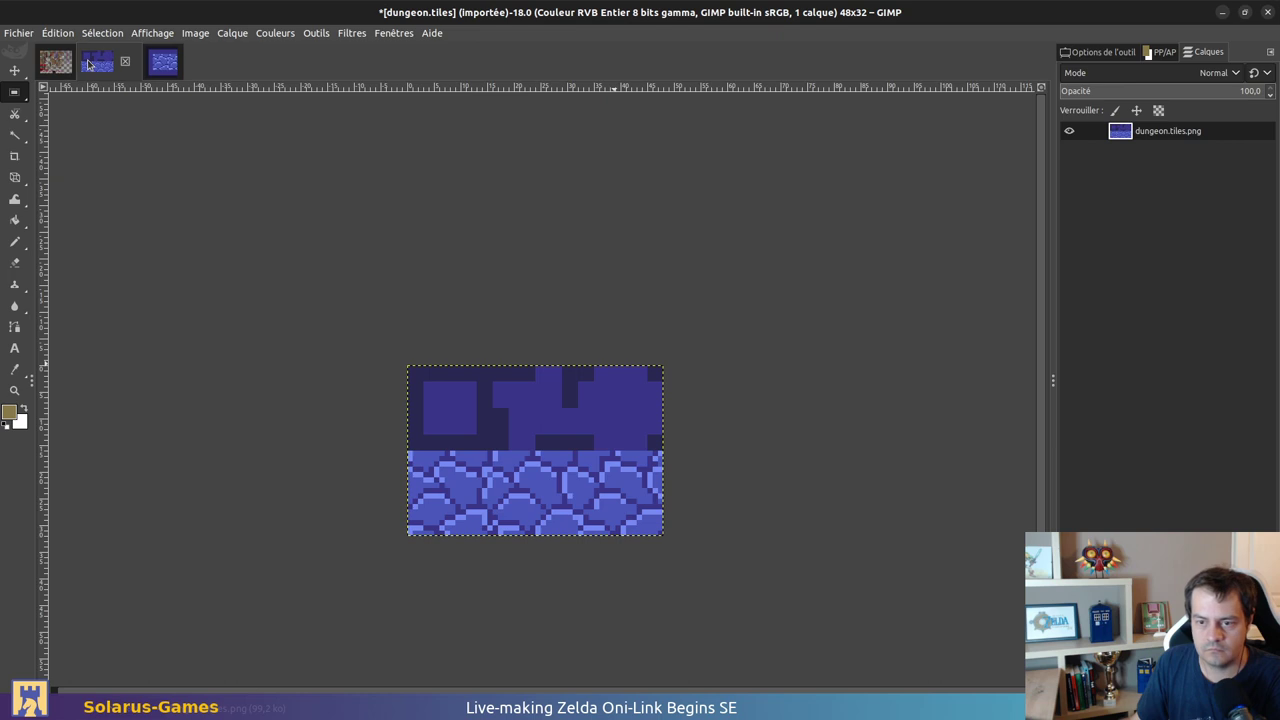
left_click(165, 66)
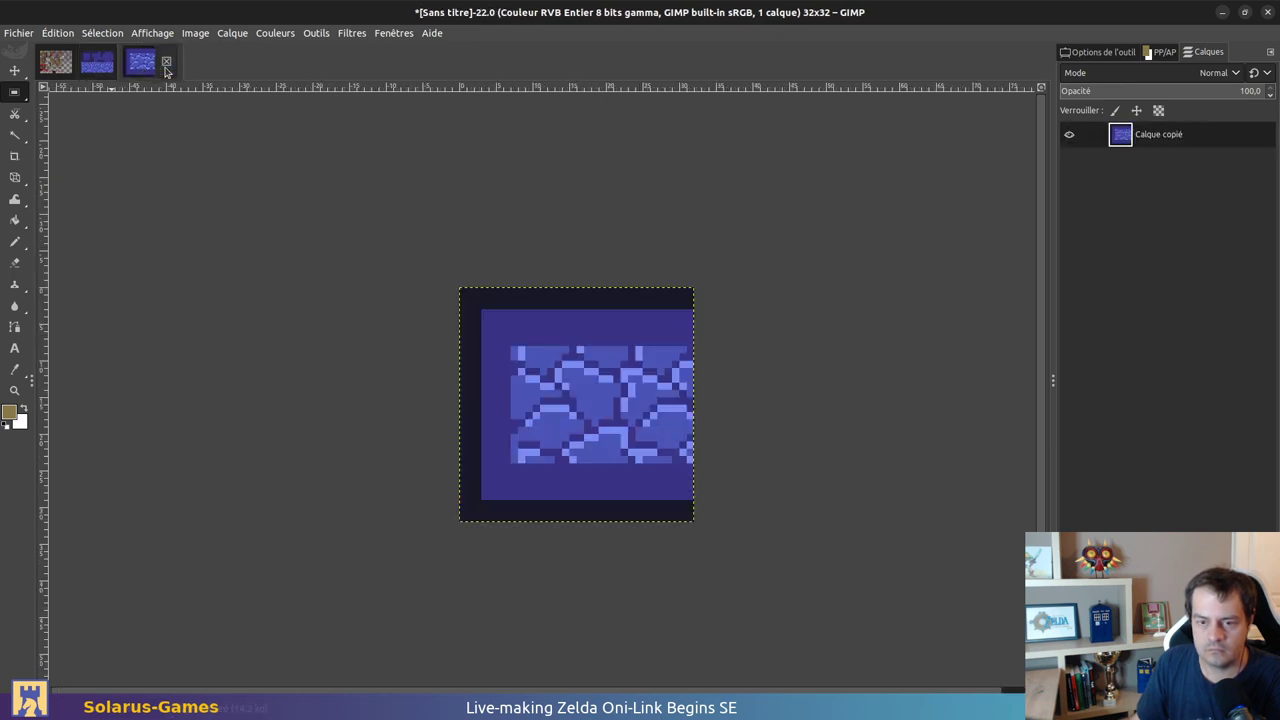
left_click(97, 63)
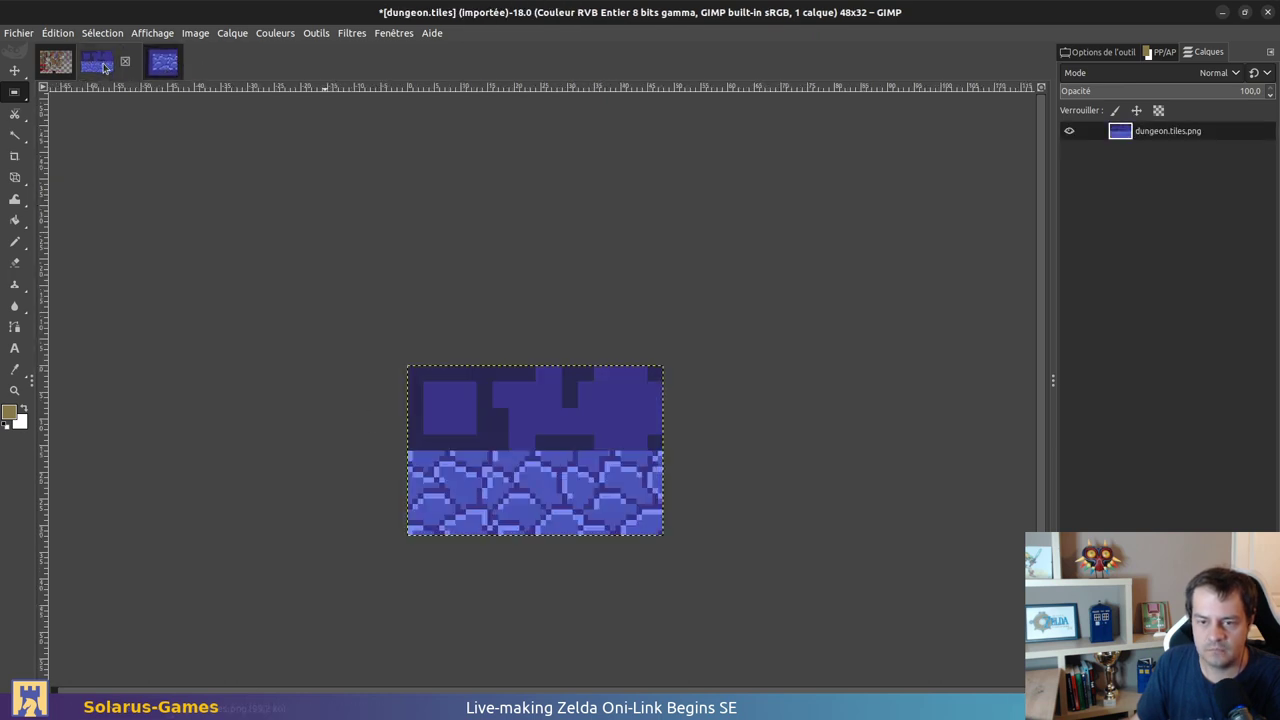
left_click(157, 70)
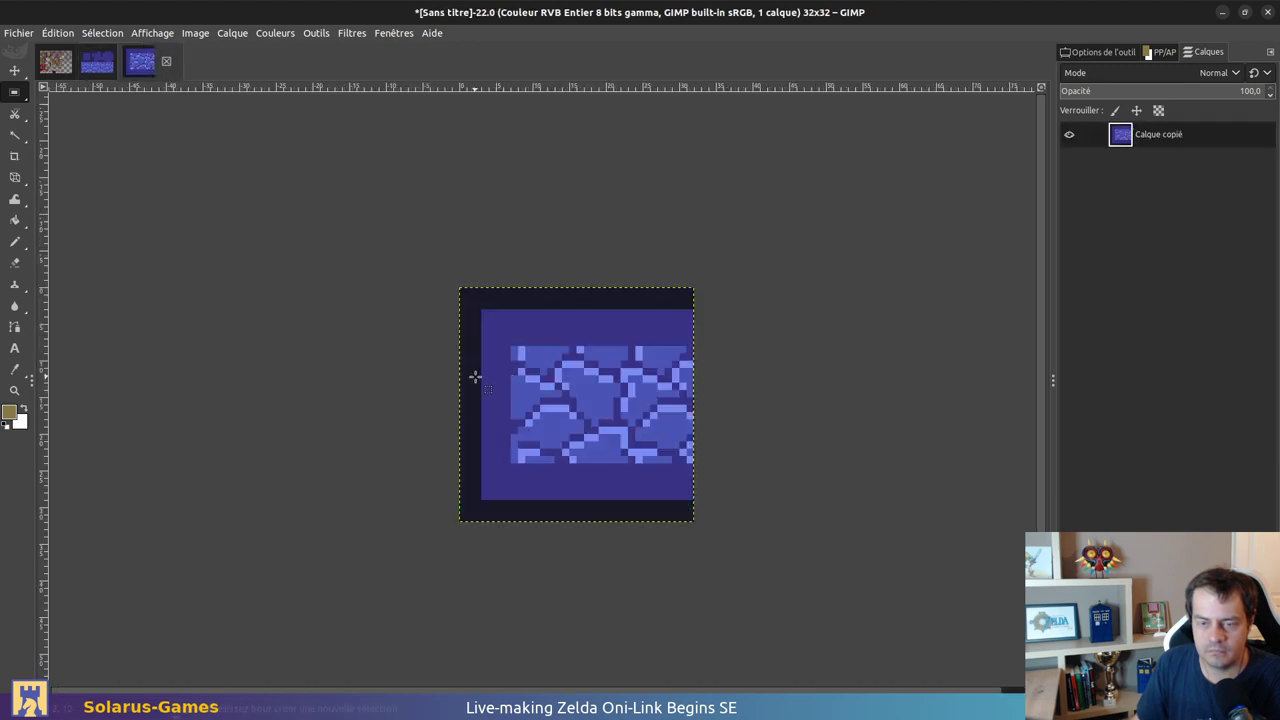
key("alt+Tab")
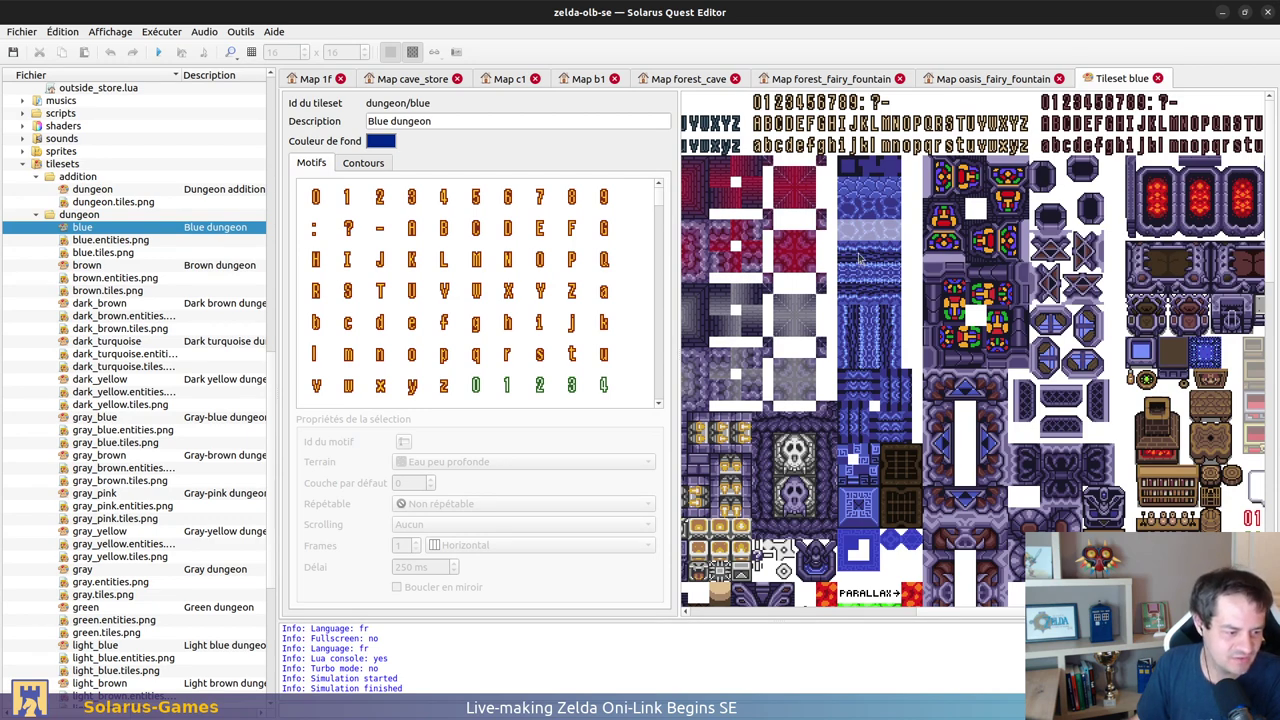
key("alt+Tab")
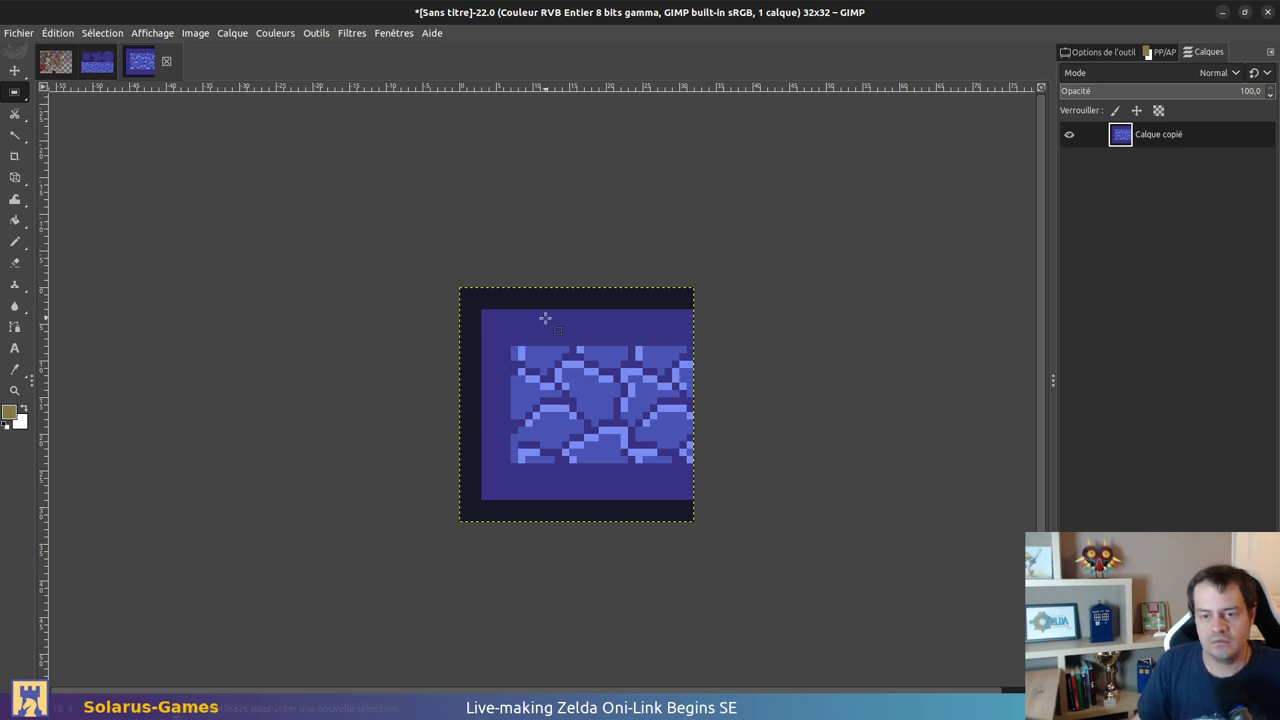
left_click(99, 65)
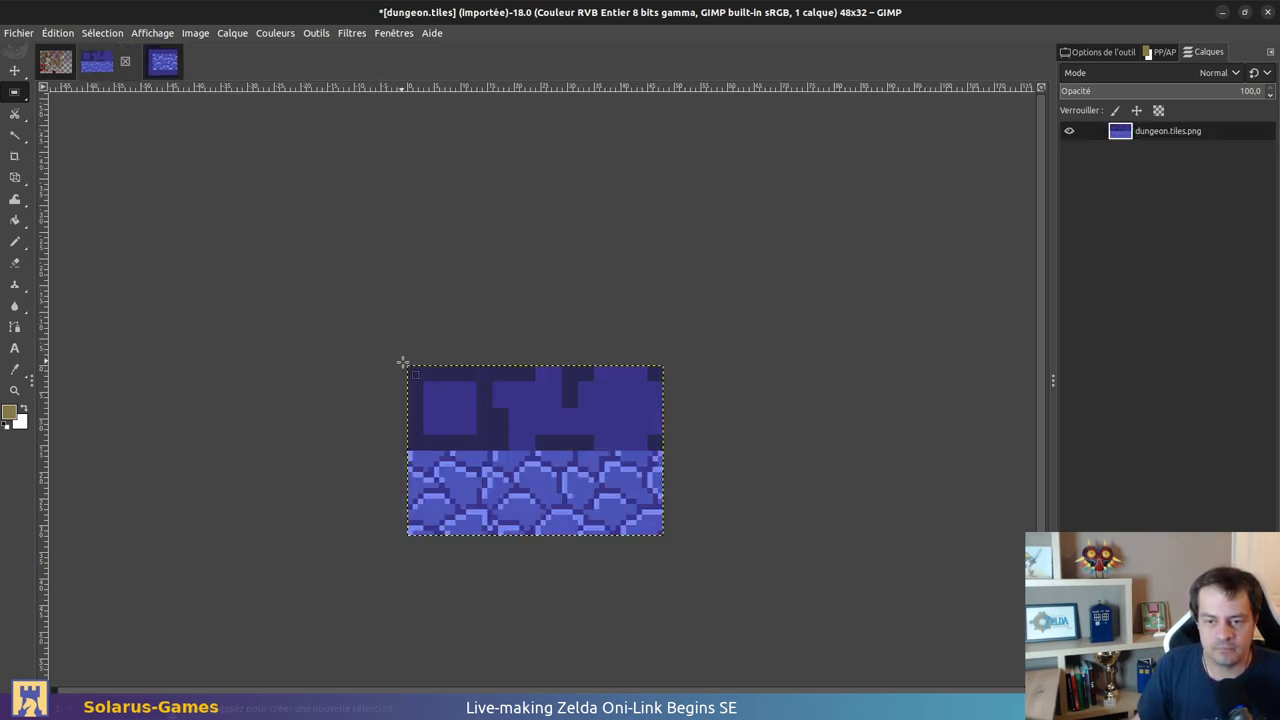
left_click(160, 66)
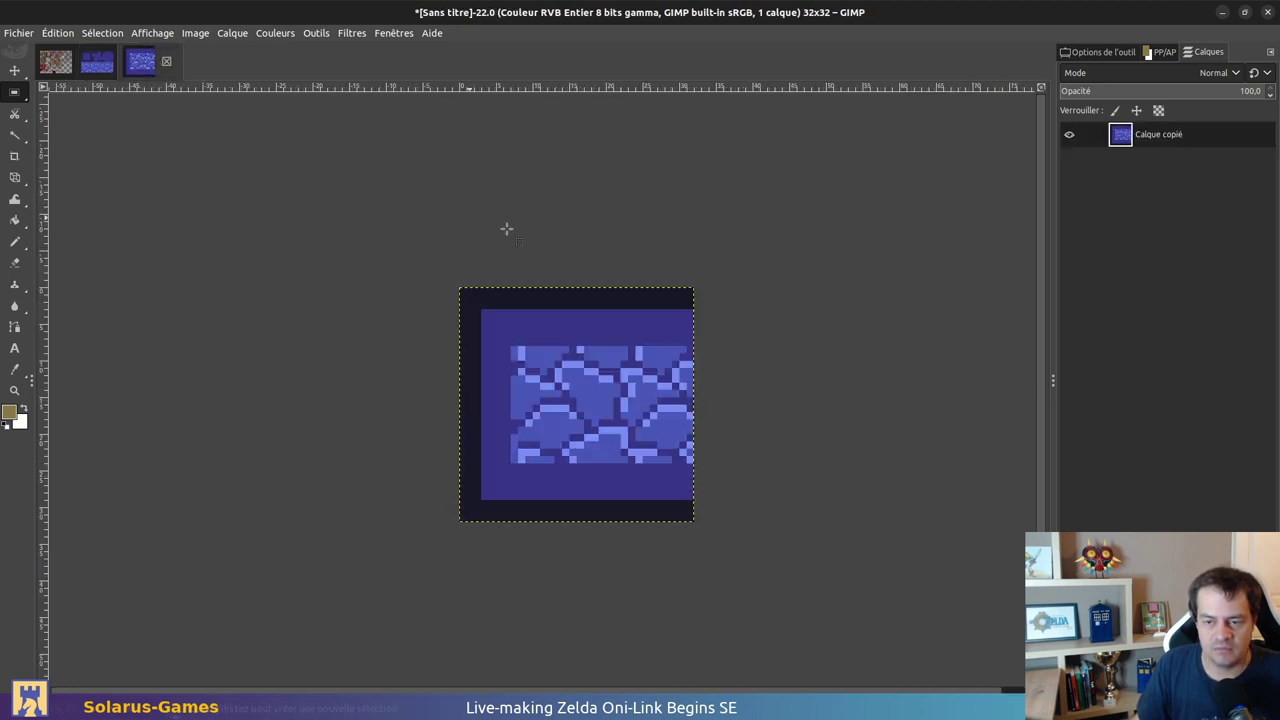
Step: Reopen the recently used dungeon-D2-1F.png with sRGB conversion and show the grid over the eastern room's pool
left_click(22, 34)
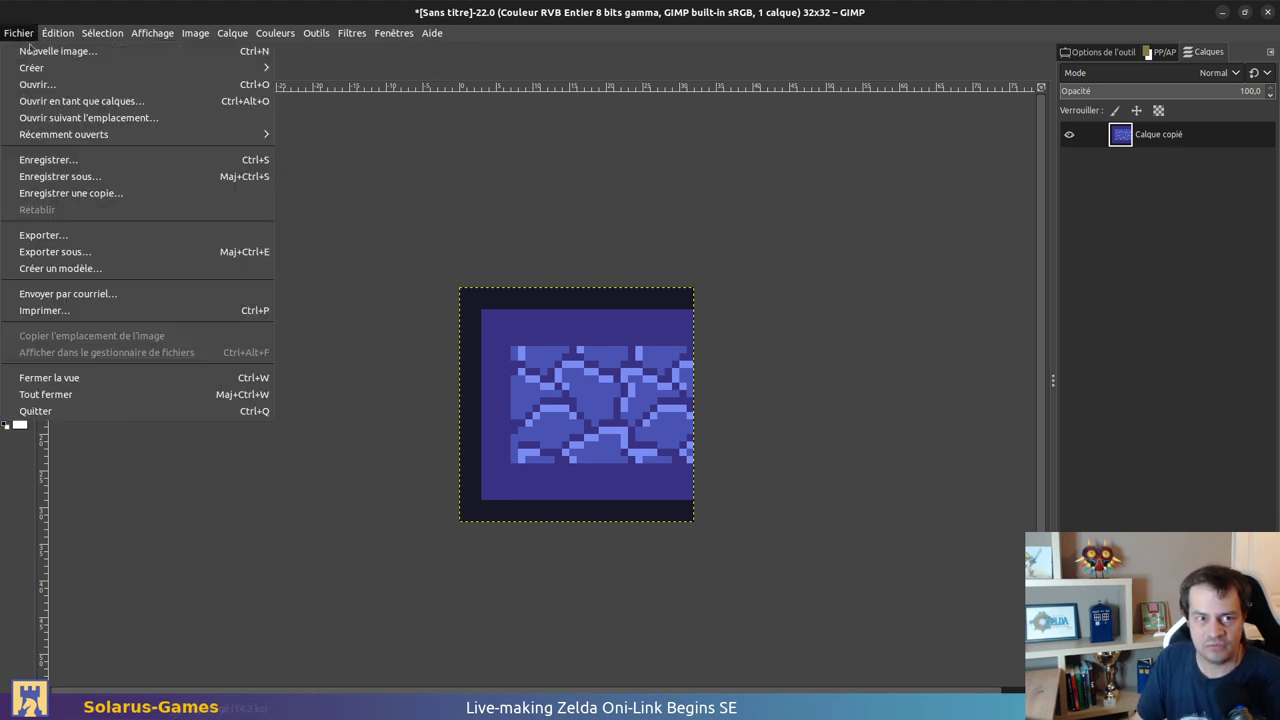
mouse_move(102, 134)
left_click(411, 143)
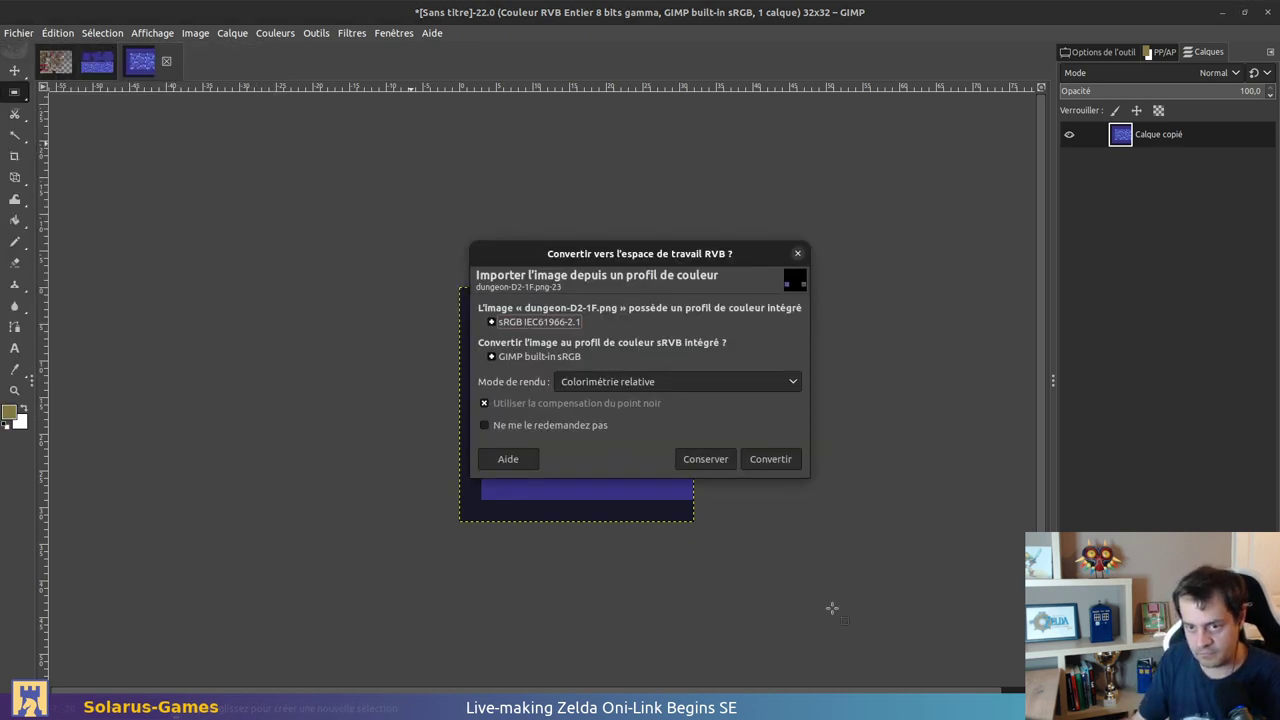
left_click(780, 459)
scroll(720, 482, "up", 3, "ctrl")
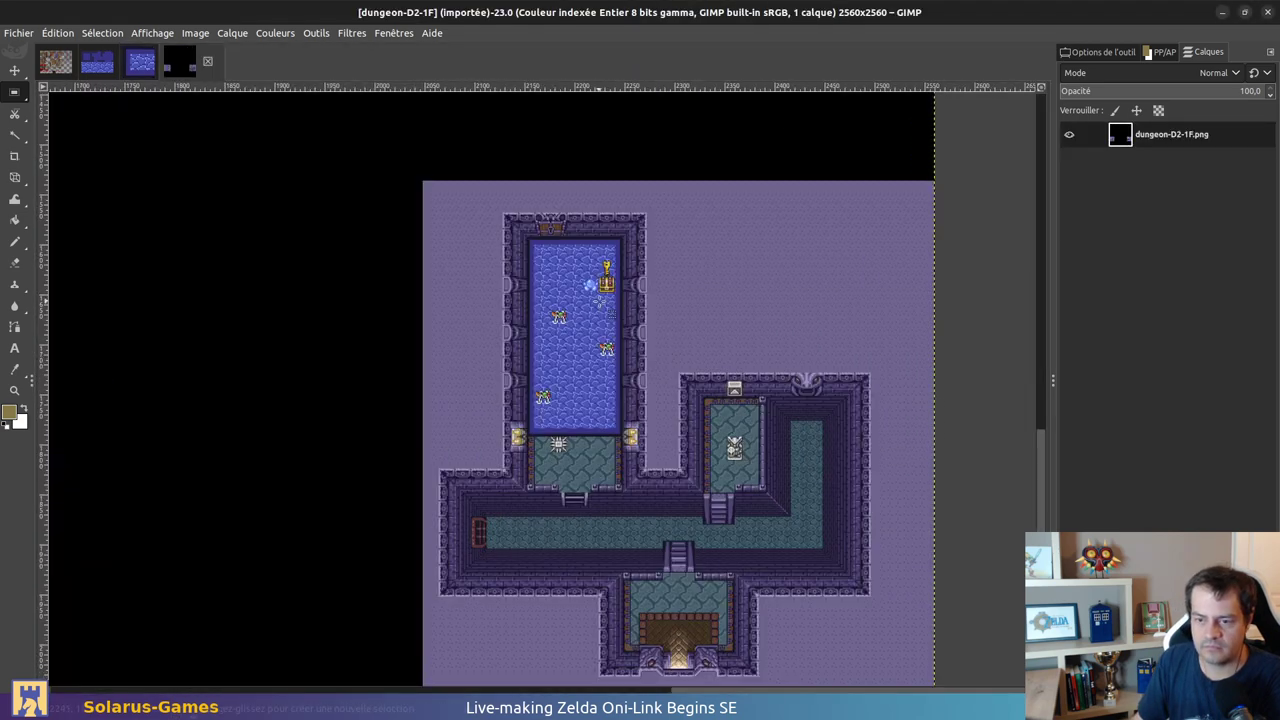
scroll(609, 377, "up", 2, "ctrl")
scroll(625, 441, "up", 5)
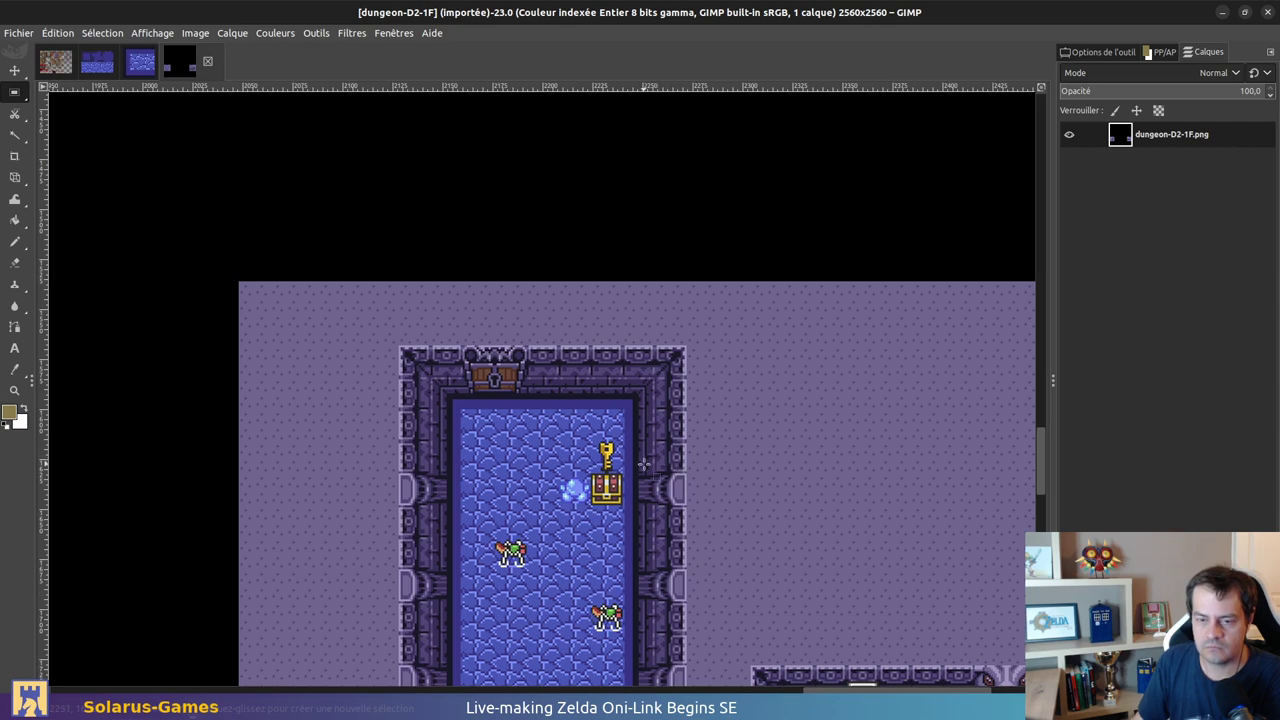
key("ctrl+g")
scroll(528, 438, "up", 1, "ctrl")
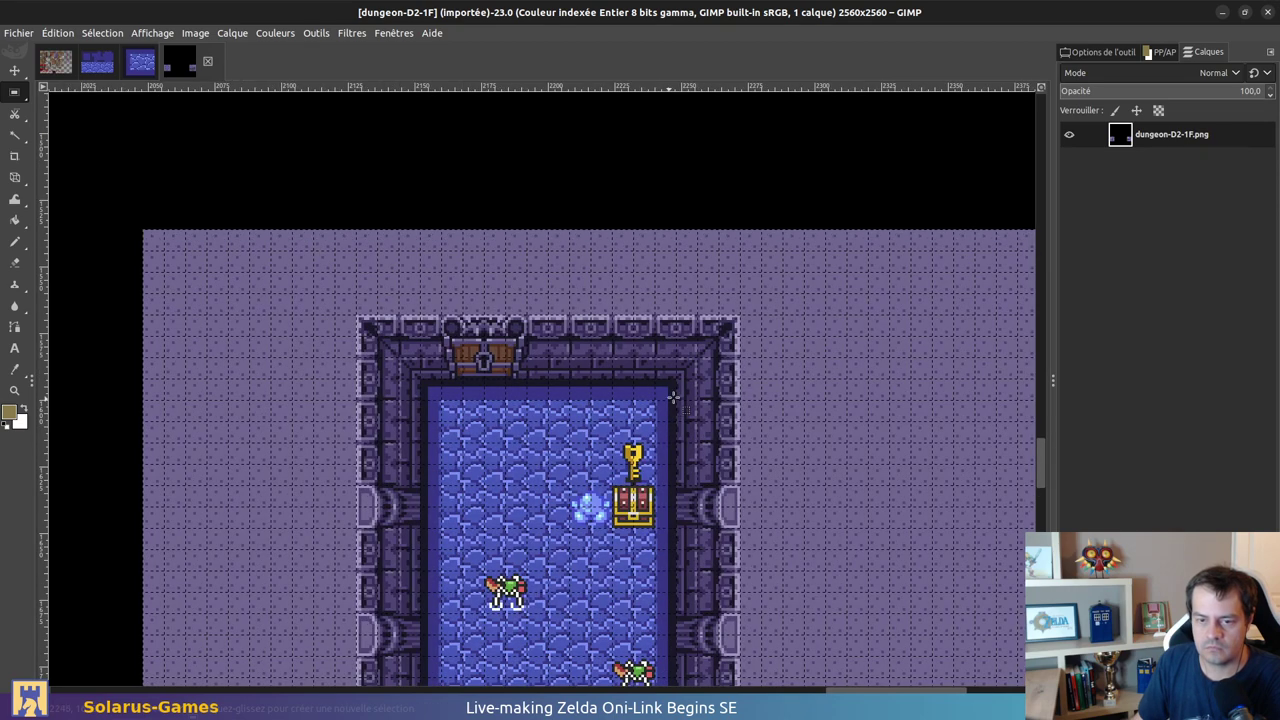
Step: Select the 8 x 8 px tile at the eastern pool's left edge and compare its border with the tiles in dungeon.tiles.png
left_click(96, 67)
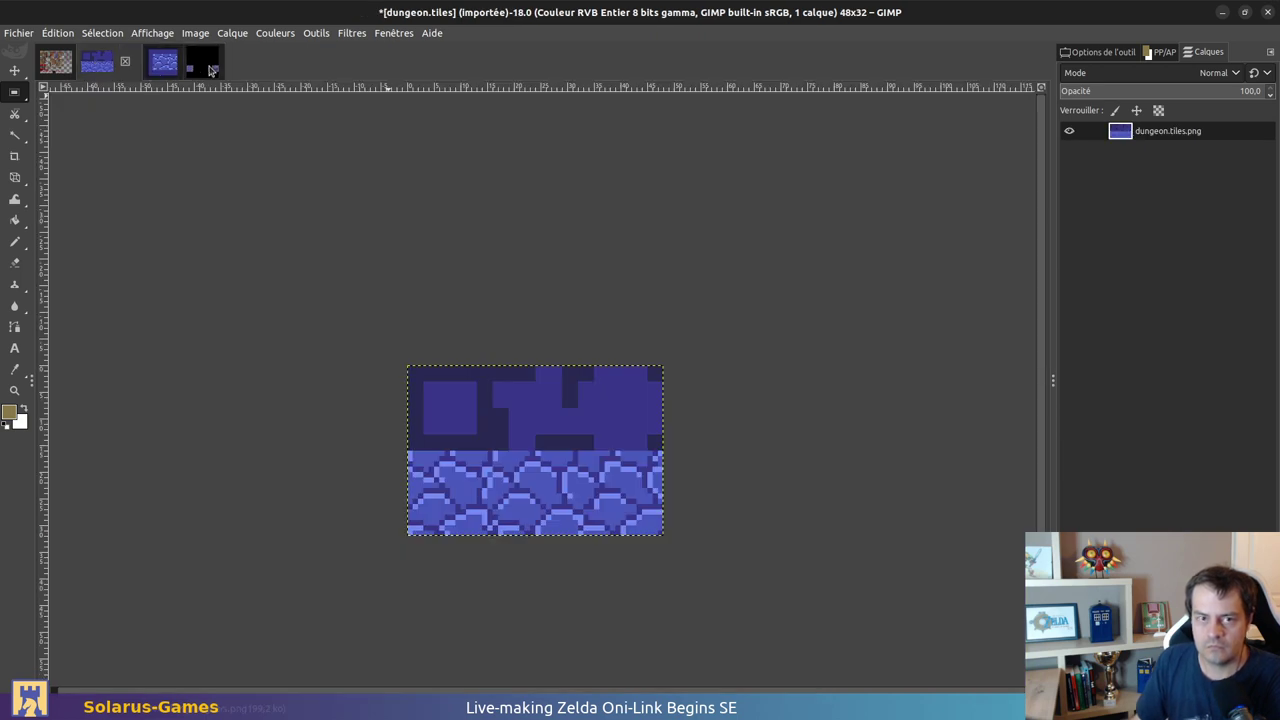
left_click(208, 67)
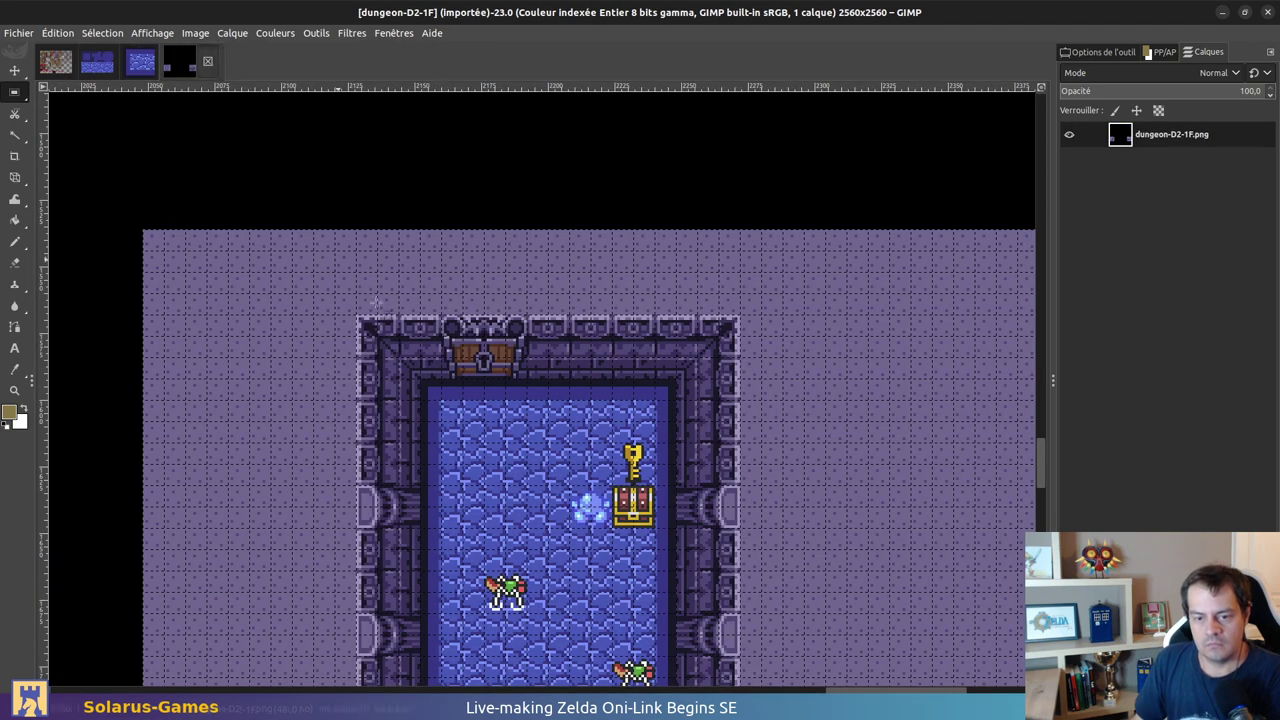
scroll(455, 405, "up", 3, "ctrl")
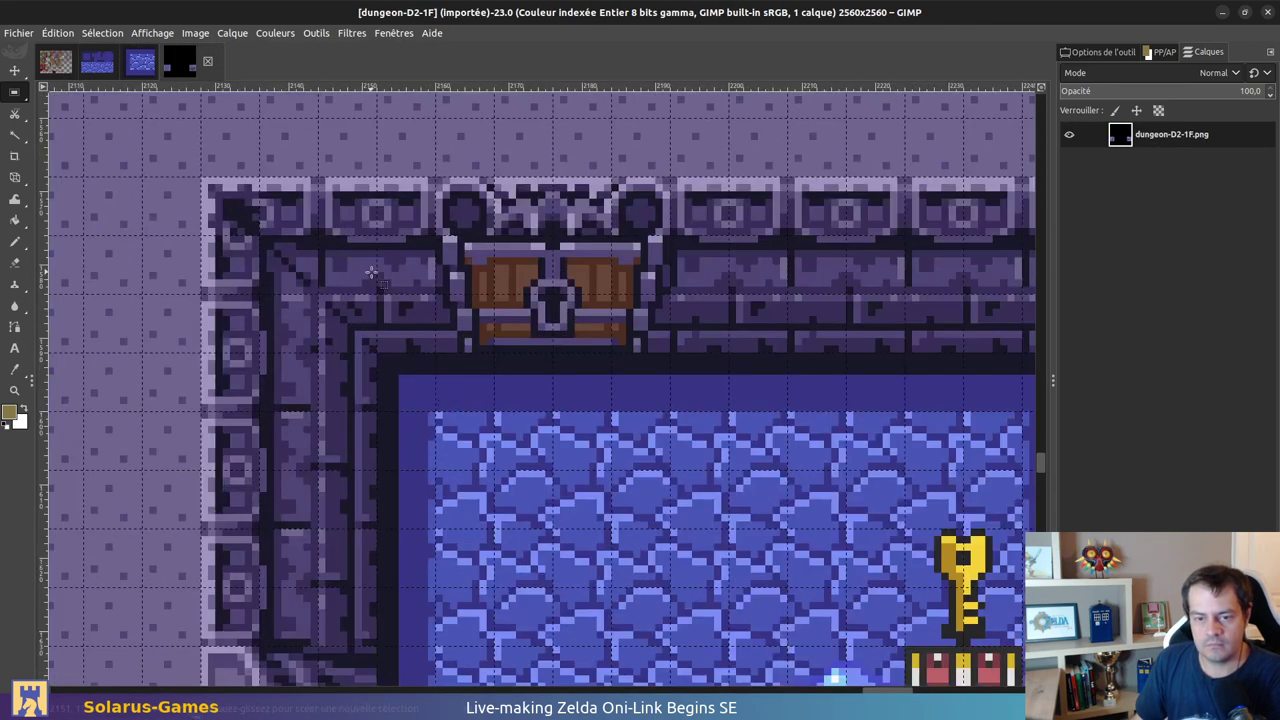
left_click_drag(377, 411, 433, 468)
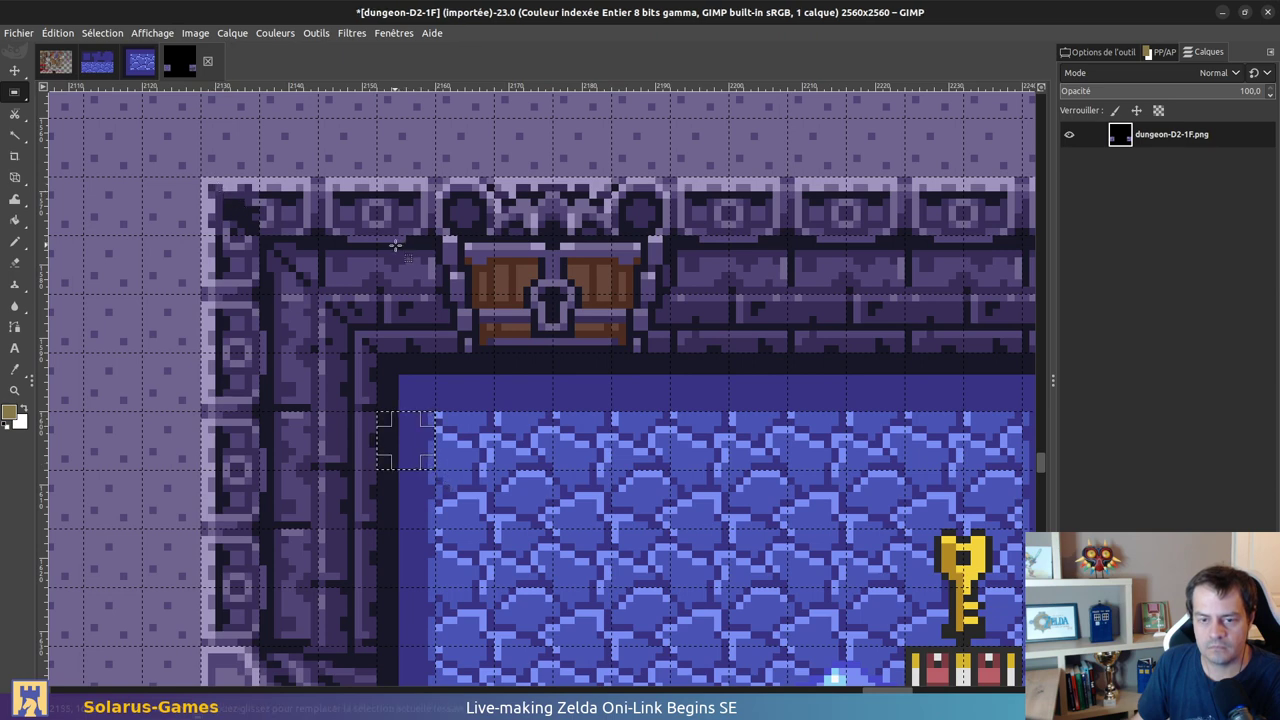
middle_click_drag(699, 423, 777, 403)
scroll(524, 438, "up", 3, "ctrl")
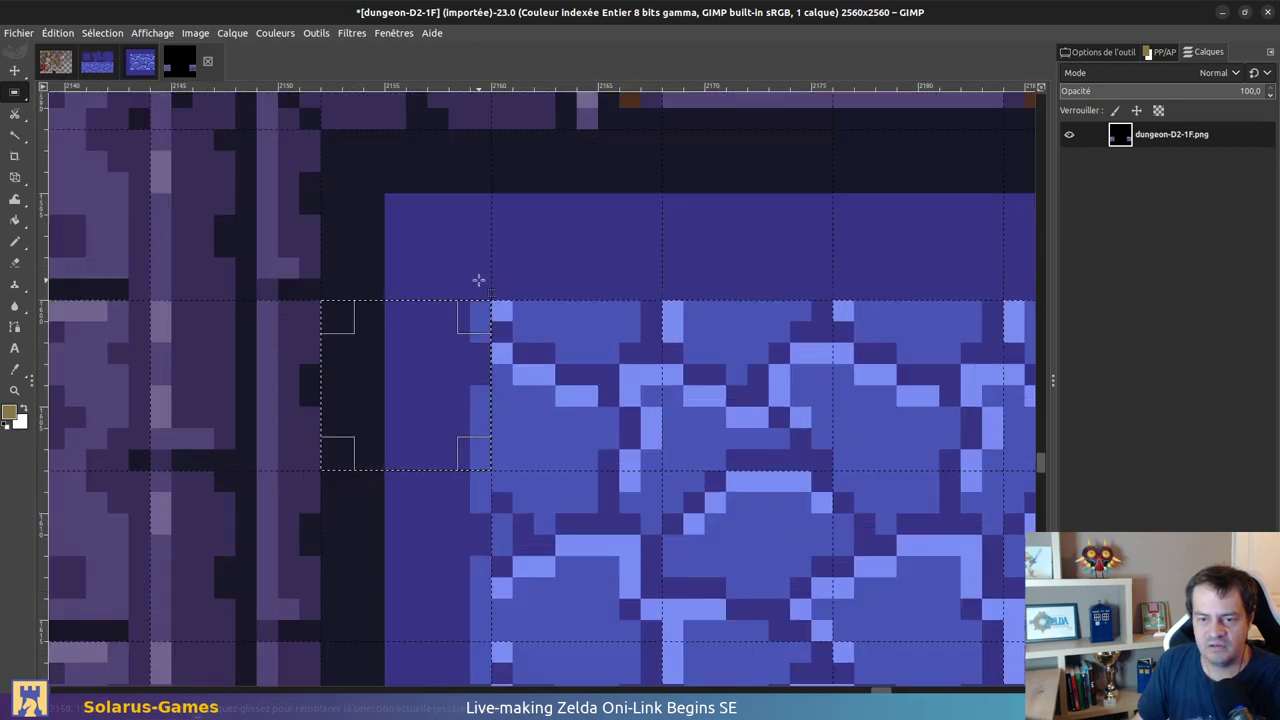
left_click(90, 70)
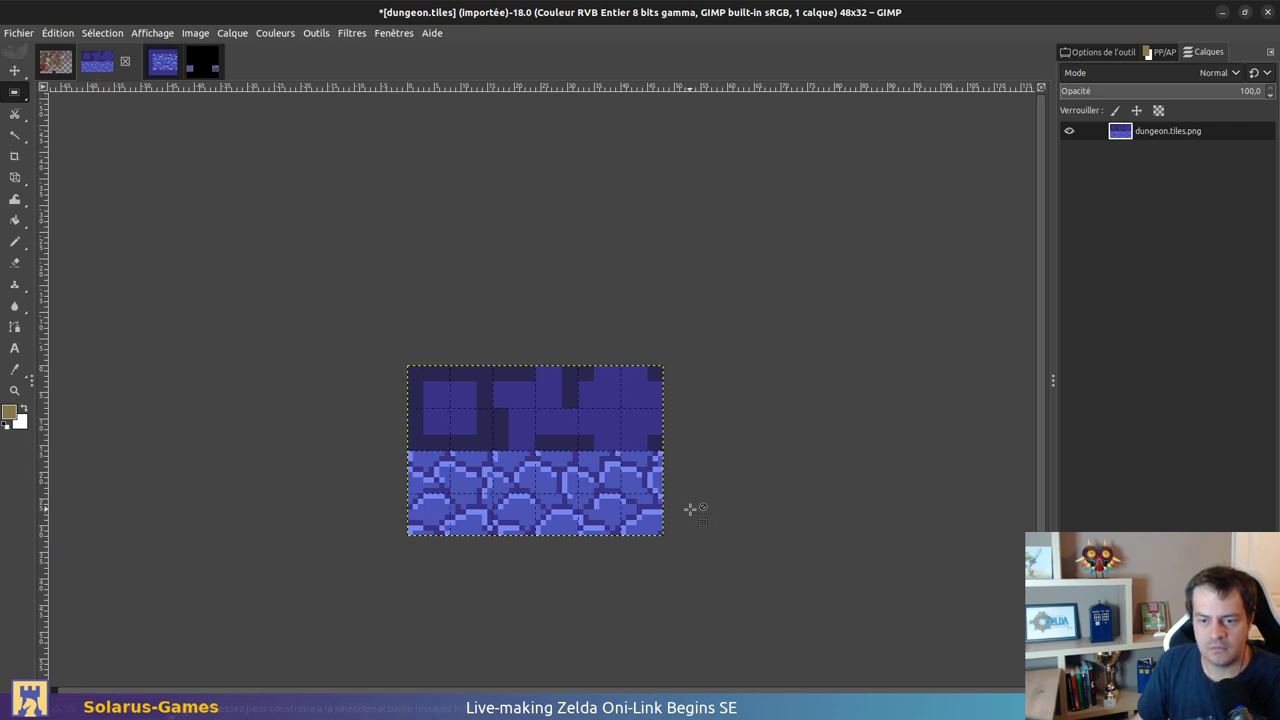
scroll(670, 478, "up", 1, "ctrl")
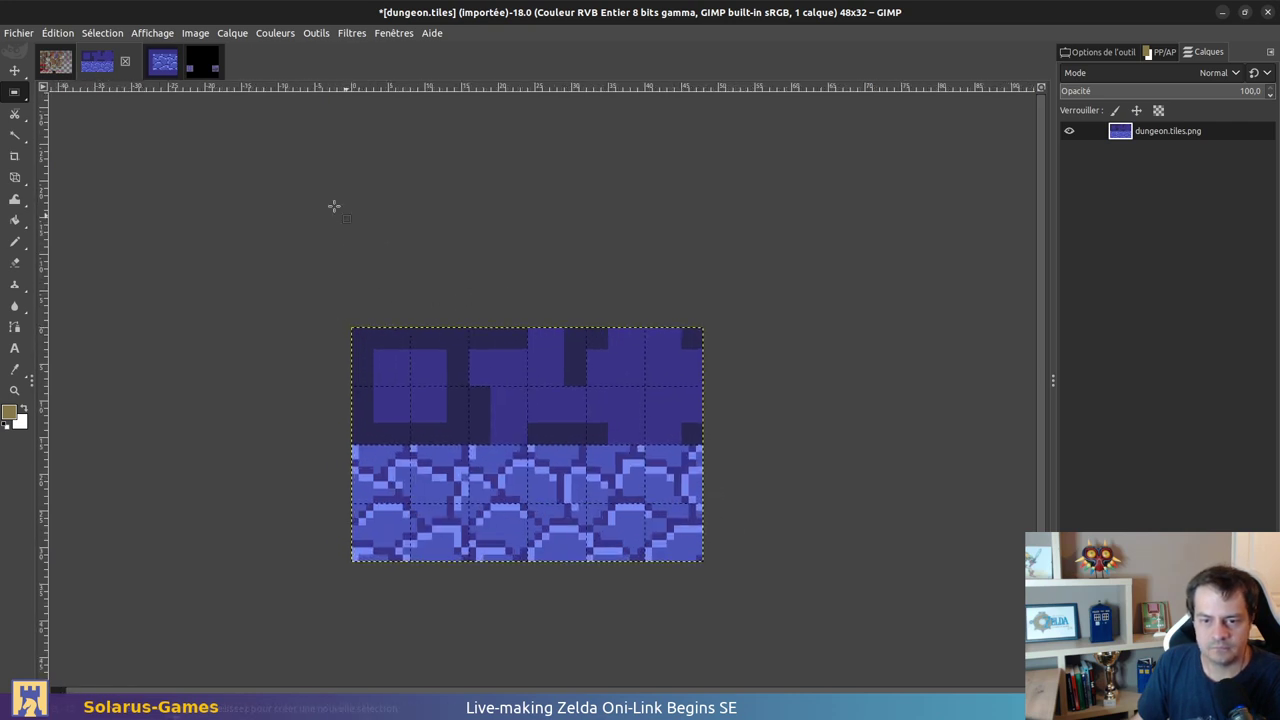
Step: Copy the 8 x 8 px left-edge water border tile from the extracted image over the matching tile in dungeon.tiles.png
left_click(167, 75)
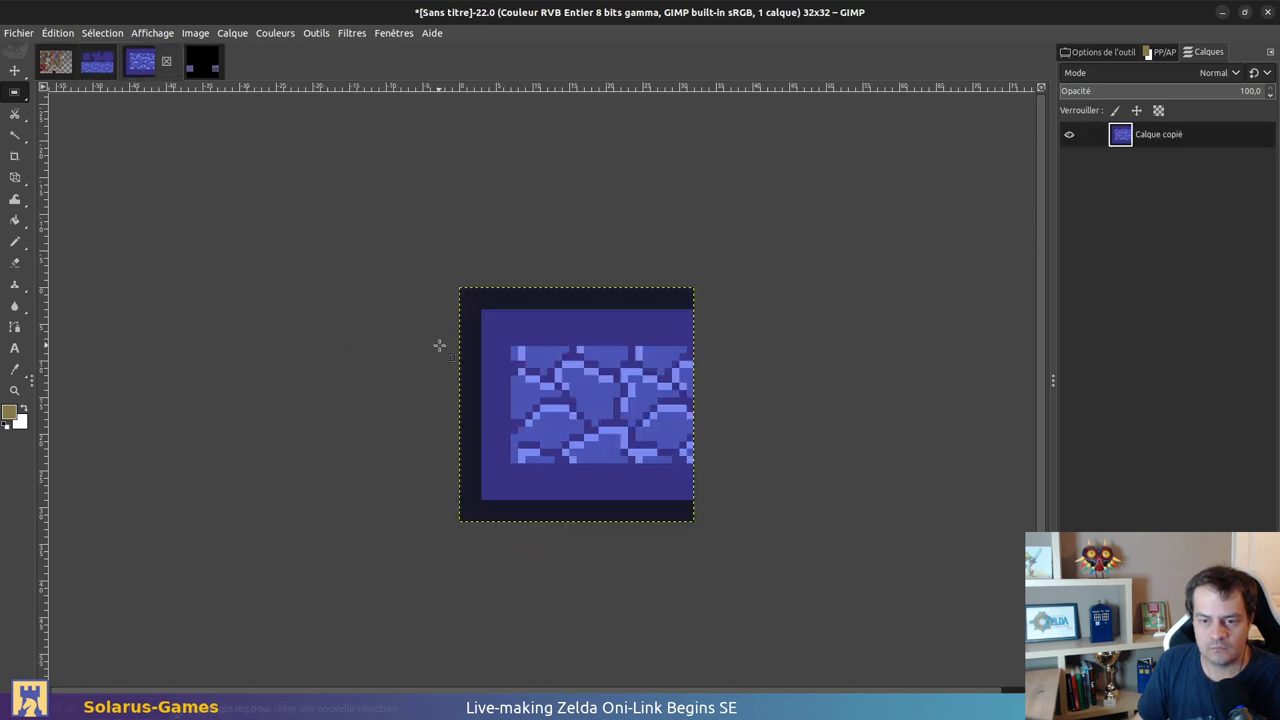
left_click_drag(459, 347, 476, 395)
left_click(97, 62)
key("ctrl+v")
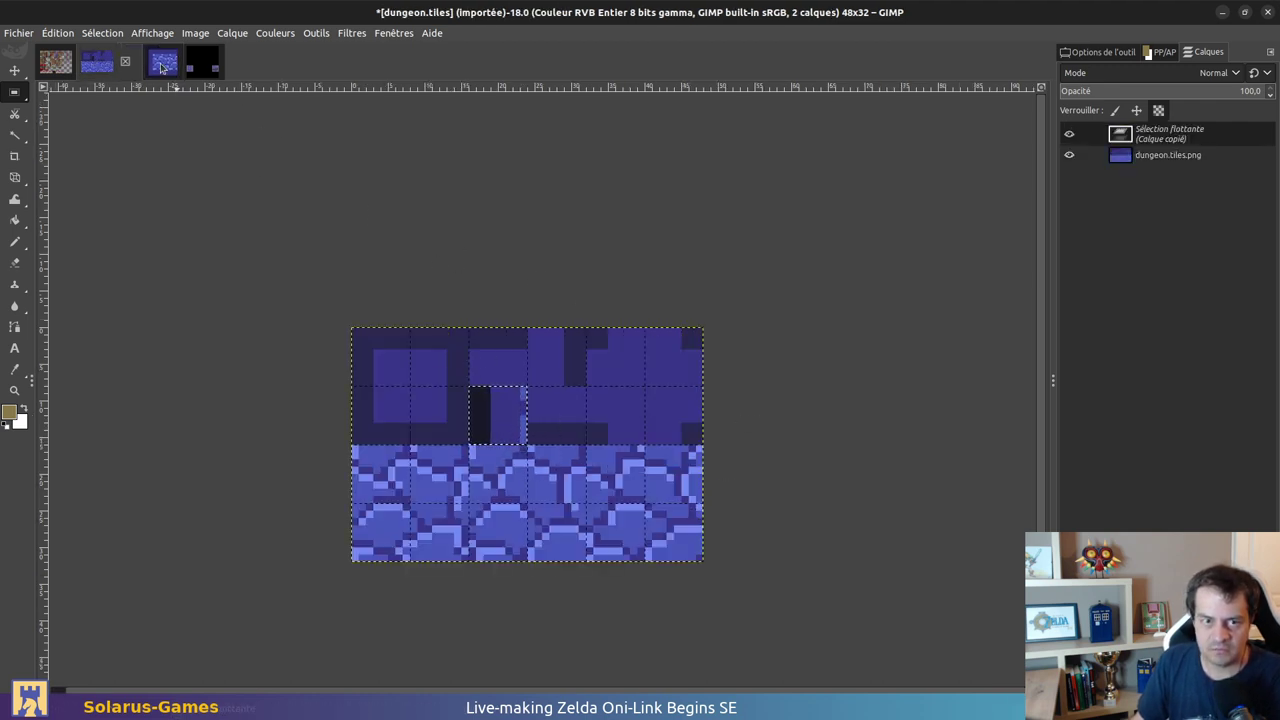
Step: Copy the 8 x 8 px top-edge water border tile from the extracted image over the matching tile in dungeon.tiles.png
left_click(163, 65)
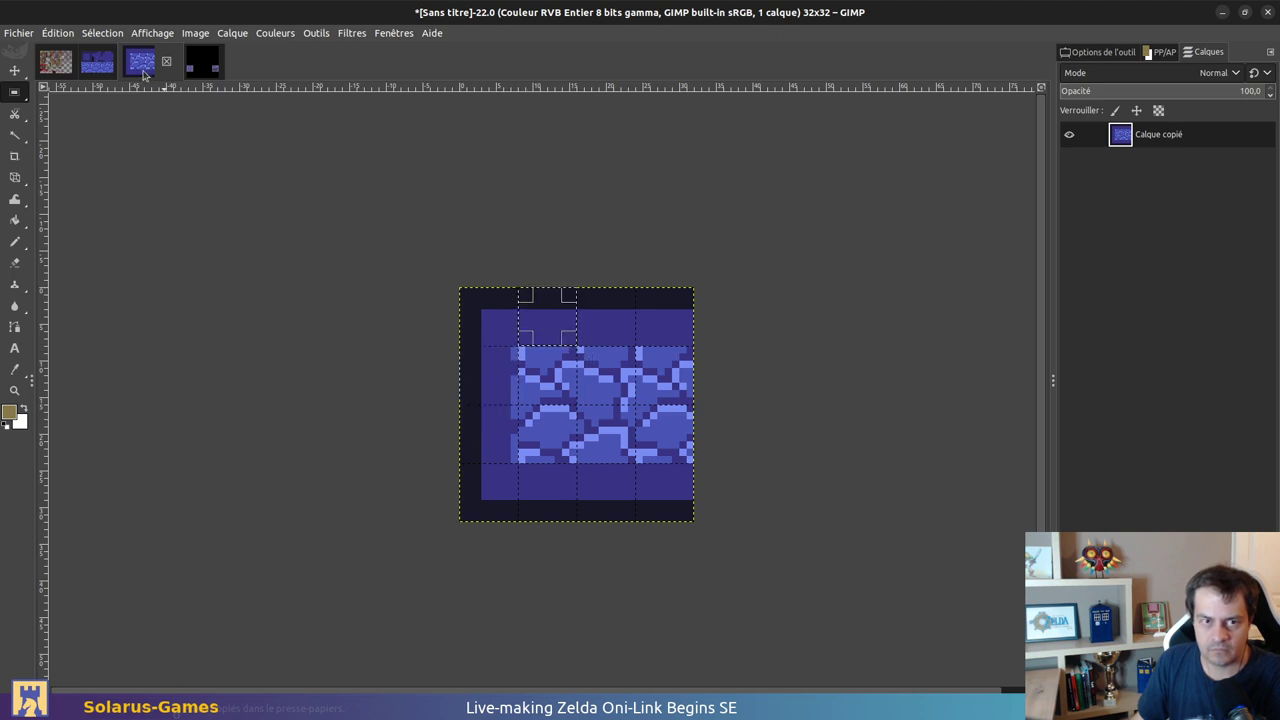
left_click(105, 63)
left_click_drag(508, 417, 462, 292)
Step: Copy the 8 x 8 px bottom-edge water border tile over the matching tile in dungeon.tiles.png and anchor it
left_click(162, 66)
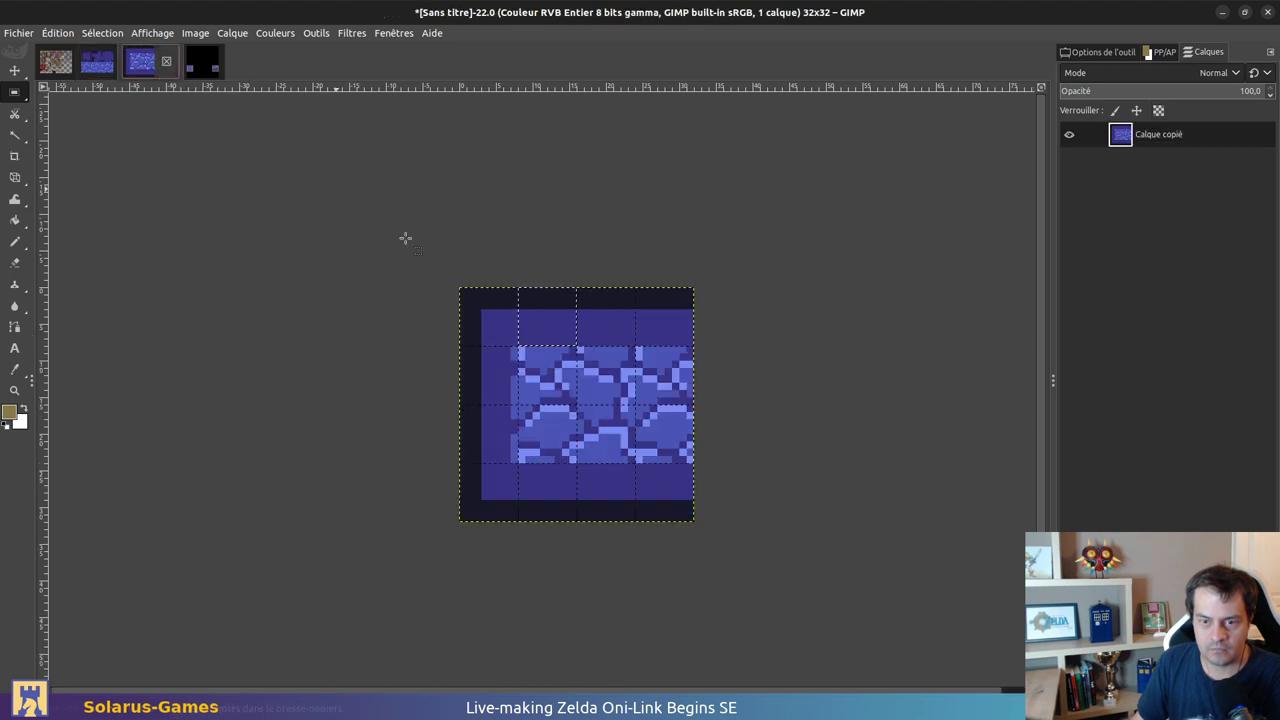
left_click_drag(519, 462, 576, 521)
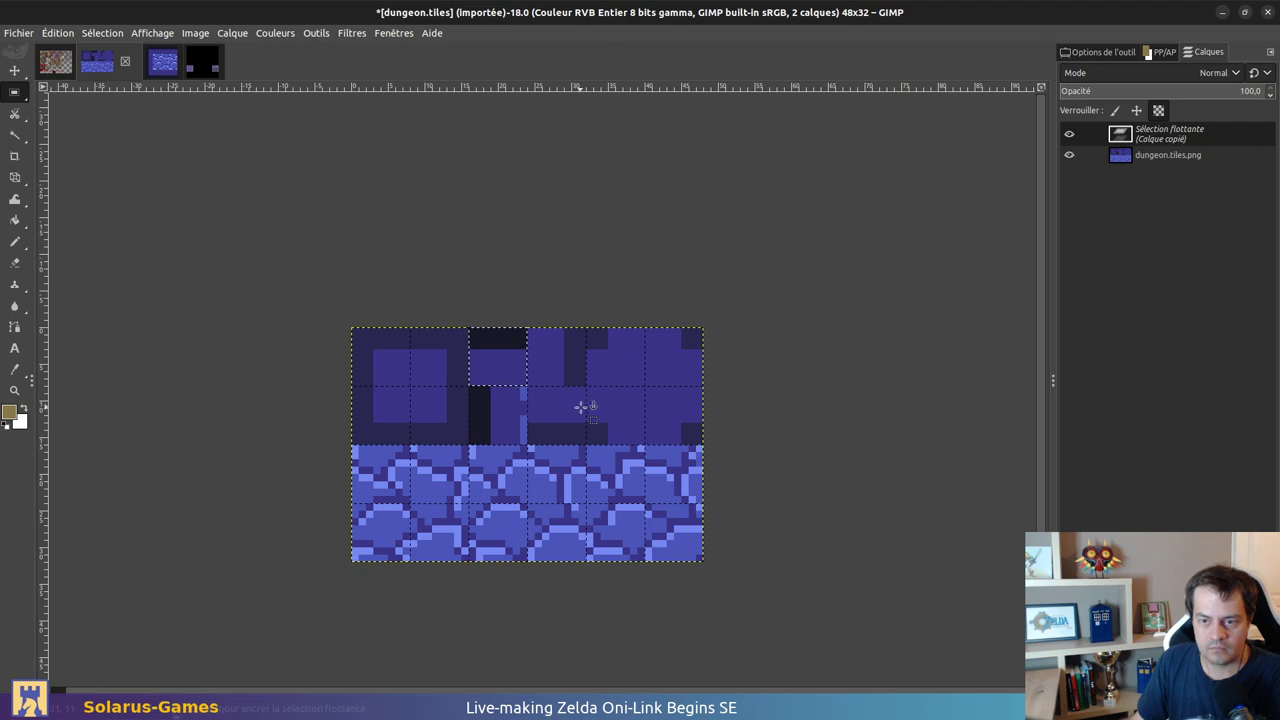
left_click_drag(586, 409, 615, 443)
left_click_drag(528, 439, 555, 411)
left_click(723, 380)
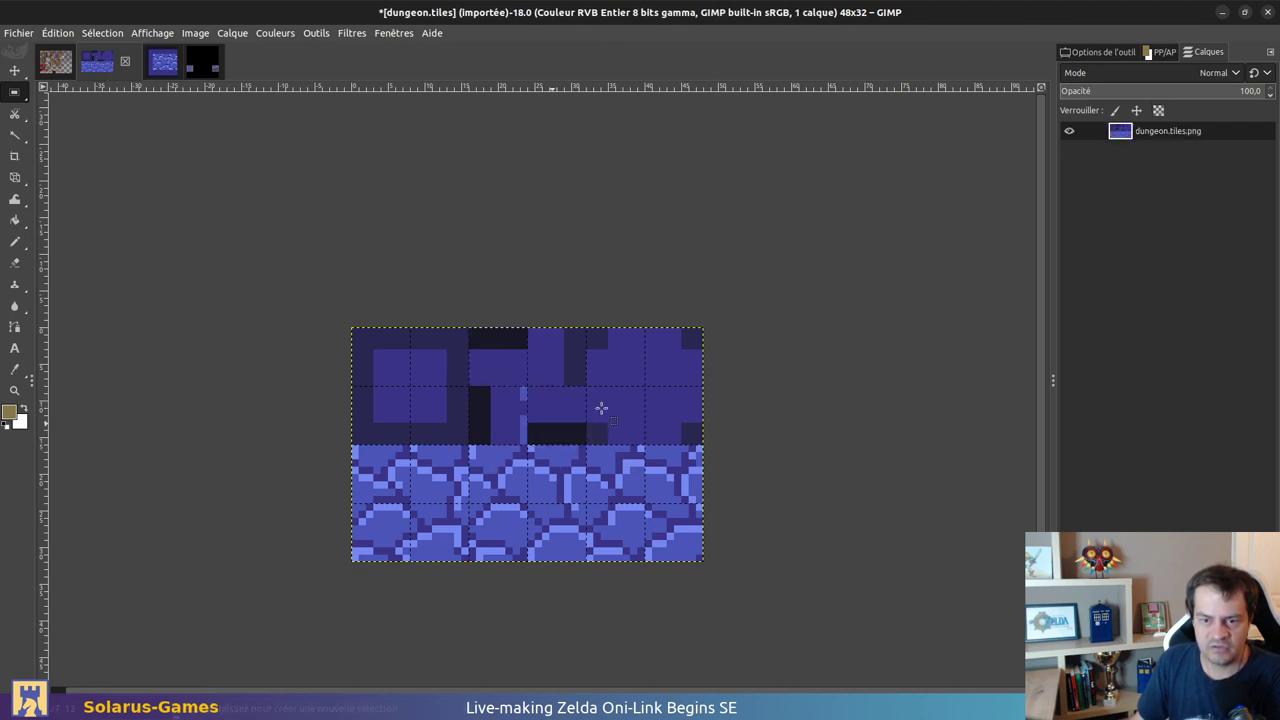
Step: Compare the left-edge water border tile in dungeon.tiles.png with the extracted image
left_click_drag(524, 391, 520, 445)
left_click(595, 325)
left_click(150, 63)
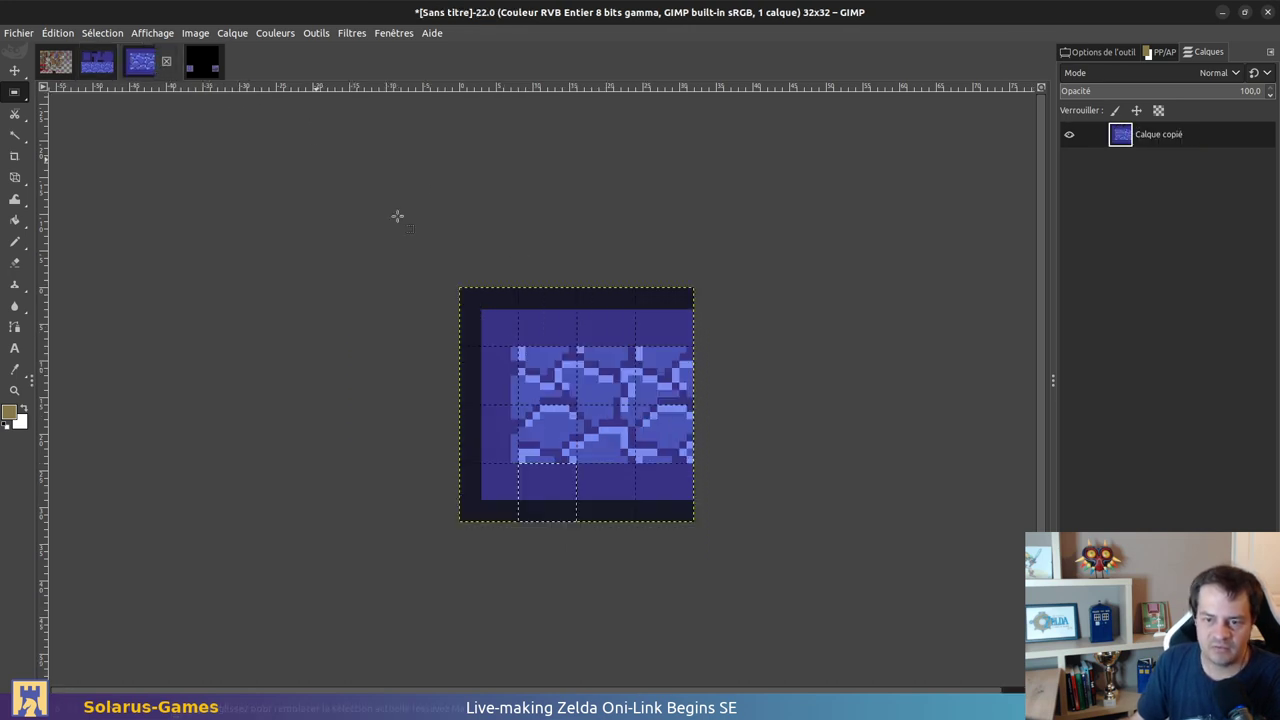
left_click(96, 66)
Step: Select the original border tiles' purple by colour and fill it with the purple sampled from the pasted top-edge tile
key("u")
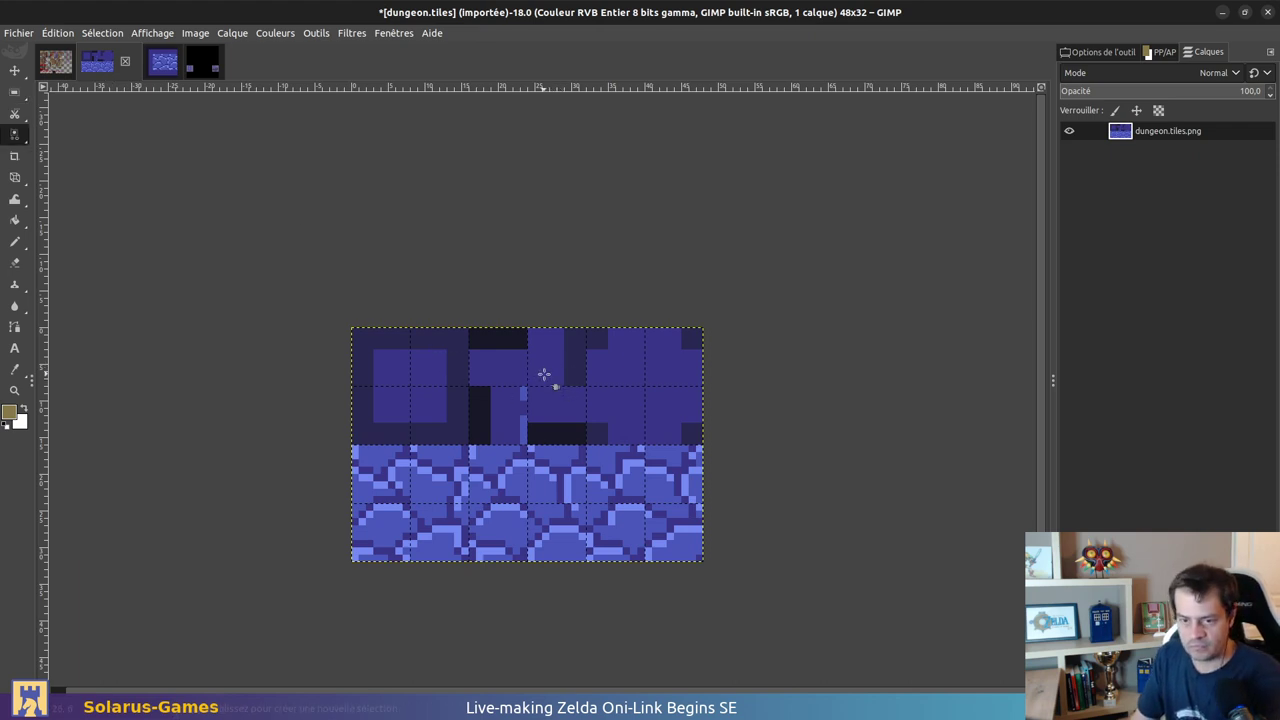
left_click(1091, 50)
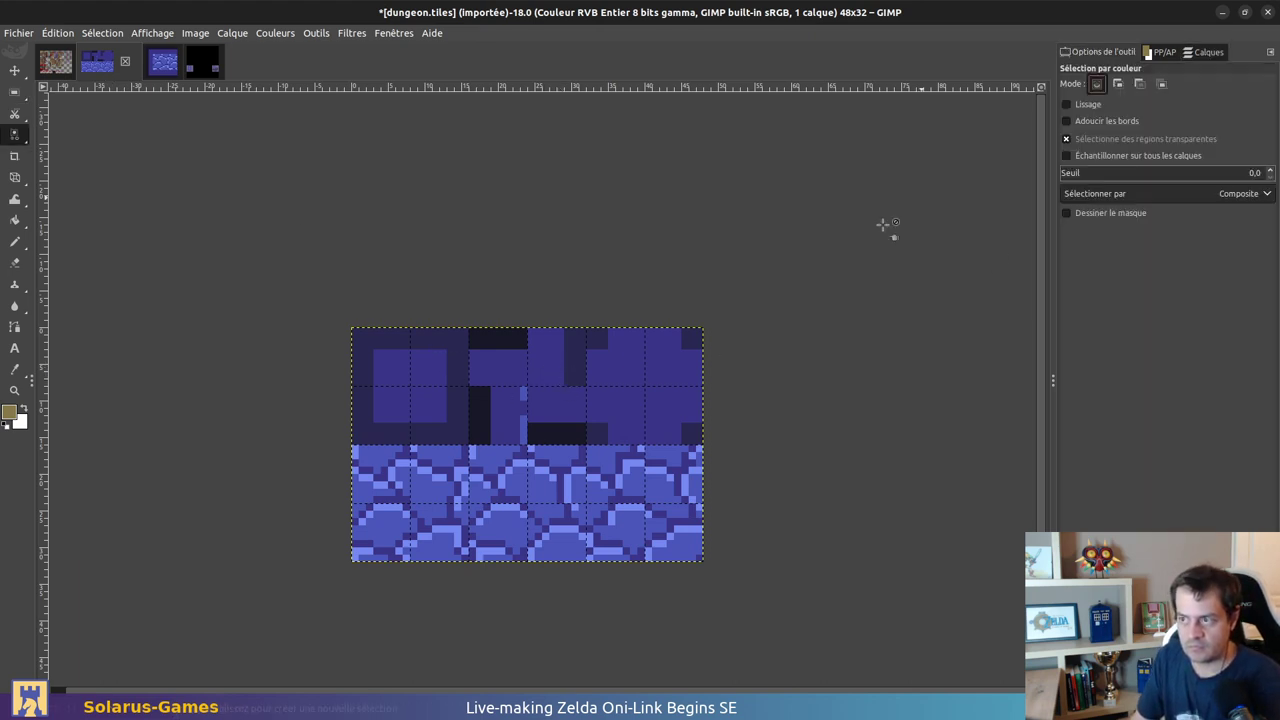
left_click(505, 372)
left_click(557, 366)
left_click(508, 367)
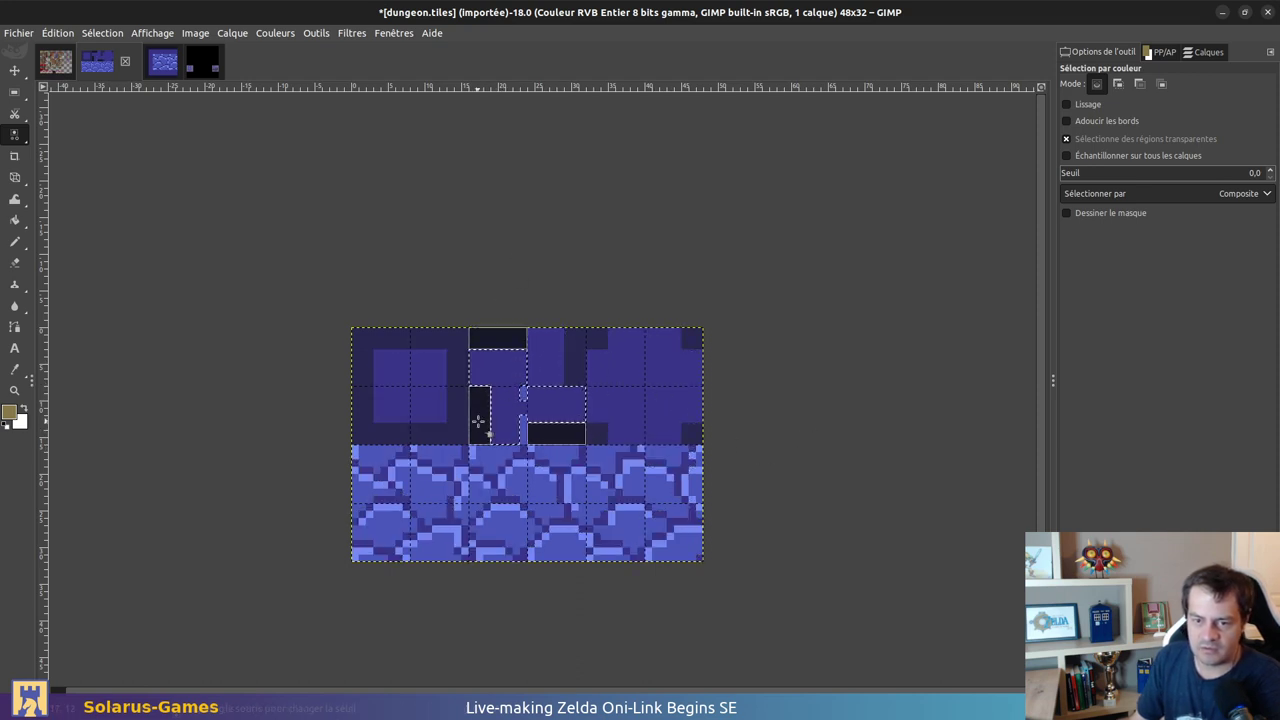
left_click(554, 366)
key("o")
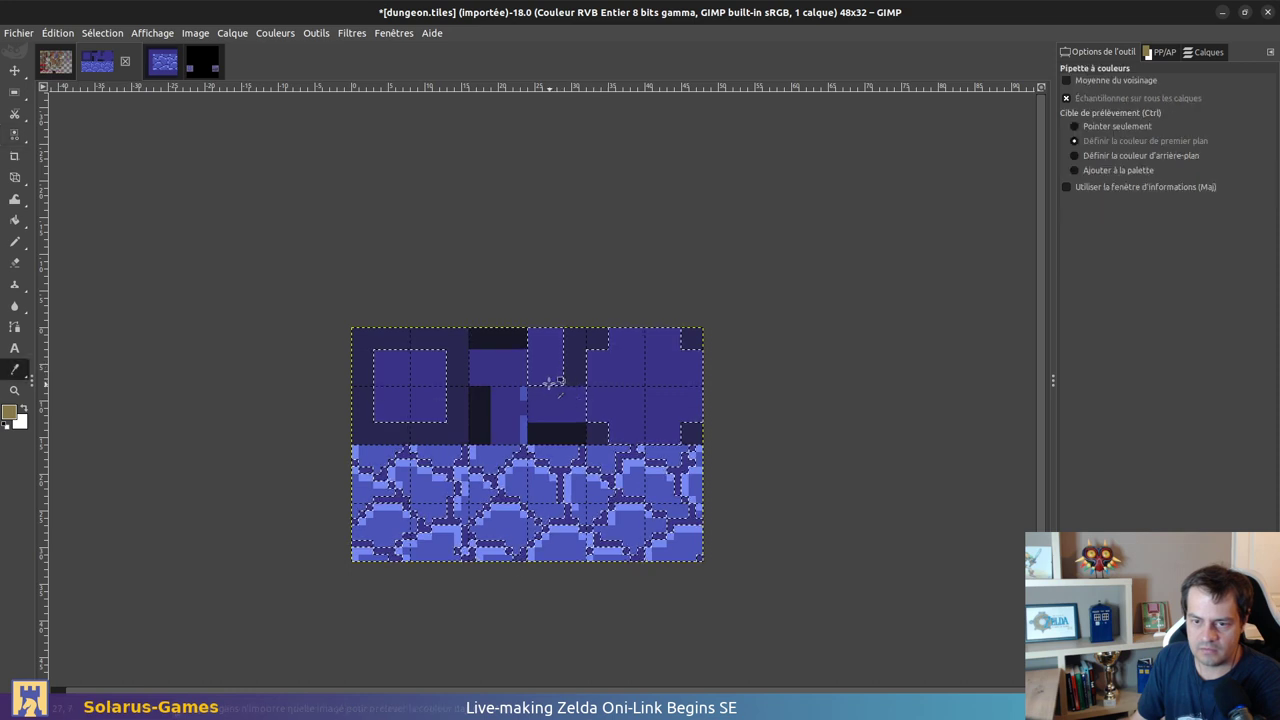
left_click(497, 370)
key("shift+b")
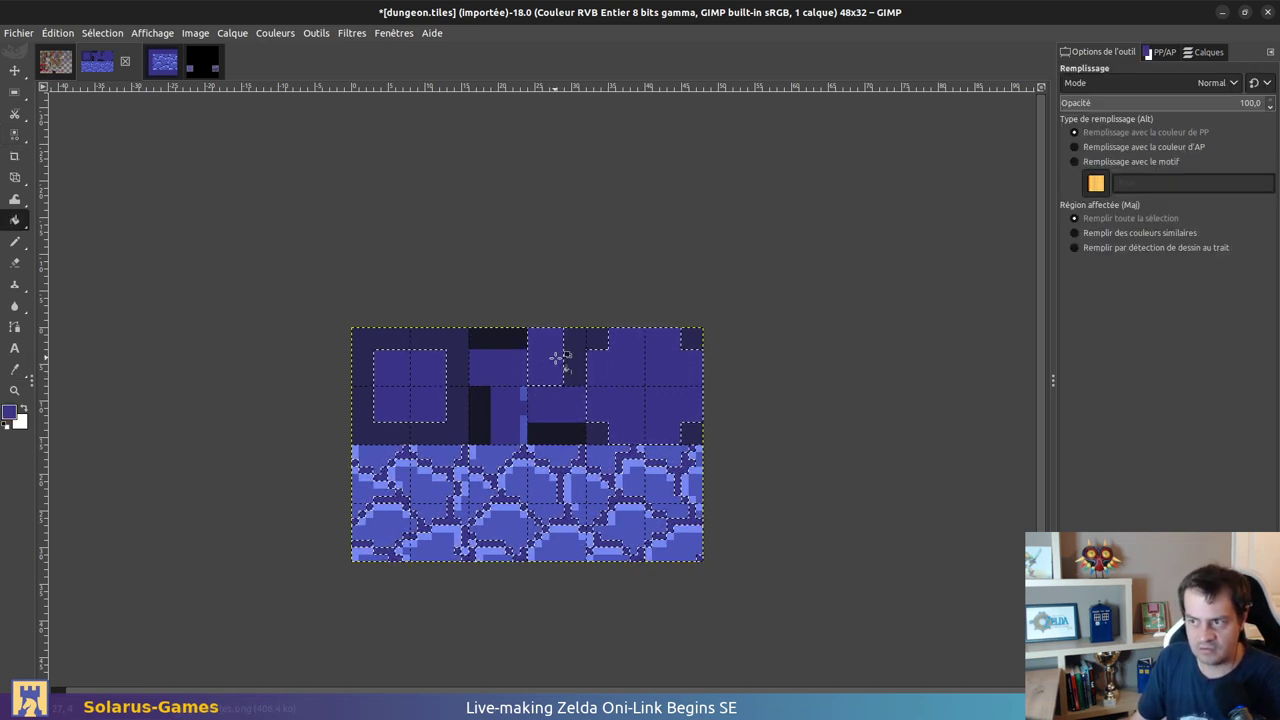
left_click(578, 355, "shift")
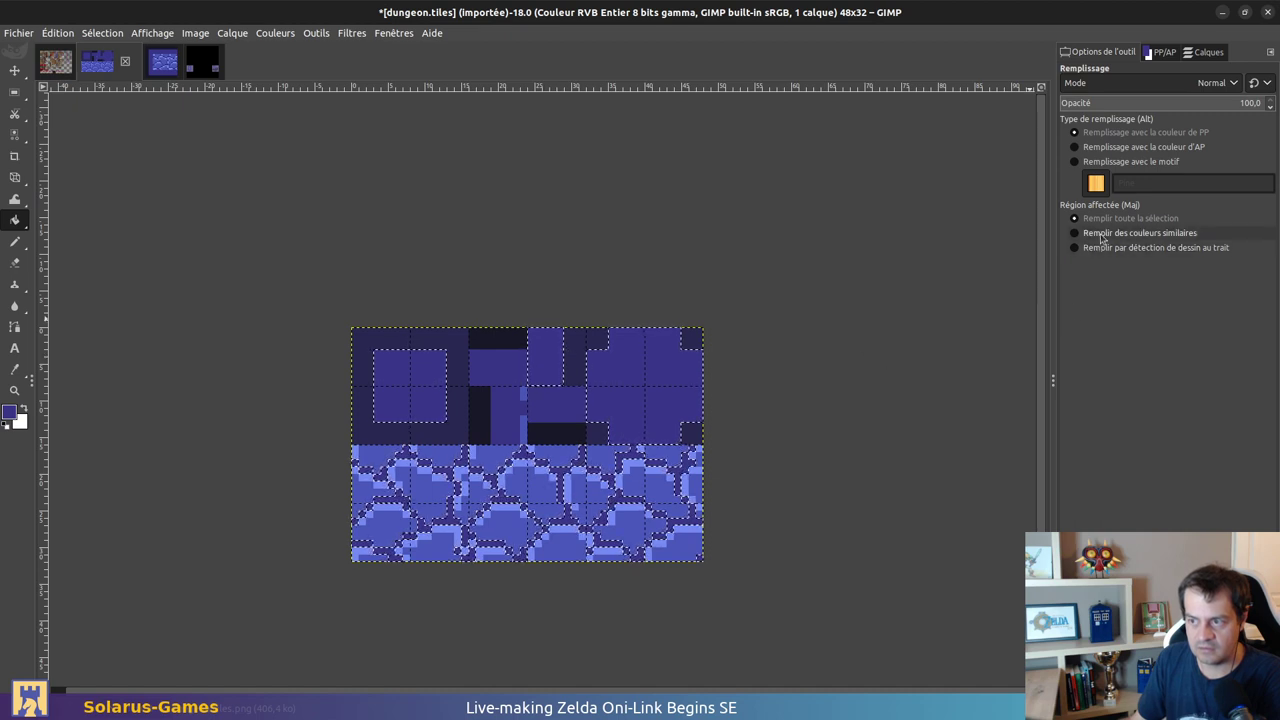
Step: Select the original dark border colour and fill it with the near-black sampled from the pasted top-edge tile, then clear the selection
key("shift+o")
left_click(570, 362)
key("o")
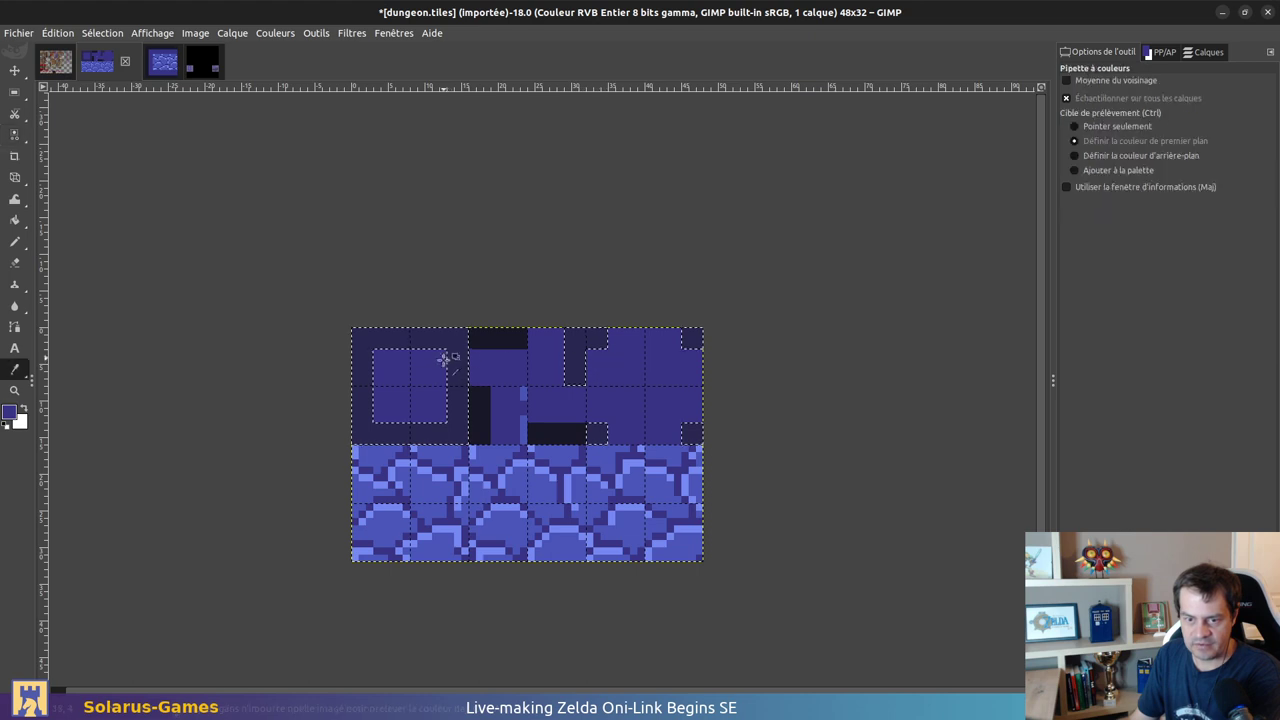
left_click(517, 340)
key("shift+b")
left_click(588, 340, "shift")
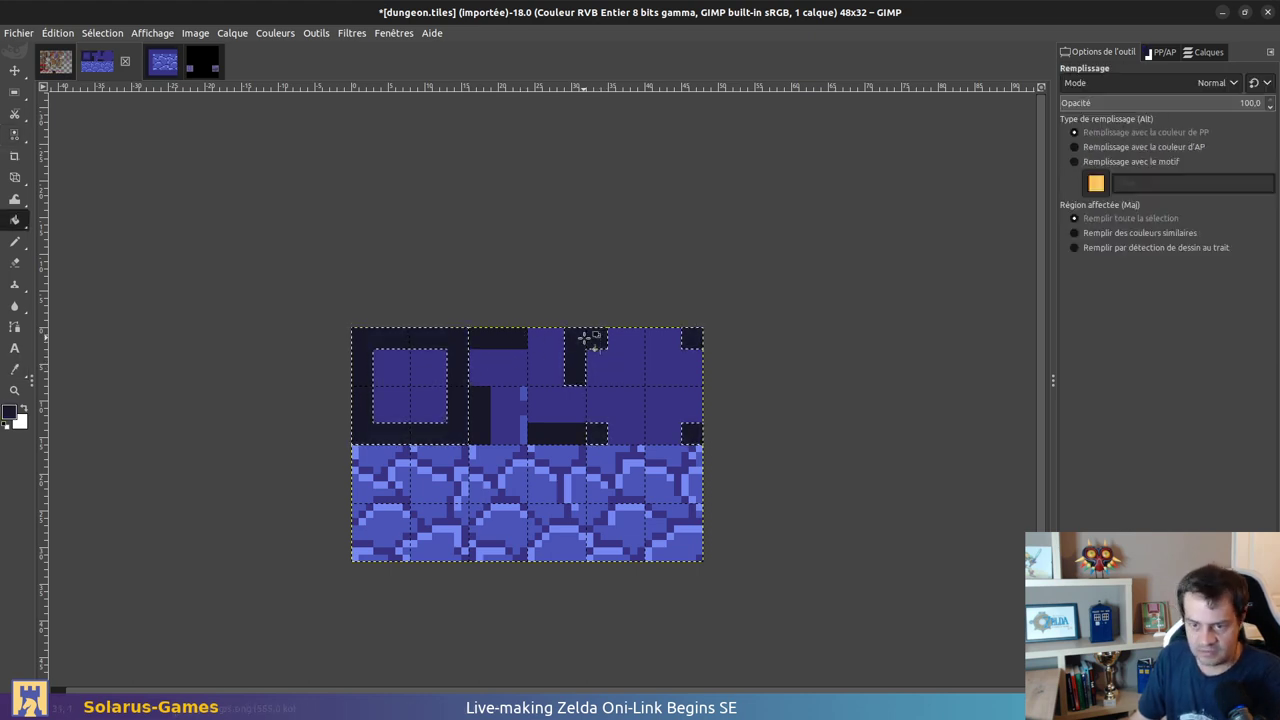
key("r")
left_click(754, 408)
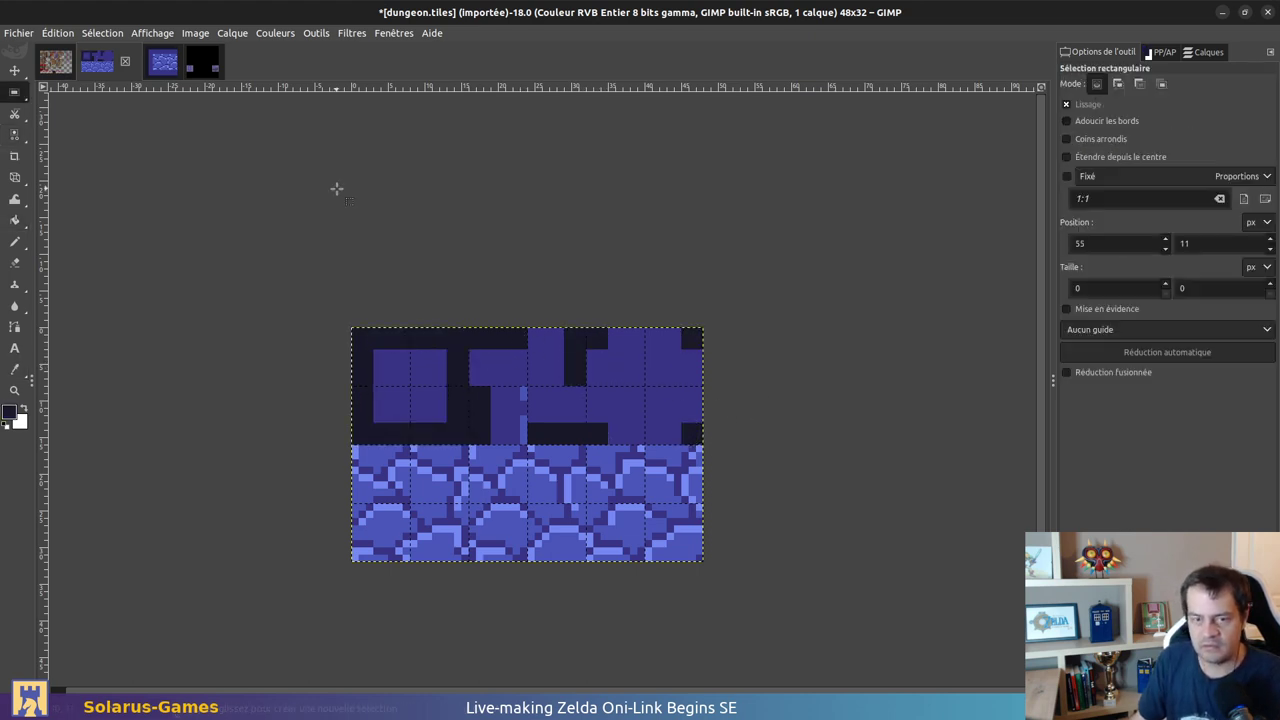
Step: Copy the 16 x 16 px deep-water block from the extracted image onto the water rows of dungeon.tiles.png and anchor it
left_click(161, 70)
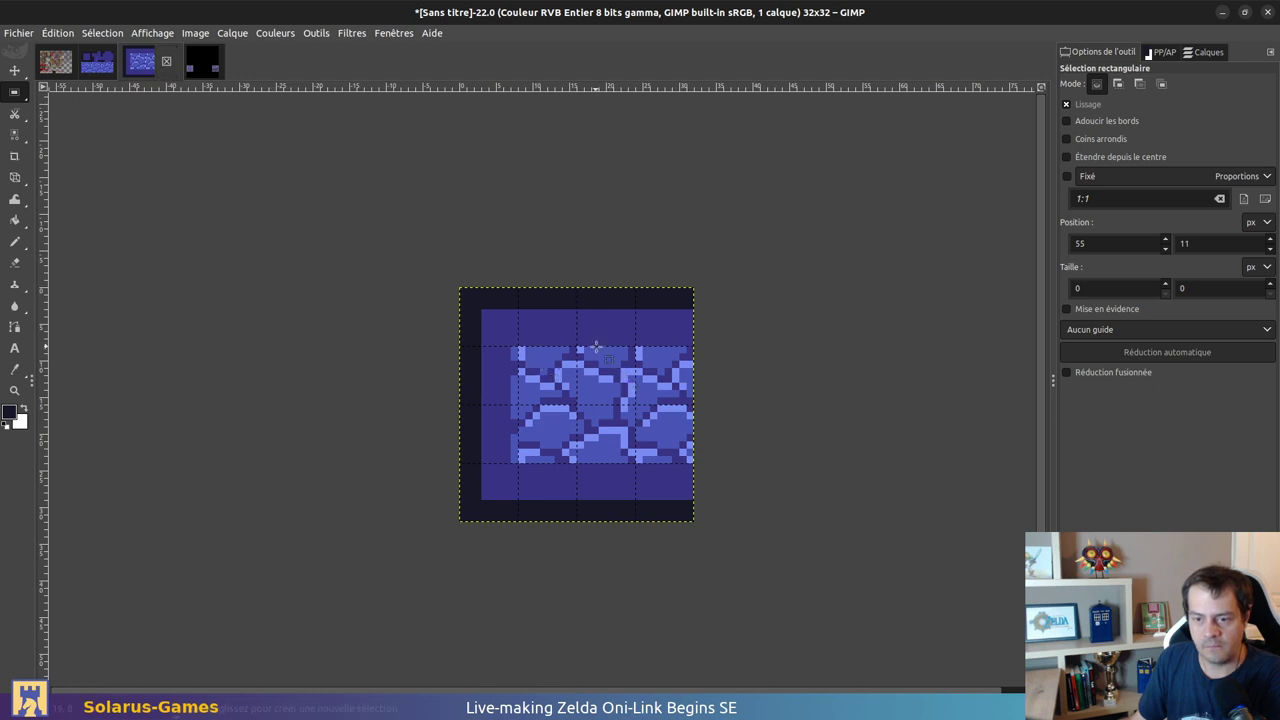
left_click_drag(578, 346, 695, 464)
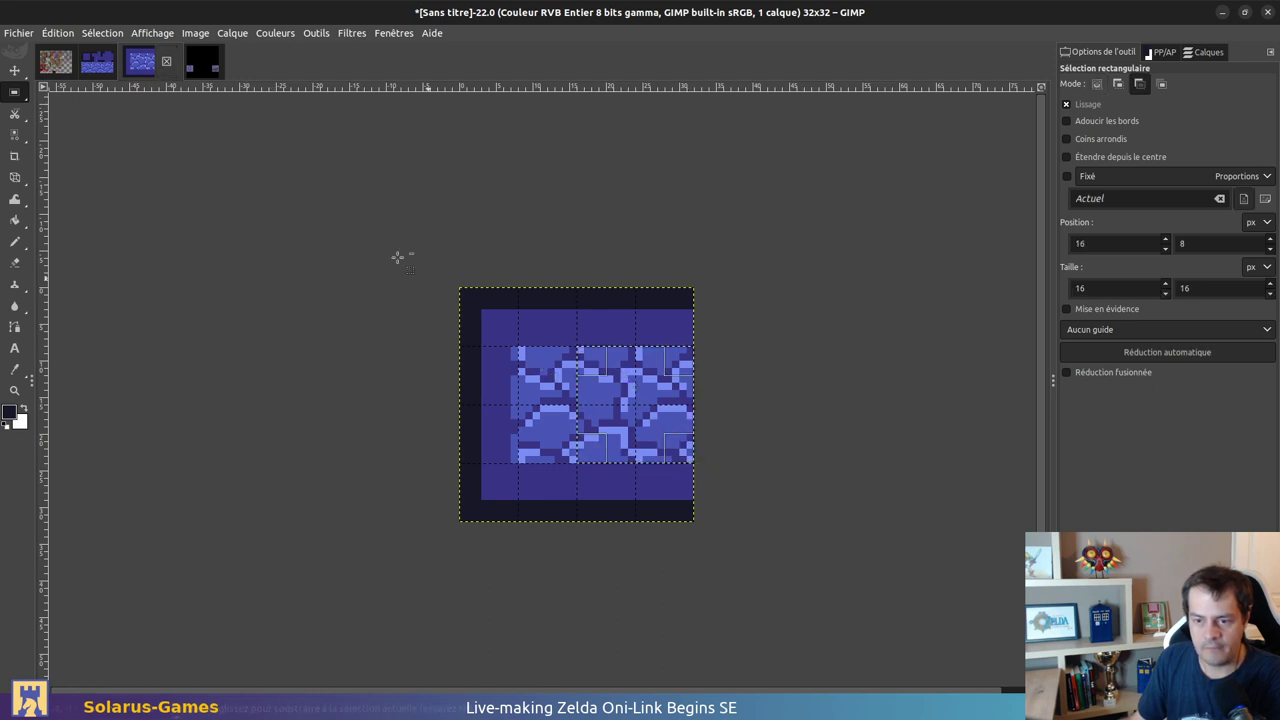
left_click(97, 62)
key("ctrl+v")
left_click_drag(540, 440, 490, 502)
left_click(552, 605)
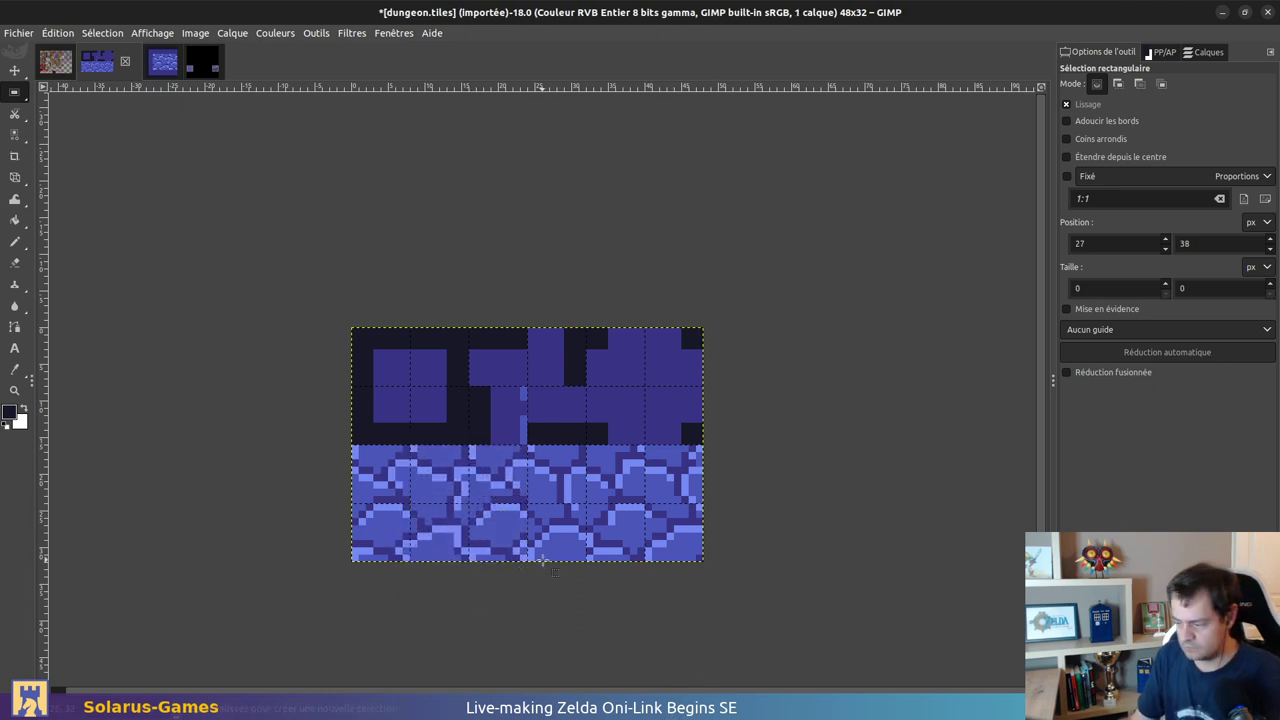
Step: Select the original water's light-blue highlights by colour and fill them with the light blue sampled from the pasted water block
key("shift+o")
left_click(543, 462)
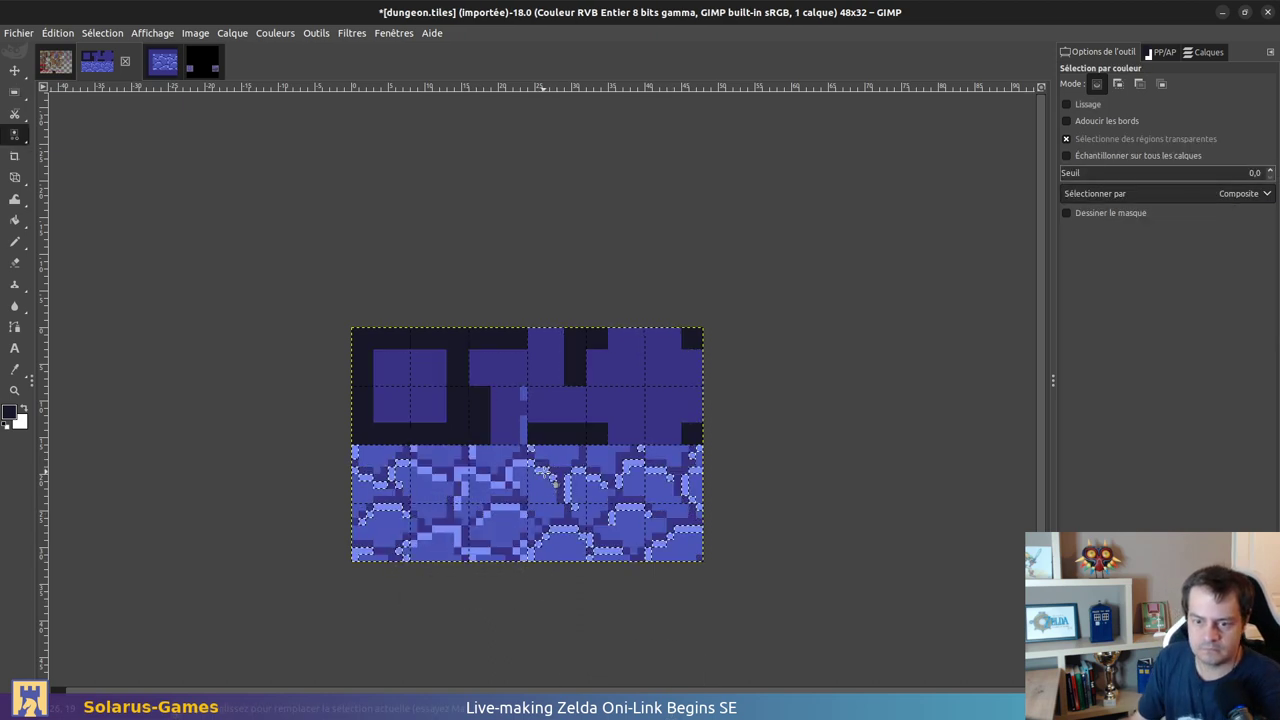
key("o")
left_click(531, 460)
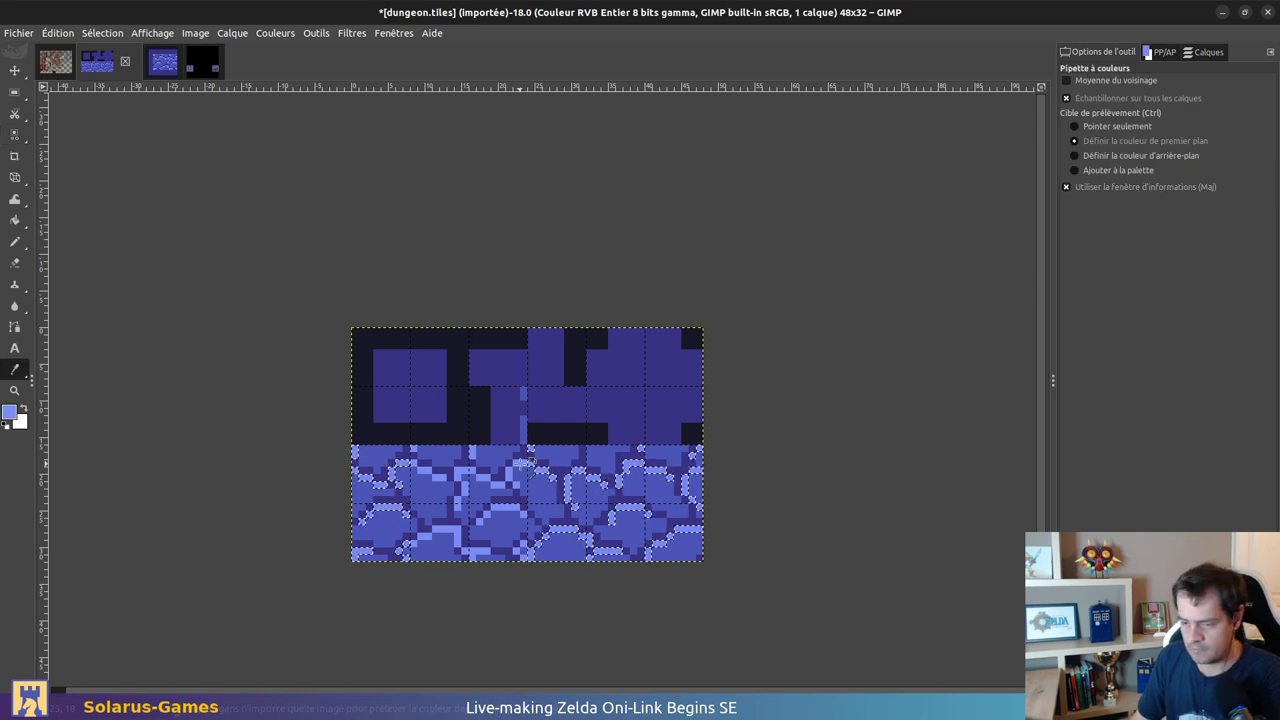
key("shift+b")
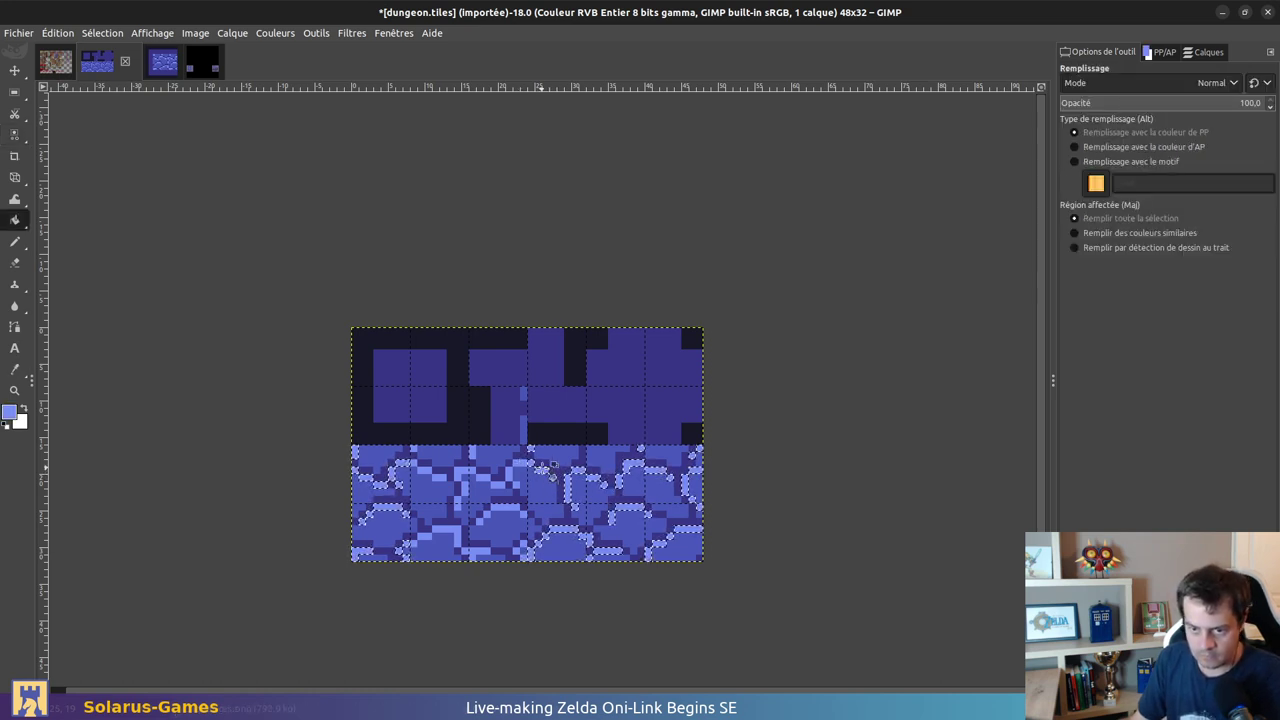
key("shift")
Step: Select the original water's medium blue by colour, fill it with the pasted block's medium blue, and clear the selection
key("shift+o")
left_click(539, 482)
key("o")
left_click(520, 472)
key("shift+b")
left_click(551, 486)
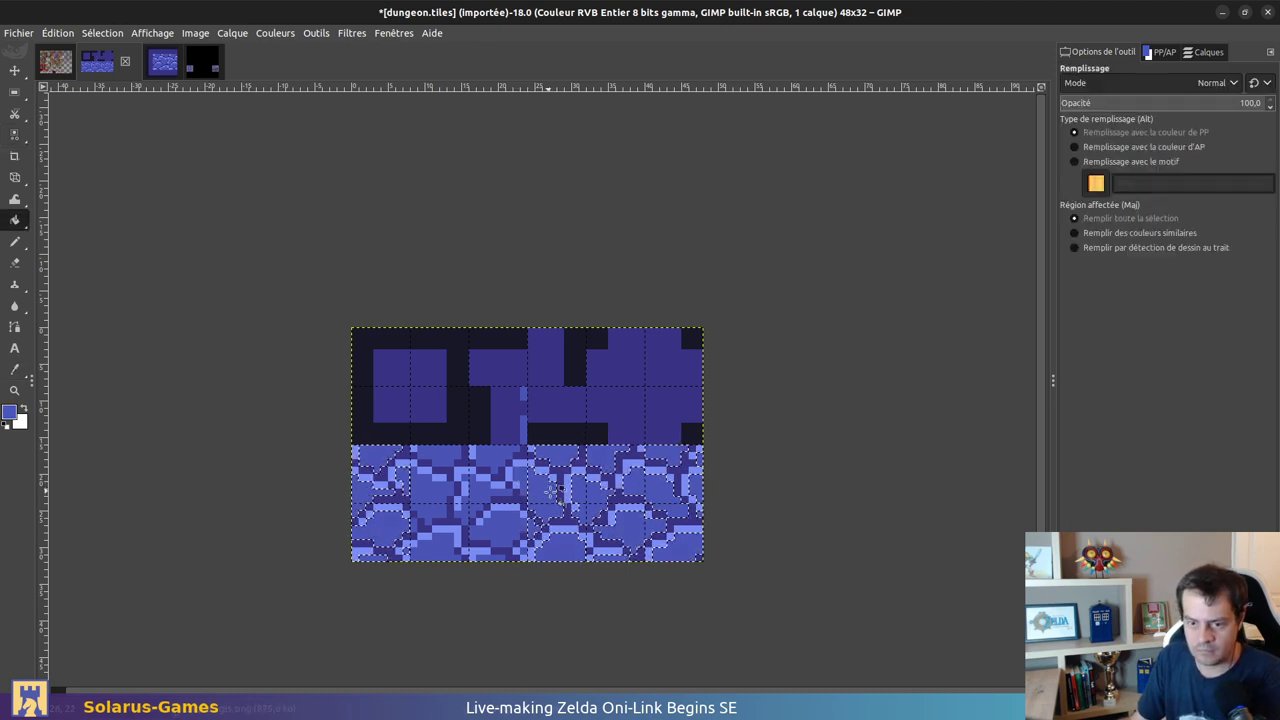
key("r")
left_click(769, 491)
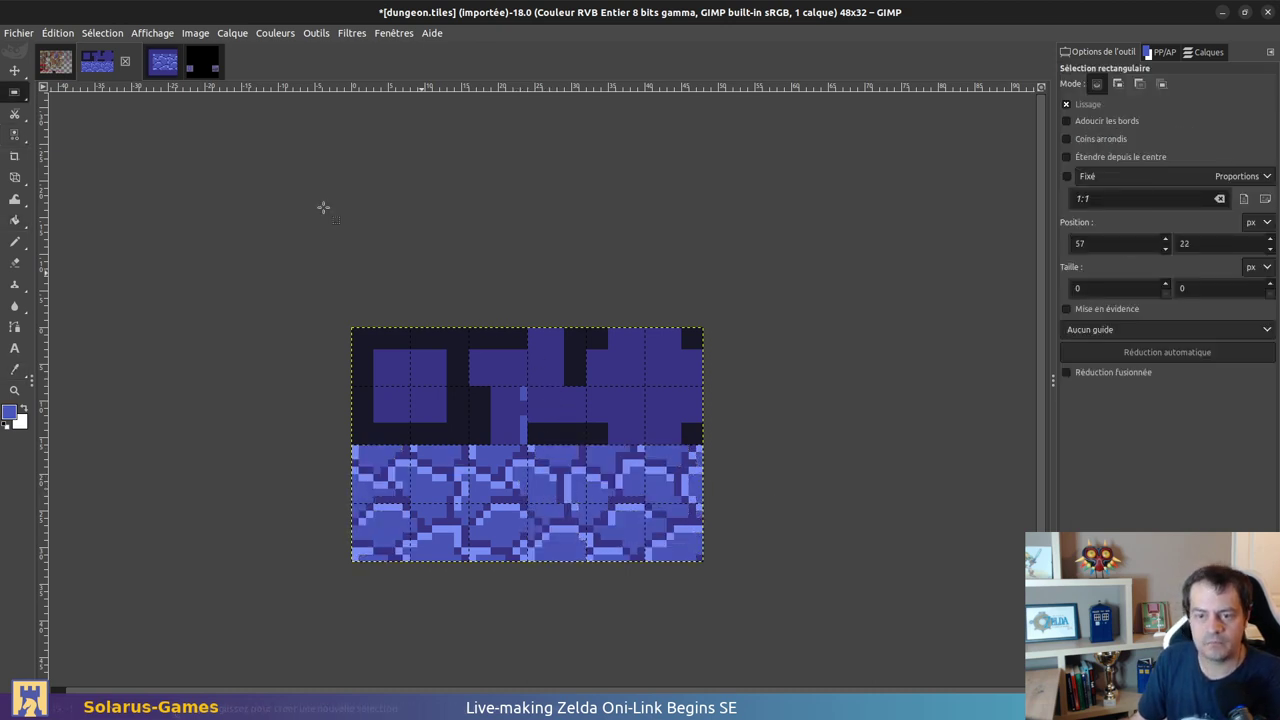
Step: Copy the 8 x 8 px right-edge water border tile from the dungeon-D2-1F image over the matching tile in dungeon.tiles.png and anchor it
left_click(177, 68)
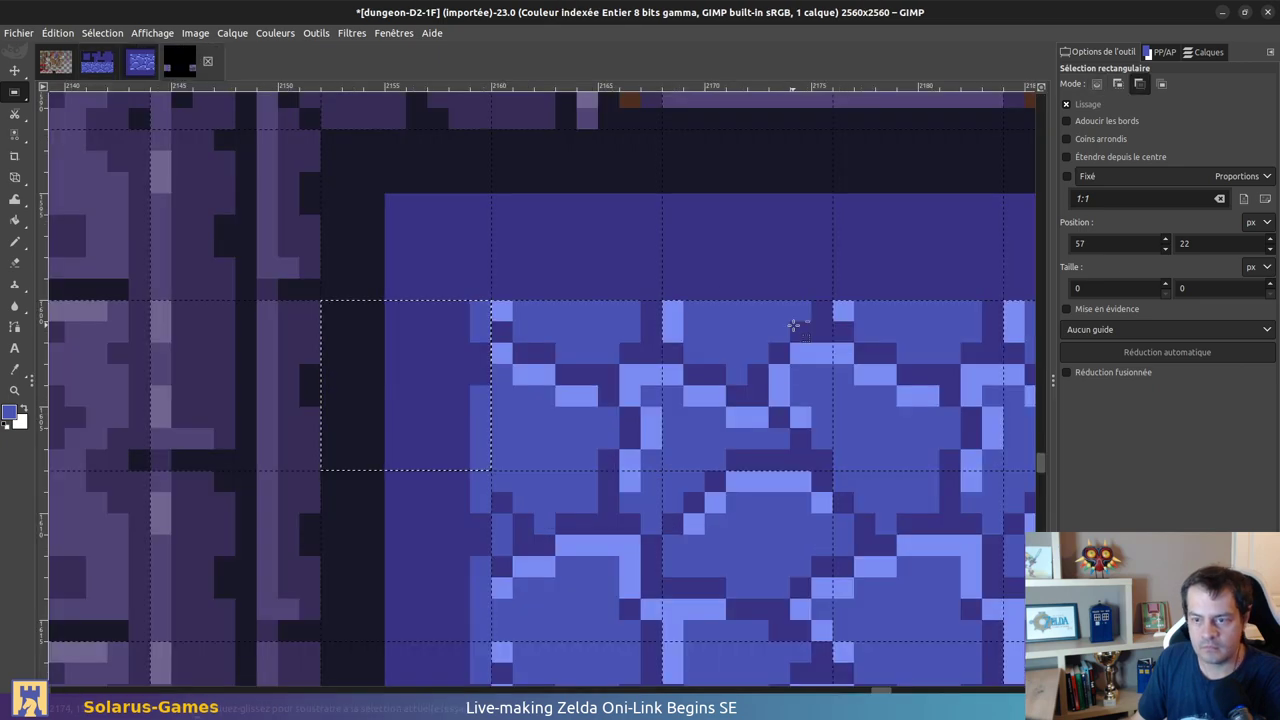
scroll(797, 318, "down", 2, "ctrl")
left_click(845, 286)
left_click_drag(836, 294, 889, 350)
scroll(877, 400, "down", 20)
key("ctrl+c")
scroll(820, 350, "up", 8)
scroll(790, 343, "down", 3)
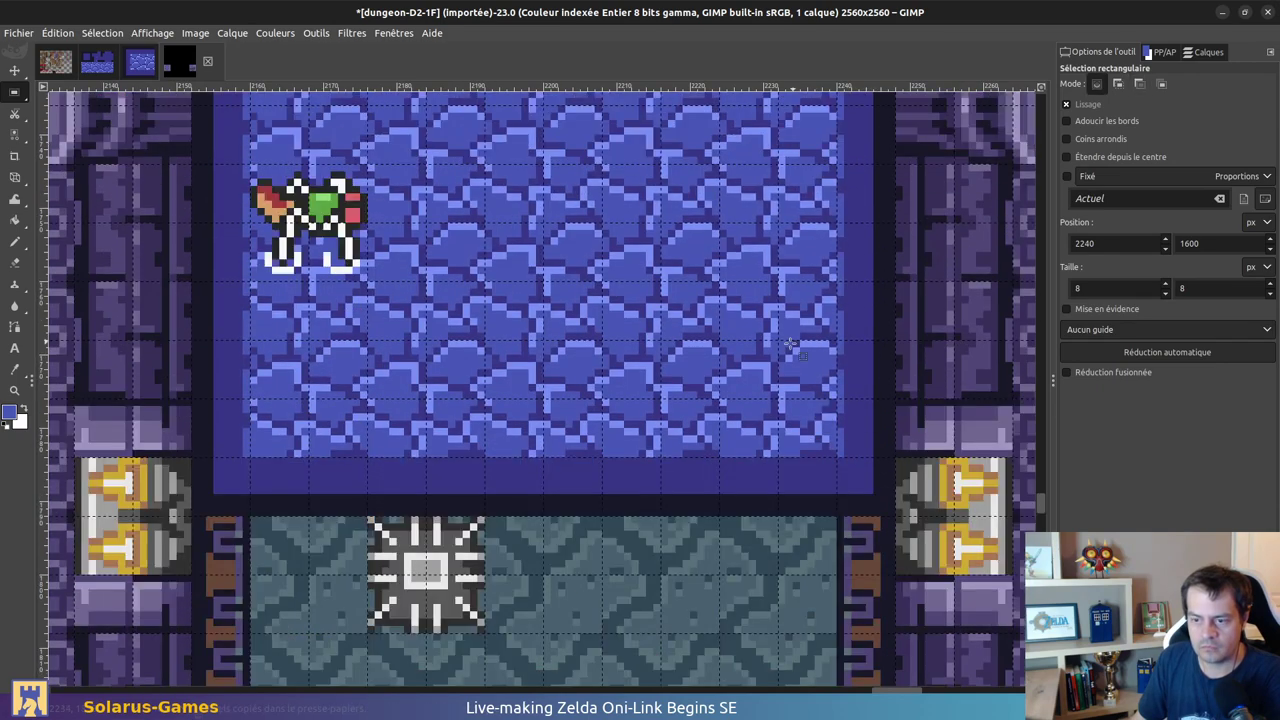
left_click(97, 65)
key("ctrl+v")
left_click_drag(543, 440, 561, 355)
left_click(596, 272)
Step: Export the edited image over the existing dungeon.tiles.png file
scroll(637, 340, "down", 2, "ctrl")
key("ctrl+e")
key("ctrl+c")
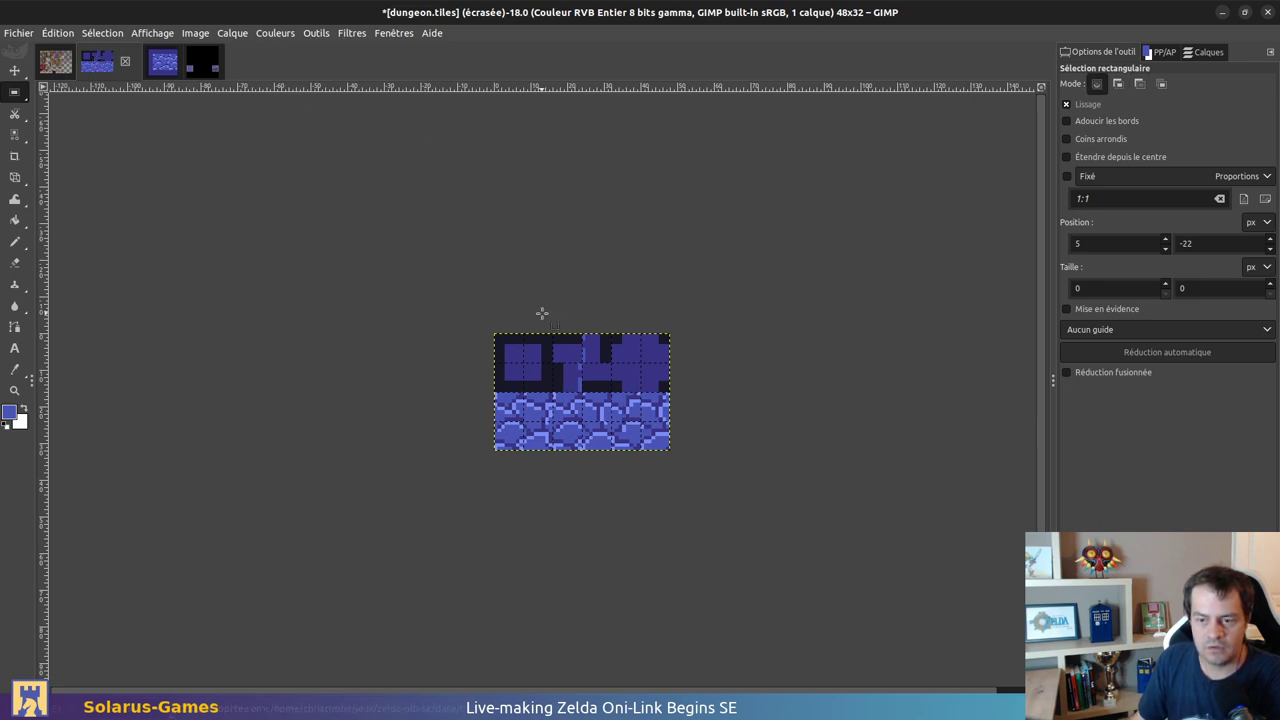
Step: Switch to Solarus Quest Editor and view the contour generator for the Desert Cave B1 map
key("alt+Tab")
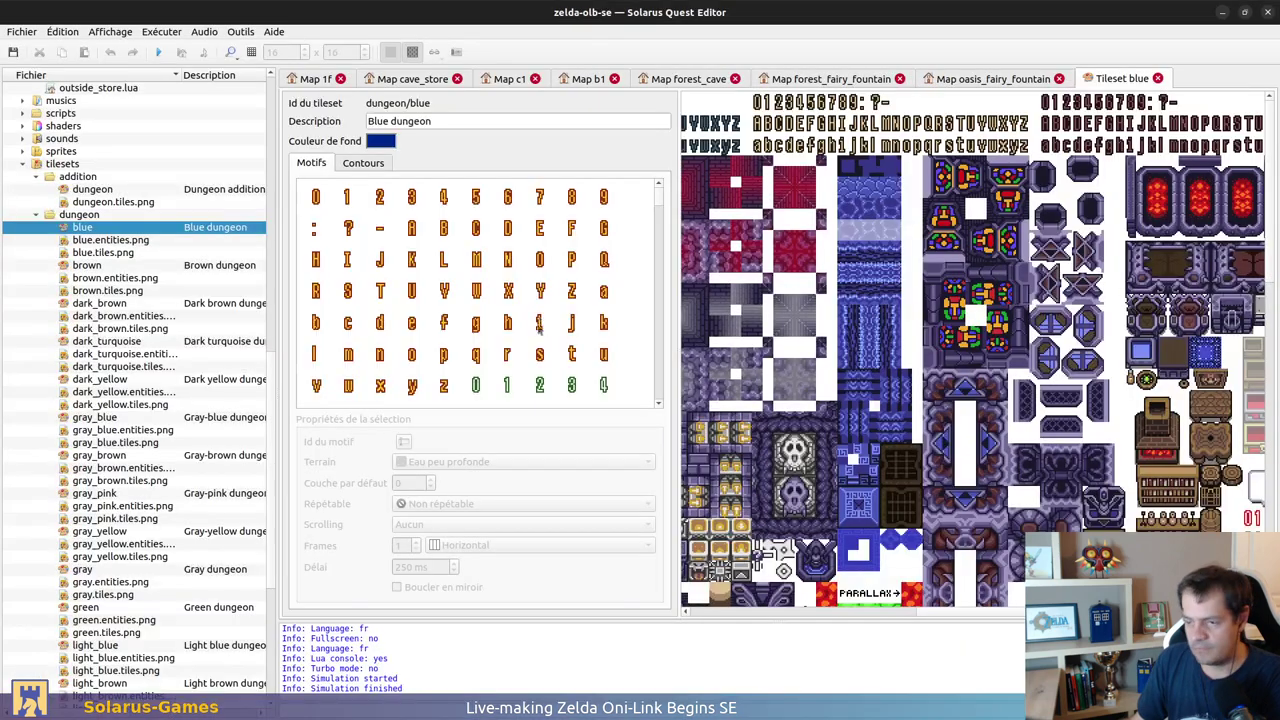
left_click(996, 85)
scroll(996, 85, "up", 1)
key("ctrl+Page_Up")
key("ctrl+Page_Up")
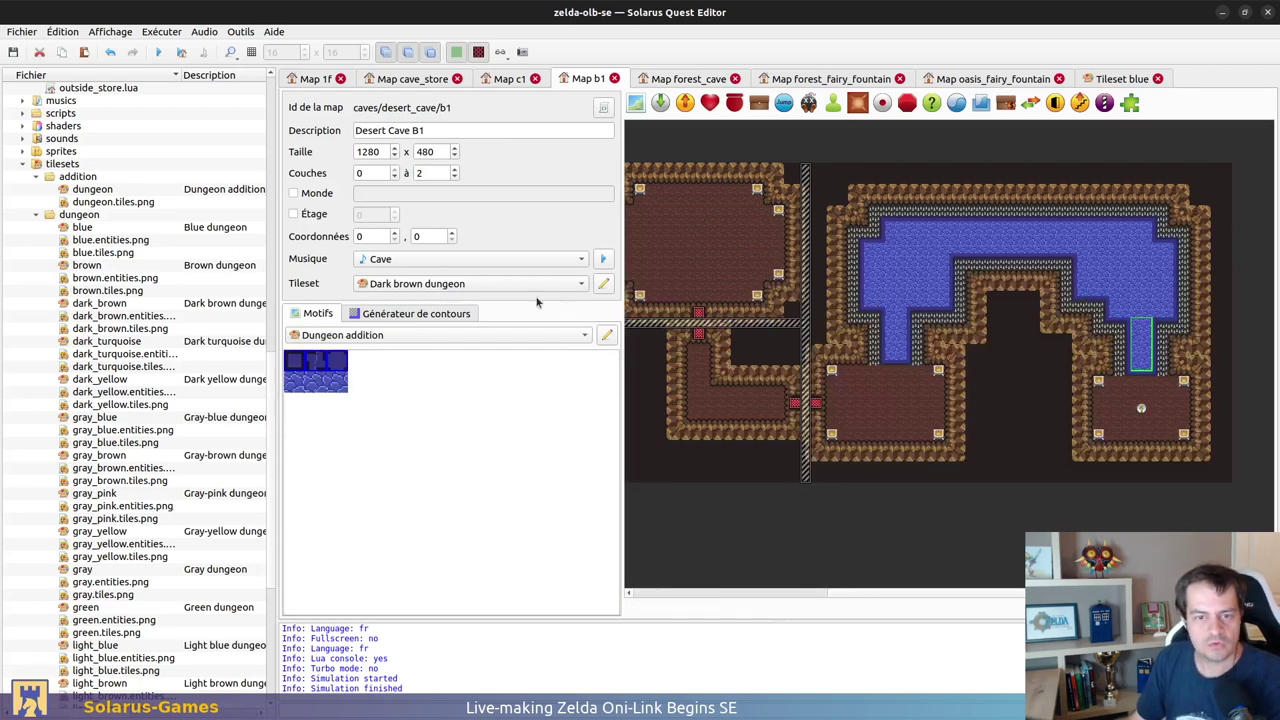
left_click(428, 315)
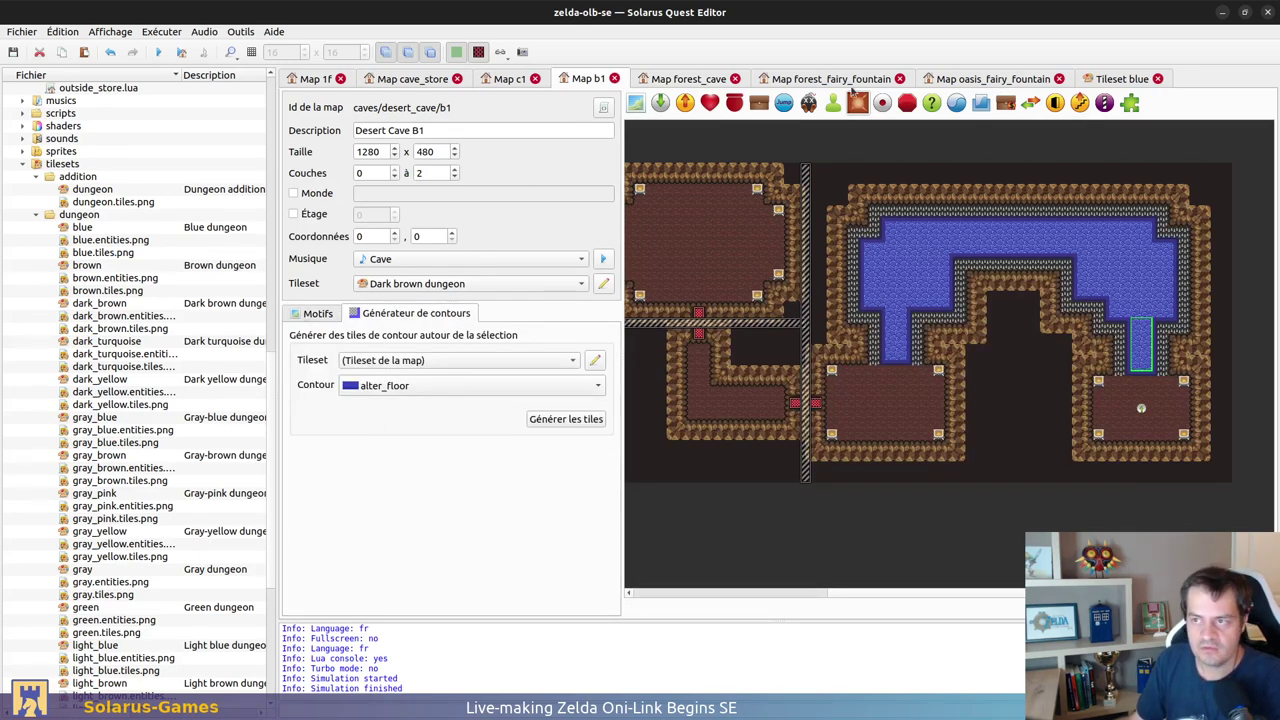
Step: Collapse the dungeon tilesets folder in the resource tree and close the Blue dungeon tileset
left_click(1125, 79)
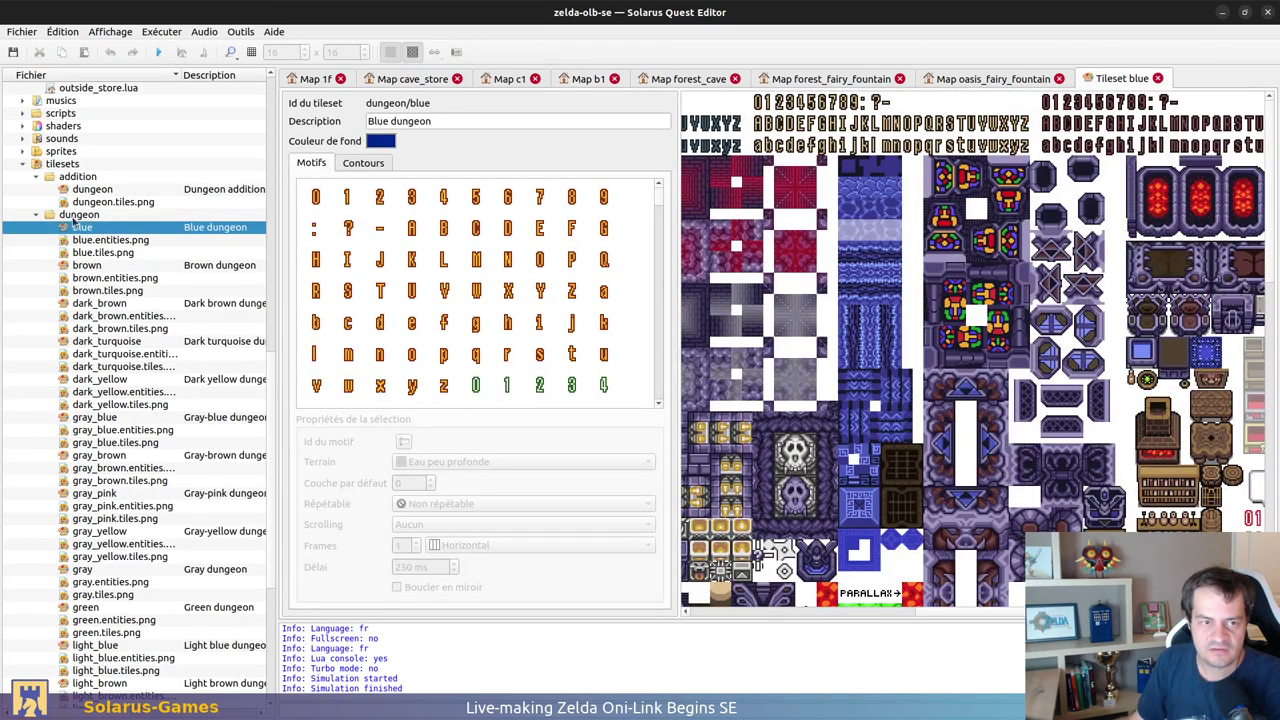
left_click(38, 217)
left_click(76, 304)
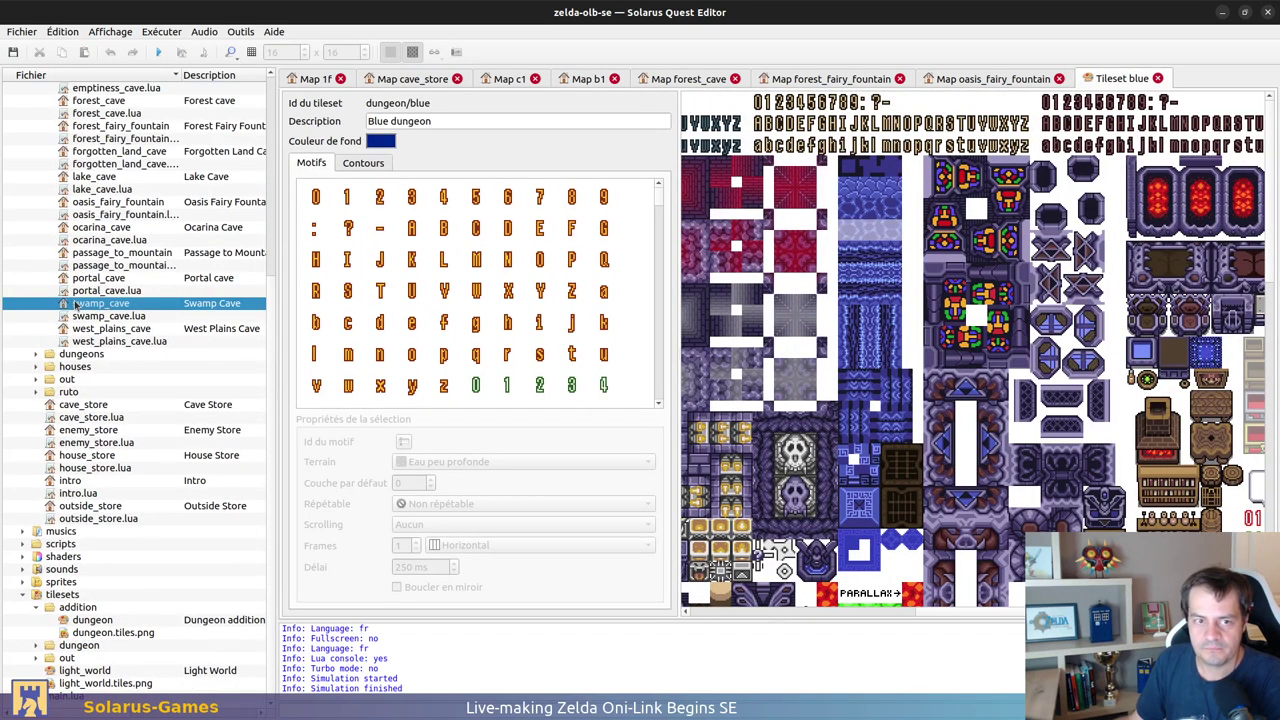
left_click(1157, 78)
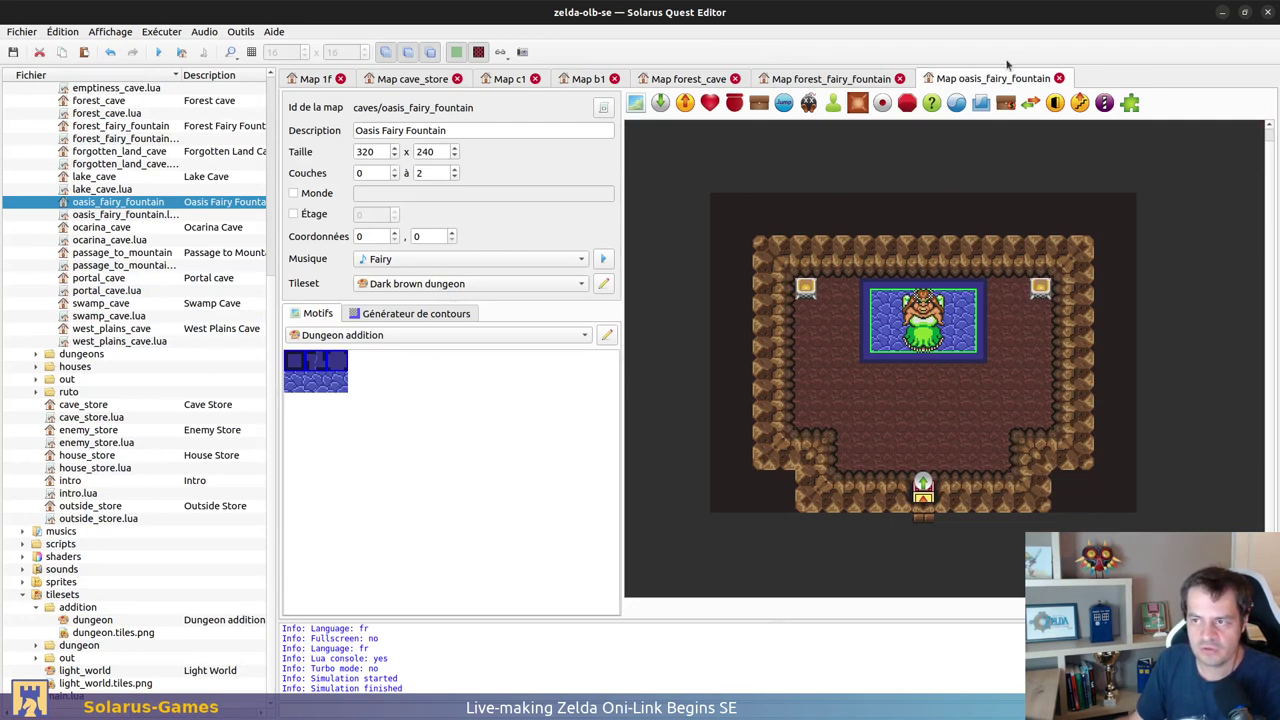
Step: Switch to GIMP and close the dungeon.tiles, untitled extracted and dungeon-D2-1F images, discarding unsaved changes
key("alt+Tab")
key("ctrl+w")
key("ctrl+d")
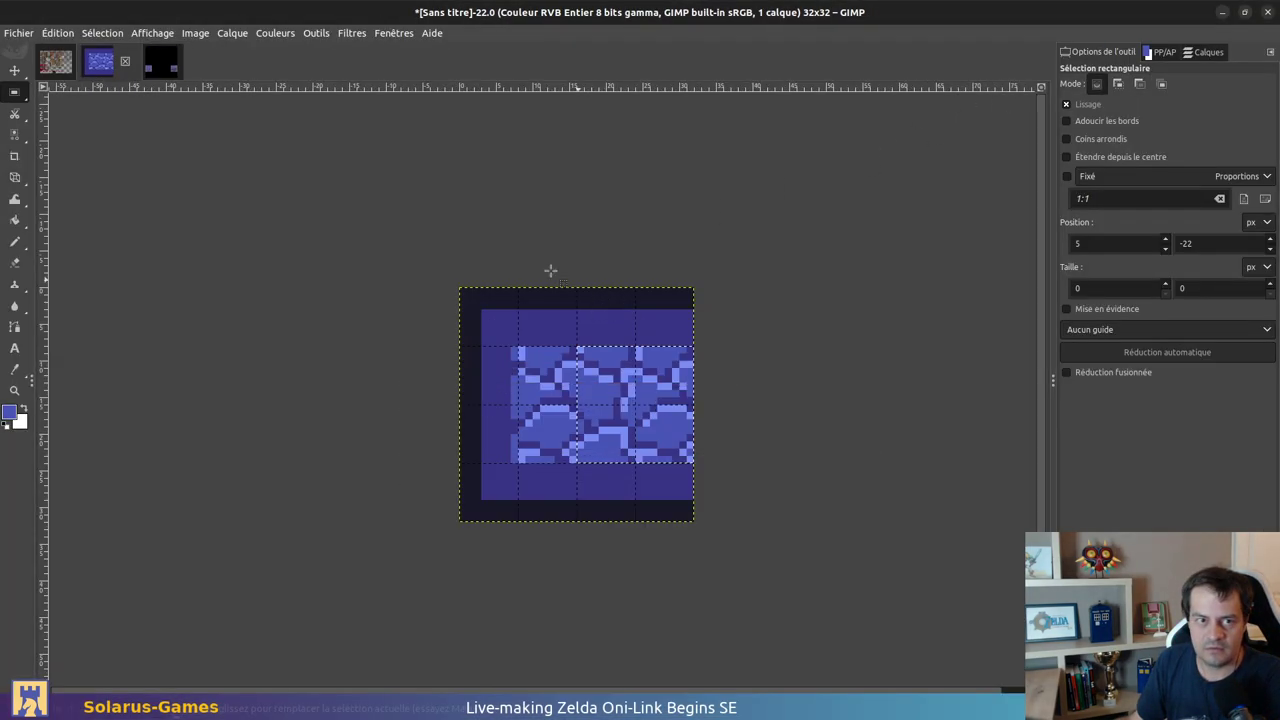
key("ctrl+w")
key("ctrl+d")
key("ctrl+w")
key("ctrl+d")
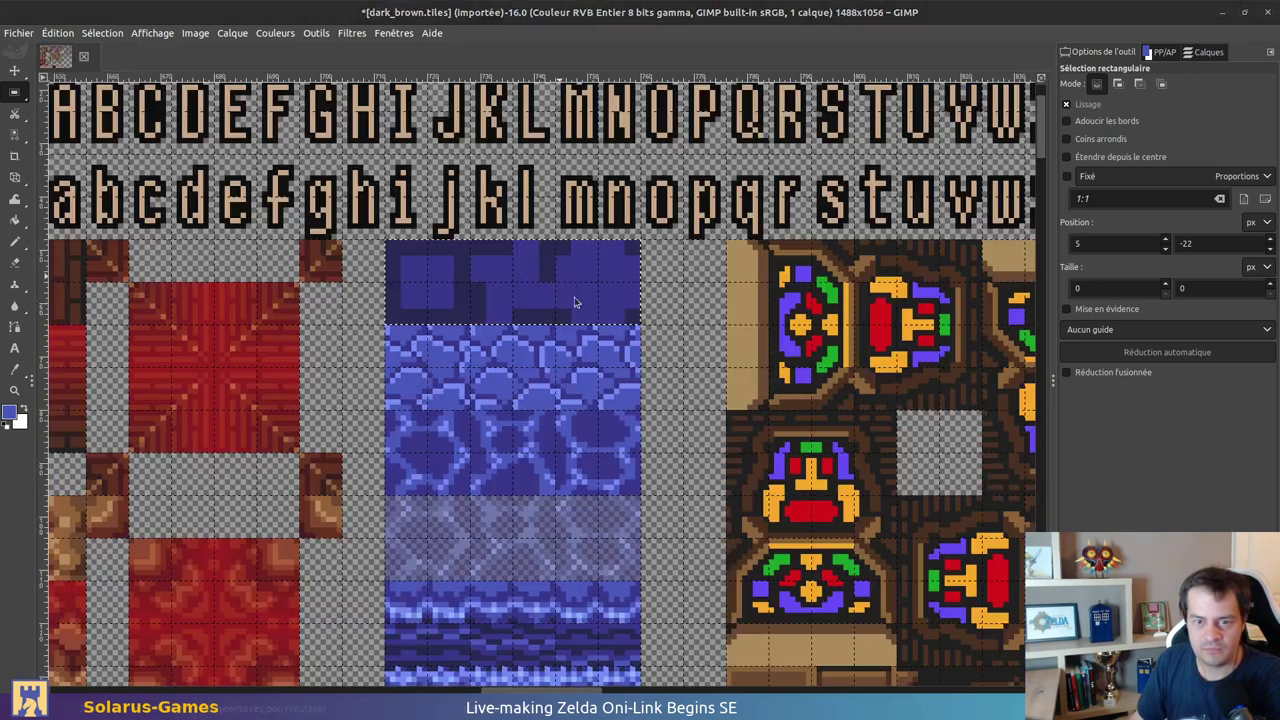
Step: Return to Solarus Quest Editor and rename the addition tilesets folder as extra
key("alt+Tab")
left_click(95, 607)
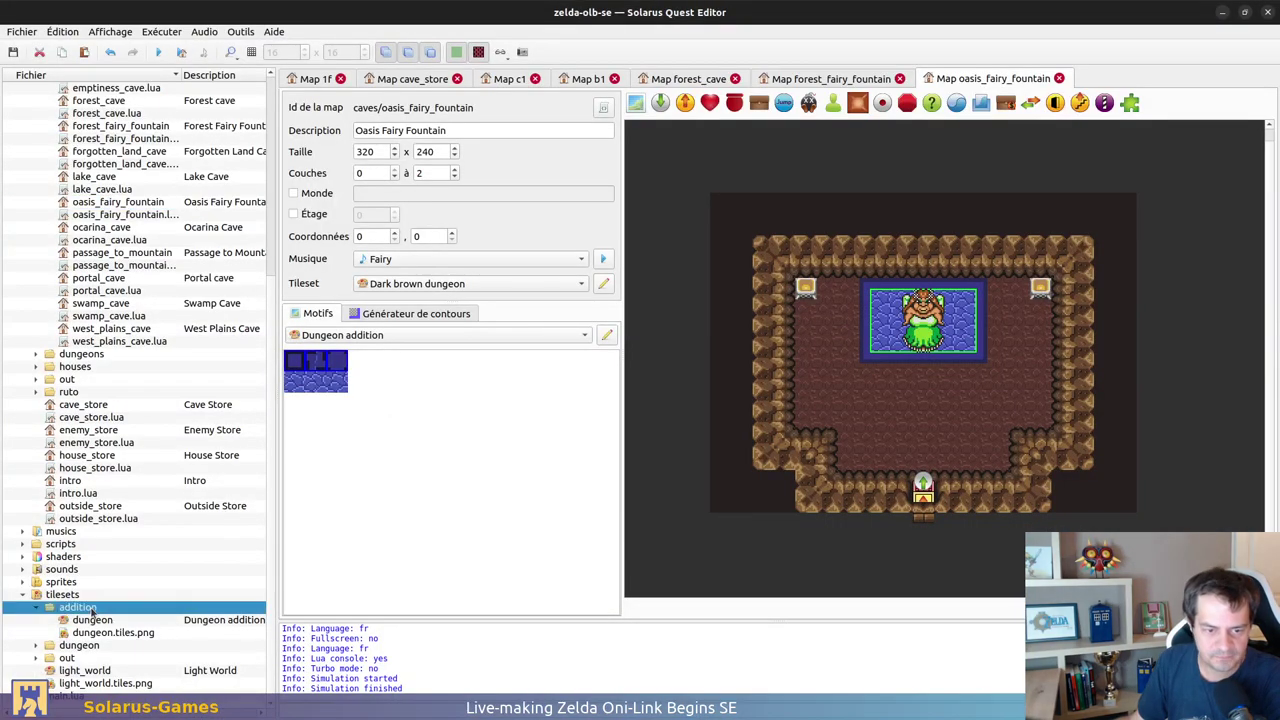
right_click(95, 607)
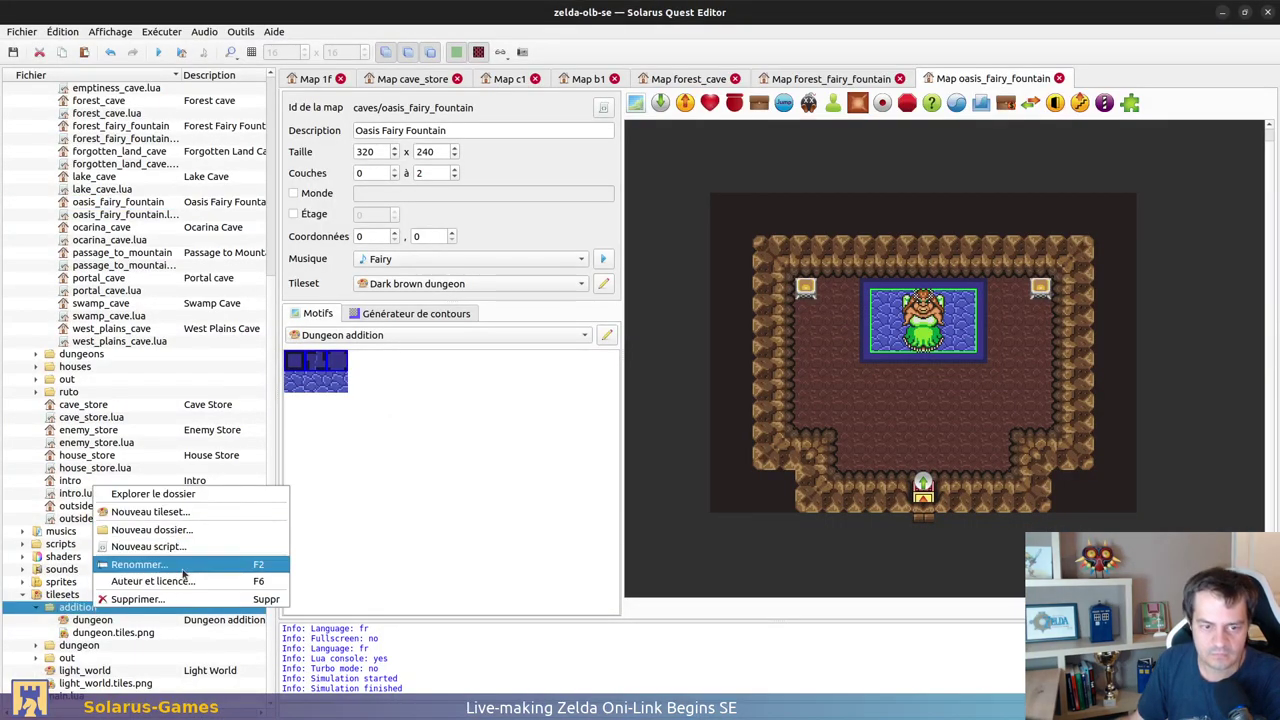
left_click(178, 564)
type("extra")
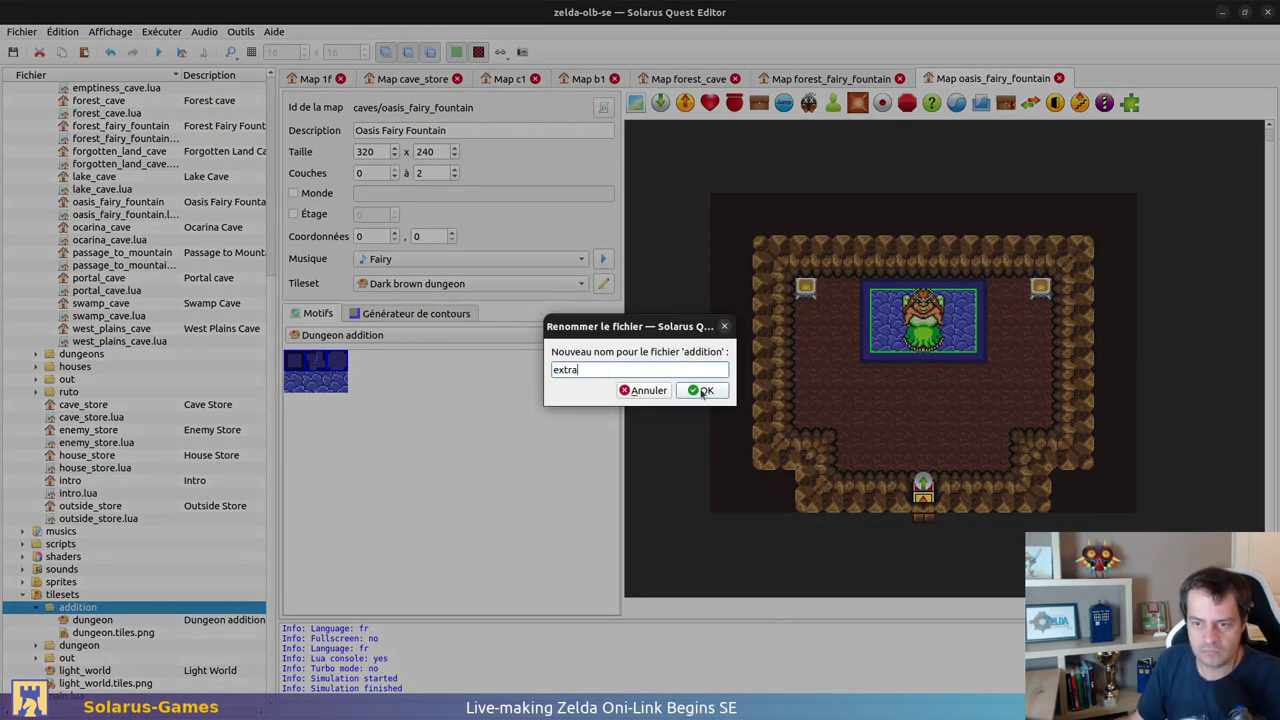
left_click(703, 391)
Step: Widen the resource tree, open the Dungeon addition tileset from the extra folder, and show its contours
left_click(35, 645)
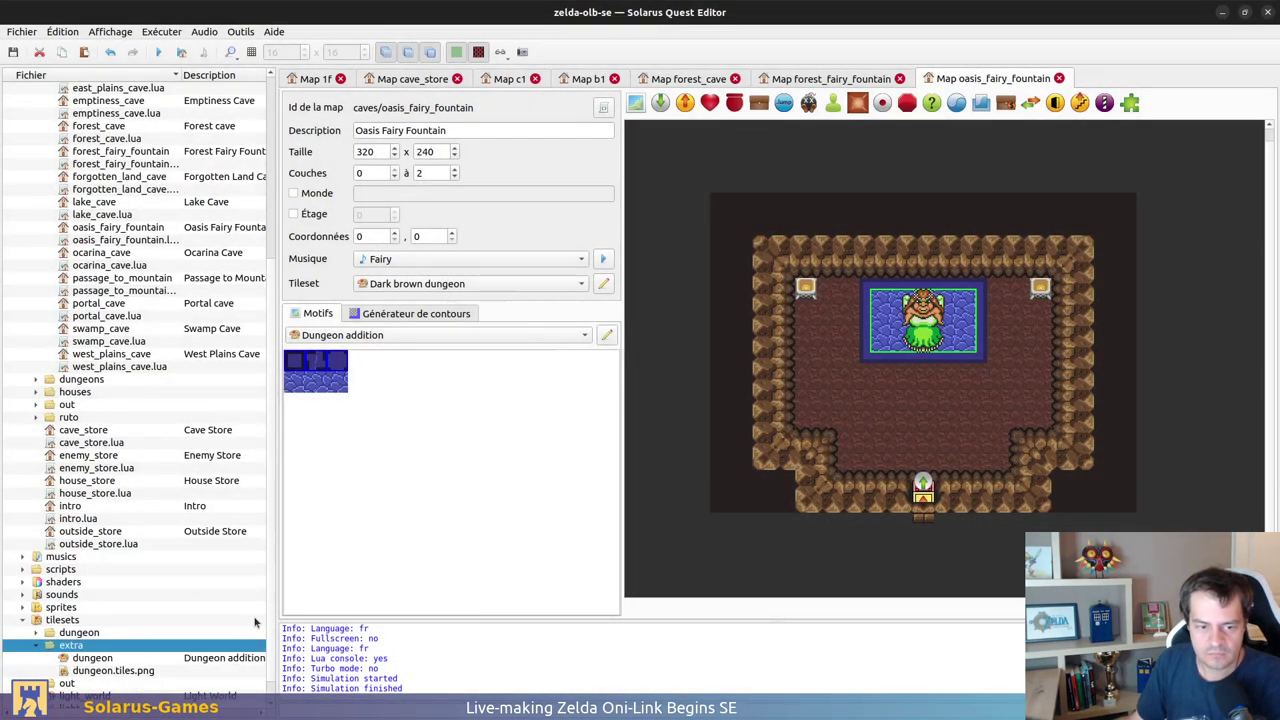
left_click_drag(275, 621, 328, 634)
scroll(123, 606, "down", 2)
double_click(112, 633)
left_click(416, 163)
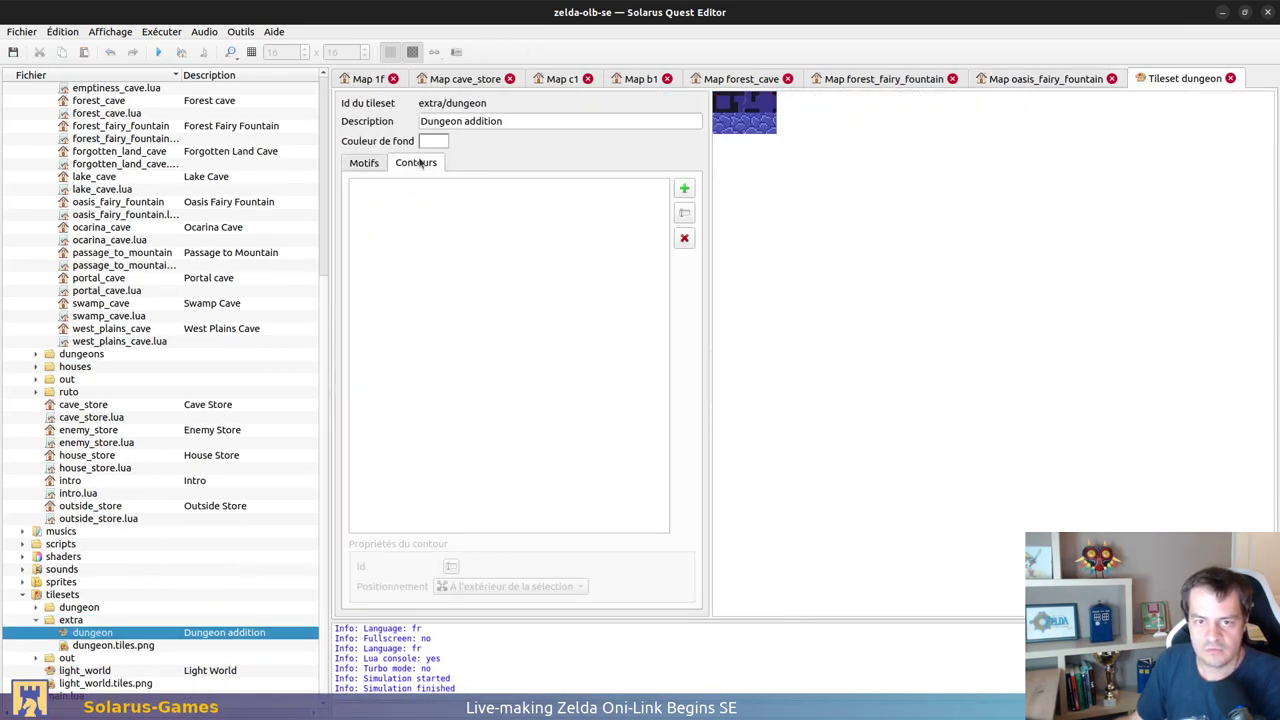
scroll(745, 107, "up", 1, "ctrl")
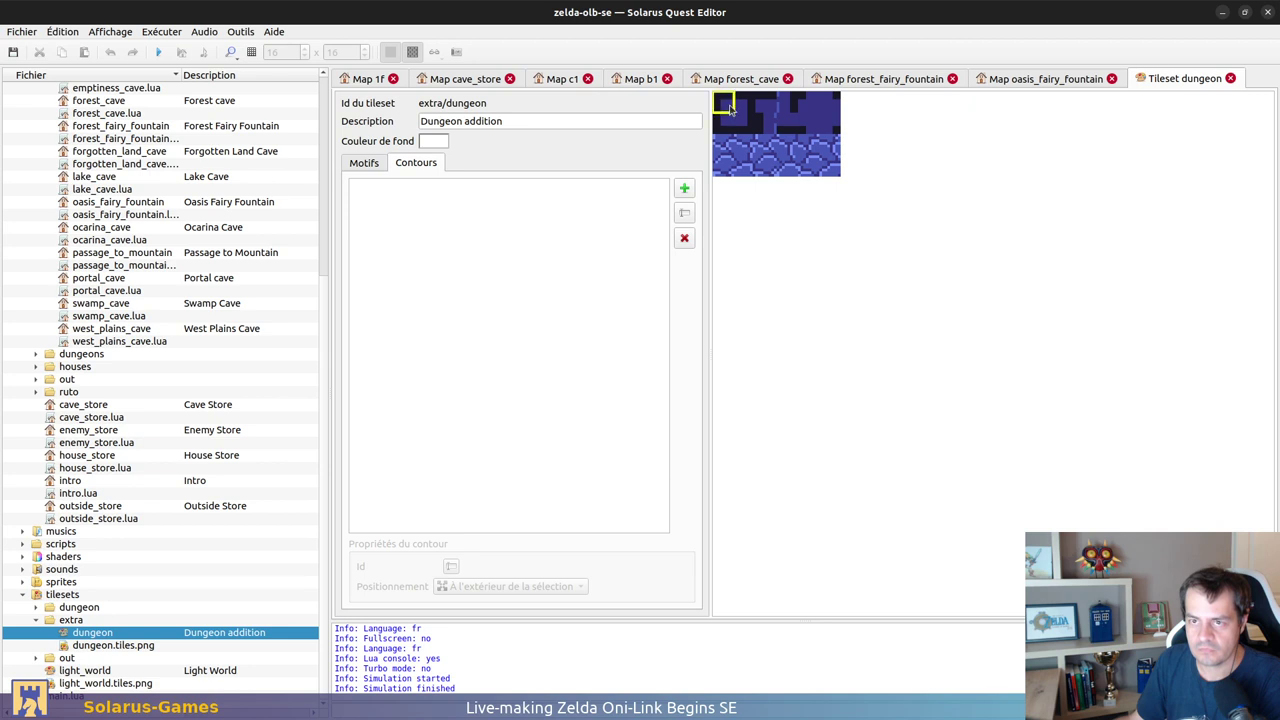
Step: Show the tileset's patterns and move the deep_water pattern down onto the stone-textured water area of the tileset image
left_click(362, 164)
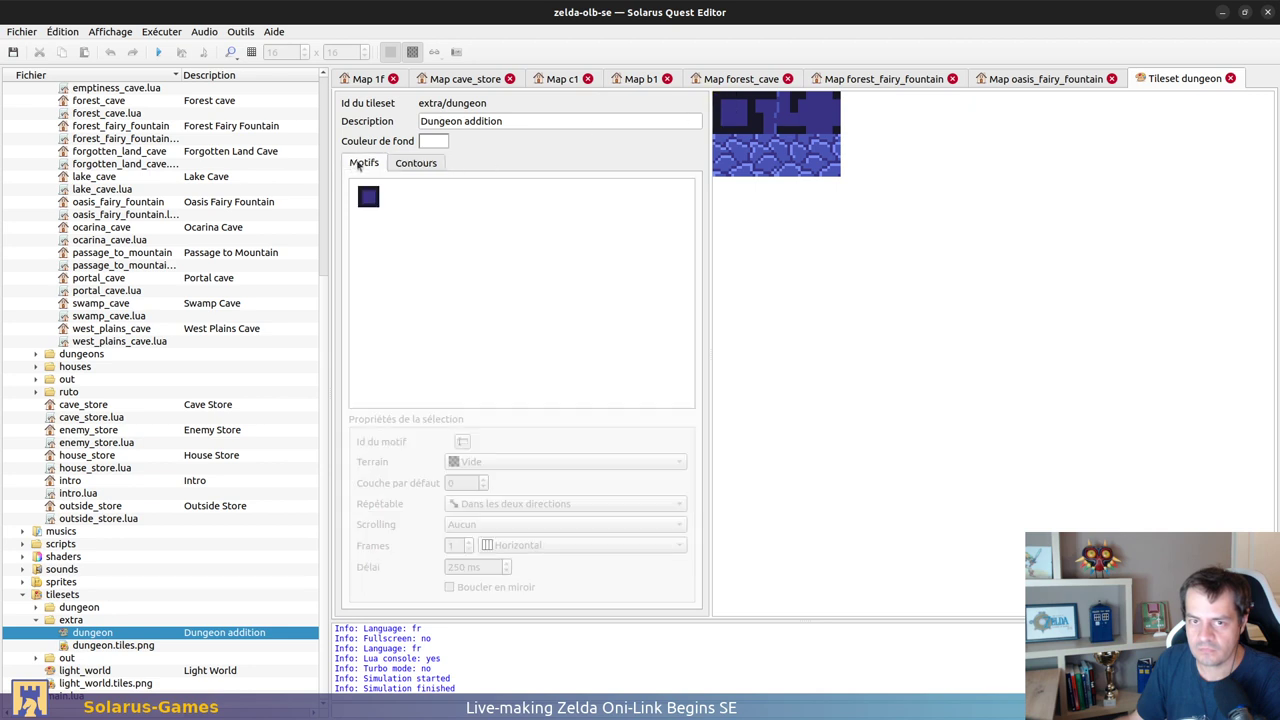
left_click(739, 126)
left_click(732, 142)
left_click_drag(739, 113, 741, 147)
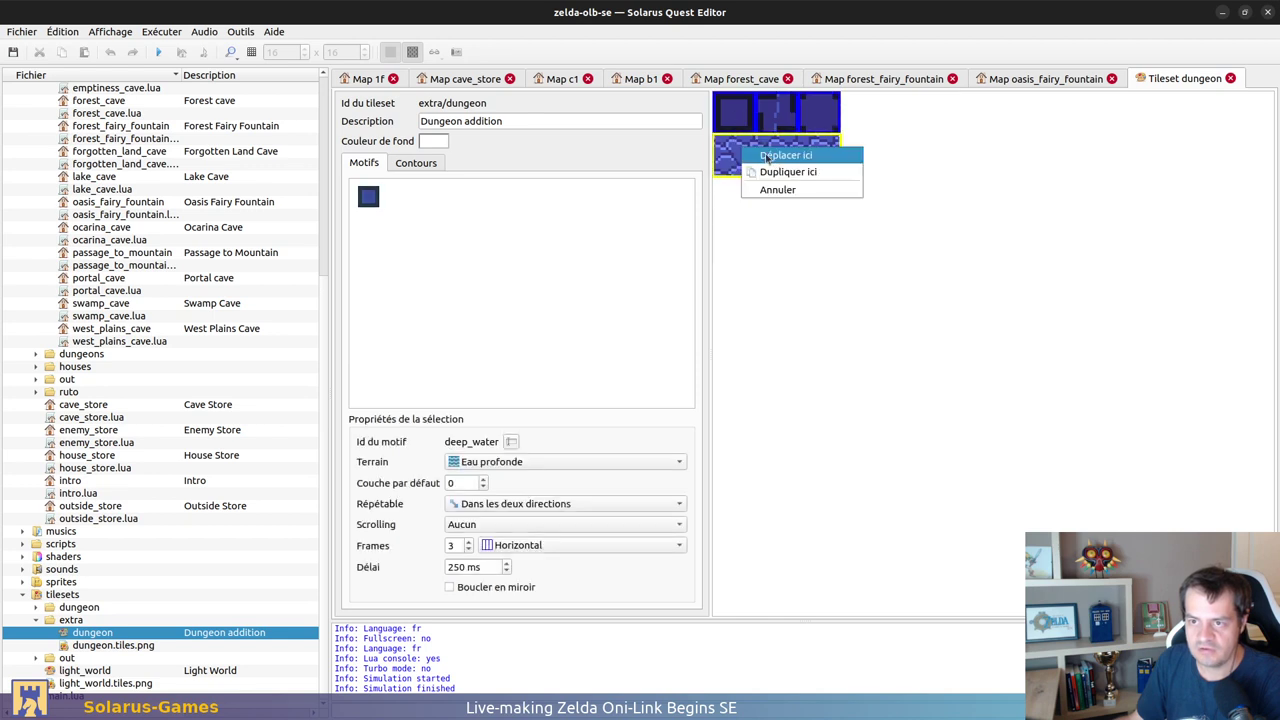
left_click(785, 155)
Step: Create four traversable patterns from the outer-corner border tiles in the upper-left block of the tileset image
right_click(726, 106)
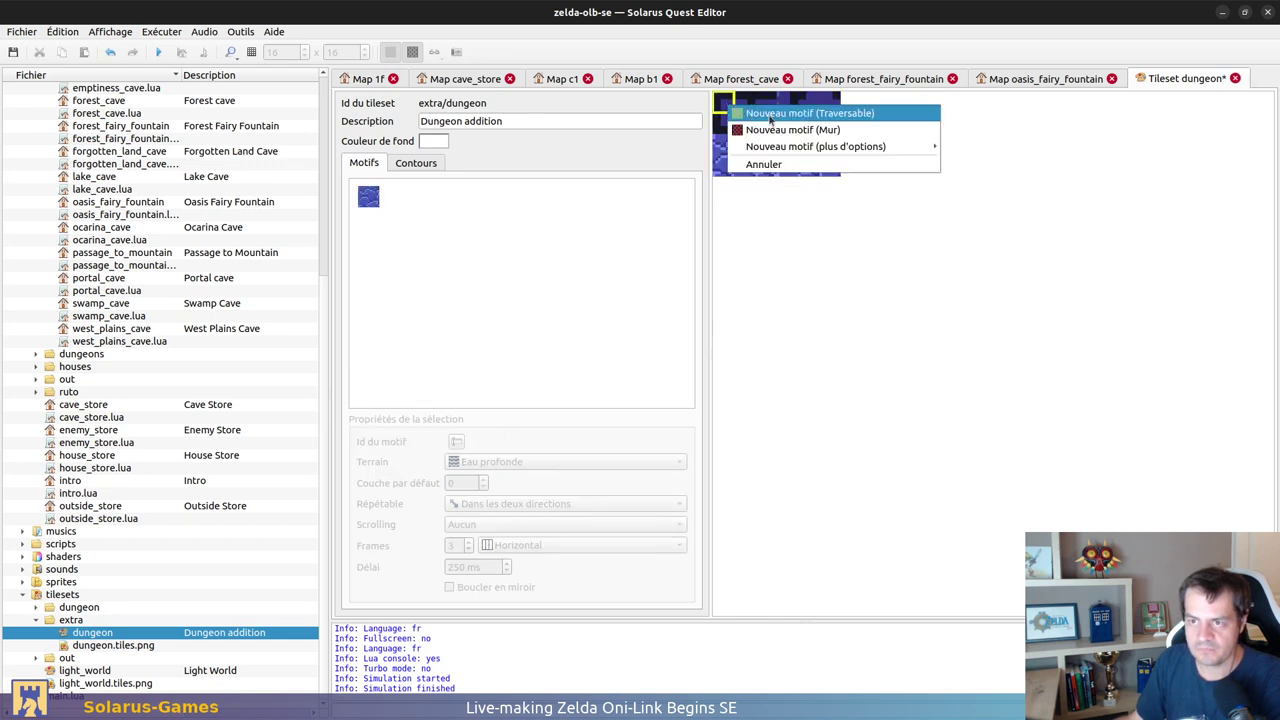
mouse_move(815, 146)
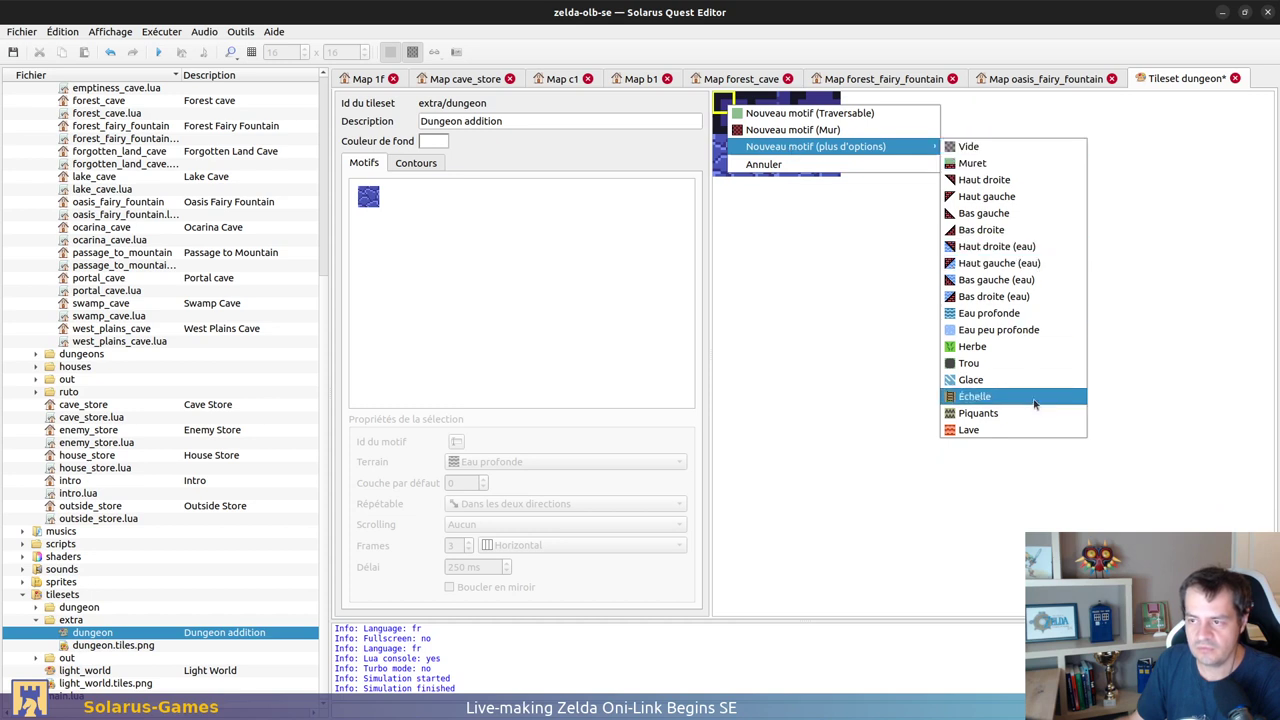
left_click(783, 116)
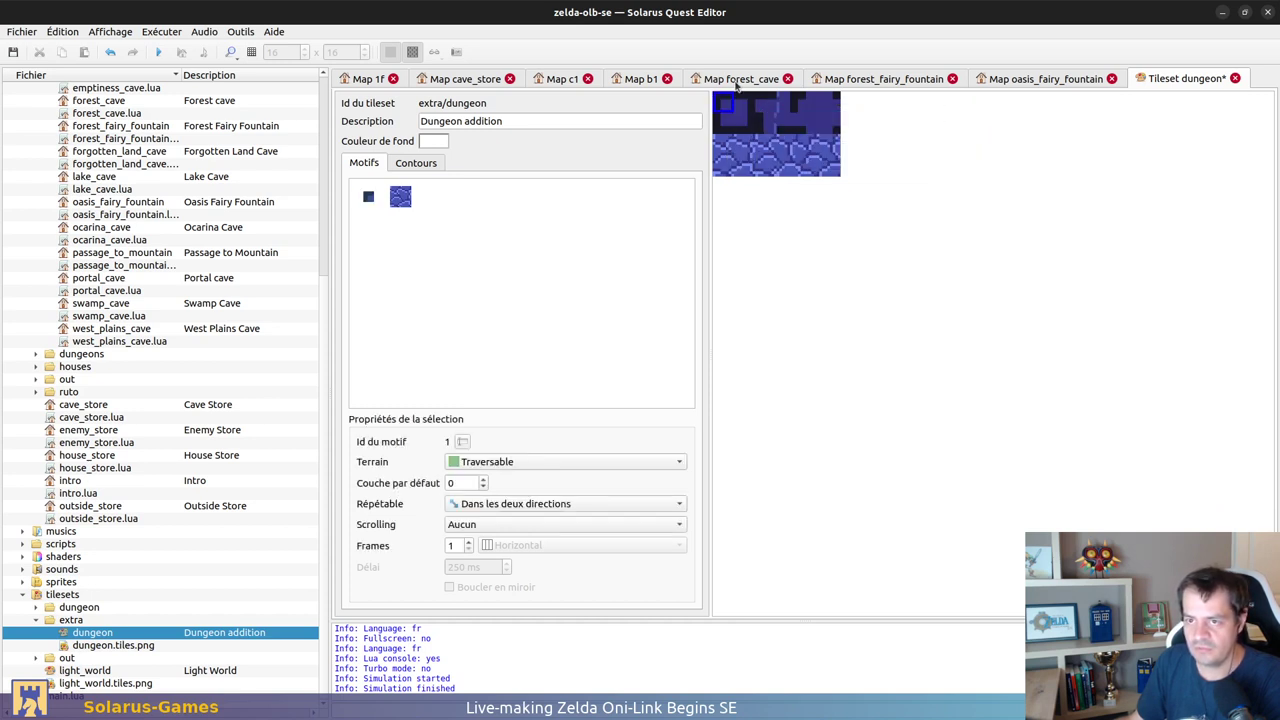
right_click(742, 103)
left_click(757, 115)
mouse_move(738, 117)
left_mouse_down()
mouse_move(748, 126)
mouse_move(726, 118)
mouse_move(722, 131)
left_mouse_up()
left_click(758, 132)
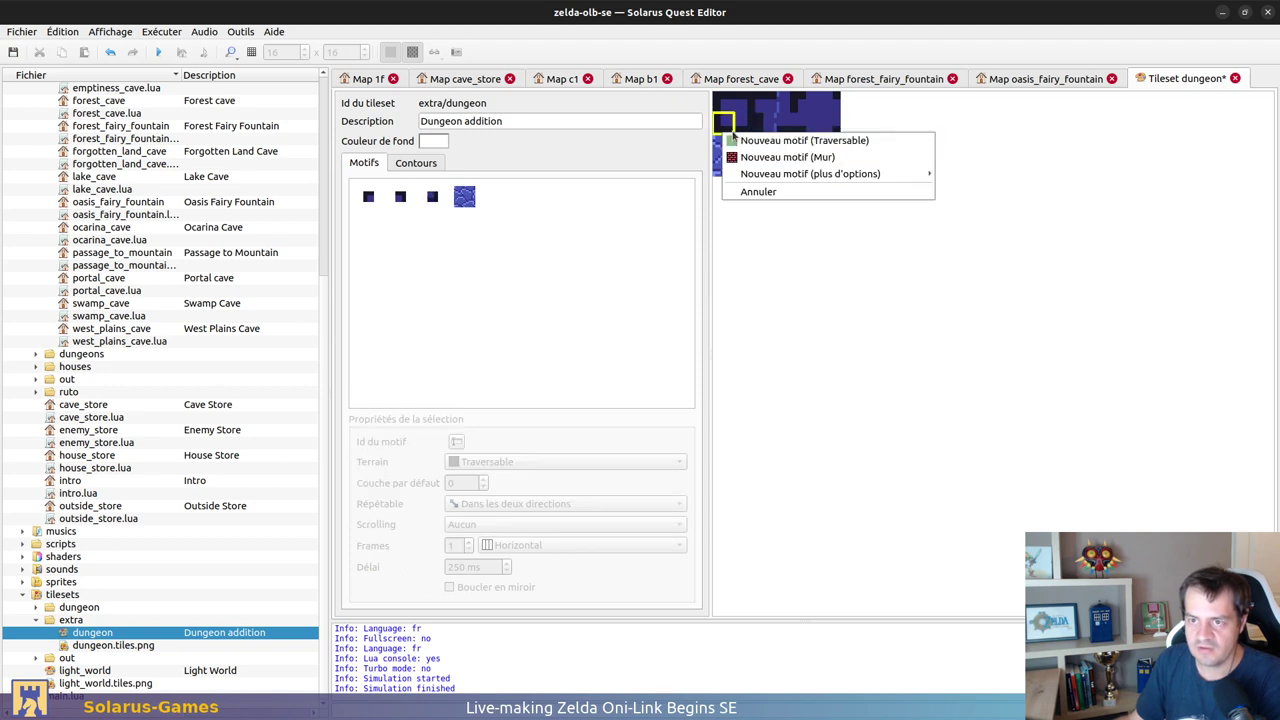
left_click(800, 141)
Step: Create traversable patterns from the eight remaining border tiles, covering the straight edges and the inner corners
right_click_drag(757, 96, 816, 103)
left_click(790, 116)
left_click(830, 113)
left_click(830, 131)
left_click(812, 133)
left_click(826, 110)
mouse_move(826, 99)
left_mouse_down()
mouse_move(842, 132)
mouse_move(811, 126)
left_mouse_up()
left_click(848, 118)
left_click(852, 140)
left_click(827, 136)
left_click(838, 141)
left_click(851, 142)
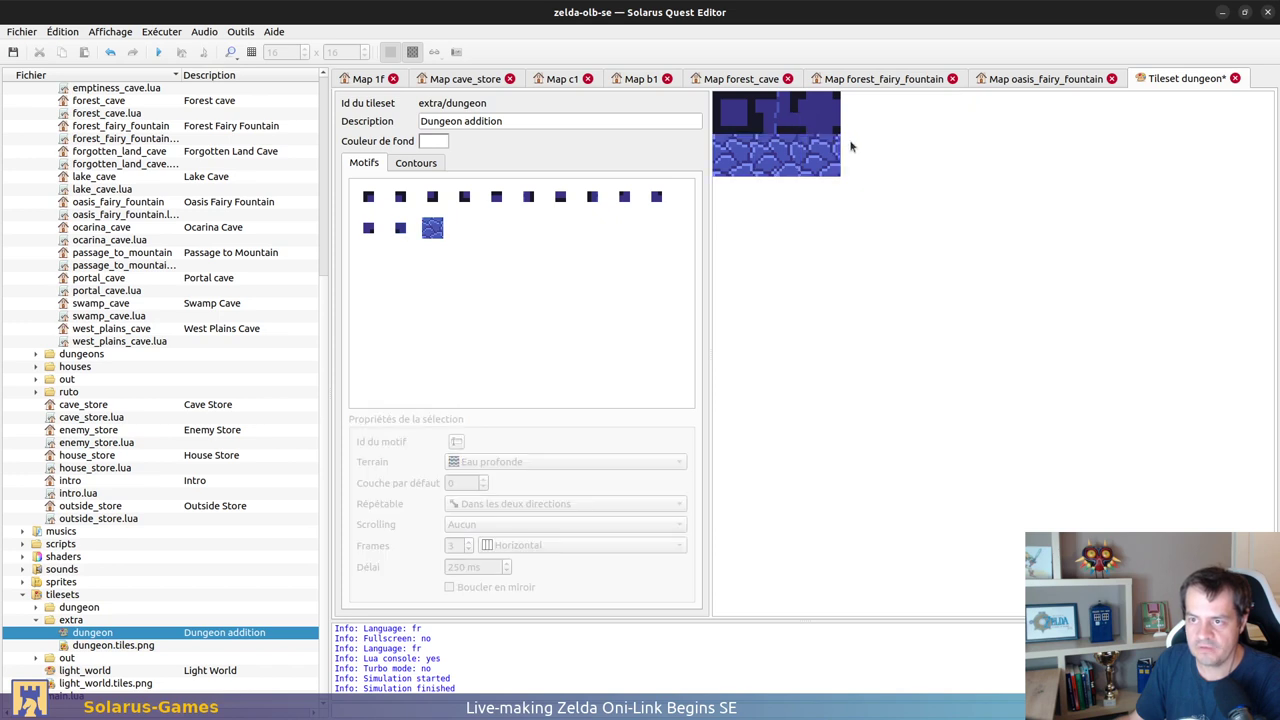
Step: Set the terrain of all twelve border patterns to deep water (Eau profonde) and save the tileset
left_click_drag(715, 95, 835, 137)
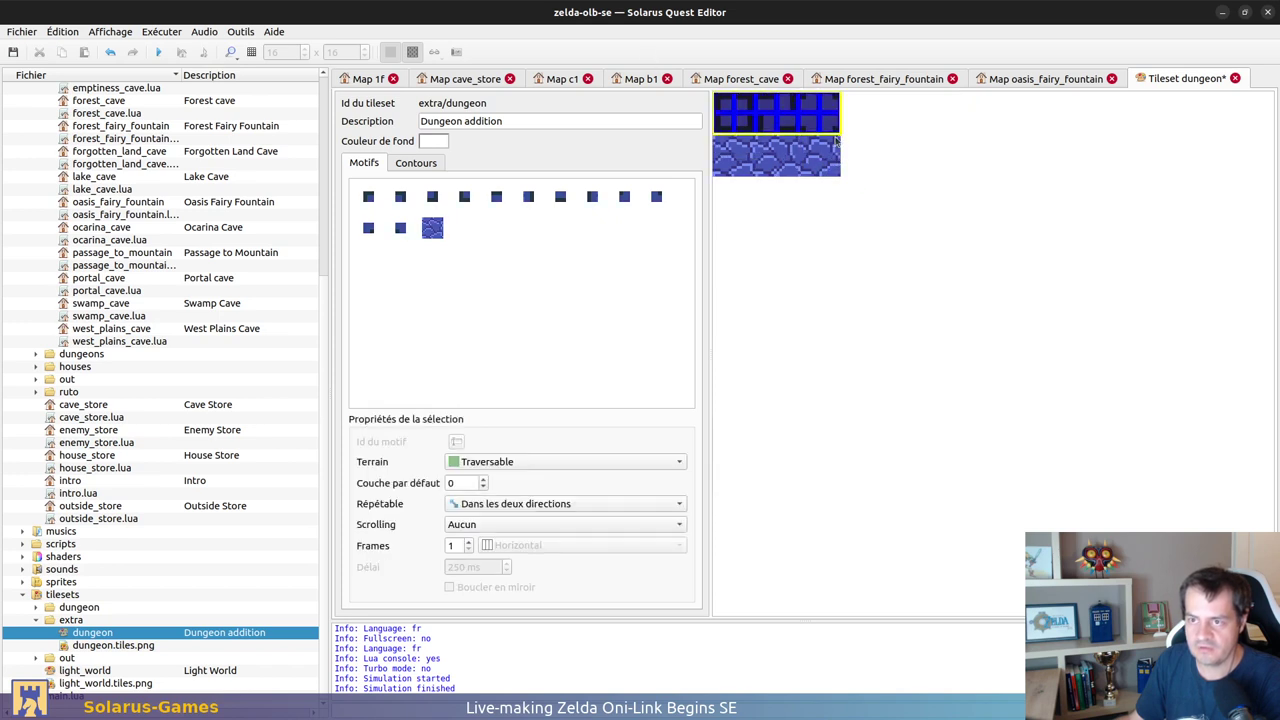
right_click(813, 120)
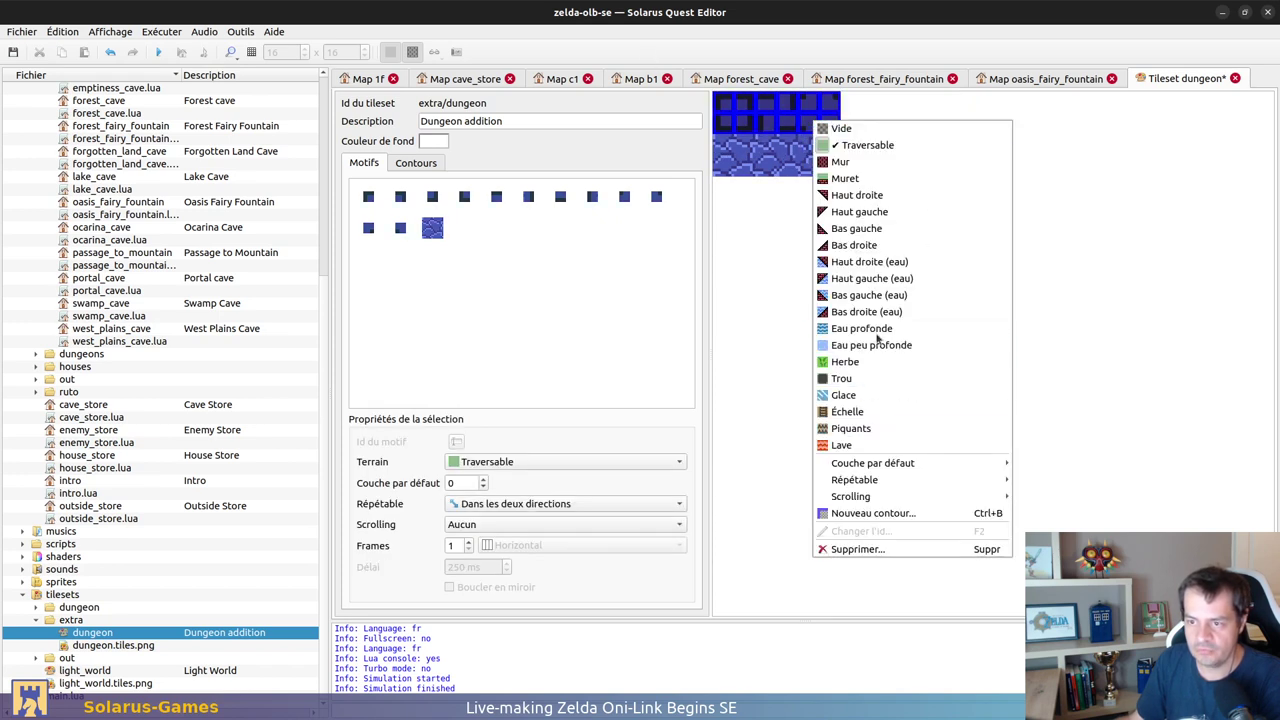
left_click(878, 328)
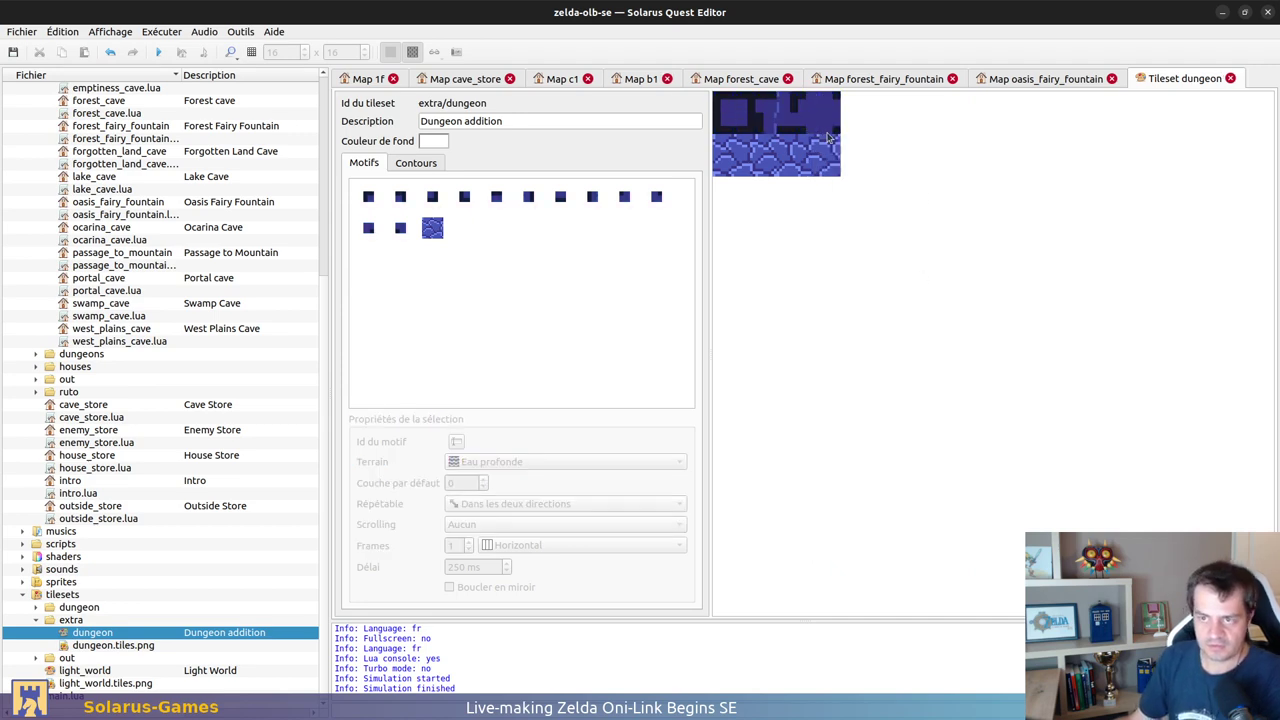
Step: Close the forest_cave, c1, cave_store and 1f maps and return to the Dungeon addition tileset
left_click(1035, 79)
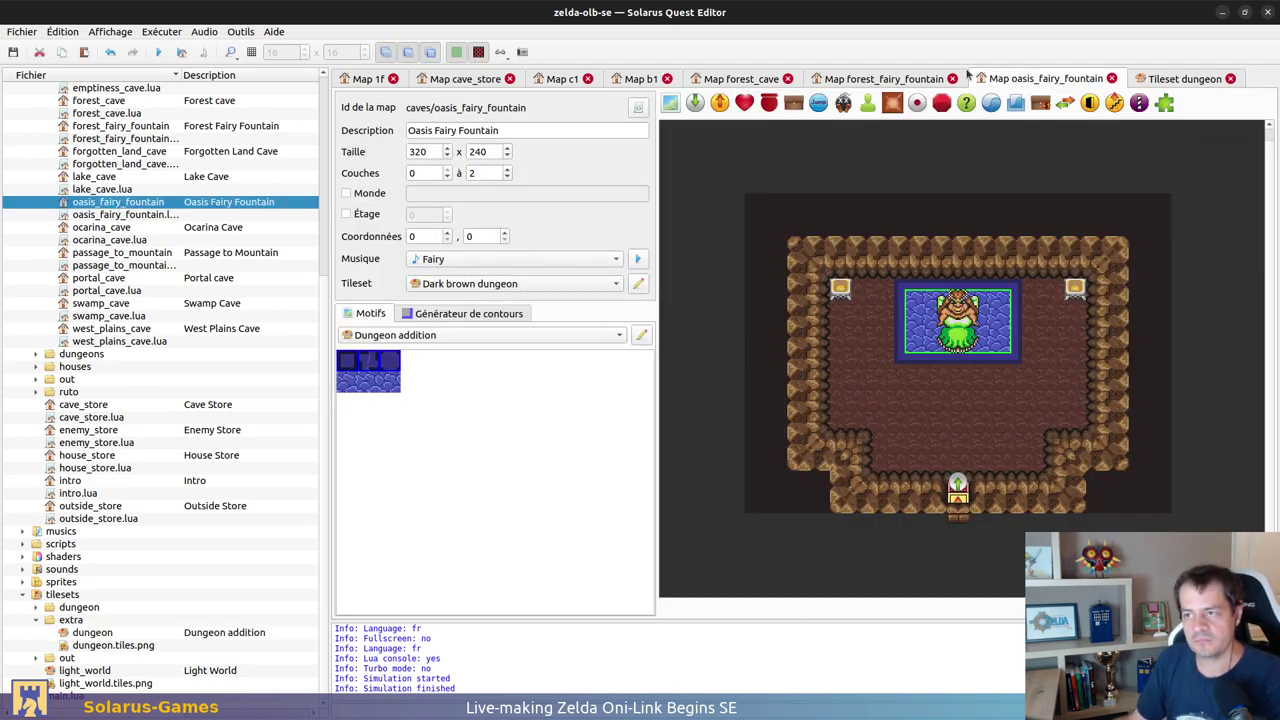
scroll(855, 79, "up", 2)
left_click(788, 79)
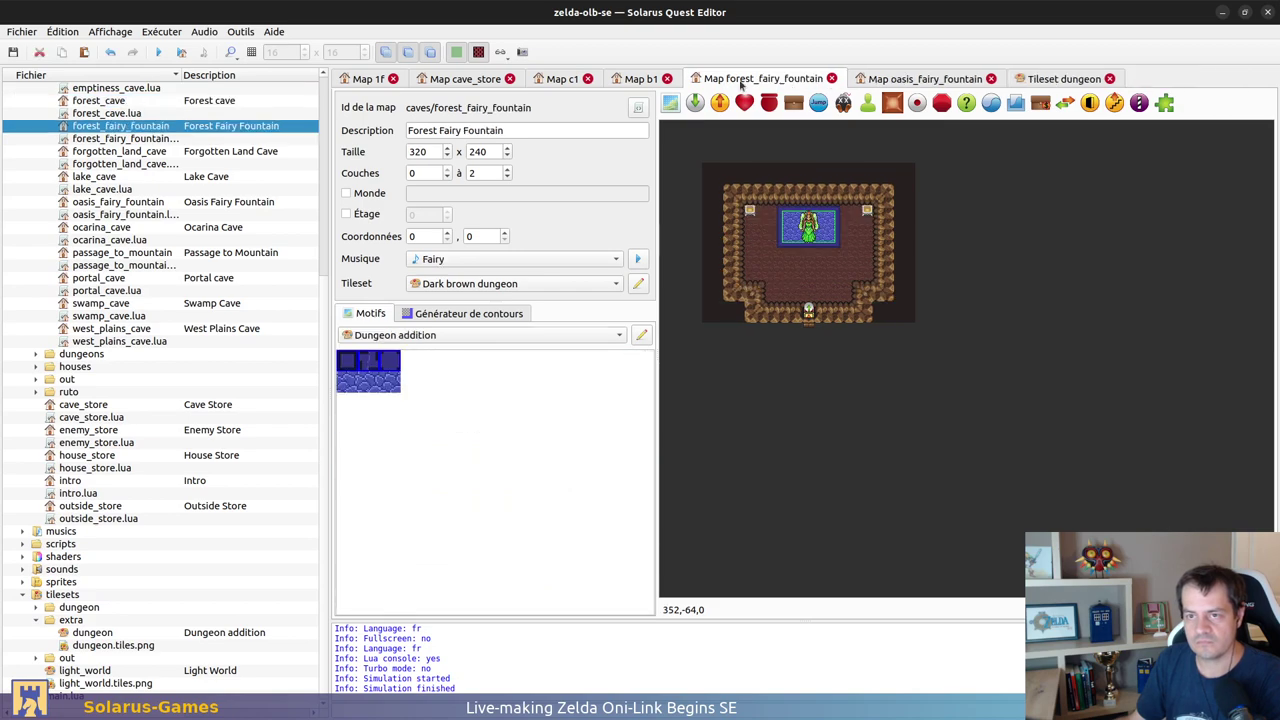
scroll(744, 85, "up", 1)
left_click(569, 79)
left_click(588, 79)
left_click(449, 83)
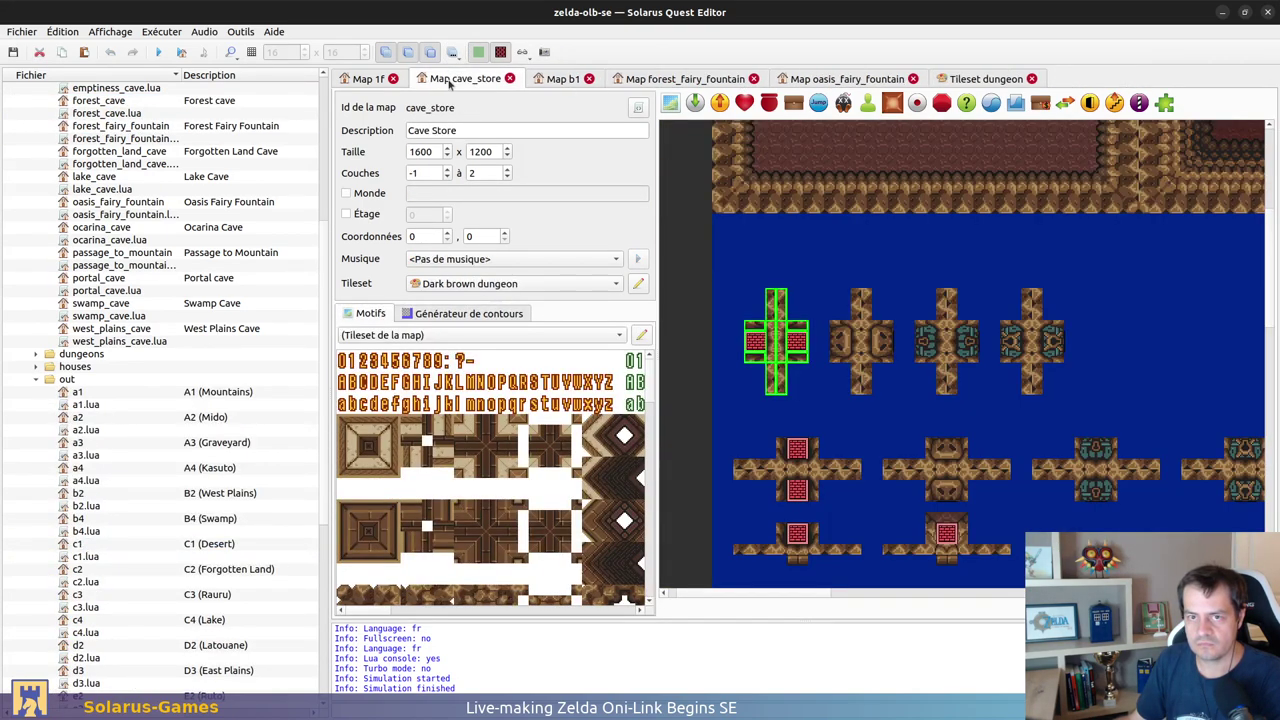
key("ctrl+w")
left_click(364, 76)
key("ctrl+w")
left_click(776, 80)
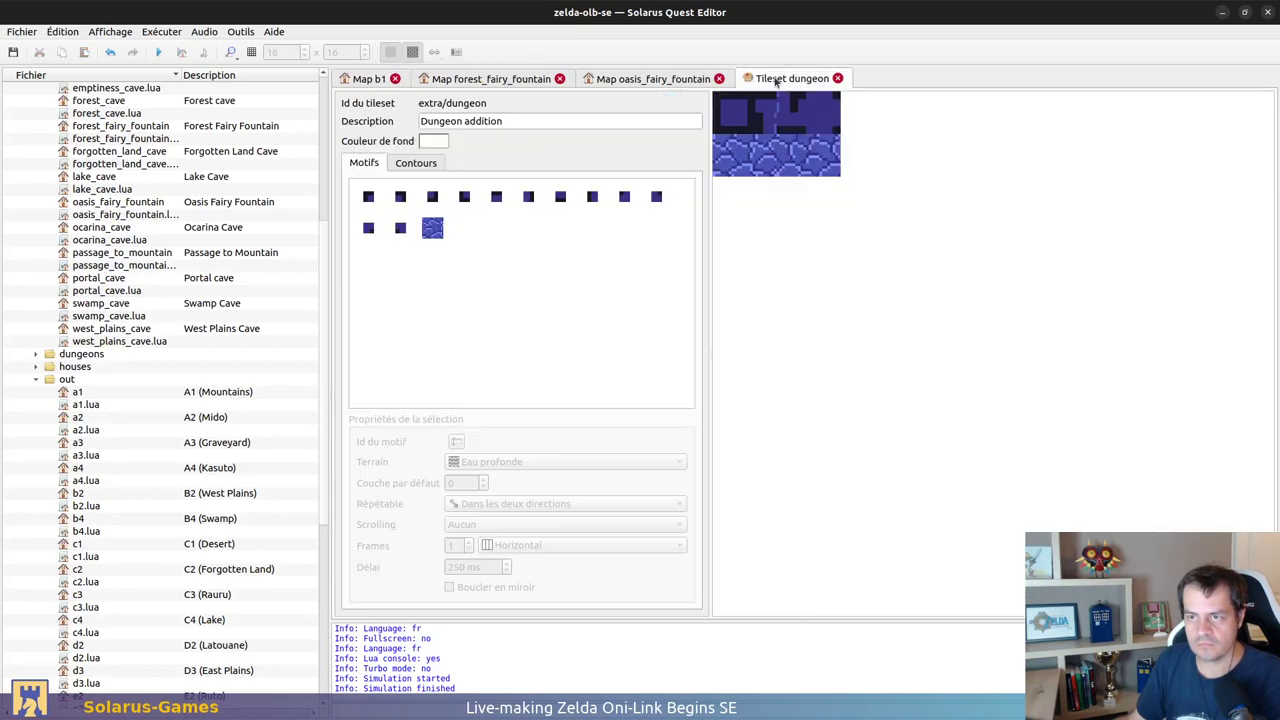
Step: Open the Blue dungeon tileset and examine which patterns its shallow_water contour assigns to each edge and corner
scroll(198, 482, "down", 7)
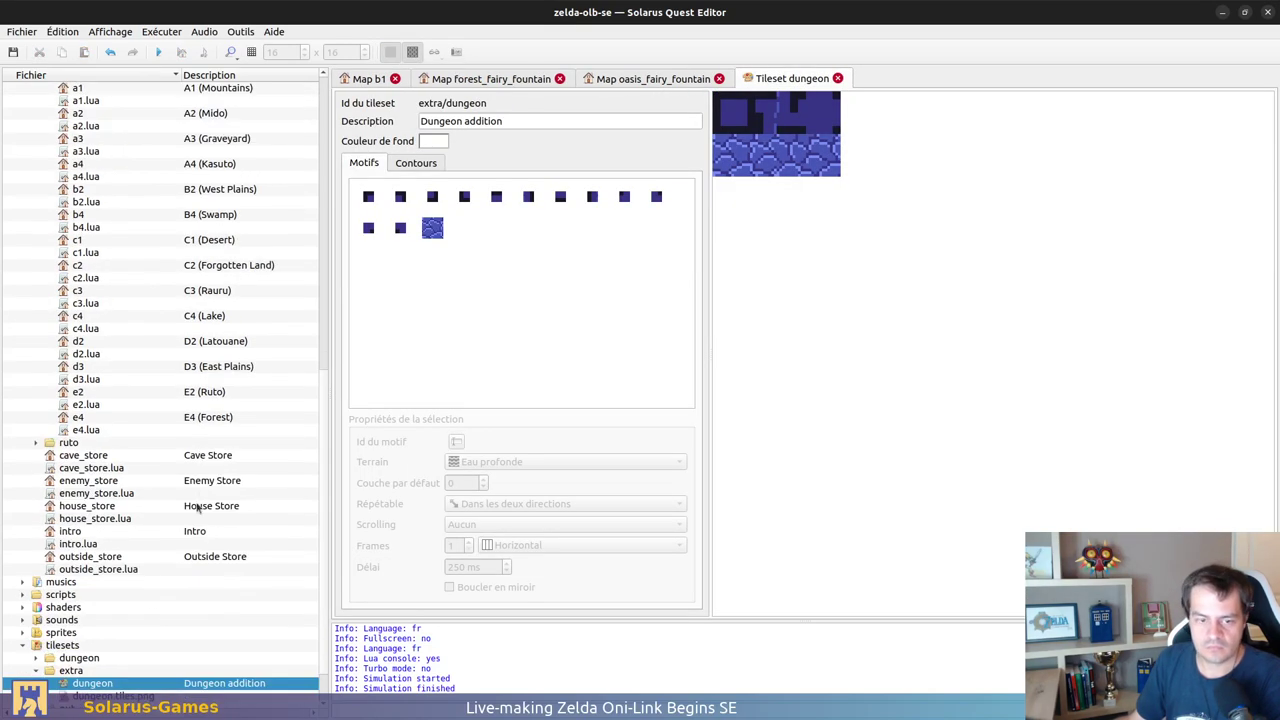
left_click(37, 607)
double_click(84, 620)
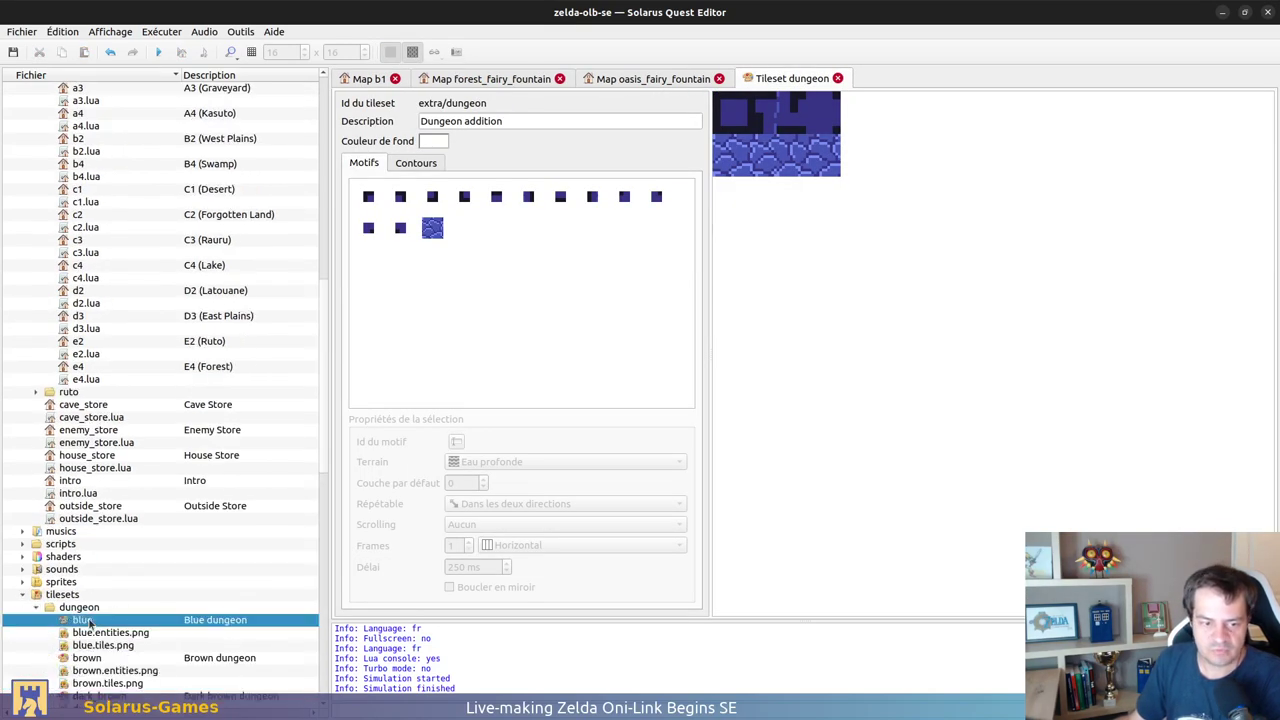
left_click(412, 164)
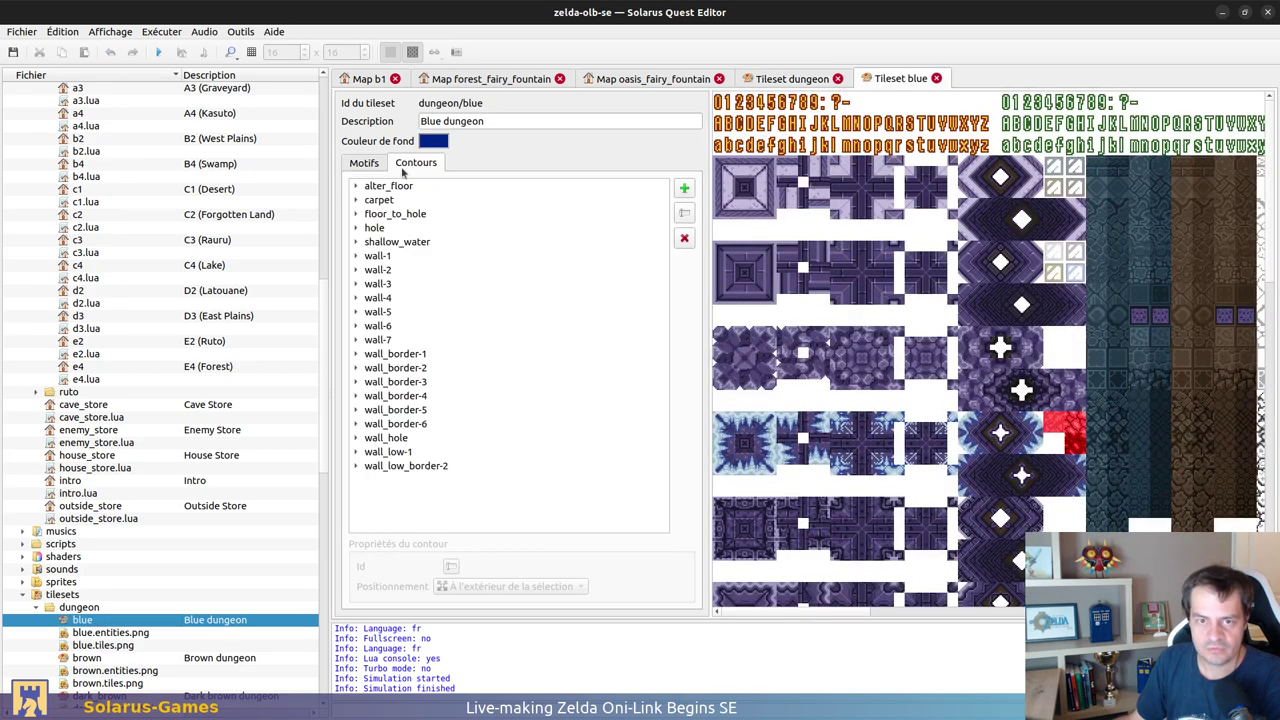
left_click(355, 243)
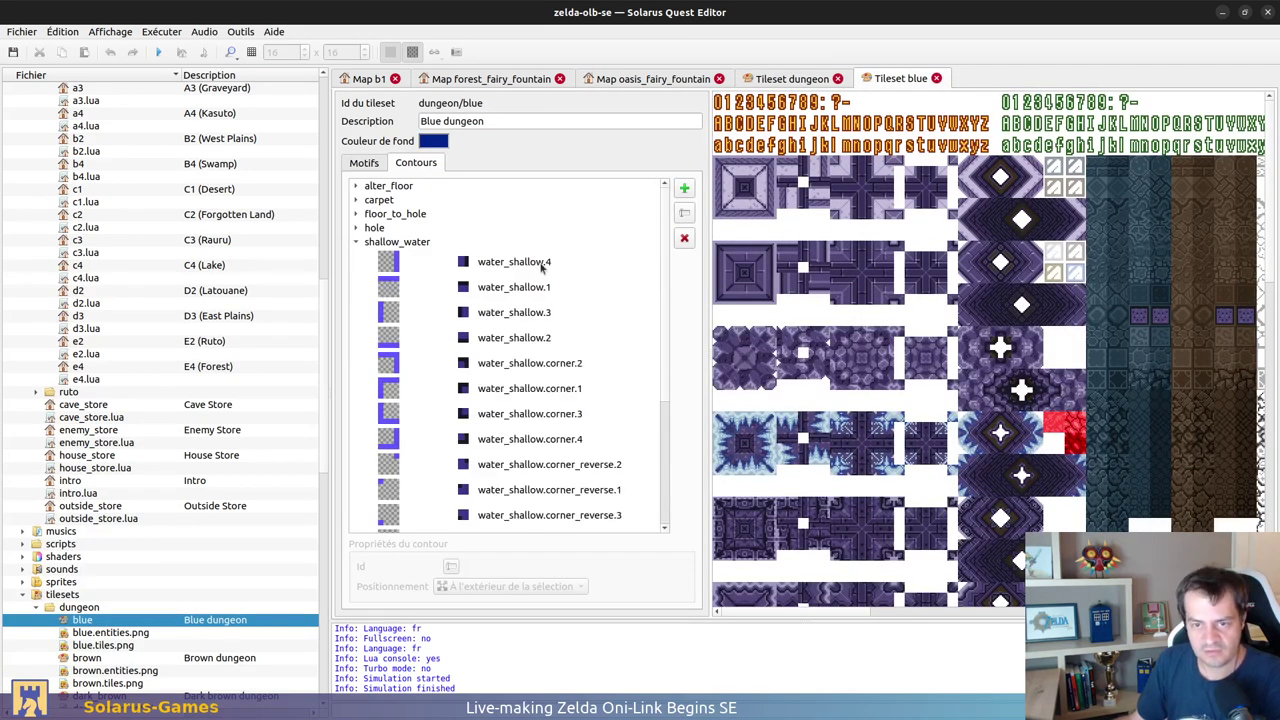
scroll(500, 460, "down", 3)
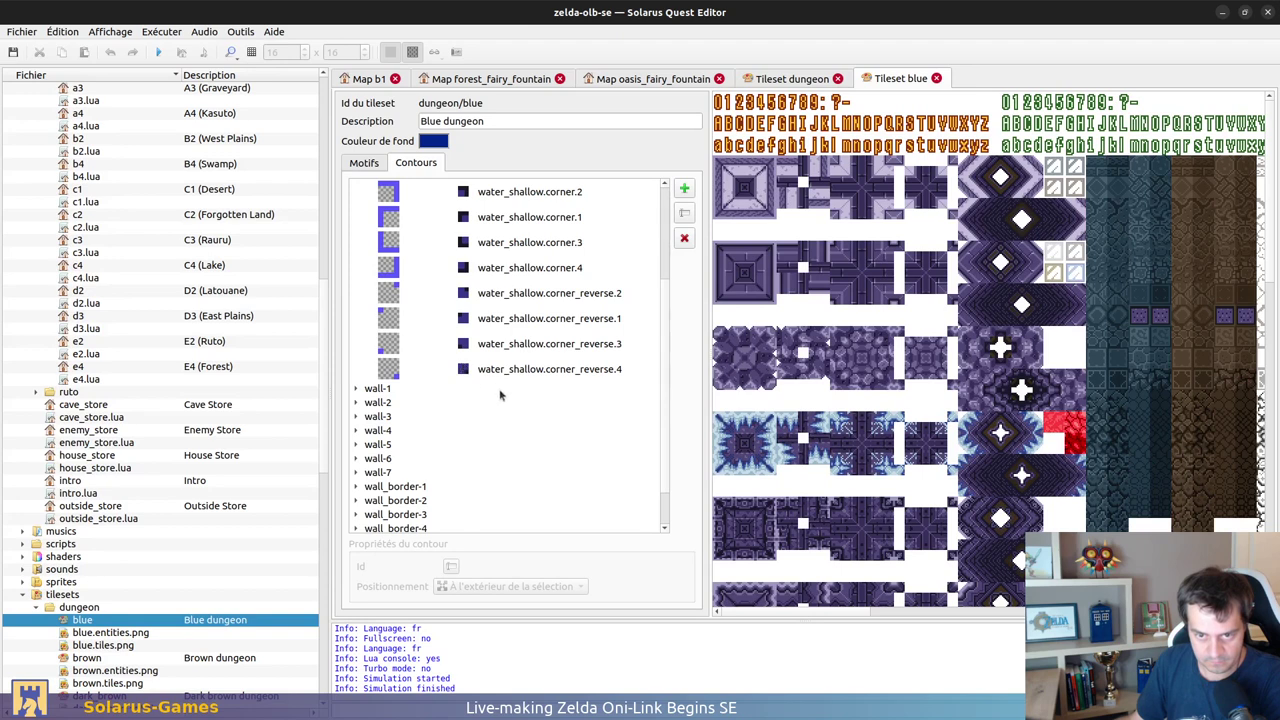
scroll(510, 415, "up", 1)
scroll(474, 506, "up", 2)
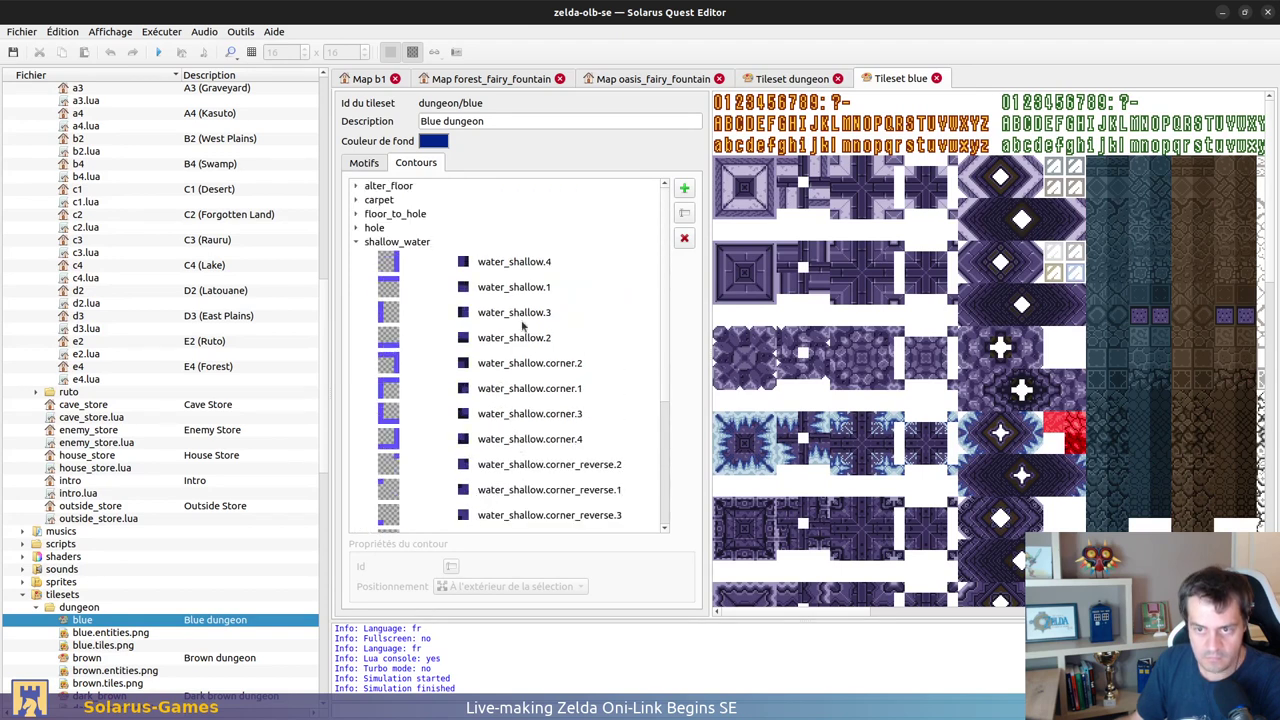
left_click(470, 253)
left_click(518, 280)
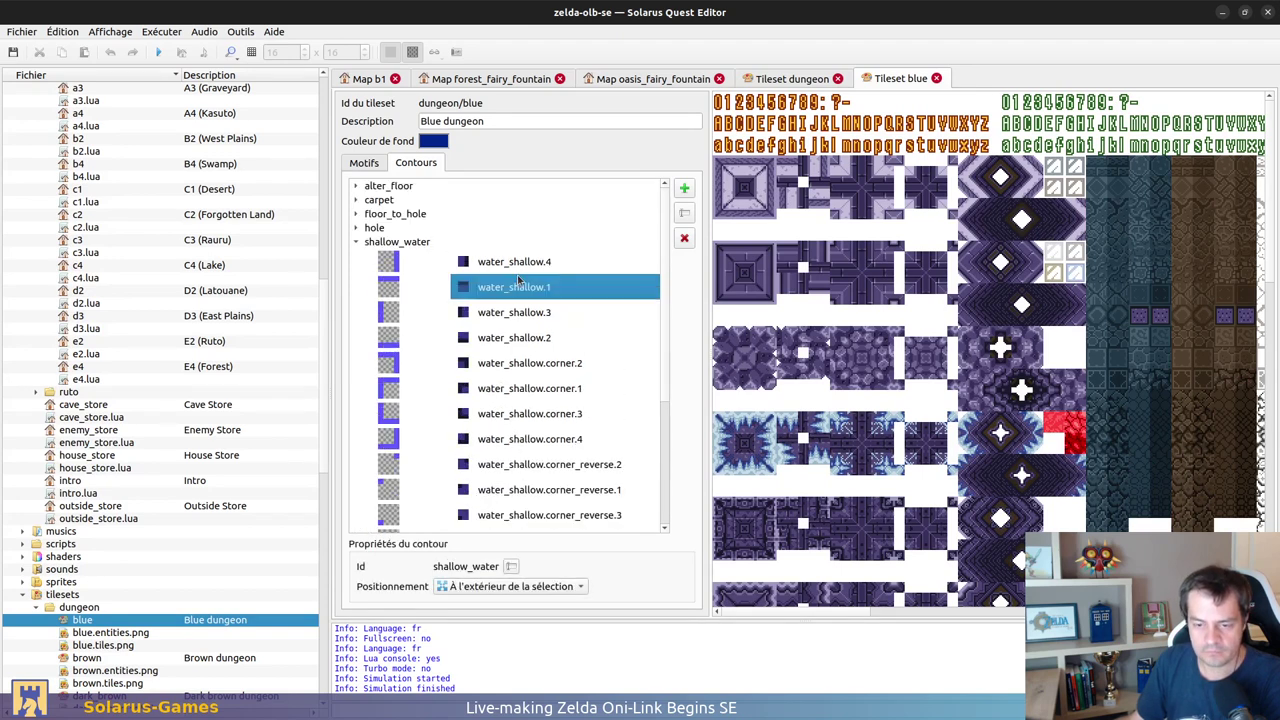
Step: Create a contour named deep_water in the Dungeon addition tileset and save
left_click(798, 79)
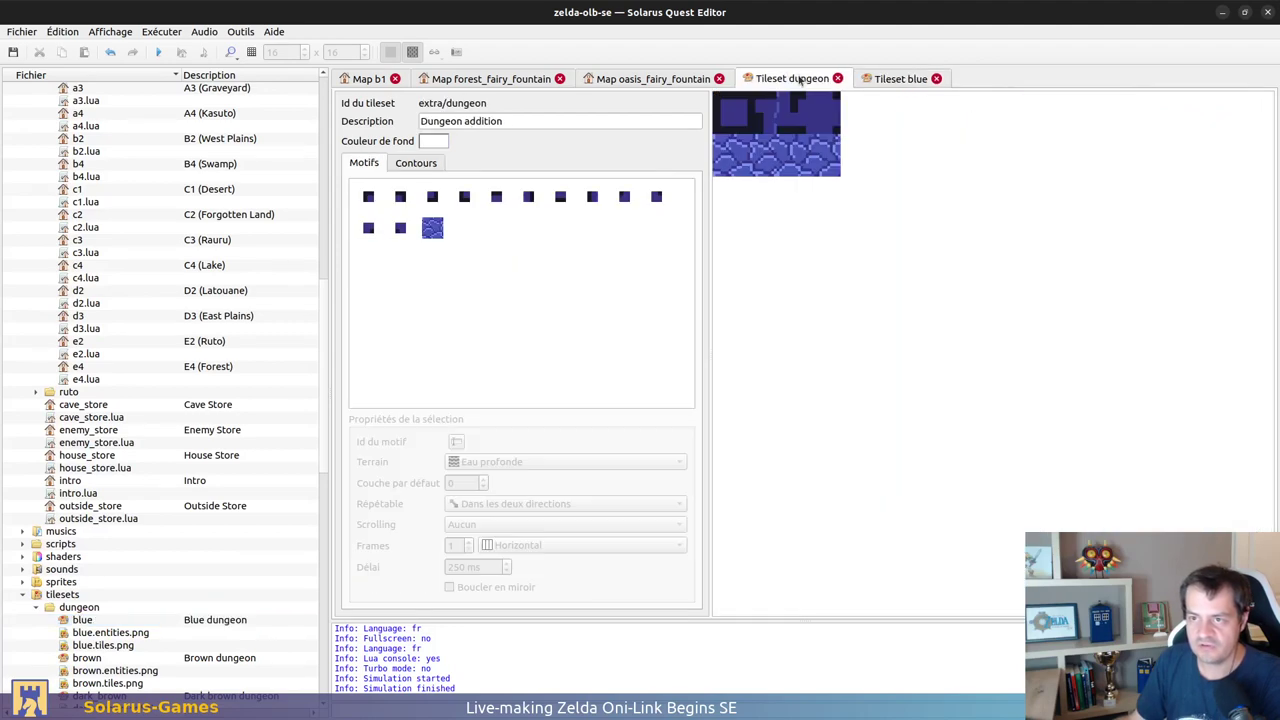
left_click(416, 161)
left_click(685, 190)
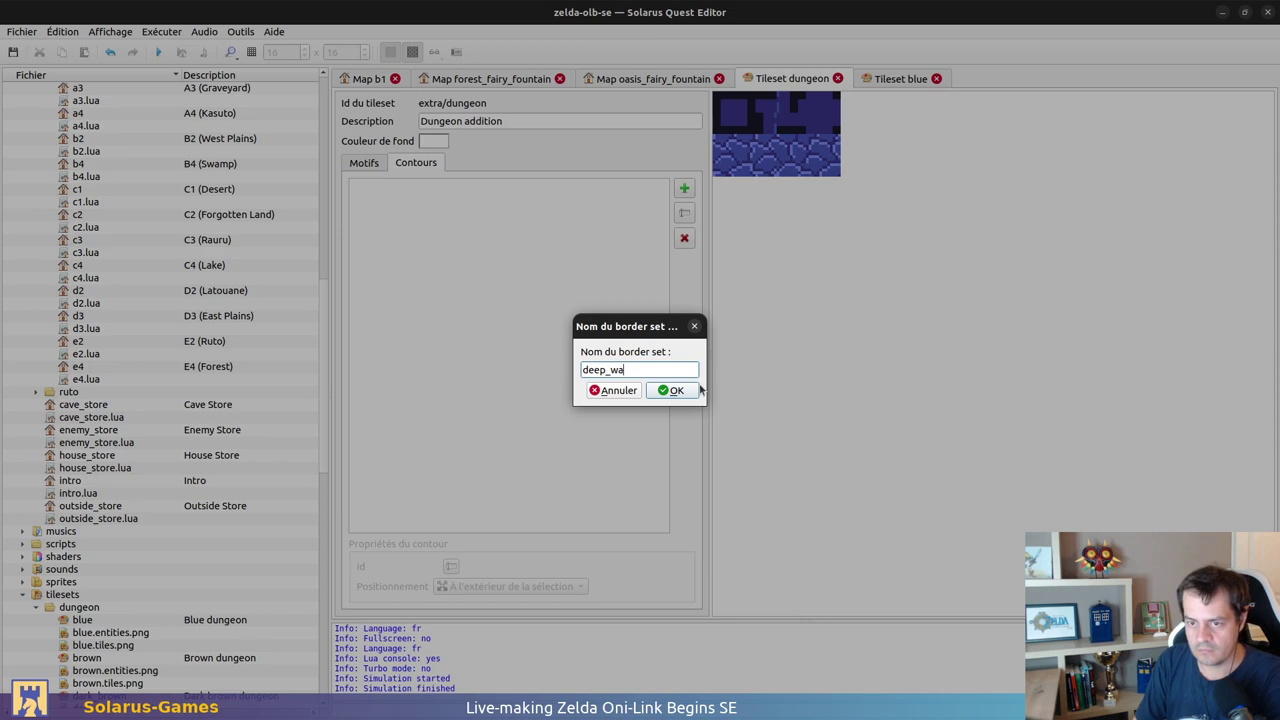
left_click(698, 390)
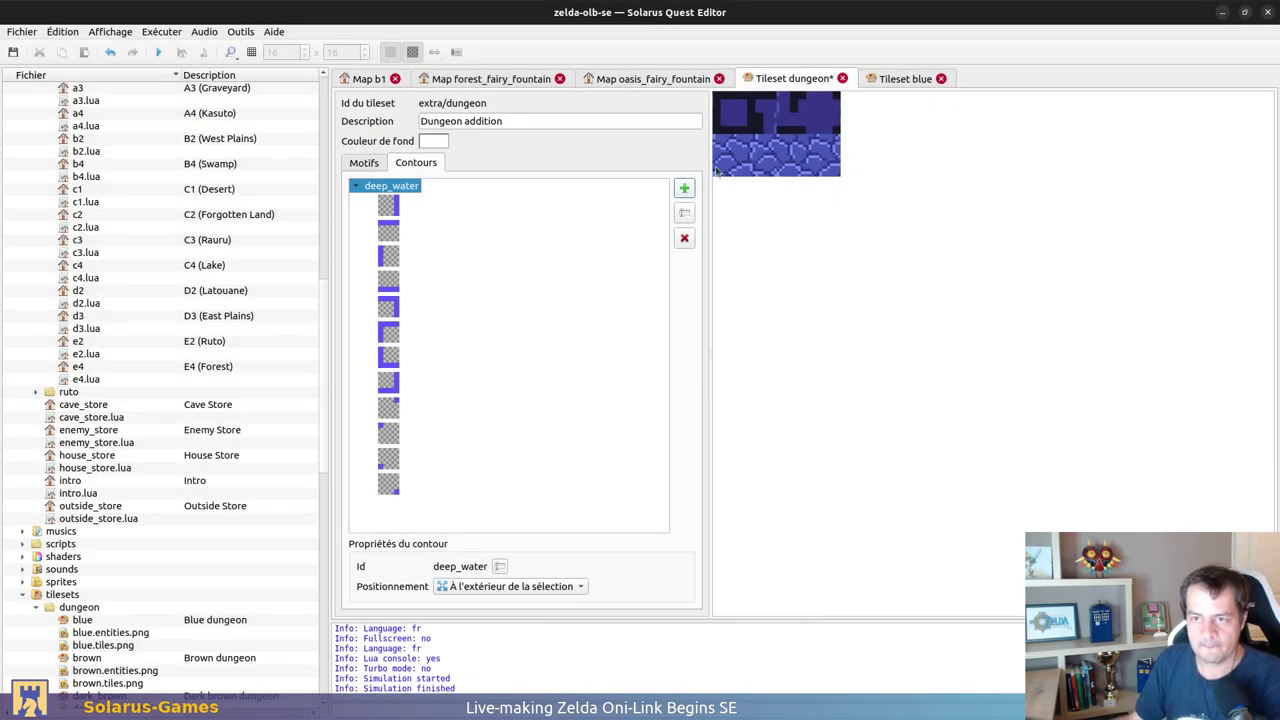
key("ctrl+s")
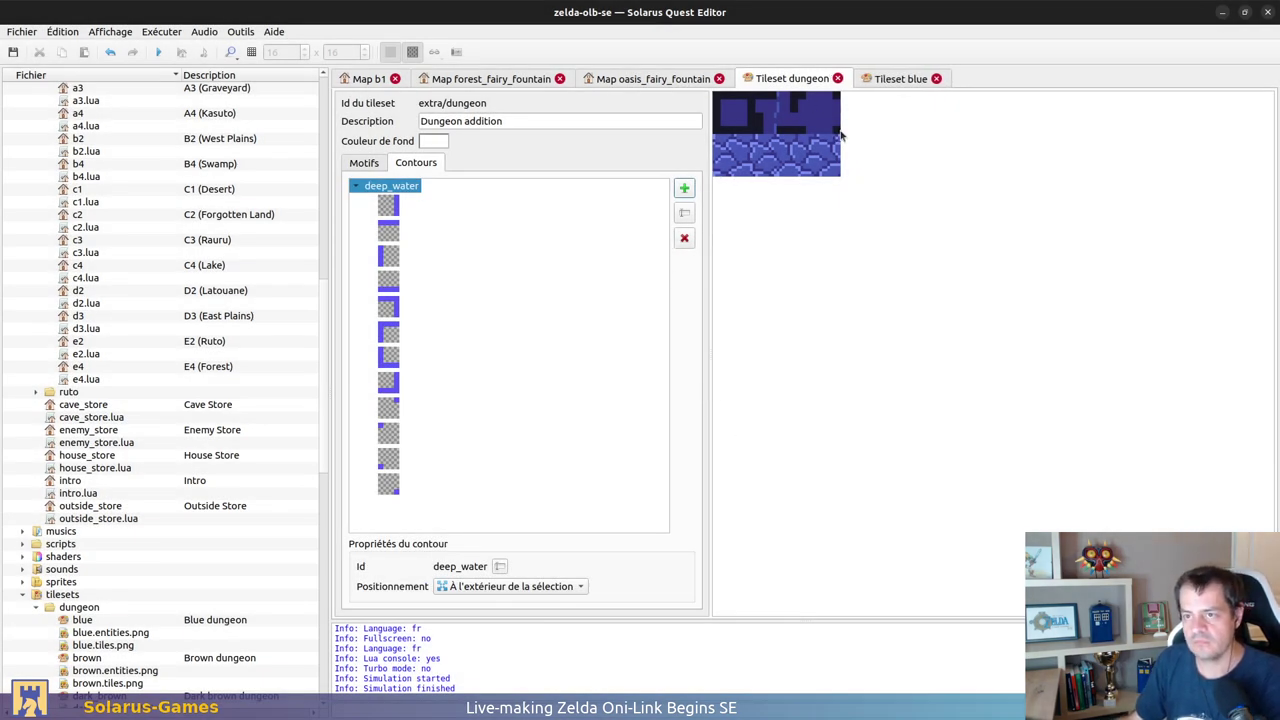
Step: Try to assign all twelve border patterns to the deep_water contour at once
left_click(837, 131)
left_click(855, 136)
left_click_drag(828, 130, 452, 210)
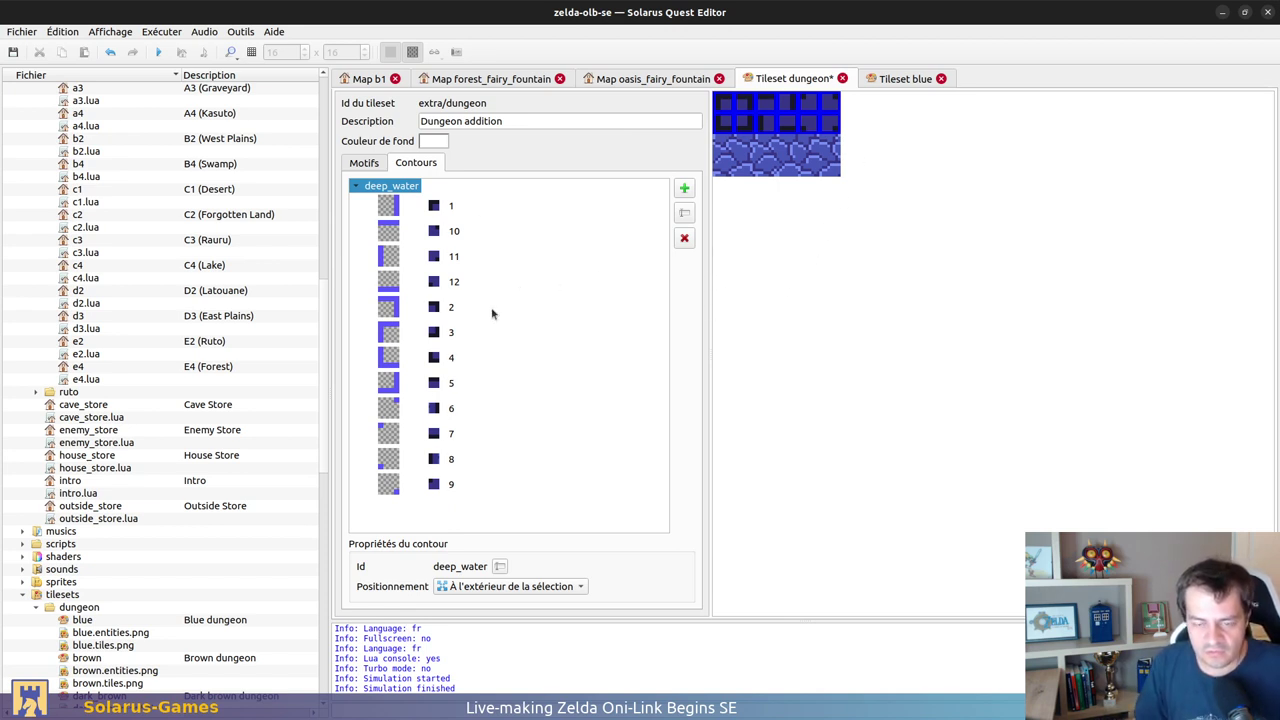
key("ctrl+s")
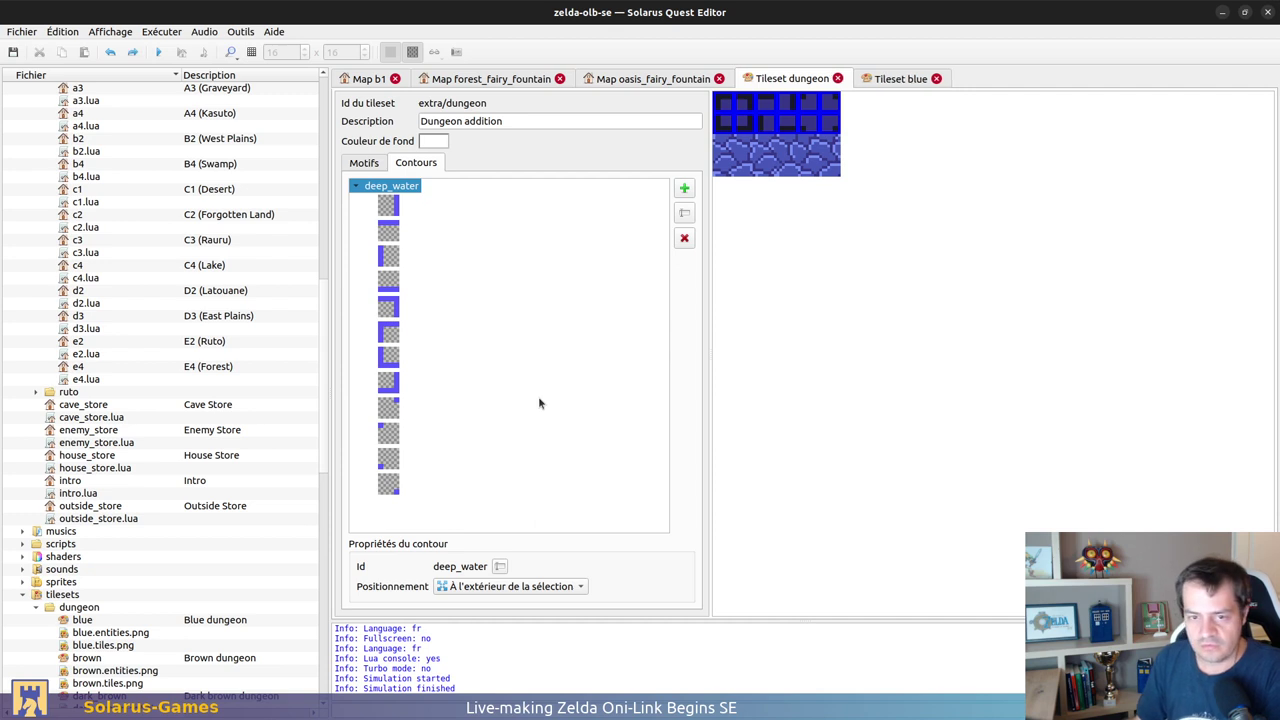
Step: Assign the straight-edge patterns to the deep_water contour: 6 to the right, 5 to the top, 8 to the left and 7 to the bottom
left_click(766, 107)
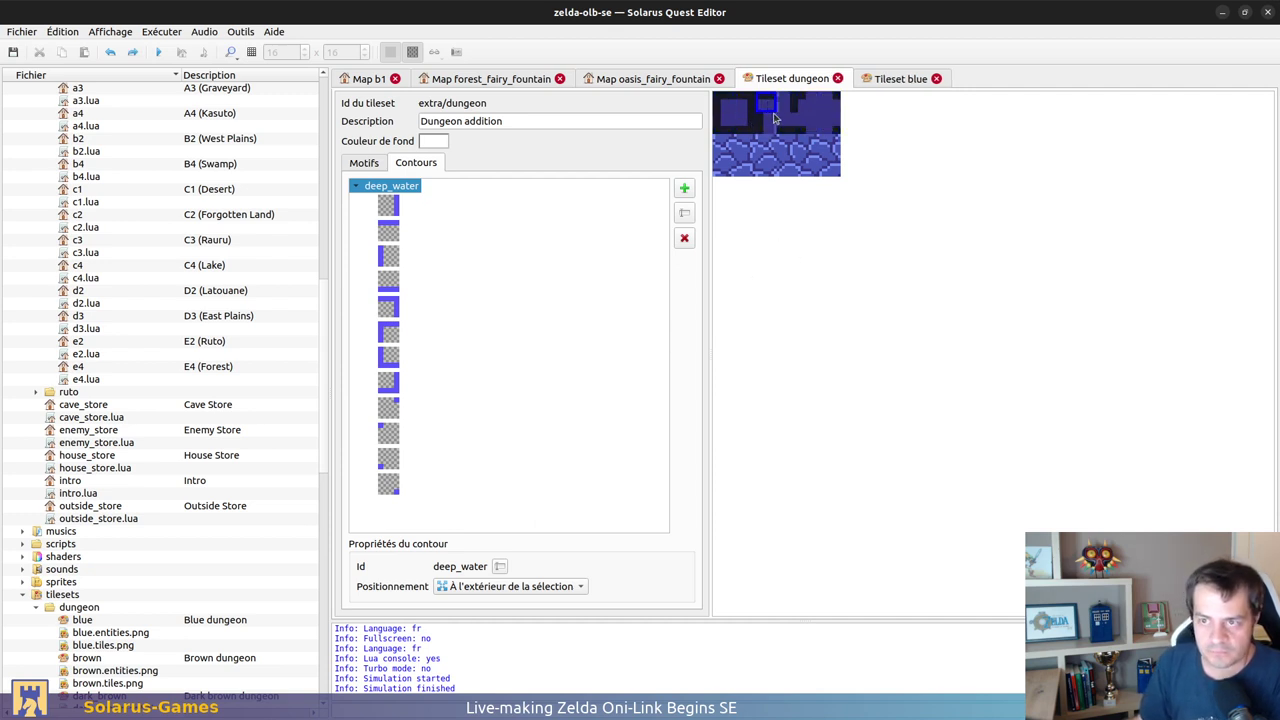
left_click_drag(771, 119, 500, 212)
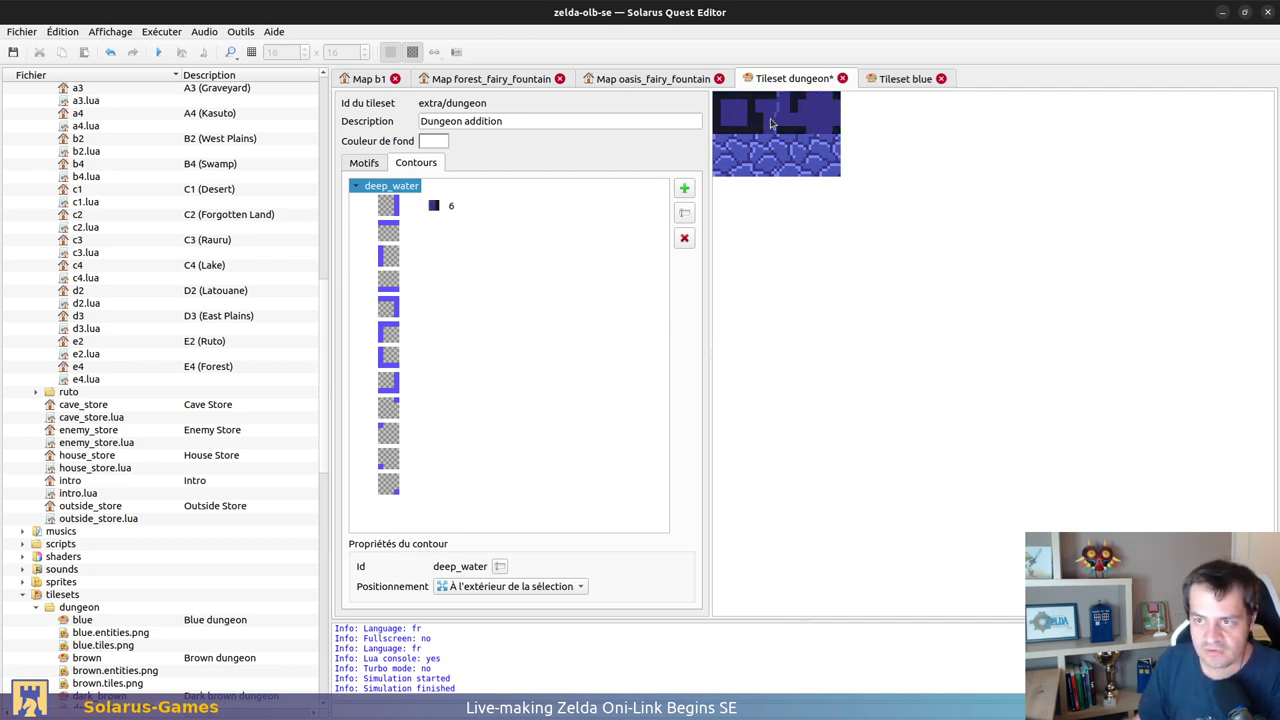
left_click(790, 124)
left_click_drag(788, 123, 450, 280)
left_click(771, 104)
left_click_drag(771, 104, 495, 238)
left_click(766, 122)
left_click_drag(766, 122, 505, 254)
Step: Assign the outer-corner patterns to the deep_water contour: 2 top-right, 1 top-left, 4 bottom-left and 3 bottom-right
left_click(727, 110)
left_click_drag(727, 110, 482, 335)
left_click(744, 106)
left_click_drag(744, 106, 500, 308)
left_click(723, 145)
left_click_drag(723, 145, 513, 357)
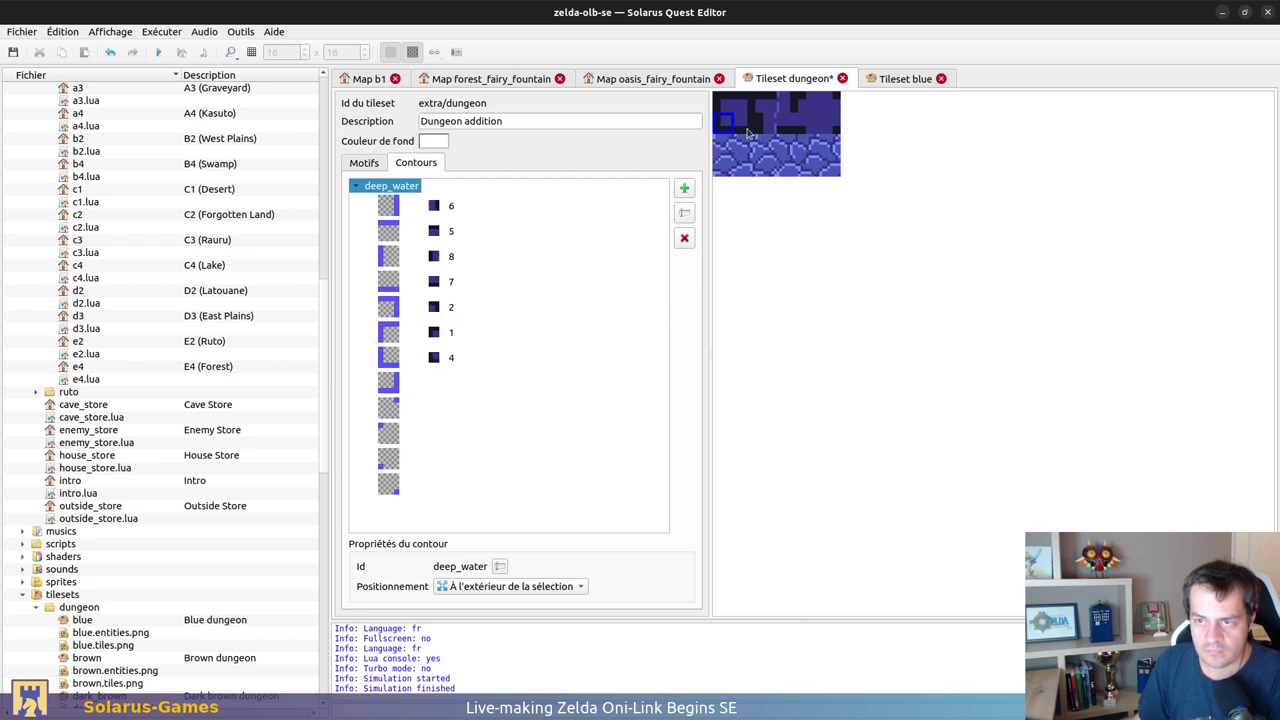
left_click(723, 165)
left_click_drag(723, 165, 501, 384)
Step: Assign patterns 10, 9, 12 and 11 to the top-right, top-left, bottom-left and bottom-right inner corners of deep_water, then save the tileset
left_click(813, 108)
left_click_drag(813, 108, 477, 436)
left_click(828, 105)
left_click_drag(828, 105, 506, 400)
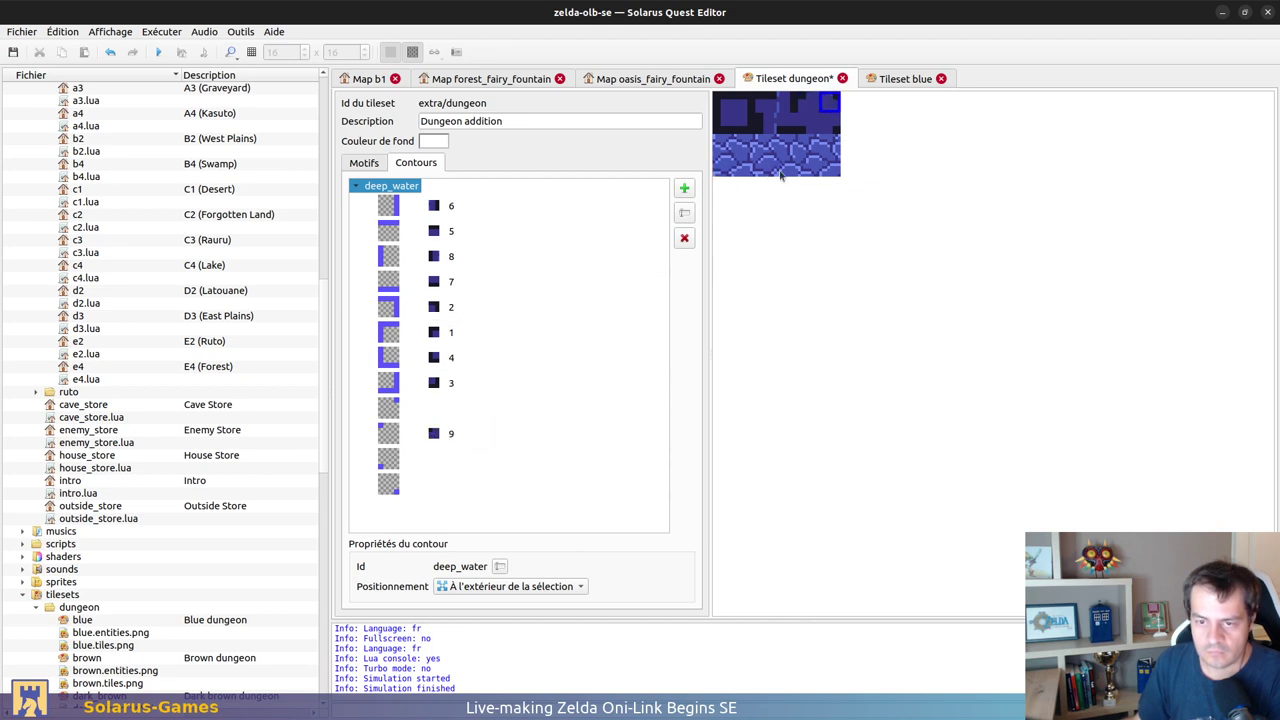
left_click_drag(828, 112, 531, 393)
left_click_drag(833, 132, 505, 484)
left_click(818, 128)
left_click_drag(818, 128, 486, 466)
key("ctrl+s")
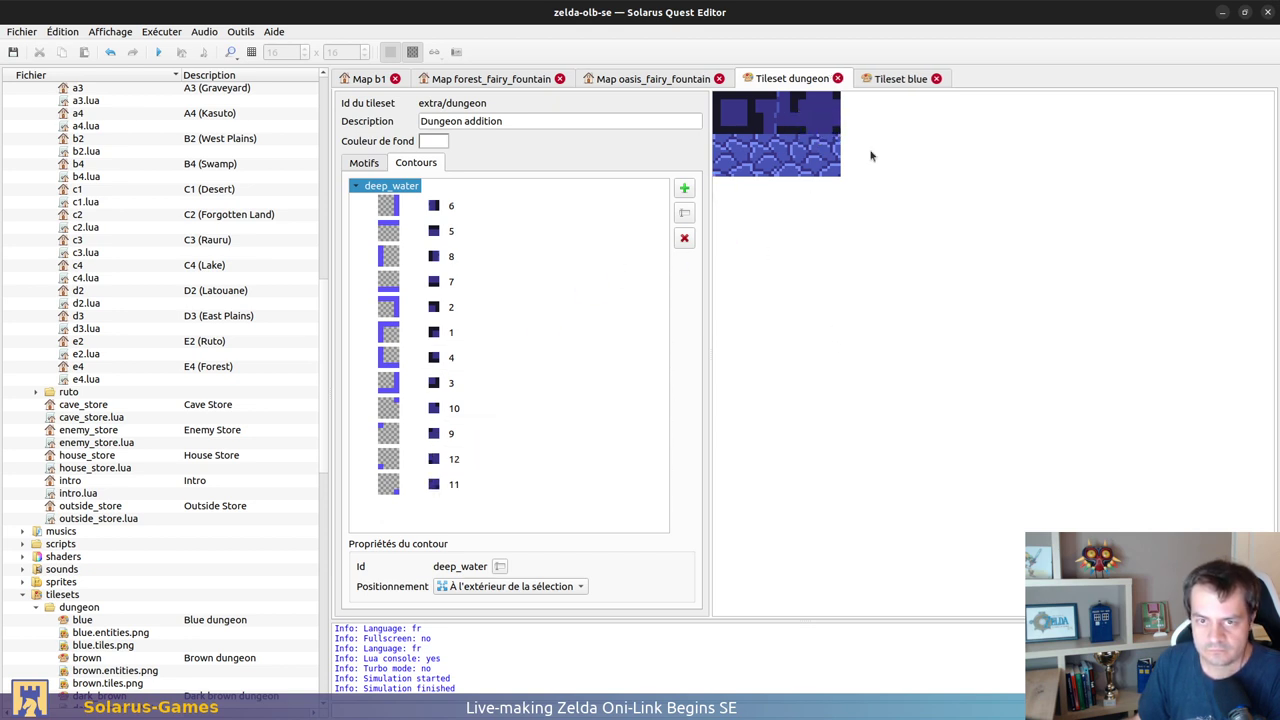
Step: Switch to the Desert Cave B1 map and delete the water border tiles on the left channel's west edge and the ledge beside it
left_click(601, 79)
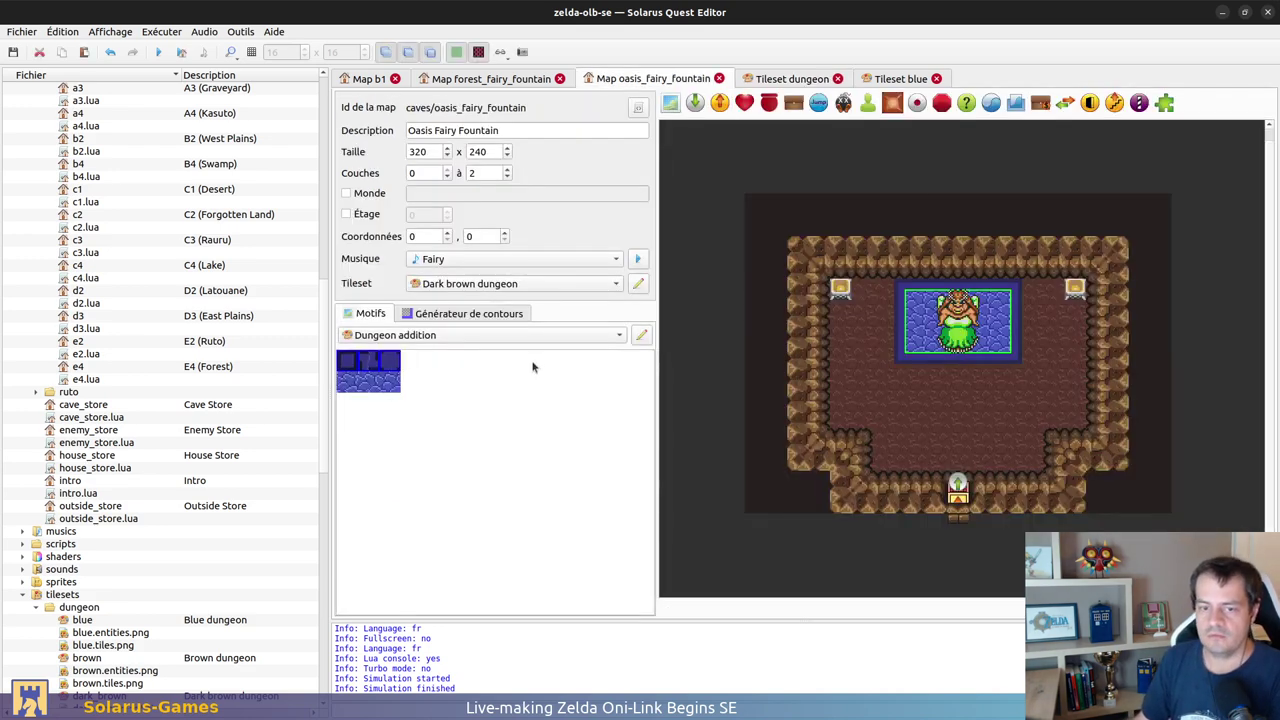
scroll(512, 79, "up", 2)
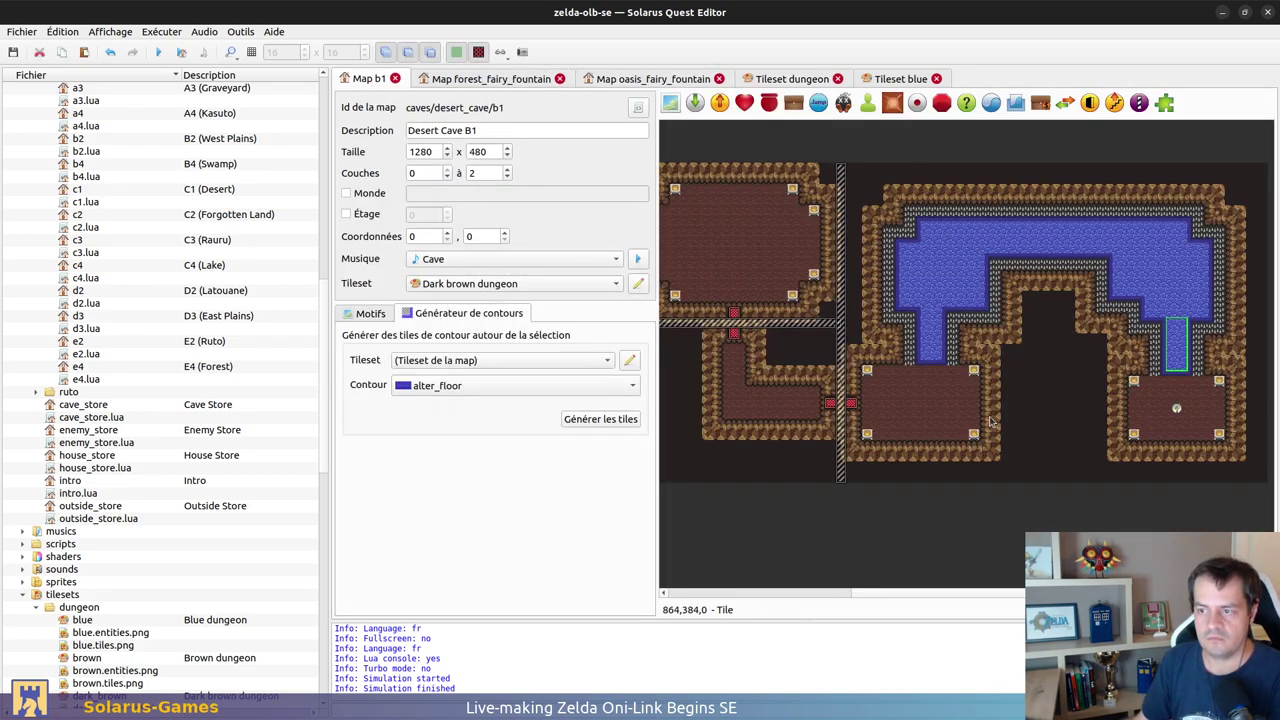
middle_click_drag(762, 416, 726, 422)
left_click(884, 328)
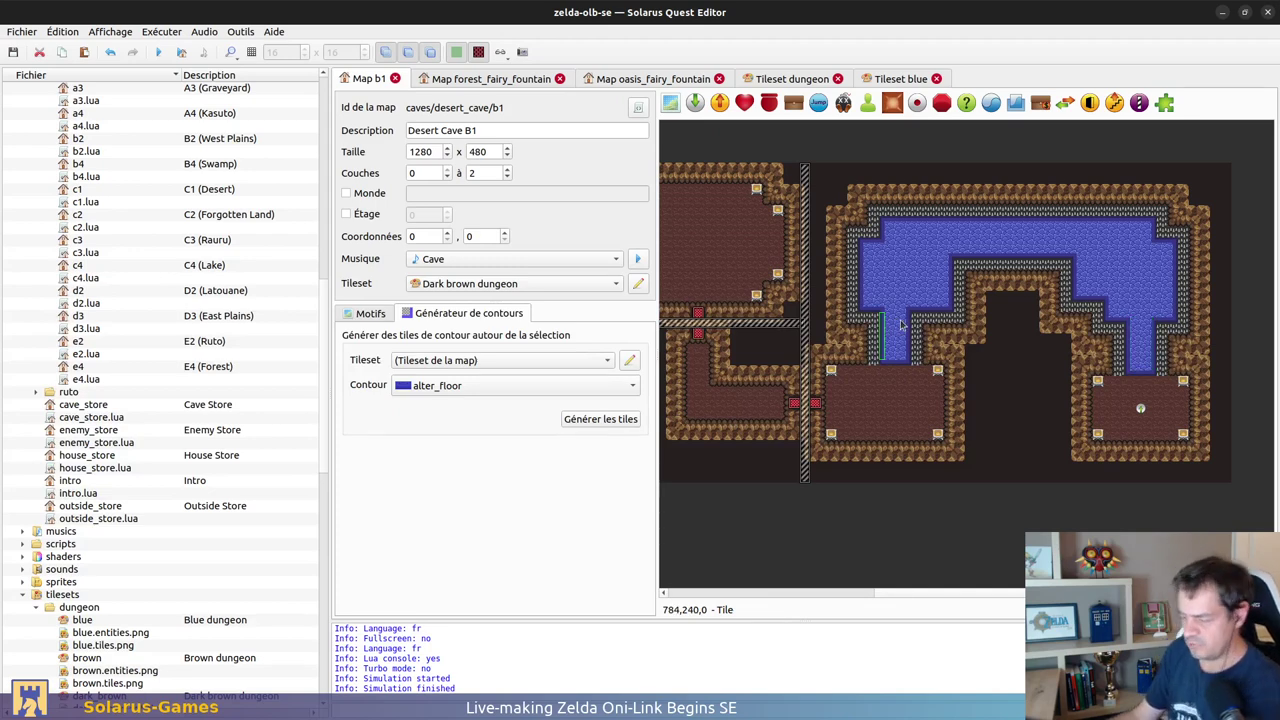
key("Delete")
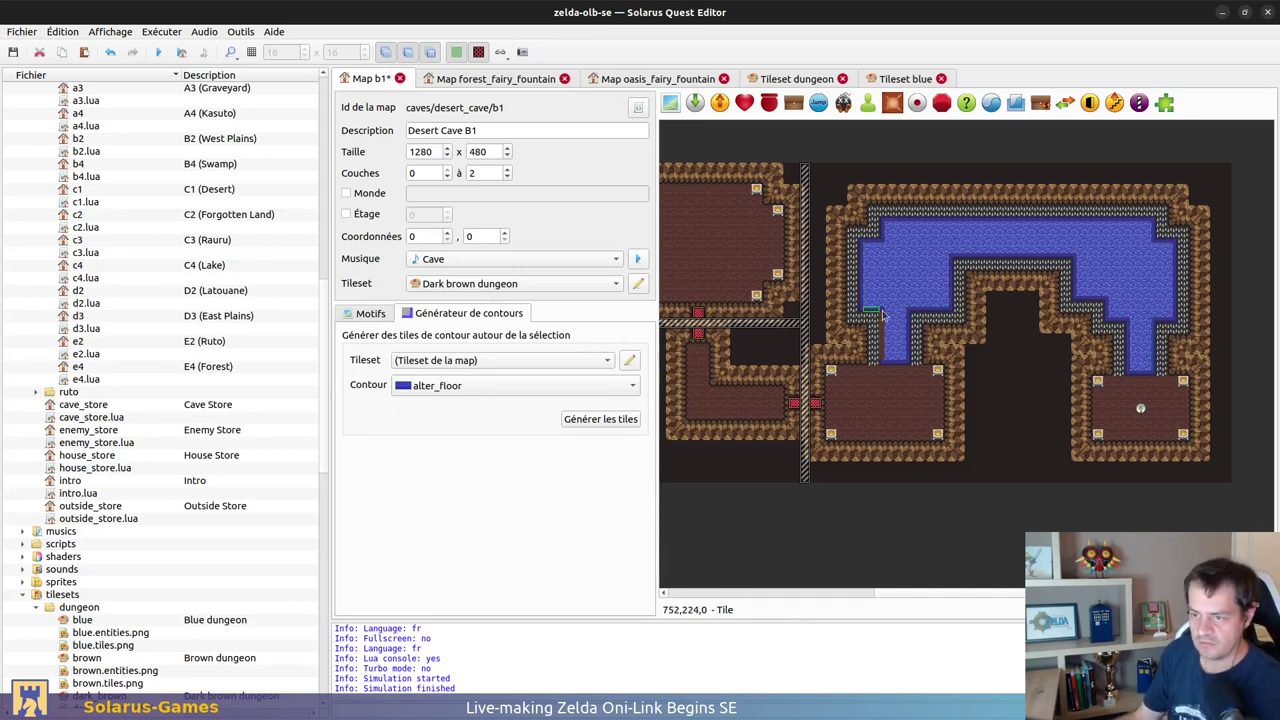
scroll(916, 321, "up", 2, "ctrl")
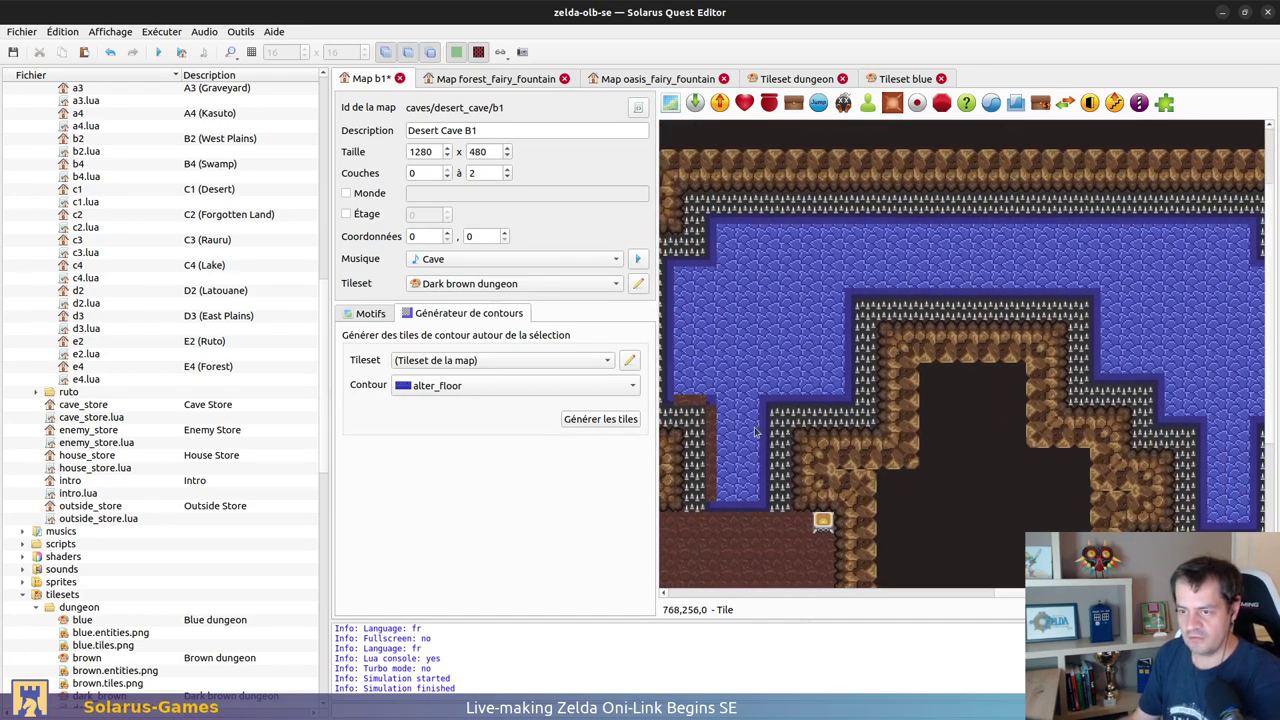
key("Delete")
Step: Delete the water border tiles along the left pool's west side, keeping the neighbouring spike tiles
left_click(695, 391)
key("Delete")
left_click(696, 378)
key("Delete")
left_click(692, 263)
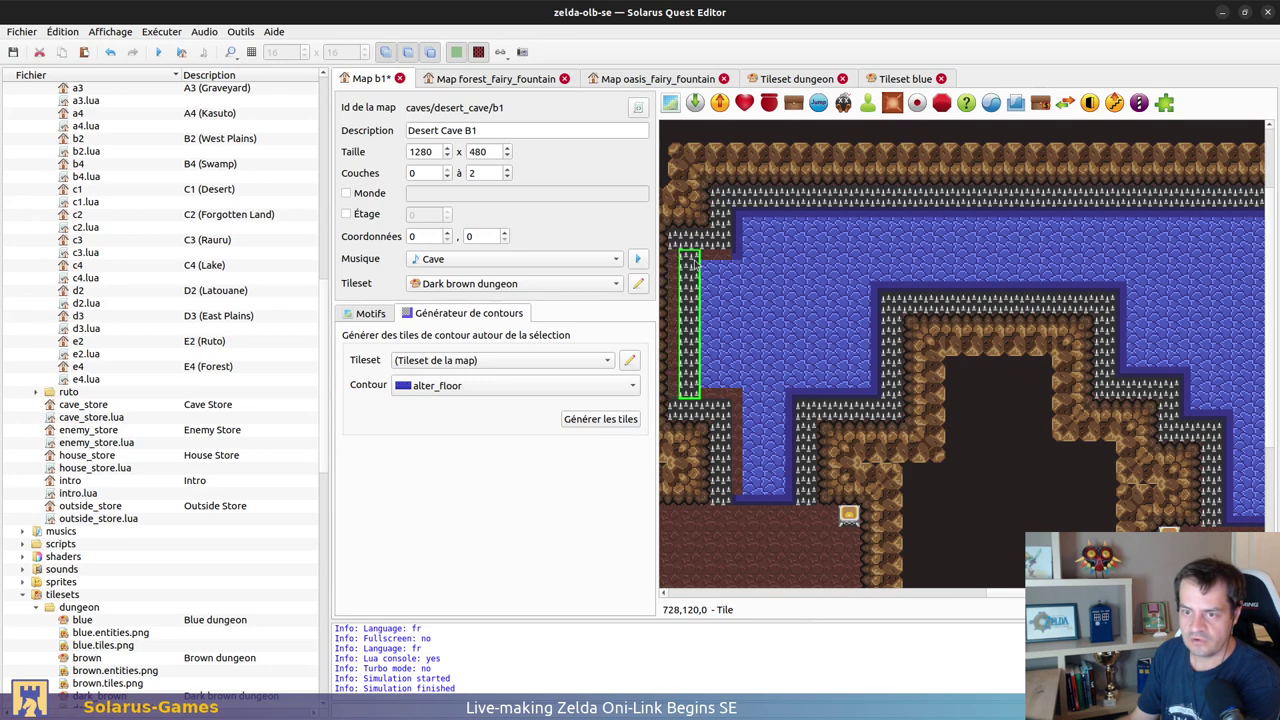
key("ctrl+z")
Step: Select and delete the water border tiles along the north shore, the left channel's end and east side, and the stepped inner shore
left_click(695, 258)
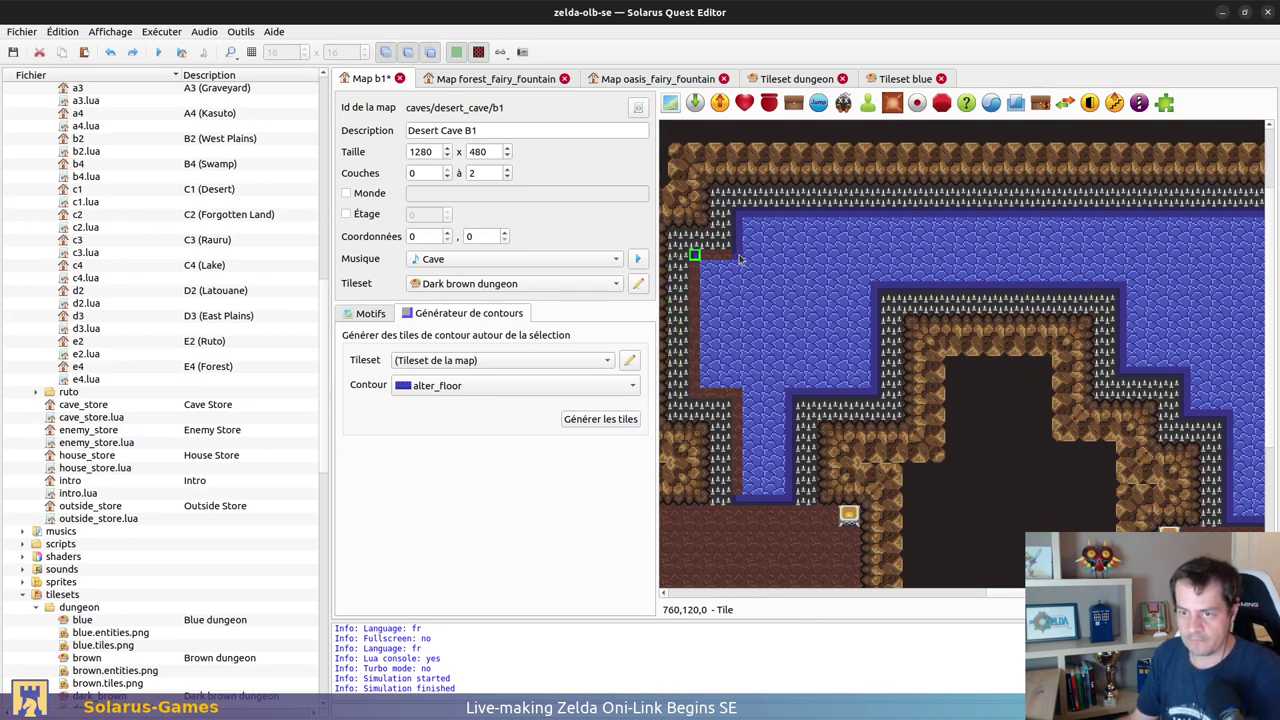
left_click_drag(739, 260, 743, 225)
left_click(746, 213, "shift")
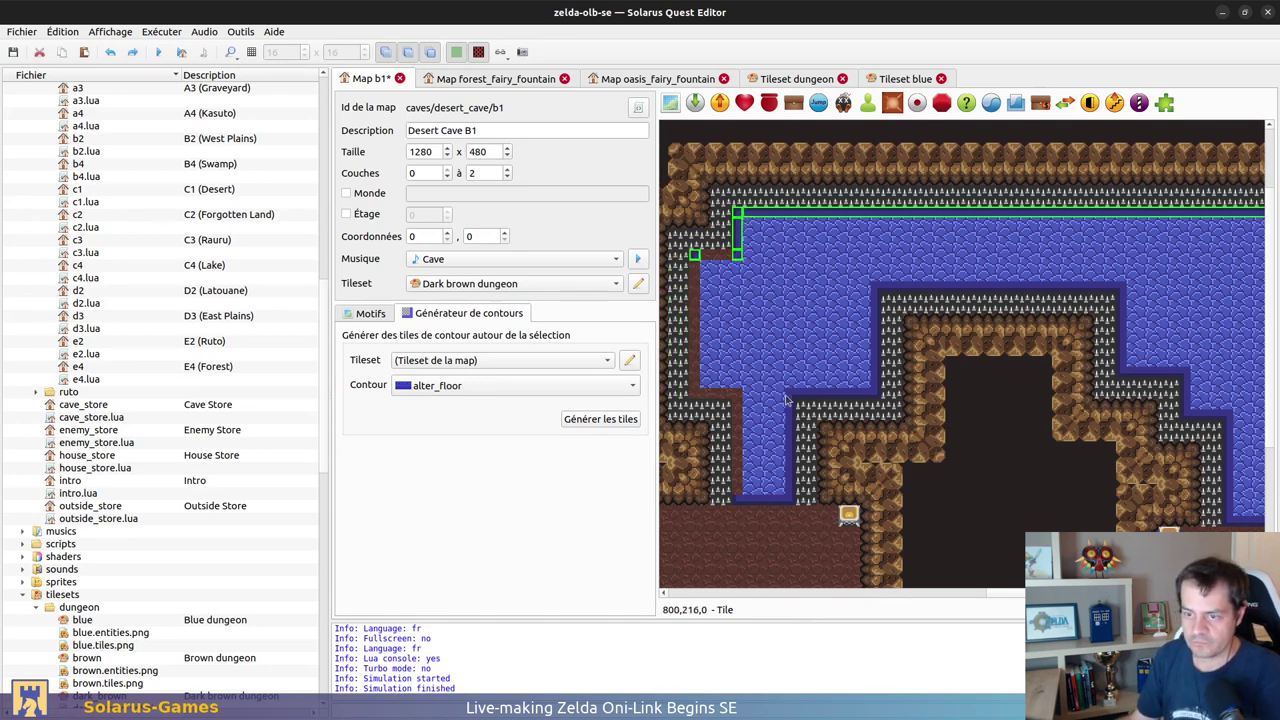
left_click_drag(750, 505, 1121, 296, "ctrl")
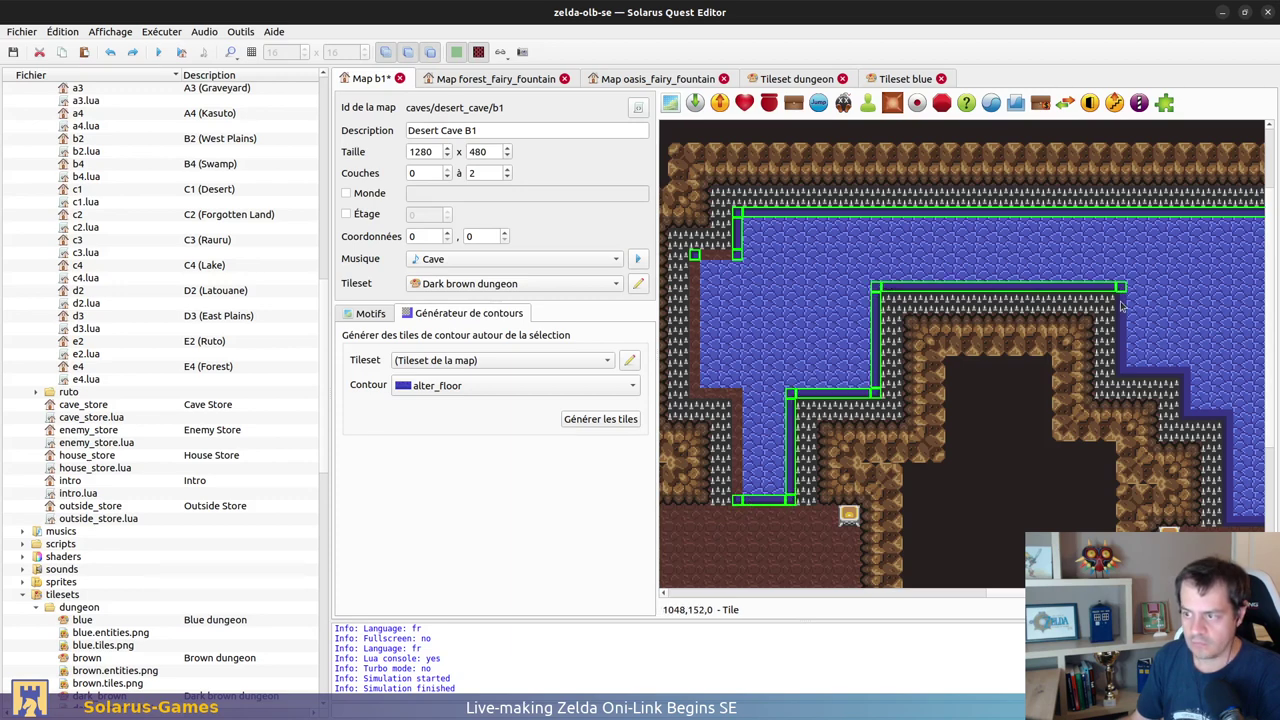
left_click_drag(1125, 355, 1173, 376, "ctrl")
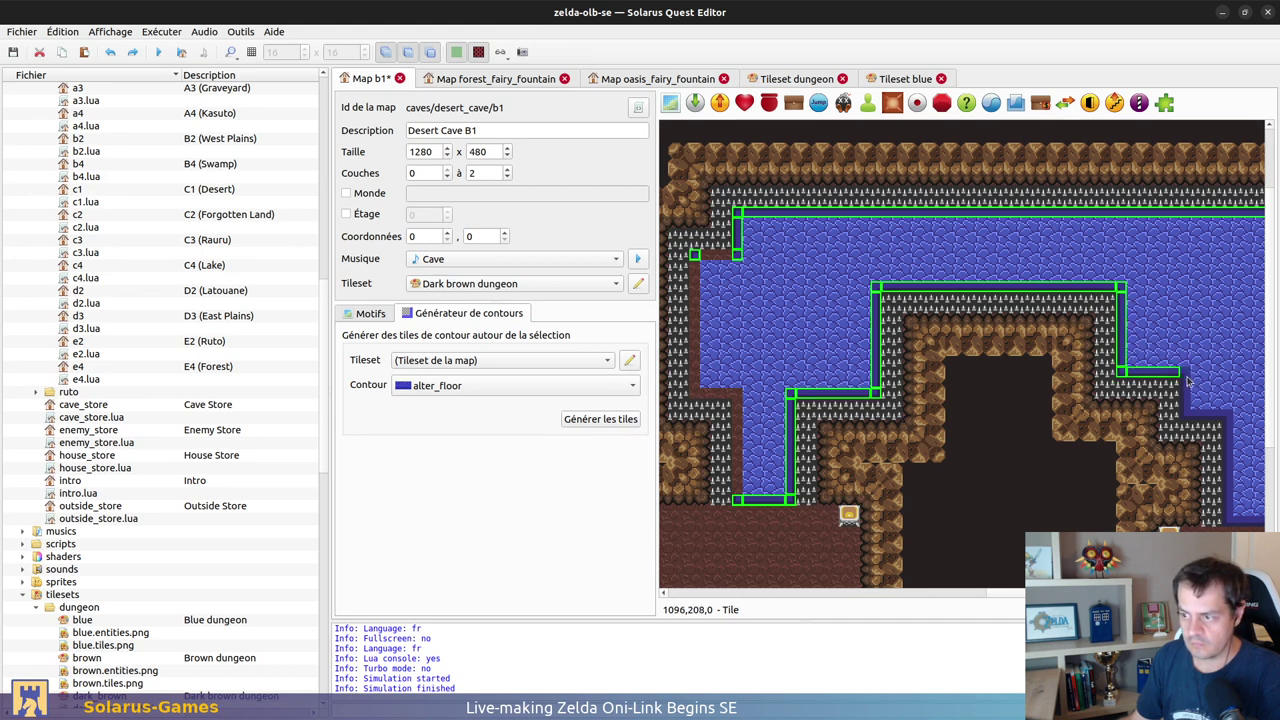
left_click_drag(1188, 412, 1189, 402, "ctrl")
left_click(1203, 414, "ctrl")
left_click(1228, 416, "ctrl")
left_click(1229, 431, "ctrl")
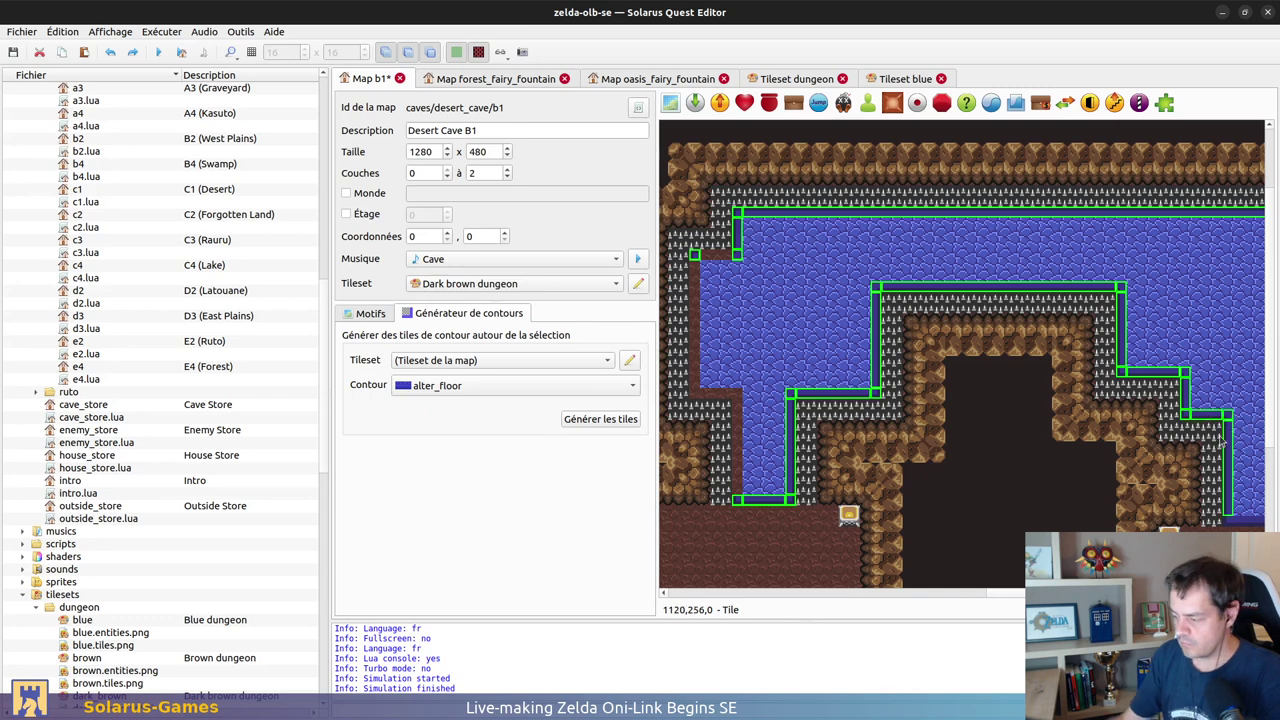
key("Delete")
Step: Delete the water border tiles around the right pool's east side and the right channel, then save the map
middle_click_drag(986, 428, 732, 396)
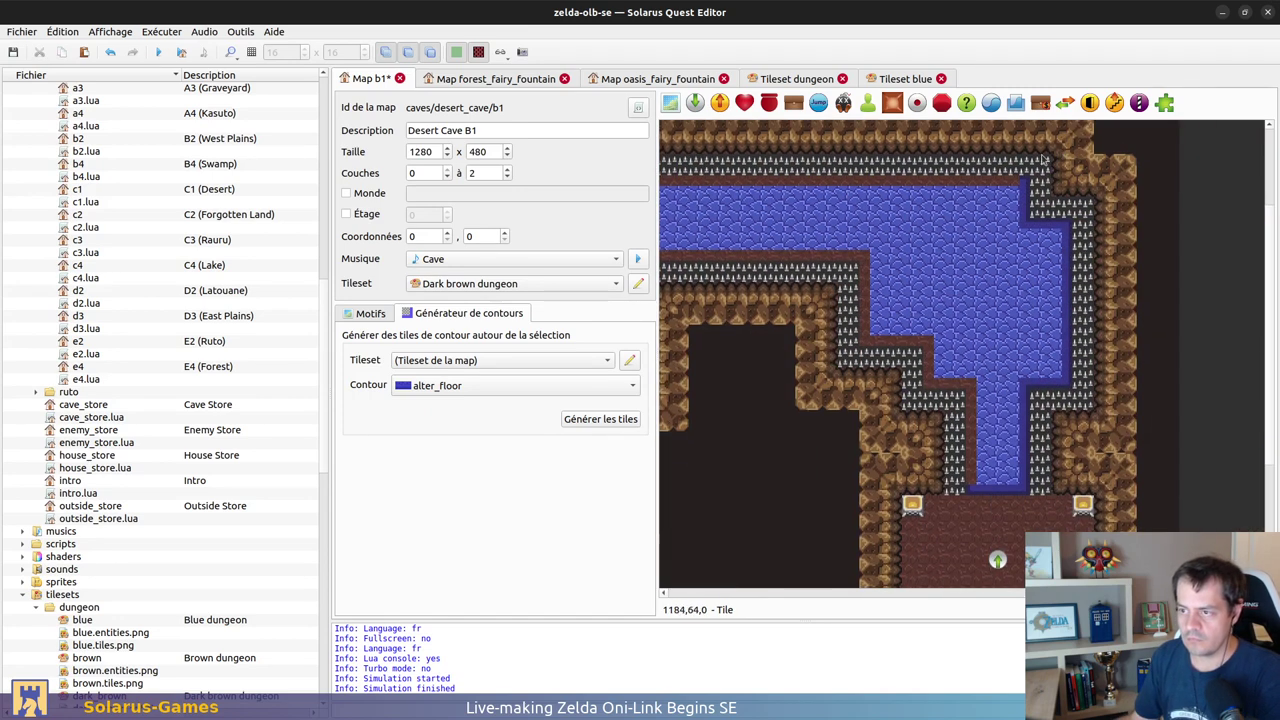
left_click(1023, 182)
left_click(1025, 202, "ctrl")
left_click(1025, 222, "ctrl")
left_click(1043, 224, "ctrl")
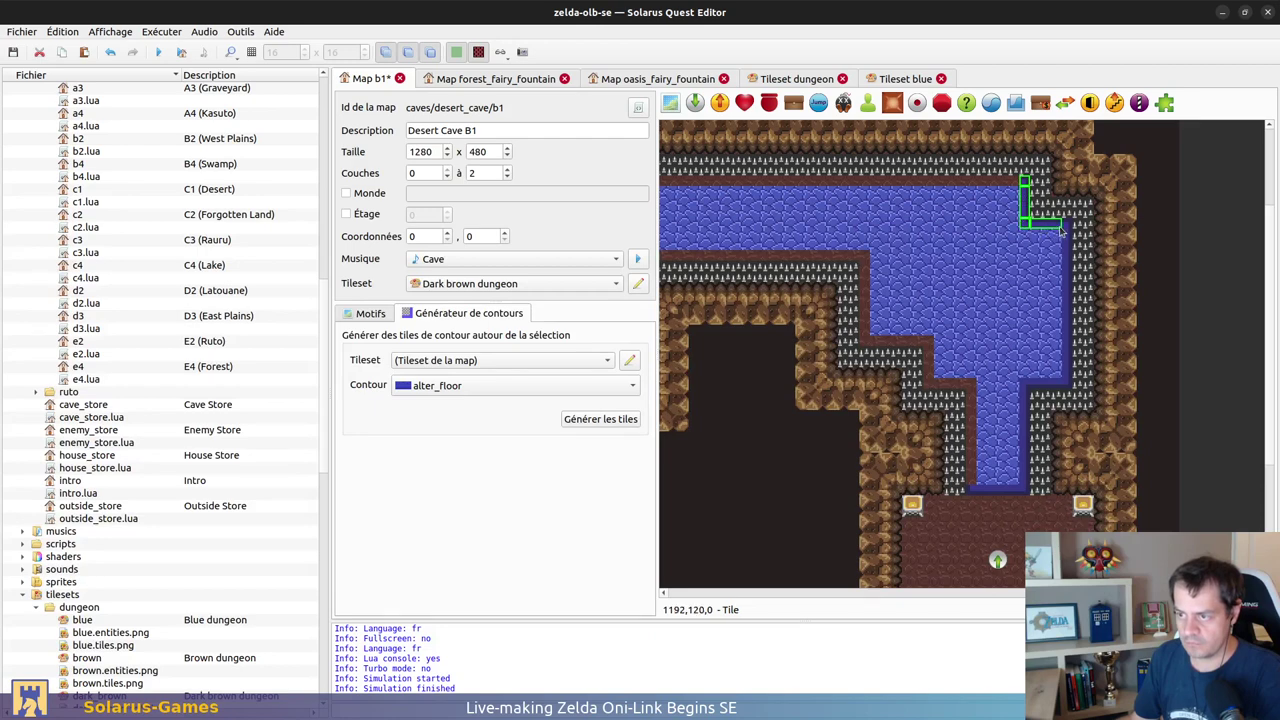
left_click_drag(1068, 242, 1025, 388, "ctrl")
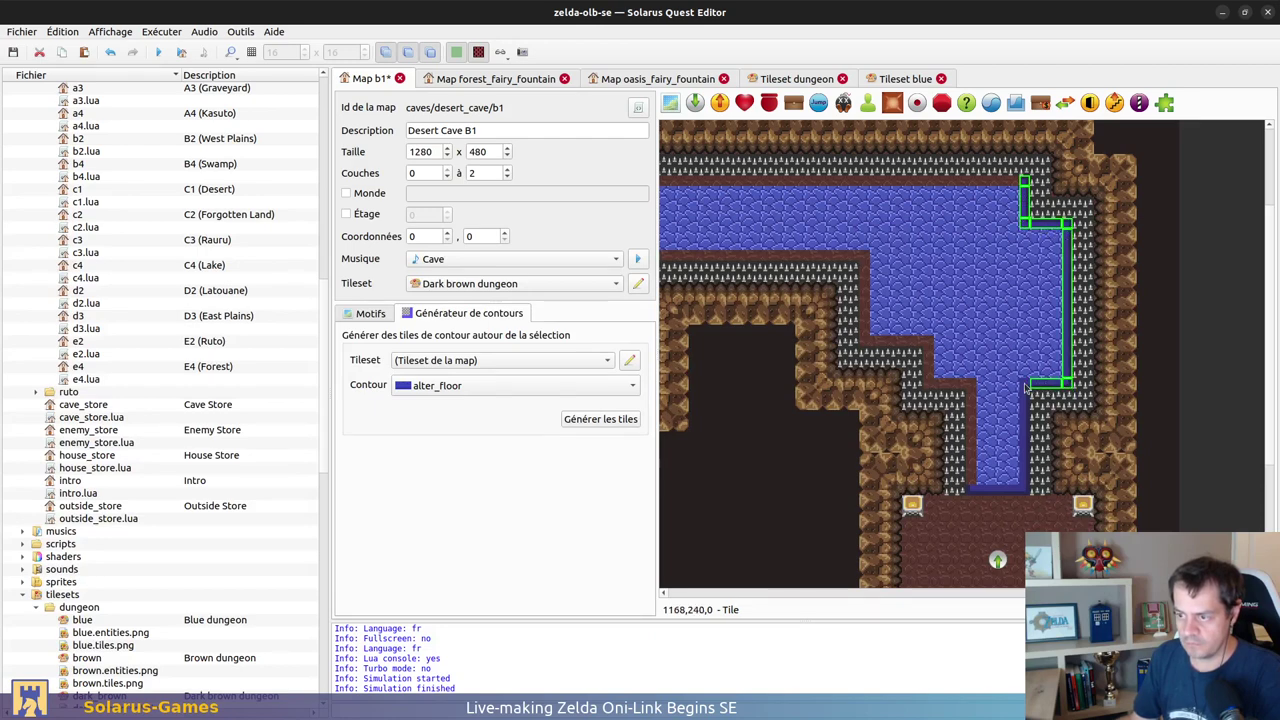
left_click(1021, 482, "ctrl")
left_click(1000, 491, "ctrl")
key("Delete")
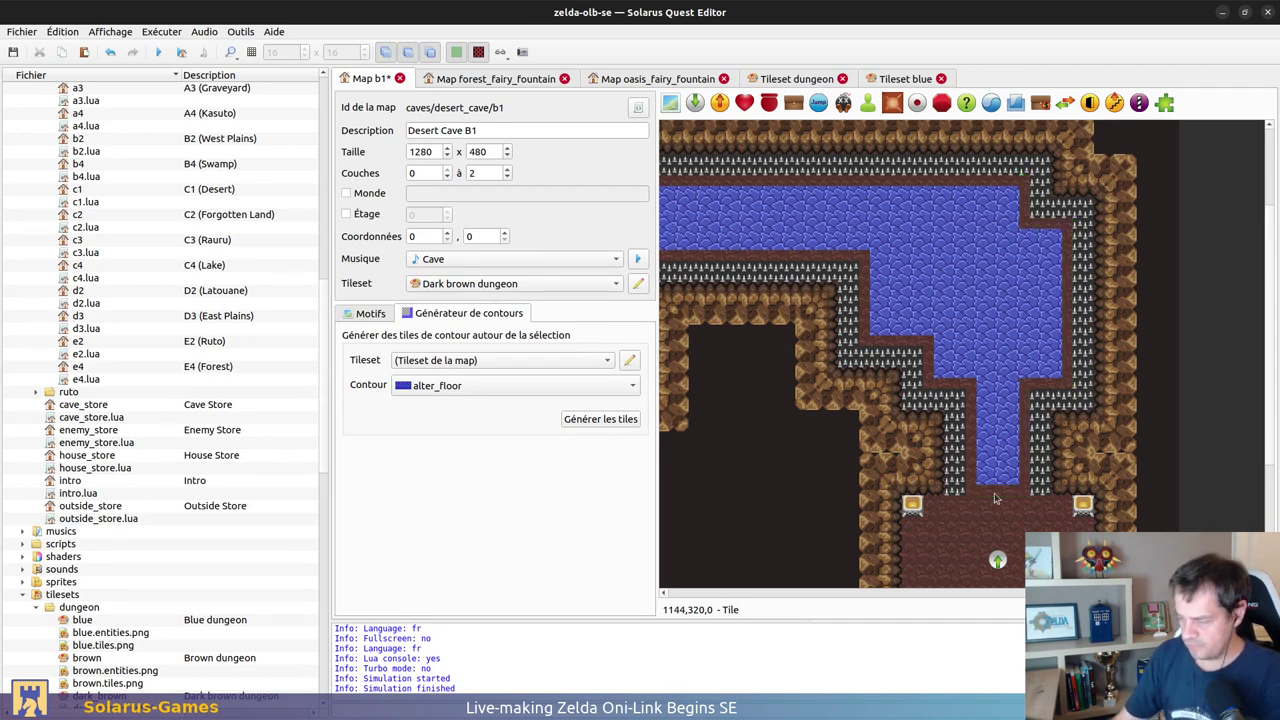
key("ctrl+s")
Step: Try to generate the deep_water contour from the Dungeon addition tileset around all the pool and channel water tiles
middle_click_drag(826, 339, 1095, 337)
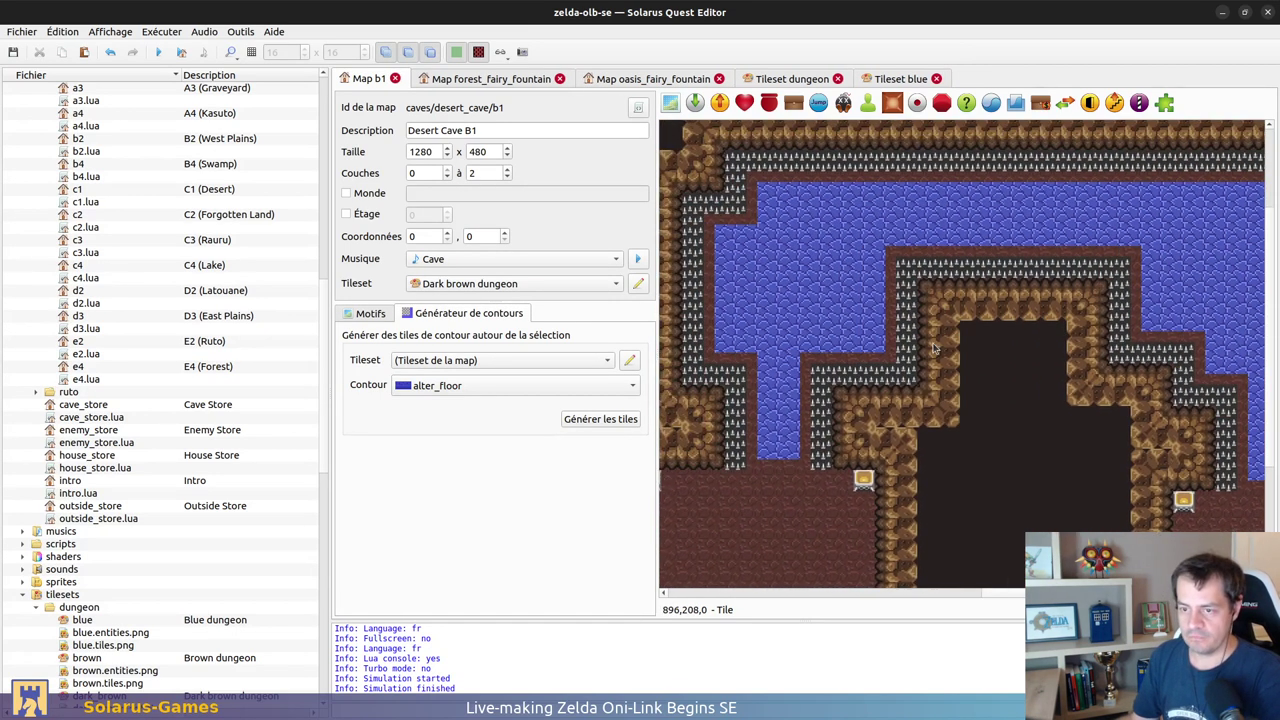
left_click(790, 390)
left_click(803, 310, "ctrl")
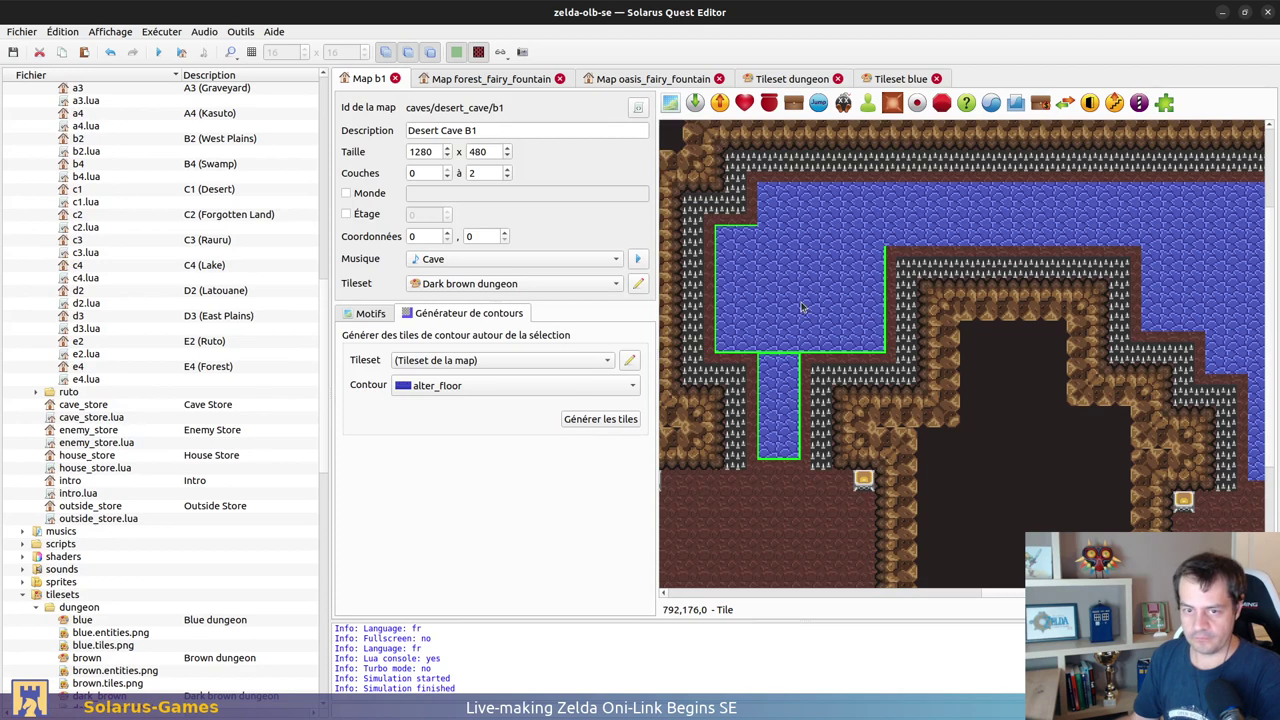
left_click(863, 230, "ctrl")
left_click(1200, 302, "ctrl")
middle_click_drag(1204, 306, 969, 298)
left_click(1086, 346, "ctrl")
left_click(1035, 422, "ctrl")
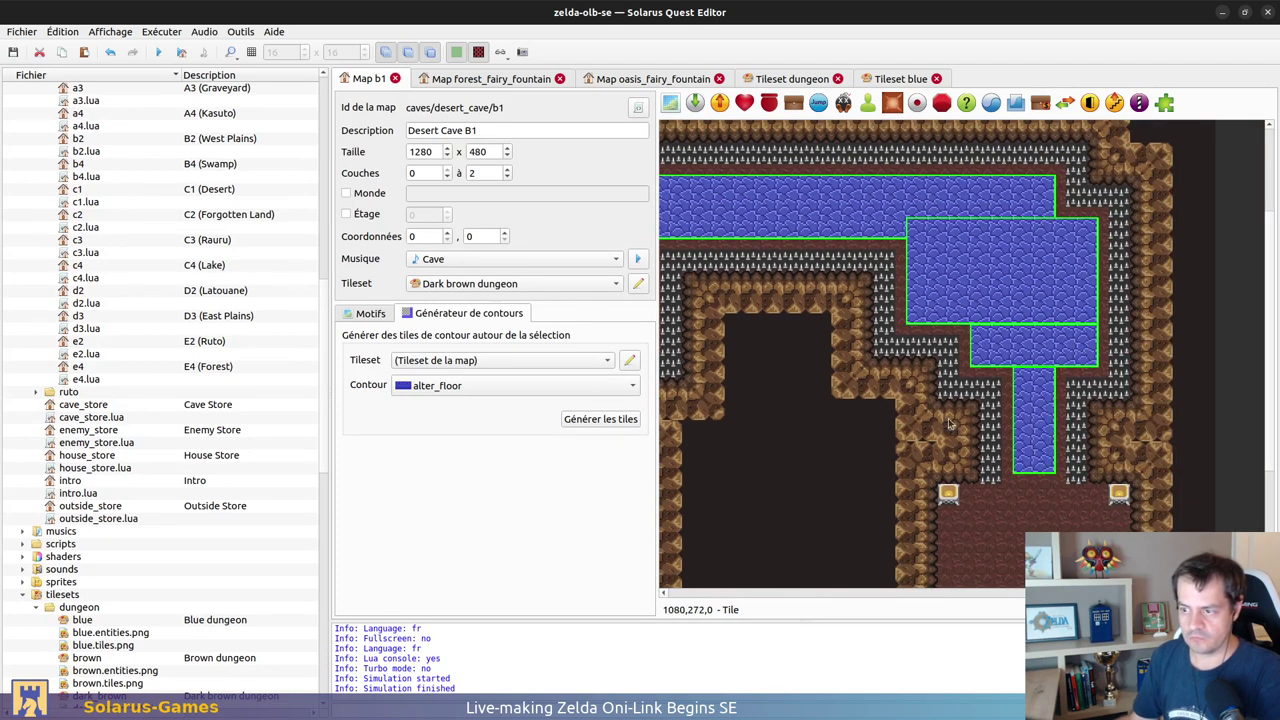
left_click(484, 362)
left_click(398, 370)
left_click(467, 387)
left_click(486, 386)
left_click(477, 392)
left_click(601, 424)
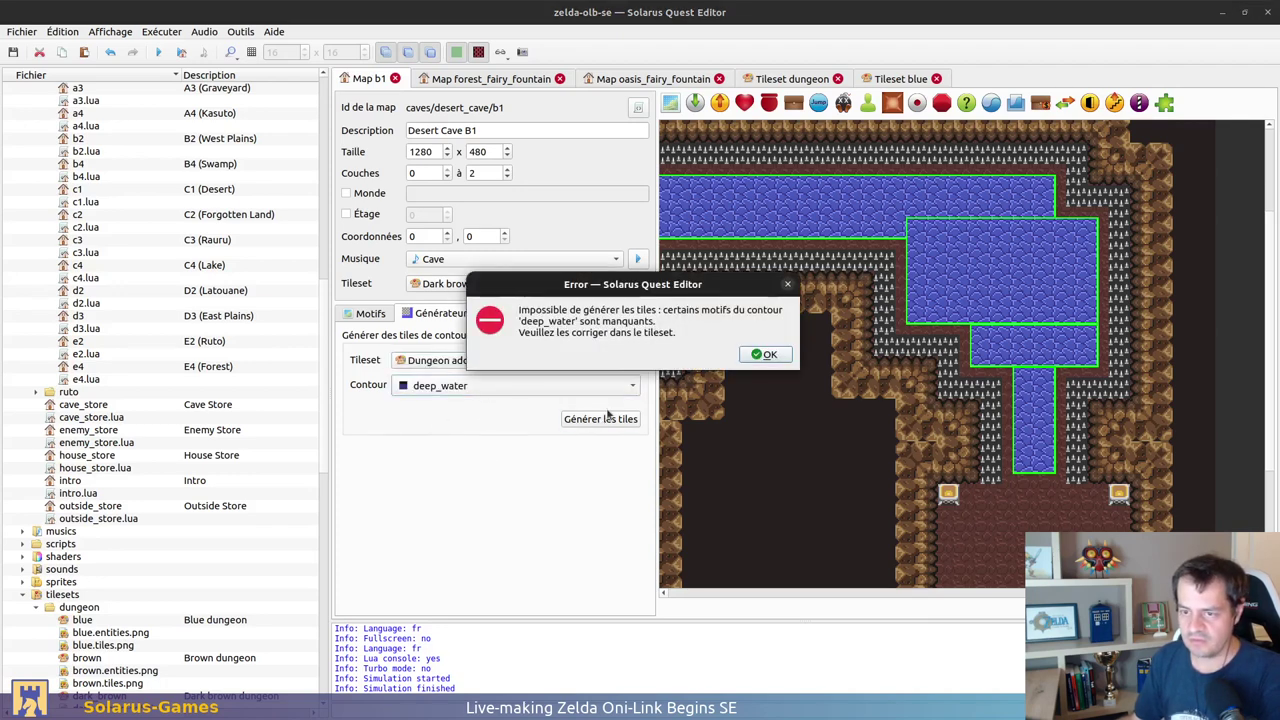
left_click(767, 355)
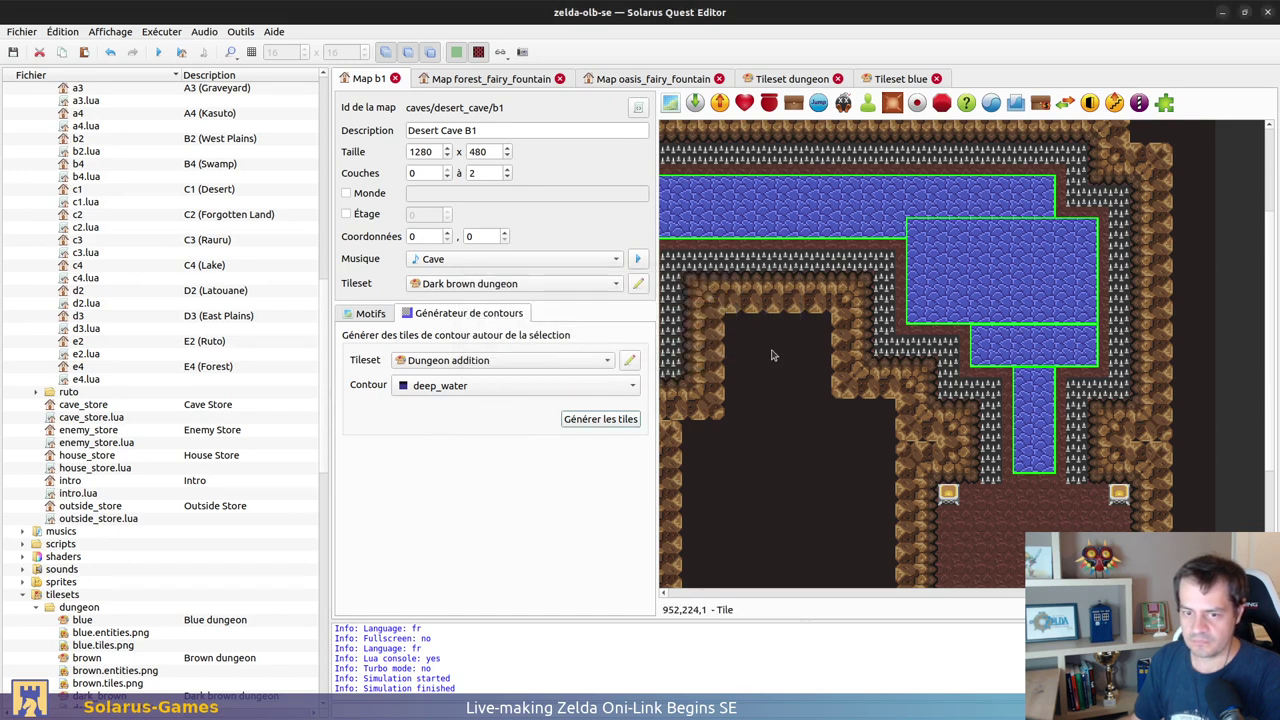
Step: Close the Desert Cave B1 map and reopen it from the desert_cave folder
left_click(395, 78)
scroll(160, 500, "down", 6)
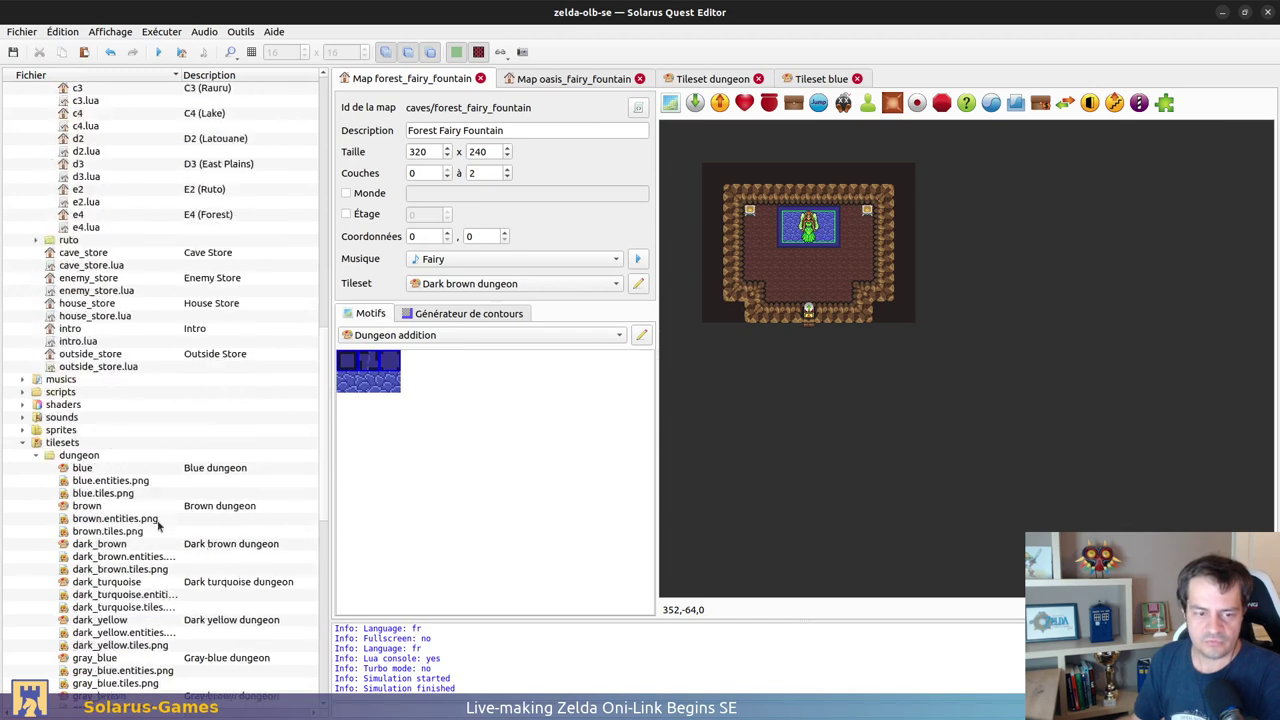
scroll(145, 495, "up", 15)
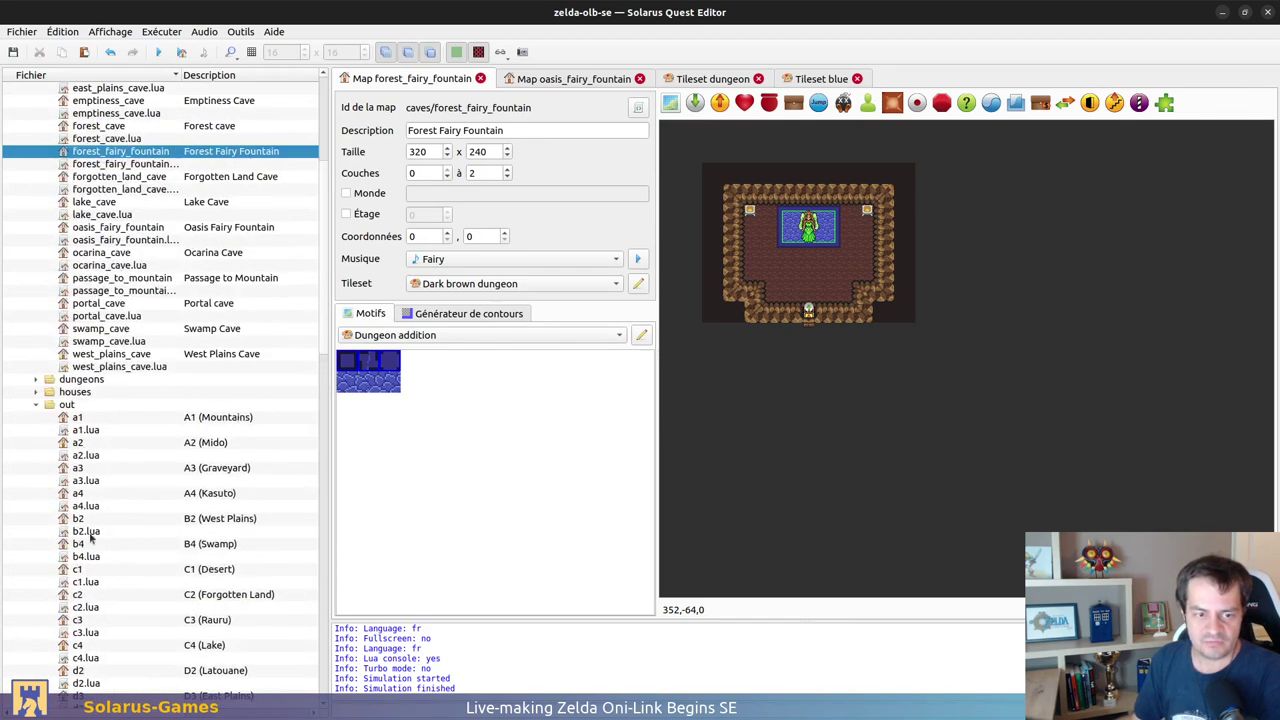
scroll(90, 538, "up", 7)
left_click(92, 240)
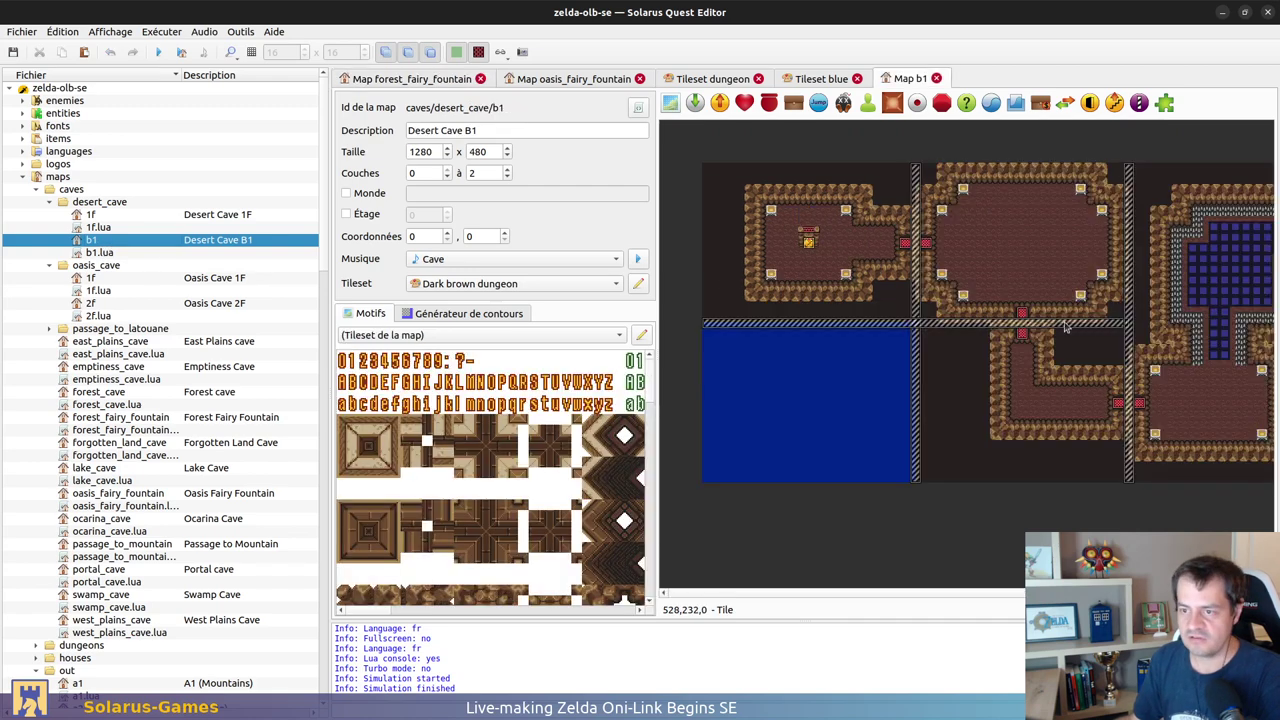
middle_click_drag(1070, 304, 744, 318)
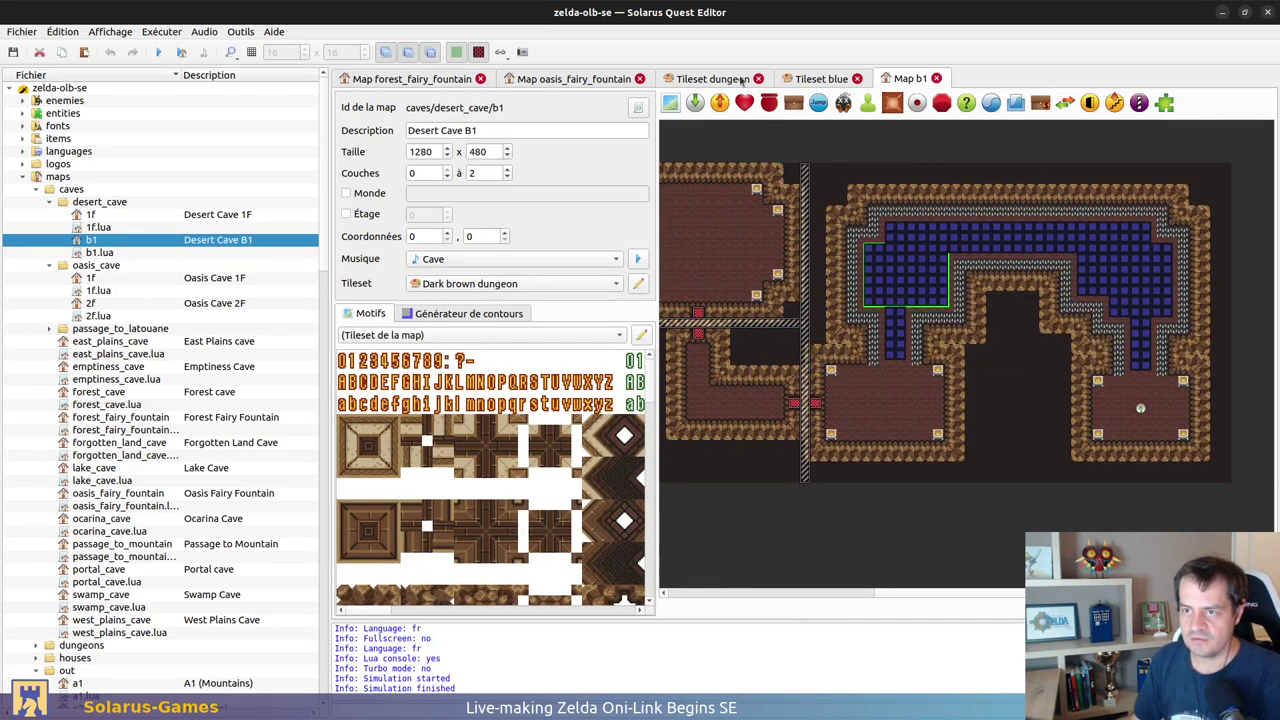
Step: Set the left pool's deep_water tile to use the Dungeon addition tileset
double_click(913, 288)
left_click(640, 284)
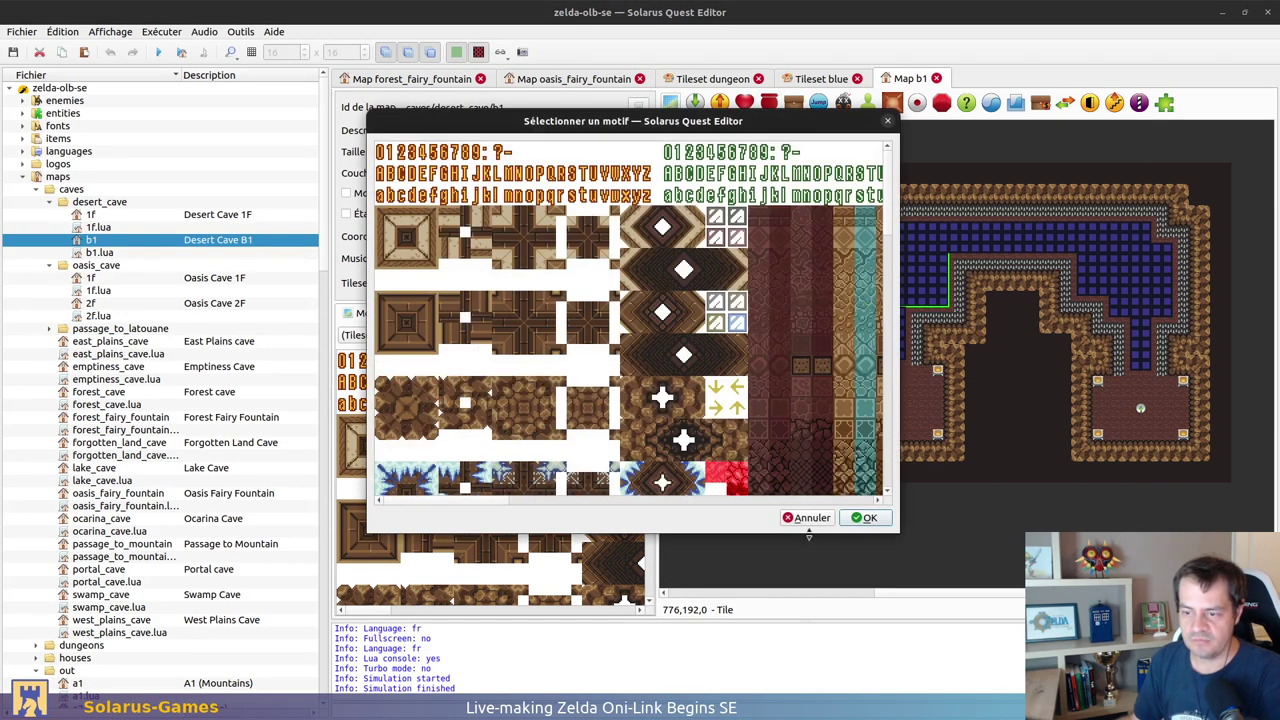
left_click(806, 517)
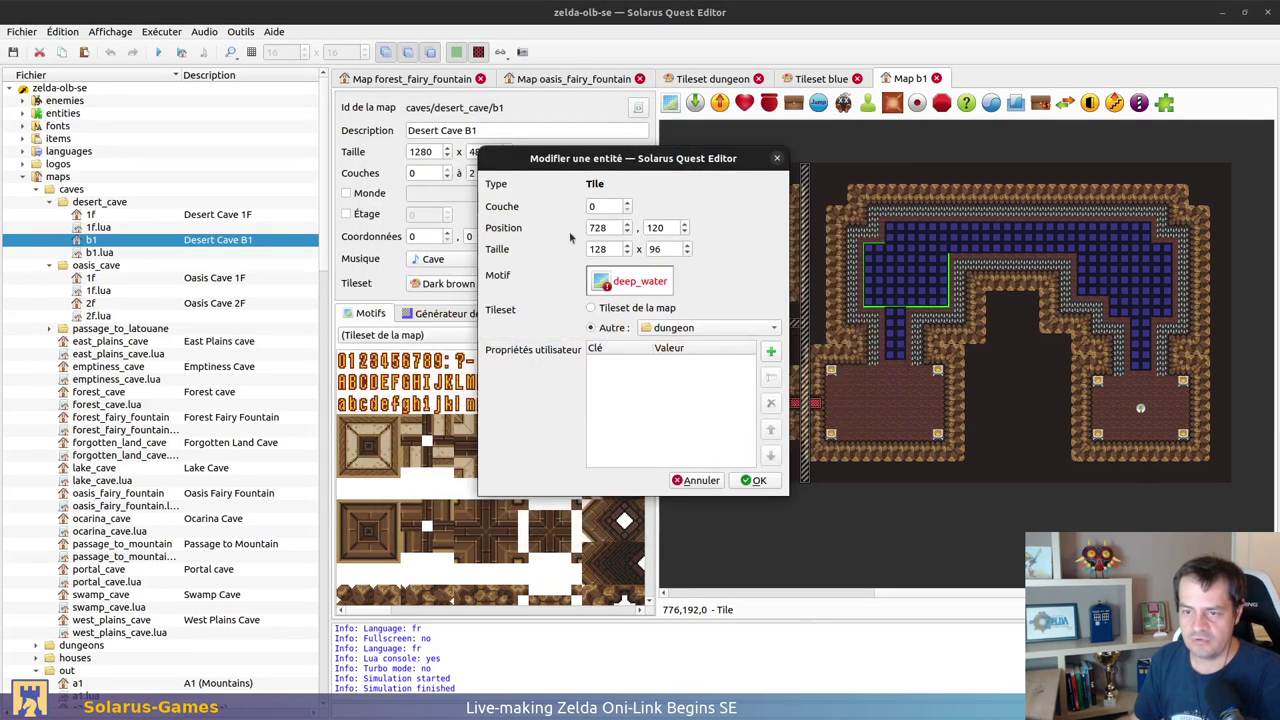
left_click(667, 332)
left_click(646, 339)
left_click(715, 352)
left_click(757, 481)
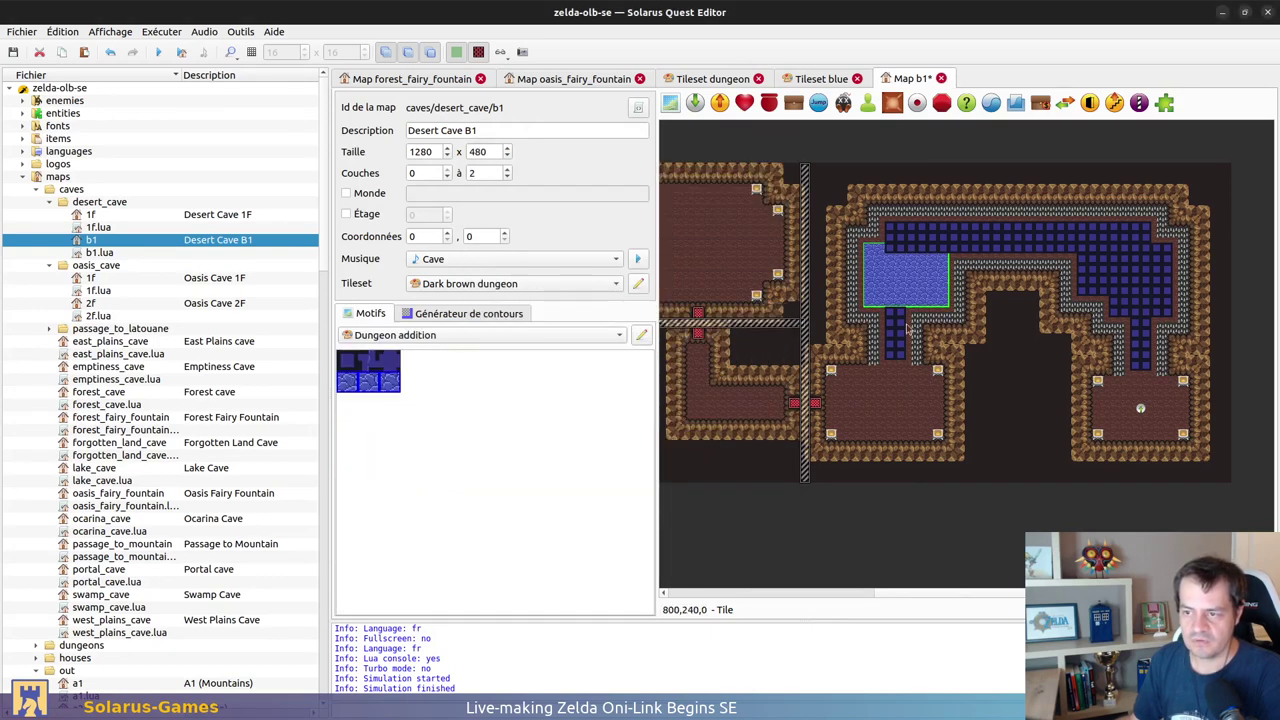
Step: Set the left channel's deep_water tile to use the Dungeon addition tileset
double_click(897, 330)
left_click(651, 284)
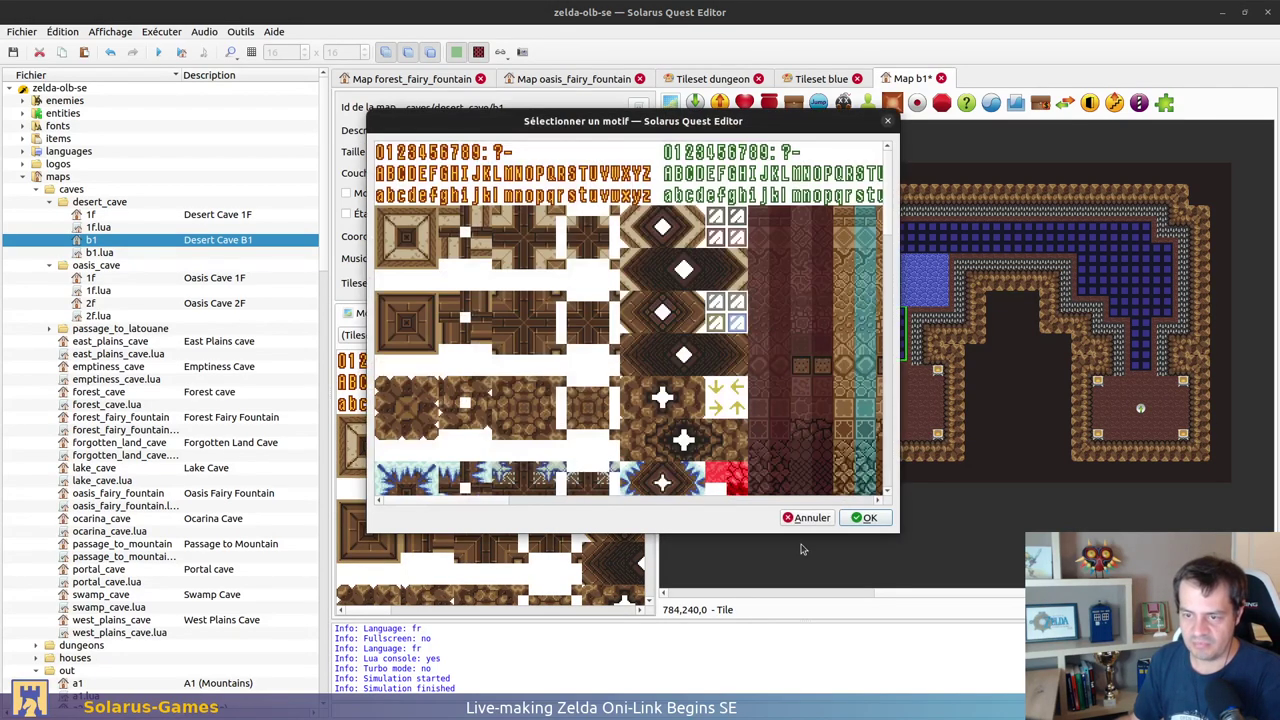
left_click(800, 527)
left_click(708, 327)
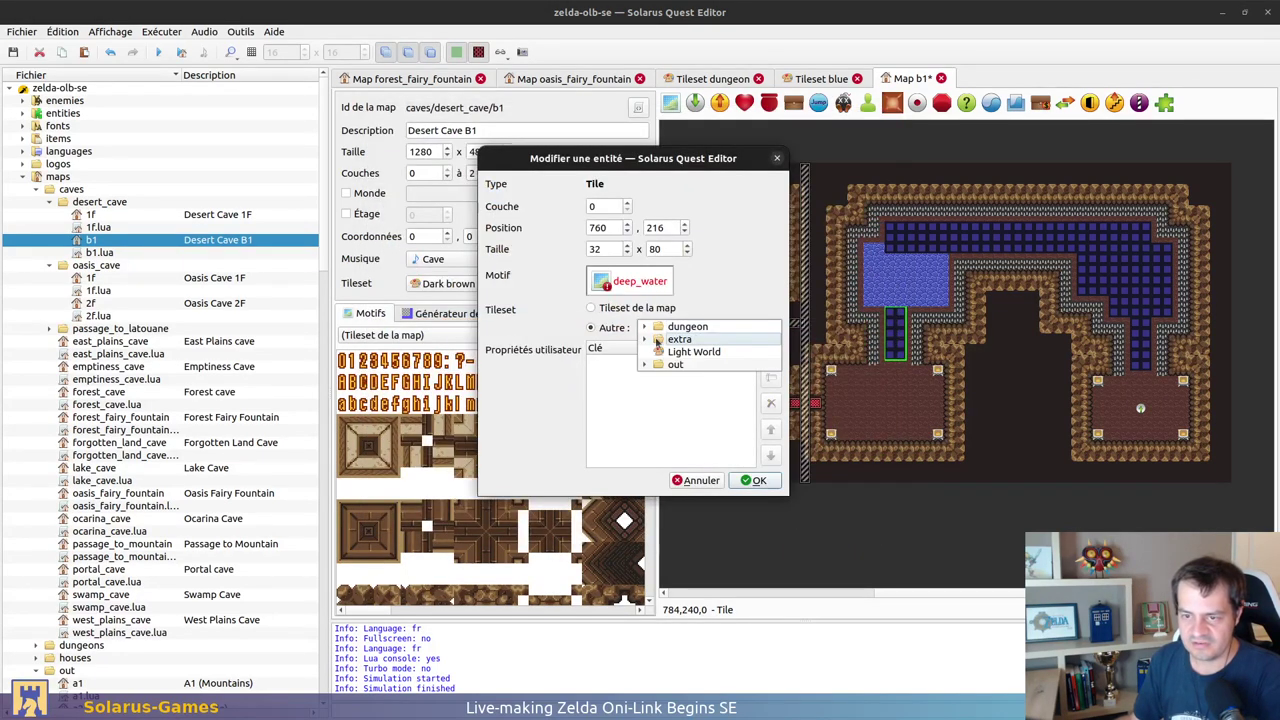
left_click(705, 357)
left_click(757, 480)
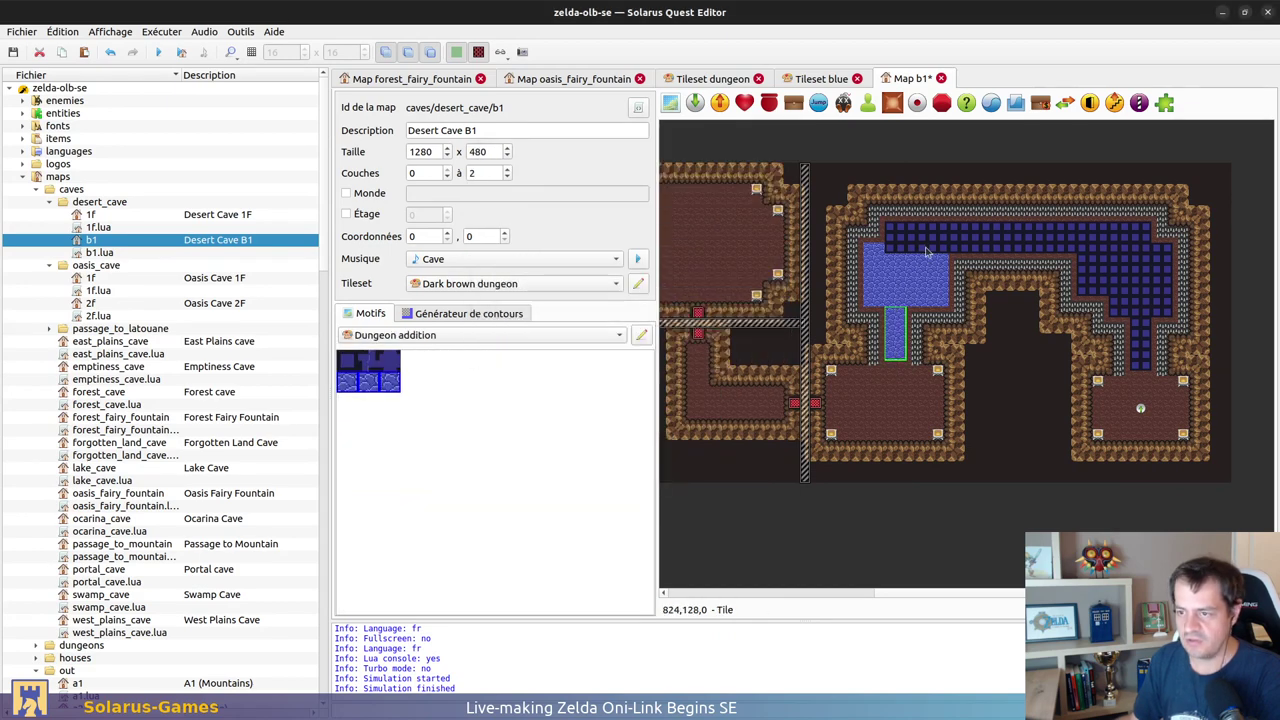
Step: Set the long northern deep_water strip joining both pools to use the Dungeon addition tileset
double_click(930, 247)
left_click(690, 328)
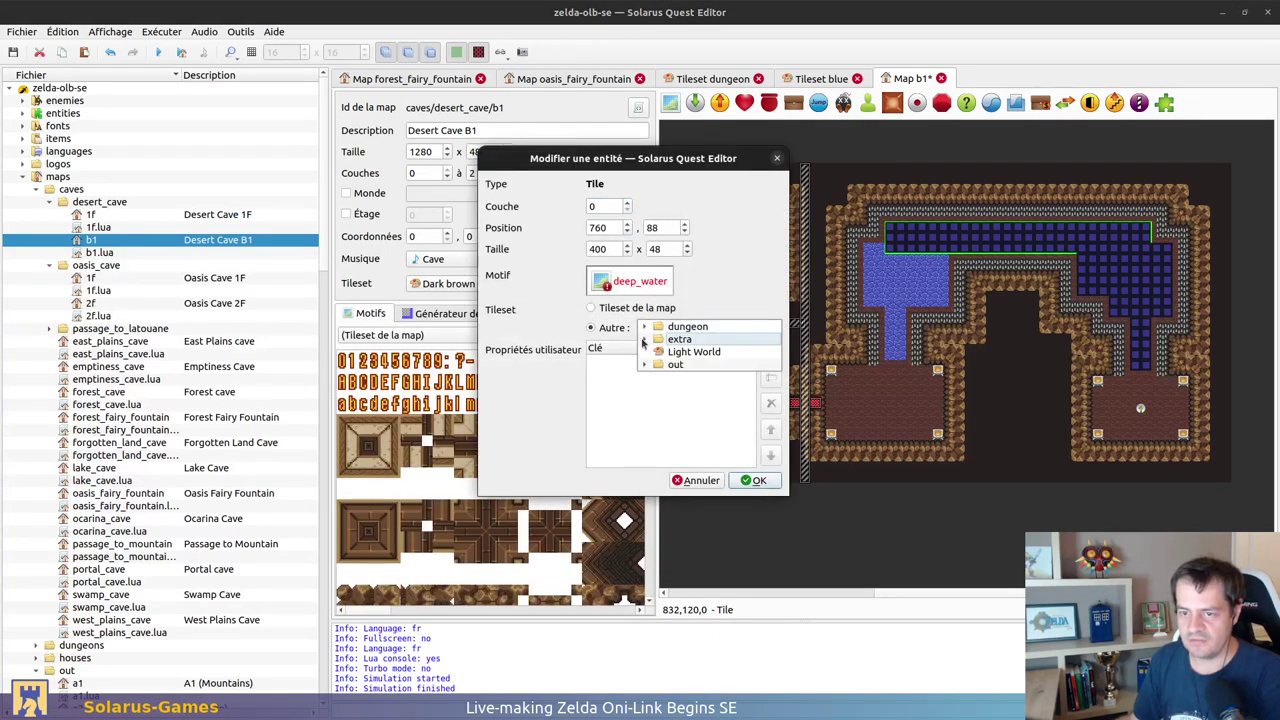
left_click(705, 357)
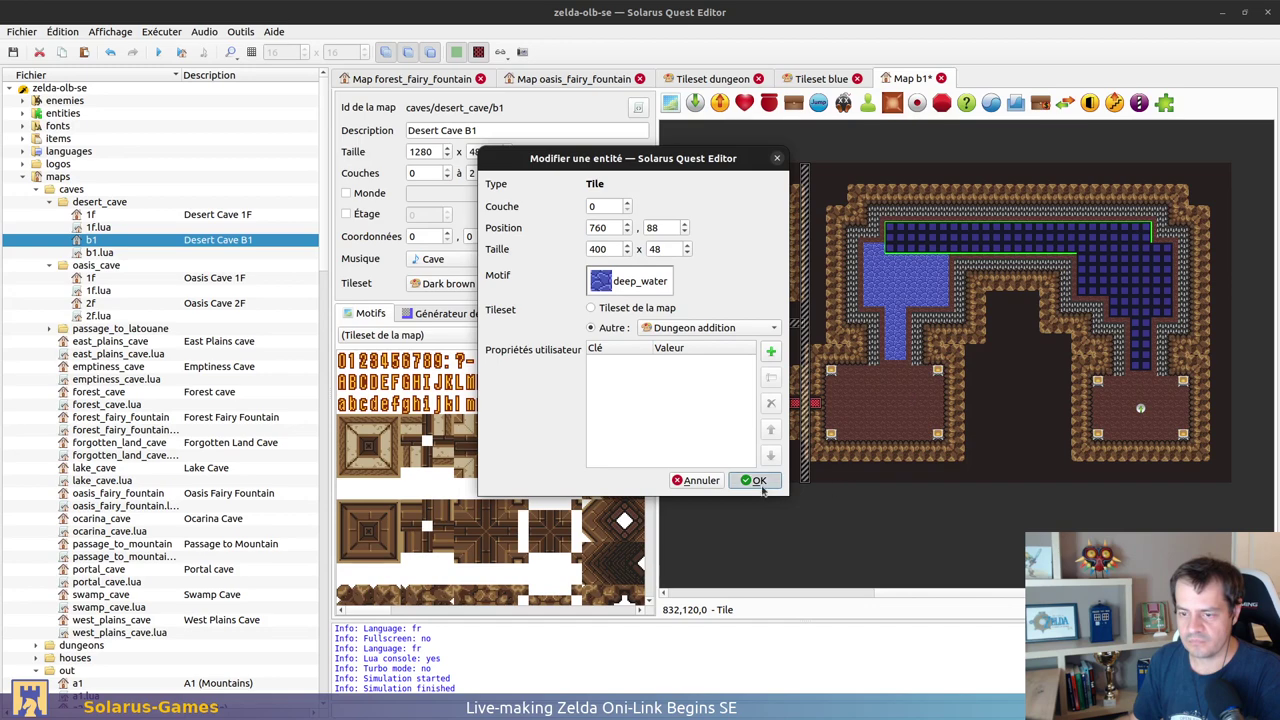
left_click(757, 480)
Step: Set the right pool's large deep_water tile to use the Dungeon addition tileset
double_click(1113, 293)
left_click(662, 330)
left_click(635, 341)
left_click(652, 331)
left_click(647, 339)
left_click(712, 352)
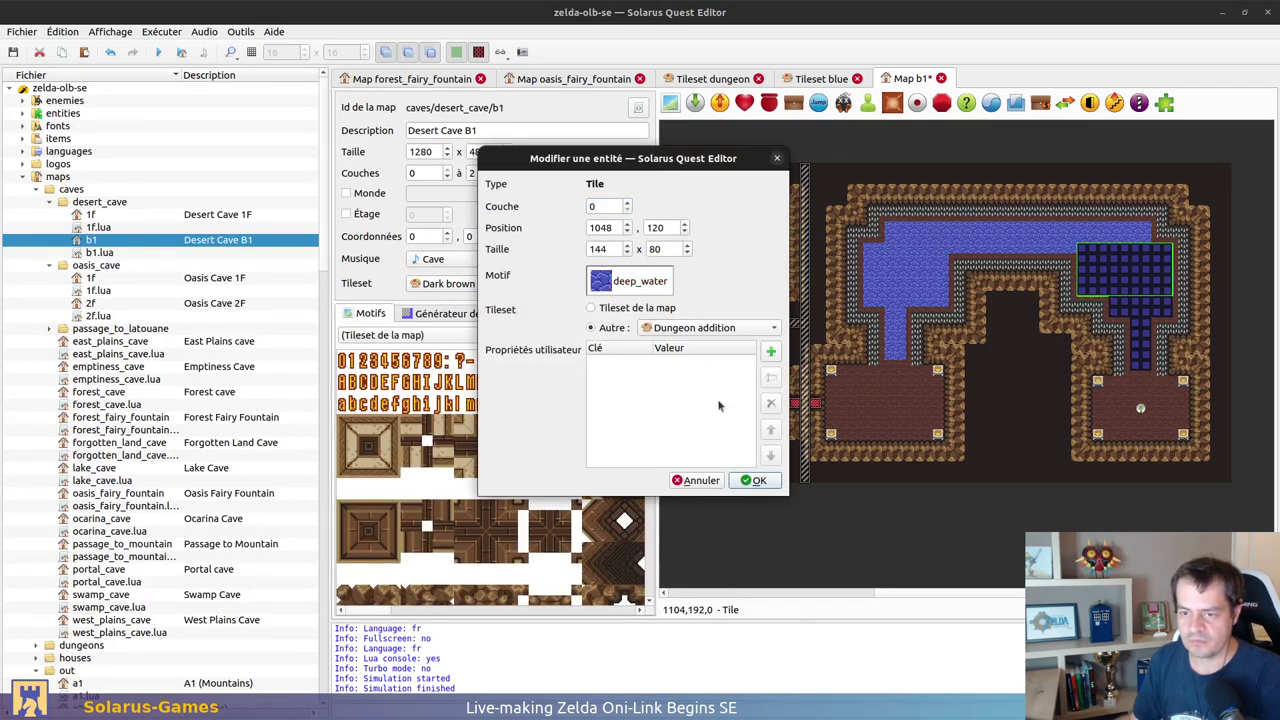
left_click(757, 480)
Step: Set the 96 x 32 deep_water tile just below the right pool to use the Dungeon addition tileset
double_click(1164, 310)
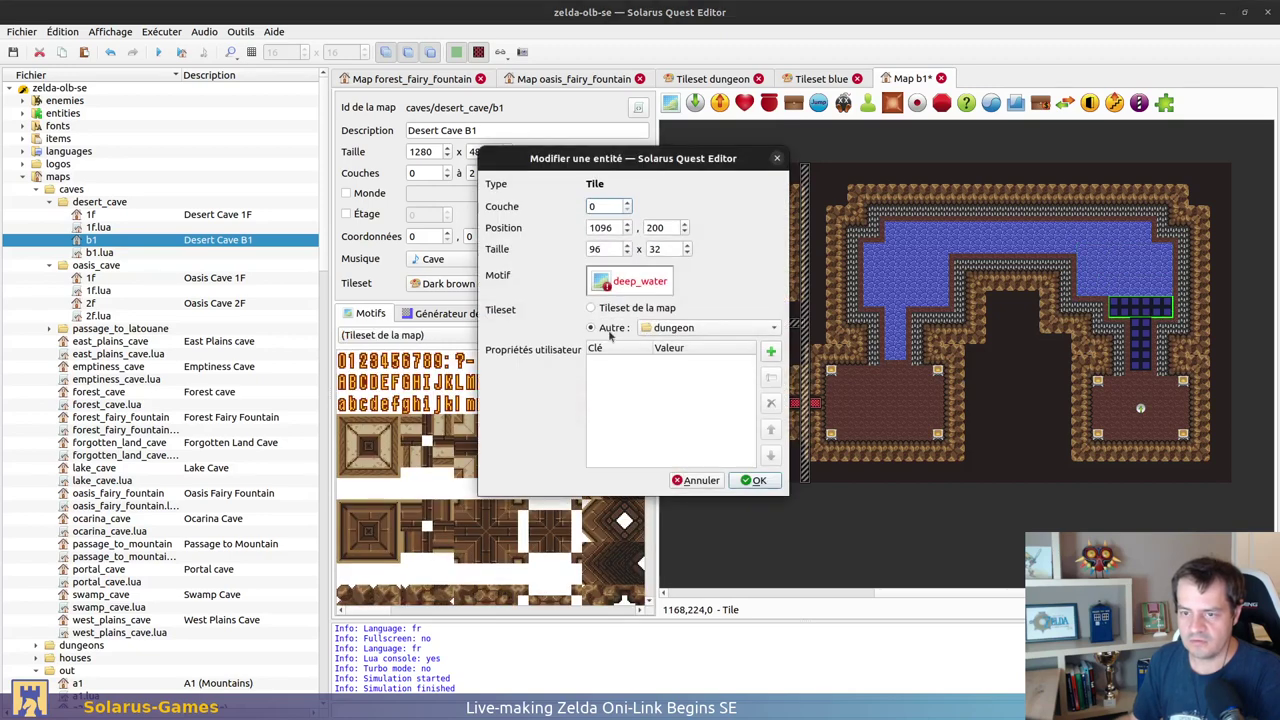
left_click(675, 330)
left_click(646, 340)
left_click(712, 352)
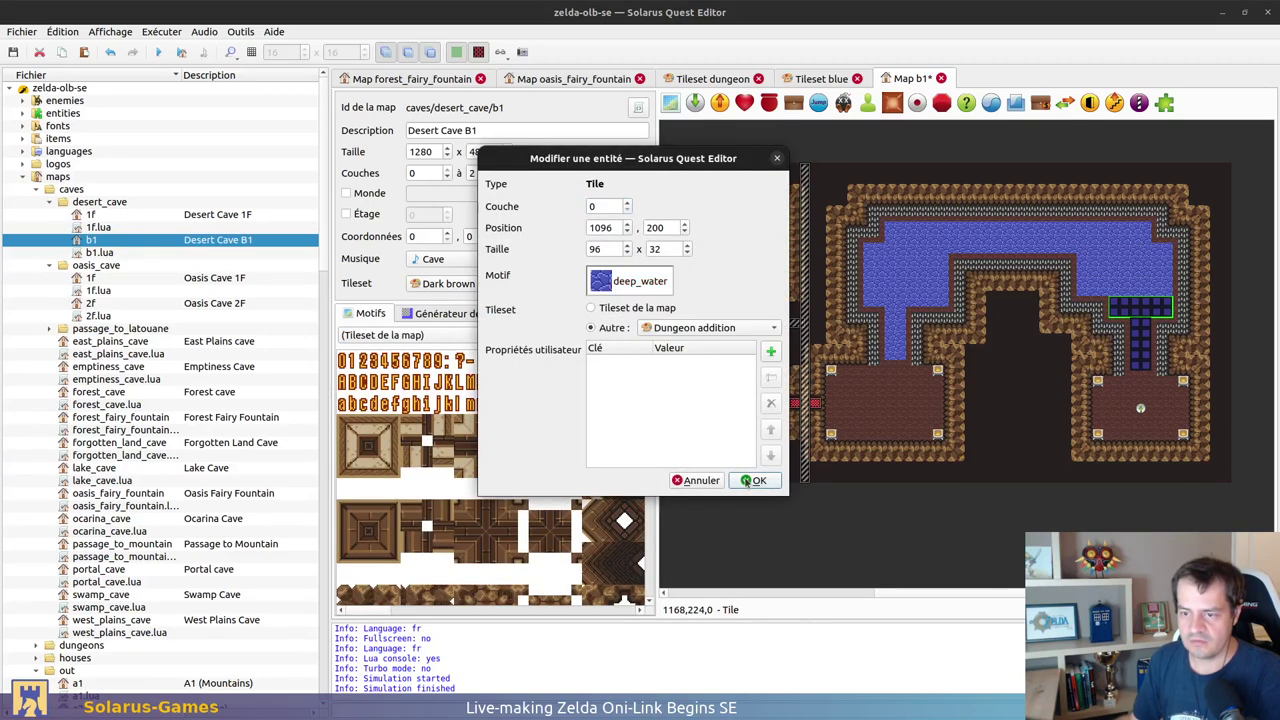
left_click(757, 480)
Step: Set the right channel's deep_water tile to use the Dungeon addition tileset
double_click(1145, 350)
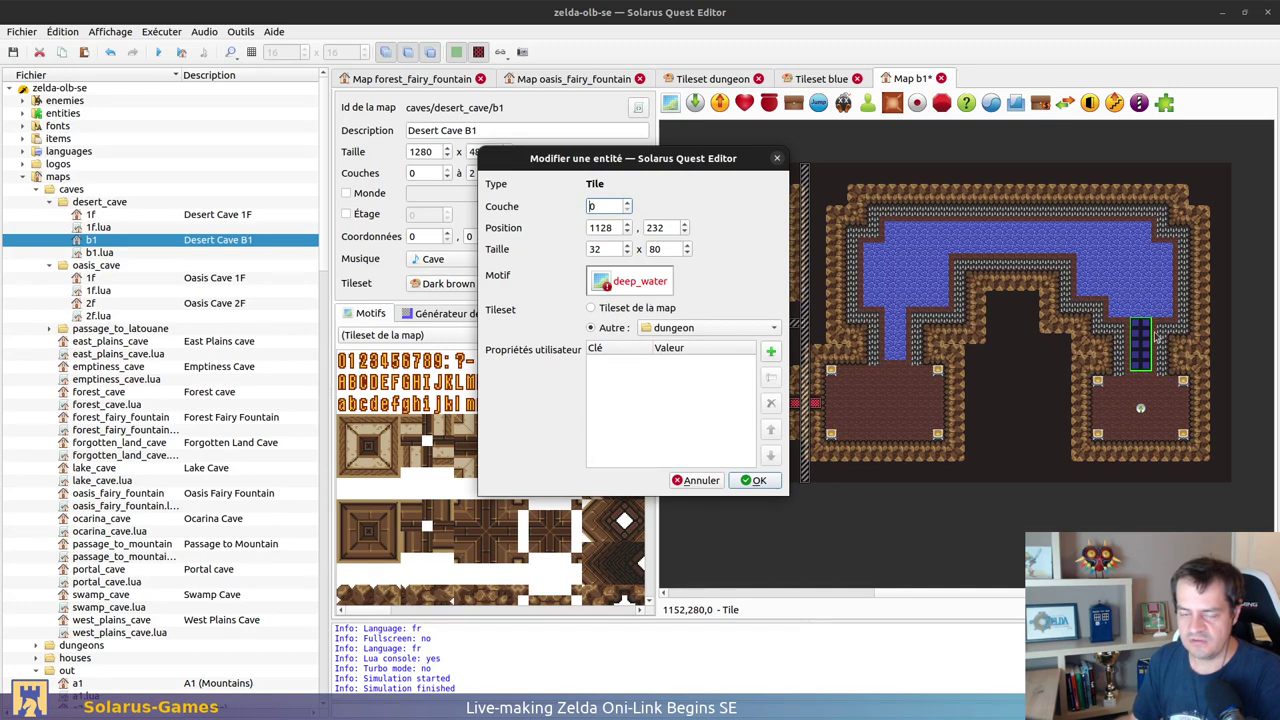
left_click(697, 480)
scroll(1145, 350, "up", 3, "ctrl")
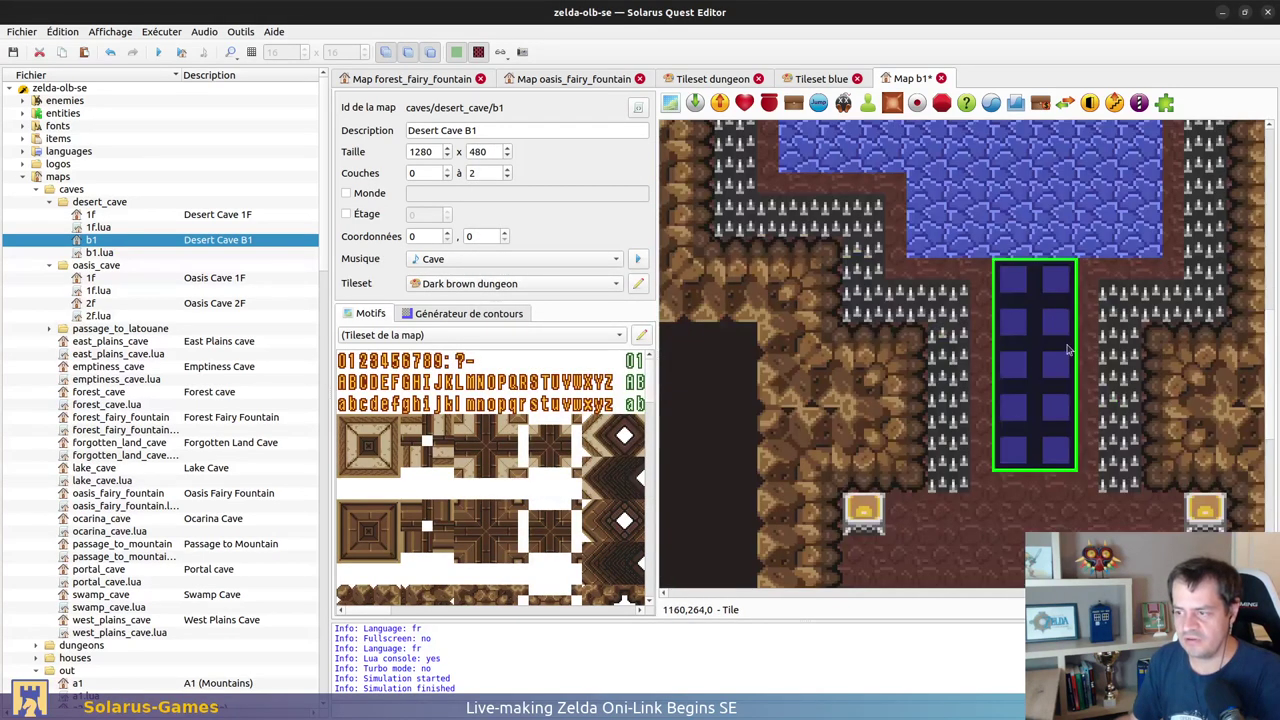
double_click(1036, 403)
left_click(663, 330)
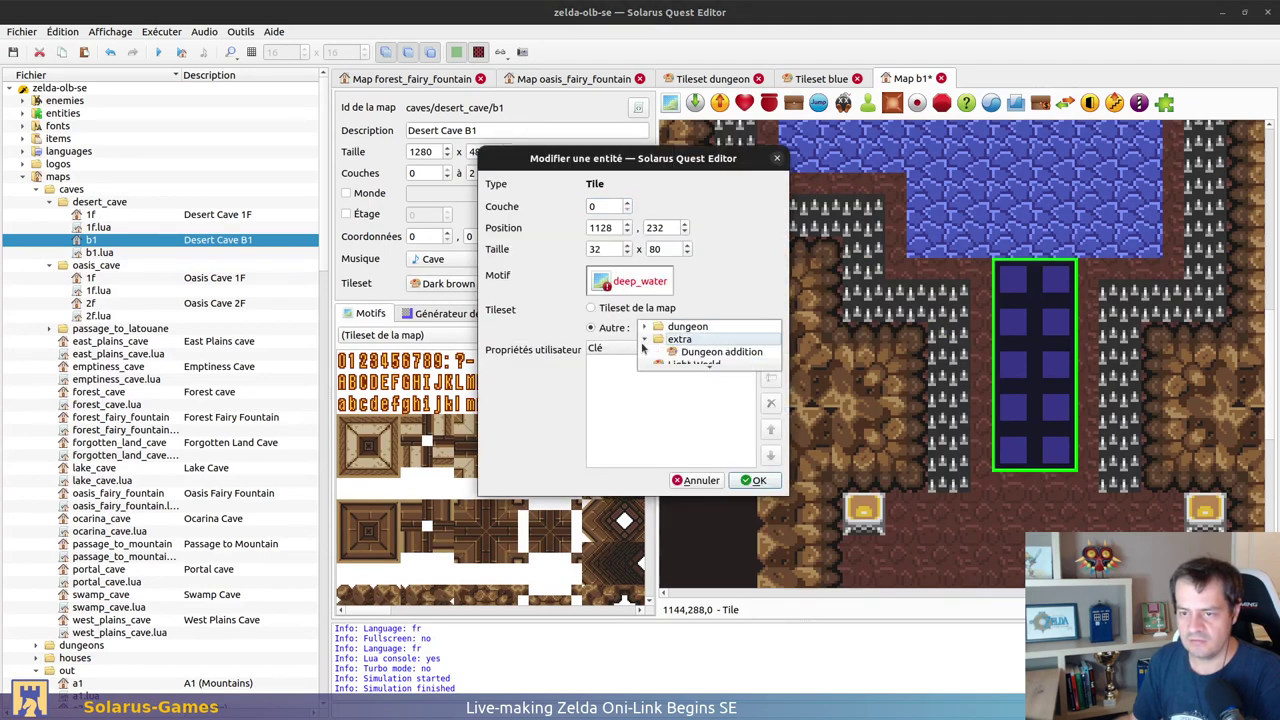
left_click(675, 355)
left_click(755, 480)
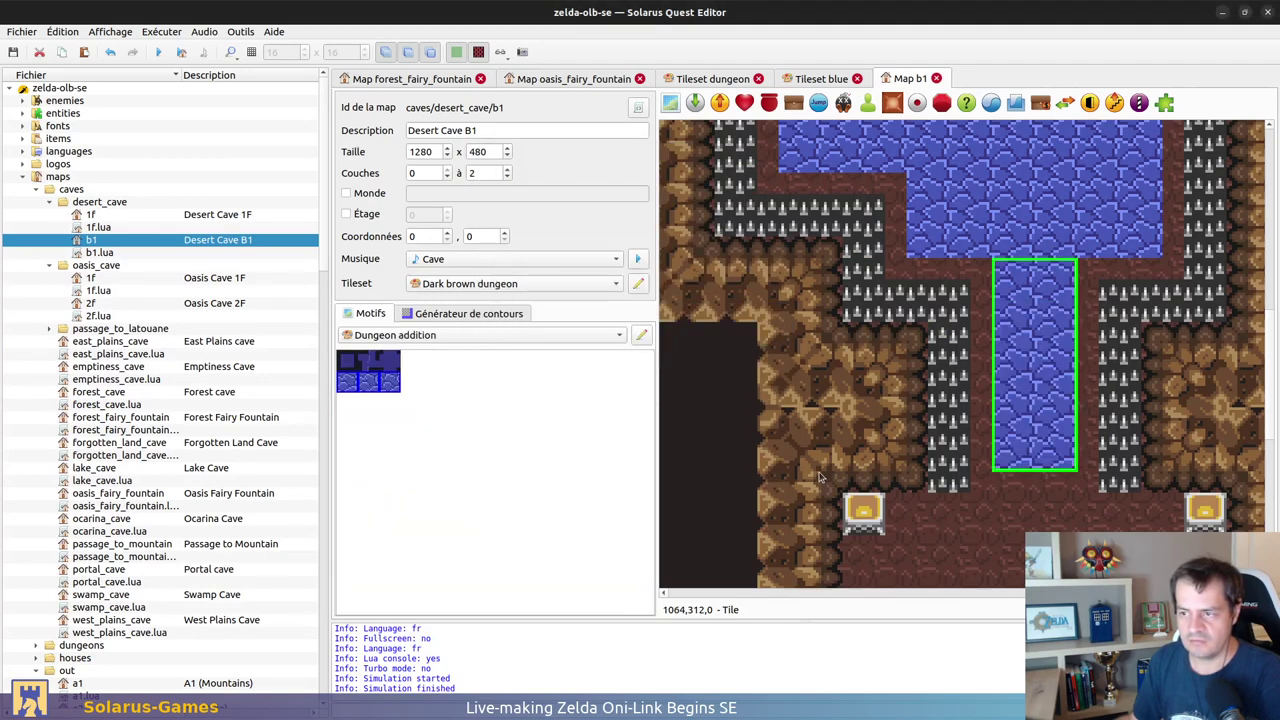
Step: Select all connected deep_water tiles and try to generate border tiles around them with the Dungeon addition tileset's deep_water contour
scroll(1059, 281, "down", 1, "ctrl")
middle_click_drag(954, 235, 1084, 337)
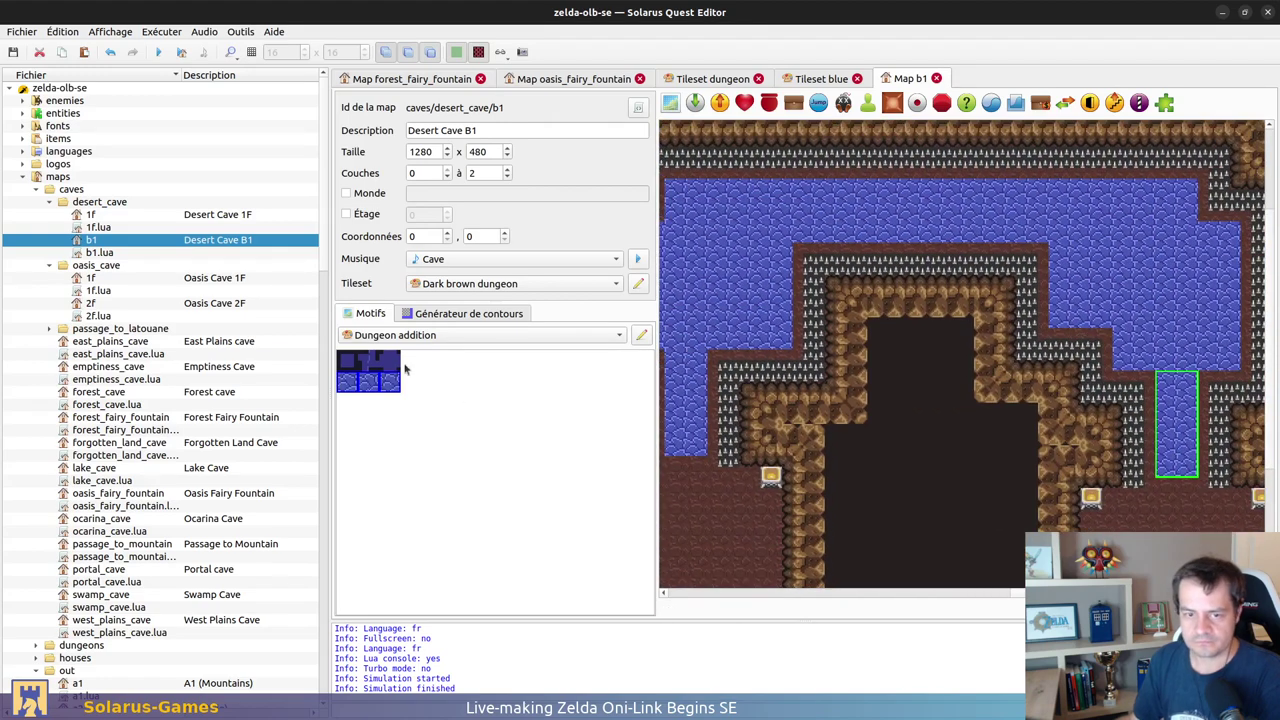
left_click(1150, 345, "ctrl")
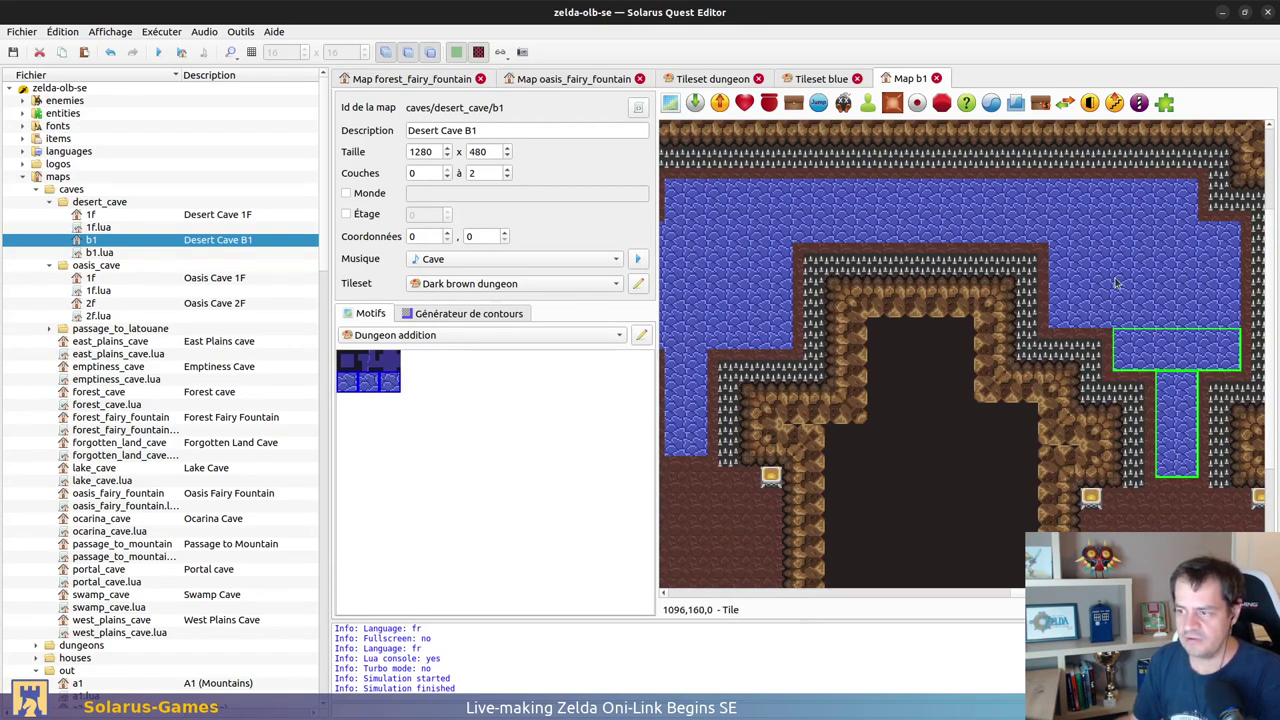
left_click(1054, 222, "ctrl")
left_click(1090, 265, "ctrl")
scroll(1150, 280, "left", 3)
left_click(937, 300, "ctrl")
left_click(911, 398, "ctrl")
left_click(424, 315)
left_click(440, 359)
left_click(397, 370)
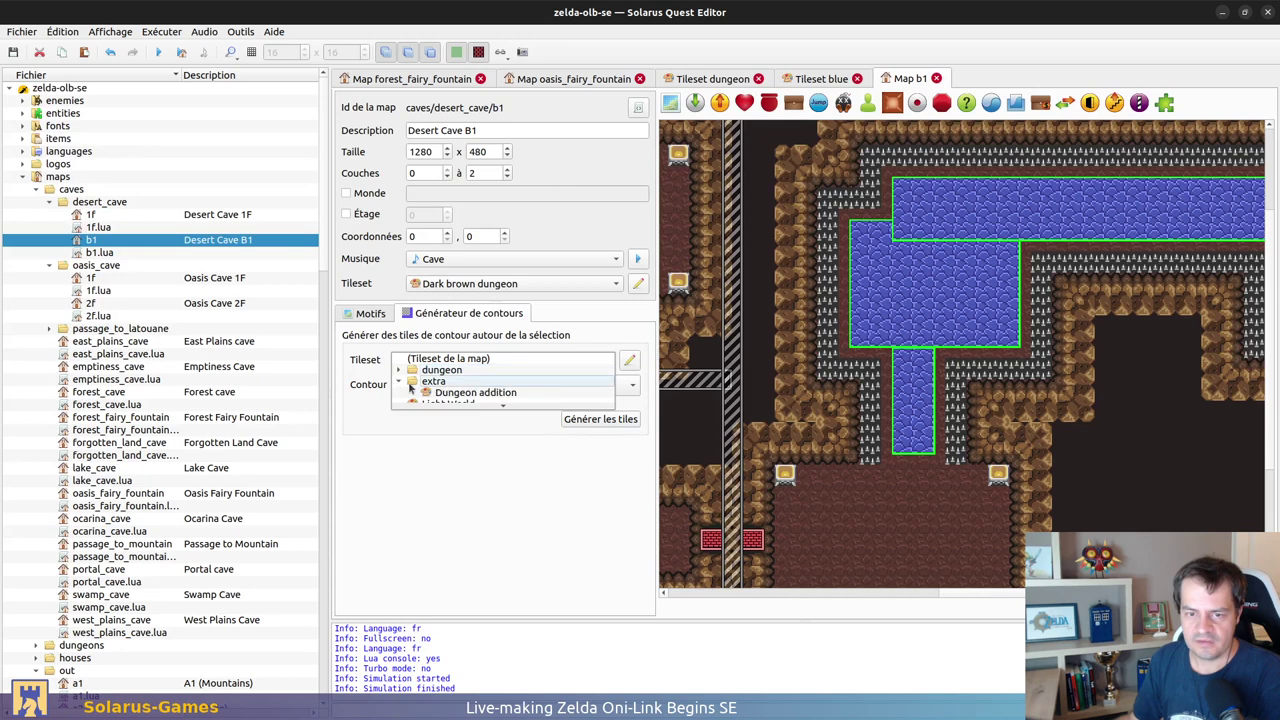
left_click(470, 382)
left_click(499, 385)
left_click(499, 385)
left_click(600, 419)
left_click(767, 354)
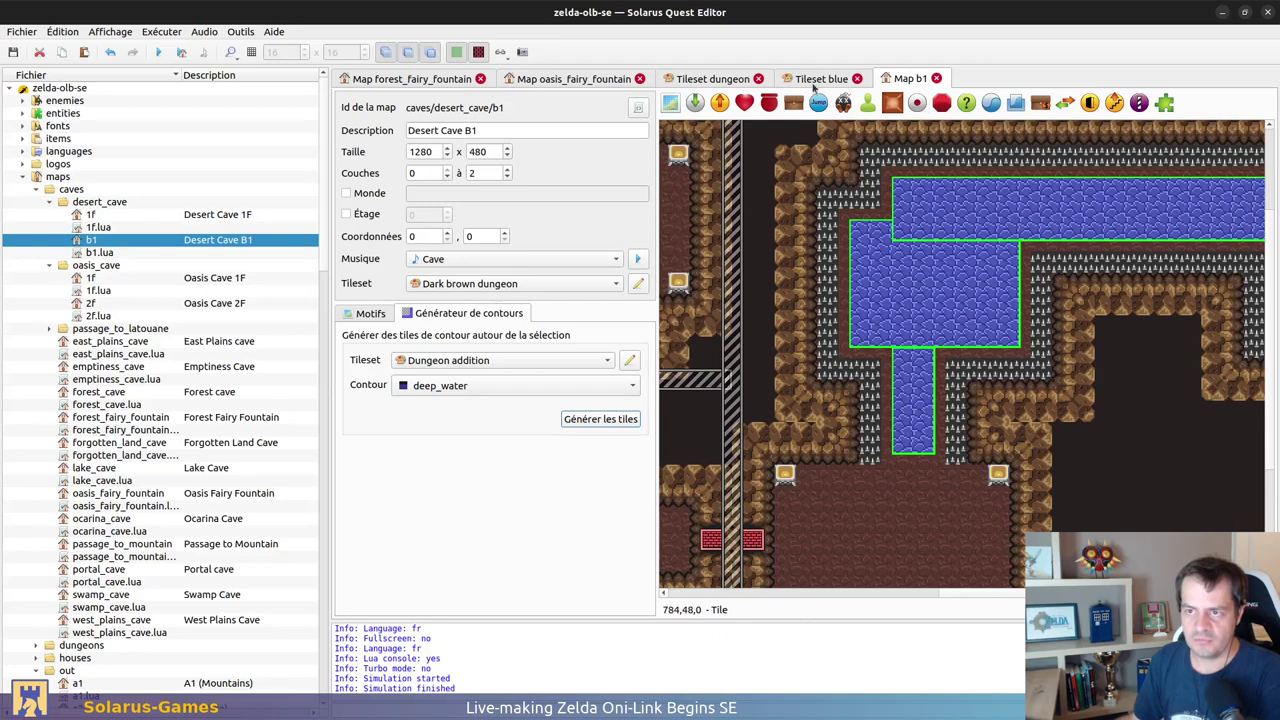
Step: Change the description of the extra/dungeon tileset to "Dungeon extra" in the quest's file tree
scroll(138, 568, "down", 20)
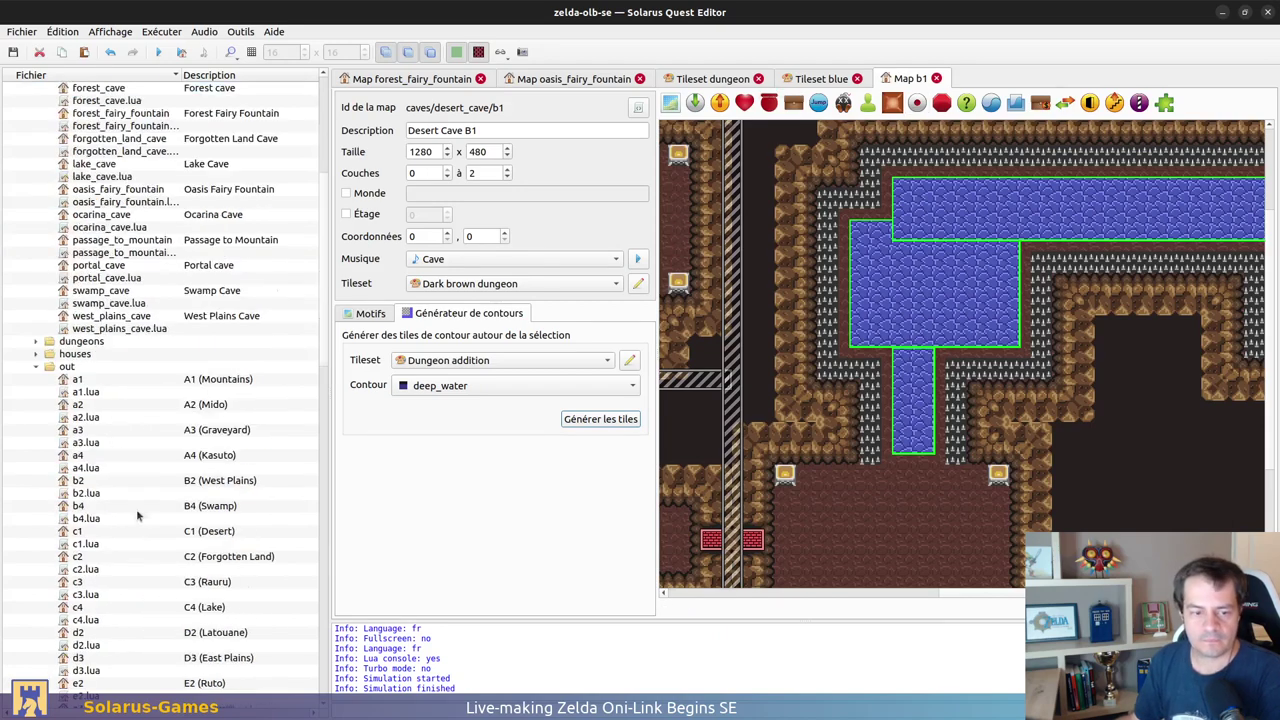
scroll(138, 568, "down", 10)
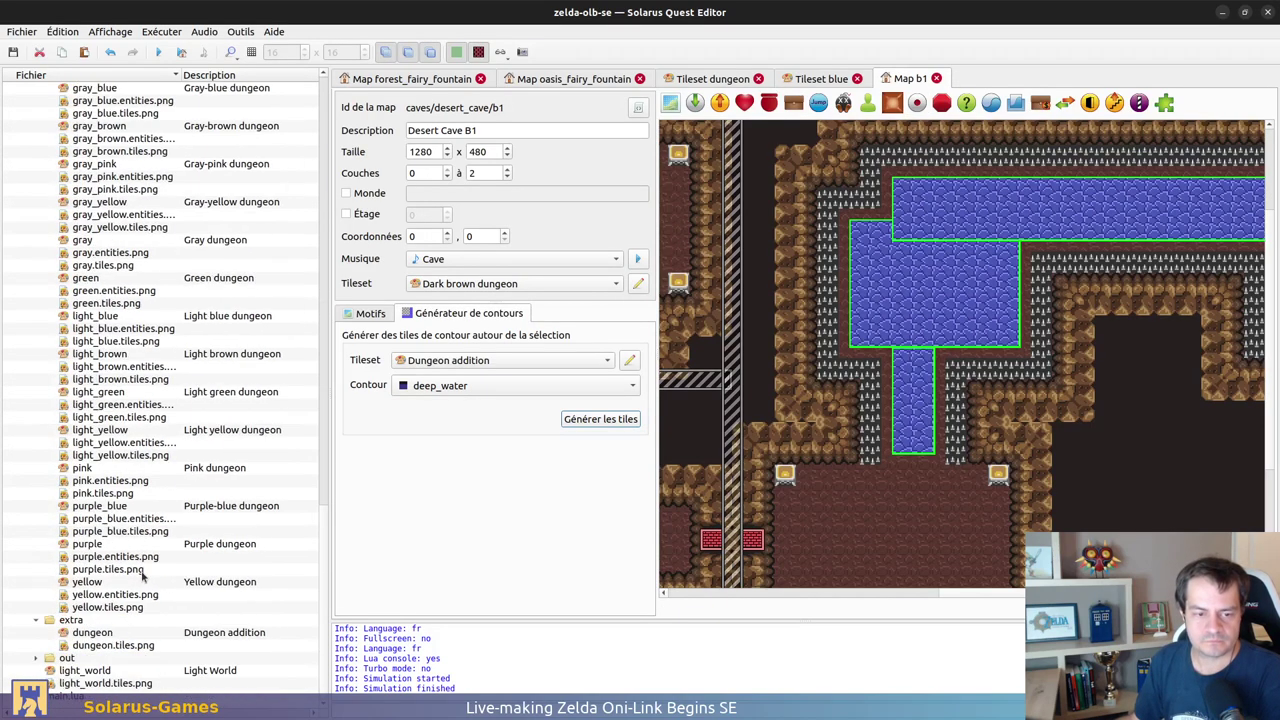
scroll(100, 508, "up", 9)
scroll(120, 520, "down", 9)
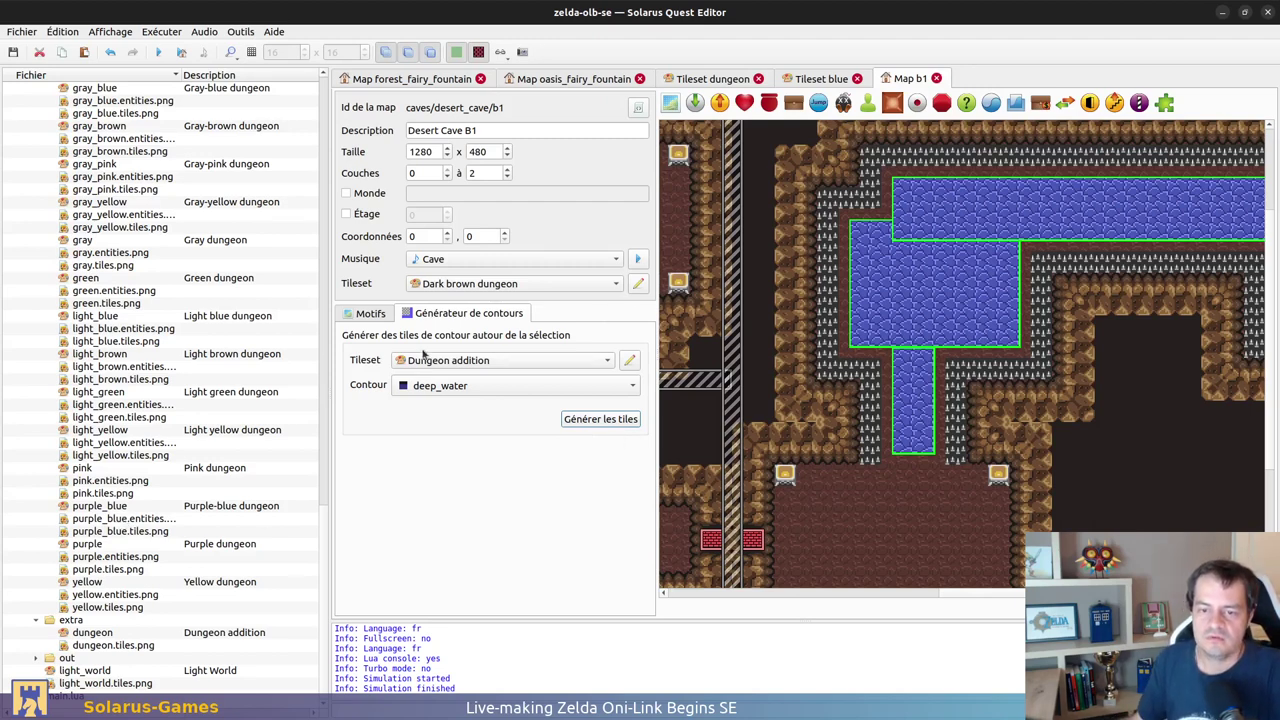
left_click(367, 316)
left_click(428, 316)
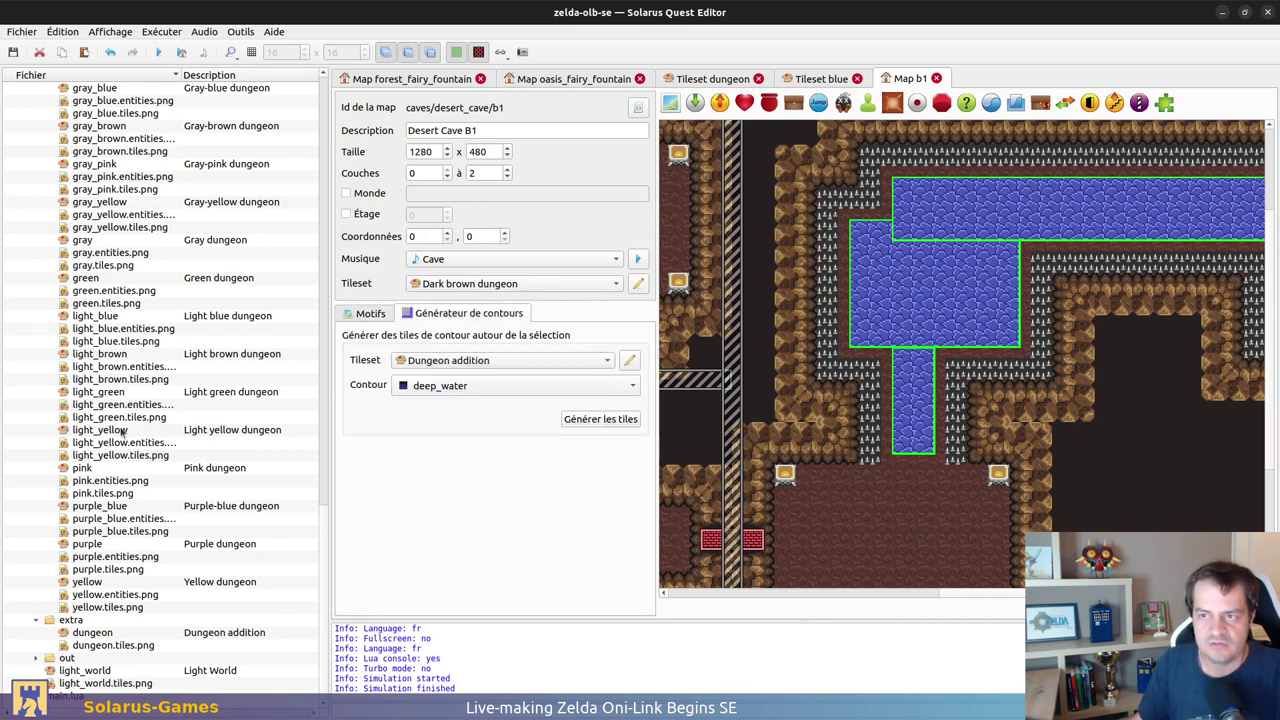
double_click(237, 638)
double_click(247, 633)
type("et")
type("tra")
key("Return")
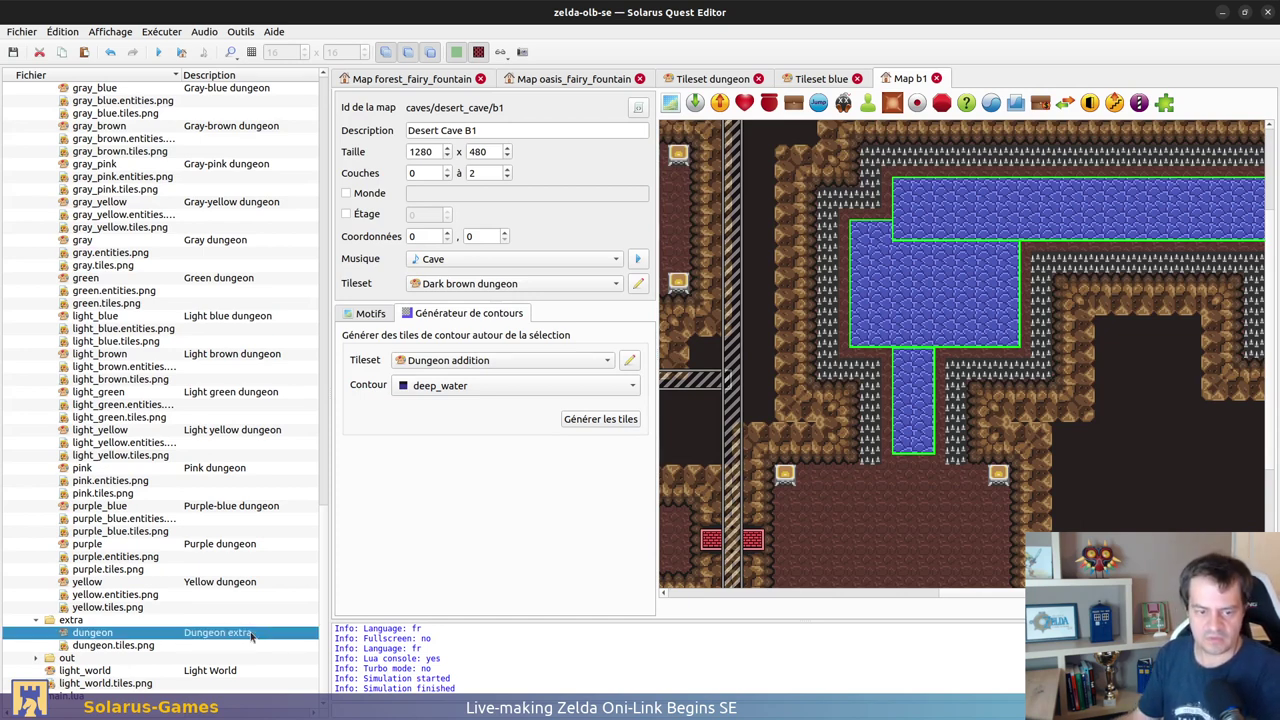
Step: Open the extra/dungeon tileset and examine the patterns assigned to its deep_water contour
double_click(100, 637)
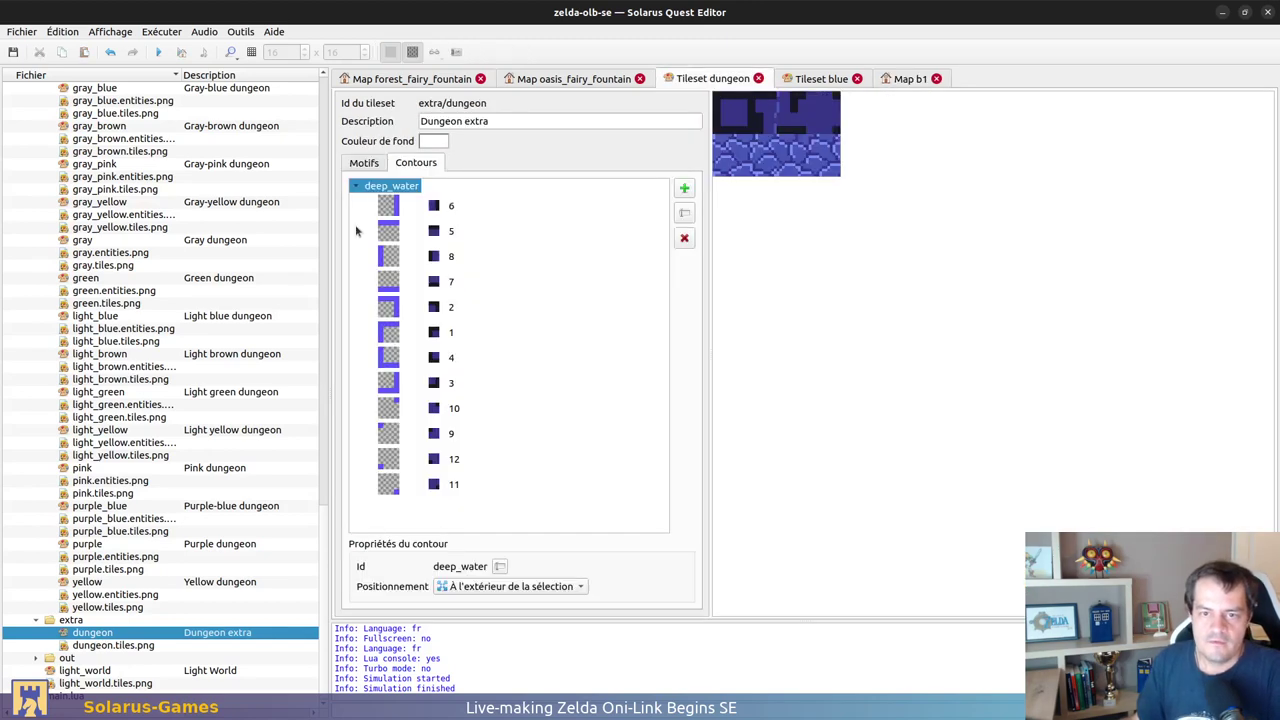
left_click(479, 208)
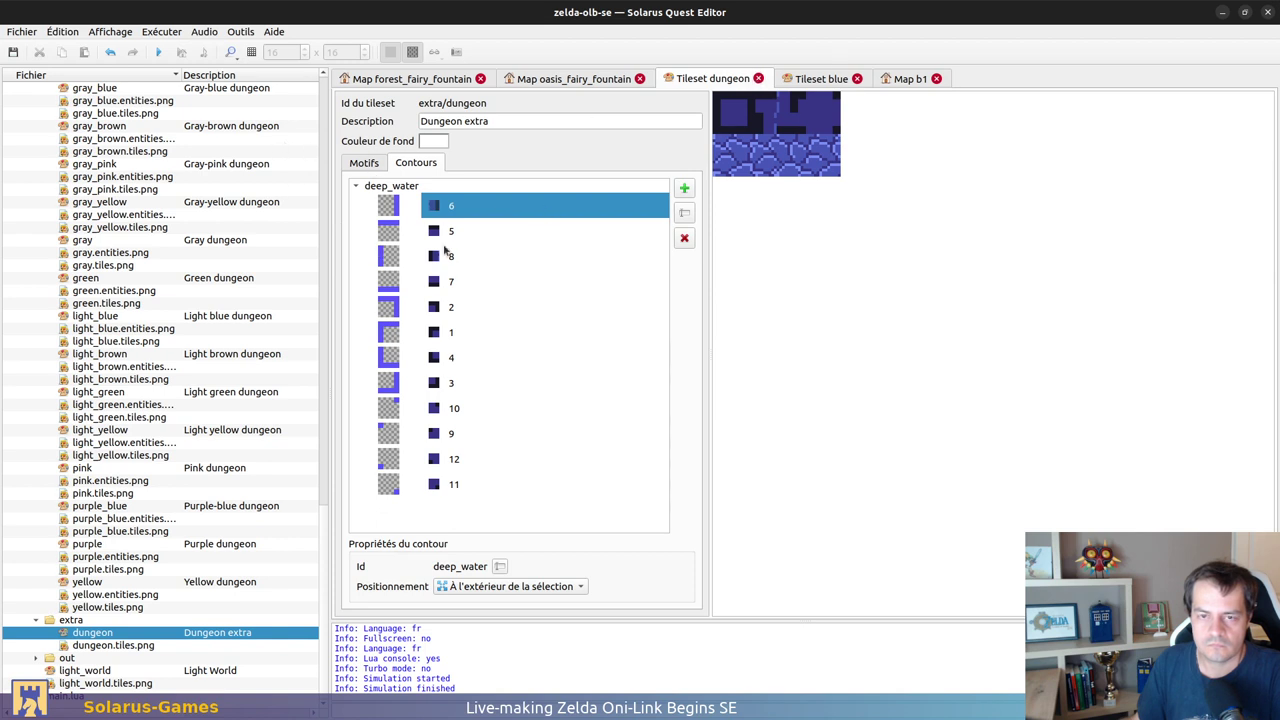
left_click(449, 489)
left_click(454, 463)
left_click(462, 416)
left_click(468, 386)
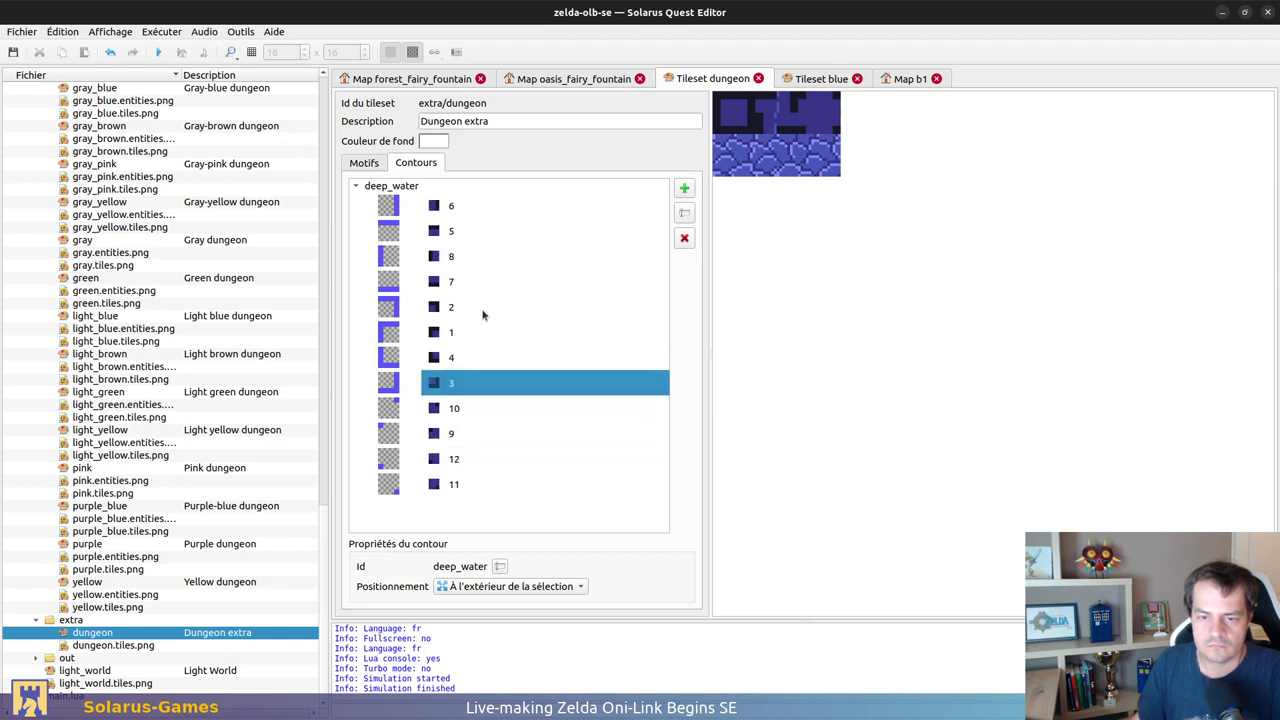
left_click(490, 284)
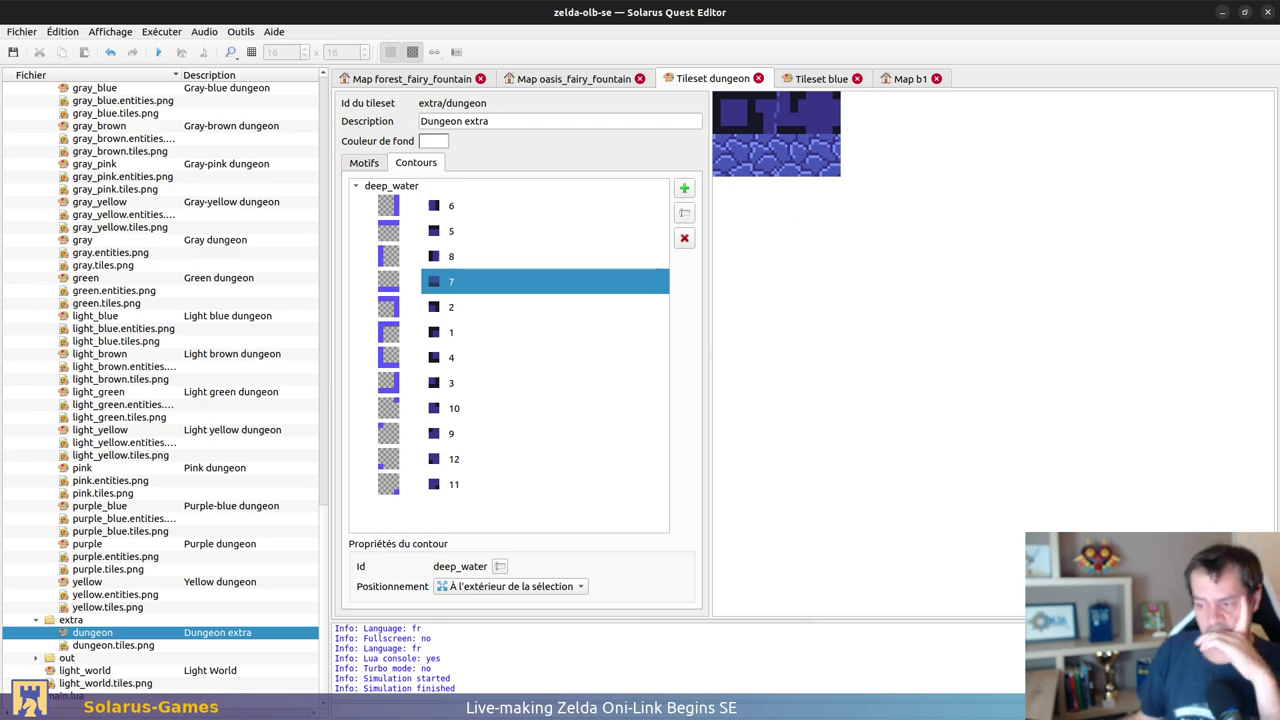
Step: Switch to Chrome, open the solarus-quest-editor project on GitLab in a new tab and look through its open issues
key("alt+Tab")
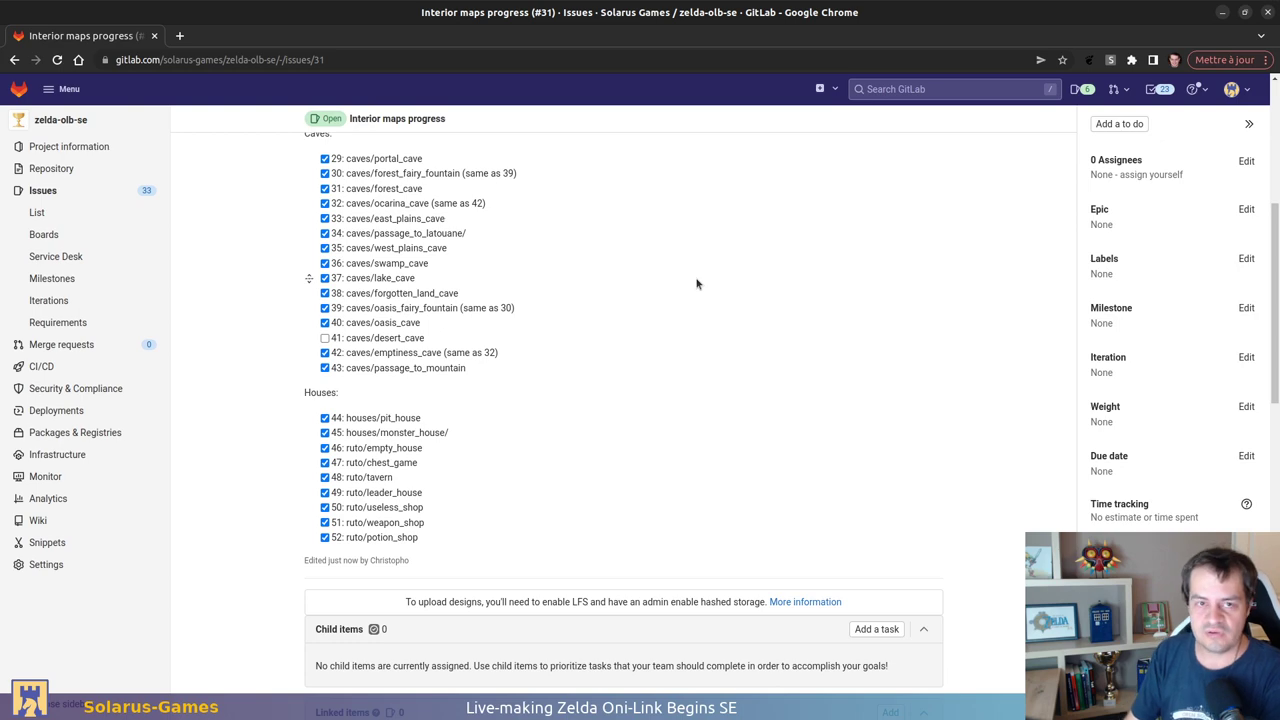
key("ctrl+t")
type("gitla")
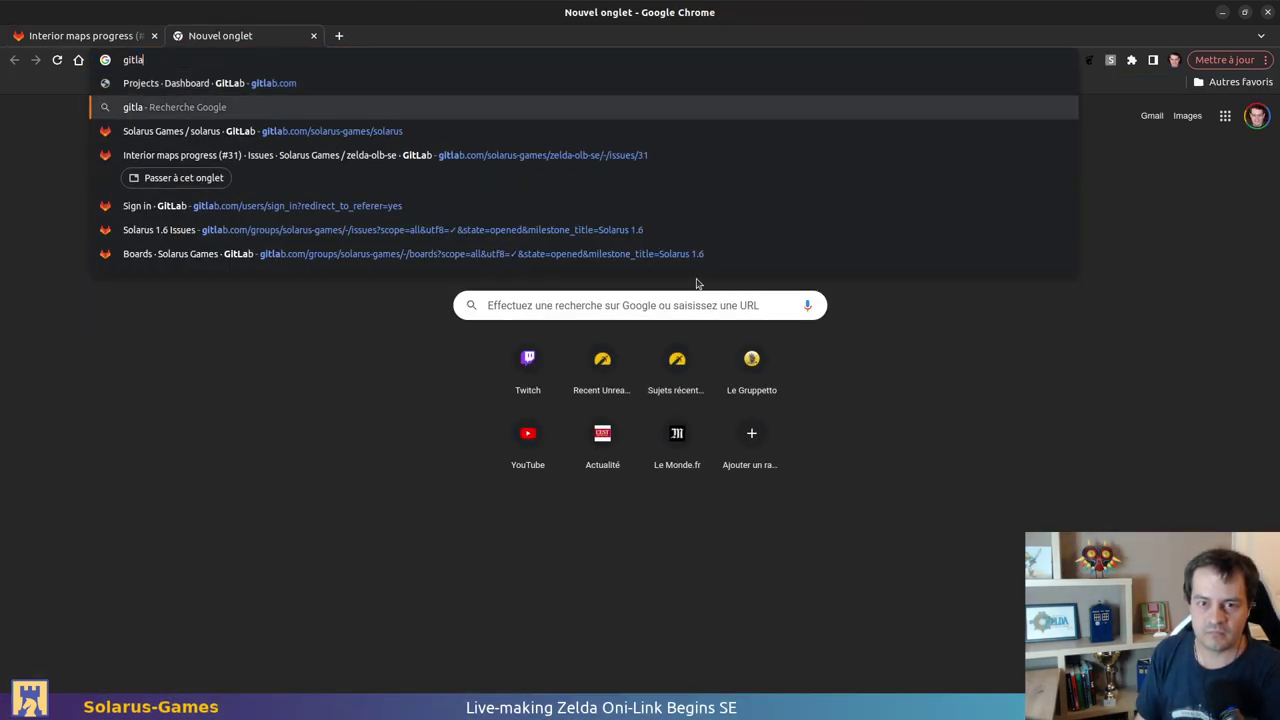
key("Down")
type("-qu")
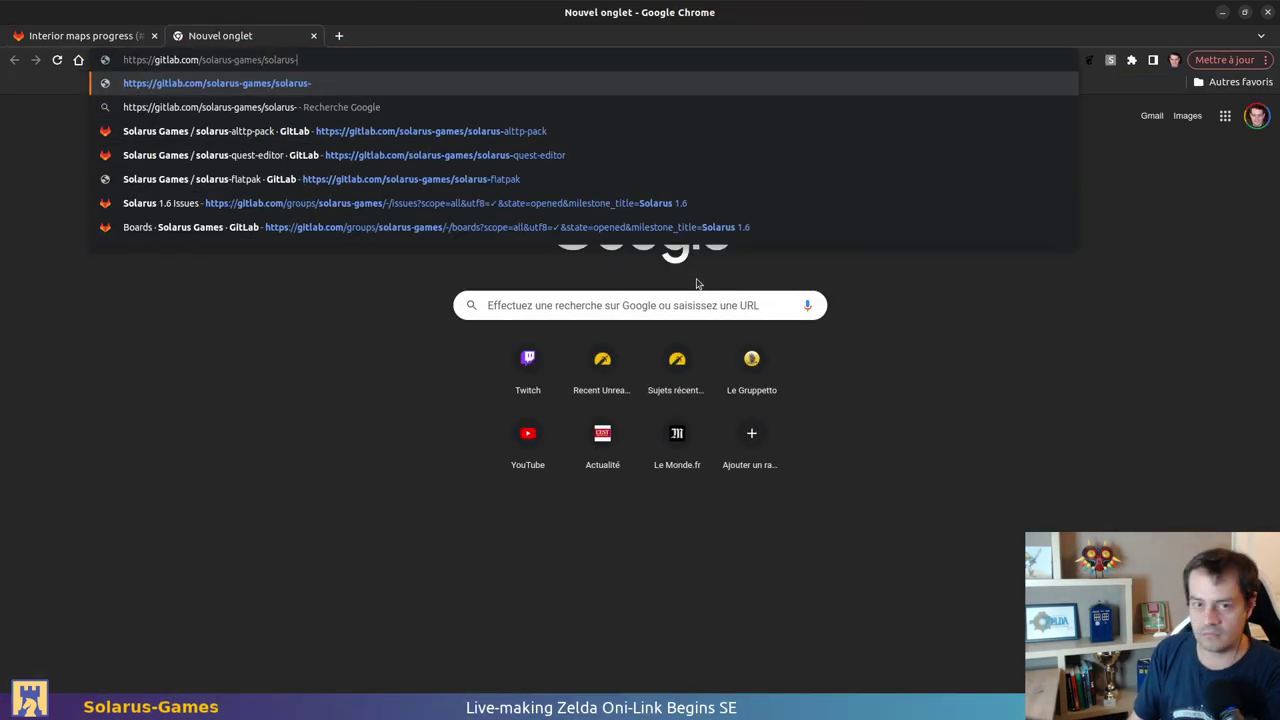
key("Down")
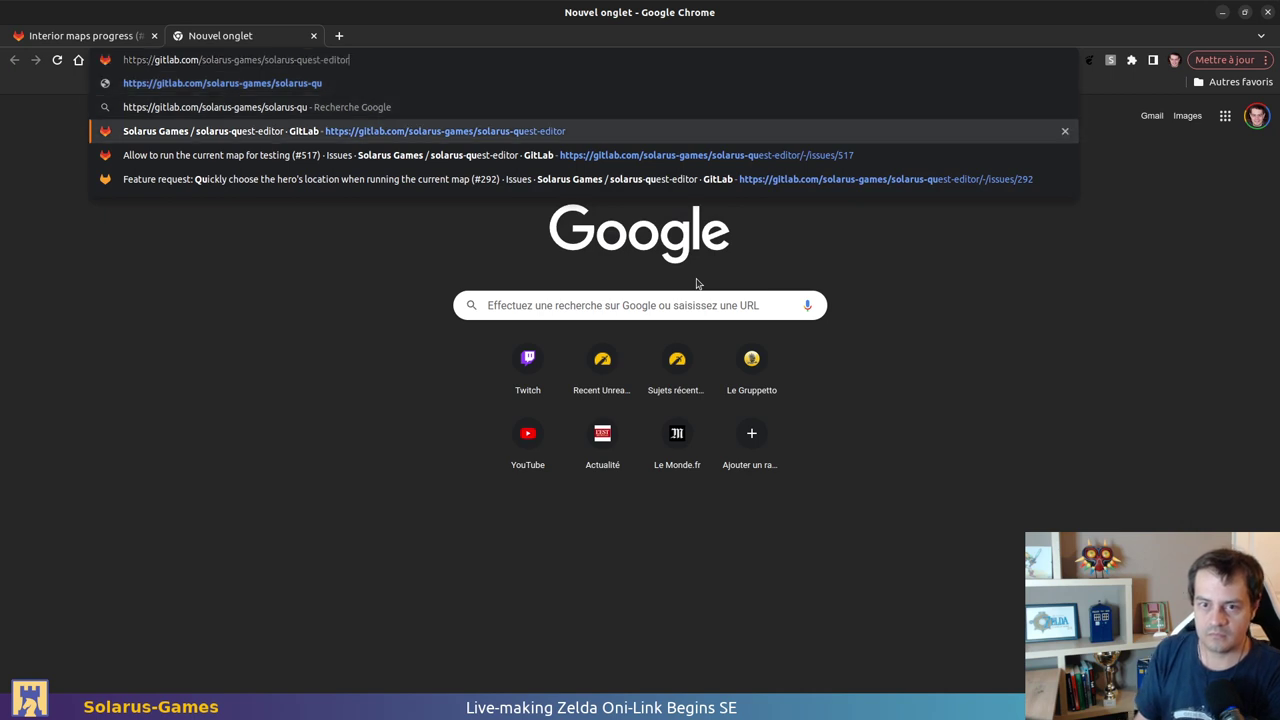
key("Return")
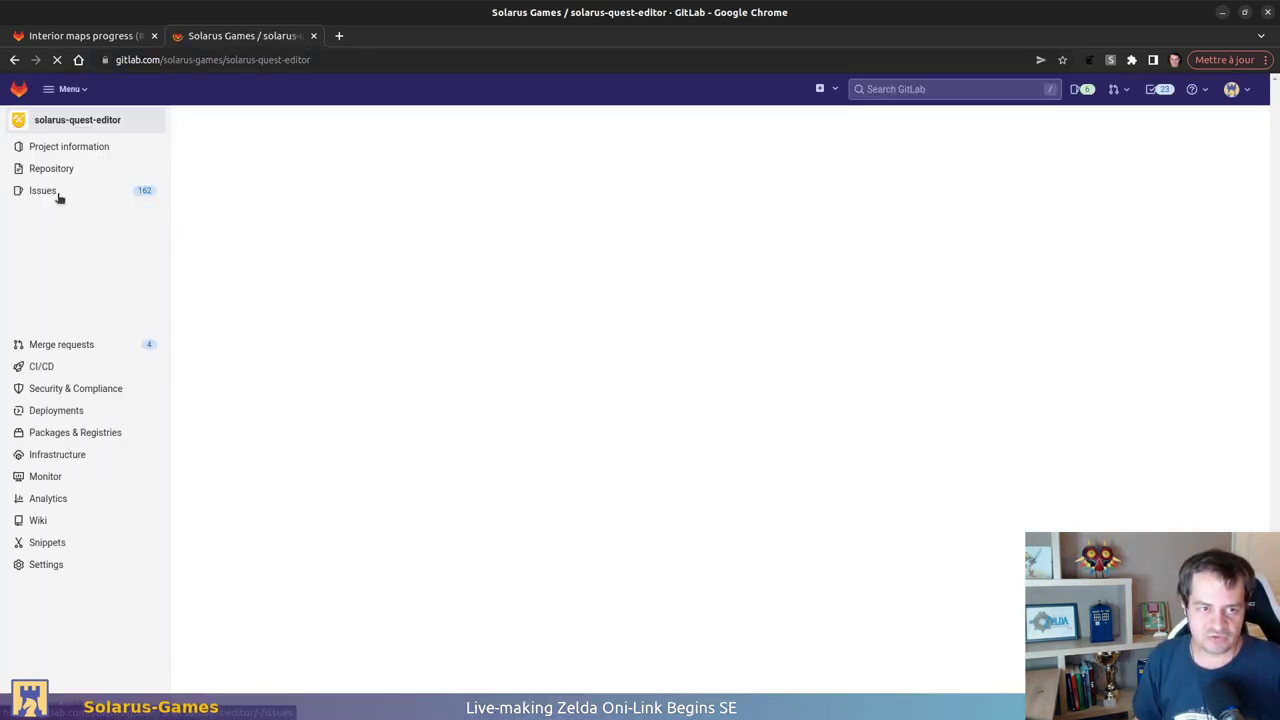
mouse_move(59, 197)
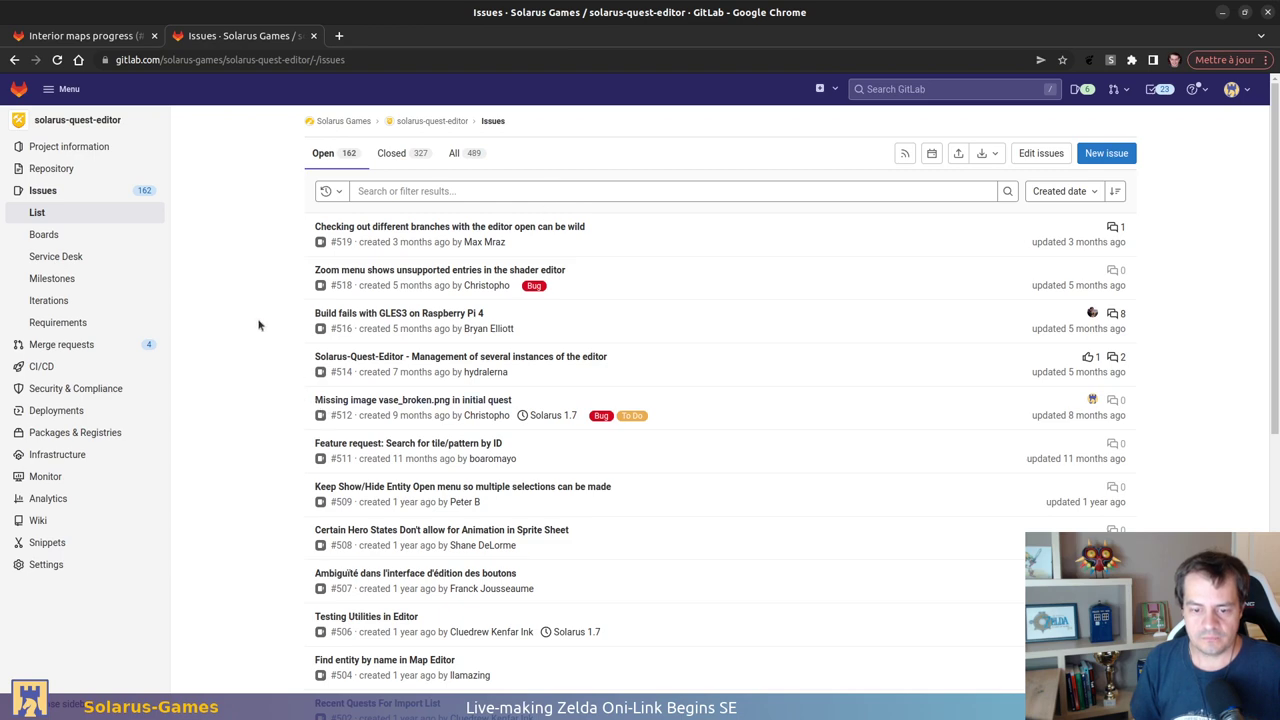
scroll(258, 322, "down", 5)
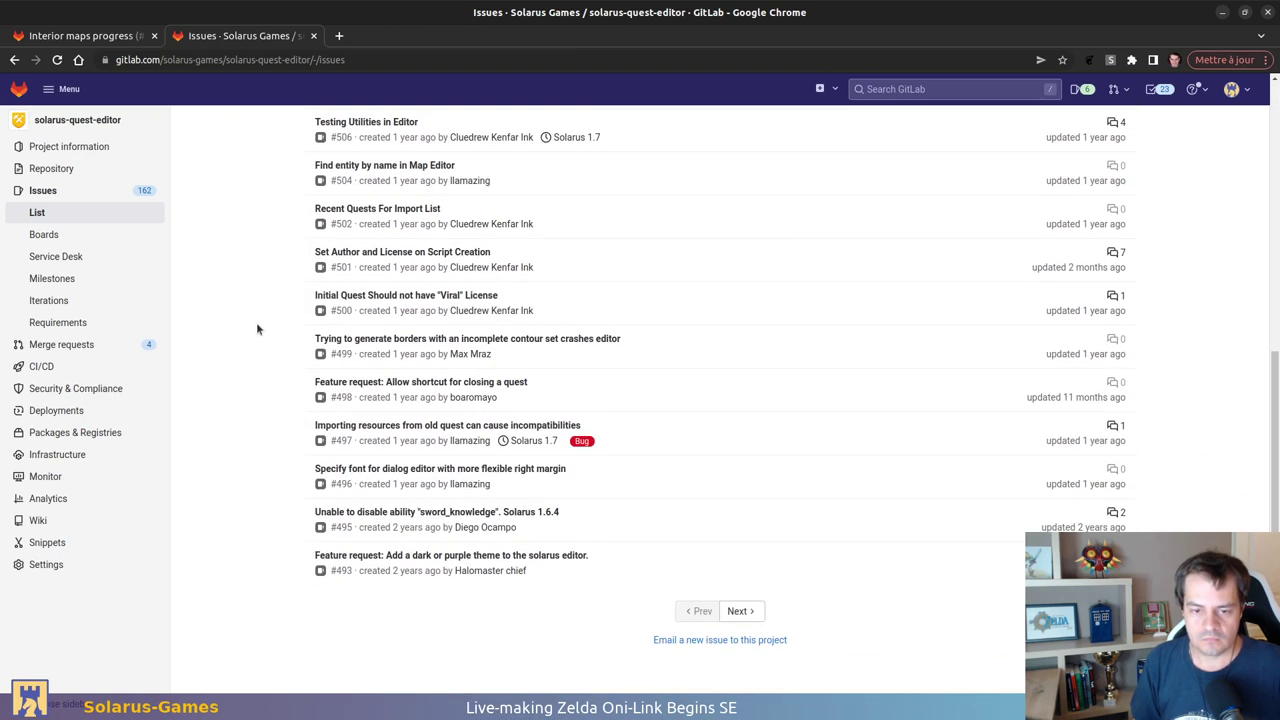
scroll(257, 329, "up", 5)
Step: Filter the open issues by milestone Solarus 1.7 and look through the resulting list
left_click(453, 191)
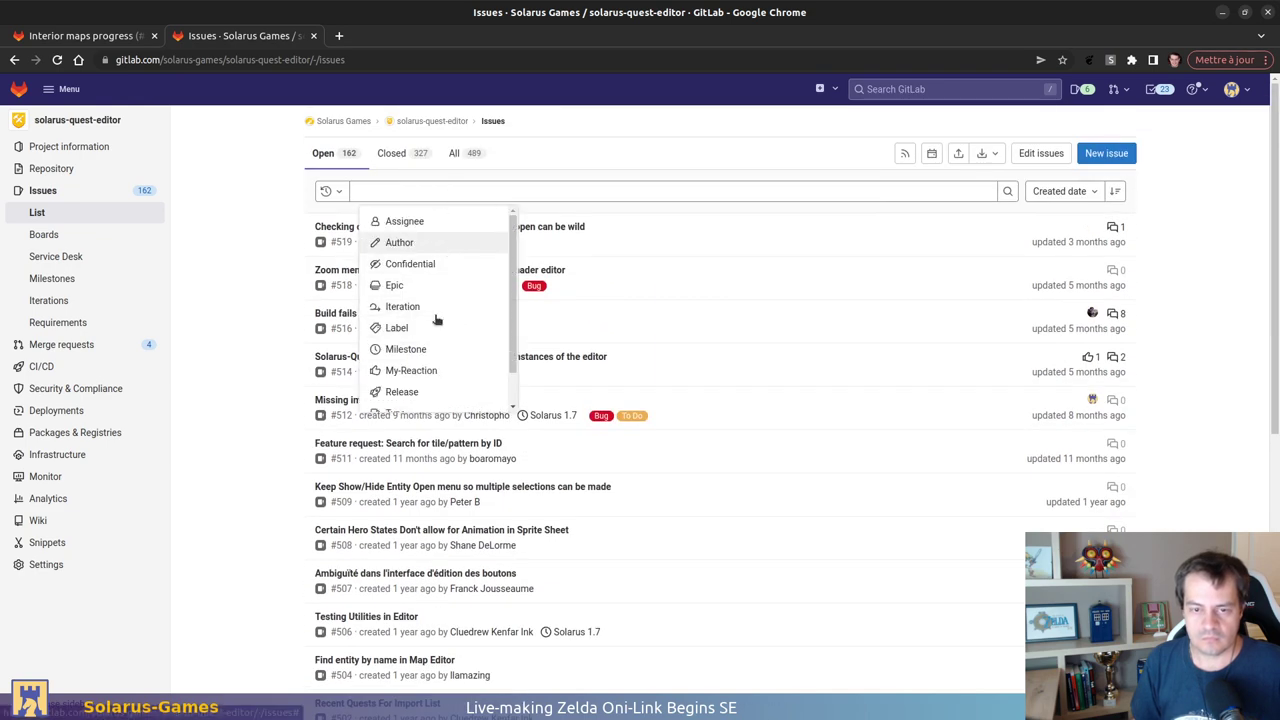
left_click(435, 349)
left_click(477, 224)
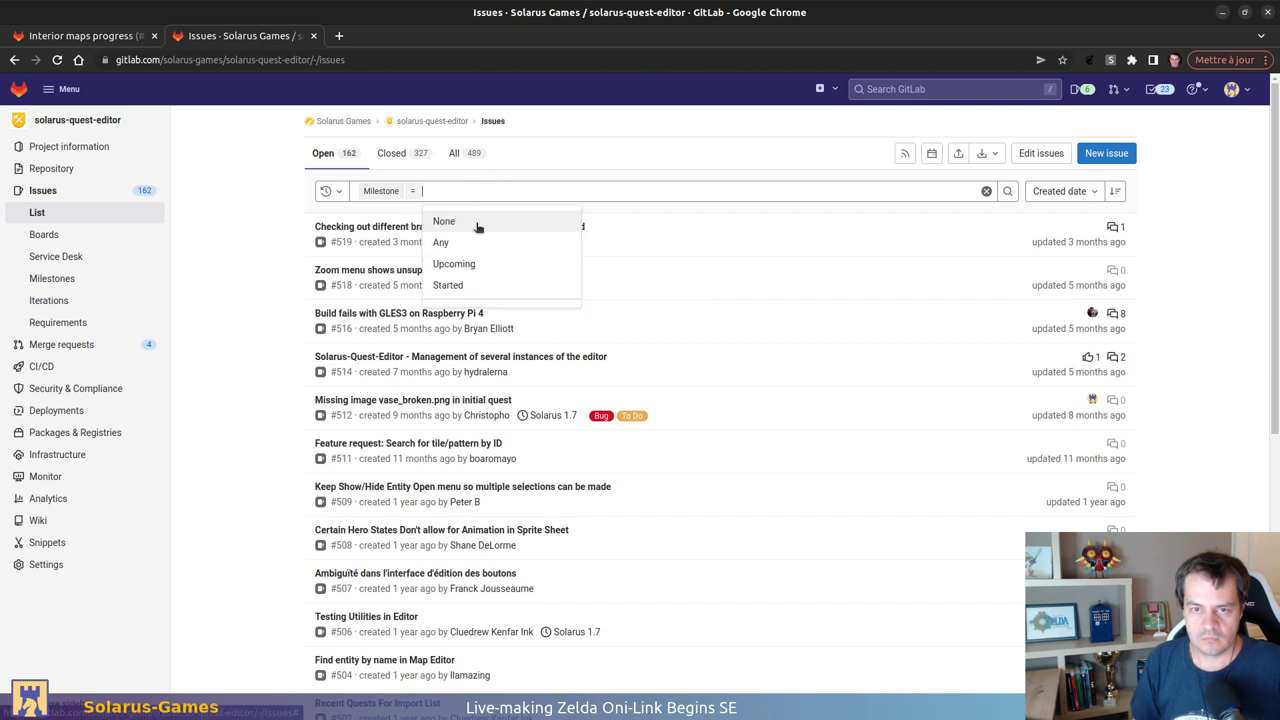
scroll(480, 285, "down", 1)
left_click(487, 314)
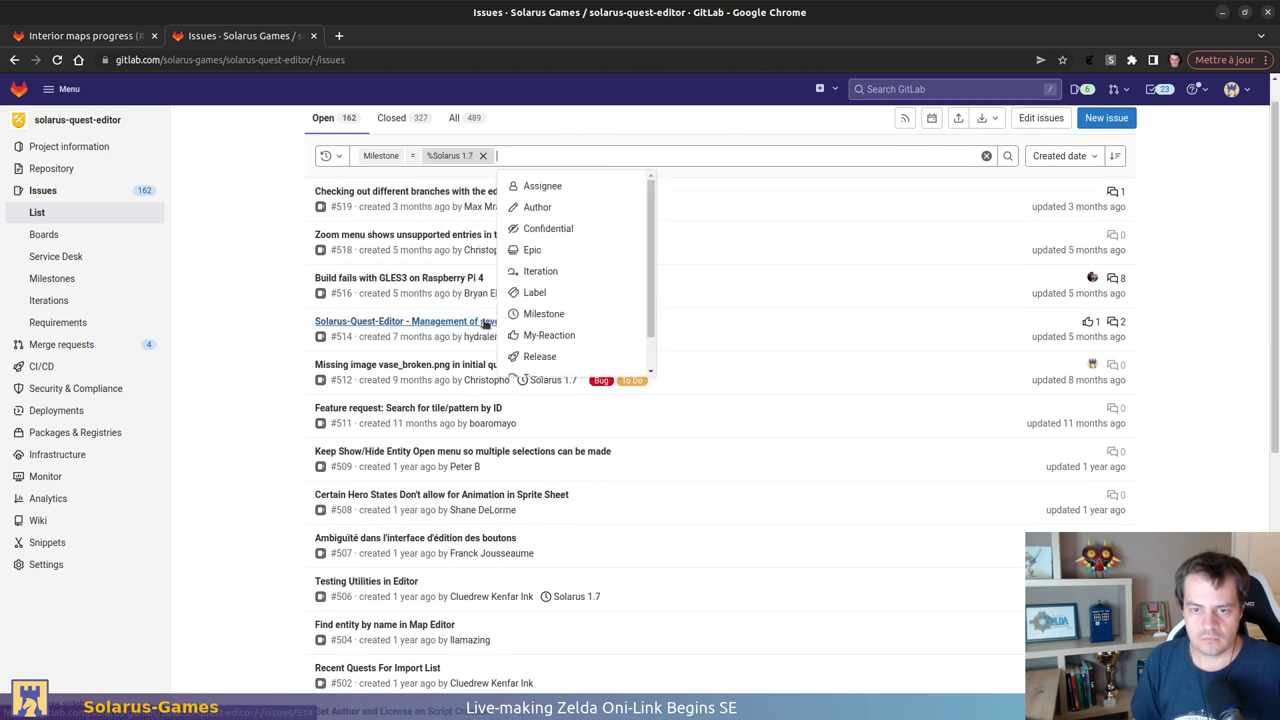
key("Return")
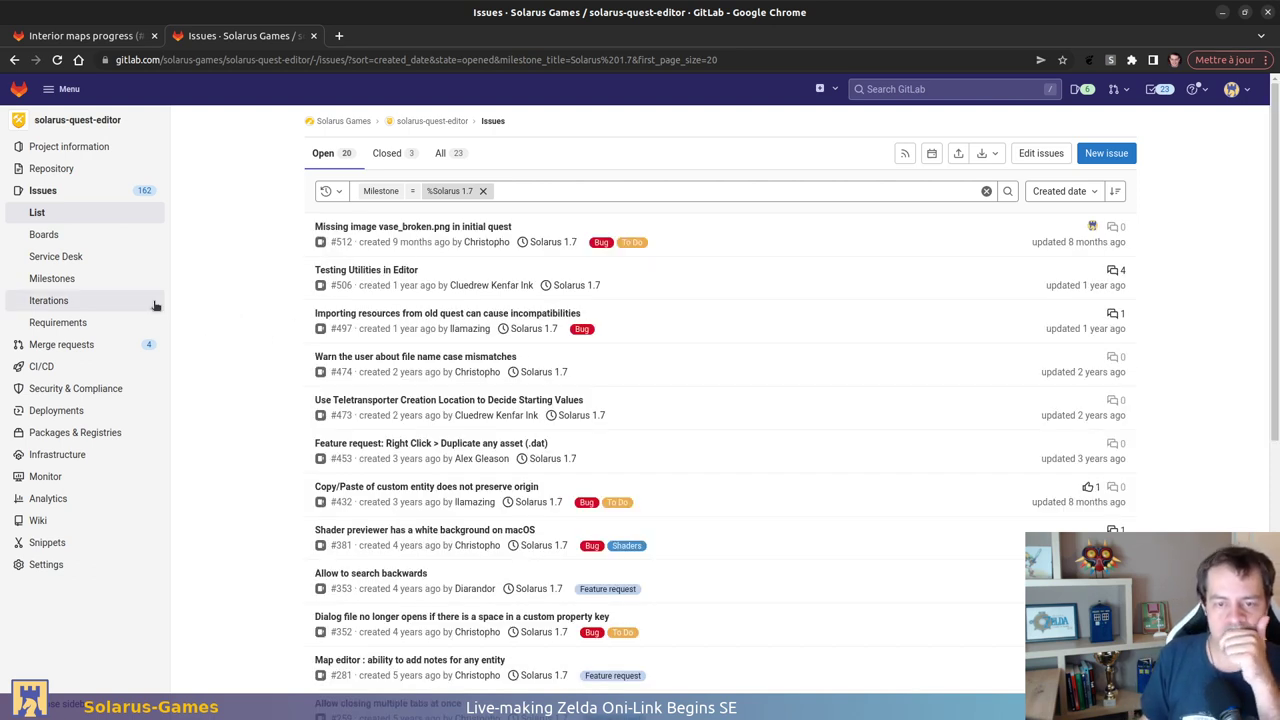
scroll(288, 279, "down", 2)
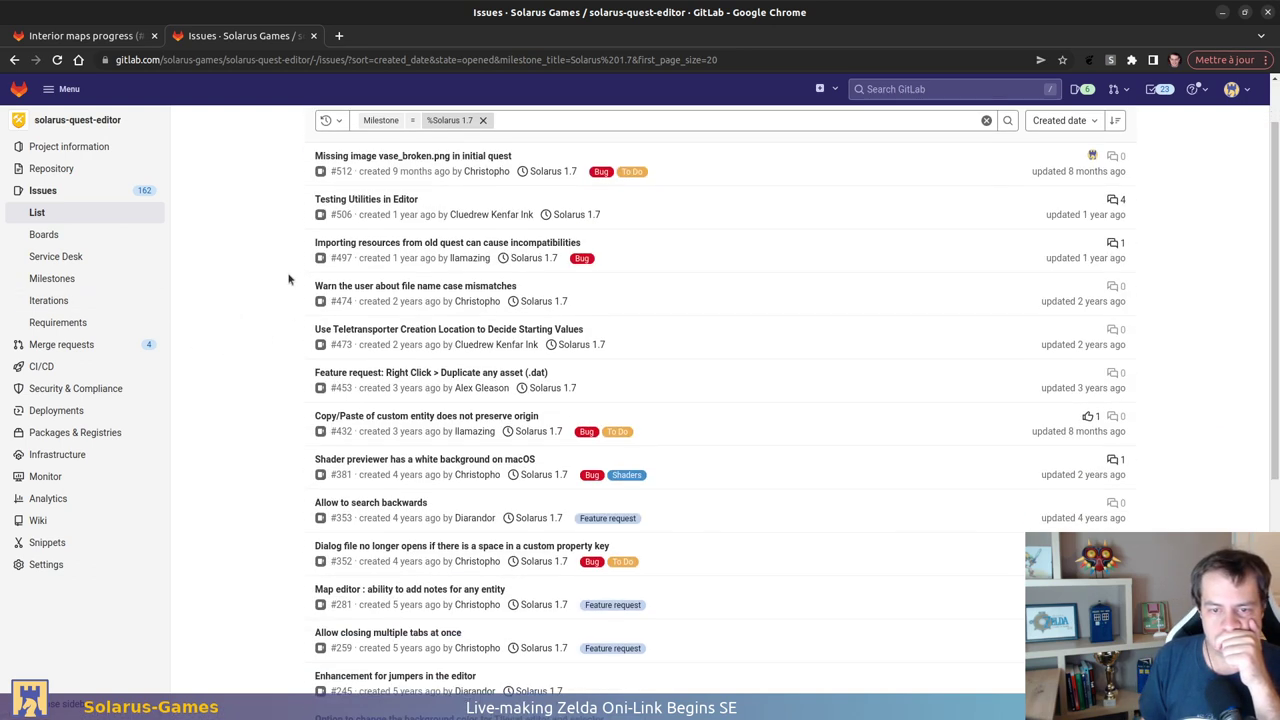
scroll(288, 279, "down", 2)
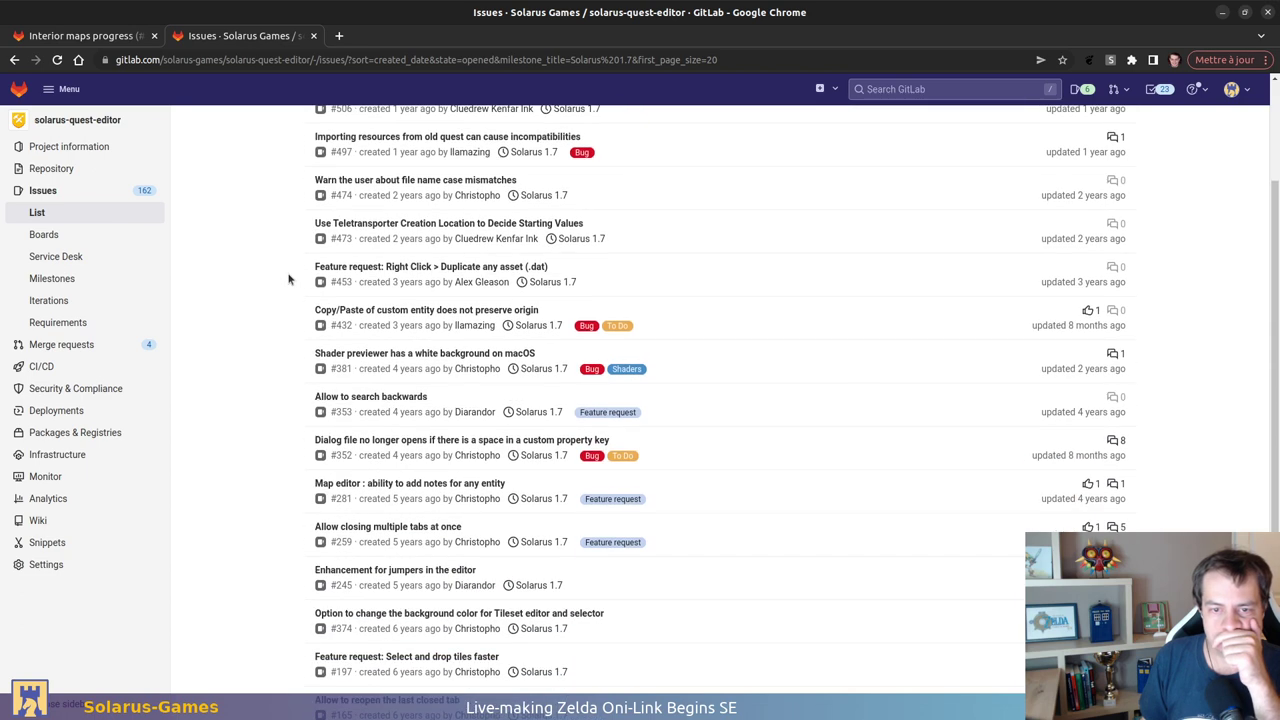
scroll(288, 279, "down", 2)
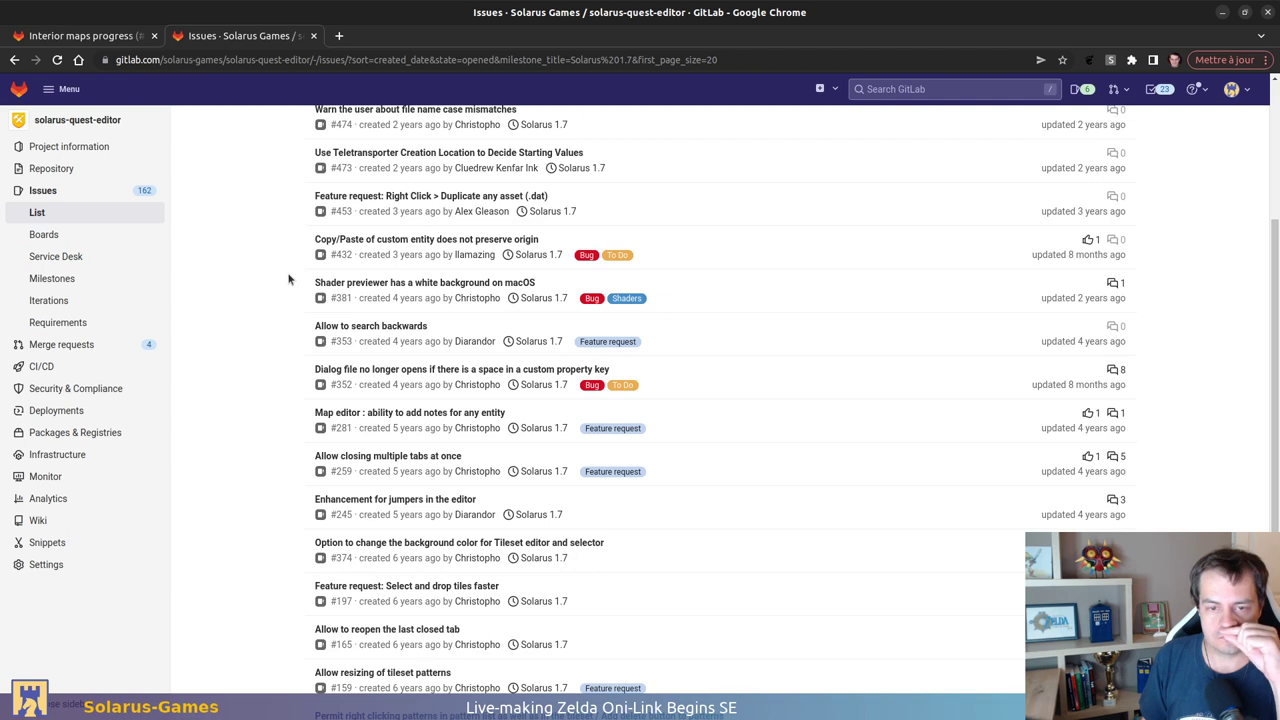
scroll(288, 279, "down", 3)
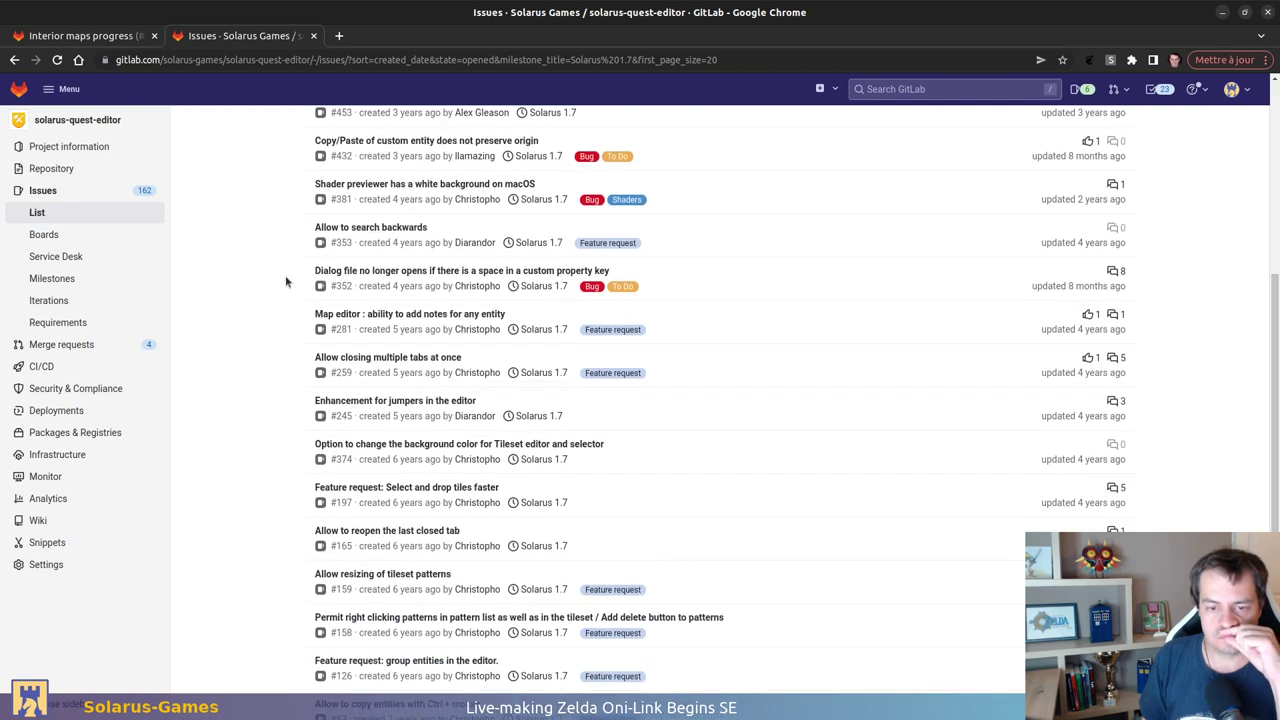
scroll(291, 242, "down", 4)
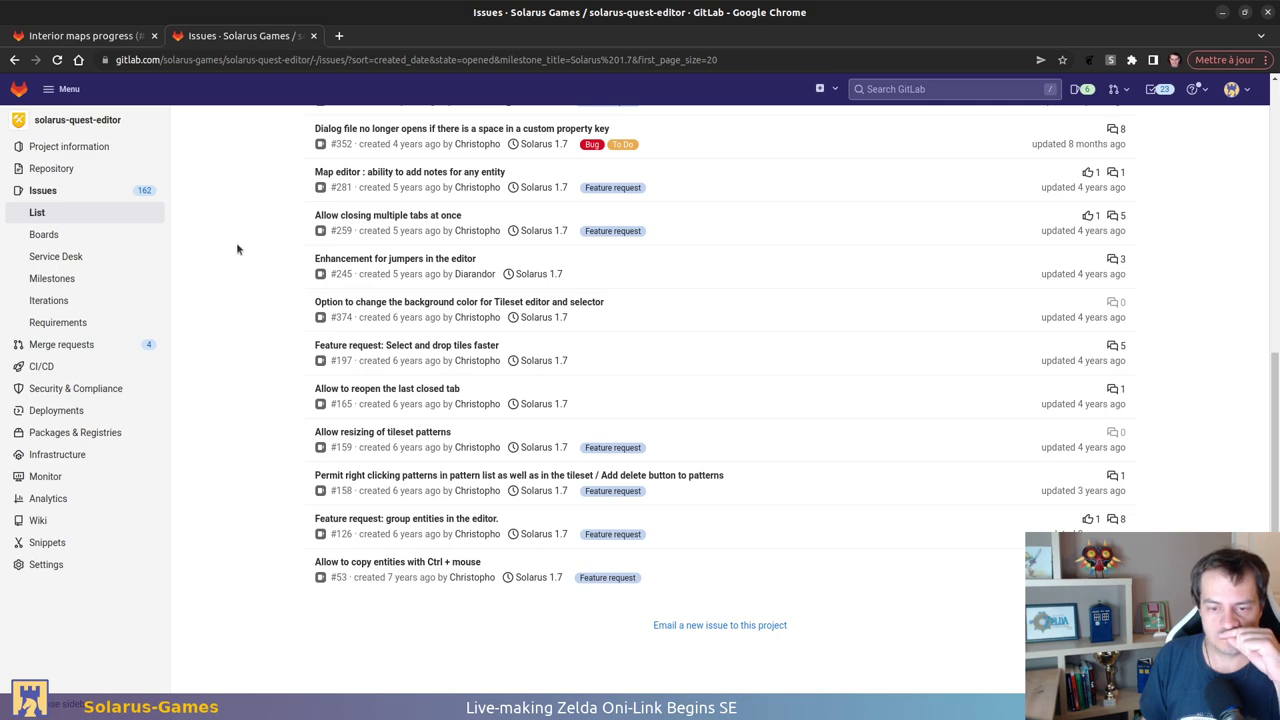
Step: Return to the unfiltered list of open issues and search it for "contour"
scroll(277, 286, "up", 10)
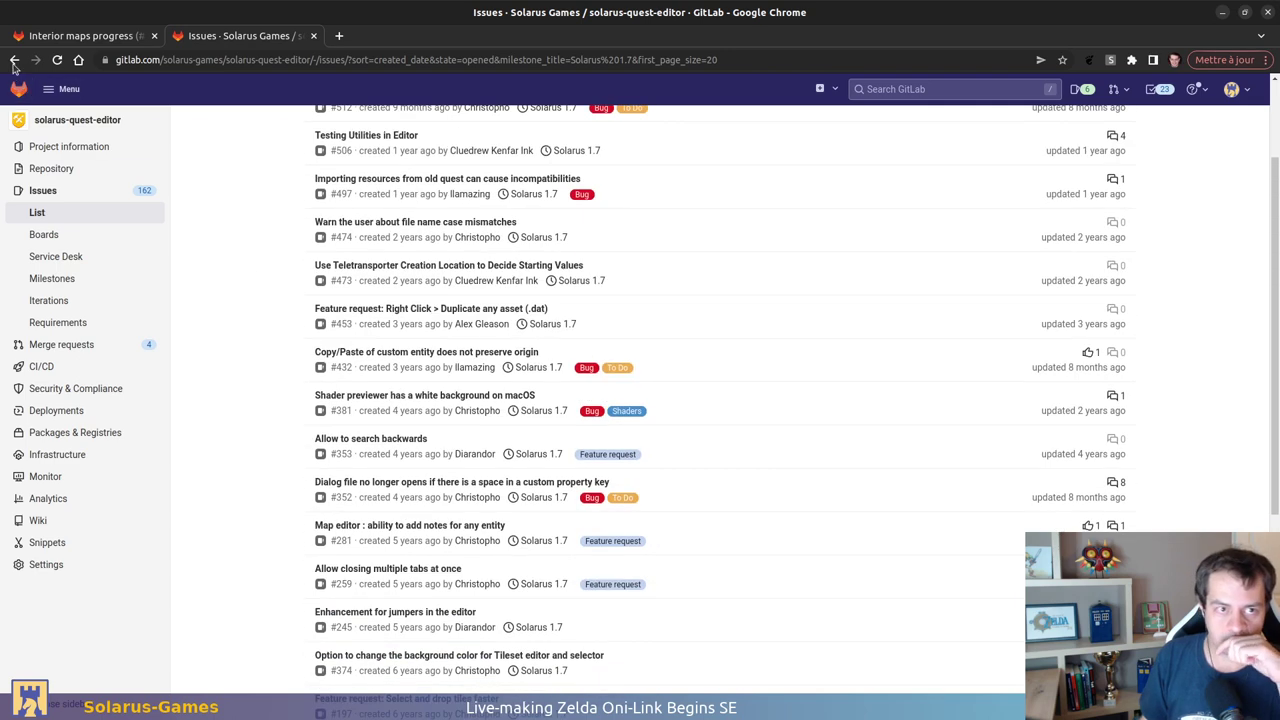
left_click(14, 61)
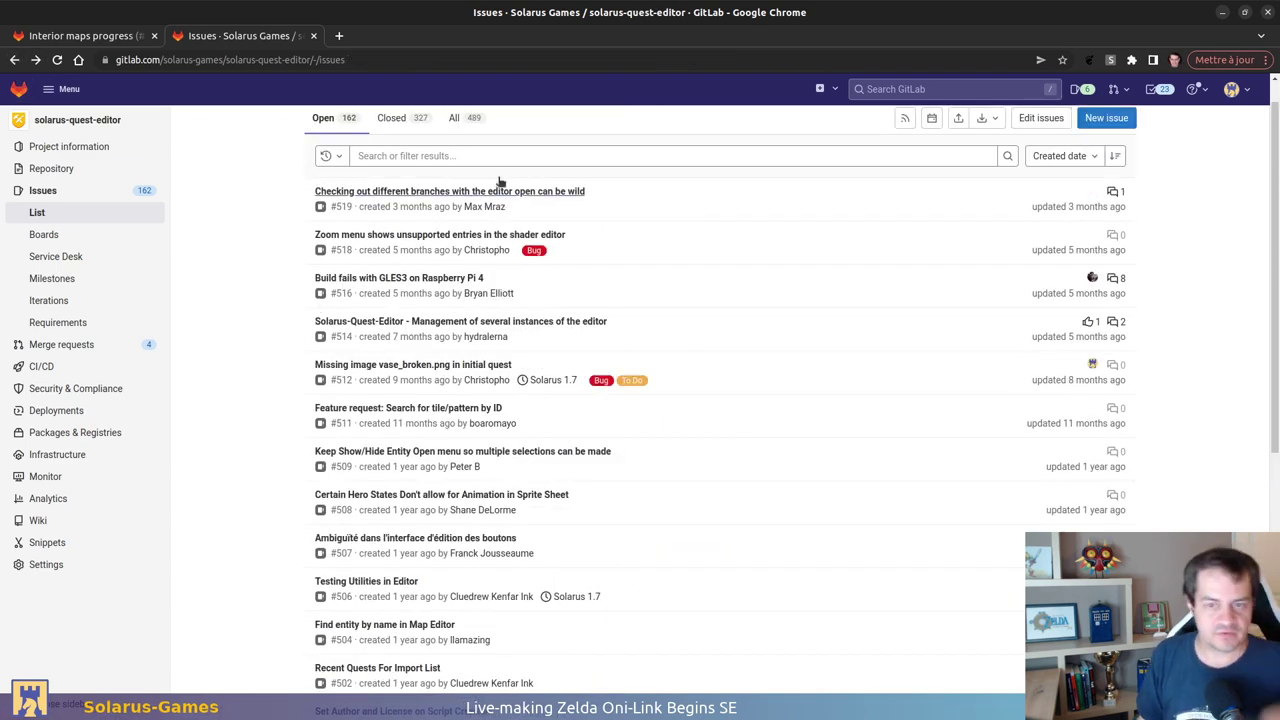
scroll(500, 192, "up", 1)
left_click(473, 188)
type("counte")
key("BackSpace")
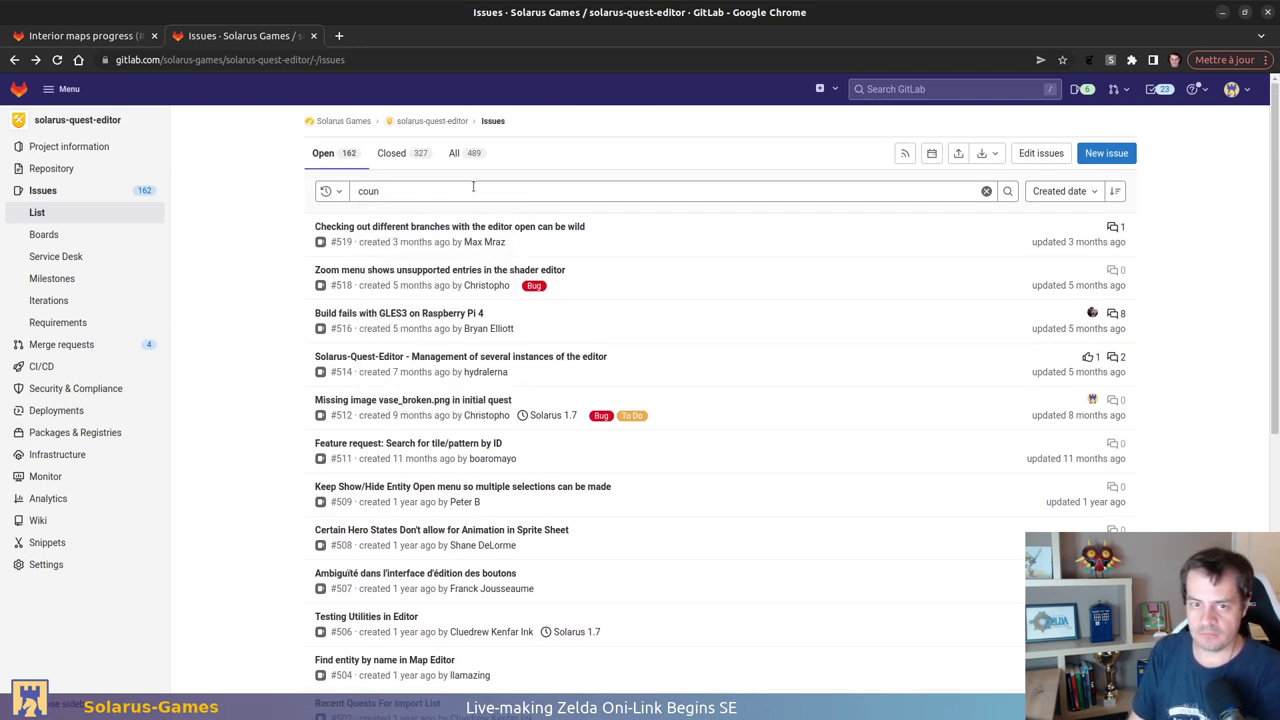
key("BackSpace")
type("ntour")
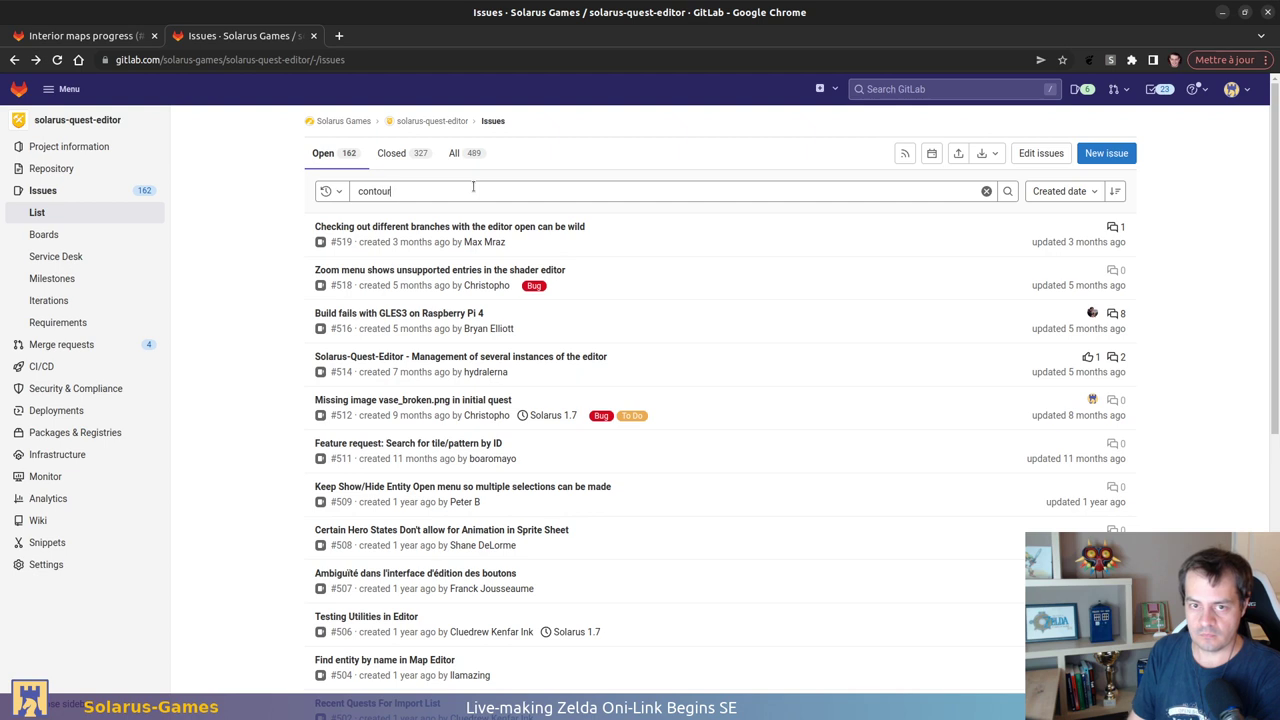
key("Return")
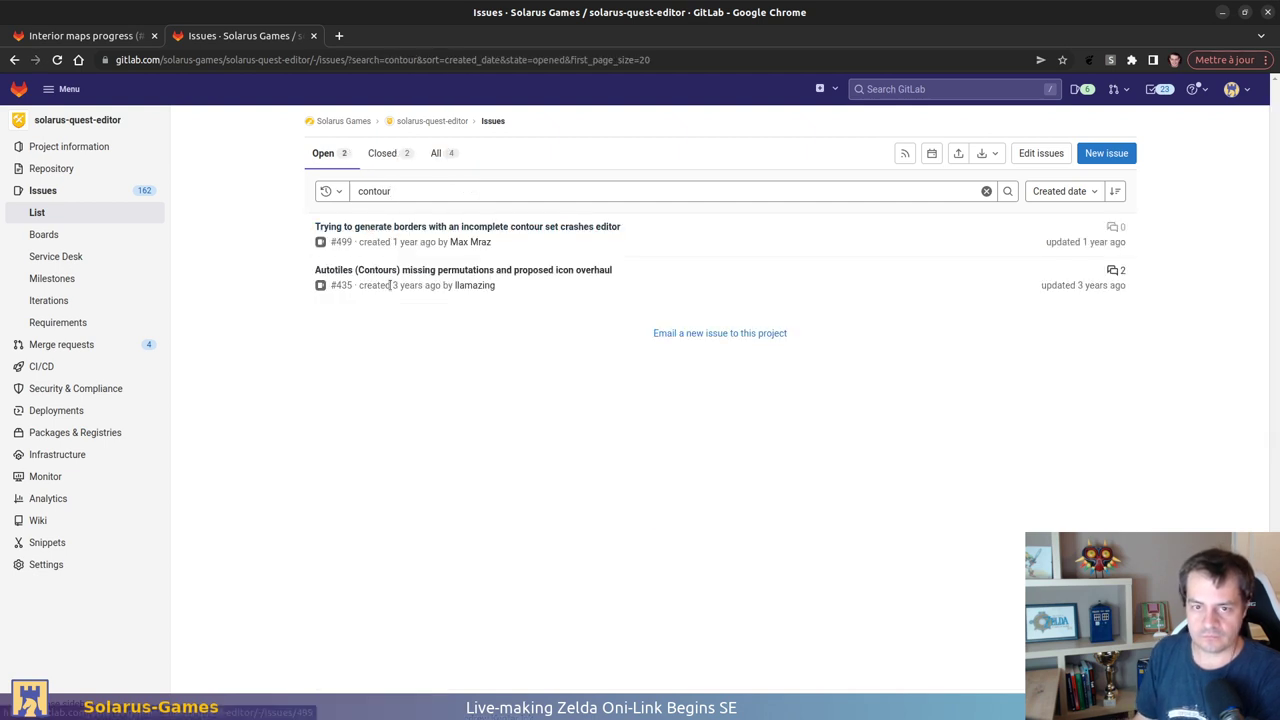
Step: Assign the Solarus 1.7 milestone and the Bug label to the issue about incomplete contour sets crashing the editor
left_click(538, 228)
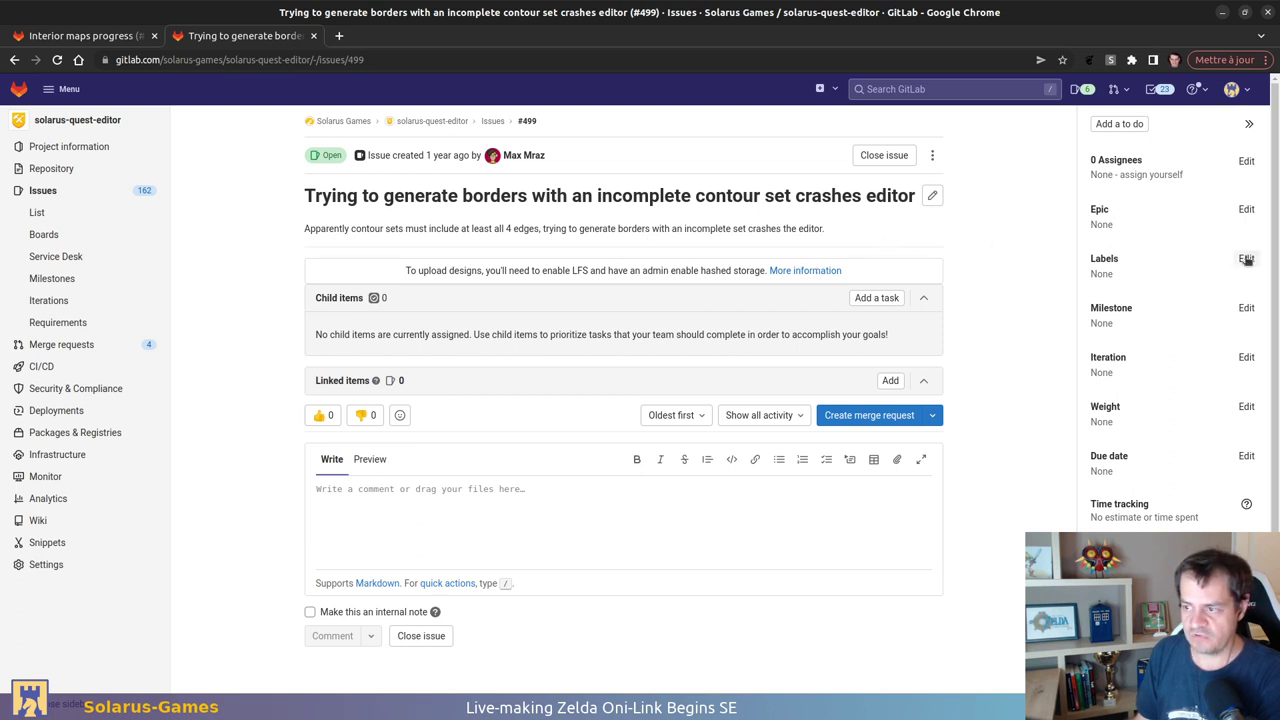
left_click(1244, 307)
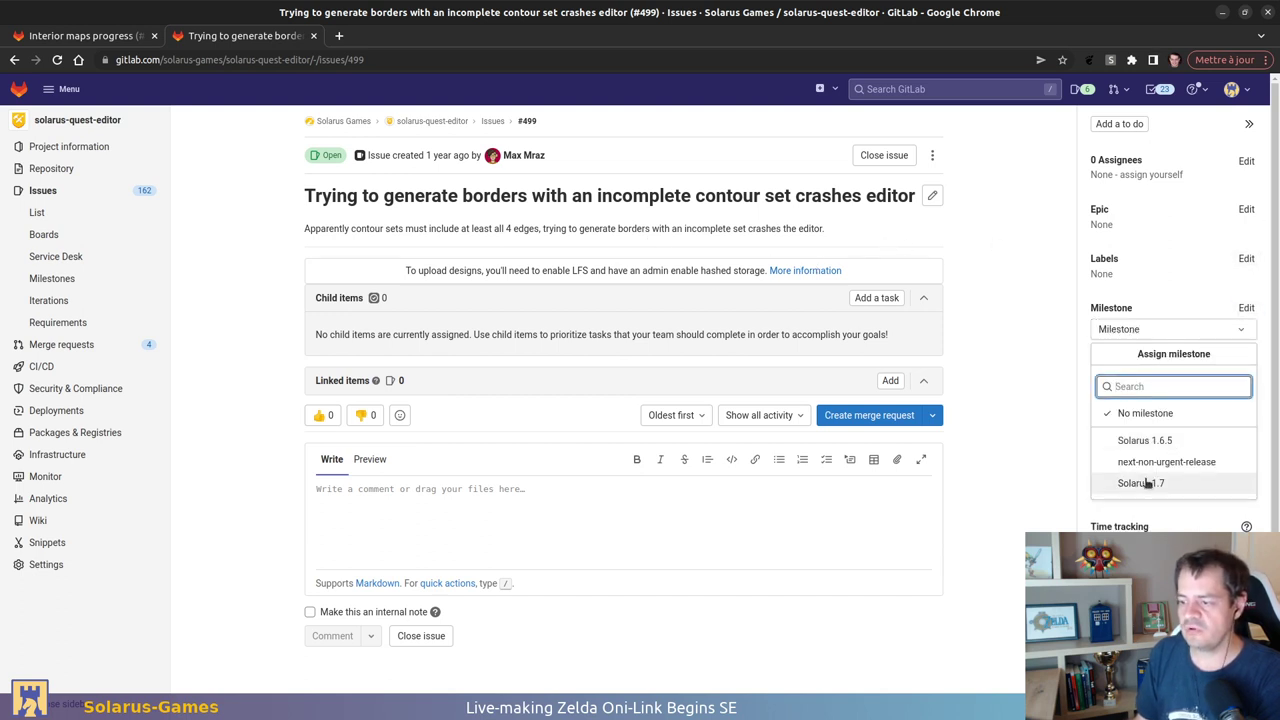
left_click(1150, 484)
left_click(1244, 259)
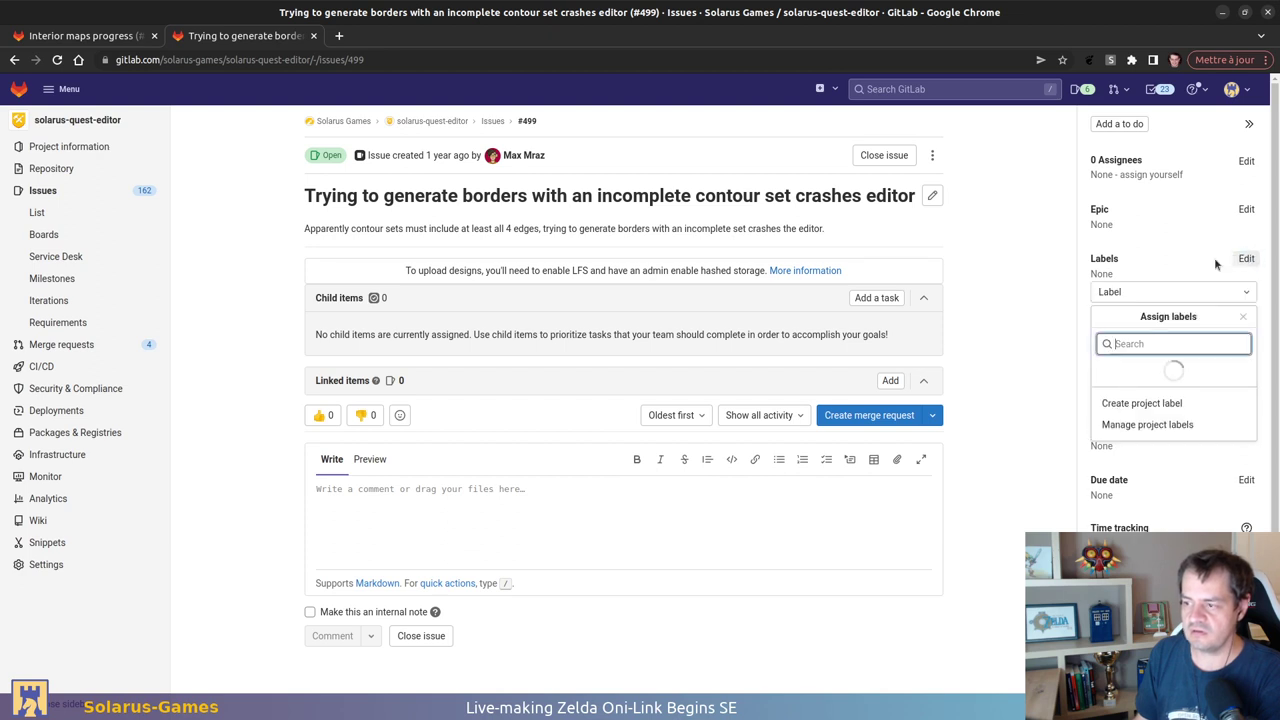
left_click(1140, 371)
left_click(1040, 362)
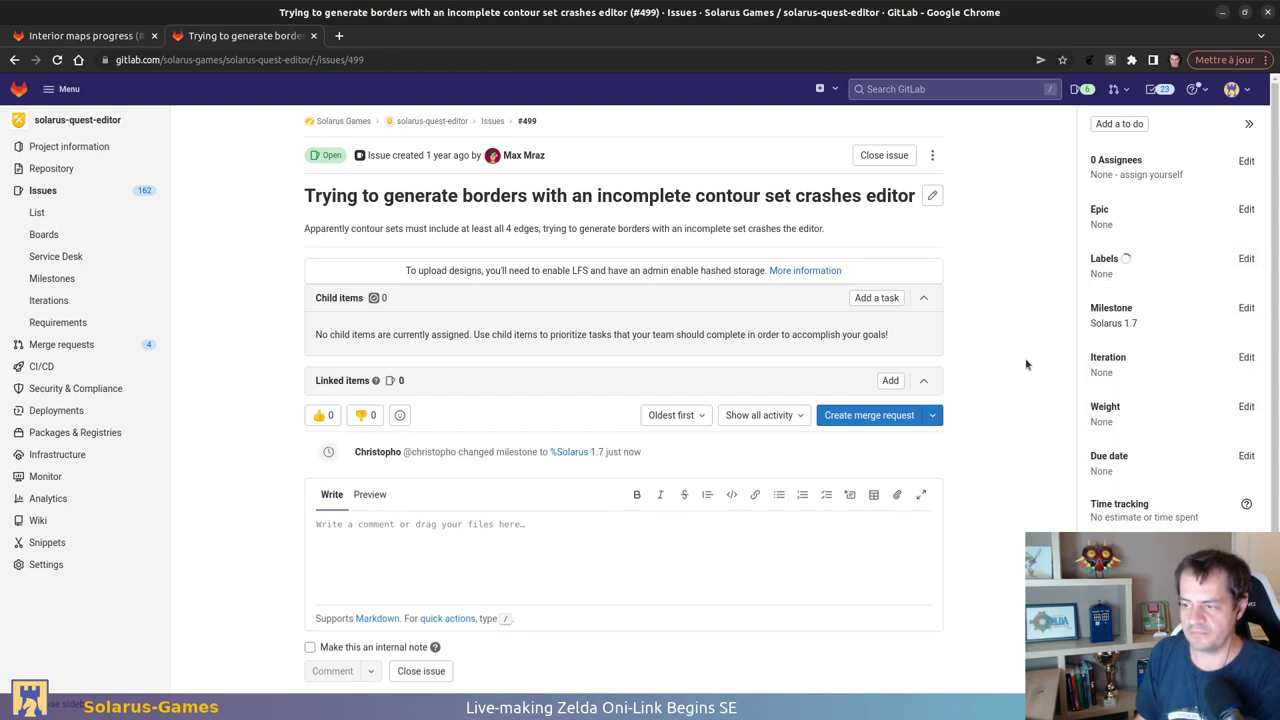
Step: Return to the issue list, search the open issues for "autotile" and close the quest editor issues tab
left_click(14, 60)
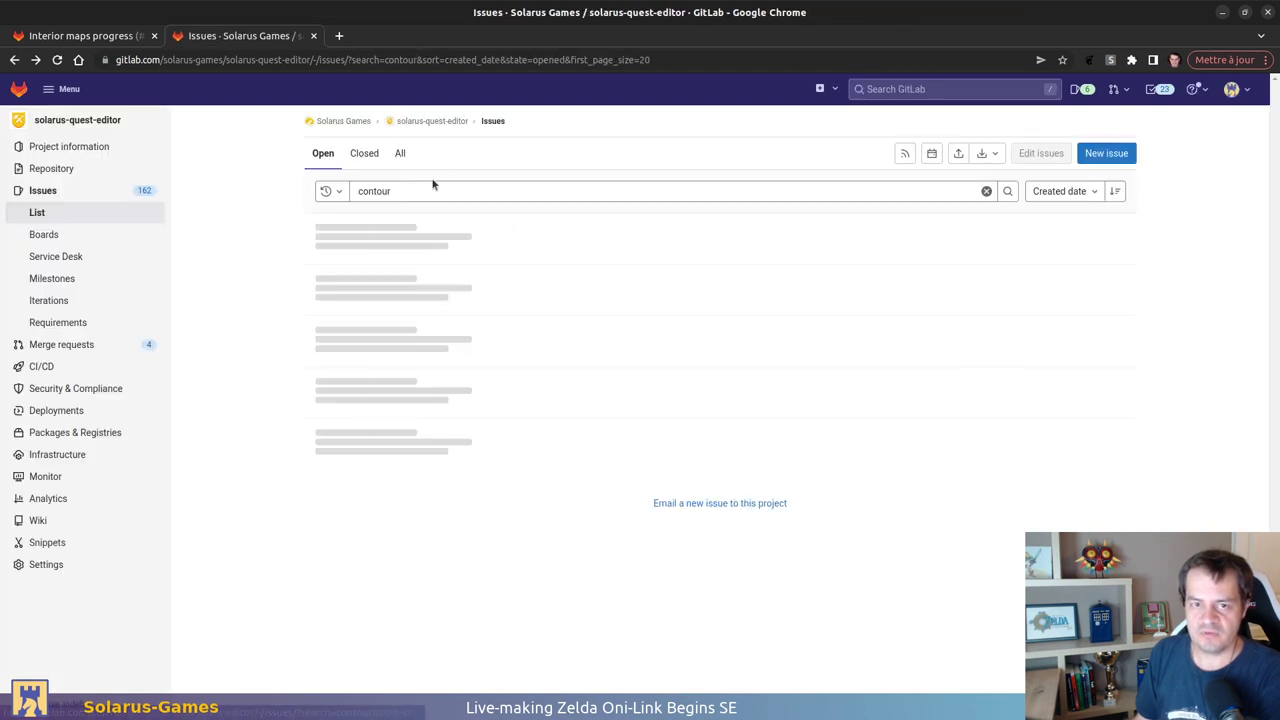
left_click(412, 190)
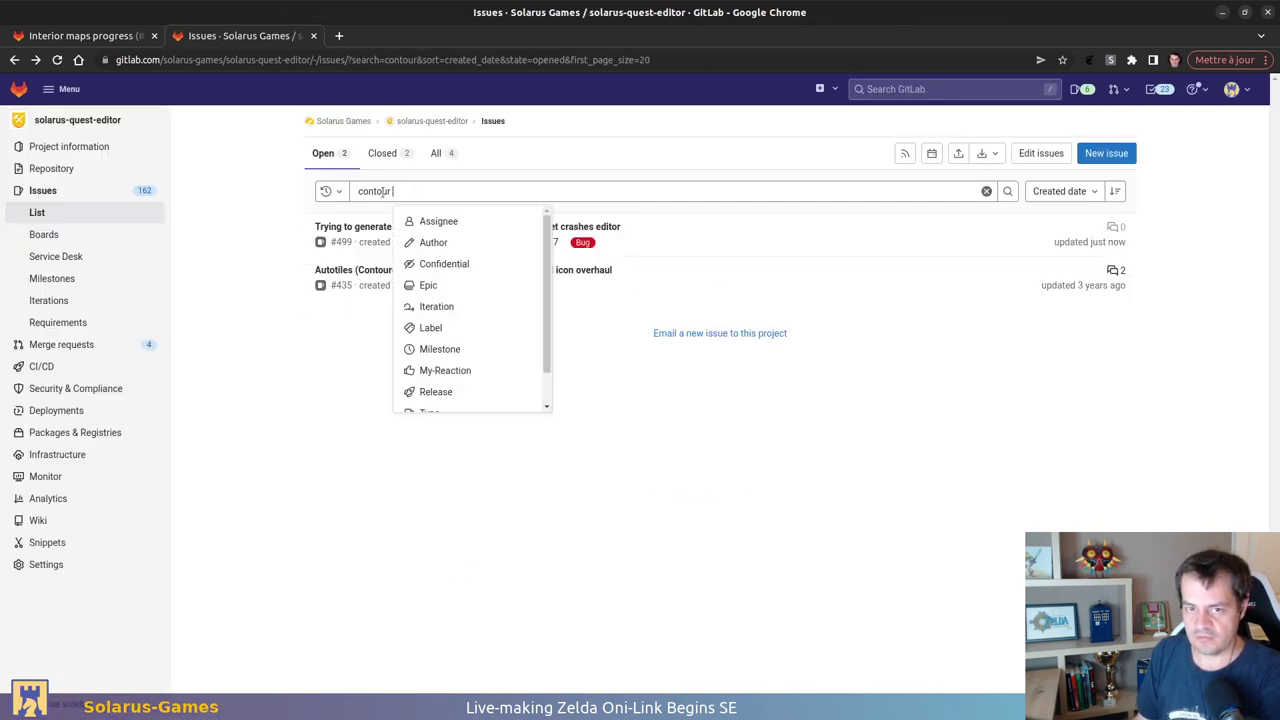
key("BackSpace")
key("BackSpace")
key("BackSpace")
key("BackSpace")
key("BackSpace")
key("BackSpace")
key("BackSpace")
type("autotile")
key("Return")
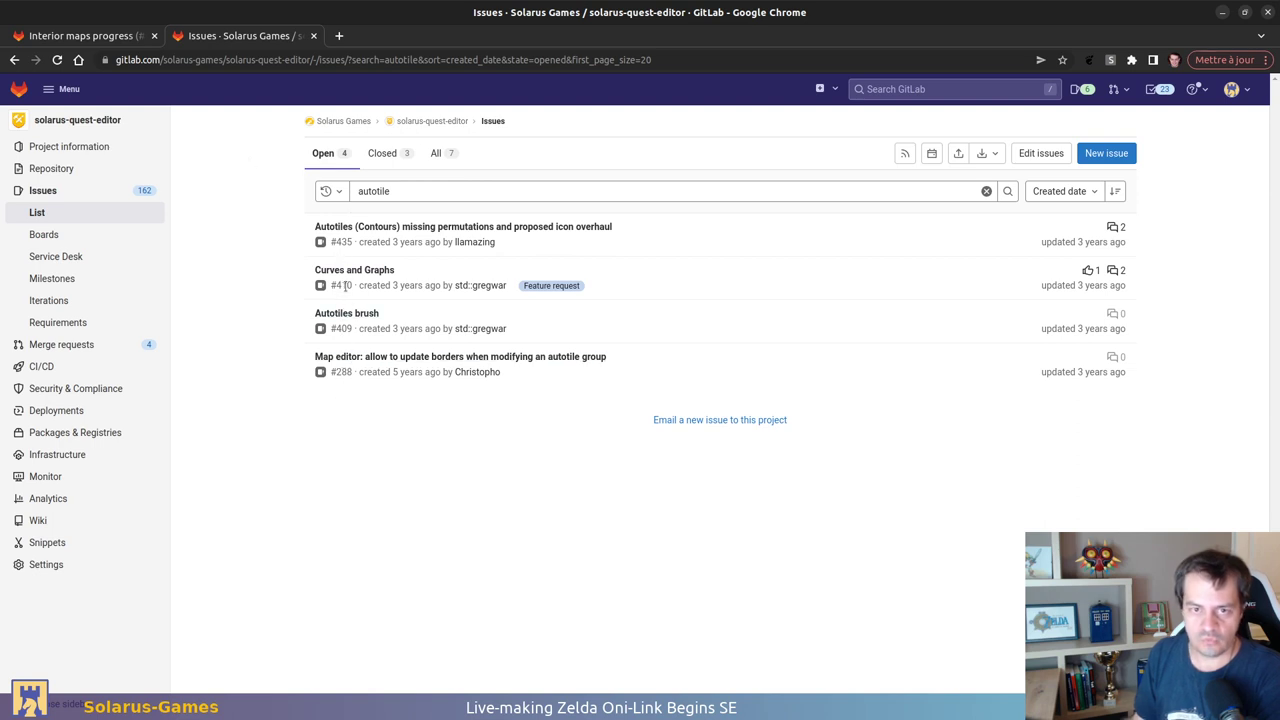
left_click(313, 35)
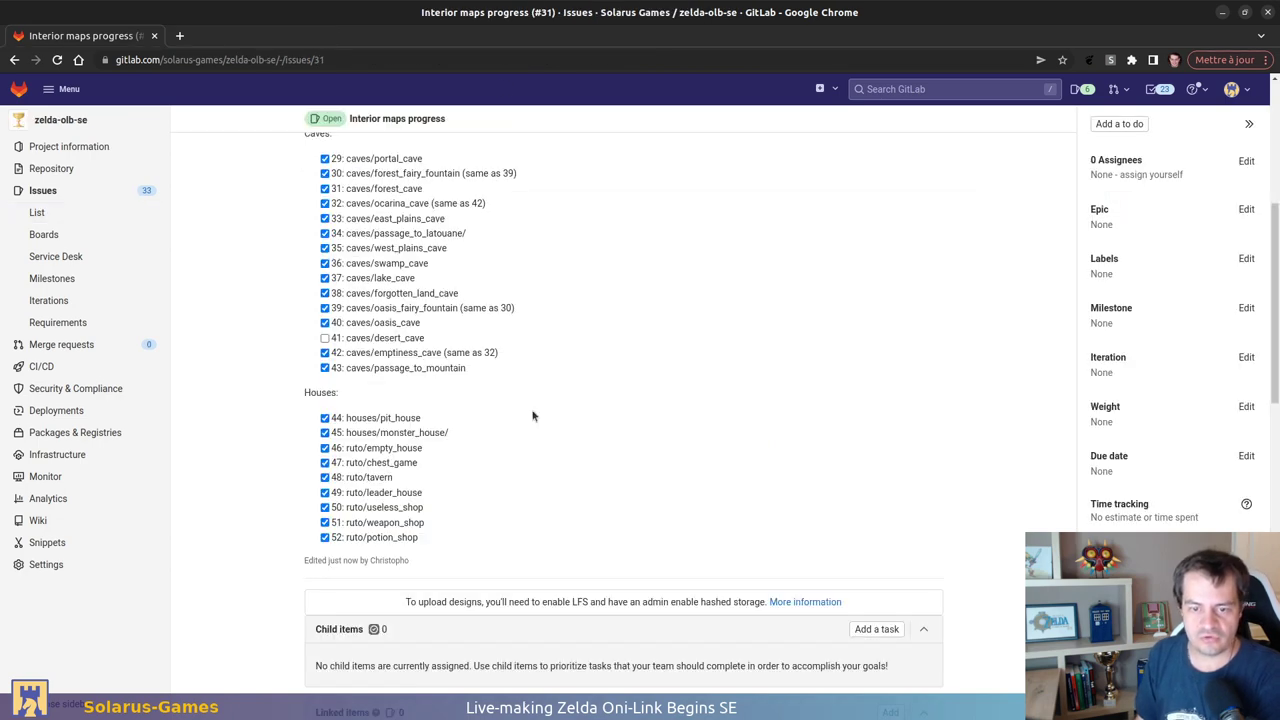
Step: Switch to Qt Creator and open the recent project ~/jeux/solarus-quest-editor/CMakeLists.txt
key("alt+Tab")
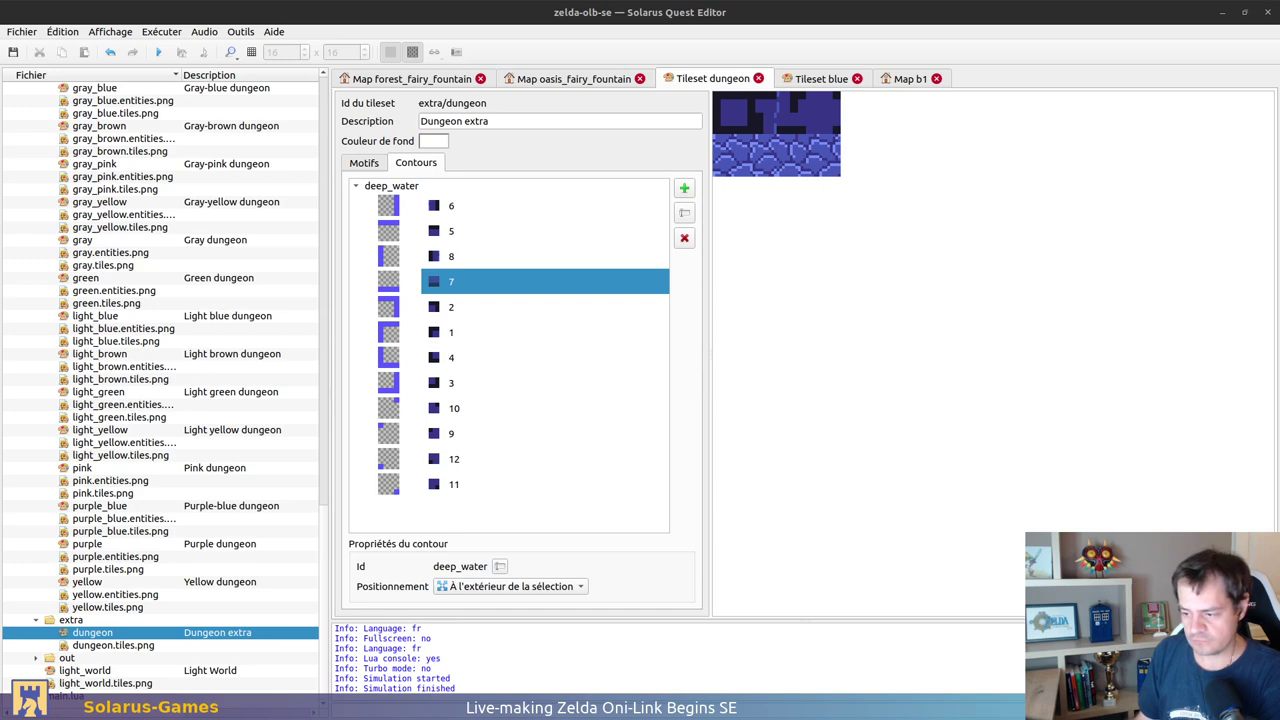
key("alt+Tab")
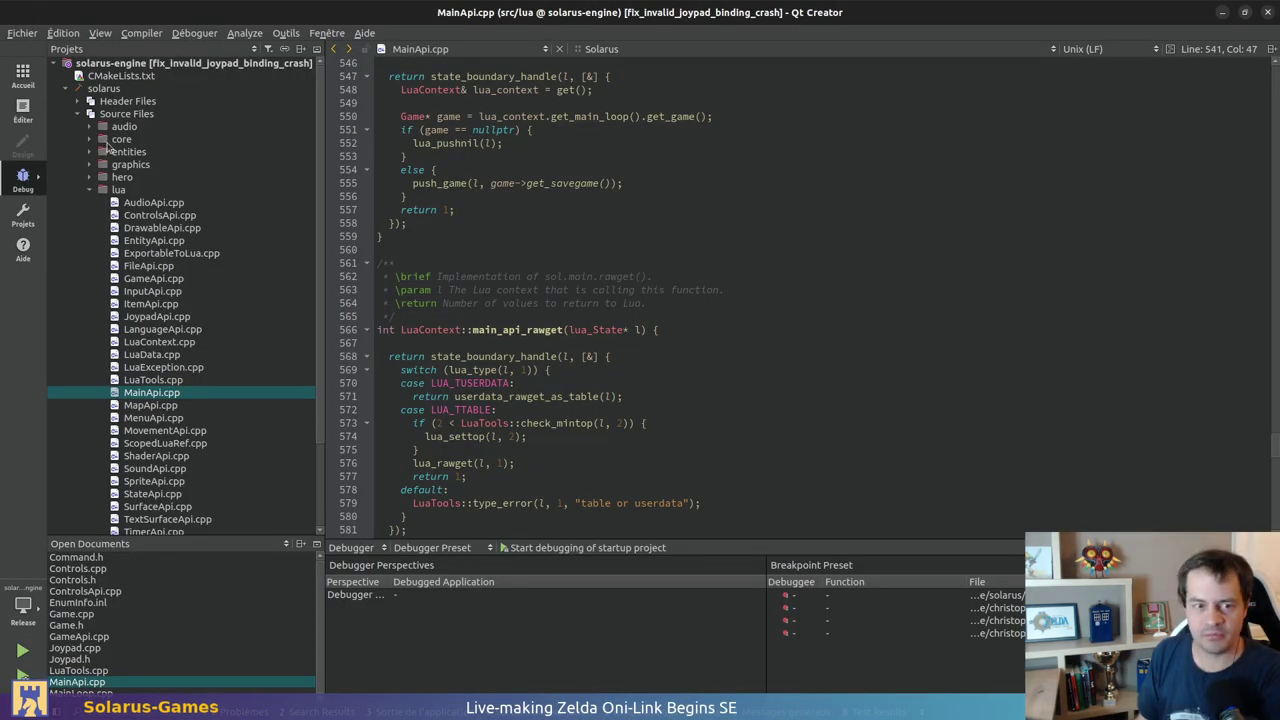
left_click(52, 64)
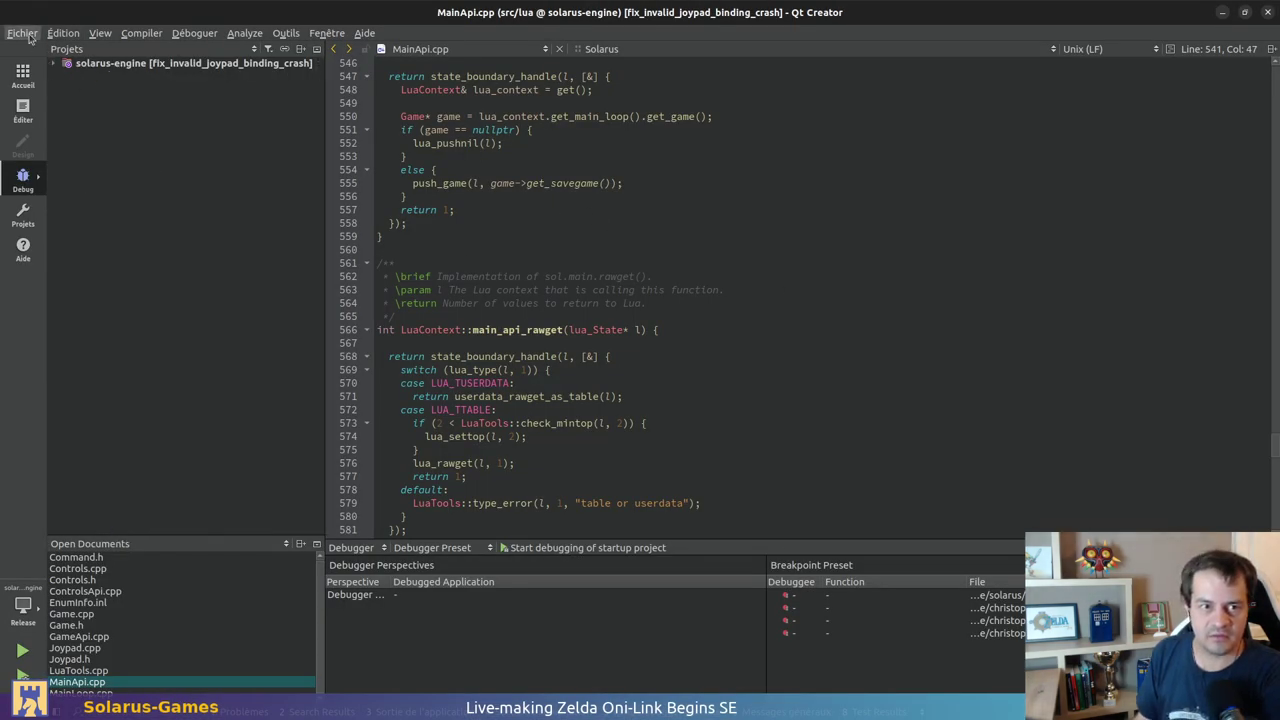
left_click(55, 64)
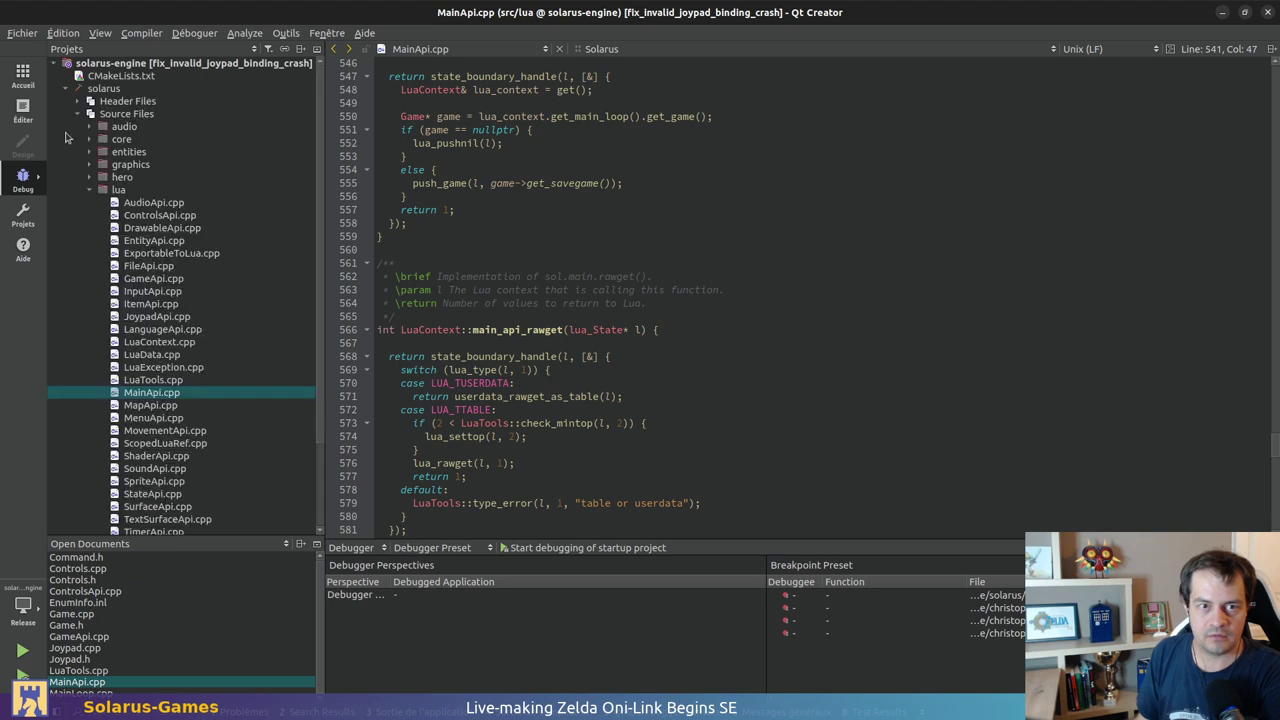
left_click(52, 64)
left_click(22, 33)
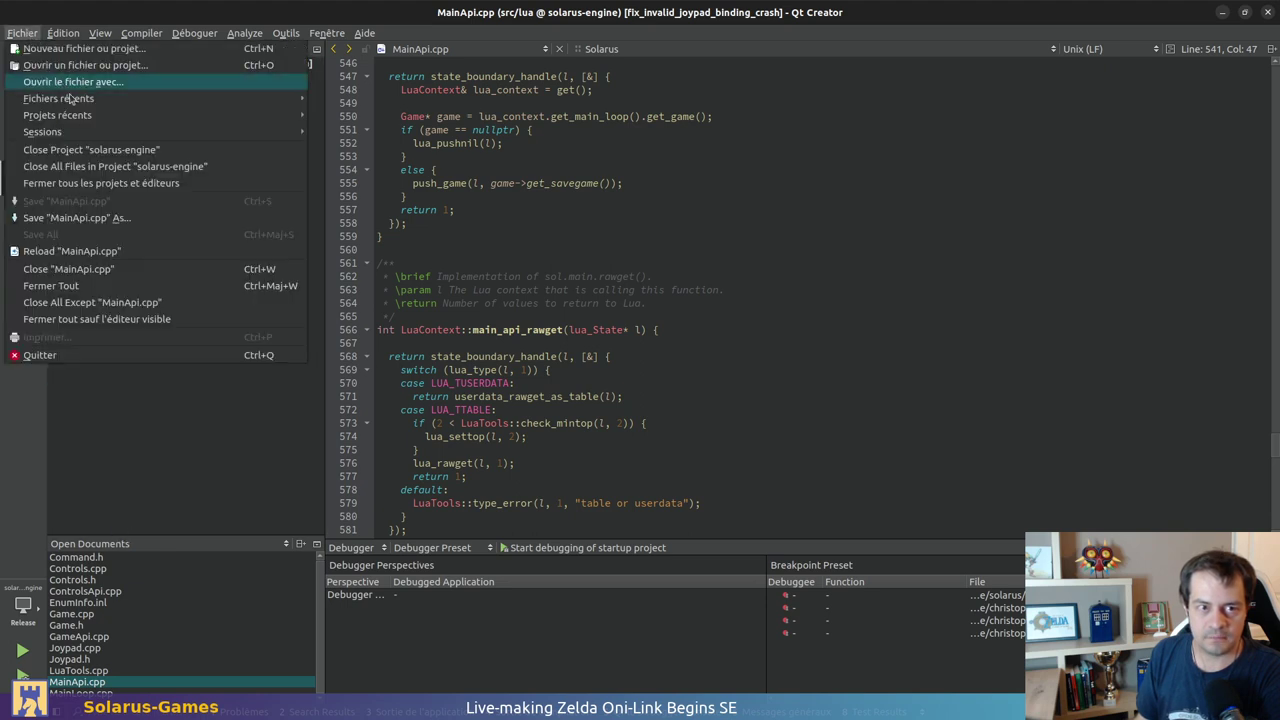
mouse_move(82, 119)
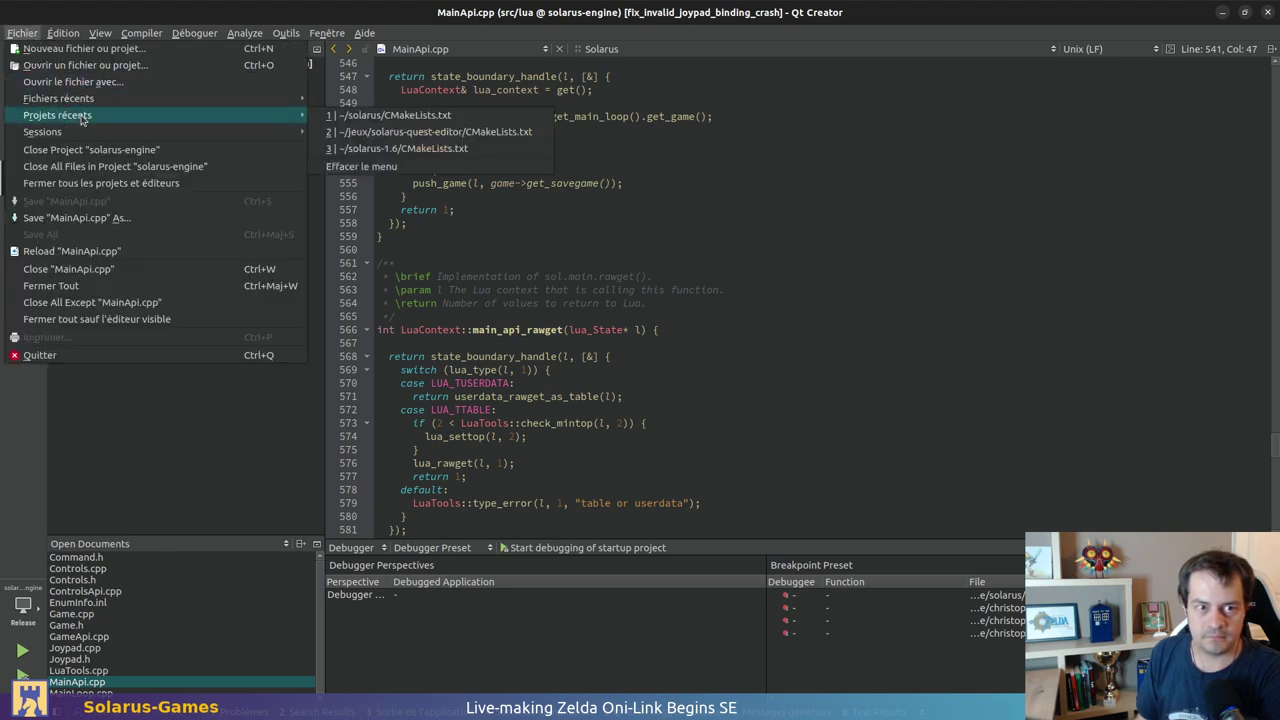
left_click(505, 136)
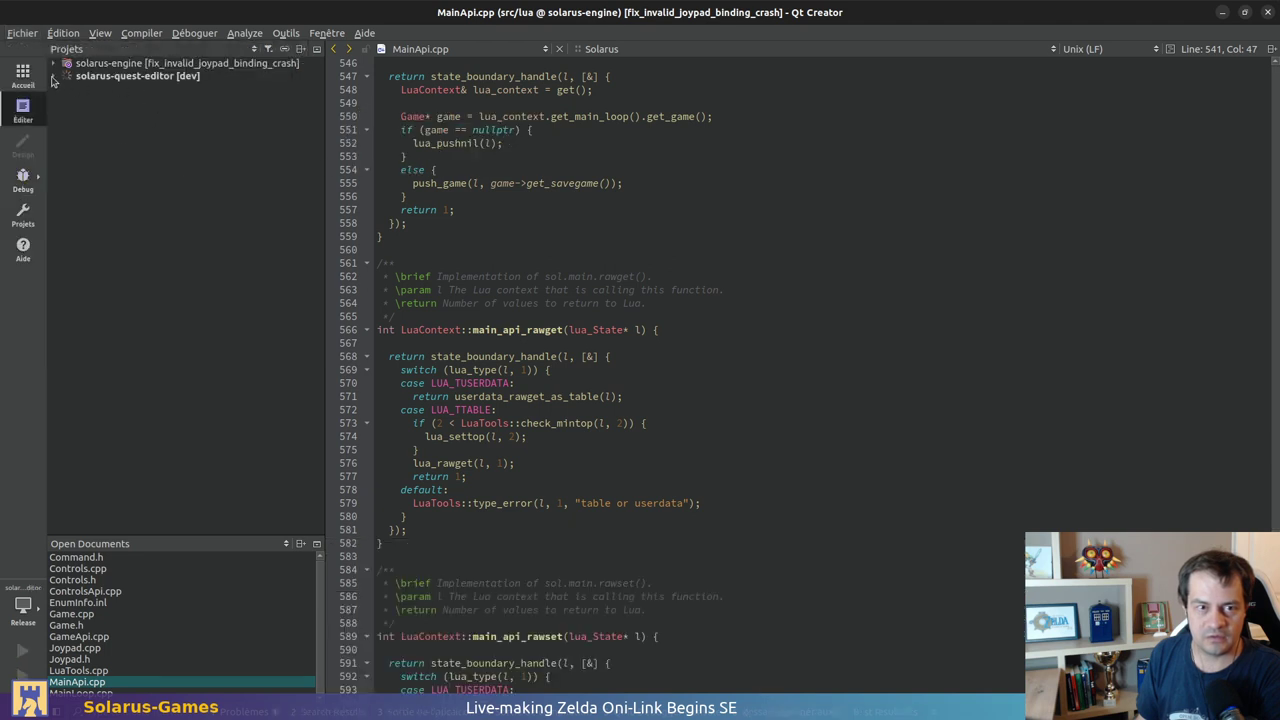
Step: Expand the Source Files of solarus-quest-editor in the project tree and close all open documents
left_click(53, 77)
left_click(66, 101)
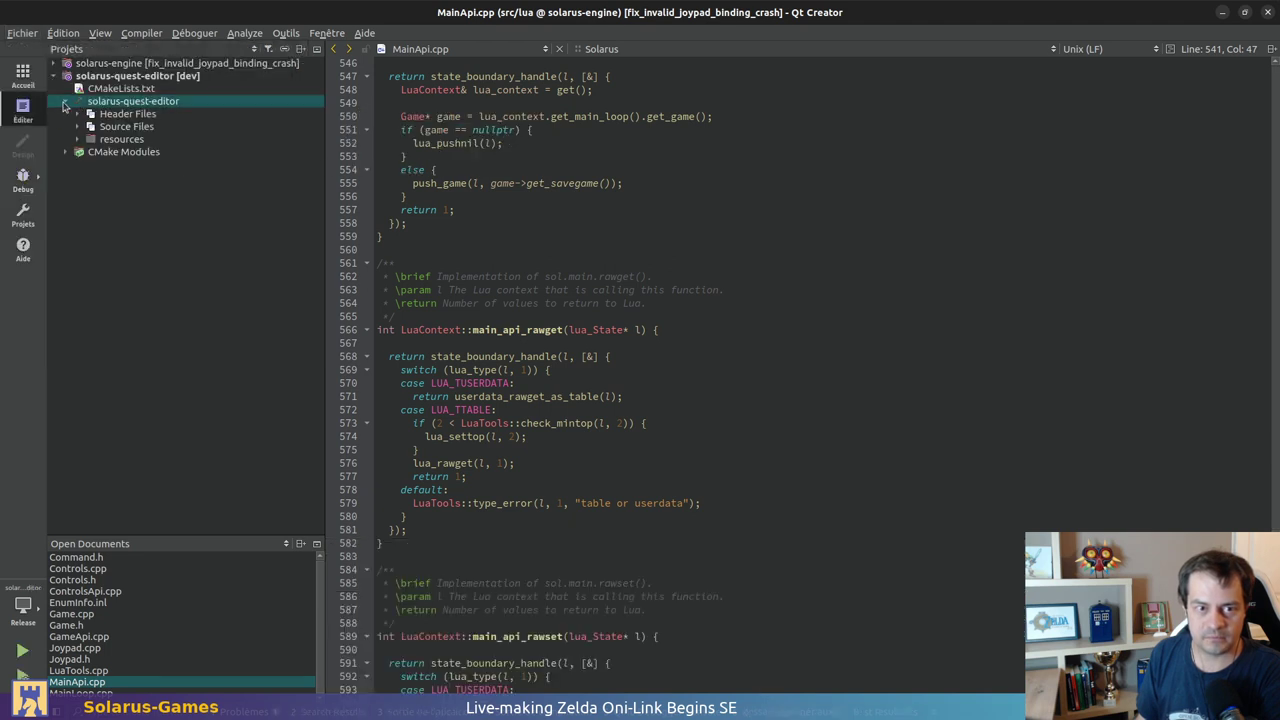
left_click(77, 127)
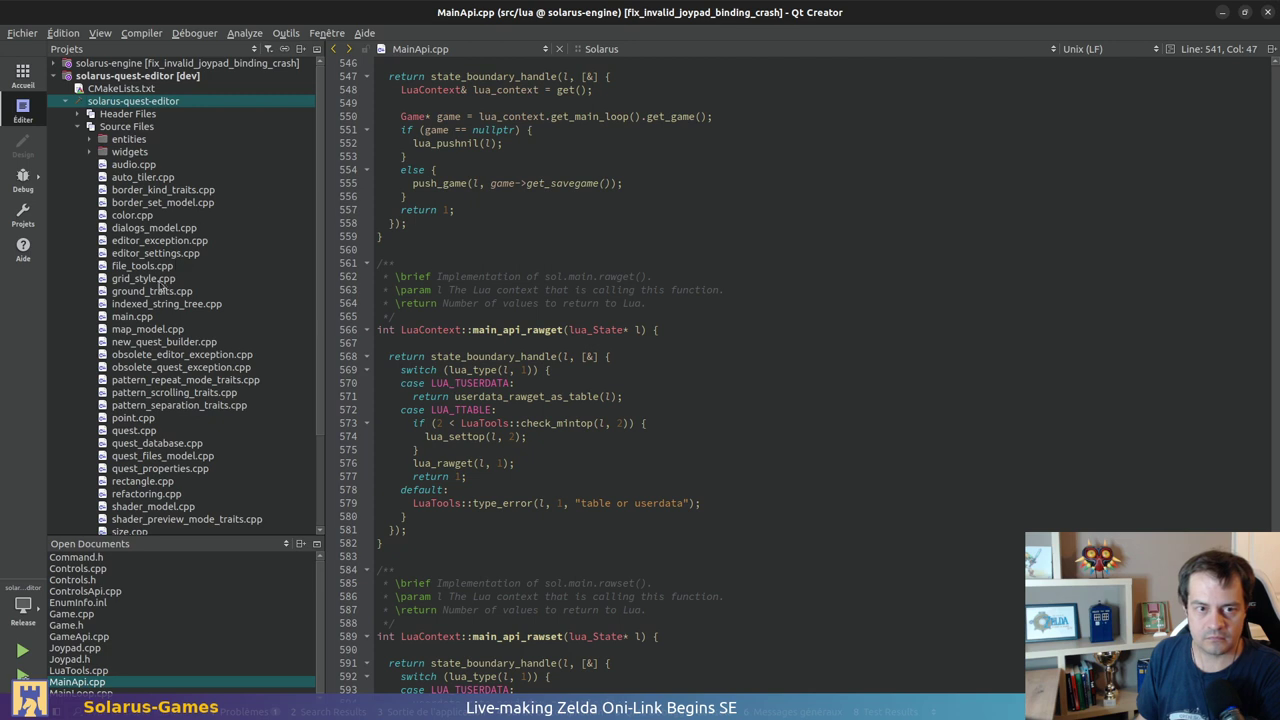
scroll(232, 284, "down", 3)
scroll(190, 443, "up", 3)
left_click(683, 193)
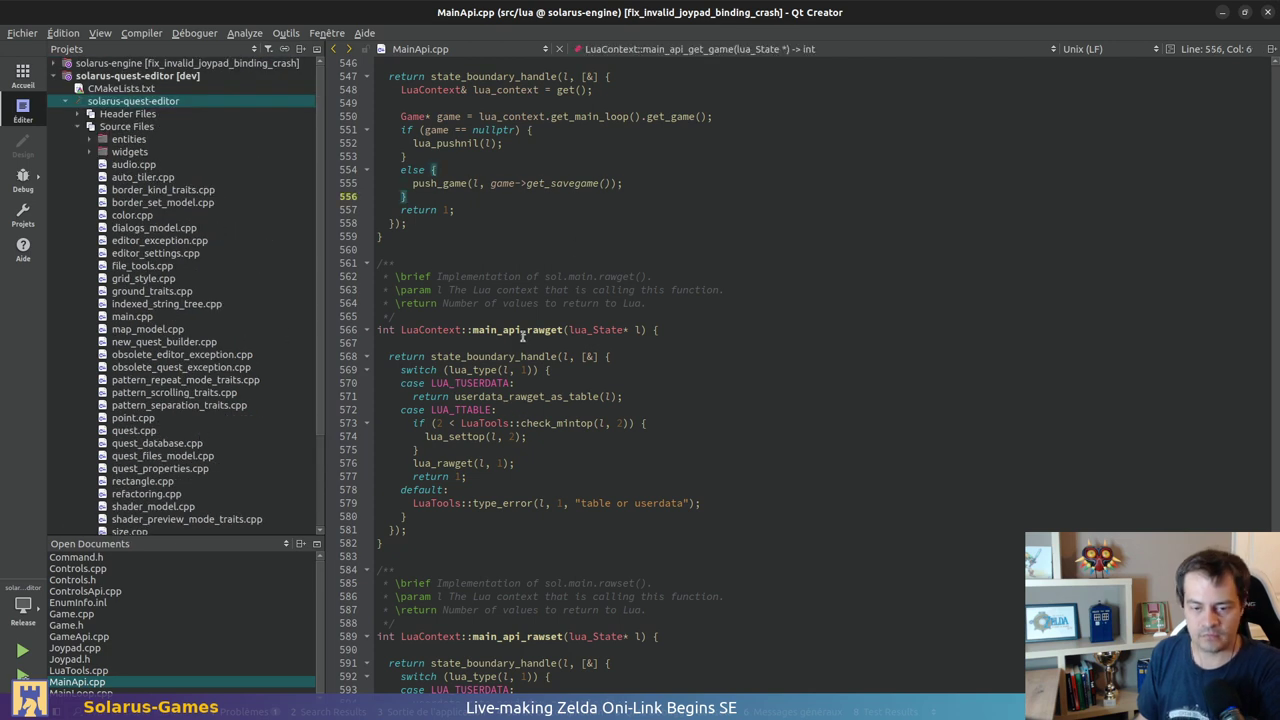
key("ctrl+shift+w")
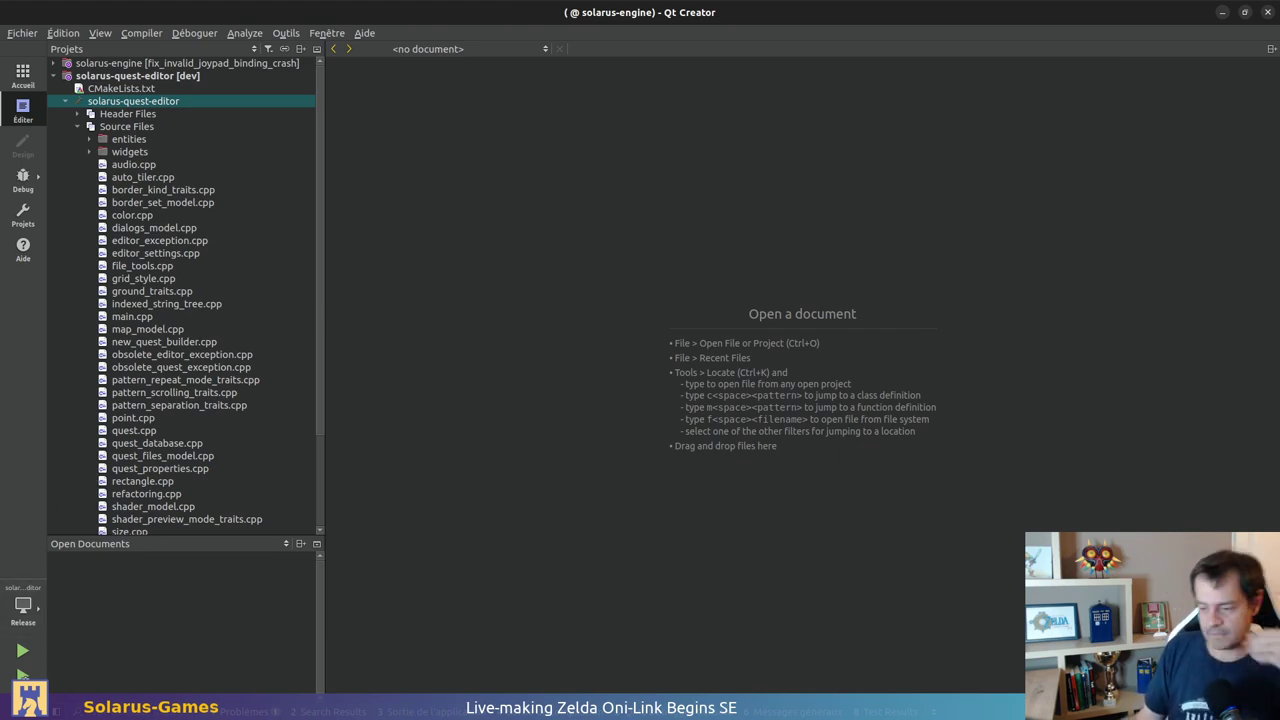
Step: Switch to Solarus Quest Editor and check the tileset choices of the contour generator on the oasis_fairy_fountain map
key("alt+Tab")
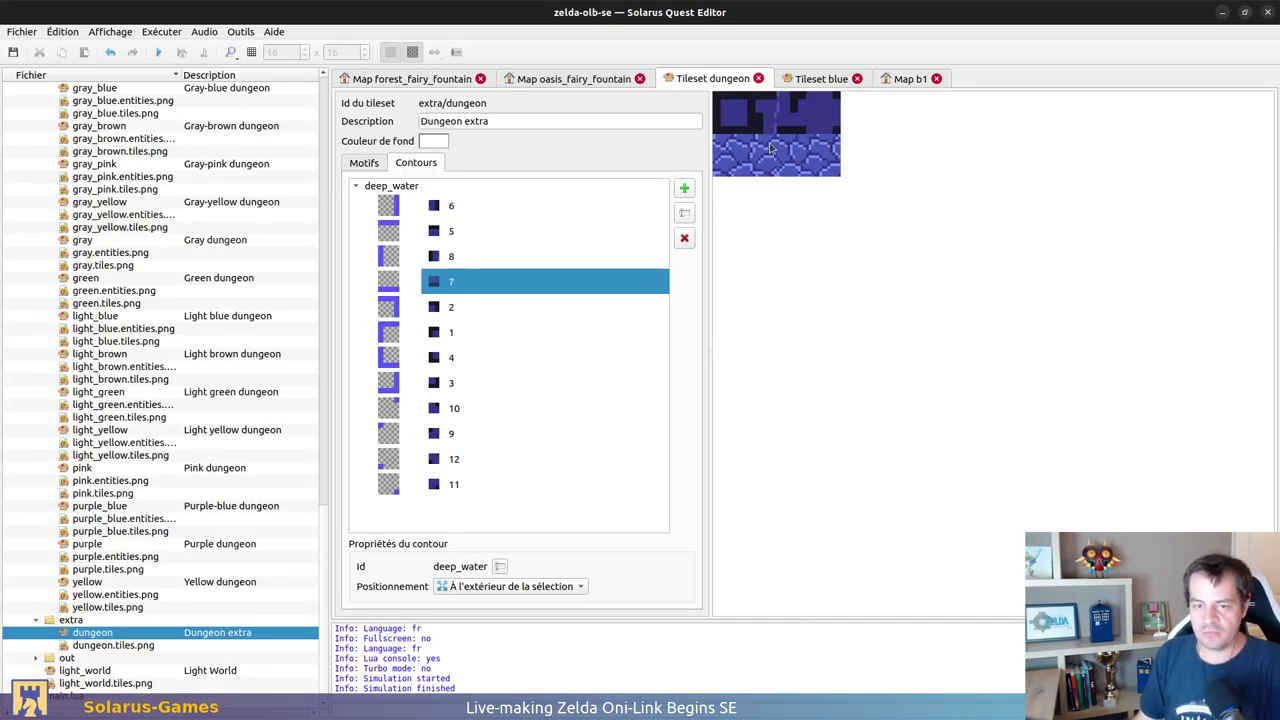
left_click(568, 86)
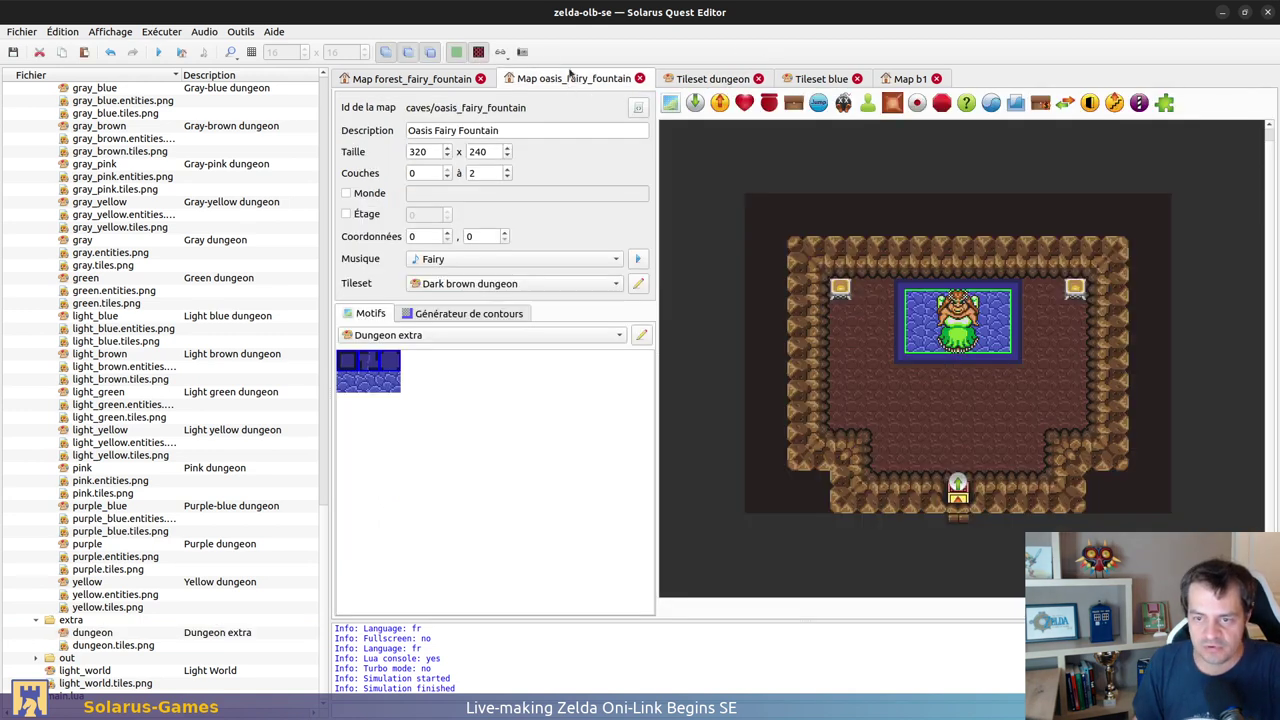
left_click(474, 314)
left_click(451, 362)
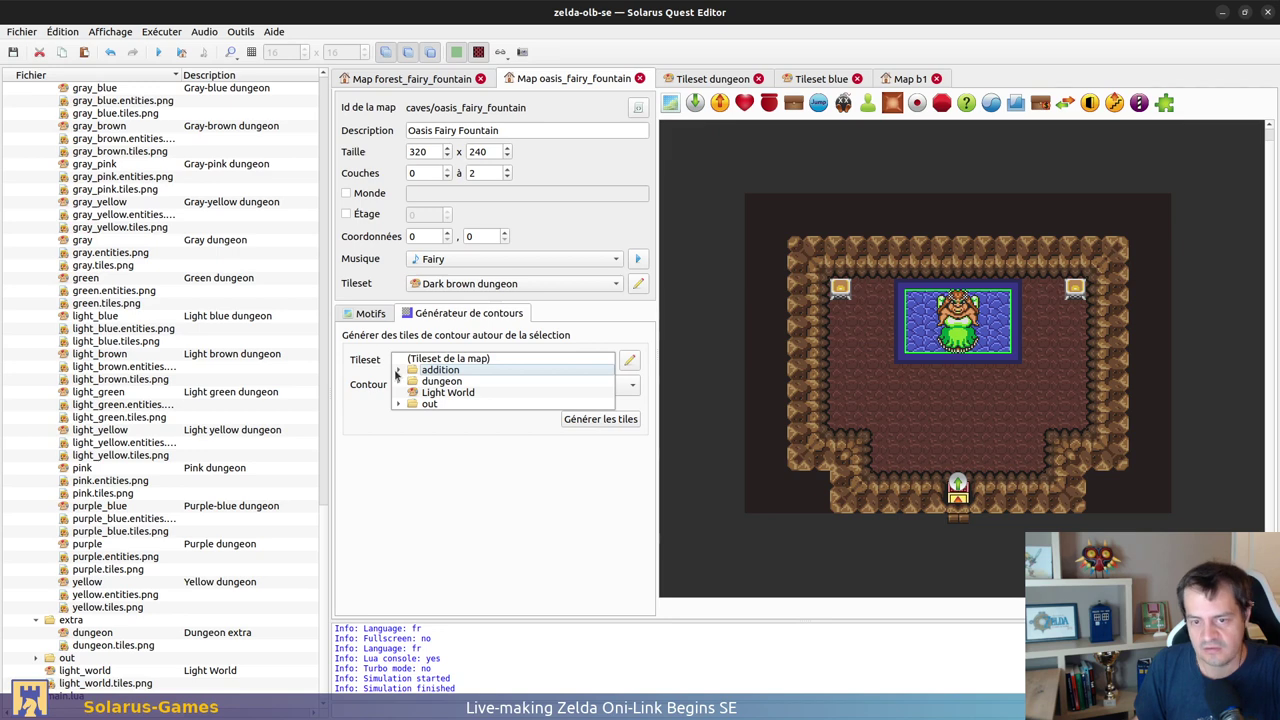
left_click(366, 405)
left_click(486, 384)
left_click(357, 520)
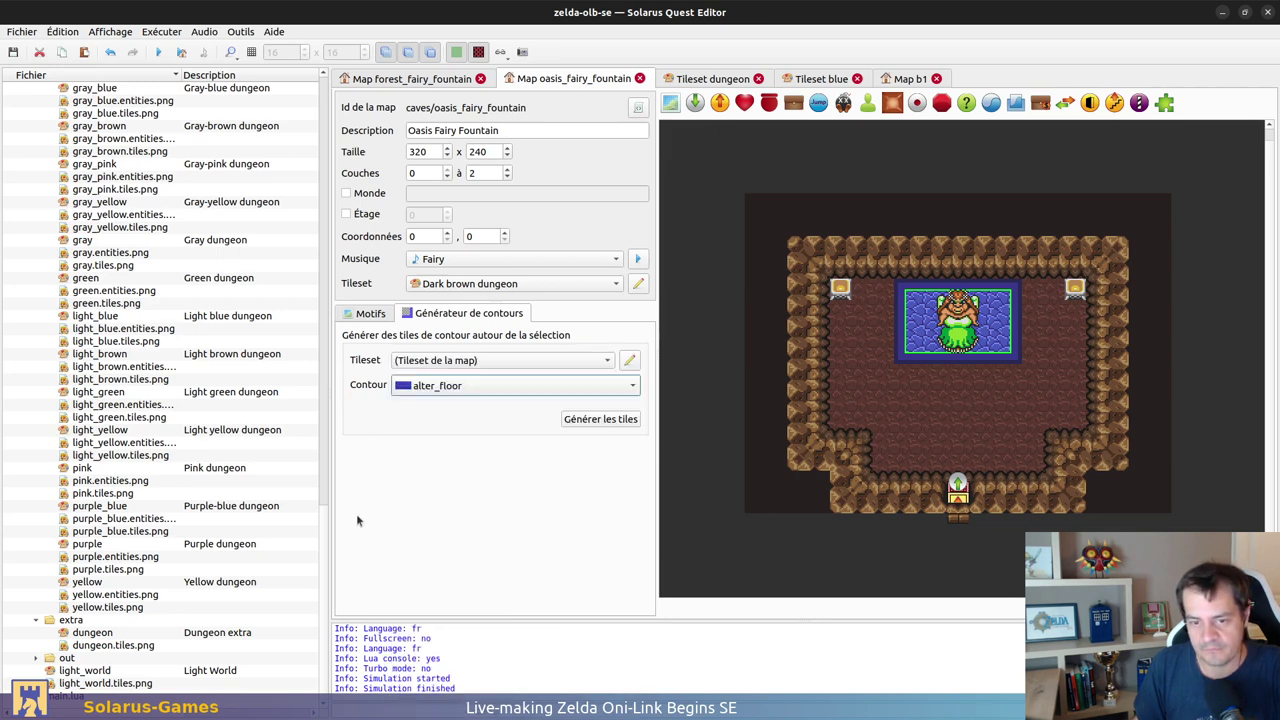
left_click(480, 362)
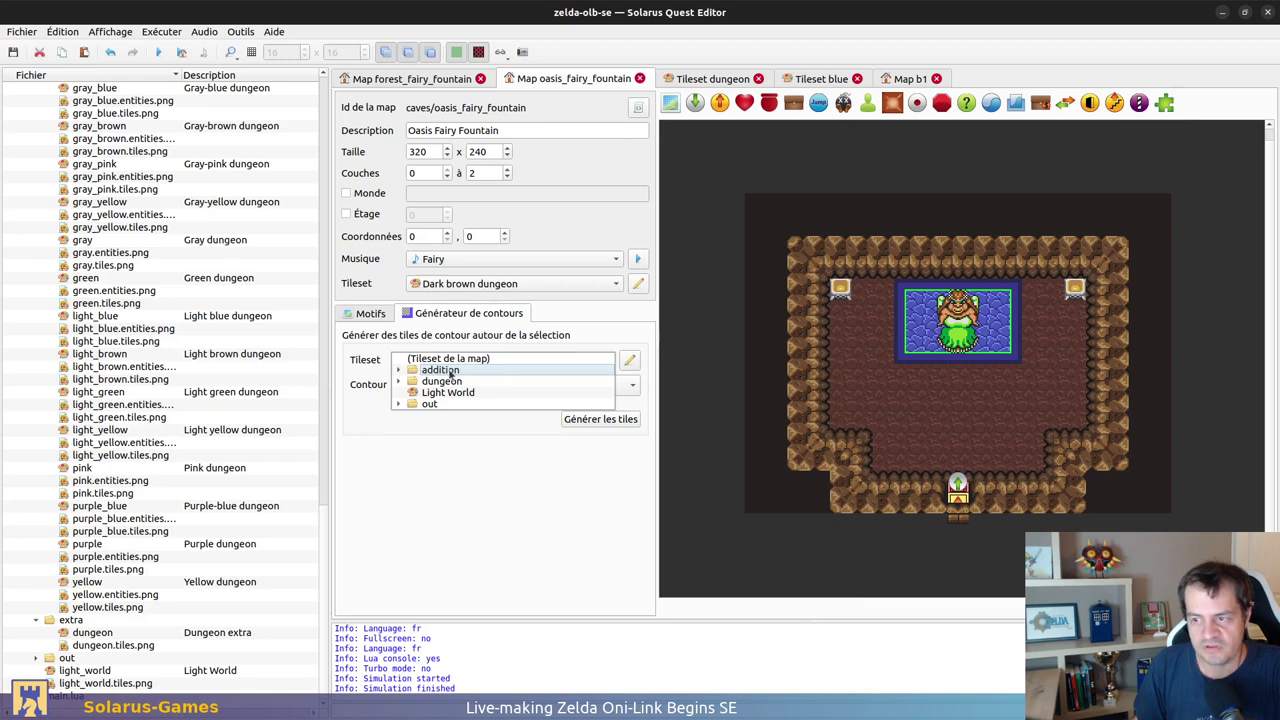
left_click(462, 520)
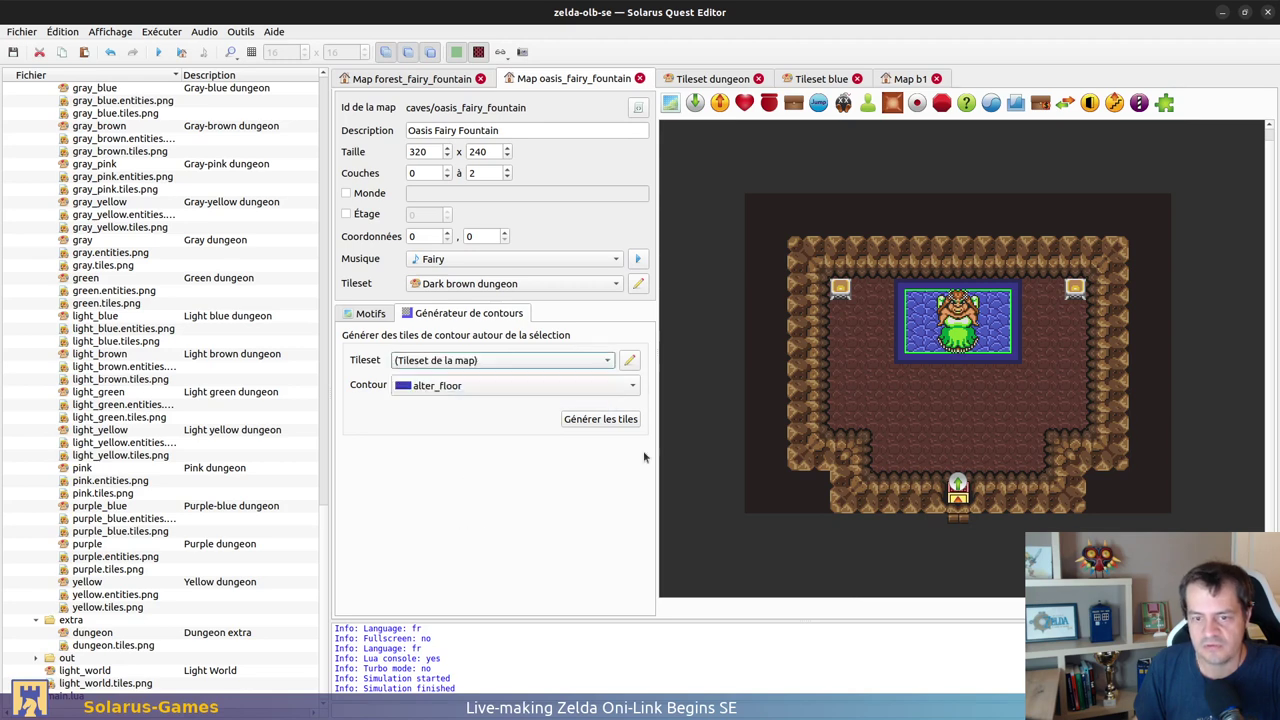
Step: Close the oasis_fairy_fountain and forest_fairy_fountain maps
left_click(639, 79)
left_click(431, 82)
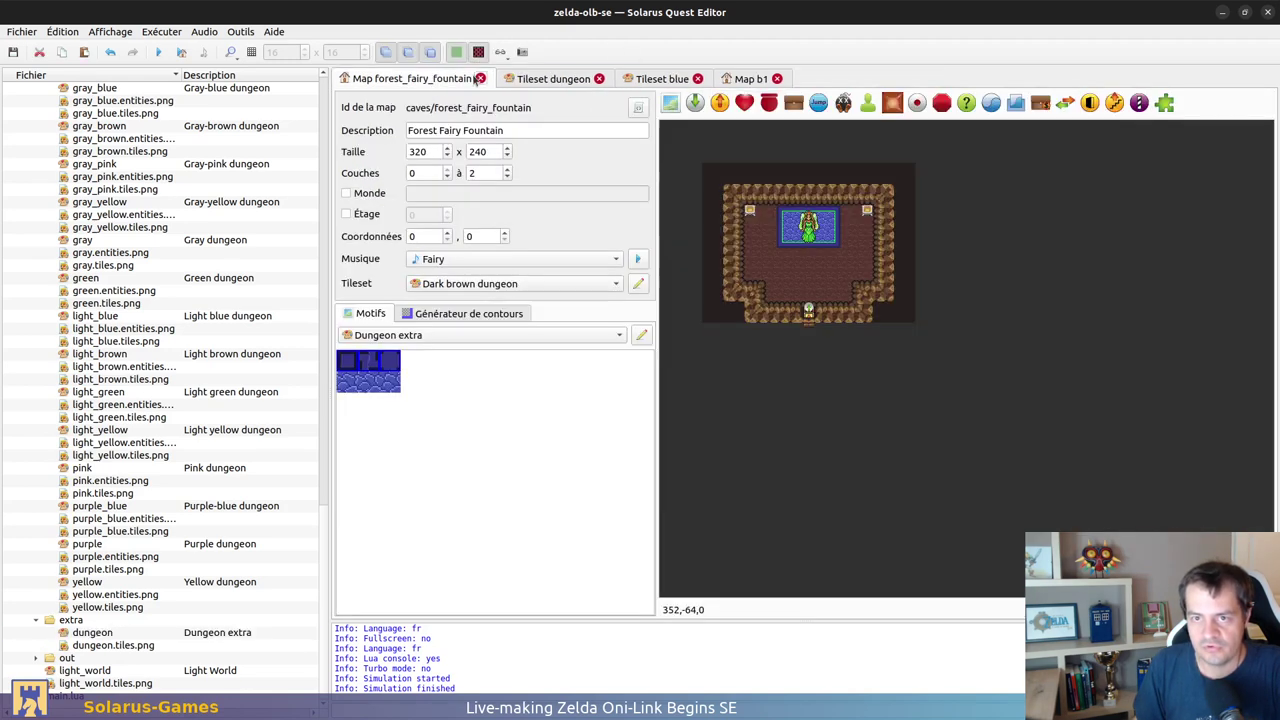
left_click(481, 78)
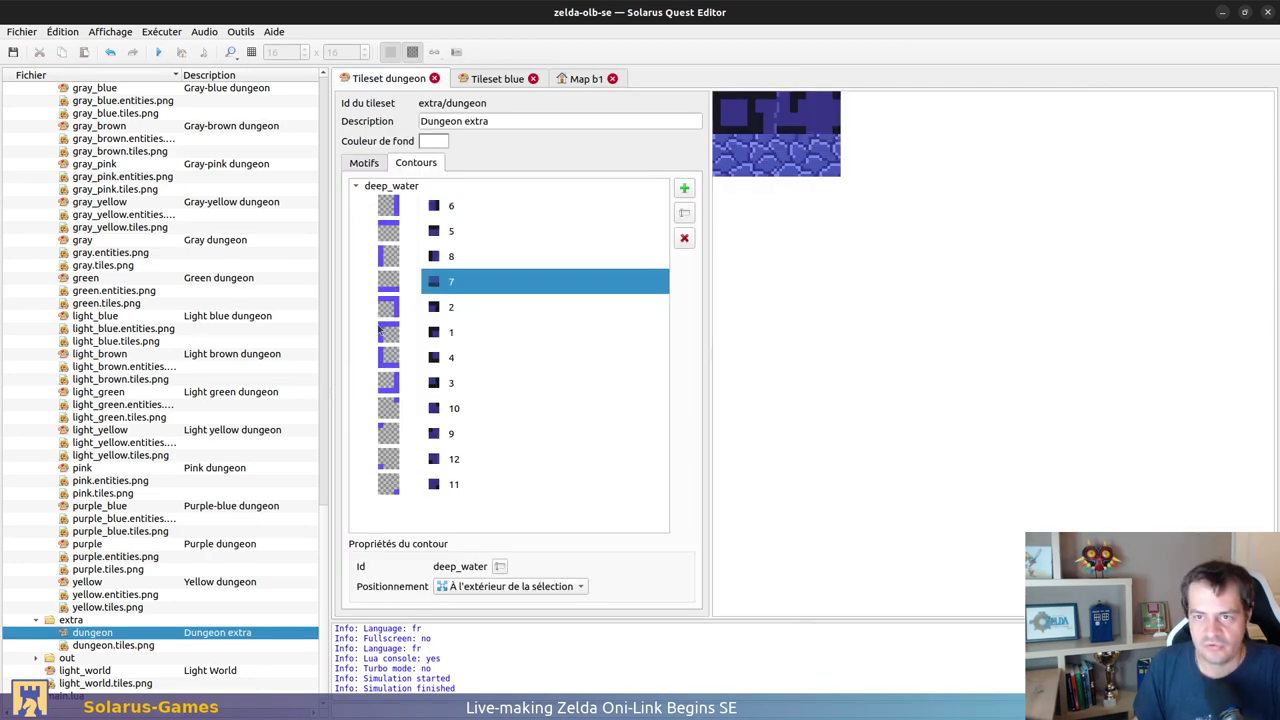
Step: Try to generate the Dungeon extra tileset's deep_water contour around the selected water tiles in the desert cave b1 map
left_click(593, 82)
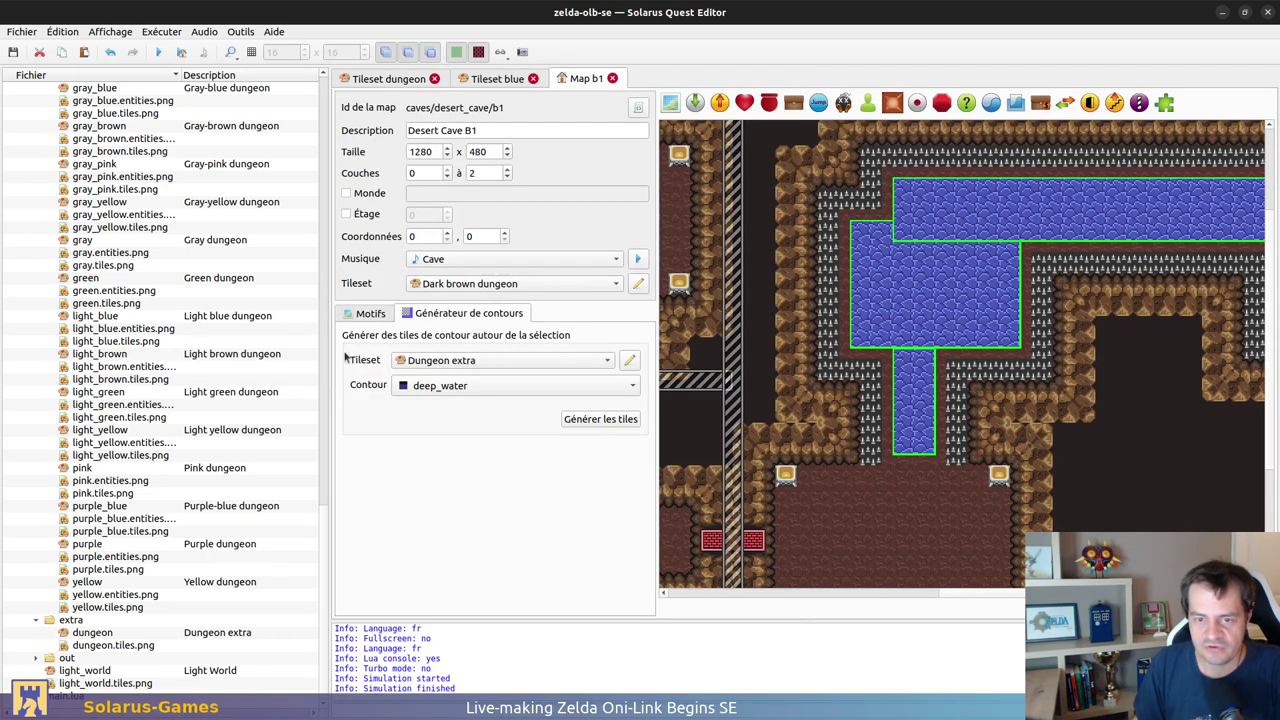
left_click(460, 362)
left_click(466, 358)
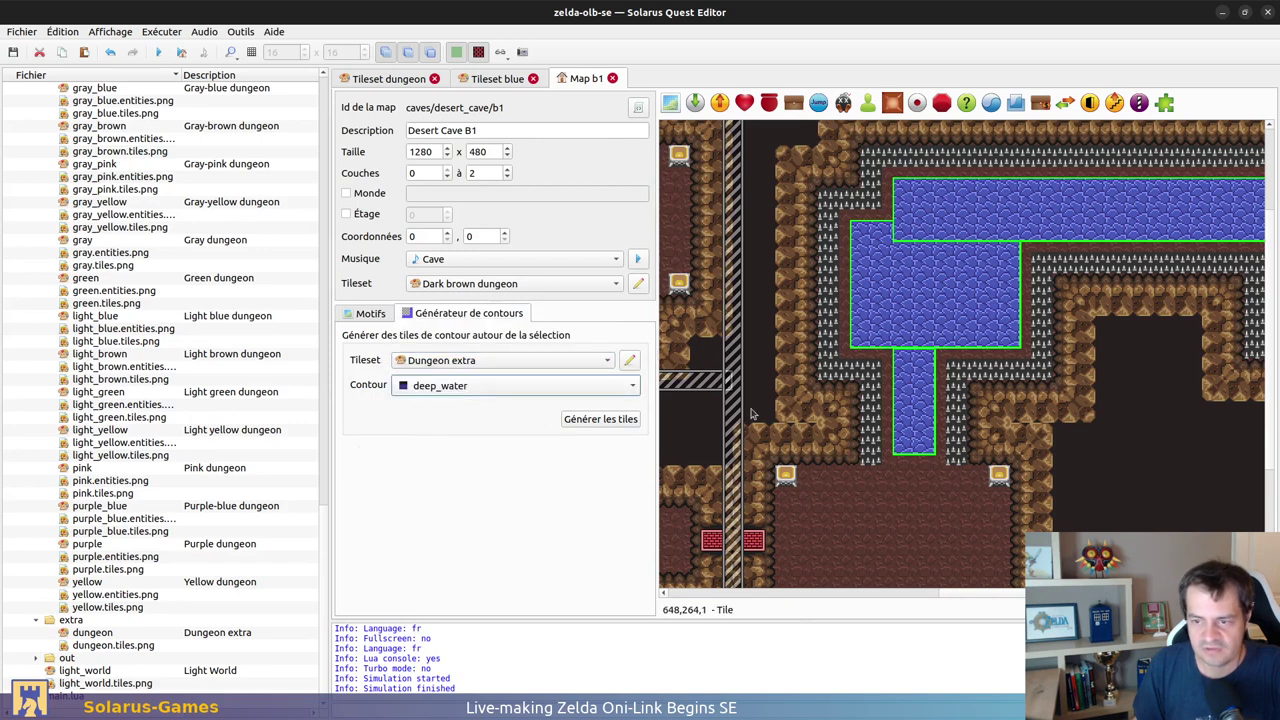
left_click(614, 420)
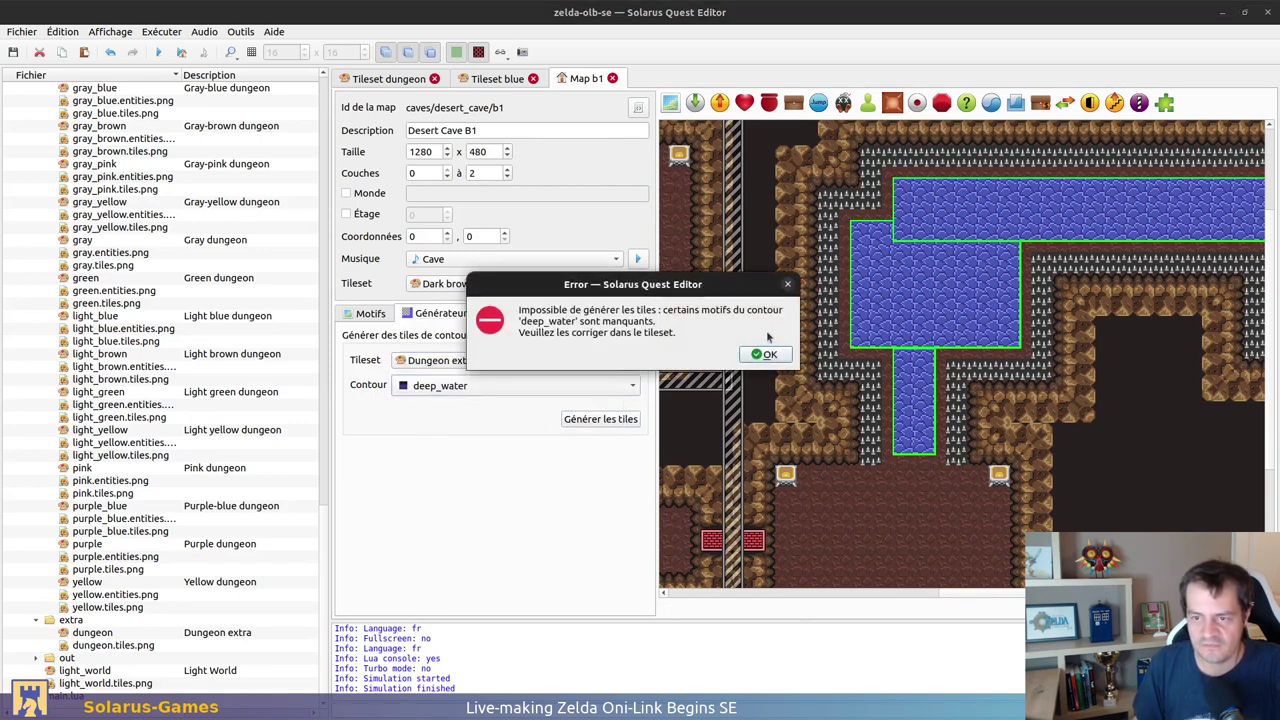
Step: Dismiss the error and try again to generate the Dungeon extra tileset's deep_water contour around the selected water tiles
left_click(766, 355)
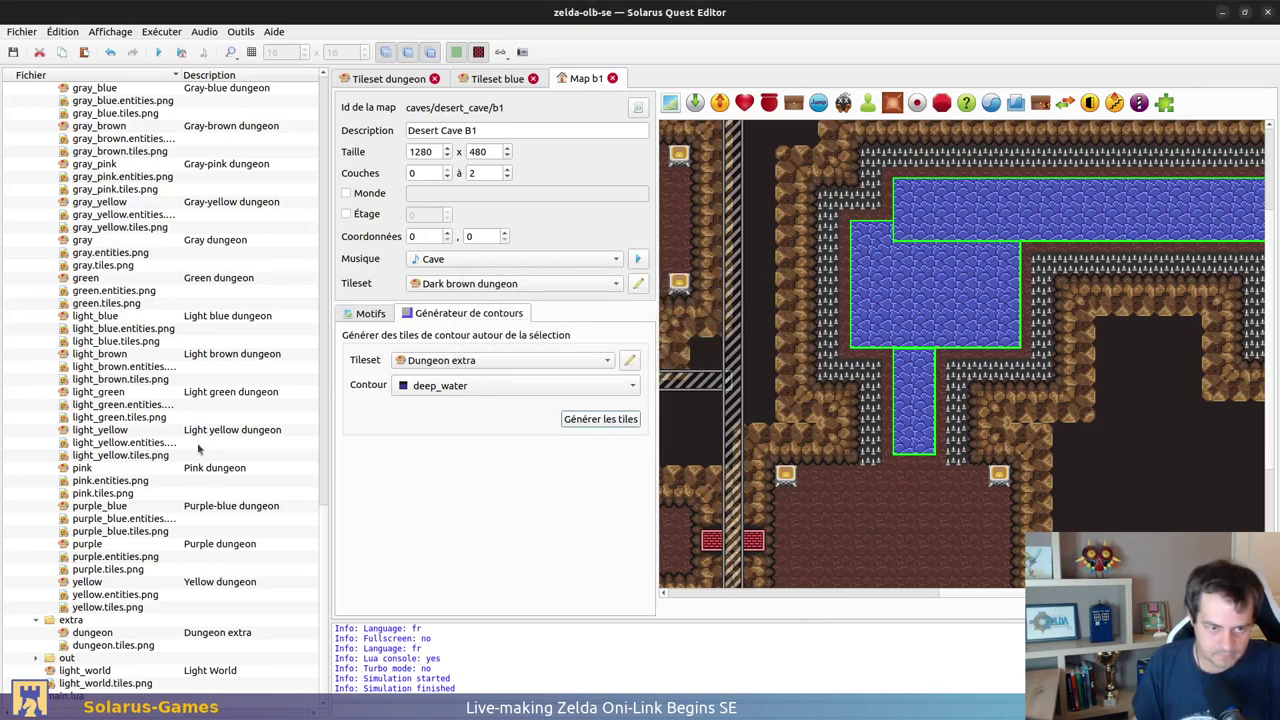
key("alt+Tab")
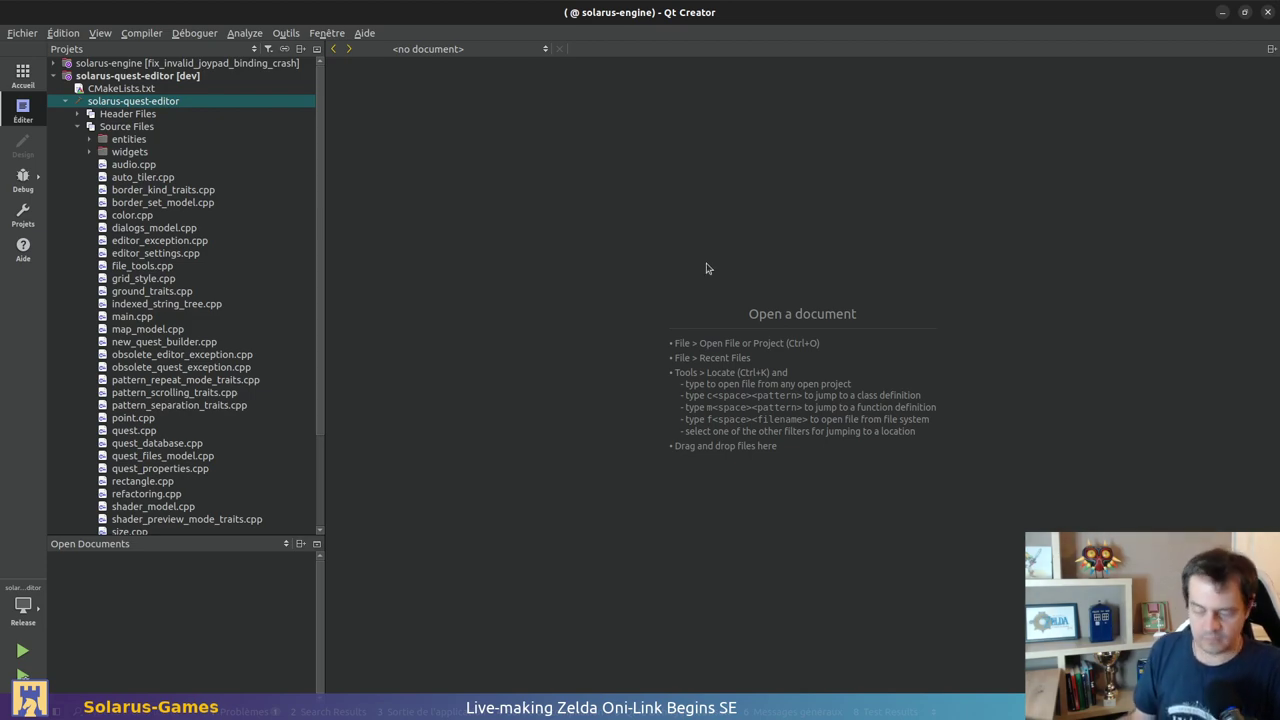
key("alt+Tab")
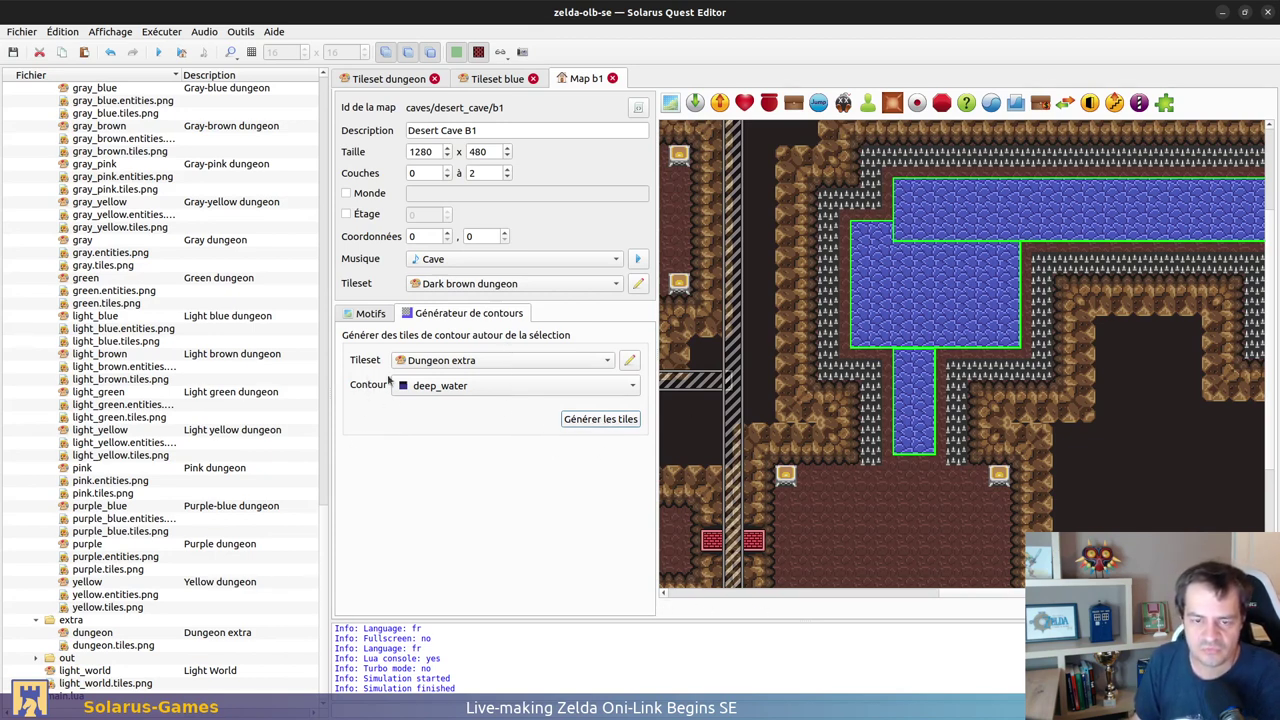
left_click(522, 362)
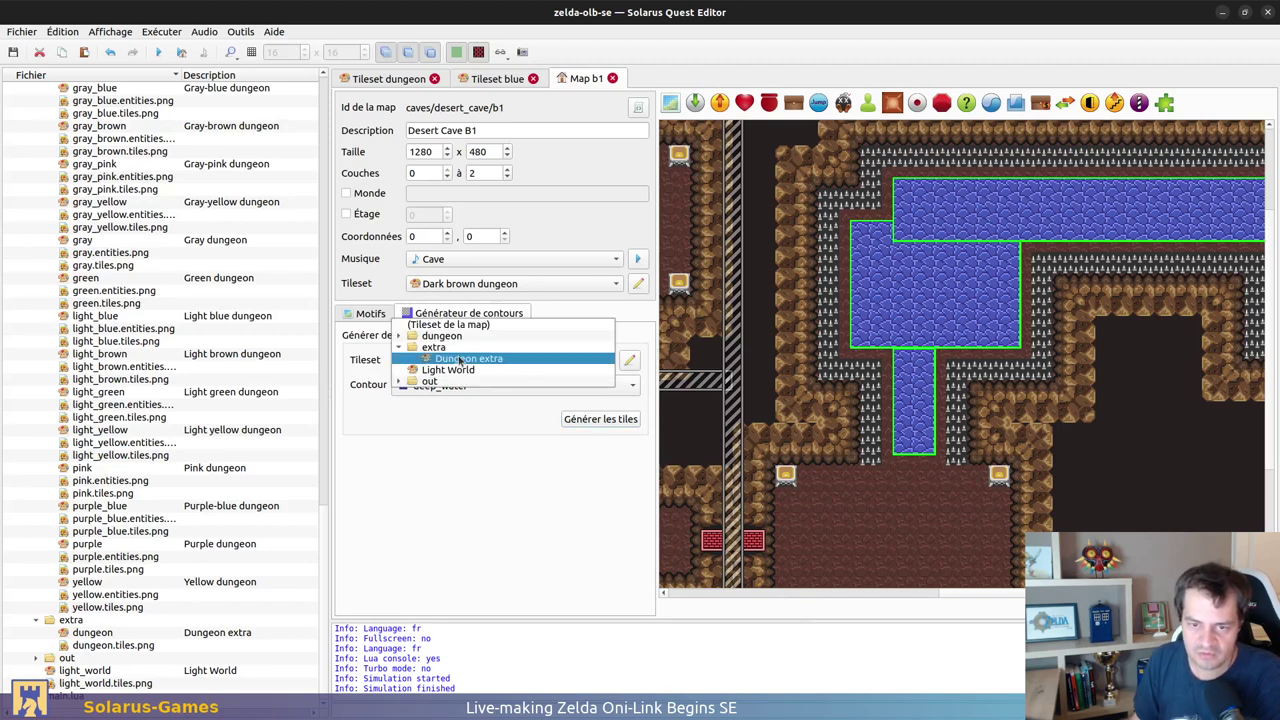
left_click(530, 360)
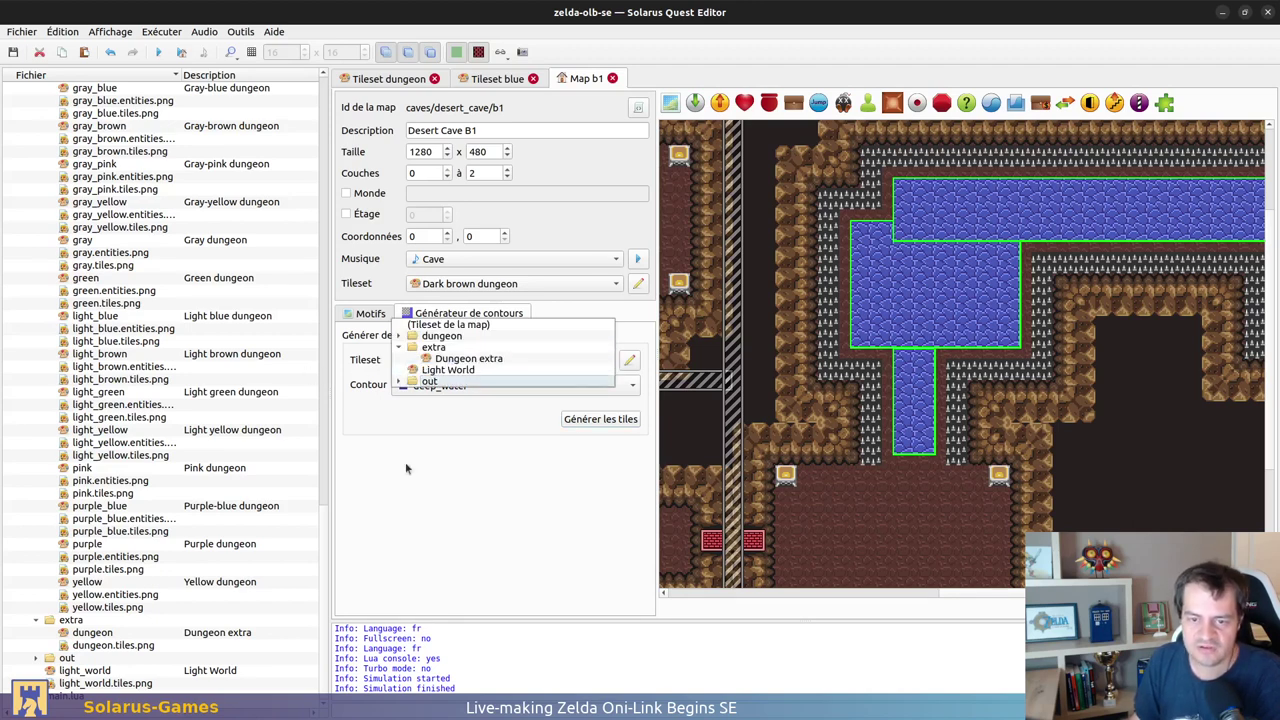
left_click(600, 419)
left_click(766, 354)
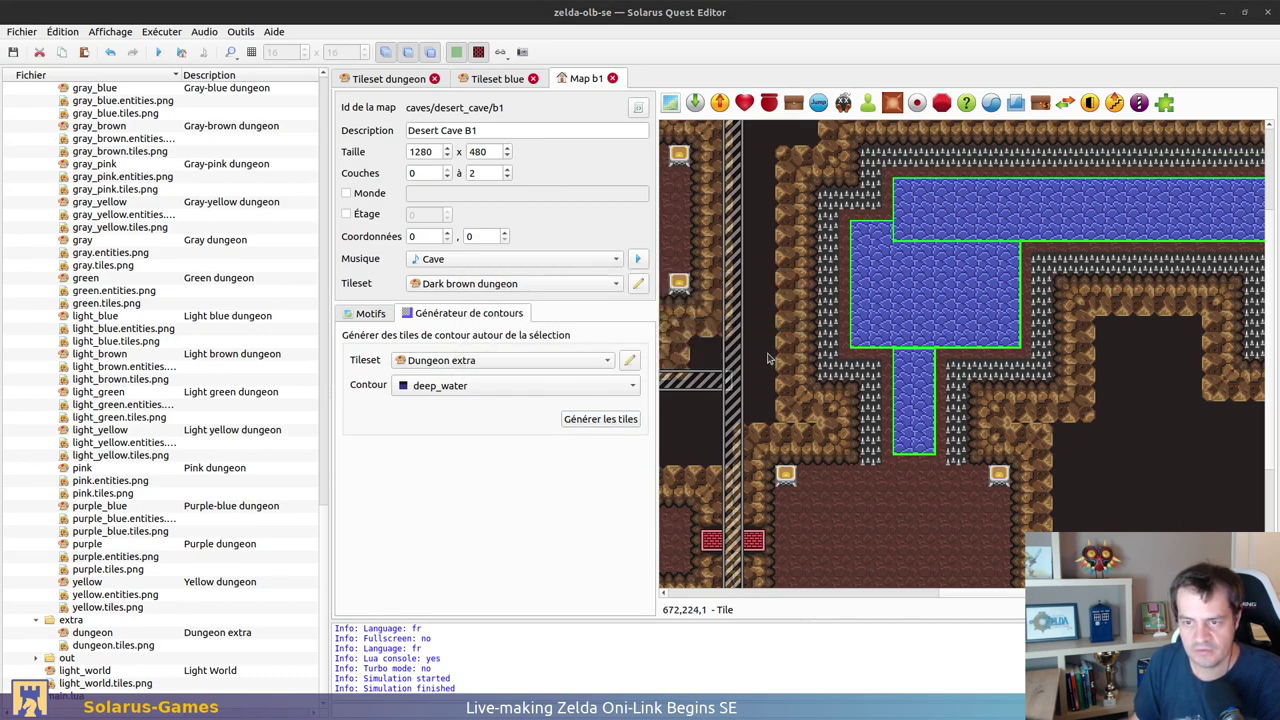
Step: Switch to Qt Creator and open auto_tiler.cpp from the solarus-quest-editor source files at the comment above get_num_cells
key("alt+Tab")
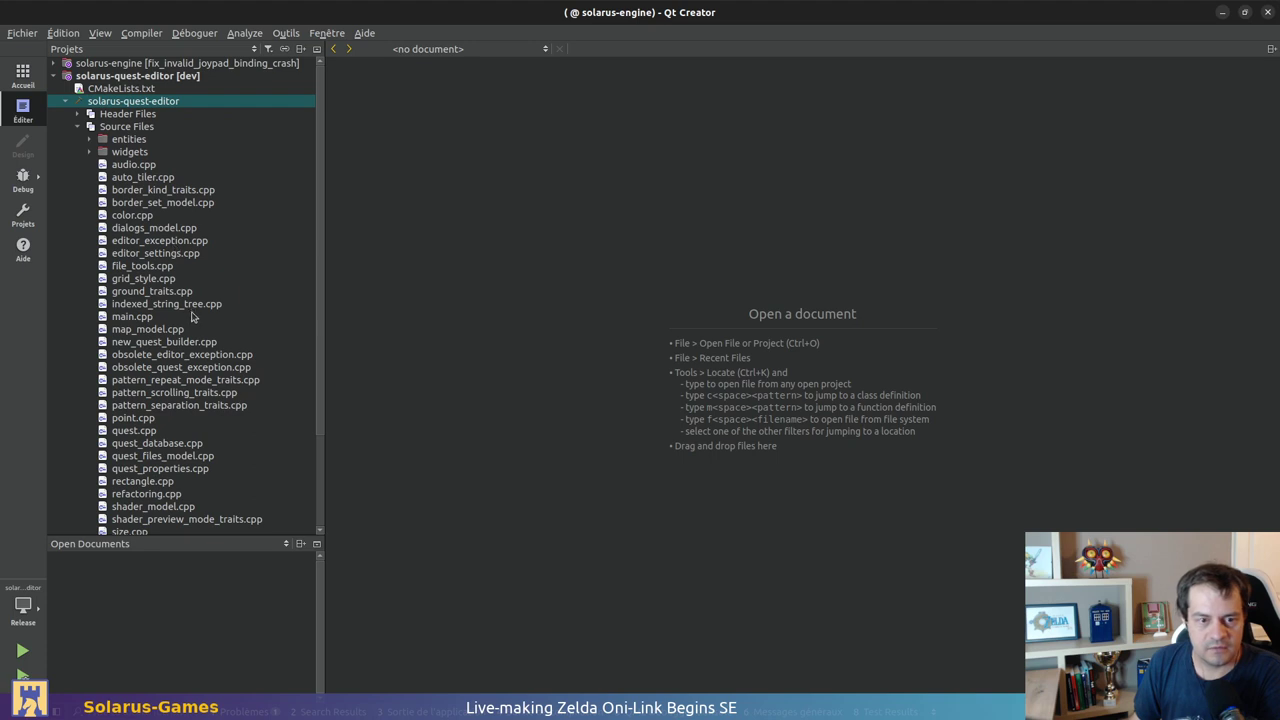
scroll(195, 318, "down", 3)
scroll(190, 498, "up", 3)
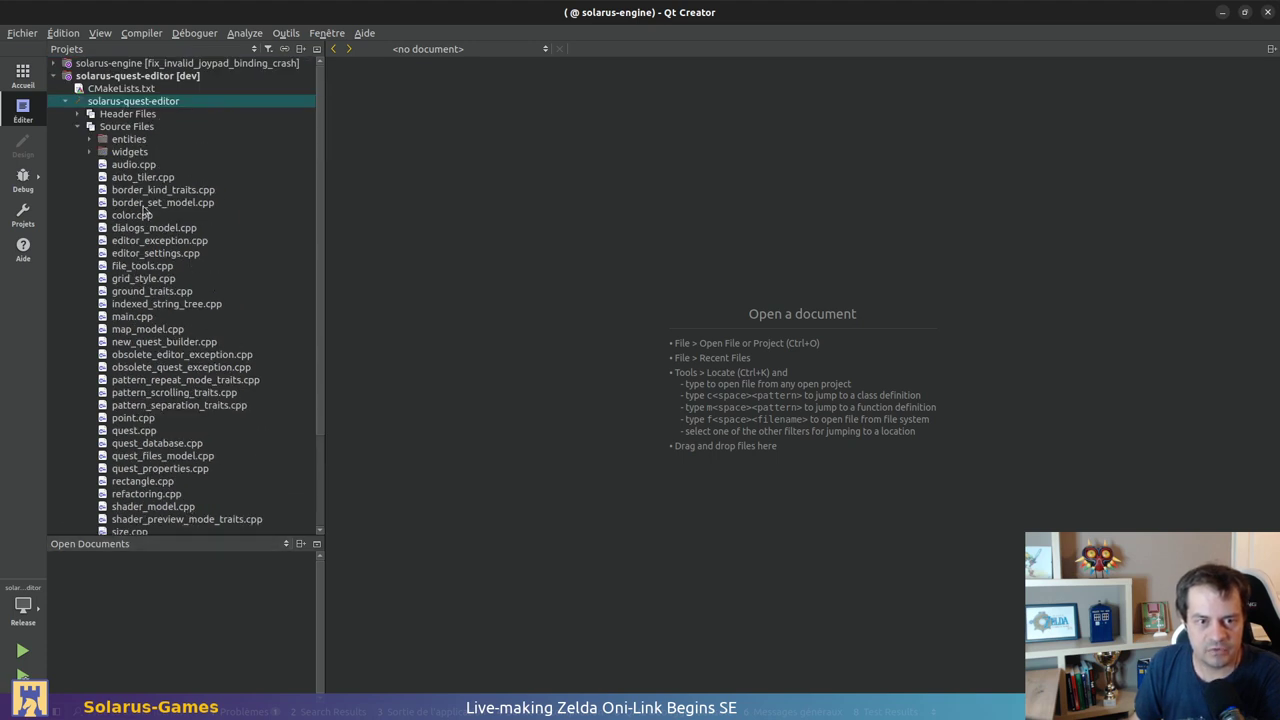
double_click(143, 177)
scroll(860, 280, "down", 4)
left_click(860, 280)
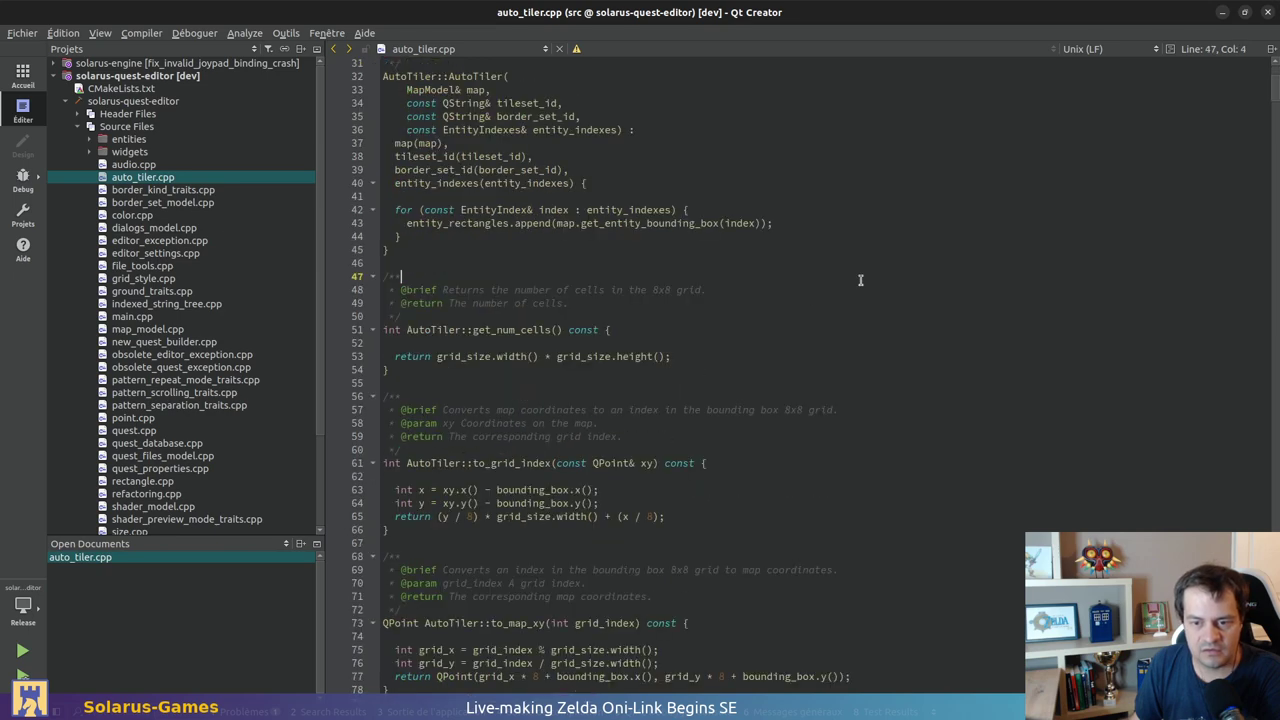